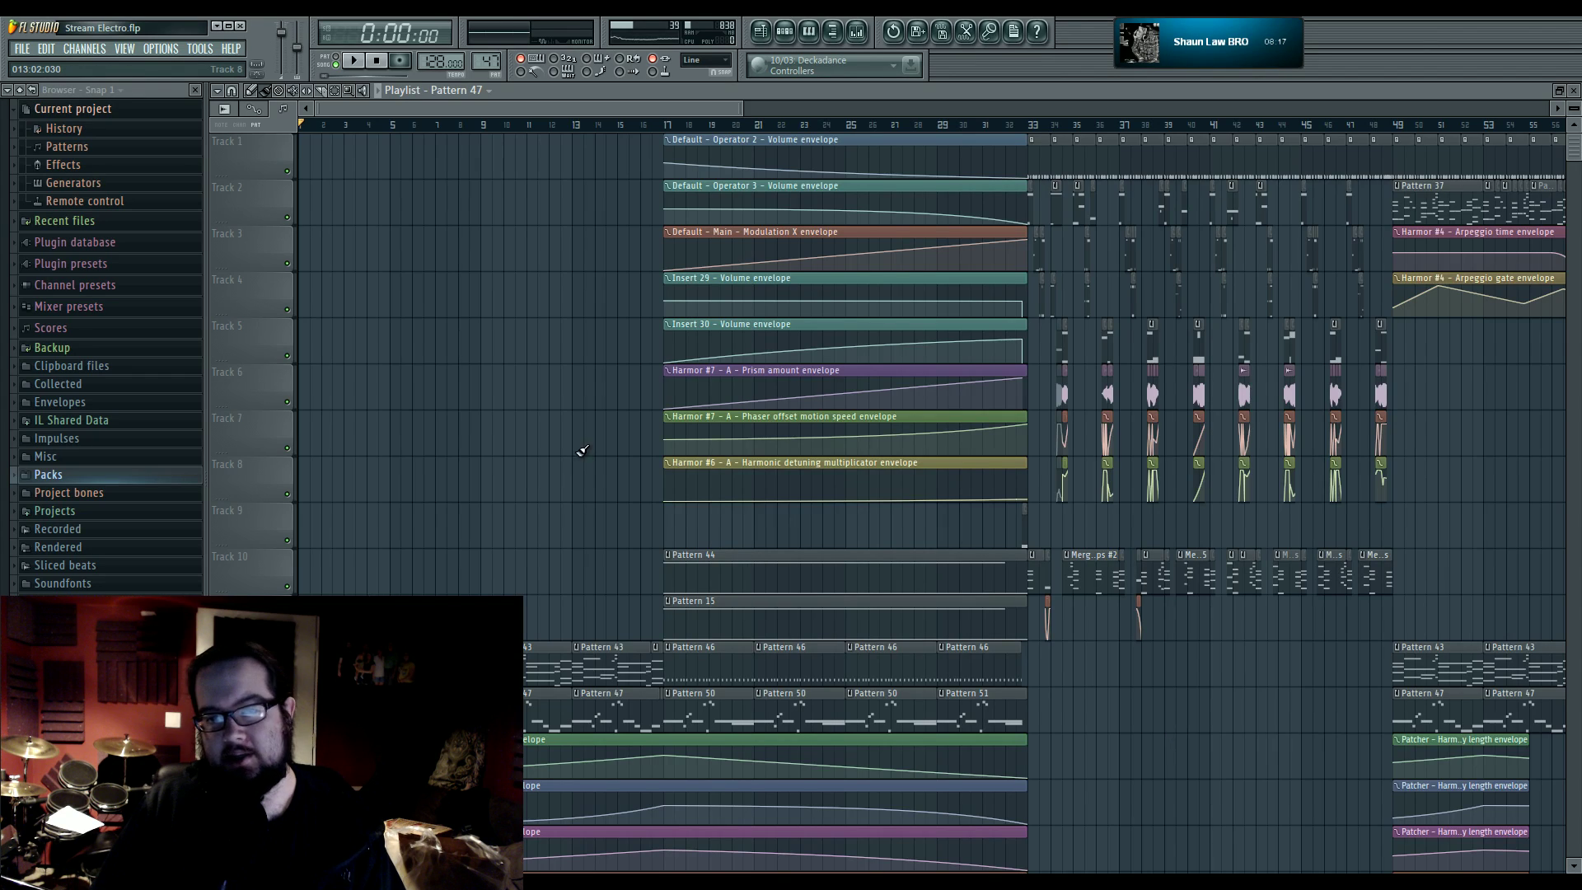
# - Look over the full playlist arrangement, including both builds, both drops and the pattern and envelope tracks below them
pyautogui.scroll(-6, 948, 522)
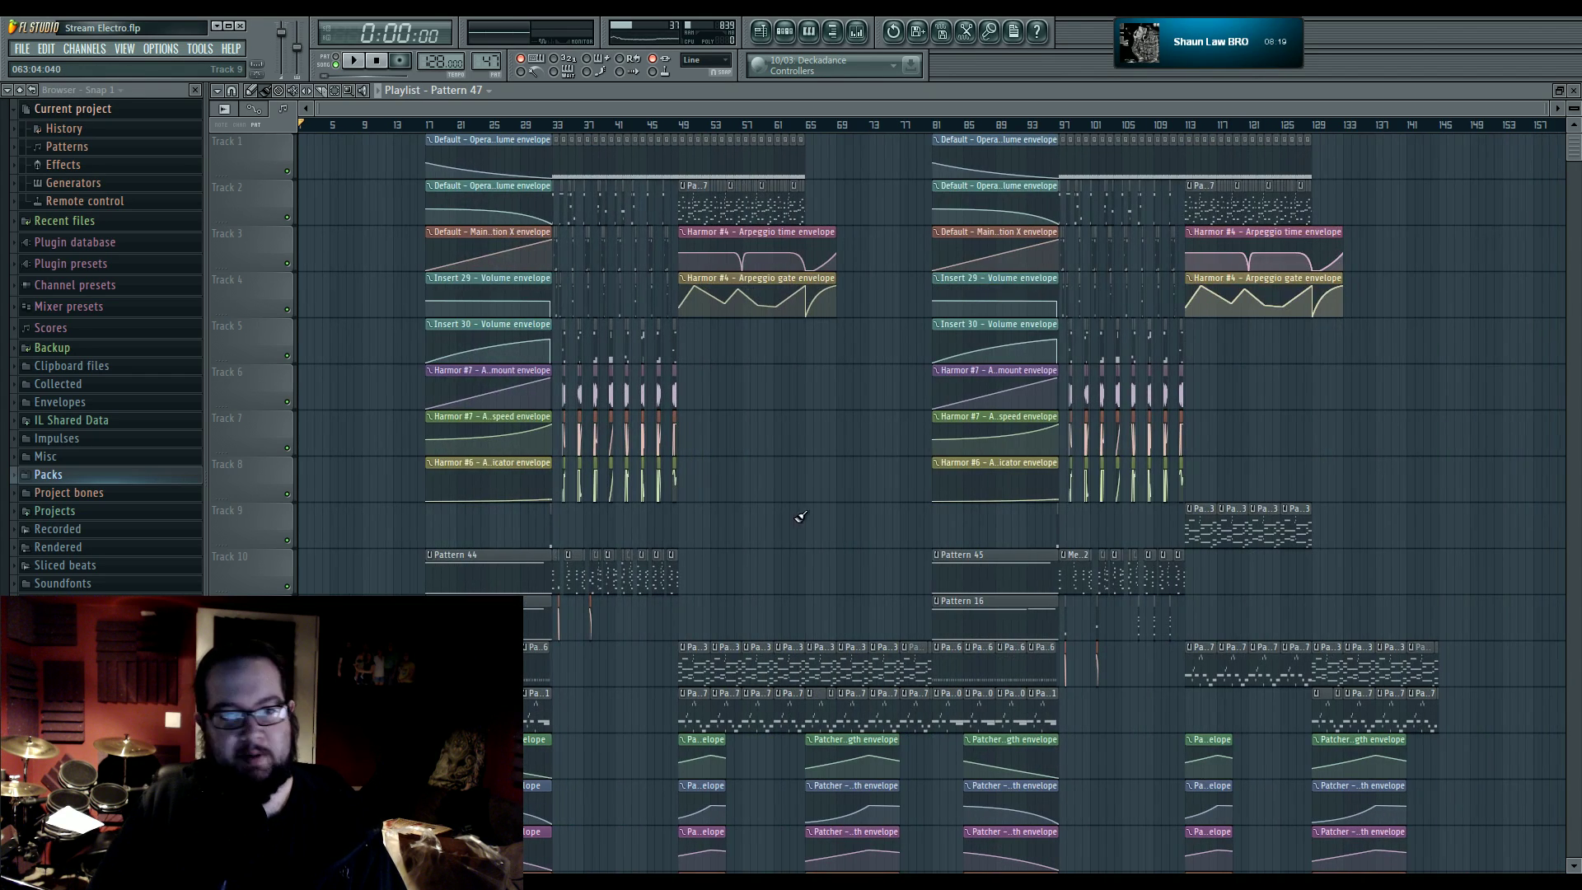
pyautogui.scroll(-5, 787, 526)
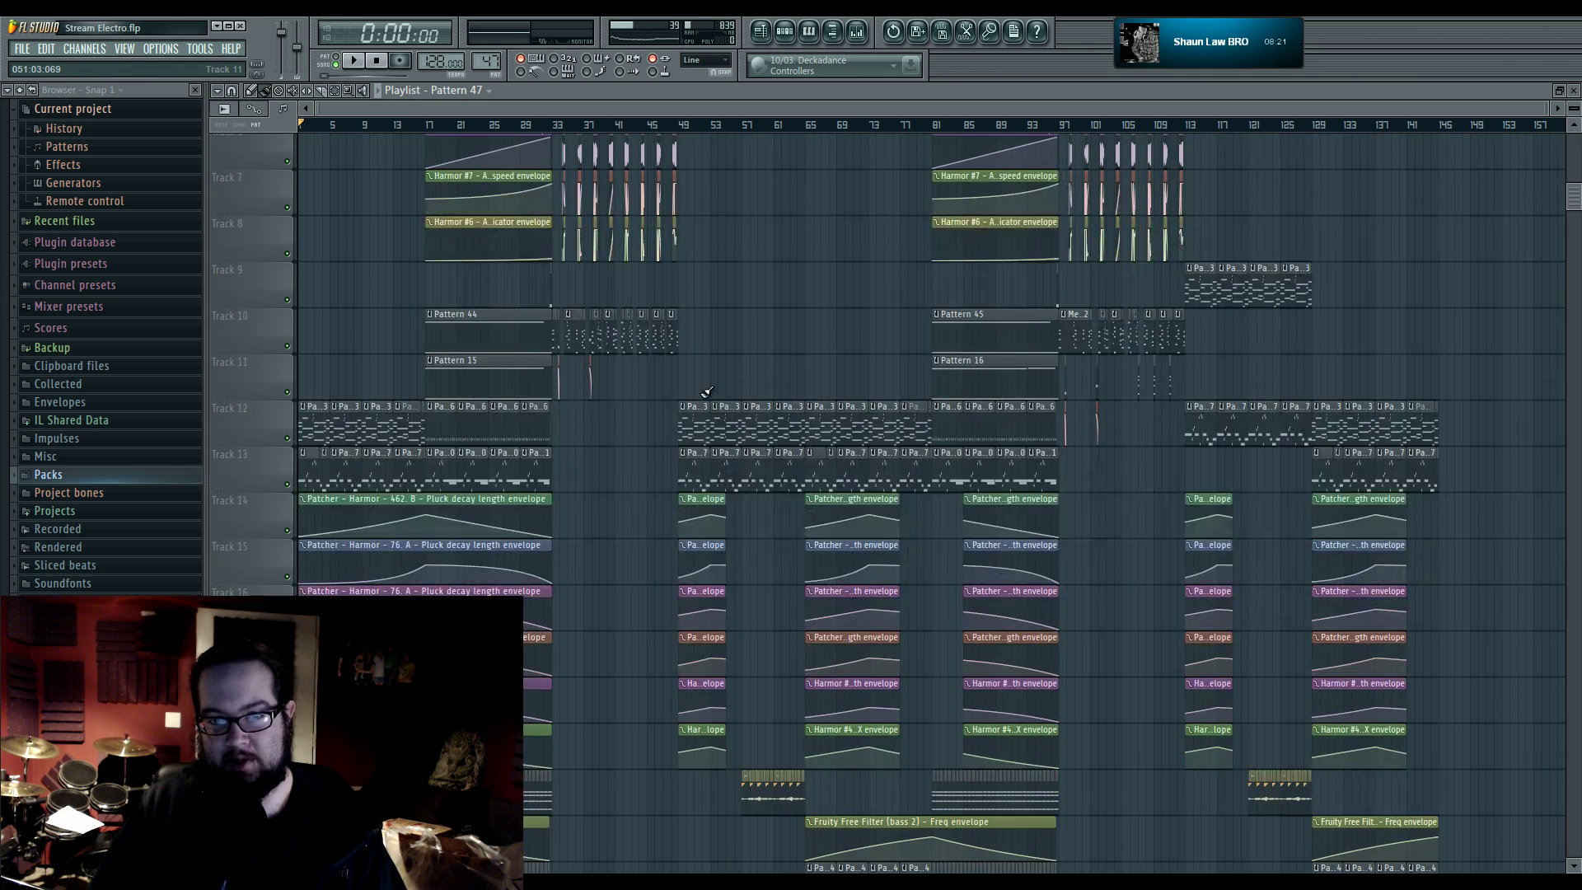
pyautogui.scroll(-5, 671, 448)
pyautogui.scroll(10, 903, 574)
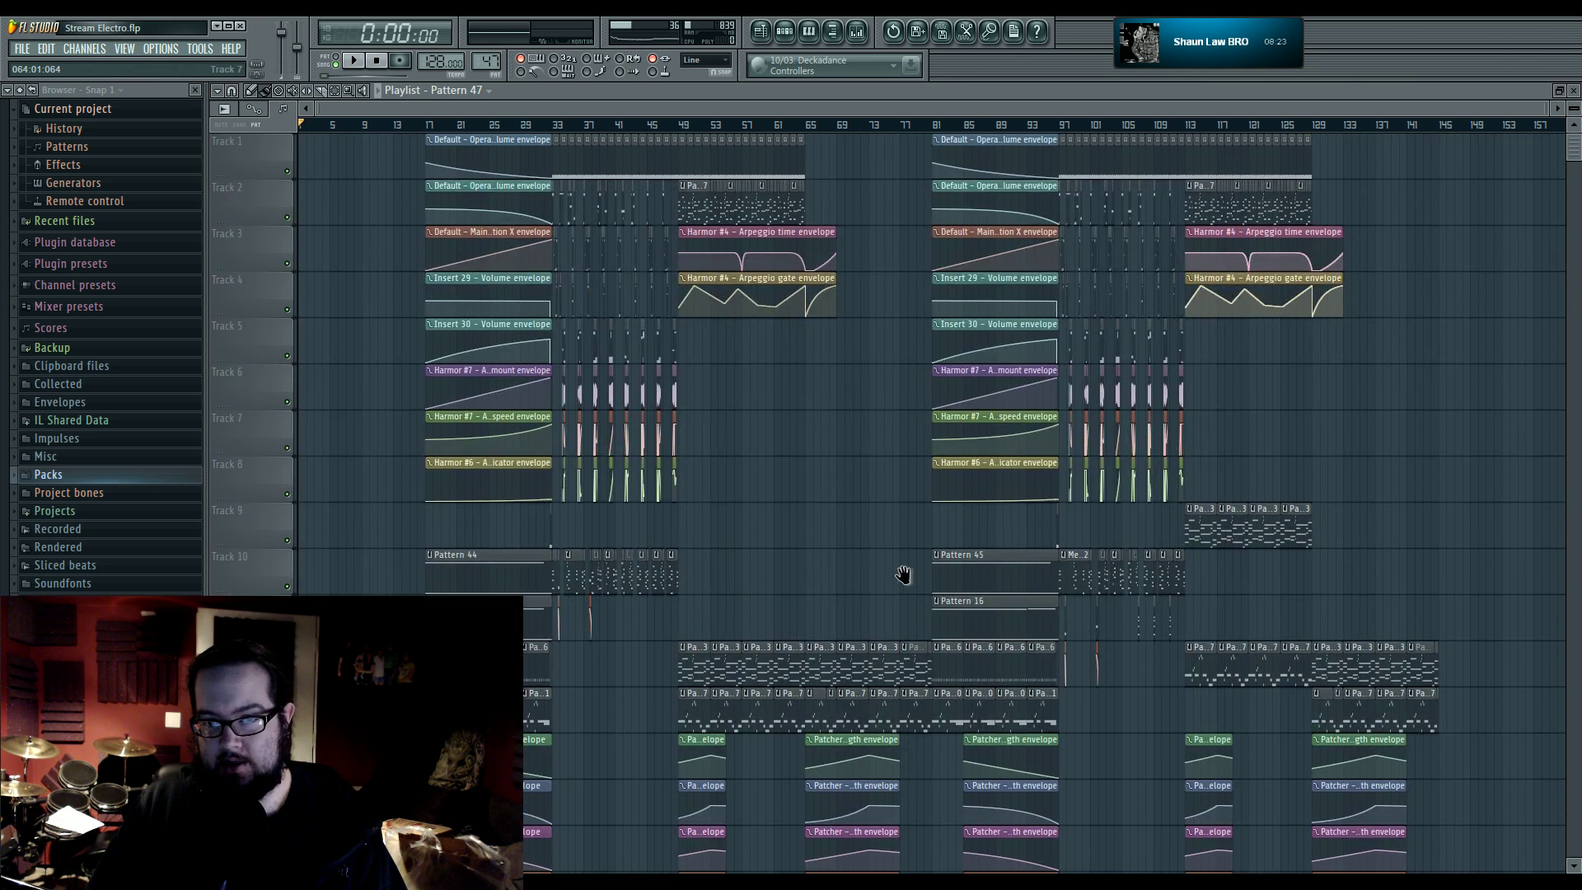
pyautogui.scroll(6, 903, 574)
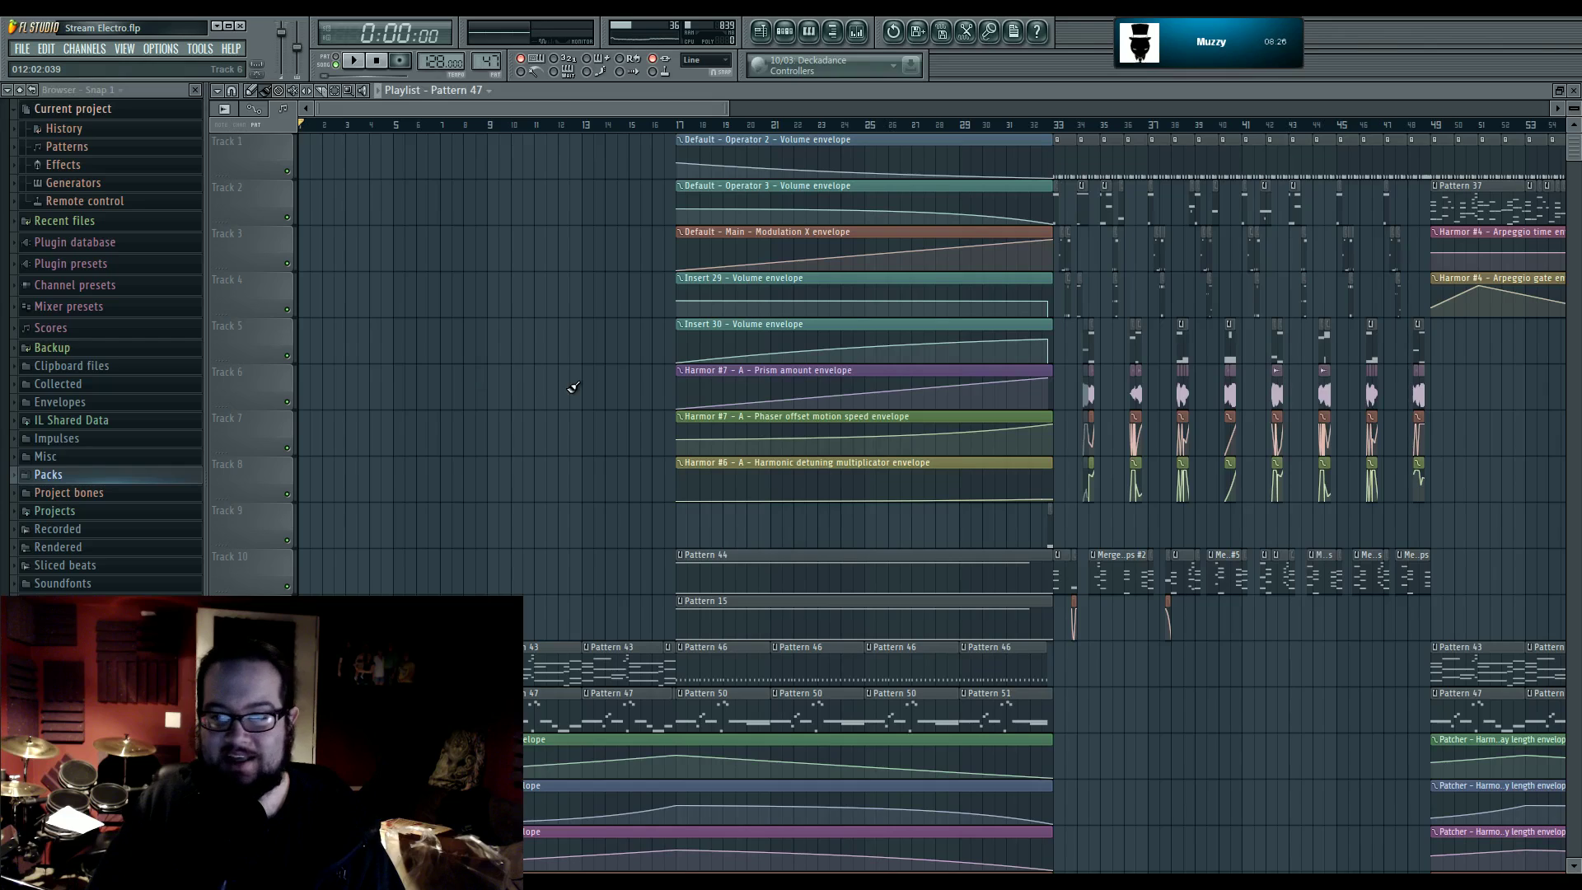
pyautogui.scroll(-6, 840, 466)
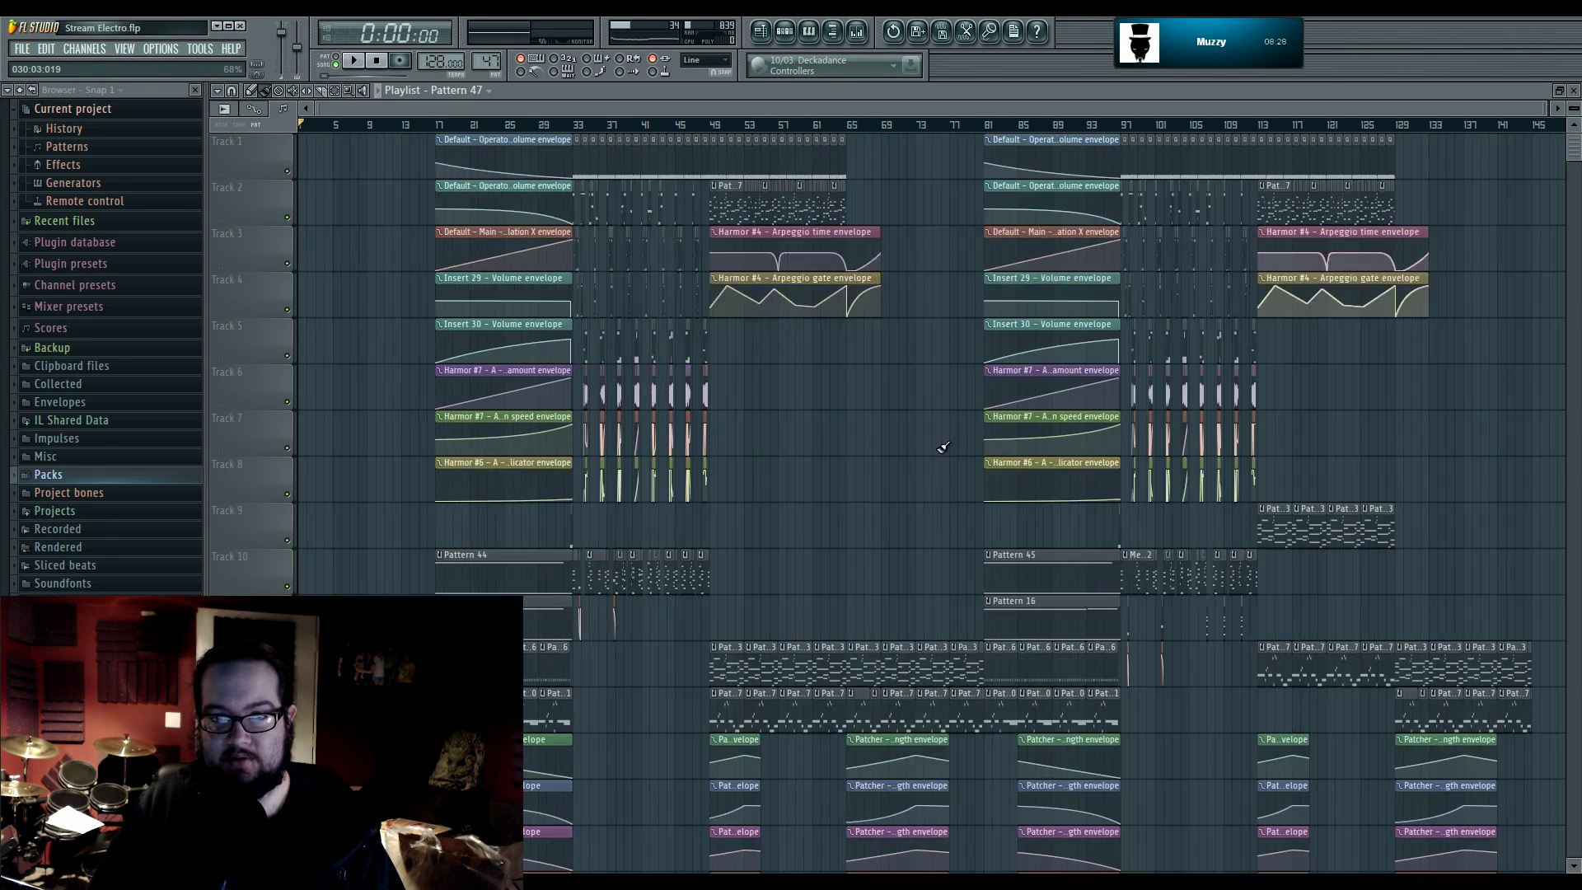
pyautogui.scroll(3, 925, 431)
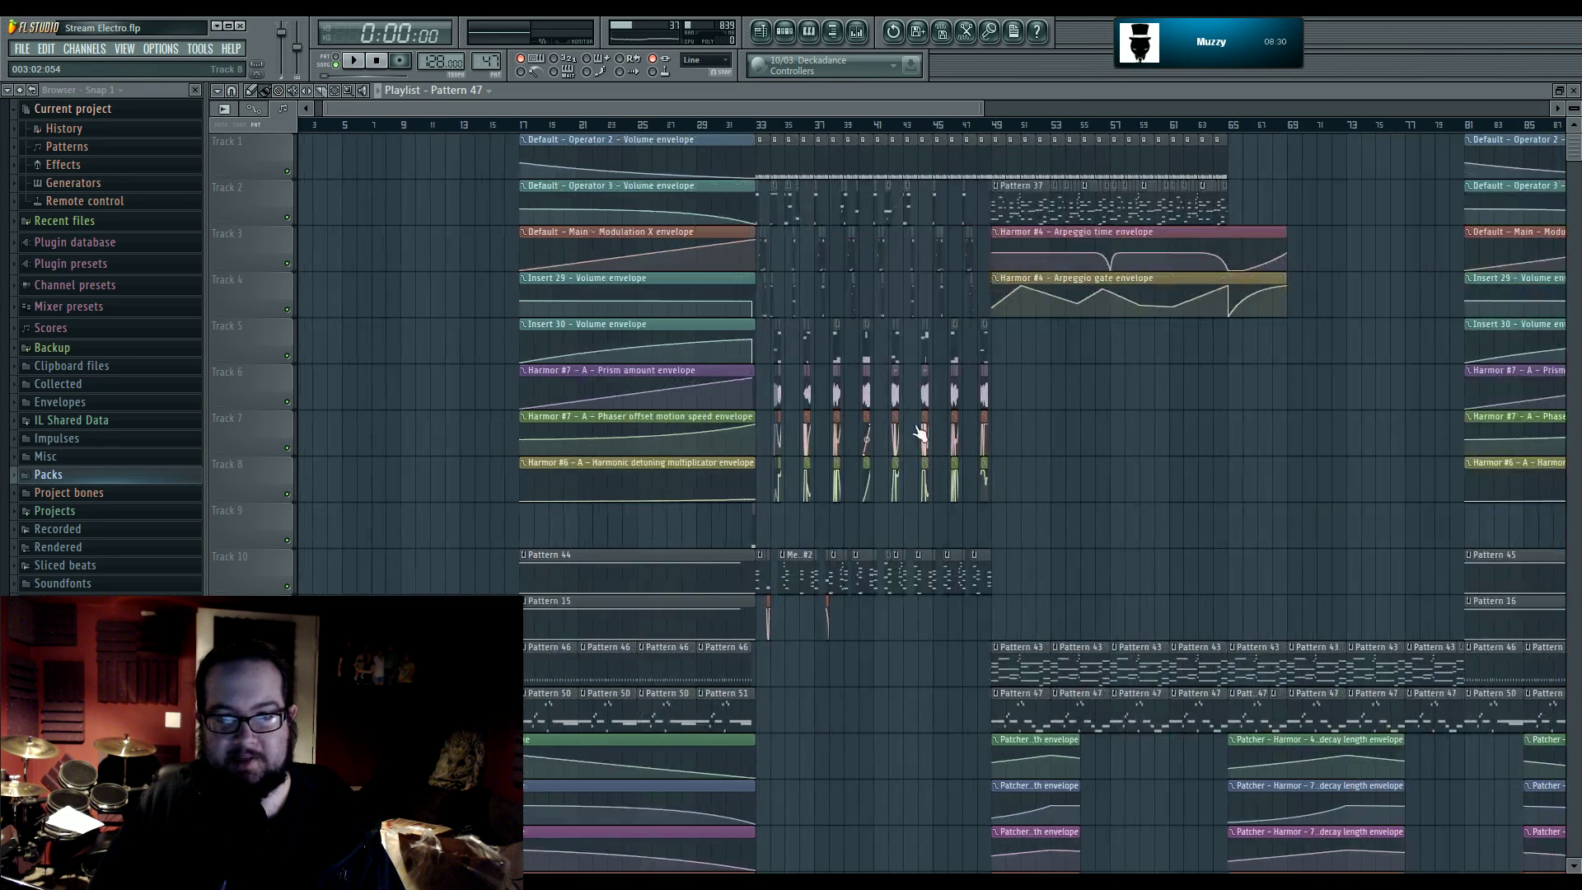
# - Play the song from bar 1 with the opening section of the playlist in view
pyautogui.moveTo(1230, 132)
pyautogui.mouseDown()
pyautogui.moveTo(234, 137)
pyautogui.moveTo(292, 123)
pyautogui.mouseUp()
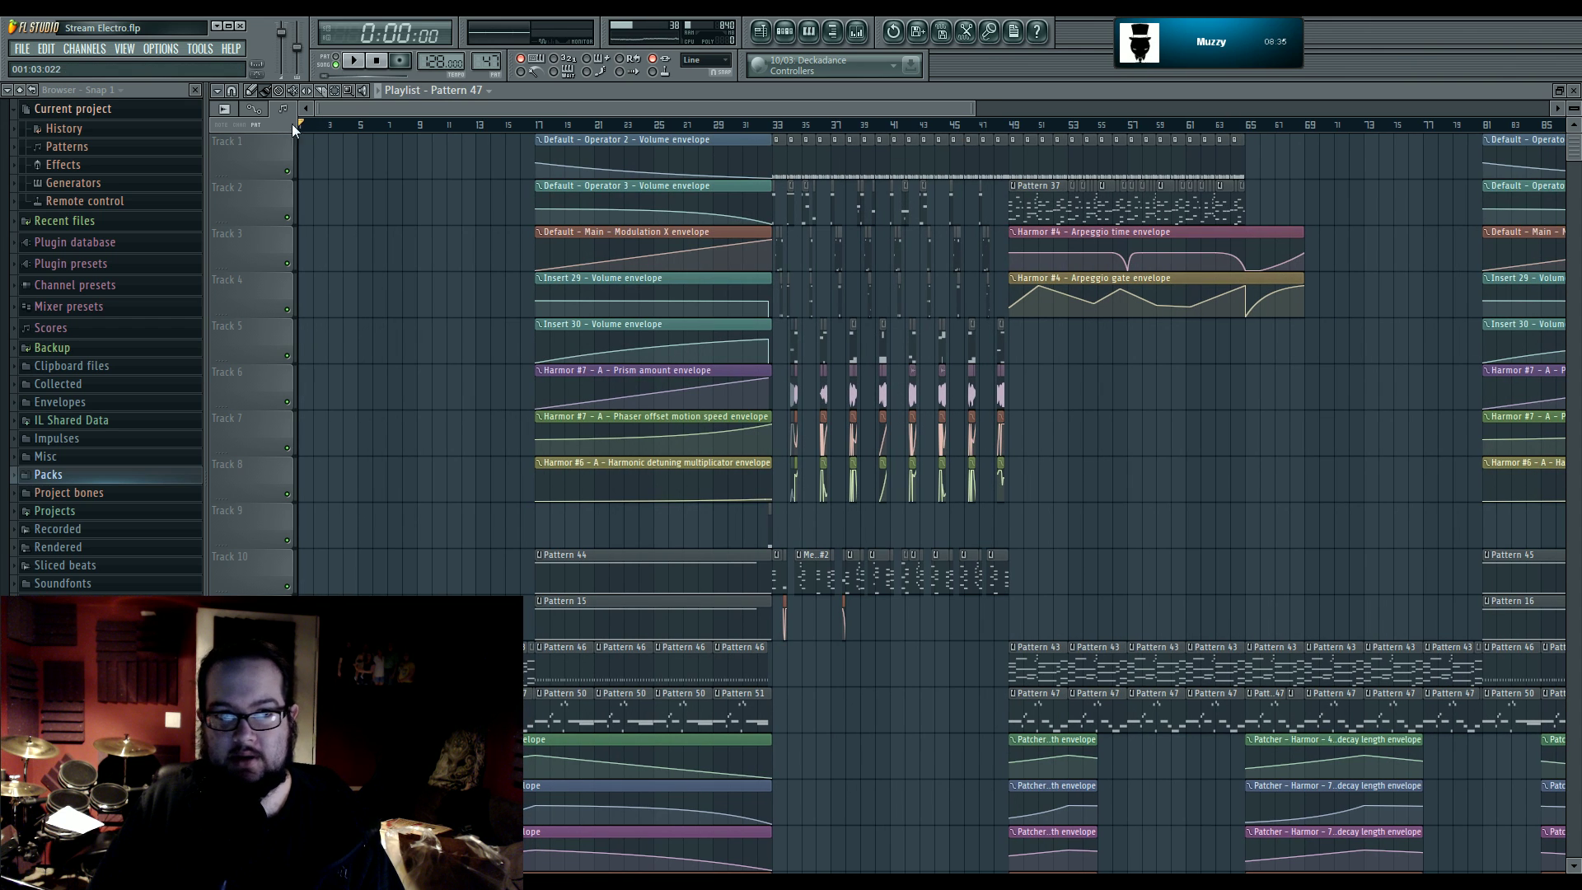
pyautogui.click(355, 61)
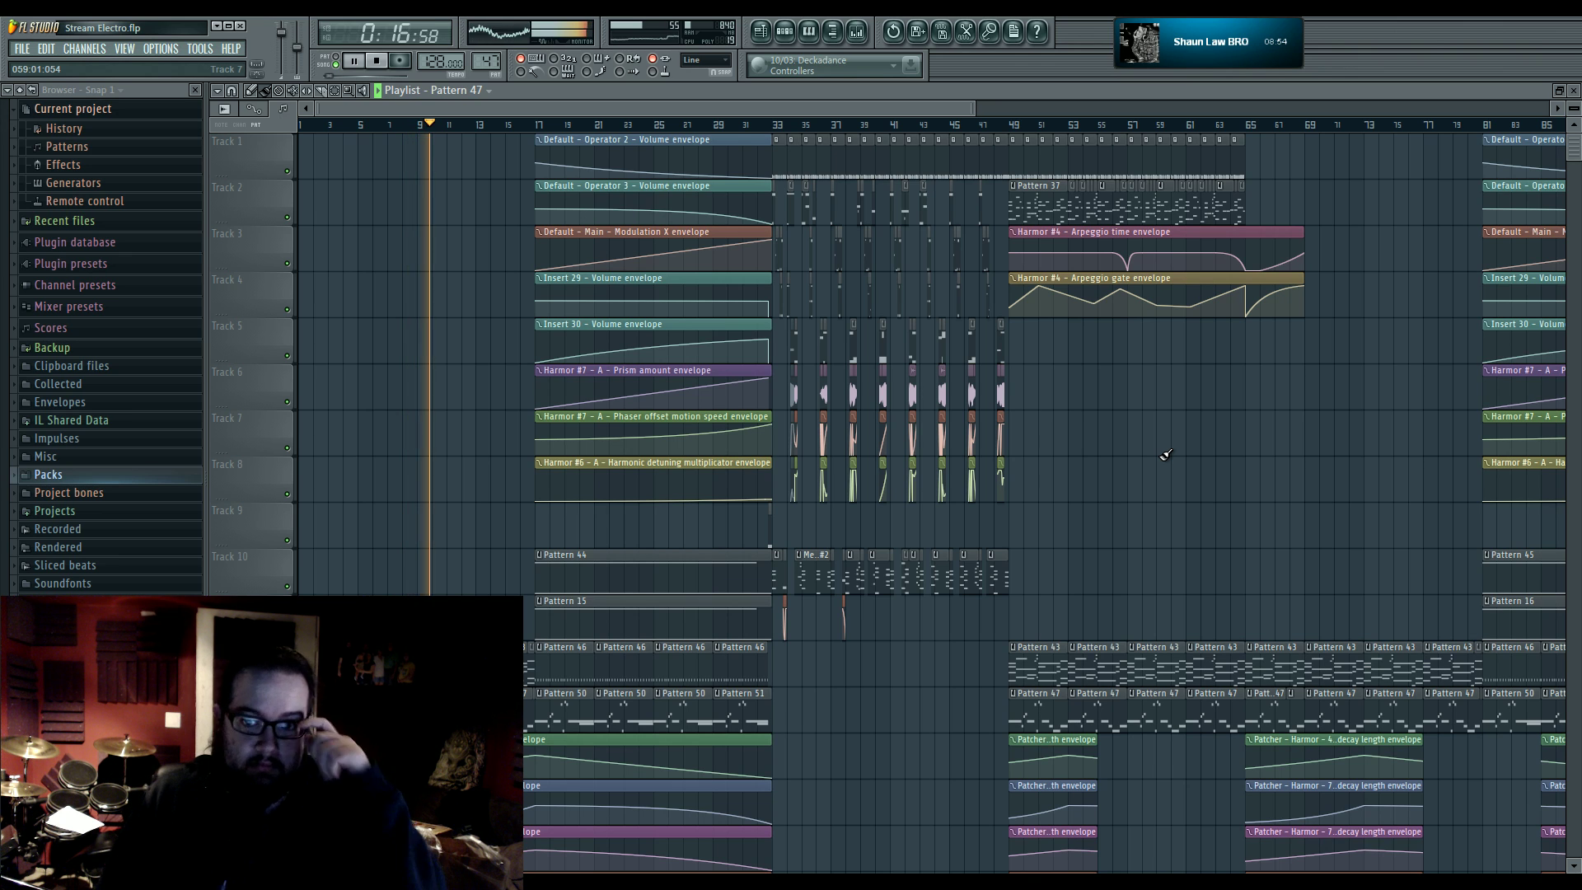
pyautogui.scroll(-4, 906, 644)
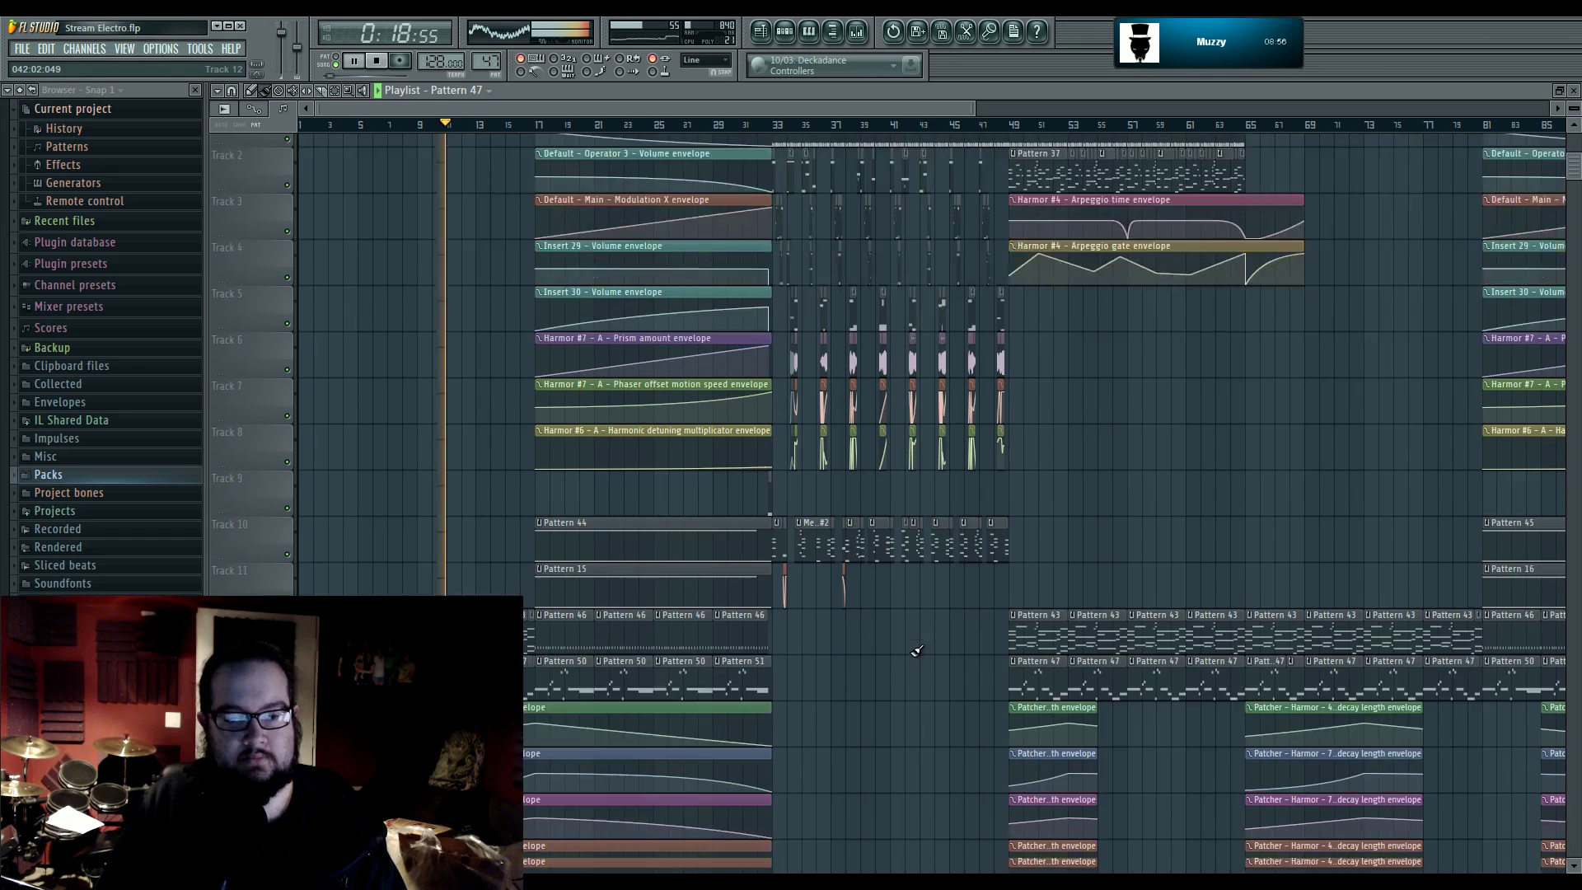
# - Inspect the Patcher channel's plugin map with its Harmor, Reeverb 2 and Delay bank routing, and return to the playlist
pyautogui.click(857, 33)
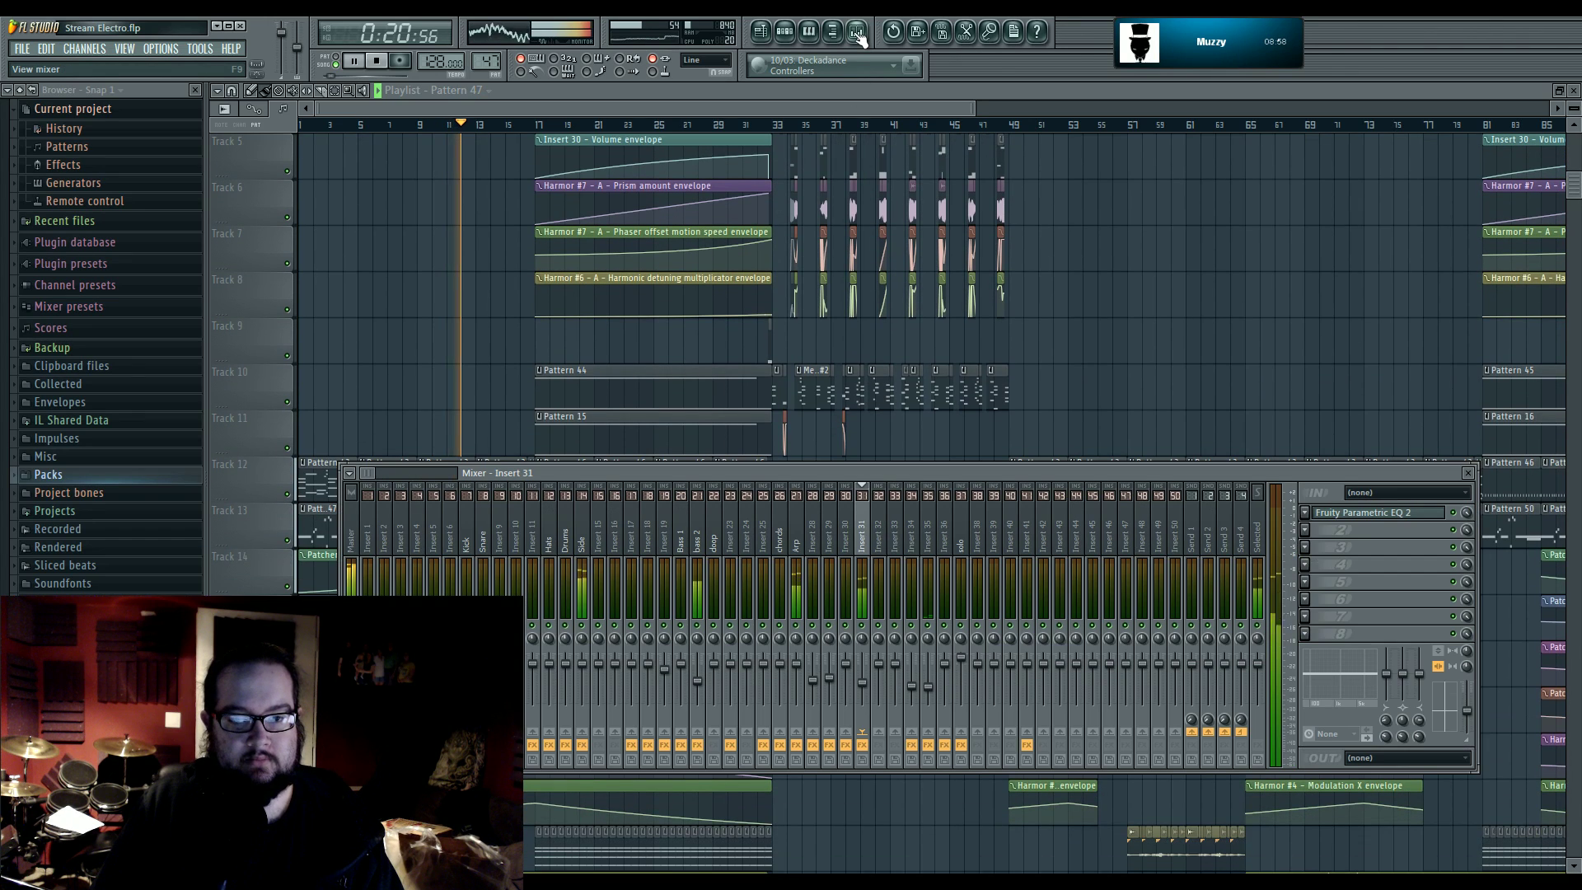
pyautogui.click(857, 33)
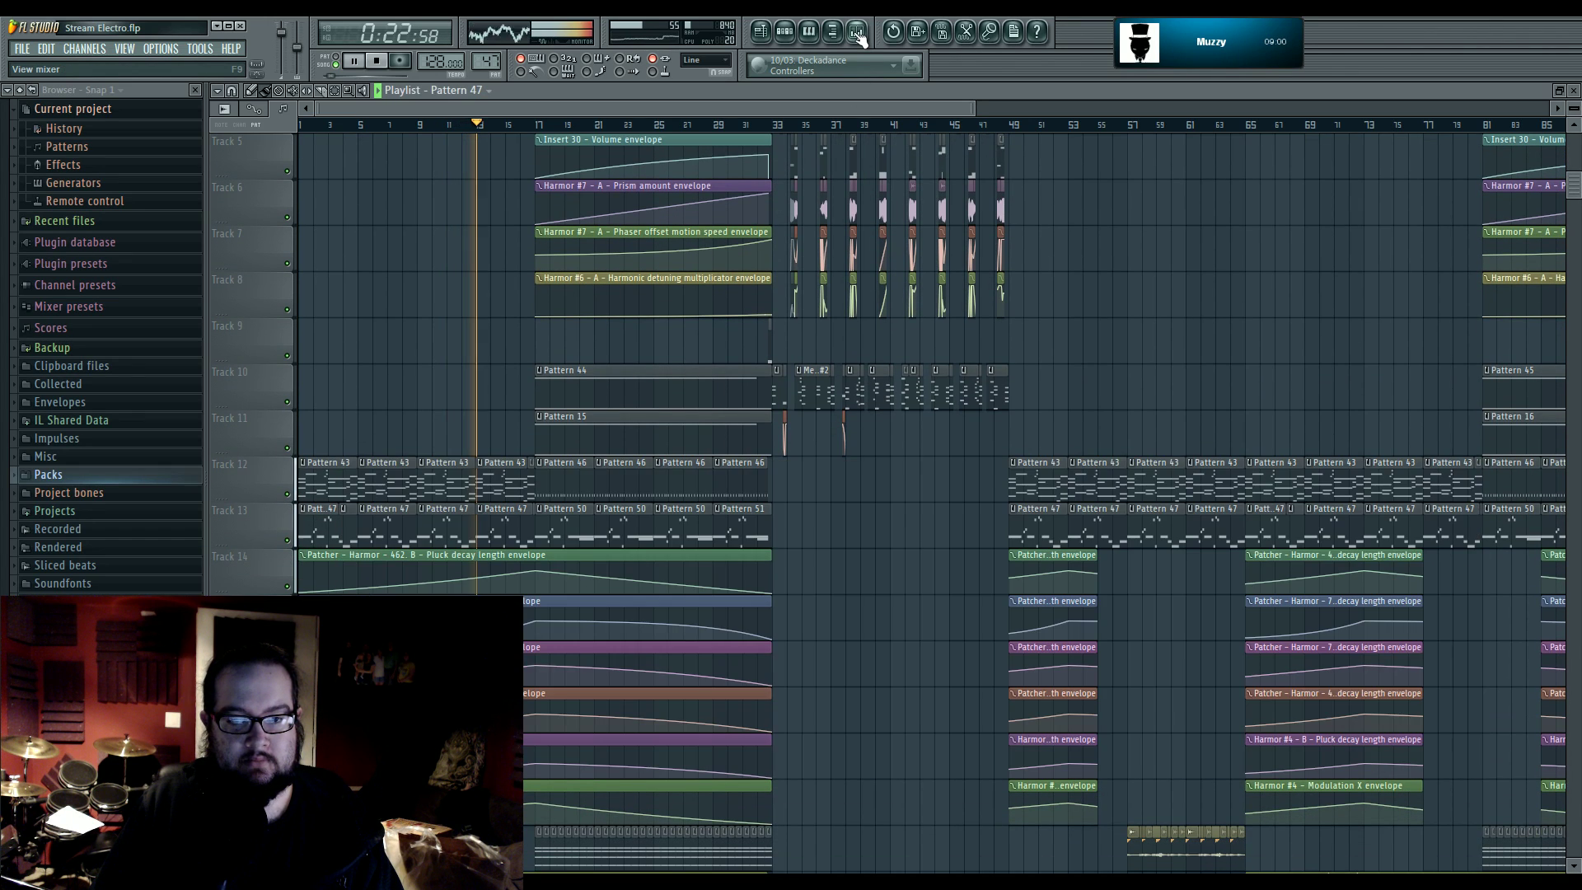
pyautogui.click(786, 32)
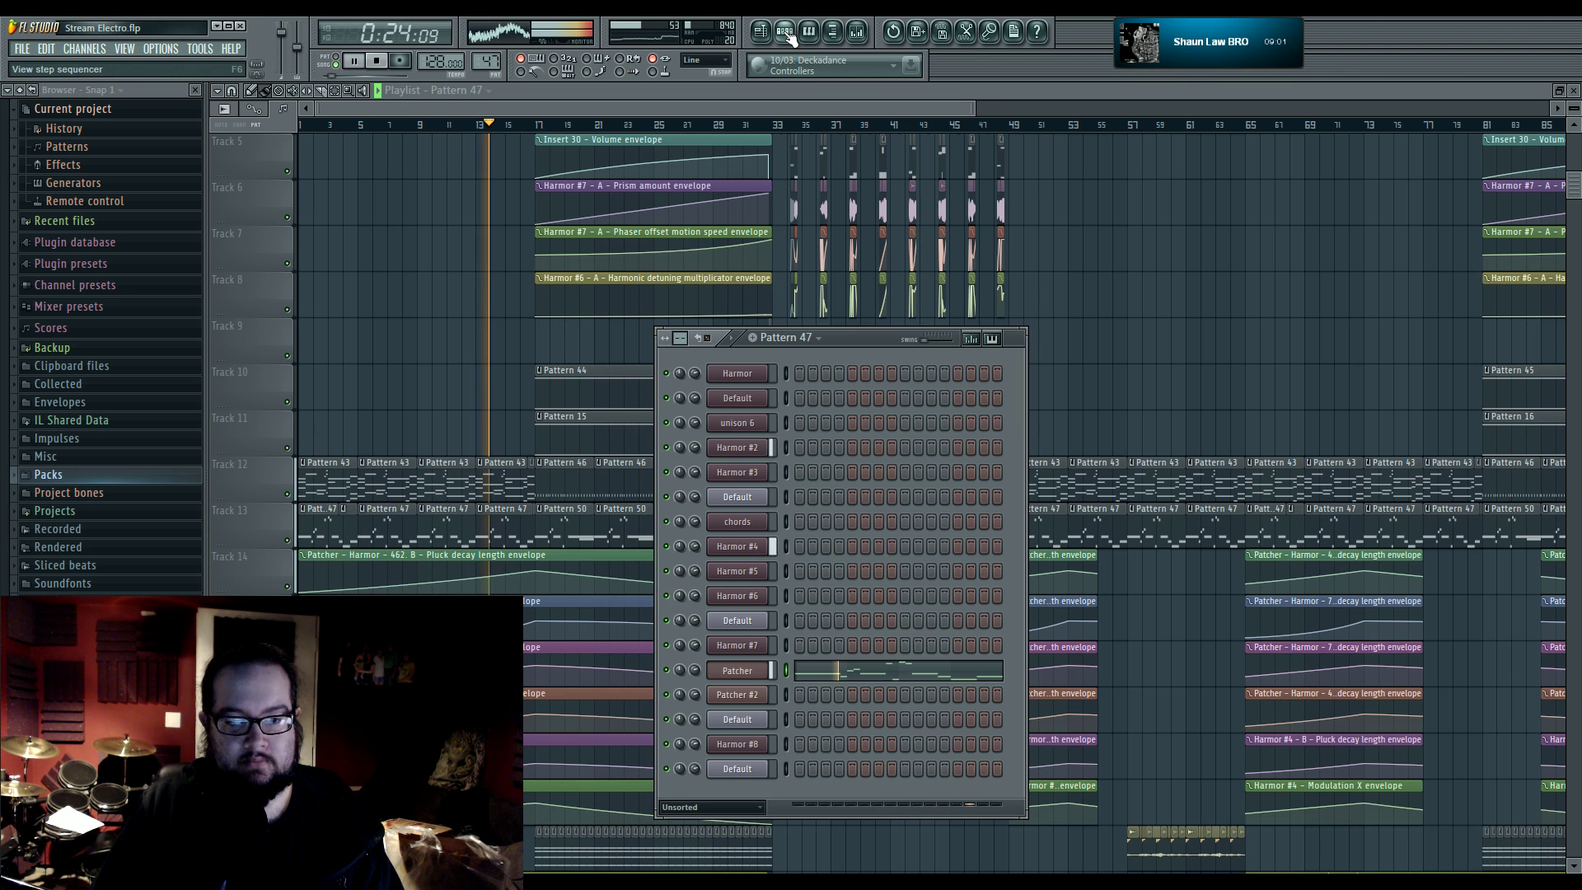
pyautogui.click(742, 669)
pyautogui.click(1399, 169)
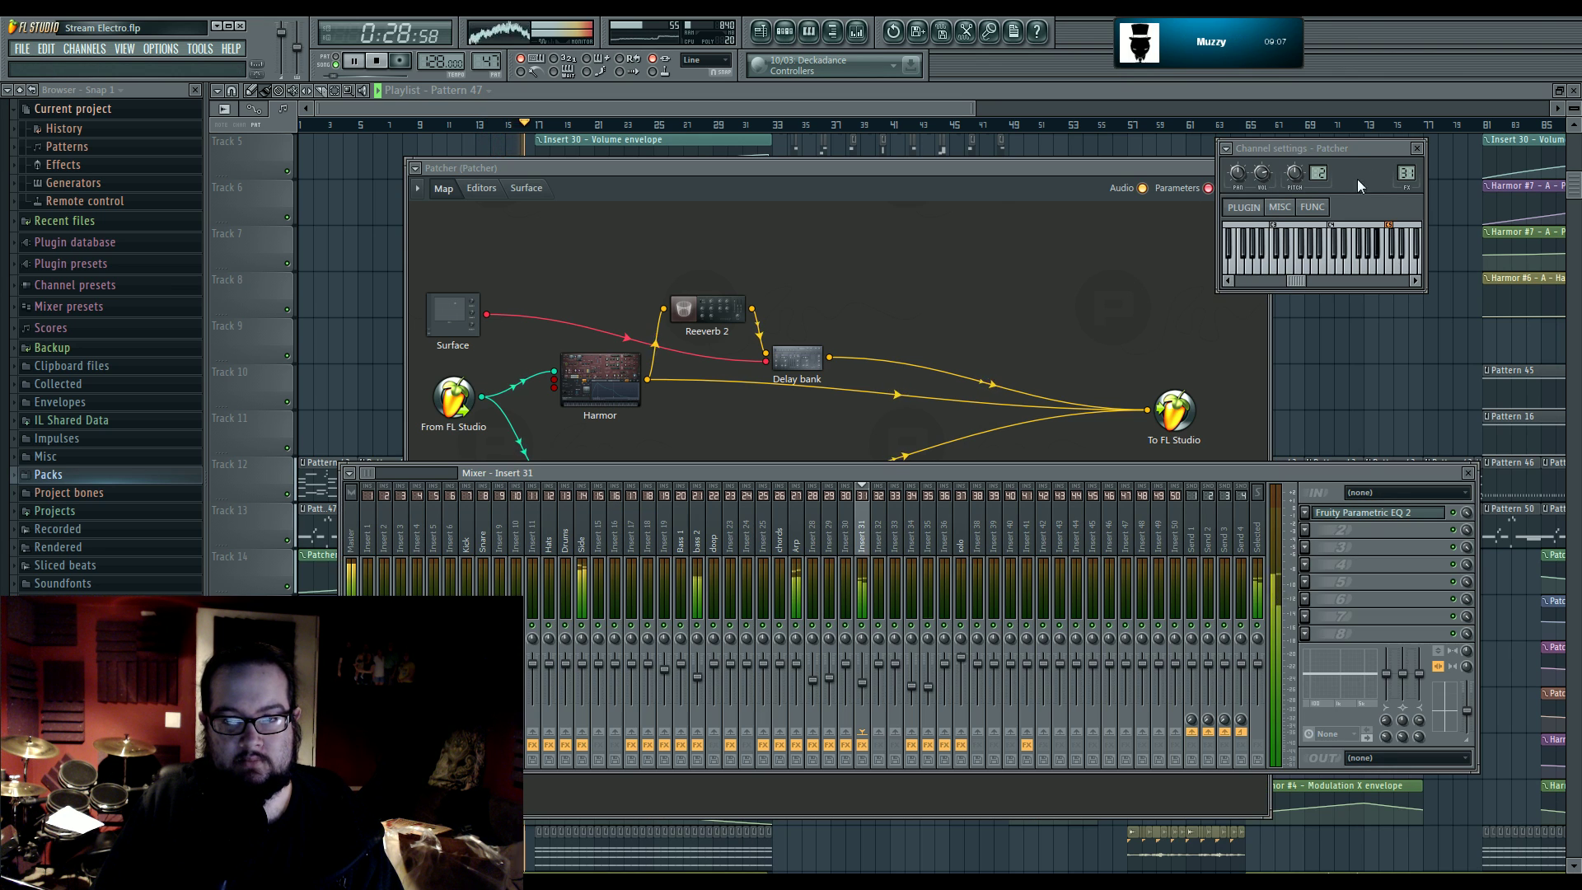
pyautogui.click(914, 139)
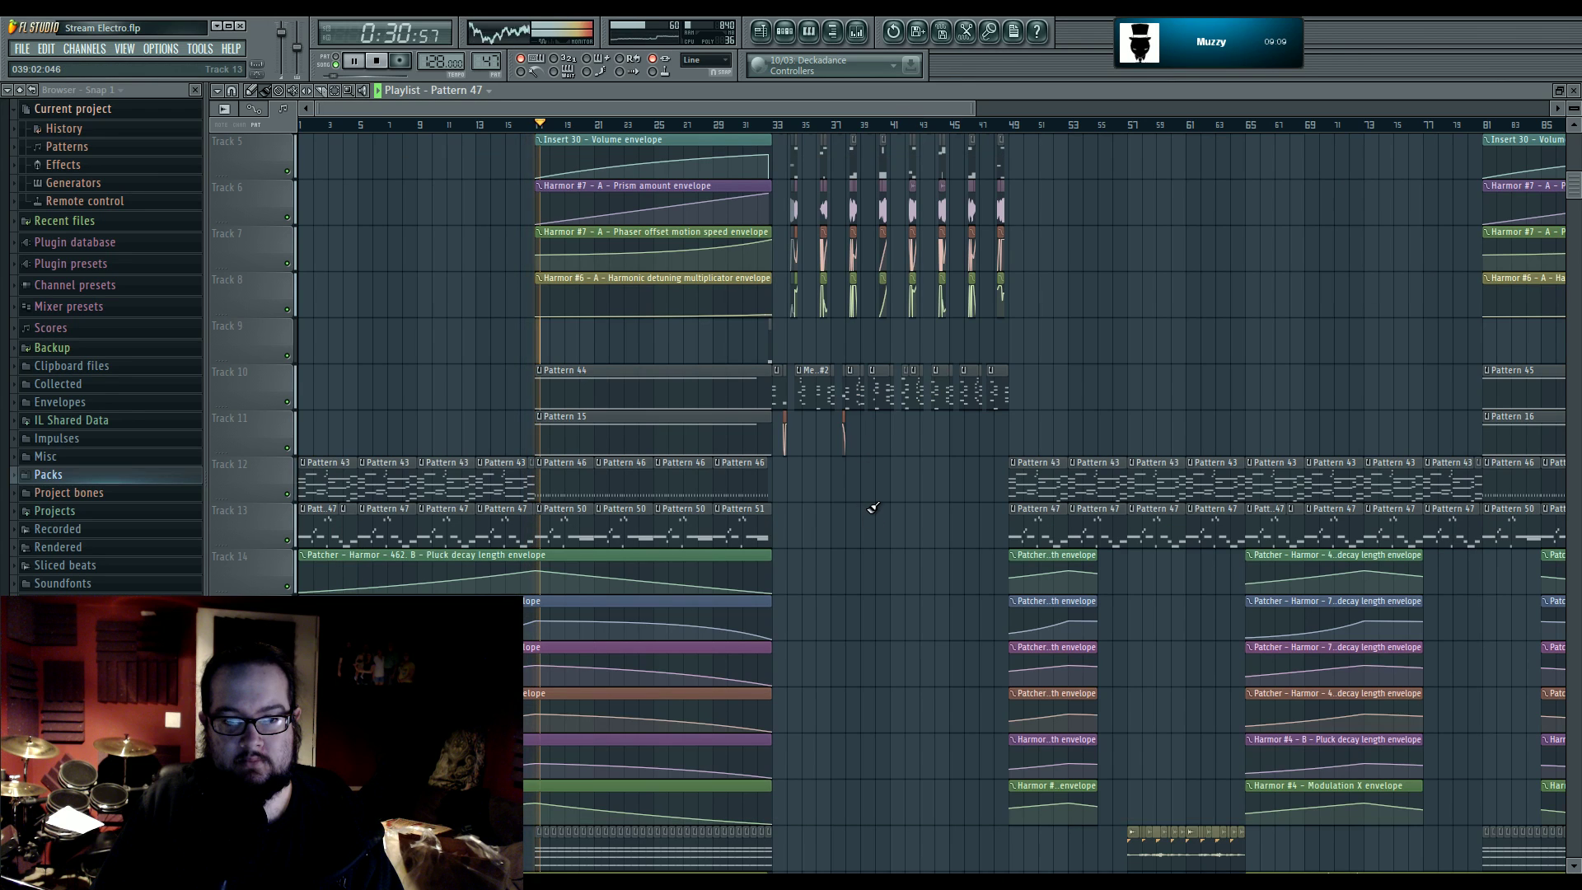
# - Inspect the Fruity Limiter on the Side mixer track during playback, and close the limiter and the mixer
pyautogui.scroll(4, 885, 493)
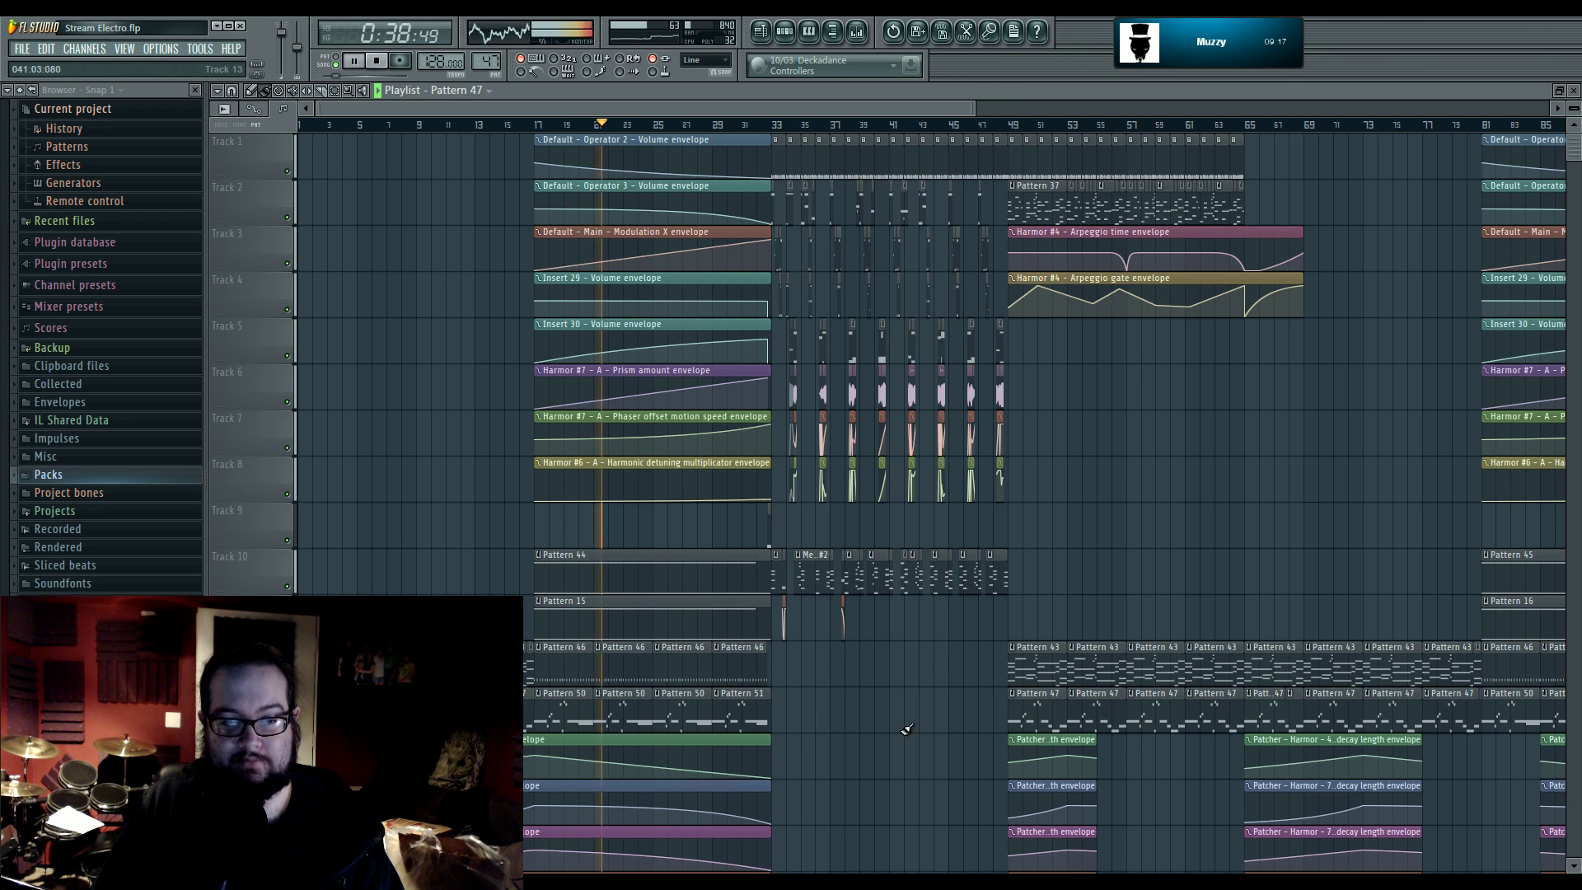
pyautogui.scroll(-3, 948, 577)
pyautogui.scroll(-1, 861, 626)
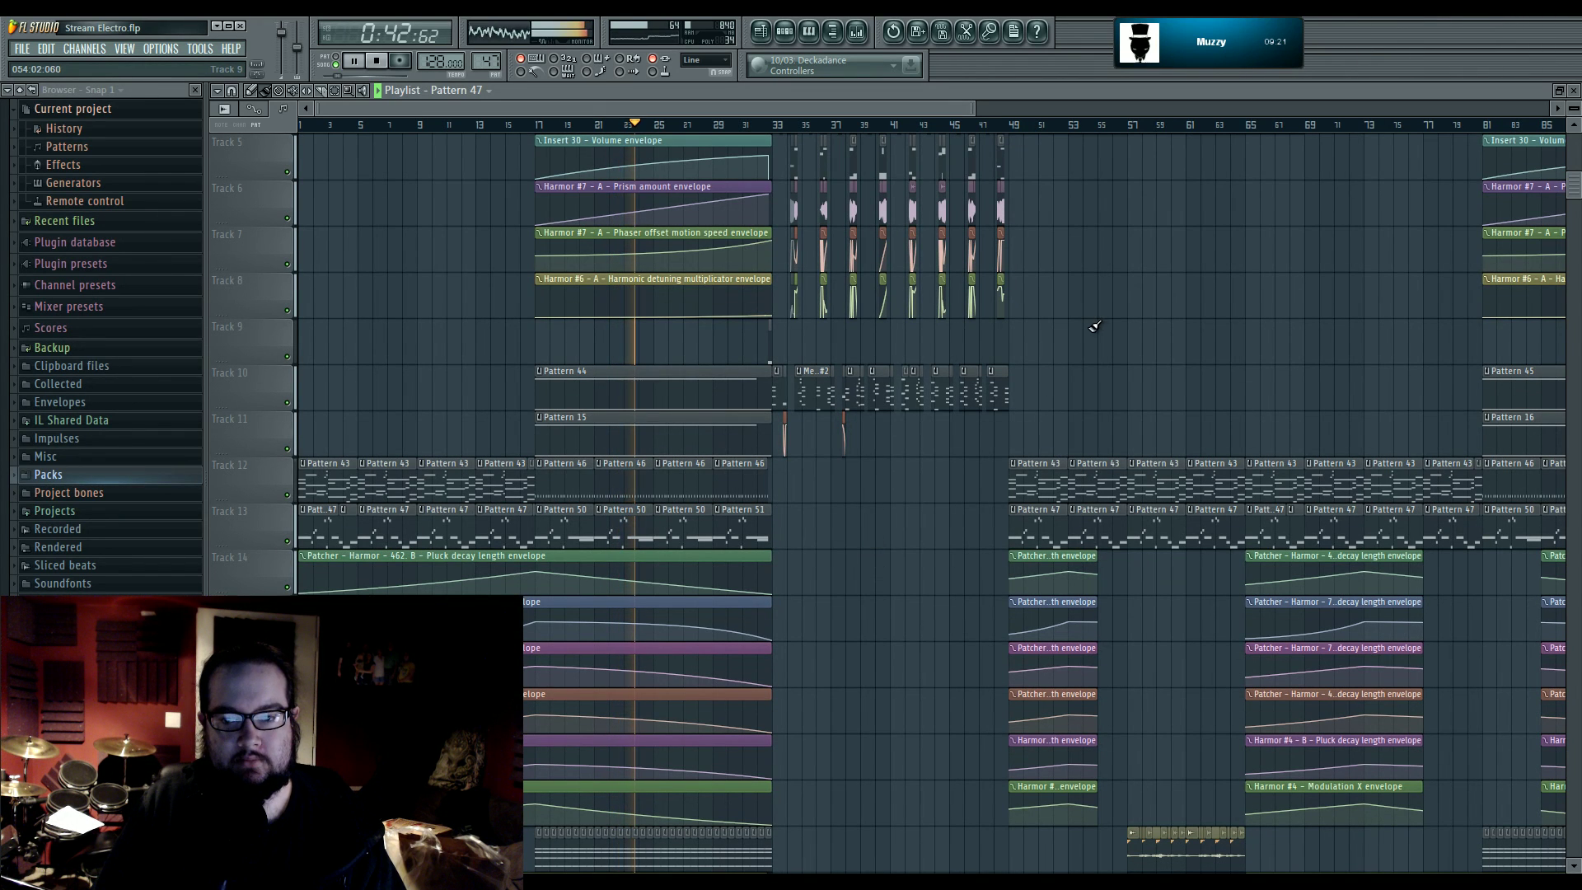
pyautogui.scroll(4, 988, 519)
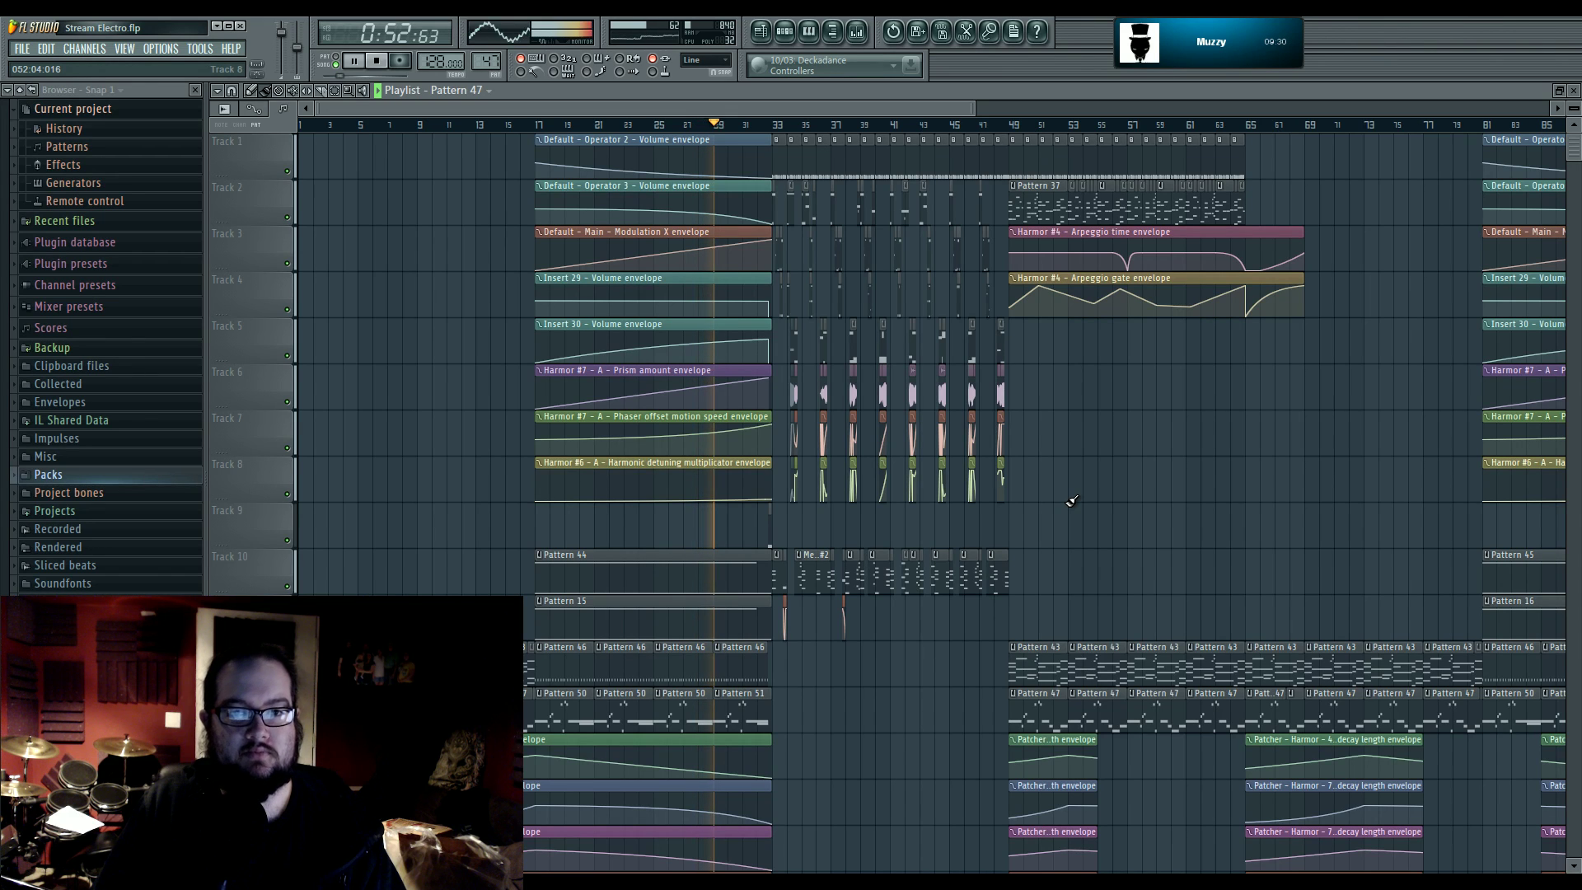
pyautogui.click(857, 31)
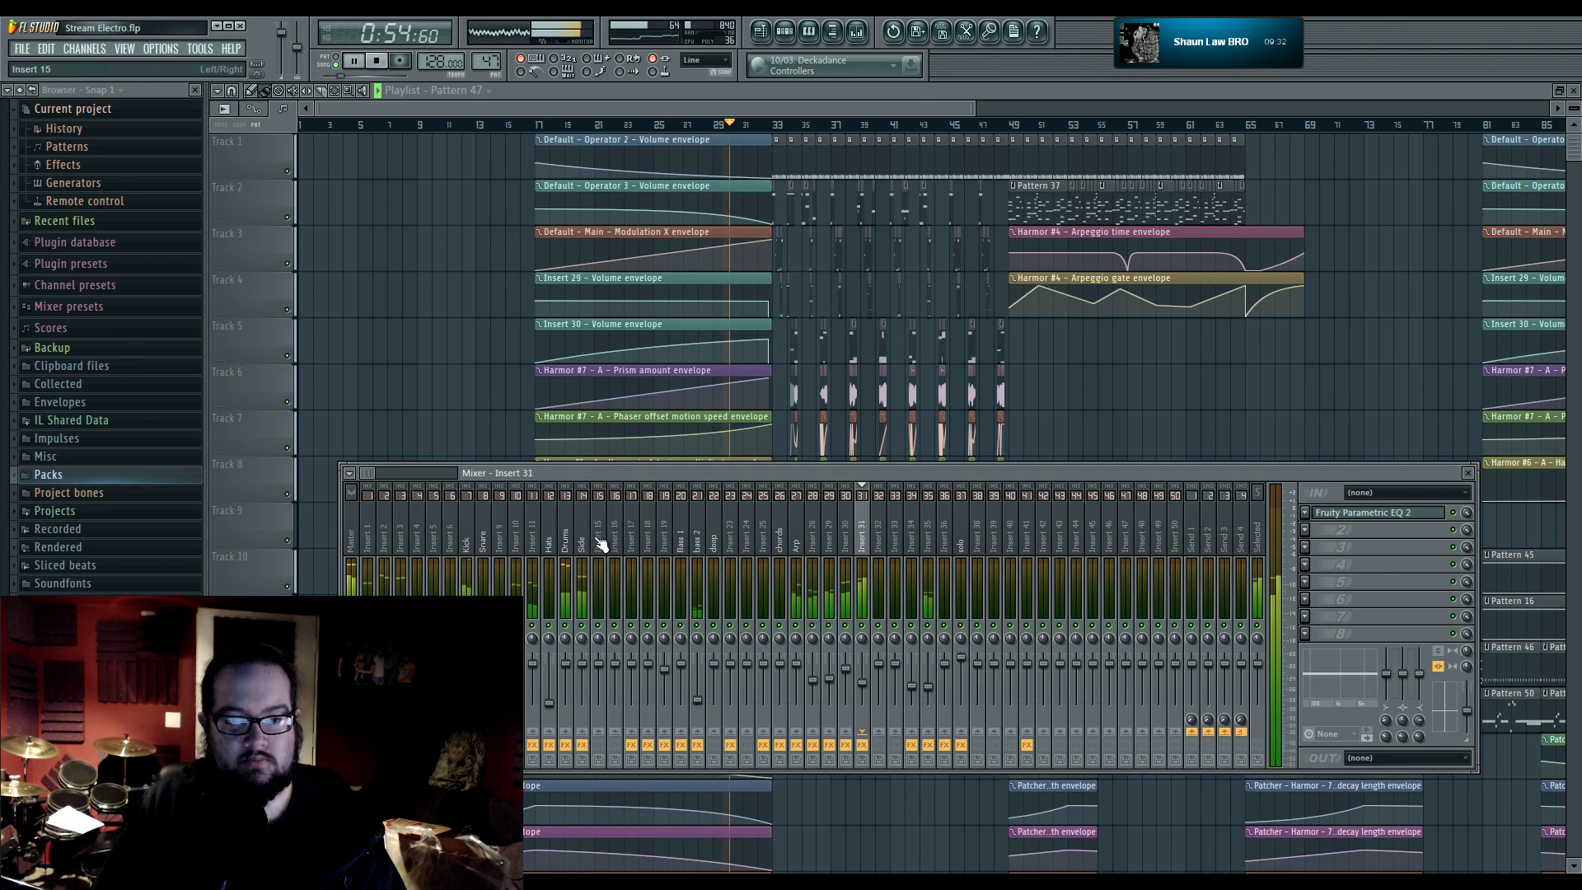
pyautogui.click(1378, 552)
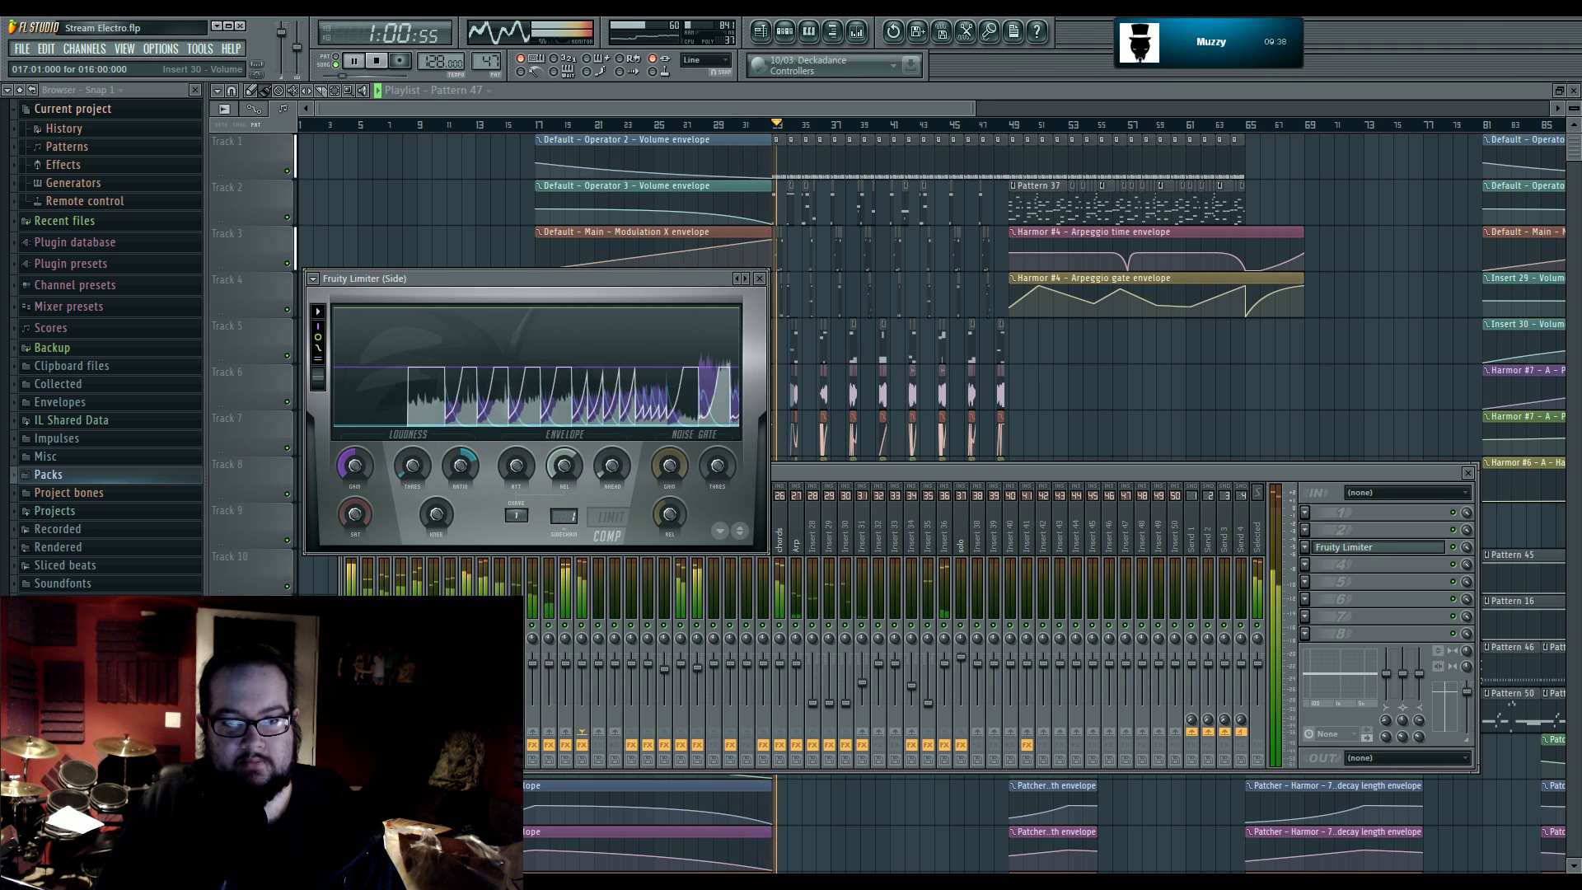
pyautogui.click(760, 279)
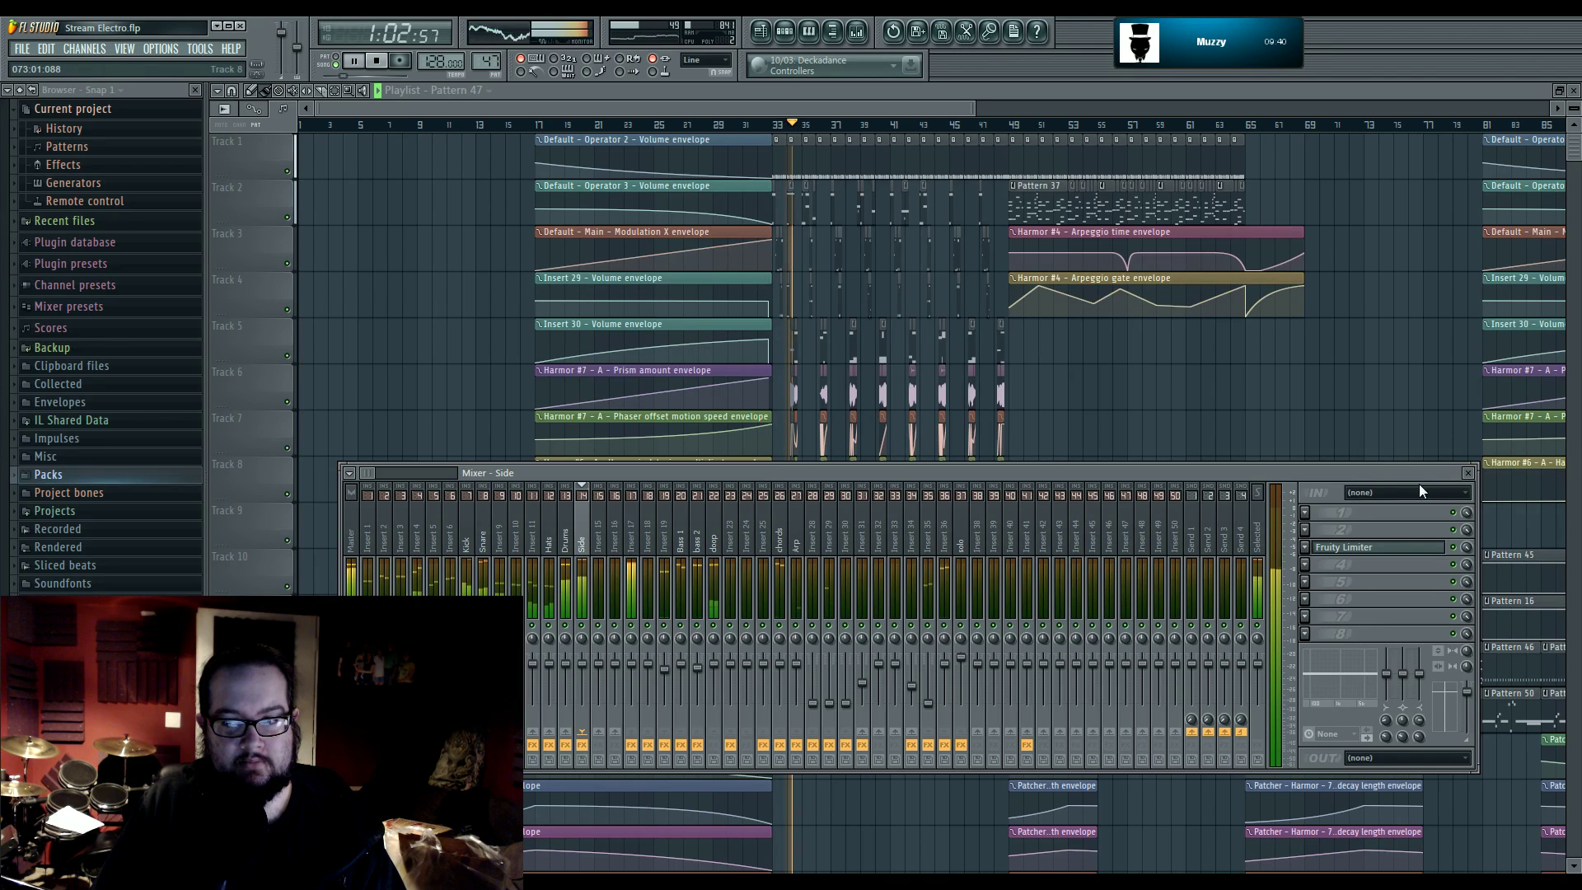
pyautogui.click(1467, 472)
# - Follow playback through the first drop into the section from bar 49, examining its arpeggio envelopes and Patterns 37, 43 and 47
pyautogui.scroll(3, 865, 355)
pyautogui.scroll(3, 865, 354)
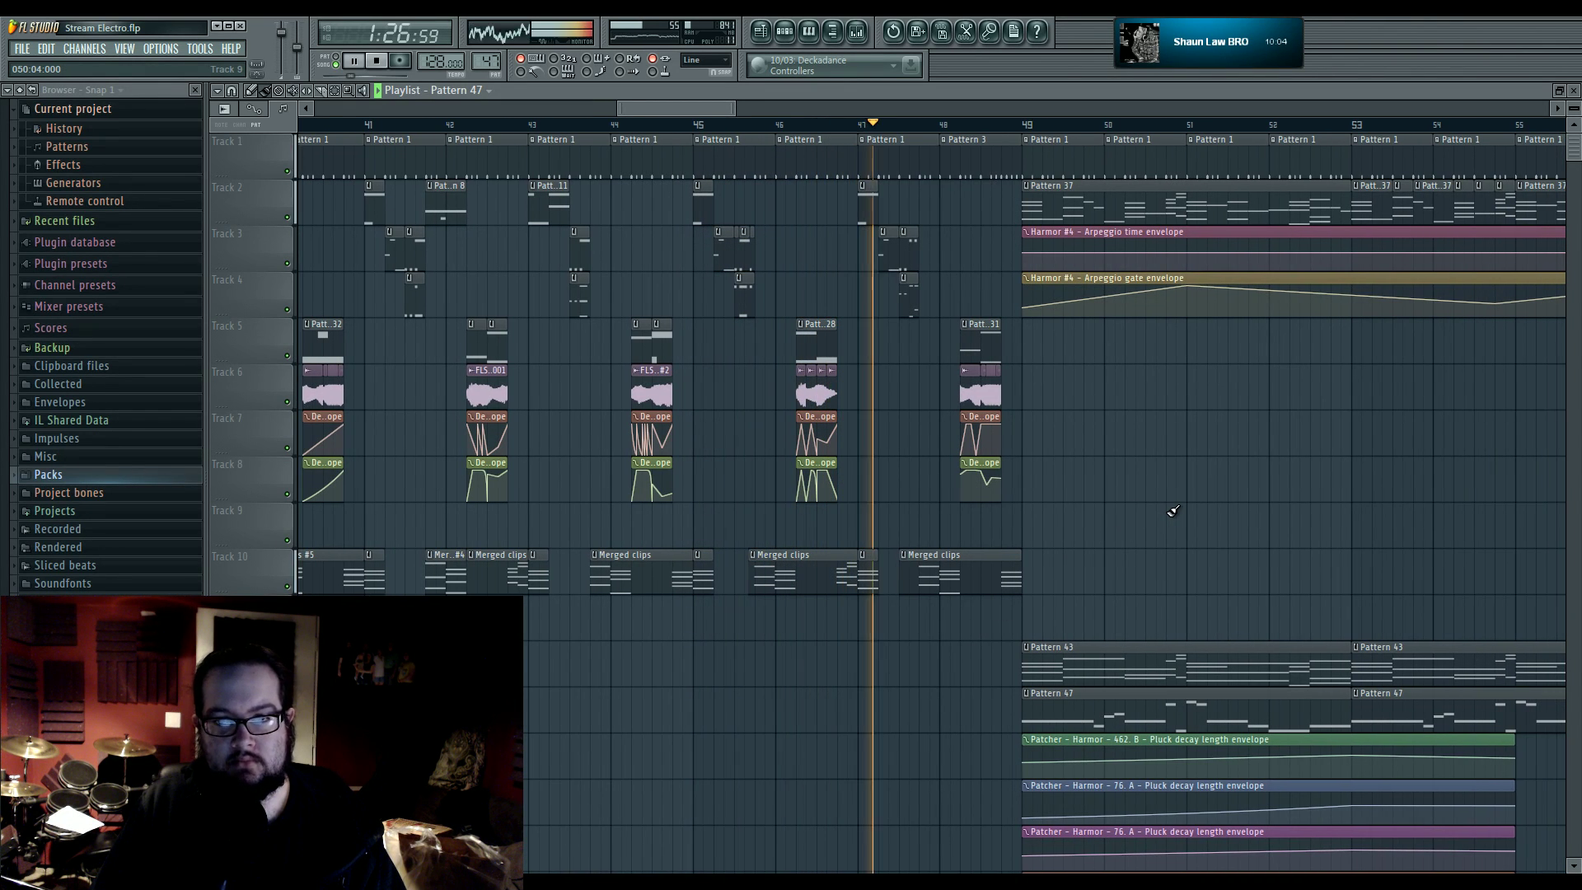
pyautogui.scroll(-5, 1173, 509)
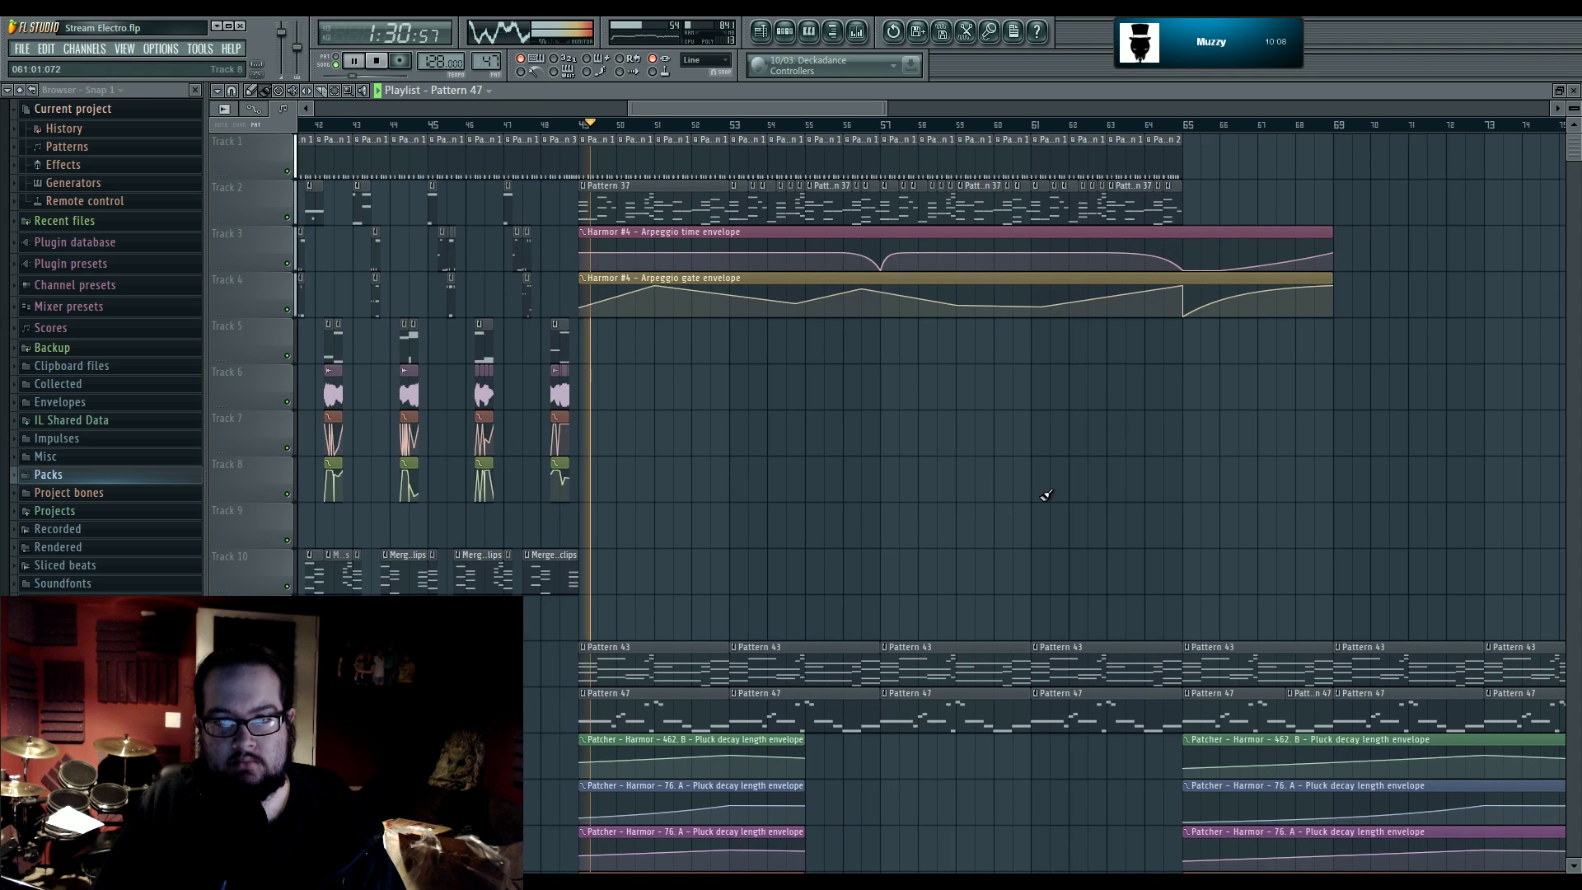
pyautogui.scroll(-4, 976, 504)
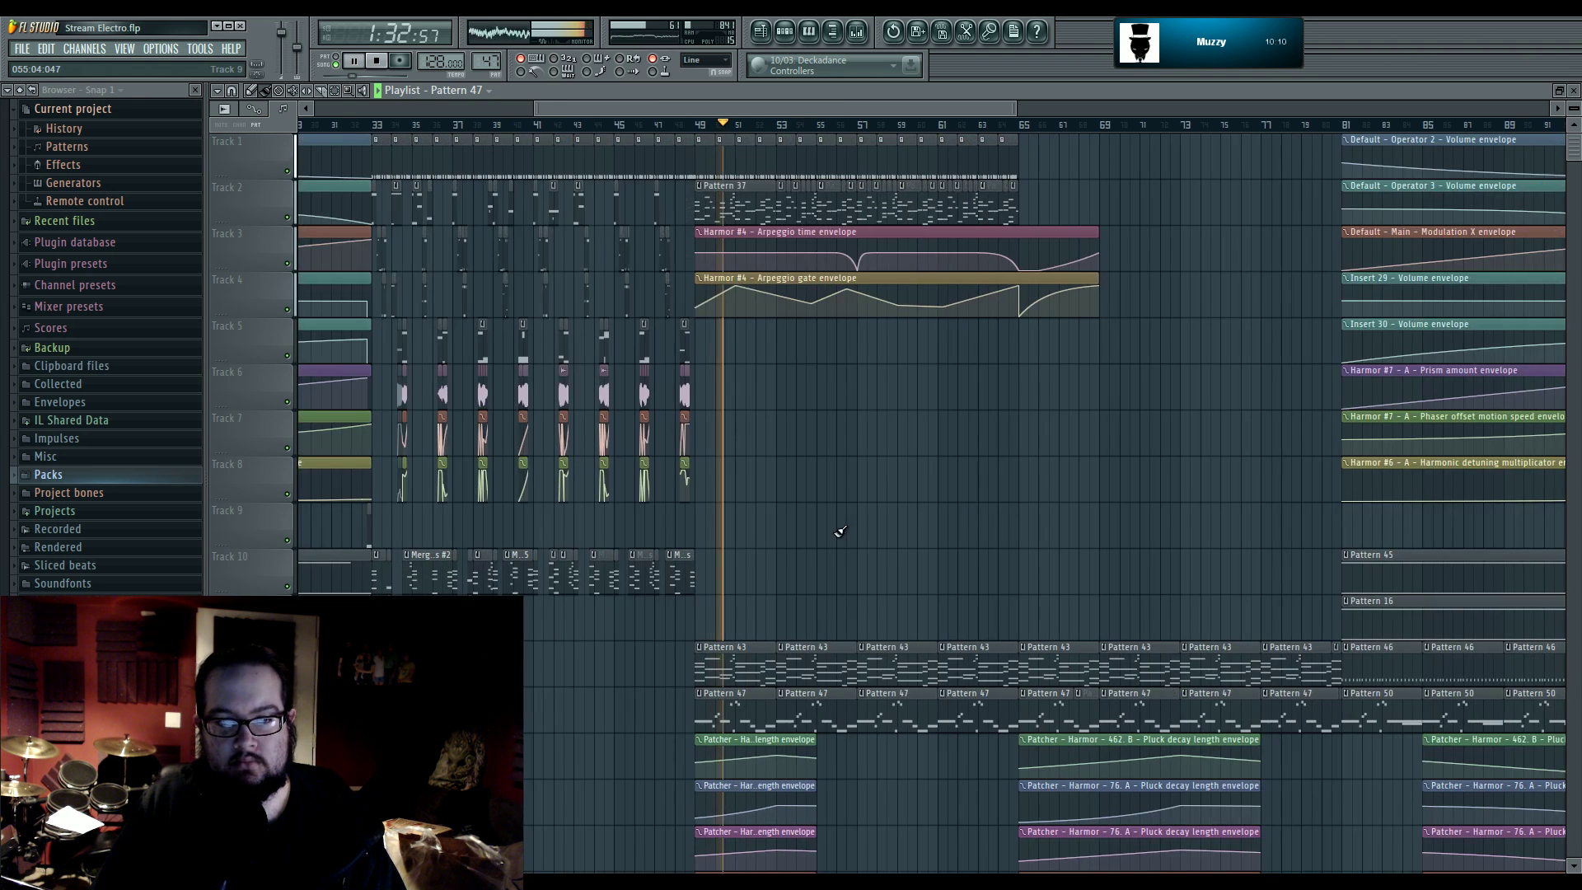
pyautogui.scroll(-3, 806, 403)
pyautogui.scroll(3, 818, 407)
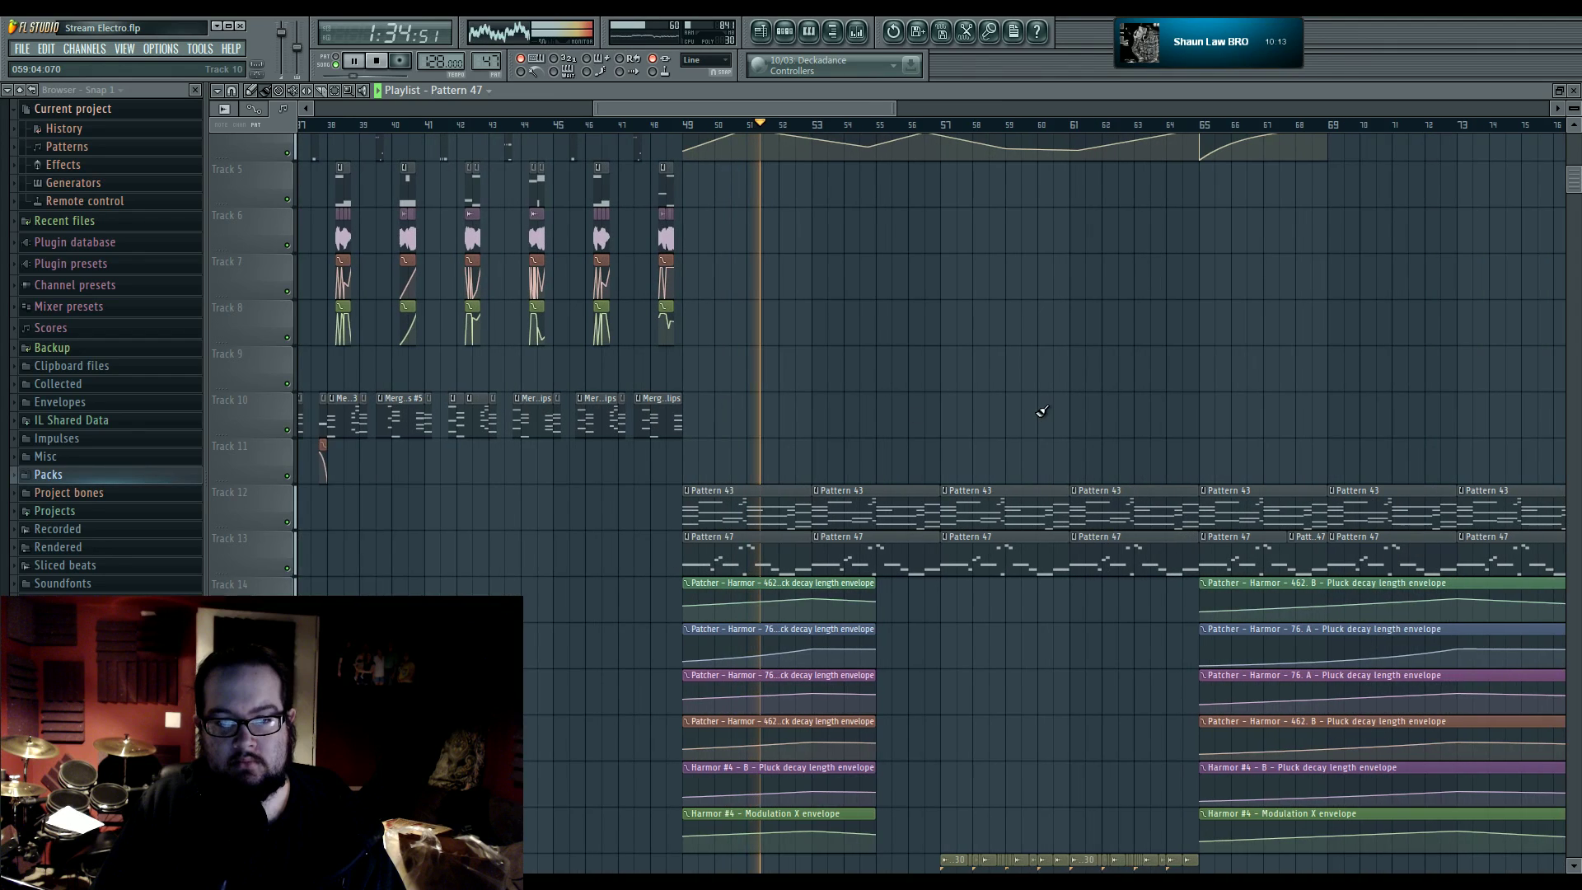
pyautogui.scroll(1, 922, 458)
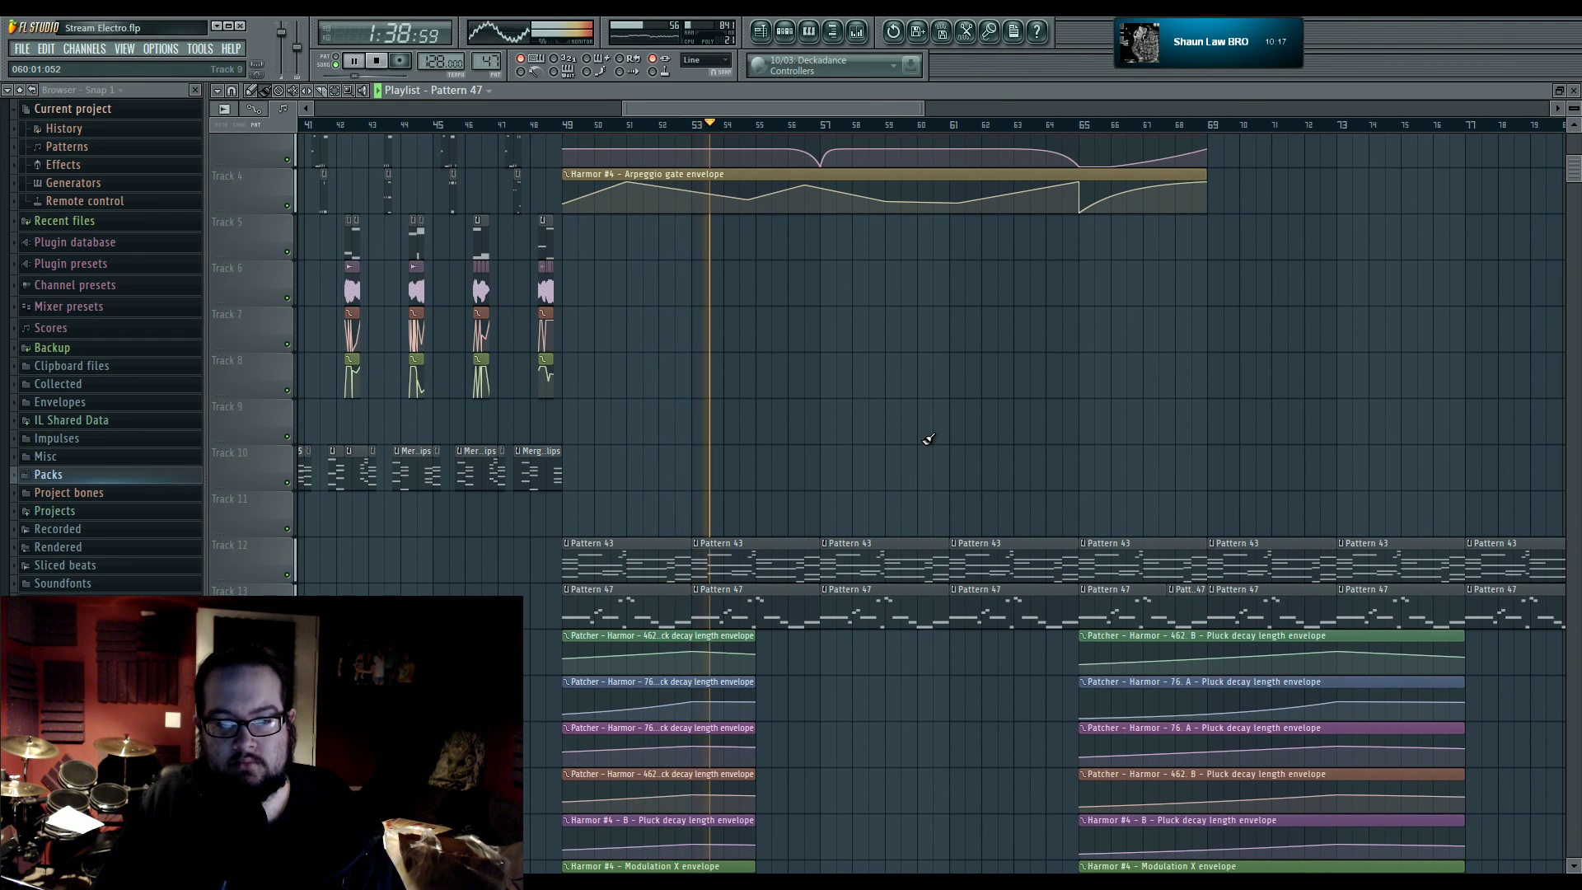
pyautogui.scroll(1, 907, 442)
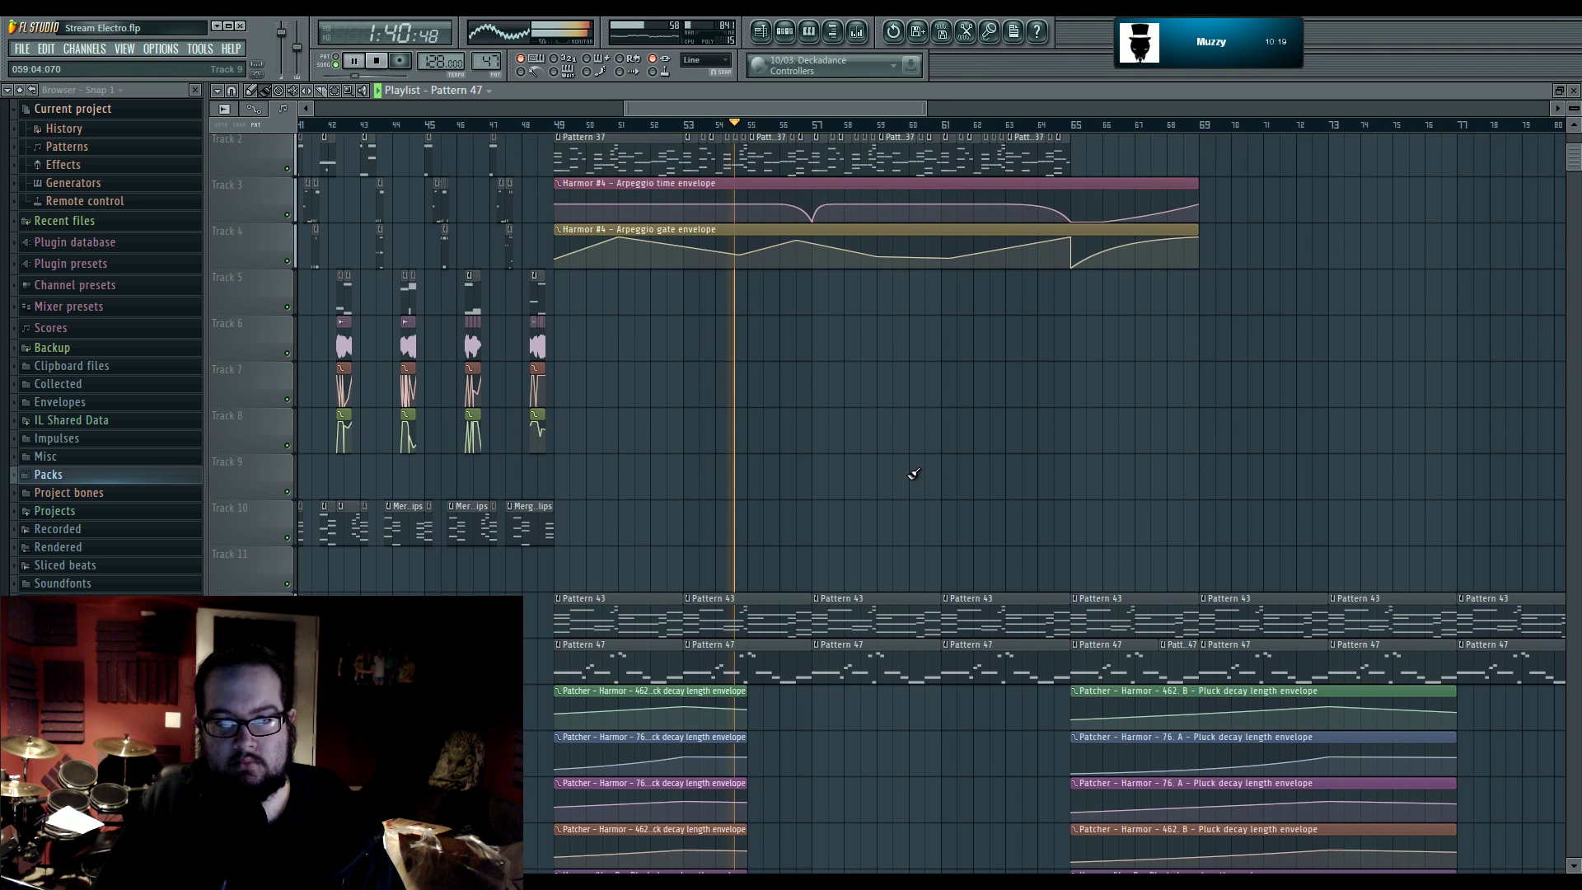
pyautogui.scroll(1, 915, 478)
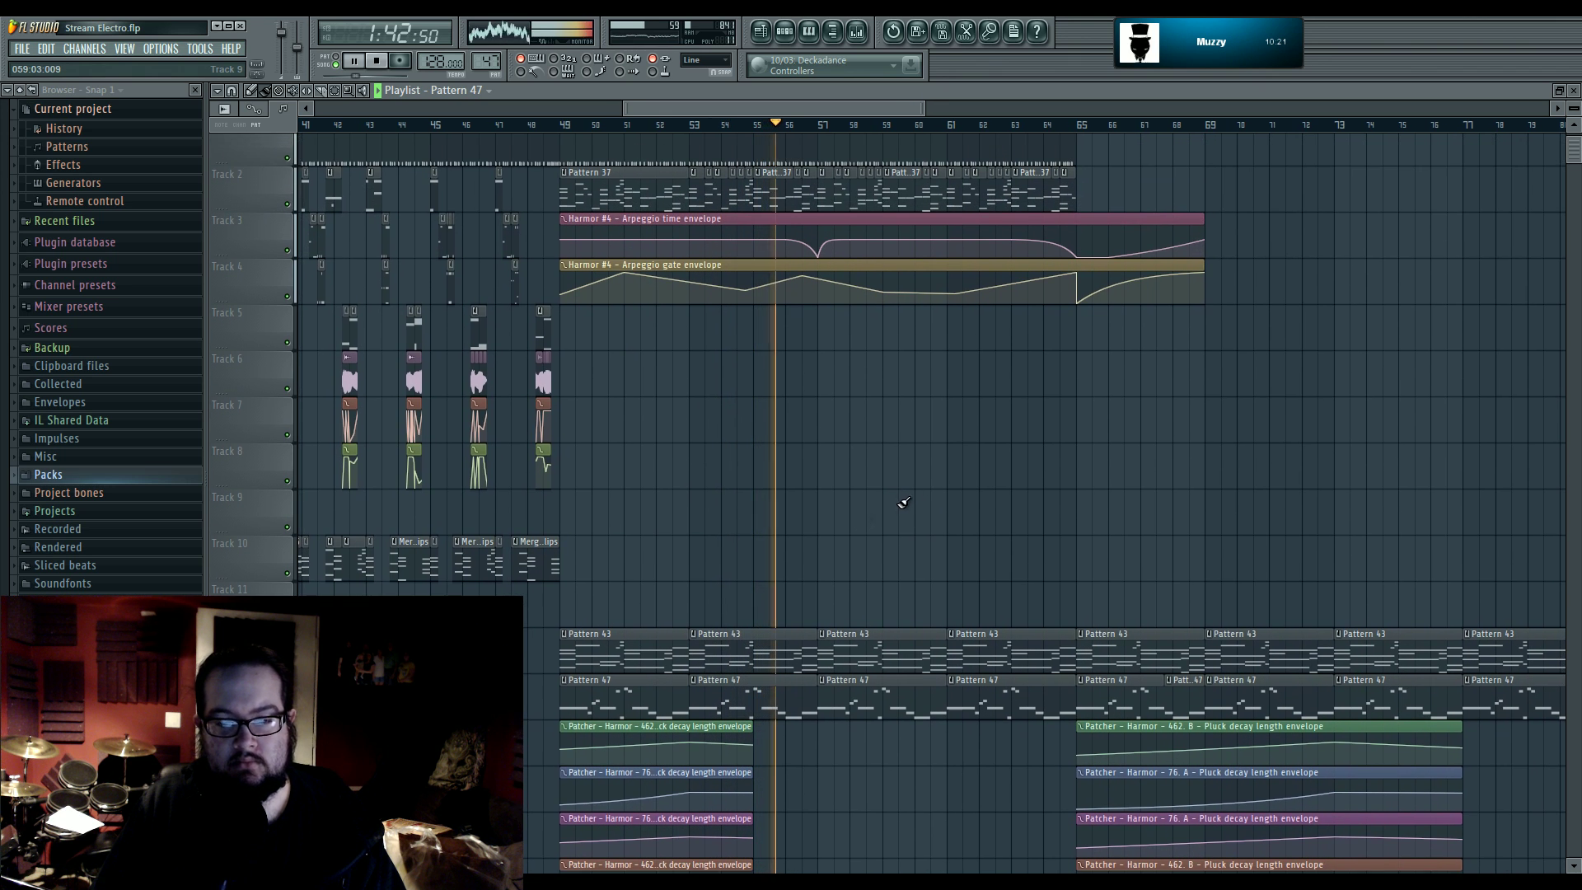
pyautogui.scroll(-2, 771, 511)
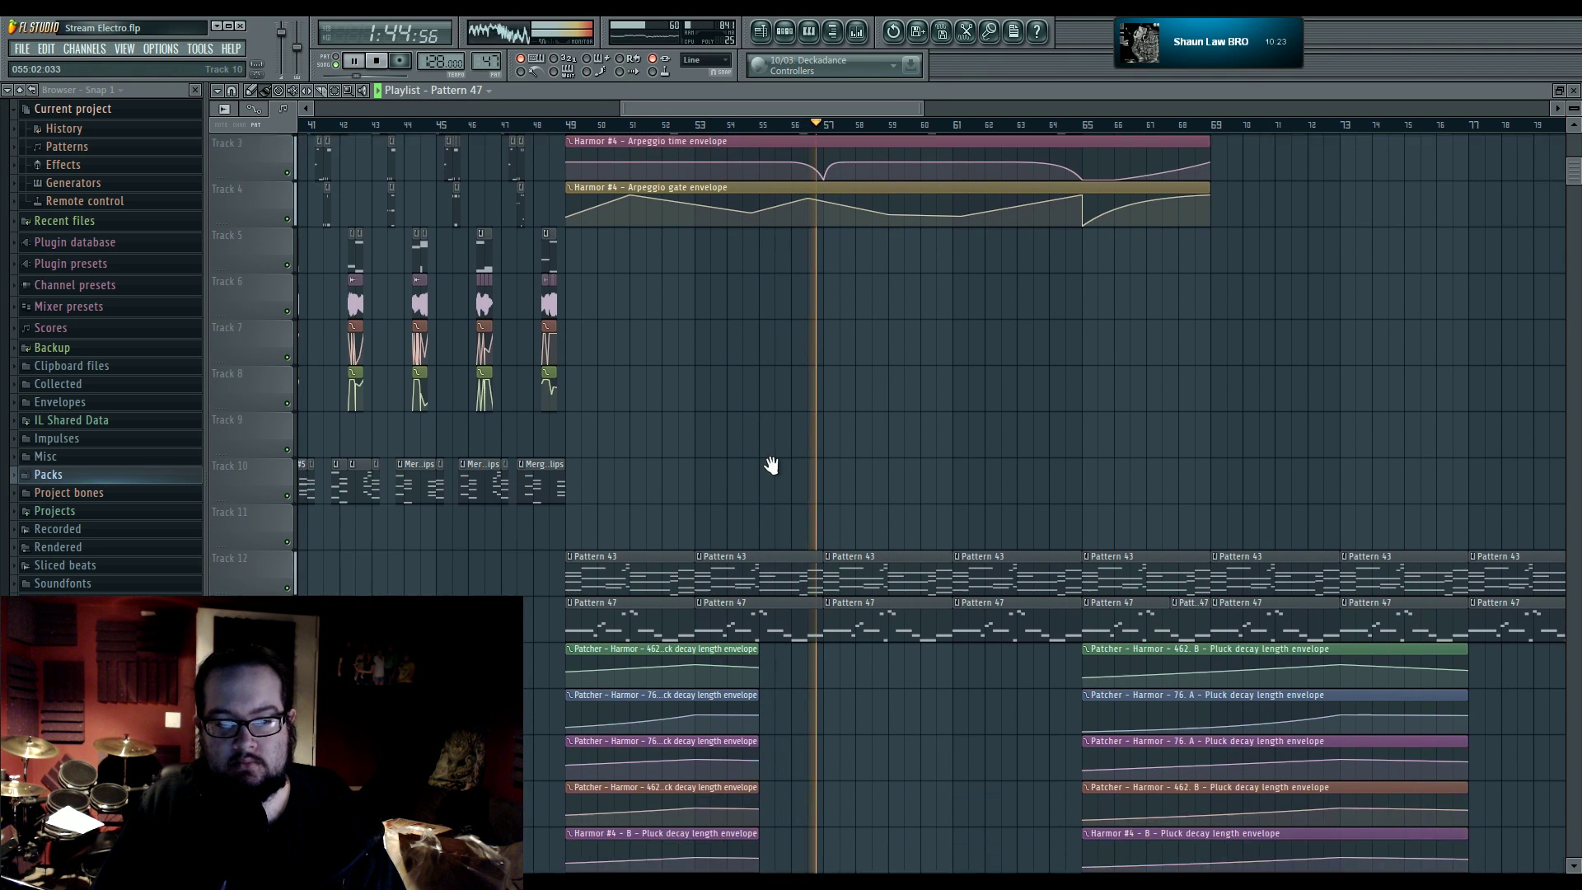
# - Examine the lower tracks around bars 57 to 81, including the Fruity Free Filter and bass 2 volume envelopes
pyautogui.scroll(-10, 844, 470)
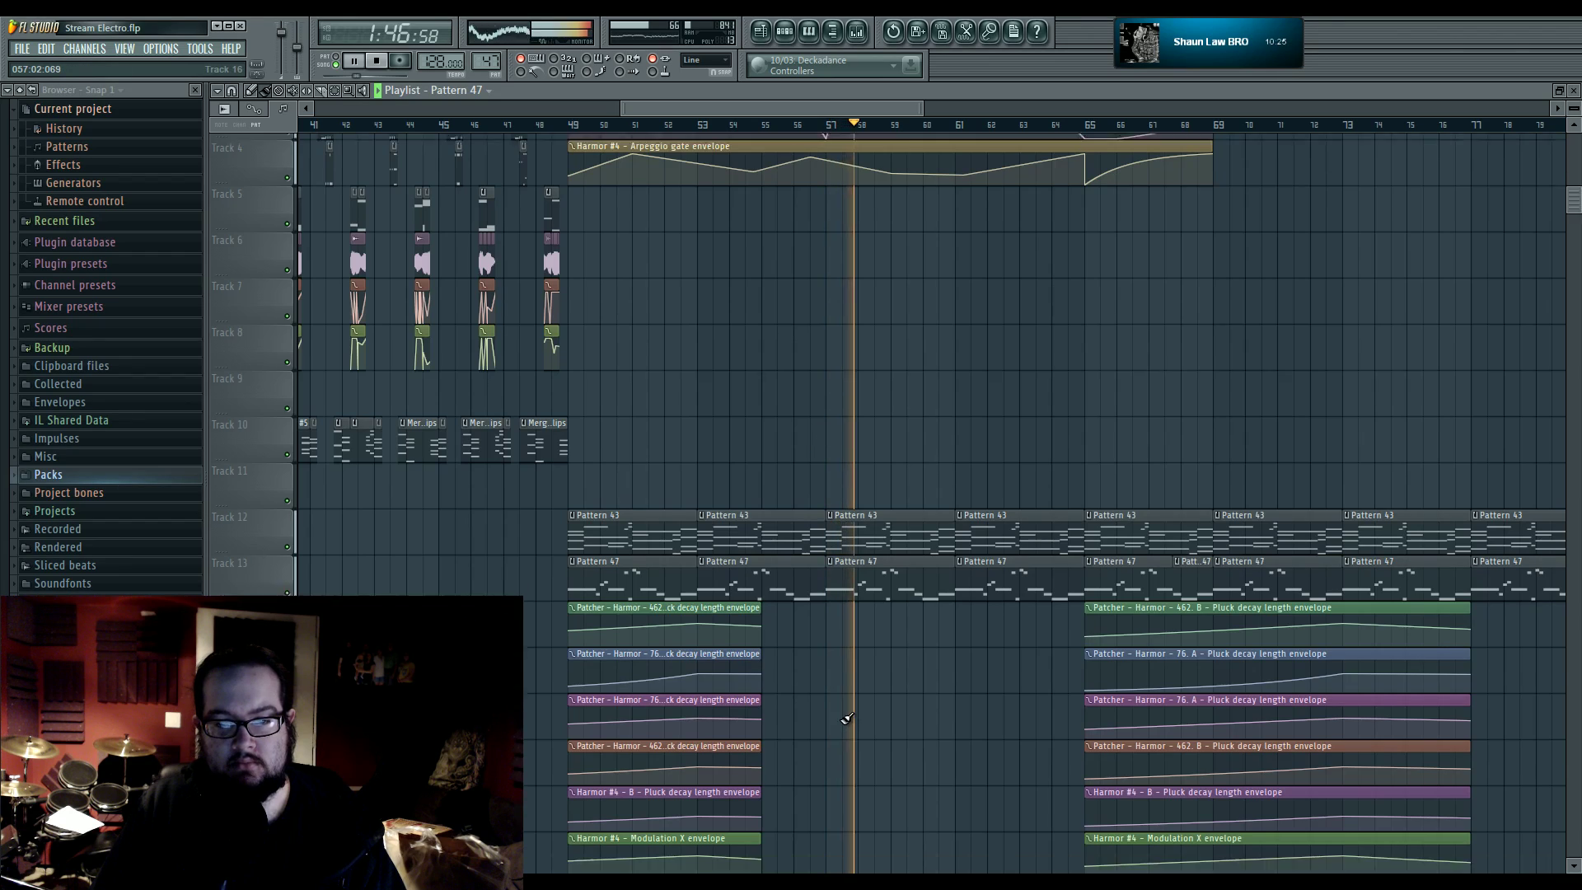
pyautogui.keyDown('ctrl'); pyautogui.scroll(-3, 792, 683); pyautogui.keyUp('ctrl')
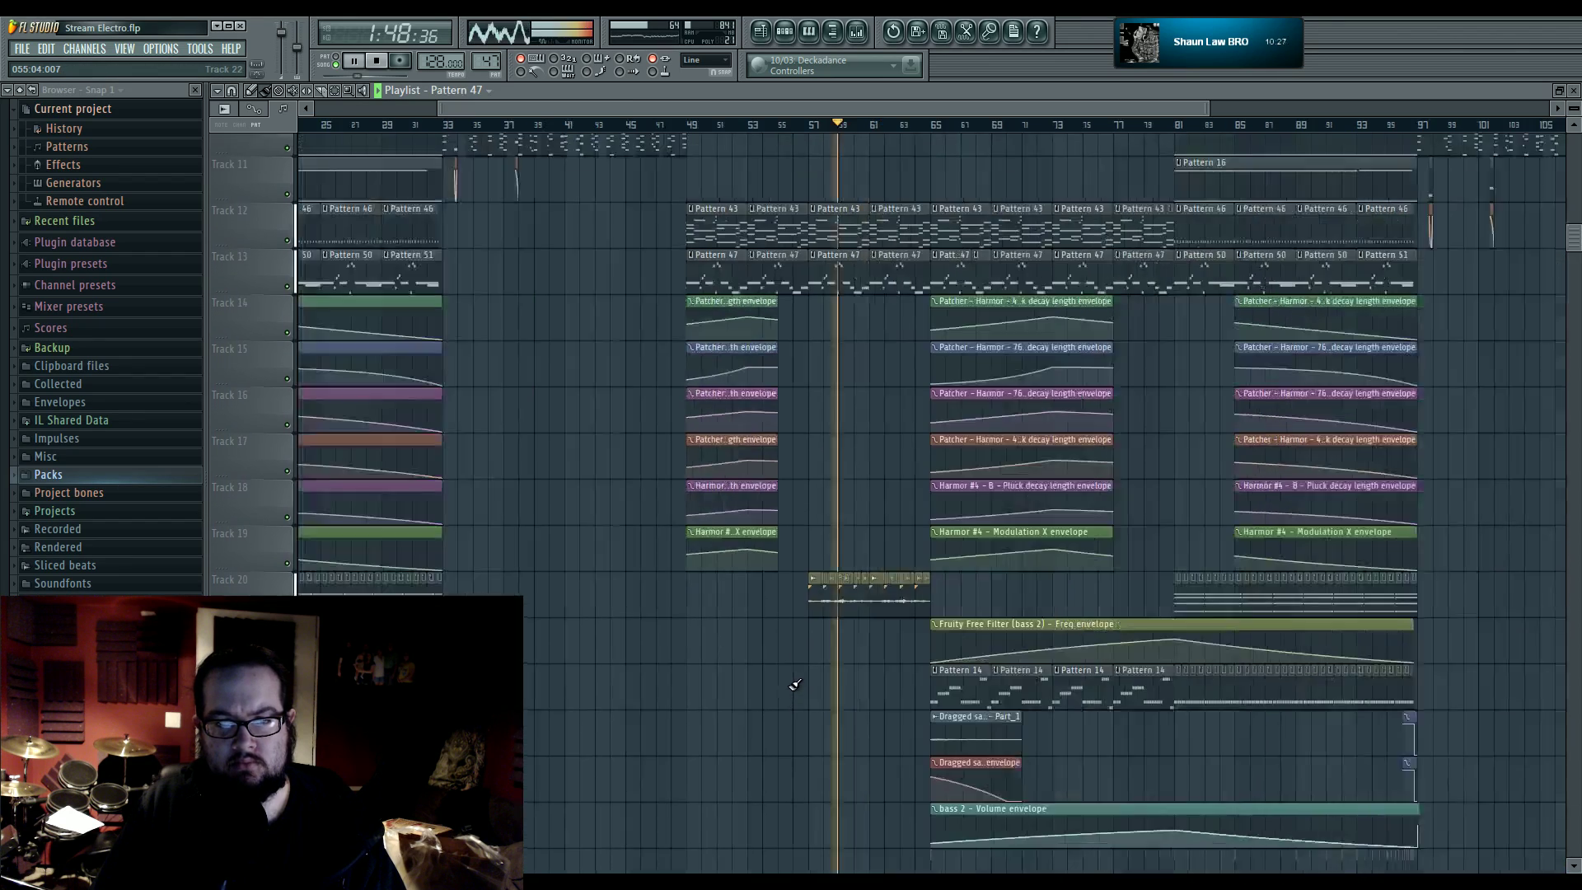
pyautogui.scroll(13, 807, 651)
pyautogui.keyDown('ctrl'); pyautogui.scroll(3, 824, 613); pyautogui.keyUp('ctrl')
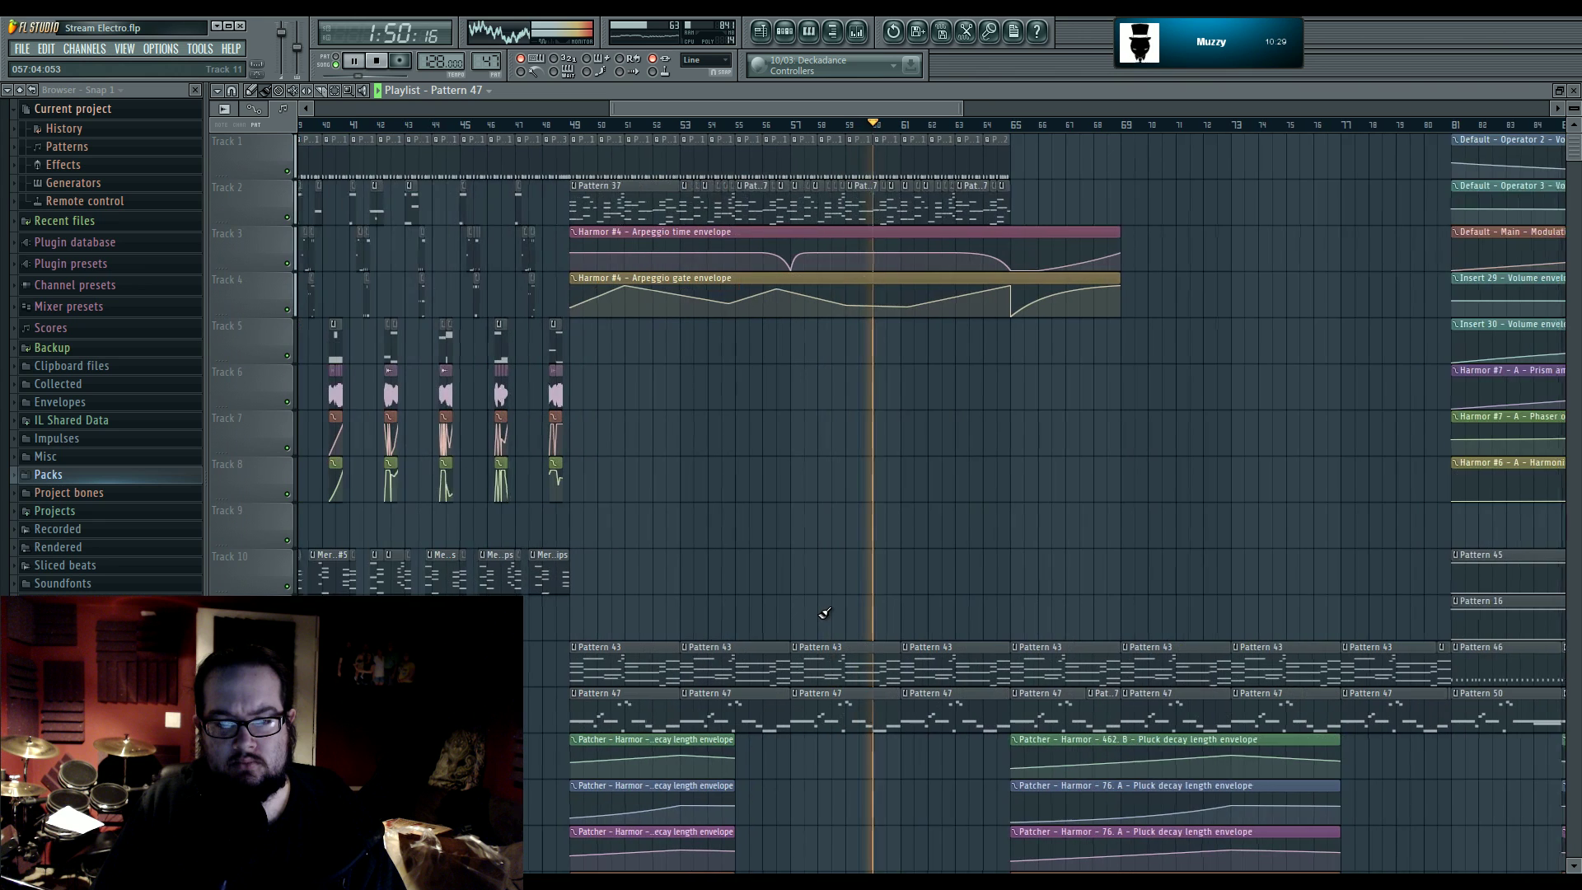
pyautogui.scroll(-4, 824, 614)
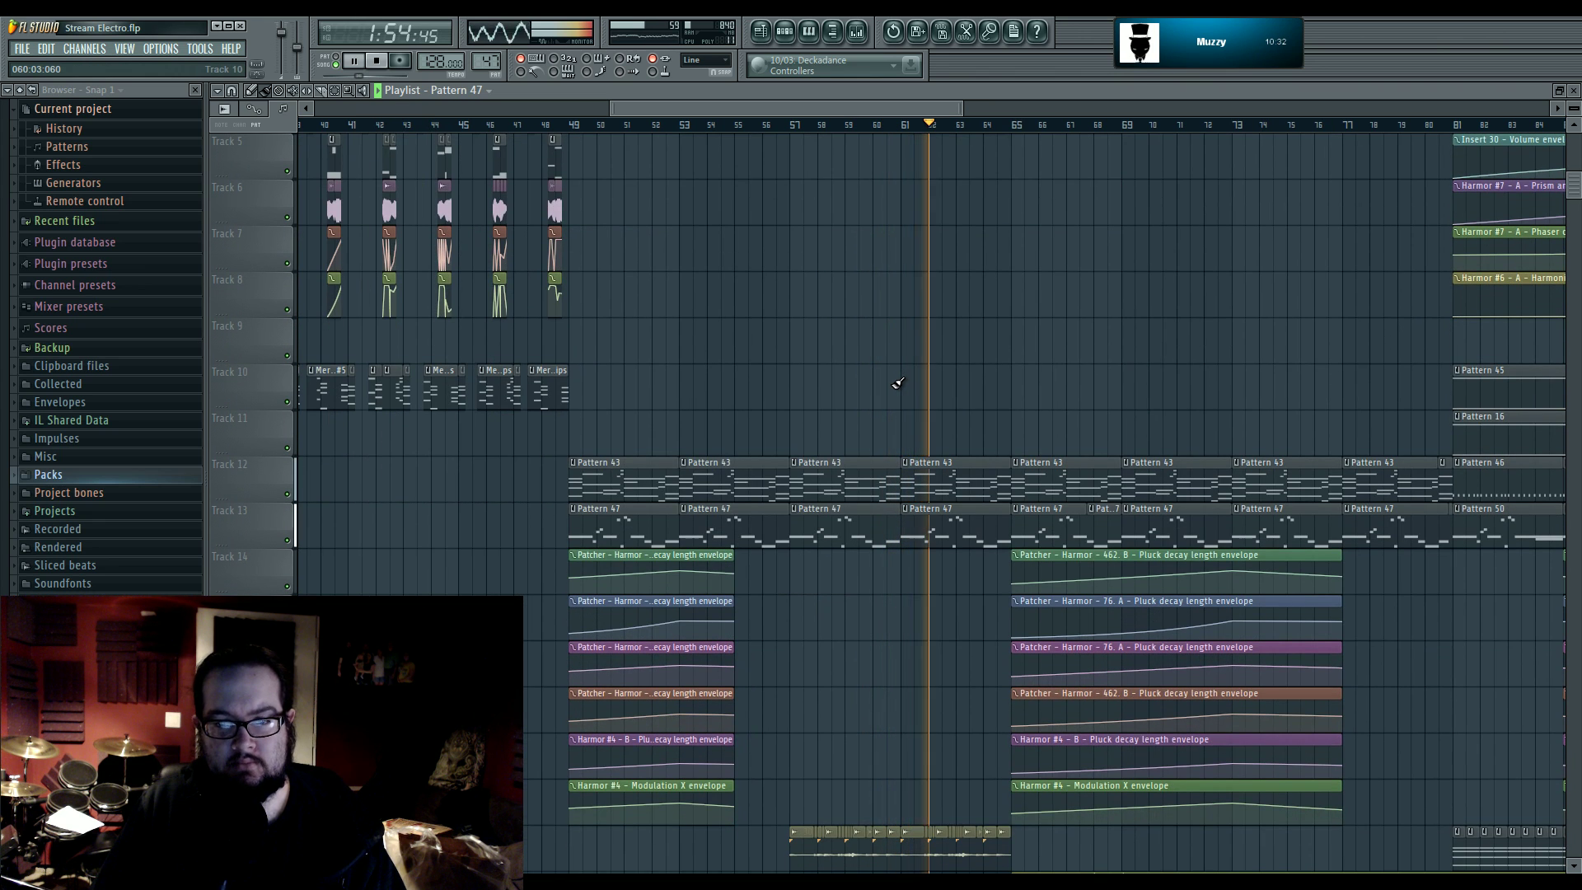
pyautogui.scroll(4, 898, 383)
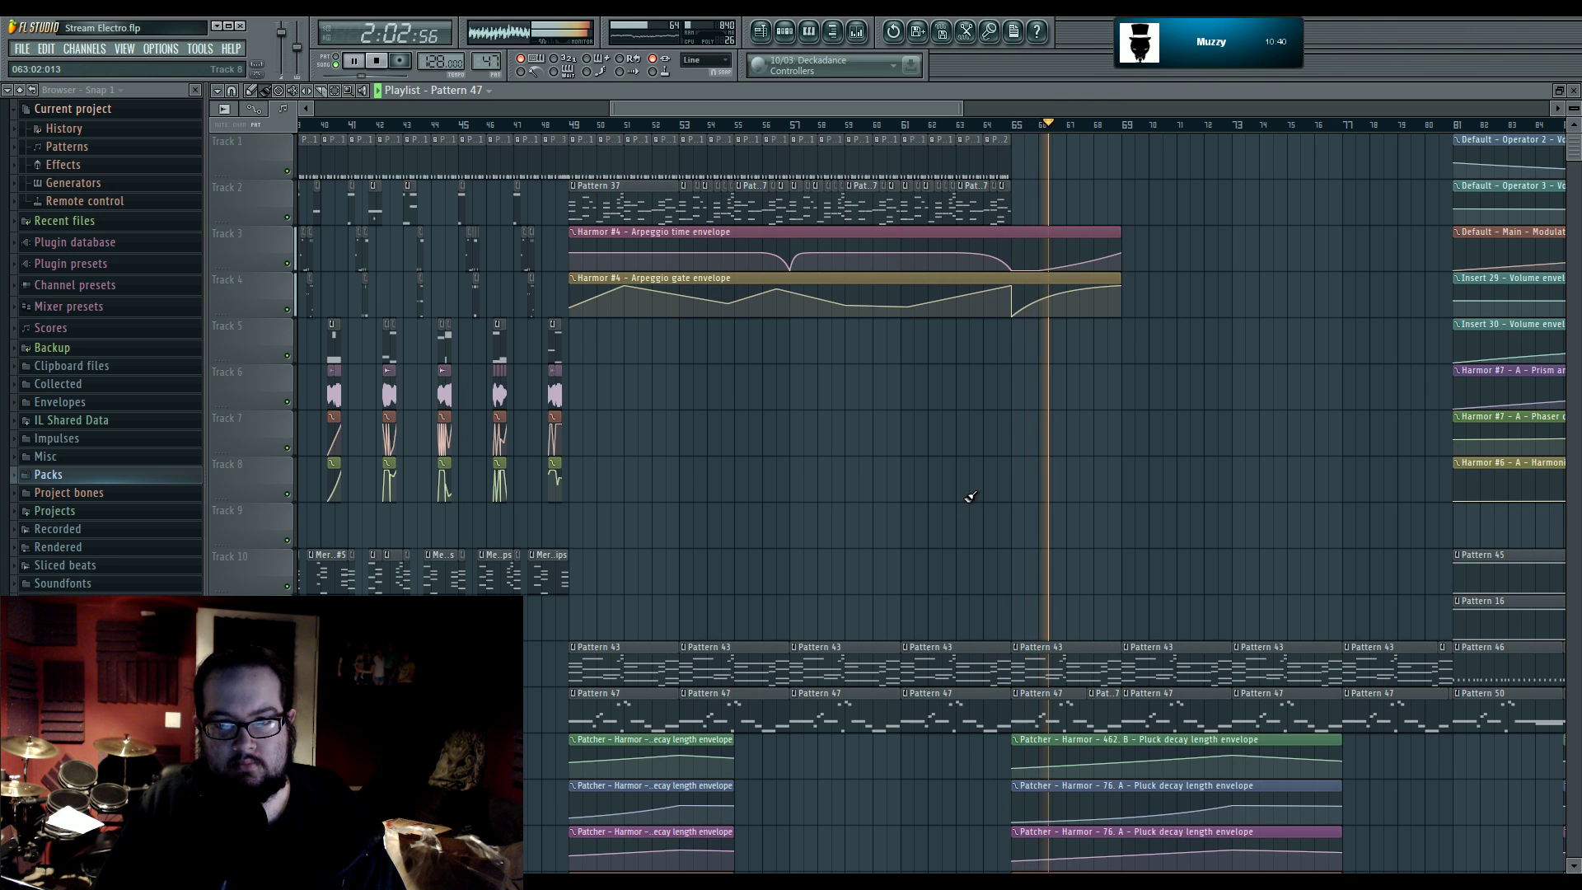
# - Stop playback and view the arrangement from bar 1 through the start of the second build
pyautogui.press('space')
pyautogui.scroll(-5, 958, 496)
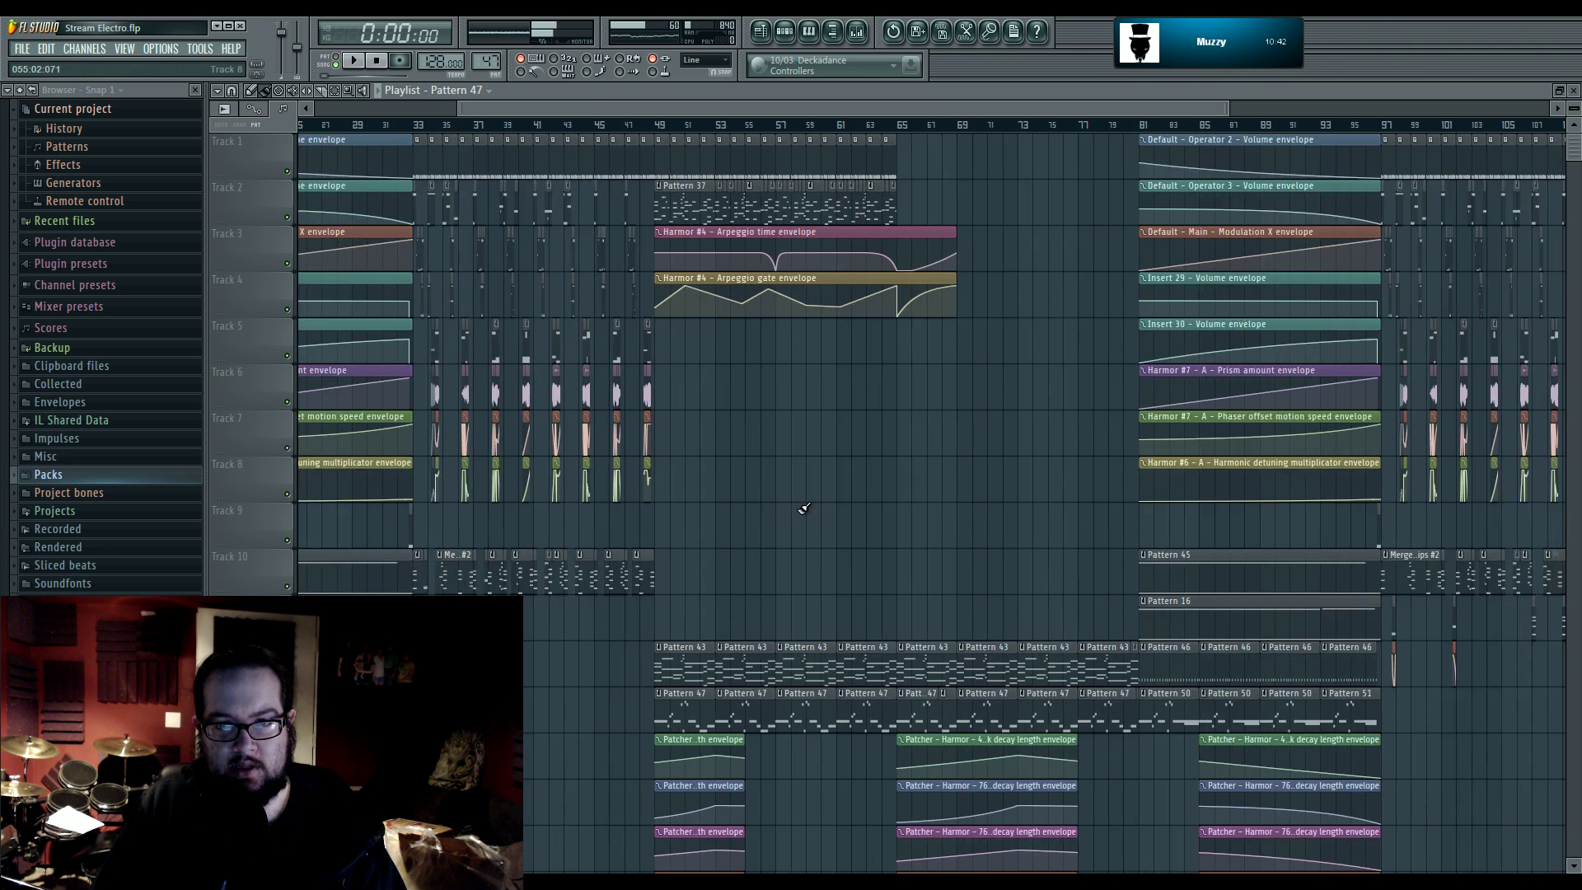
pyautogui.scroll(3, 682, 555)
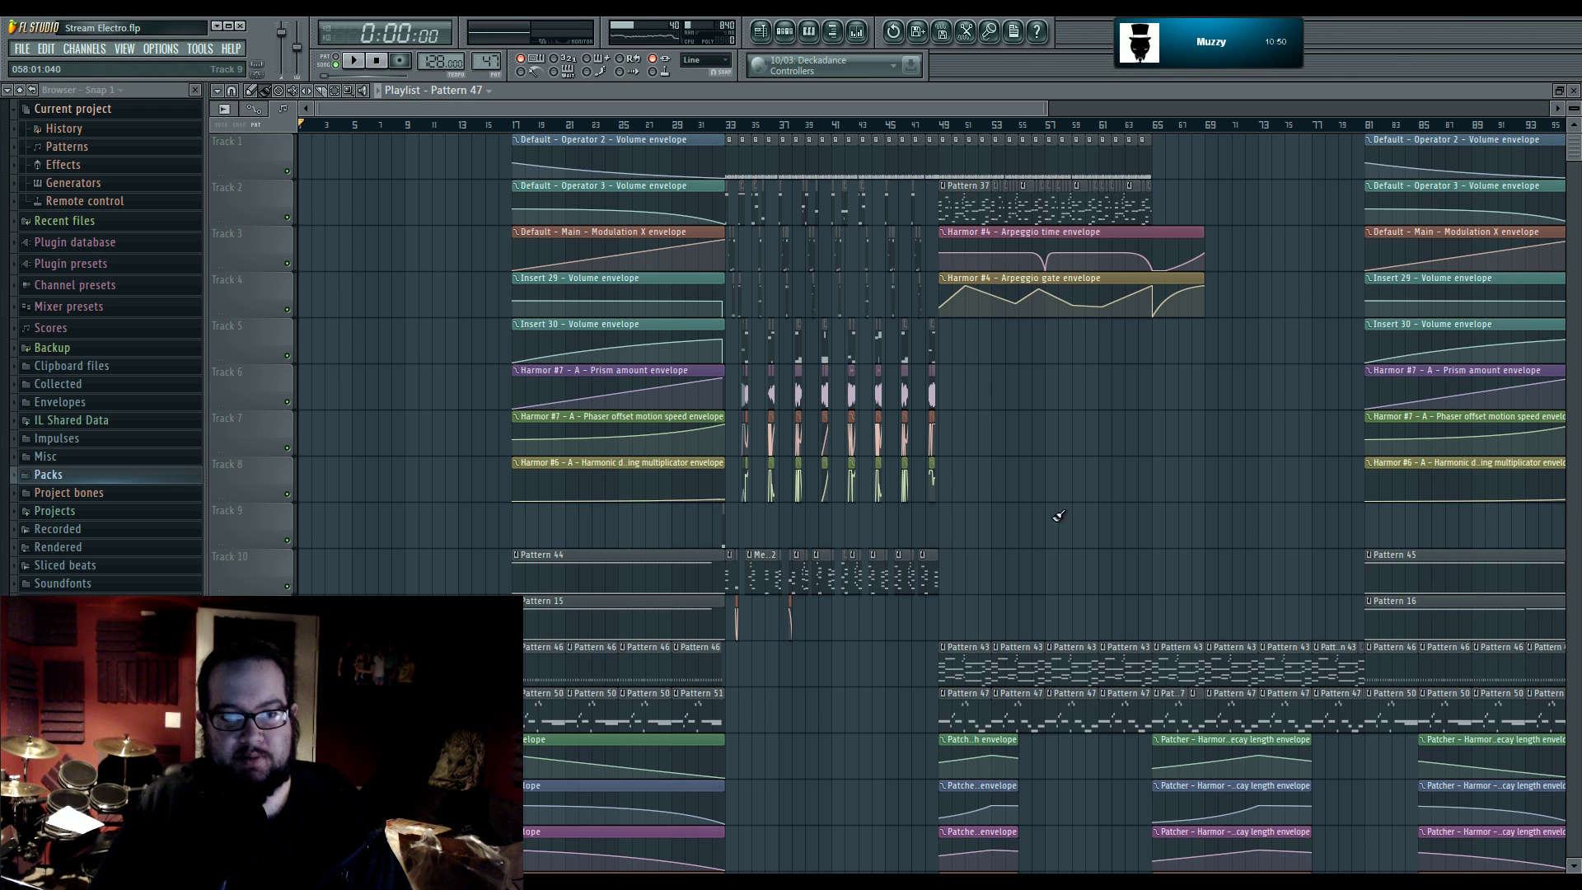
# - Create an automation clip for the Side Fruity Limiter's comp threshold over bars 17 to 33 and raise the envelope's starting point
pyautogui.scroll(-2, 901, 495)
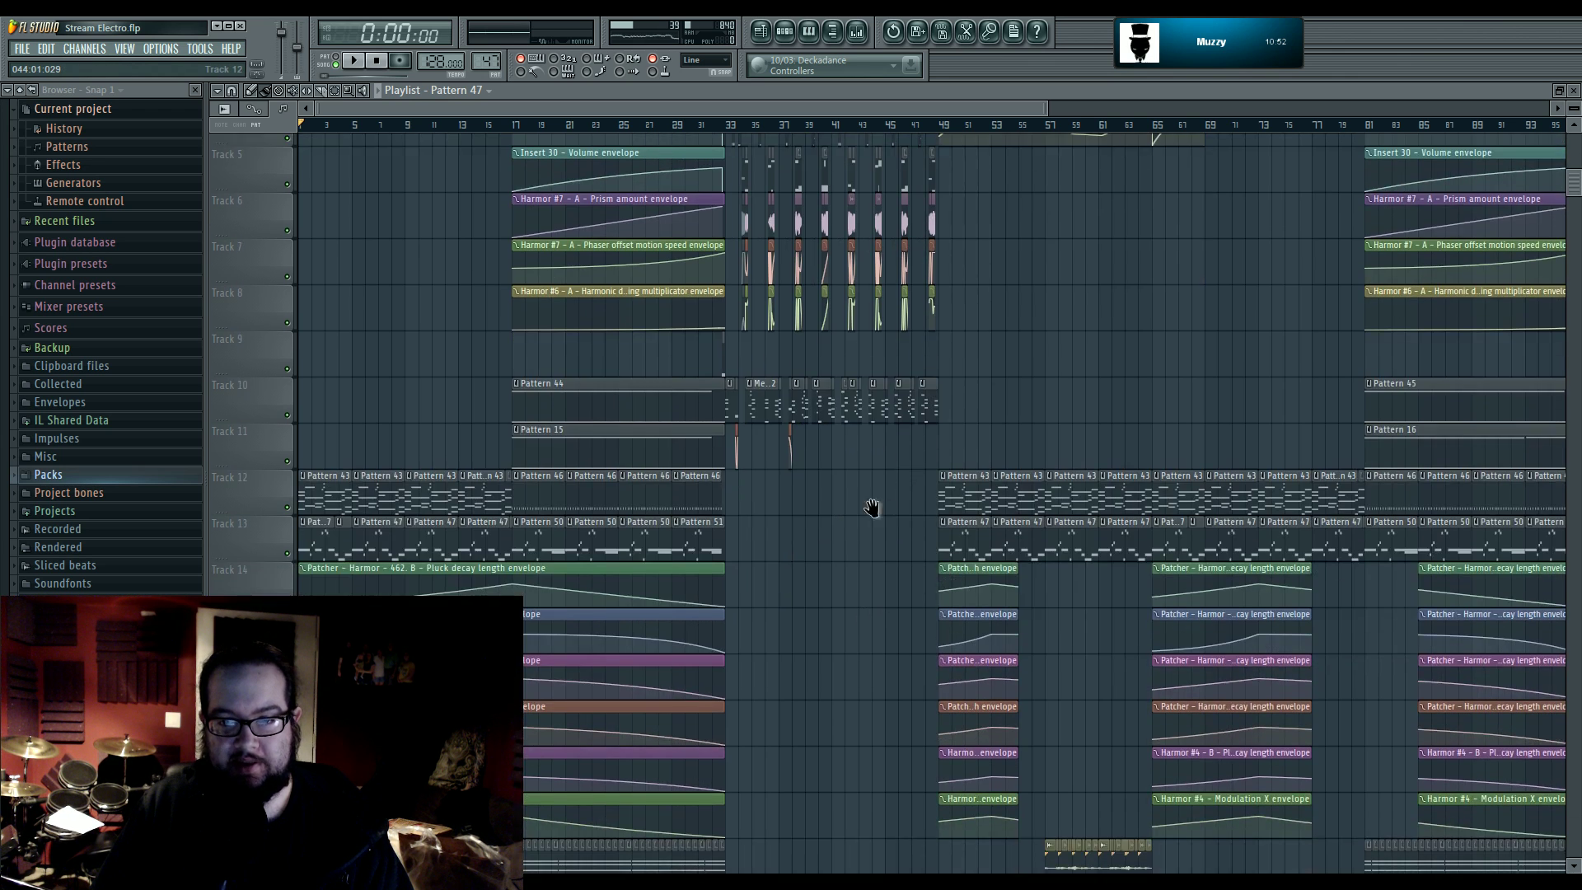
pyautogui.scroll(-2, 1130, 523)
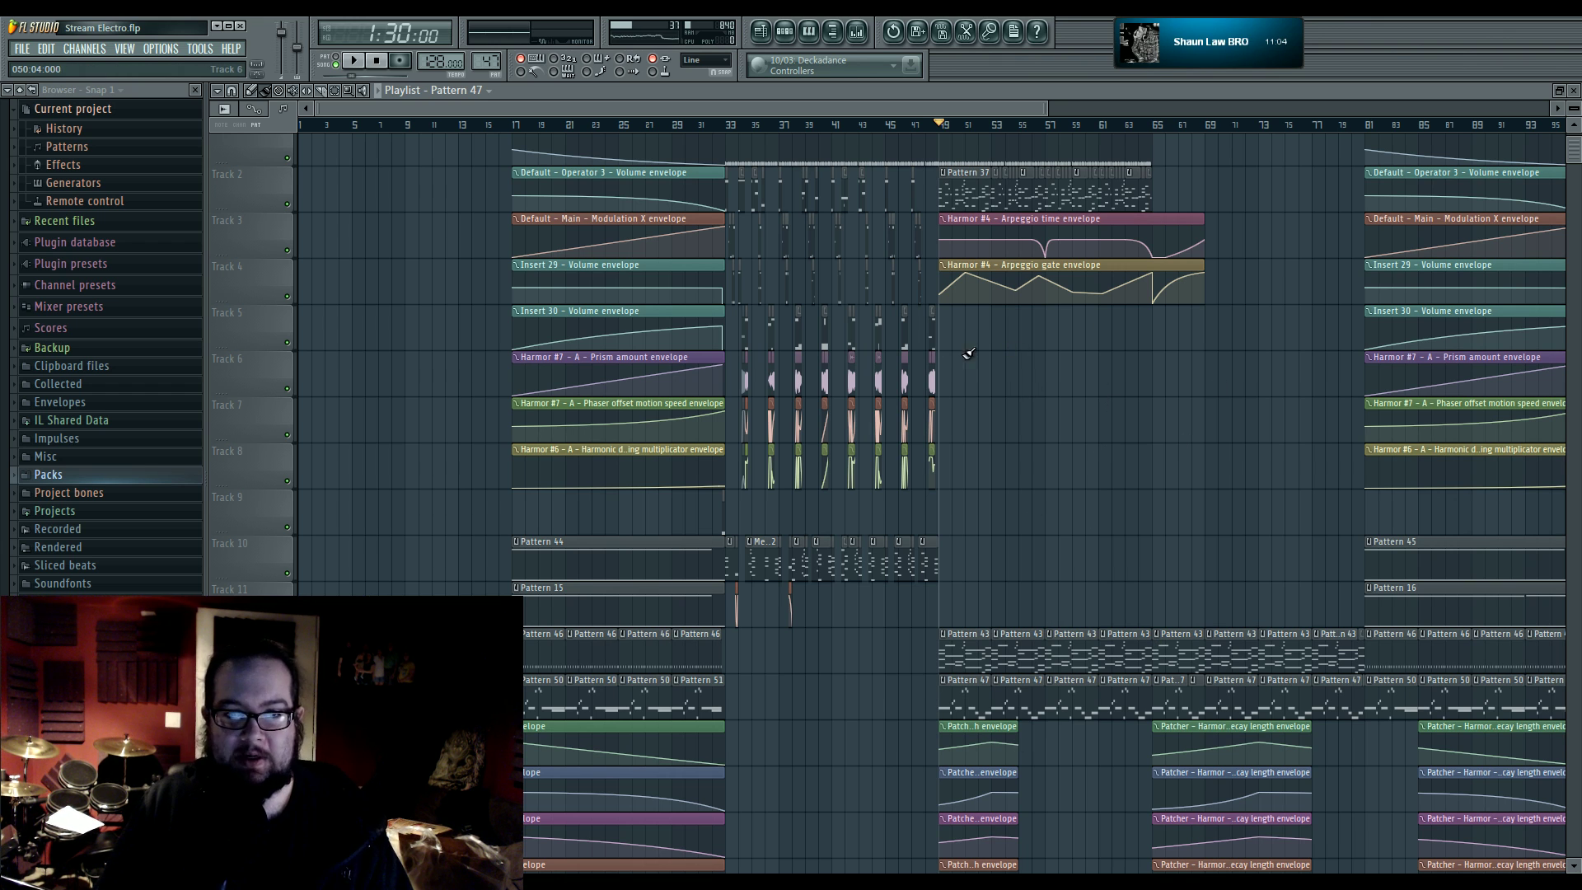
pyautogui.moveTo(969, 352); pyautogui.dragTo(1114, 421)
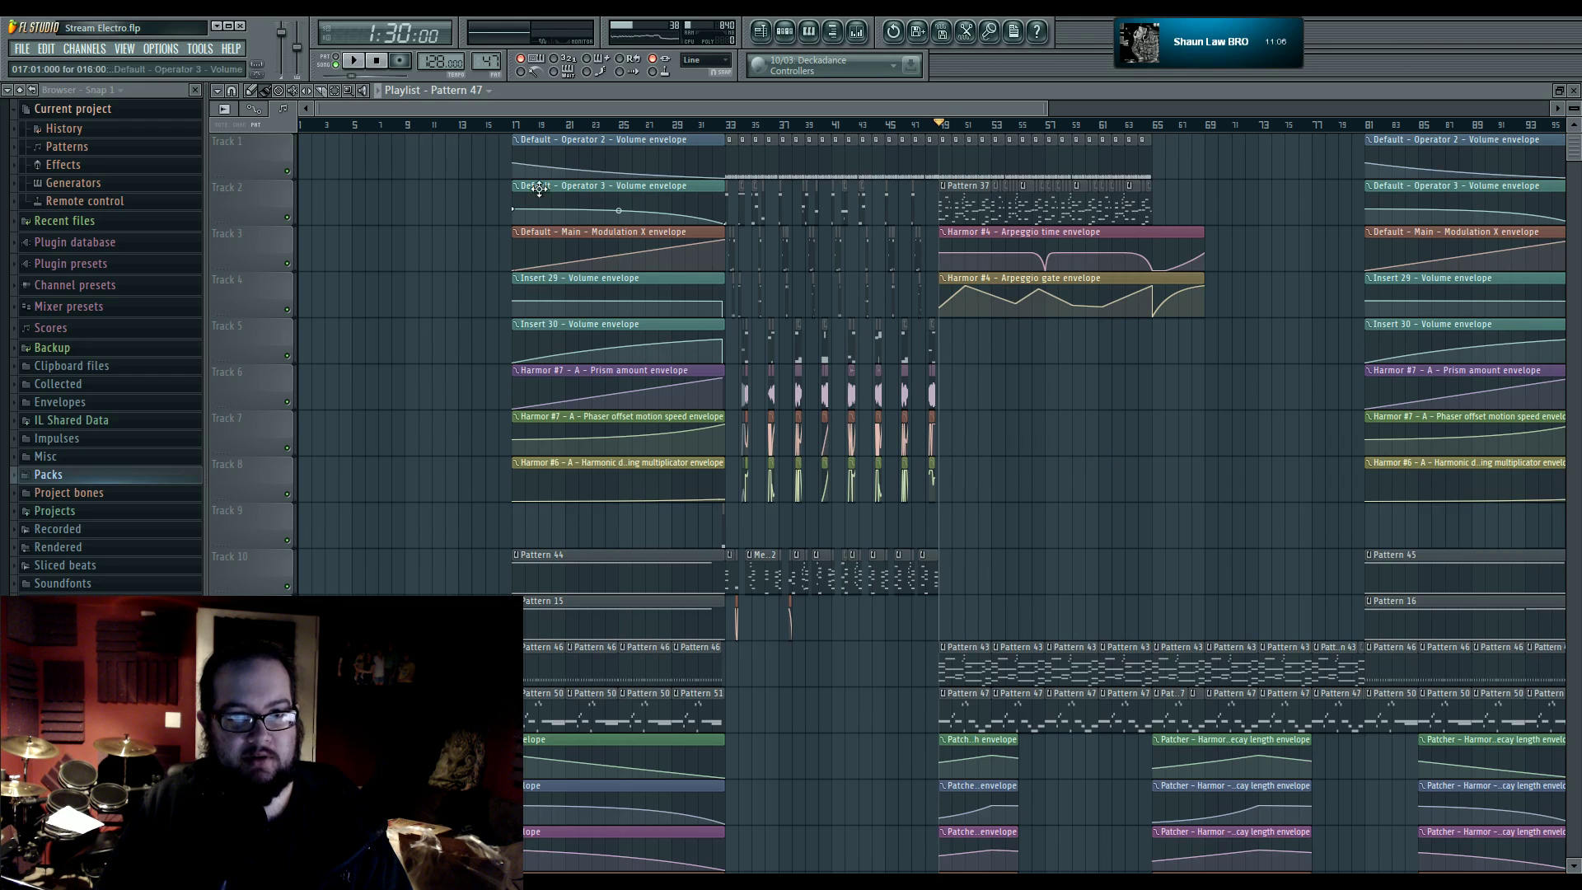
pyautogui.moveTo(519, 125); pyautogui.dragTo(733, 140)
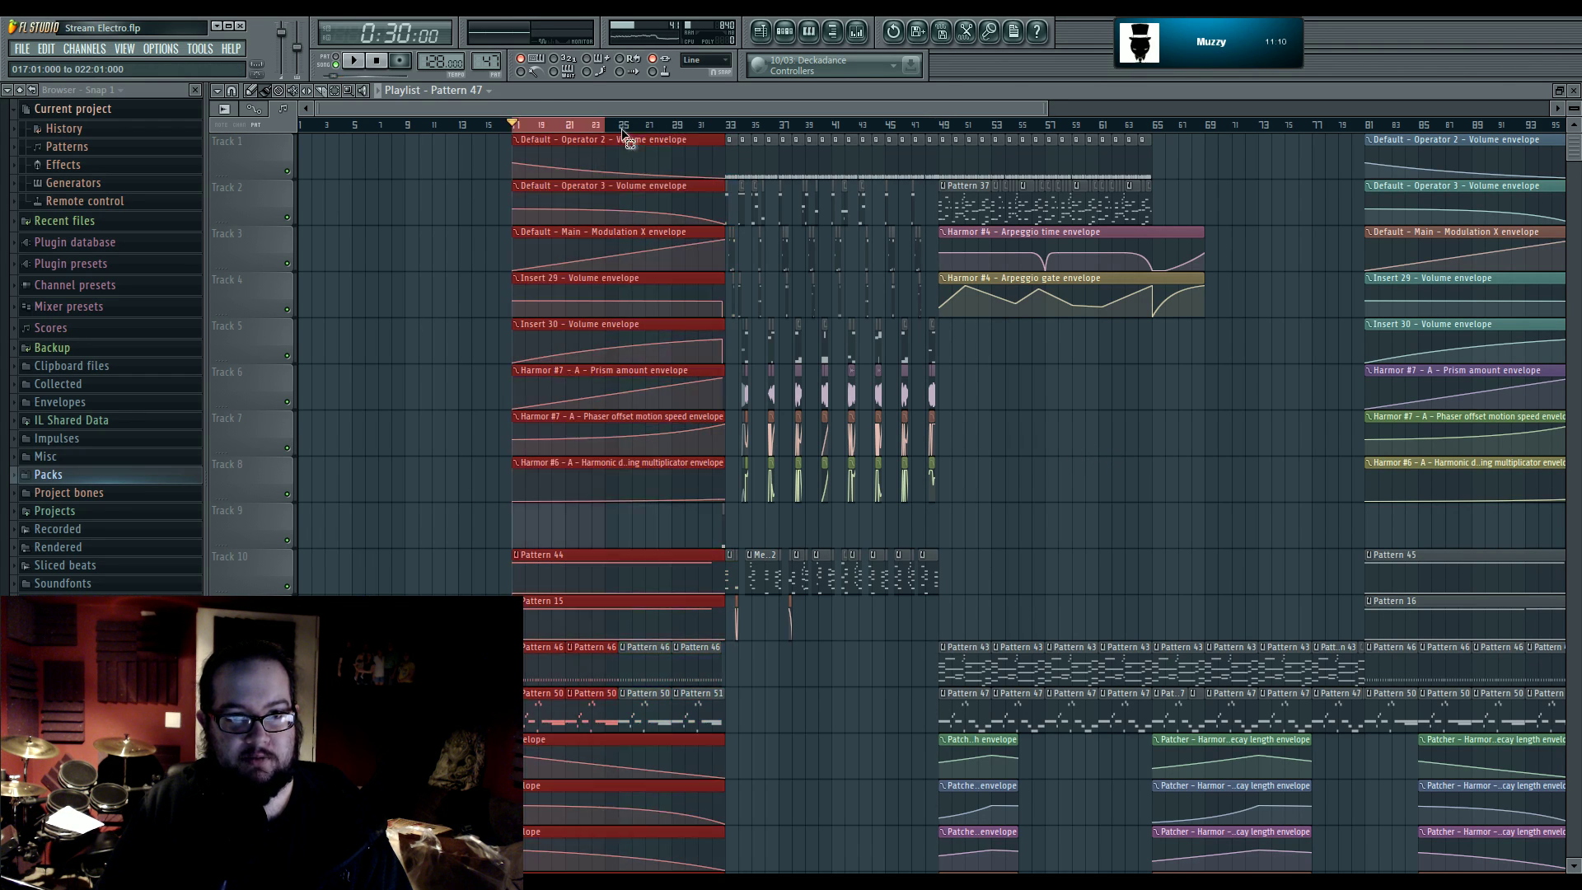
pyautogui.press('F9')
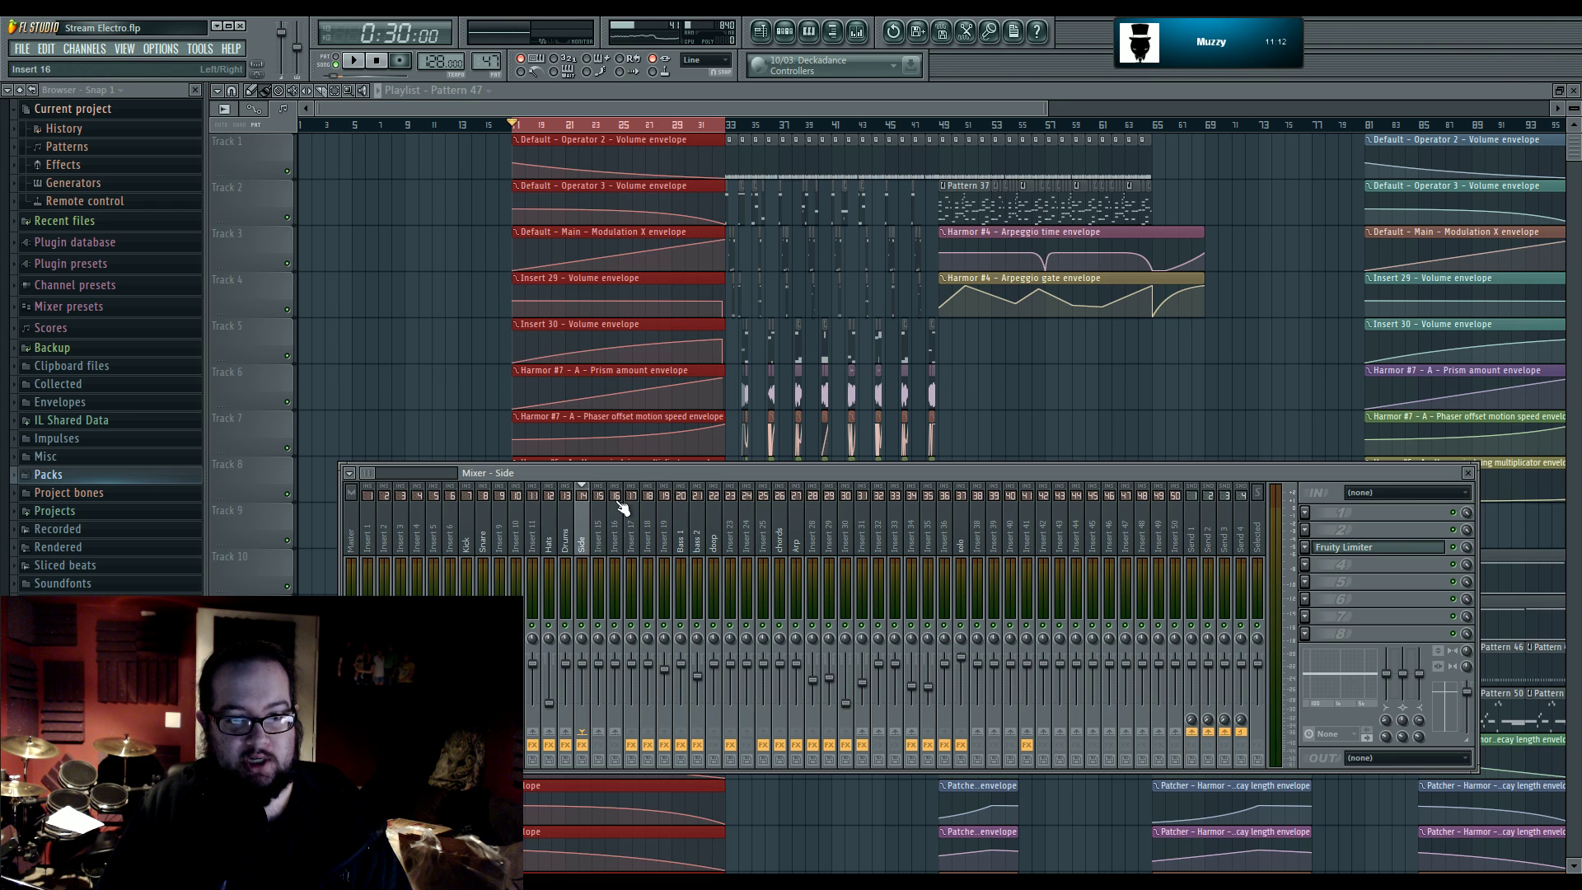
pyautogui.click(1343, 547)
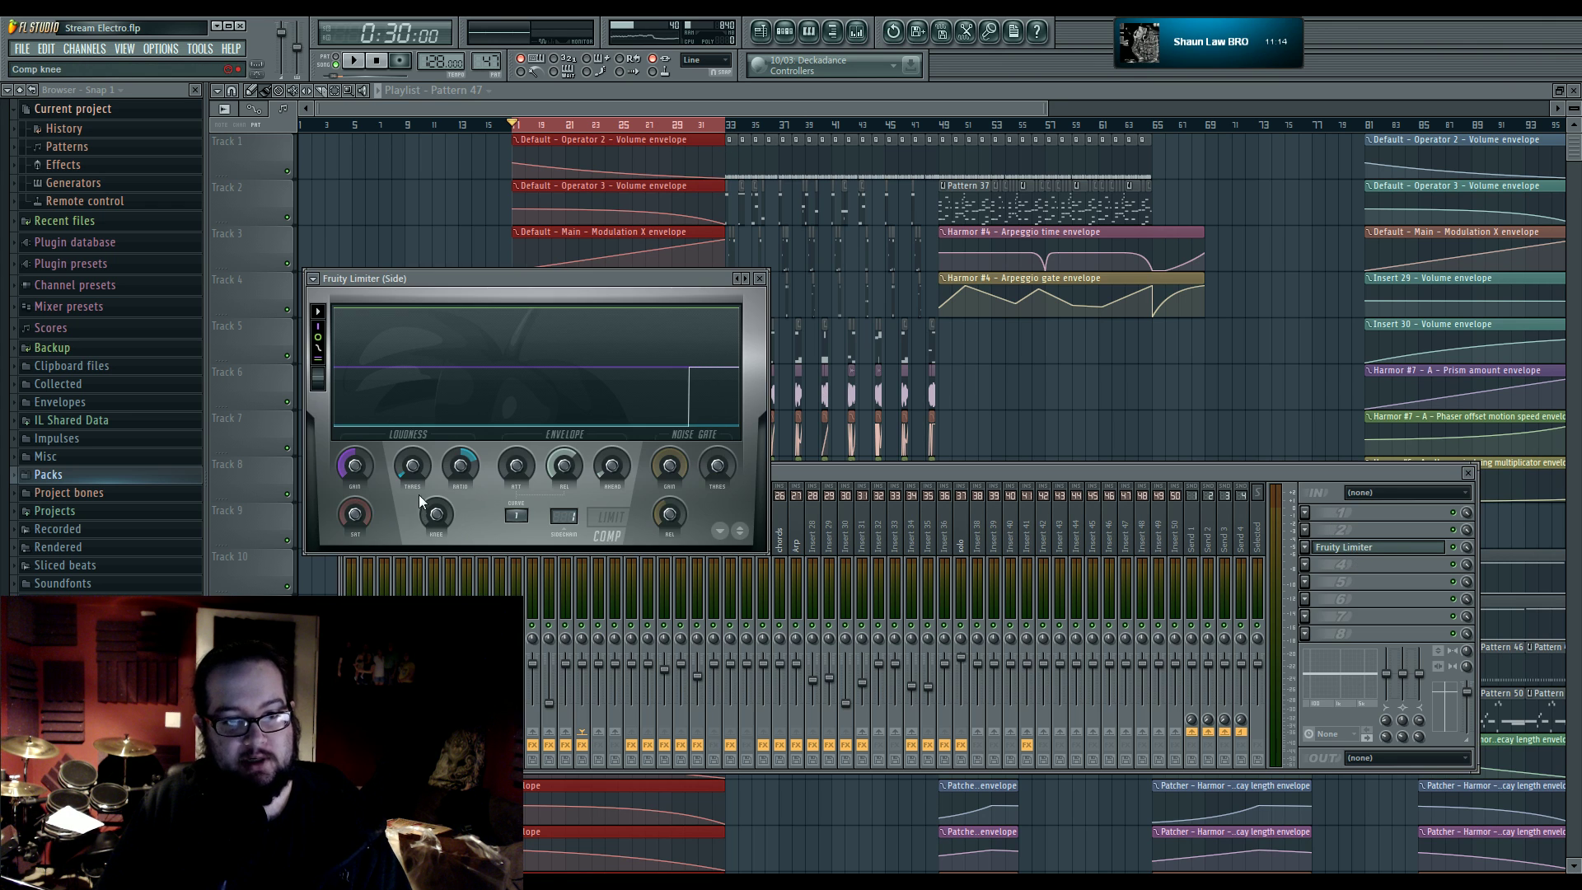
pyautogui.rightClick(412, 470)
pyautogui.click(482, 572)
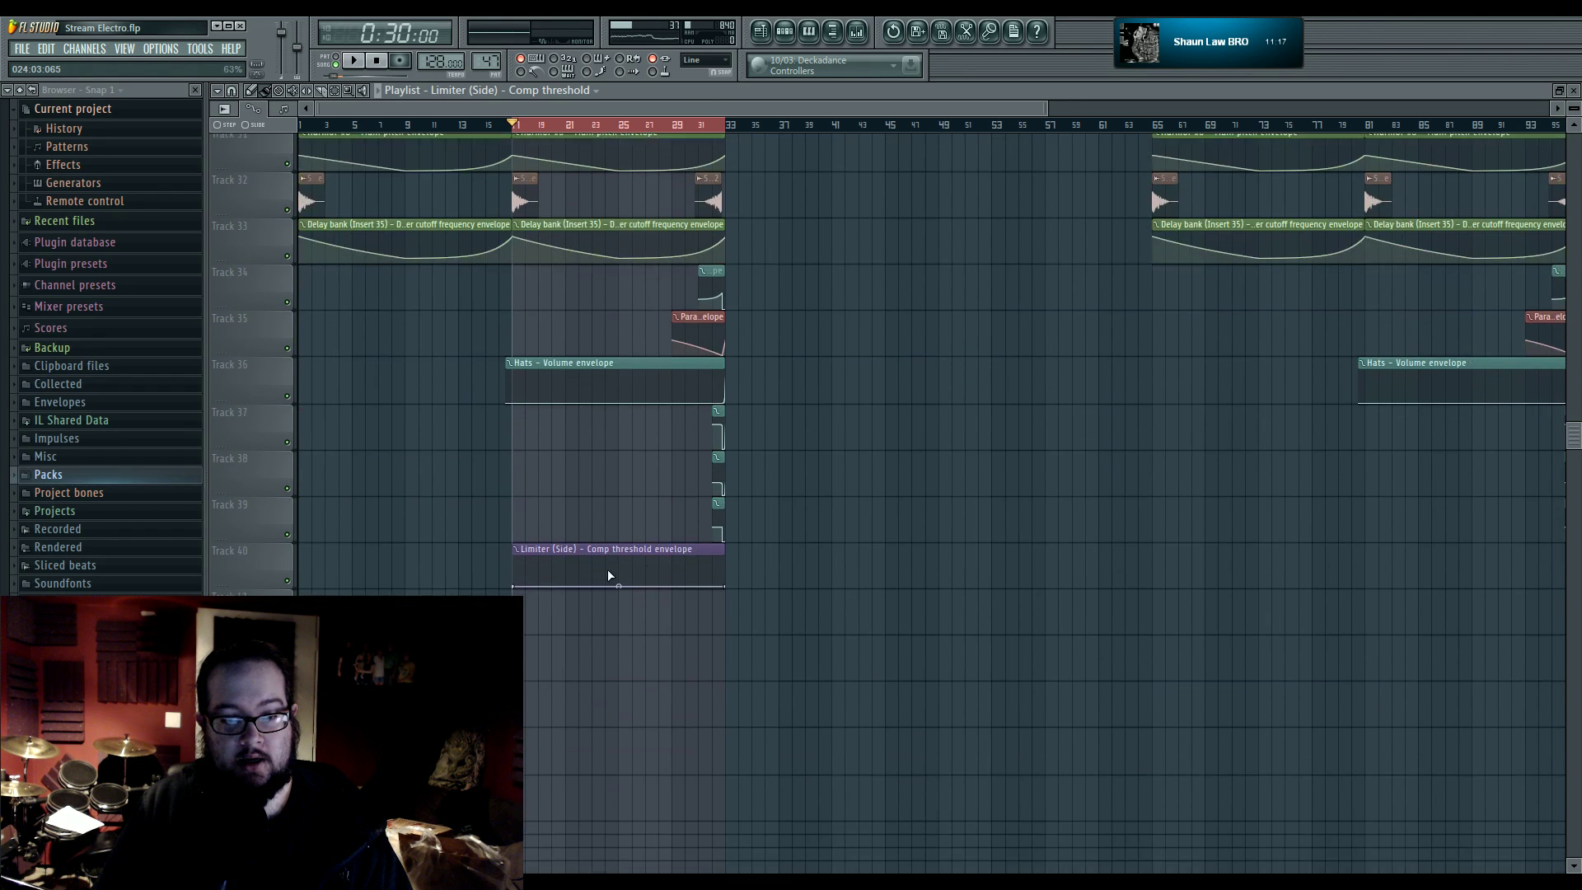
pyautogui.scroll(3, 606, 575)
pyautogui.moveTo(398, 583); pyautogui.dragTo(396, 579)
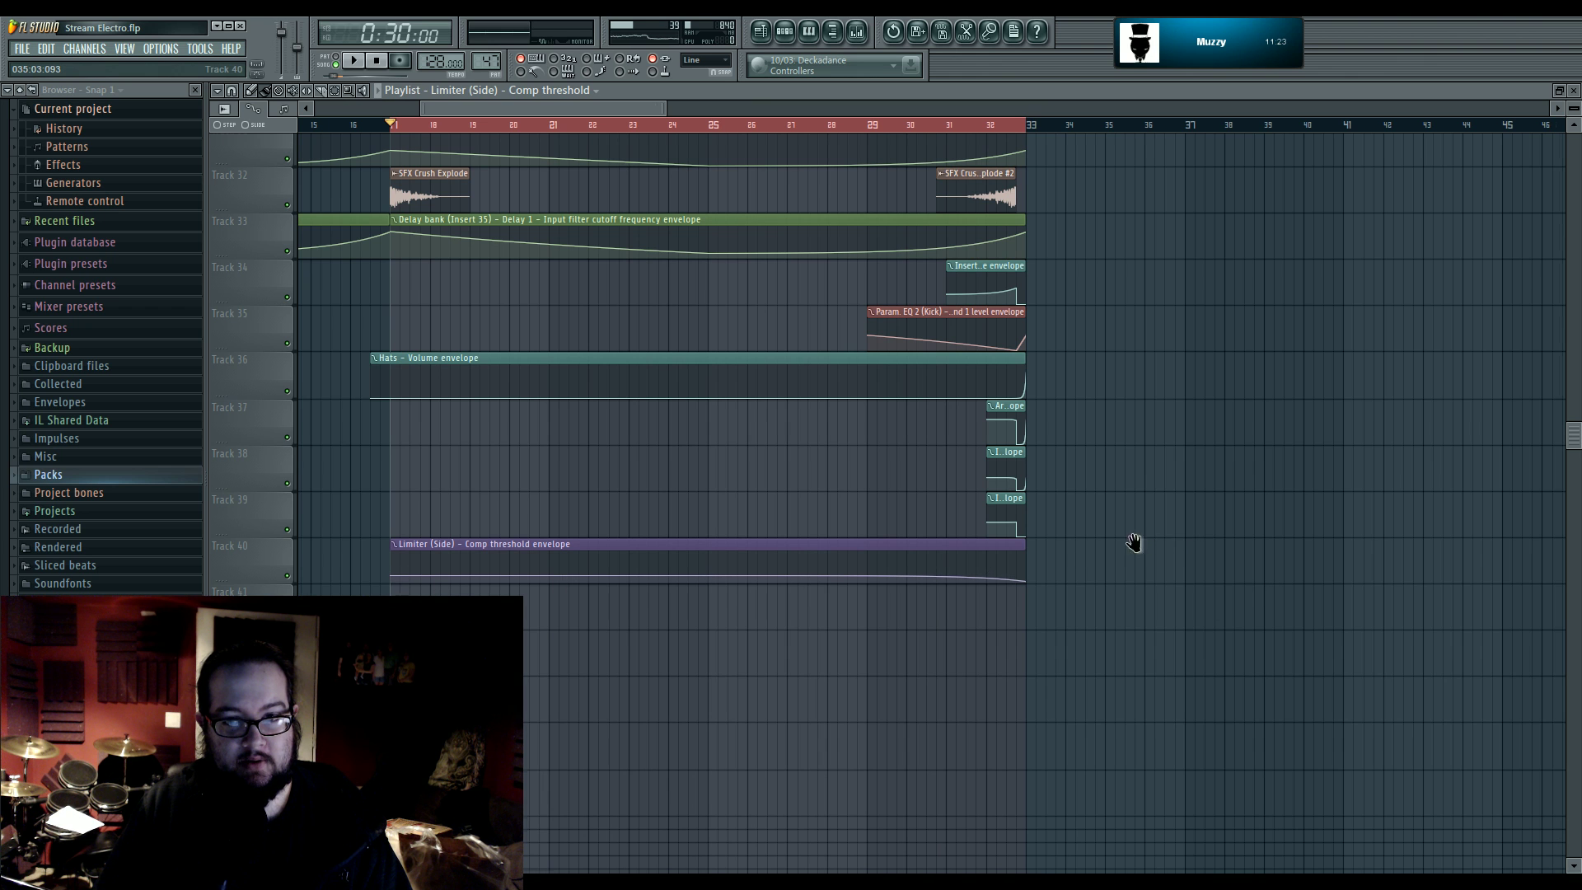
# - Examine the build section's envelopes and patterns between bars 17 and 33, from the lower tracks up to Track 1
pyautogui.scroll(-4, 1253, 572)
pyautogui.scroll(4, 1243, 577)
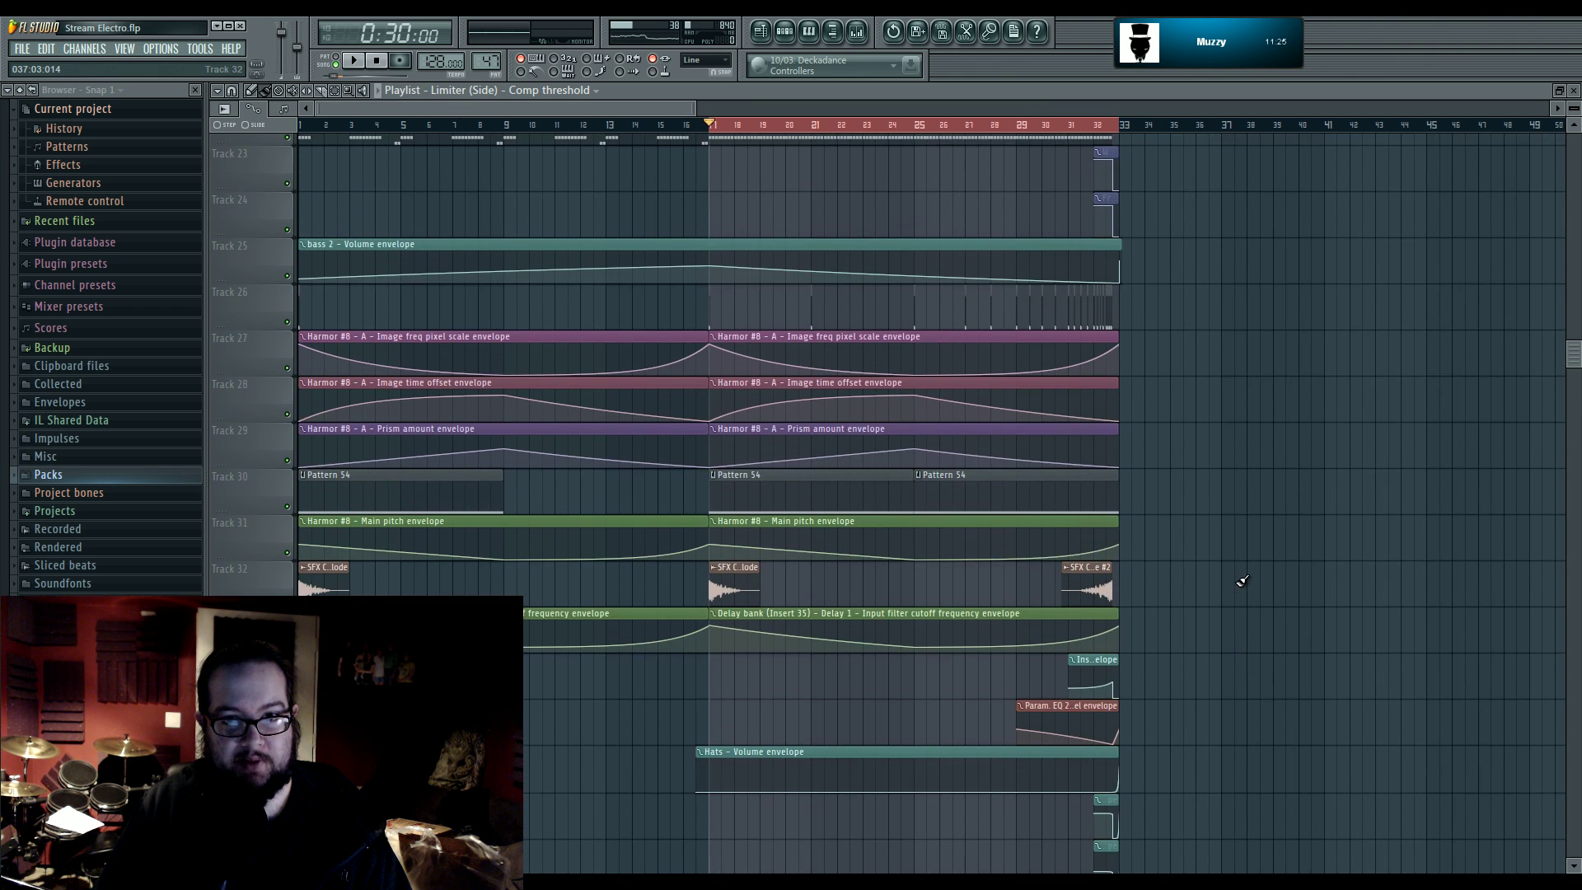
pyautogui.scroll(-2, 1236, 577)
pyautogui.scroll(6, 1195, 601)
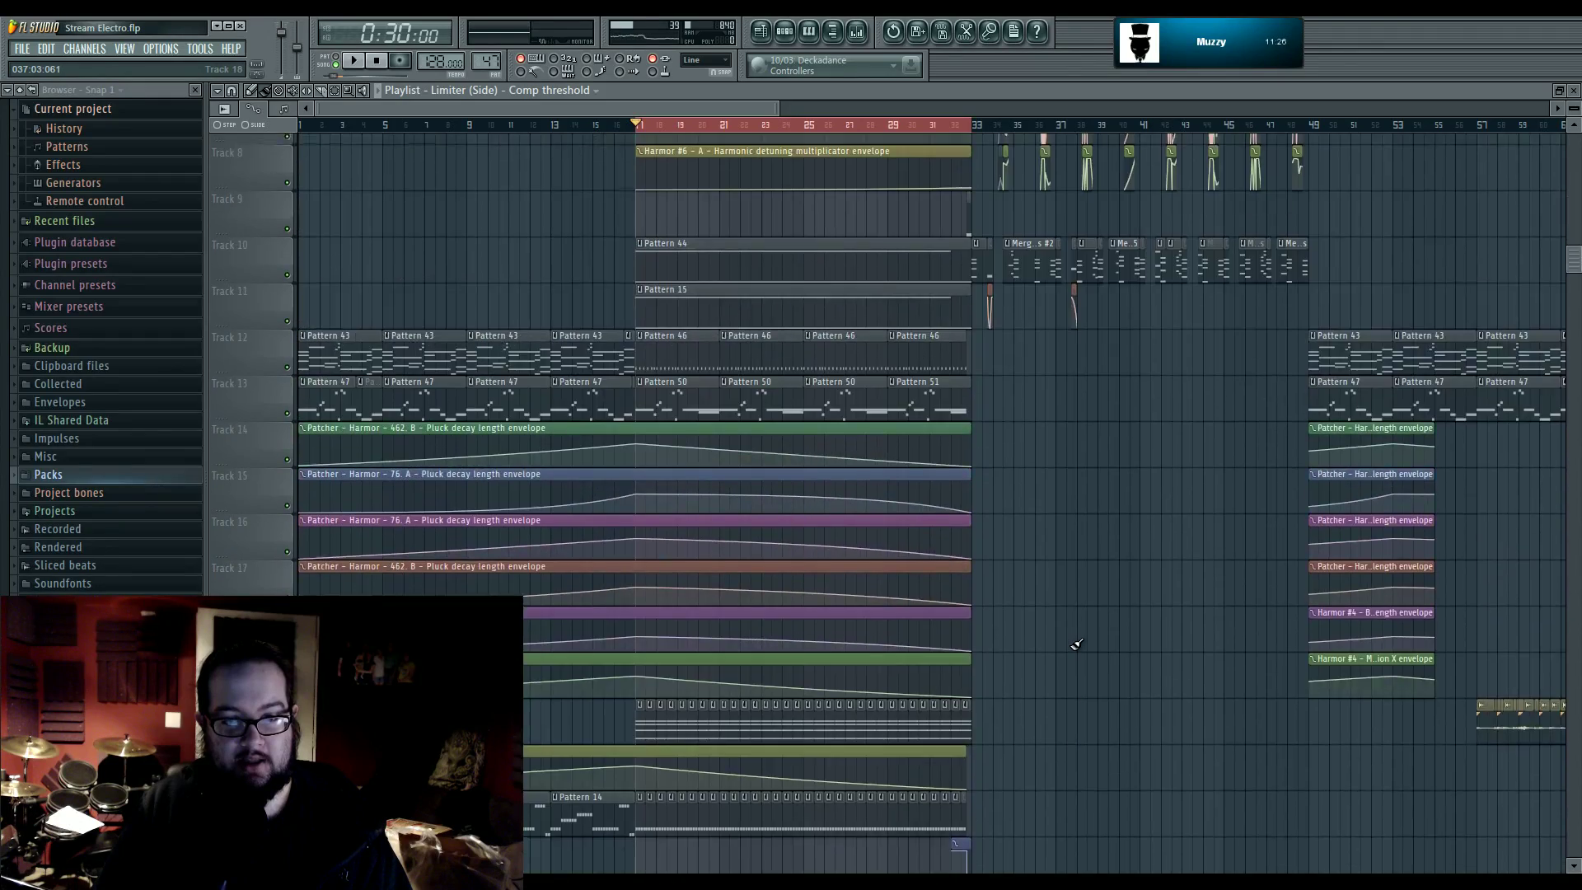
pyautogui.scroll(-4, 1075, 643)
pyautogui.scroll(-2, 1022, 641)
pyautogui.scroll(6, 881, 651)
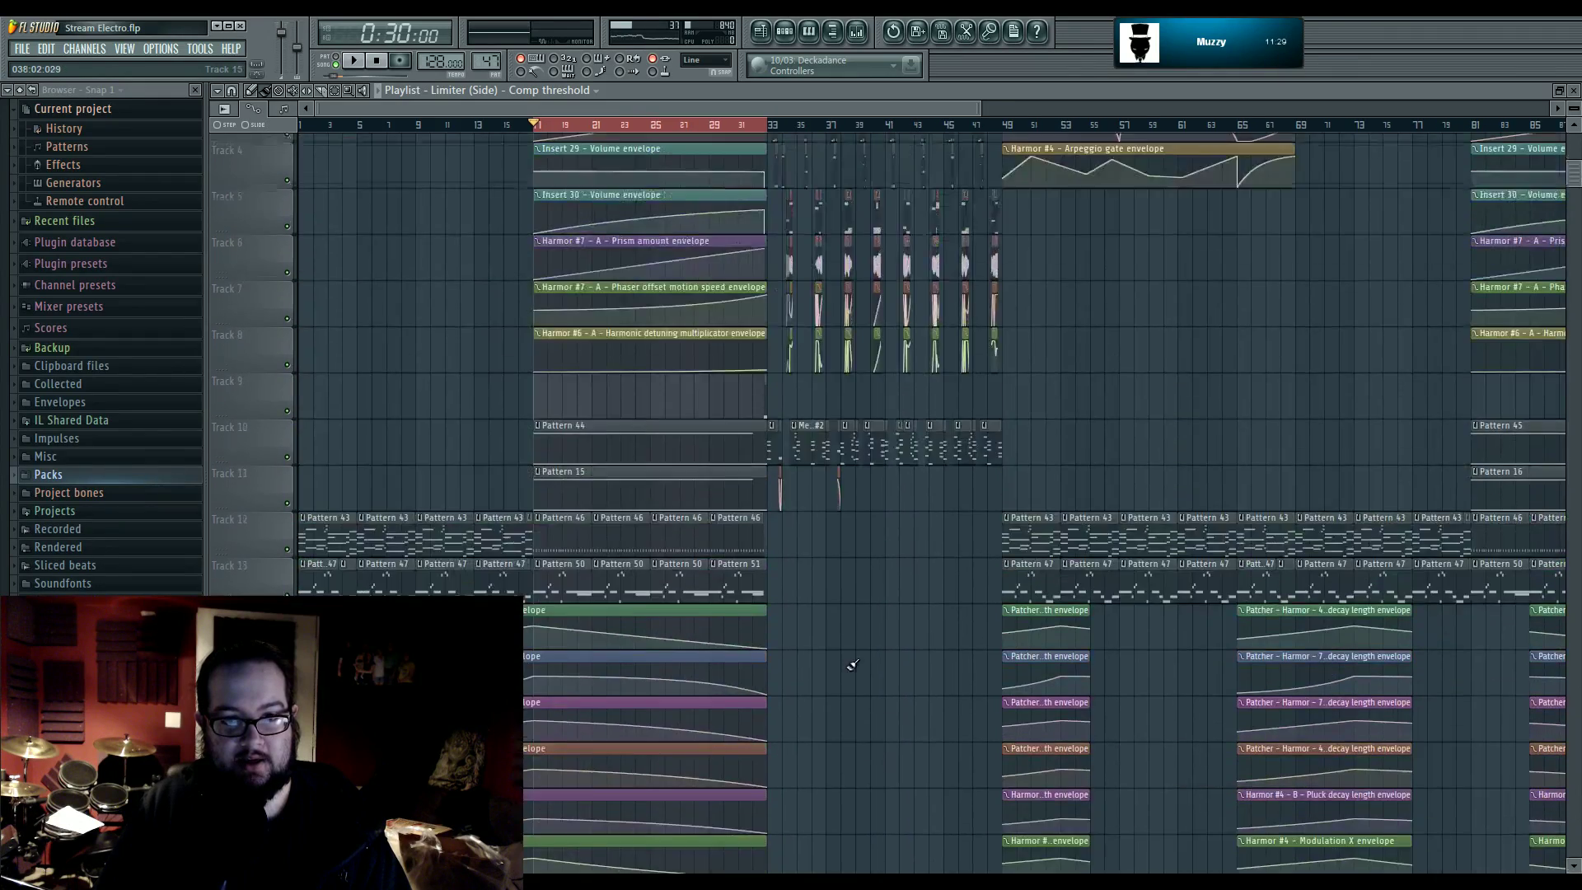
pyautogui.scroll(2, 853, 664)
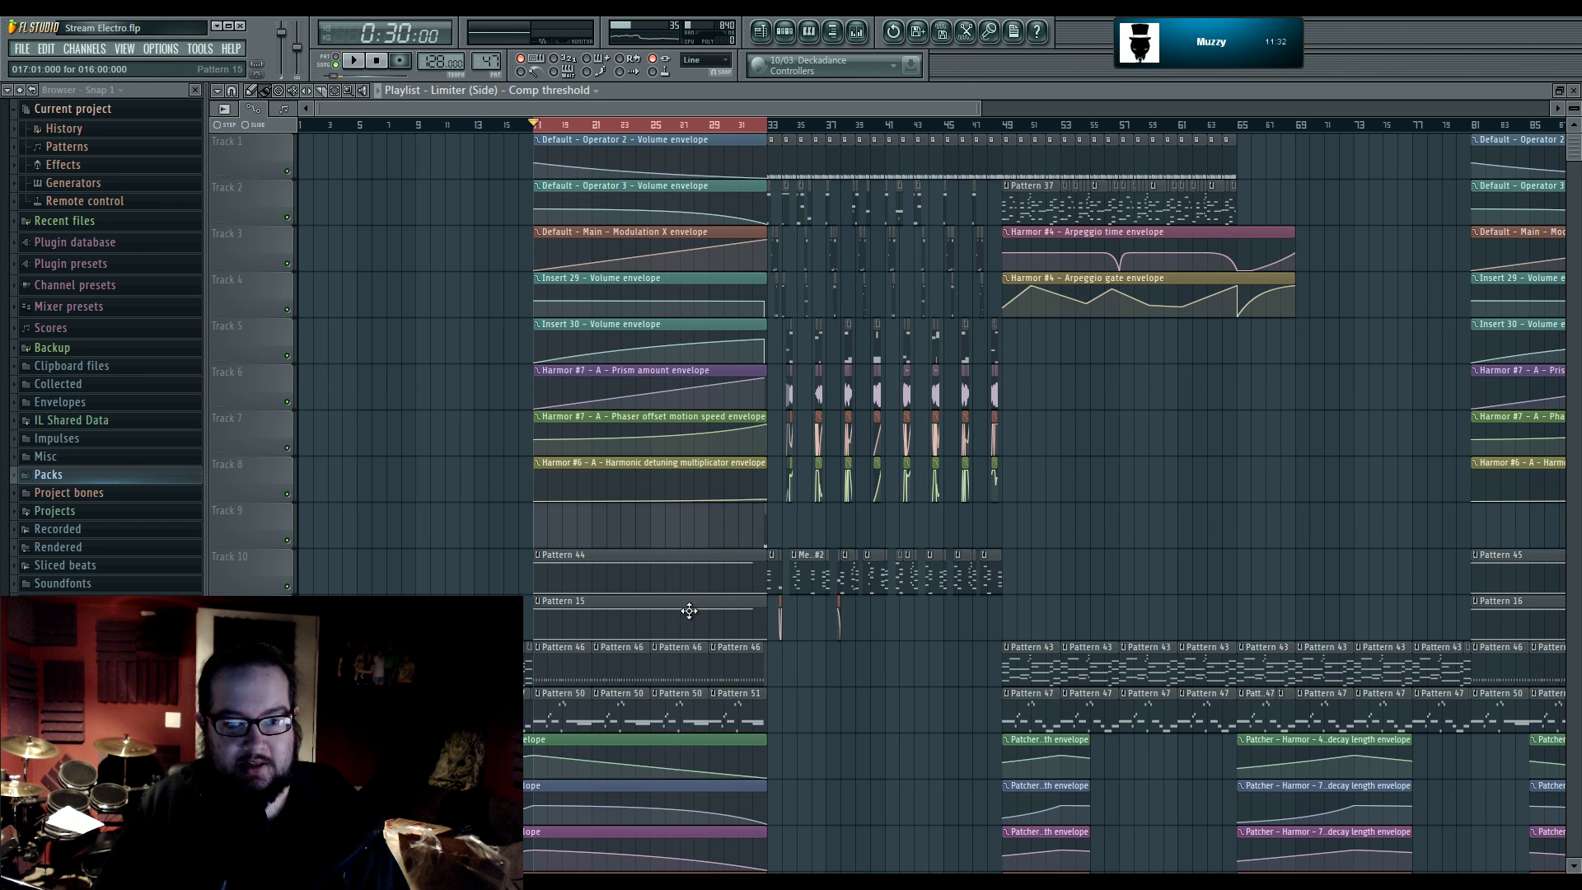
# - View Pattern 15's notes in the piano roll and return to the playlist
pyautogui.doubleClick(649, 614)
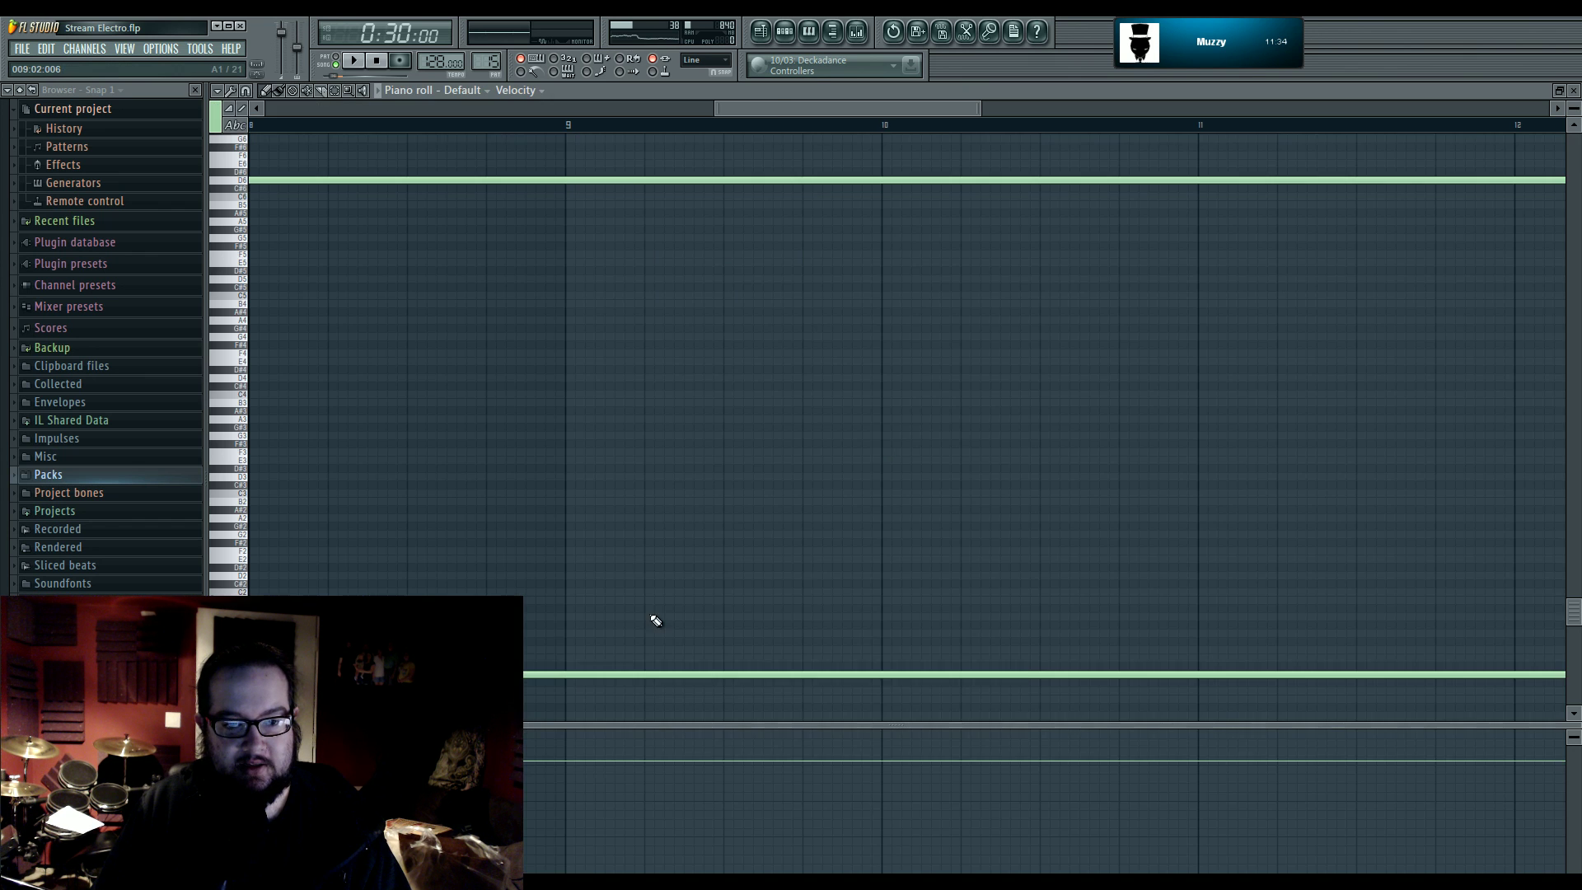
pyautogui.click(784, 37)
pyautogui.click(784, 37)
pyautogui.click(783, 37)
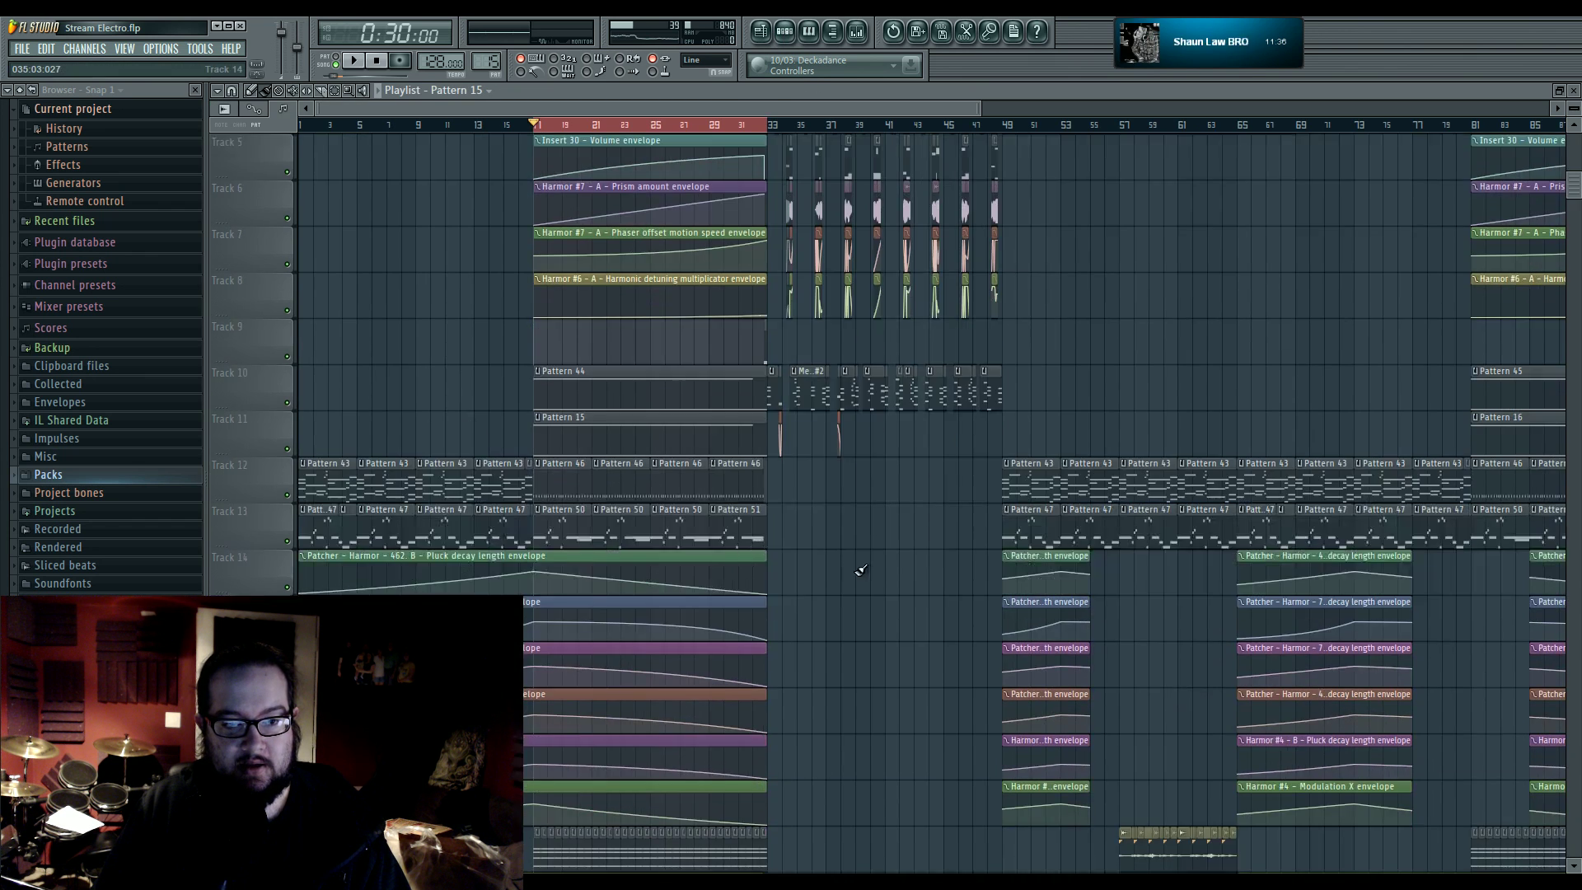
# - Clear the time selection, inspect Pattern 46's Harmor #6 notes in the piano roll, and return to the playlist
pyautogui.scroll(-1, 860, 570)
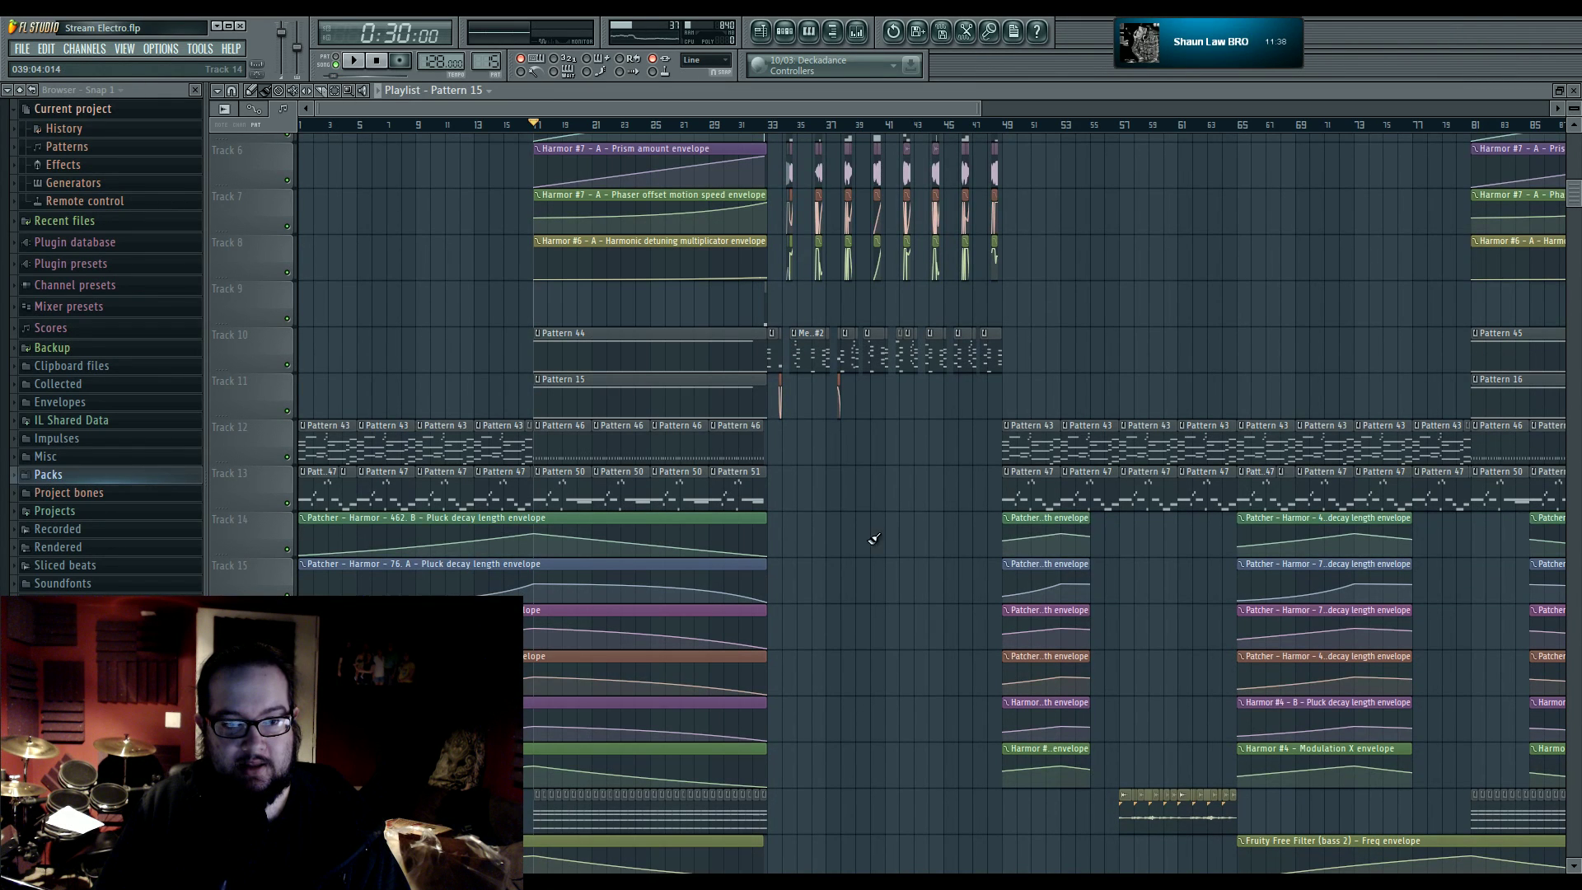
pyautogui.scroll(2, 1096, 523)
pyautogui.scroll(5, 452, 282)
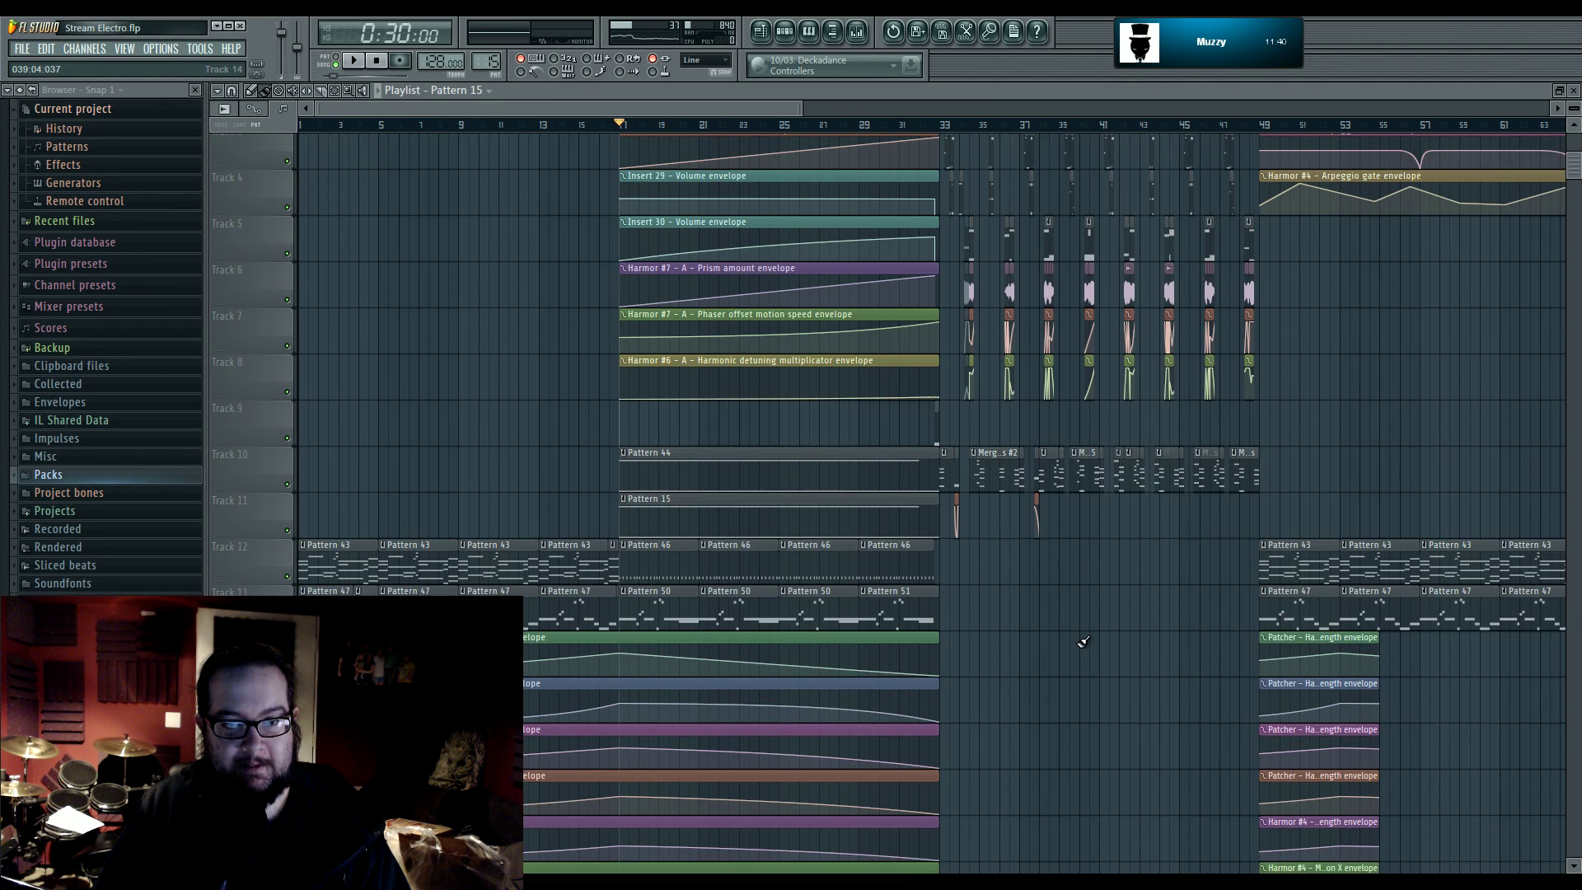
pyautogui.scroll(-2, 530, 300)
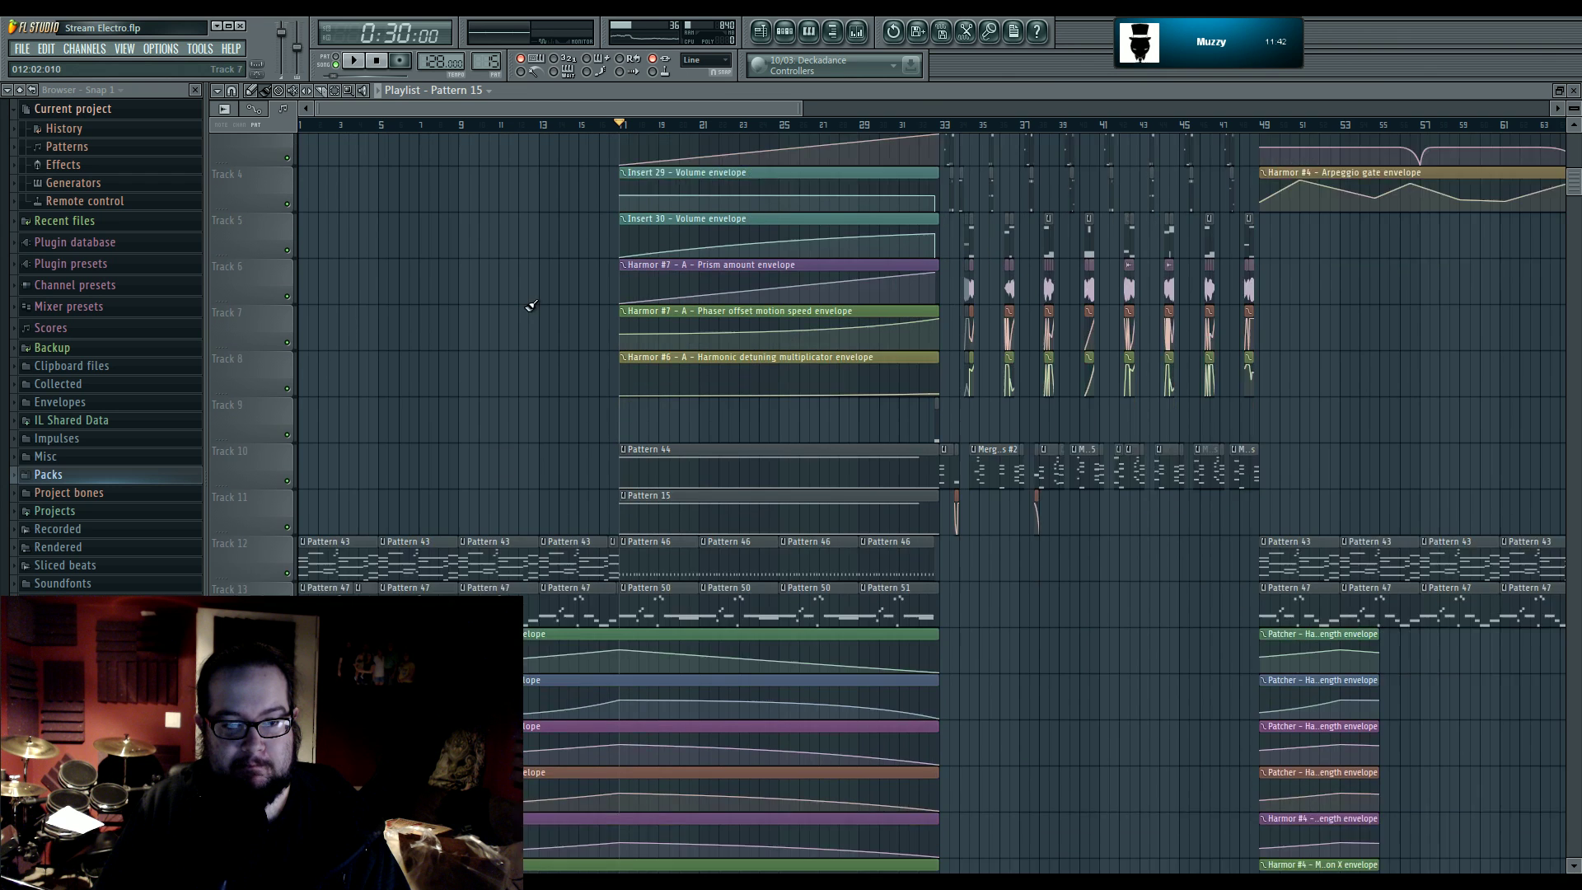
pyautogui.doubleClick(653, 505)
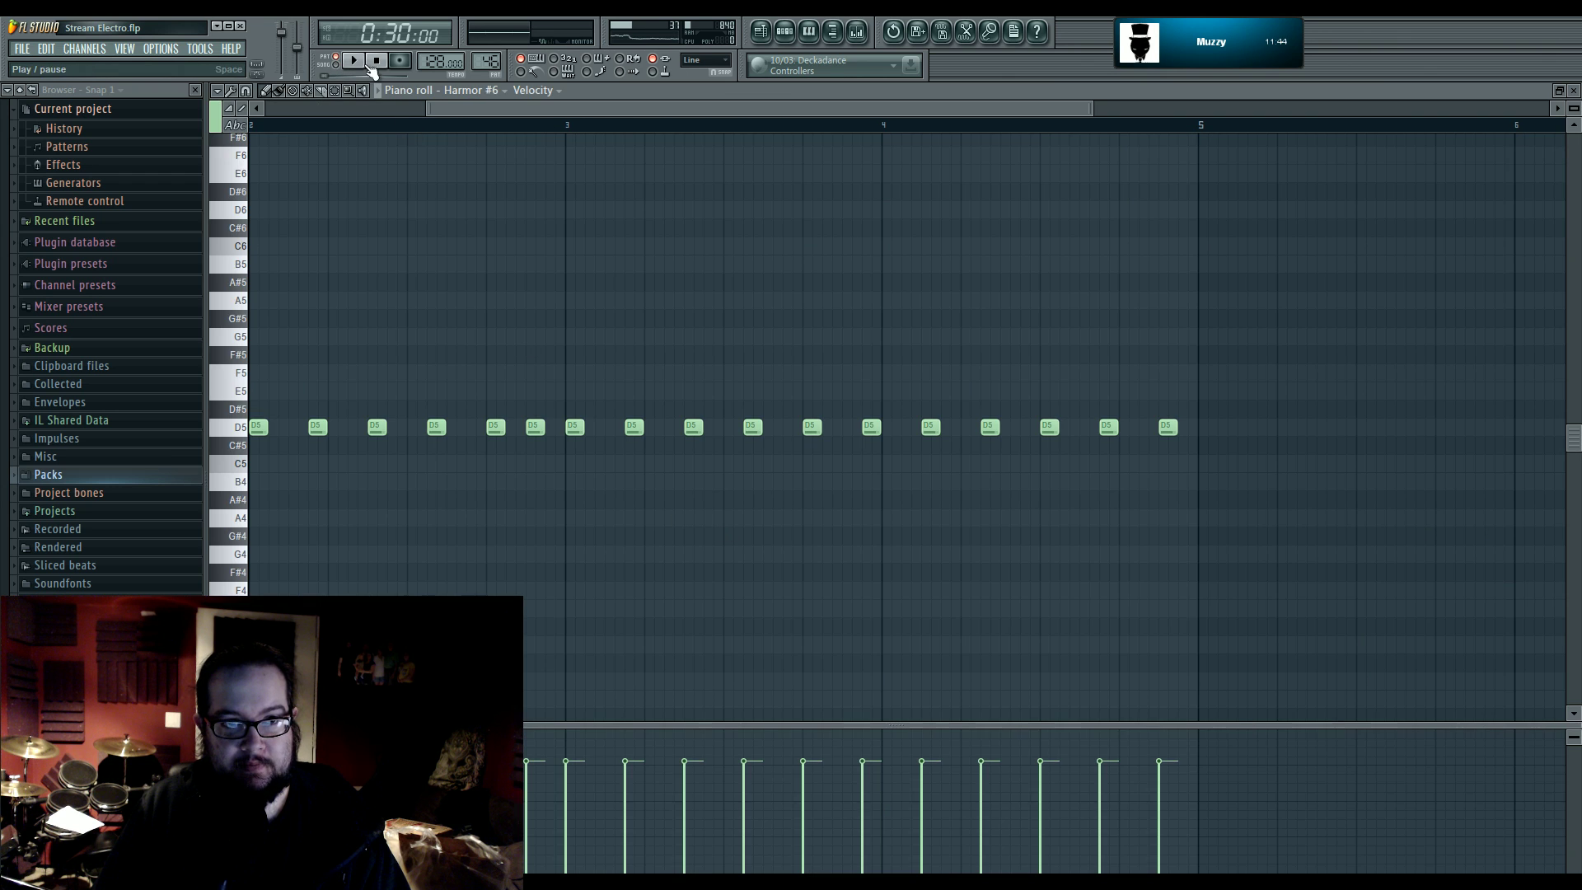
pyautogui.click(753, 34)
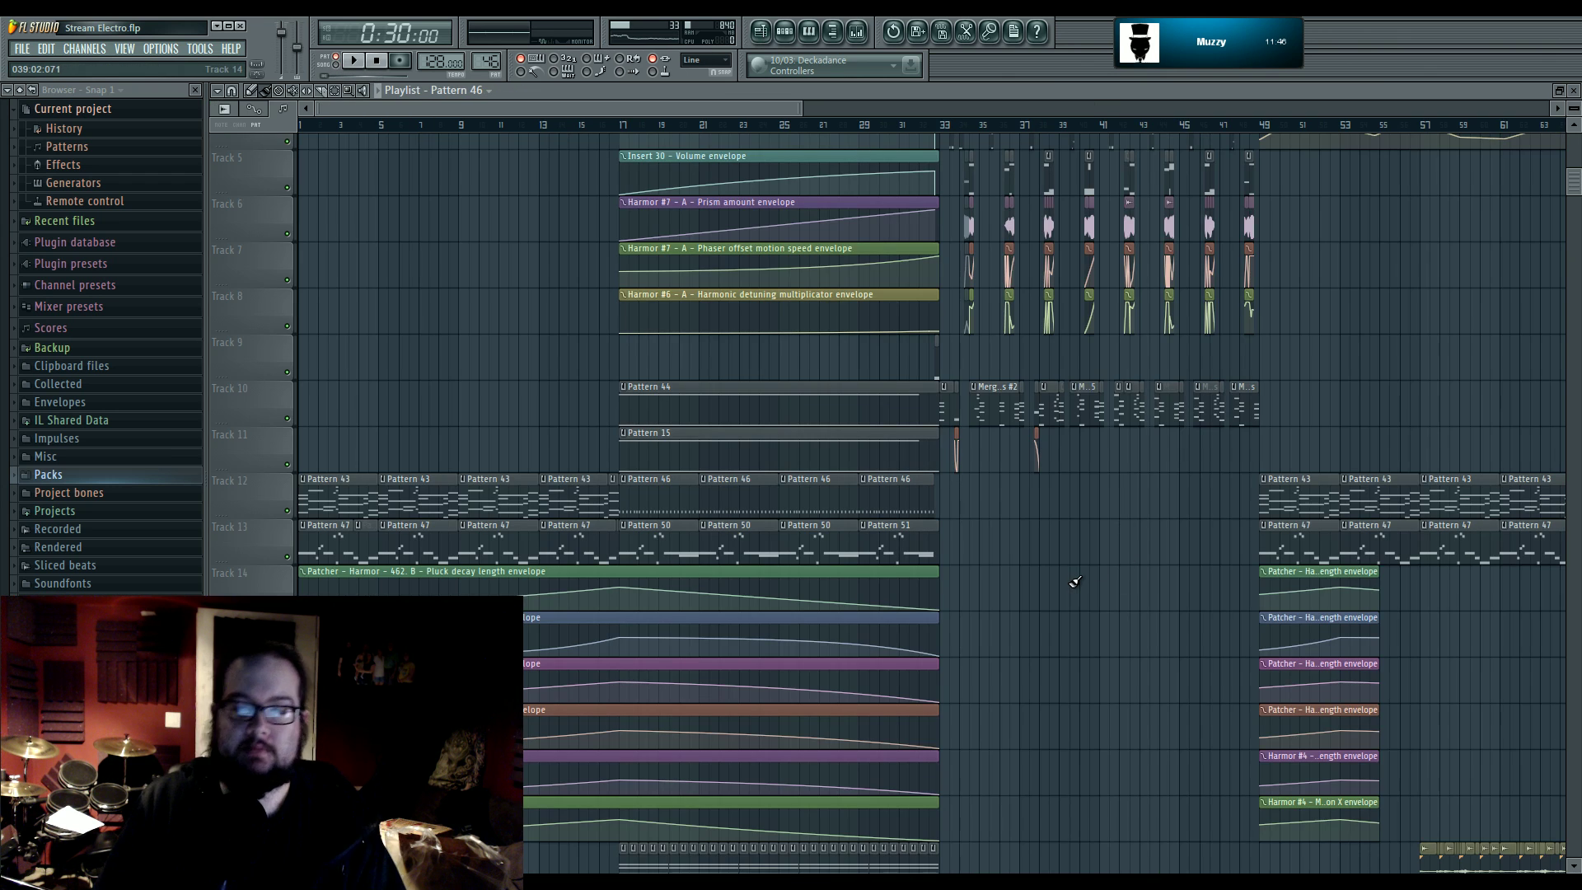
# - Review the build's lower tracks, check which channel Pattern 44 plays, and return to the playlist
pyautogui.scroll(-14, 1066, 581)
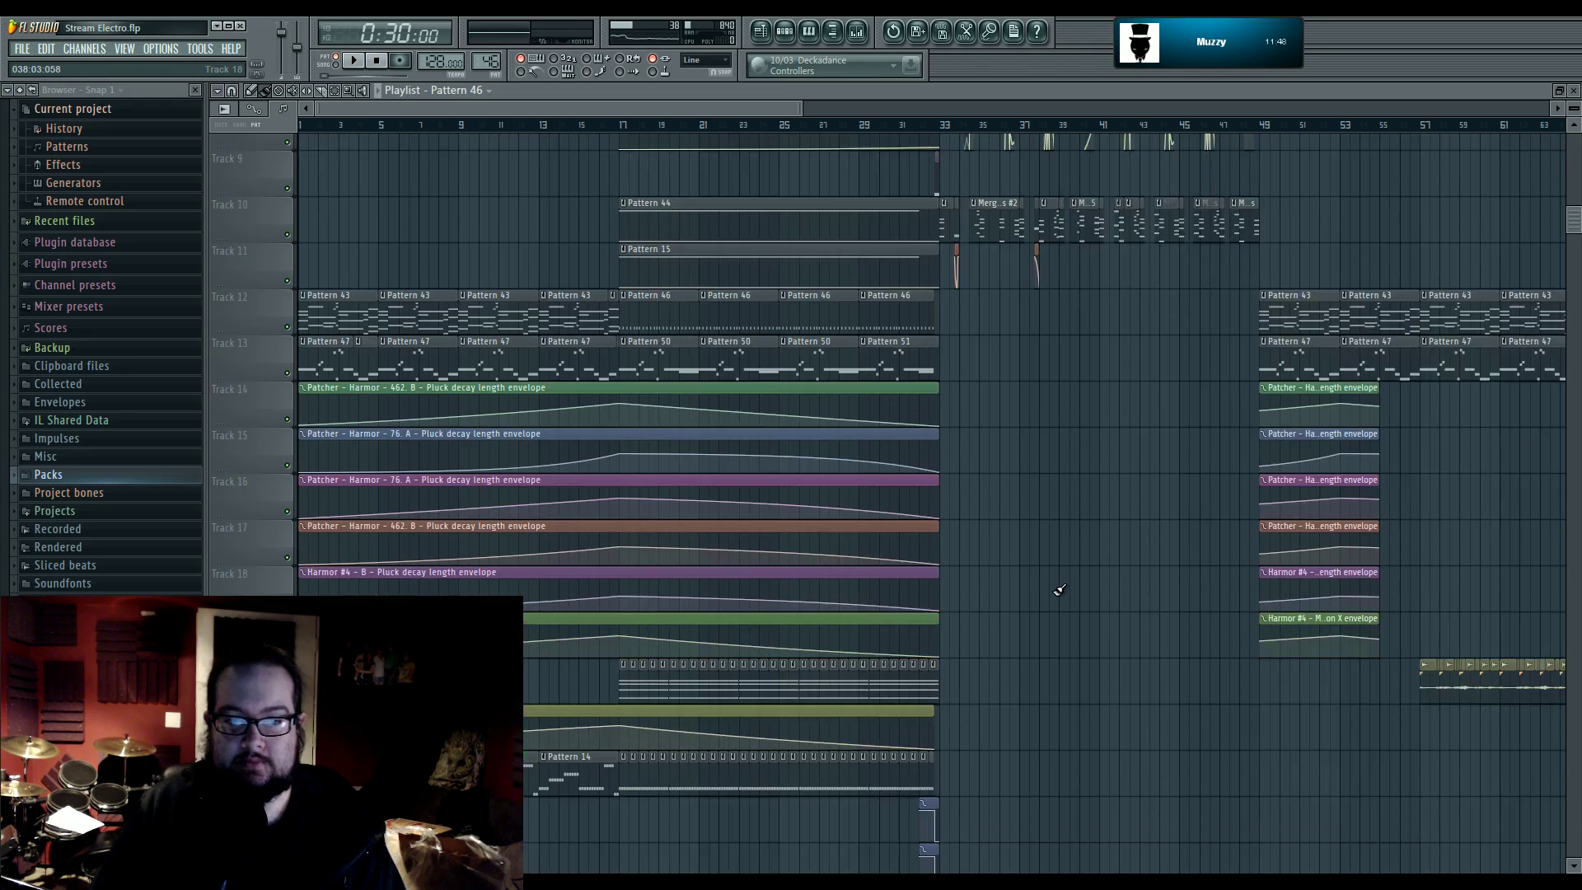
pyautogui.scroll(-3, 1059, 584)
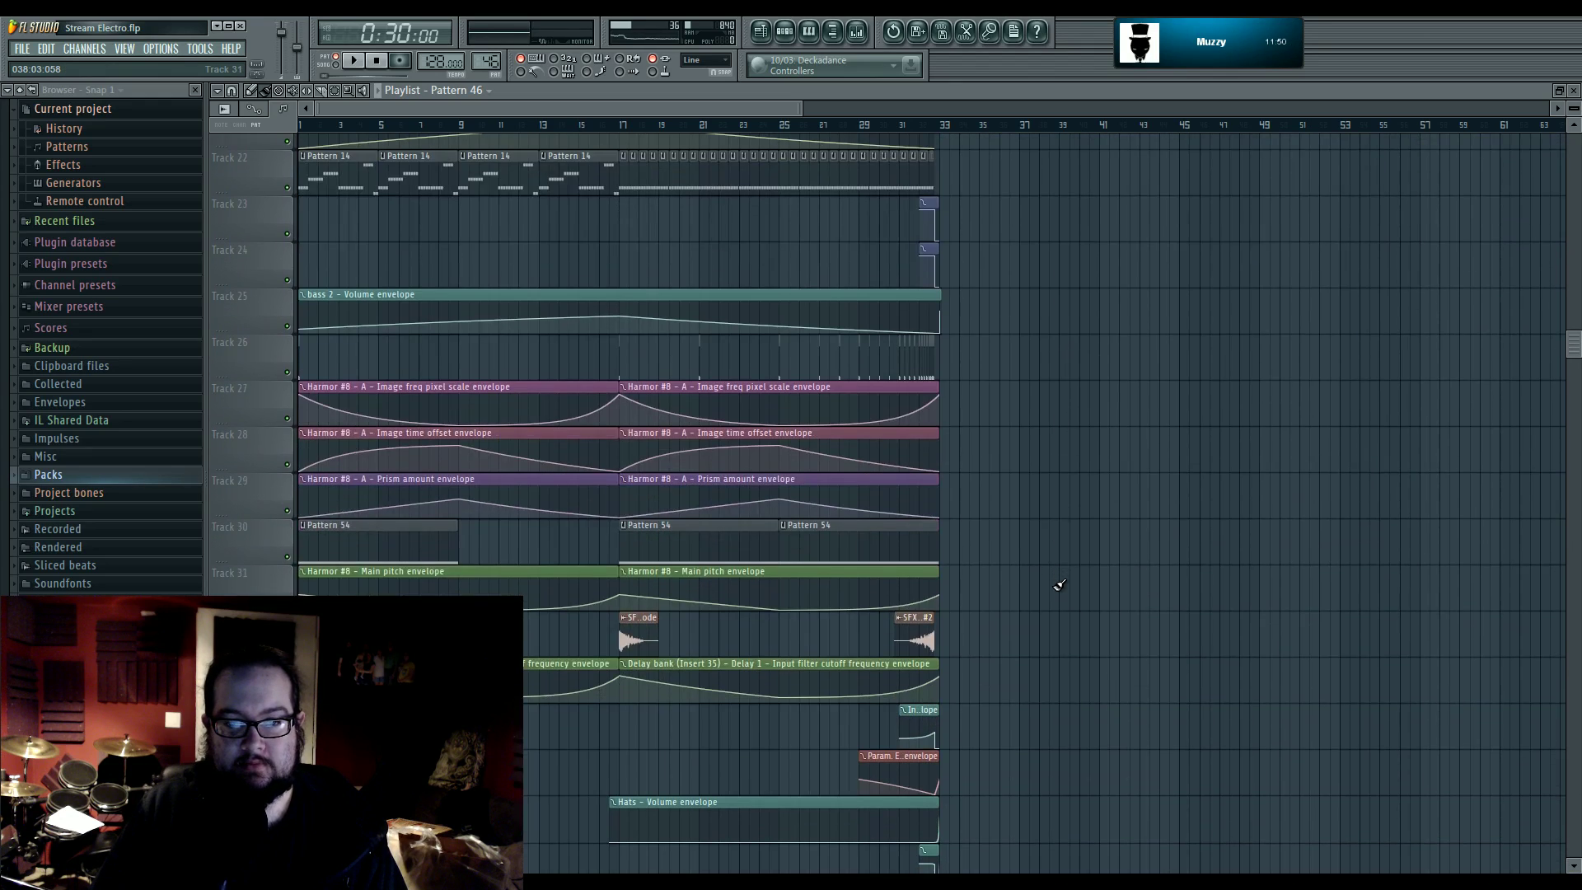
pyautogui.scroll(20, 1059, 584)
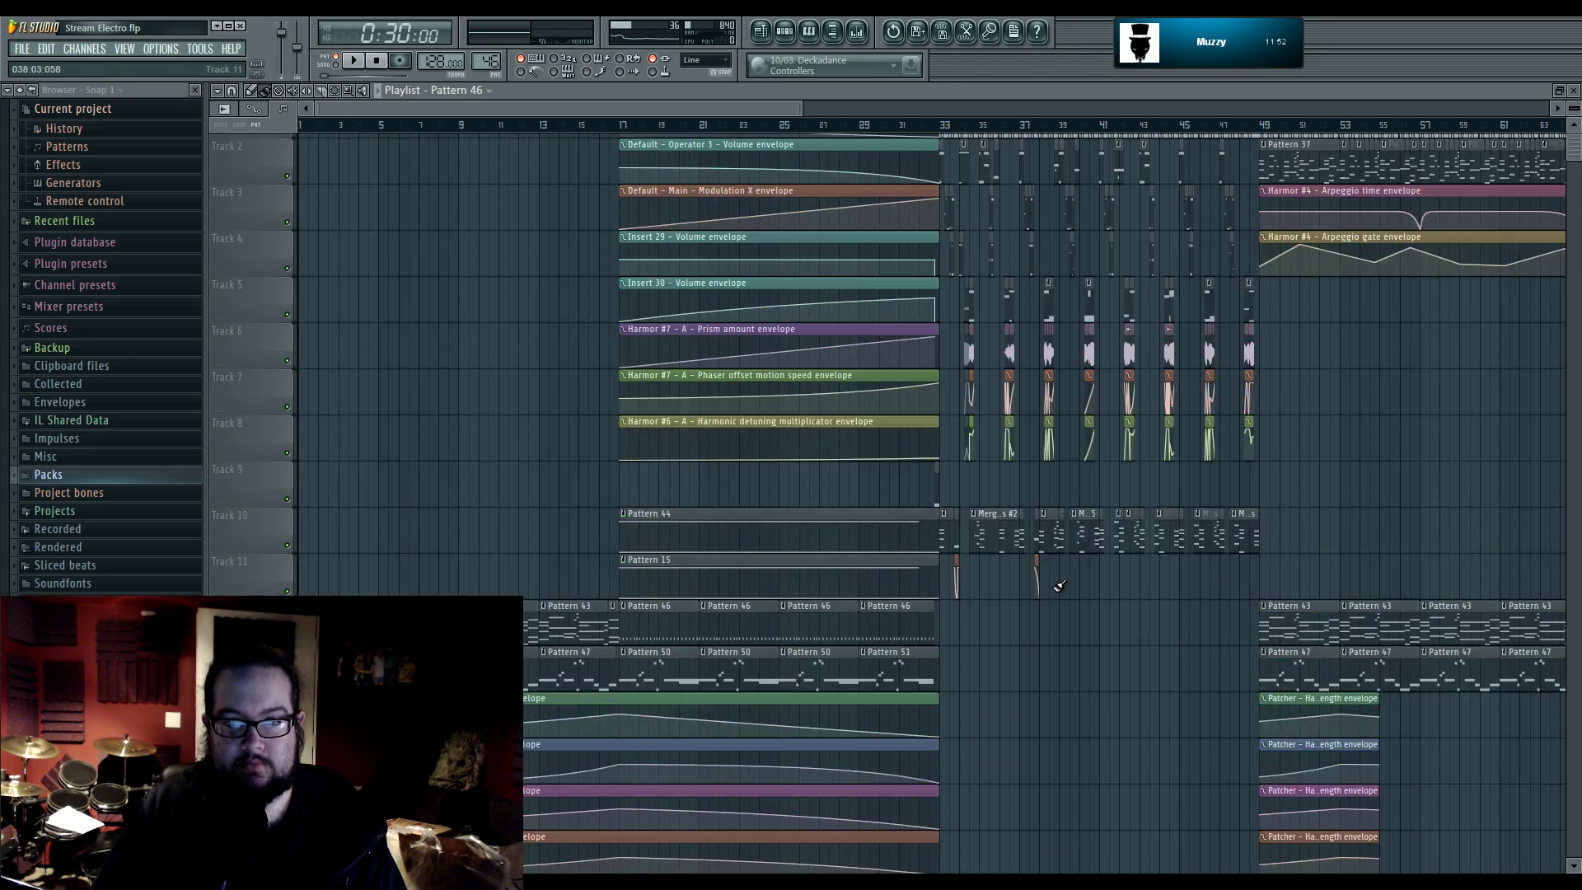
pyautogui.scroll(-5, 1048, 640)
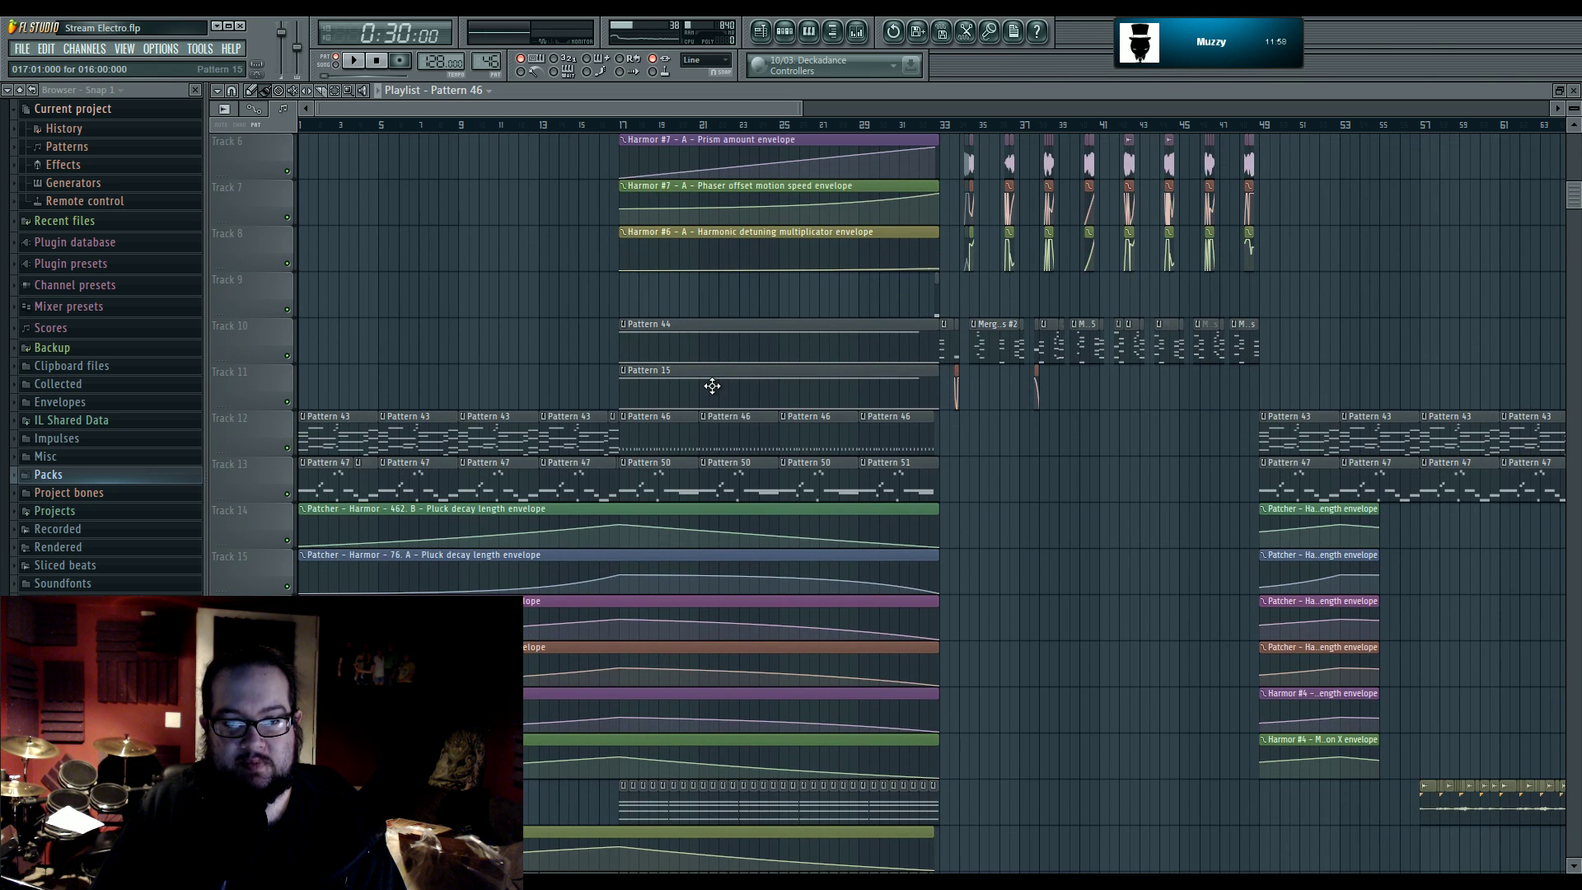
pyautogui.doubleClick(728, 342)
pyautogui.click(785, 31)
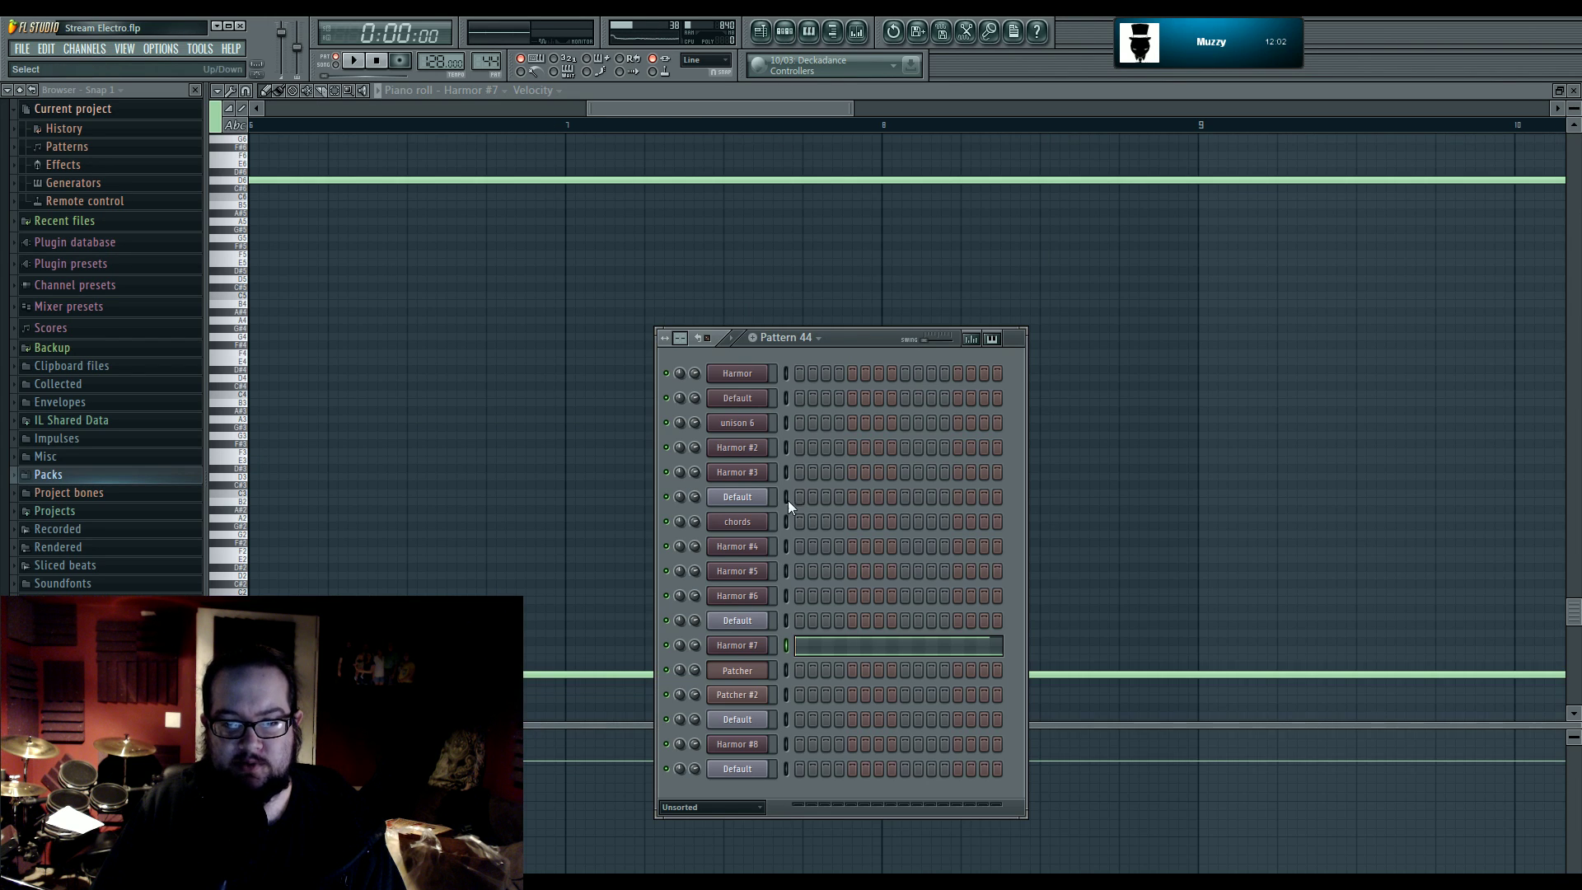
pyautogui.click(760, 32)
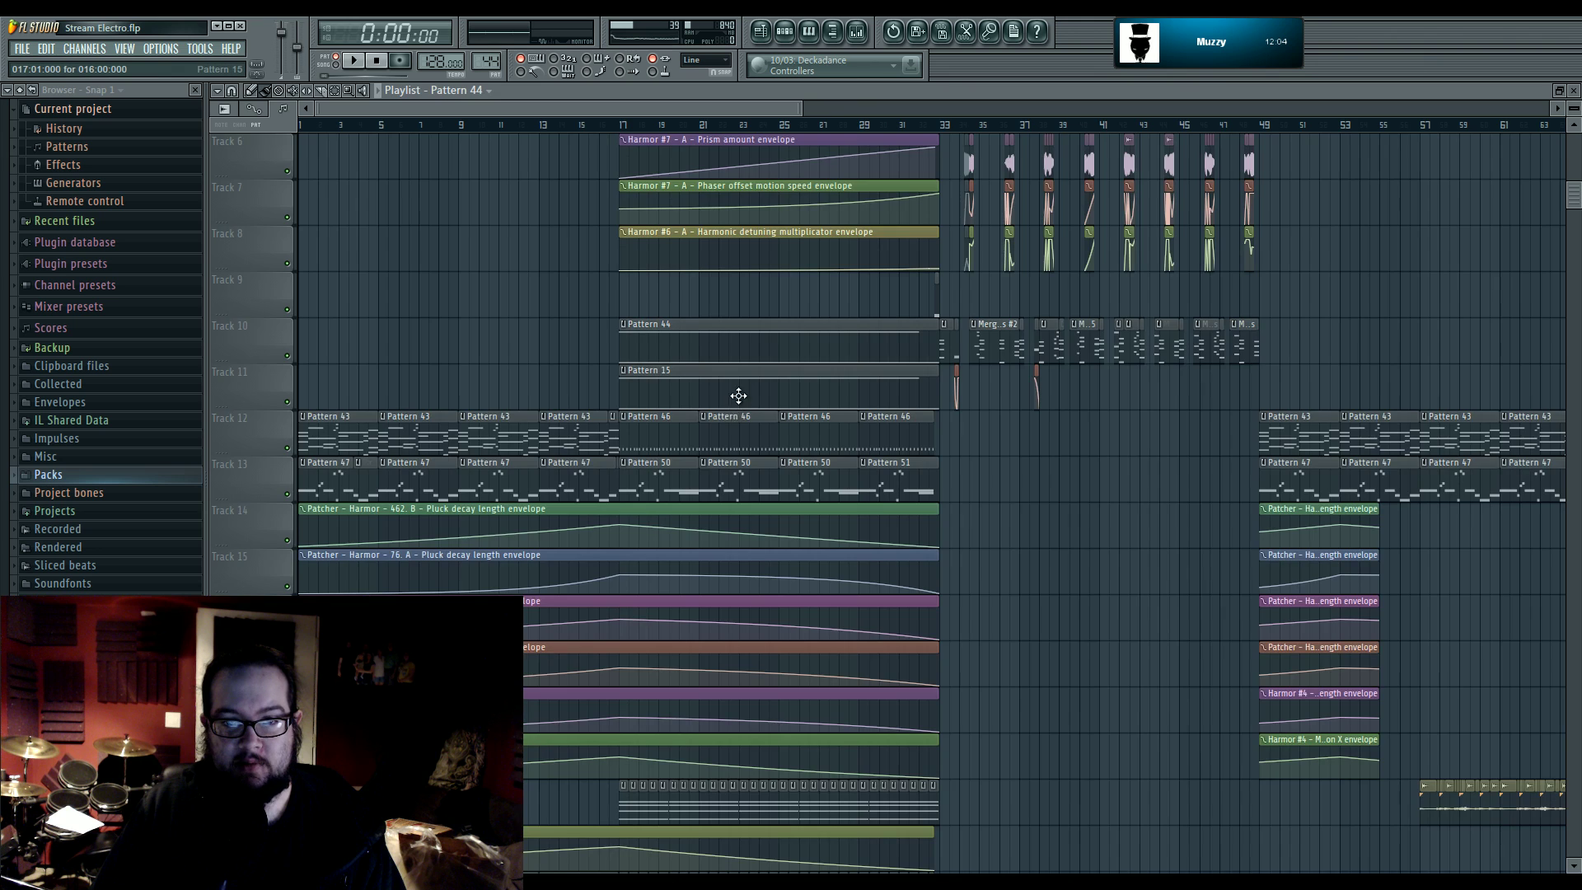
# - Open the Sytrus channel played by Pattern 15, examine its matrix and operator 2, and return to the playlist
pyautogui.click(759, 31)
pyautogui.click(786, 33)
pyautogui.click(745, 620)
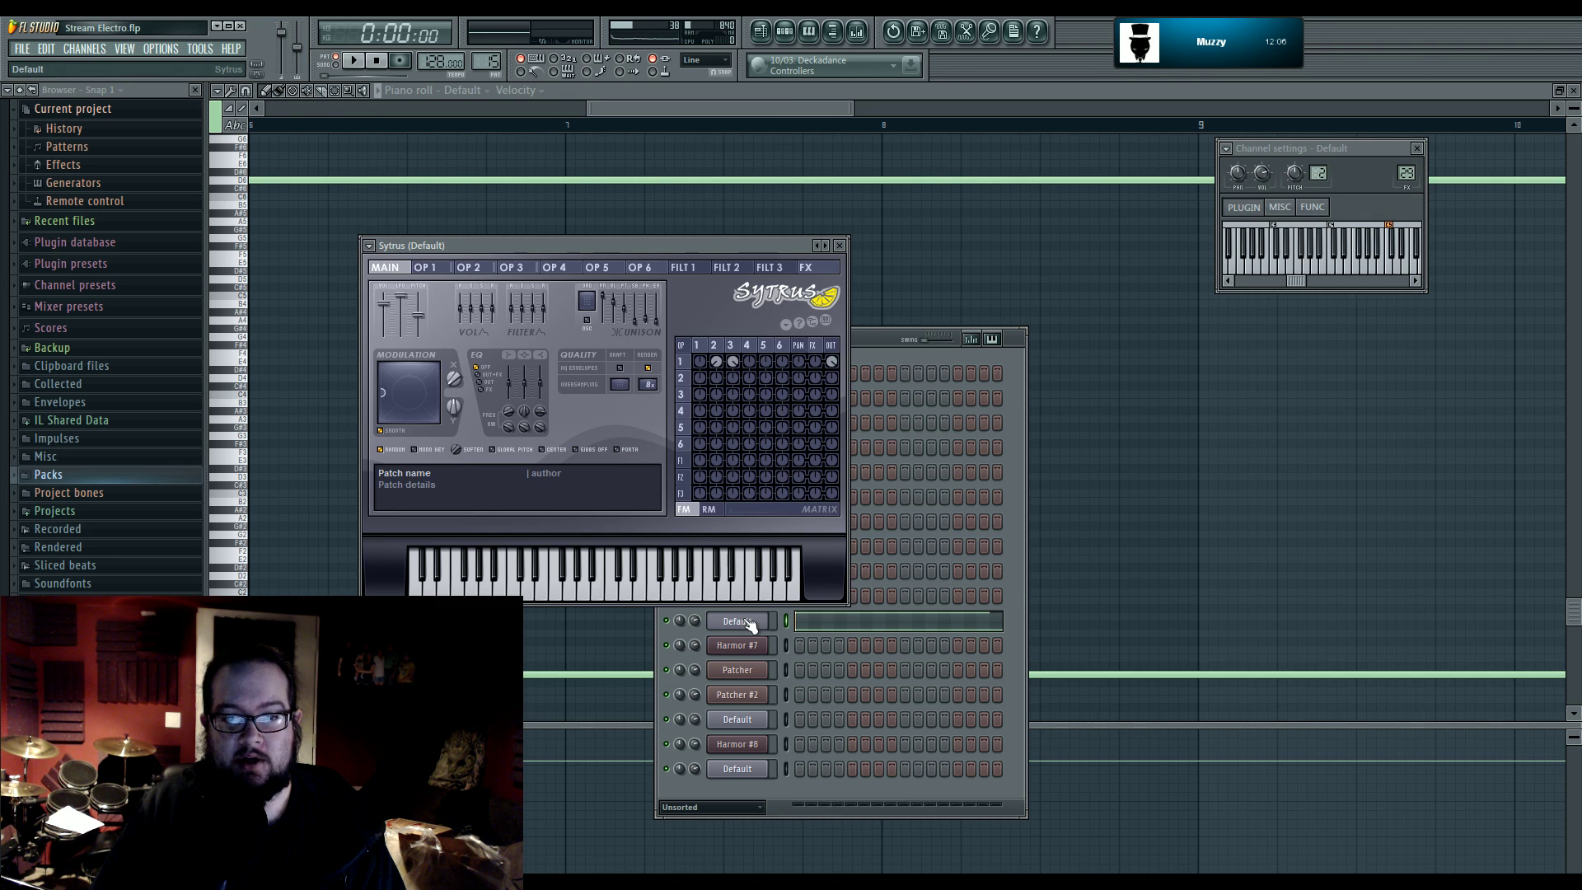
pyautogui.moveTo(690, 239); pyautogui.dragTo(748, 244)
pyautogui.click(773, 344)
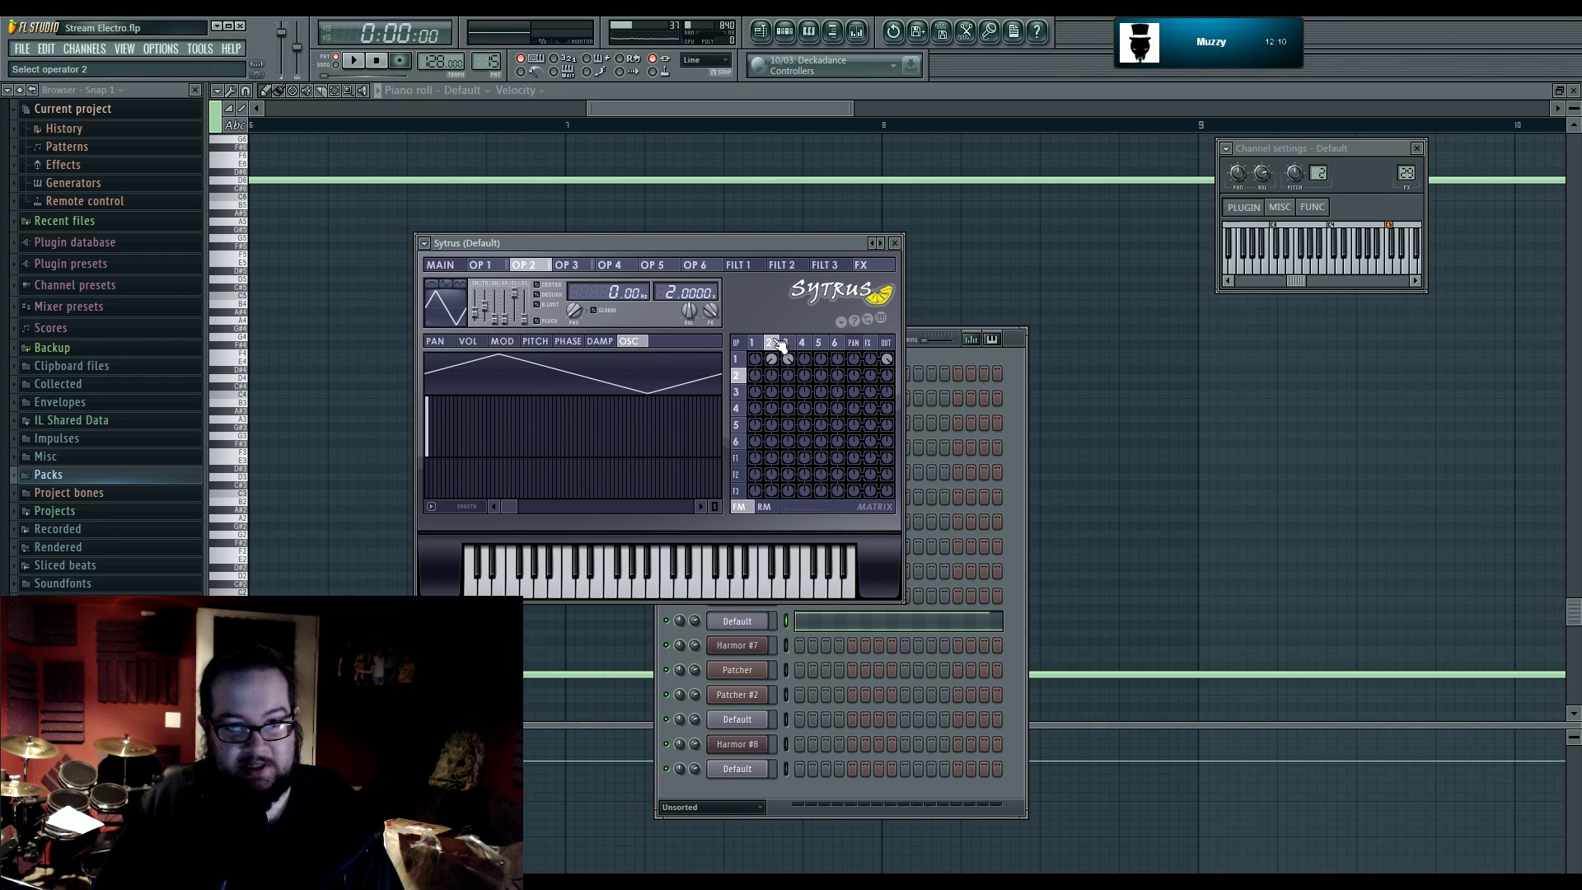
pyautogui.click(765, 38)
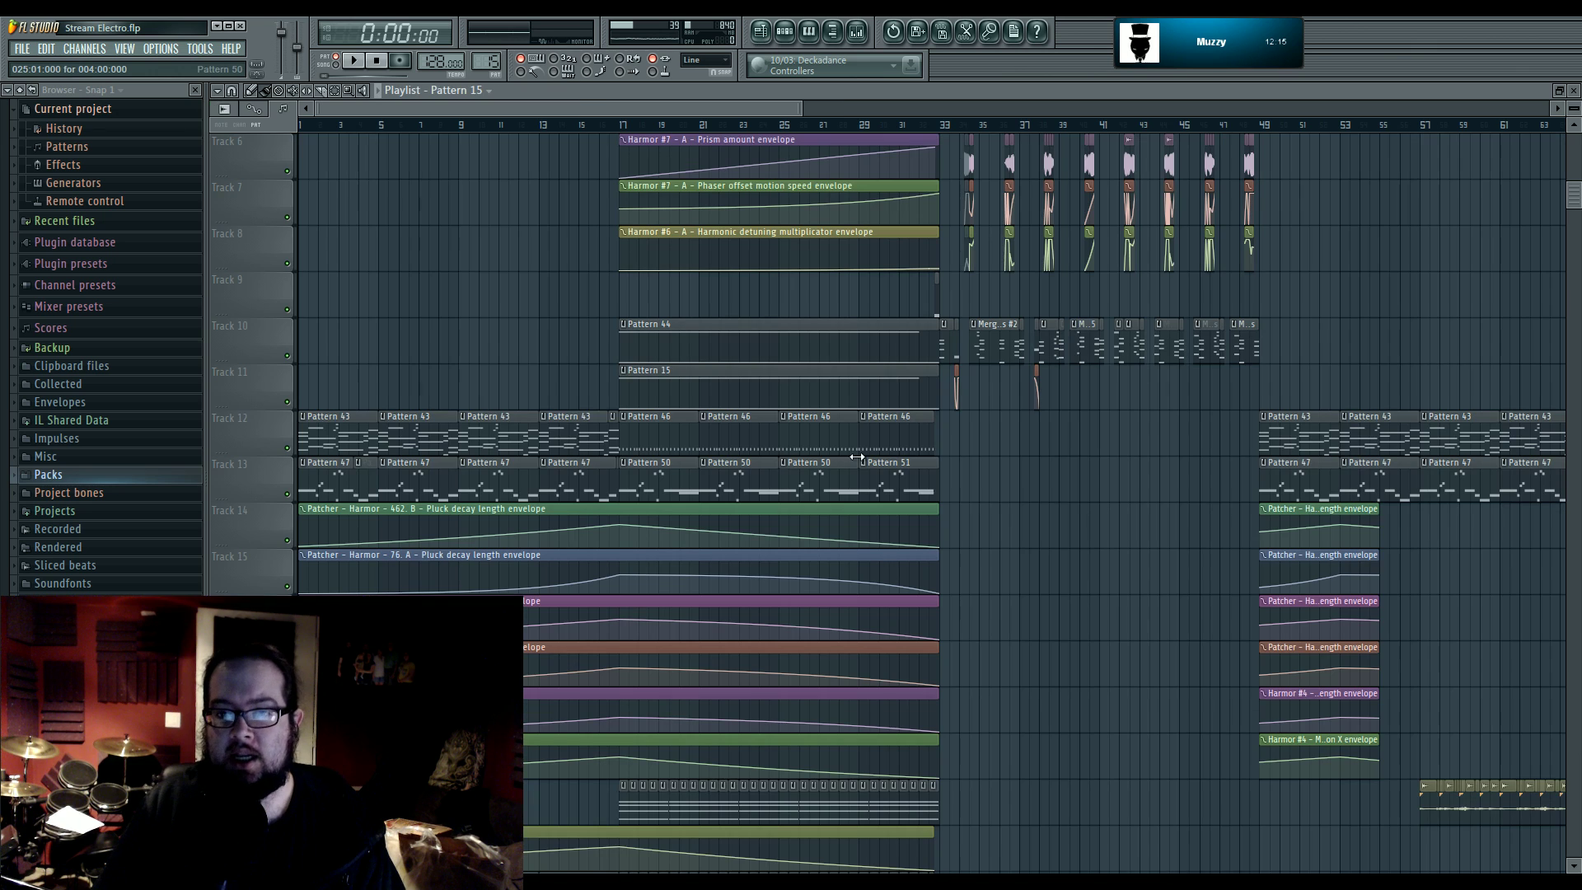
# - Open Pattern 44's Harmor #7 channel and examine its phaser shape and synth settings
pyautogui.scroll(1, 997, 499)
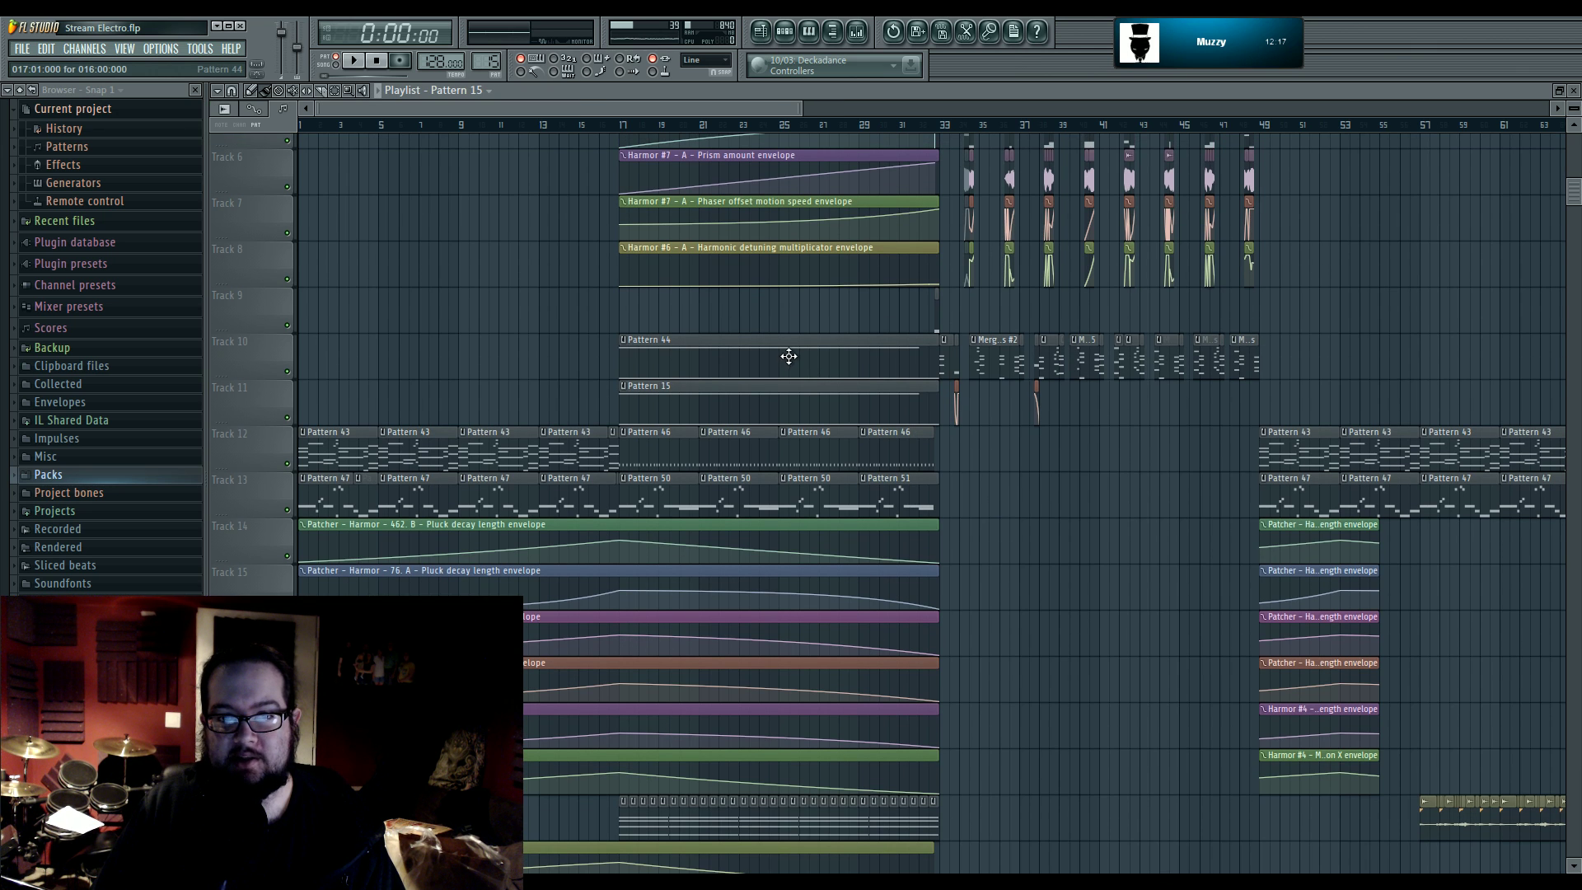
pyautogui.doubleClick(788, 356)
pyautogui.click(786, 31)
pyautogui.click(736, 646)
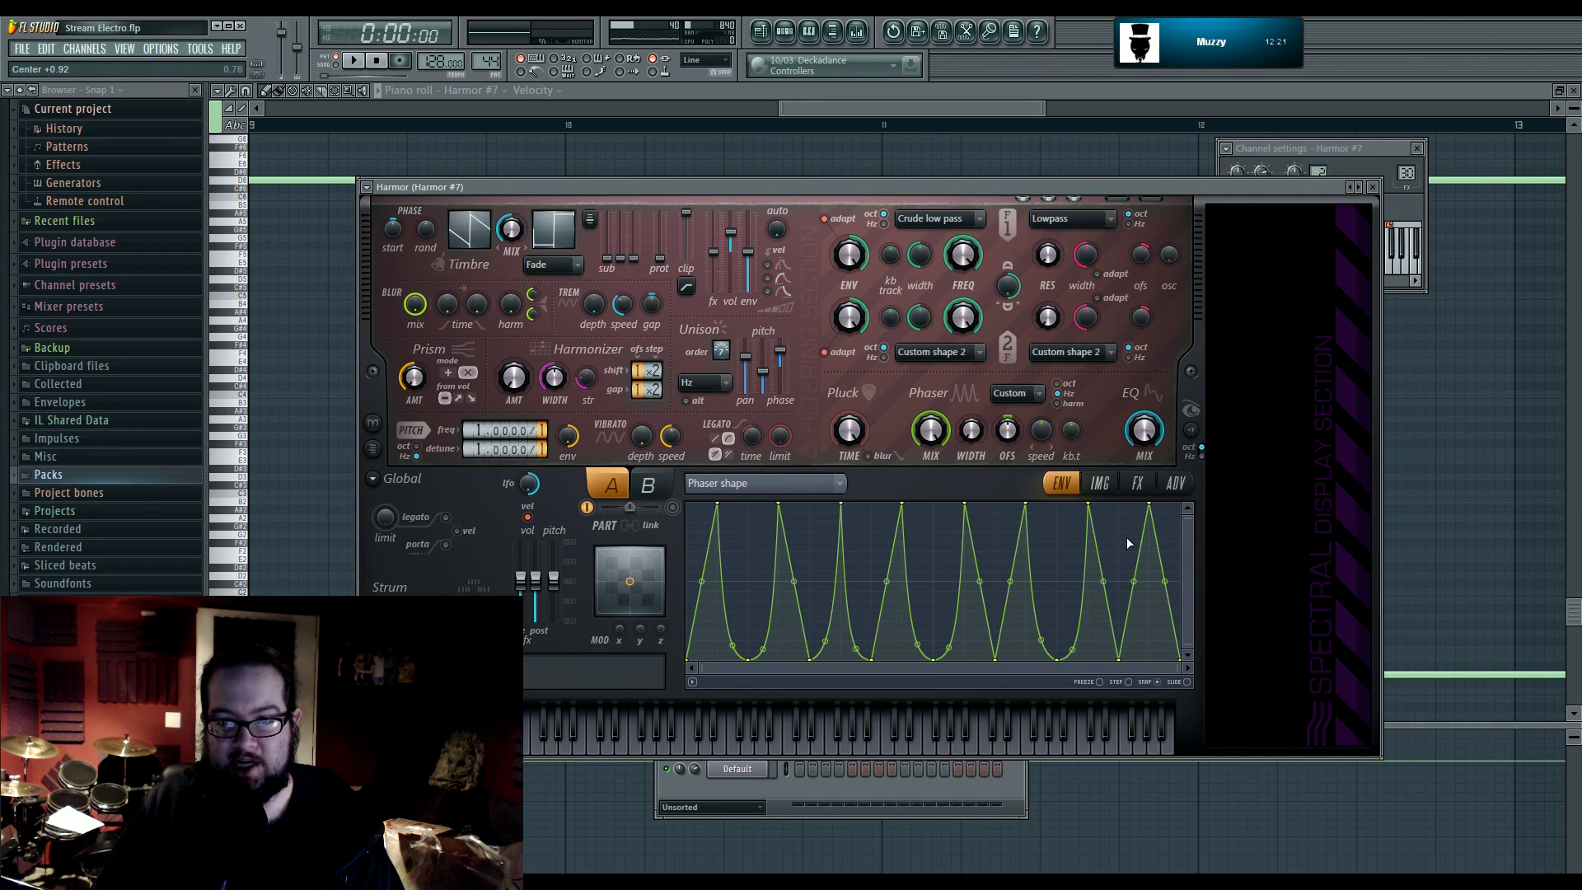
# - Inspect the effects on Harmor #7's target mixer track, Insert 30, and return to the top of the playlist
pyautogui.click(1410, 175)
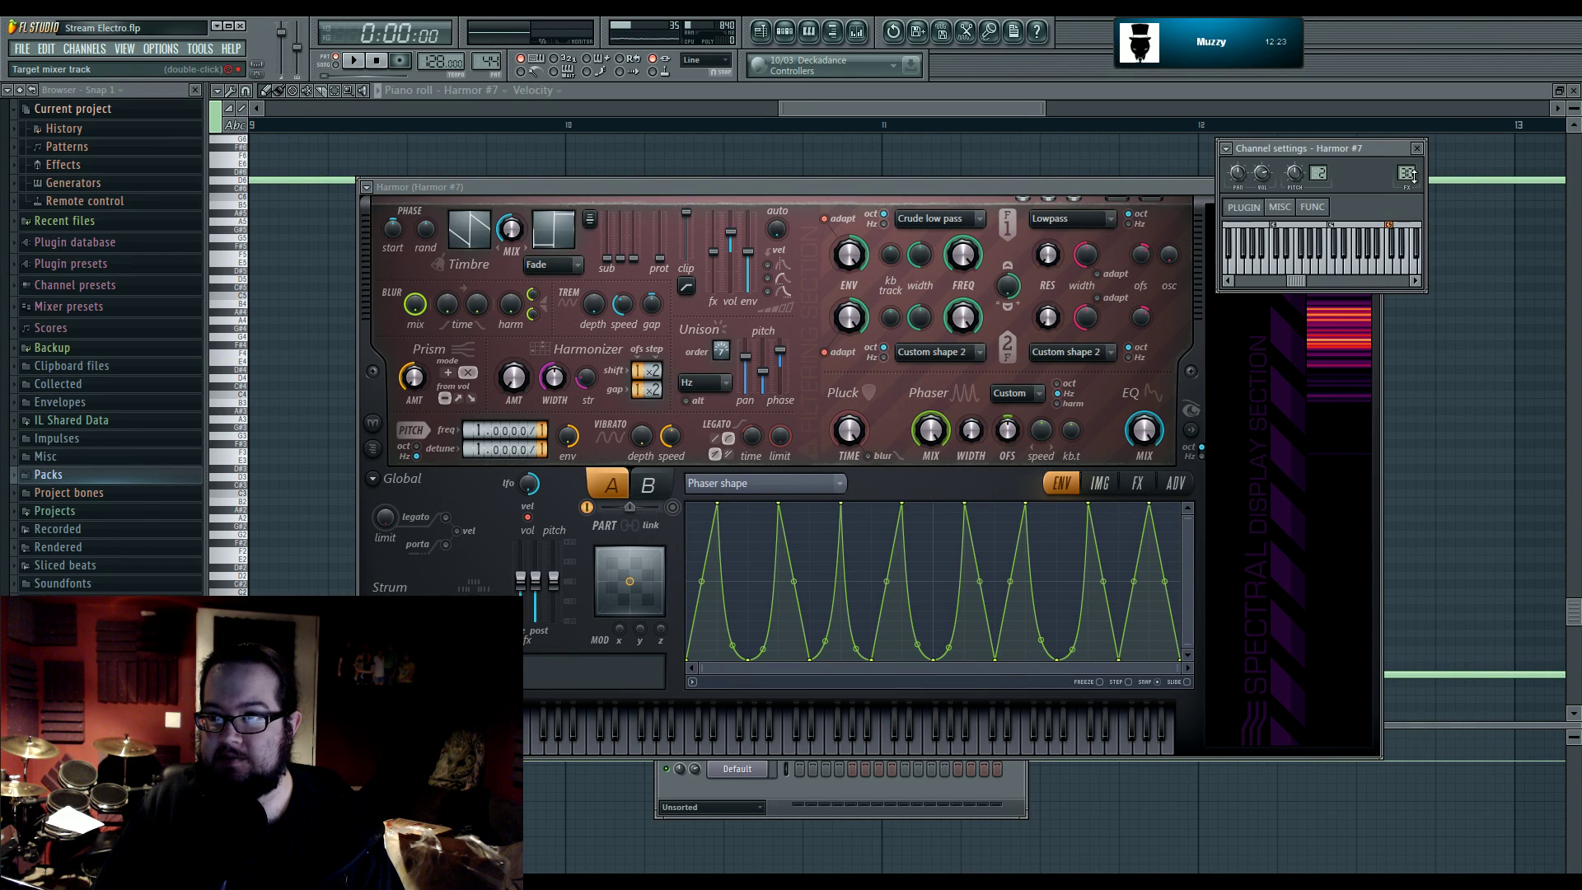
pyautogui.doubleClick(1411, 174)
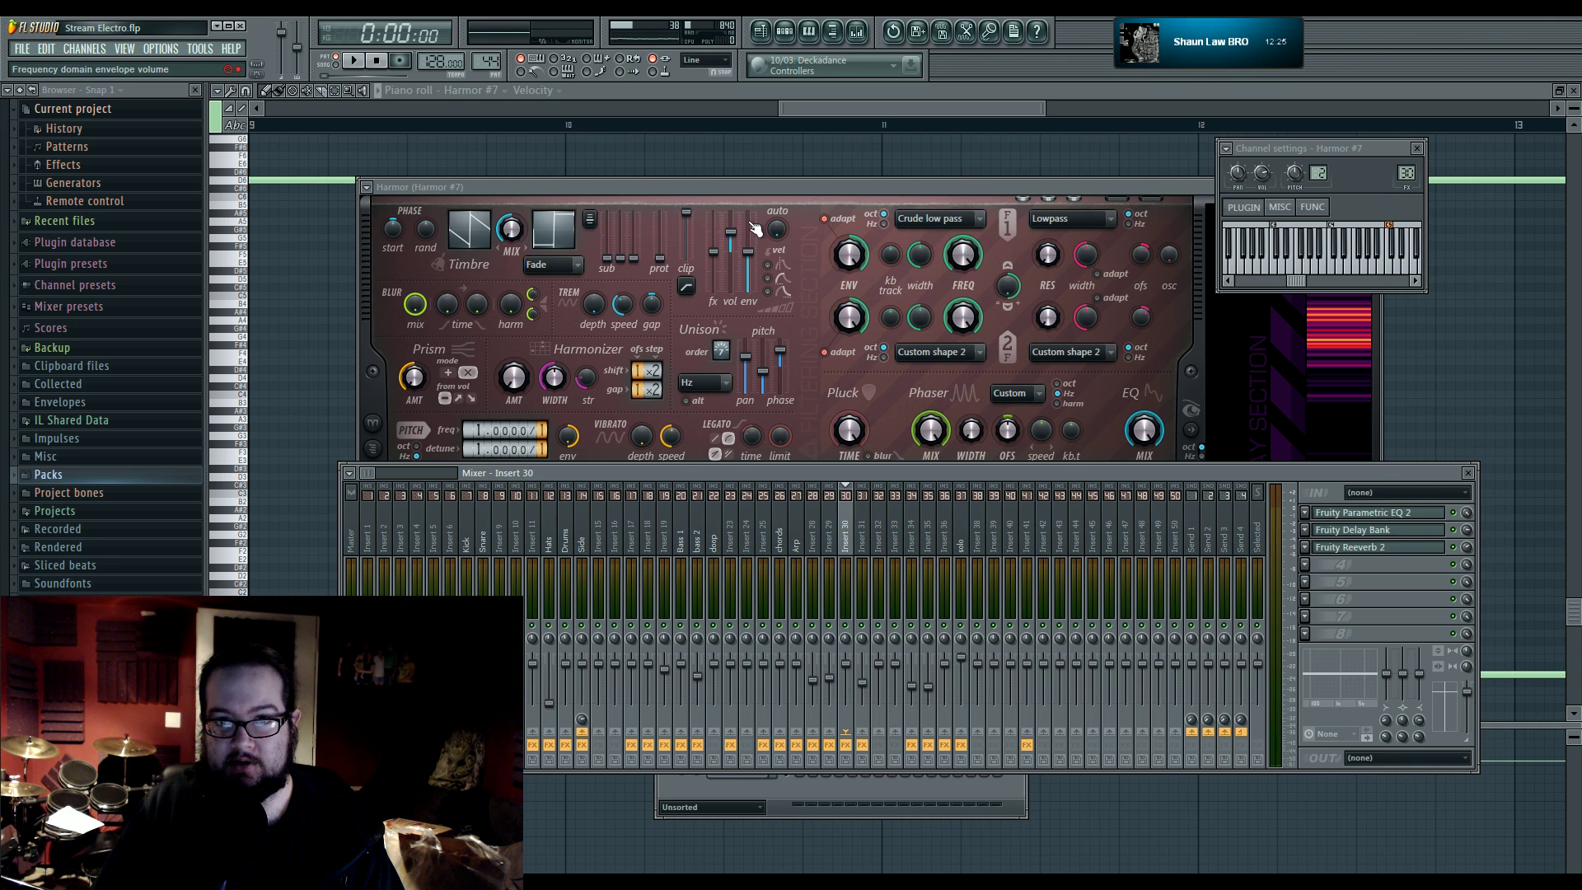
pyautogui.click(714, 266)
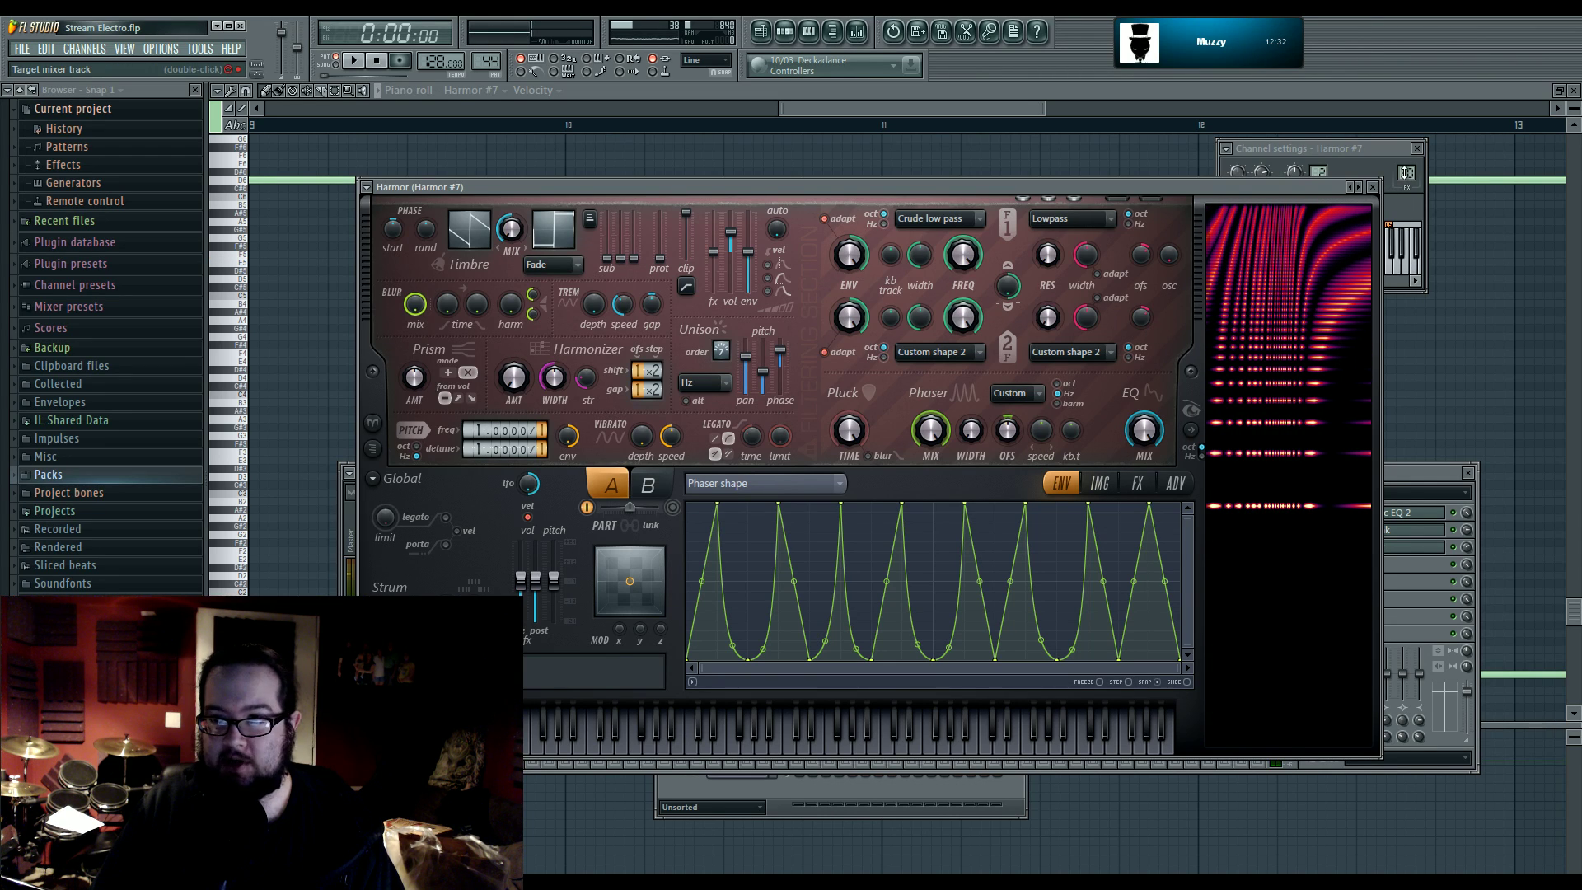
pyautogui.click(1406, 172)
pyautogui.click(760, 33)
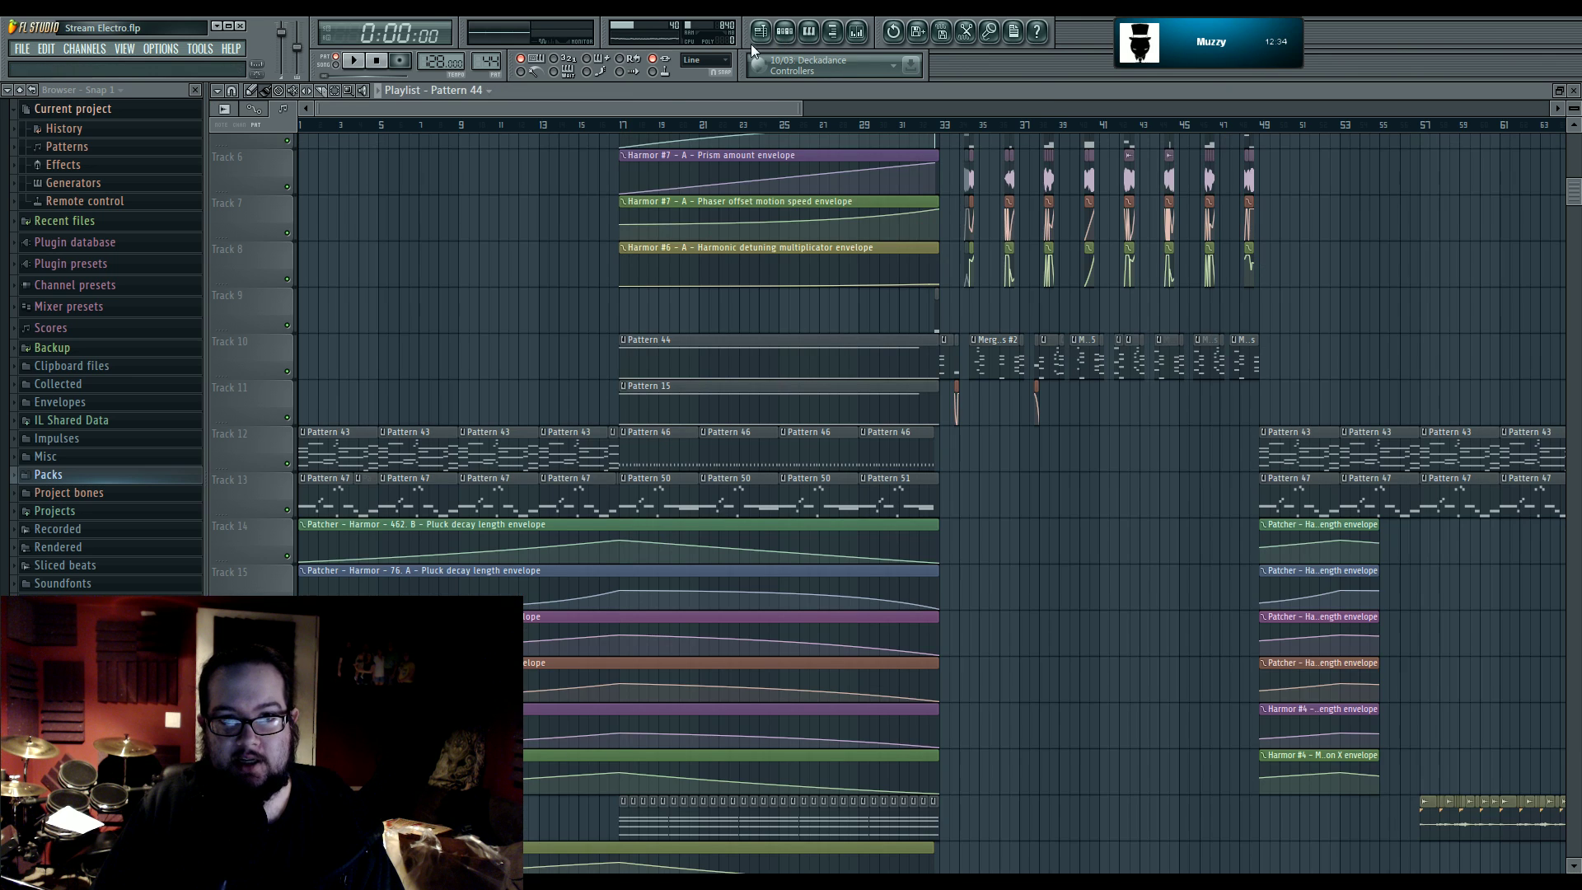
pyautogui.moveTo(1016, 528); pyautogui.dragTo(1038, 684)
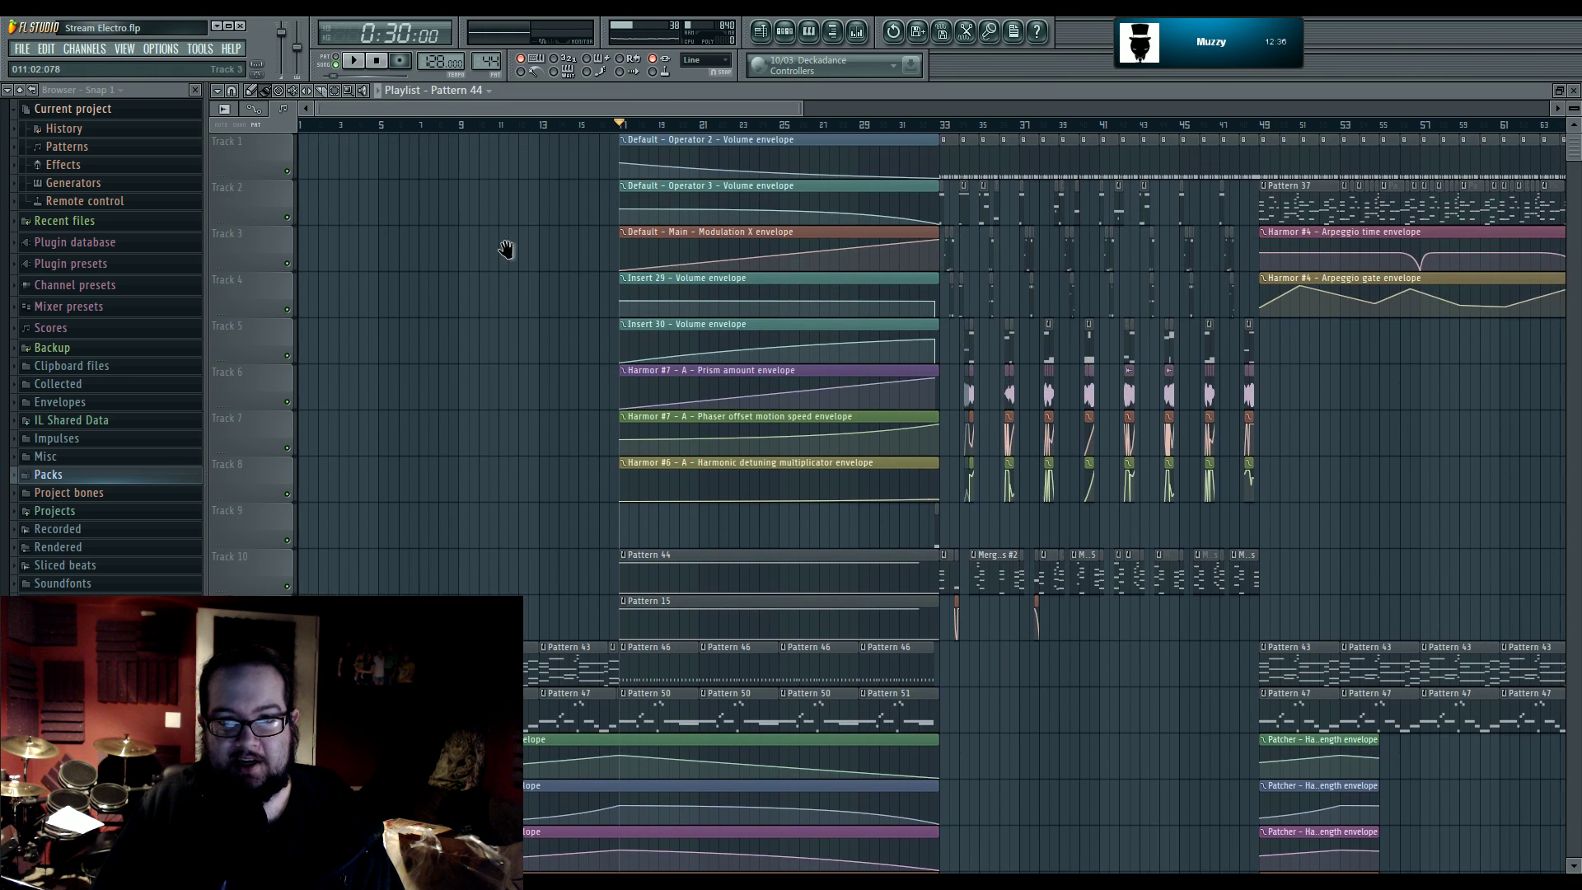
# - Inspect the kick, snareclap and hat samples in Pattern 1's drum channels, from Grv Kick 25 to Grv OH 04
pyautogui.moveTo(1104, 264); pyautogui.dragTo(949, 301)
pyautogui.scroll(4, 949, 301)
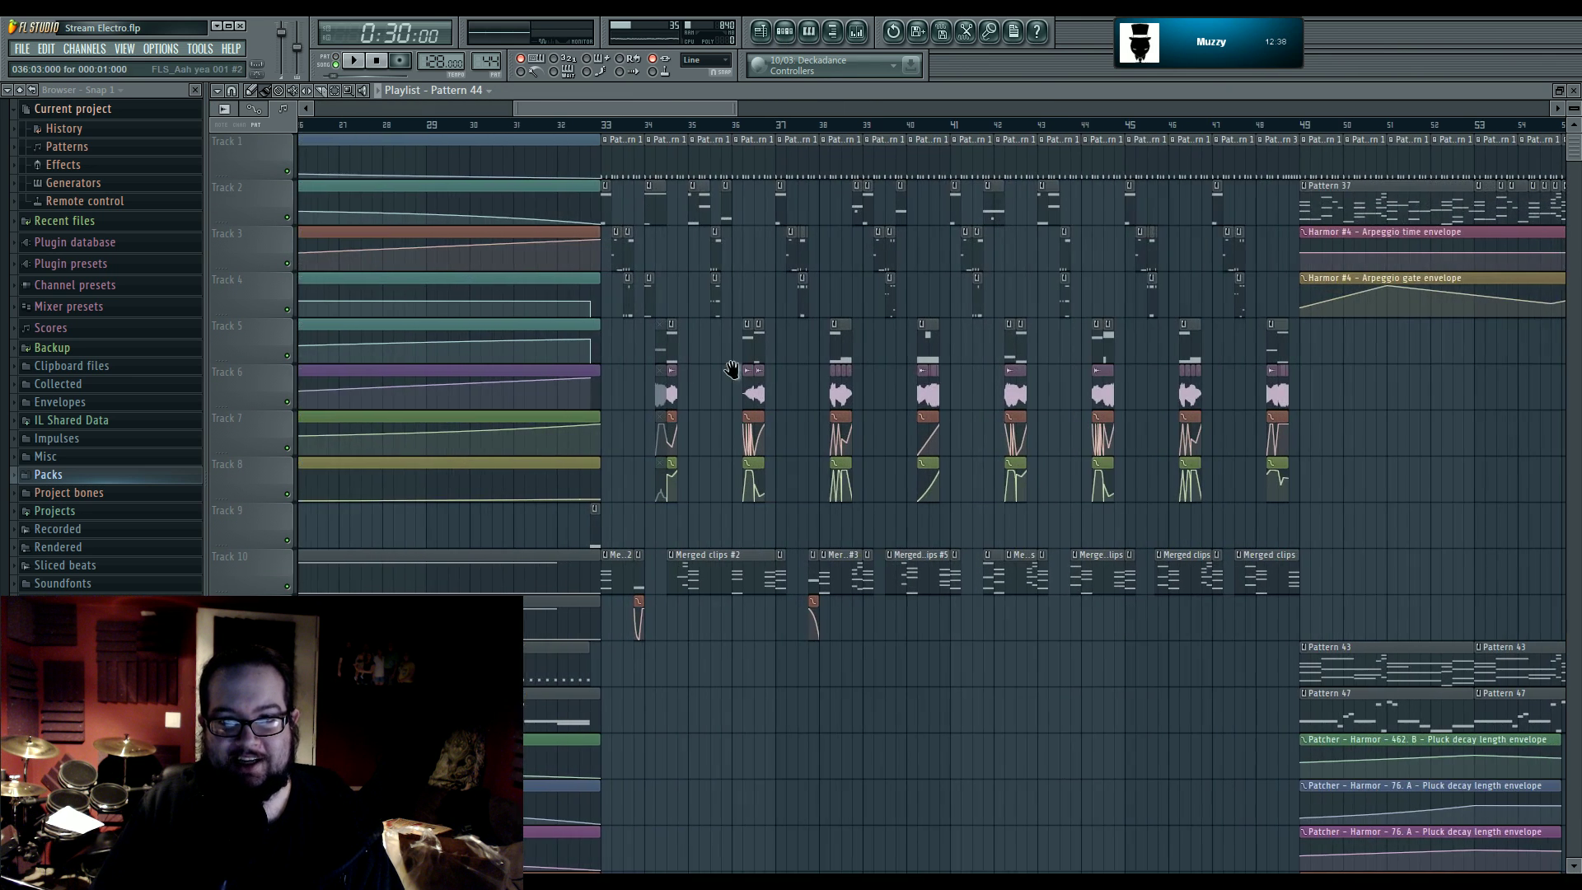
pyautogui.hscroll(3, 731, 363)
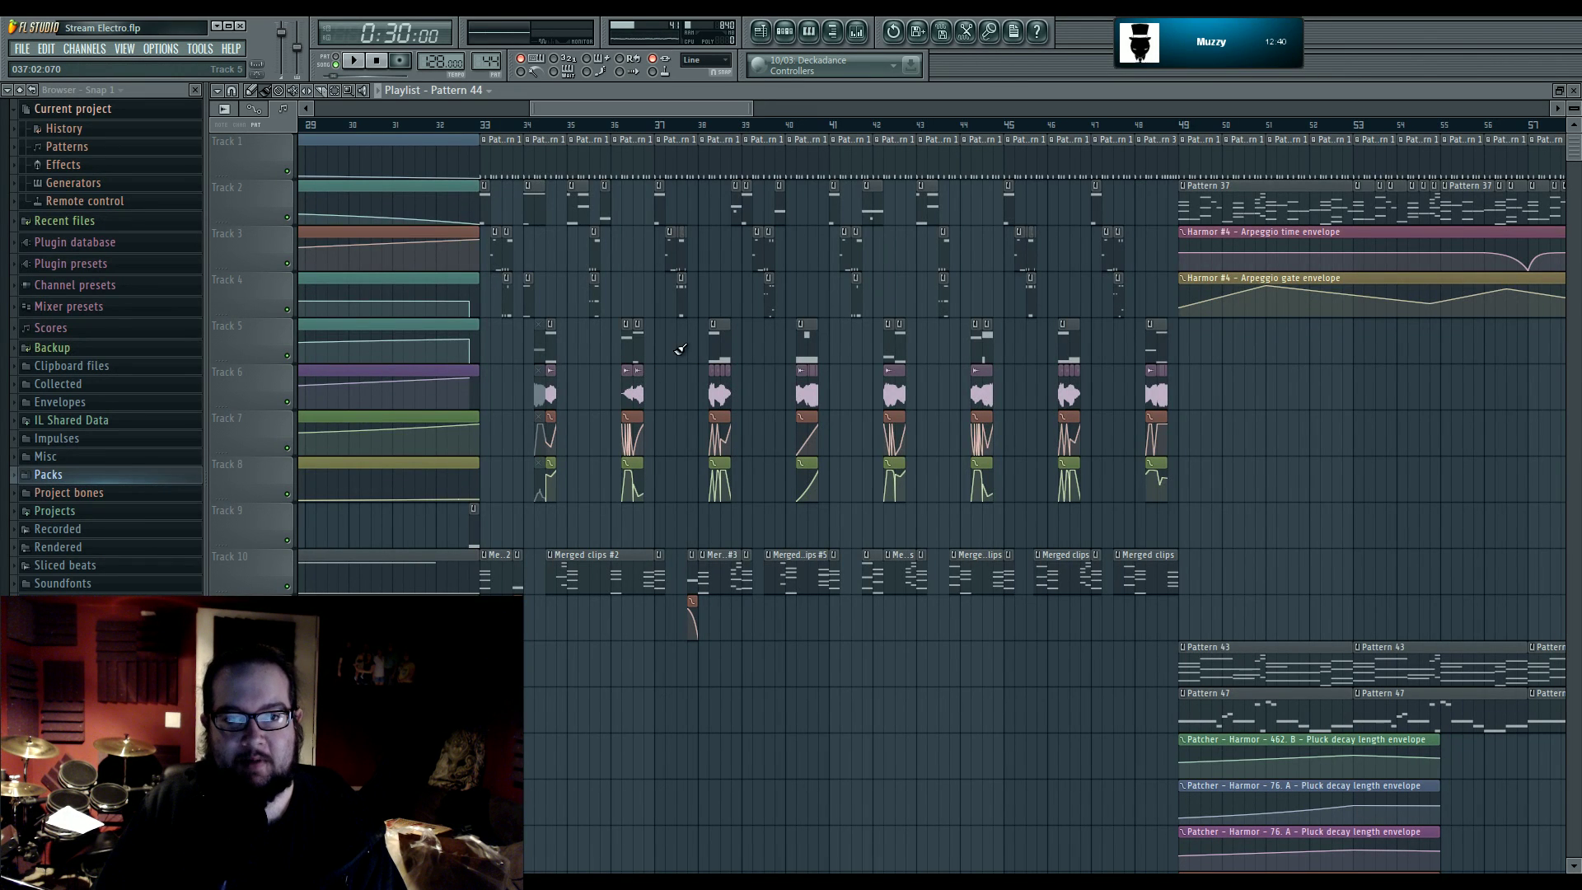
pyautogui.scroll(-4, 671, 347)
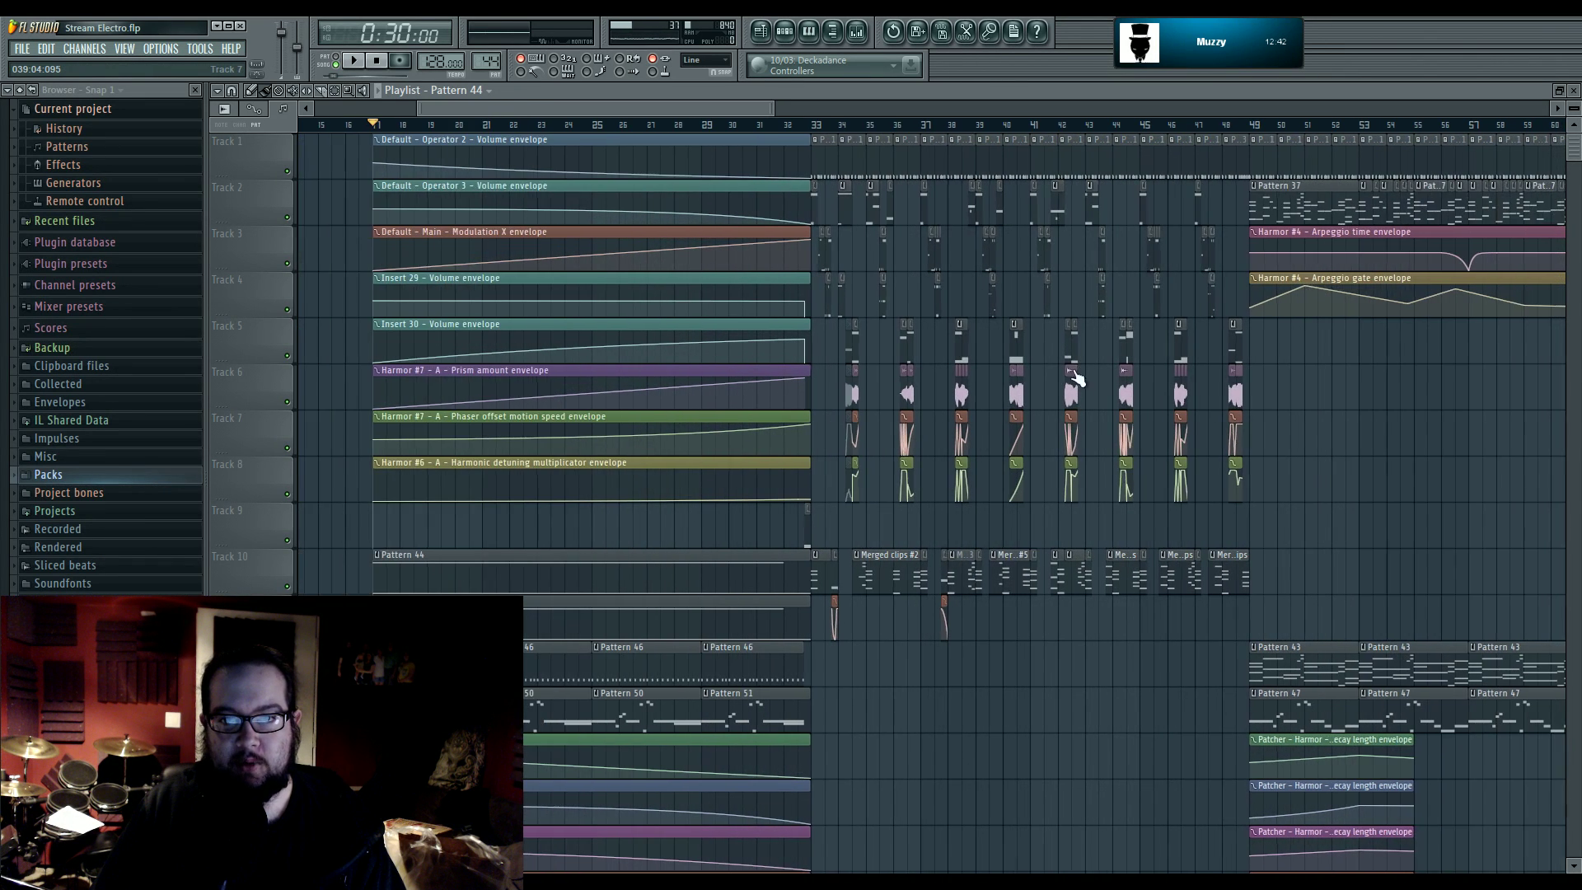
pyautogui.press('F6')
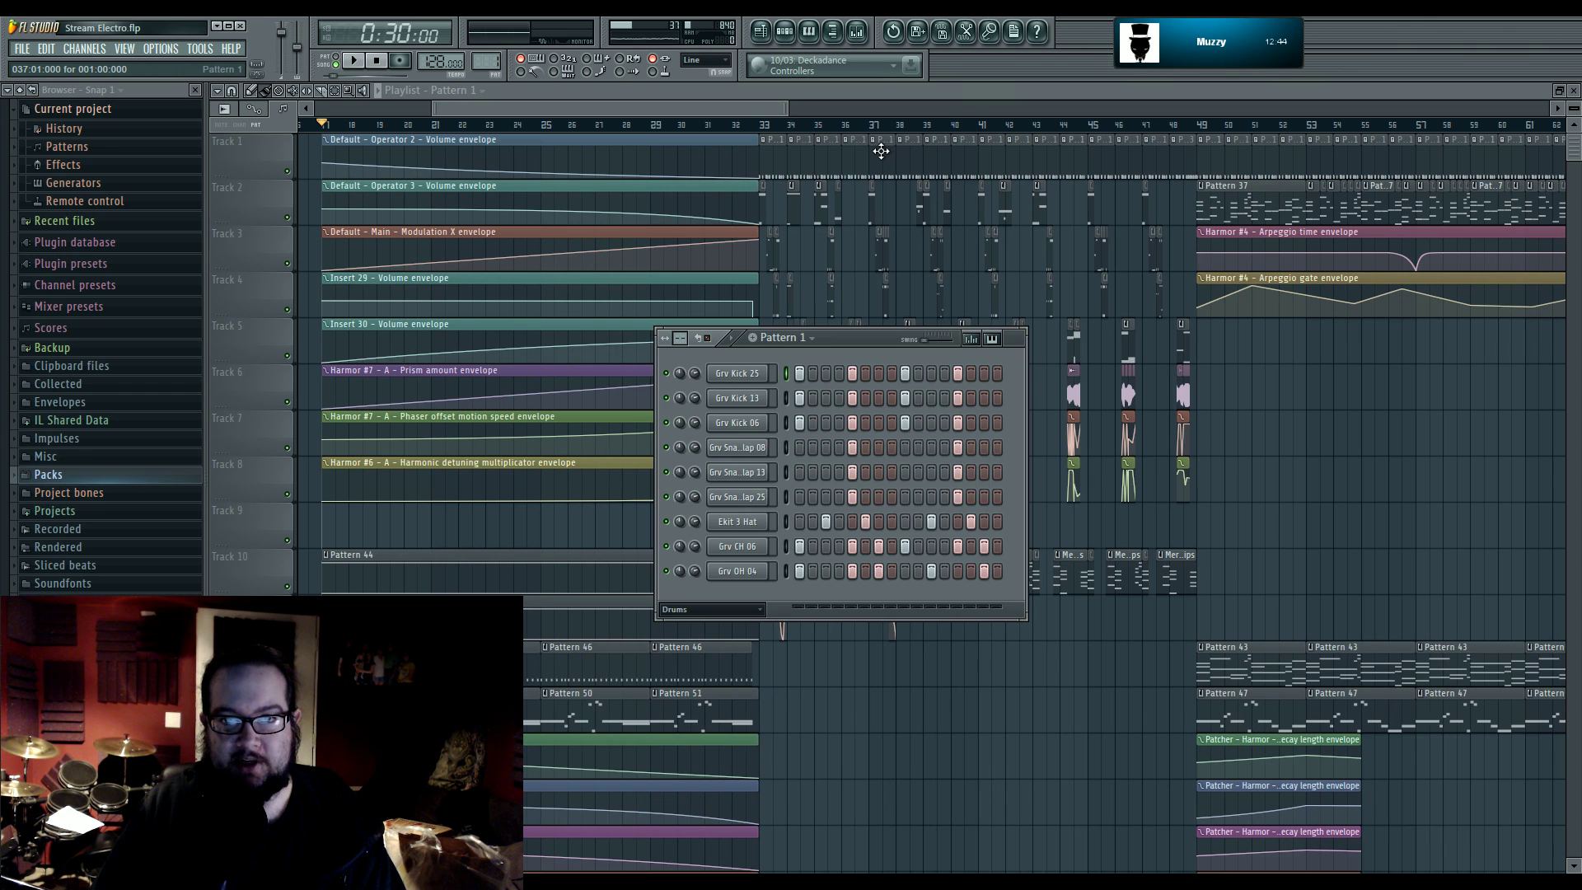
pyautogui.click(736, 398)
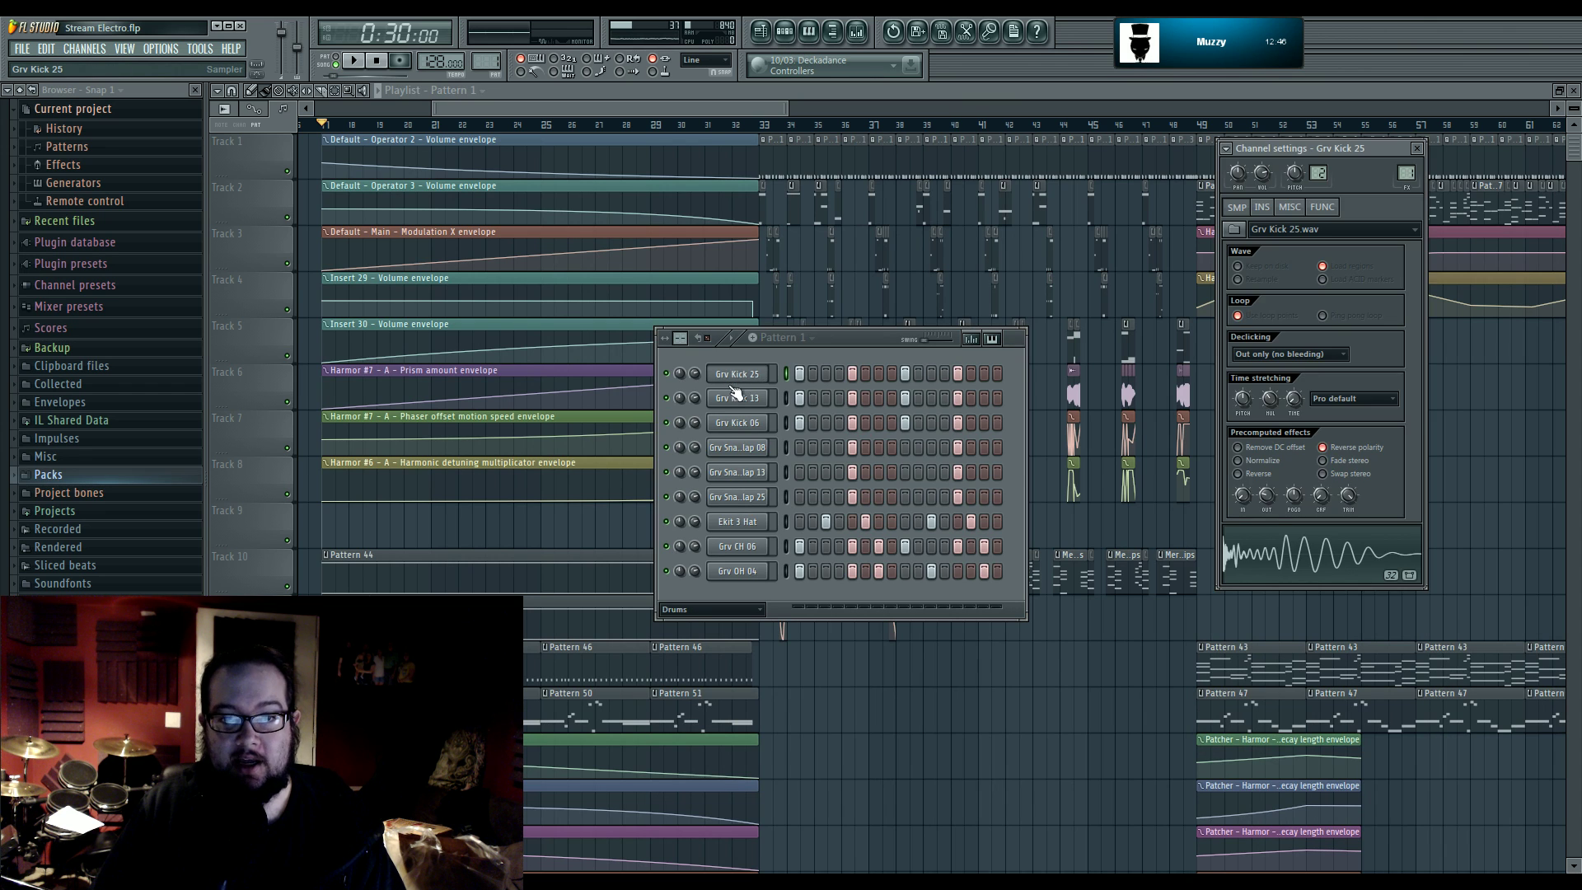
pyautogui.click(754, 496)
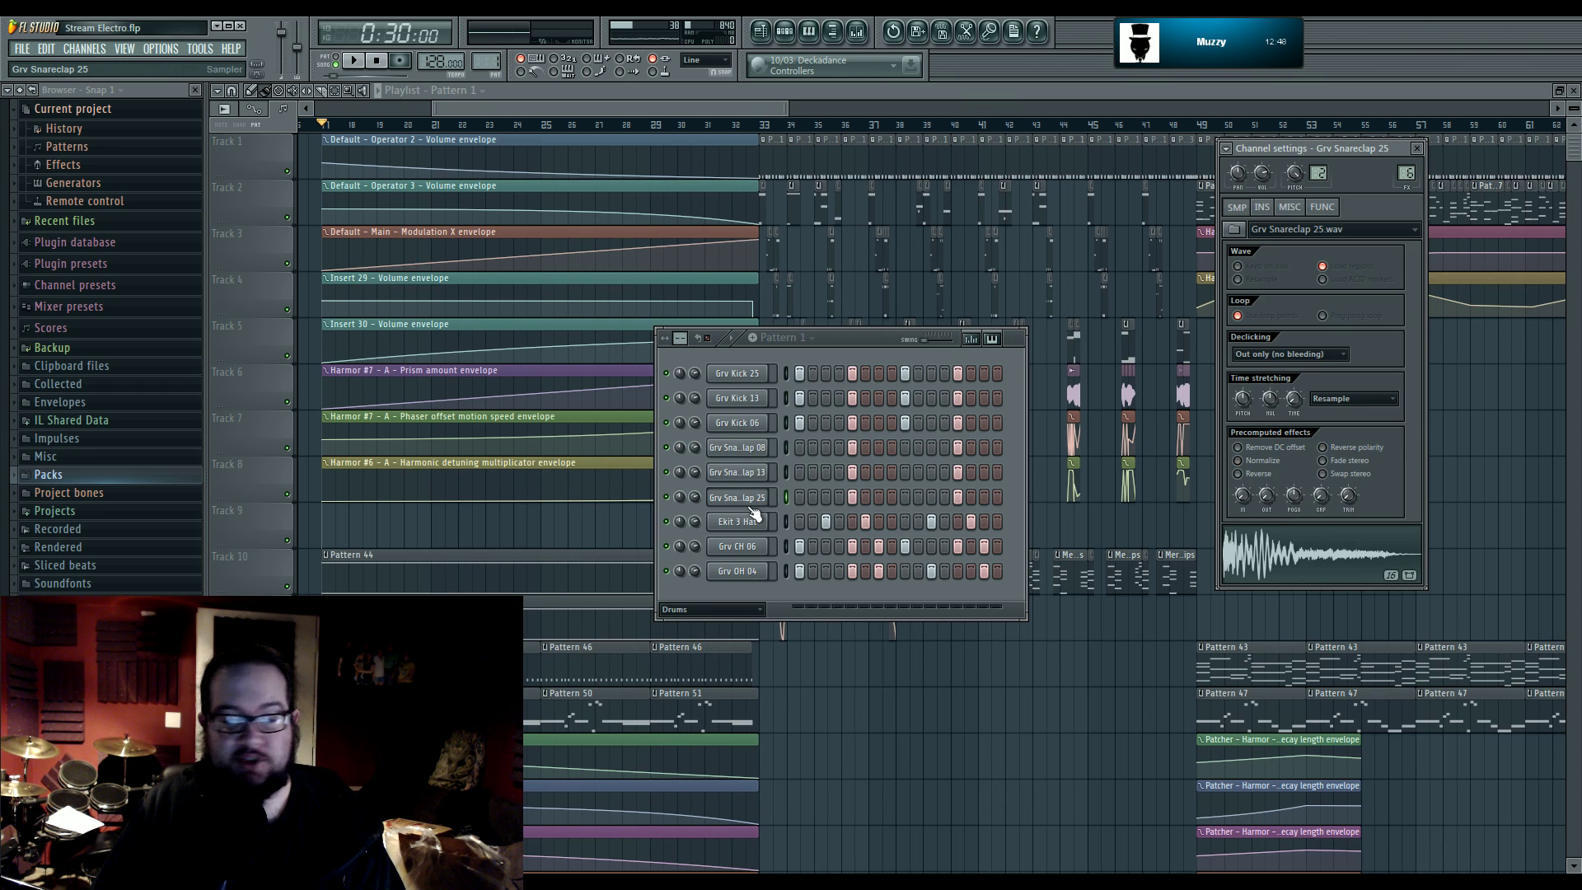
pyautogui.click(753, 523)
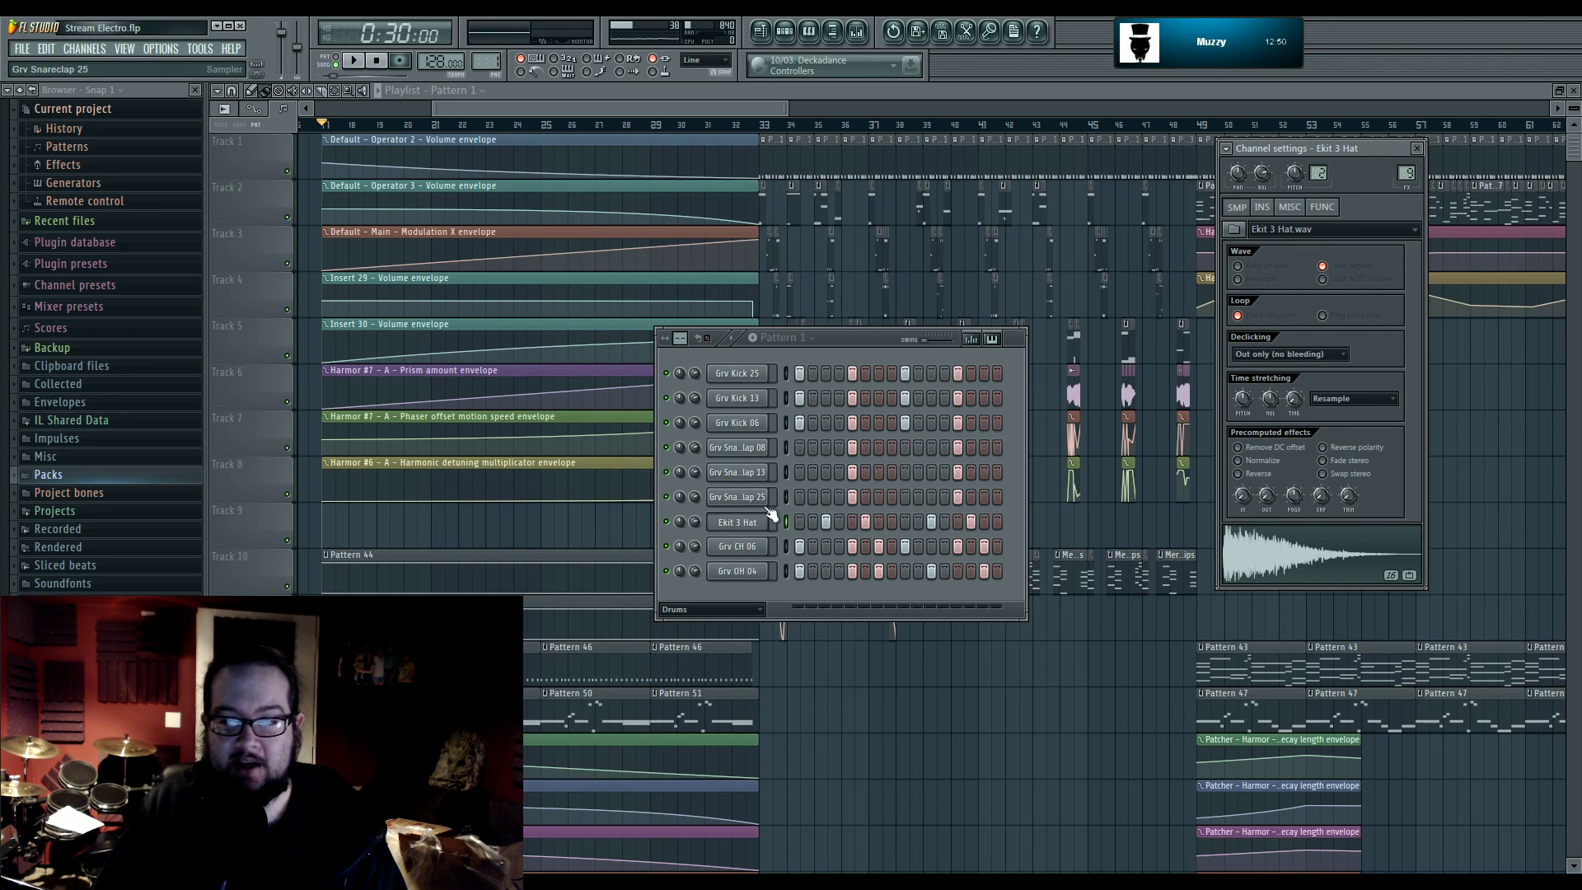
pyautogui.click(736, 548)
pyautogui.click(737, 571)
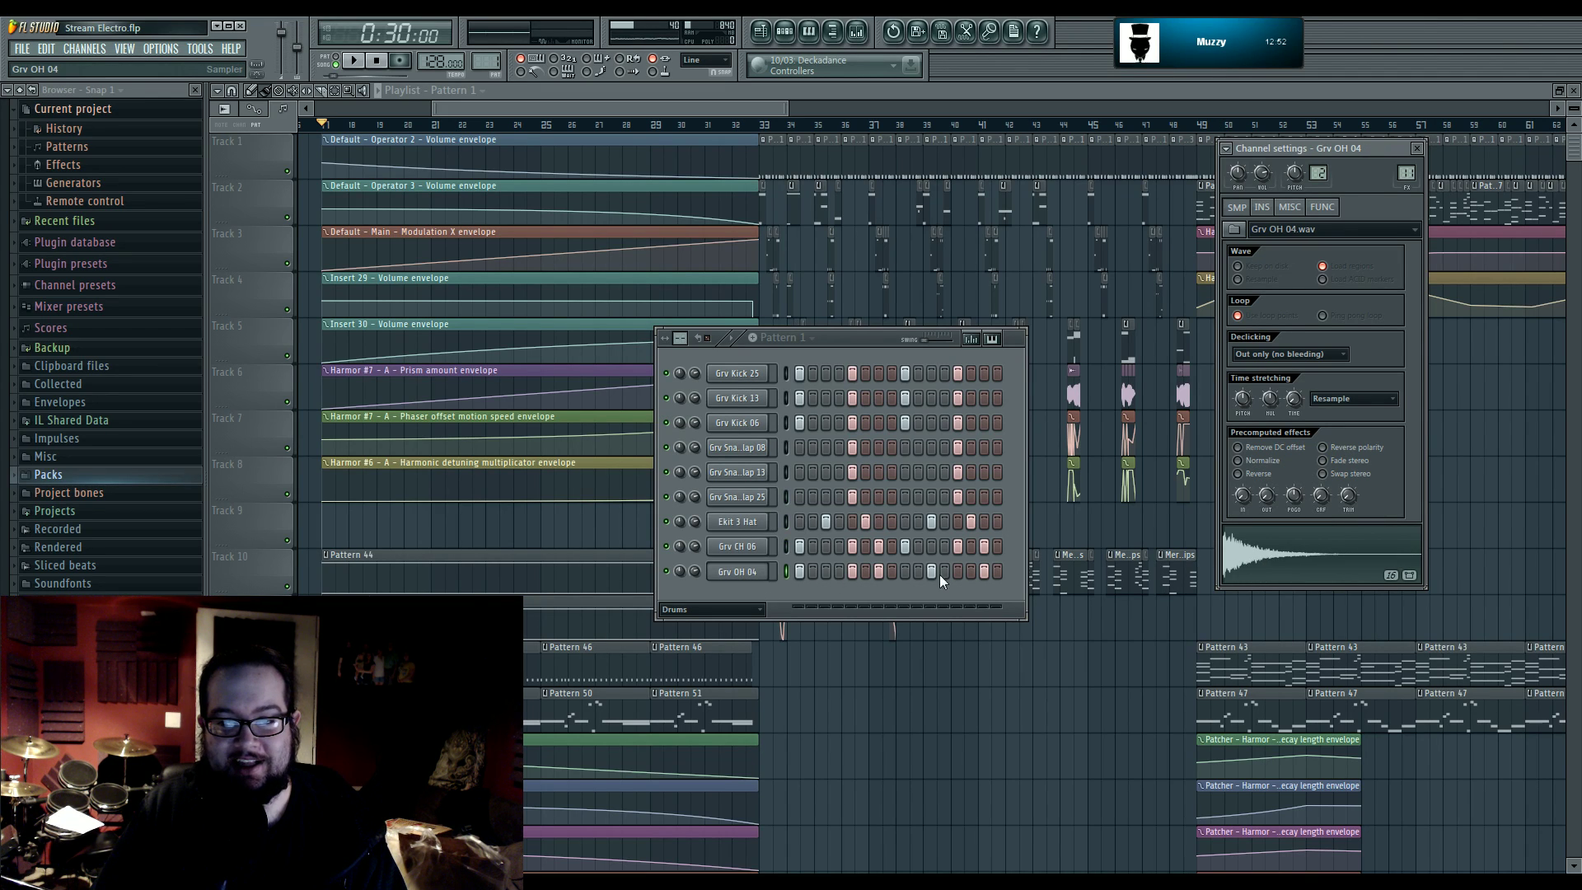
# - Set the playback position to bar 33, check Grv Kick 13's sample and mixer track, and return to the playlist
pyautogui.click(769, 134)
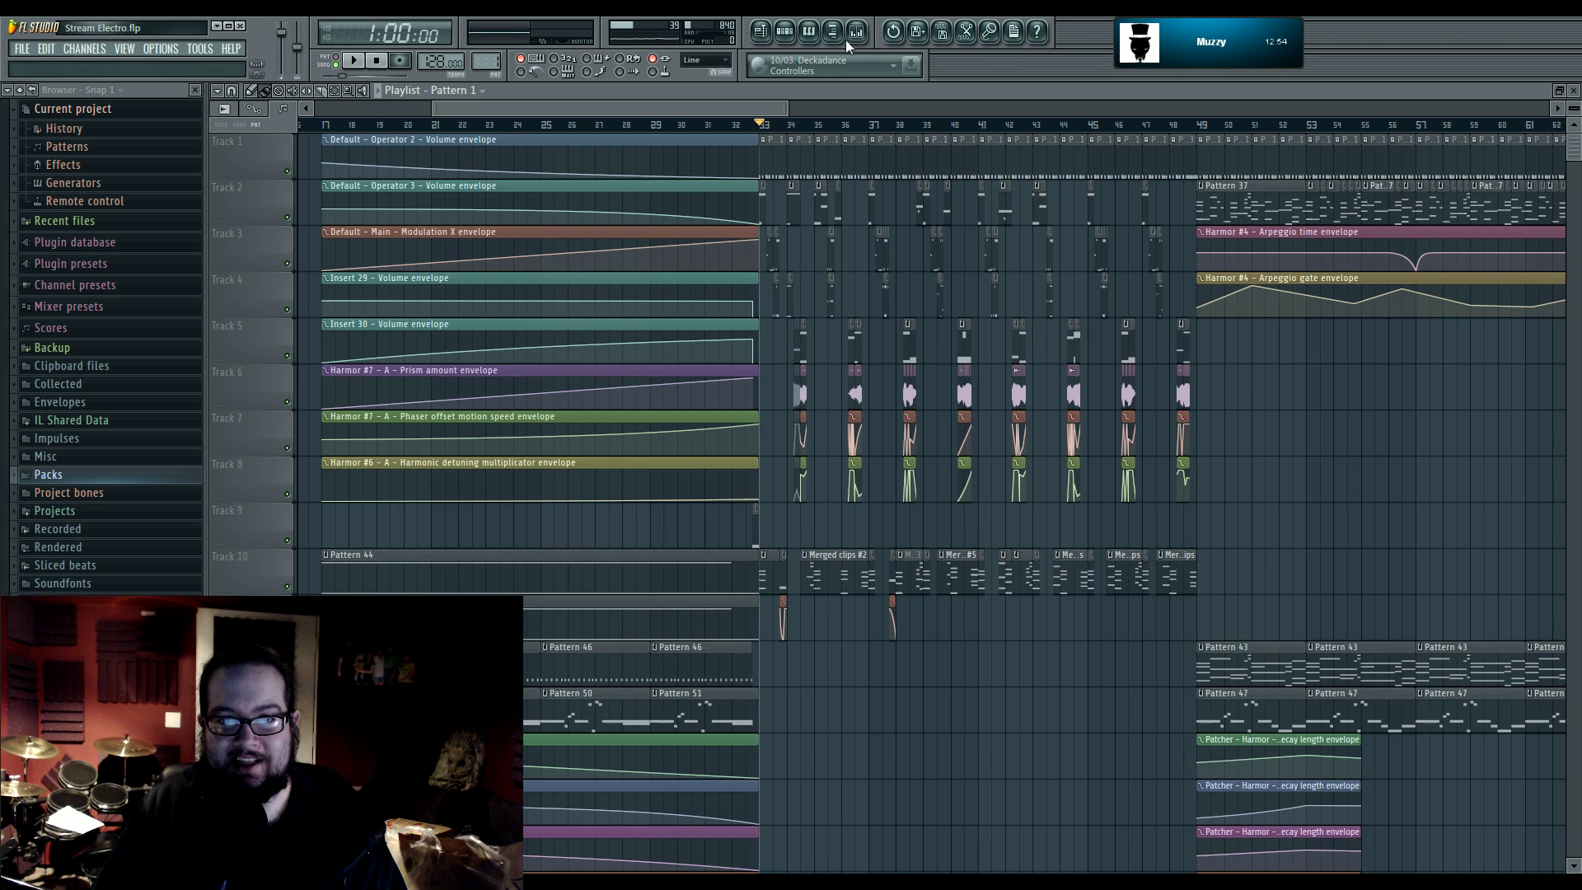
pyautogui.click(857, 32)
pyautogui.click(785, 32)
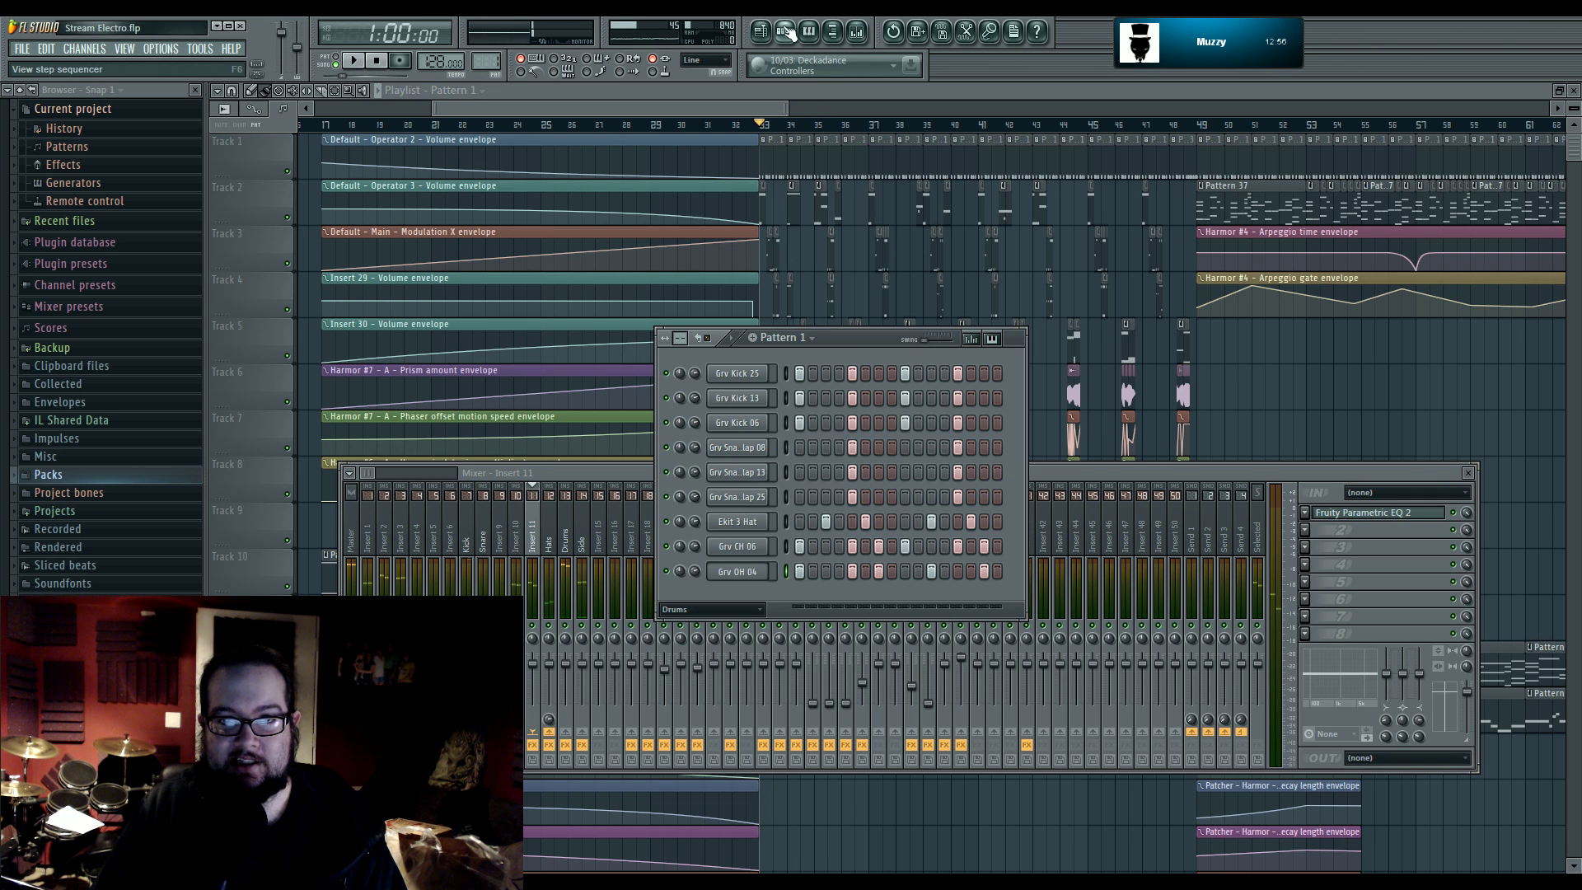
pyautogui.click(744, 407)
pyautogui.click(1030, 462)
pyautogui.click(745, 400)
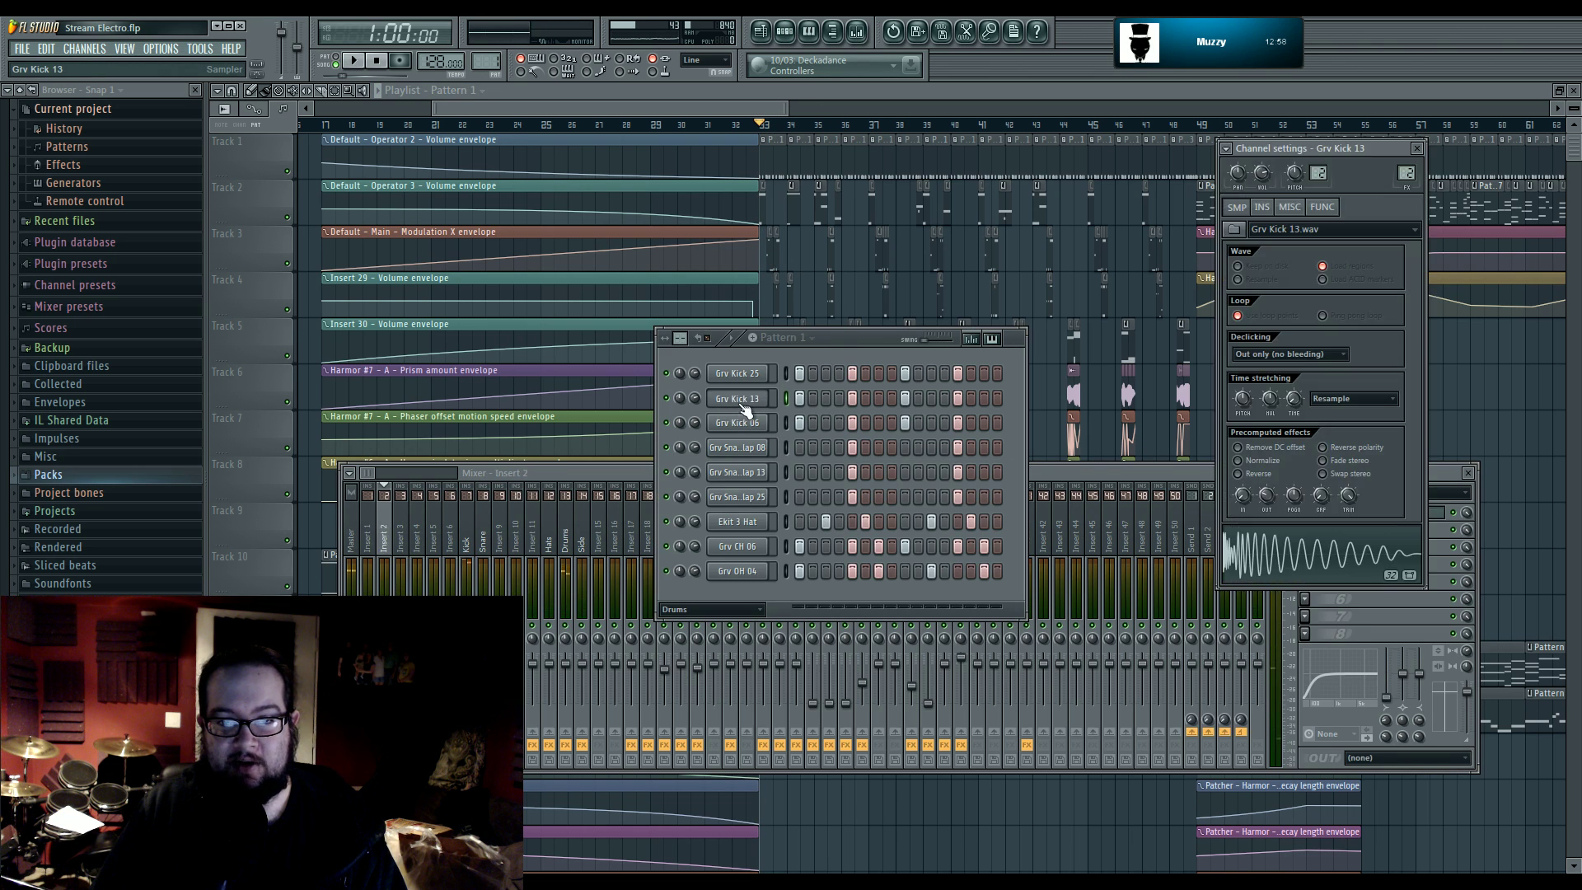
pyautogui.click(1226, 582)
pyautogui.click(945, 803)
# - Review the playlist tracks around the first build and drop, and the arrangement that follows from bar 49
pyautogui.moveTo(850, 704); pyautogui.dragTo(1010, 665)
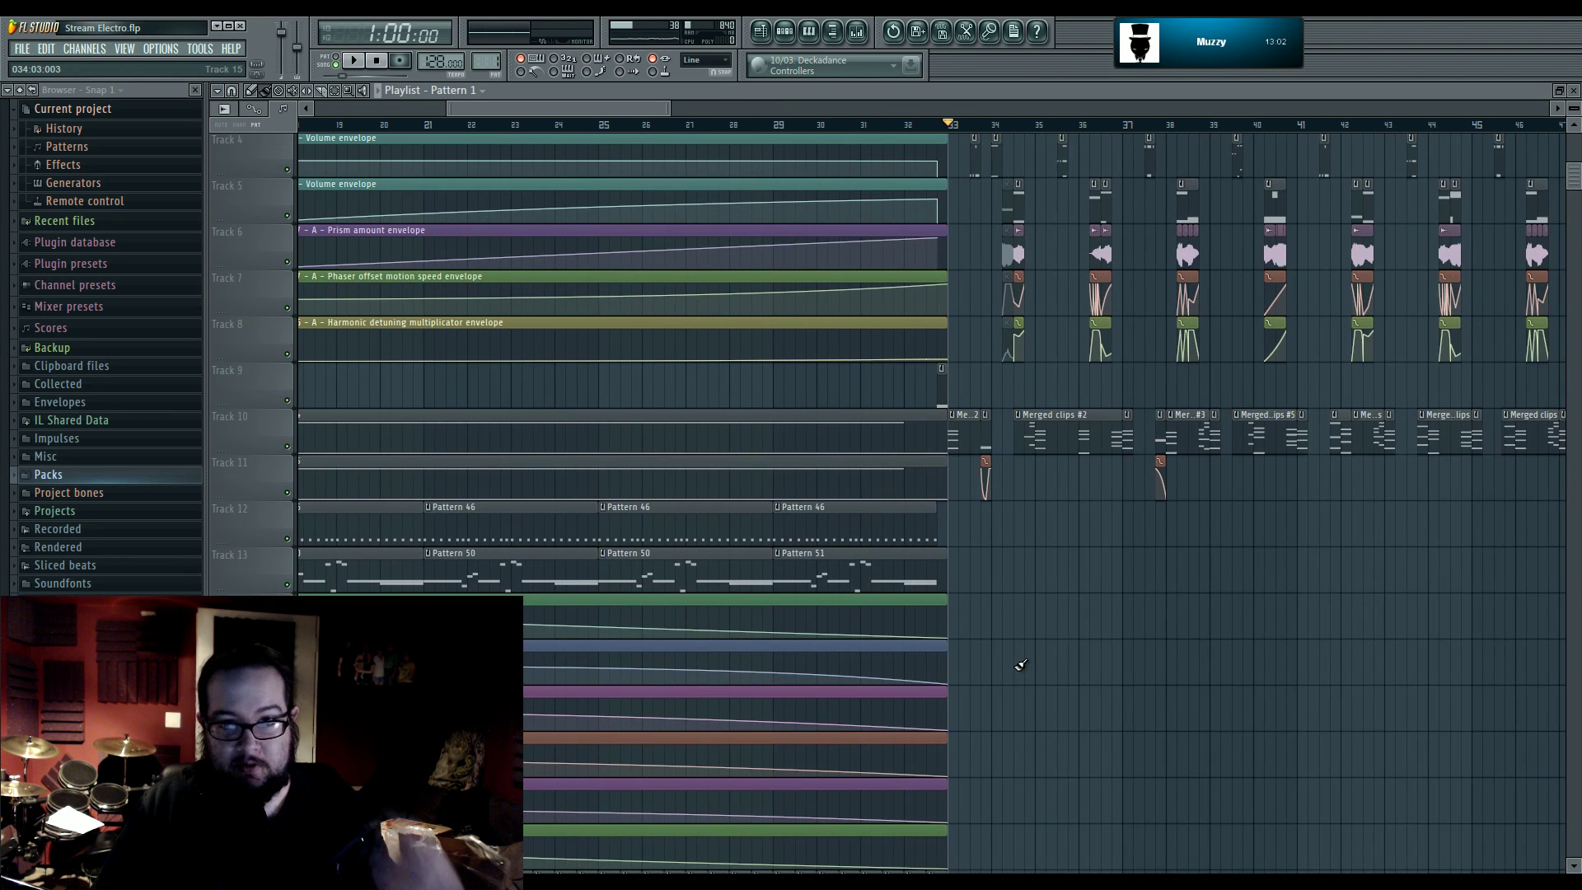
pyautogui.scroll(-5, 720, 388)
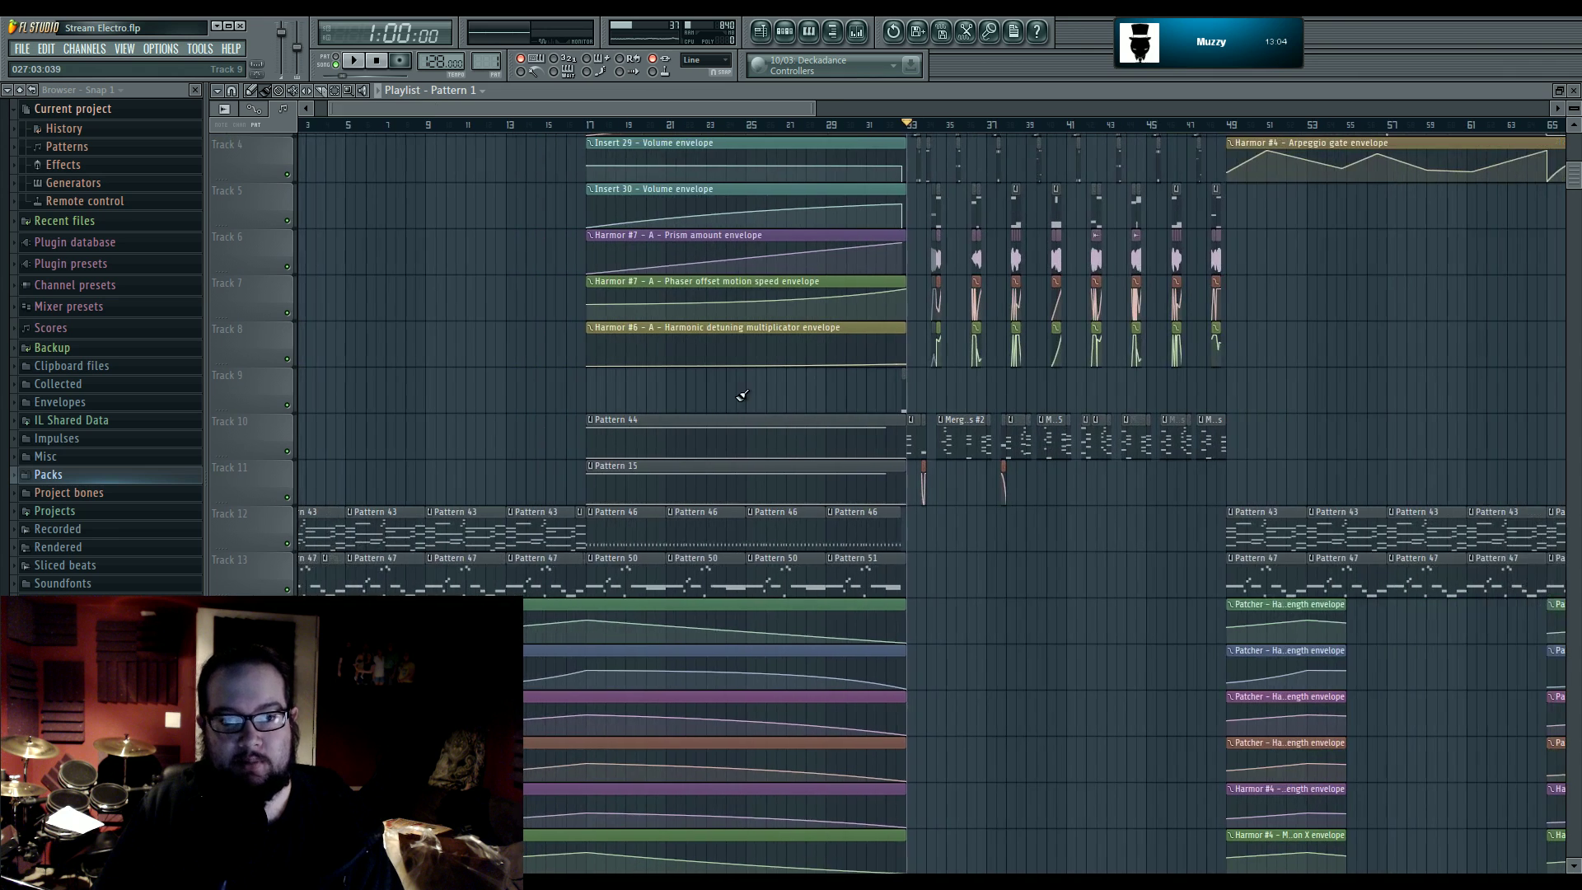
pyautogui.scroll(3, 1061, 558)
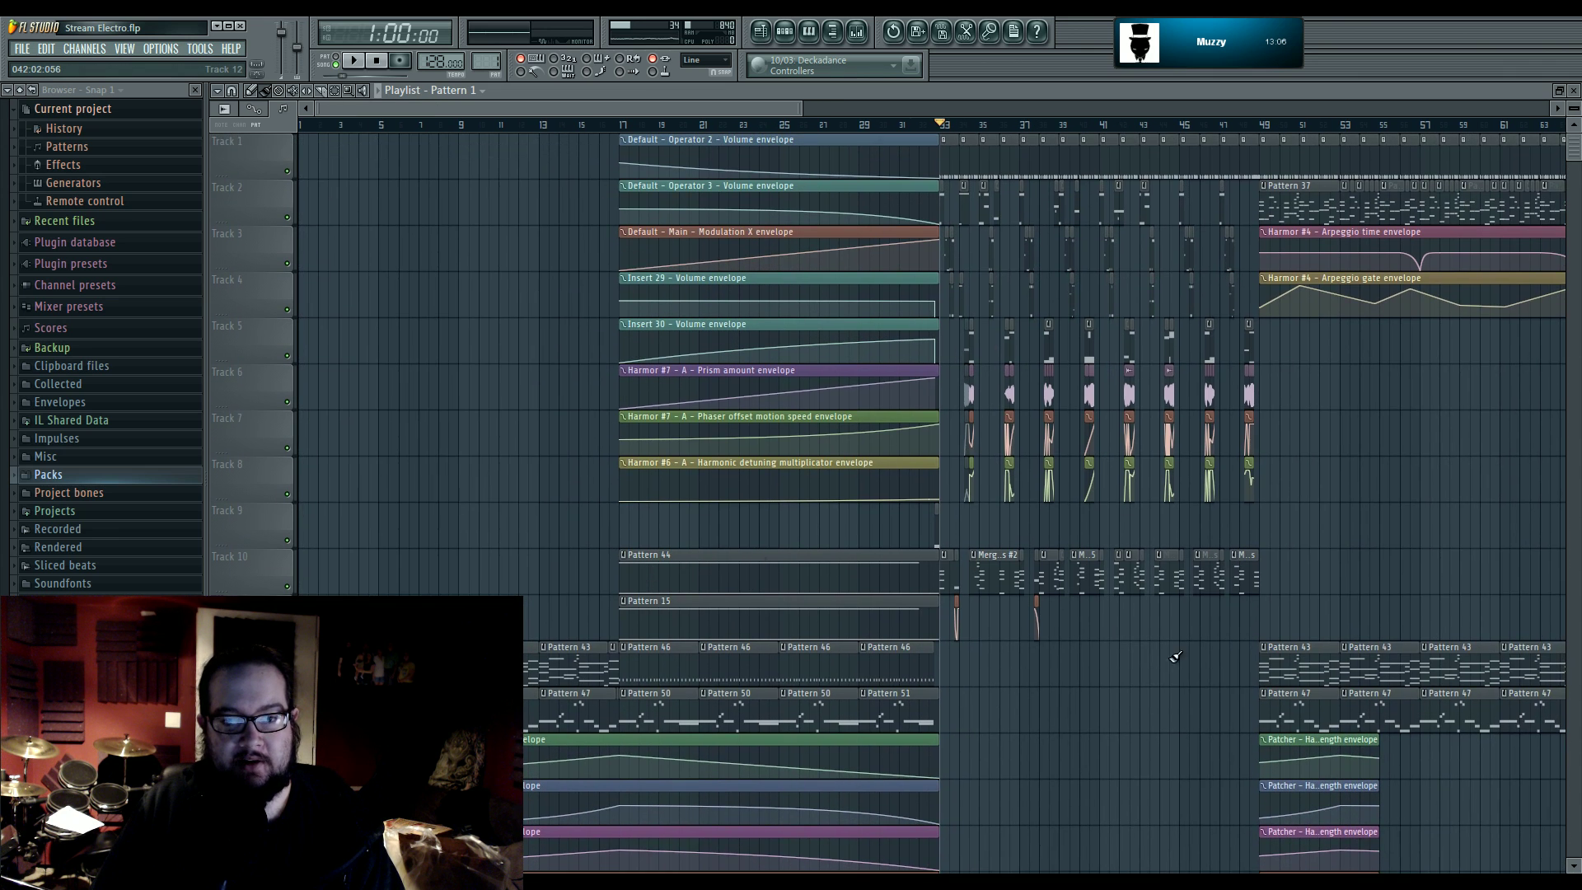
pyautogui.scroll(-6, 1176, 657)
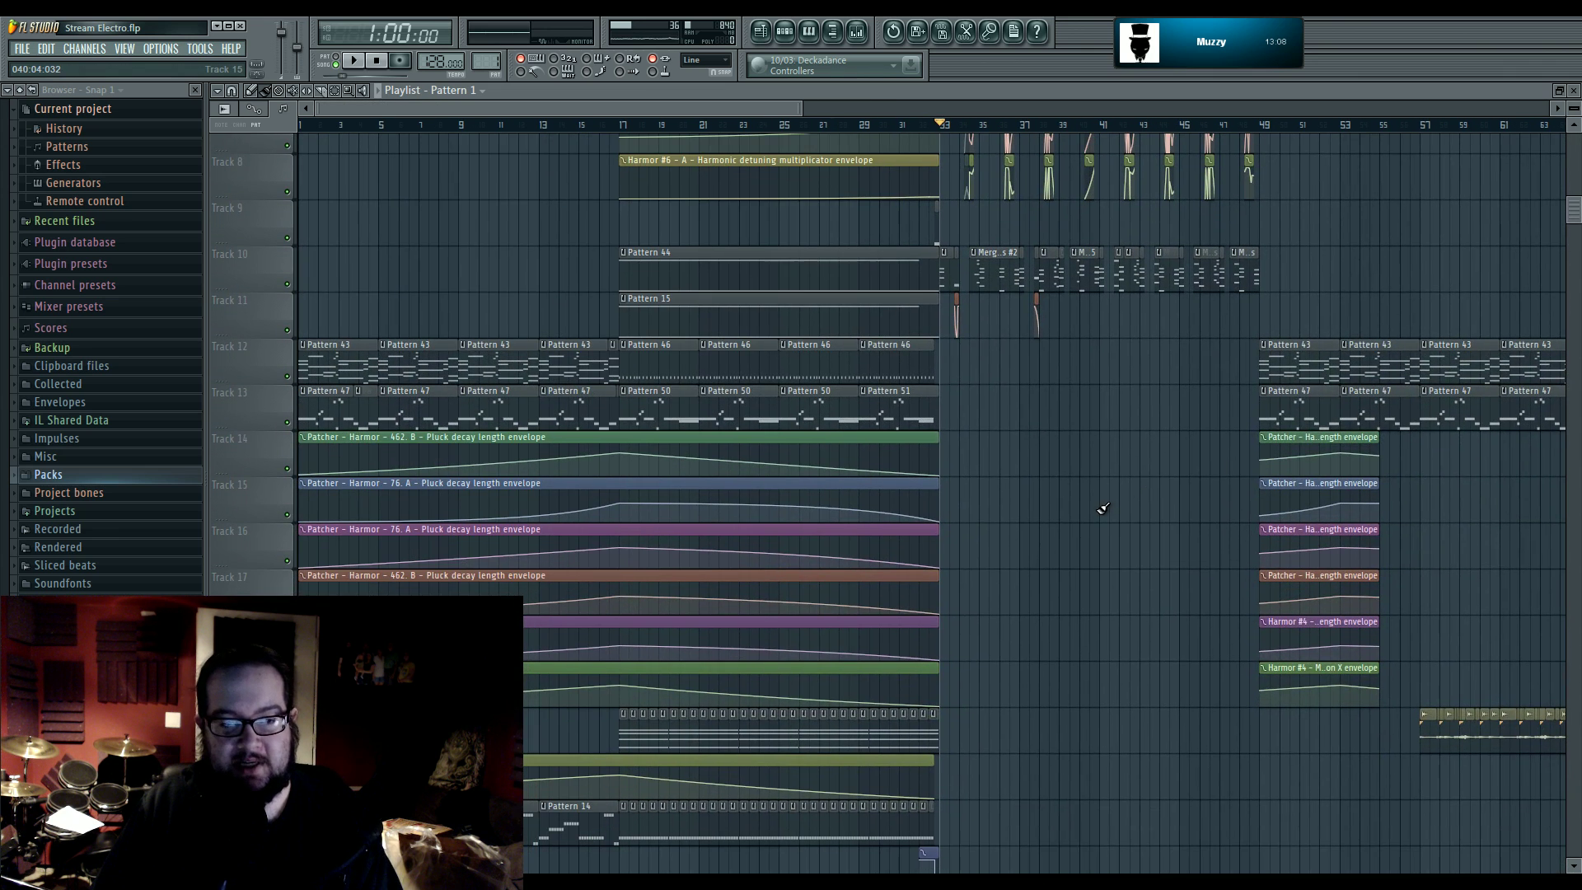
pyautogui.scroll(6, 1102, 508)
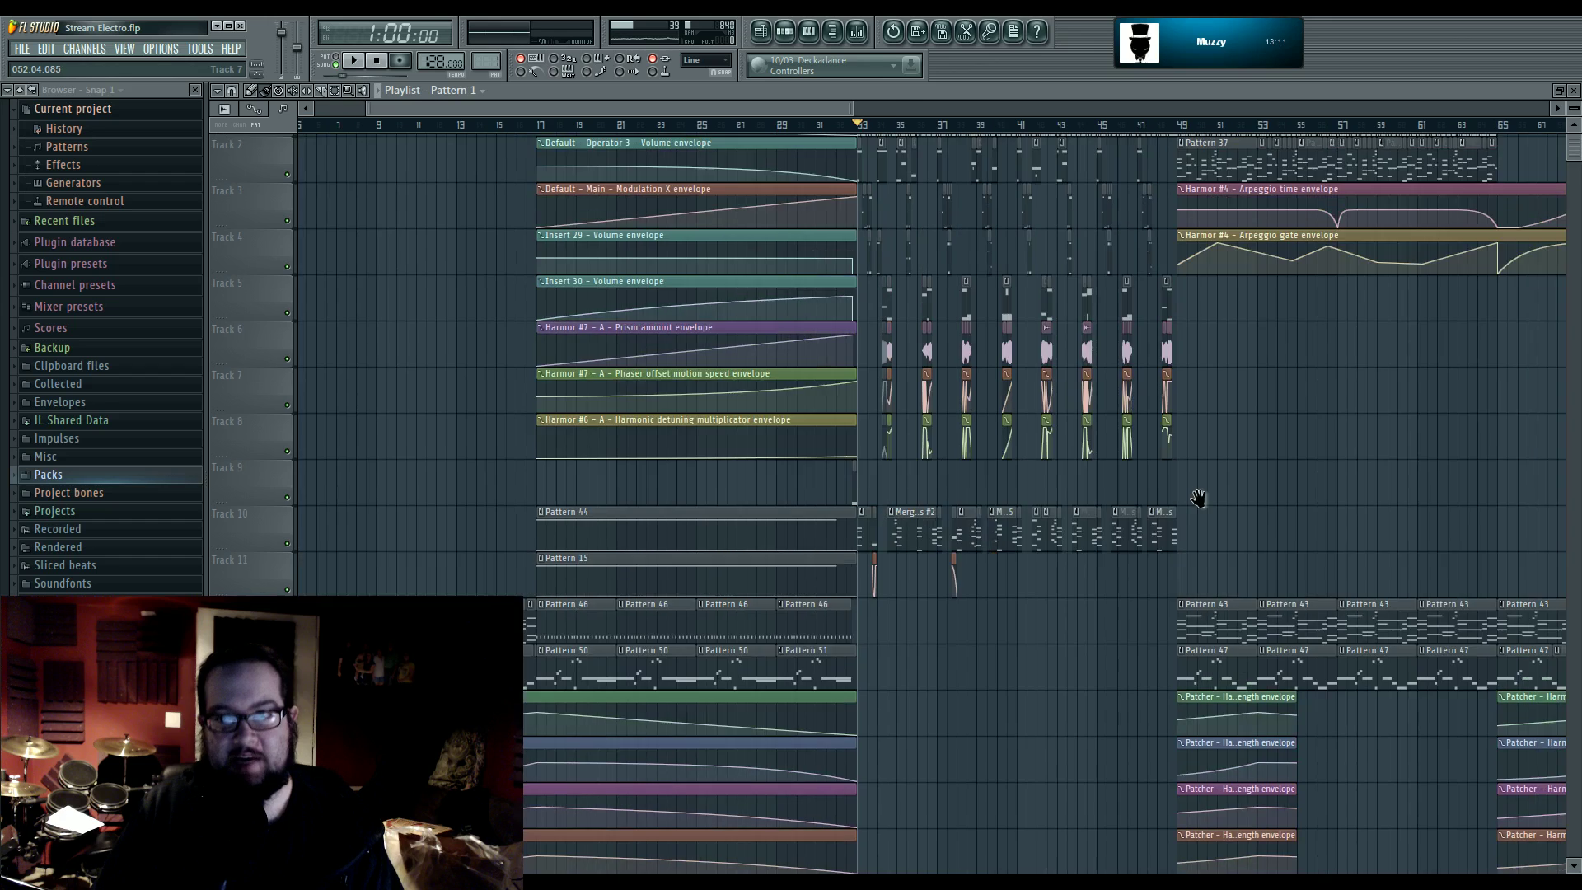
pyautogui.moveTo(1198, 498); pyautogui.dragTo(837, 492)
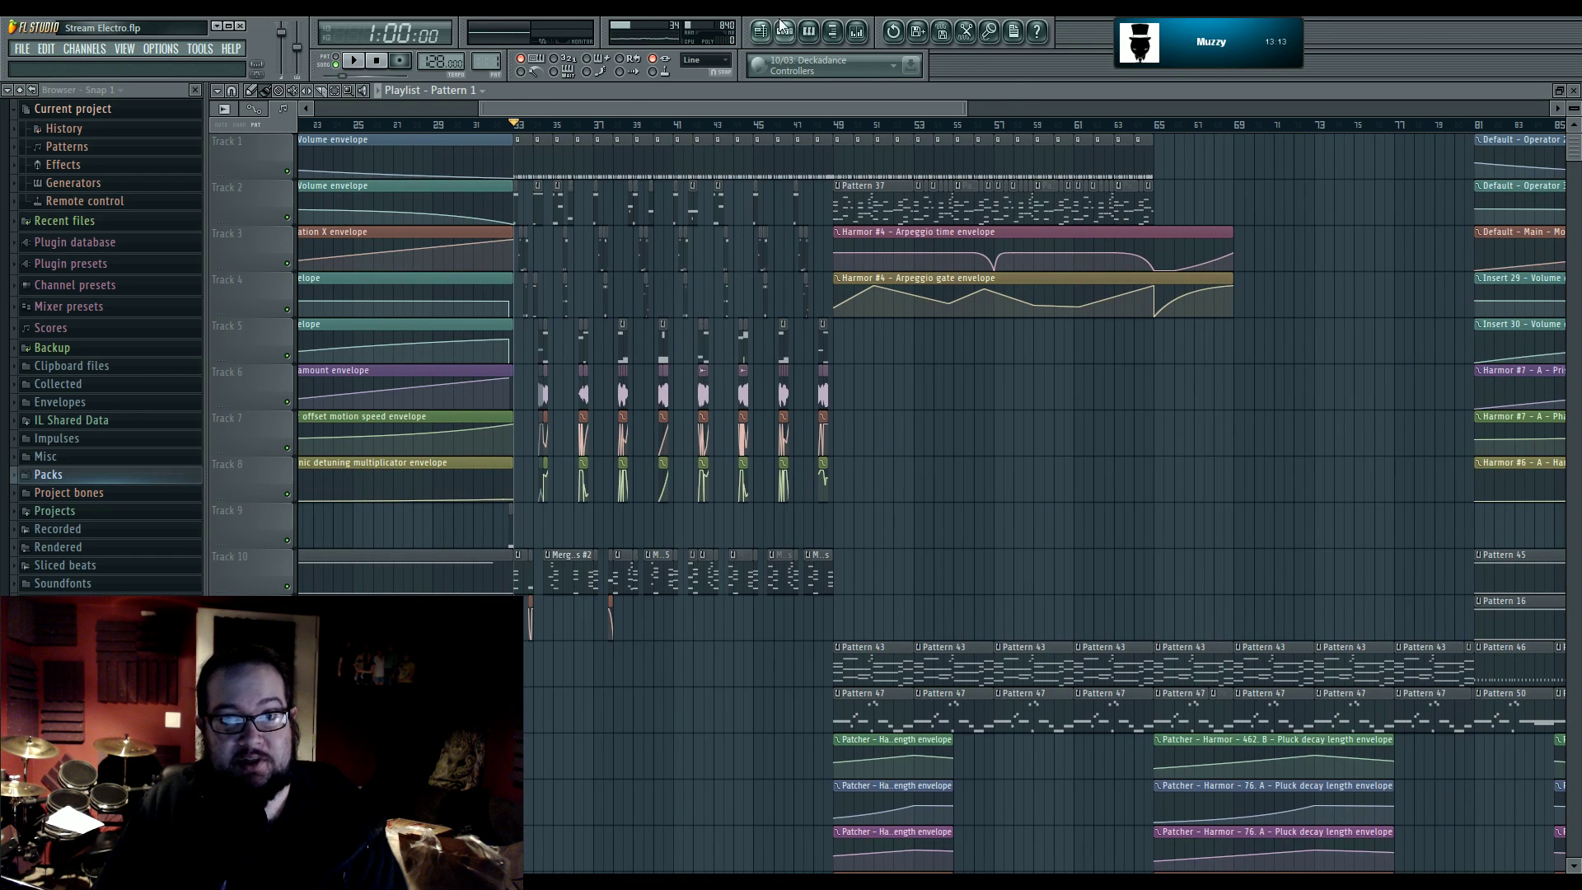
# - Filter the step sequencer to the Unsorted channels and reposition its window beside the build clips
pyautogui.click(785, 32)
pyautogui.click(712, 610)
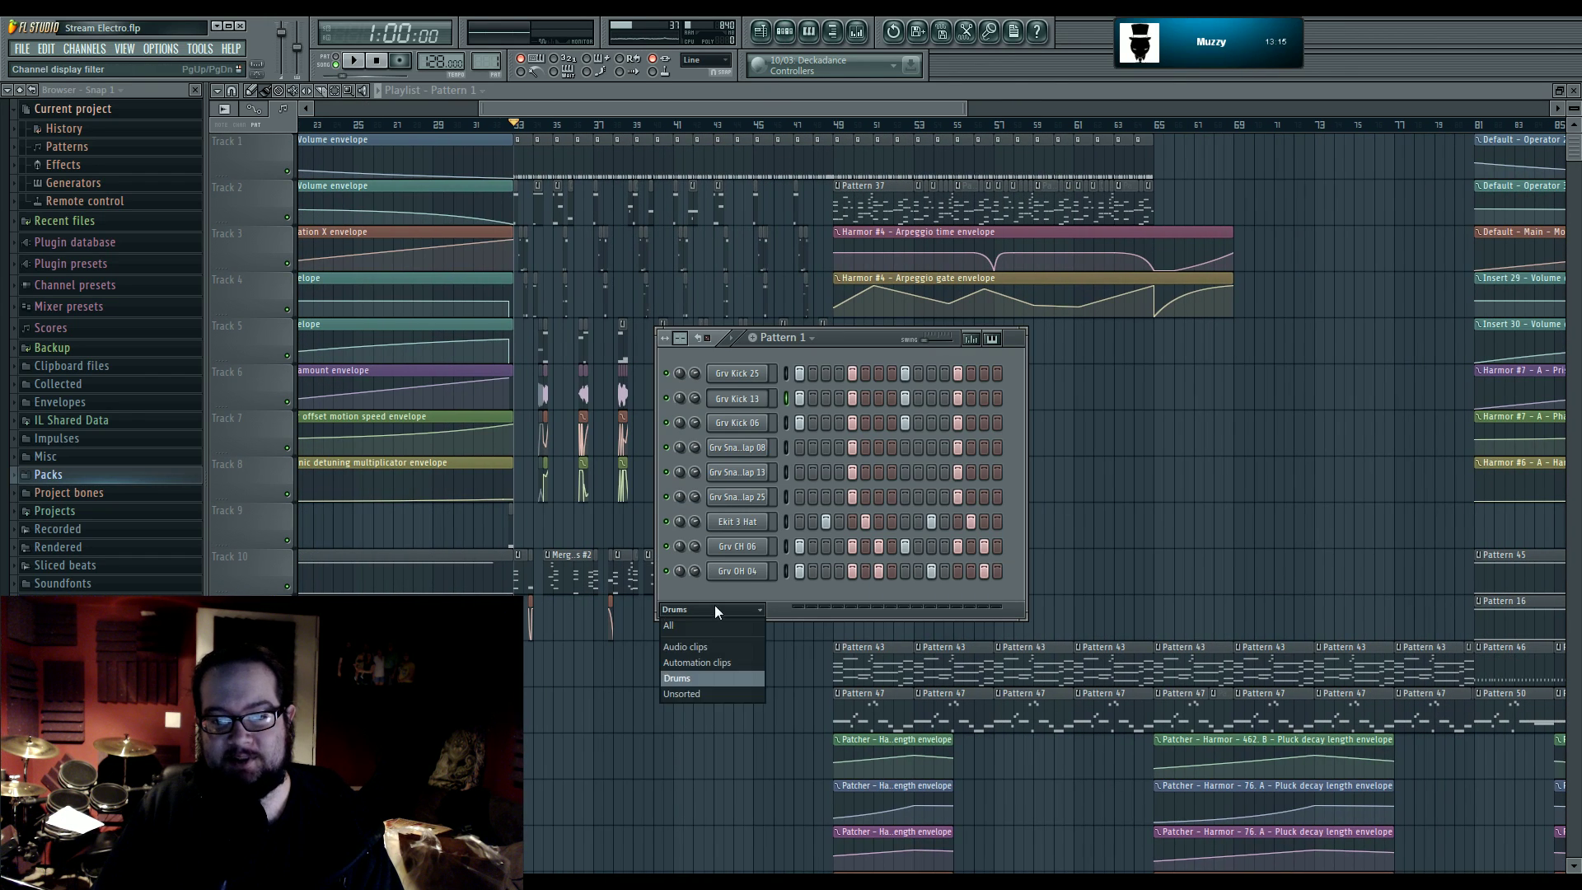
pyautogui.click(683, 696)
pyautogui.moveTo(853, 338); pyautogui.dragTo(1100, 364)
# - Examine Pattern 44's notes in the piano roll, check which channel plays them, and return to the playlist
pyautogui.rightClick(883, 410)
pyautogui.moveTo(877, 408); pyautogui.dragTo(674, 282)
pyautogui.doubleClick(674, 303)
pyautogui.click(783, 33)
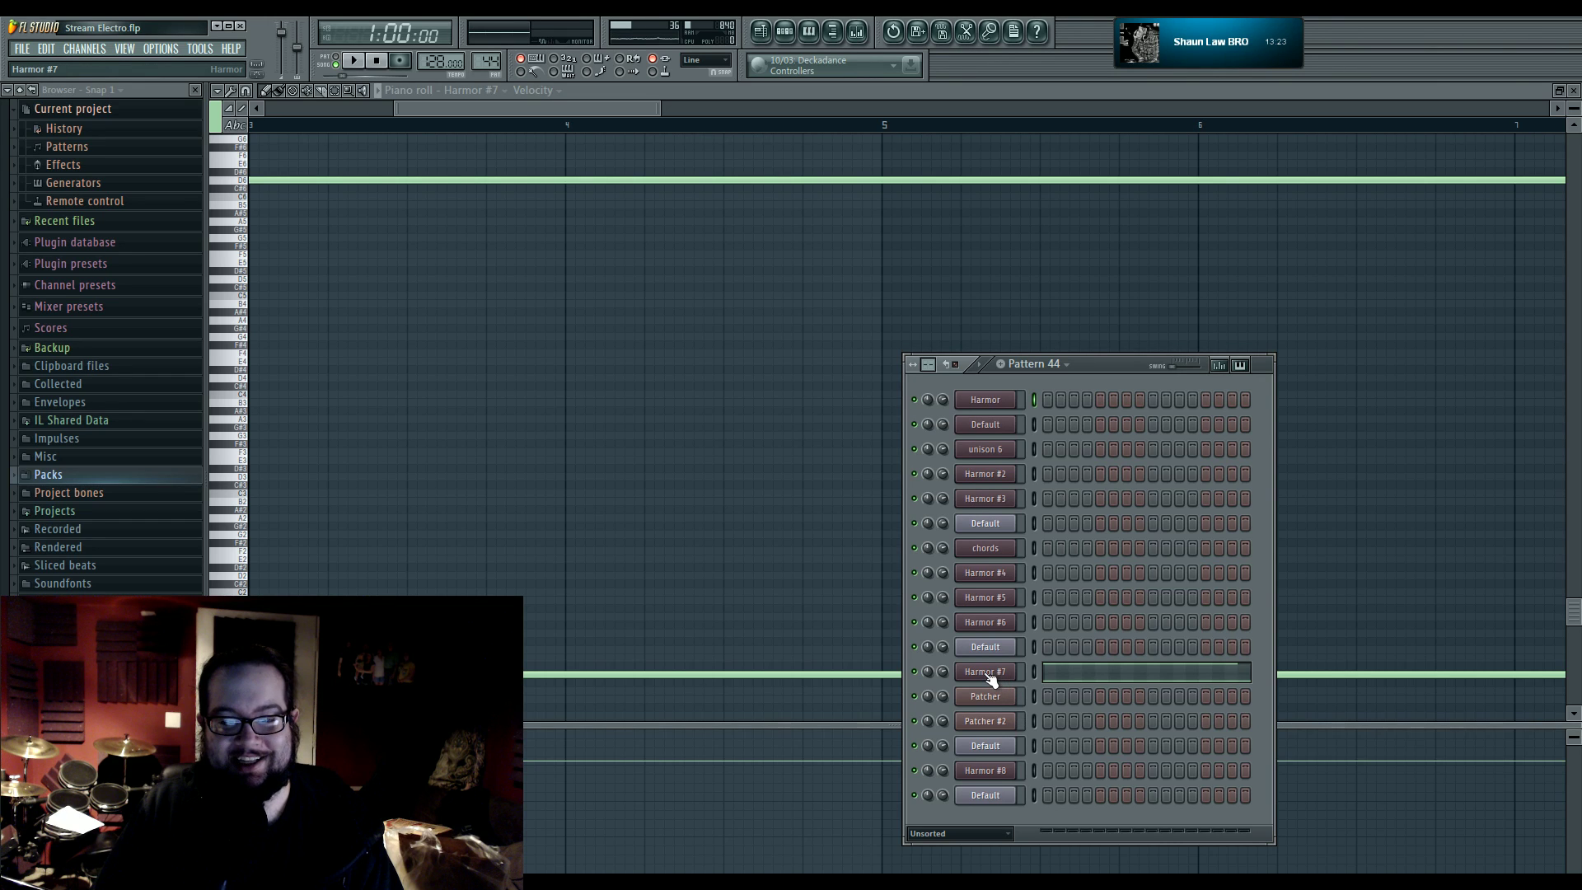
pyautogui.click(760, 31)
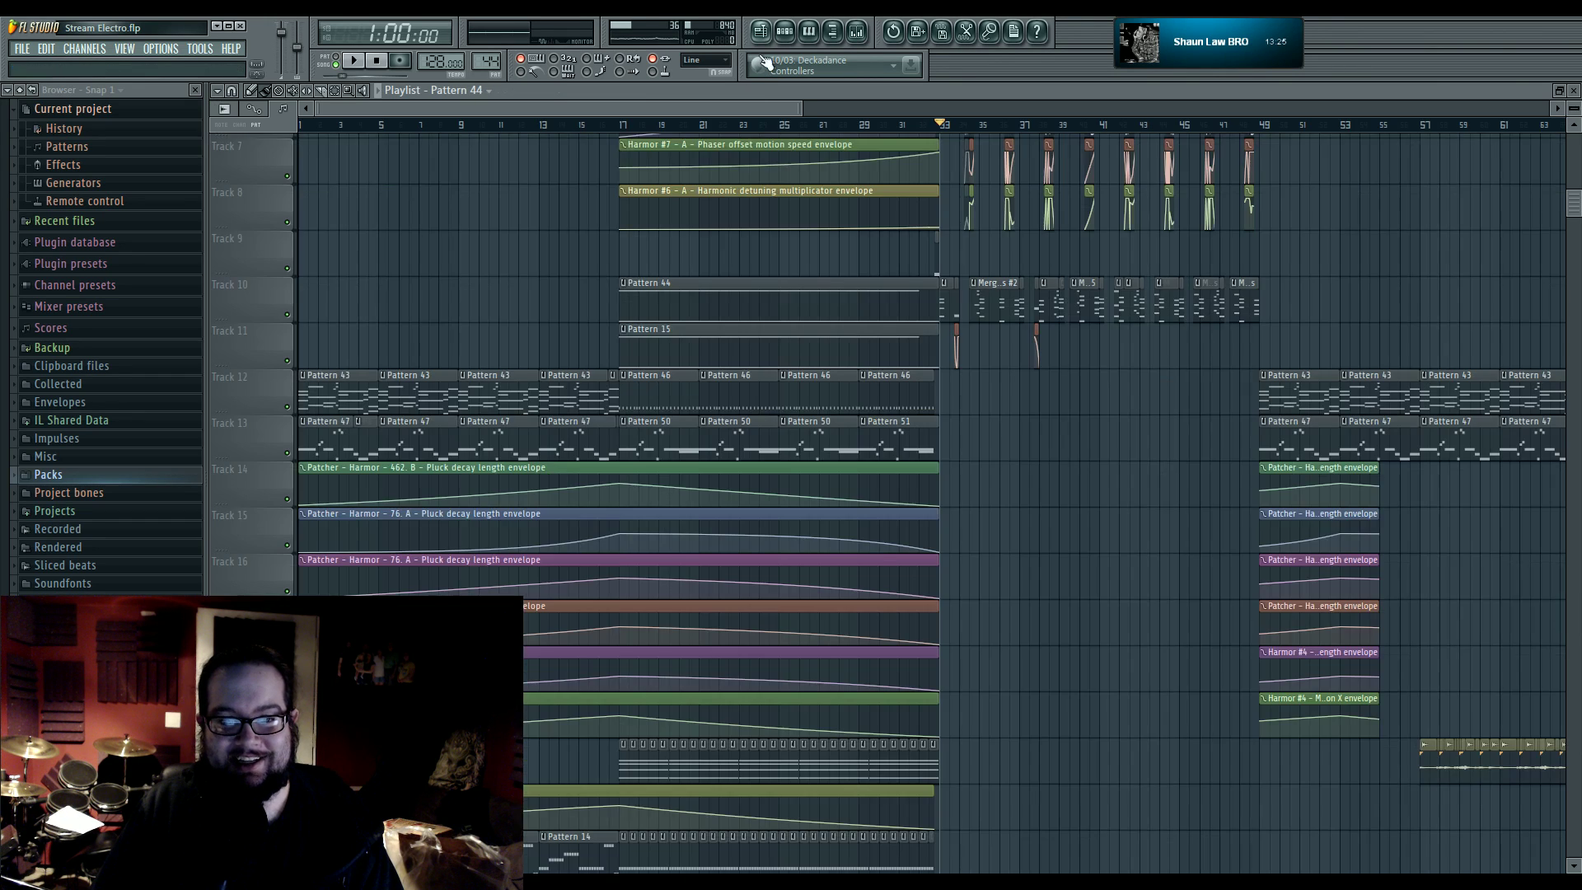
# - Open Pattern 46 in the piano roll, play it, and bring up the mixer and step sequencer
pyautogui.scroll(-1, 810, 411)
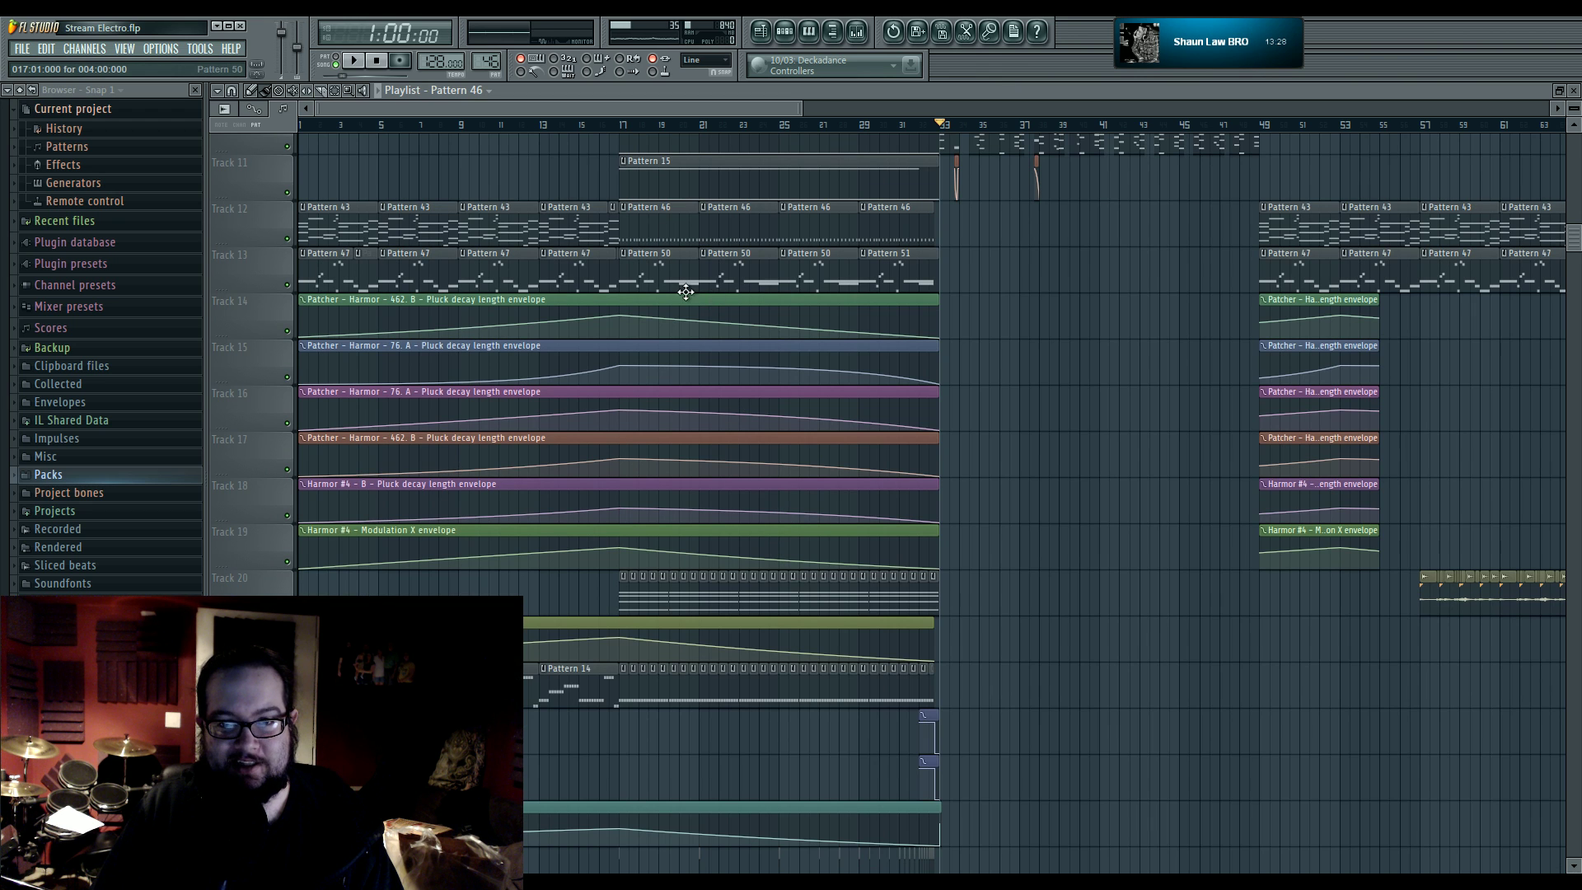
pyautogui.doubleClick(650, 224)
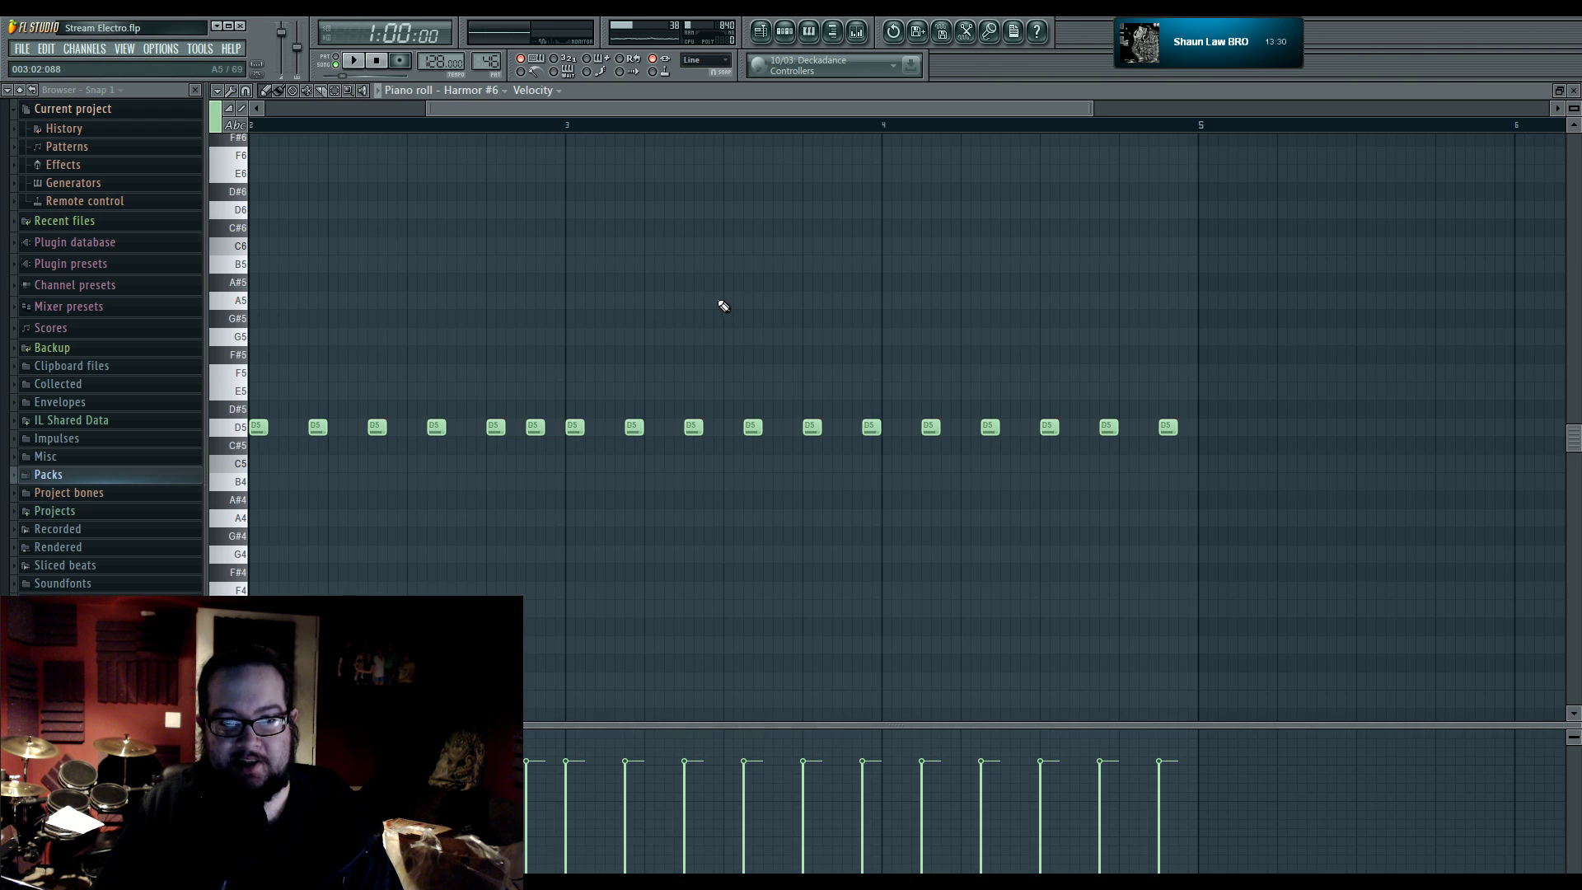
pyautogui.press('space')
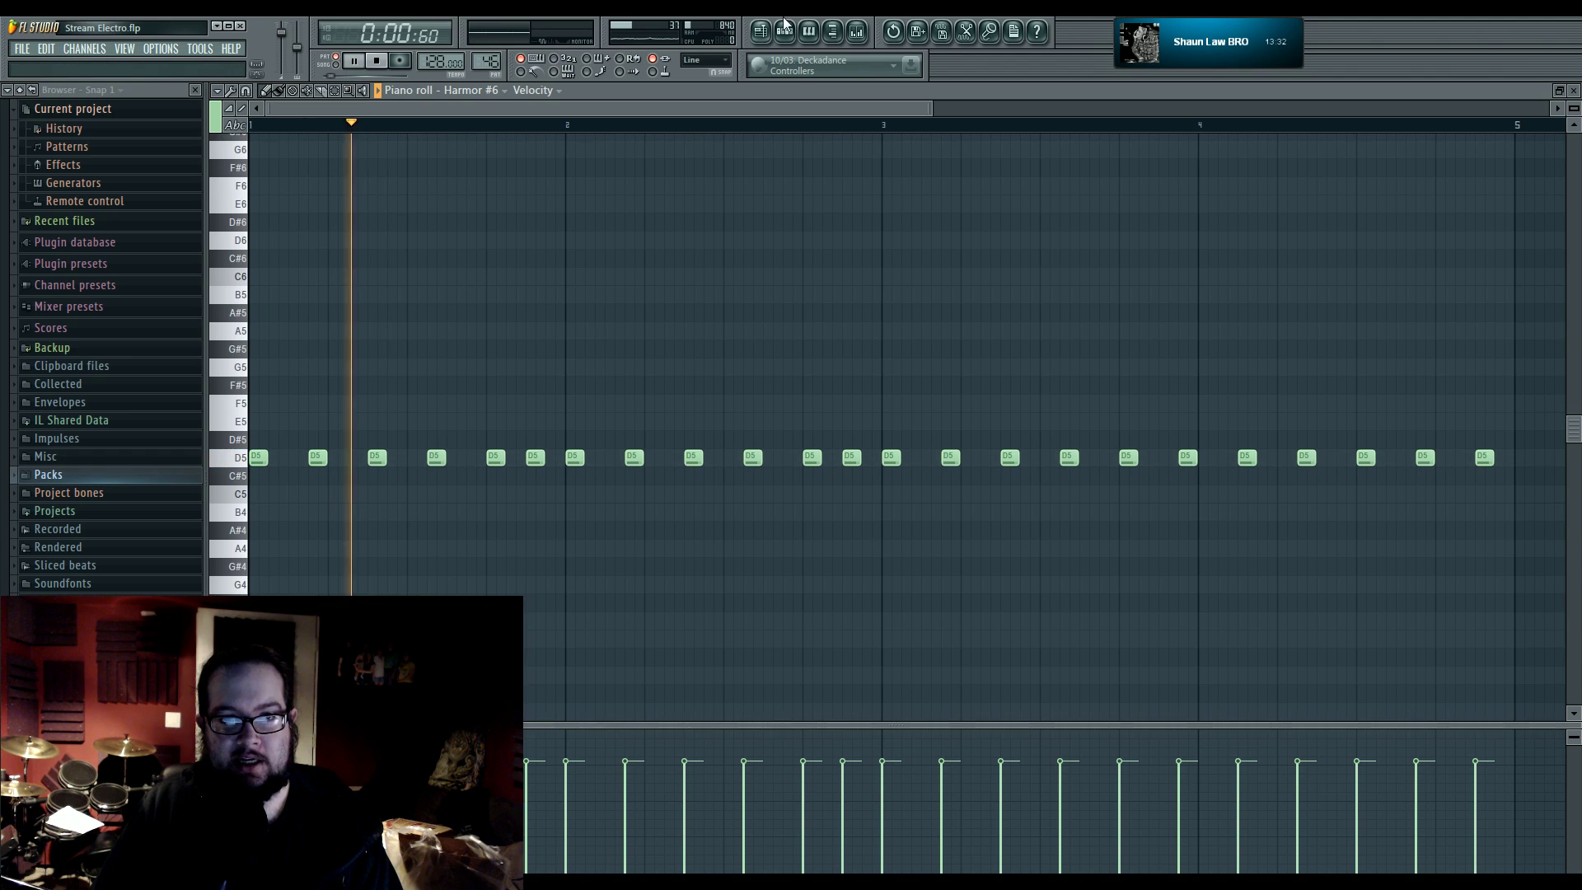
pyautogui.press('F9')
pyautogui.press('F6')
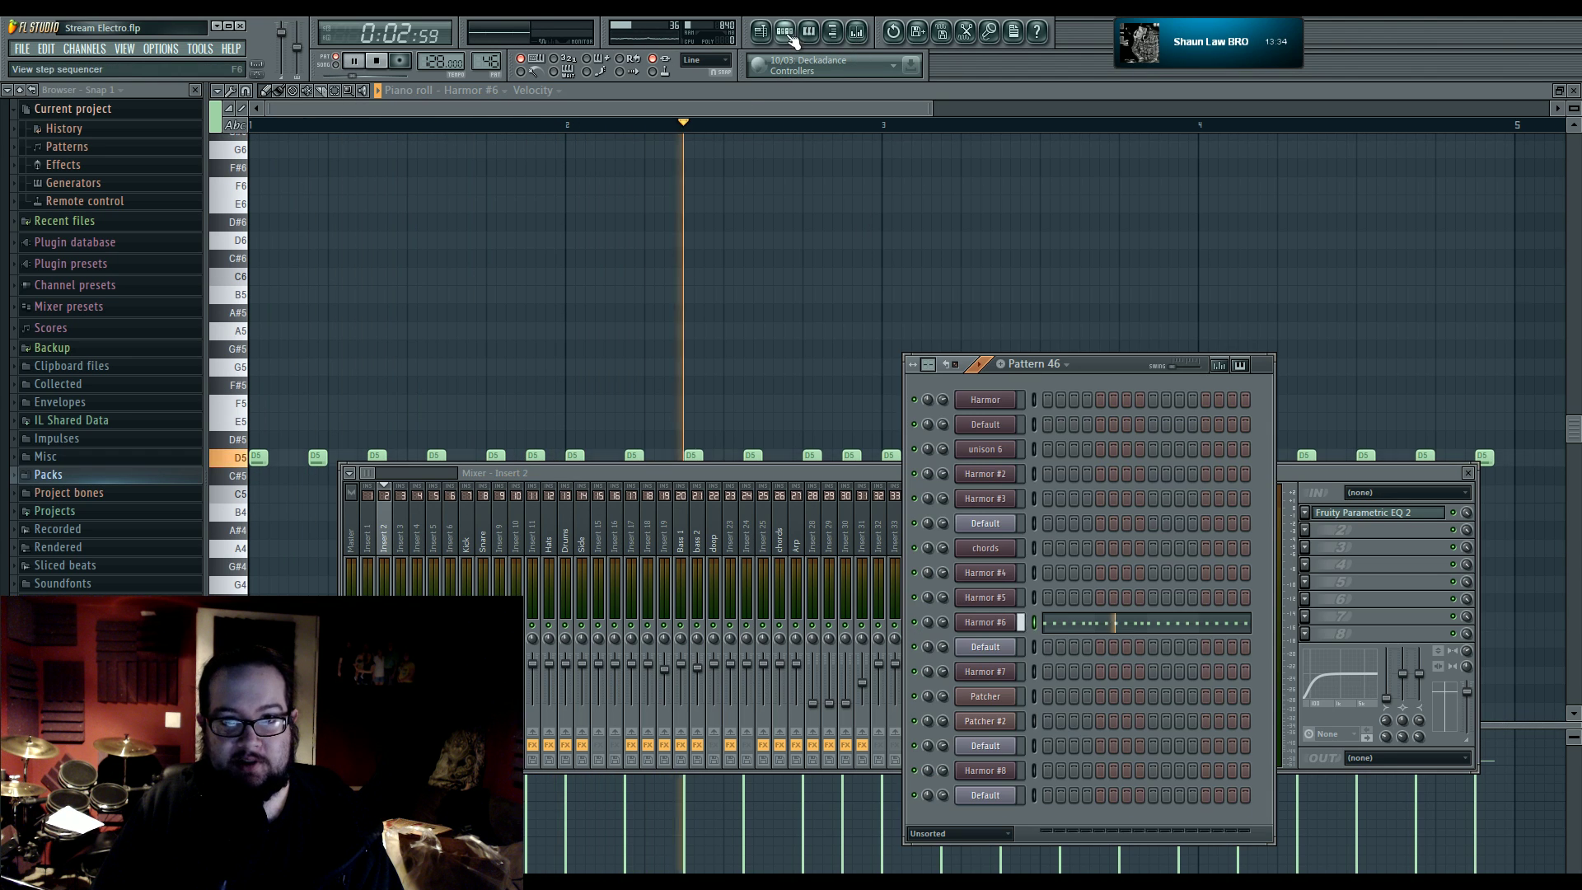
# - Examine Harmor #6's synth settings and the effects on its mixer track, Insert 28, then stop playback and return to the playlist
pyautogui.click(978, 537)
pyautogui.click(1400, 155)
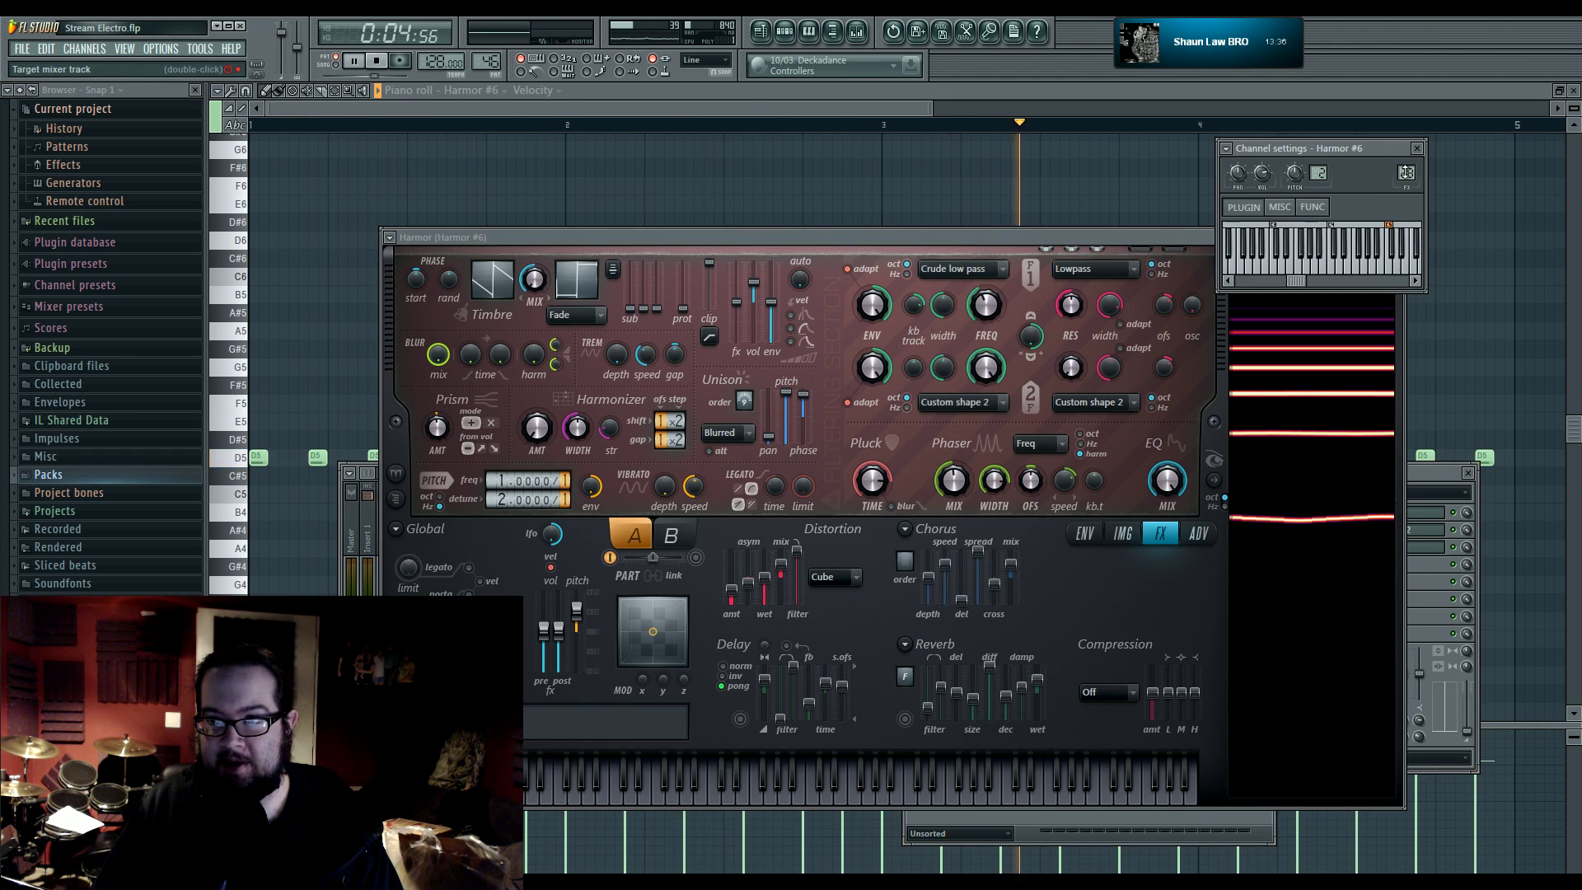
pyautogui.press('F9')
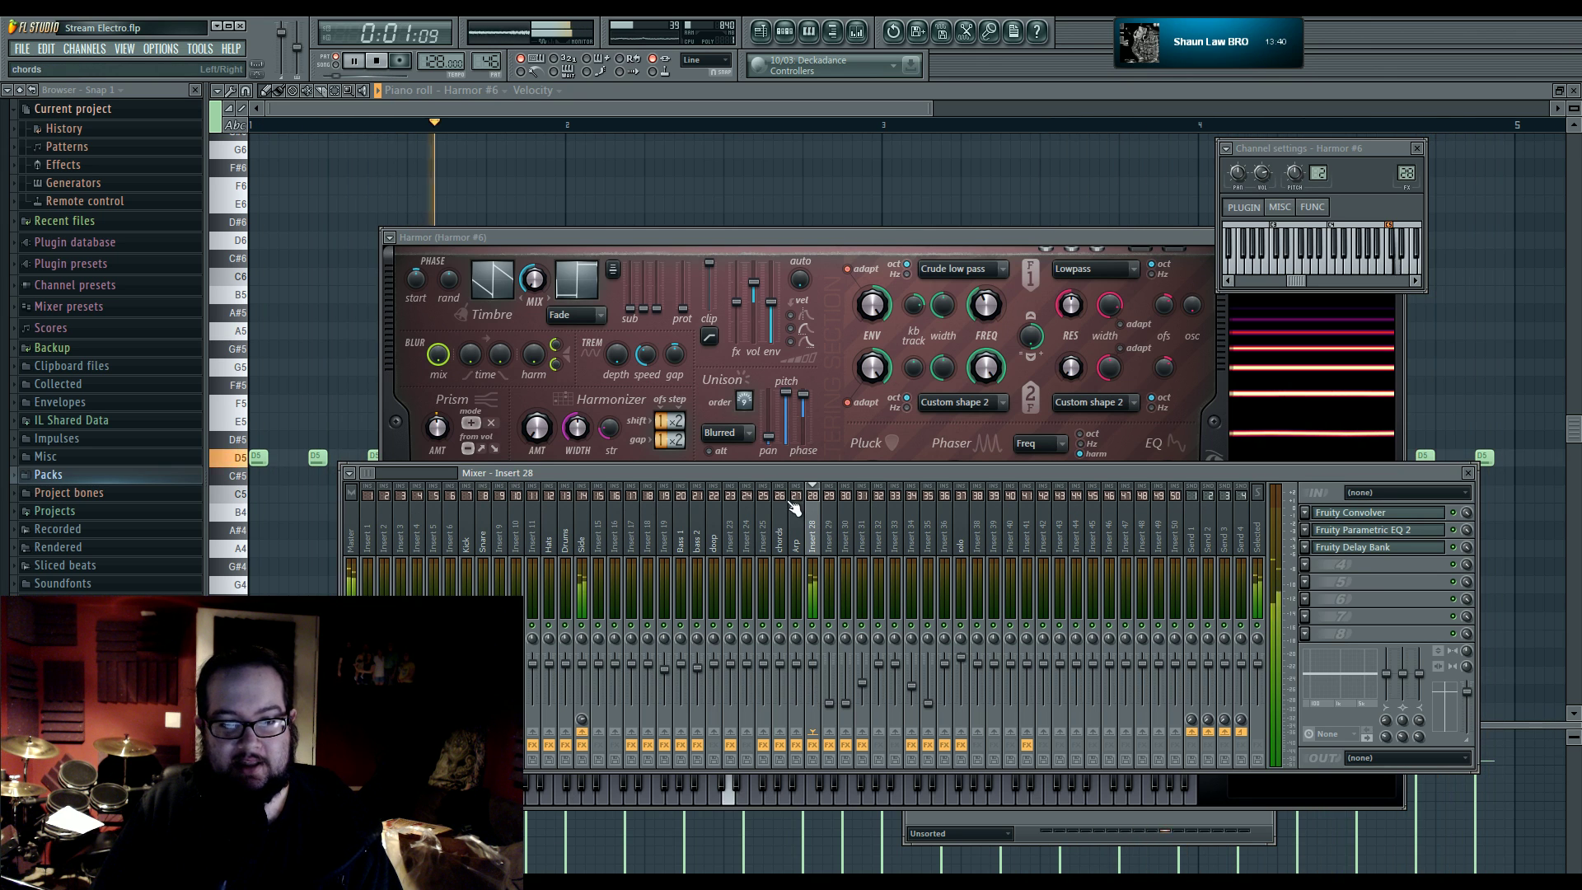
pyautogui.press('F12')
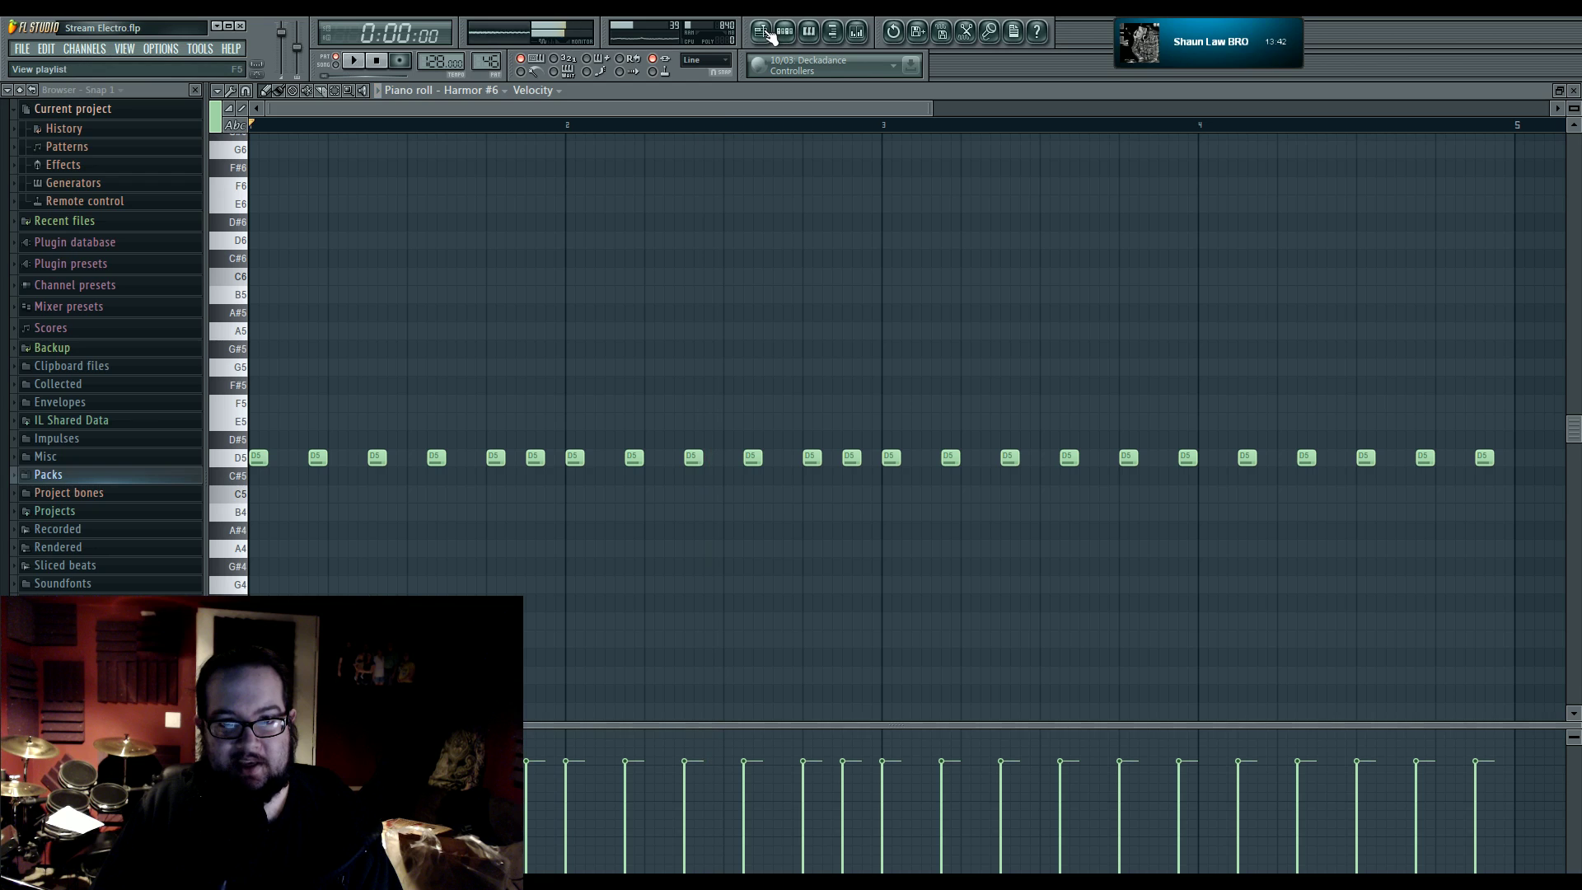
pyautogui.press('space')
pyautogui.click(765, 33)
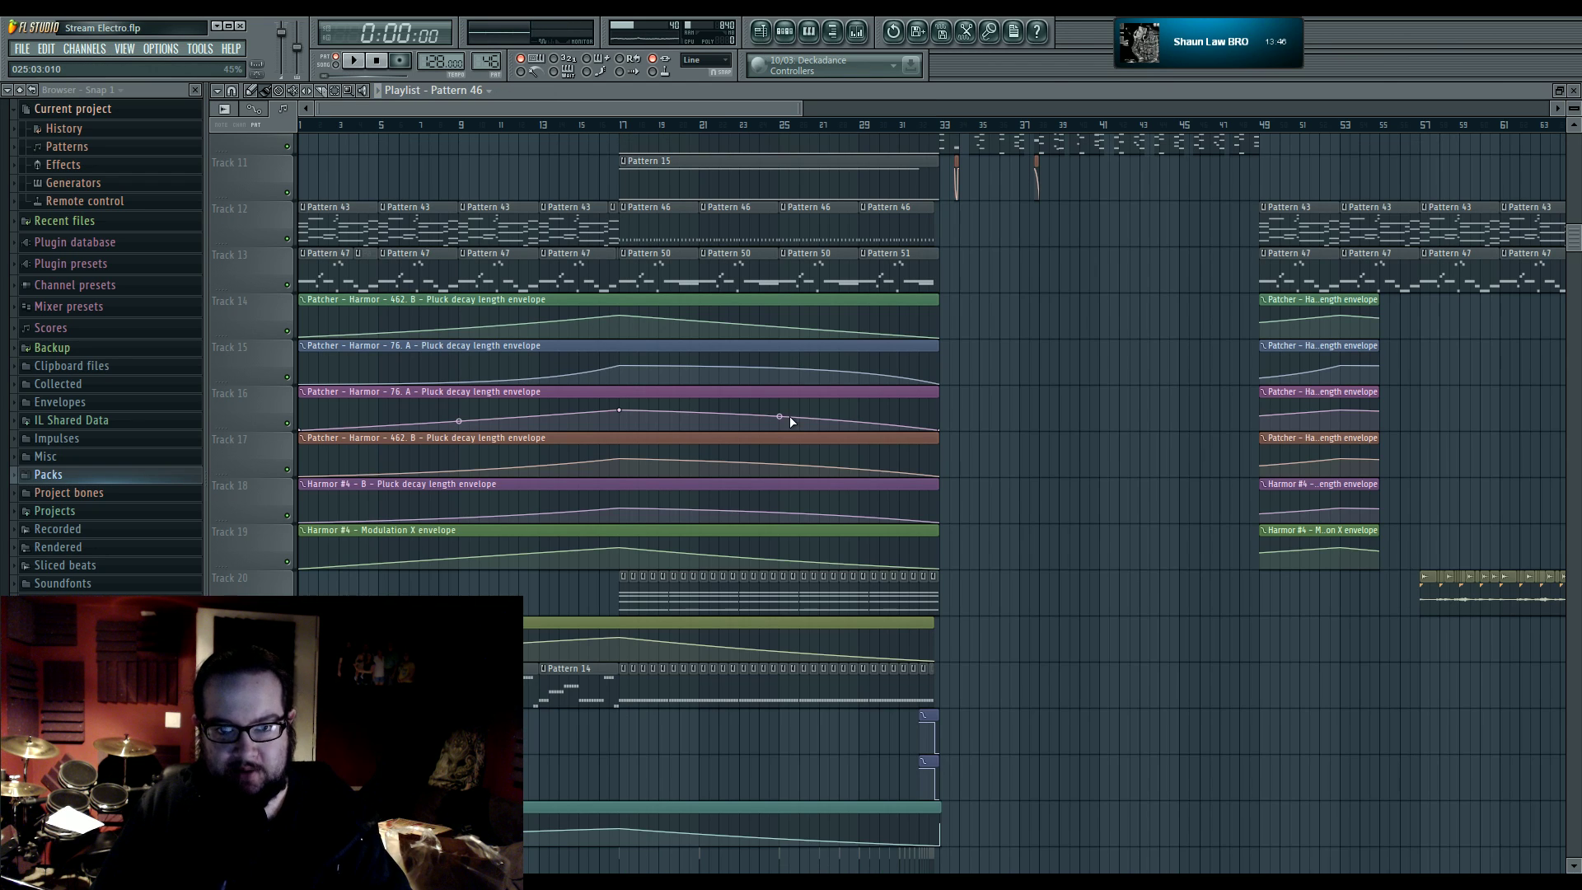
# - Set the playback position to bar 17 and review the build's pattern and automation tracks from Track 1 down
pyautogui.scroll(3, 1054, 231)
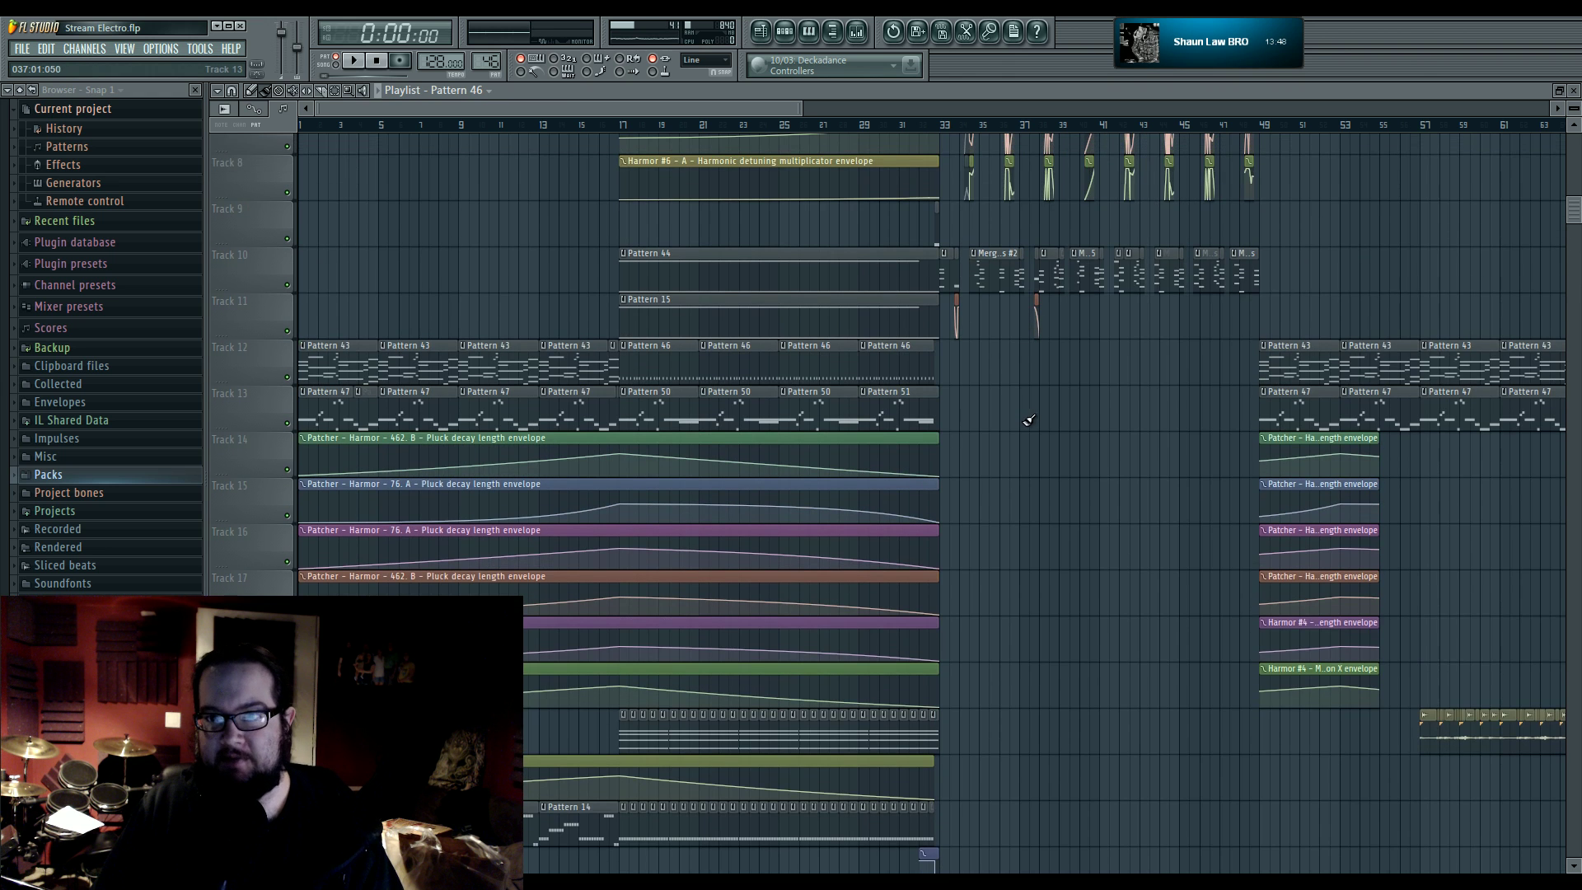
pyautogui.scroll(2, 988, 445)
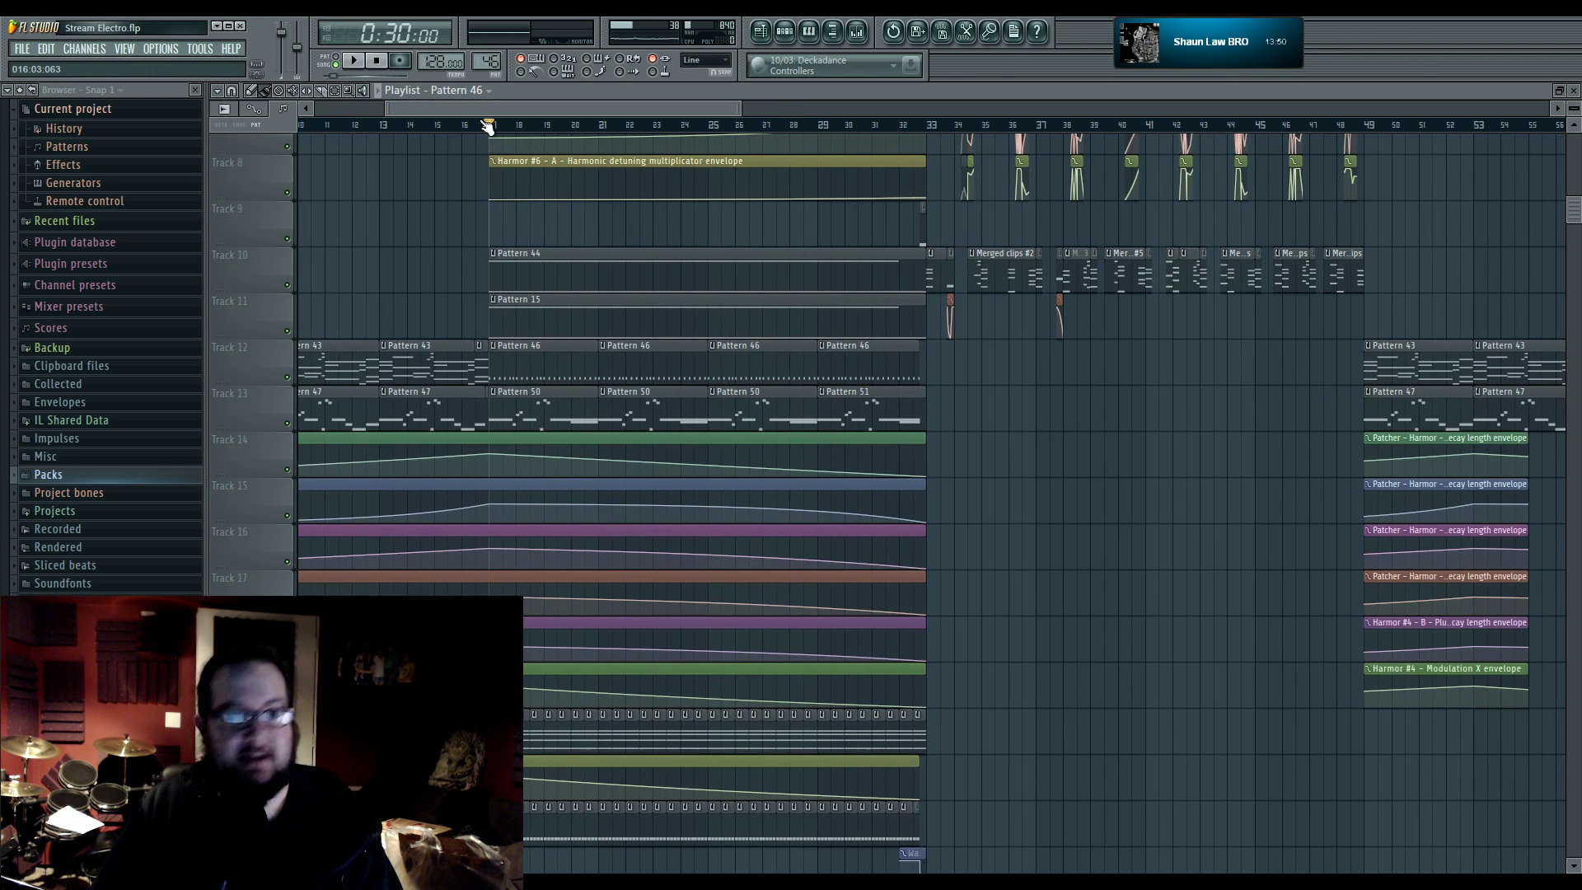
pyautogui.hscroll(-3, 1153, 454)
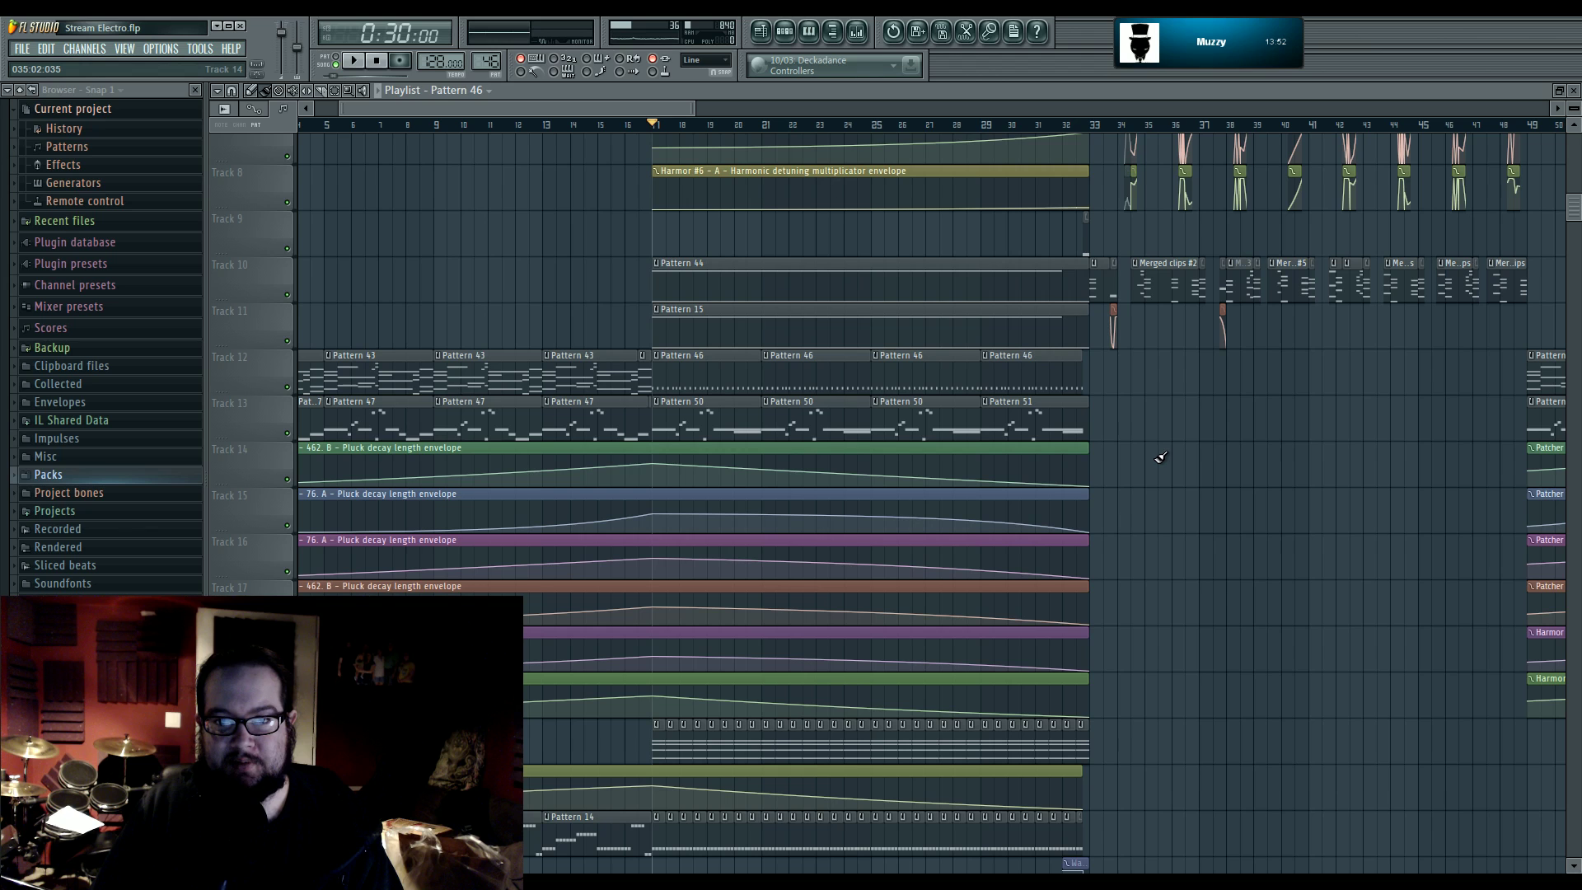
pyautogui.scroll(-4, 784, 464)
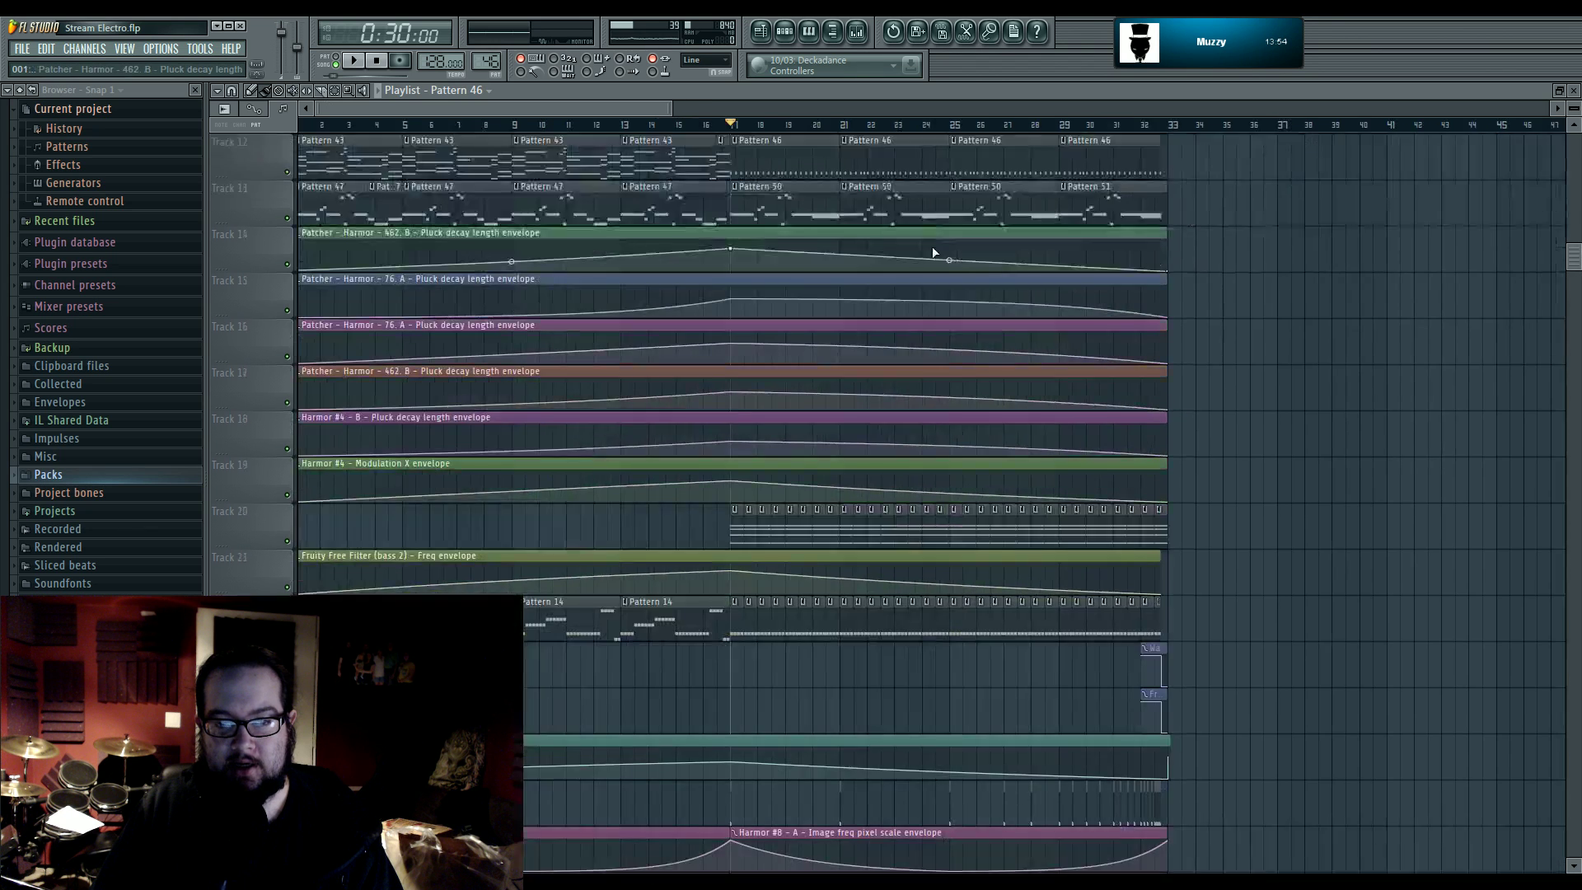
pyautogui.scroll(6, 766, 453)
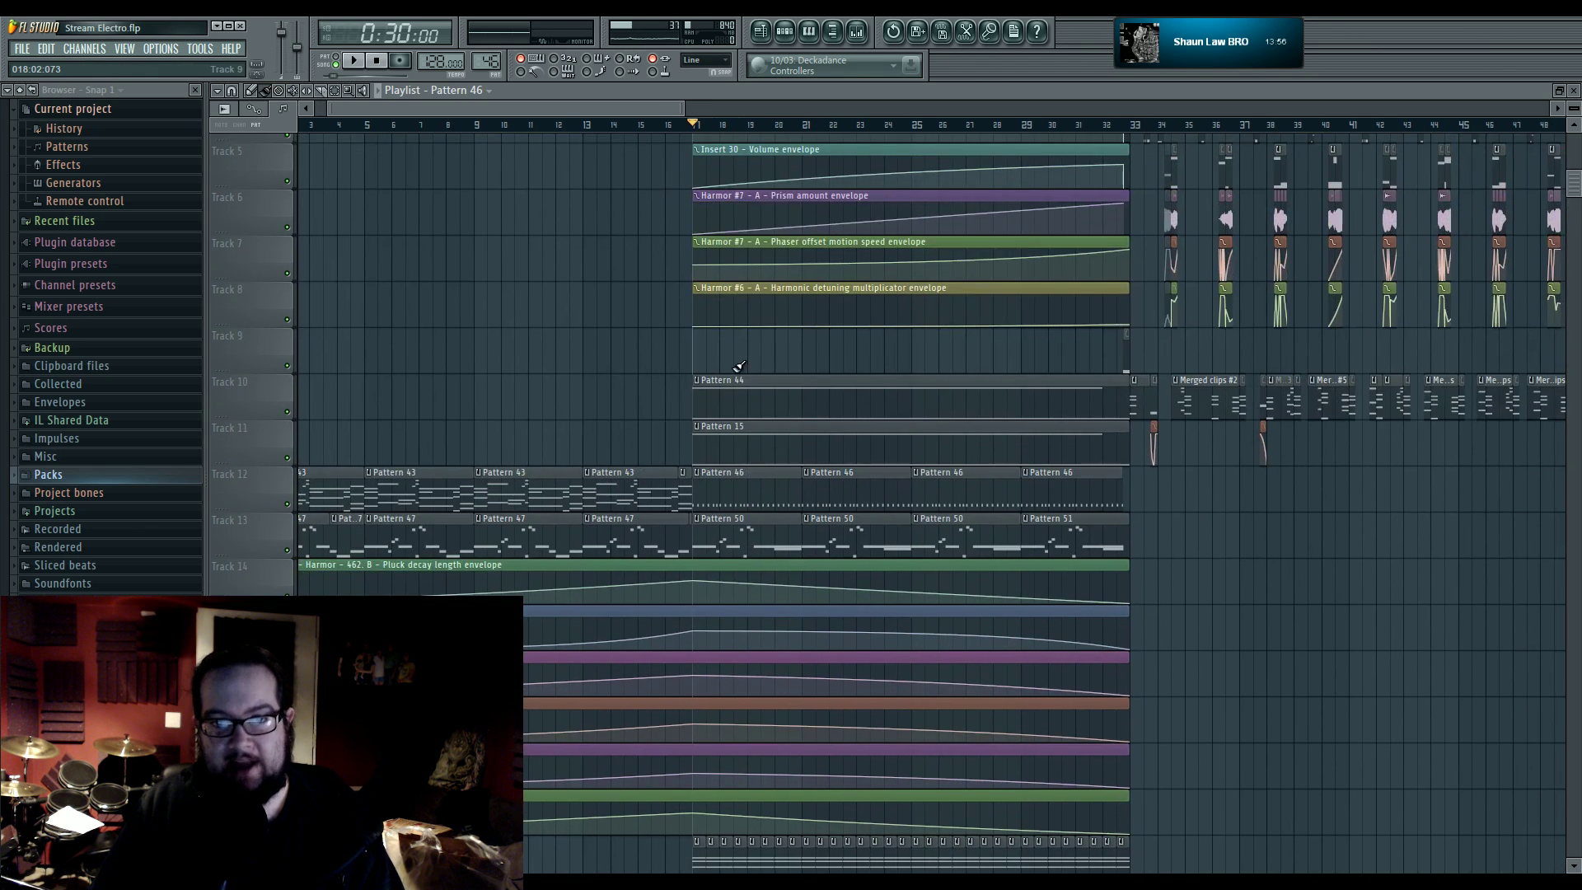
pyautogui.scroll(4, 590, 508)
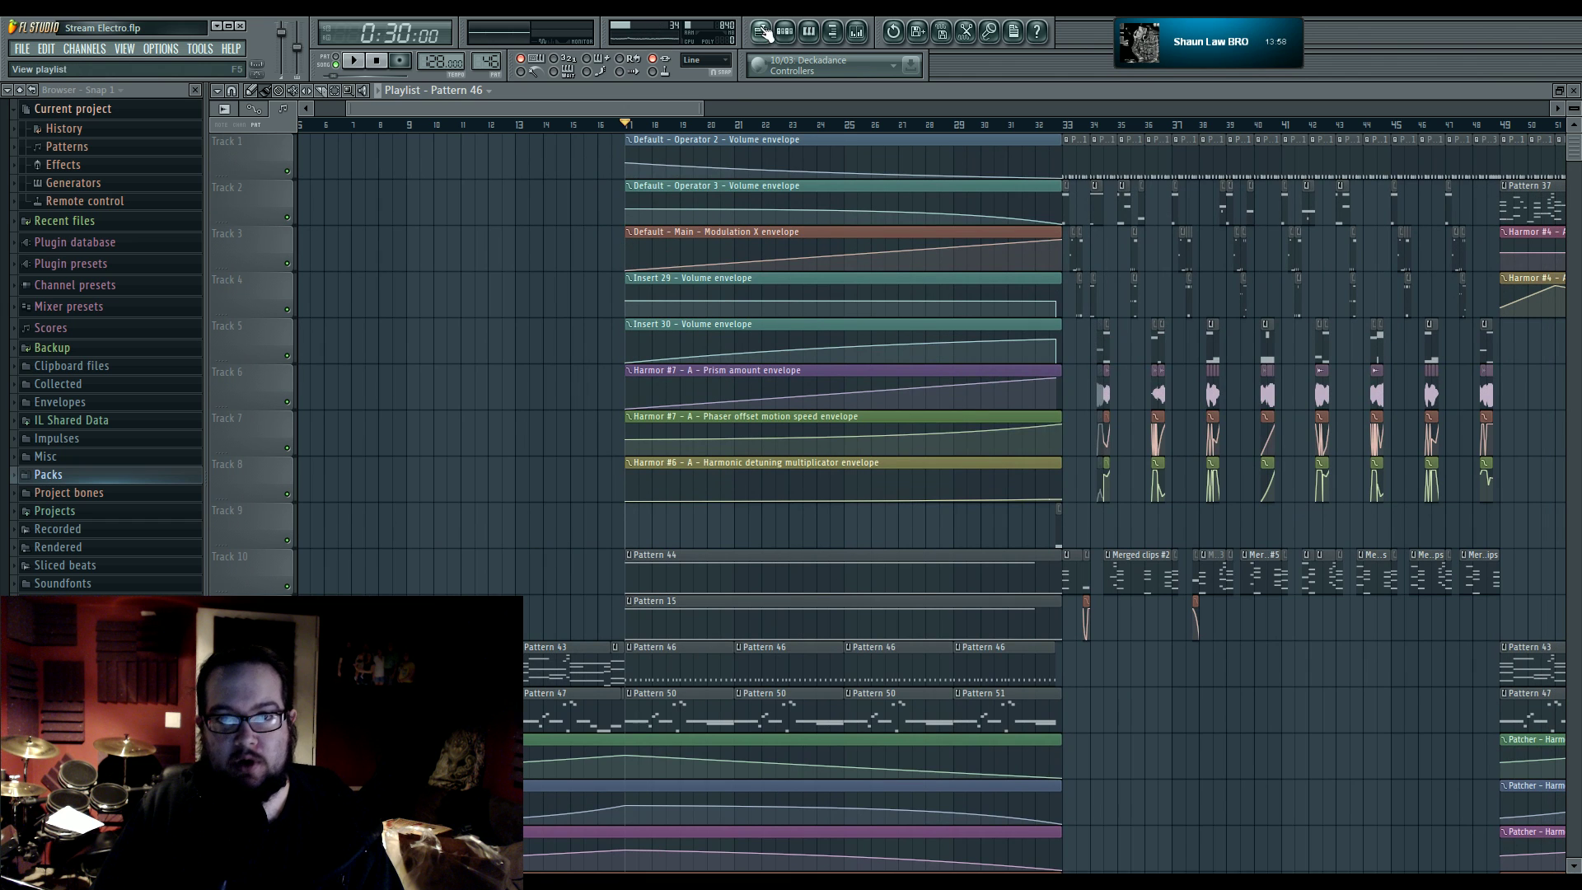
# - Add a new Harmor channel, place its window in clear view, and switch to the first empty pattern
pyautogui.click(785, 32)
pyautogui.click(124, 48)
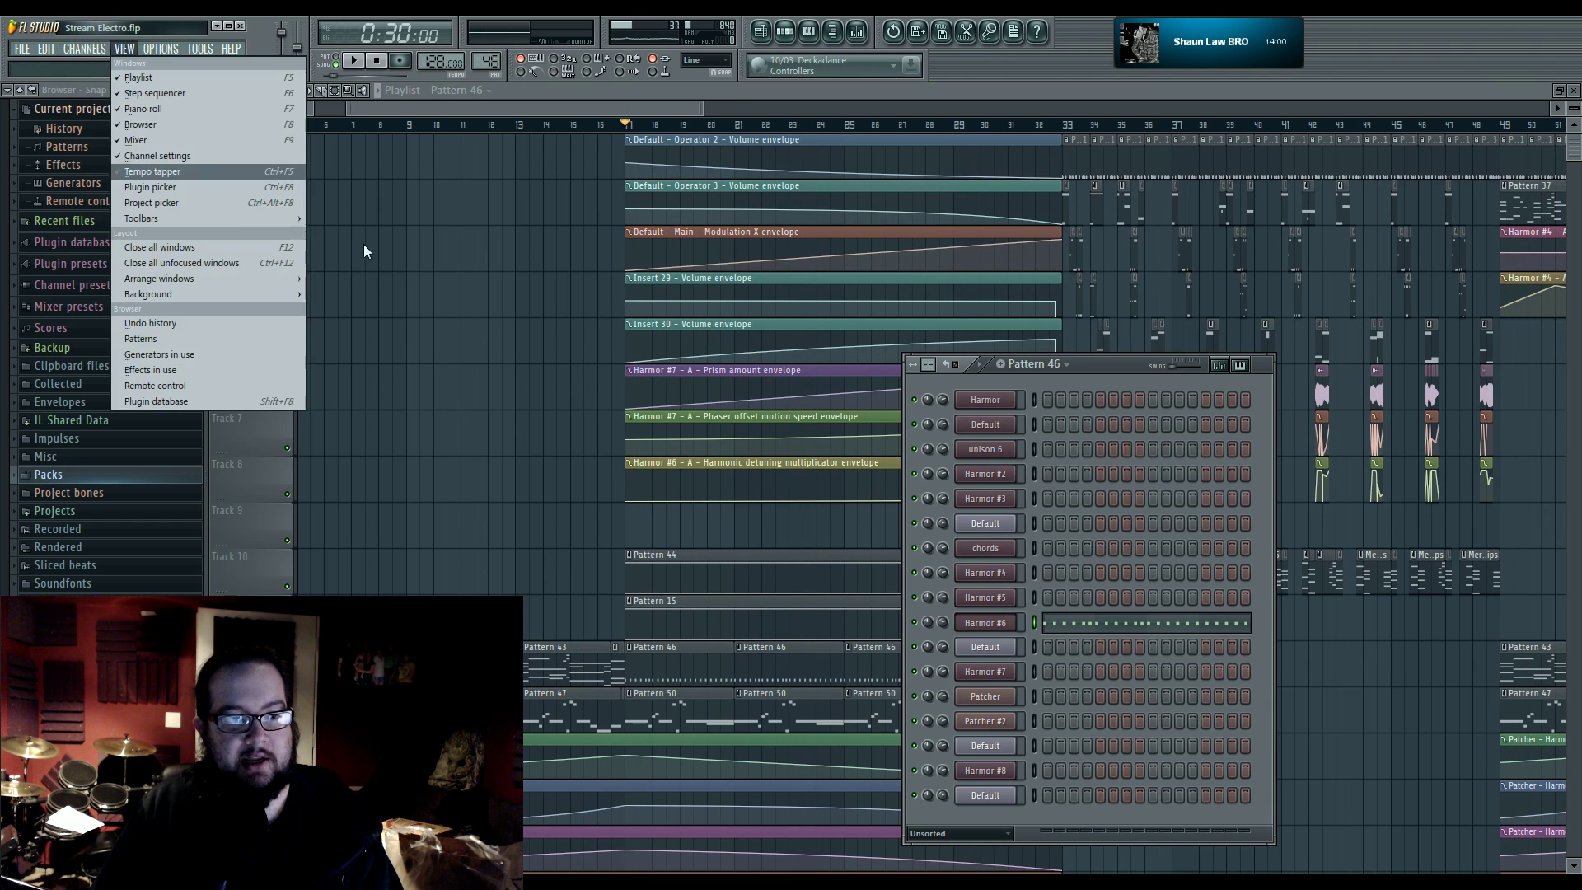
pyautogui.click(85, 49)
pyautogui.moveTo(91, 64)
pyautogui.click(308, 456)
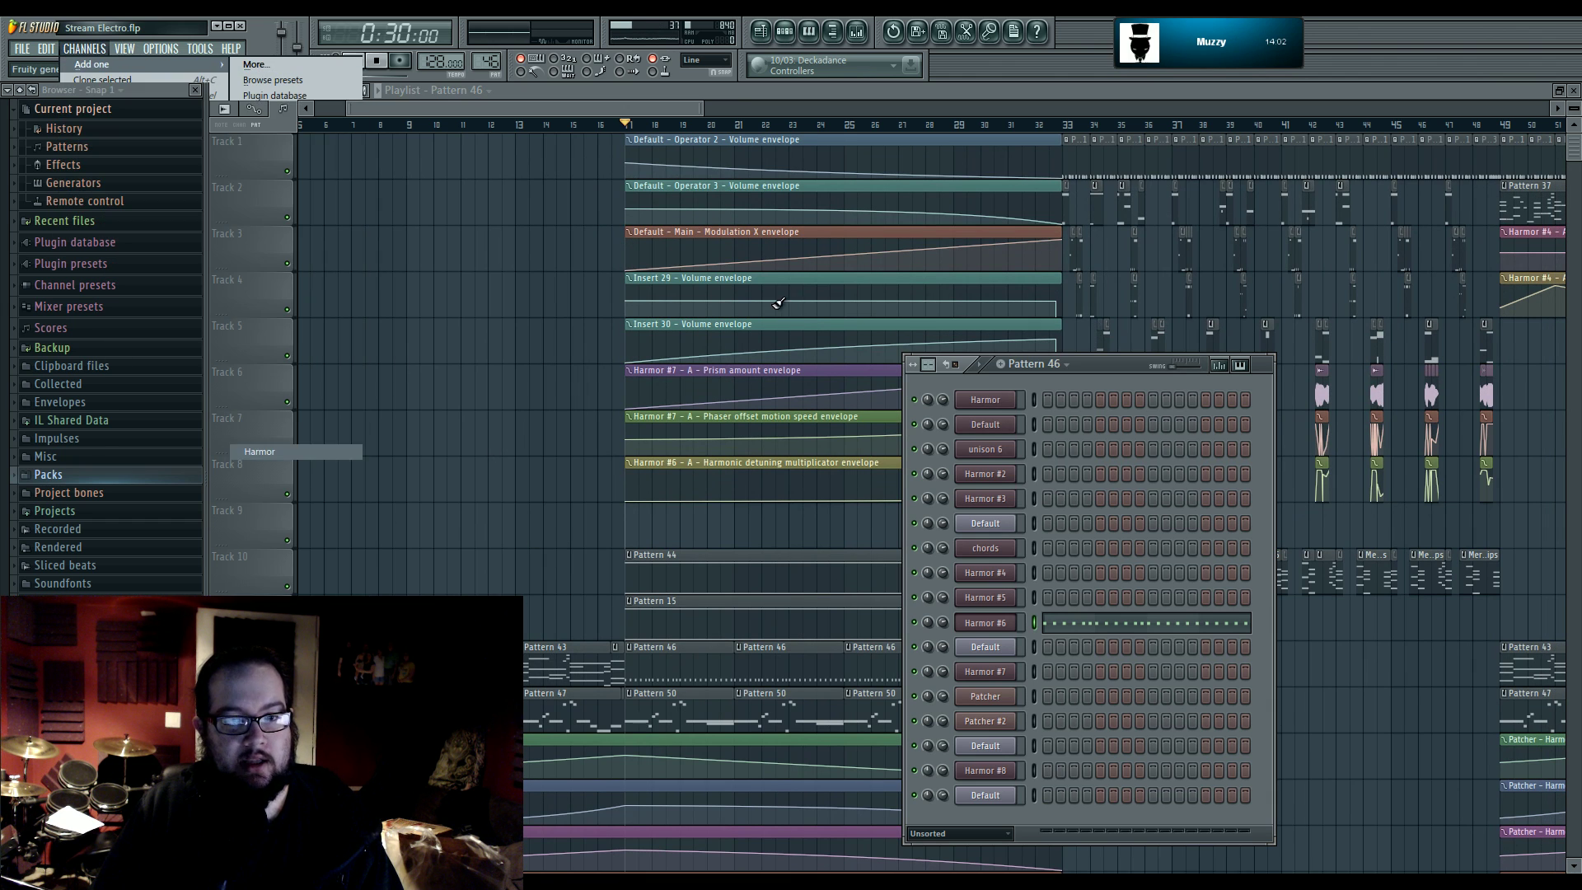
pyautogui.moveTo(687, 434); pyautogui.dragTo(595, 184)
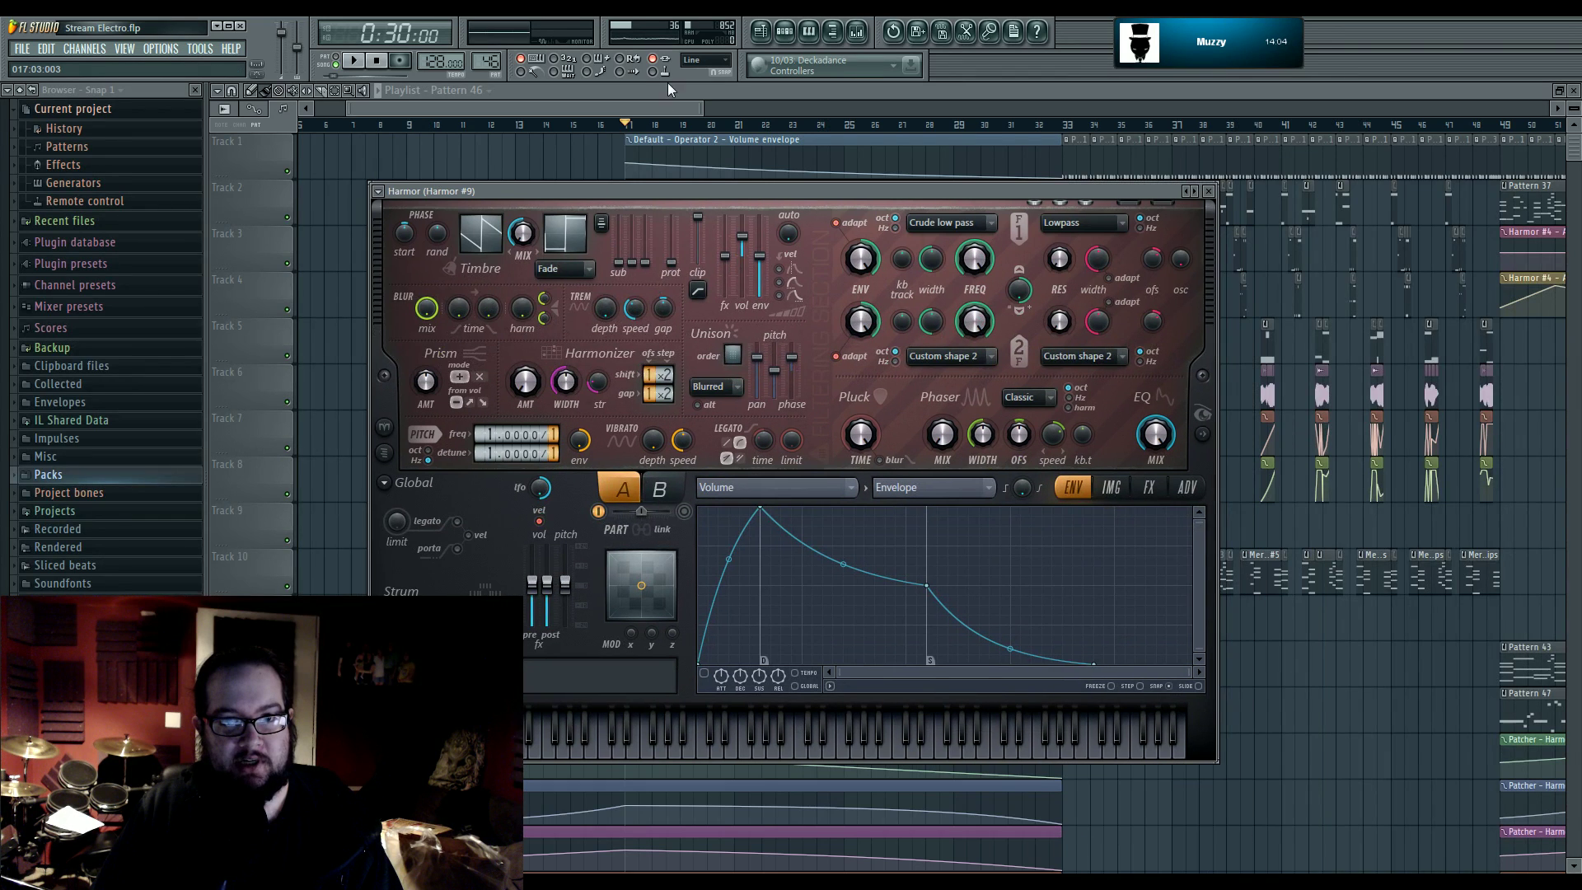
pyautogui.click(504, 61)
pyautogui.click(674, 35)
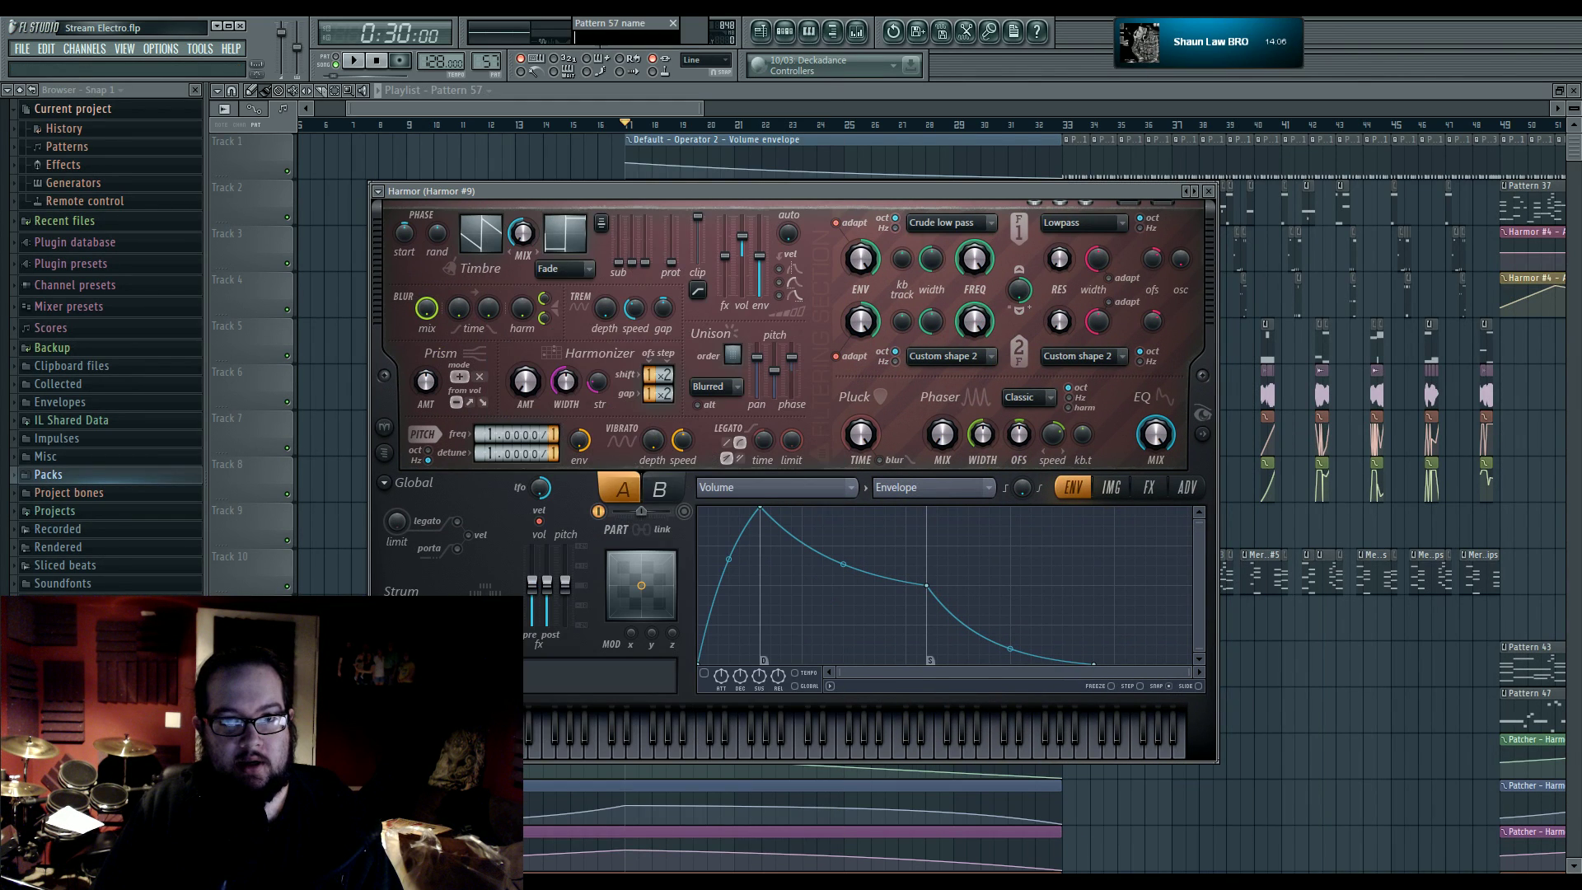
# - Assign the new Harmor channel to mixer track Insert 42 and route that track only to the Side track
pyautogui.click(784, 31)
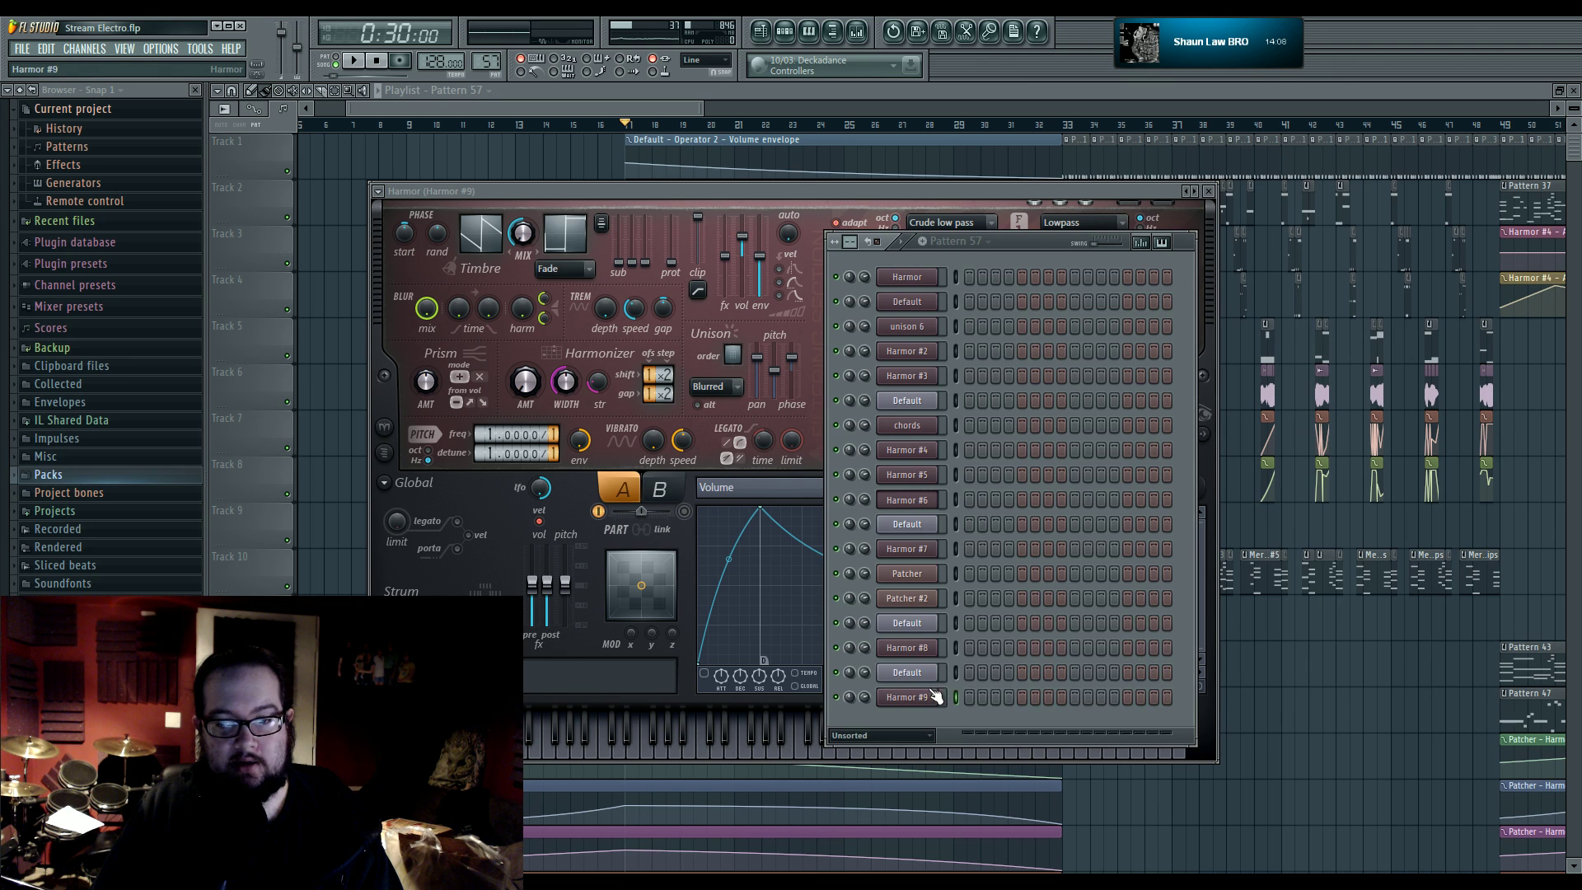
pyautogui.click(908, 696)
pyautogui.moveTo(1406, 172); pyautogui.dragTo(1405, 178)
pyautogui.press('F9')
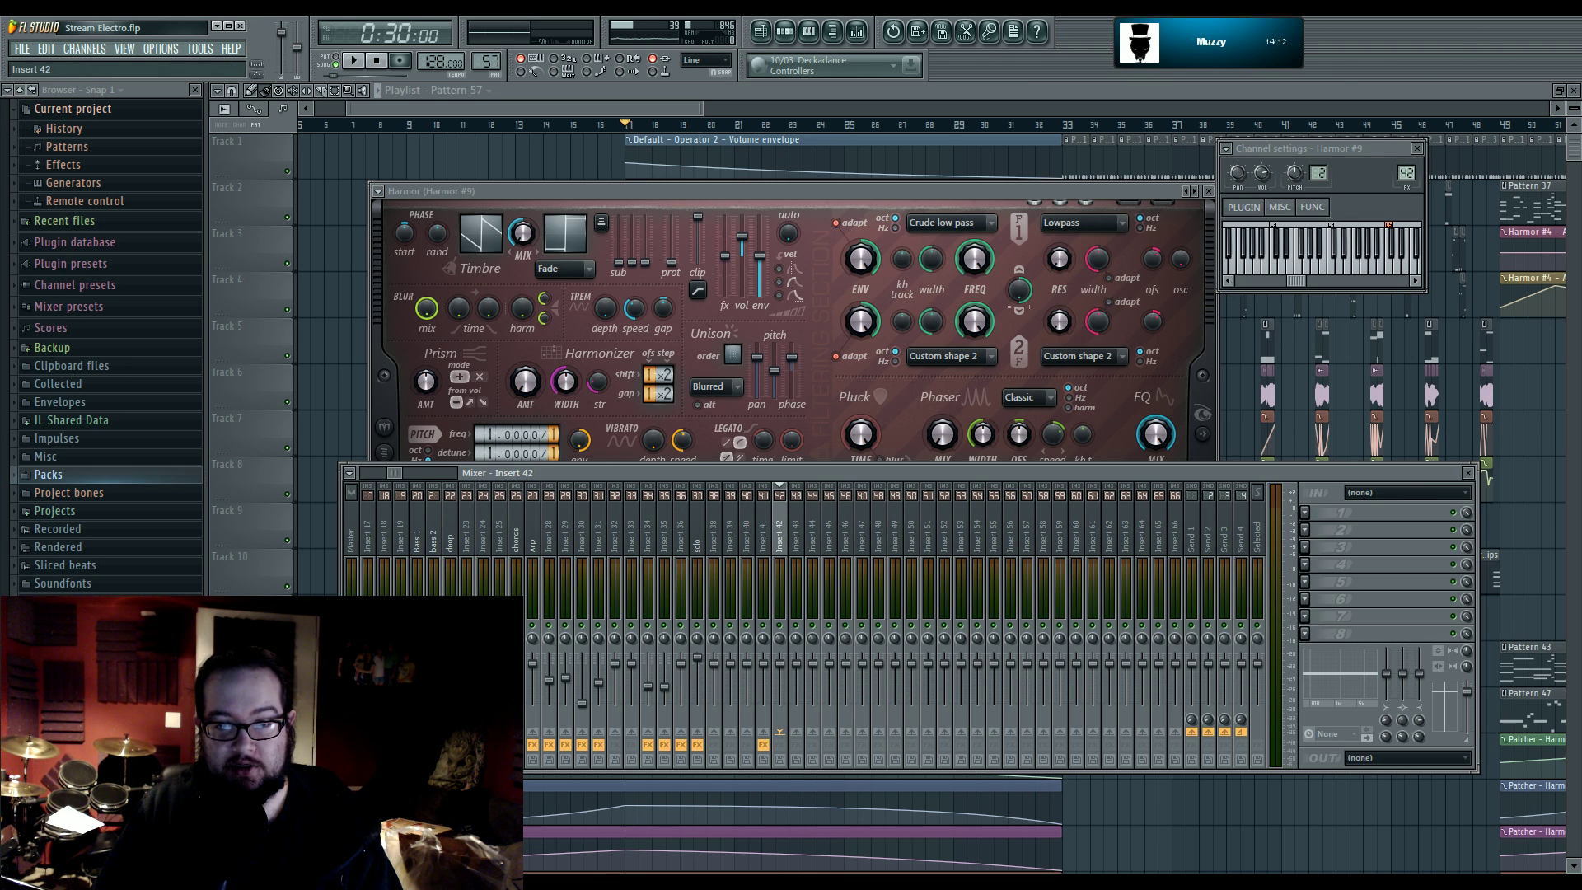
pyautogui.moveTo(396, 478); pyautogui.dragTo(366, 478)
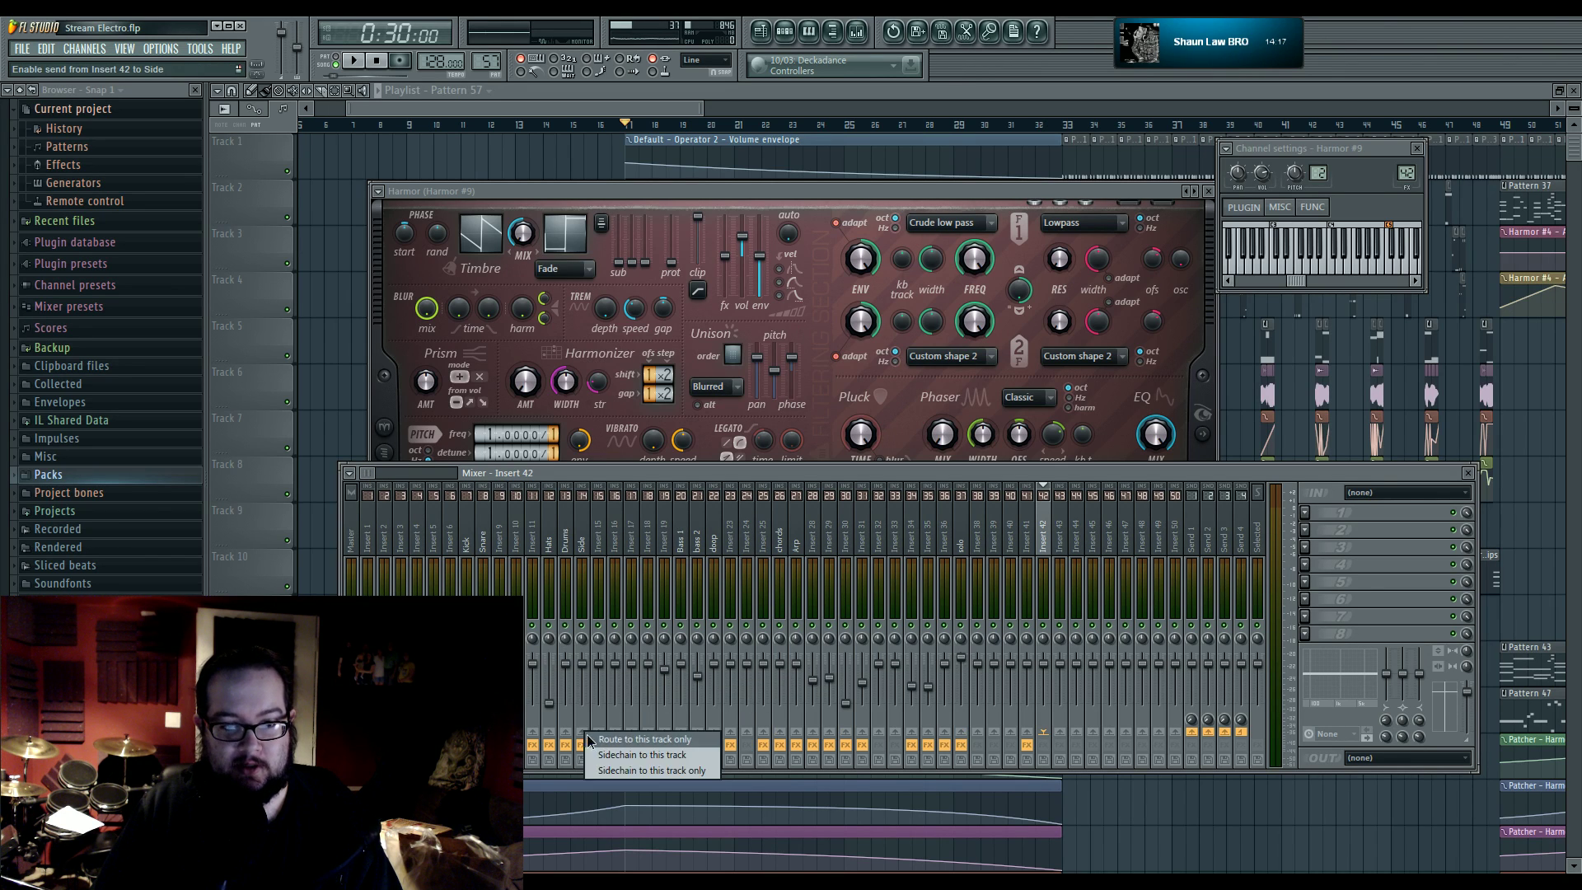
# - Show Harmor #9's spectral display, lower its unison panning to the minimum, and raise the unison pitch and phase
pyautogui.click(799, 204)
pyautogui.click(1203, 435)
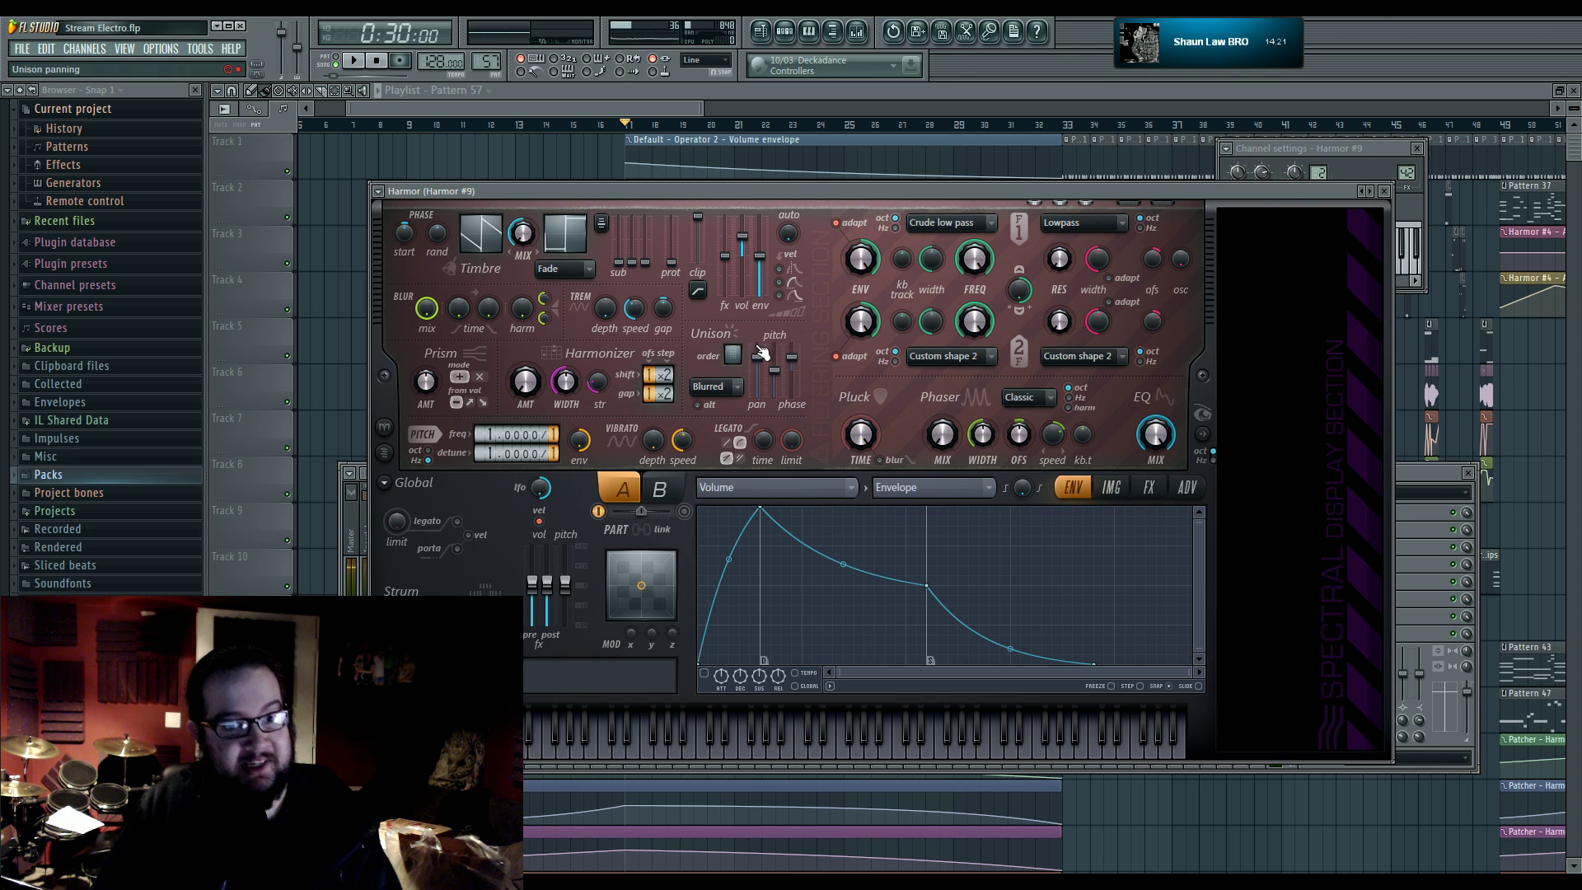
pyautogui.moveTo(756, 356); pyautogui.dragTo(756, 396)
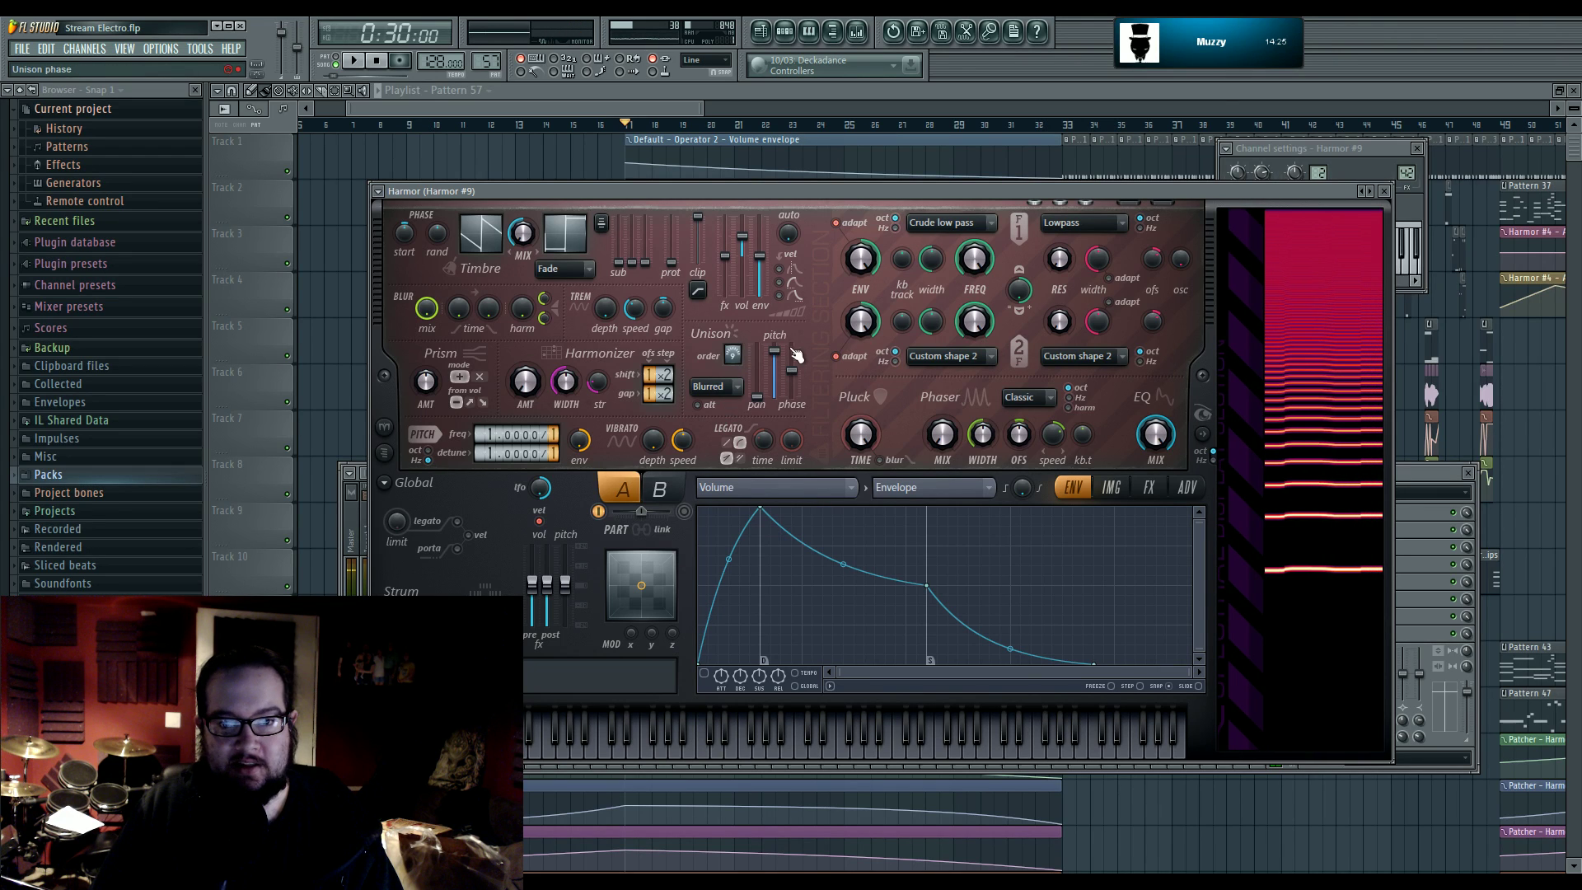
# - Edit Harmor #9's Harmonic unison pitch curve as a ramp from the lowest level up to +9 octaves
pyautogui.click(832, 488)
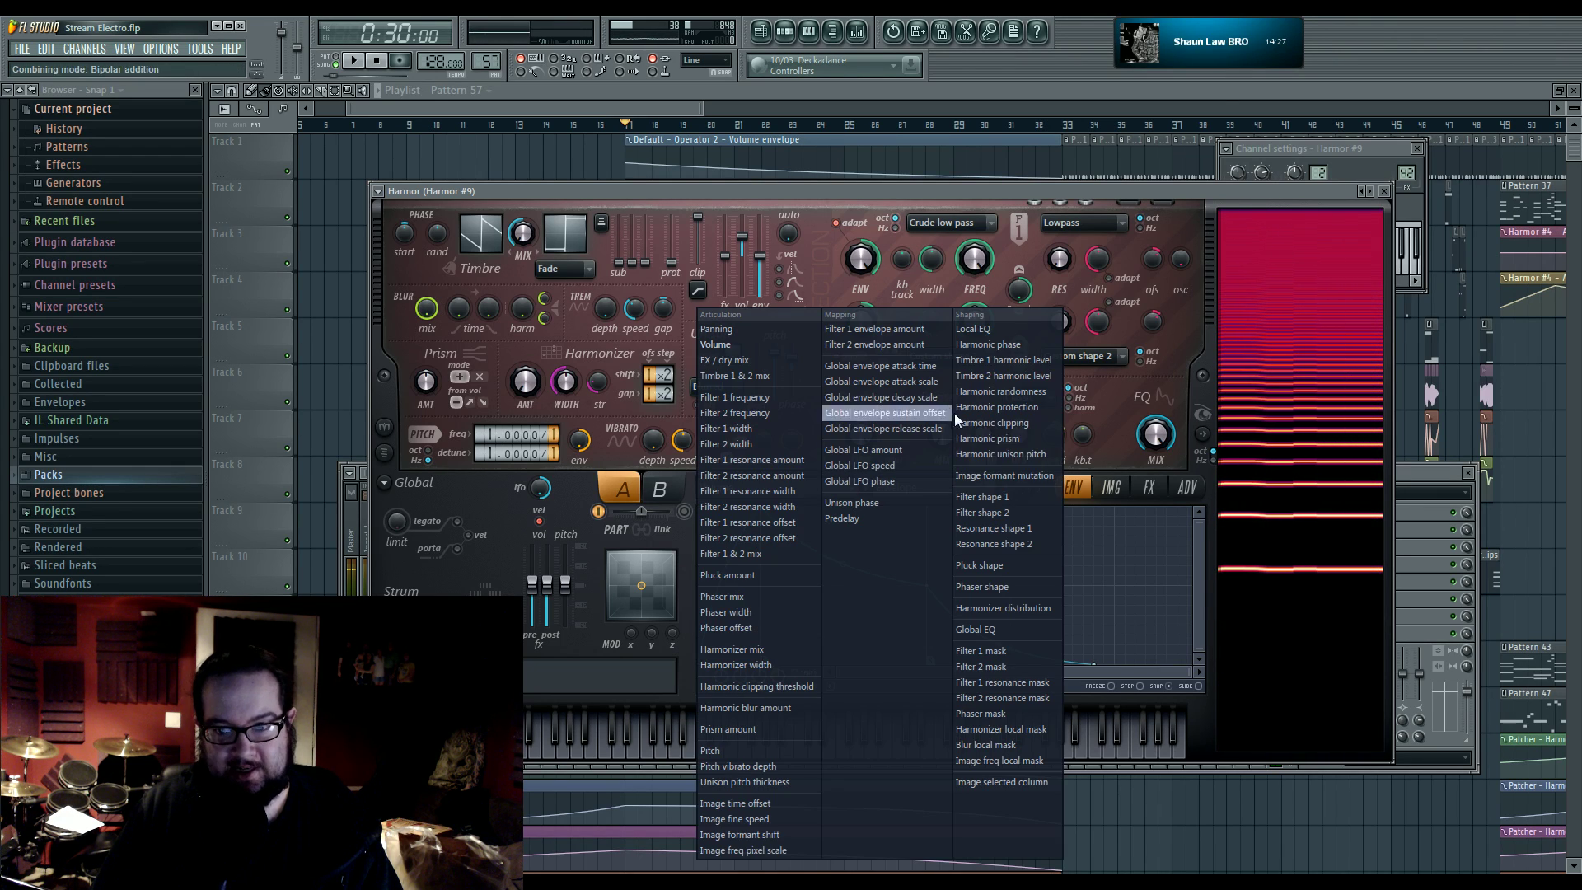
pyautogui.click(1025, 457)
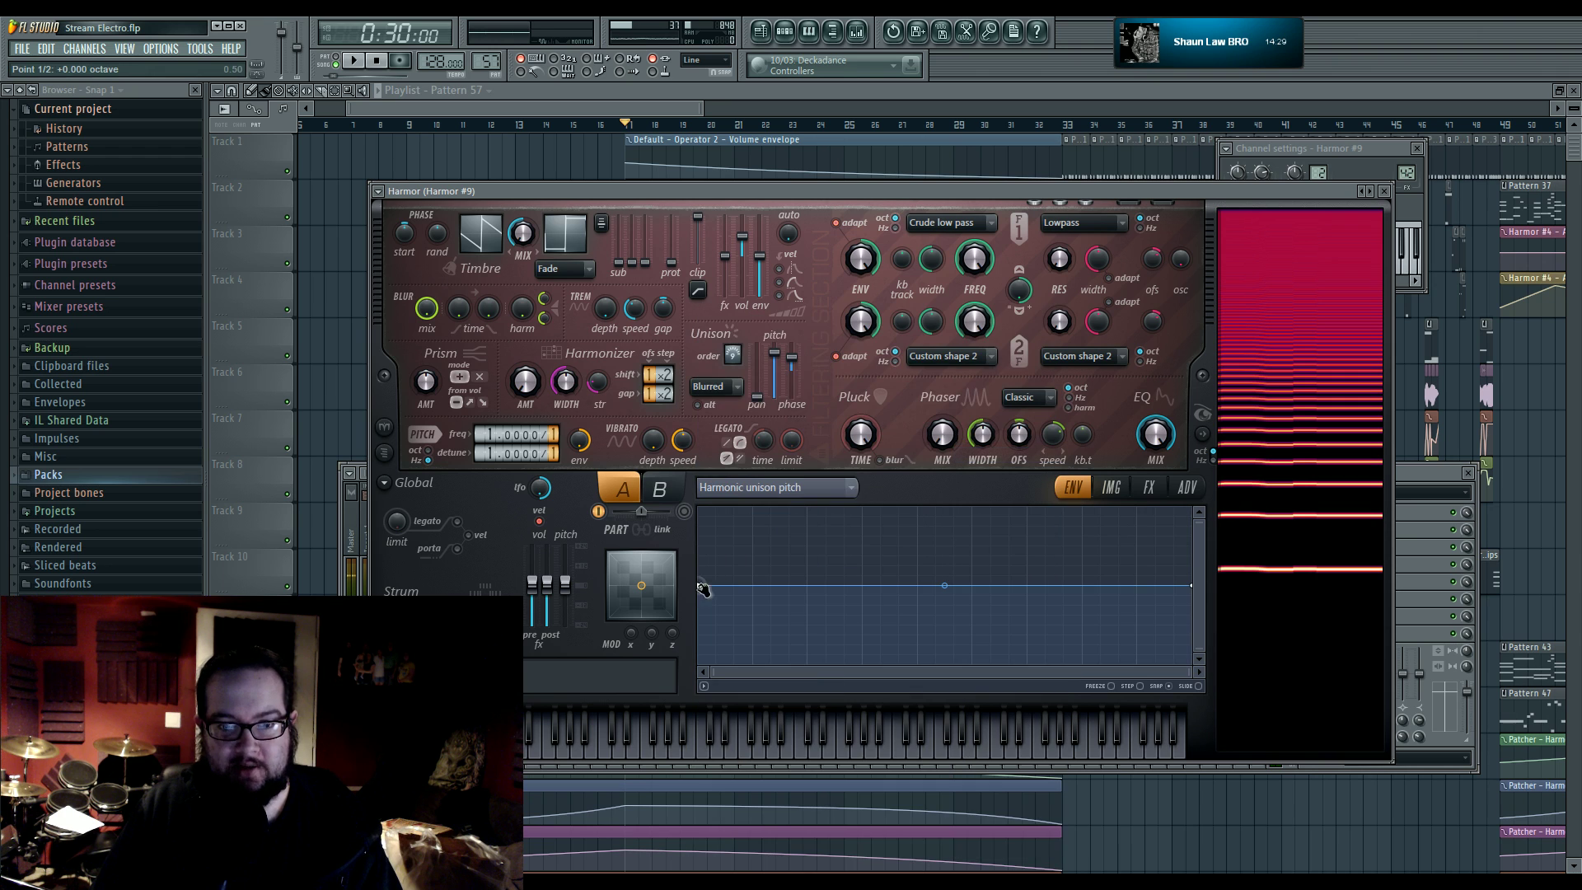
pyautogui.moveTo(703, 588); pyautogui.dragTo(700, 664)
pyautogui.moveTo(1192, 586); pyautogui.dragTo(1192, 528)
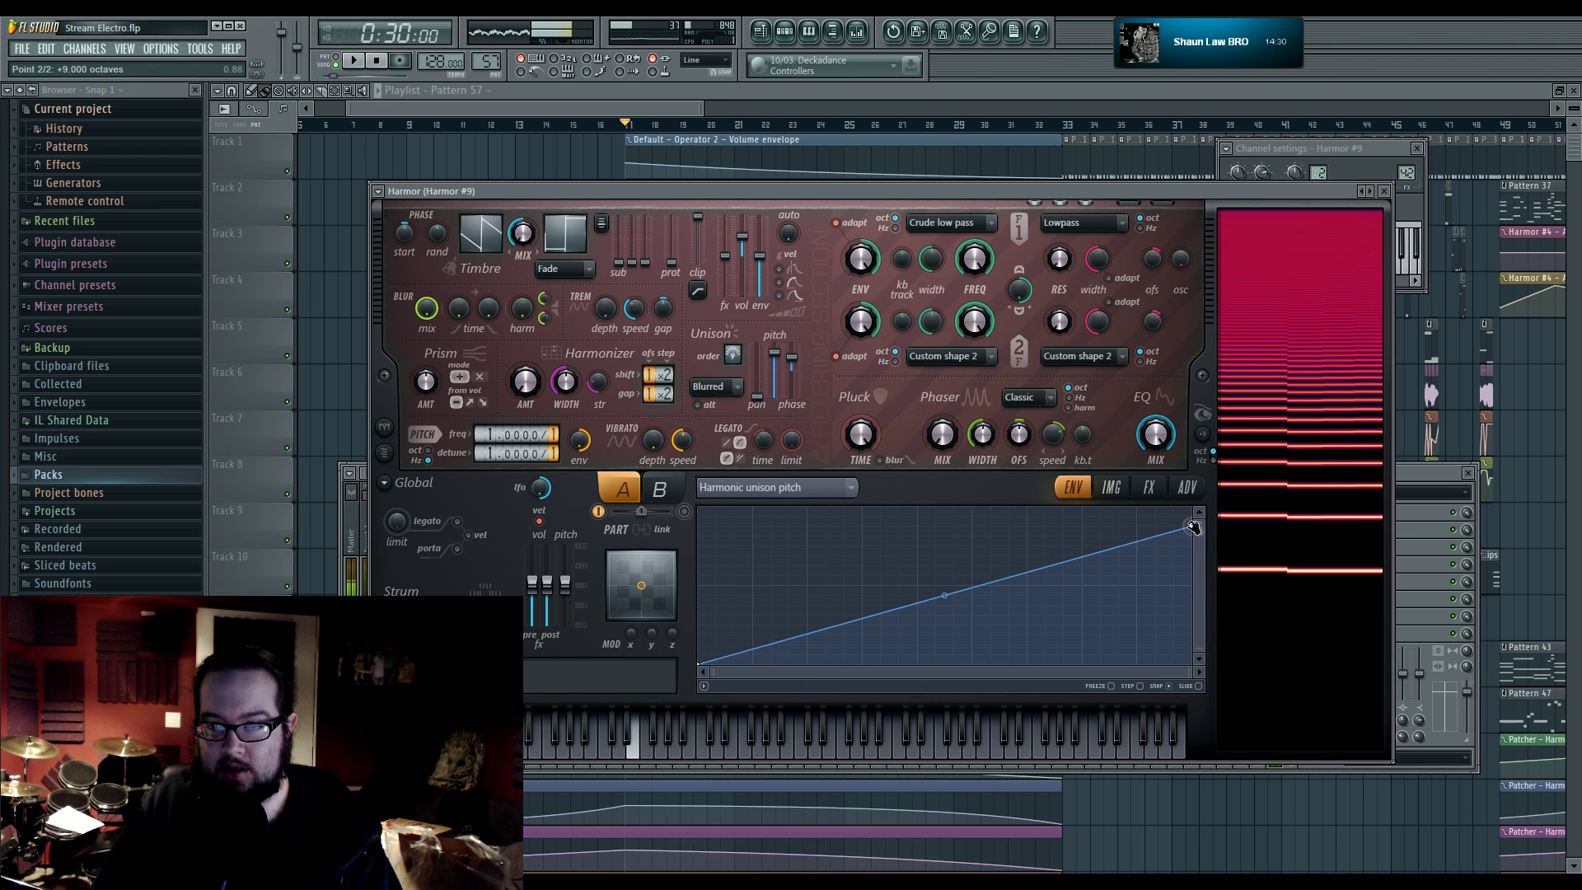
# - Add a peak and a dip to the Harmonic unison pitch curve and bend its last segment upward
pyautogui.rightClick(954, 601)
pyautogui.moveTo(953, 601); pyautogui.dragTo(829, 586)
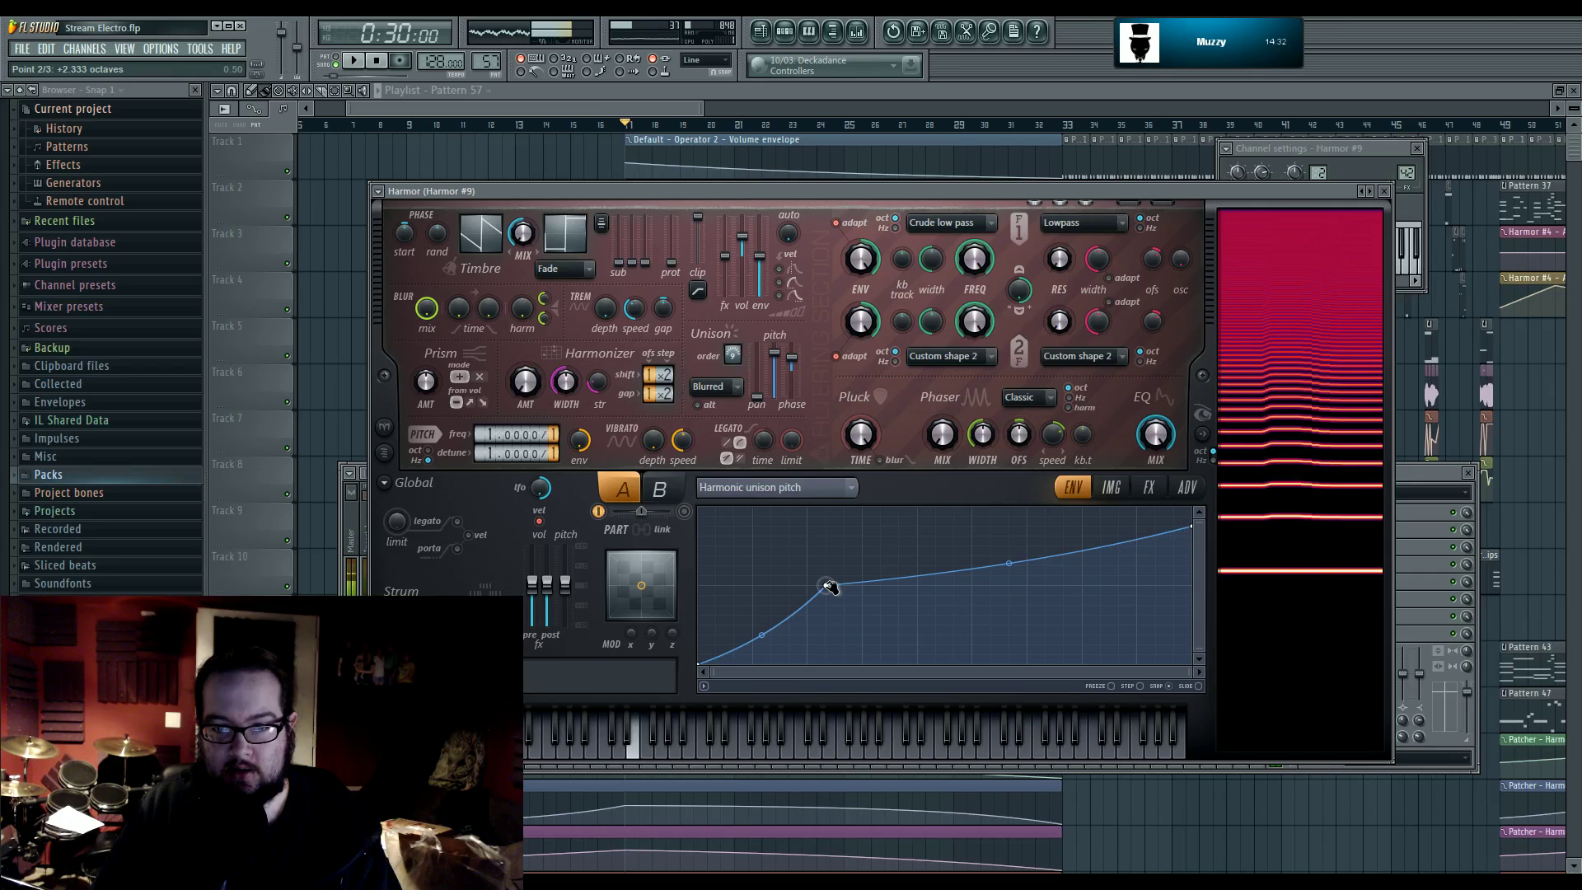
pyautogui.rightClick(960, 639)
pyautogui.moveTo(961, 639); pyautogui.dragTo(917, 644)
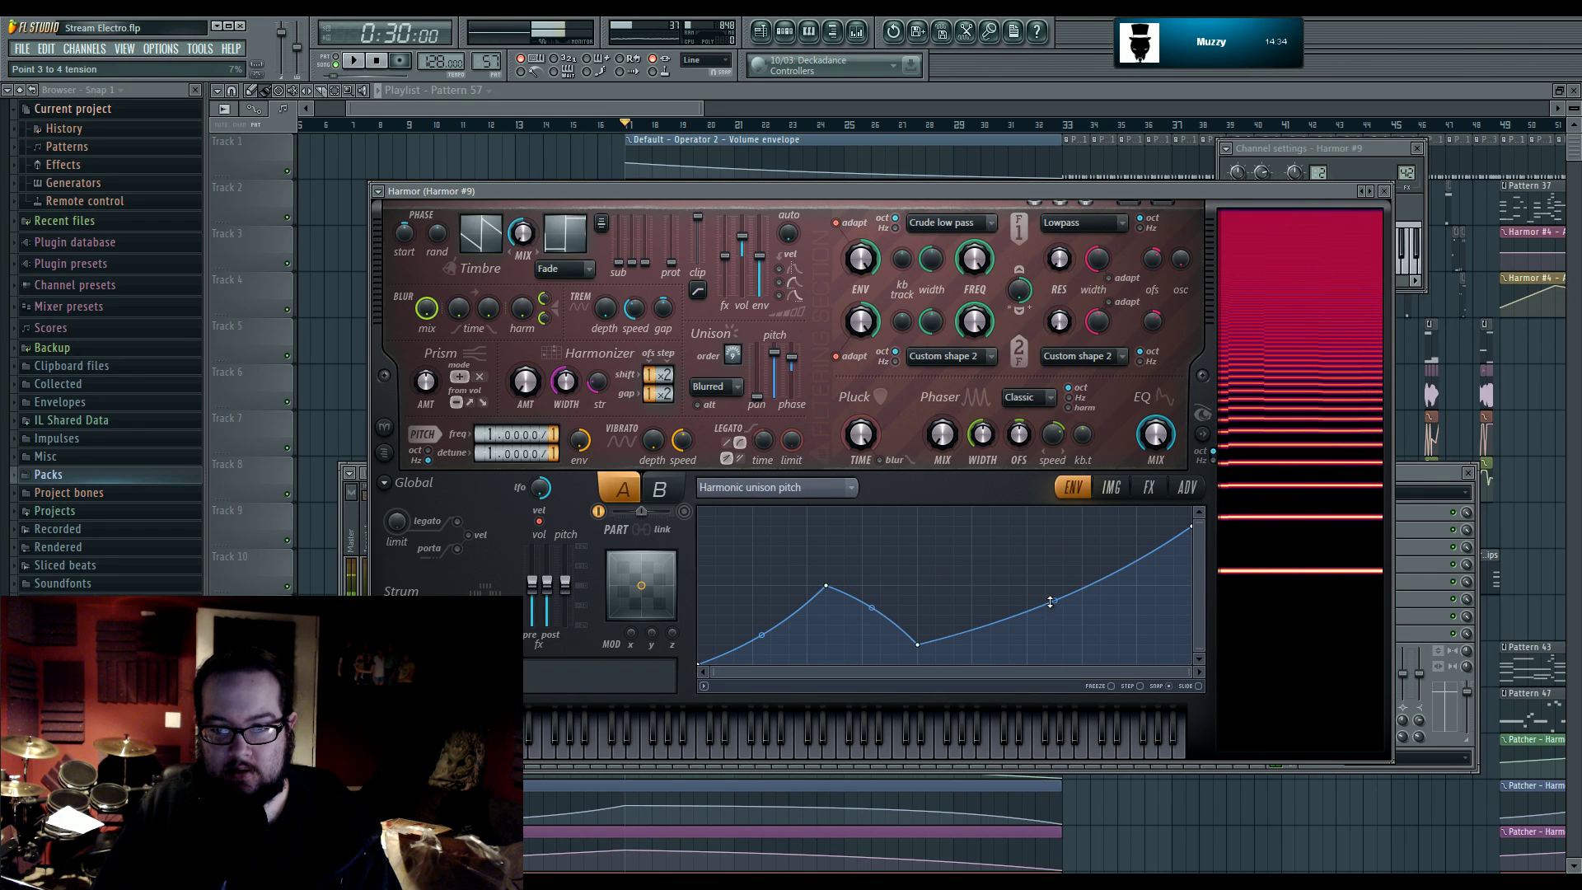
pyautogui.moveTo(1058, 603); pyautogui.dragTo(1067, 541)
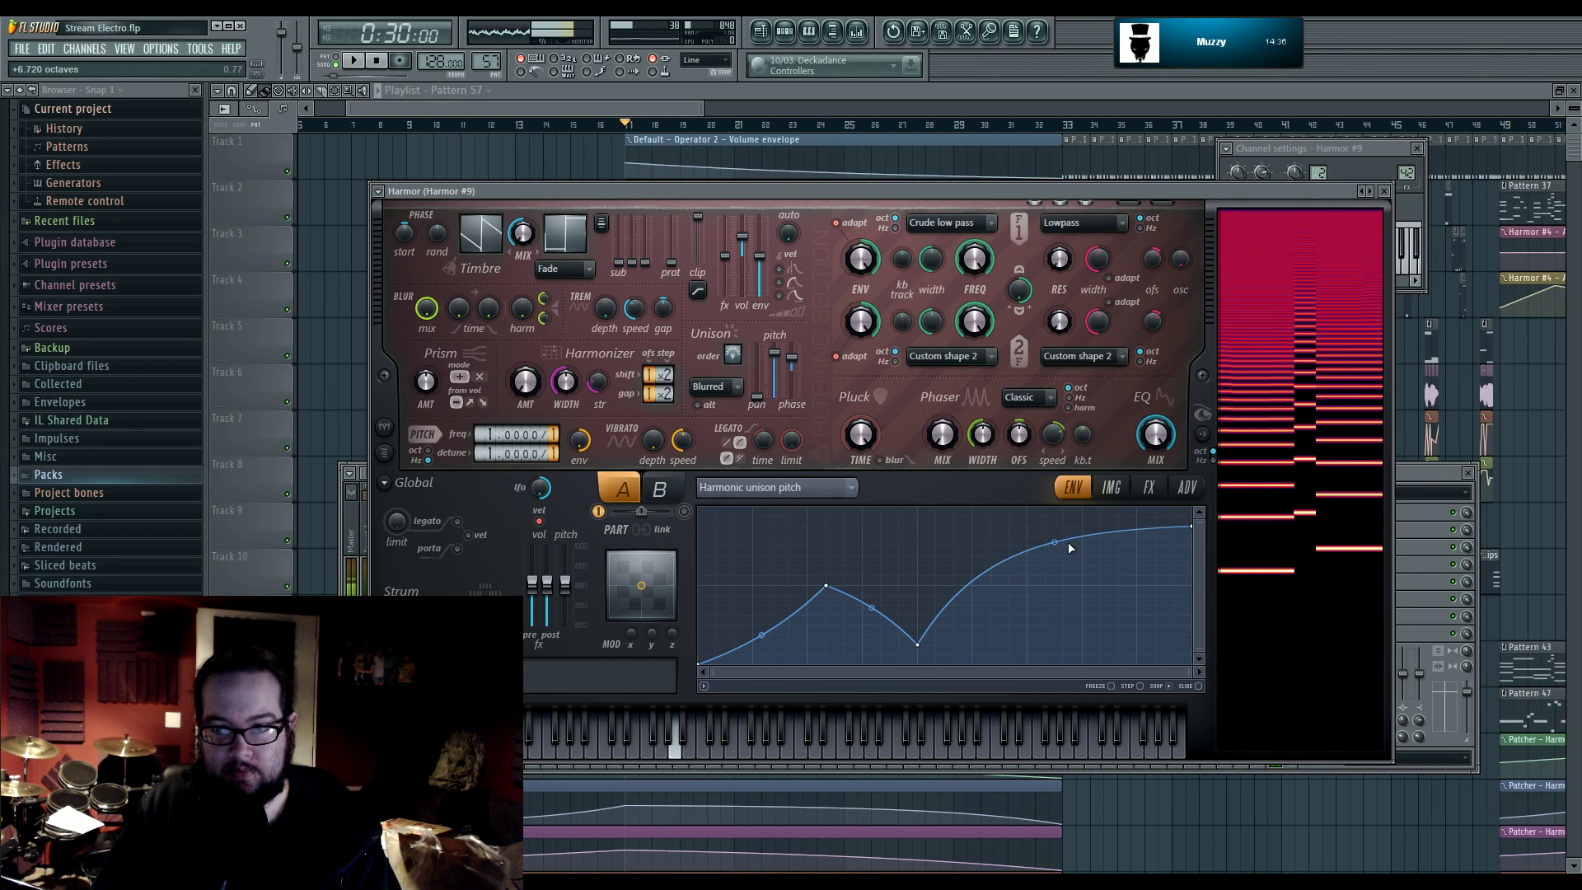
# - Try Hill distortion on Harmor #9, change the type to Rubber, adjust its amount and asymmetry, and enable the reverb
pyautogui.click(1142, 491)
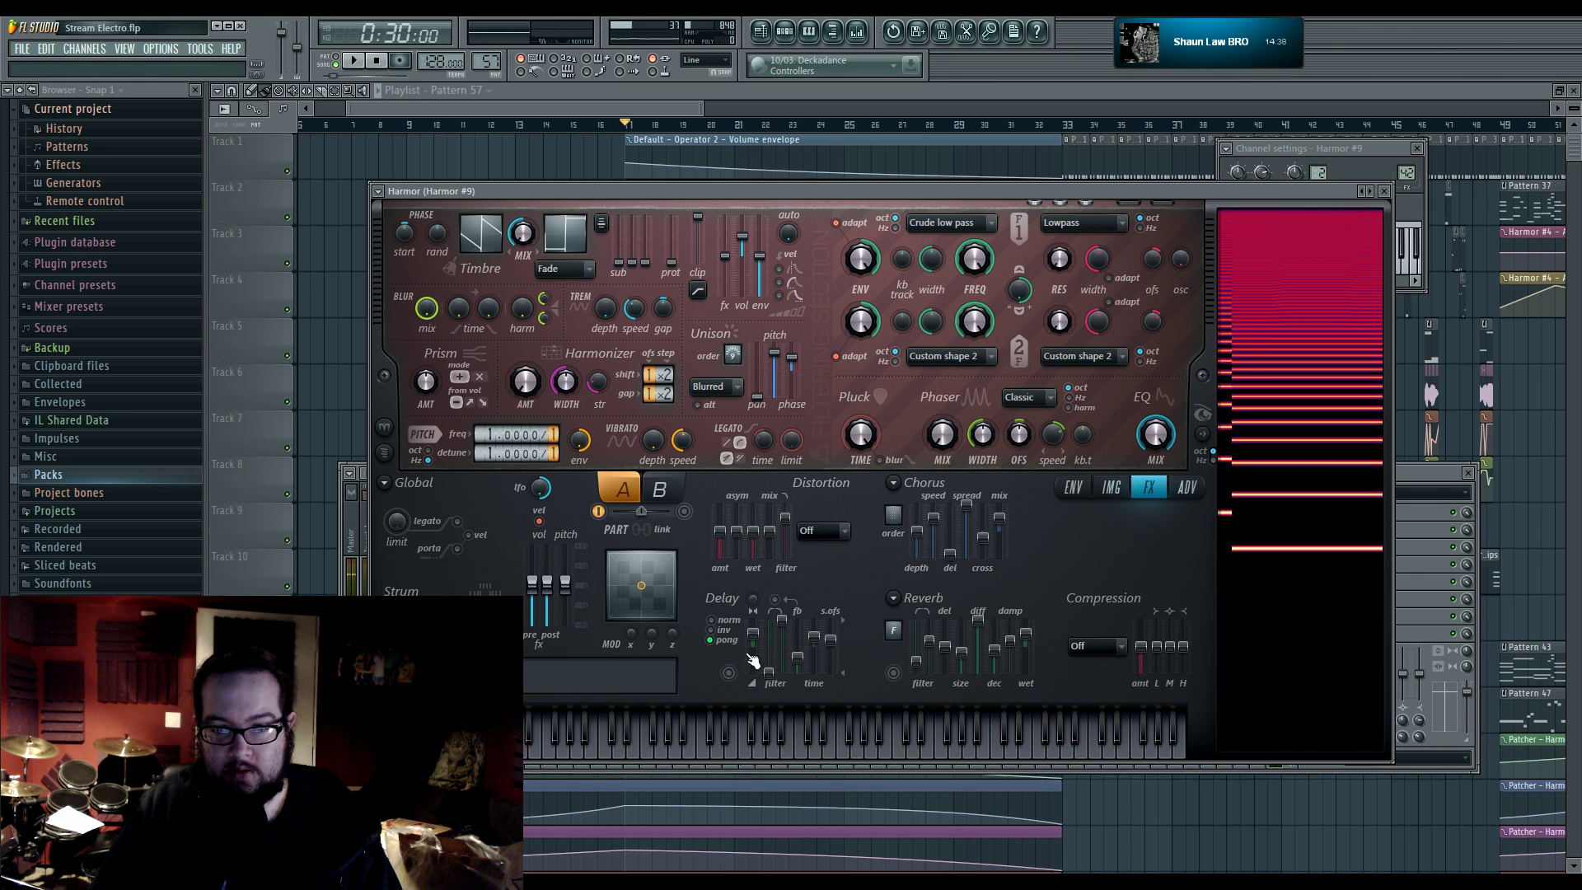
pyautogui.click(833, 531)
pyautogui.click(837, 585)
pyautogui.moveTo(770, 532); pyautogui.dragTo(772, 537)
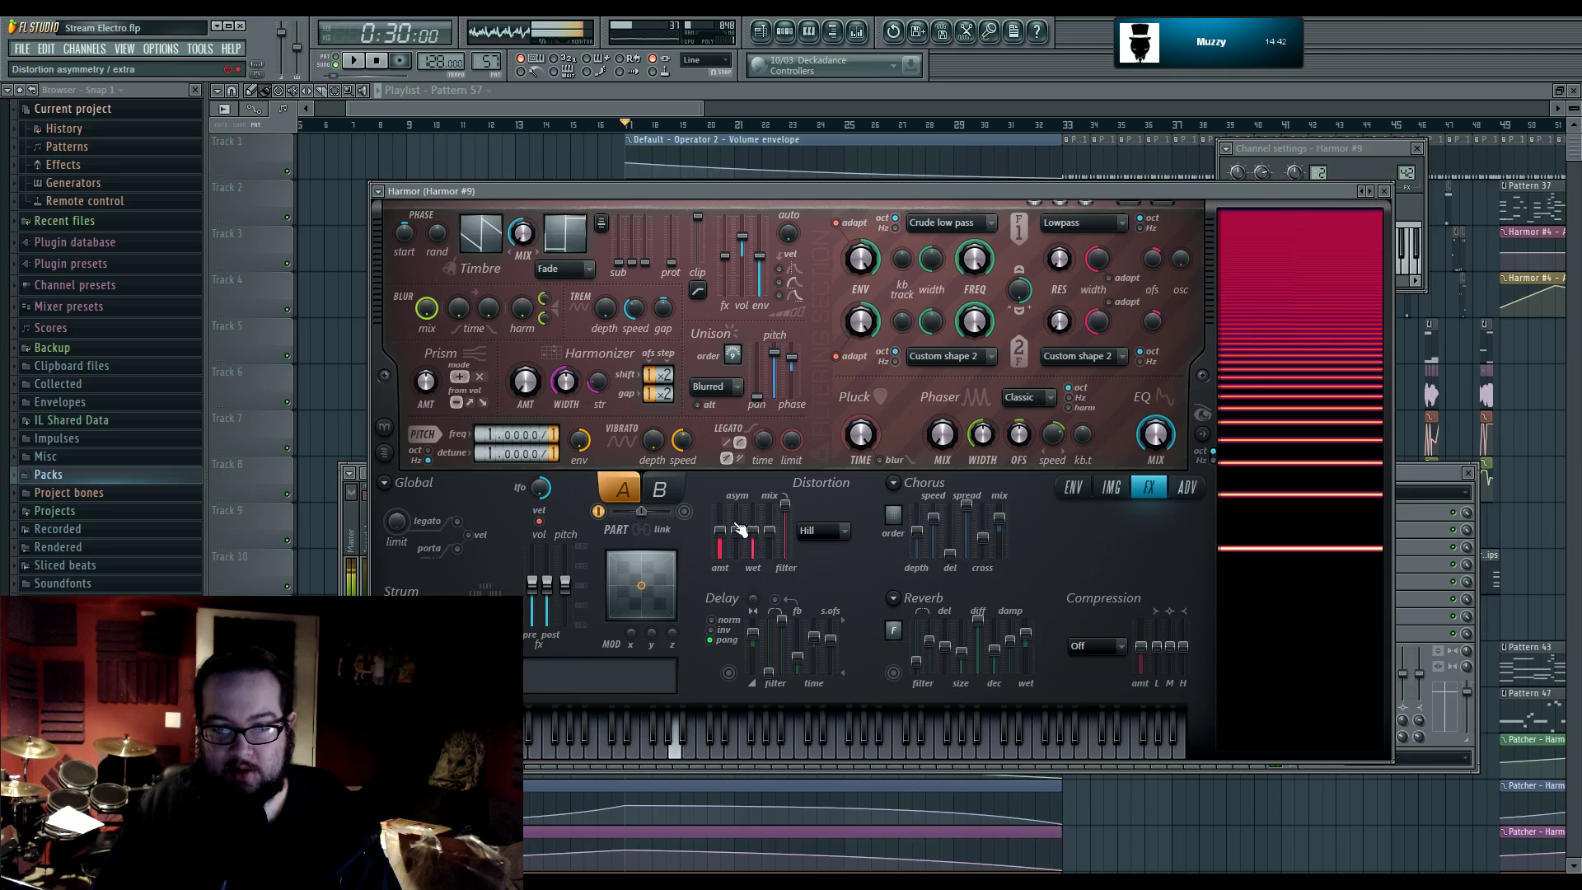
pyautogui.click(824, 532)
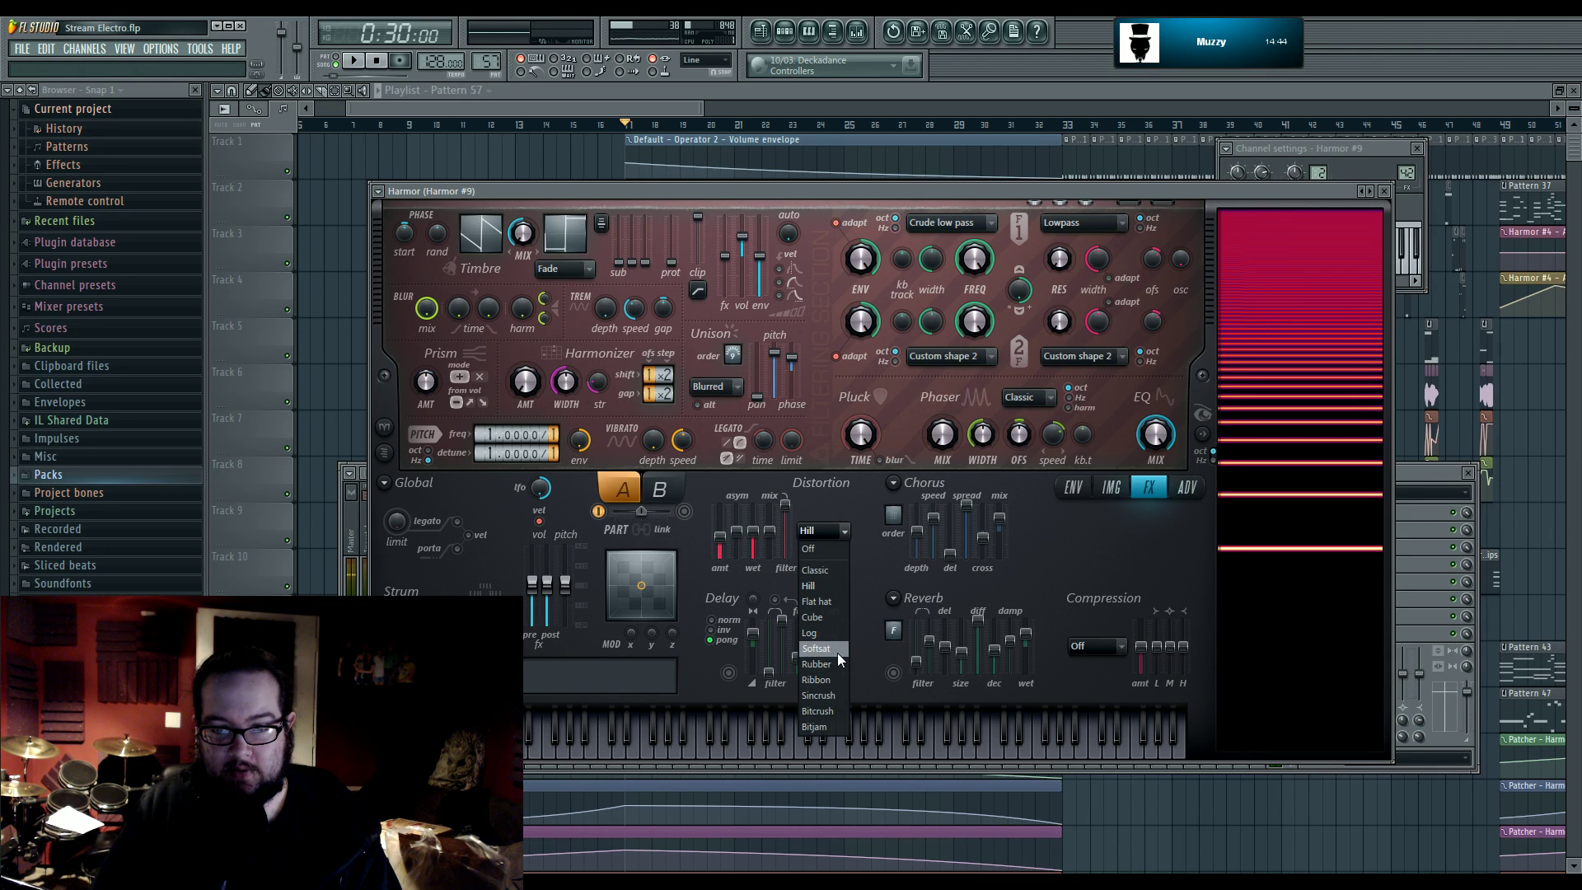
pyautogui.click(826, 664)
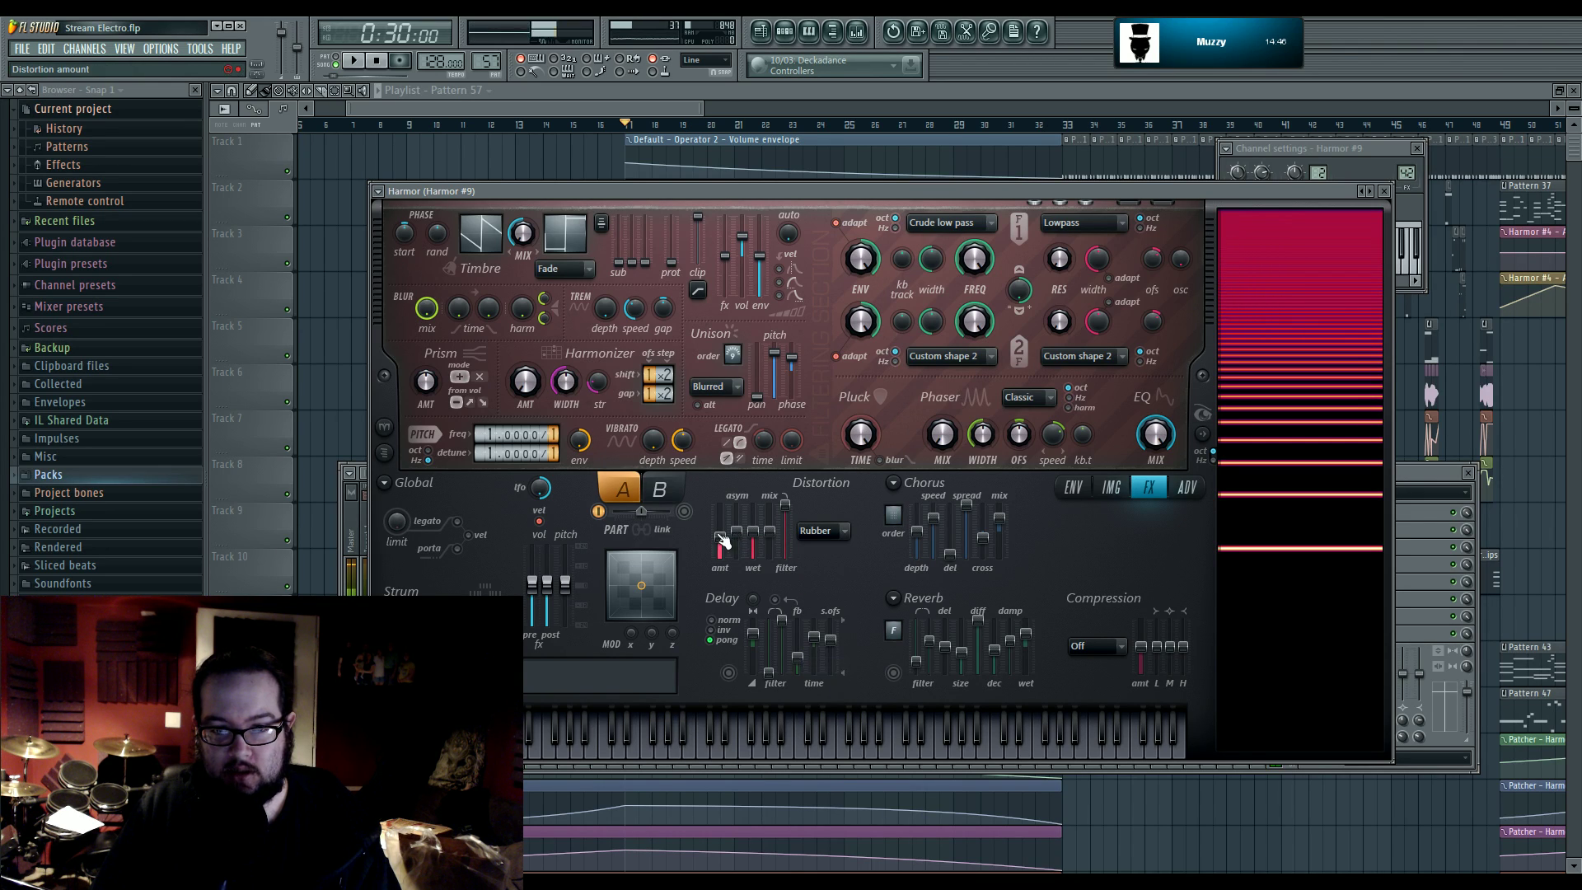
pyautogui.moveTo(723, 542); pyautogui.dragTo(723, 550)
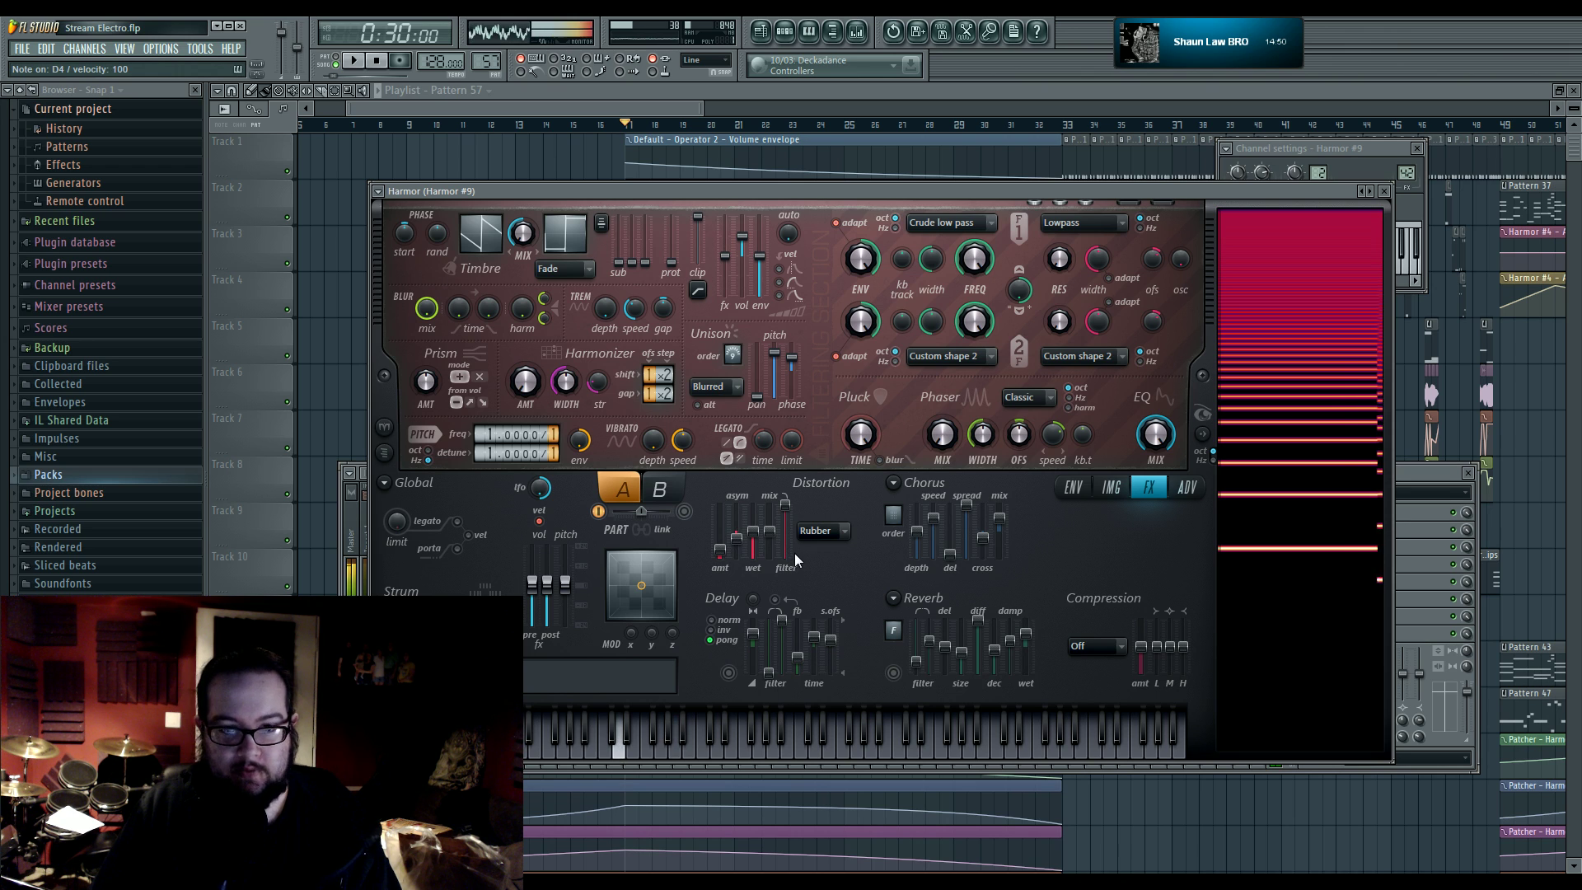
pyautogui.moveTo(736, 546); pyautogui.dragTo(736, 543)
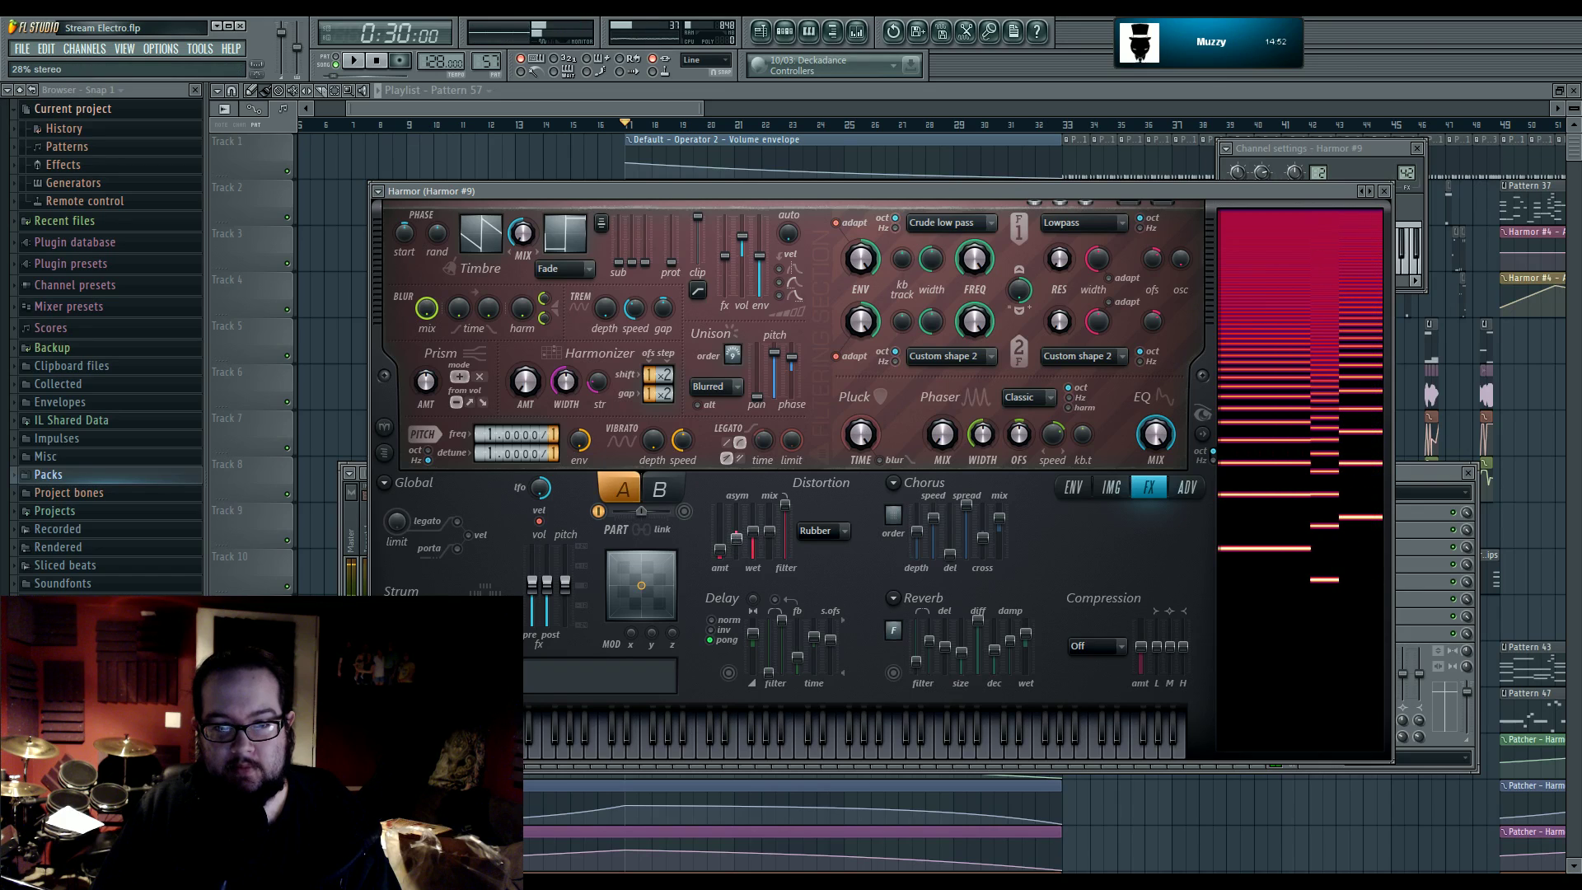
pyautogui.click(894, 674)
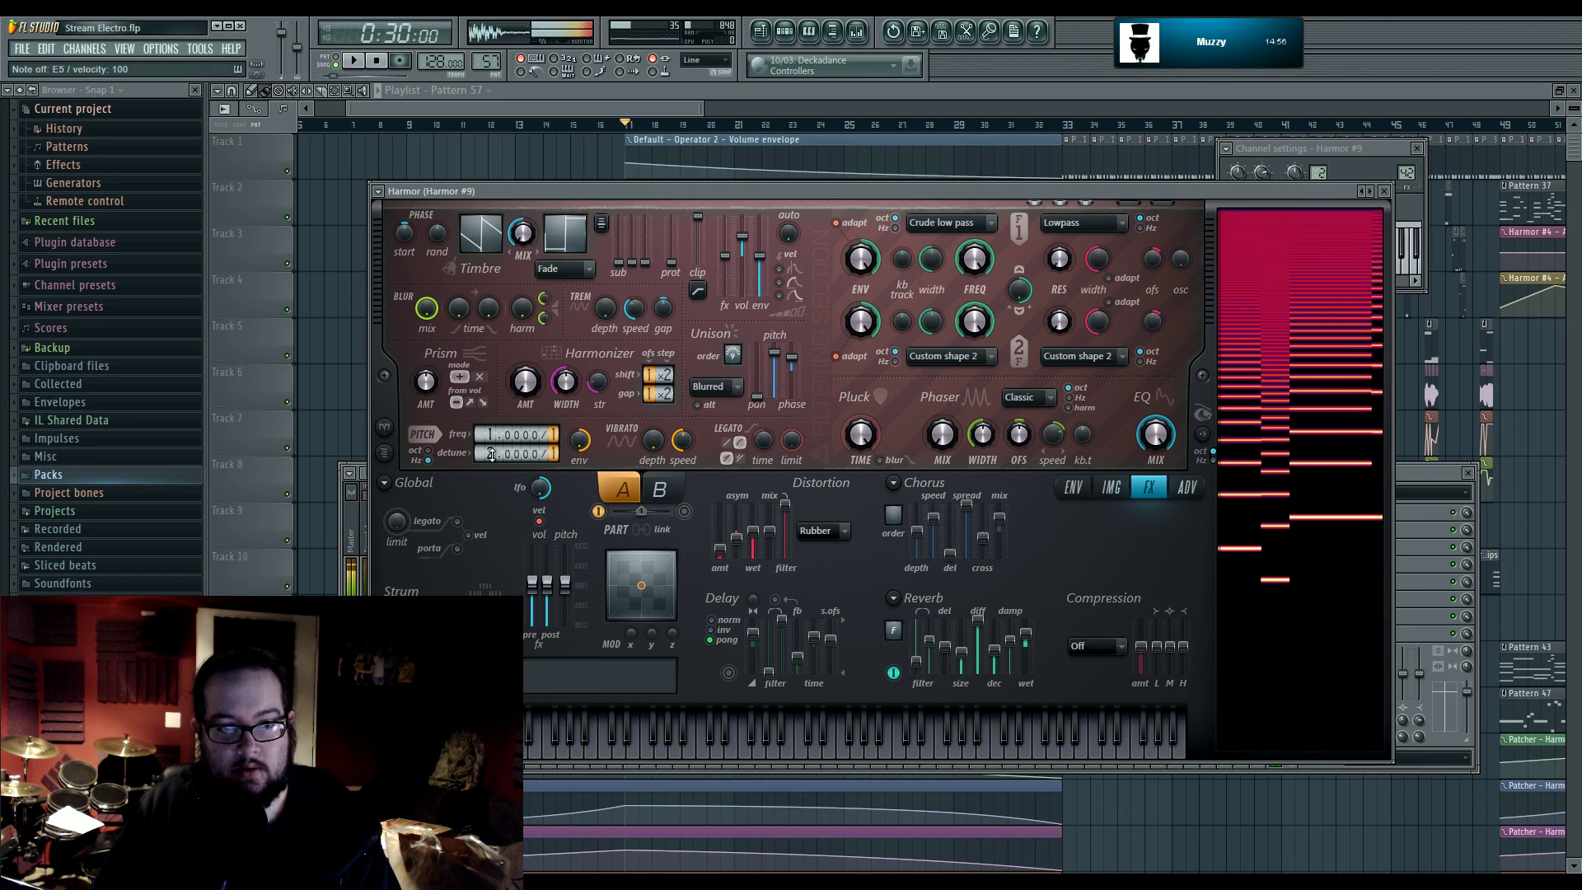
# - Set part A's phaser in Harmor #9 to Freq mode and adjust the phaser width and mix
pyautogui.click(675, 495)
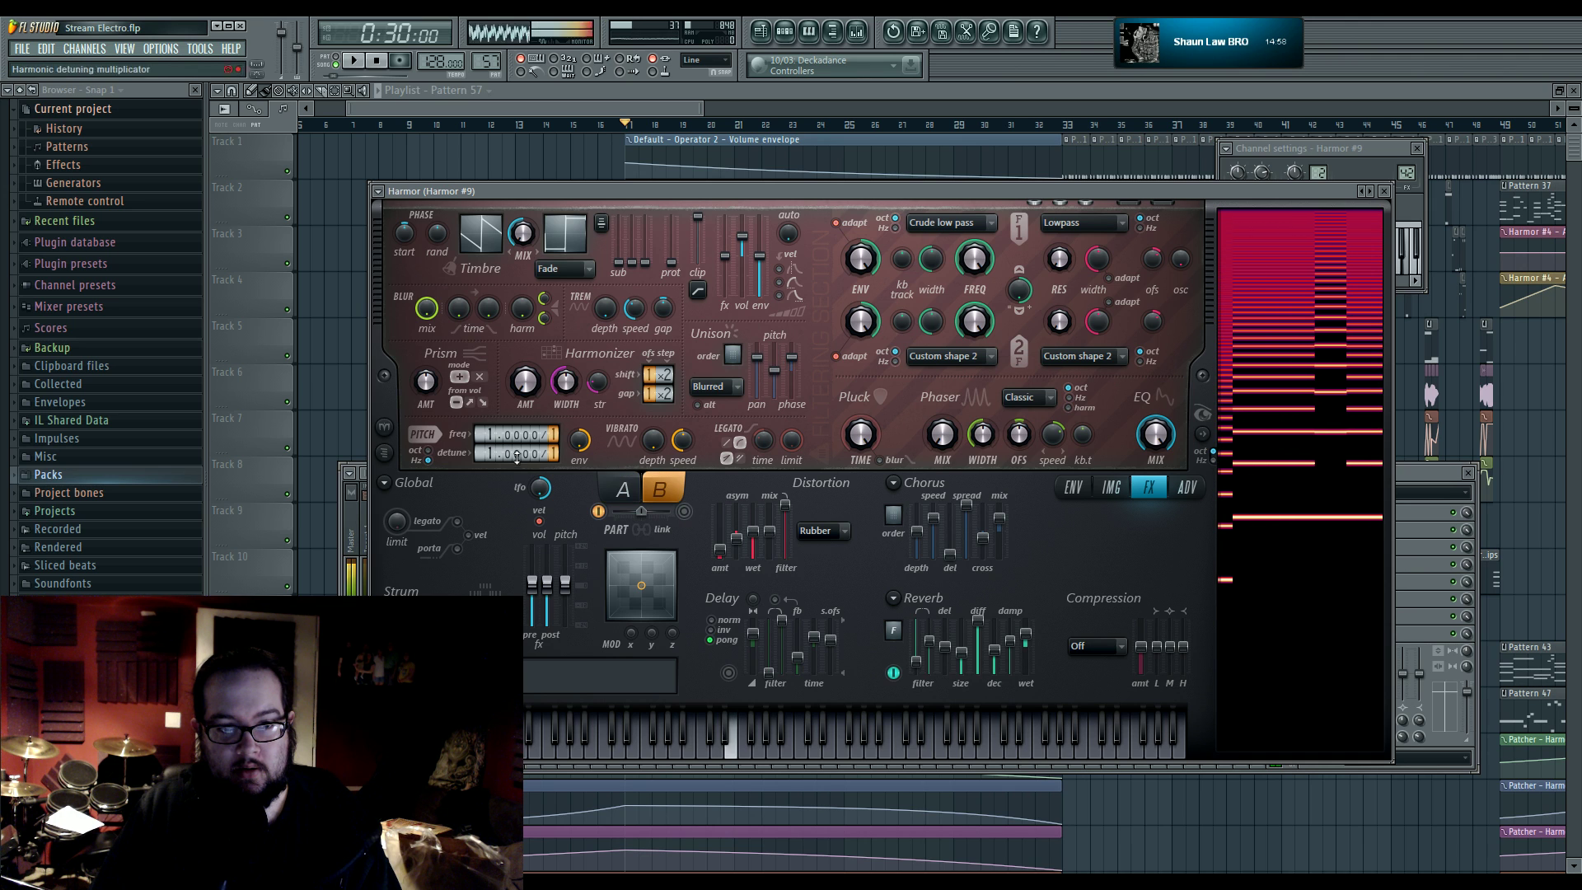
pyautogui.click(1032, 398)
pyautogui.click(1031, 580)
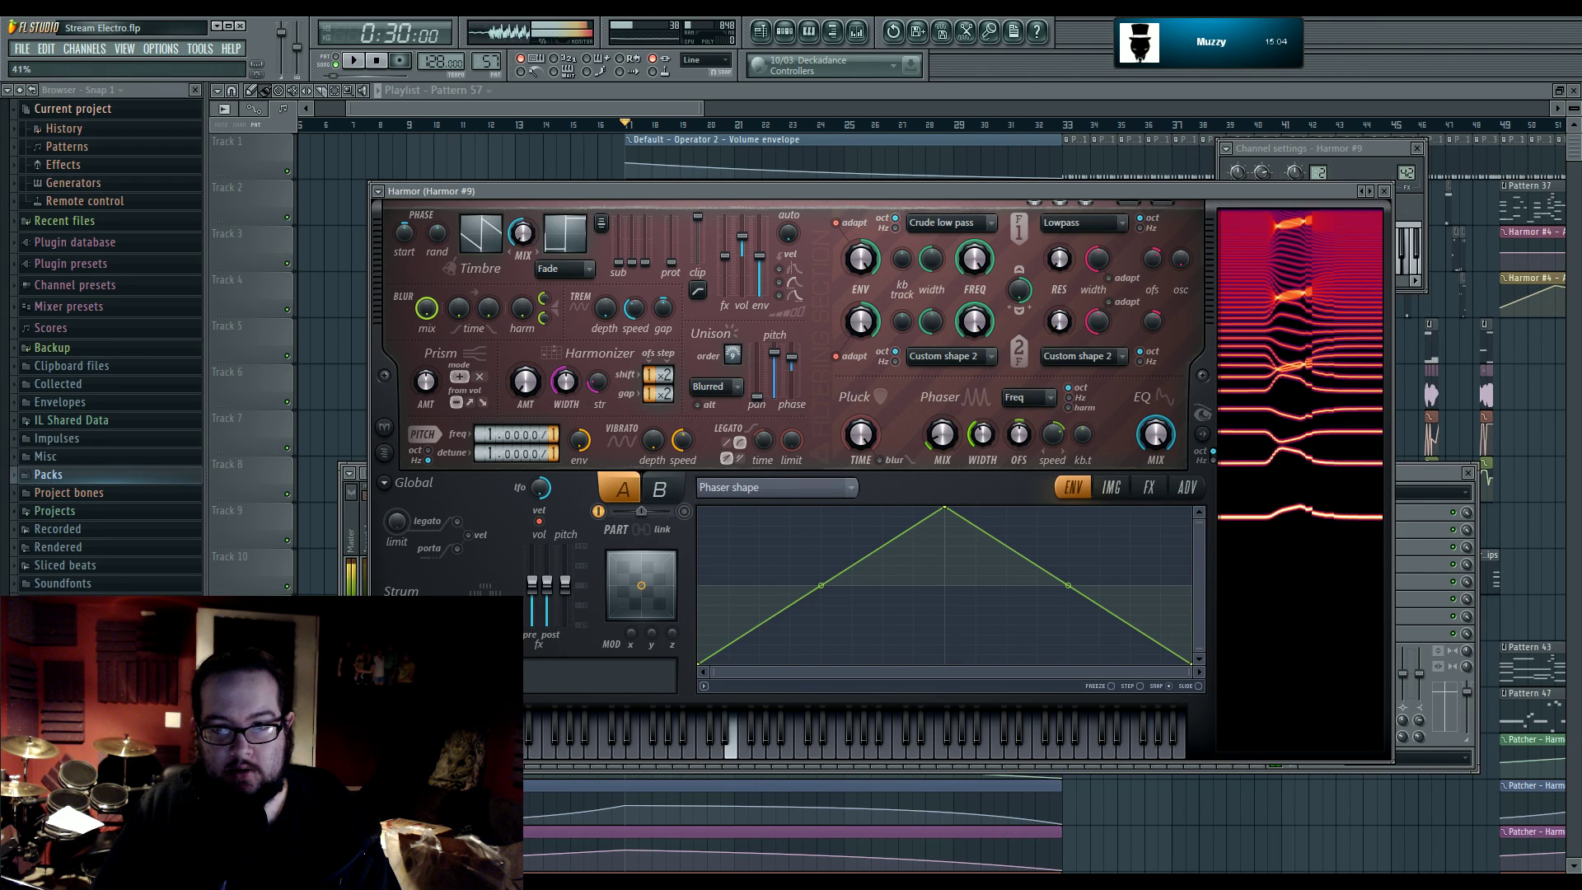
pyautogui.moveTo(980, 434); pyautogui.dragTo(942, 446)
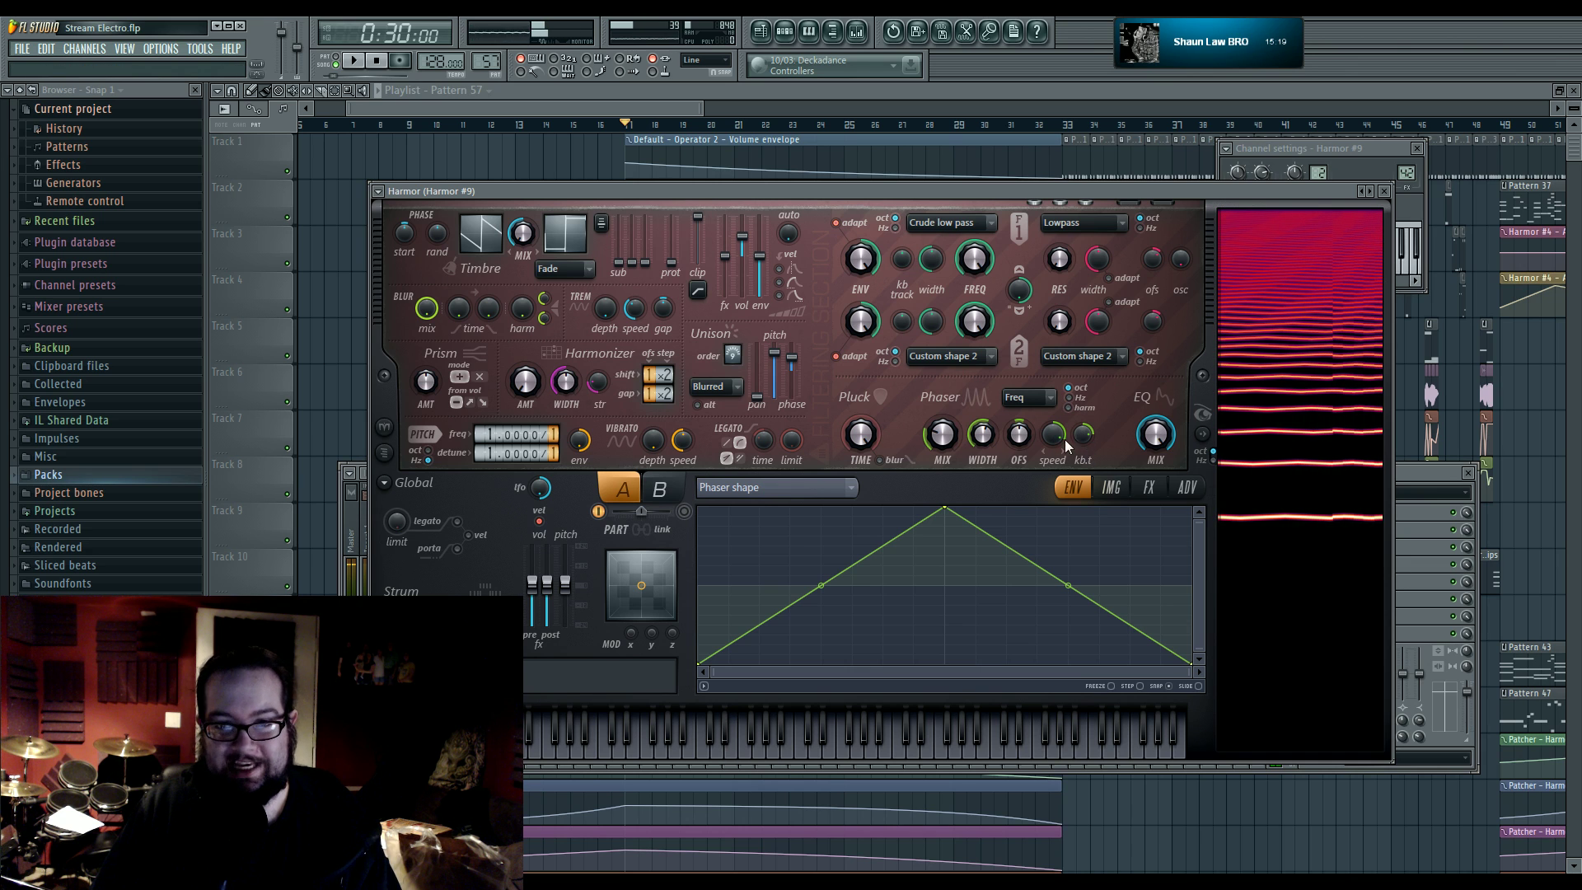
# - Open Harmor #9's piano roll and check the end of the build around bar 33 in the playlist
pyautogui.click(785, 32)
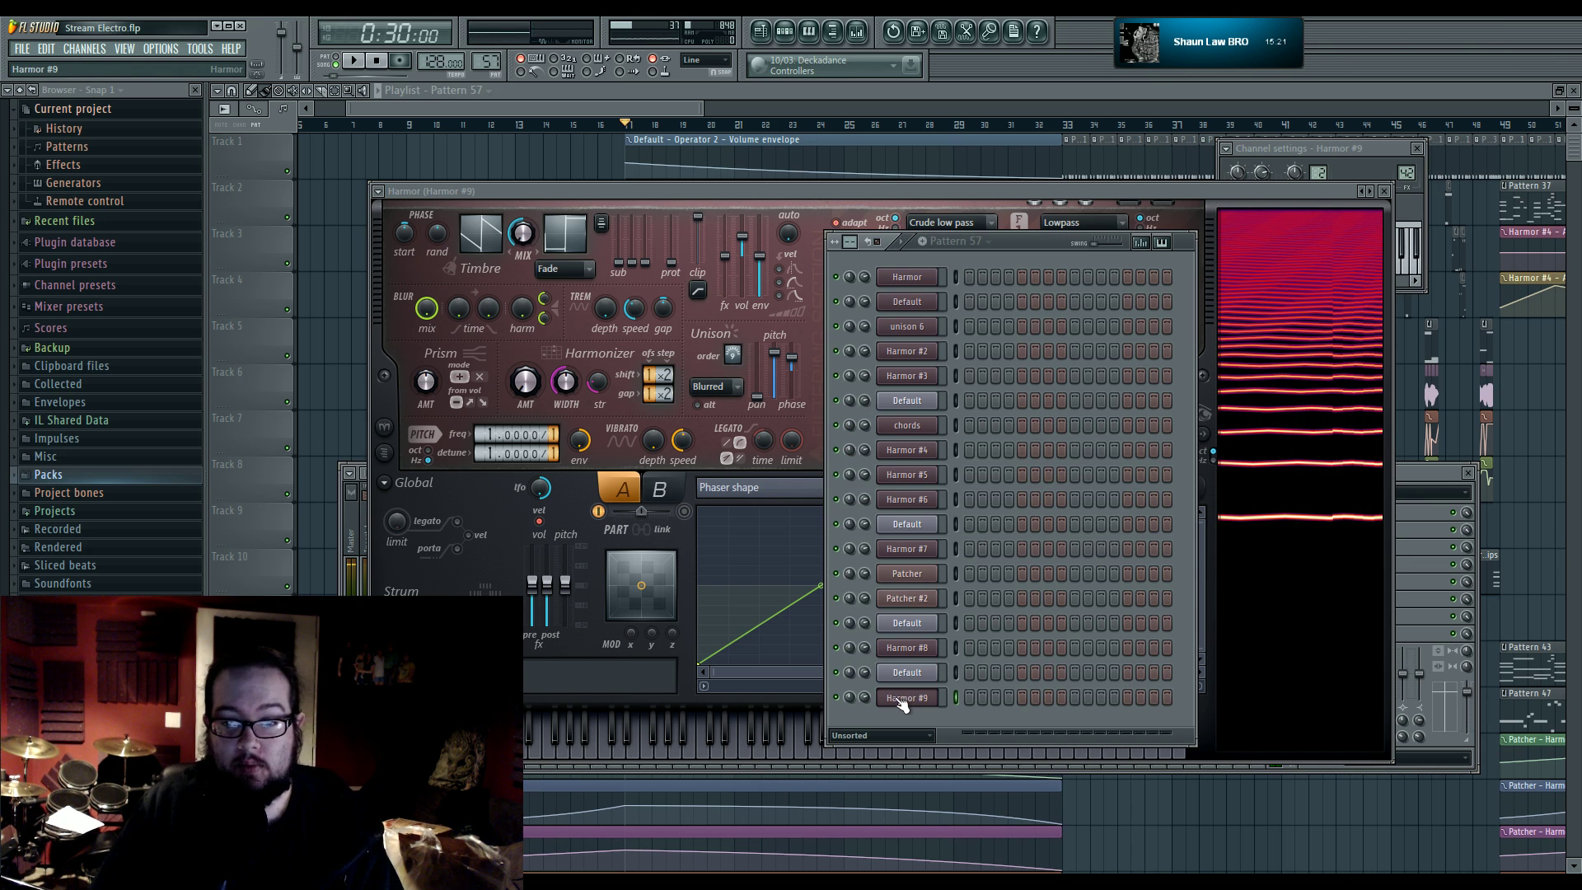
pyautogui.rightClick(902, 700)
pyautogui.click(987, 649)
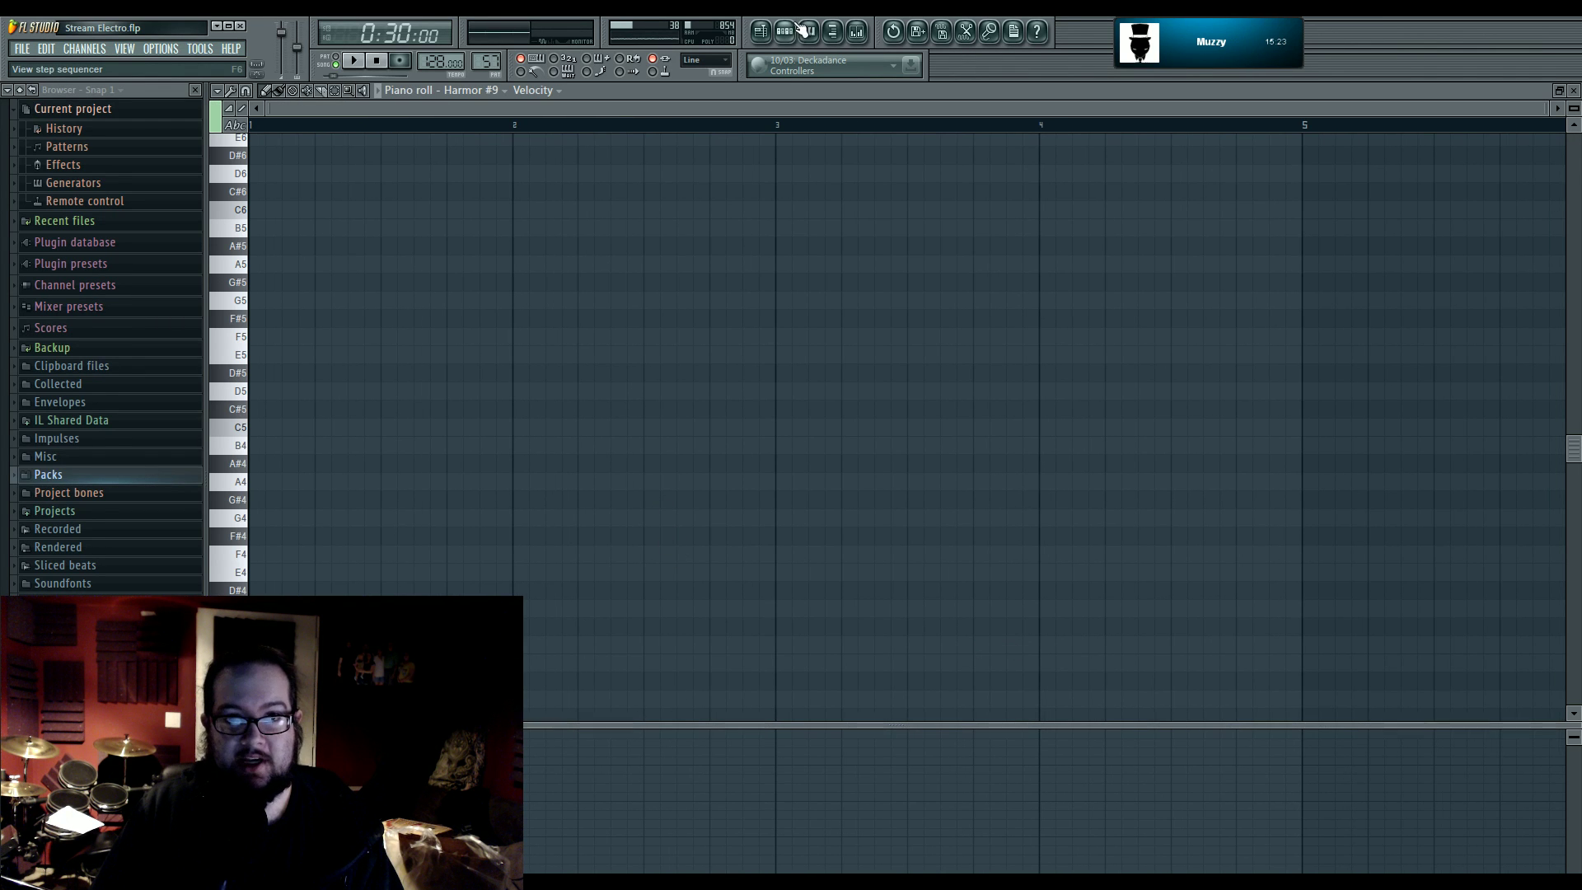
pyautogui.press('F5')
pyautogui.scroll(3, 826, 323)
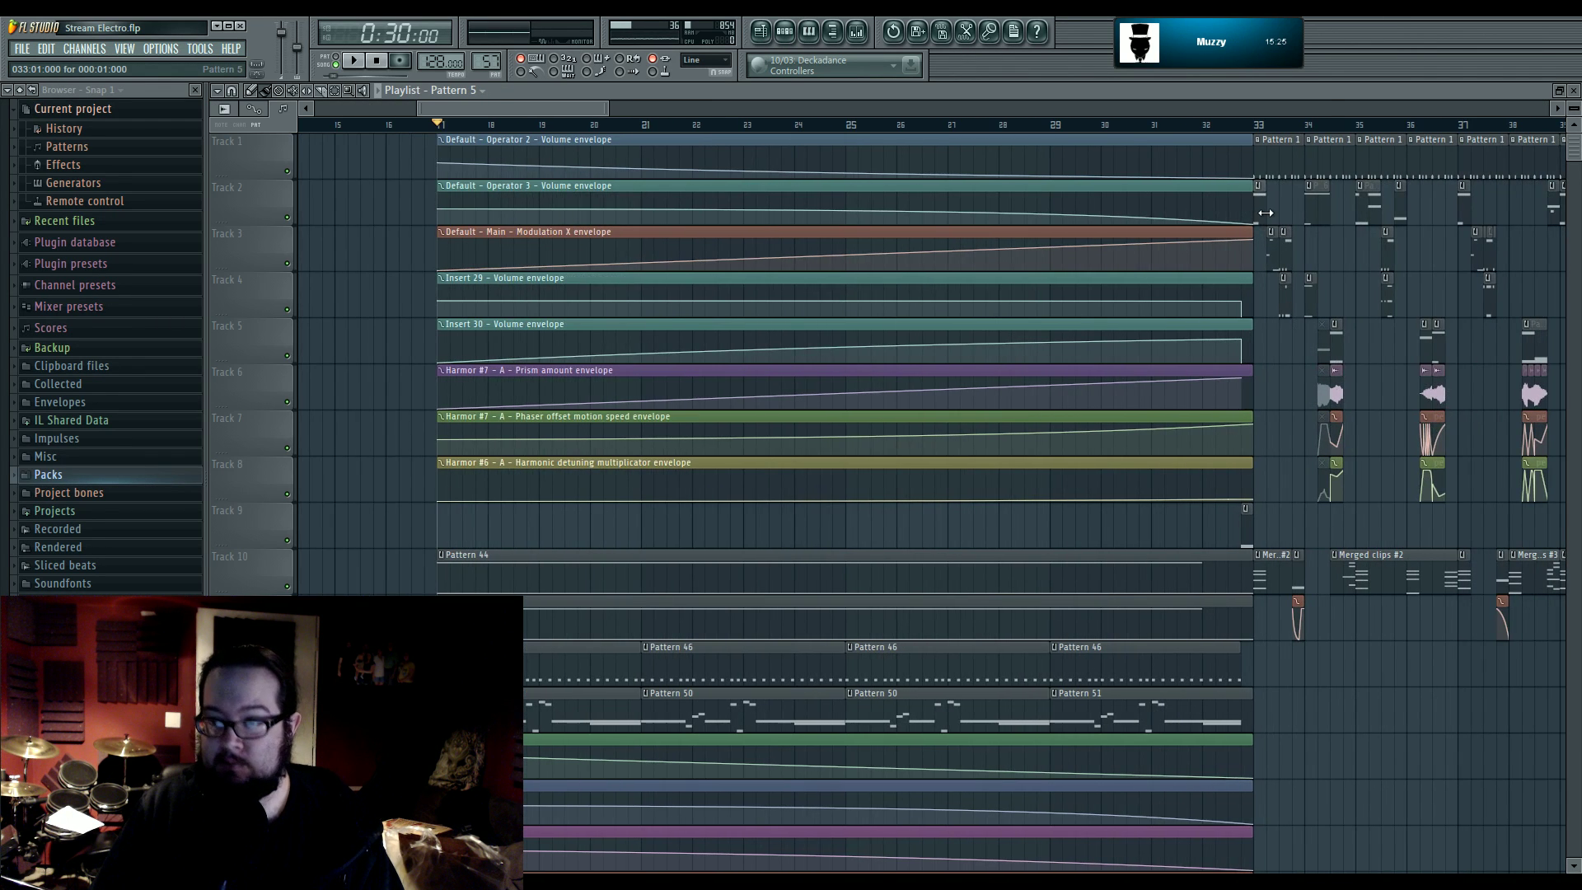
pyautogui.press('F7')
pyautogui.press('F5')
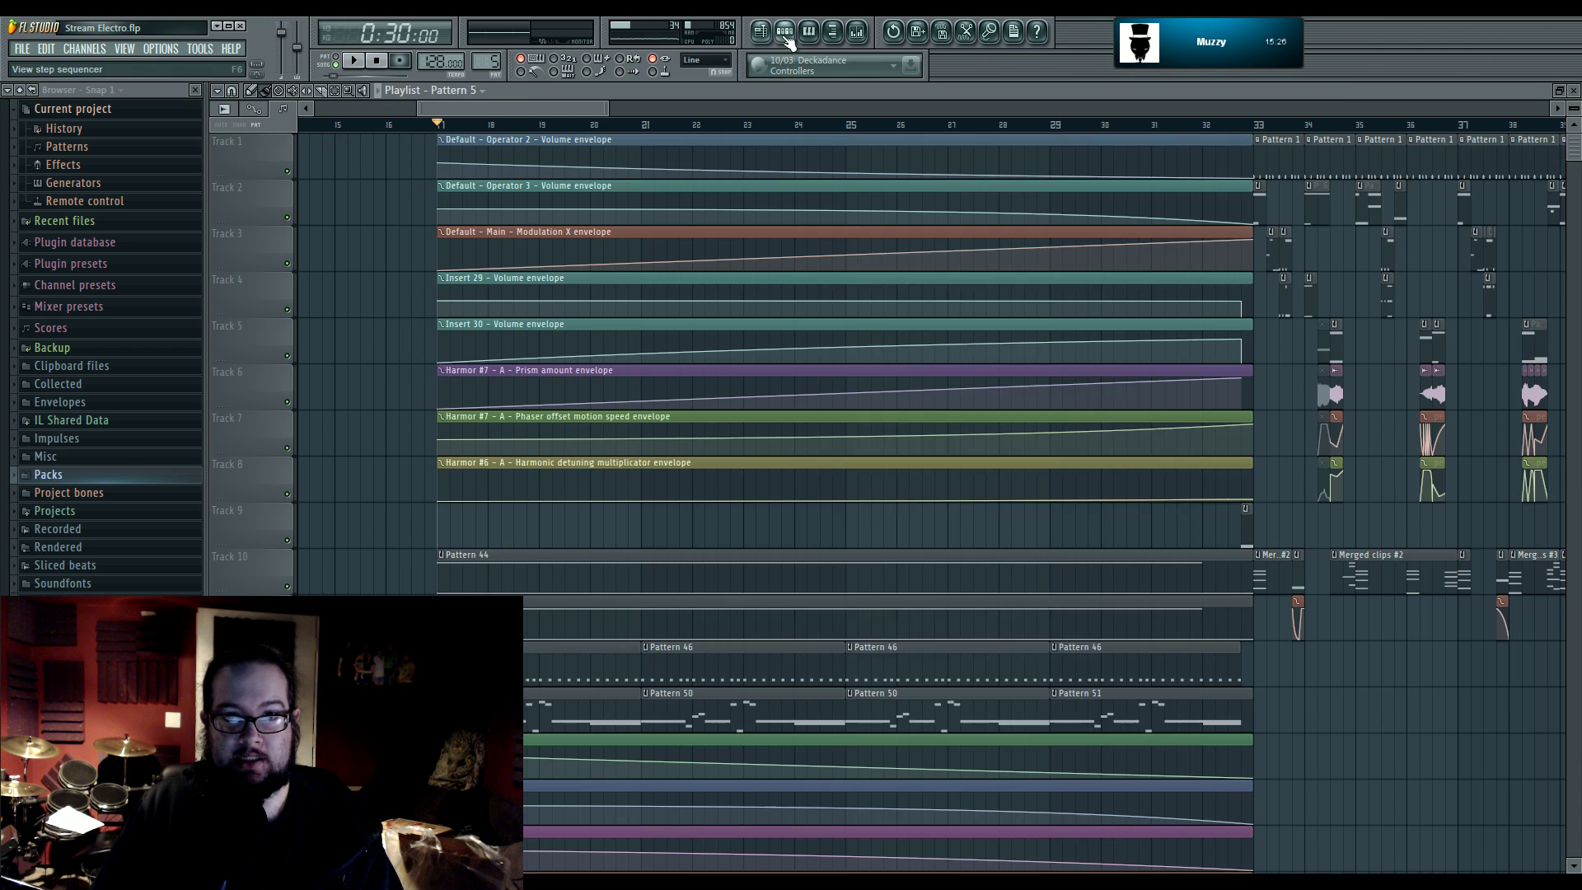
# - Open Harmor #9's piano roll in empty Pattern 57 and clear the time selection
pyautogui.press('F6')
pyautogui.rightClick(925, 707)
pyautogui.click(986, 650)
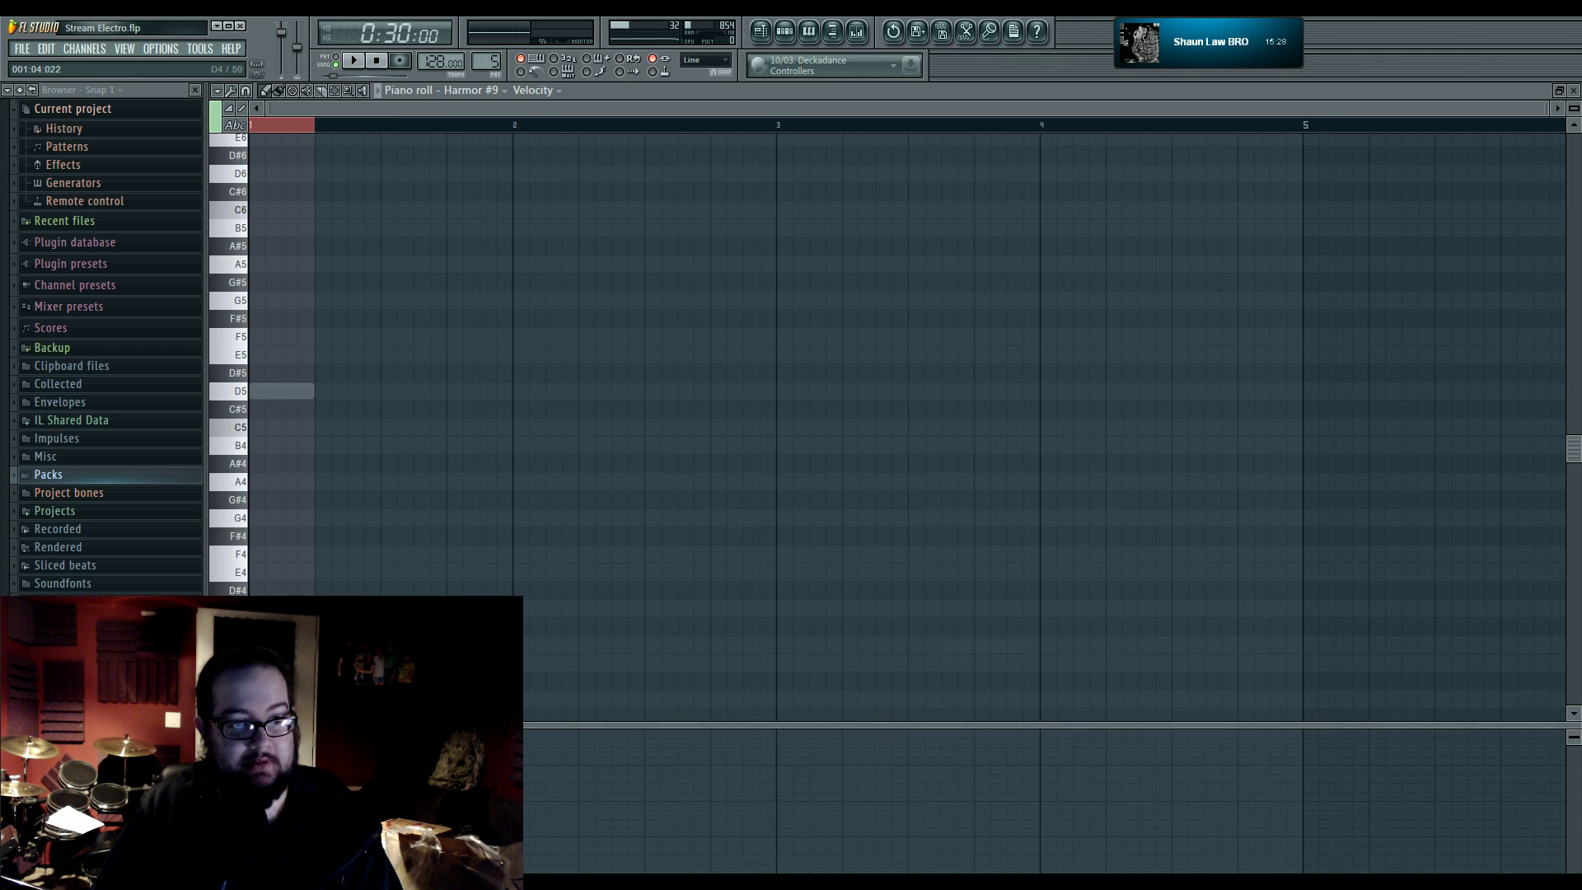
pyautogui.click(486, 61)
pyautogui.hotkey('shift', 'F4')
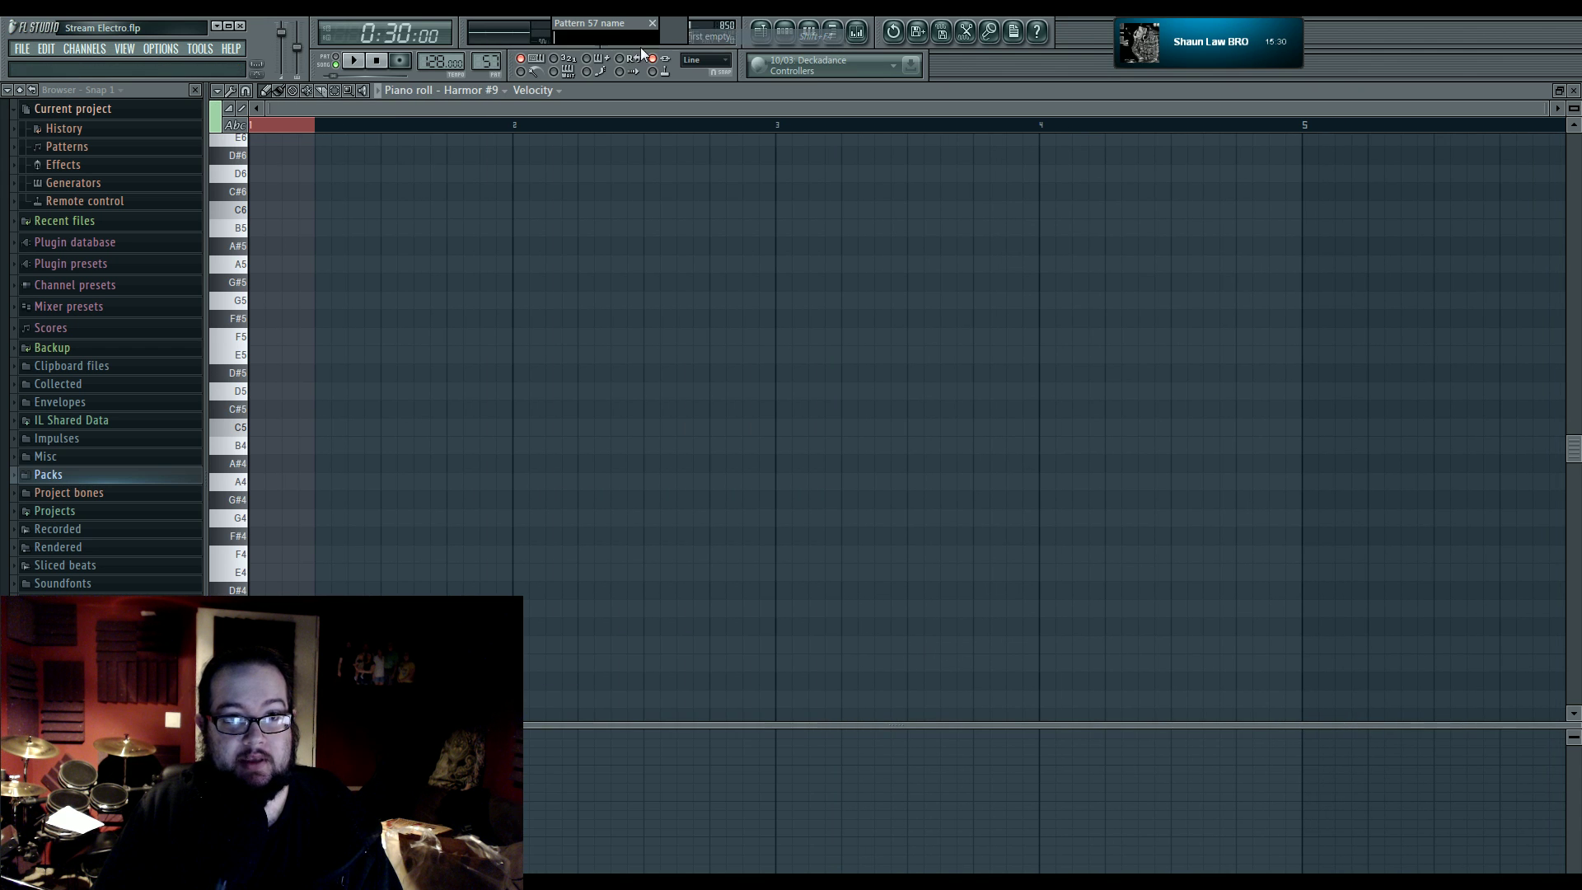
pyautogui.click(274, 130)
# - Place six short D5 notes in a syncopated rhythm across bar 1 of Harmor #9's piano roll and play them
pyautogui.click(260, 391)
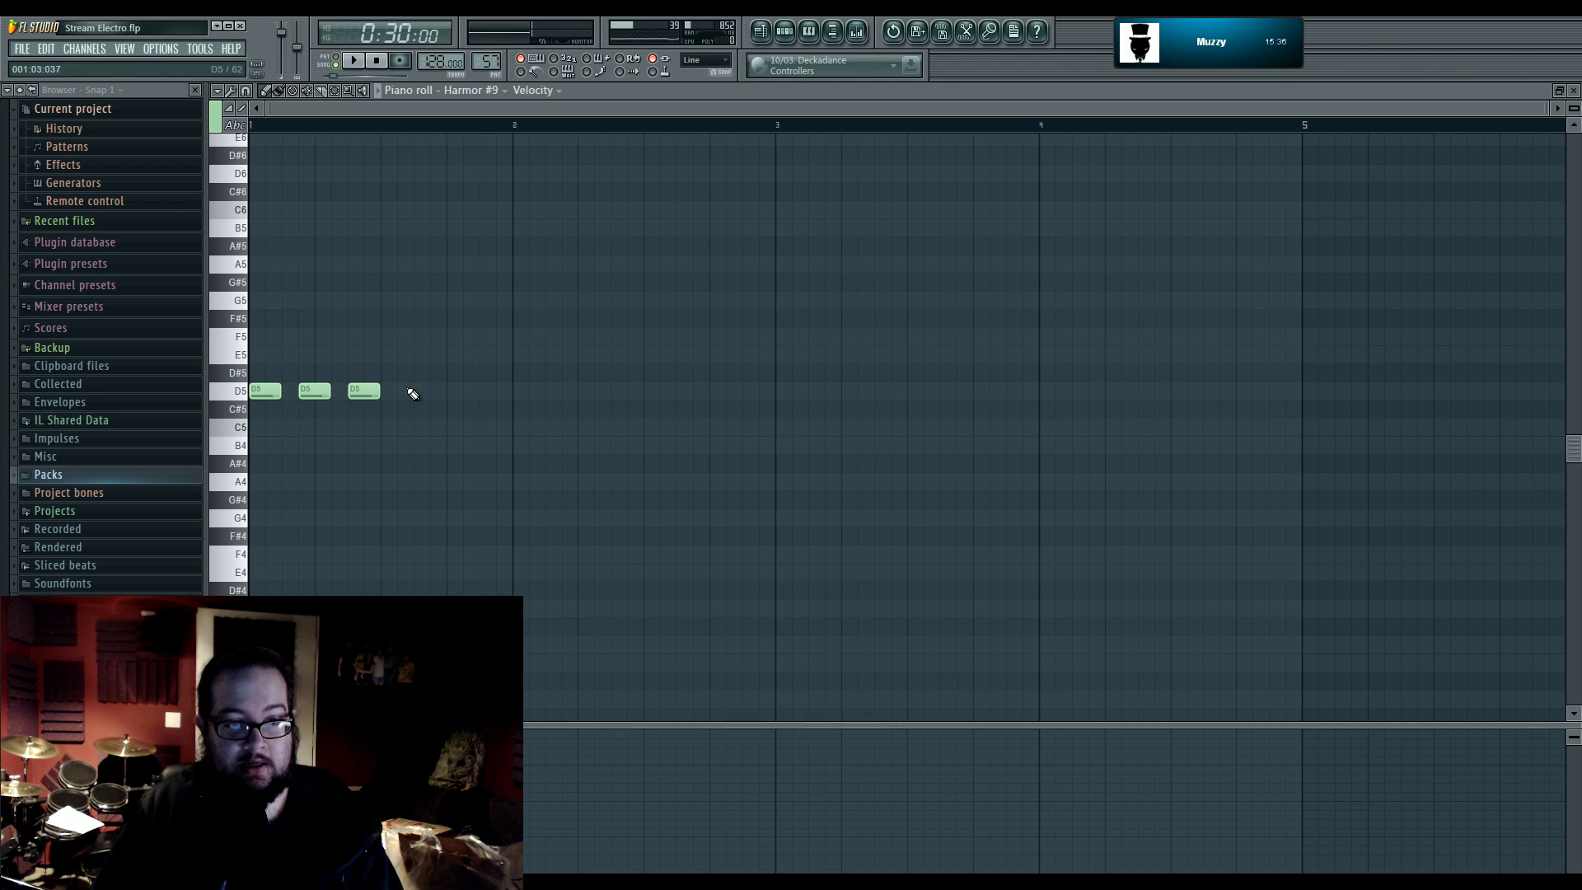
pyautogui.click(458, 394)
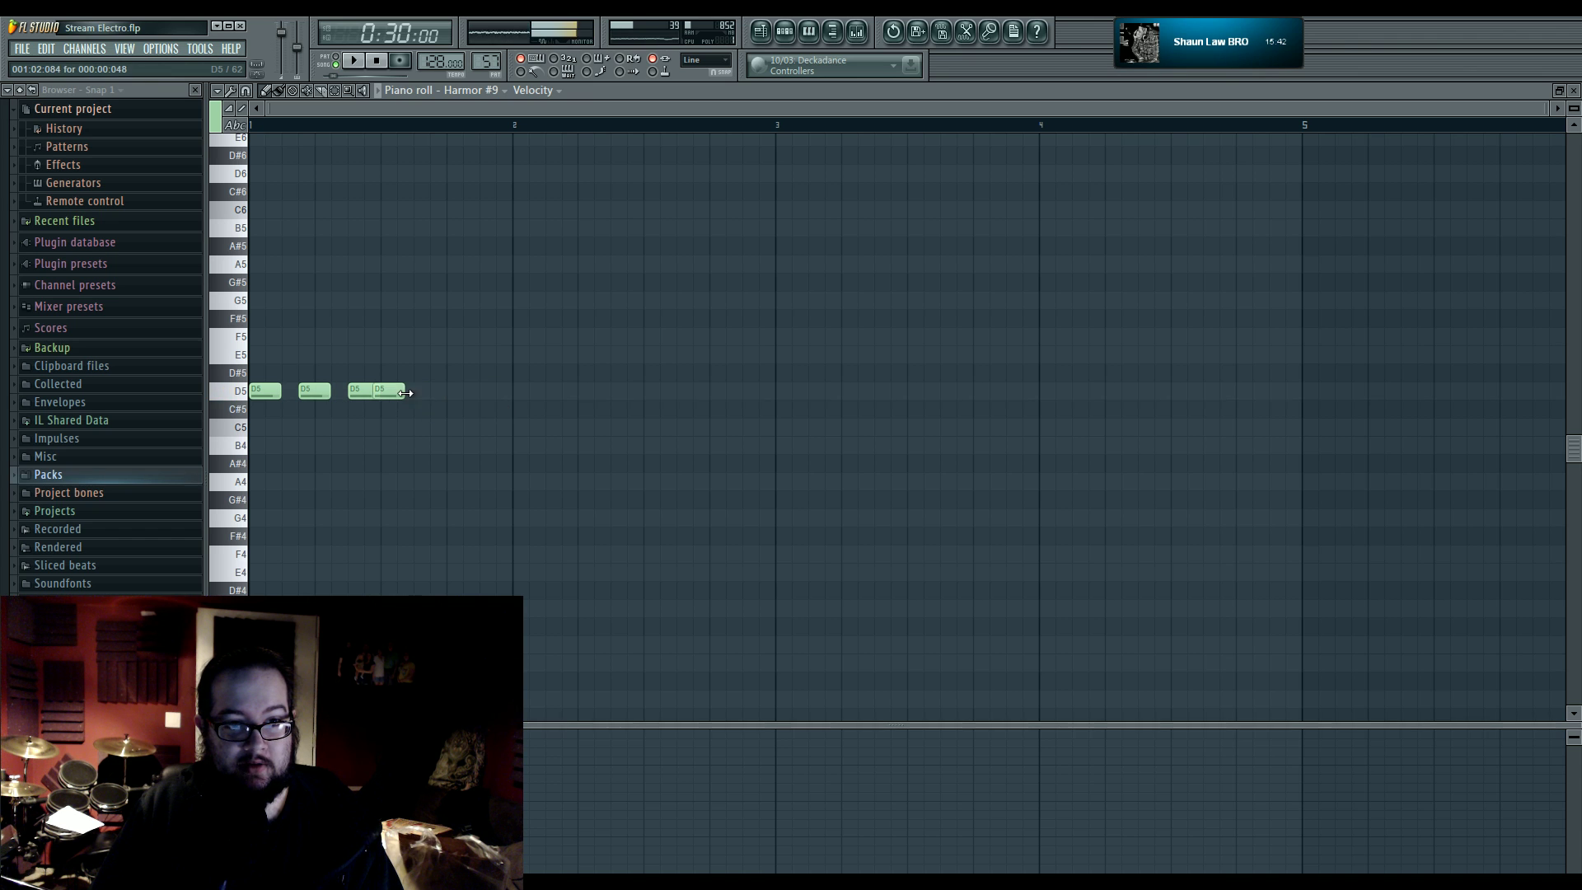
pyautogui.click(445, 392)
pyautogui.moveTo(371, 393); pyautogui.dragTo(395, 396)
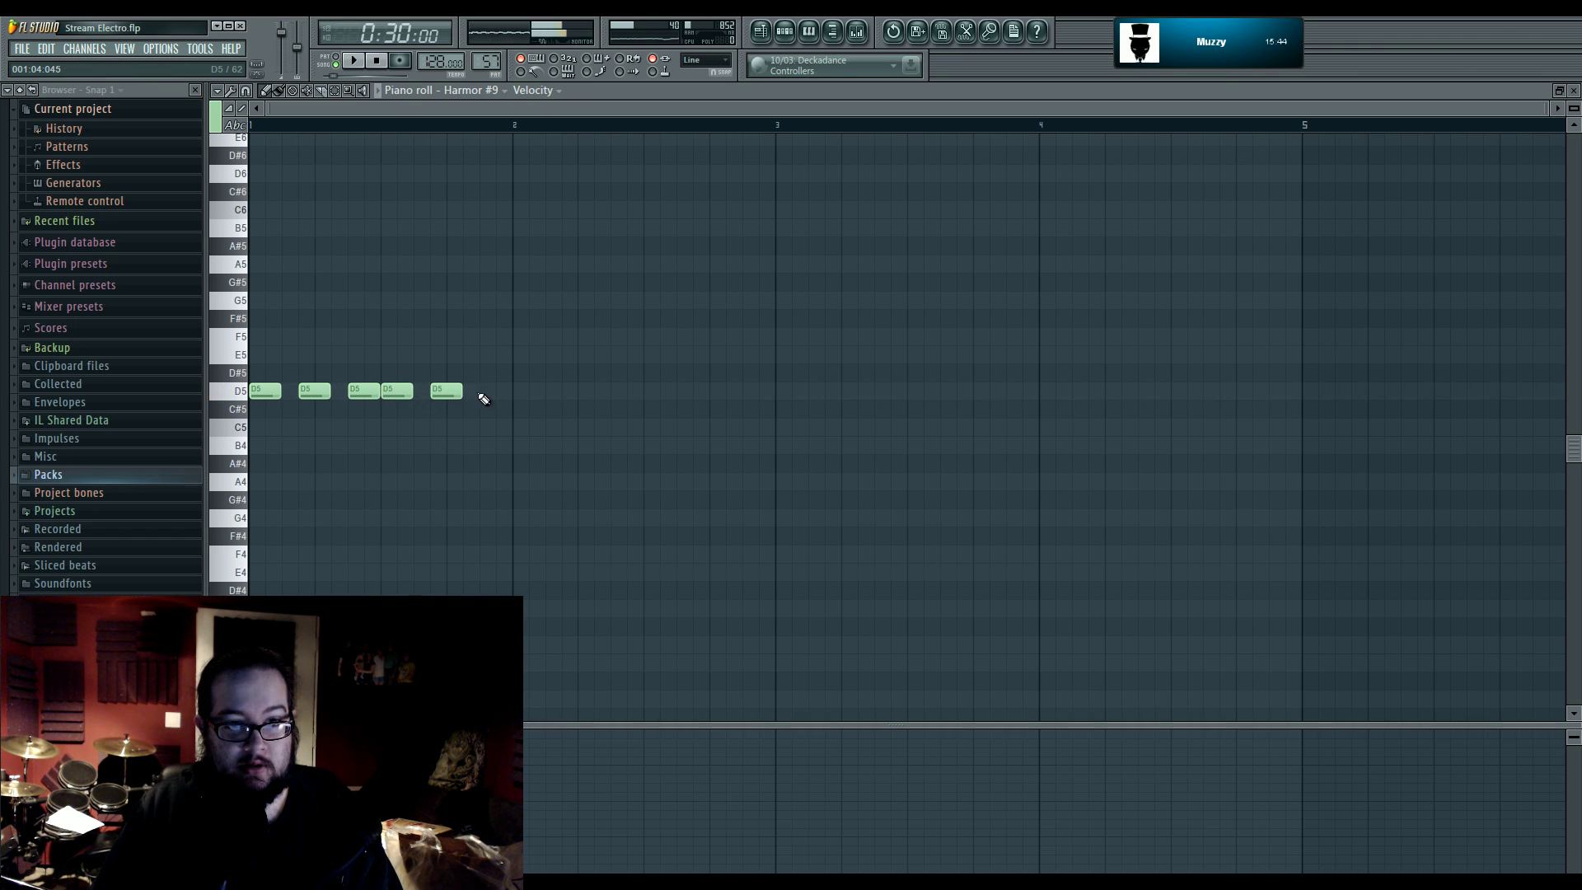
pyautogui.click(483, 393)
pyautogui.click(351, 61)
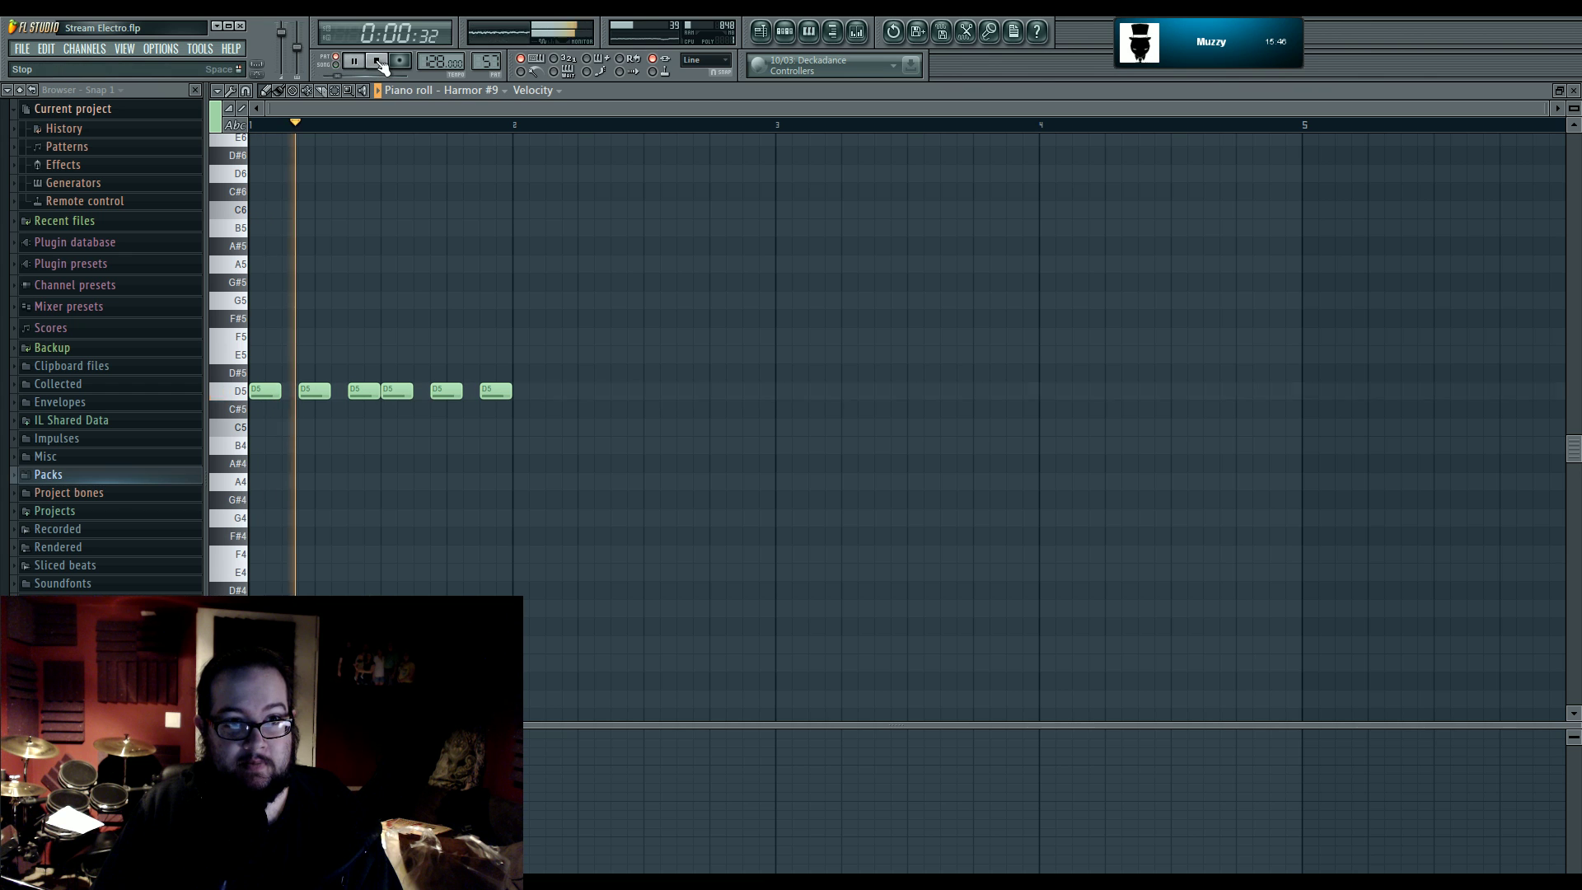
# - Shorten all six D5 notes in Harmor #9's bar-1 pattern together and play back the tighter rhythm
pyautogui.moveTo(600, 257); pyautogui.dragTo(185, 416)
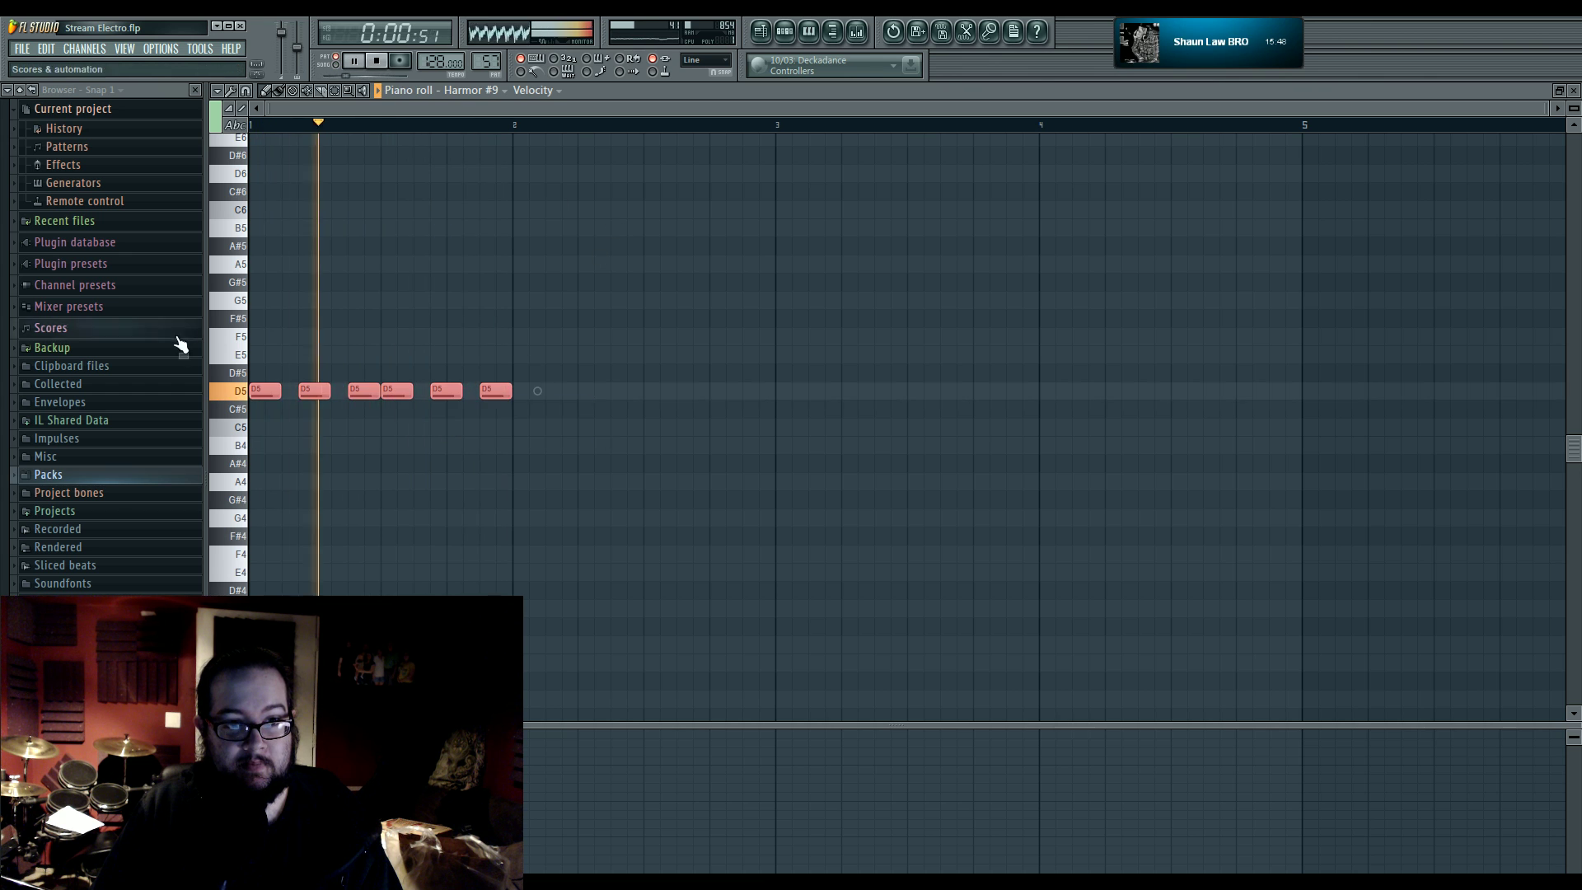
pyautogui.moveTo(509, 393); pyautogui.dragTo(501, 393)
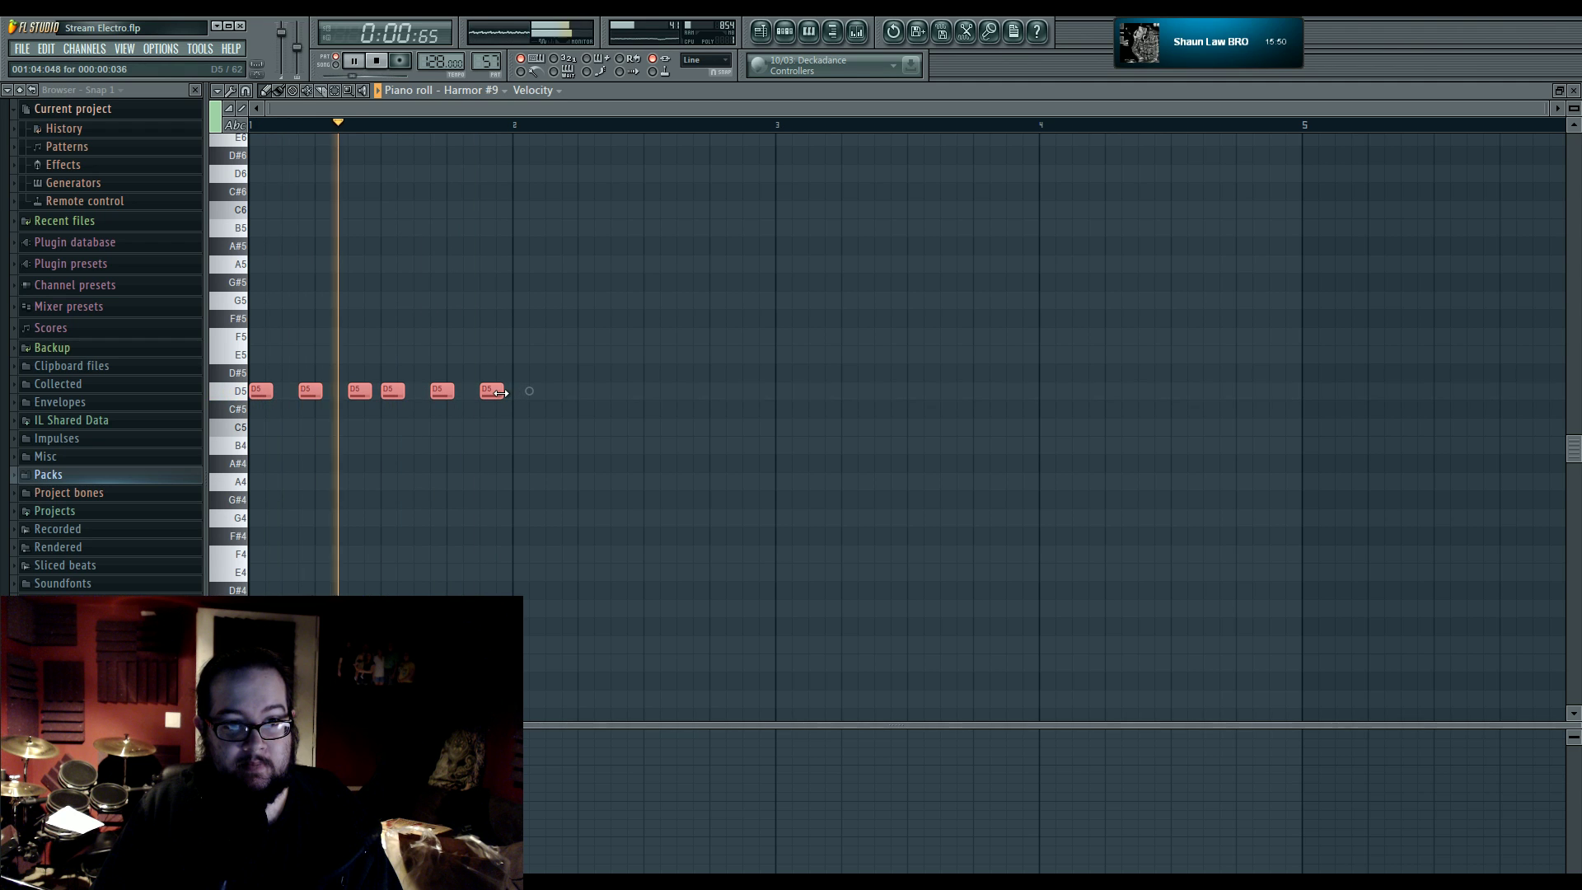
pyautogui.press('space')
pyautogui.click(540, 412)
pyautogui.moveTo(590, 429); pyautogui.dragTo(235, 319)
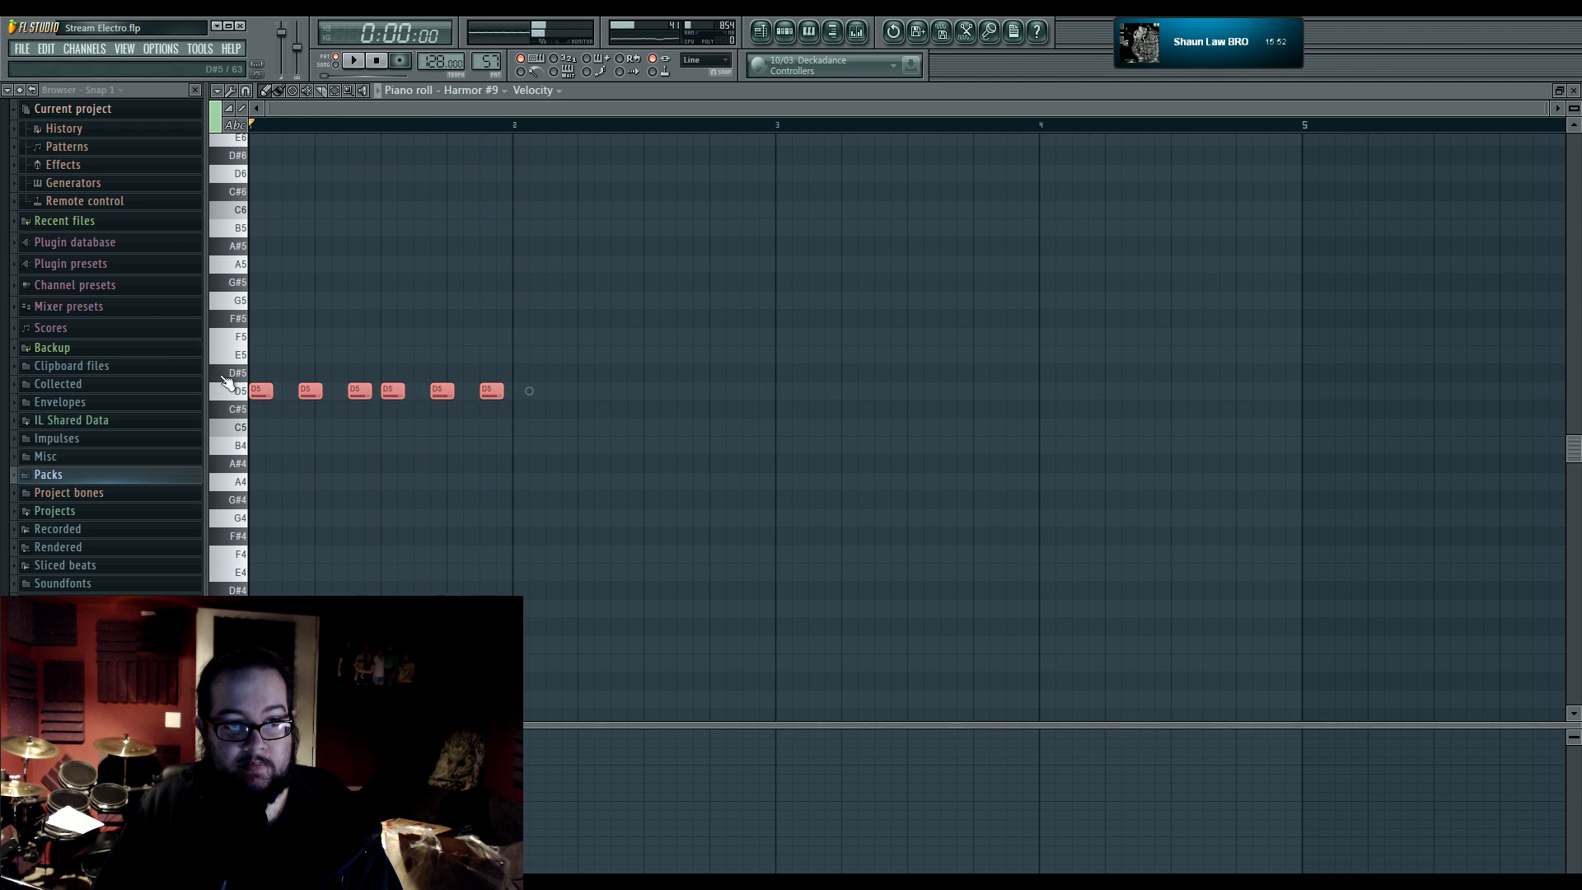
pyautogui.press('space')
pyautogui.moveTo(260, 390); pyautogui.dragTo(234, 169)
pyautogui.press('space')
# - Fill playlist Track 41 with Pattern 57 clips from bar 17 to bar 33 and select that time range
pyautogui.click(759, 31)
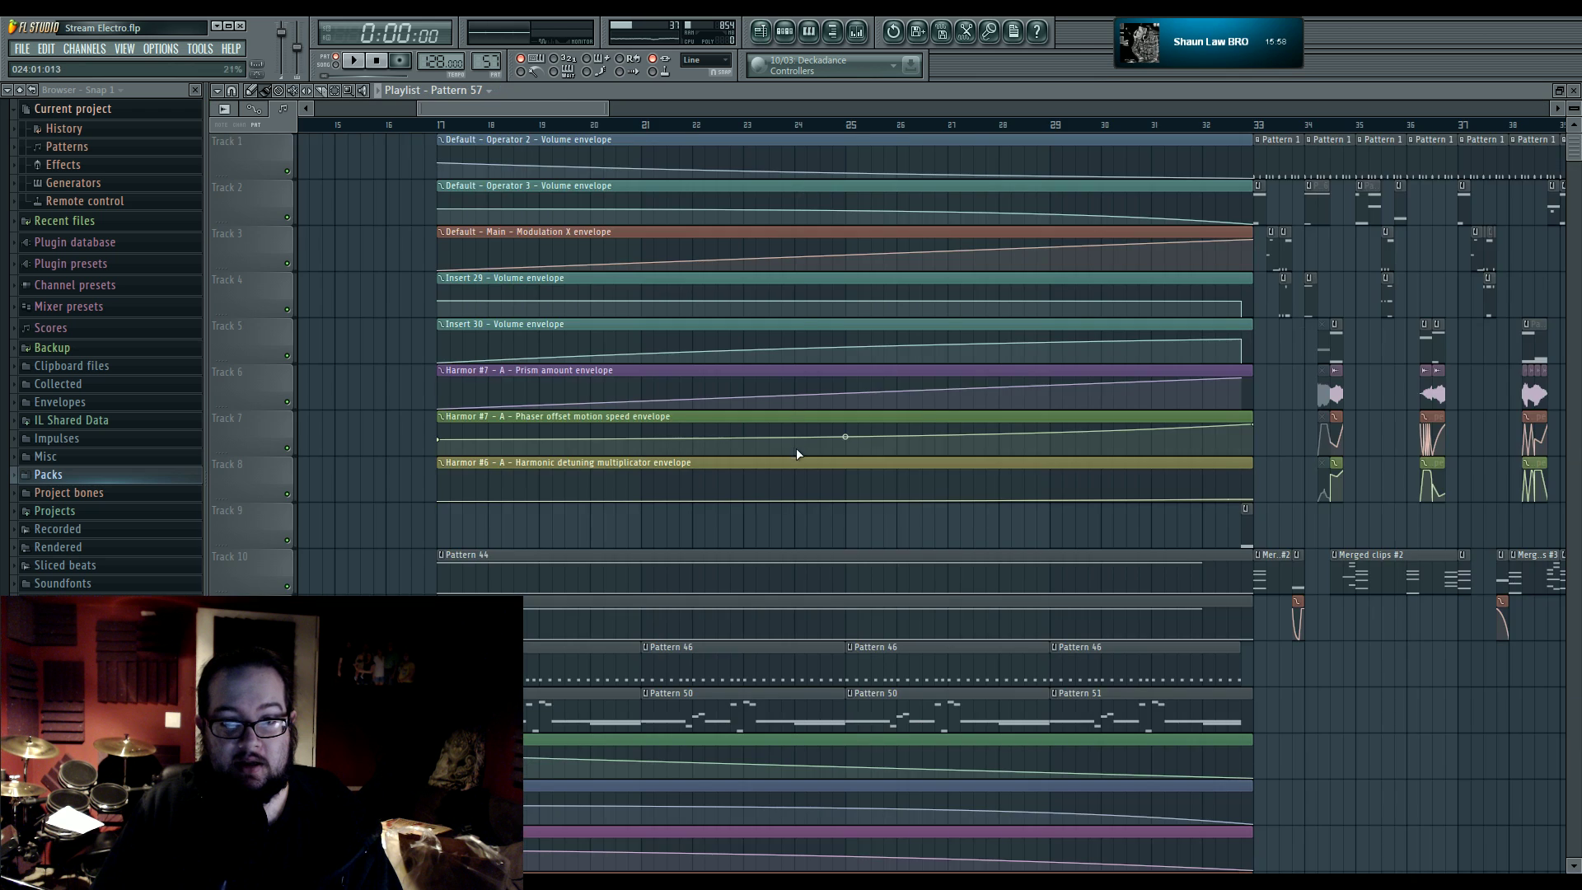
pyautogui.scroll(-10, 600, 554)
pyautogui.scroll(-6, 600, 553)
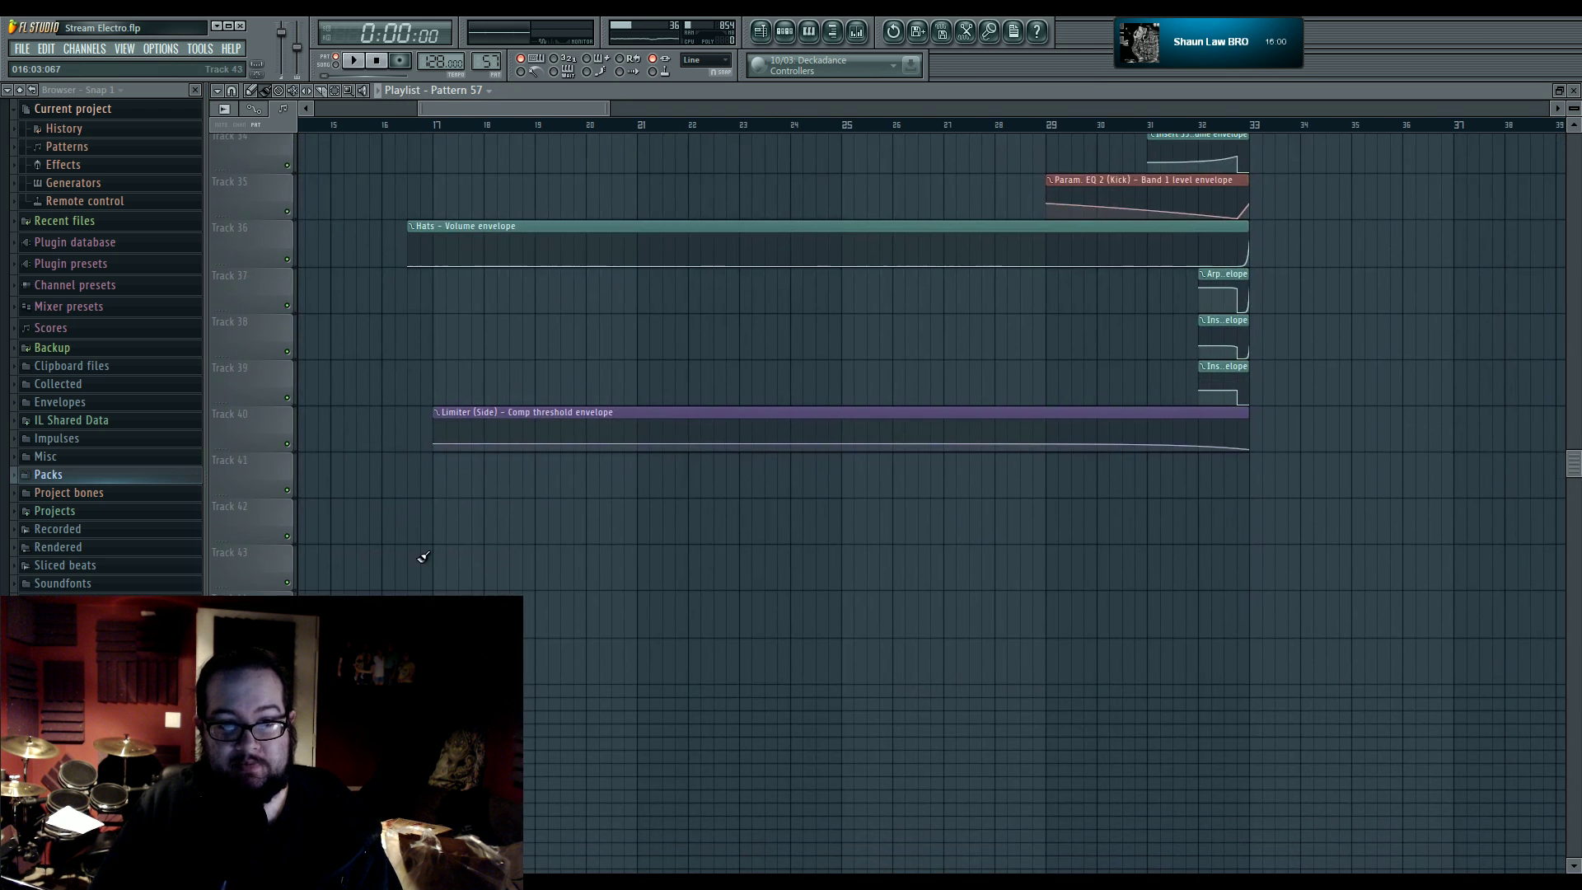
pyautogui.click(480, 490)
pyautogui.moveTo(494, 478); pyautogui.dragTo(1179, 483)
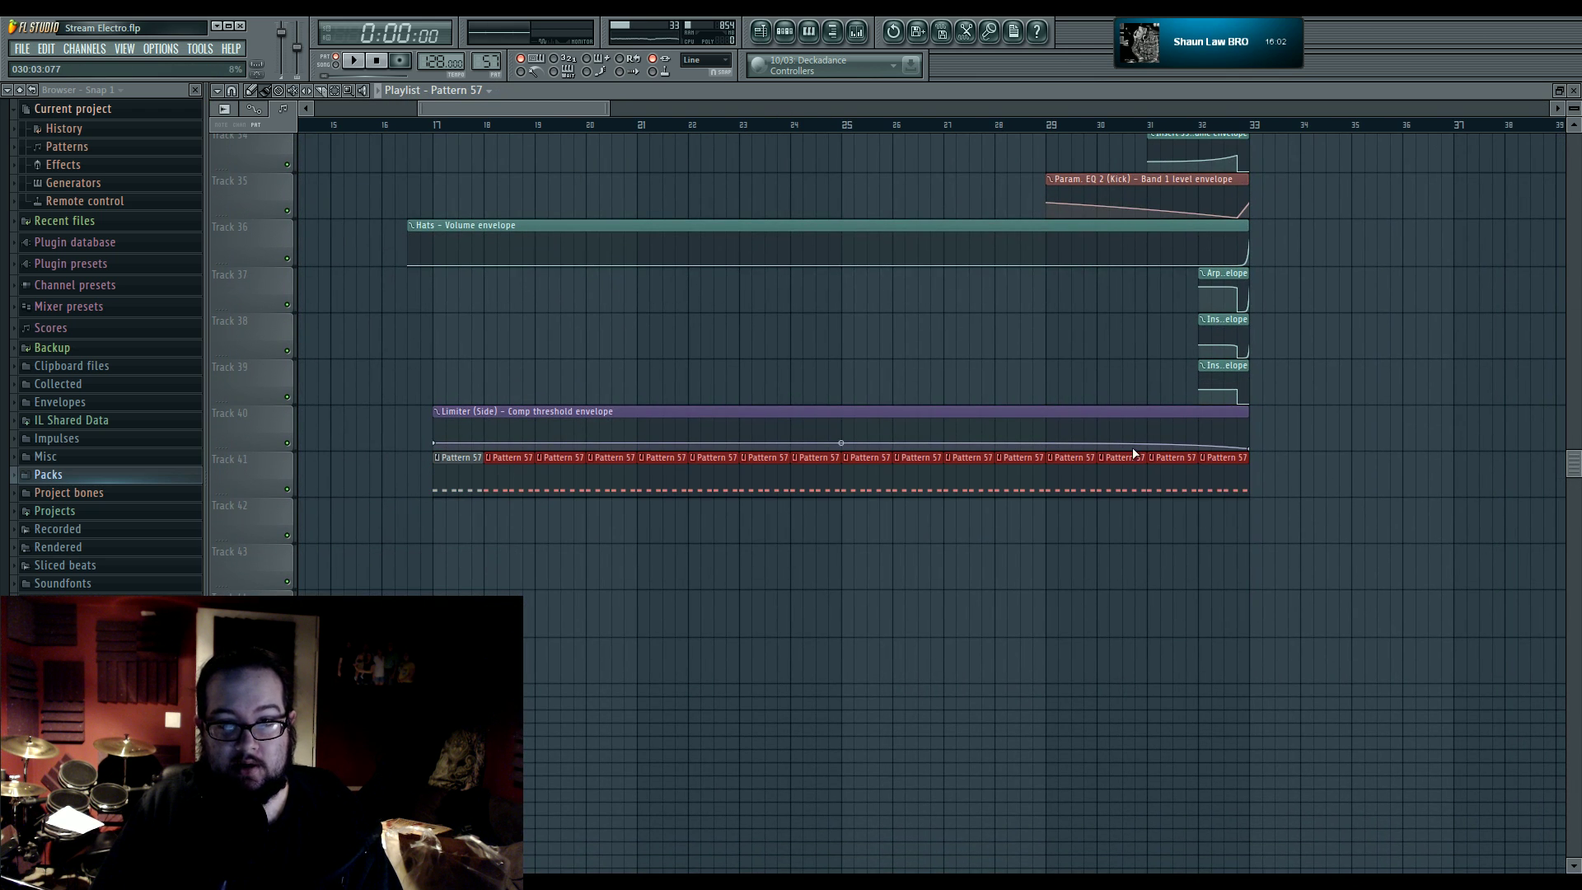
pyautogui.moveTo(438, 125); pyautogui.dragTo(1252, 125)
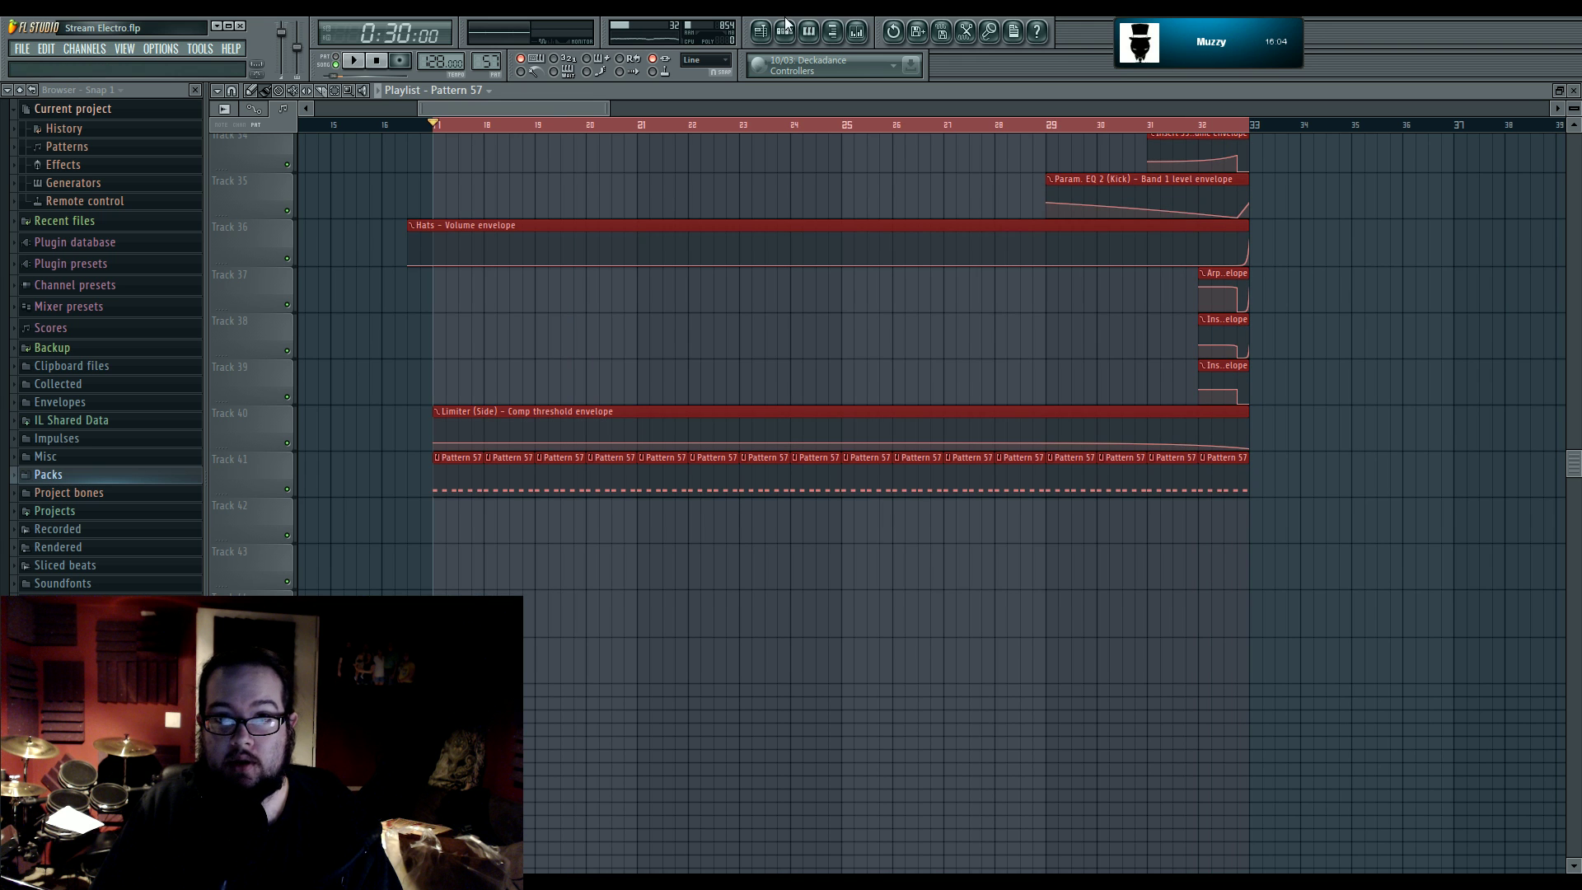
# - Create an automation clip for Harmor #9's channel pitch across bars 17 to 33 and shape it as a gentle curved rise
pyautogui.press('F6')
pyautogui.click(907, 697)
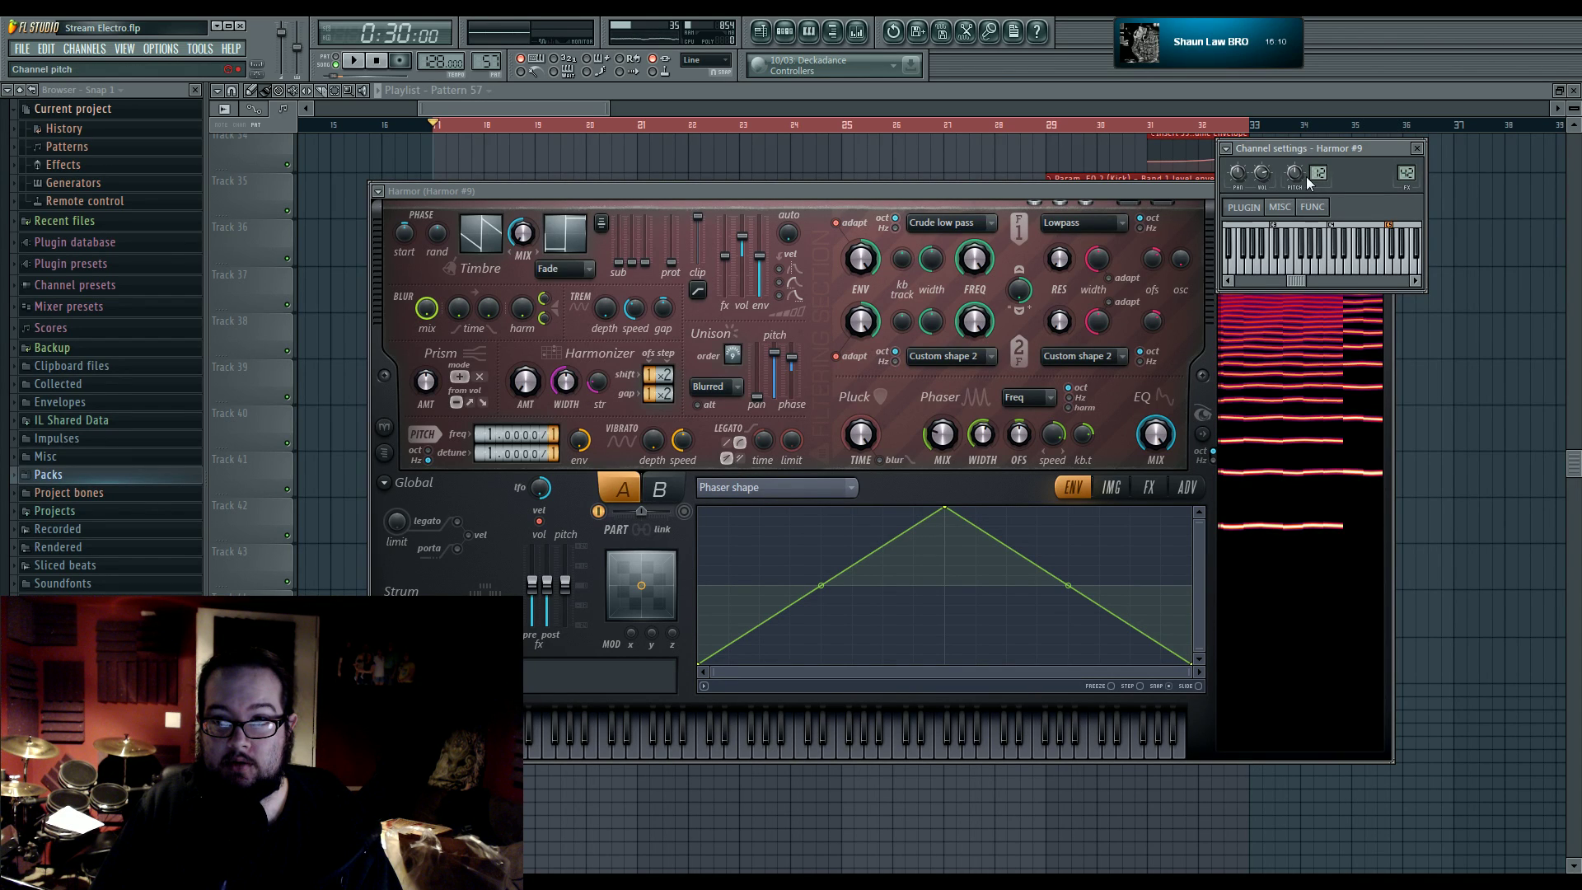
pyautogui.press('space')
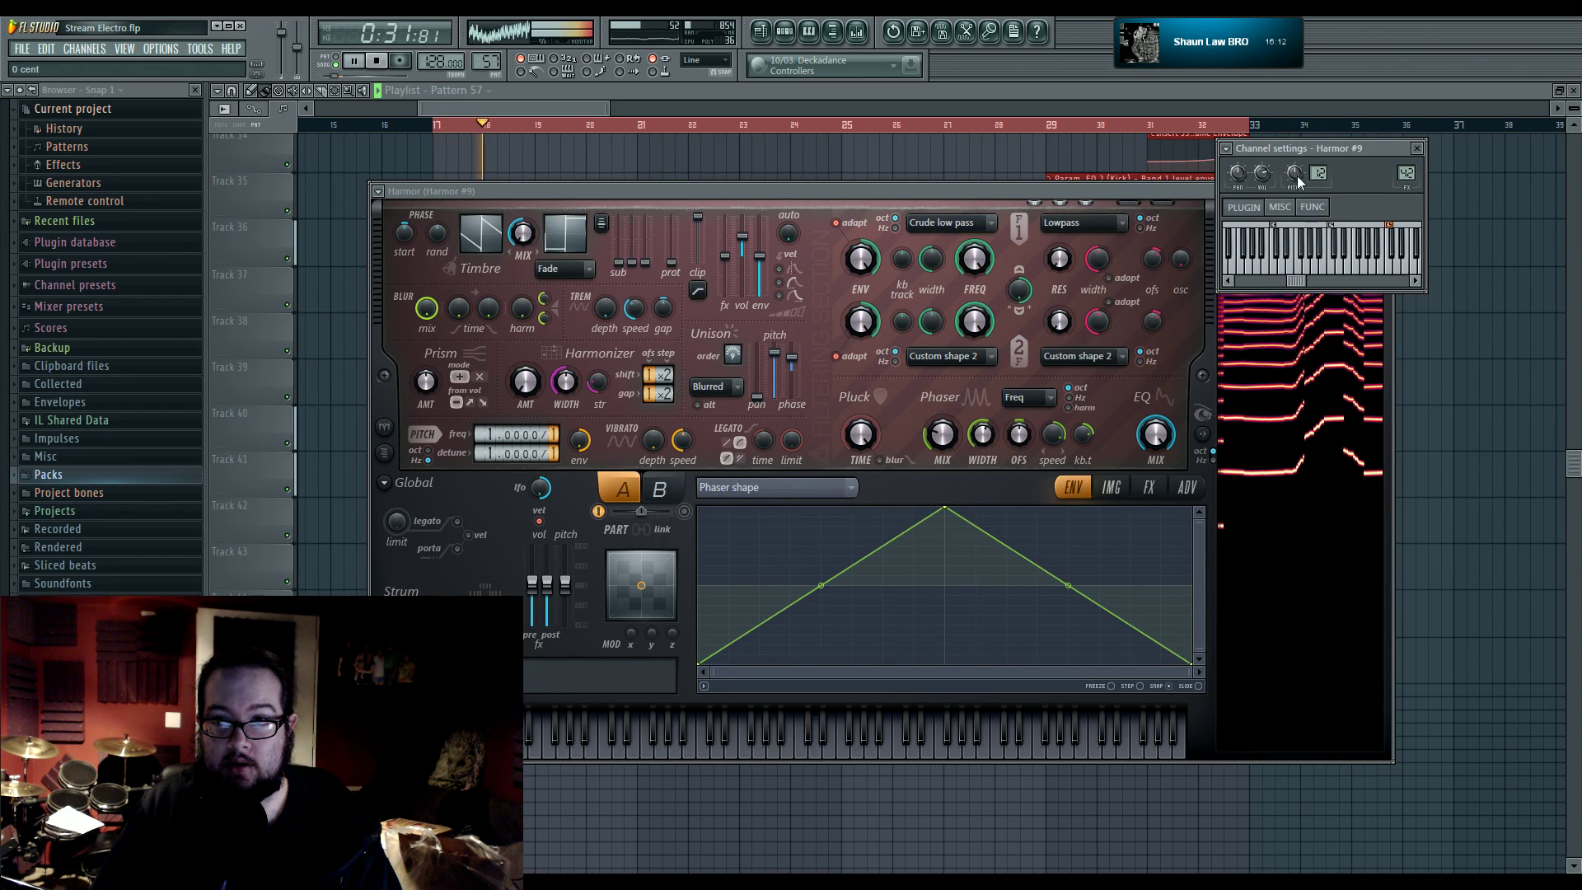
pyautogui.press('space')
pyautogui.rightClick(1297, 176)
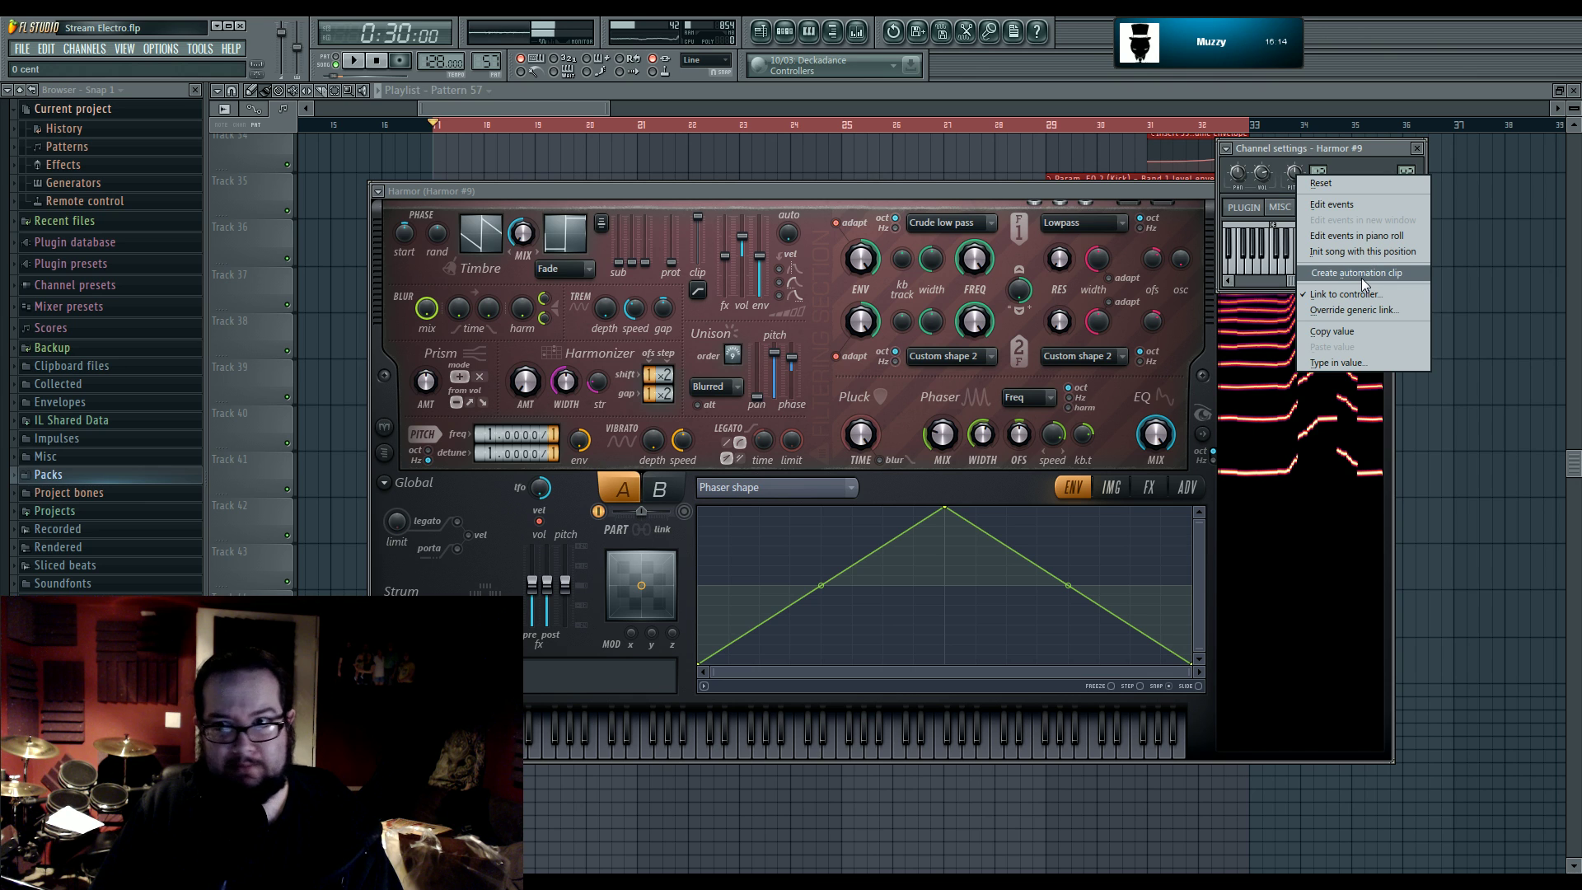
pyautogui.click(1361, 273)
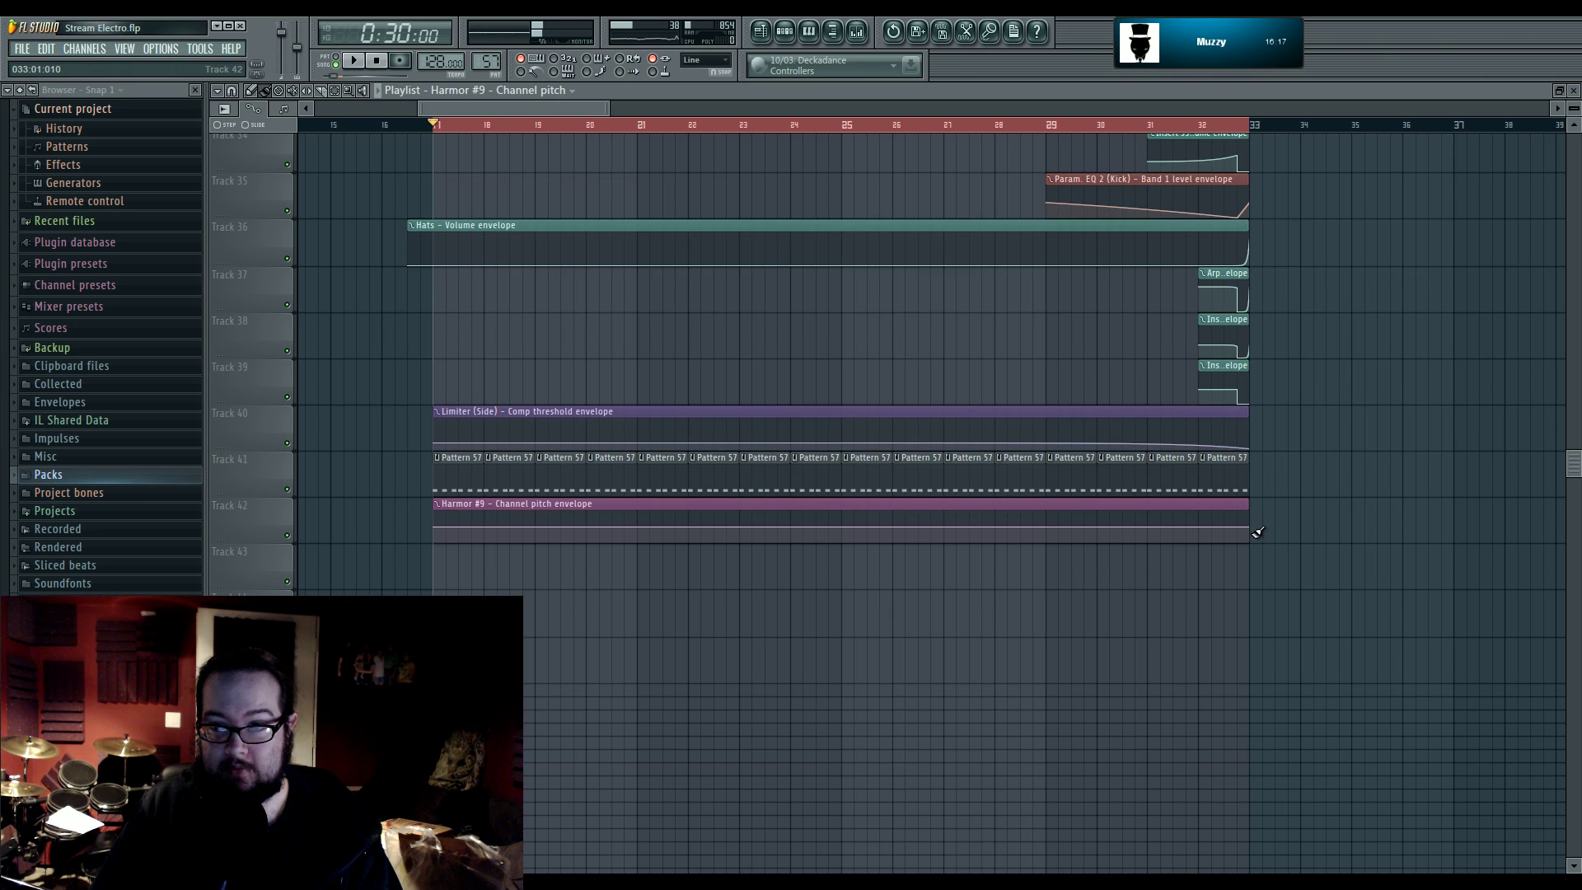
pyautogui.moveTo(1253, 529); pyautogui.dragTo(1251, 512)
pyautogui.moveTo(840, 524); pyautogui.dragTo(840, 524)
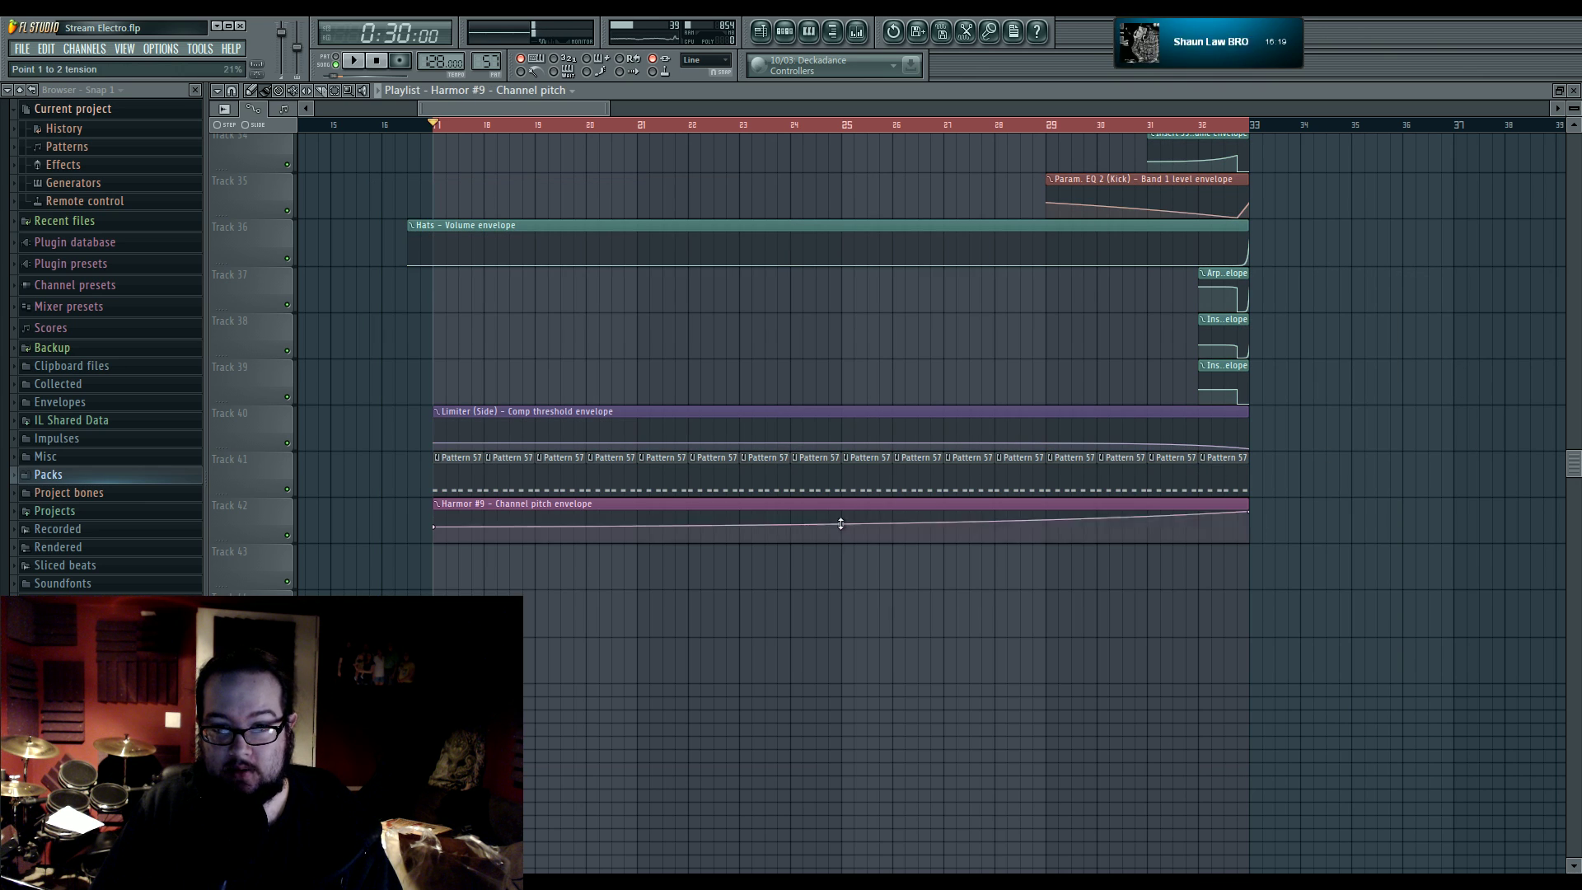
# - Show all channel groups, open Harmor #9 and bring up its target mixer track, Insert 42
pyautogui.click(865, 32)
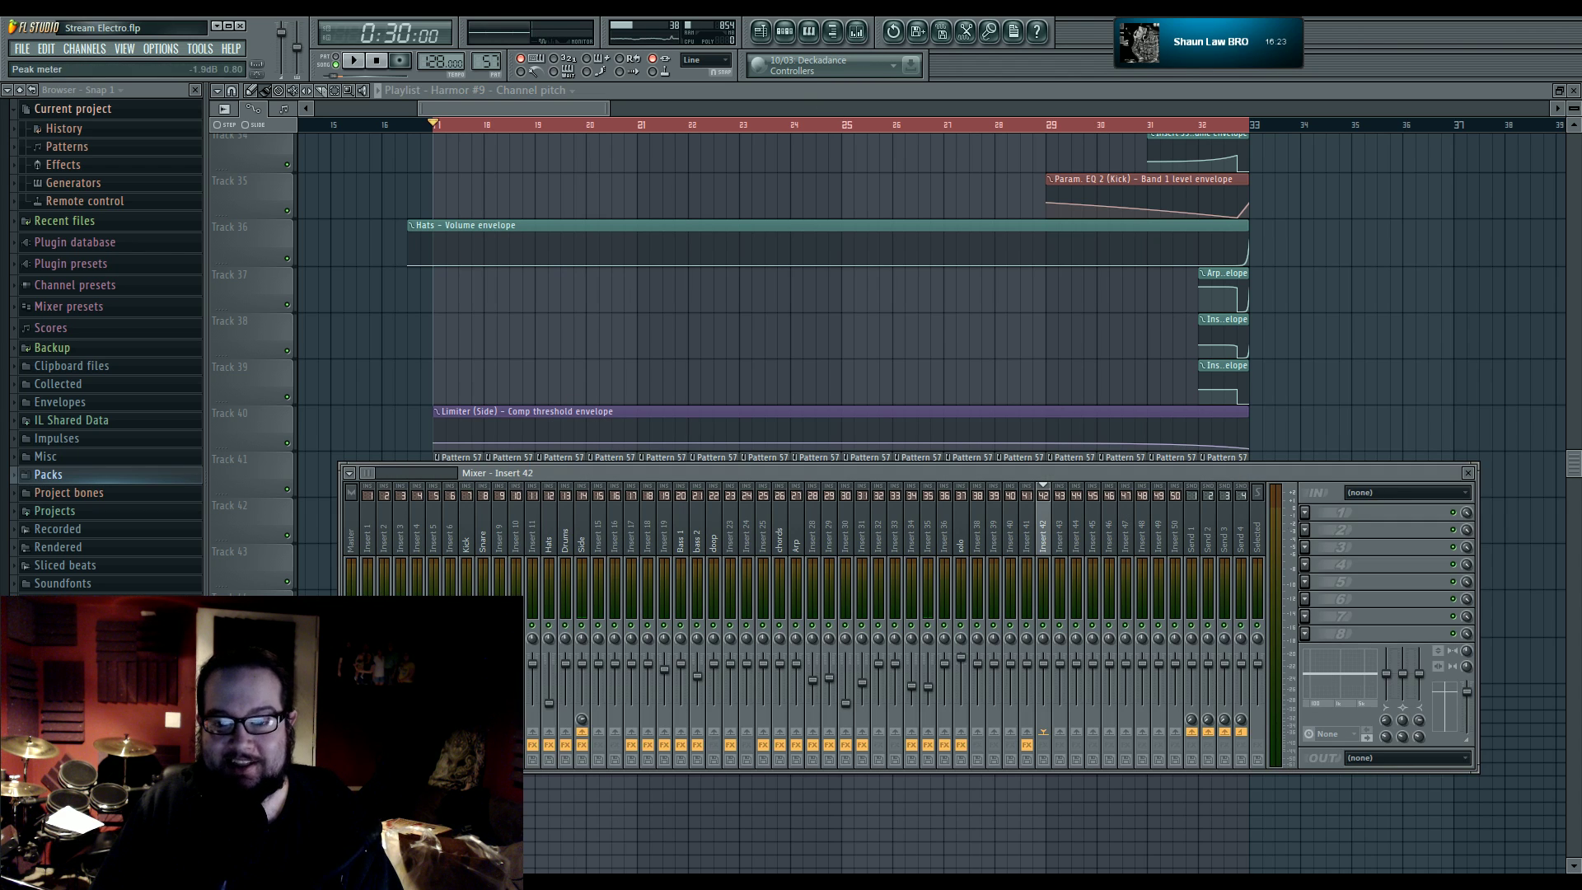
pyautogui.click(785, 33)
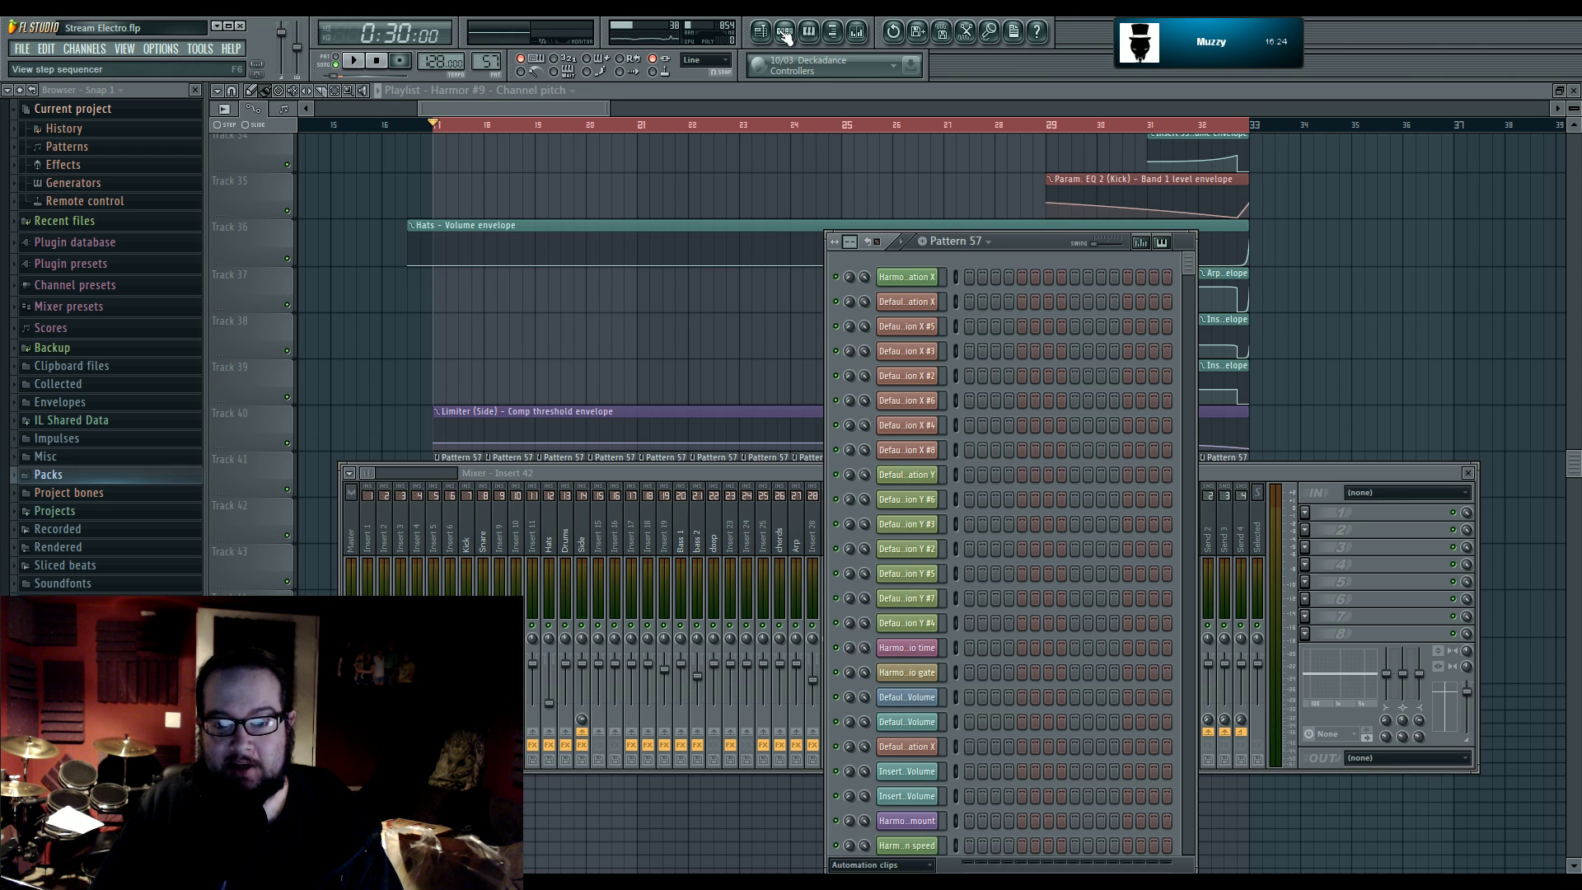
pyautogui.click(857, 865)
pyautogui.click(861, 795)
pyautogui.click(908, 697)
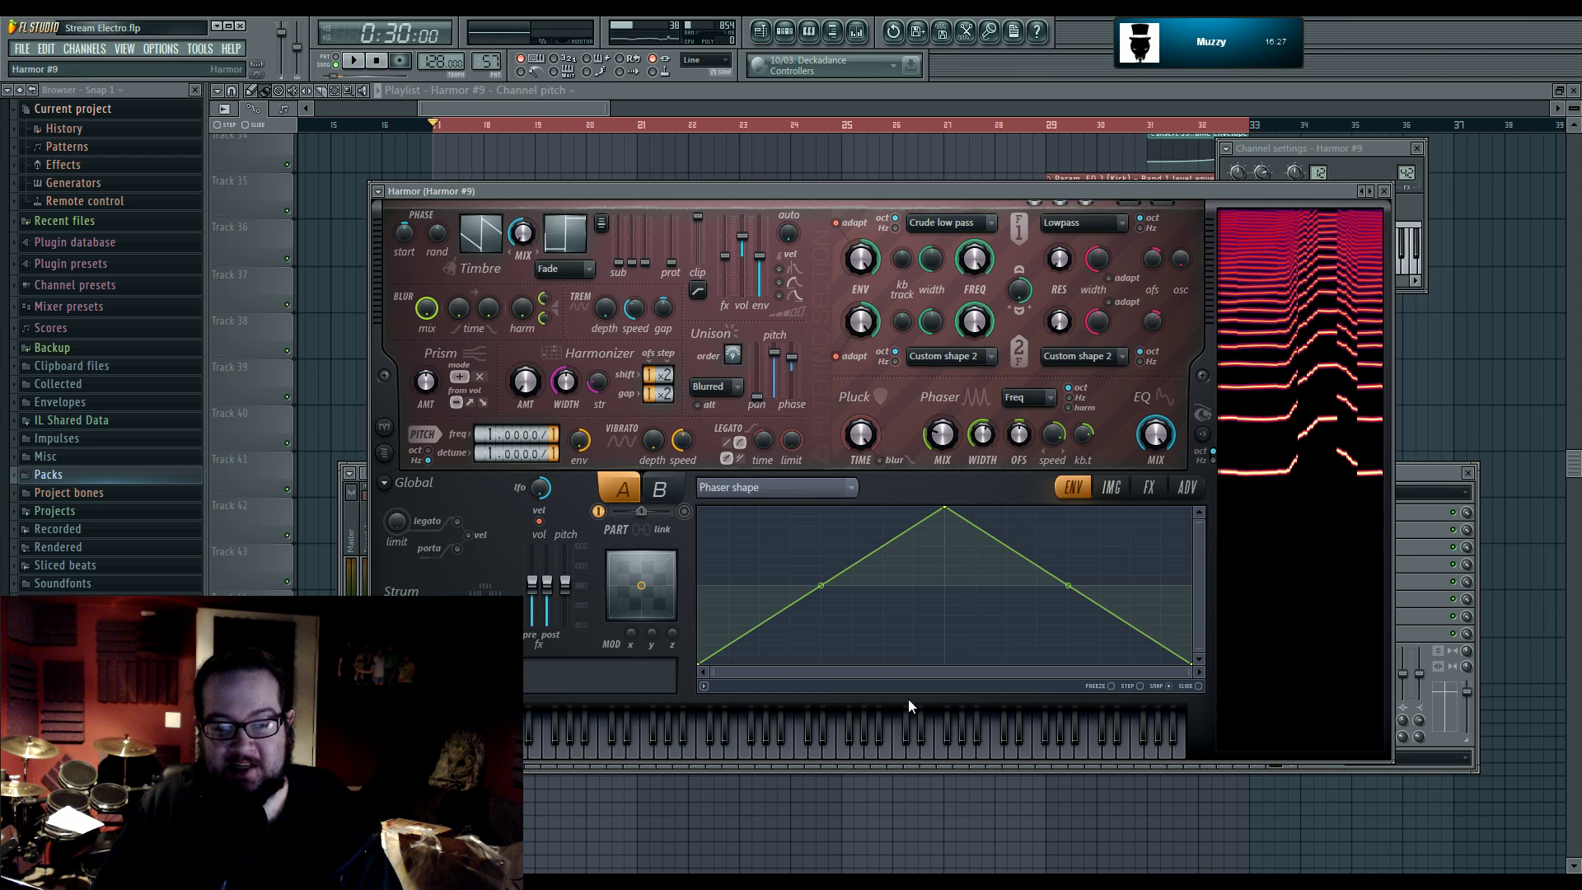
pyautogui.moveTo(867, 195); pyautogui.dragTo(806, 234)
pyautogui.doubleClick(1407, 173)
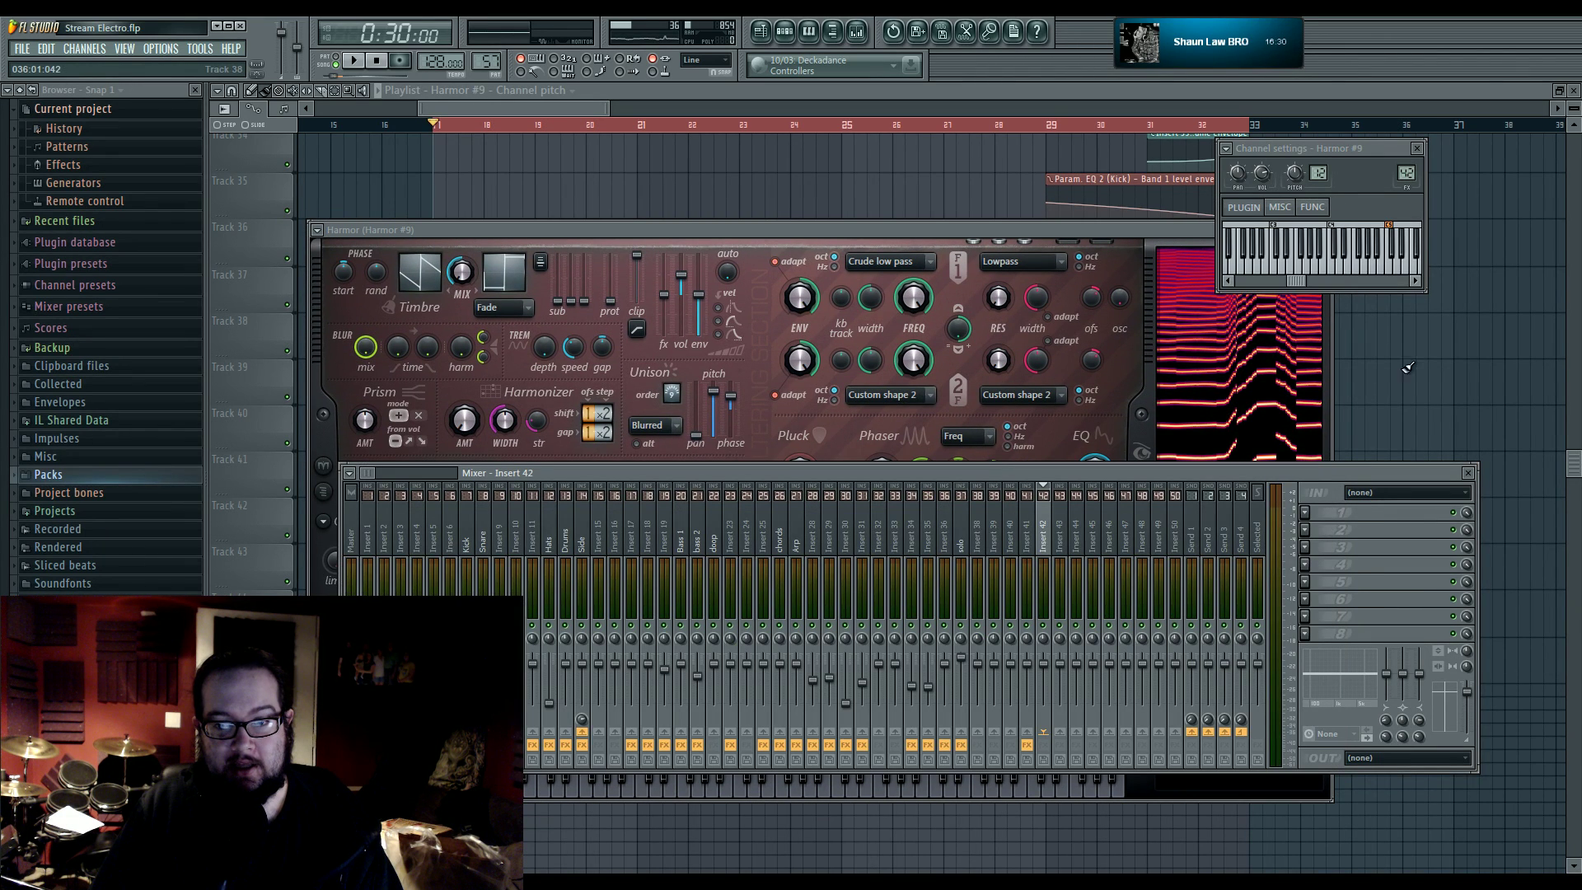
# - Arrange the mixer beneath the Harmor #9 window and browse the effects available for Insert 42's first slot
pyautogui.moveTo(1308, 476); pyautogui.dragTo(1271, 510)
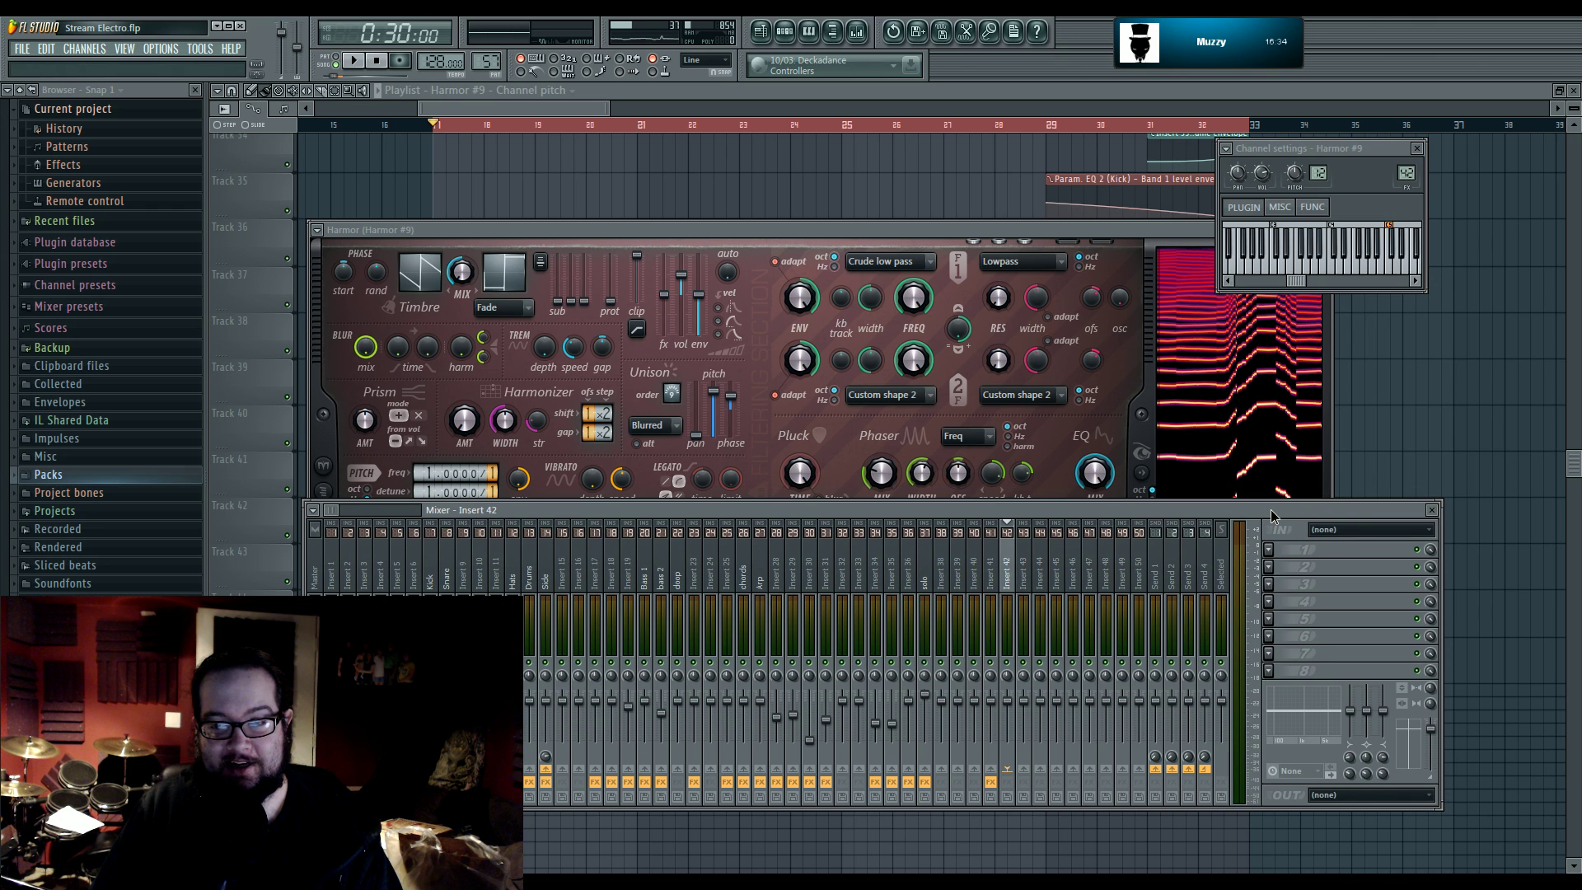
pyautogui.click(1069, 230)
pyautogui.click(1370, 516)
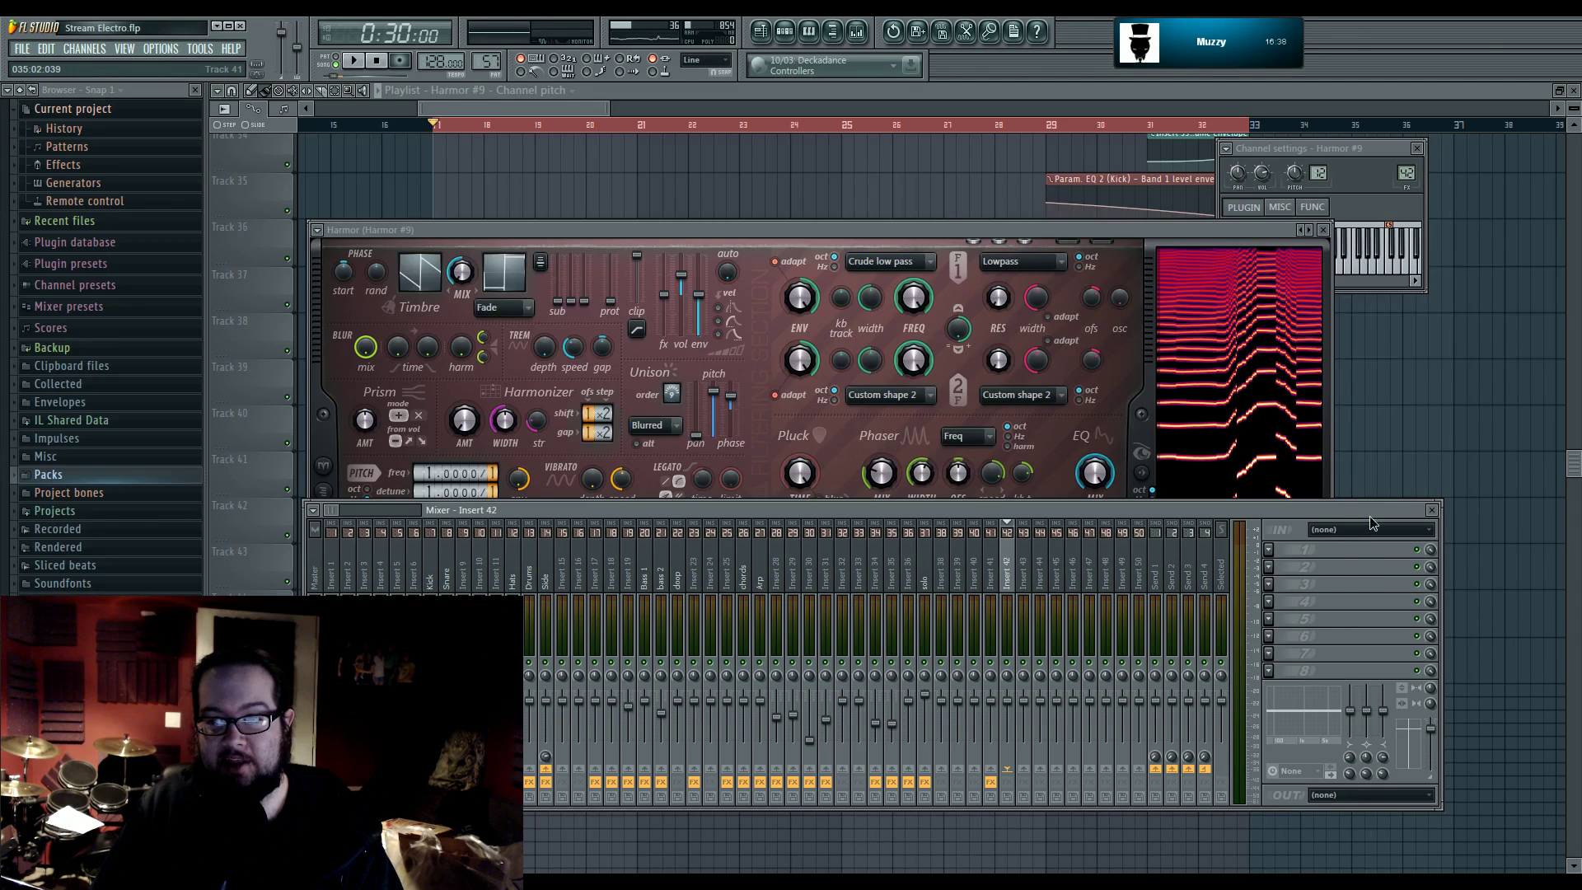
pyautogui.moveTo(1279, 513); pyautogui.dragTo(1276, 524)
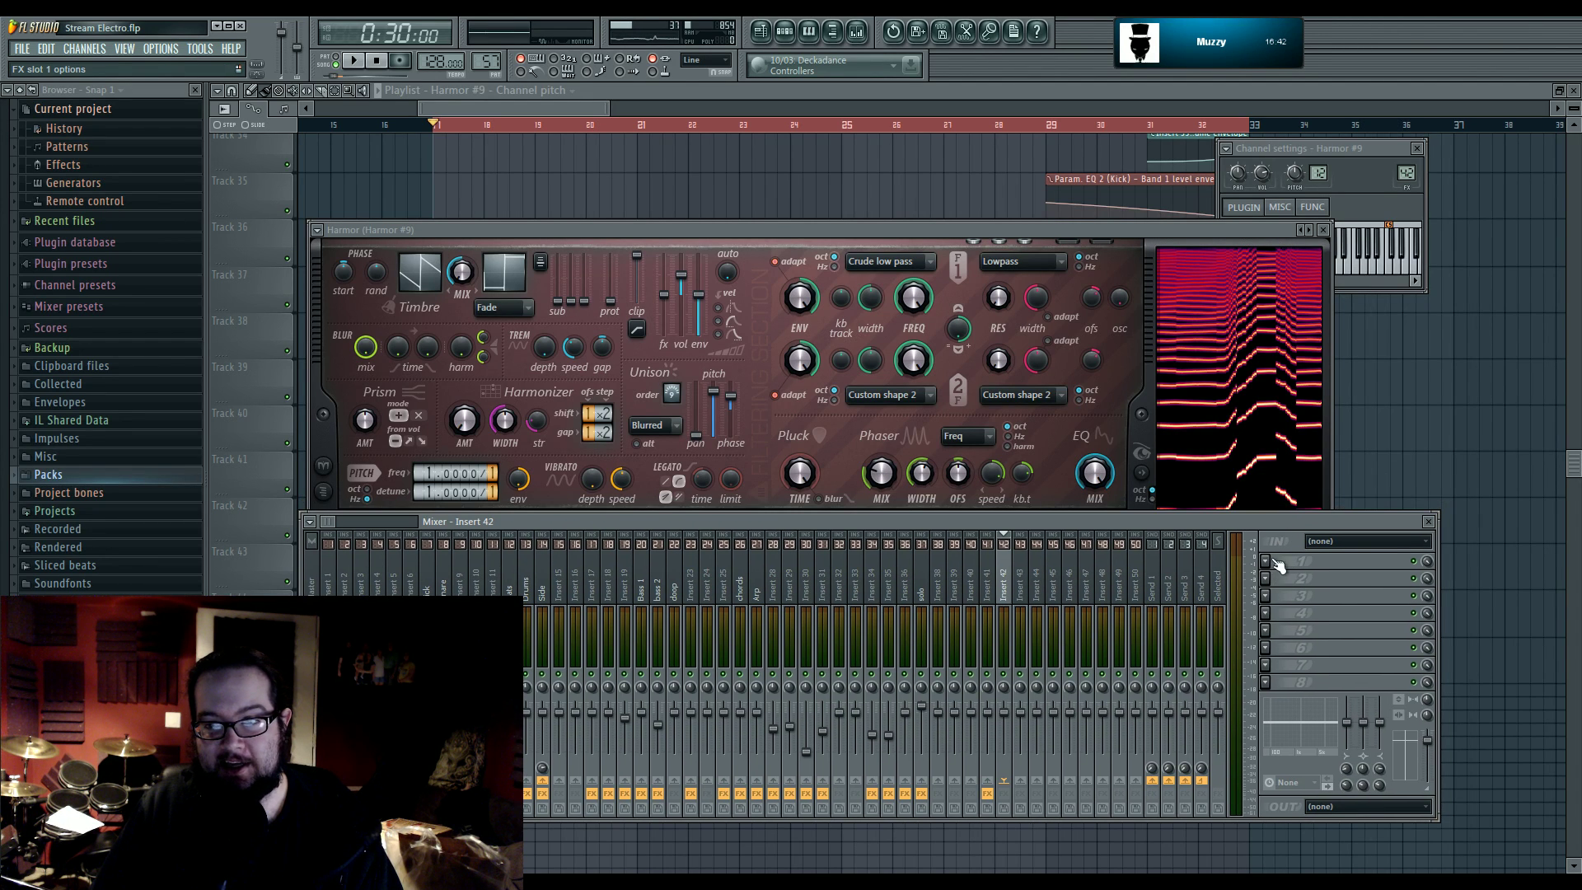
pyautogui.click(1266, 562)
pyautogui.moveTo(1267, 566)
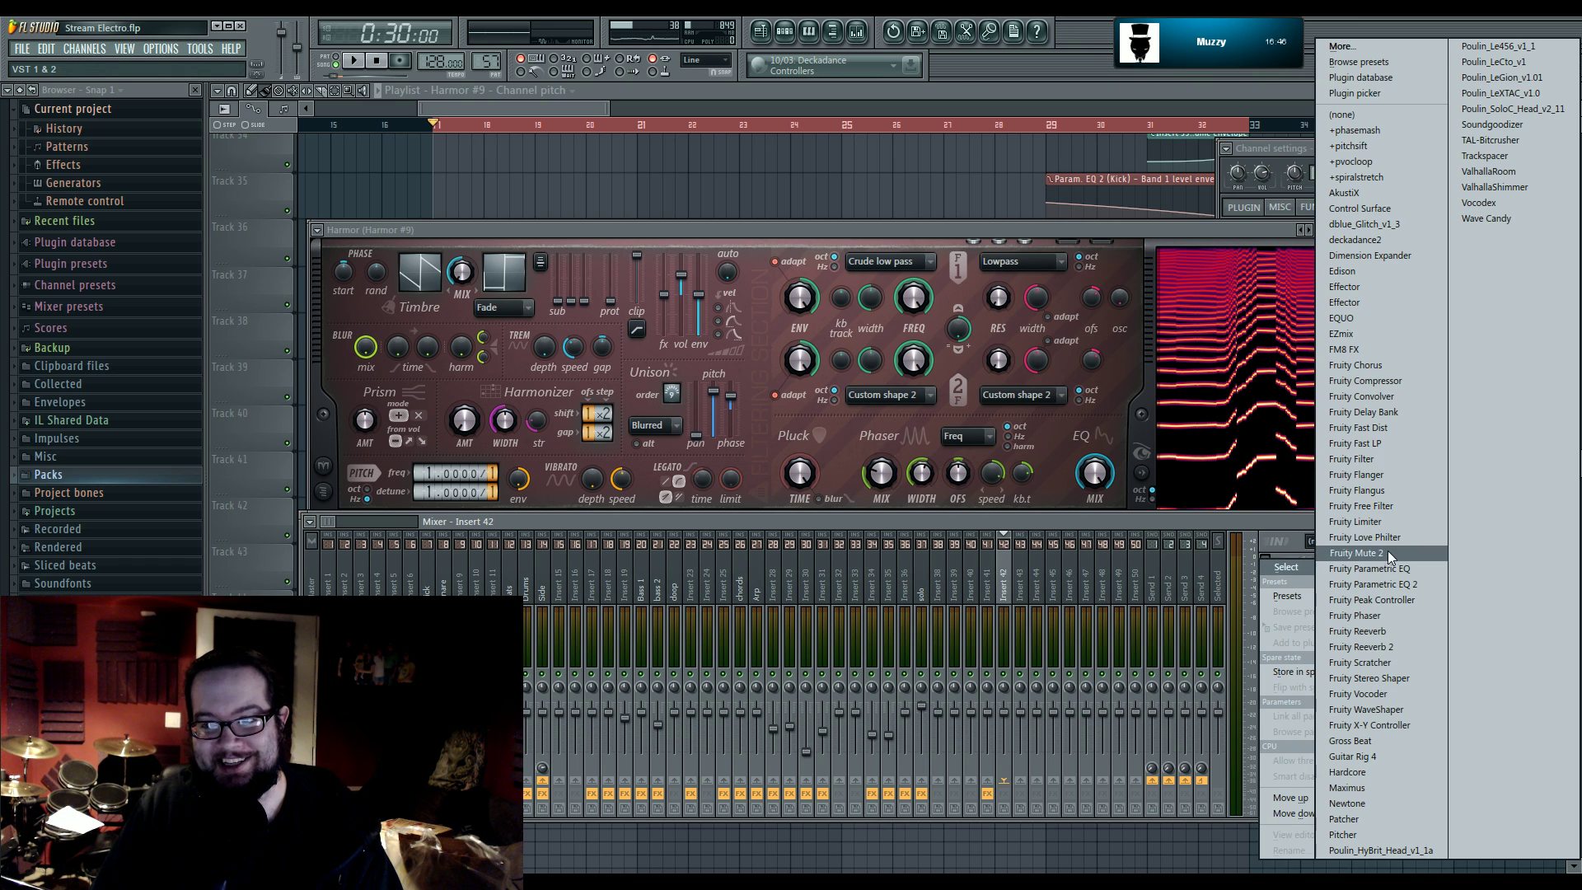
pyautogui.click(1249, 522)
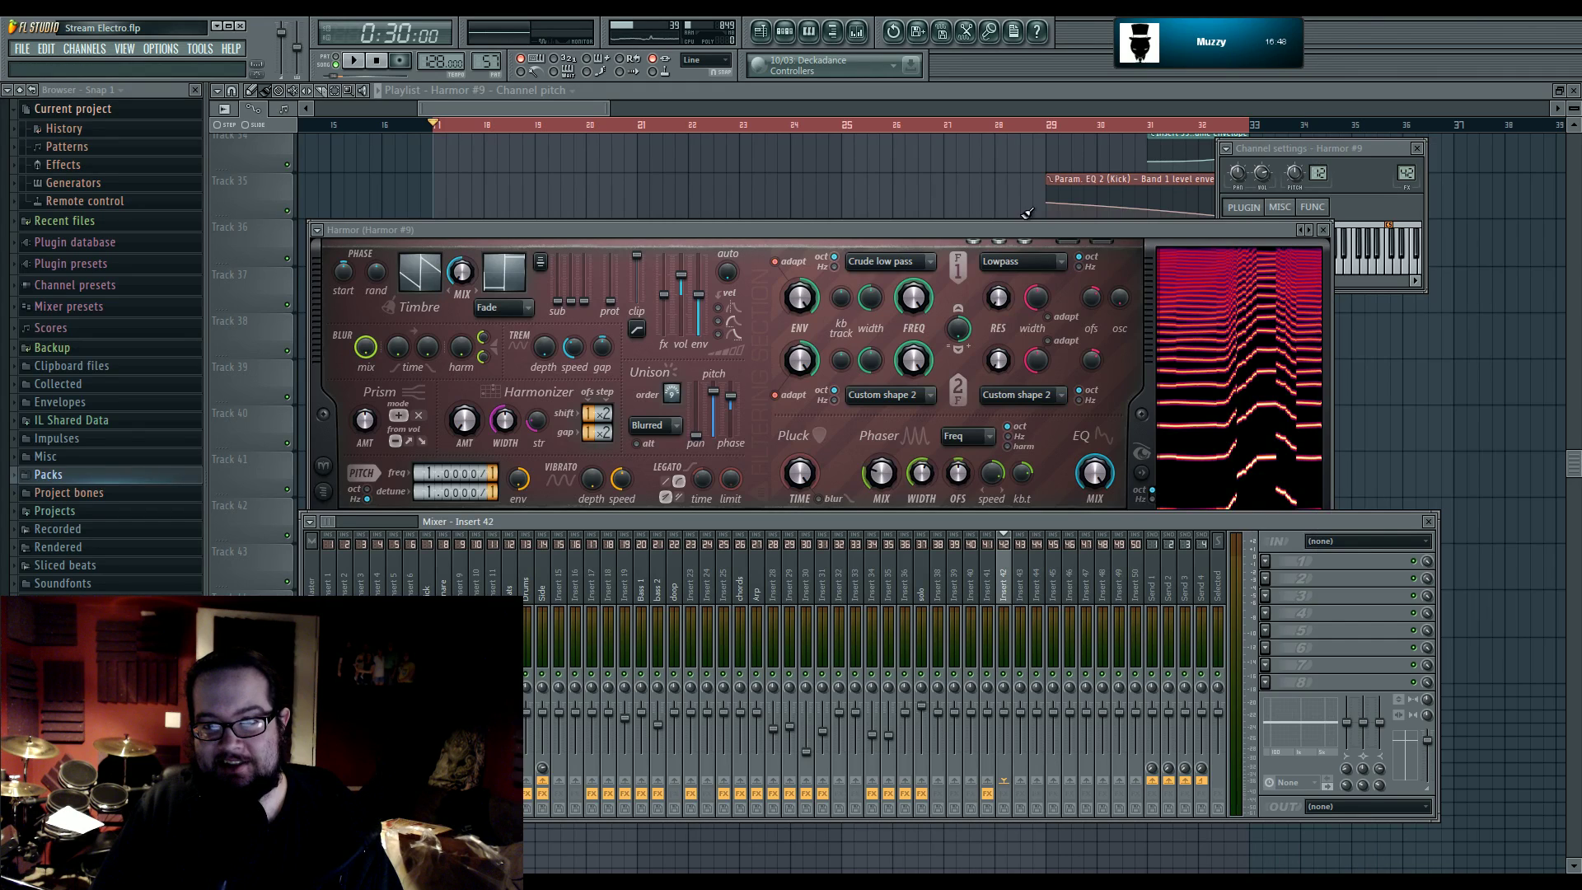
pyautogui.moveTo(1020, 227); pyautogui.dragTo(1056, 191)
pyautogui.click(1398, 546)
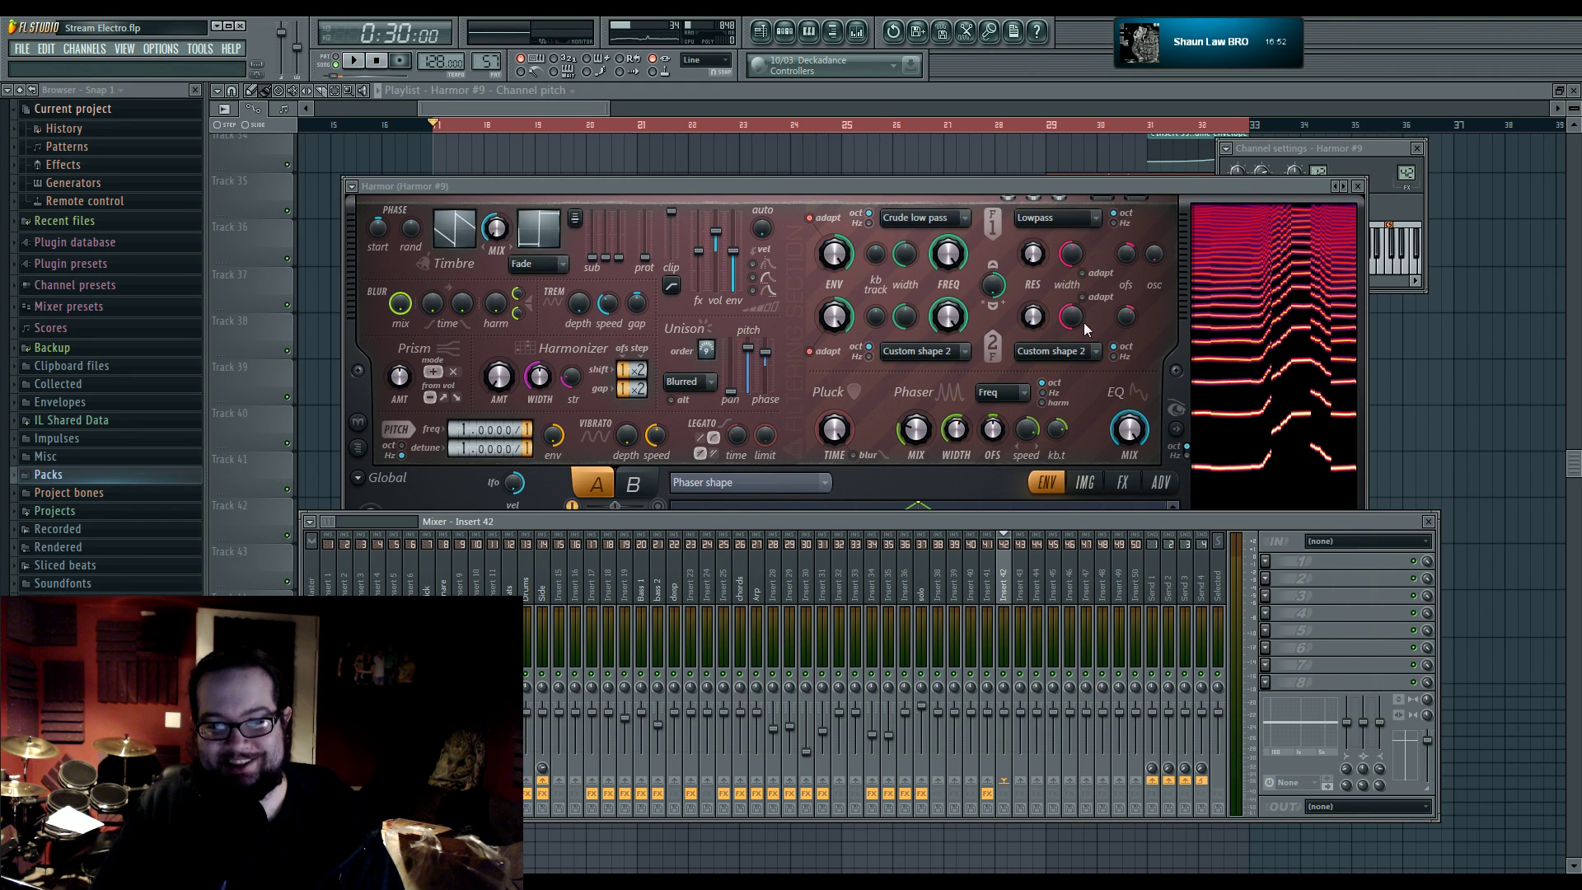
# - Load Fruity Parametric EQ 2 in Insert 42's first slot, slightly cutting bands 2 and 5 and boosting band 6 in the highs
pyautogui.click(1265, 562)
pyautogui.click(1367, 577)
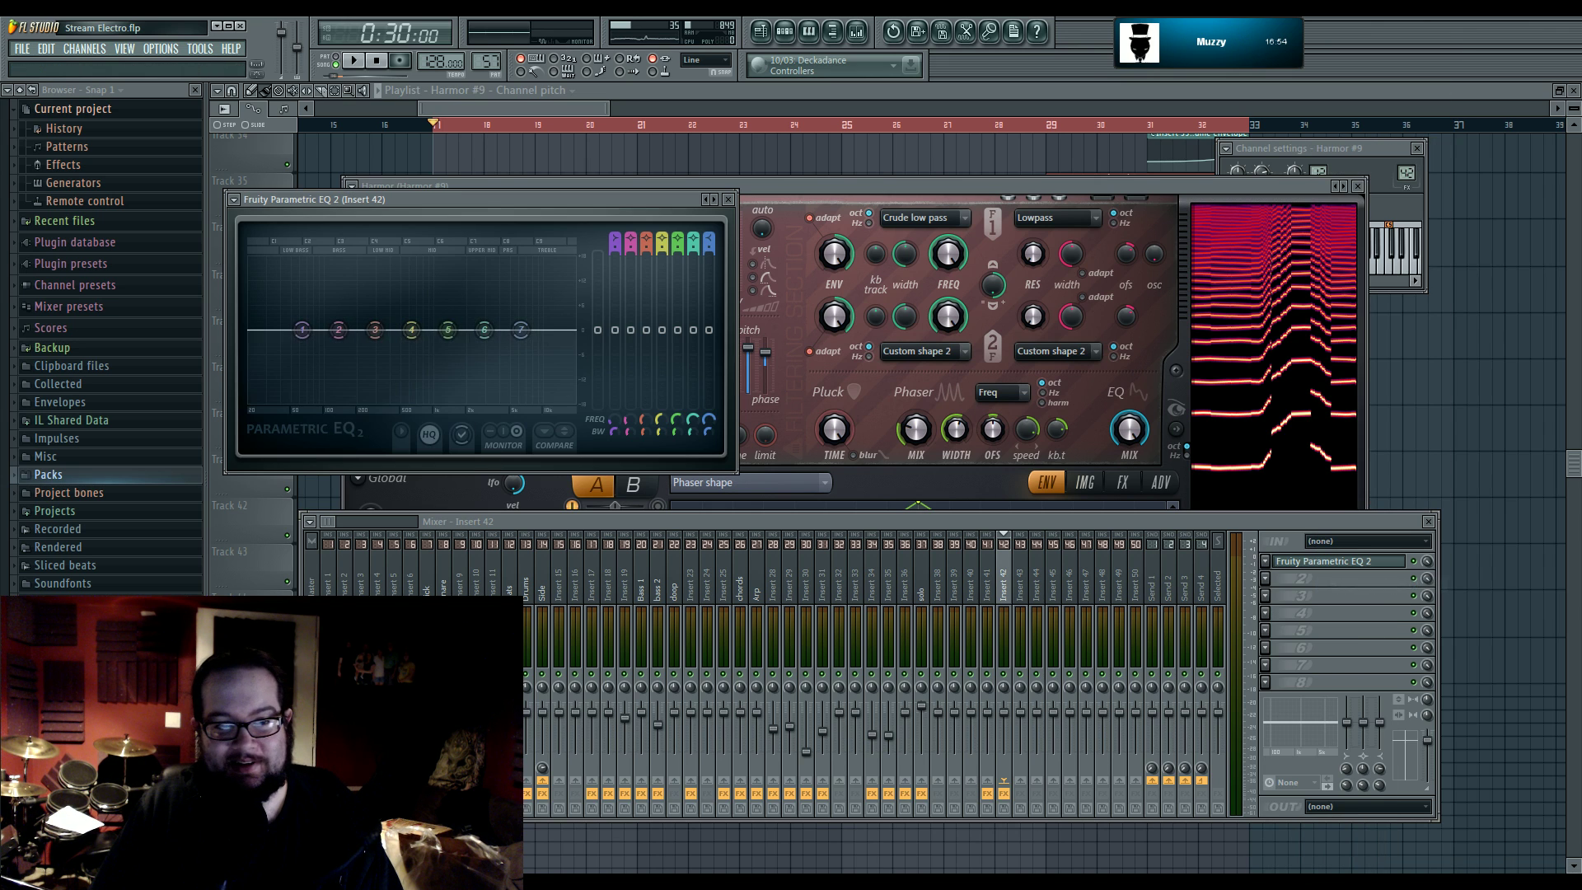
pyautogui.moveTo(338, 329); pyautogui.dragTo(340, 343)
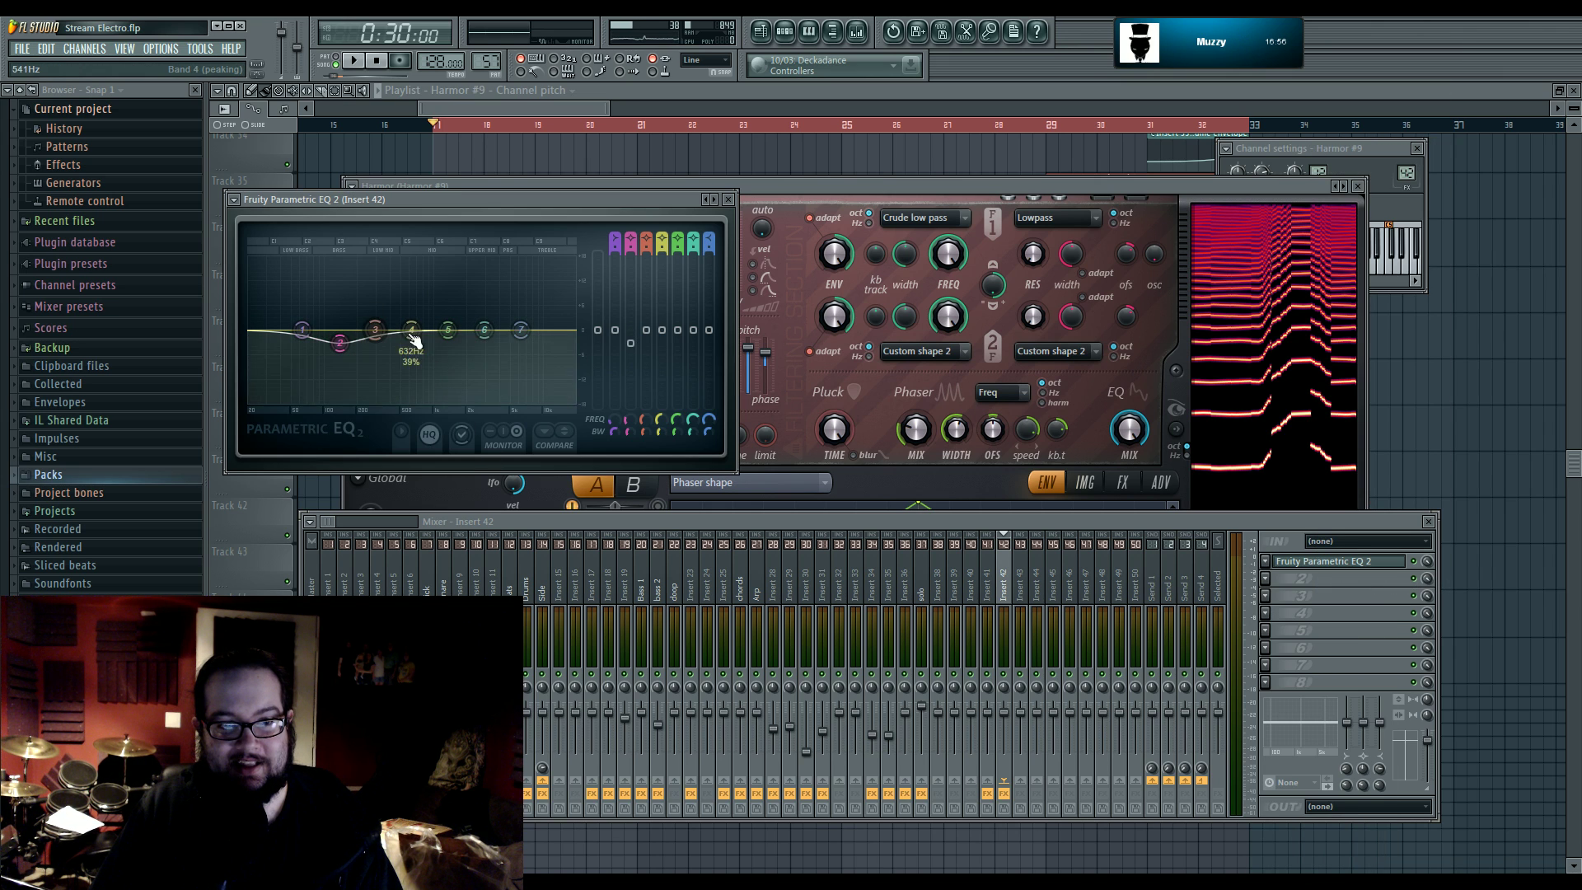
pyautogui.moveTo(448, 330); pyautogui.dragTo(546, 322)
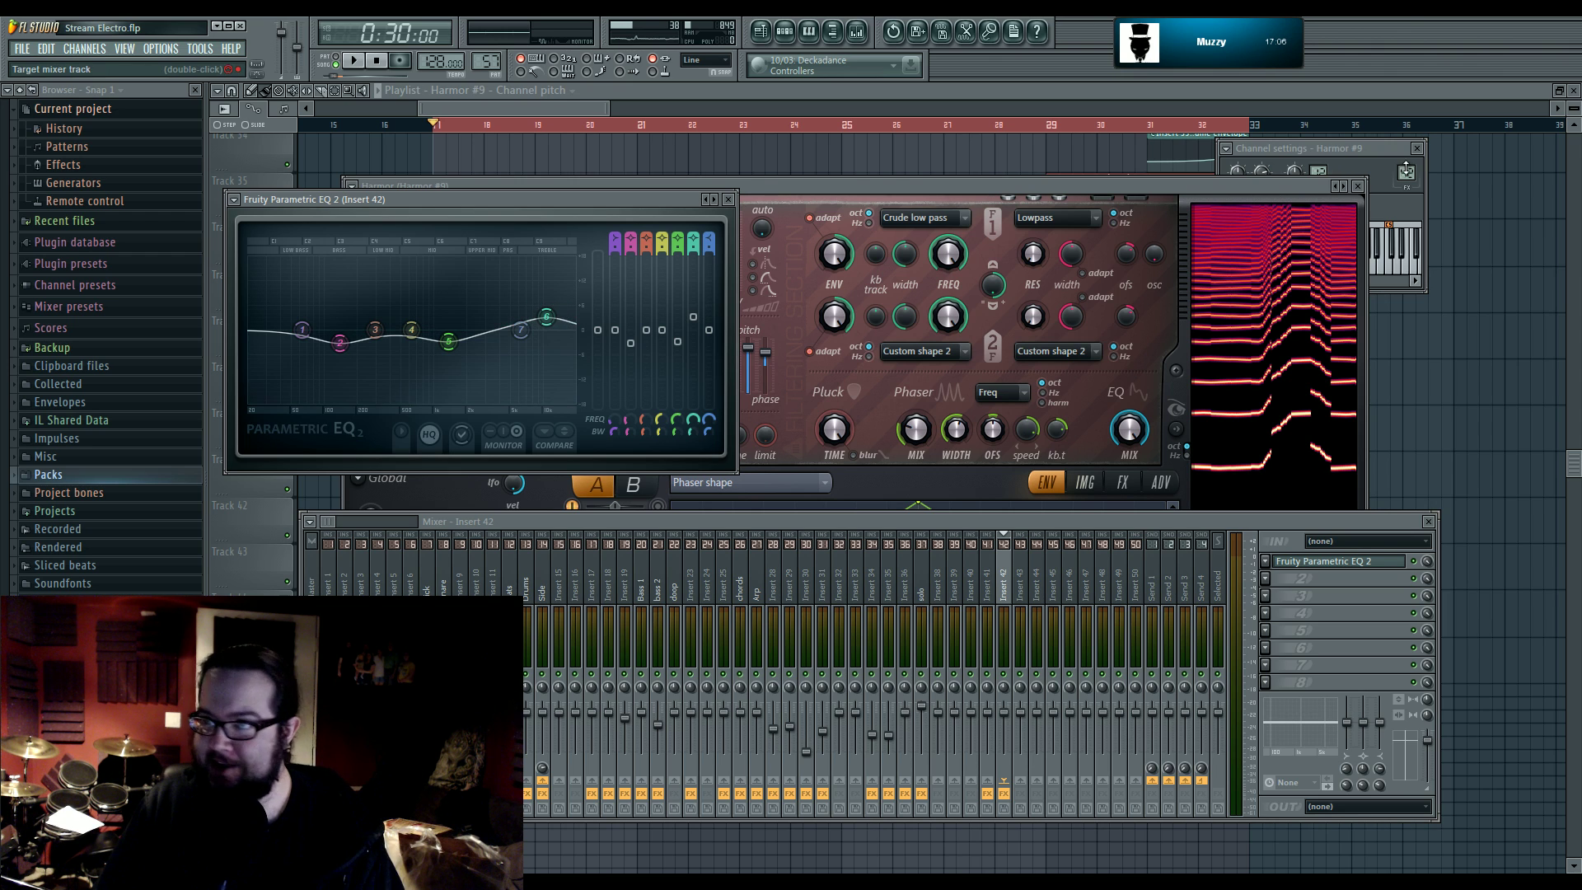
pyautogui.click(1407, 171)
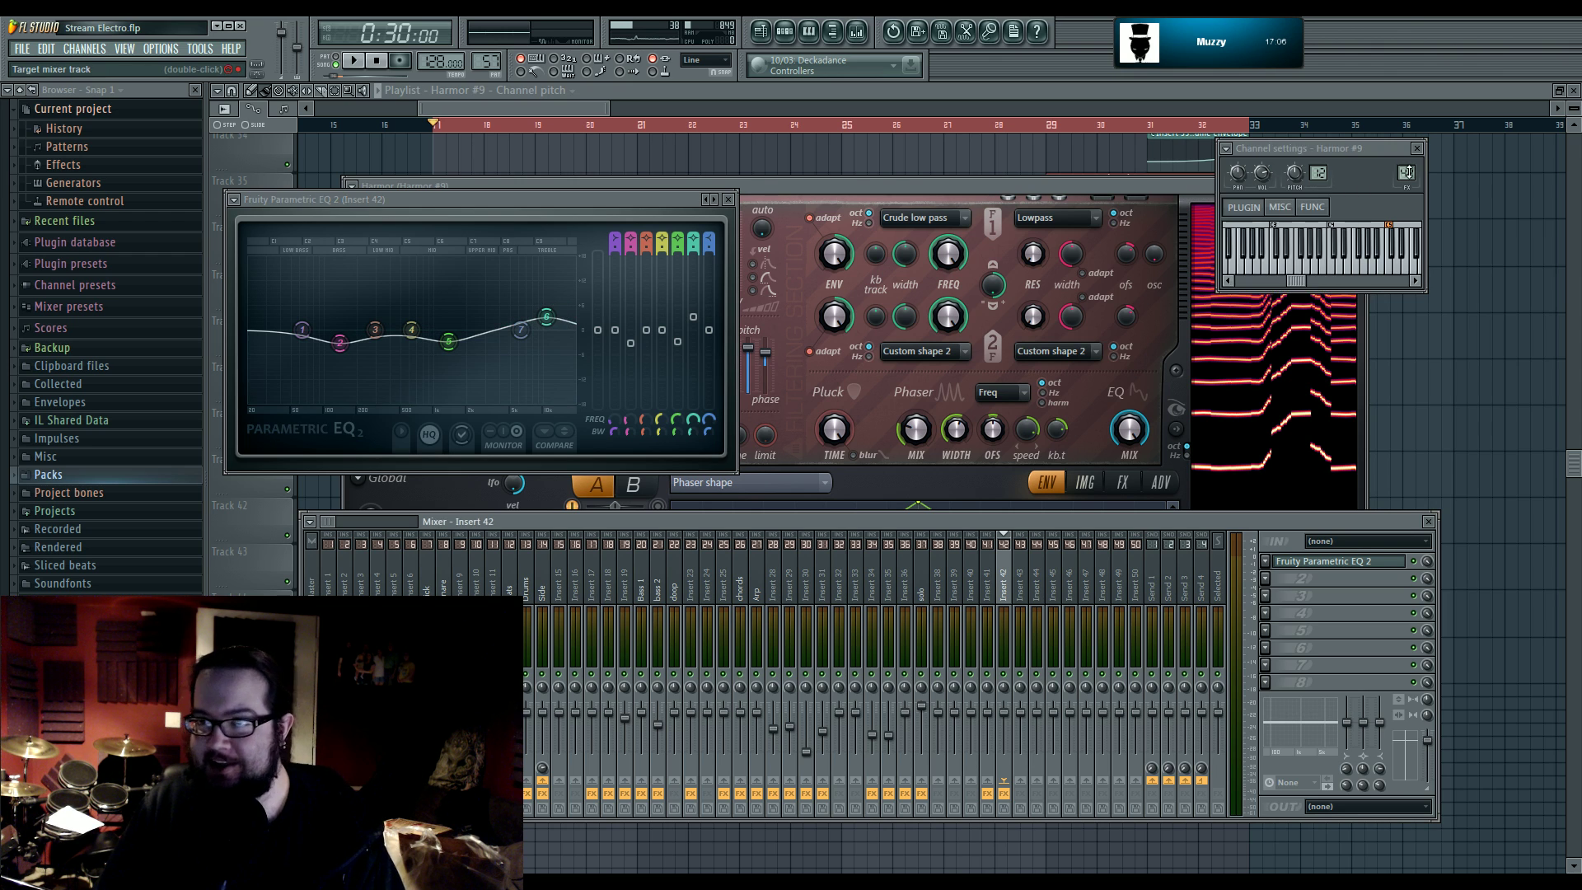
# - Create an automation clip for Insert 42's volume, lower its start point for a gradual rise, and play the build
pyautogui.rightClick(1005, 715)
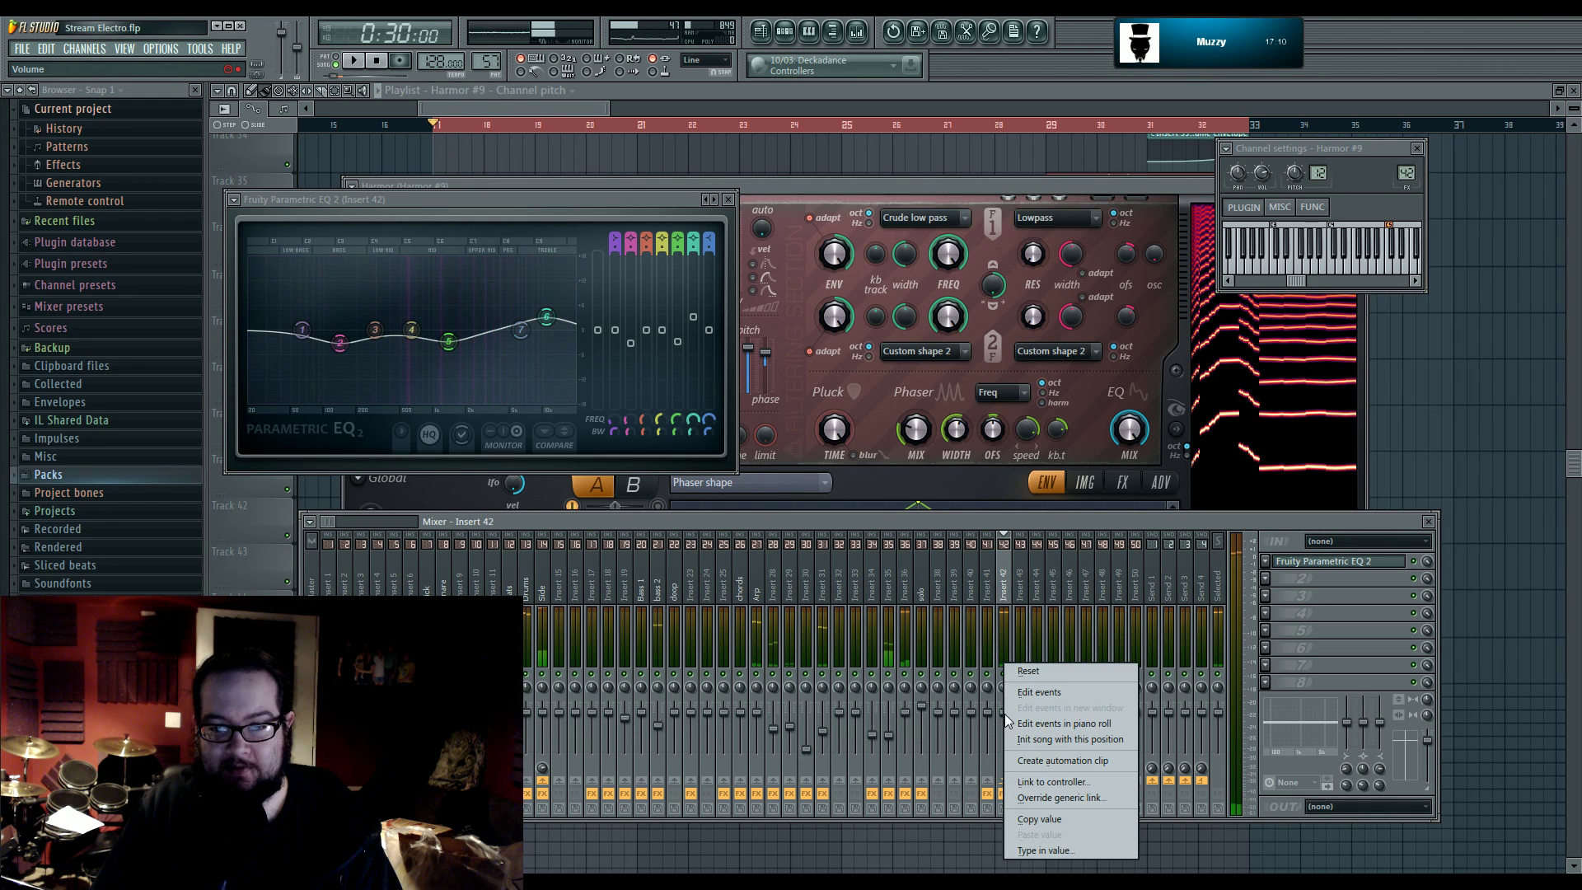
pyautogui.click(1064, 761)
pyautogui.moveTo(433, 558)
pyautogui.mouseDown()
pyautogui.moveTo(438, 591)
pyautogui.moveTo(439, 577)
pyautogui.mouseUp()
pyautogui.press('space')
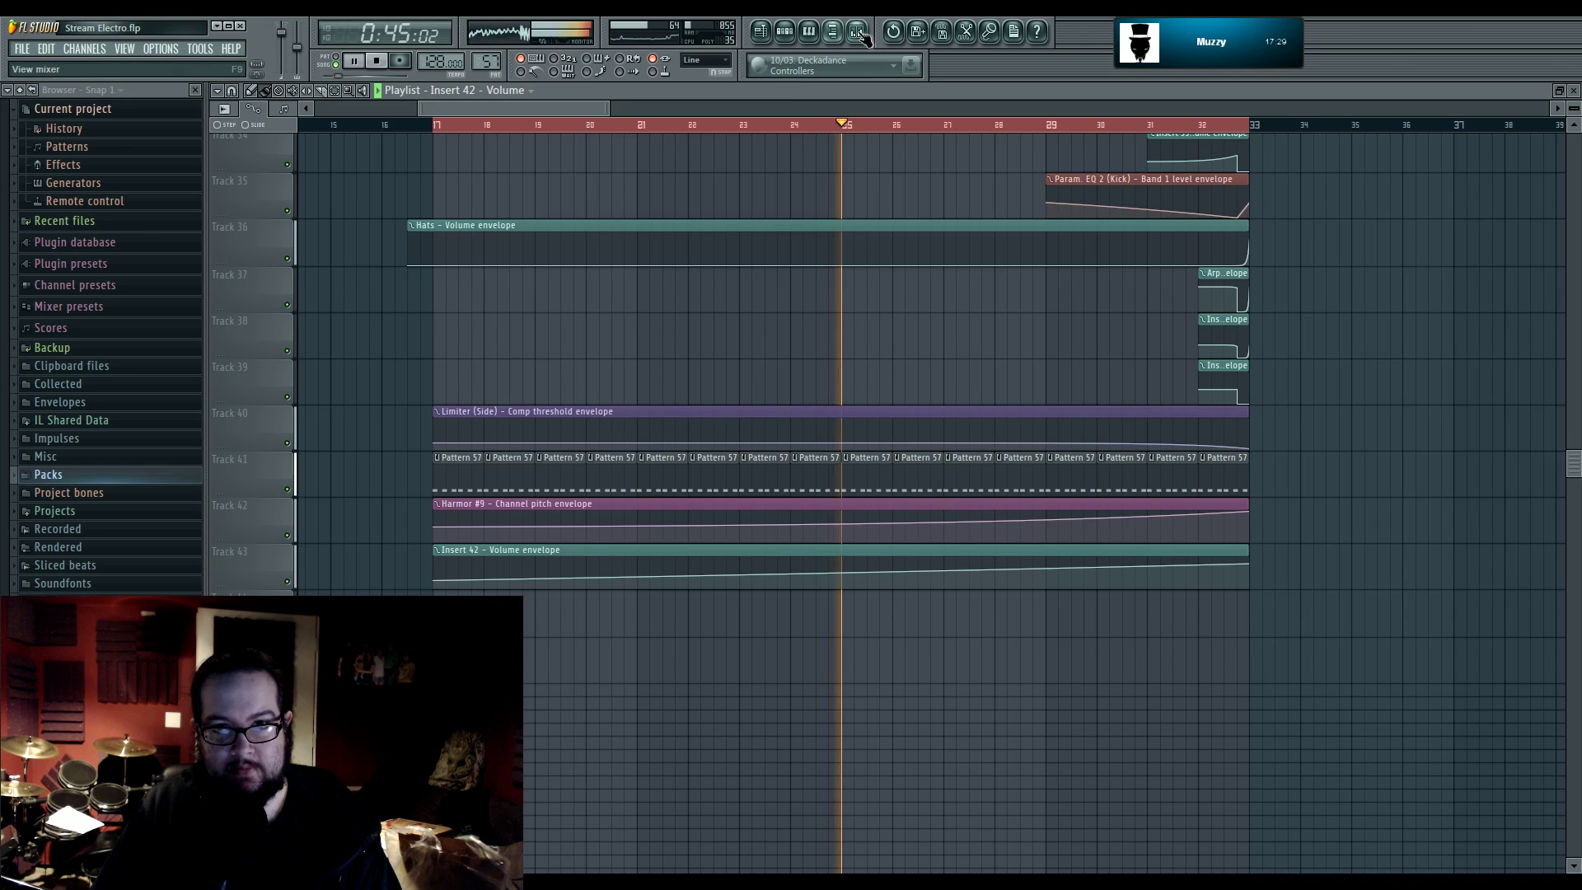
# - Examine Insert 42's parametric EQ during playback, close the plugin and mixer windows, and stop playback
pyautogui.press('F9')
pyautogui.click(1327, 561)
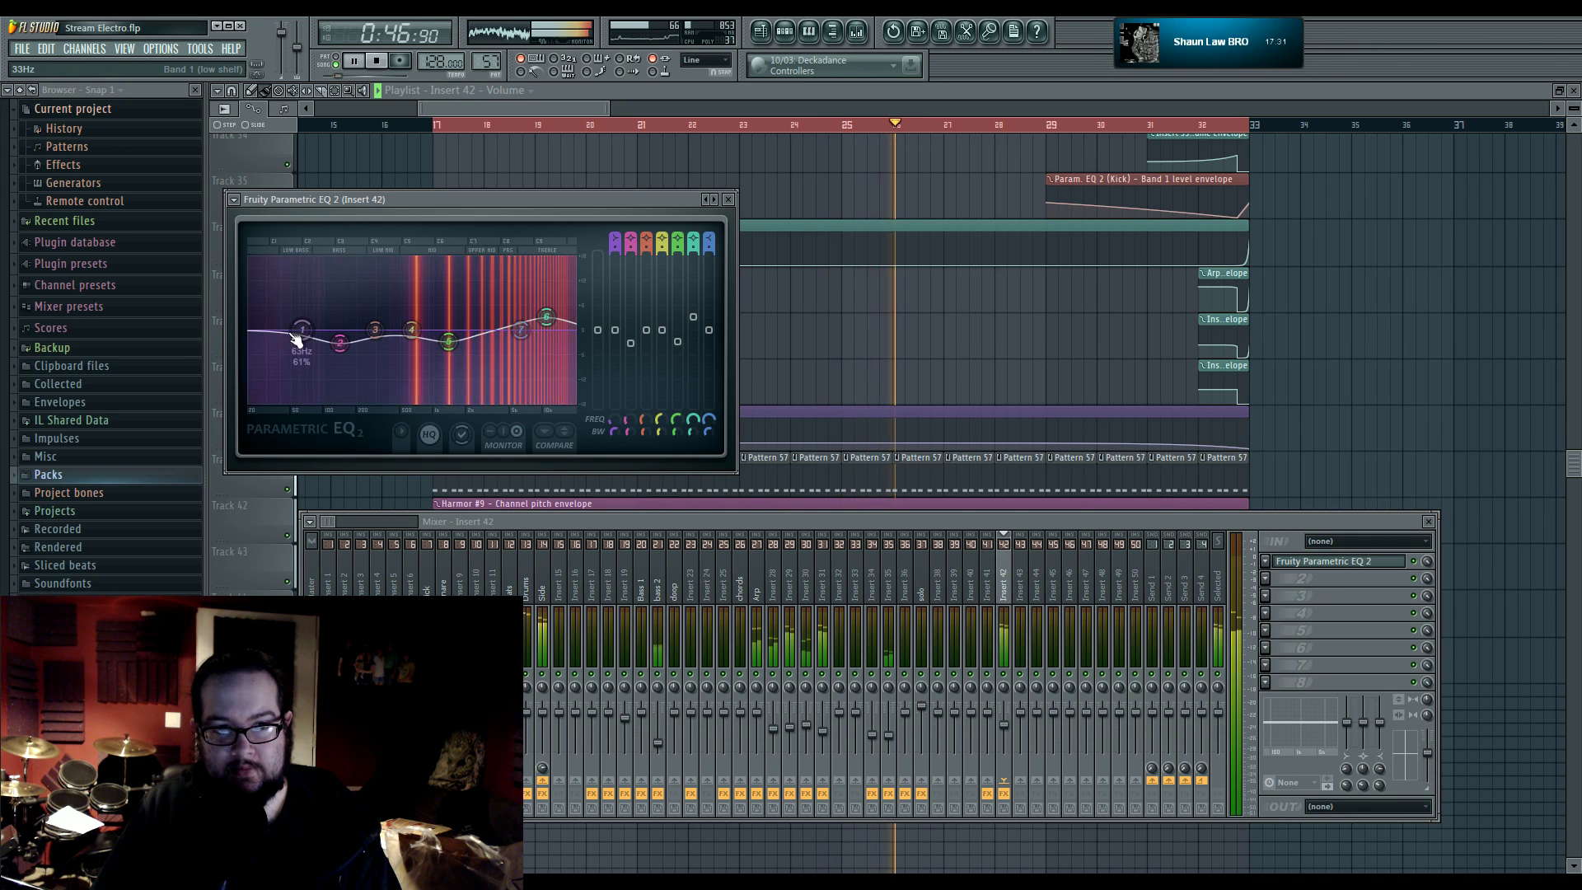
pyautogui.press('F12')
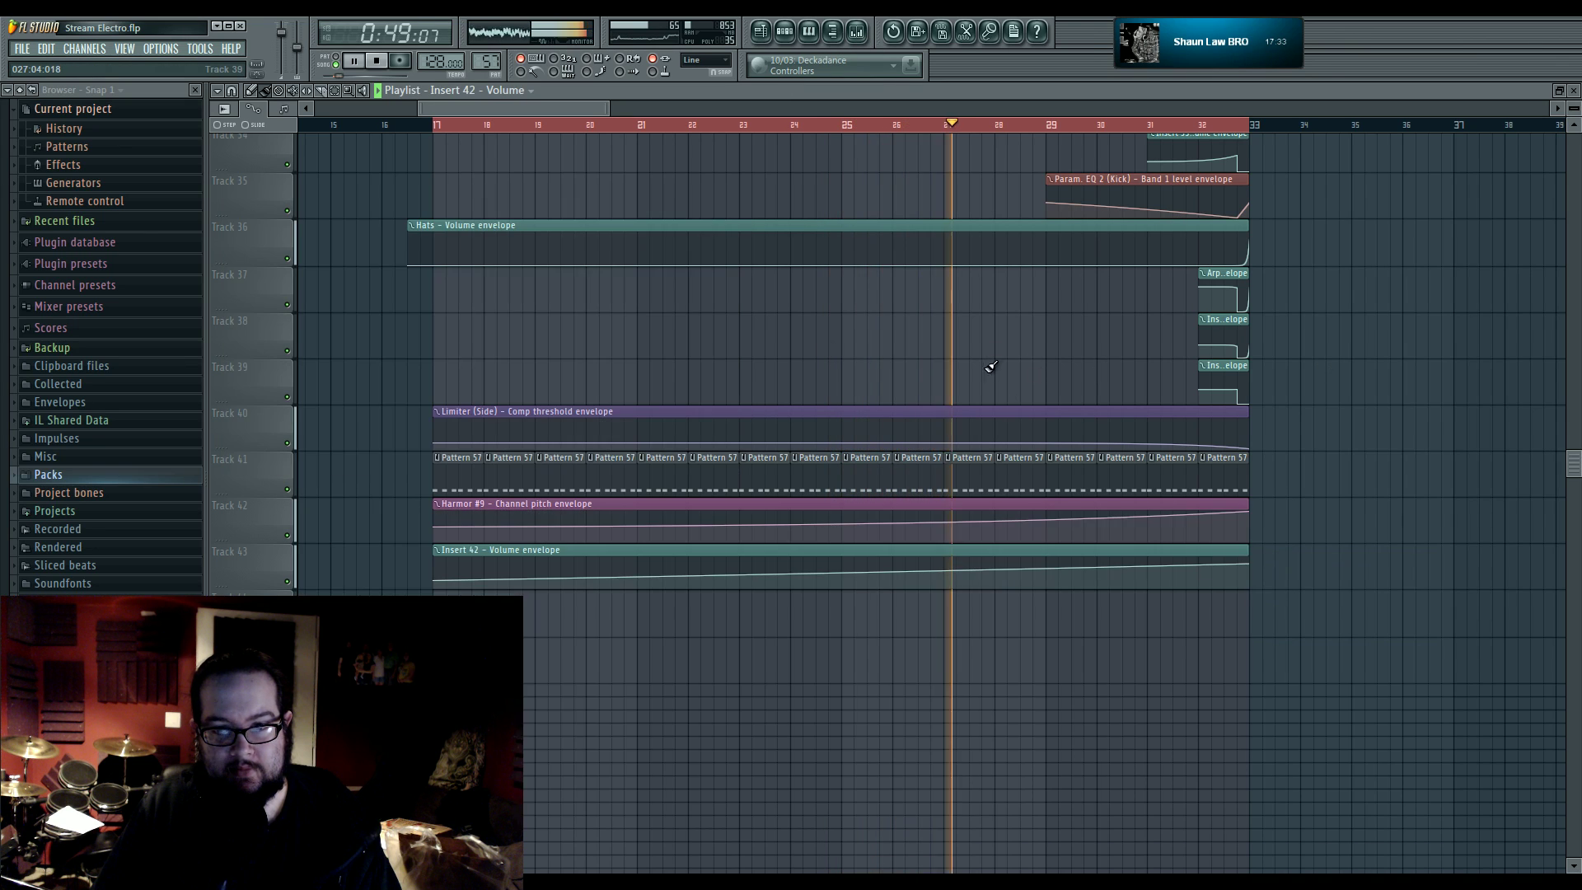
pyautogui.click(857, 33)
pyautogui.click(857, 33)
pyautogui.press('space')
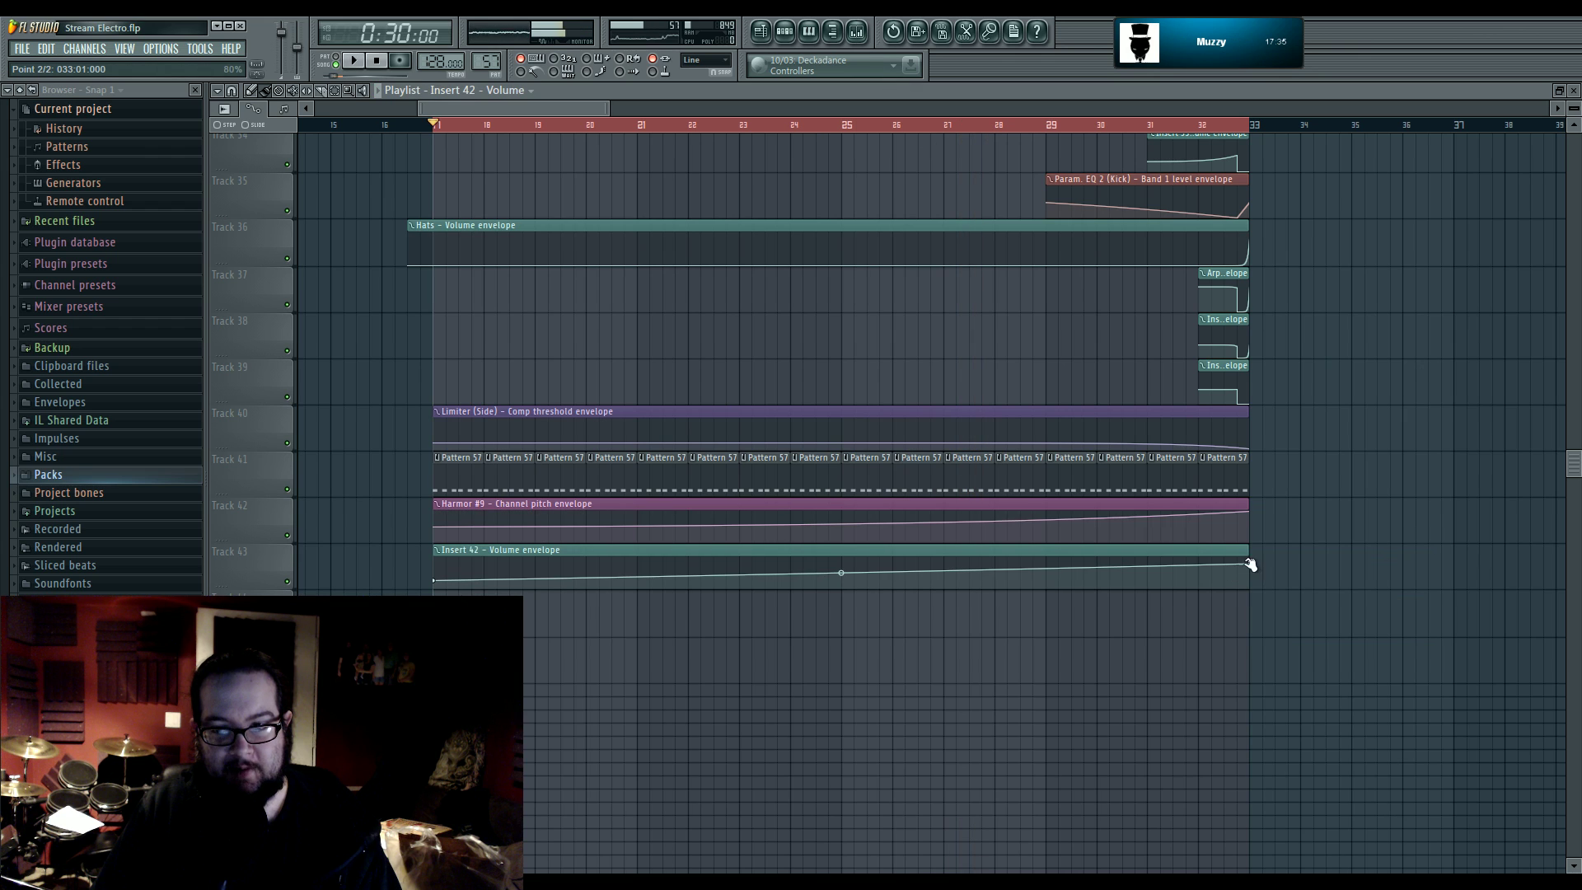
# - Lower the end point of Insert 42's volume envelope at bar 33 and play the build from bar 25
pyautogui.moveTo(1247, 565); pyautogui.dragTo(1256, 572)
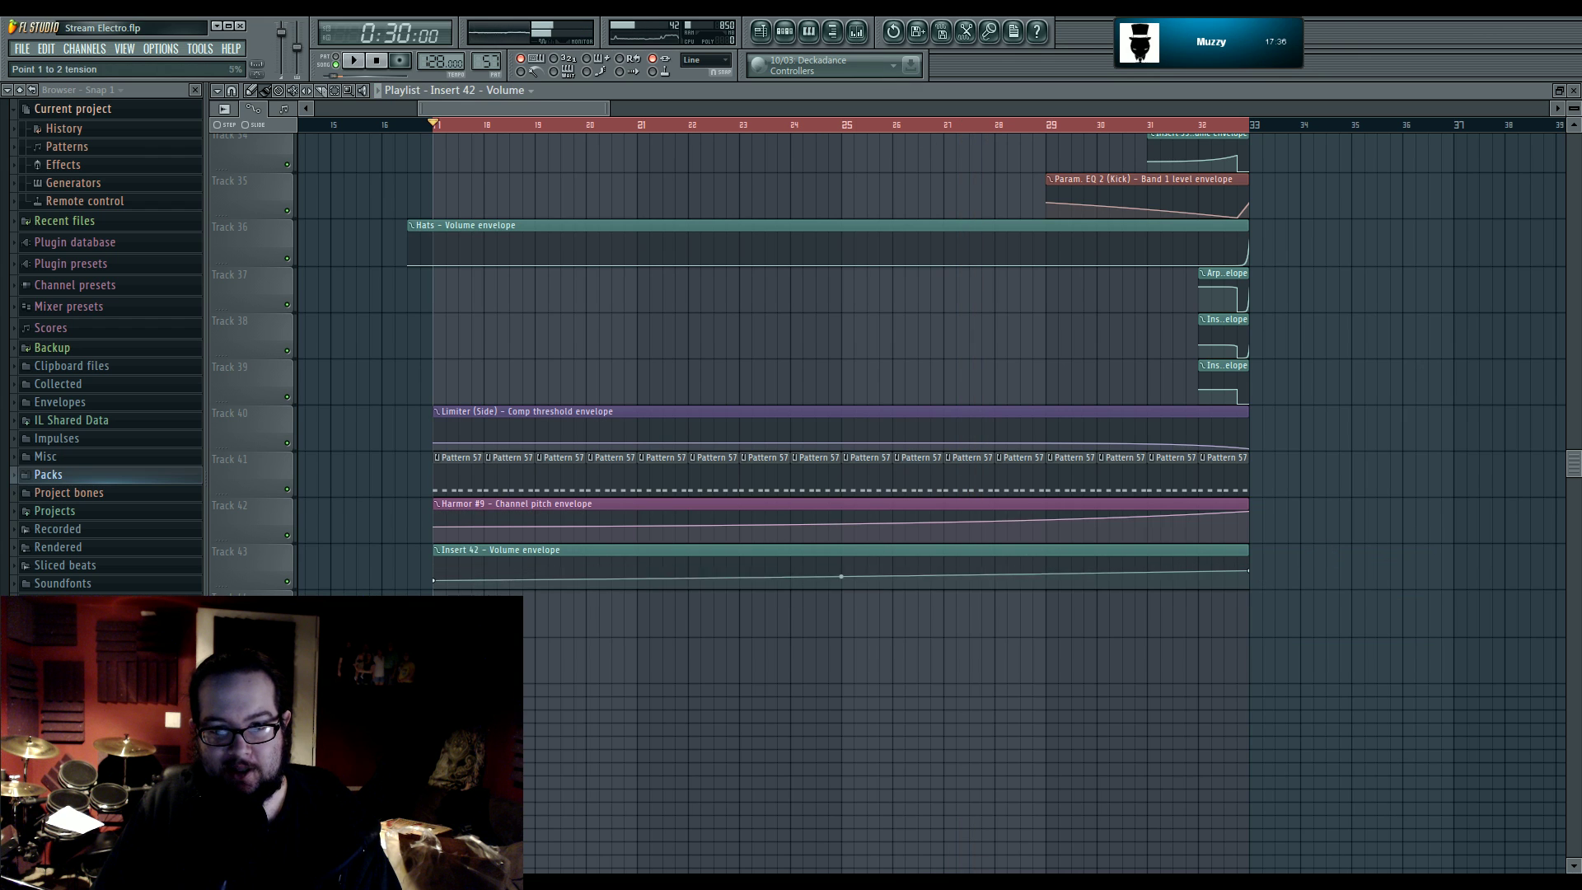
pyautogui.press('space')
pyautogui.click(861, 125)
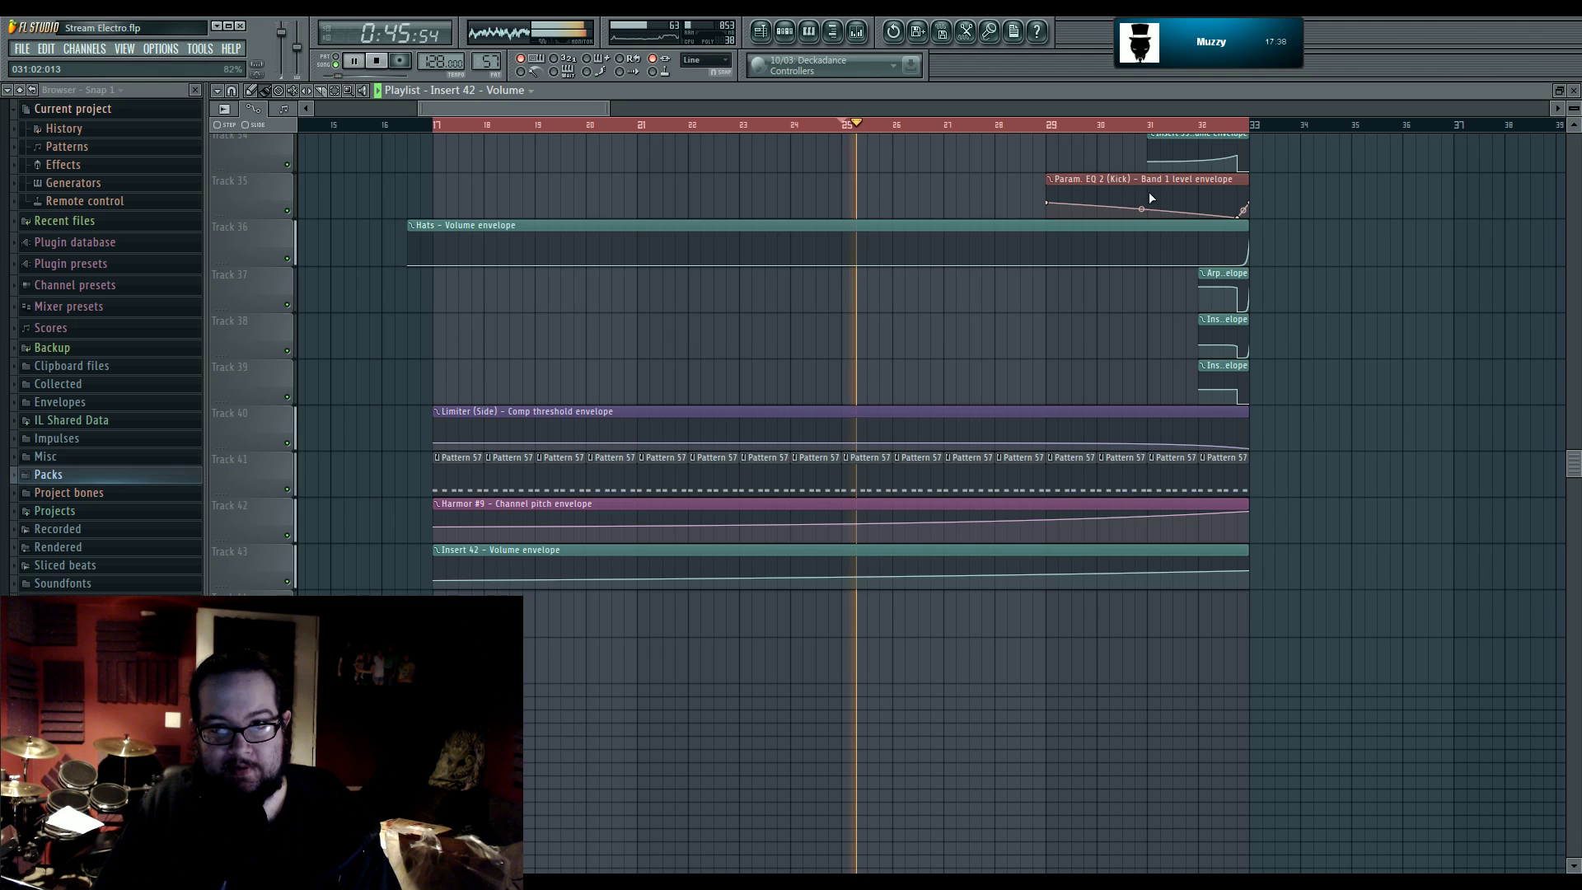
pyautogui.scroll(4, 1043, 334)
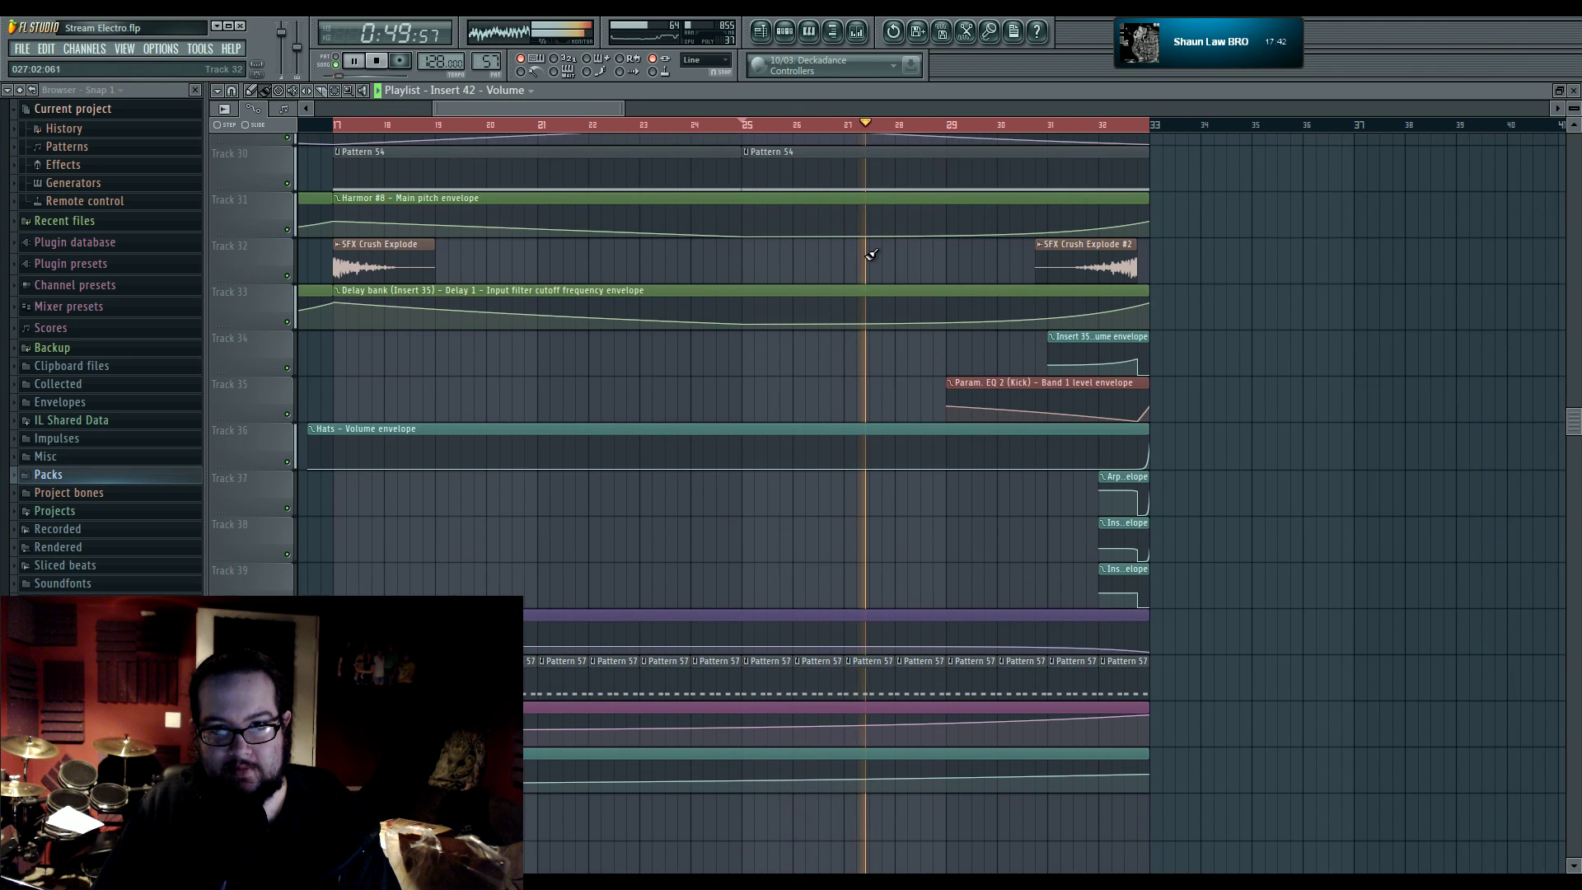
pyautogui.moveTo(868, 247); pyautogui.dragTo(932, 134)
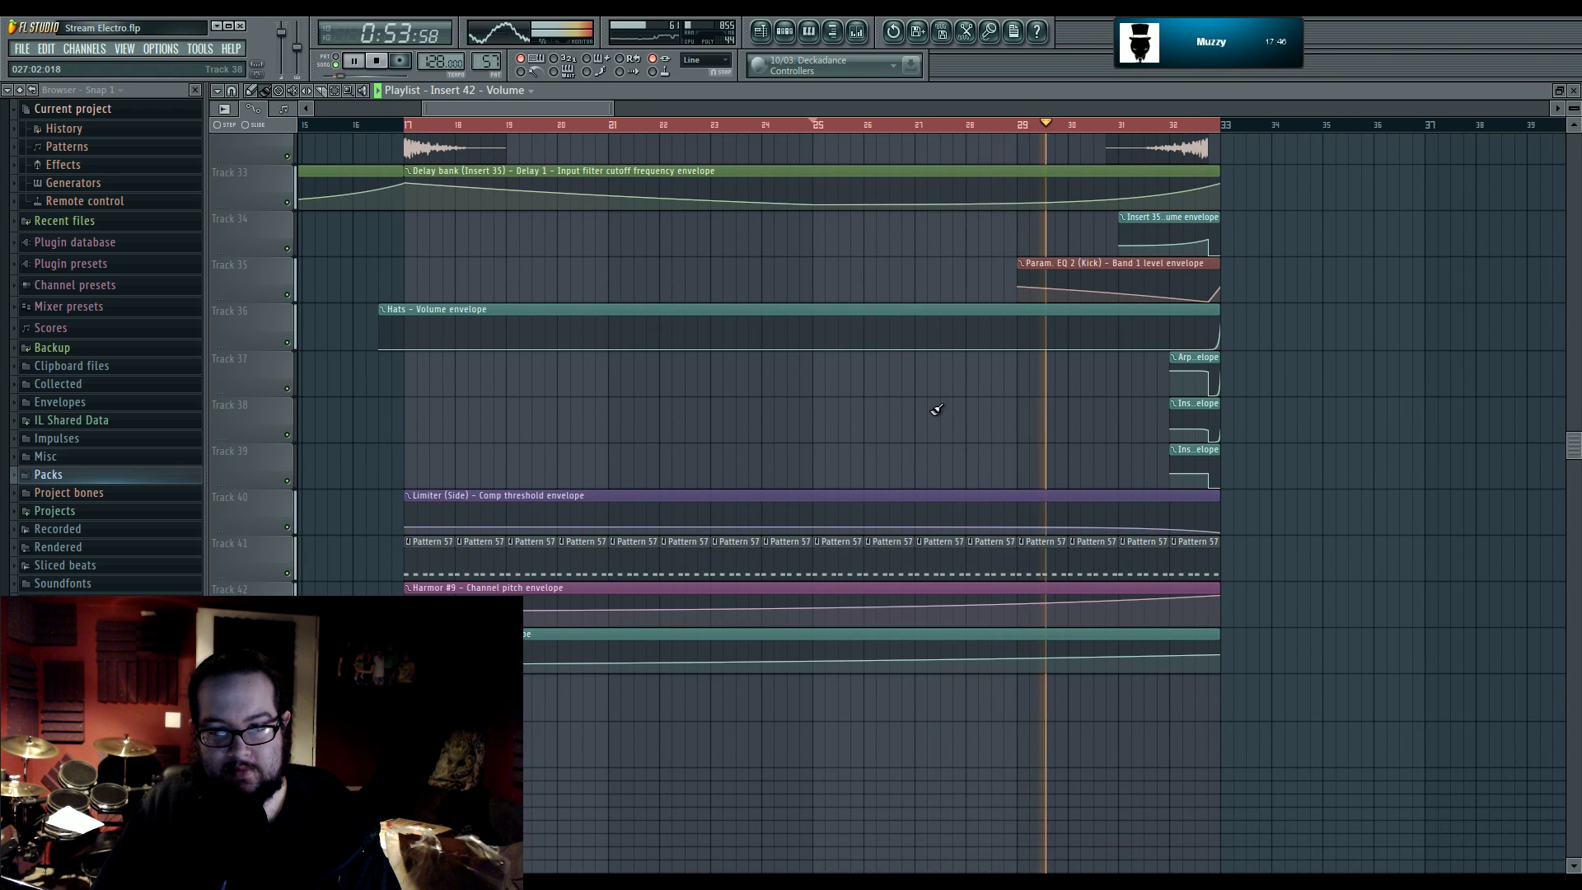
# - Listen to the end of the build up to the drop and stop playback
pyautogui.scroll(3, 1244, 542)
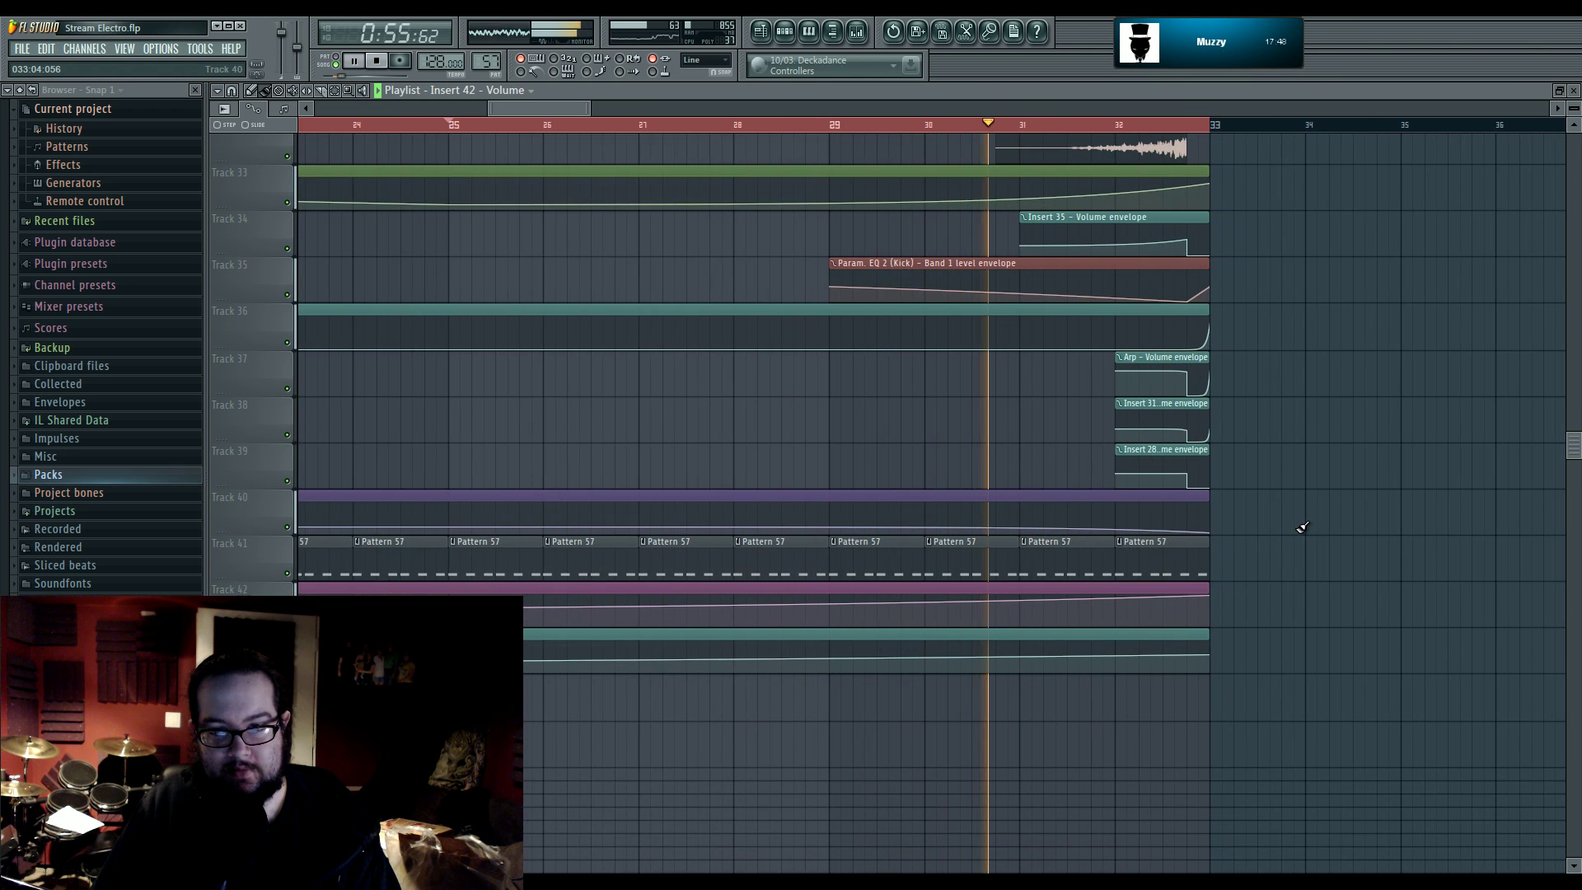
pyautogui.press('space')
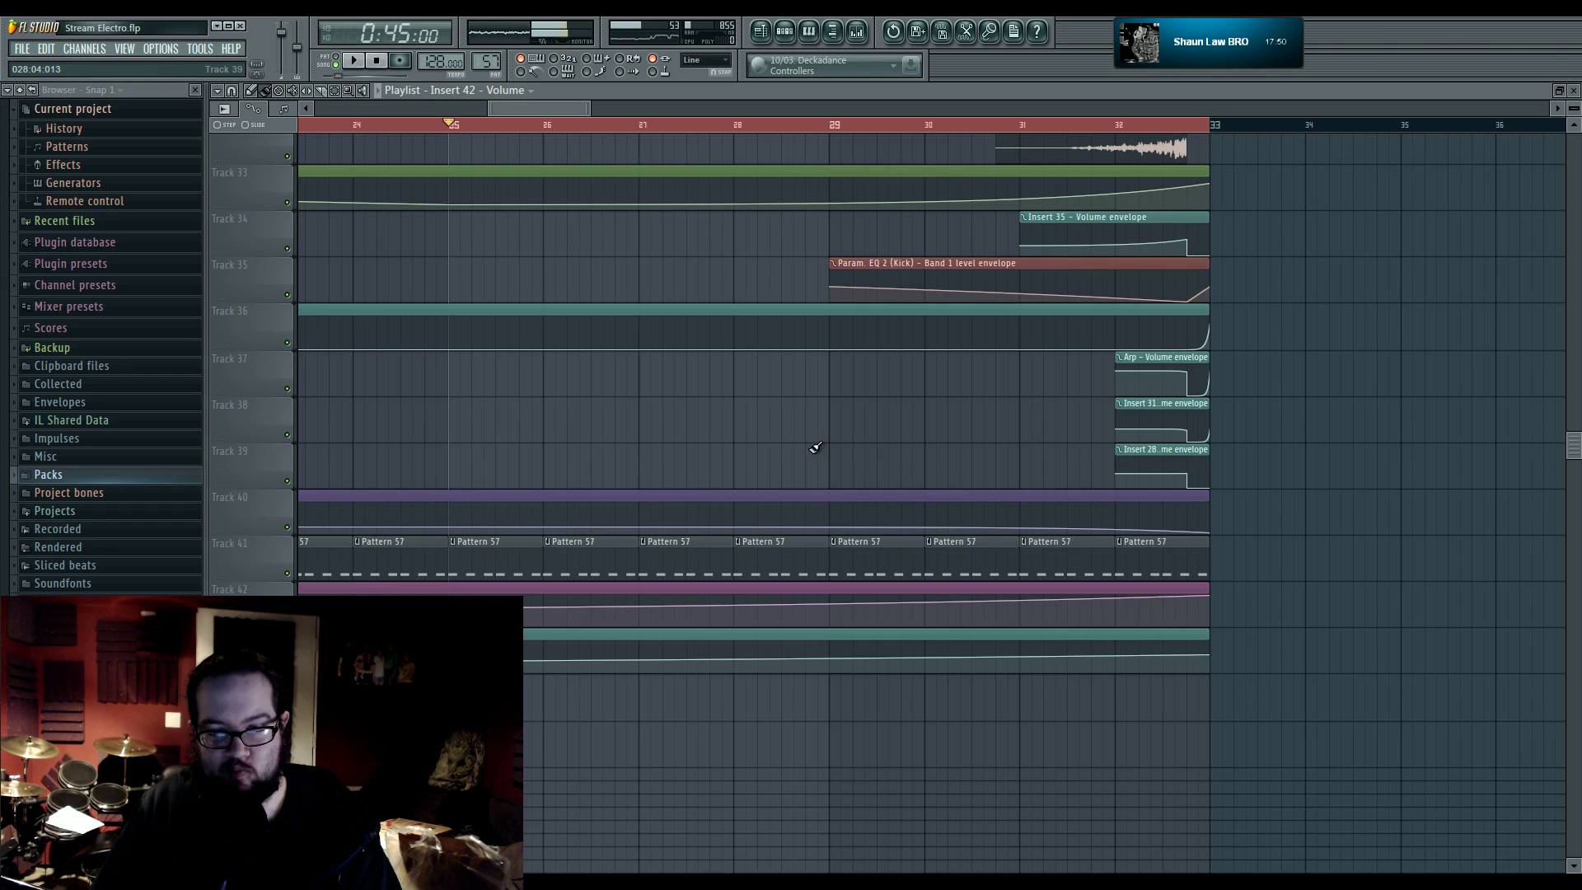
pyautogui.scroll(-3, 1013, 423)
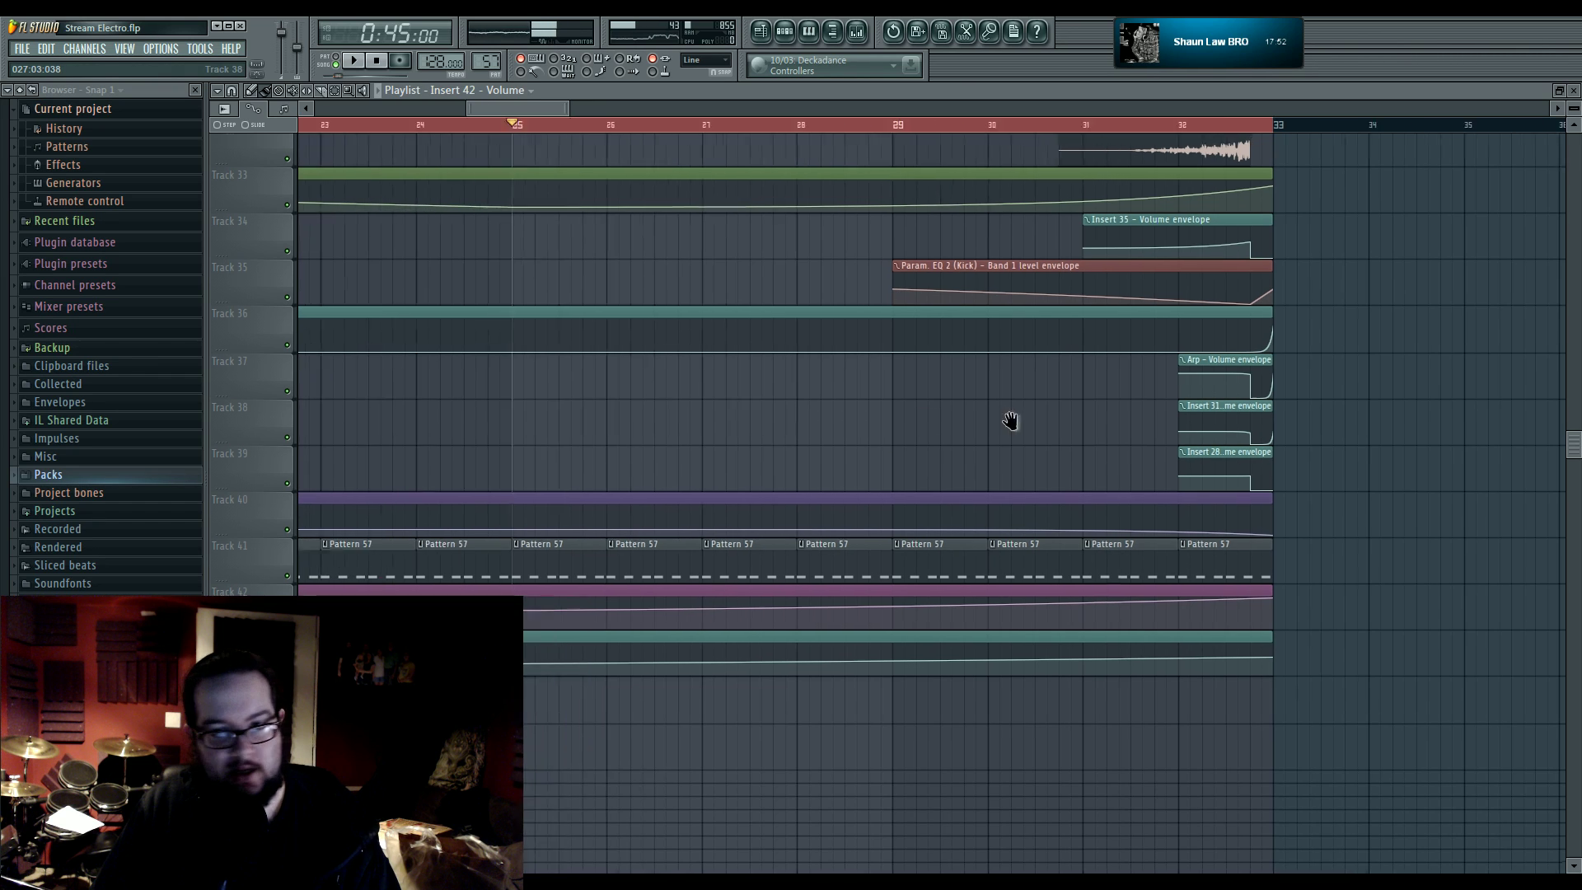
pyautogui.hscroll(1, 1021, 430)
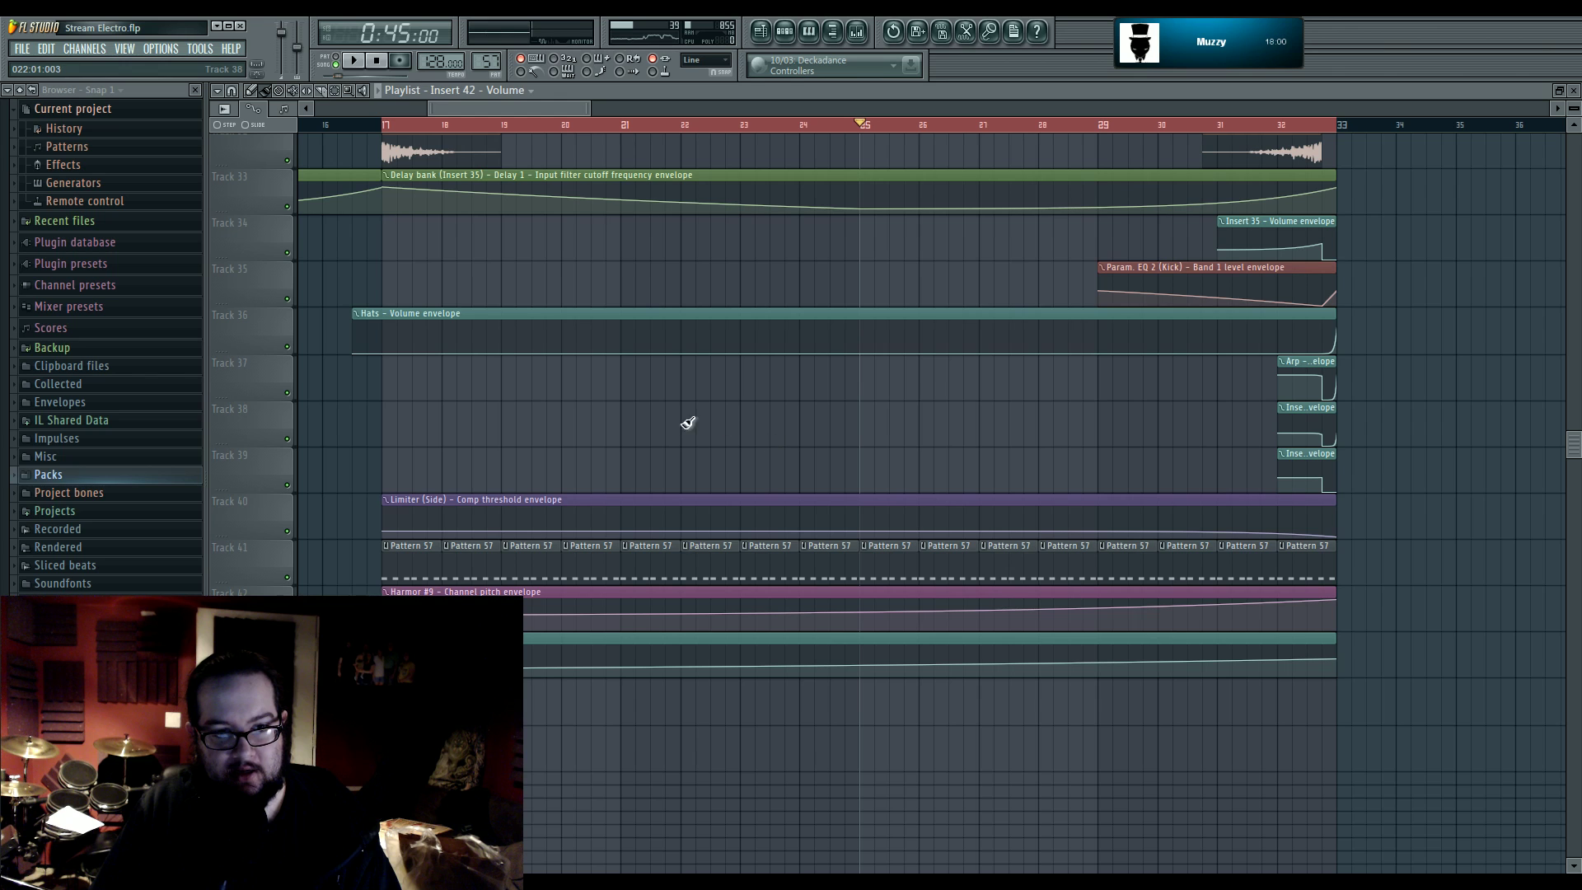
pyautogui.hscroll(-1, 688, 424)
# - Open Pattern 57 in the piano roll, space its Harmor #9 D6 notes as four even hits, and return to the playlist
pyautogui.doubleClick(1158, 576)
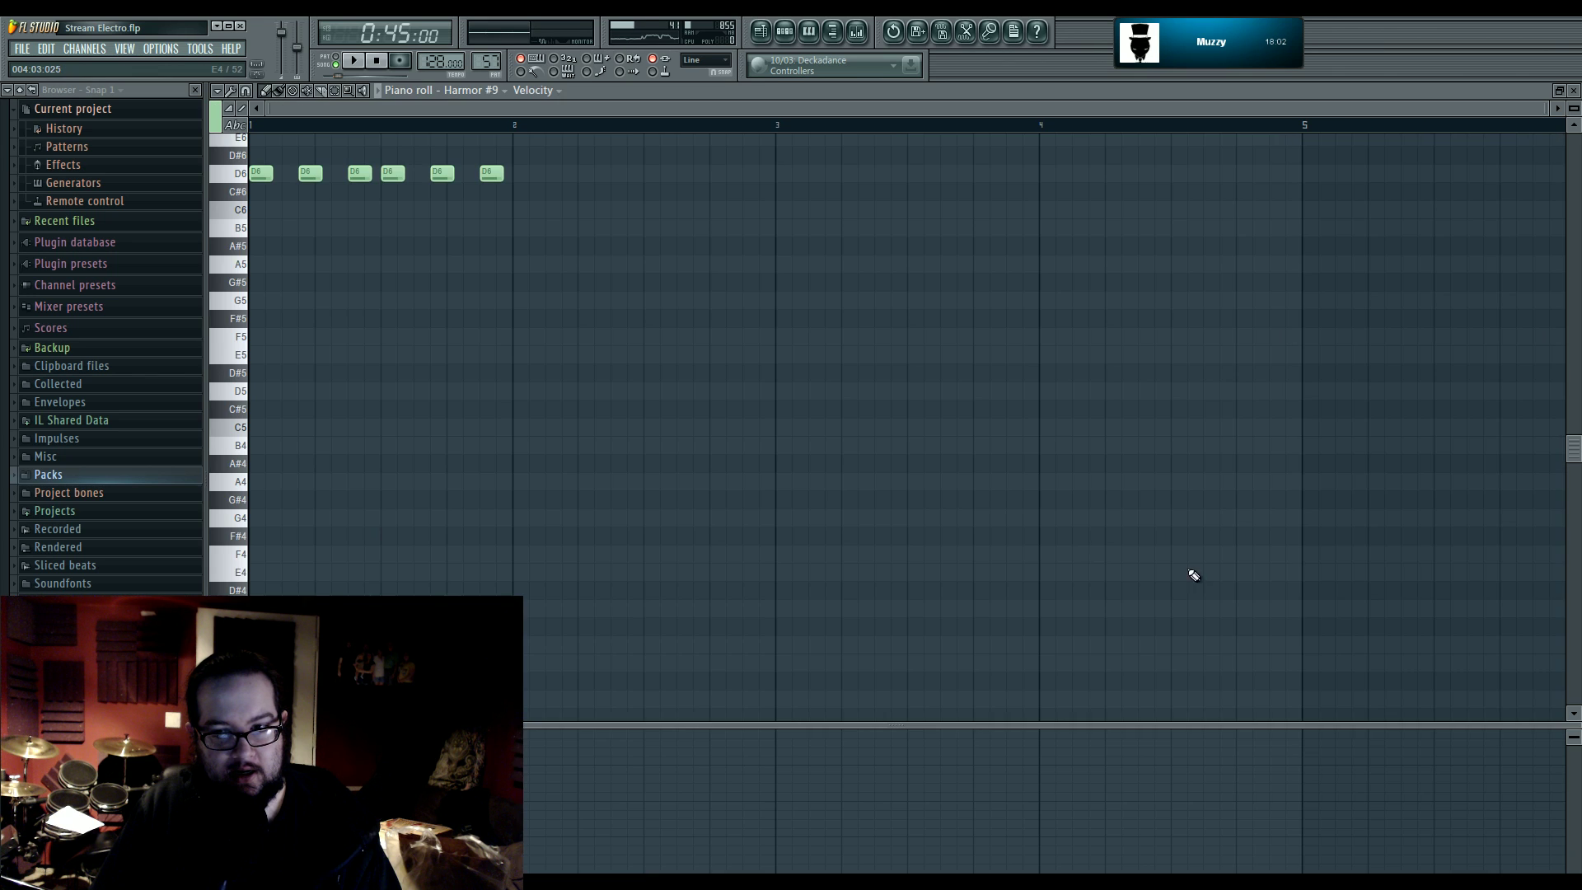
pyautogui.scroll(4, 448, 264)
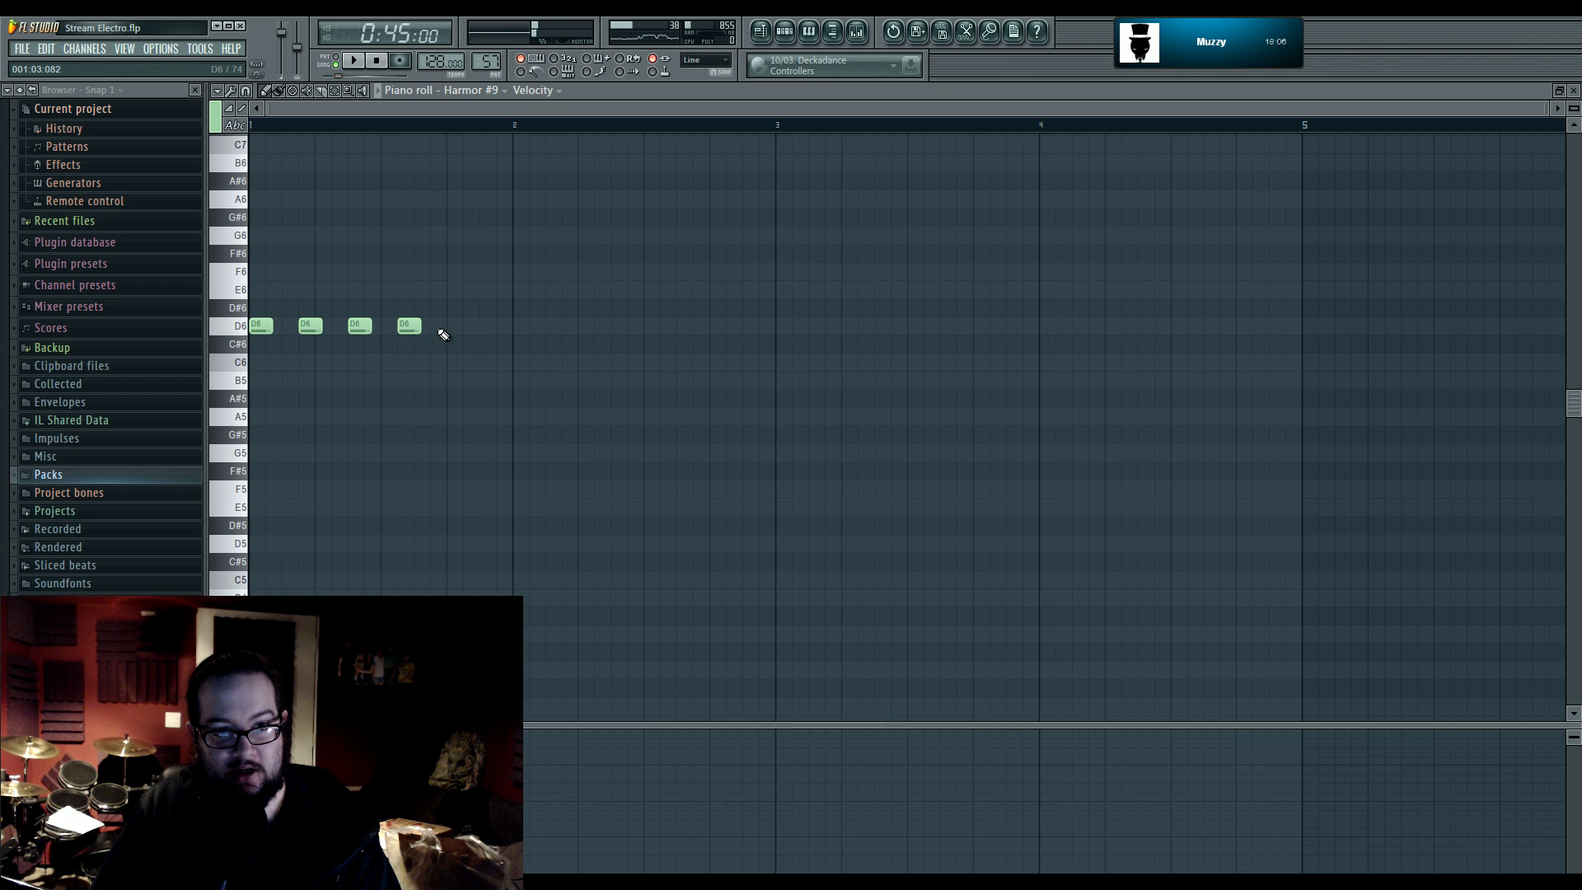
pyautogui.click(760, 32)
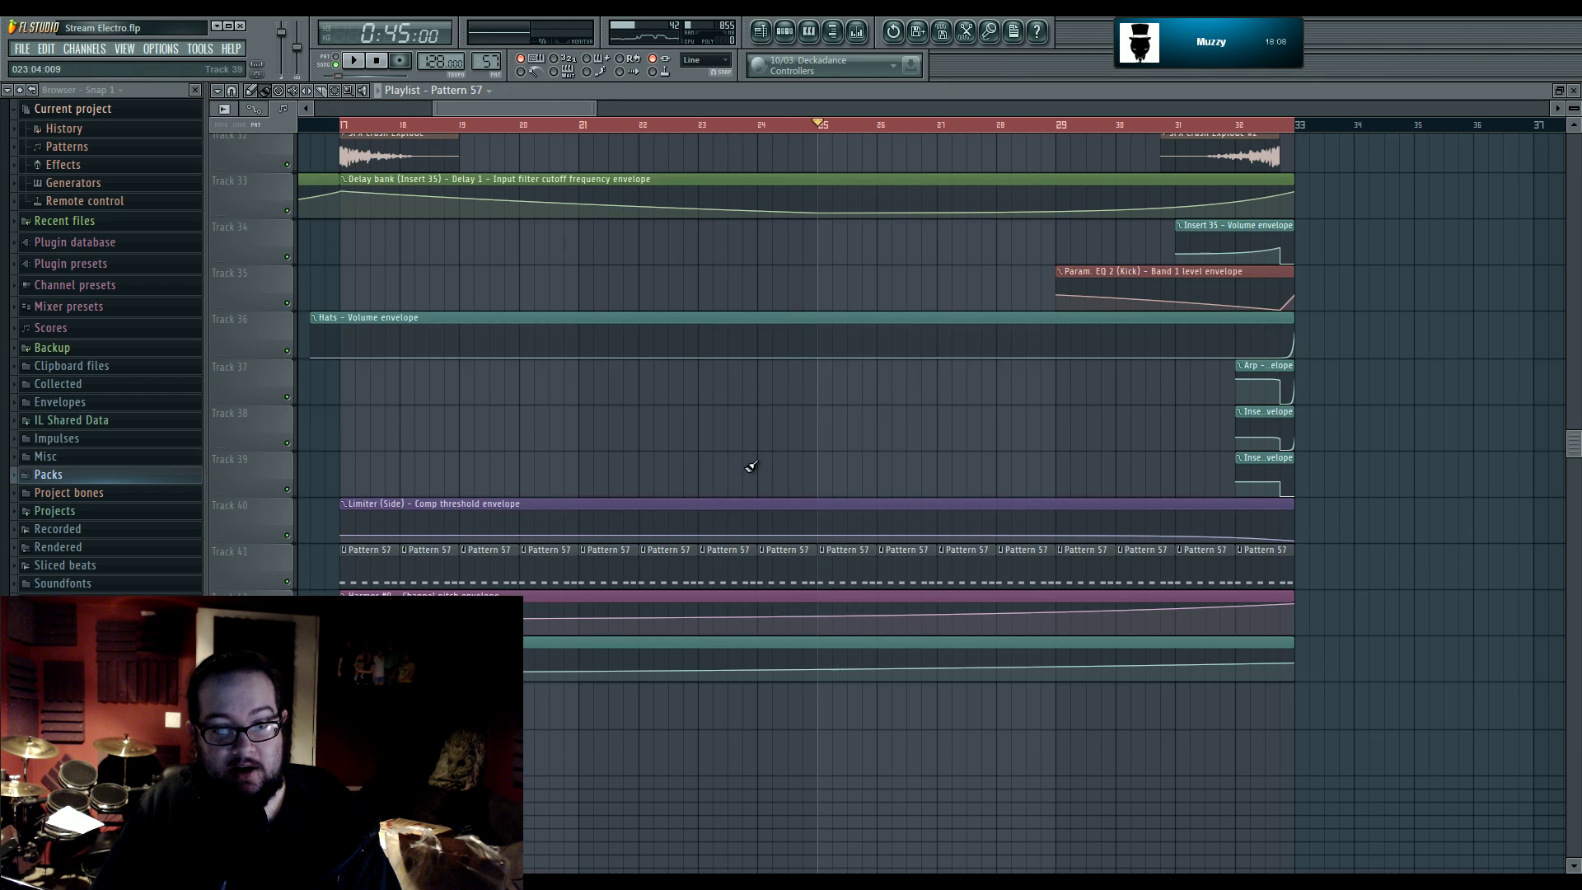
# - Examine the build's pattern clips and automation envelopes across the upper playlist tracks, comparing them with the section after bar 33
pyautogui.scroll(-2, 751, 467)
pyautogui.scroll(8, 738, 482)
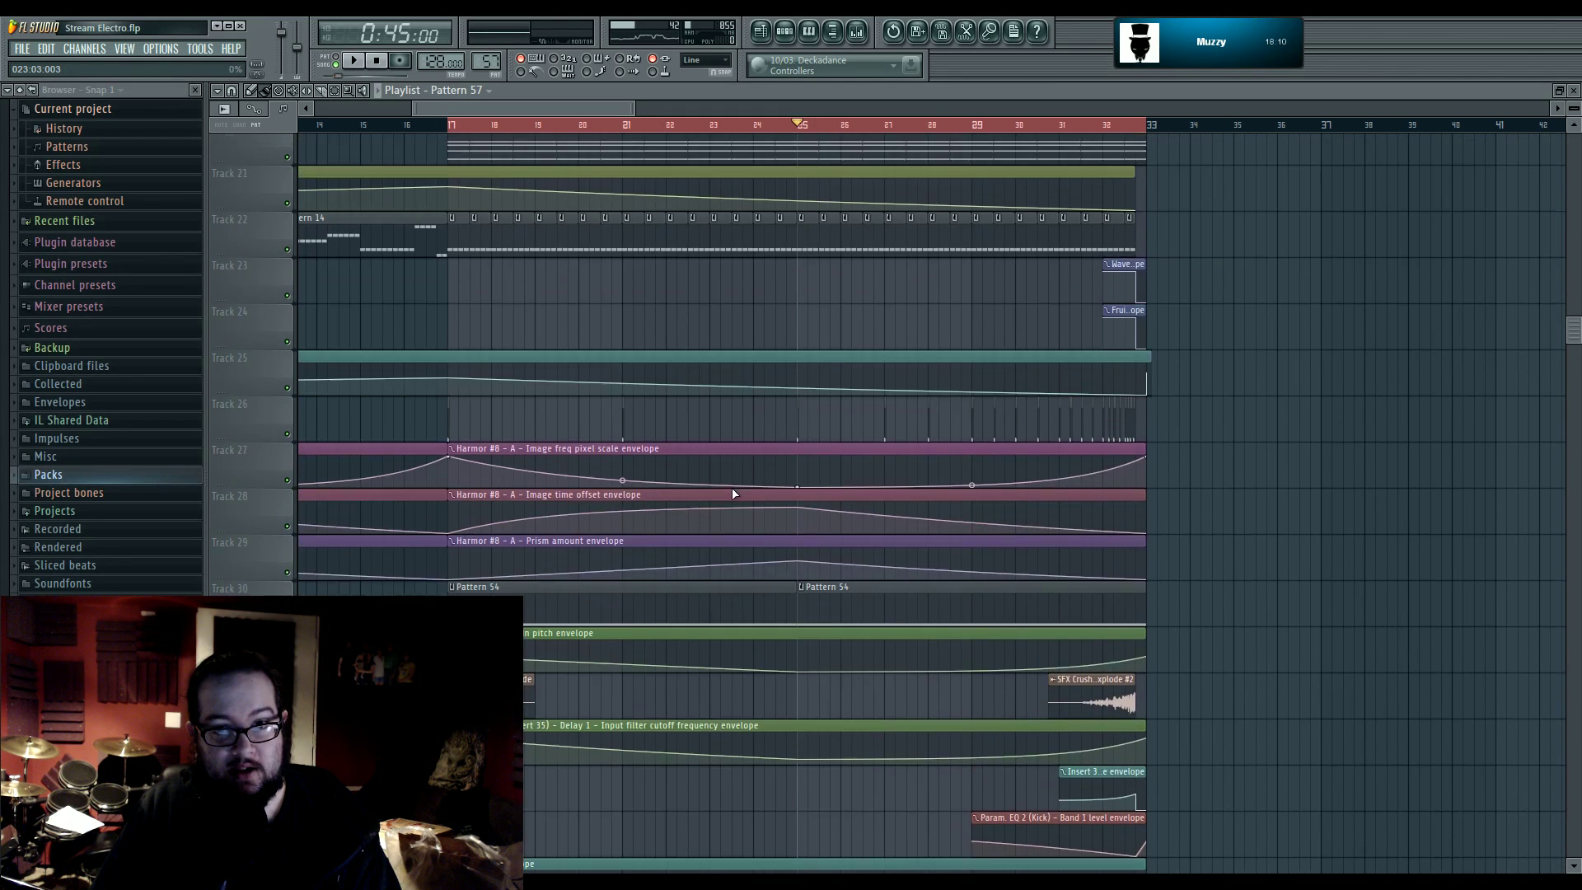
pyautogui.scroll(10, 732, 488)
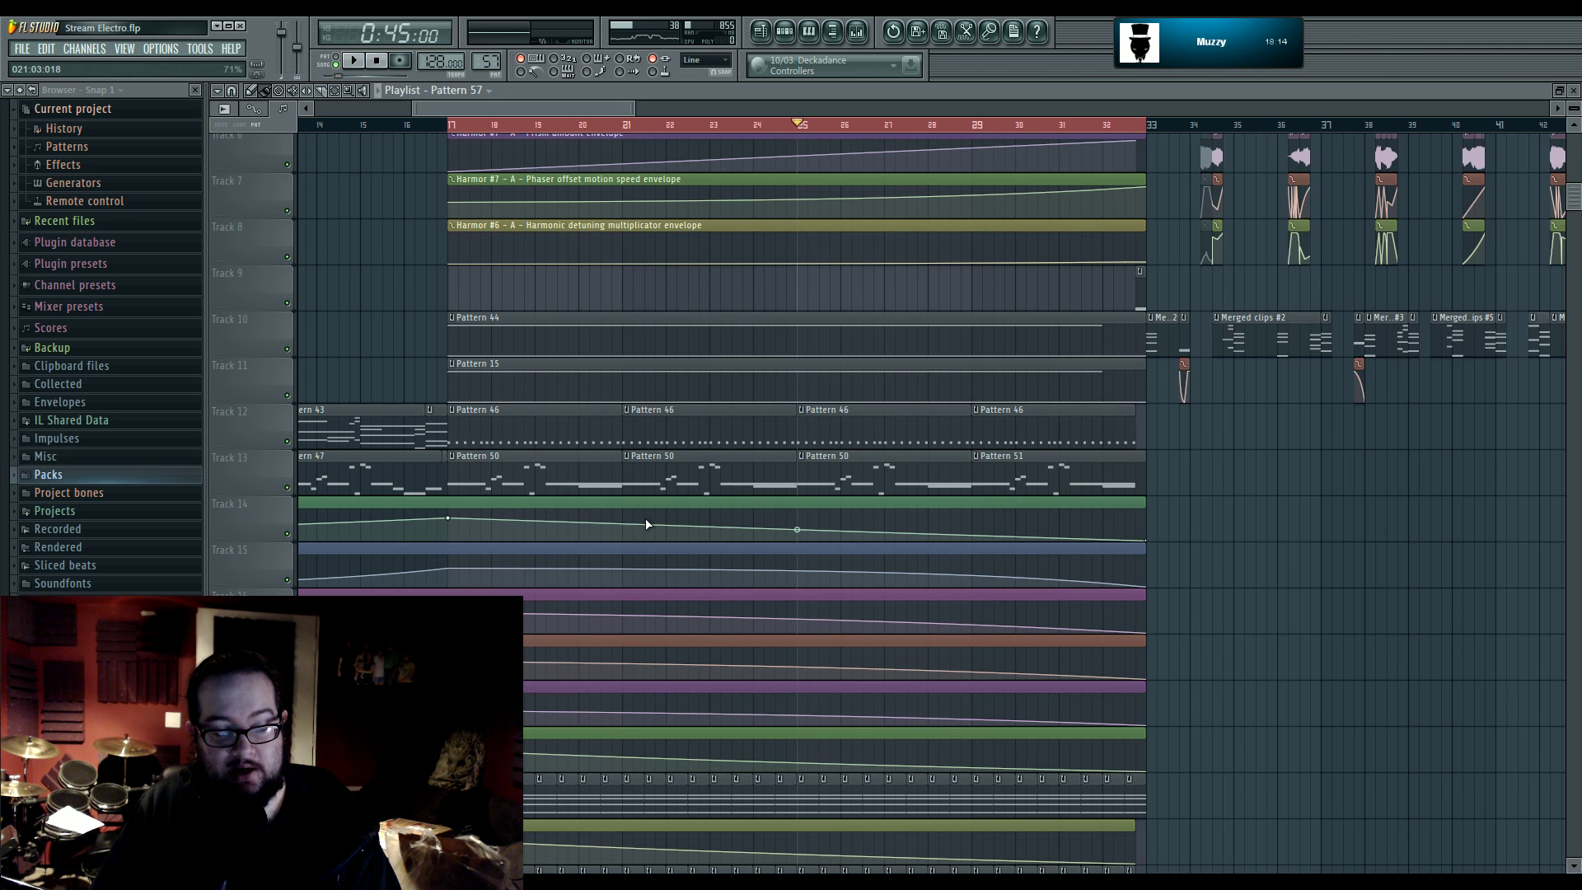
pyautogui.moveTo(647, 521)
pyautogui.mouseDown()
pyautogui.moveTo(870, 519)
pyautogui.moveTo(655, 537)
pyautogui.mouseUp()
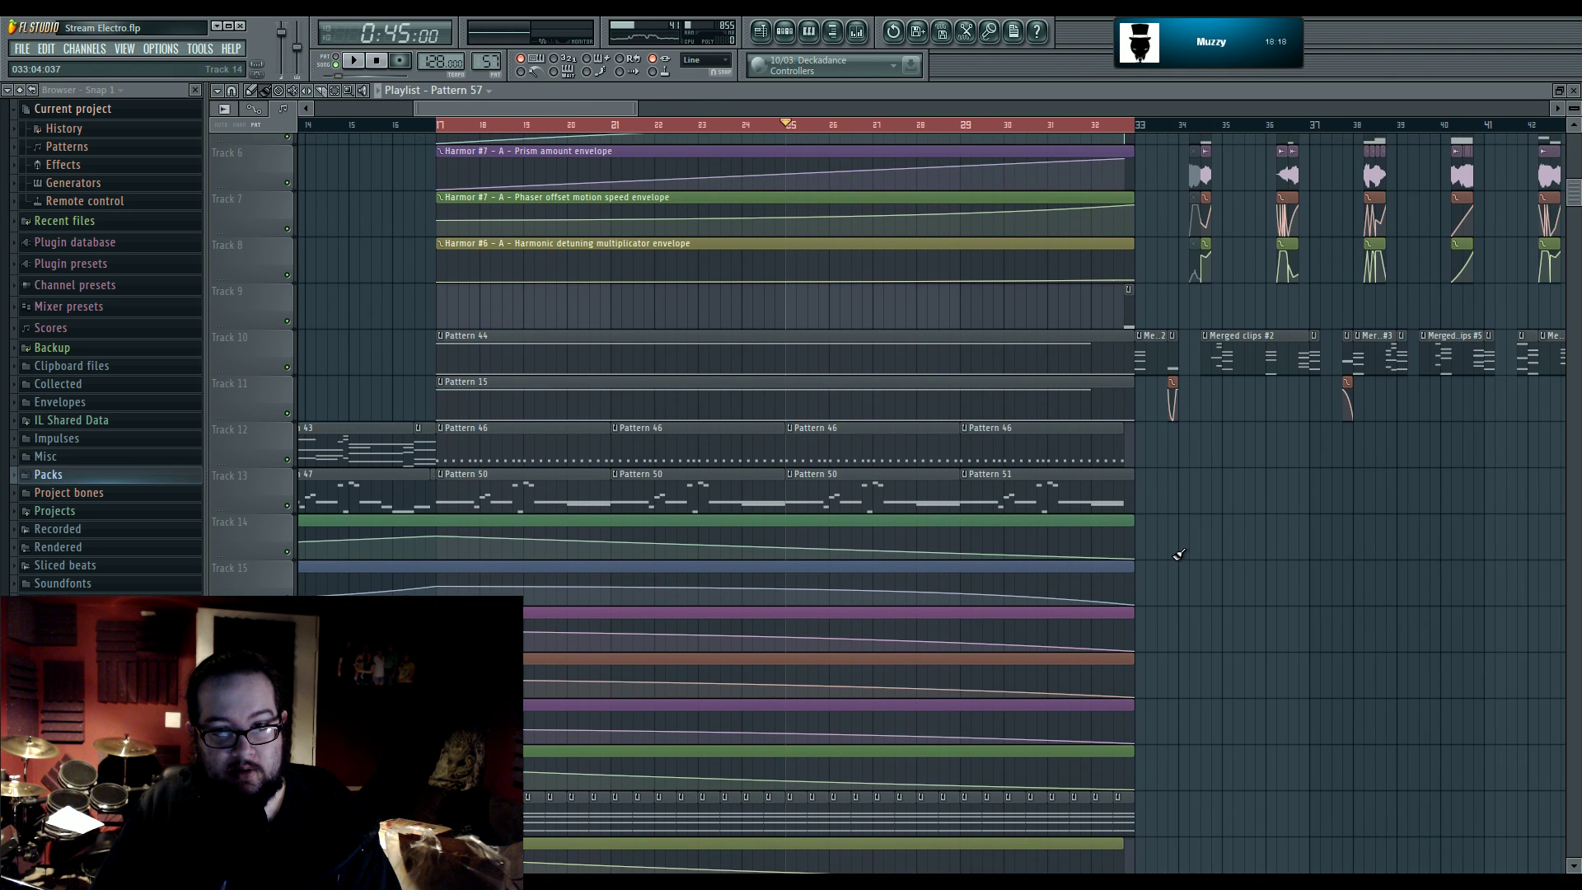
pyautogui.moveTo(1176, 524); pyautogui.dragTo(1285, 560)
pyautogui.scroll(-3, 1282, 565)
pyautogui.scroll(4, 1123, 554)
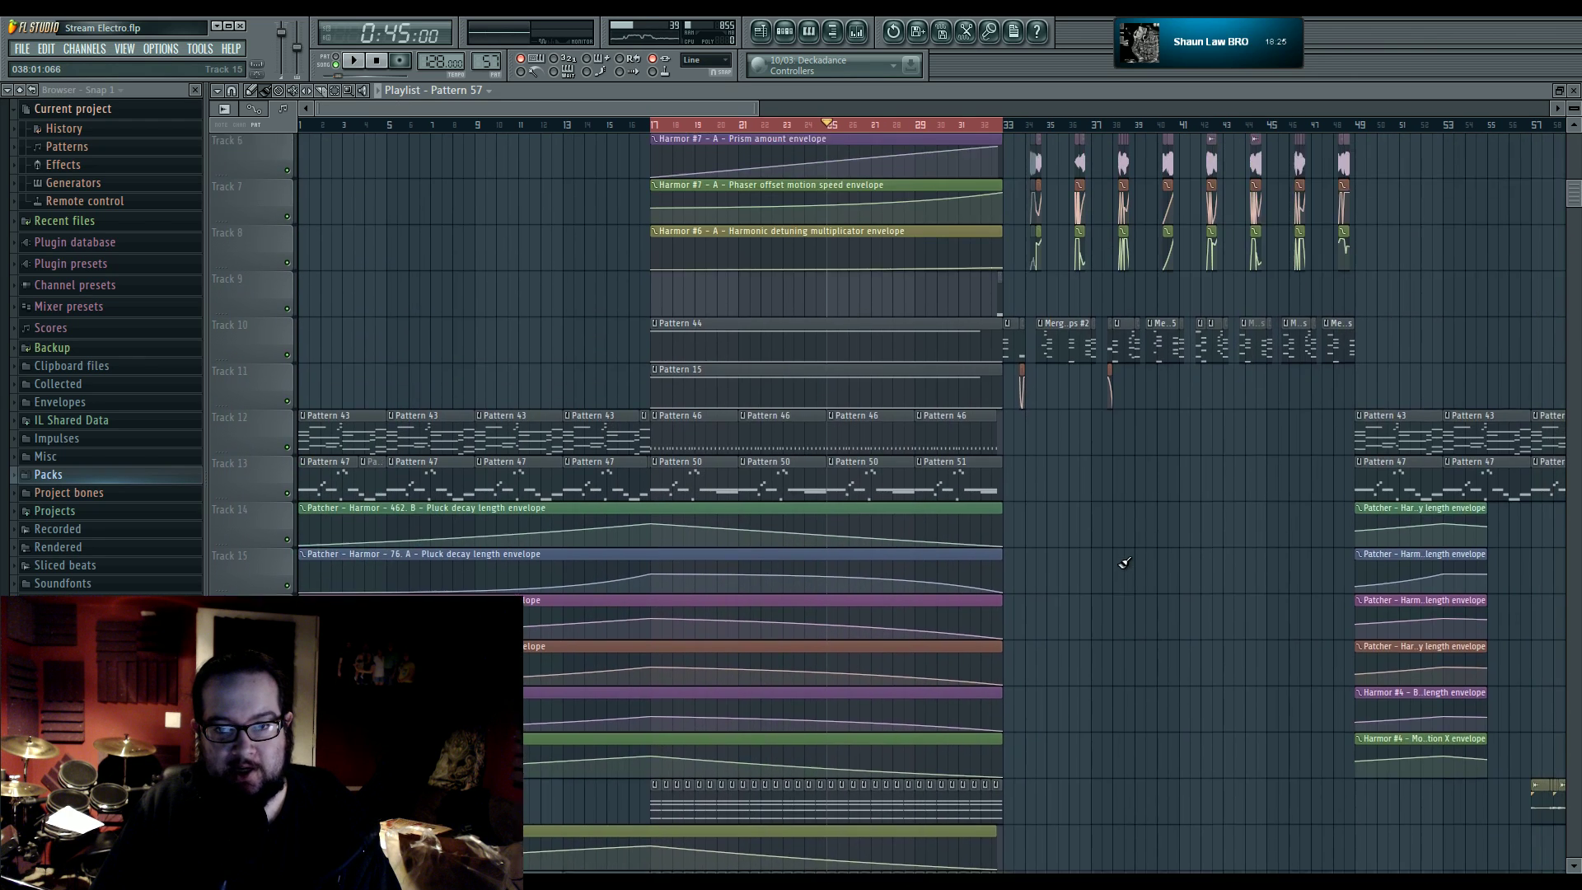
pyautogui.scroll(-5, 1063, 600)
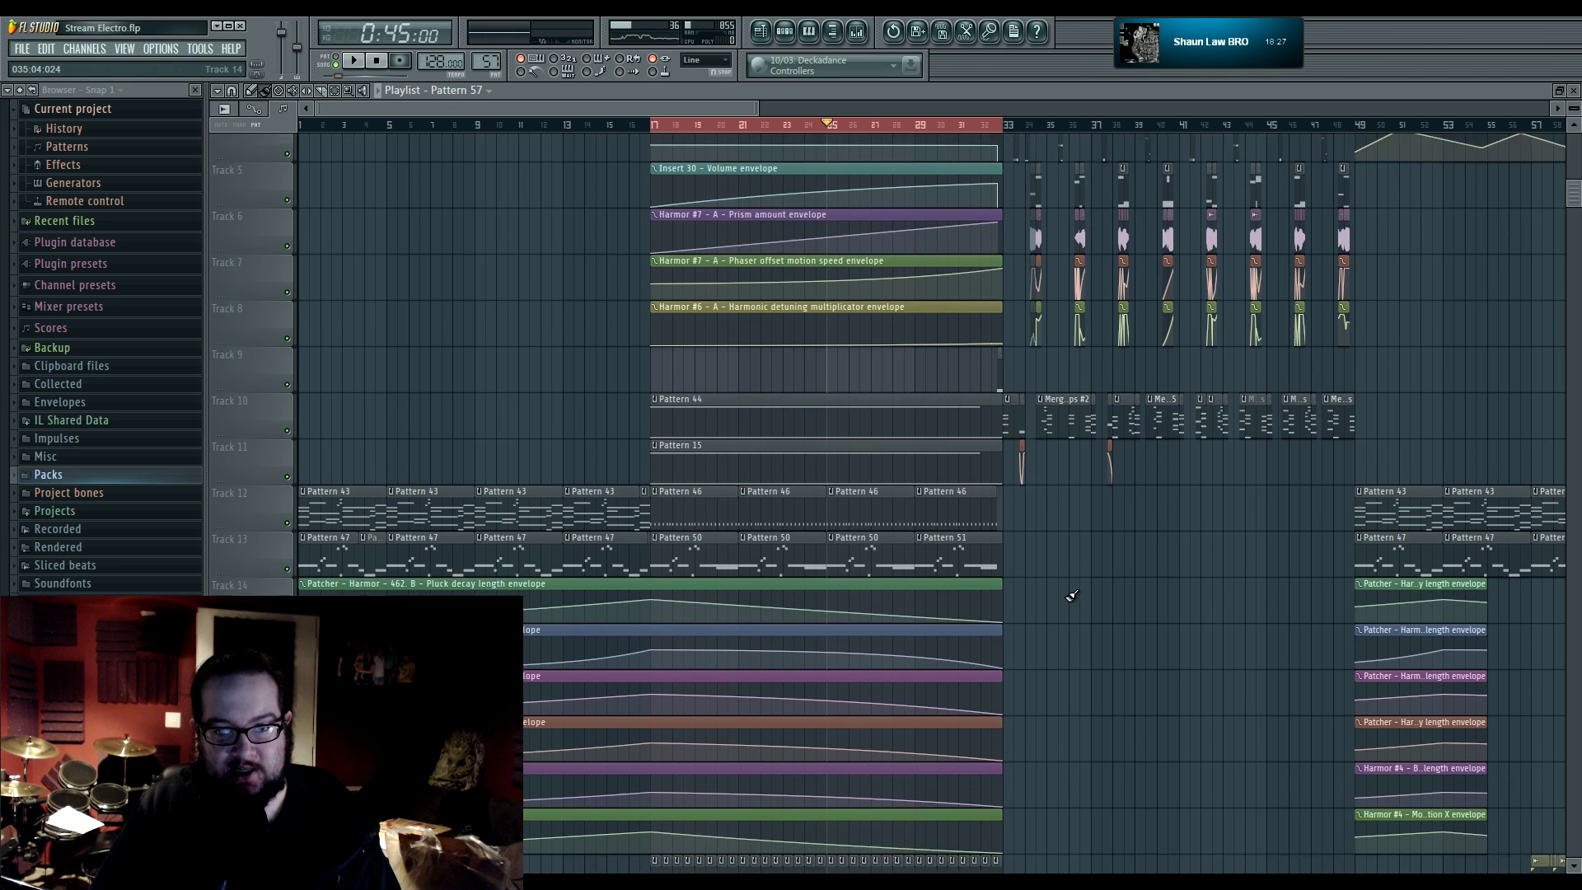
pyautogui.scroll(3, 1084, 568)
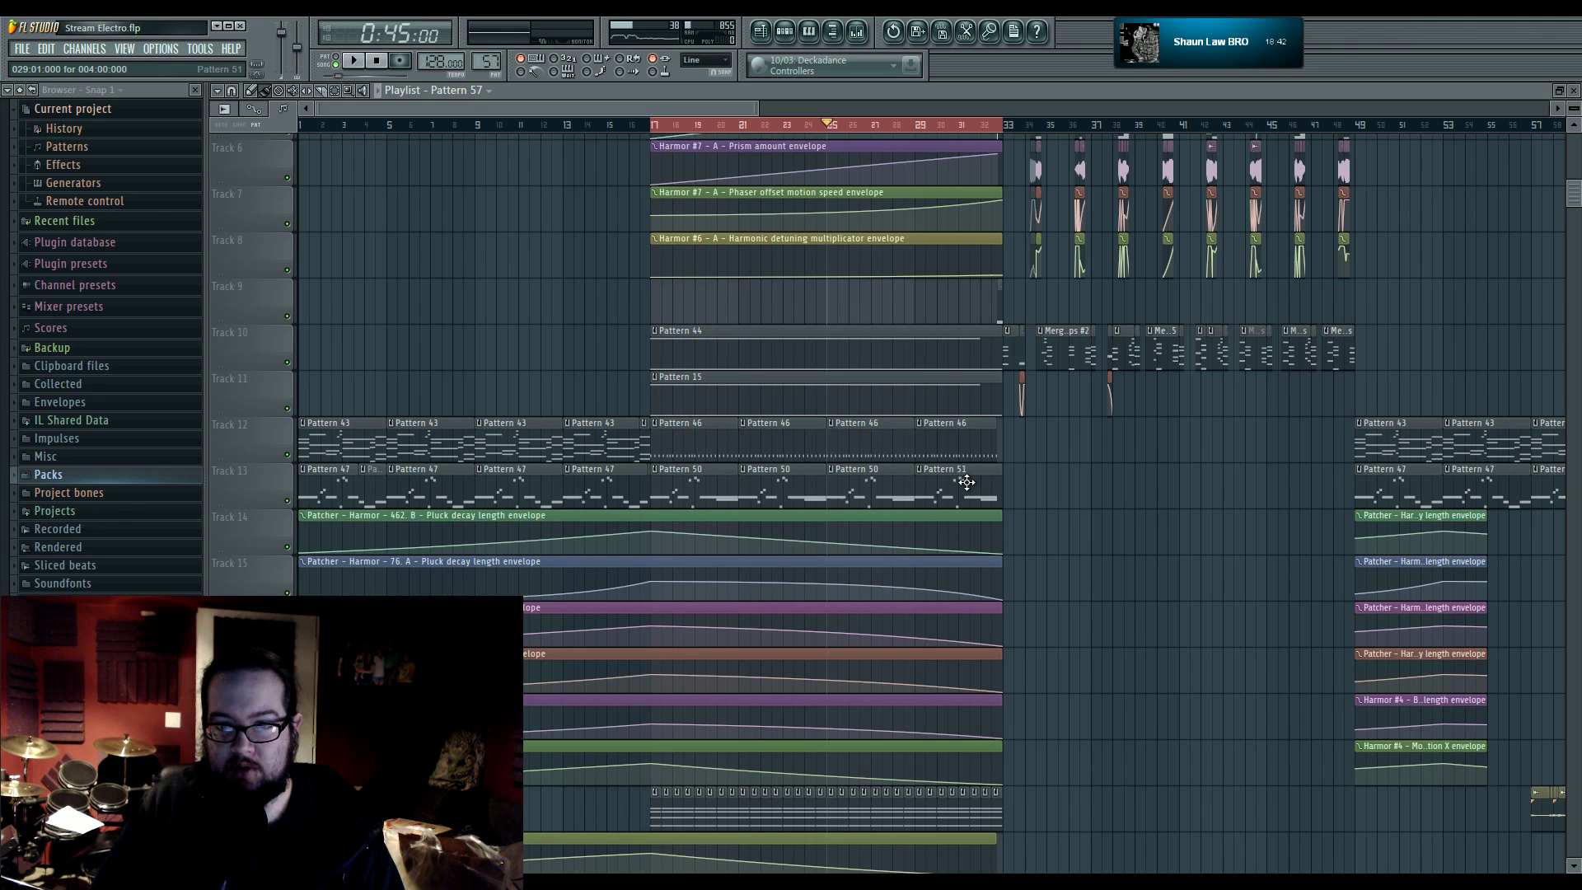
pyautogui.scroll(3, 1050, 500)
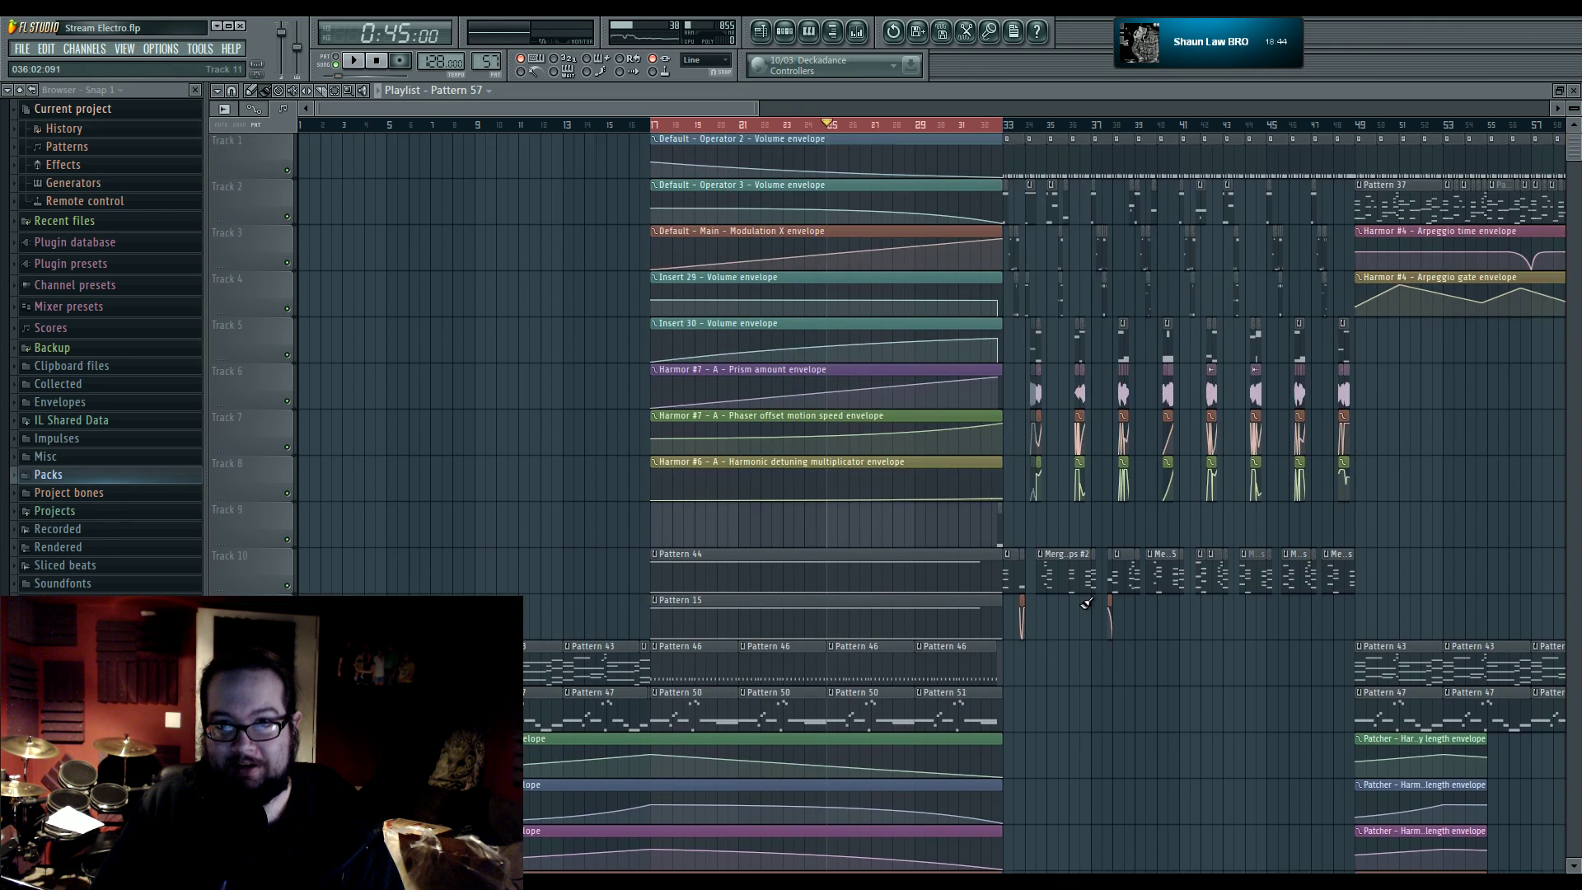
pyautogui.scroll(-2, 934, 481)
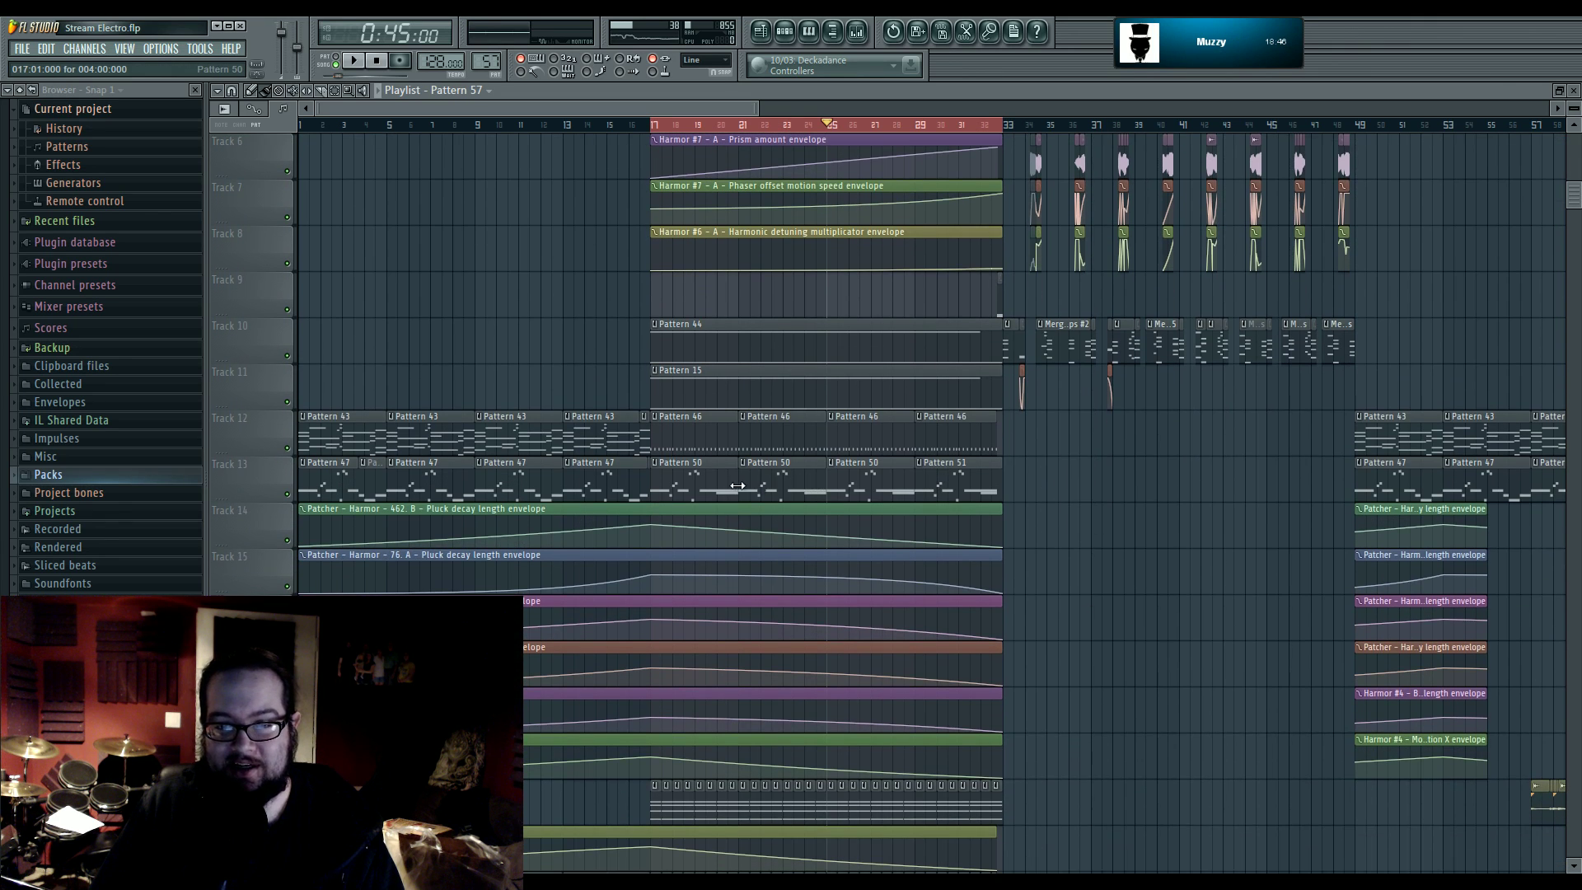
# - Create a channel pitch automation clip for the Patcher channel used by Pattern 50 and raise its end point at bar 33
pyautogui.doubleClick(669, 472)
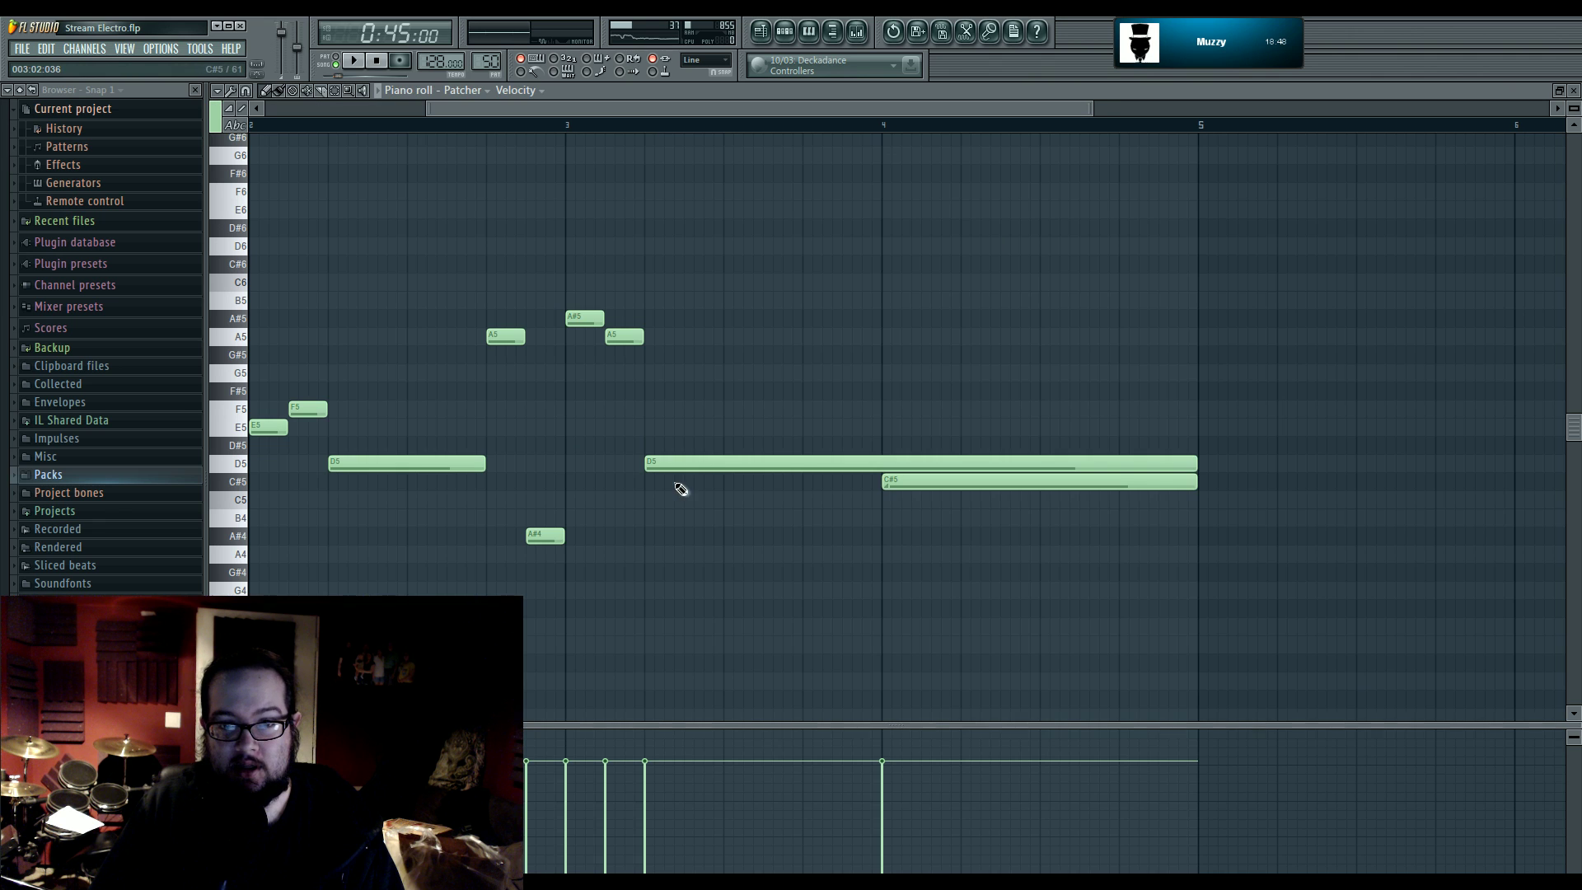
pyautogui.click(798, 44)
pyautogui.click(909, 577)
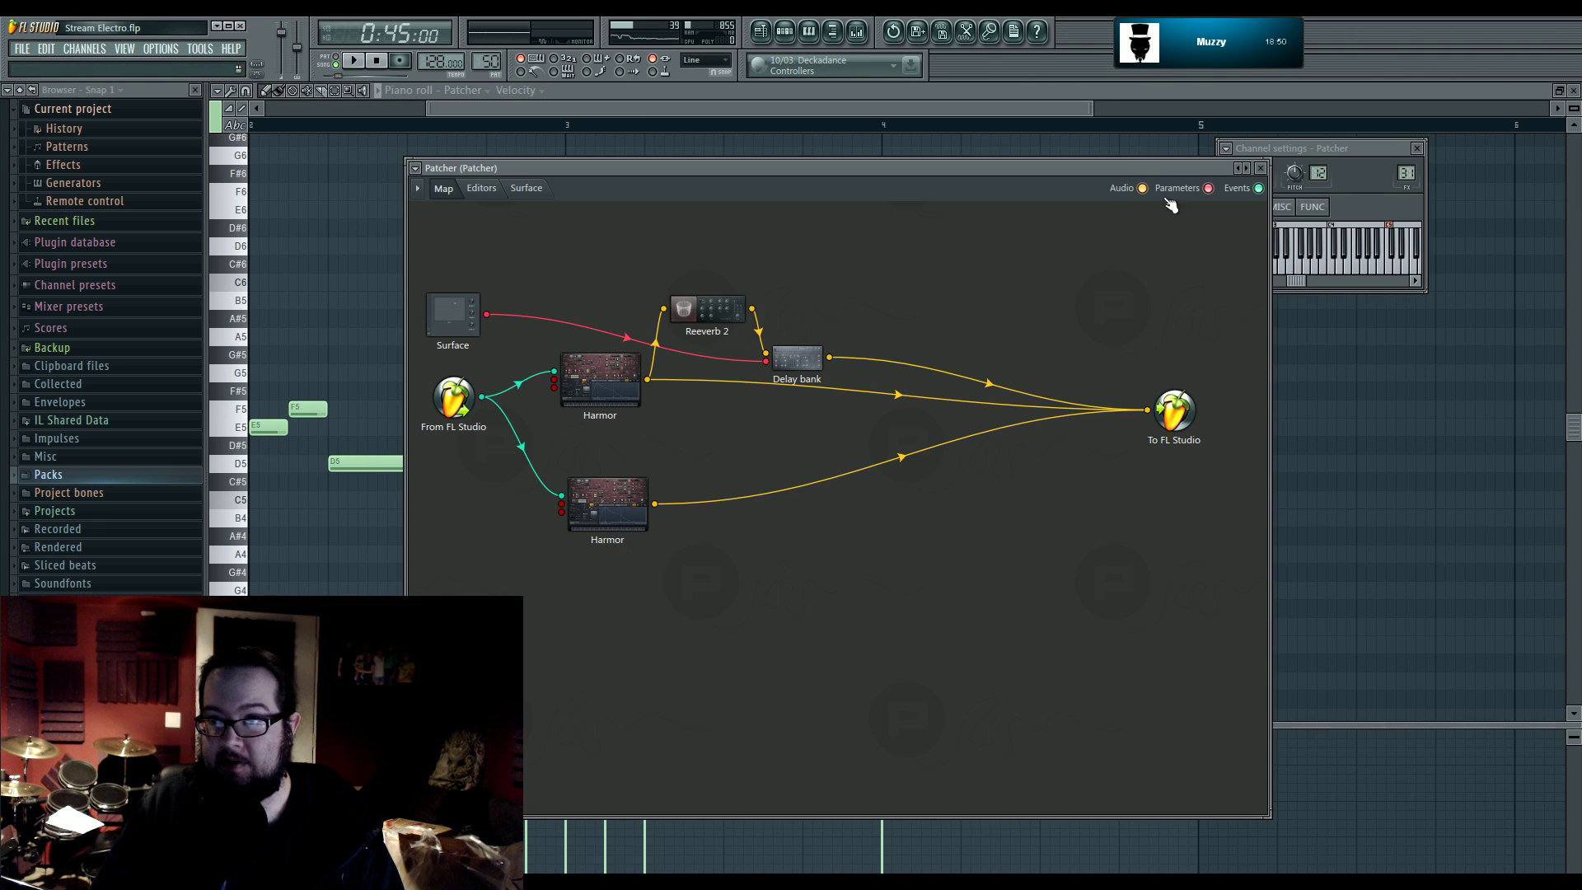
pyautogui.click(1349, 147)
pyautogui.rightClick(1298, 175)
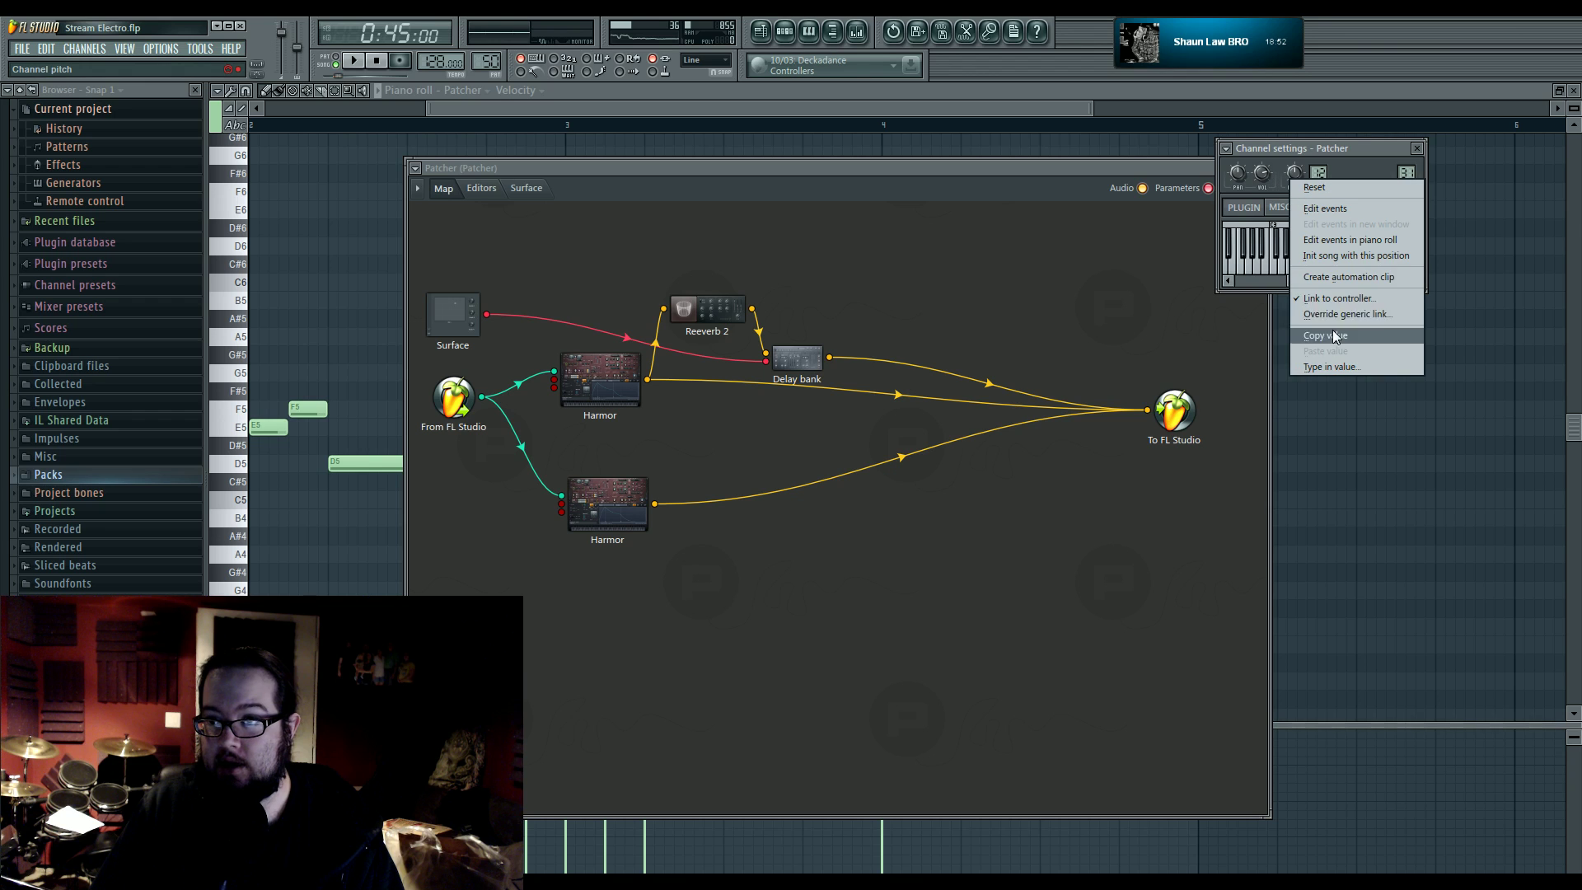
pyautogui.click(1337, 276)
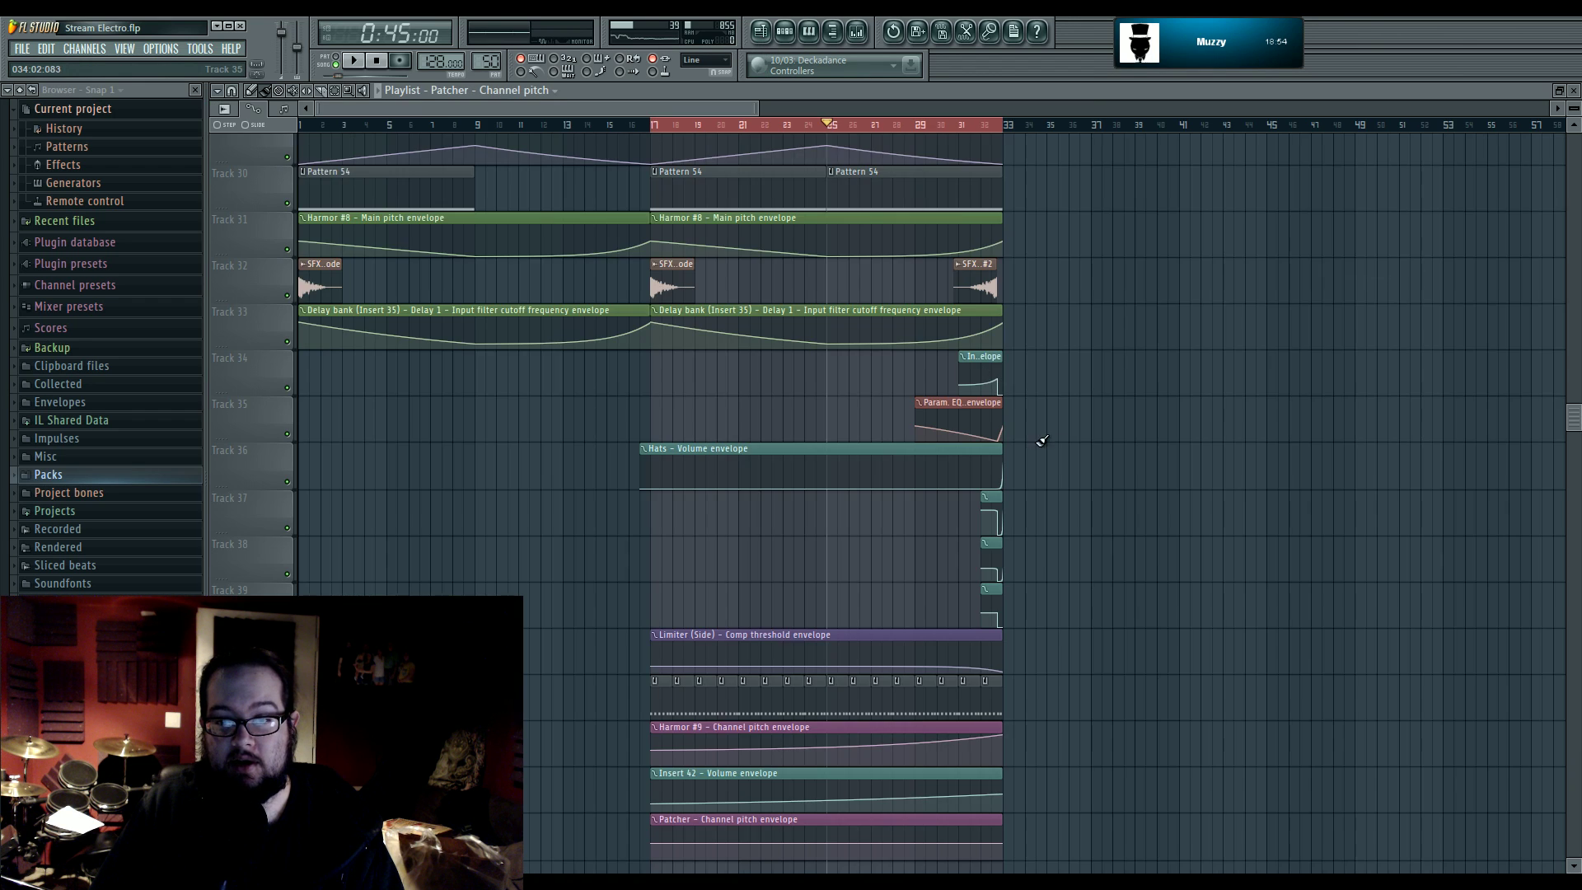
pyautogui.scroll(-5, 1123, 440)
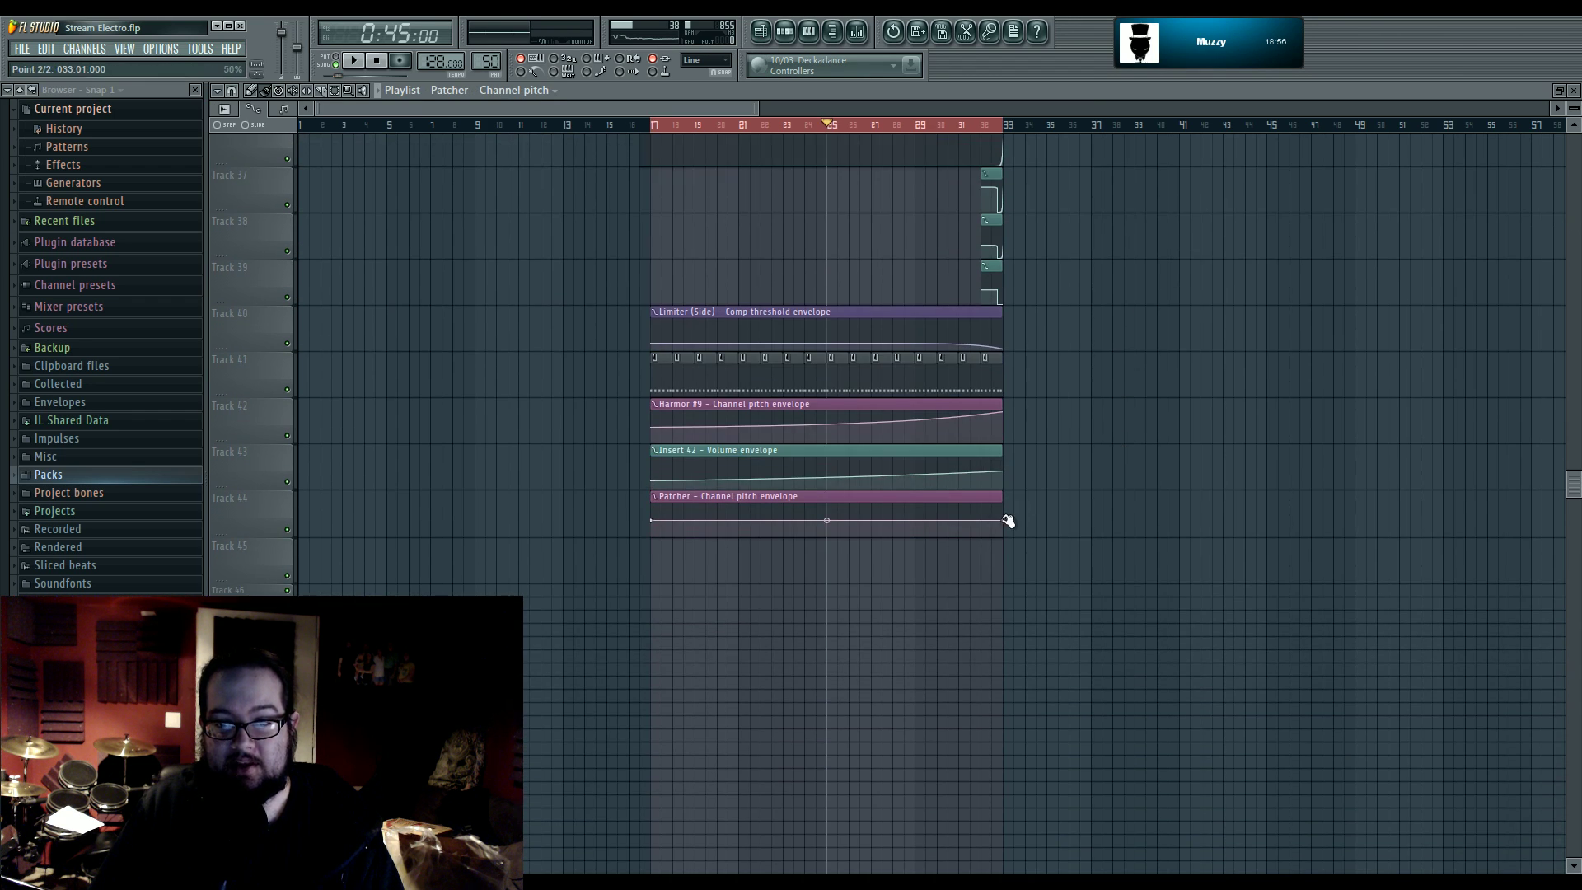
pyautogui.moveTo(1006, 521); pyautogui.dragTo(1006, 477)
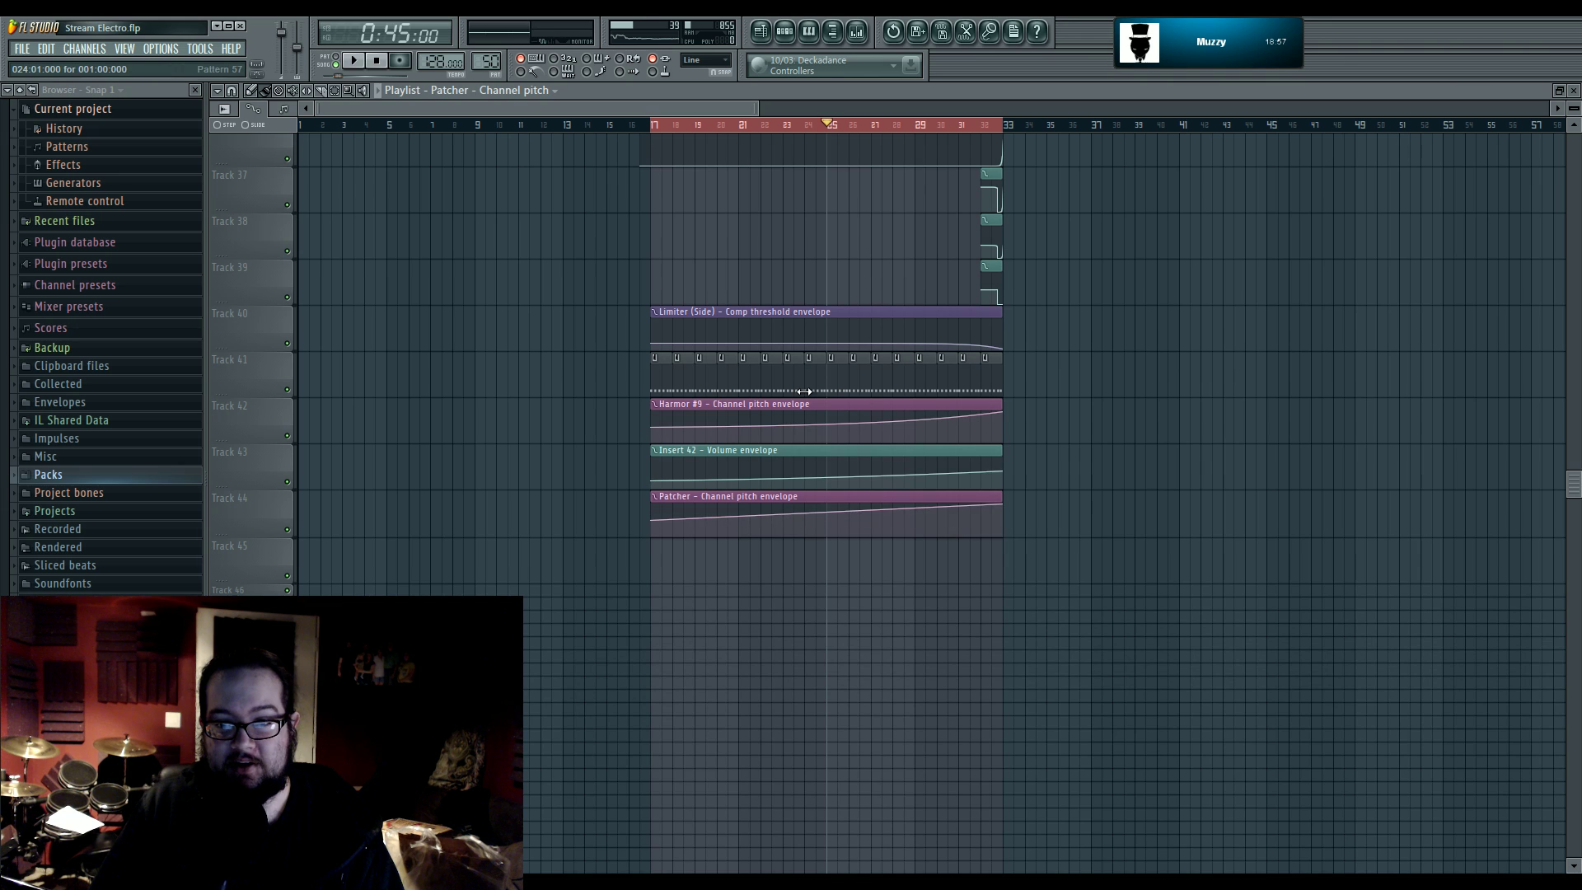
pyautogui.rightClick(739, 521)
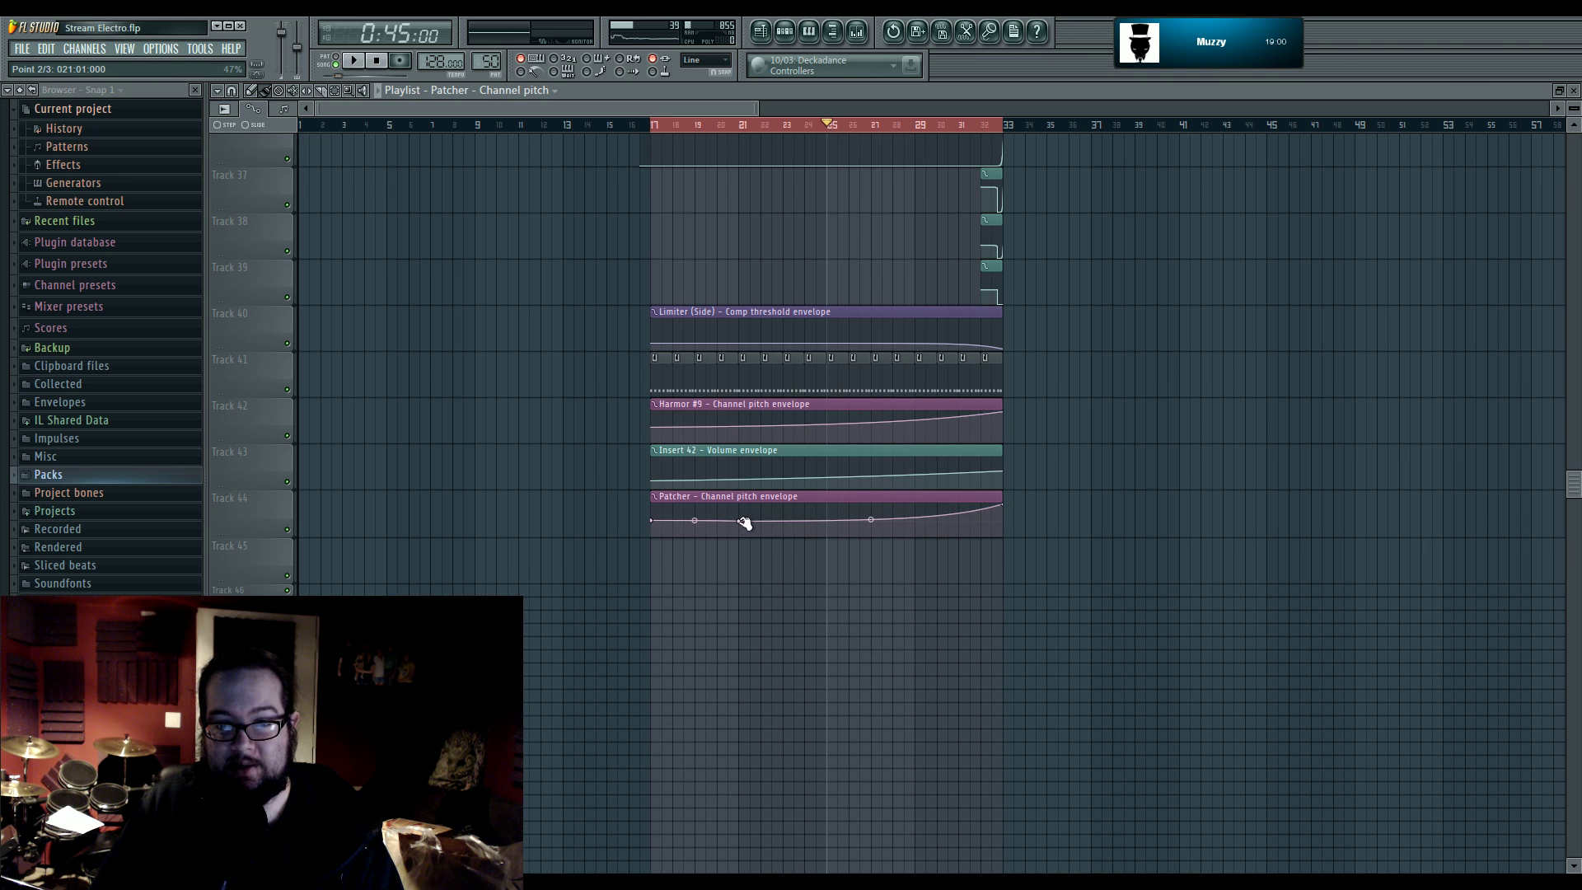
pyautogui.rightClick(739, 521)
pyautogui.press('Escape')
pyautogui.rightClick(651, 521)
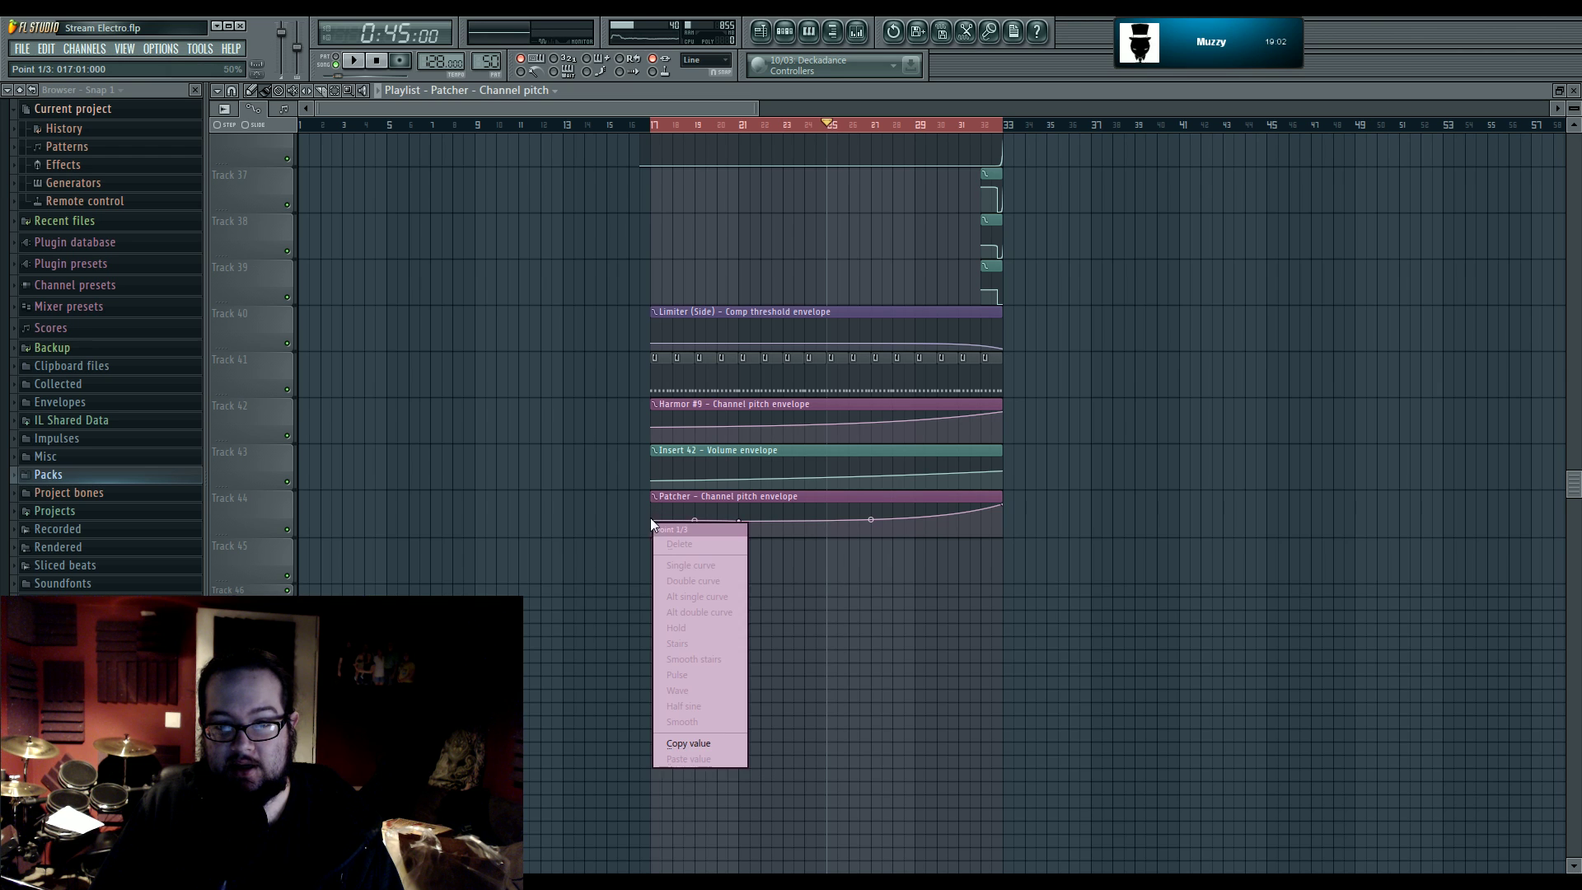
pyautogui.click(714, 744)
pyautogui.rightClick(739, 520)
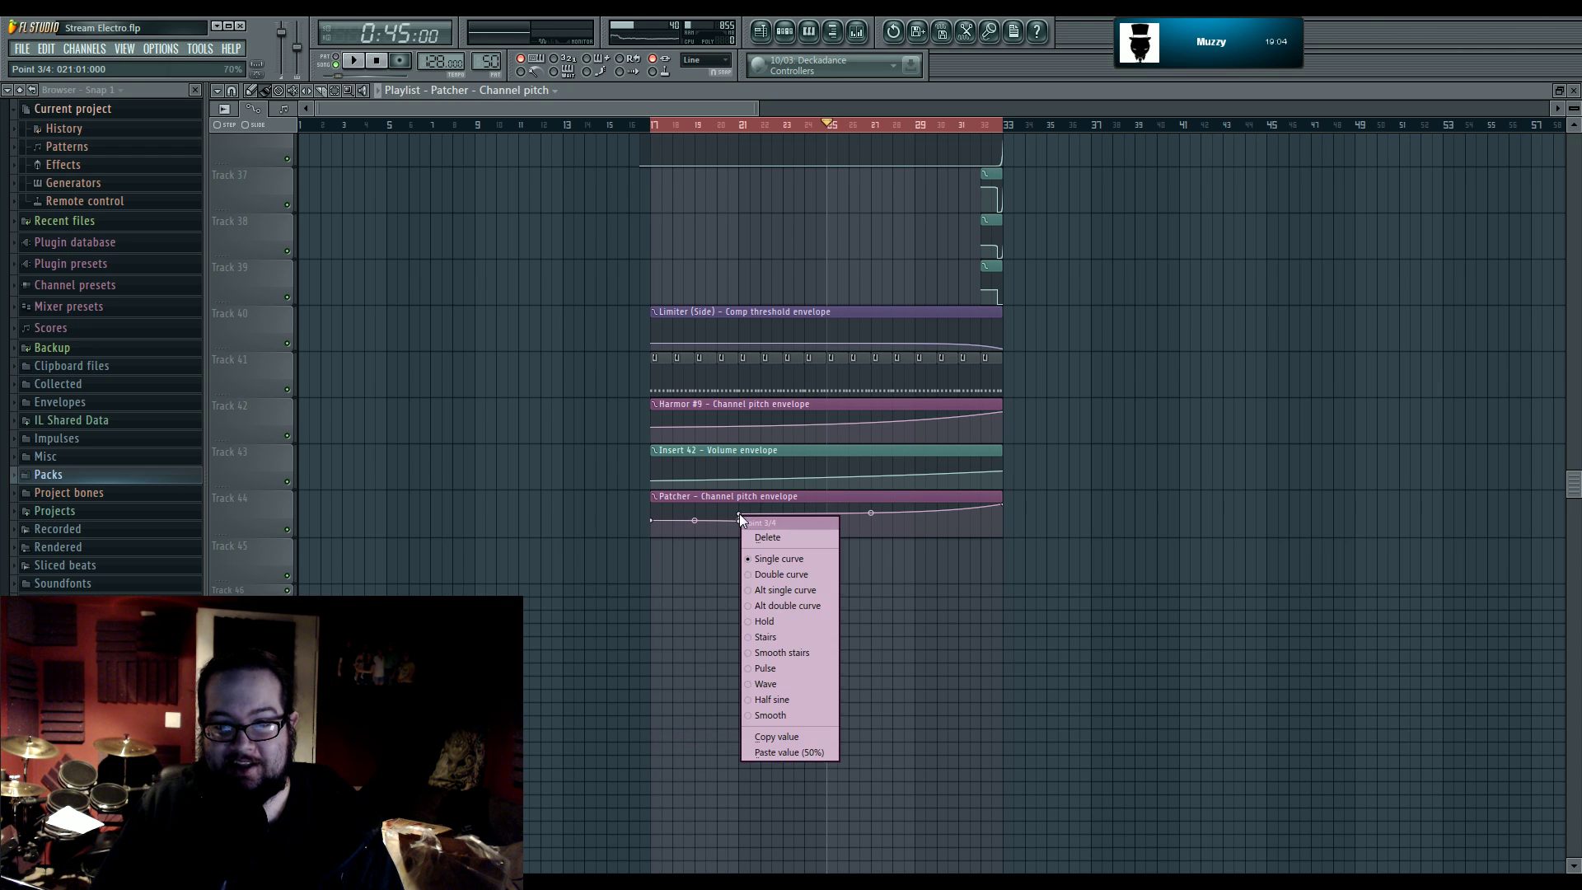
pyautogui.press('Escape')
pyautogui.rightClick(742, 524)
pyautogui.click(772, 759)
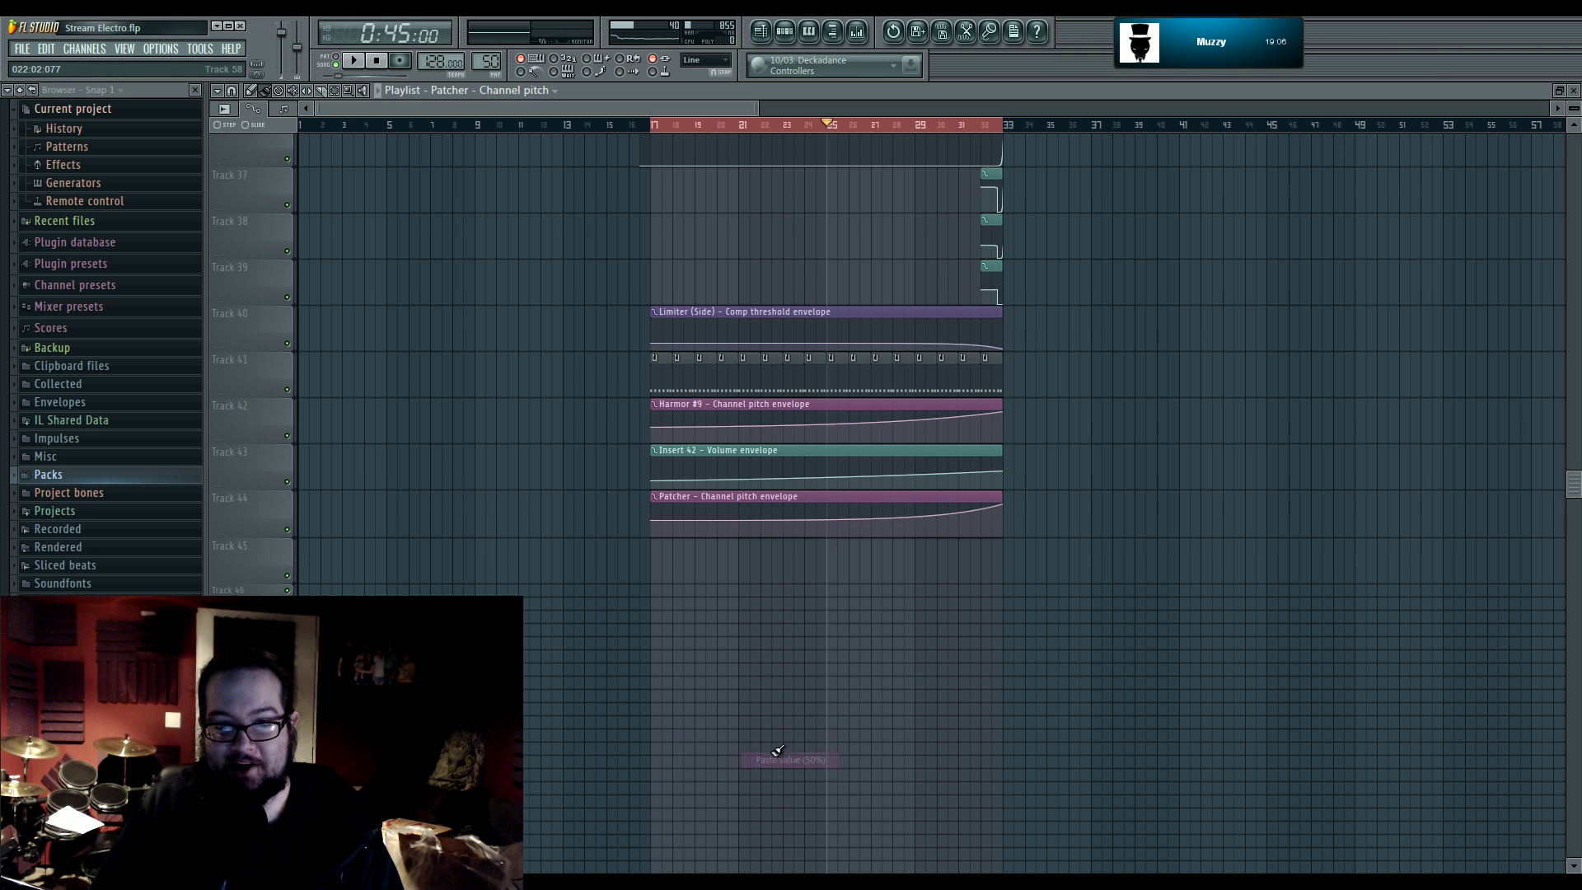
# - Play the build from bar 17, slightly lowering the end point of Insert 42's volume envelope, and stop playback
pyautogui.click(649, 130)
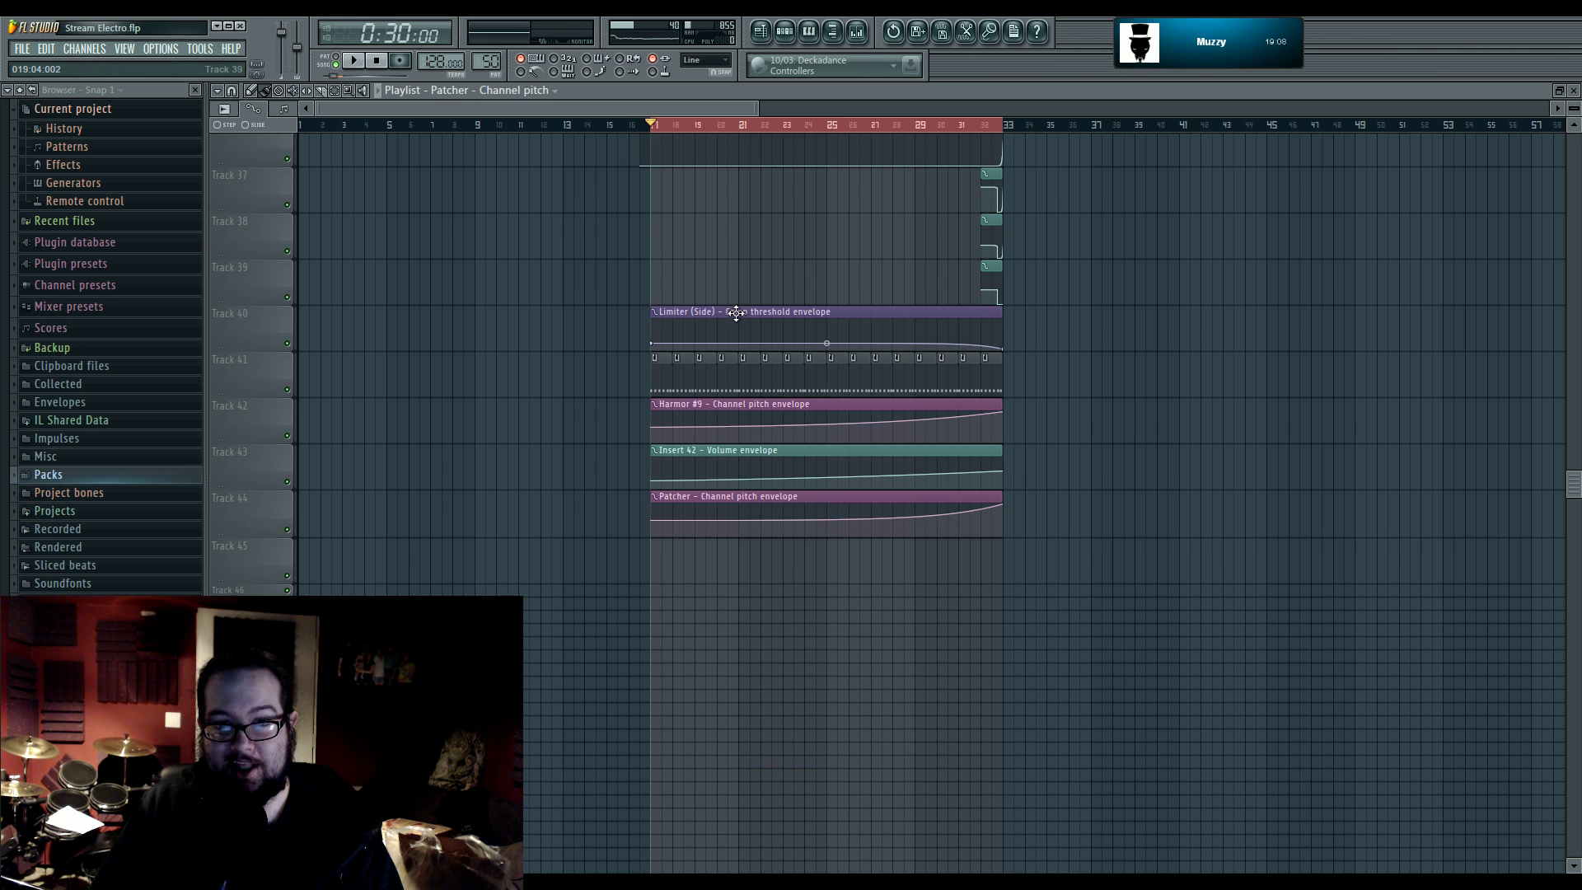
pyautogui.scroll(4, 734, 313)
pyautogui.press('space')
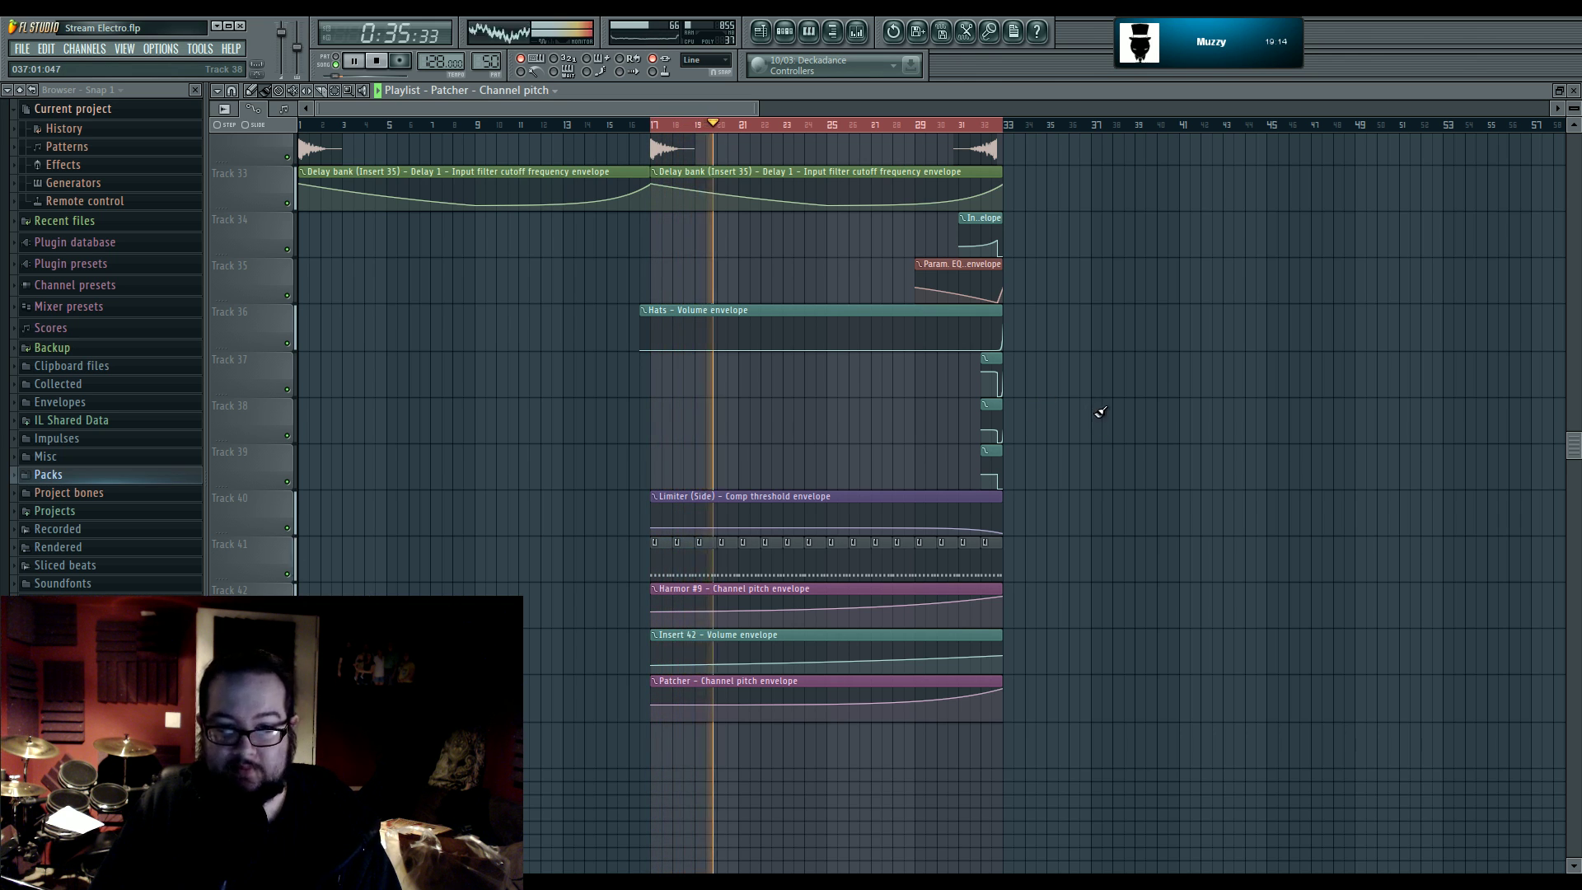
pyautogui.click(1000, 657)
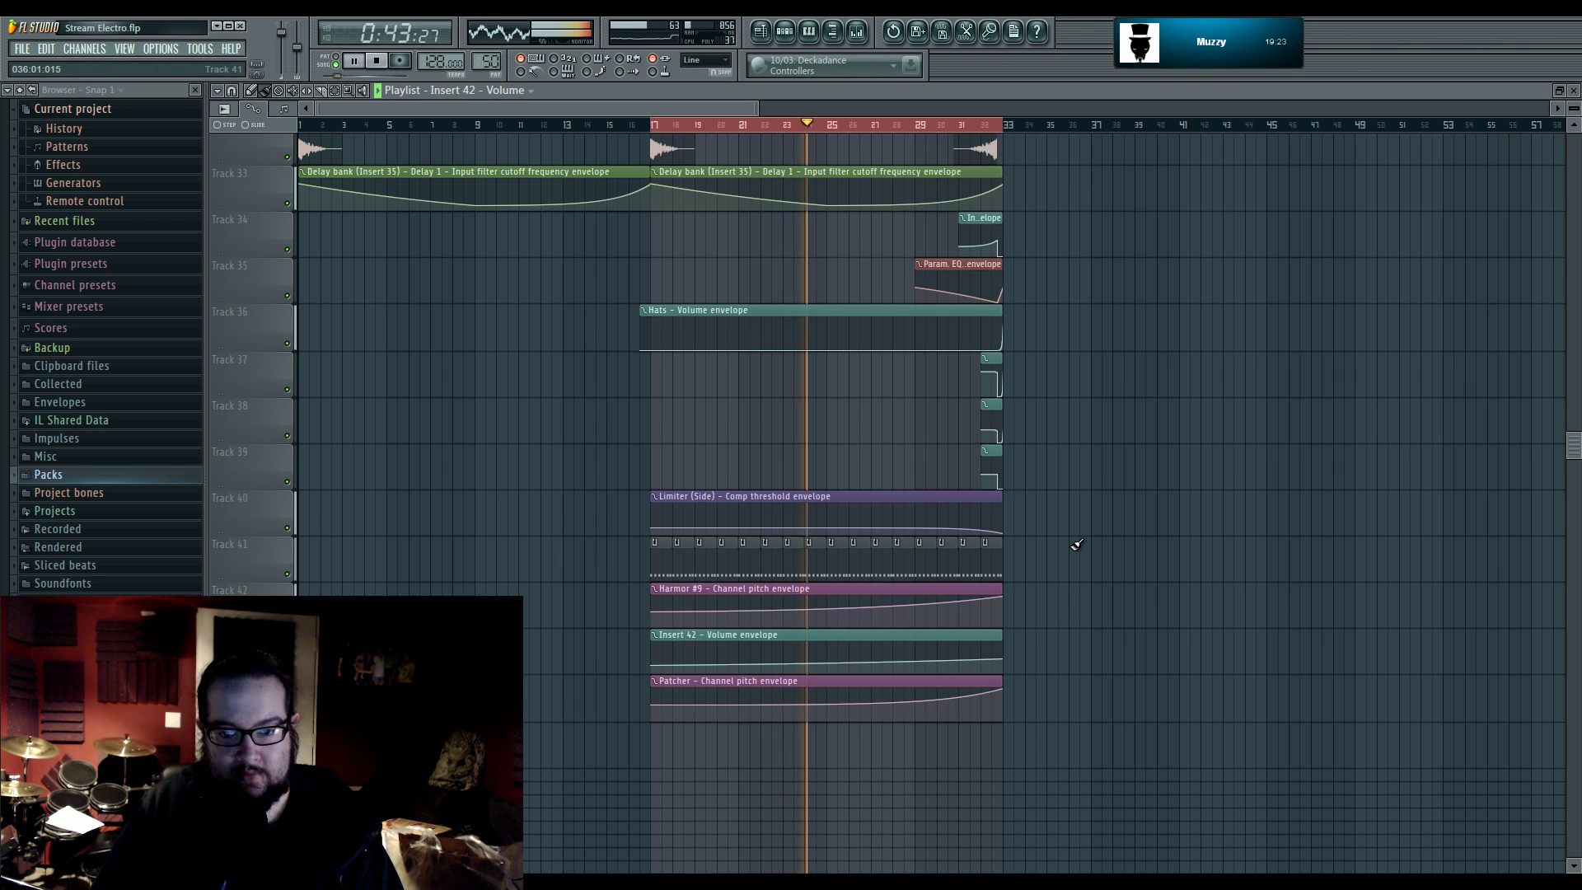
pyautogui.scroll(4, 1077, 544)
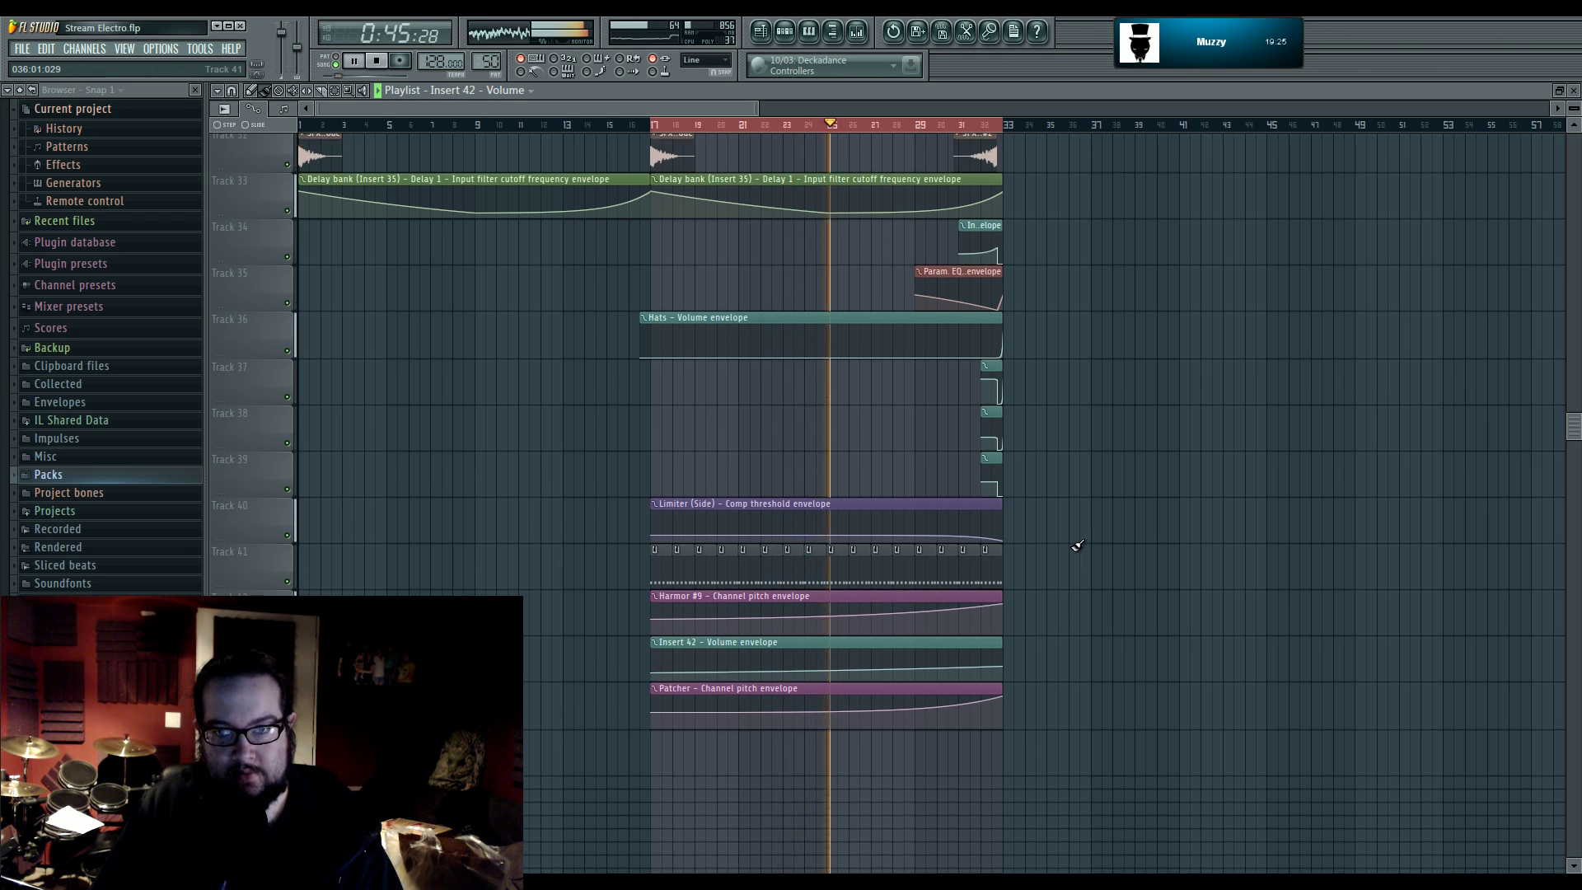
pyautogui.scroll(-4, 1077, 544)
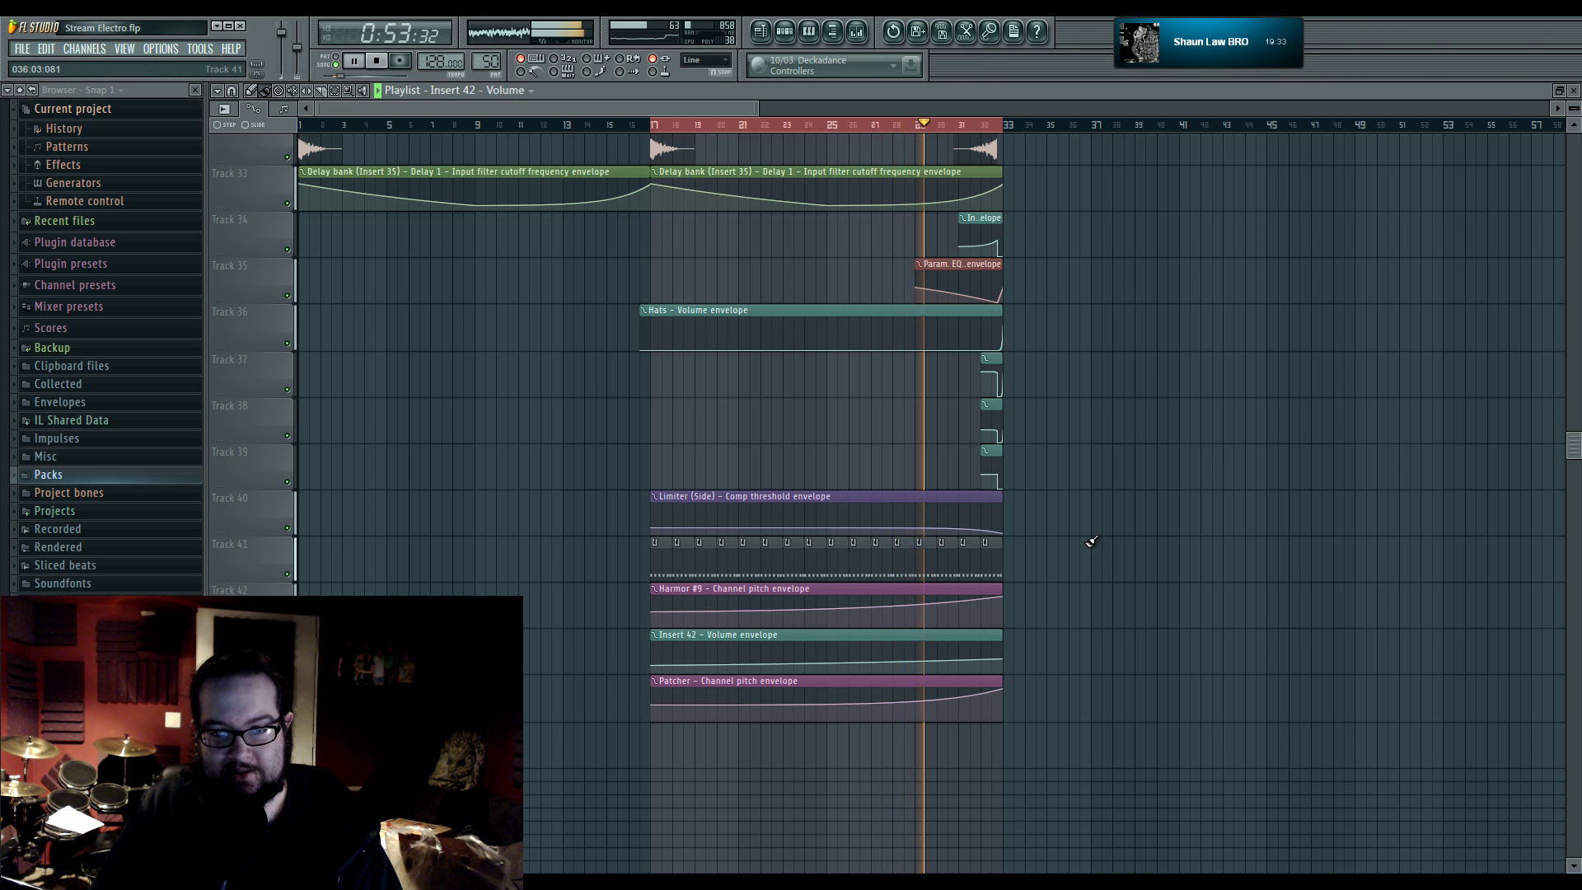
pyautogui.press('space')
# - Delete the Pattern 50 clip at bar 25 and the Pattern 51 clip at bar 29 on track 13, and reset playback to bar 17
pyautogui.scroll(10, 1092, 542)
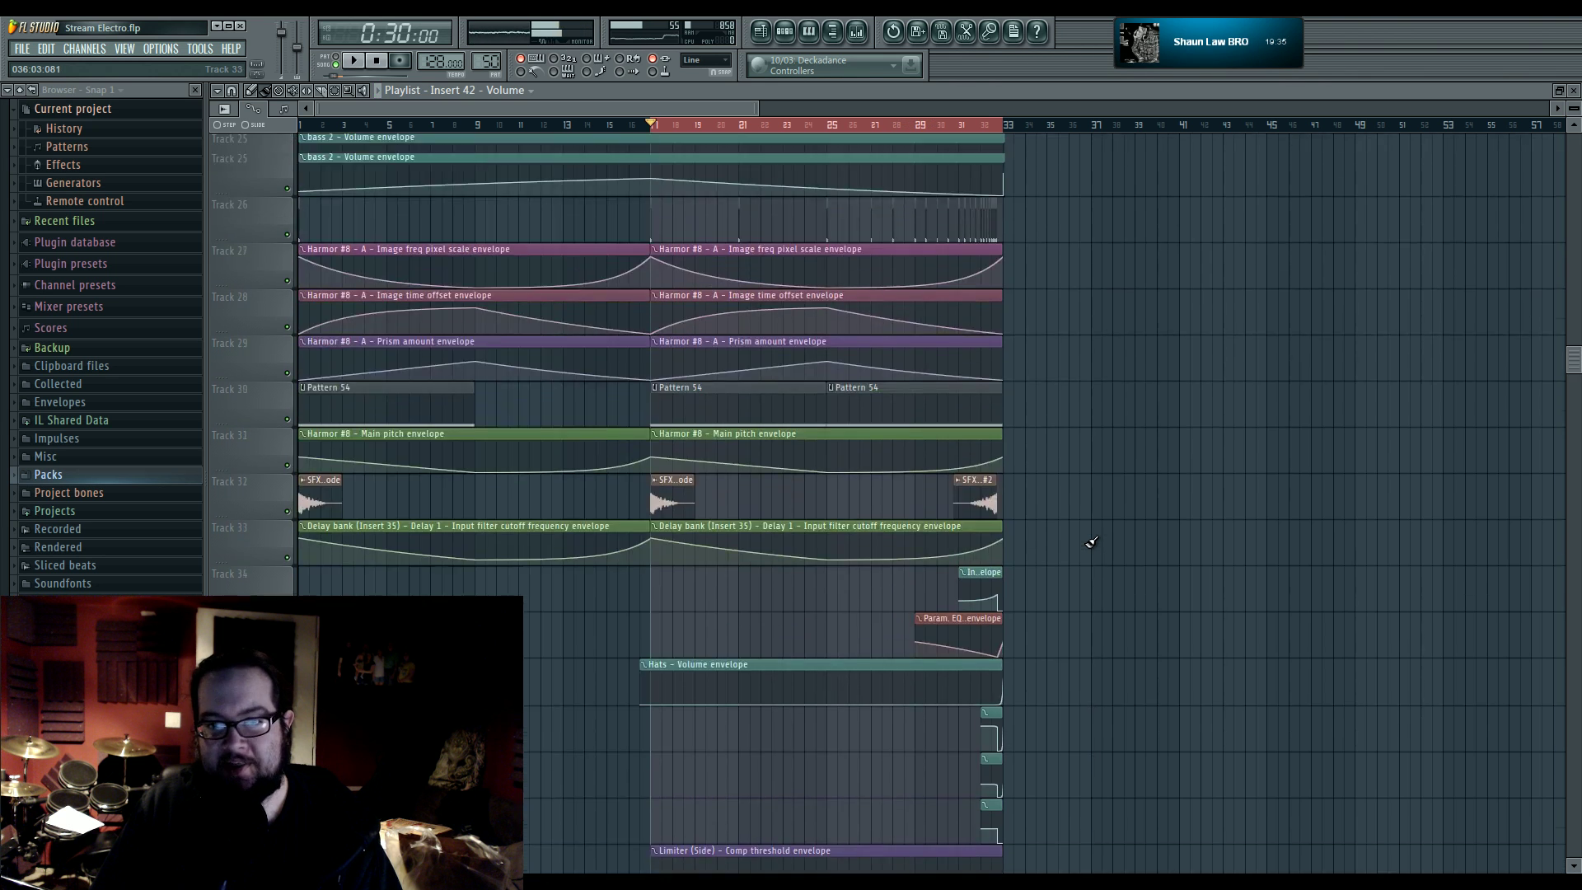
pyautogui.scroll(3, 1092, 540)
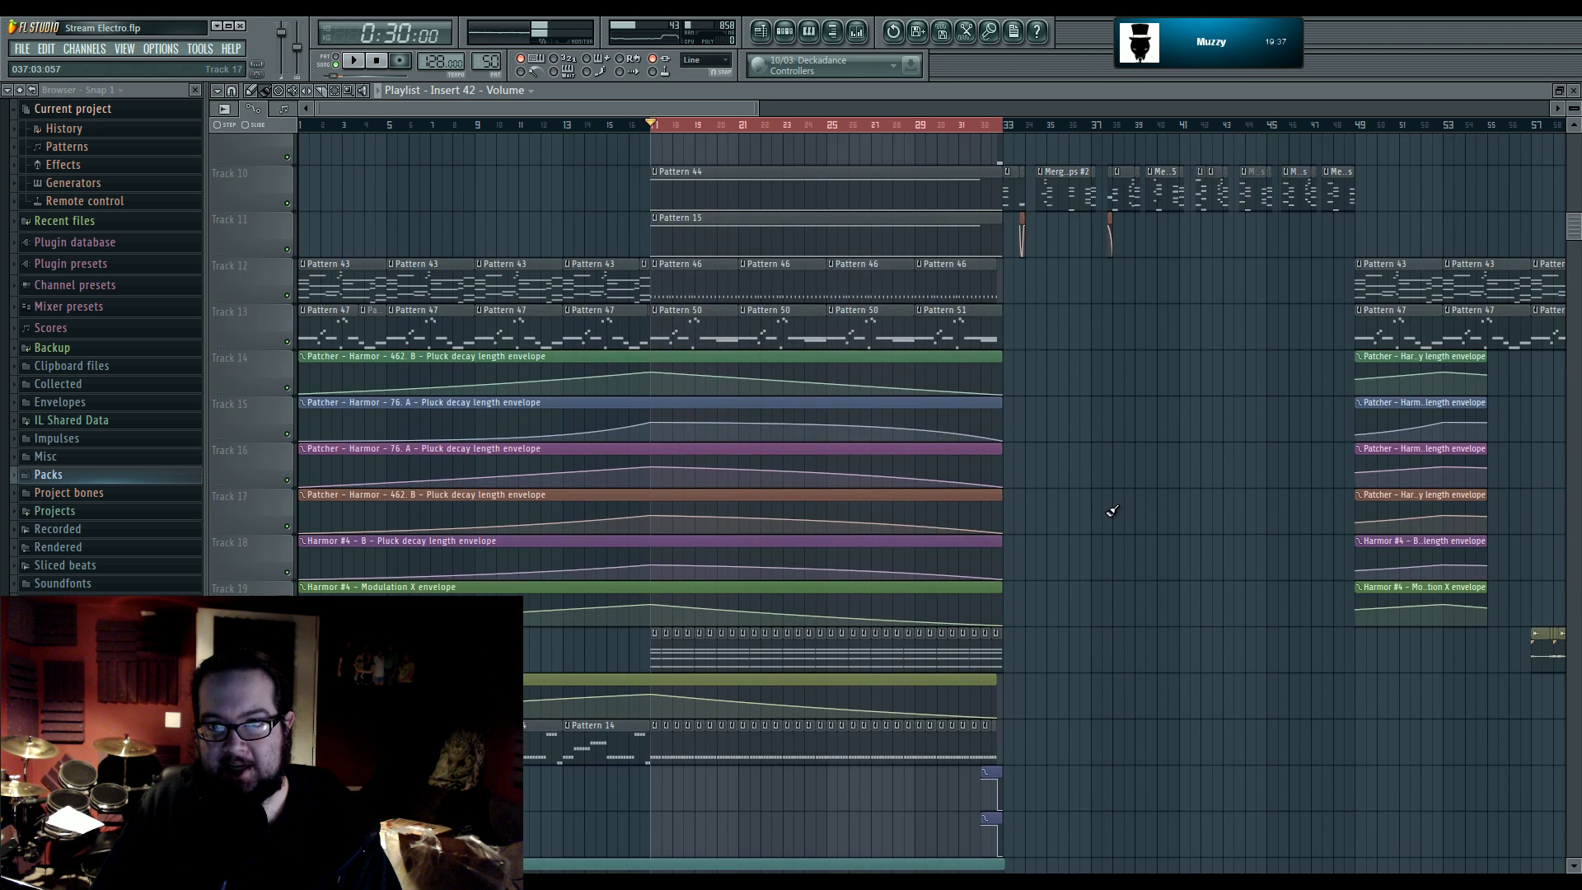
pyautogui.scroll(2, 857, 299)
pyautogui.rightClick(878, 379)
pyautogui.rightClick(956, 379)
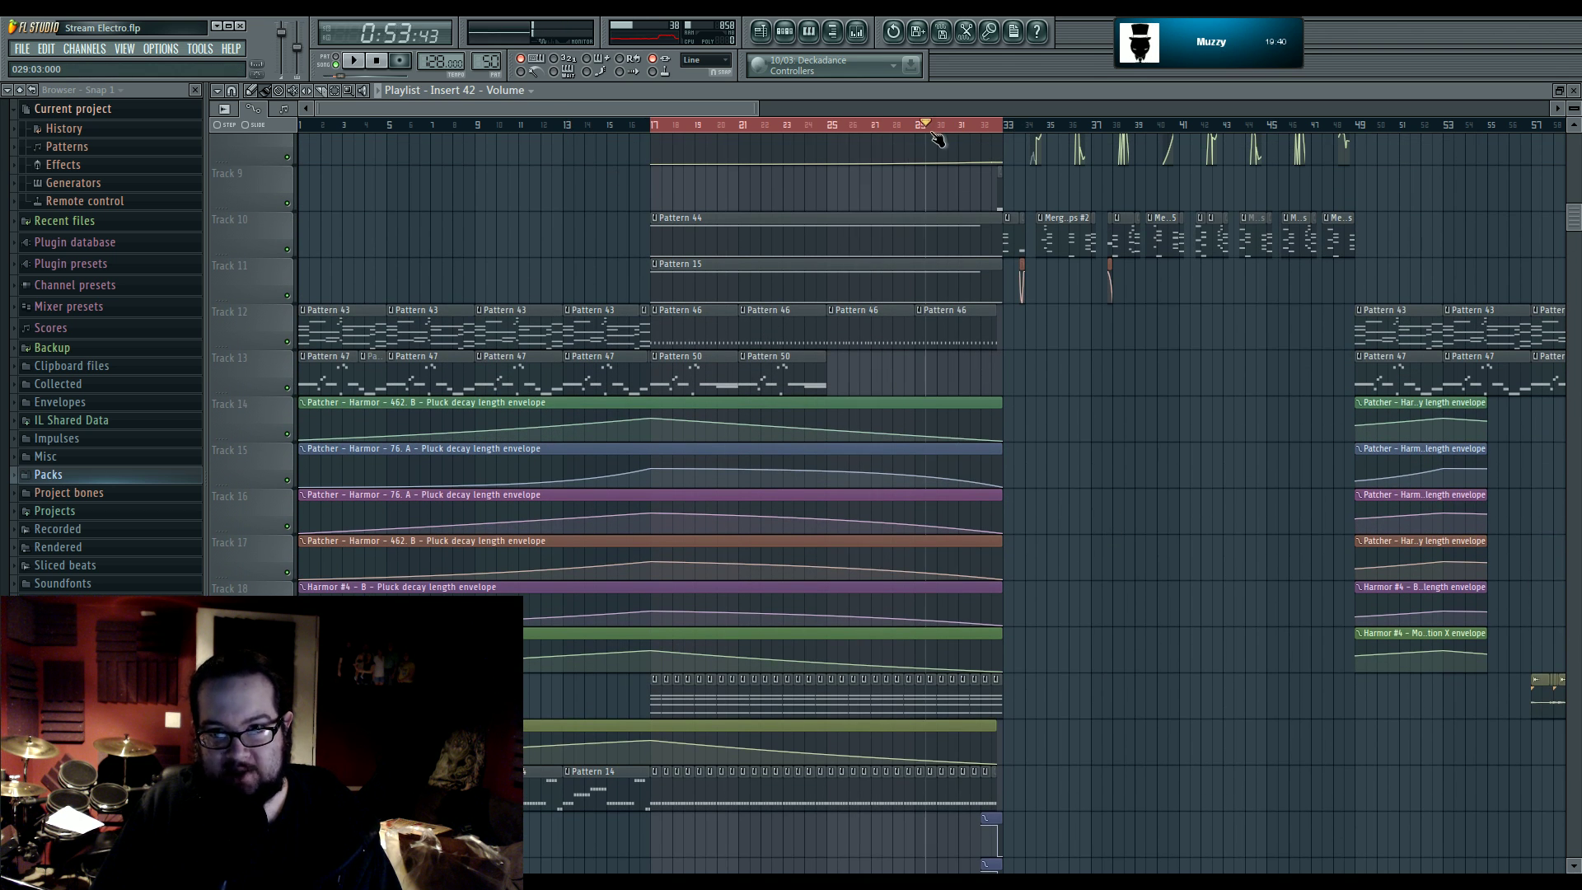
pyautogui.moveTo(748, 136); pyautogui.dragTo(656, 146)
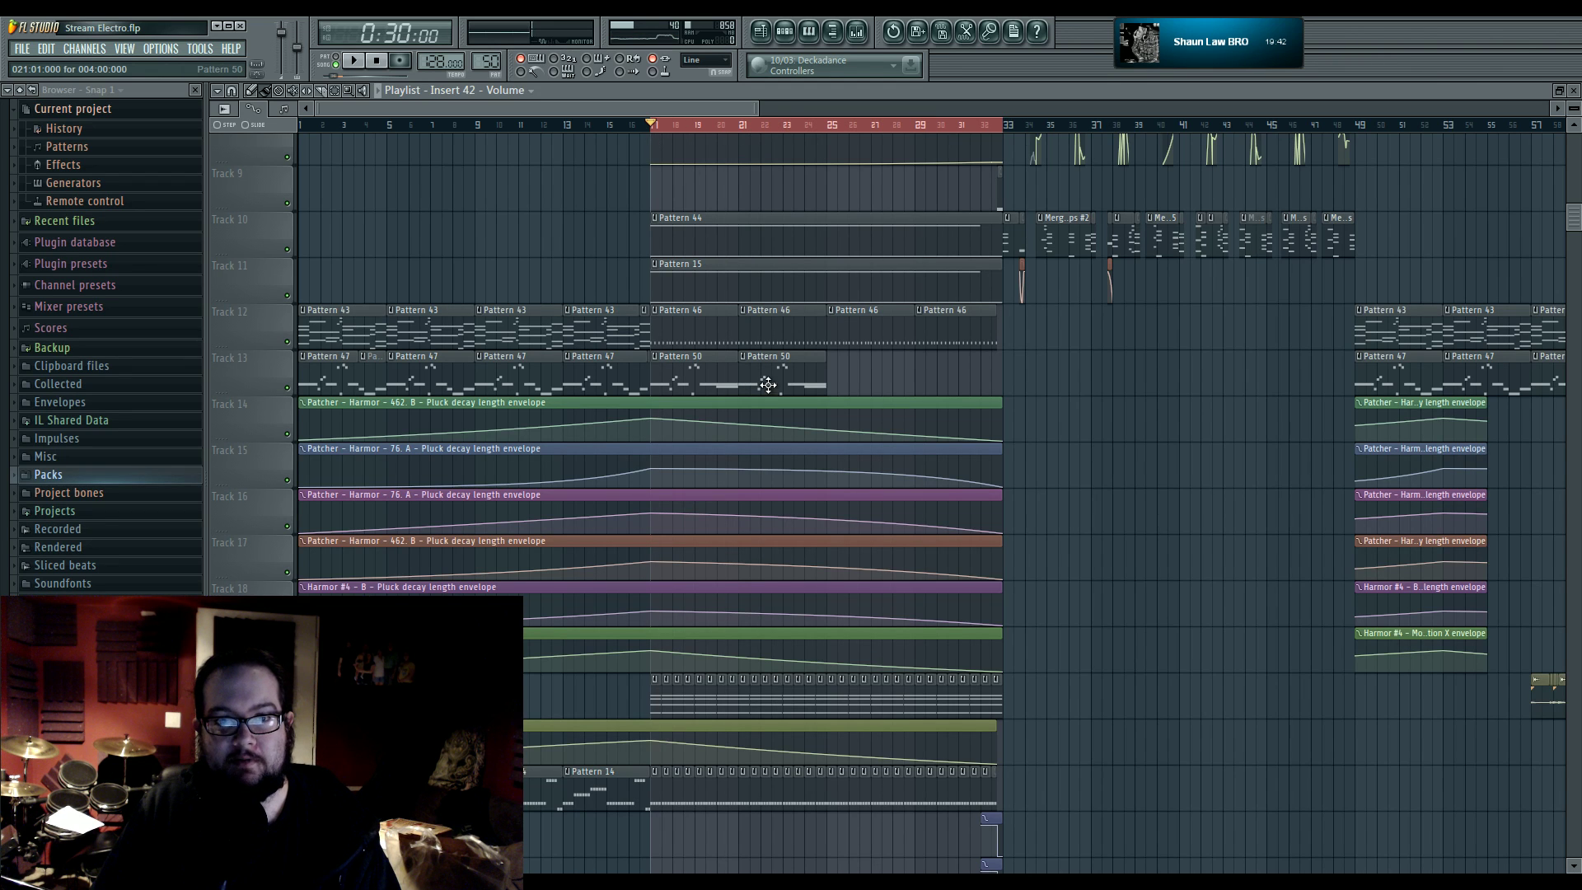
pyautogui.scroll(4, 767, 384)
pyautogui.scroll(-9, 760, 355)
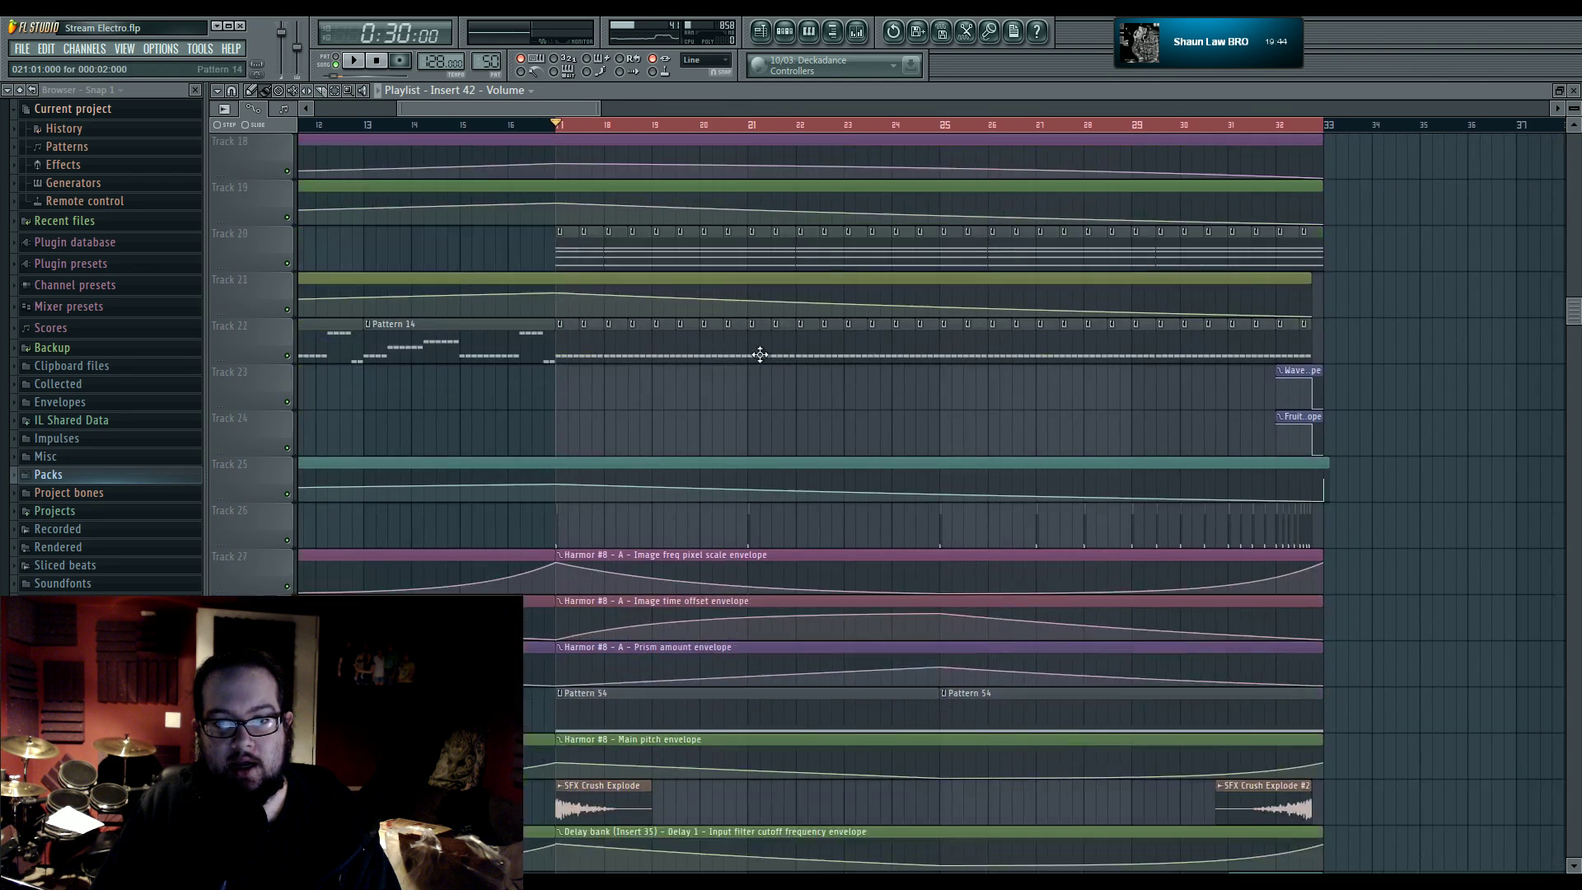
pyautogui.scroll(-14, 759, 354)
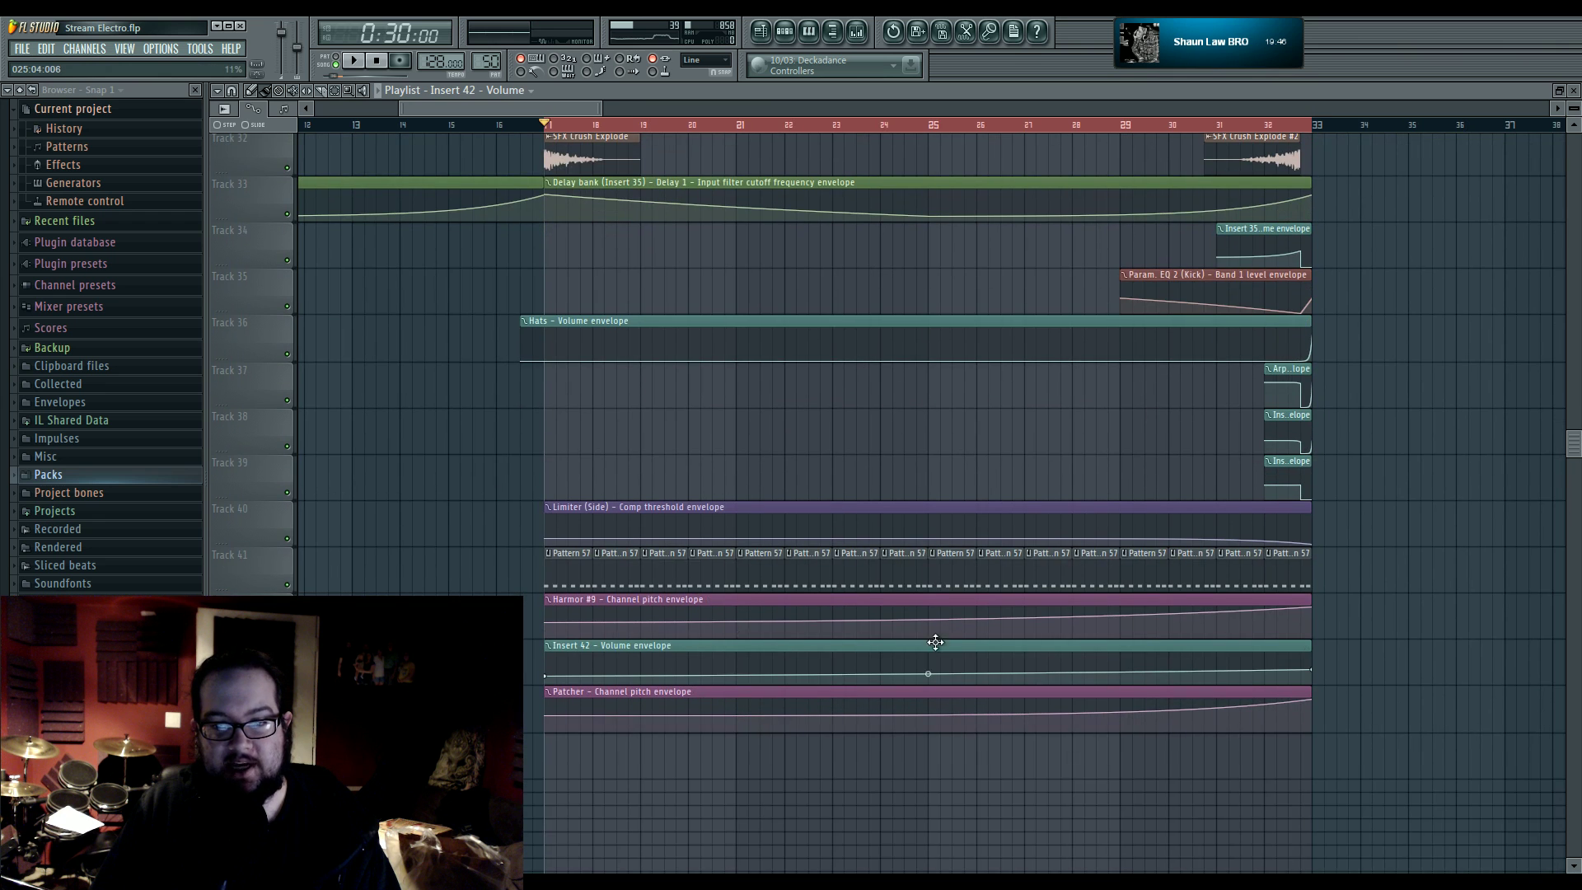
pyautogui.rightClick(1301, 708)
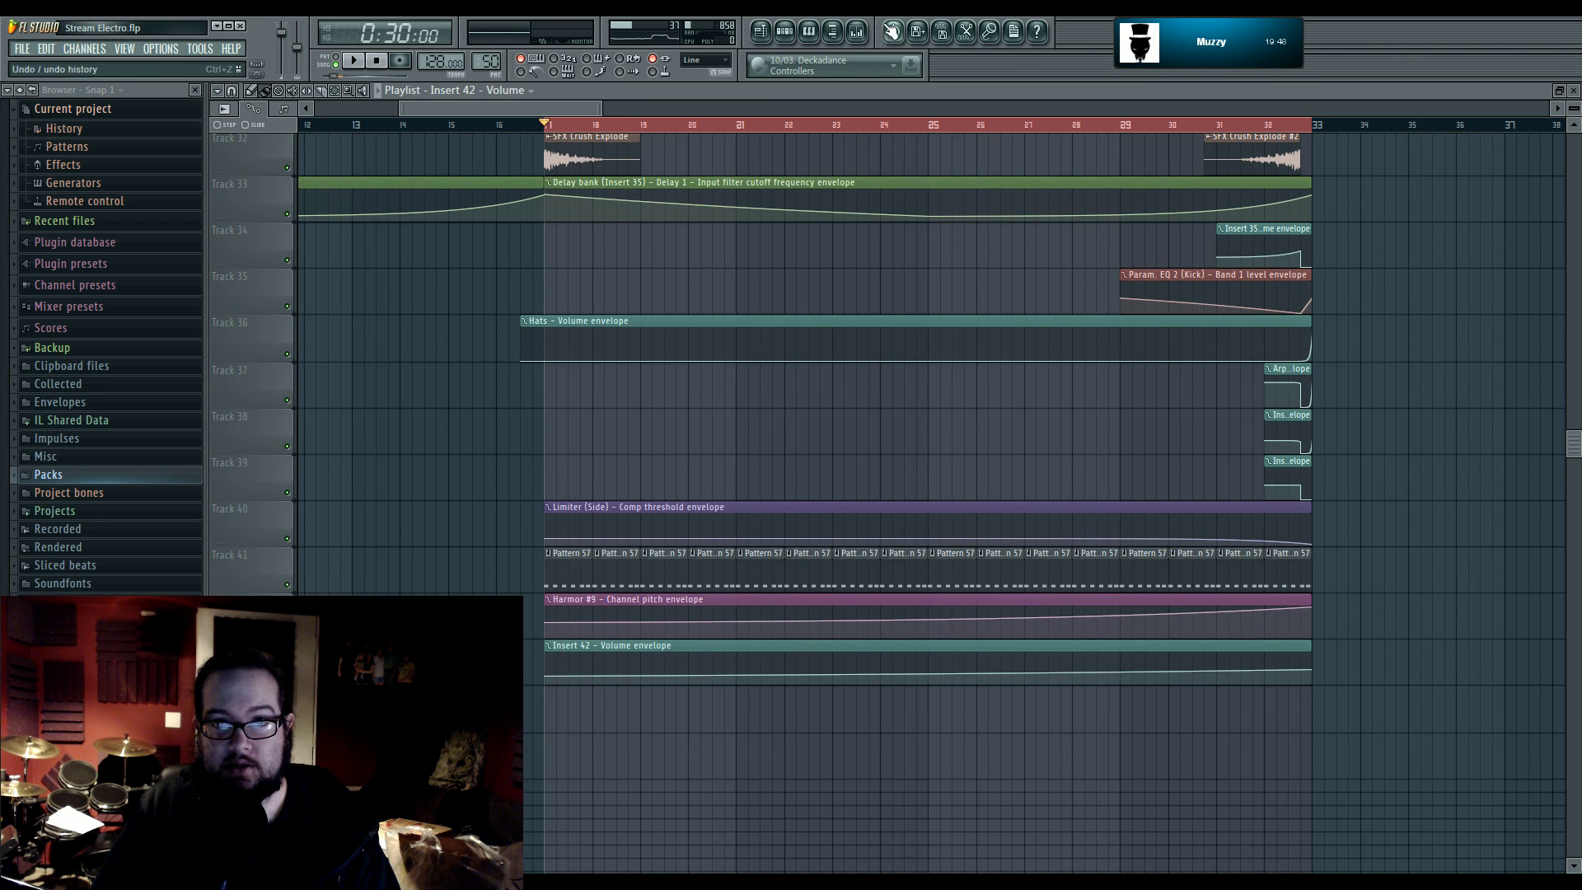
pyautogui.press('F9')
pyautogui.rightClick(828, 750)
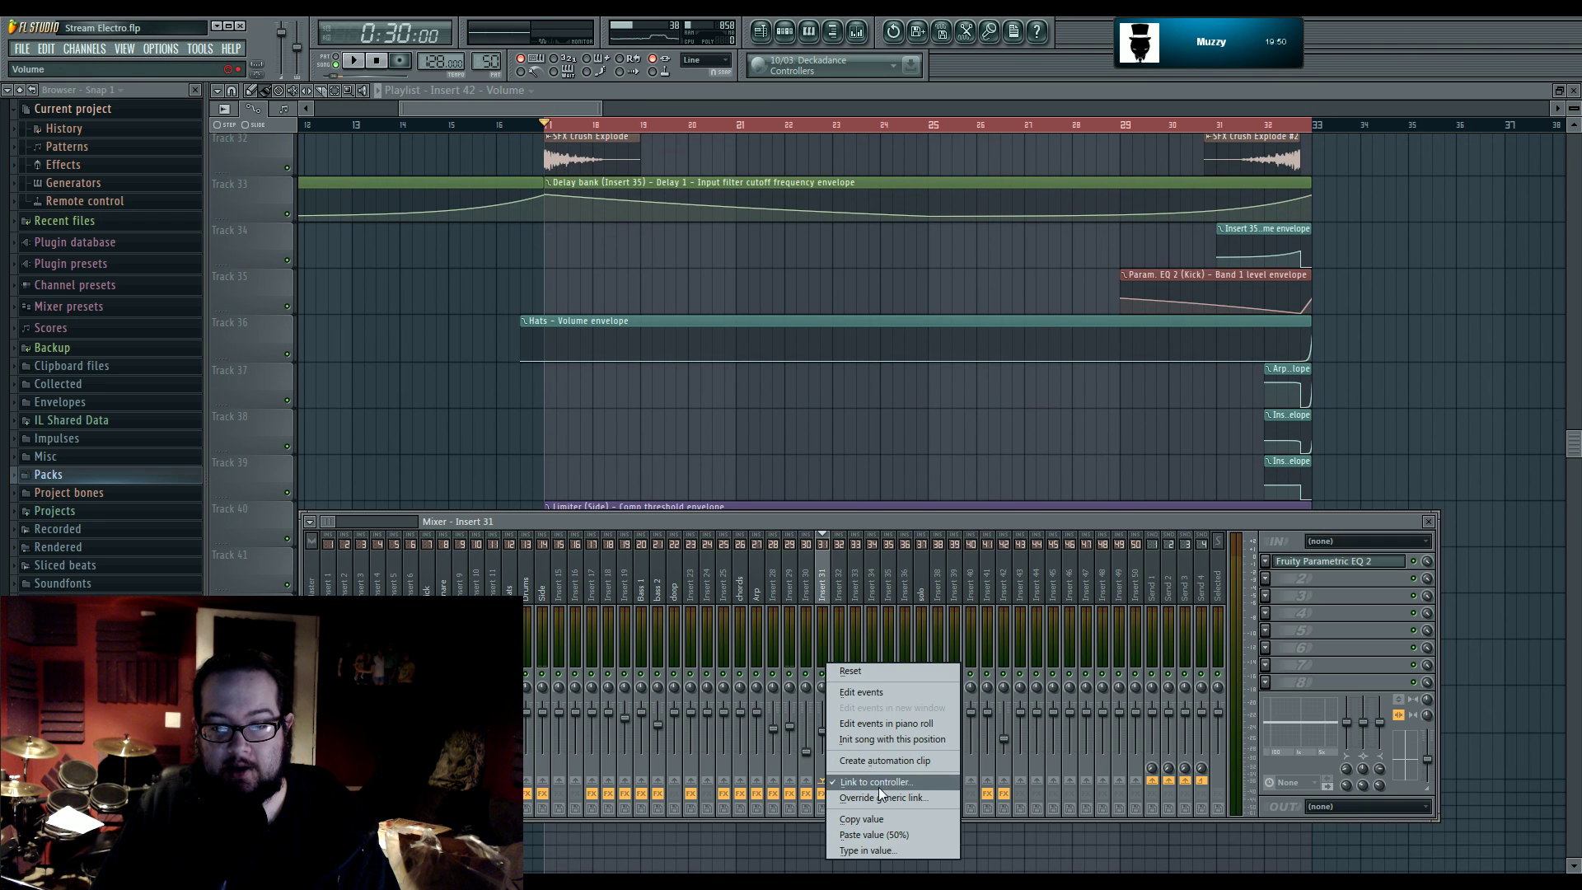
pyautogui.click(877, 760)
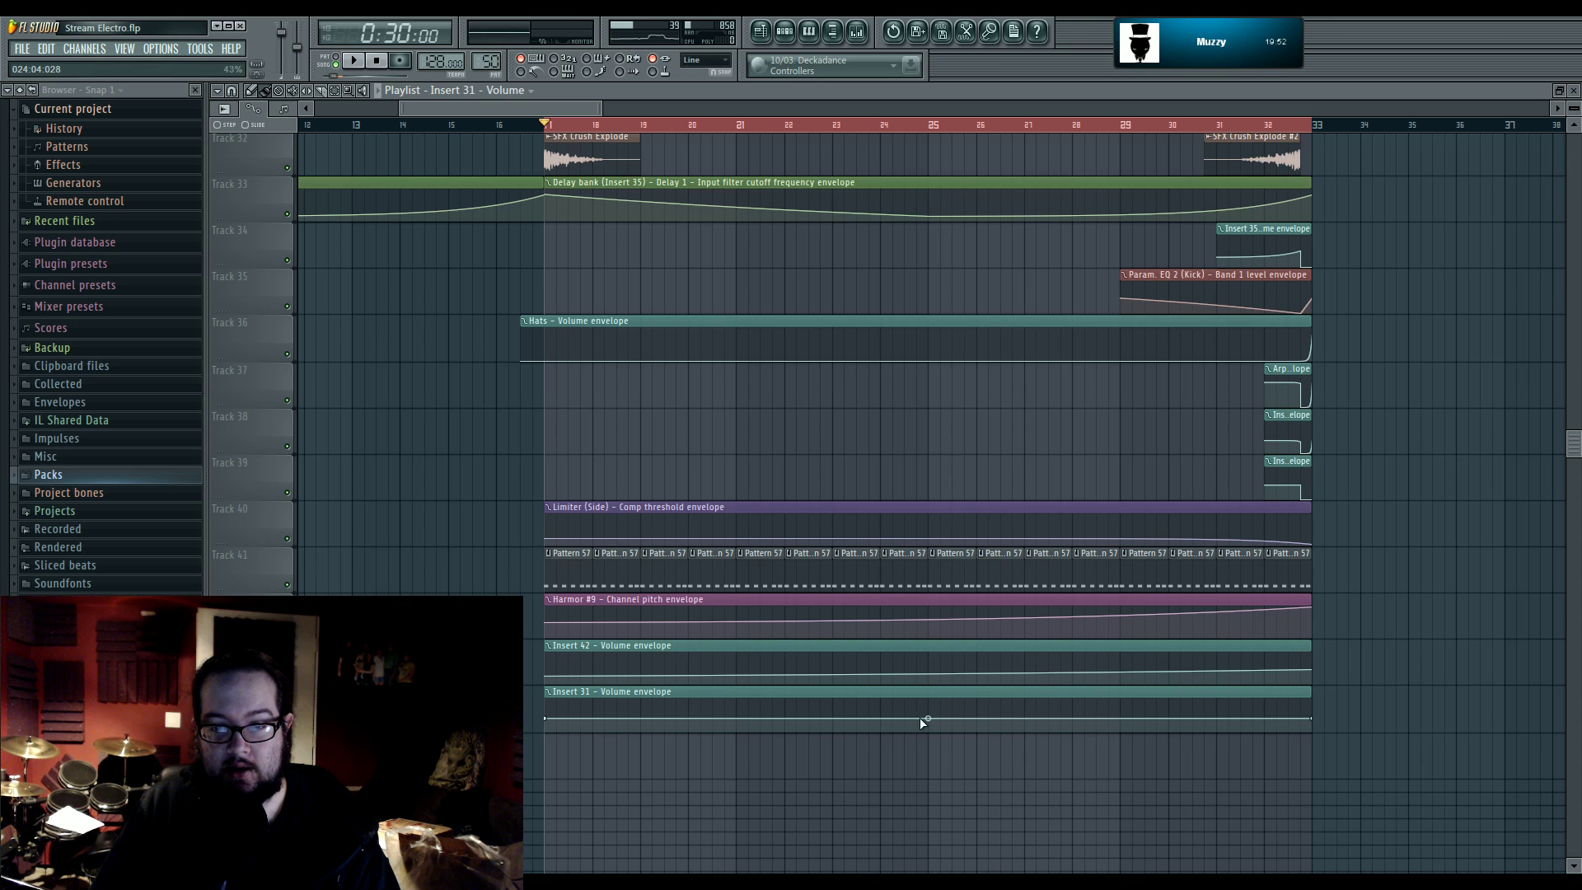
# - Try adding a point at bar 25 of Insert 31's volume envelope and lowering it and the end point to the minimum
pyautogui.rightClick(933, 712)
pyautogui.moveTo(924, 728); pyautogui.dragTo(926, 741)
pyautogui.moveTo(1316, 719); pyautogui.dragTo(1316, 744)
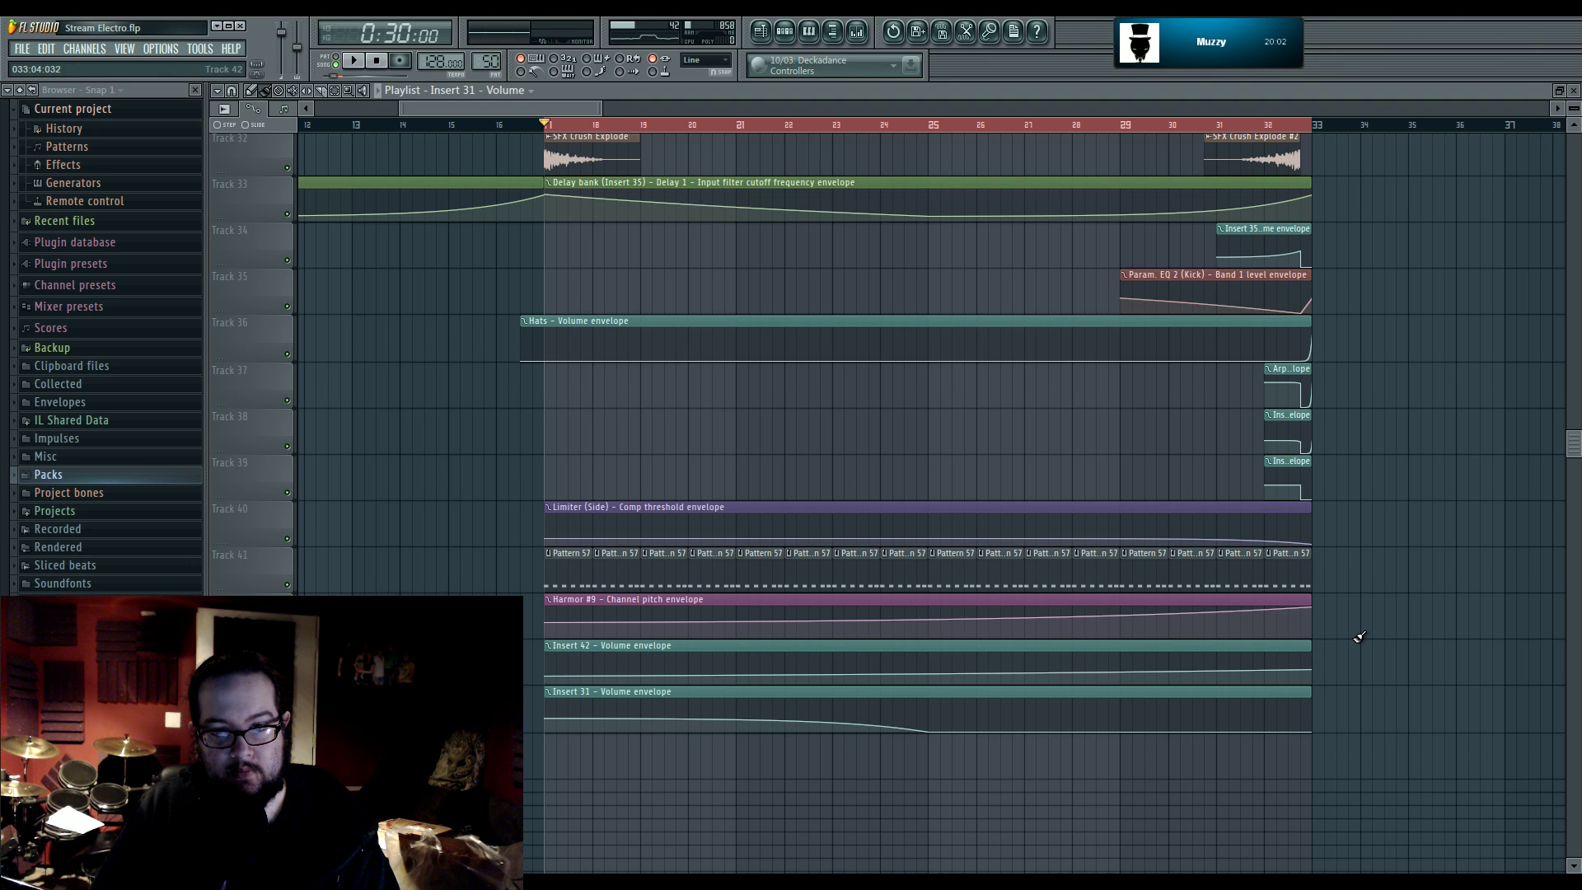
pyautogui.scroll(13, 1358, 636)
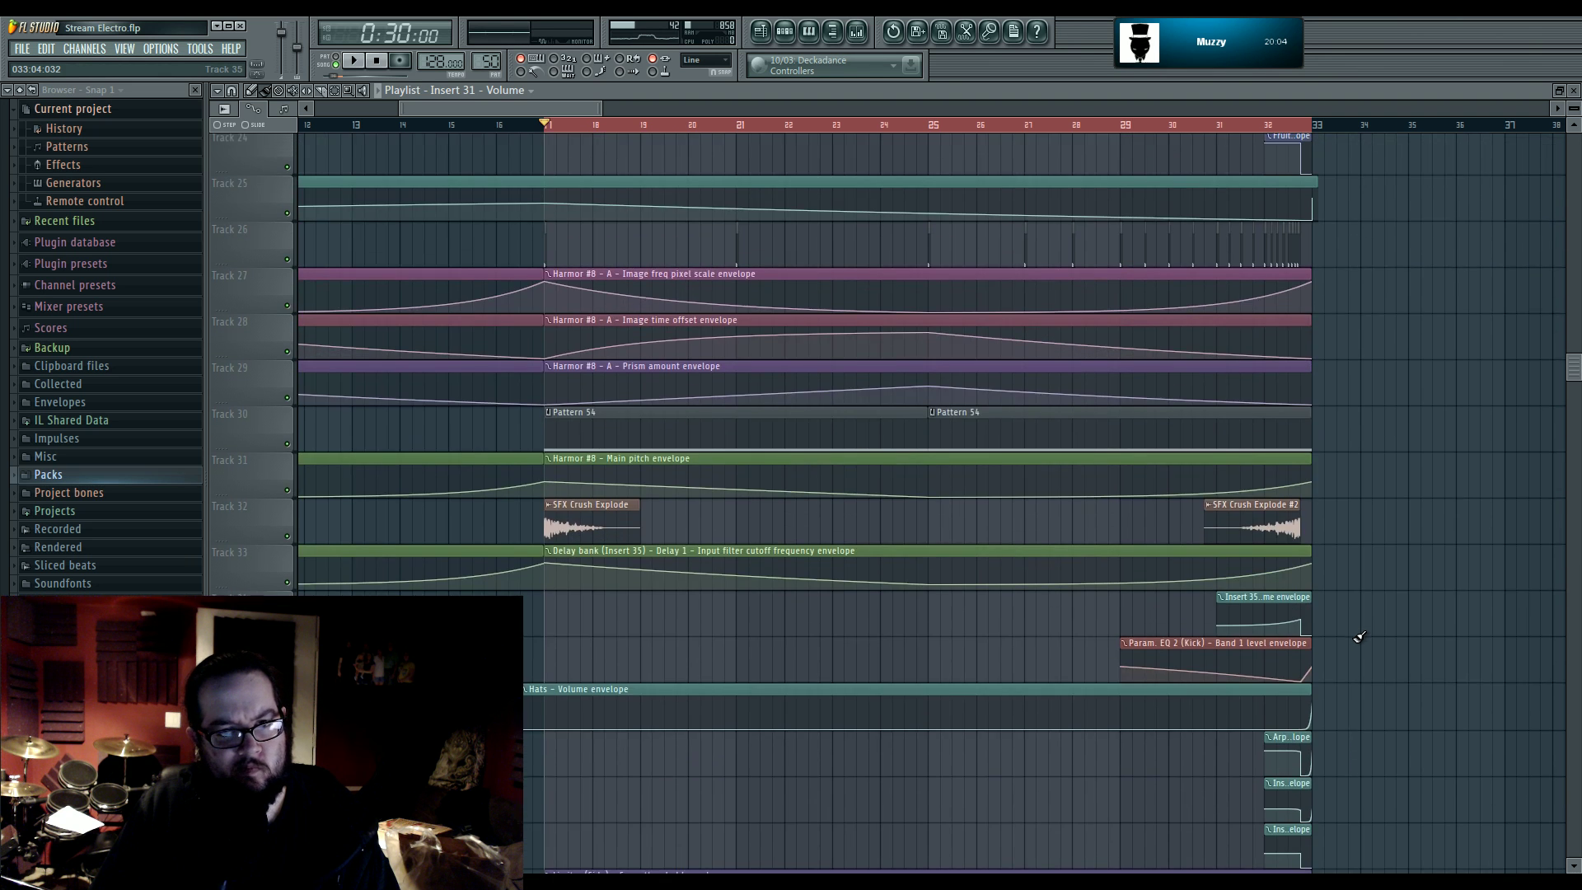
pyautogui.scroll(7, 1359, 636)
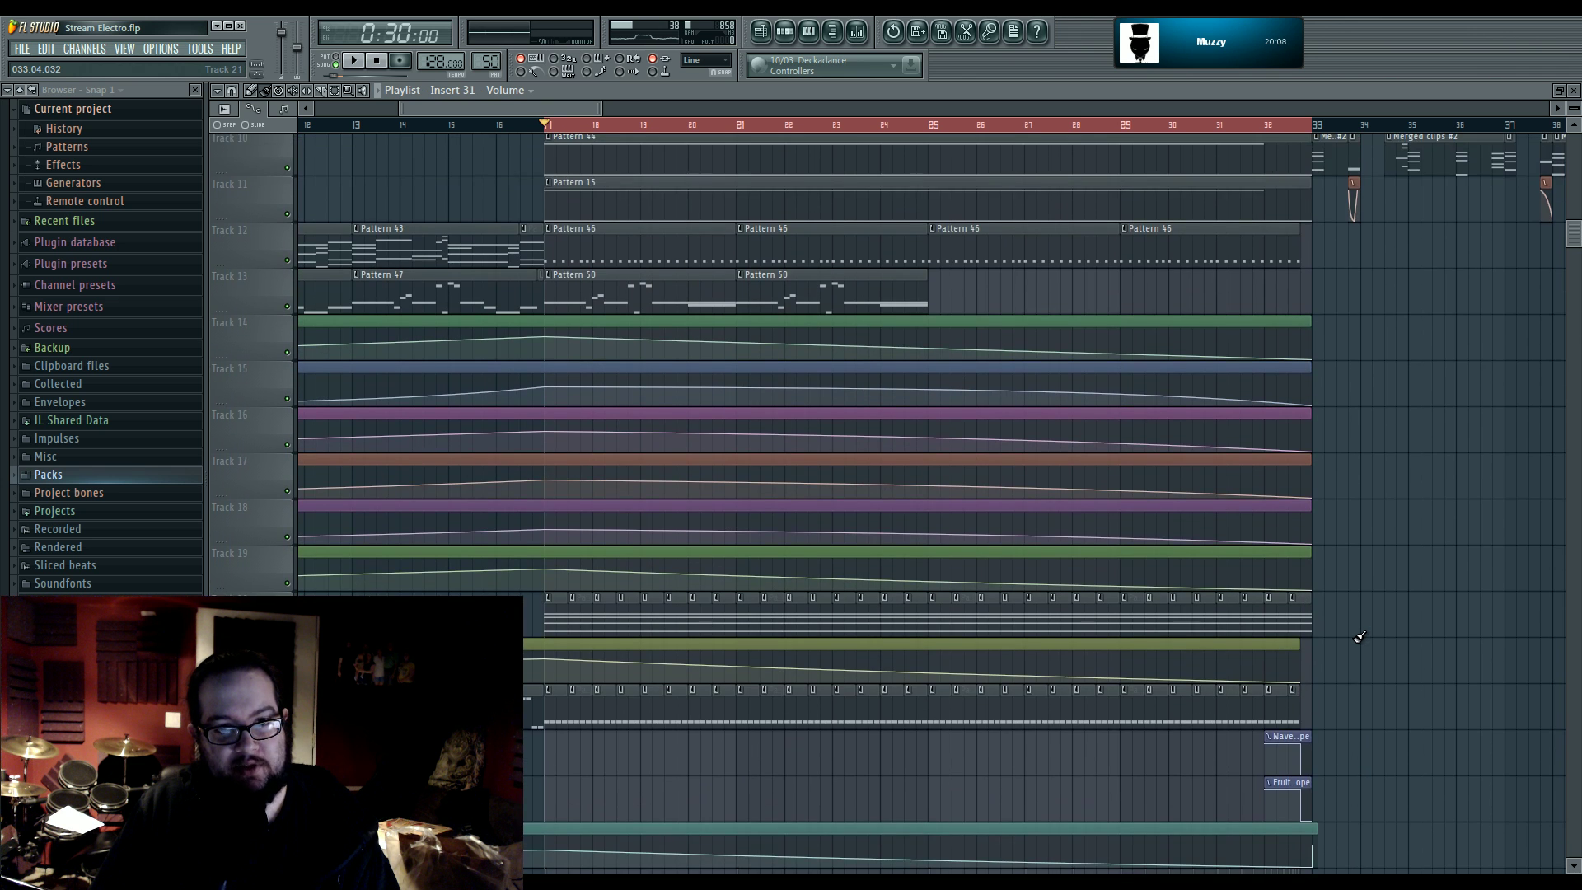
pyautogui.scroll(-11, 1359, 636)
pyautogui.scroll(-8, 1358, 636)
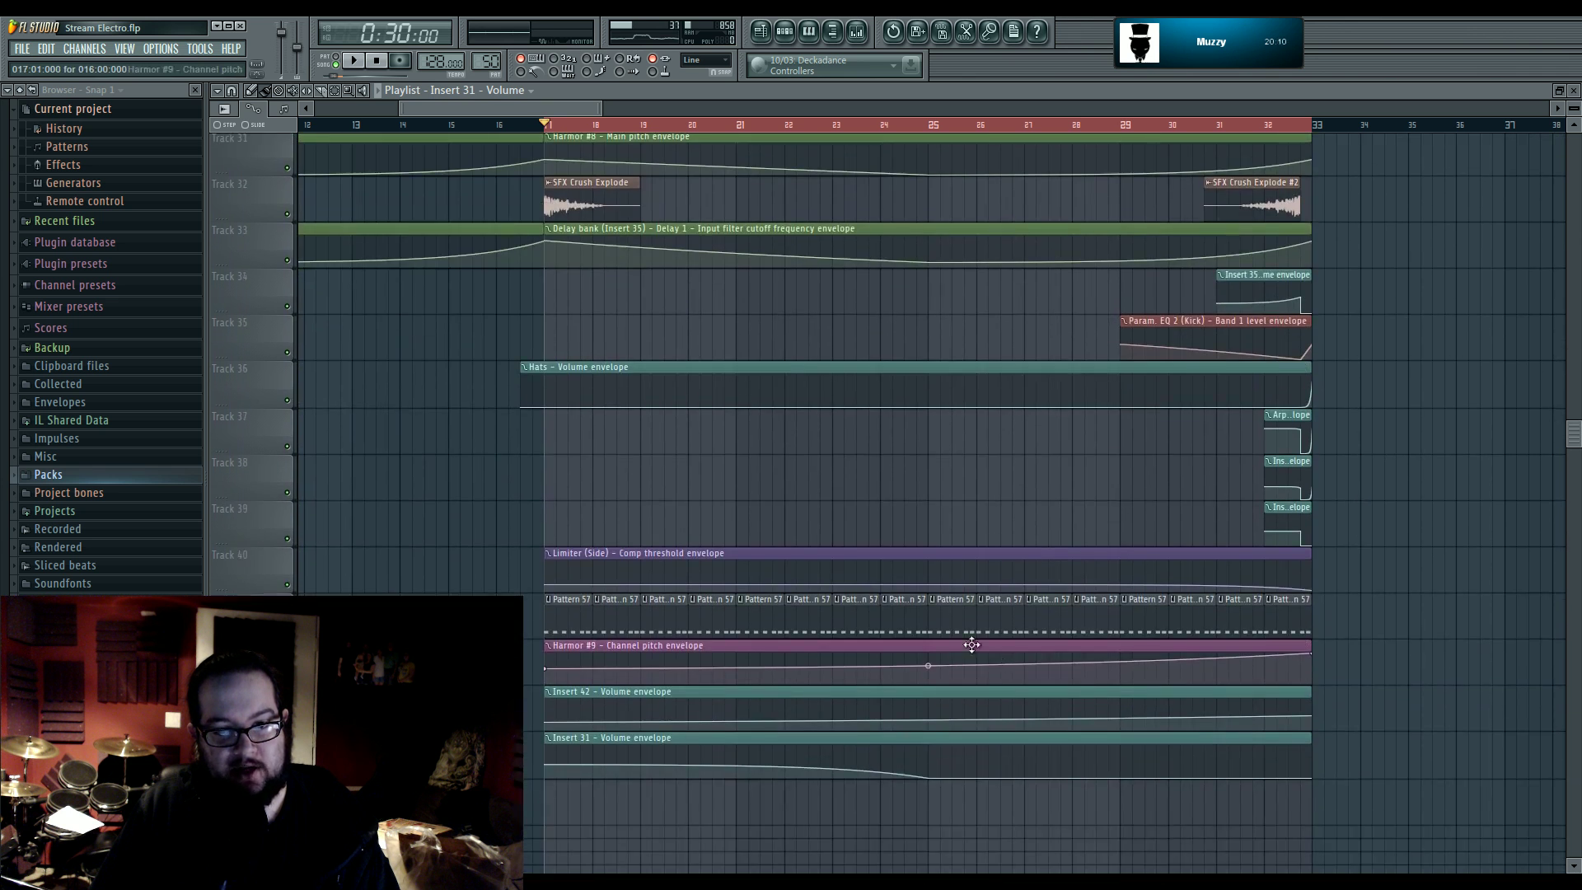
# - Delete the bar 25 point of Insert 31's volume envelope and paste the start point's value onto the end point
pyautogui.rightClick(930, 776)
pyautogui.click(958, 635)
pyautogui.rightClick(1311, 776)
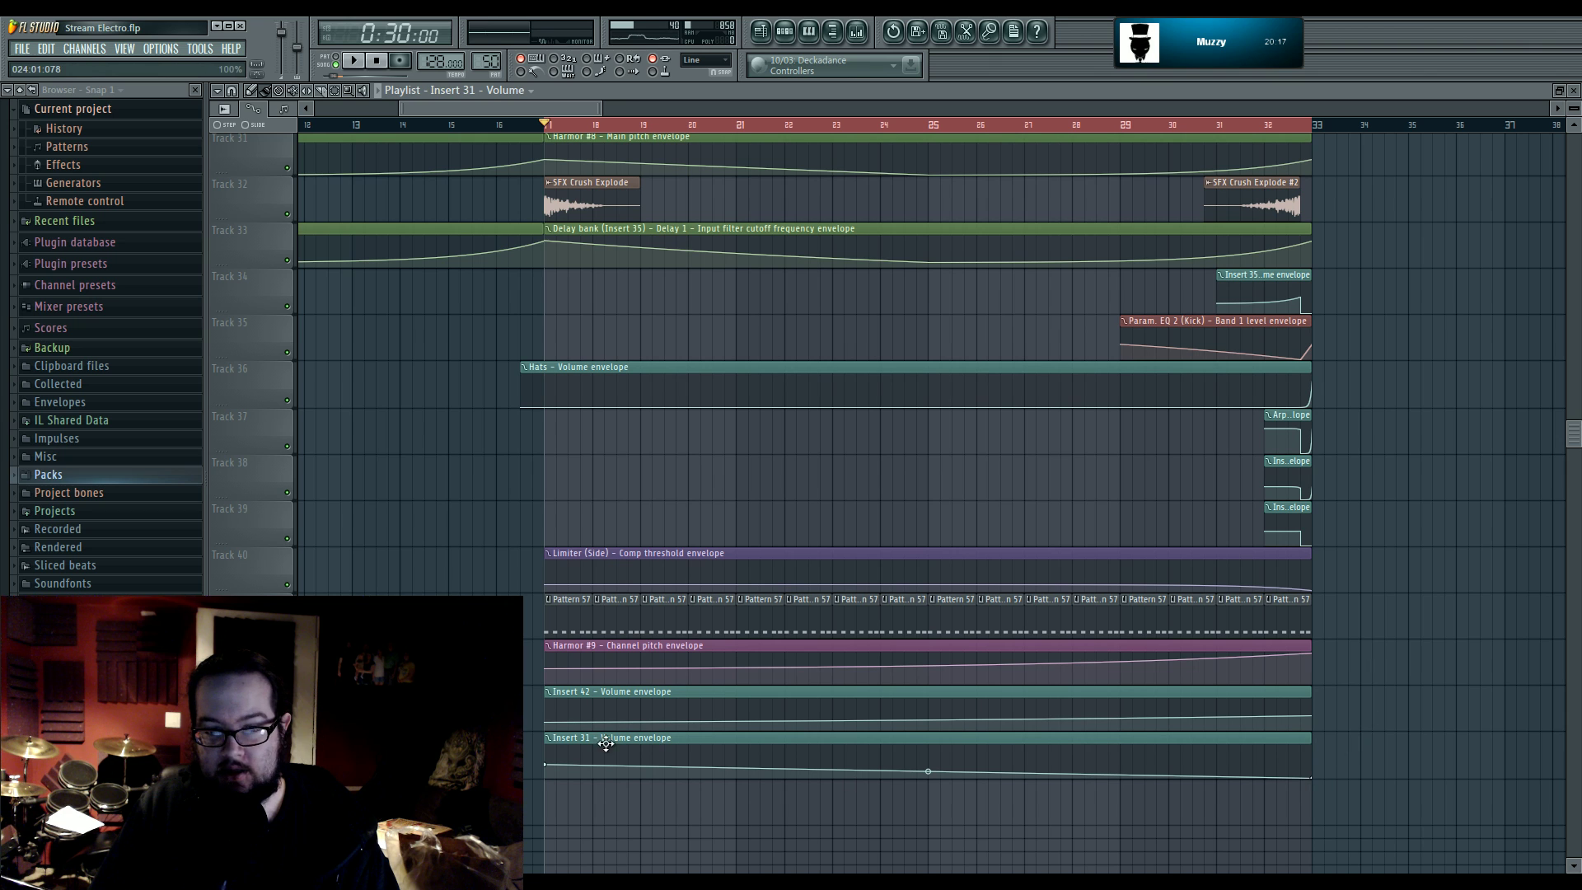
pyautogui.rightClick(549, 765)
pyautogui.click(633, 834)
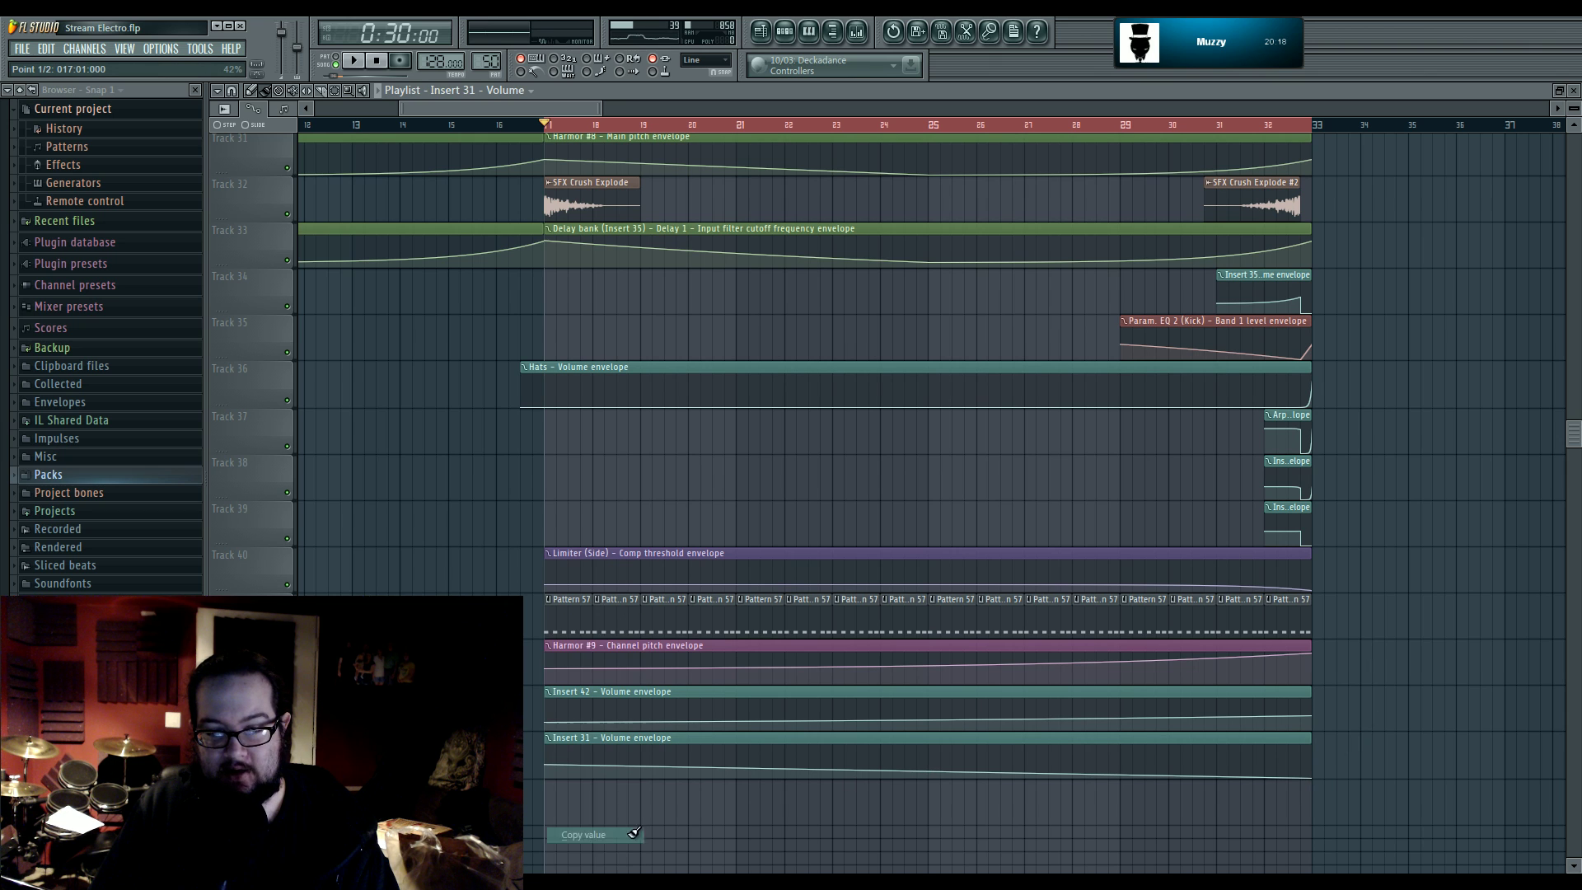
pyautogui.rightClick(1311, 777)
pyautogui.click(1363, 850)
# - Try placing Pattern 50 clips at bars 25 and 29 on track 13, and remove both again
pyautogui.scroll(8, 1392, 635)
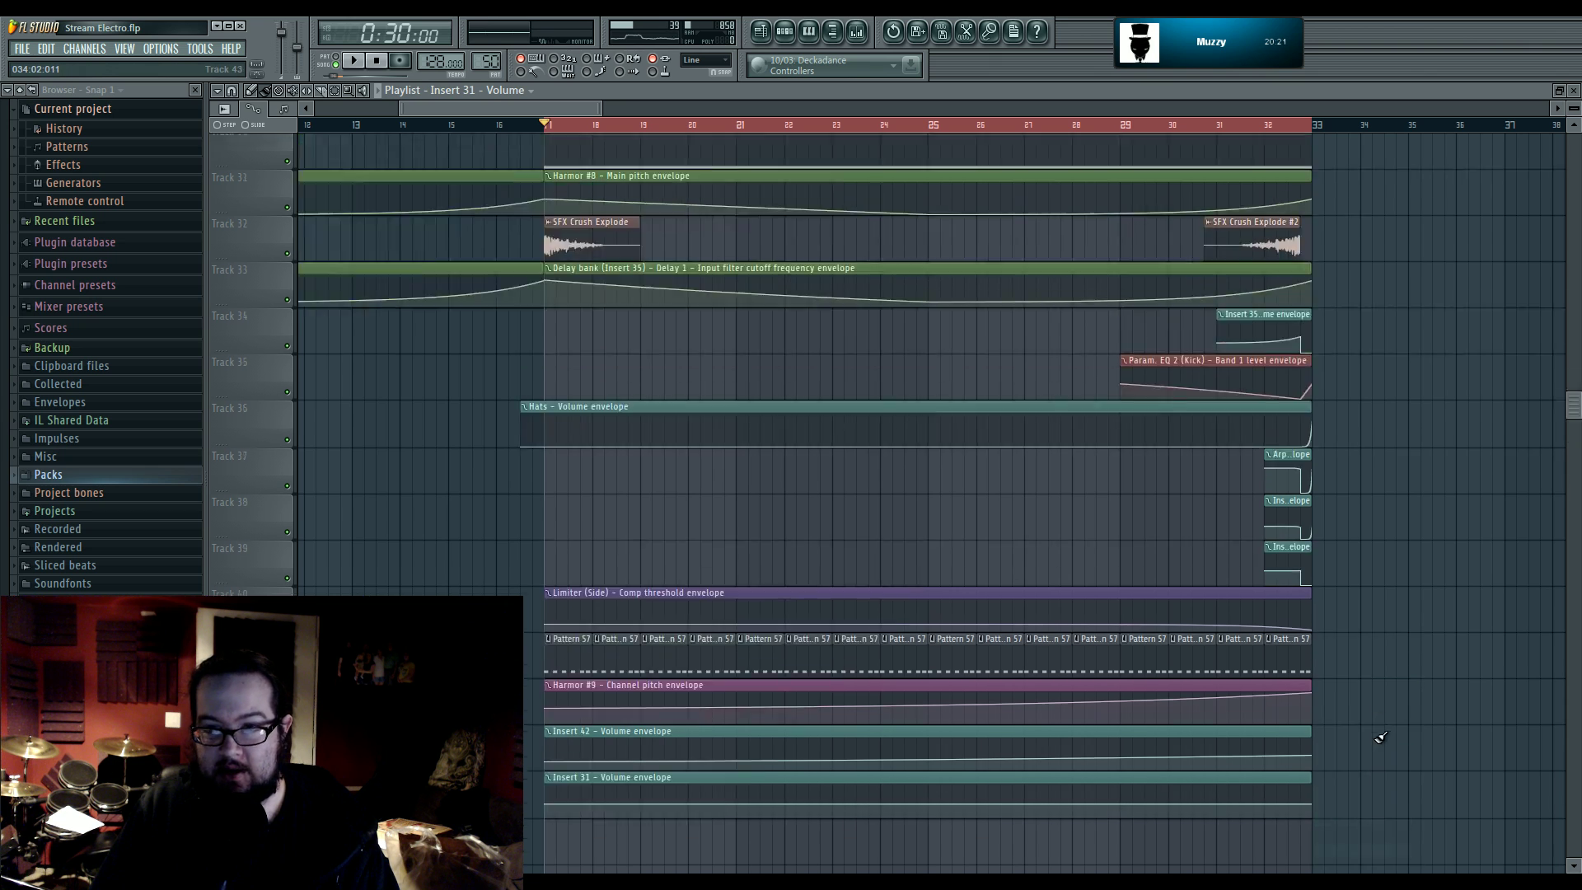
pyautogui.scroll(-4, 1393, 643)
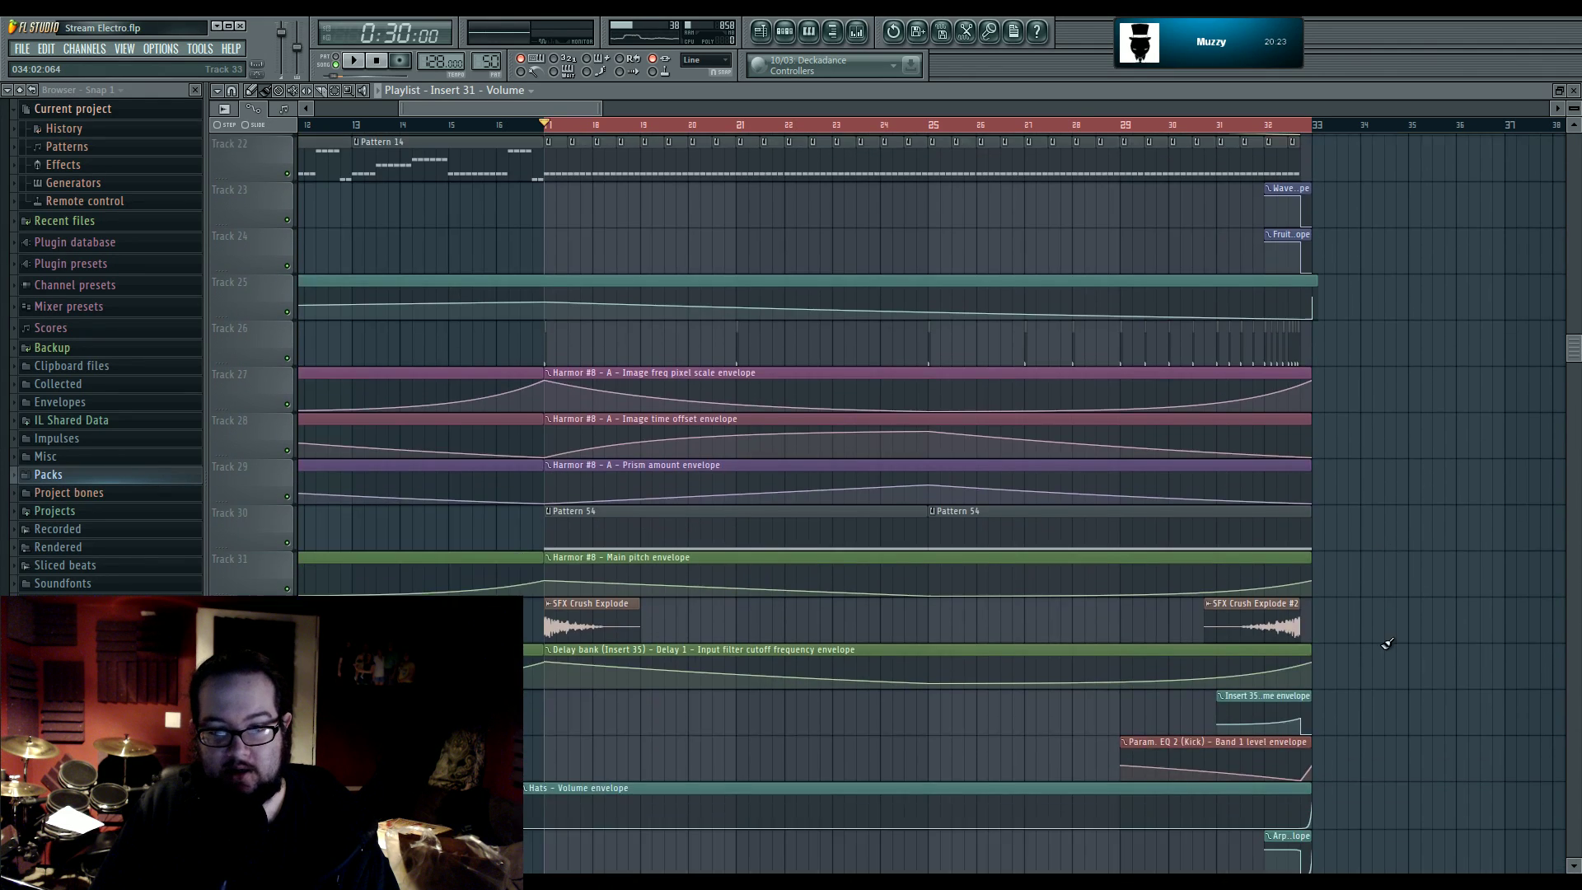
pyautogui.scroll(6, 1390, 651)
pyautogui.click(829, 290)
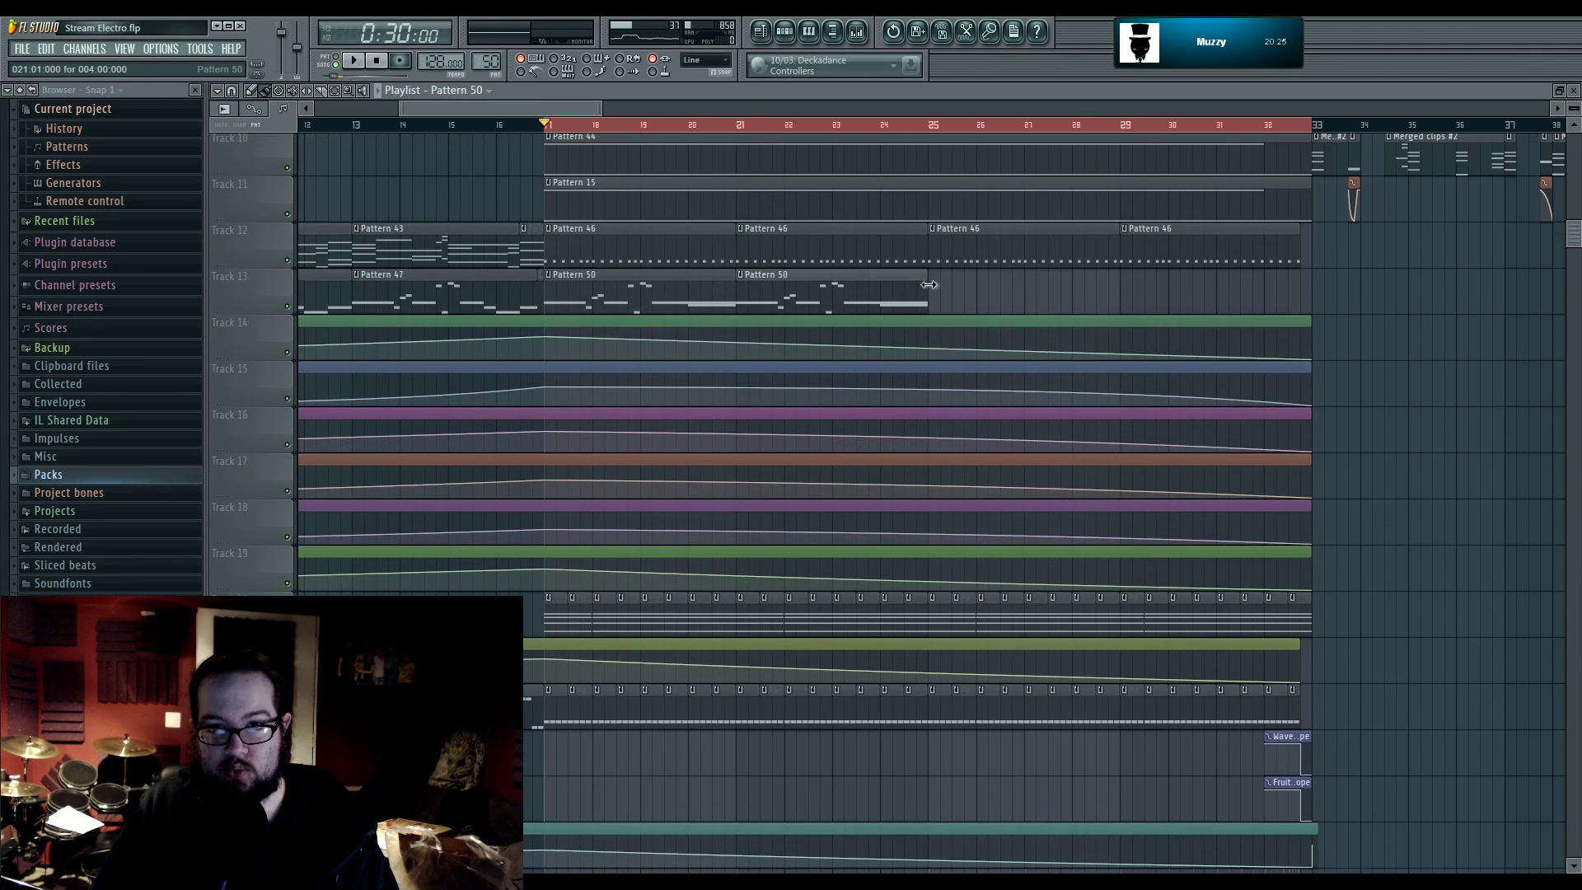
pyautogui.moveTo(928, 285)
pyautogui.mouseDown()
pyautogui.moveTo(1016, 293)
pyautogui.moveTo(956, 293)
pyautogui.mouseUp()
pyautogui.moveTo(1153, 294)
pyautogui.mouseDown()
pyautogui.moveTo(1199, 295)
pyautogui.moveTo(1149, 297)
pyautogui.mouseUp()
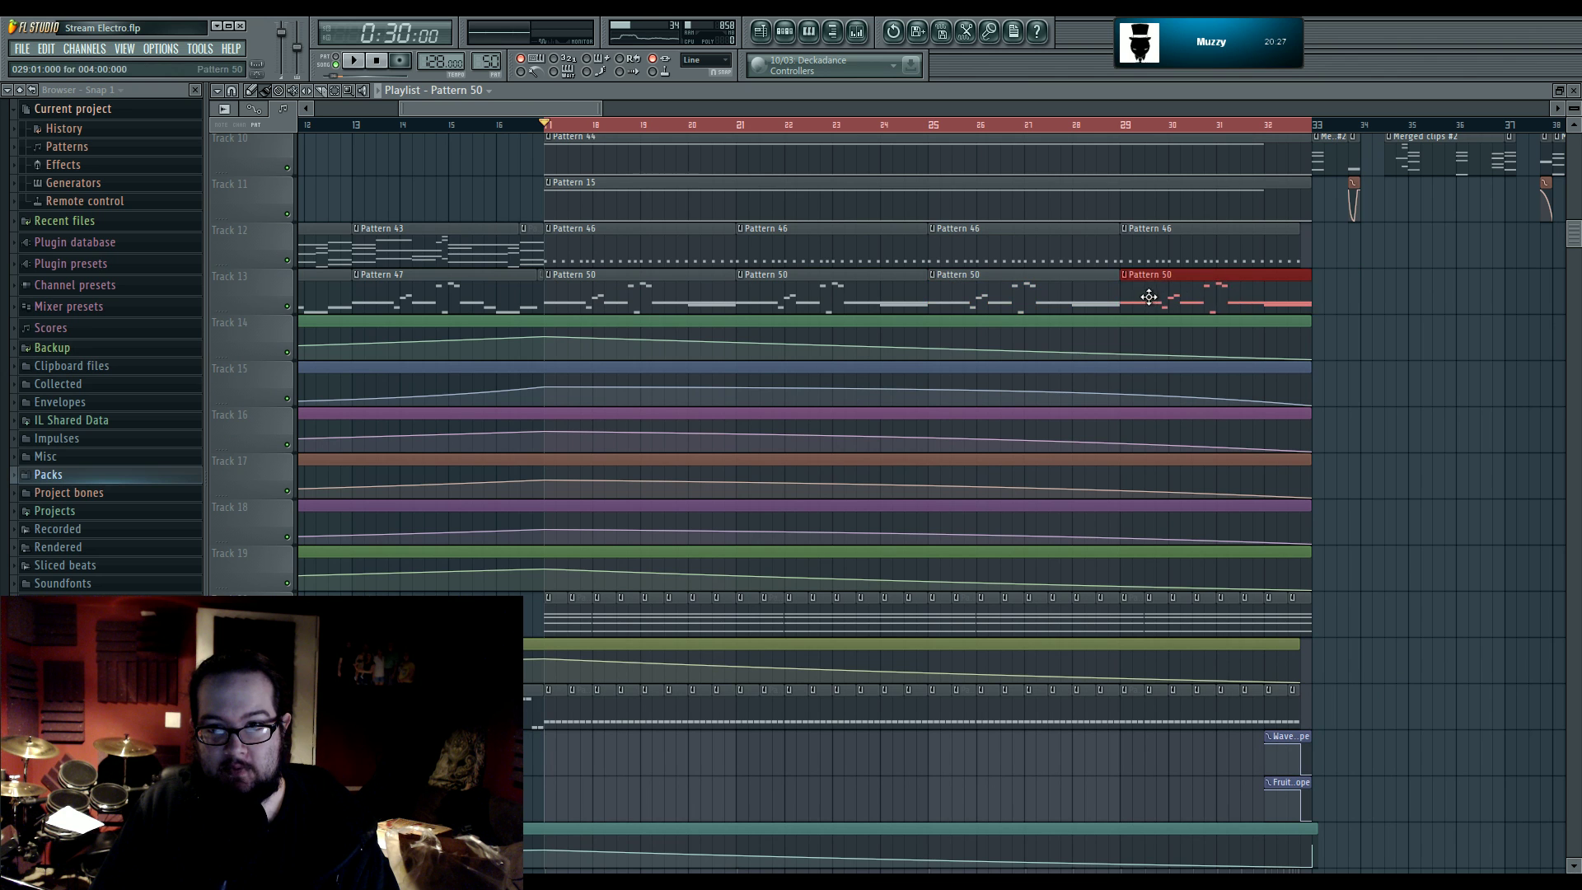
pyautogui.rightClick(1149, 296)
pyautogui.rightClick(956, 295)
pyautogui.click(958, 292)
pyautogui.rightClick(958, 292)
# - Delete the Pattern 50 clip at bar 21 on track 13 and extend the bar 17 clip to bar 33
pyautogui.rightClick(768, 289)
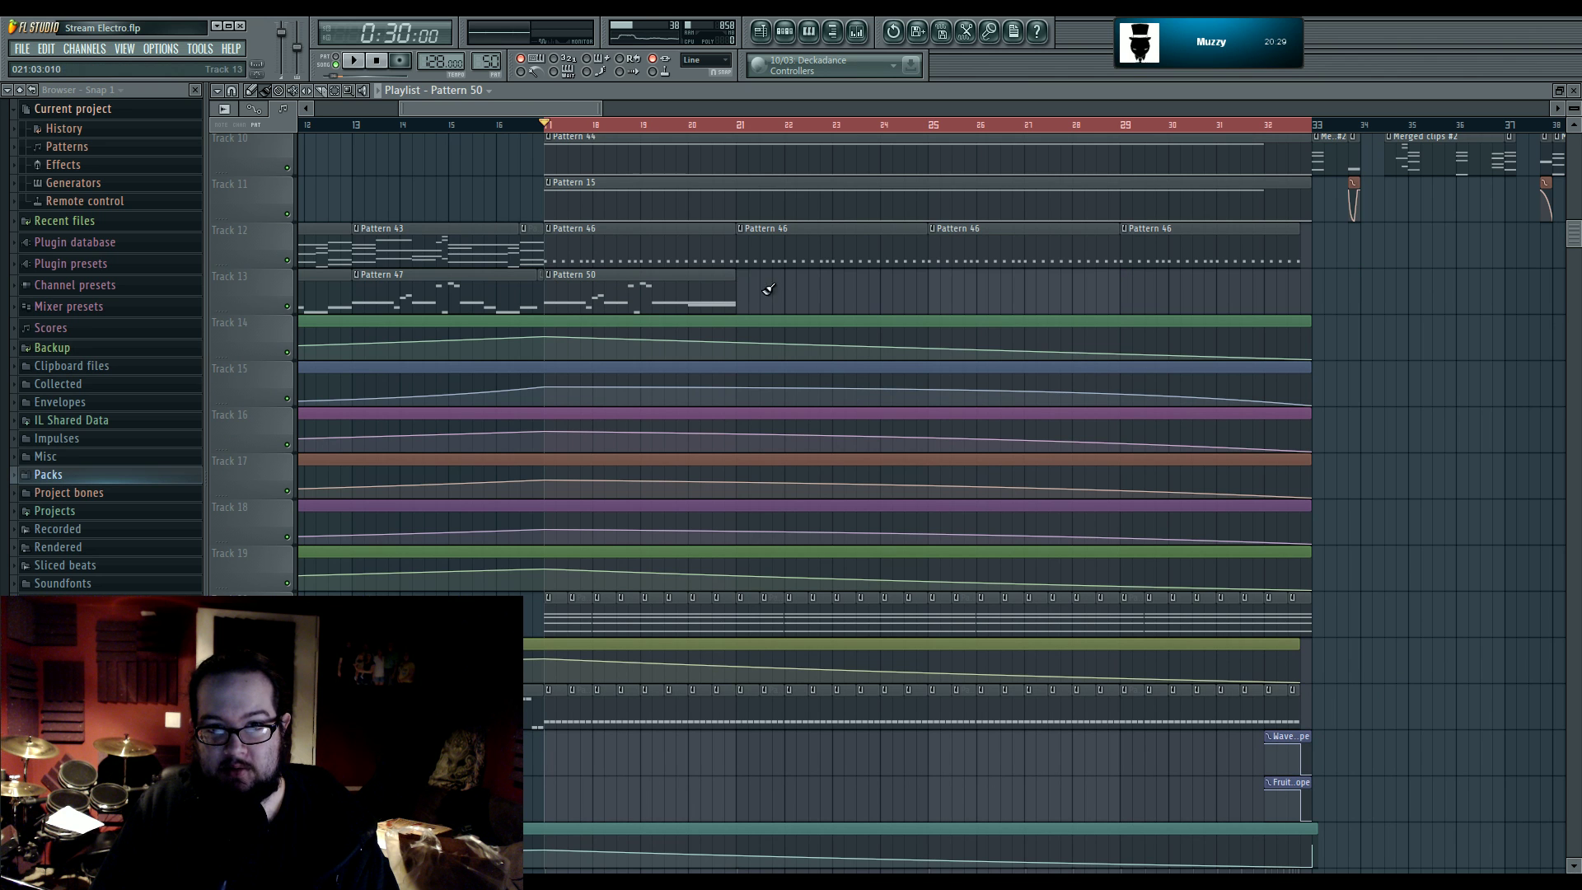
pyautogui.moveTo(736, 290); pyautogui.dragTo(1308, 293)
# - Duplicate all of Pattern 50's Patcher notes three times in the piano roll to fill 16 bars, and deselect them
pyautogui.doubleClick(986, 307)
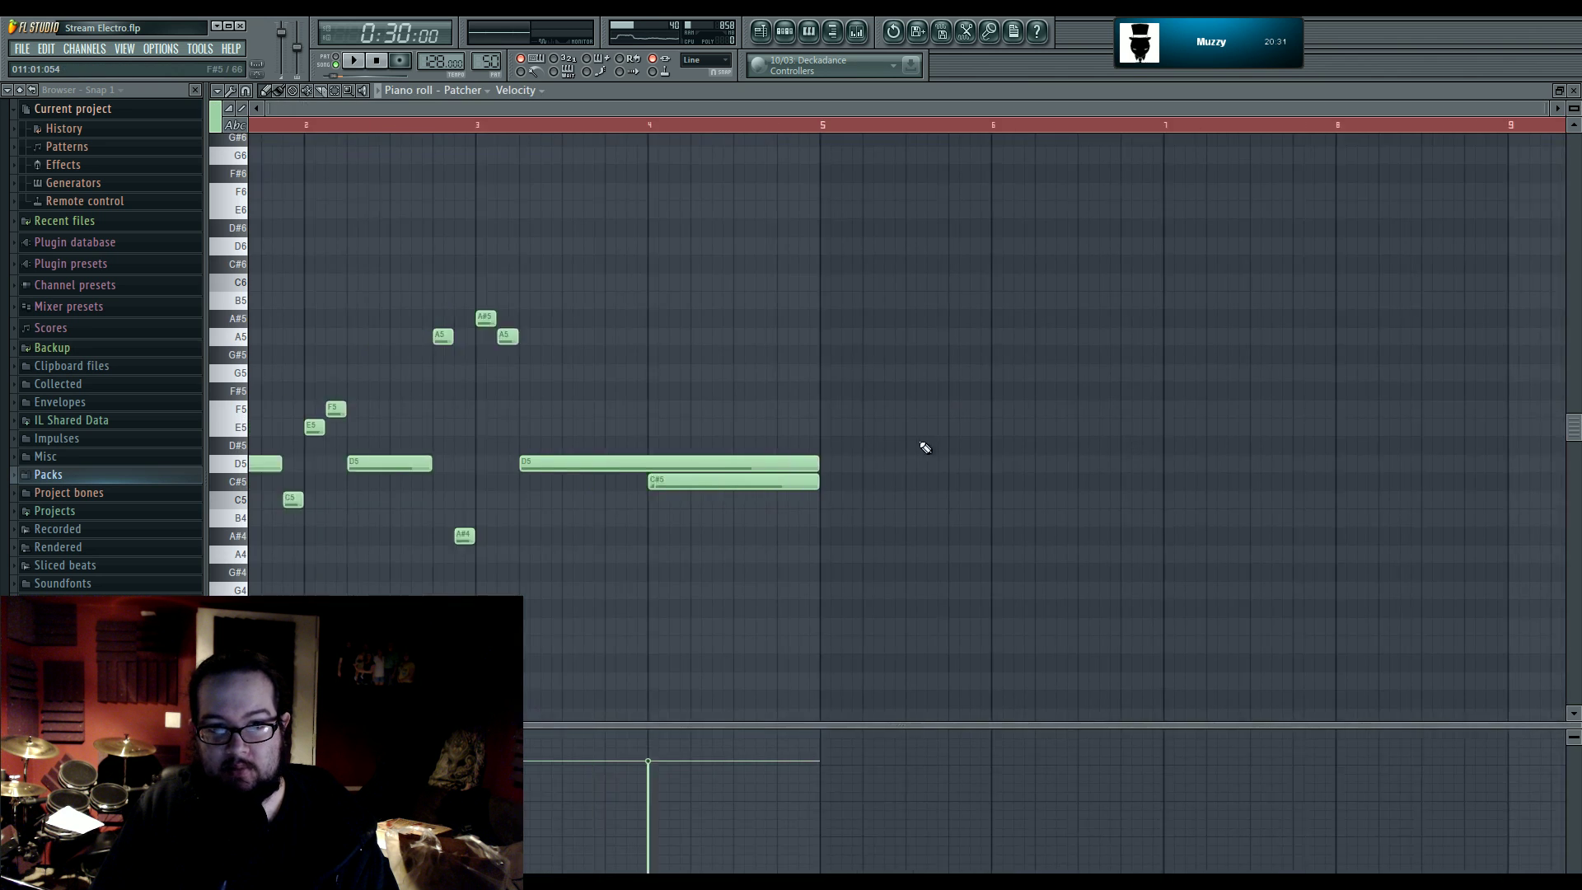
pyautogui.moveTo(1037, 580); pyautogui.dragTo(252, 255)
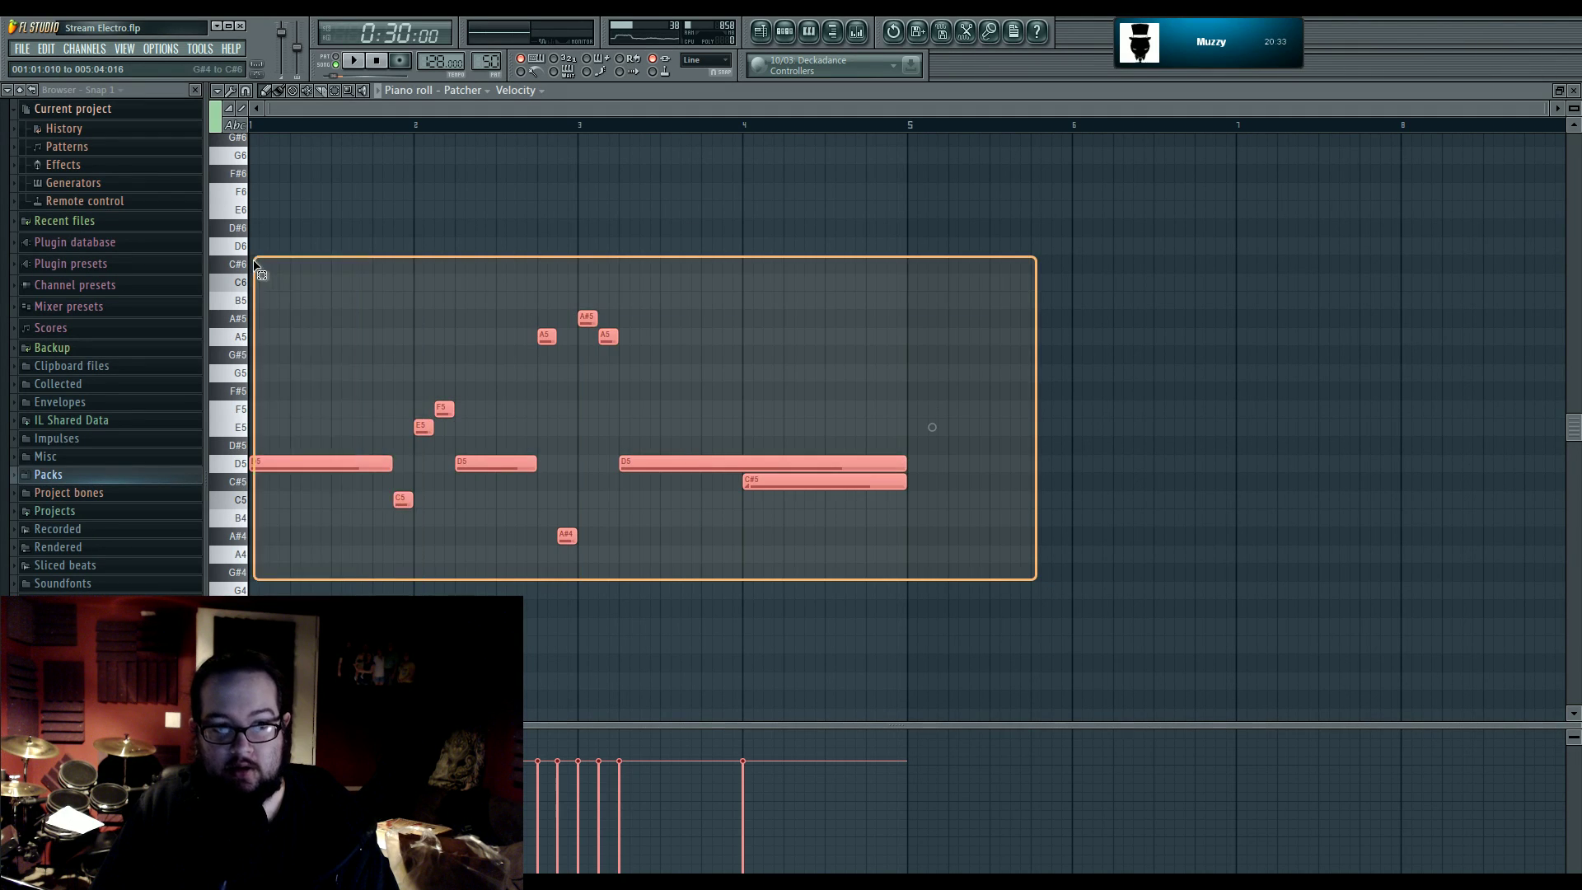
pyautogui.hotkey('ctrl', 'b')
pyautogui.hotkey('ctrl', 'b')
pyautogui.hotkey('ctrl', 'b')
pyautogui.scroll(-4, 823, 285)
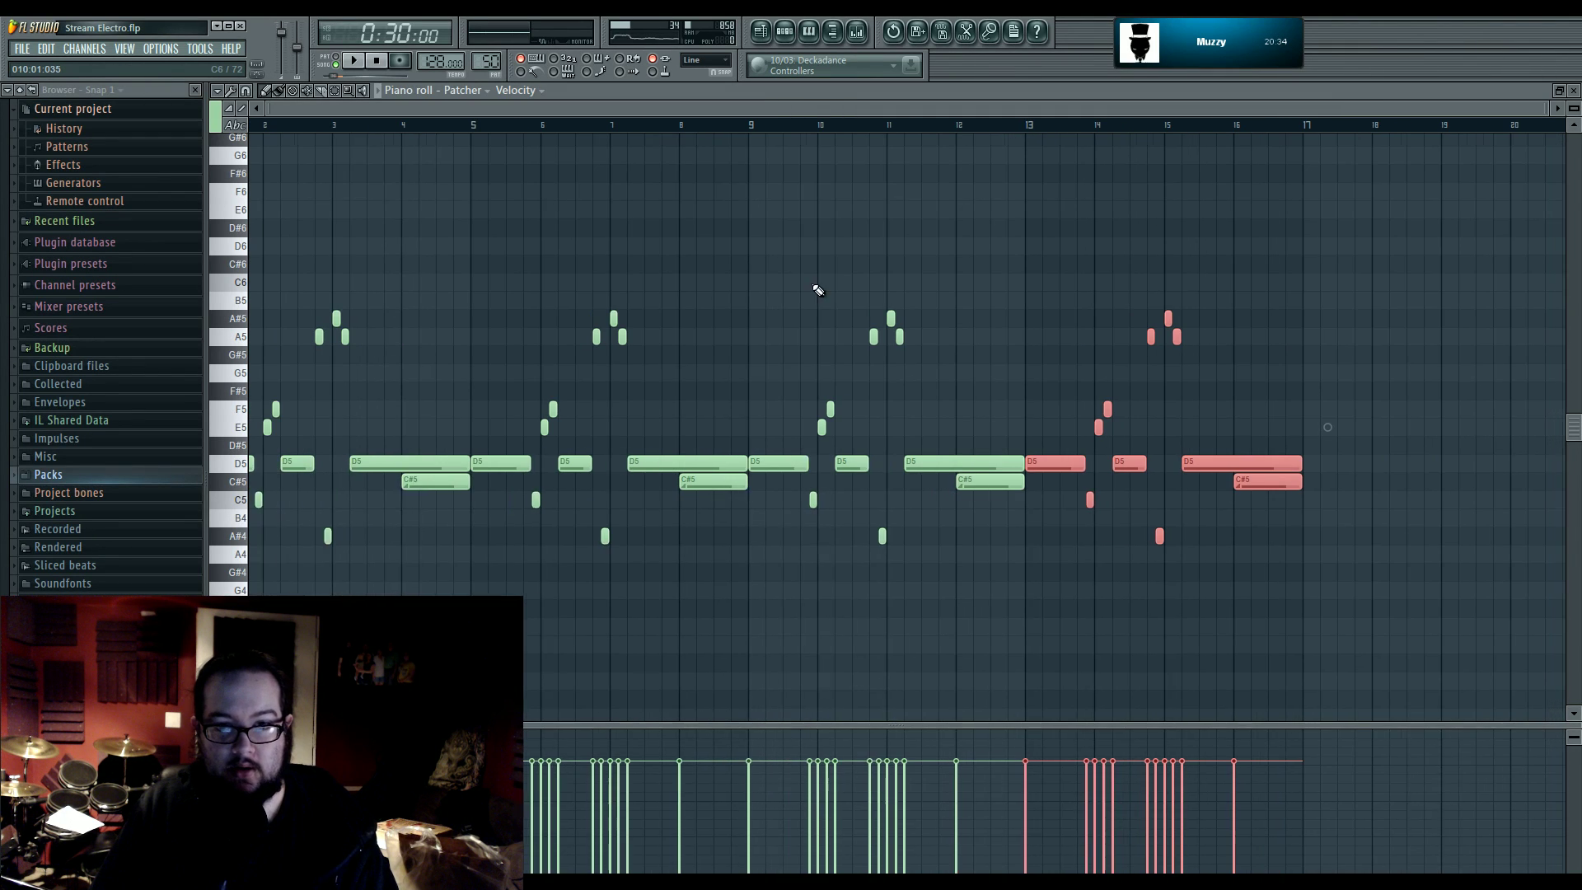
pyautogui.hotkey('ctrl', 'd')
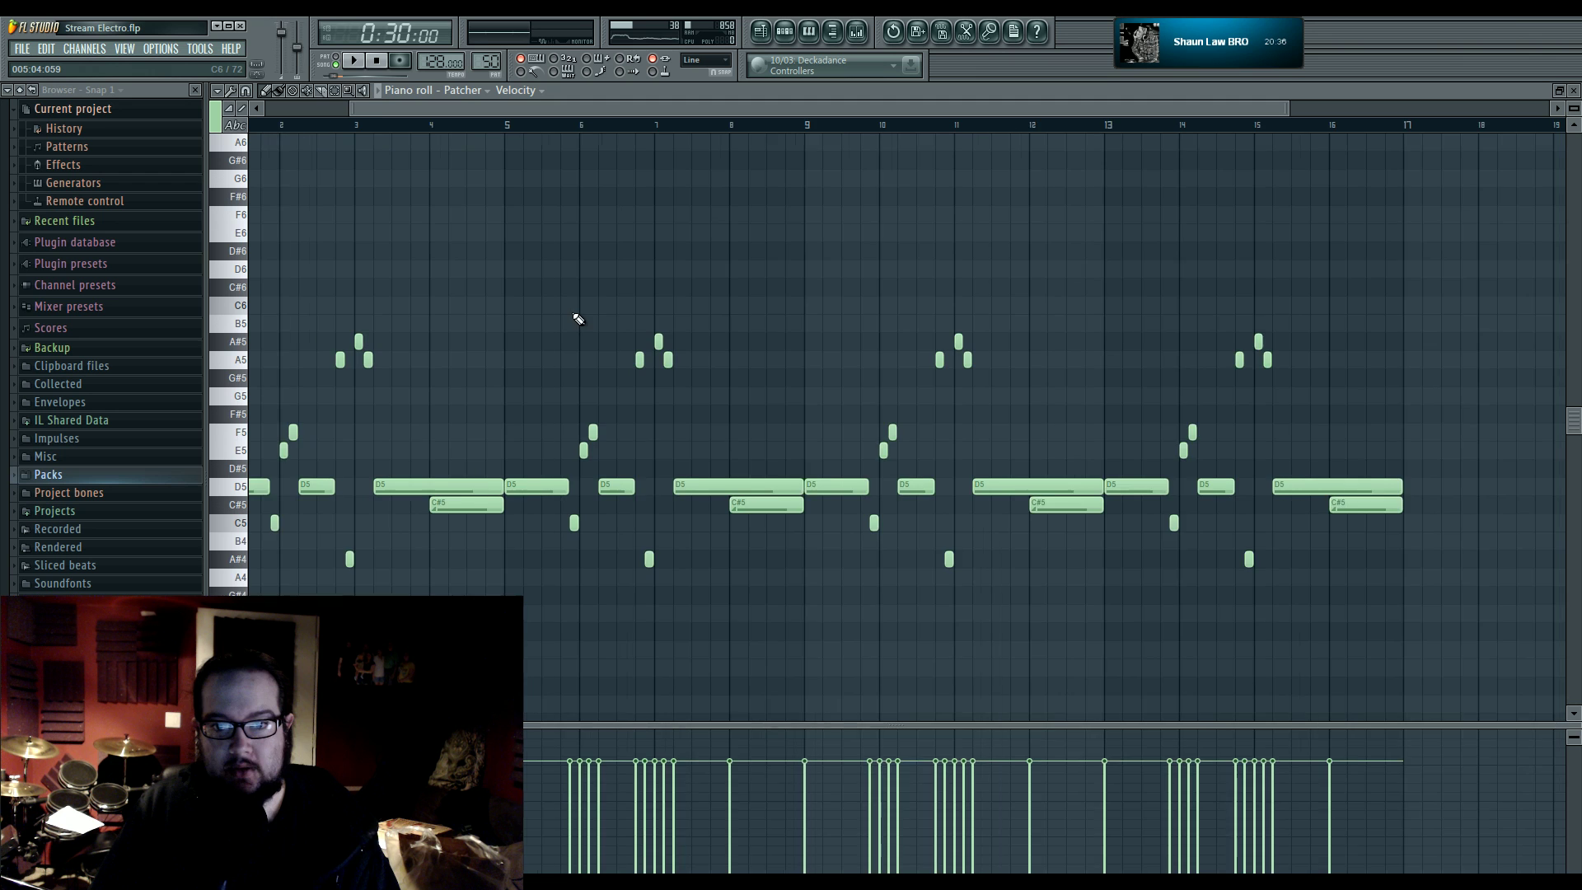
pyautogui.scroll(3, 576, 318)
pyautogui.scroll(-2, 586, 306)
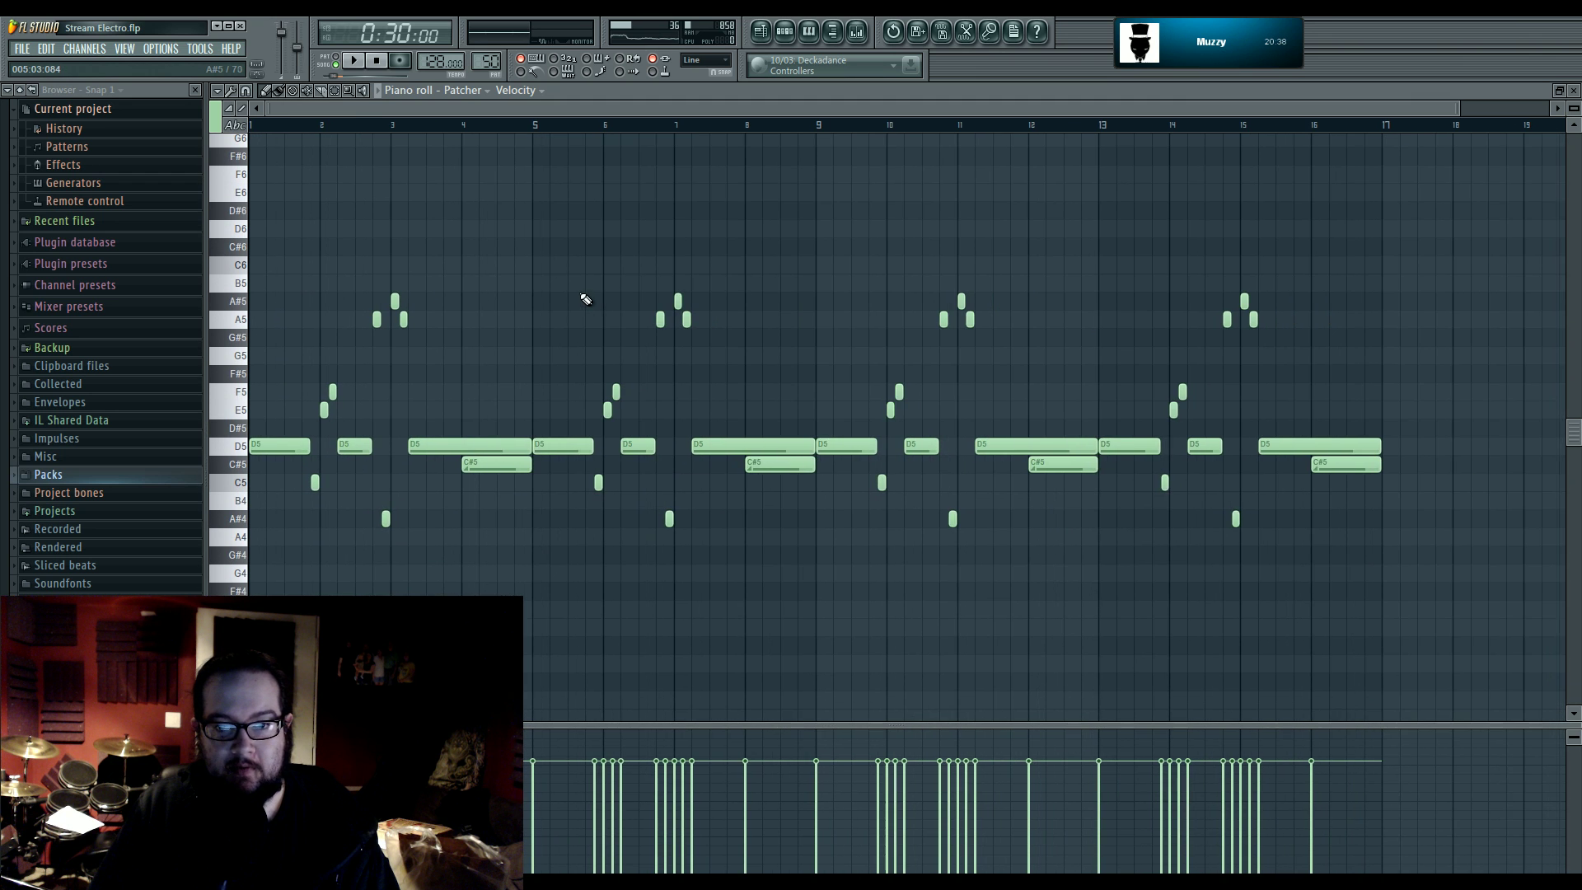
pyautogui.scroll(1, 681, 300)
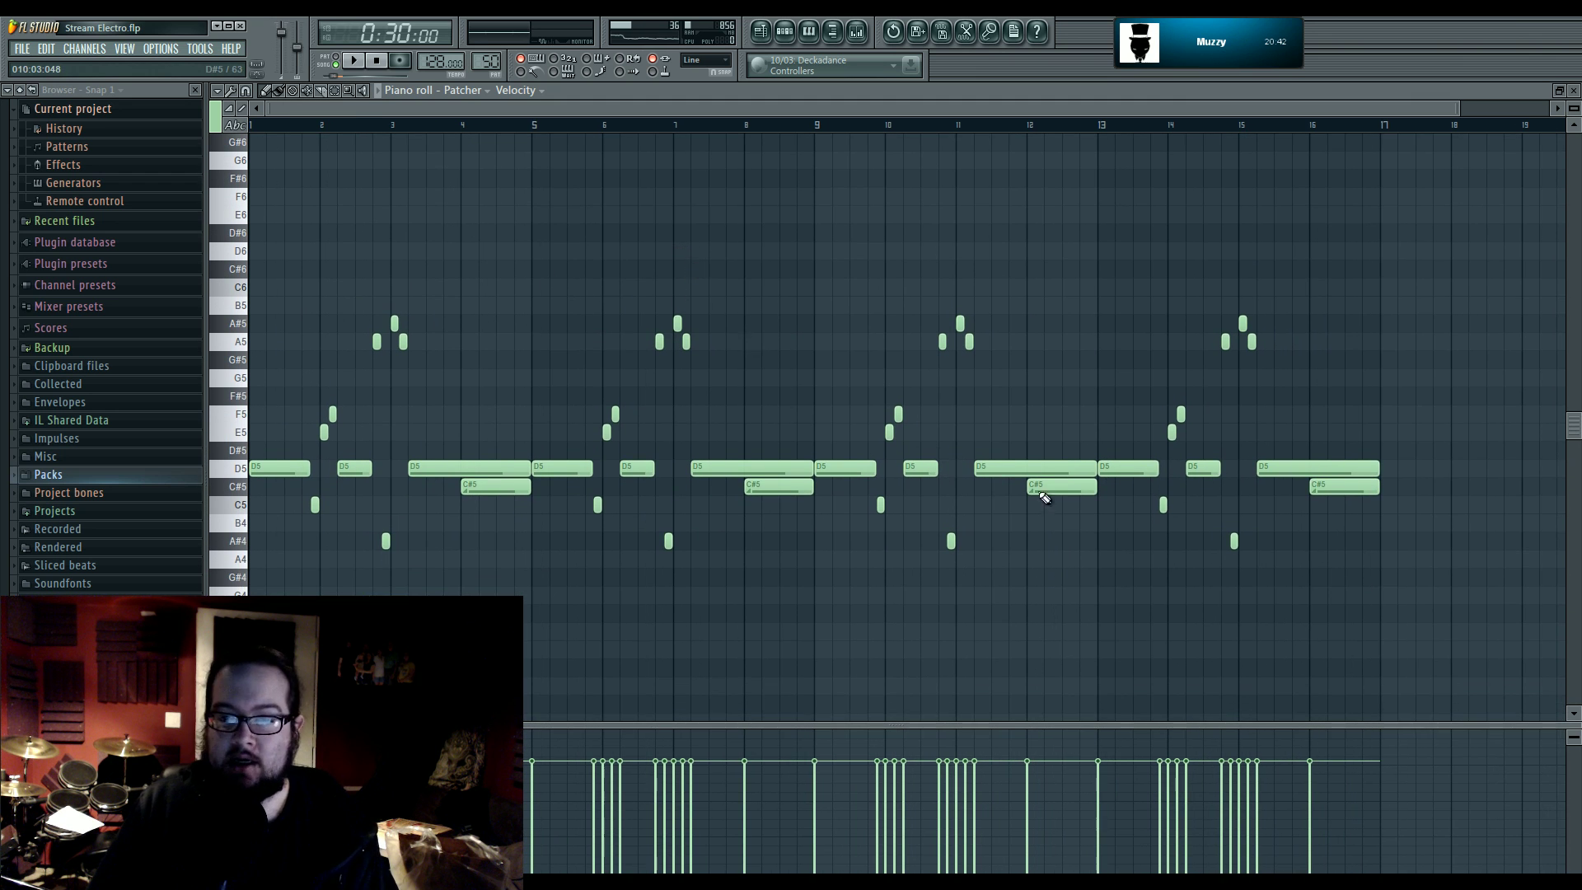
# - Try duplicating the notes of bars 13 to 16 past bar 17, and delete the extra copy
pyautogui.moveTo(1455, 609); pyautogui.dragTo(1099, 268)
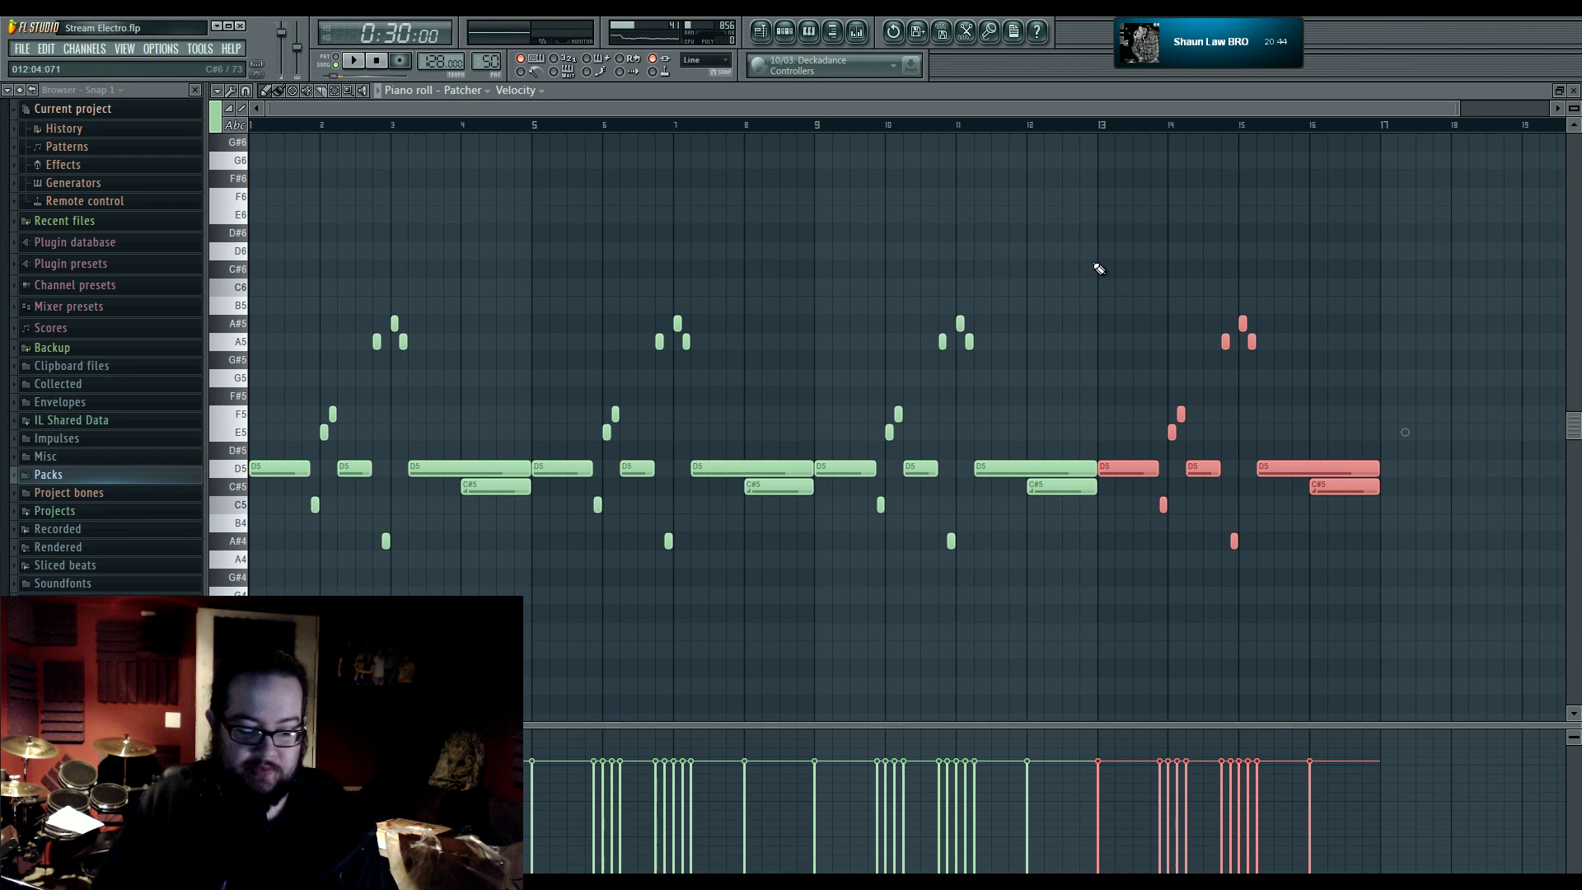
pyautogui.hotkey('ctrl', 'b')
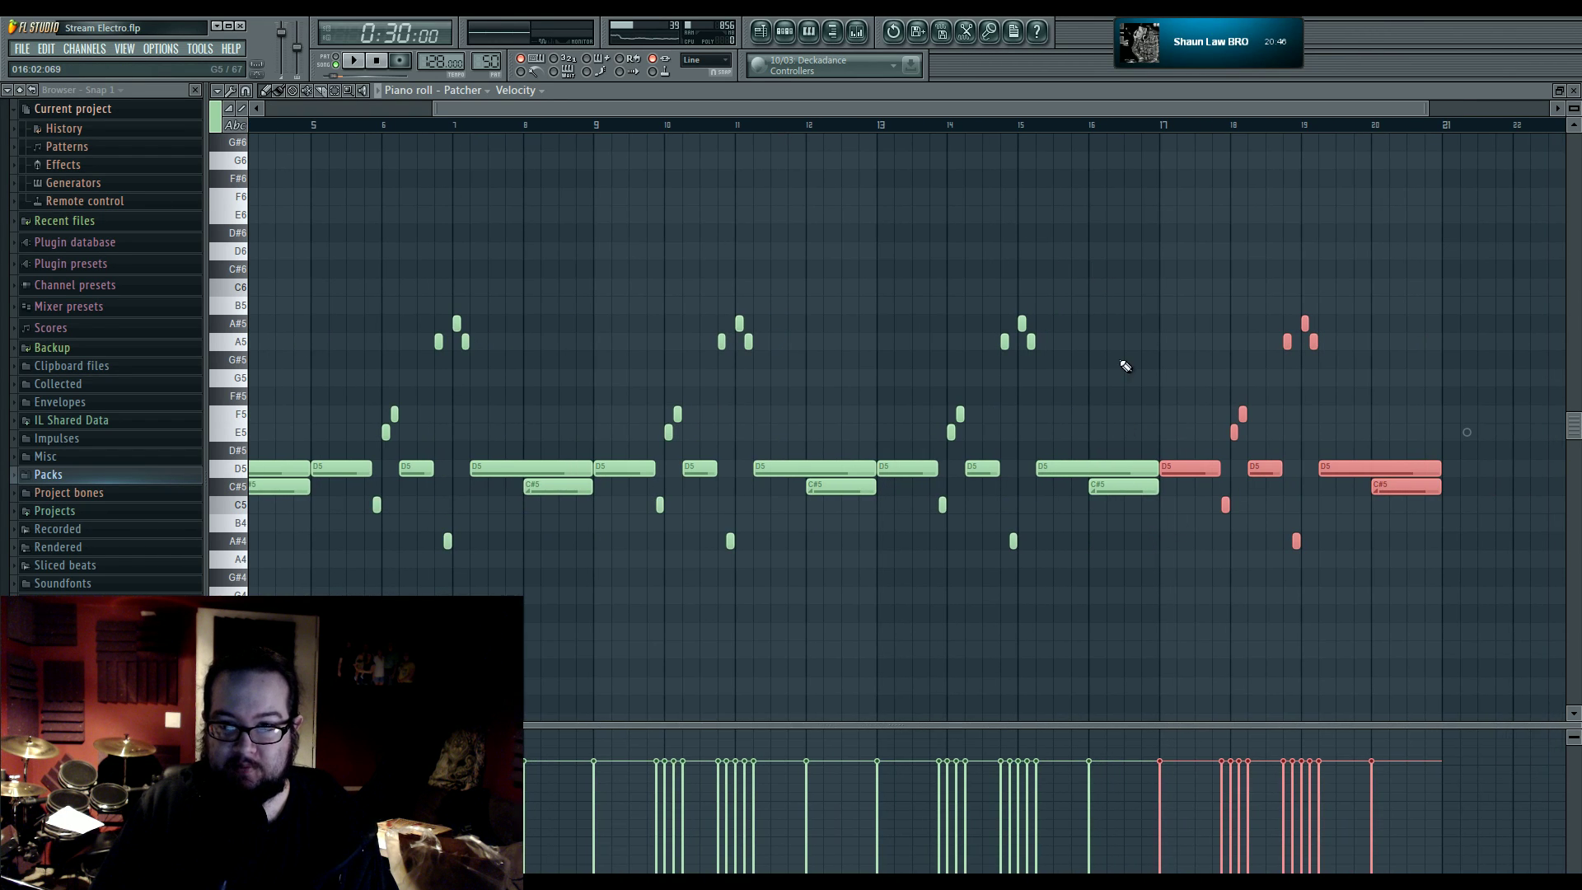
pyautogui.moveTo(1184, 283); pyautogui.dragTo(1513, 603)
pyautogui.press('Delete')
pyautogui.moveTo(854, 288); pyautogui.dragTo(1075, 319)
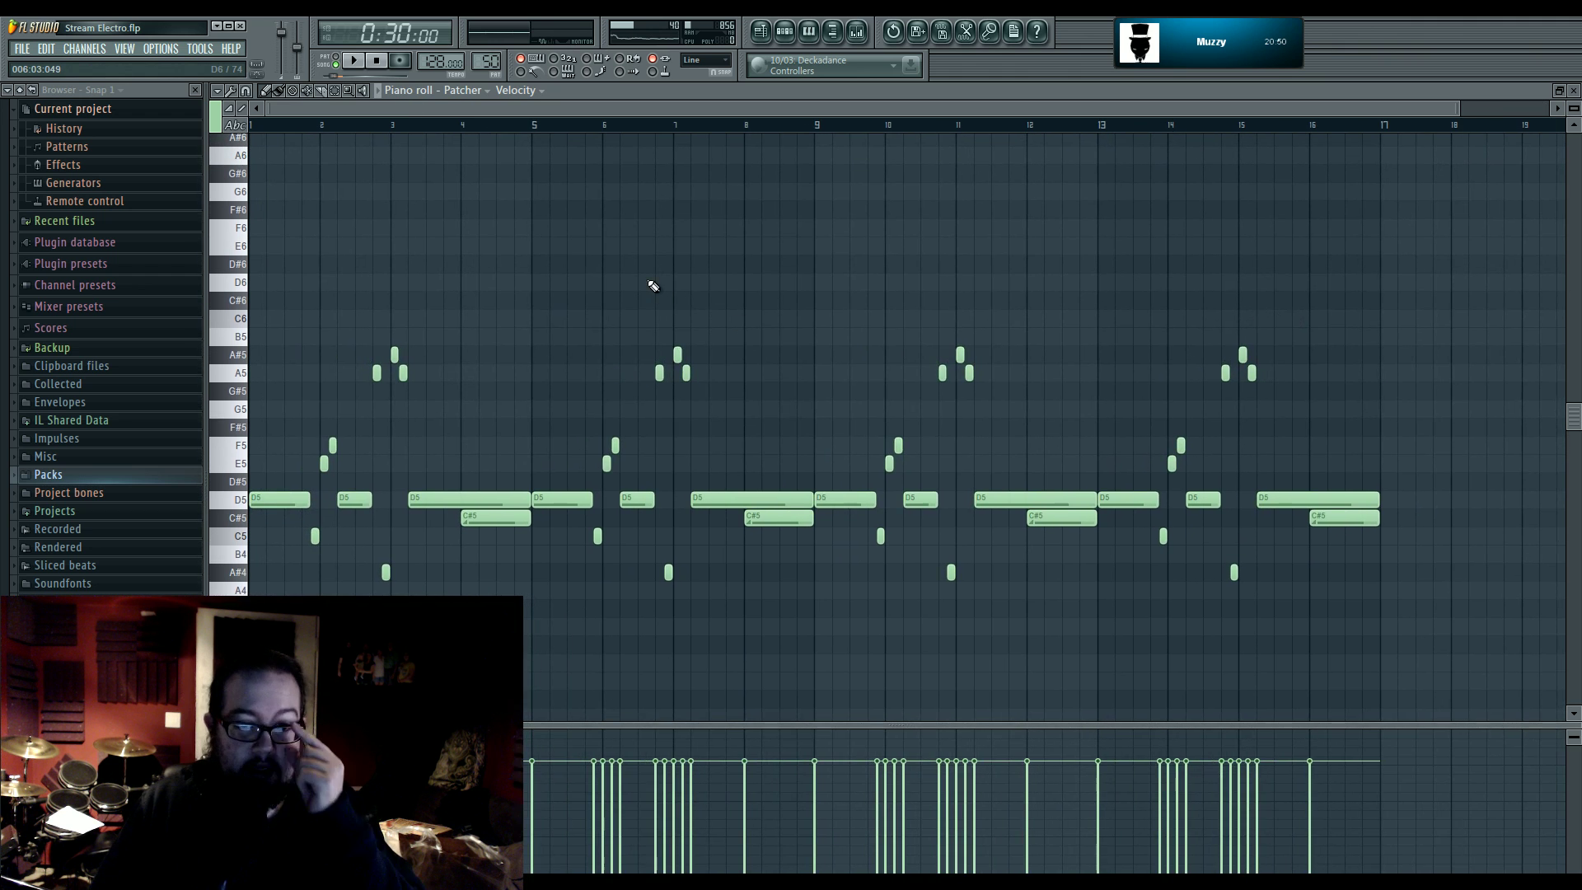
pyautogui.scroll(-2, 516, 289)
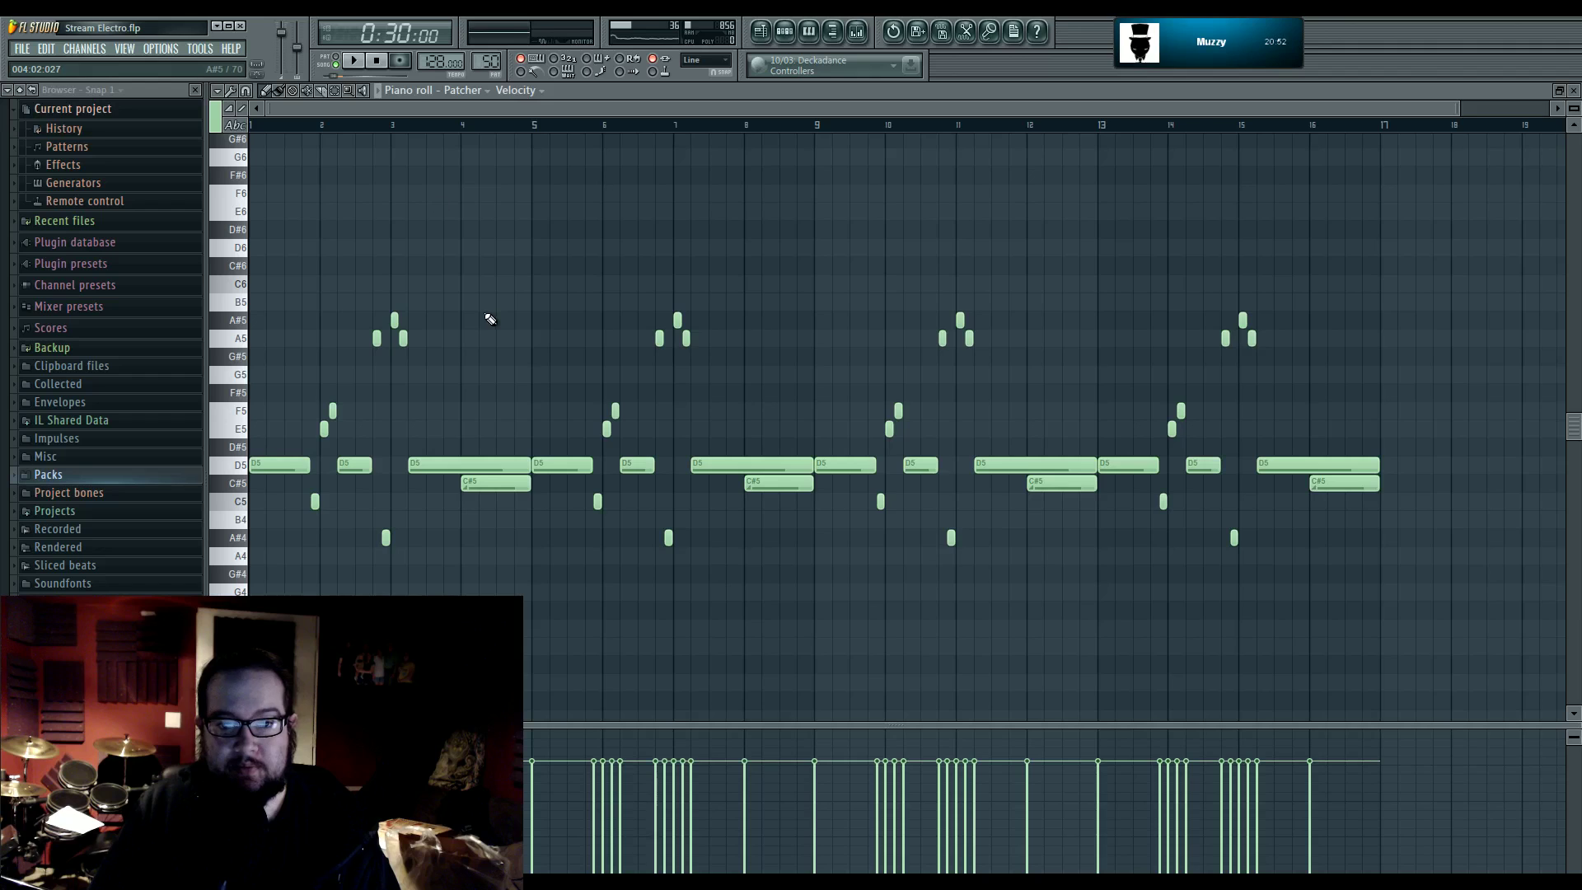
# - Play the extended Pattern 50 from its start in the piano roll, follow the notes past bar 5, and stop playback
pyautogui.click(353, 60)
pyautogui.scroll(2, 438, 394)
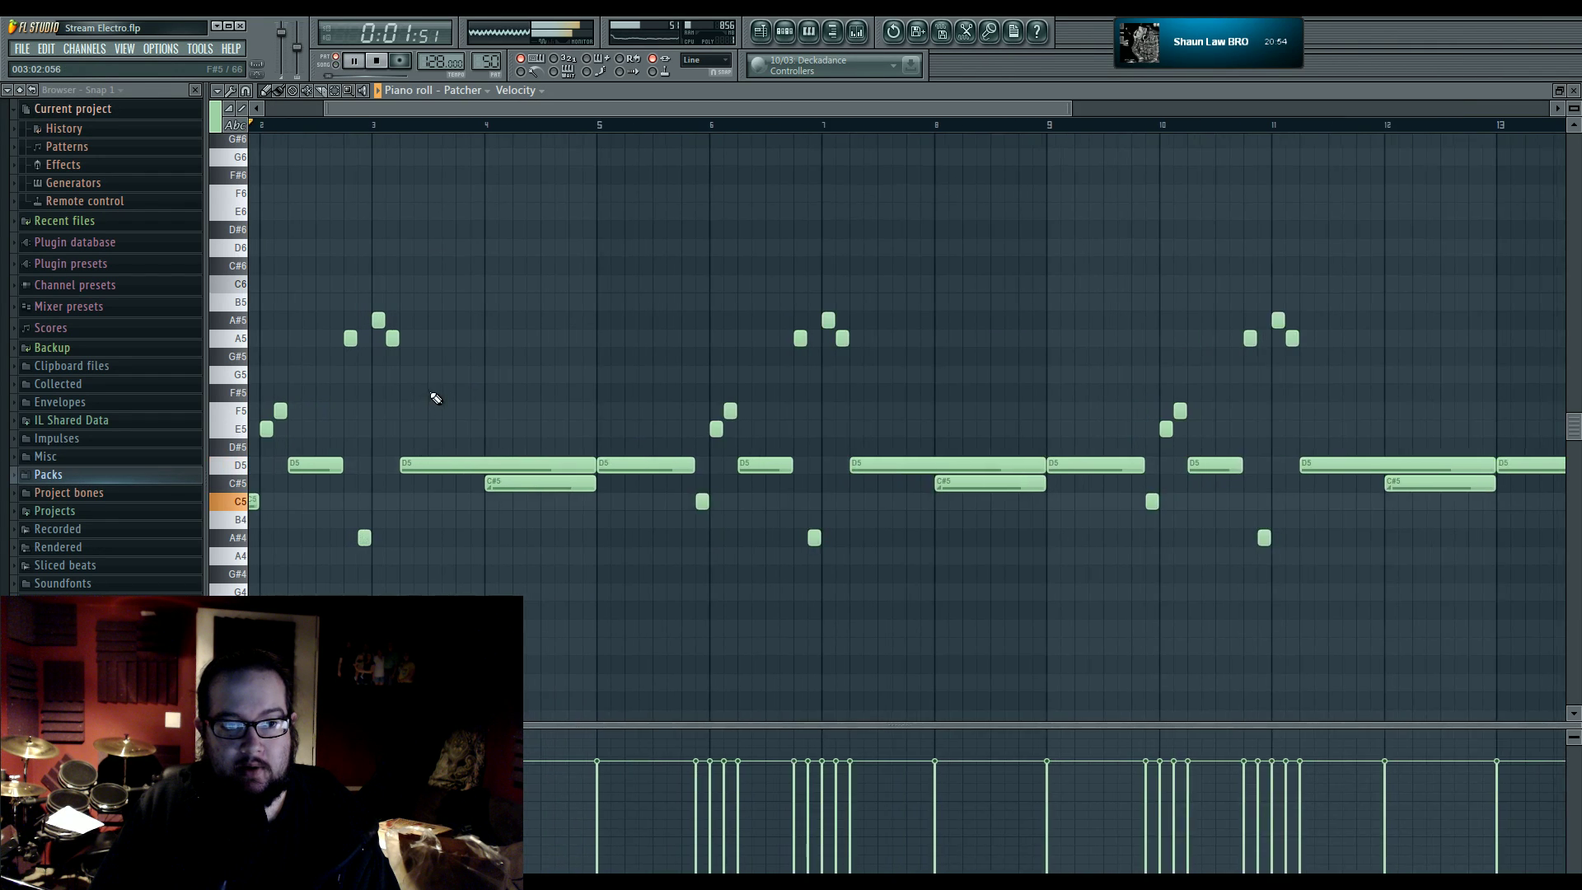
pyautogui.scroll(-1, 601, 343)
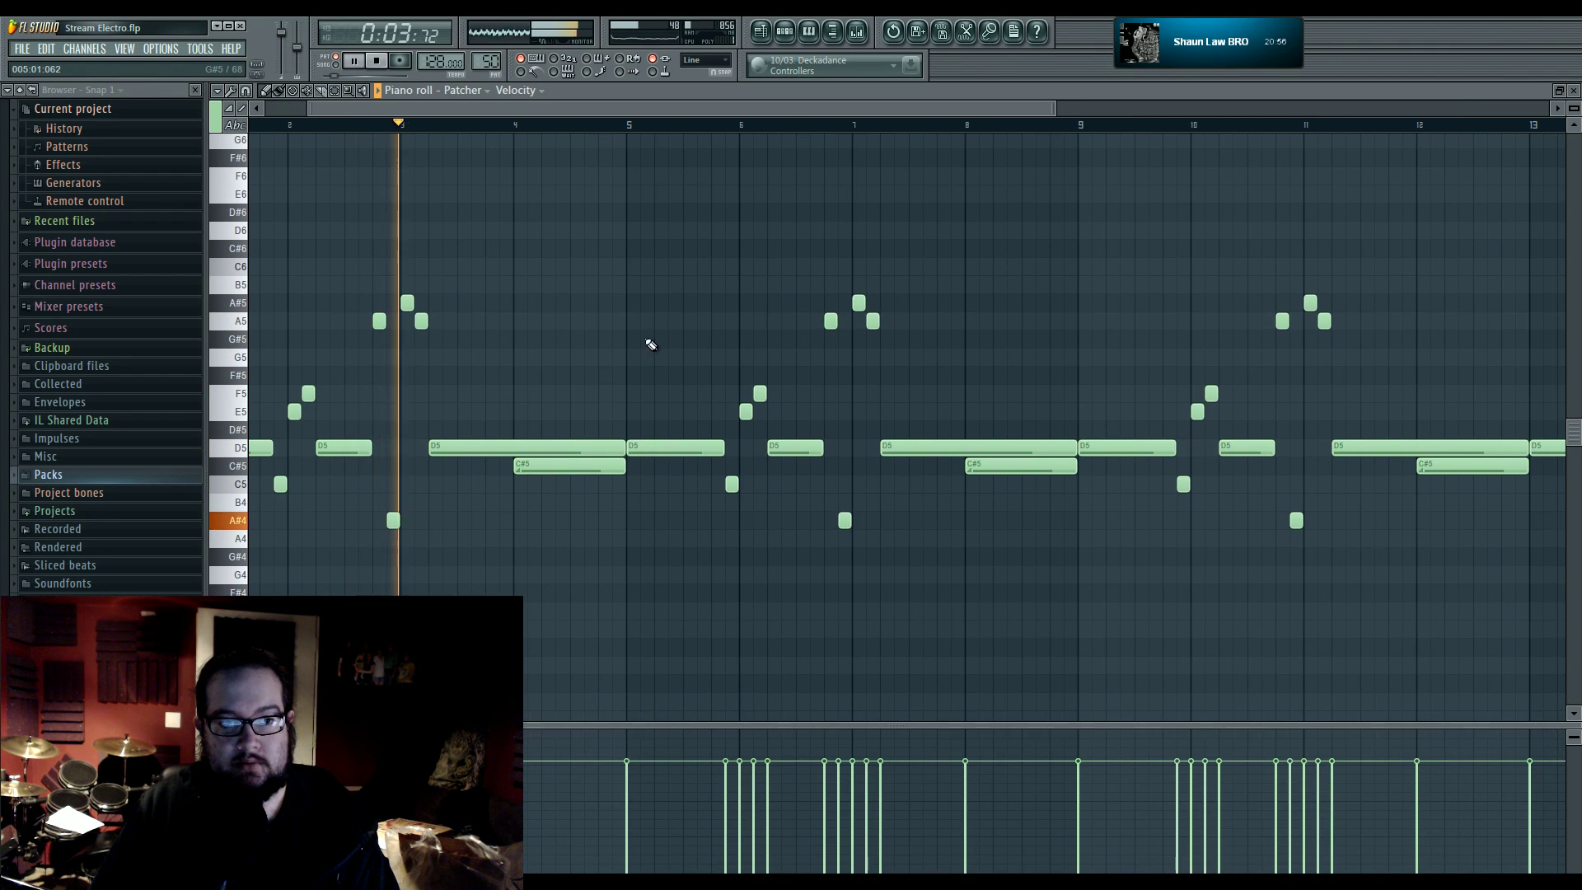
pyautogui.hscroll(2, 651, 344)
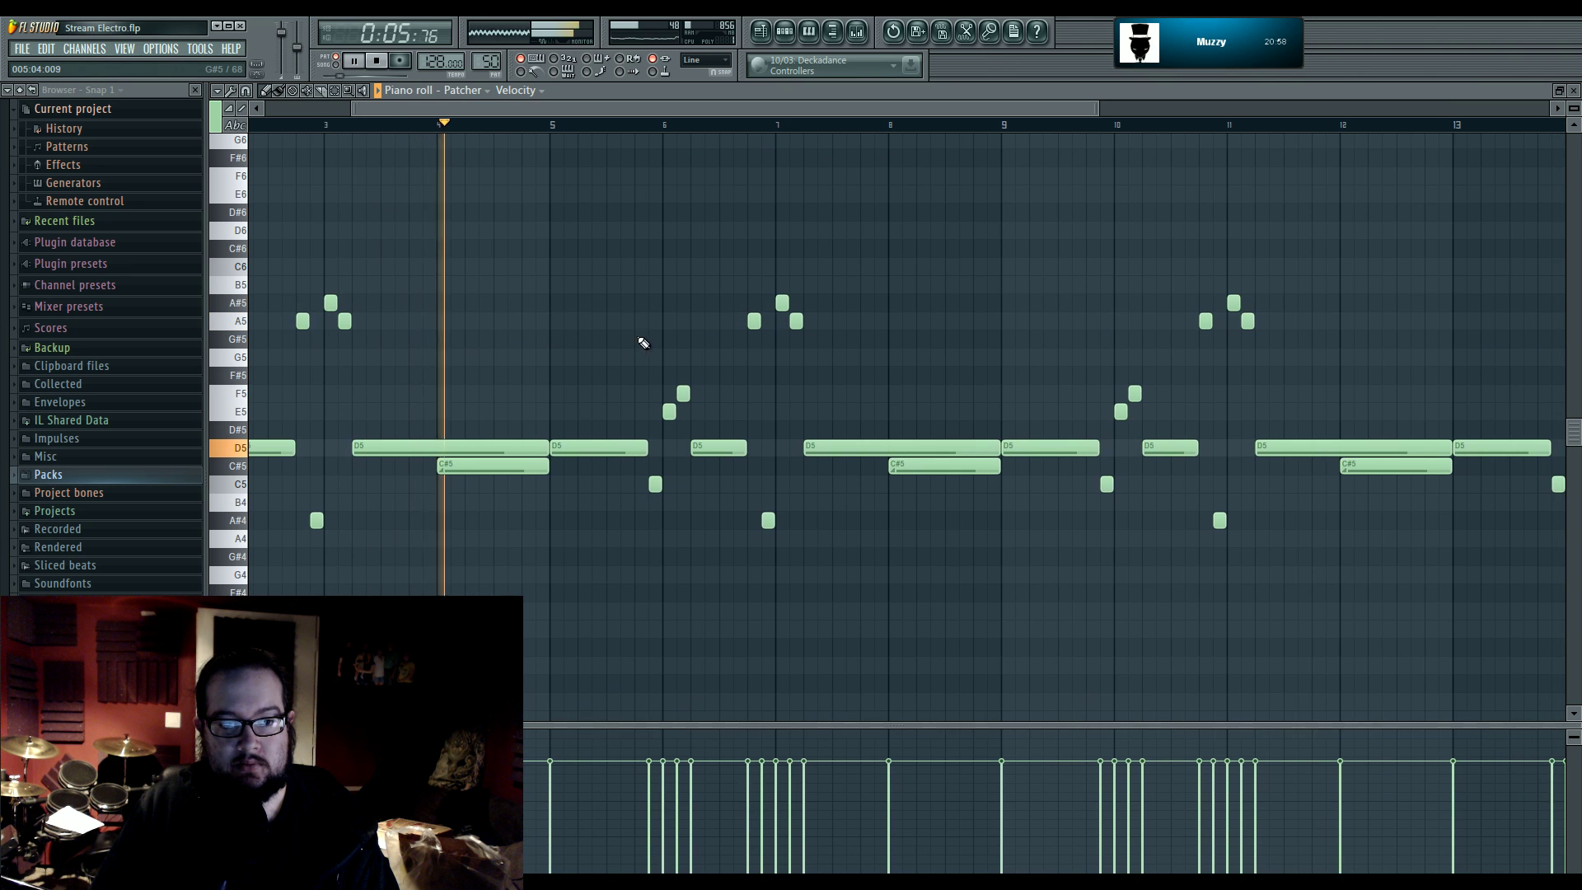
pyautogui.hscroll(2, 558, 346)
pyautogui.hscroll(1, 572, 333)
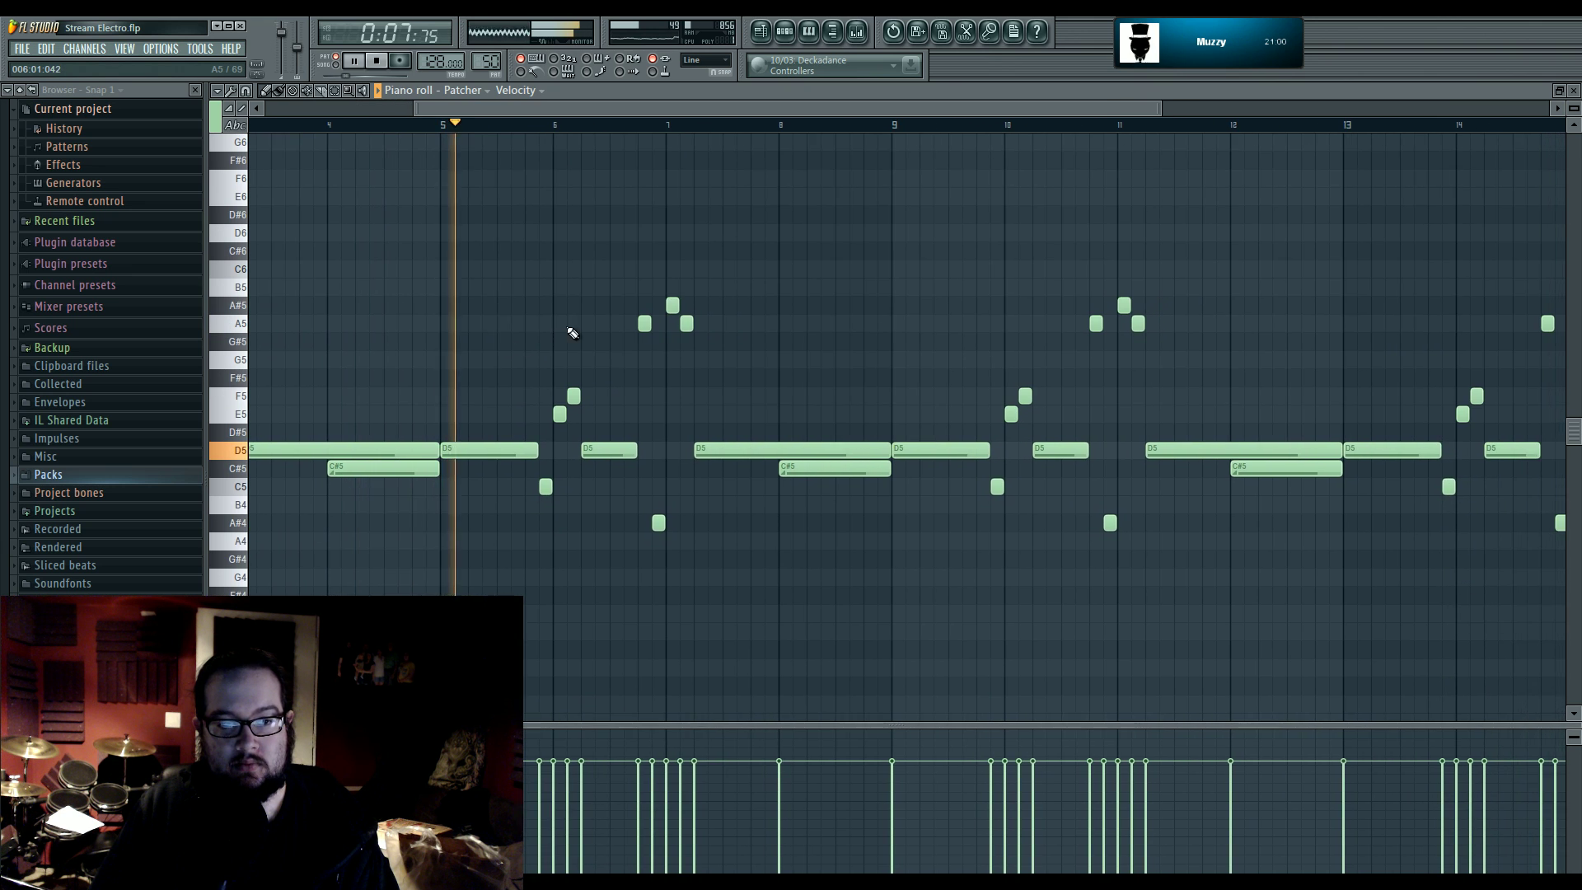
pyautogui.hscroll(1, 573, 333)
pyautogui.press('space')
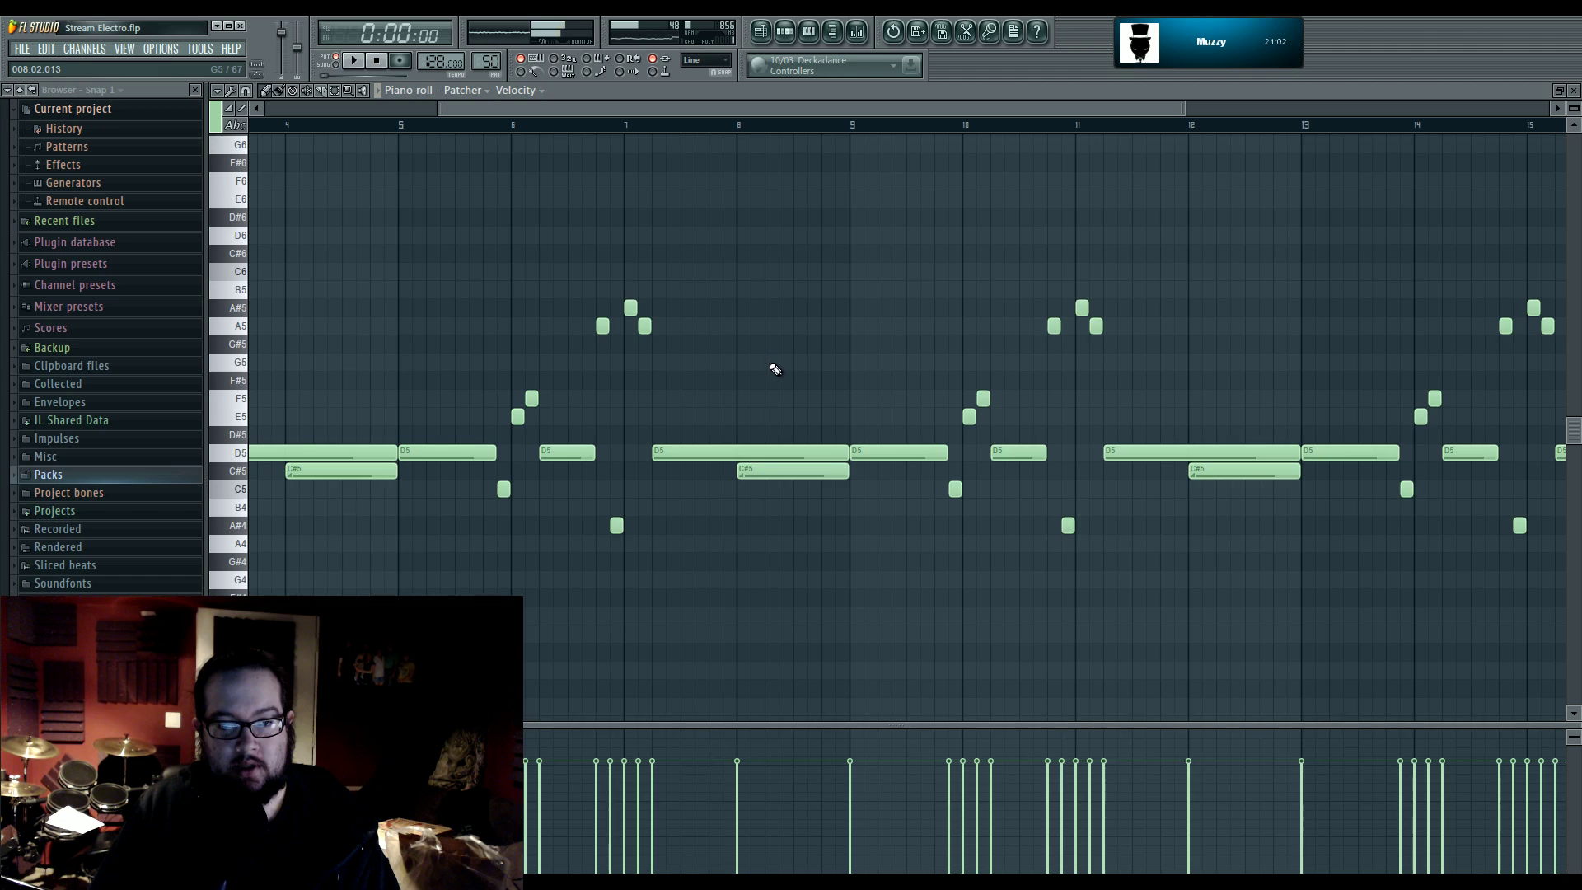
pyautogui.scroll(-2, 775, 369)
pyautogui.moveTo(769, 369); pyautogui.dragTo(674, 364)
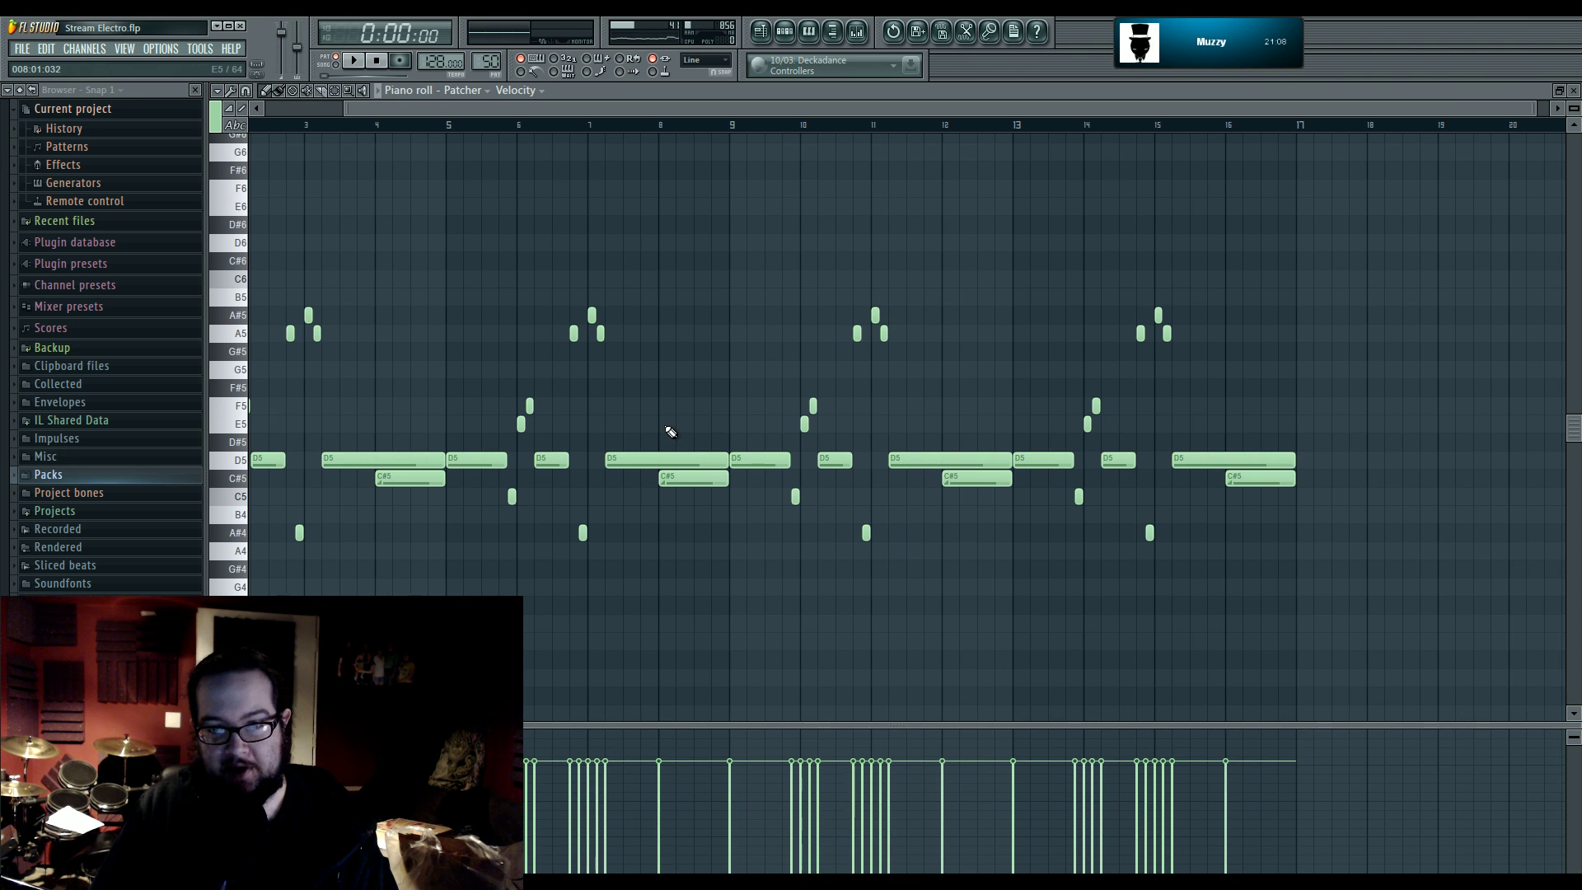
pyautogui.scroll(2, 672, 419)
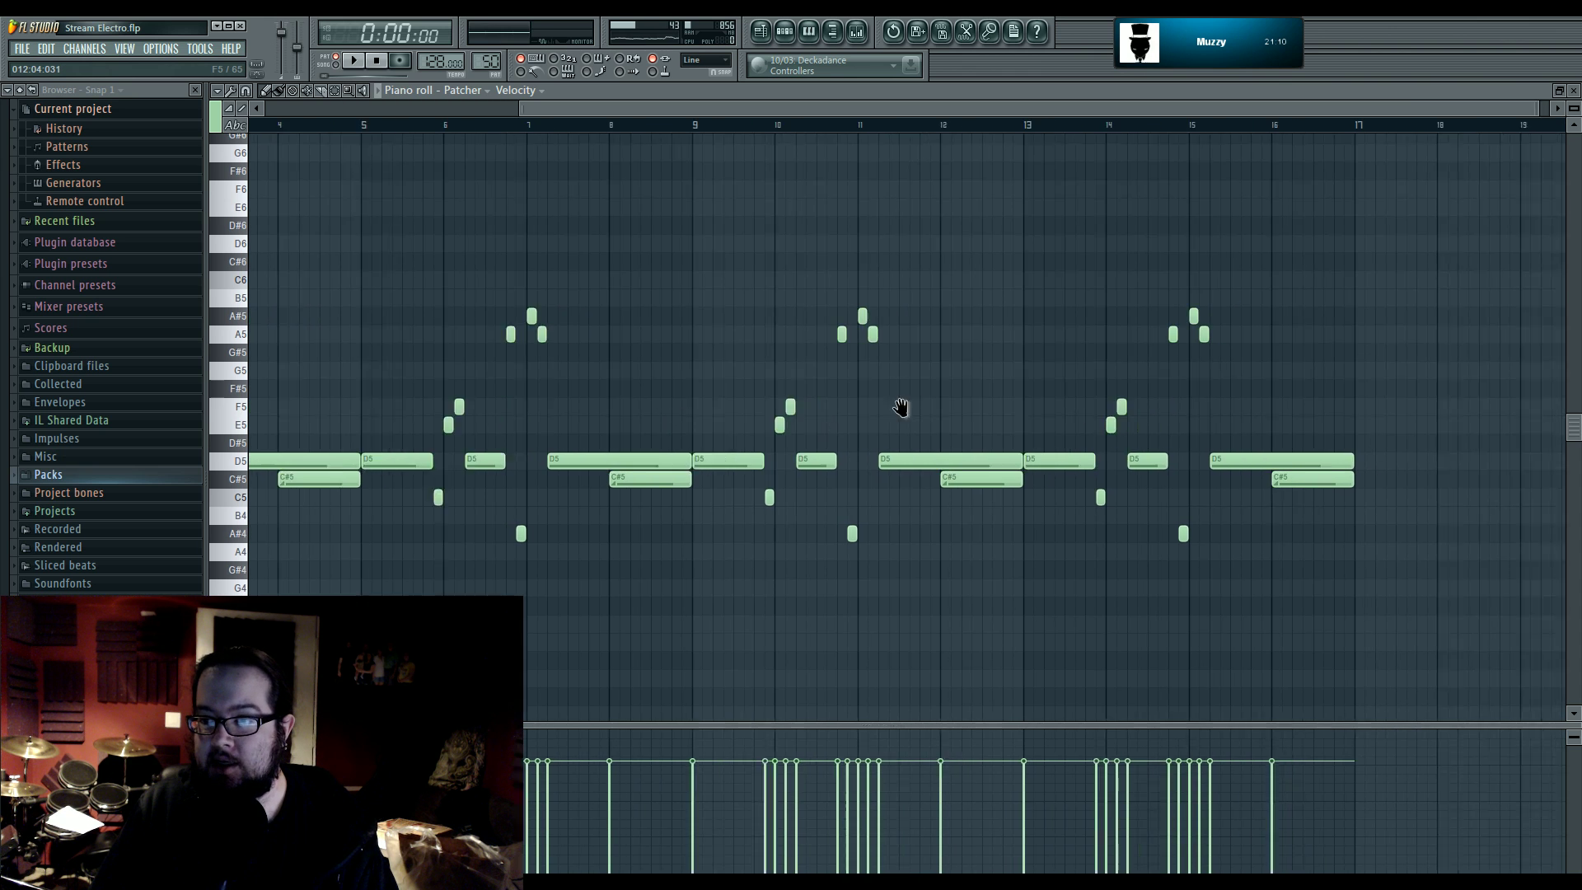
pyautogui.hscroll(-2, 795, 406)
pyautogui.hscroll(2, 1048, 405)
pyautogui.hscroll(1, 1045, 406)
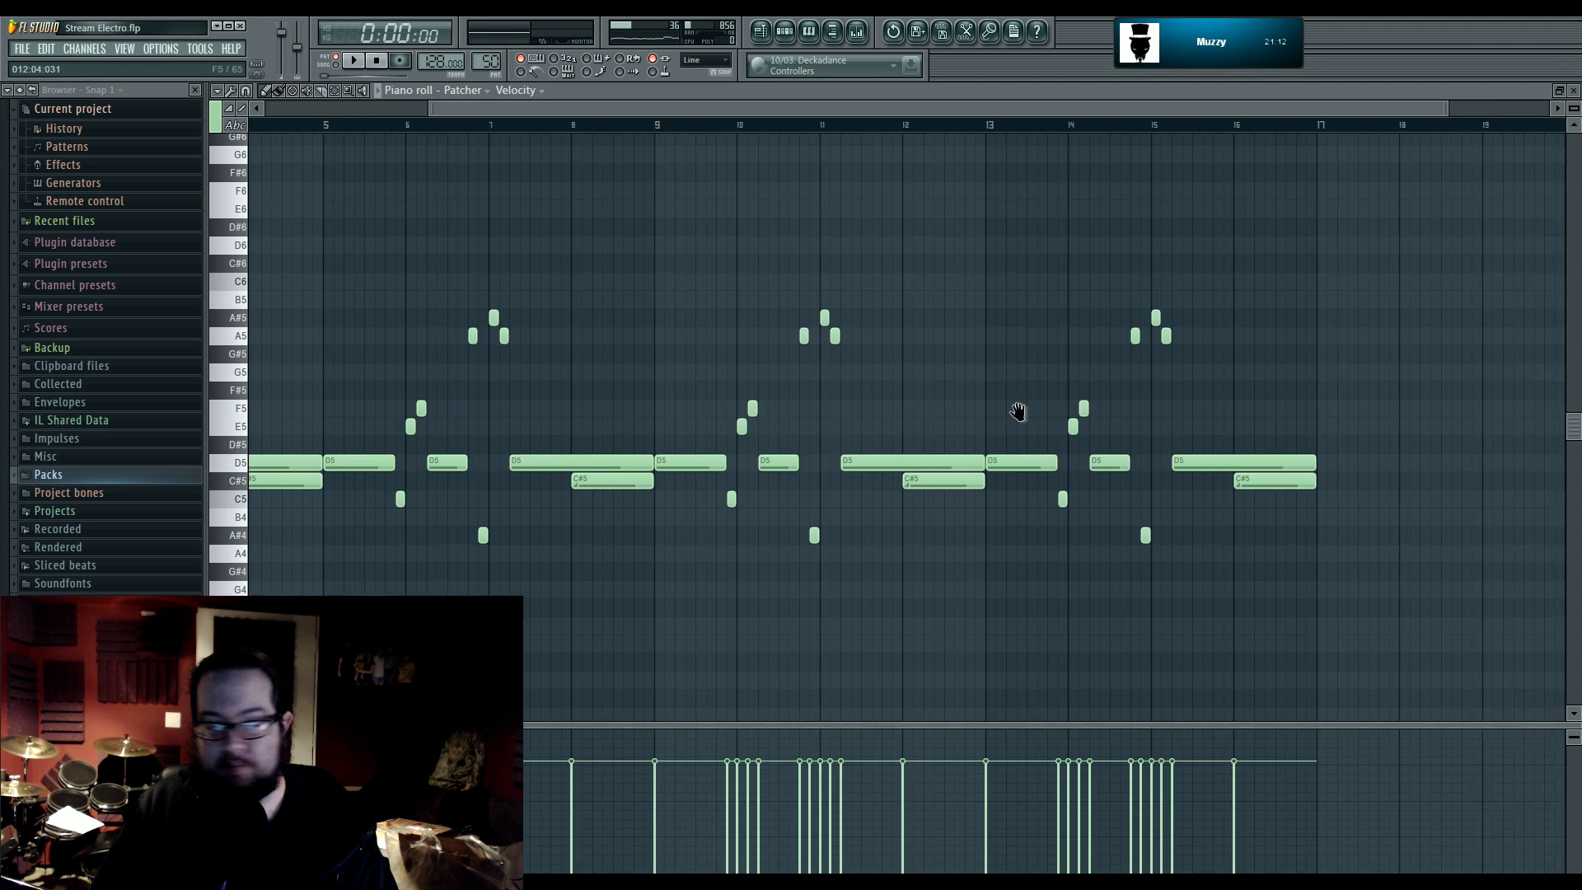
pyautogui.hscroll(-2, 1021, 412)
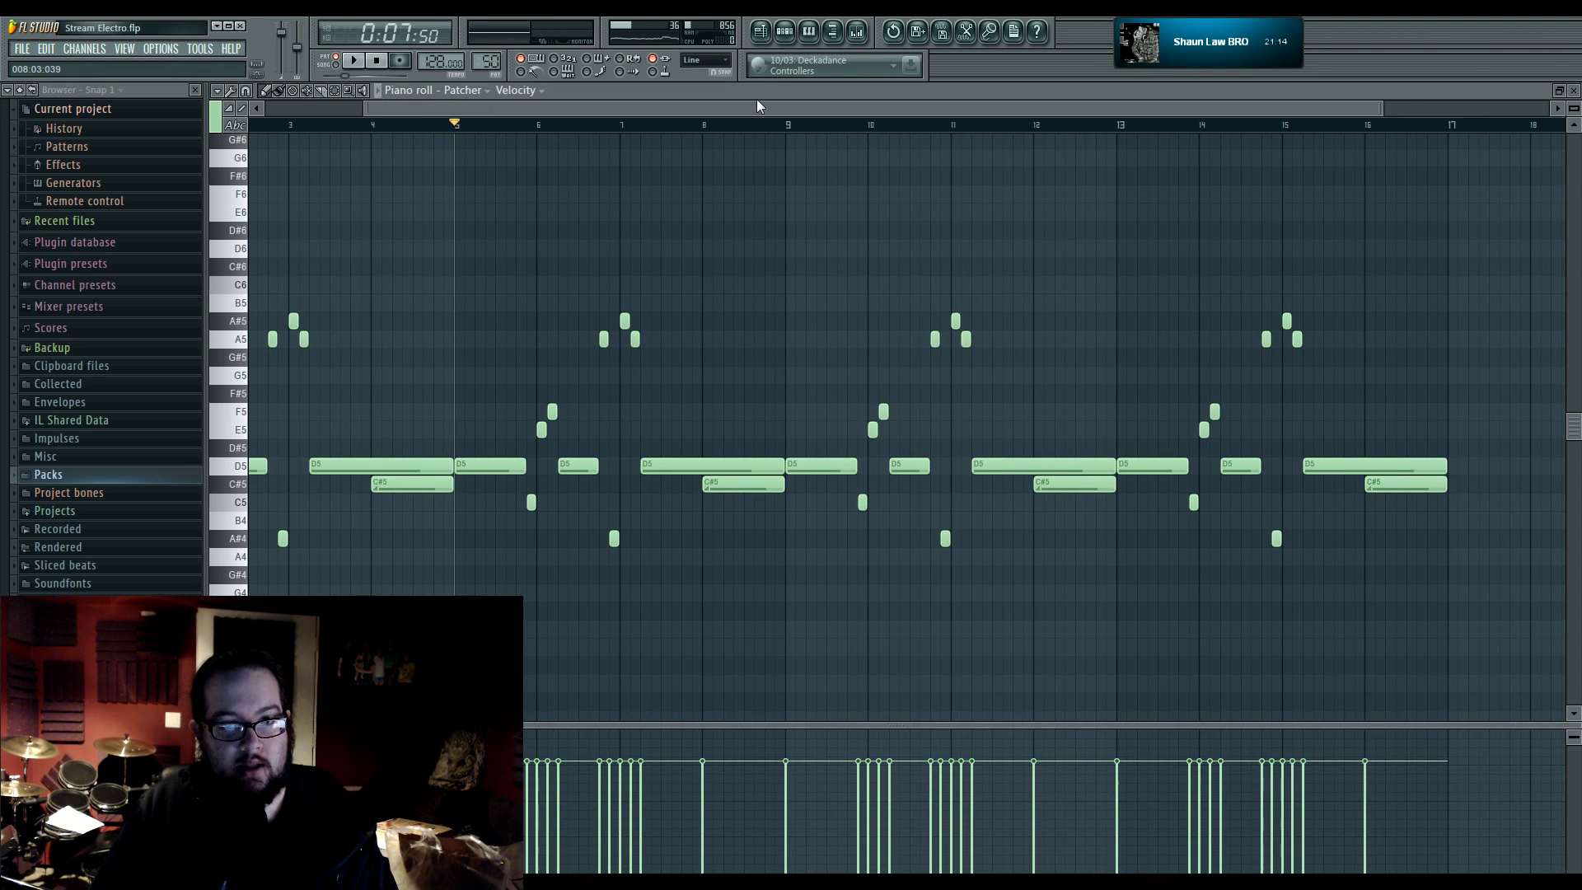
# - Add points at 017:01:048 in the Insert 31 volume envelope on track 44 of the playlist, dropping the volume to 0%
pyautogui.click(760, 31)
pyautogui.scroll(-10, 754, 382)
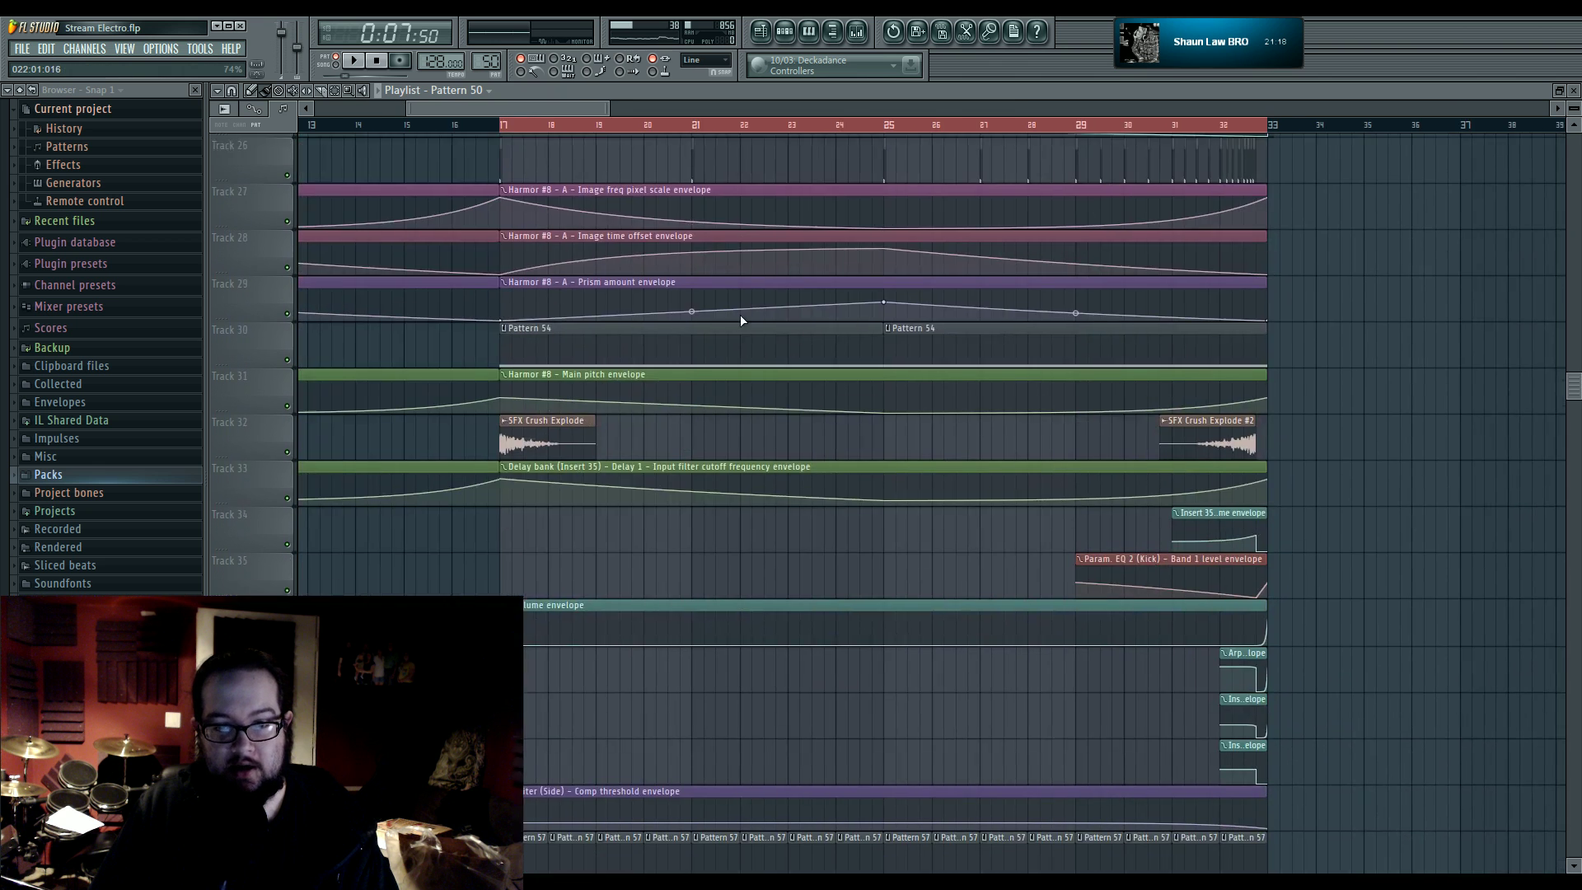
pyautogui.scroll(-8, 758, 362)
pyautogui.scroll(2, 626, 502)
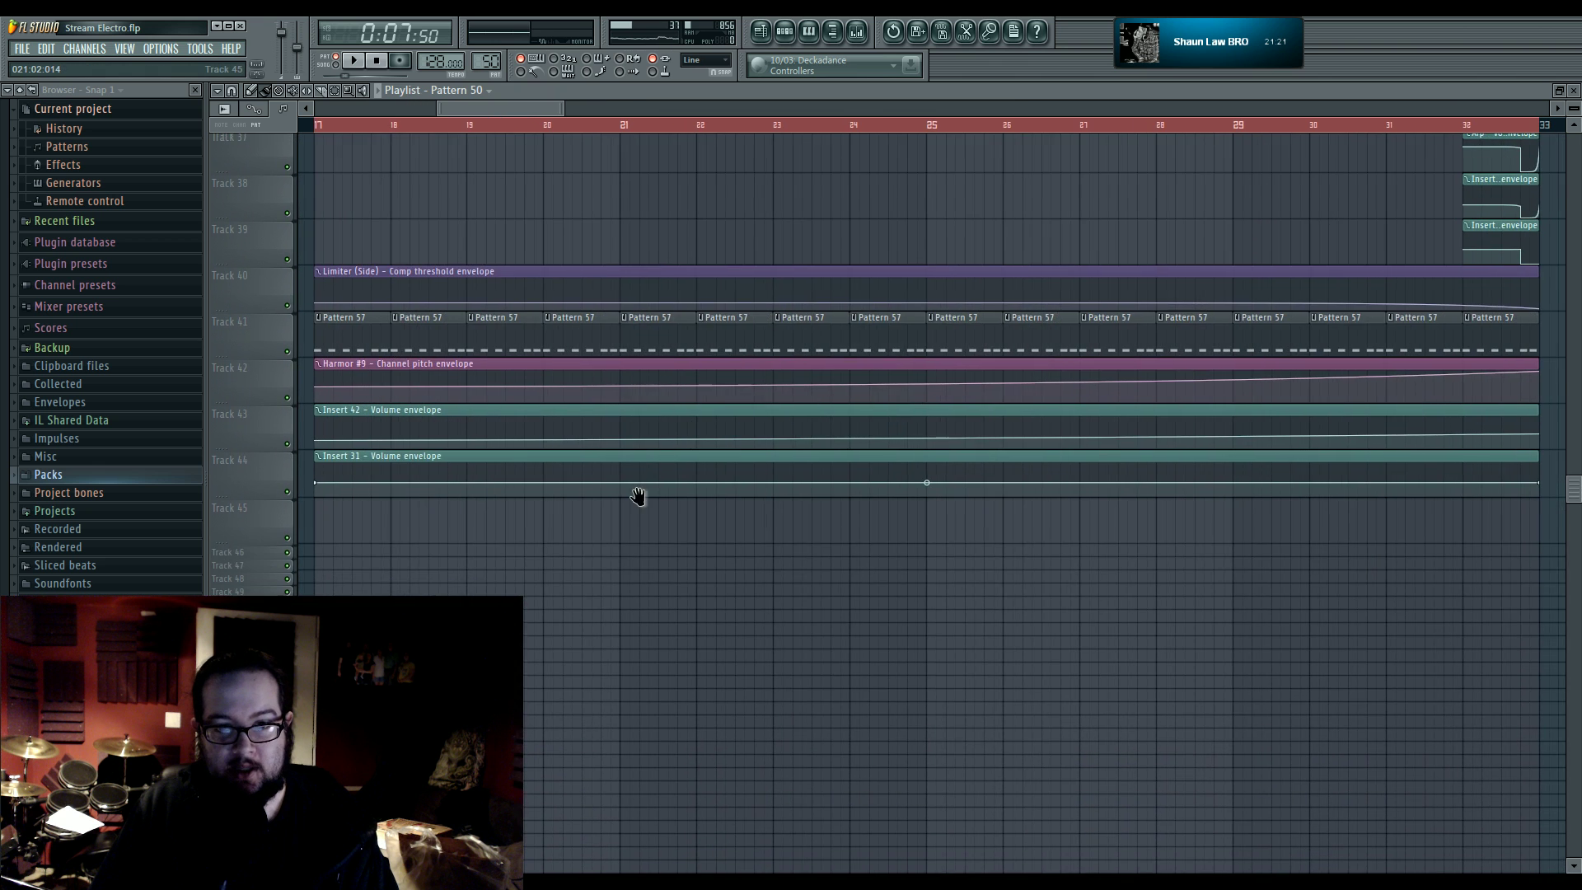
pyautogui.scroll(-2, 634, 501)
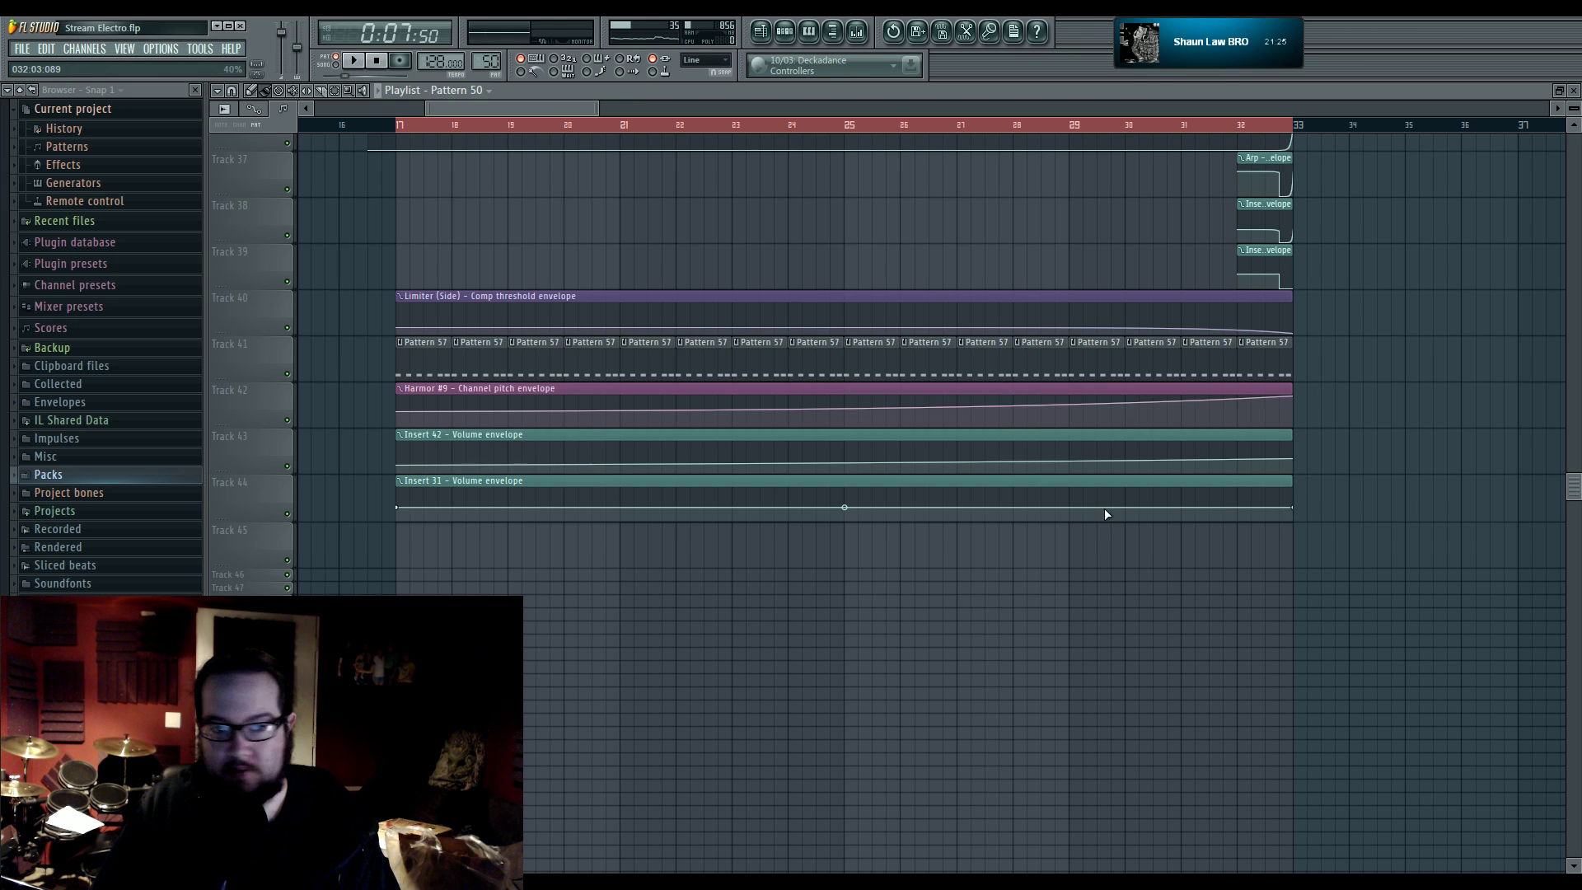
pyautogui.scroll(10, 357, 536)
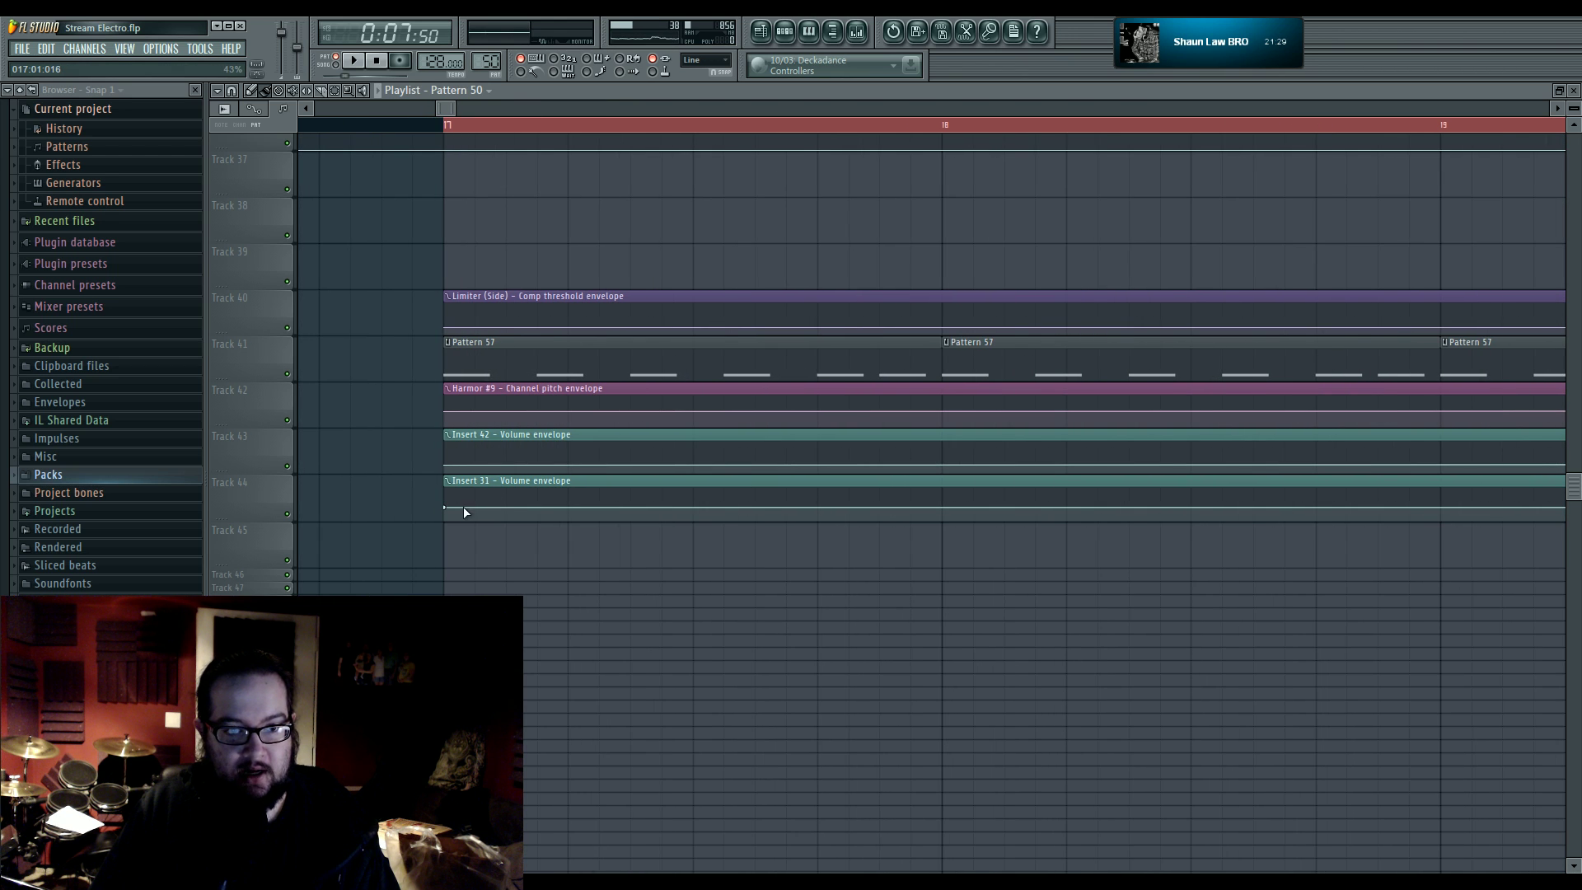
pyautogui.scroll(3, 495, 510)
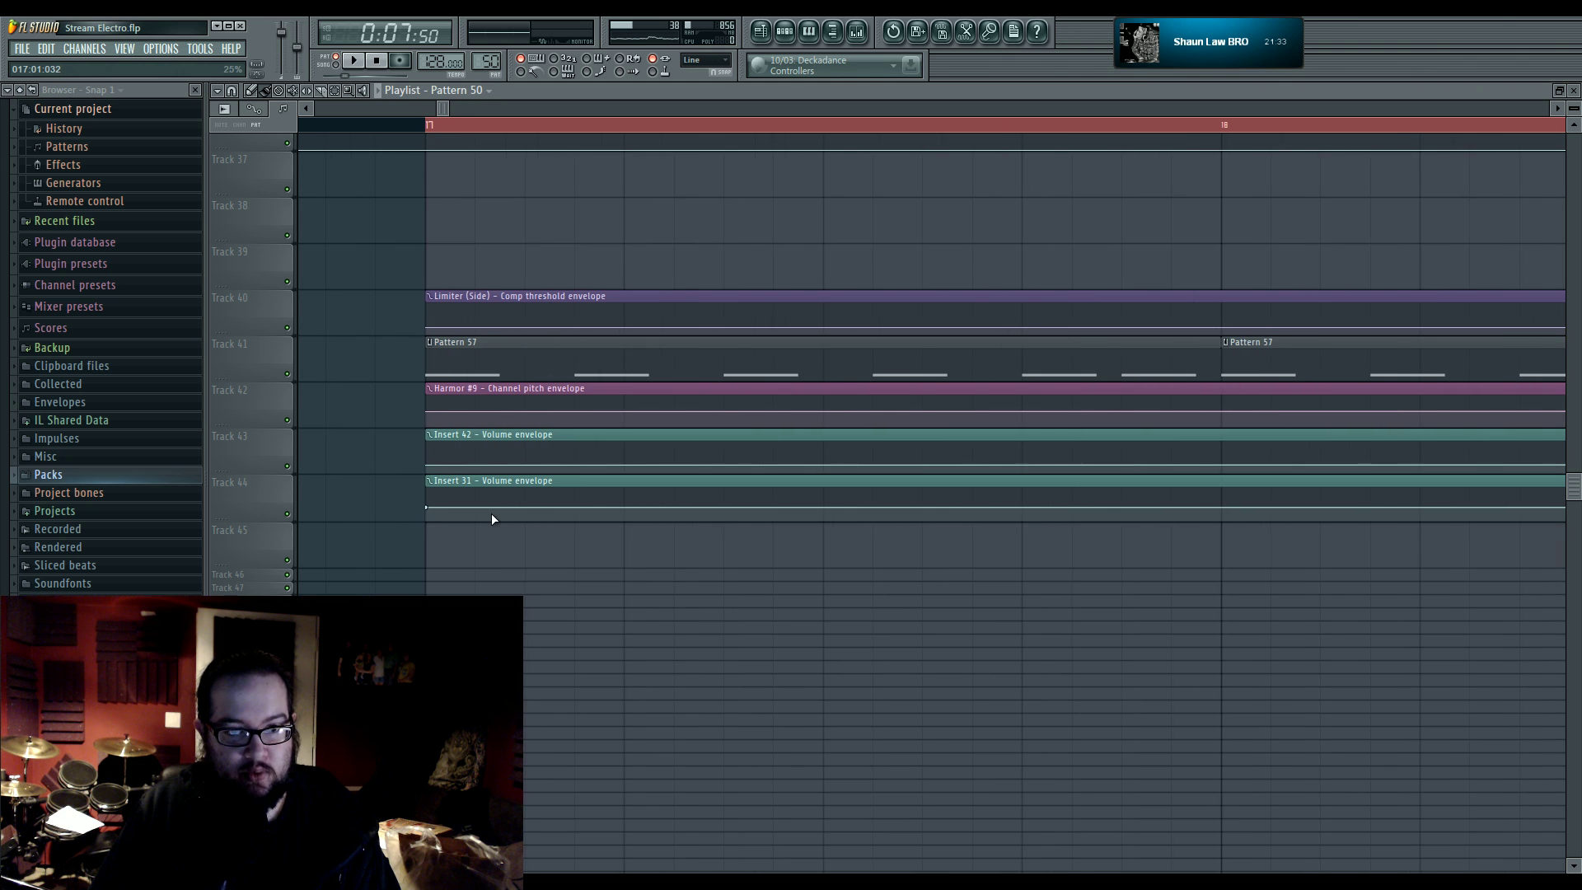
pyautogui.click(511, 512)
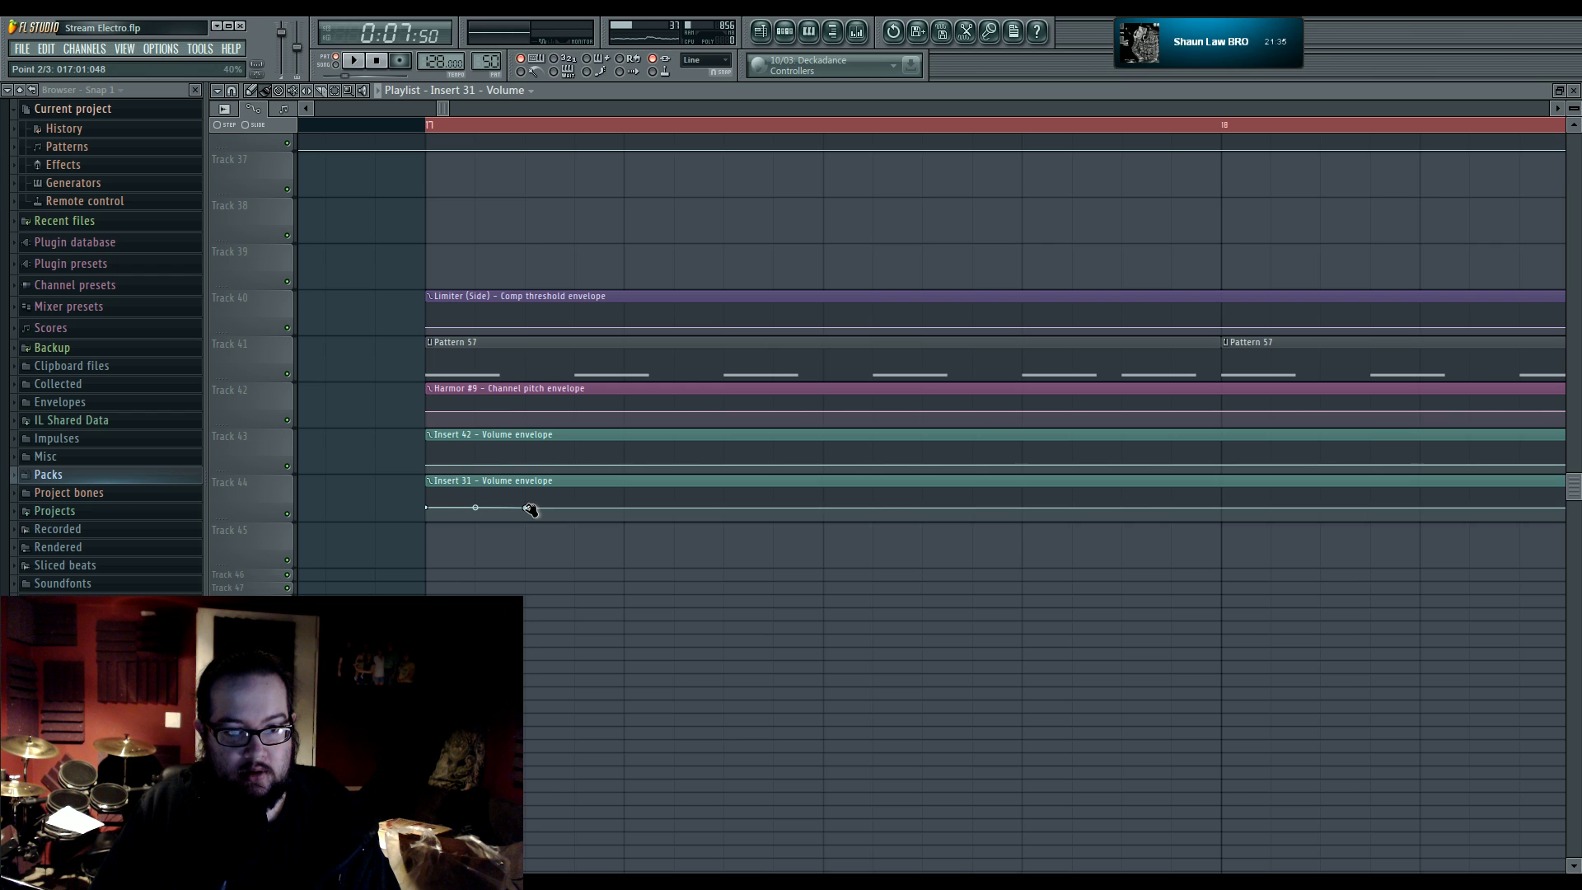
pyautogui.rightClick(527, 516)
pyautogui.click(526, 521)
pyautogui.click(527, 519)
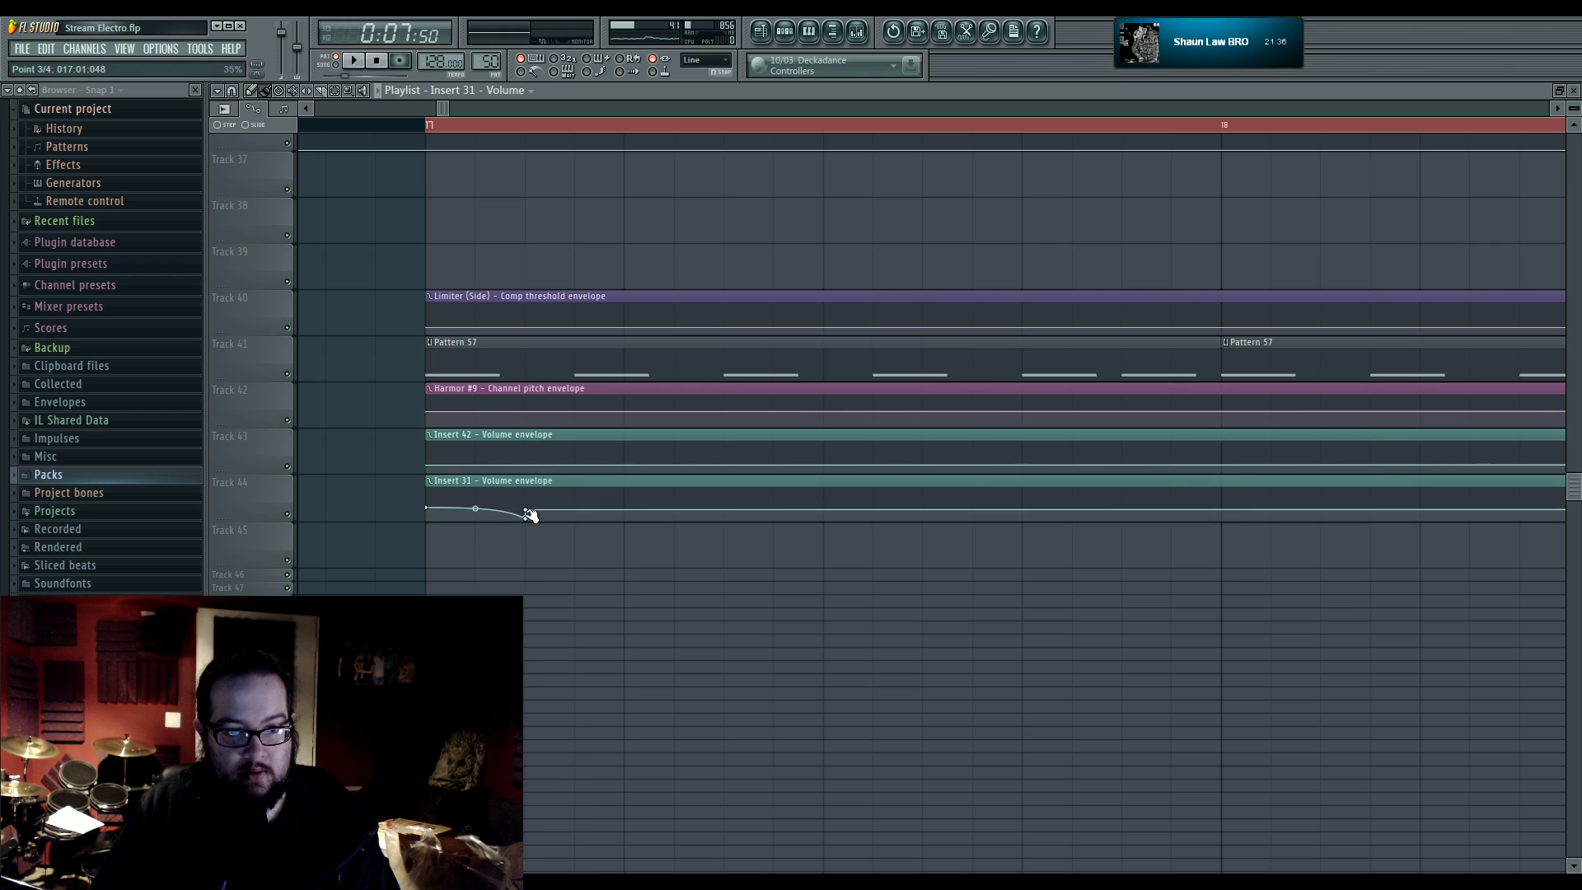
pyautogui.rightClick(527, 517)
pyautogui.click(552, 532)
pyautogui.click(527, 519)
# - Level the point just before the drop in the Insert 31 volume envelope at 43% and copy its value
pyautogui.rightClick(520, 511)
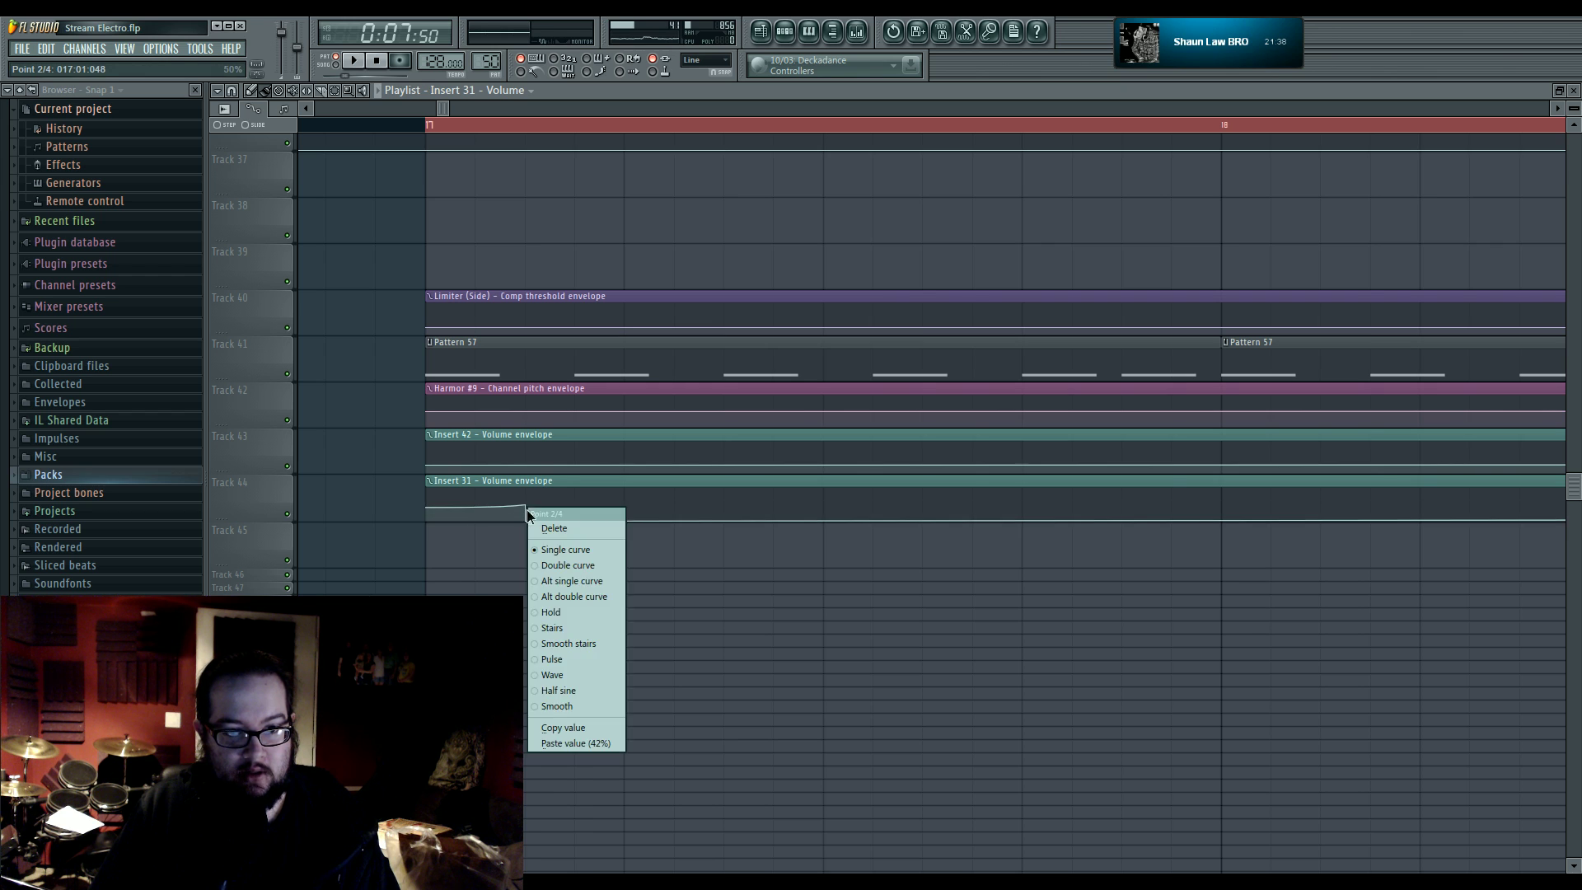
pyautogui.click(519, 506)
pyautogui.moveTo(525, 508); pyautogui.dragTo(532, 509)
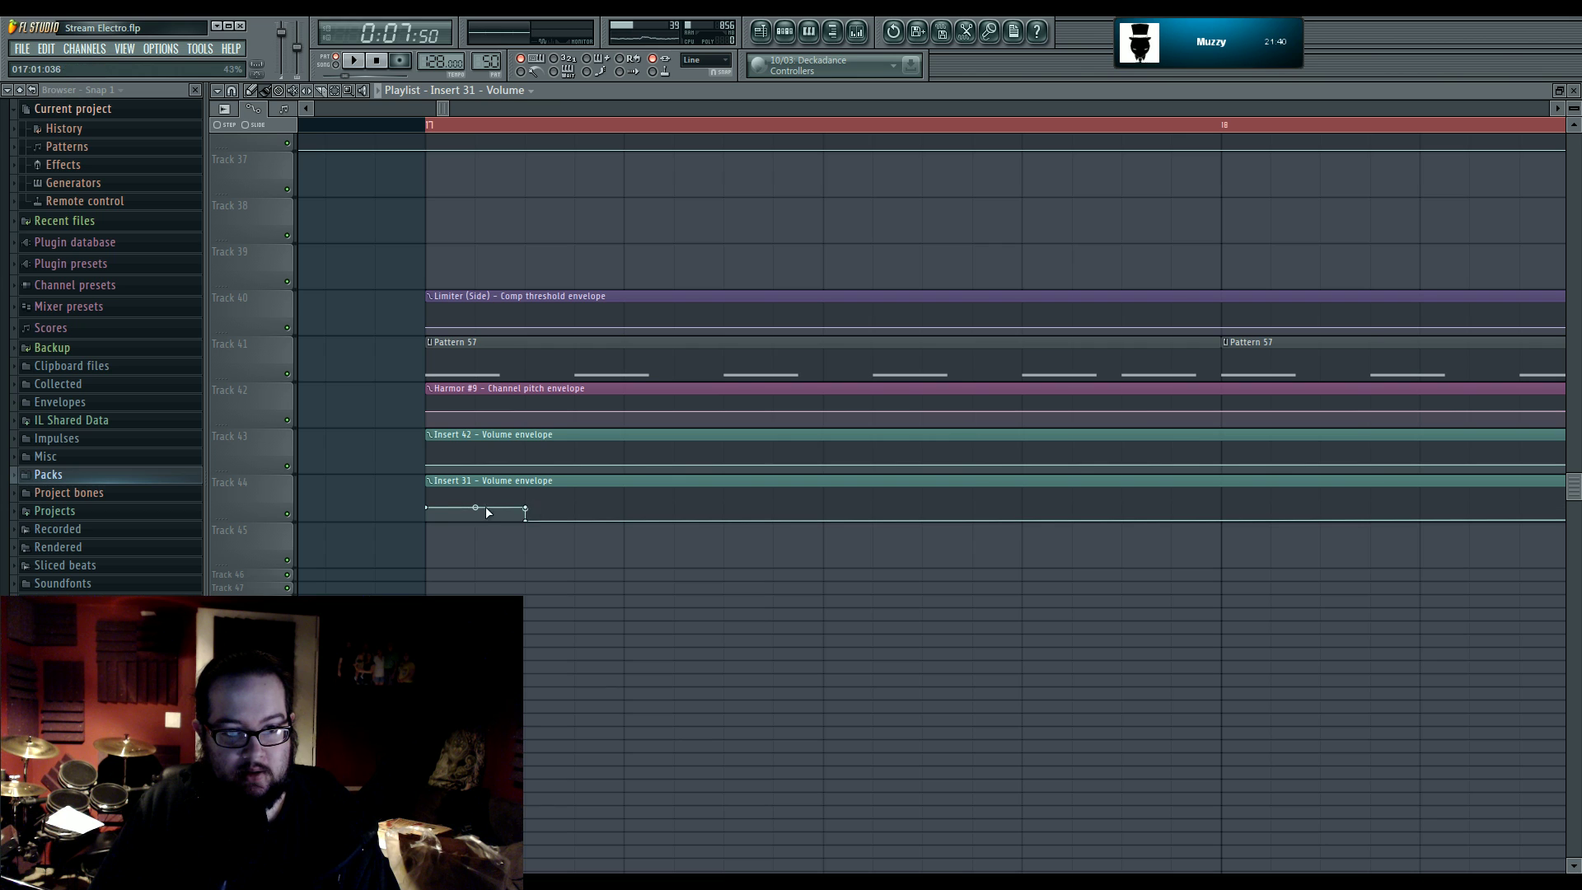
pyautogui.rightClick(430, 511)
pyautogui.click(525, 509)
pyautogui.rightClick(526, 510)
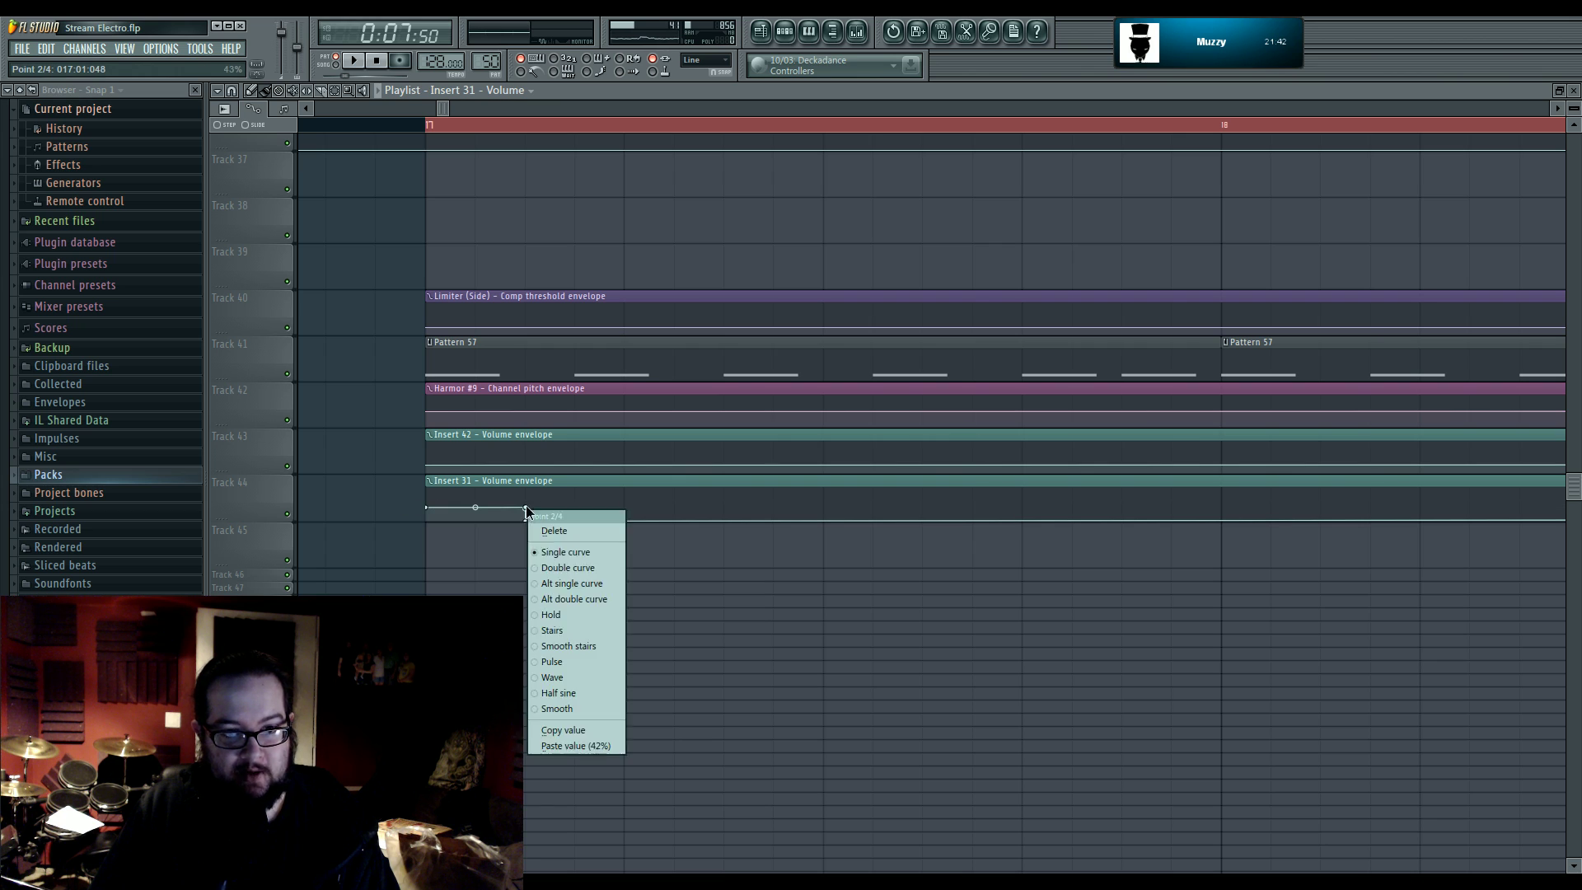
pyautogui.click(574, 731)
# - Add points at 017:01:072 in the Insert 31 volume envelope and paste the copied value to bring the volume back up
pyautogui.click(574, 519)
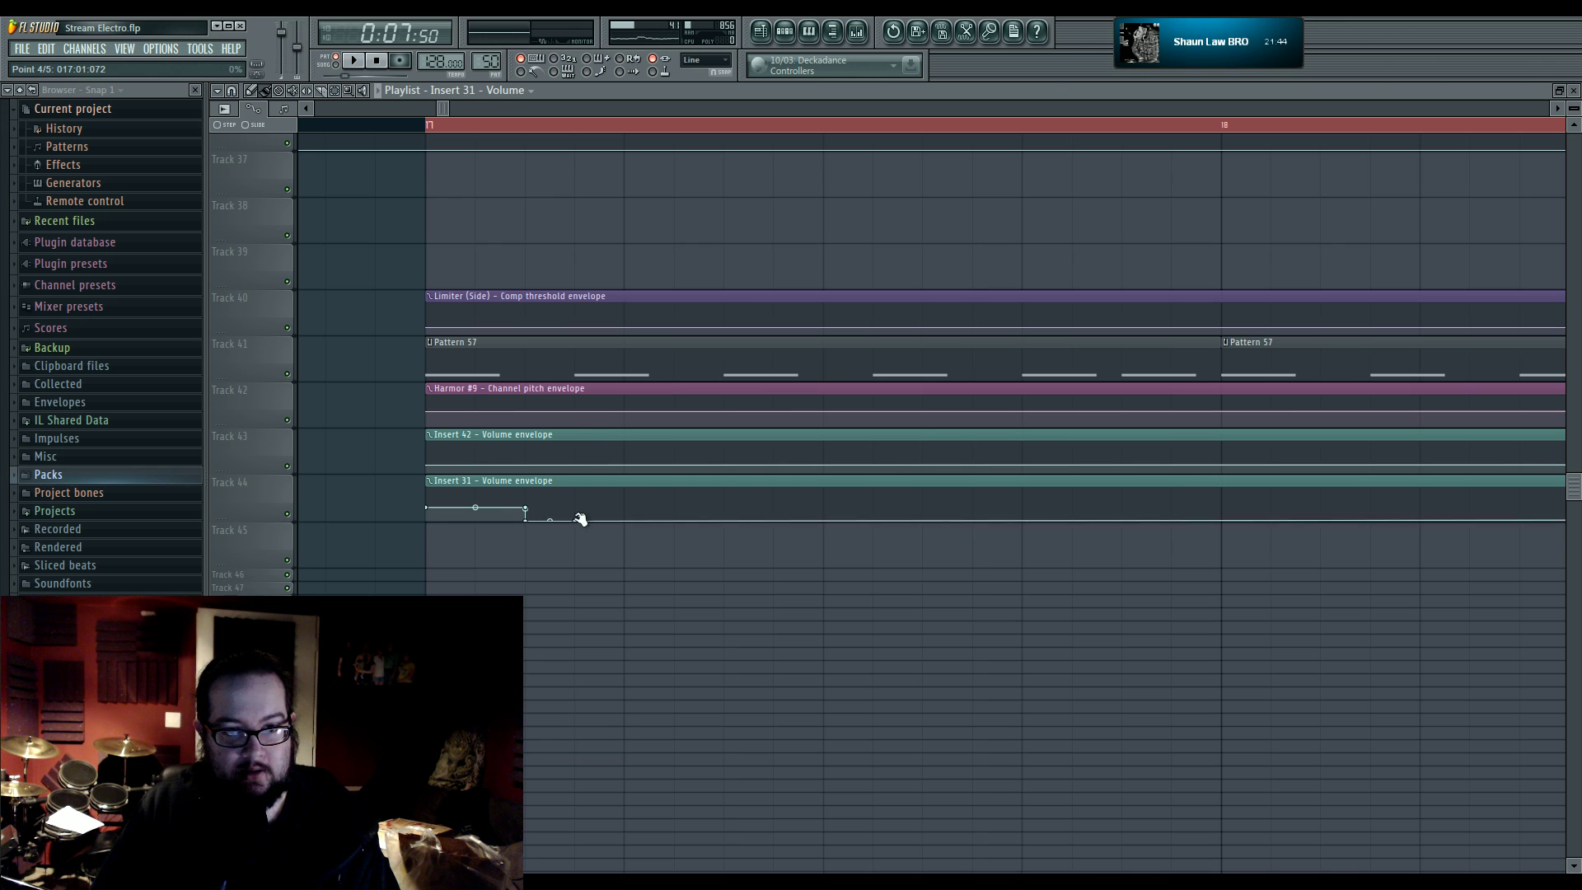
pyautogui.click(578, 509)
pyautogui.rightClick(579, 509)
pyautogui.click(626, 744)
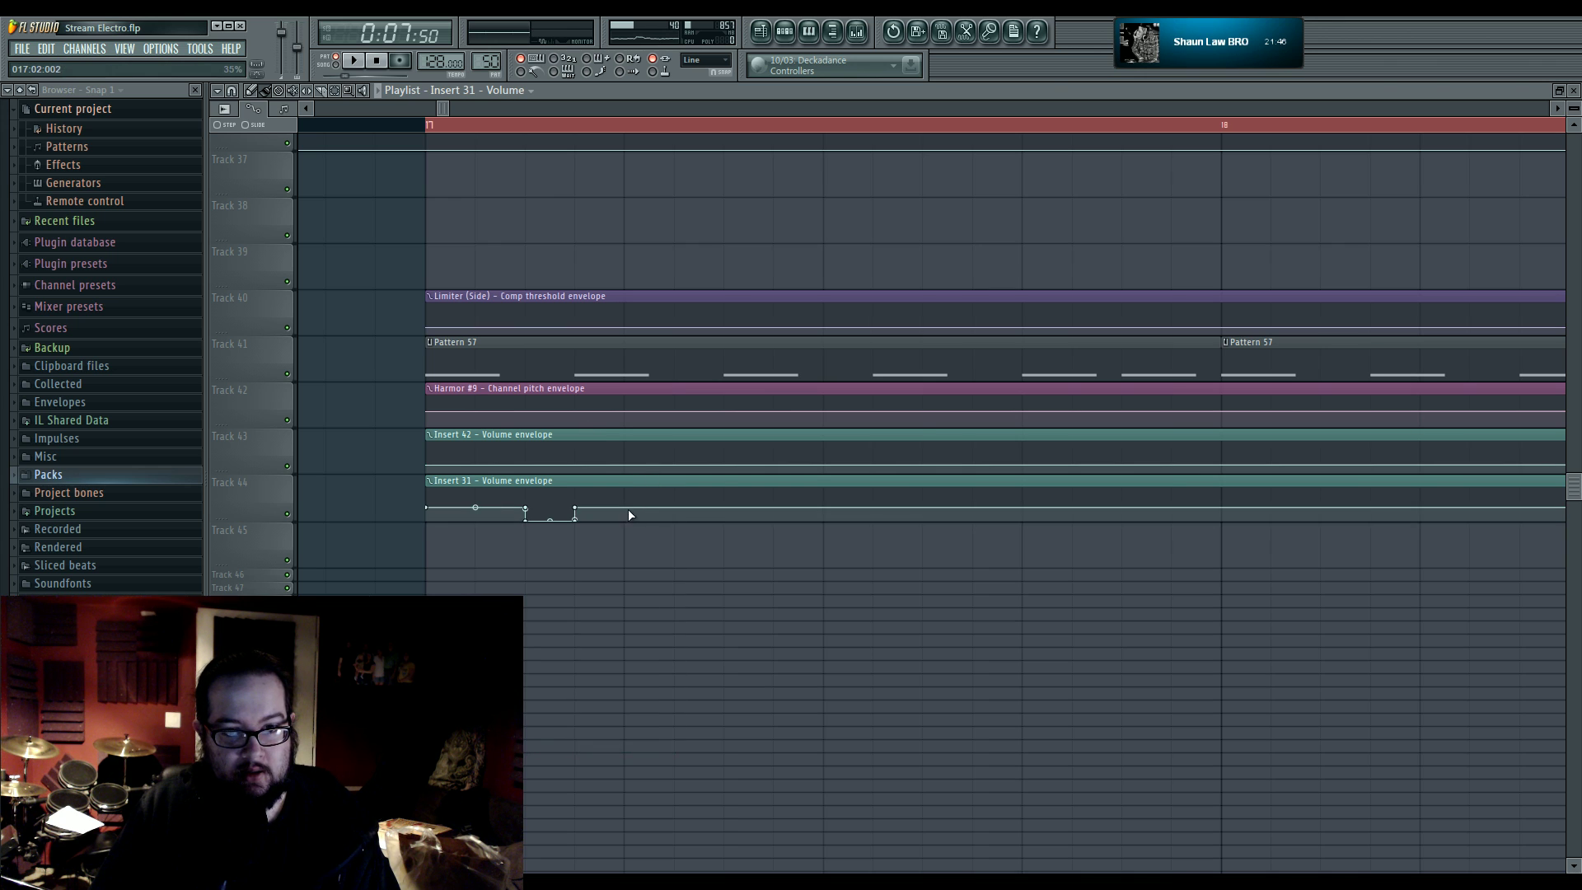
pyautogui.rightClick(628, 508)
pyautogui.click(700, 749)
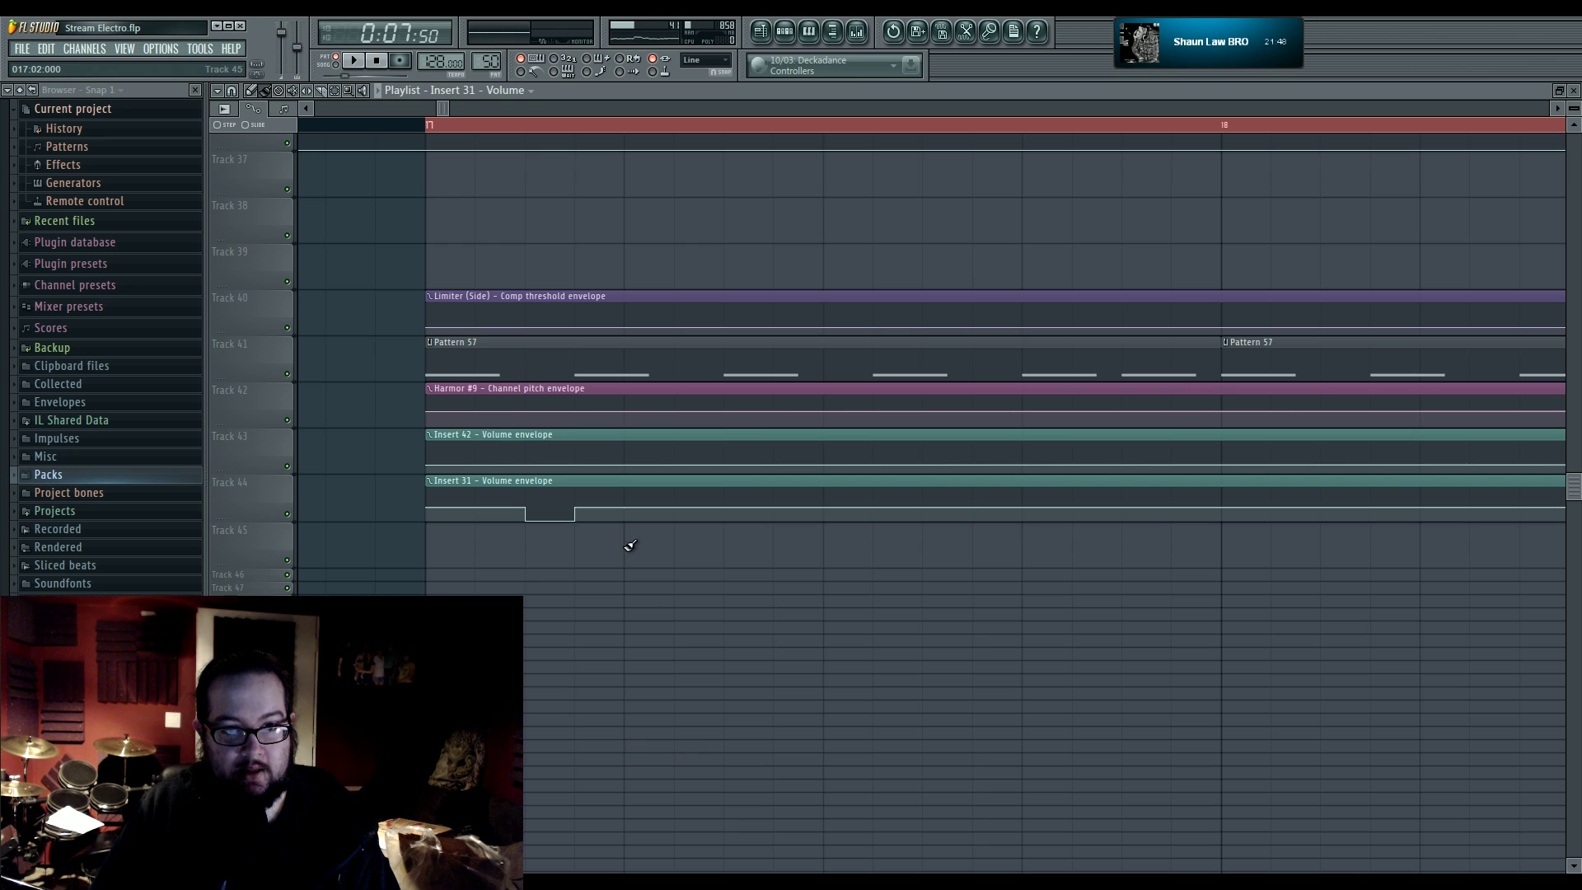
# - Shorten the Insert 31 volume clip to end at 017:01:072 and place four copies of it back to back on track 44
pyautogui.hscroll(2, 717, 562)
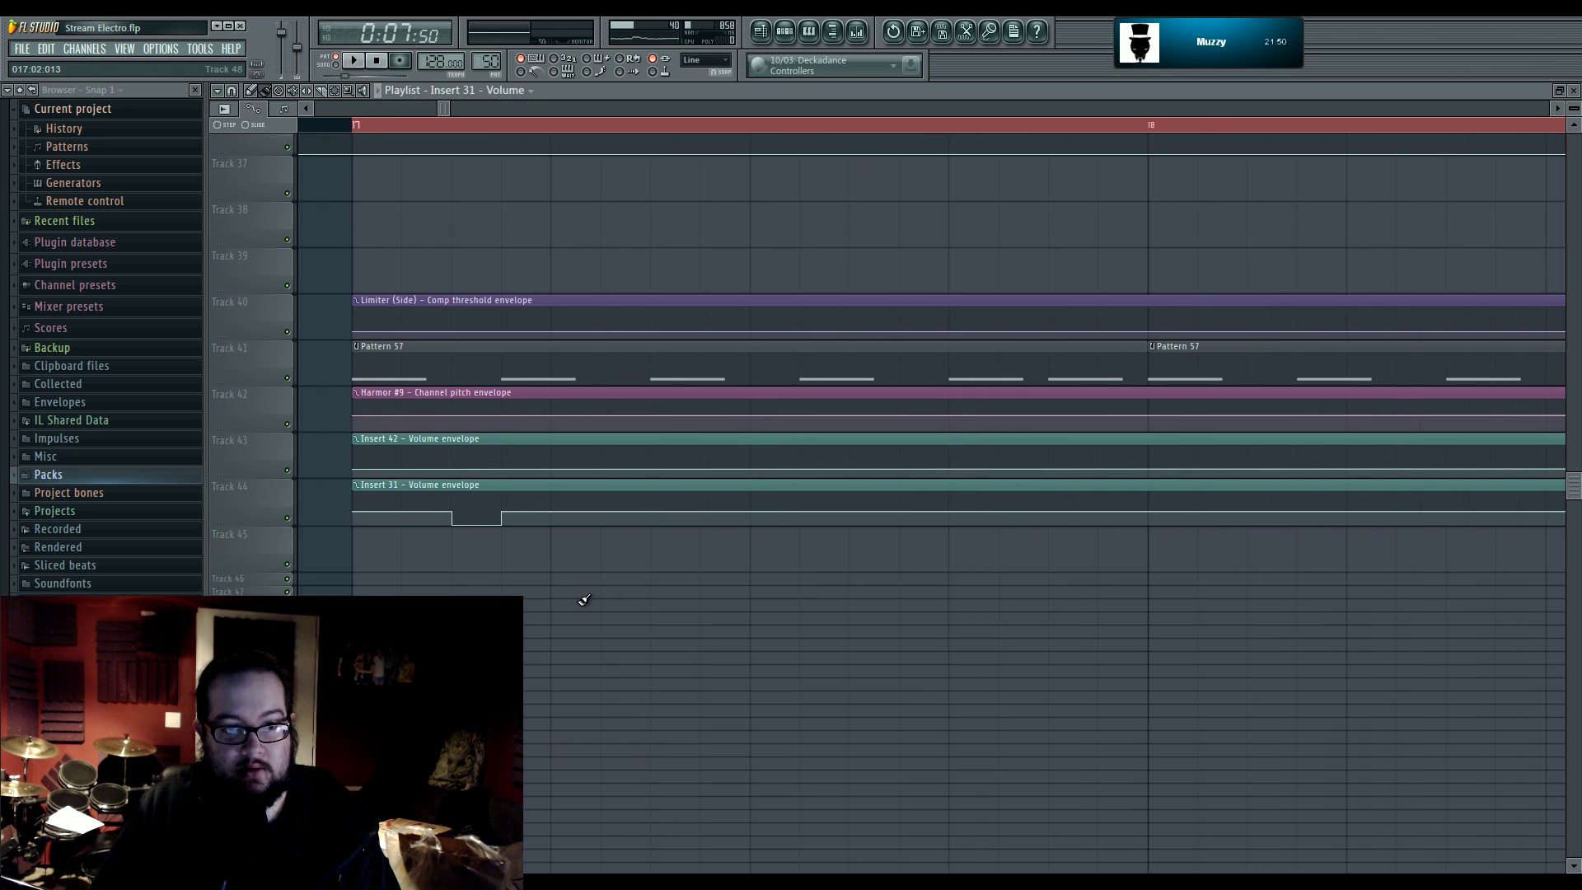
pyautogui.click(501, 493)
pyautogui.moveTo(499, 486); pyautogui.dragTo(680, 483)
pyautogui.click(666, 487)
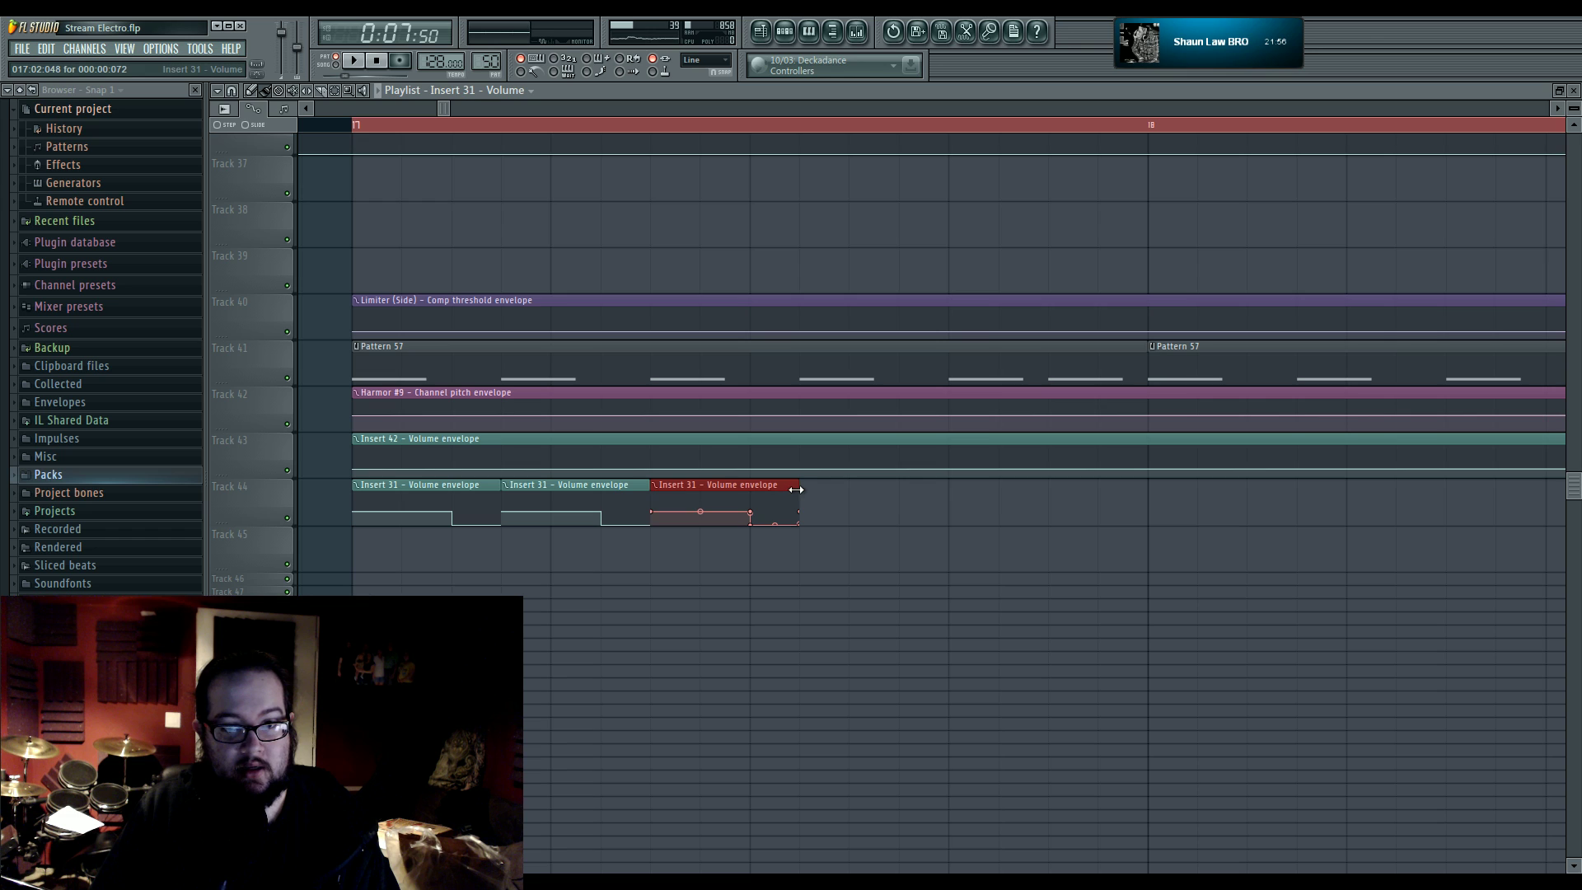
pyautogui.click(805, 497)
pyautogui.click(966, 486)
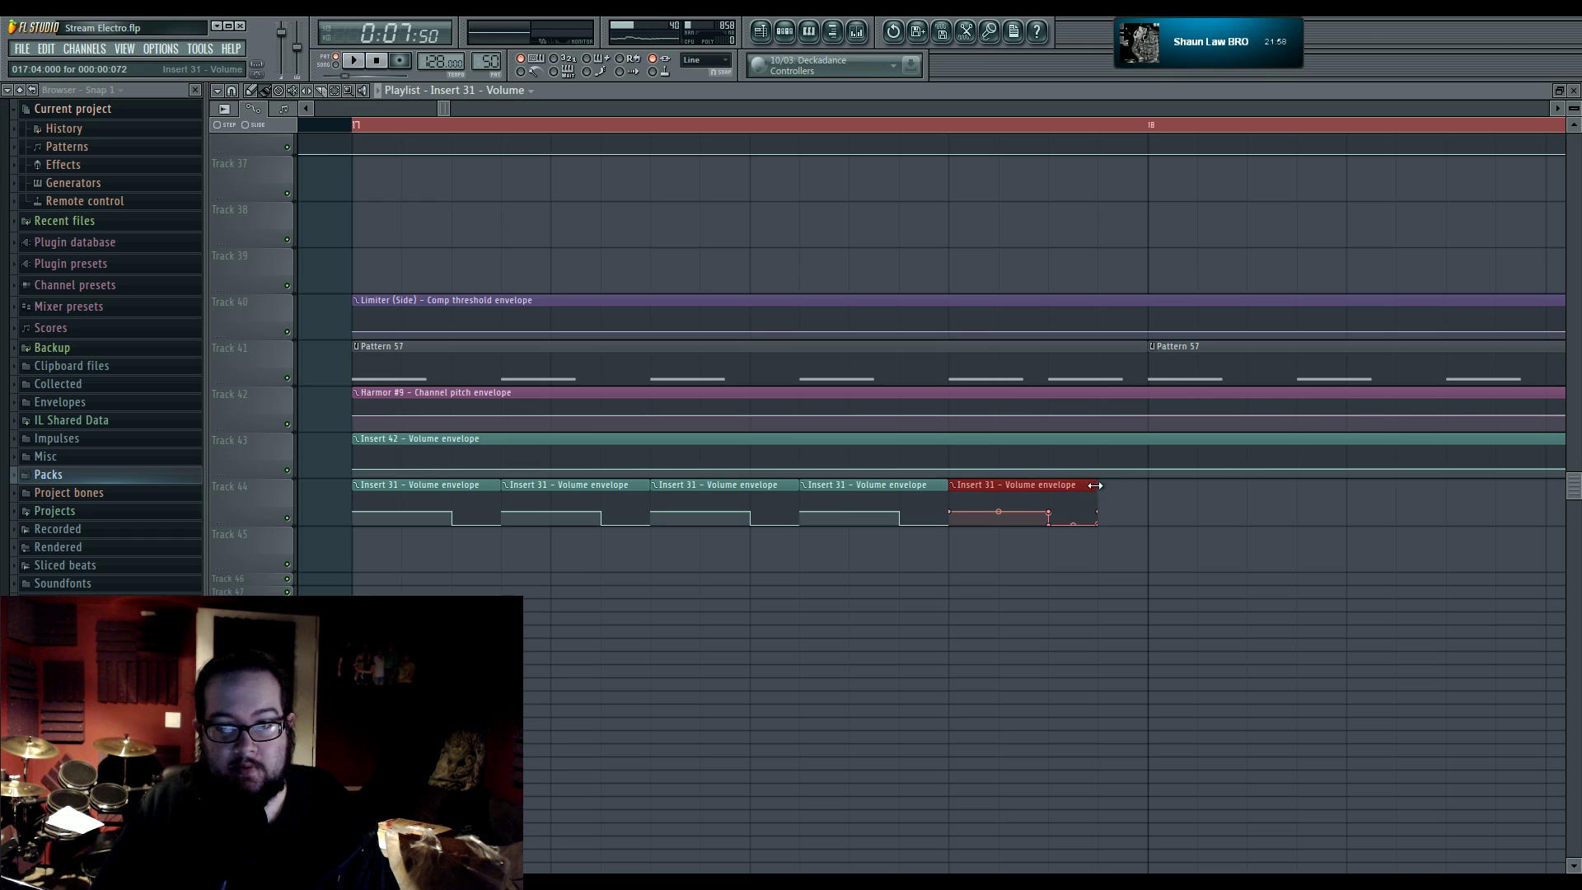
# - Shorten the fifth Insert 31 volume clip to its high section and add a sixth one trimmed to end at bar 18
pyautogui.moveTo(1094, 486); pyautogui.dragTo(1047, 487)
pyautogui.click(1059, 490)
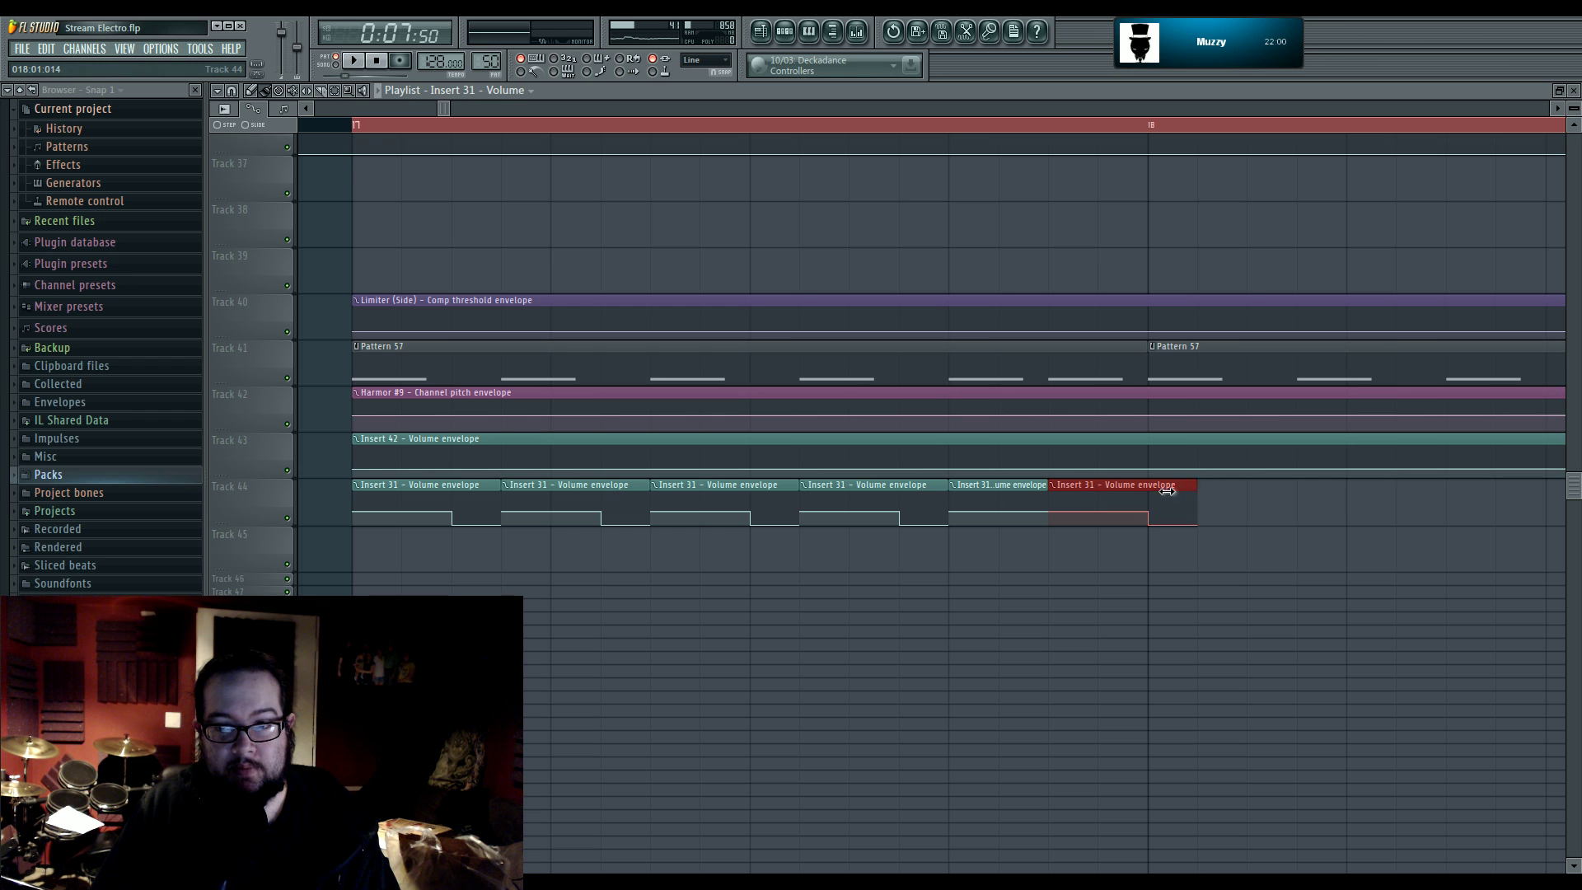
pyautogui.moveTo(1195, 481); pyautogui.dragTo(1148, 484)
# - Select the six Insert 31 volume clips of bar 17 and duplicate them bar after bar past bar 33
pyautogui.scroll(-6, 1145, 540)
pyautogui.scroll(-1, 699, 593)
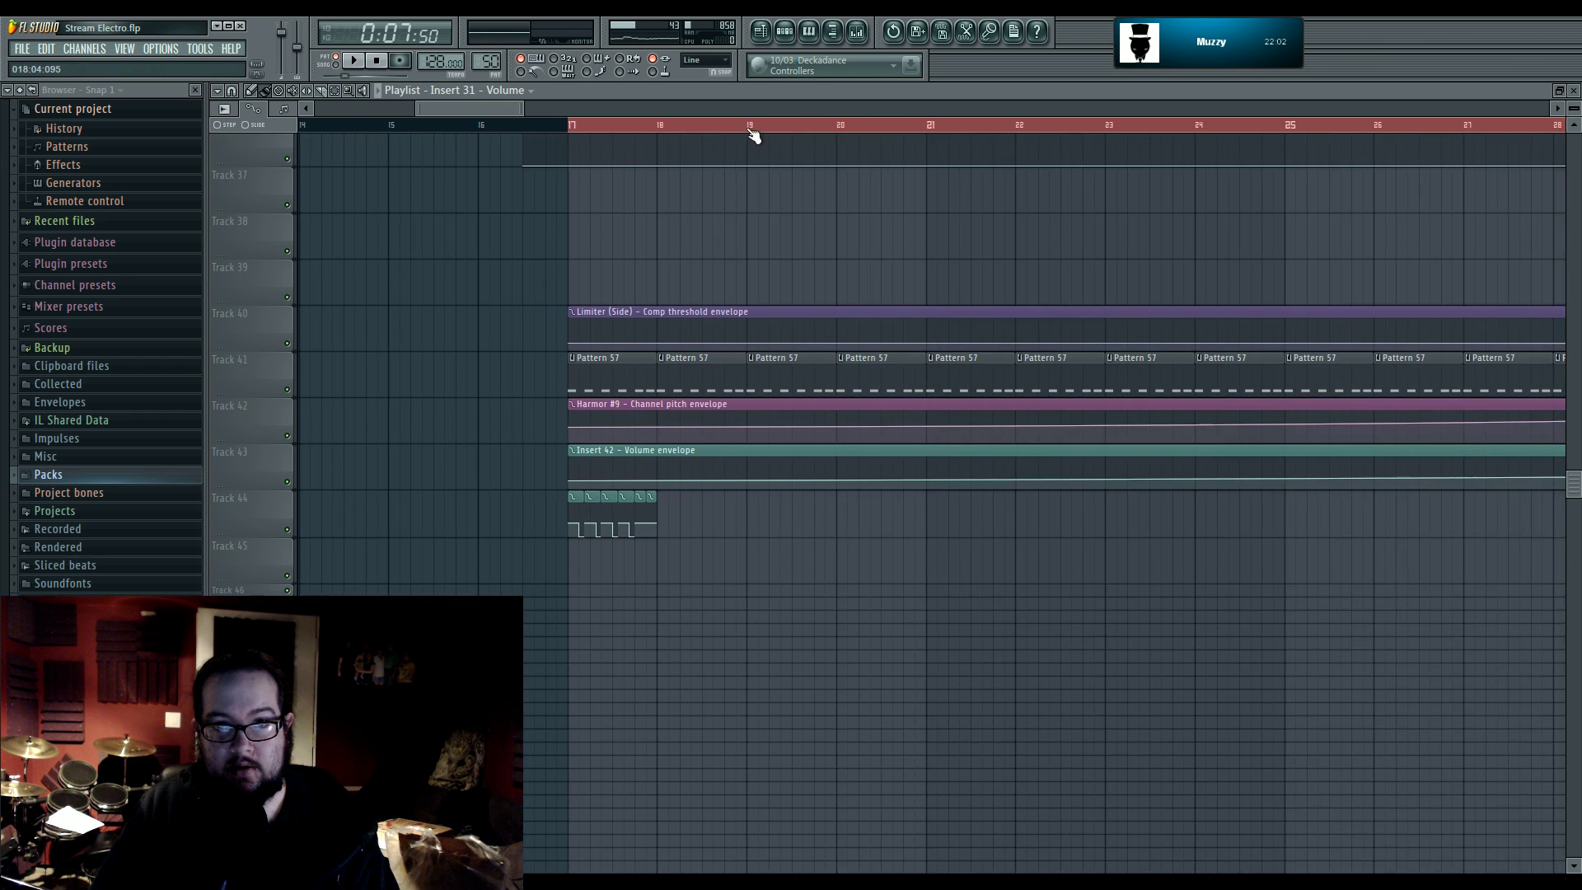
pyautogui.keyDown('ctrl'); pyautogui.click(751, 127); pyautogui.keyUp('ctrl')
pyautogui.moveTo(696, 567); pyautogui.dragTo(548, 520)
pyautogui.hotkey('ctrl', 'b')
pyautogui.hotkey('ctrl', 'b')
pyautogui.hotkey('ctrl', 'b')
pyautogui.hotkey('ctrl', 'b')
pyautogui.hotkey('ctrl', 'b')
pyautogui.hotkey('ctrl', 'b')
pyautogui.hotkey('ctrl', 'b')
pyautogui.hotkey('ctrl', 'b')
pyautogui.hotkey('ctrl', 'b')
pyautogui.hotkey('ctrl', 'b')
pyautogui.hotkey('ctrl', 'b')
pyautogui.hotkey('ctrl', 'b')
pyautogui.hotkey('ctrl', 'b')
pyautogui.hotkey('ctrl', 'b')
pyautogui.hotkey('ctrl', 'b')
pyautogui.hotkey('ctrl', 'b')
pyautogui.hotkey('ctrl', 'b')
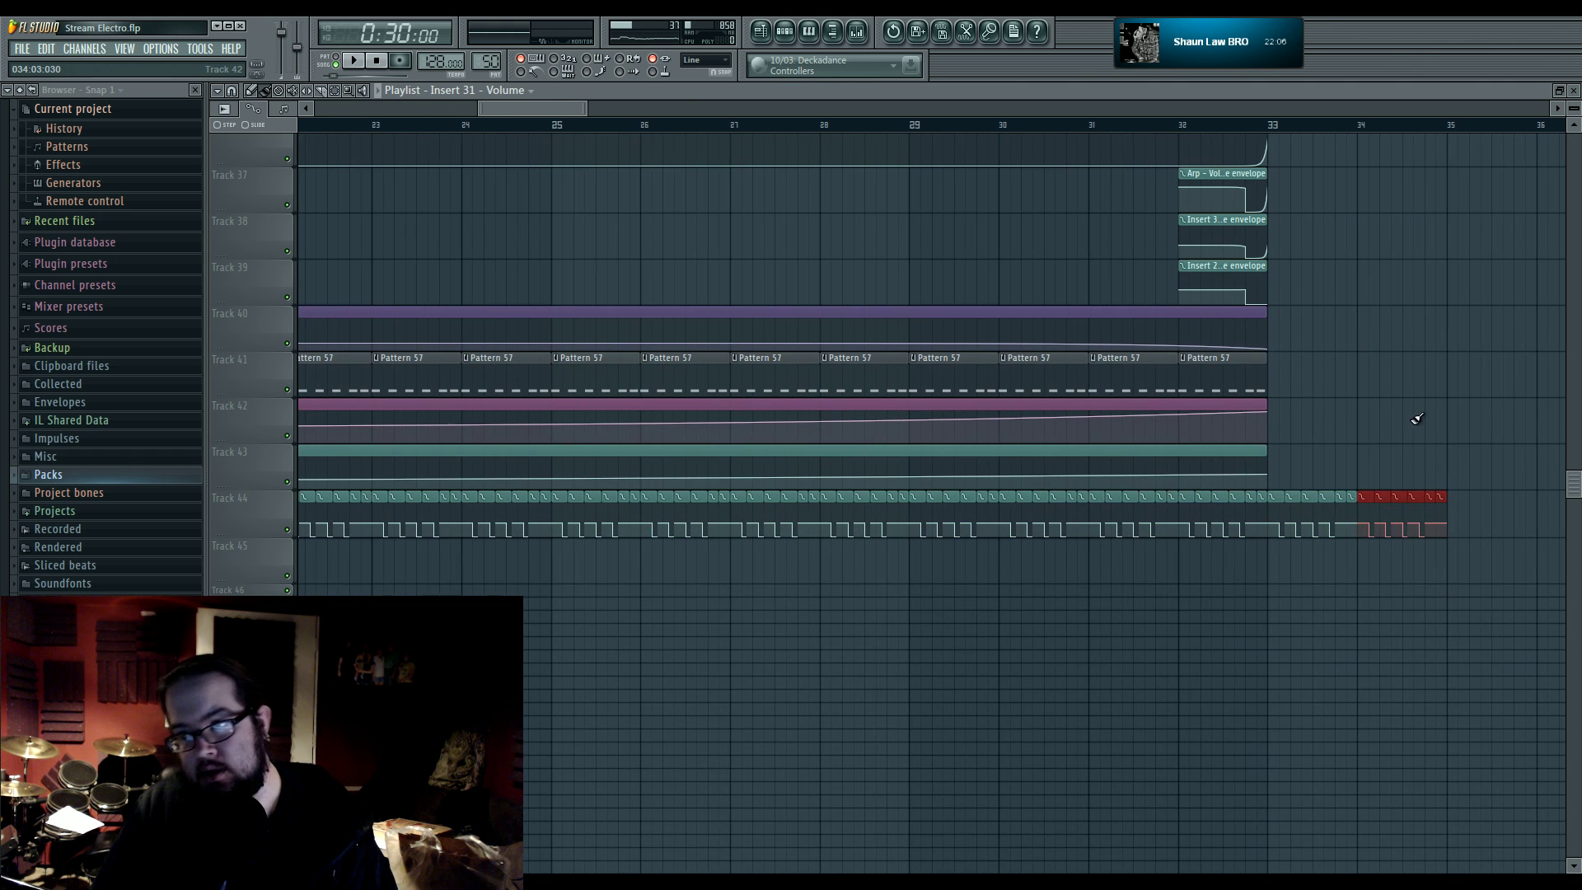
# - Delete the surplus Insert 31 volume clips after bar 33 on track 44
pyautogui.click(1466, 501)
pyautogui.rightClick(1401, 513)
pyautogui.rightClick(1310, 519)
pyautogui.scroll(-2, 1290, 523)
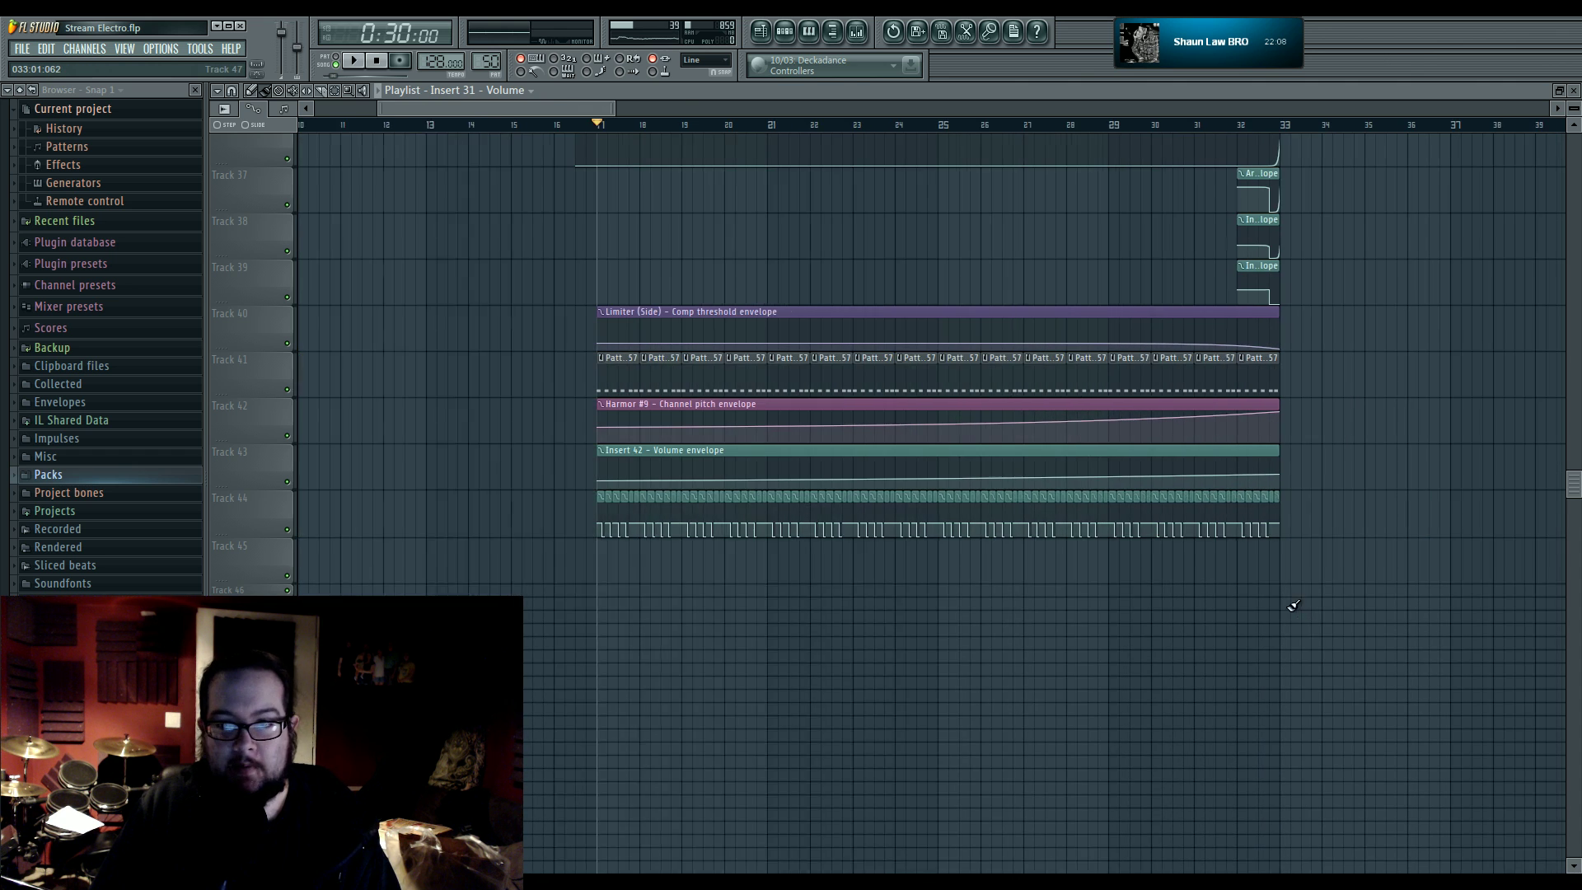
# - Create an automation clip over bars 17 to 33 for the Insert 31 volume clip's Output max level, rising to maximum at bar 33
pyautogui.moveTo(1375, 493); pyautogui.dragTo(537, 580)
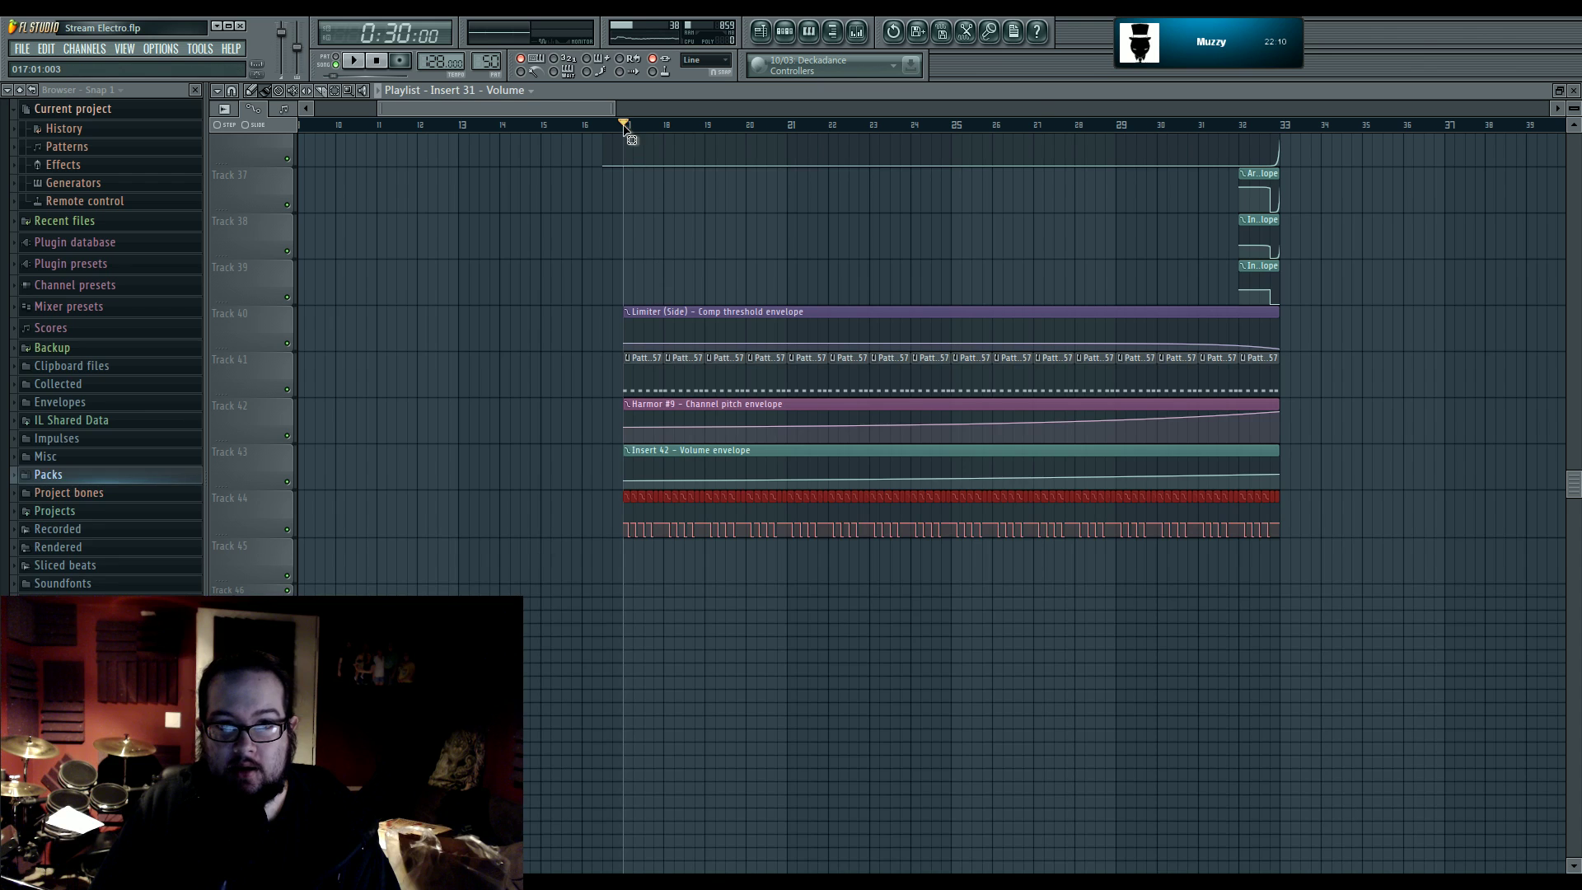
pyautogui.moveTo(624, 132); pyautogui.dragTo(1285, 134)
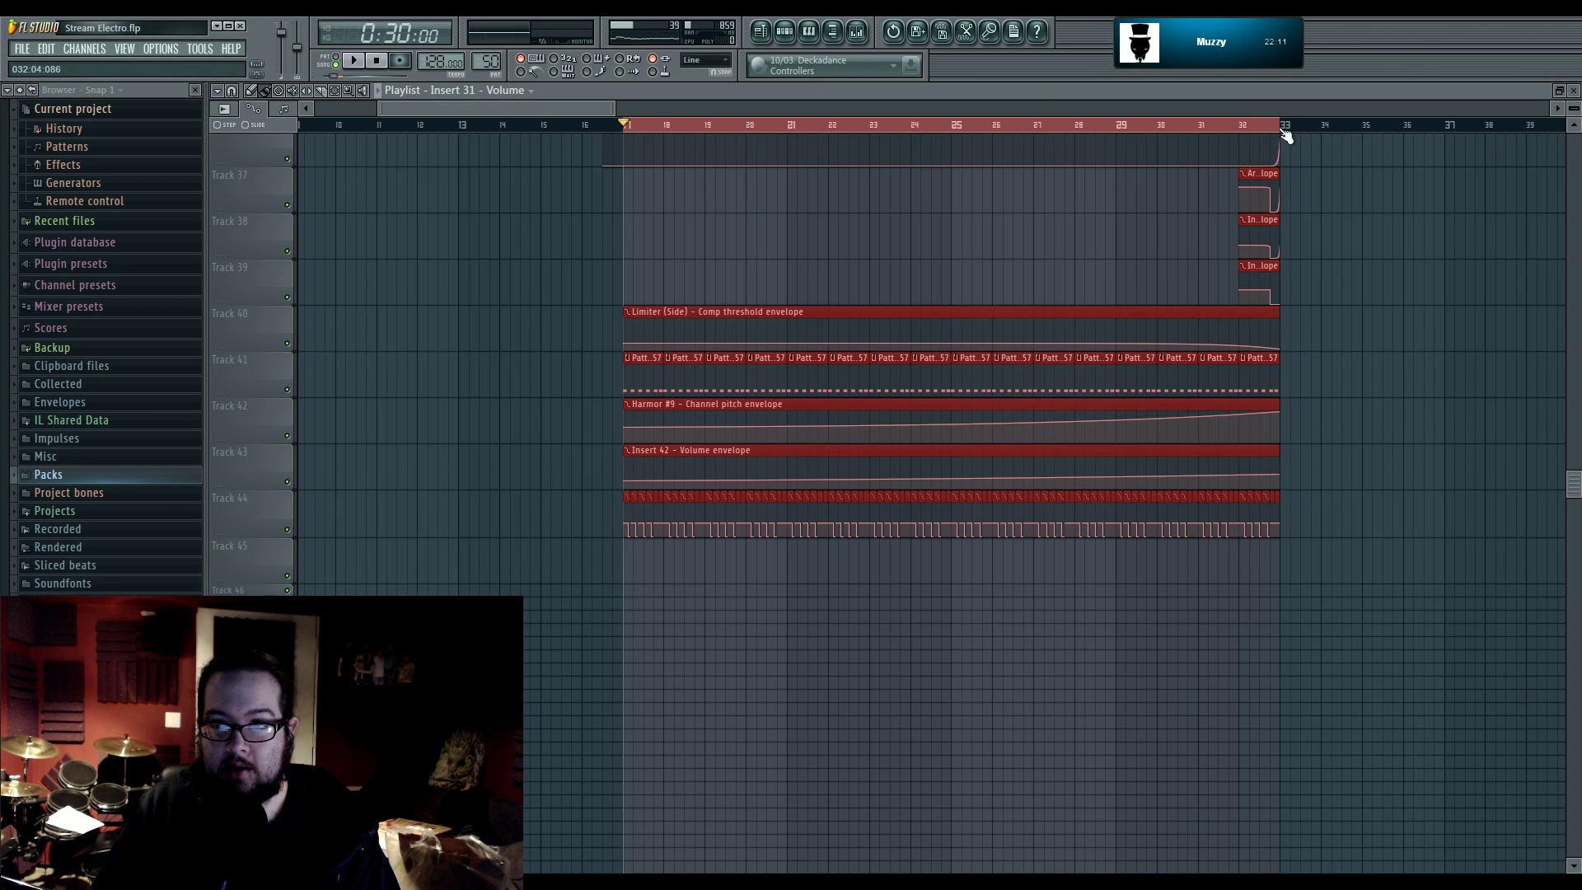
pyautogui.doubleClick(803, 498)
pyautogui.rightClick(1261, 173)
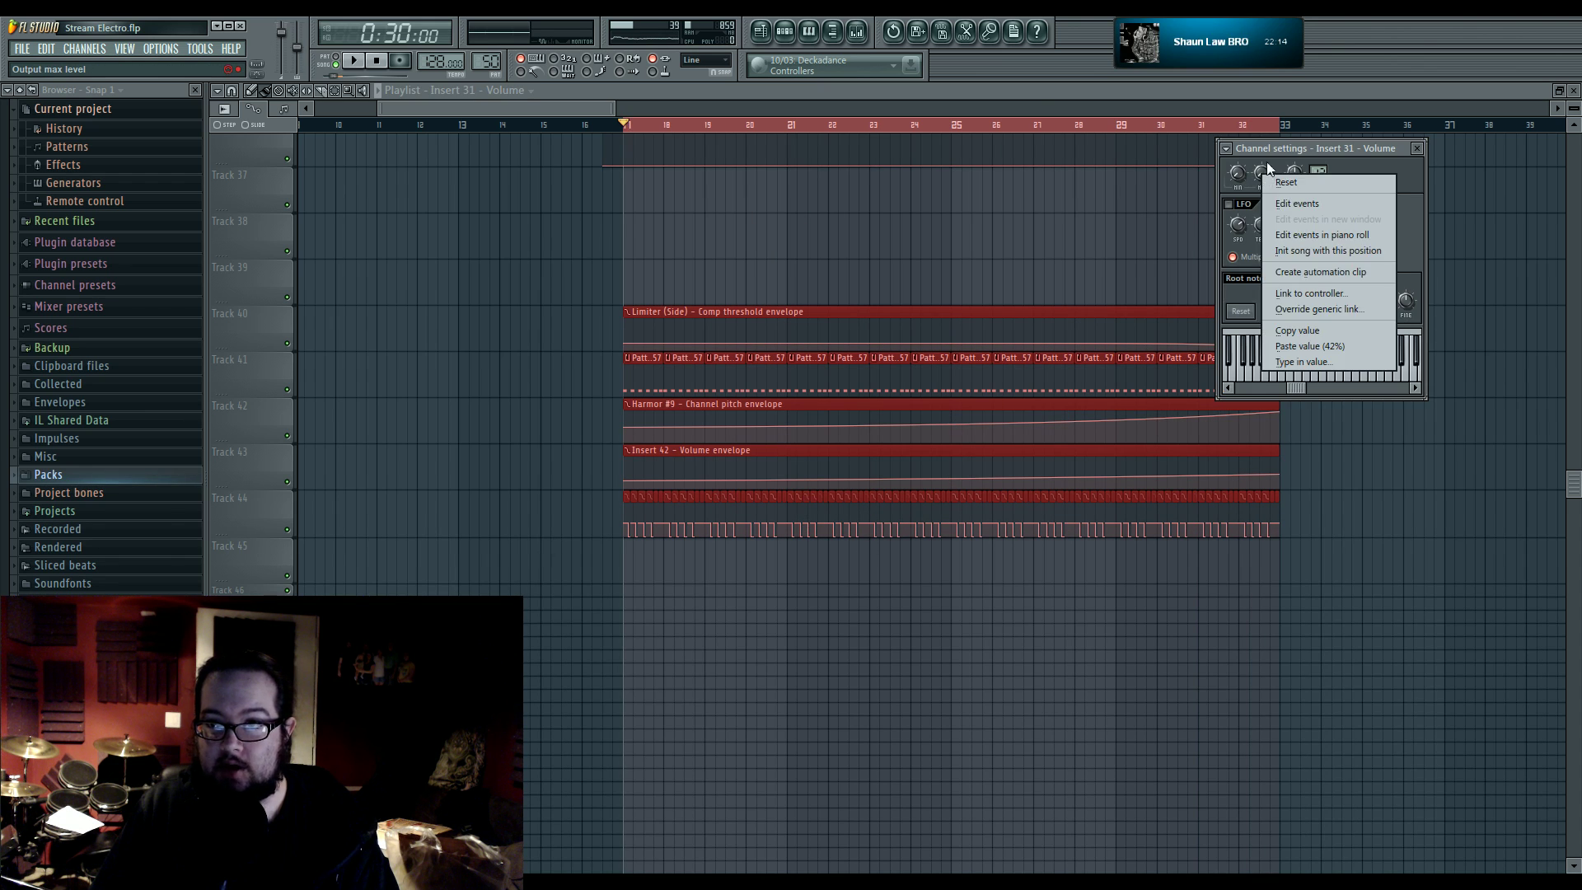
pyautogui.click(1320, 273)
pyautogui.moveTo(1279, 582); pyautogui.dragTo(1279, 551)
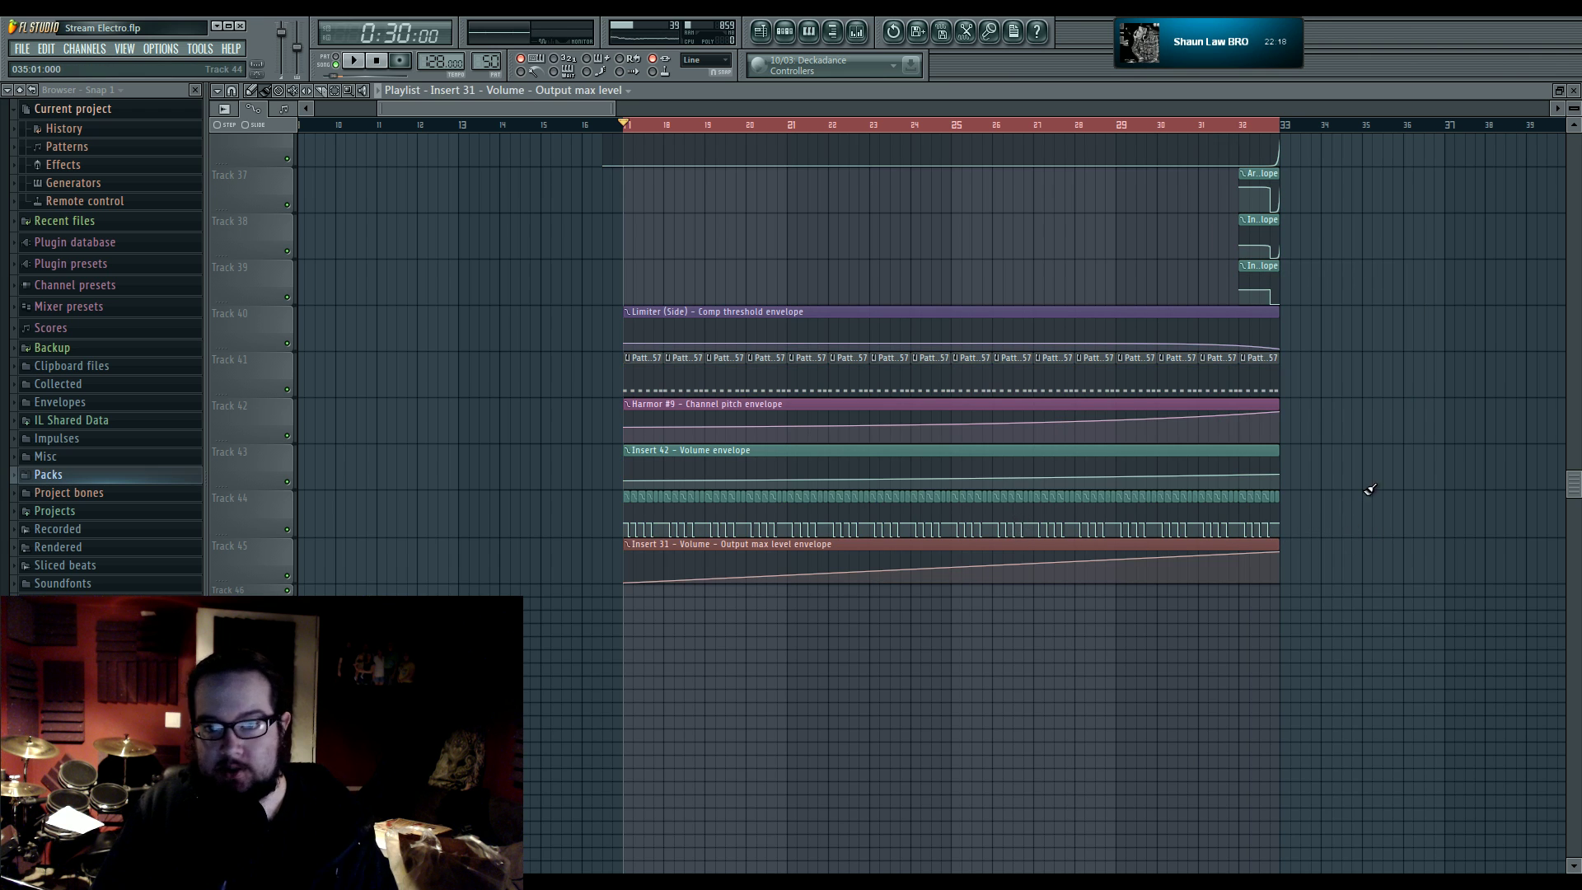
# - Clear the time selection, play the build from bar 17 to hear the new volume automation, and stop playback
pyautogui.scroll(6, 1355, 504)
pyautogui.scroll(6, 1380, 583)
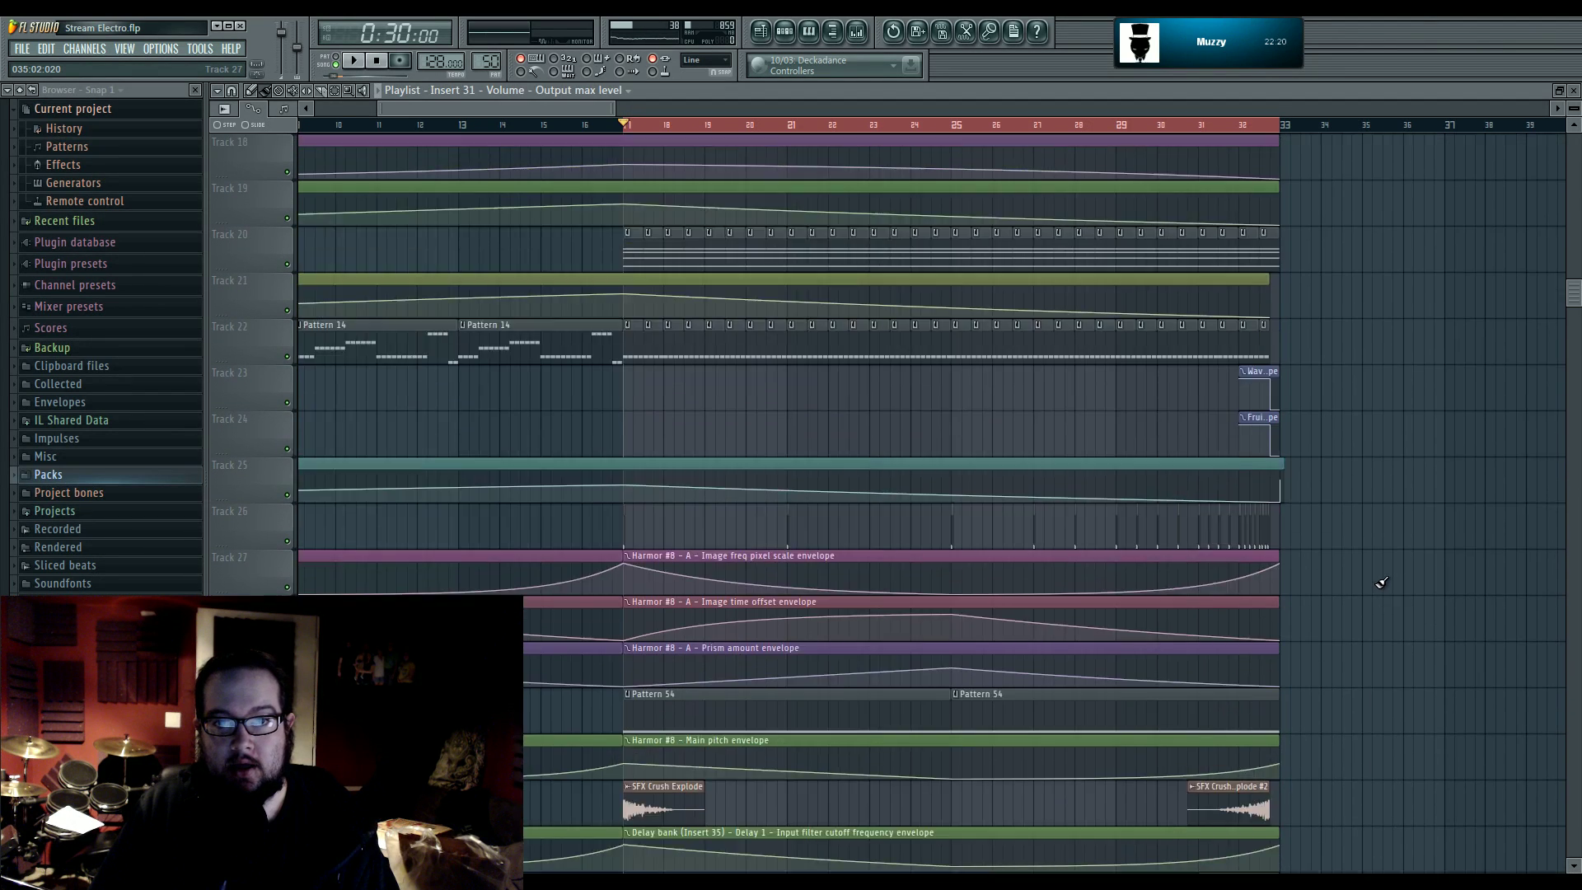
pyautogui.press('space')
pyautogui.press('space')
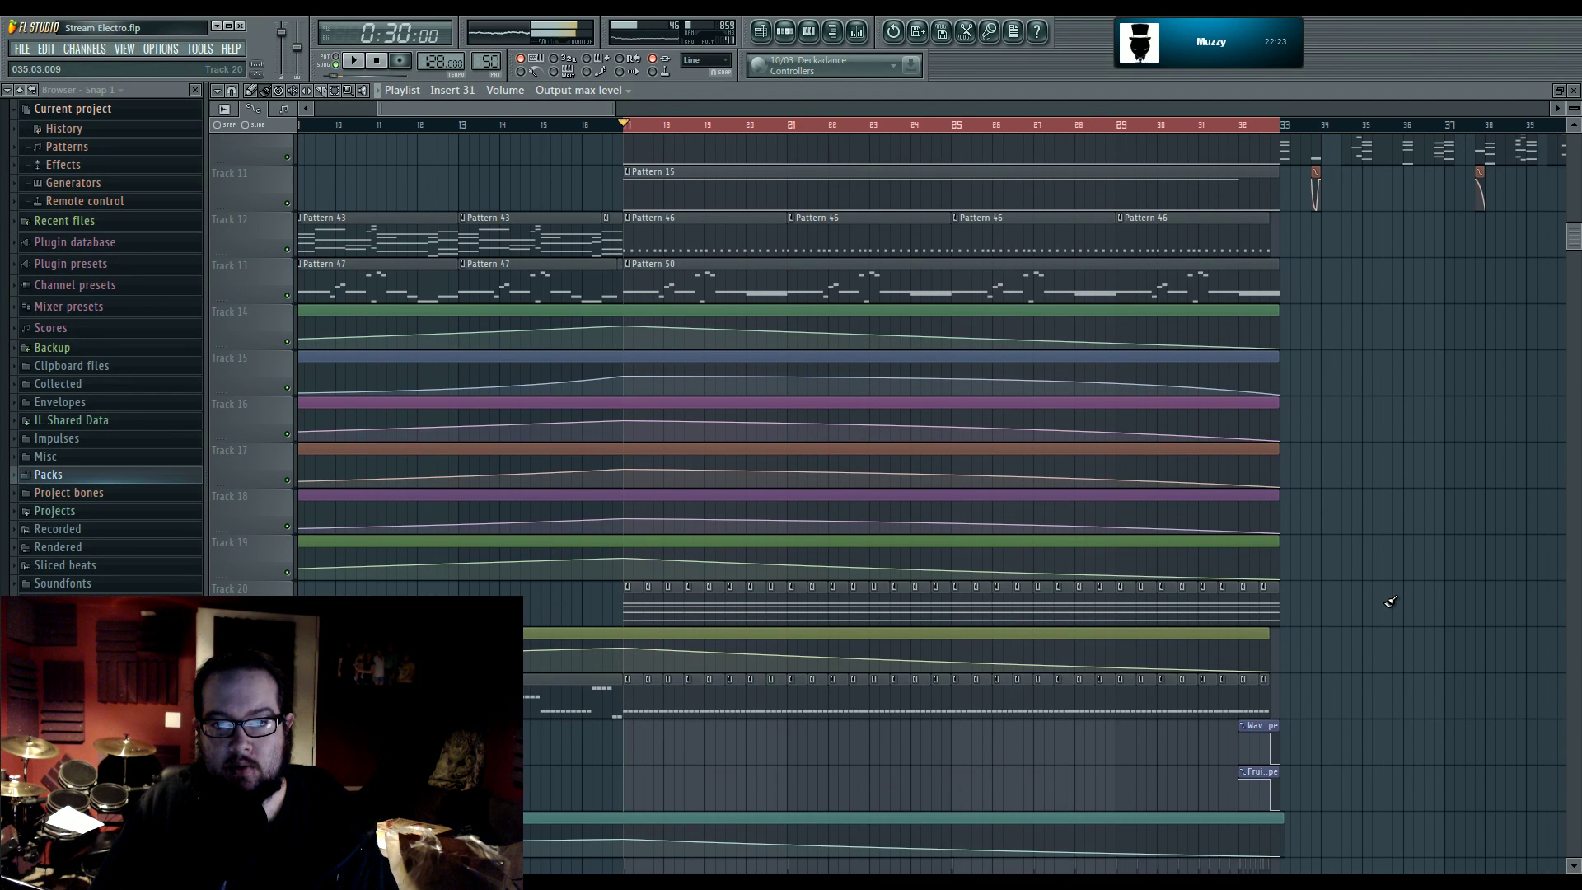
pyautogui.moveTo(616, 128)
pyautogui.mouseDown()
pyautogui.moveTo(583, 125)
pyautogui.moveTo(621, 127)
pyautogui.mouseUp()
pyautogui.rightClick(632, 126)
pyautogui.press('space')
pyautogui.scroll(-7, 1359, 423)
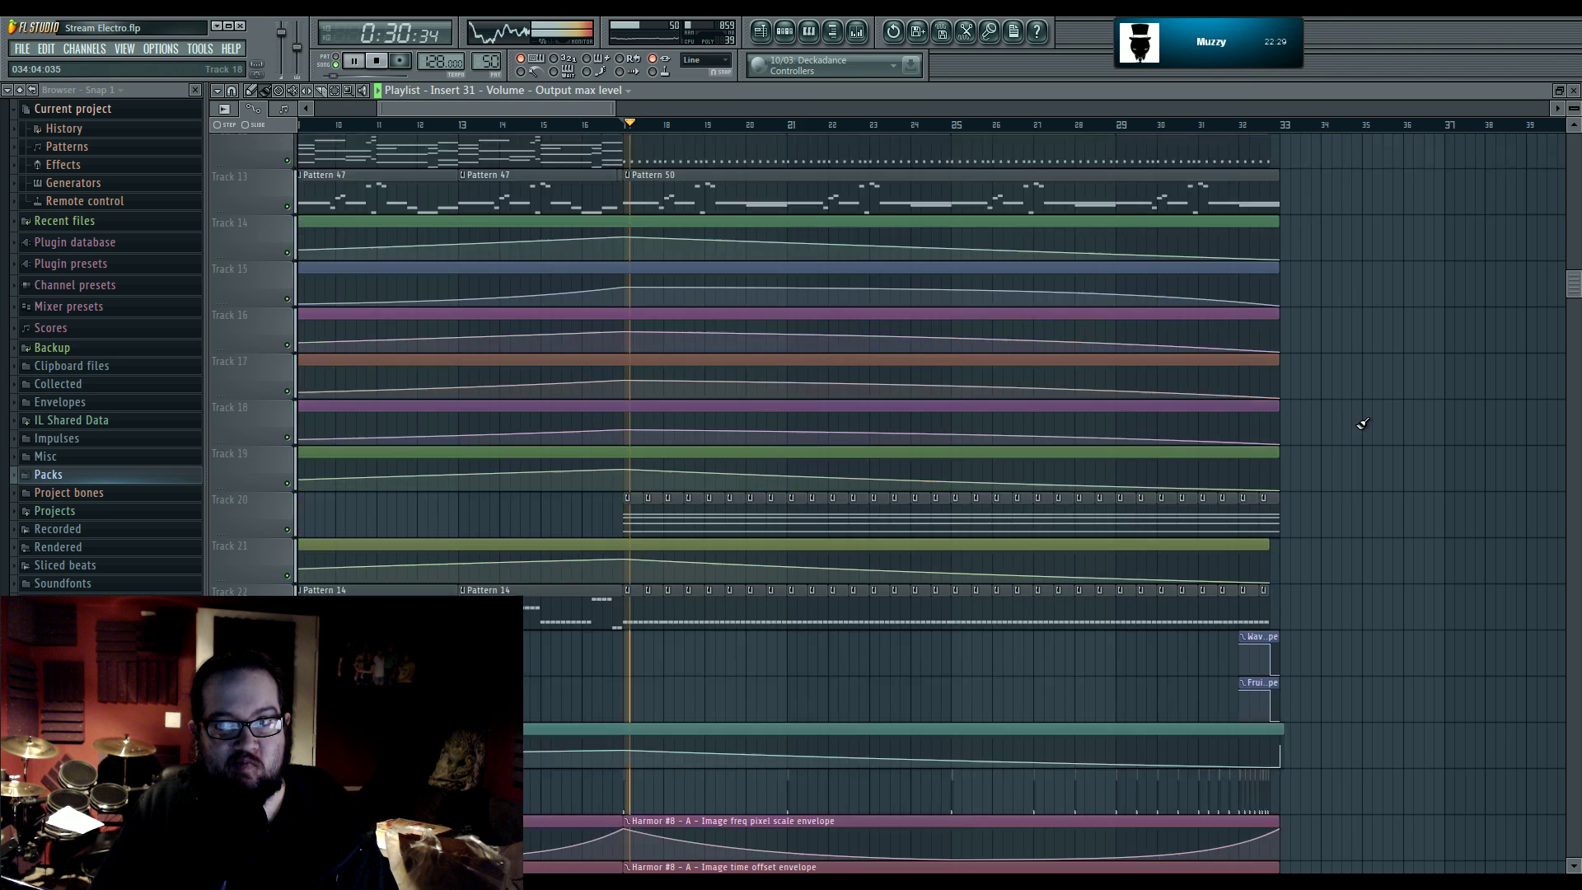
pyautogui.press('space')
# - Play the build from bar 17 with the mixer open to watch the Insert 31 level, and close the mixer
pyautogui.scroll(-1, 1378, 445)
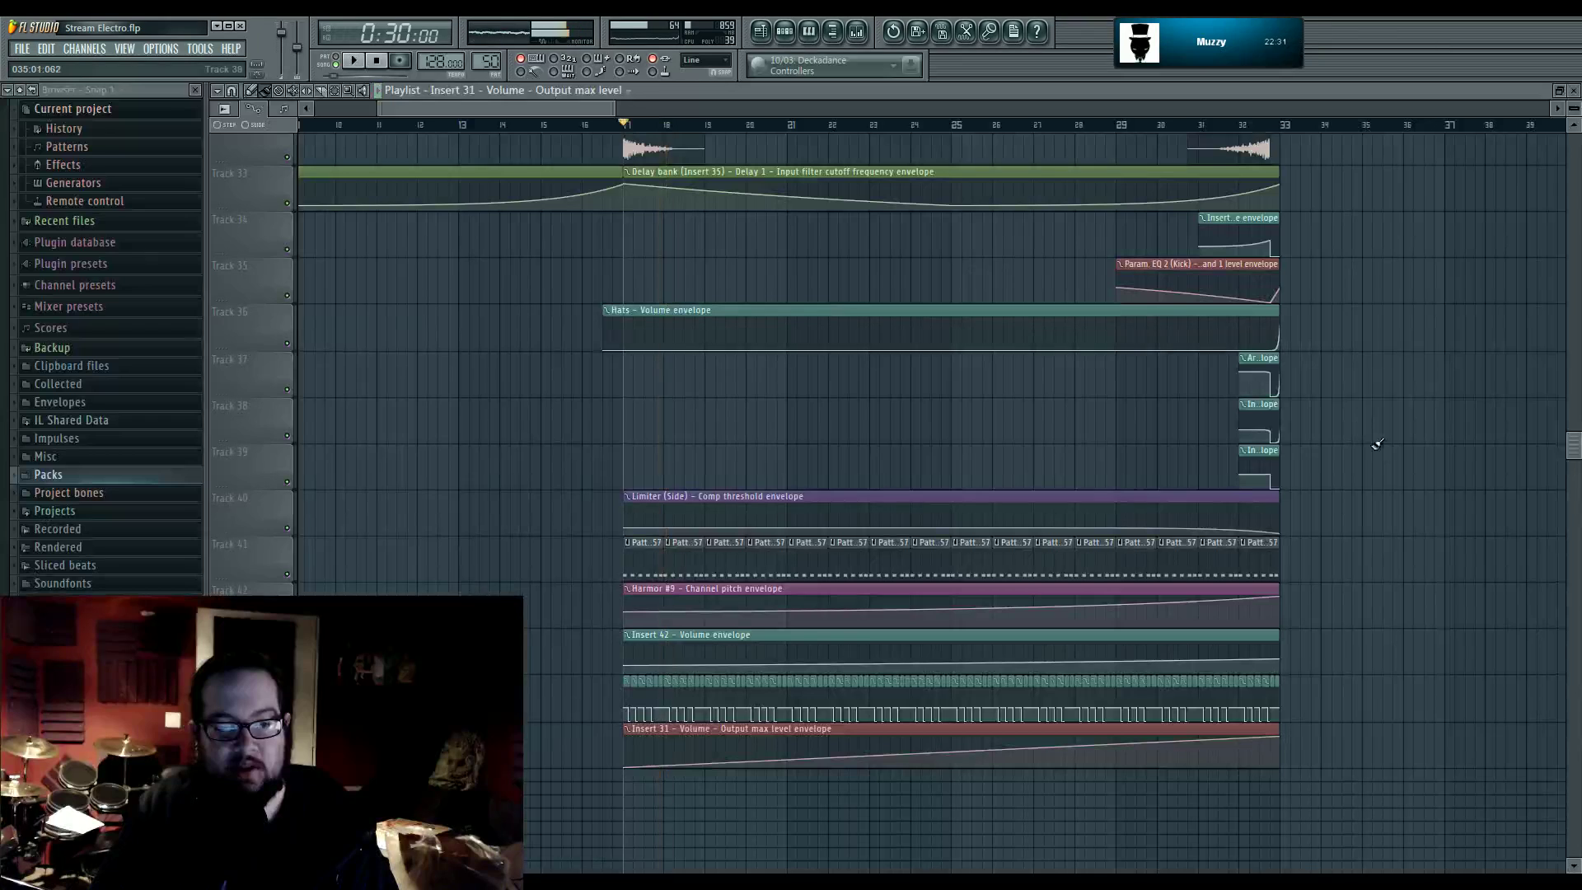
pyautogui.scroll(6, 1374, 483)
pyautogui.click(857, 33)
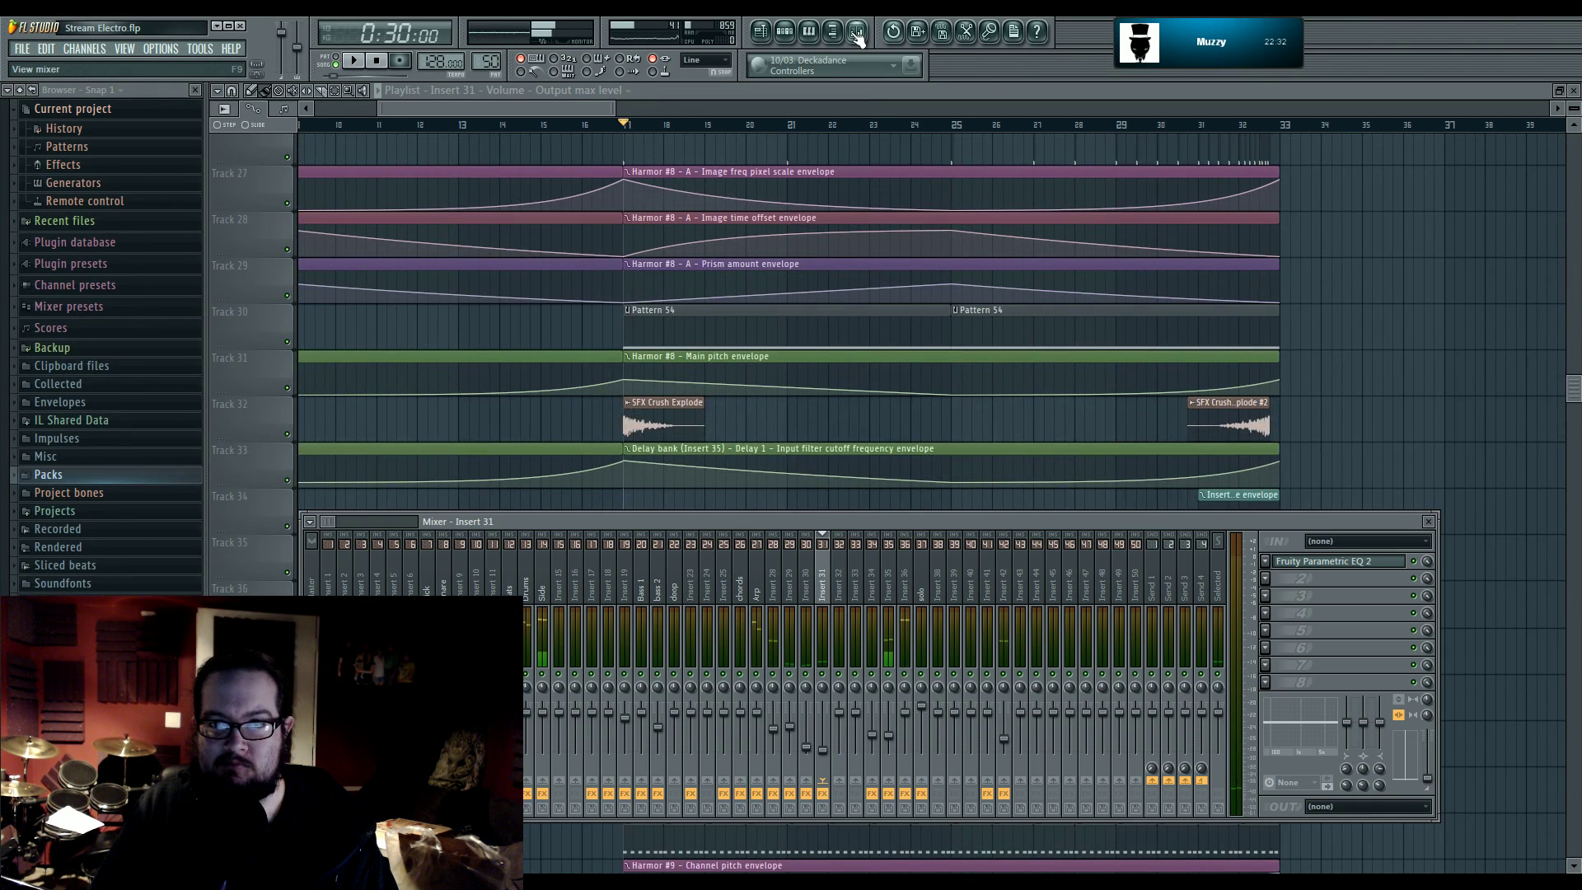
pyautogui.press('space')
pyautogui.press('space')
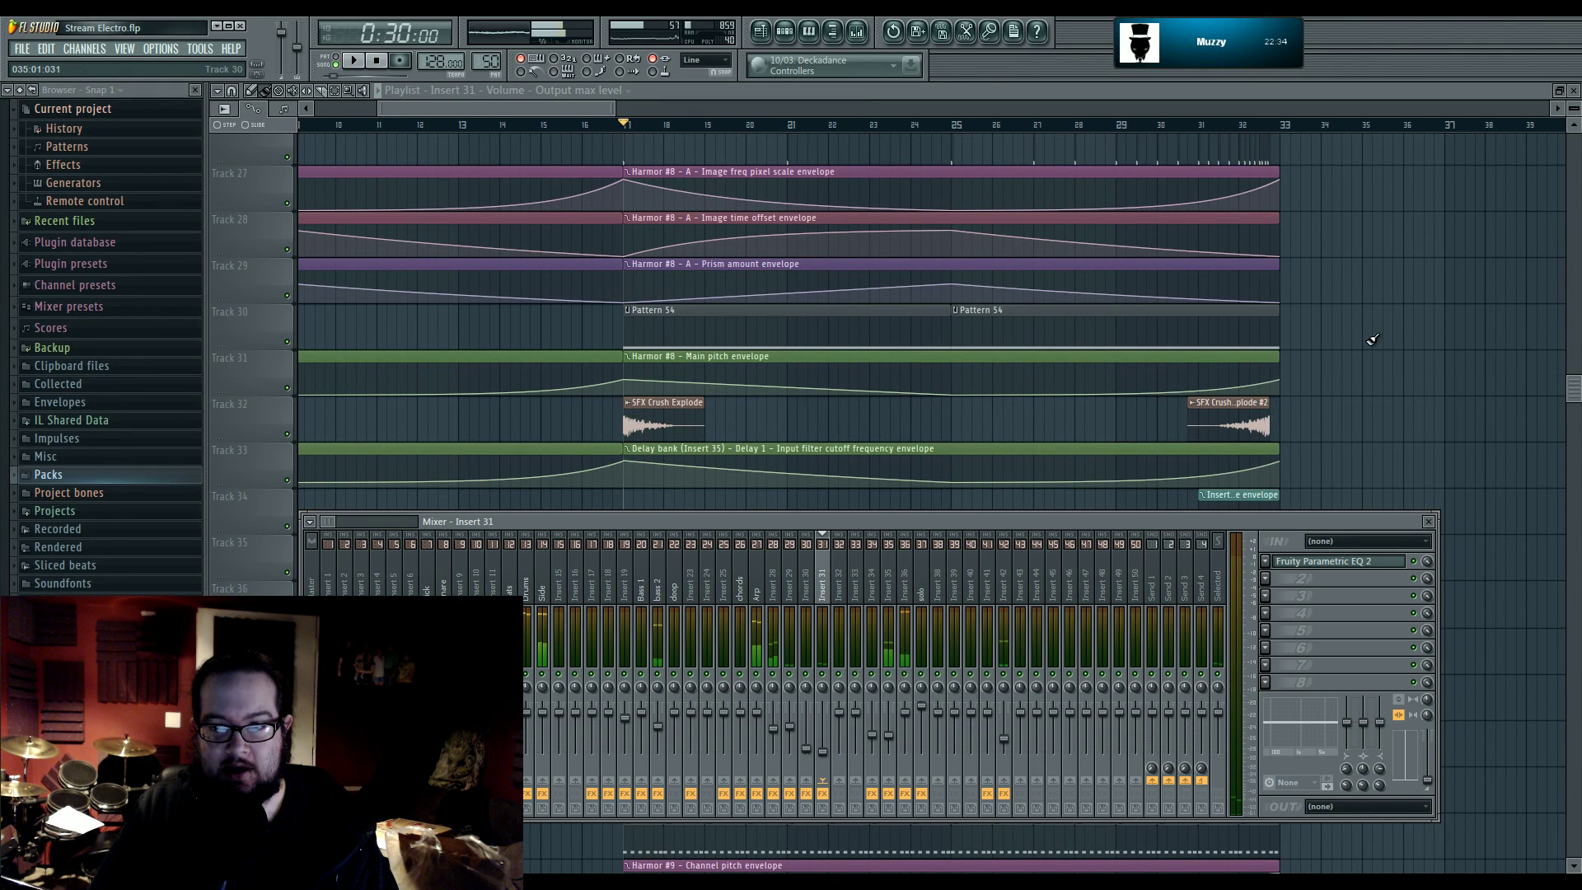
pyautogui.press('F9')
# - Delete the Insert 31 volume clips between bars 17 and 21 on track 44
pyautogui.scroll(-10, 1370, 338)
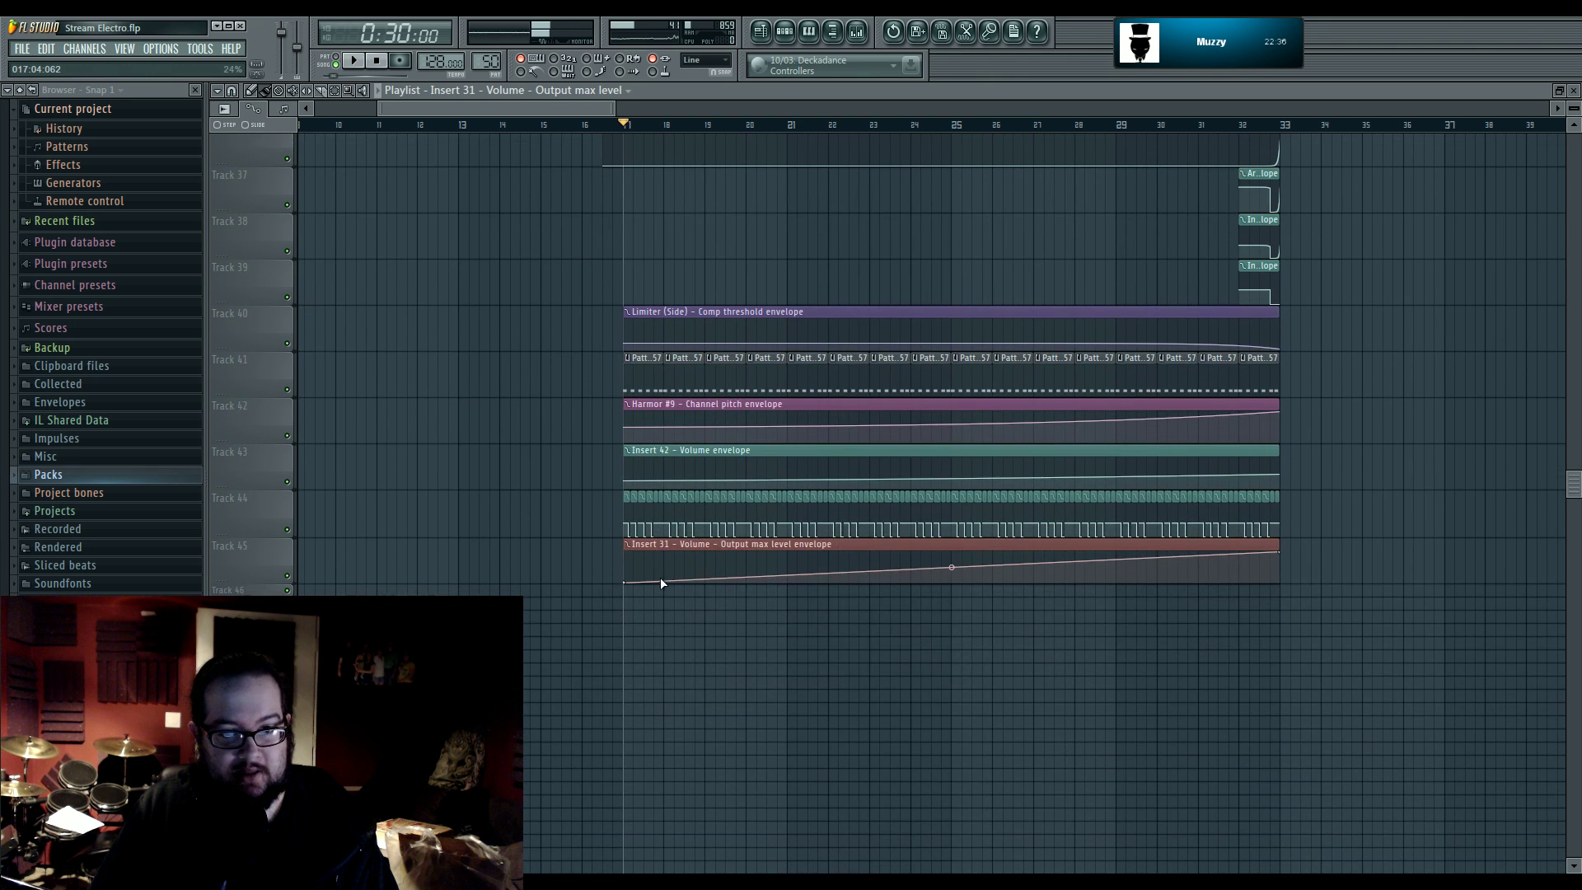
pyautogui.keyDown('ctrl'); pyautogui.scroll(3, 666, 594); pyautogui.keyUp('ctrl')
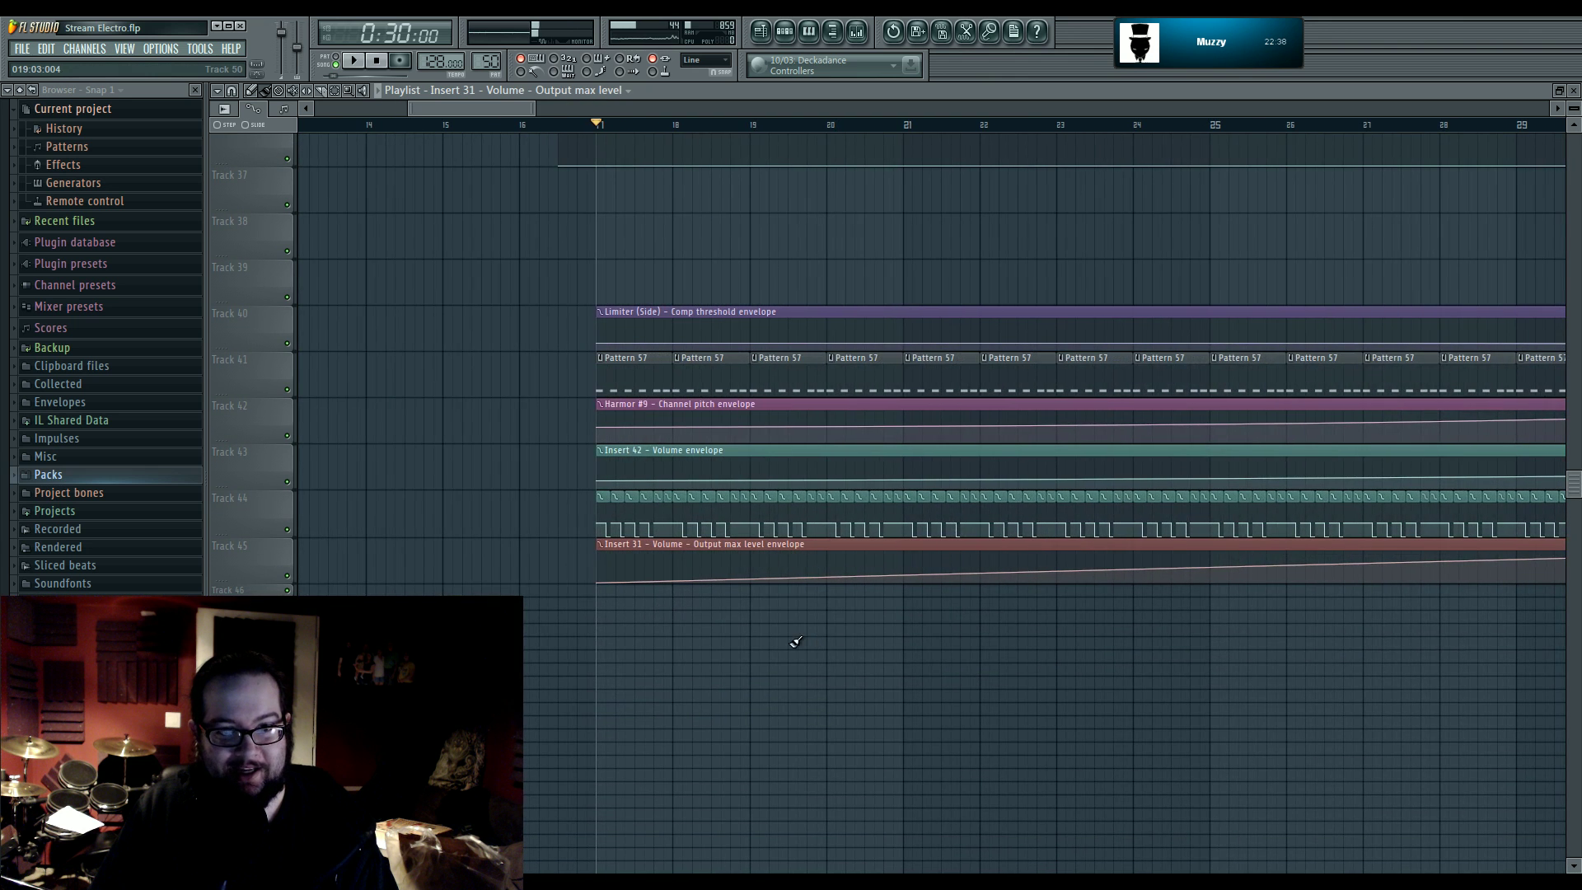
pyautogui.moveTo(721, 638); pyautogui.dragTo(637, 642)
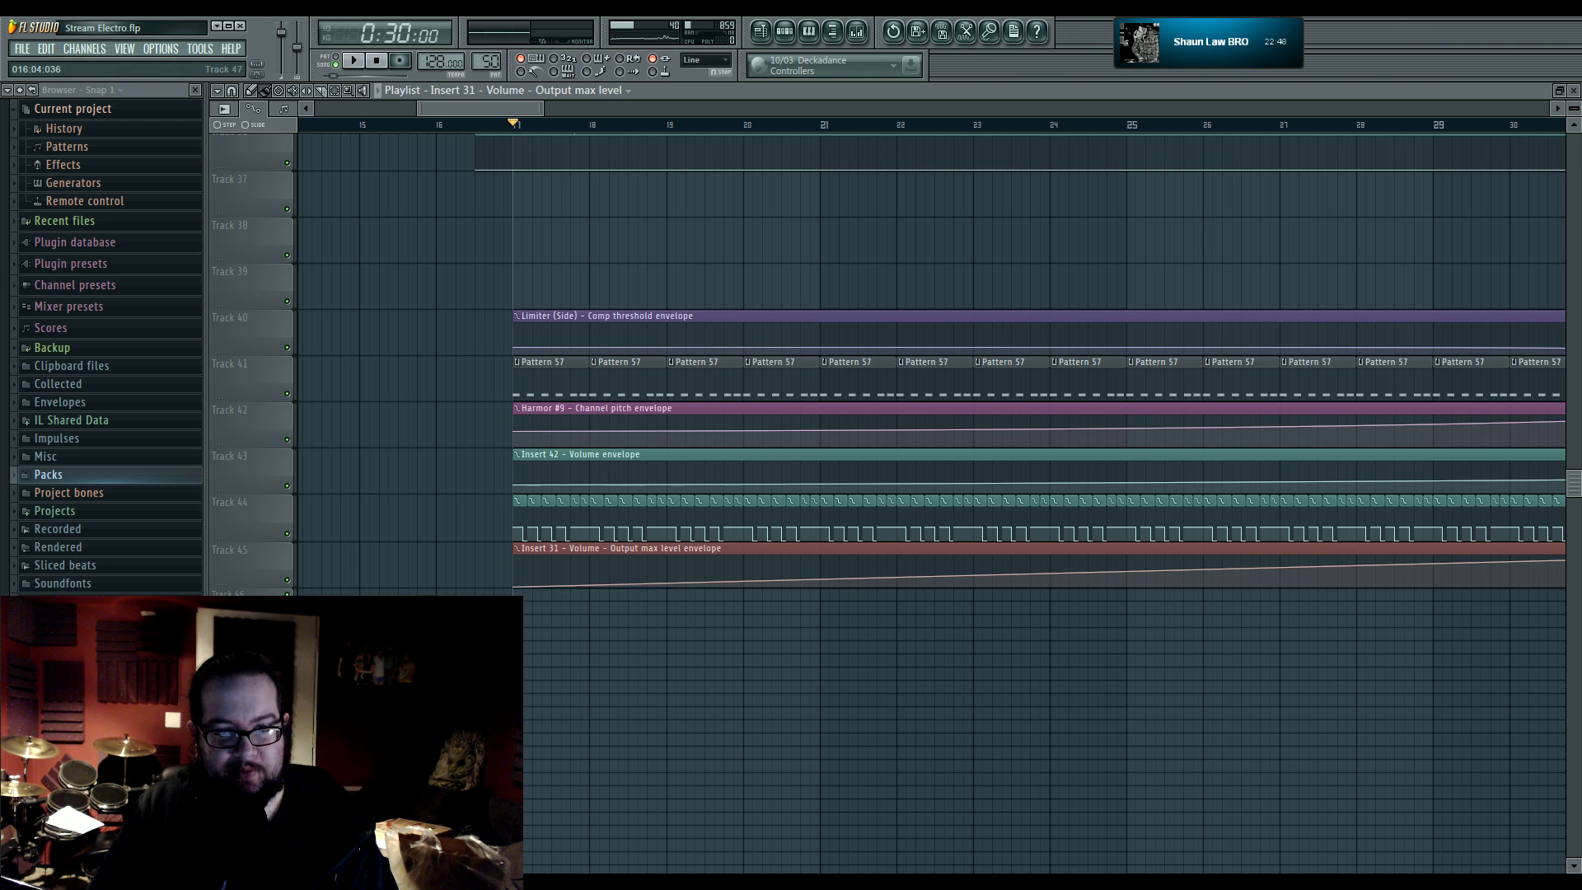
pyautogui.scroll(1, 848, 629)
pyautogui.keyDown('ctrl'); pyautogui.scroll(-3, 681, 659); pyautogui.keyUp('ctrl')
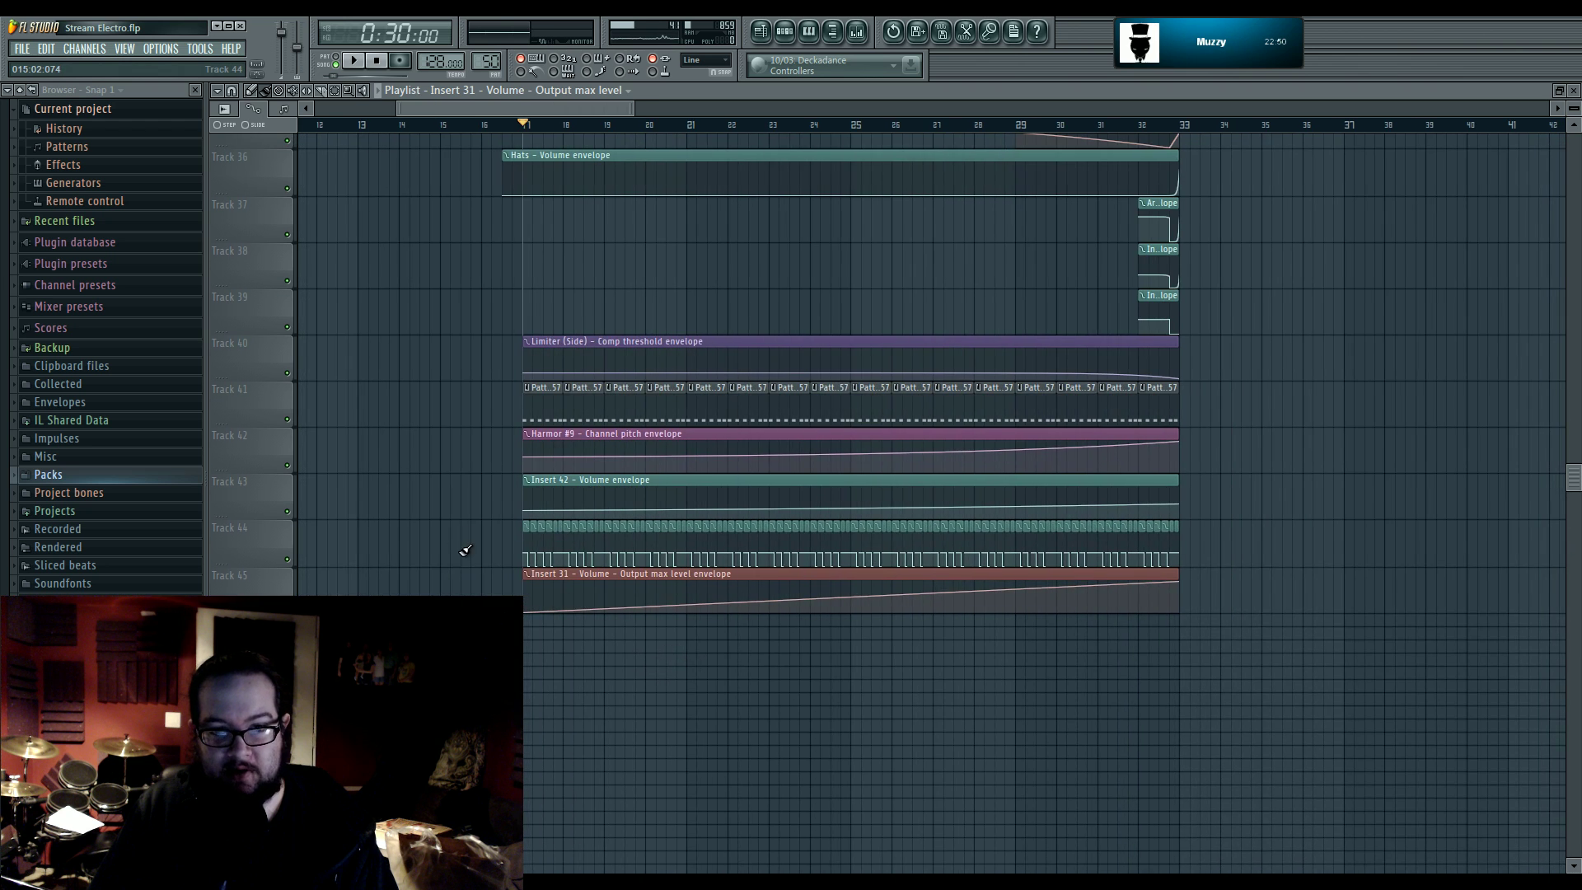
pyautogui.moveTo(524, 552); pyautogui.dragTo(686, 554)
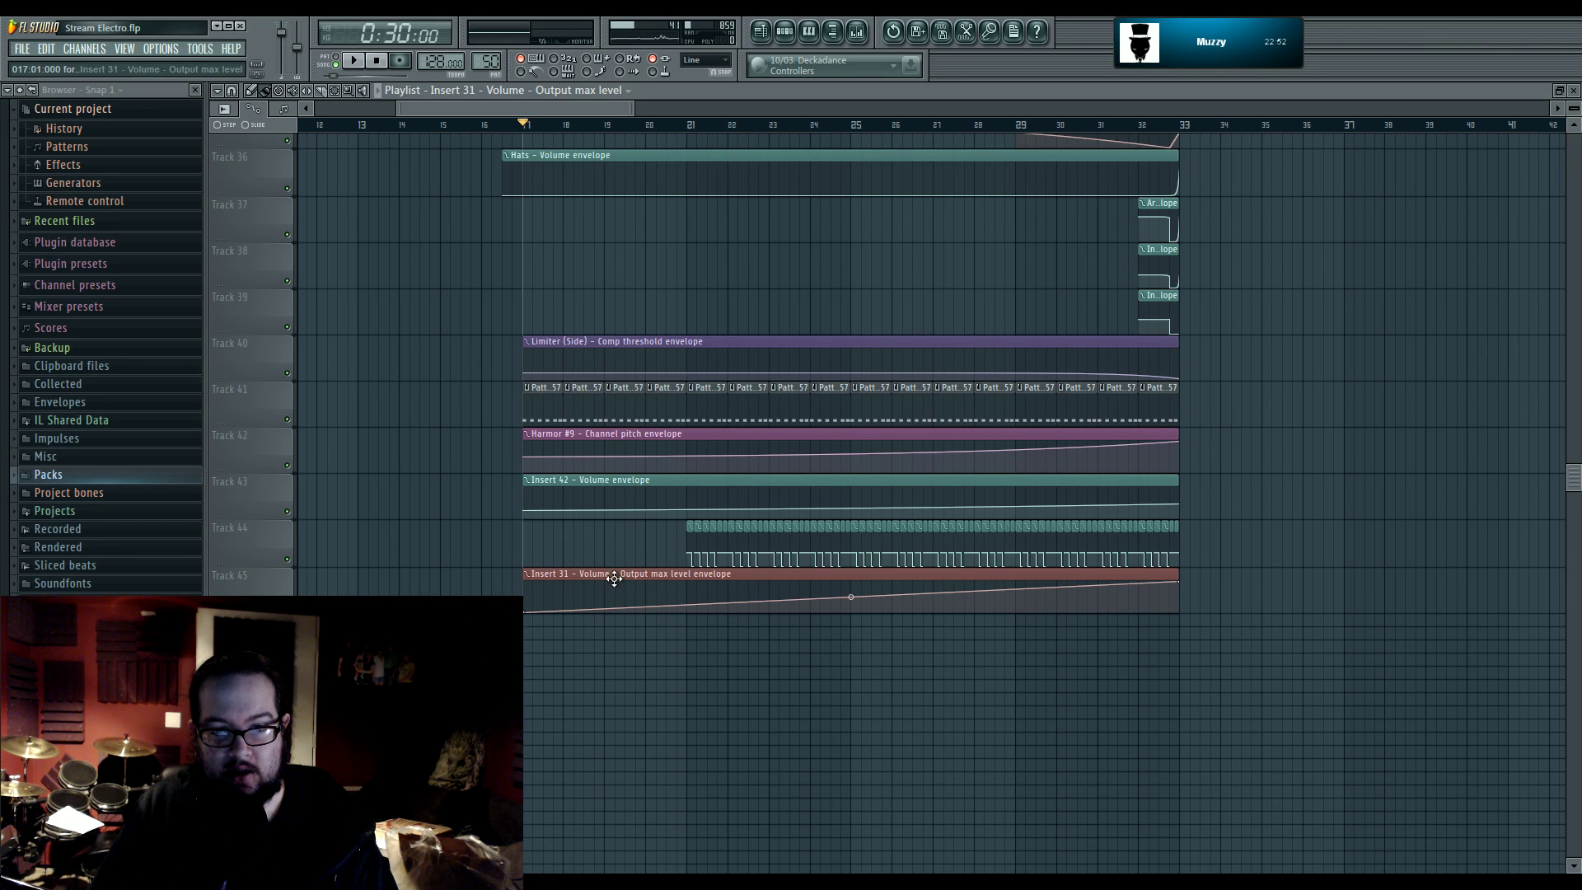
# - Play the build from bar 17 to hear the Insert 31 gating enter at bar 21, and stop playback
pyautogui.press('space')
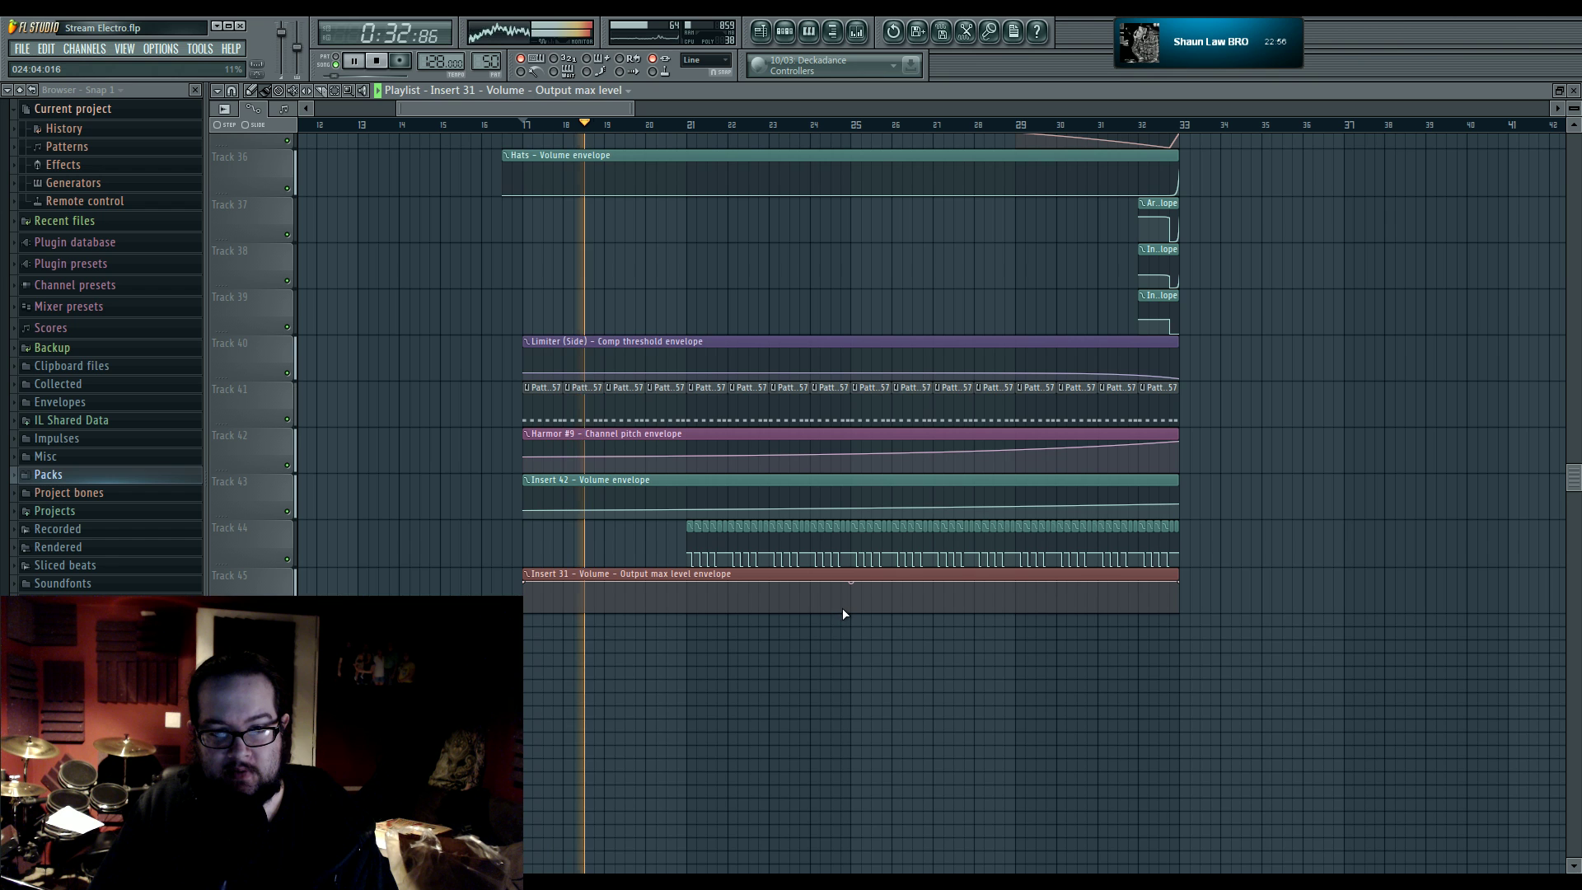
pyautogui.scroll(3, 748, 602)
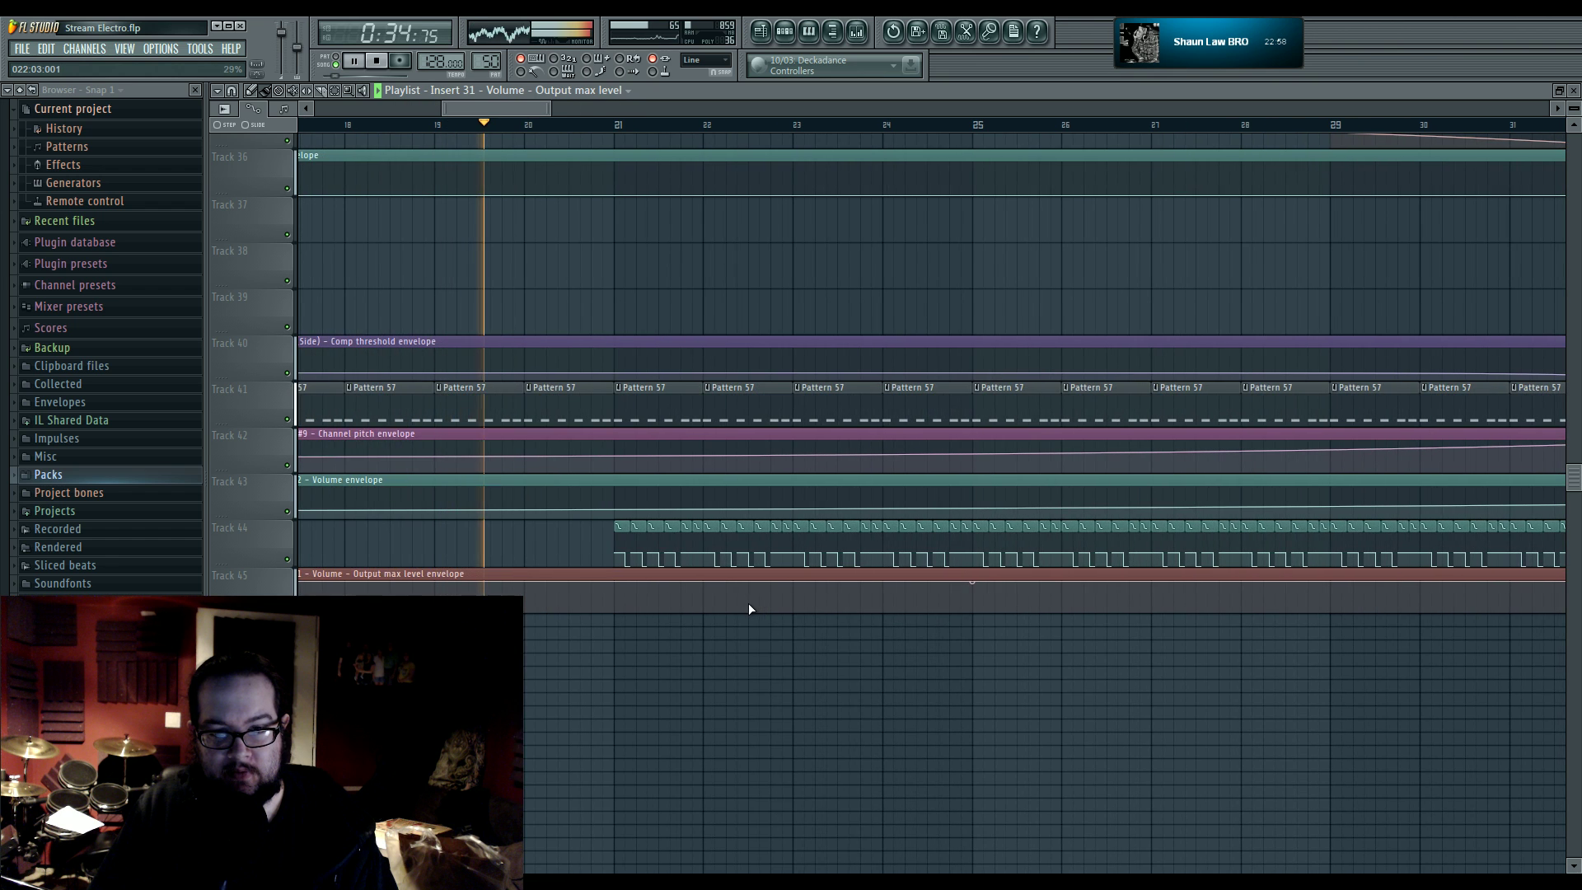
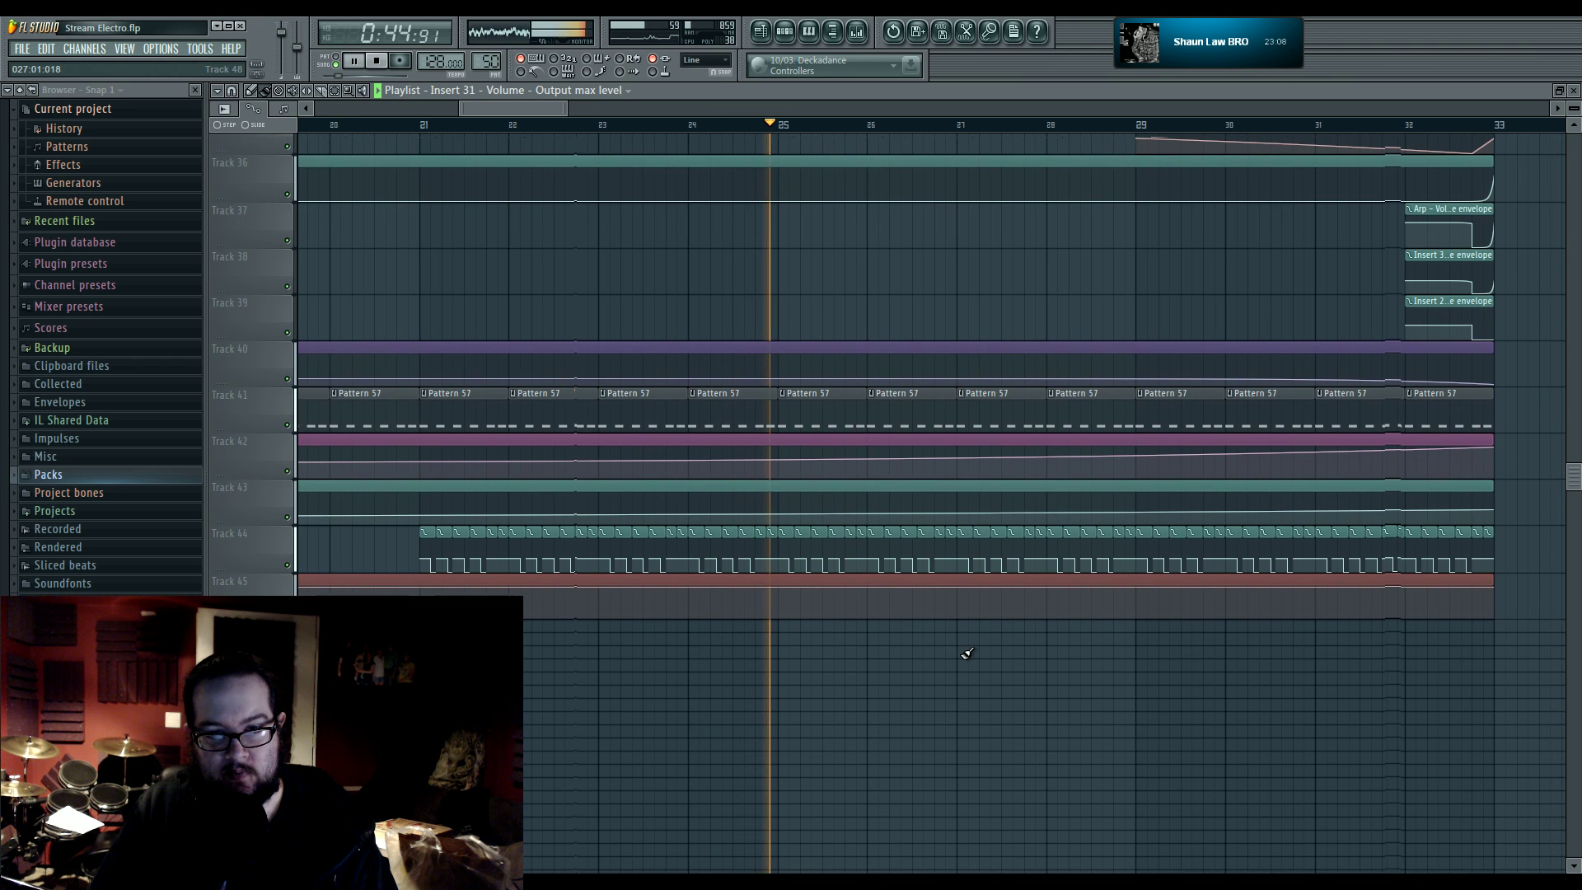
pyautogui.press('space')
pyautogui.moveTo(926, 659); pyautogui.dragTo(778, 657)
pyautogui.moveTo(1465, 546); pyautogui.dragTo(858, 629)
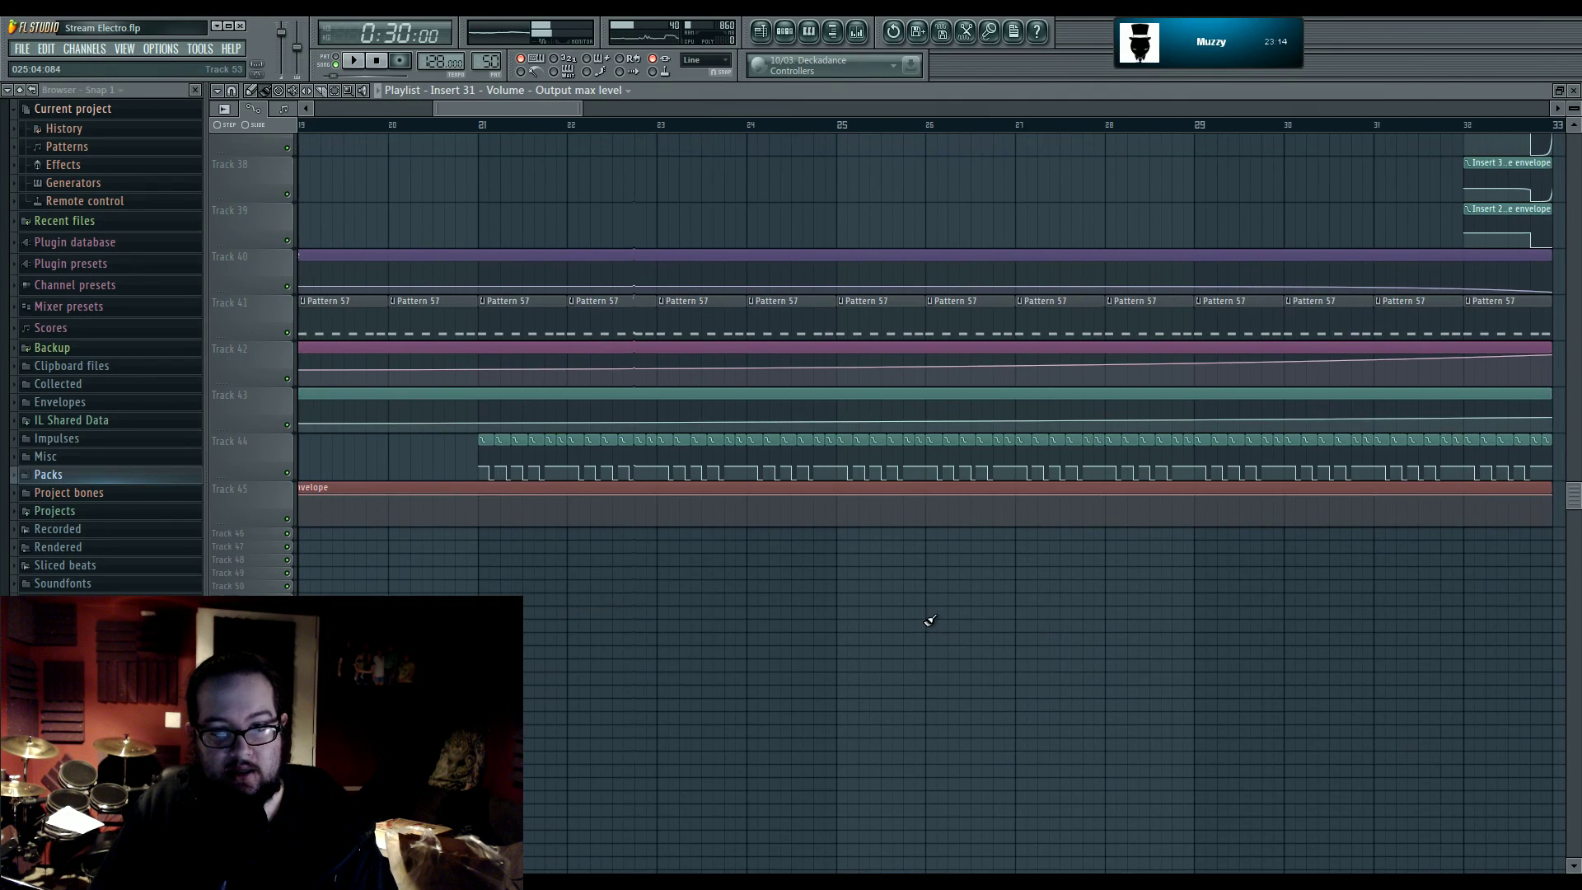
# - Delete the Insert 31 Output max level automation clip from track 45 and set the playback position to bar 21
pyautogui.scroll(-2, 929, 621)
pyautogui.rightClick(473, 486)
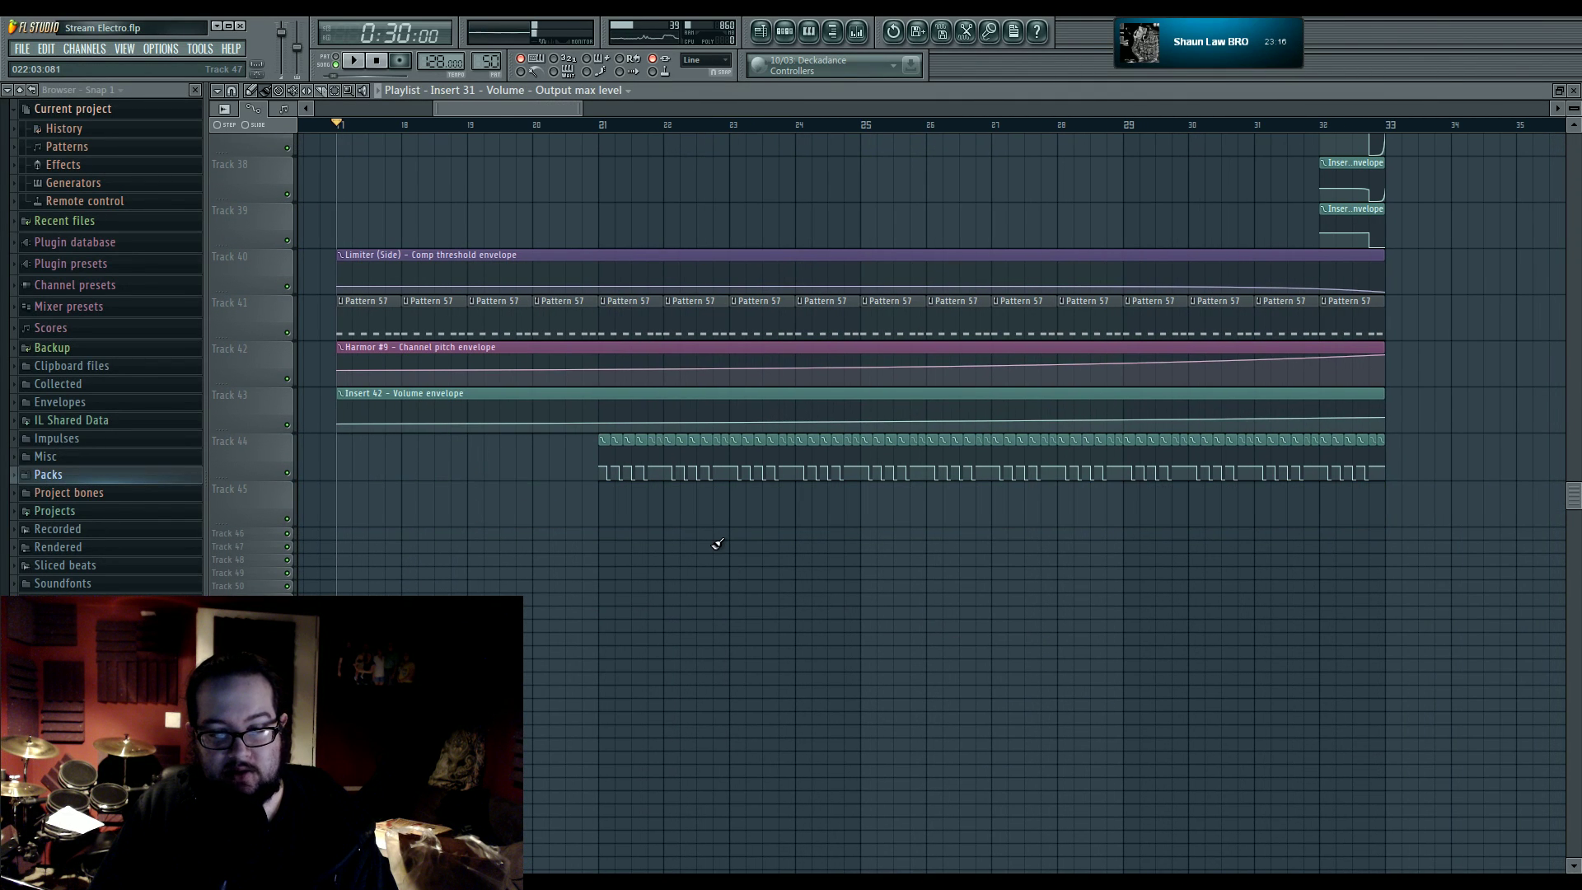
pyautogui.scroll(2, 717, 544)
pyautogui.click(561, 128)
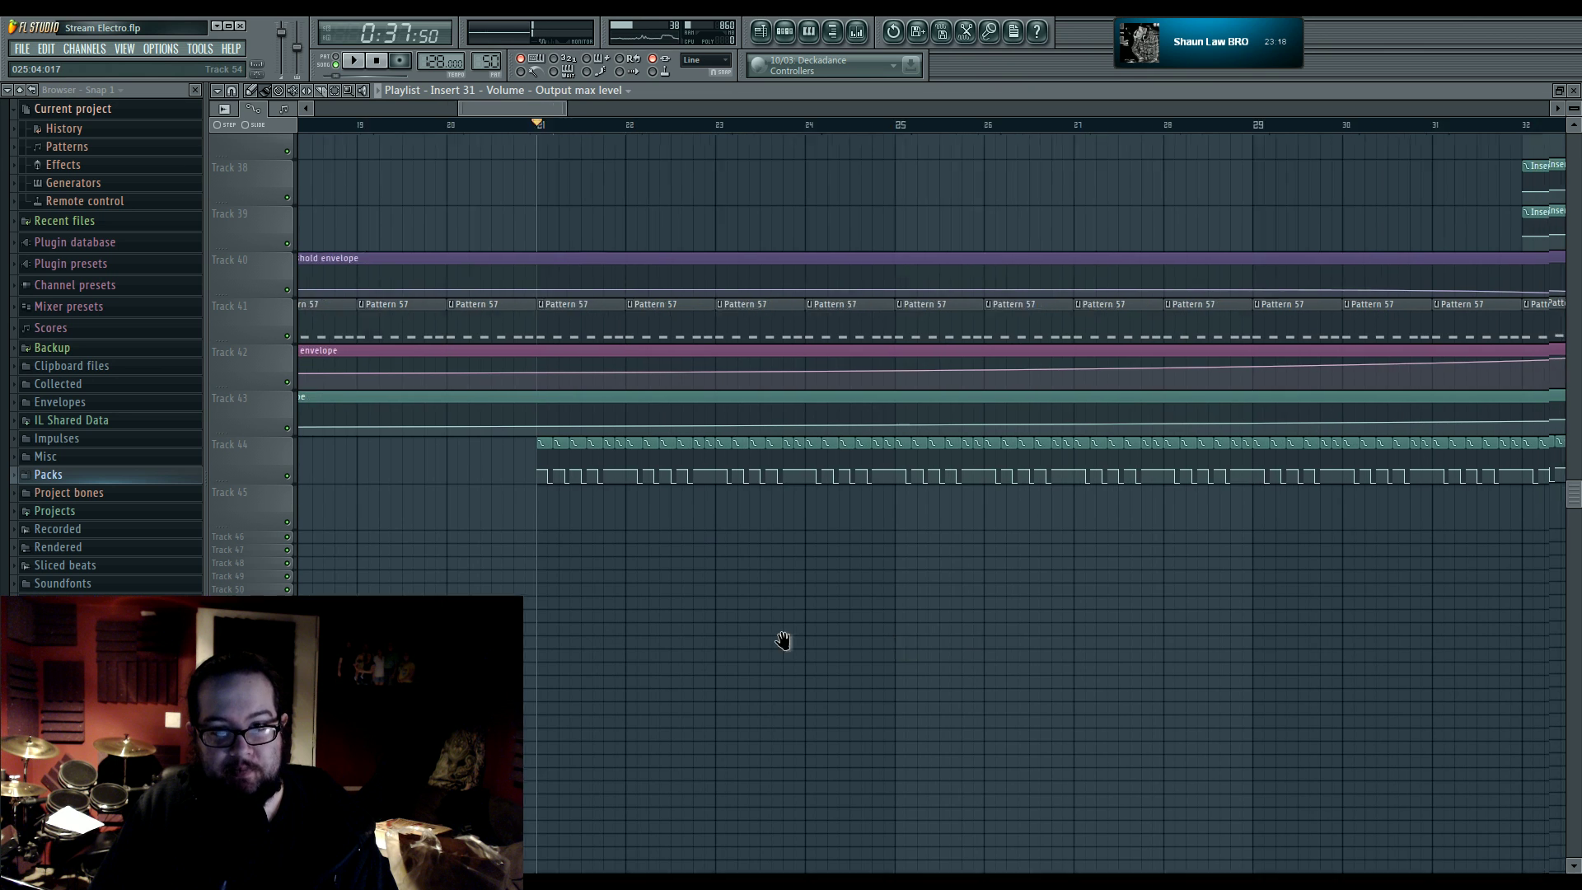
# - Clear the remaining Insert 31 volume automation clips from track 44 between bars 21 and 33
pyautogui.hscroll(3, 742, 618)
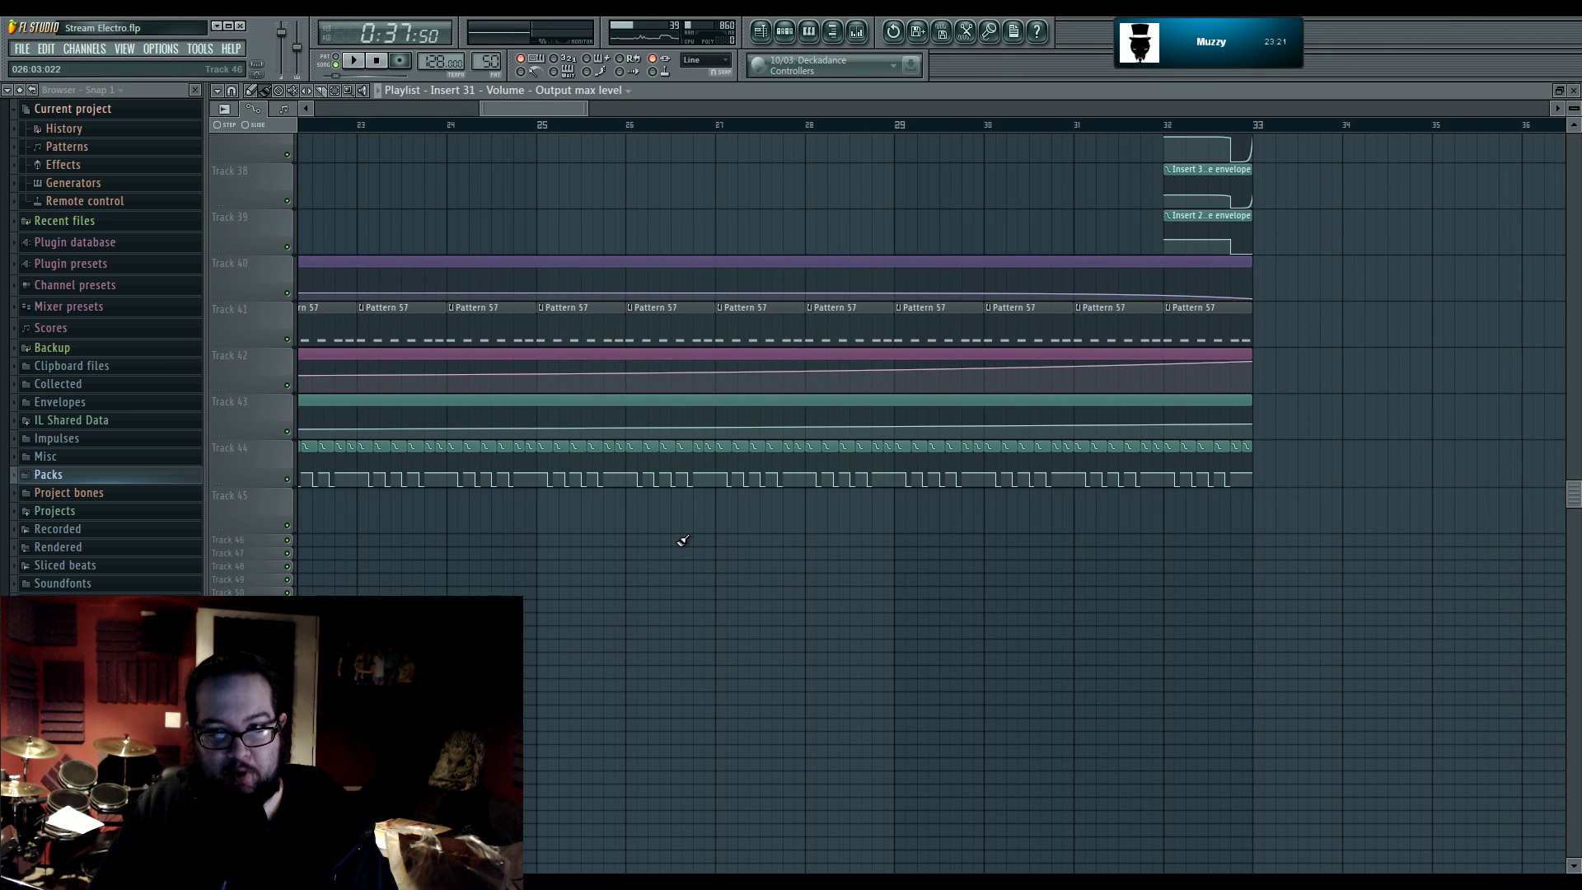
pyautogui.moveTo(668, 538); pyautogui.dragTo(884, 536)
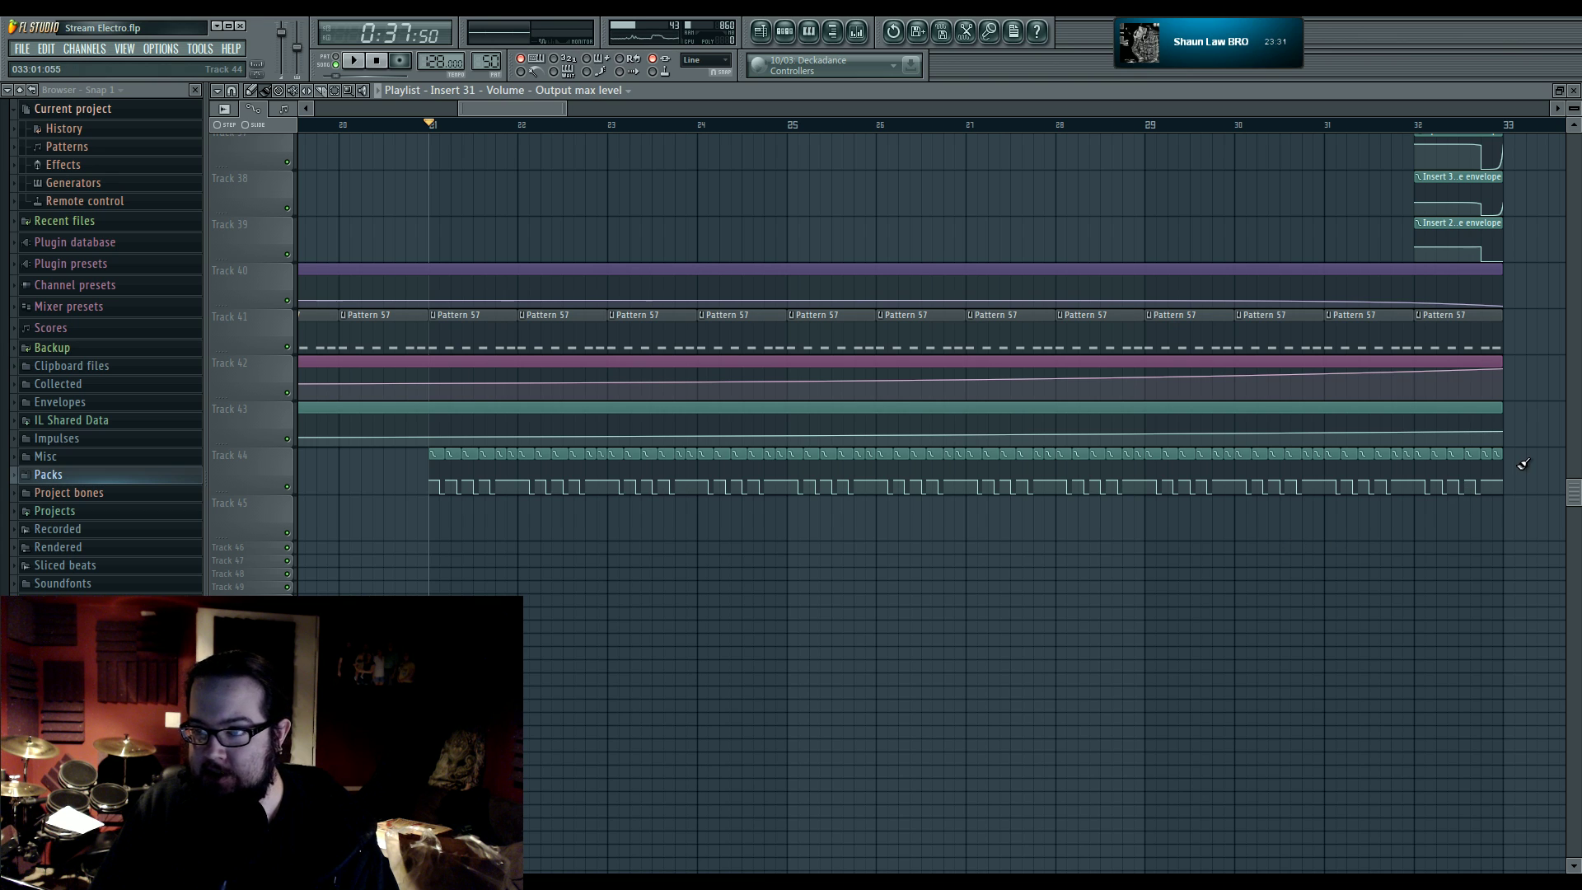
pyautogui.moveTo(1521, 465)
pyautogui.mouseDown()
pyautogui.moveTo(942, 511)
pyautogui.moveTo(467, 488)
pyautogui.moveTo(441, 462)
pyautogui.moveTo(1499, 461)
pyautogui.mouseUp()
pyautogui.scroll(1, 572, 519)
pyautogui.hscroll(-1, 609, 526)
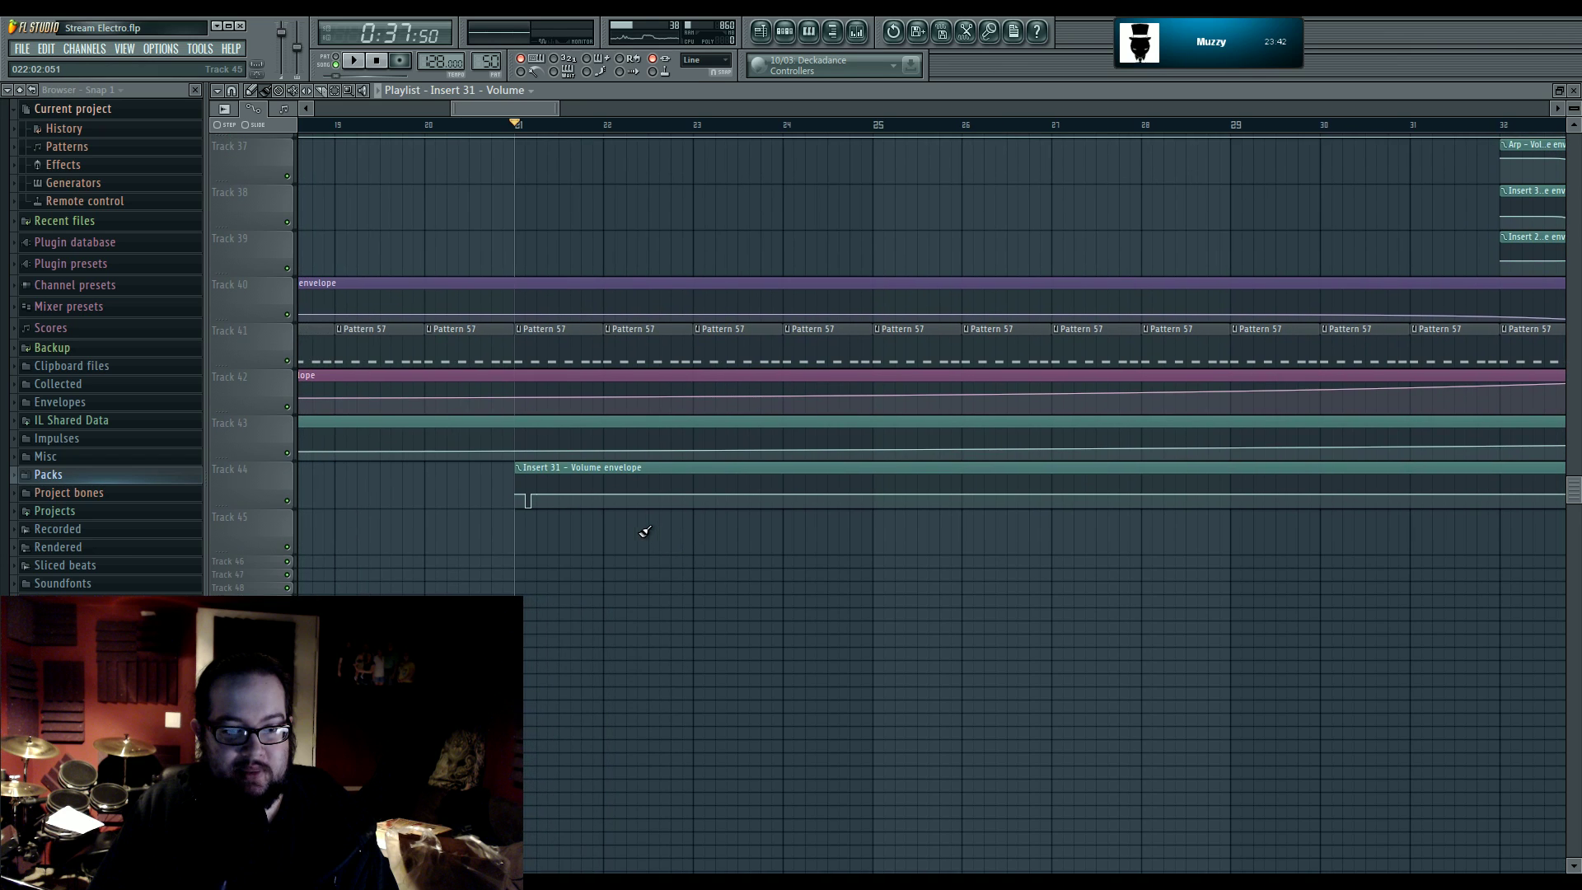
pyautogui.scroll(5, 505, 510)
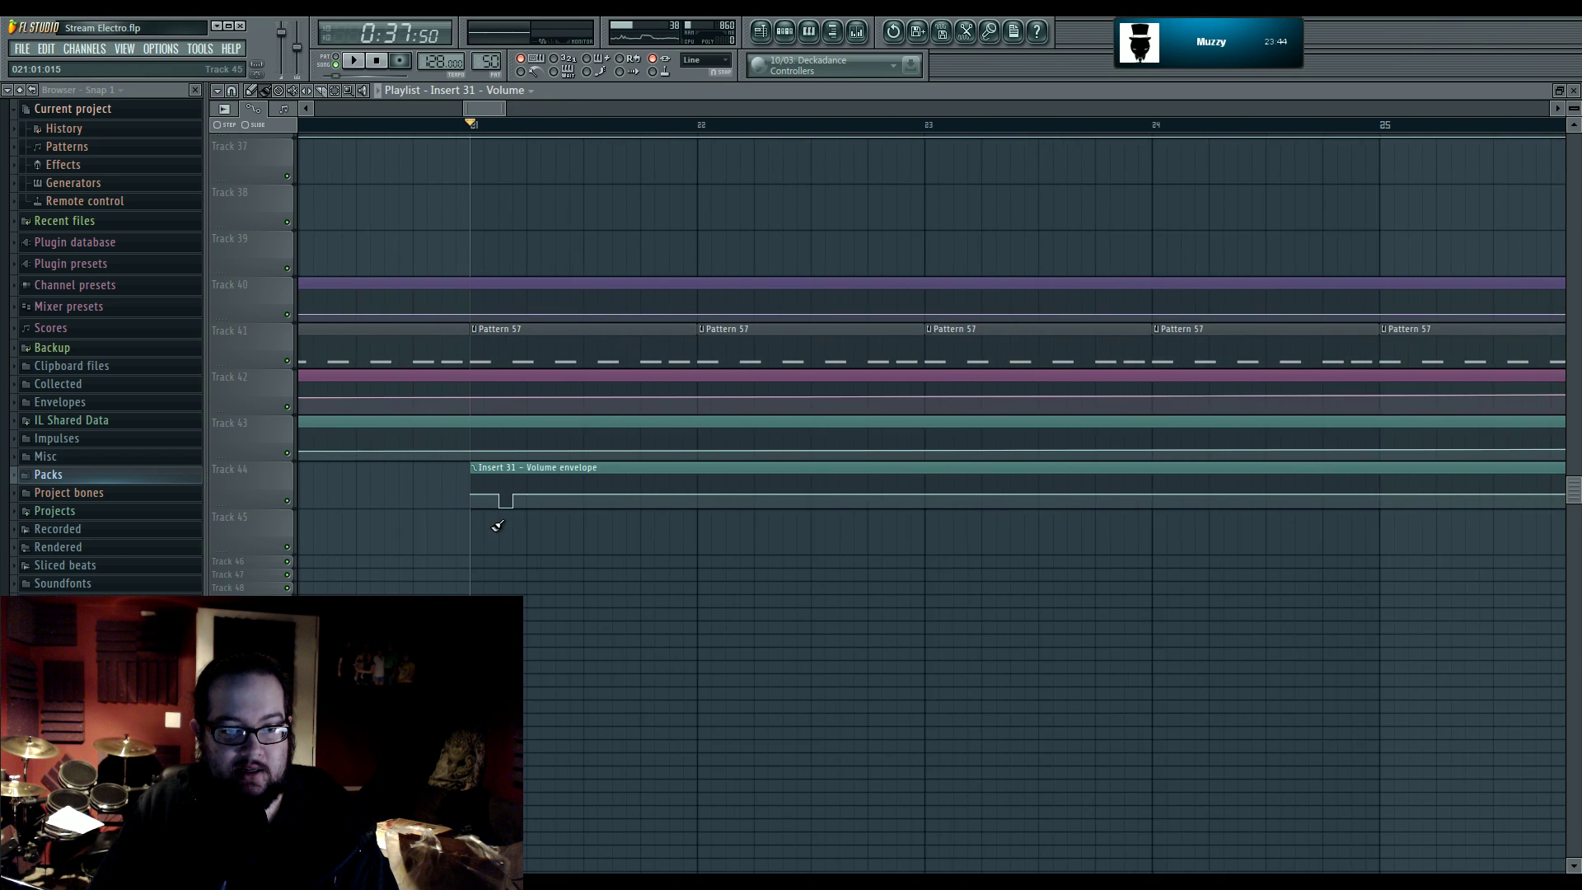
pyautogui.scroll(-3, 576, 536)
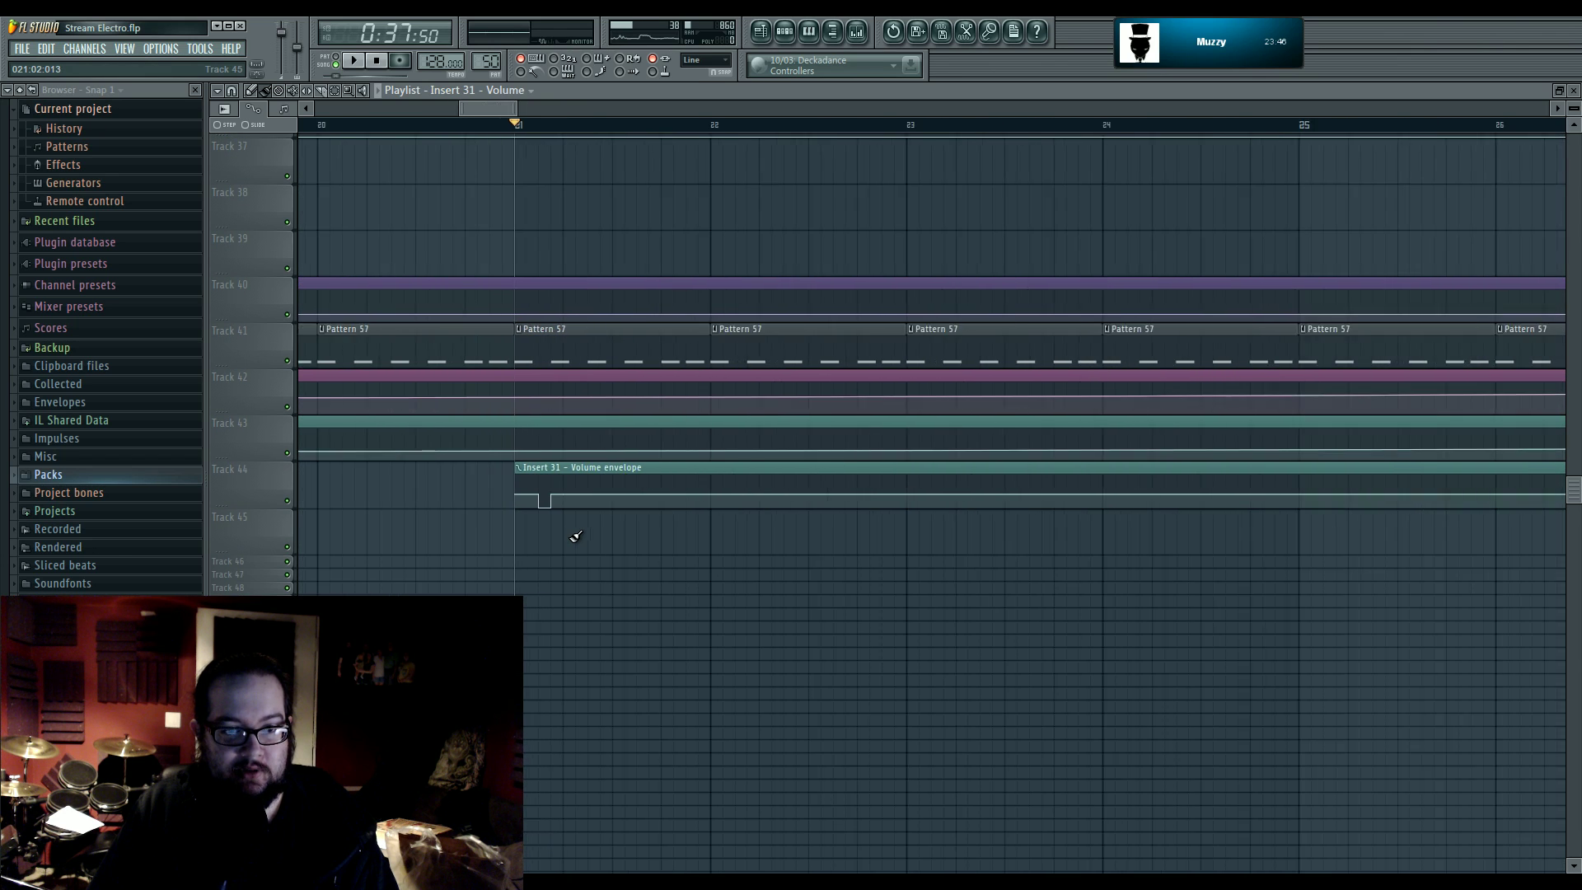
pyautogui.scroll(-4, 576, 536)
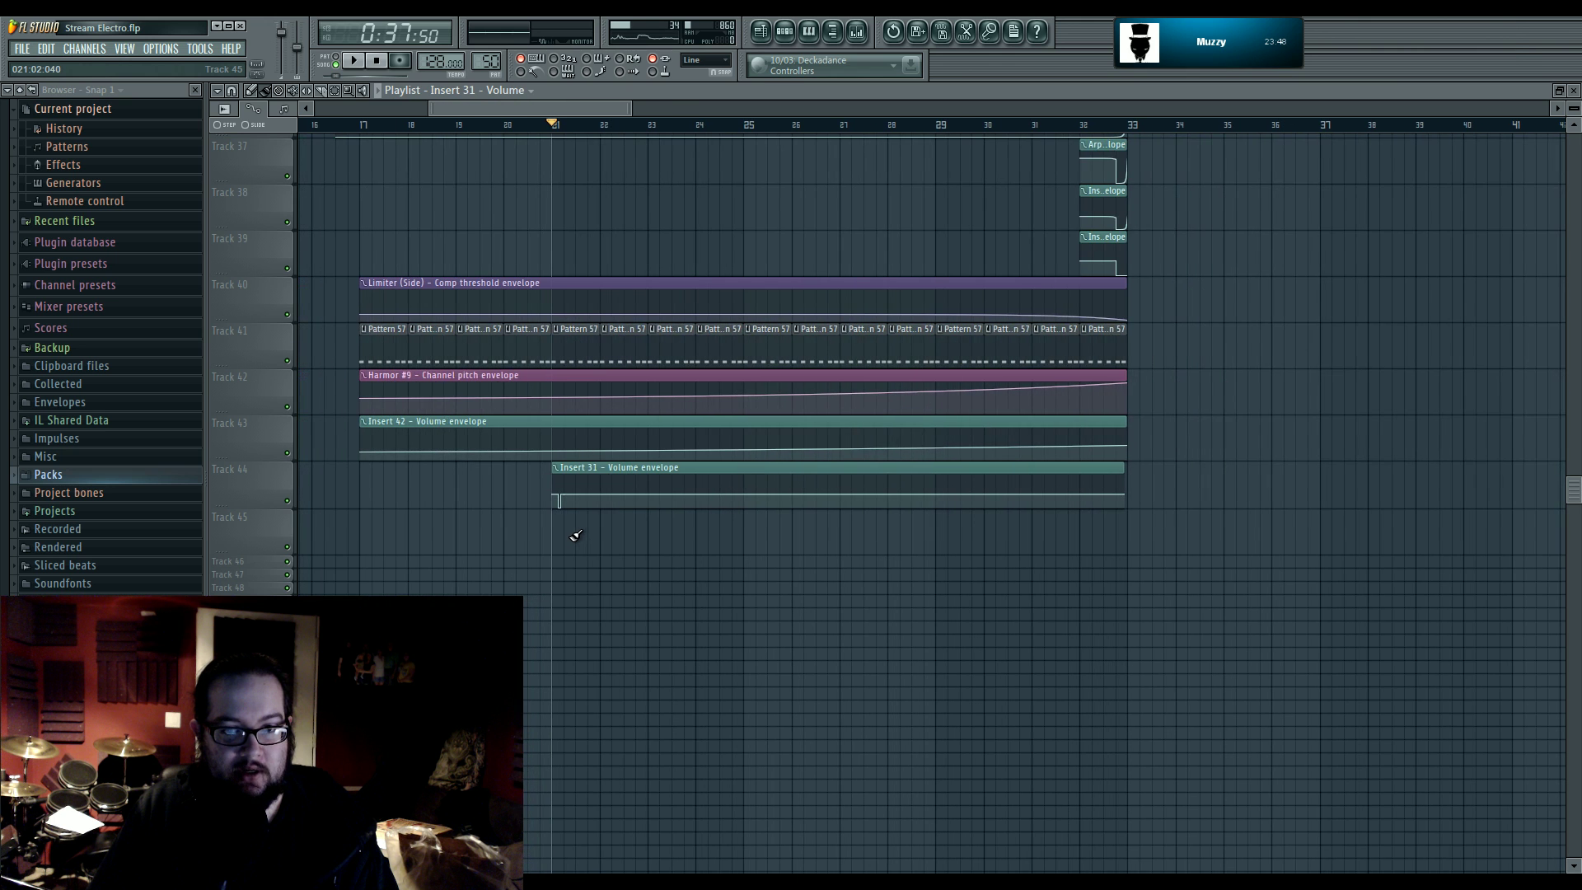
pyautogui.rightClick(560, 501)
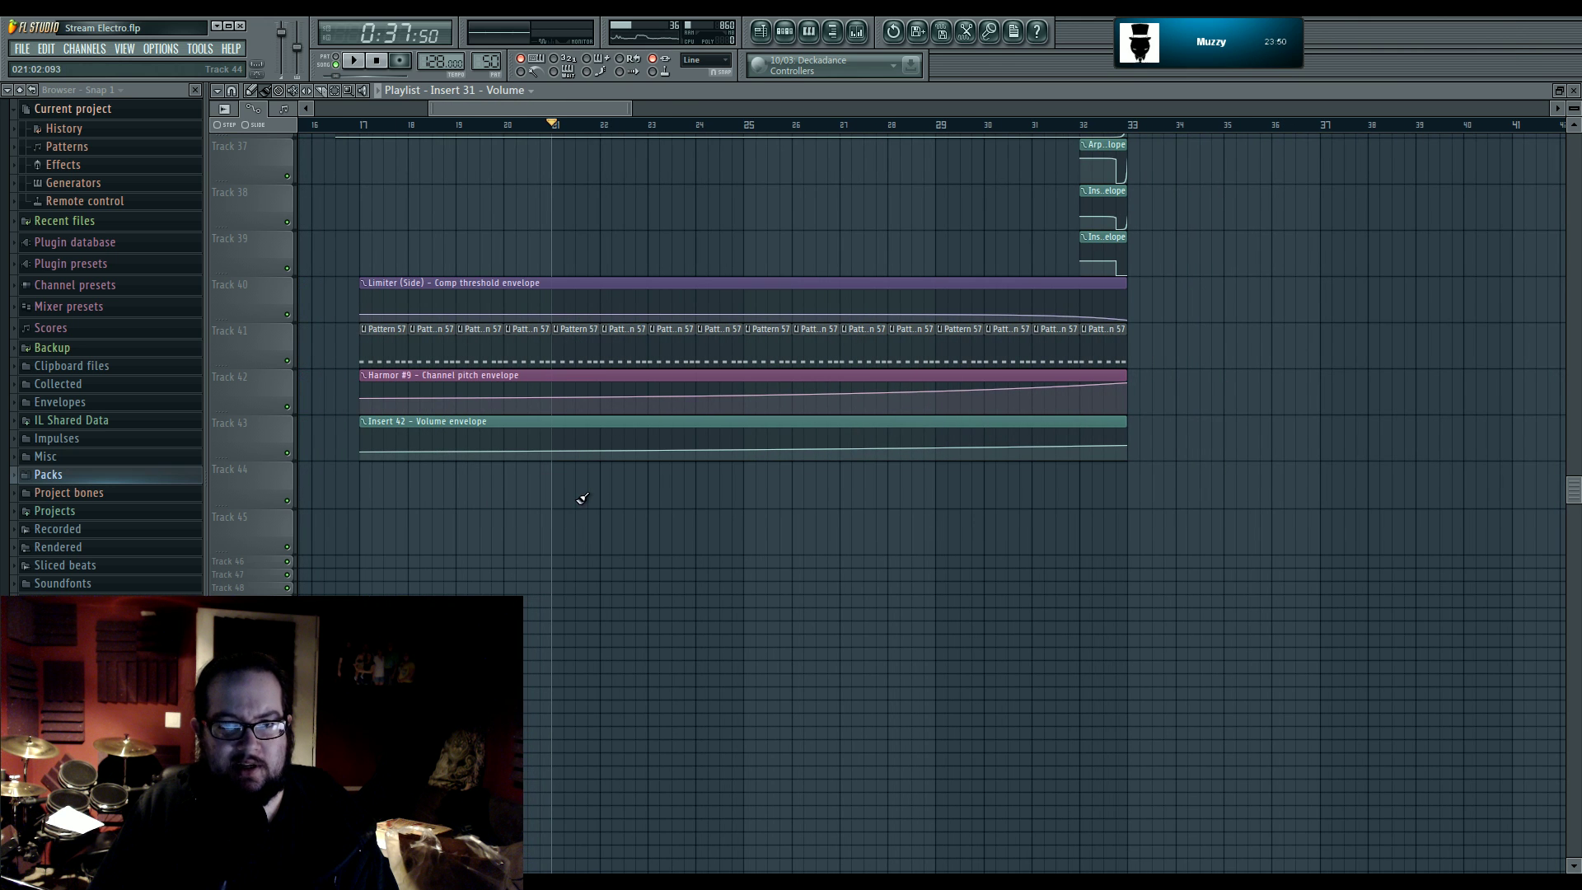
# - Load Gross Beat into effect slot 2 of Insert 31 and move its window clear of the mixer's effect slots
pyautogui.click(855, 35)
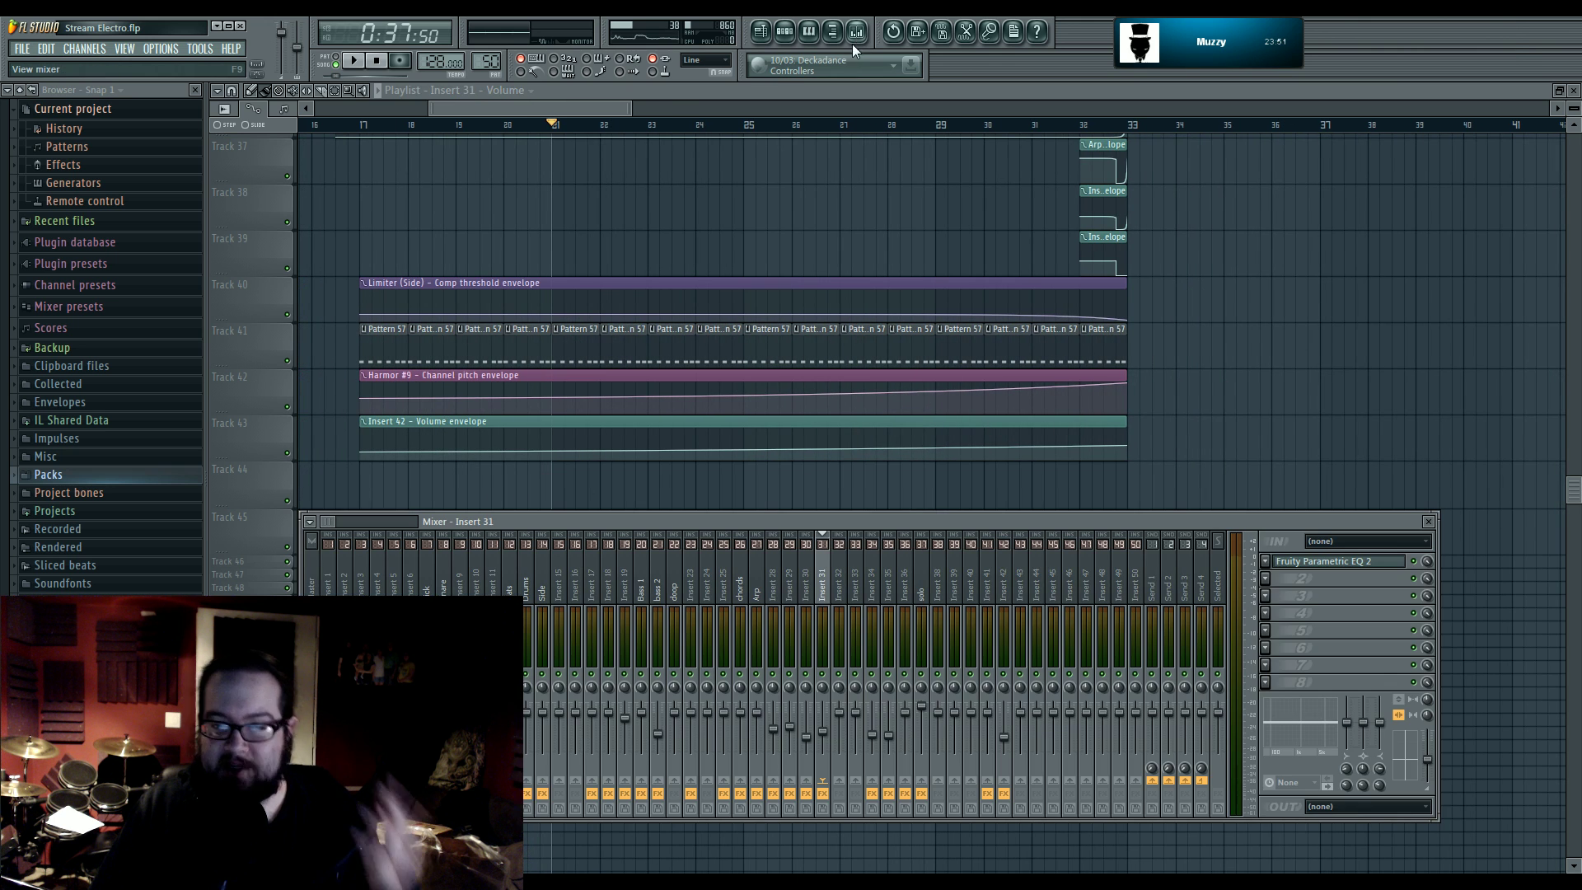
pyautogui.click(1268, 581)
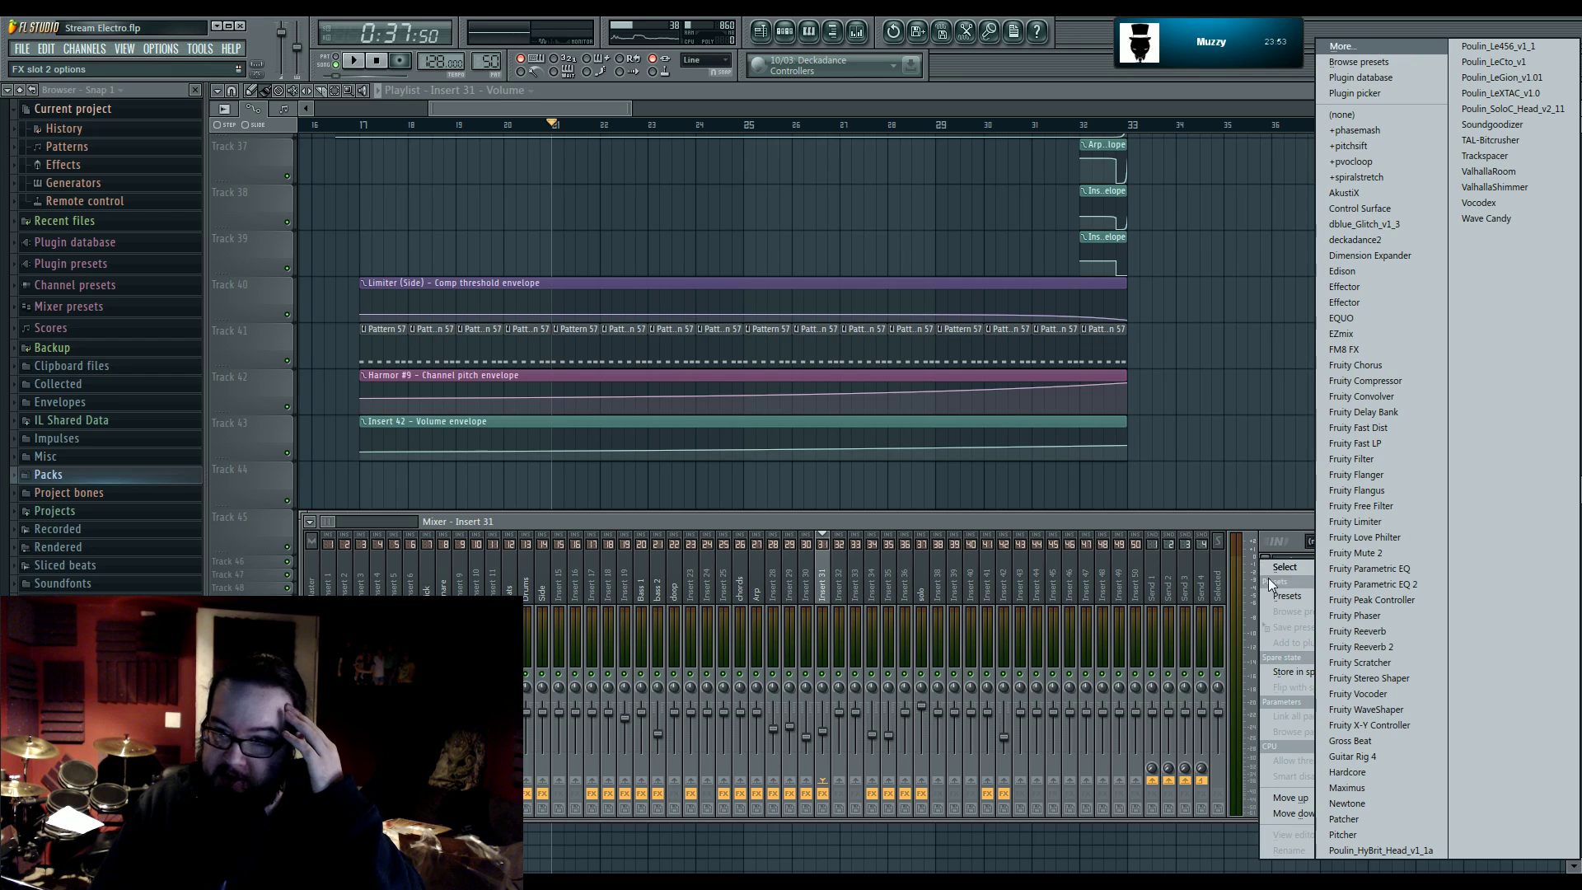
pyautogui.click(1400, 740)
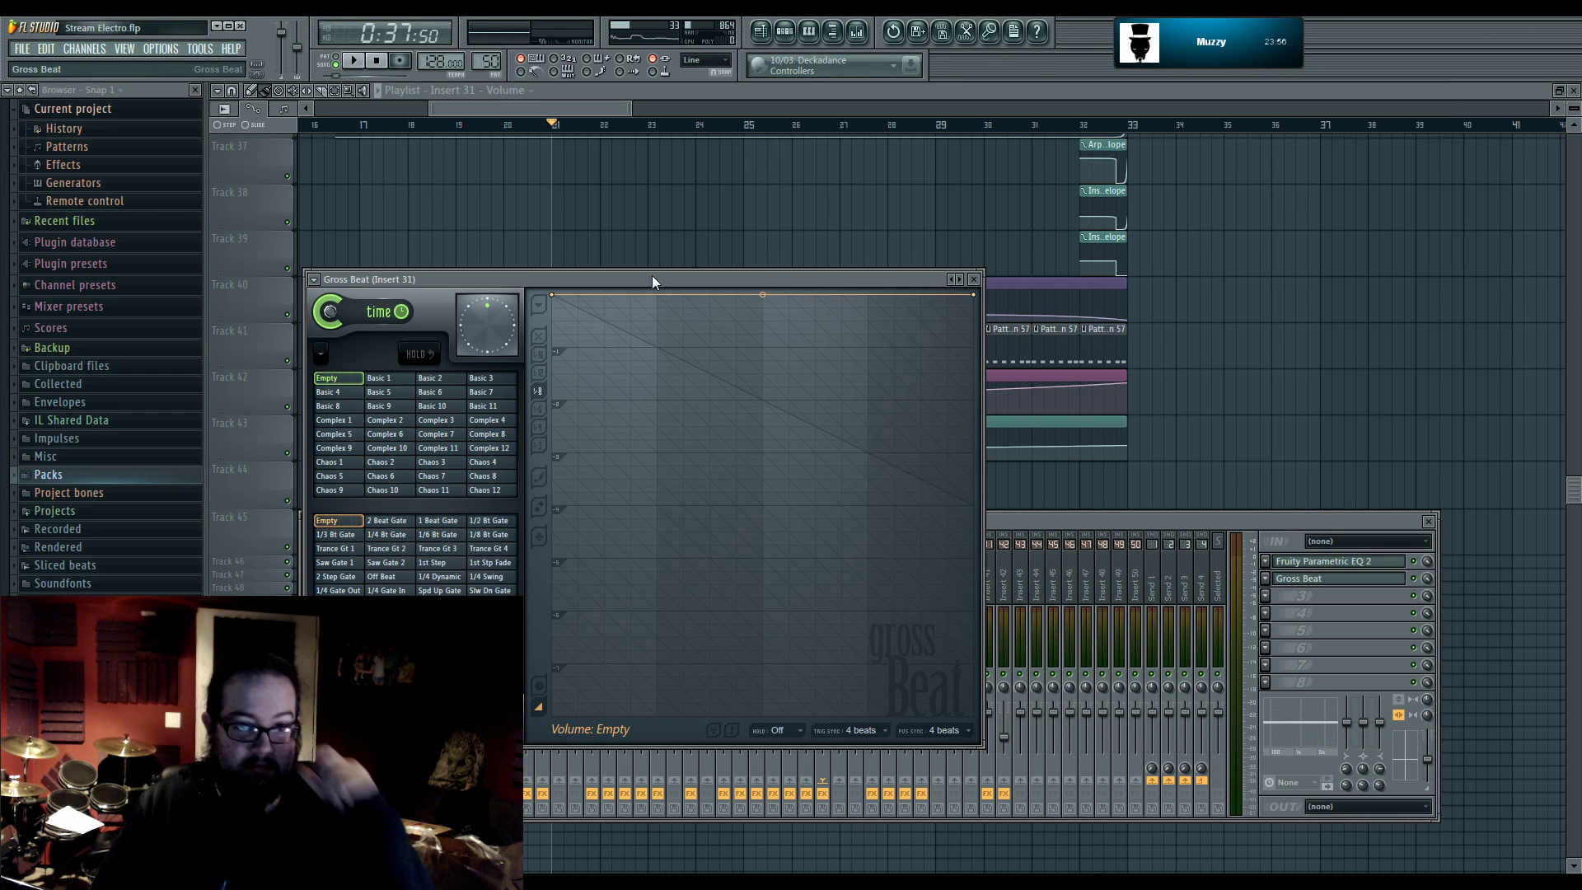
pyautogui.moveTo(647, 279); pyautogui.dragTo(670, 231)
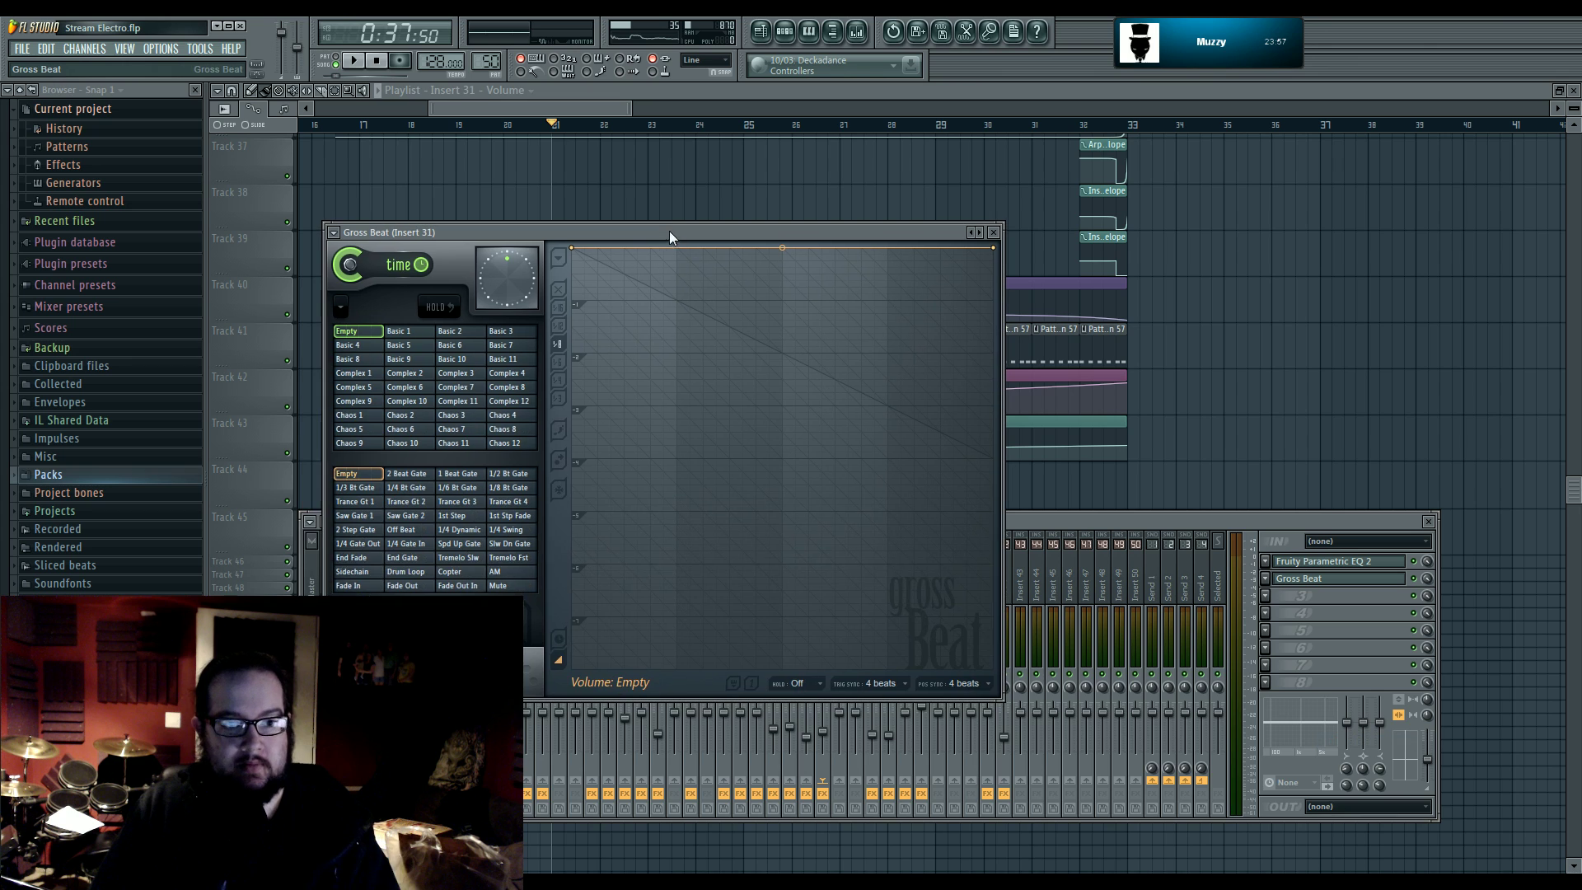
pyautogui.click(335, 232)
pyautogui.click(335, 231)
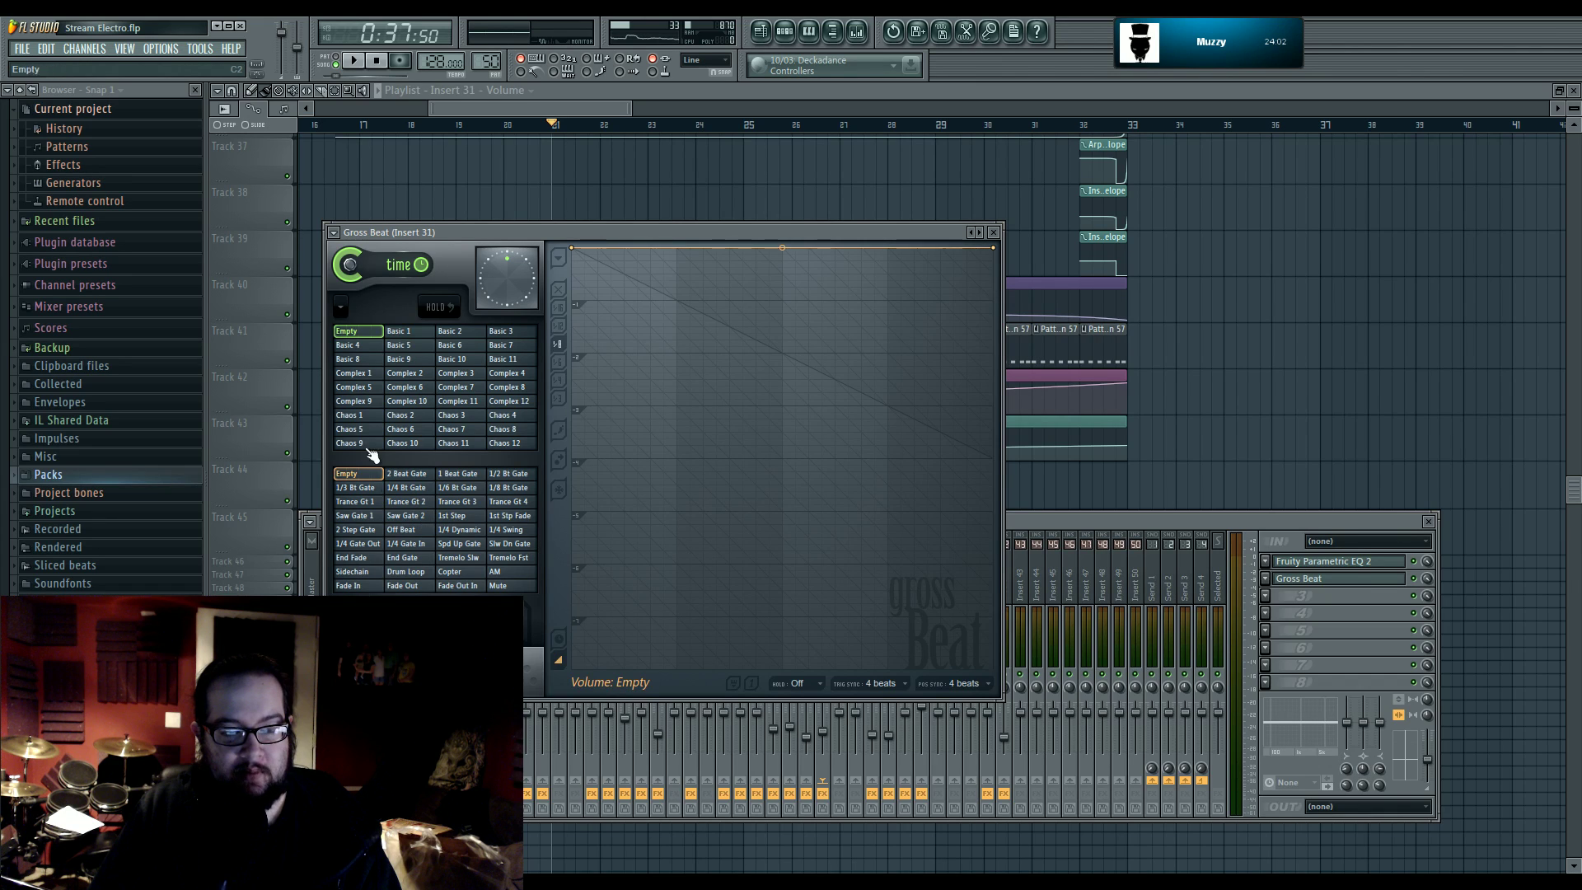
# - View Gross Beat's Empty time slot and its Empty volume slot
pyautogui.click(404, 333)
pyautogui.click(362, 332)
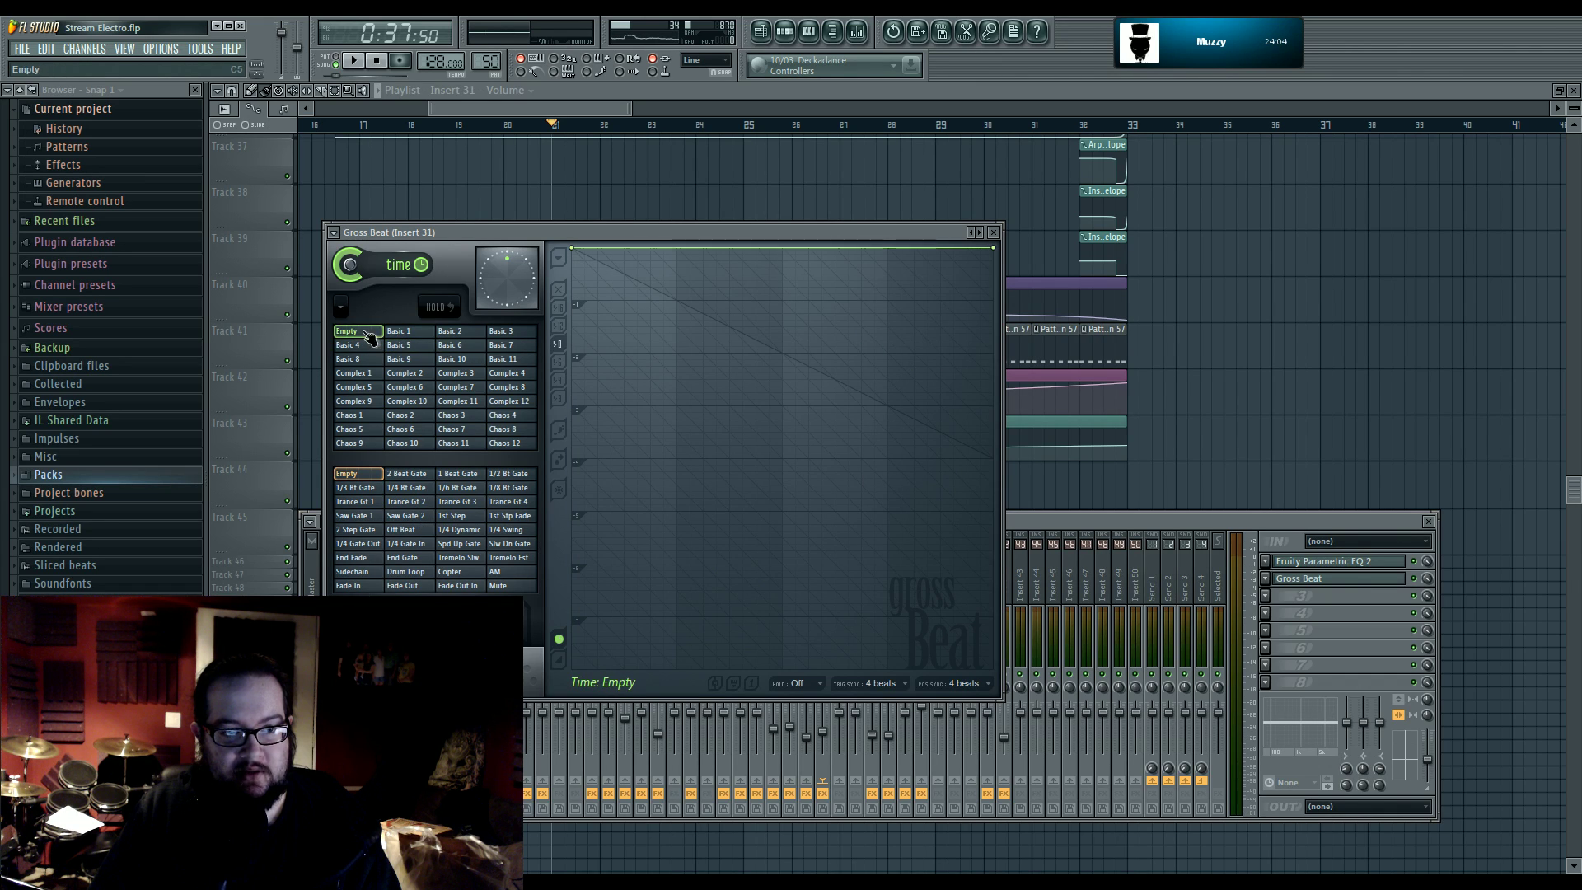
pyautogui.click(371, 477)
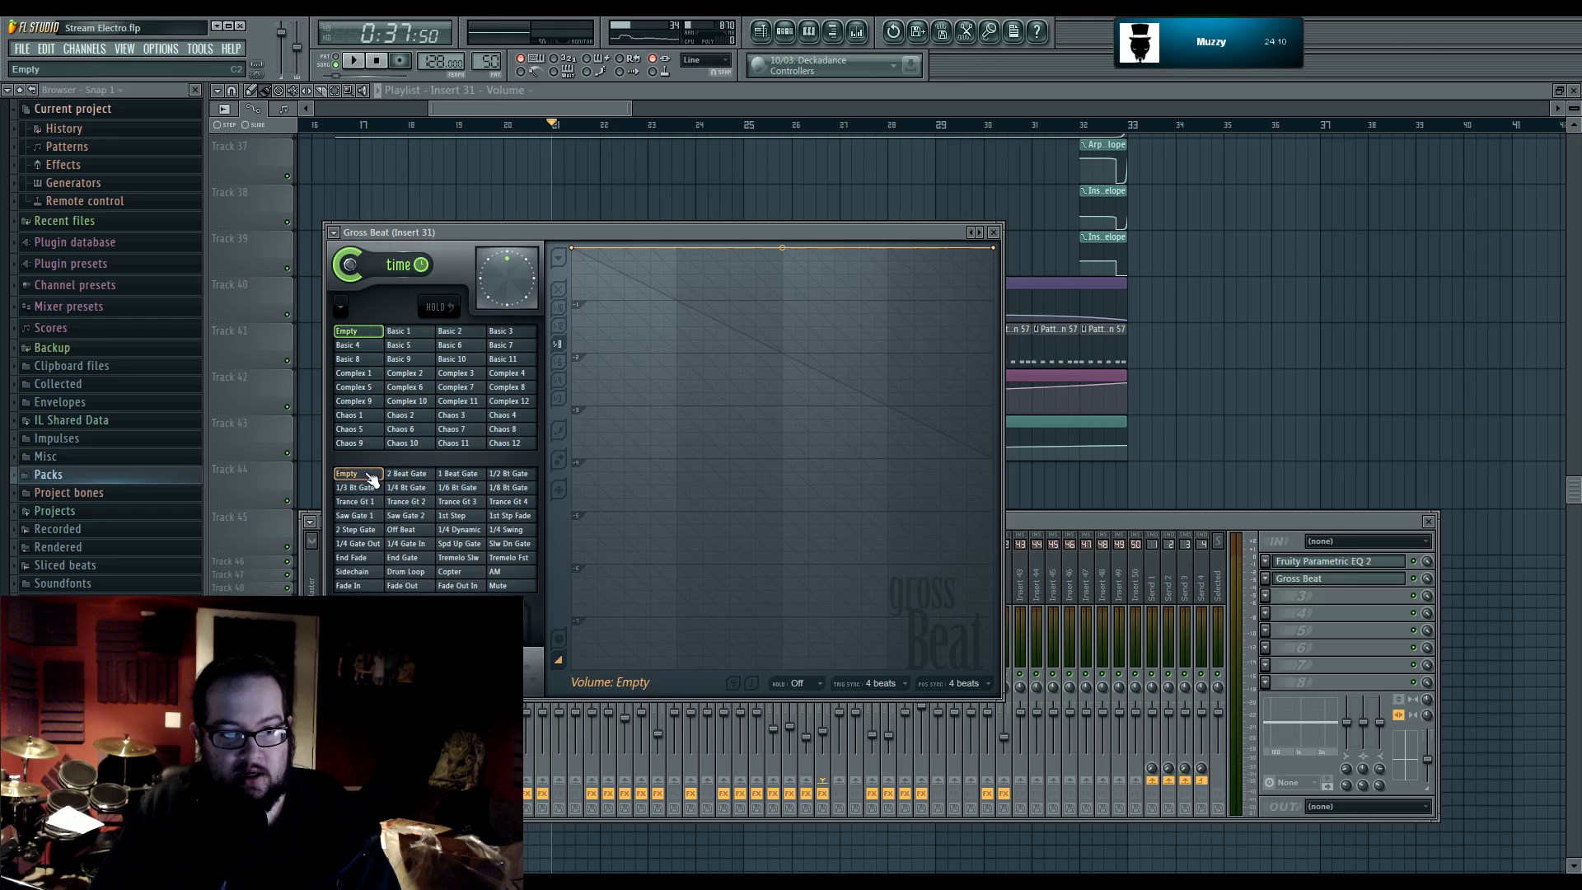
# - Audition Gross Beat's Chaos time presets from bar 21, choose Chaos 5, and switch to the Empty volume slot
pyautogui.click(410, 386)
pyautogui.click(404, 415)
pyautogui.press('space')
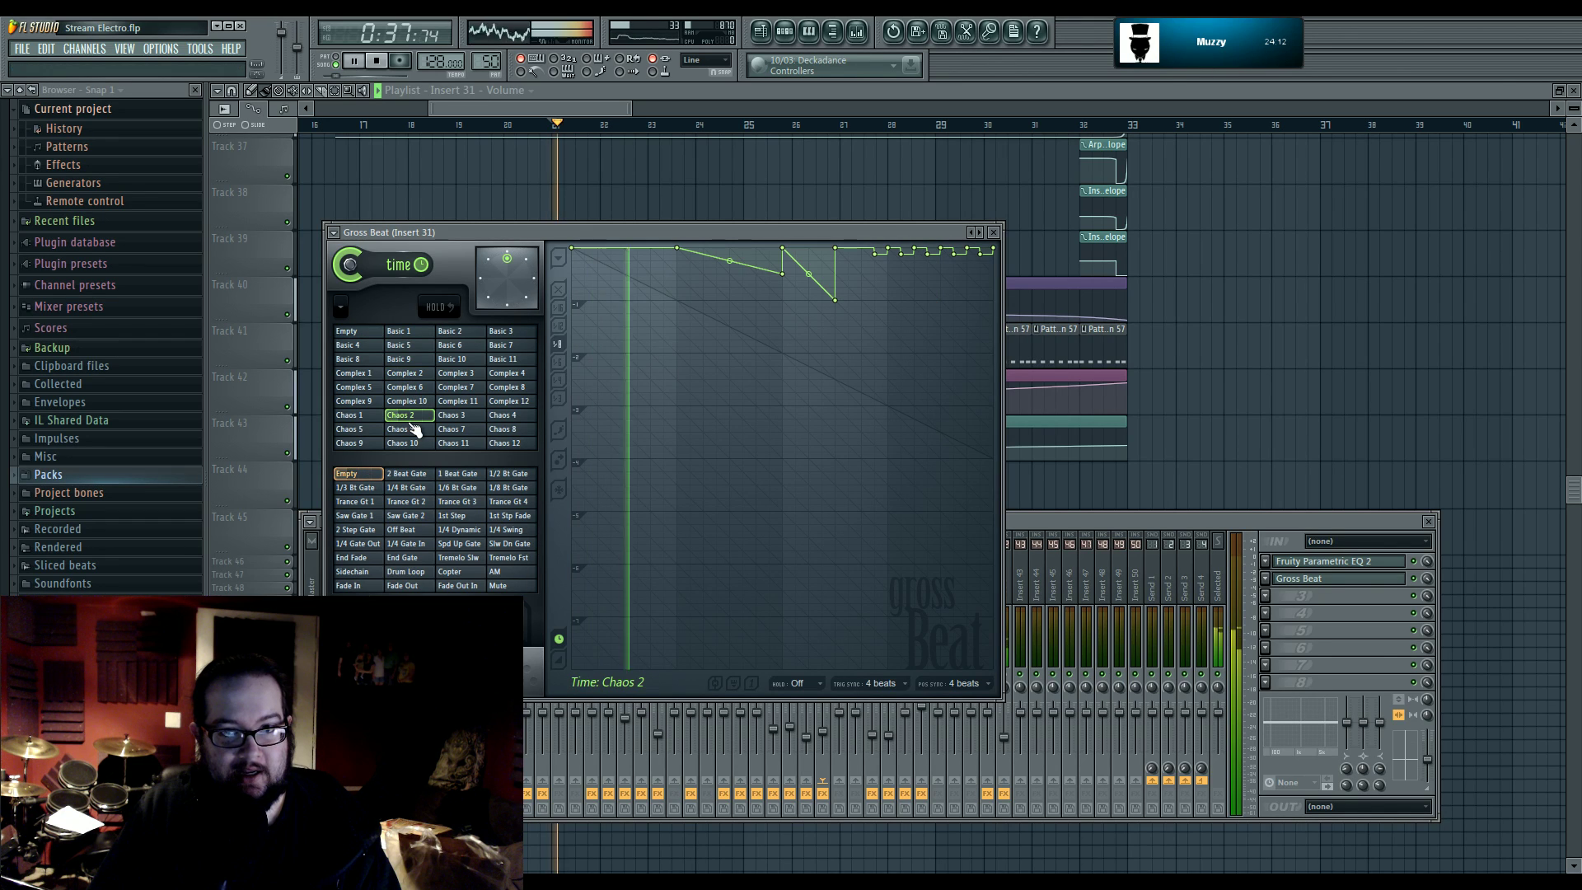
pyautogui.click(466, 431)
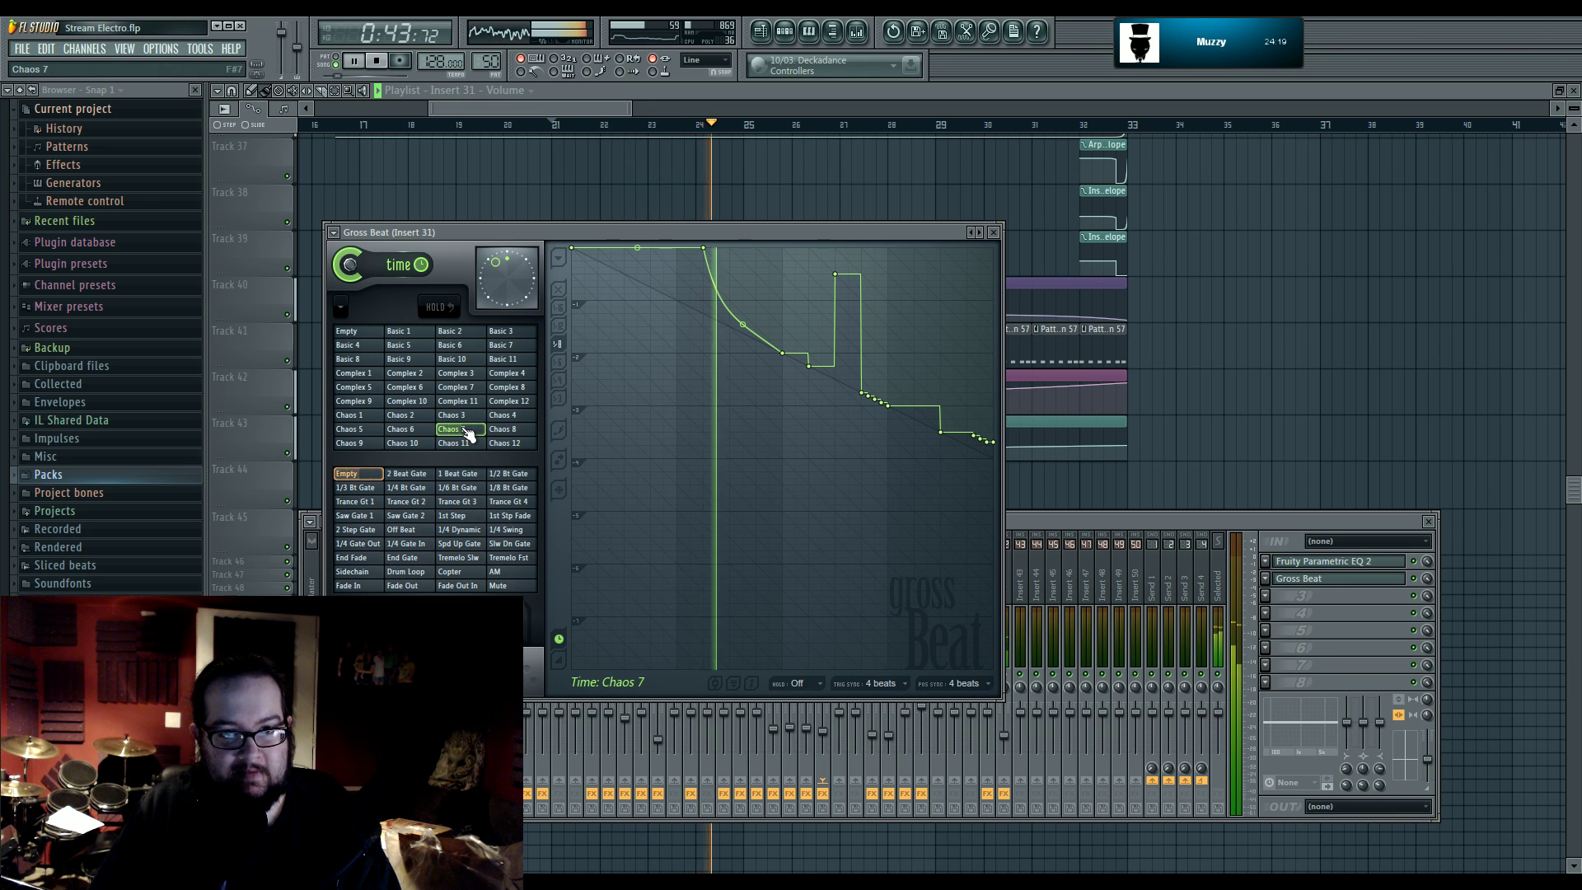
pyautogui.press('space')
pyautogui.click(498, 428)
pyautogui.click(402, 418)
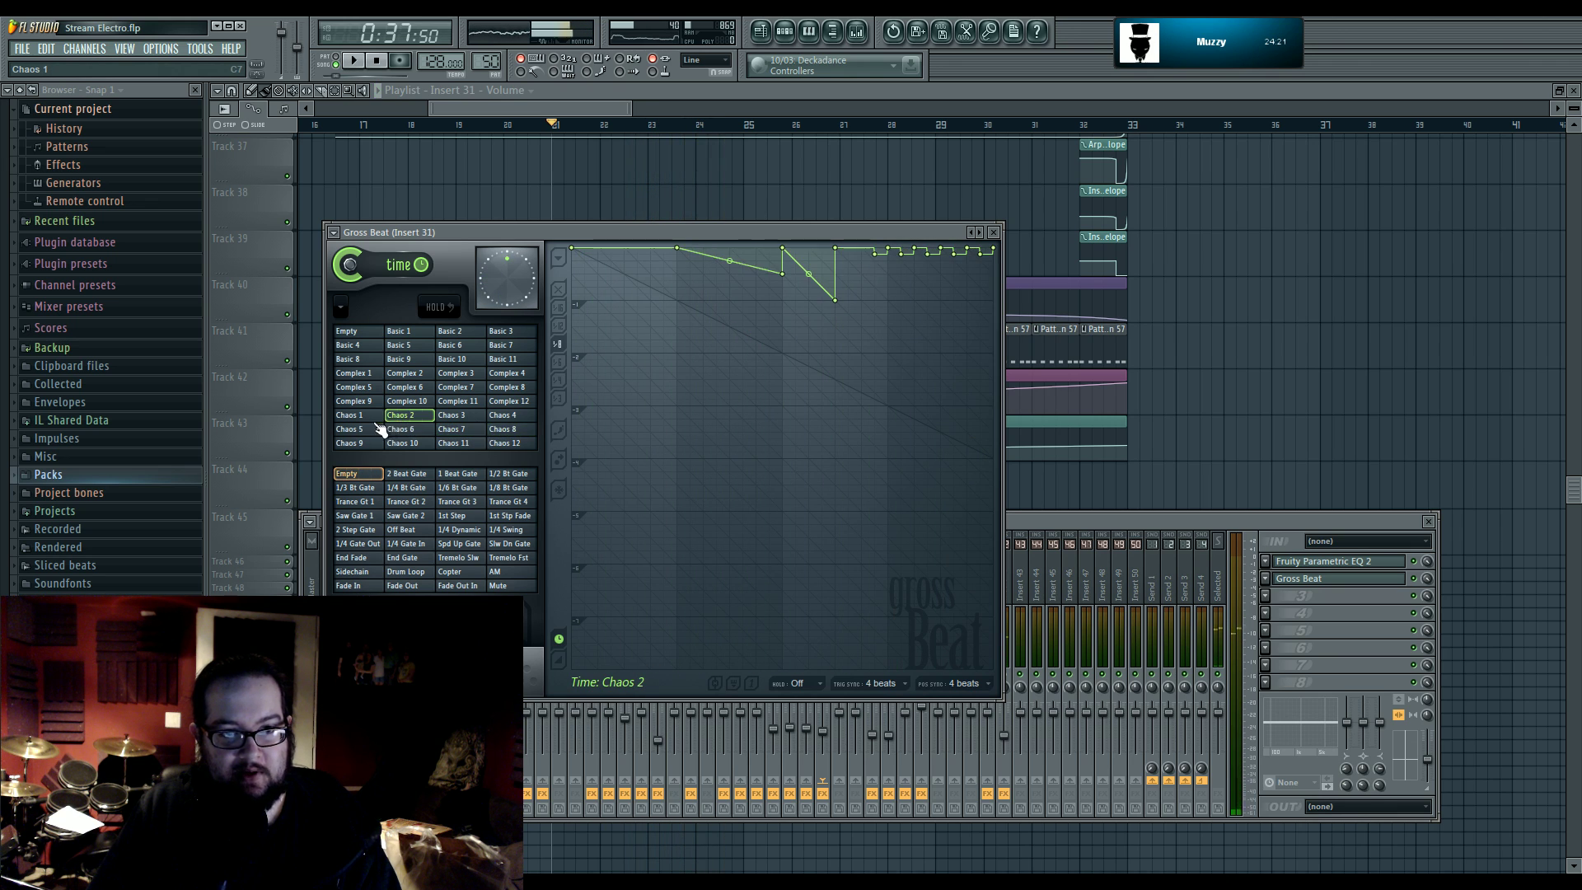
pyautogui.click(373, 430)
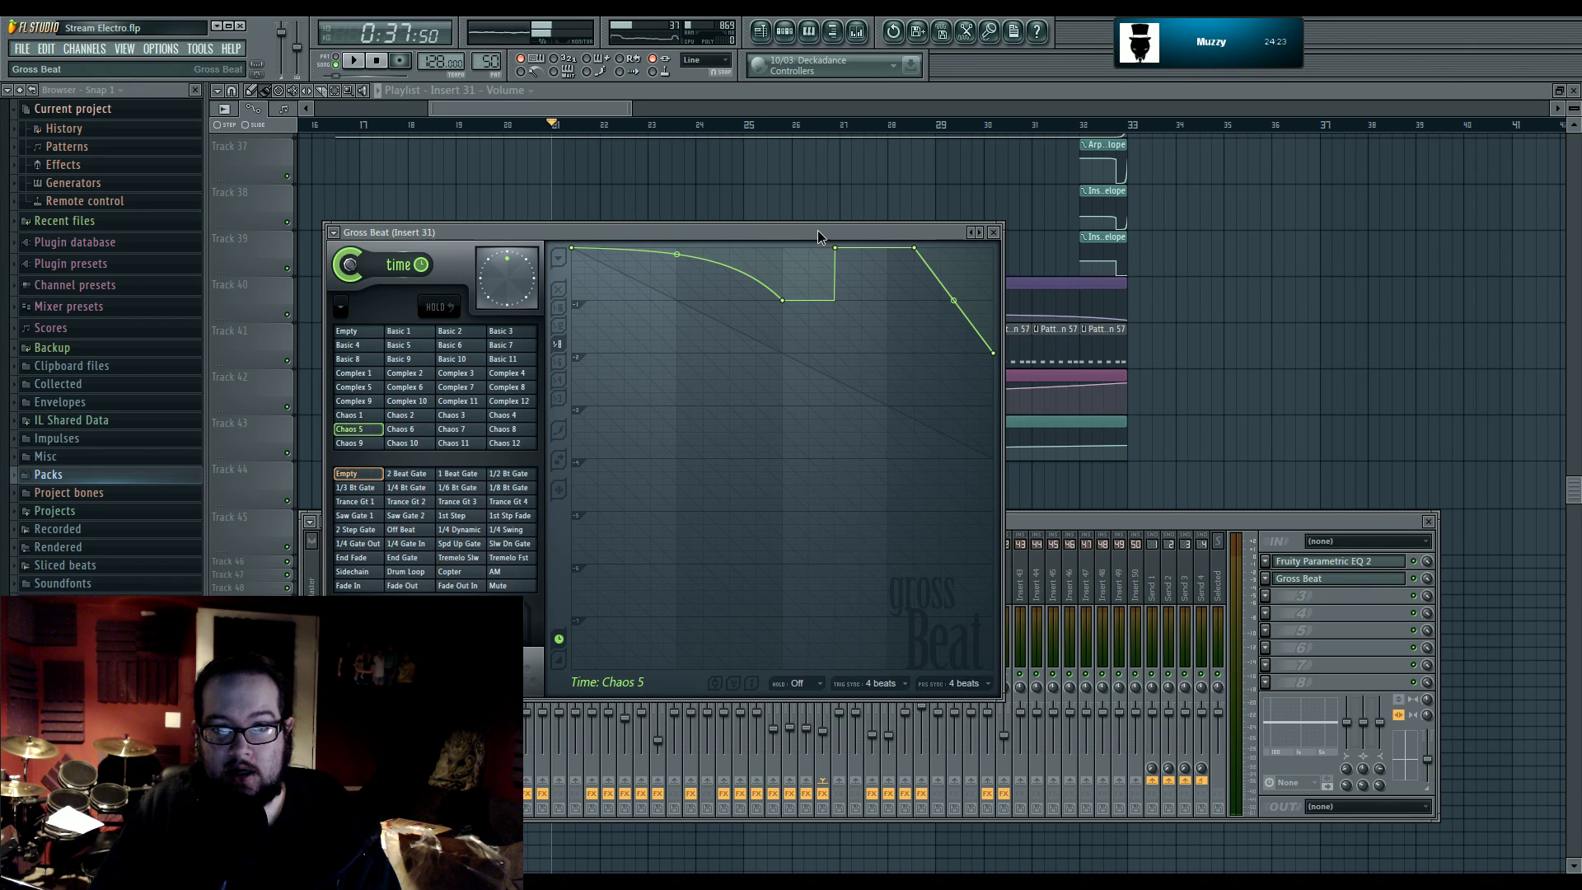
pyautogui.moveTo(817, 234); pyautogui.dragTo(919, 223)
pyautogui.click(476, 464)
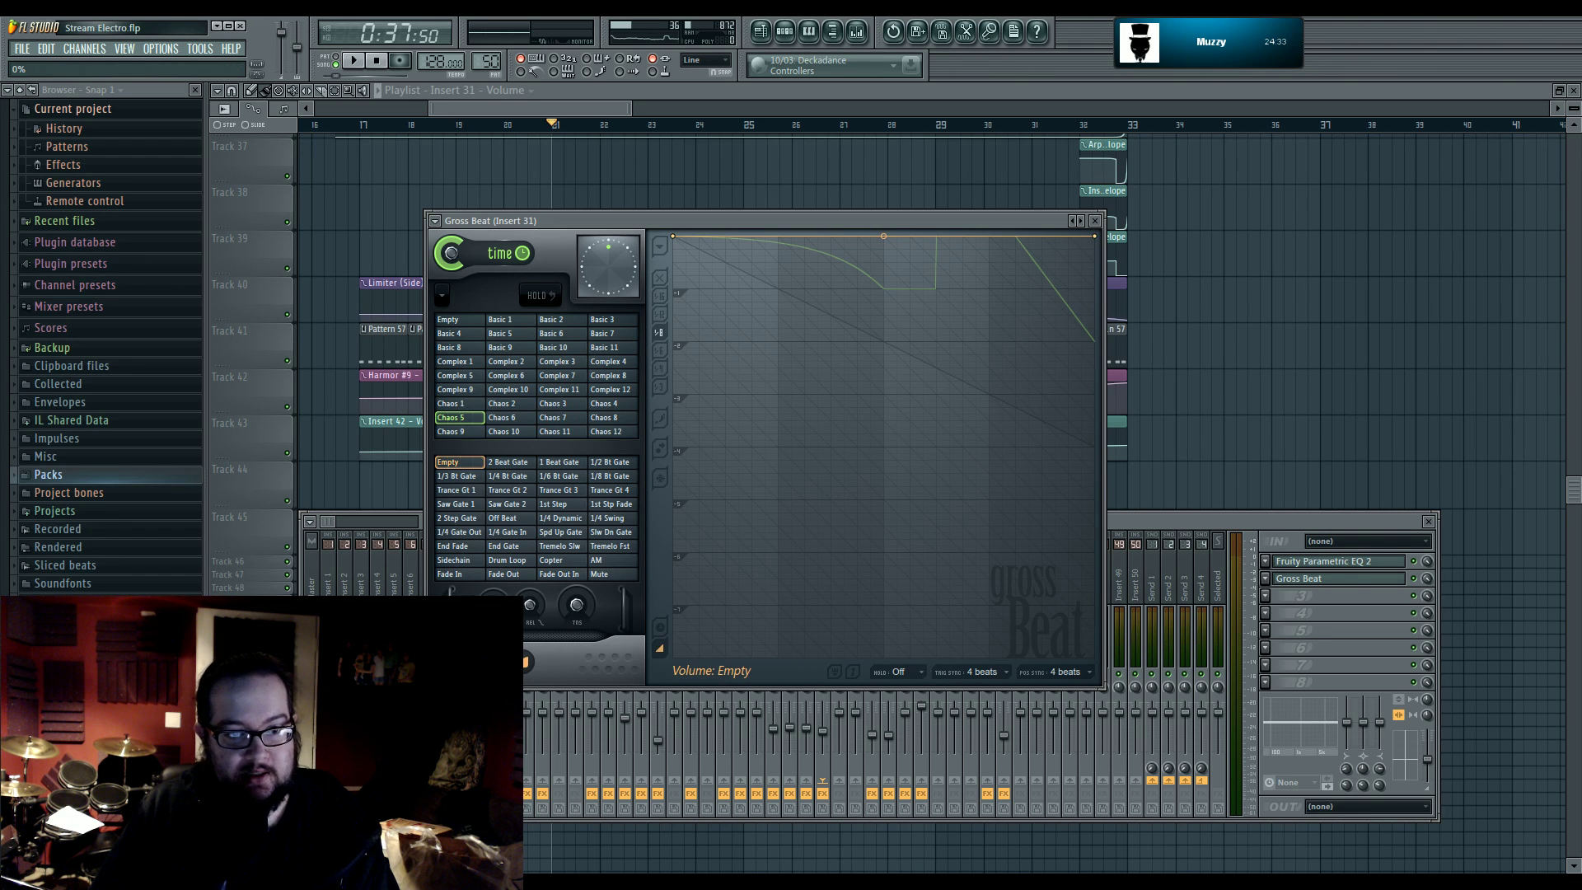
# - Select bars 17 to 33 in the playlist and play from bar 17 with Insert 31's Gross Beat open
pyautogui.click(362, 126)
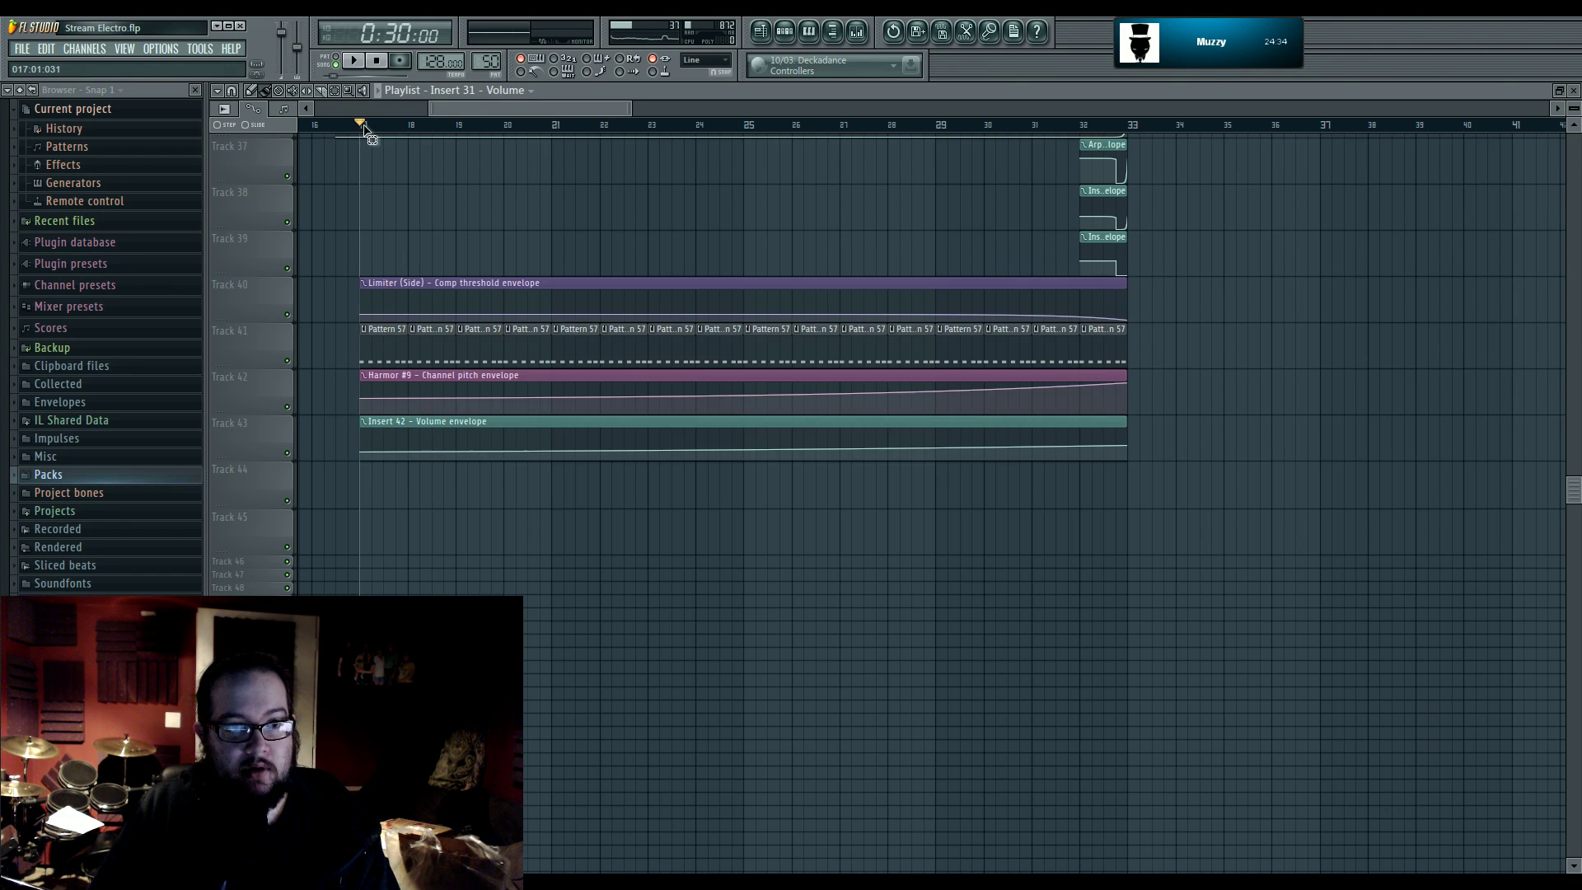
pyautogui.moveTo(362, 125); pyautogui.dragTo(1137, 150)
pyautogui.click(859, 31)
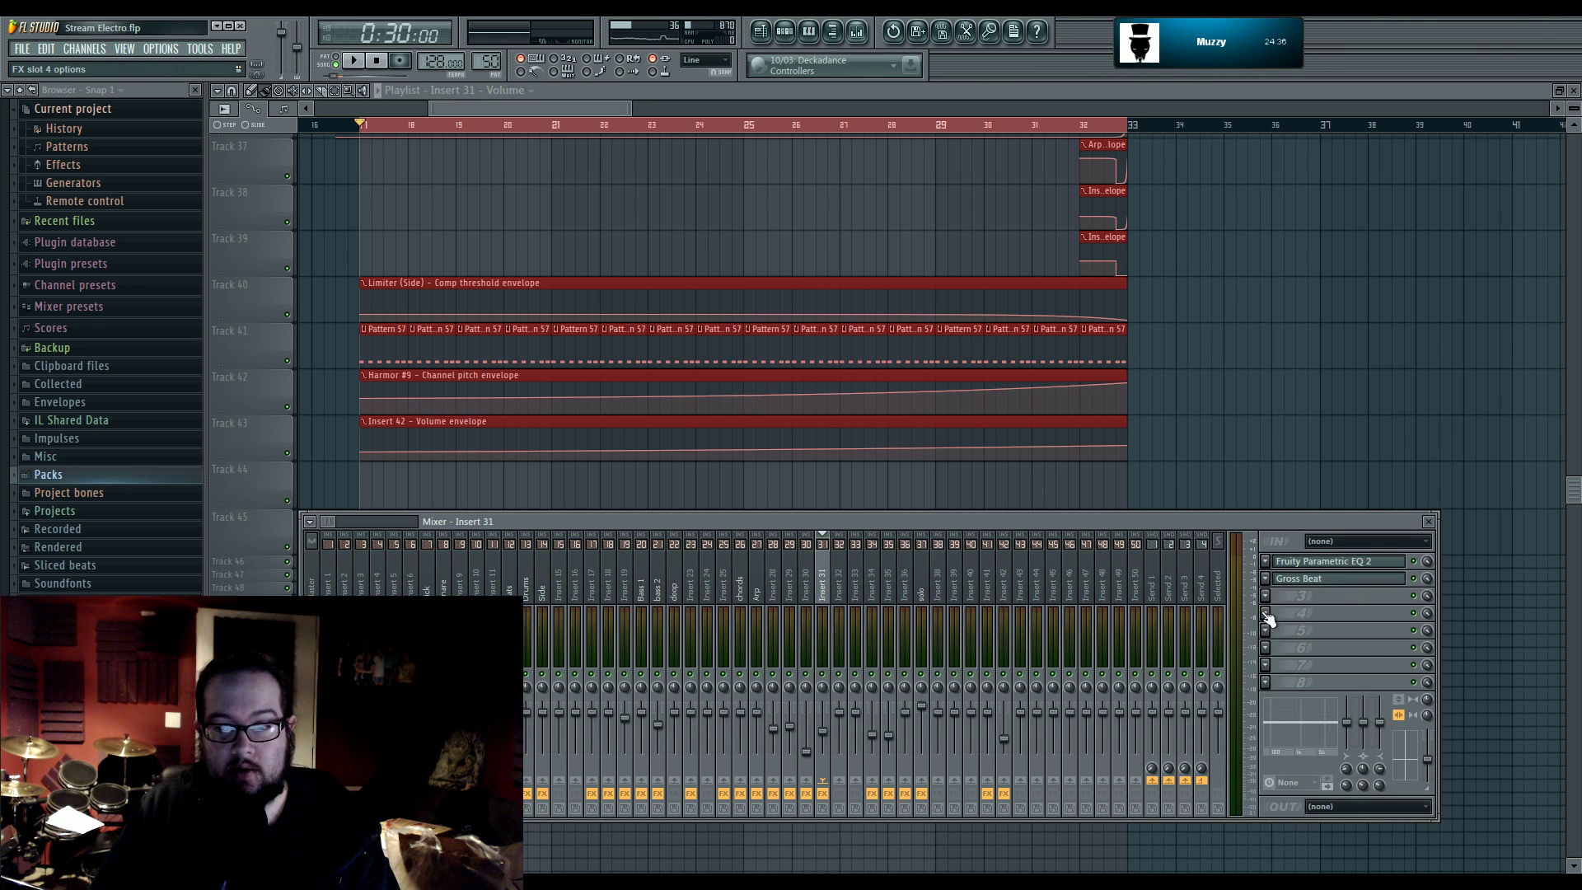
pyautogui.click(1315, 578)
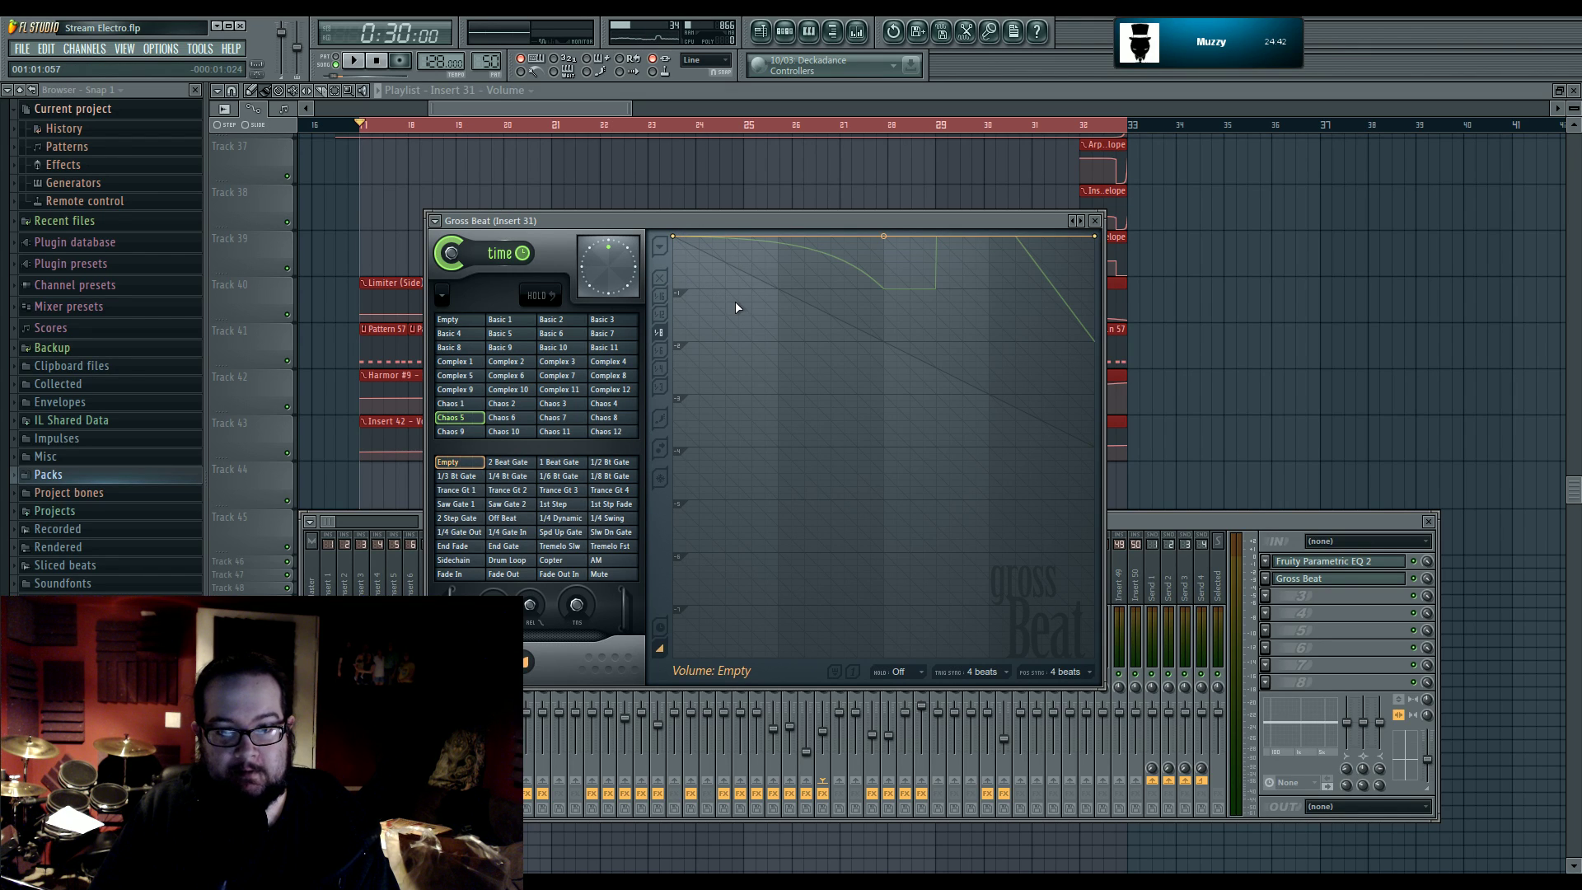
pyautogui.press('space')
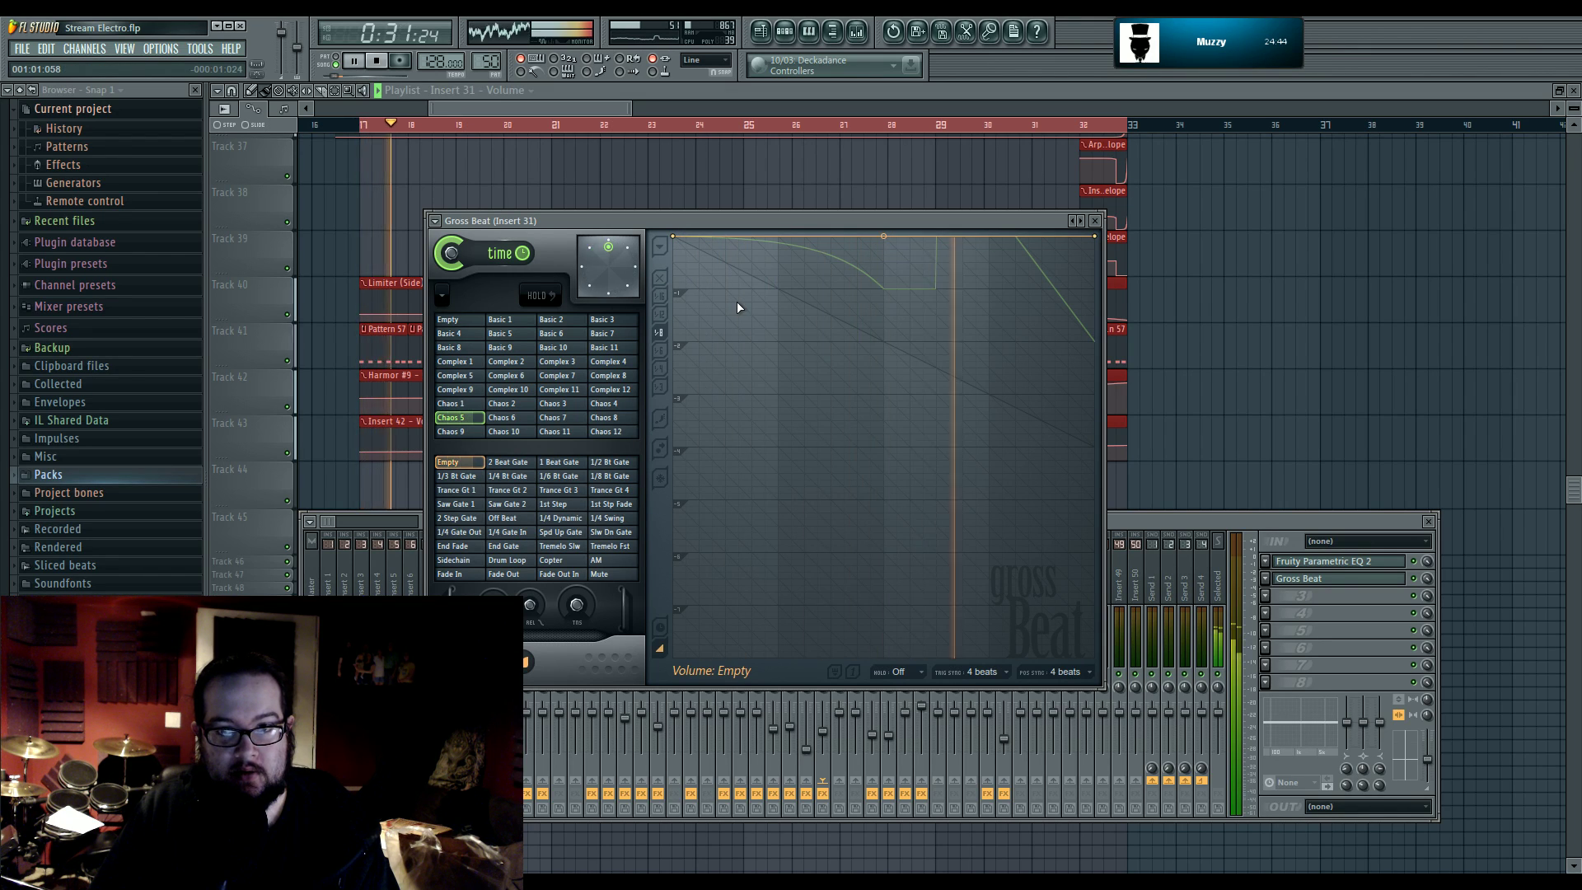
pyautogui.press('space')
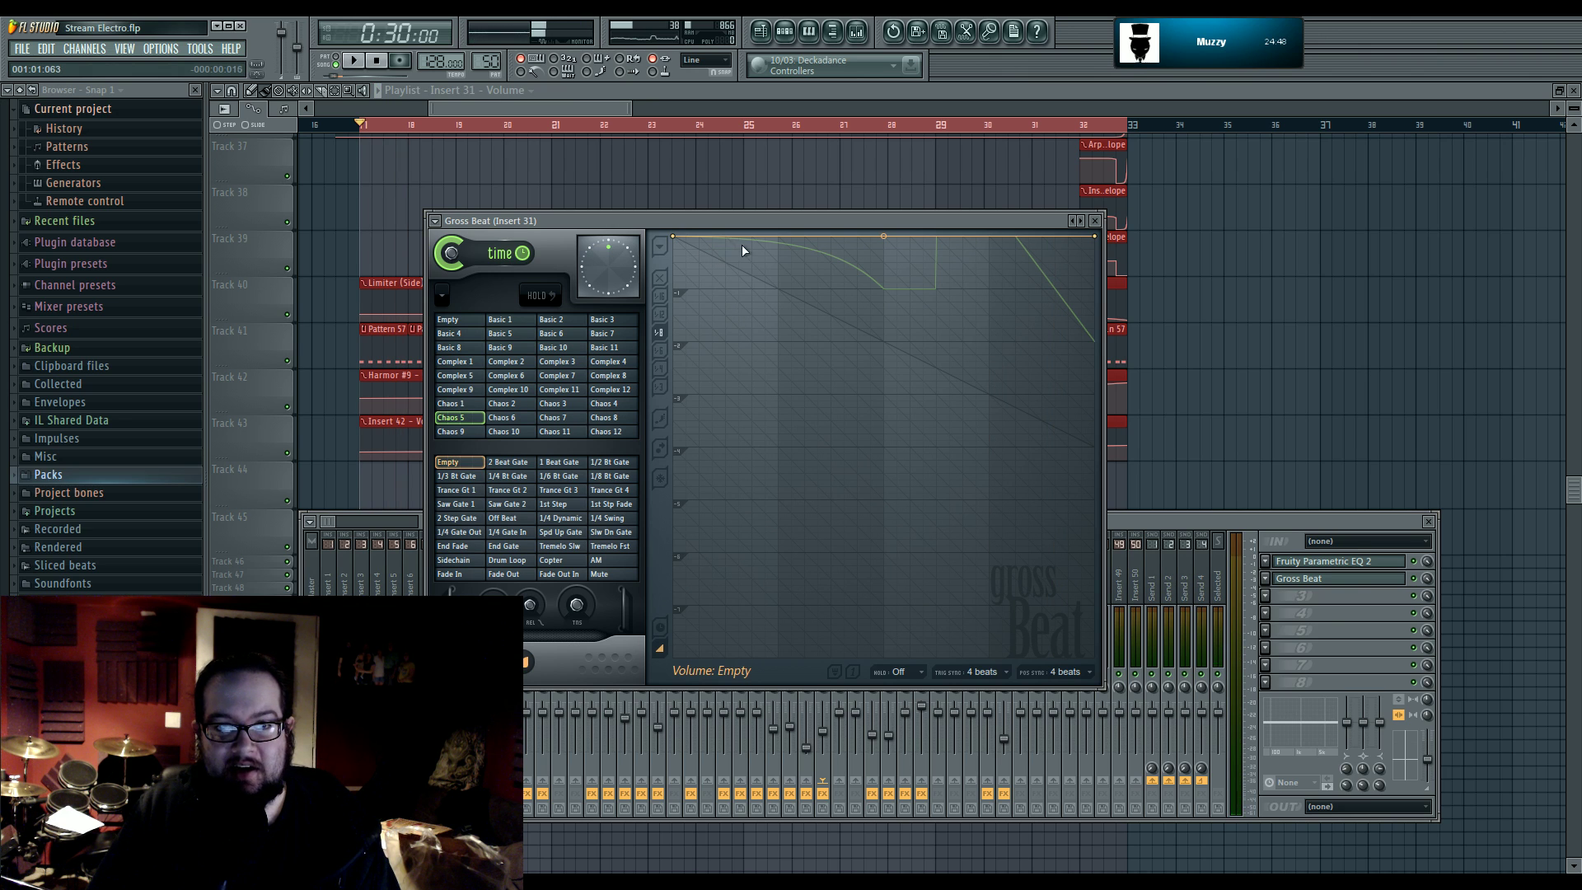
# - Draw four full-depth gaps, each about a quarter beat wide, in the Empty volume envelope of Insert 31's Gross Beat
pyautogui.click(724, 242)
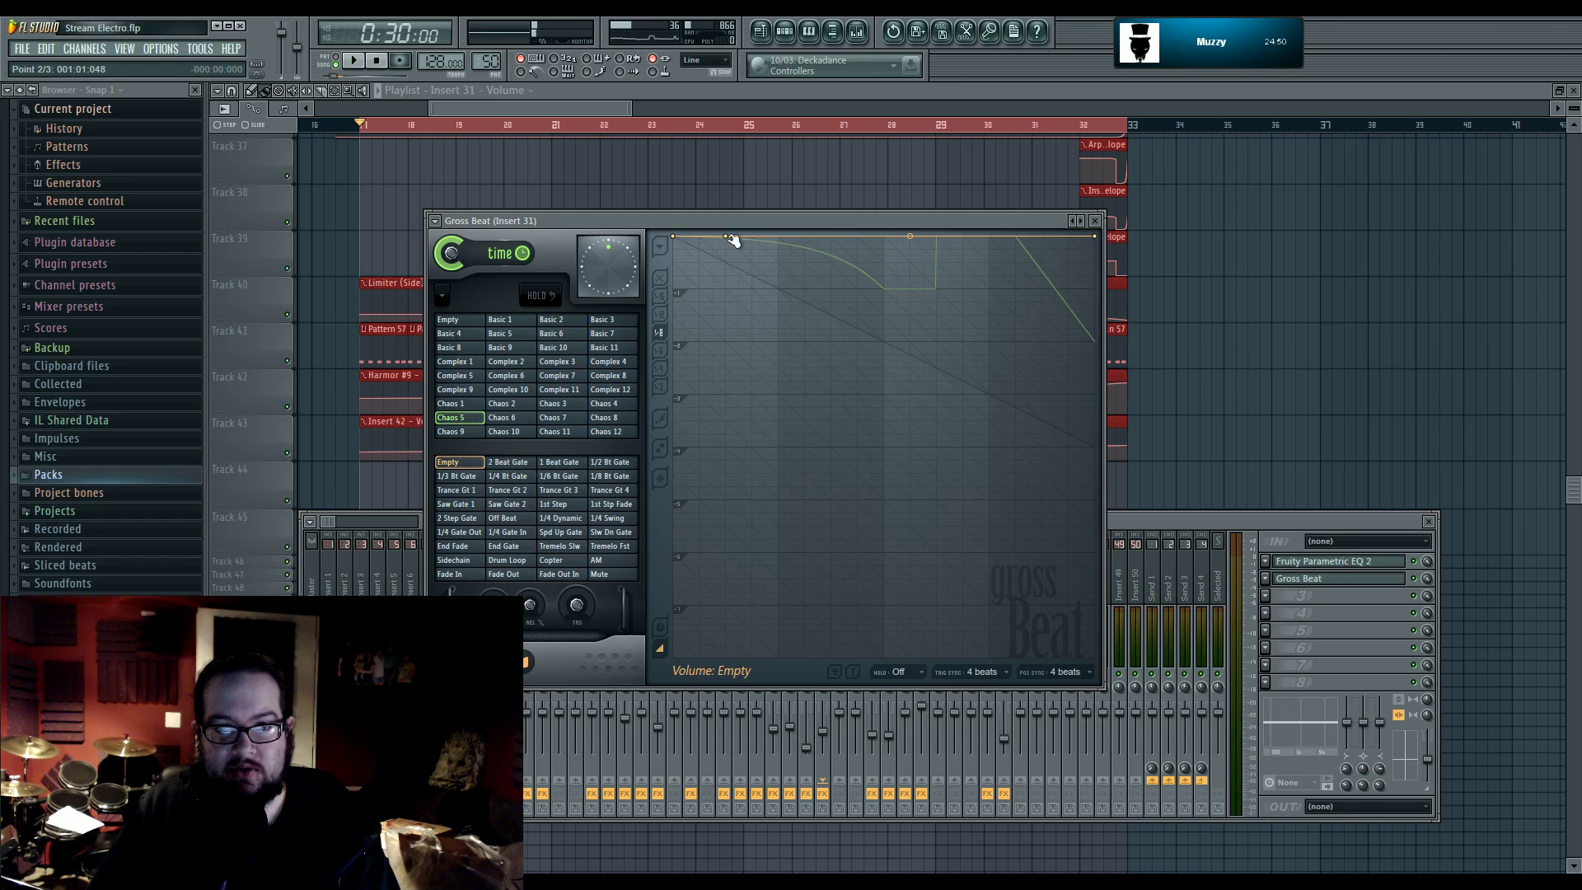
pyautogui.moveTo(727, 239); pyautogui.dragTo(736, 686)
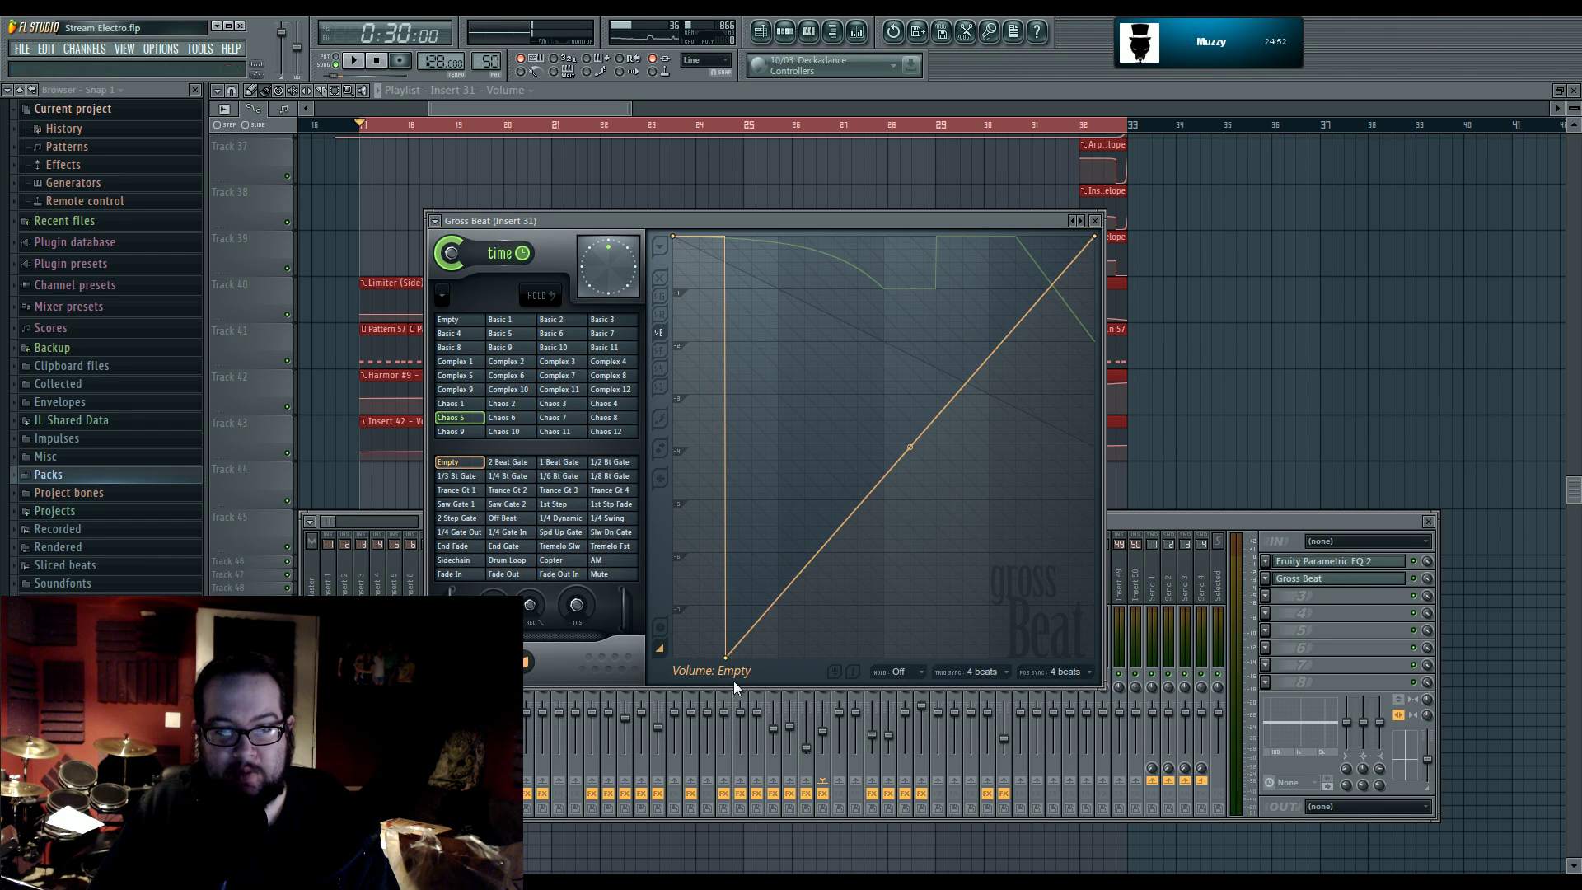
pyautogui.moveTo(752, 601); pyautogui.dragTo(913, 657)
pyautogui.click(805, 247)
pyautogui.click(832, 656)
pyautogui.rightClick(831, 301)
pyautogui.click(884, 252)
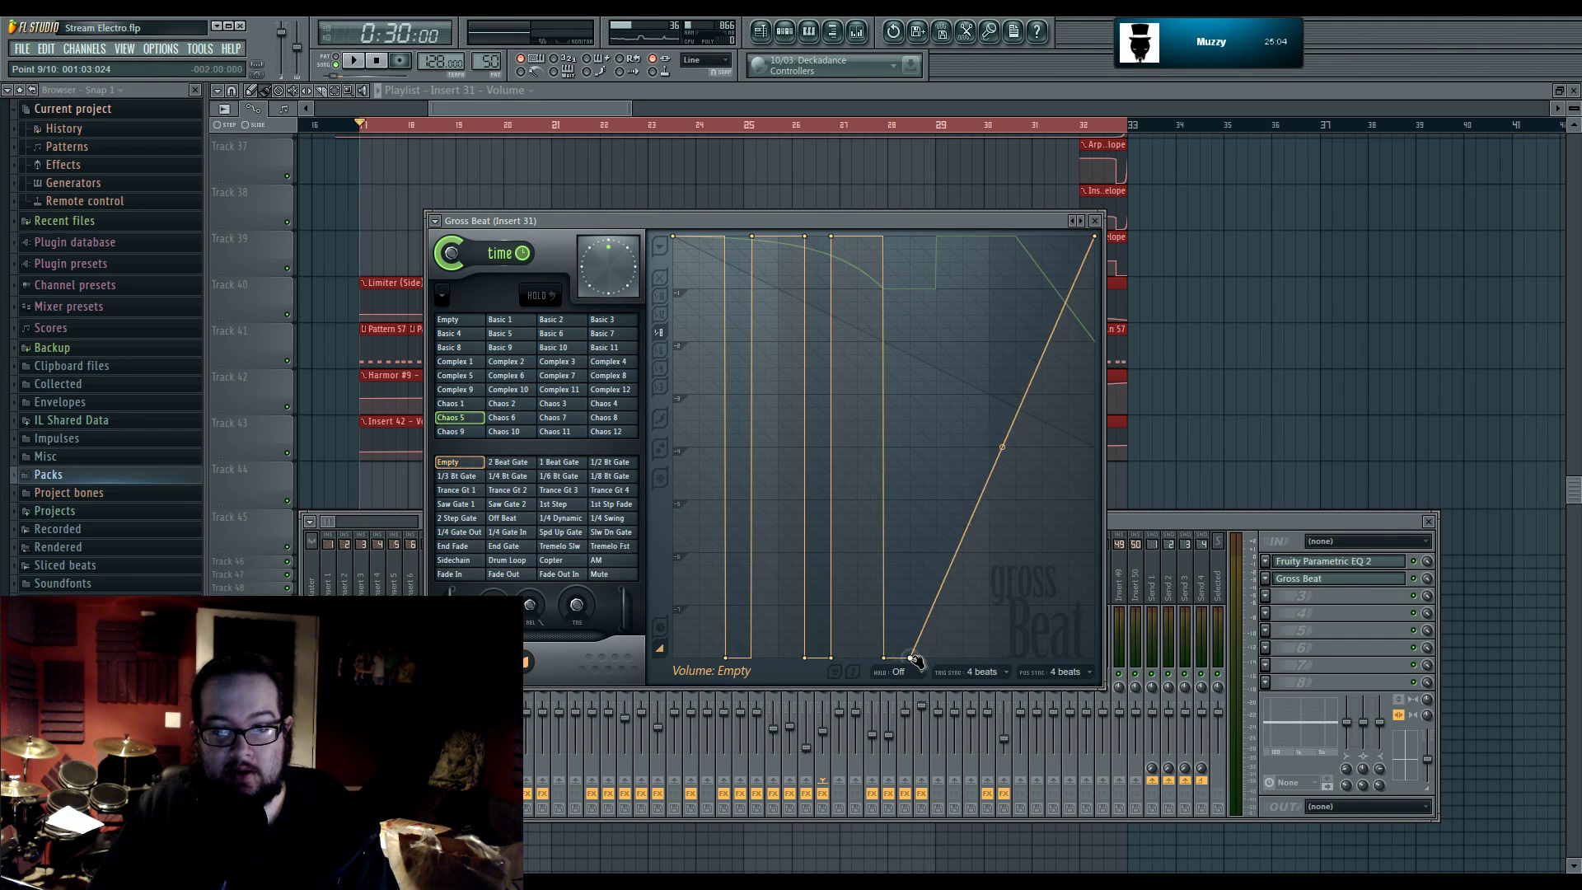
pyautogui.moveTo(909, 280); pyautogui.dragTo(913, 241)
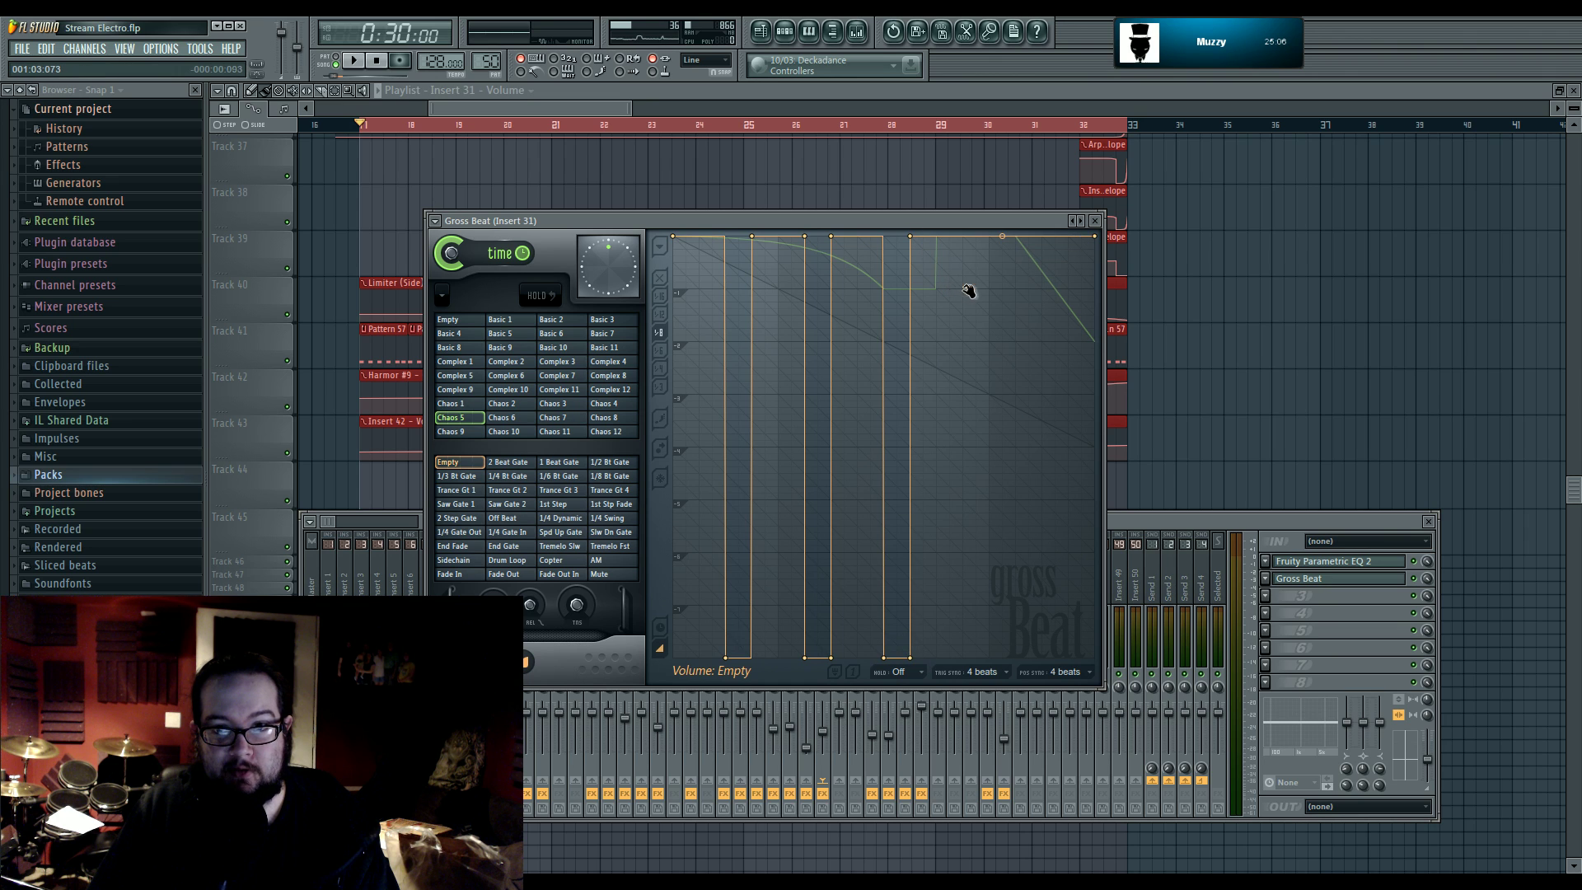
pyautogui.moveTo(968, 290); pyautogui.dragTo(999, 671)
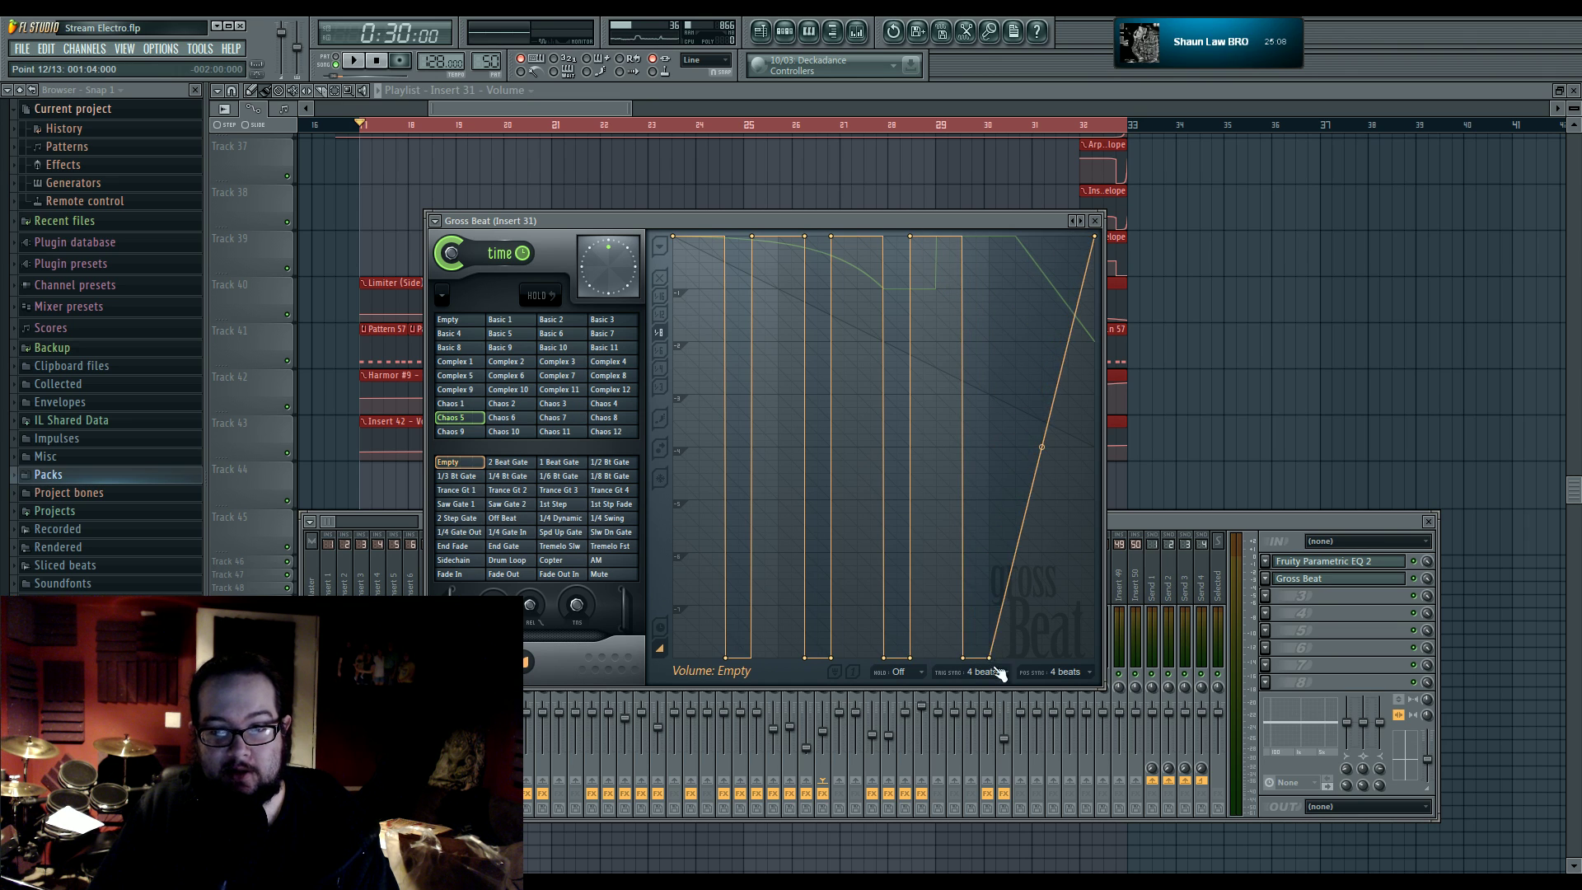
pyautogui.moveTo(1007, 285); pyautogui.dragTo(991, 237)
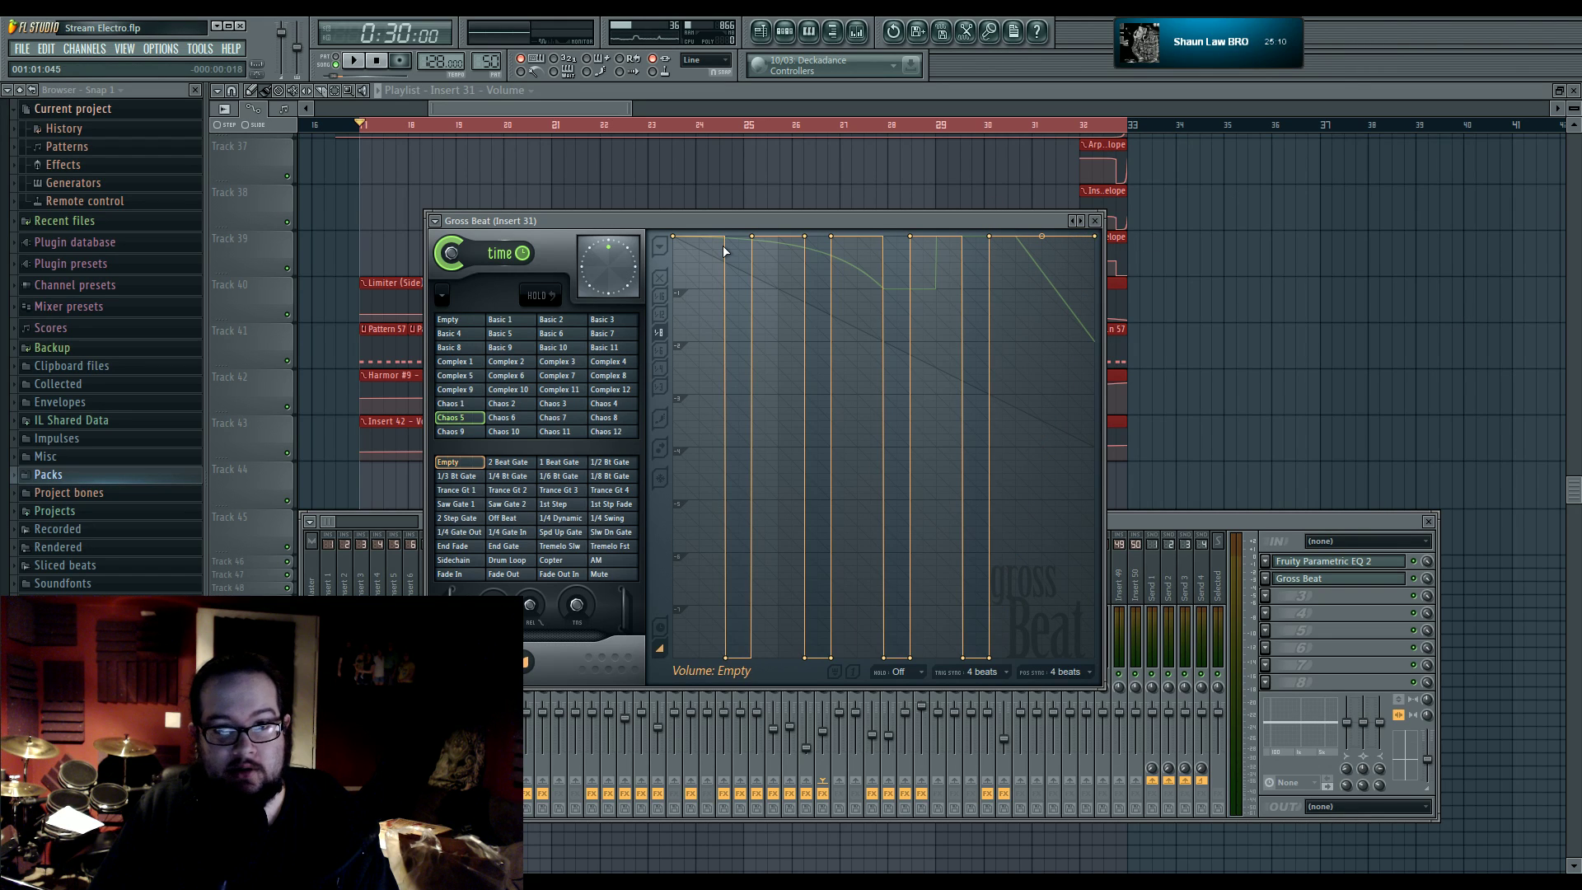
# - Audition the gate from bar 17, switch Gross Beat to the Empty time slot and set its time mix to 0%
pyautogui.press('space')
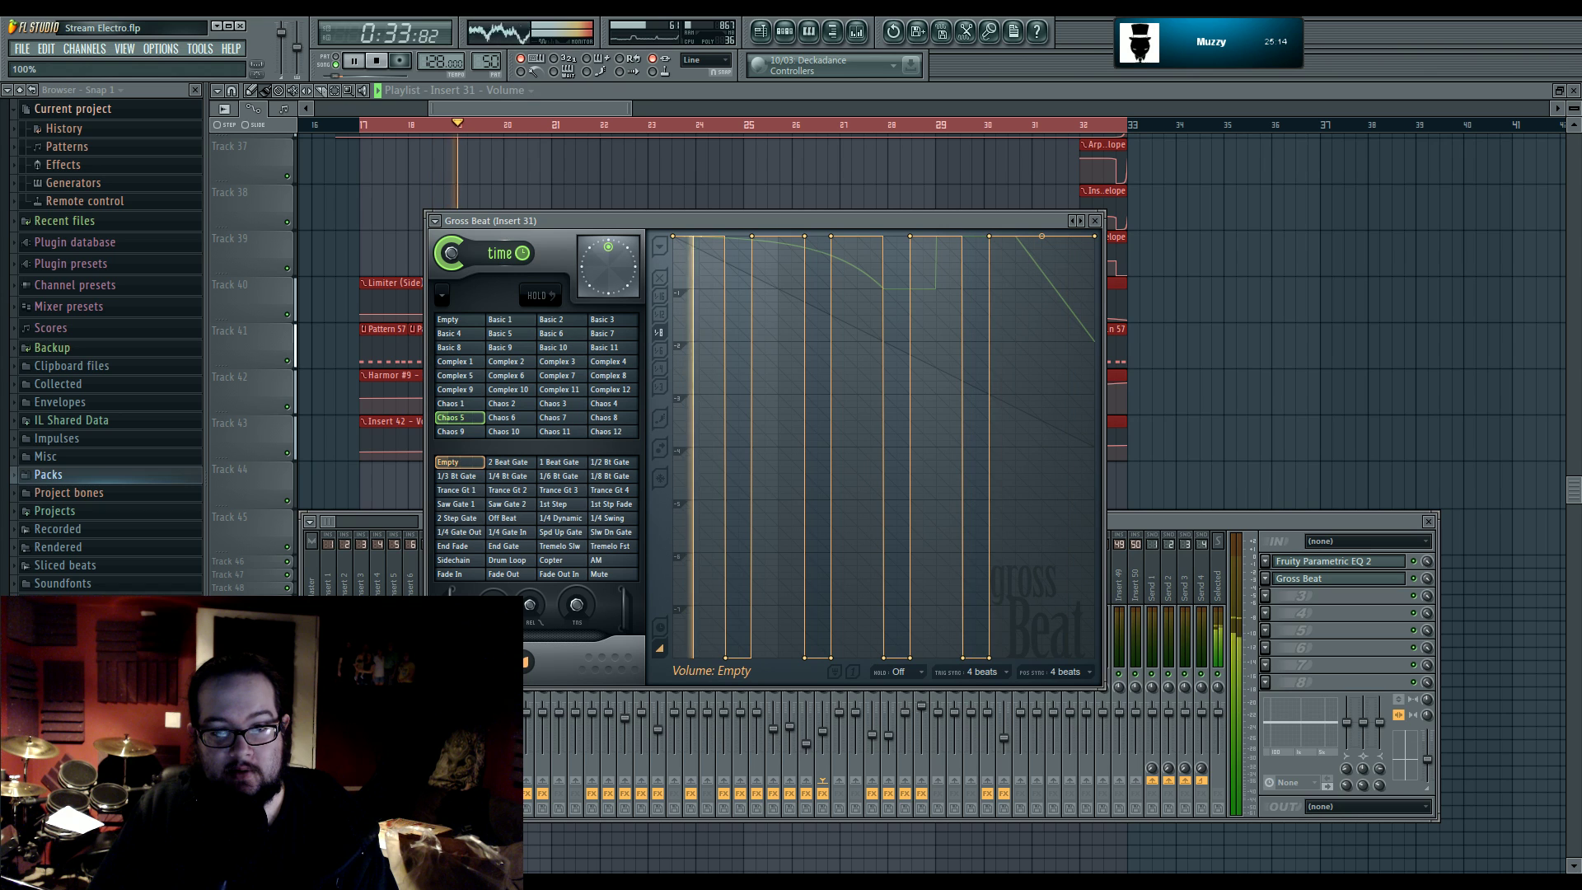
pyautogui.press('space')
pyautogui.click(459, 320)
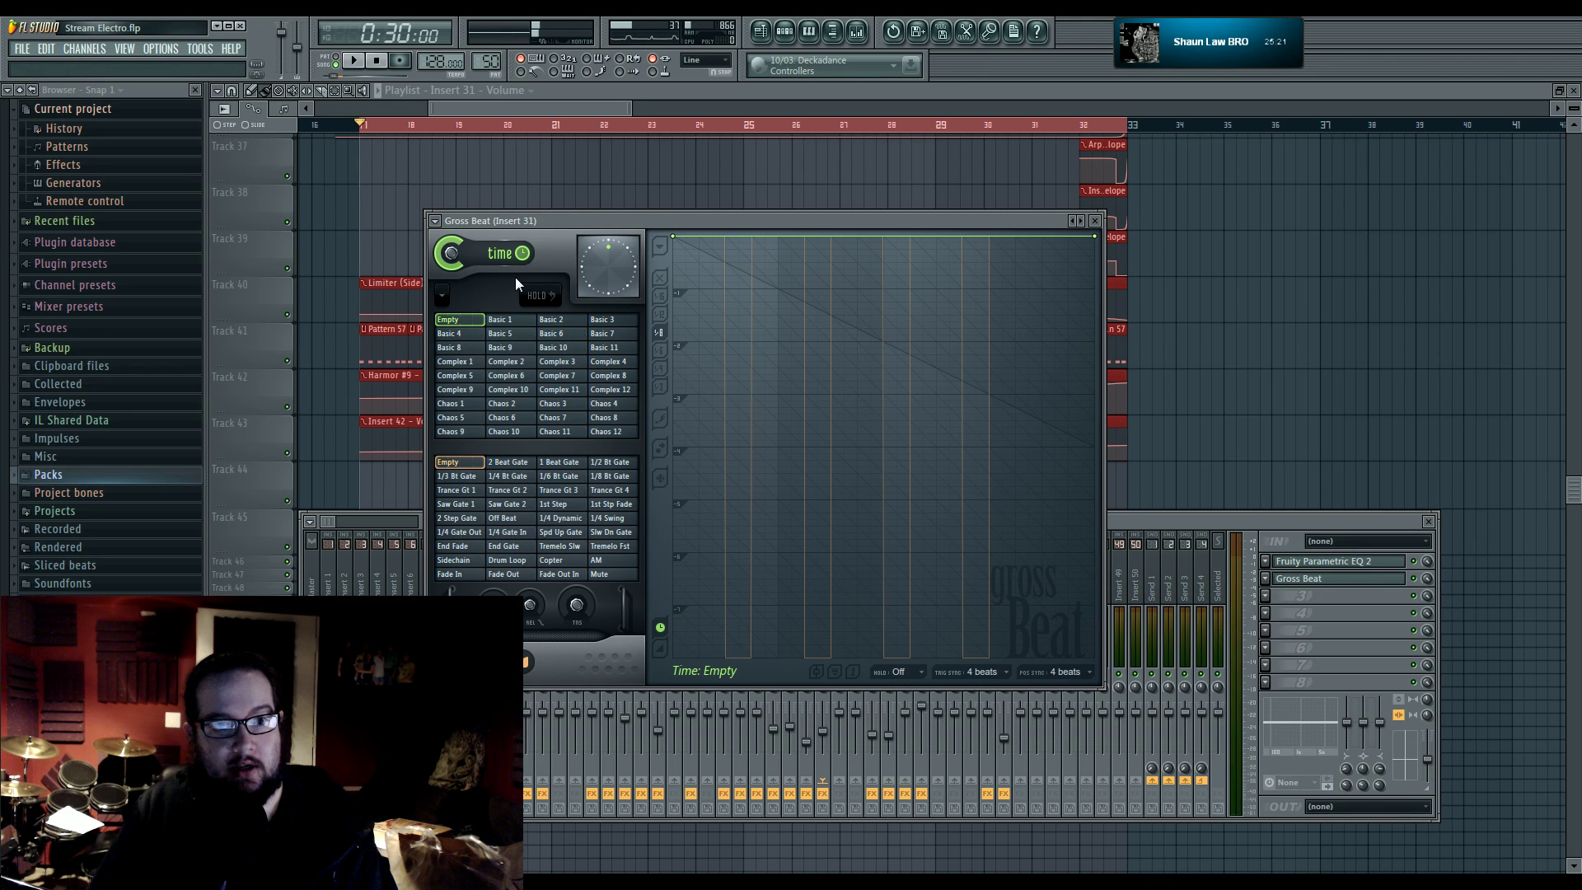
pyautogui.moveTo(451, 253); pyautogui.dragTo(451, 296)
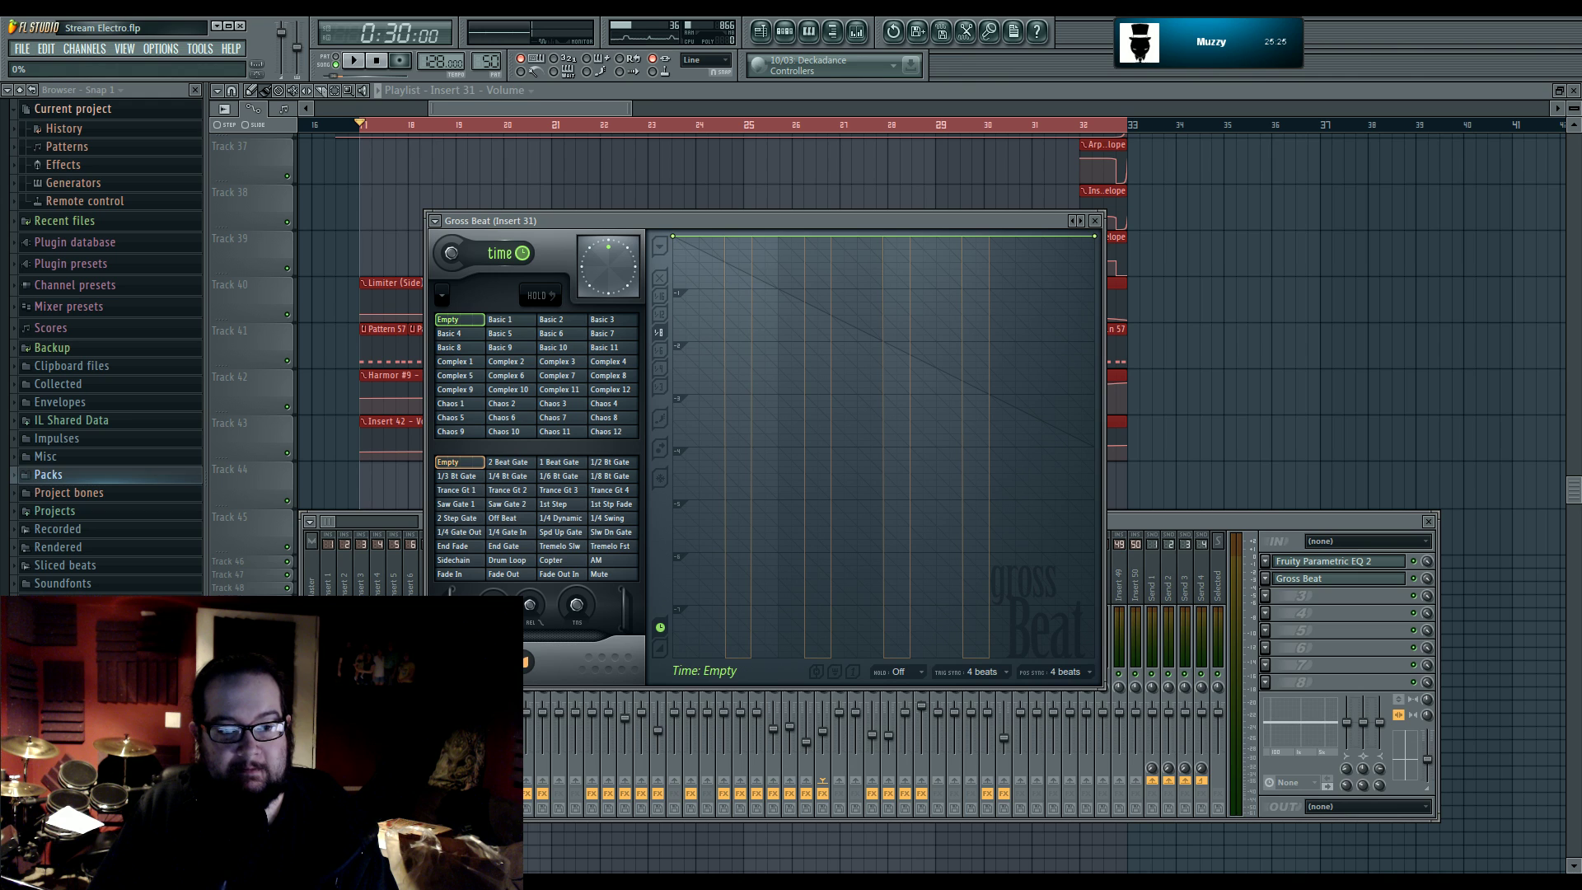
# - Create automation clips for the volume mix and time mix of Insert 31's Gross Beat
pyautogui.rightClick(443, 653)
pyautogui.click(544, 747)
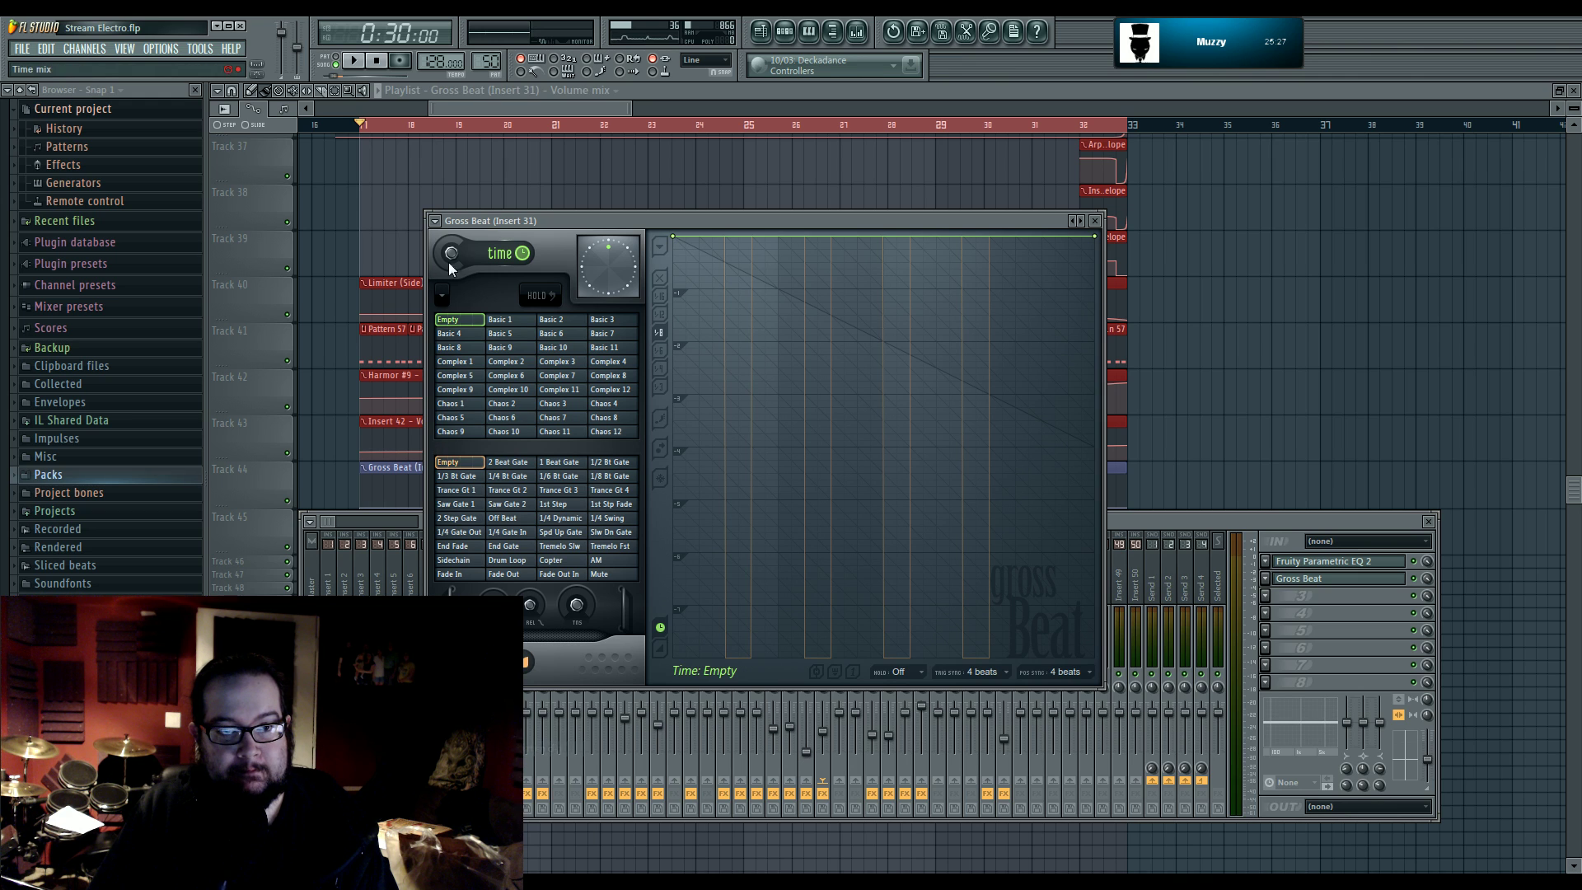
pyautogui.rightClick(450, 259)
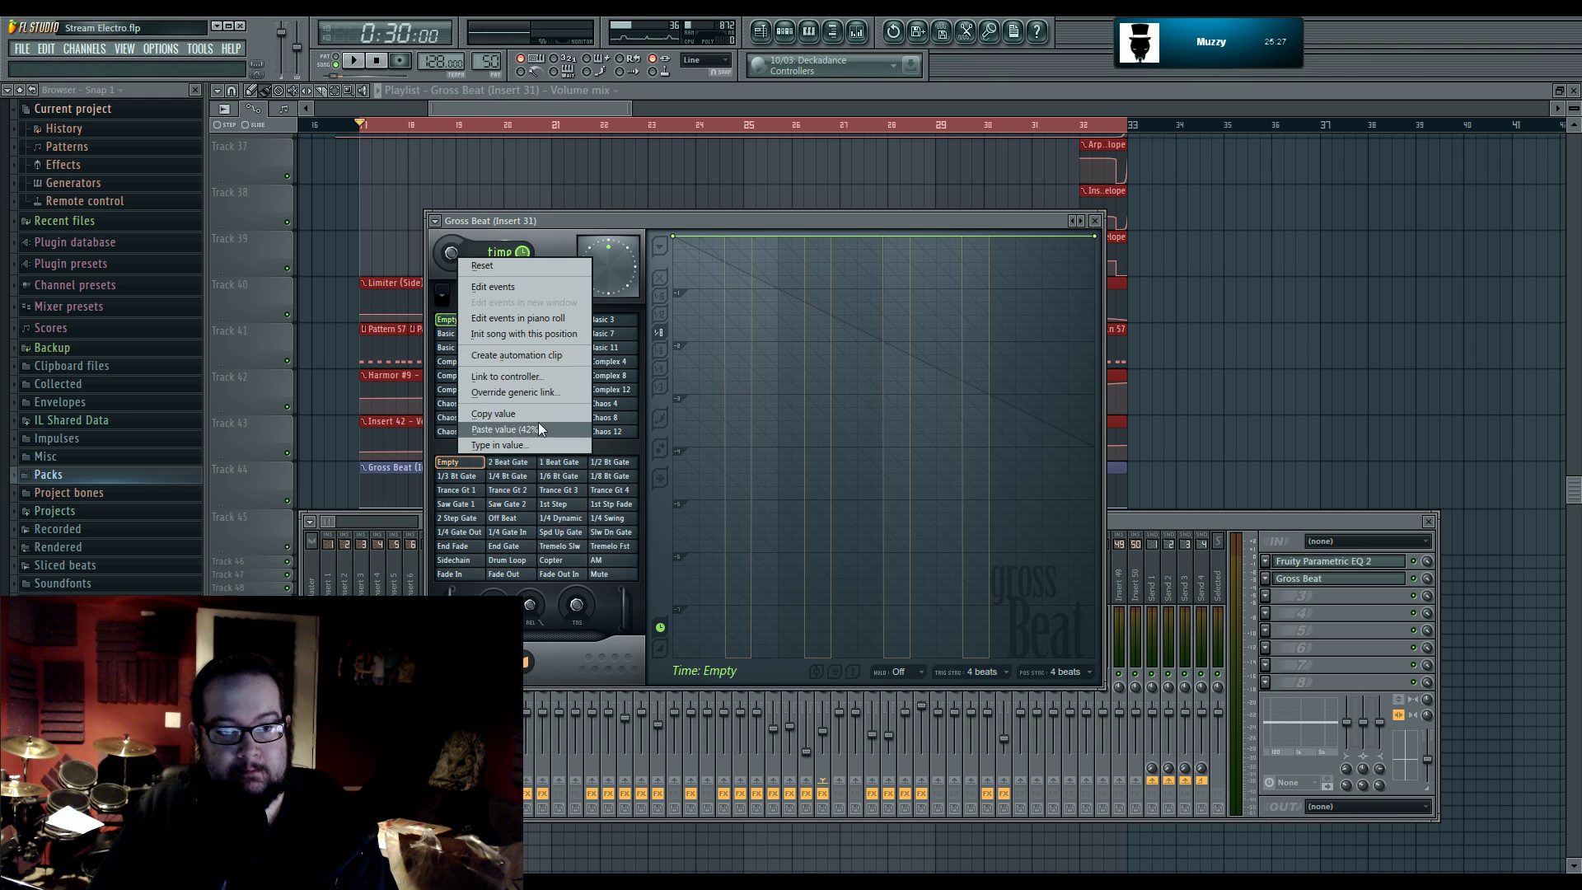
pyautogui.click(550, 361)
# - Load Gross Beat into effect slot 7 of the Master track, above Maximus
pyautogui.moveTo(584, 220); pyautogui.dragTo(619, 197)
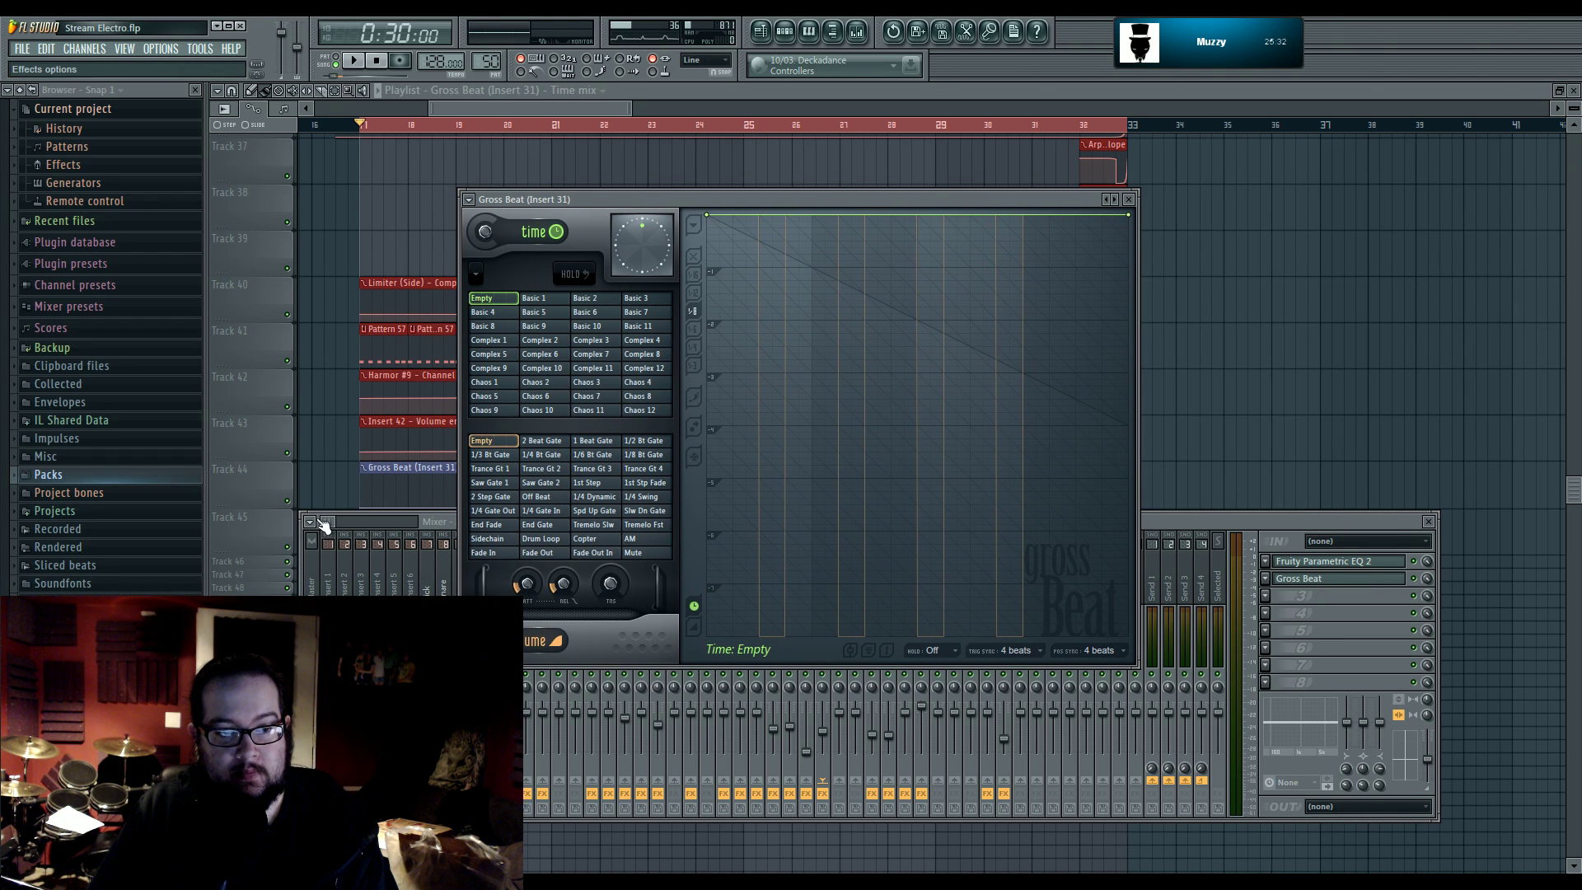
pyautogui.click(319, 560)
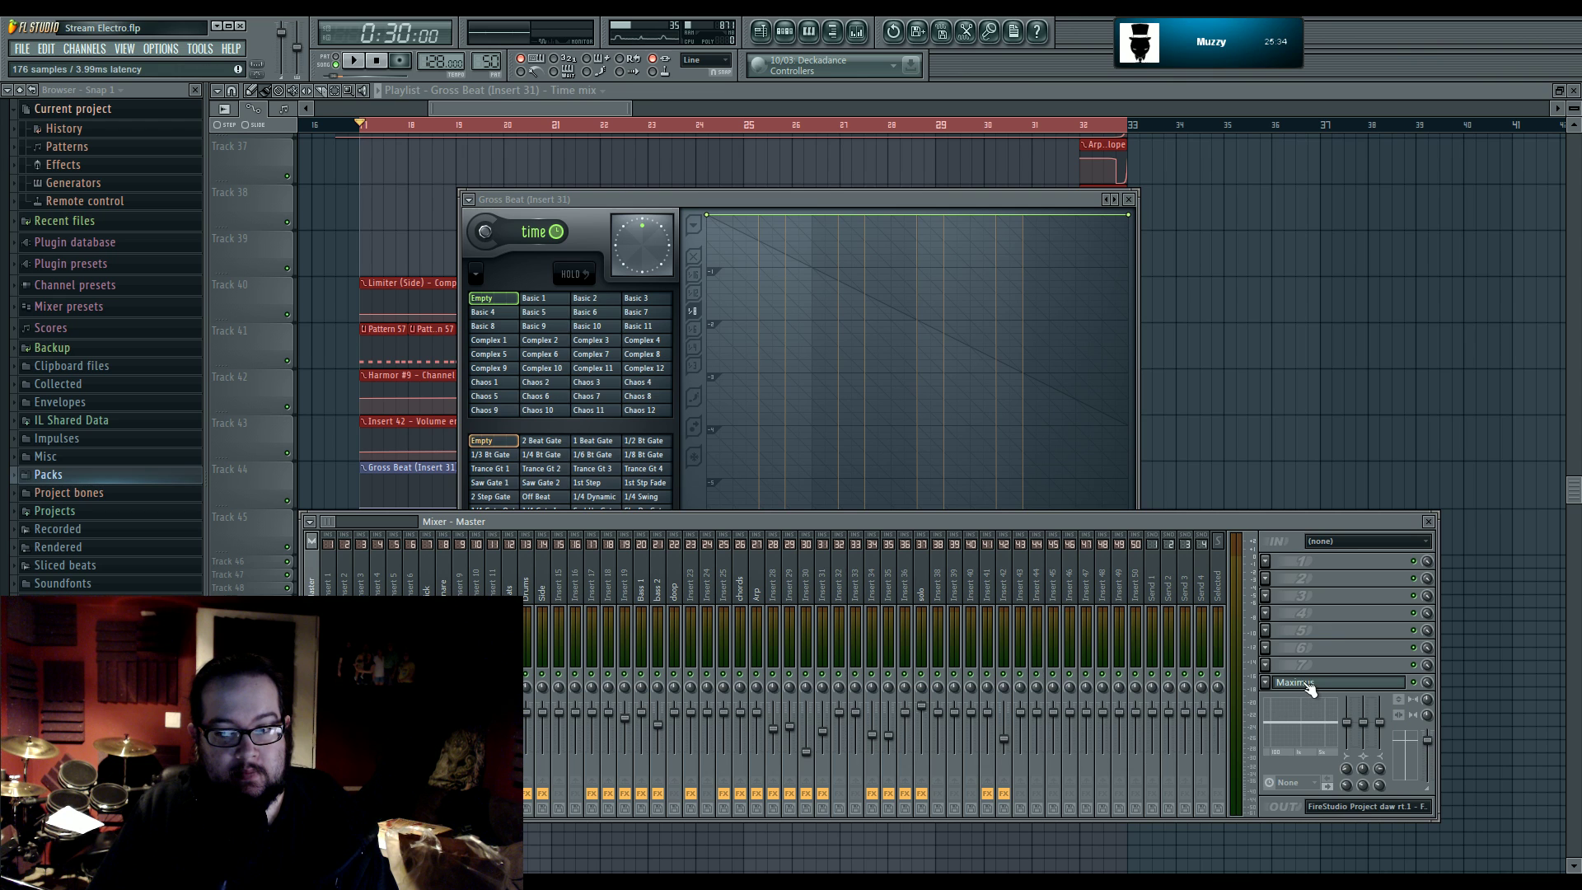
pyautogui.click(1272, 665)
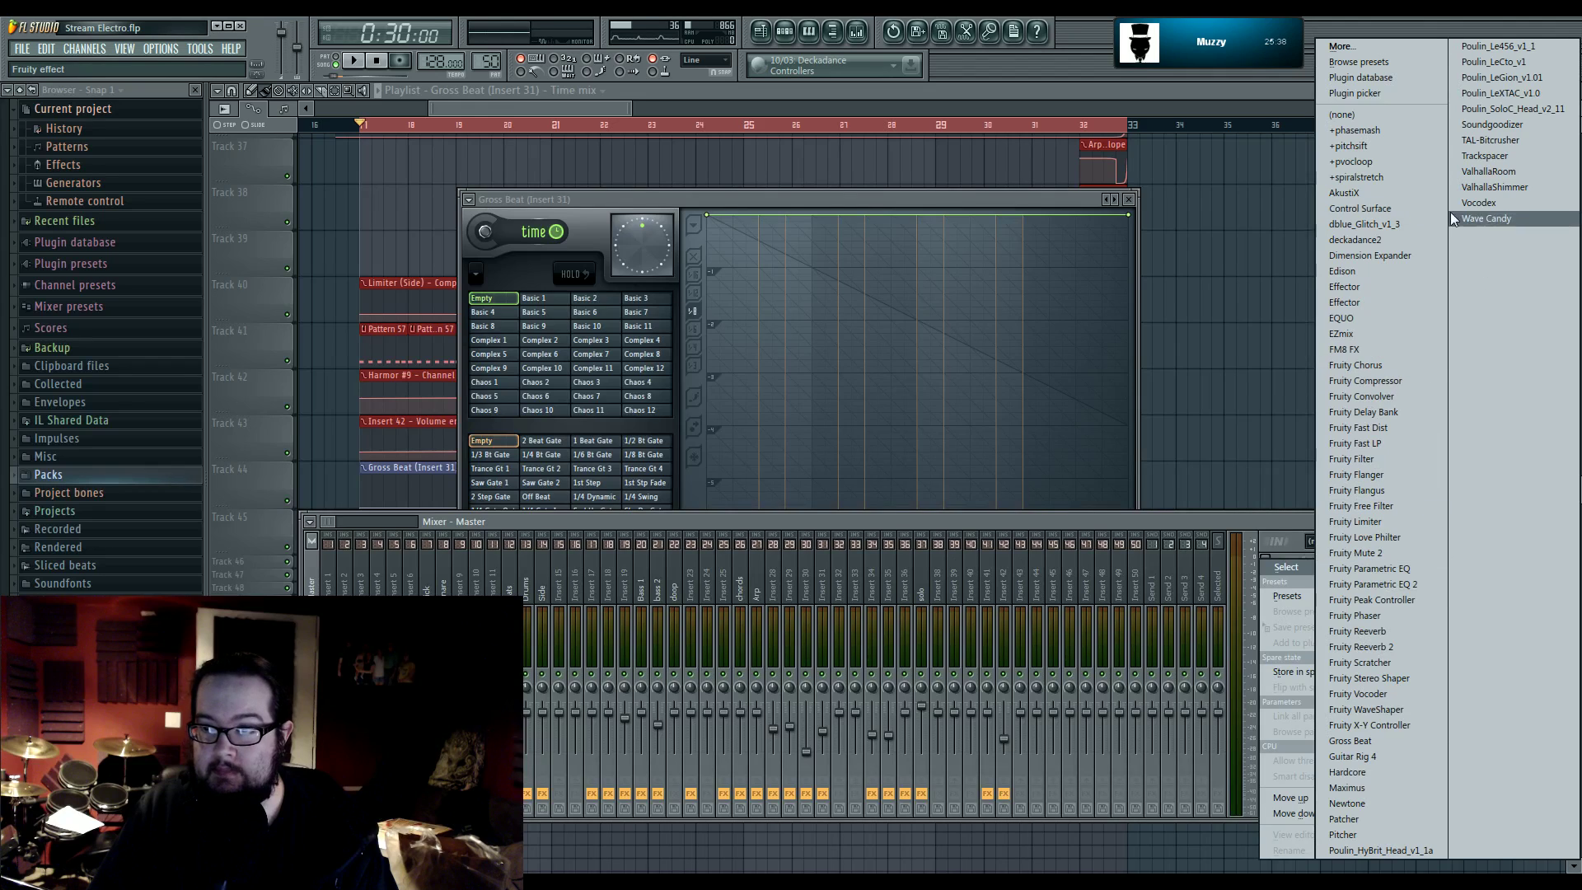
pyautogui.click(1403, 741)
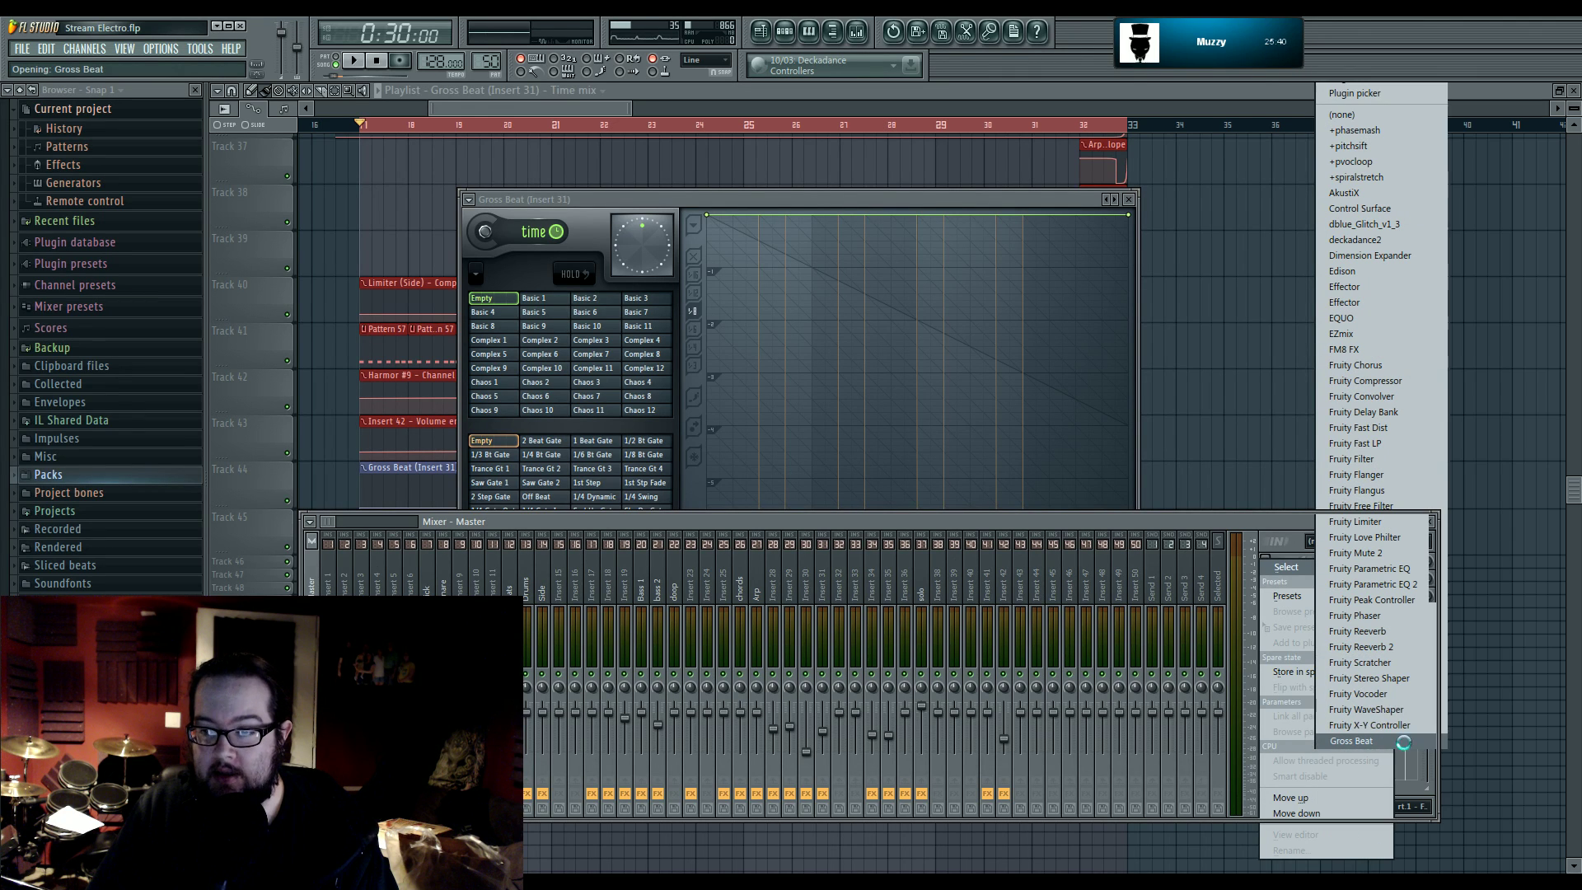
pyautogui.moveTo(680, 440); pyautogui.dragTo(600, 245)
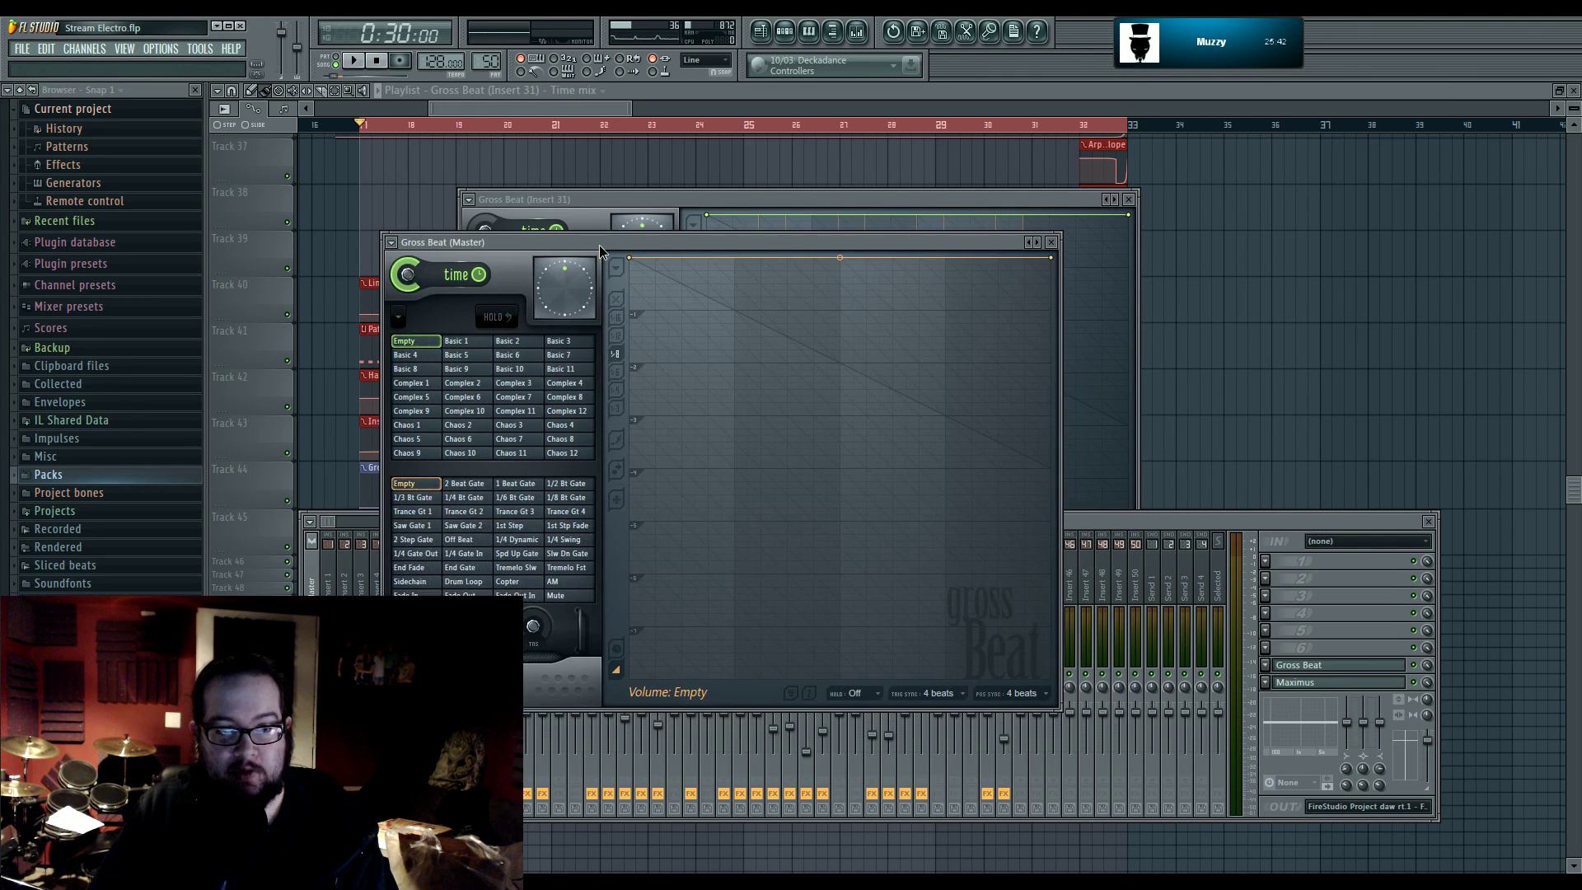
# - Load the Turntablist preset in the Master's Gross Beat and move its window clear of the effect slots
pyautogui.doubleClick(407, 243)
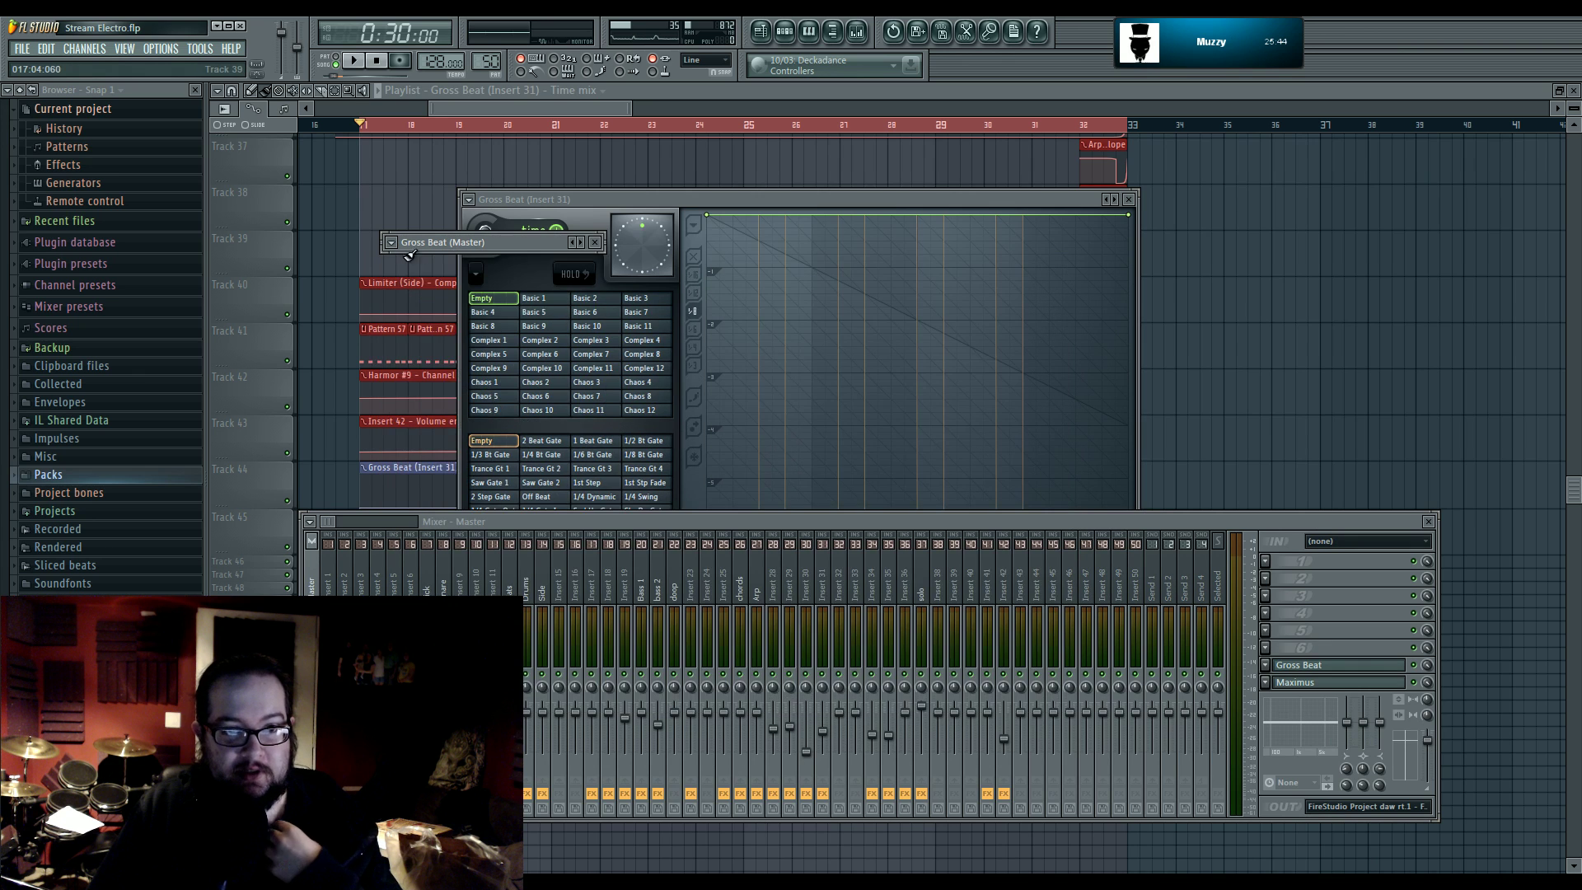
pyautogui.doubleClick(413, 244)
pyautogui.click(392, 242)
pyautogui.moveTo(449, 286)
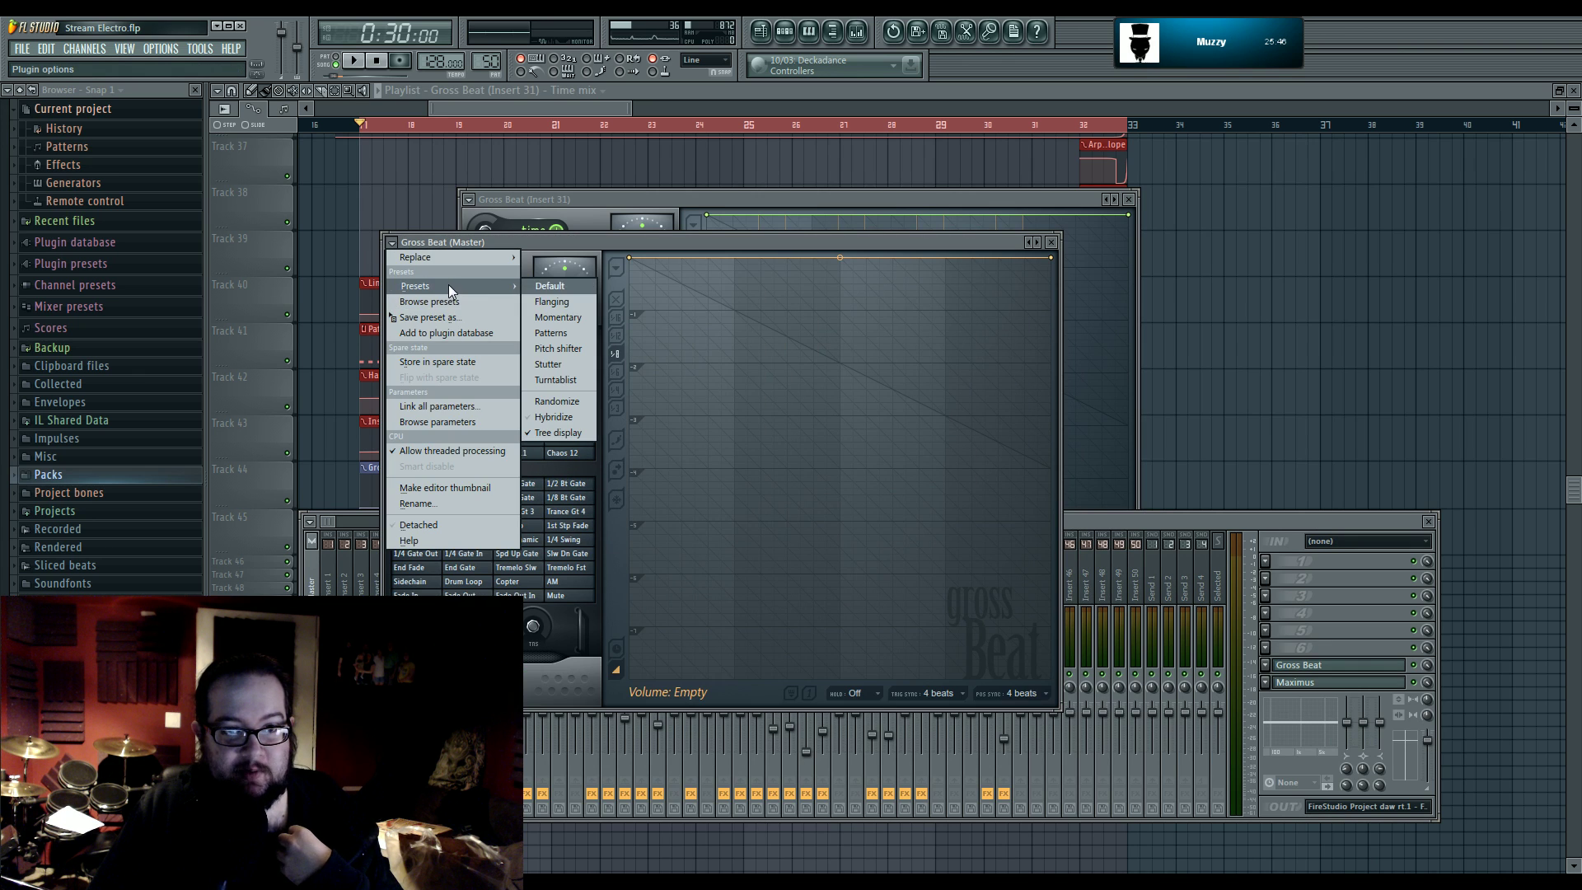
pyautogui.click(576, 380)
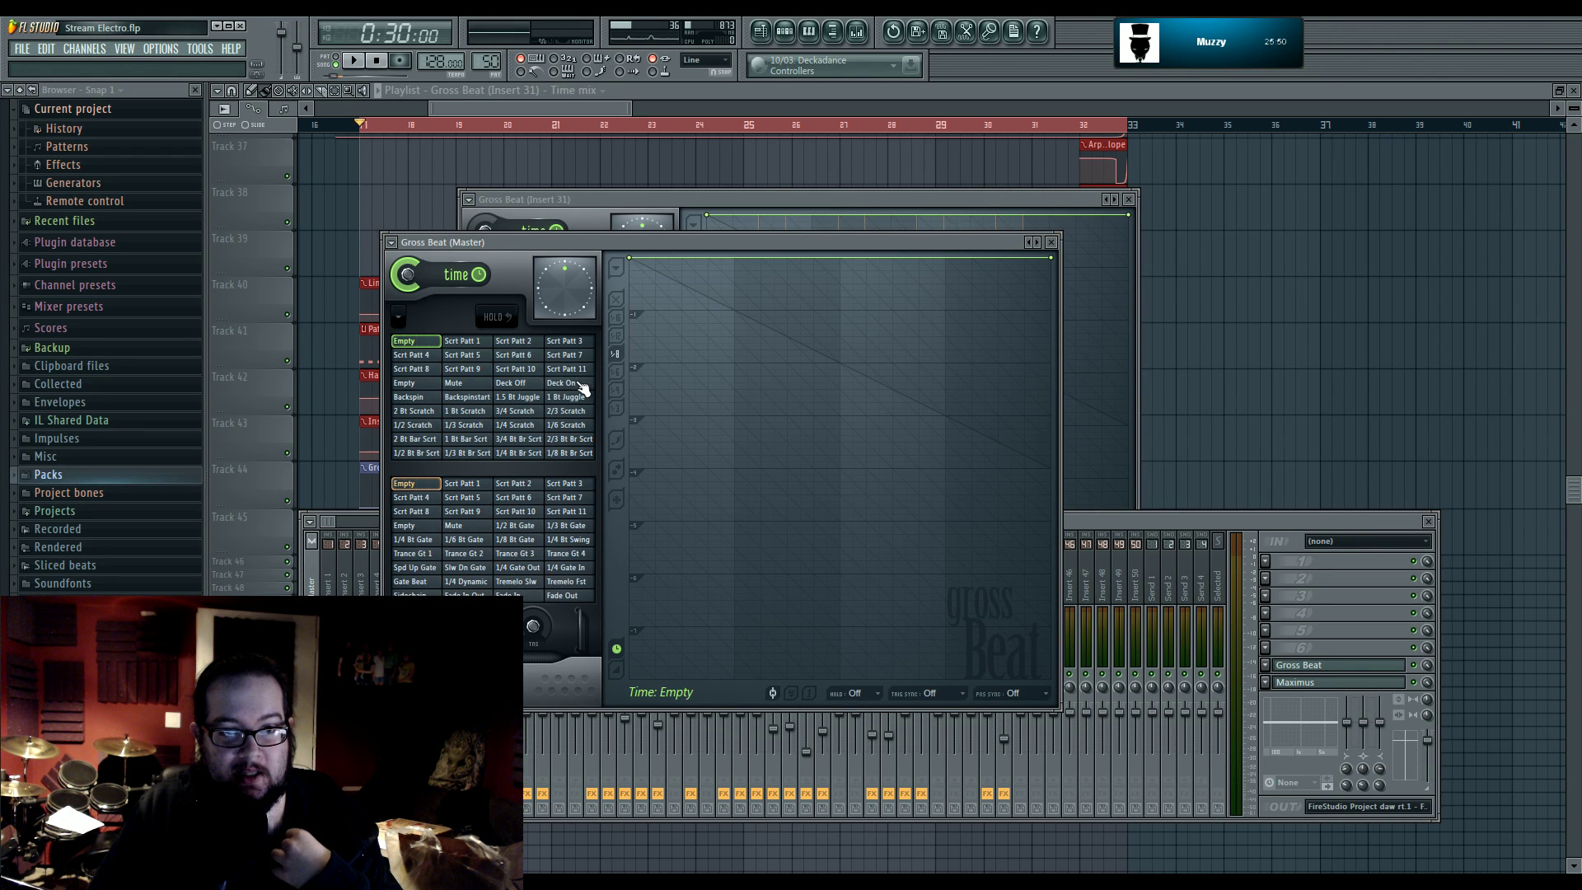
pyautogui.moveTo(436, 265); pyautogui.dragTo(563, 207)
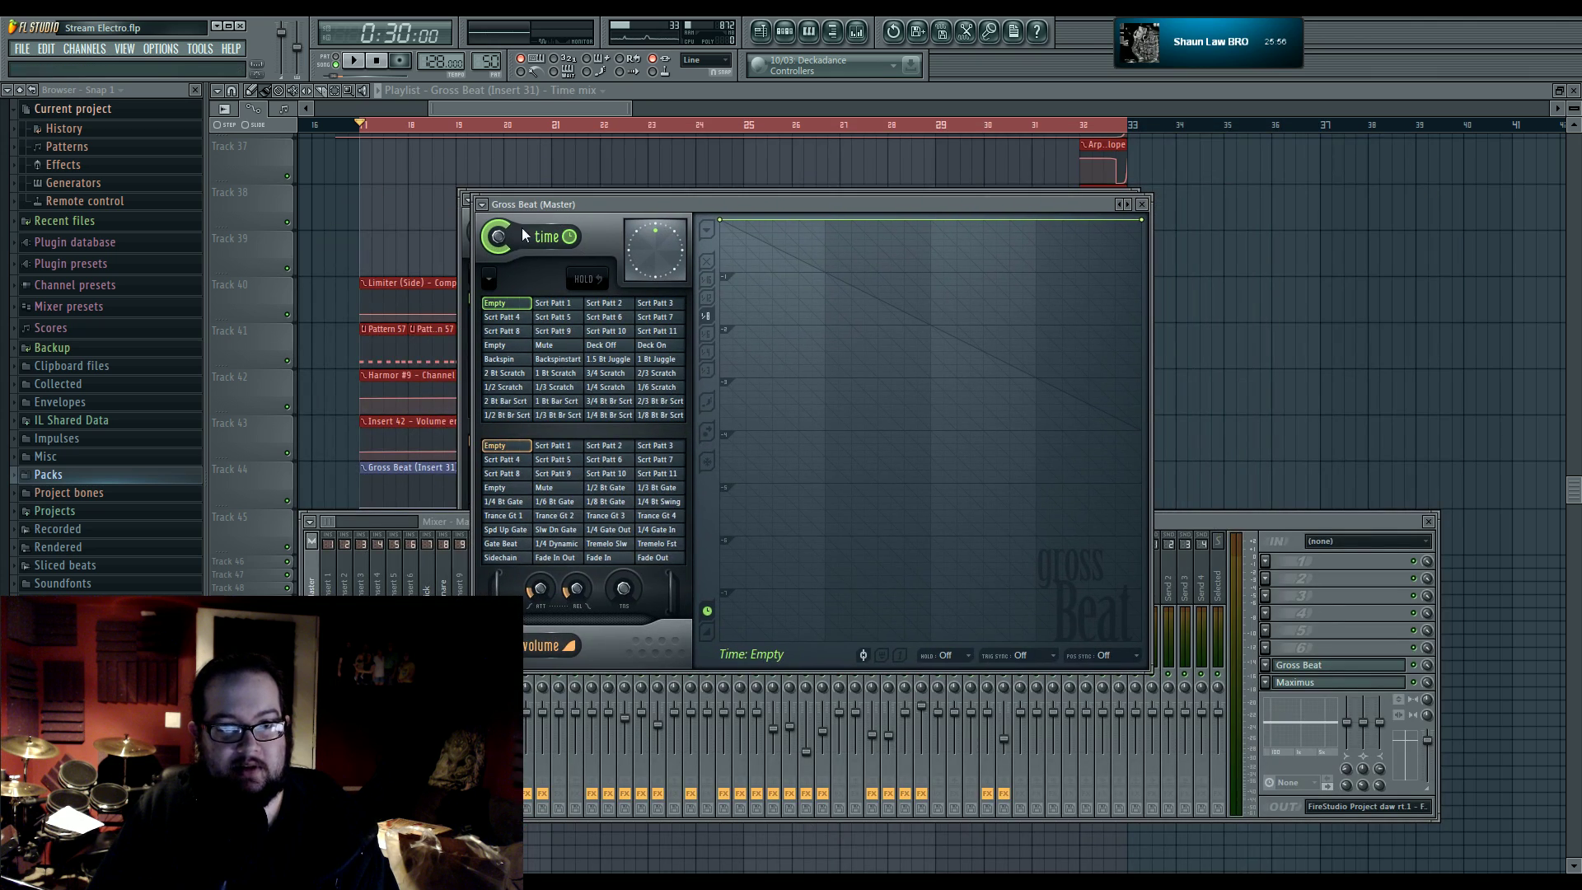
# - Create automation clips for the Master Gross Beat's mix level and time slot
pyautogui.rightClick(1431, 665)
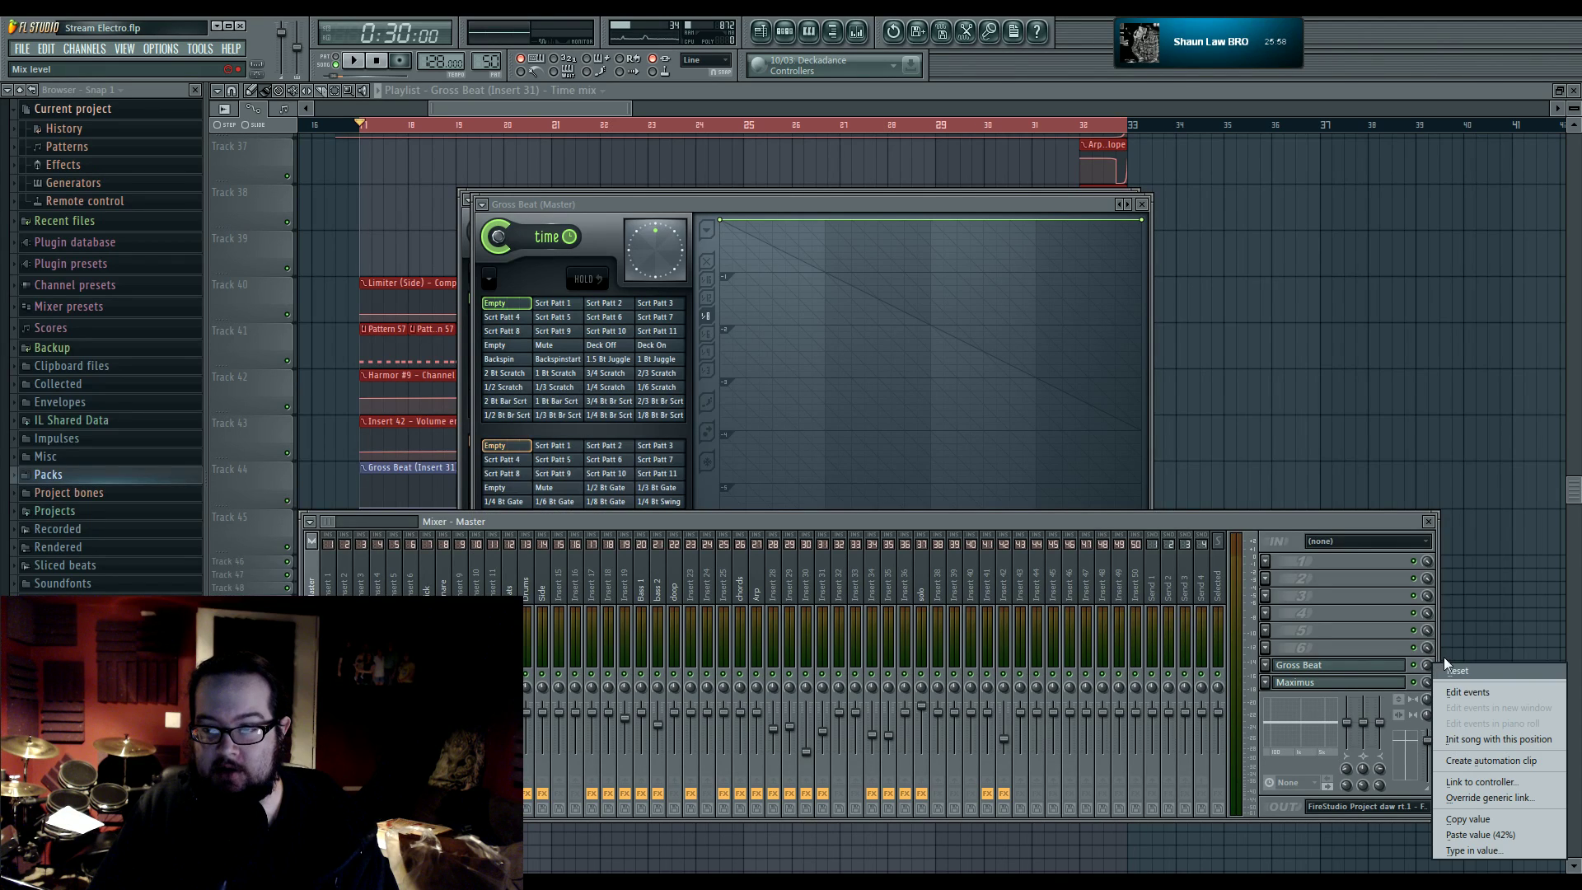
pyautogui.click(1488, 758)
pyautogui.click(760, 212)
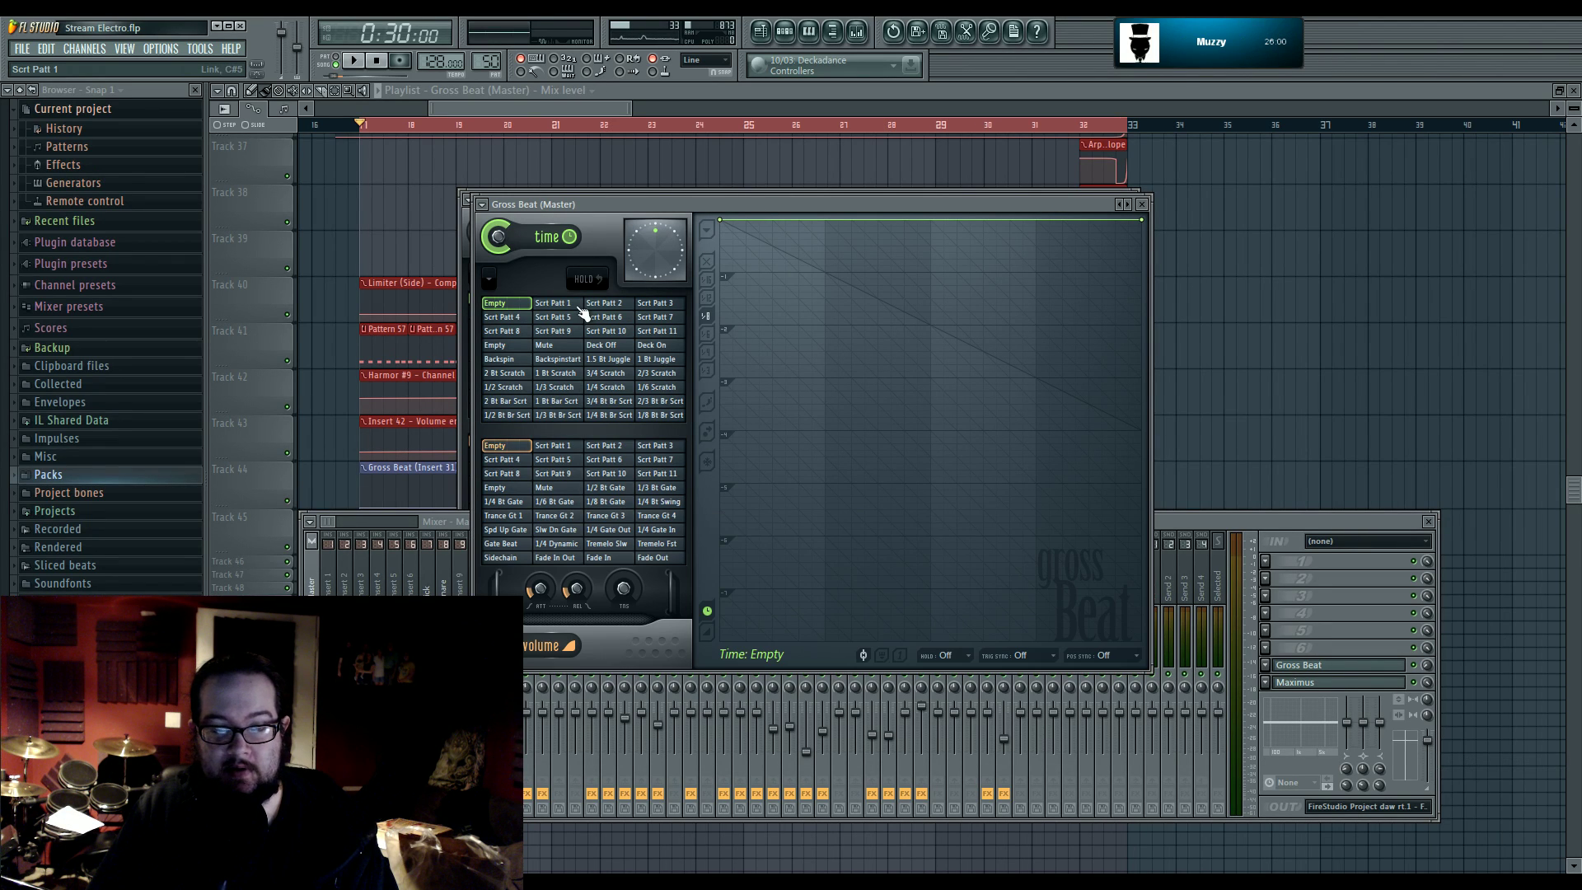
pyautogui.rightClick(560, 385)
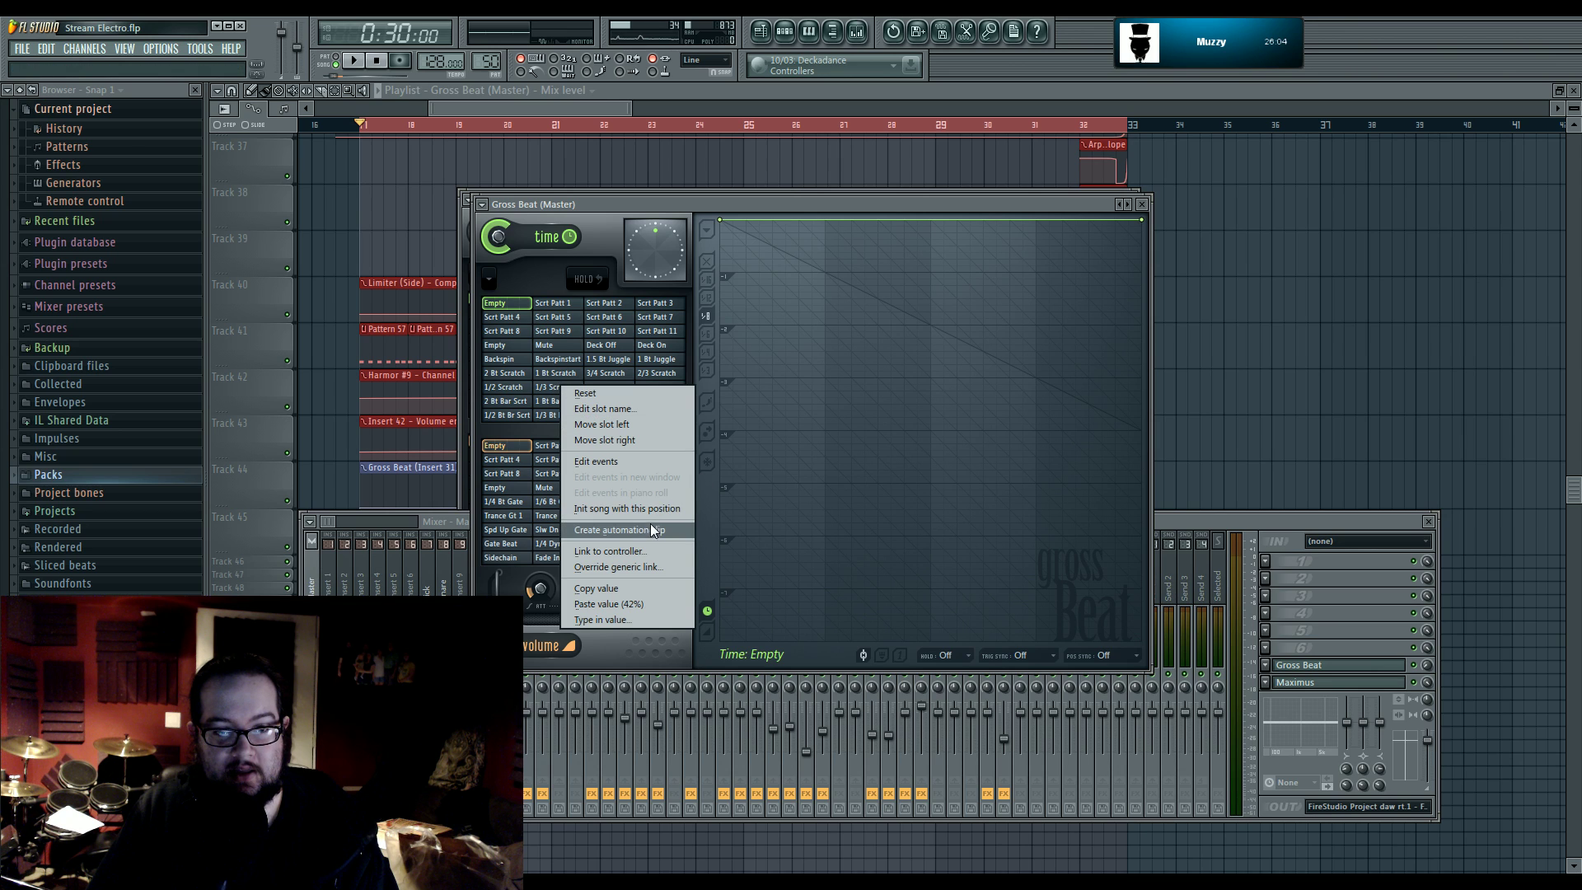
pyautogui.click(628, 203)
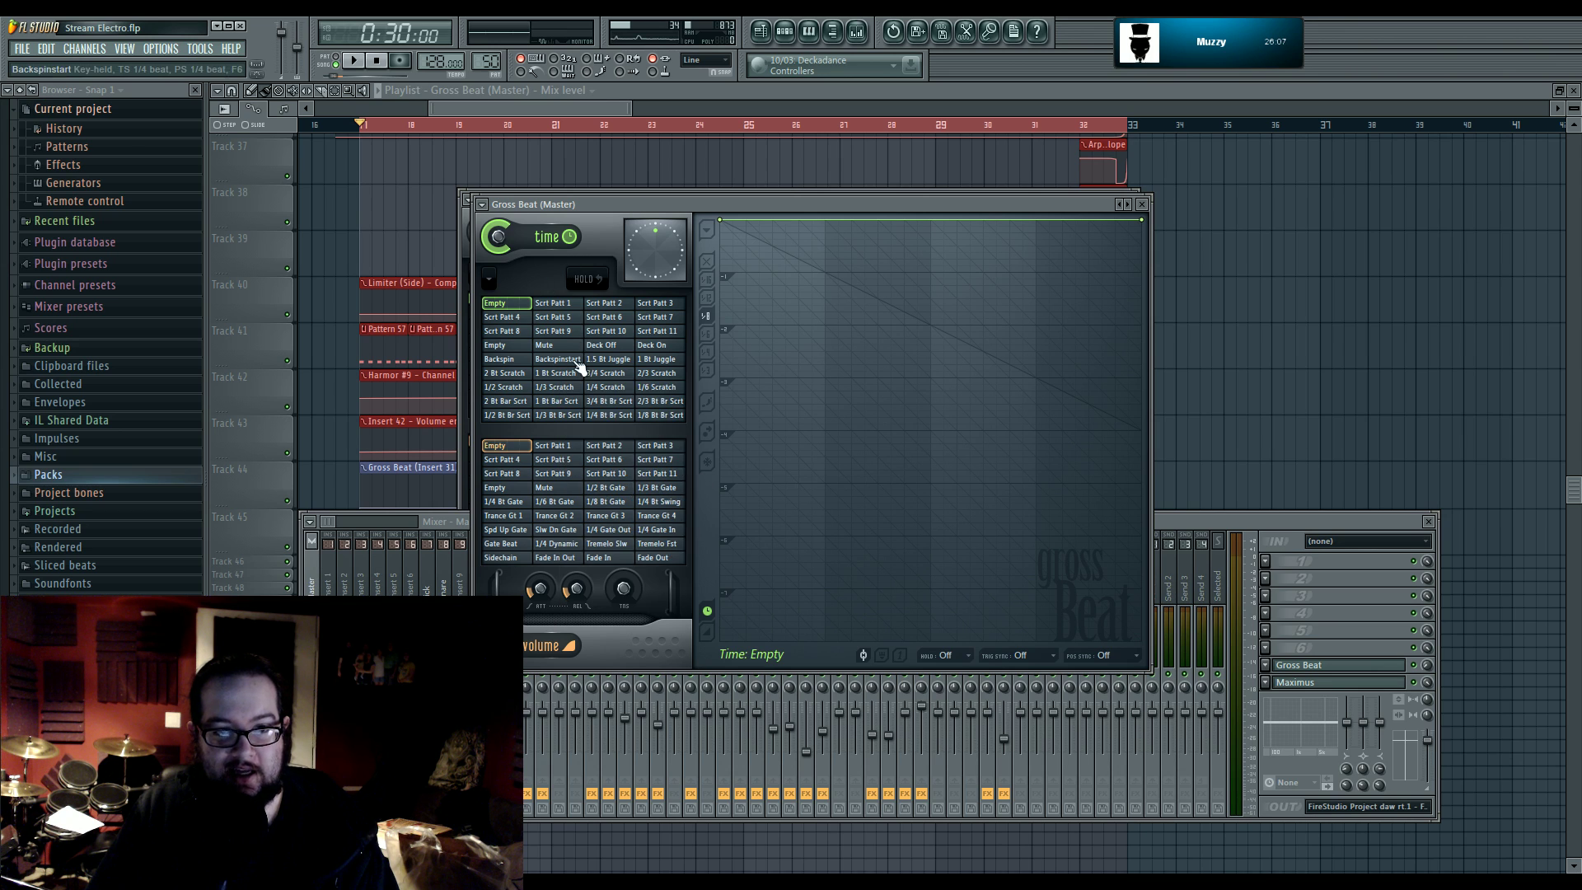
pyautogui.rightClick(561, 384)
pyautogui.click(623, 530)
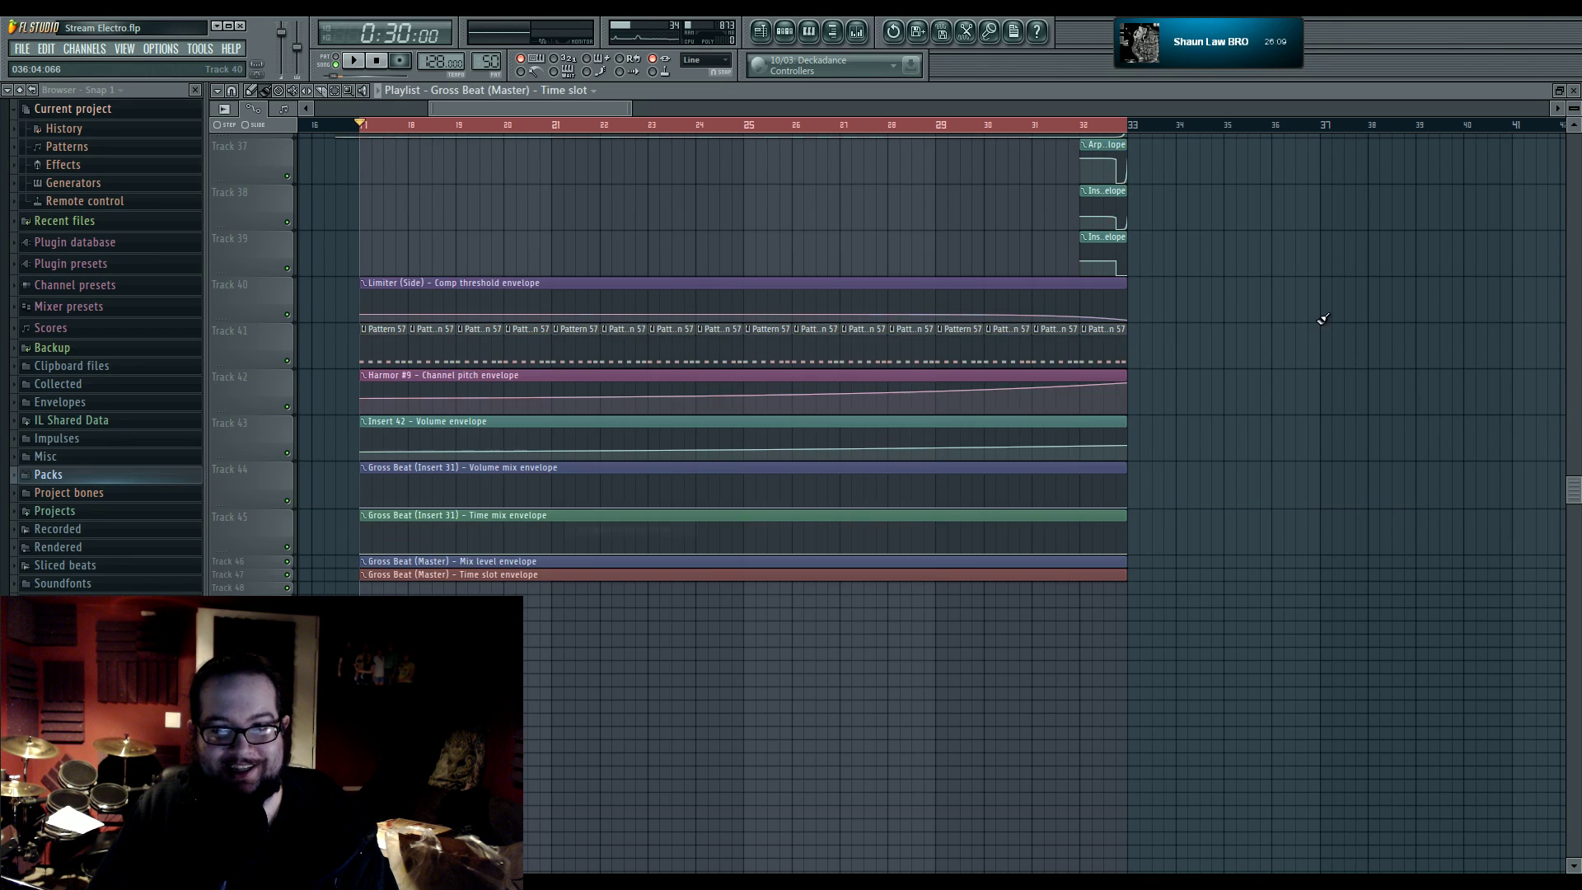
# - Enlarge the newest automation tracks and ramp Insert 31 Gross Beat's volume mix envelope from zero at bar 17 to full at bar 33
pyautogui.moveTo(250, 567); pyautogui.dragTo(249, 651)
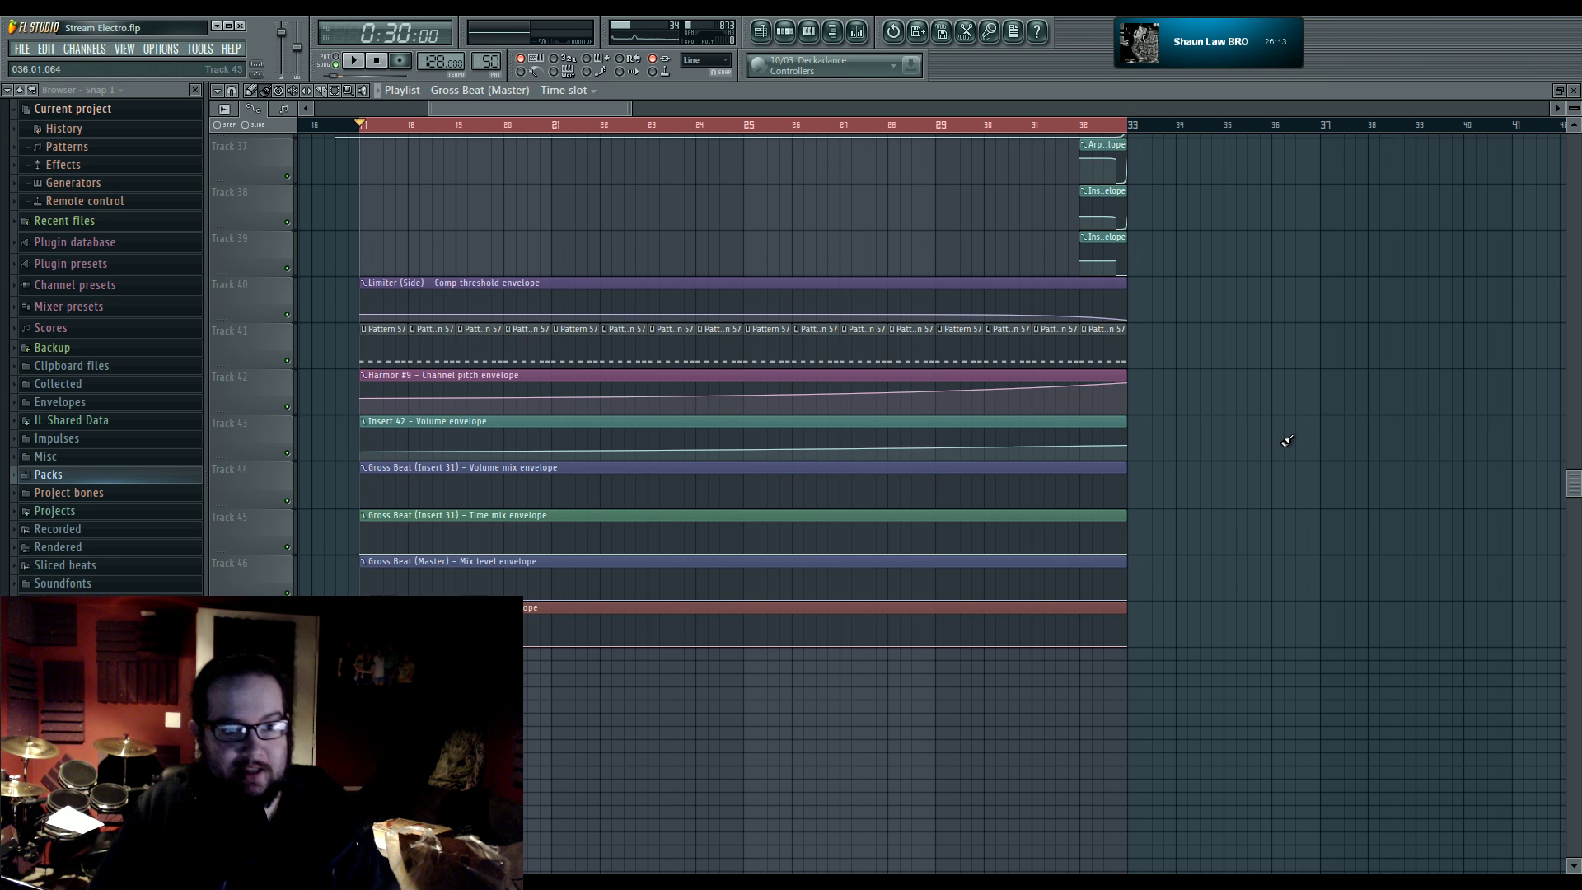
pyautogui.moveTo(1266, 408); pyautogui.dragTo(1265, 305)
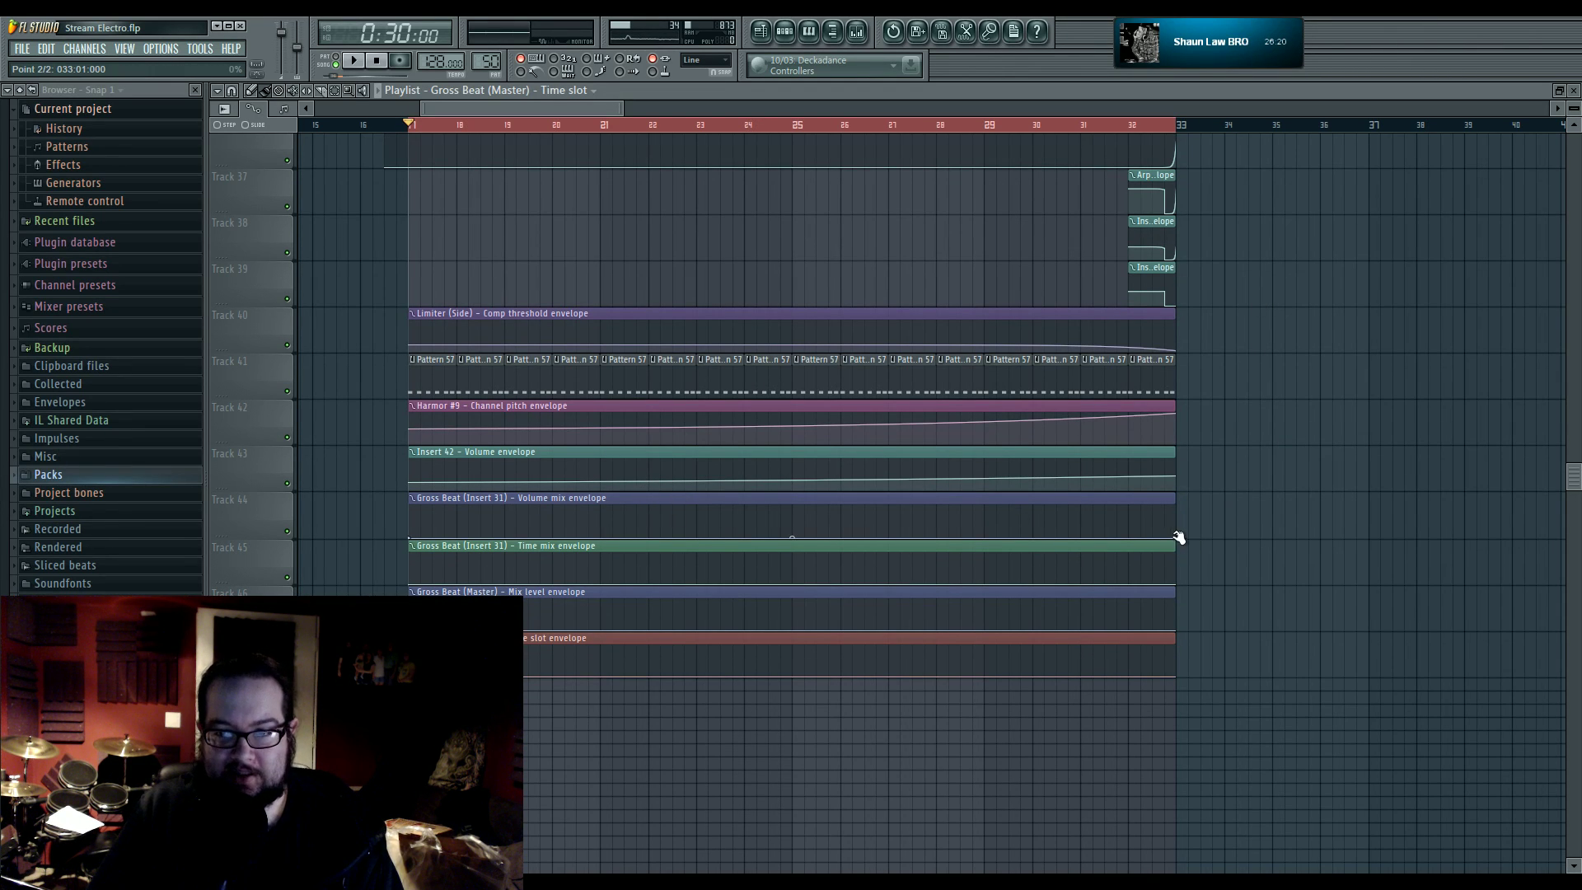
pyautogui.moveTo(1176, 535); pyautogui.dragTo(1164, 534)
pyautogui.hotkey('ctrl', 'z')
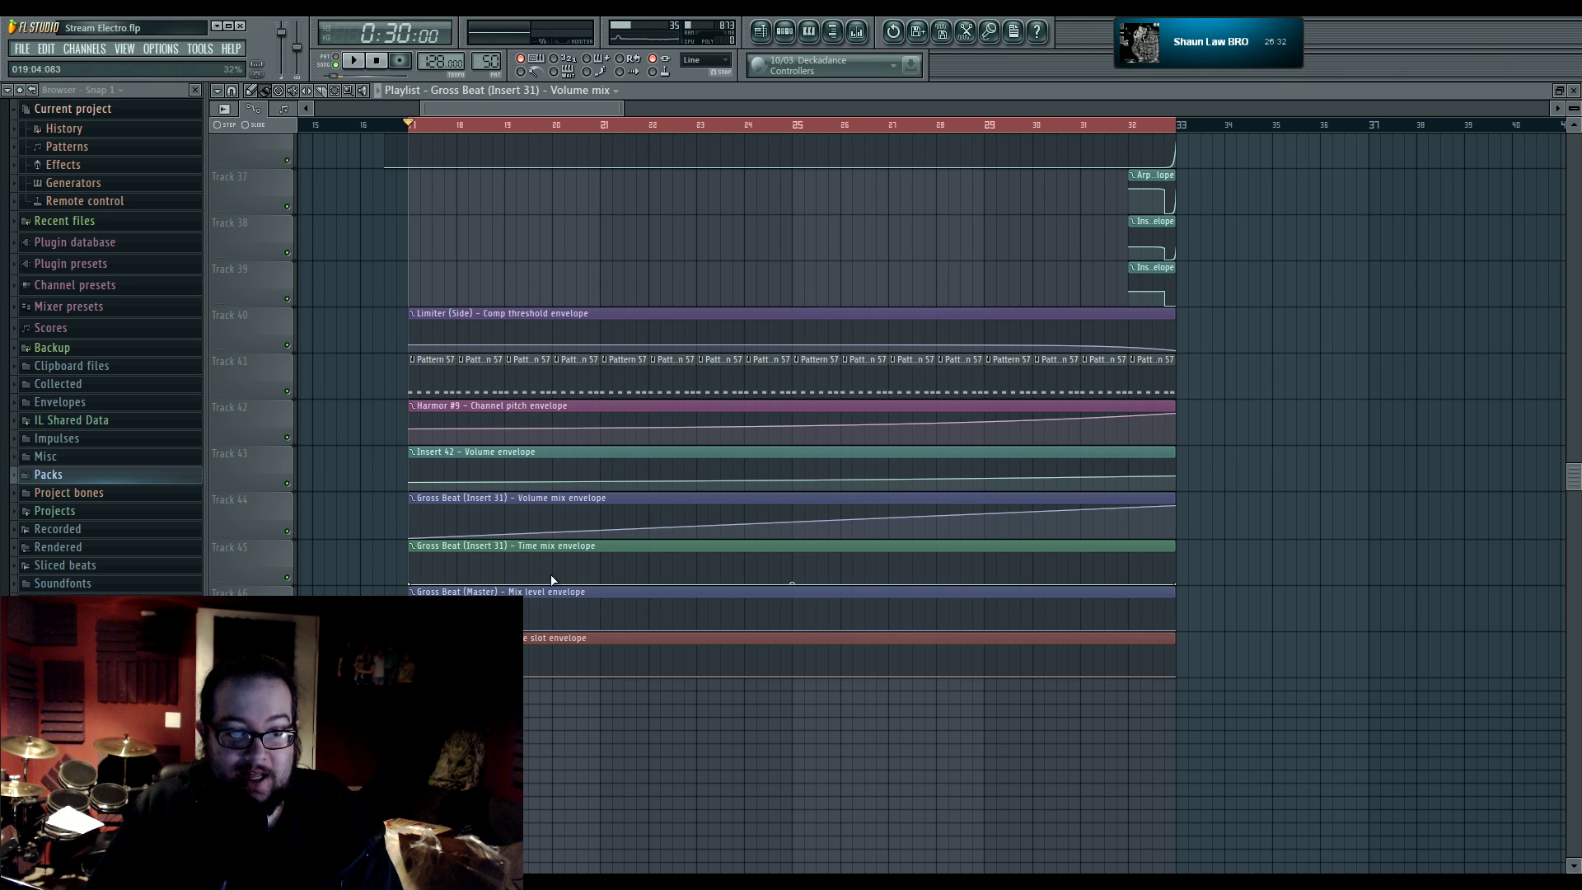
# - Draw full-level pulses in Insert 31's Time mix envelope, over the second half of bar 20 and all of bar 24
pyautogui.click(581, 569)
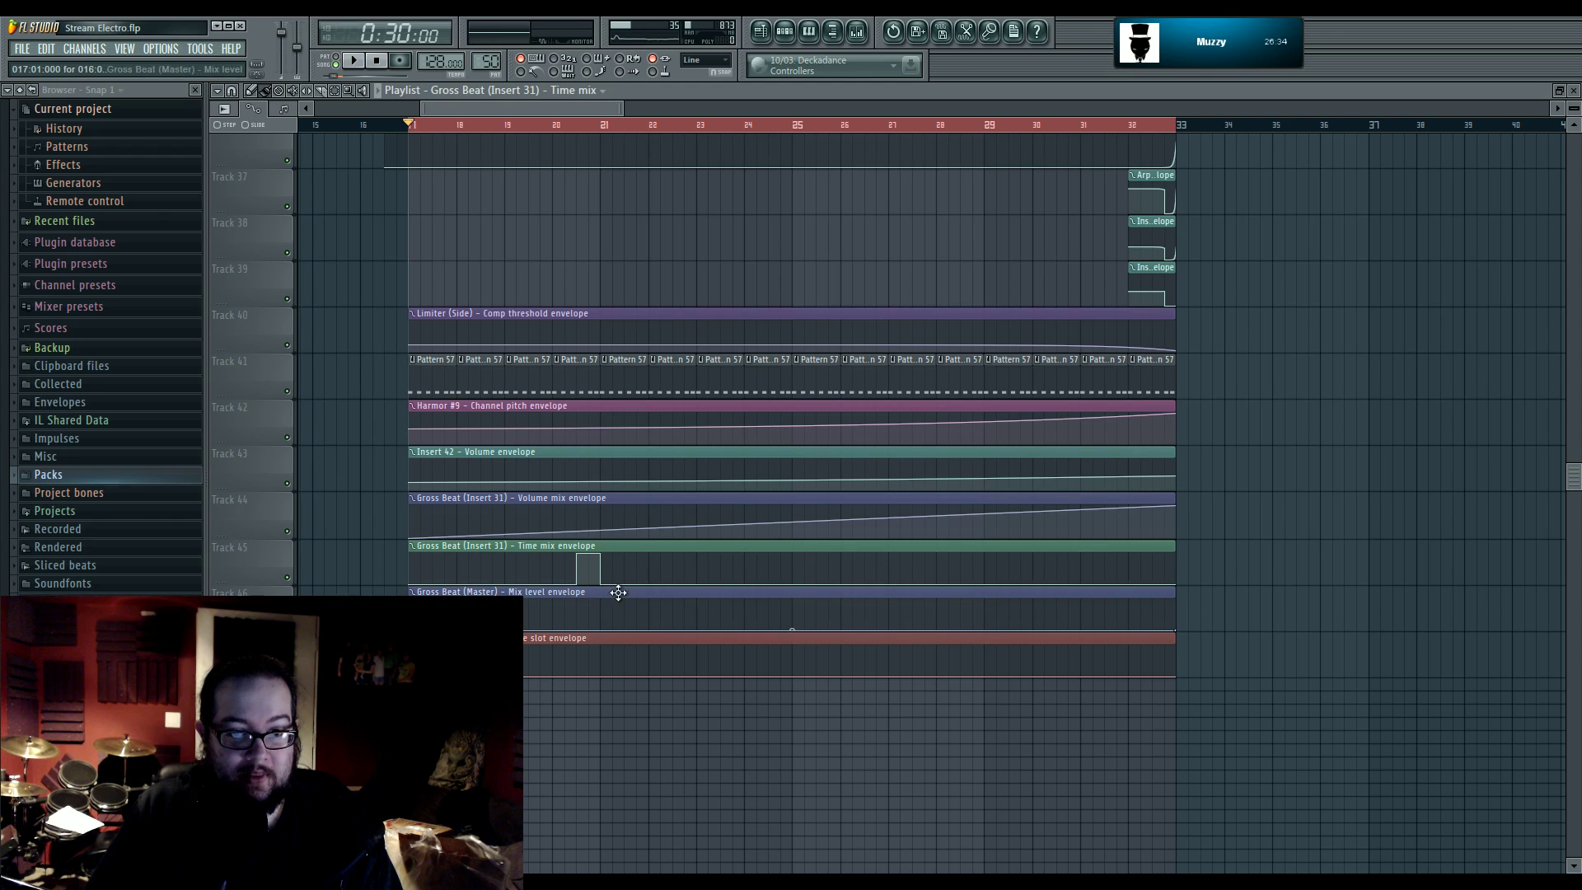
pyautogui.rightClick(744, 578)
pyautogui.rightClick(746, 575)
pyautogui.rightClick(795, 566)
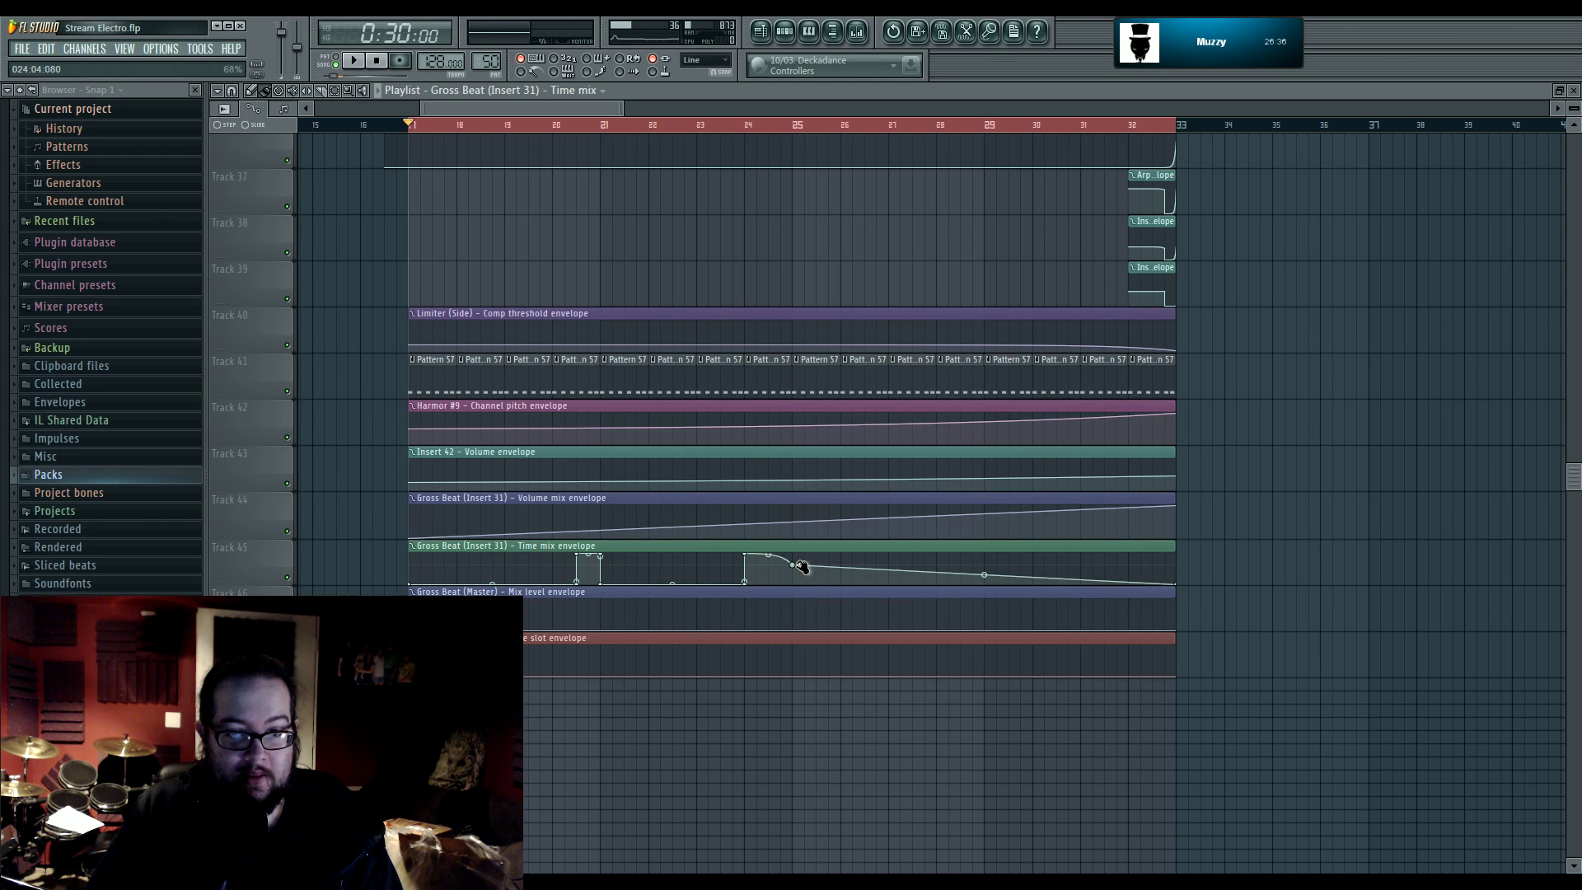
pyautogui.rightClick(795, 575)
pyautogui.moveTo(796, 575); pyautogui.dragTo(793, 584)
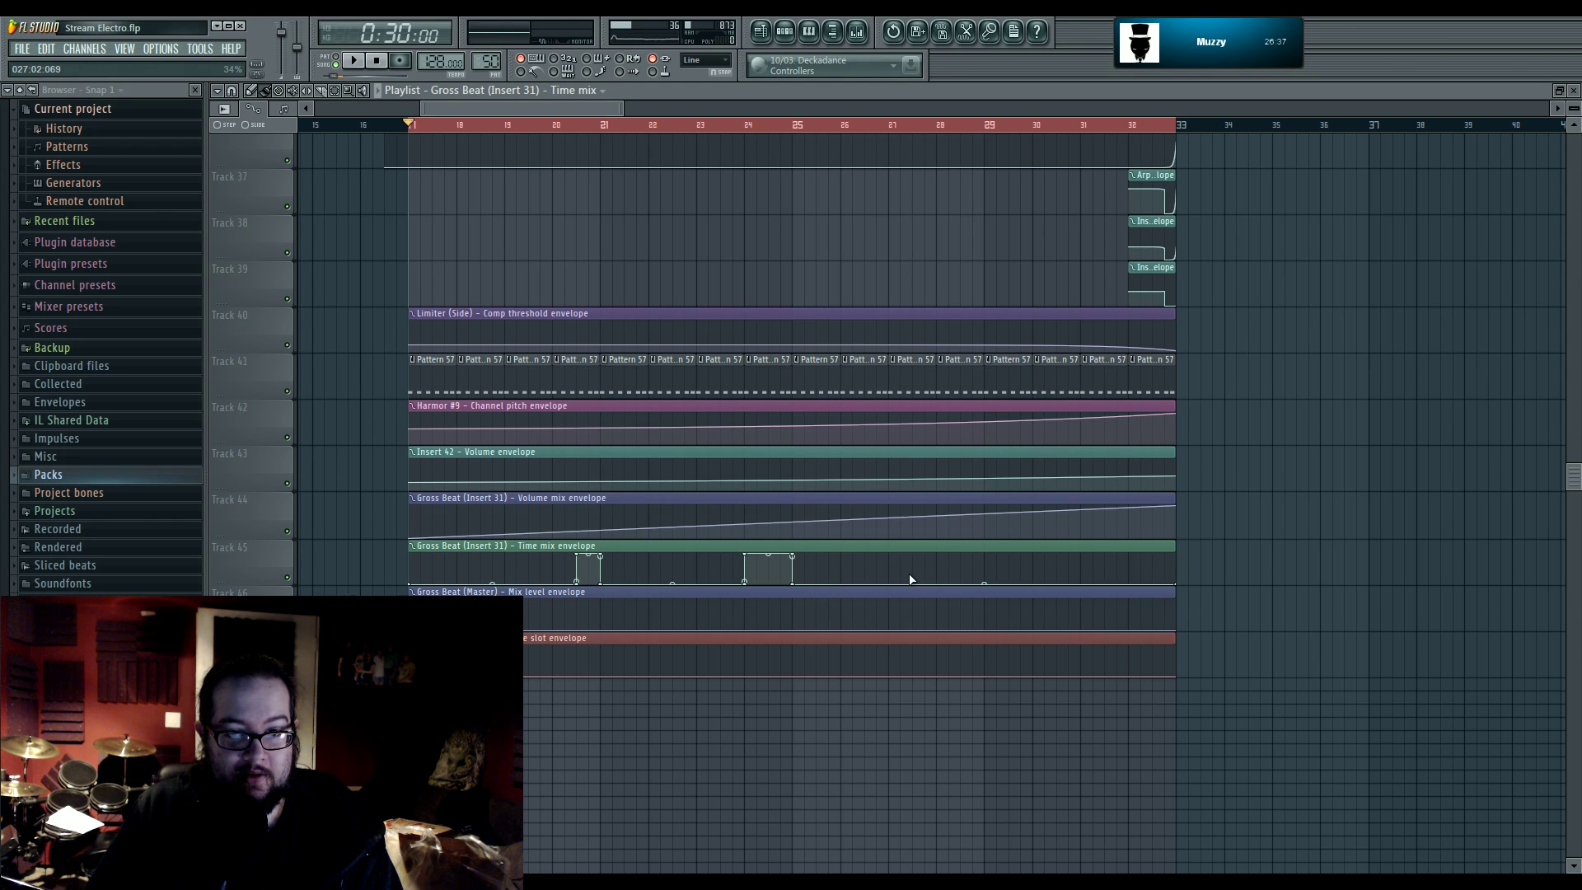
# - Add a Time mix pulse over the second half of bar 28 and raise the envelope from bar 32
pyautogui.rightClick(962, 578)
pyautogui.rightClick(963, 570)
pyautogui.rightClick(985, 570)
pyautogui.moveTo(986, 554); pyautogui.dragTo(985, 584)
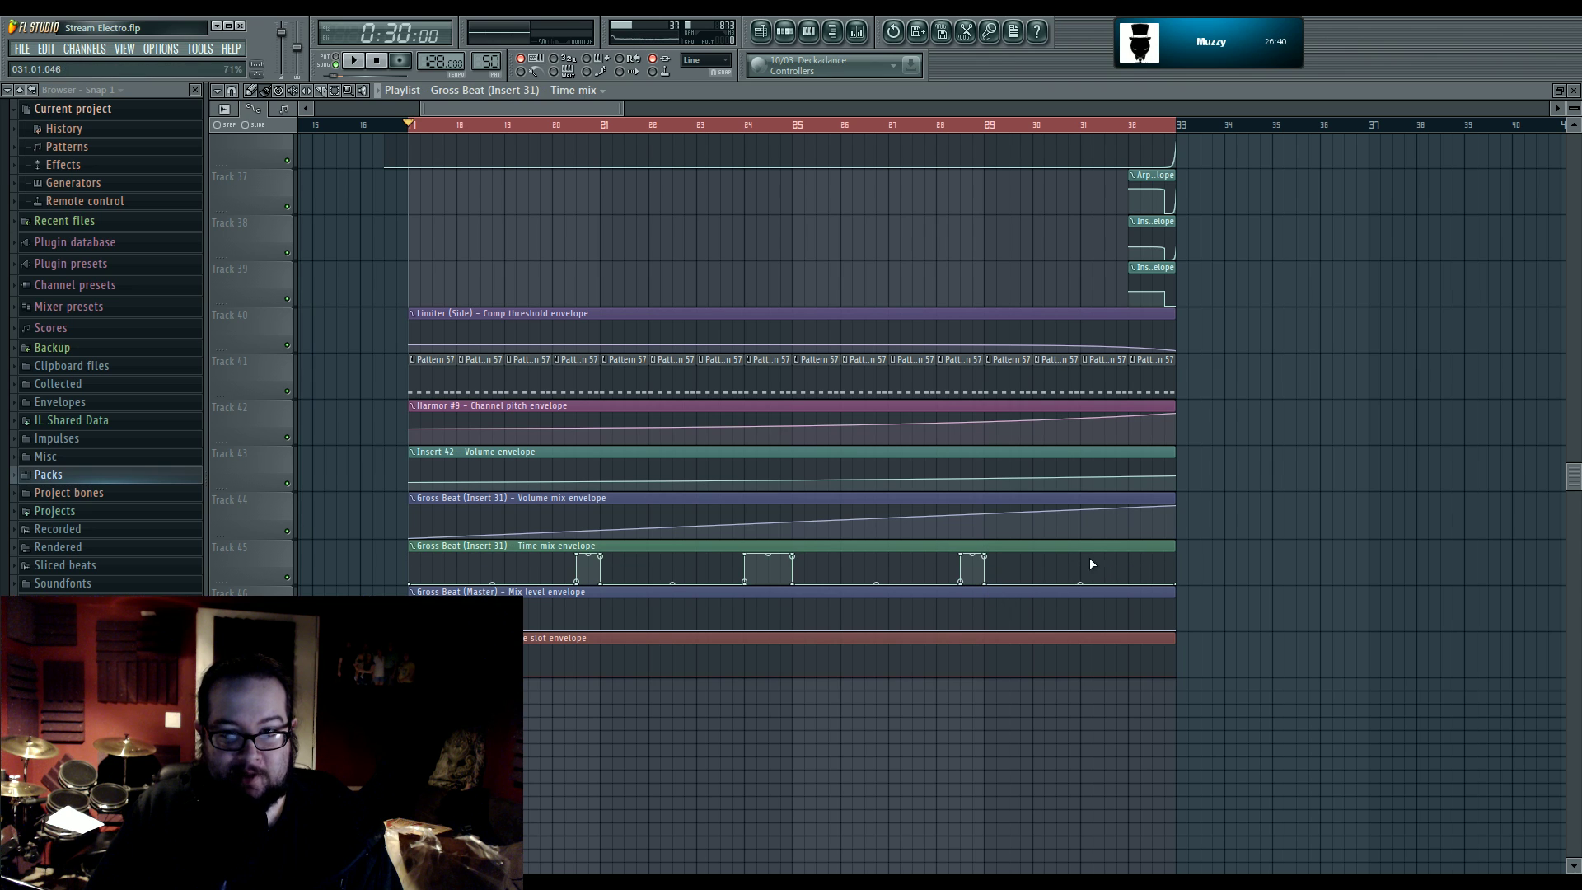
pyautogui.rightClick(1131, 582)
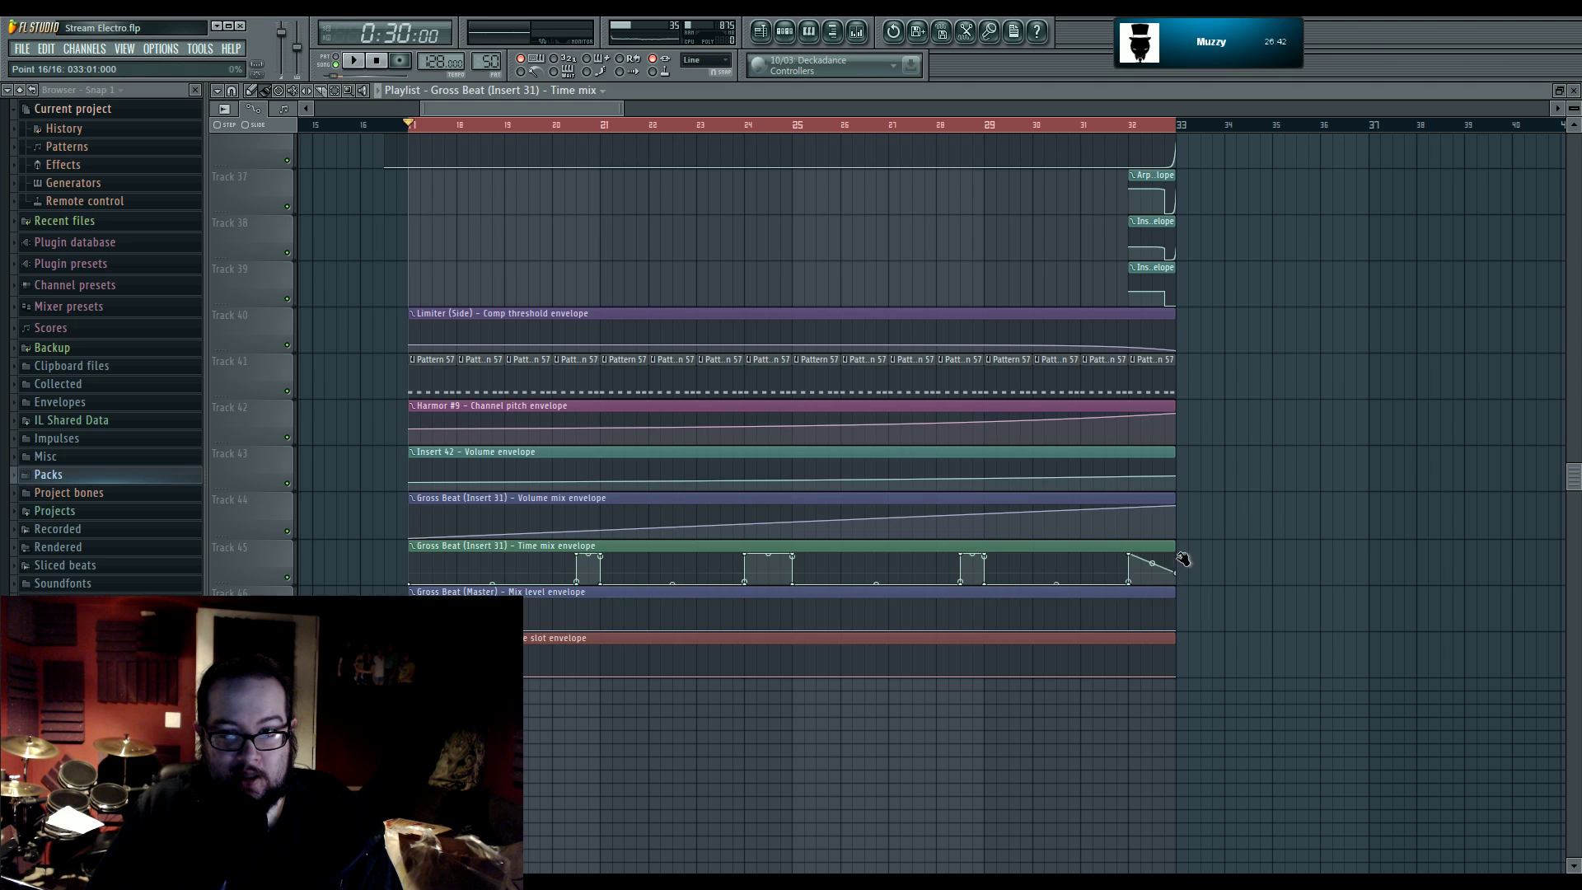
# - Extend the Gross Beat (Insert 31) Time mix envelope slightly past bar 33 and add a high-level half-bar block before bar 21 in the Gross Beat (Master) Mix level envelope
pyautogui.moveTo(1173, 545); pyautogui.dragTo(1185, 545)
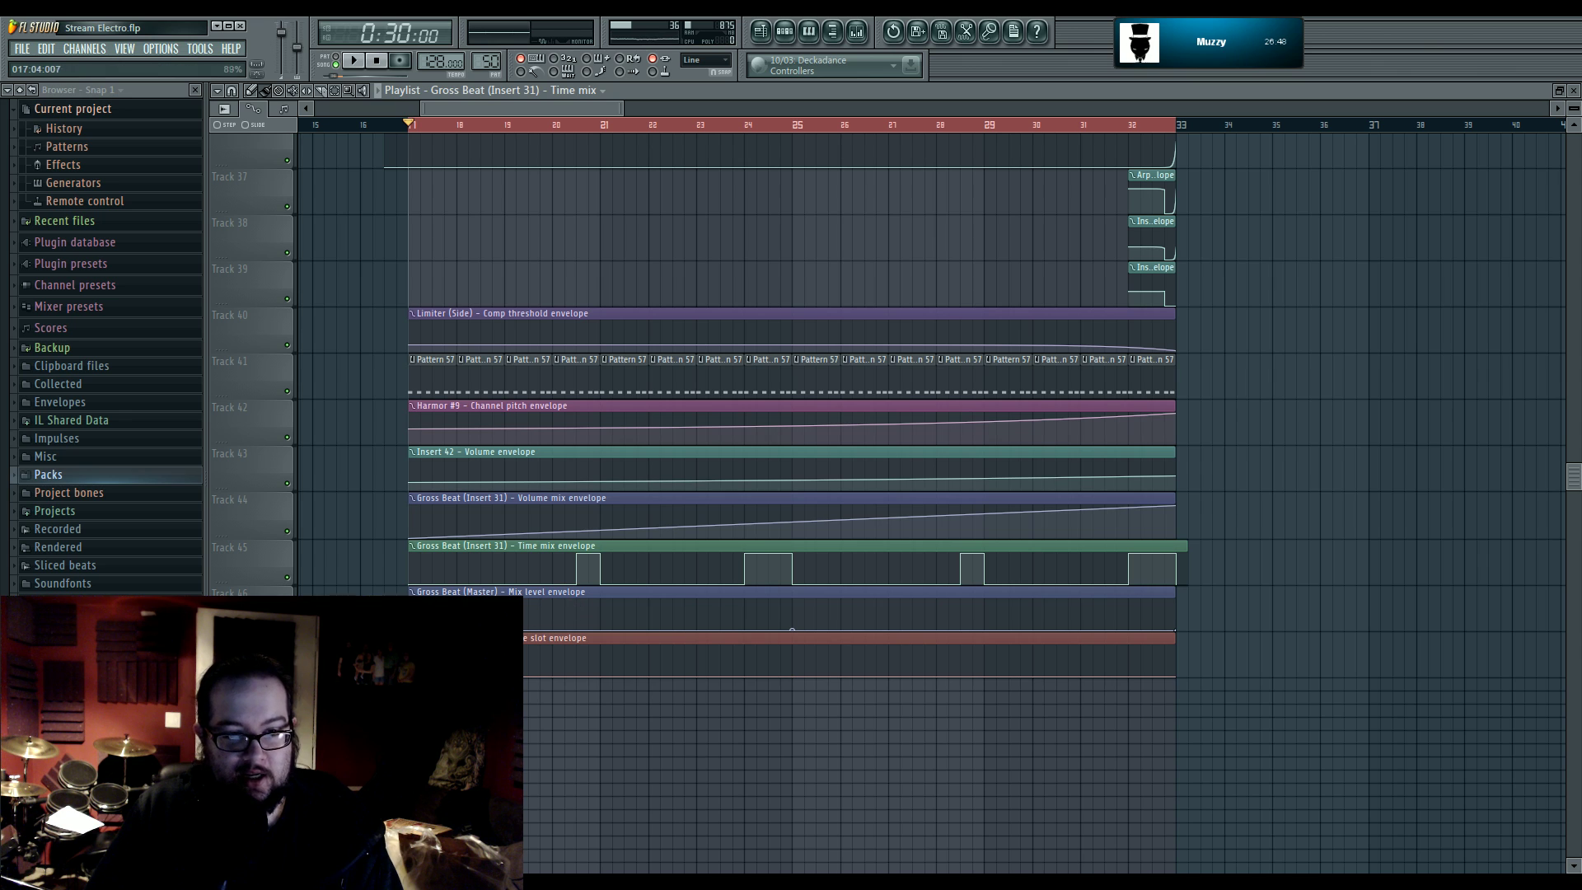
pyautogui.rightClick(576, 627)
pyautogui.rightClick(576, 608)
pyautogui.rightClick(599, 611)
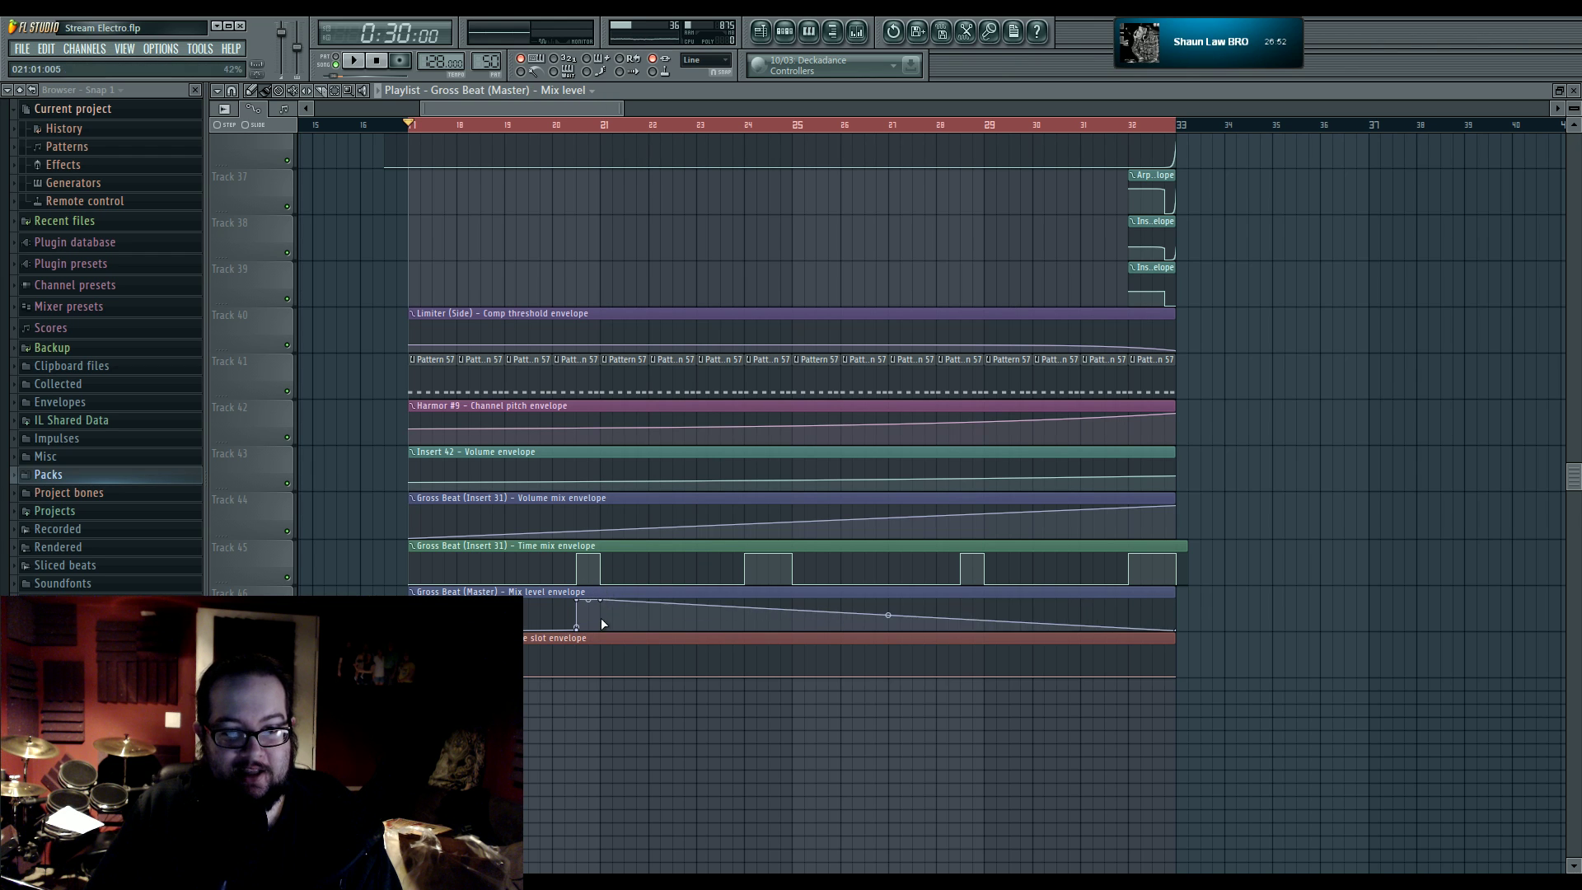
pyautogui.rightClick(599, 628)
# - Add a high-level half-bar block ending at bar 25 in the Gross Beat (Master) Mix level envelope
pyautogui.rightClick(768, 628)
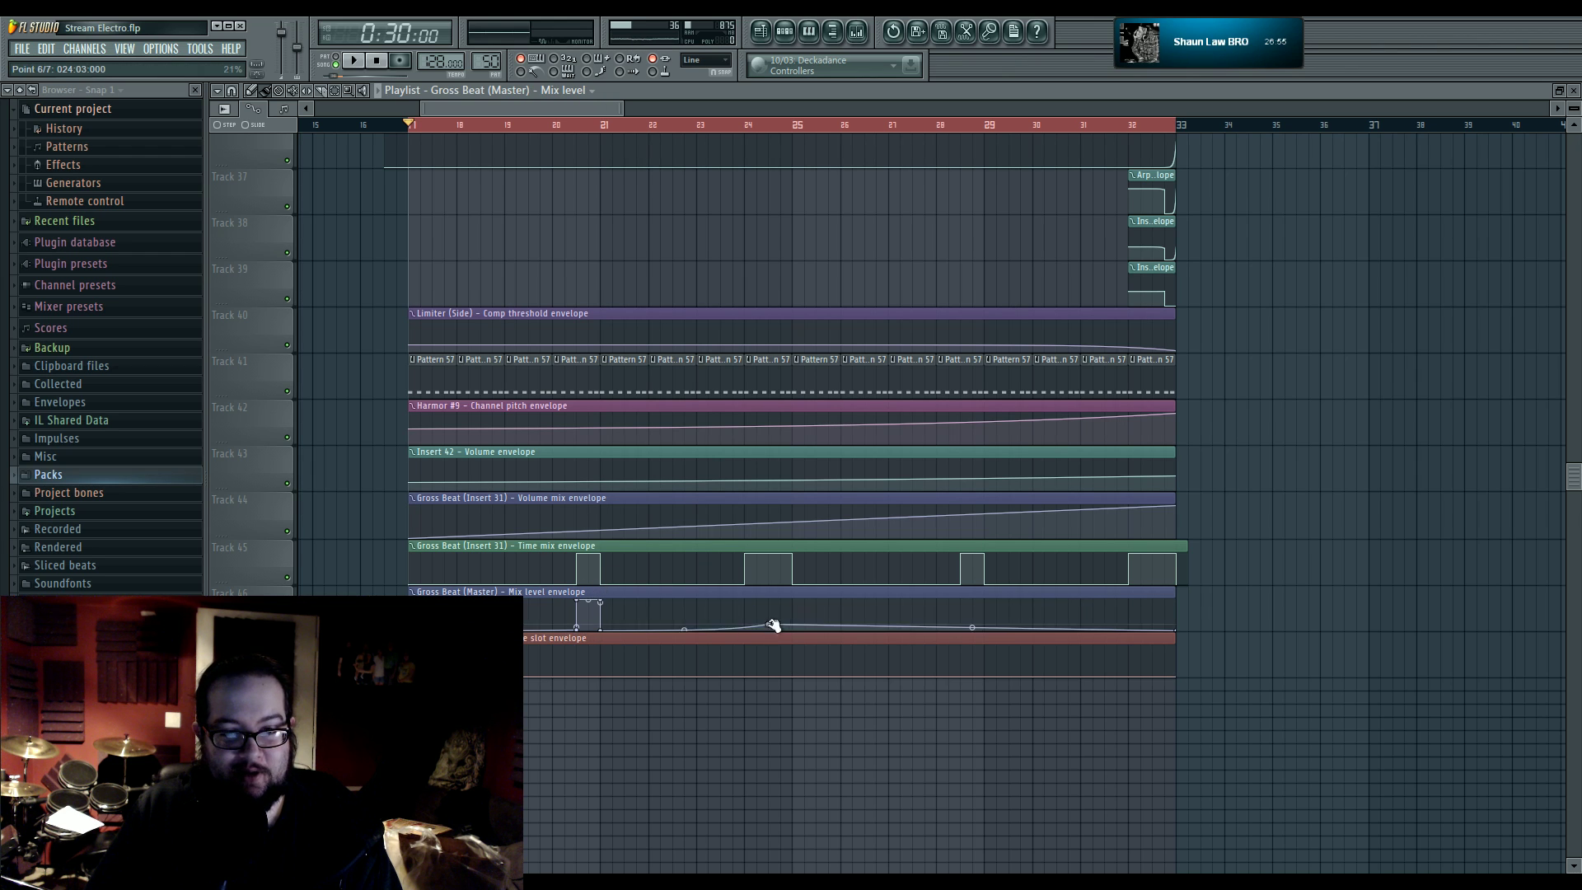
pyautogui.rightClick(768, 602)
pyautogui.rightClick(796, 617)
pyautogui.moveTo(795, 616); pyautogui.dragTo(791, 601)
pyautogui.rightClick(791, 629)
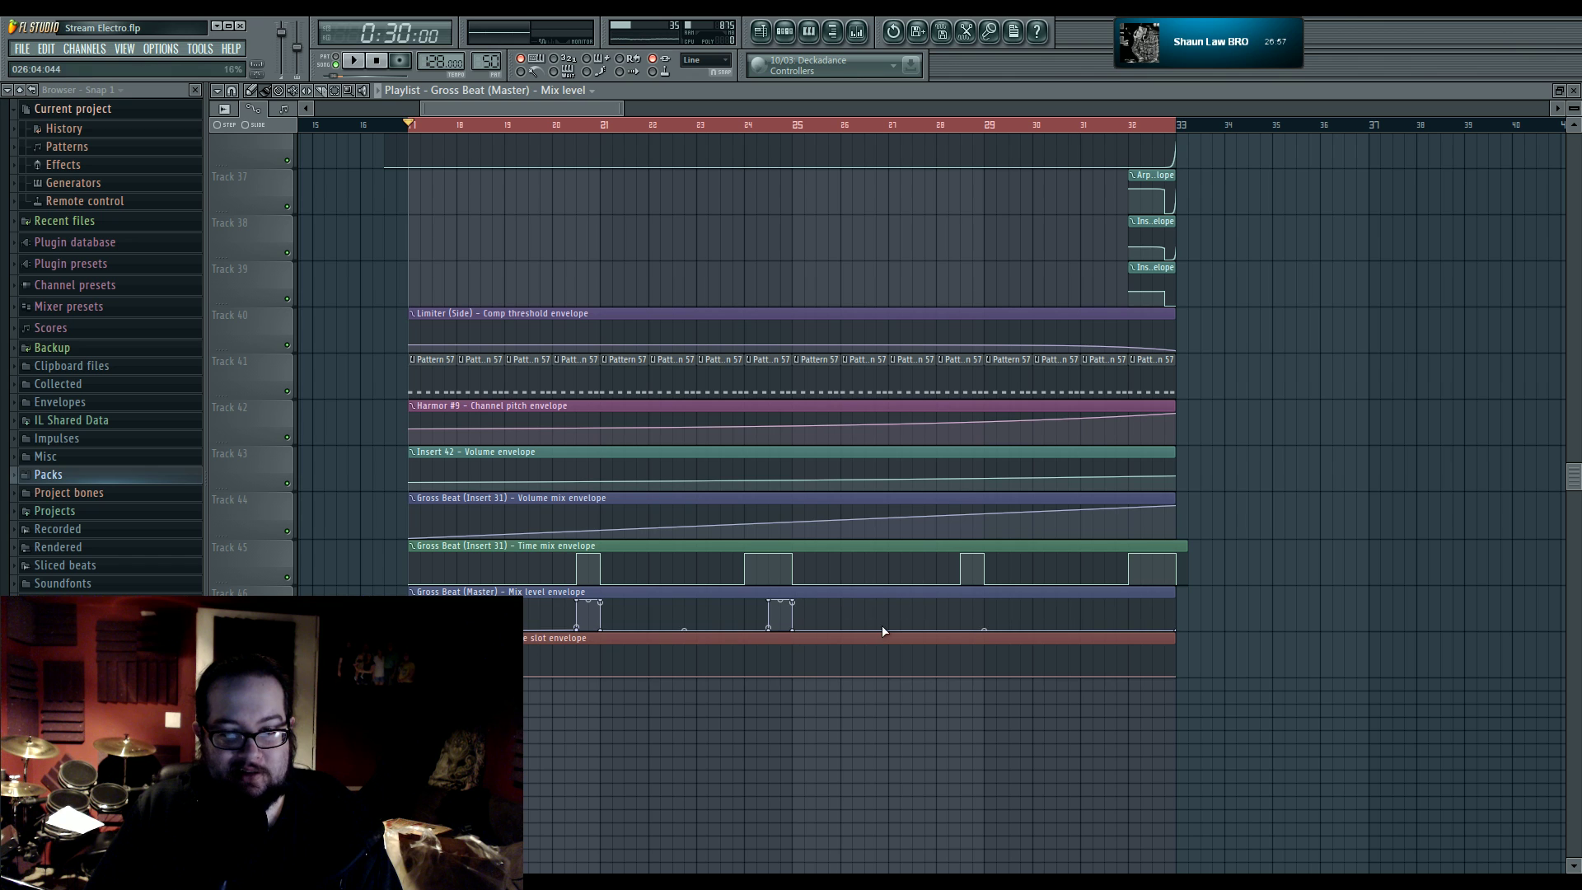
# - Add a high-level one-bar block from bar 28 to 29 in the Gross Beat (Master) Mix level envelope
pyautogui.rightClick(936, 629)
pyautogui.rightClick(937, 601)
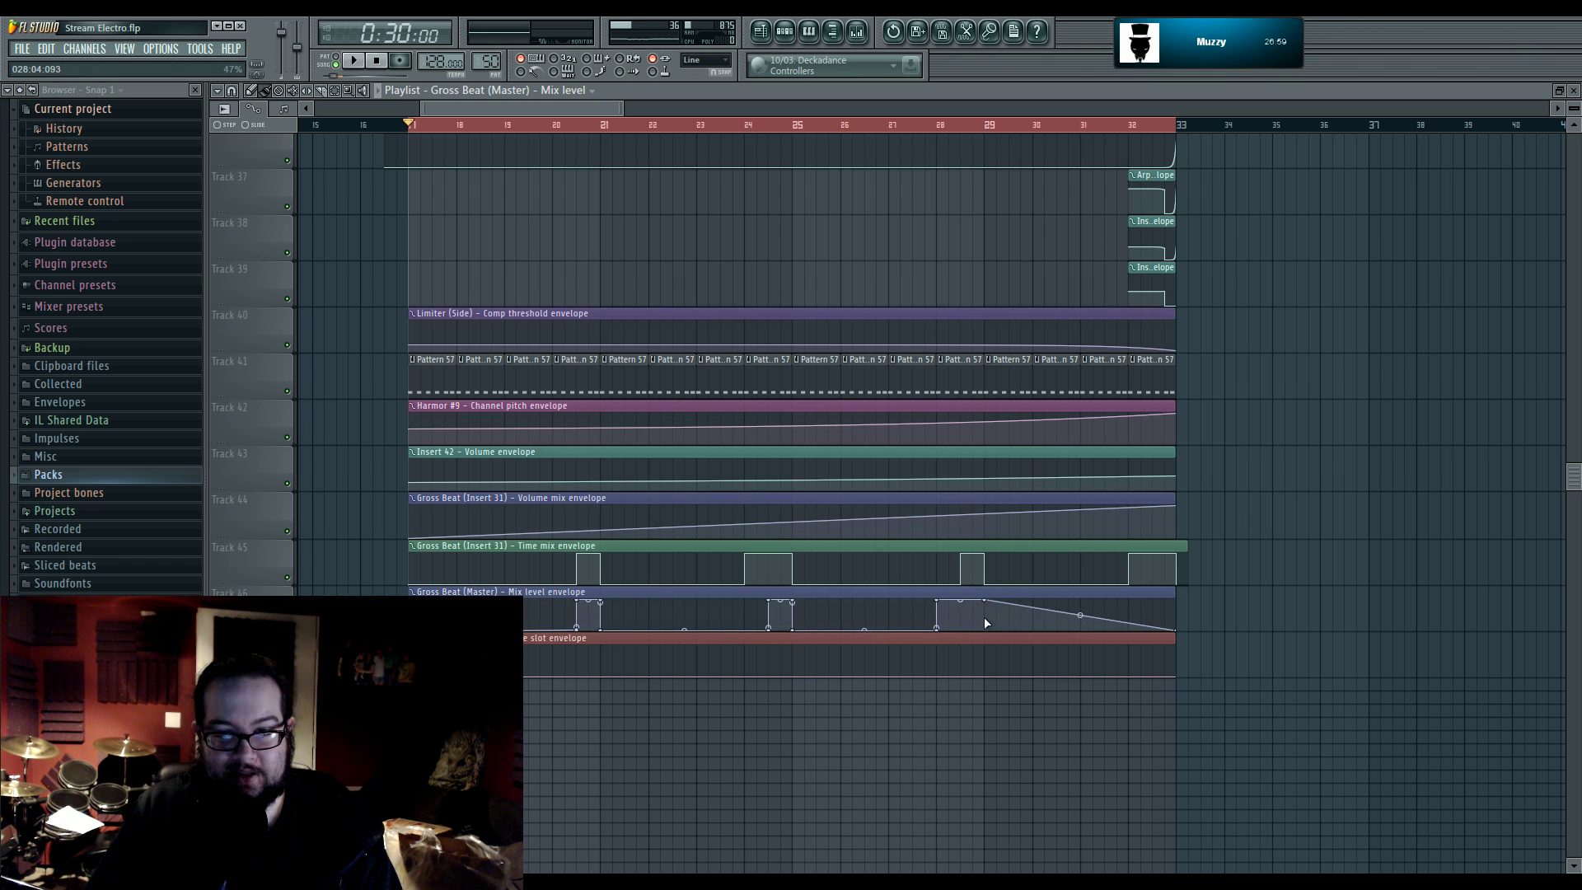
pyautogui.rightClick(984, 629)
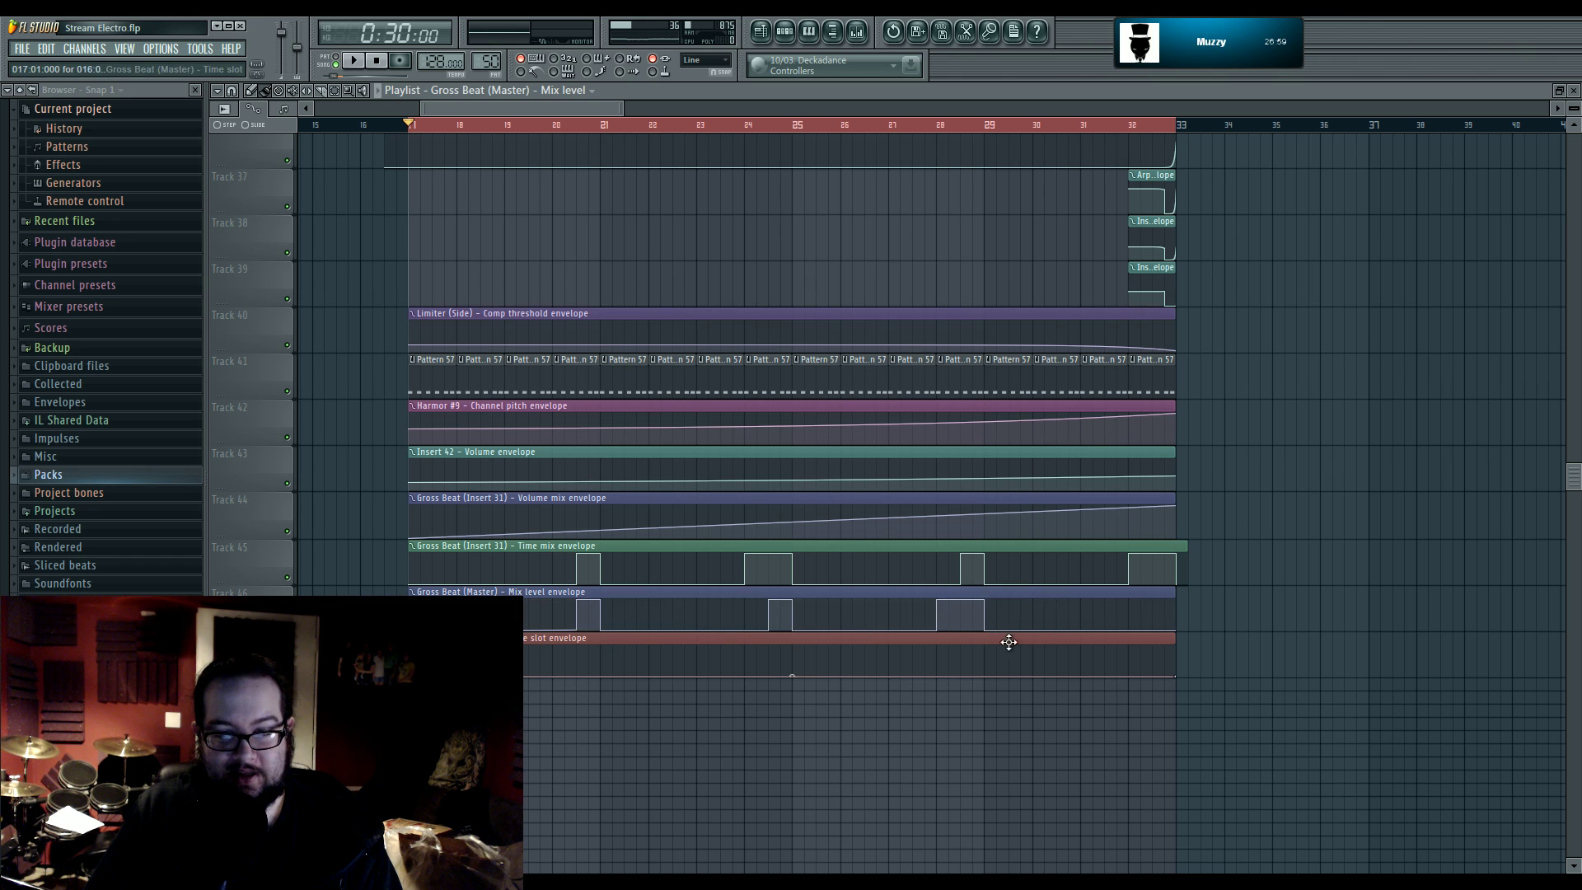
# - Add a high-level block from bar 32 to 33 in the Mix level envelope and raise the Gross Beat (Master) Time slot envelope's end point
pyautogui.rightClick(1128, 628)
pyautogui.rightClick(1129, 601)
pyautogui.moveTo(1180, 633); pyautogui.dragTo(1179, 586)
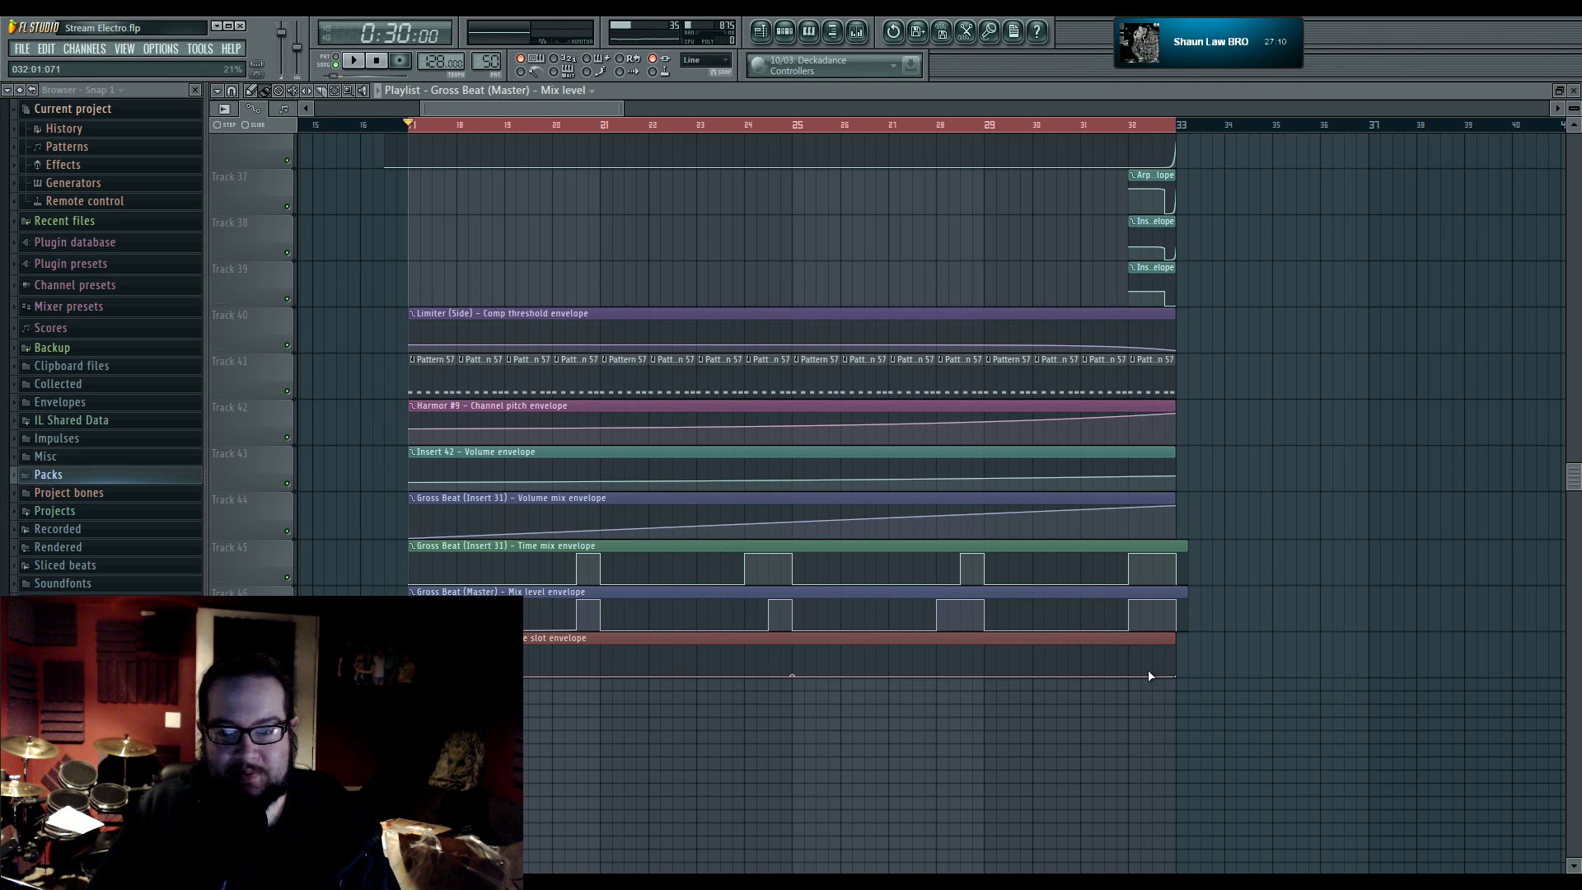
pyautogui.moveTo(1181, 676); pyautogui.dragTo(1286, 616)
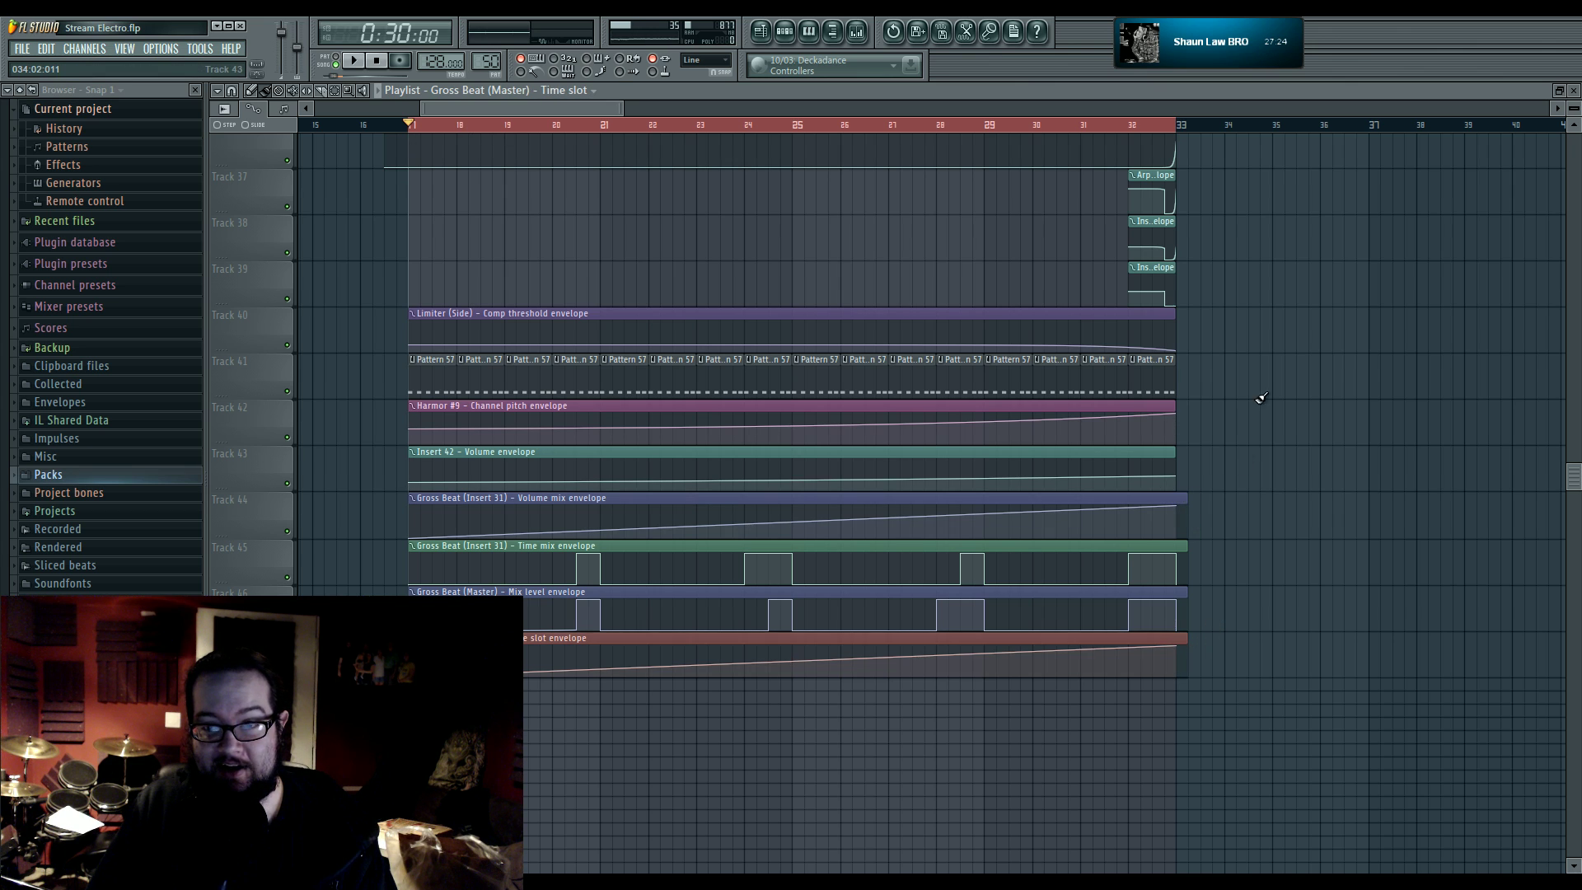
# - Play back bars 17 to 33 to audition the Gross Beat automation, and stop playback when the loop restarts
pyautogui.scroll(2, 1260, 399)
pyautogui.scroll(-3, 792, 313)
pyautogui.scroll(1, 793, 313)
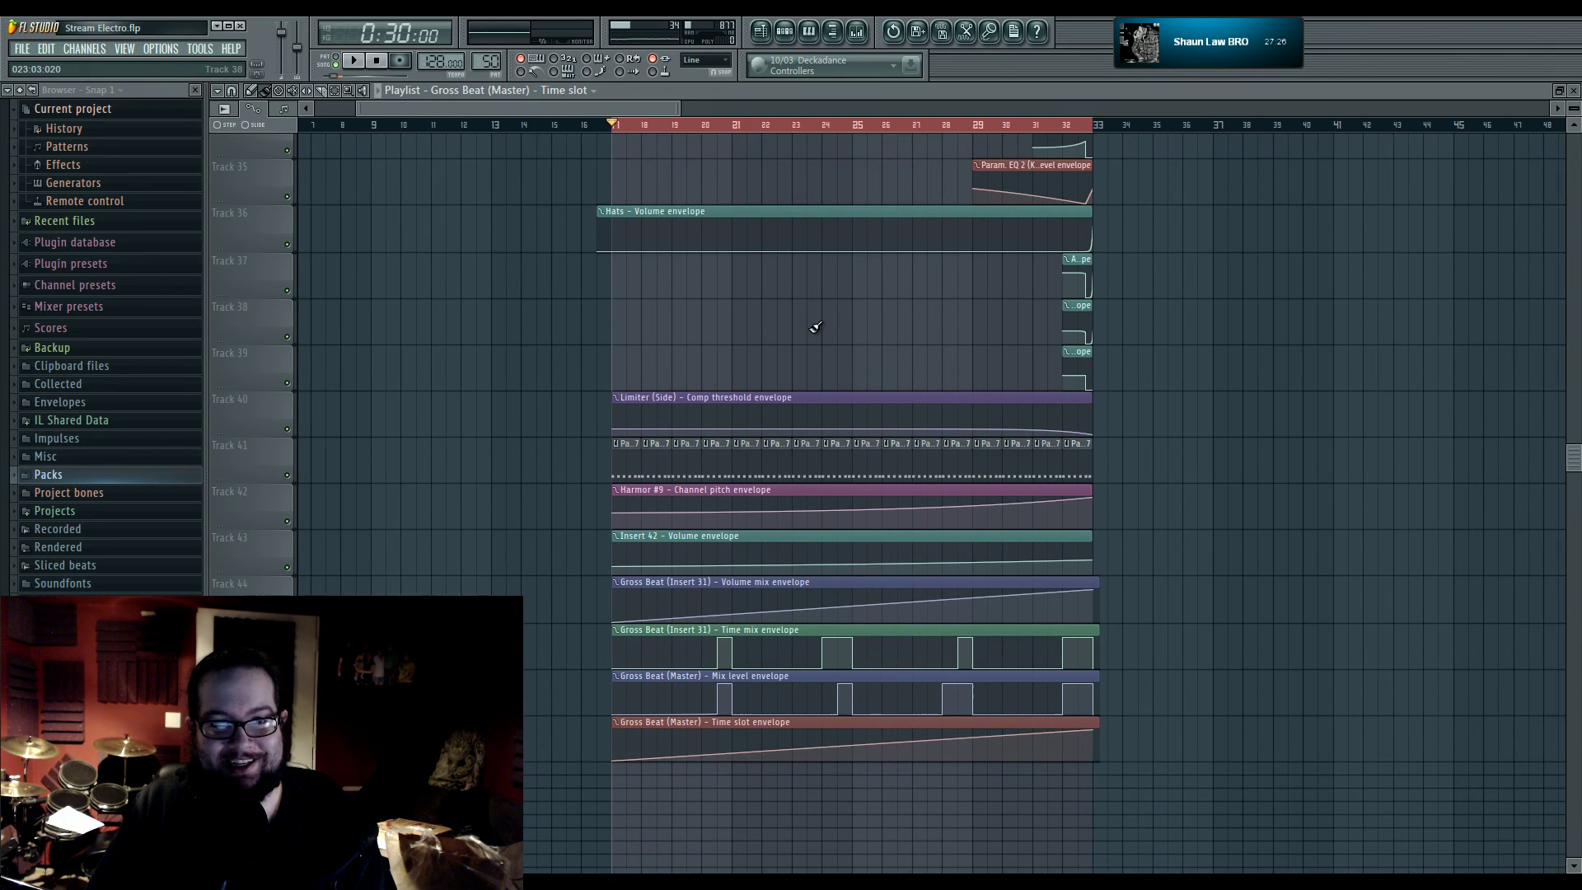
pyautogui.press('space')
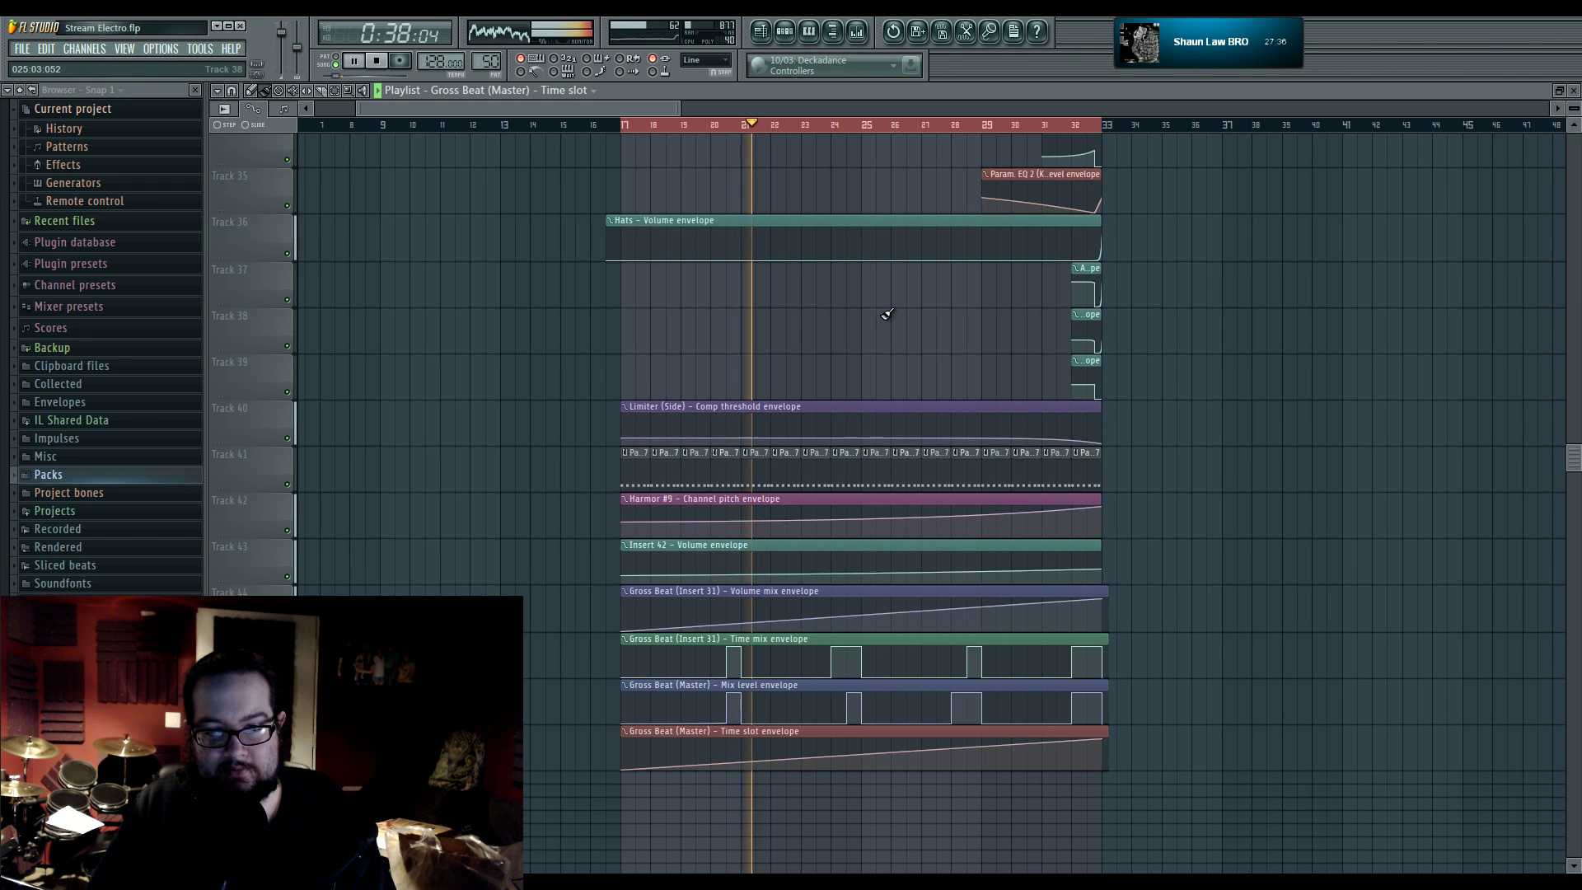
pyautogui.moveTo(907, 321); pyautogui.dragTo(830, 324)
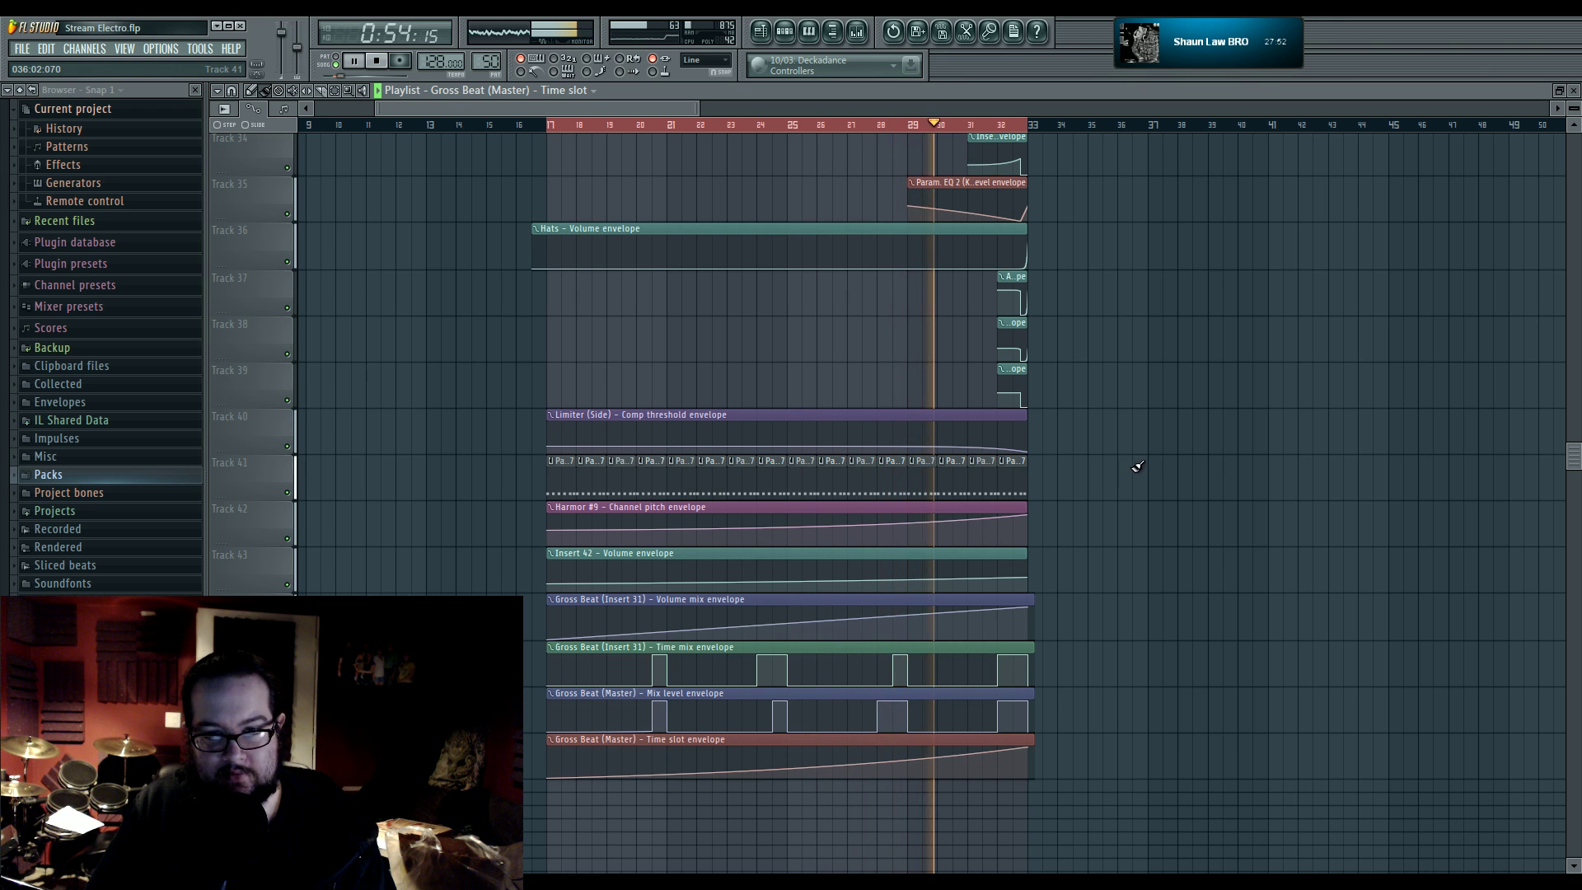
pyautogui.hscroll(1, 1149, 459)
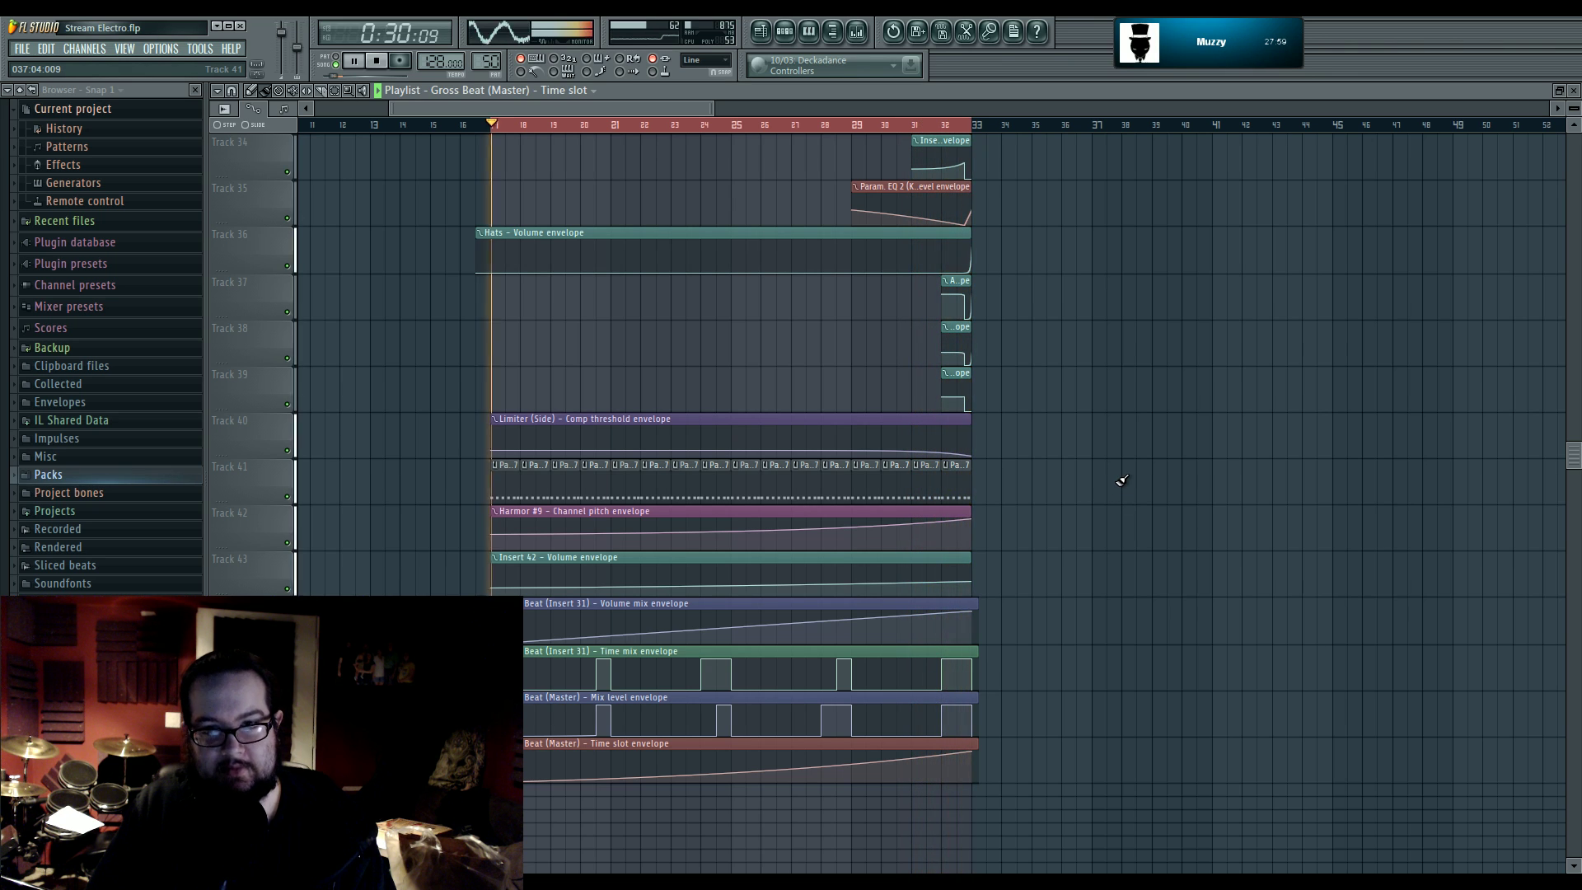
pyautogui.press('space')
pyautogui.scroll(5, 1124, 479)
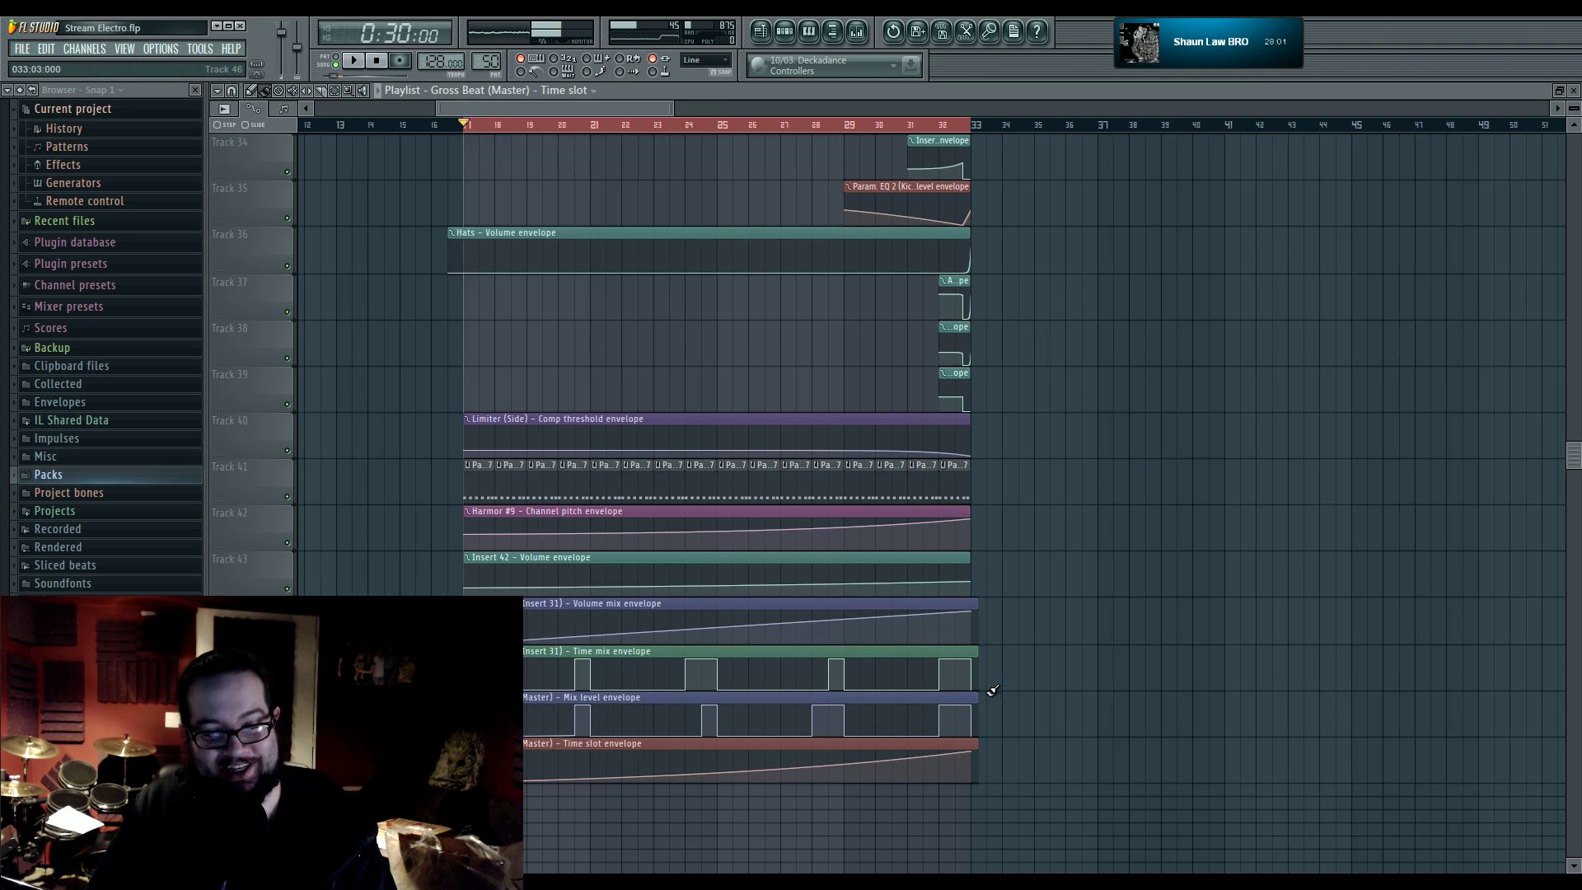
pyautogui.scroll(-3, 1250, 584)
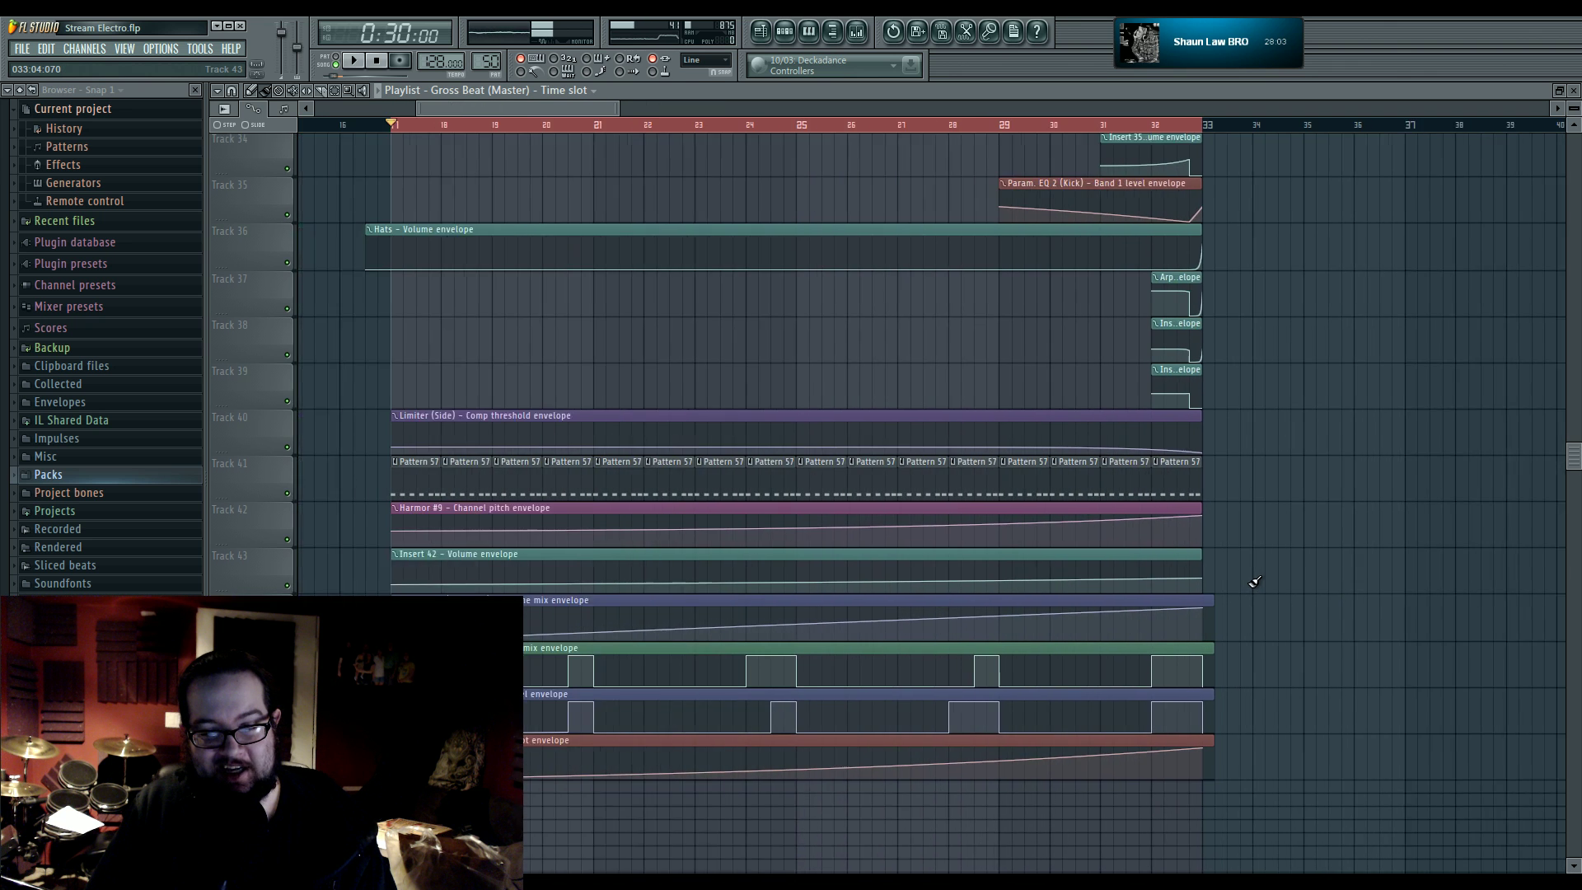
pyautogui.scroll(-2, 1185, 531)
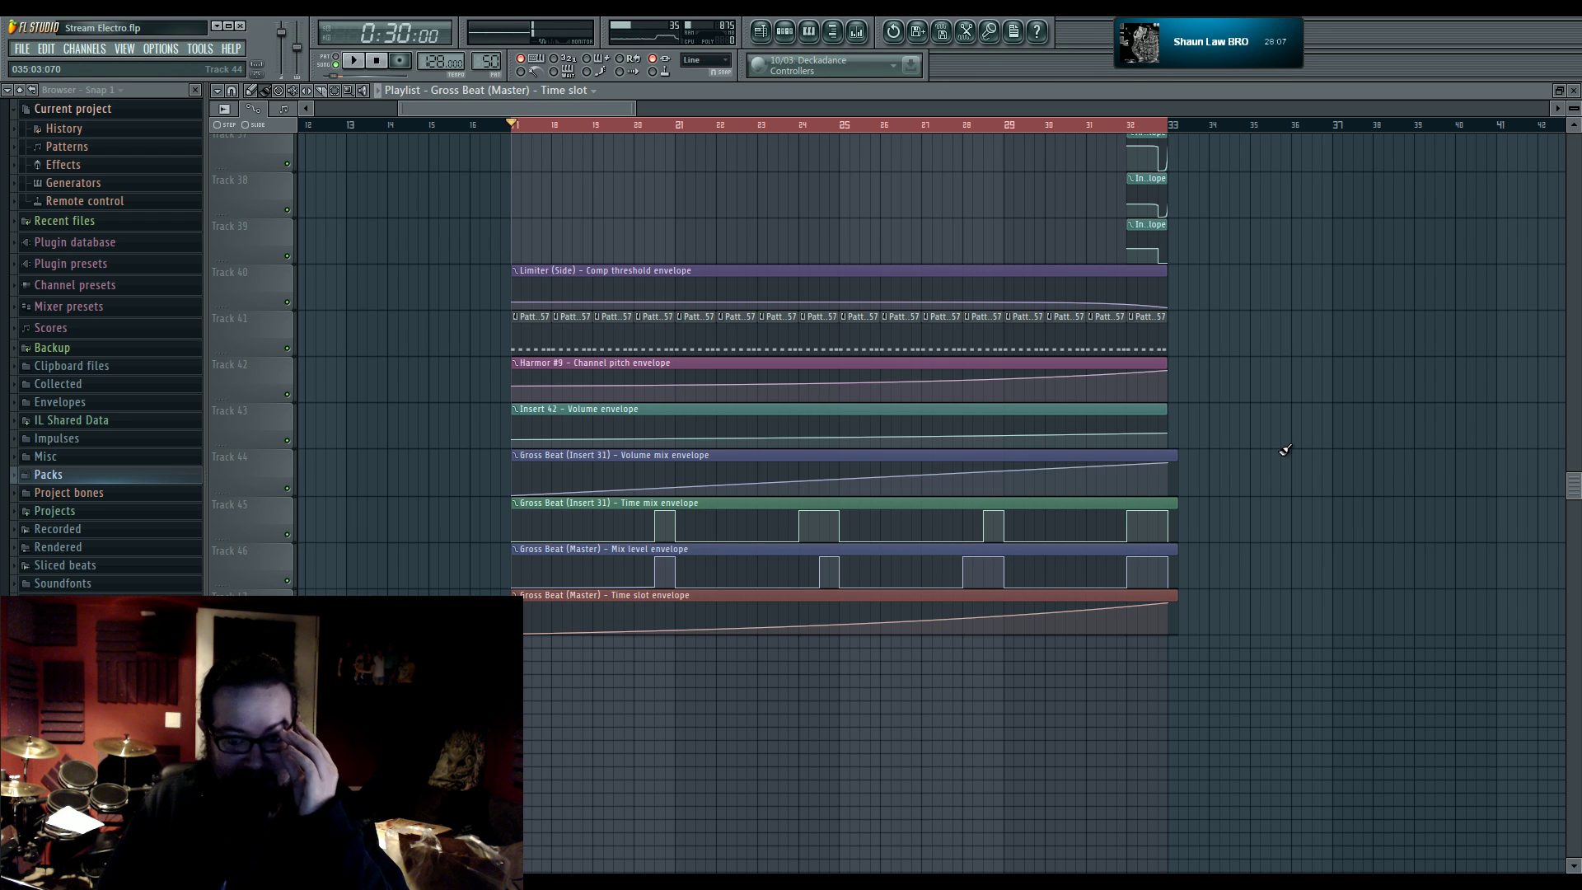
pyautogui.scroll(1, 1250, 394)
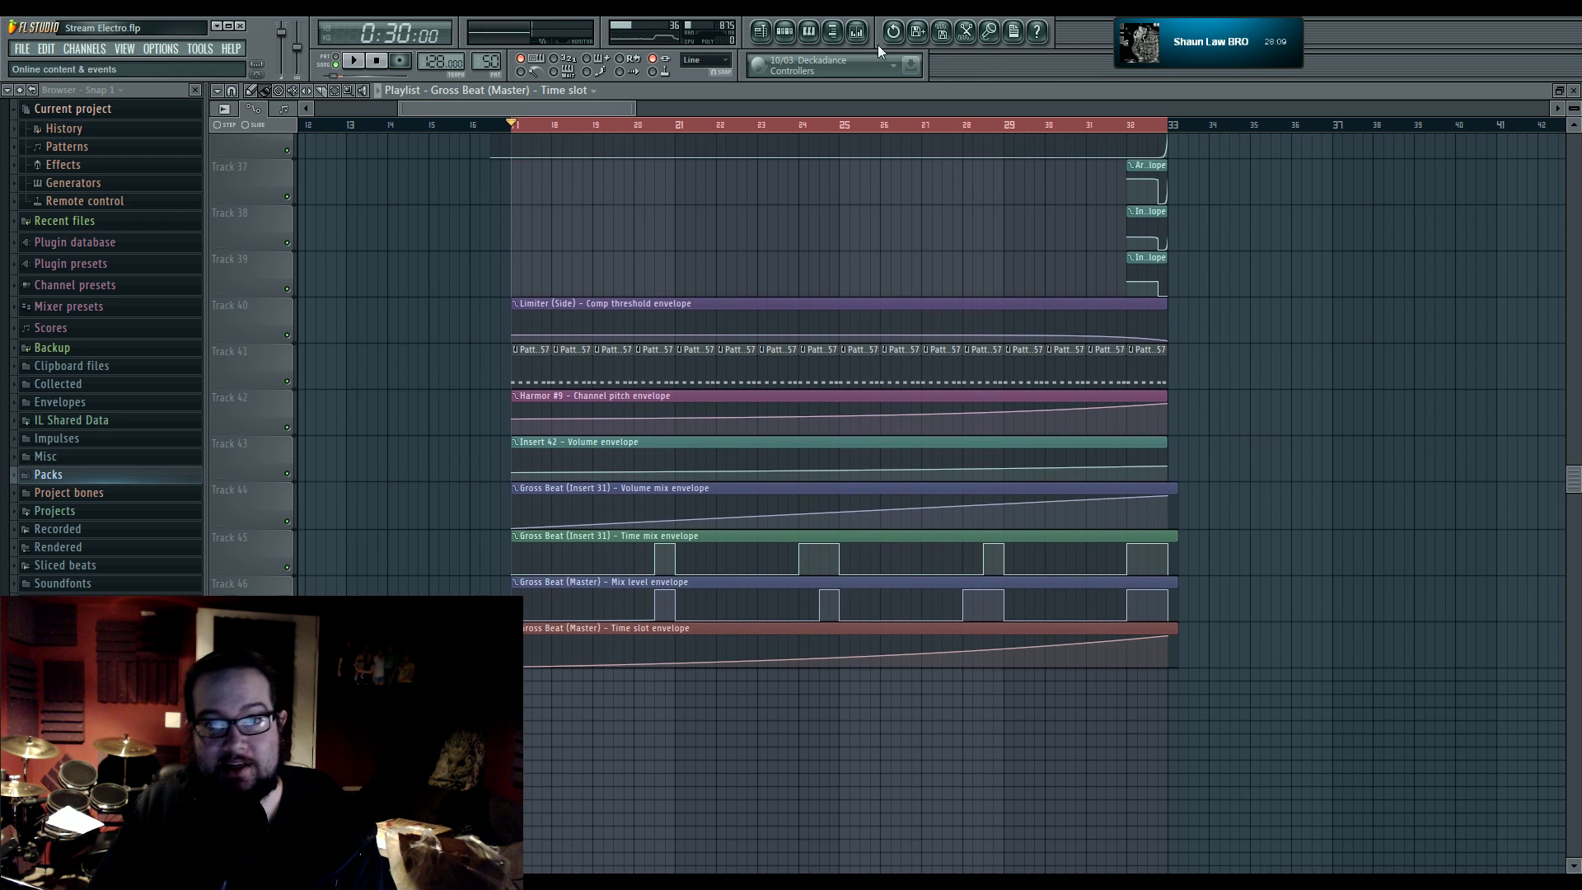
pyautogui.click(787, 31)
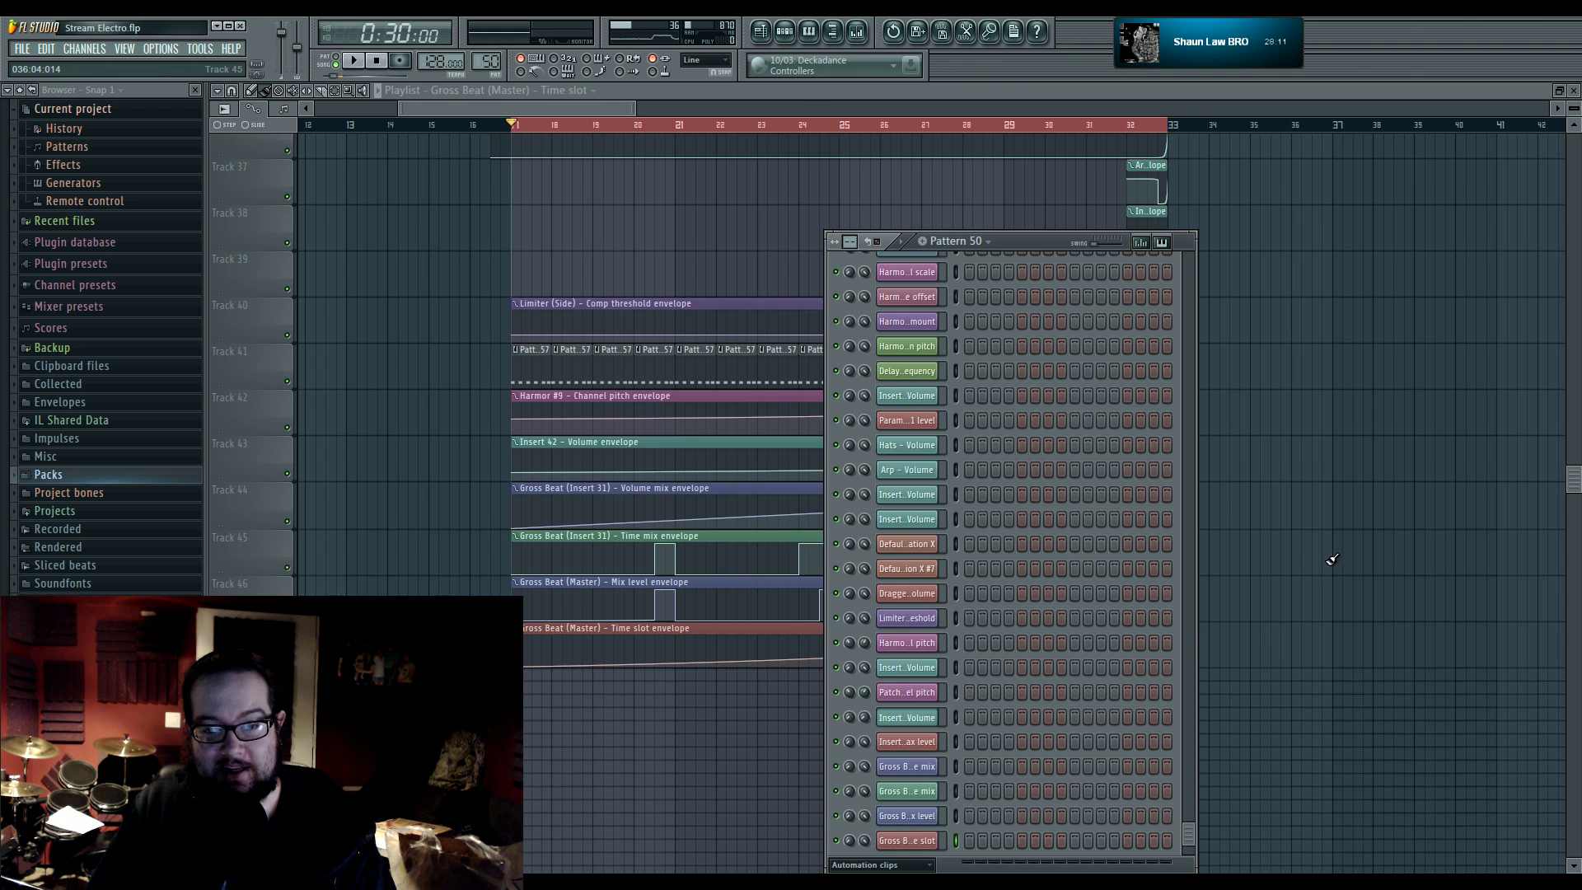
pyautogui.press('F6')
pyautogui.keyDown('ctrl'); pyautogui.scroll(1, 1259, 559); pyautogui.keyUp('ctrl')
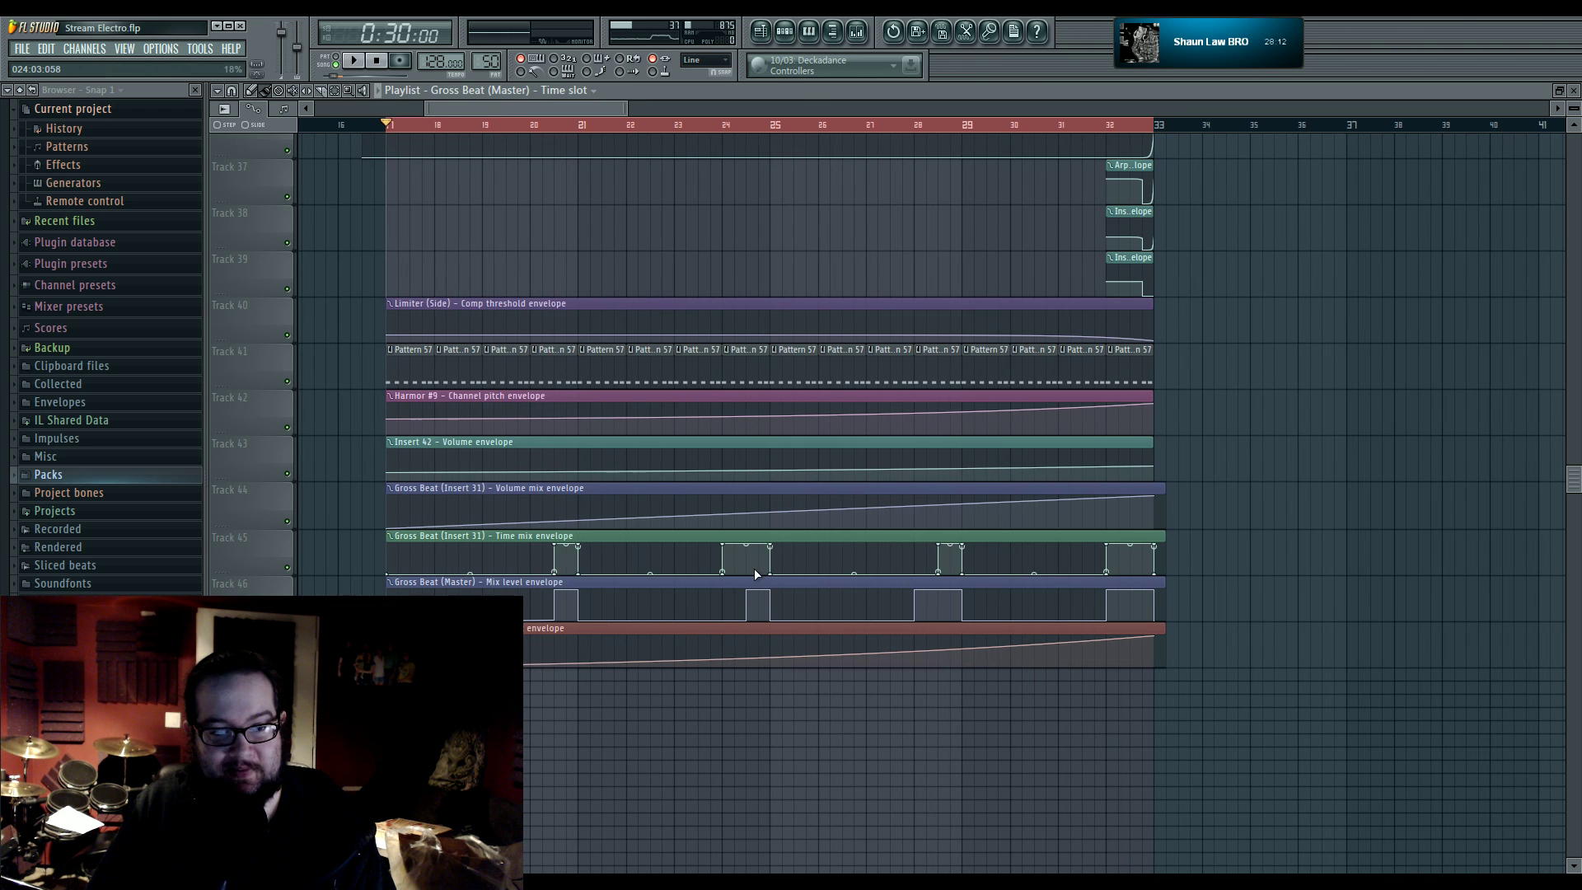
# - Move the playback position to bar 32 and lower the end point of the Gross Beat (Master) Time slot envelope at bar 33
pyautogui.click(1106, 126)
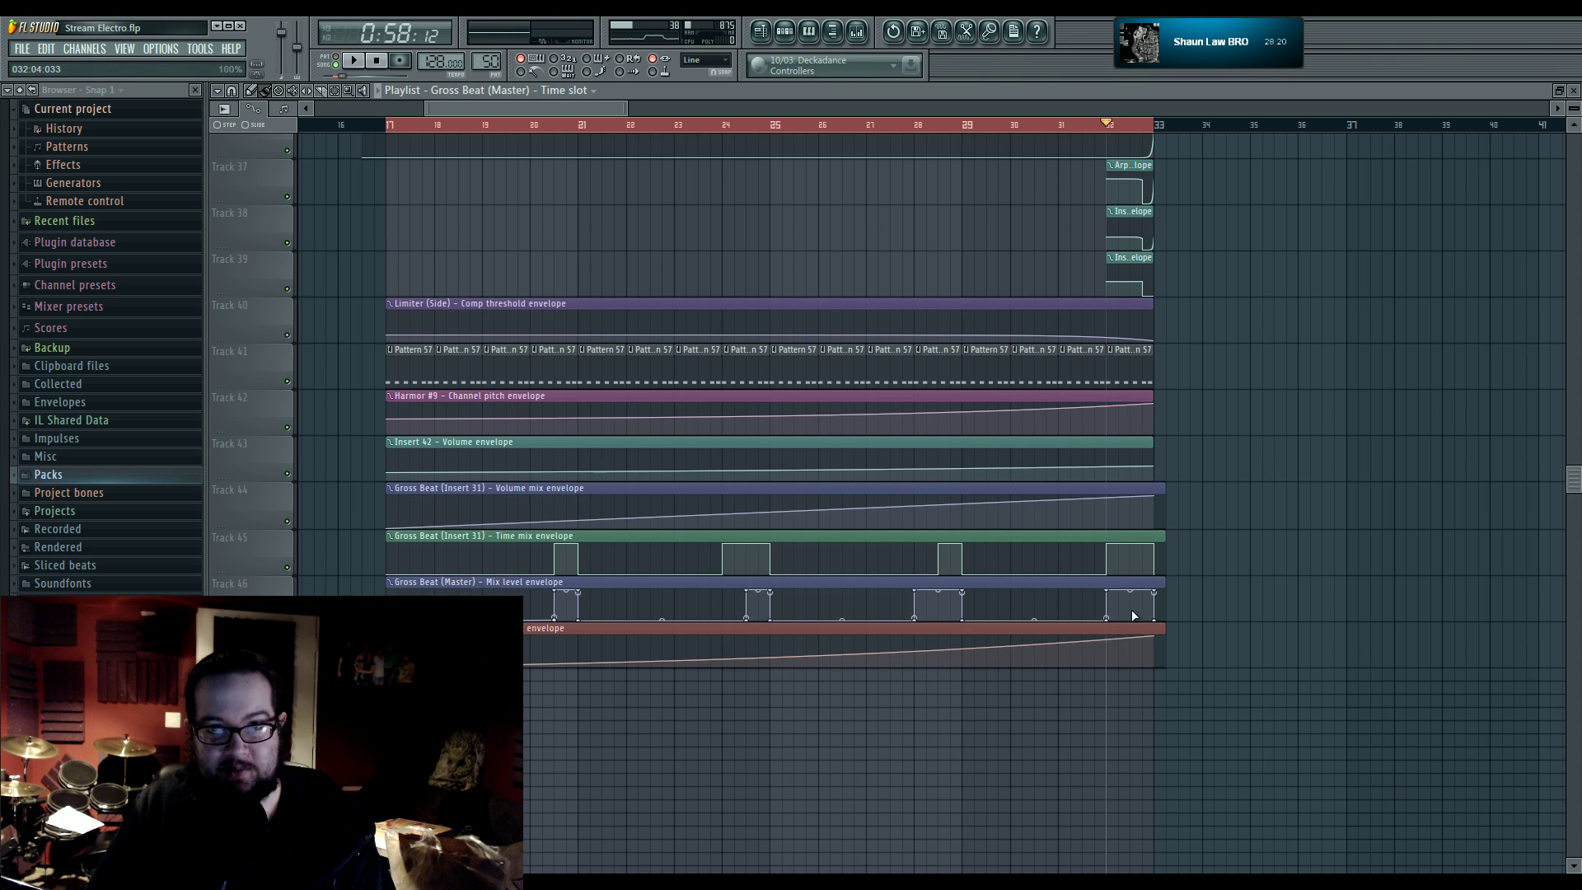
pyautogui.click(785, 33)
pyautogui.click(785, 33)
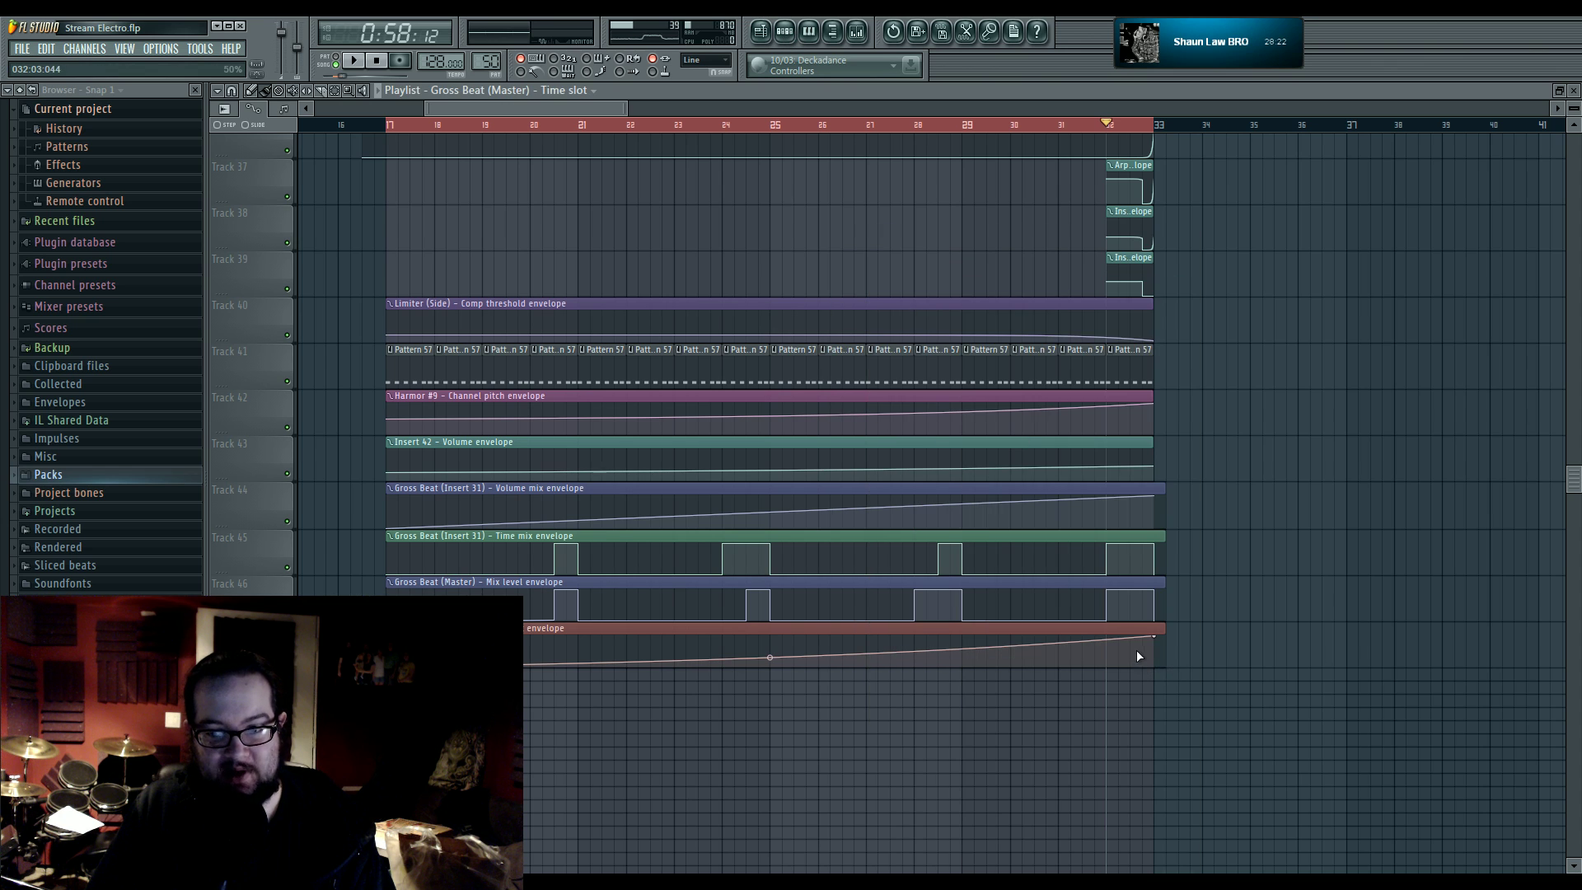
pyautogui.moveTo(1154, 636); pyautogui.dragTo(1156, 647)
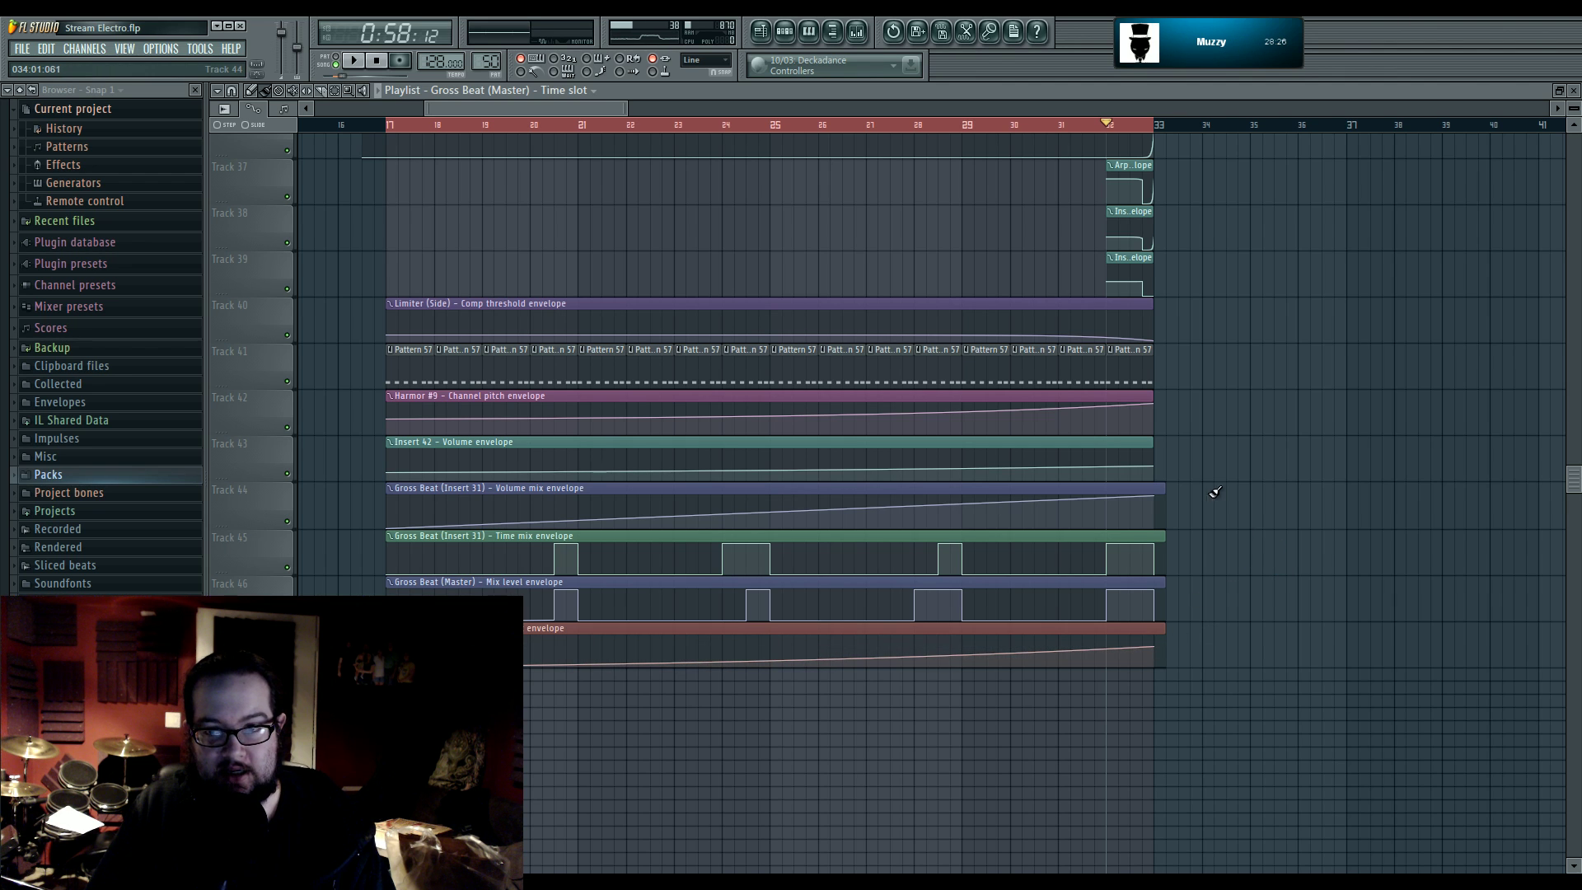
# - Open the Gross Beat effect on the Master mixer track and load its Patterns preset
pyautogui.click(863, 36)
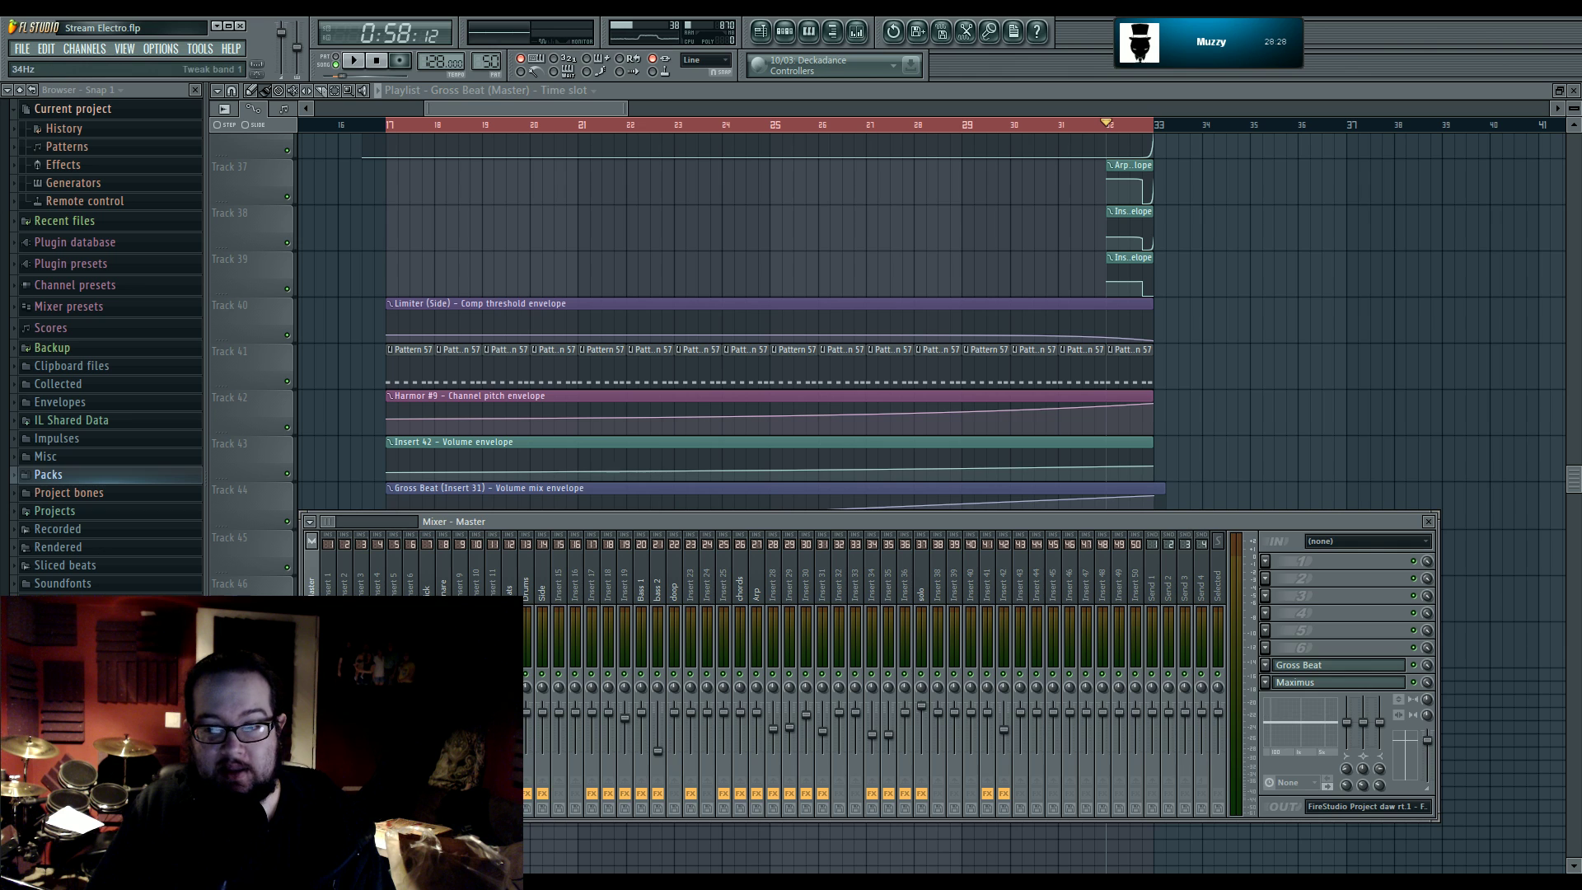
pyautogui.click(1320, 665)
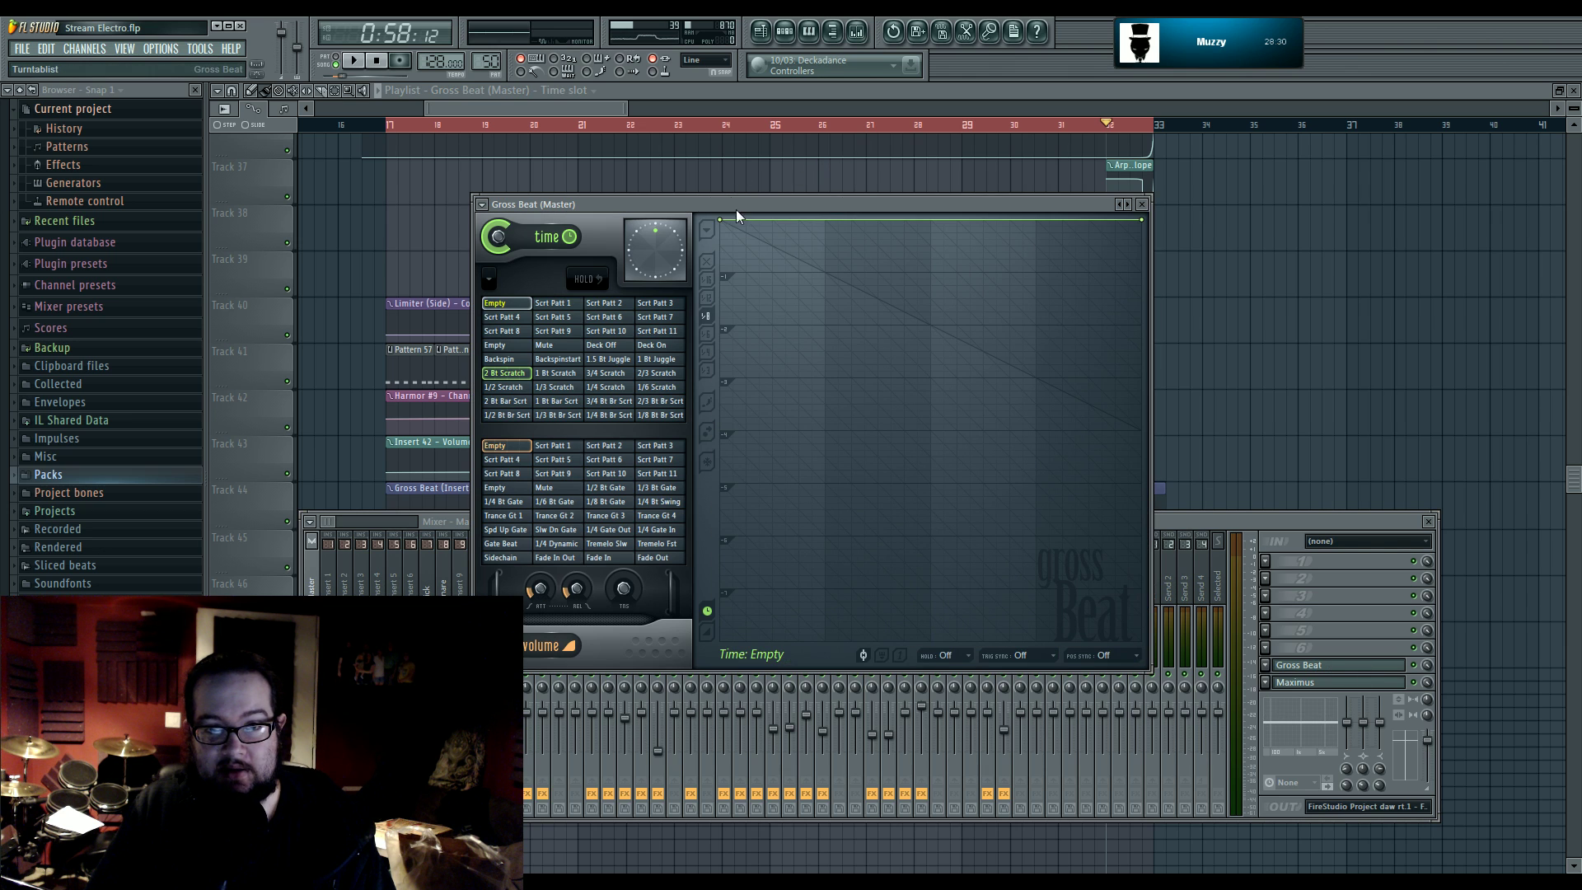
pyautogui.click(1197, 534)
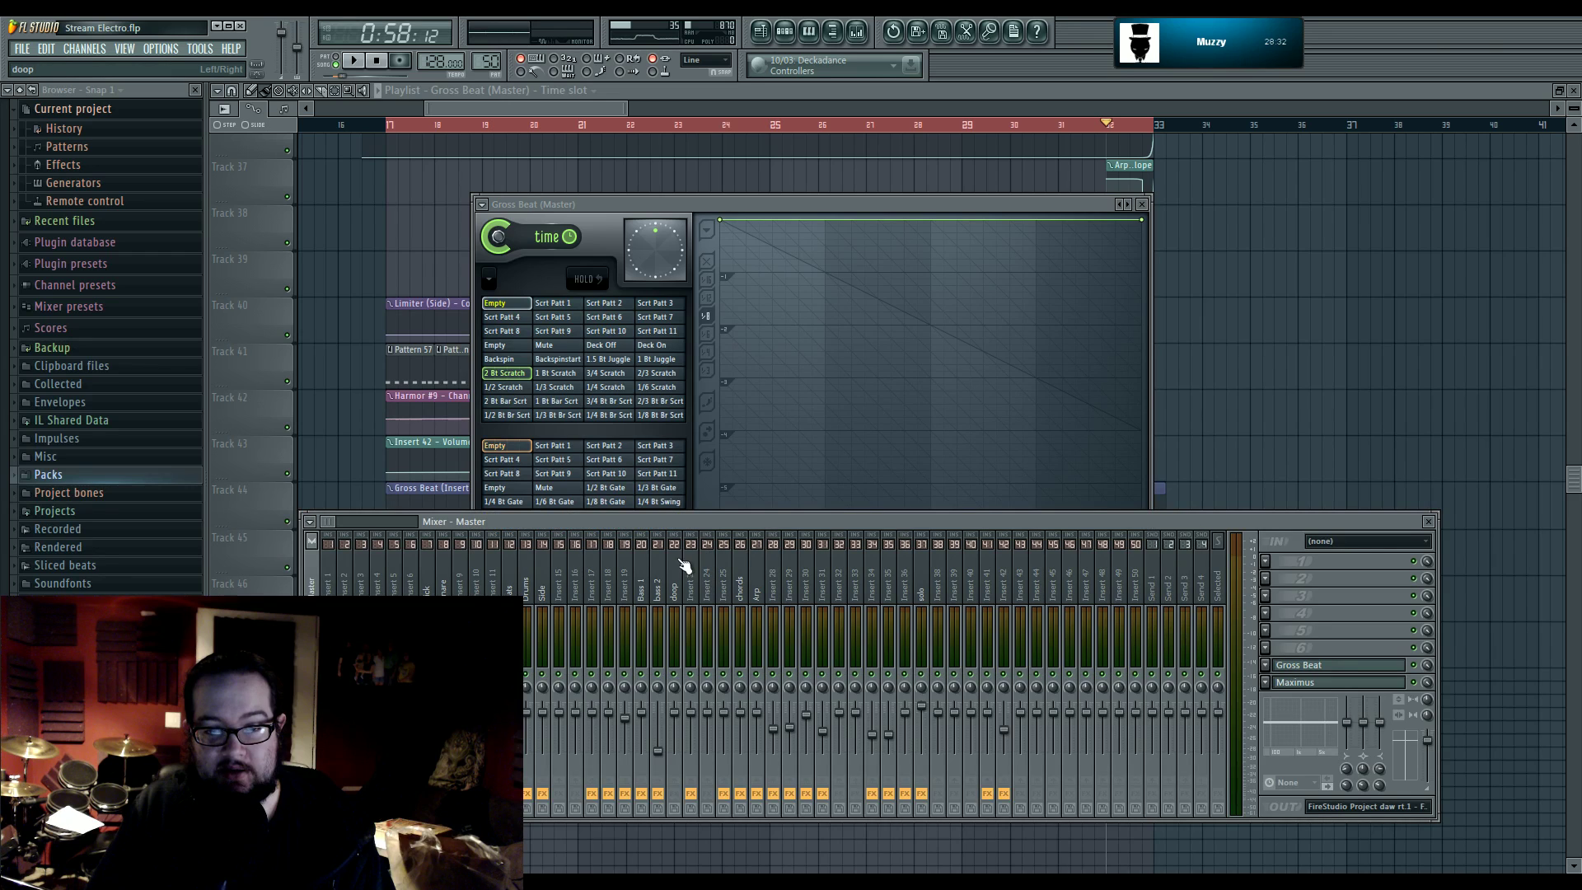
pyautogui.click(753, 203)
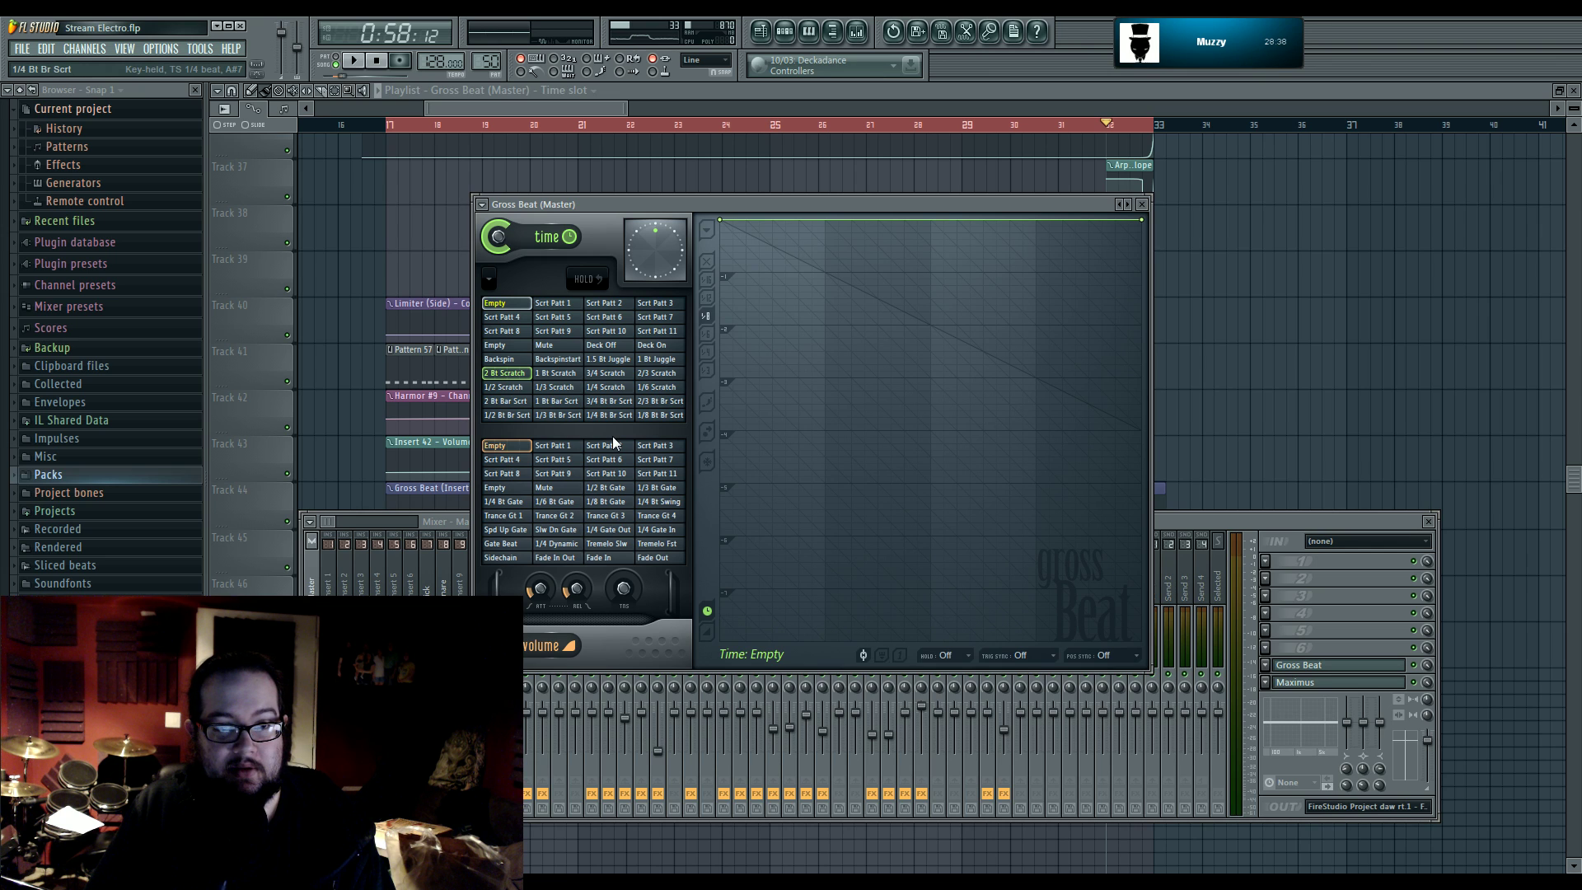
pyautogui.click(482, 204)
pyautogui.moveTo(522, 251)
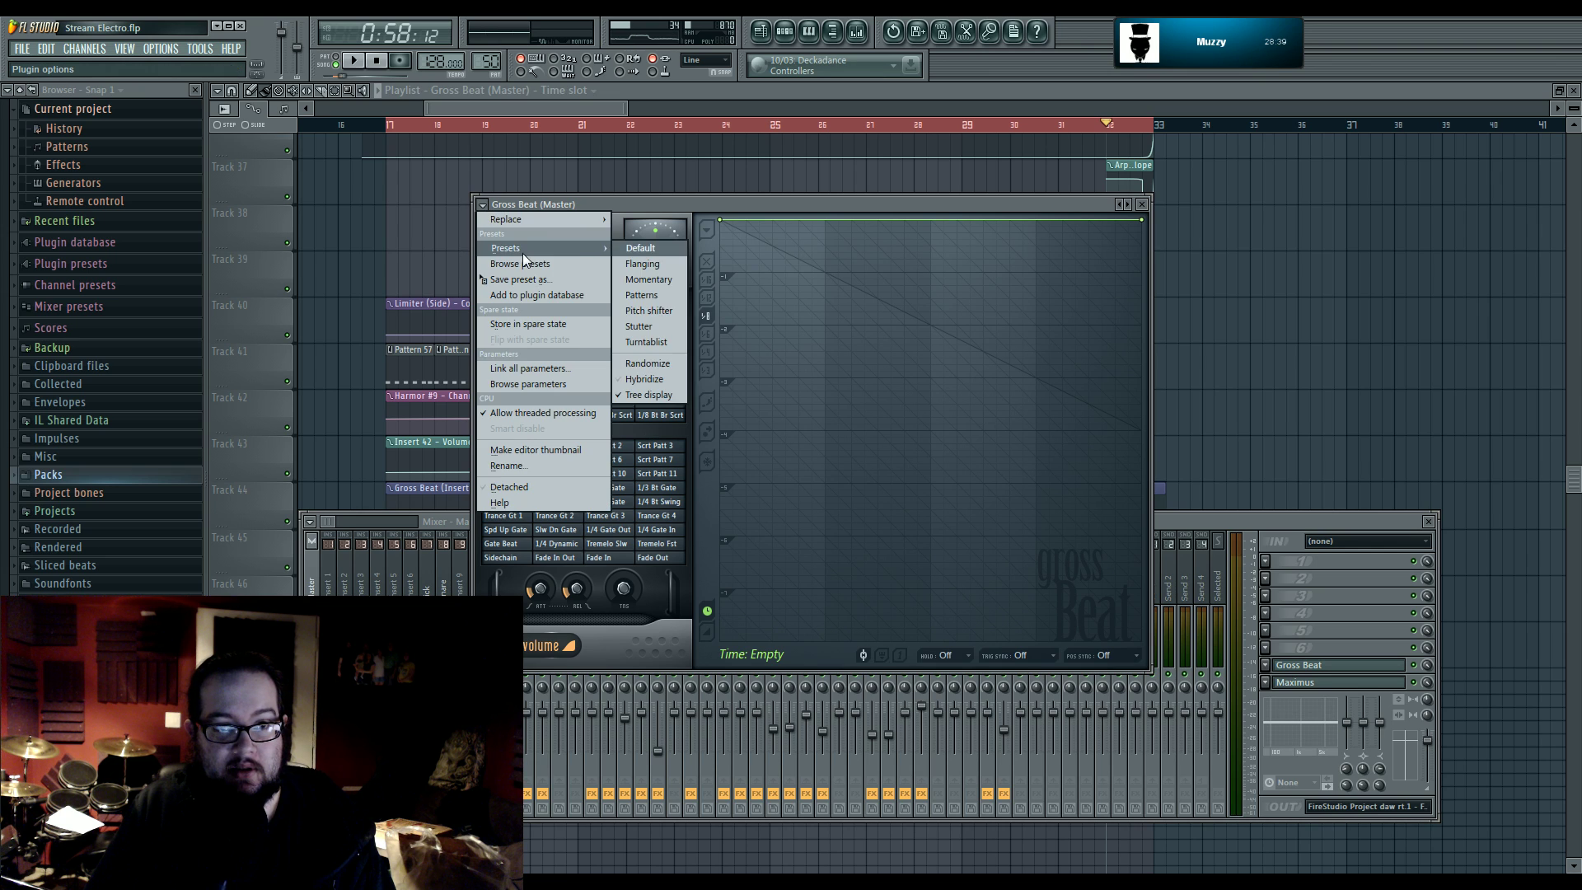
pyautogui.click(669, 294)
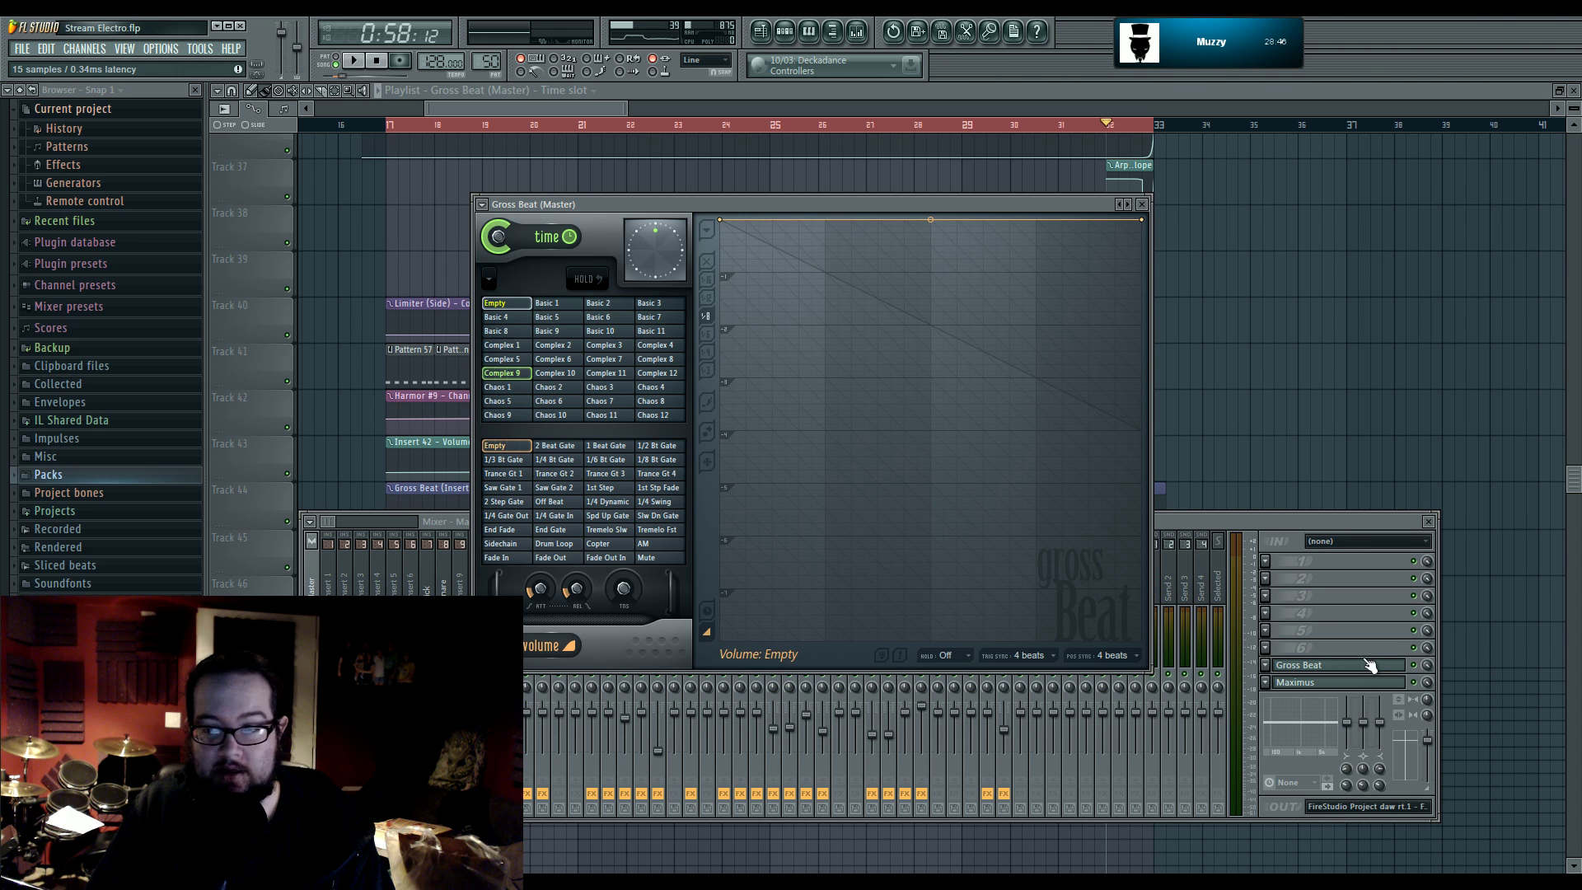
# - Browse the Master Gross Beat's presets and load Turntablist
pyautogui.click(481, 205)
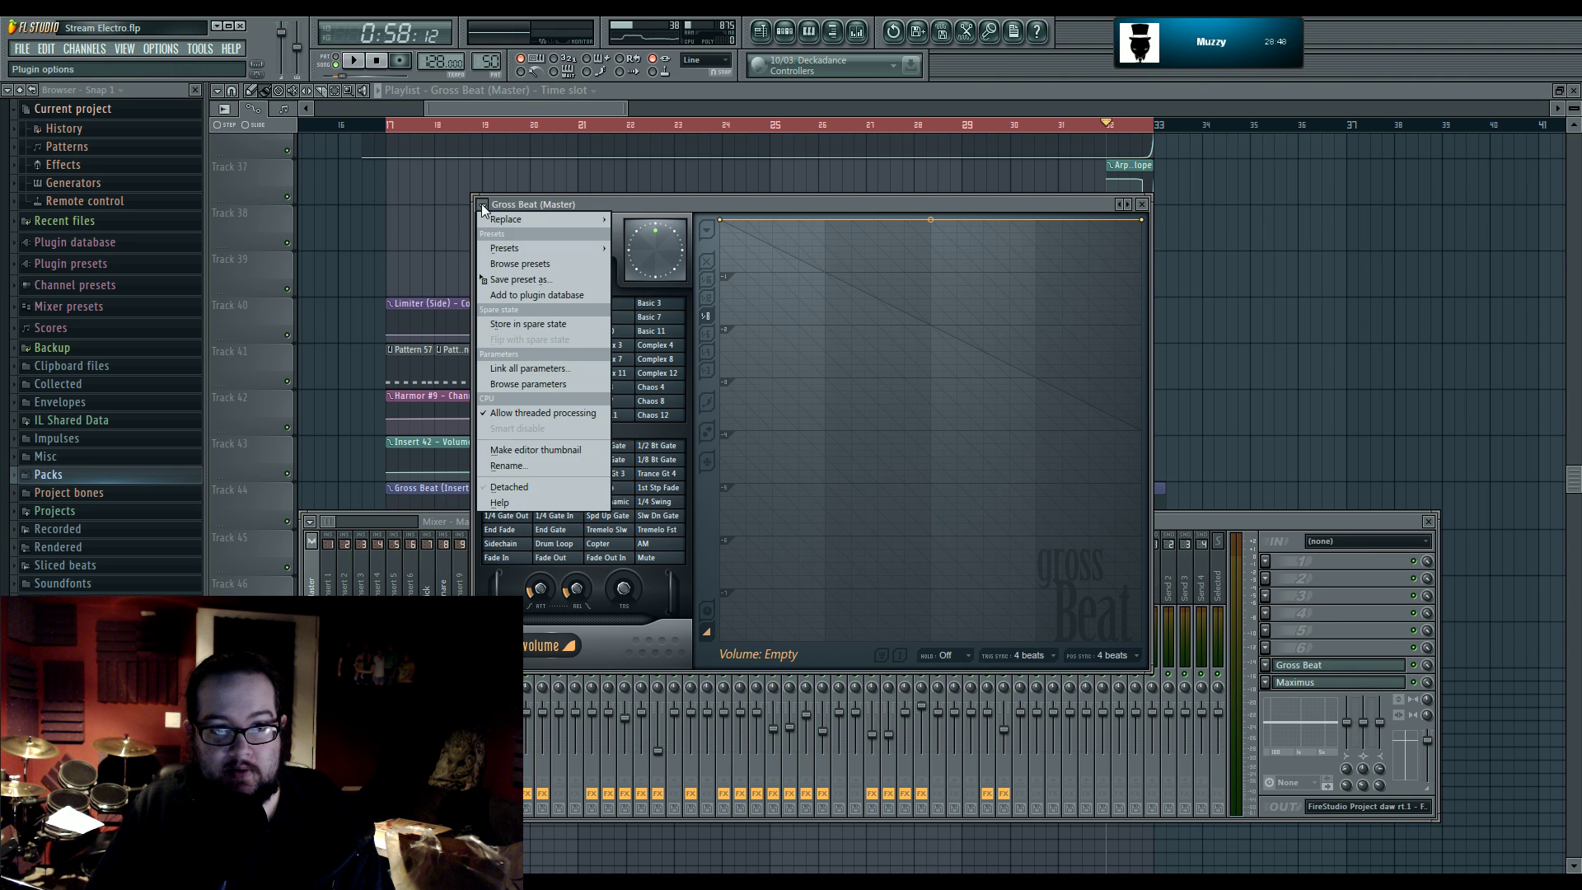
pyautogui.click(506, 262)
pyautogui.click(481, 205)
pyautogui.moveTo(505, 248)
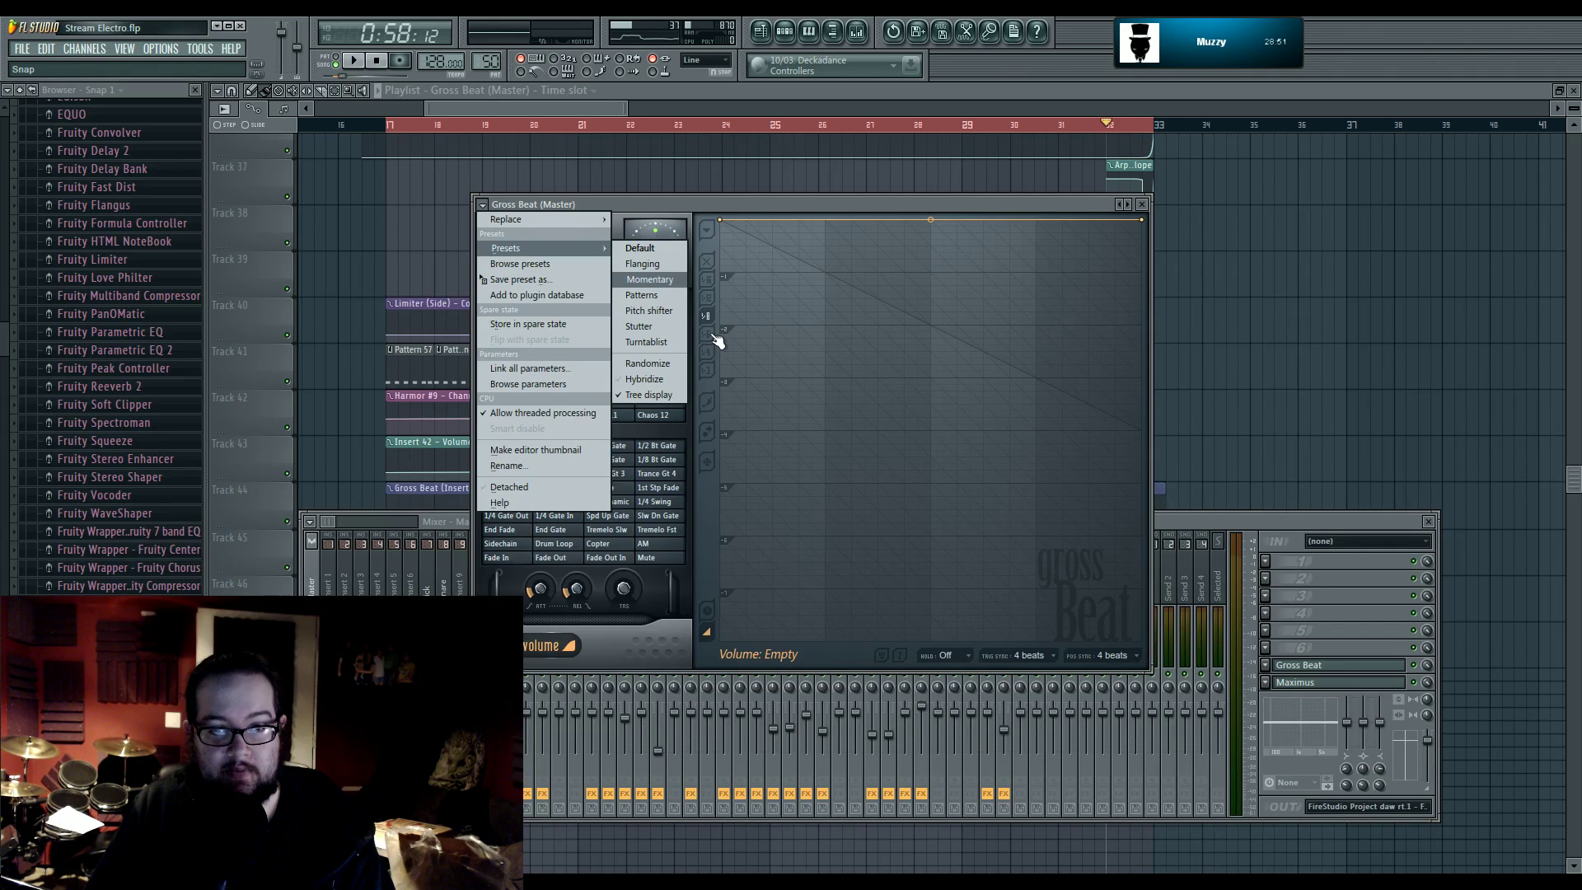
pyautogui.click(666, 344)
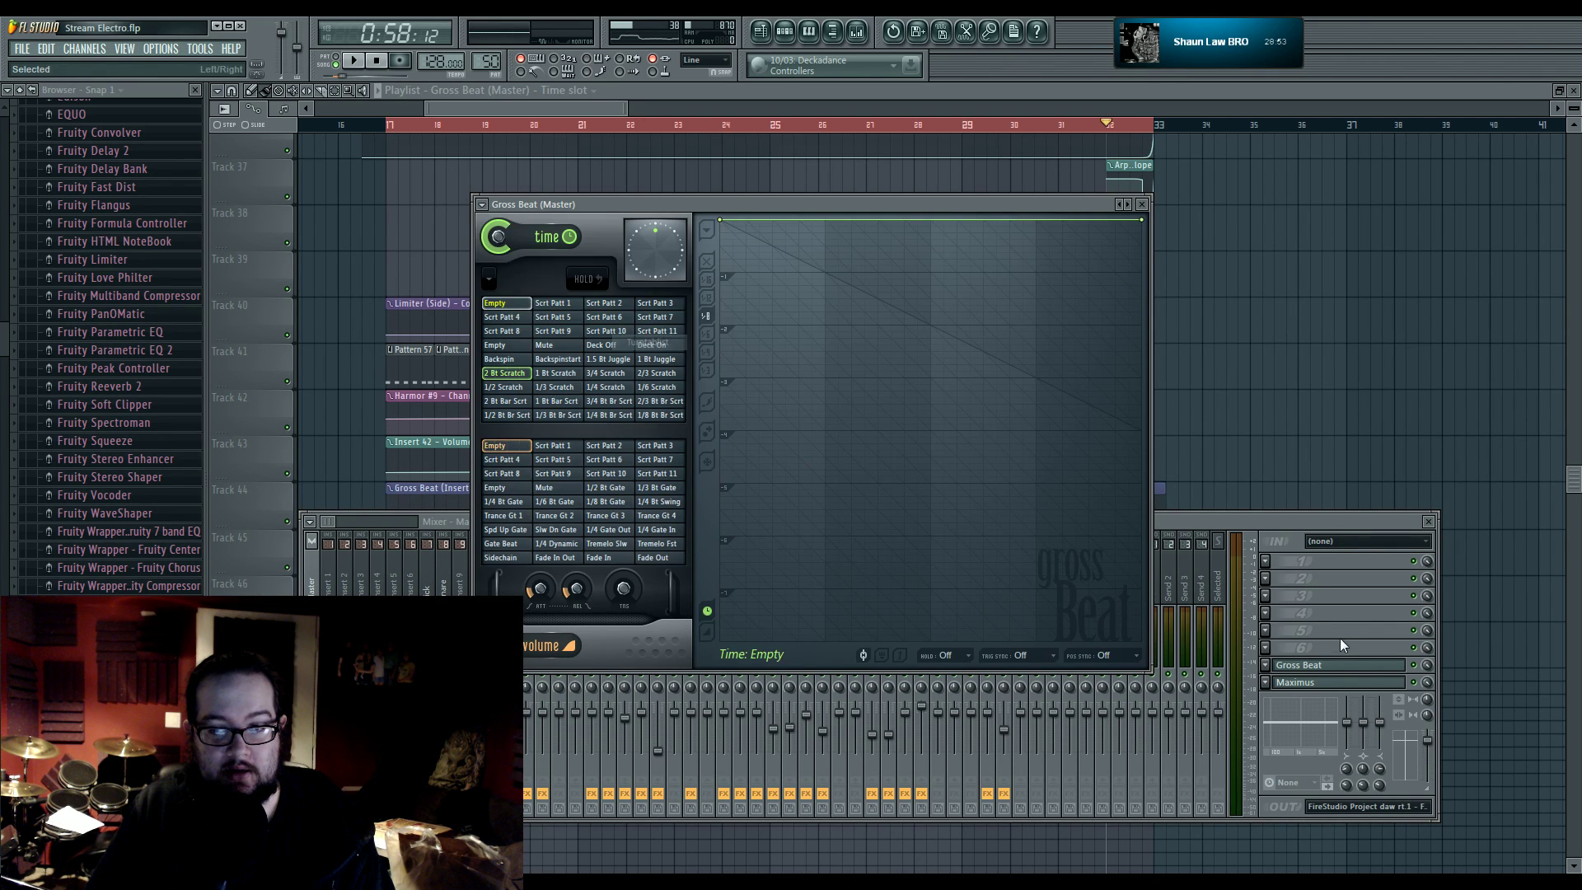
# - Insert a second Gross Beat in the Master track's effect slot 6, above the existing one, and load its Default preset
pyautogui.click(1328, 664)
pyautogui.click(1266, 664)
pyautogui.moveTo(1285, 567)
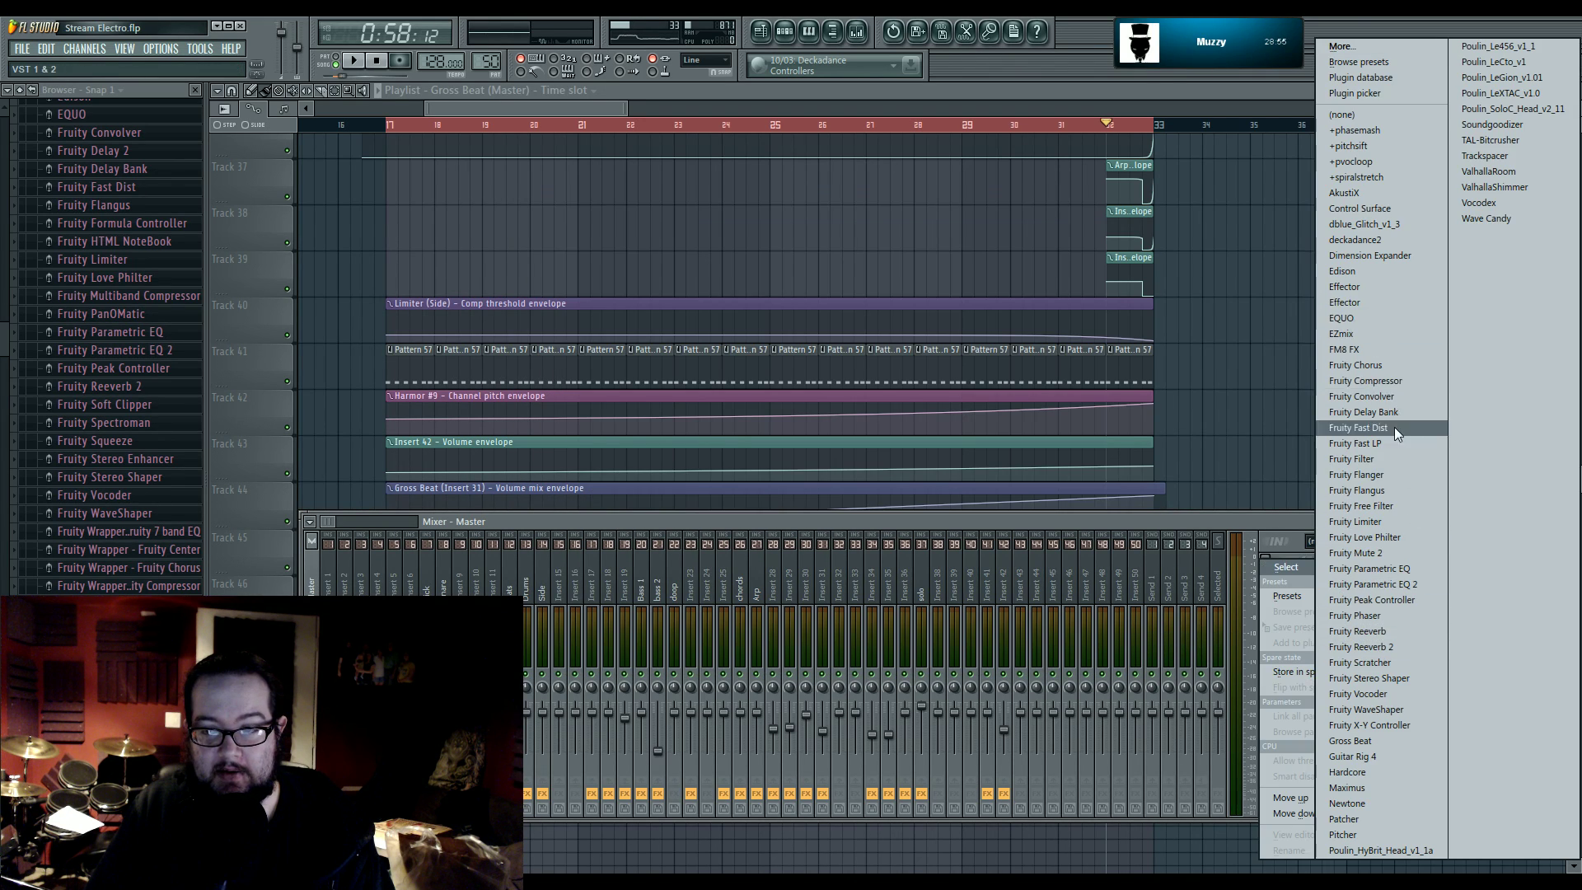
pyautogui.click(1401, 742)
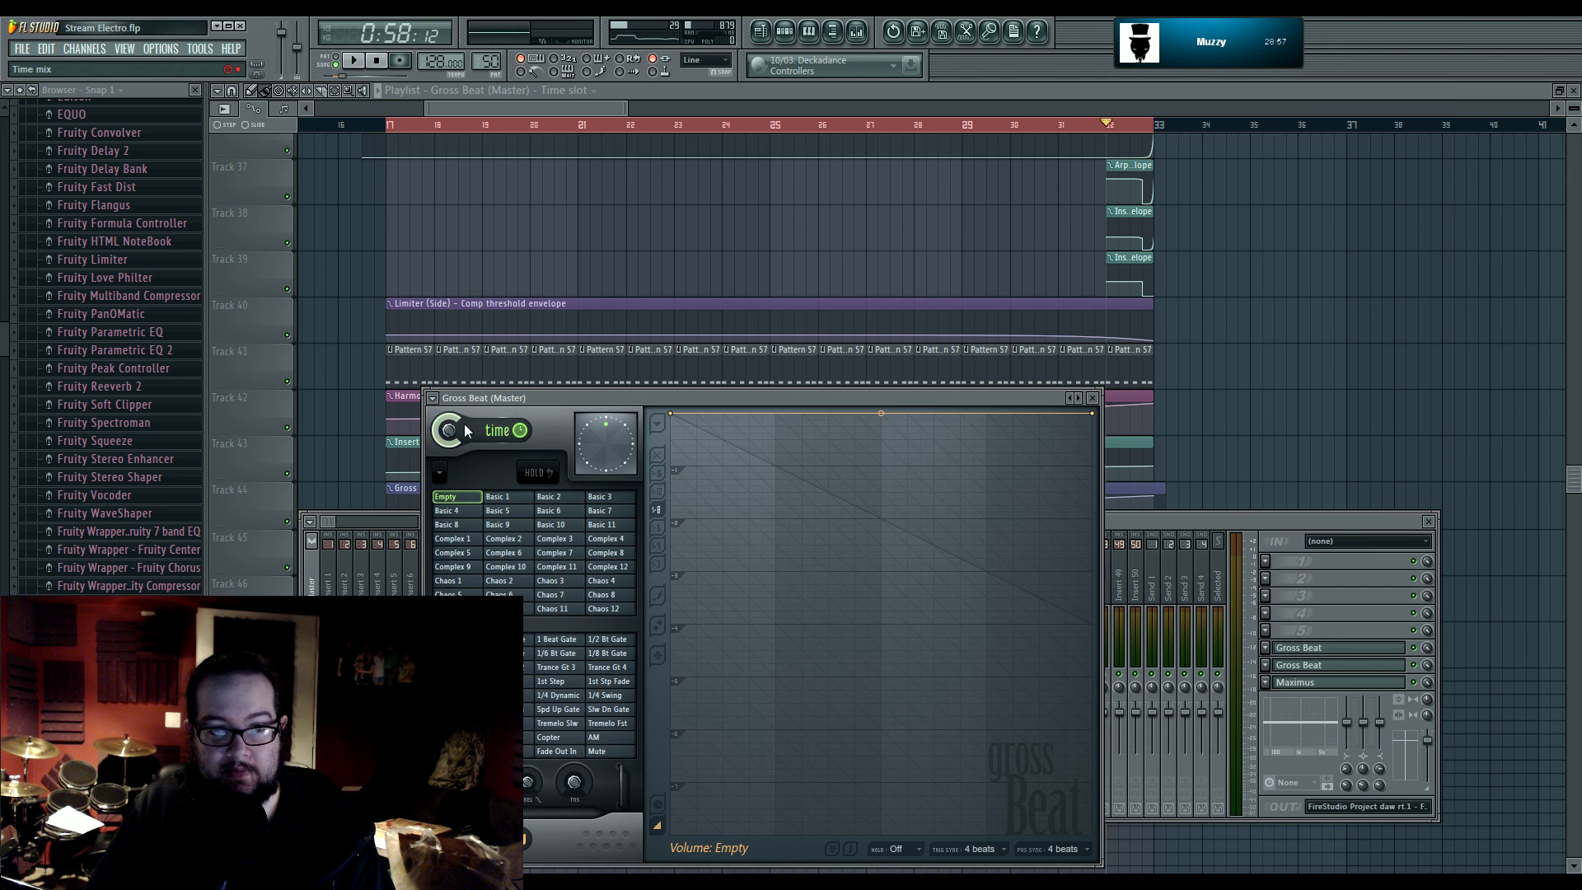
pyautogui.click(432, 398)
pyautogui.moveTo(473, 445)
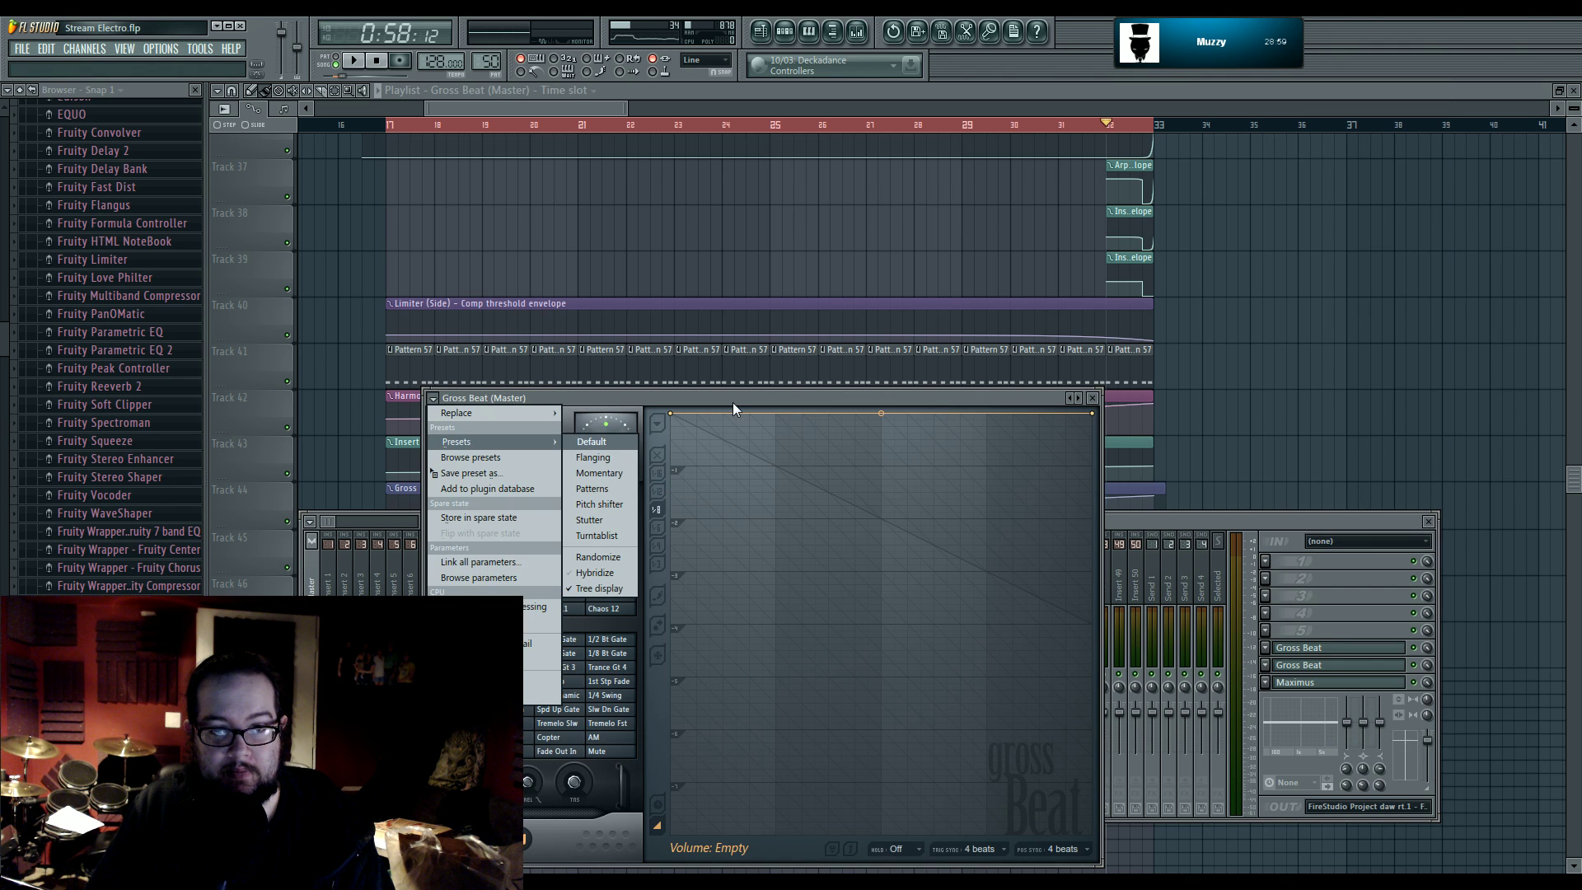
pyautogui.click(605, 445)
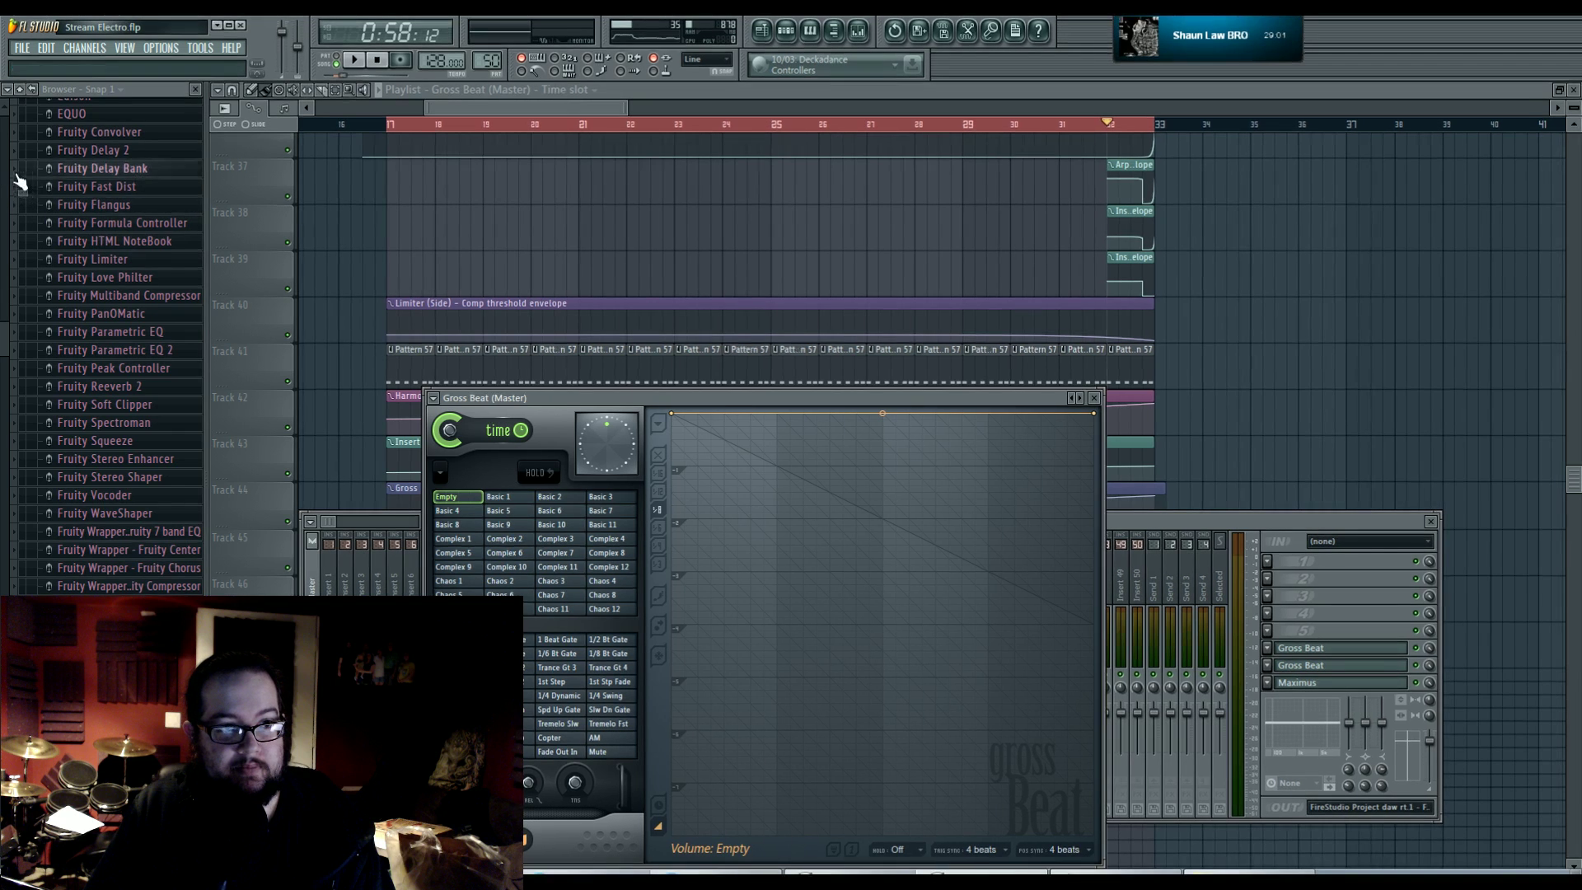
# - Collapse the browser's expanded plugin and Current project folders
pyautogui.scroll(5, 107, 248)
pyautogui.click(147, 258)
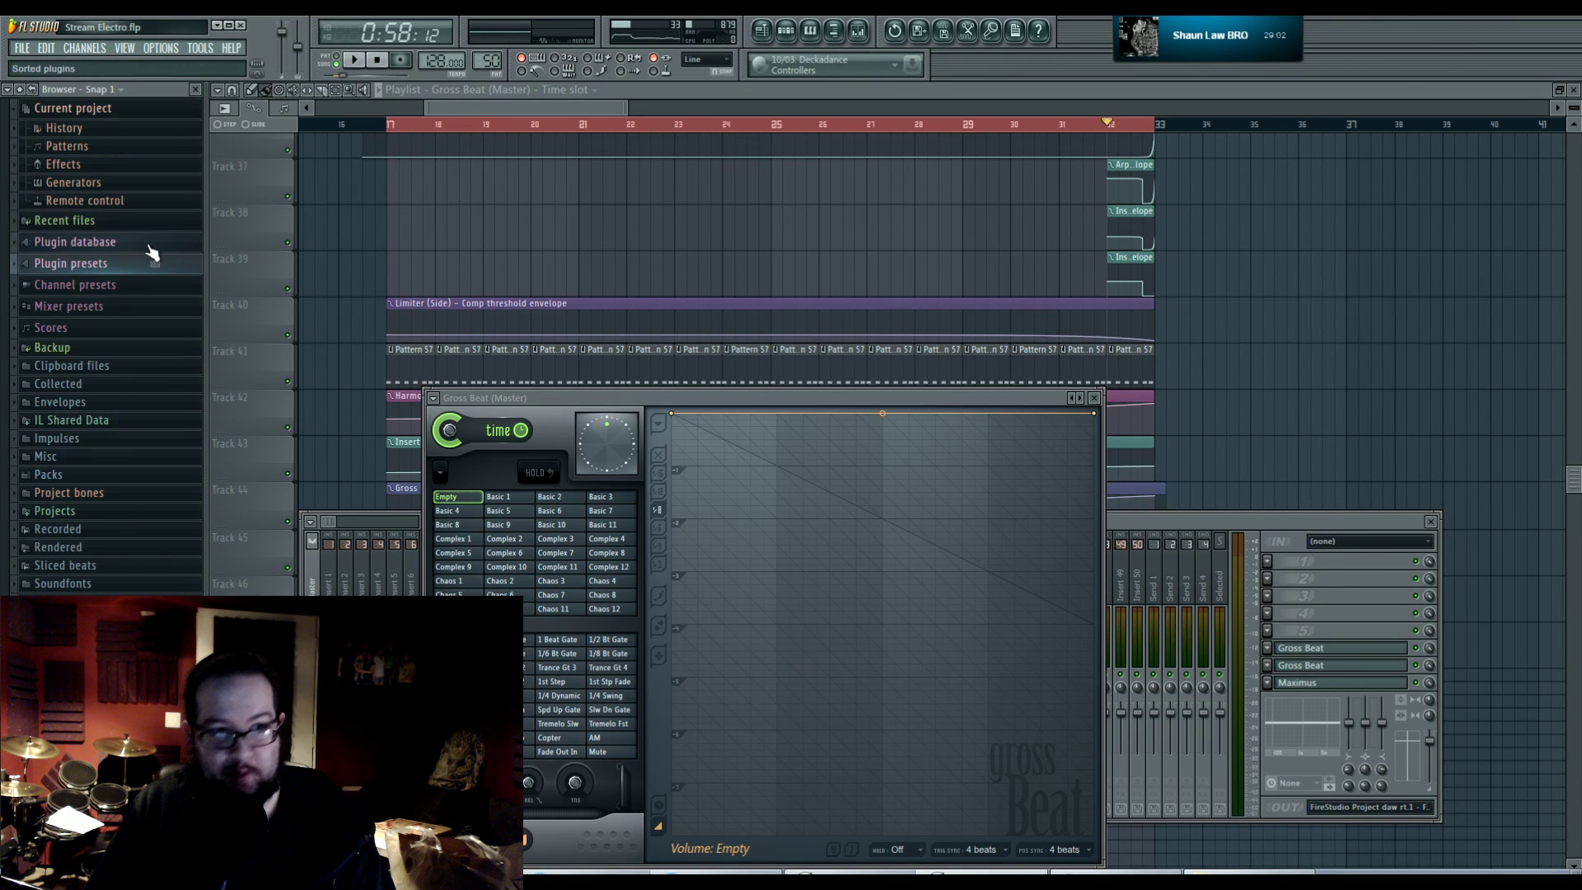
pyautogui.click(103, 112)
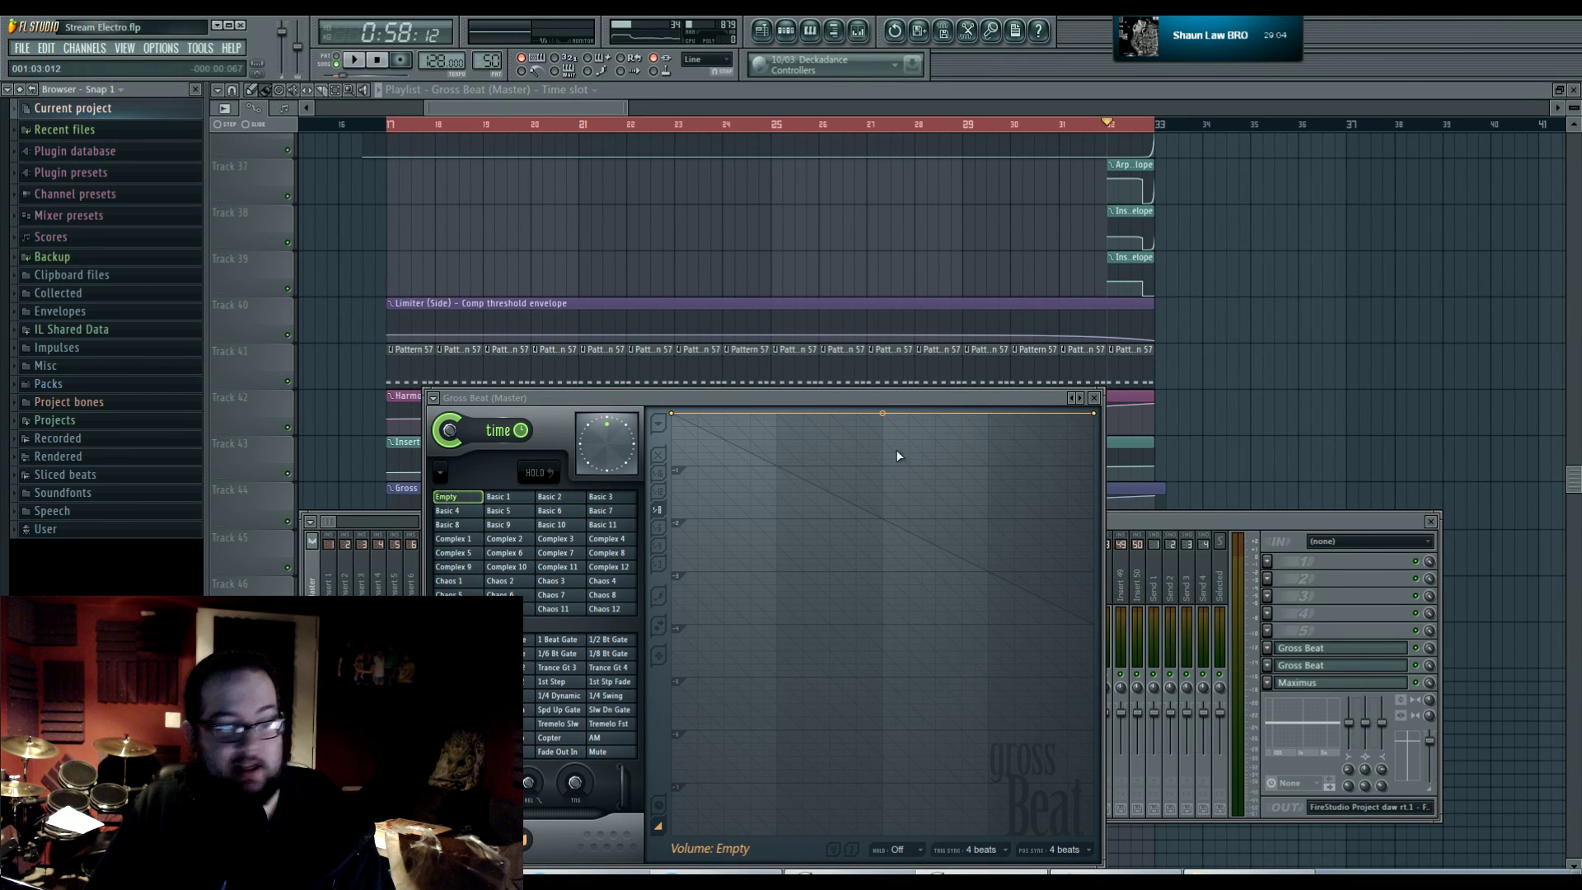
# - Audition the section from bar 17 and from bar 31, opening the slot 6 Gross Beat on the Master track
pyautogui.click(1388, 677)
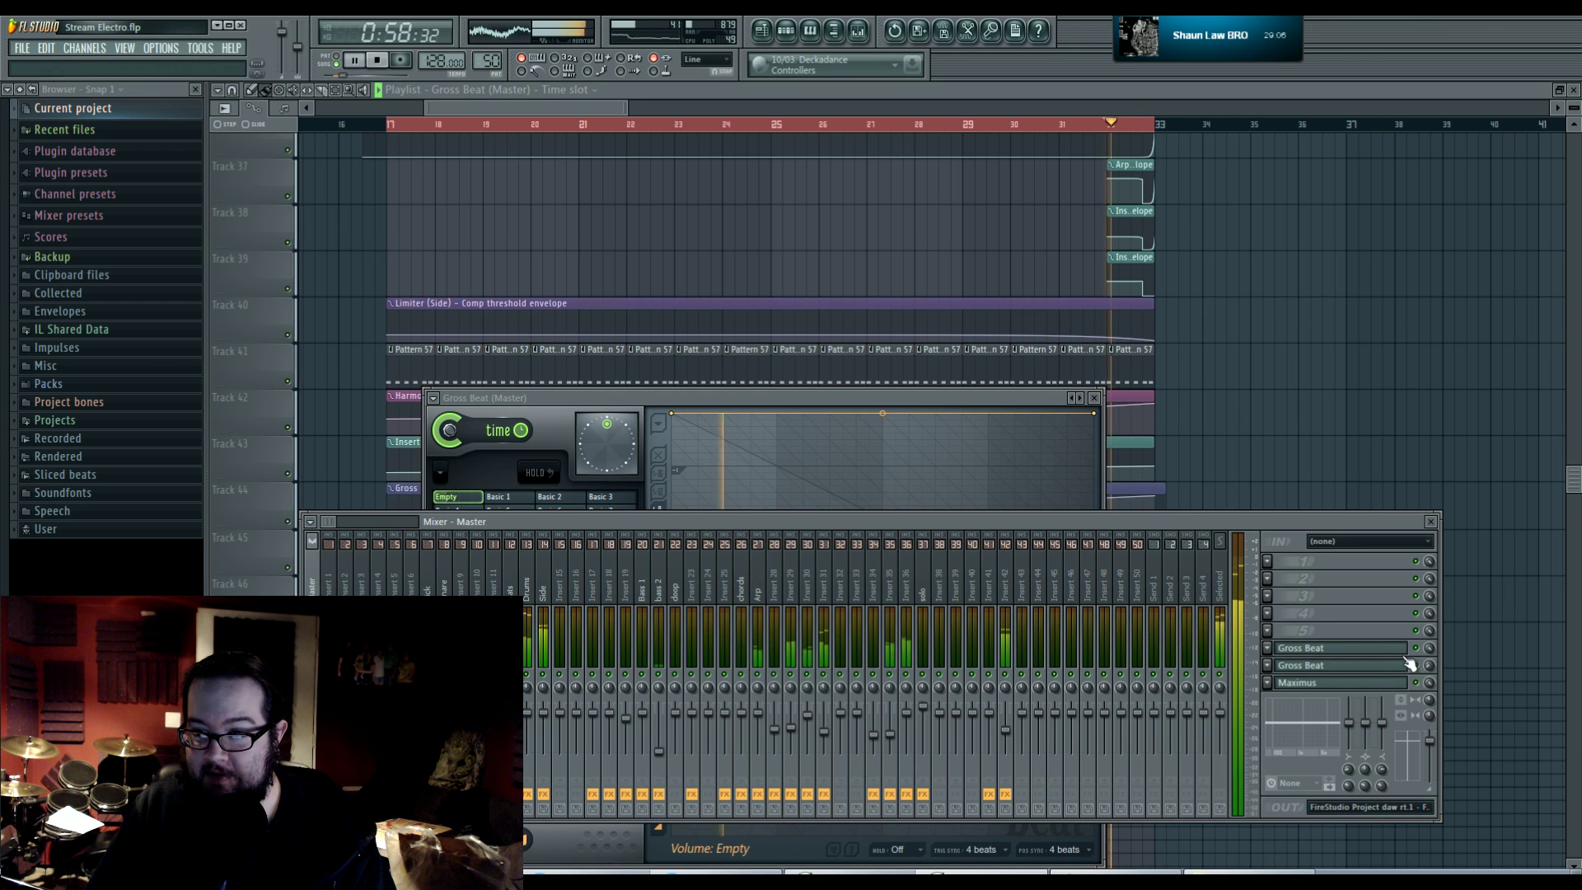
pyautogui.click(399, 128)
pyautogui.moveTo(398, 128); pyautogui.dragTo(390, 128)
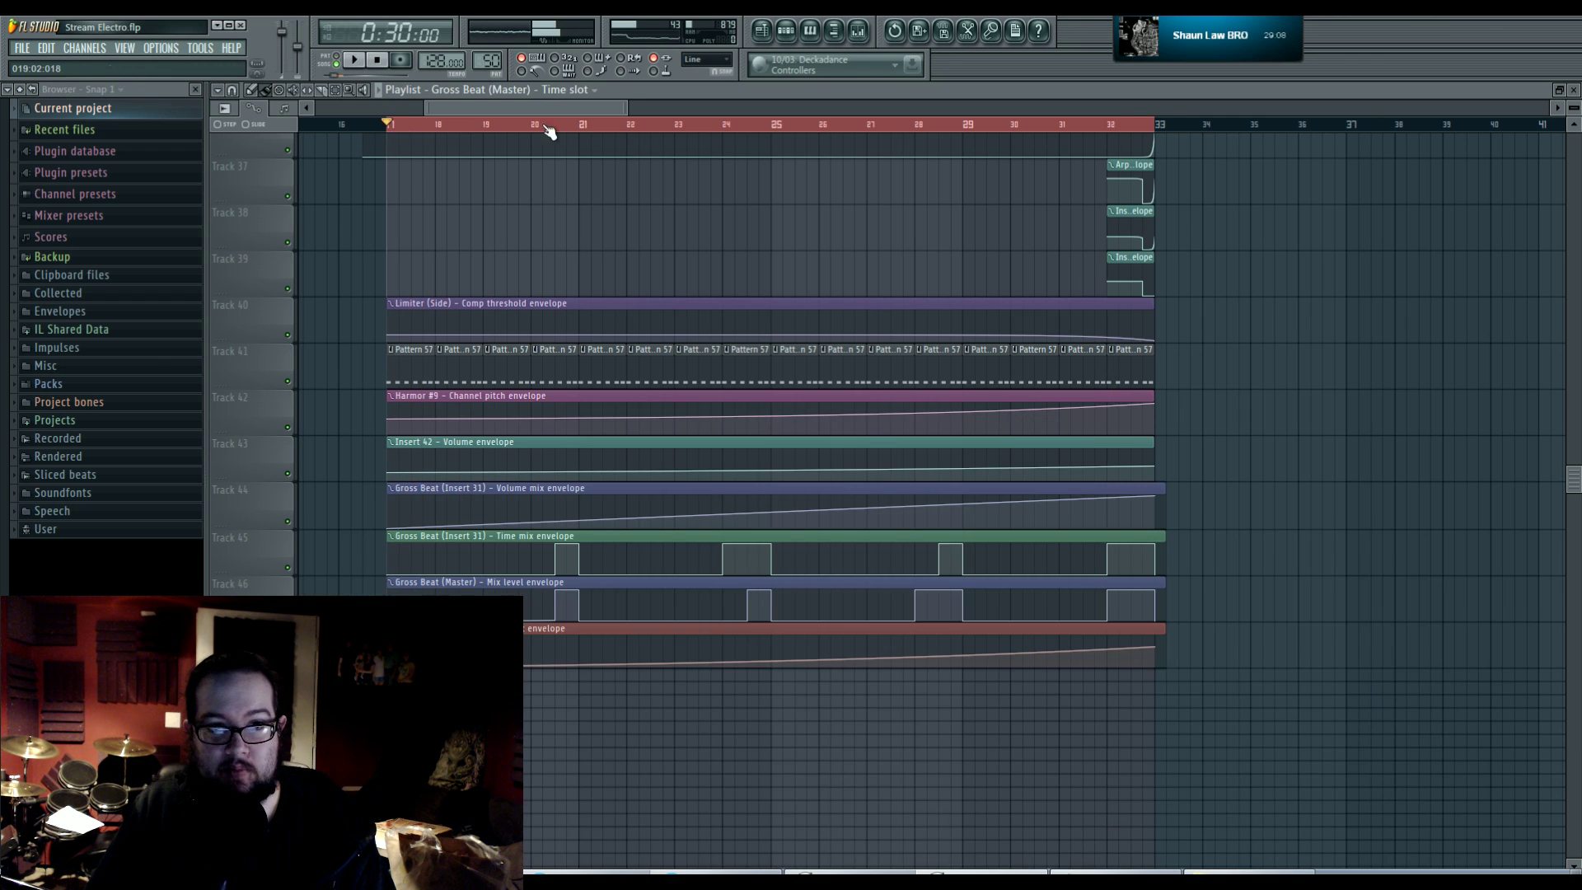
pyautogui.click(858, 32)
pyautogui.click(1354, 649)
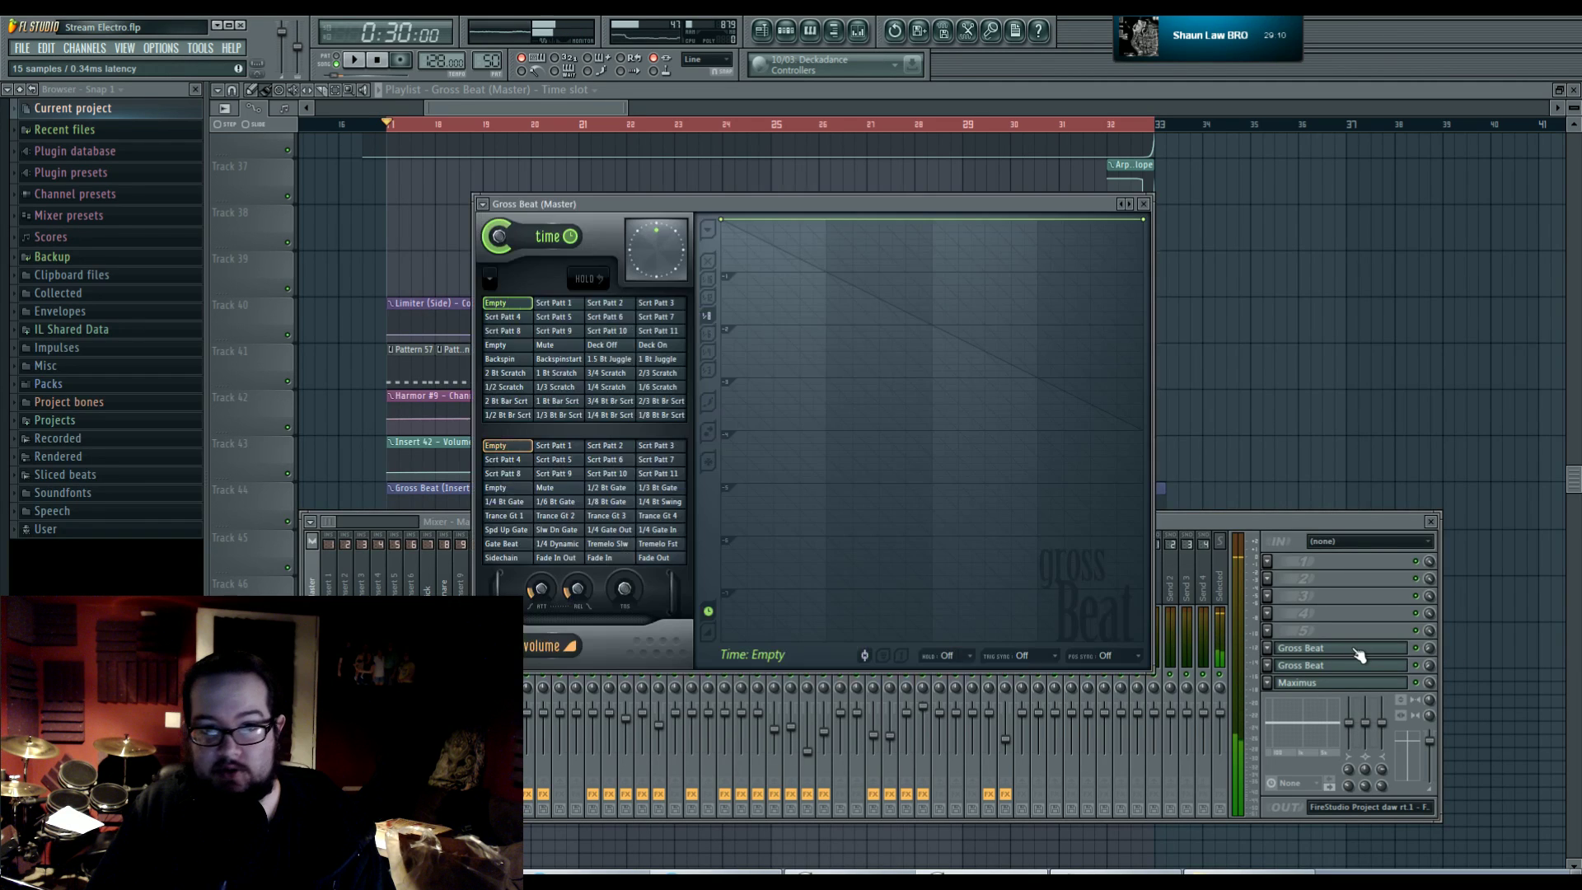
pyautogui.press('space')
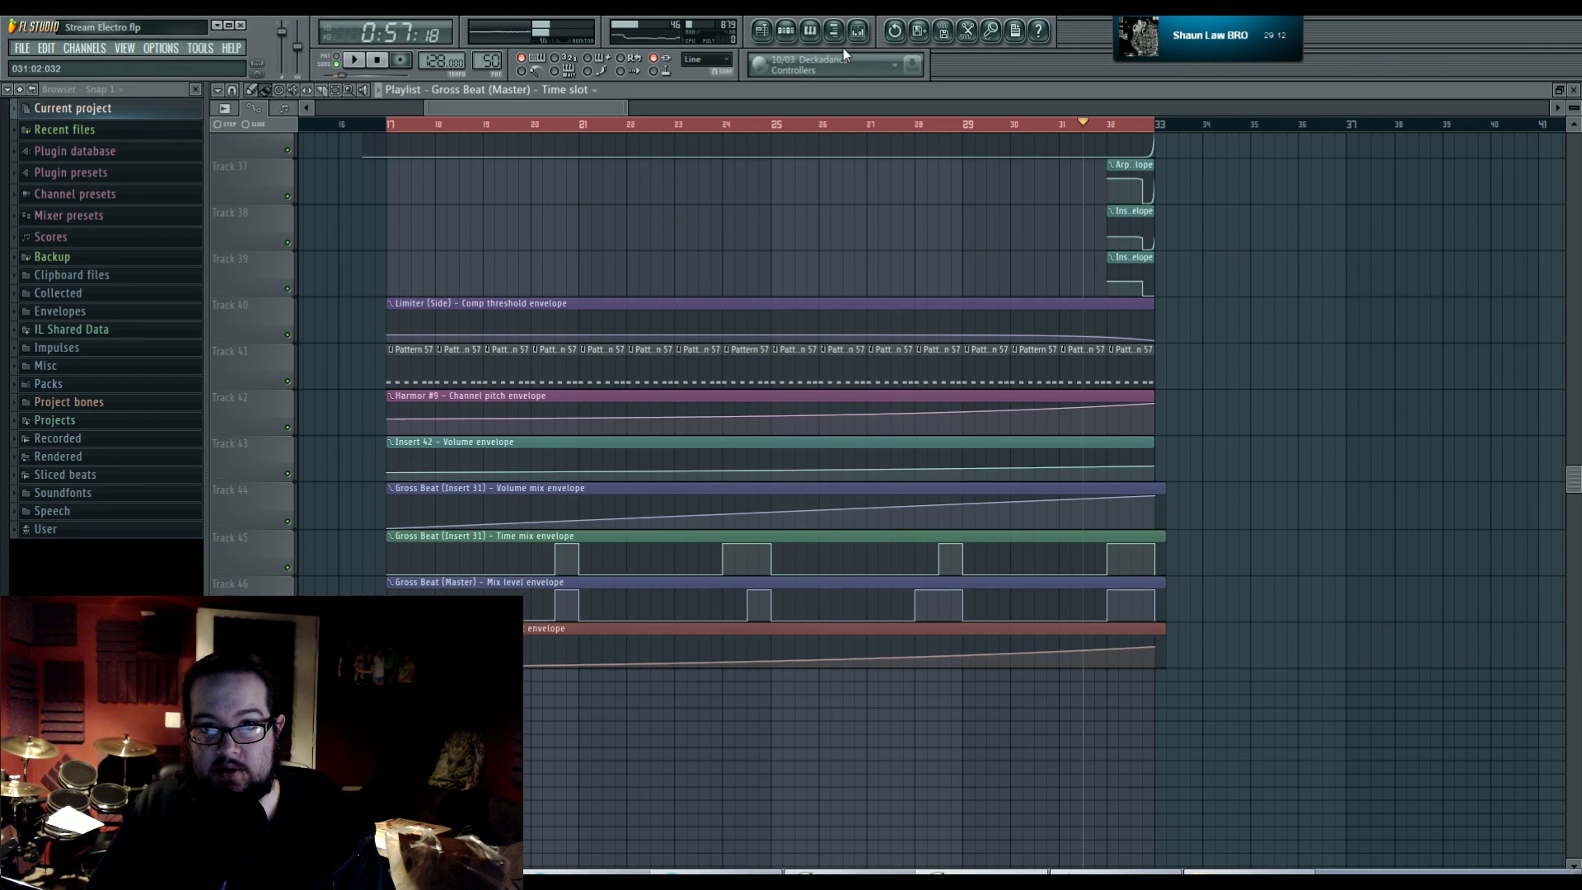
pyautogui.click(858, 31)
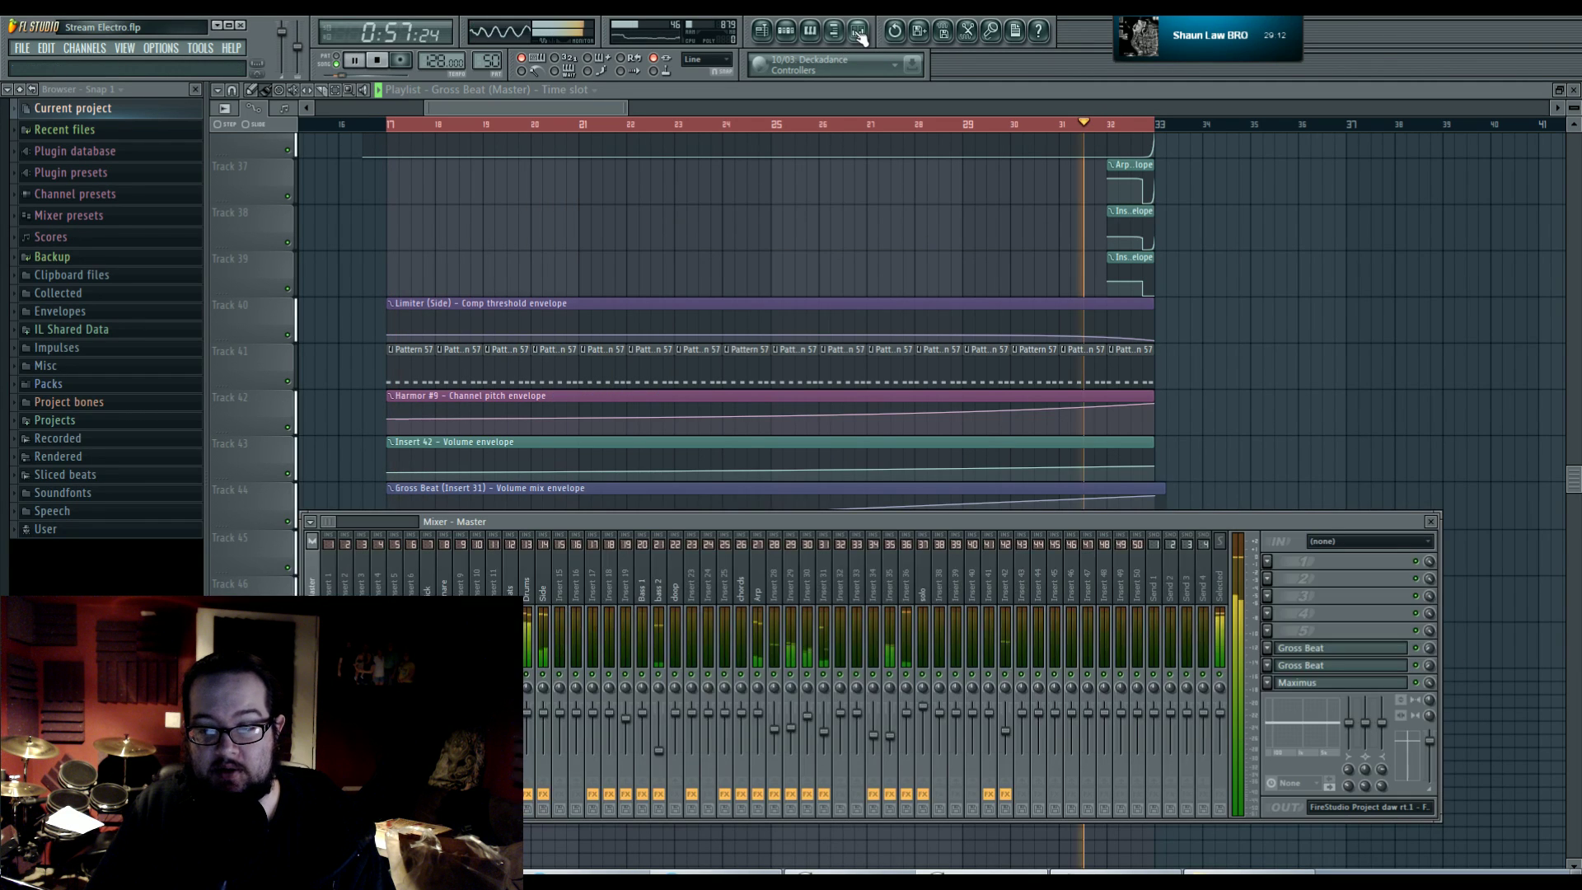
pyautogui.click(858, 31)
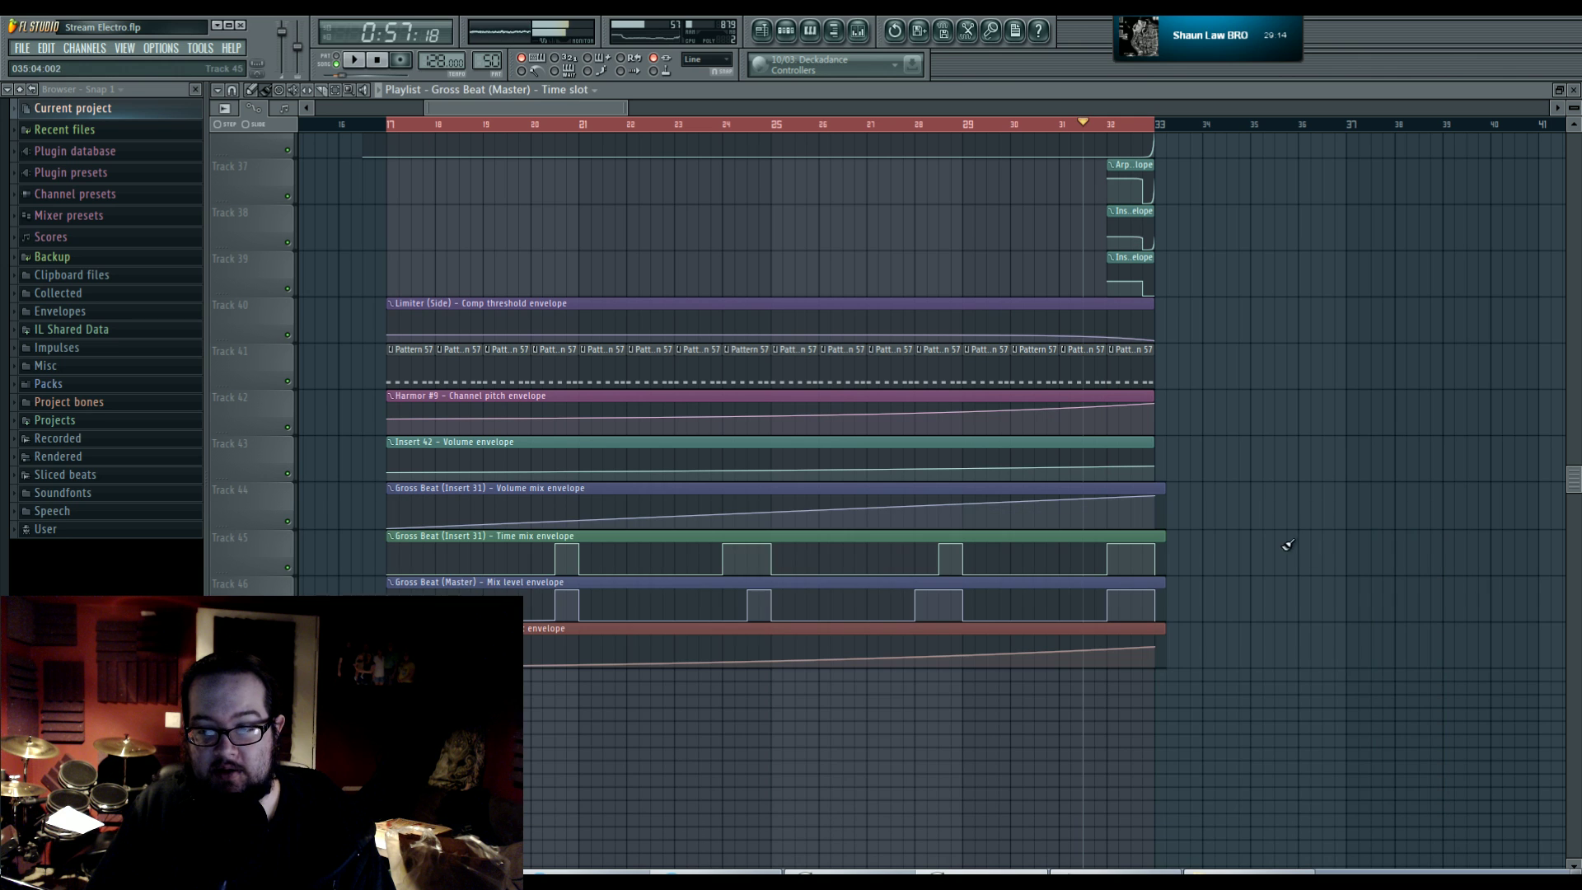
# - Select the Chaos 1 time slot in the Master's slot 7 Gross Beat and create an automation clip for the time slot
pyautogui.click(853, 31)
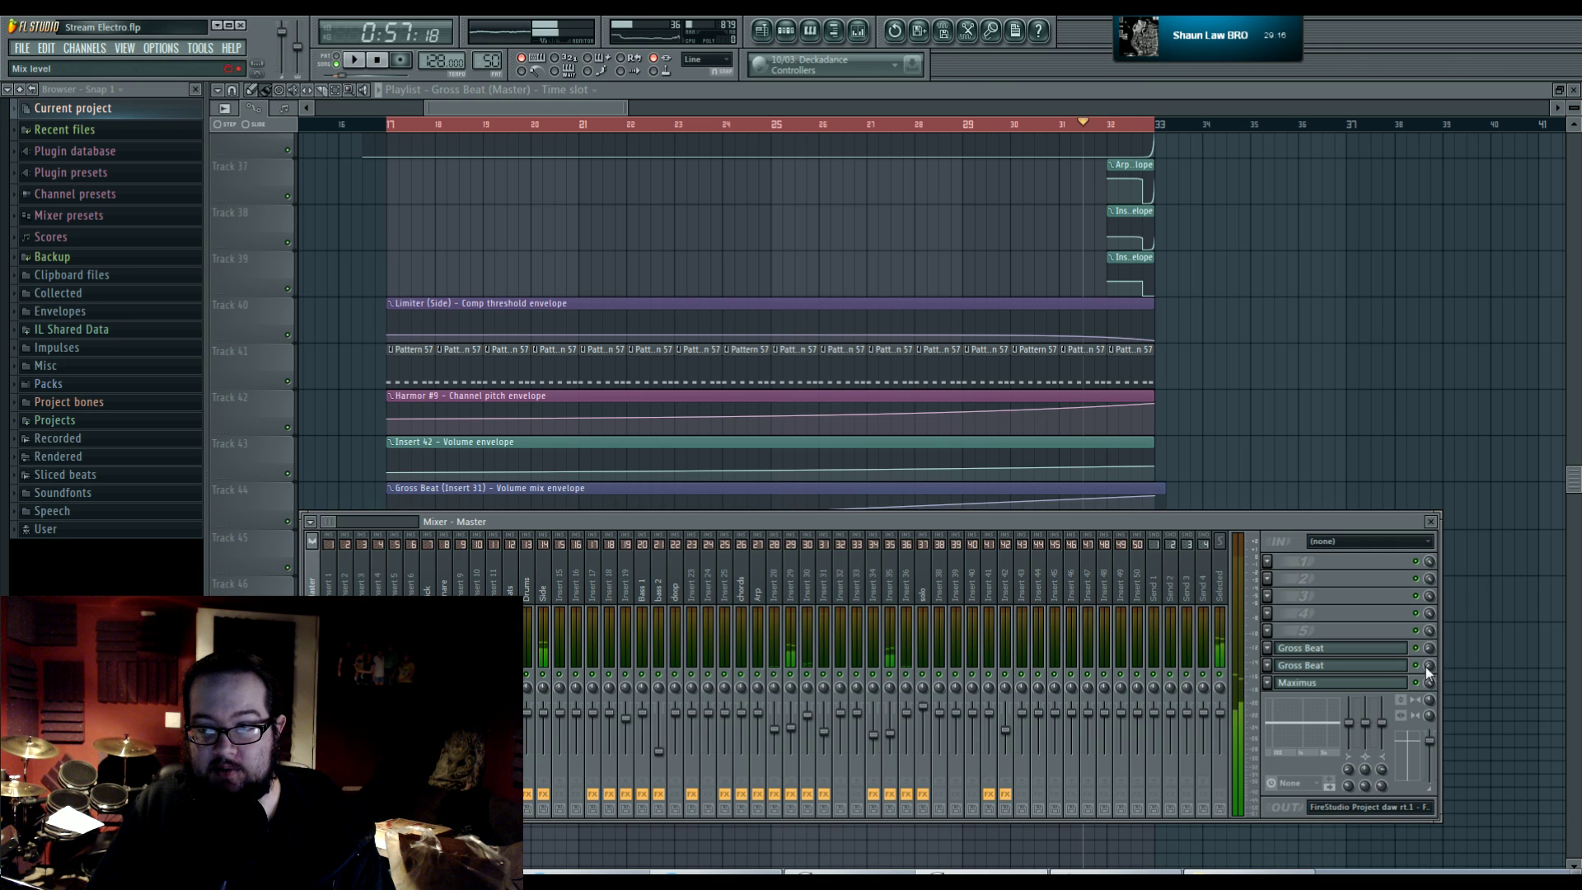
pyautogui.click(1387, 666)
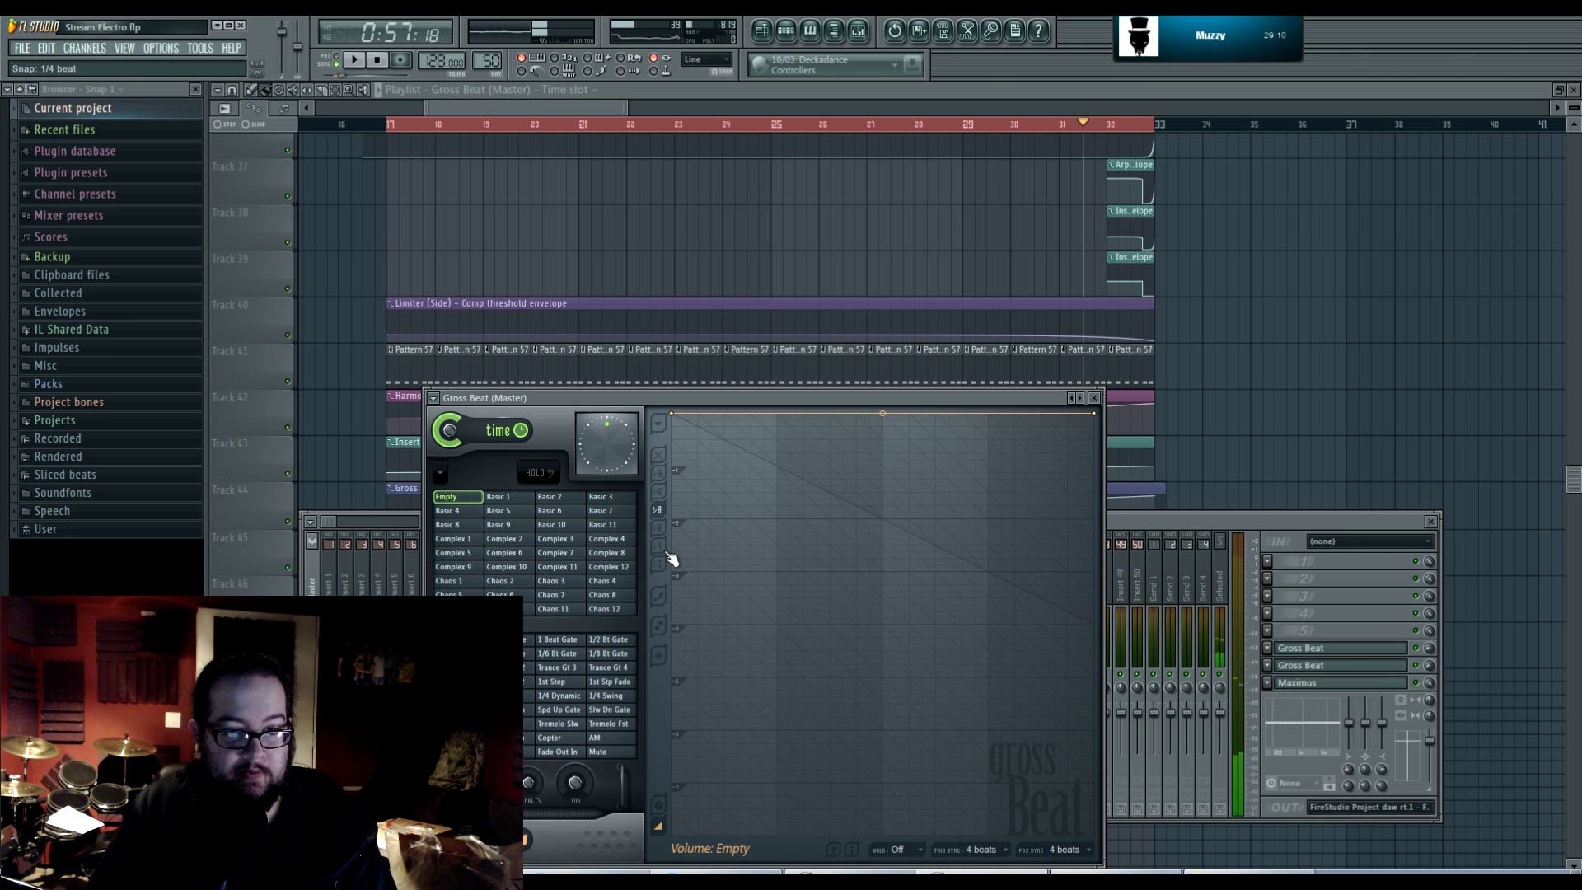
pyautogui.click(456, 539)
pyautogui.click(472, 581)
pyautogui.rightClick(466, 582)
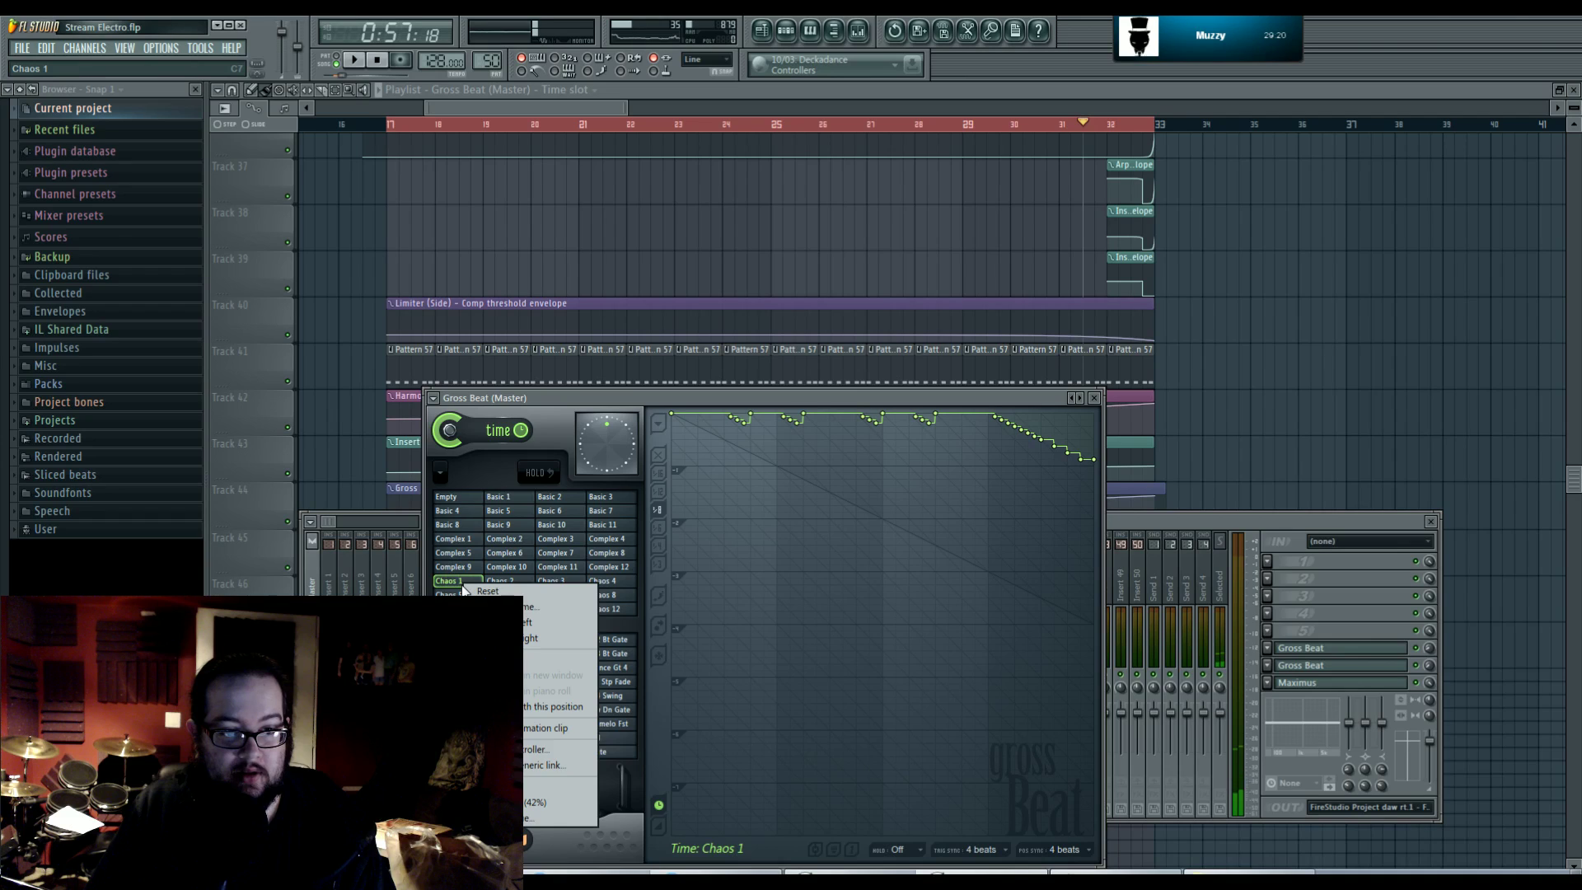
pyautogui.click(570, 741)
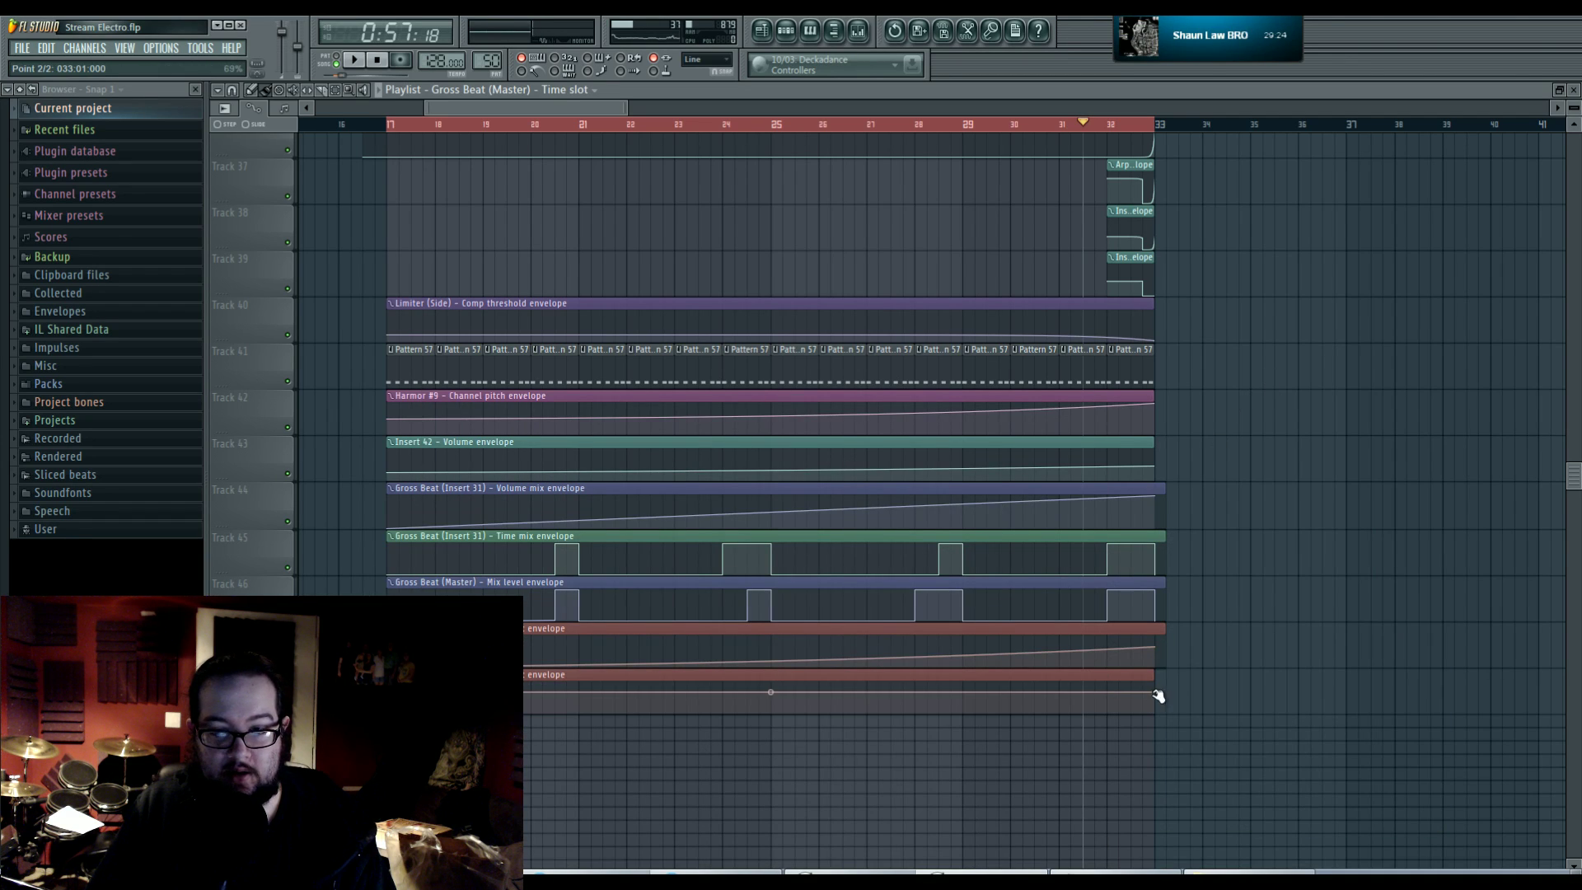
# - Create an automation clip for the mix level of the Master's slot 7 Gross Beat
pyautogui.click(858, 31)
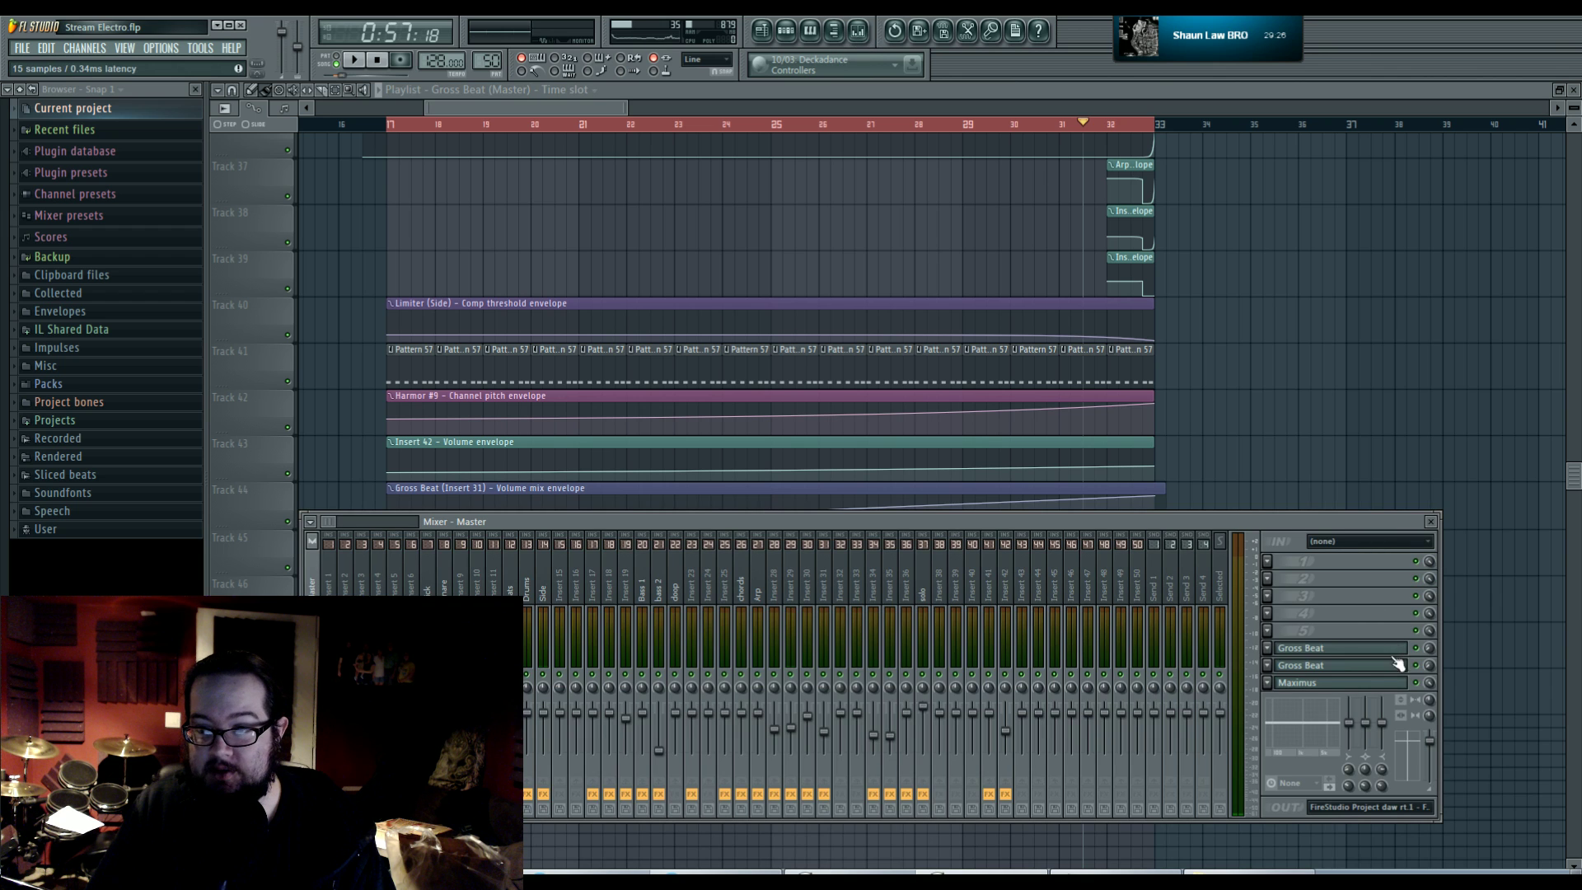
pyautogui.rightClick(1429, 665)
pyautogui.click(1505, 761)
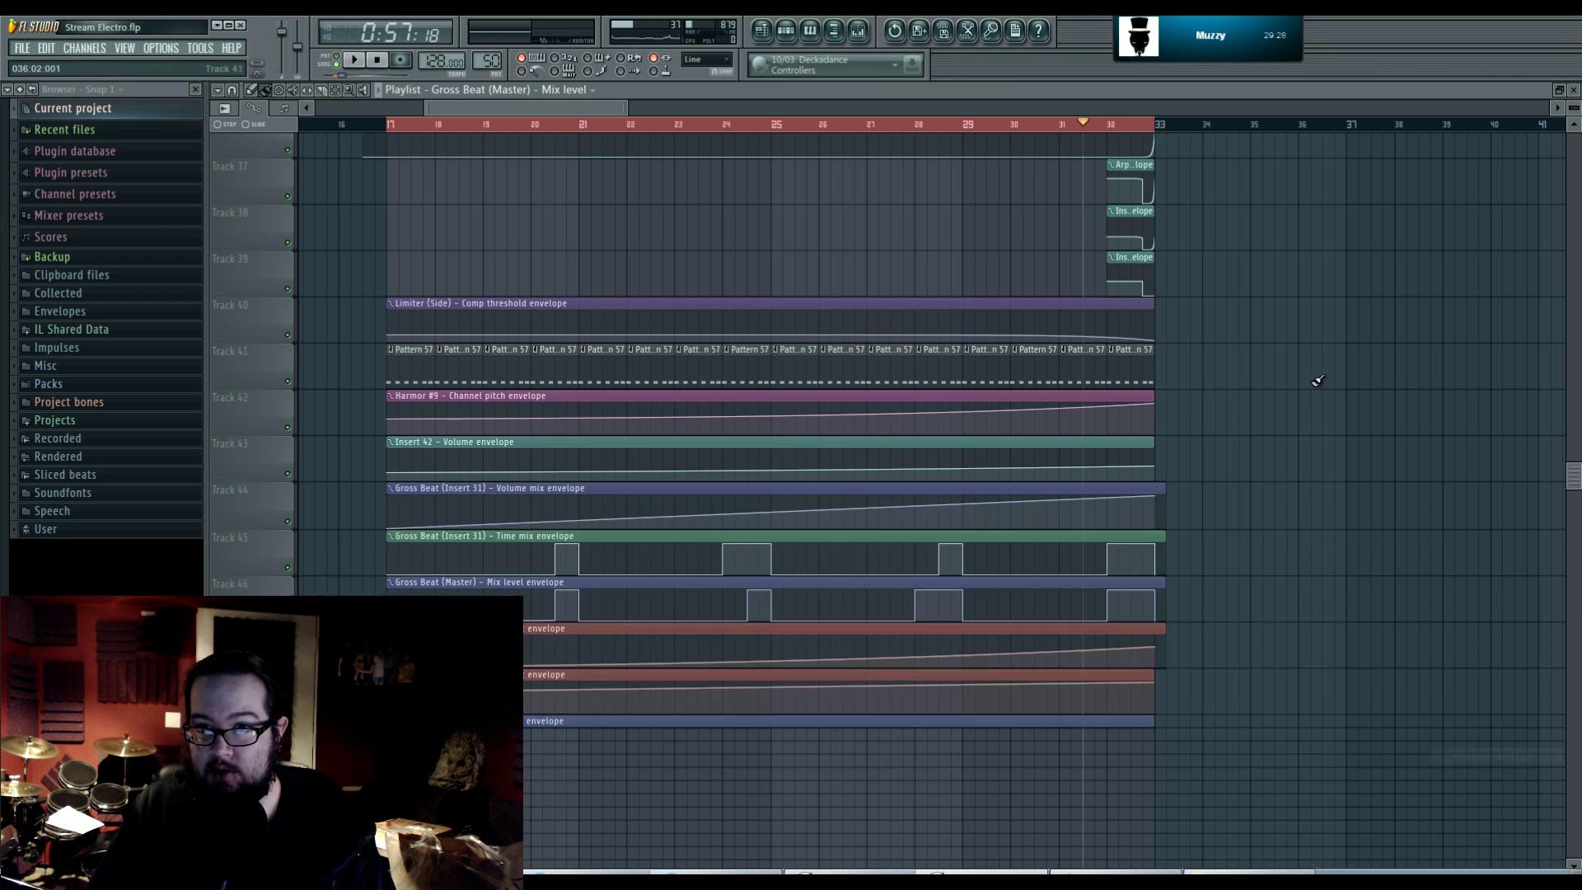
# - Shape the Track 49 mix level envelope with a curved rise from bar 20 to bar 20 beat 3 and a sharp drop back down
pyautogui.scroll(-3, 1301, 509)
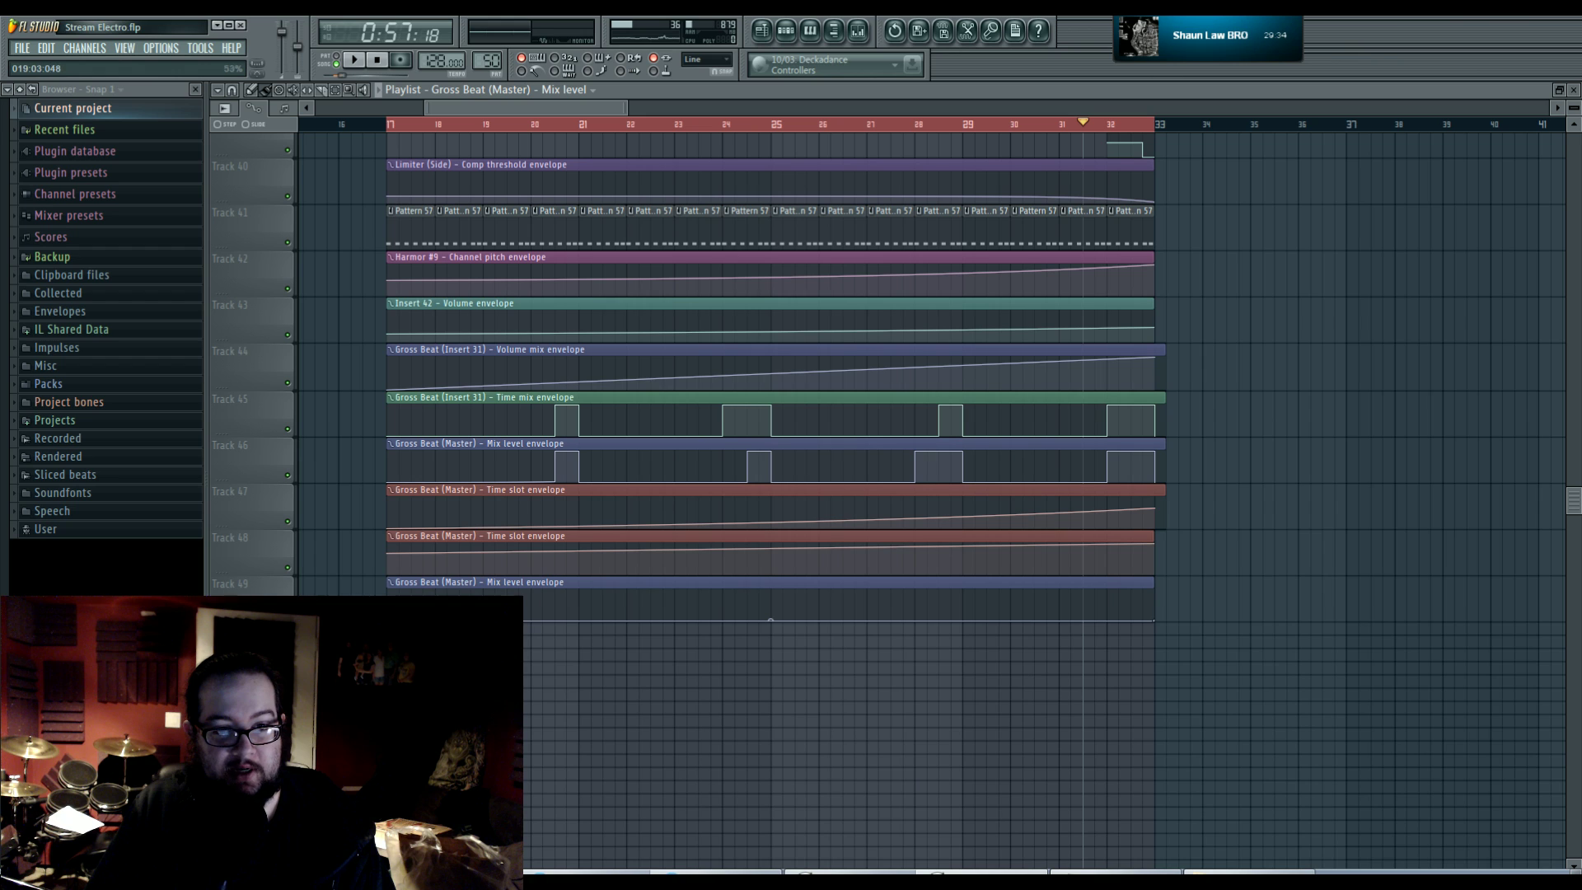
pyautogui.rightClick(534, 614)
pyautogui.rightClick(554, 602)
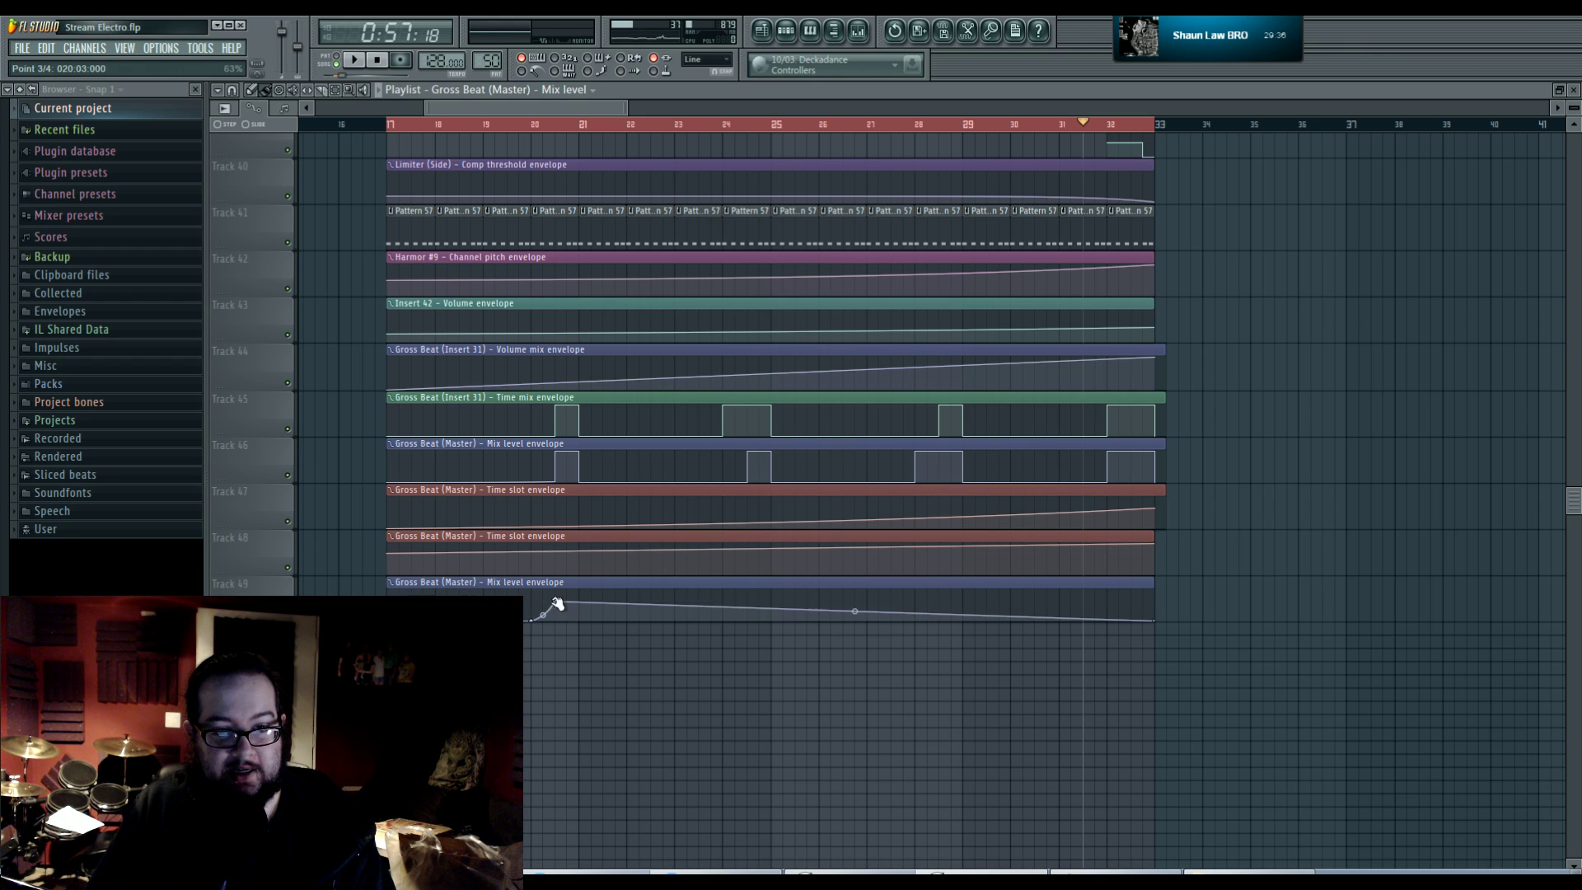
pyautogui.rightClick(557, 599)
pyautogui.moveTo(559, 592); pyautogui.dragTo(558, 606)
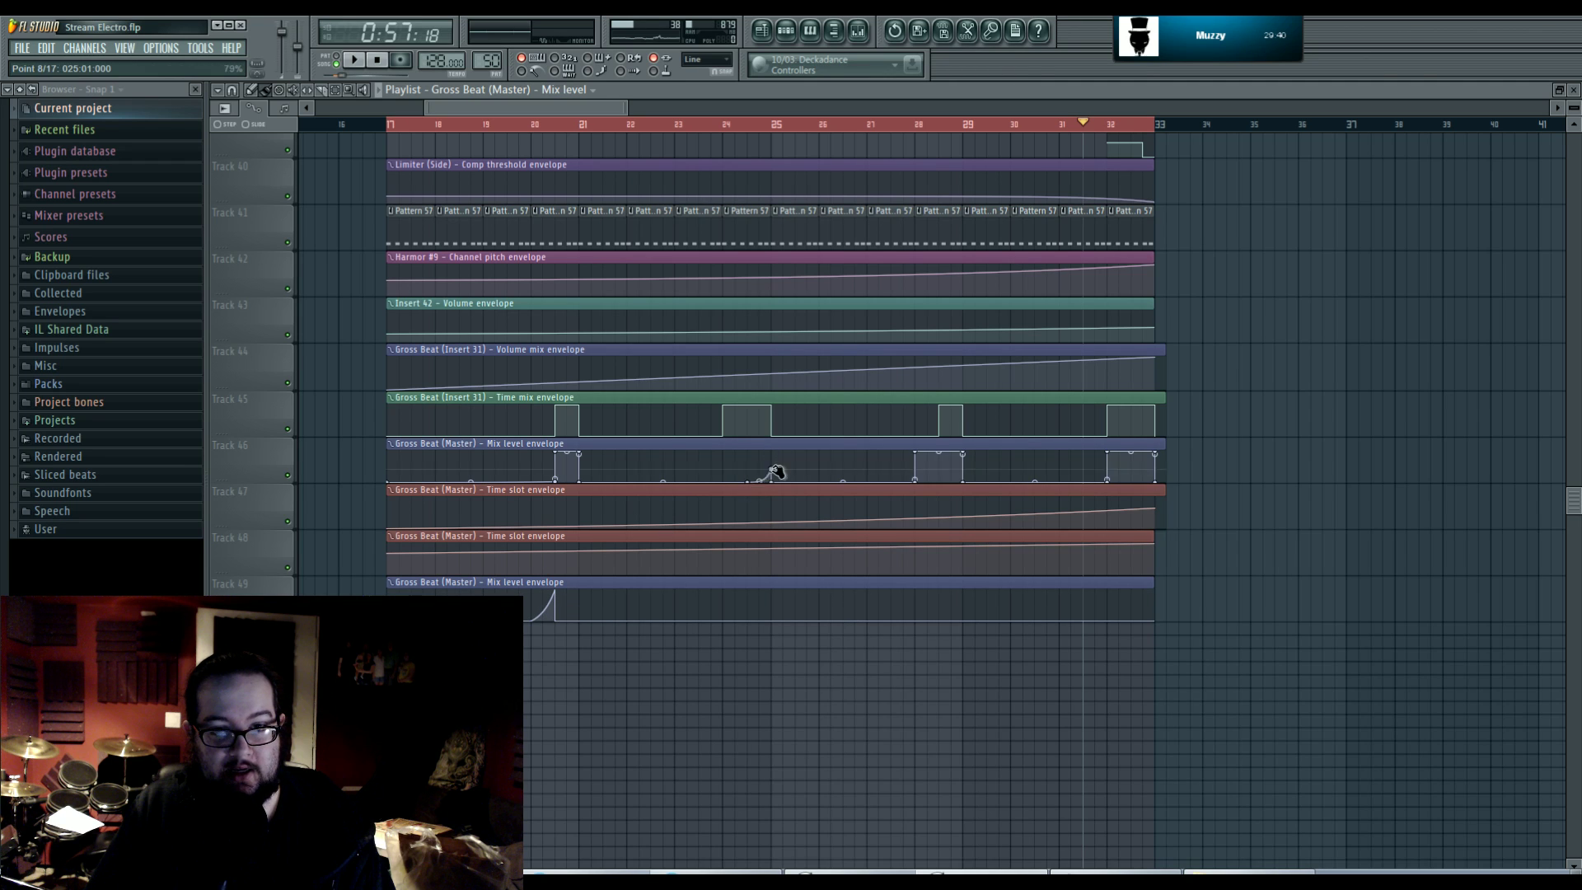
# - Add a square block from bar 24 beat 3 to bar 25 and a falling ramp from bar 32 to 33 in the Track 49 envelope
pyautogui.rightClick(748, 620)
pyautogui.rightClick(748, 591)
pyautogui.rightClick(771, 591)
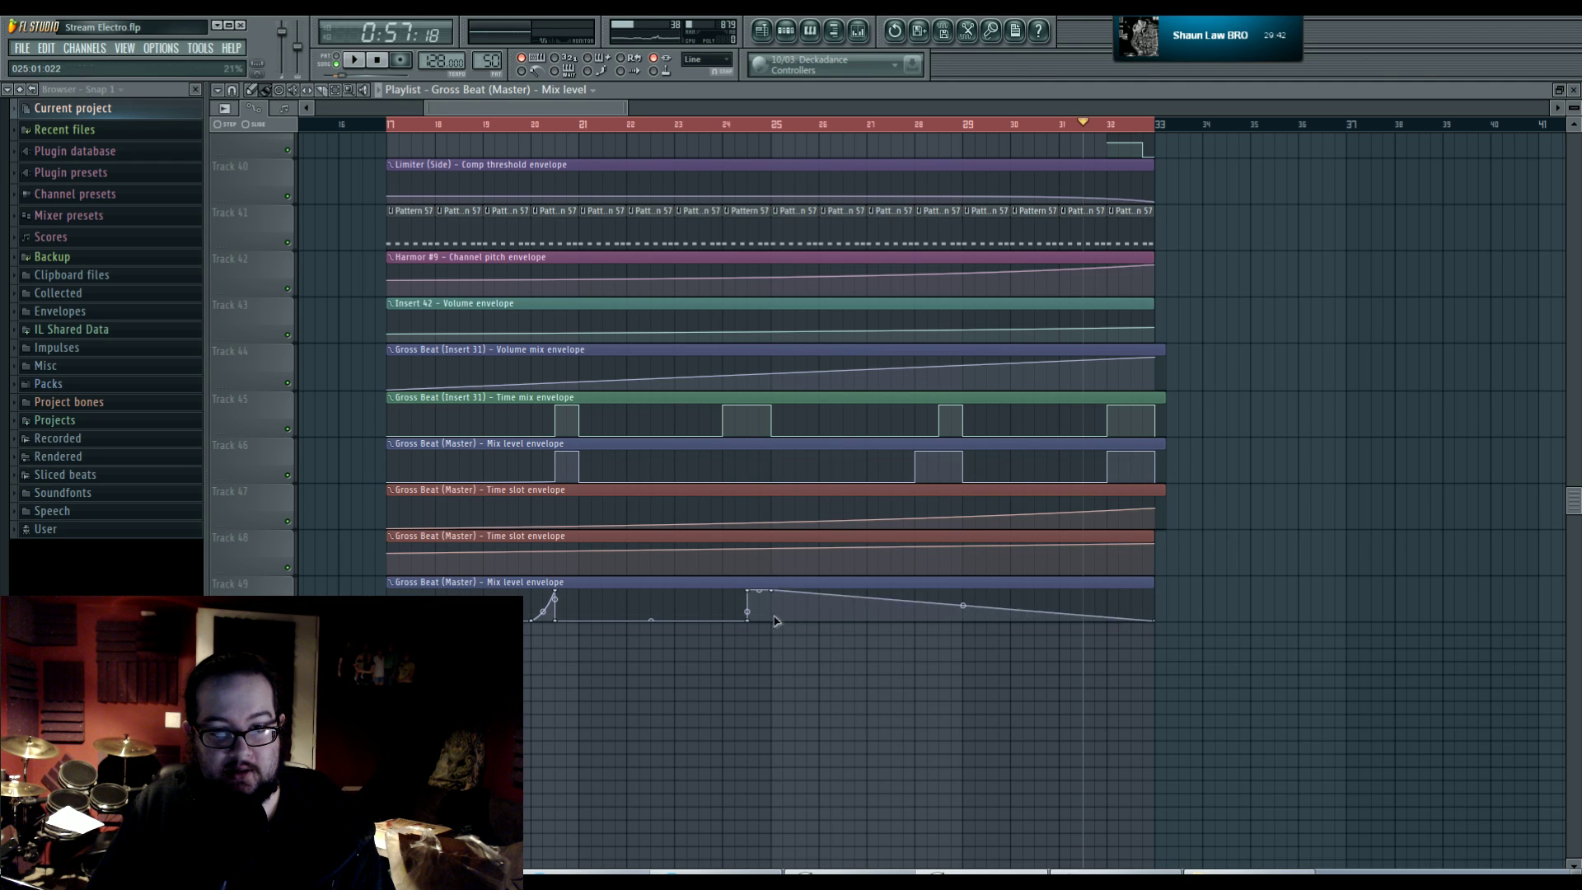
pyautogui.rightClick(774, 620)
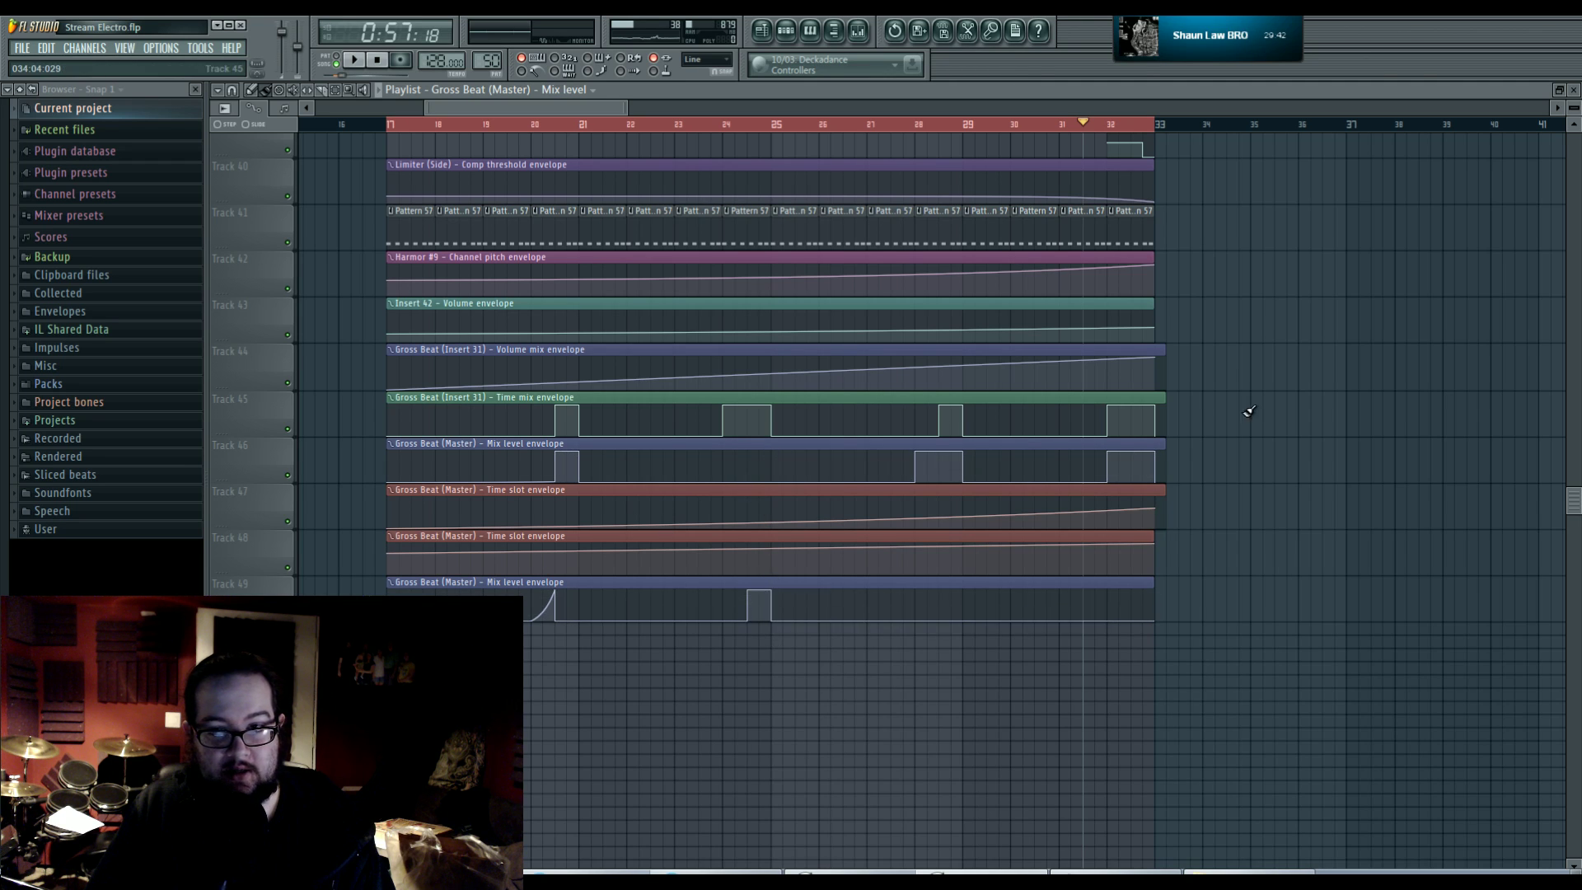
pyautogui.rightClick(1107, 619)
pyautogui.rightClick(1107, 600)
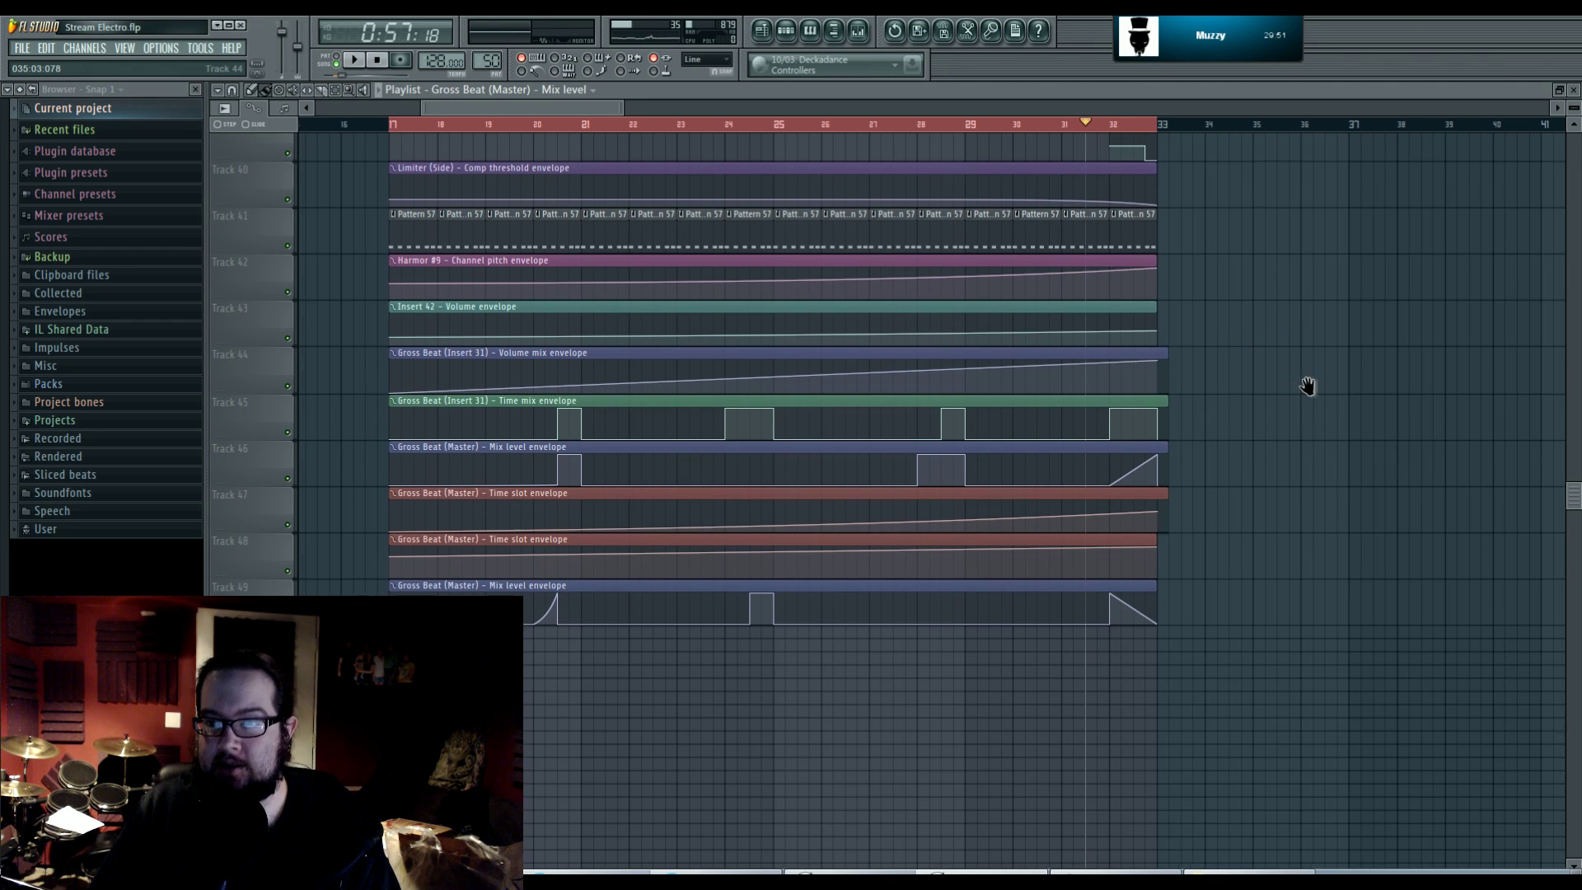
# - Play back the end of the section from bar 31 beat 3 to check the Gross Beat automation
pyautogui.scroll(1, 1306, 382)
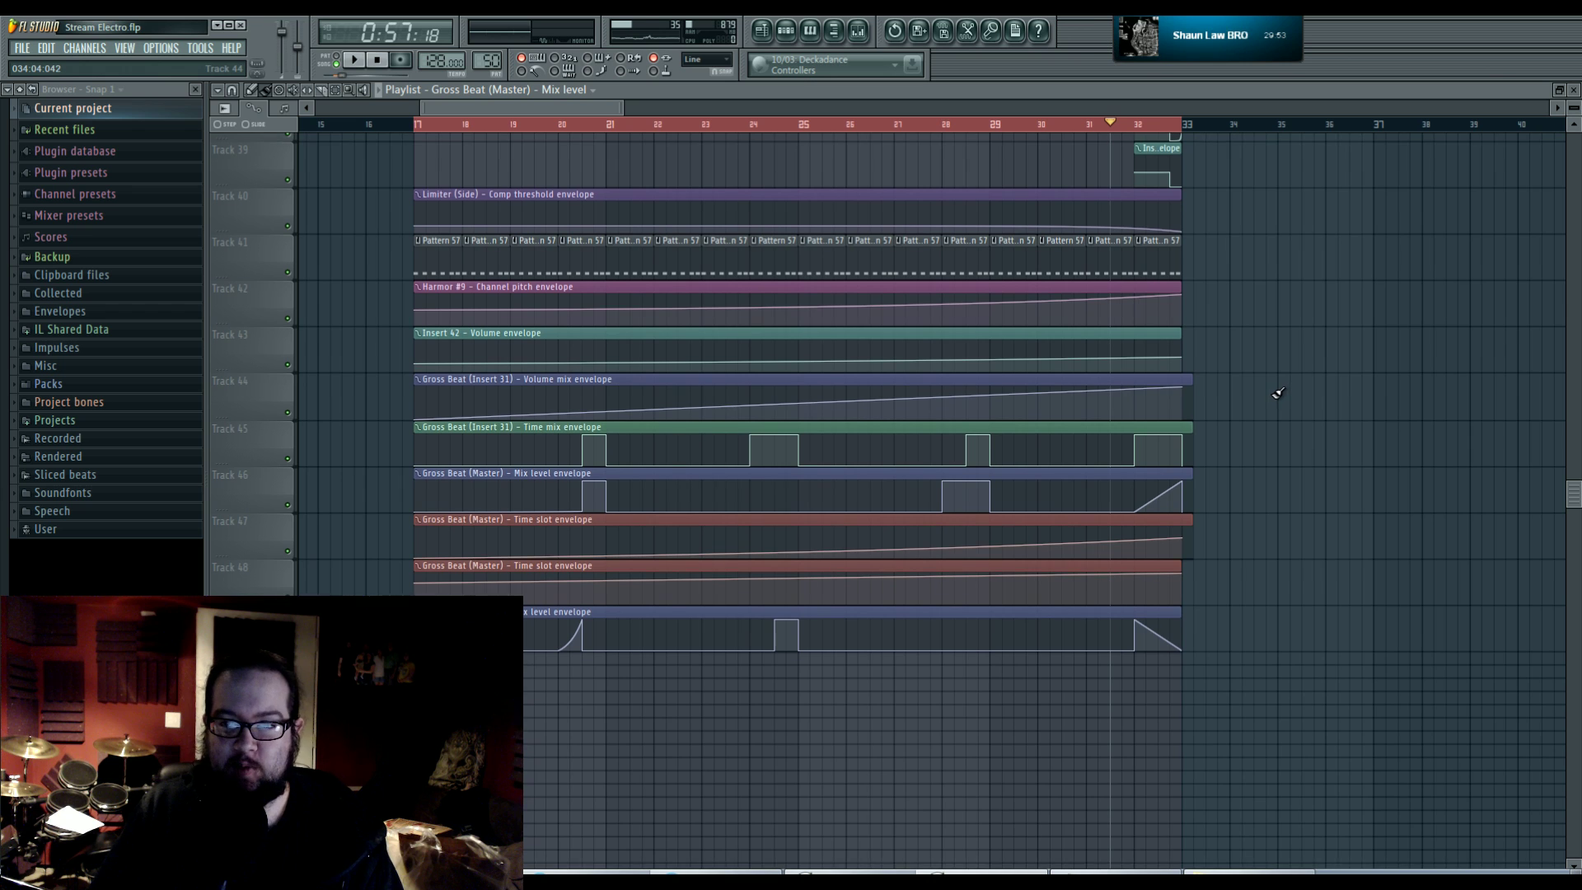
pyautogui.scroll(1, 1264, 395)
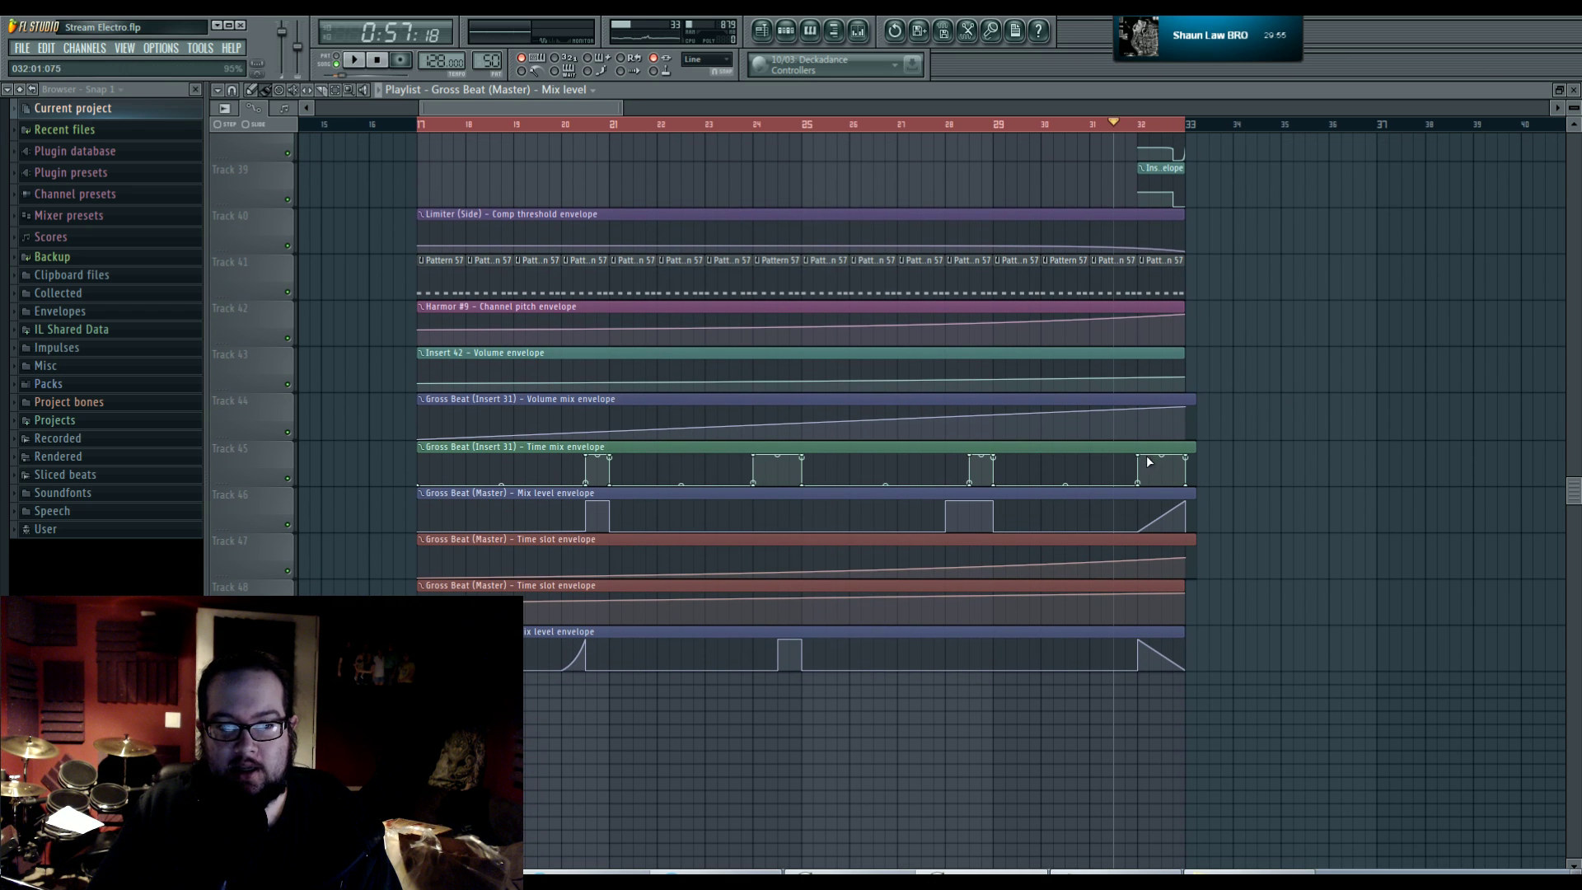
pyautogui.press('space')
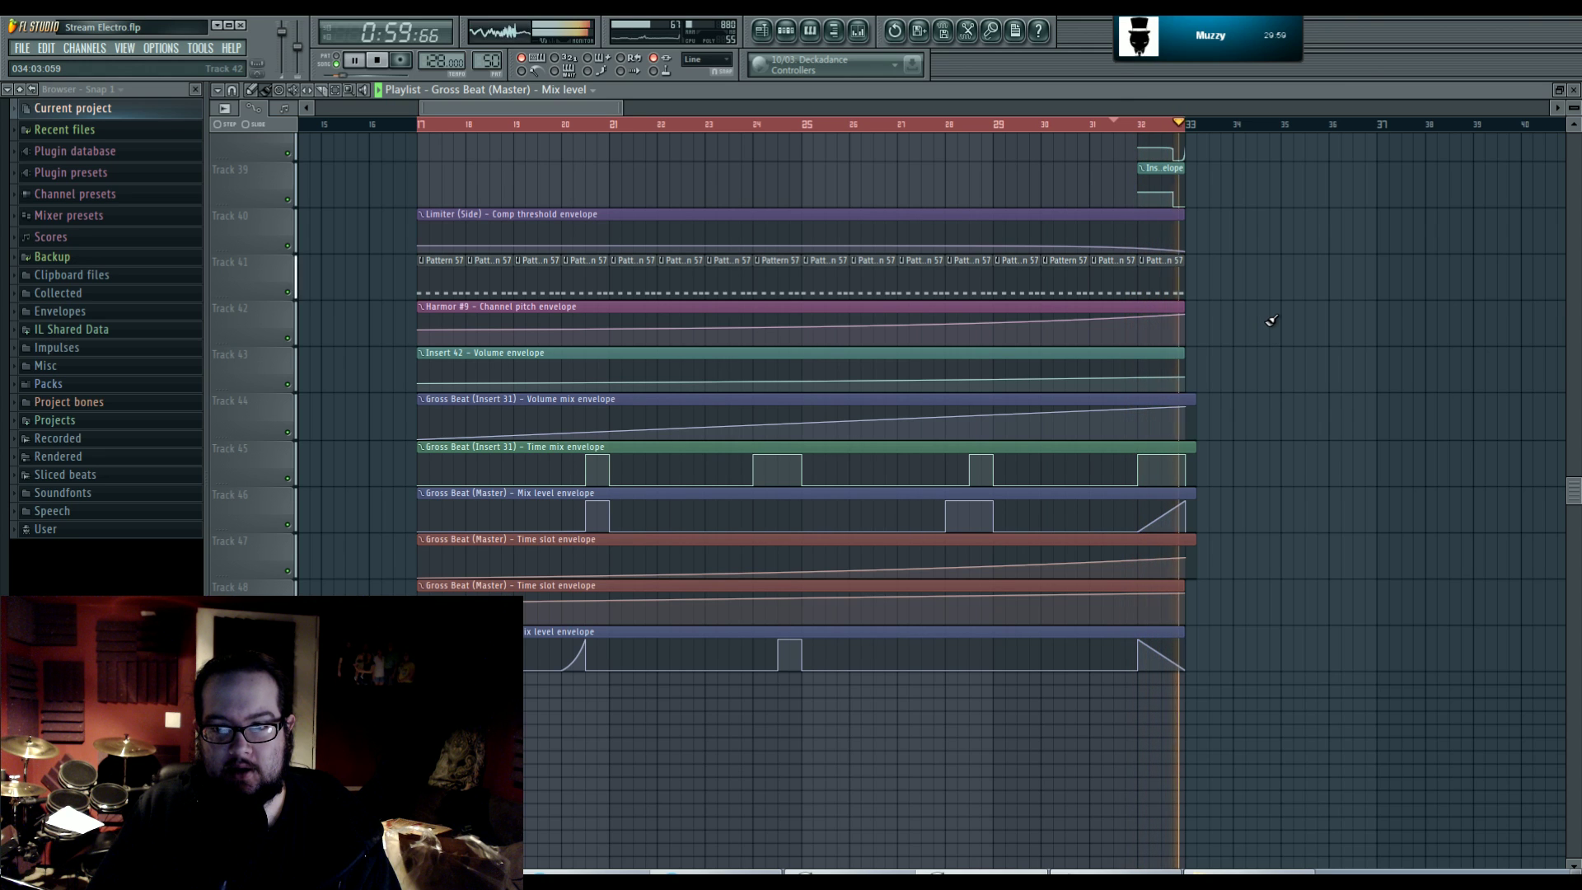
pyautogui.press('space')
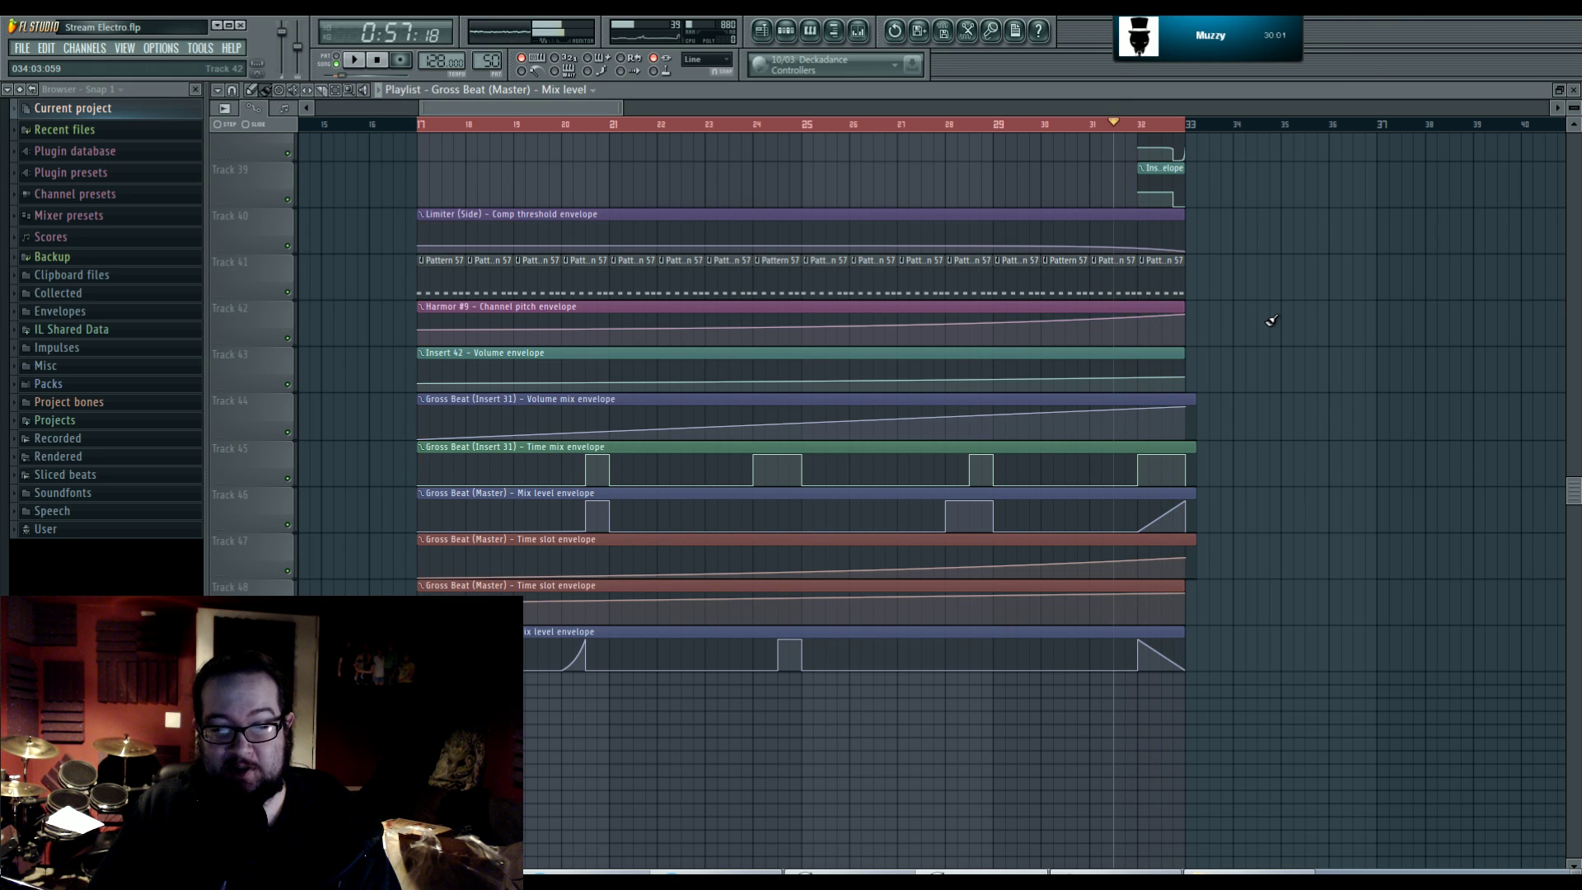
# - Bend the bar 32 to 33 ramp of the Track 46 Gross Beat (Master) mix level envelope into a slow-starting upward curve
pyautogui.scroll(3, 1271, 321)
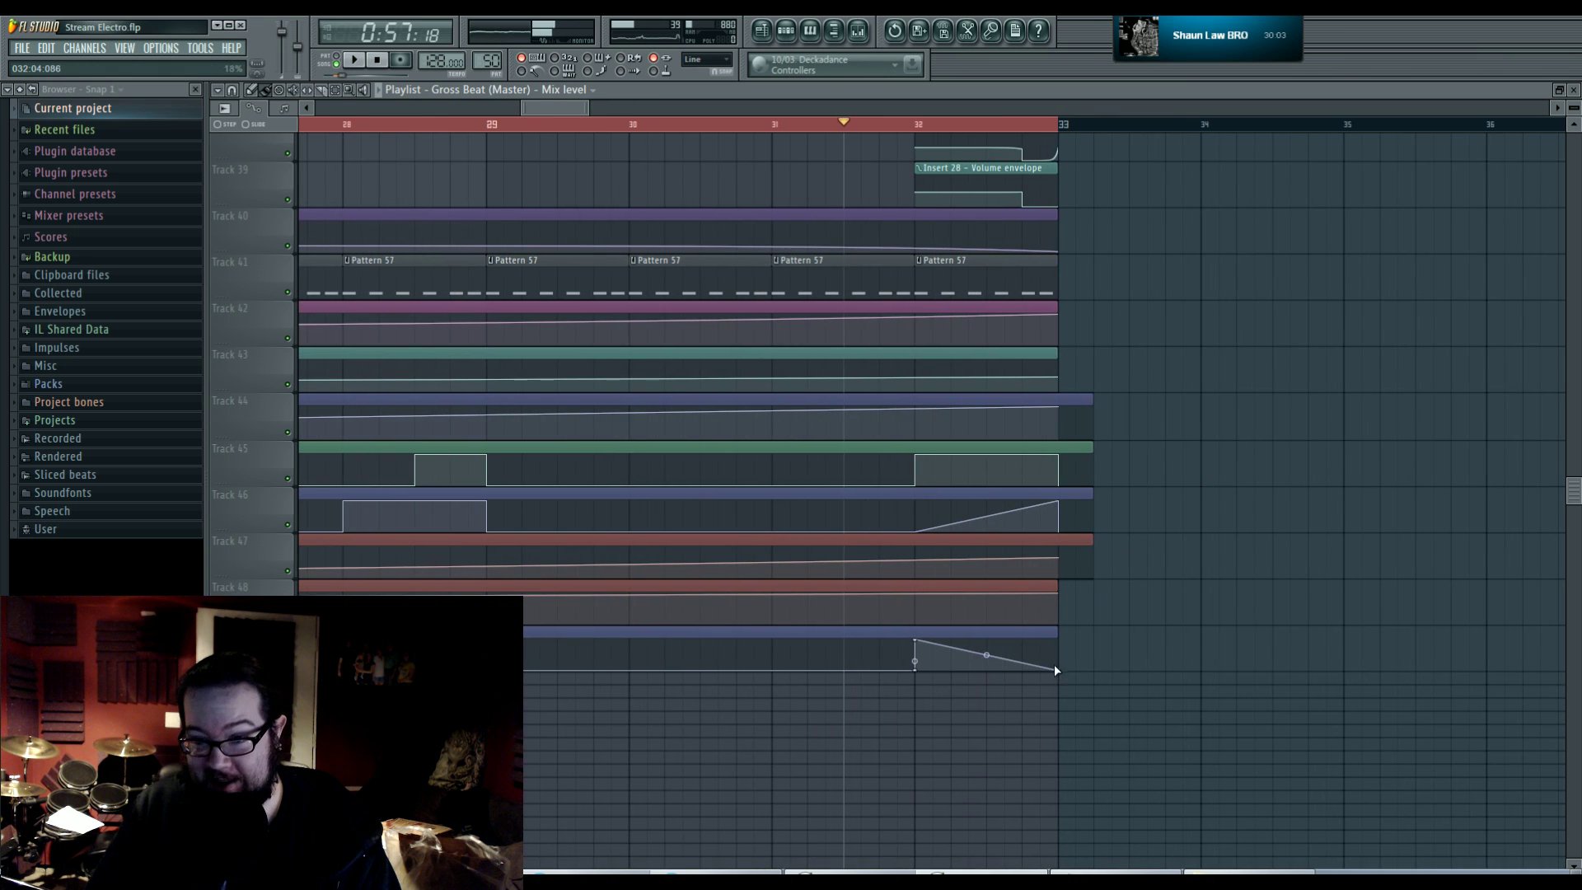
pyautogui.hscroll(-1, 1035, 517)
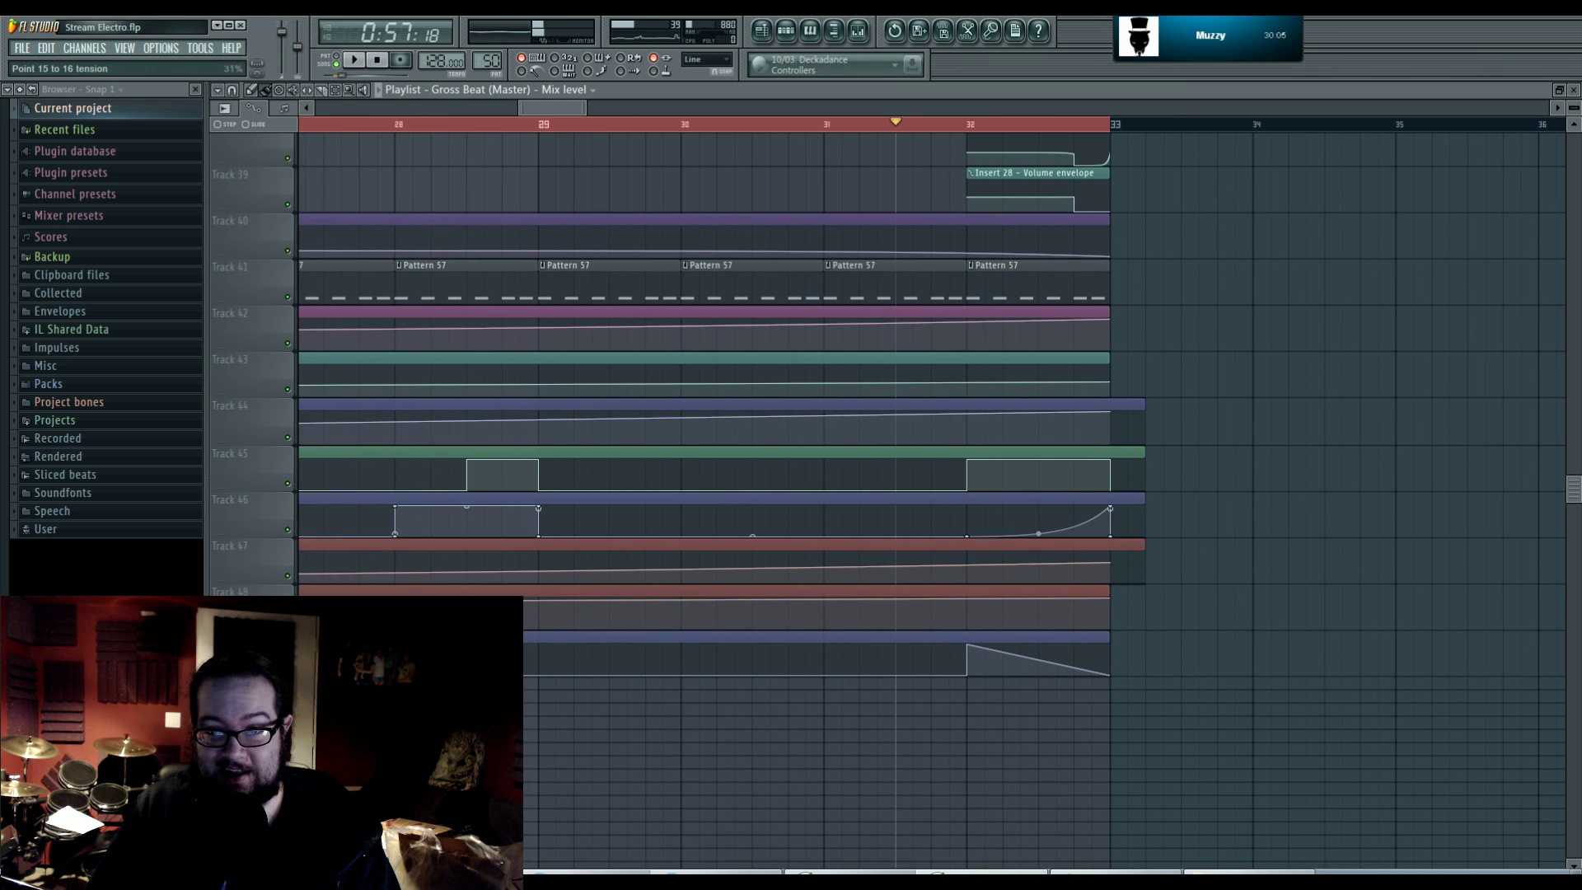
pyautogui.moveTo(1038, 534); pyautogui.dragTo(1038, 533)
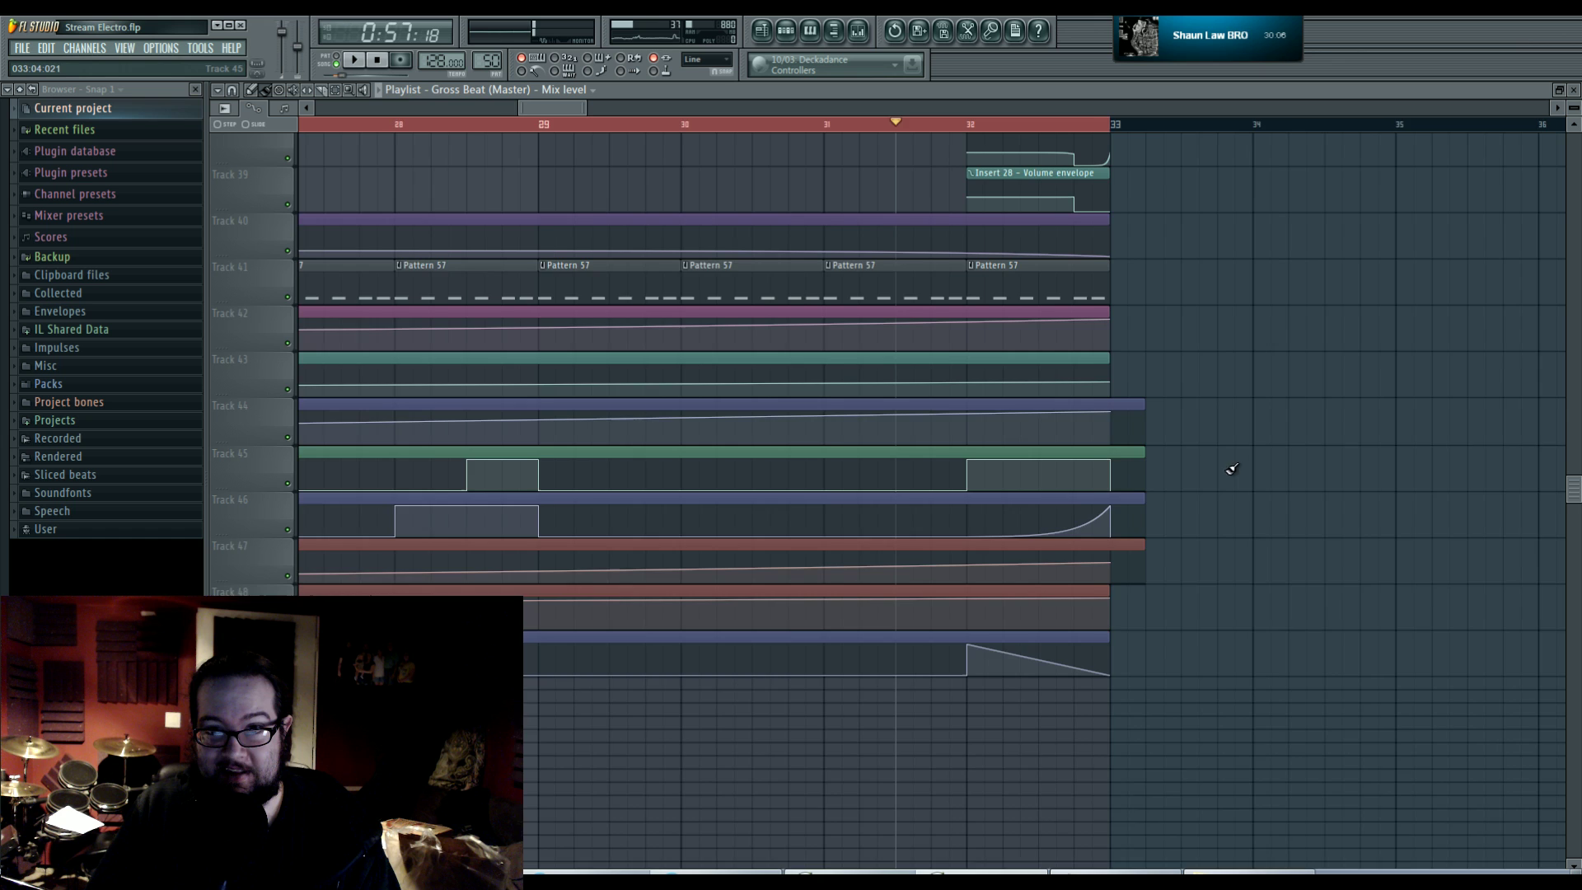
# - Audition the curved mix level rise from bar 31 beat 3 through bar 32
pyautogui.moveTo(1231, 469); pyautogui.dragTo(1363, 497)
pyautogui.press('space')
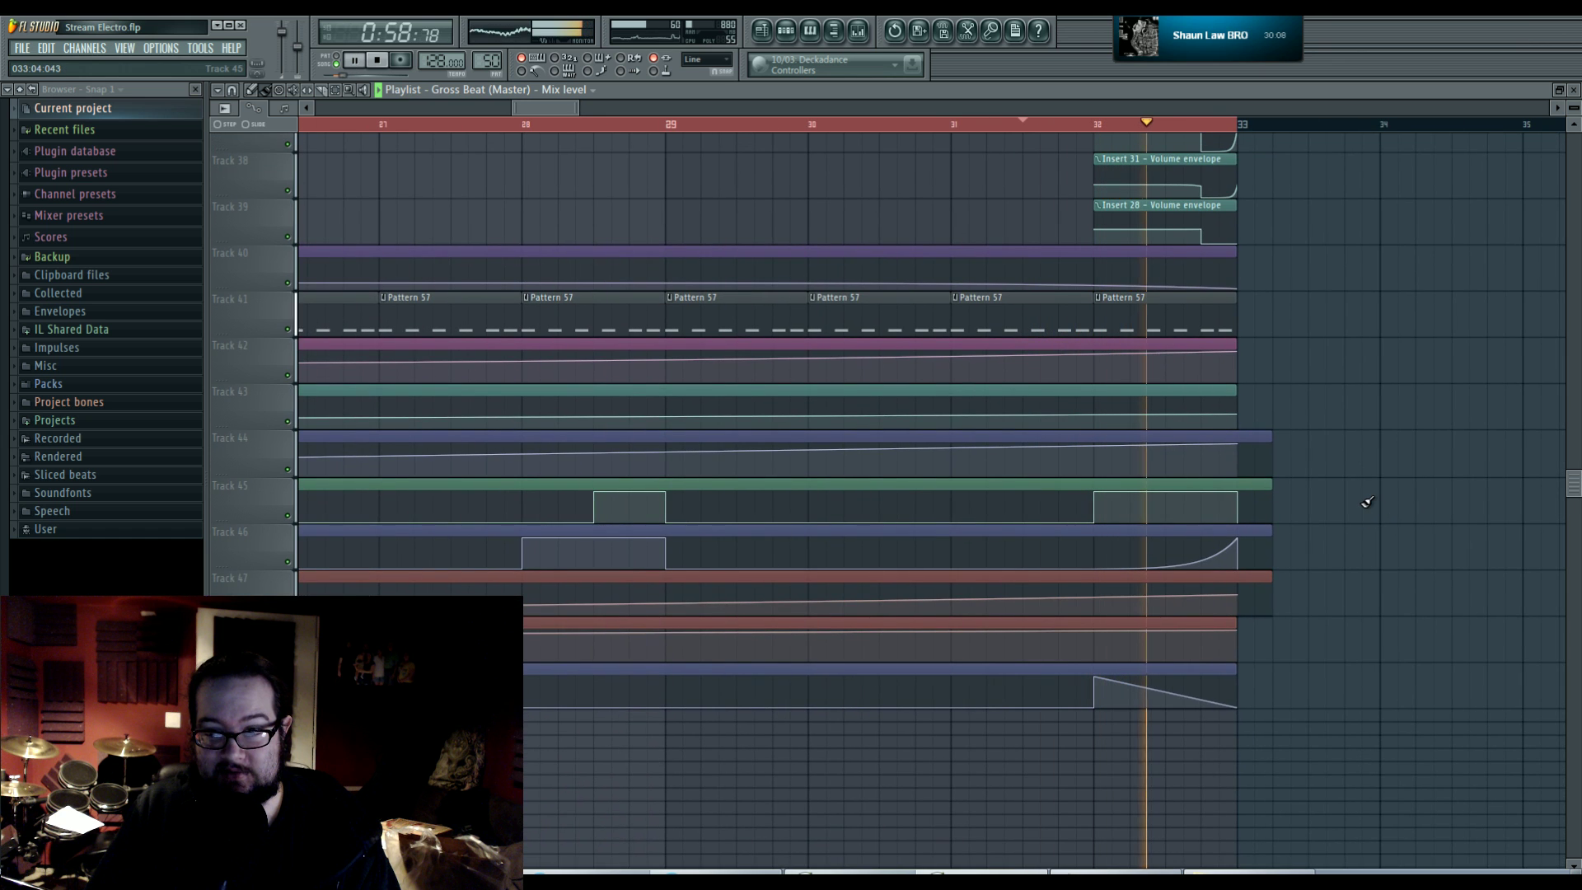
pyautogui.press('space')
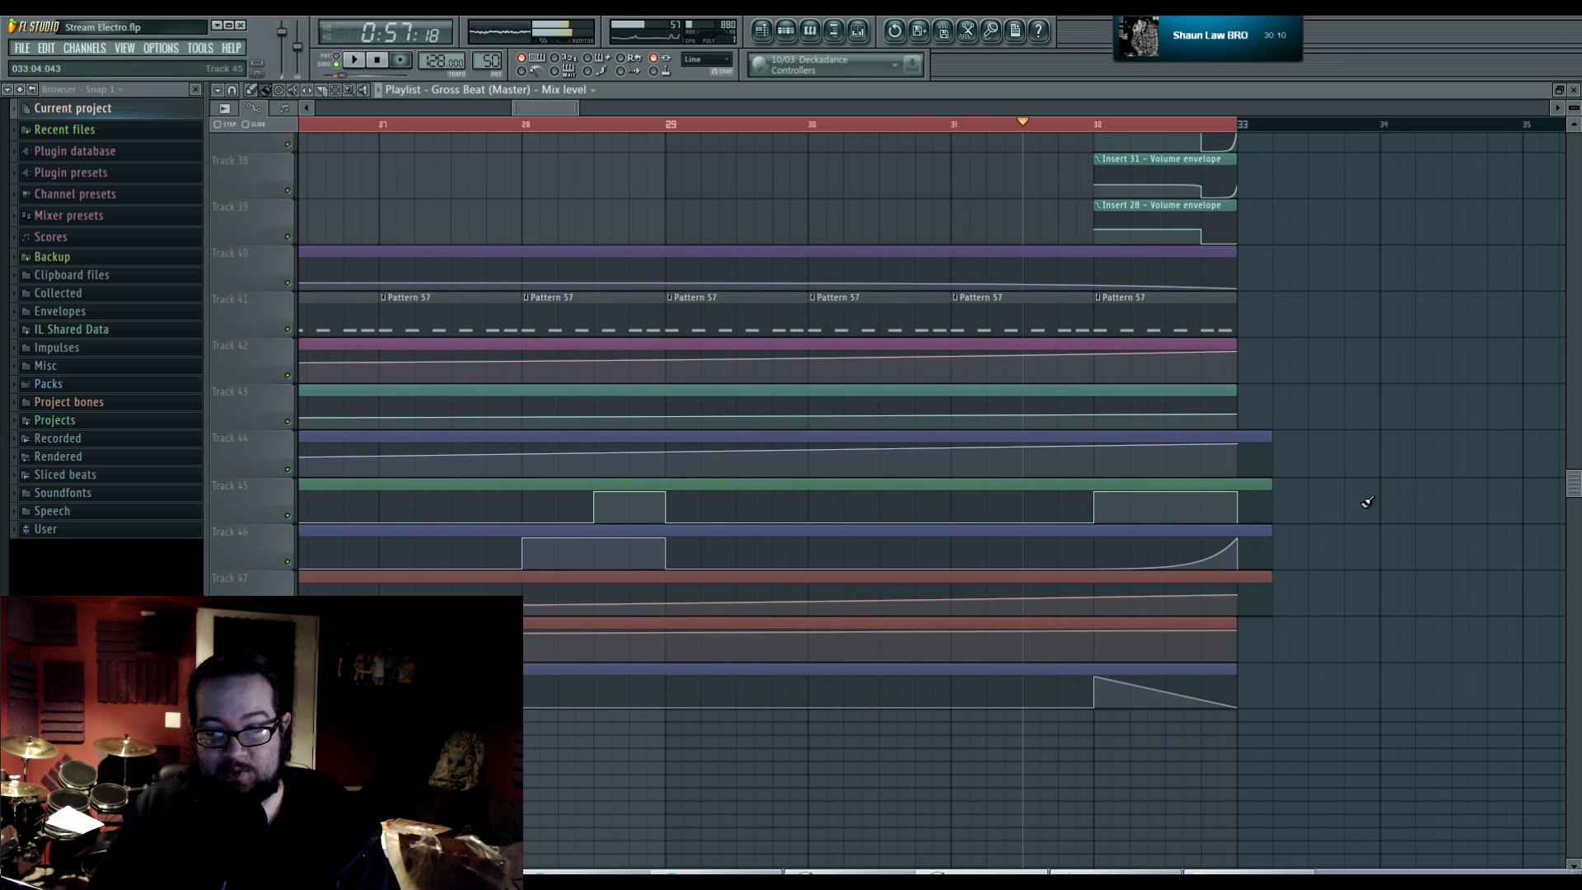
# - Play the whole section from bar 17 to bar 33 and examine the Gross Beat mix level envelopes
pyautogui.scroll(-6, 1341, 494)
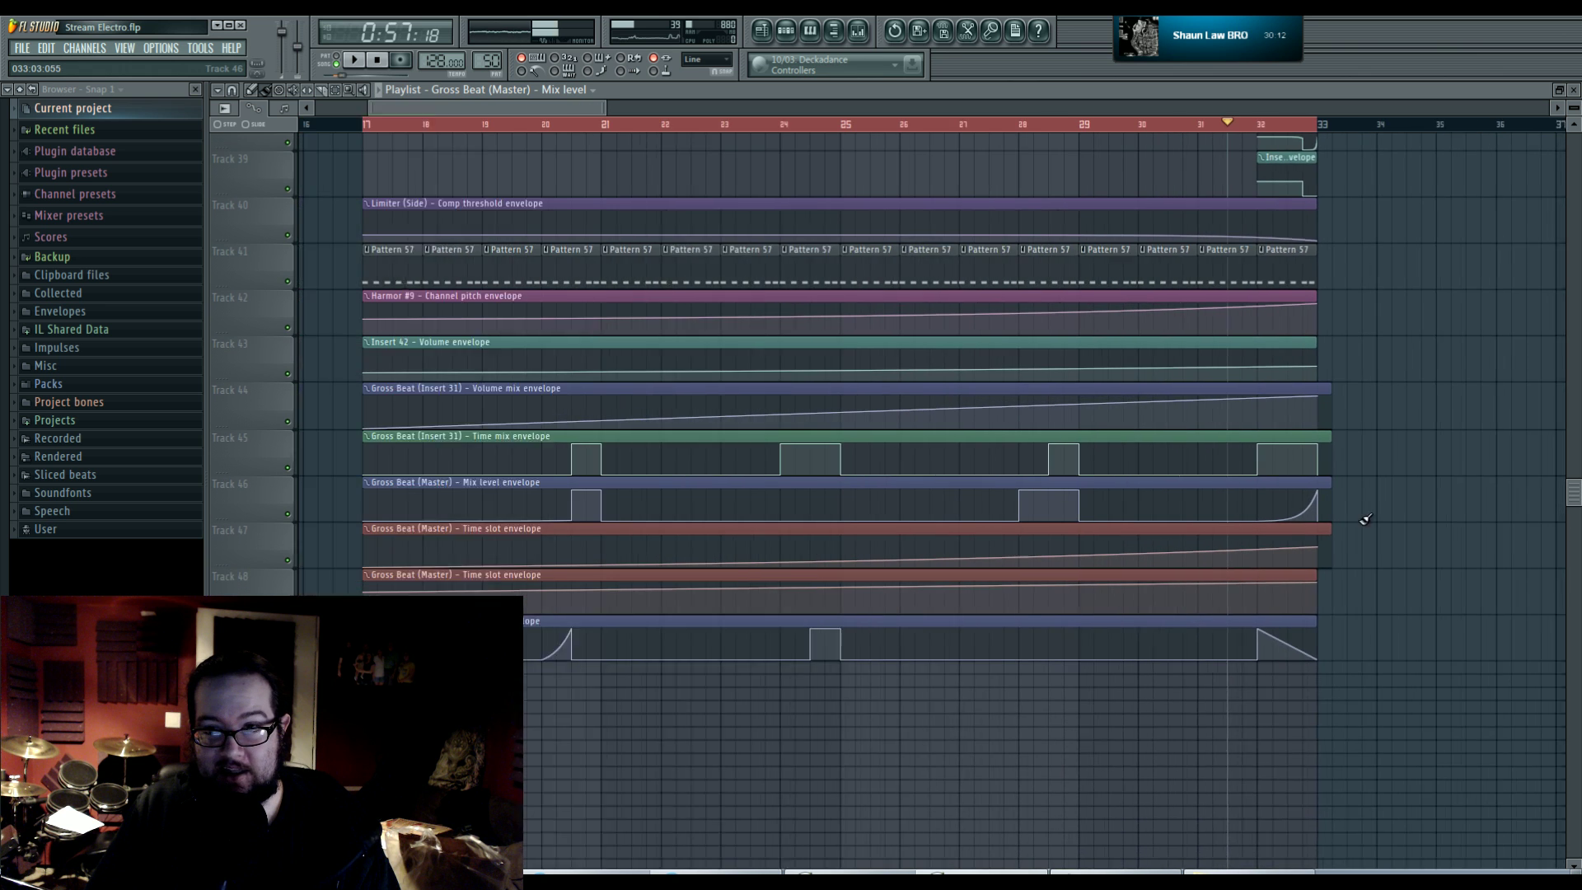
pyautogui.click(669, 129)
pyautogui.press('space')
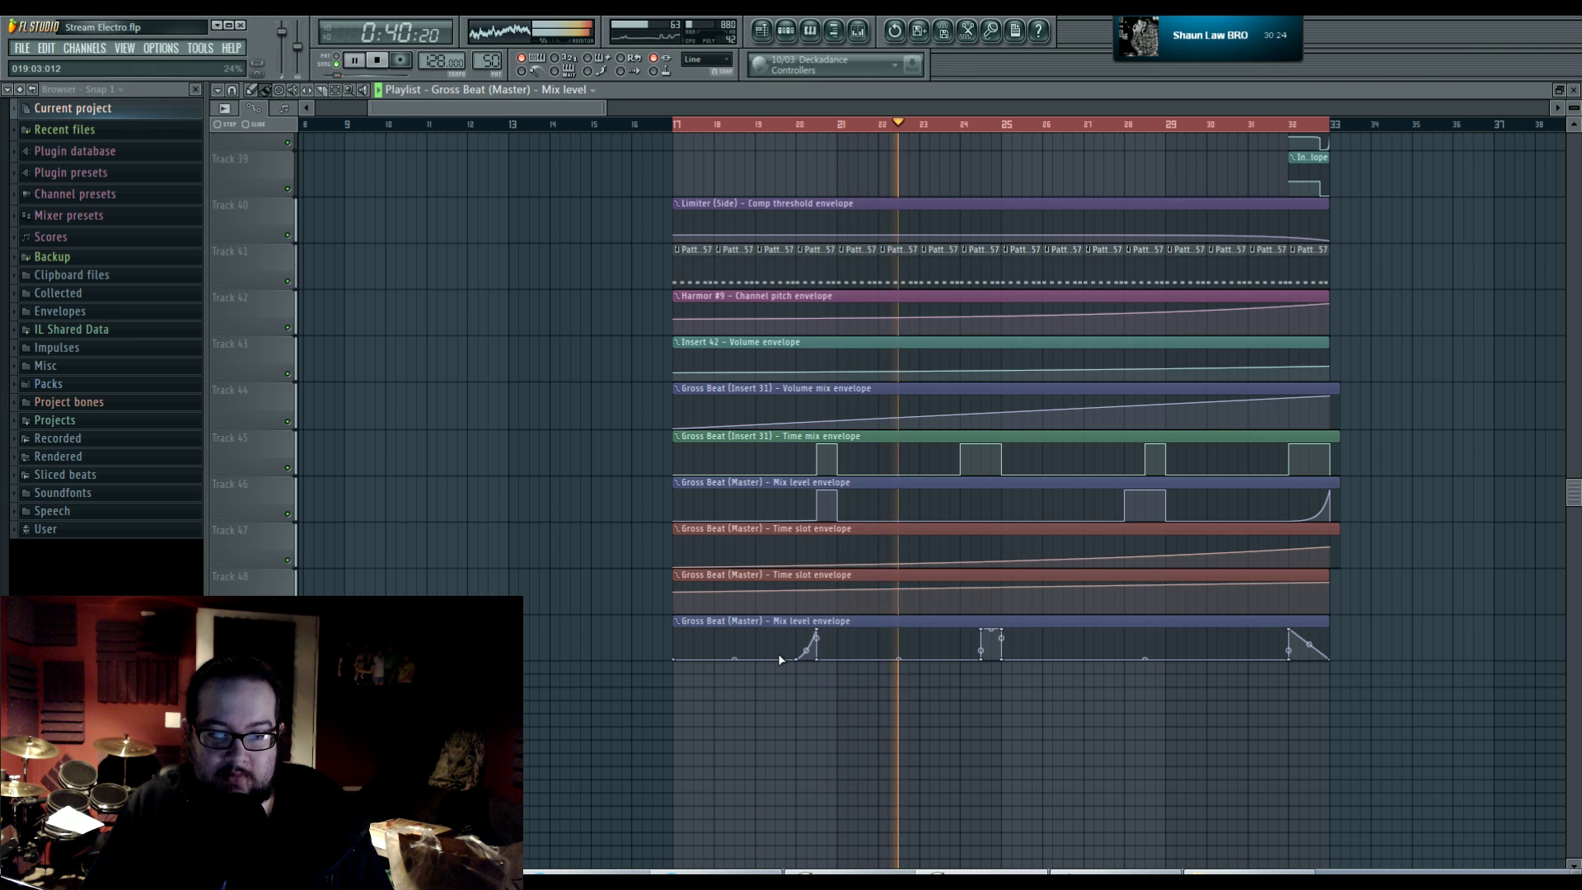
pyautogui.hscroll(3, 894, 717)
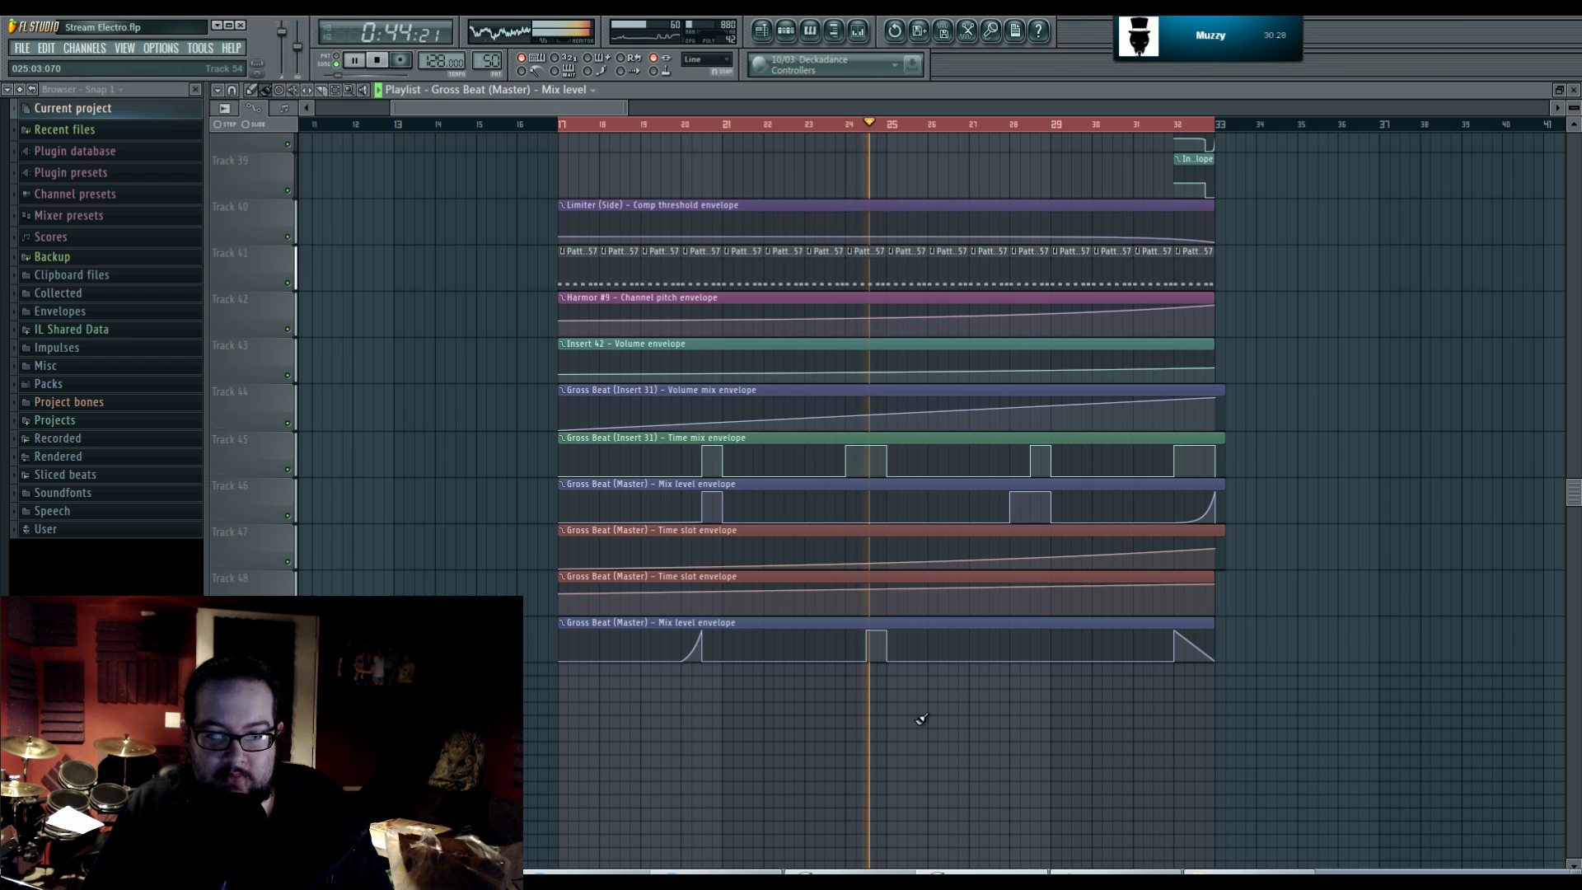
pyautogui.hscroll(1, 978, 717)
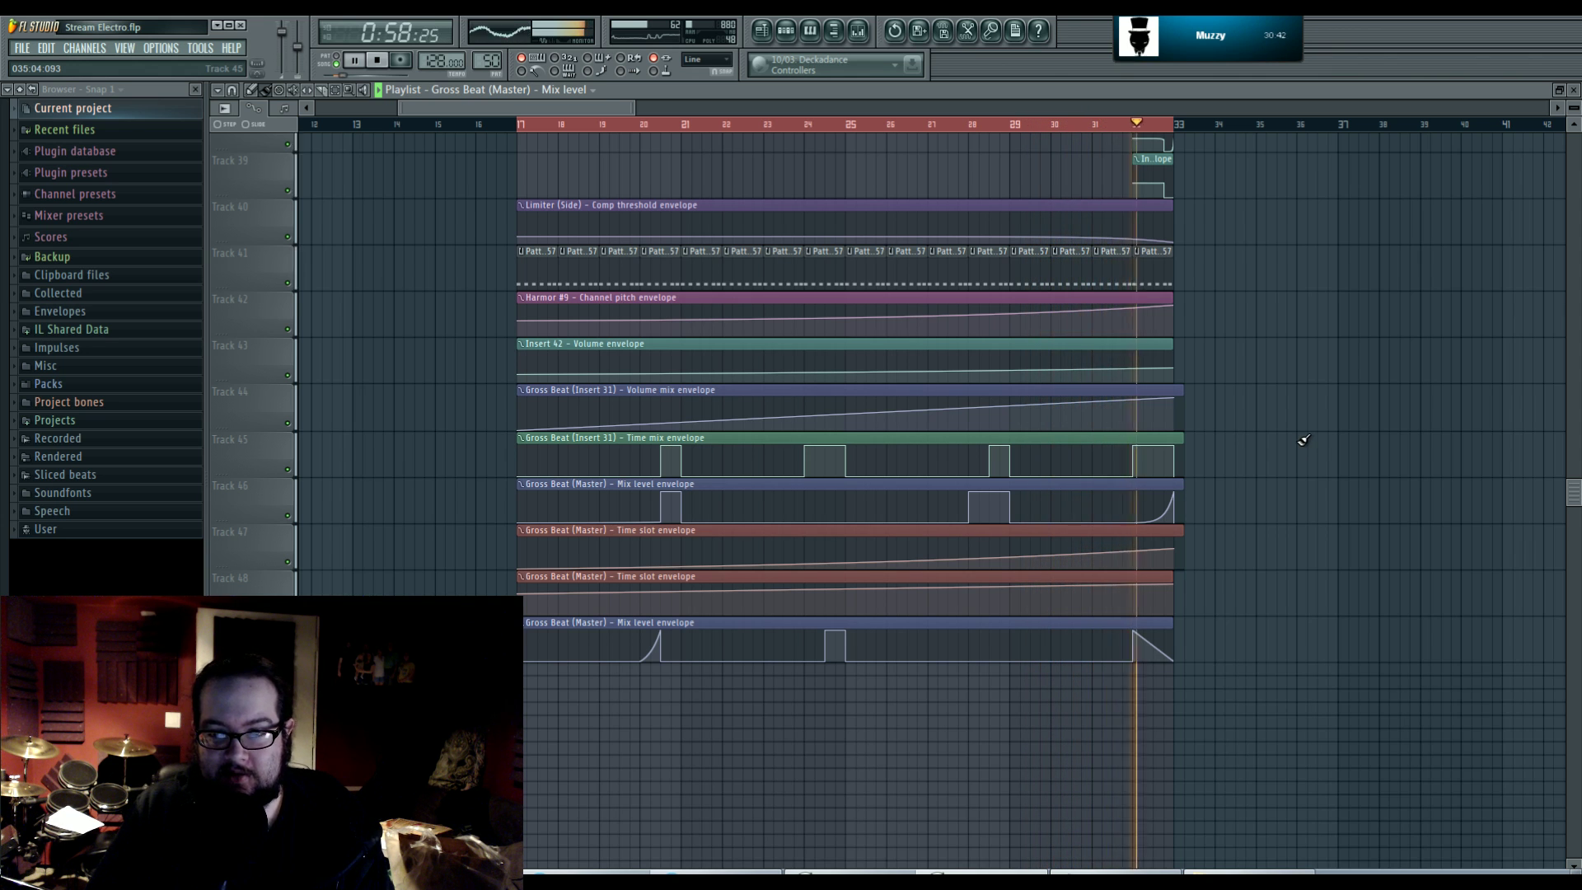
pyautogui.press('space')
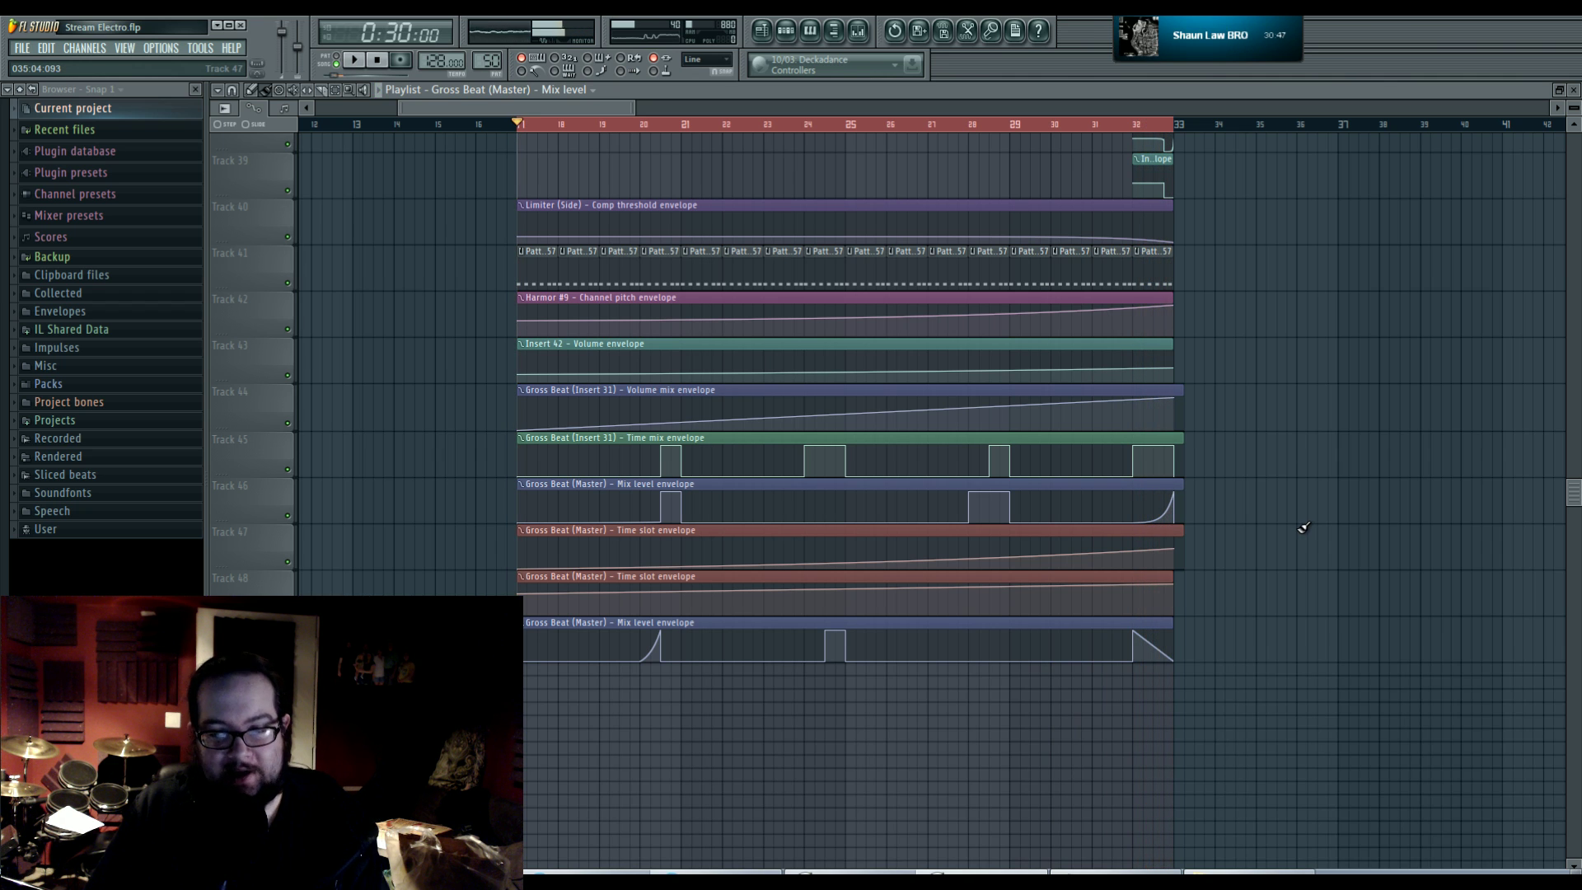
pyautogui.scroll(3, 936, 565)
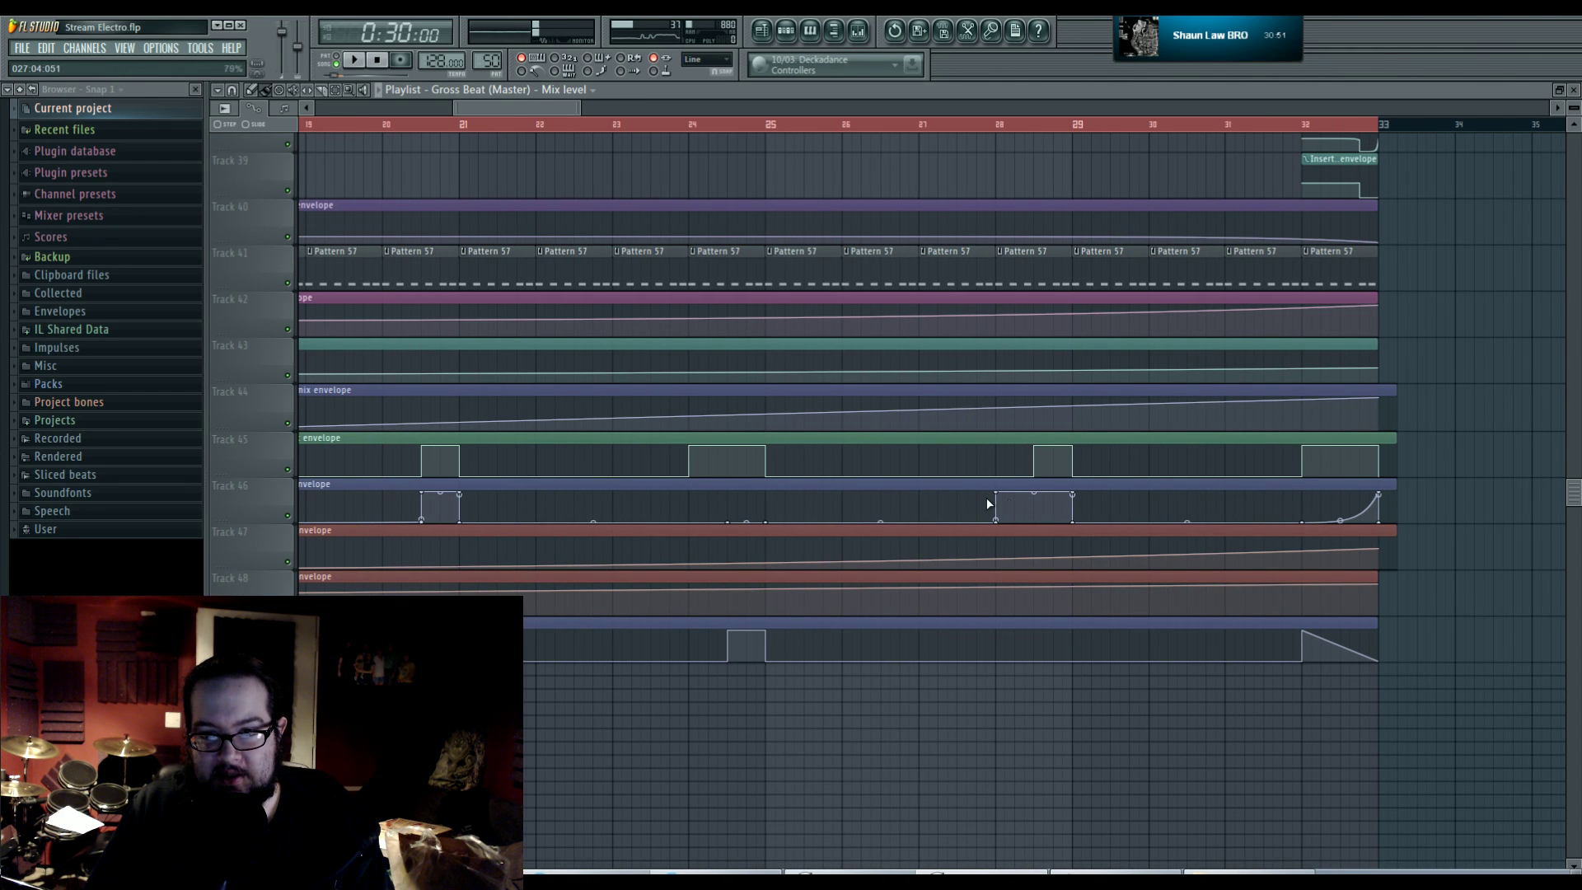
# - Remove the bar 28 to 29 plateau from the Track 46 Gross Beat (Master) mix level envelope and set the playback position to bar 28
pyautogui.scroll(-1, 1048, 494)
pyautogui.scroll(1, 1254, 496)
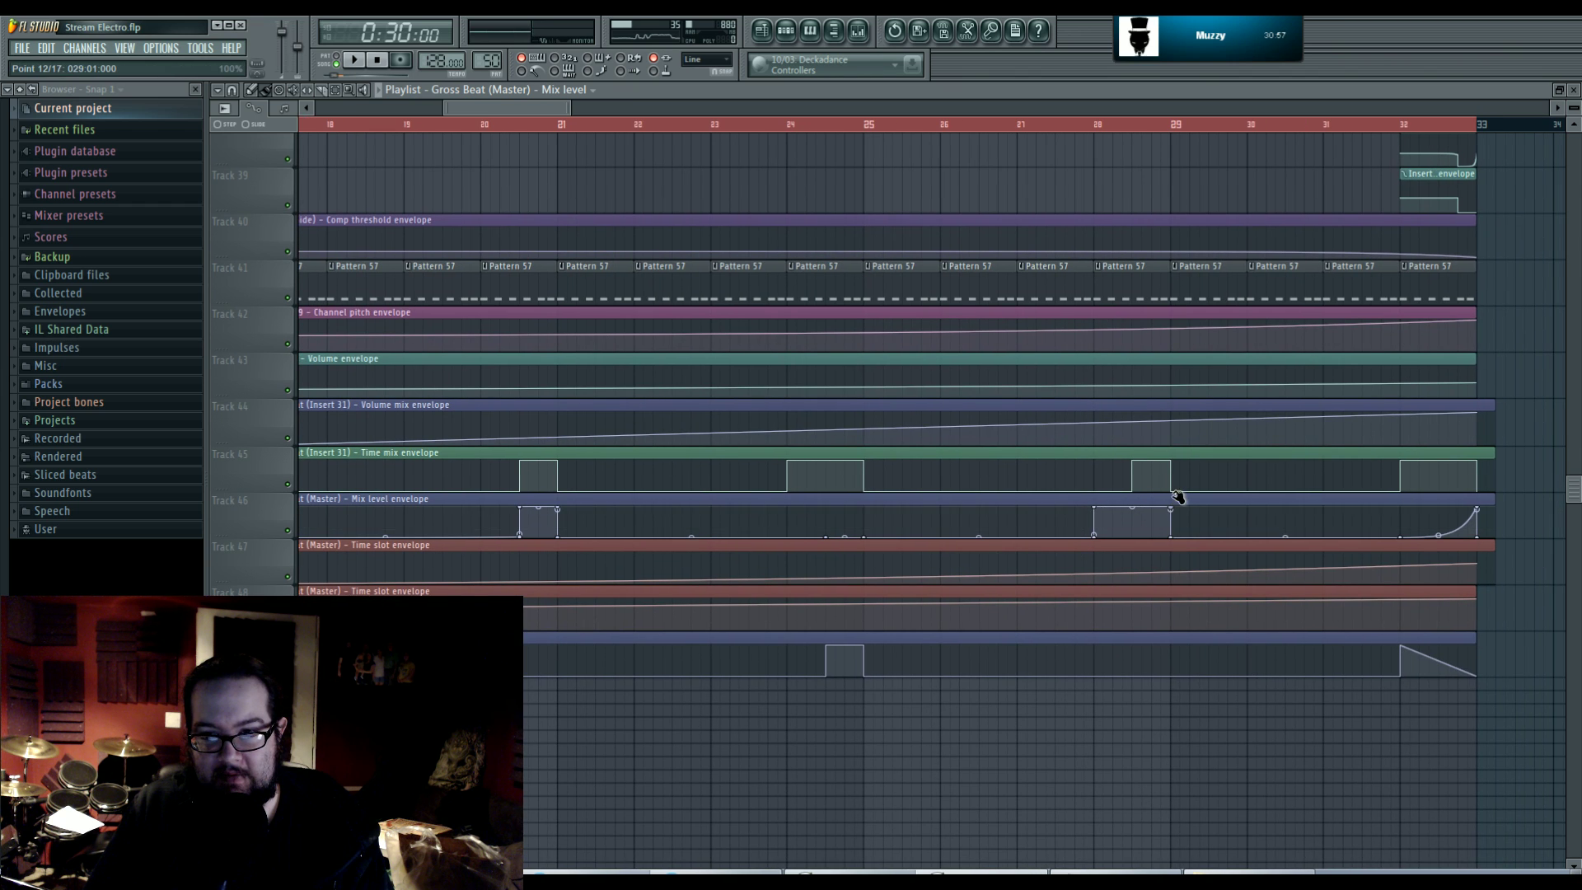
pyautogui.moveTo(1176, 494); pyautogui.dragTo(1178, 548)
pyautogui.rightClick(1101, 512)
pyautogui.click(1095, 124)
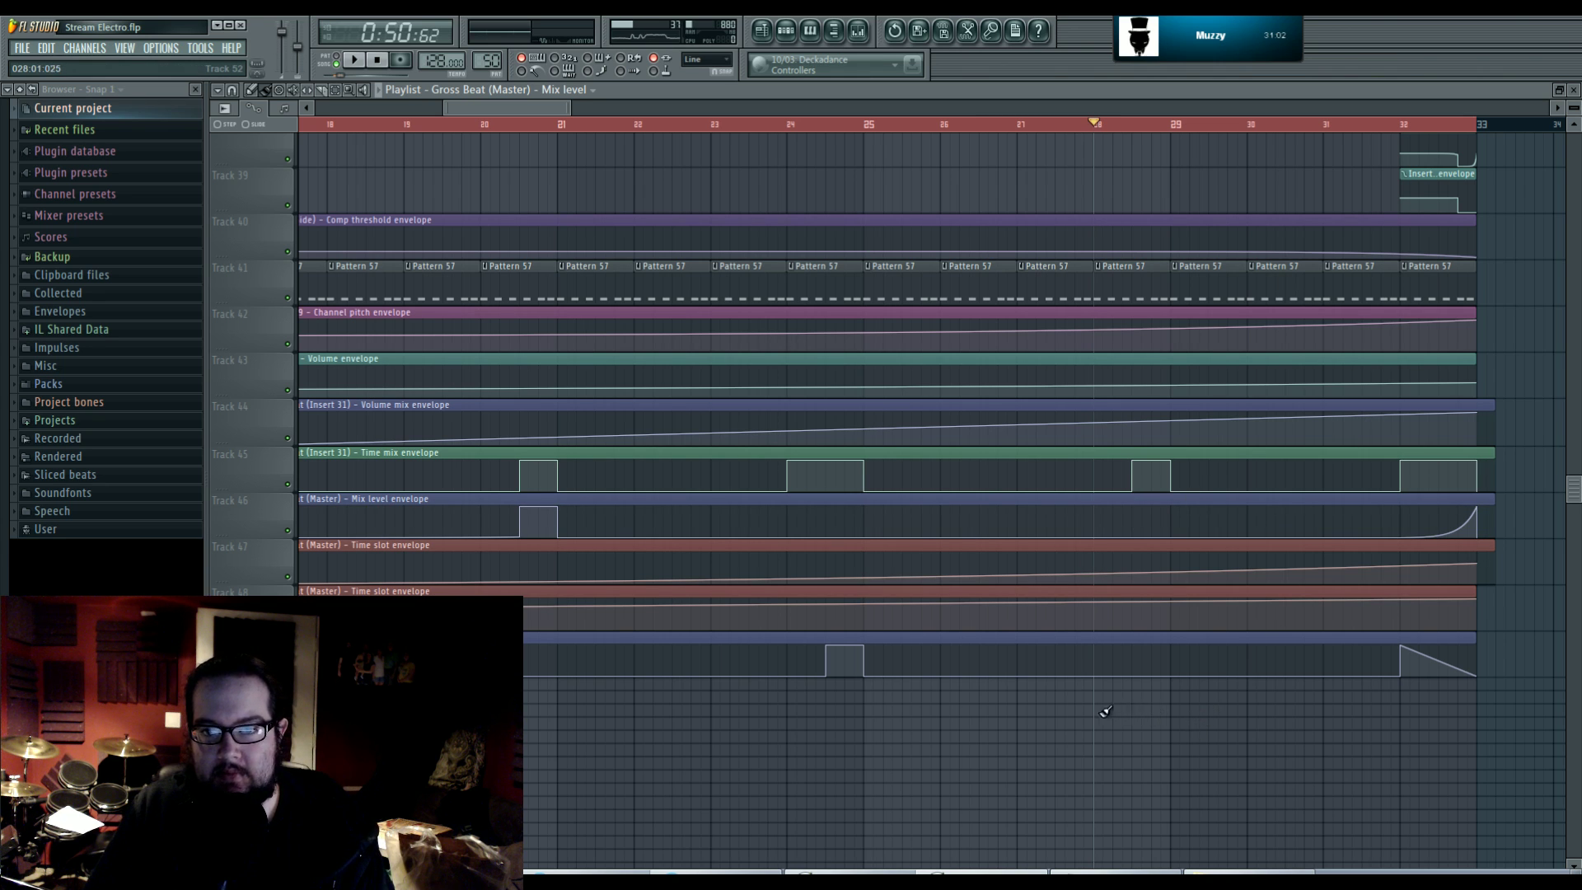
# - Filter the channel rack to show only the Unsorted channels
pyautogui.click(787, 33)
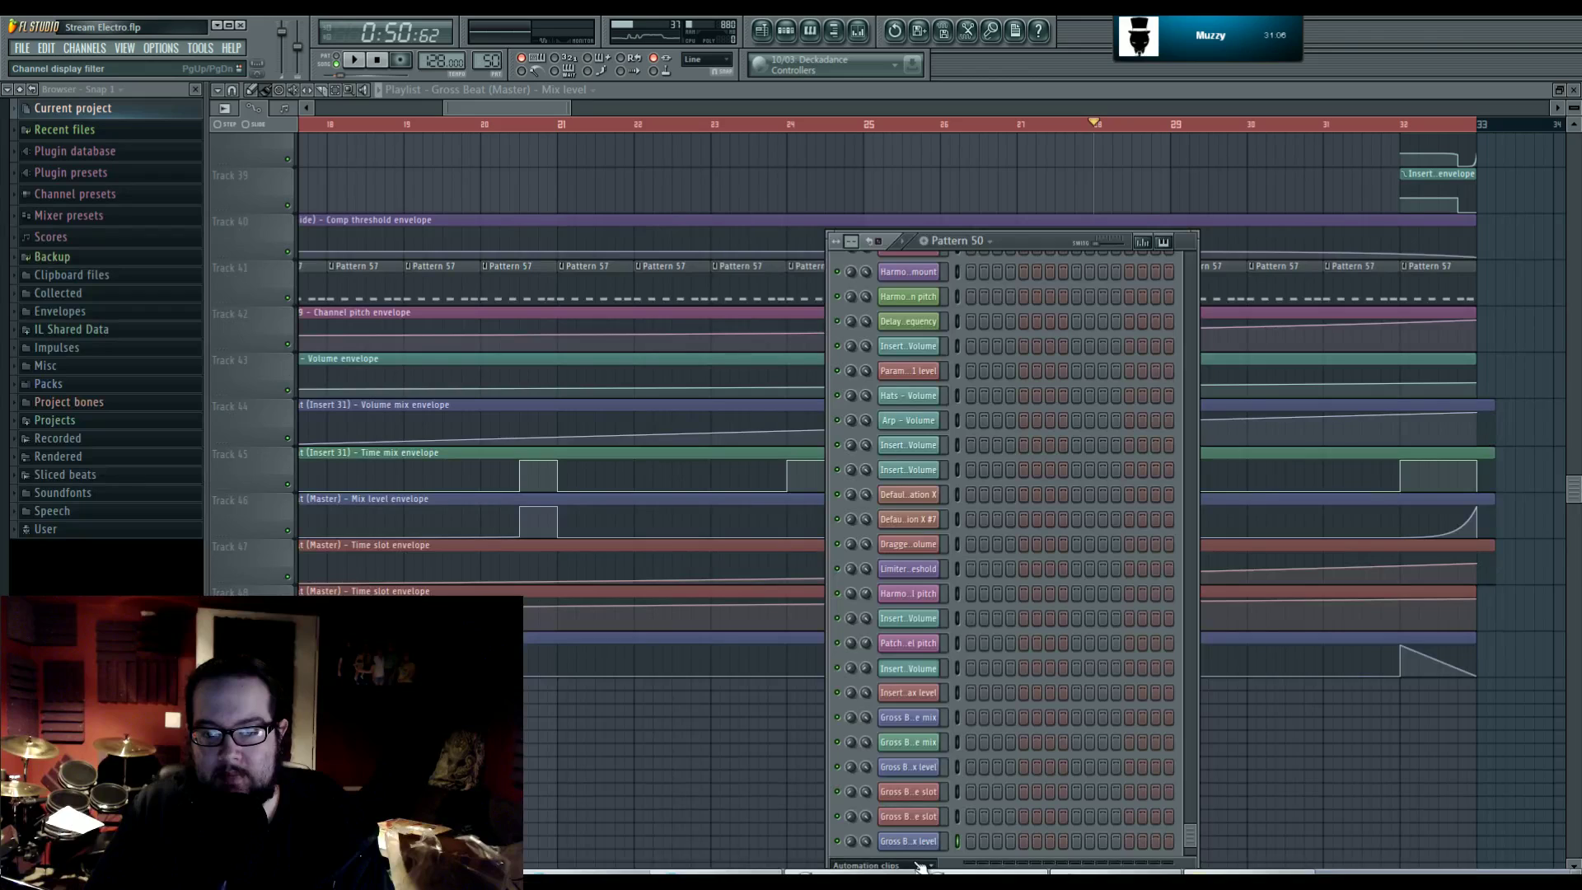
pyautogui.click(920, 865)
pyautogui.click(881, 788)
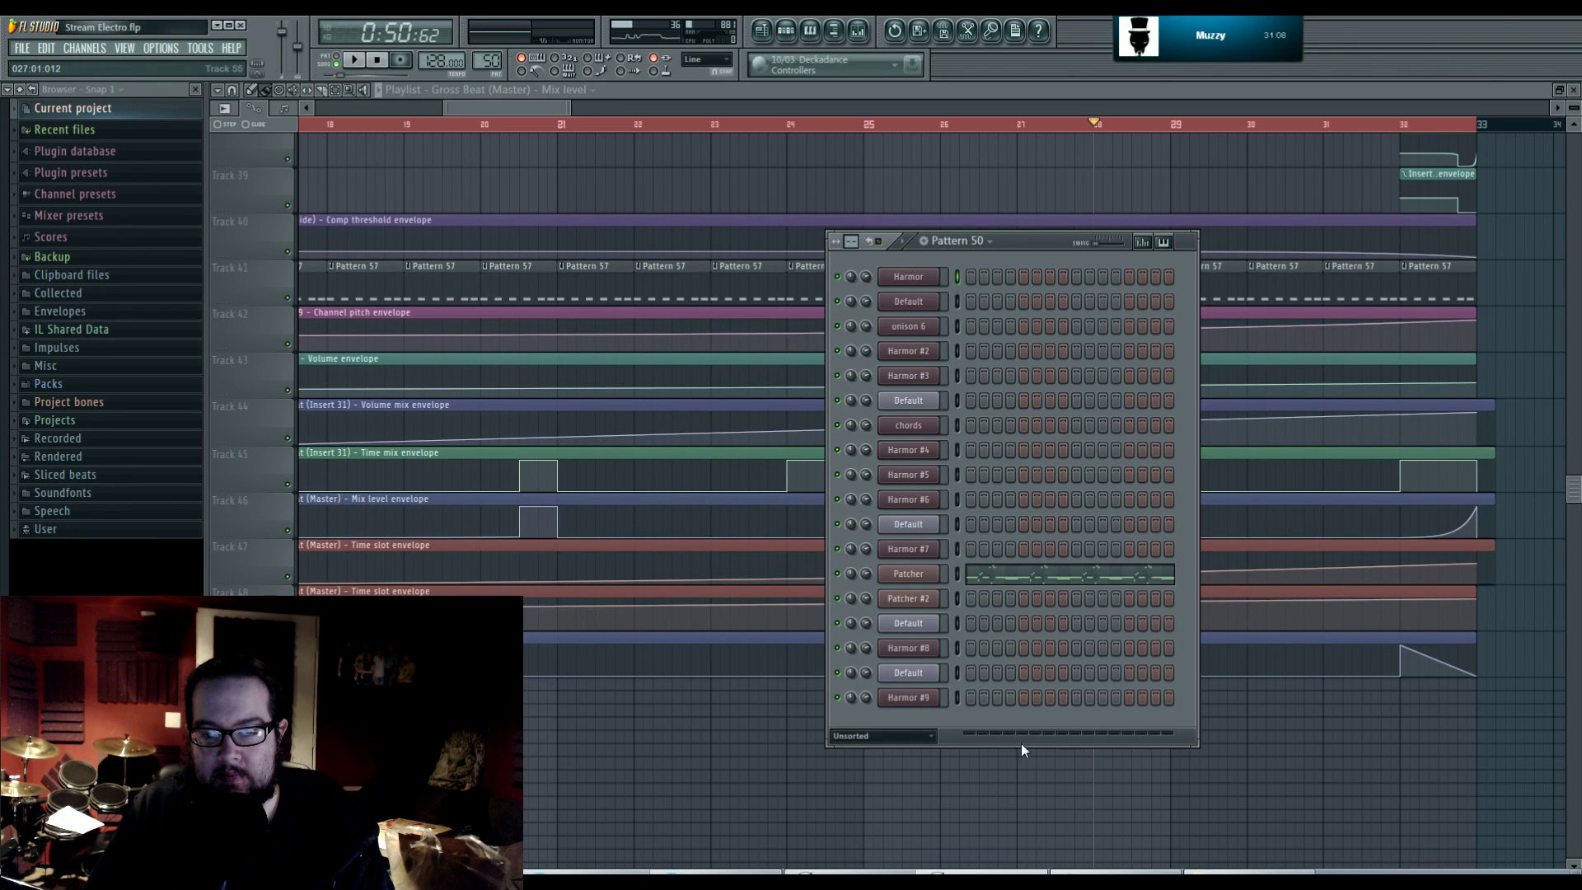
pyautogui.click(1235, 722)
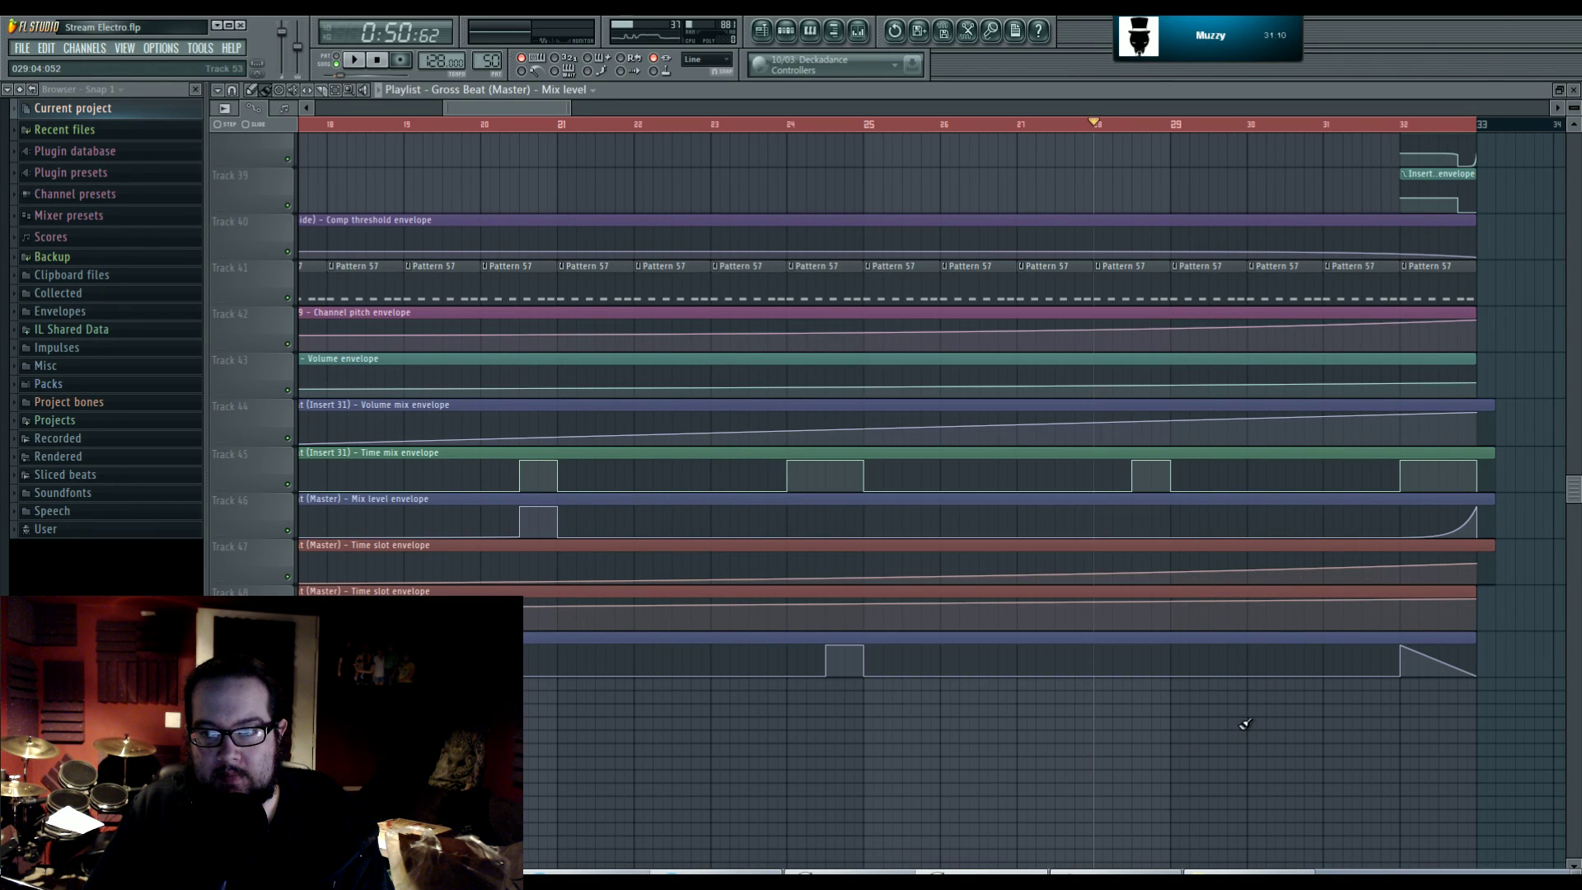
# - Examine the playlist from Track 1 down to the Gross Beat envelopes on Track 49 around bars 17 to 33
pyautogui.hscroll(1, 1194, 721)
pyautogui.scroll(-3, 1145, 721)
pyautogui.scroll(5, 1363, 639)
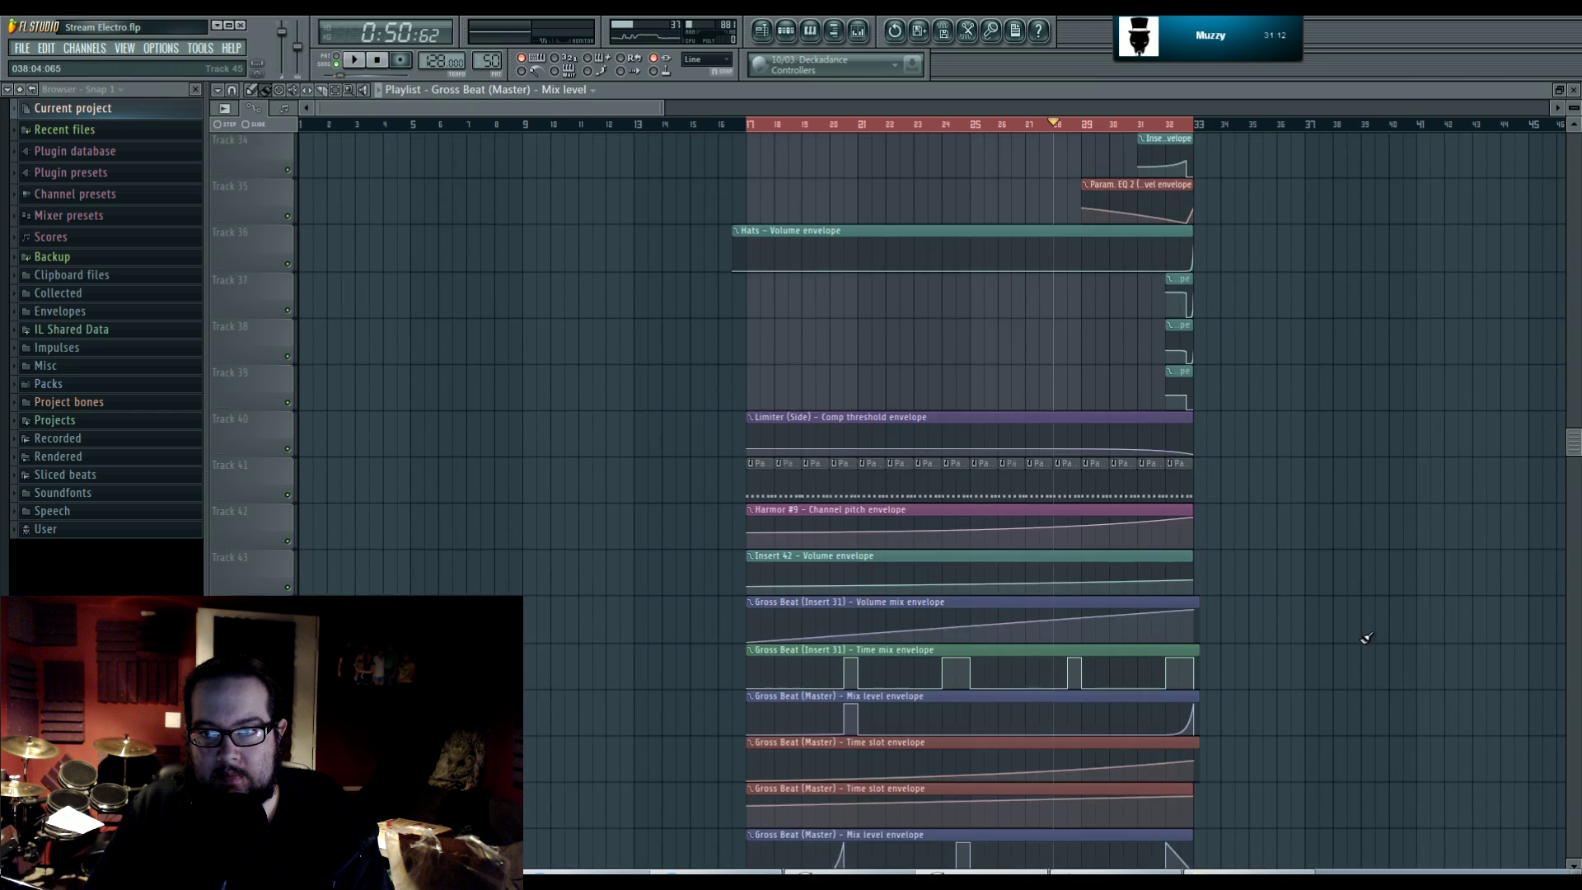
pyautogui.scroll(10, 1368, 643)
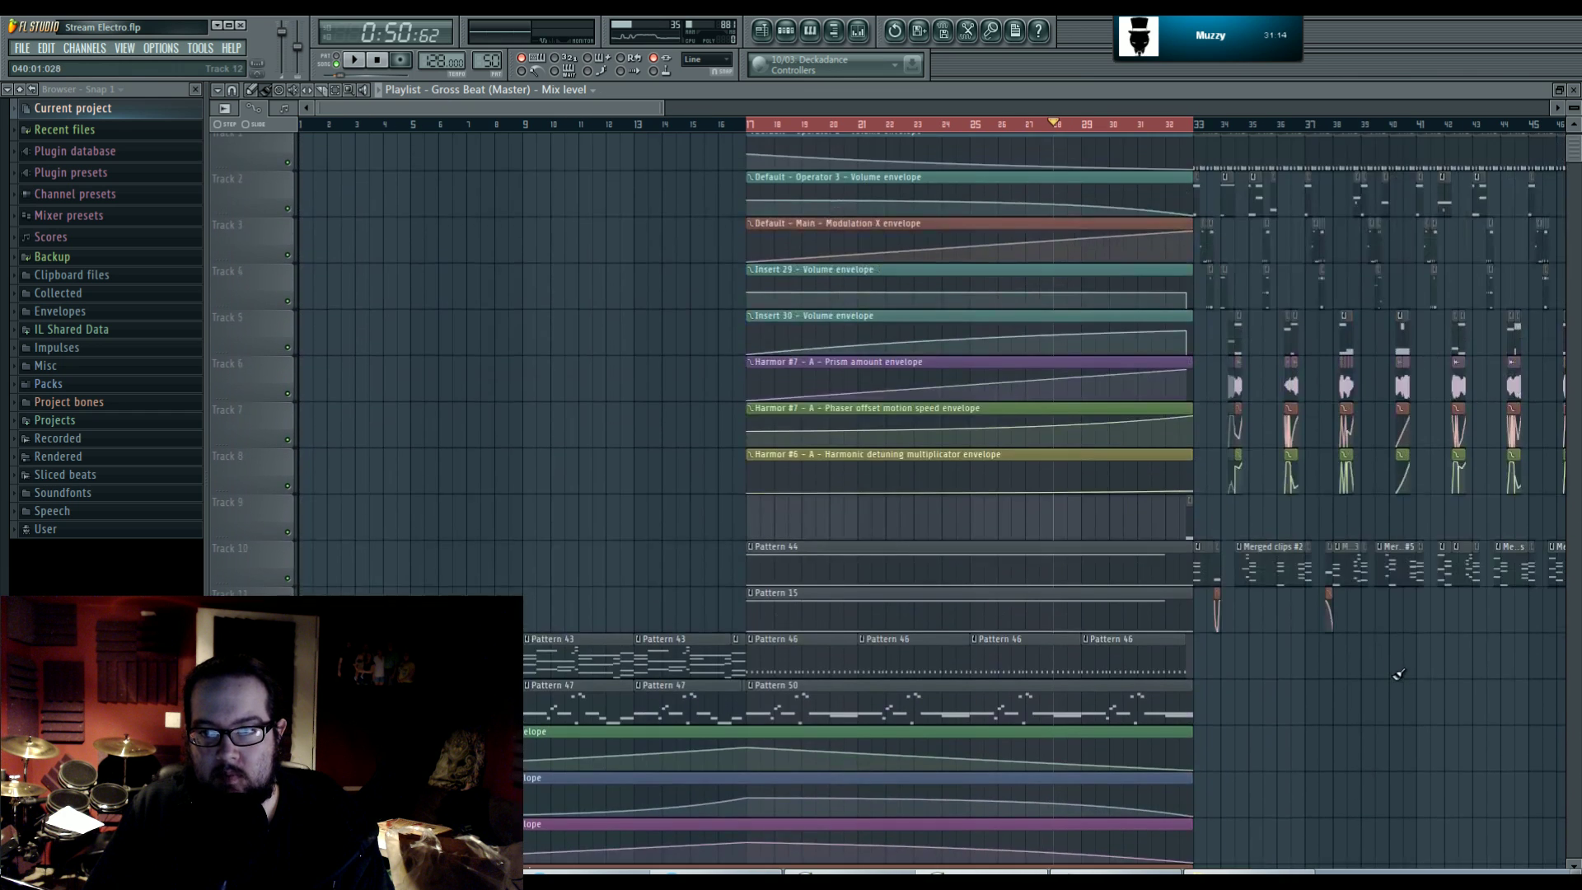
pyautogui.scroll(3, 1292, 682)
pyautogui.scroll(4, 1059, 692)
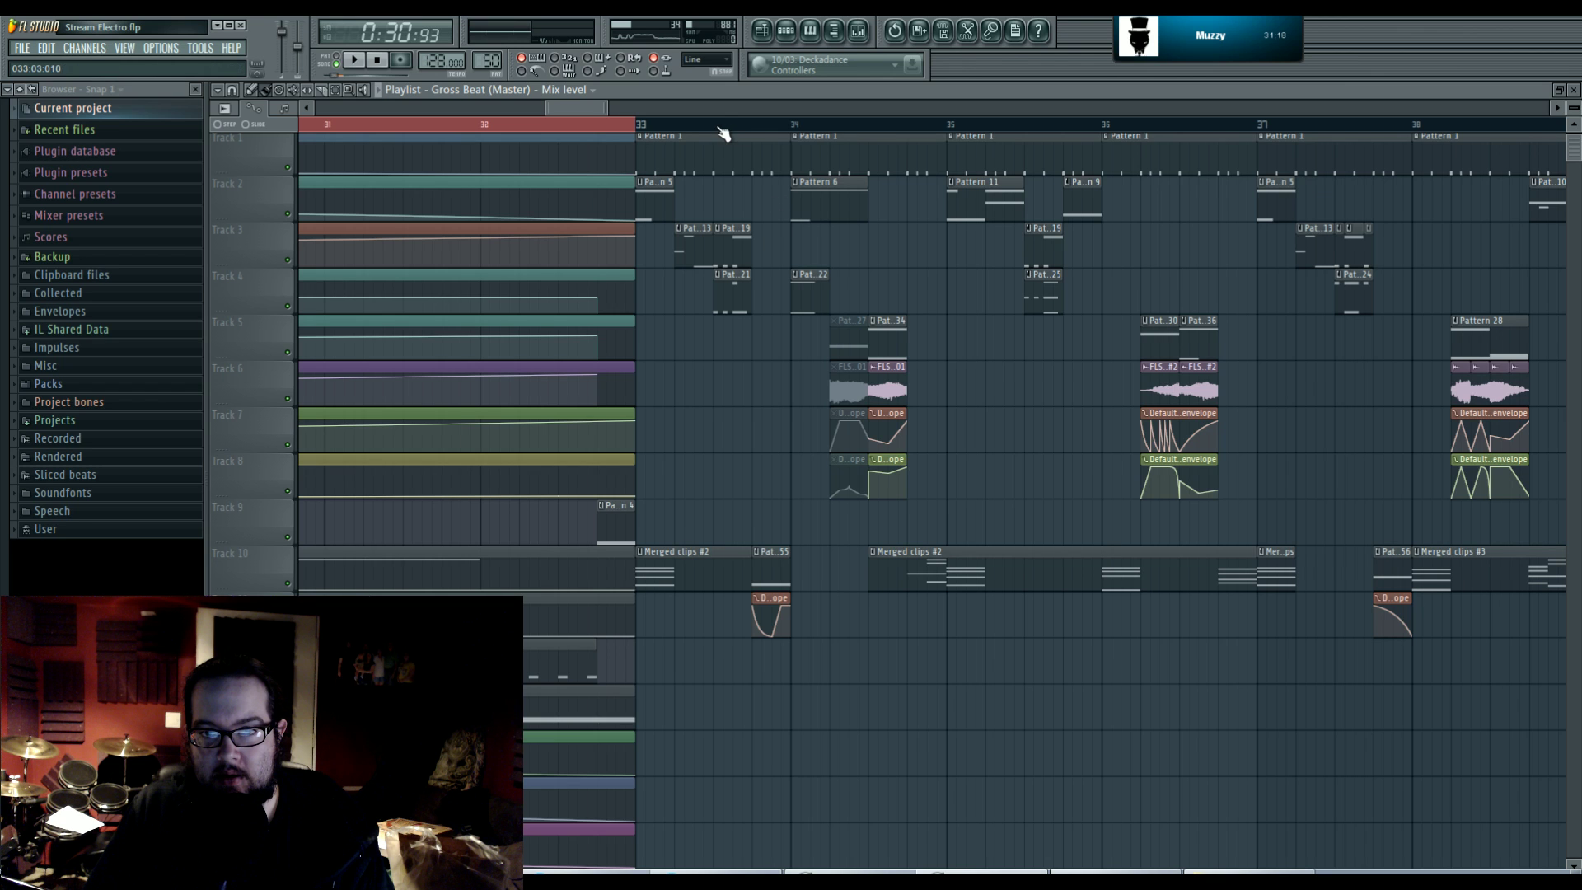
pyautogui.scroll(-4, 772, 387)
pyautogui.scroll(-8, 1170, 581)
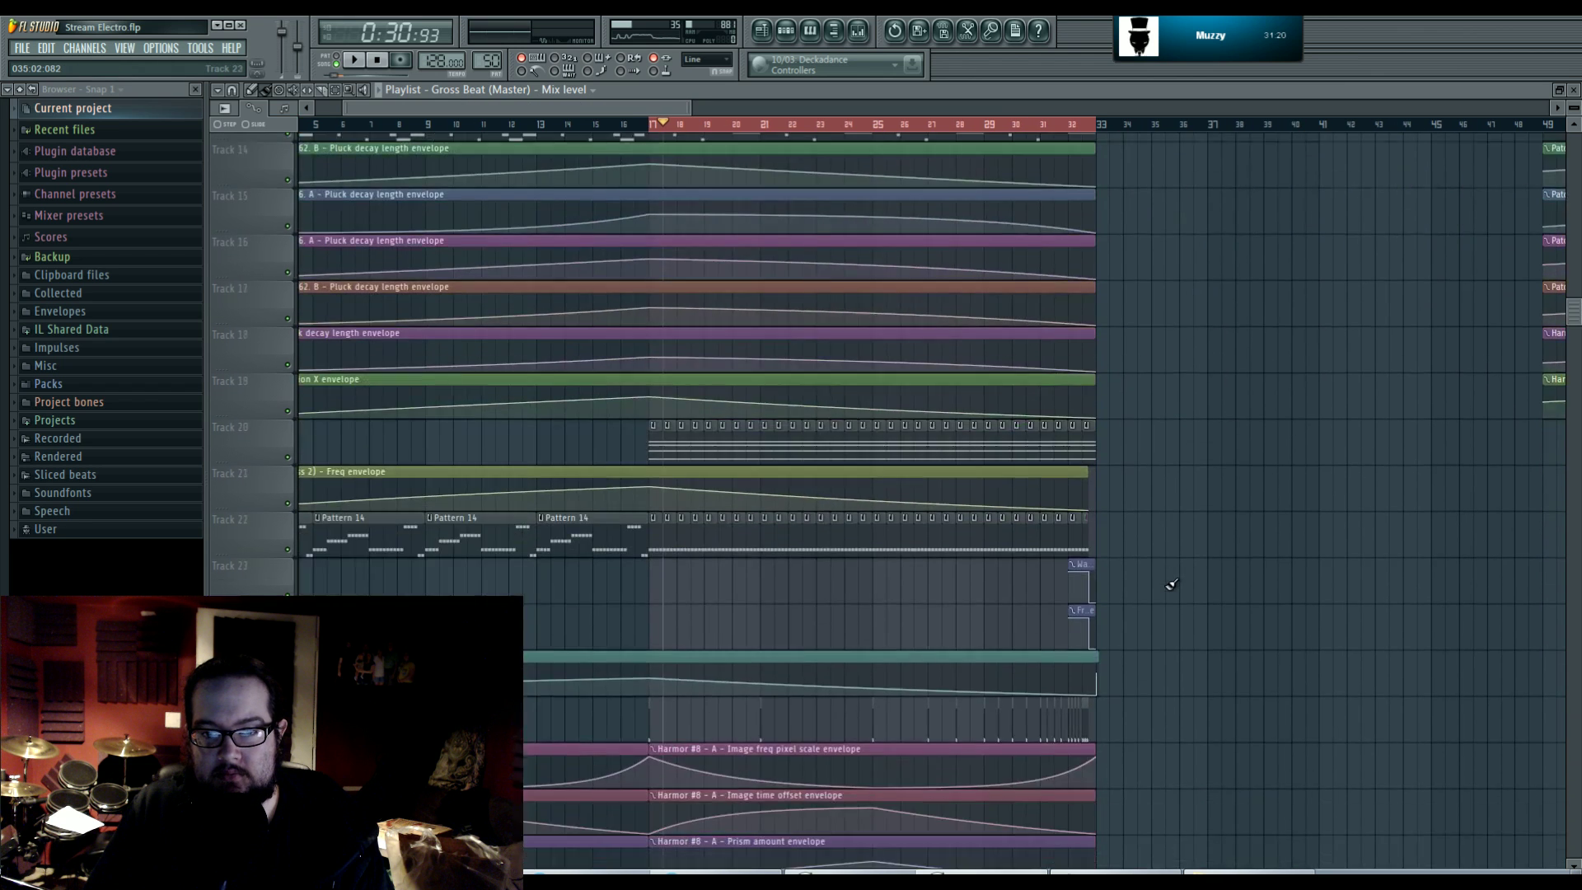
pyautogui.scroll(-3, 1170, 581)
pyautogui.scroll(4, 857, 656)
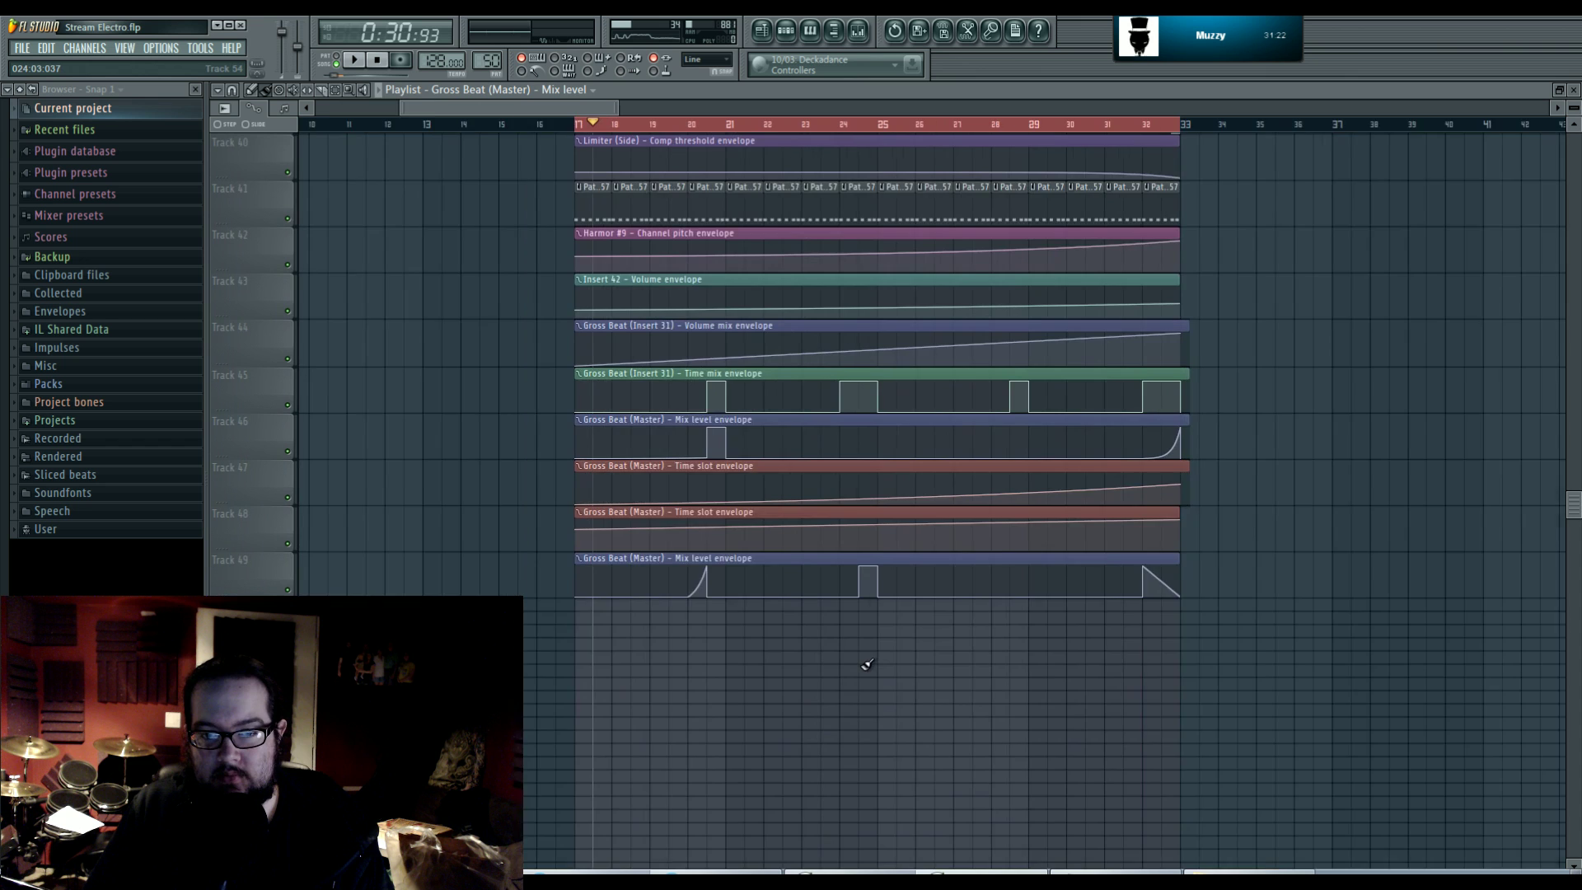
pyautogui.scroll(2, 910, 681)
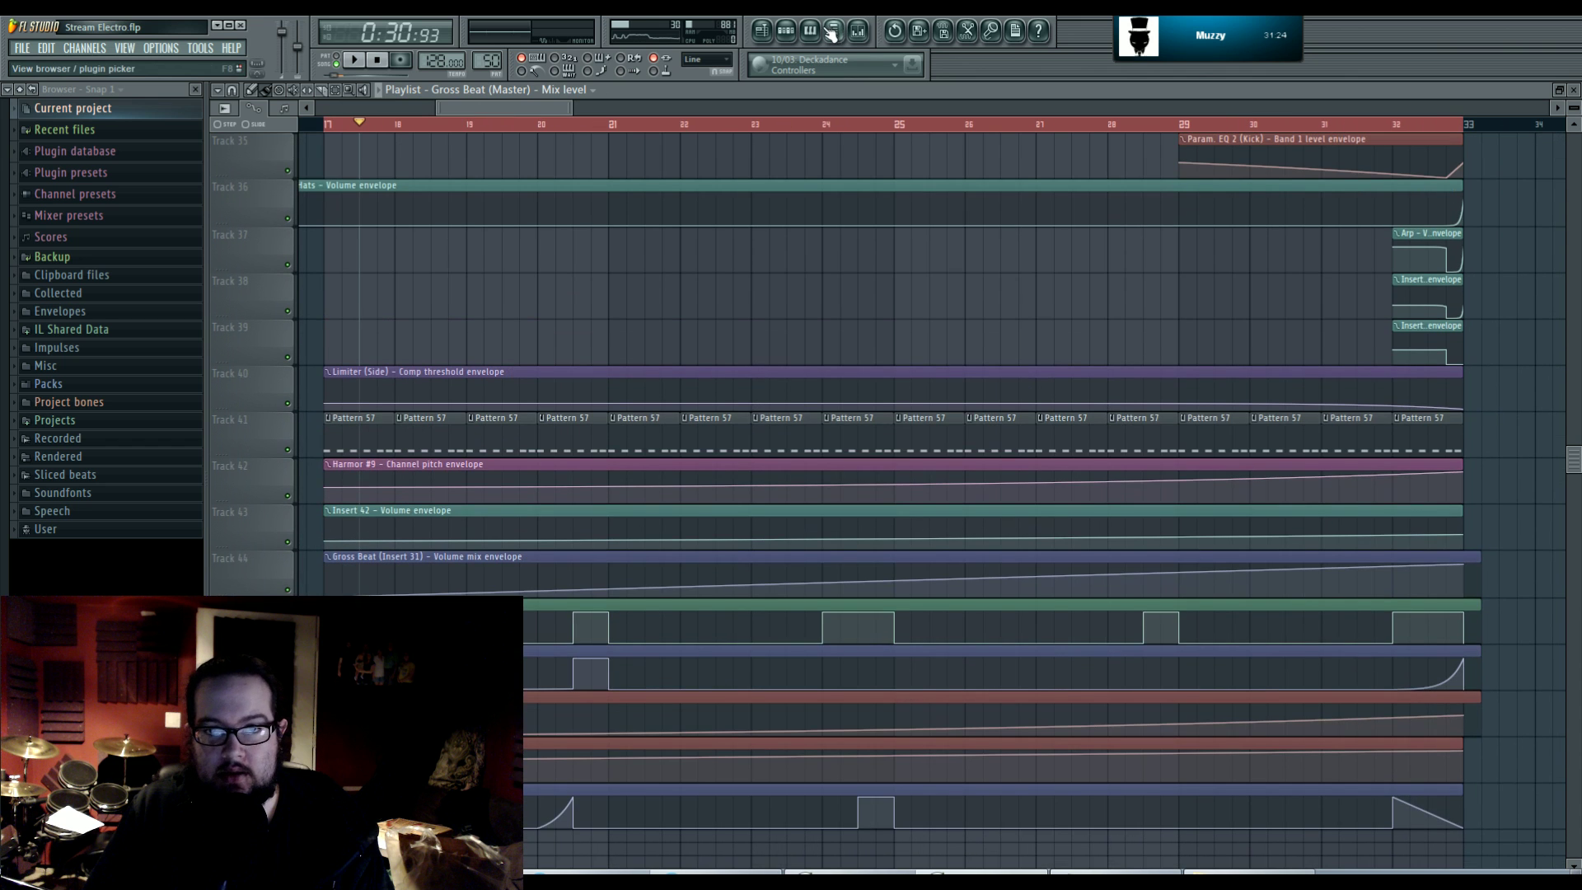
# - Browse the Cymbals folder of the Drums pack and preview the Grv Ride 01 and Grv Ride 03 samples
pyautogui.press('F6')
pyautogui.click(879, 736)
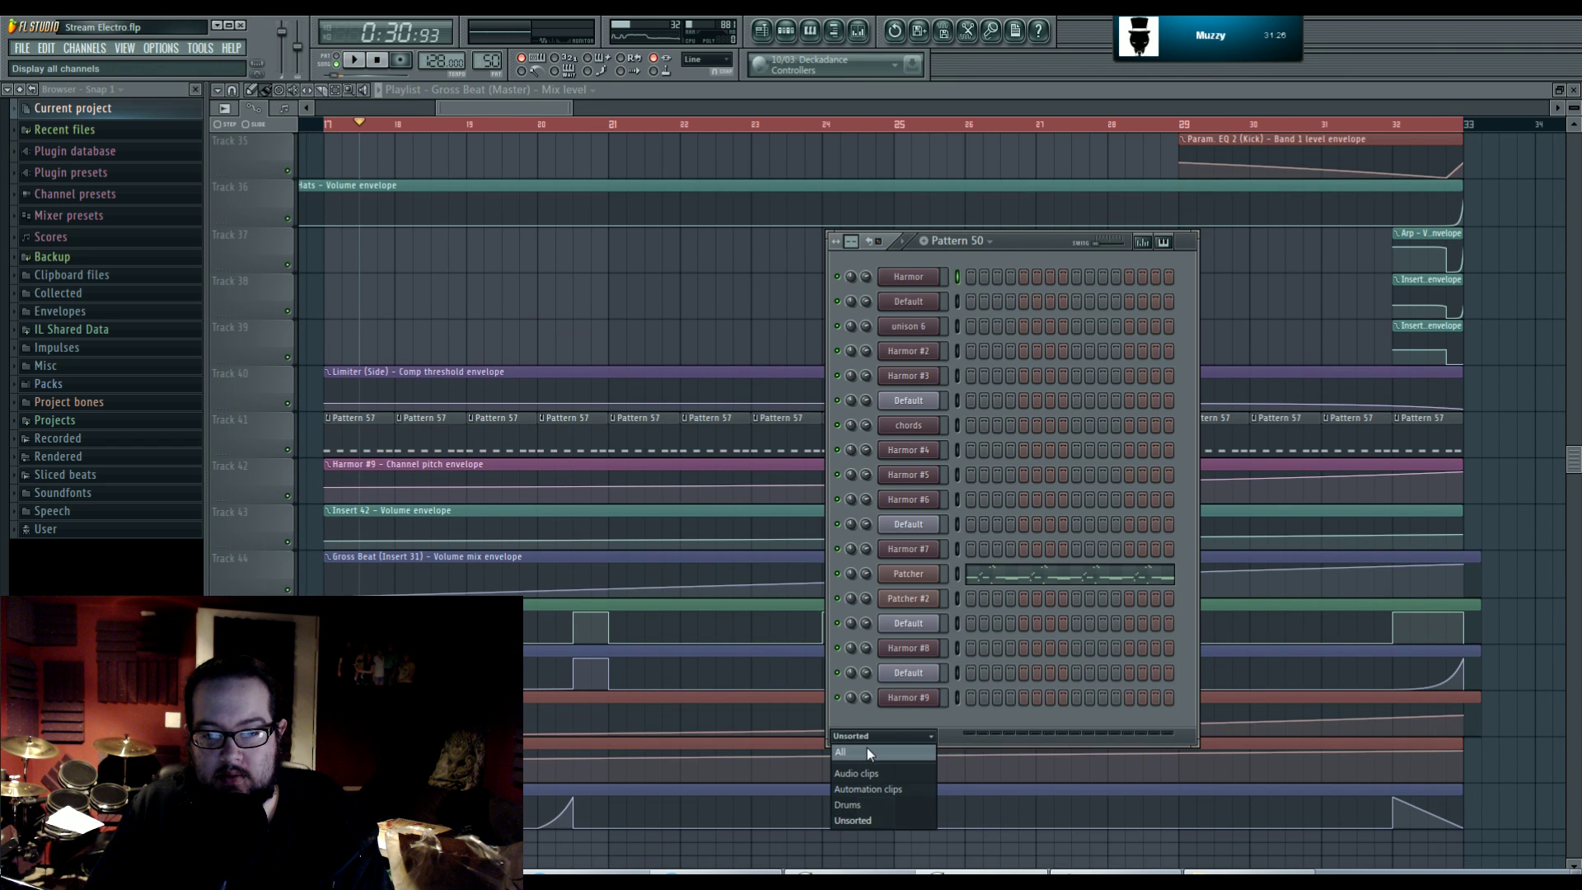
pyautogui.click(134, 383)
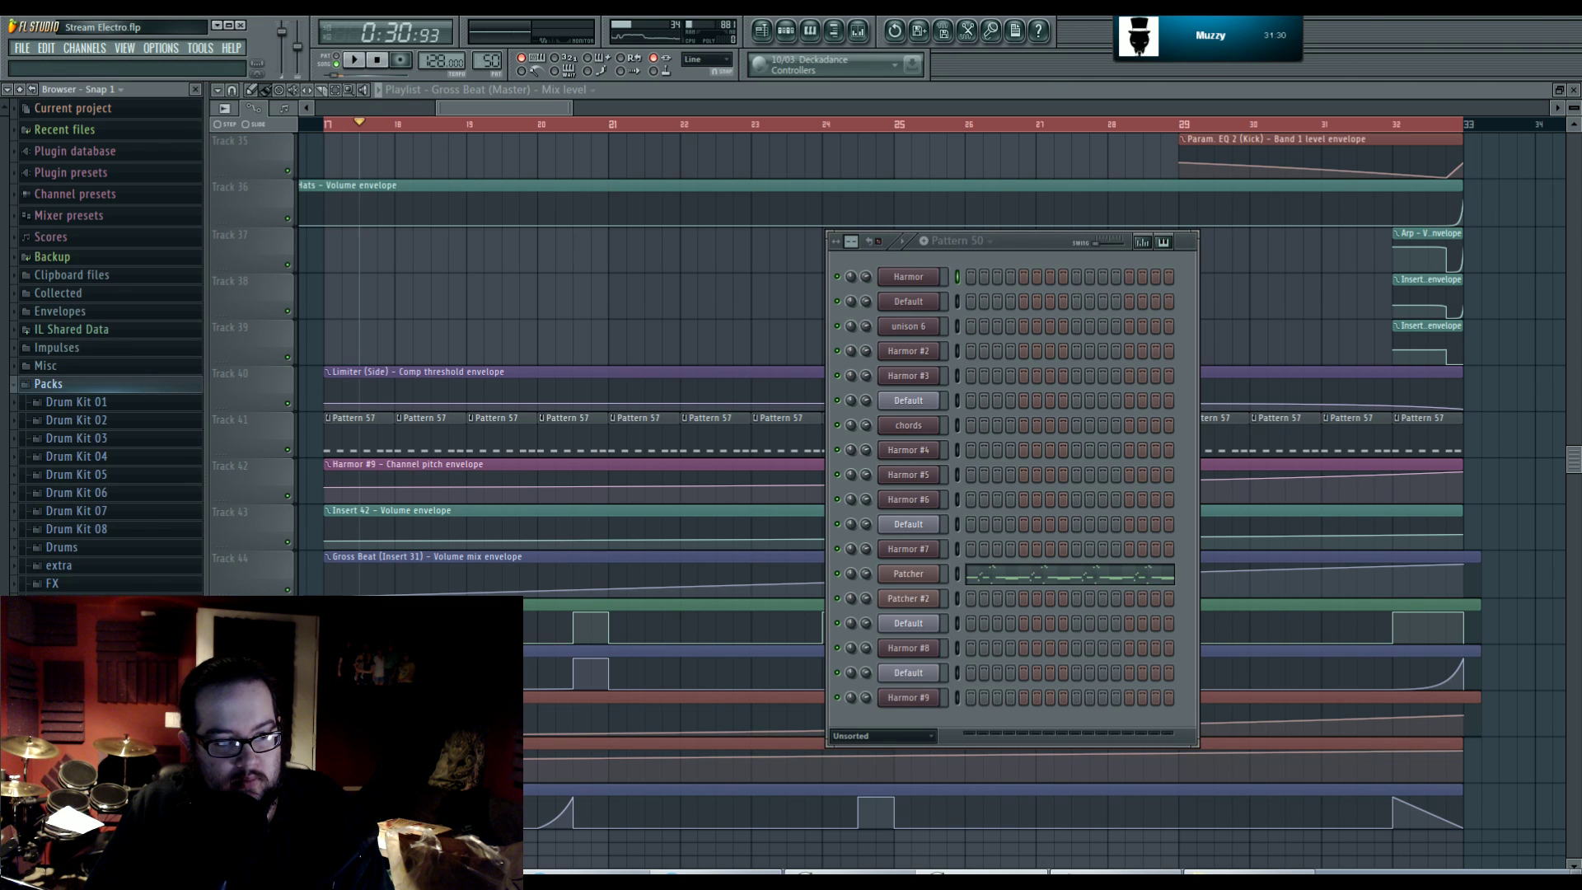
pyautogui.click(131, 548)
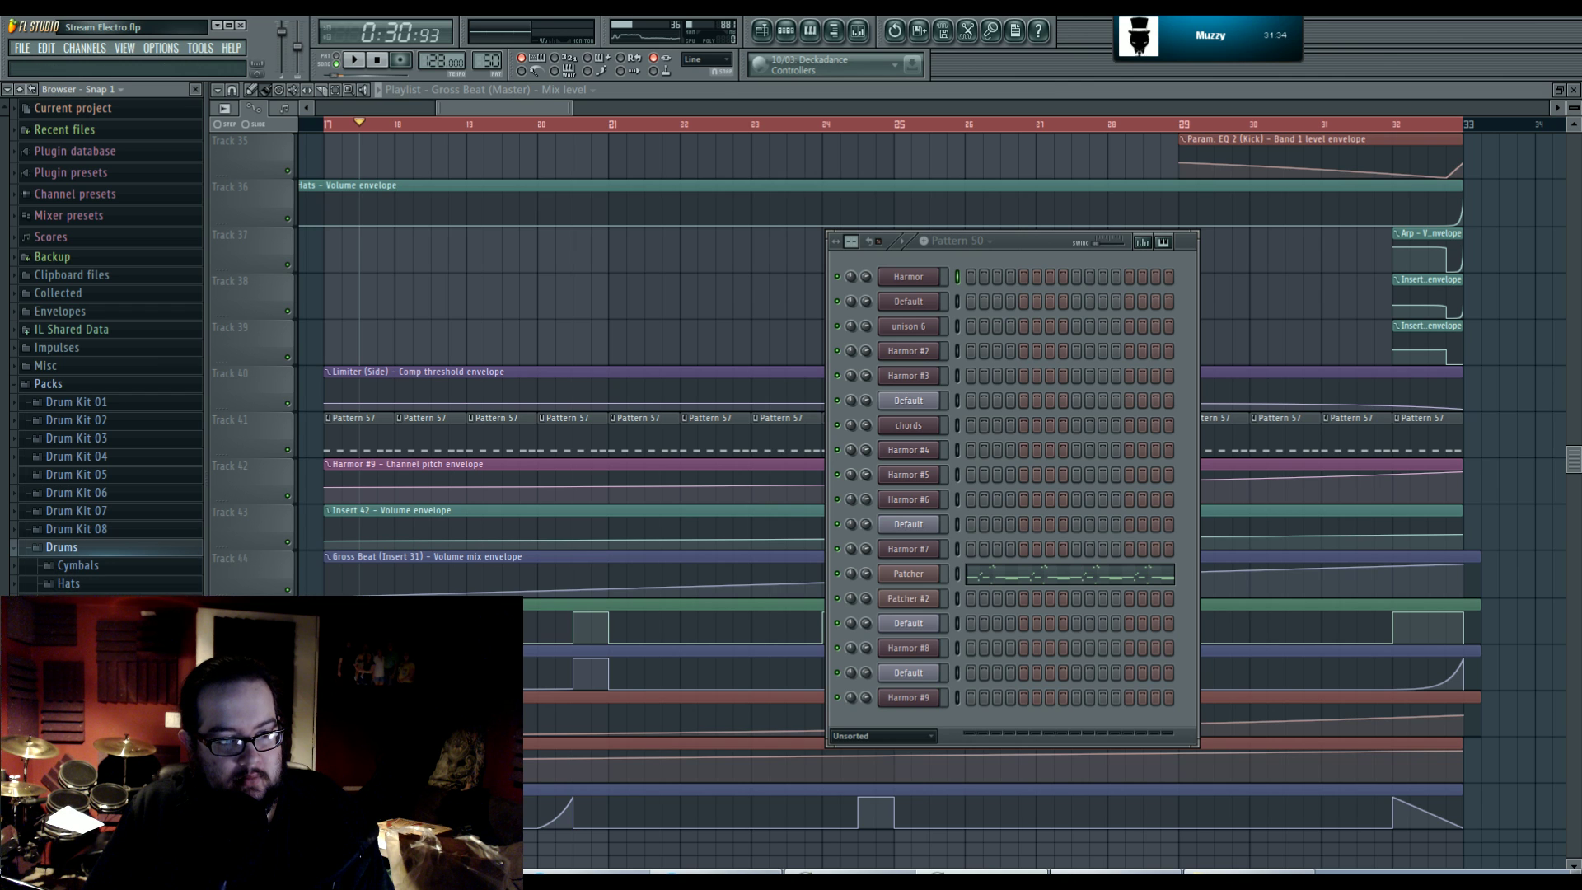
pyautogui.click(125, 567)
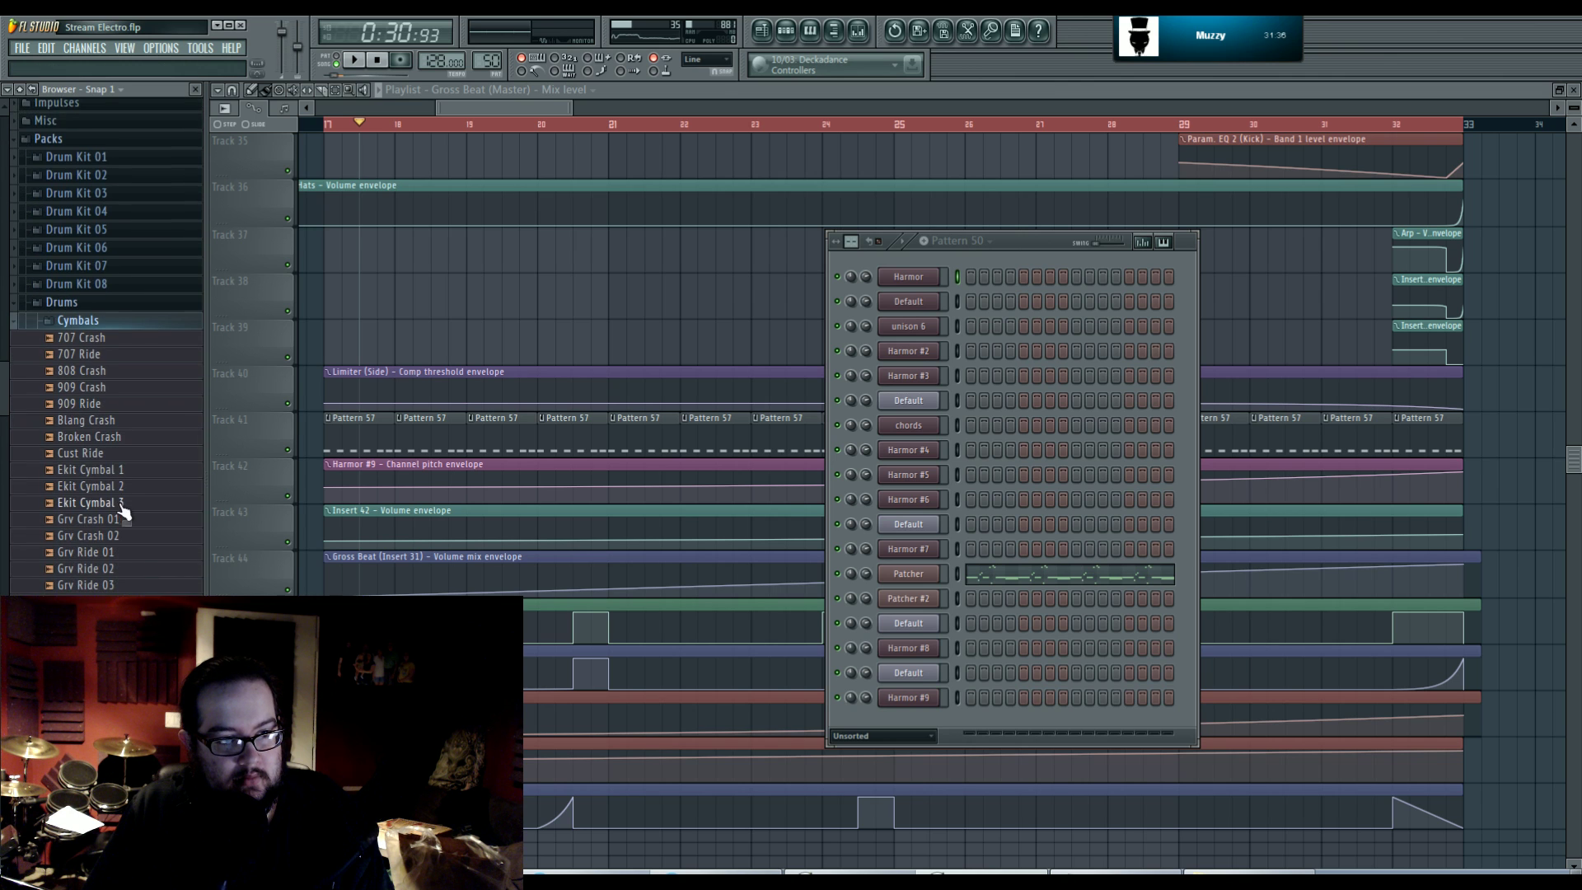
pyautogui.click(135, 554)
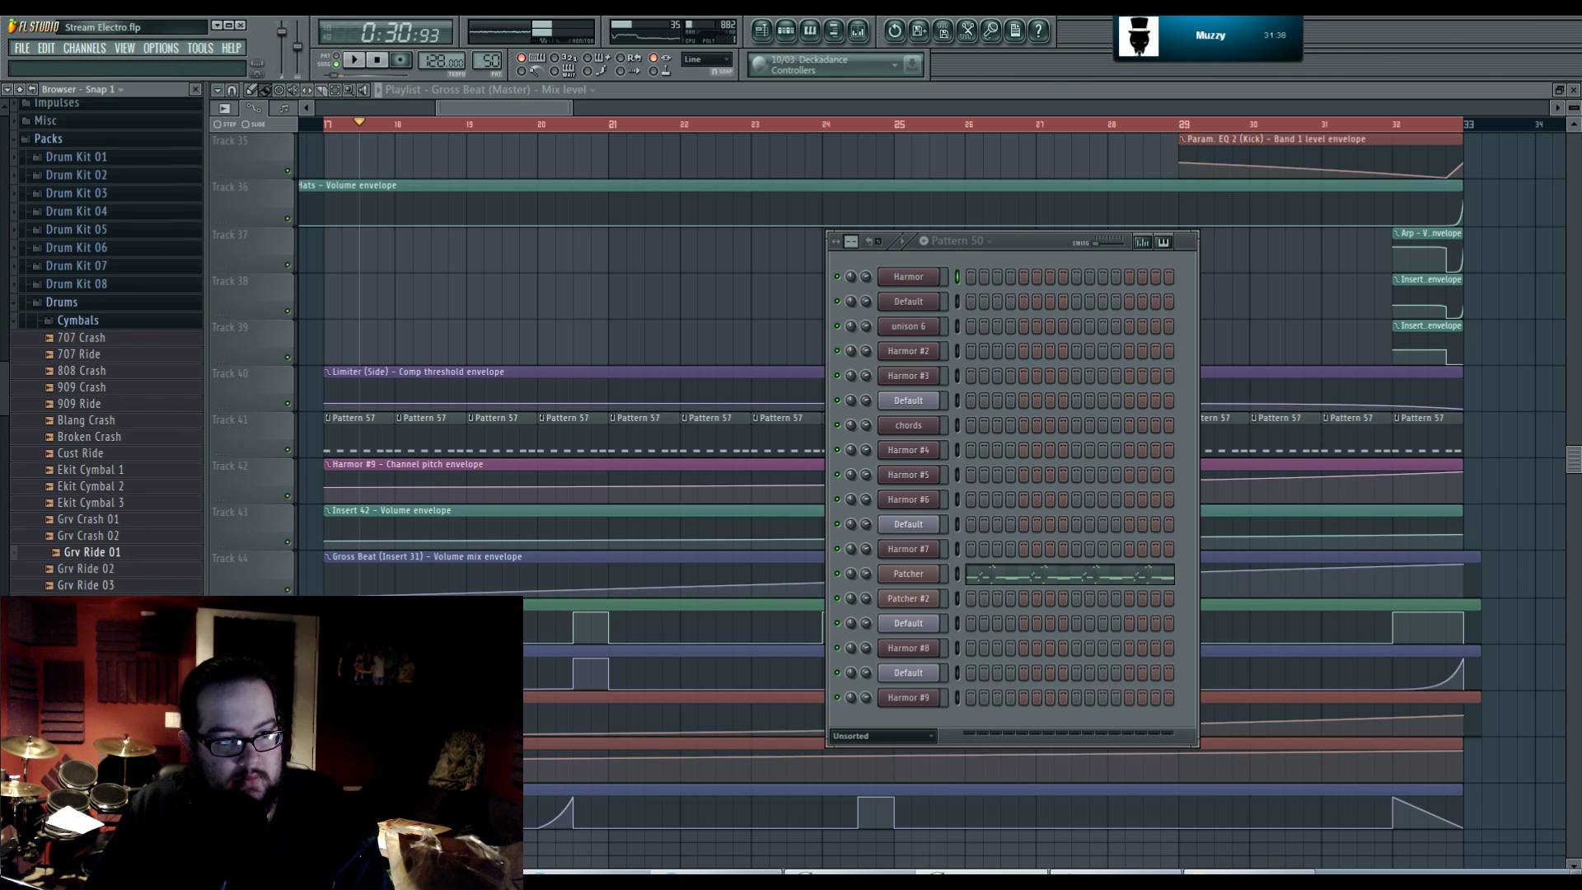
pyautogui.click(145, 585)
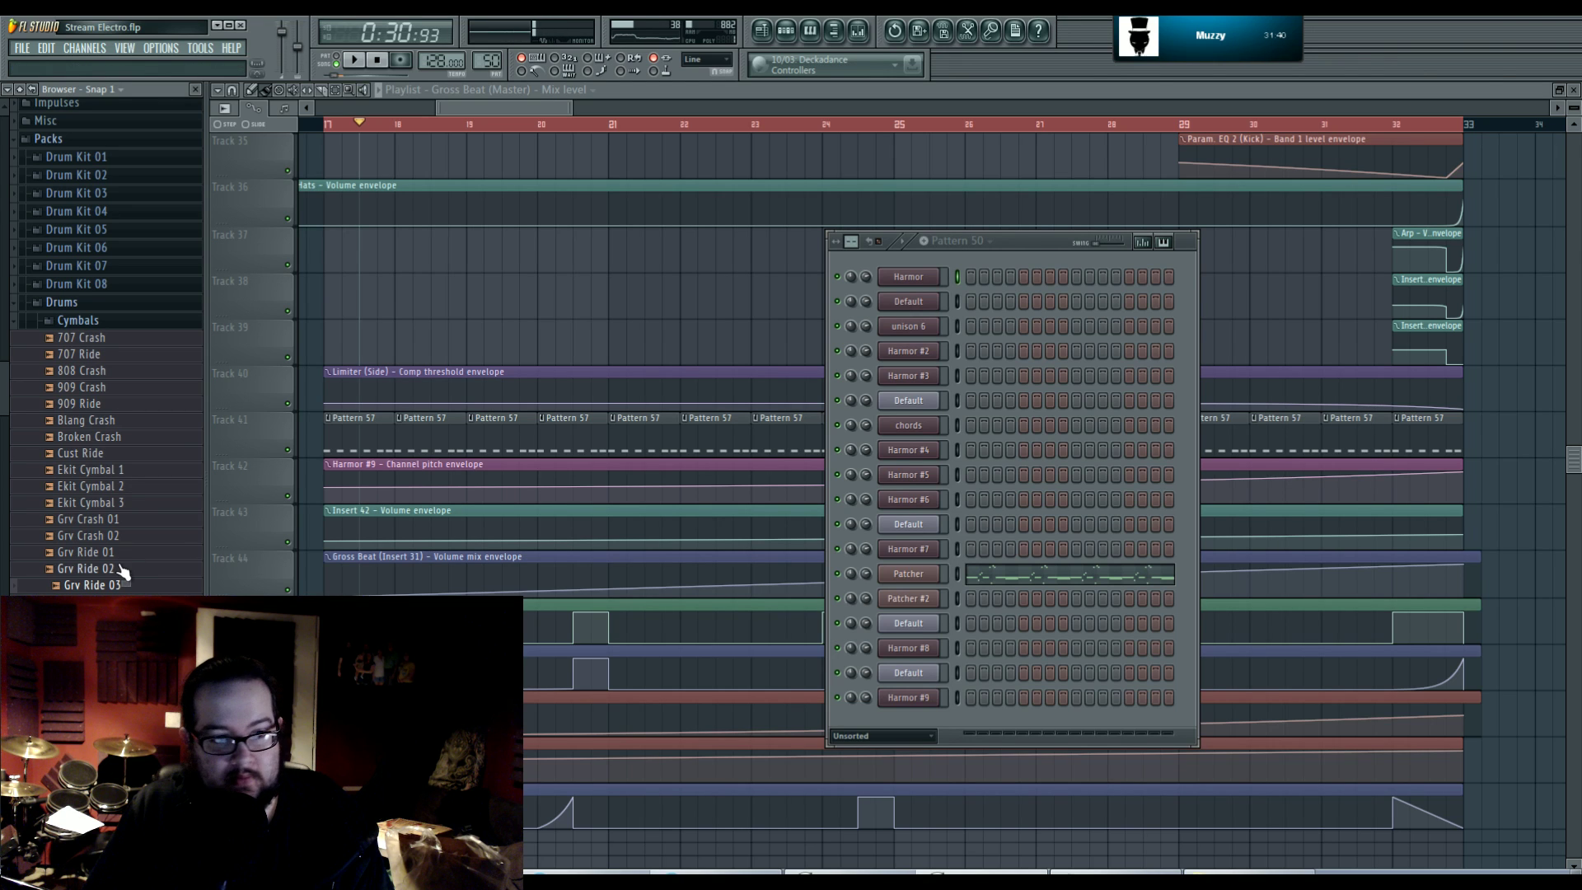
# - Add Grv Ride 03 as a new channel in the Drums group and reverse its sample
pyautogui.click(892, 736)
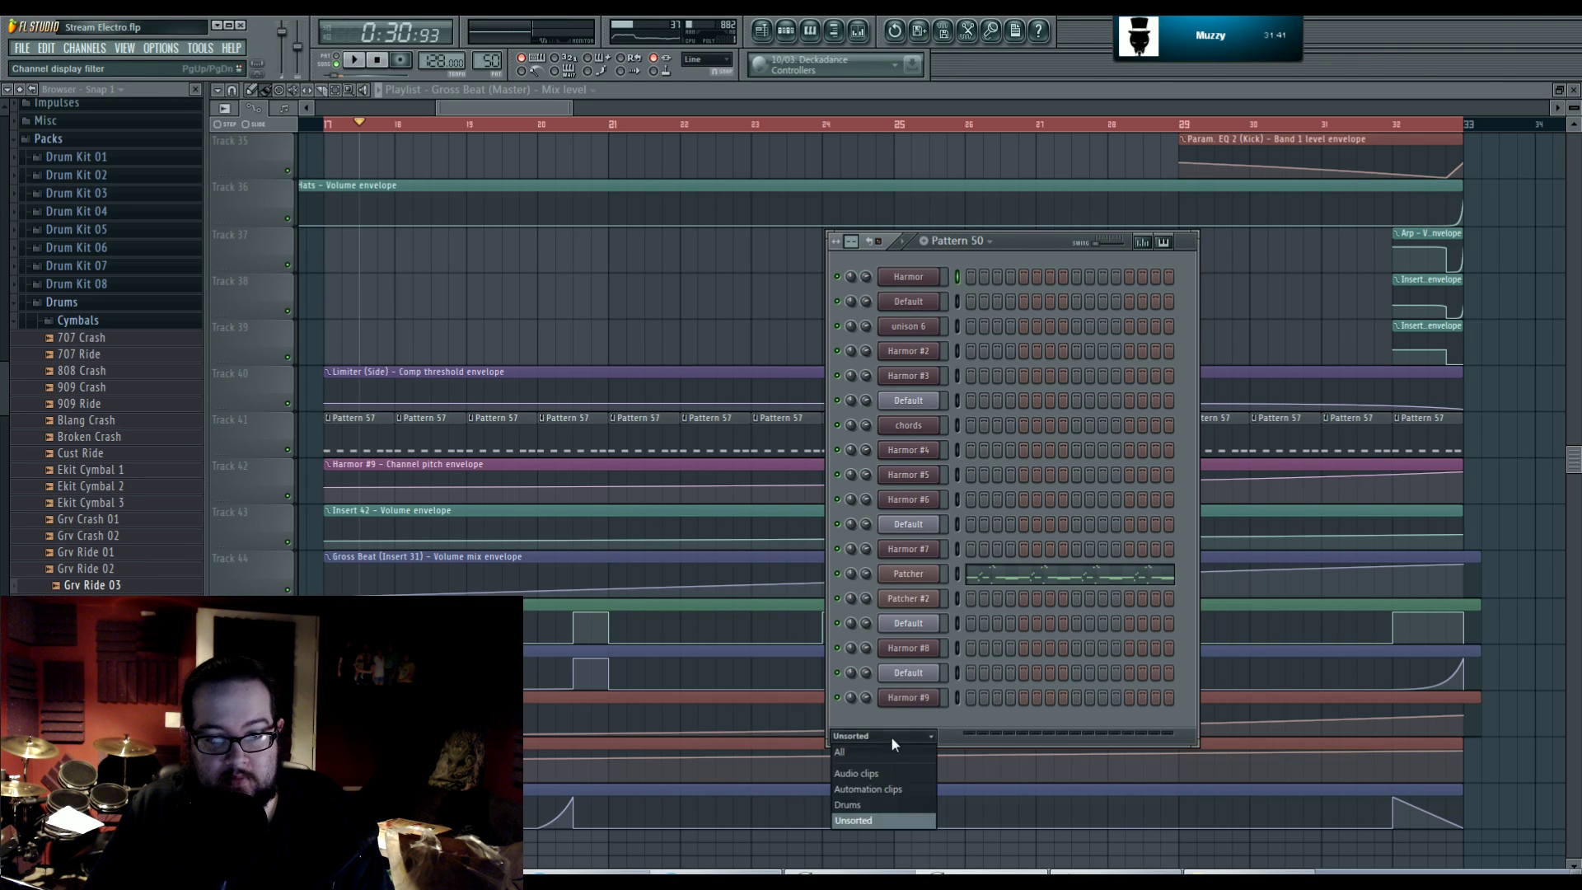
pyautogui.click(887, 803)
pyautogui.moveTo(107, 585); pyautogui.dragTo(986, 512)
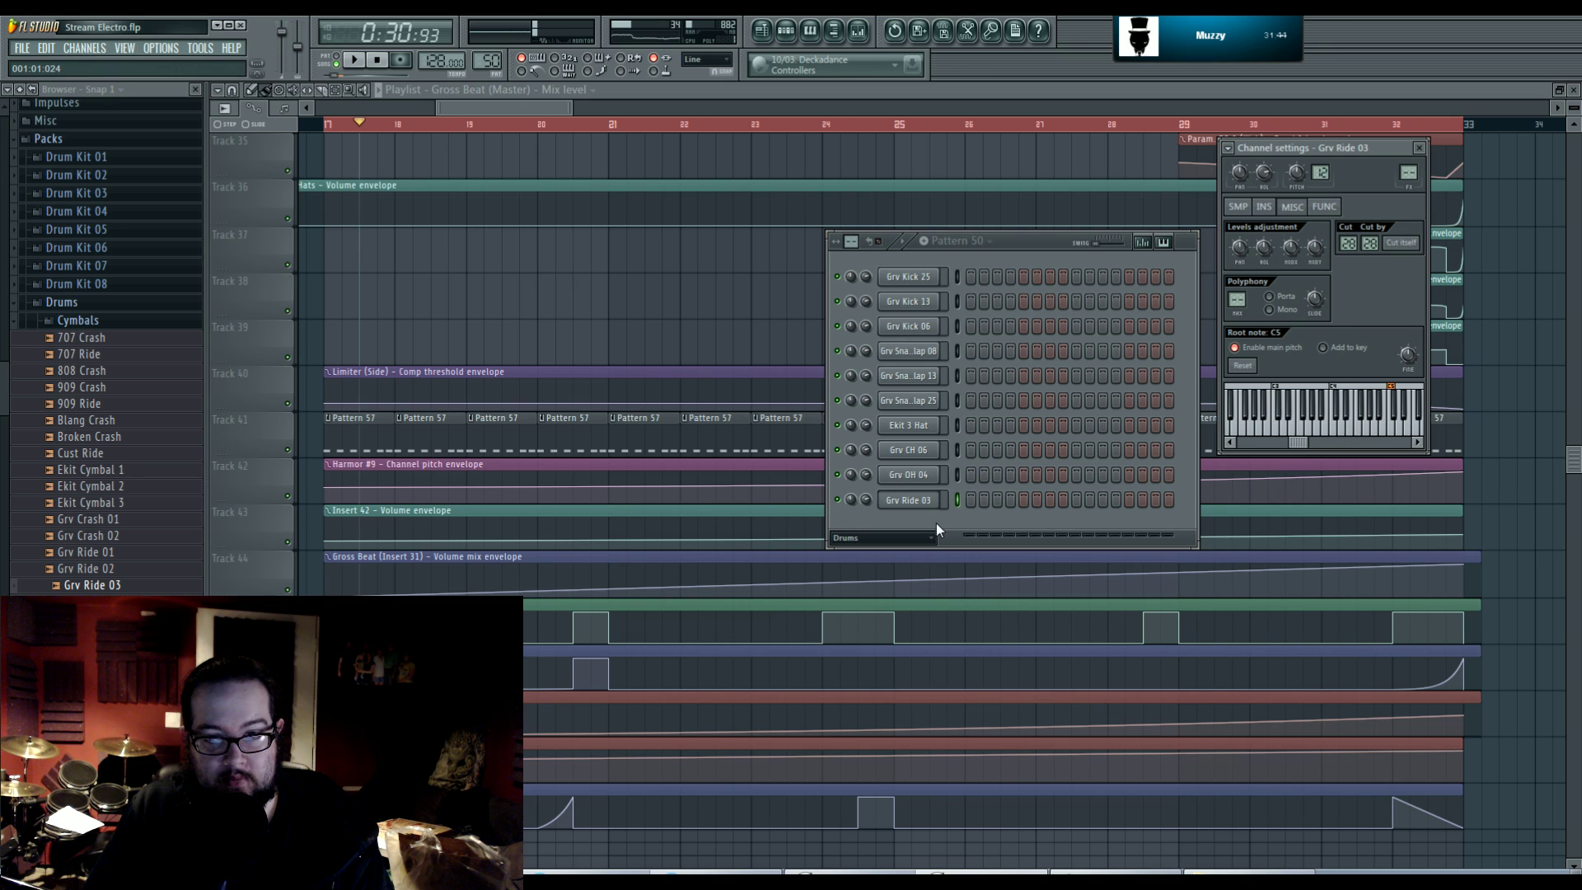
pyautogui.click(1237, 206)
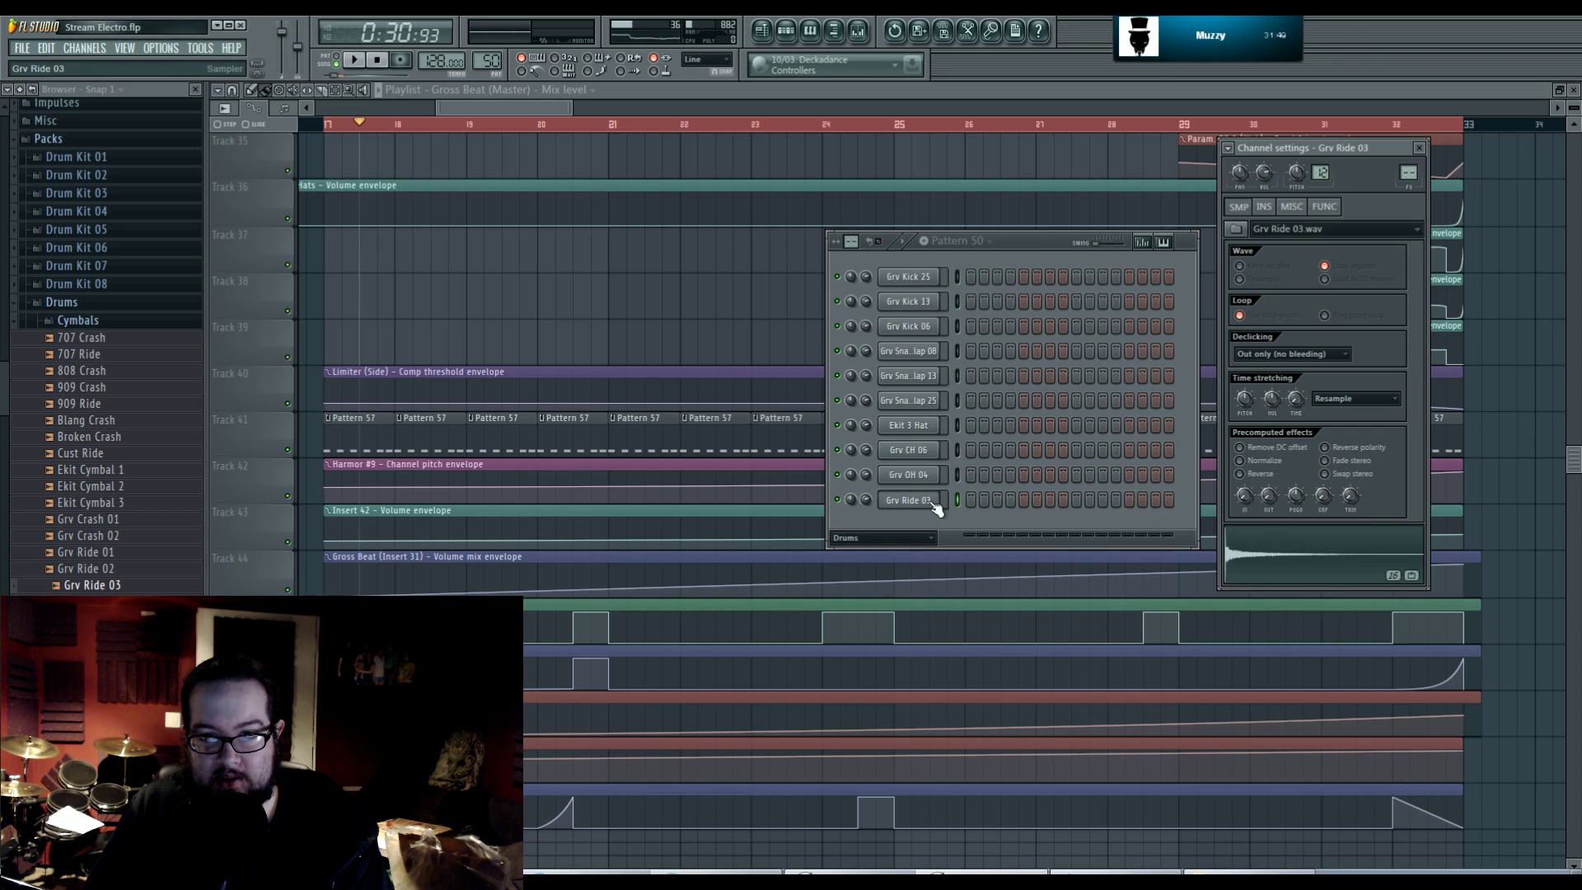
pyautogui.click(1014, 521)
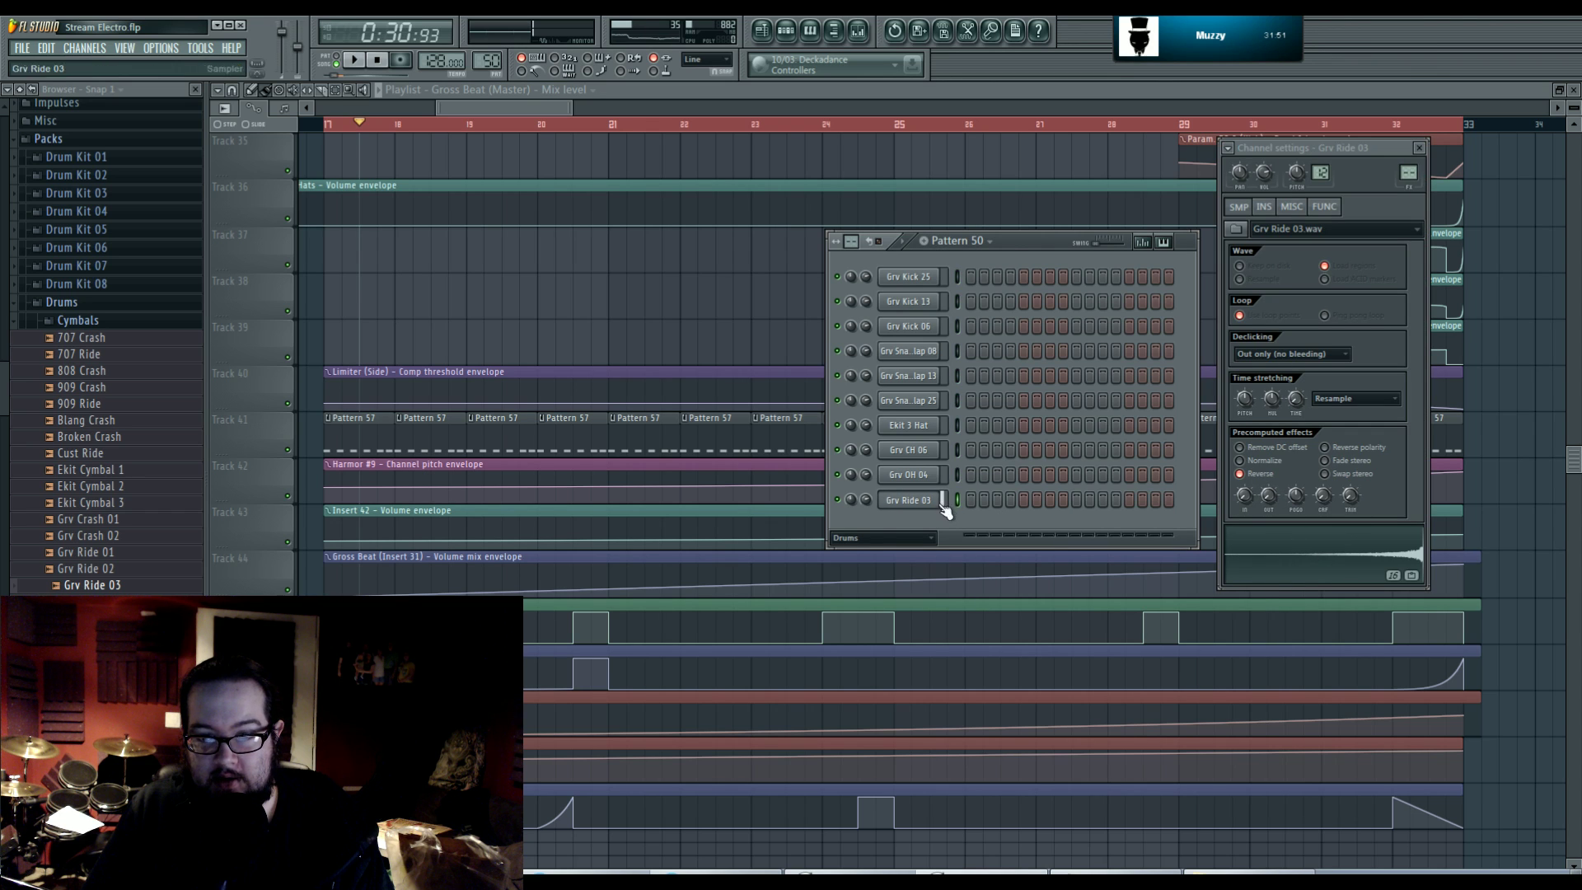
# - Place the reversed Grv Ride 03 as an audio clip on Track 39, leading up to bar 21
pyautogui.click(548, 112)
pyautogui.scroll(-2, 692, 277)
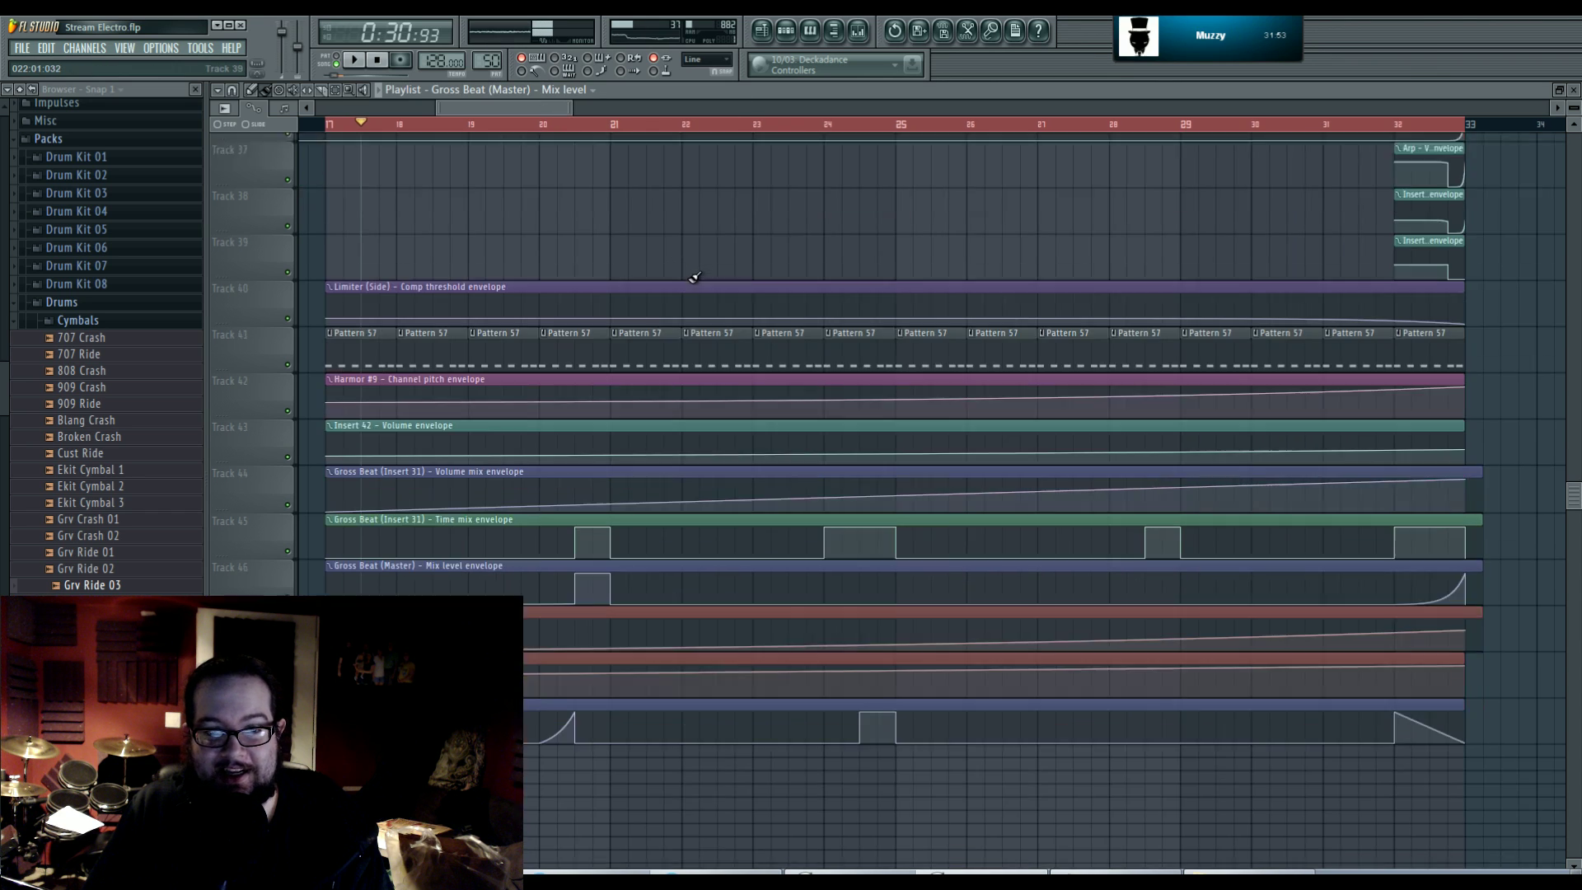
pyautogui.scroll(1, 688, 279)
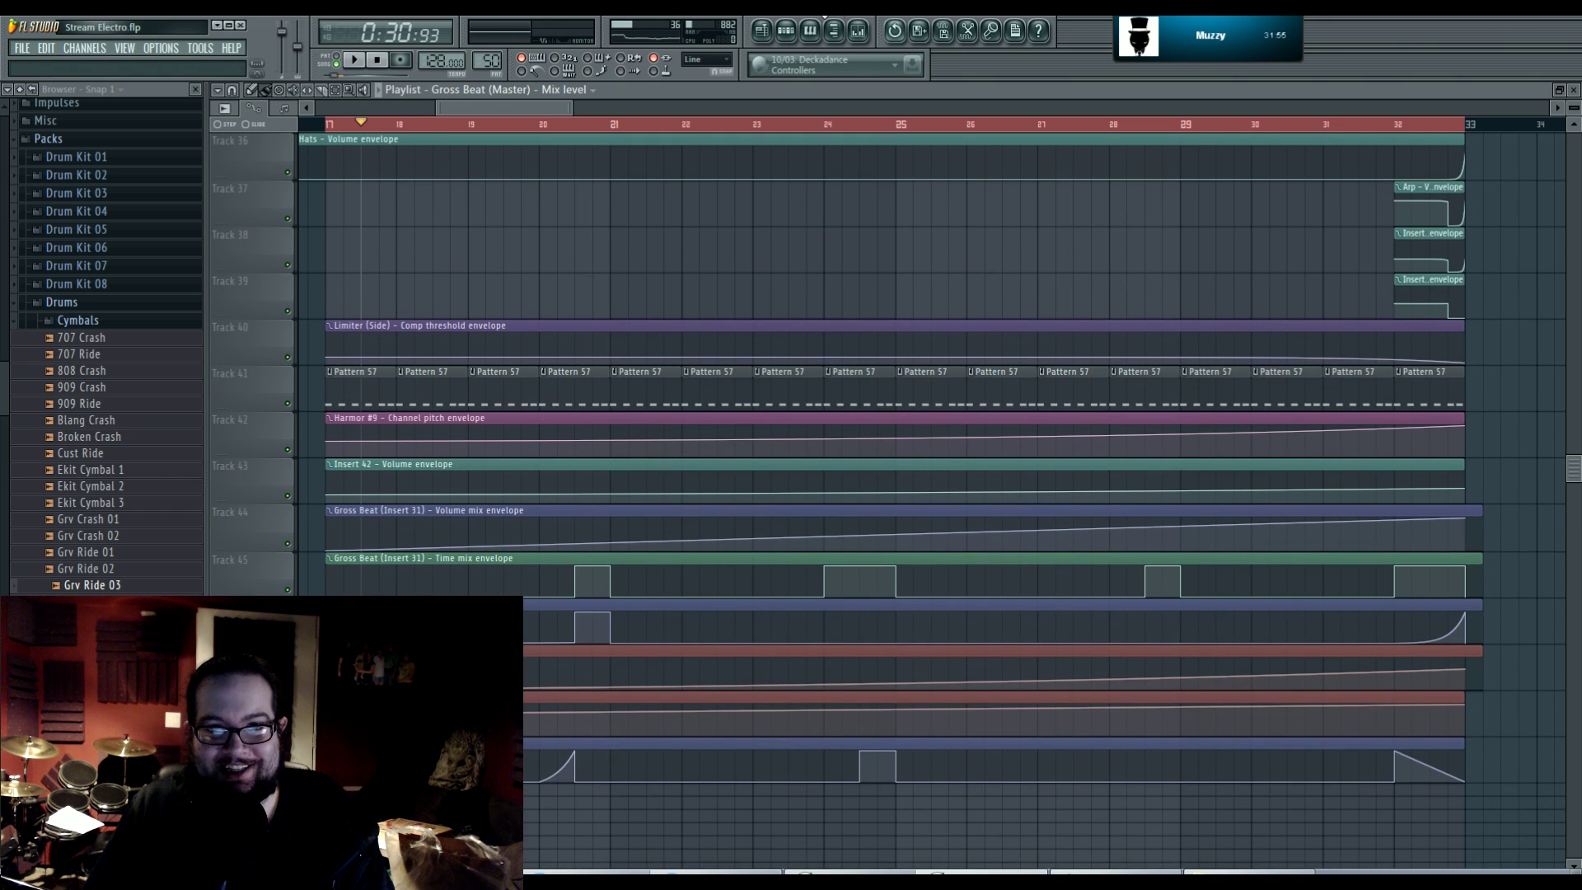
pyautogui.click(789, 31)
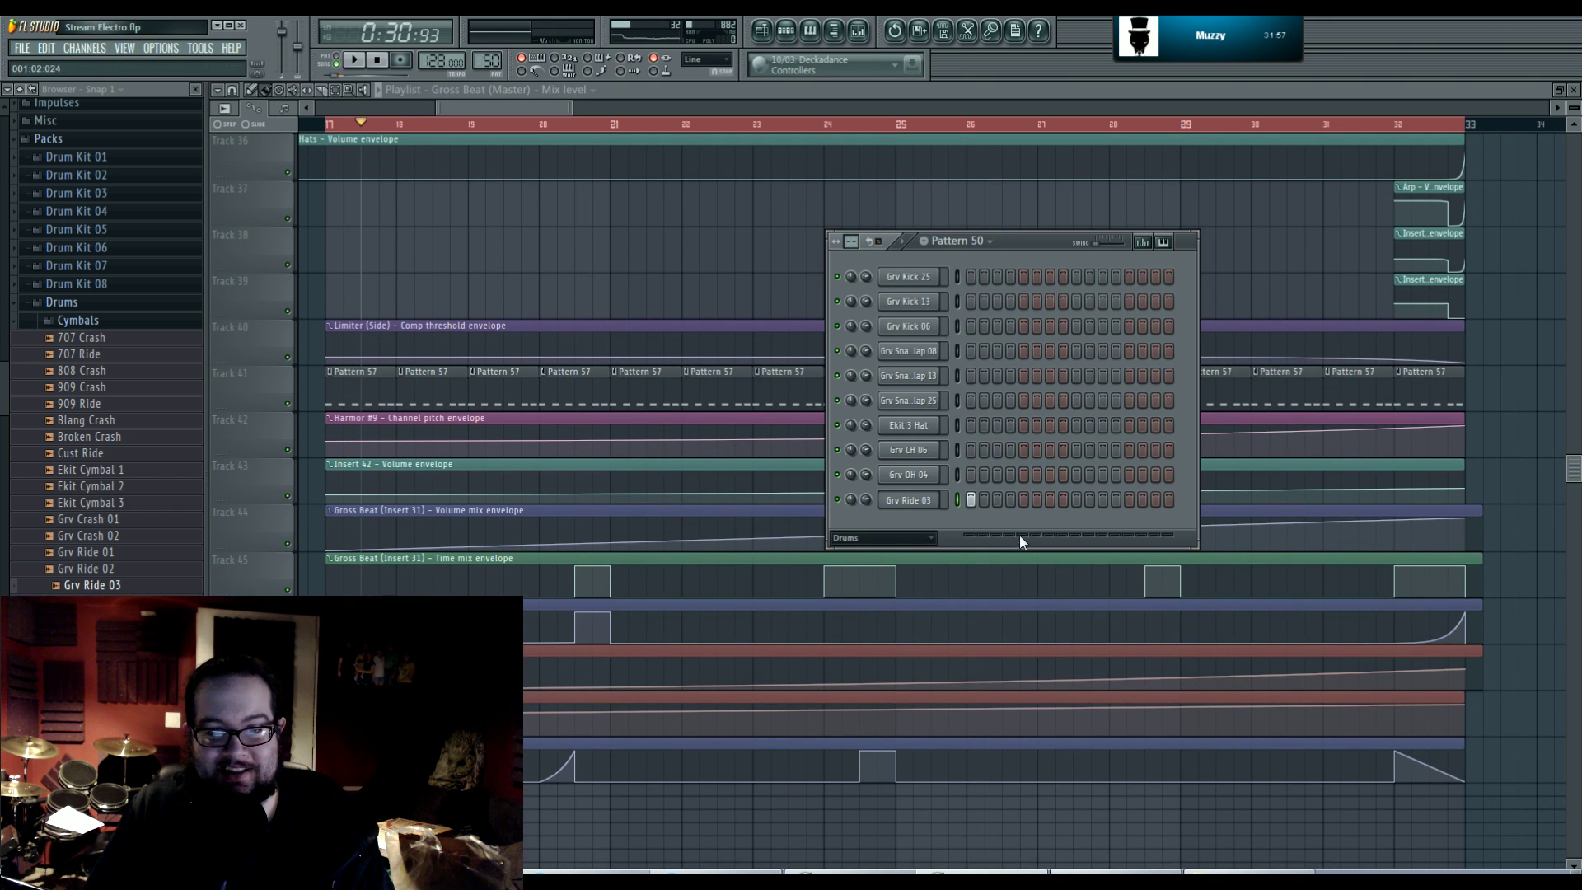
pyautogui.click(917, 507)
pyautogui.moveTo(92, 584); pyautogui.dragTo(584, 296)
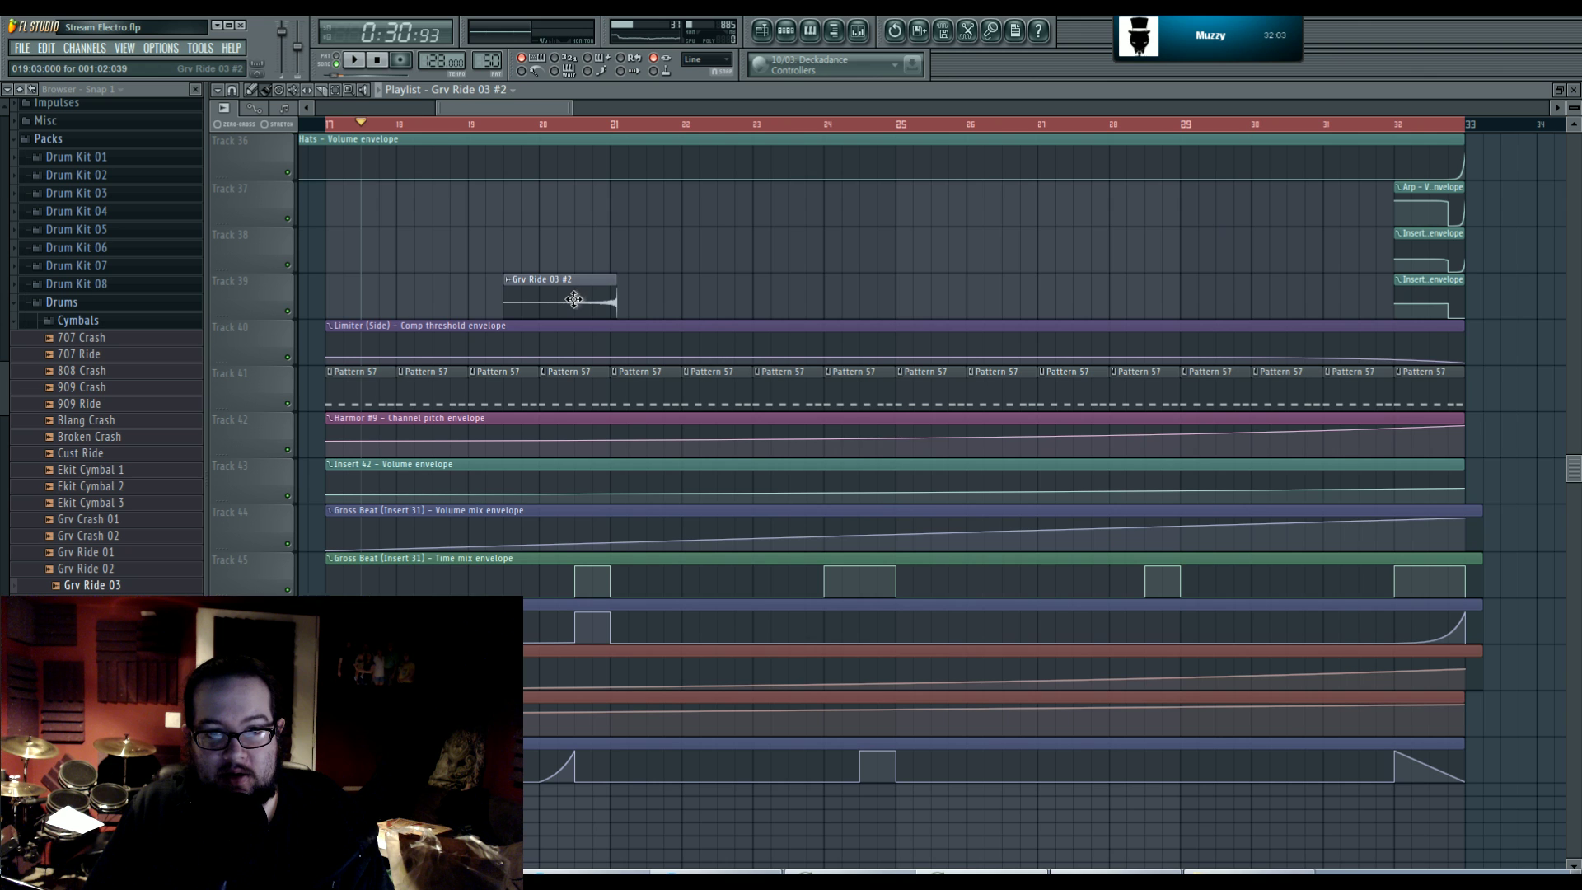
# - Shift the reversed ride clip on Track 39 so that its end lines up exactly with the start of bar 21
pyautogui.scroll(4, 565, 296)
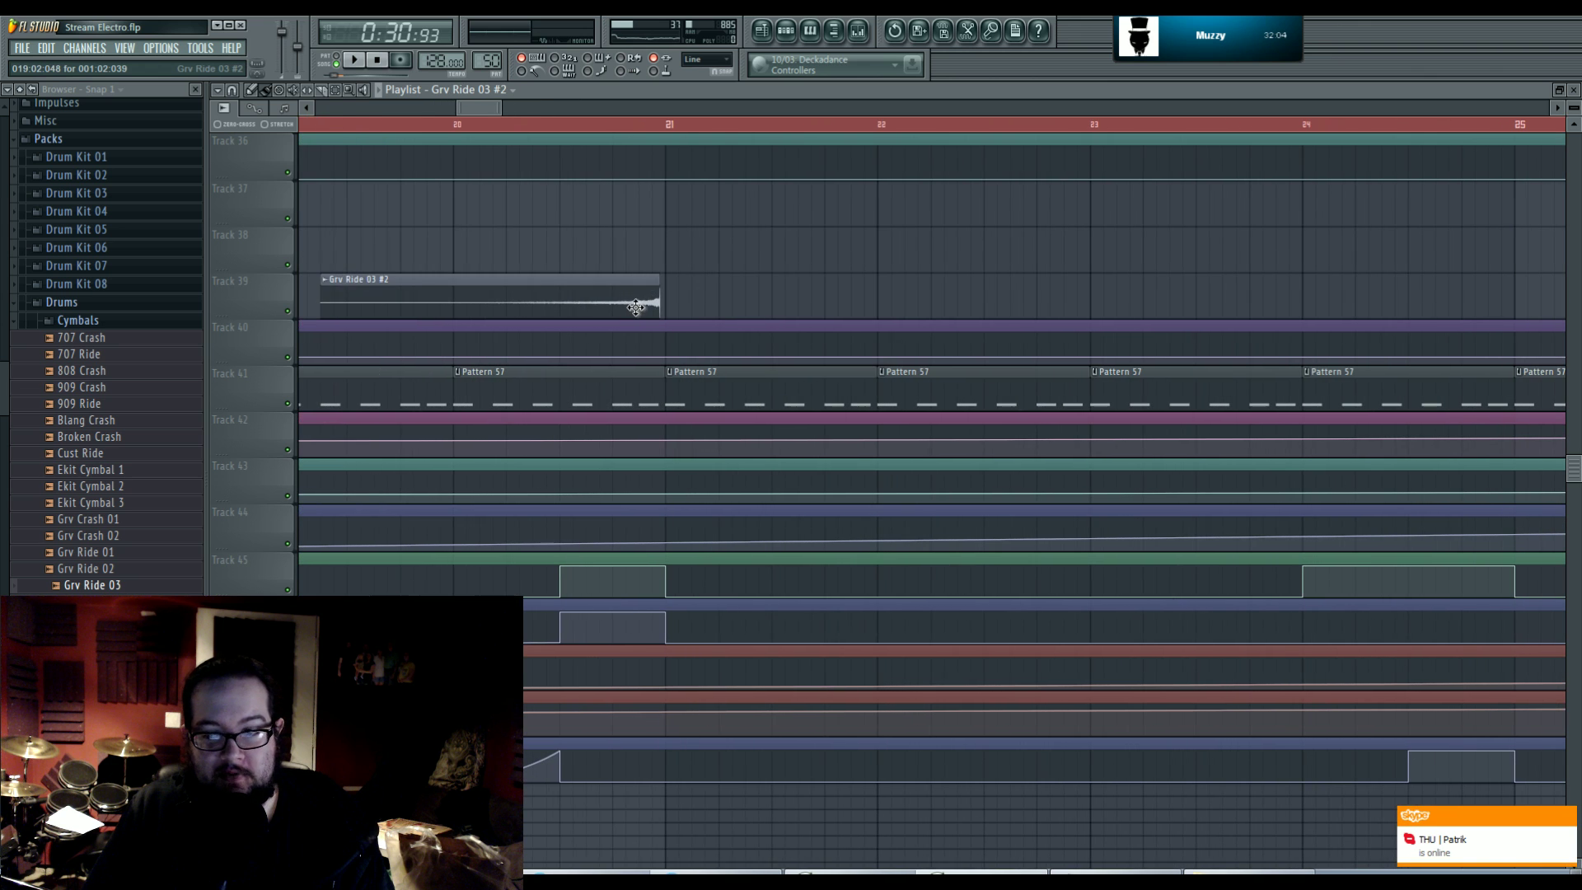
pyautogui.scroll(3, 641, 304)
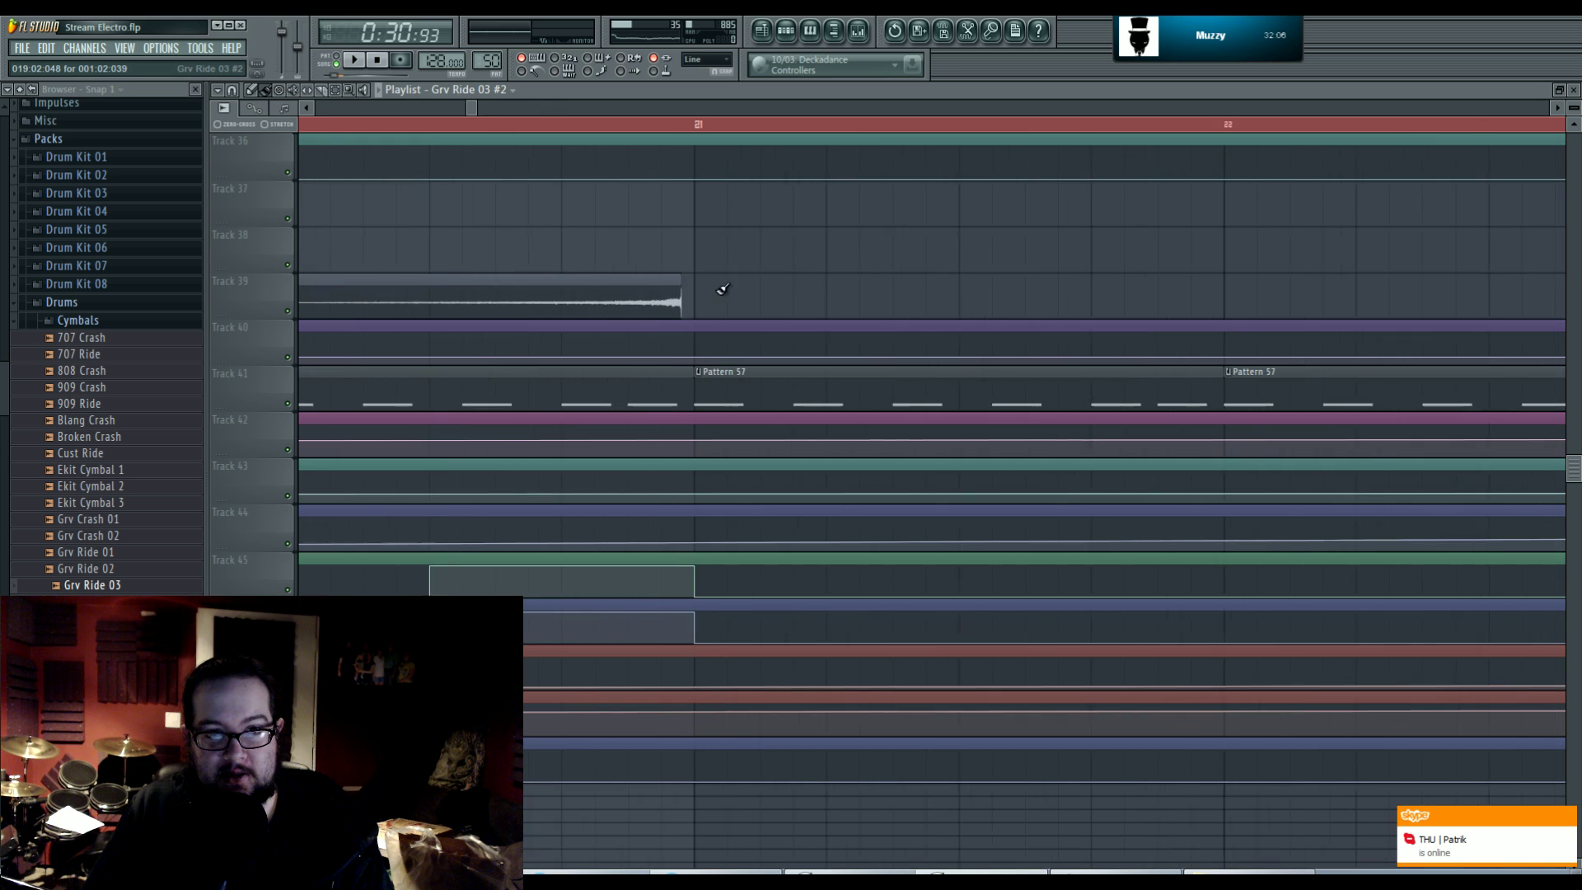
pyautogui.scroll(6, 696, 305)
pyautogui.moveTo(648, 307); pyautogui.dragTo(710, 313)
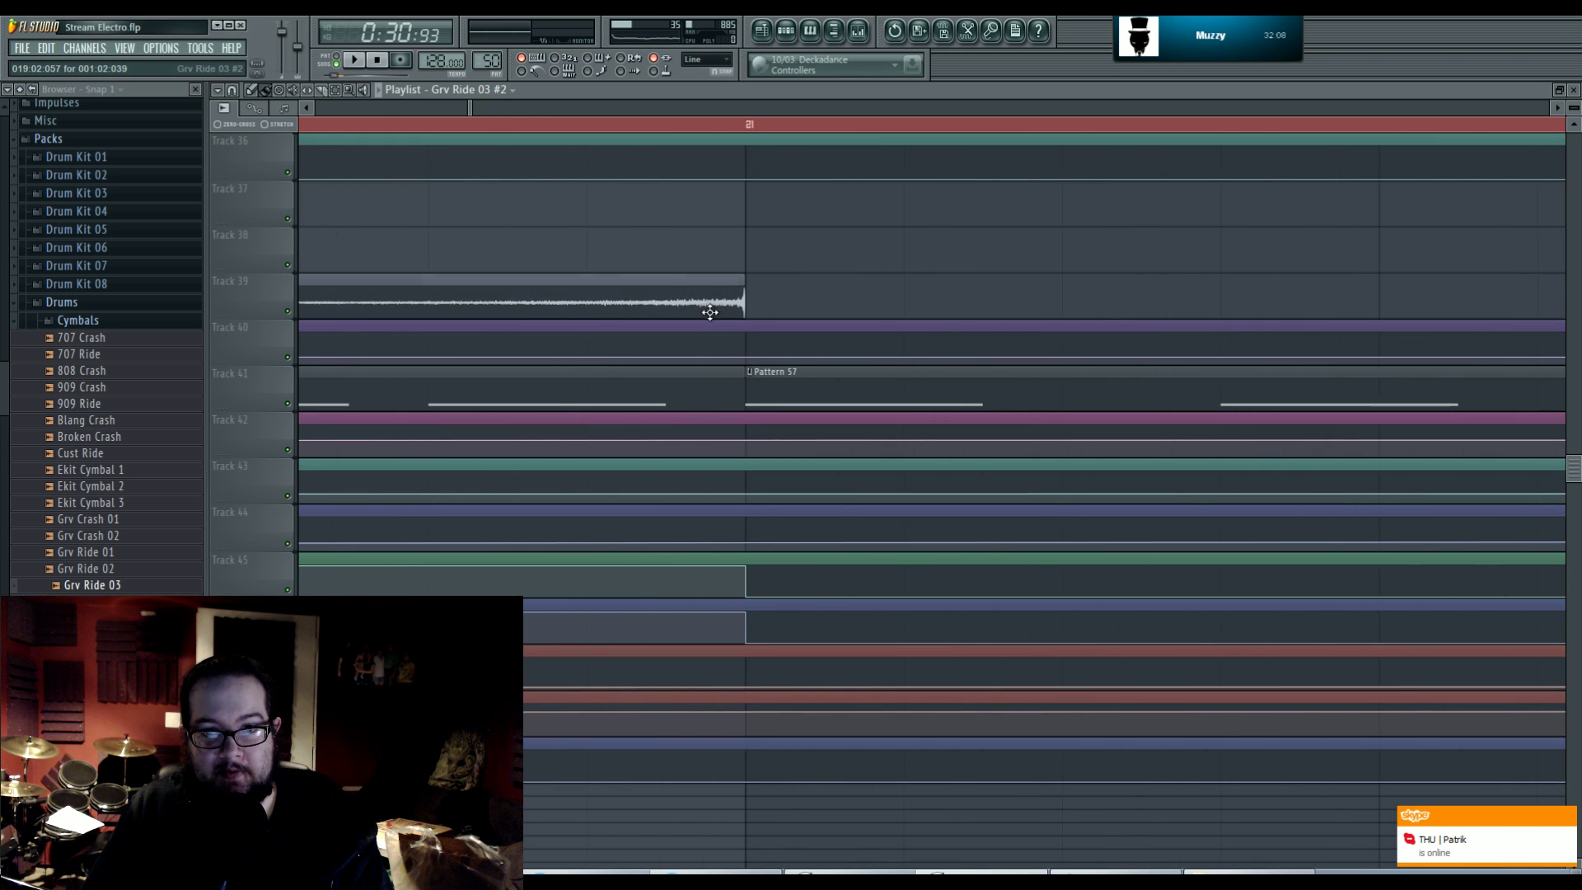
pyautogui.scroll(-10, 709, 312)
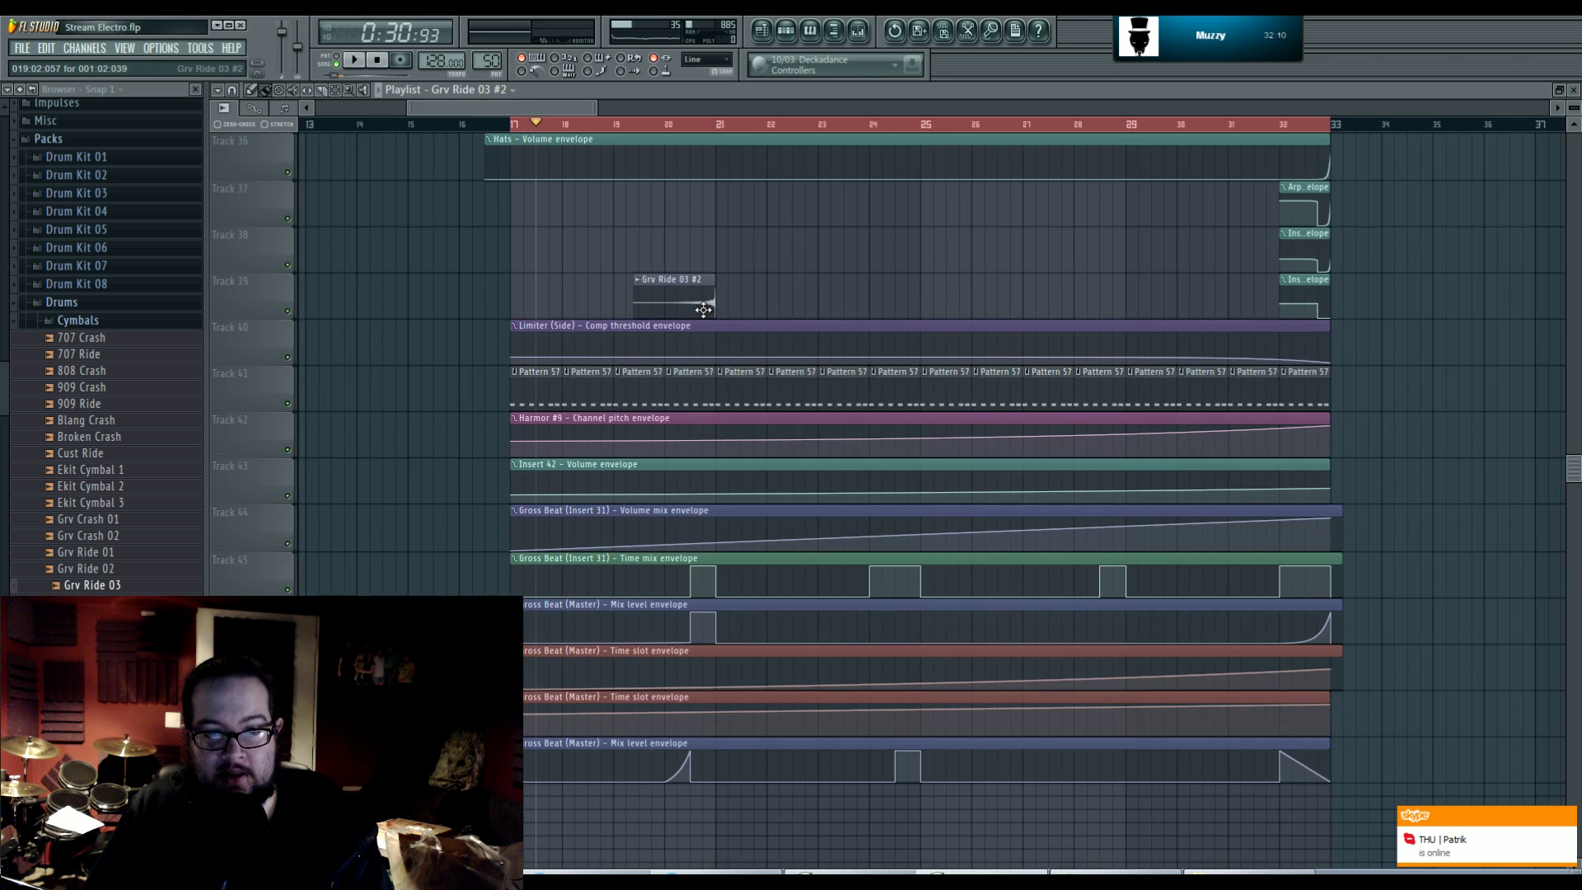
# - Route the reversed ride clip to mixer Insert 43
pyautogui.doubleClick(673, 301)
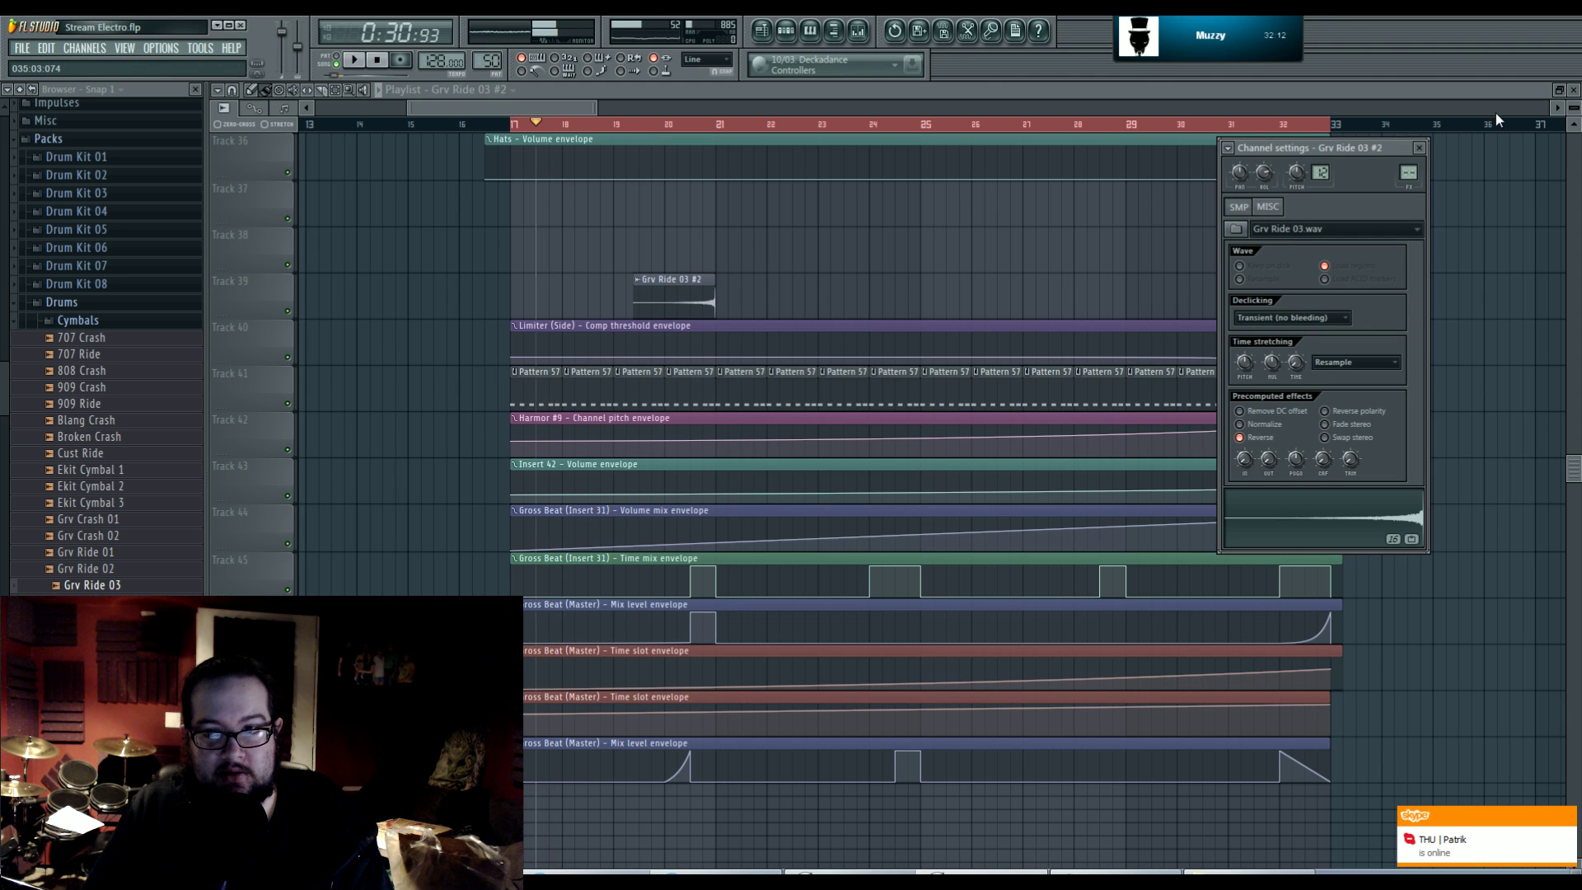
pyautogui.moveTo(1399, 181)
pyautogui.mouseDown()
pyautogui.moveTo(1399, 132)
pyautogui.moveTo(1399, 173)
pyautogui.mouseUp()
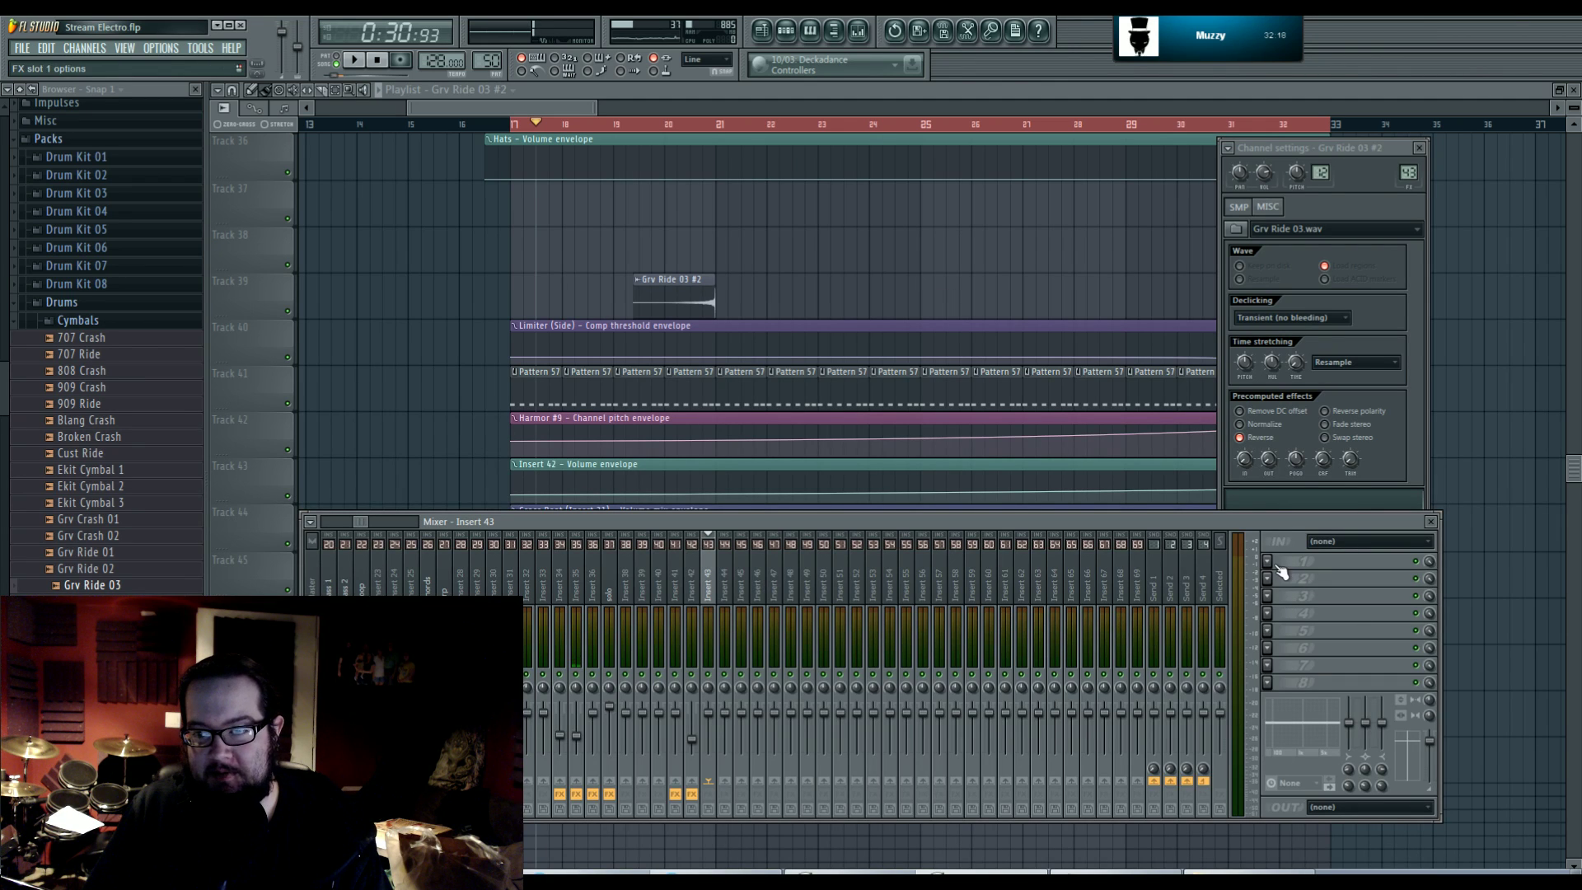
pyautogui.press('F12')
# - Audition the reversed ride transition into bar 21, playing from bar 17 and again from bar 20
pyautogui.press('space')
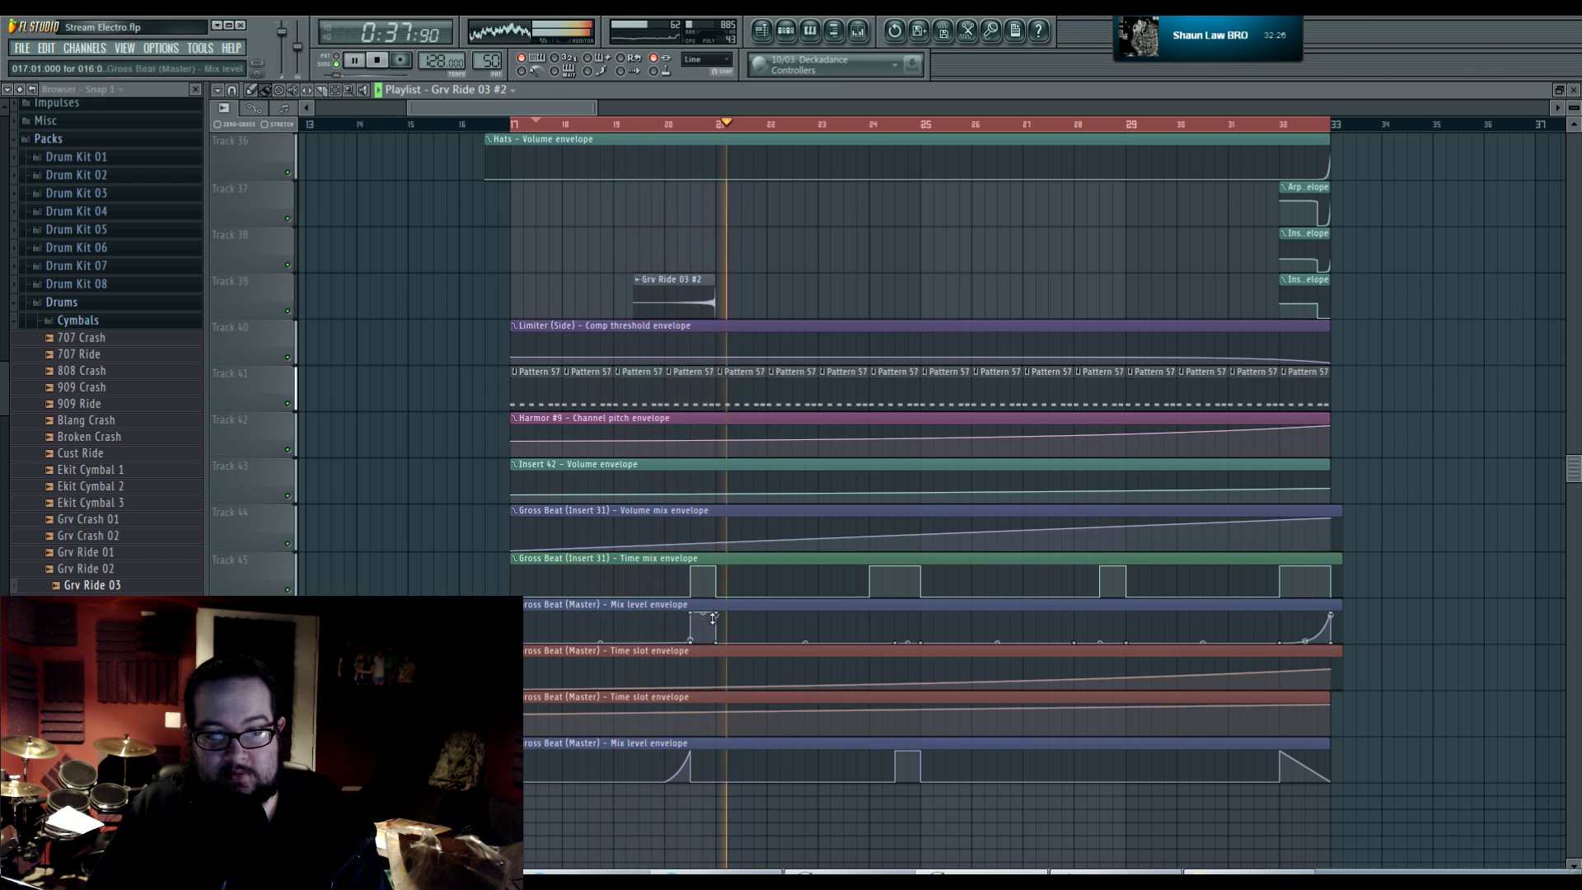
pyautogui.press('space')
pyautogui.click(669, 124)
pyautogui.press('space')
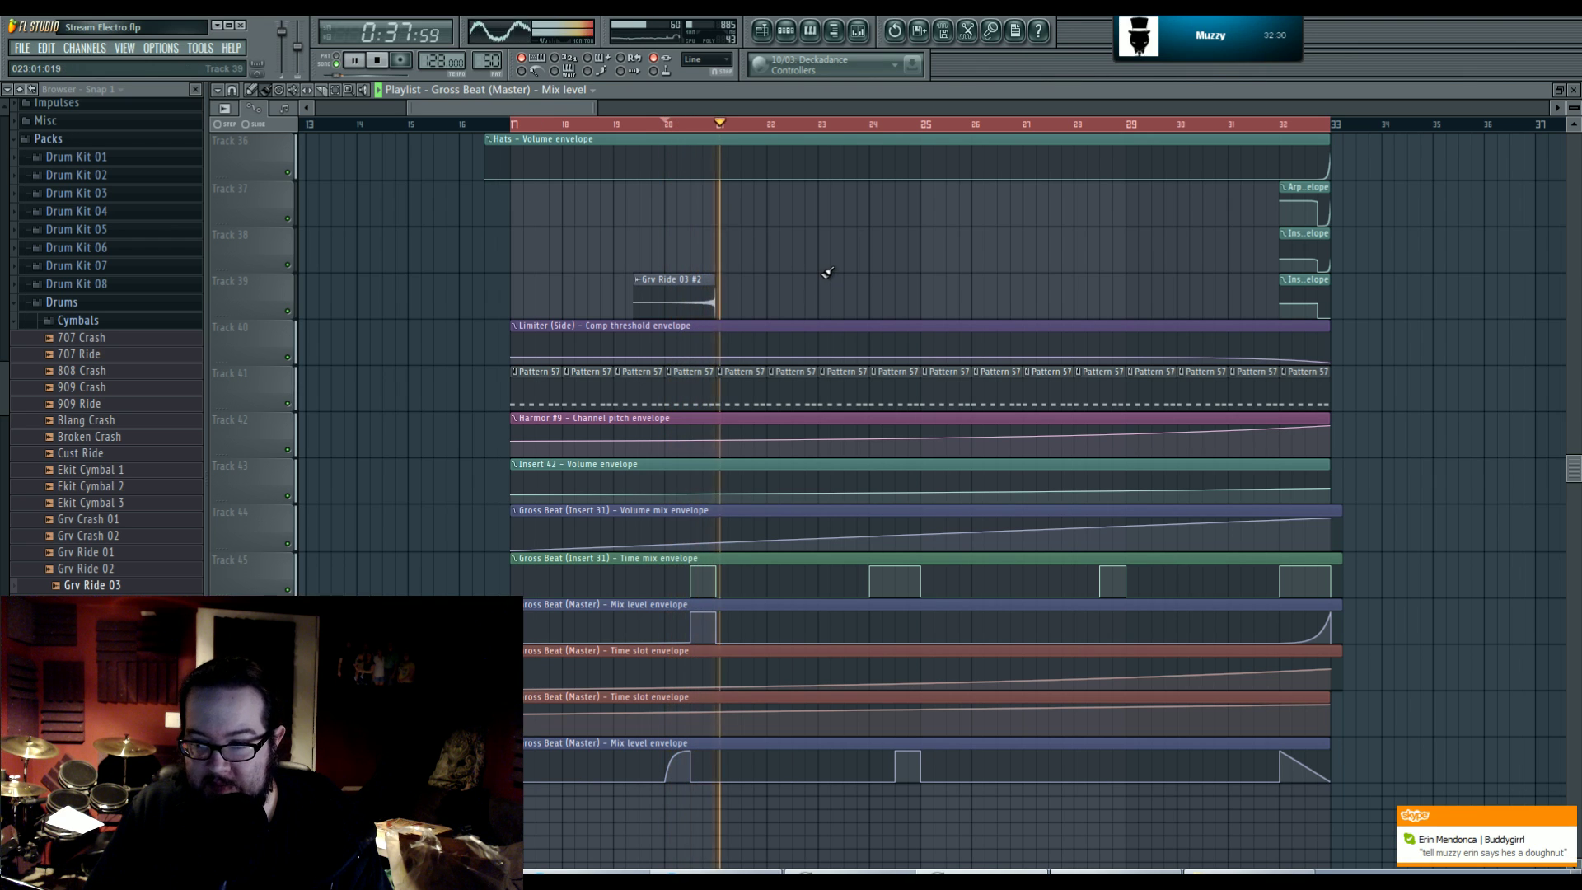
pyautogui.press('space')
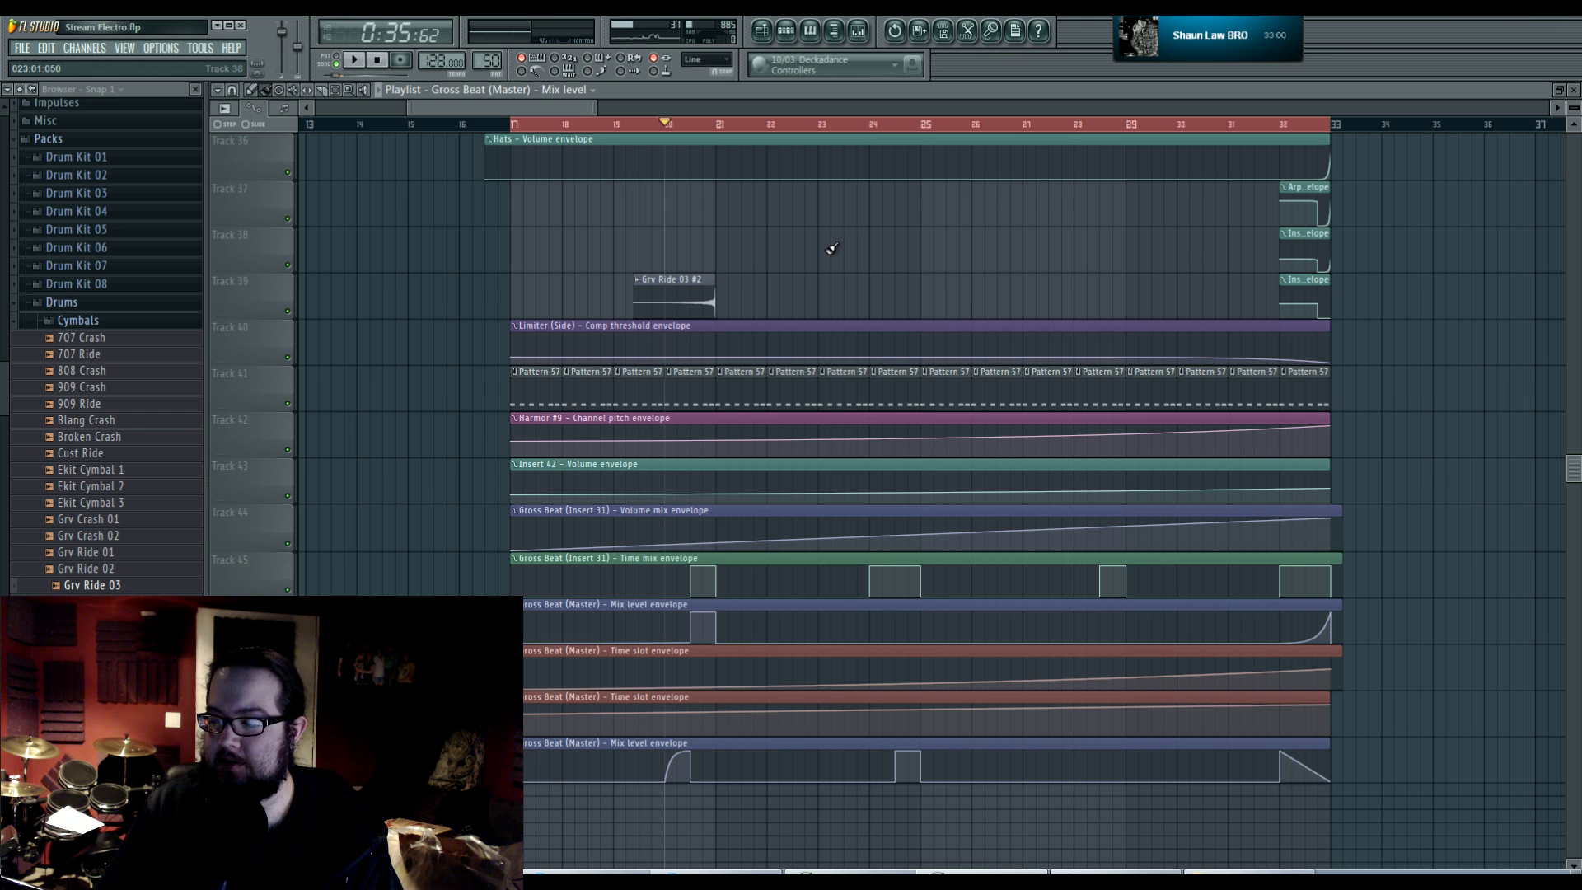
pyautogui.press('space')
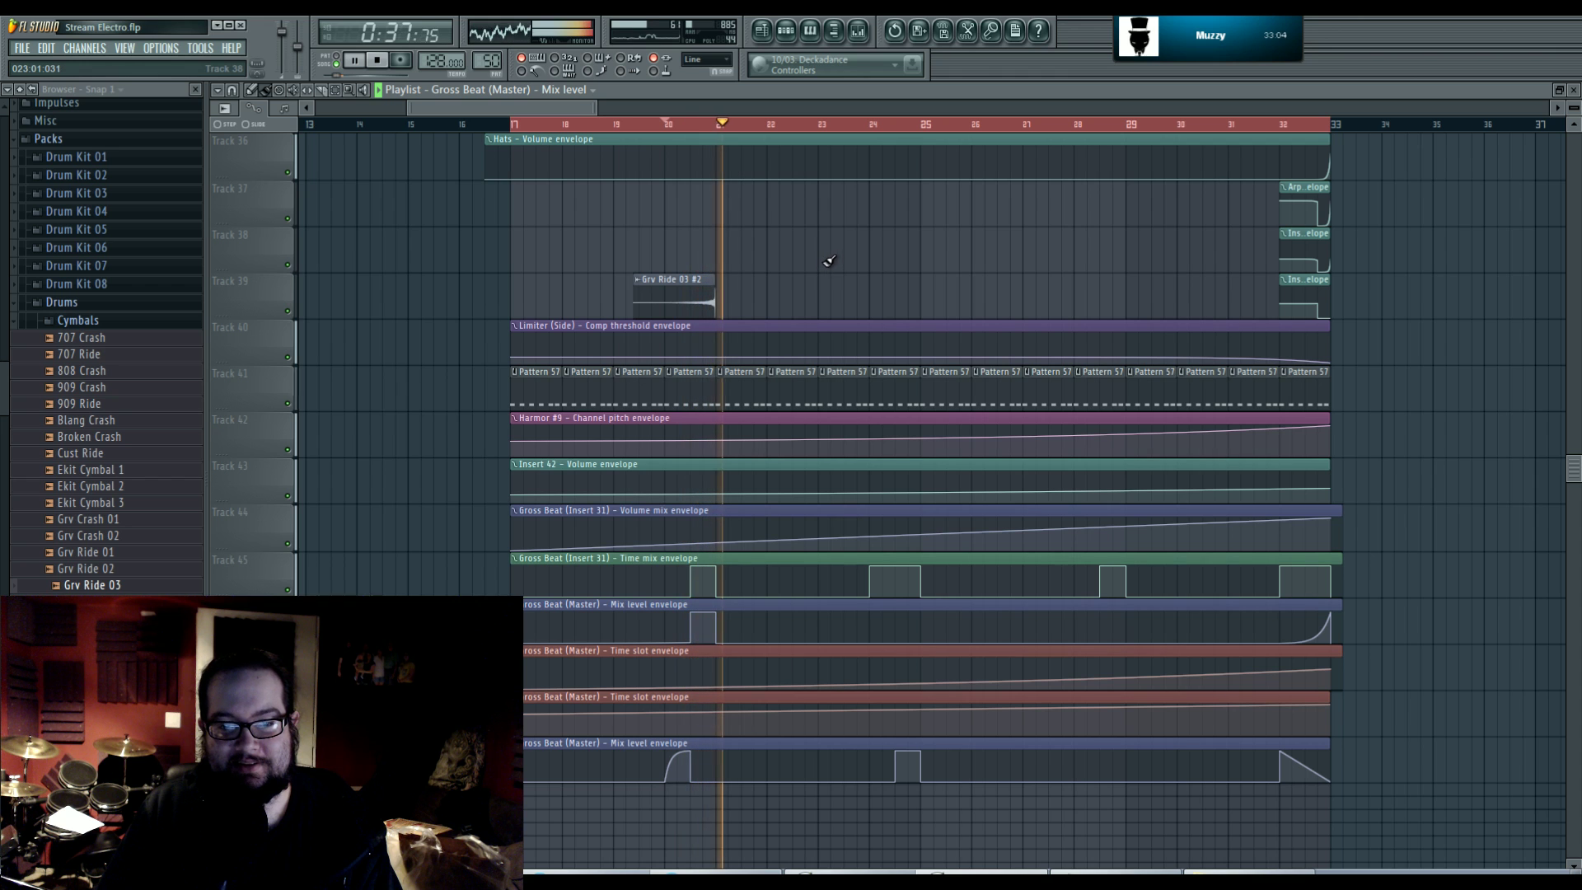
# - Stop playback and open the reversed ride clip's channel settings together with its mixer track, Insert 43
pyautogui.press('space')
pyautogui.click(676, 297)
pyautogui.doubleClick(676, 297)
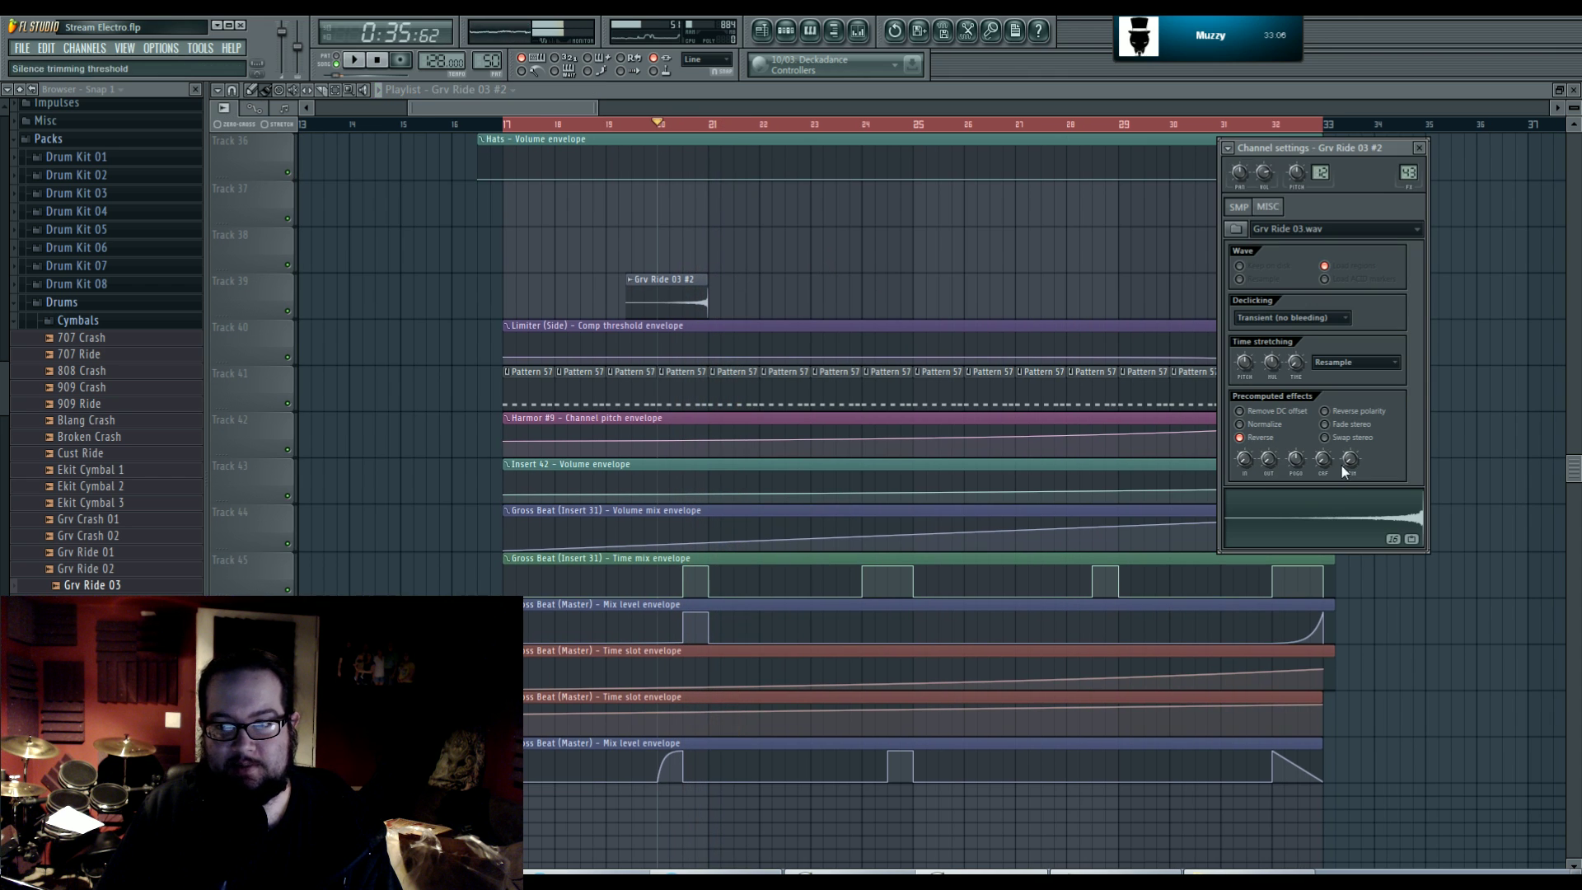
pyautogui.doubleClick(1408, 172)
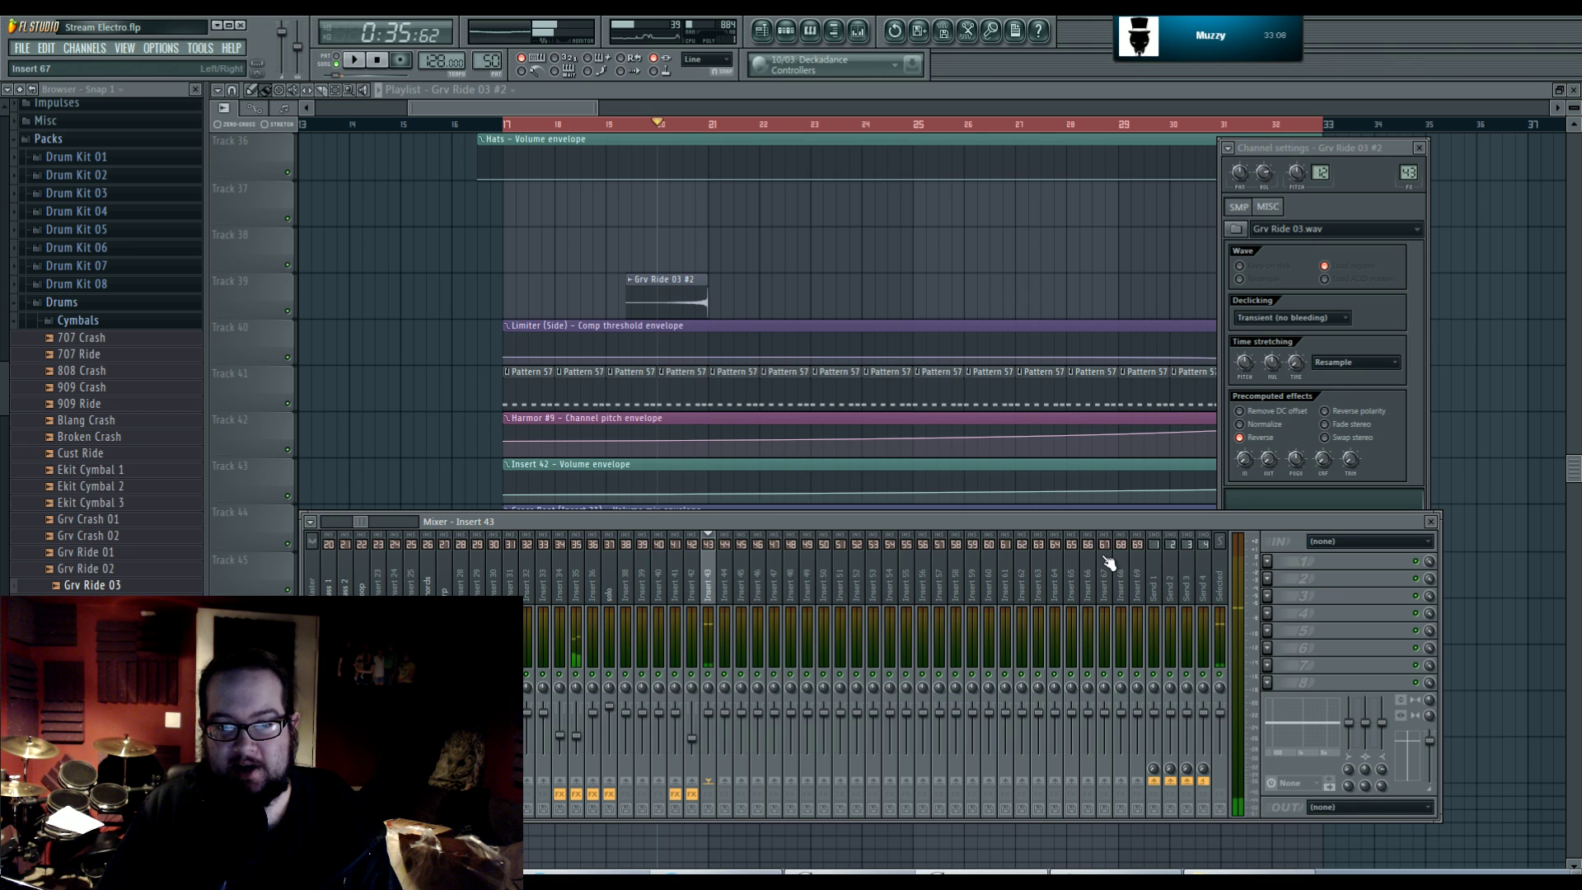
# - Try normalizing the reversed ride sample and adjusting its precomputed effect amounts
pyautogui.click(1384, 467)
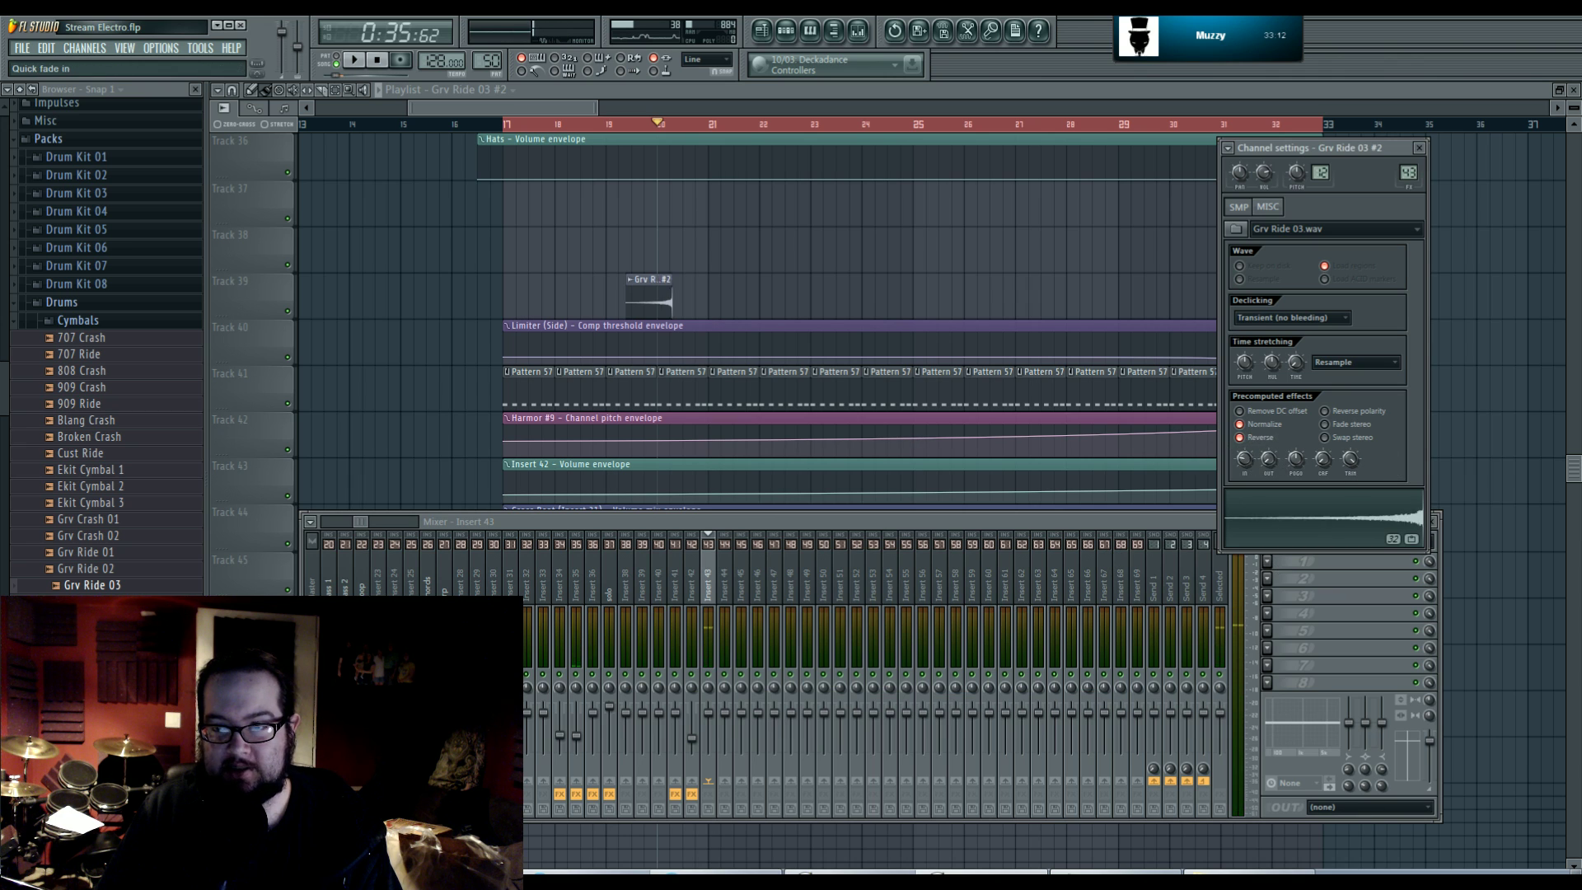
pyautogui.moveTo(1268, 459)
pyautogui.mouseDown()
pyautogui.moveTo(1268, 429)
pyautogui.moveTo(1268, 498)
pyautogui.moveTo(1248, 452)
pyautogui.moveTo(1252, 464)
pyautogui.mouseUp()
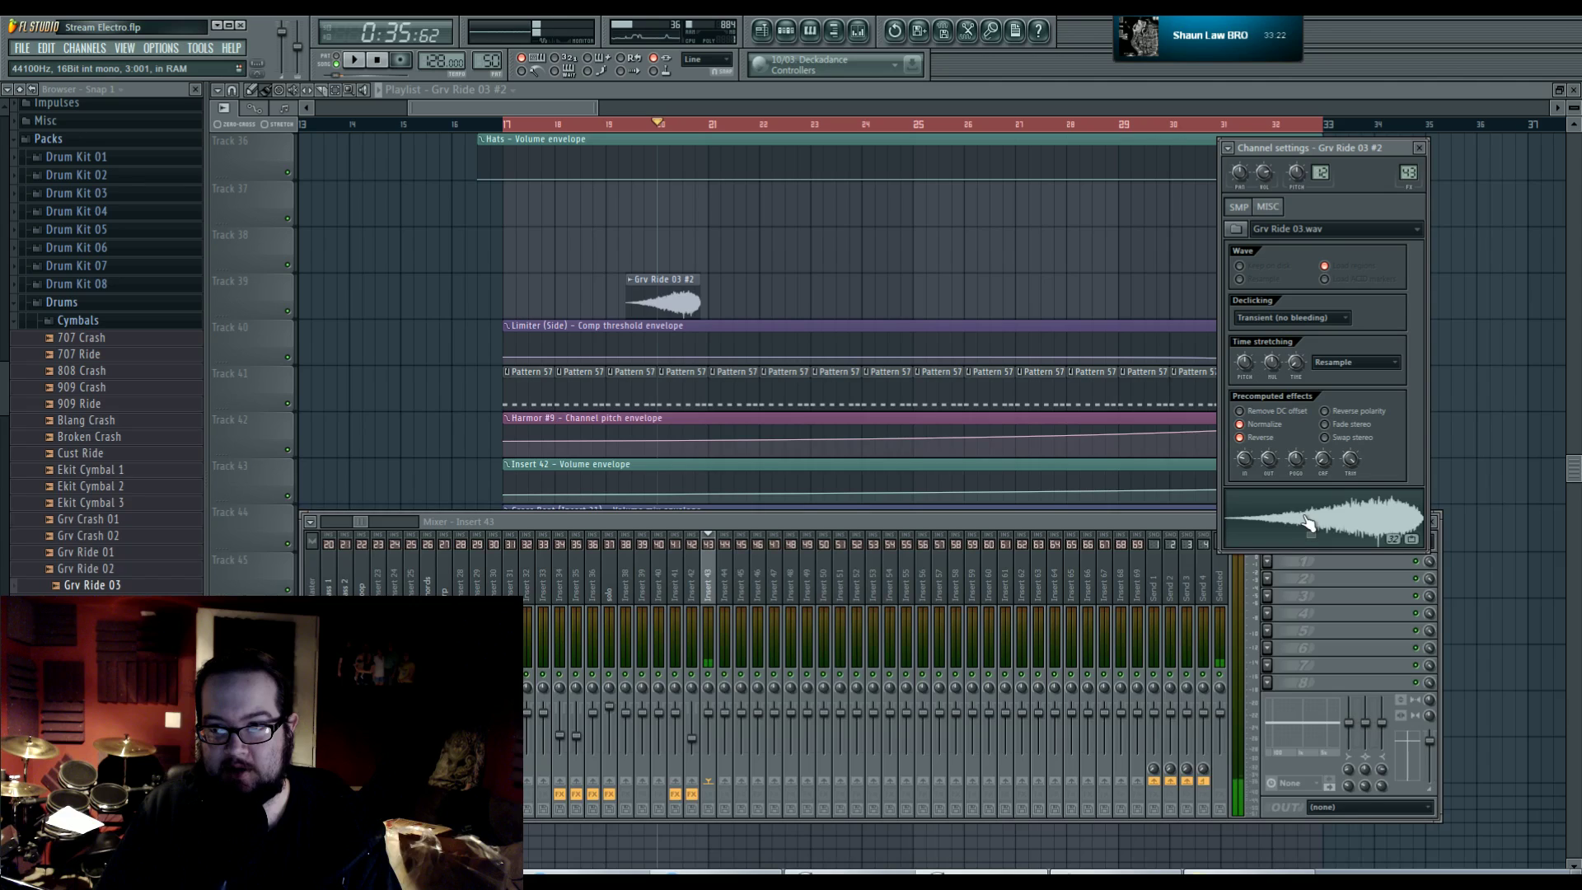
# - Add Fruity Parametric EQ 2 to the effects chain of Insert 43
pyautogui.click(1329, 611)
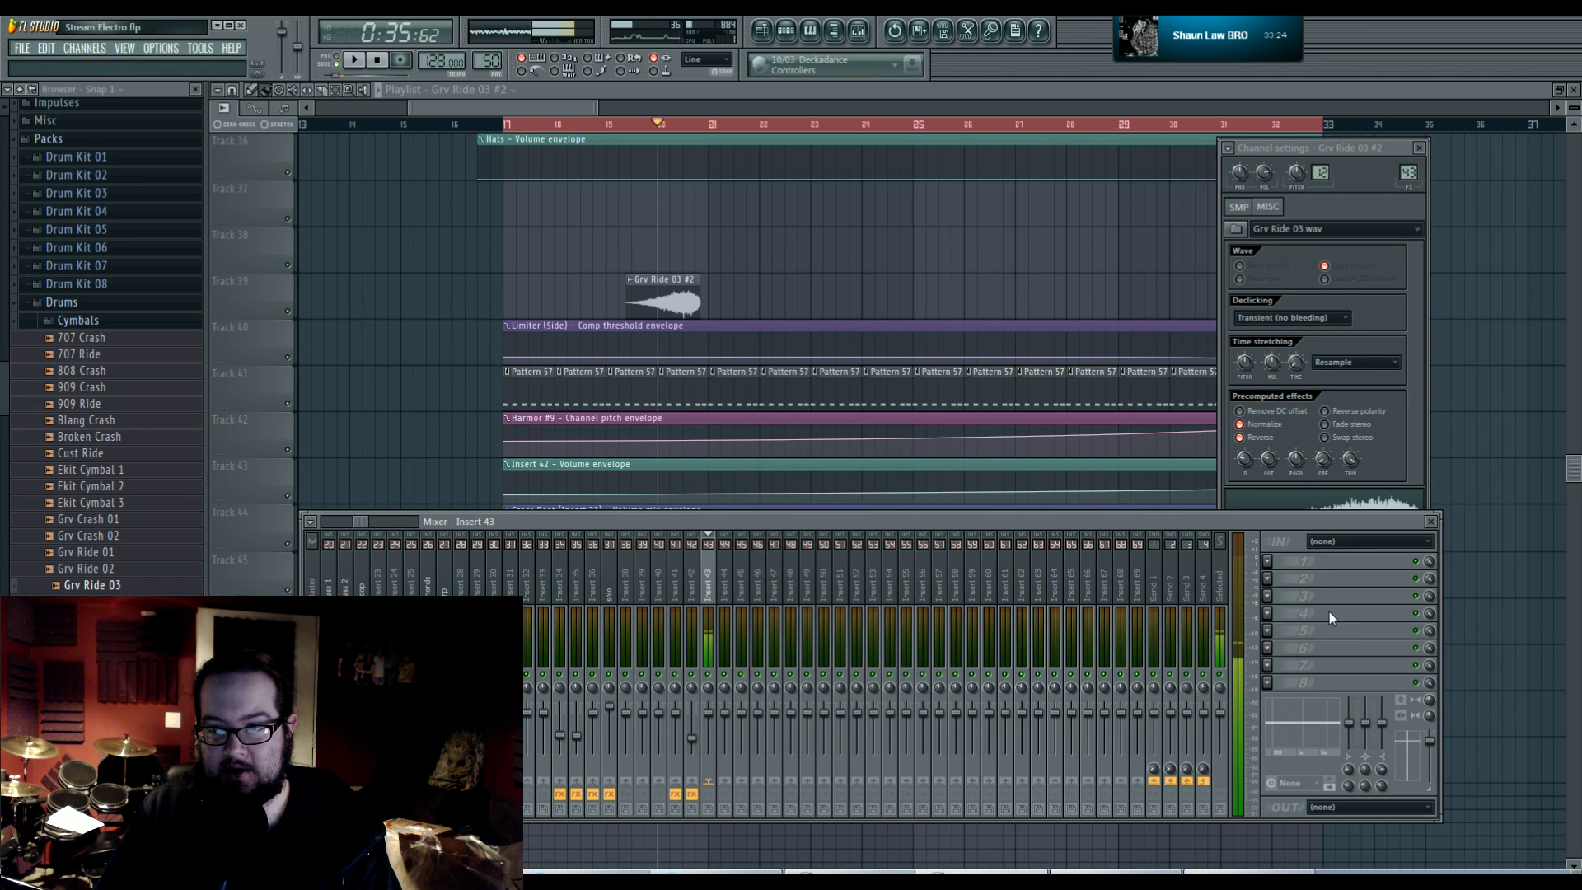
pyautogui.click(1267, 577)
pyautogui.click(1393, 579)
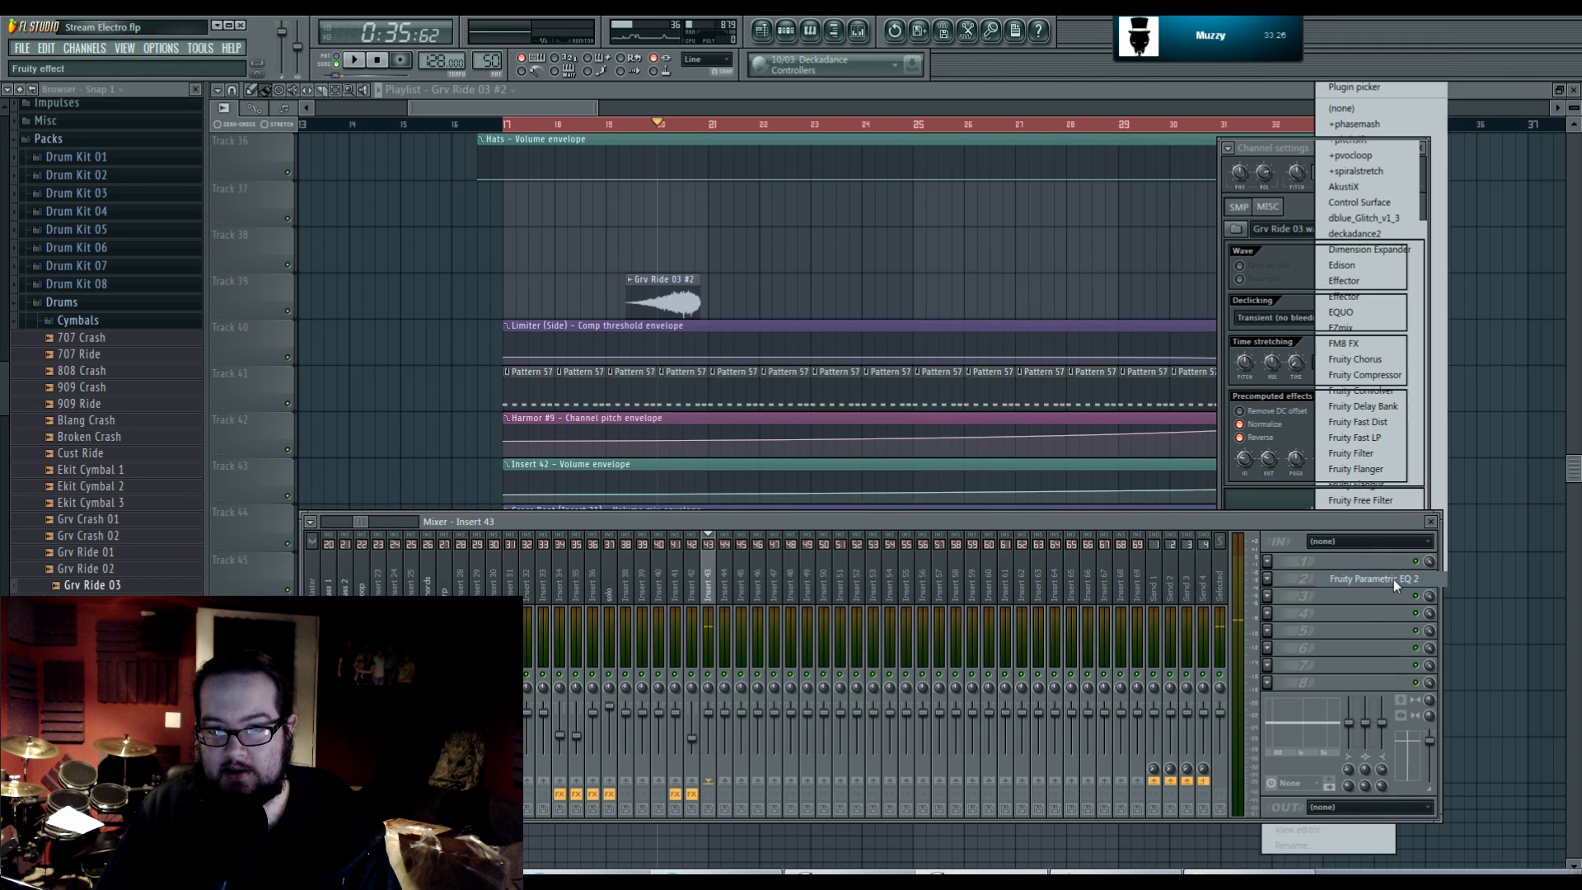
# - Shape the ride's EQ by cutting the mids with bands 4 and 5, boosting band 6, dipping band 7 slightly and lowering band 3's frequency
pyautogui.moveTo(449, 330); pyautogui.dragTo(413, 359)
pyautogui.moveTo(521, 330)
pyautogui.mouseDown()
pyautogui.moveTo(566, 305)
pyautogui.moveTo(536, 337)
pyautogui.mouseUp()
pyautogui.moveTo(485, 330); pyautogui.dragTo(547, 309)
pyautogui.click(1346, 503)
pyautogui.moveTo(413, 359); pyautogui.dragTo(490, 351)
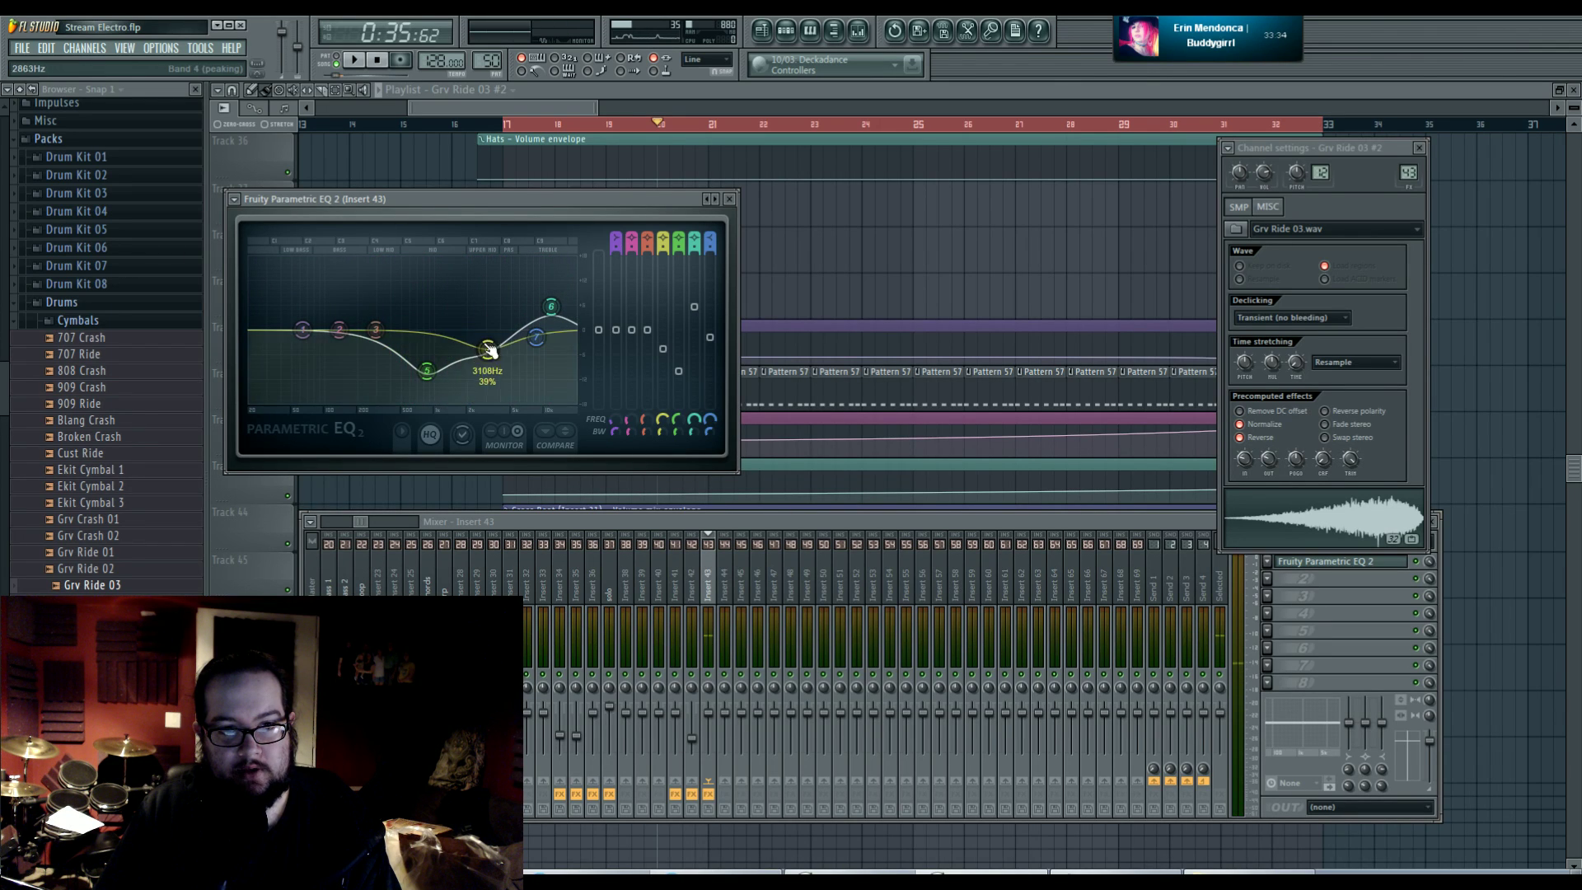
pyautogui.moveTo(375, 330); pyautogui.dragTo(356, 330)
# - Add Fruity Convolver after the EQ on Insert 43 and load the IMP Public Swimming Pool 1 impulse into it
pyautogui.click(1267, 579)
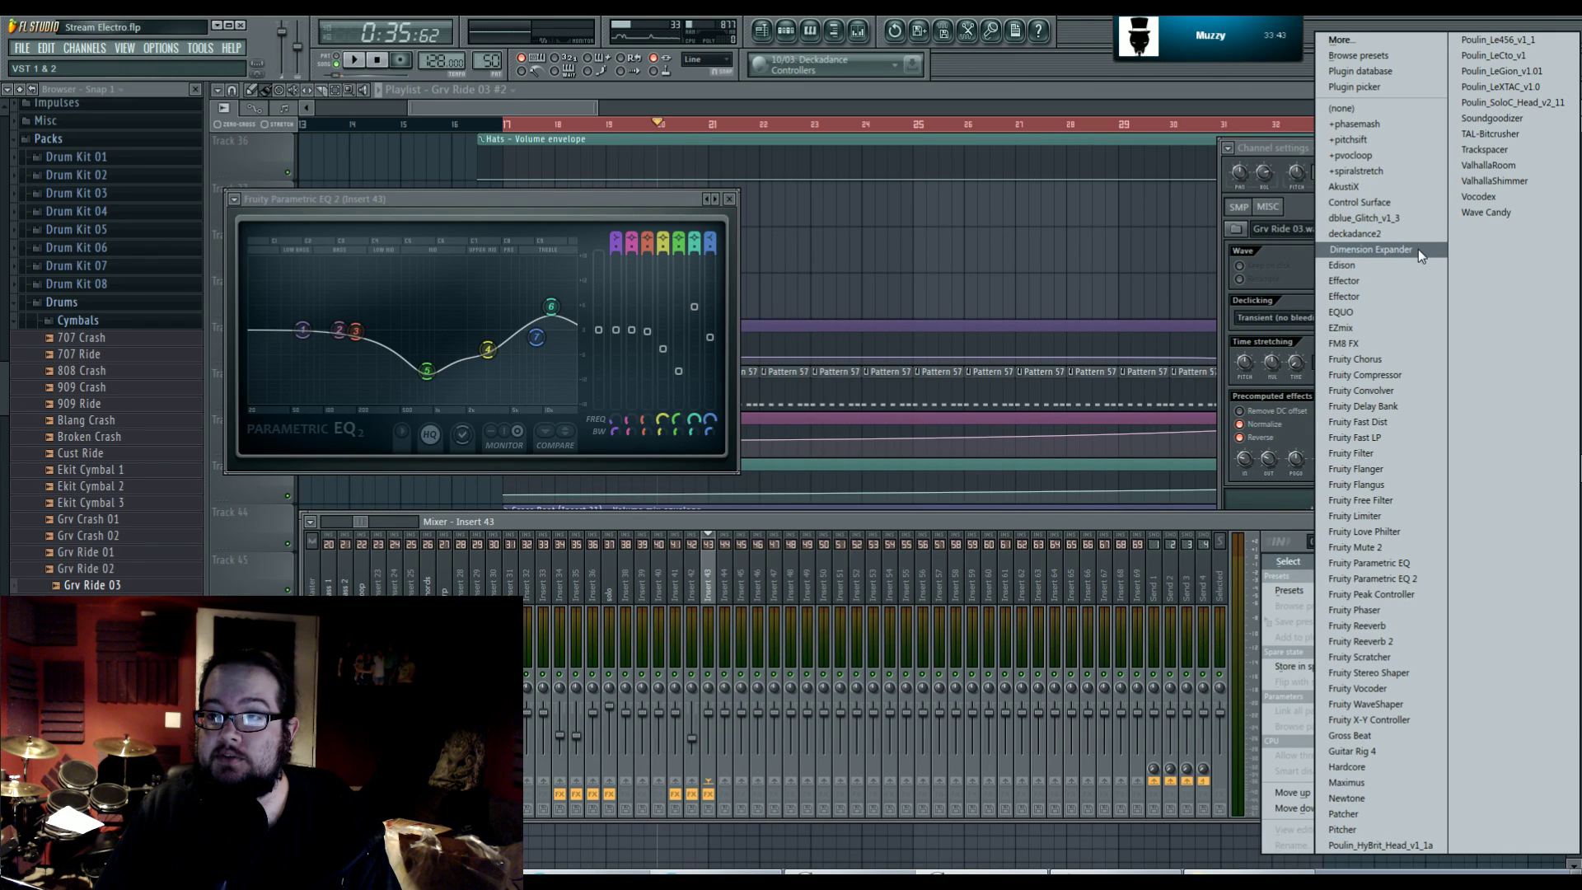
pyautogui.click(1395, 390)
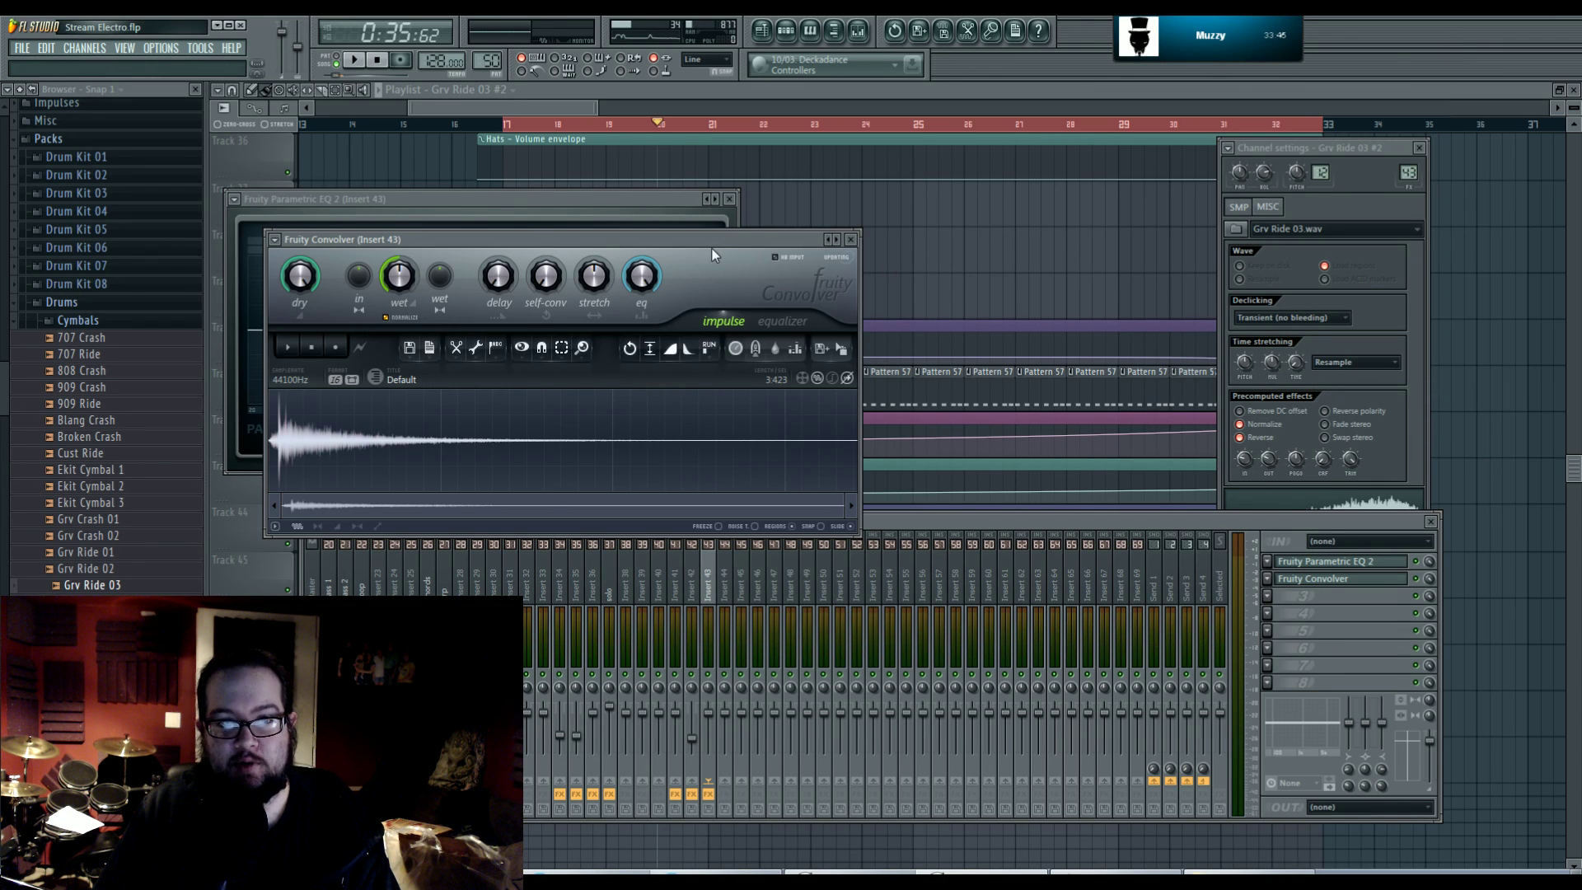
pyautogui.moveTo(713, 254); pyautogui.dragTo(897, 219)
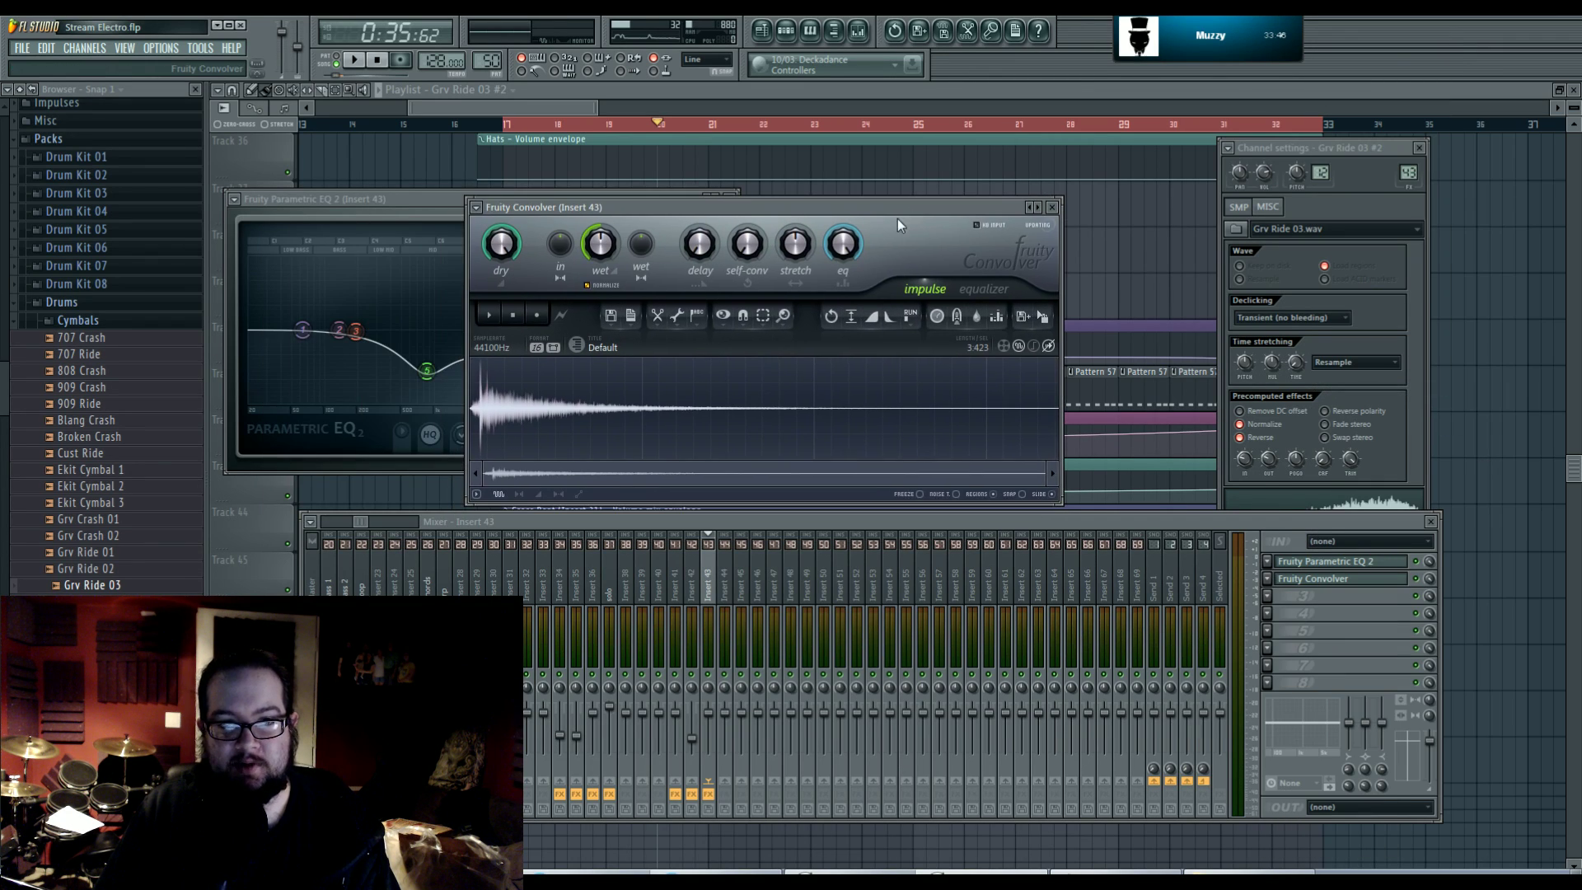
pyautogui.click(576, 347)
pyautogui.click(116, 126)
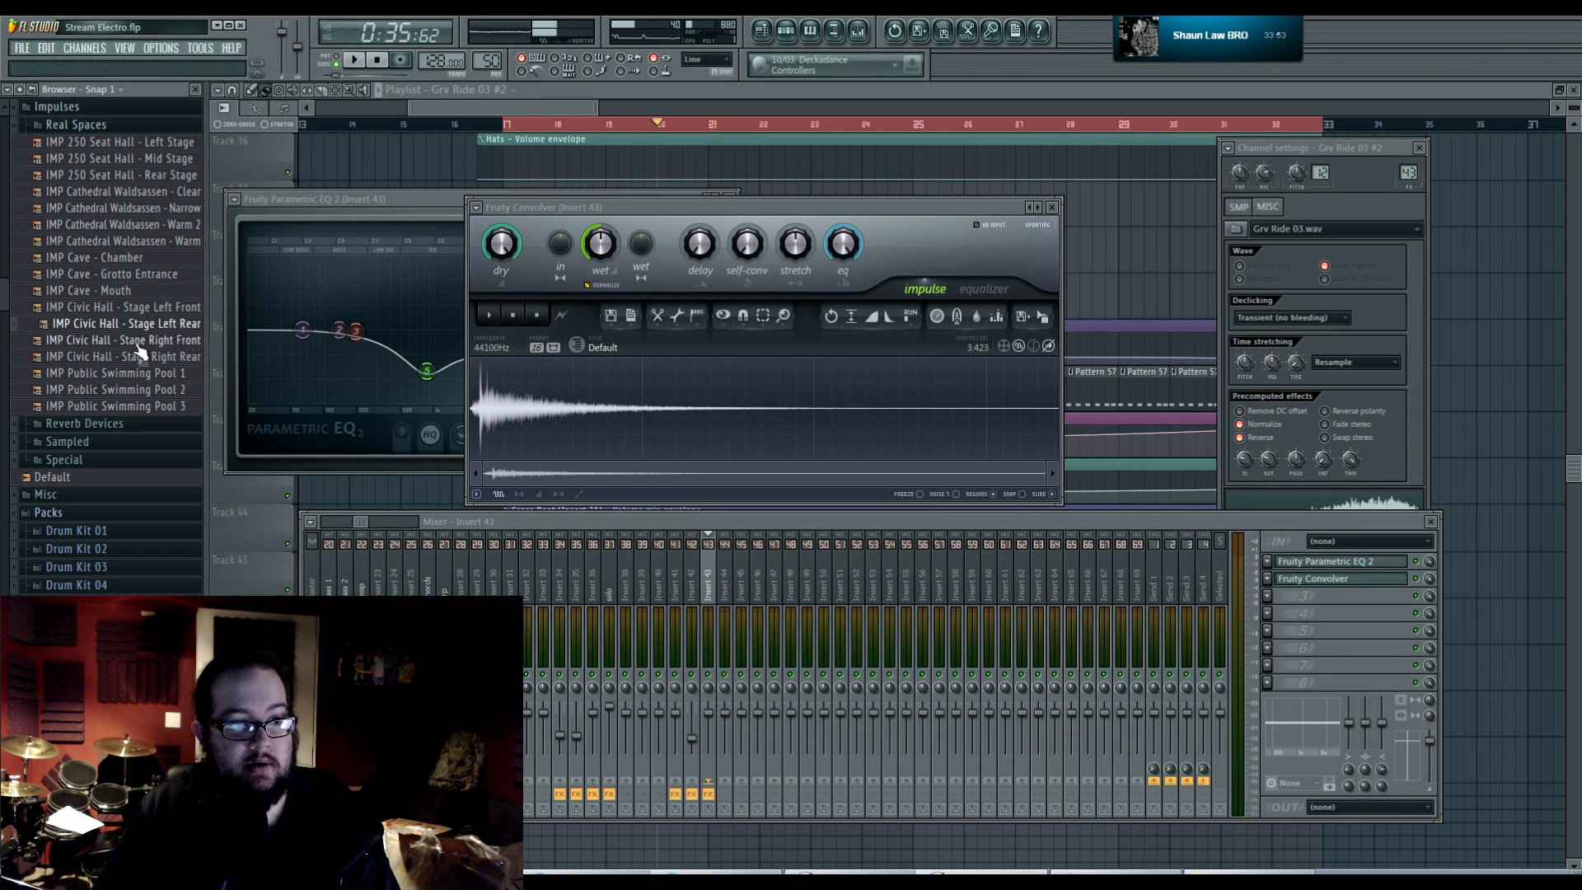
pyautogui.click(169, 391)
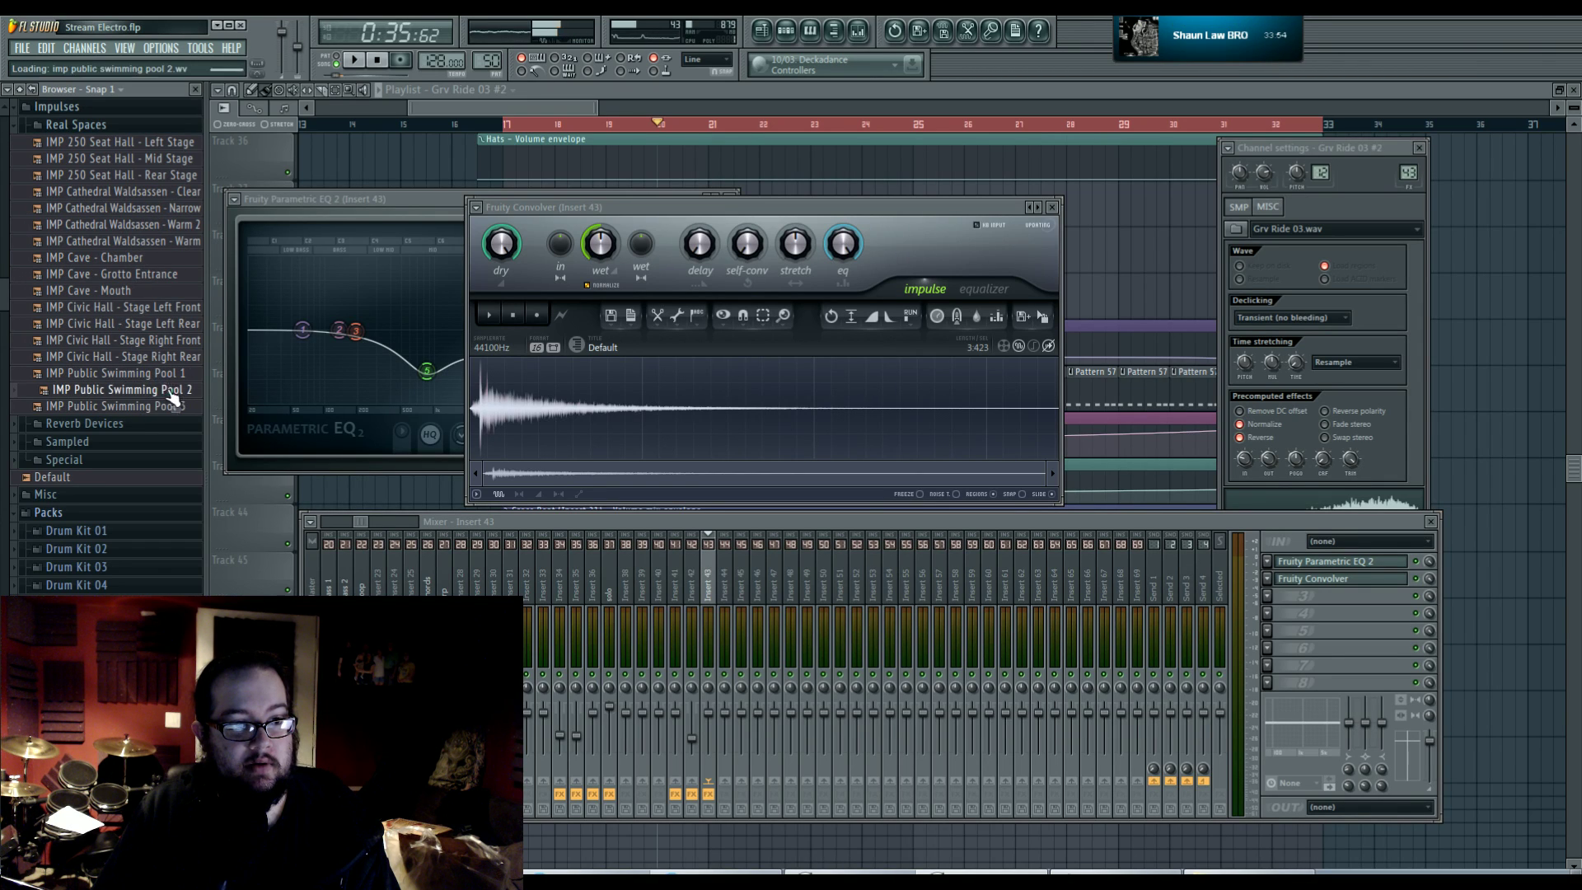
pyautogui.moveTo(169, 373); pyautogui.dragTo(680, 394)
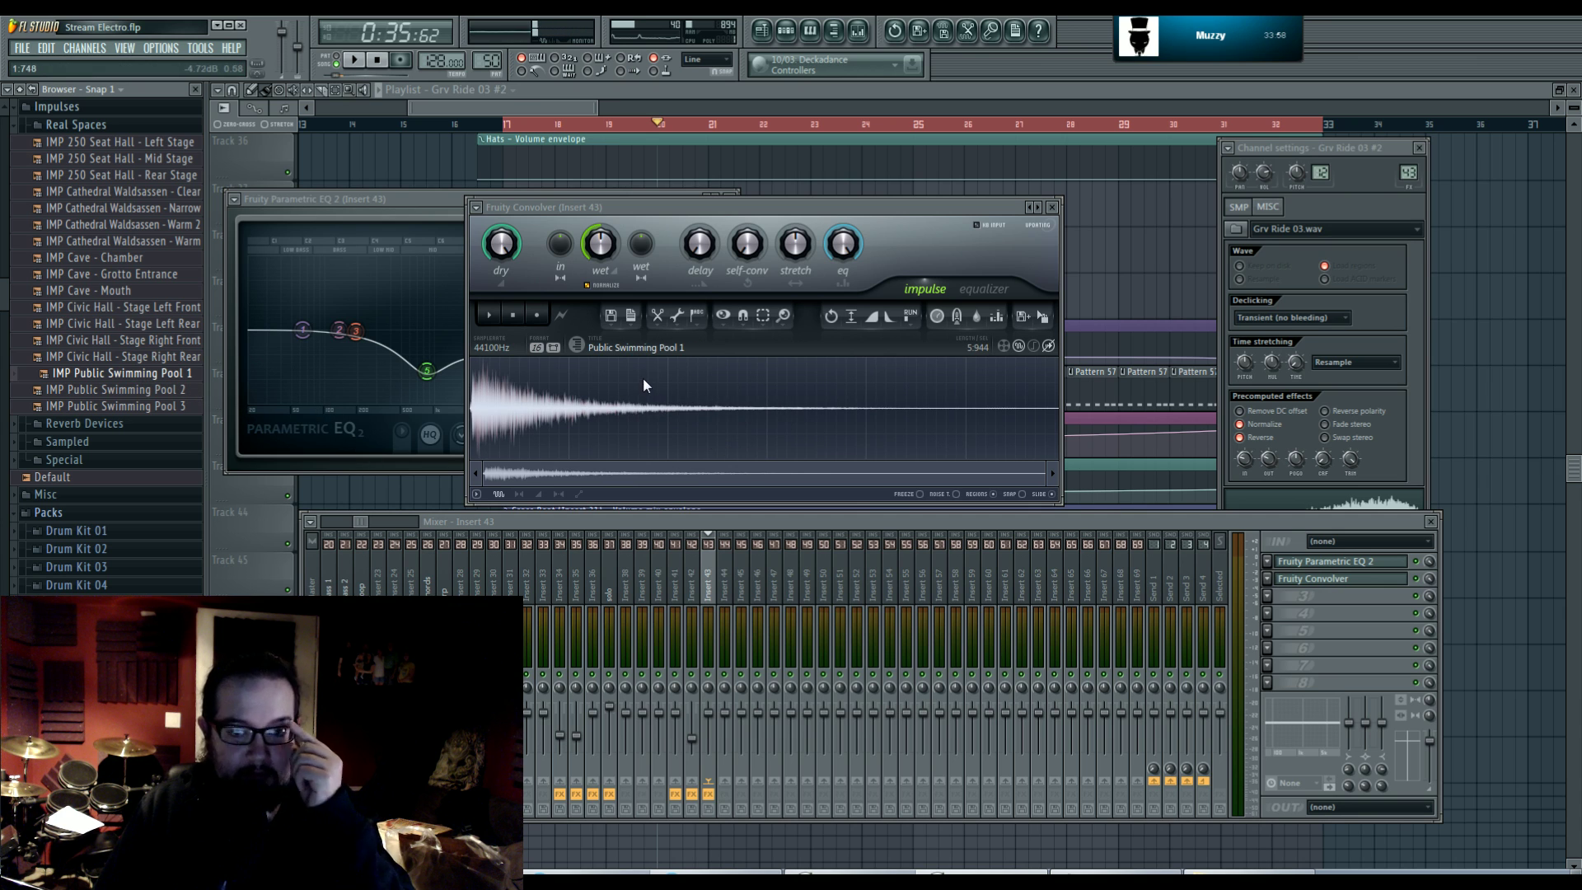
pyautogui.moveTo(794, 216); pyautogui.dragTo(784, 252)
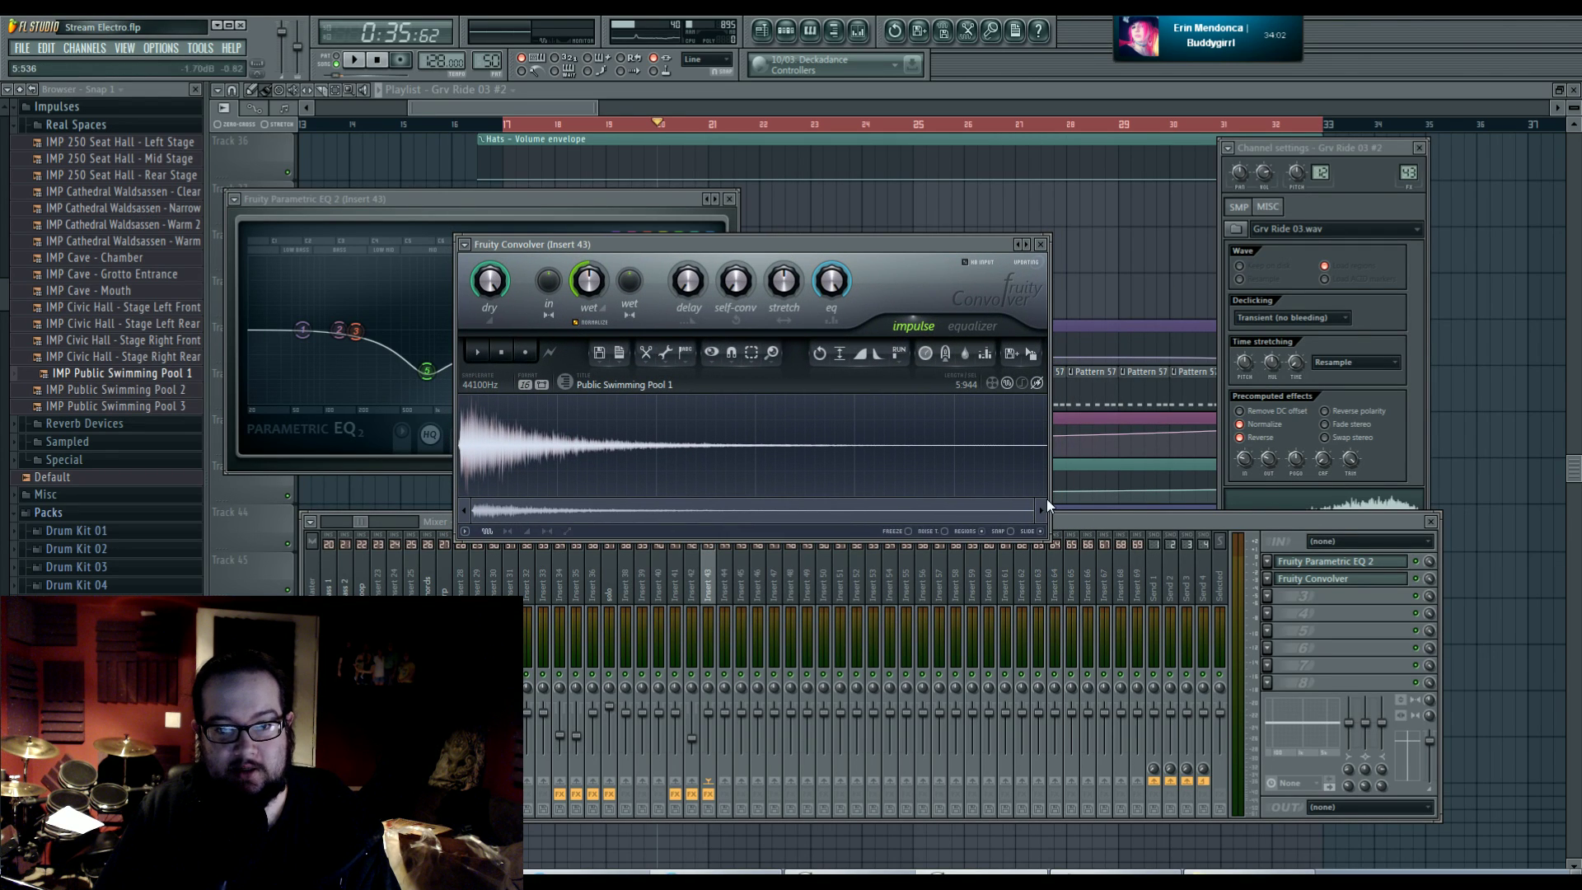
# - Adjust the Convolver's wet stereo separation and draw an equalizer curve that rolls off frequencies below about 2 kHz
pyautogui.click(1299, 508)
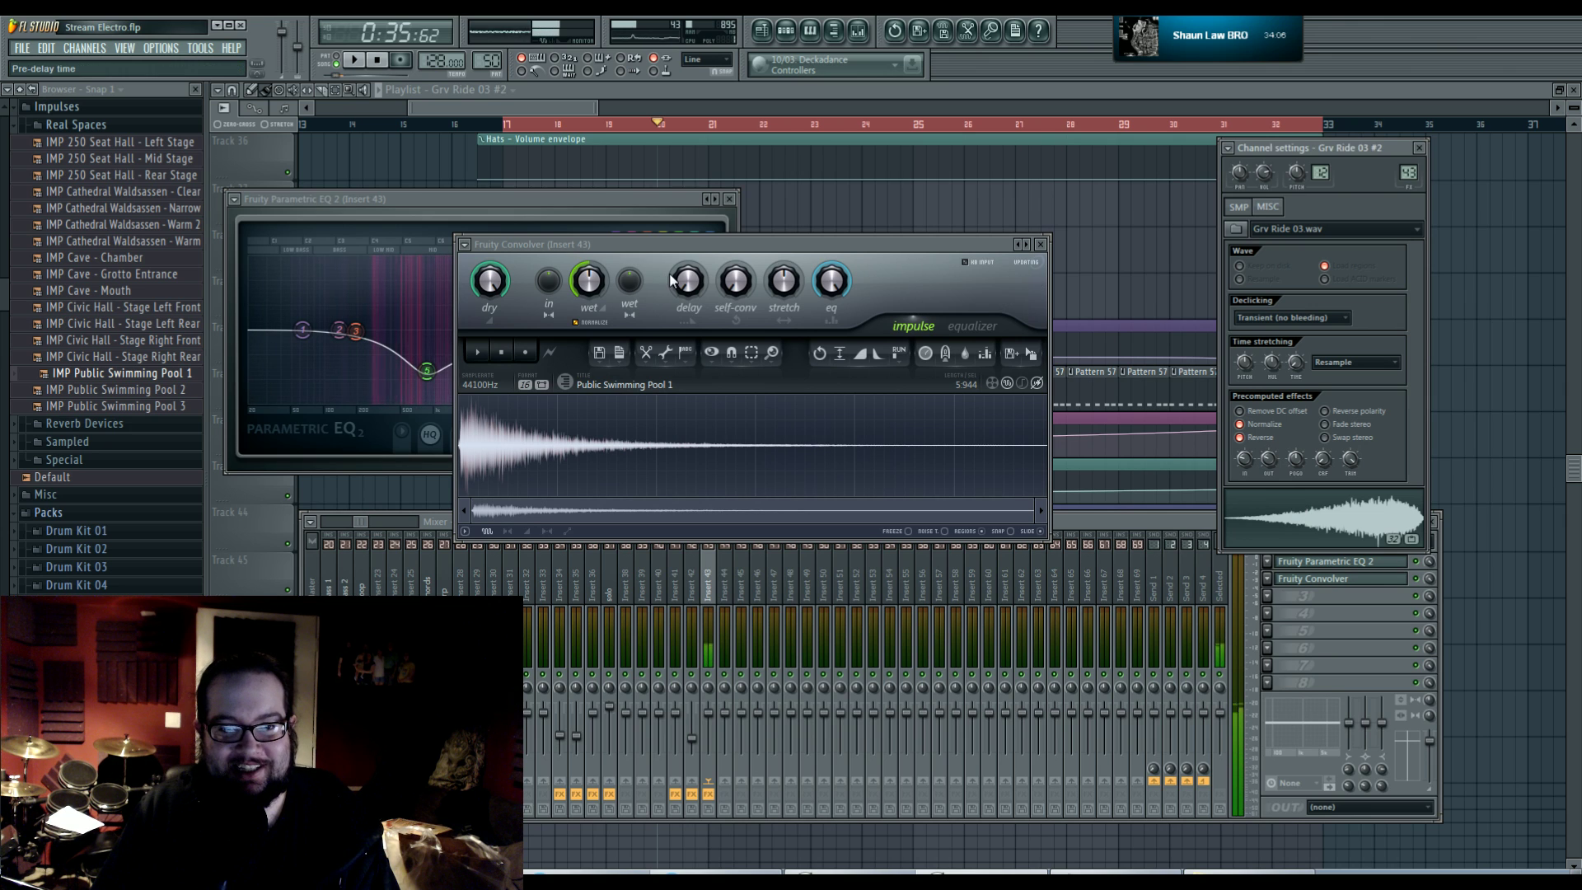
pyautogui.click(628, 281)
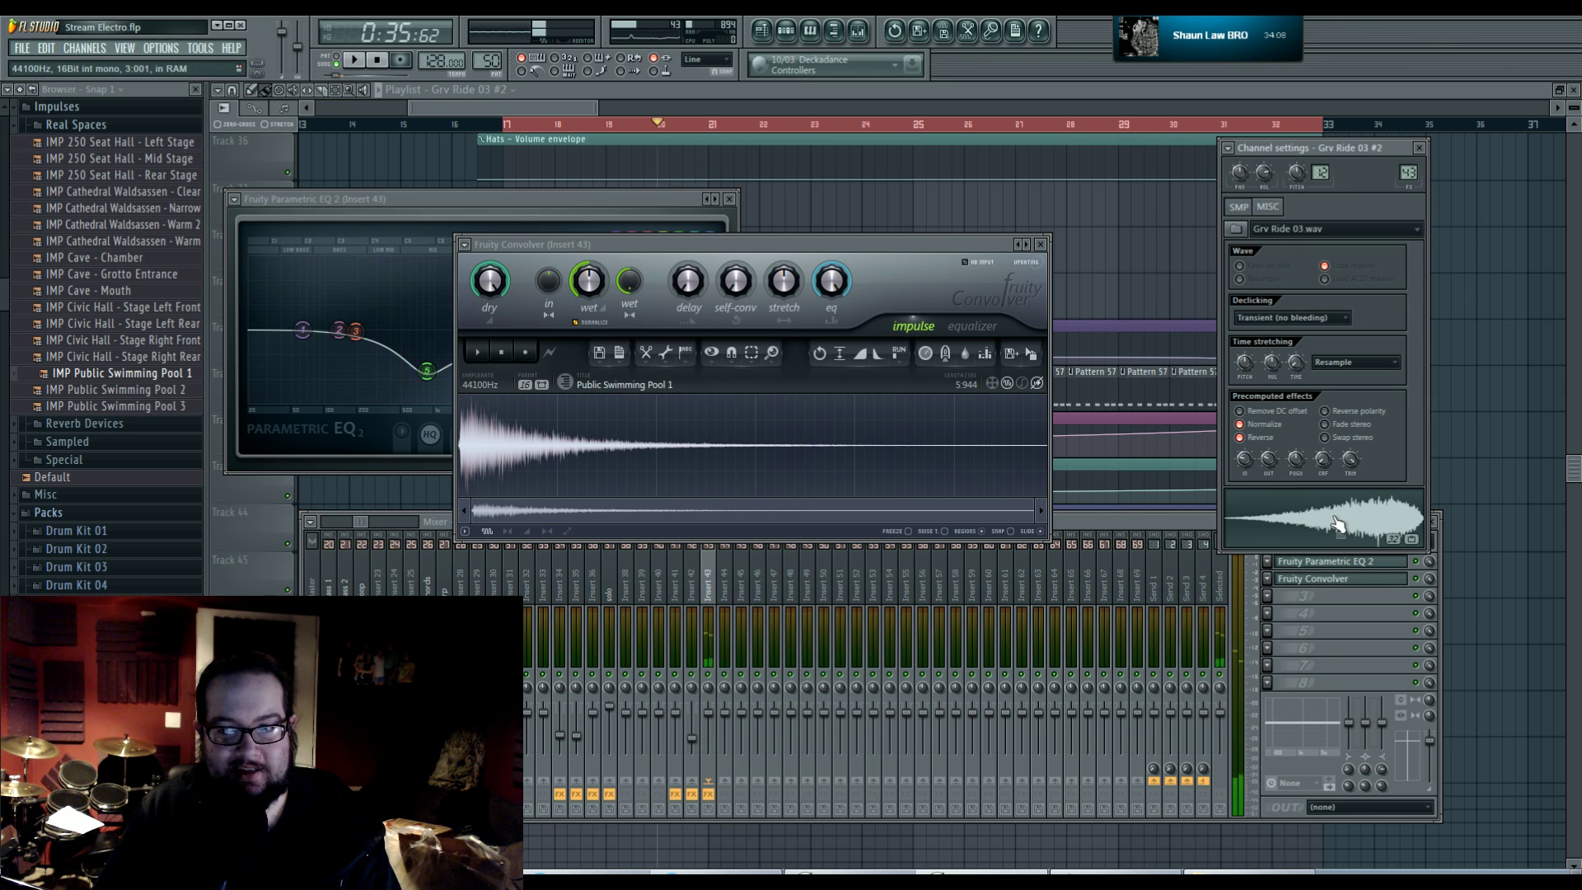
pyautogui.click(973, 325)
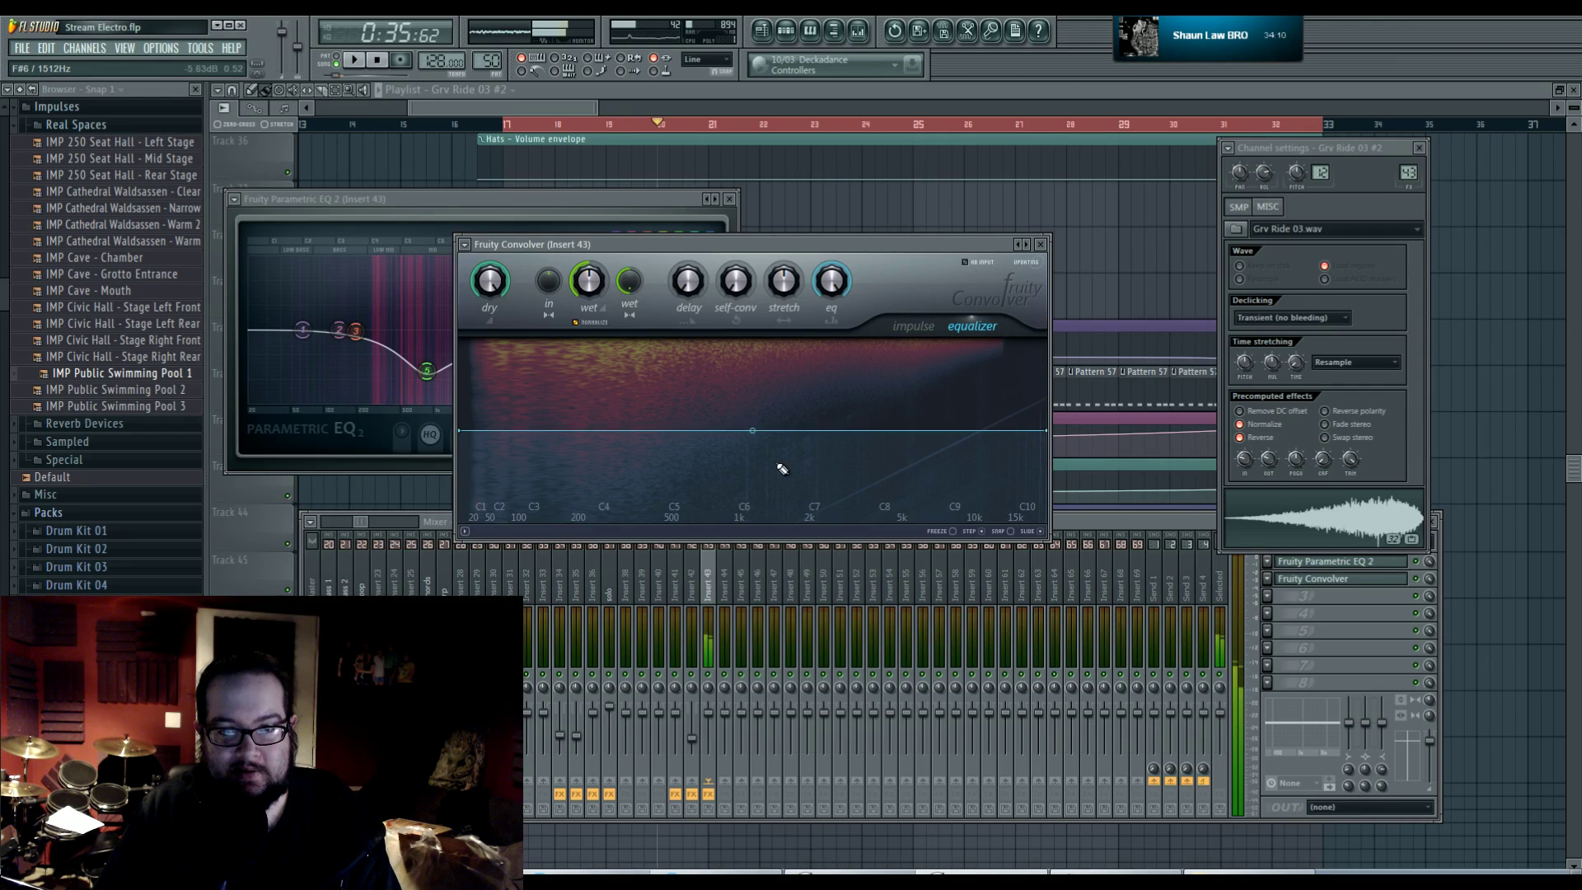
pyautogui.moveTo(798, 438)
pyautogui.mouseDown()
pyautogui.moveTo(855, 455)
pyautogui.moveTo(808, 449)
pyautogui.moveTo(461, 519)
pyautogui.mouseUp()
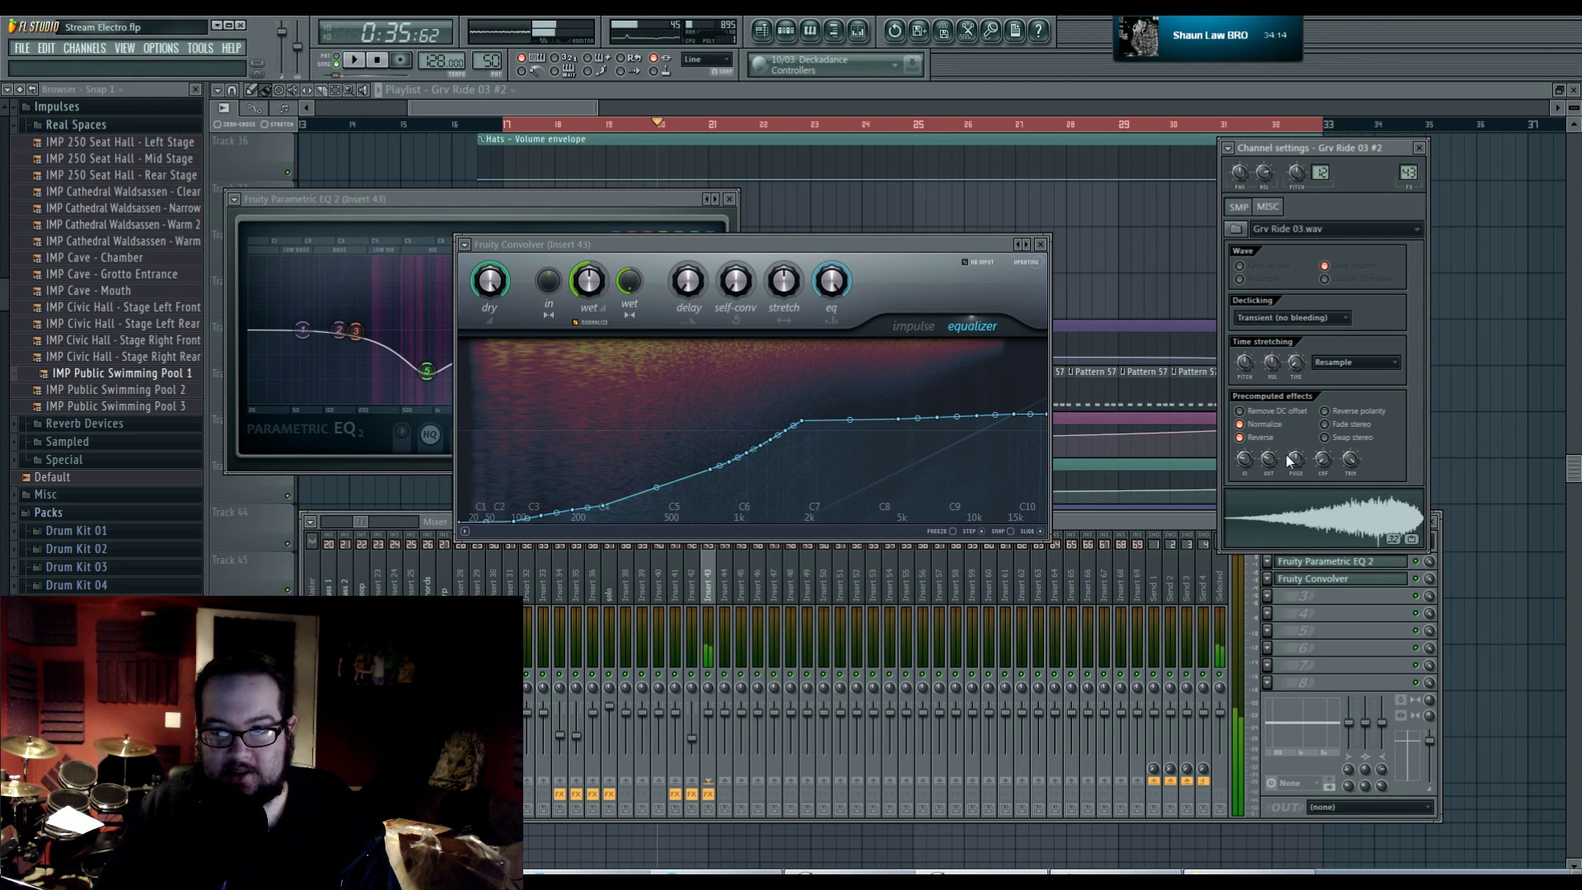
# - Remove the normalization from the reversed ride sample and readjust its precomputed effects
pyautogui.click(1358, 469)
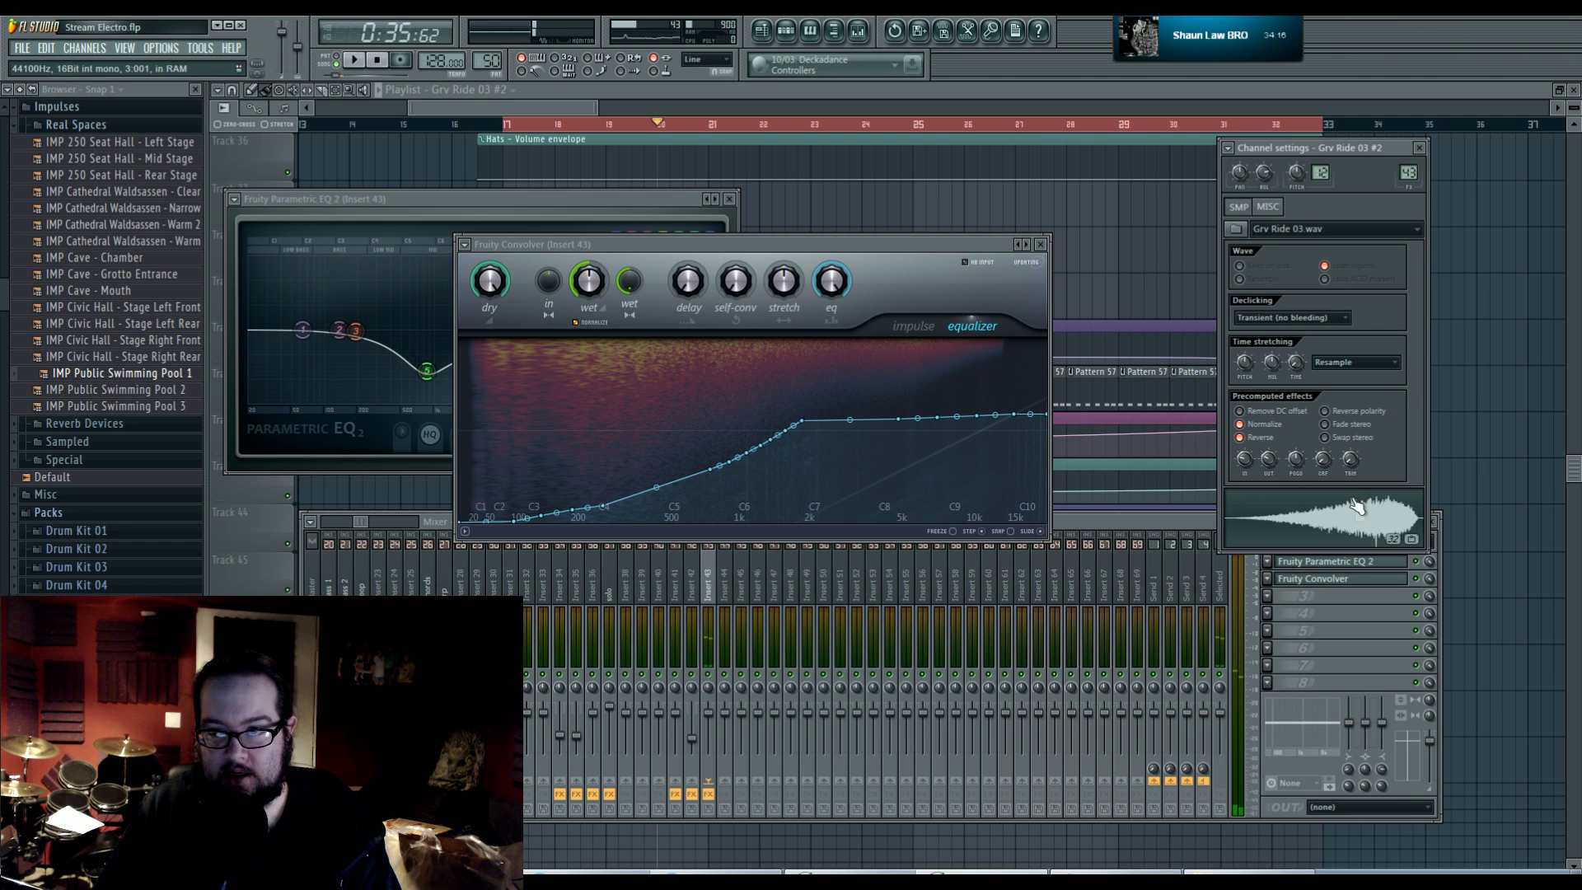
pyautogui.moveTo(1263, 466); pyautogui.dragTo(1263, 441)
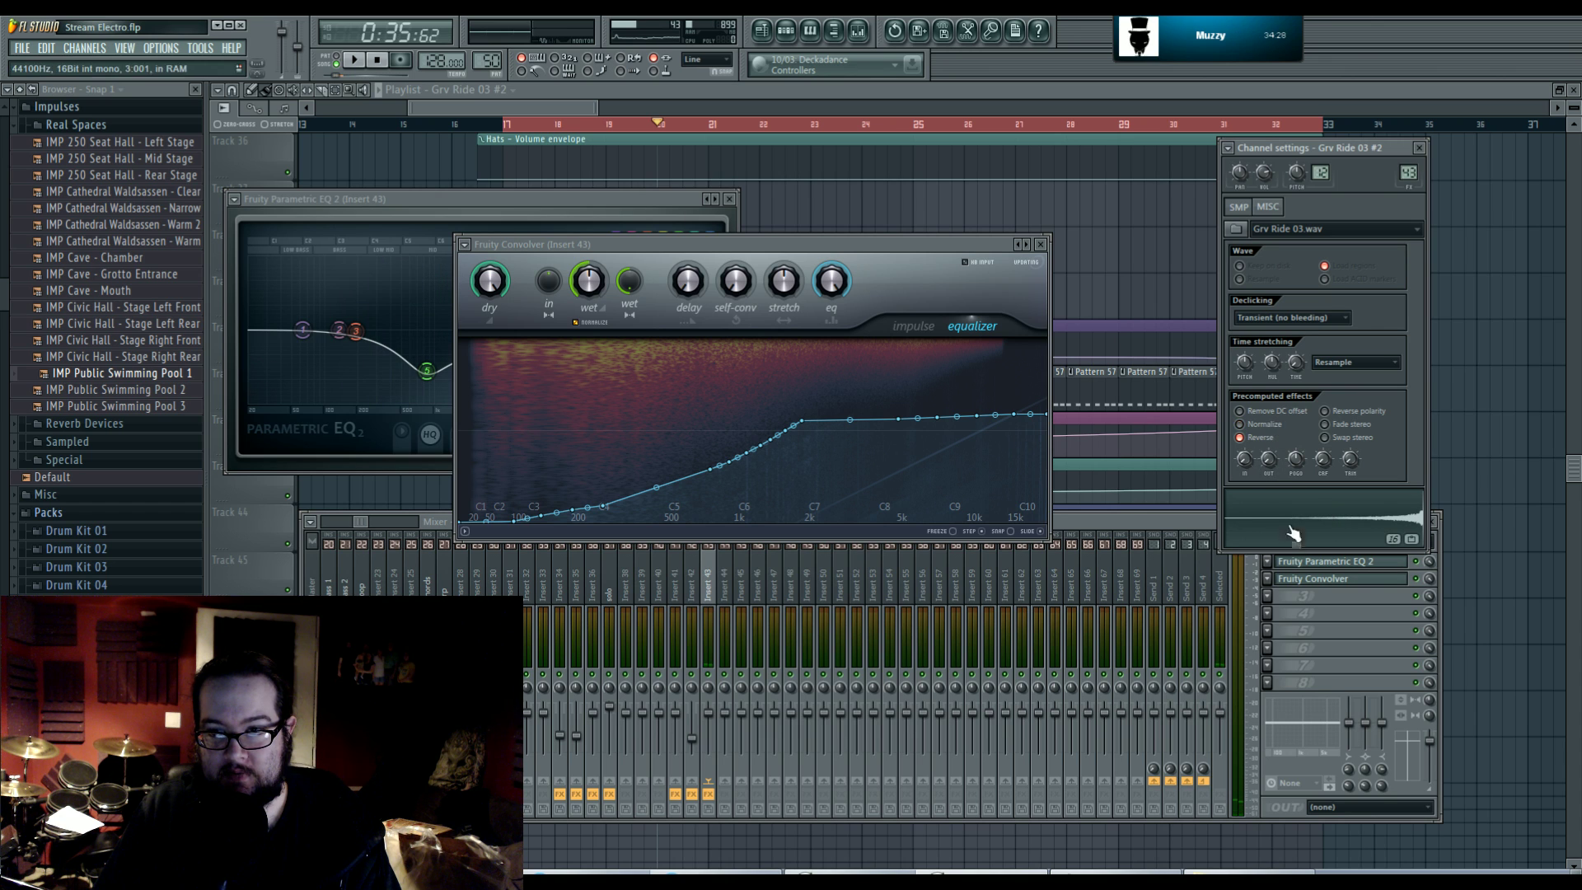
# - Try the reversed ride clip on Track 39 one beat earlier and audition it from bar 20
pyautogui.click(1125, 313)
pyautogui.press('space')
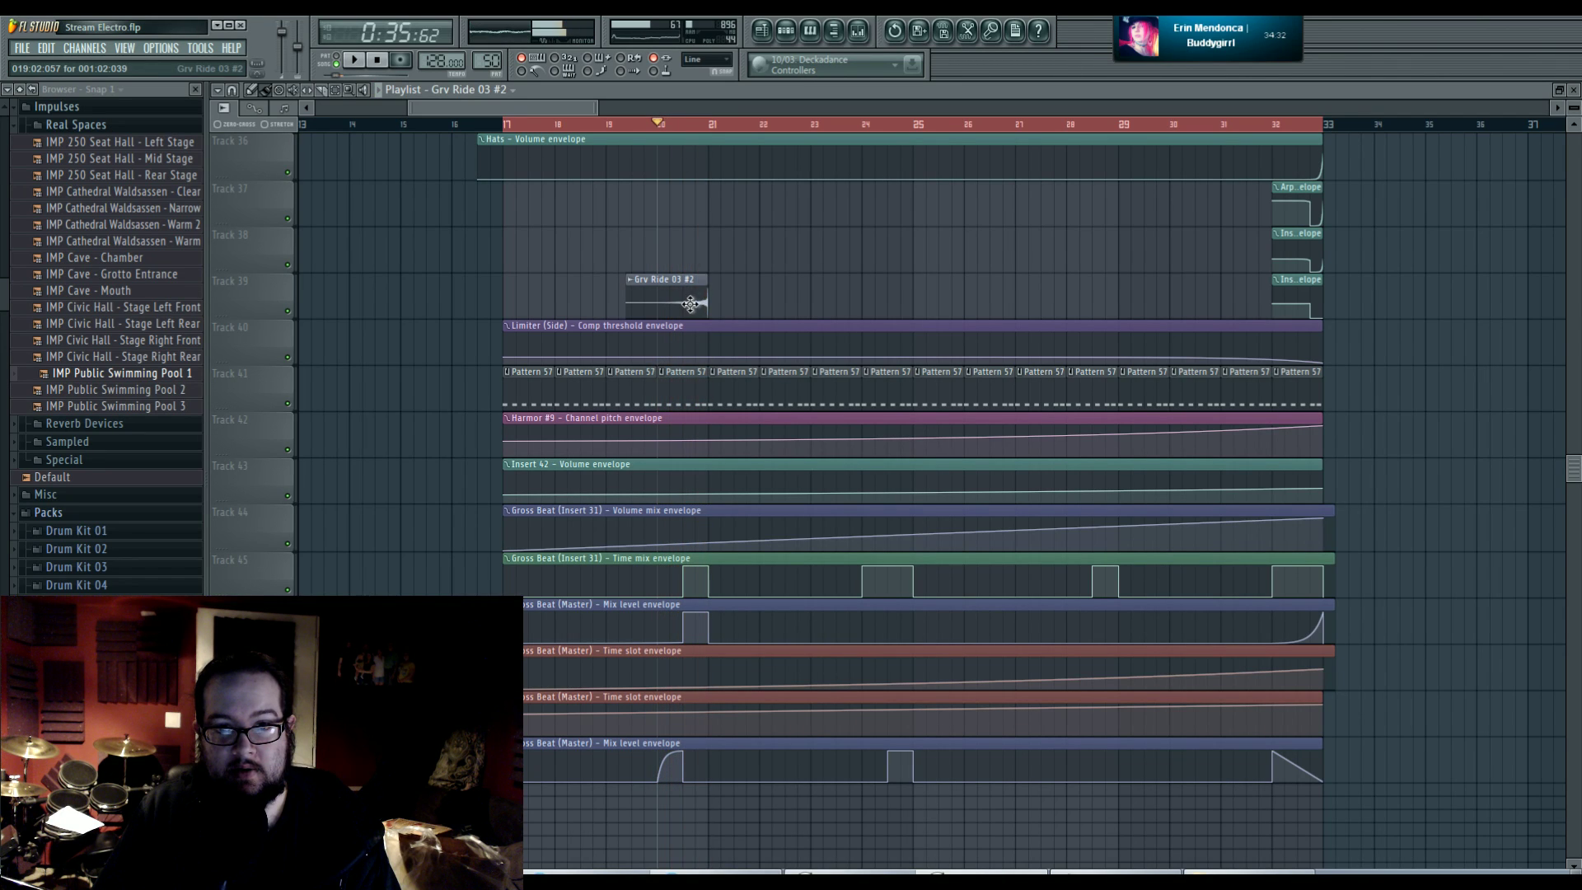
pyautogui.moveTo(687, 299); pyautogui.dragTo(675, 299)
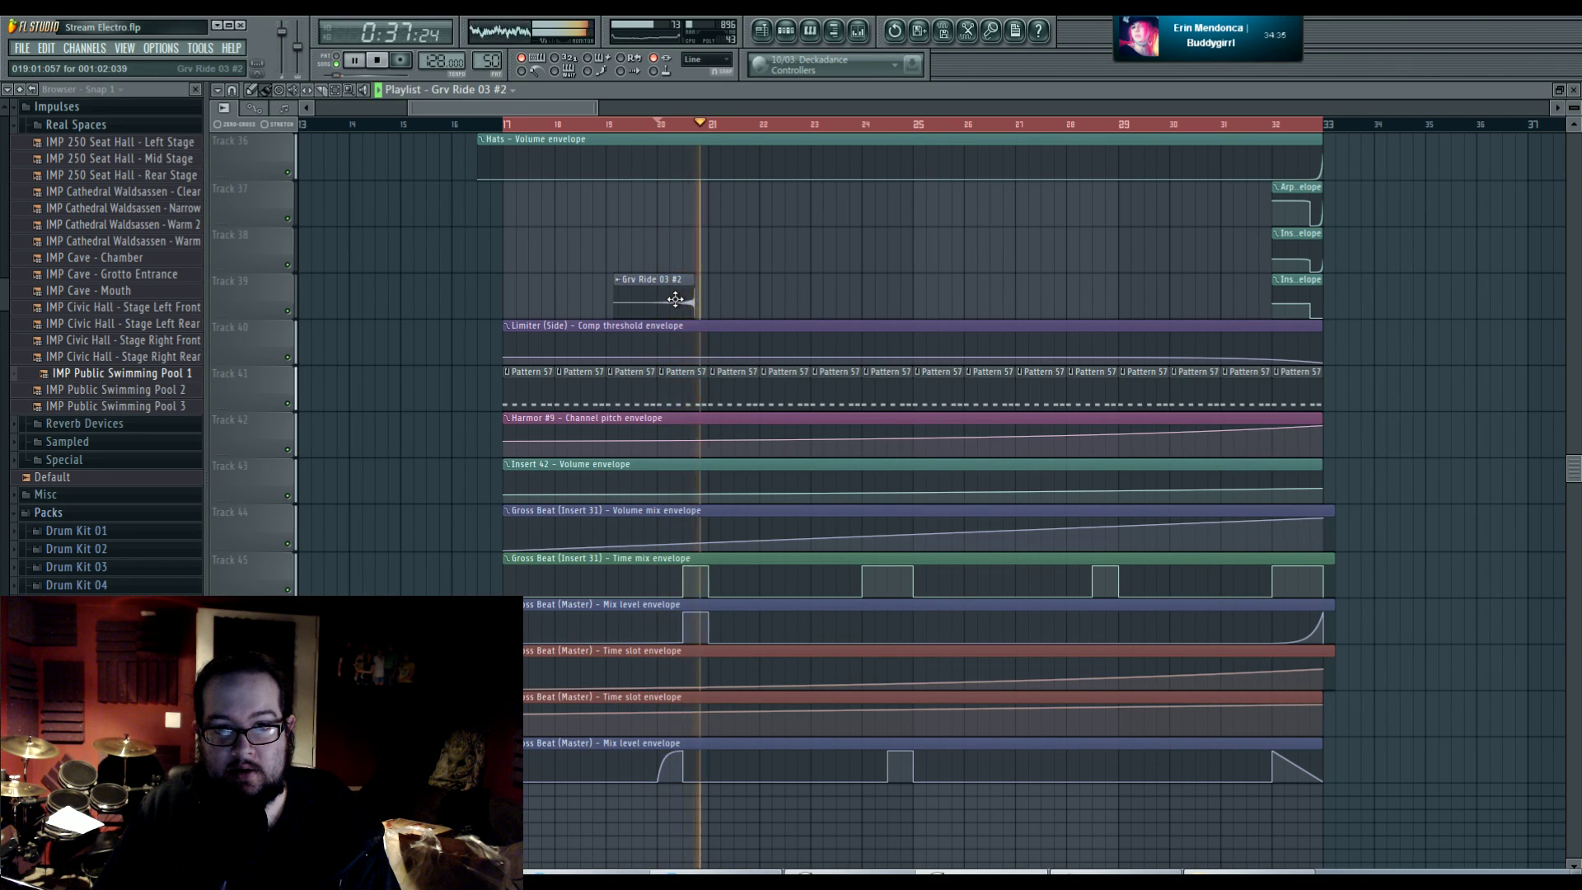
pyautogui.press('space')
# - Move the reversed ride clip to end at bar 21 and slice off its start, keeping 1 bar and 2 beats
pyautogui.scroll(4, 721, 303)
pyautogui.scroll(1, 721, 302)
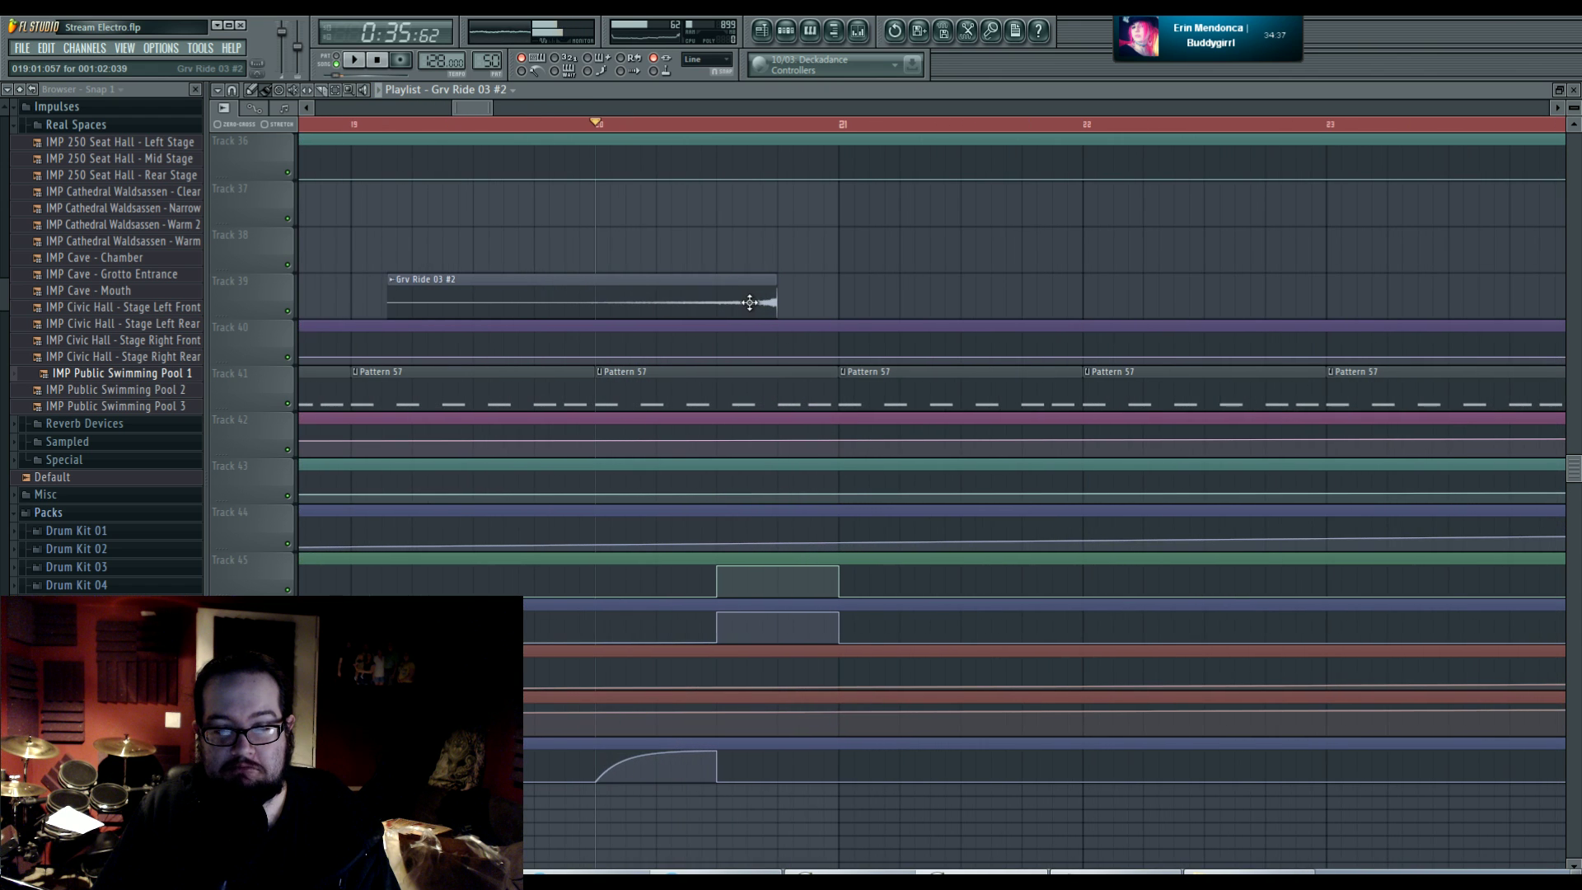
pyautogui.moveTo(710, 288); pyautogui.dragTo(496, 241)
pyautogui.rightClick(783, 258)
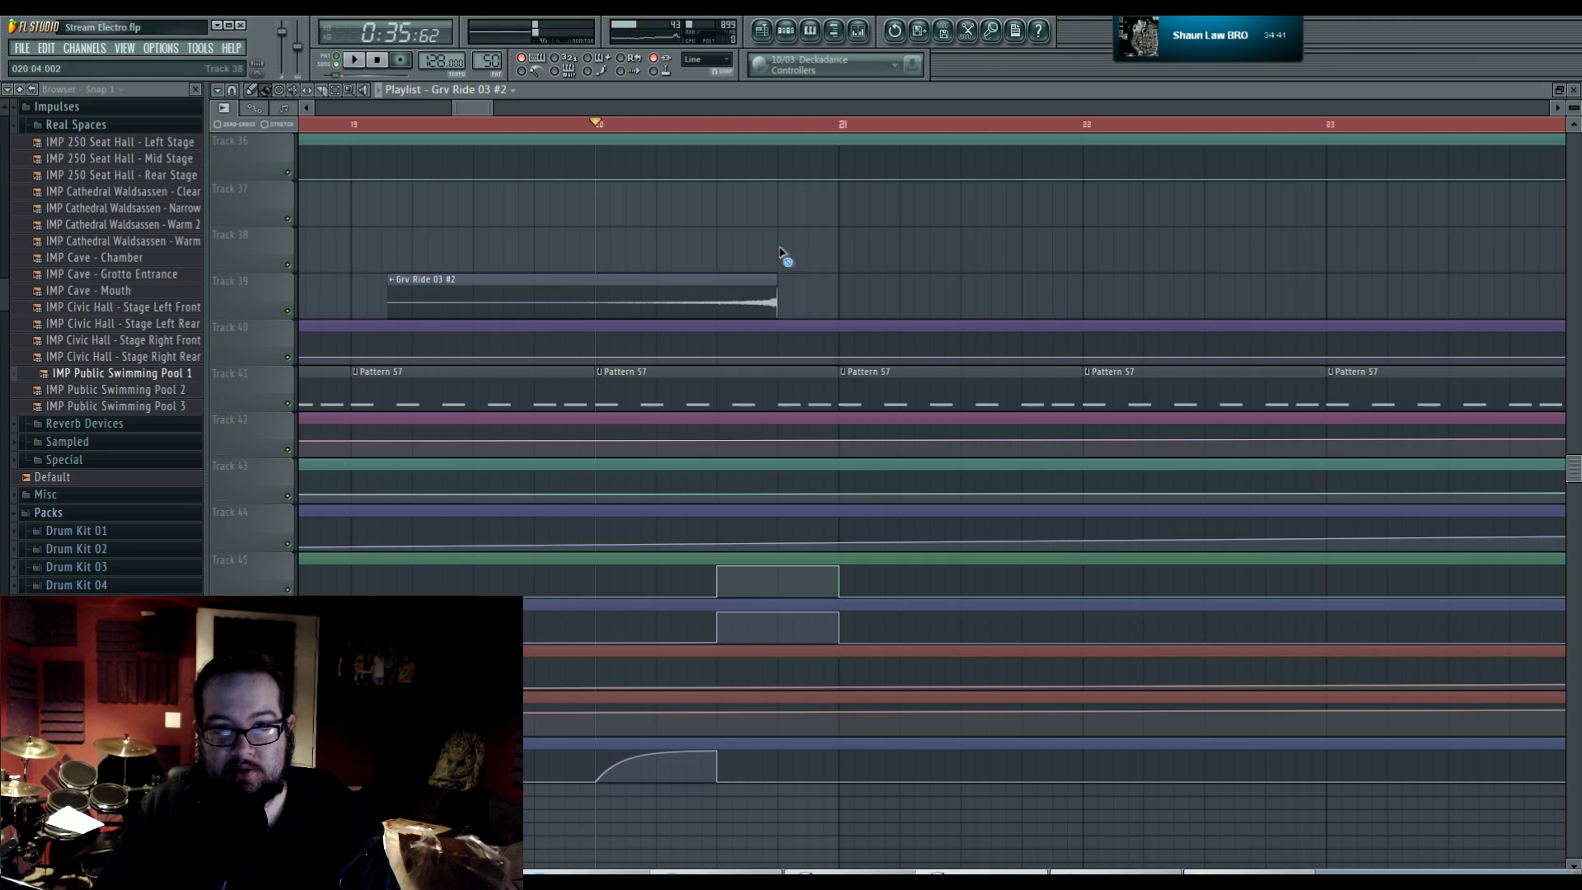
pyautogui.click(699, 219)
pyautogui.rightClick(846, 217)
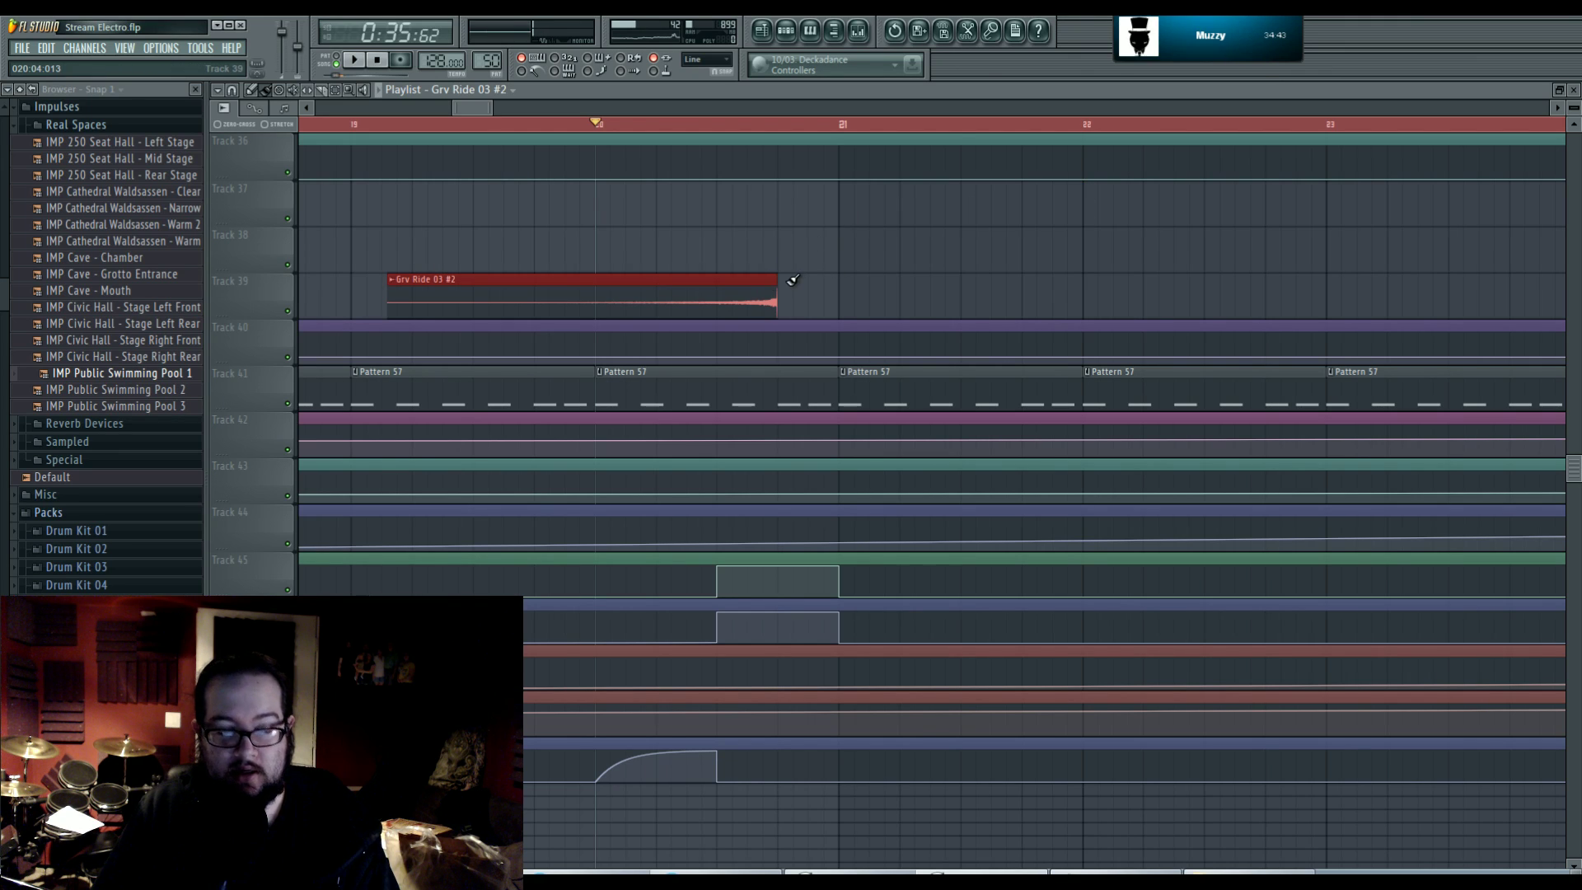
pyautogui.moveTo(717, 306); pyautogui.dragTo(775, 306)
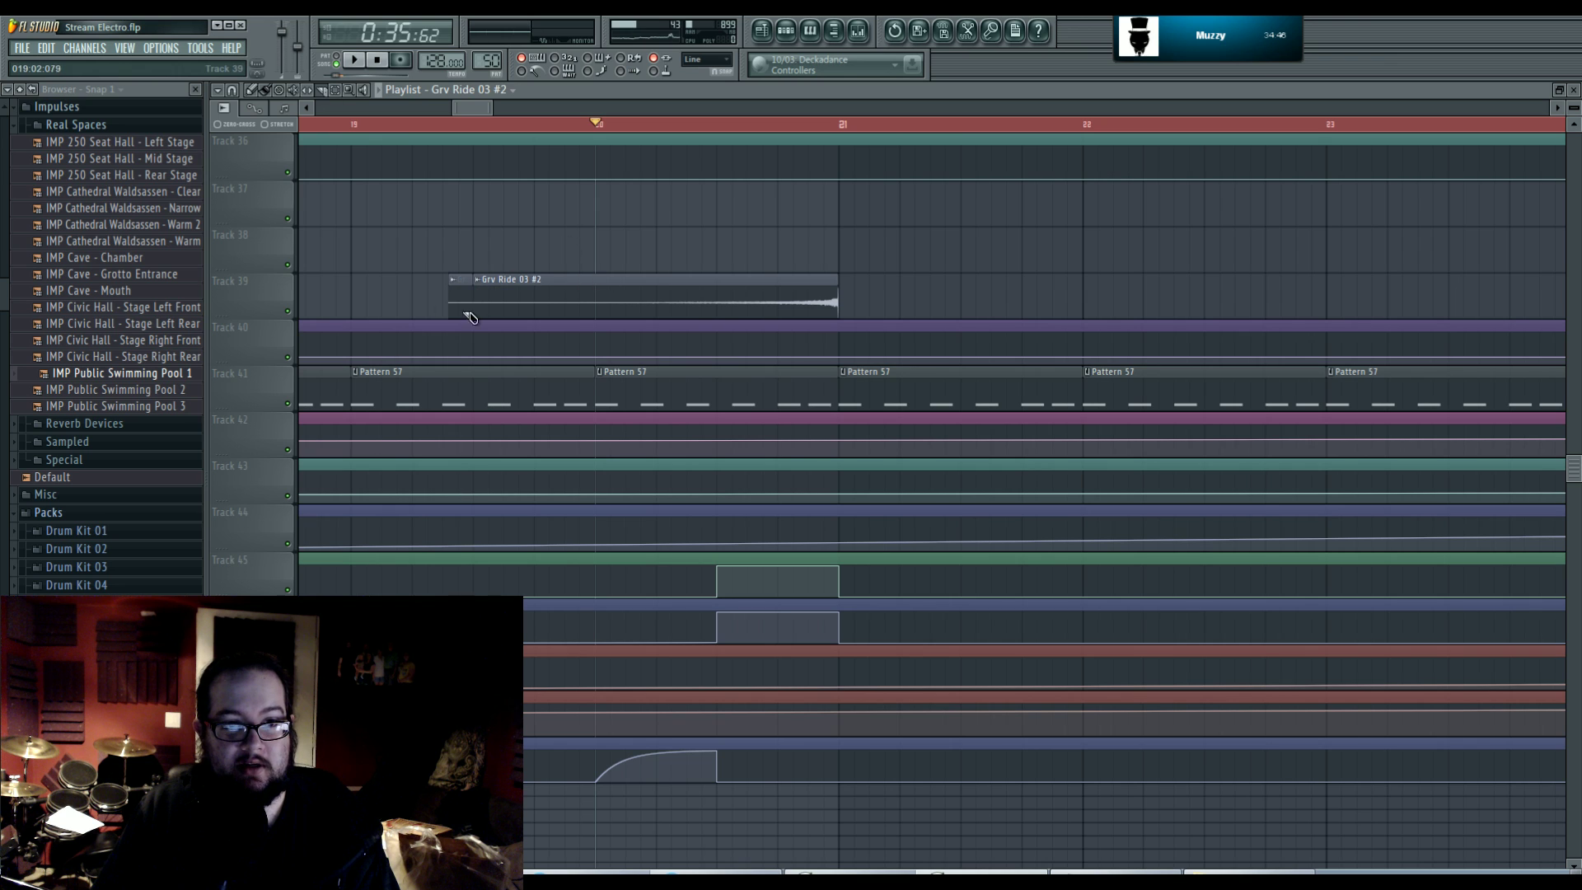
# - Place a copy of the trimmed ride clip on Track 38, half a beat earlier, and audition both layers
pyautogui.moveTo(522, 291); pyautogui.dragTo(570, 243)
pyautogui.press('space')
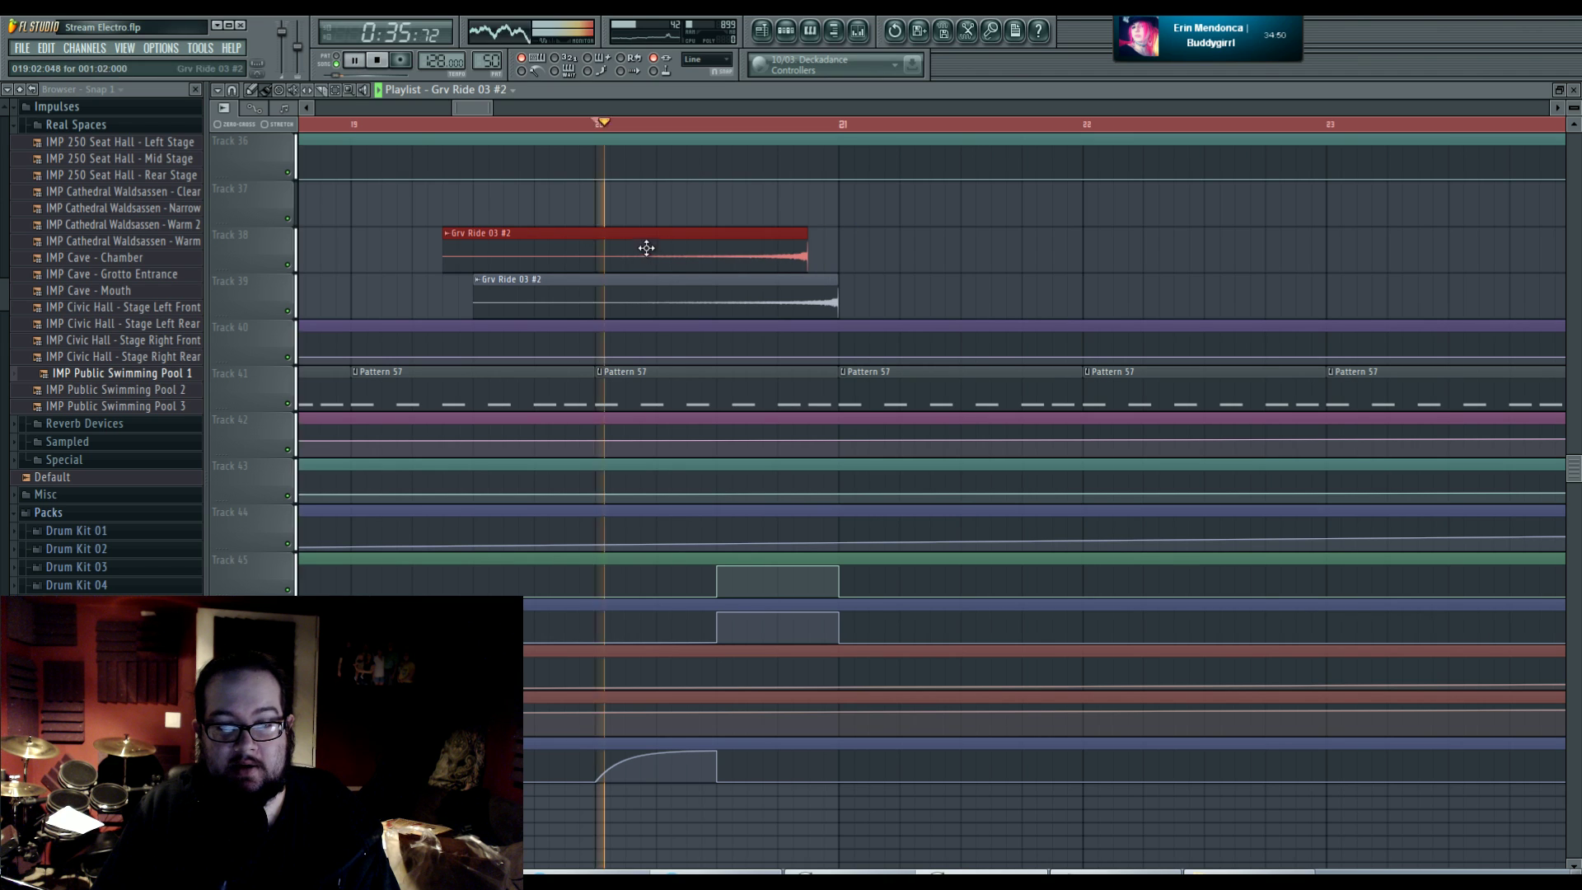
pyautogui.click(911, 244)
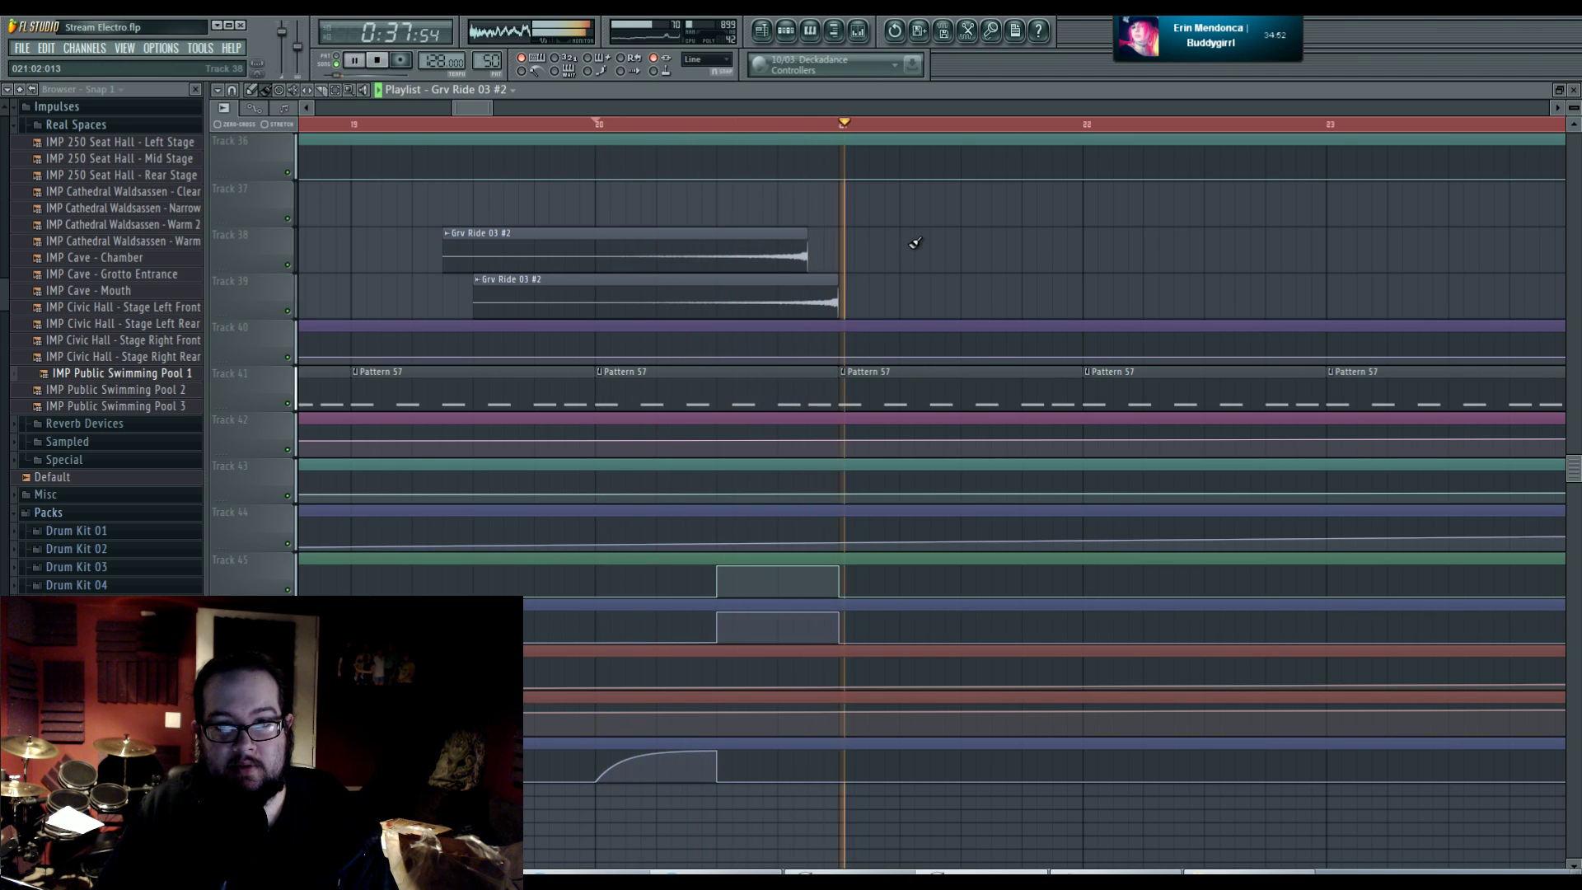
pyautogui.press('space')
# - Move both ride clips on Tracks 38 and 39 one beat earlier and audition them from bar 20
pyautogui.press('space')
pyautogui.moveTo(765, 257); pyautogui.dragTo(734, 292)
pyautogui.press('space')
pyautogui.press('space')
pyautogui.press('space')
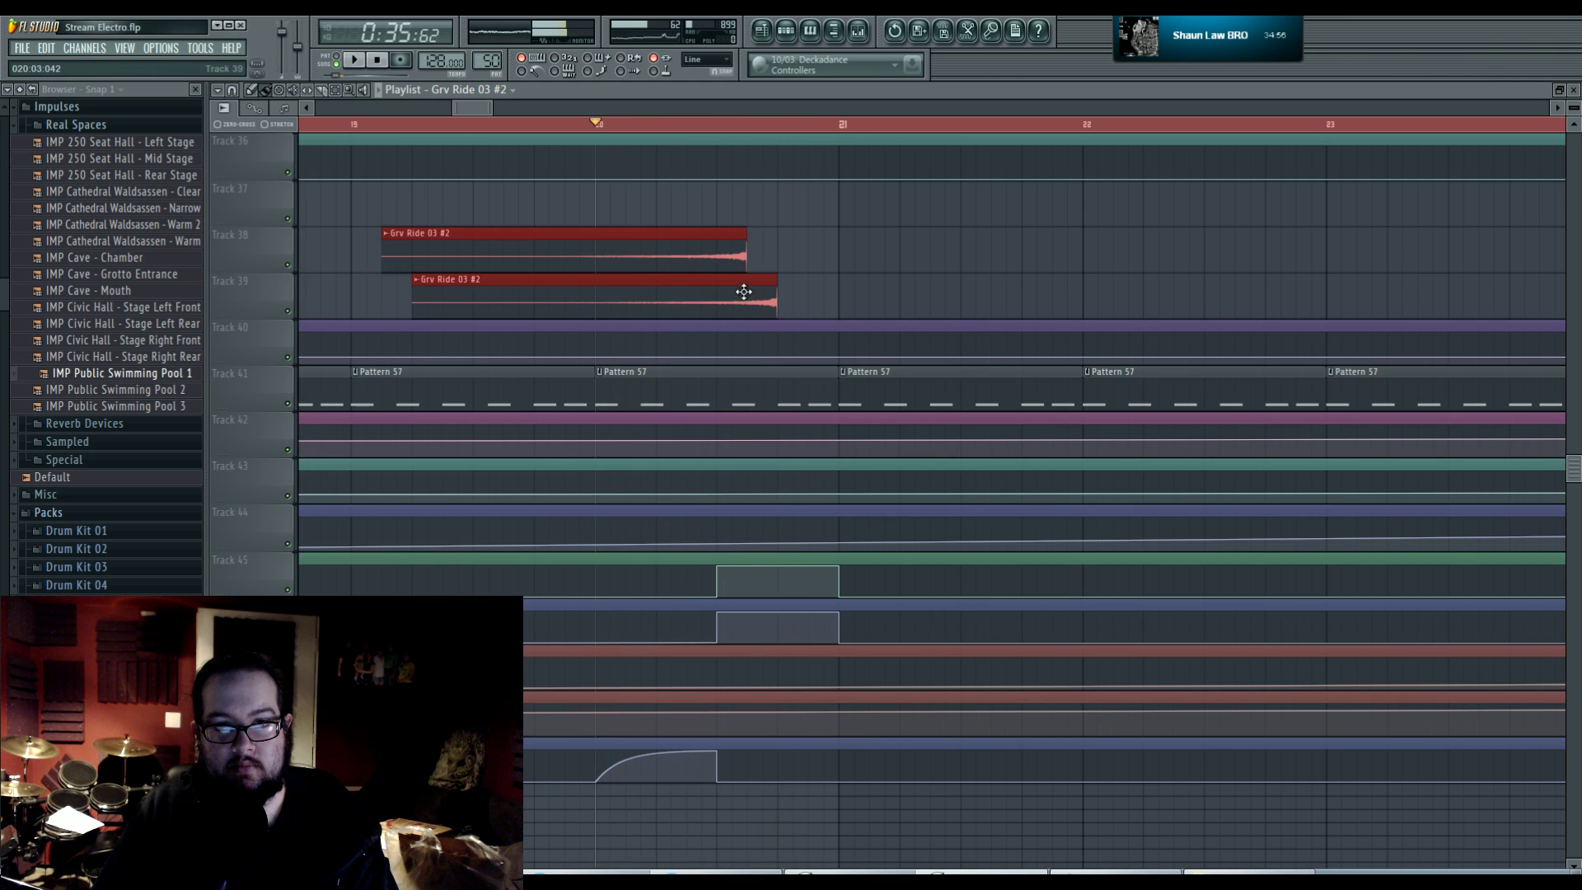
pyautogui.press('space')
pyautogui.click(893, 276)
pyautogui.press('space')
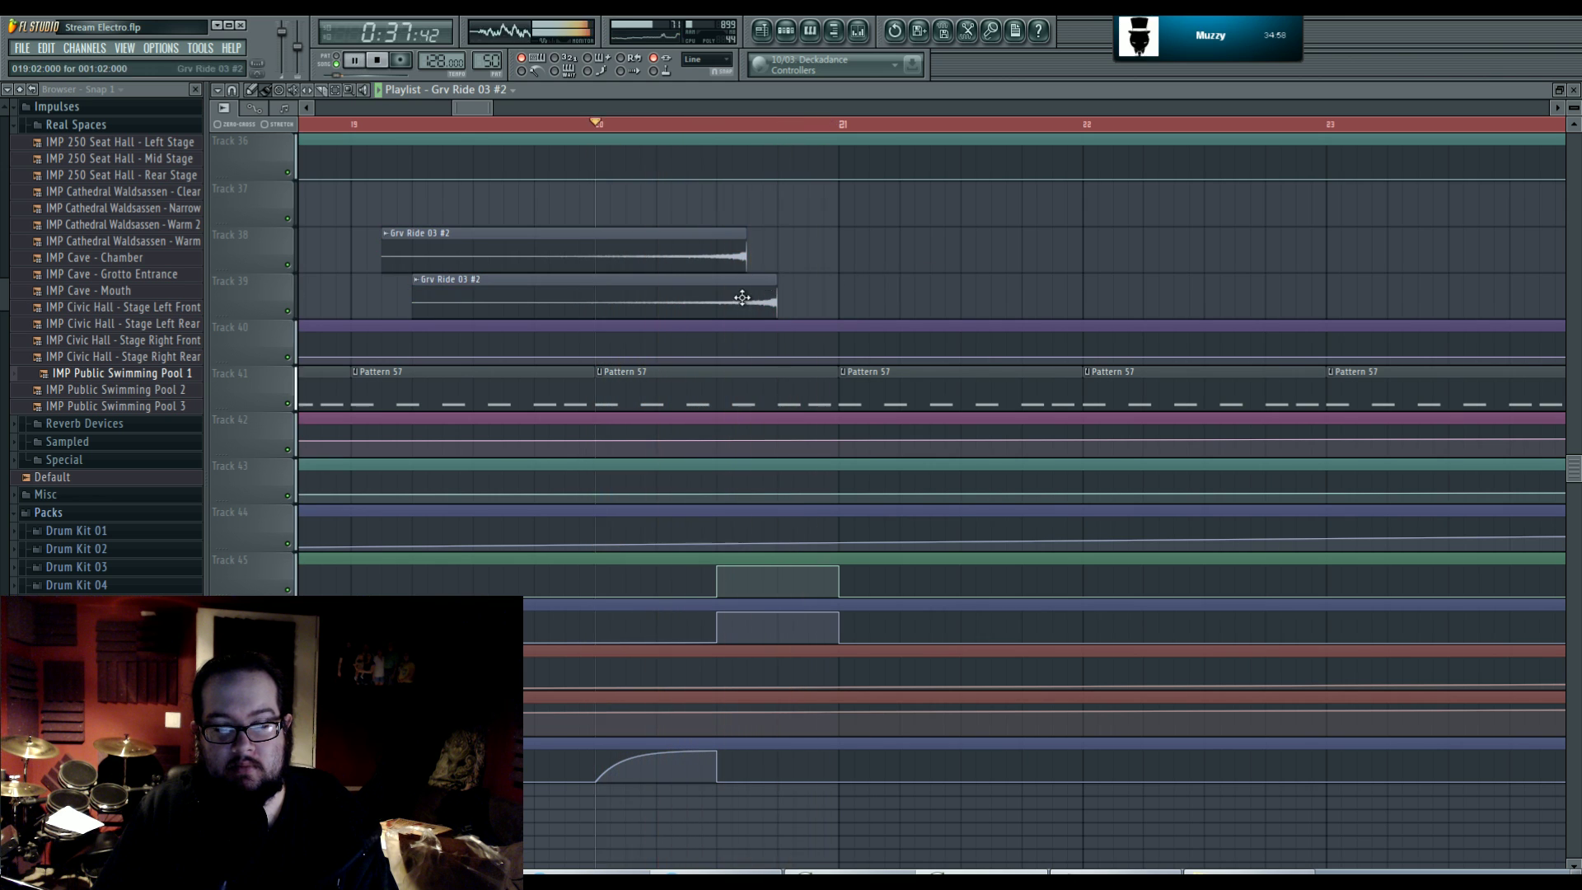
# - Try a third copy of the reversed ride clip on Track 37, then delete it
pyautogui.click(558, 197)
pyautogui.moveTo(699, 202); pyautogui.dragTo(579, 204)
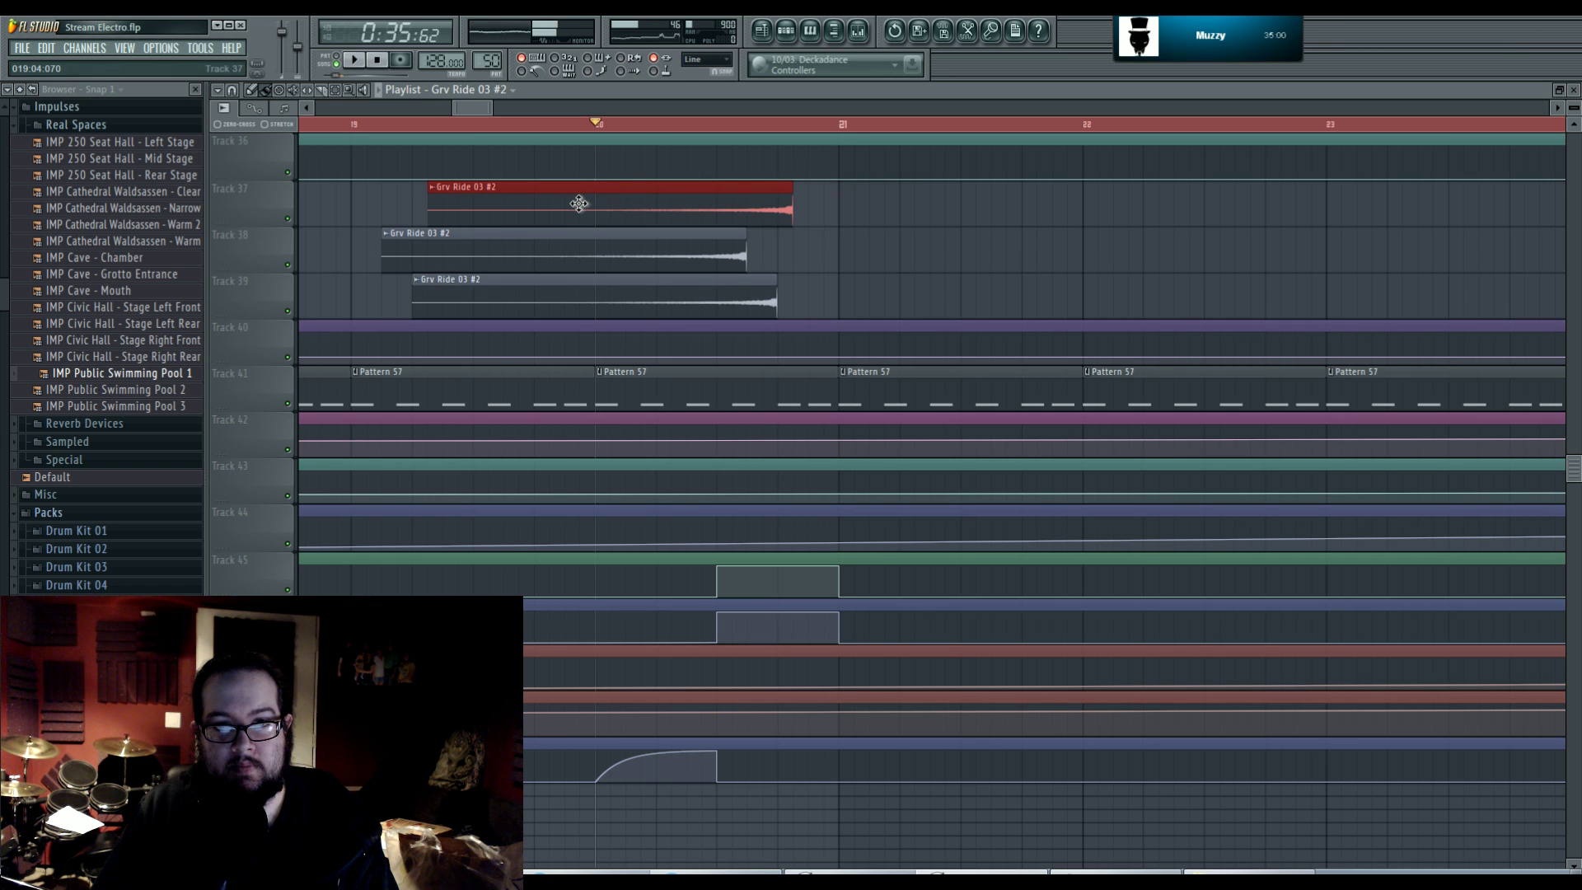
pyautogui.rightClick(579, 204)
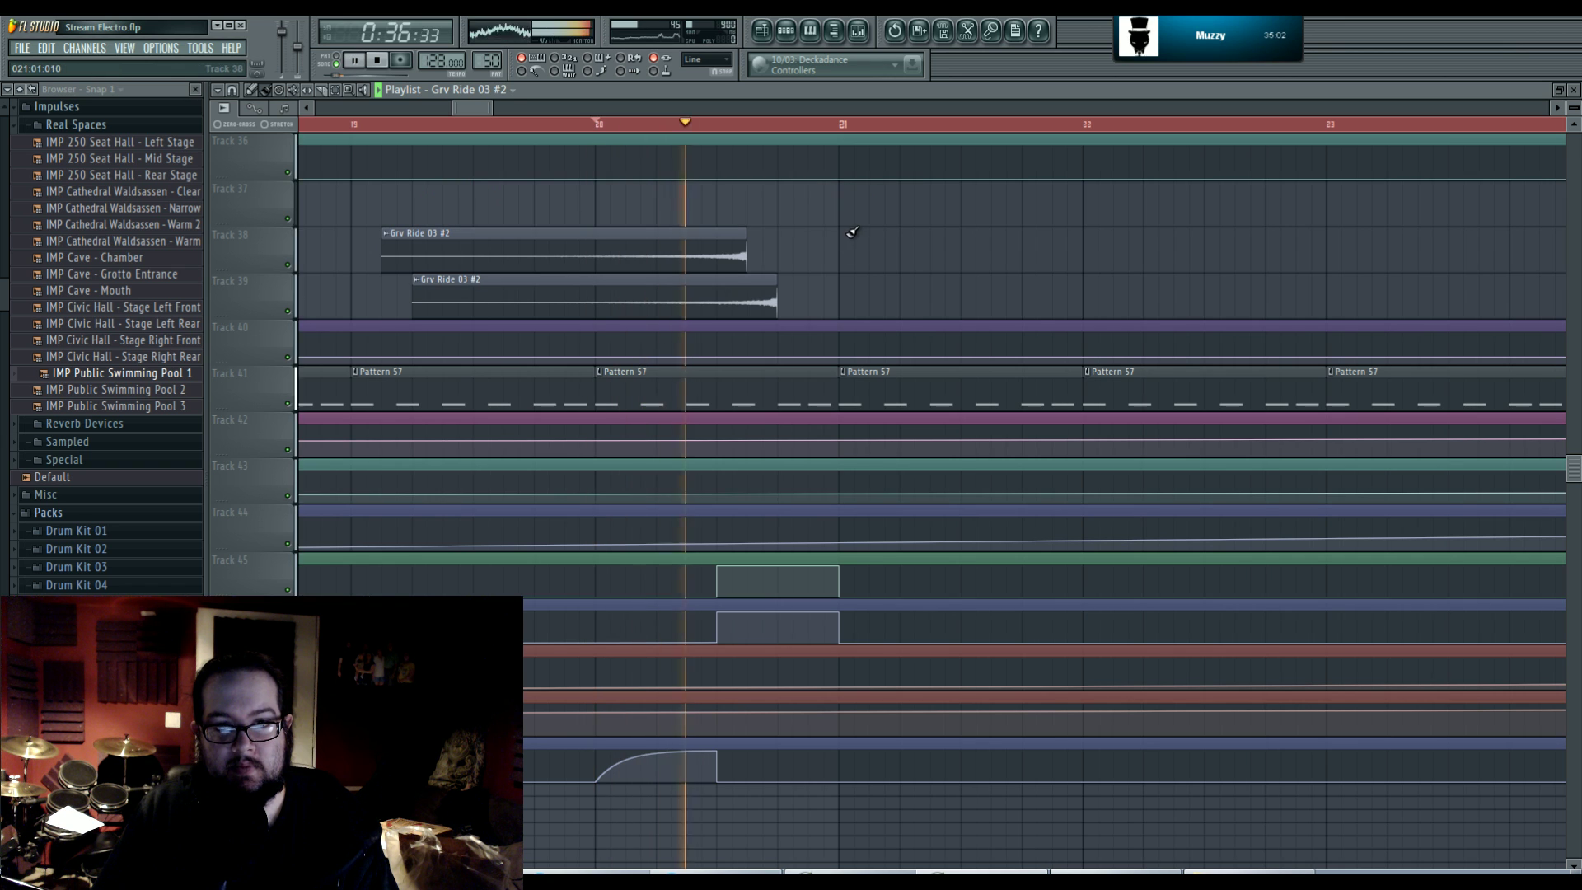
# - Nudge both ride clips half a beat later so the Track 39 clip ends half a beat before bar 21, auditioning each shift
pyautogui.press('space')
pyautogui.moveTo(733, 288); pyautogui.dragTo(749, 288)
pyautogui.press('space')
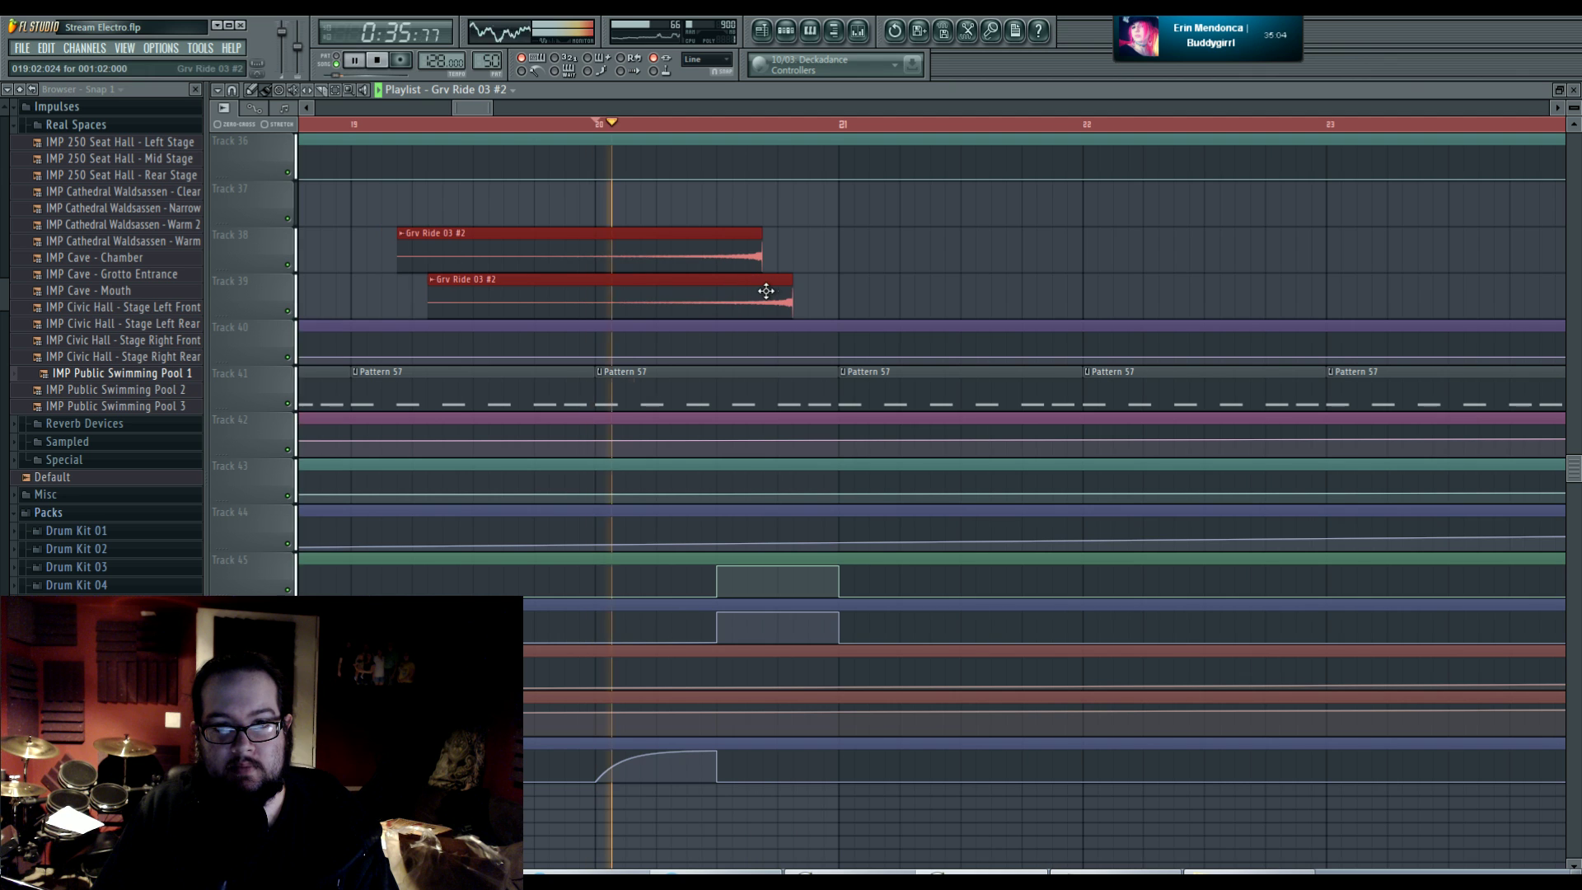
pyautogui.press('space')
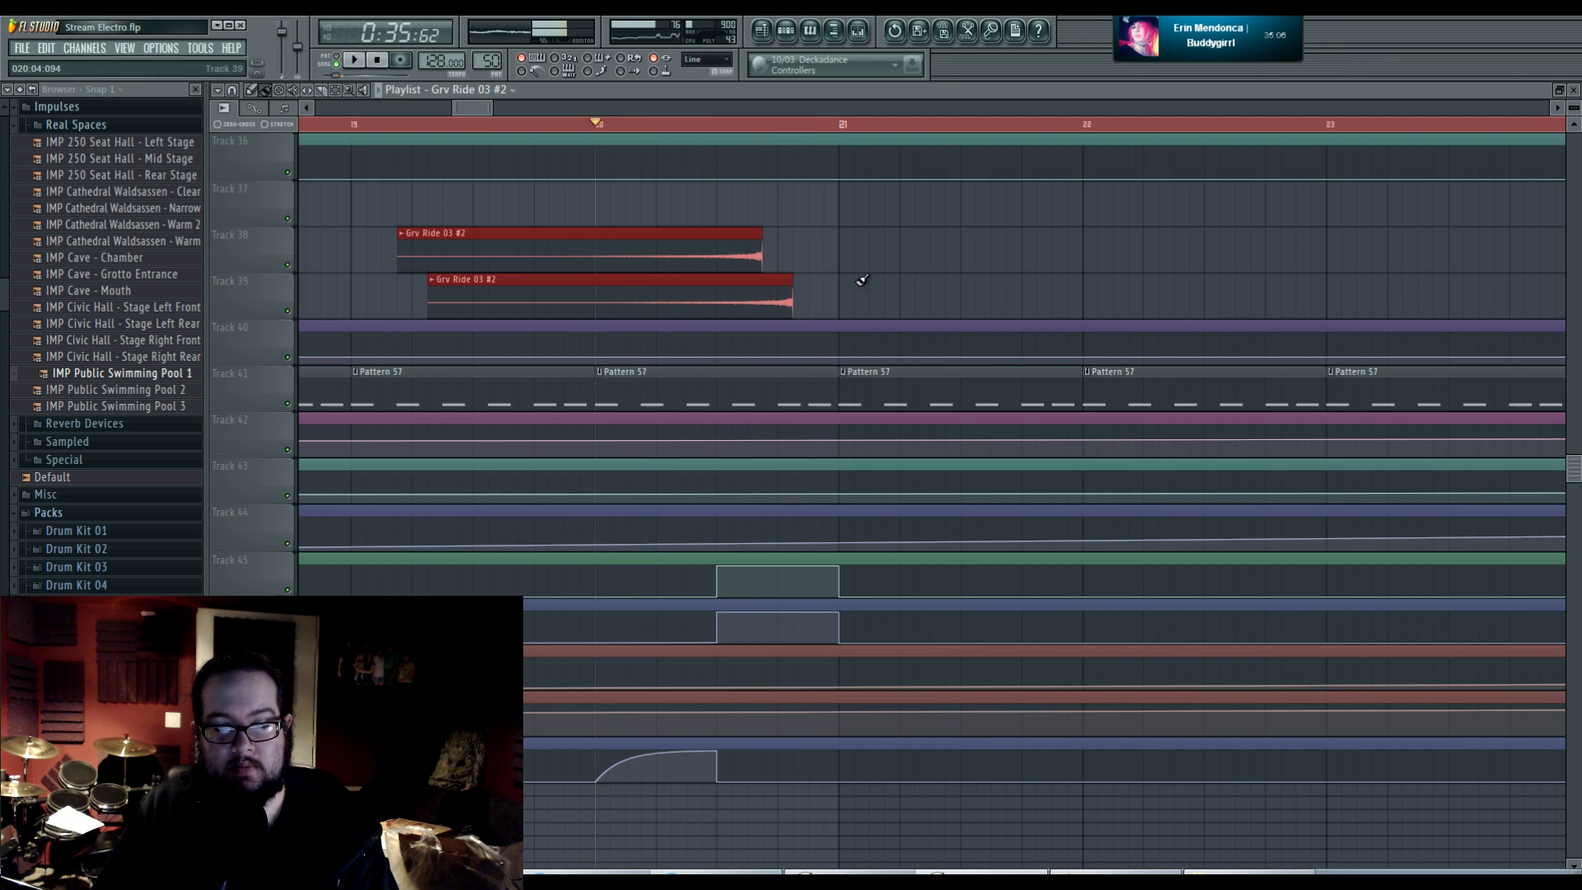
pyautogui.press('space')
pyautogui.click(893, 265)
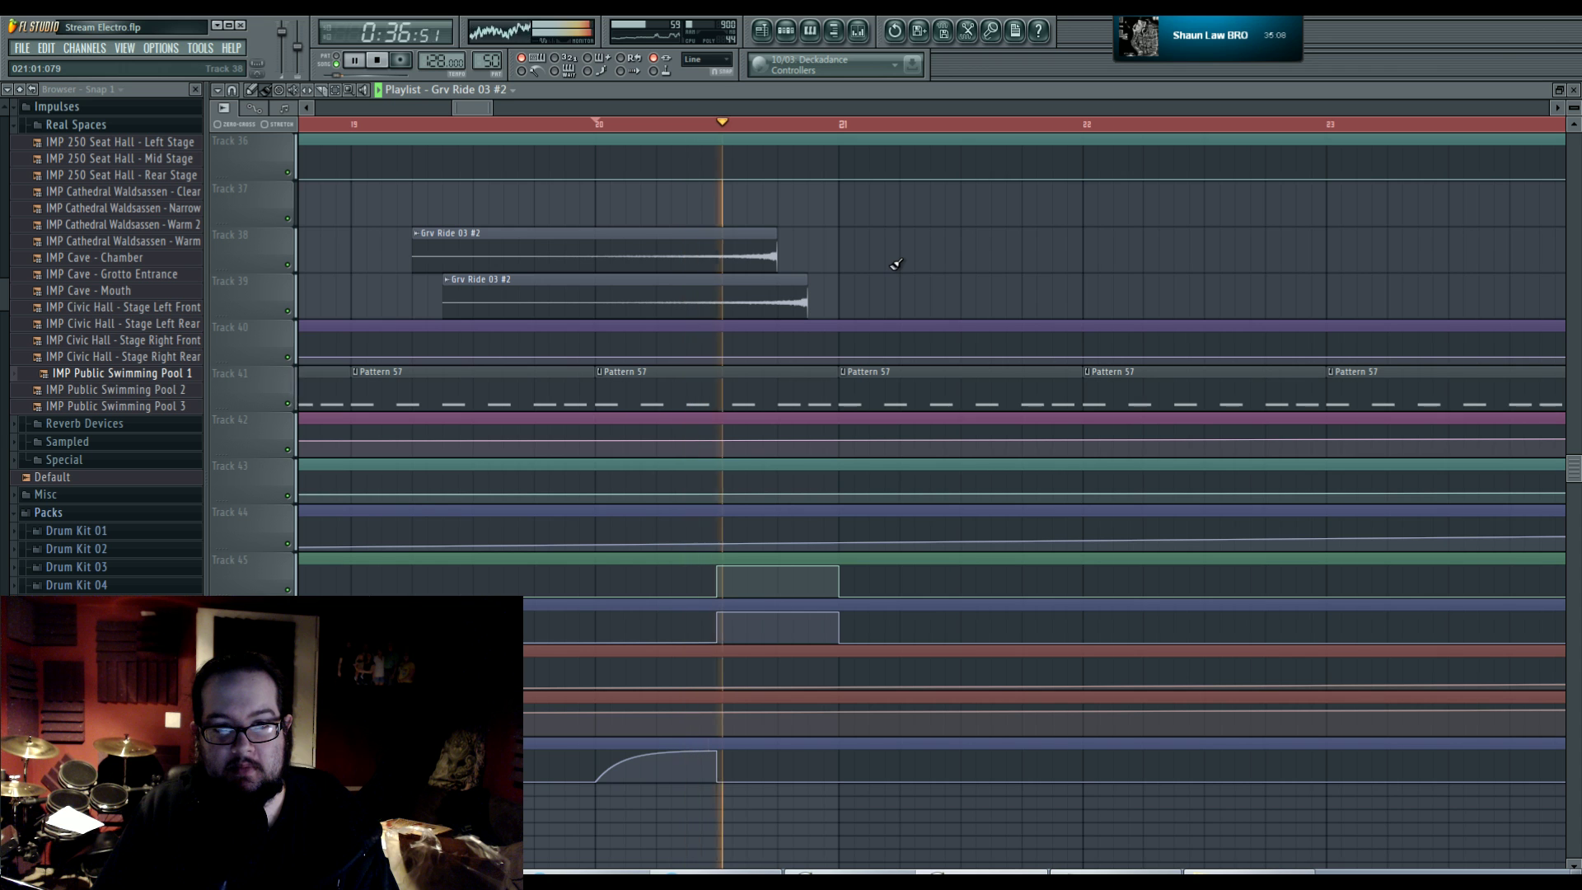
# - Stop playback and collapse the Impulses and Packs folders in the browser
pyautogui.press('space')
pyautogui.scroll(-5, 917, 256)
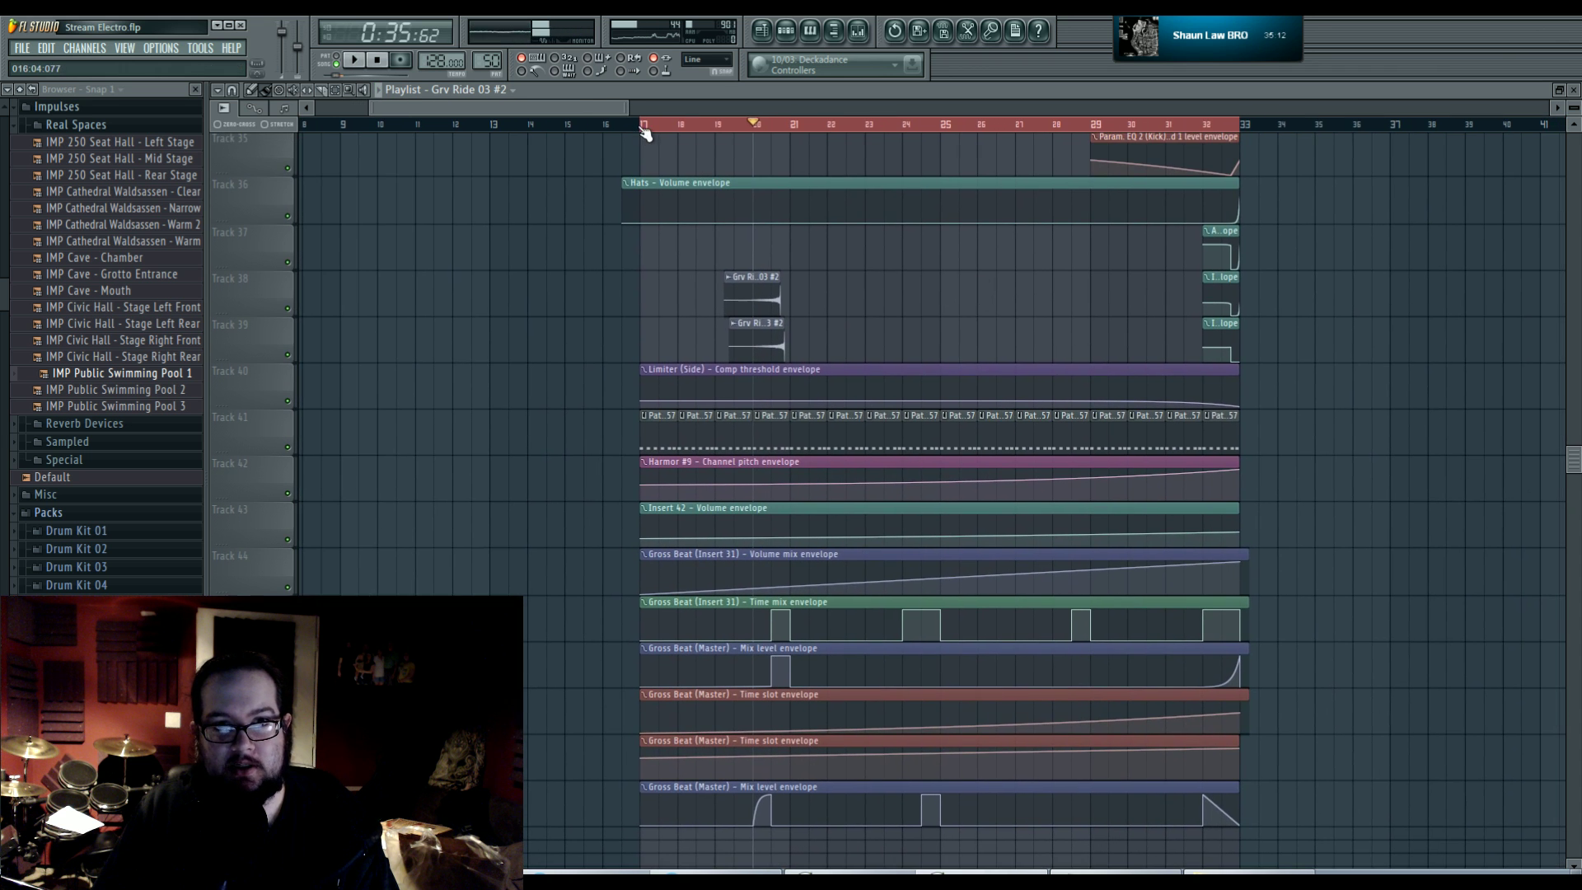
pyautogui.scroll(1, 914, 296)
pyautogui.click(76, 125)
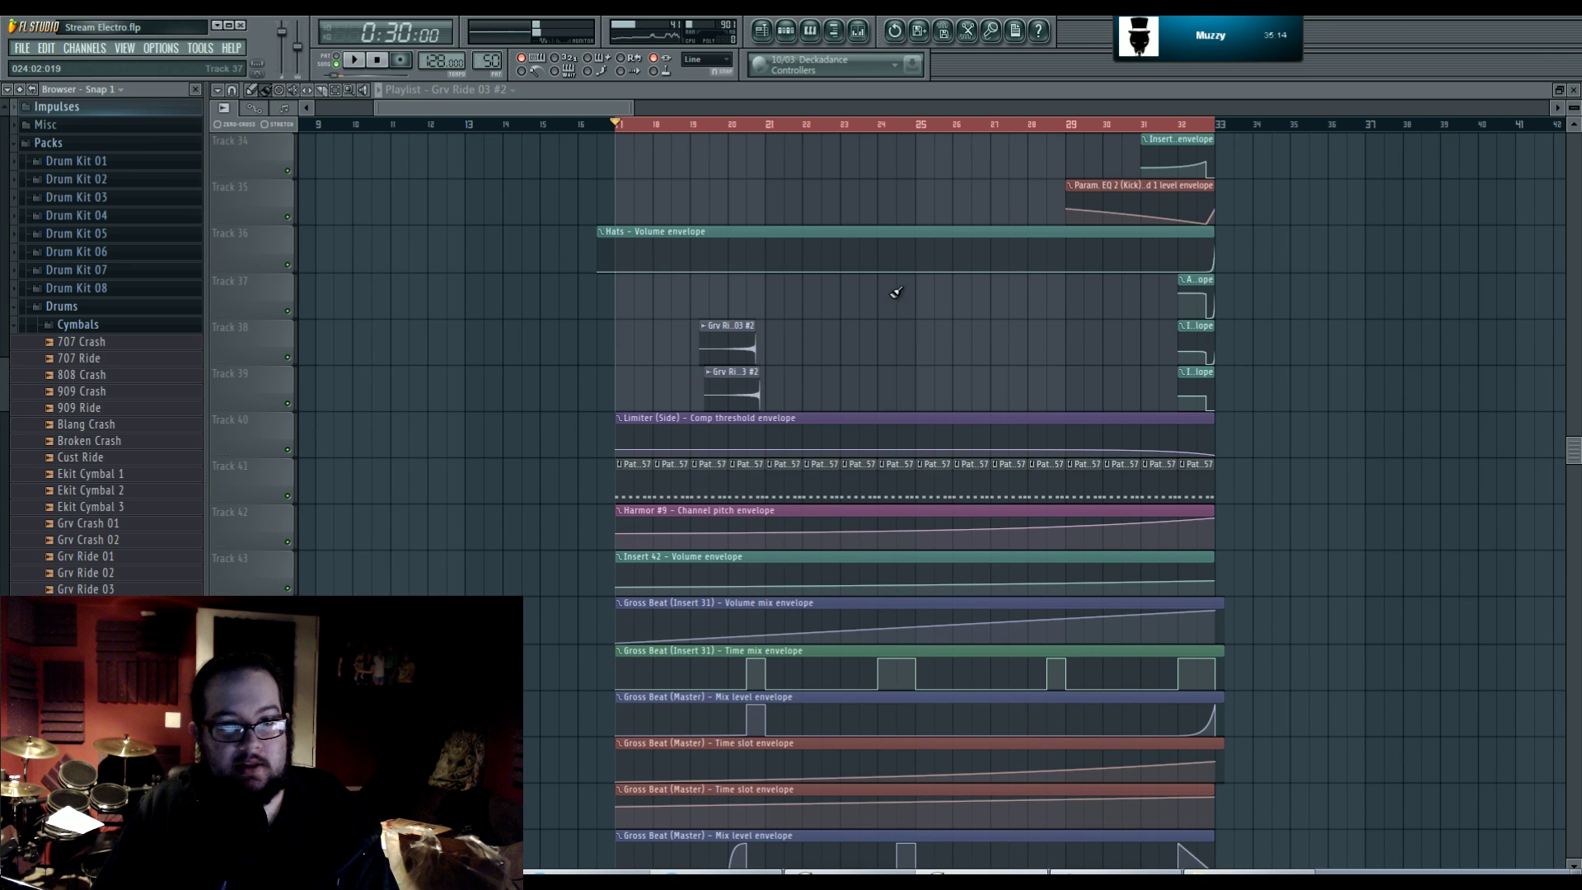
pyautogui.click(93, 147)
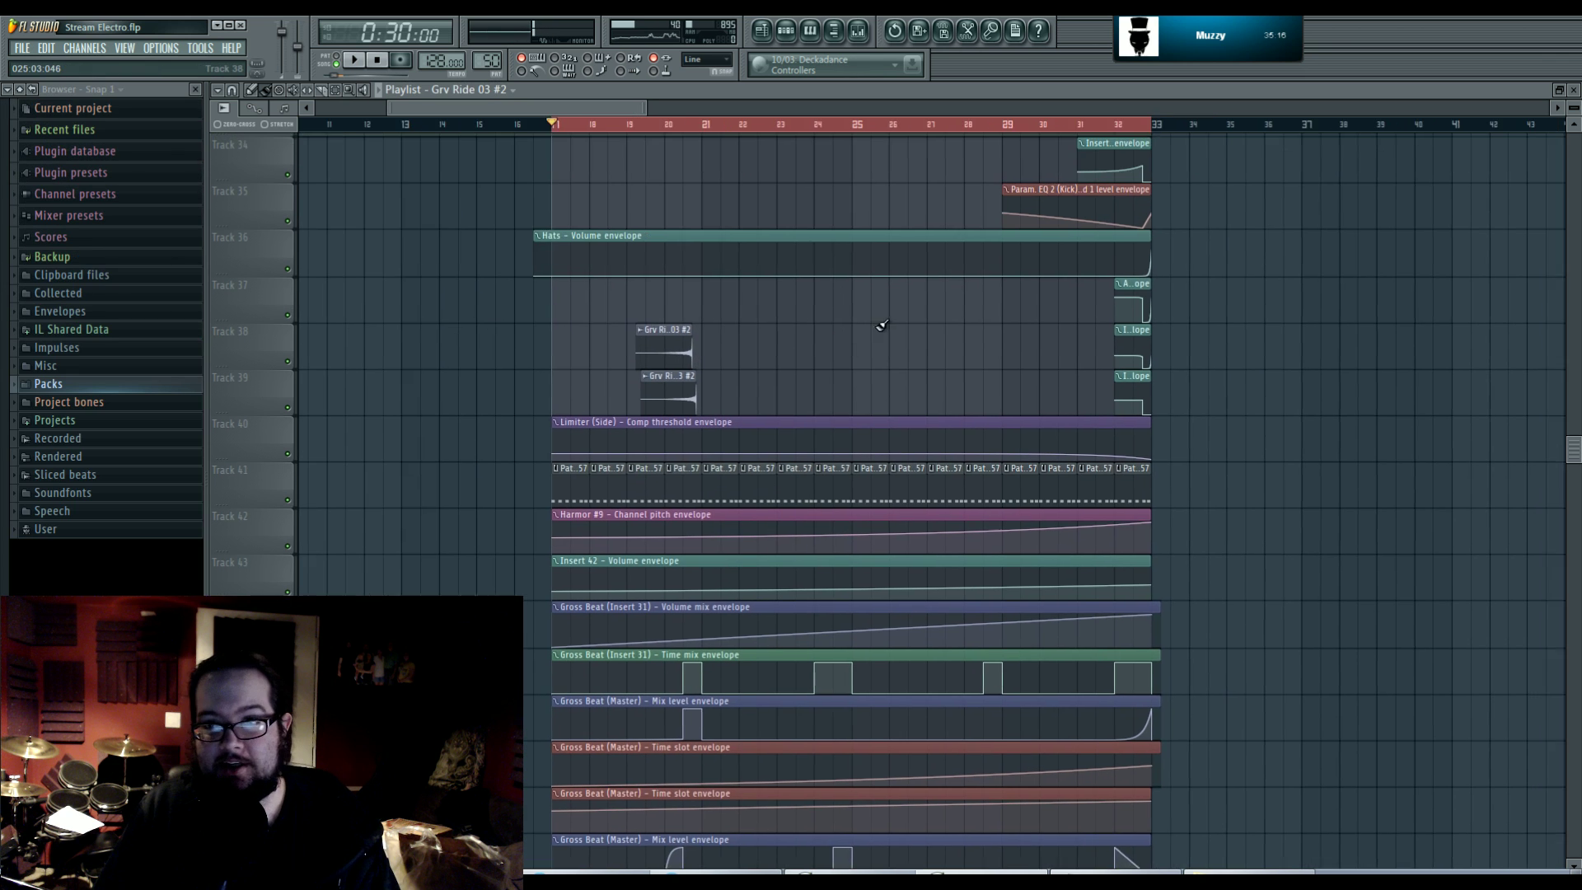
# - Audition the whole build-up from bar 17 to bar 33 with the layered ride clips, then stop playback
pyautogui.scroll(-4, 740, 364)
pyautogui.scroll(-2, 740, 363)
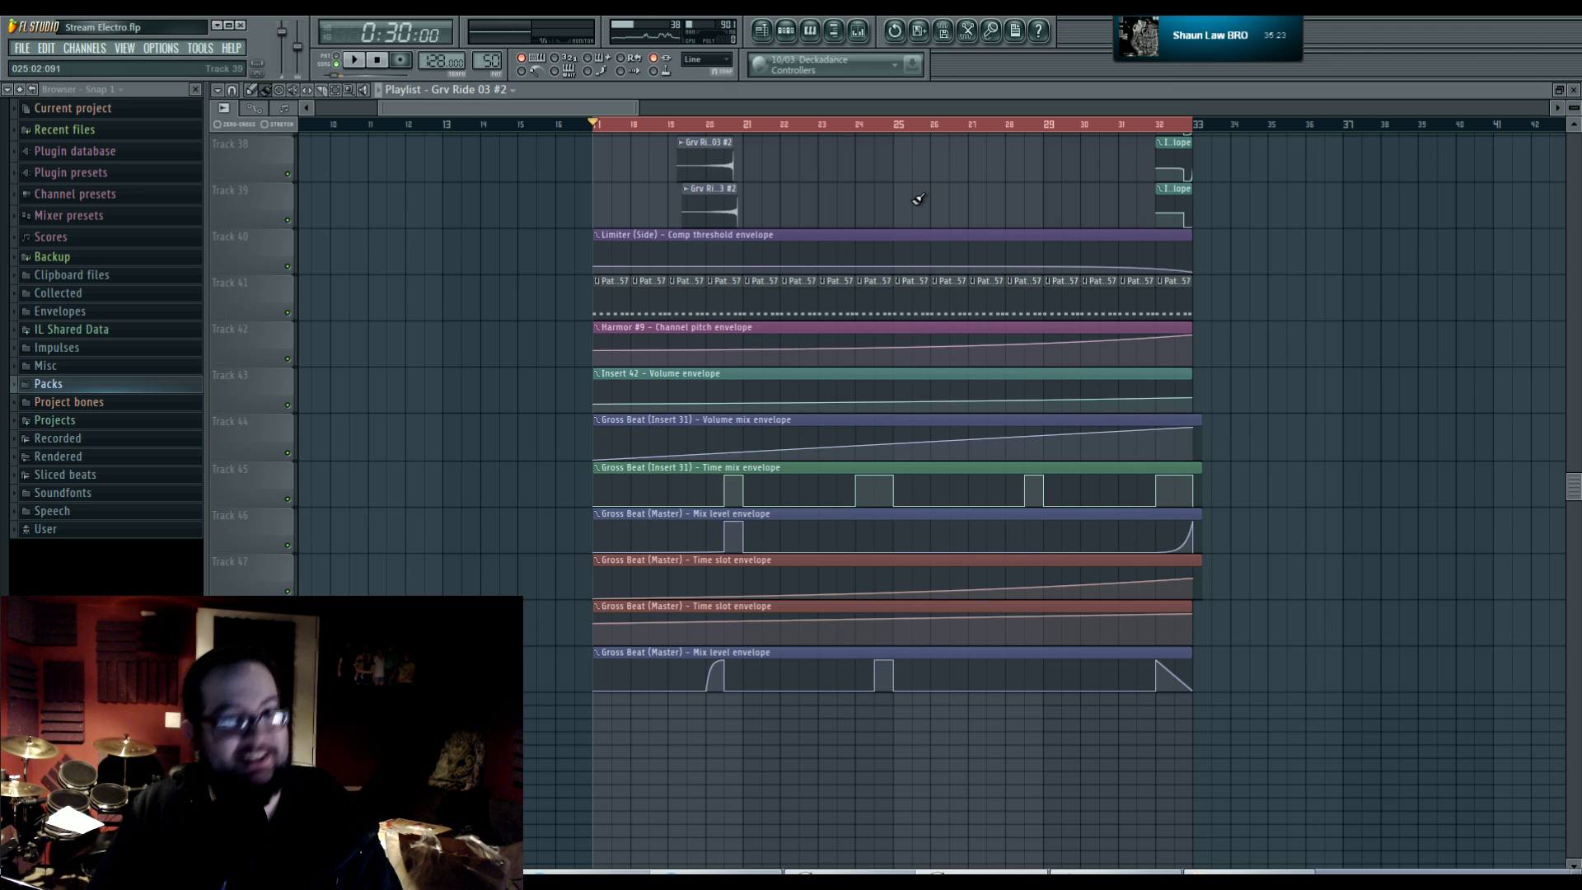
pyautogui.press('space')
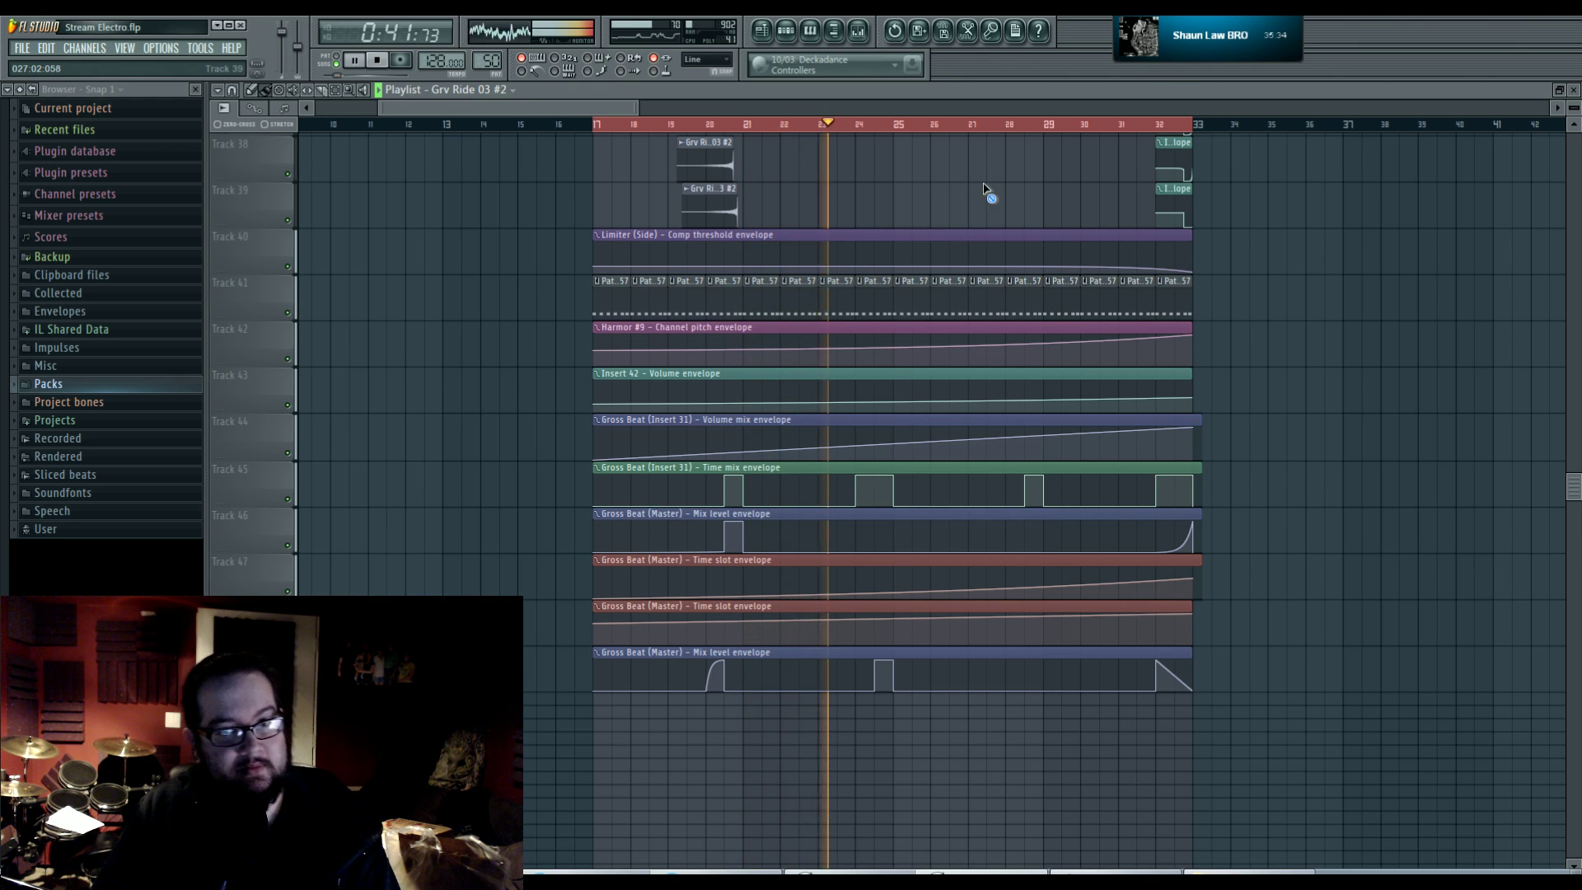
pyautogui.scroll(2, 994, 181)
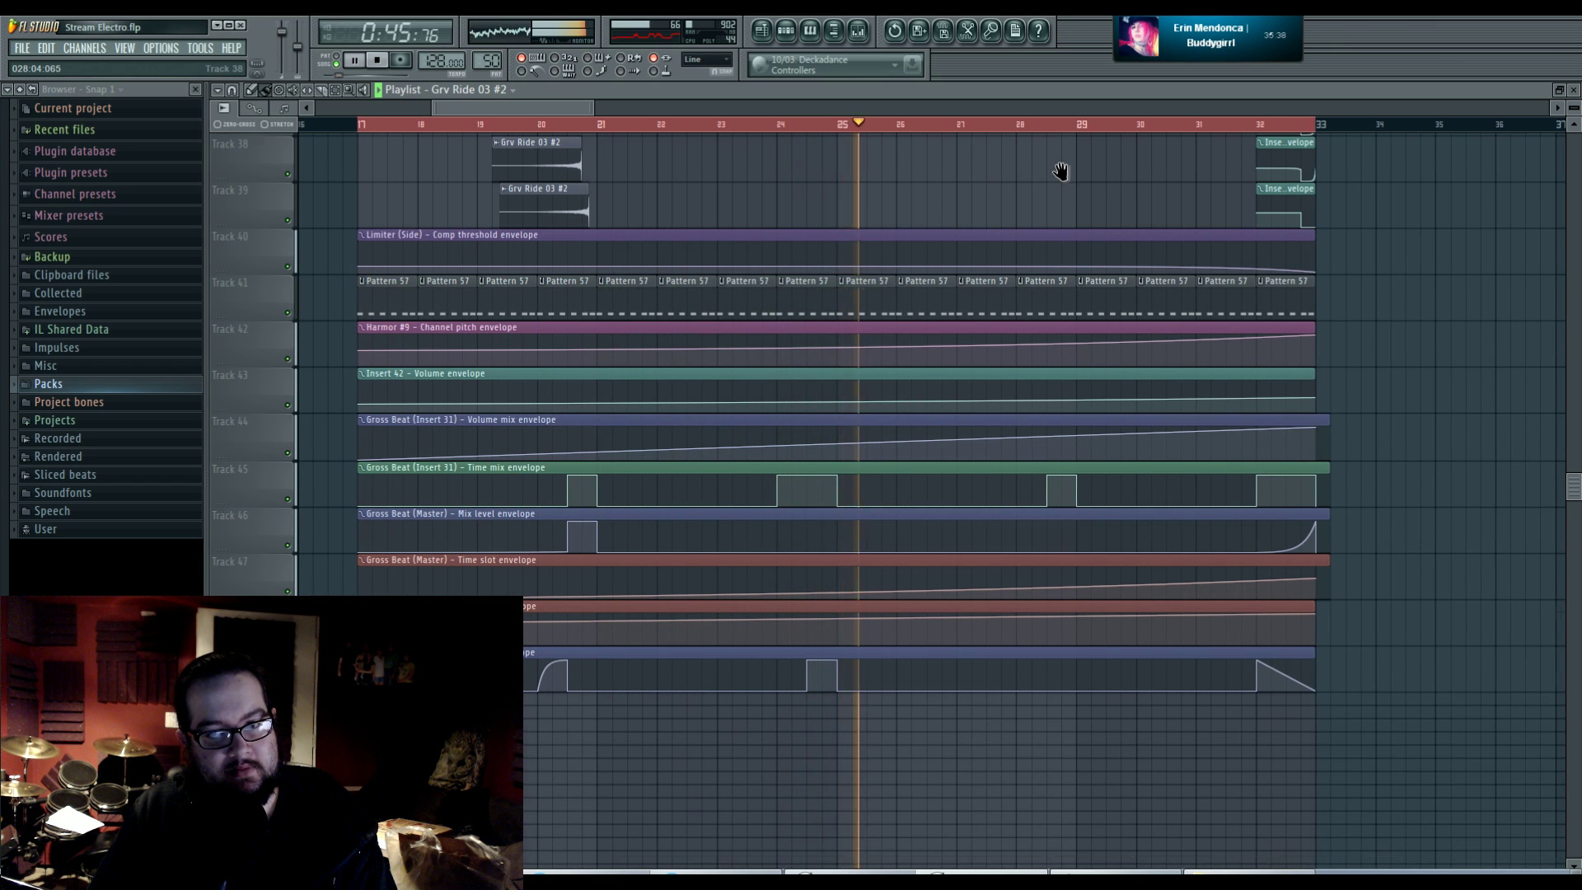
pyautogui.moveTo(1489, 238); pyautogui.dragTo(1336, 258)
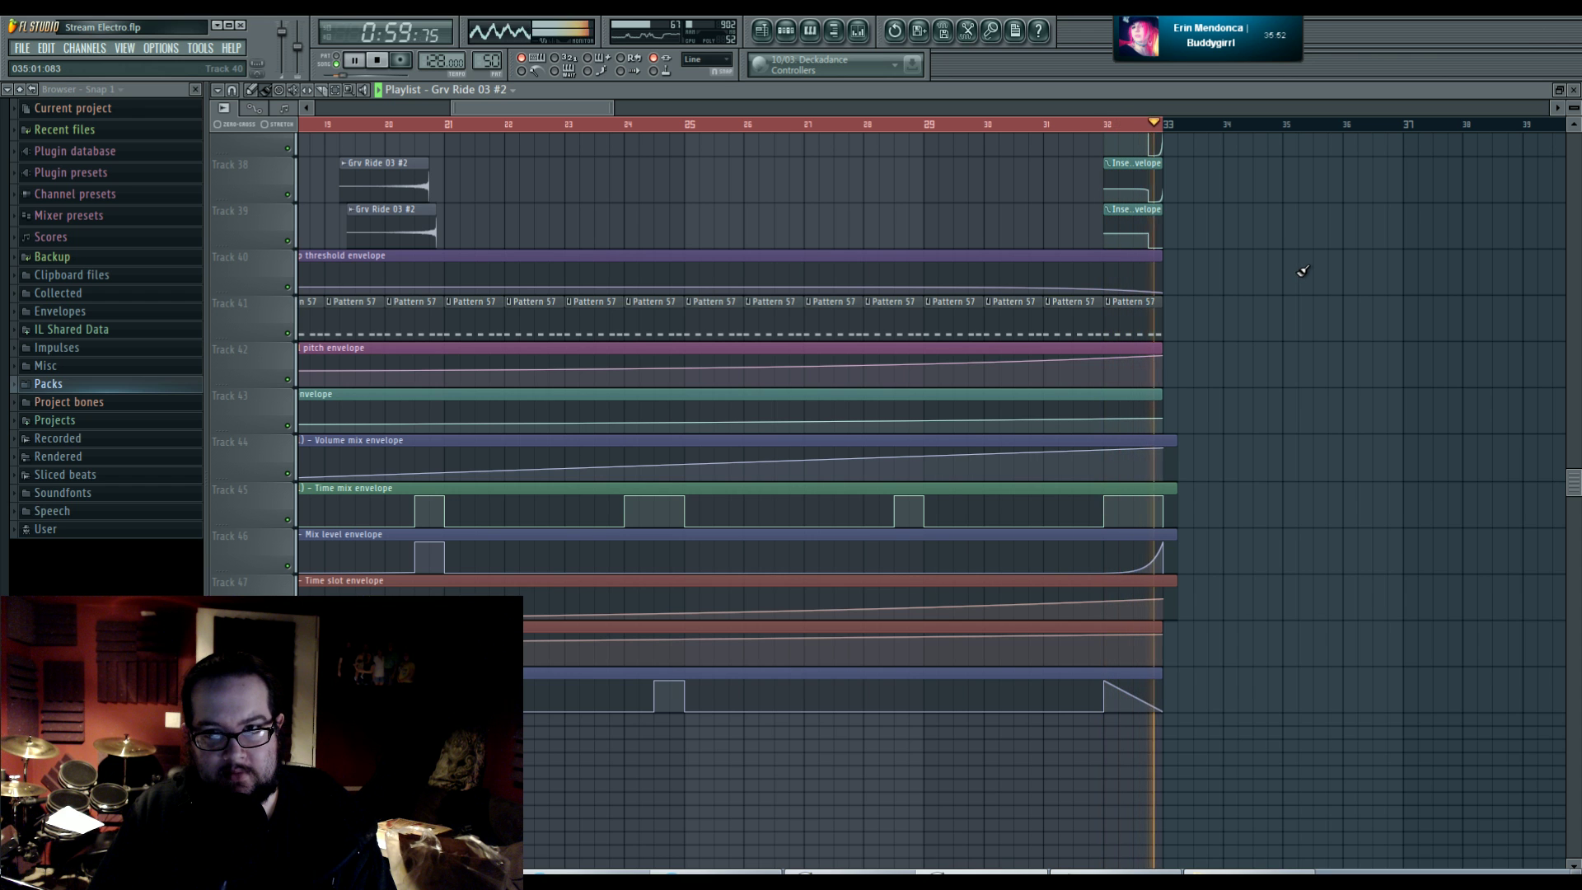
pyautogui.press('space')
# - Clear the bars 17–33 time selection and audition the transition from bar 32 into bar 33
pyautogui.scroll(5, 1147, 277)
pyautogui.moveTo(1260, 293); pyautogui.dragTo(1296, 360)
pyautogui.scroll(-1, 1214, 406)
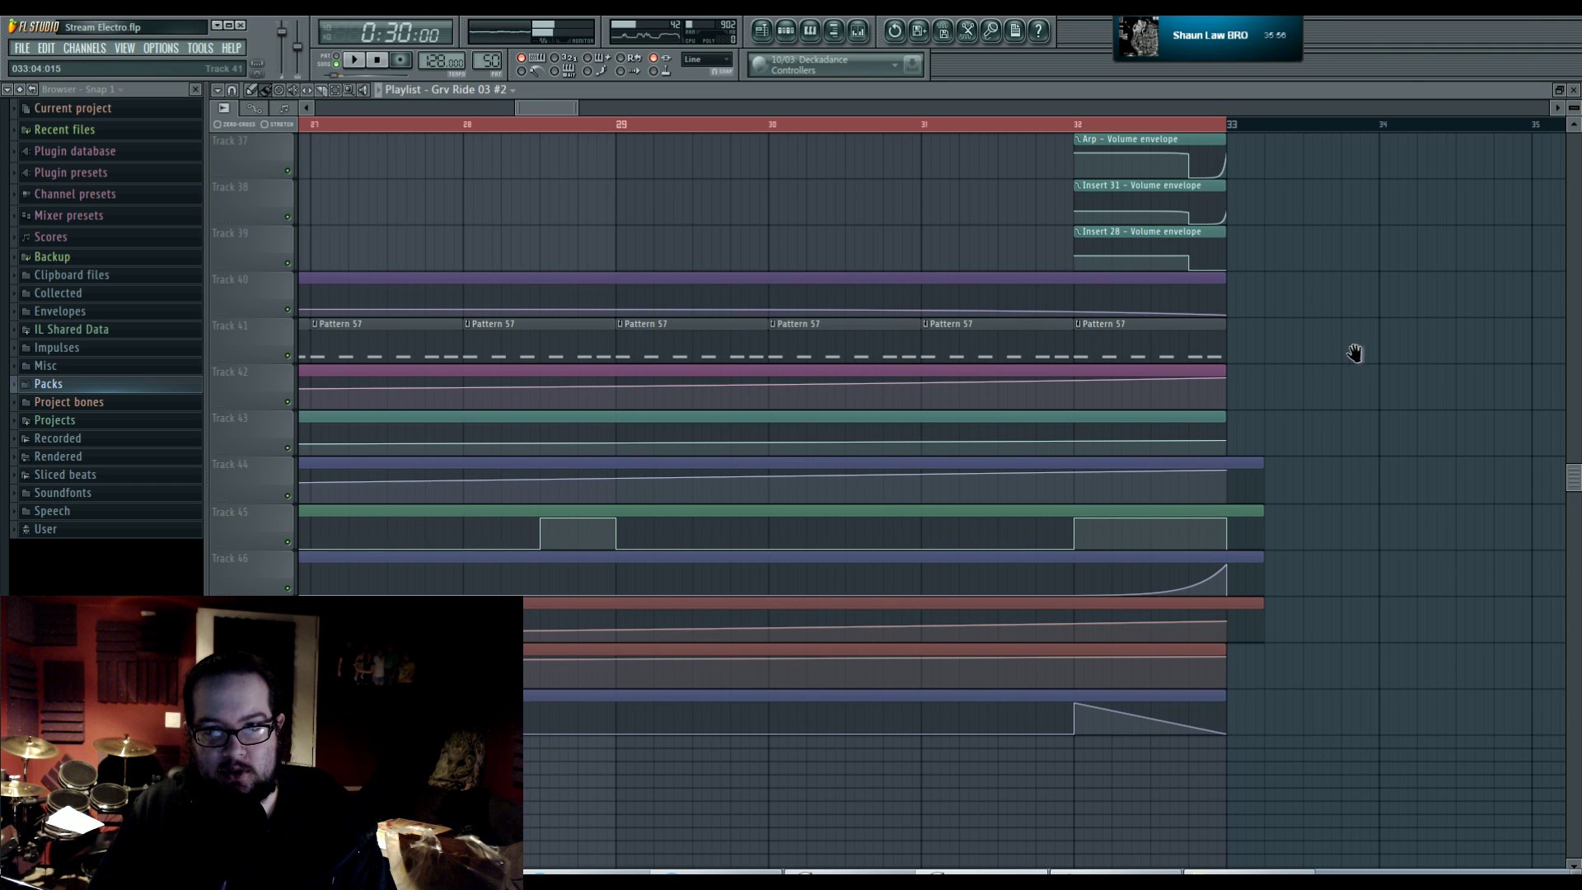
pyautogui.scroll(-3, 1367, 350)
pyautogui.scroll(-4, 1382, 353)
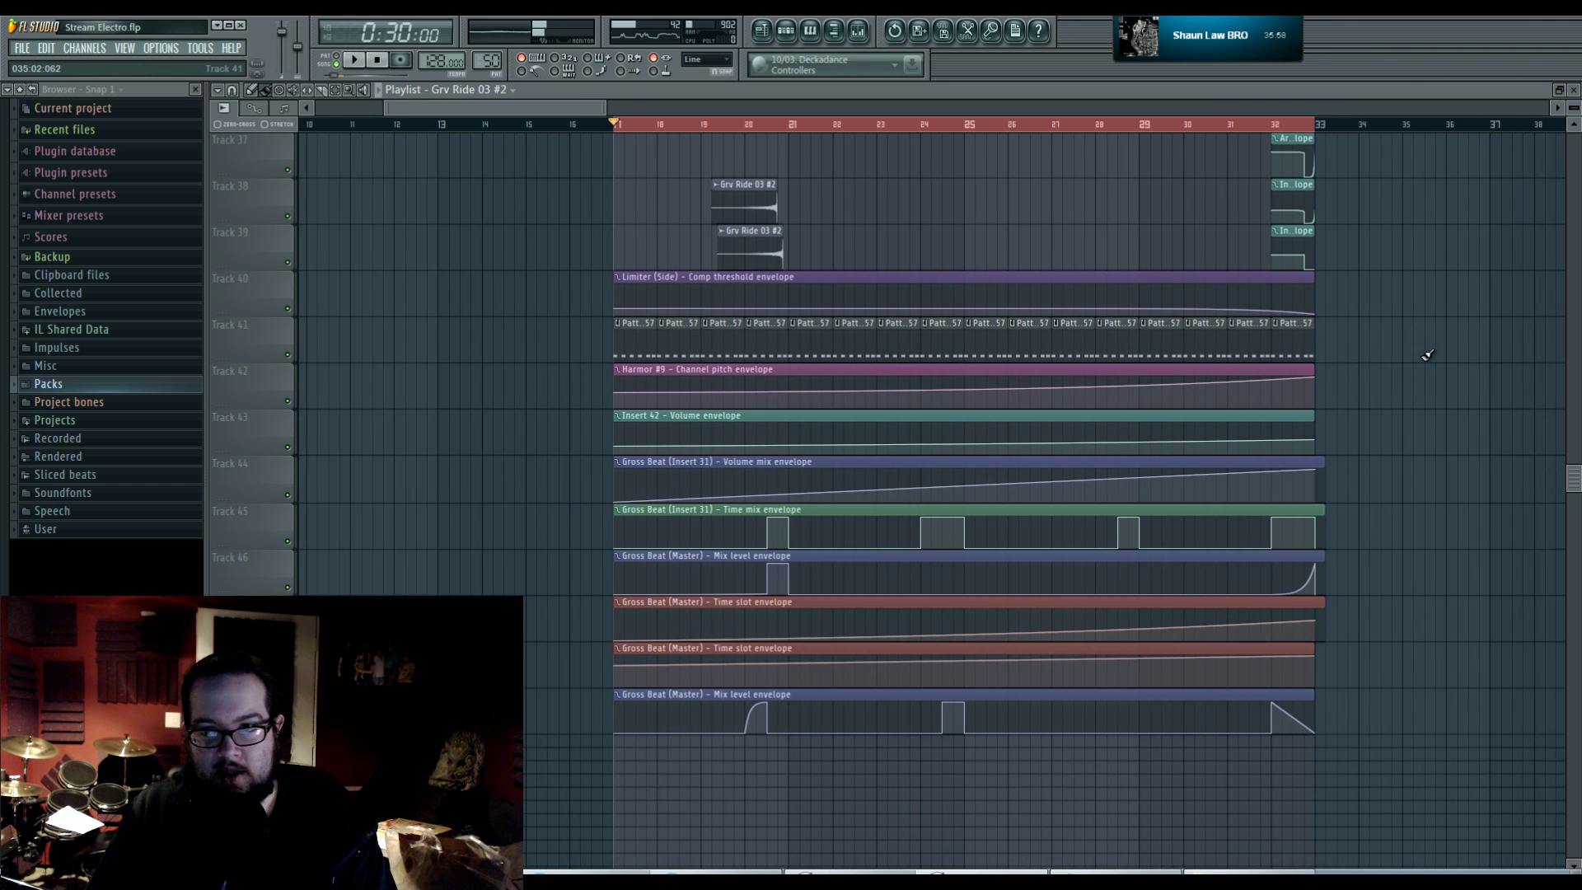
pyautogui.scroll(3, 1286, 352)
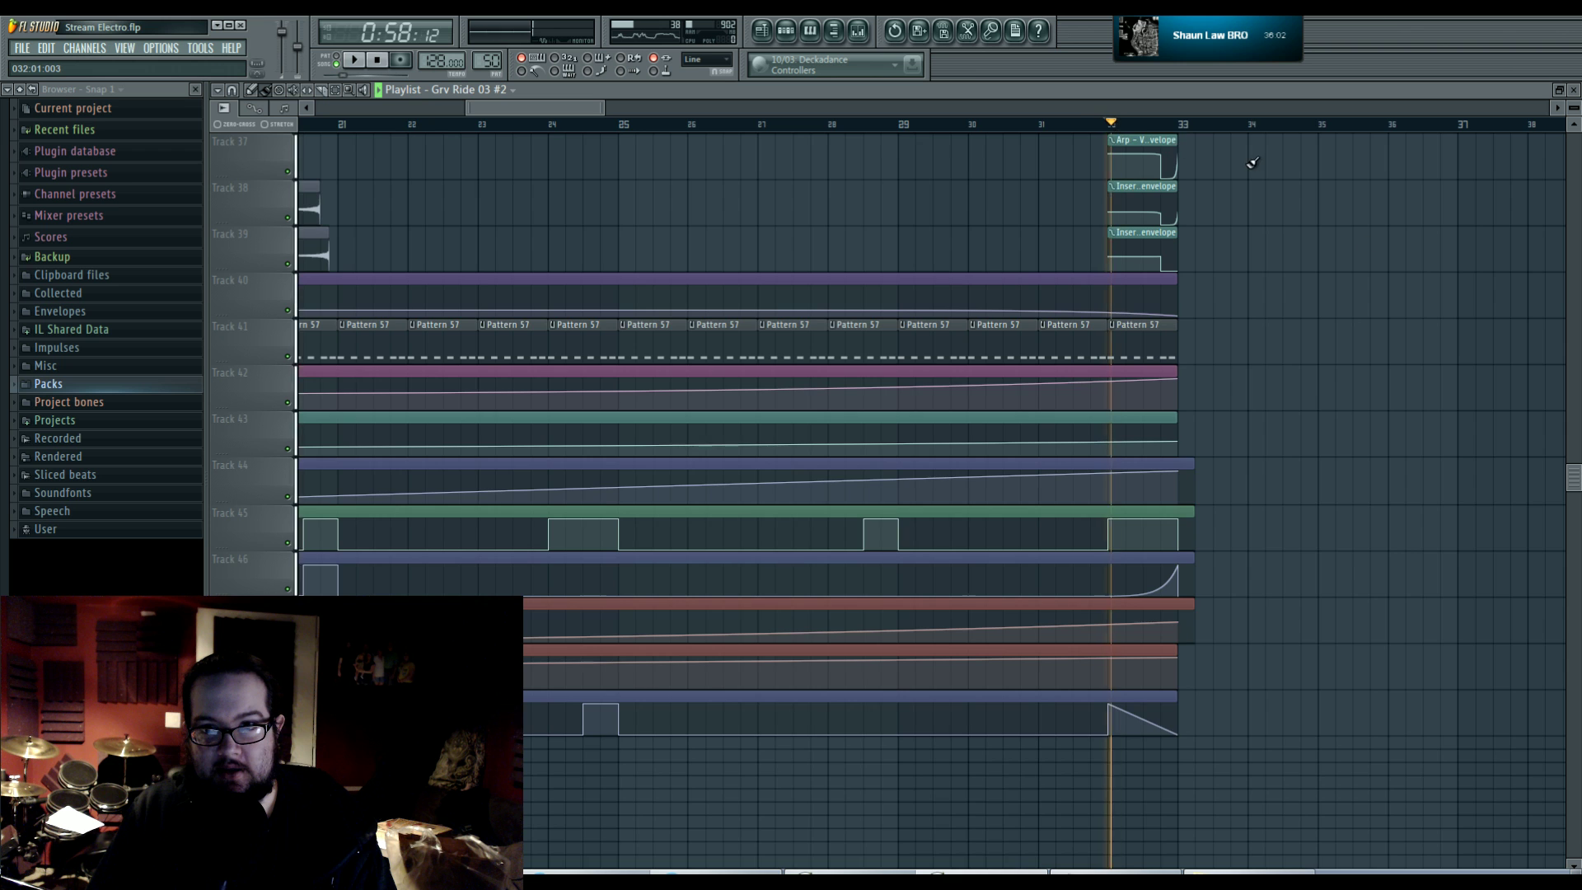
pyautogui.press('space')
pyautogui.scroll(2, 1120, 431)
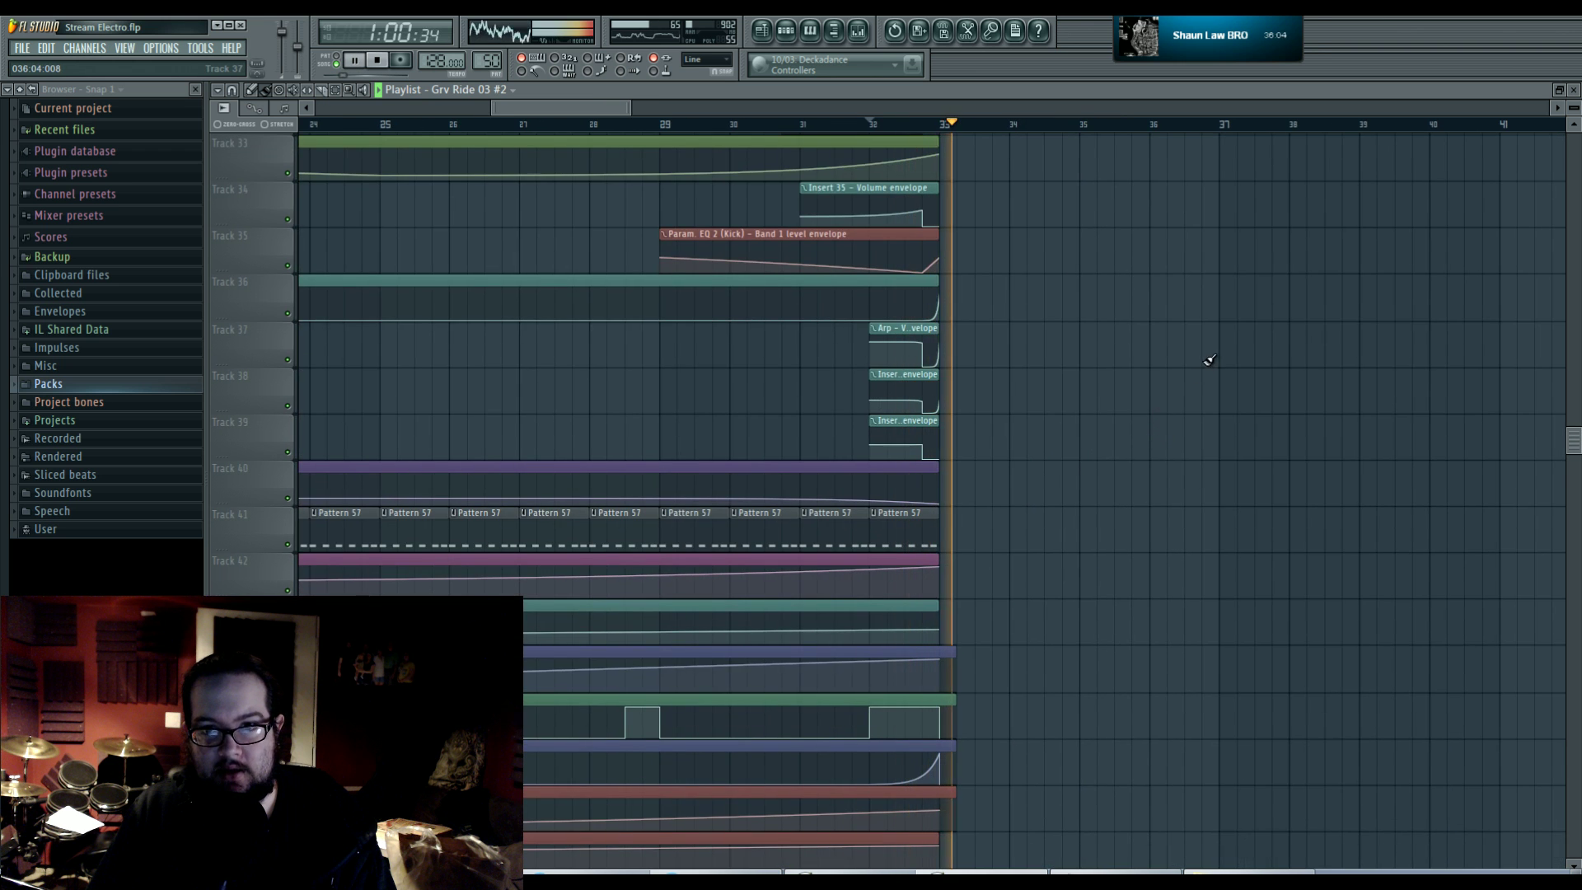
pyautogui.scroll(2, 1209, 360)
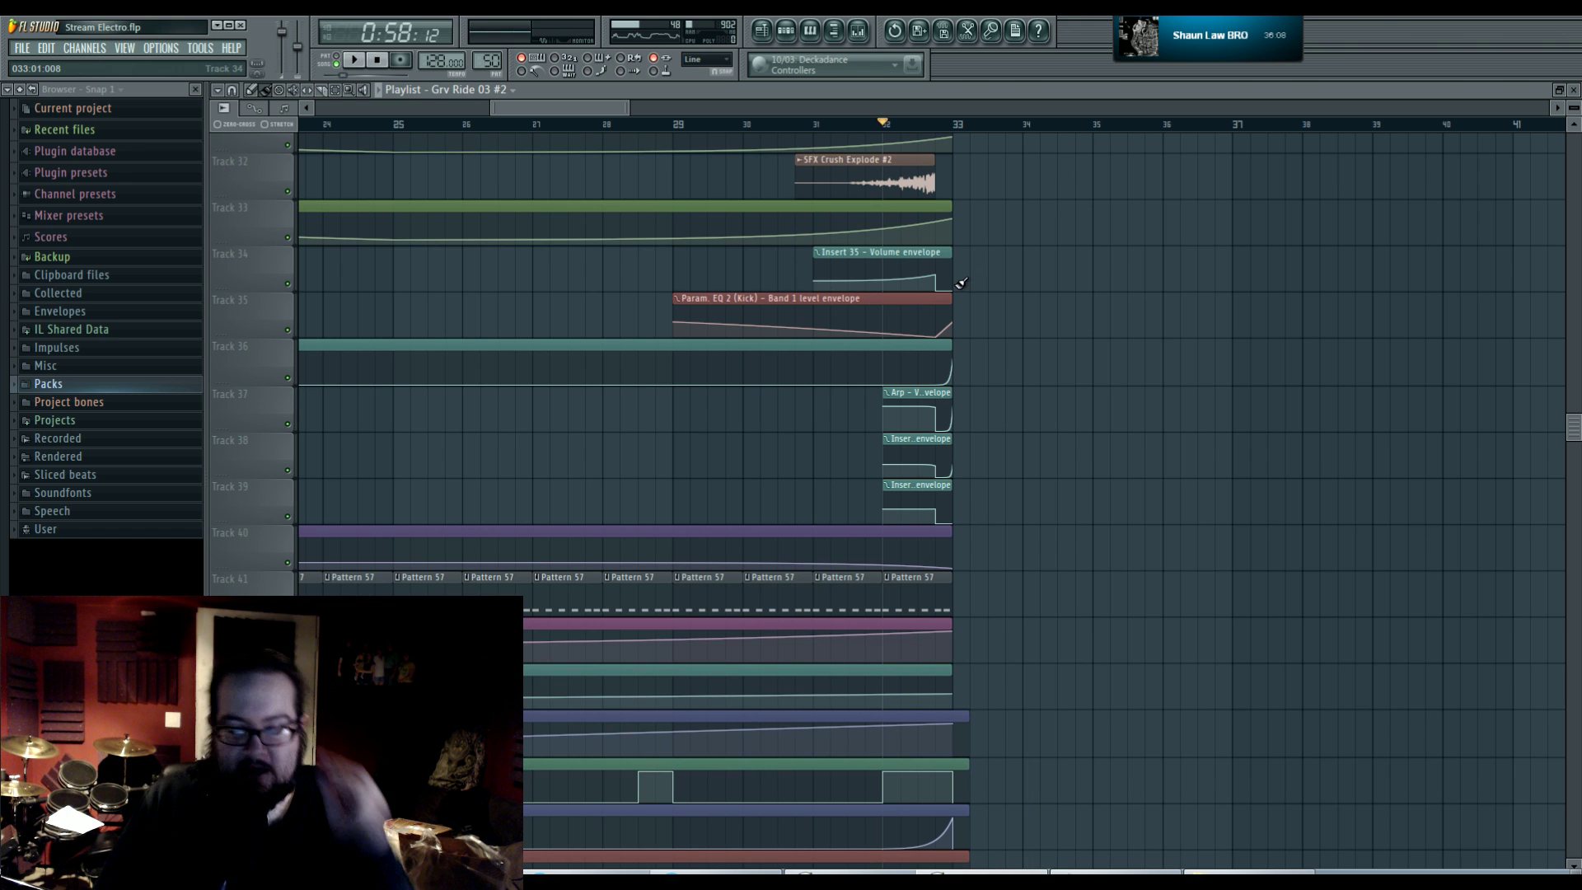
# - Look over the arrangement across all tracks, from the build-up through the bar 33 drop to the sections after bar 49
pyautogui.scroll(-3, 1318, 417)
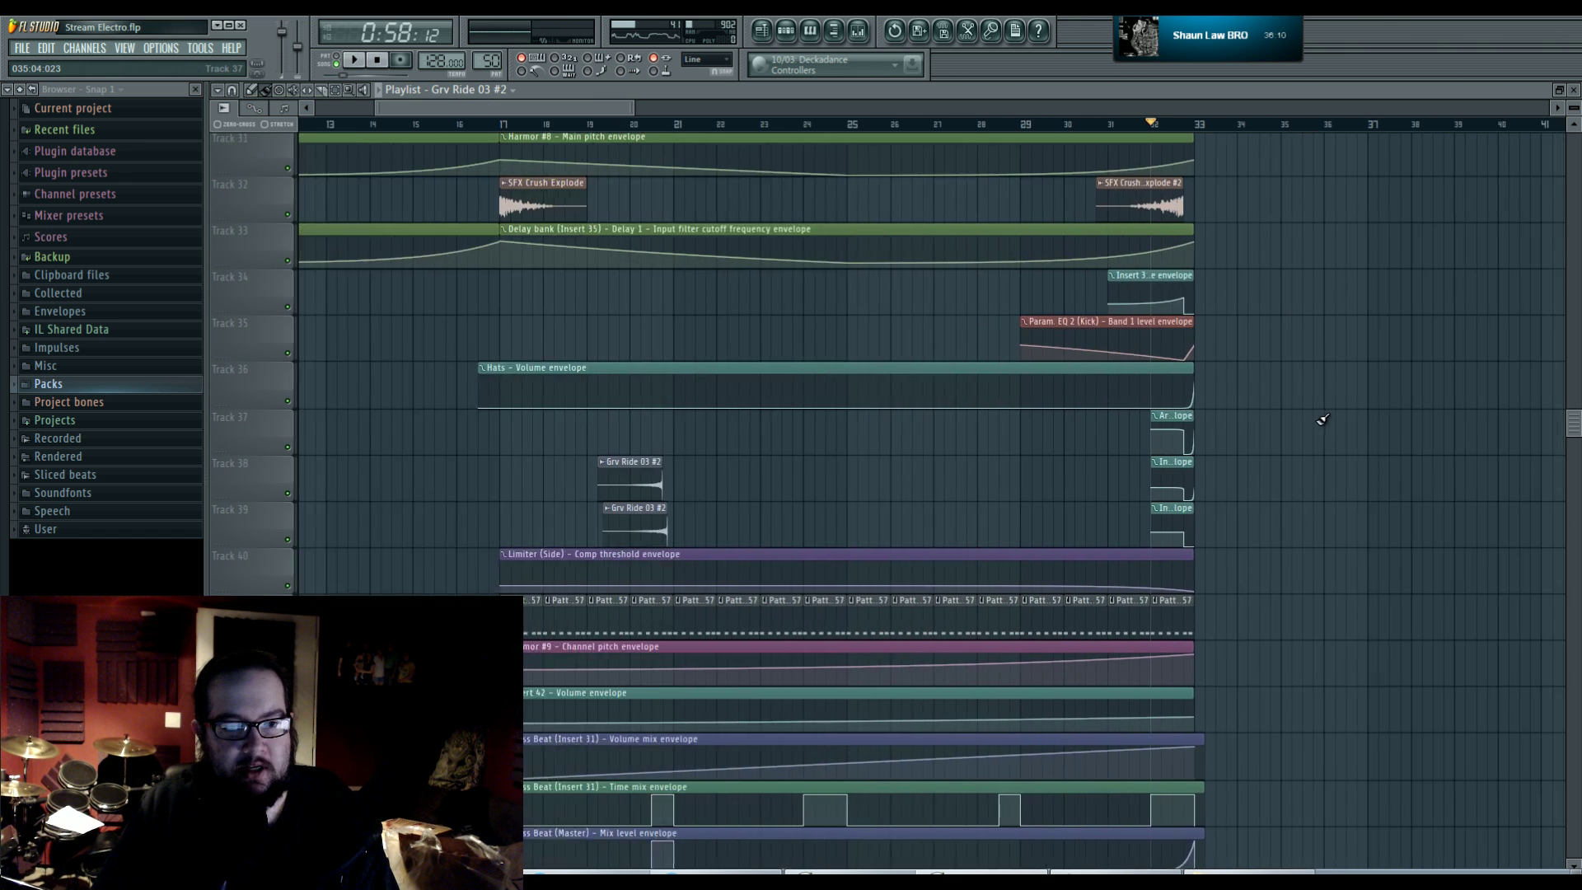
pyautogui.scroll(5, 1356, 449)
pyautogui.scroll(8, 1292, 483)
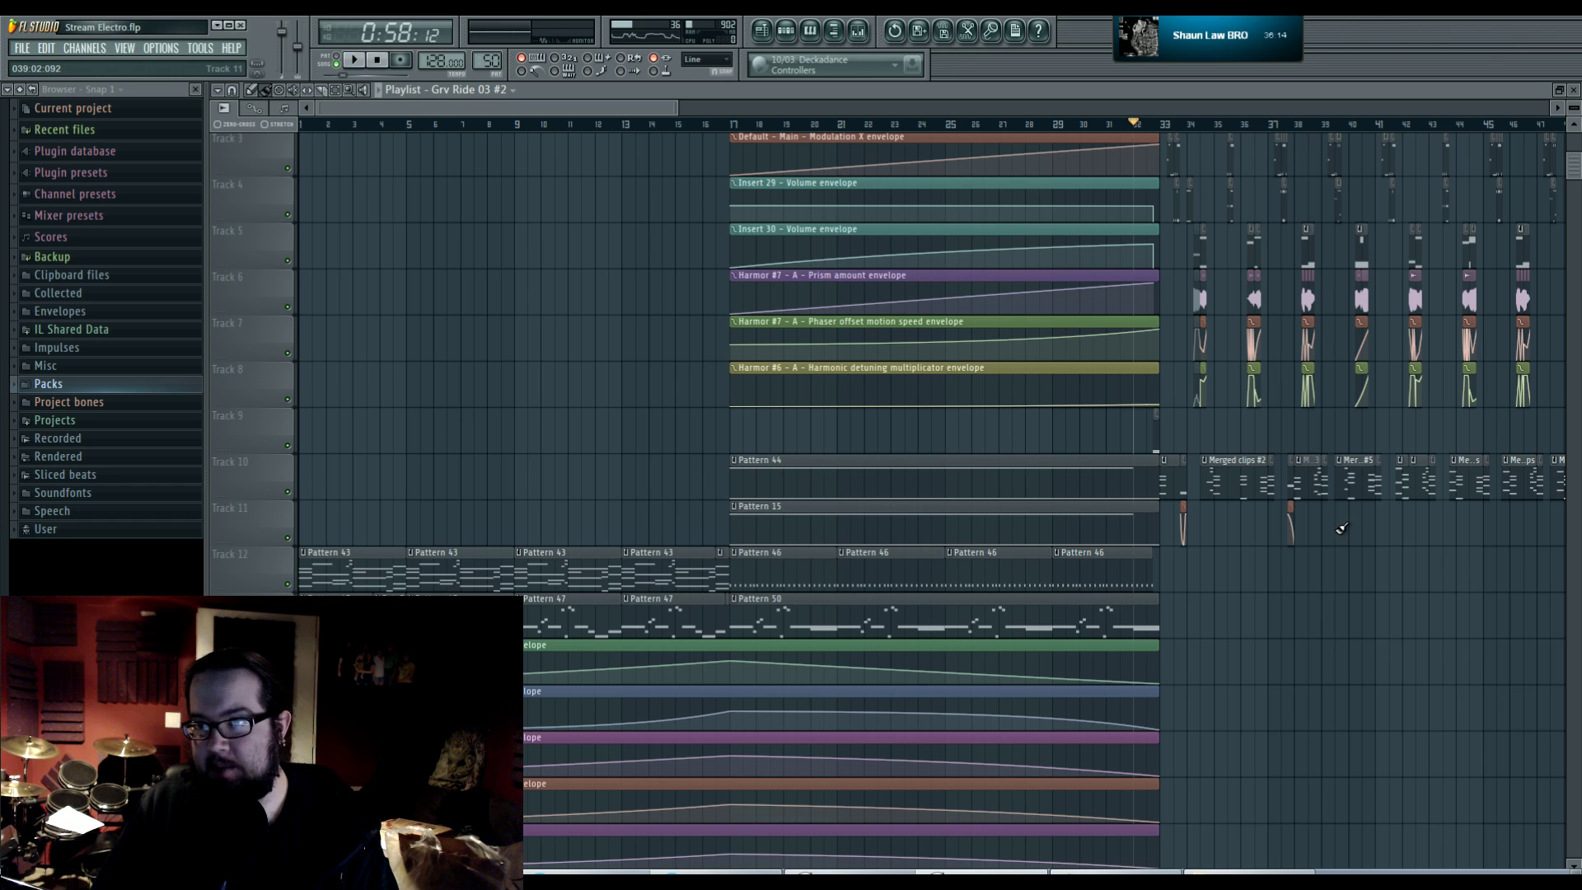
pyautogui.moveTo(1360, 565); pyautogui.dragTo(1104, 677)
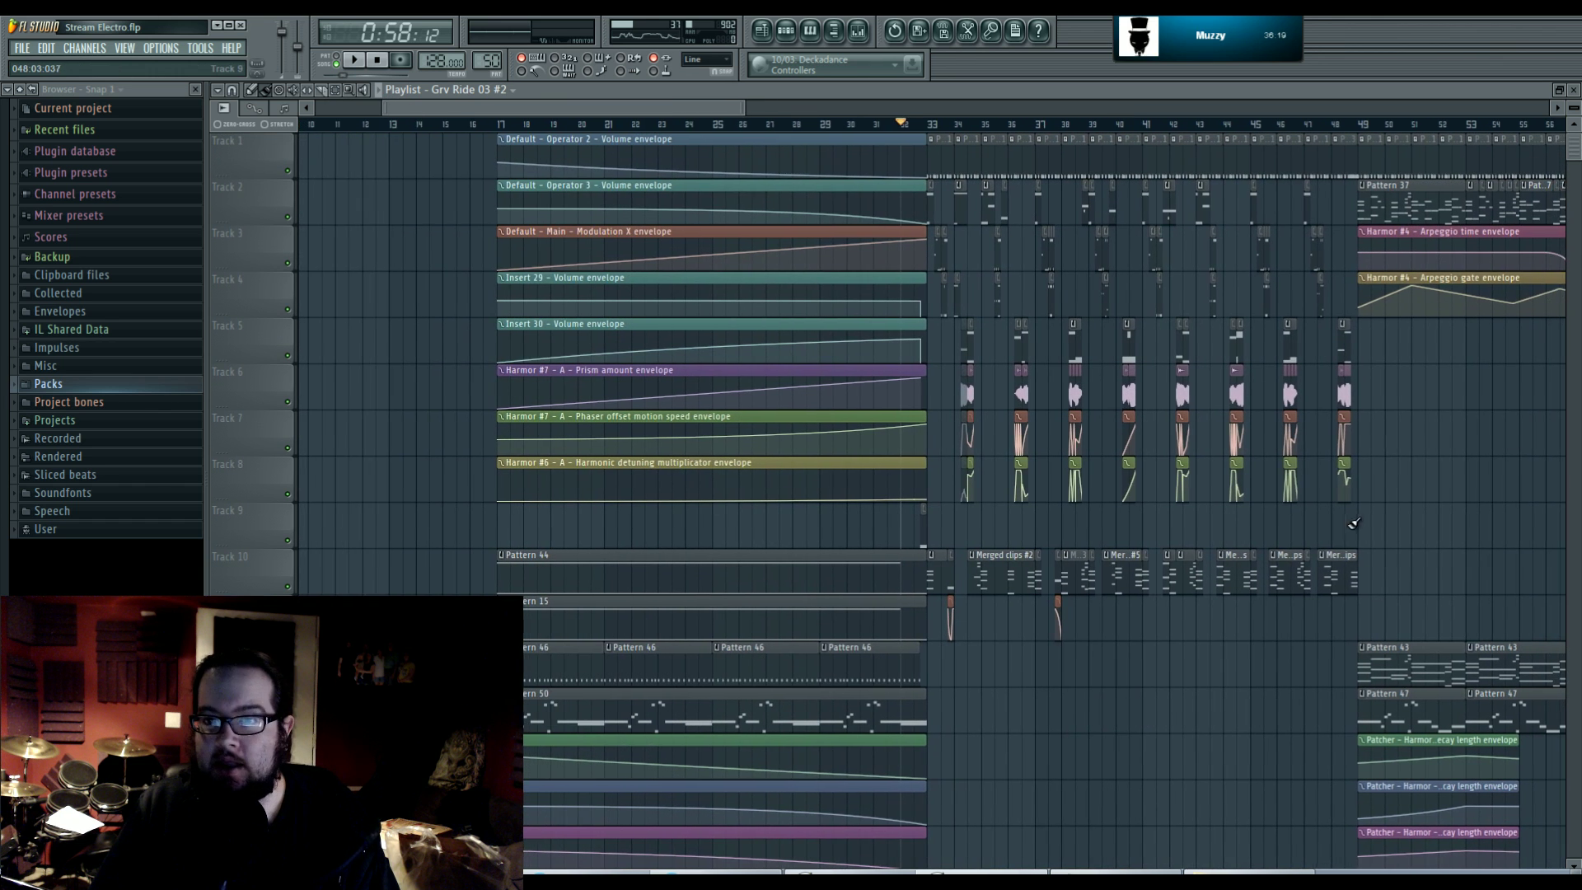
pyautogui.moveTo(1354, 524); pyautogui.dragTo(879, 519)
pyautogui.moveTo(1130, 487)
pyautogui.mouseDown()
pyautogui.moveTo(947, 505)
pyautogui.moveTo(1148, 511)
pyautogui.moveTo(1124, 502)
pyautogui.mouseUp()
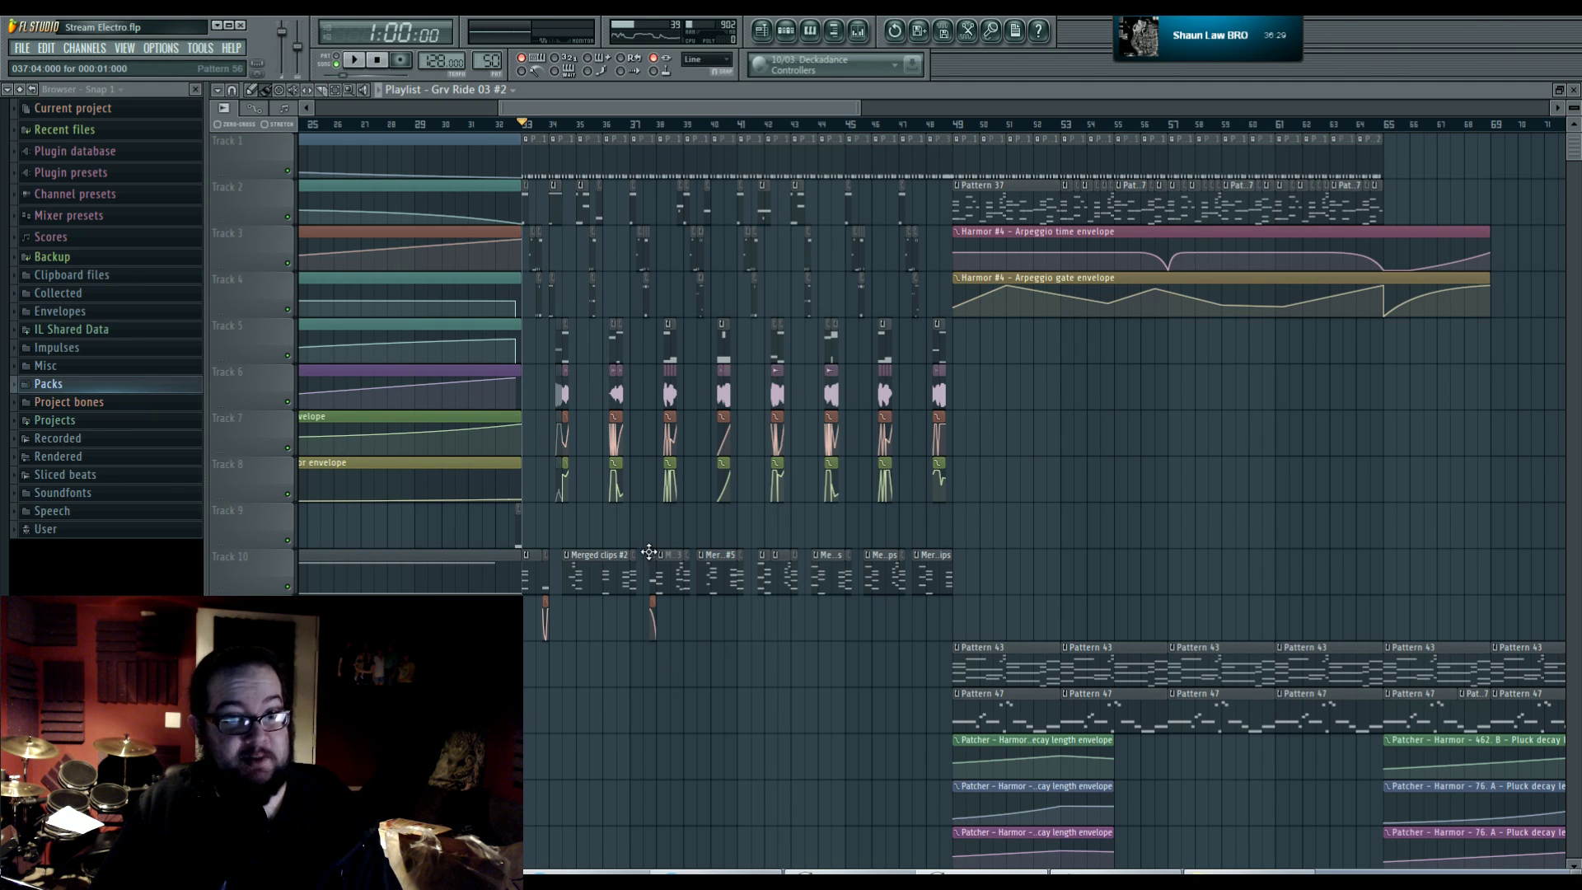
pyautogui.moveTo(669, 528); pyautogui.dragTo(938, 521)
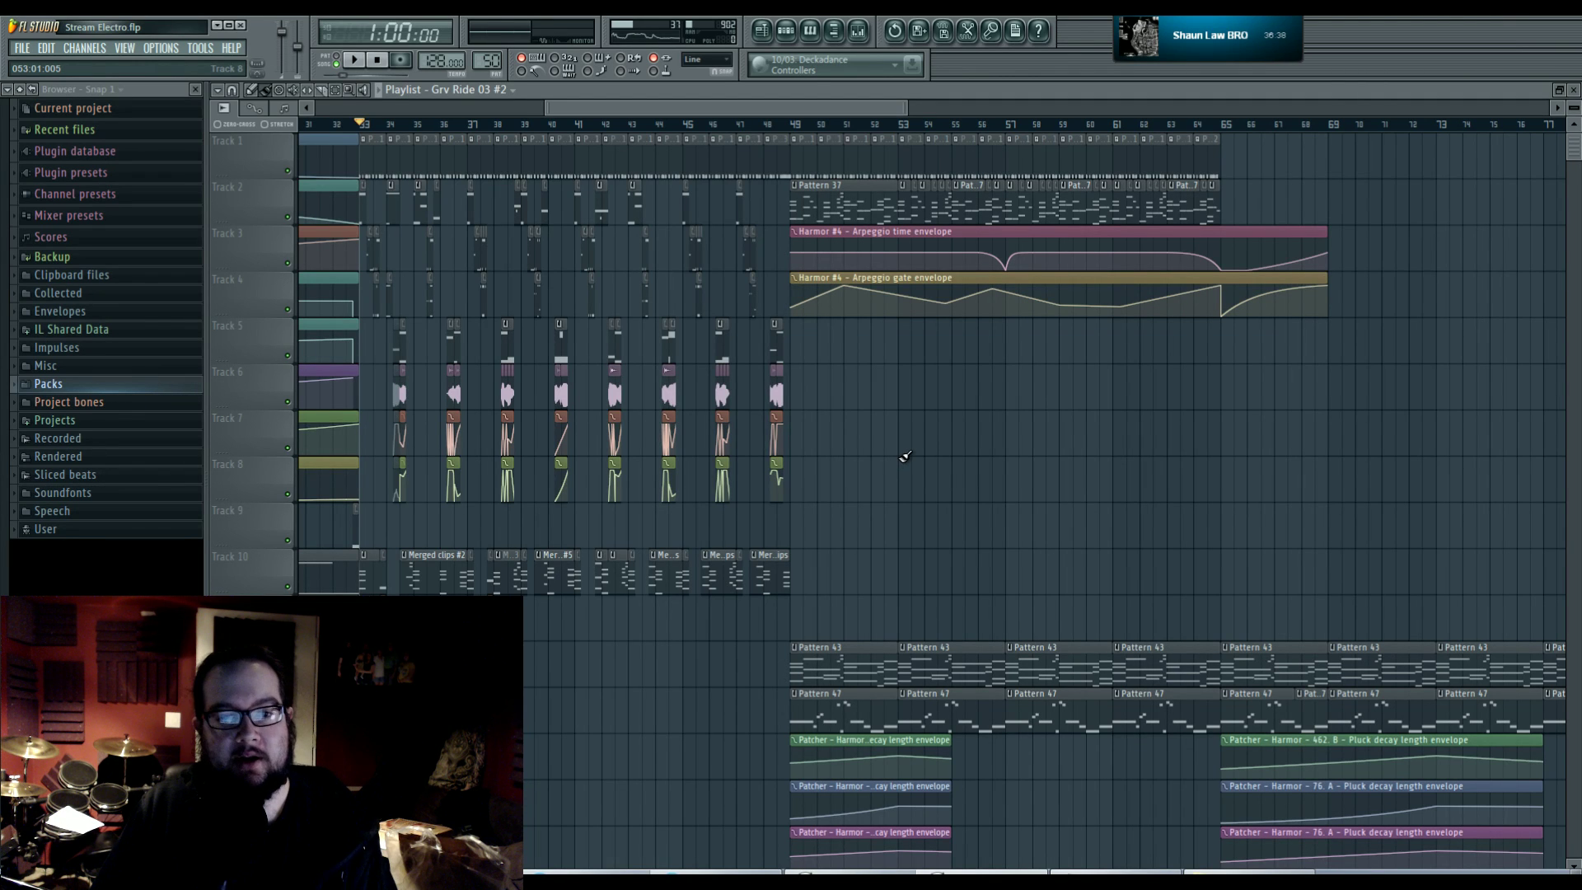
pyautogui.moveTo(905, 457); pyautogui.dragTo(1153, 361)
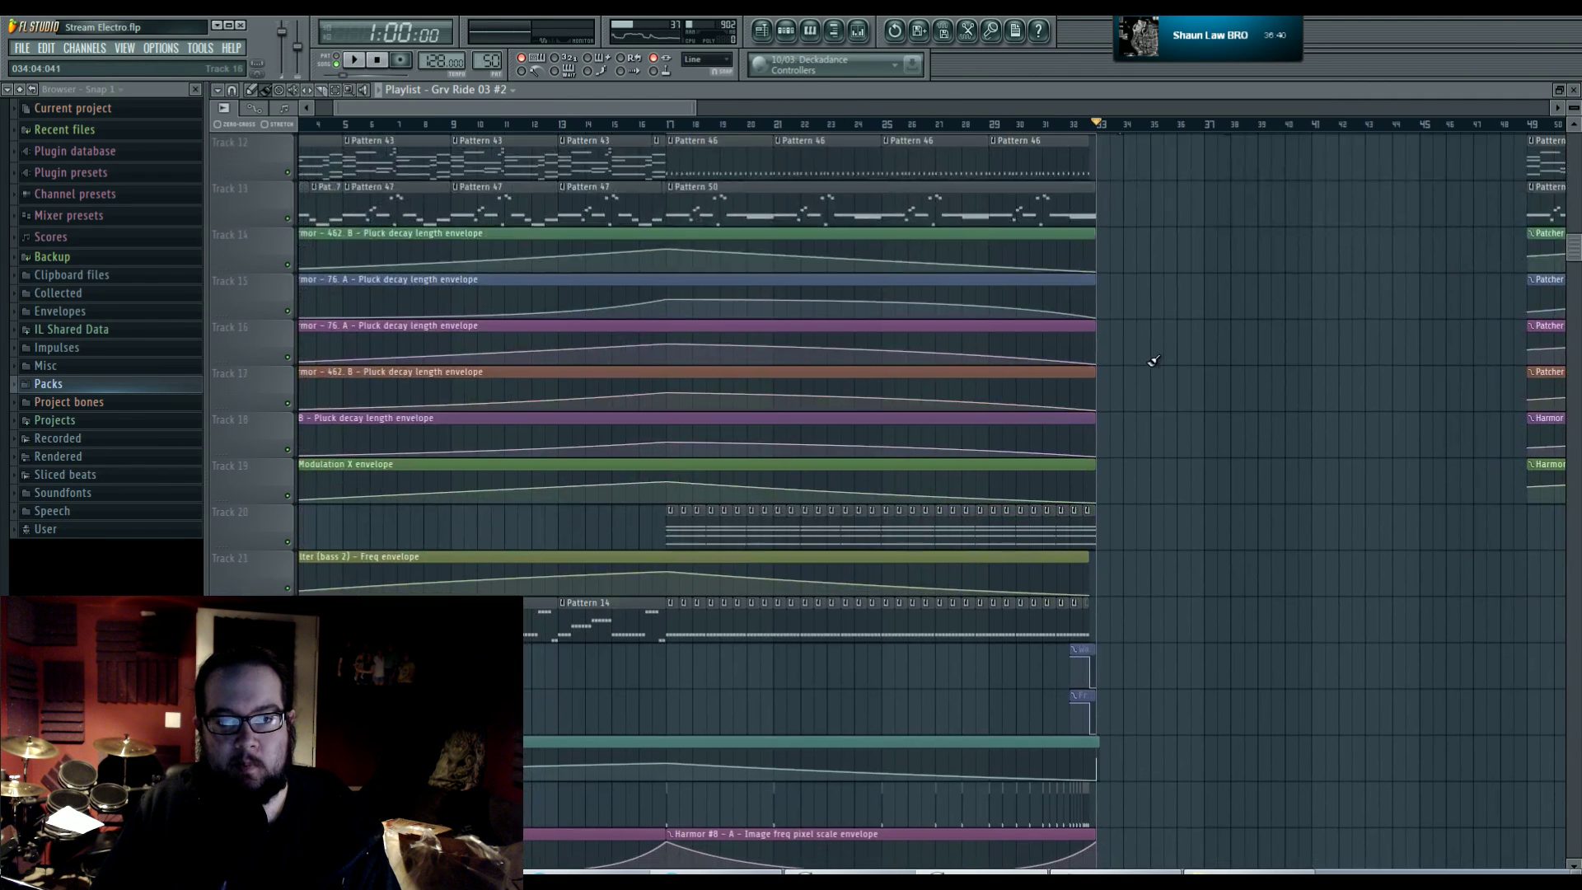
pyautogui.scroll(-2, 1153, 361)
# - Audition the intro from bar 1 while checking the melody patterns and envelopes on Tracks 10–22
pyautogui.moveTo(1165, 424); pyautogui.dragTo(1123, 749)
pyautogui.press('space')
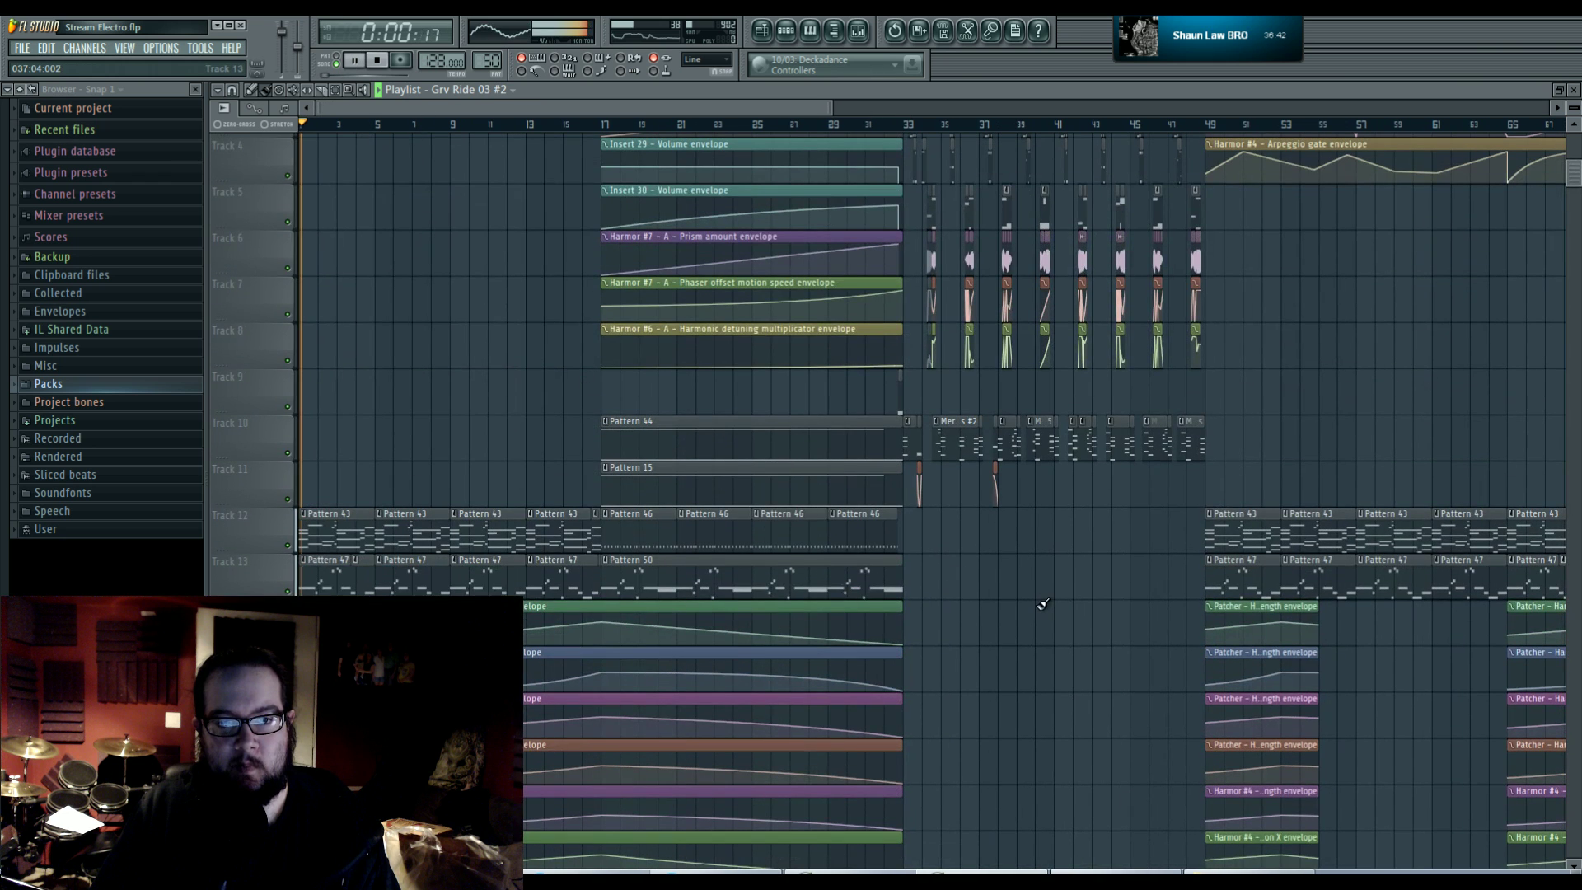
pyautogui.moveTo(991, 684); pyautogui.dragTo(990, 478)
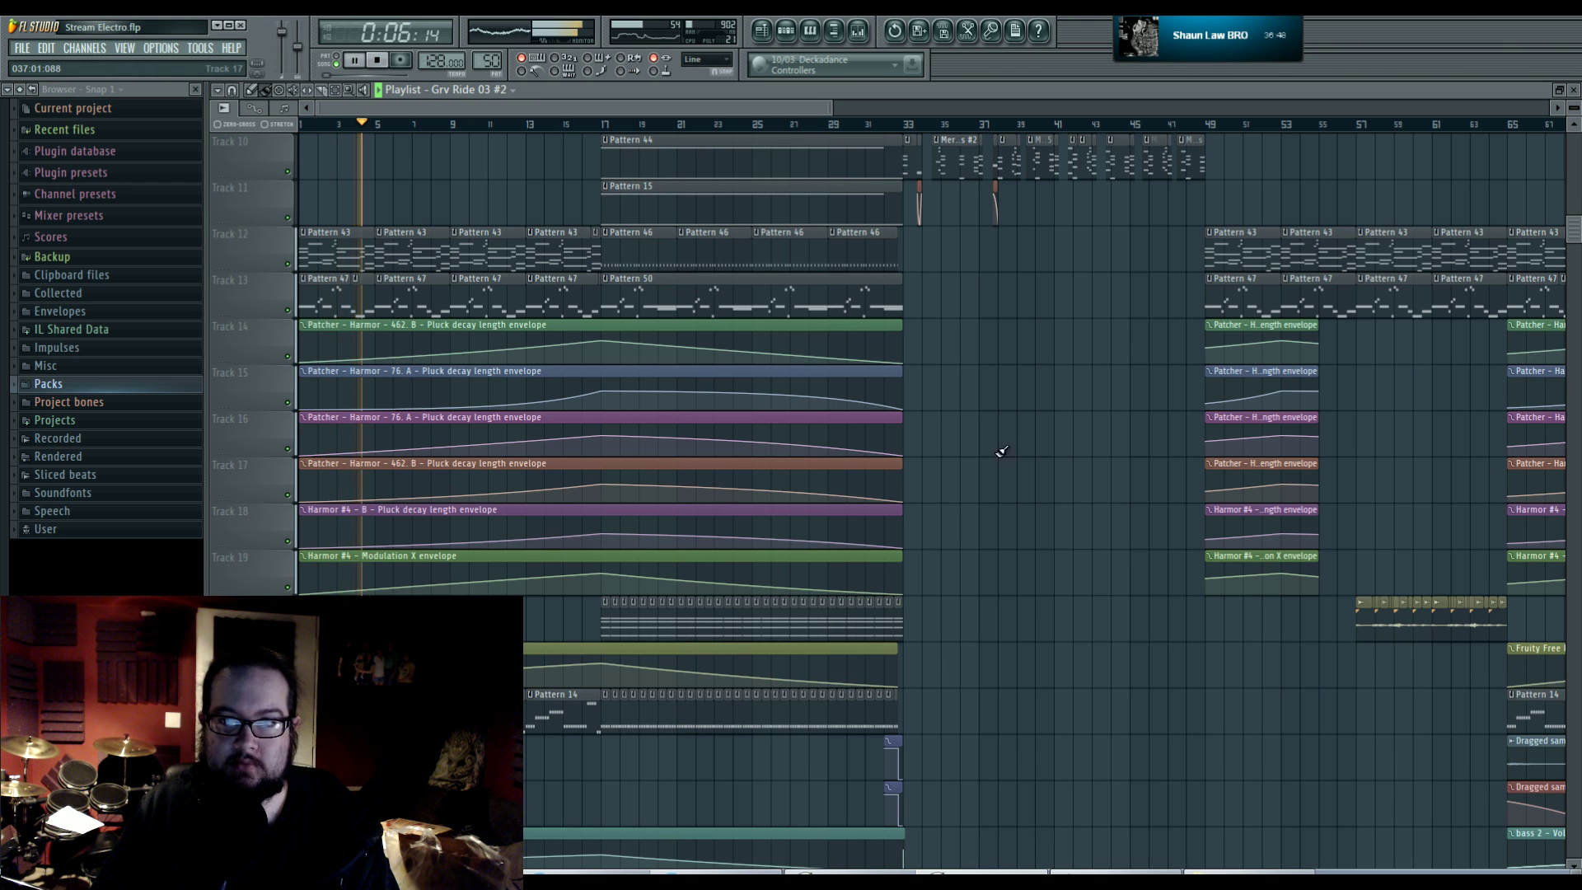
pyautogui.scroll(2, 1001, 451)
pyautogui.scroll(-2, 1032, 442)
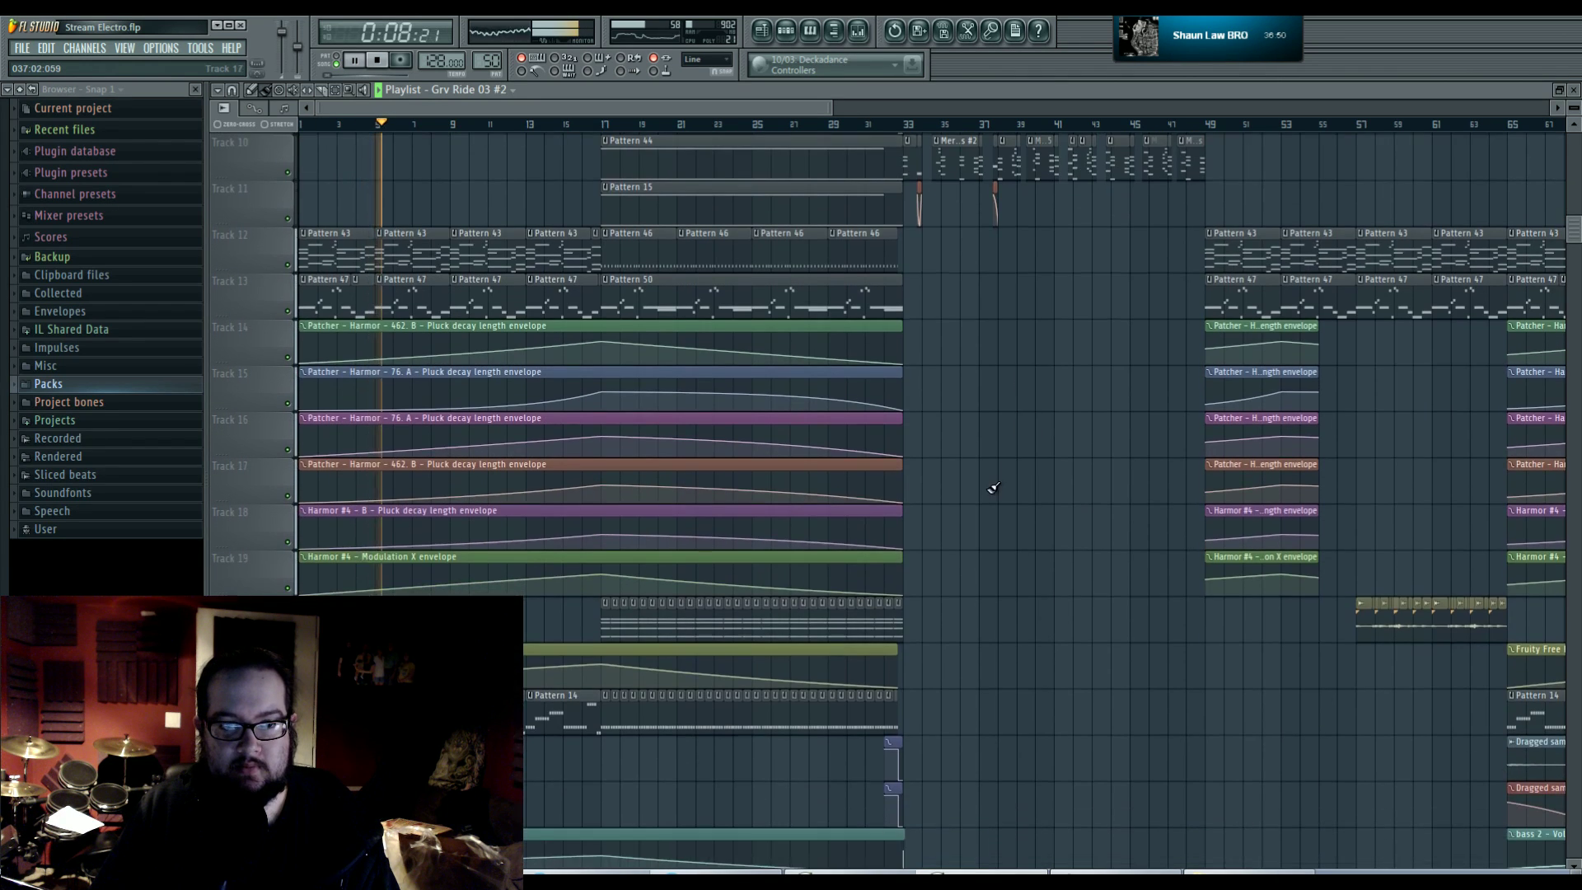
pyautogui.scroll(3, 996, 519)
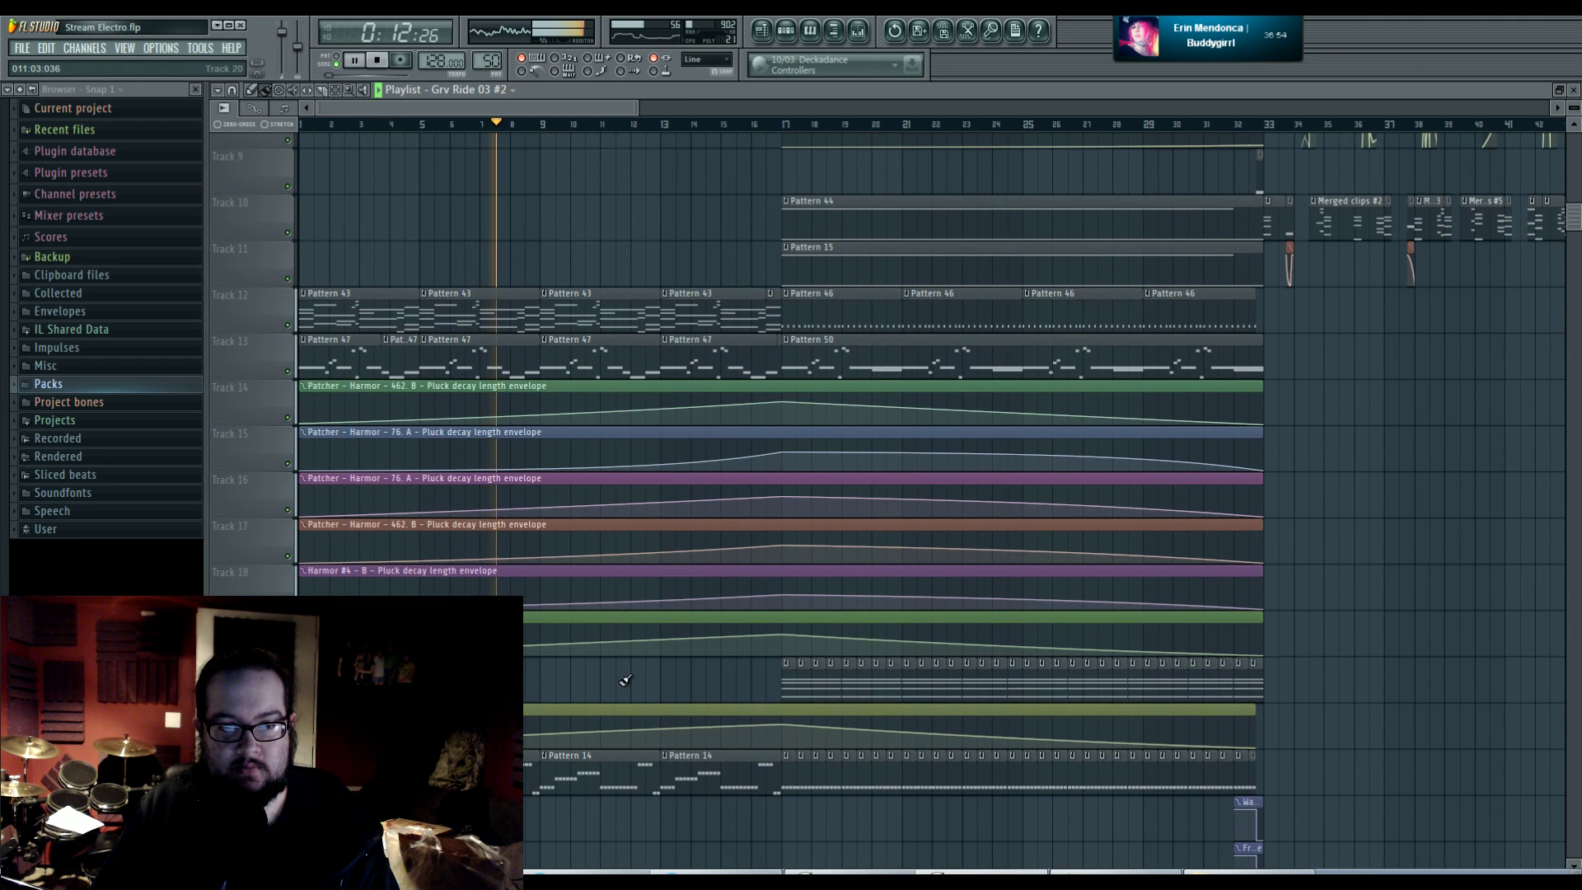
# - Stop playback and lengthen the Track 13 Pattern 47 clips so the first fills bars 1–4 and the last reaches bar 17
pyautogui.press('space')
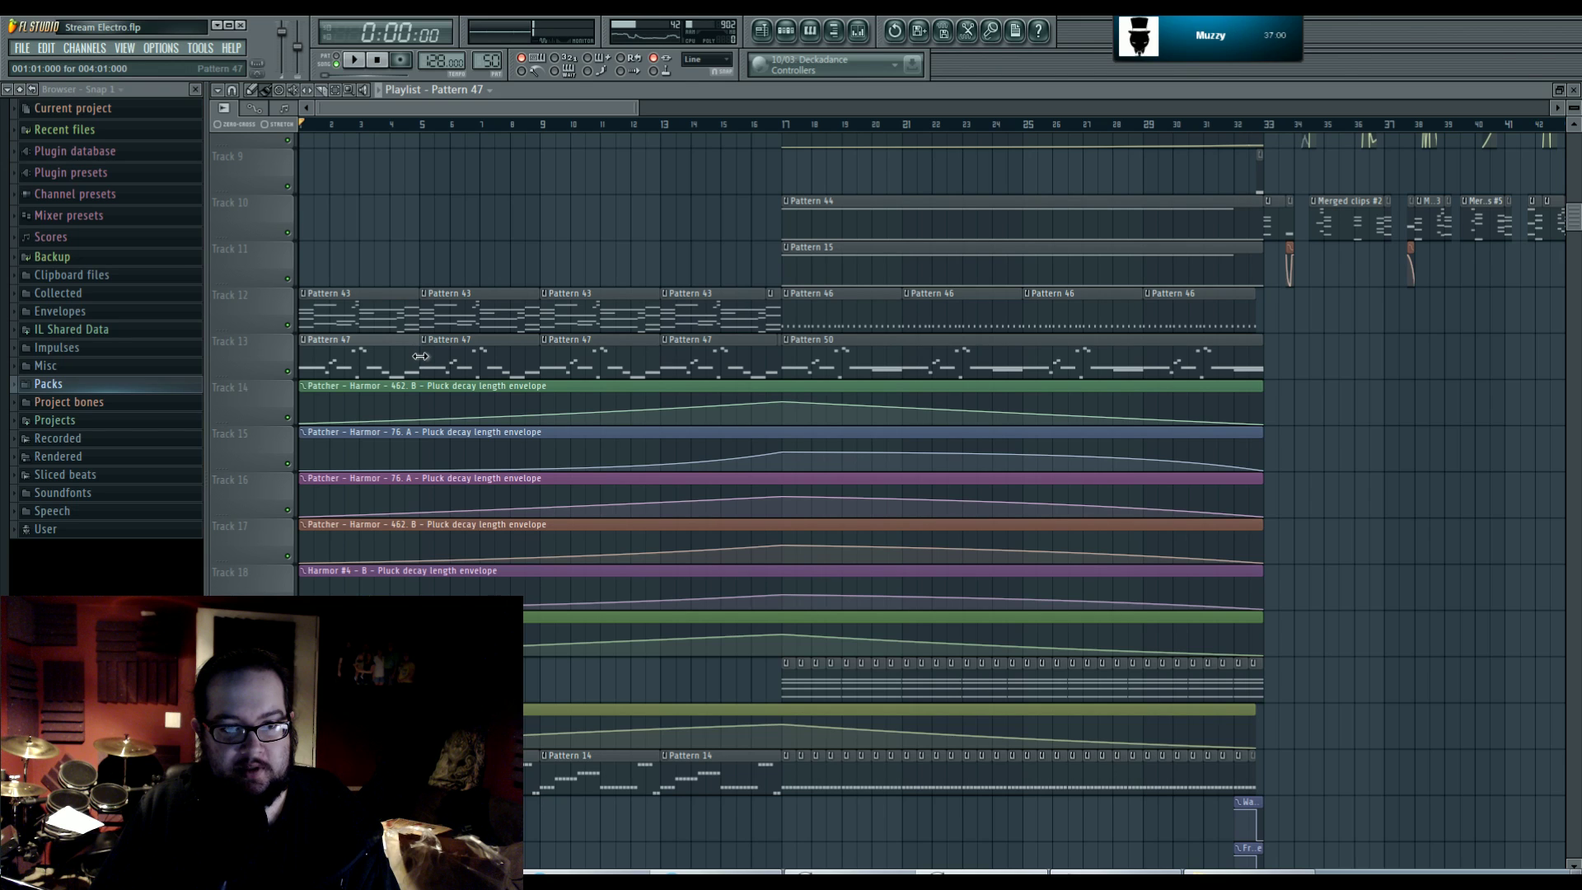
pyautogui.scroll(8, 774, 355)
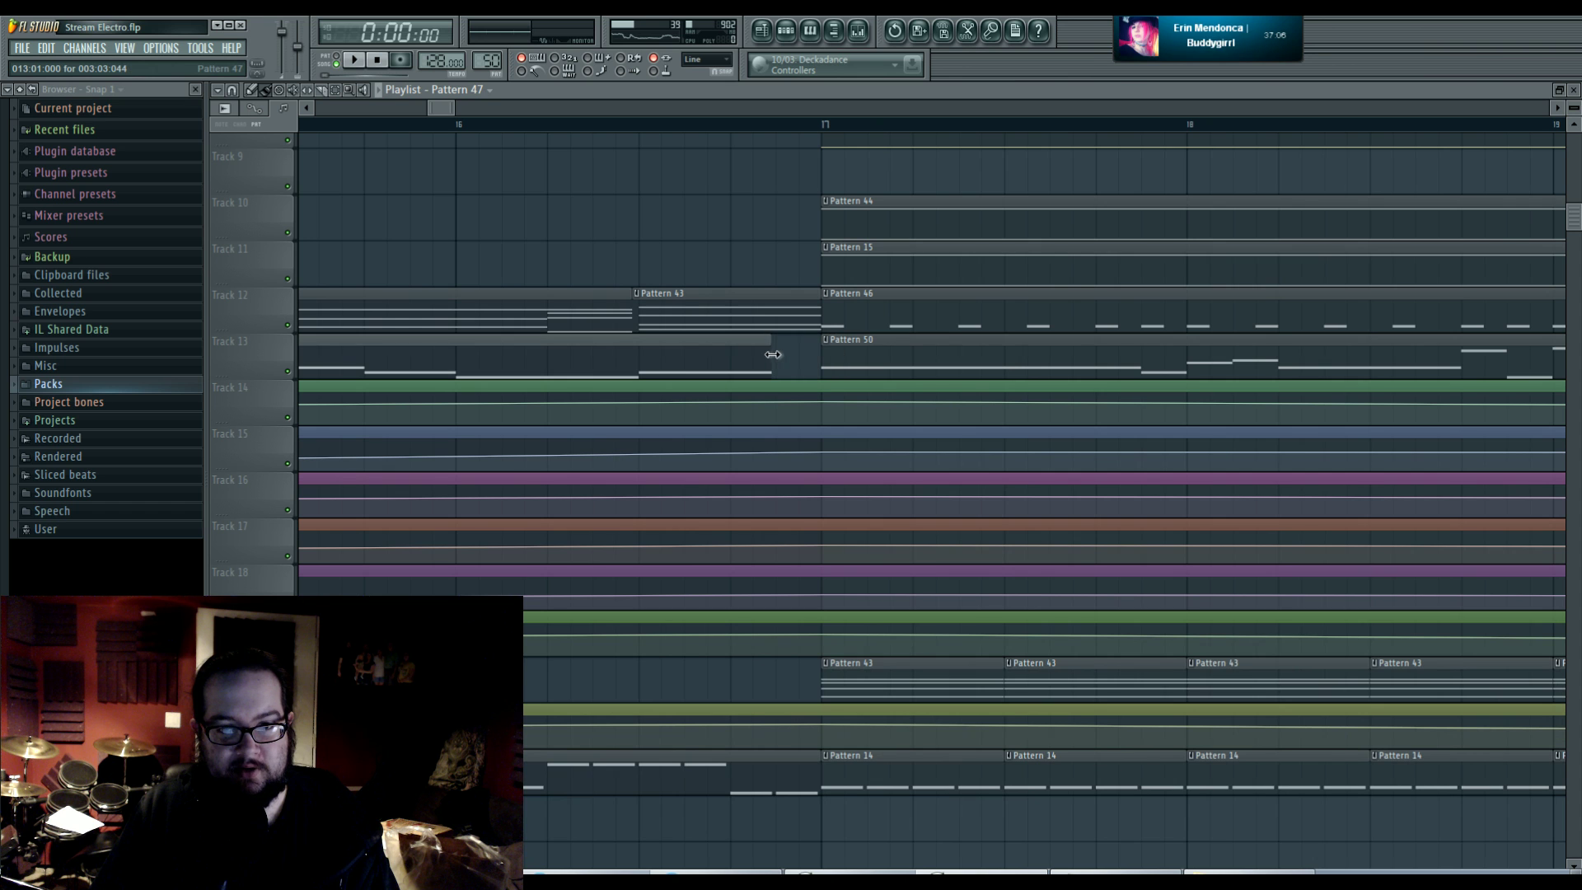
pyautogui.scroll(-8, 805, 349)
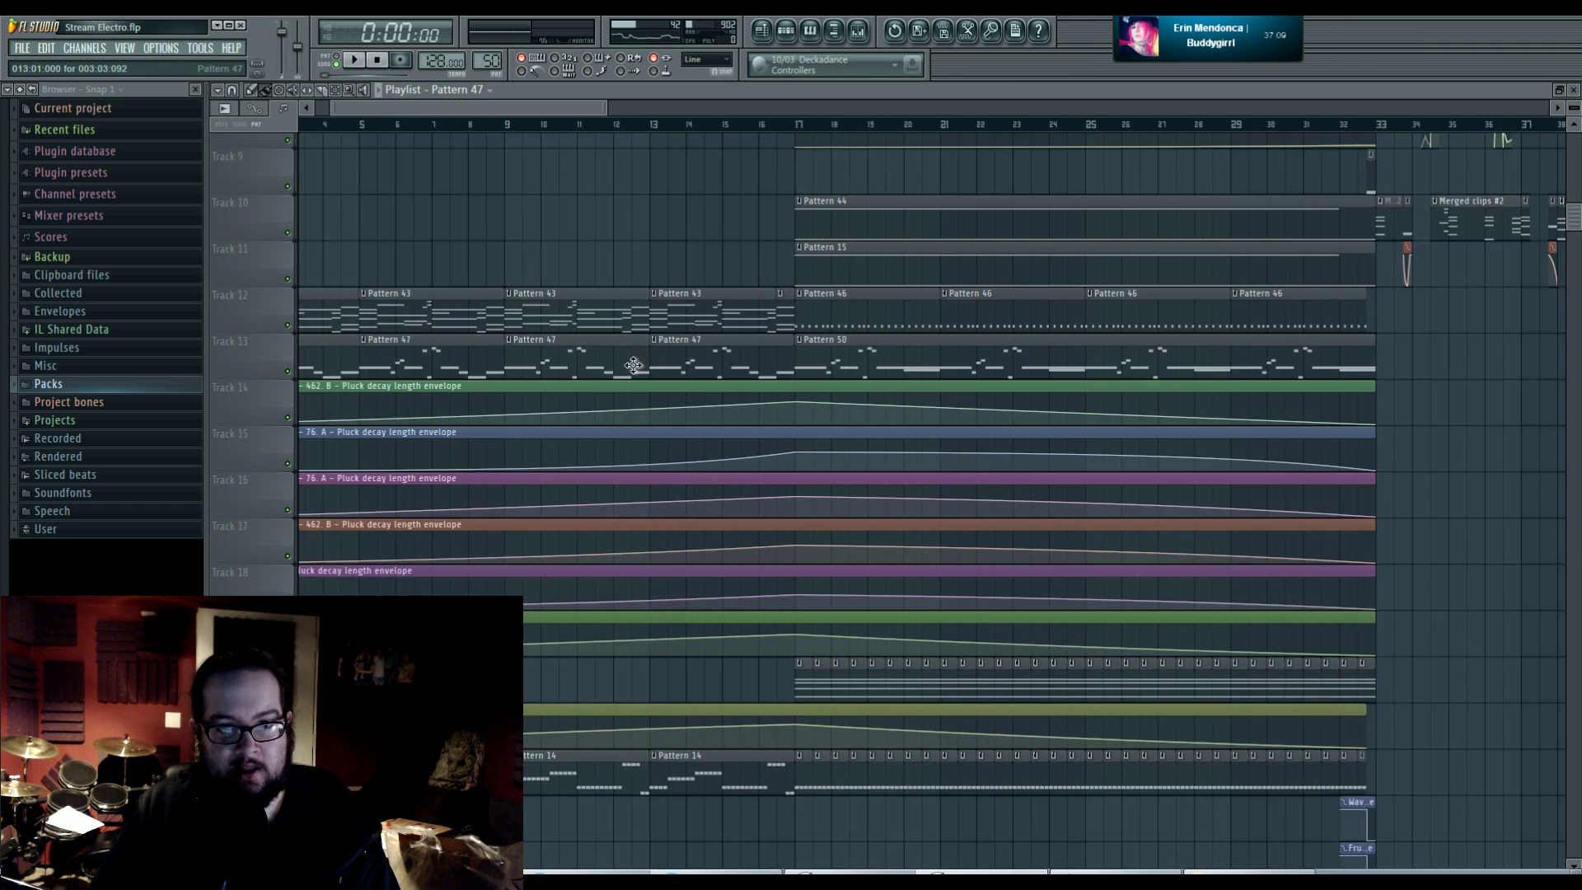
pyautogui.scroll(-3, 759, 388)
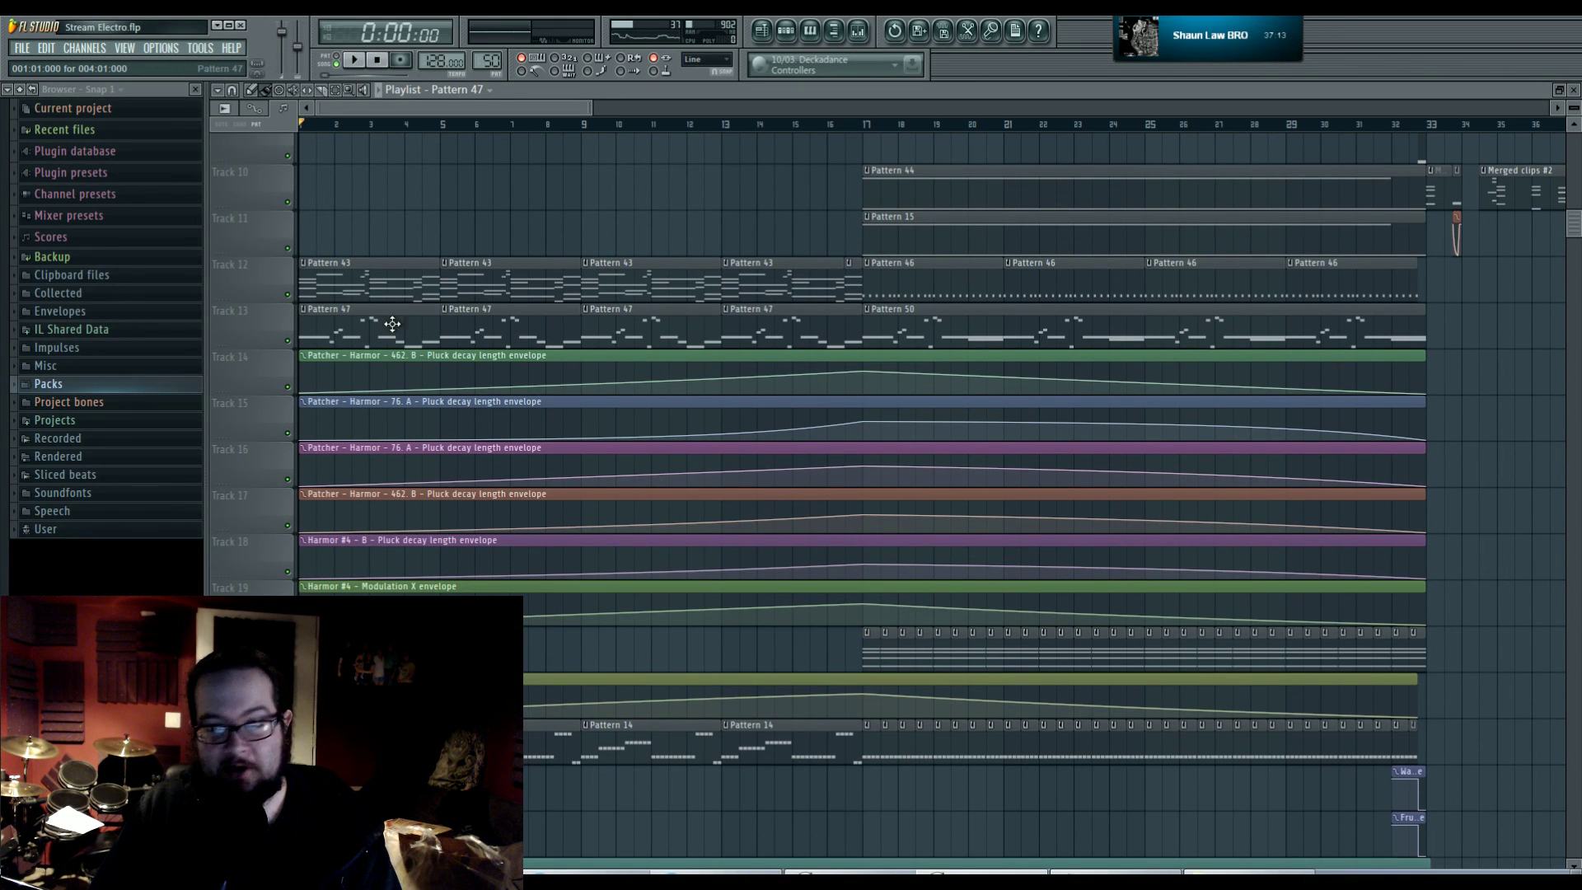
pyautogui.moveTo(352, 322); pyautogui.dragTo(352, 230)
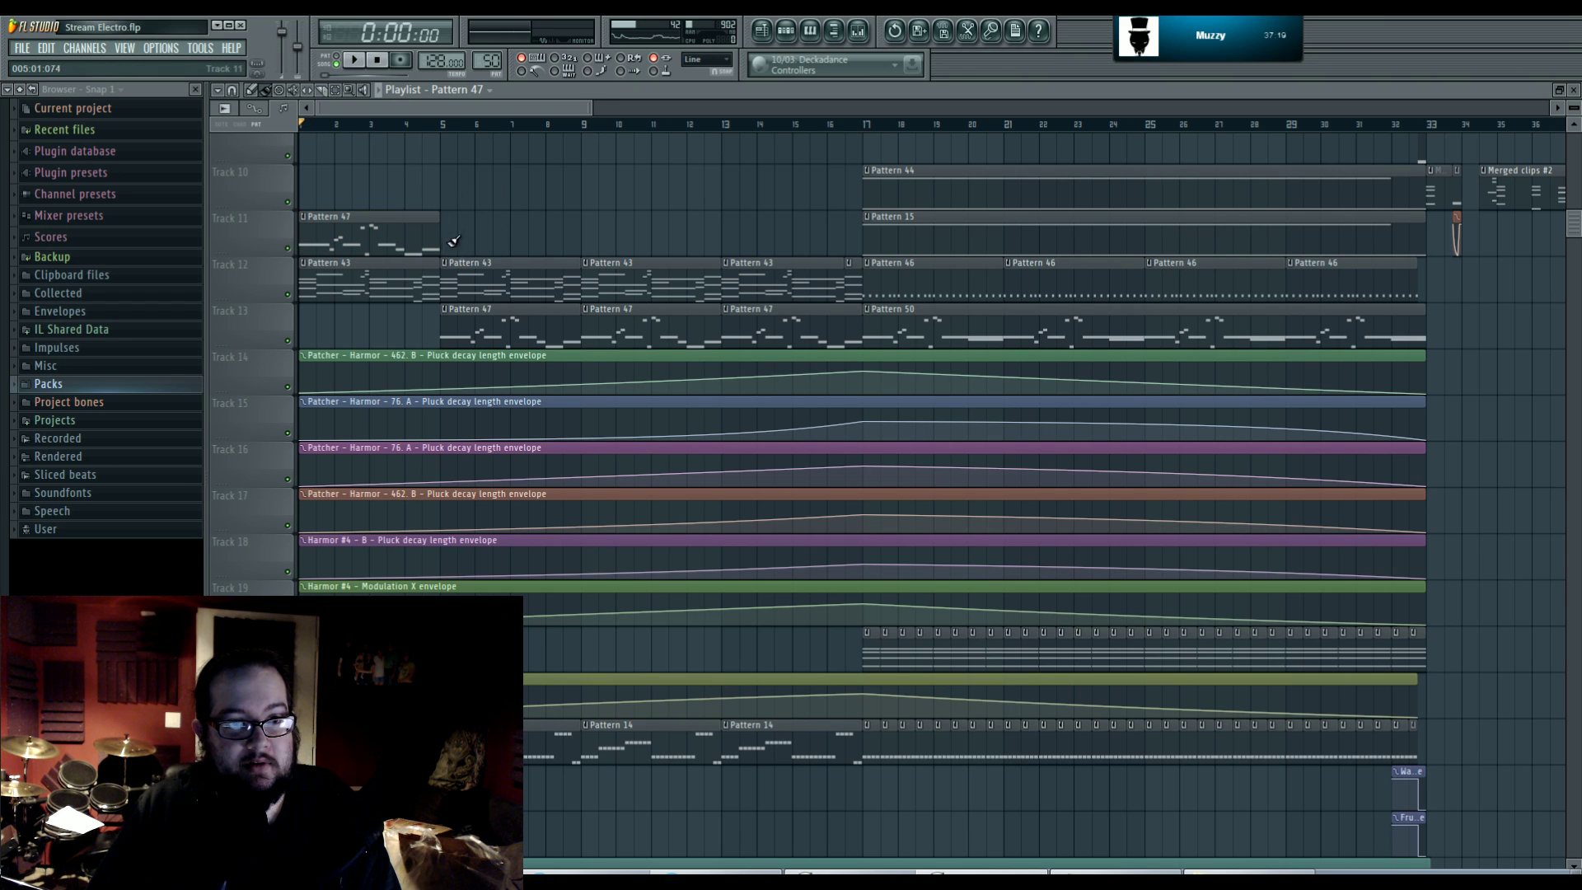
pyautogui.moveTo(379, 241); pyautogui.dragTo(379, 332)
pyautogui.doubleClick(379, 322)
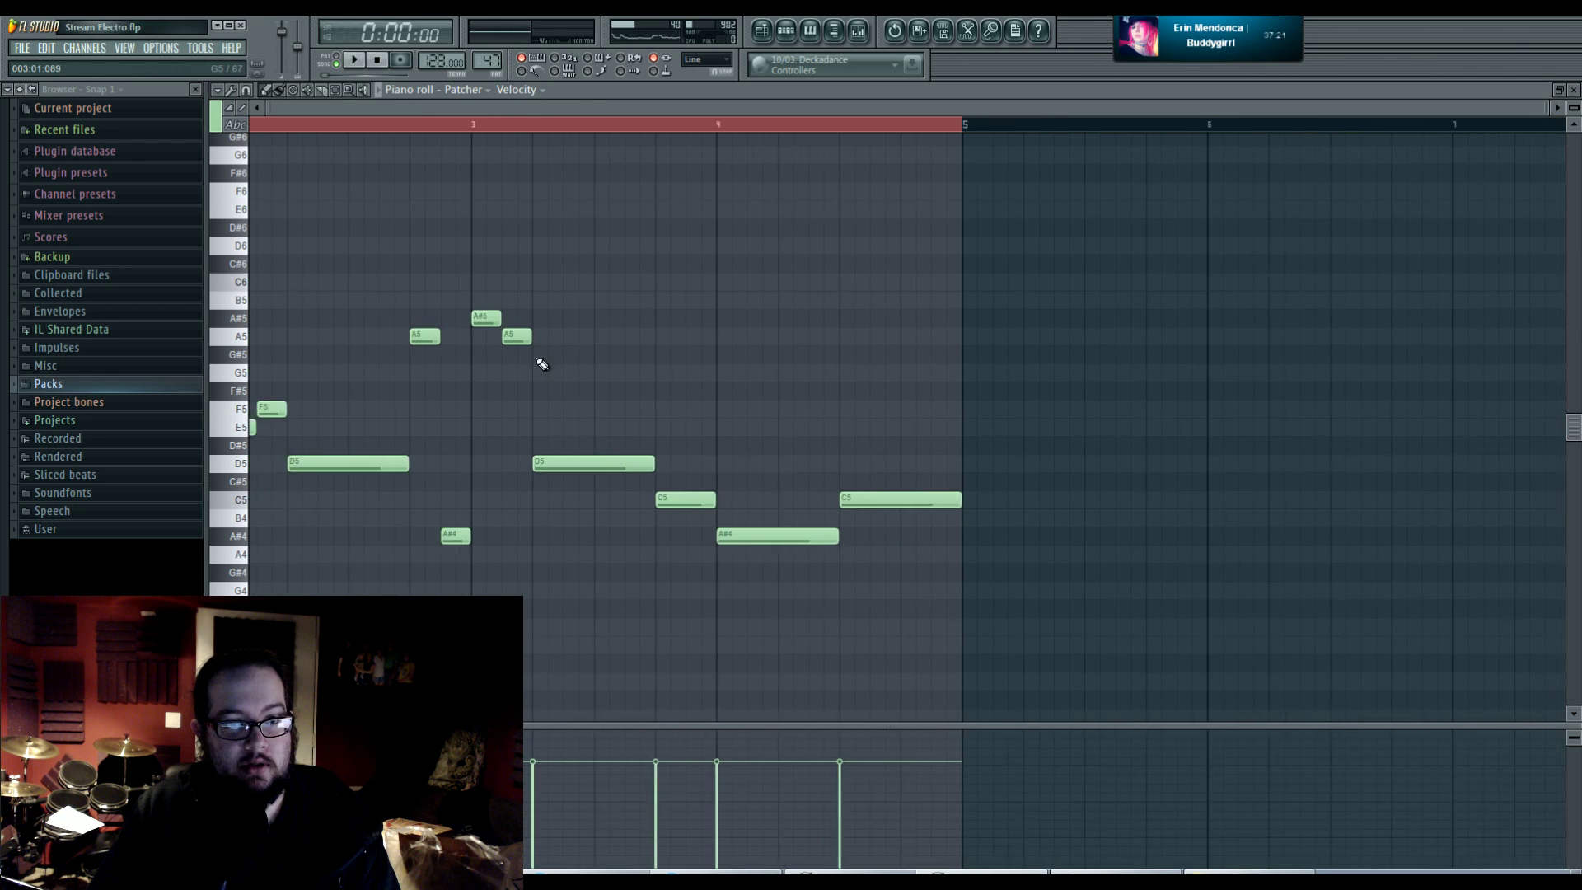
pyautogui.press('F7')
# - Open the notes of the first Pattern 47 clip on Track 13 and play the melody in pattern mode
pyautogui.rightClick(306, 317)
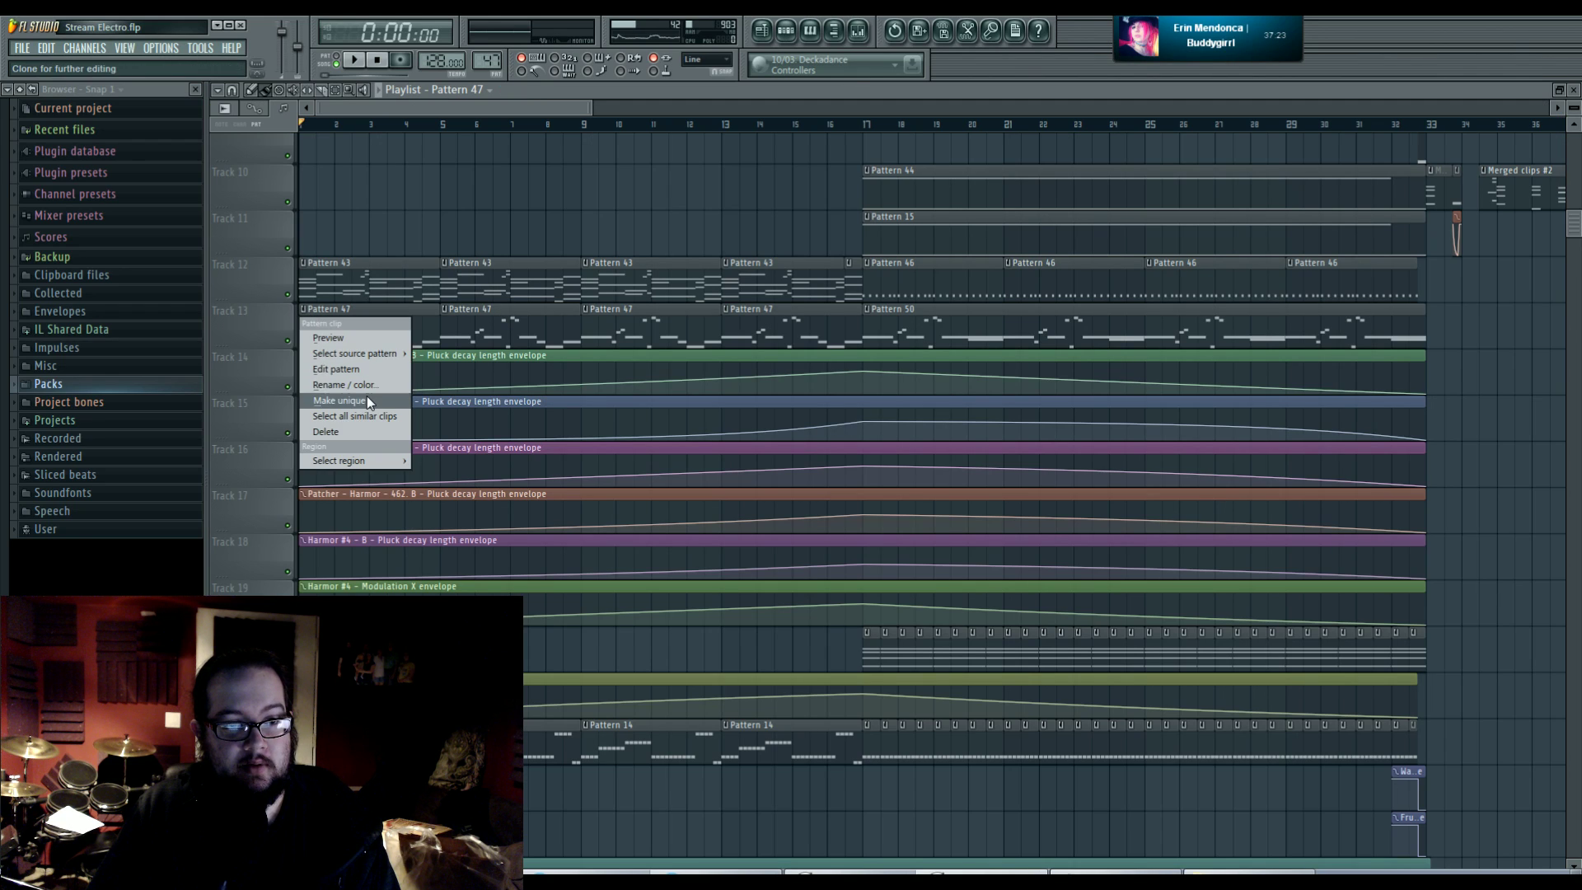
pyautogui.click(367, 395)
pyautogui.click(306, 311)
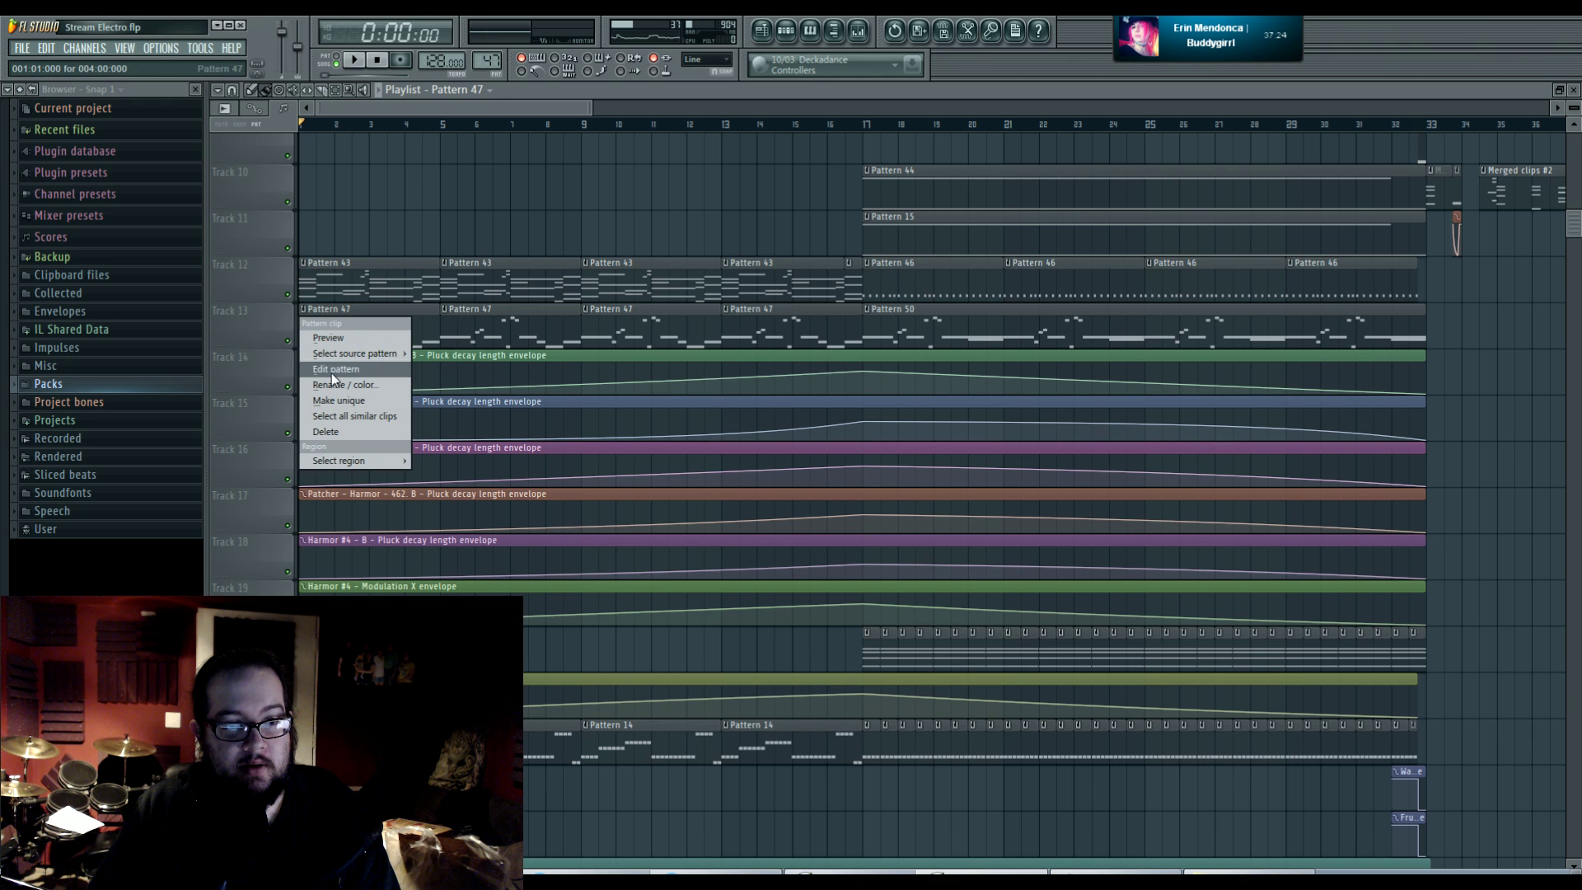
pyautogui.click(332, 373)
pyautogui.doubleClick(379, 325)
pyautogui.scroll(-5, 401, 384)
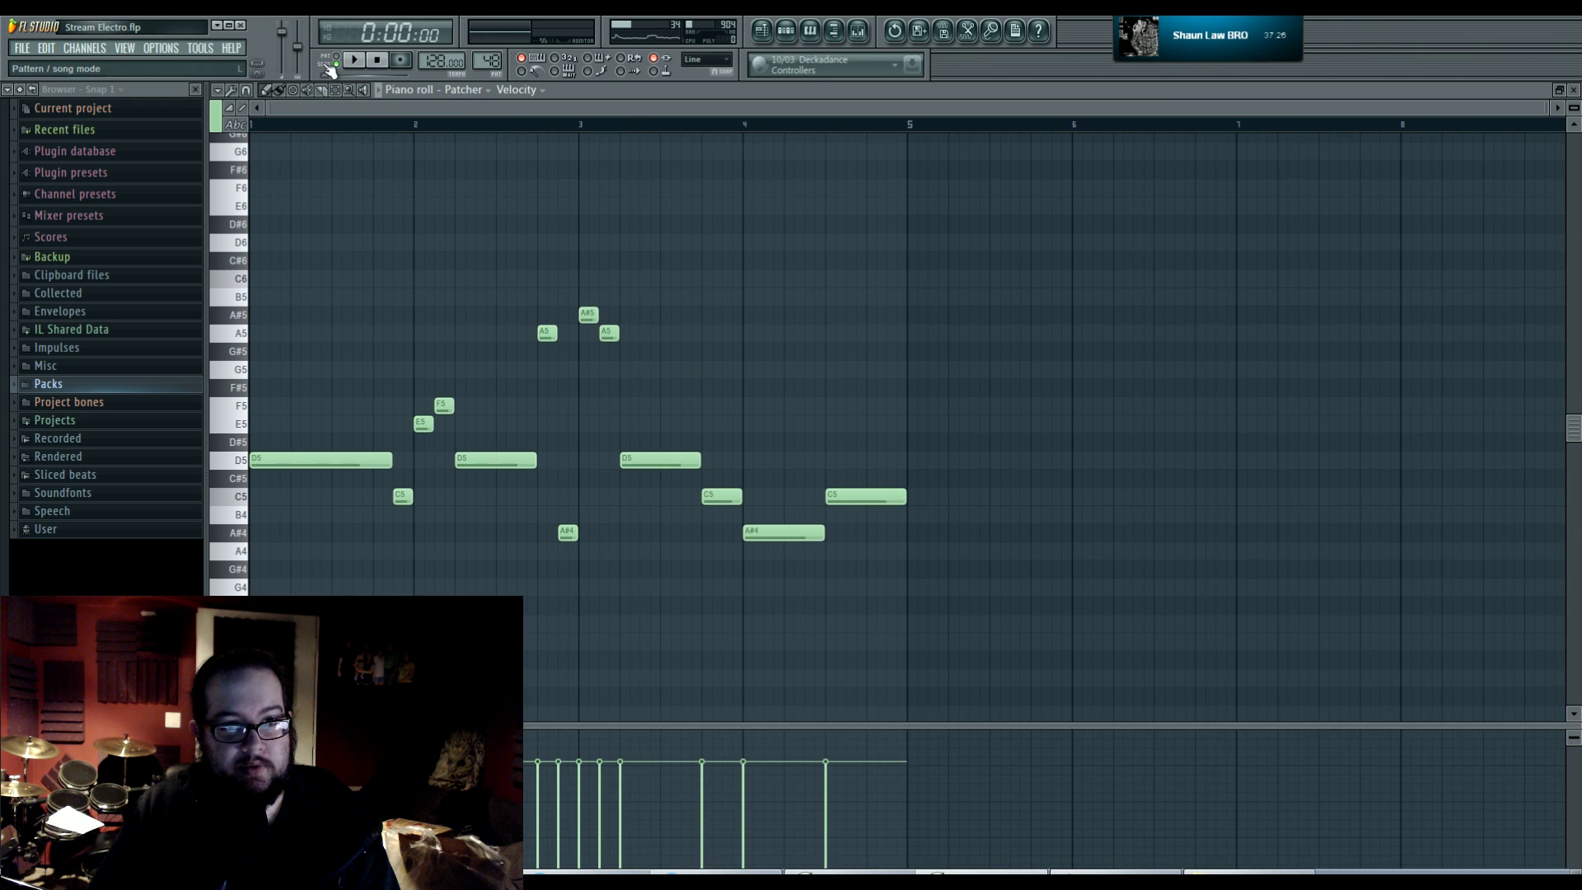
pyautogui.click(356, 63)
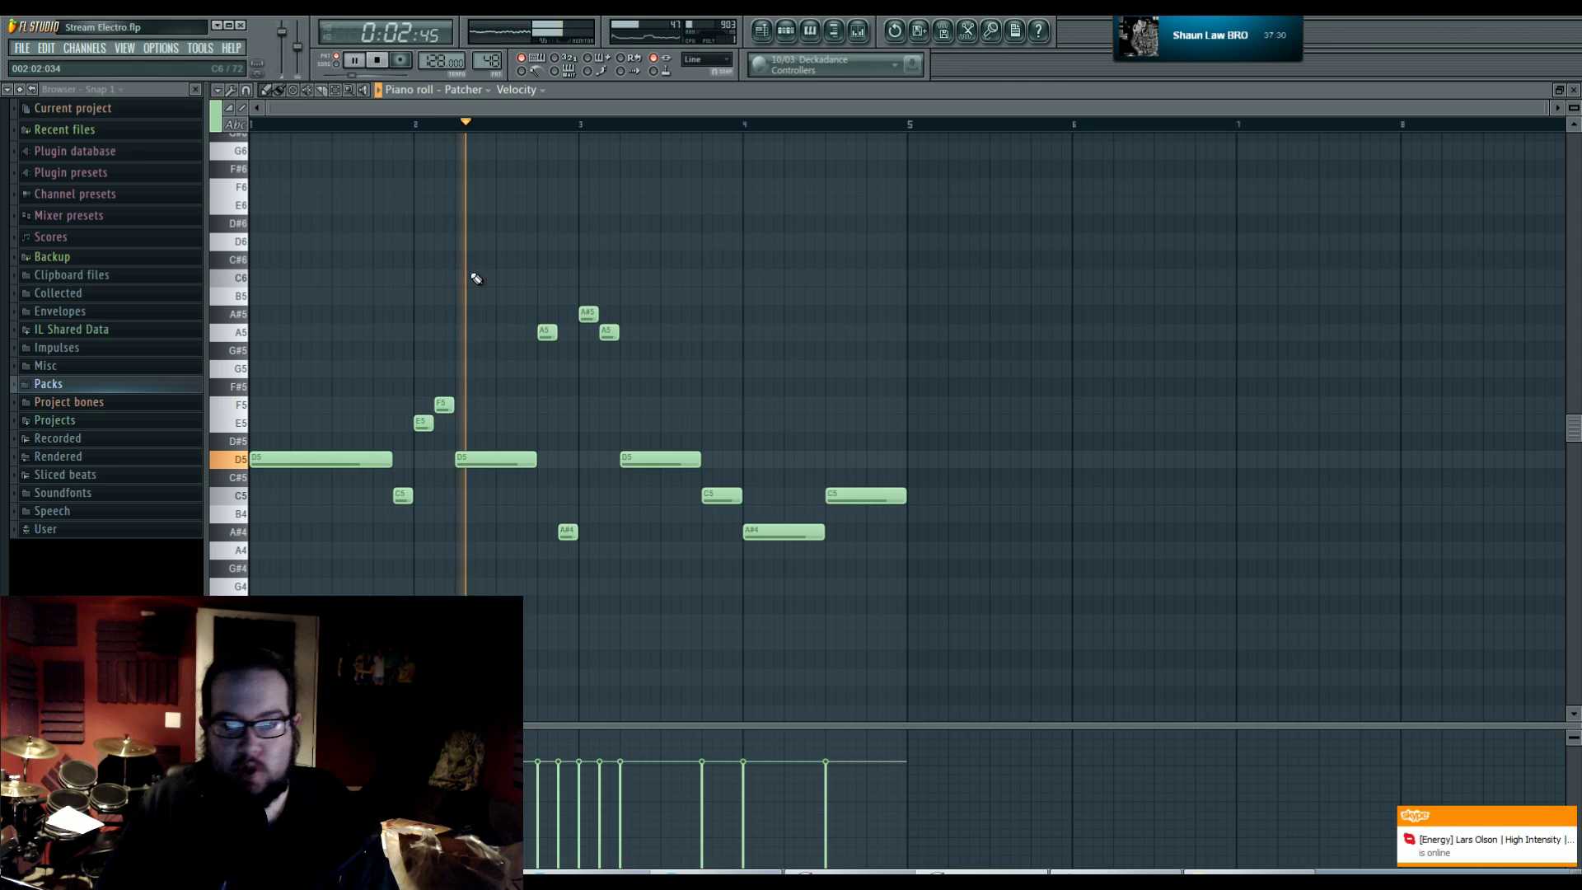
# - Duplicate all notes of the four-bar melody into bars 5–8, deselect them, and audition the pattern from its start
pyautogui.moveTo(1046, 572); pyautogui.dragTo(250, 136)
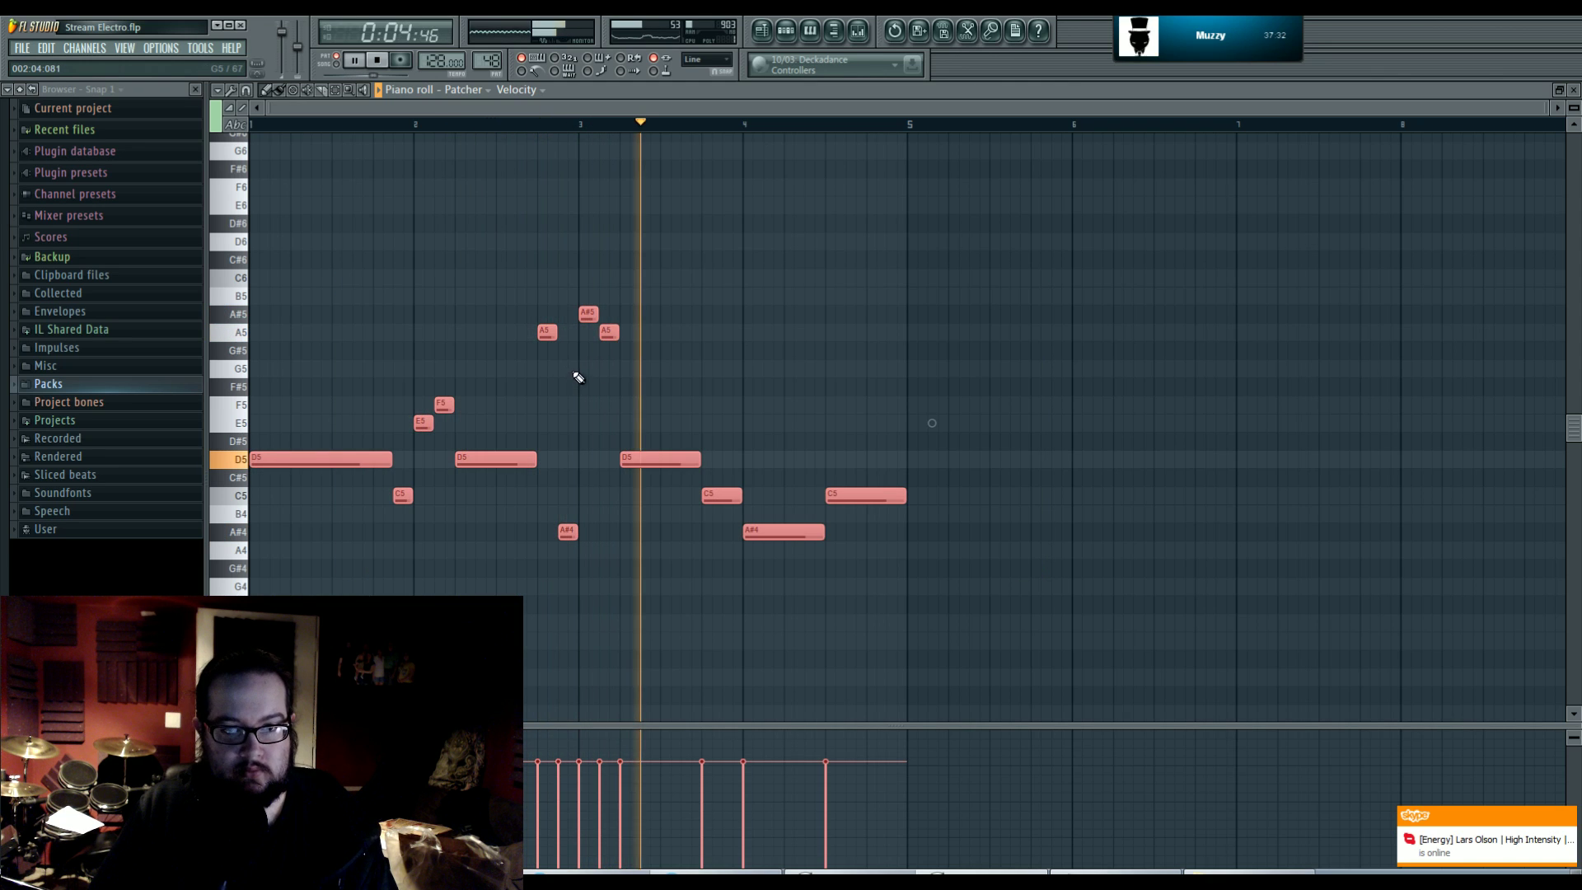
pyautogui.hotkey('ctrl', 'b')
pyautogui.hotkey('ctrl', 'd')
pyautogui.press('space')
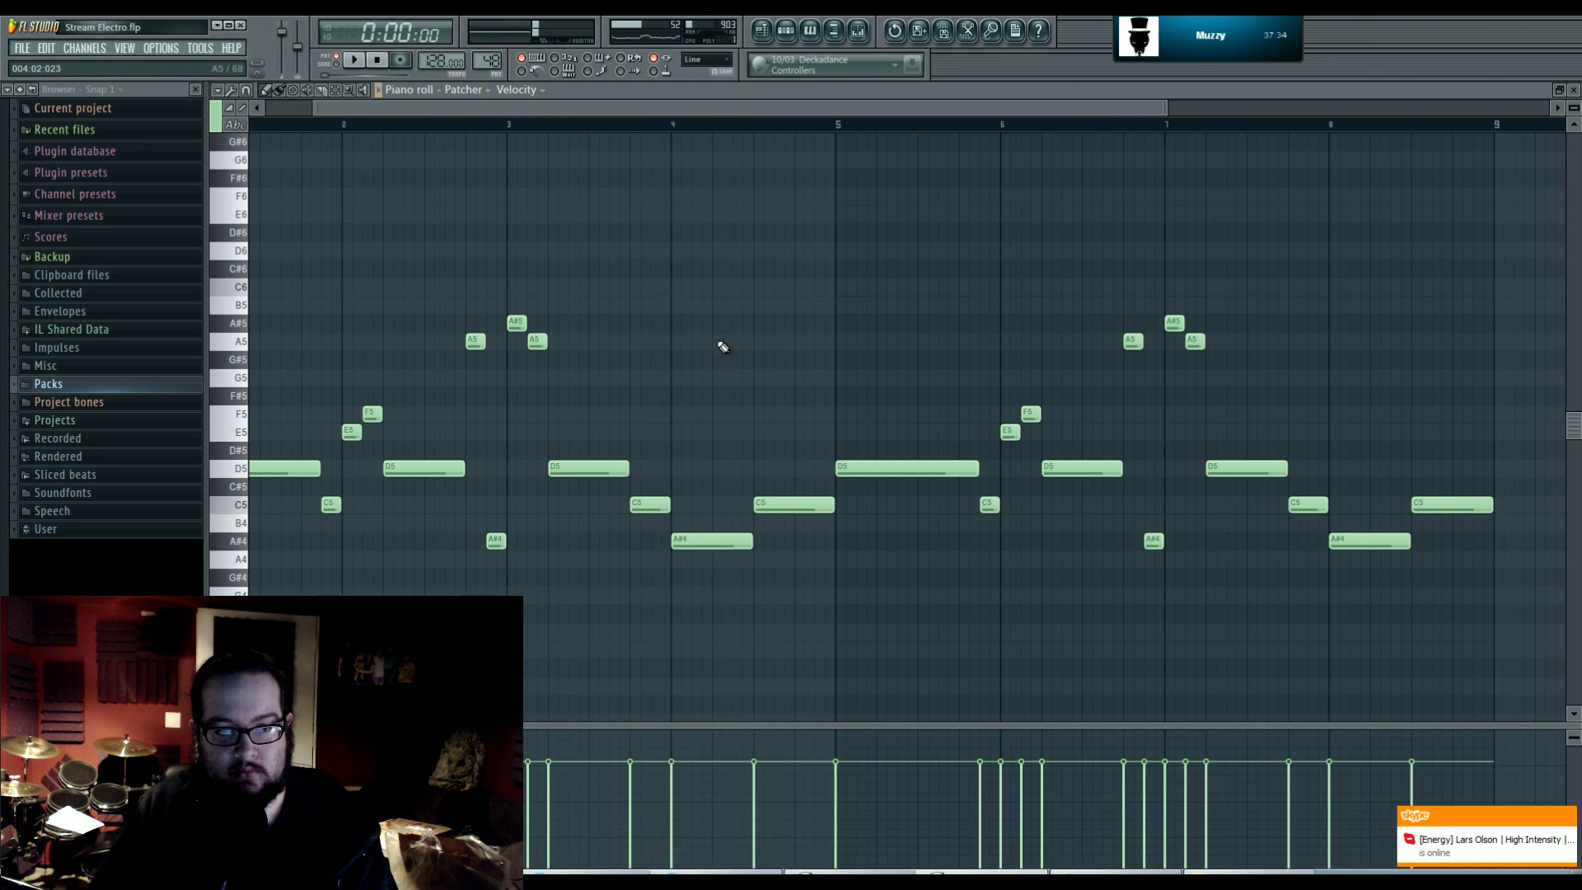
pyautogui.press('space')
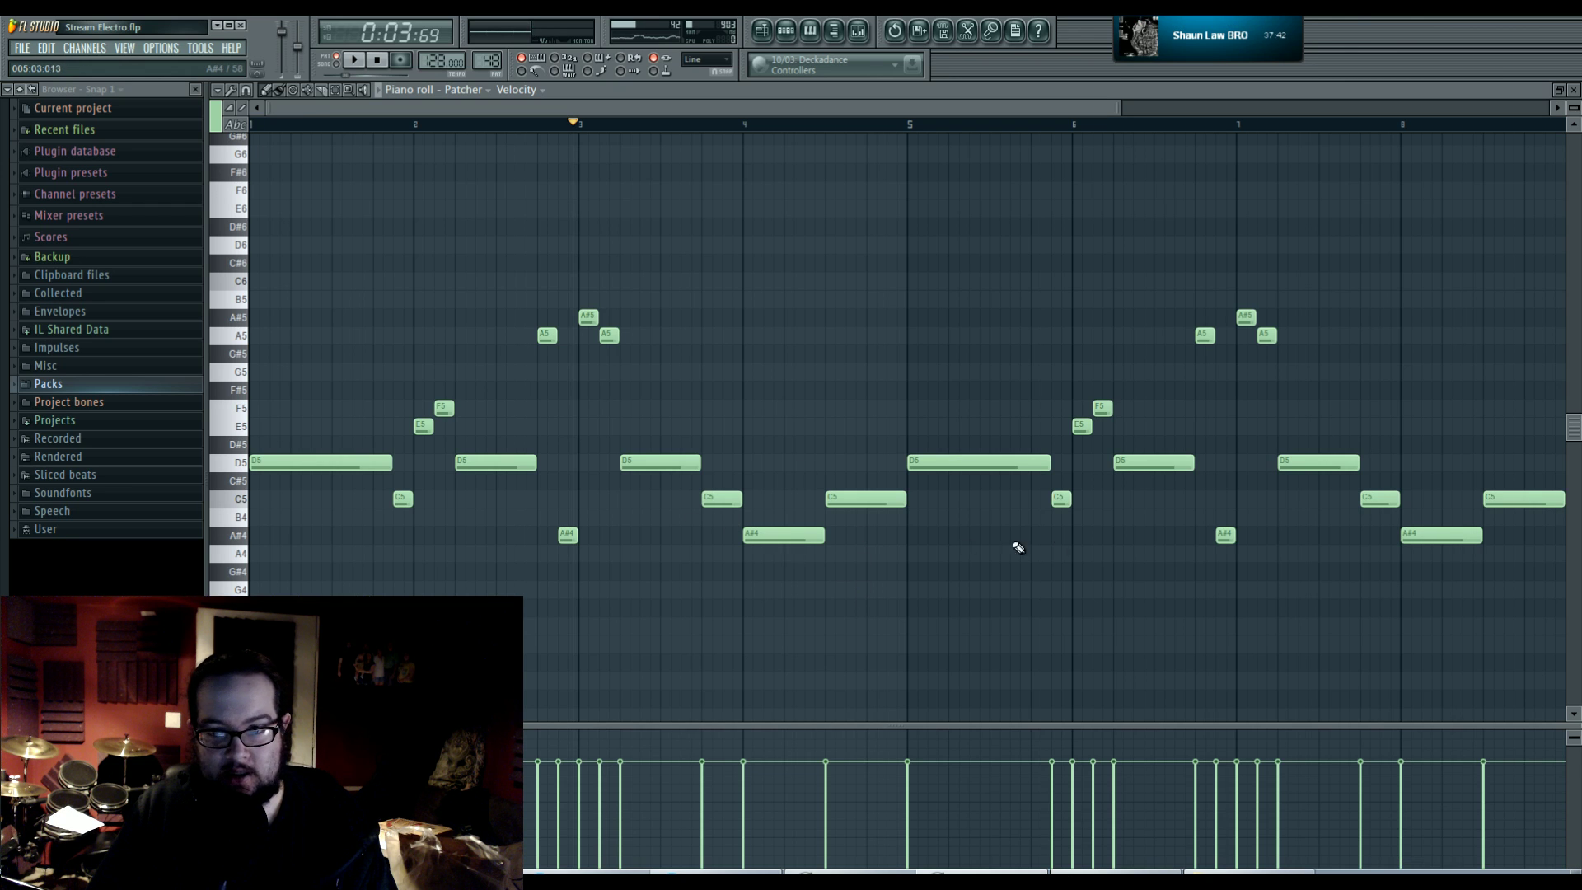
# - Play through the extended melody and raise the two closing notes in bar 8 to F5 and E5
pyautogui.press('space')
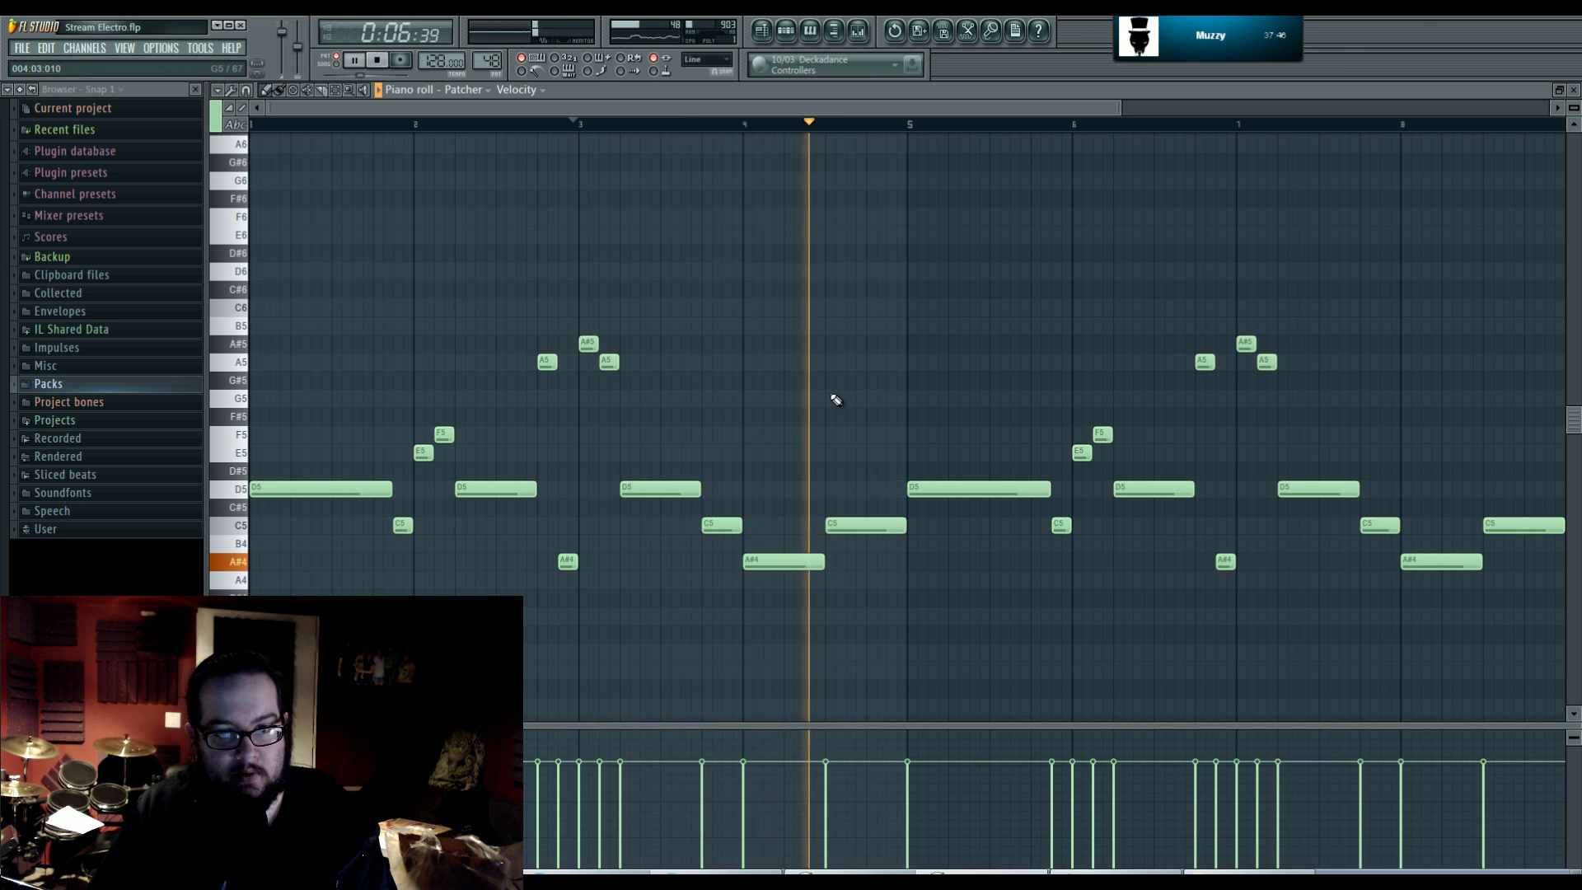
pyautogui.scroll(1, 840, 403)
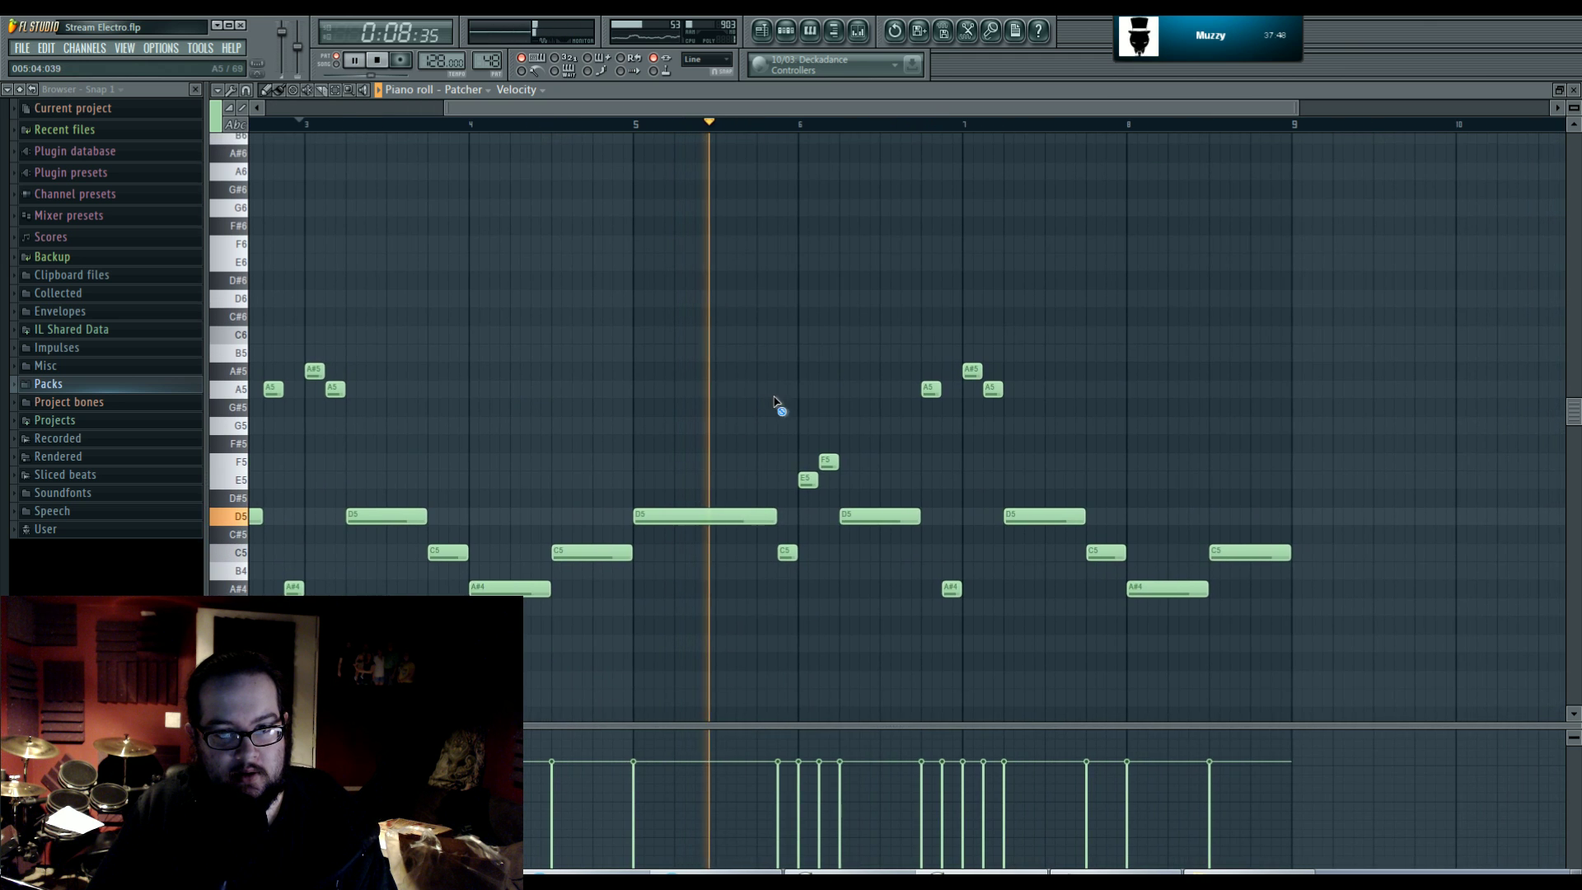
pyautogui.scroll(-2, 911, 379)
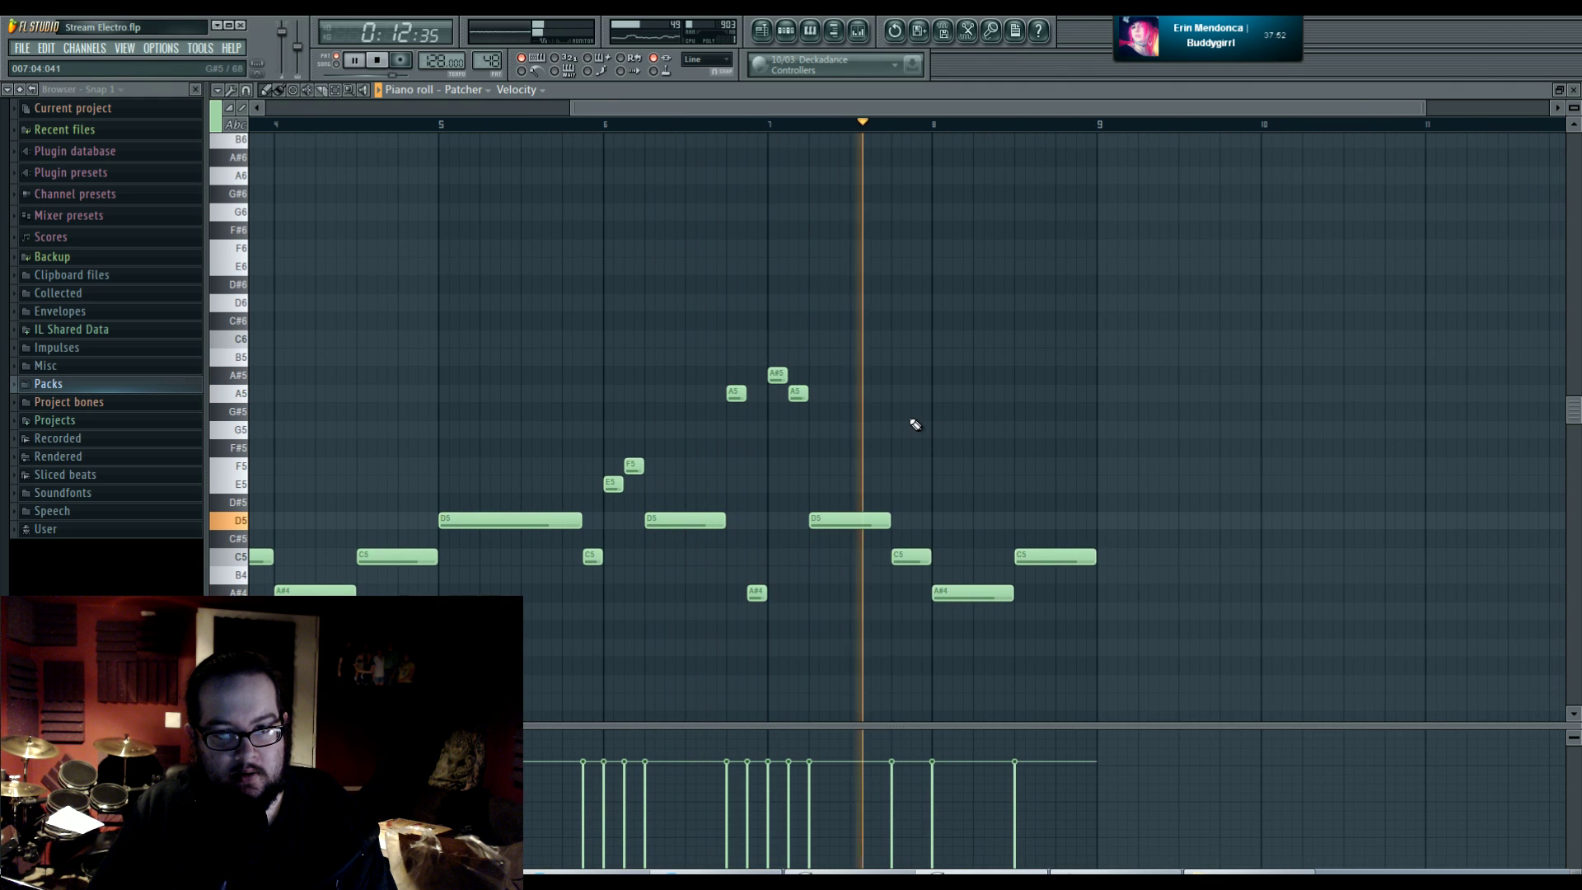
pyautogui.press('space')
pyautogui.moveTo(962, 596); pyautogui.dragTo(950, 453)
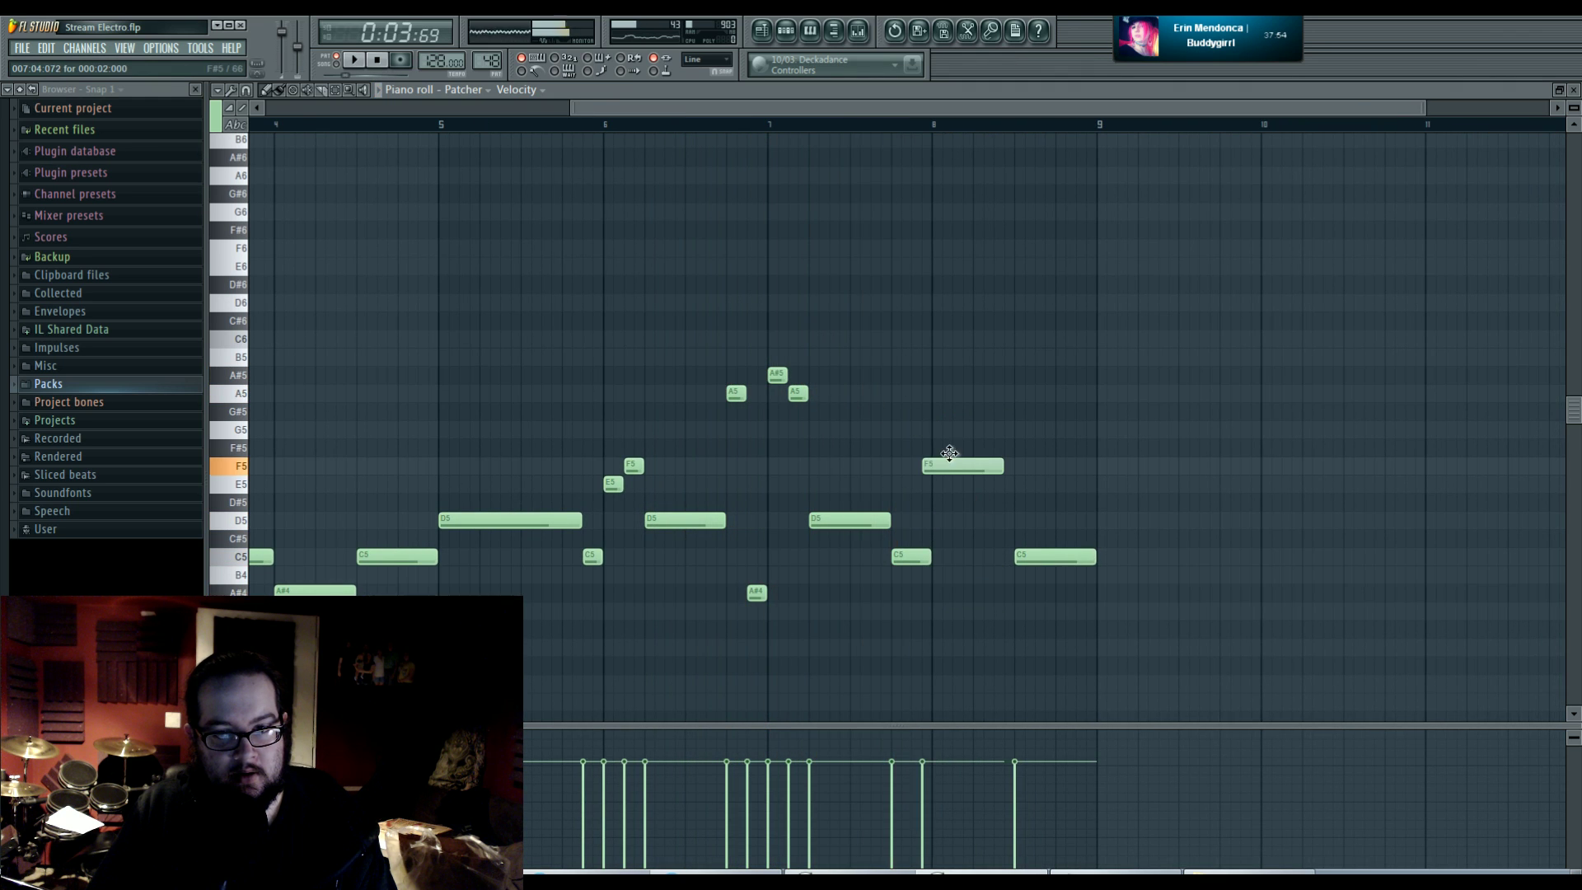
pyautogui.moveTo(1041, 520); pyautogui.dragTo(1013, 478)
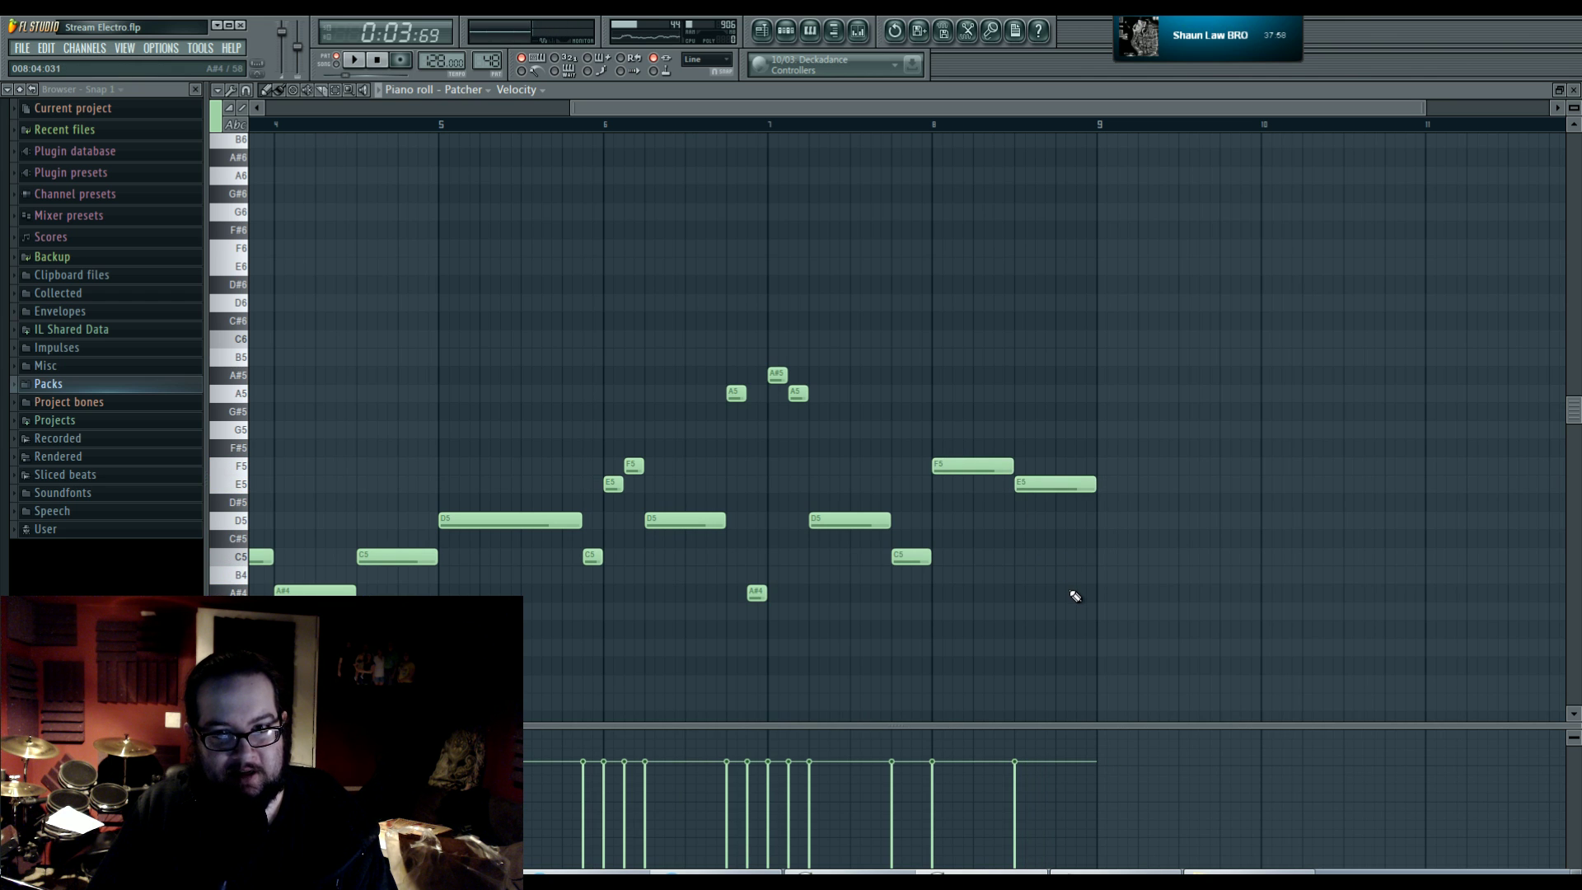
# - Audition the new melody ending from bar 7 and review the notes across all eight bars
pyautogui.click(773, 126)
pyautogui.press('space')
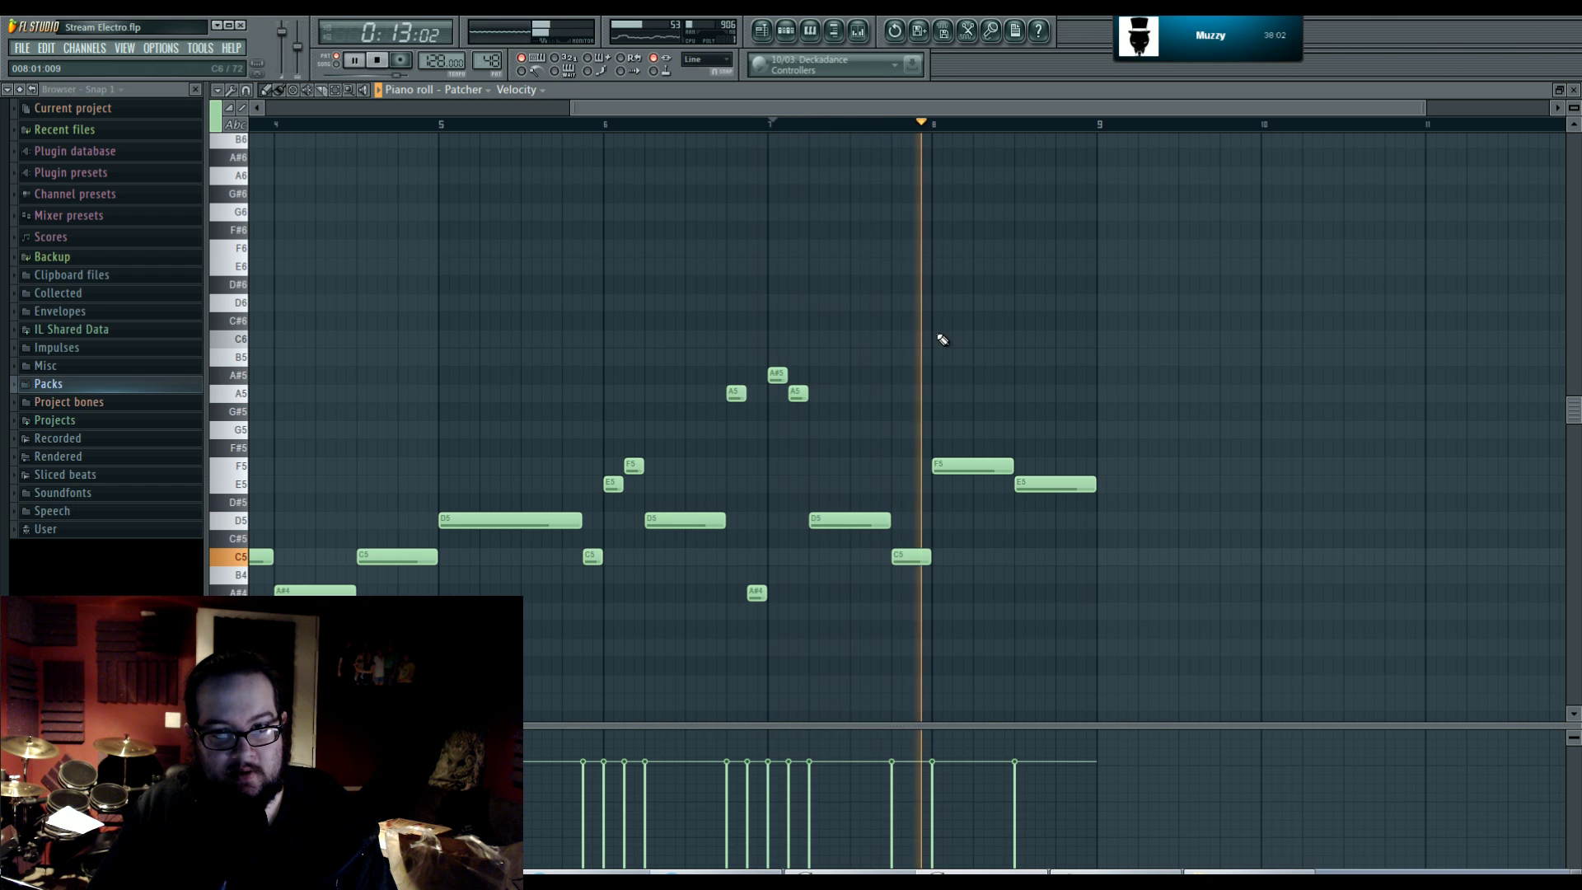
pyautogui.moveTo(472, 466); pyautogui.dragTo(1077, 458)
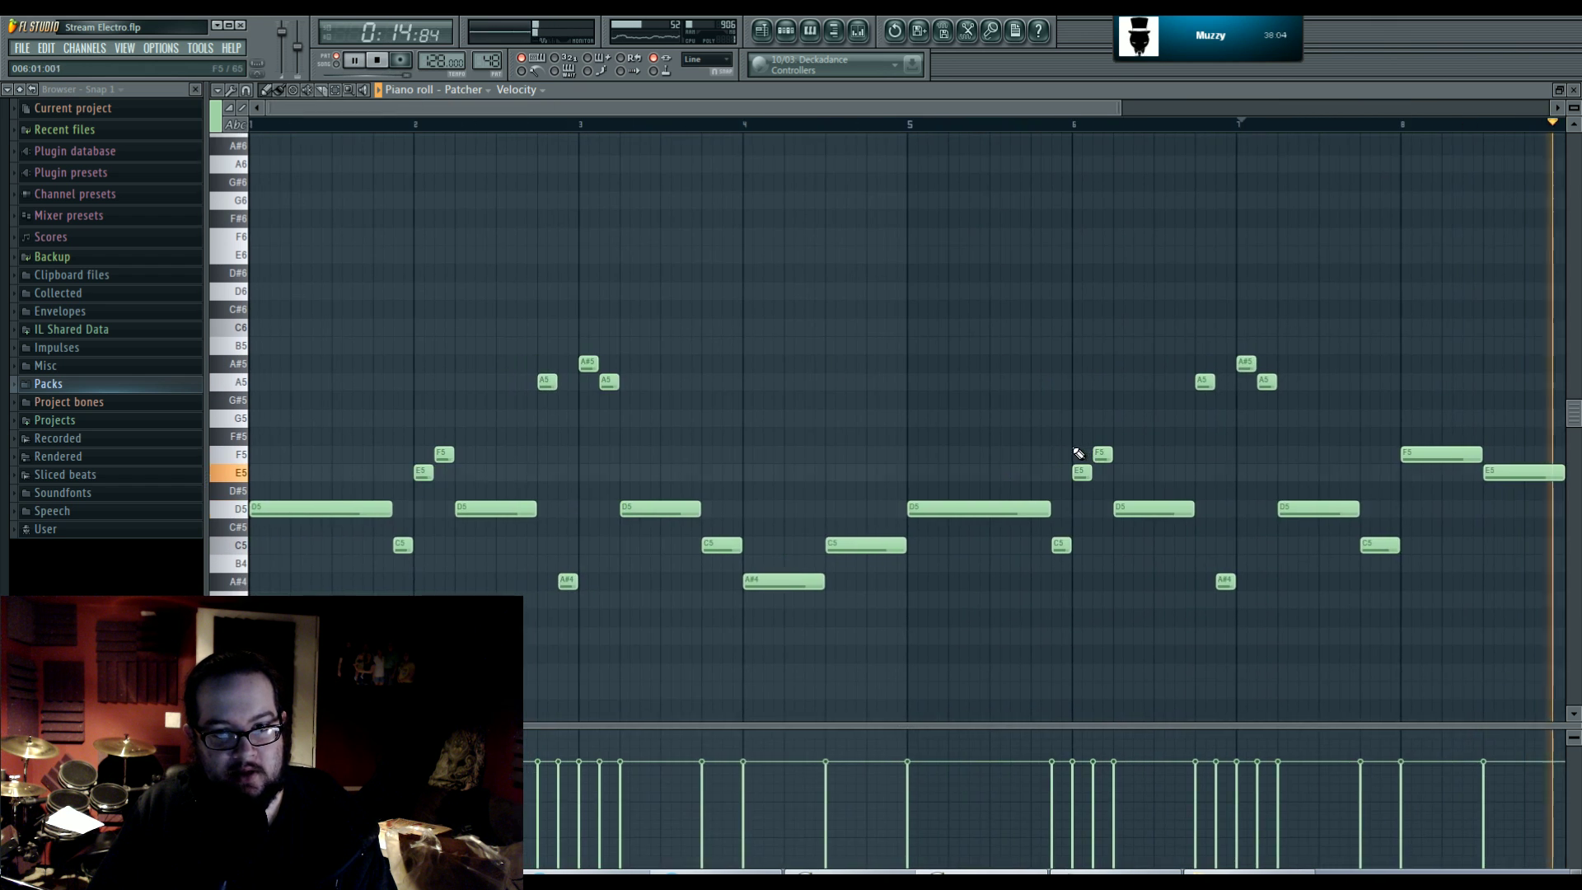
pyautogui.press('space')
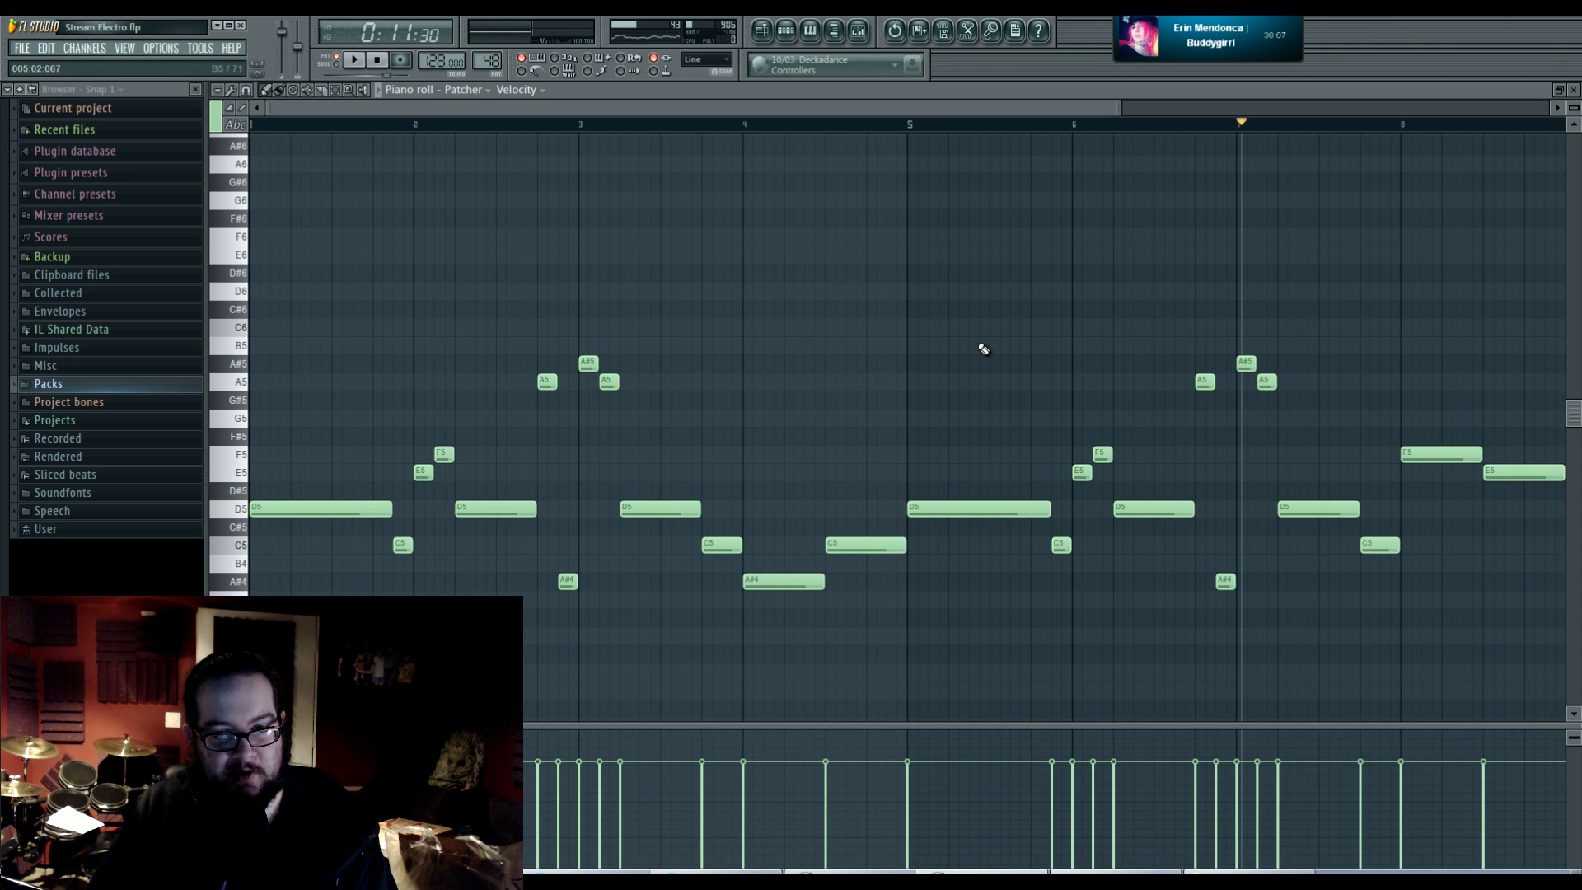
pyautogui.scroll(-3, 824, 354)
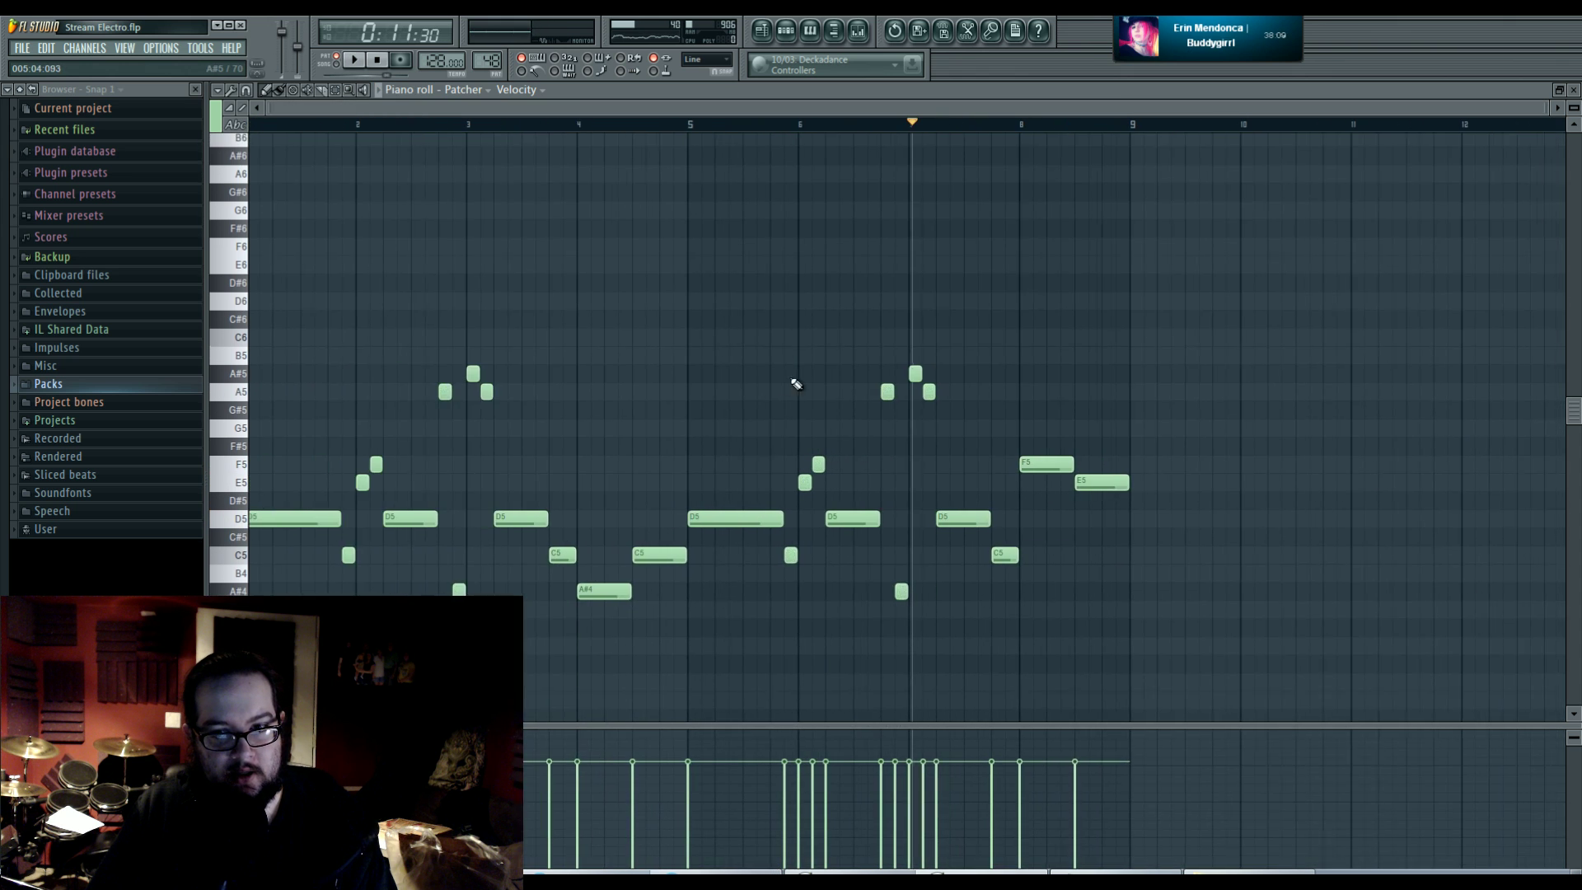
pyautogui.scroll(-1, 996, 354)
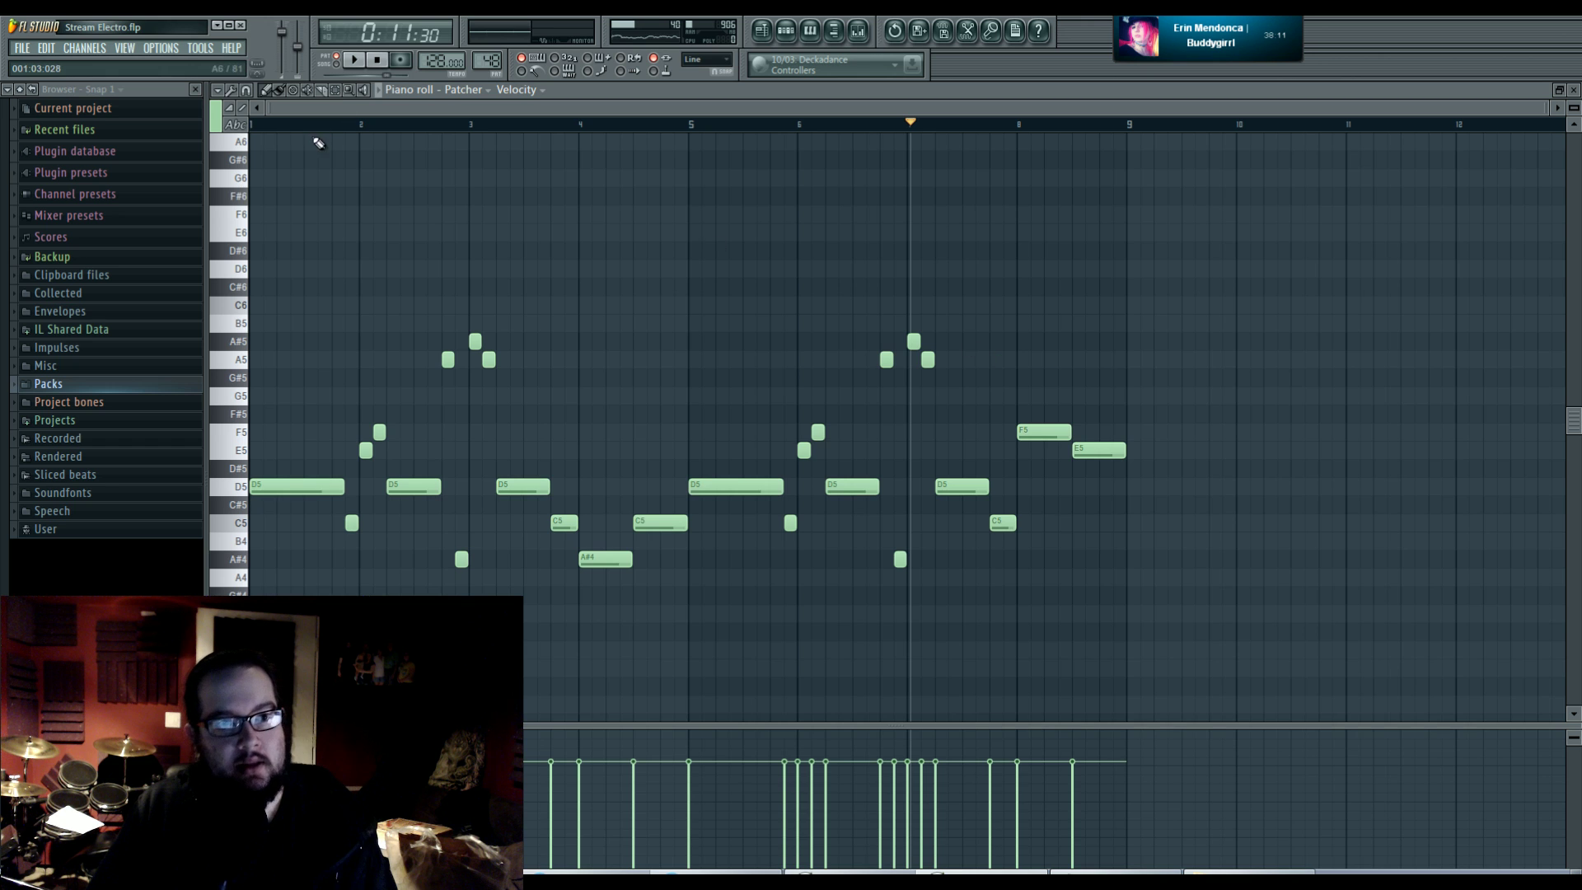
# - Return to the playlist and delete the remaining Pattern 47 clips from bars 5–16 of Track 13
pyautogui.press('space')
pyautogui.press('F5')
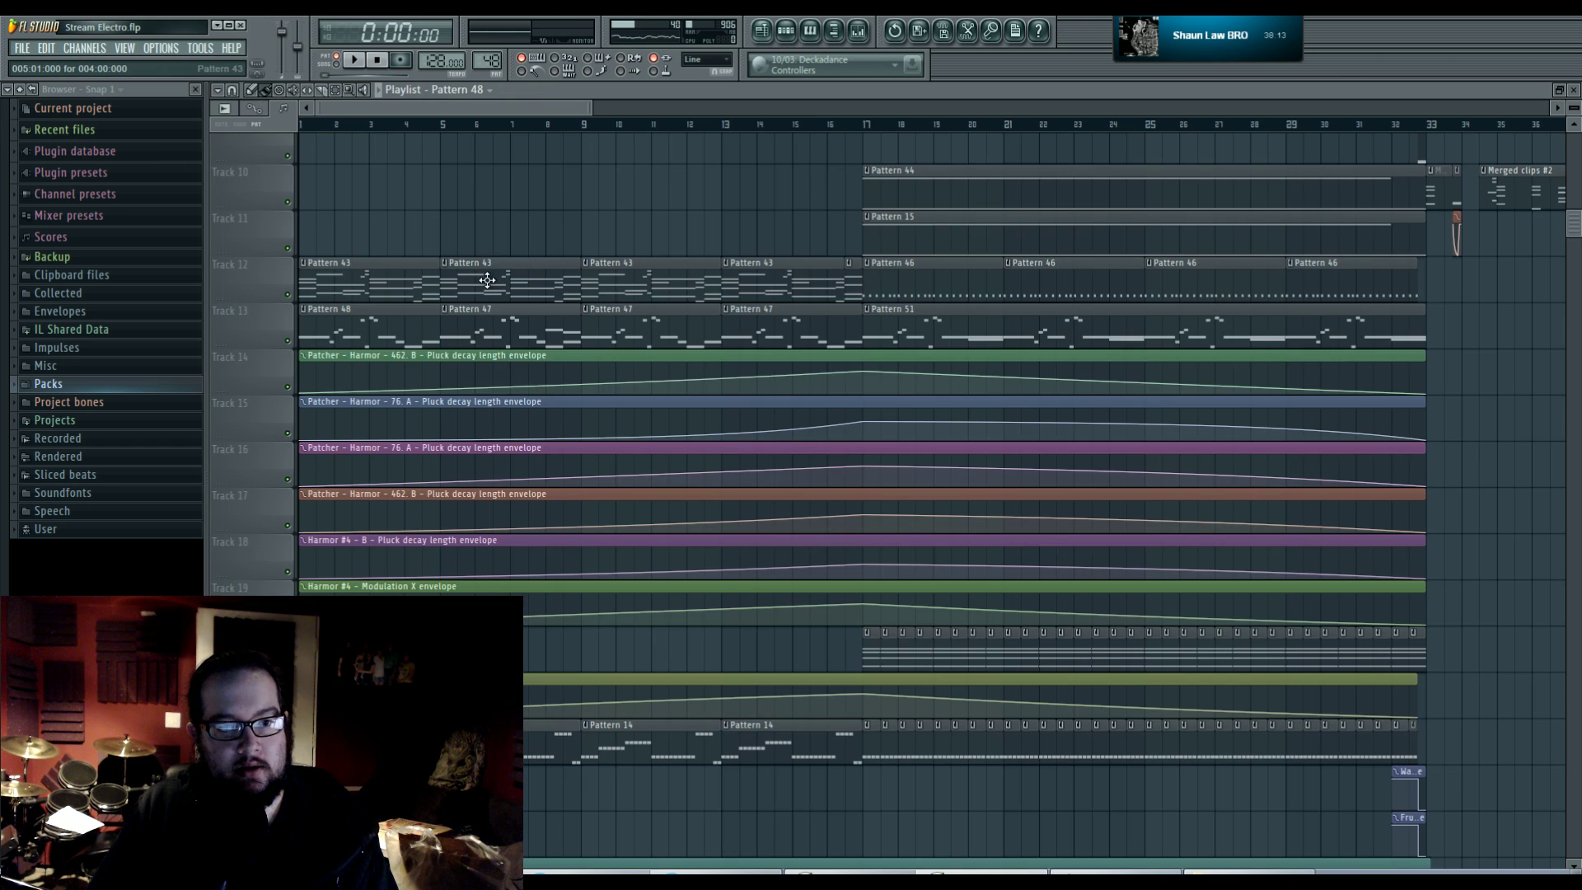
pyautogui.moveTo(478, 330); pyautogui.dragTo(497, 220)
pyautogui.rightClick(497, 220)
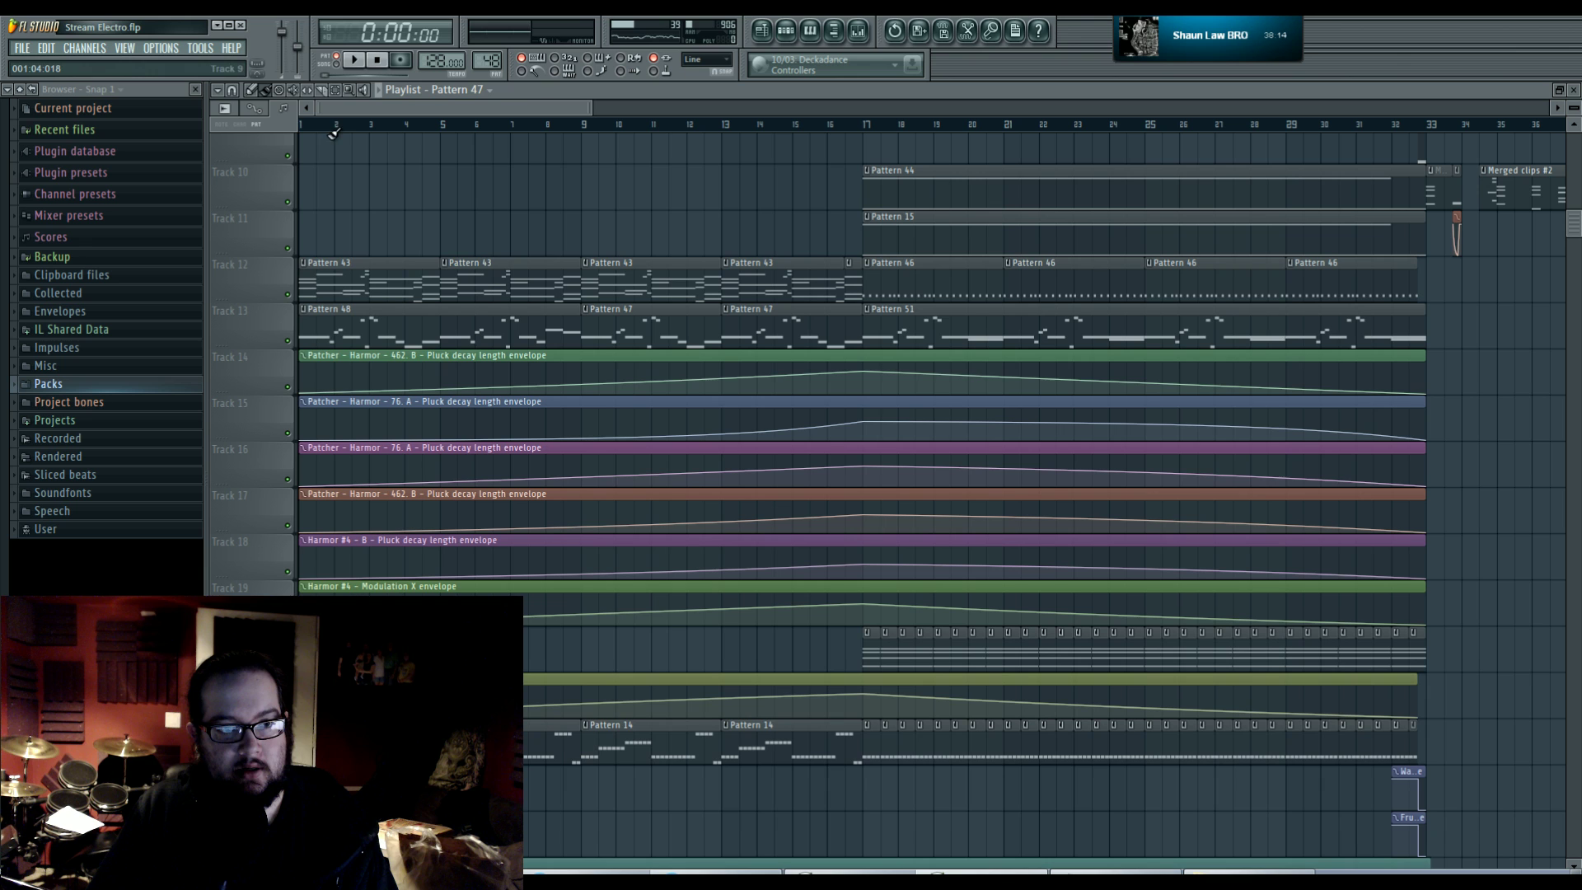
pyautogui.press('space')
pyautogui.rightClick(702, 341)
pyautogui.rightClick(733, 340)
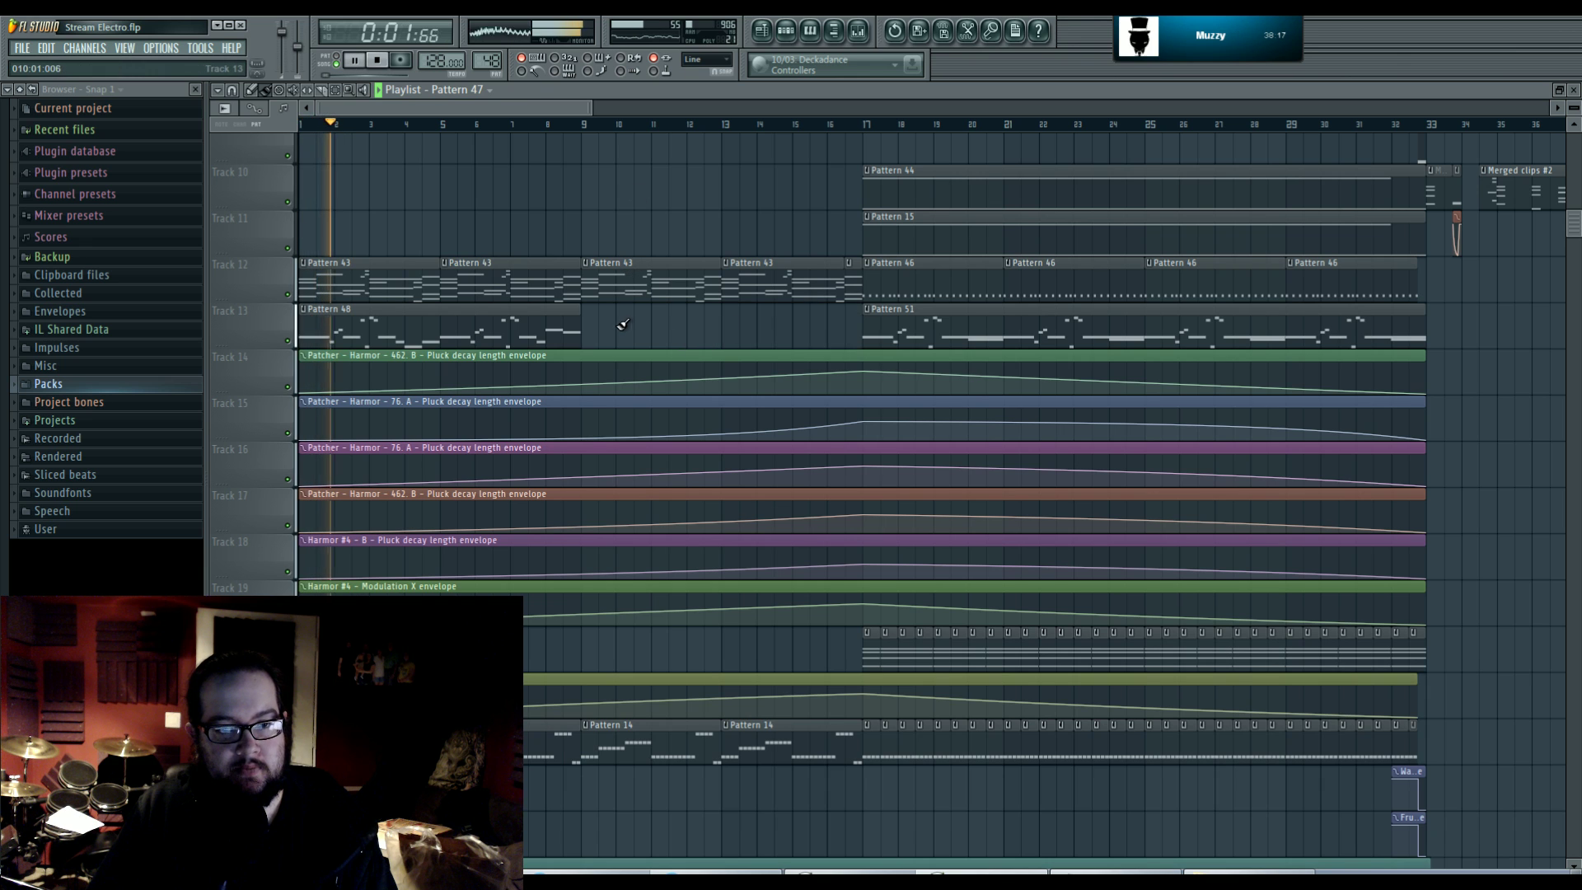
# - Duplicate Track 13's Pattern 48 clip into bars 9–16 and play the intro through bar 16
pyautogui.keyDown('ctrl'); pyautogui.click(553, 323); pyautogui.keyUp('ctrl')
pyautogui.hotkey('ctrl', 'b')
pyautogui.keyDown('ctrl'); pyautogui.click(580, 170); pyautogui.keyUp('ctrl')
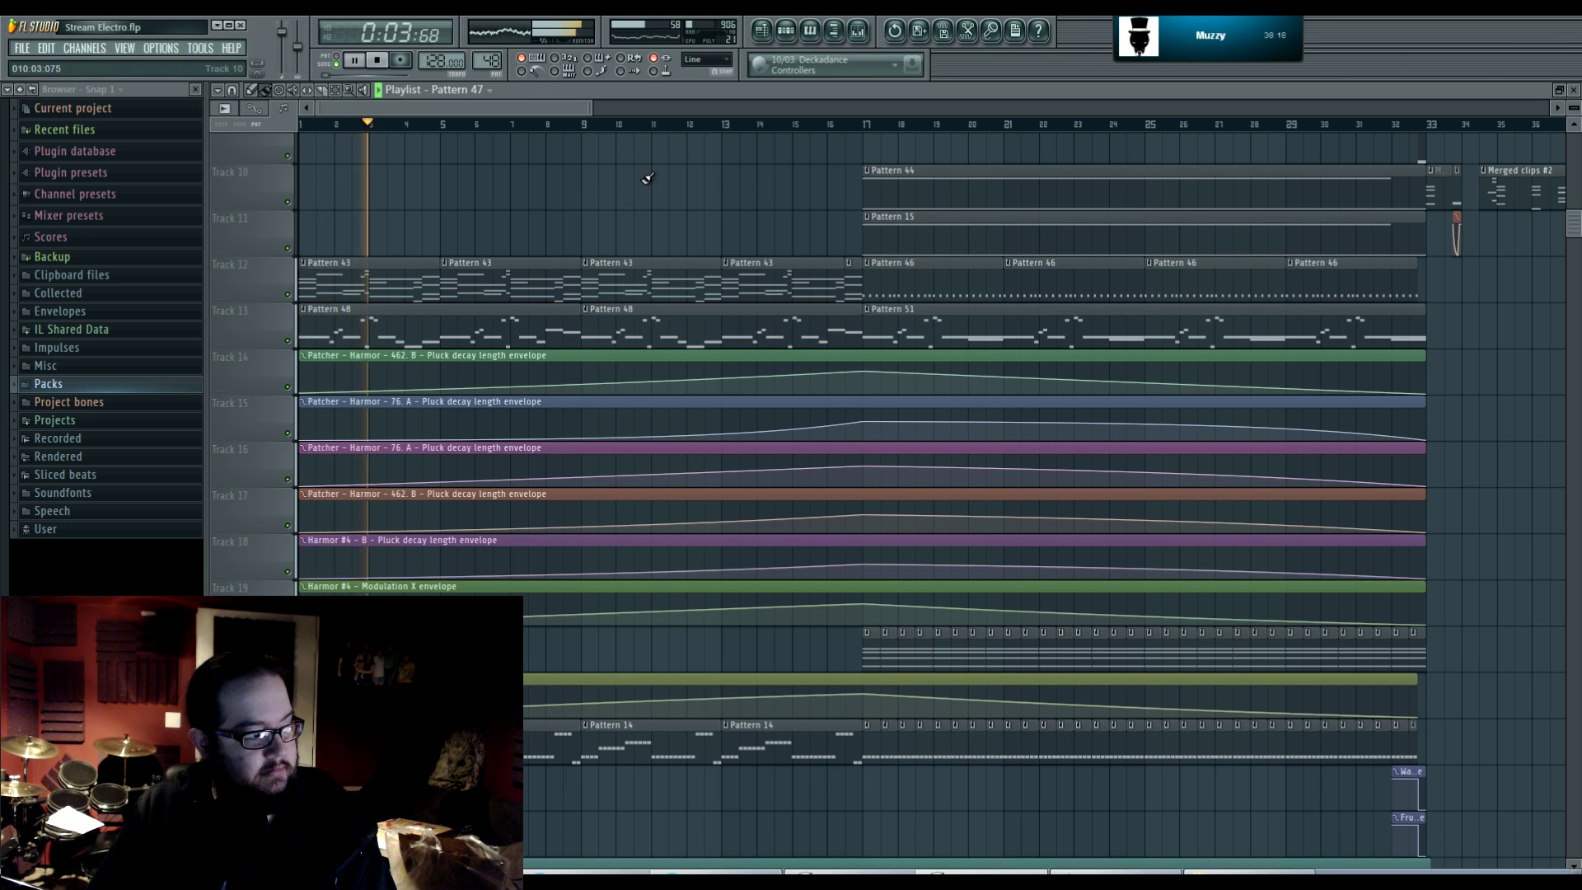
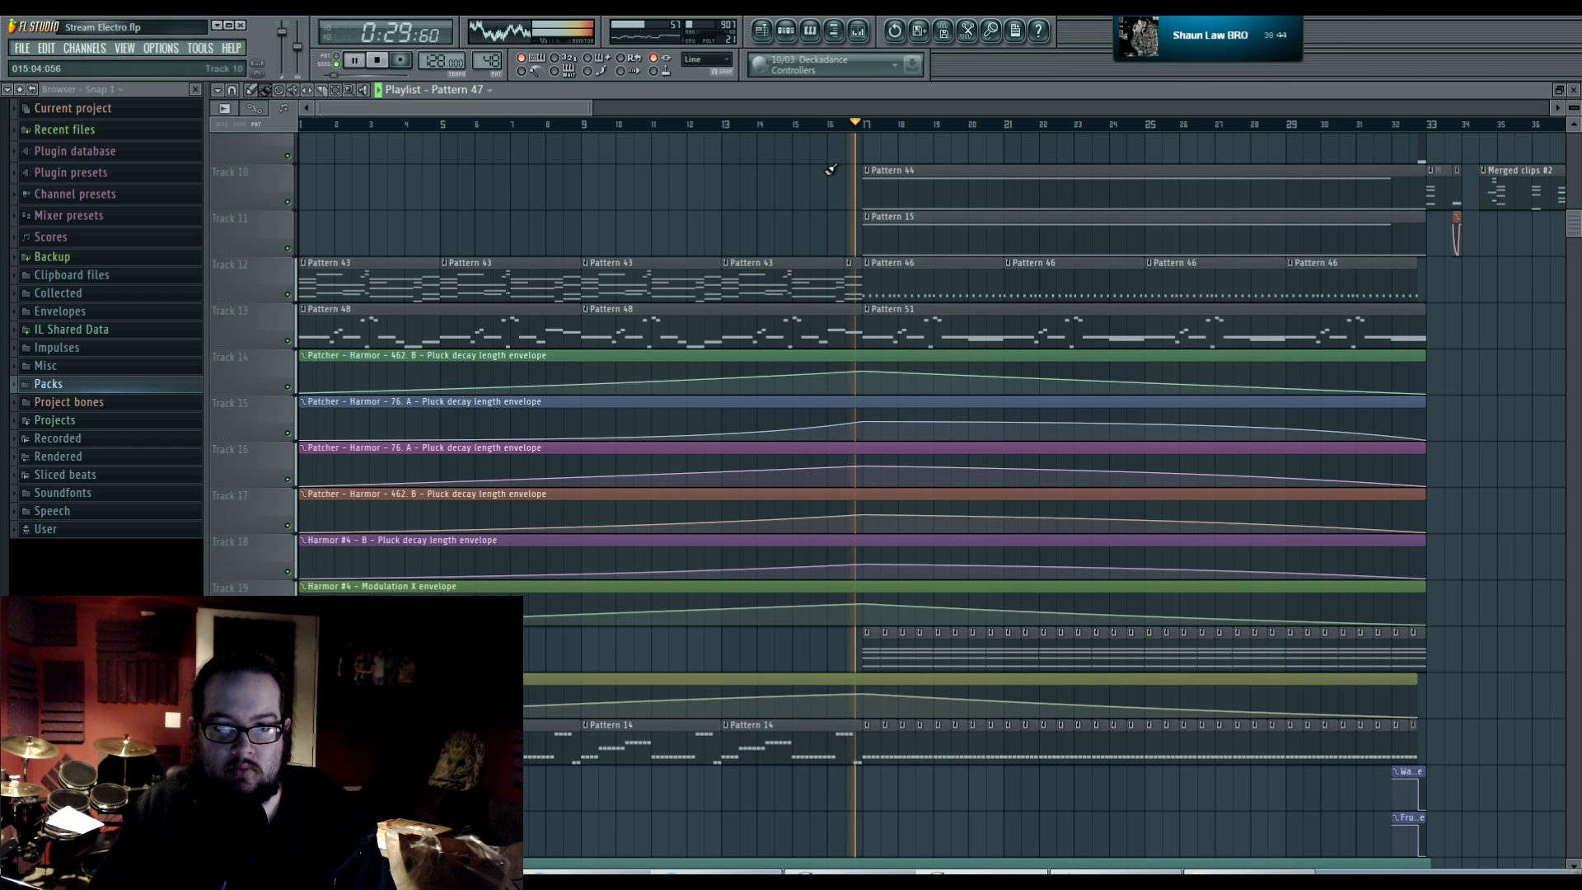
pyautogui.press('space')
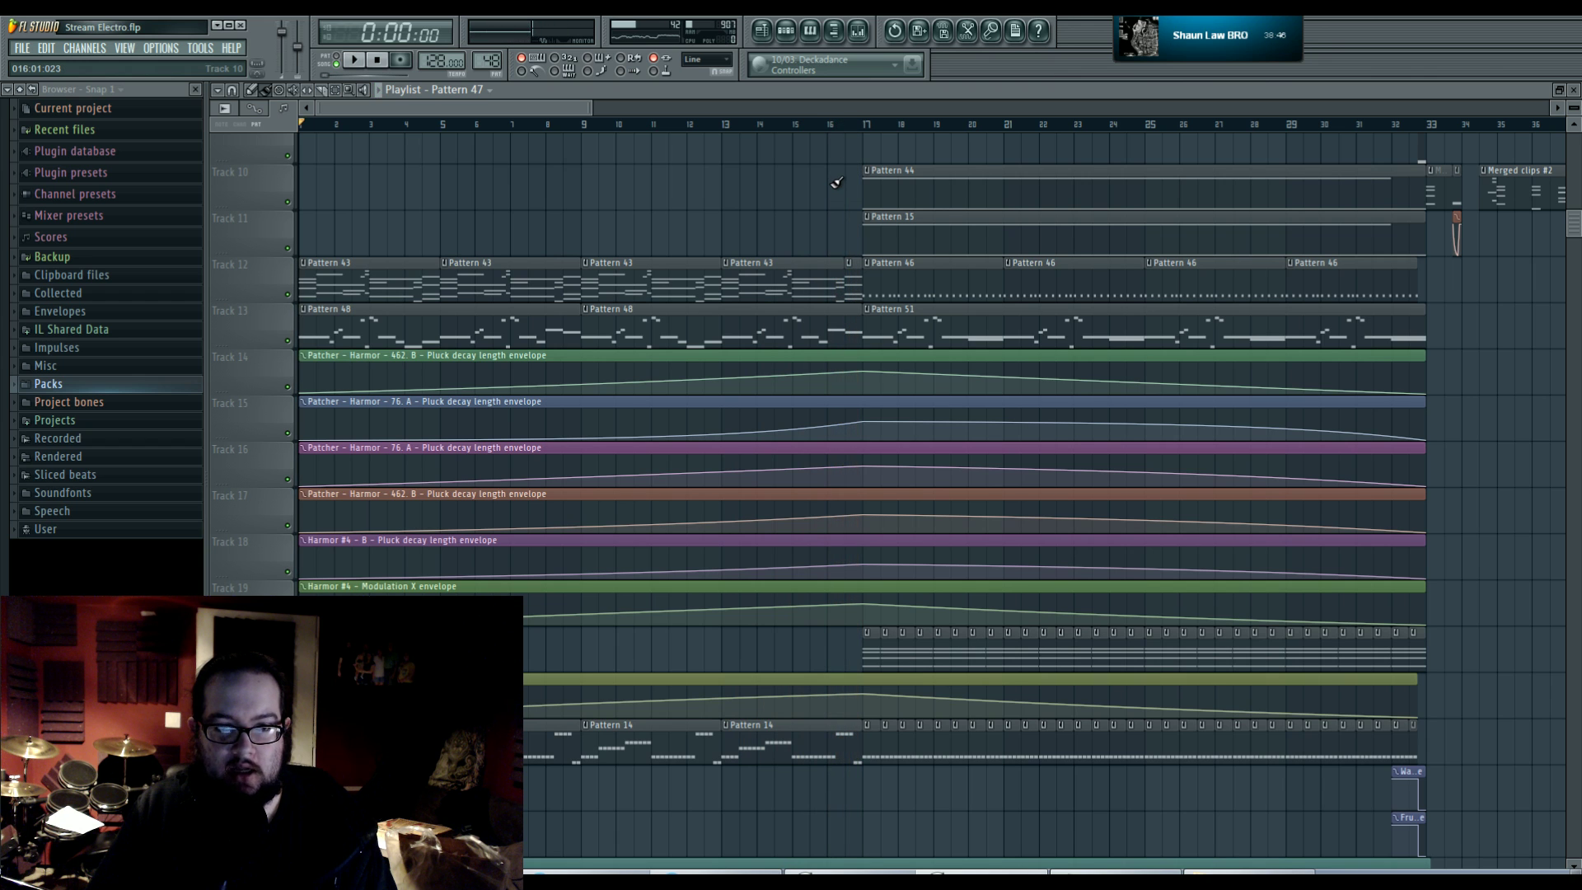
# - Reopen the first Pattern 48 clip and return the two bar 8 closing notes to A#4 and C5
pyautogui.doubleClick(477, 316)
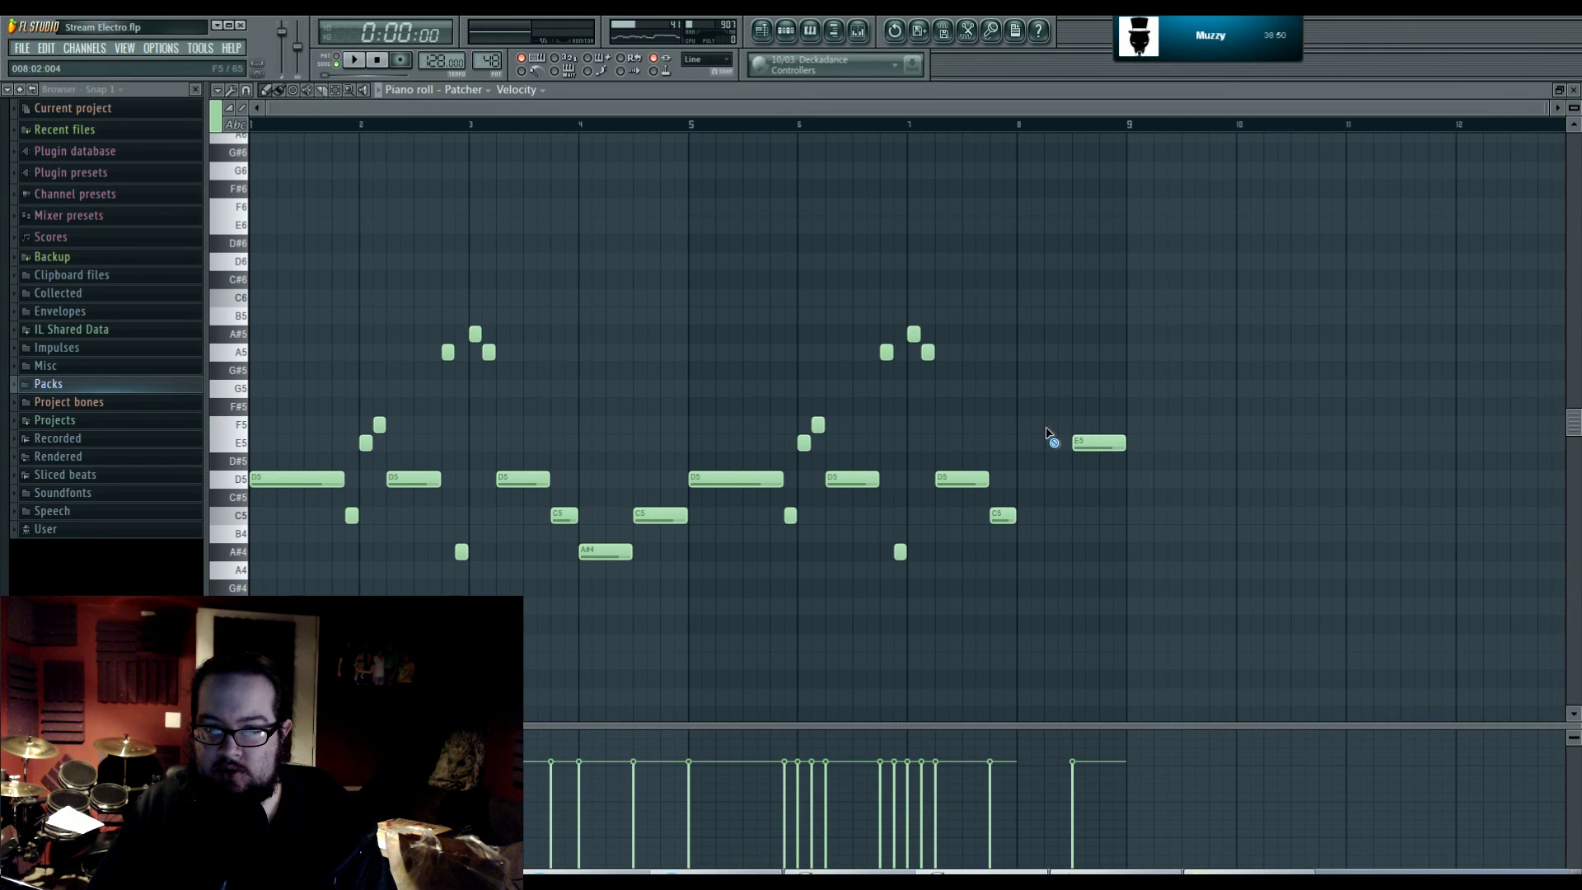
pyautogui.click(1024, 552)
pyautogui.click(1088, 515)
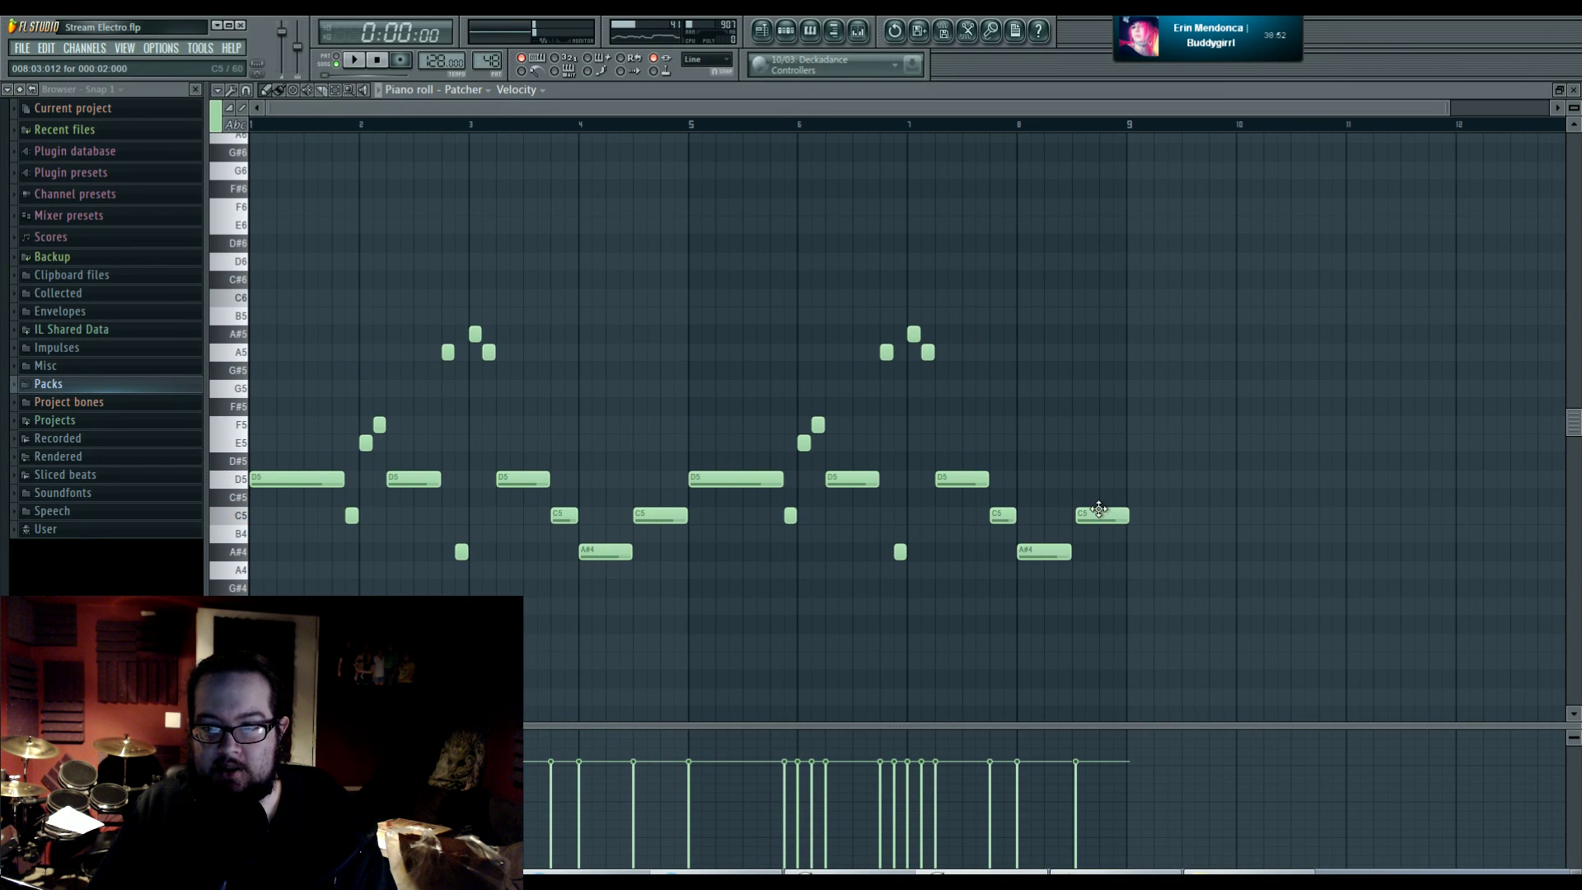
pyautogui.moveTo(1099, 509); pyautogui.dragTo(1095, 509)
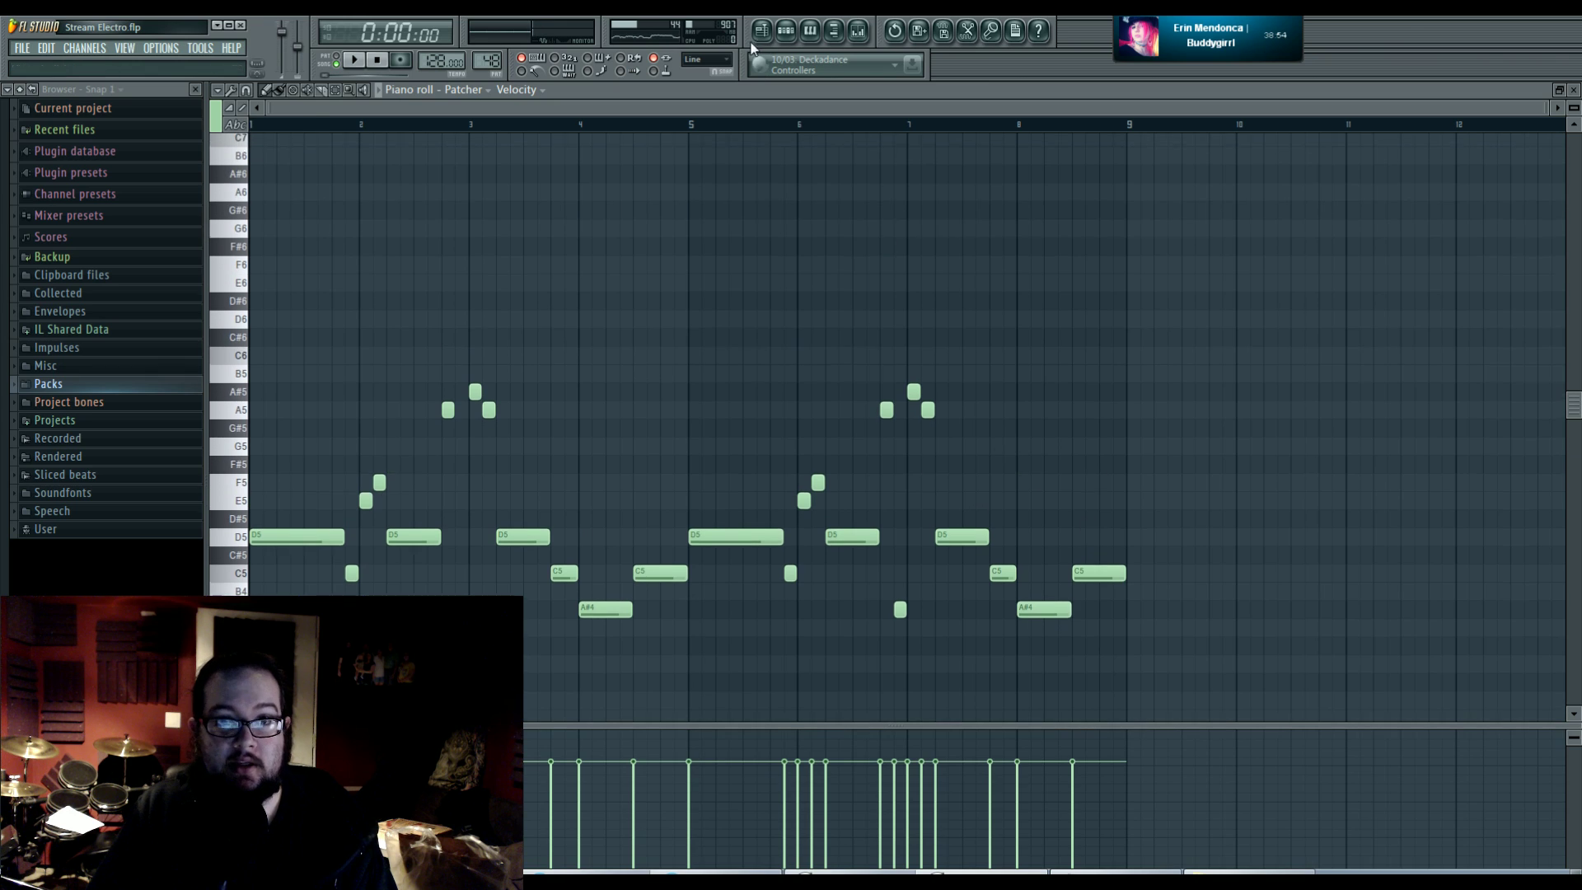
# - Examine the playlist arrangement around bars 33–69, comparing the melody section from bar 49 with the intro
pyautogui.press('F5')
pyautogui.scroll(5, 933, 439)
pyautogui.hscroll(8, 876, 487)
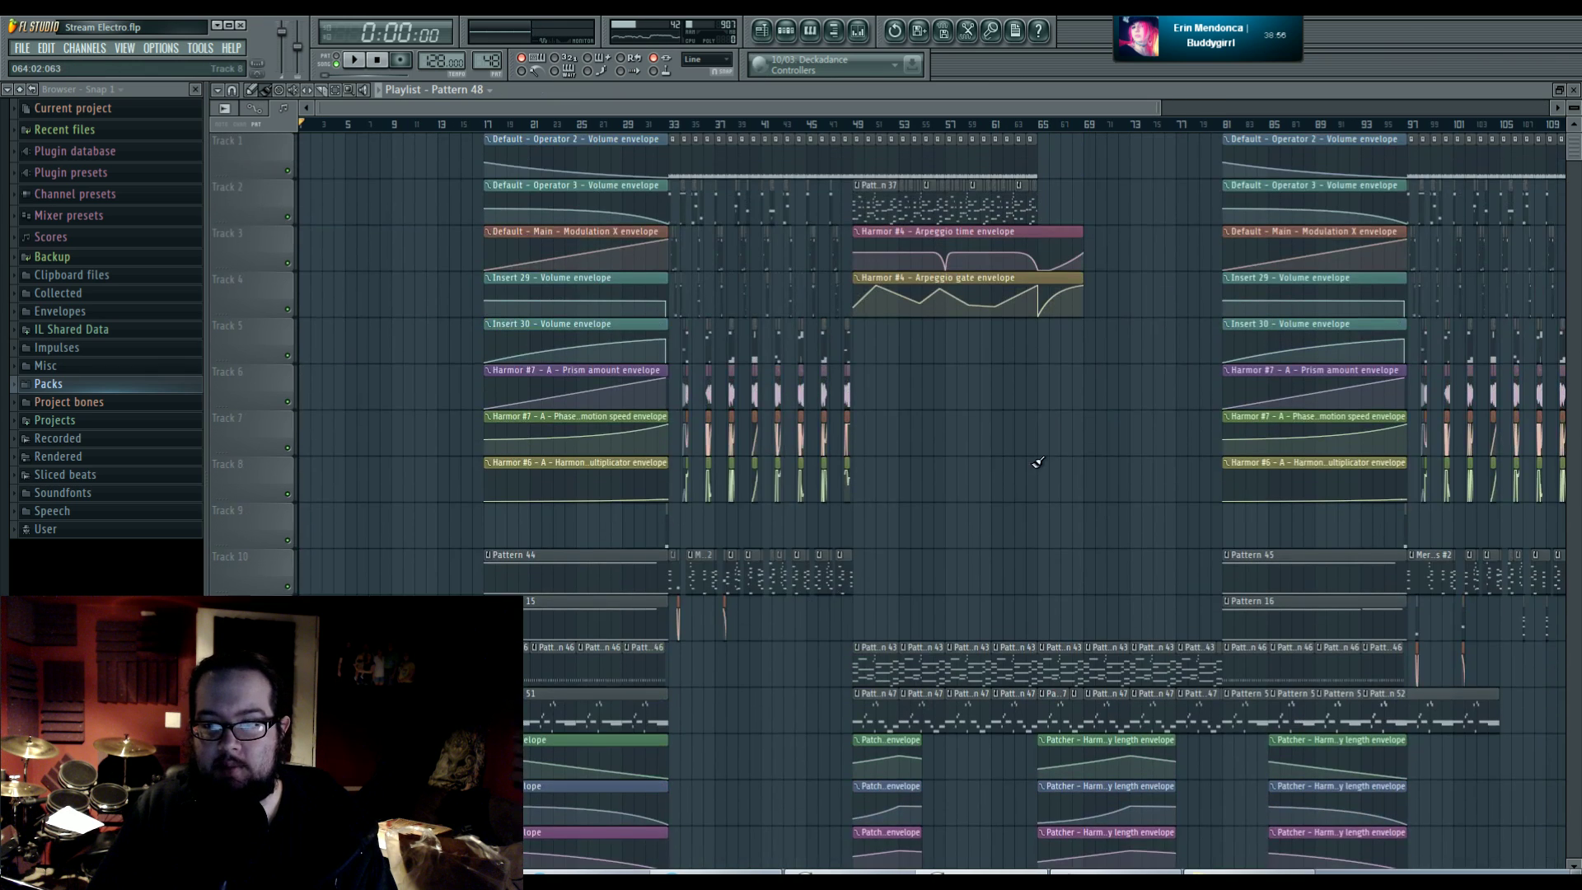
pyautogui.scroll(6, 627, 464)
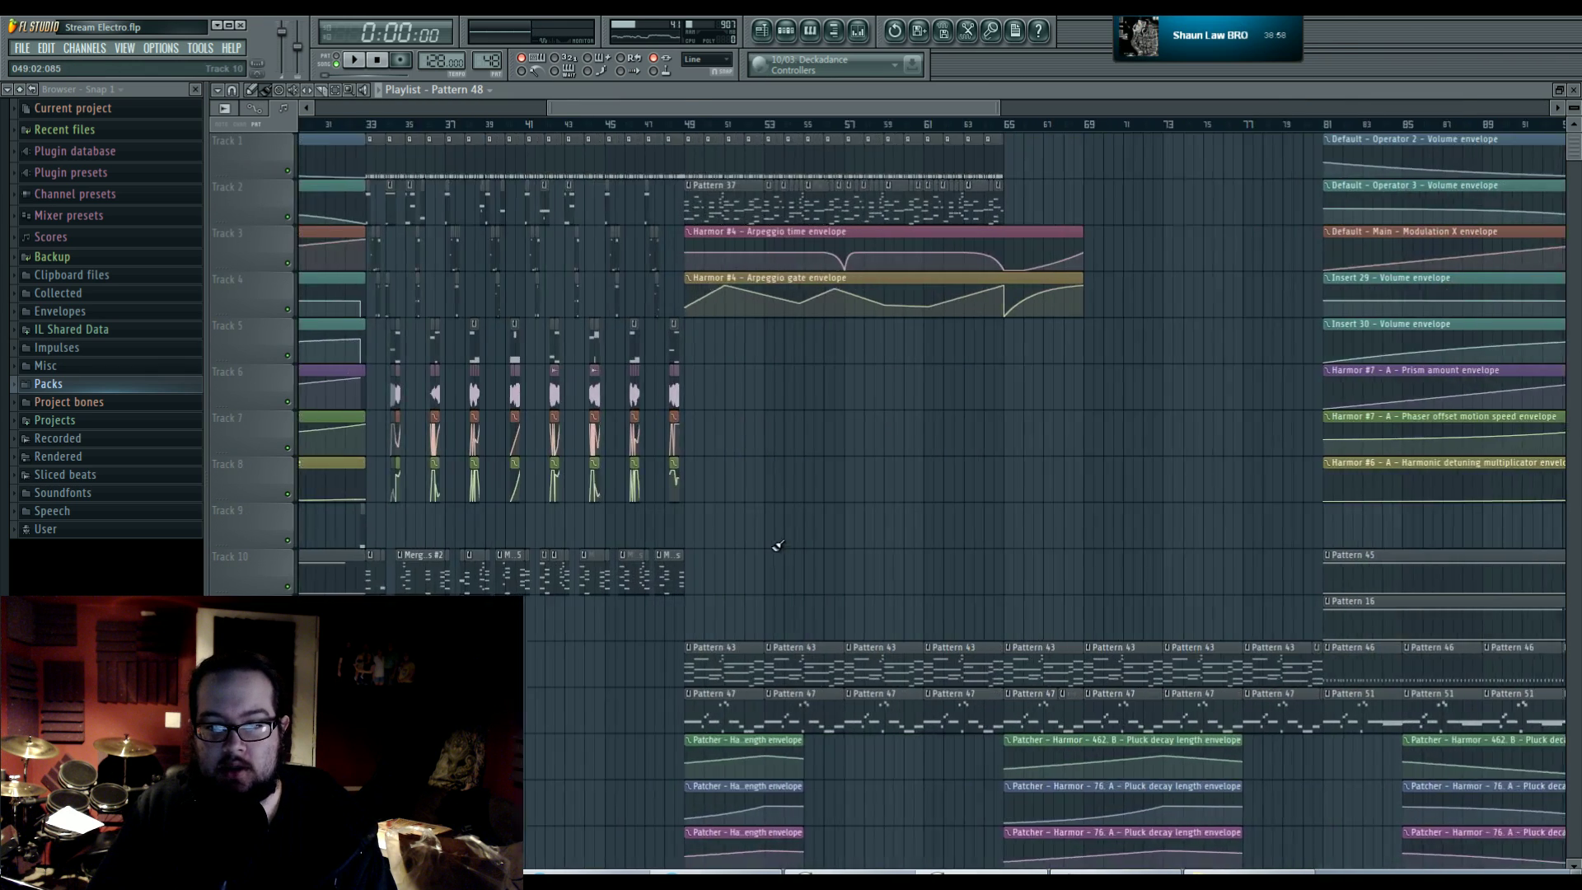
pyautogui.scroll(-1, 780, 447)
pyautogui.scroll(1, 780, 448)
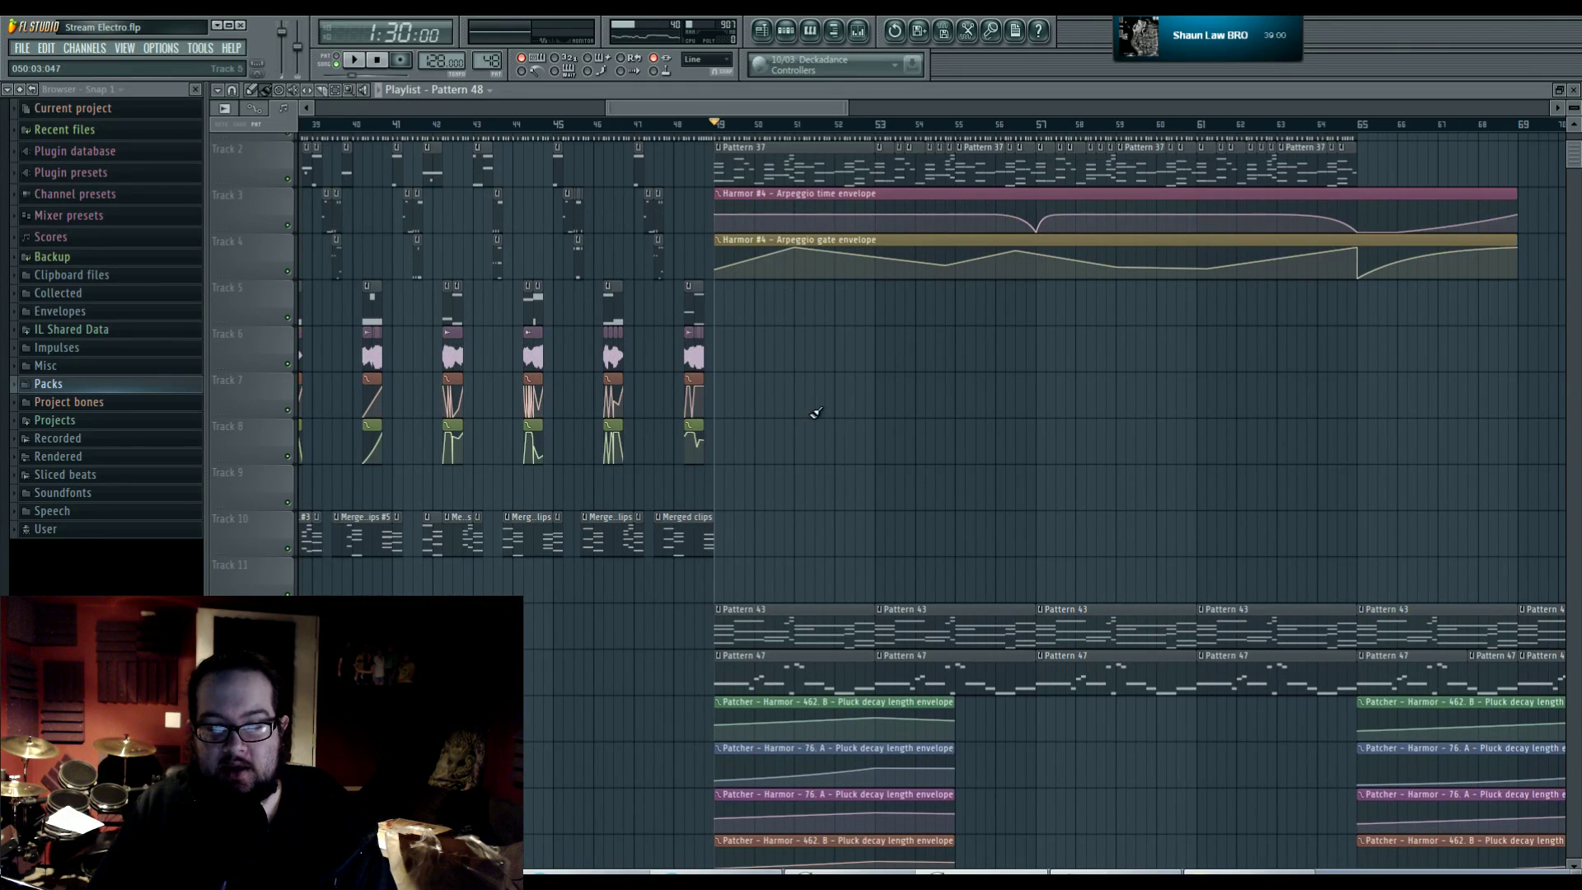
pyautogui.hscroll(-8, 533, 610)
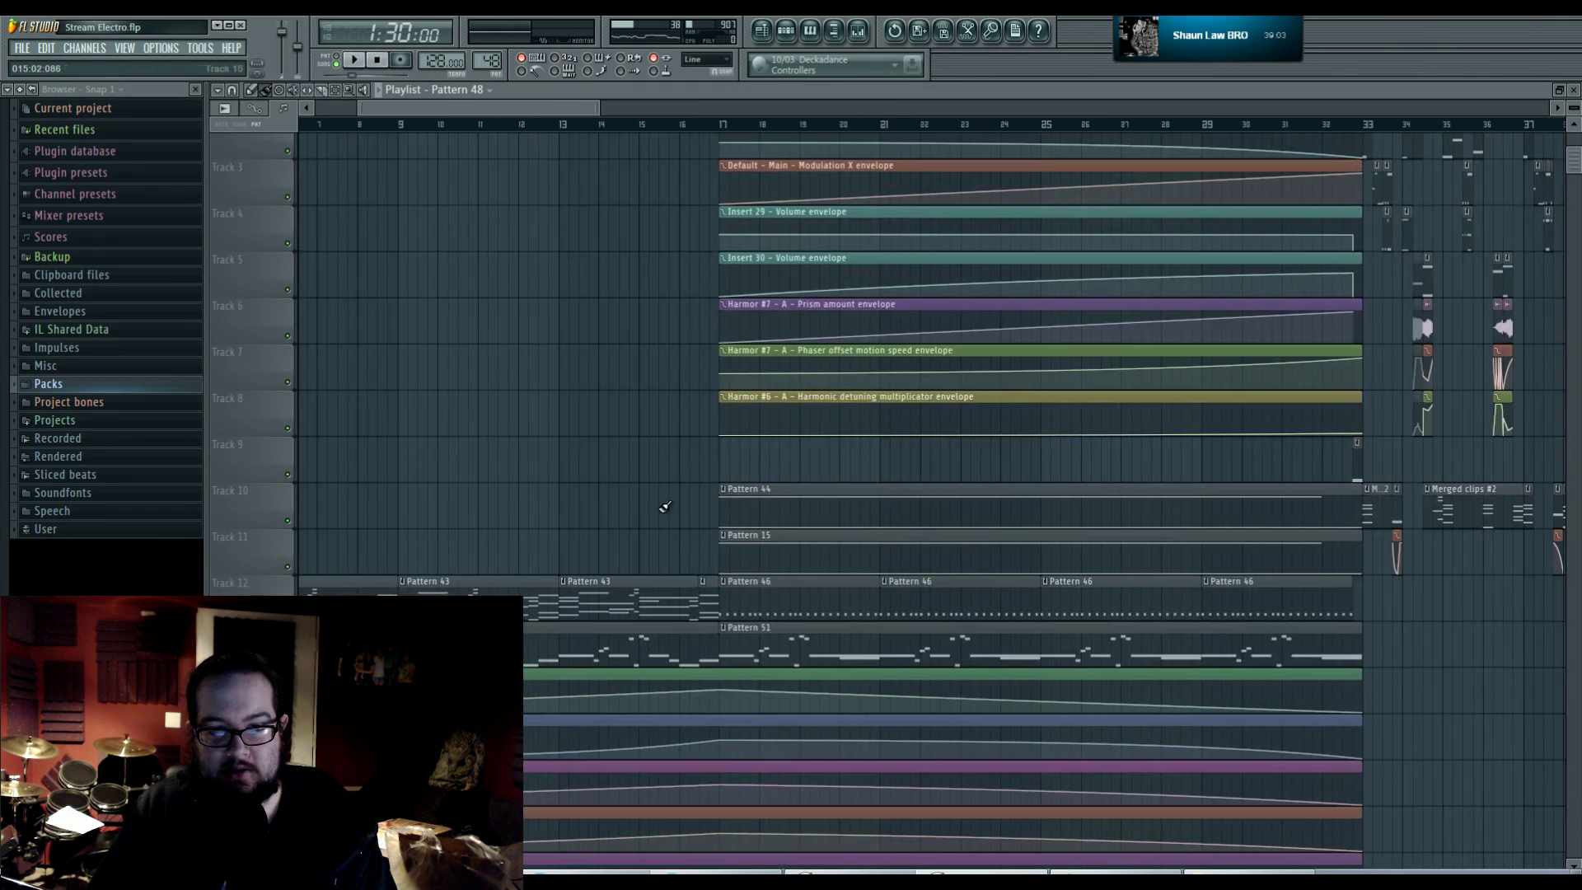
pyautogui.scroll(-1, 557, 500)
pyautogui.scroll(3, 495, 431)
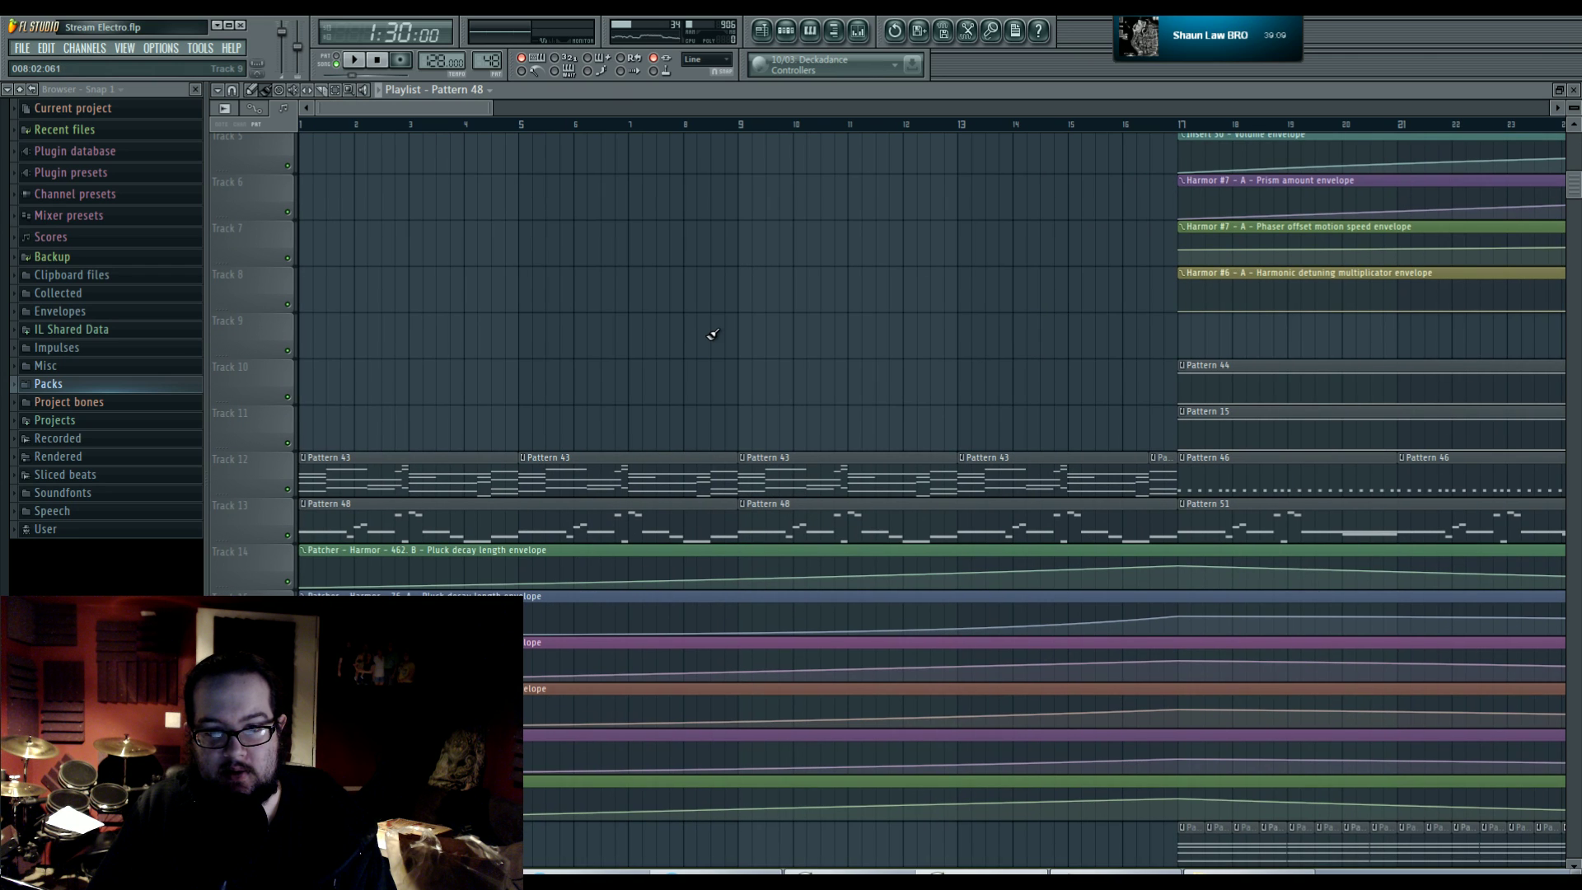
# - Open the first Pattern 48 clip on Track 13 and re-enter the C5 note that ends bar 4
pyautogui.doubleClick(576, 528)
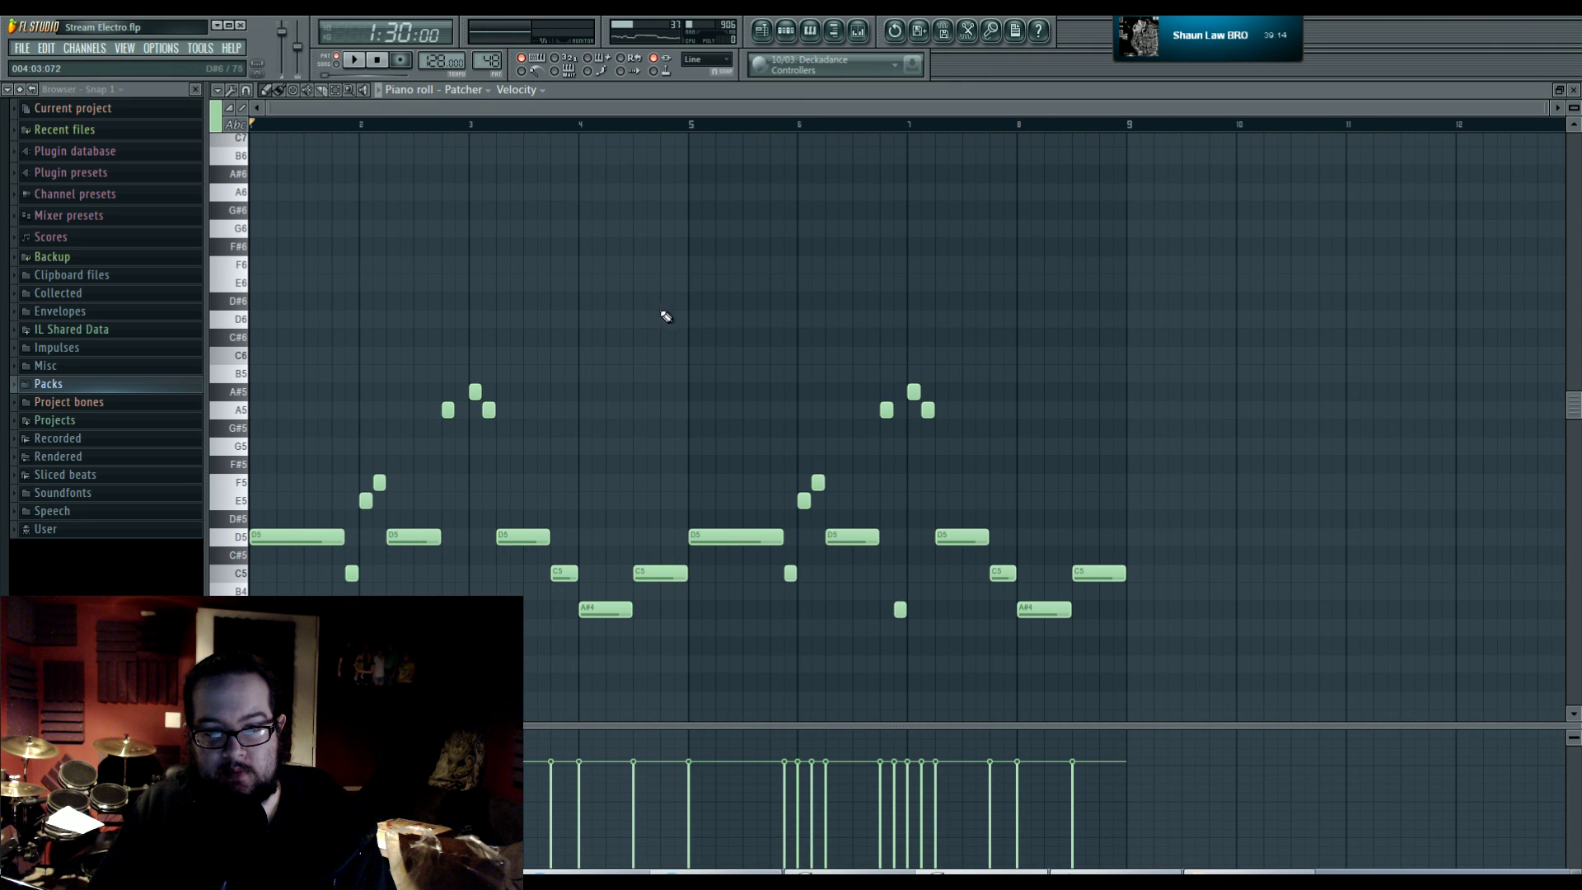
pyautogui.scroll(-2, 651, 500)
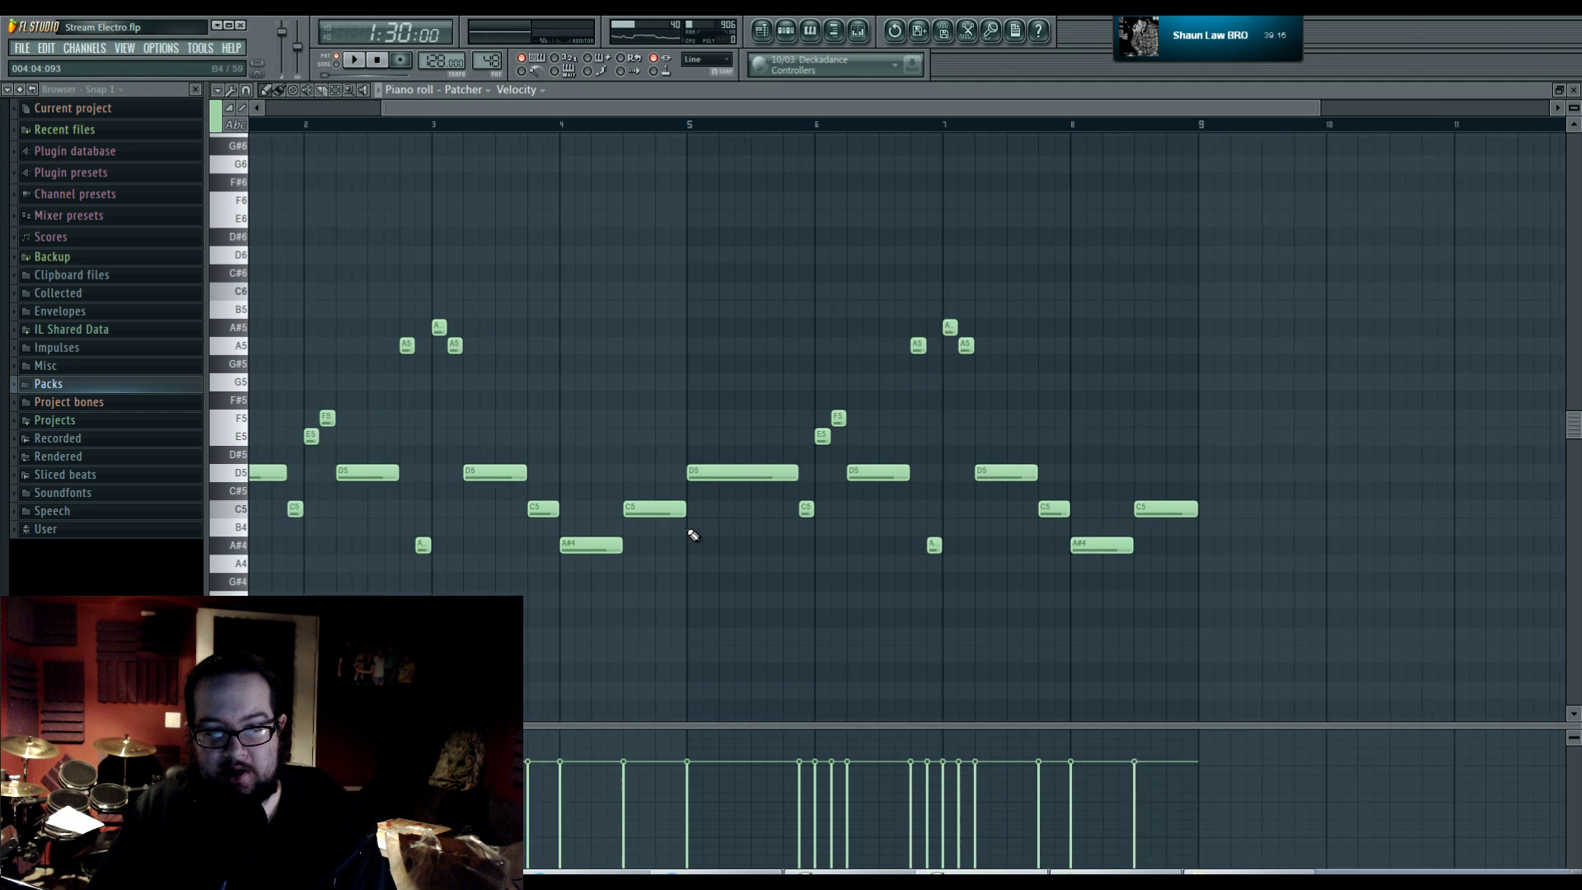
pyautogui.scroll(3, 689, 530)
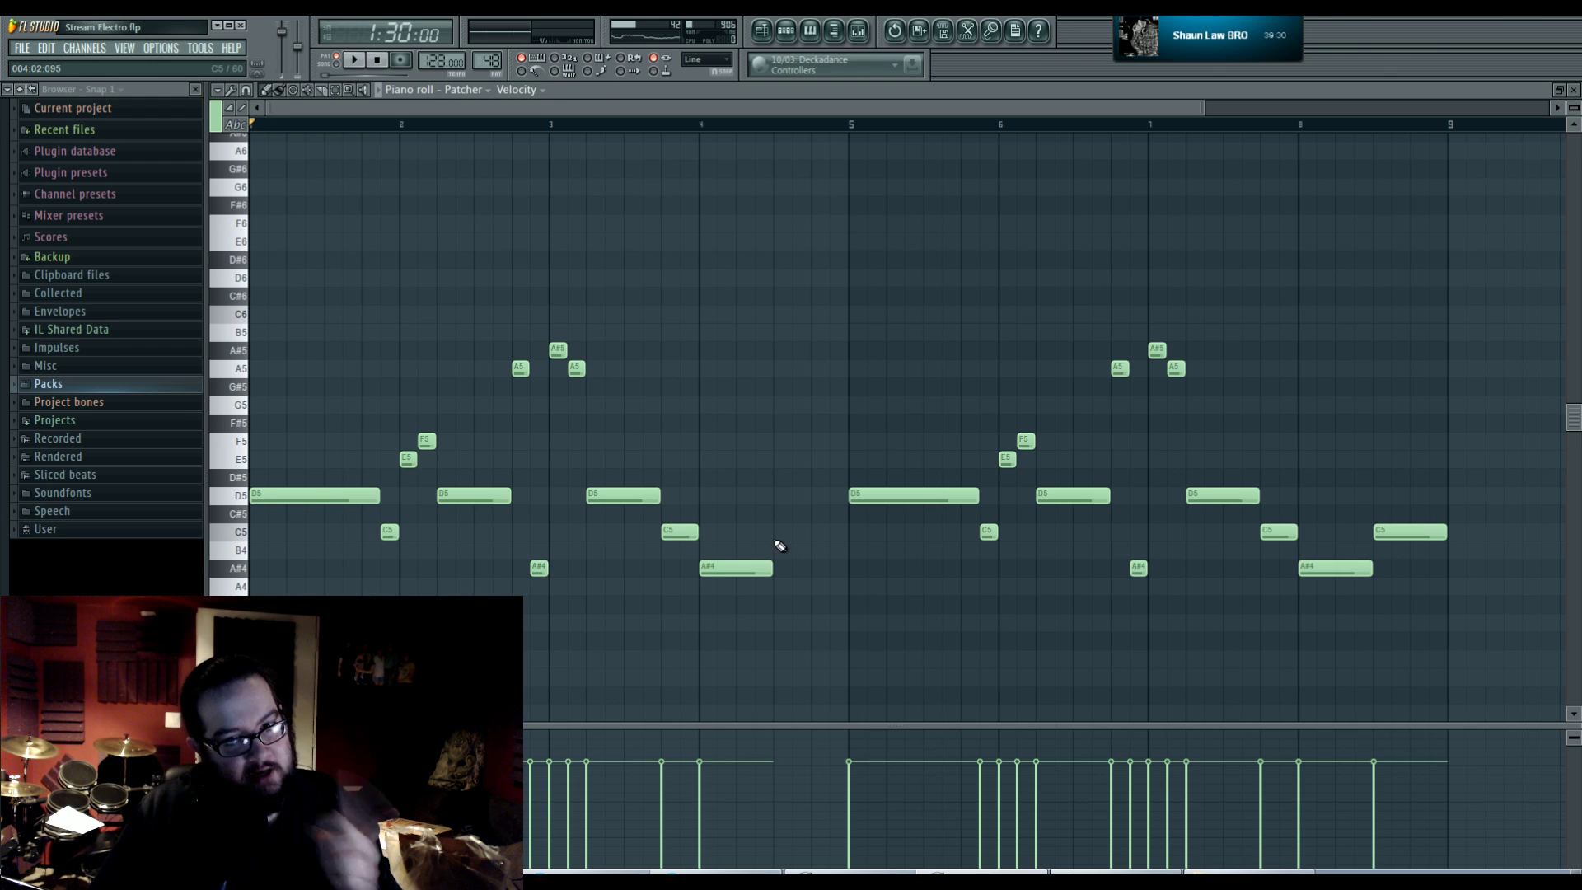
pyautogui.click(779, 536)
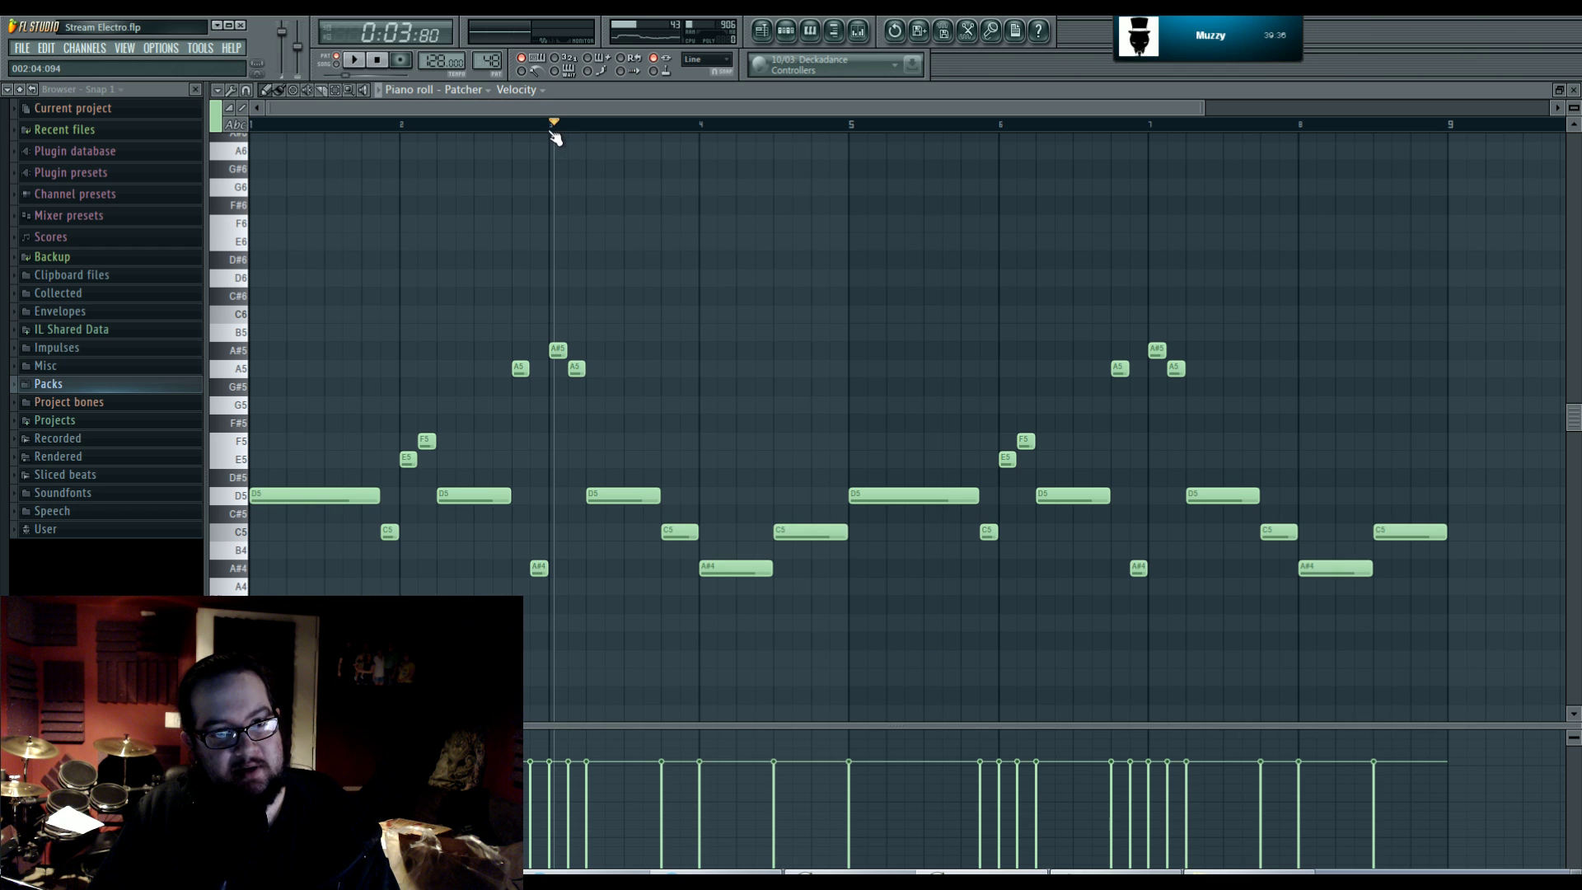
# - Audition the melody from bar 3, and replay it from bar 1 in song mode with Pattern 48's notes open
pyautogui.press('space')
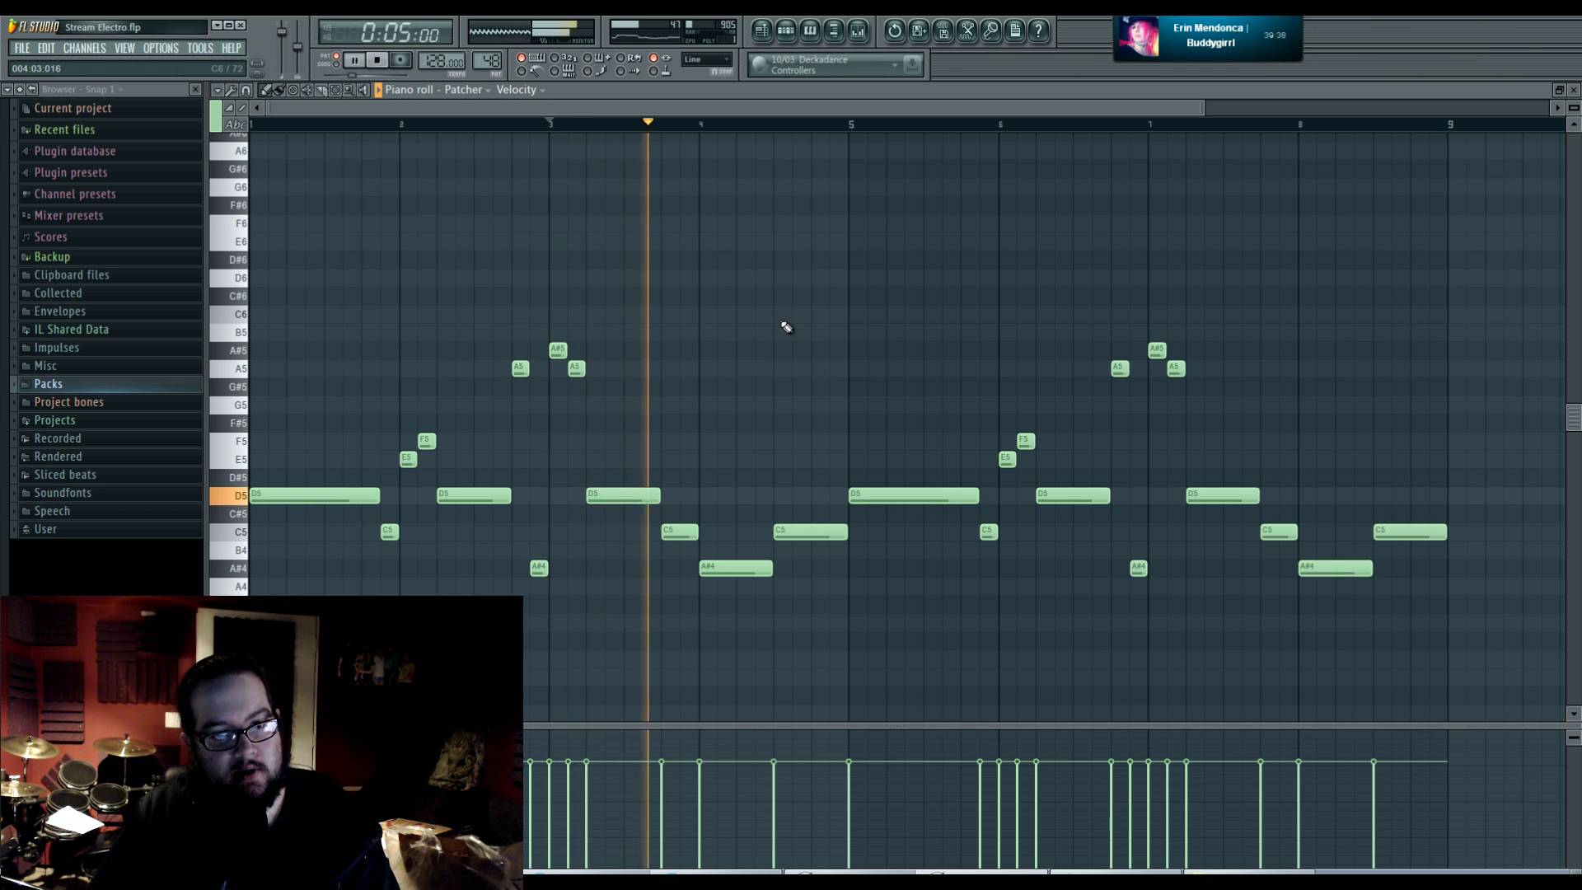
pyautogui.press('space')
pyautogui.click(756, 28)
pyautogui.doubleClick(451, 472)
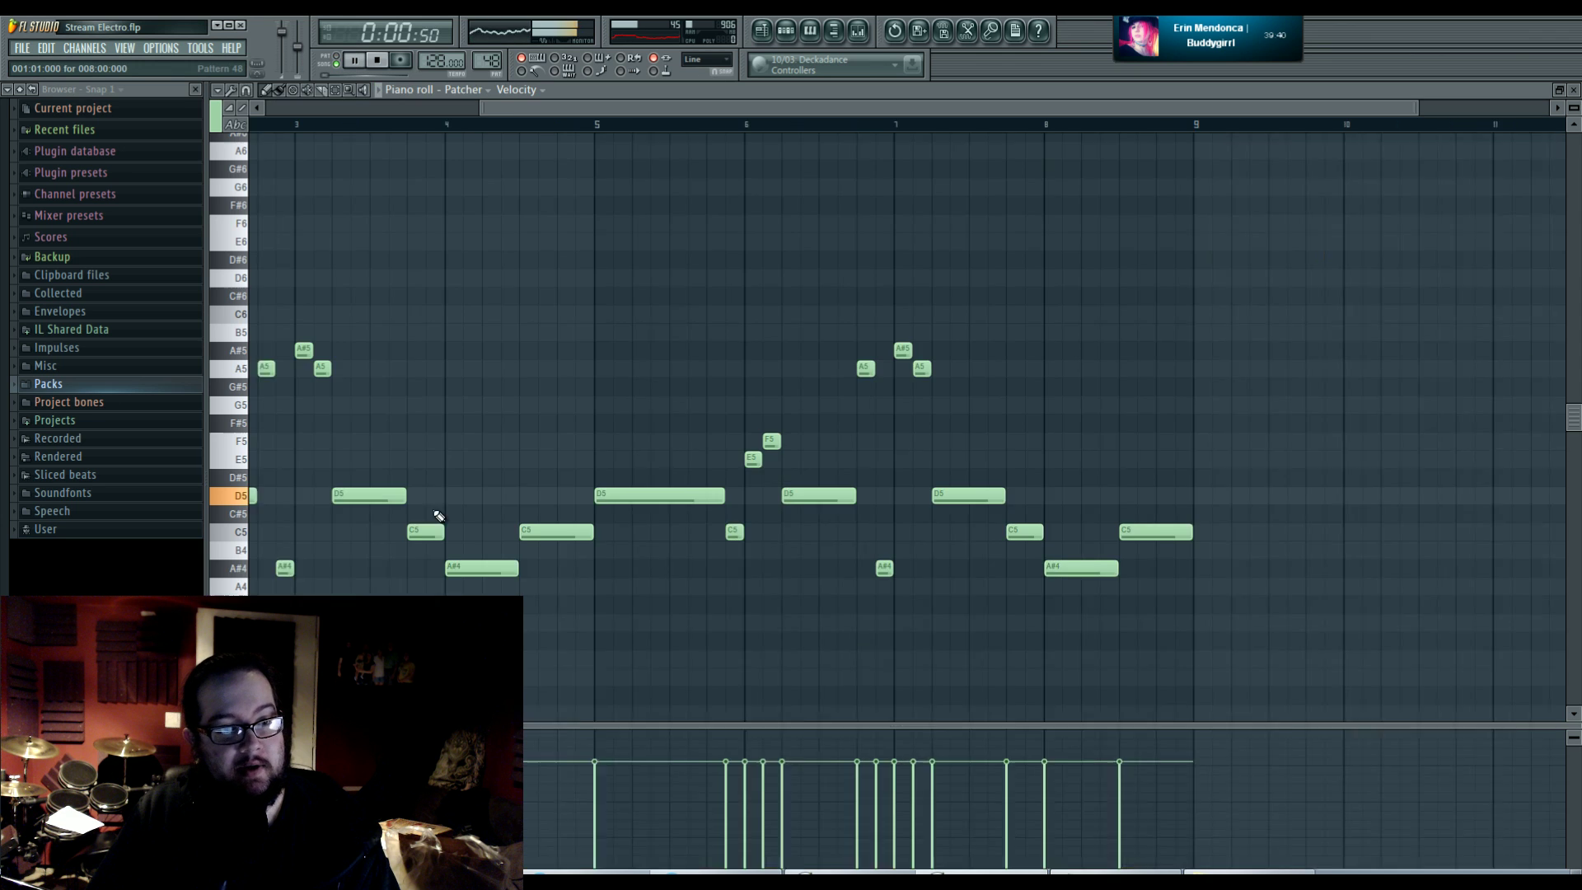
pyautogui.press('space')
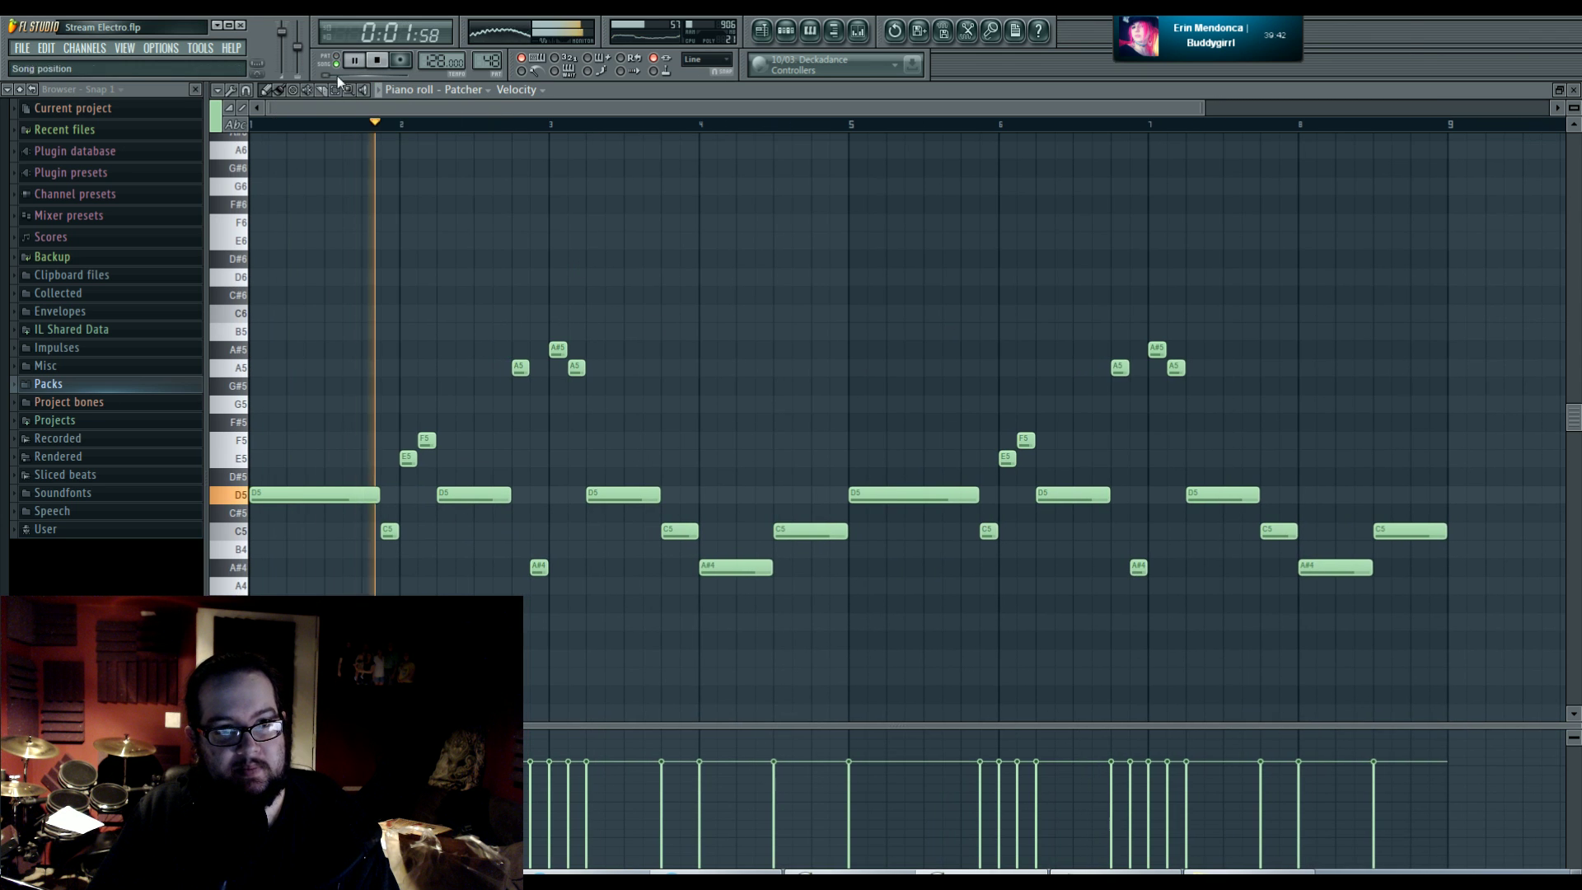
pyautogui.moveTo(749, 423)
pyautogui.mouseDown()
pyautogui.moveTo(711, 410)
pyautogui.moveTo(752, 398)
pyautogui.moveTo(789, 413)
pyautogui.mouseUp()
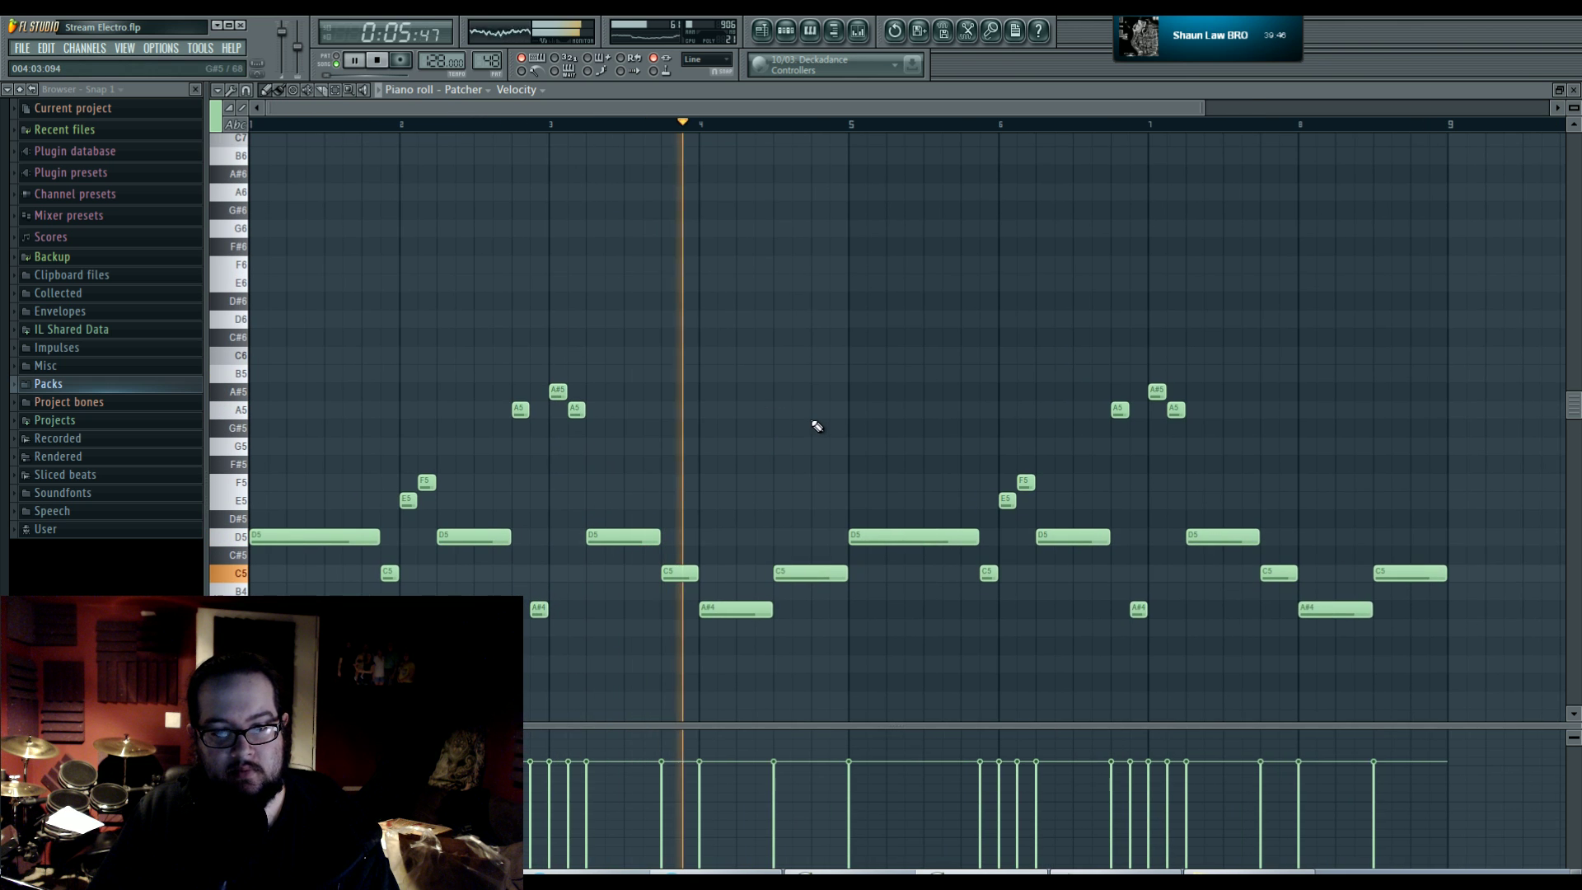
# - Rework bar 4 with shorter A#4, D5, F5, C5, E5 and F5 notes, and audition it from bar 3
pyautogui.press('space')
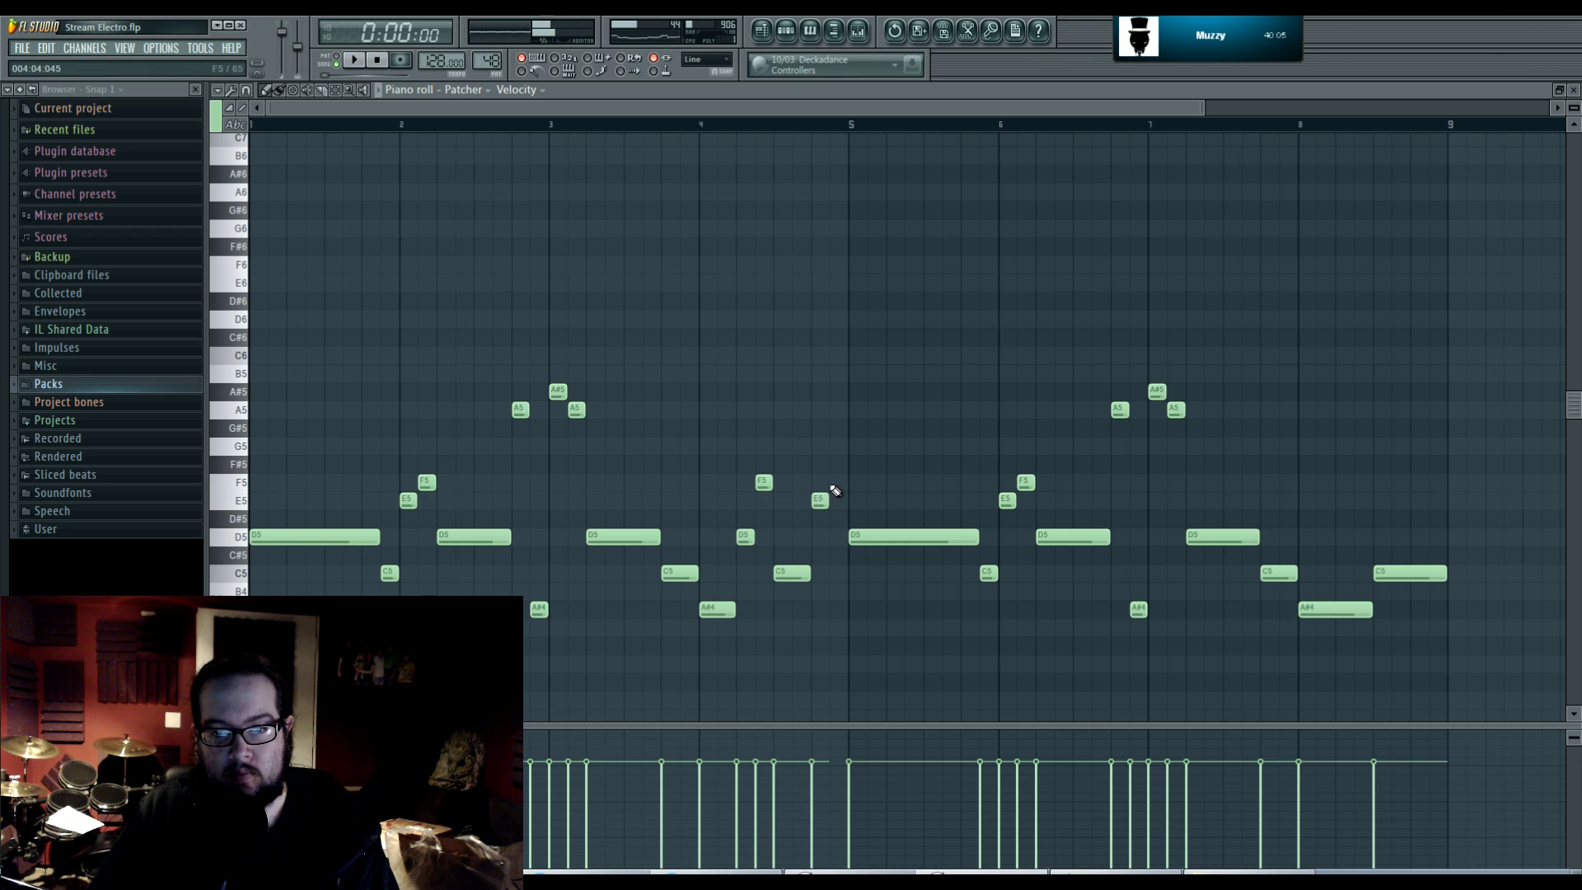
pyautogui.click(563, 125)
pyautogui.press('space')
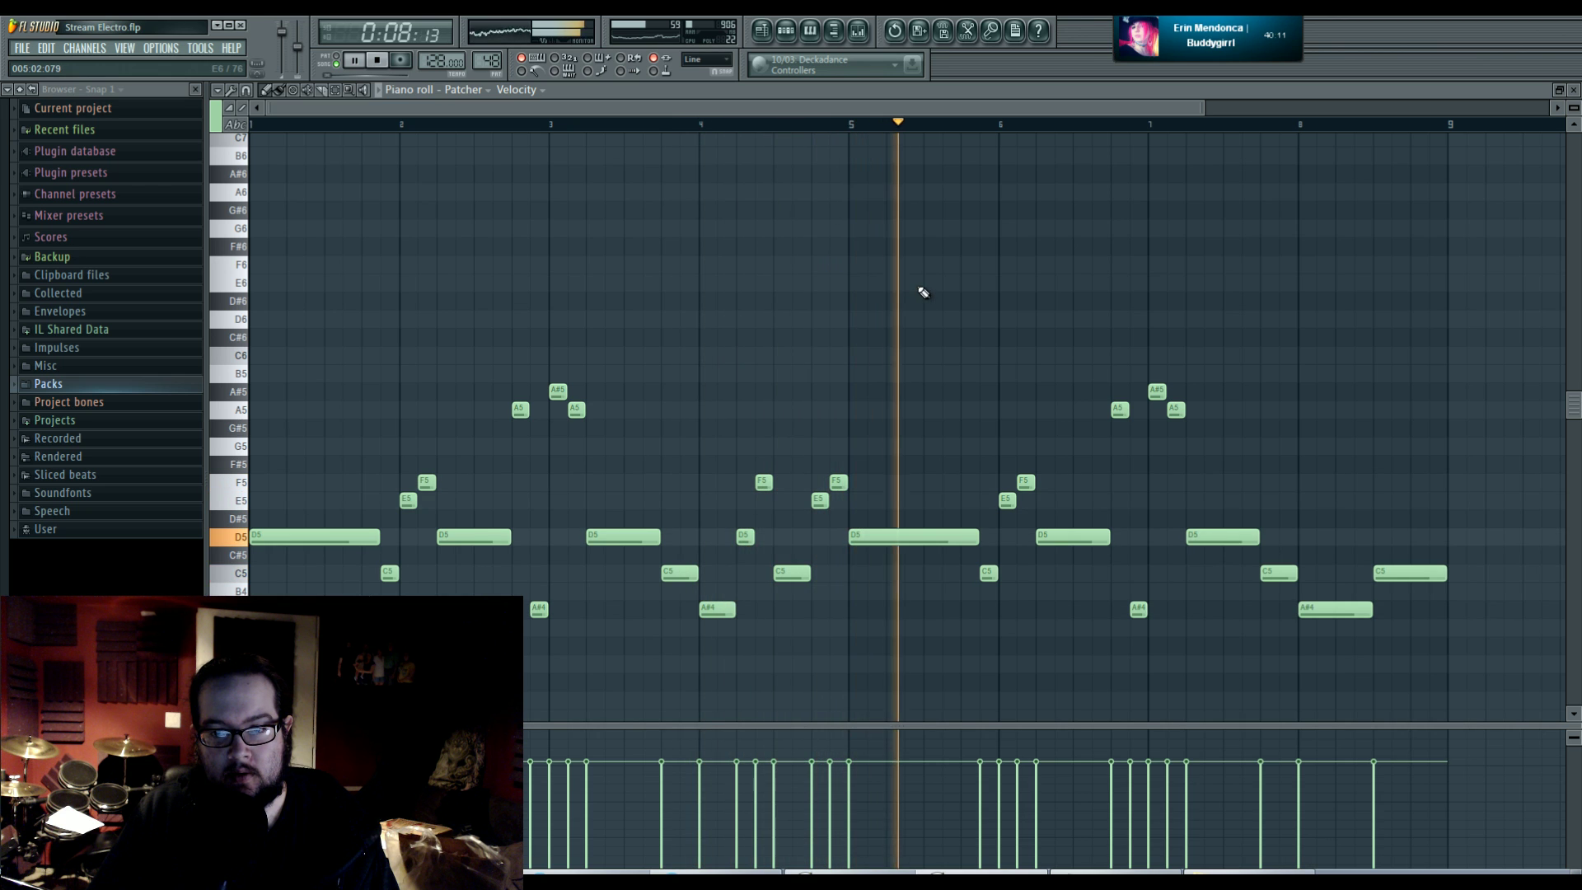
pyautogui.press('space')
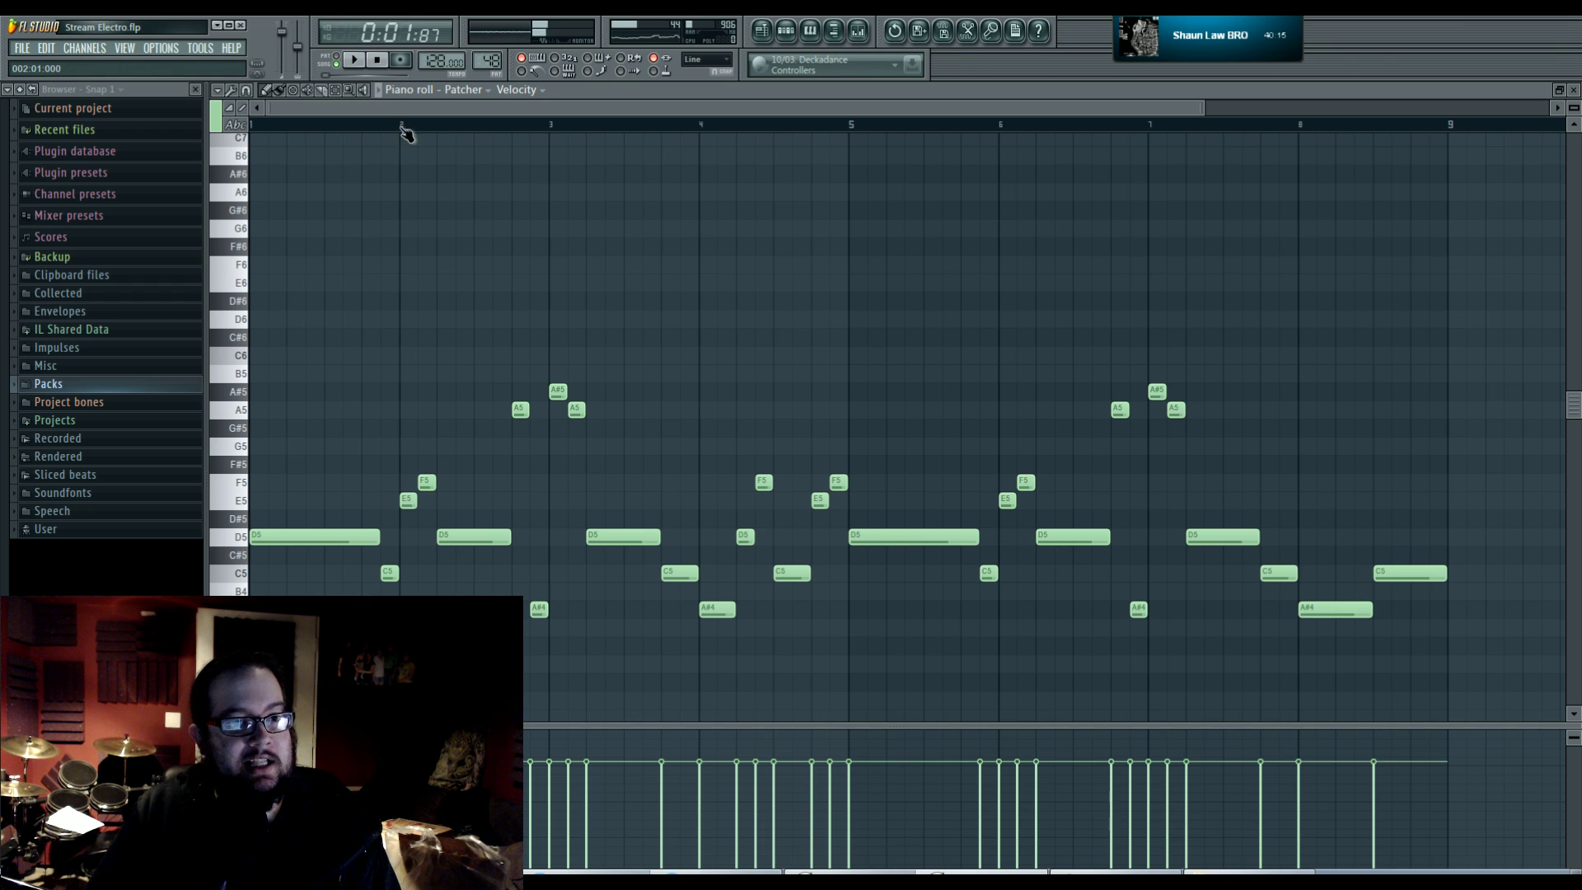
# - Remove the short D5 from bar 4, lengthen the bar's A#4 to fill its place, and audition the melody
pyautogui.press('space')
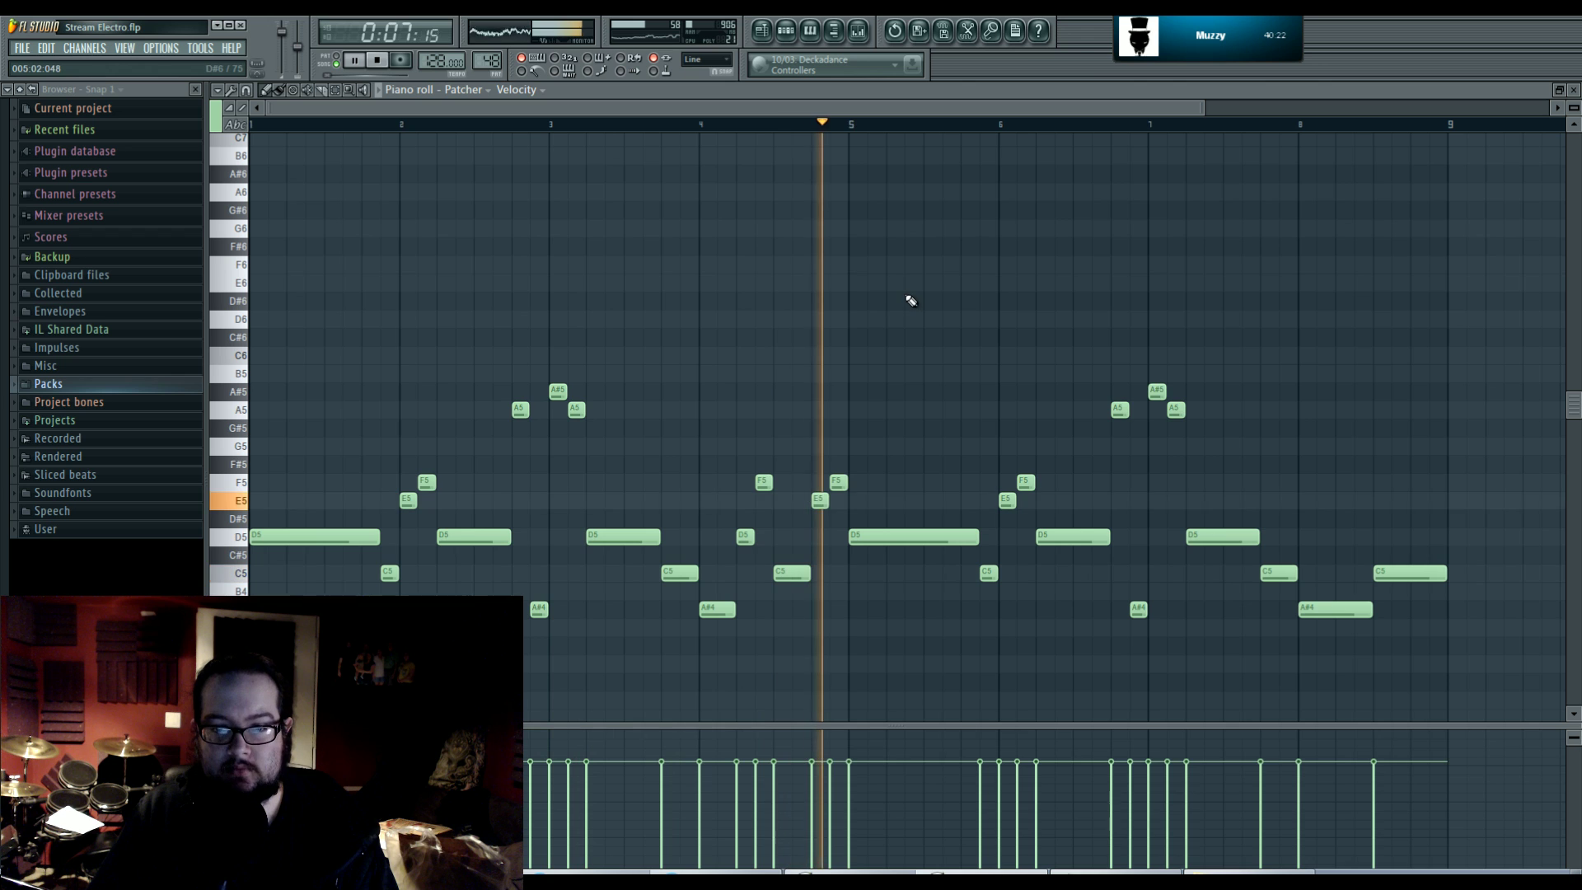
pyautogui.press('space')
pyautogui.rightClick(744, 536)
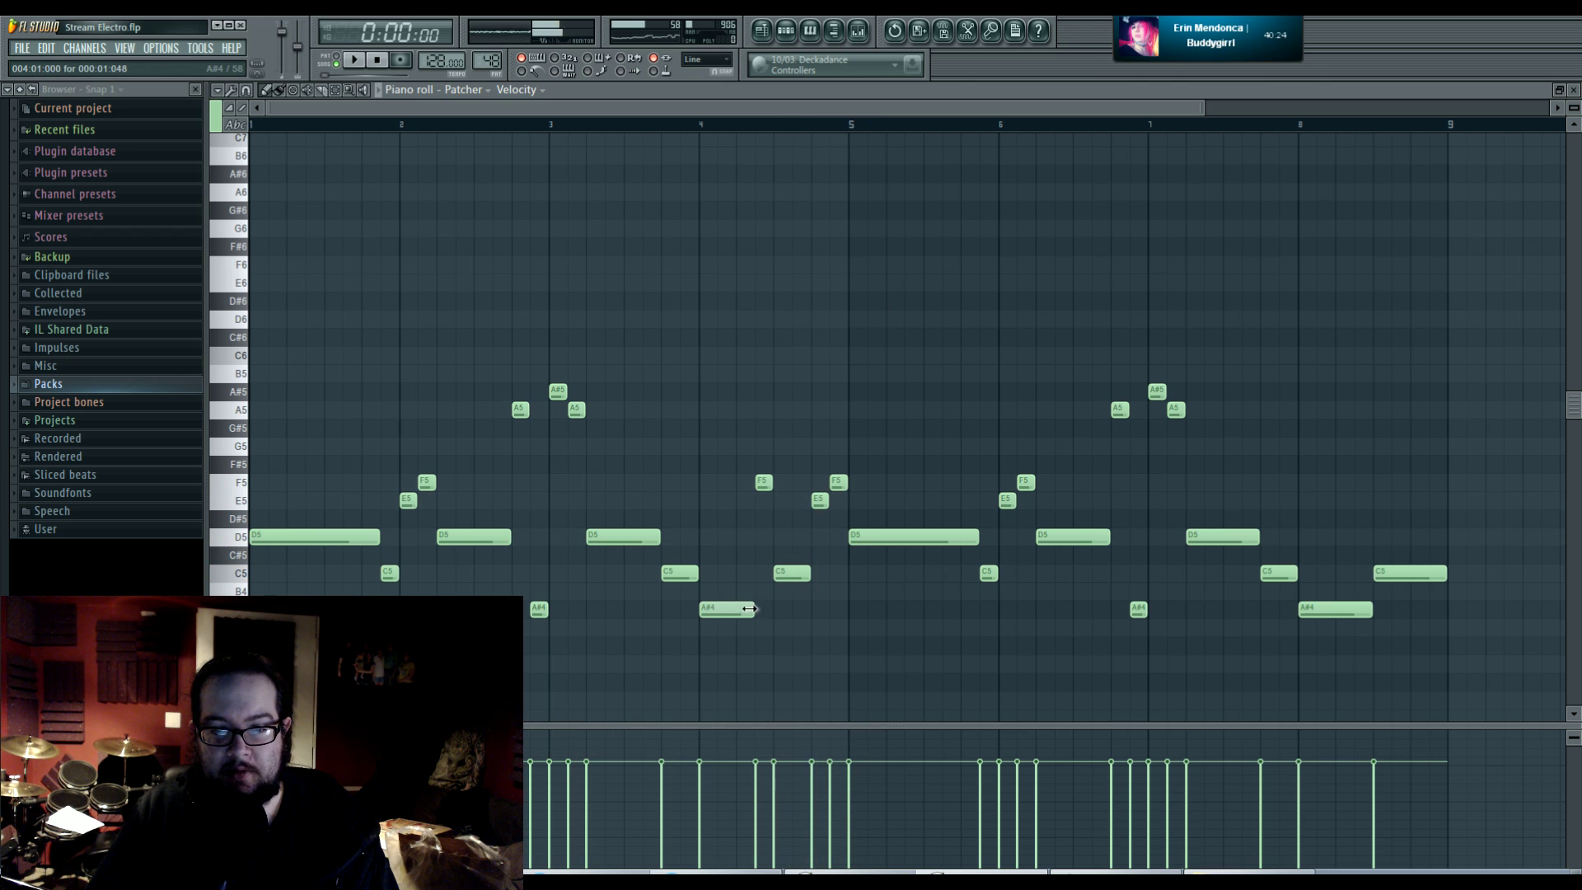
pyautogui.press('space')
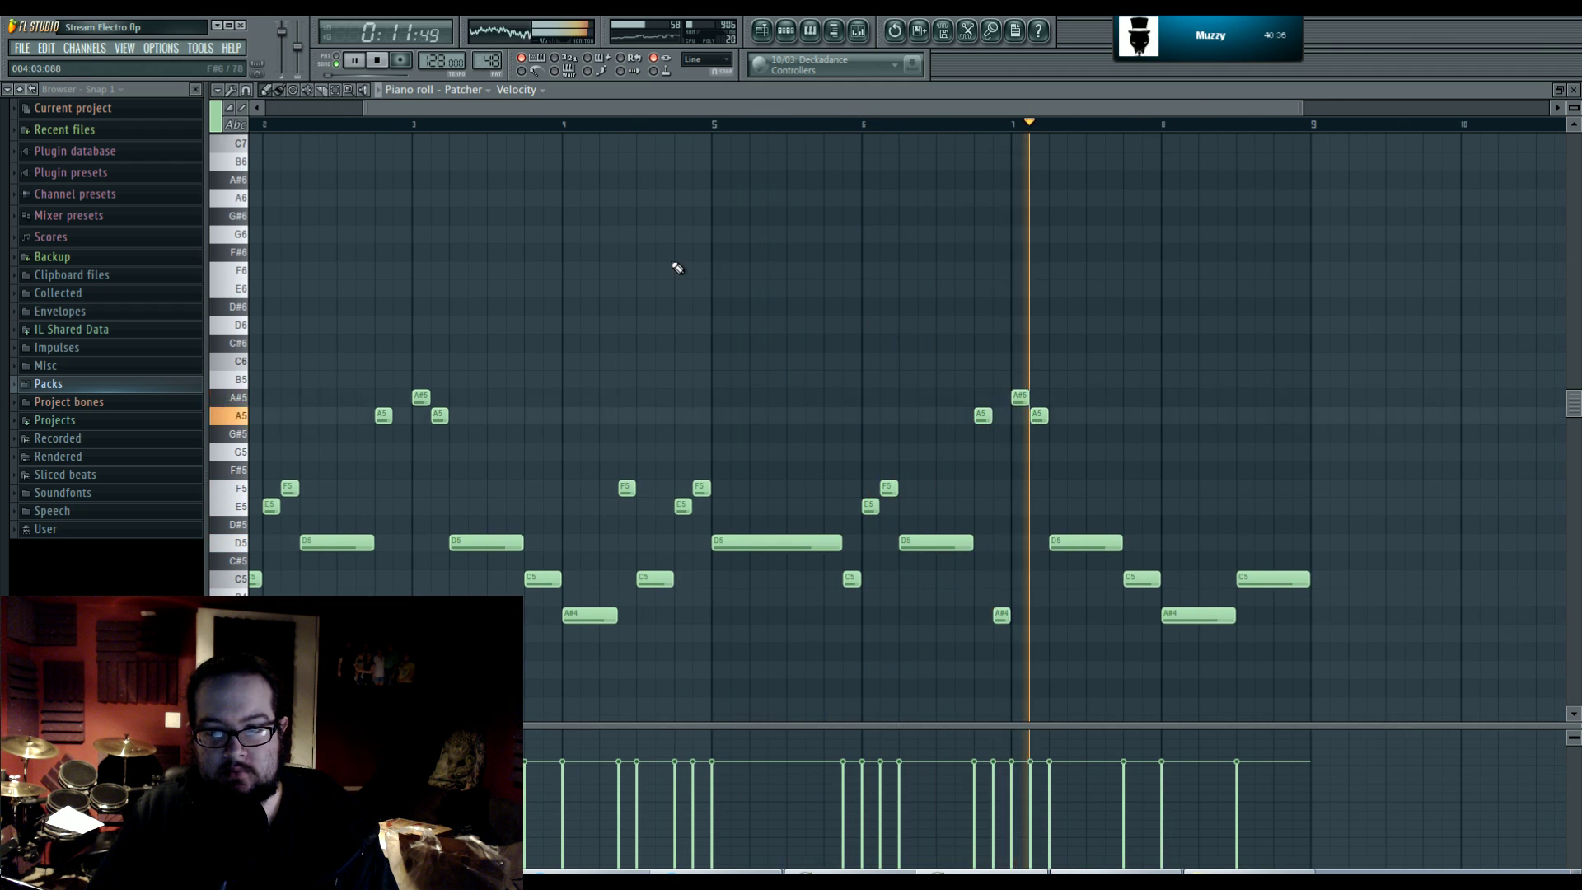
pyautogui.press('space')
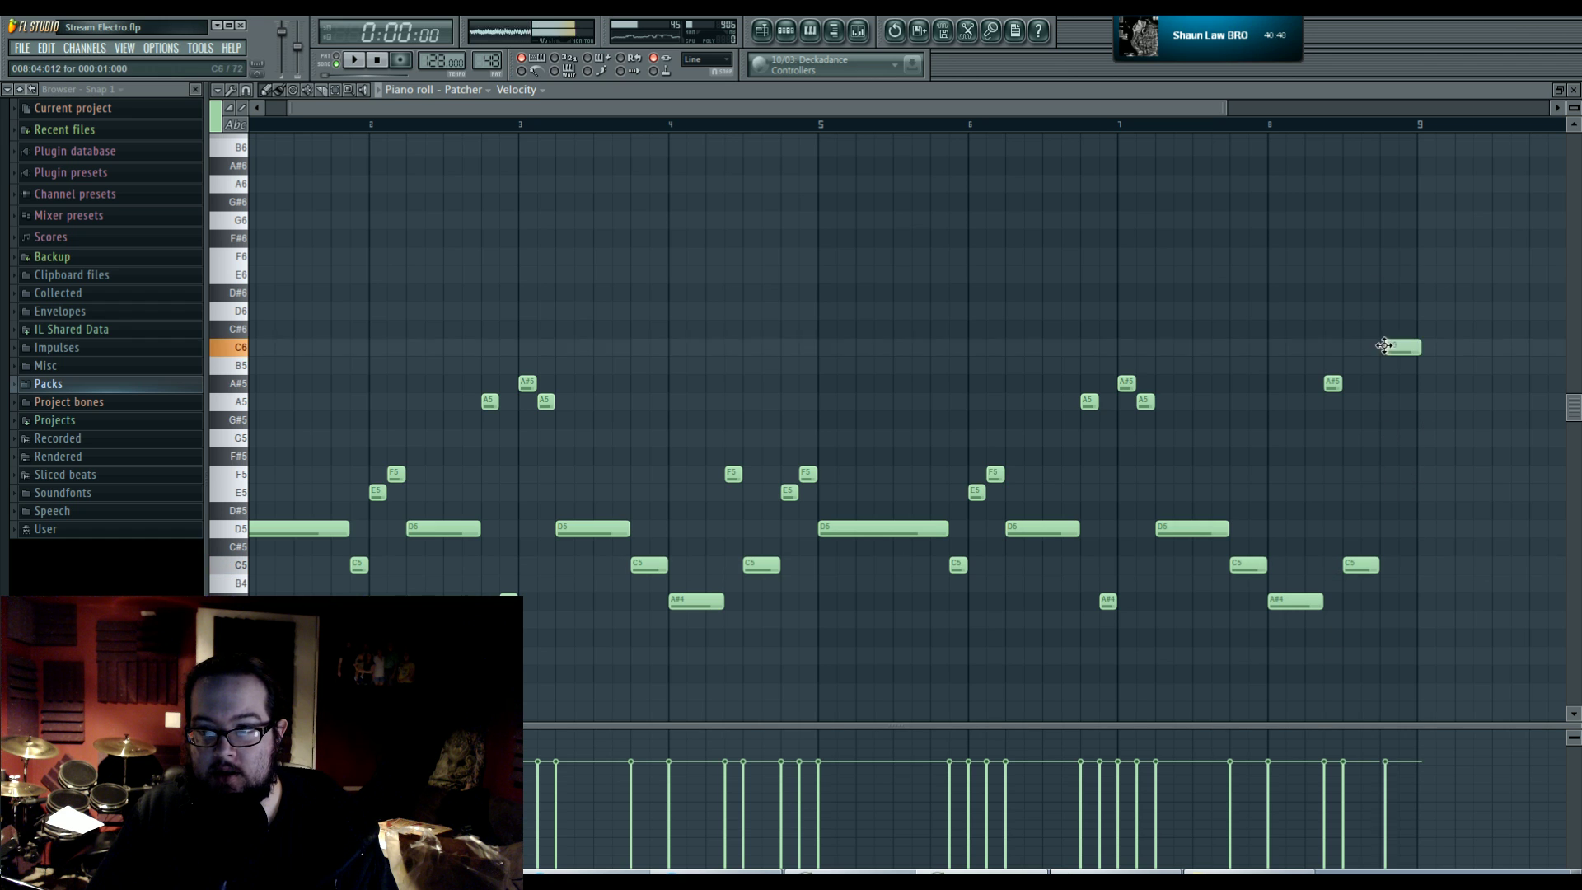
# - Rework the end of bar 8 with short A#5 and C6 notes after the C5, and audition it from bar 8
pyautogui.moveTo(1414, 348); pyautogui.dragTo(1400, 352)
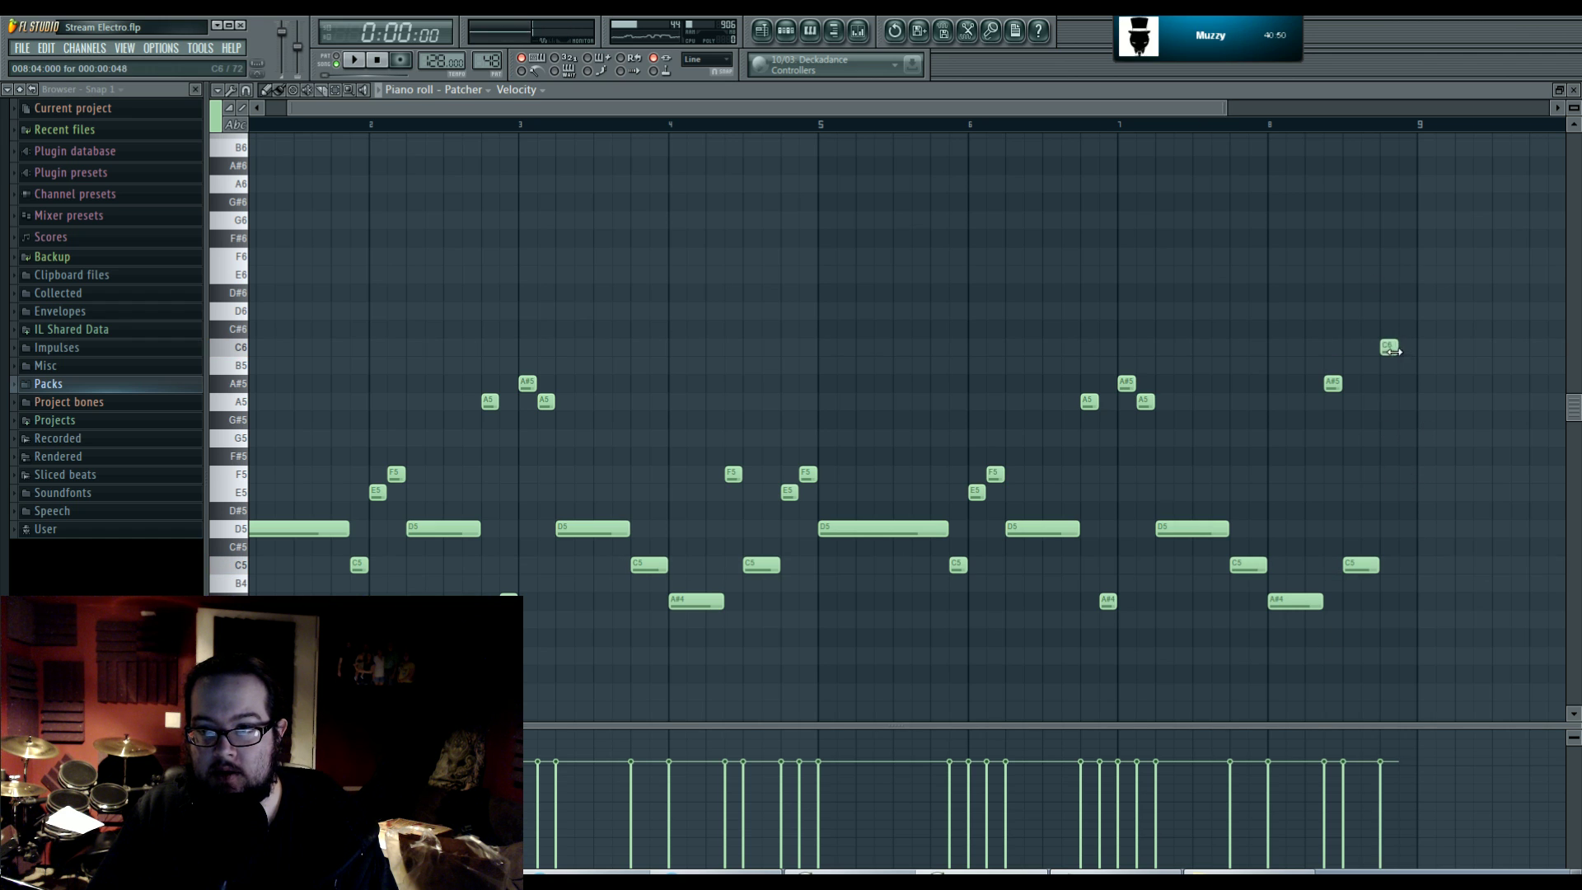
pyautogui.click(1270, 132)
pyautogui.press('space')
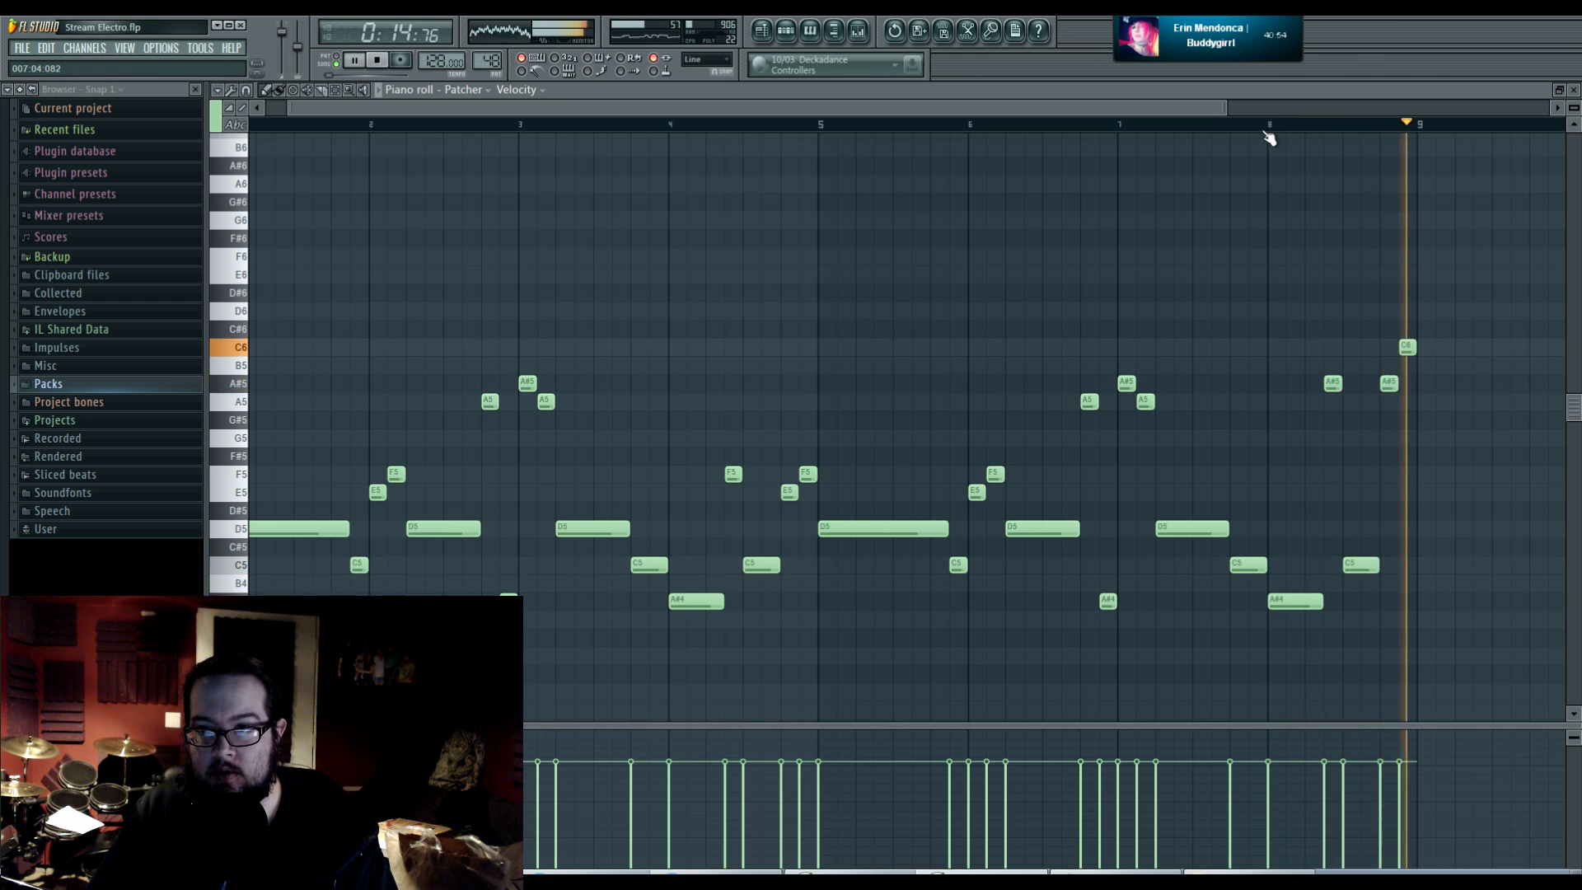
# - Listen through the eight-bar melody in Pattern 48 and check how the endings in bars 4 and 8 sound
pyautogui.scroll(1, 954, 332)
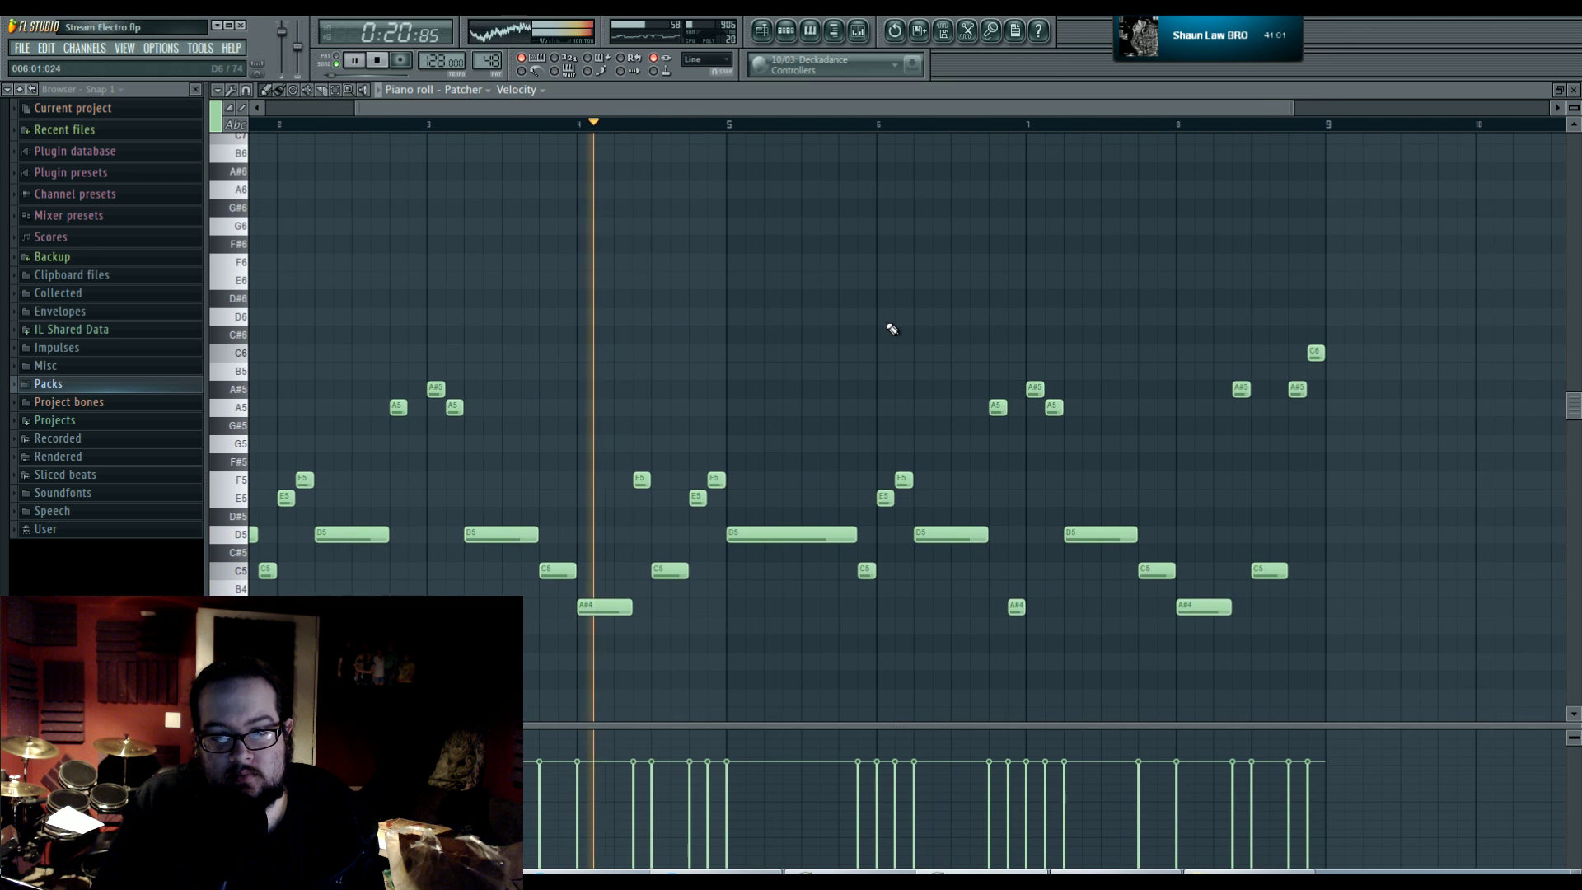
pyautogui.moveTo(890, 325); pyautogui.dragTo(823, 322)
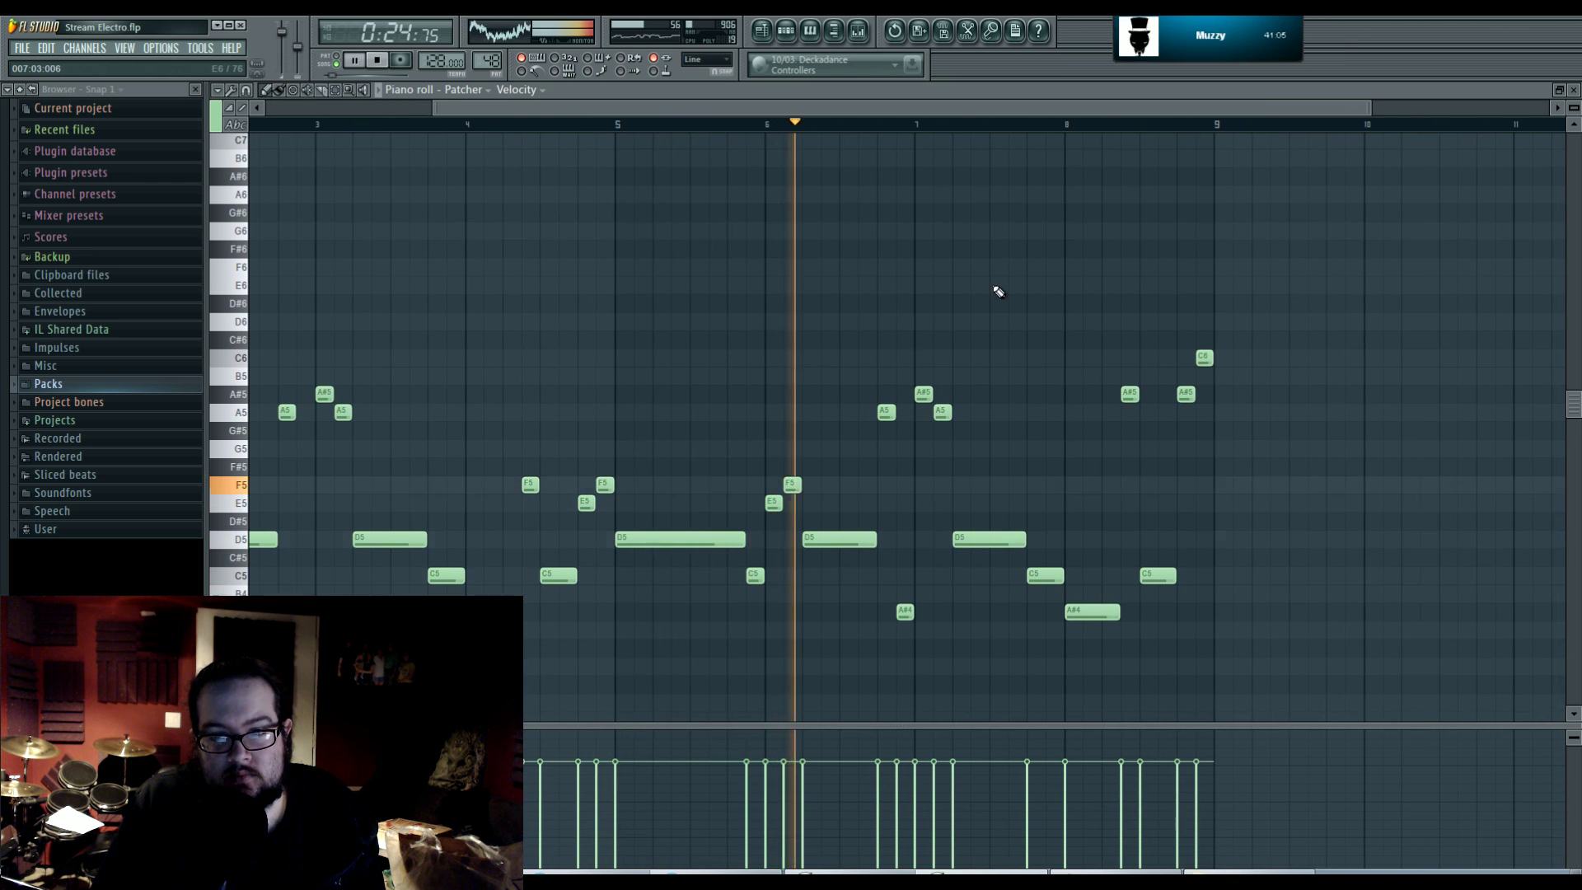
pyautogui.moveTo(999, 292); pyautogui.dragTo(897, 301)
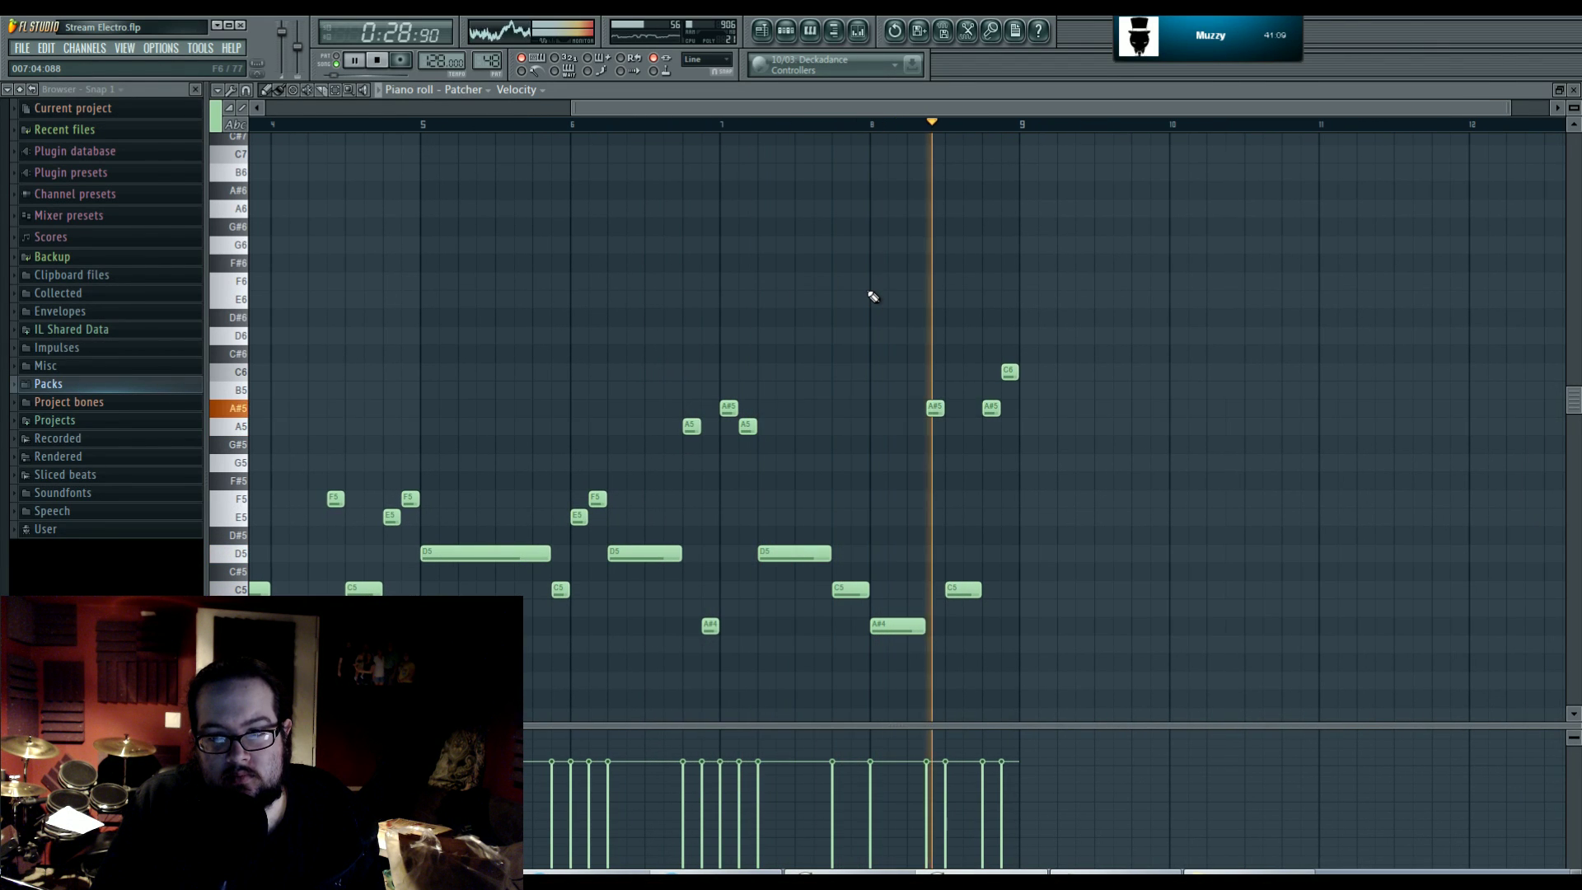
pyautogui.hscroll(-4, 824, 294)
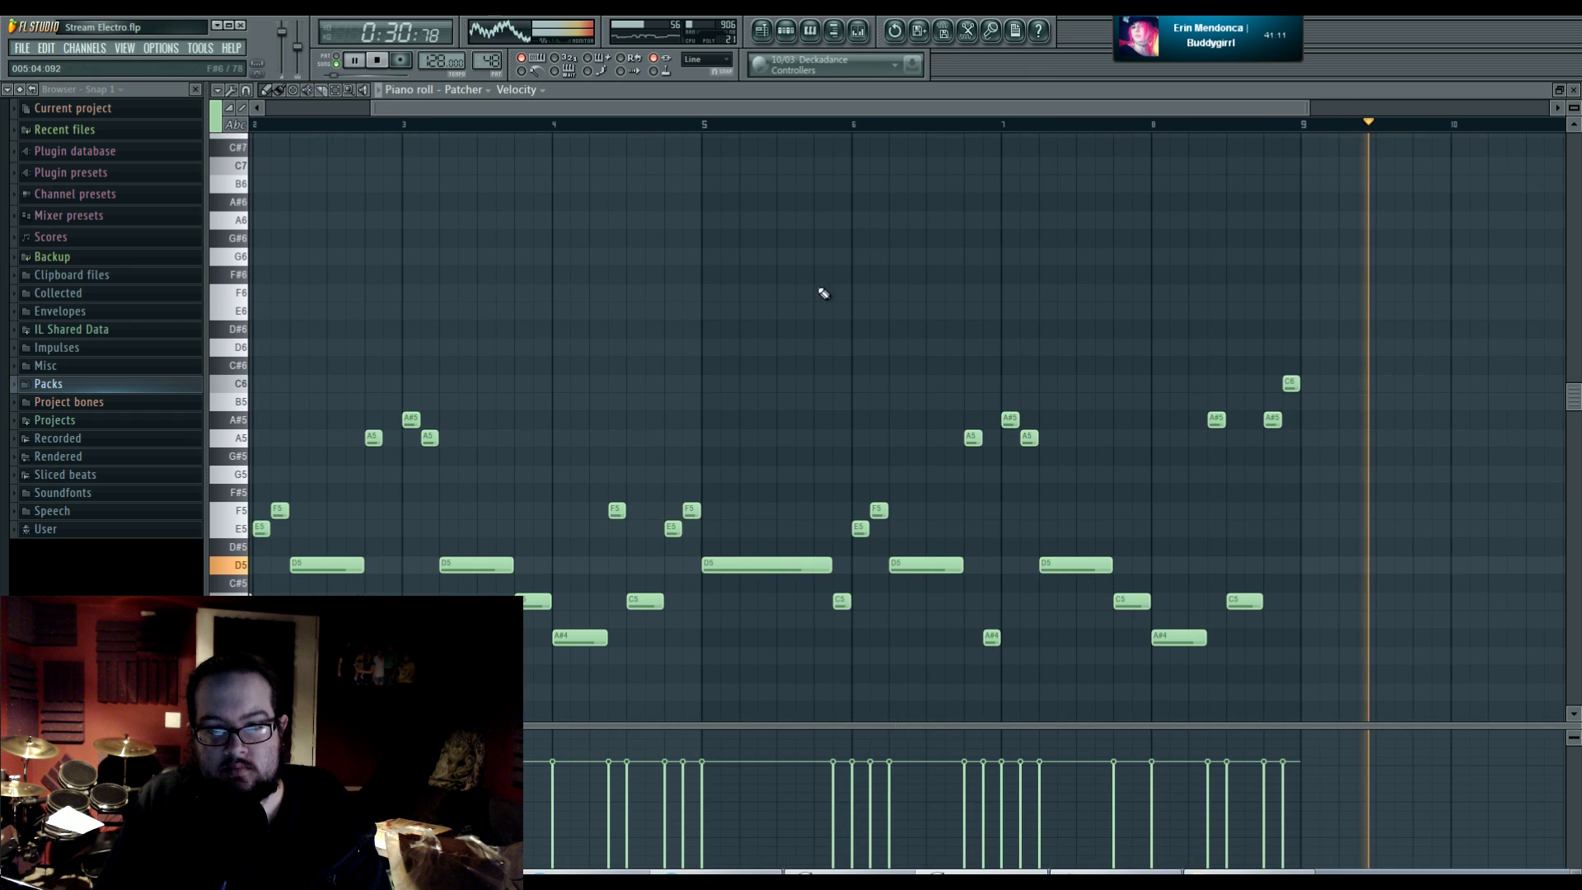
pyautogui.press('space')
pyautogui.hscroll(-3, 911, 311)
pyautogui.scroll(-1, 936, 311)
pyautogui.scroll(-1, 937, 307)
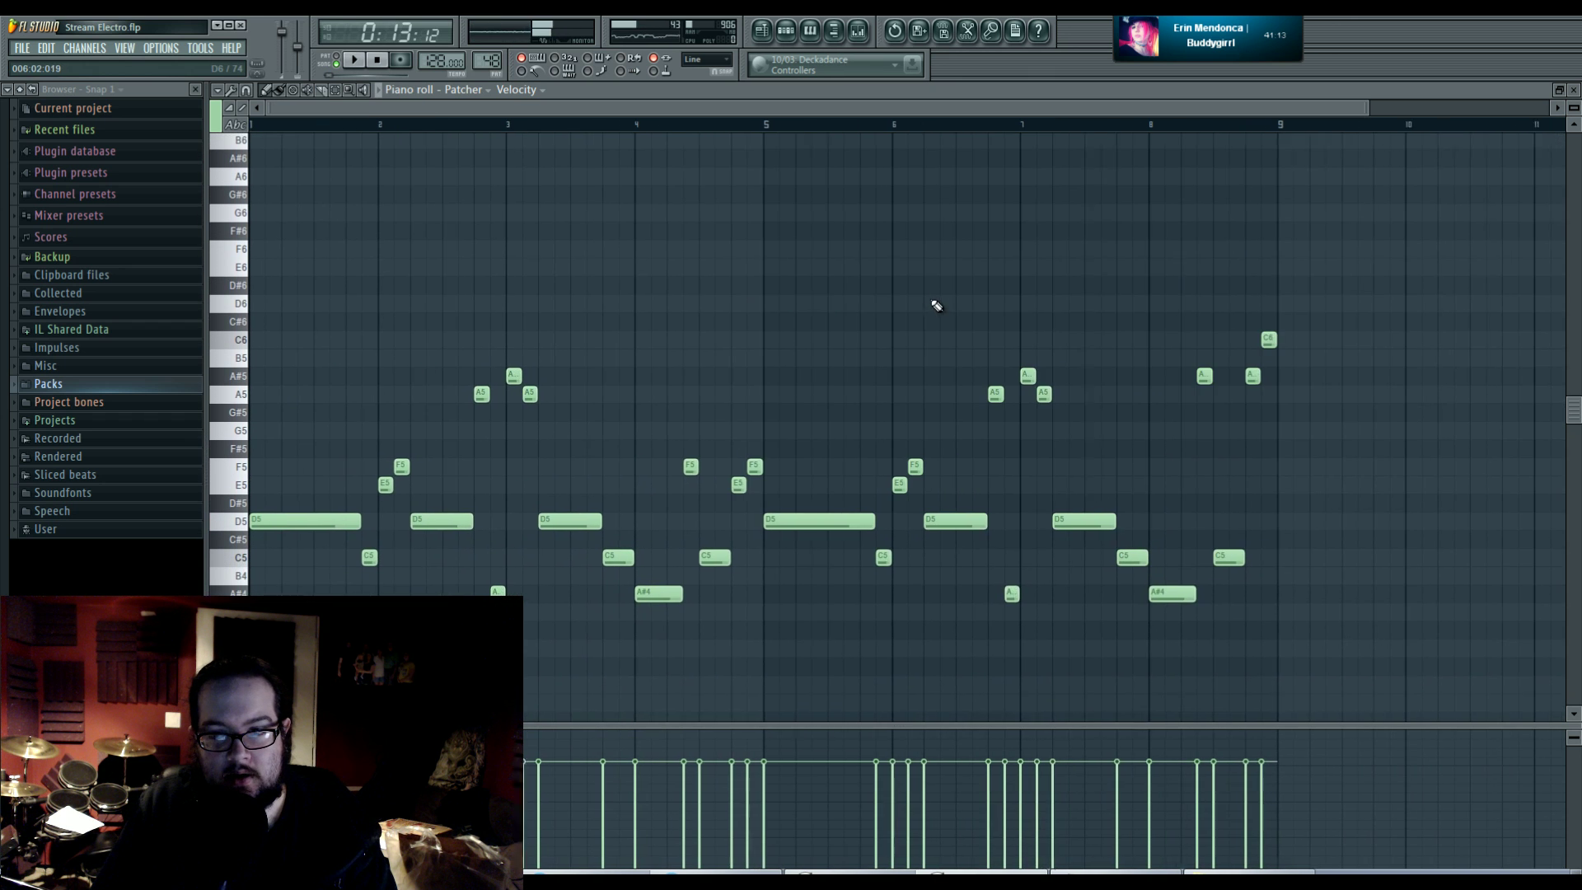
pyautogui.scroll(2, 901, 300)
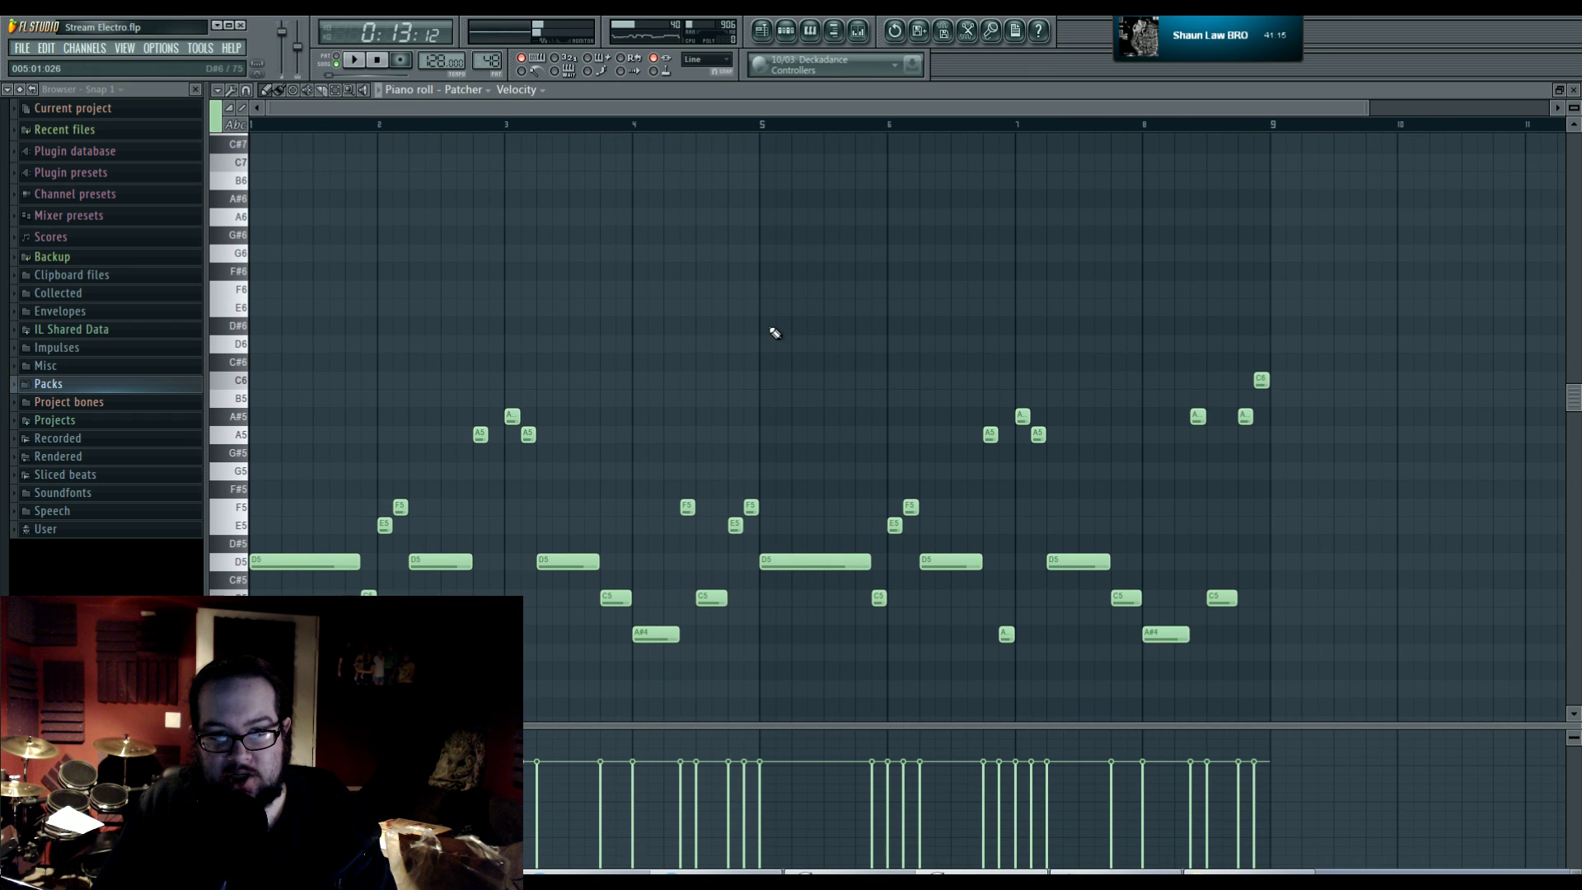
# - Place four Pattern 48 clips on Track 11 across bars 49–80 and delete the Pattern 47 clips from Track 13 there
pyautogui.press('F5')
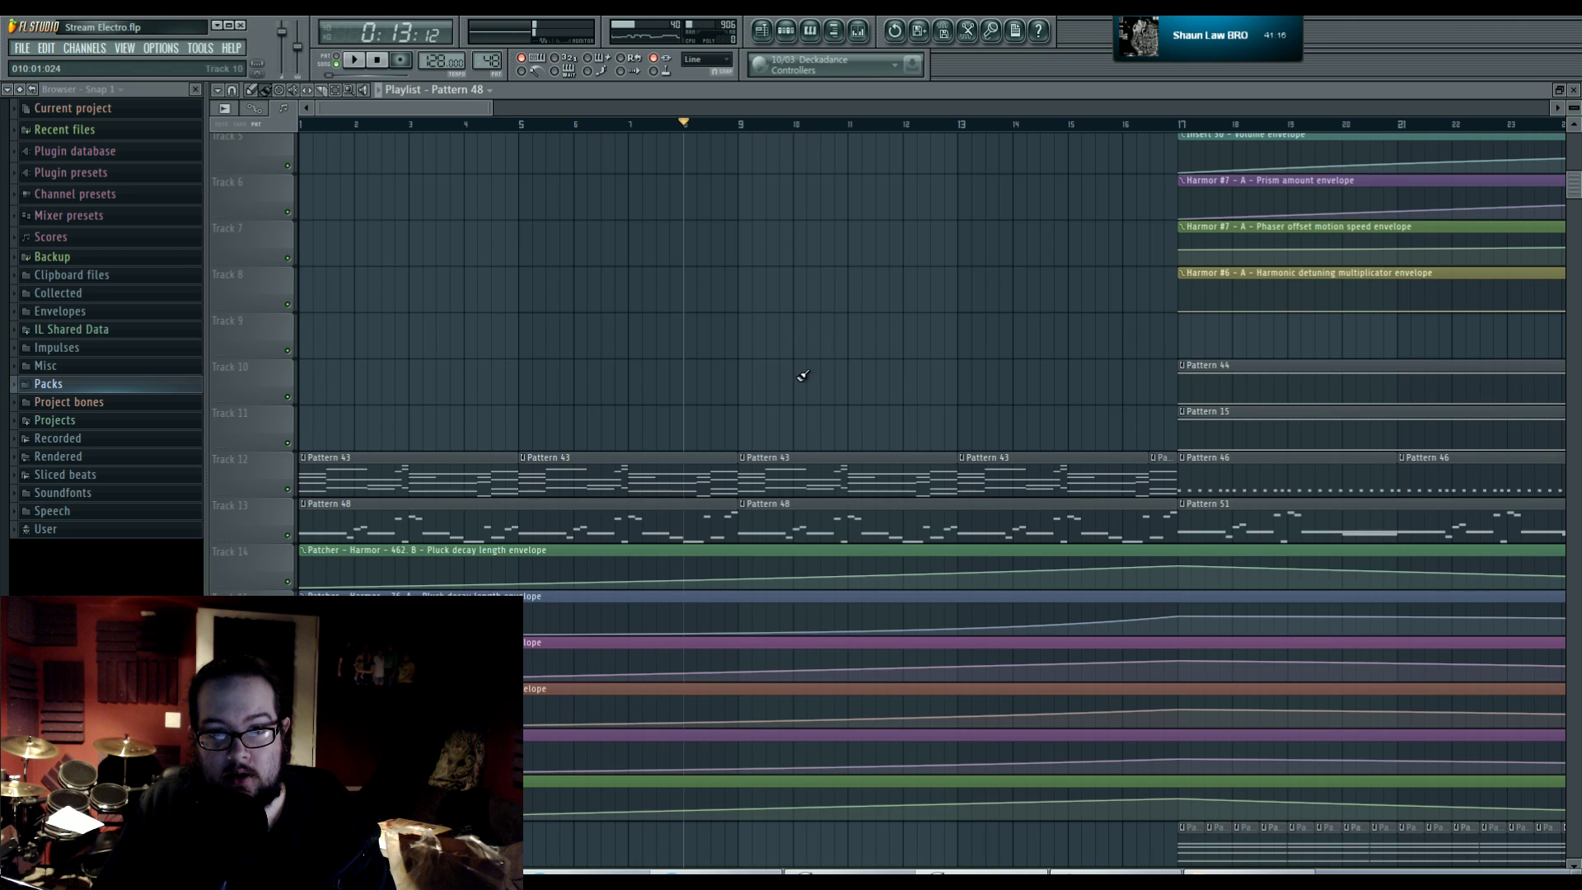
pyautogui.scroll(-2, 767, 369)
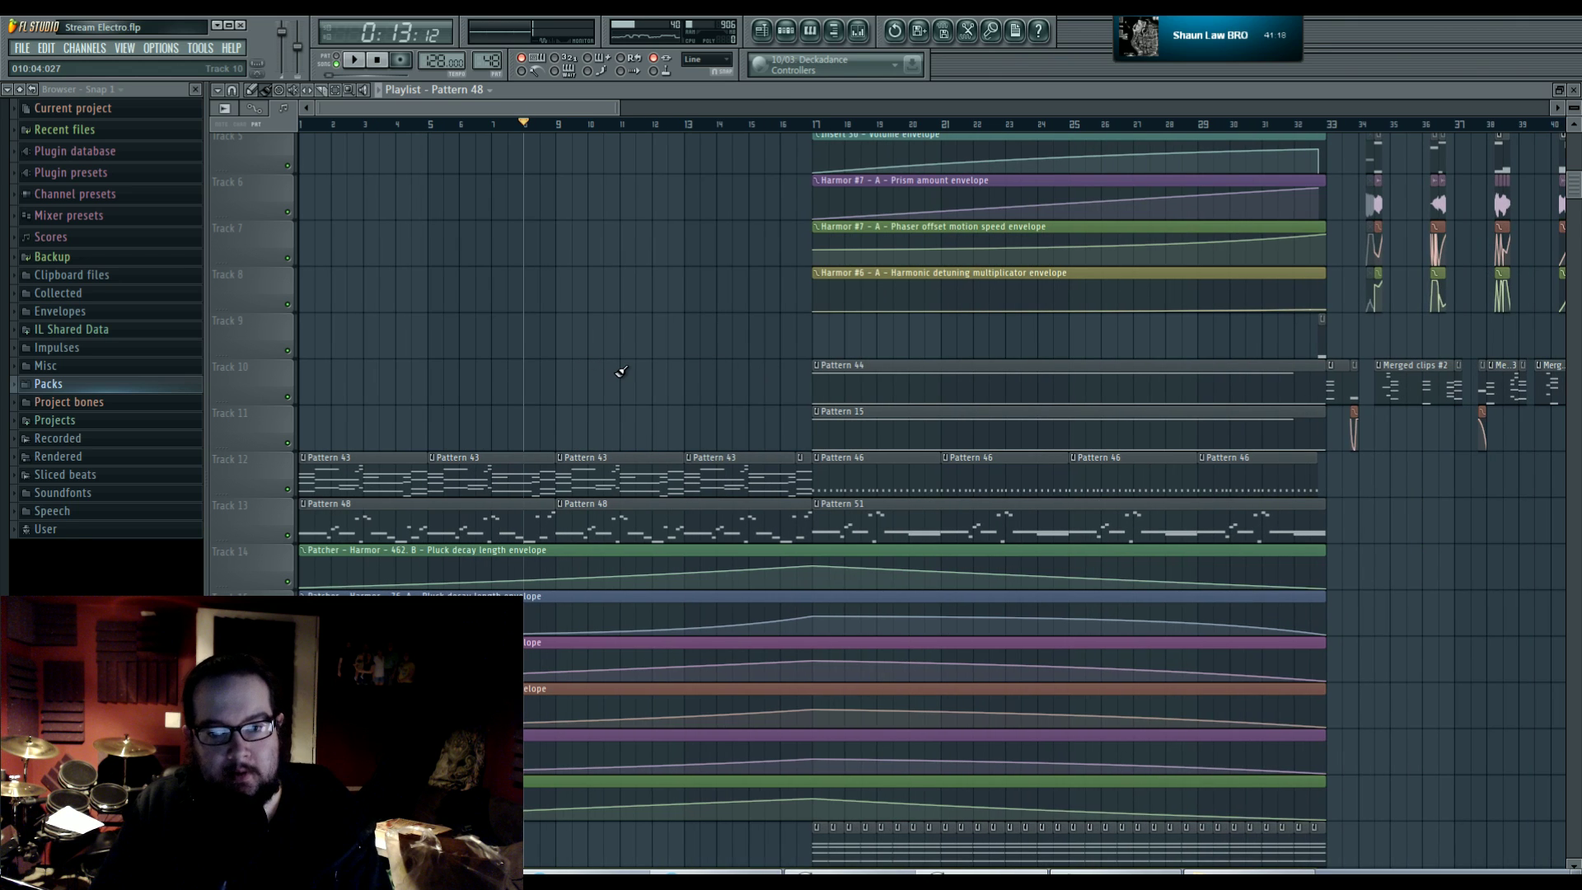
pyautogui.scroll(-2, 621, 372)
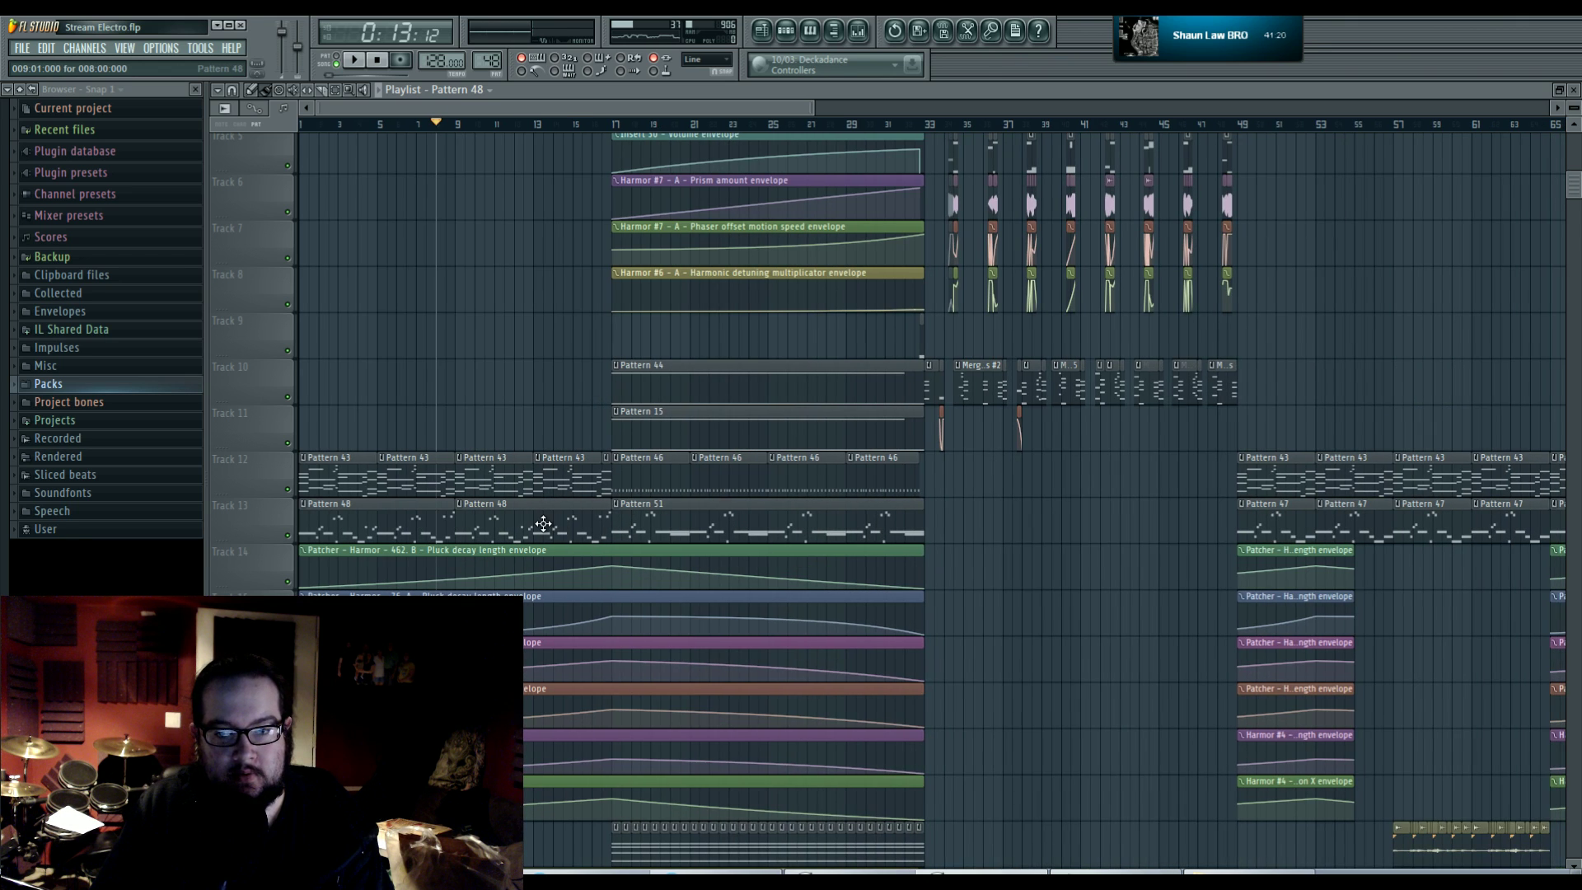
pyautogui.hscroll(3, 779, 515)
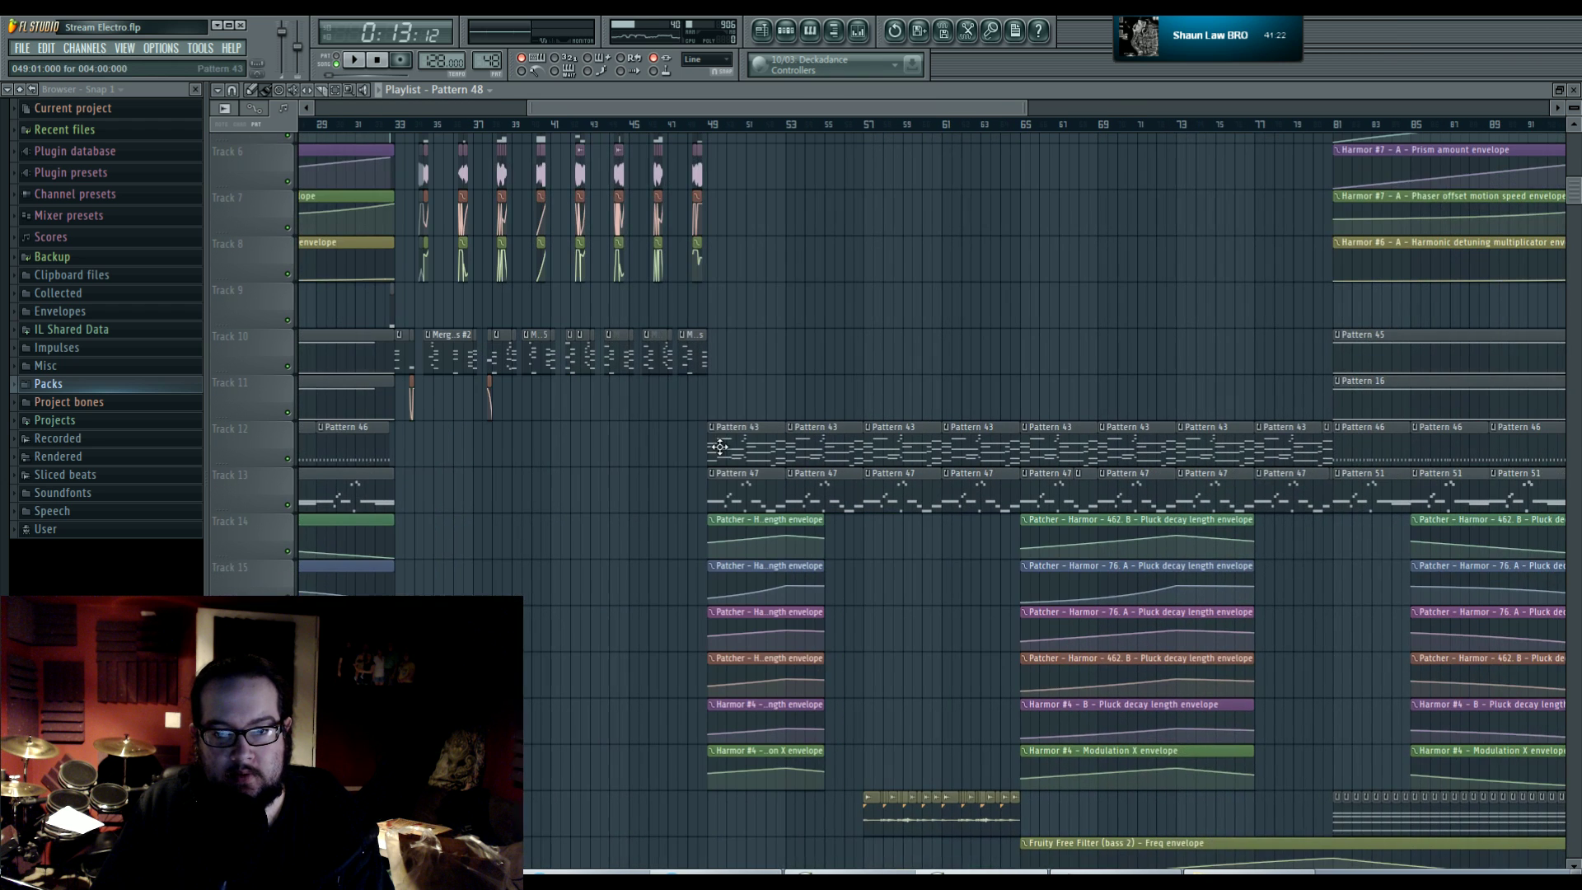
pyautogui.moveTo(703, 396); pyautogui.dragTo(1215, 393)
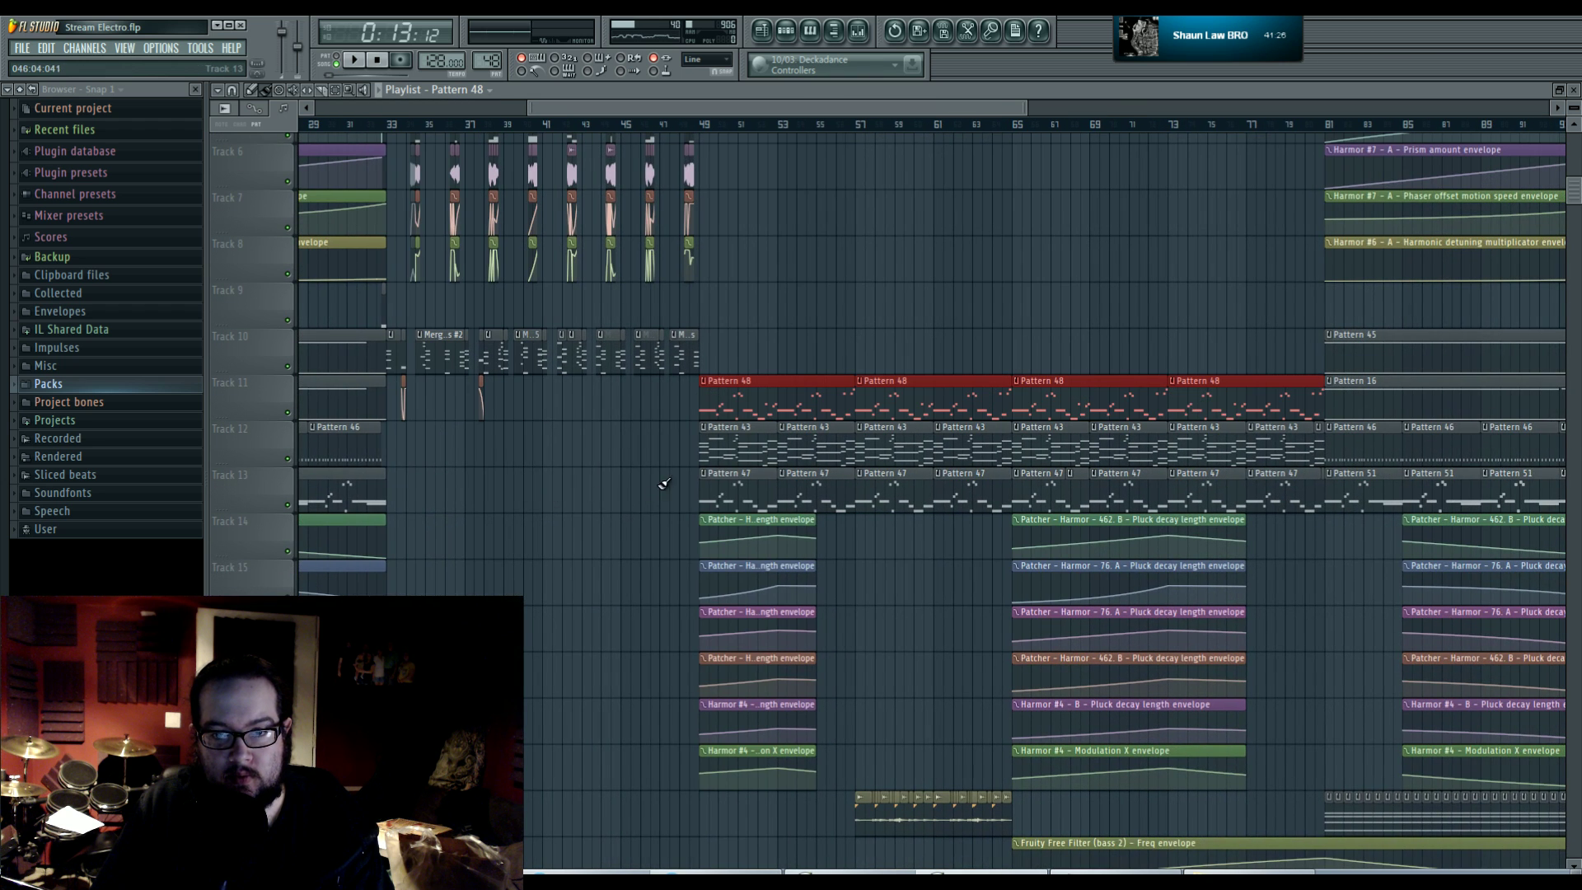
pyautogui.hotkey('ctrl', 'd')
pyautogui.moveTo(692, 491); pyautogui.dragTo(1285, 493)
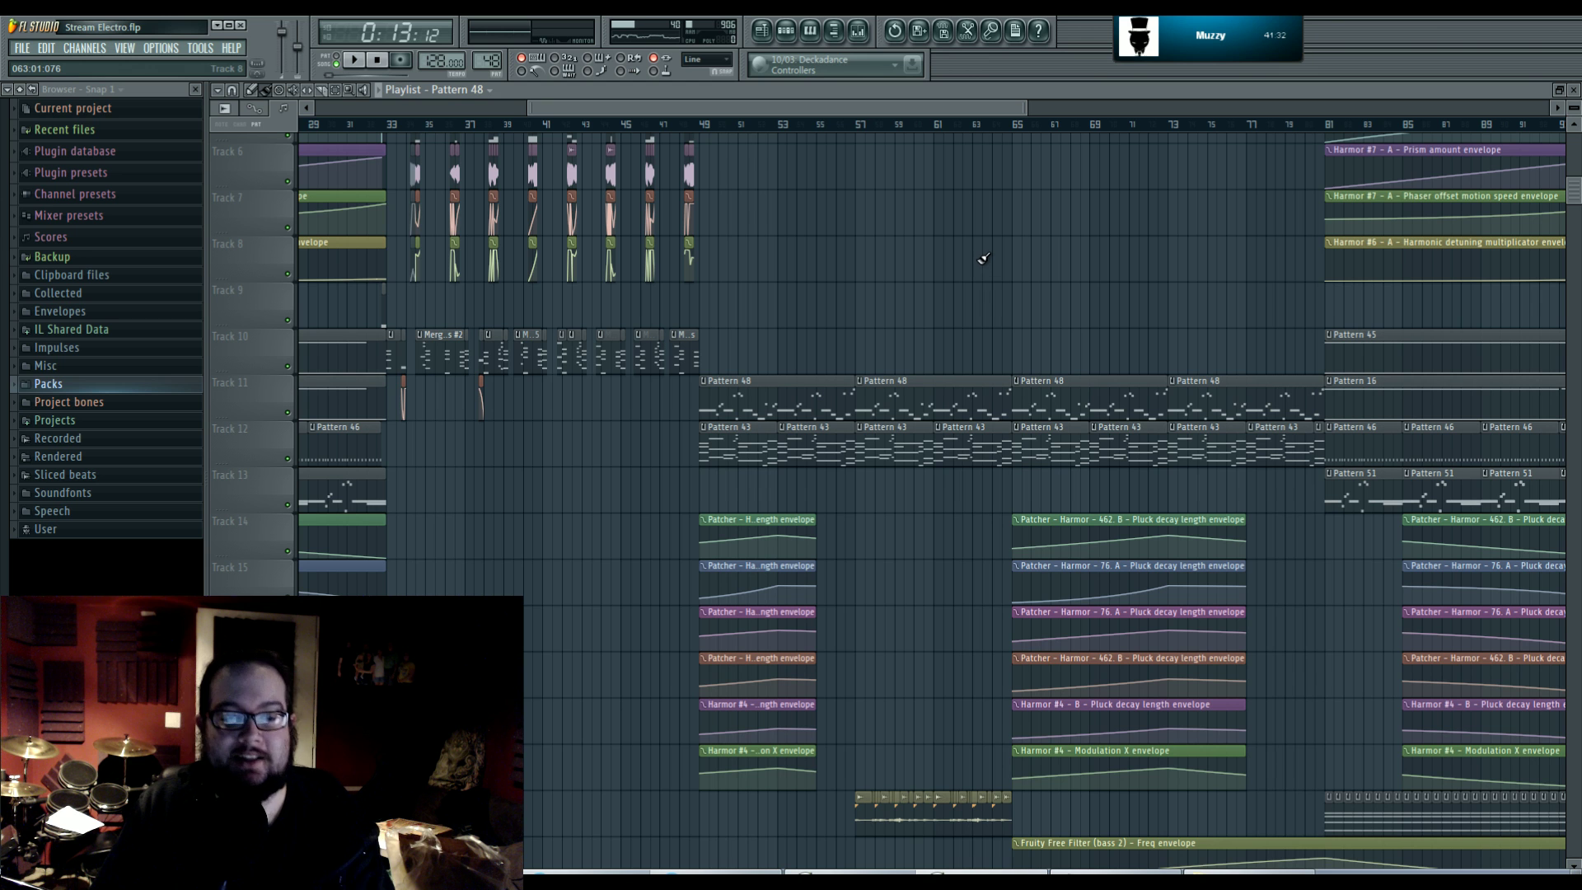
# - Examine the arrangement from bar 49 to bar 81 and set the playback position to bar 49
pyautogui.hscroll(4, 978, 247)
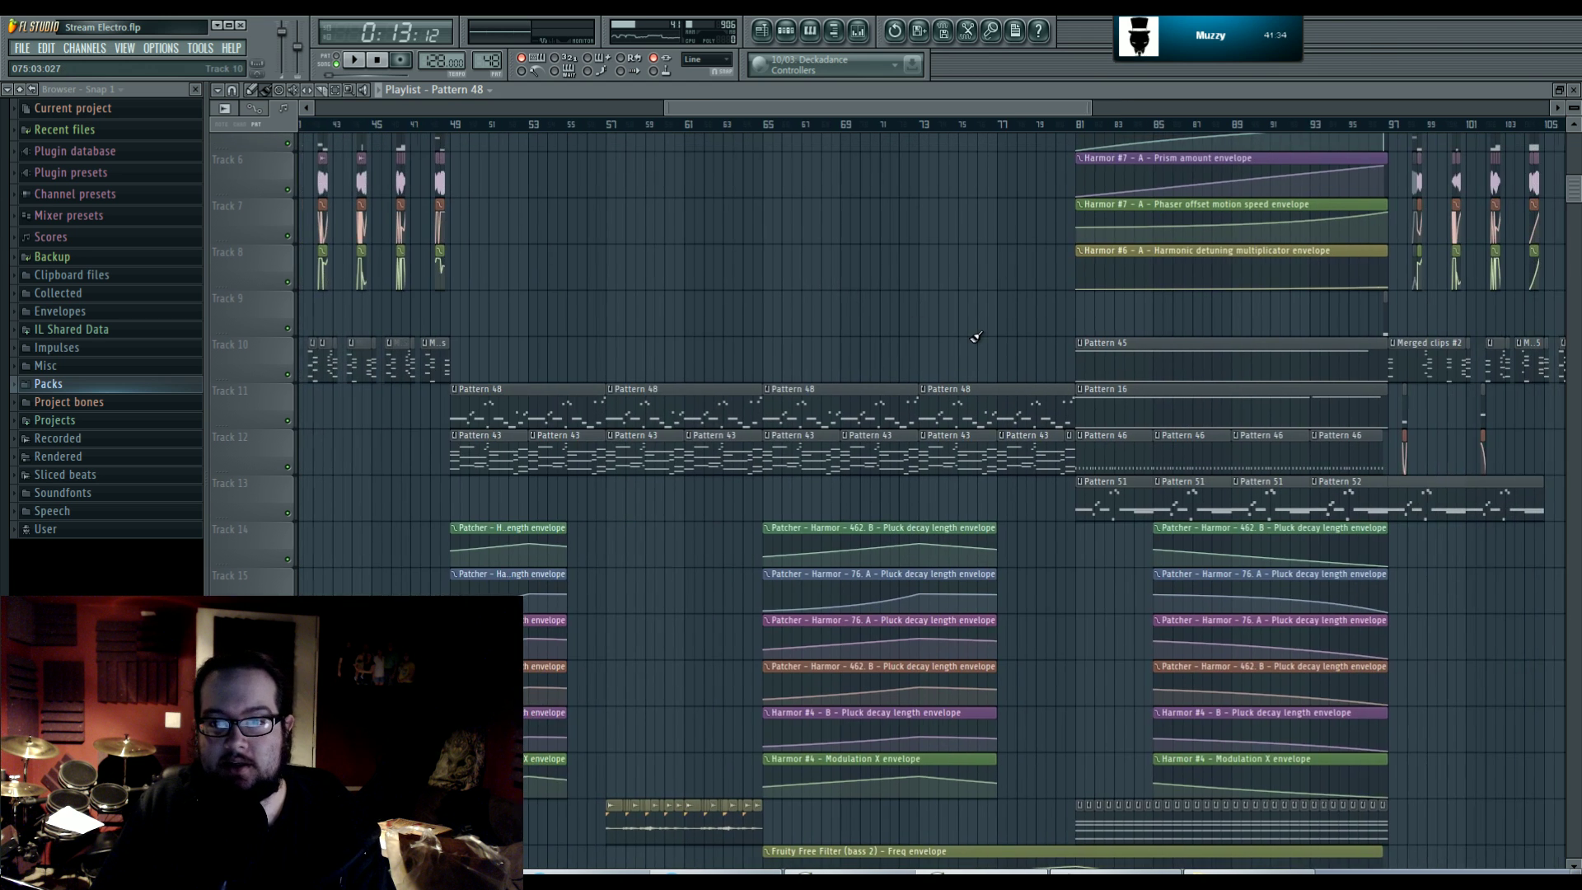
pyautogui.keyDown('ctrl'); pyautogui.scroll(6, 947, 322); pyautogui.keyUp('ctrl')
pyautogui.keyDown('ctrl'); pyautogui.scroll(-5, 839, 313); pyautogui.keyUp('ctrl')
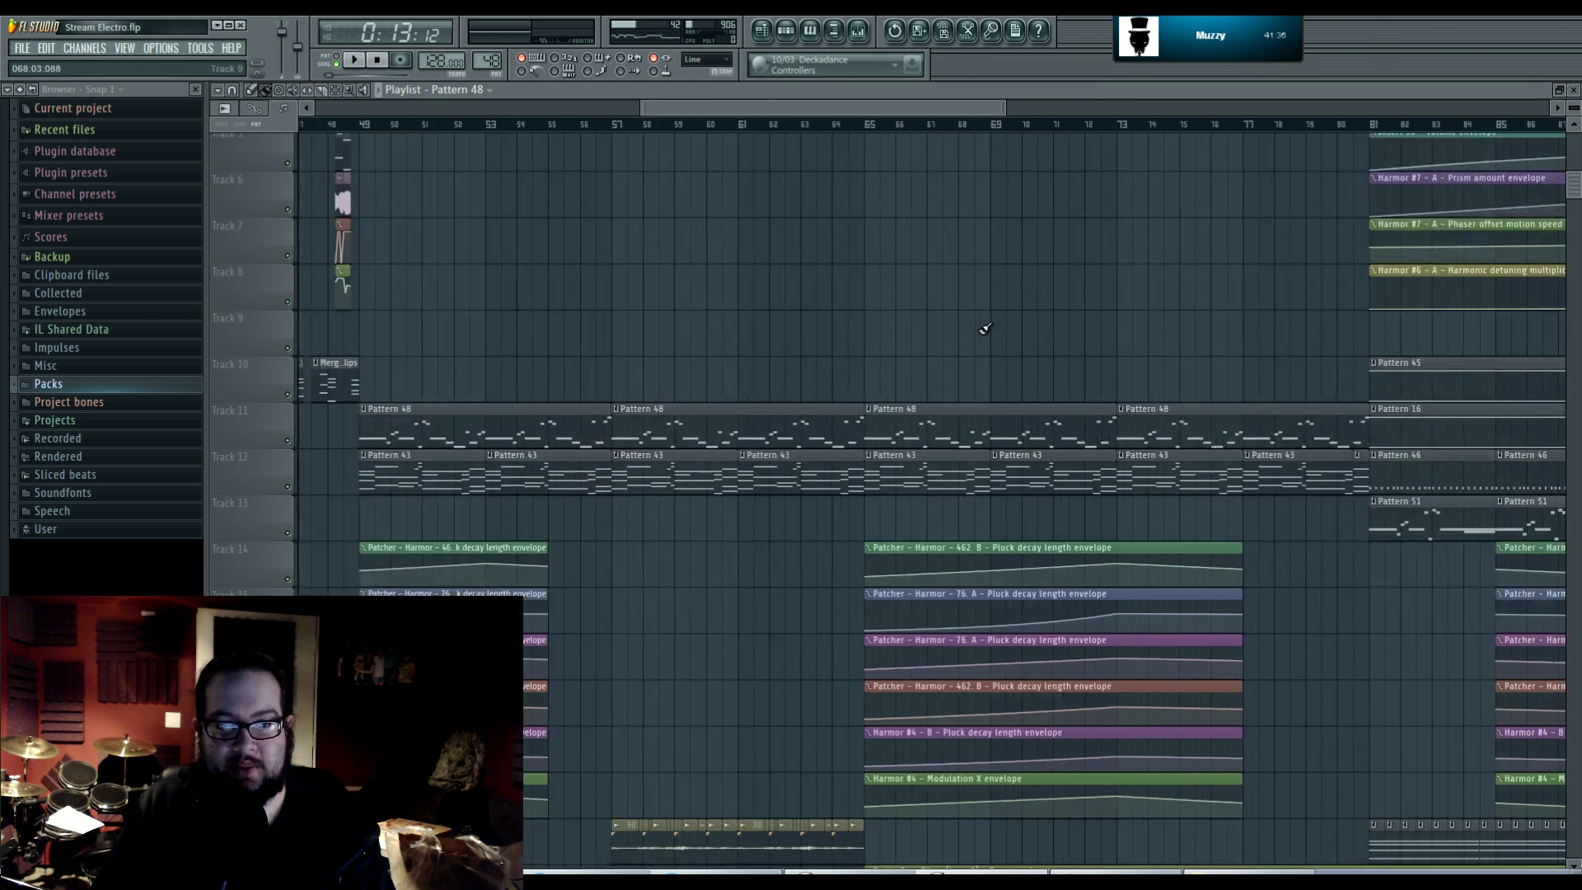
pyautogui.scroll(5, 705, 311)
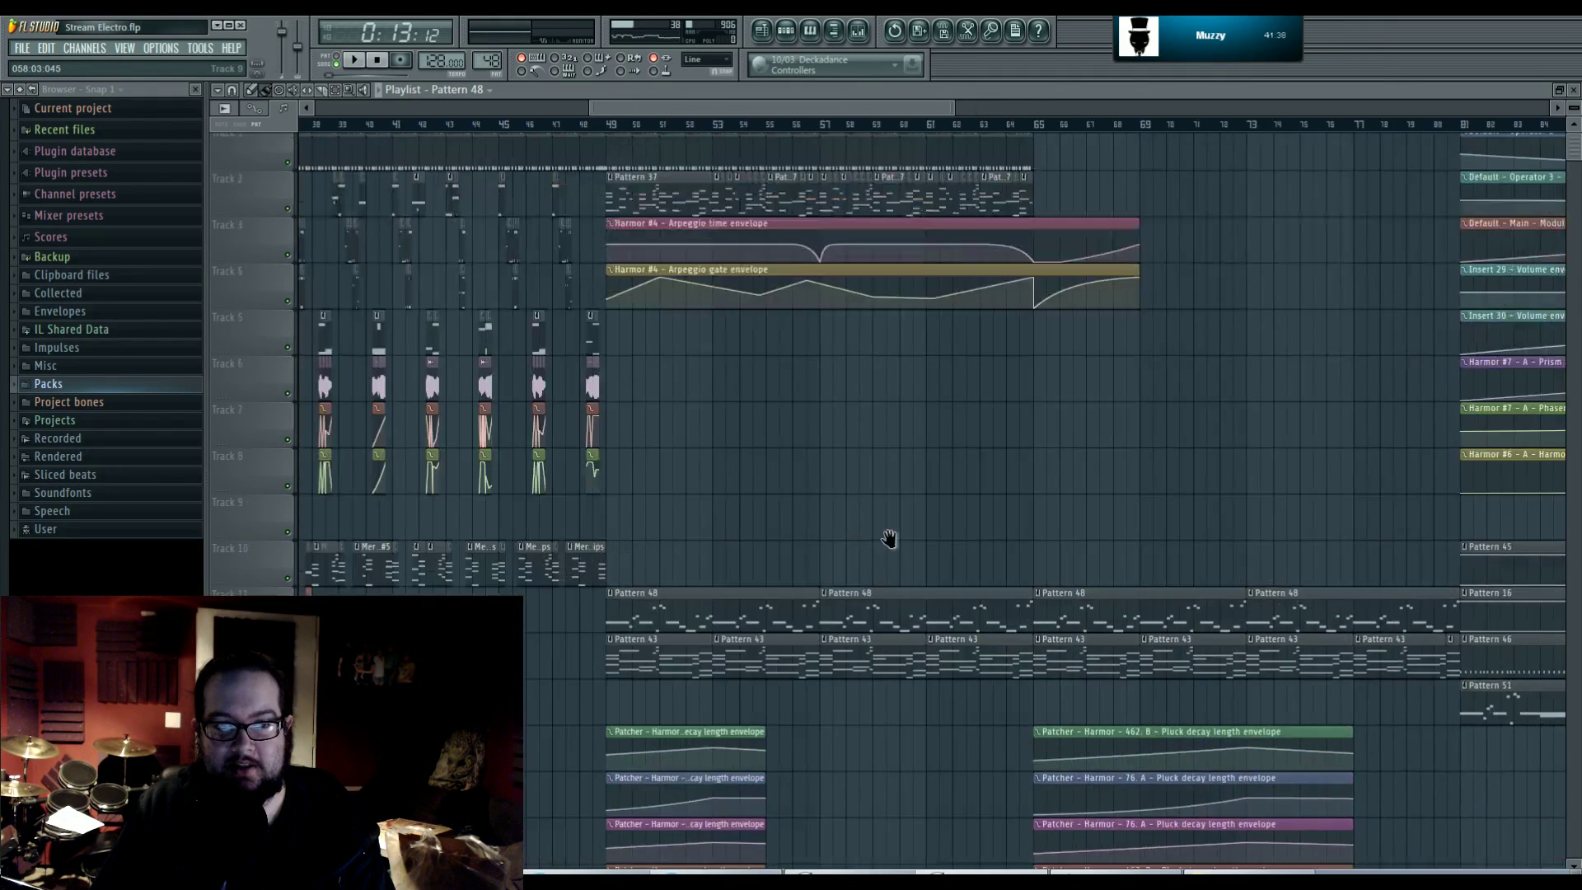
pyautogui.keyDown('ctrl'); pyautogui.scroll(3, 576, 511); pyautogui.keyUp('ctrl')
pyautogui.click(572, 132)
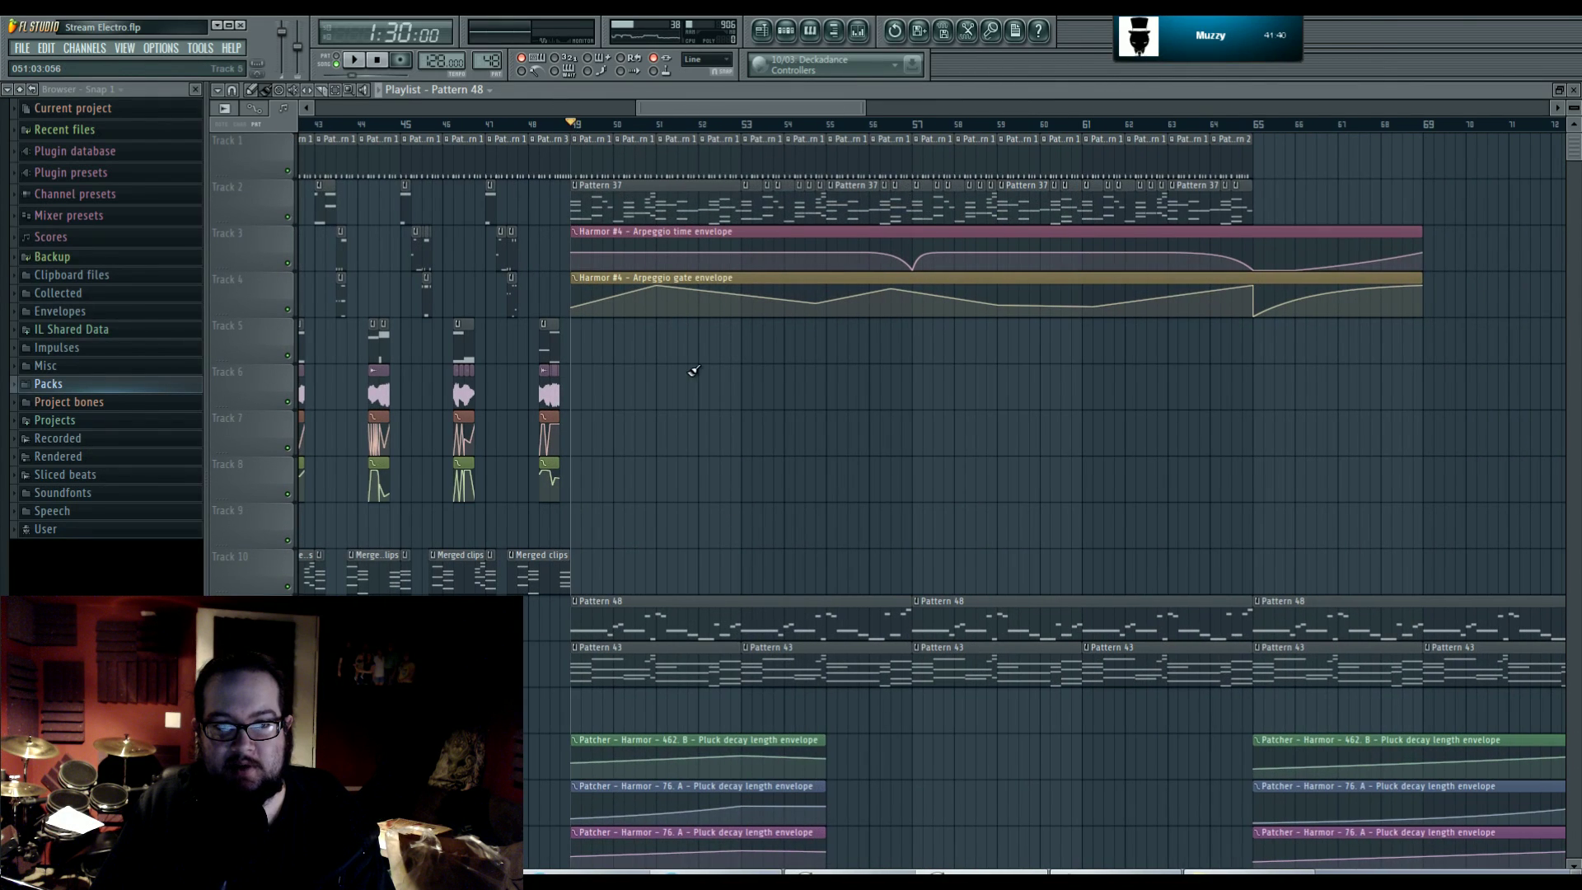
pyautogui.scroll(-3, 689, 363)
pyautogui.keyDown('ctrl'); pyautogui.scroll(2, 684, 461); pyautogui.keyUp('ctrl')
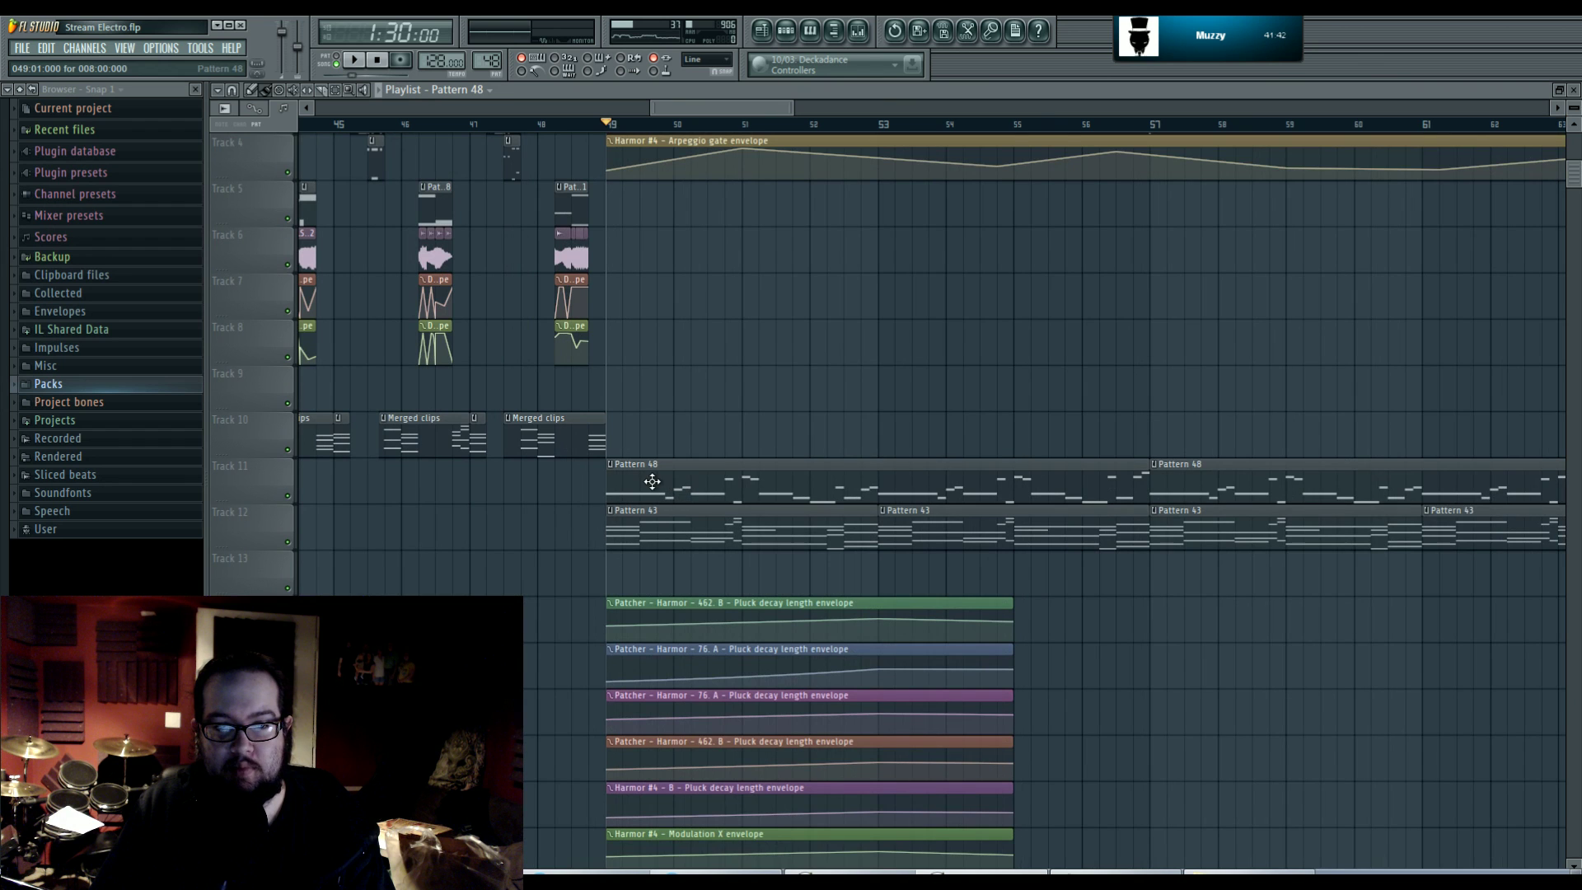
# - Add a new Harmor channel to the project and bring the channel rack in front of its window
pyautogui.click(785, 31)
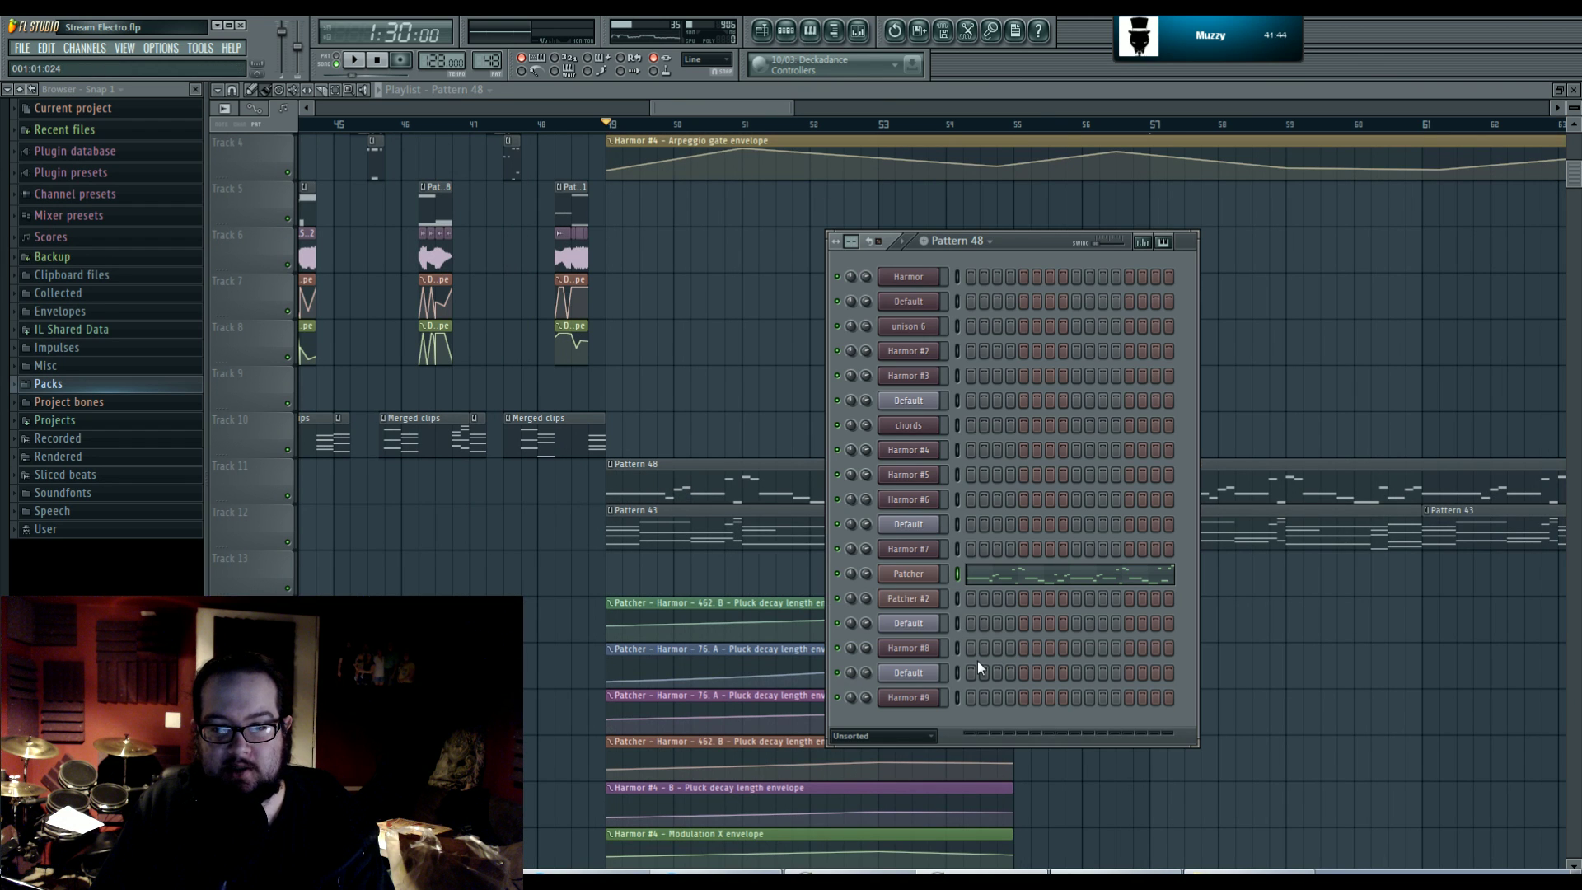
pyautogui.click(85, 47)
pyautogui.moveTo(116, 64)
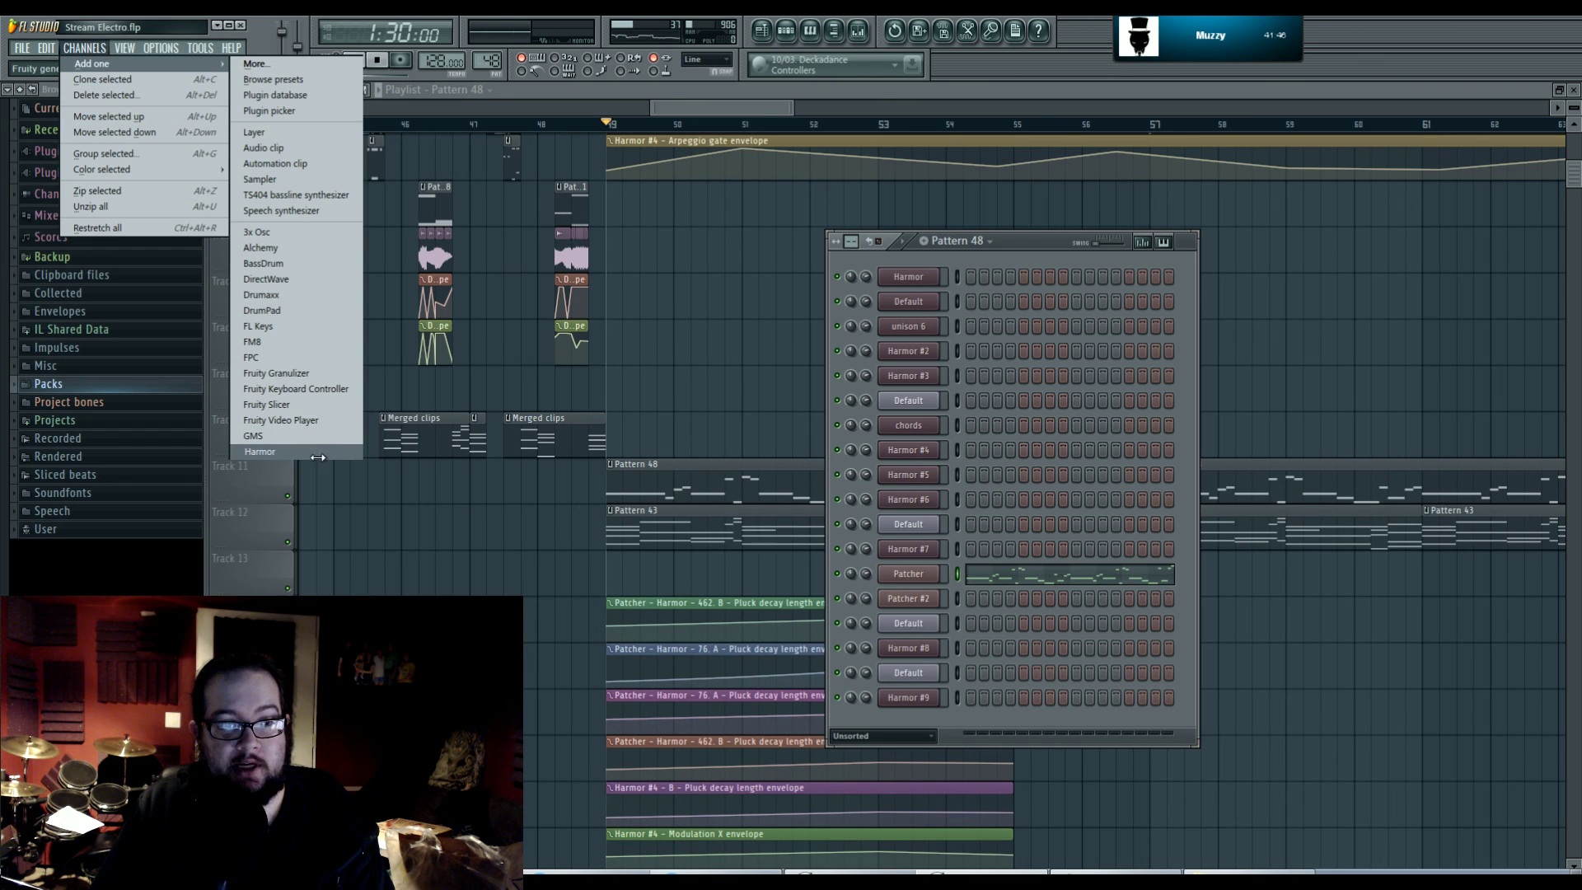
pyautogui.click(262, 451)
pyautogui.moveTo(797, 476); pyautogui.dragTo(725, 438)
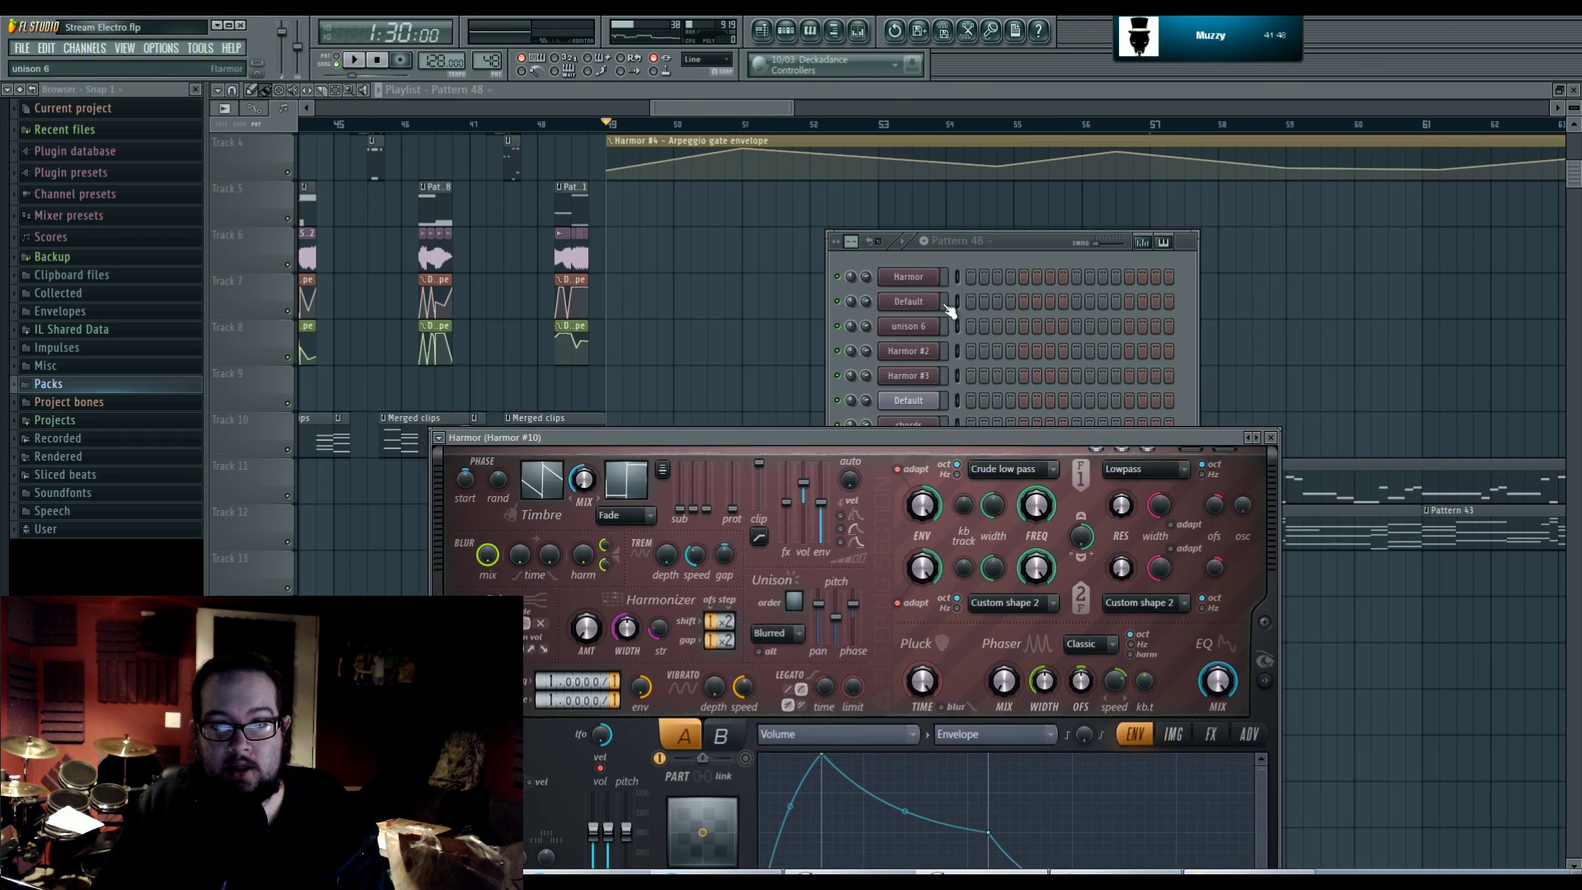
pyautogui.click(1022, 422)
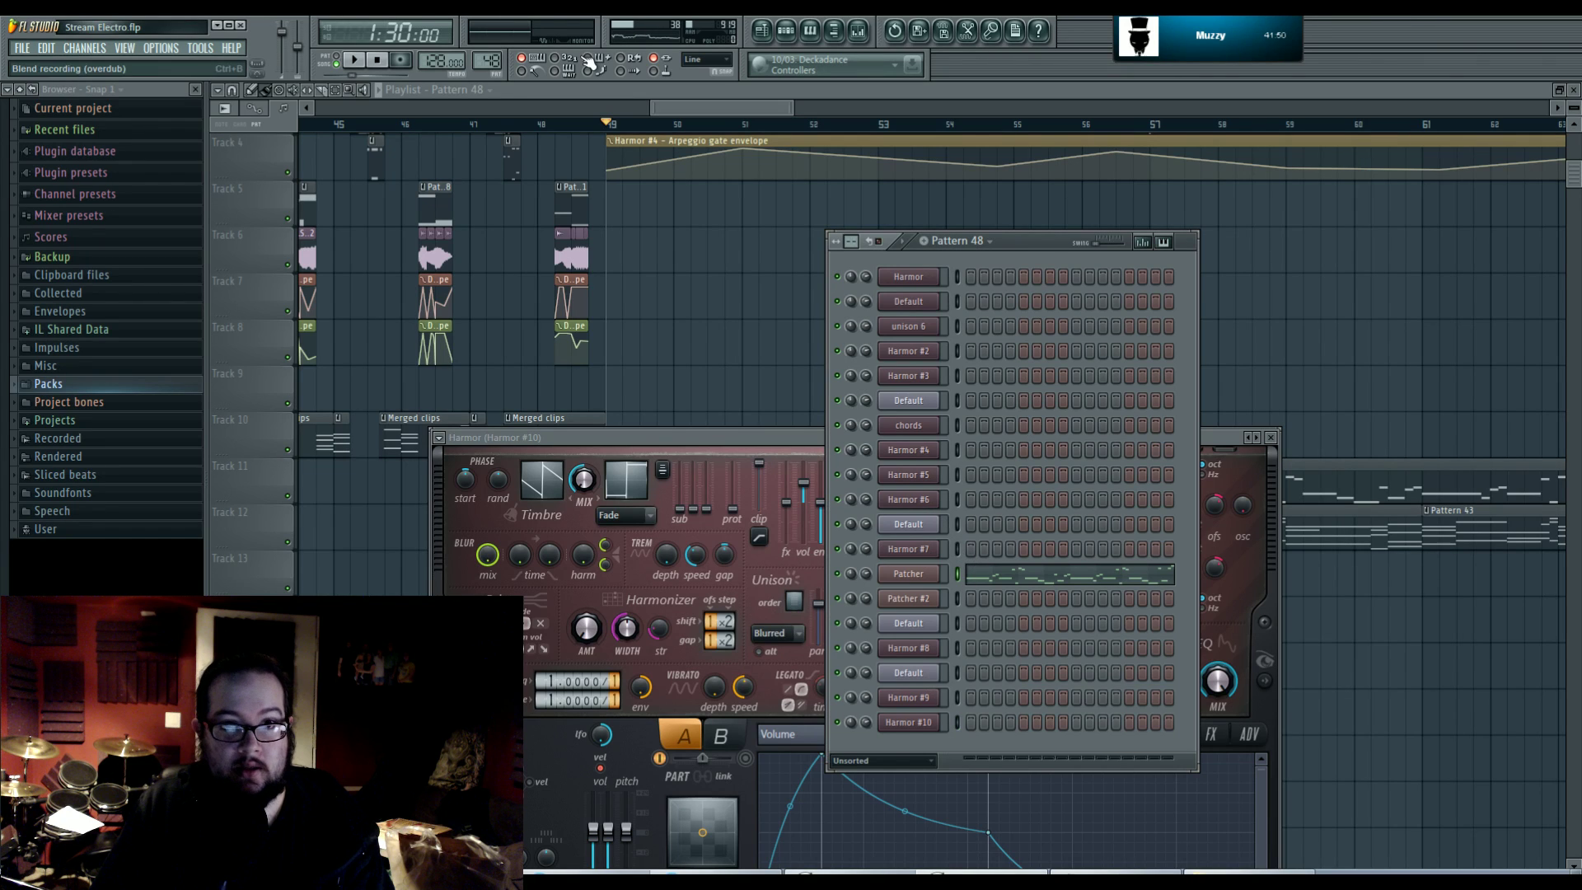
# - Create empty Pattern 59, paste the melody into the new Harmor #10 channel, and switch playback to pattern mode
pyautogui.click(504, 66)
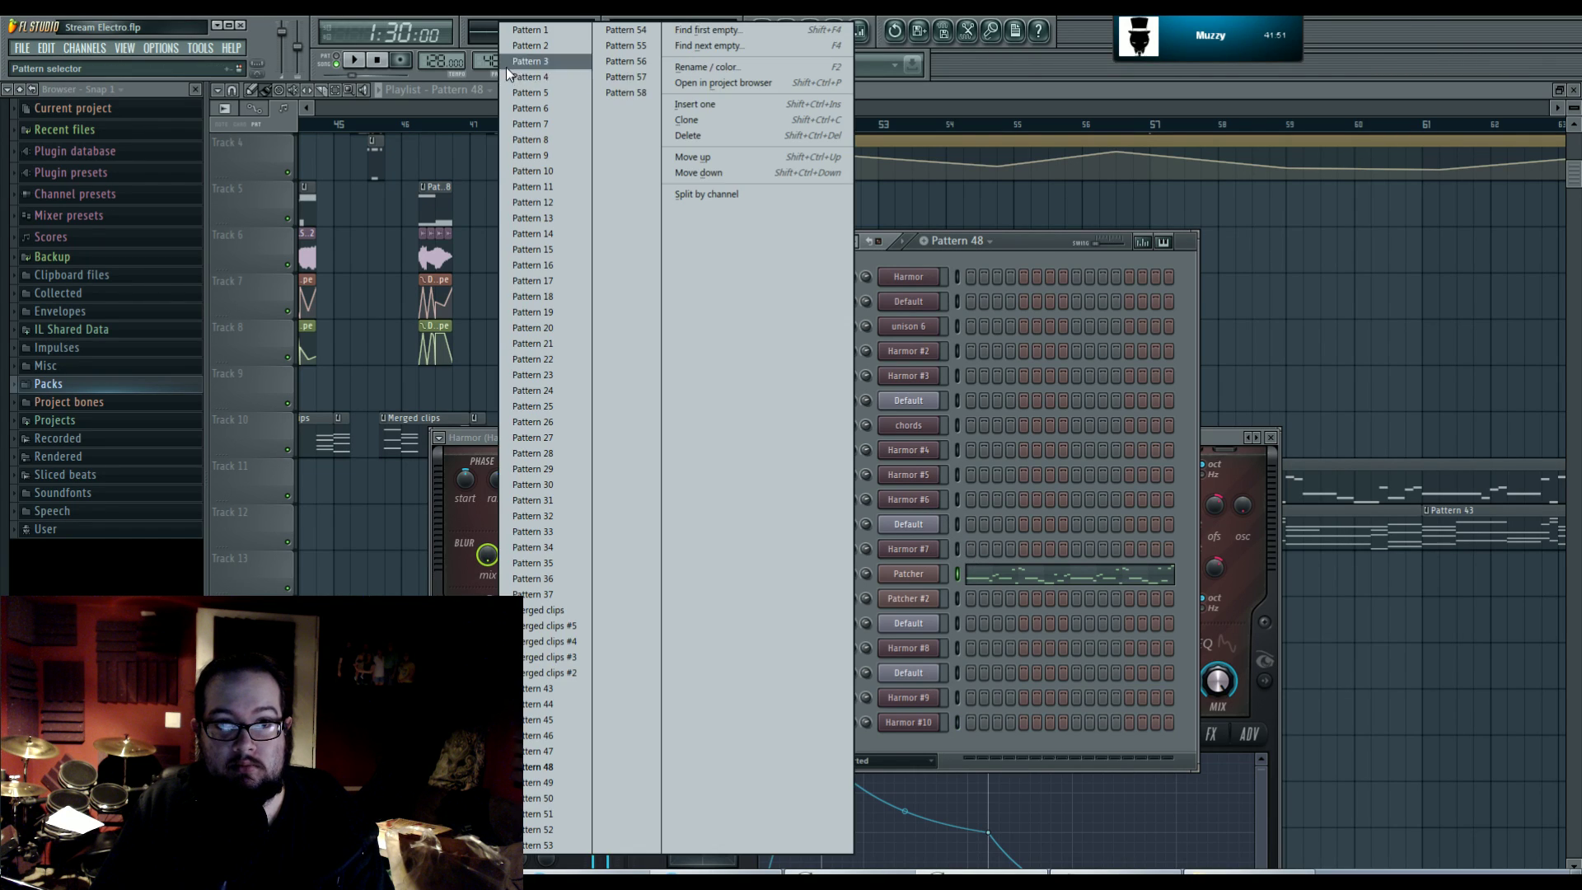
pyautogui.click(720, 32)
pyautogui.press('Return')
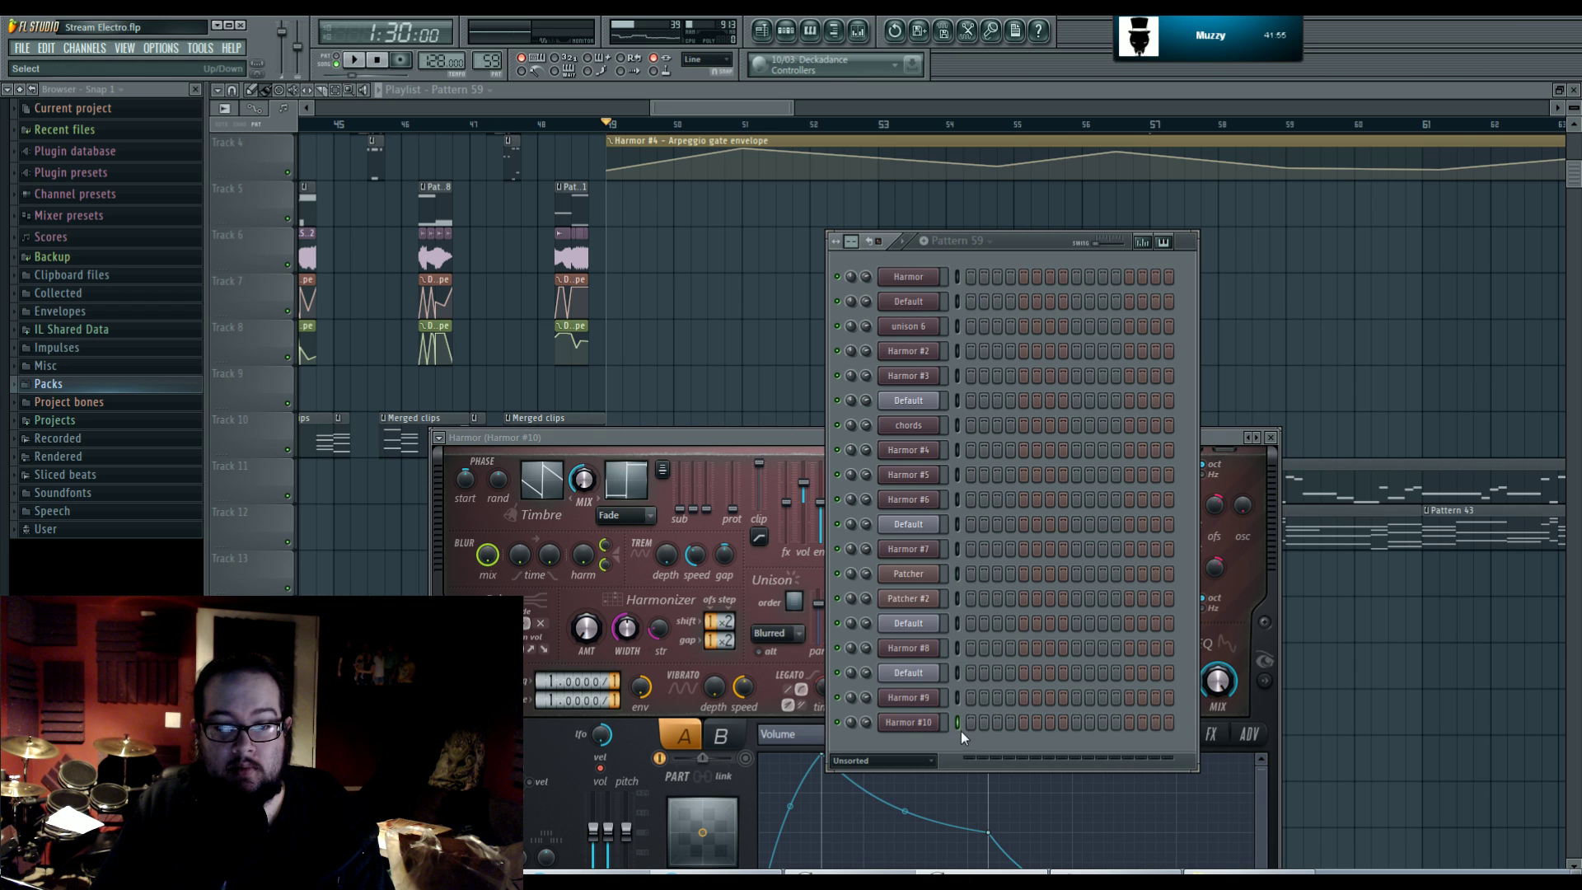
pyautogui.hotkey('ctrl', 'v')
pyautogui.press('space')
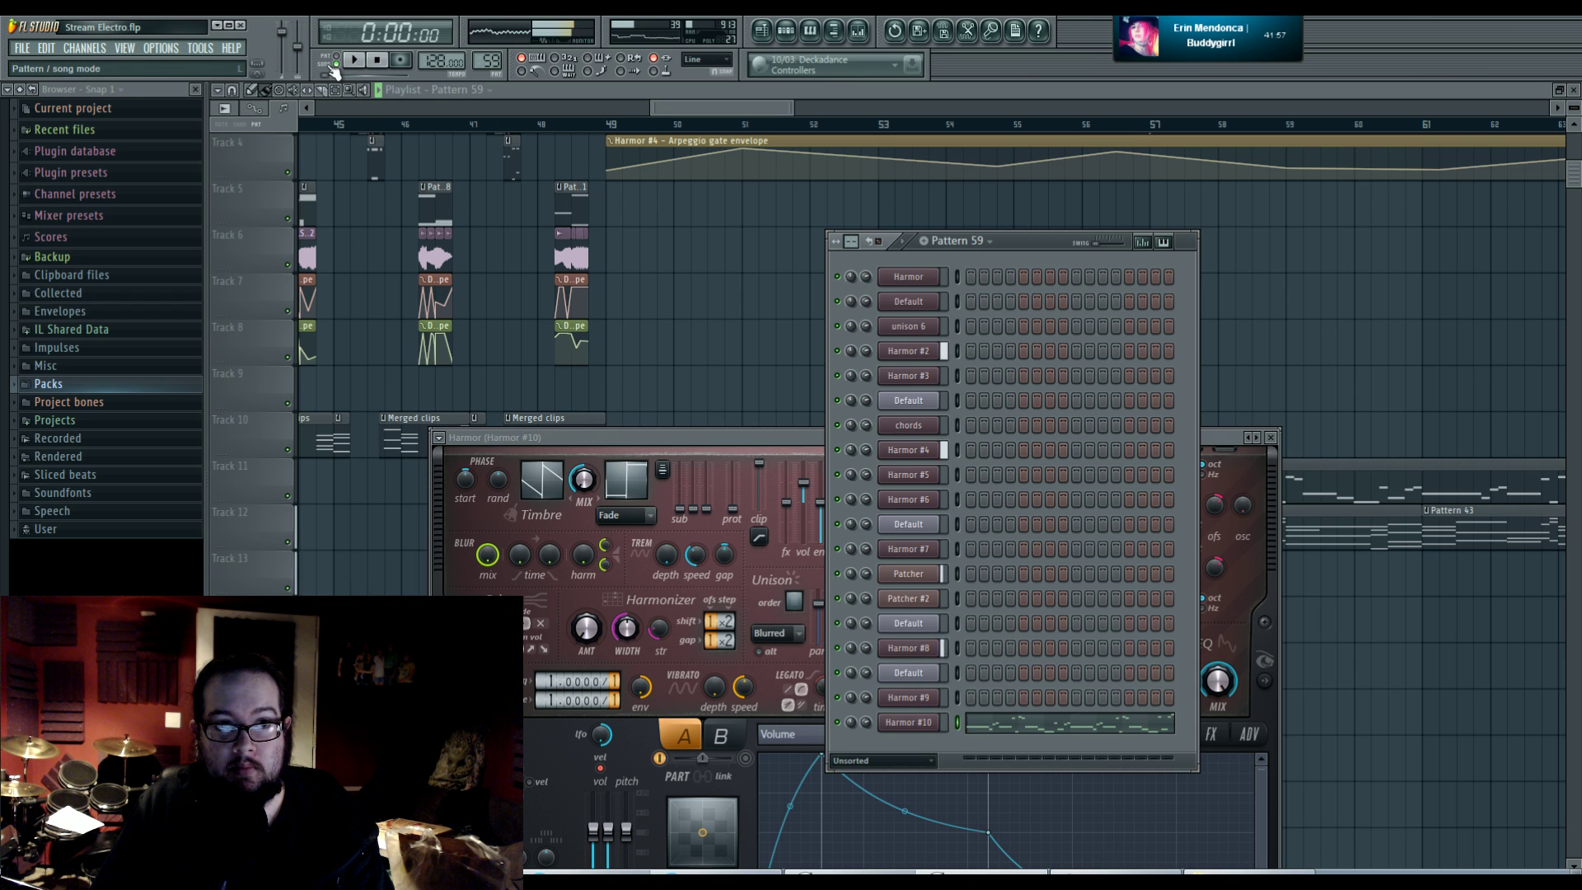
pyautogui.click(335, 65)
pyautogui.press('space')
# - Assign Harmor #10 to mixer insert 44 and route that insert to the Side track only
pyautogui.click(932, 722)
pyautogui.moveTo(1409, 172); pyautogui.dragTo(1221, 190)
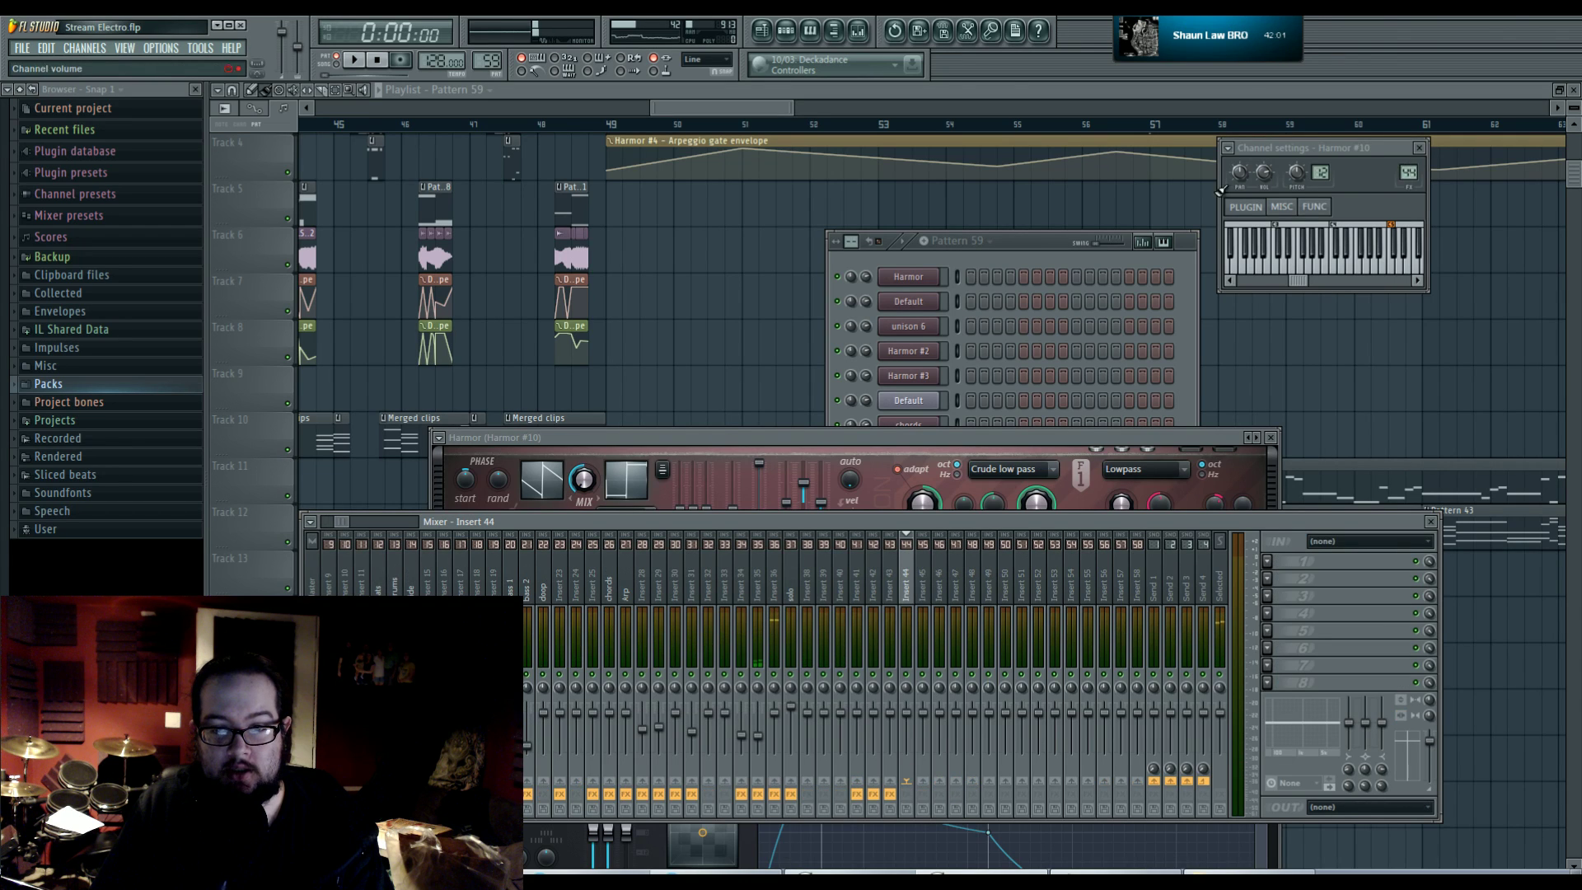
pyautogui.moveTo(334, 529); pyautogui.dragTo(311, 527)
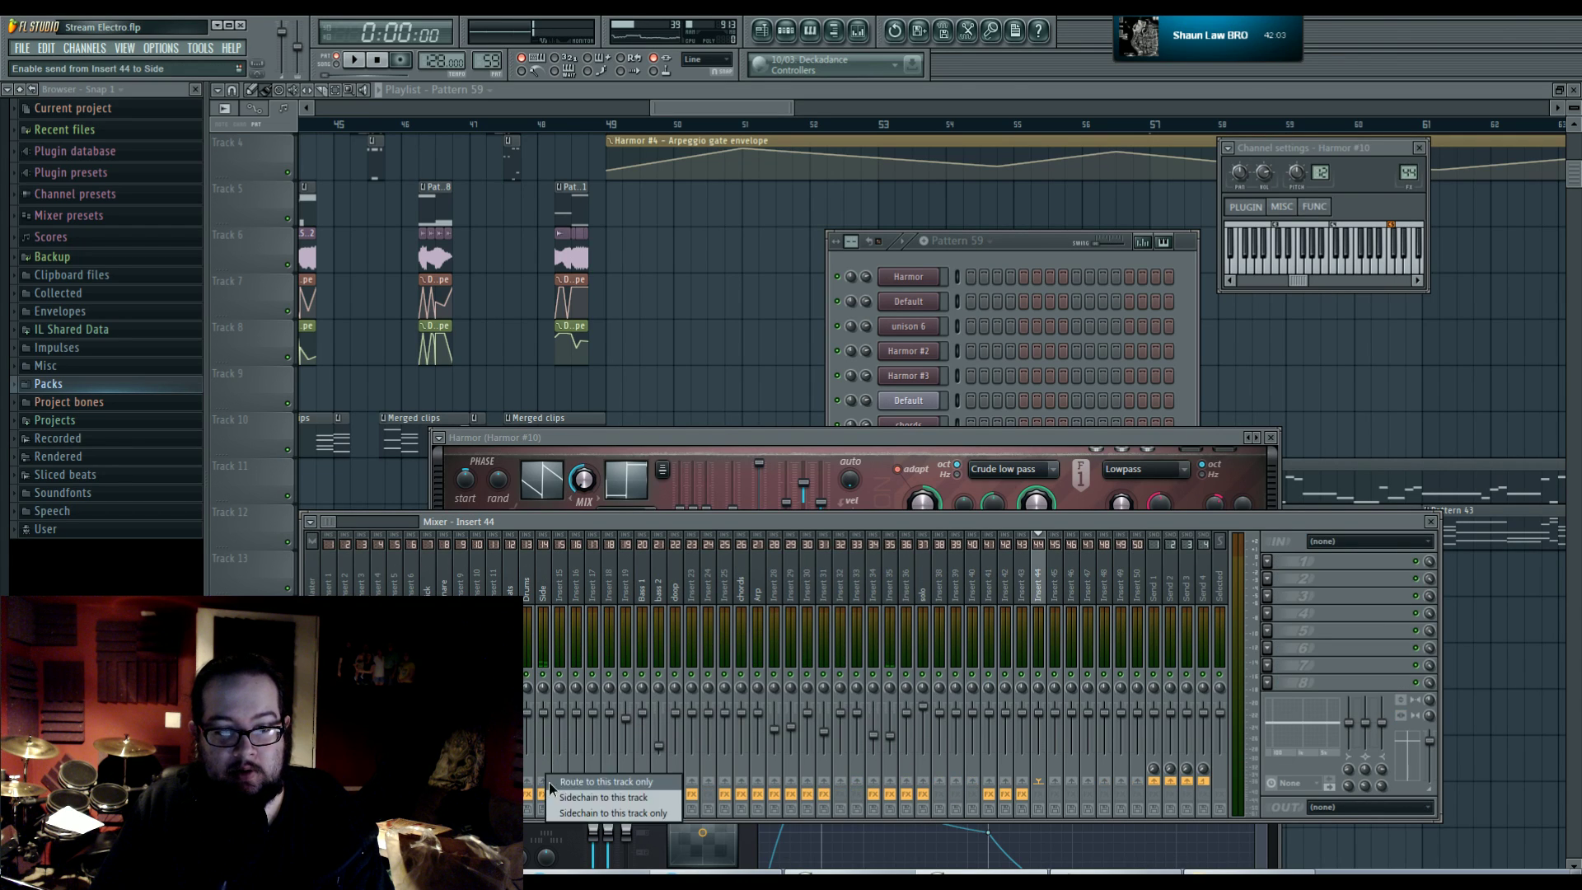
pyautogui.click(650, 497)
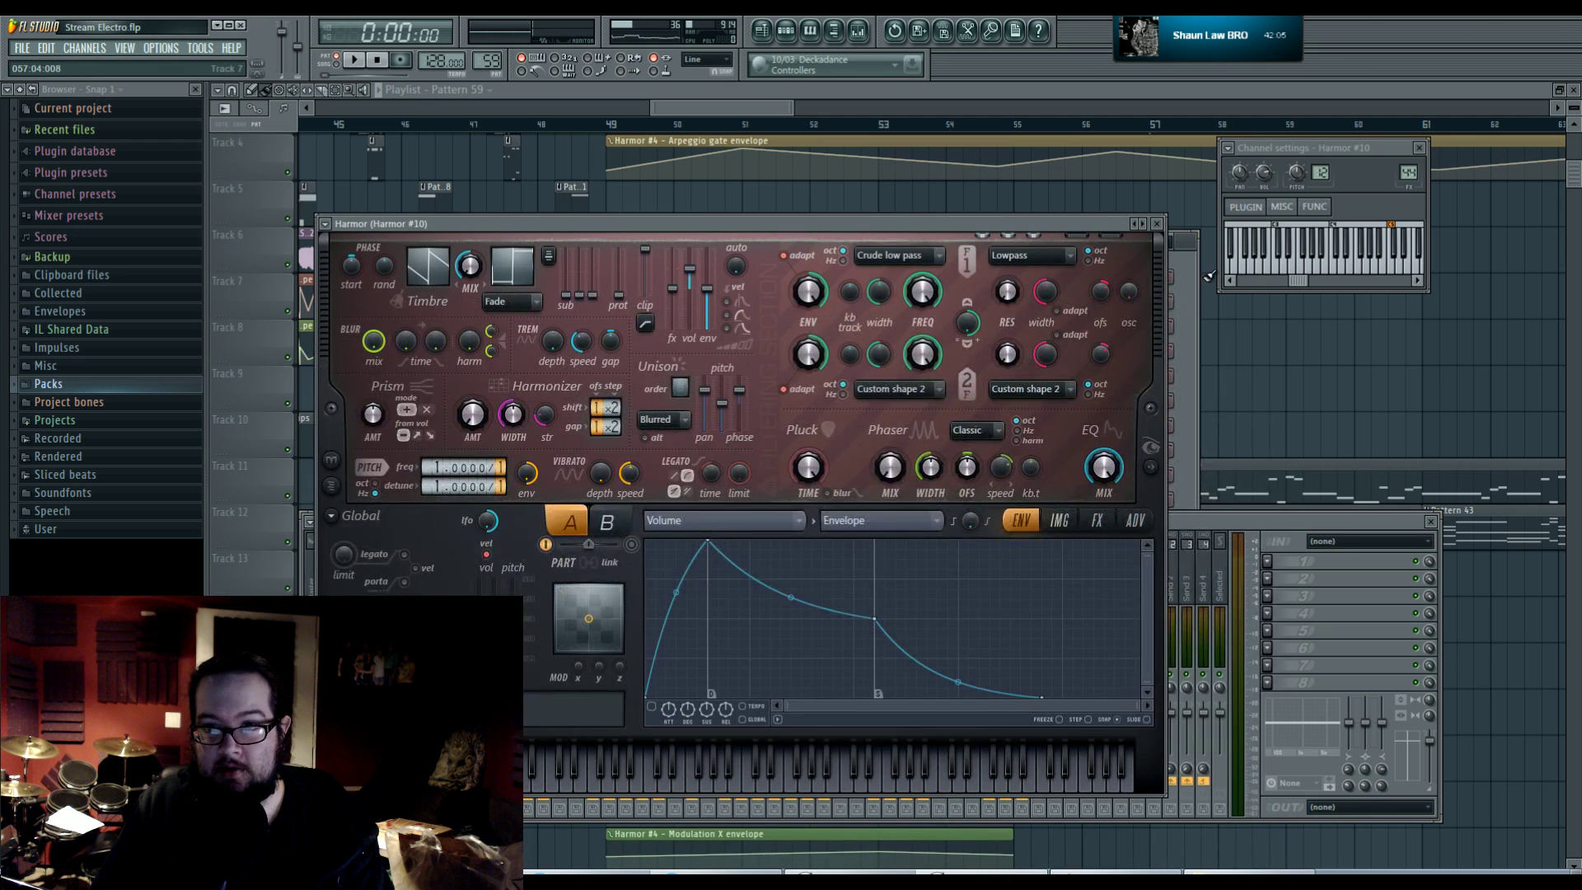
# - Rearrange the Harmor #10 window and the channel rack so both can be used together
pyautogui.press('F6')
pyautogui.moveTo(1027, 237); pyautogui.dragTo(1007, 199)
pyautogui.moveTo(647, 224); pyautogui.dragTo(623, 204)
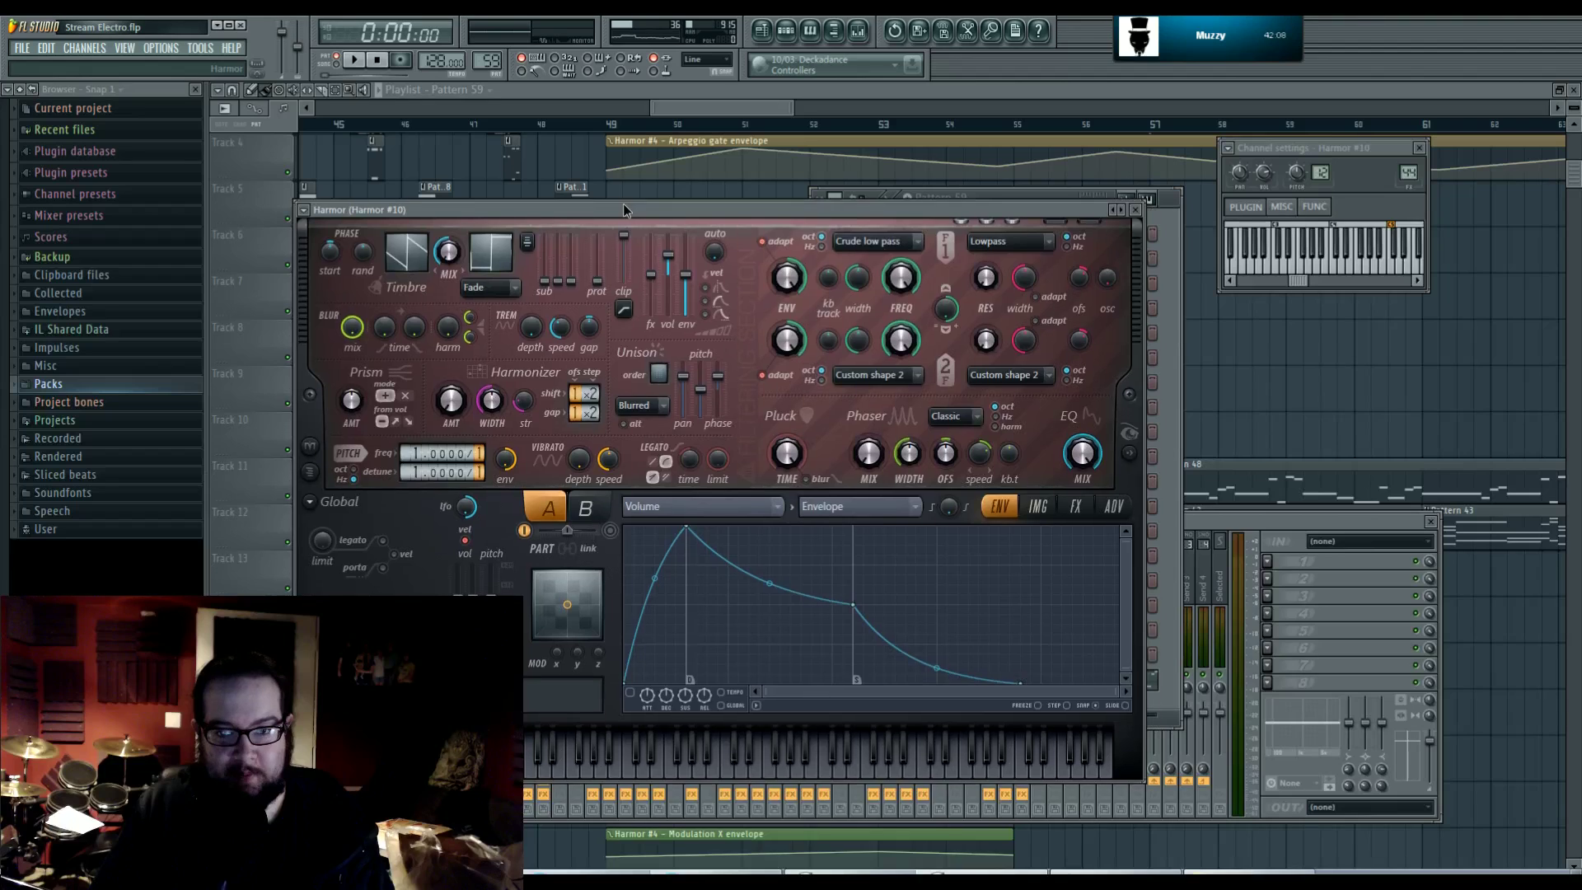
pyautogui.moveTo(1012, 198); pyautogui.dragTo(1086, 173)
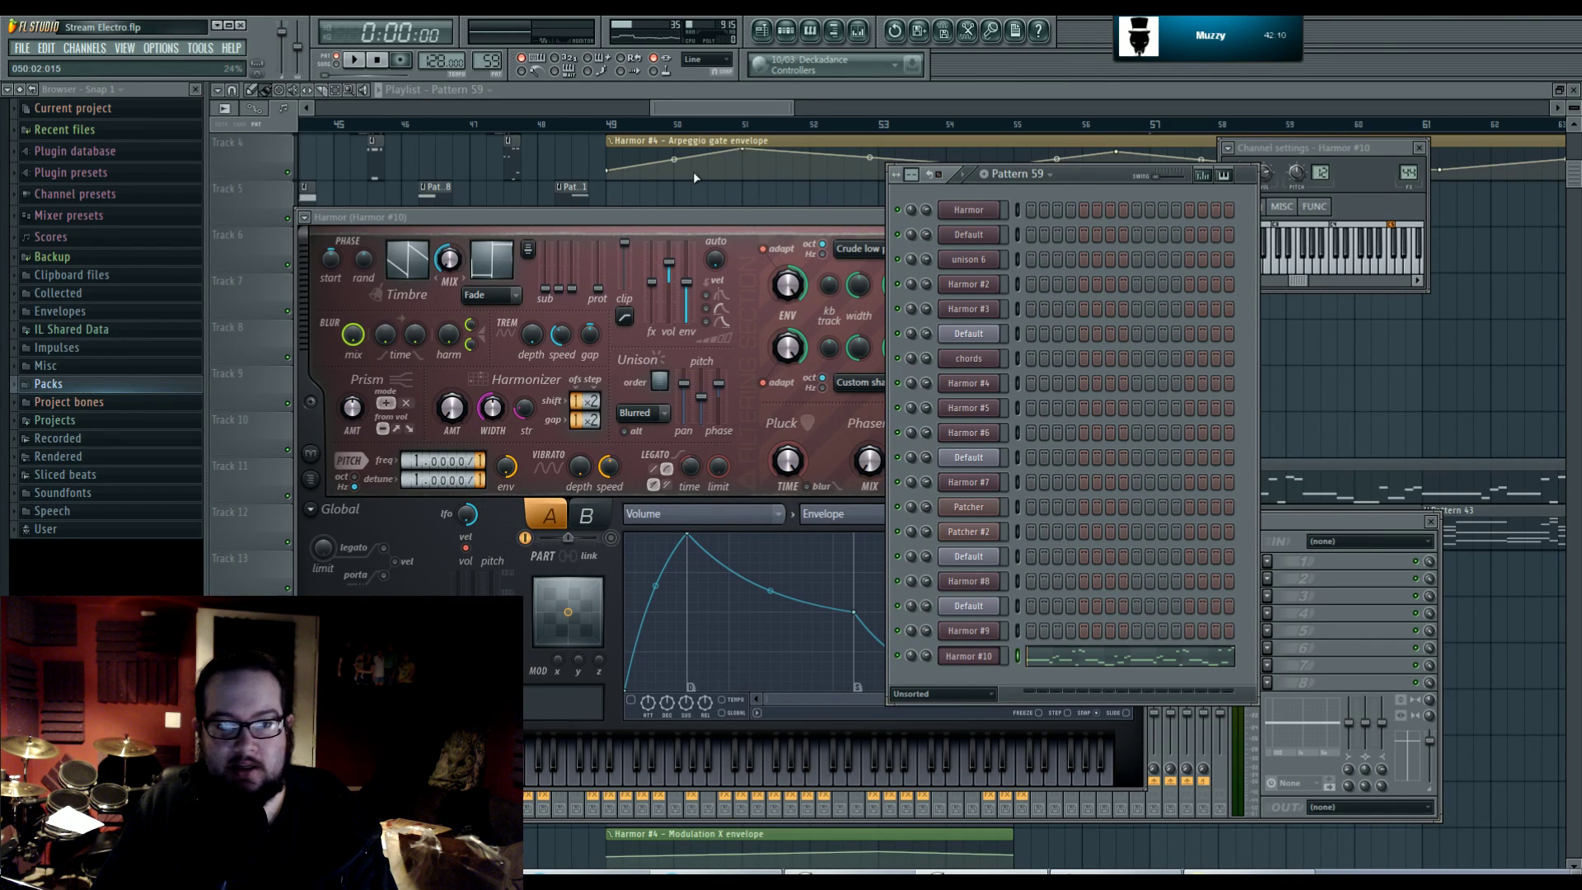
# - Move the Harmor #10 window clear of the channel rack, show its image section and spectral display, and lower its pitch
pyautogui.moveTo(696, 217); pyautogui.dragTo(779, 213)
pyautogui.click(1122, 510)
pyautogui.click(1213, 457)
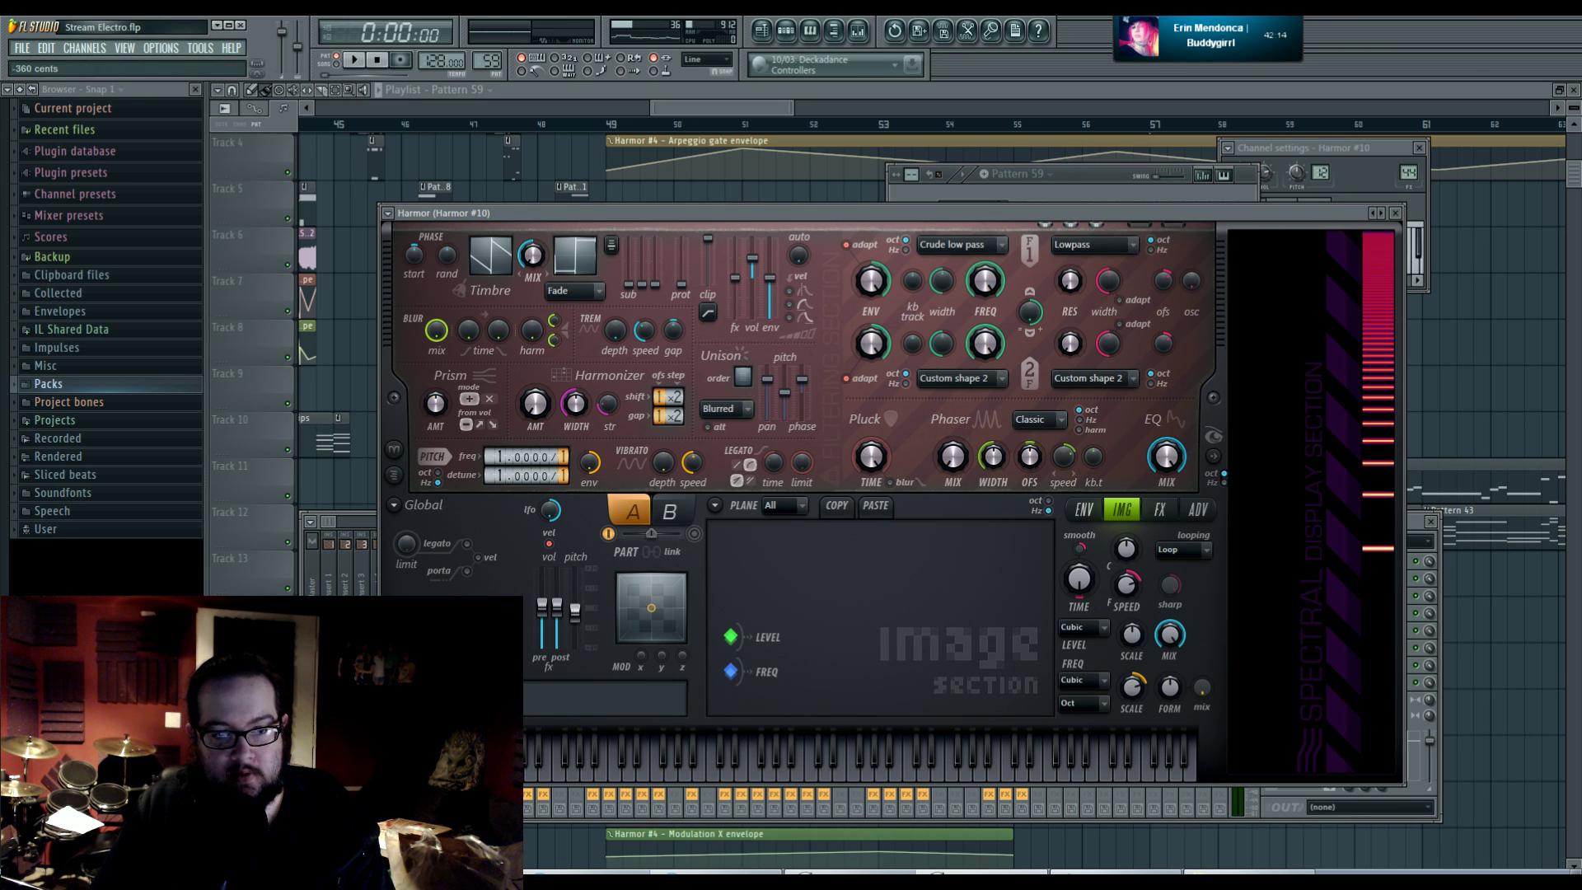
pyautogui.moveTo(575, 609); pyautogui.dragTo(577, 632)
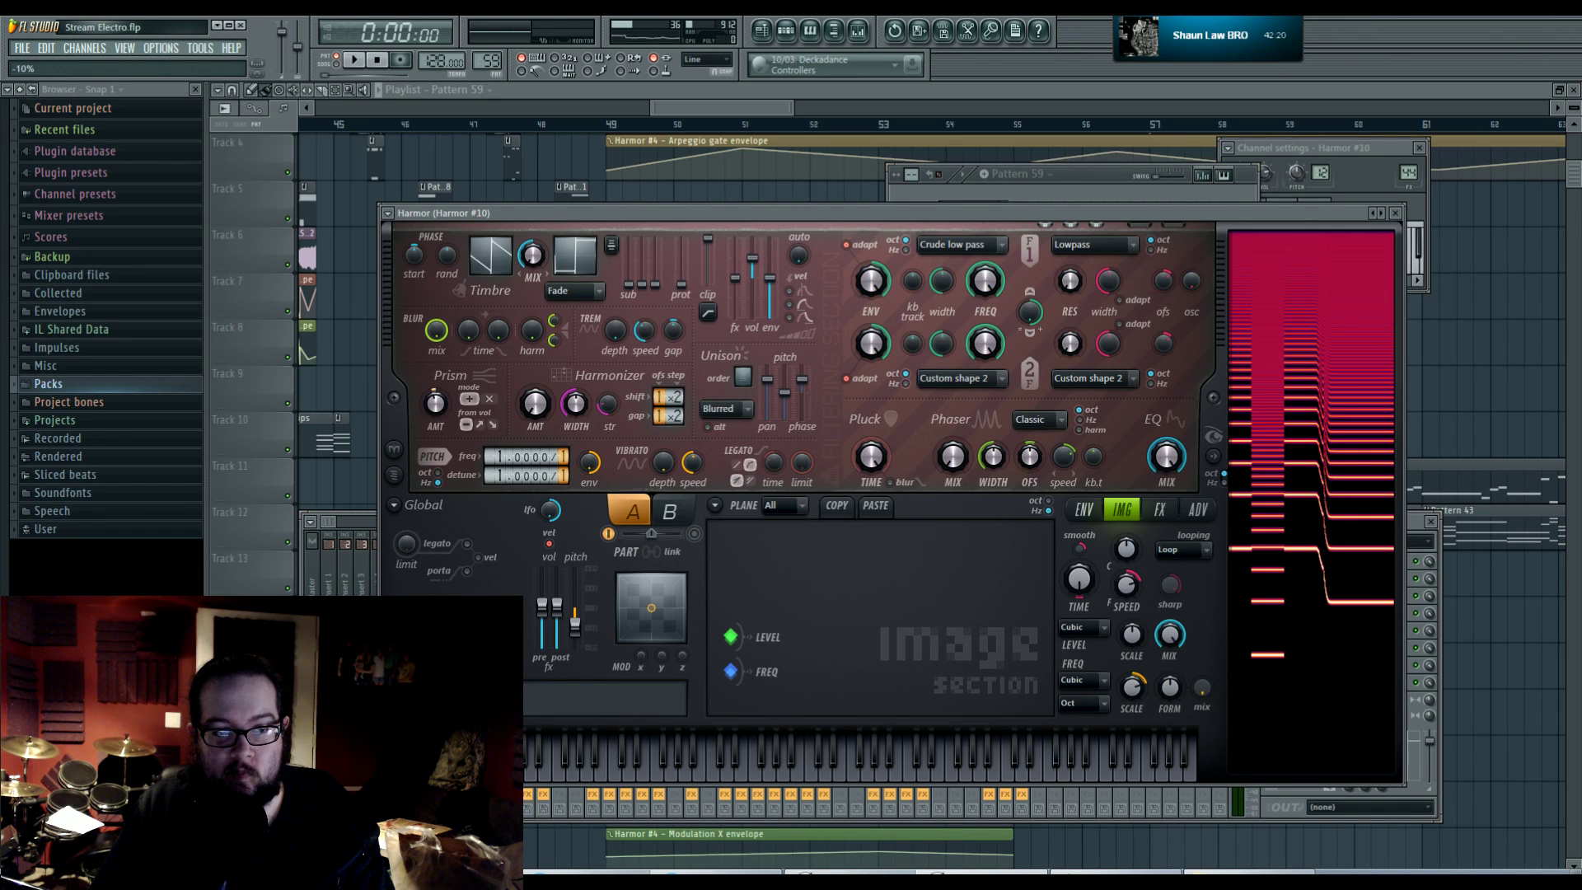
# - Look at the Prism amount articulation envelope and return to the image section
pyautogui.rightClick(437, 404)
pyautogui.click(478, 447)
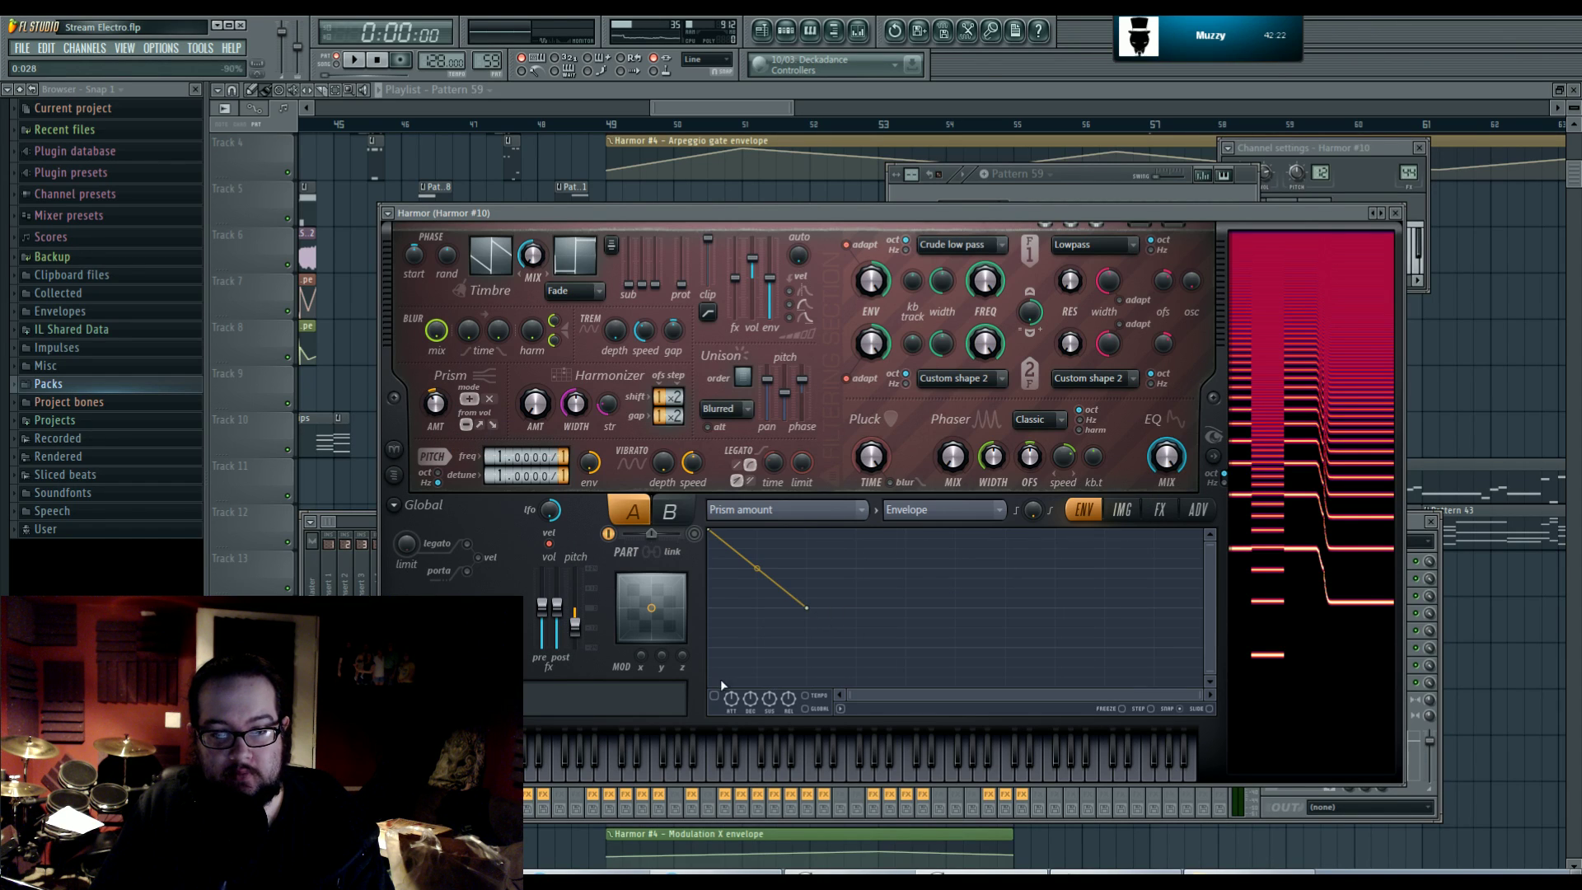
pyautogui.click(1122, 511)
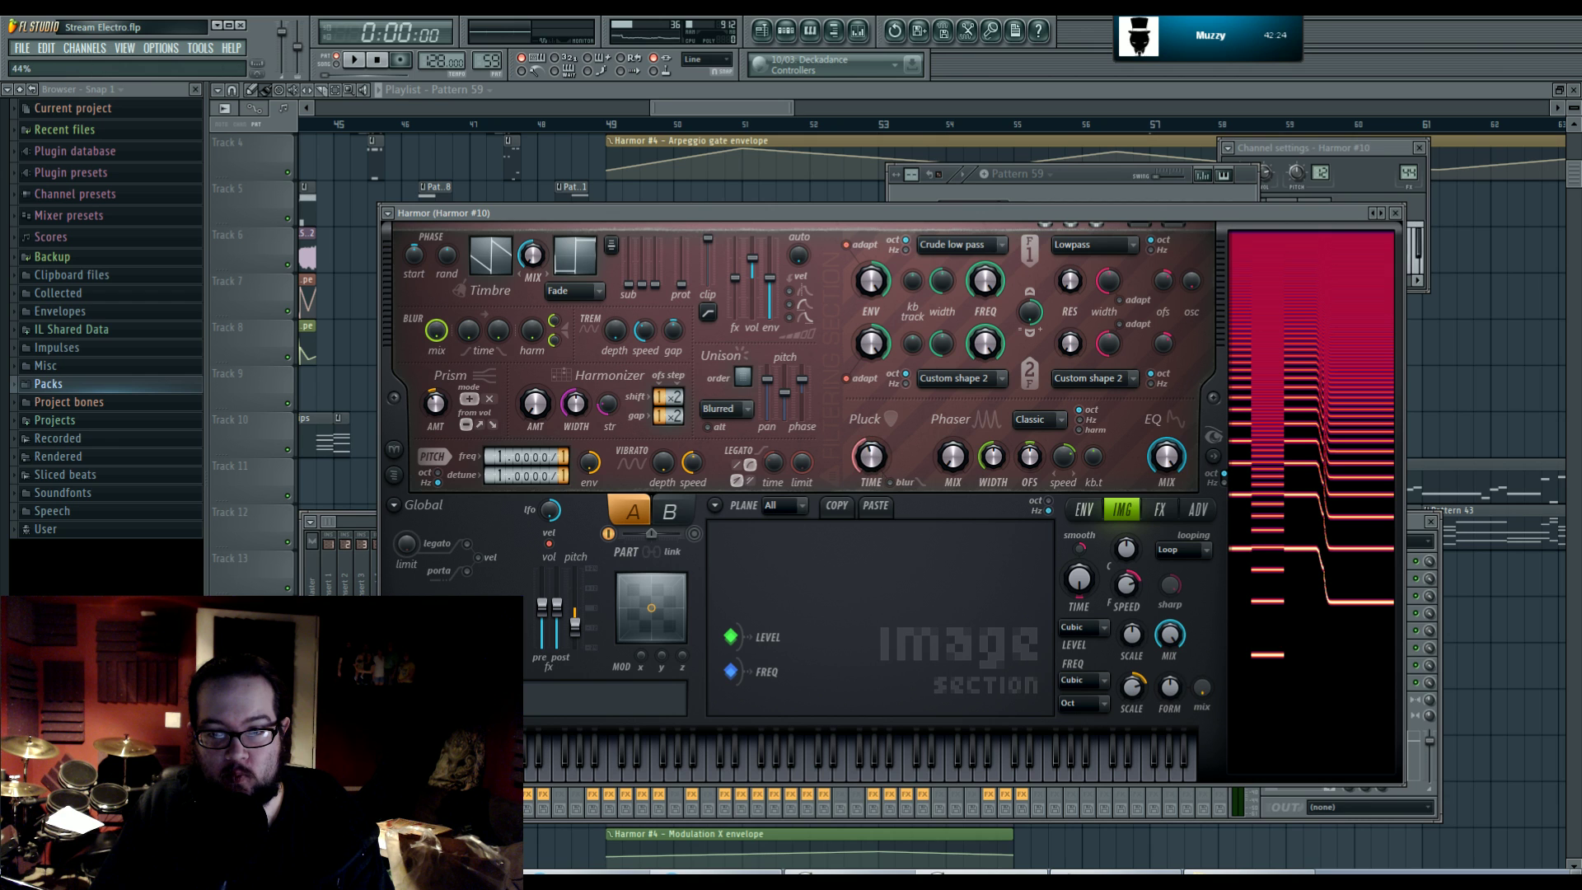
# - Open Harmor #10's Pluck shape curve, add two points to it, and start playback of the pattern
pyautogui.click(1081, 510)
pyautogui.click(1078, 517)
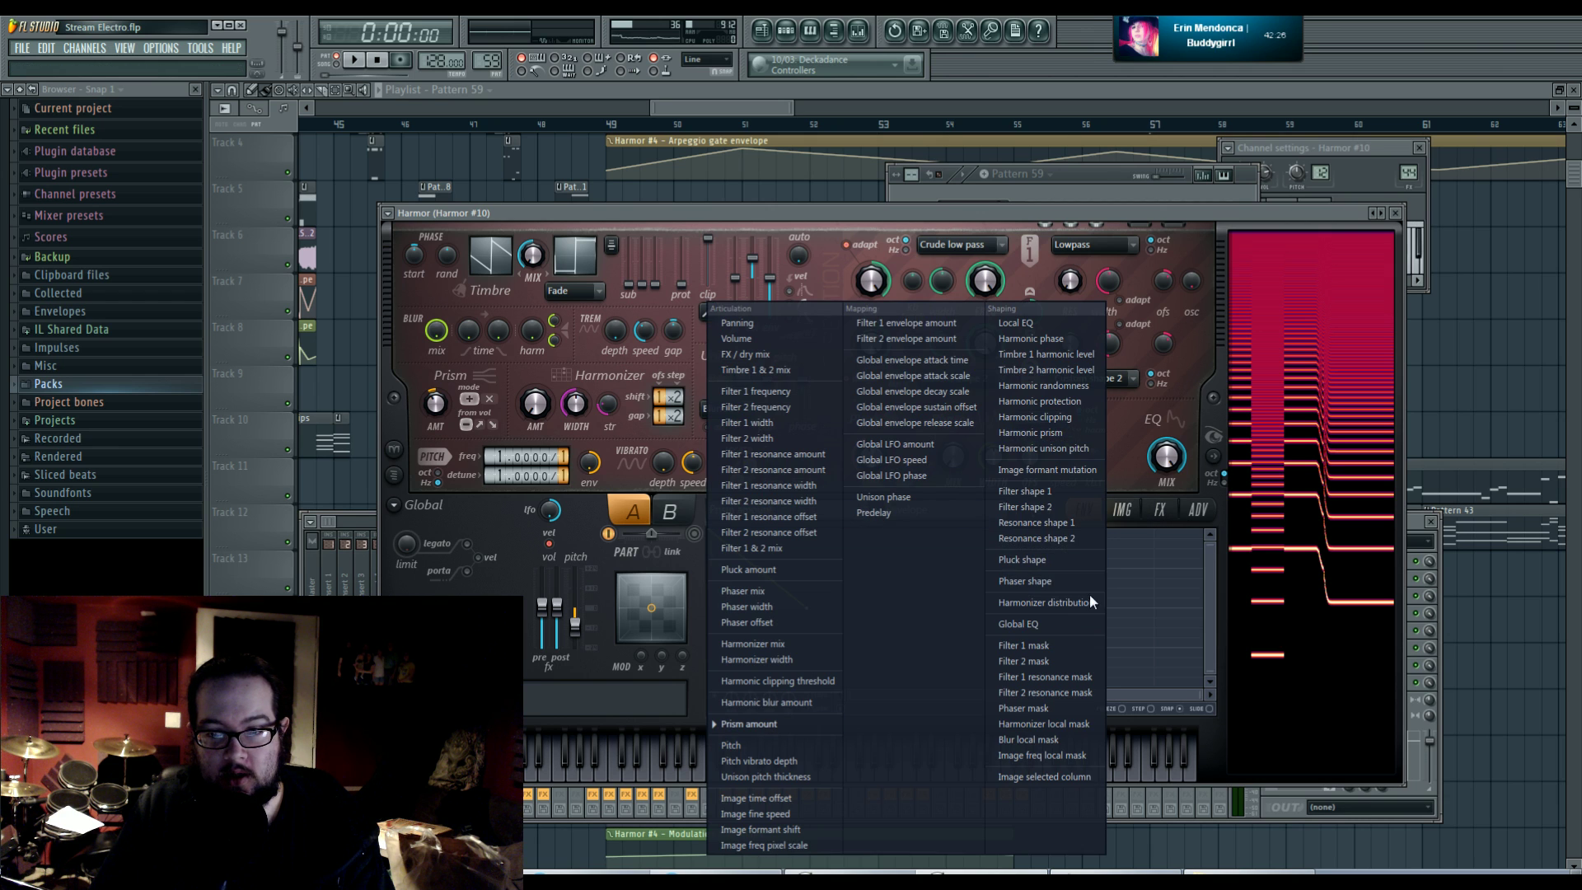
pyautogui.click(1071, 563)
pyautogui.rightClick(798, 628)
pyautogui.rightClick(1063, 586)
pyautogui.press('space')
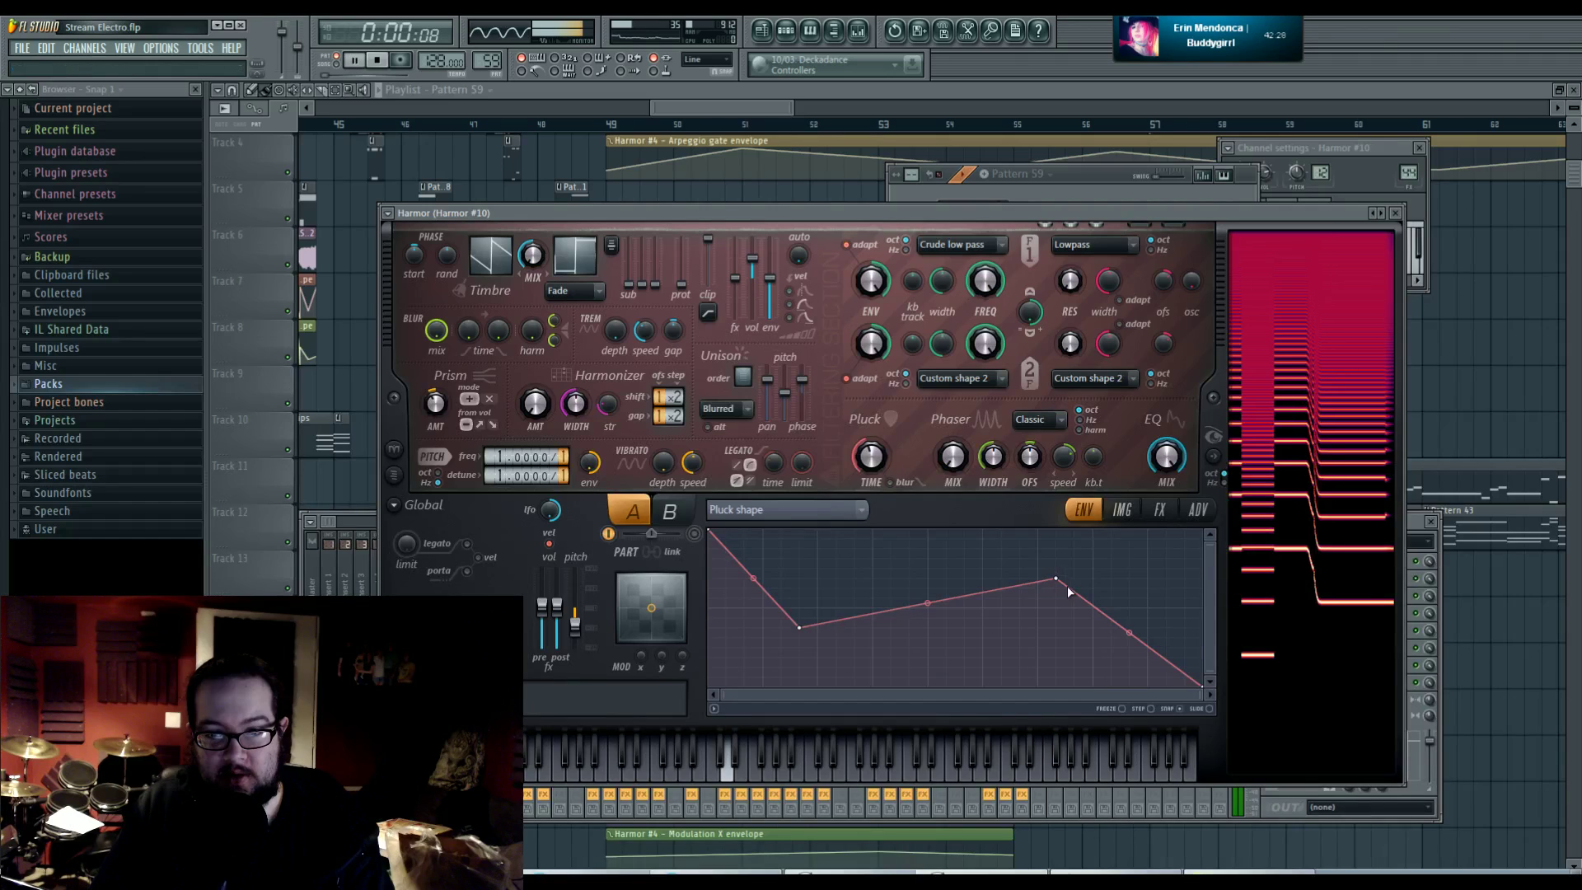
# - Reshape the Pluck shape curve into a gradual fall by adding a third point and repositioning the inner points during playback
pyautogui.moveTo(799, 626); pyautogui.dragTo(798, 608)
pyautogui.moveTo(1062, 583); pyautogui.dragTo(1036, 617)
pyautogui.moveTo(798, 608); pyautogui.dragTo(945, 569)
pyautogui.rightClick(806, 641)
pyautogui.moveTo(807, 634); pyautogui.dragTo(946, 579)
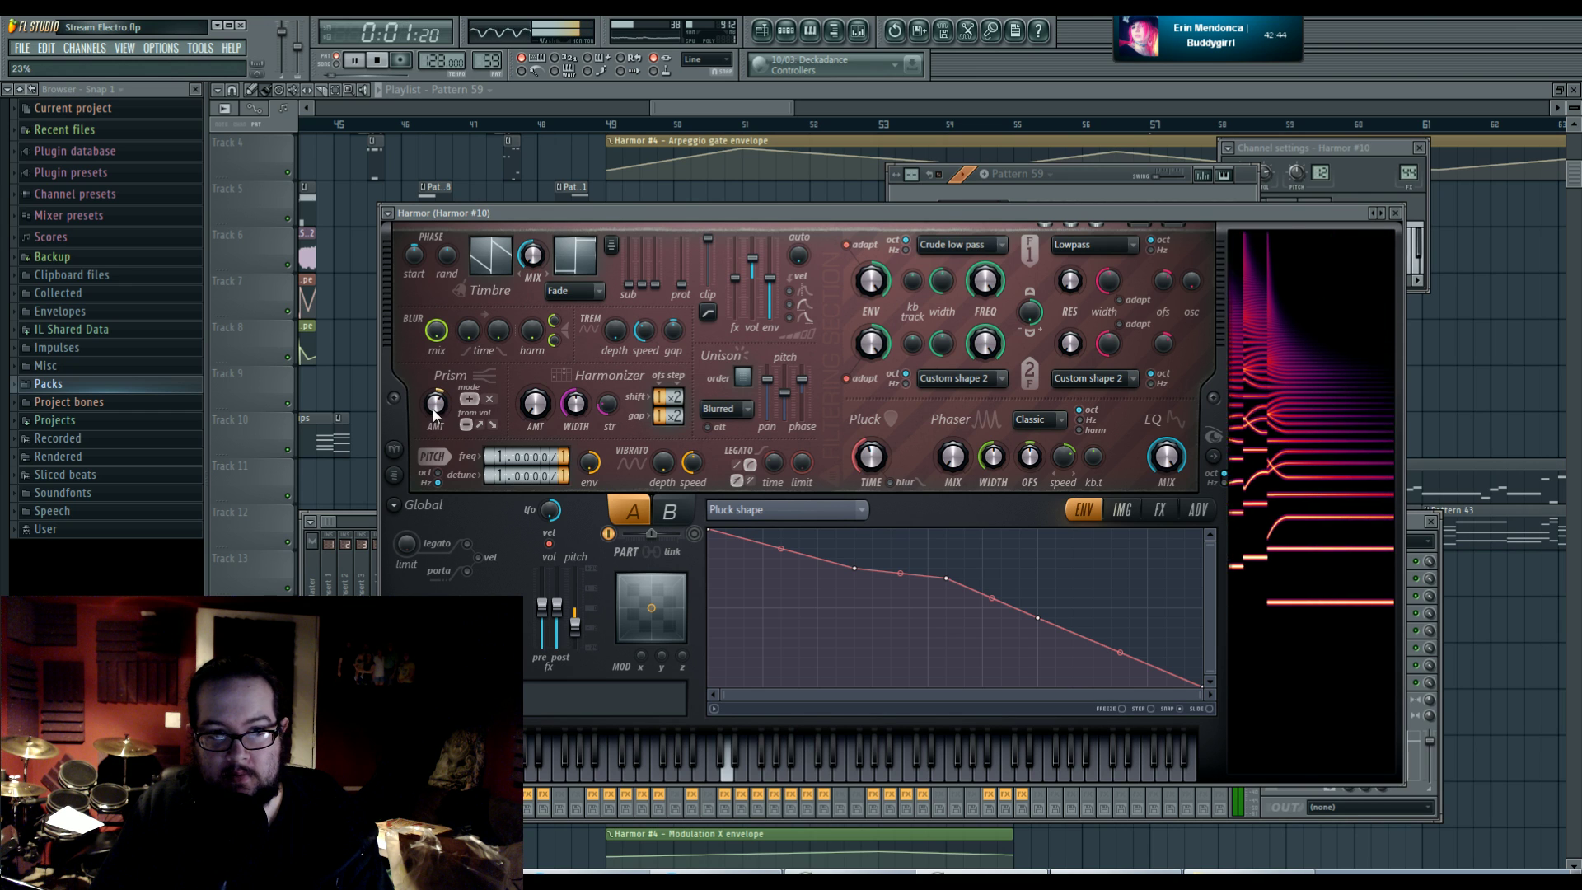
# - Try the Hz and Random unison types, settle on Uniform, and adjust the unison phase and pitch spread
pyautogui.click(725, 408)
pyautogui.click(723, 504)
pyautogui.moveTo(775, 395); pyautogui.dragTo(803, 399)
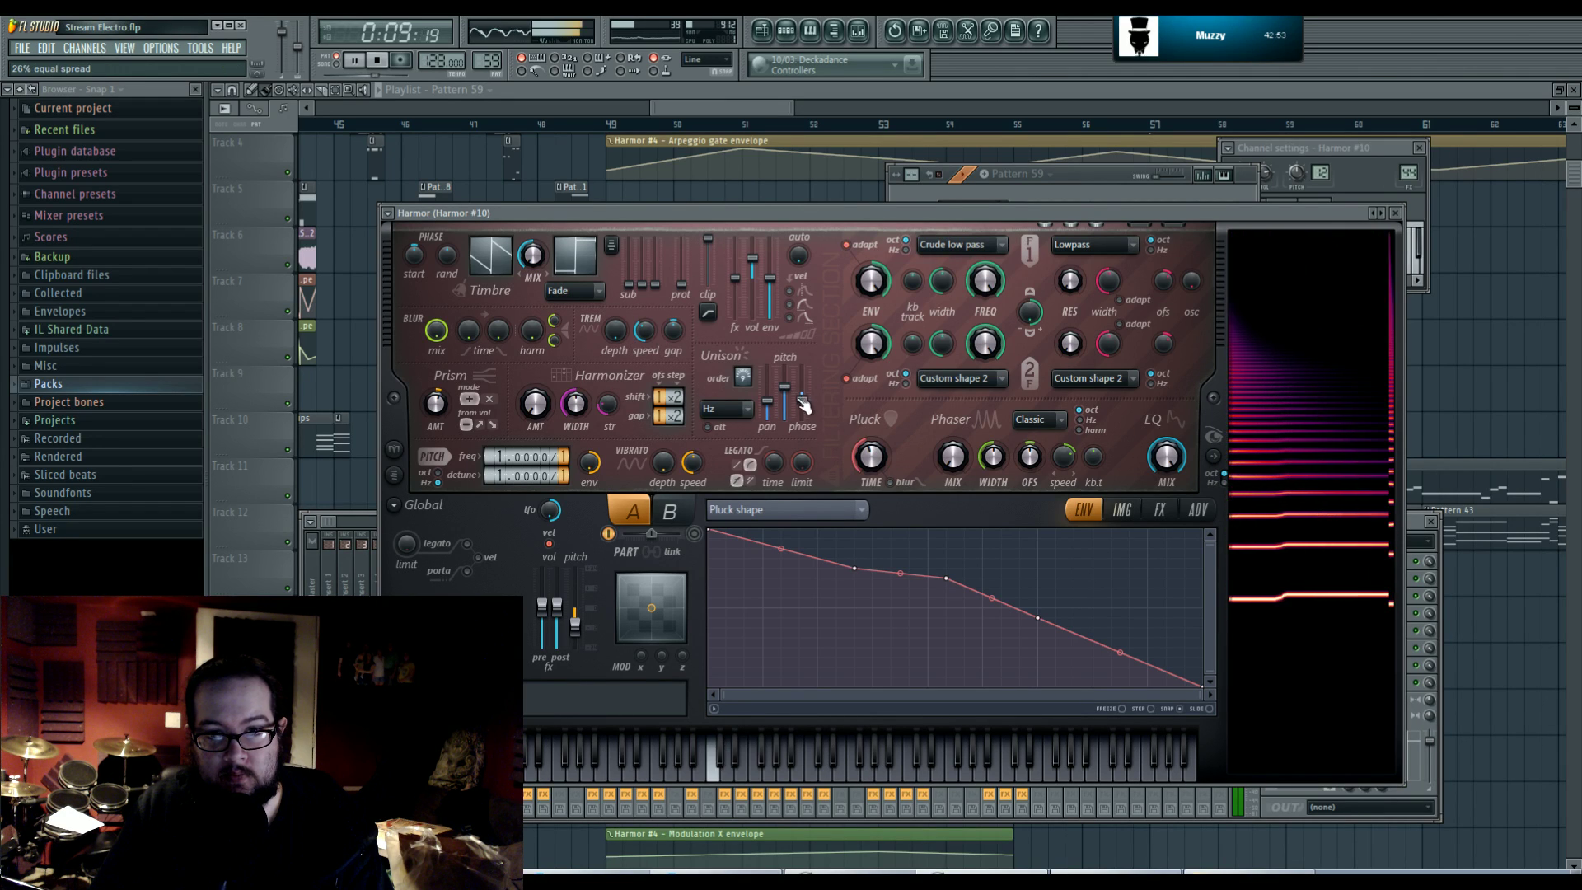
pyautogui.click(743, 408)
pyautogui.click(733, 472)
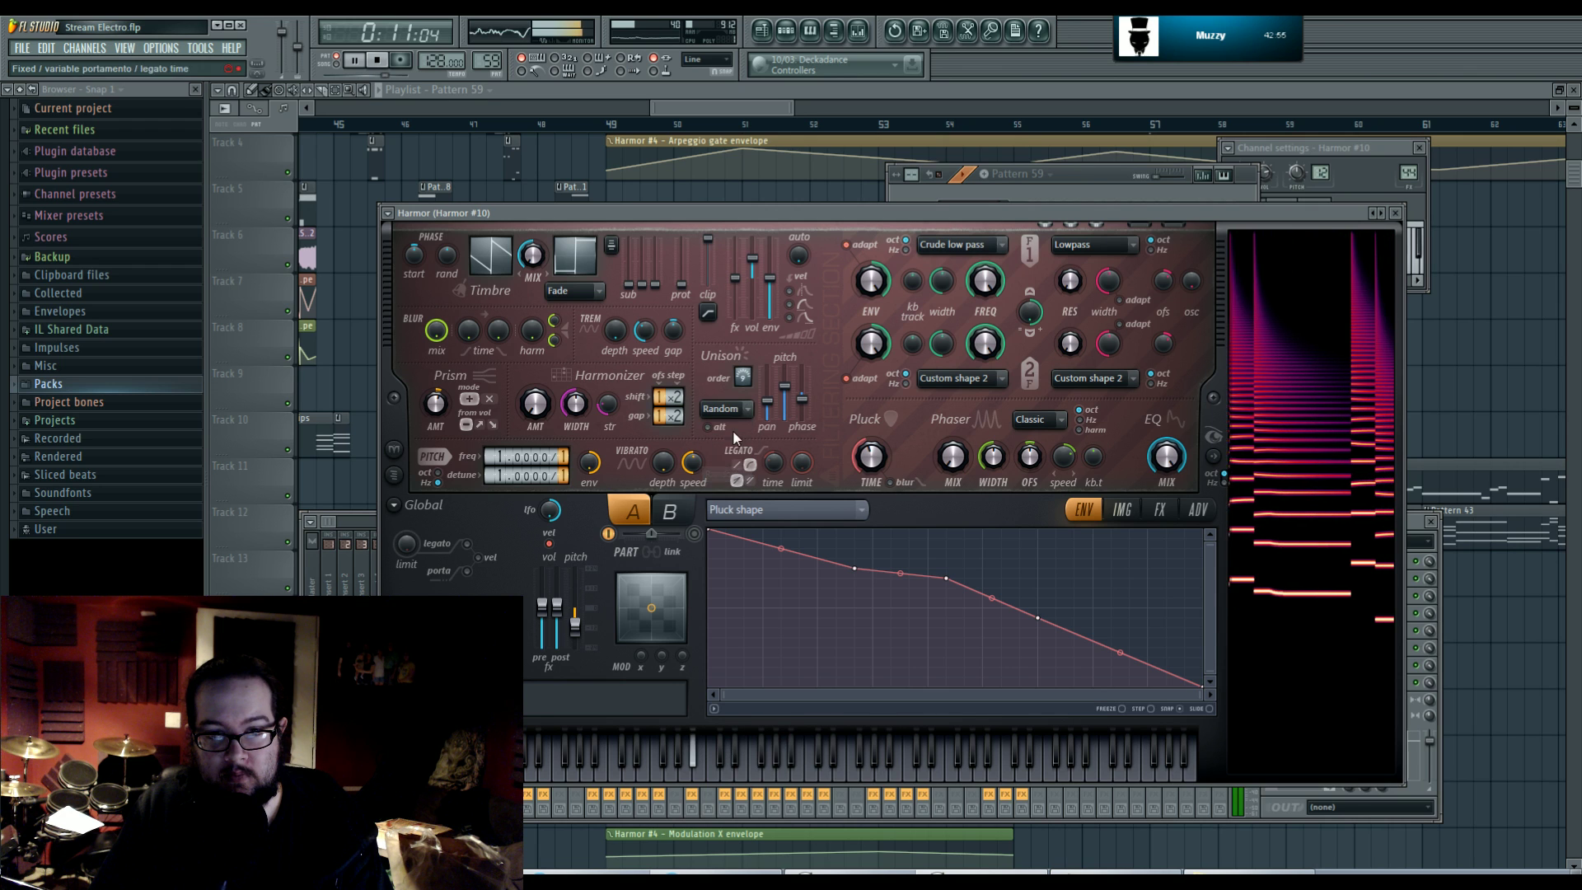
pyautogui.click(733, 409)
pyautogui.click(732, 457)
pyautogui.moveTo(785, 385); pyautogui.dragTo(784, 372)
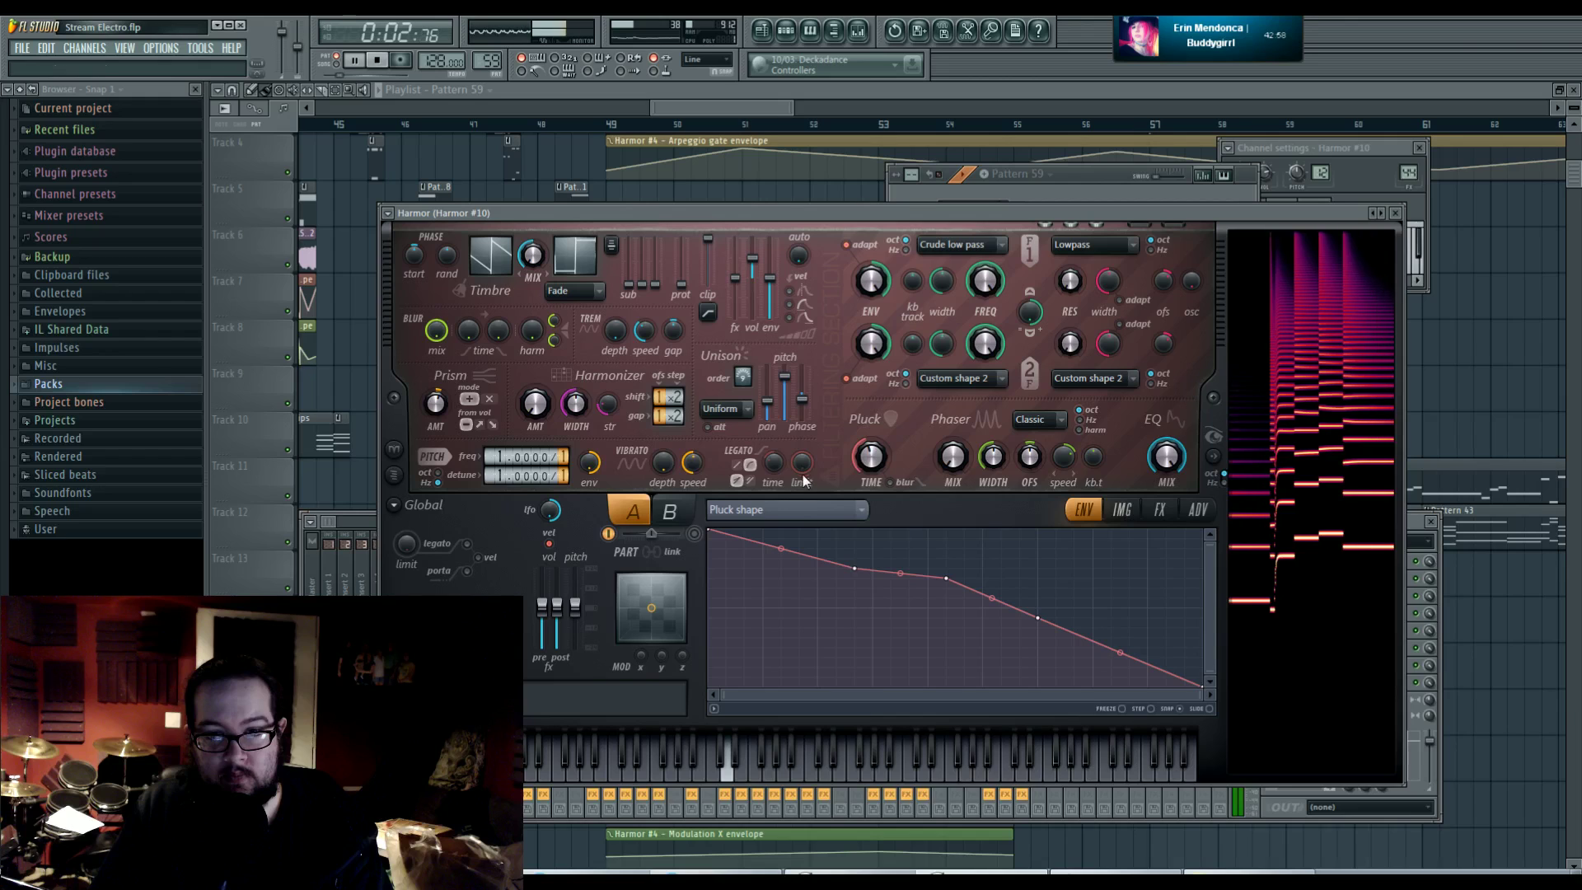
# - Open Harmor #10's Harmonic unison pitch curve for editing, passing through the Image formant mutation curve
pyautogui.click(791, 510)
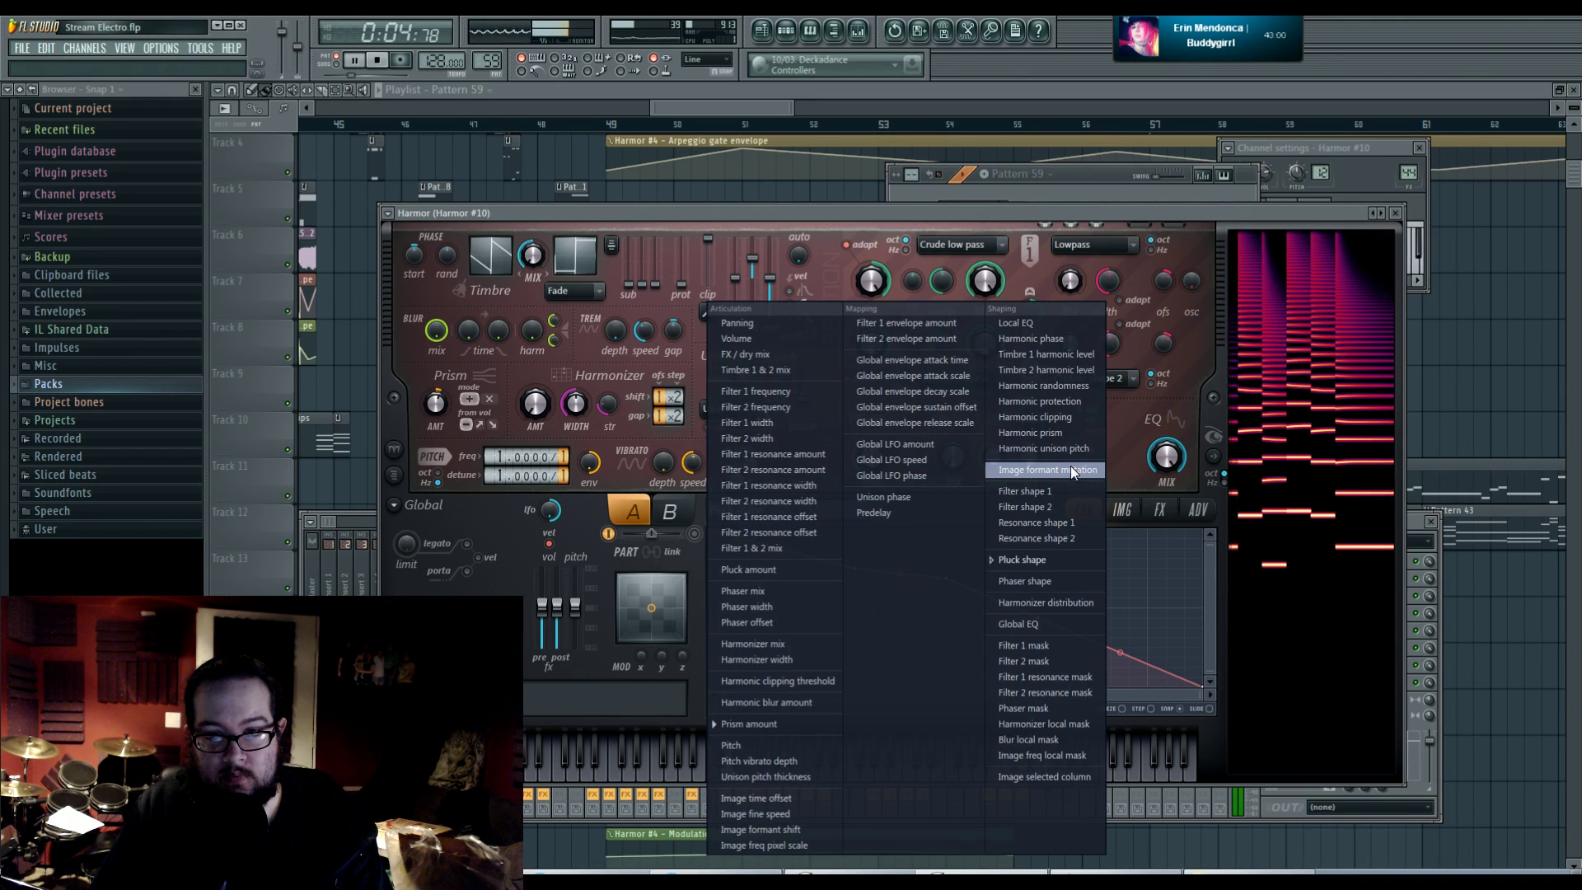
pyautogui.click(1046, 472)
pyautogui.click(857, 510)
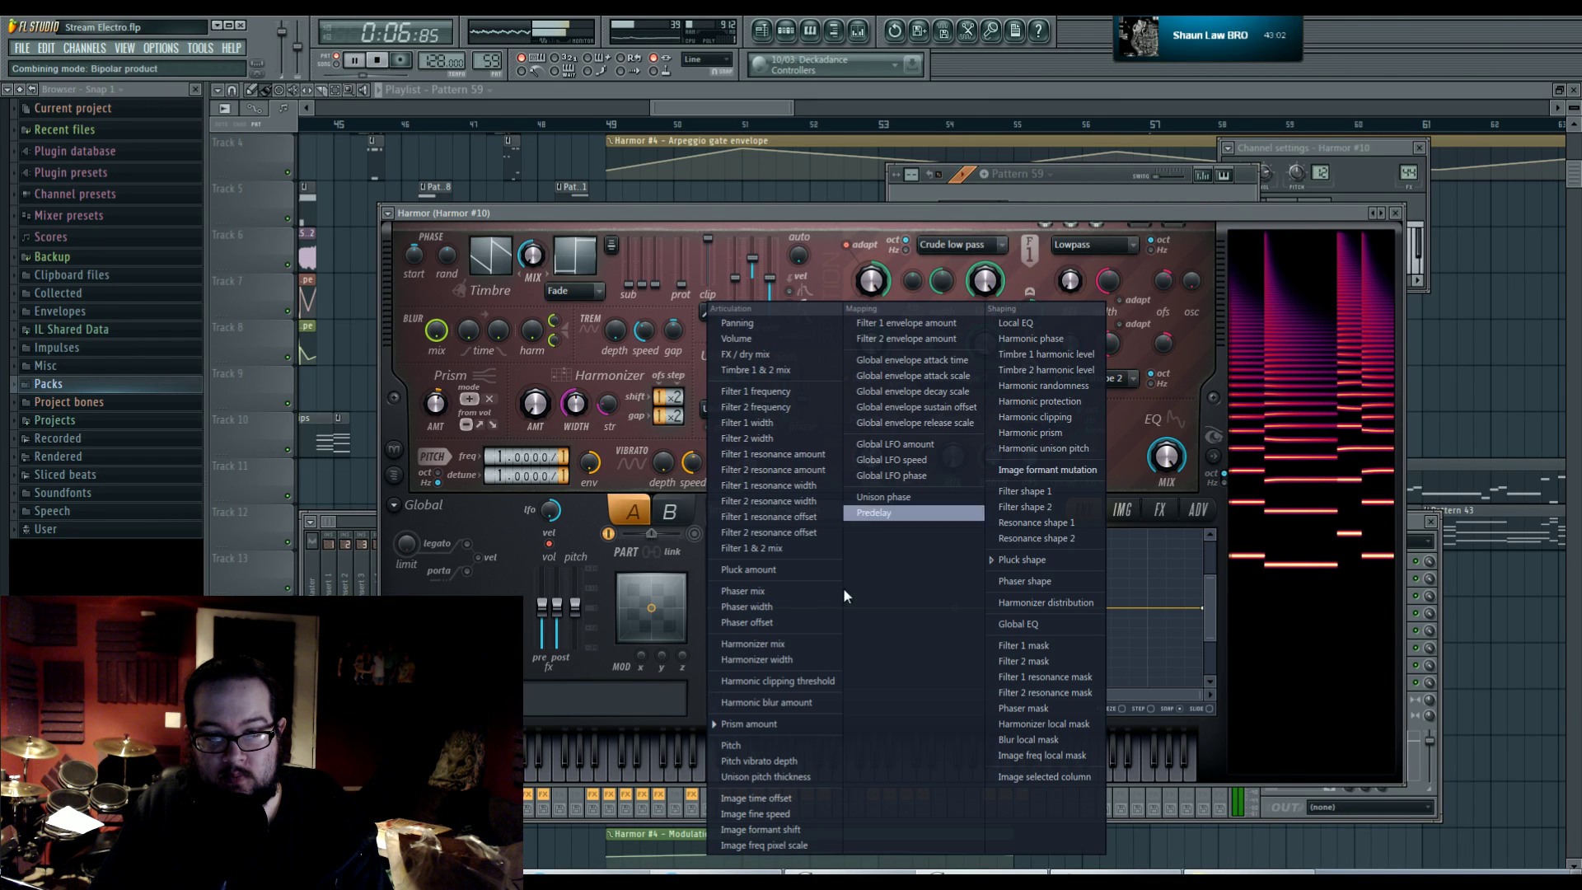
pyautogui.click(1061, 455)
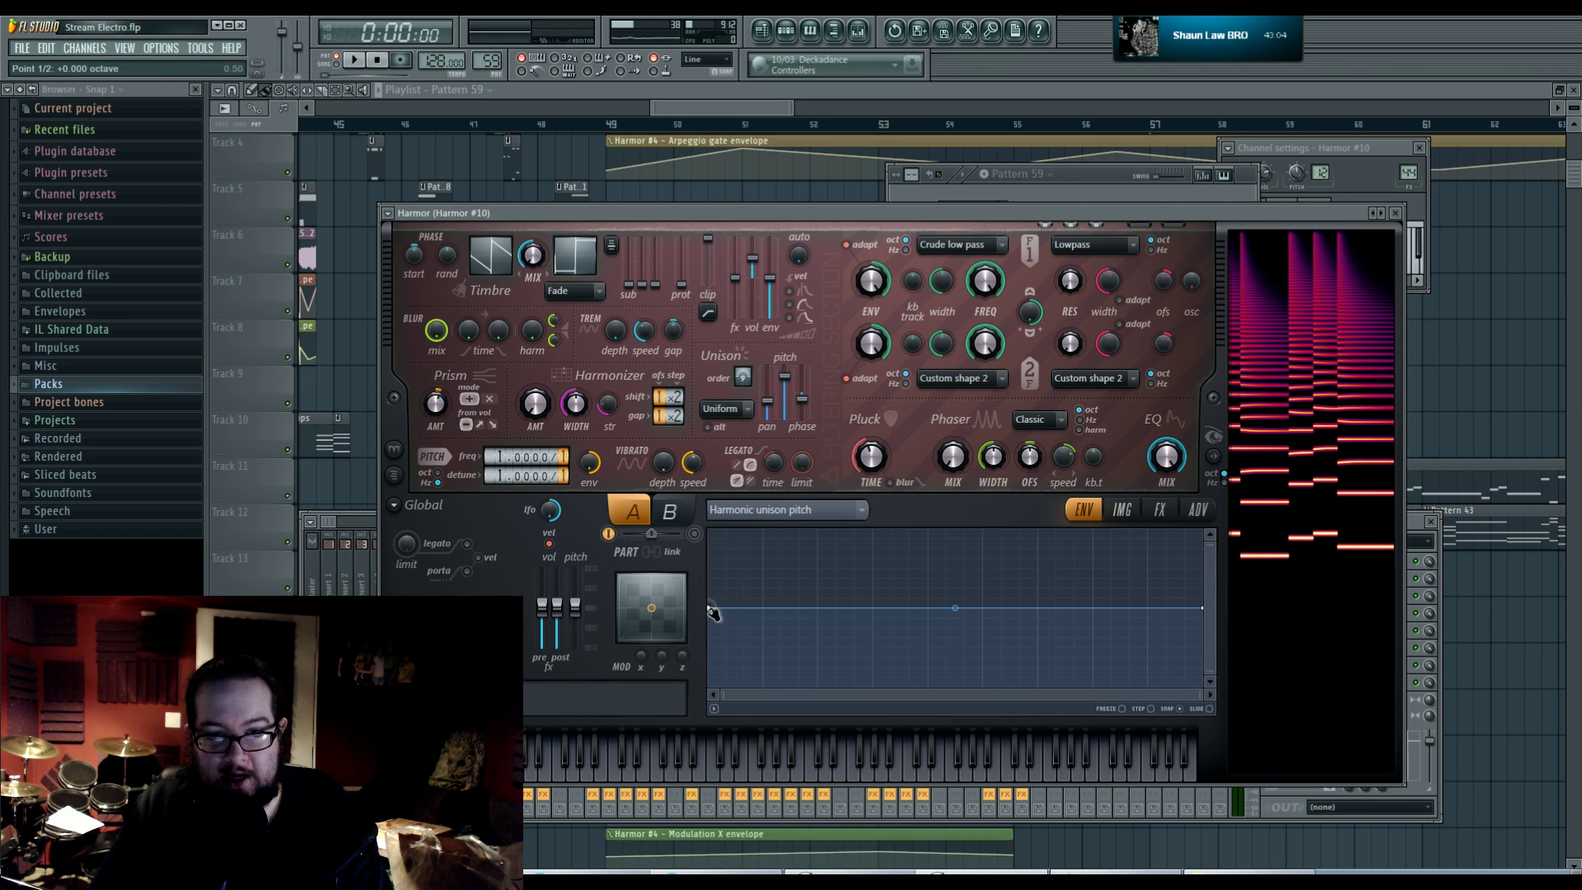
# - Draw a zigzag Harmonic unison pitch curve with four progressively higher peaks and dips to the baseline between them
pyautogui.moveTo(787, 618); pyautogui.dragTo(819, 689)
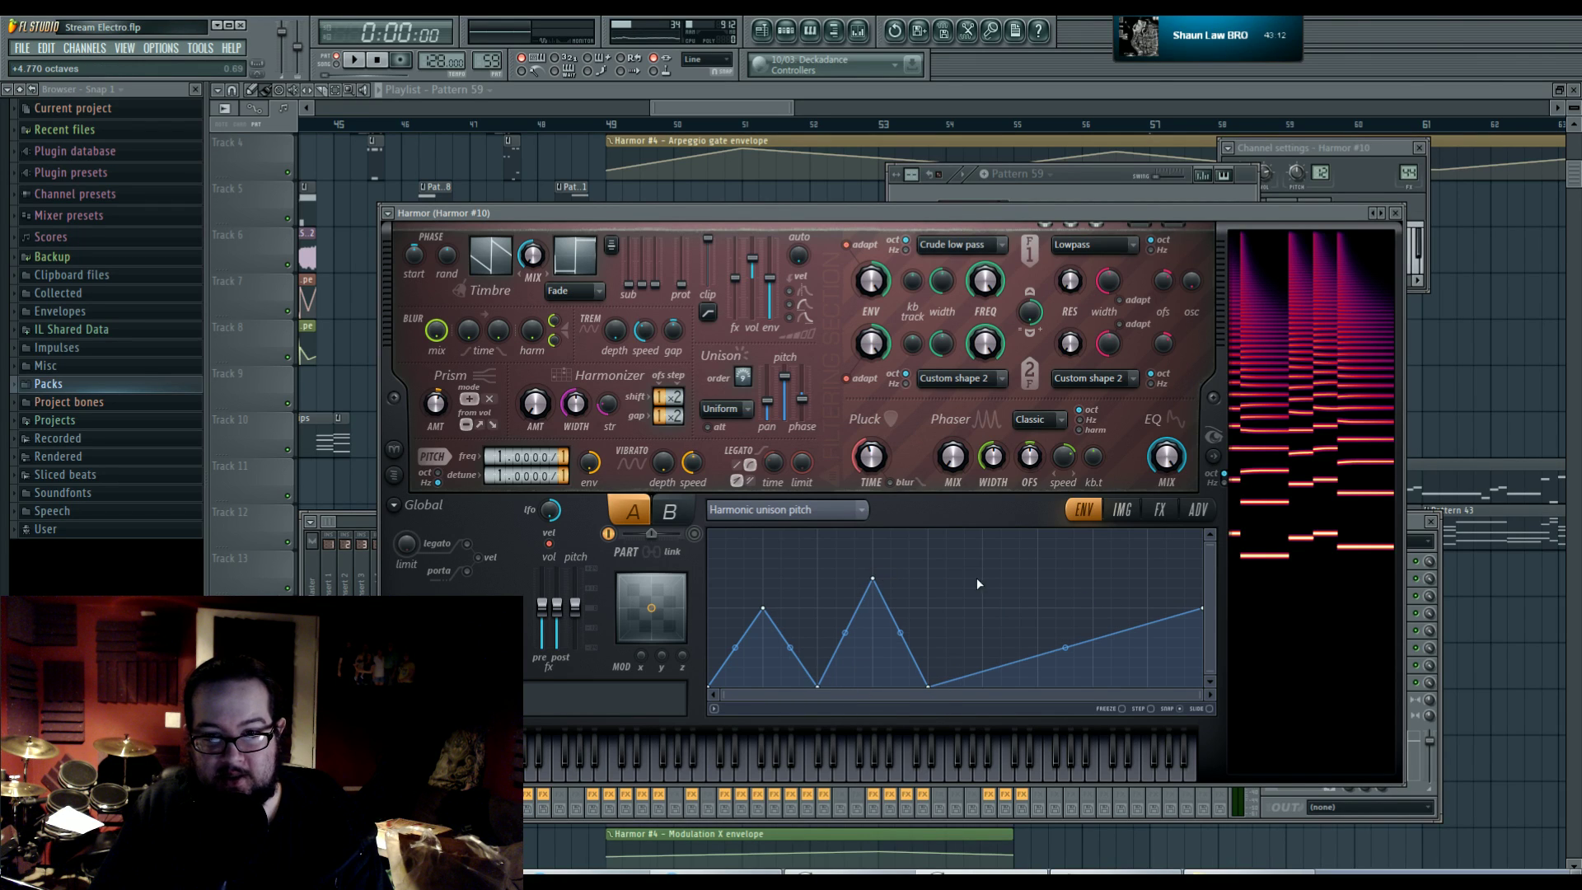
pyautogui.moveTo(981, 563); pyautogui.dragTo(987, 551)
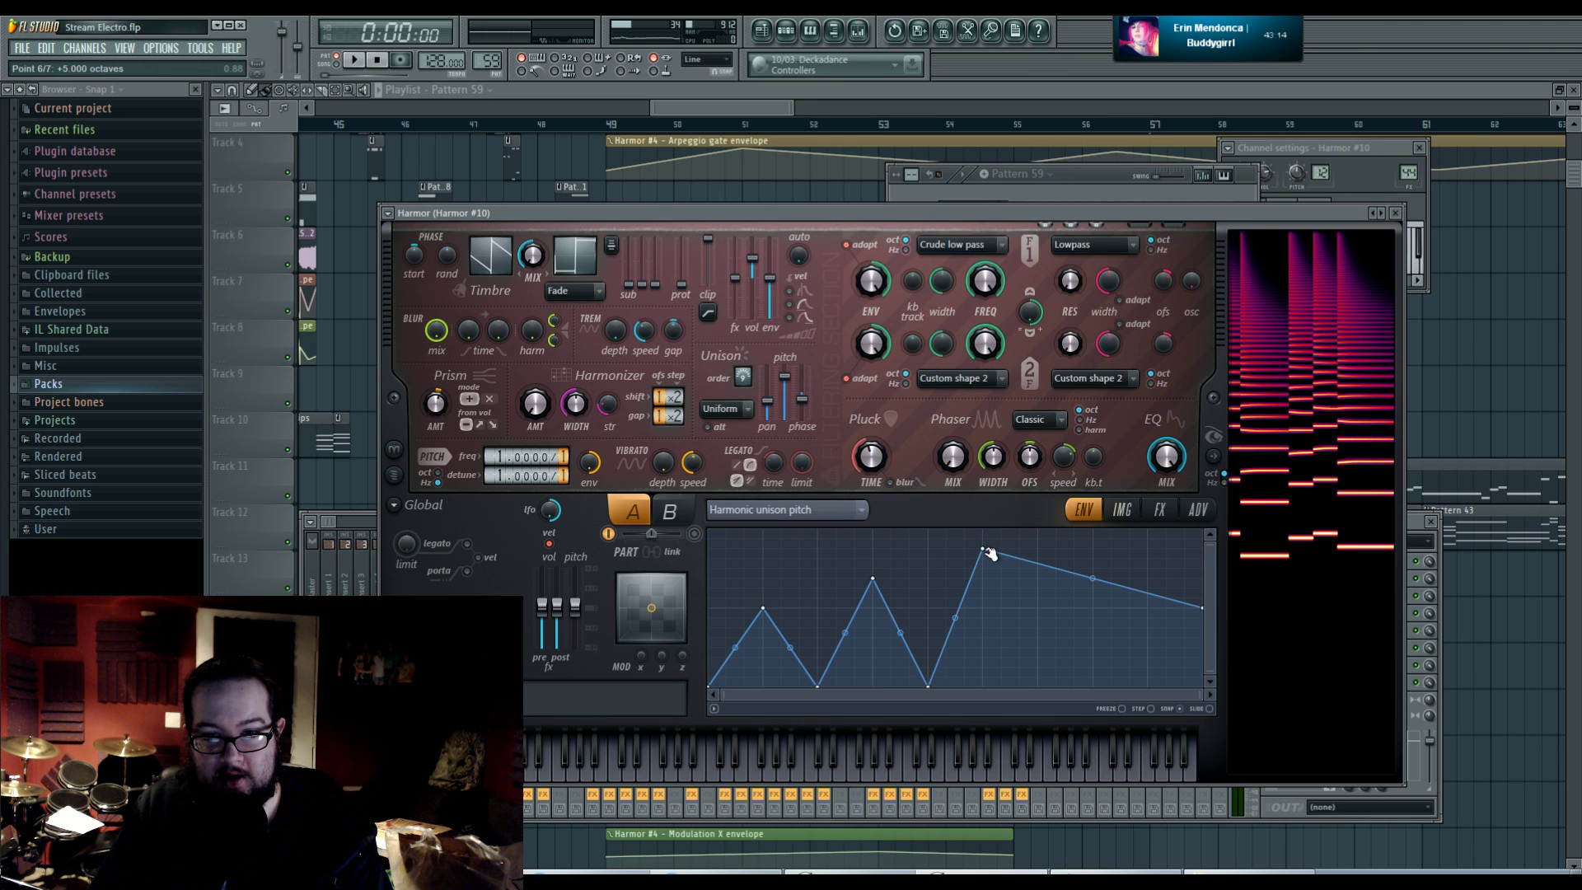
pyautogui.moveTo(1049, 665); pyautogui.dragTo(1037, 686)
pyautogui.moveTo(1100, 559); pyautogui.dragTo(1093, 529)
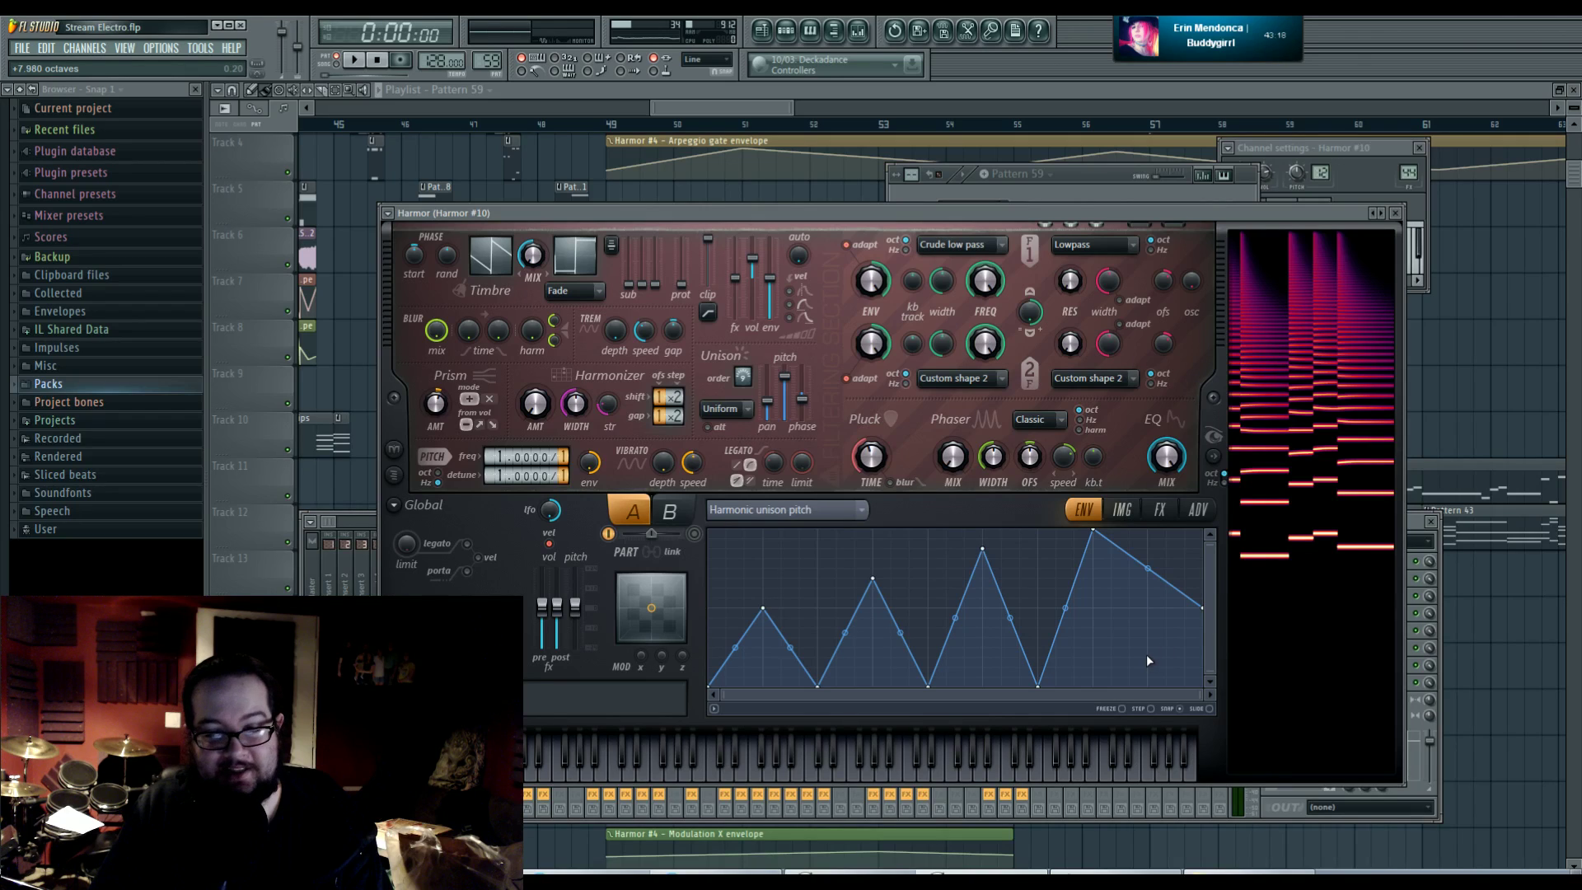
pyautogui.moveTo(1204, 608); pyautogui.dragTo(1203, 685)
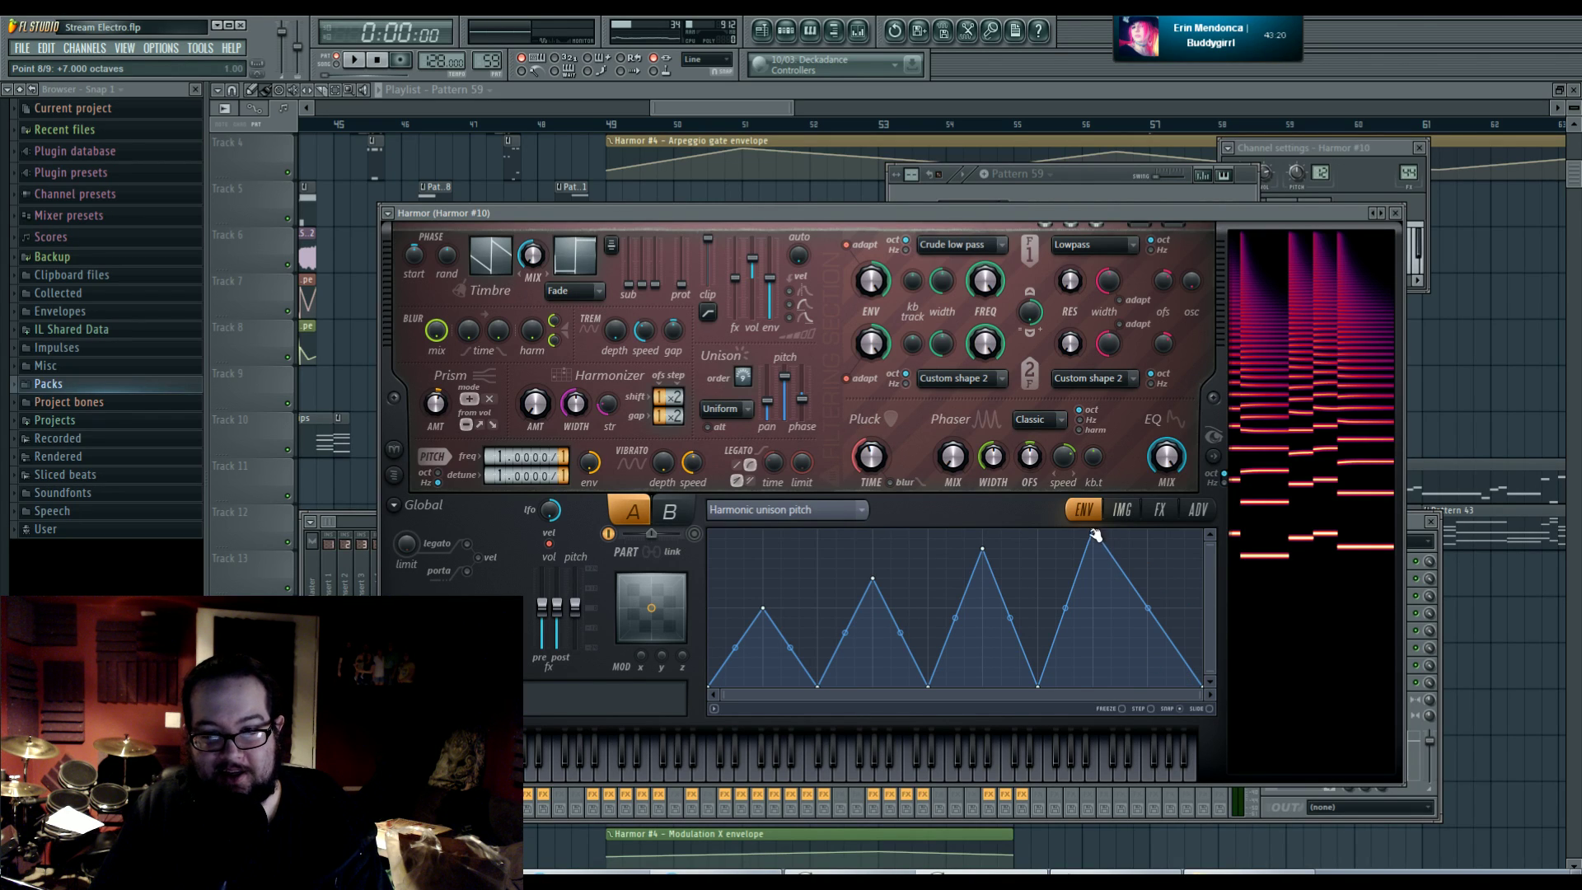
pyautogui.moveTo(1095, 536); pyautogui.dragTo(1111, 529)
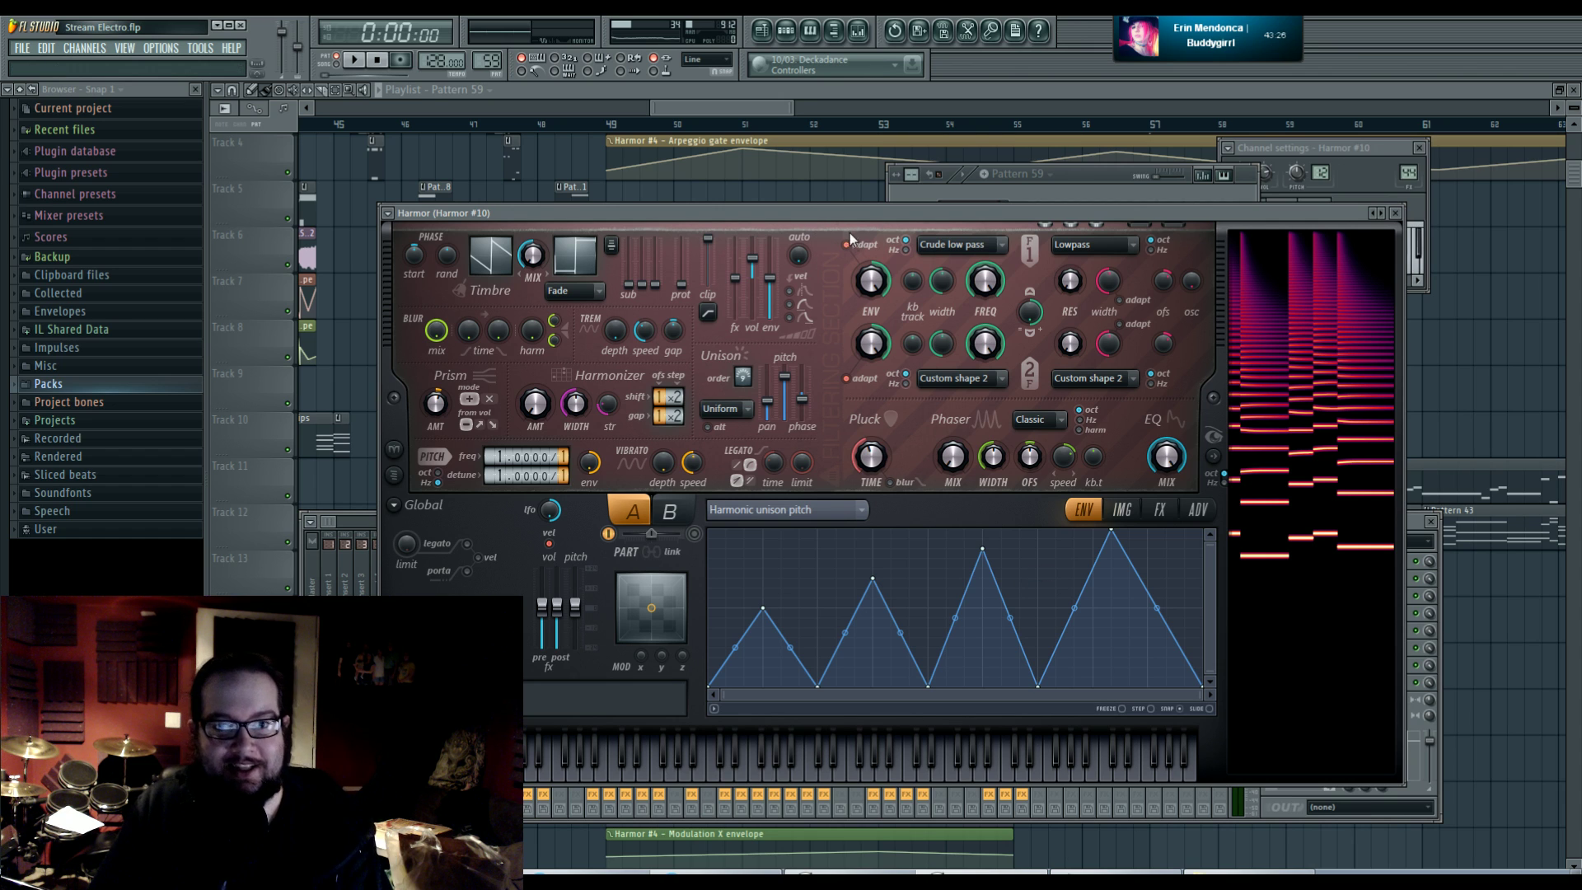
# - Audition Pattern 59 with the zigzag unison pitch curve and check Harmor #10's image section
pyautogui.press('space')
pyautogui.press('space')
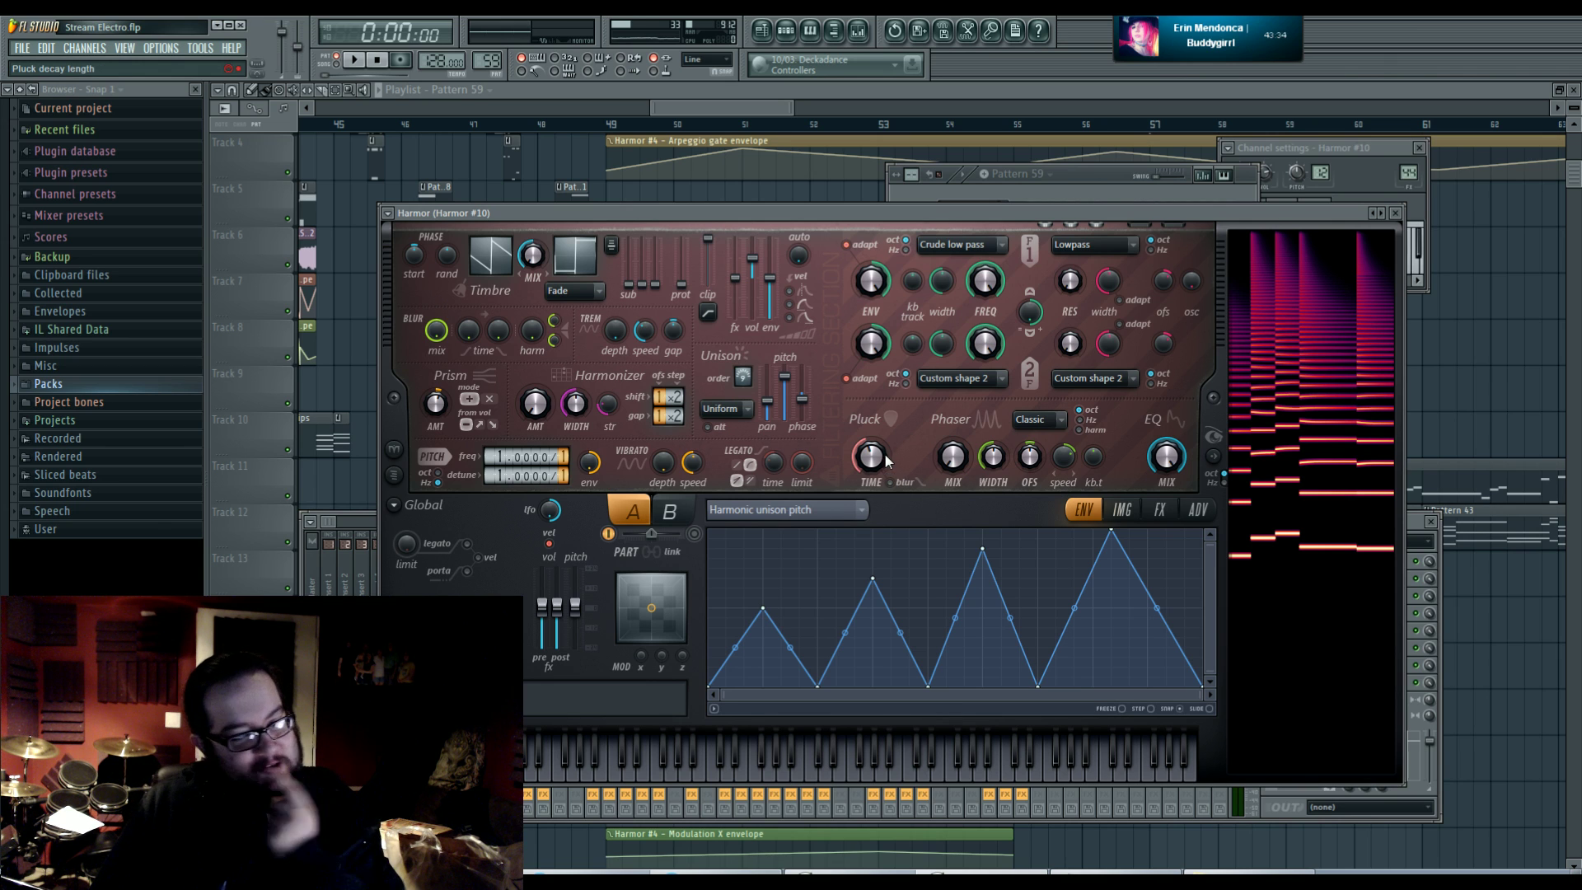
pyautogui.click(1120, 511)
pyautogui.click(1083, 510)
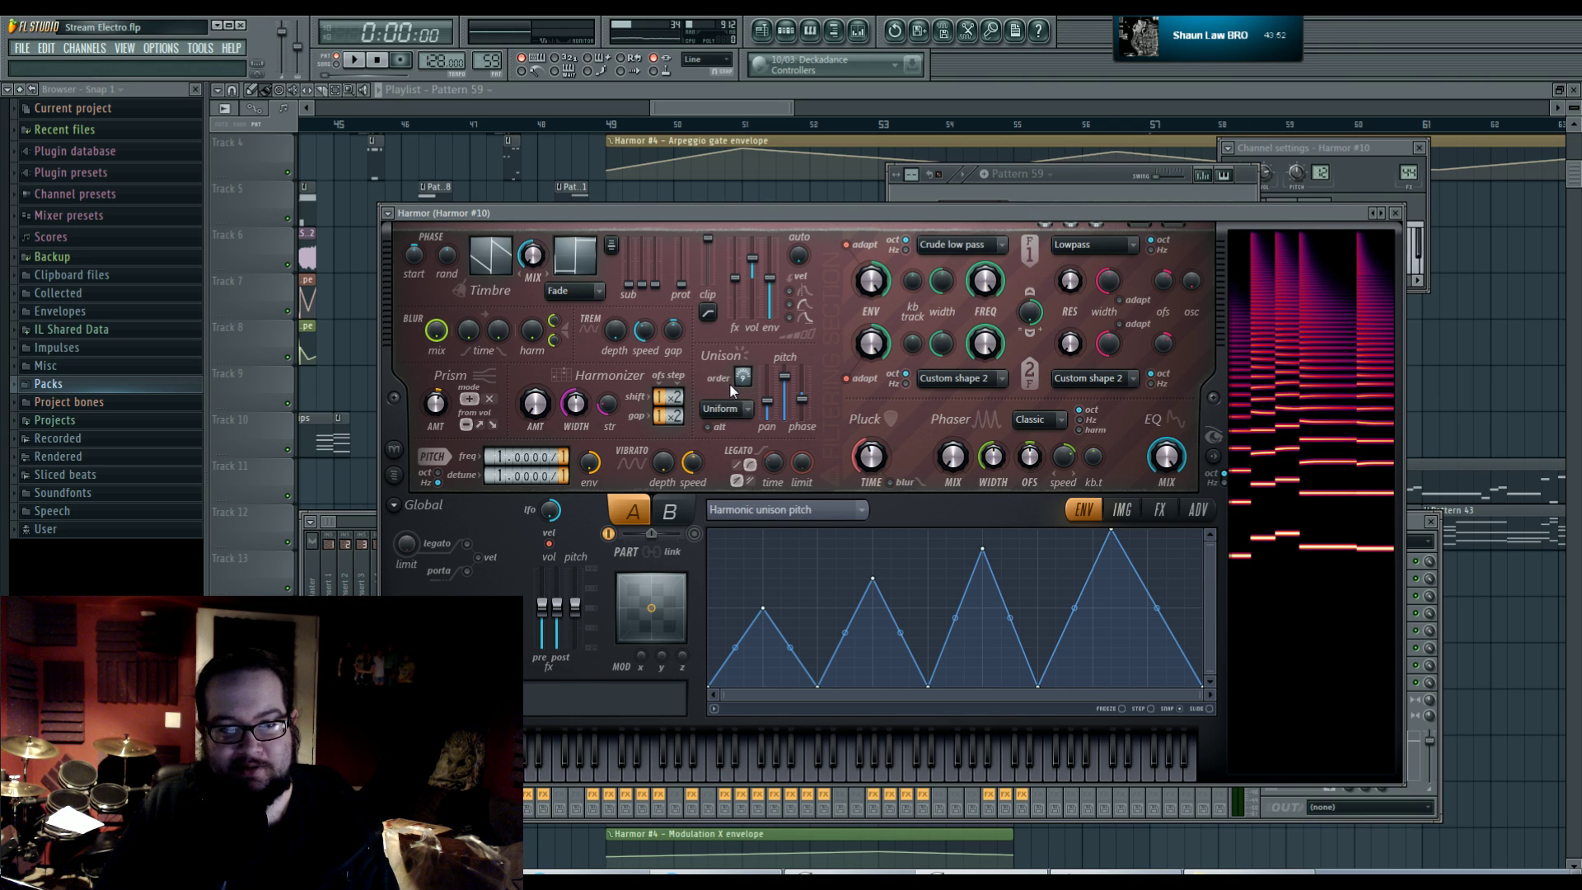
# - Set Harmor #10's distortion to Log and its compression to Burning, and lower the compressor's low-band level
pyautogui.click(1159, 509)
pyautogui.click(851, 553)
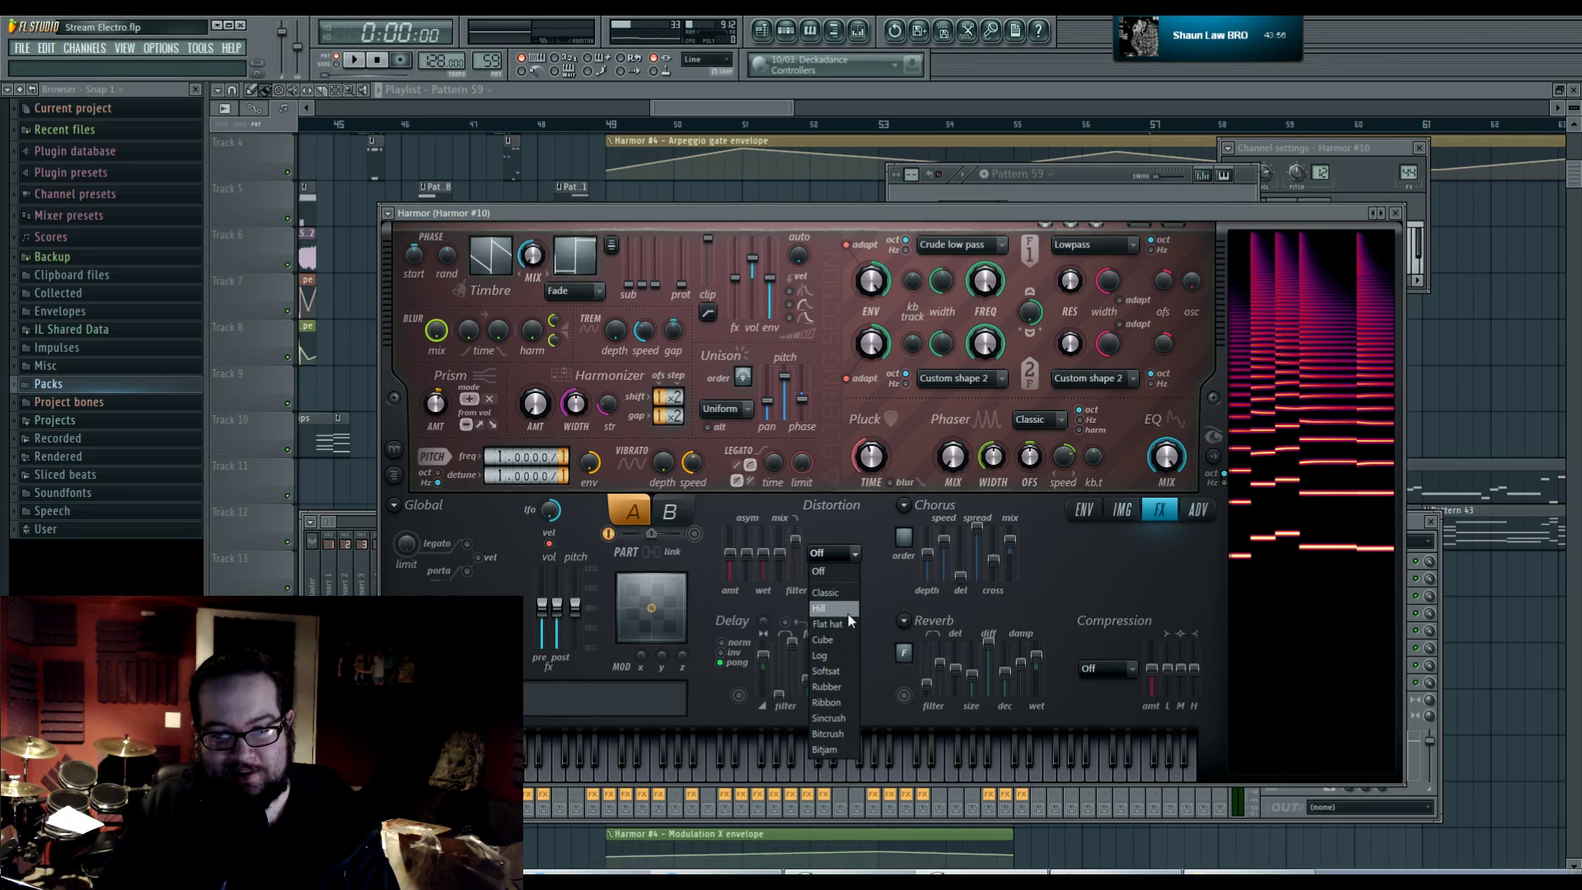
pyautogui.click(838, 657)
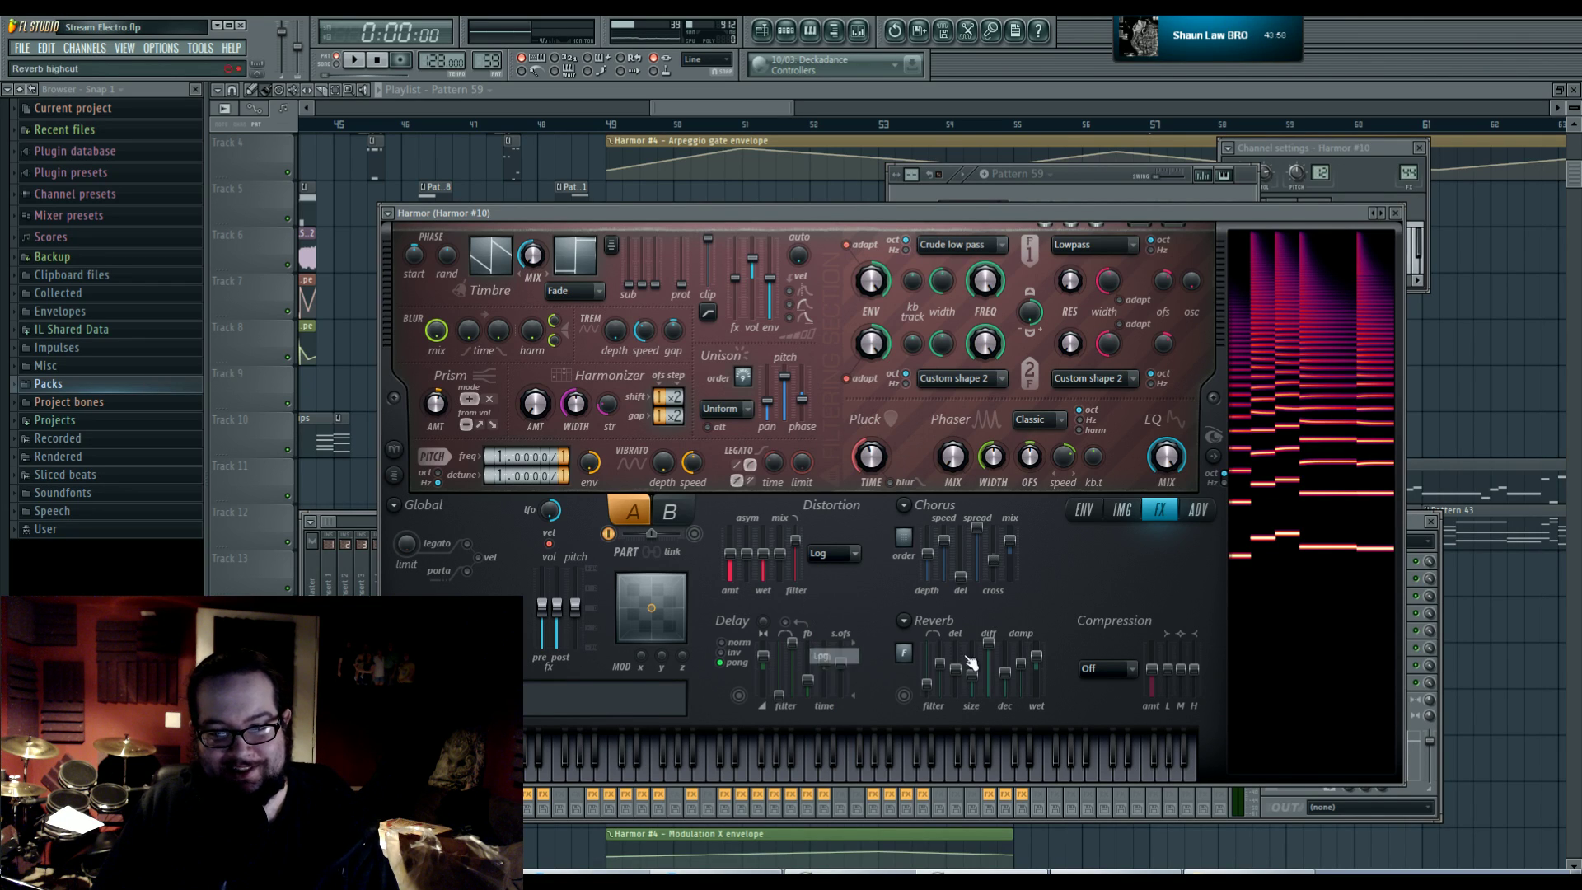
pyautogui.click(1108, 668)
pyautogui.click(1104, 756)
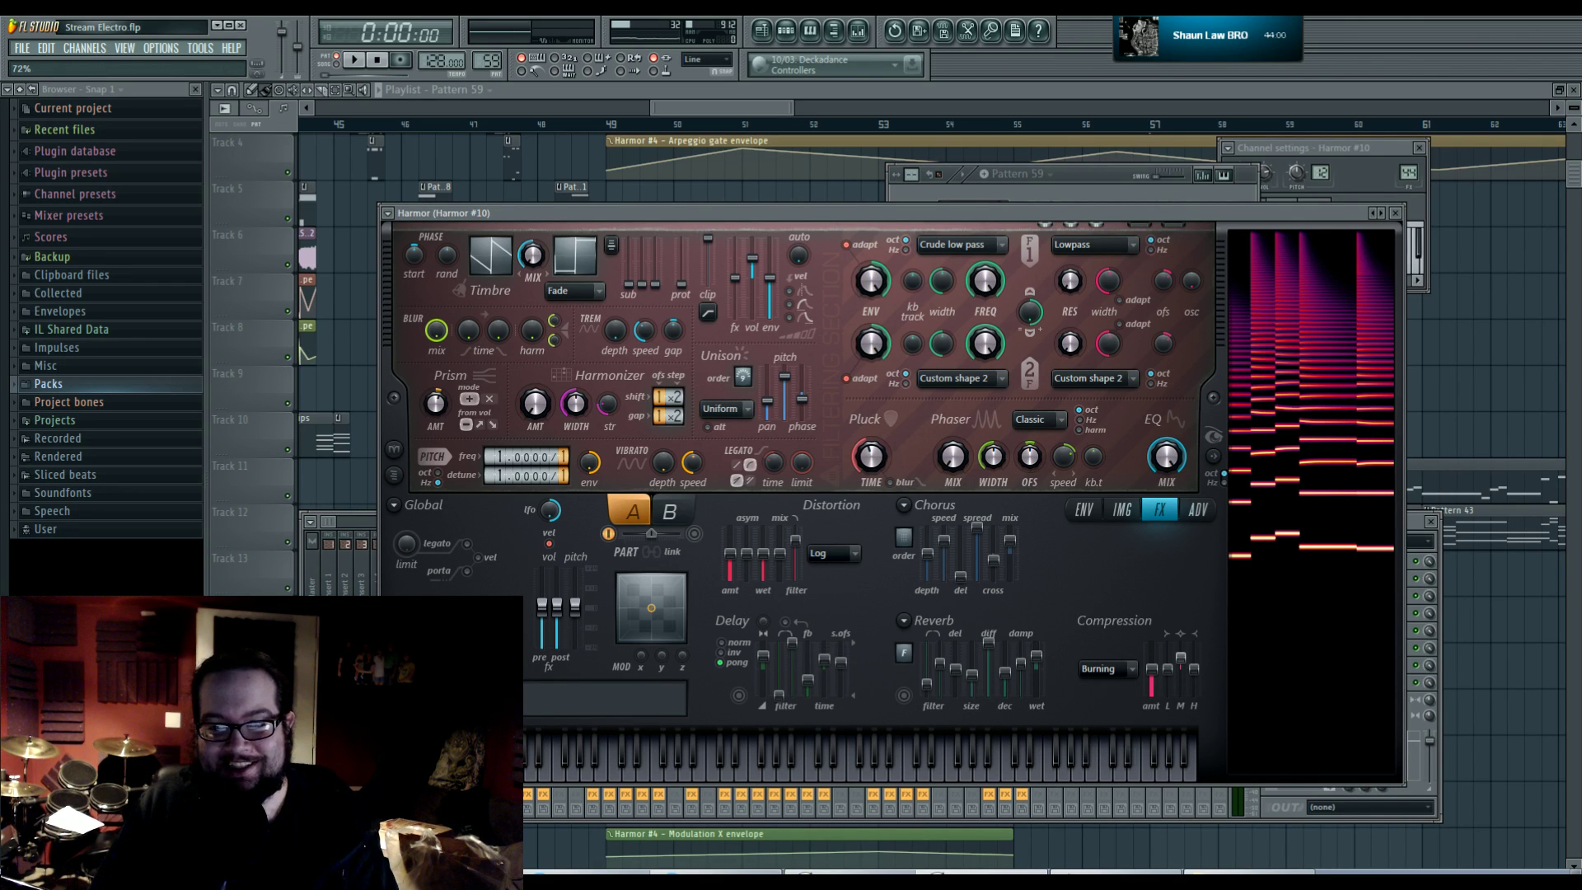
pyautogui.moveTo(1167, 668); pyautogui.dragTo(1175, 690)
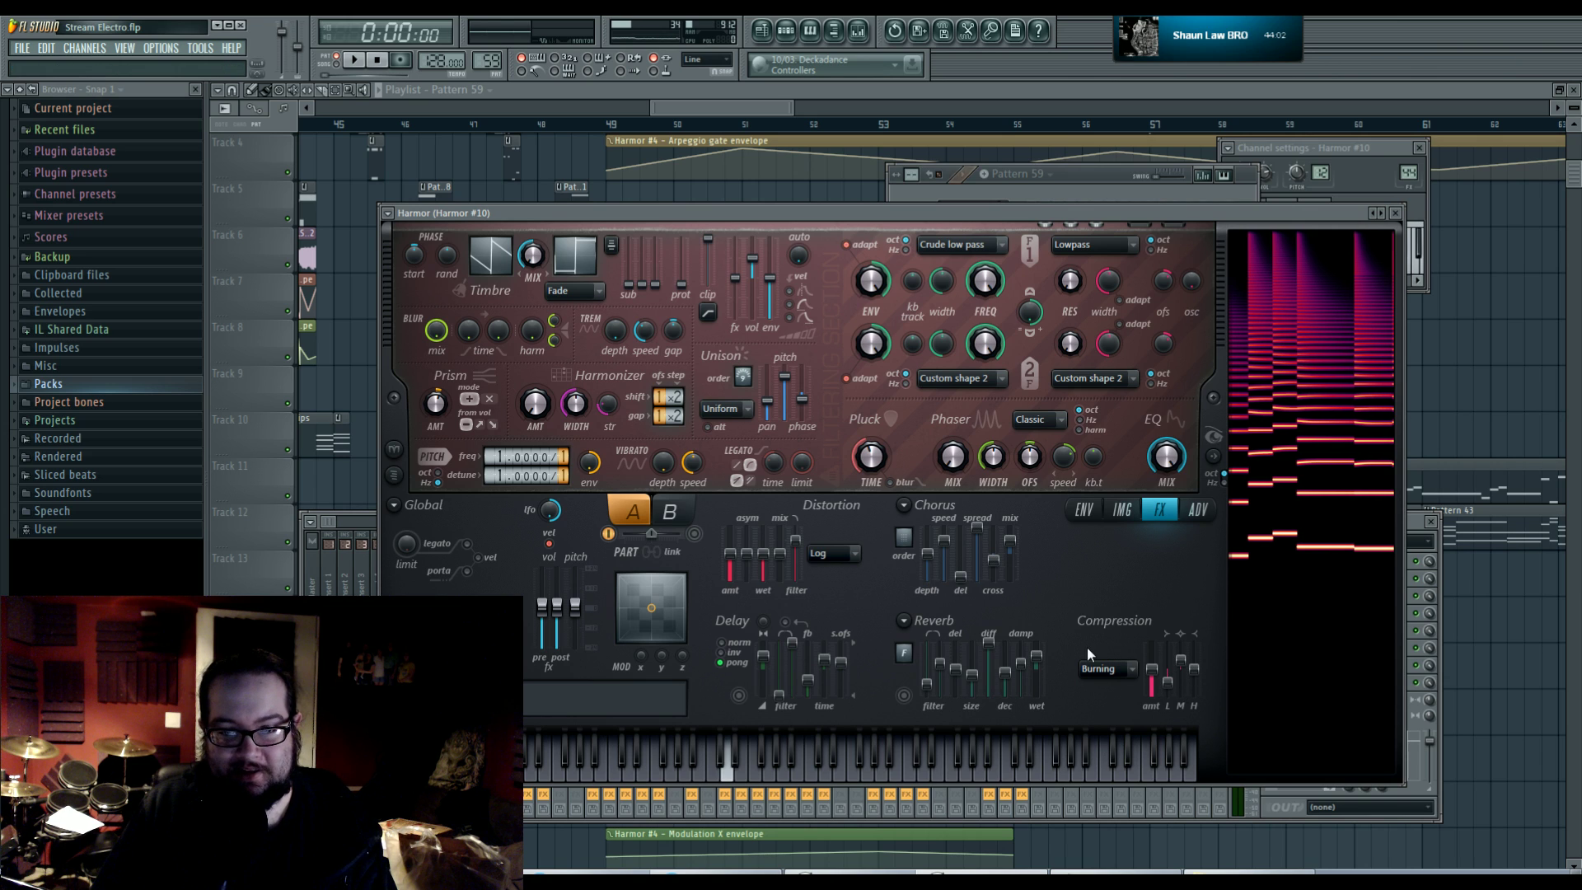
# - Audition Harmor #10 with the new effects and return to its Harmonic unison pitch curve
pyautogui.press('space')
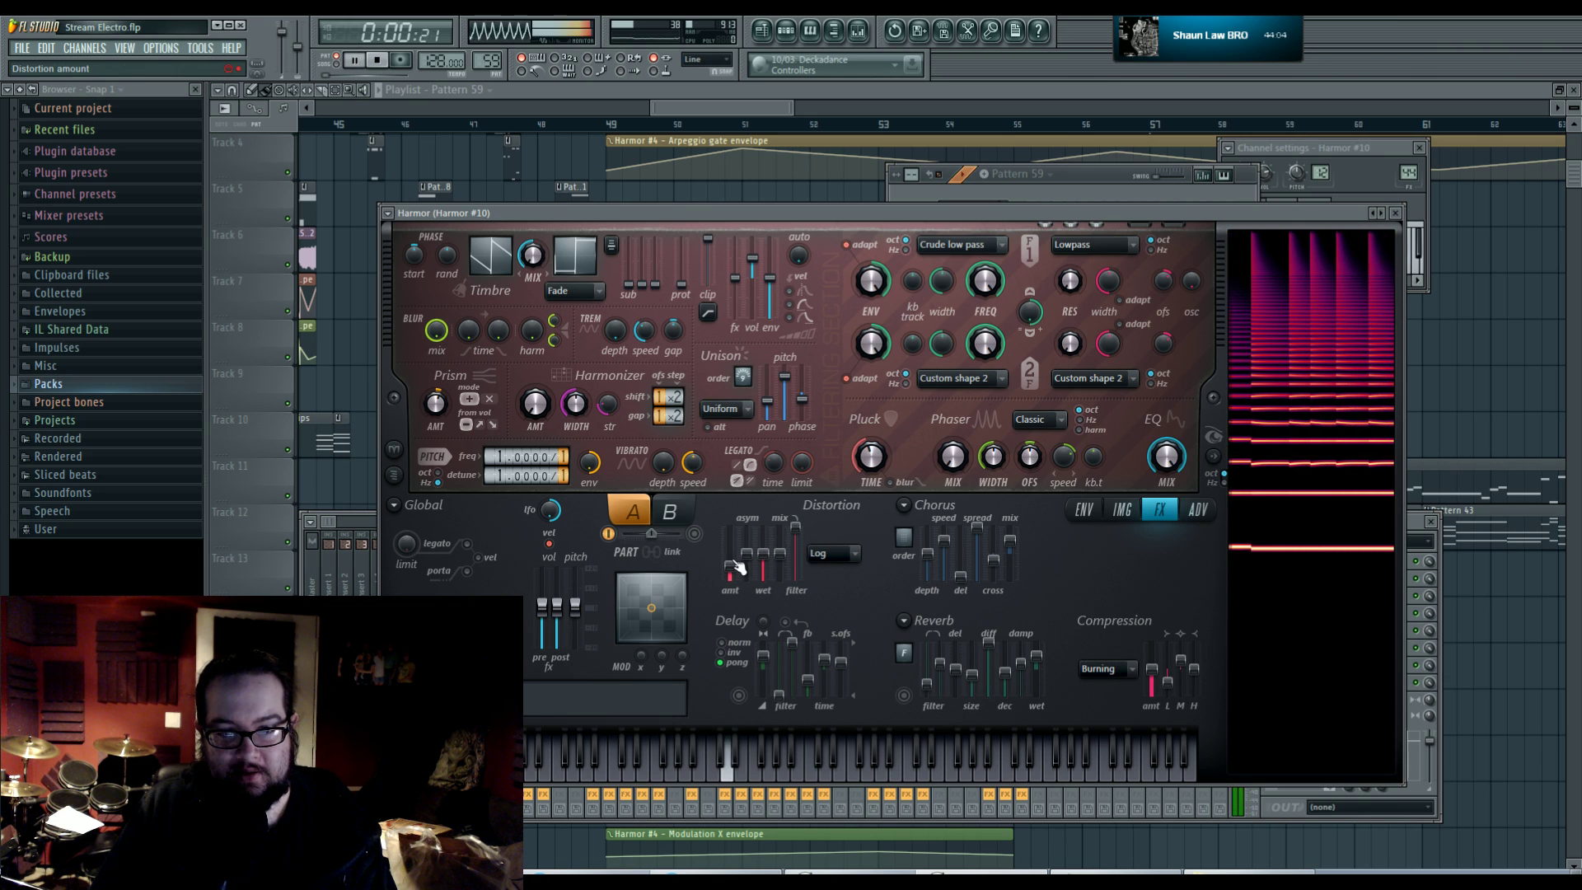
pyautogui.press('space')
pyautogui.click(1084, 510)
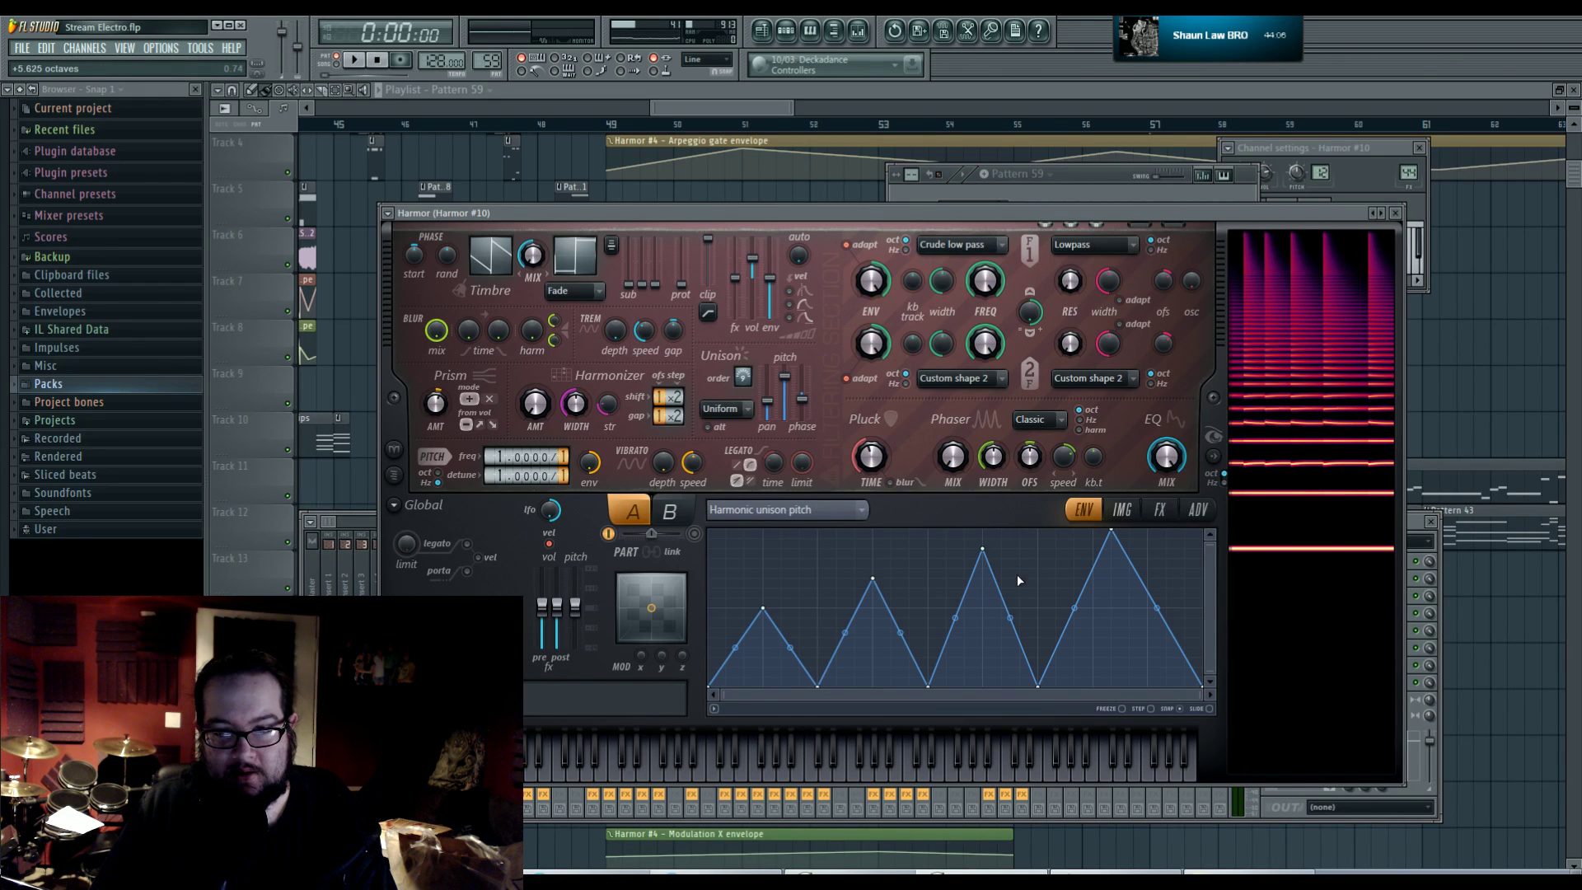
pyautogui.press('v')
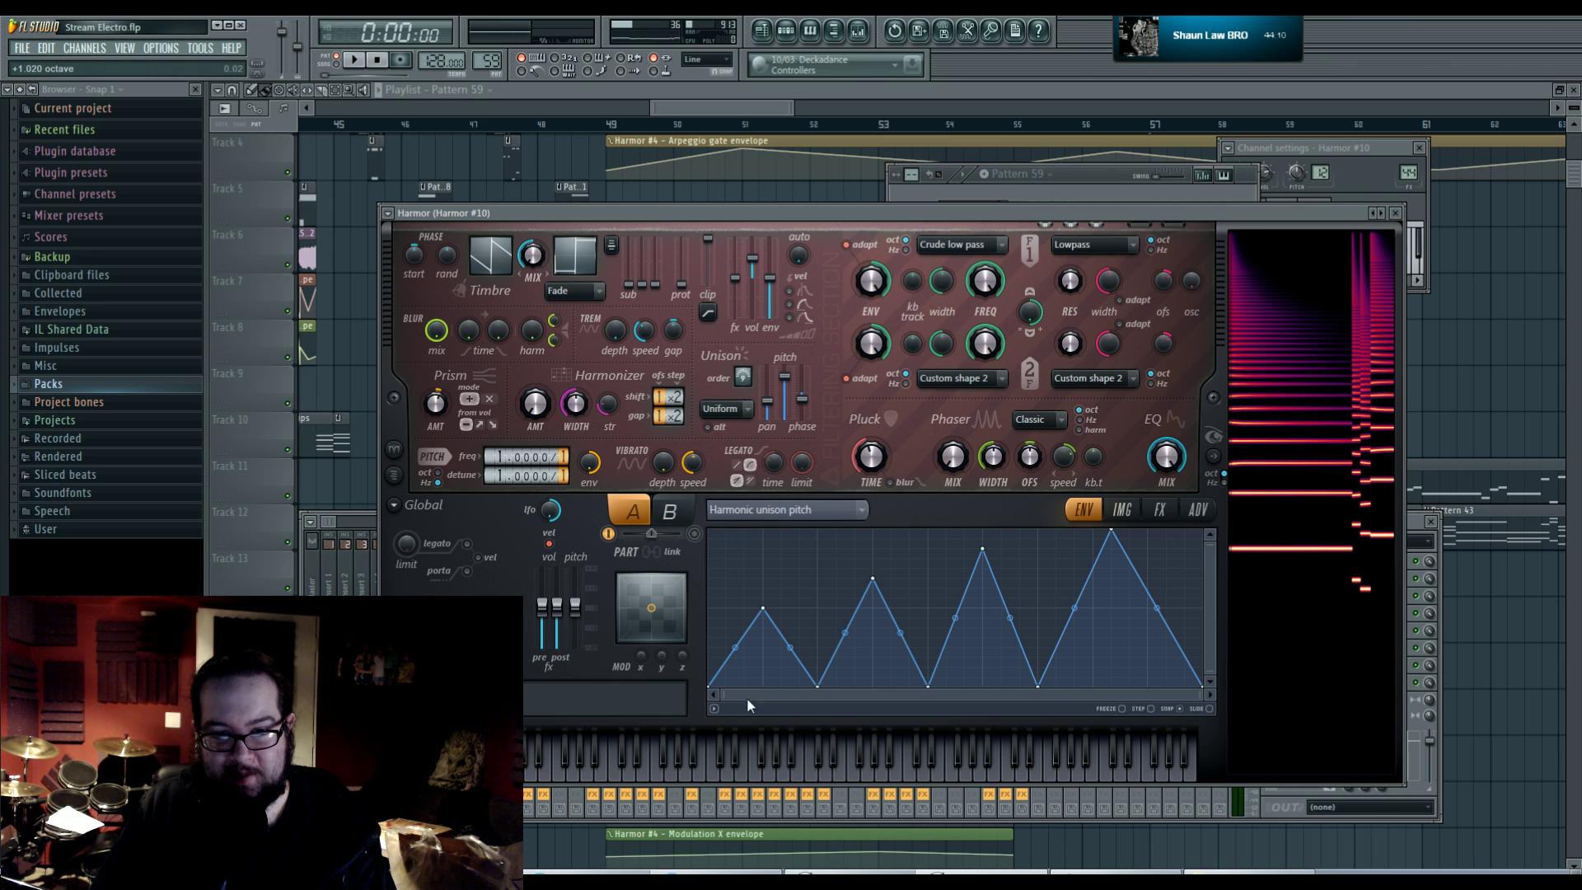
# - Rework the zigzag unison pitch curve with a high start, a low second point and a smoother middle hump while listening
pyautogui.moveTo(816, 688); pyautogui.dragTo(816, 608)
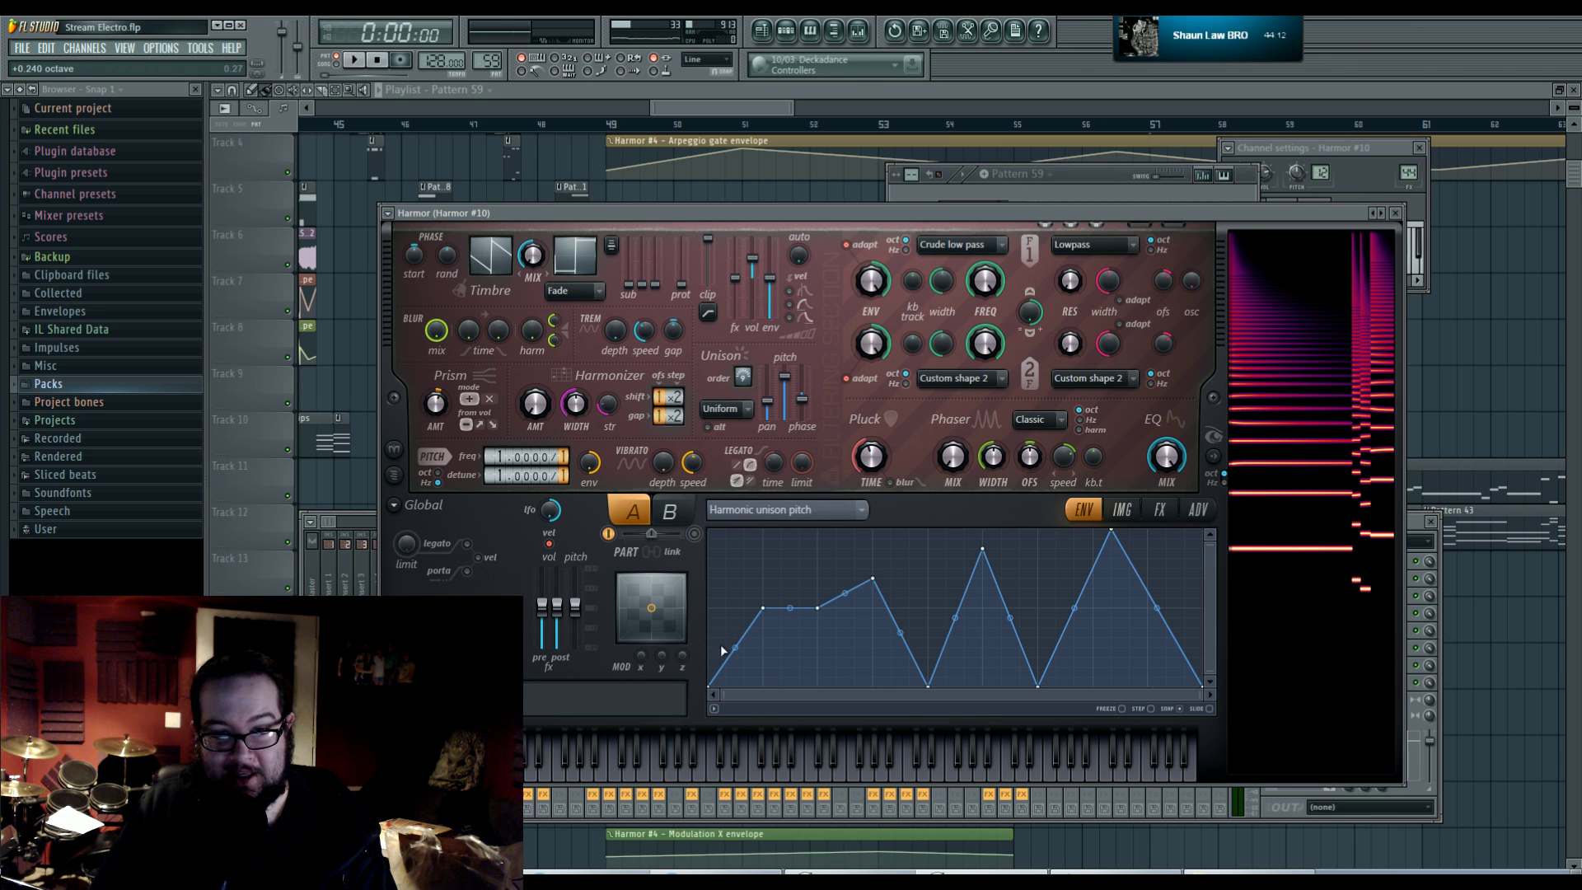
pyautogui.moveTo(714, 686); pyautogui.dragTo(714, 550)
pyautogui.press('space')
pyautogui.moveTo(762, 607); pyautogui.dragTo(763, 686)
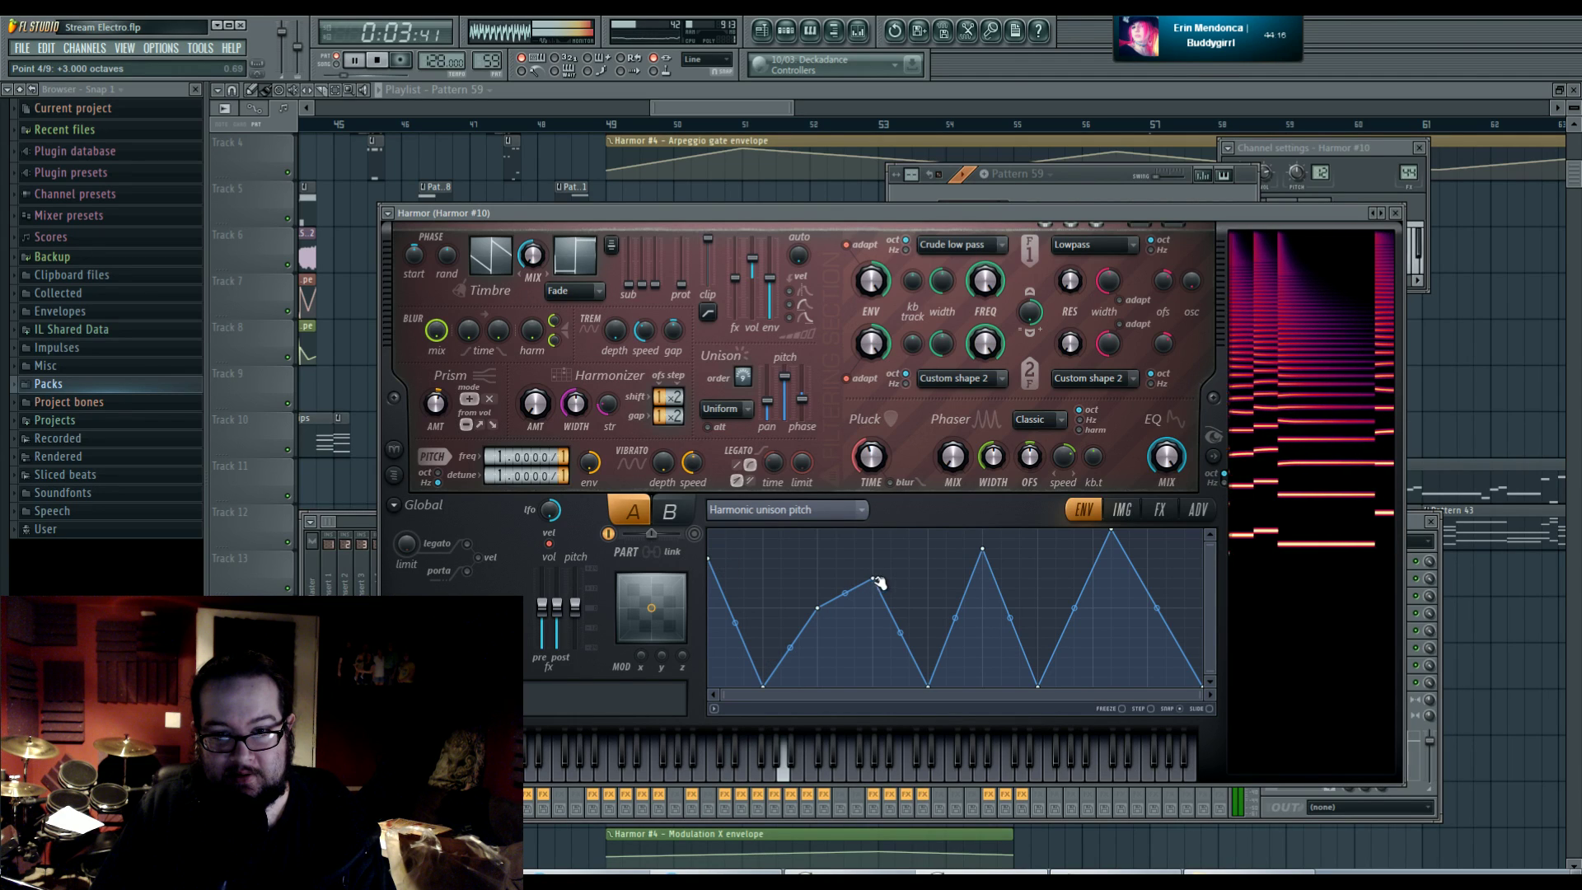
pyautogui.moveTo(982, 548); pyautogui.dragTo(1020, 538)
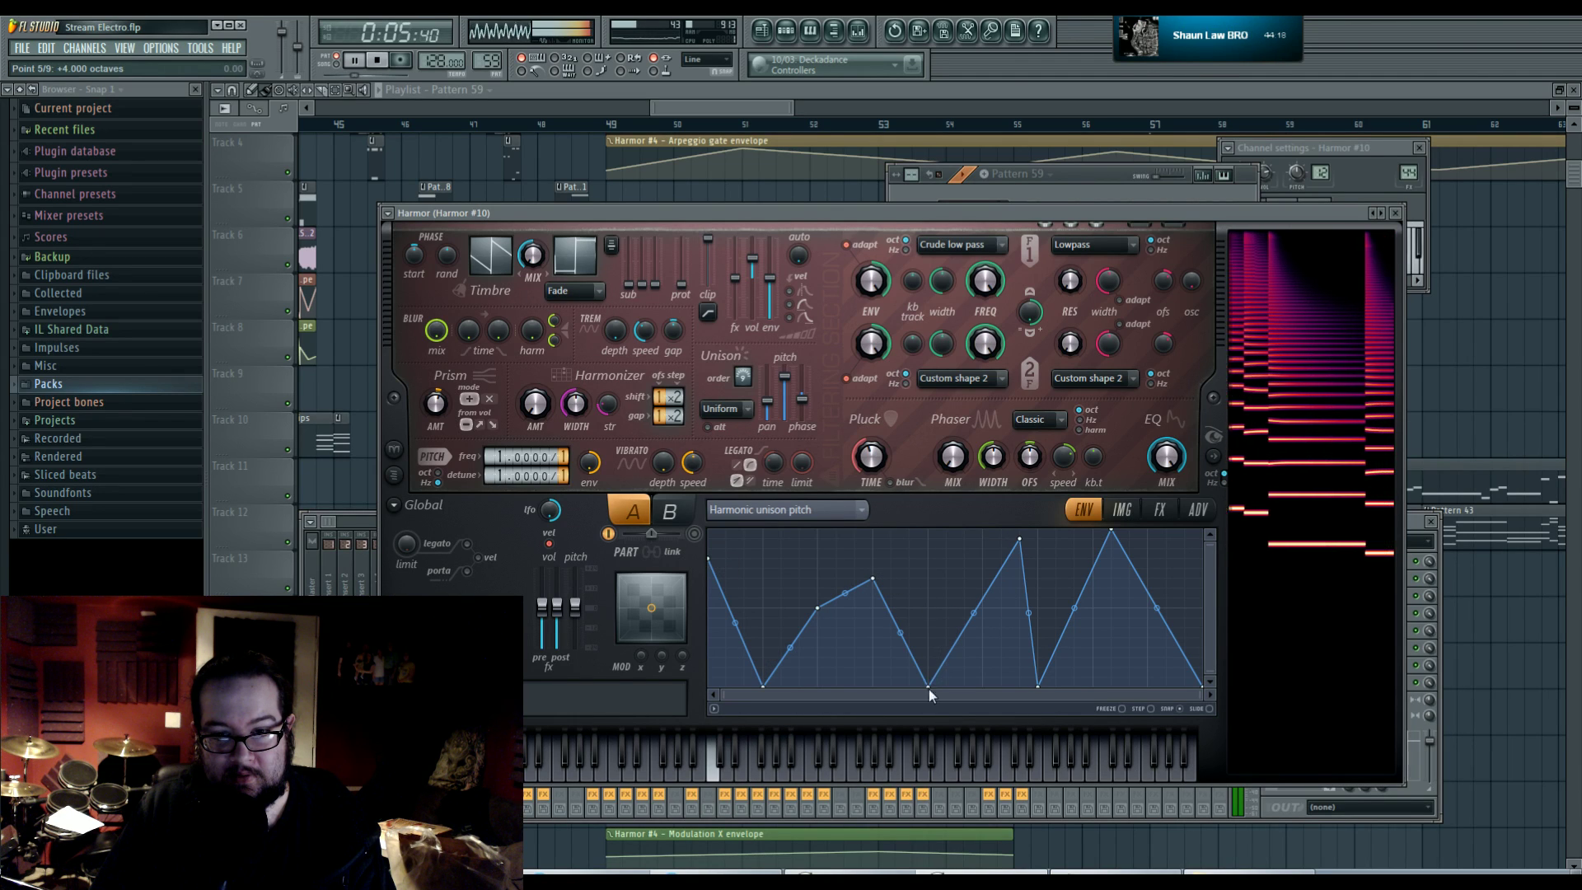
pyautogui.moveTo(929, 686); pyautogui.dragTo(927, 599)
pyautogui.moveTo(1020, 538); pyautogui.dragTo(964, 608)
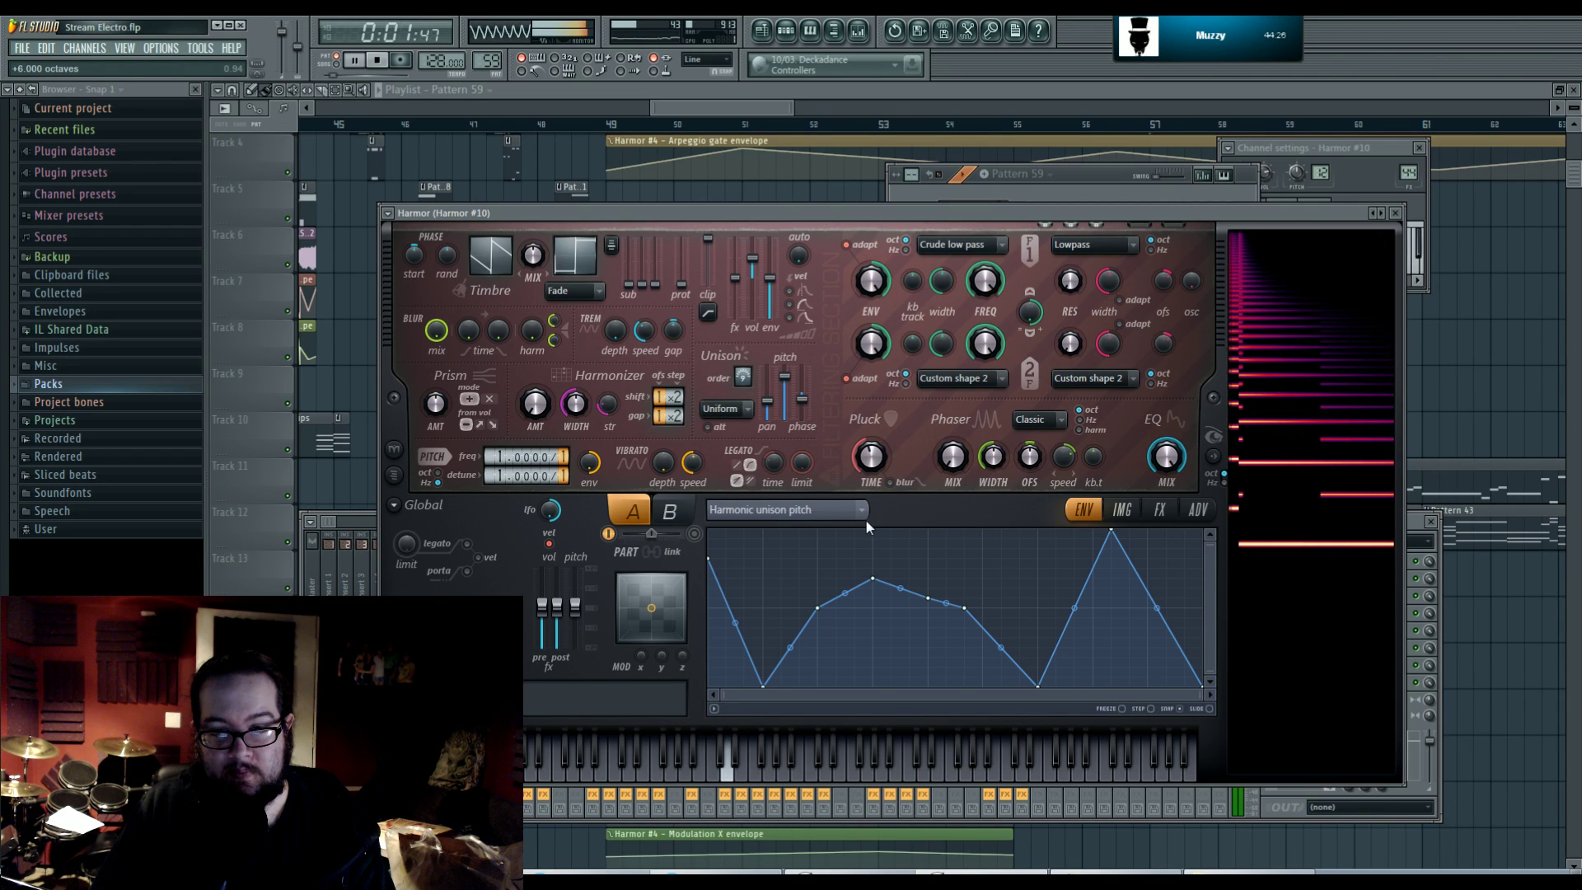
pyautogui.moveTo(1037, 686); pyautogui.dragTo(1039, 619)
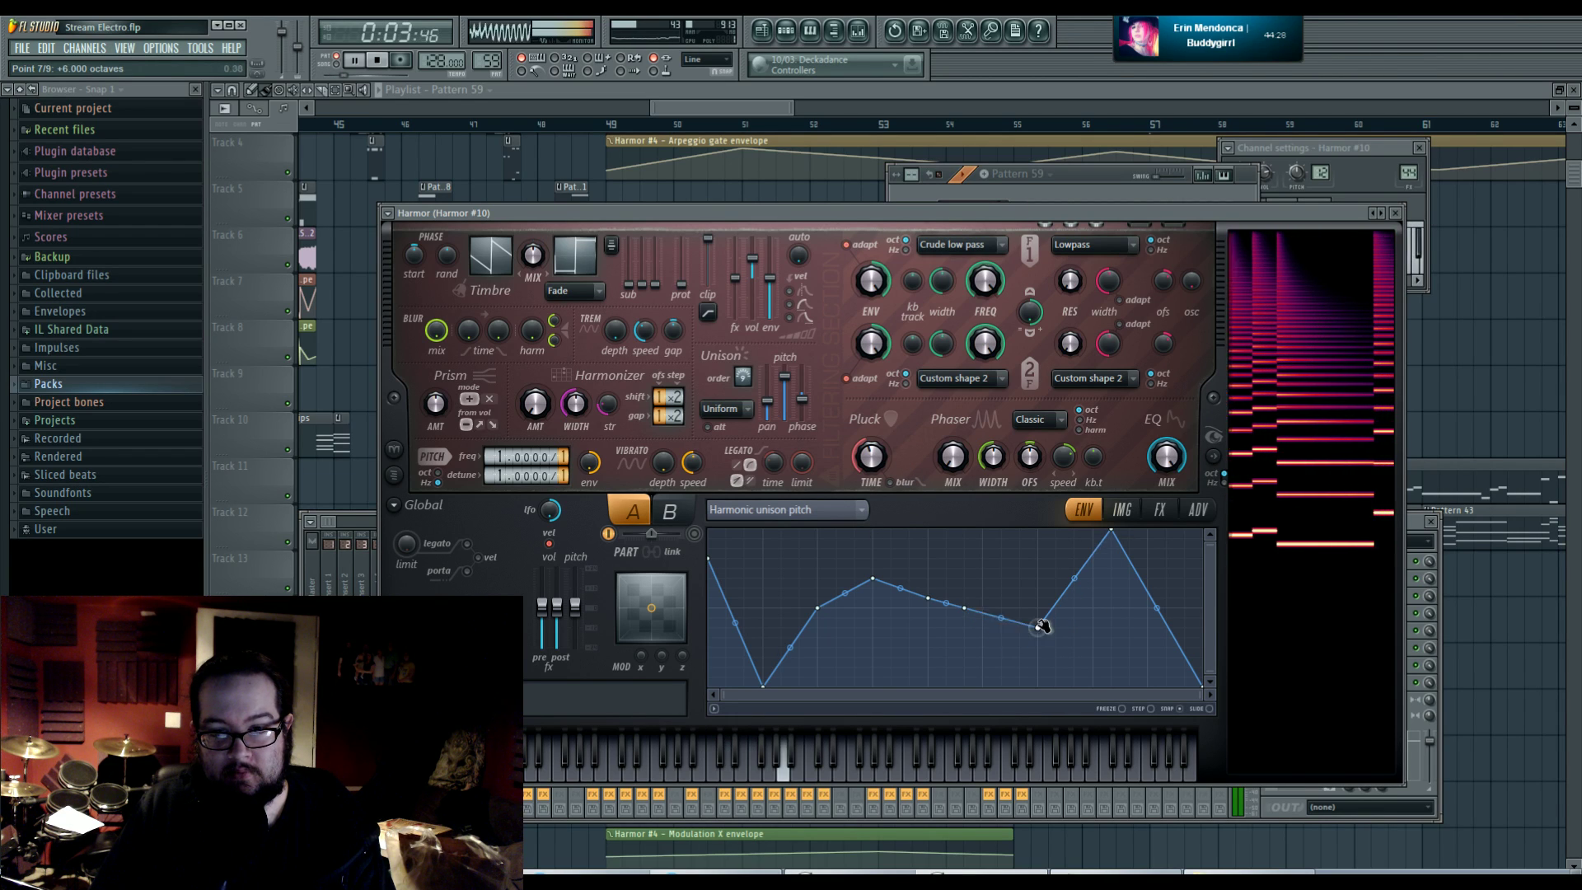
pyautogui.press('space')
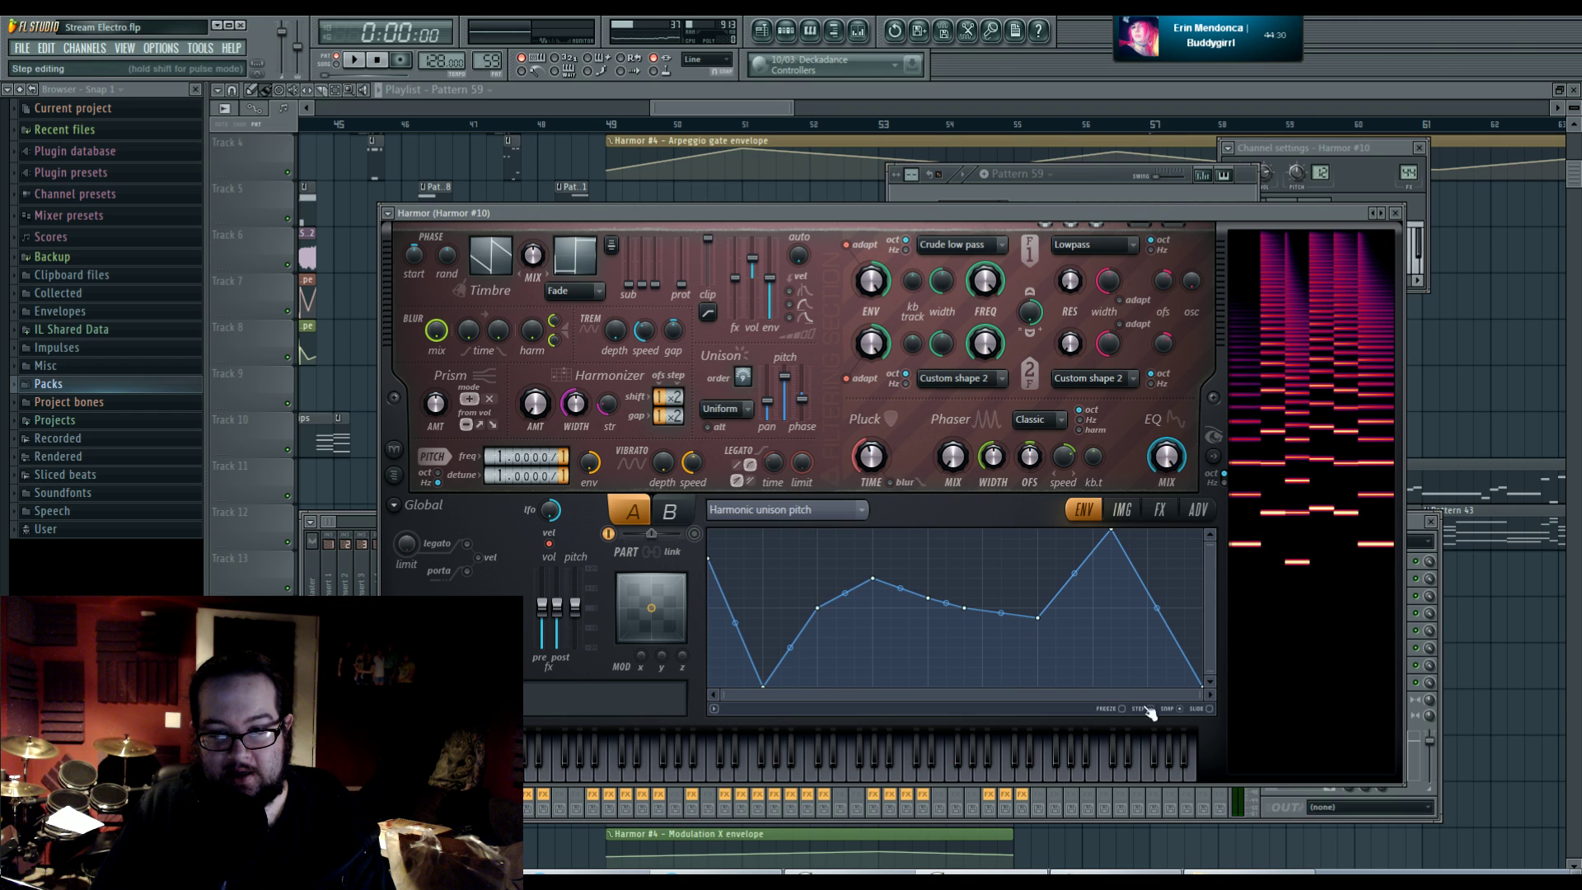
# - Reset the Harmonic unison pitch curve to its two end points and bend it into a fast rise that levels off
pyautogui.click(736, 586)
pyautogui.press('space')
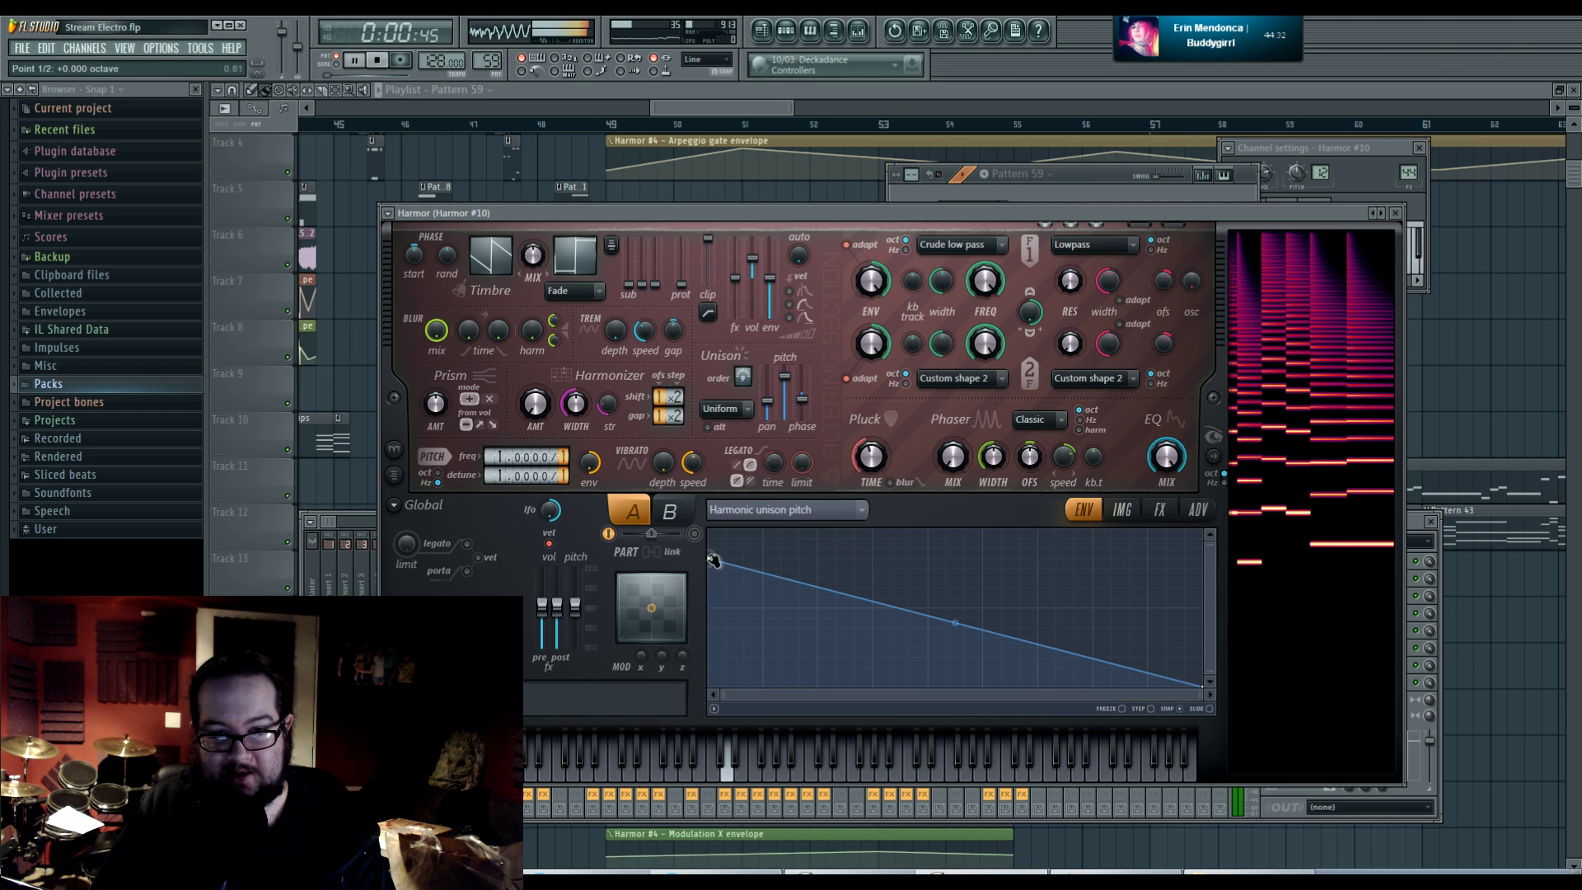
pyautogui.moveTo(711, 559); pyautogui.dragTo(710, 677)
pyautogui.moveTo(1201, 685); pyautogui.dragTo(1201, 560)
pyautogui.moveTo(954, 618); pyautogui.dragTo(953, 532)
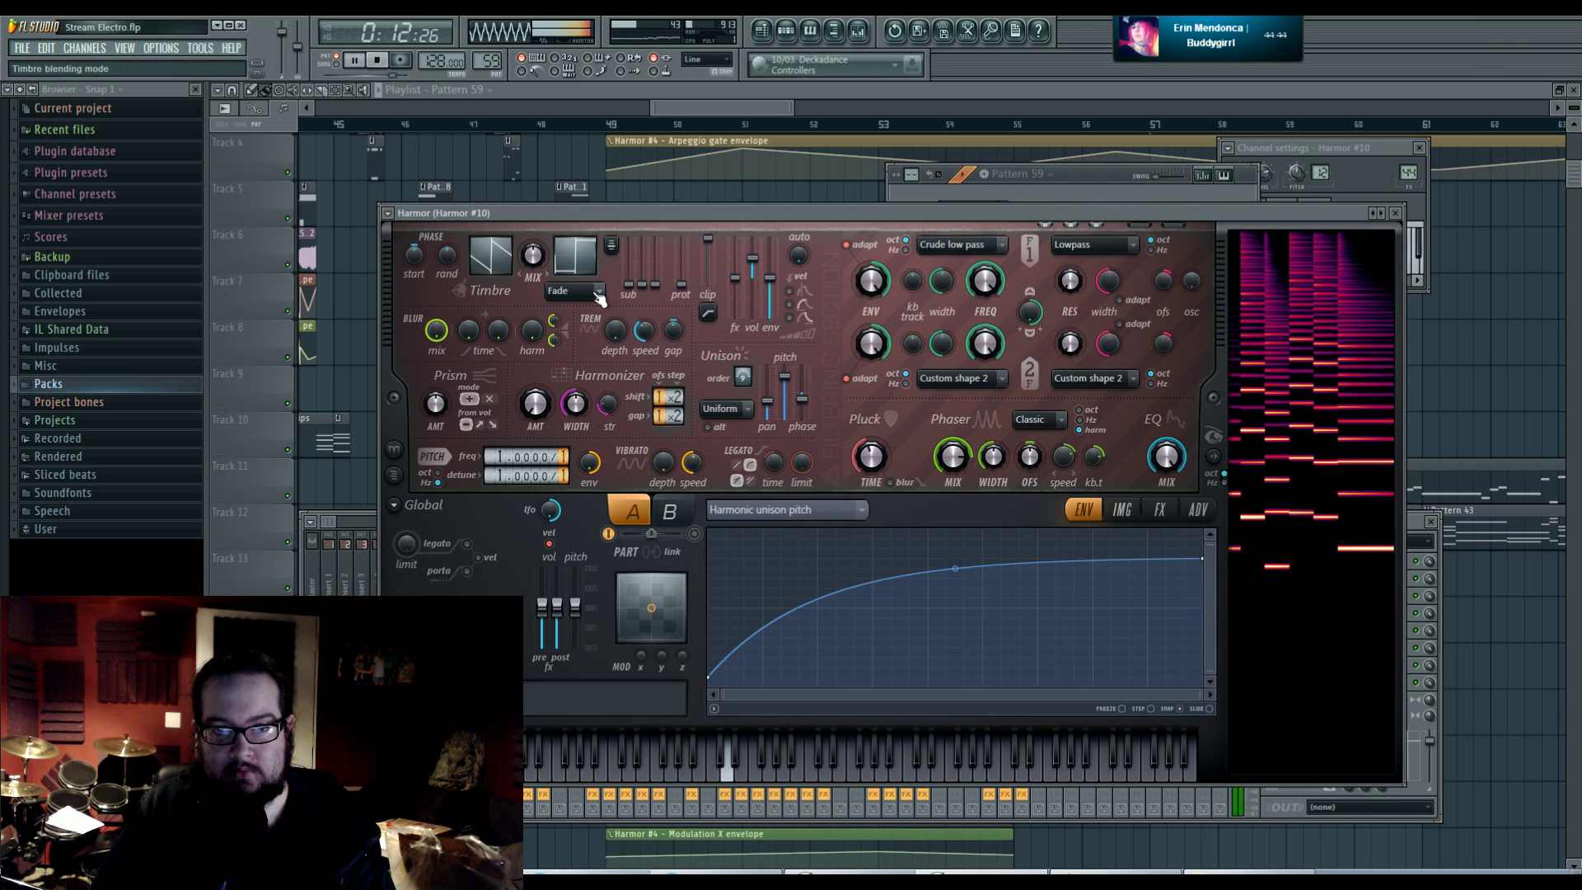
# - Stop playback and switch Harmor #10's distortion off
pyautogui.press('space')
pyautogui.click(1159, 509)
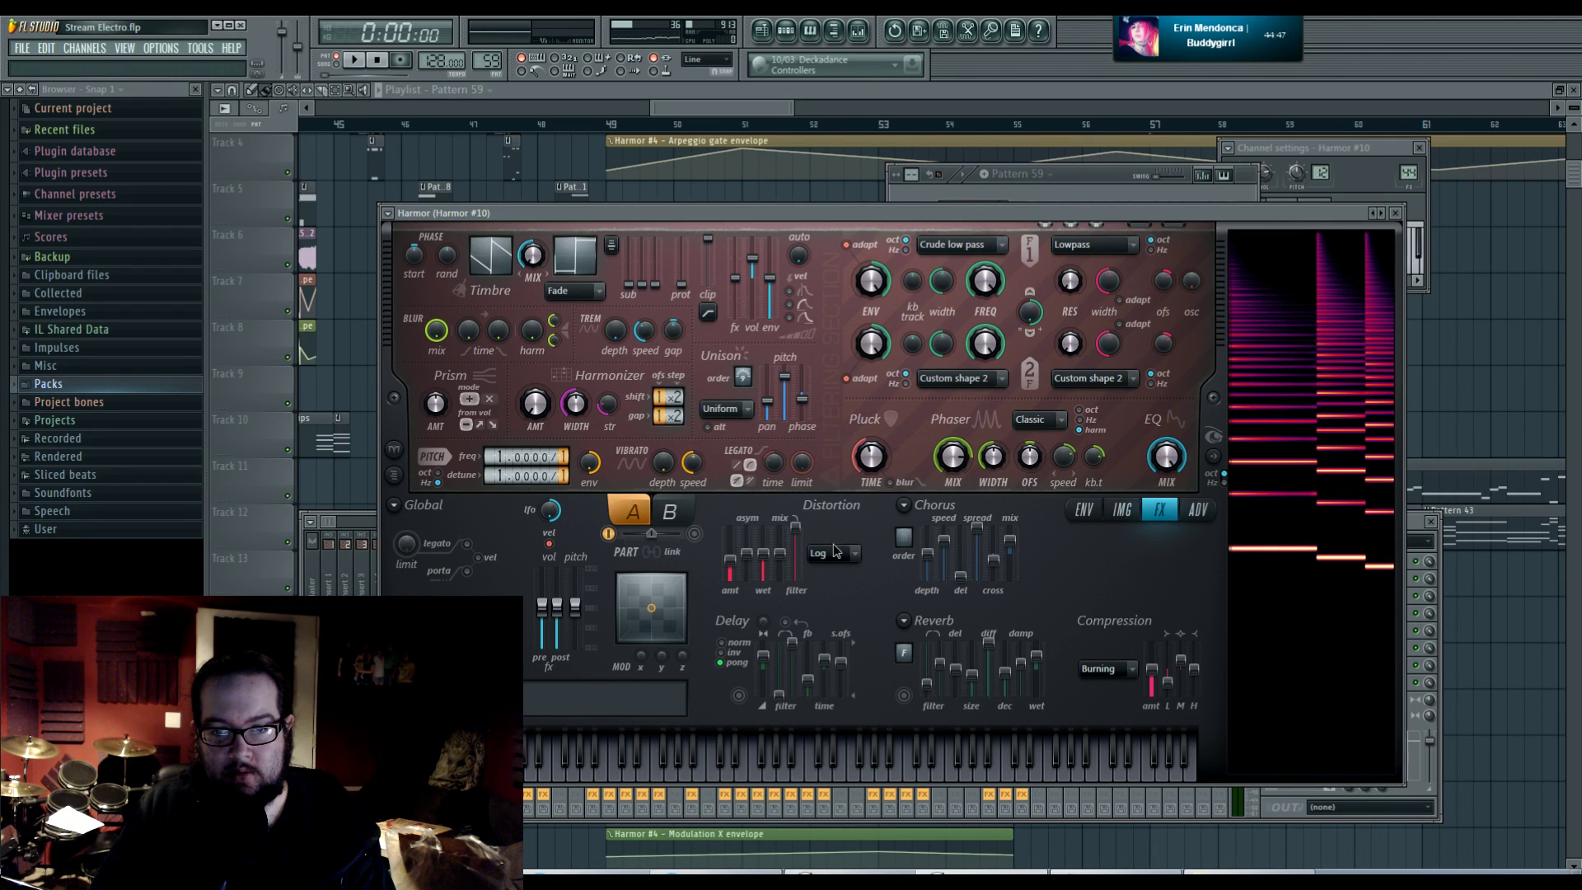
pyautogui.click(835, 552)
pyautogui.click(843, 567)
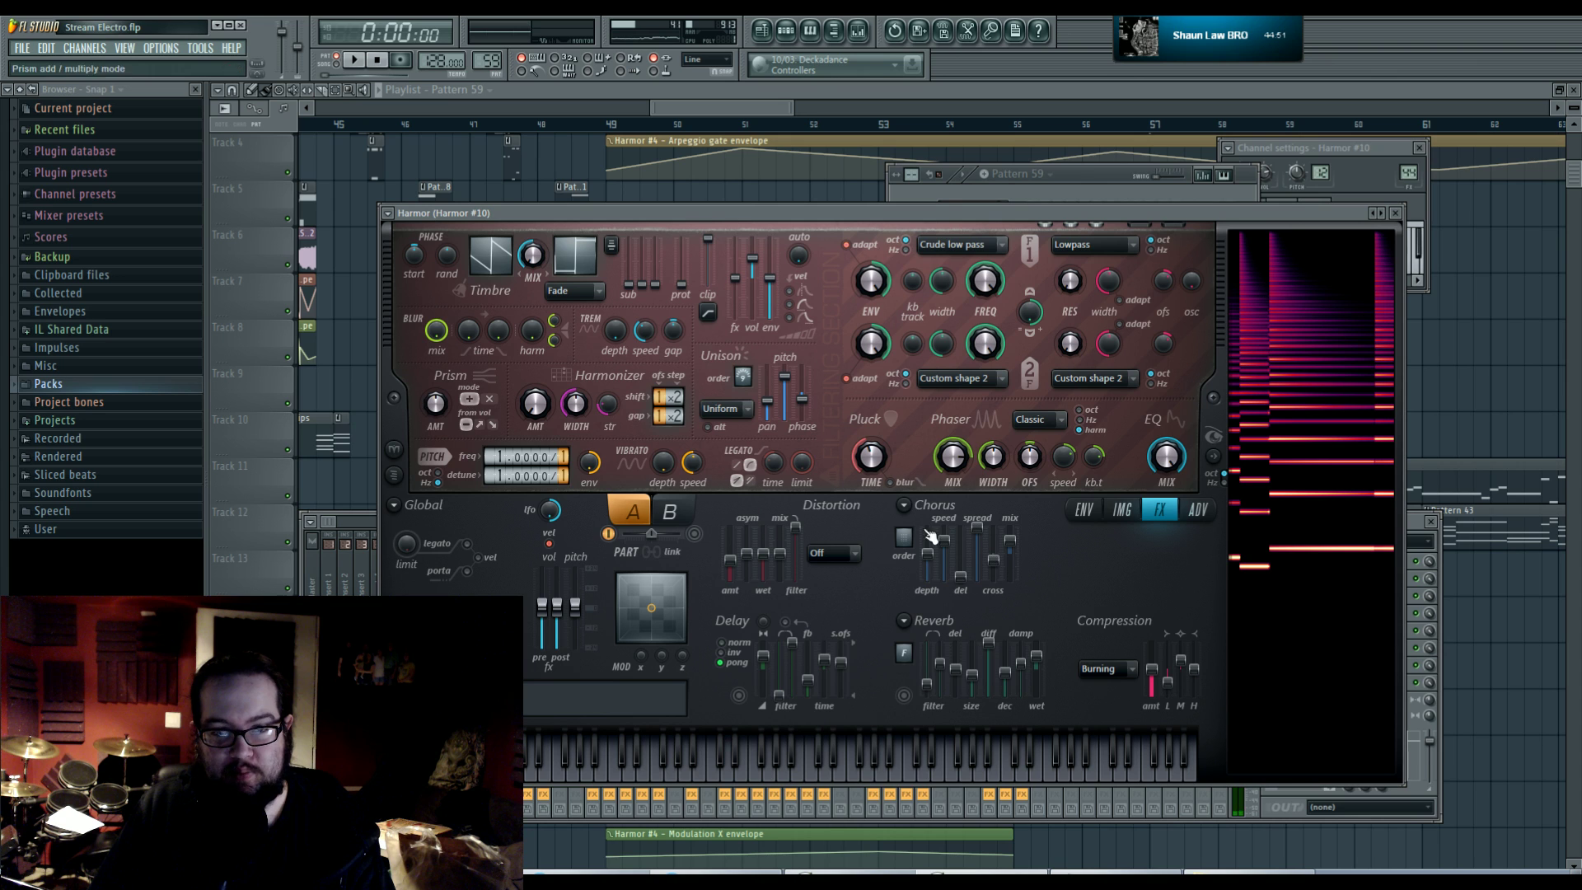
# - Rework Harmor #10's Pluck shape while listening, lowering the second and fourth points and leaving a small bump at the third
pyautogui.click(1083, 509)
pyautogui.click(852, 510)
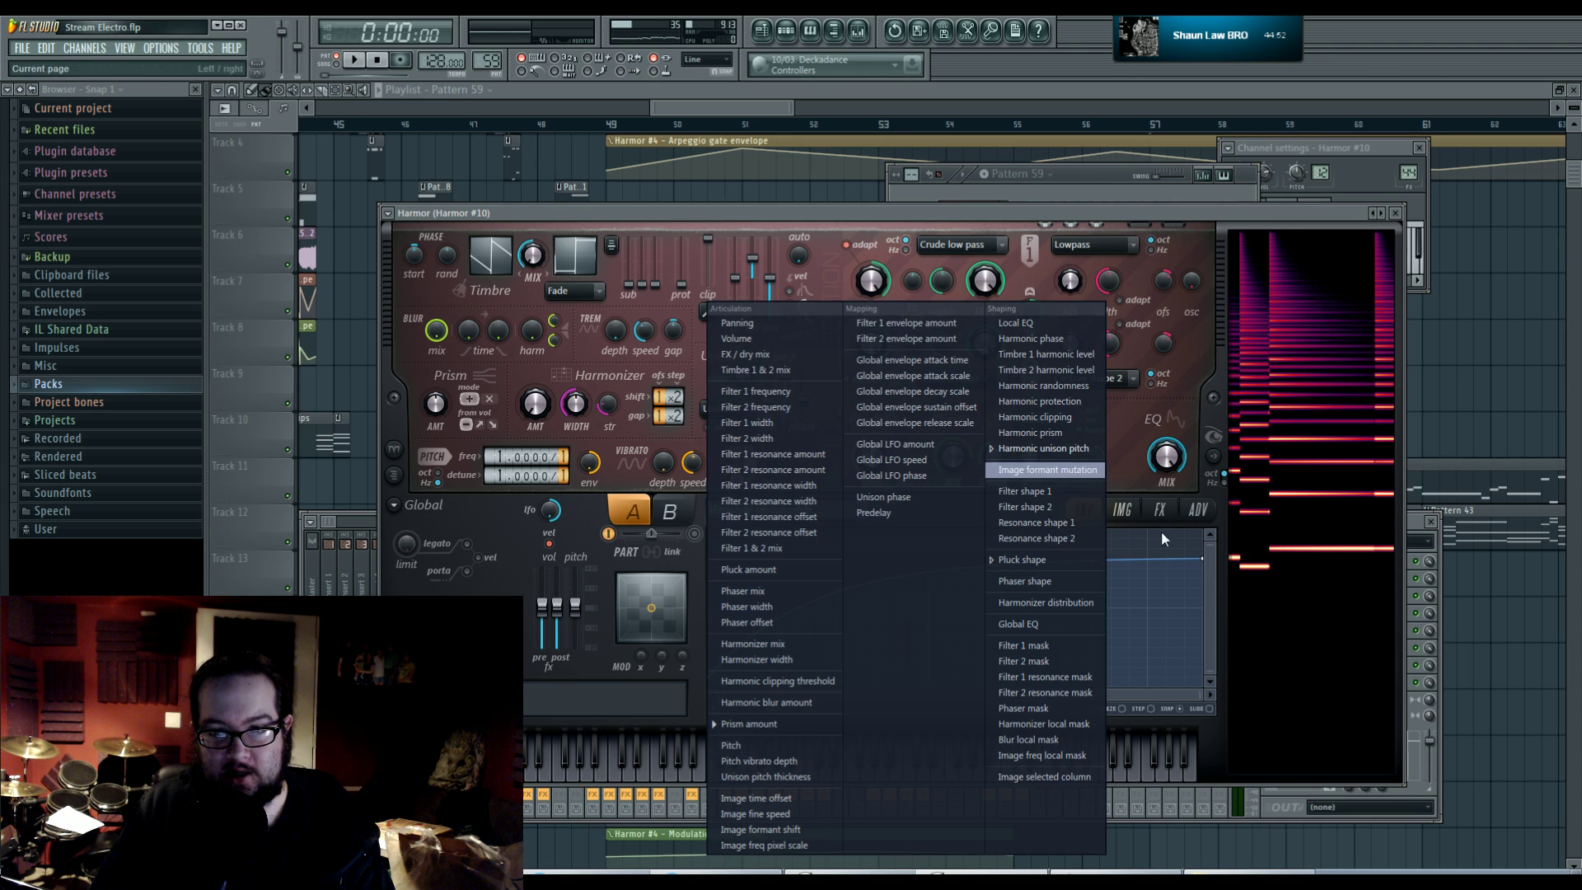
pyautogui.click(1053, 555)
pyautogui.press('space')
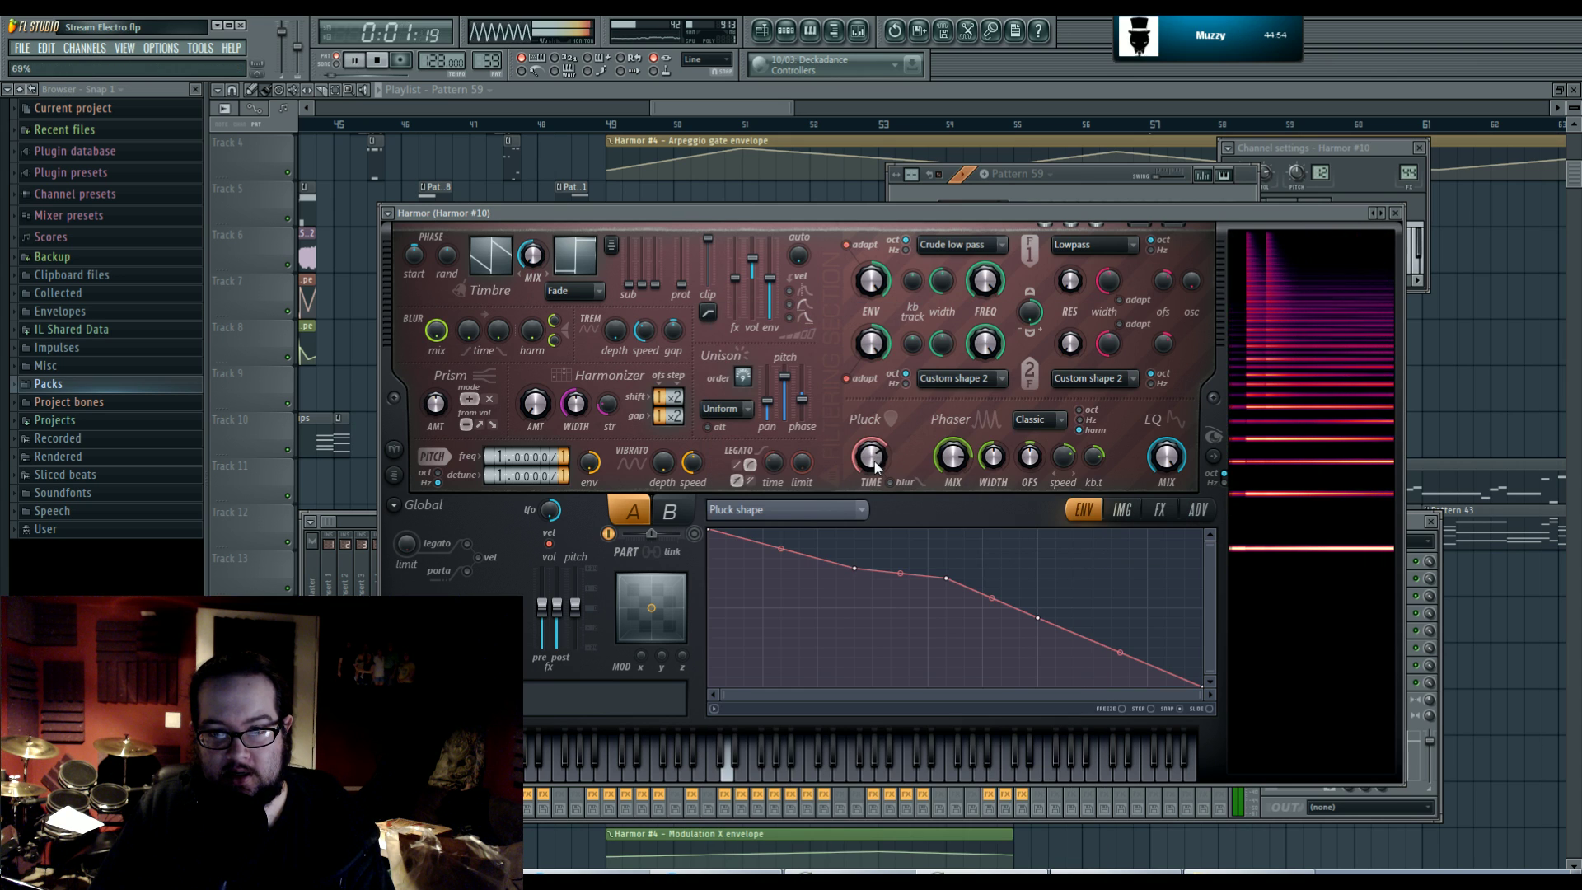
pyautogui.moveTo(947, 580); pyautogui.dragTo(946, 608)
pyautogui.moveTo(855, 568); pyautogui.dragTo(856, 599)
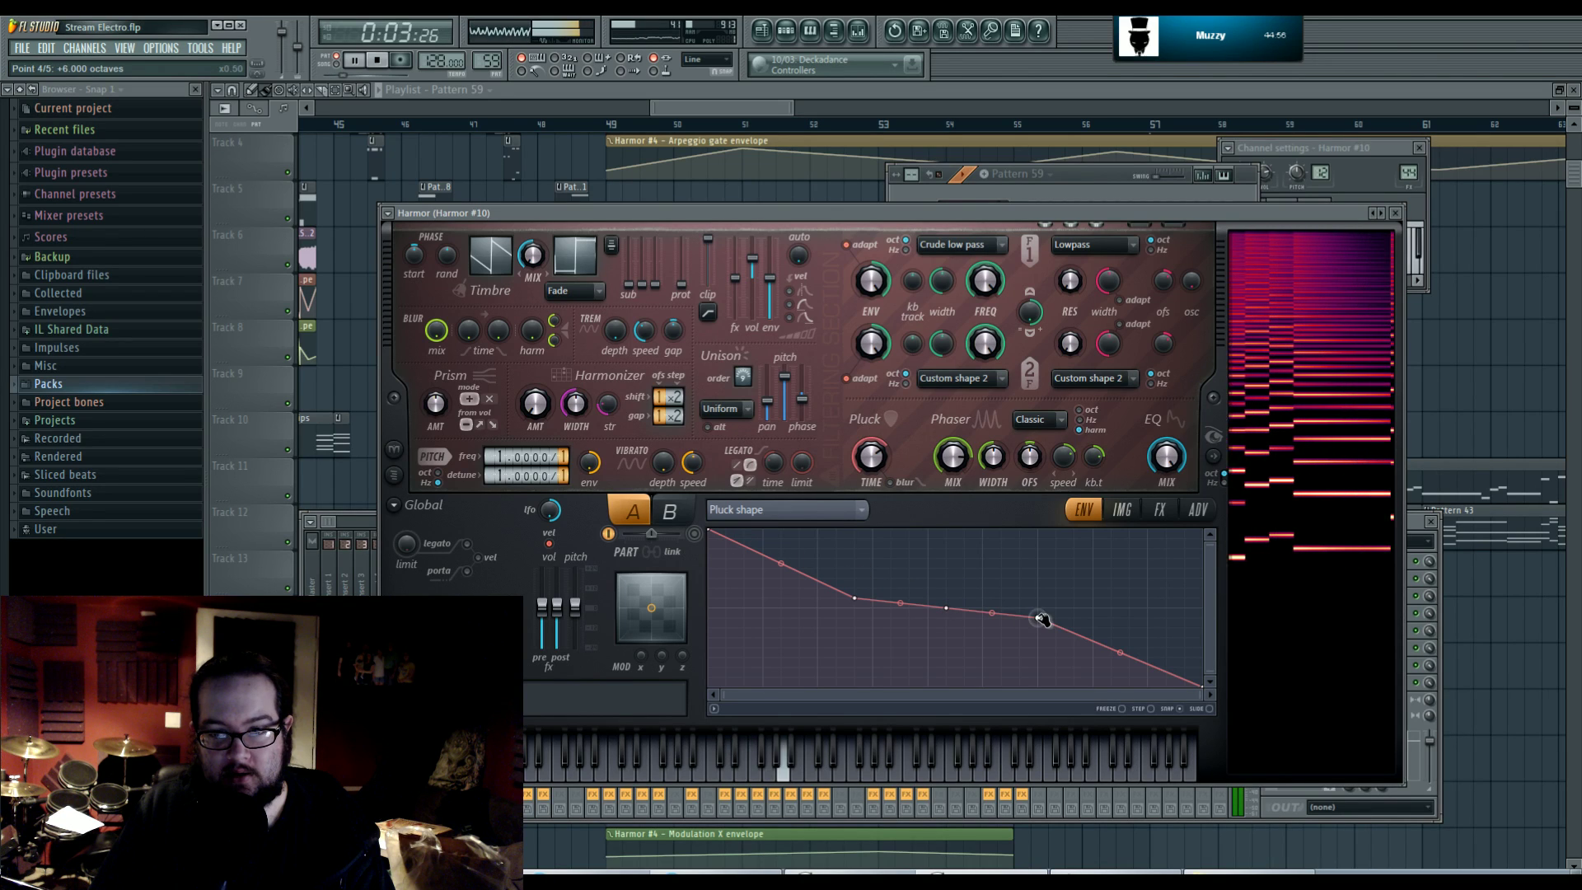
pyautogui.moveTo(1040, 618); pyautogui.dragTo(1037, 597)
pyautogui.moveTo(855, 597); pyautogui.dragTo(814, 610)
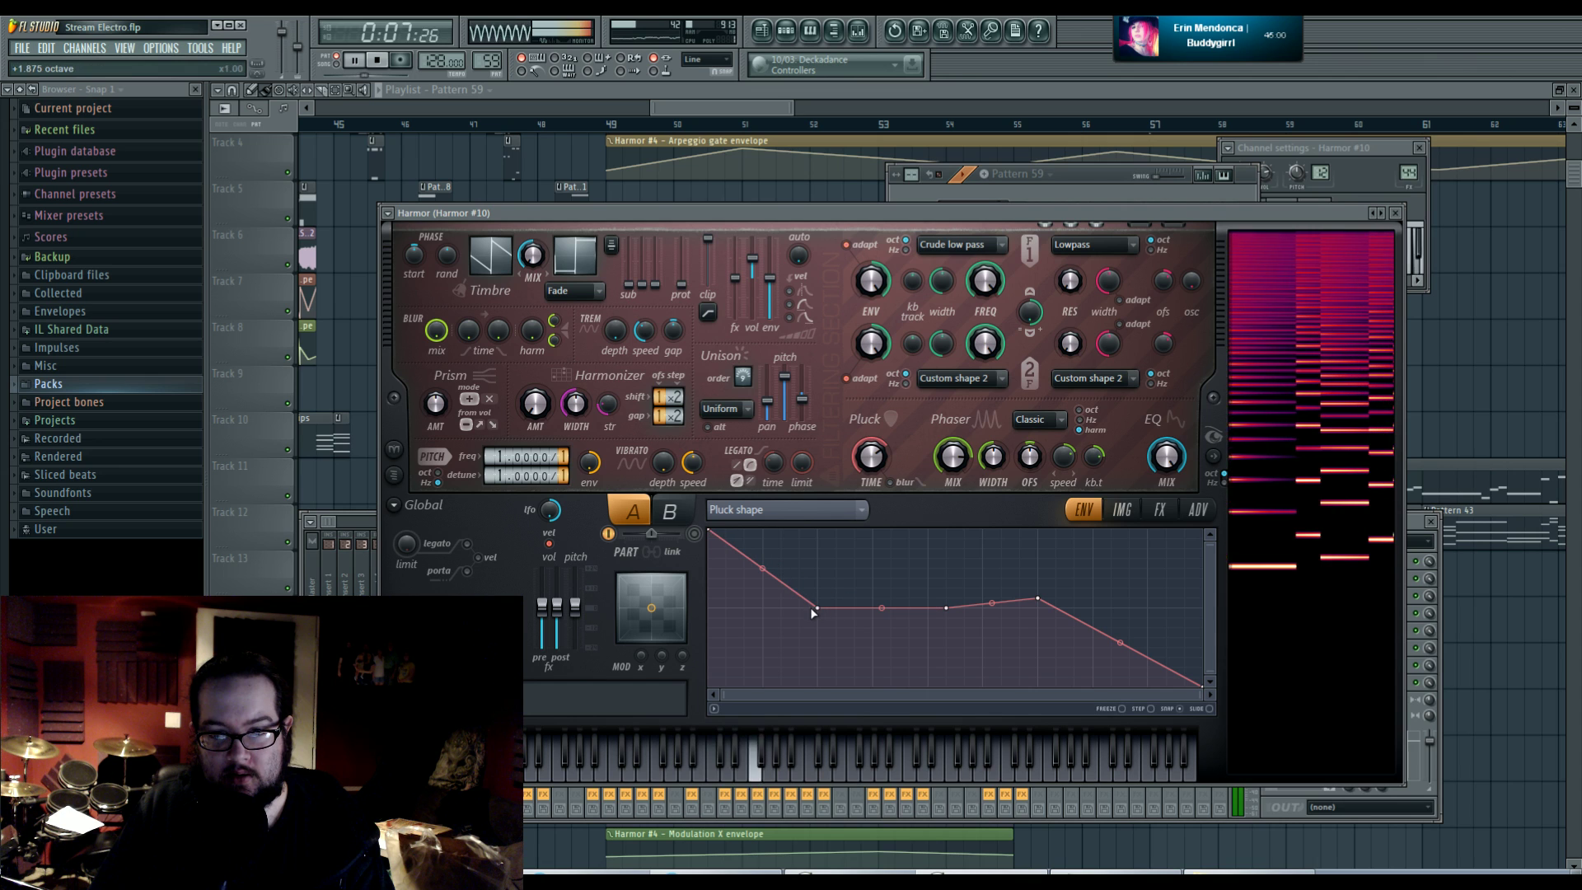
pyautogui.moveTo(1038, 598); pyautogui.dragTo(1039, 648)
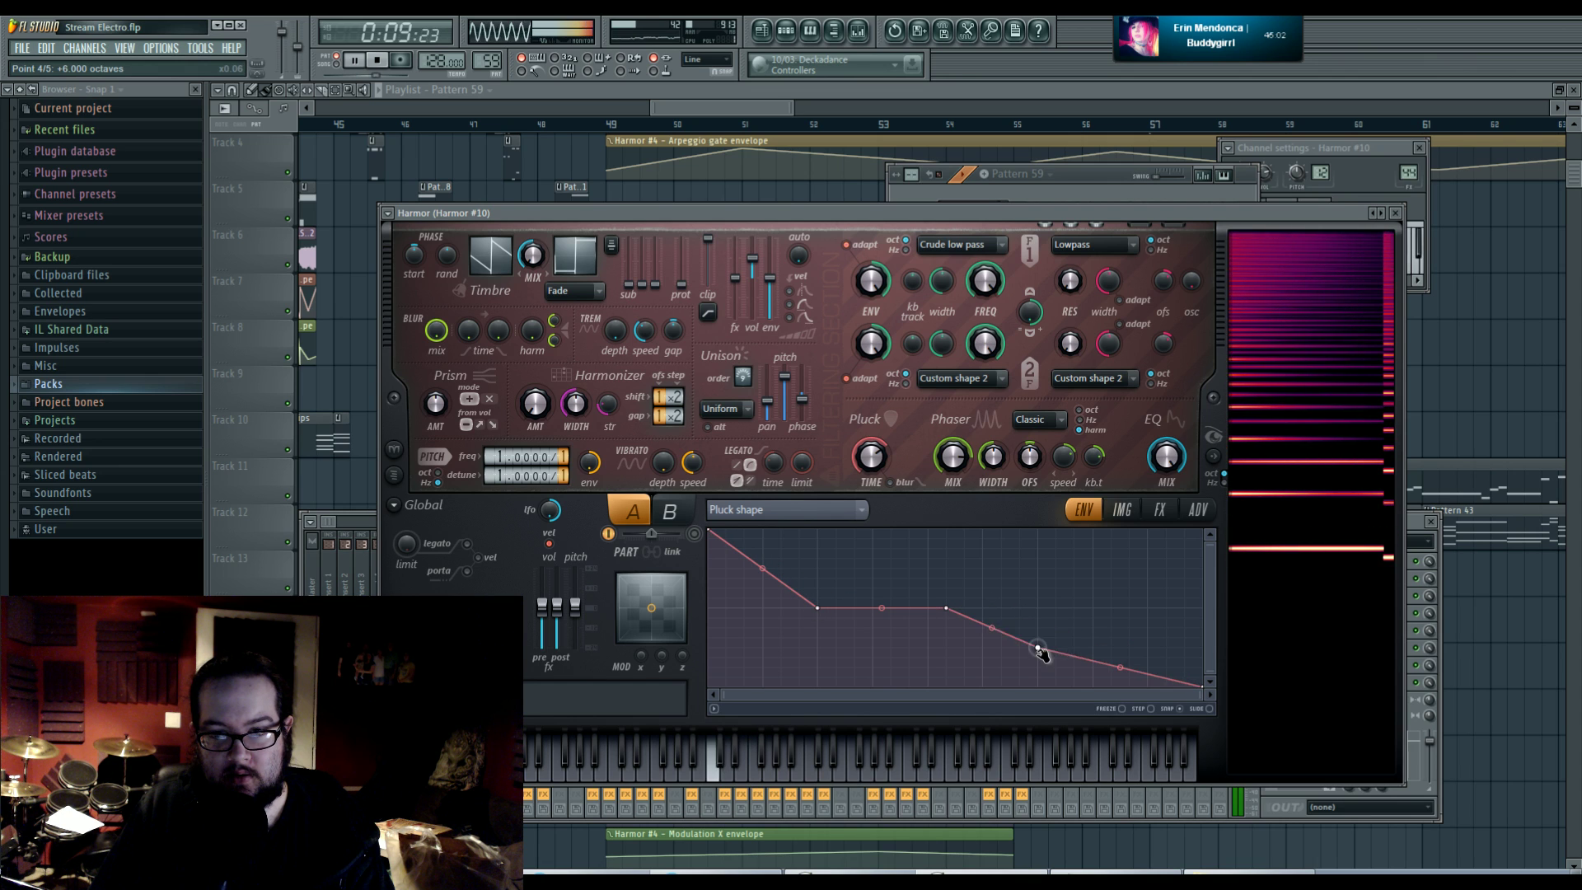
pyautogui.moveTo(946, 608); pyautogui.dragTo(946, 588)
pyautogui.press('space')
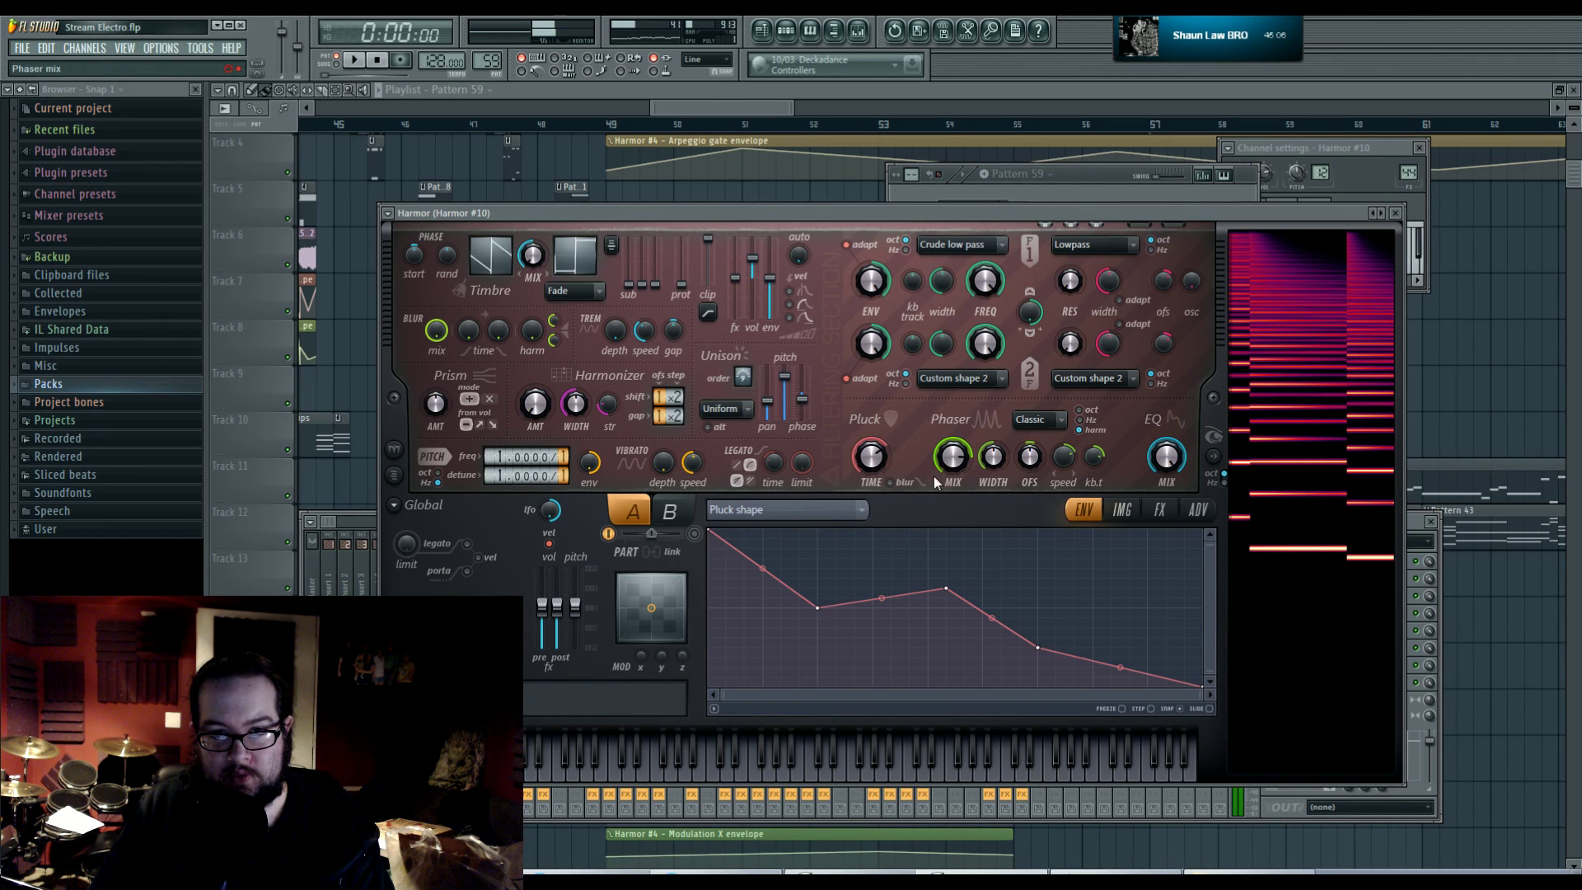
# - Load Fruity Parametric EQ 2 in the first effect slot of mixer Insert 44
pyautogui.click(859, 33)
pyautogui.click(1318, 560)
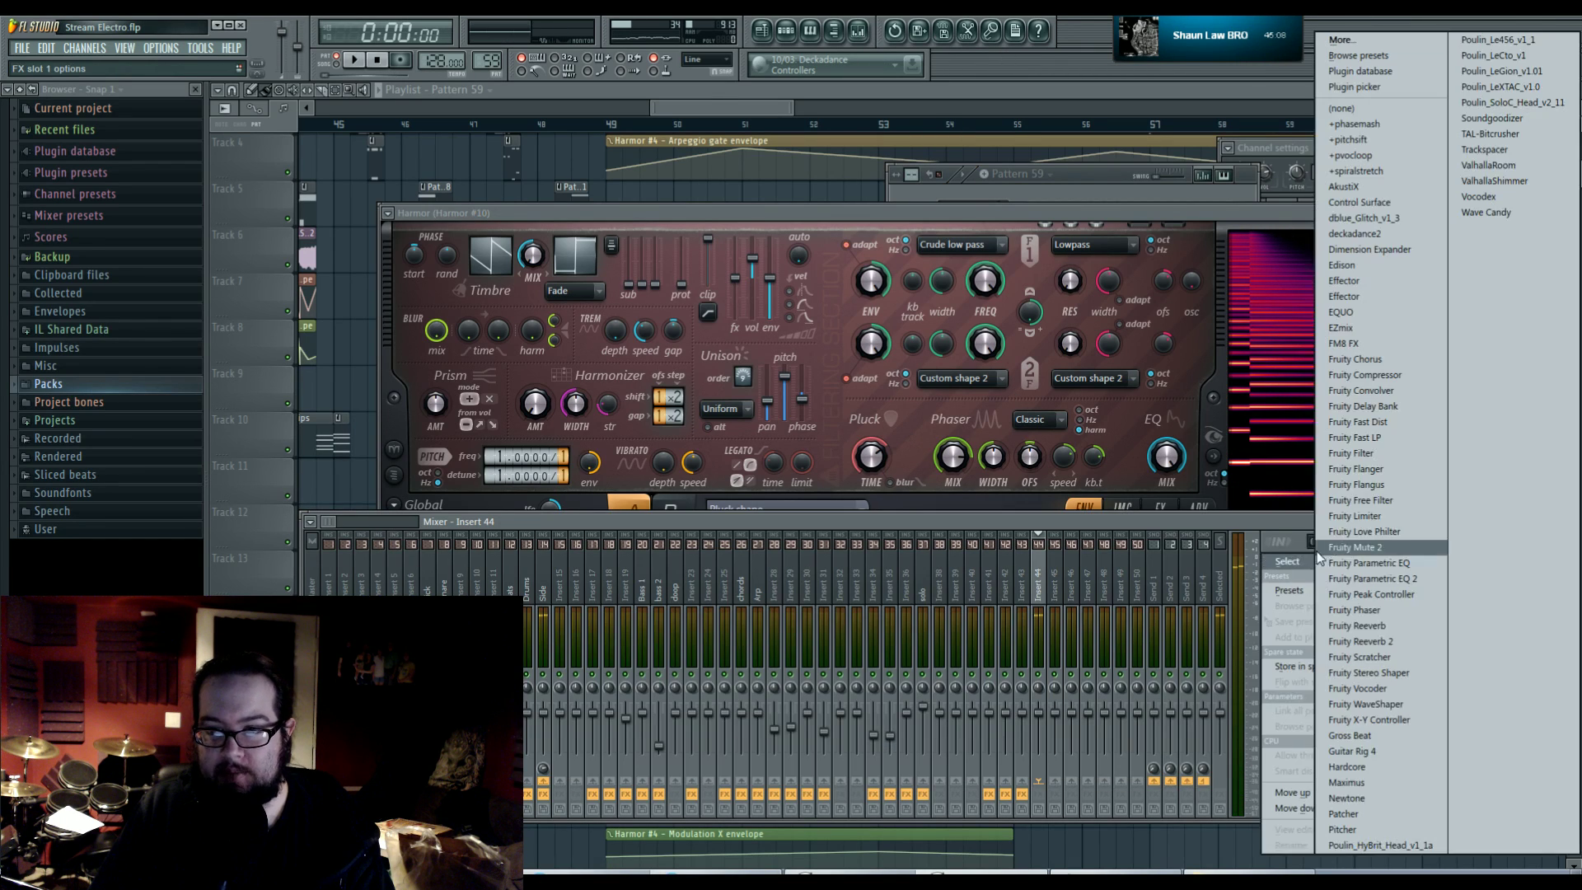
pyautogui.click(1381, 572)
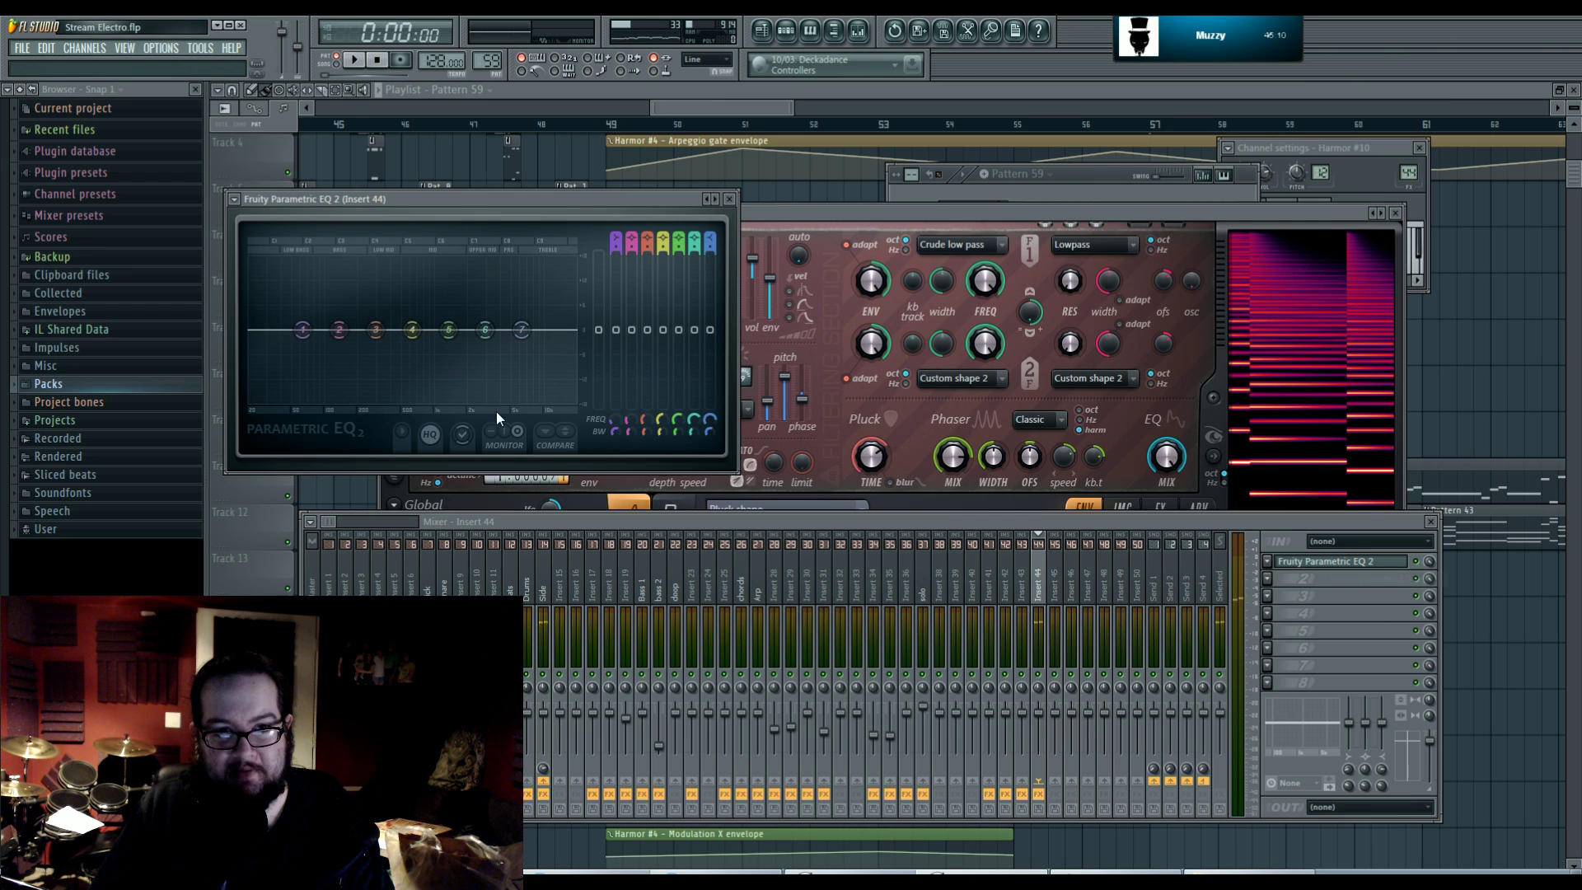
# - Shape the low end of Harmor #10's Local EQ during playback with a lowered start point and a dip just after it
pyautogui.click(842, 217)
pyautogui.click(848, 510)
pyautogui.click(1047, 321)
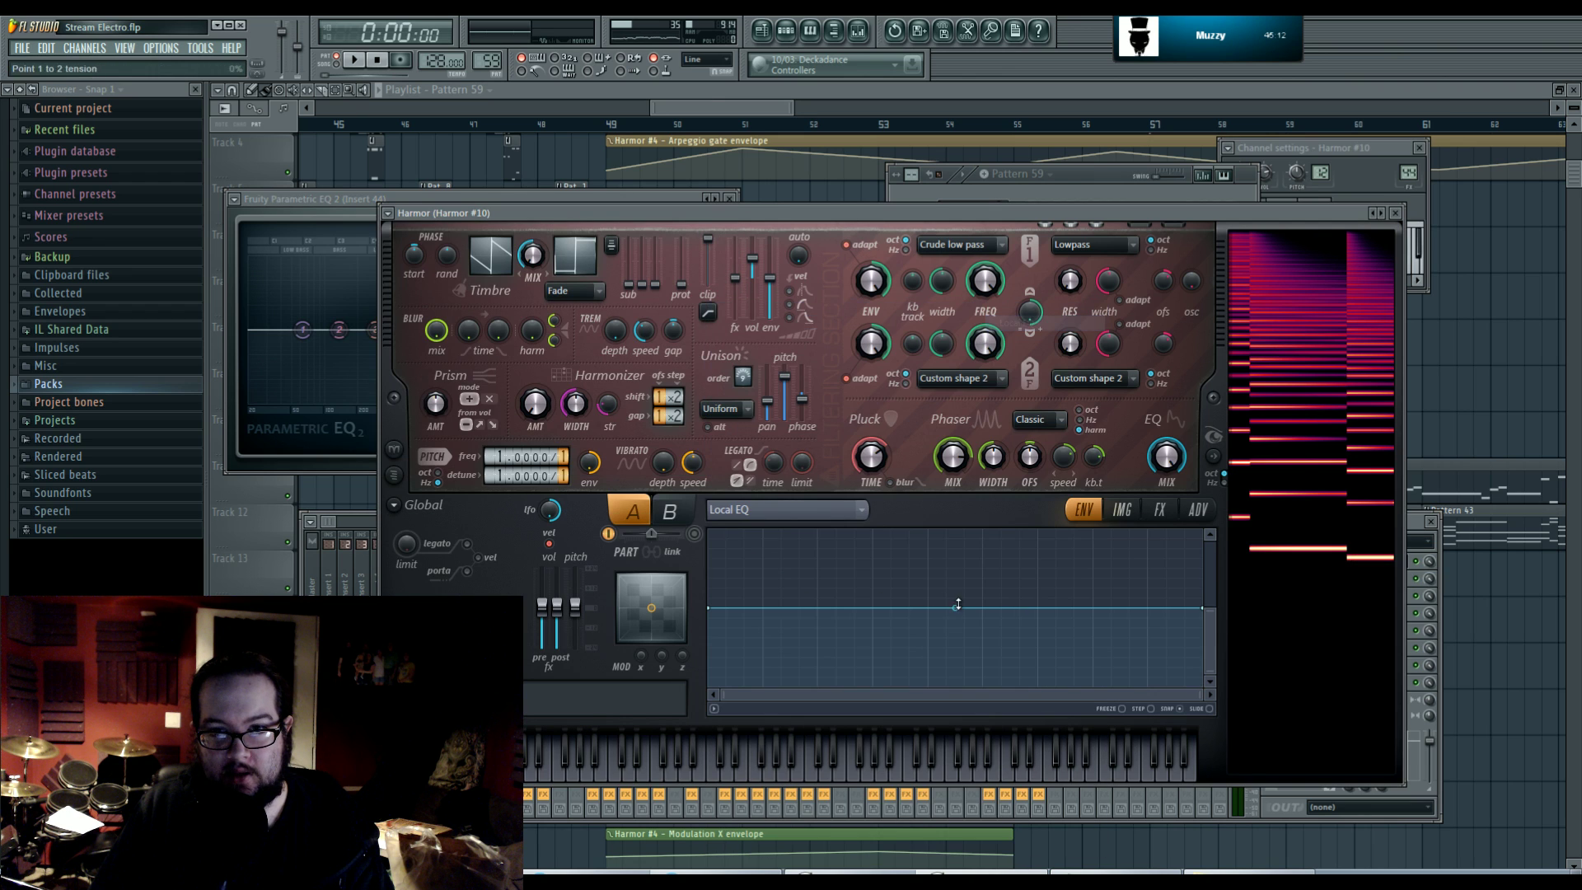
pyautogui.press('space')
pyautogui.moveTo(709, 608); pyautogui.dragTo(711, 689)
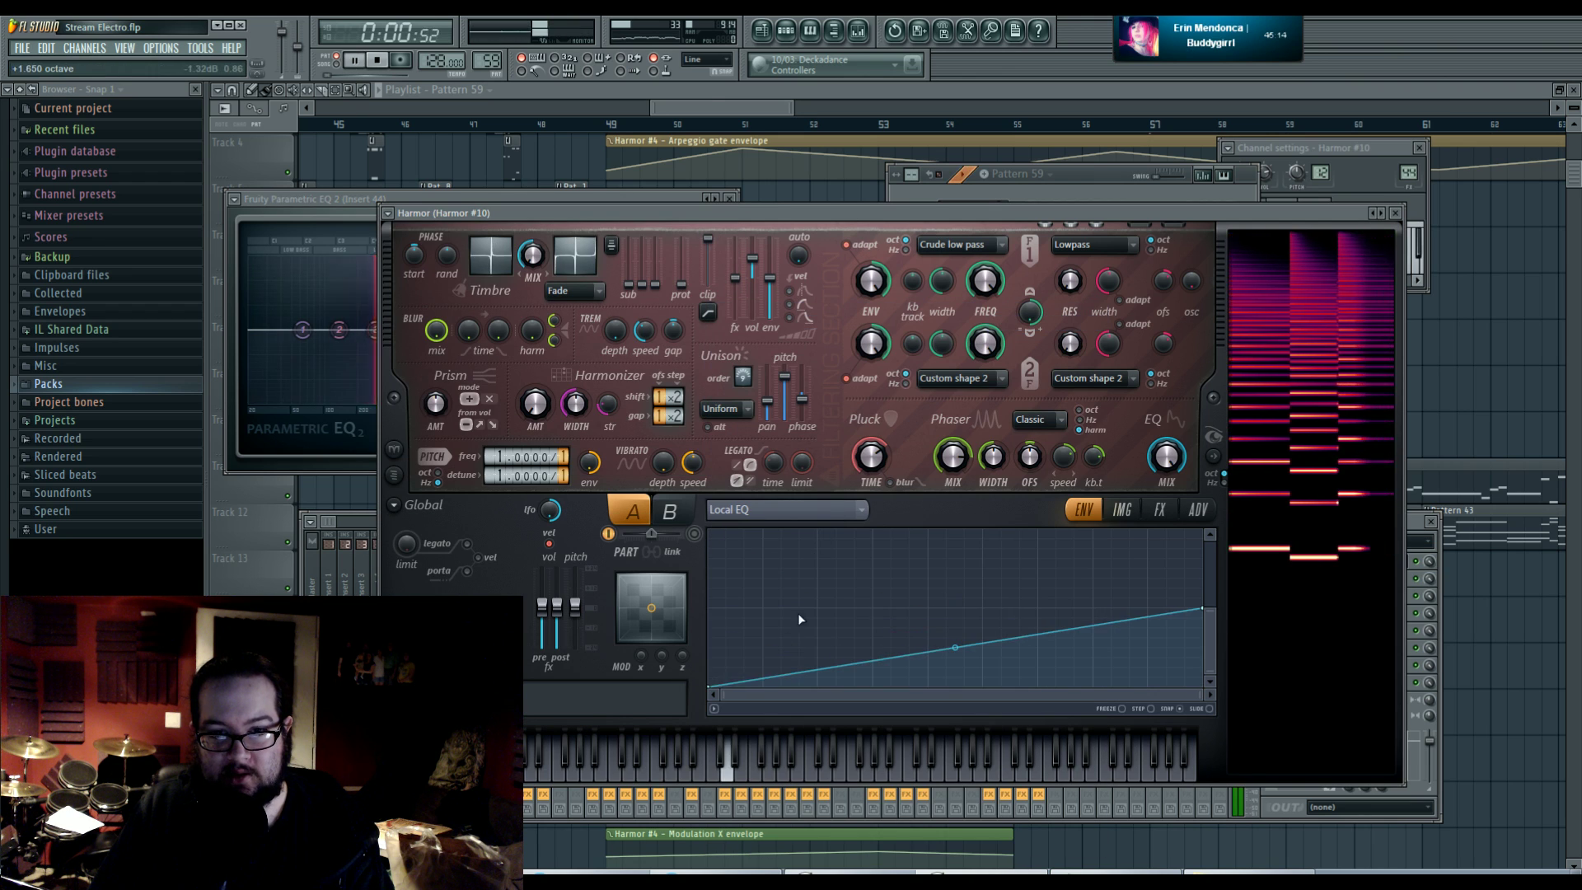
pyautogui.rightClick(764, 610)
pyautogui.moveTo(735, 616); pyautogui.dragTo(765, 648)
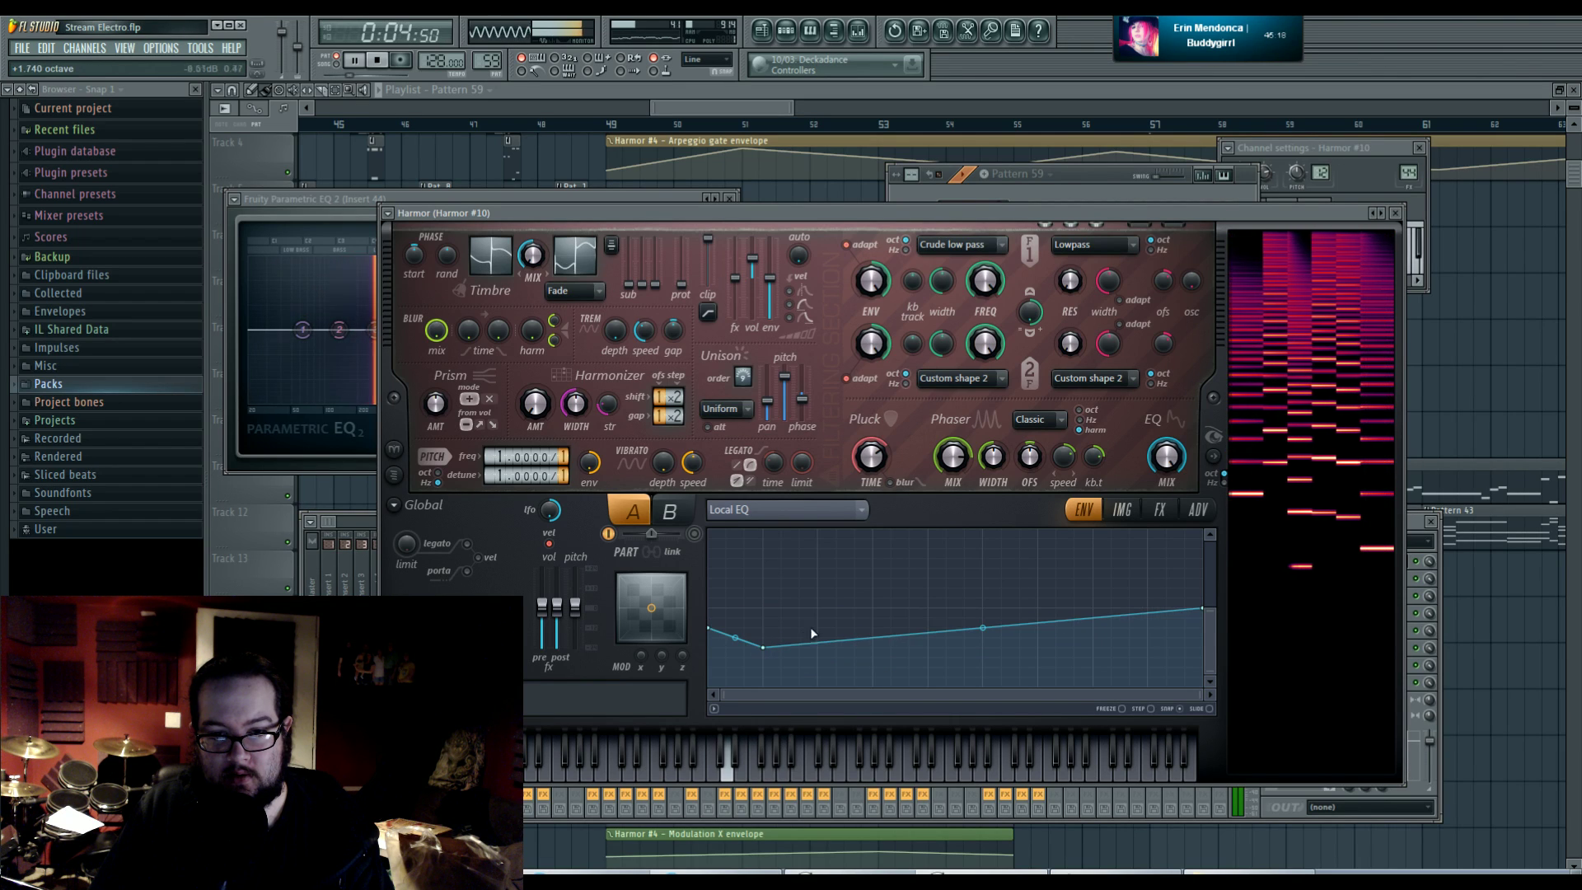
# - Add two Local EQ points at the centre level to form a flat middle, and lower the end point for a gentle high-end rolloff
pyautogui.rightClick(818, 609)
pyautogui.moveTo(1203, 608); pyautogui.dragTo(1202, 637)
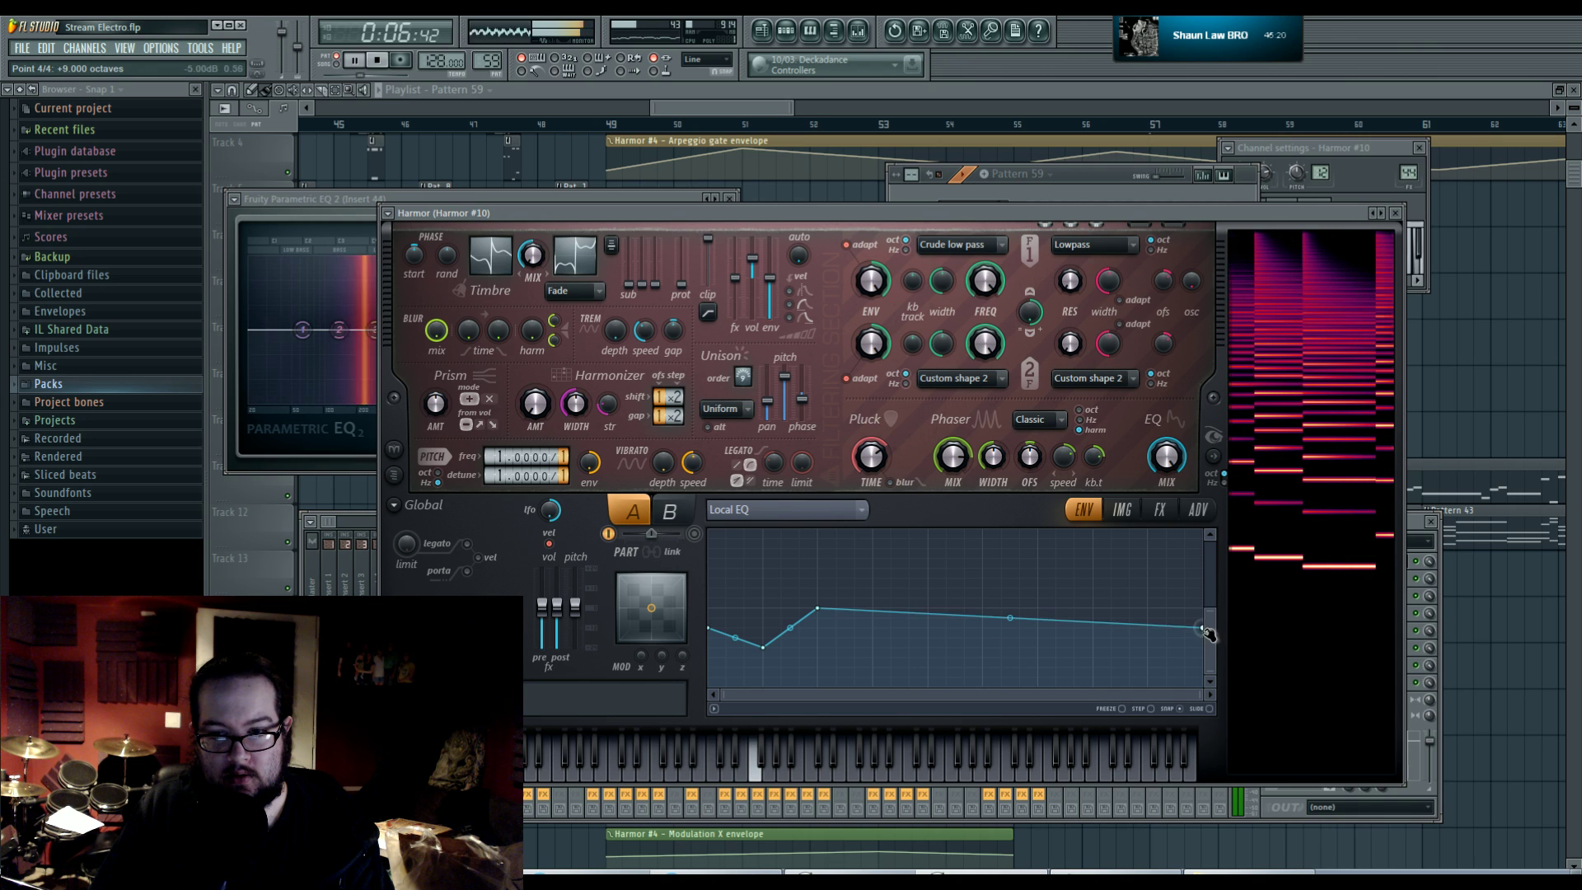
pyautogui.rightClick(985, 599)
pyautogui.moveTo(986, 599); pyautogui.dragTo(983, 608)
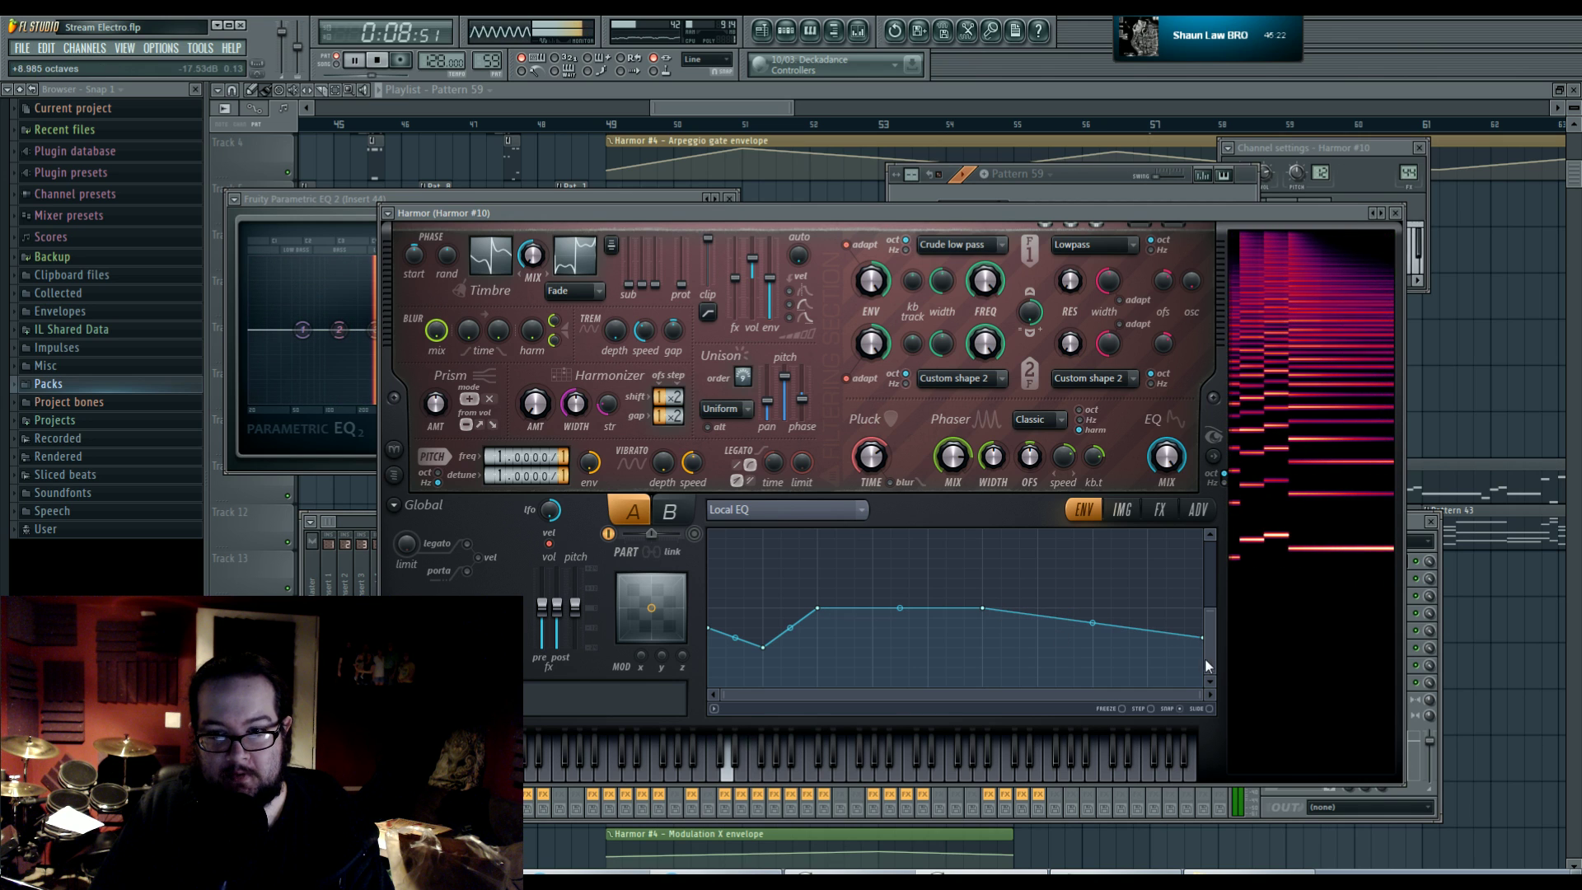
pyautogui.moveTo(1202, 639)
pyautogui.mouseDown()
pyautogui.moveTo(1203, 656)
pyautogui.moveTo(1204, 638)
pyautogui.mouseUp()
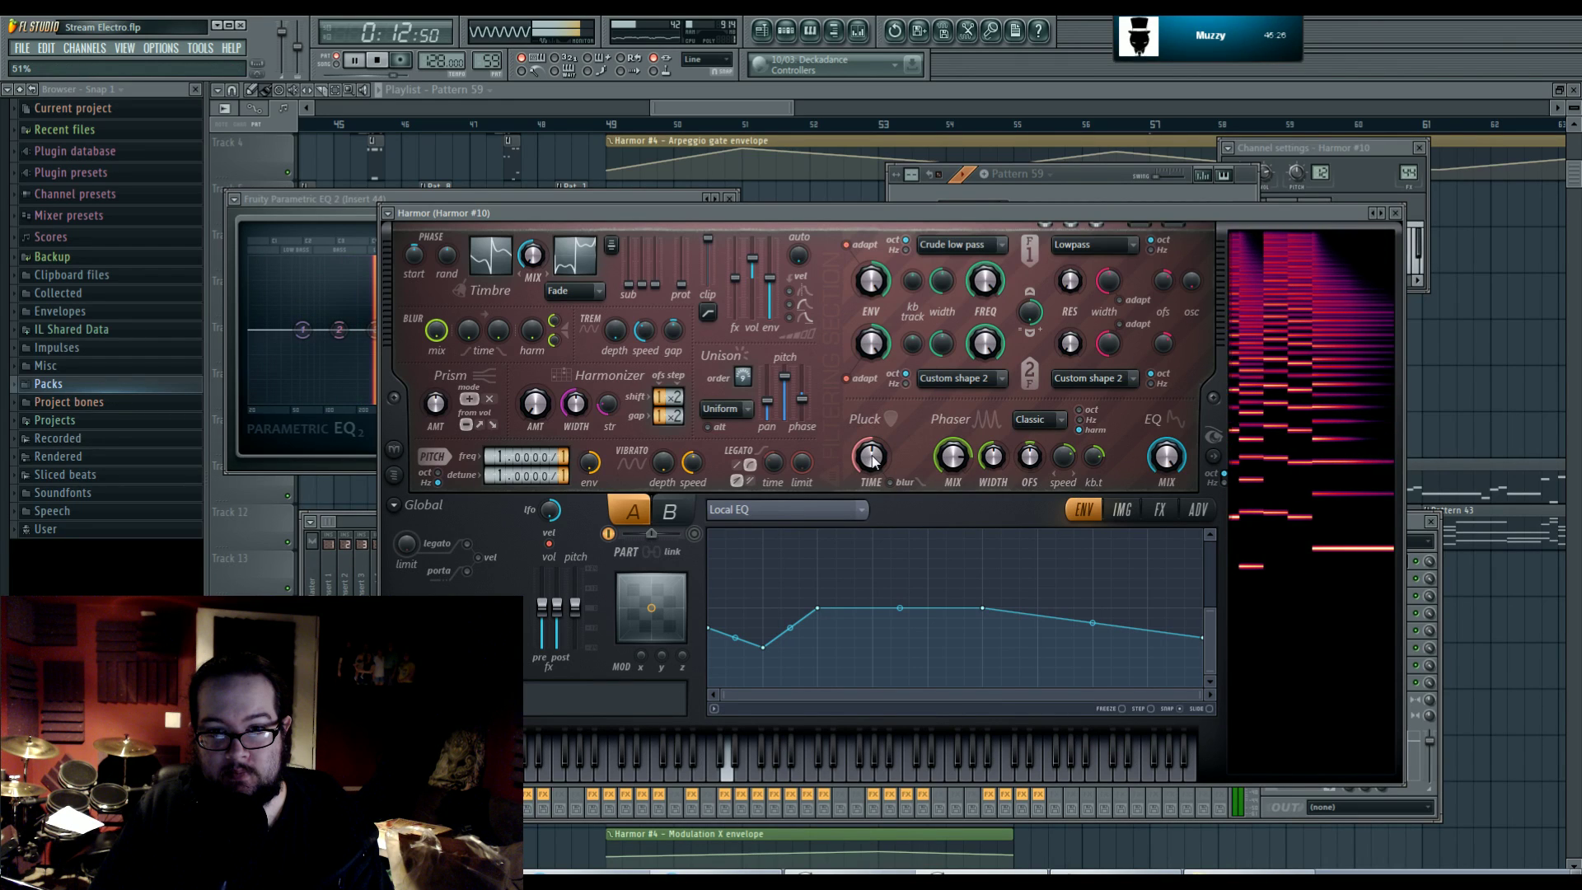
# - Reshape the Pluck shape with a higher second point, a mid-level third point and a fourth point at zero
pyautogui.click(853, 509)
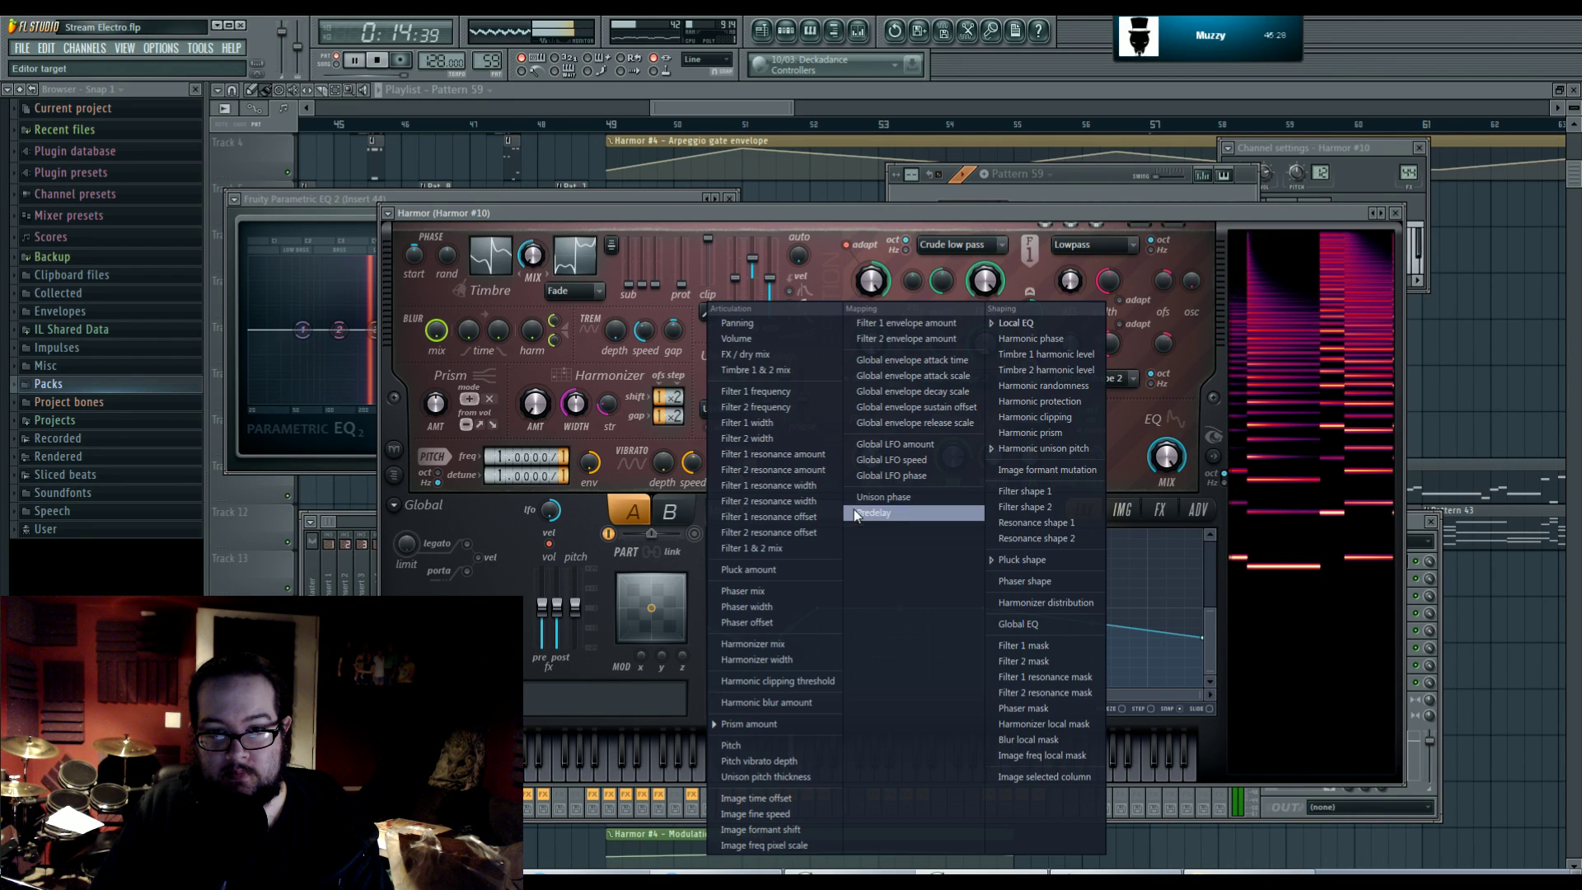
pyautogui.click(1051, 559)
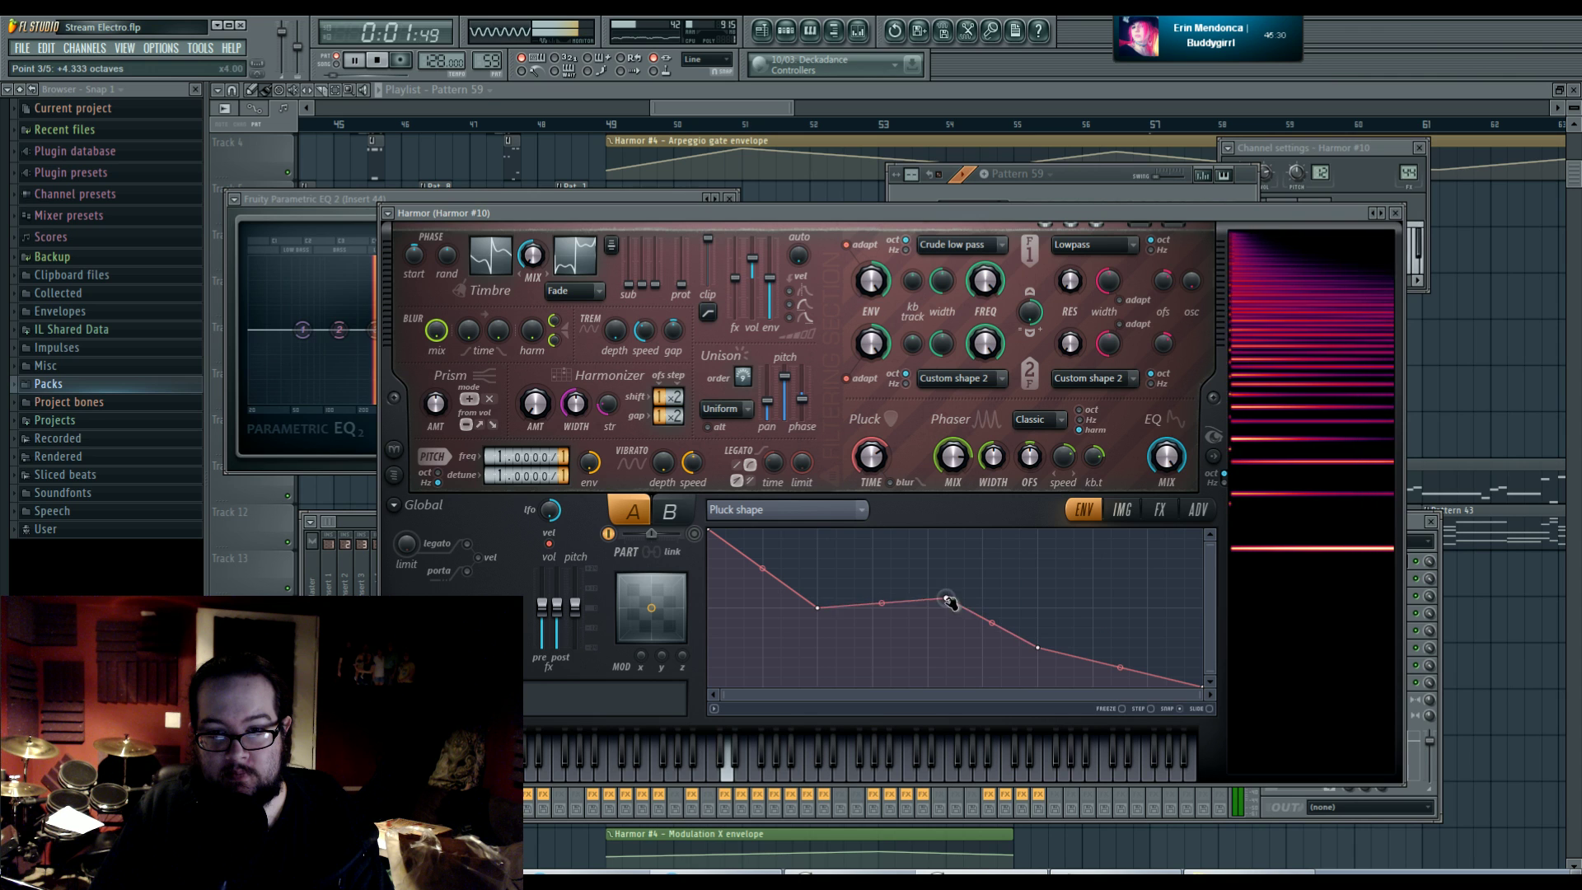
pyautogui.moveTo(950, 602); pyautogui.dragTo(950, 612)
pyautogui.moveTo(1040, 649); pyautogui.dragTo(1029, 684)
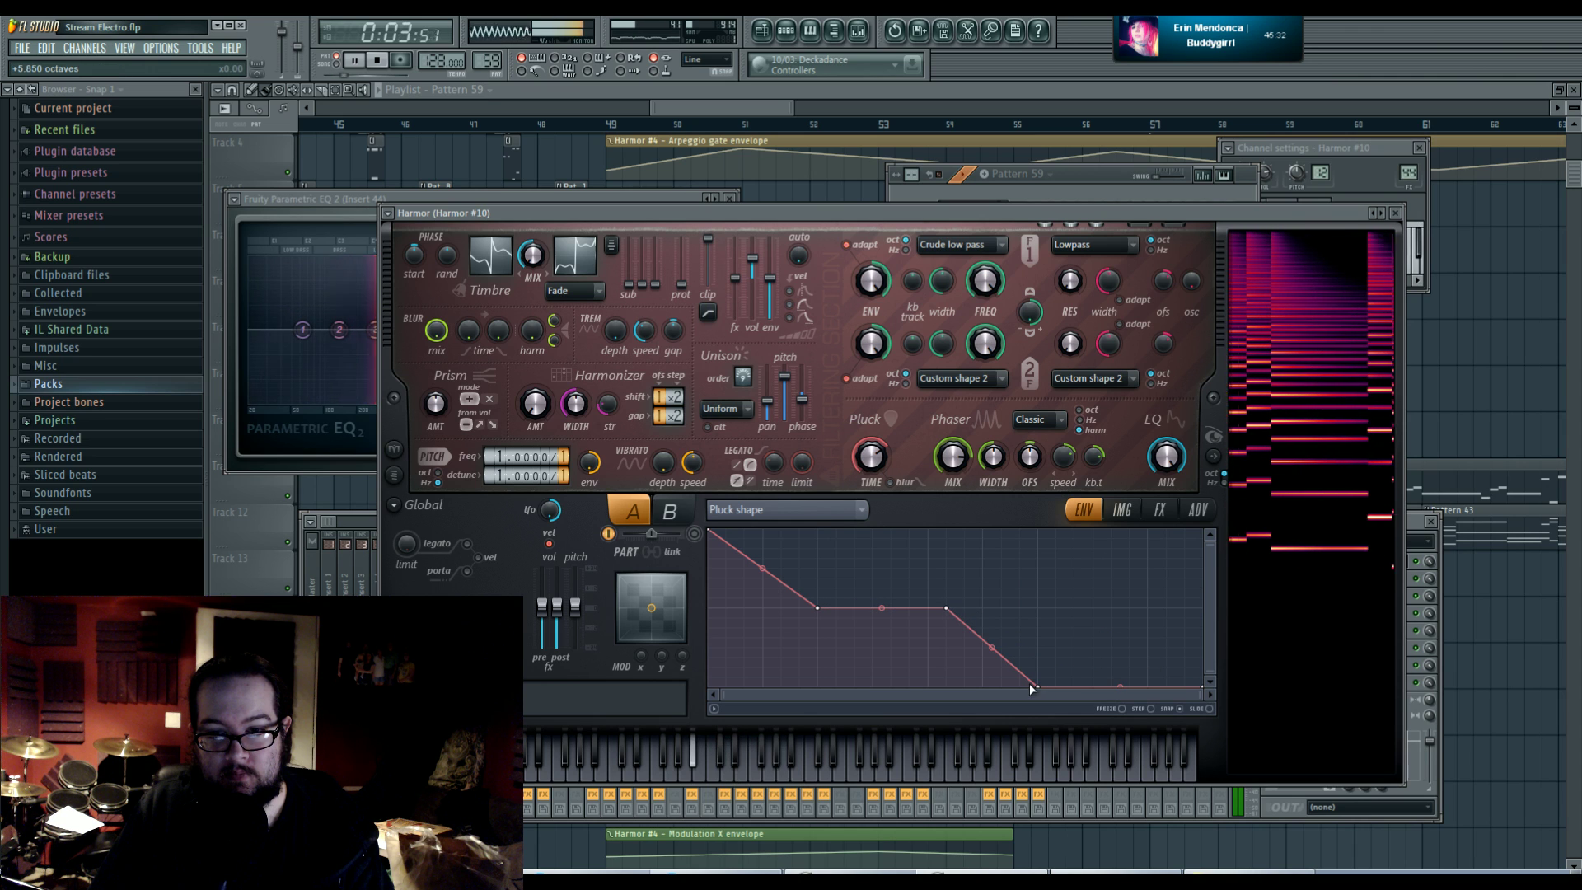
pyautogui.moveTo(818, 607); pyautogui.dragTo(799, 568)
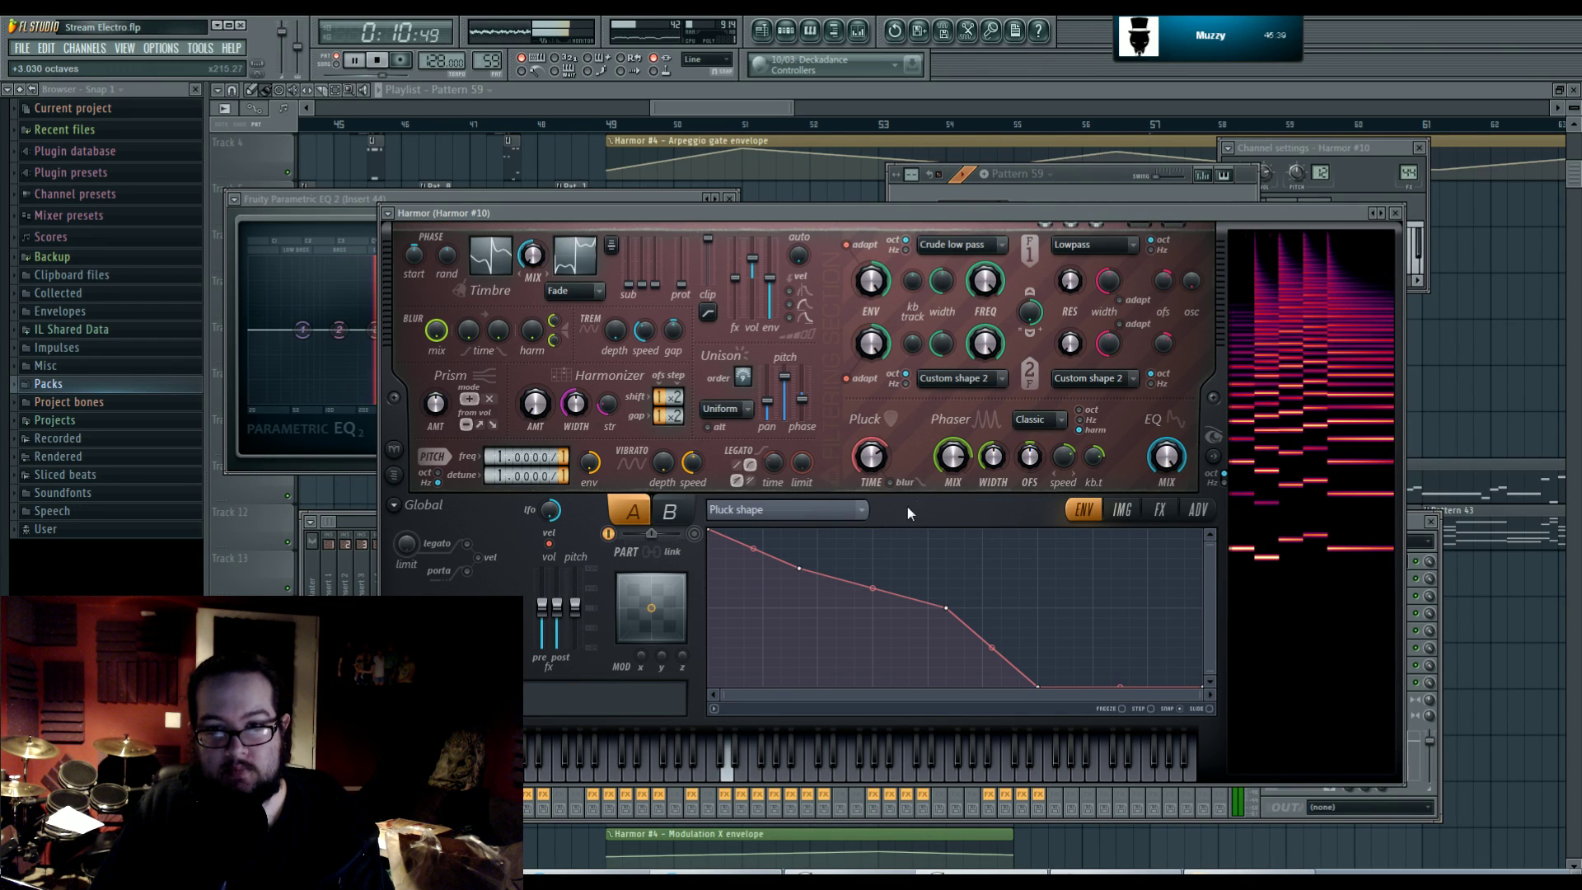
# - Change the phaser's frequency scale and adjust the phaser width while listening
pyautogui.click(1081, 420)
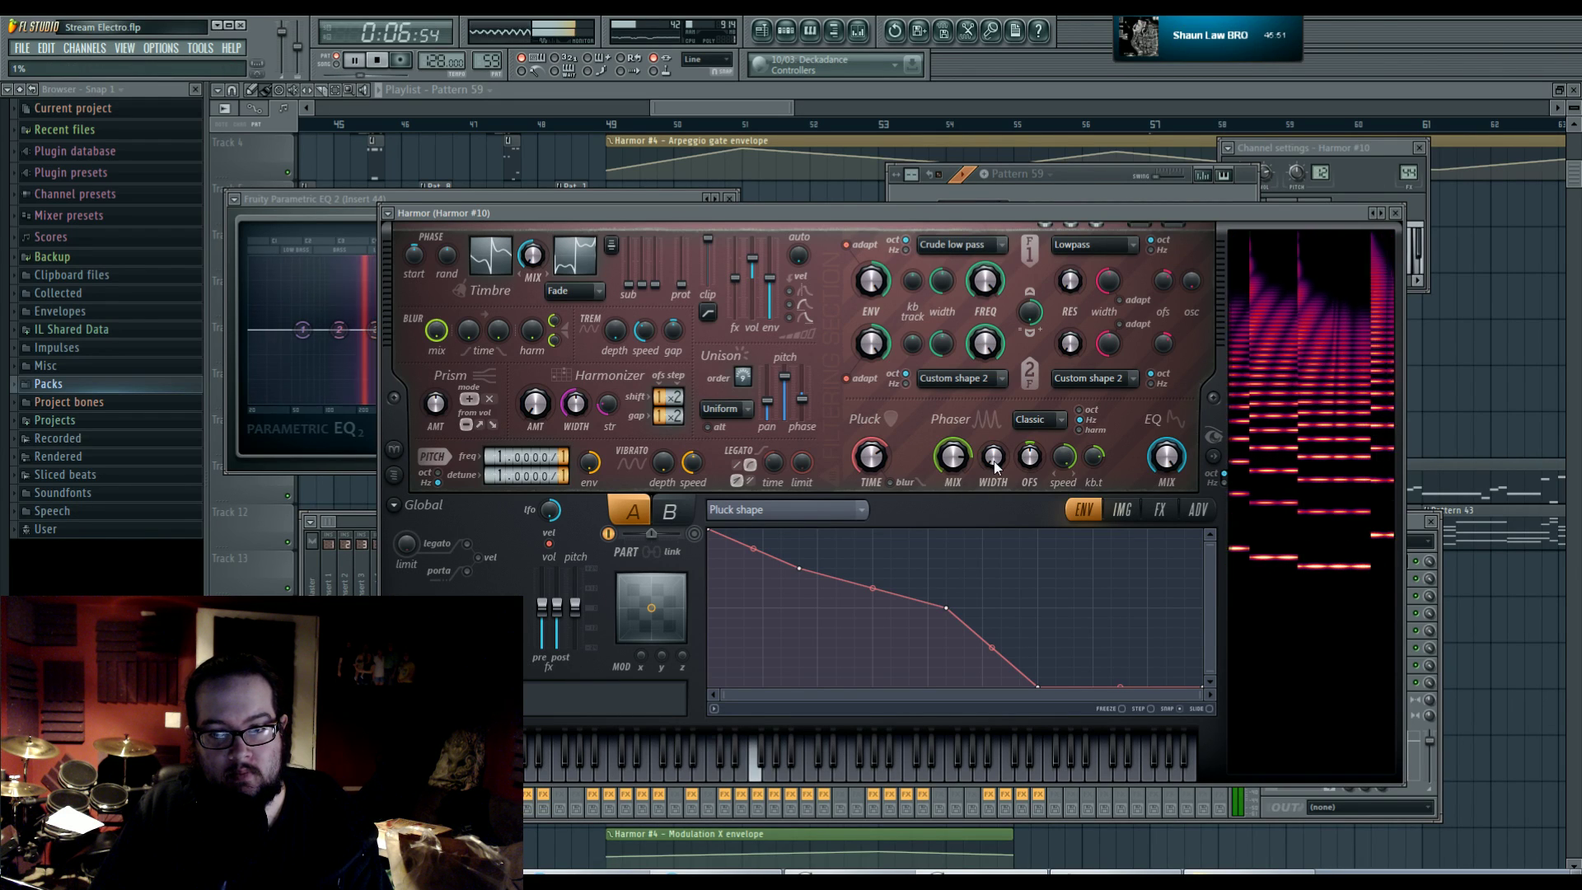
pyautogui.moveTo(995, 466); pyautogui.dragTo(995, 464)
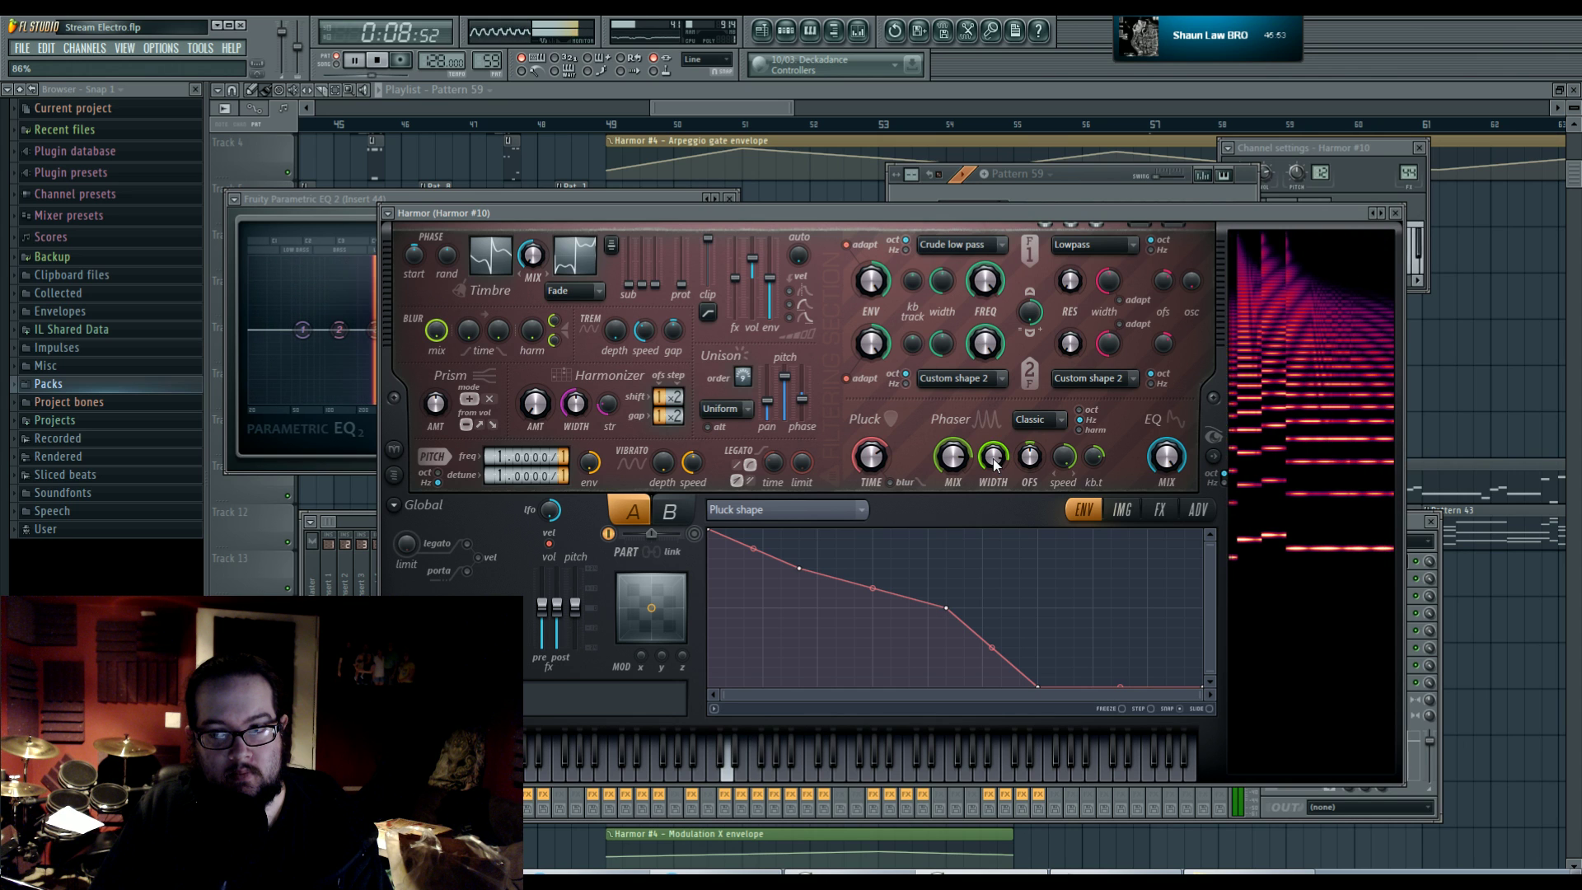
pyautogui.moveTo(995, 465); pyautogui.dragTo(995, 465)
# - Set the phaser type to Custom and bend both slopes of its triangle into a late, steep rise and a long, high plateau
pyautogui.click(1039, 419)
pyautogui.click(1042, 447)
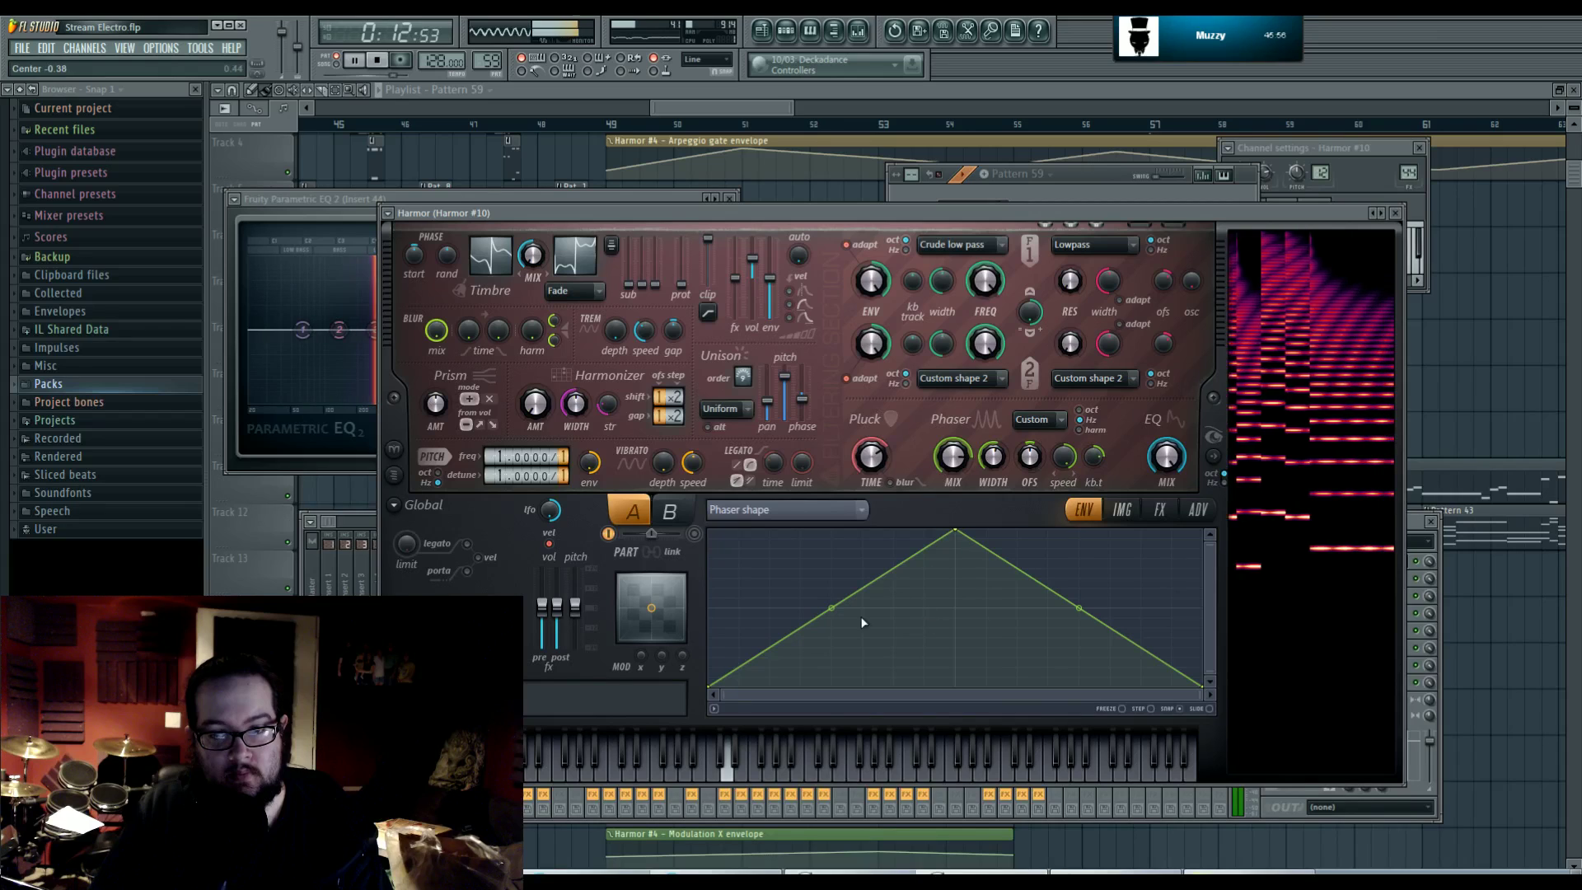
pyautogui.moveTo(832, 608); pyautogui.dragTo(831, 684)
pyautogui.moveTo(1079, 608); pyautogui.dragTo(1078, 529)
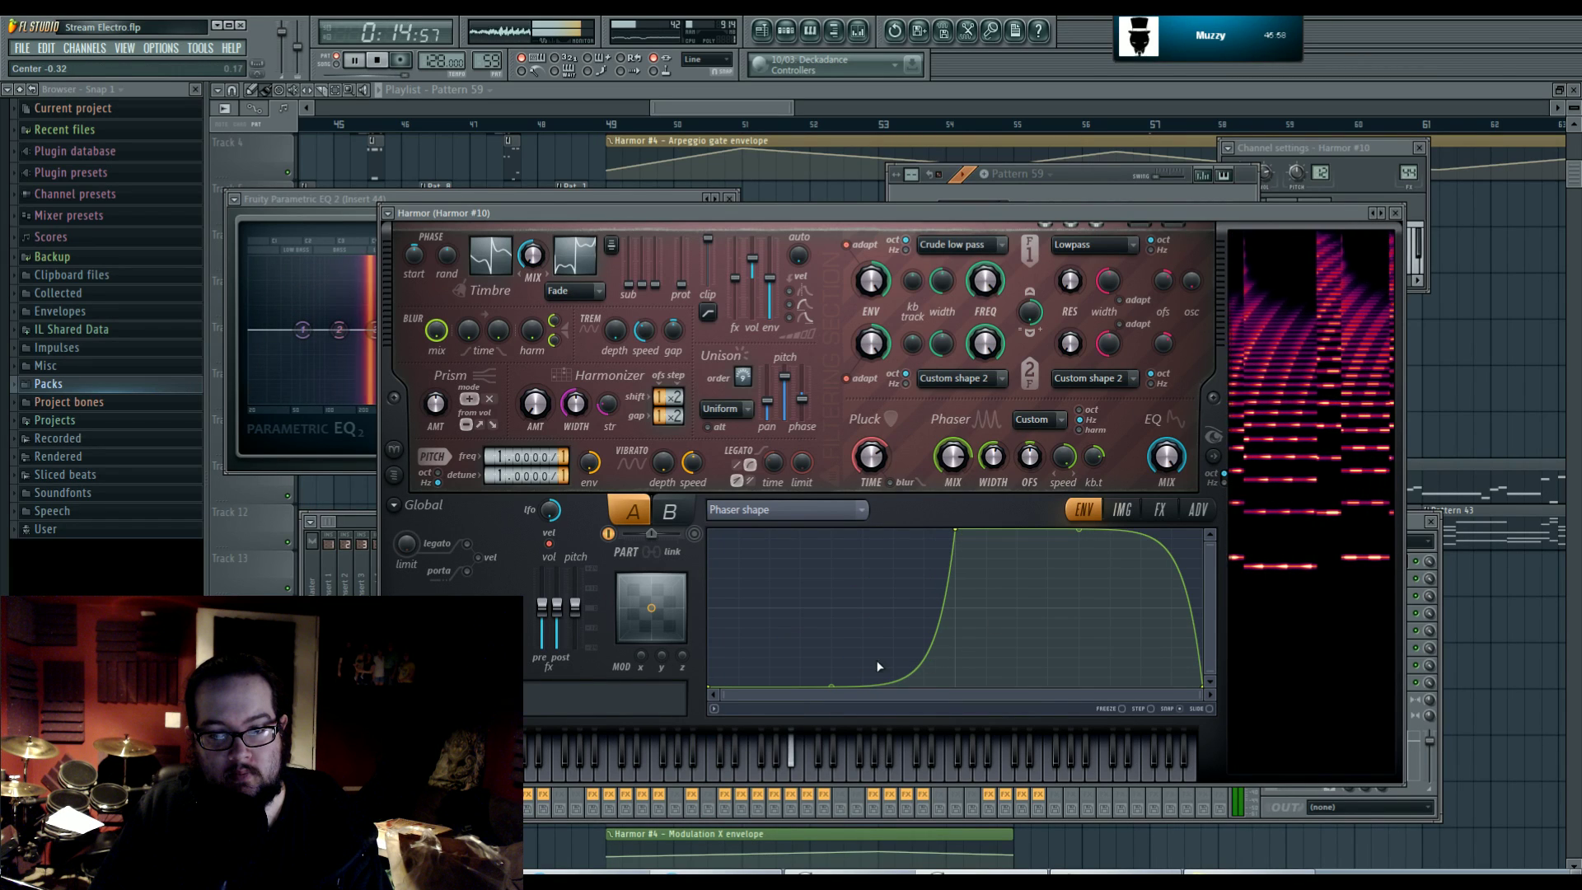
# - Add a straight-sided peak and a bottom point to the first half of the Phaser shape, and raise its end point to the maximum
pyautogui.rightClick(885, 679)
pyautogui.moveTo(886, 679)
pyautogui.mouseDown()
pyautogui.moveTo(898, 627)
pyautogui.moveTo(893, 686)
pyautogui.mouseUp()
pyautogui.rightClick(801, 540)
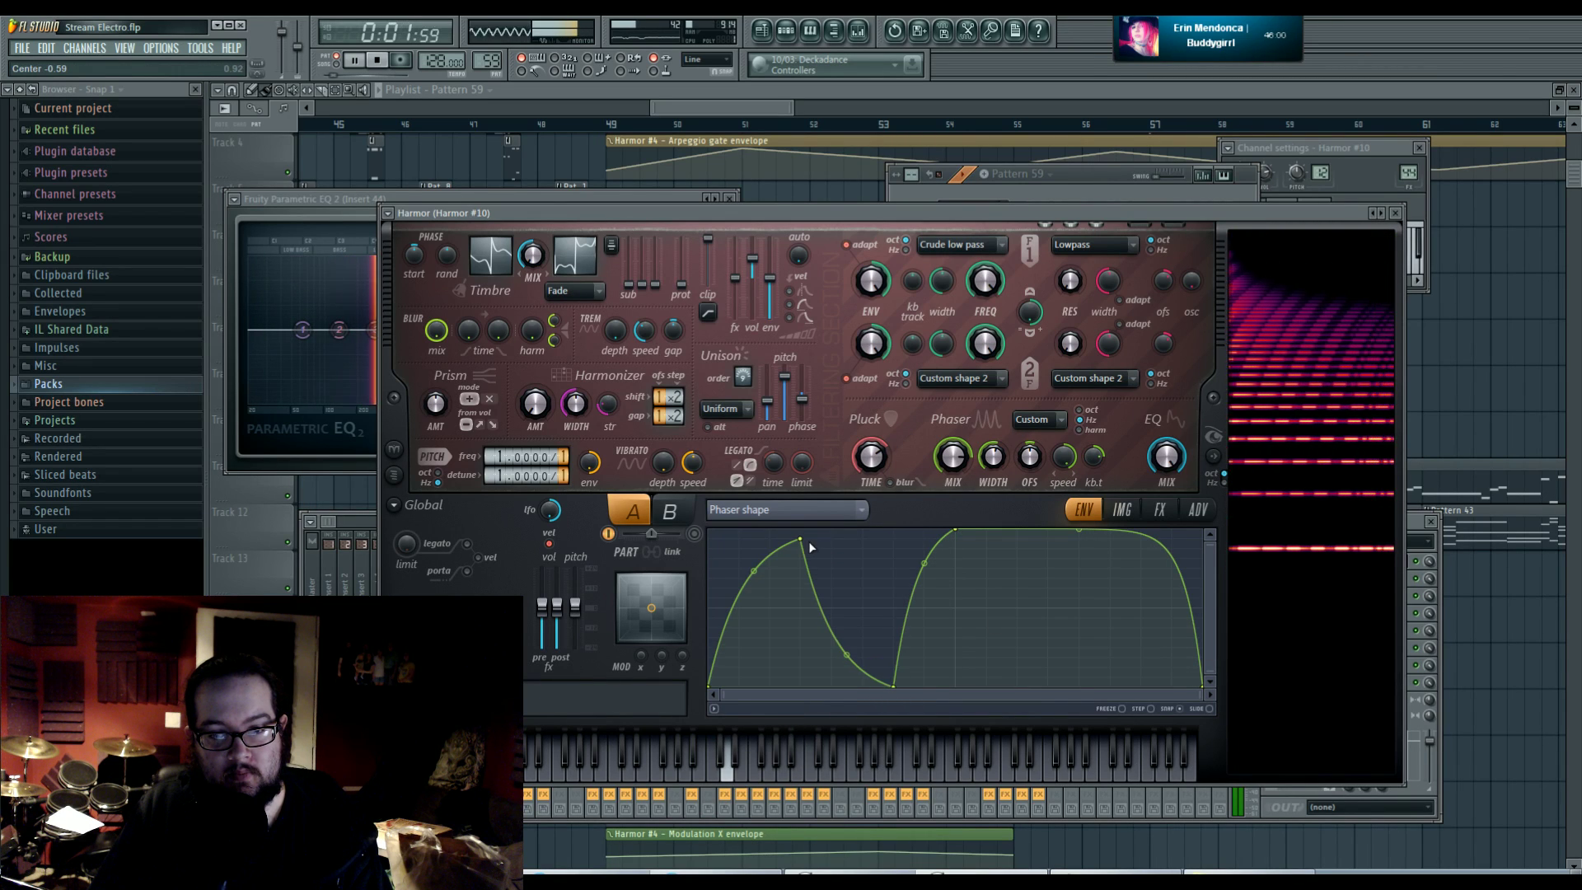
pyautogui.keyDown('alt'); pyautogui.click(846, 654); pyautogui.keyUp('alt')
pyautogui.keyDown('alt'); pyautogui.click(762, 570); pyautogui.keyUp('alt')
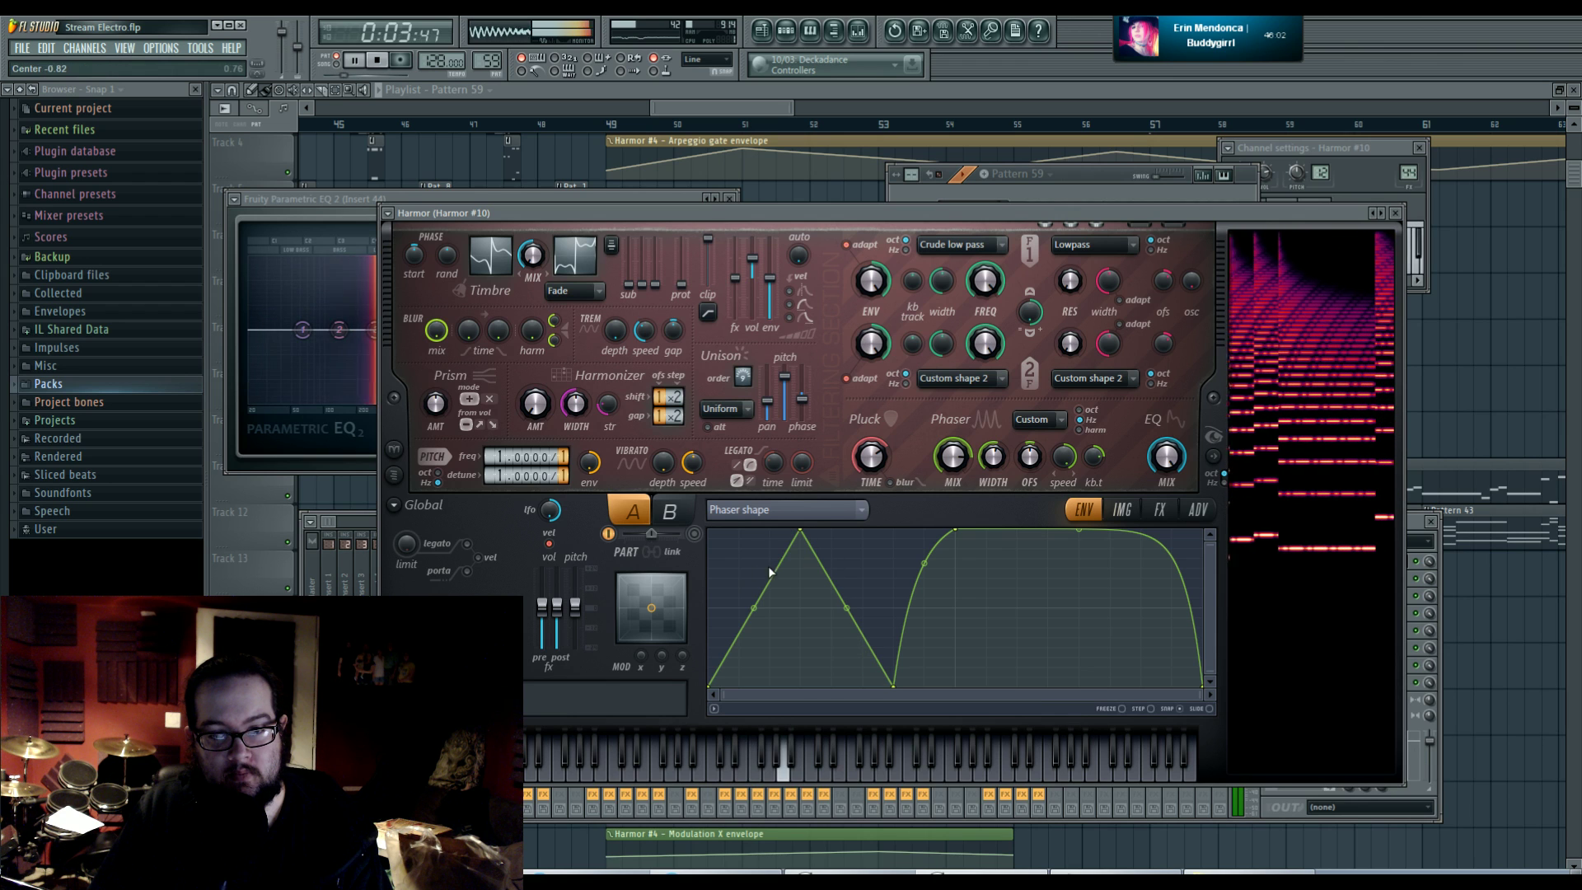
pyautogui.moveTo(1204, 689); pyautogui.dragTo(1198, 536)
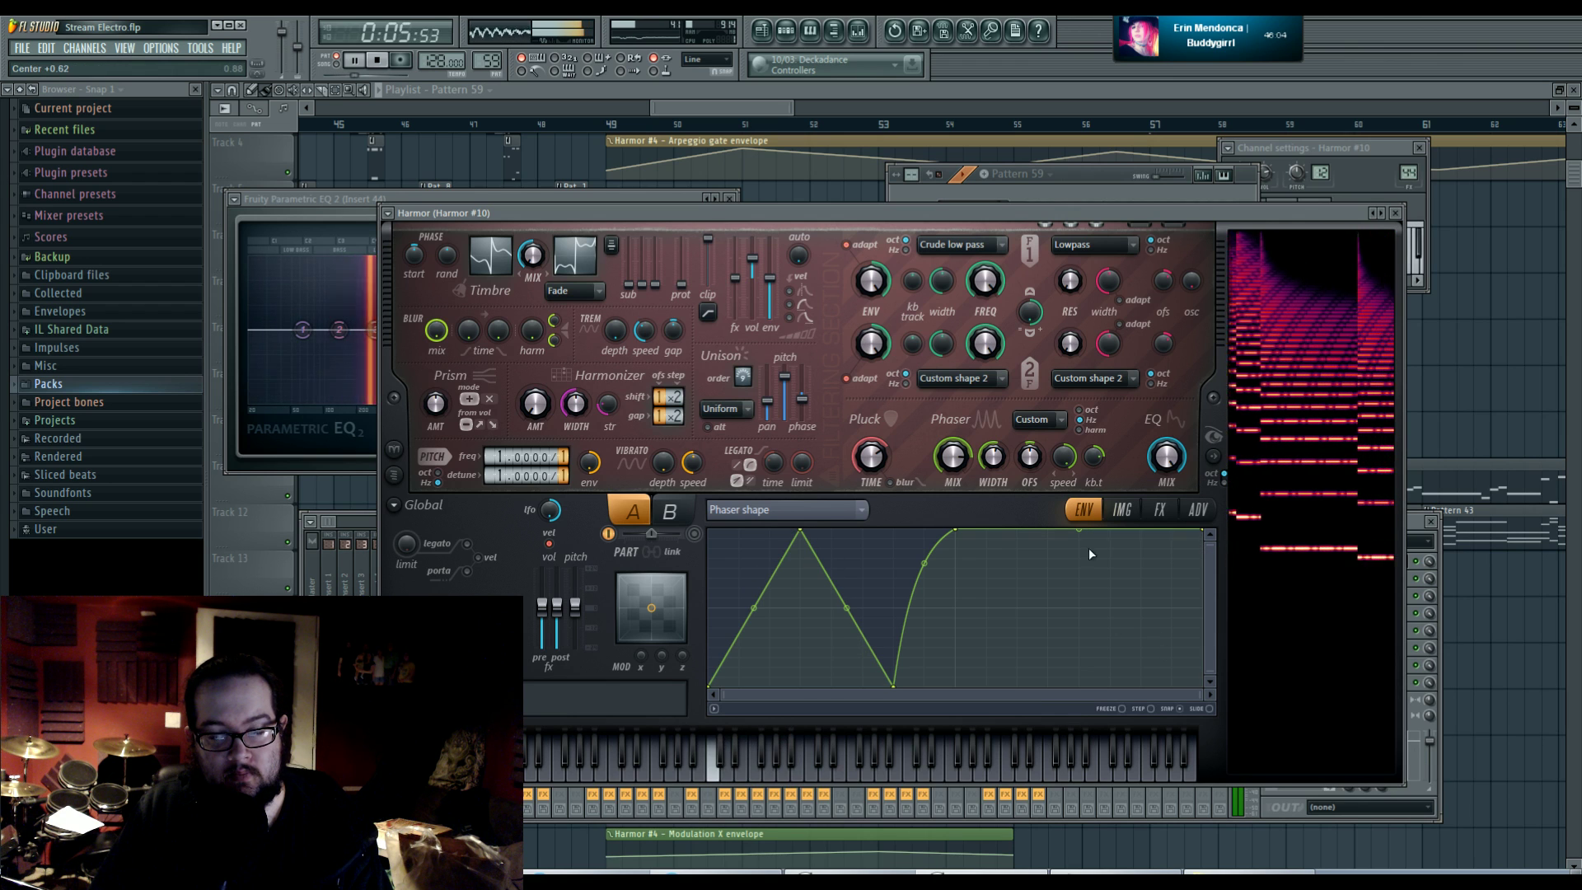
# - Adjust the phaser mix and shape the Phaser mask into a deep V with its low point left of centre
pyautogui.moveTo(945, 466); pyautogui.dragTo(950, 460)
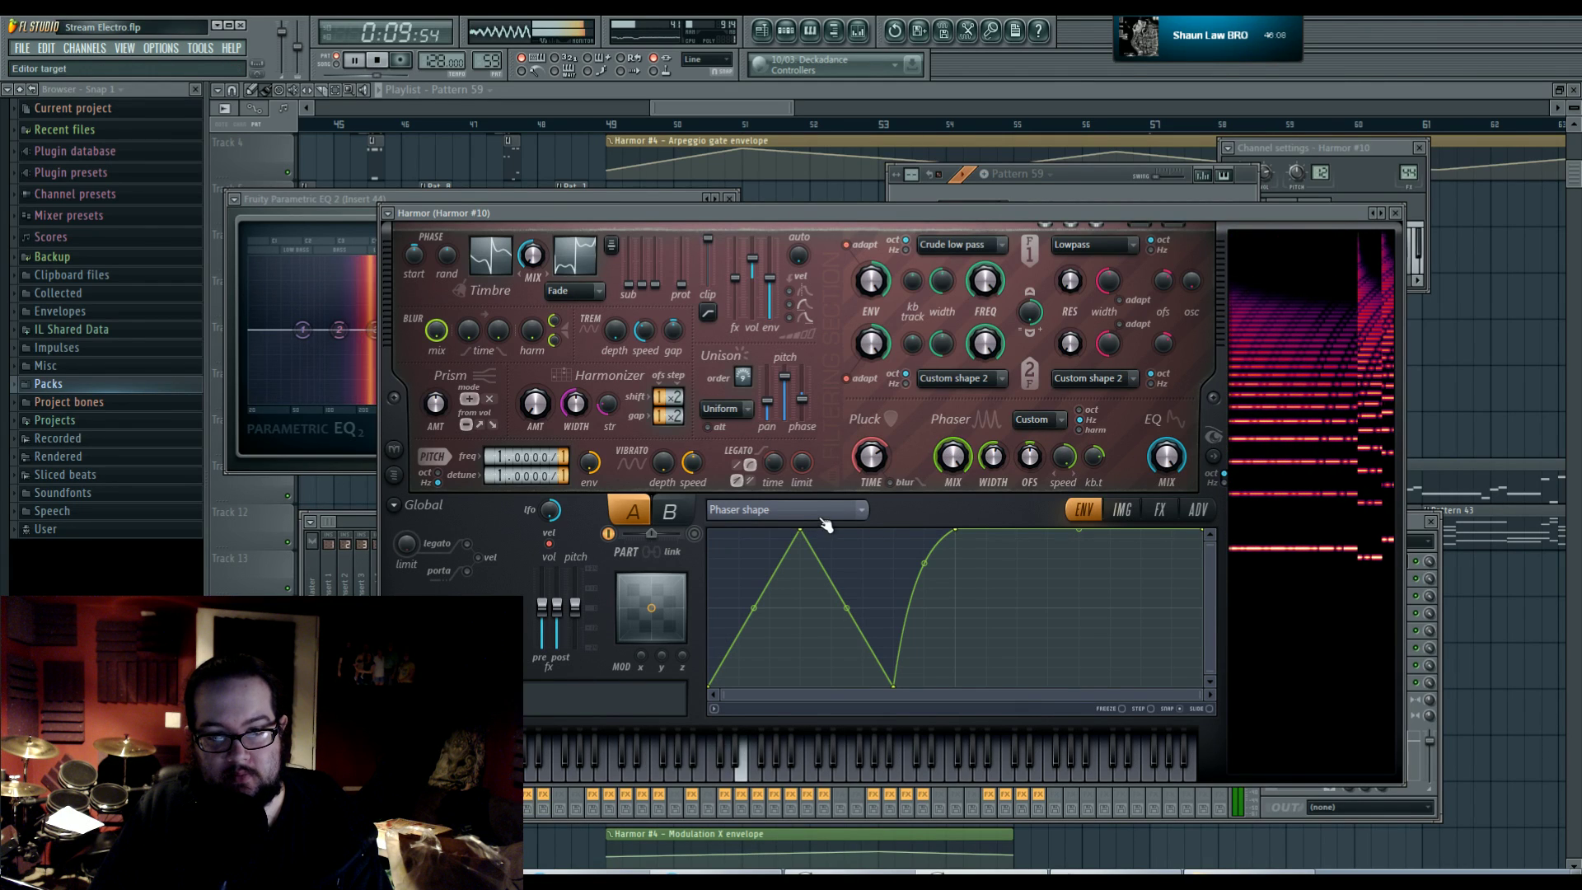
pyautogui.click(786, 509)
pyautogui.click(1024, 708)
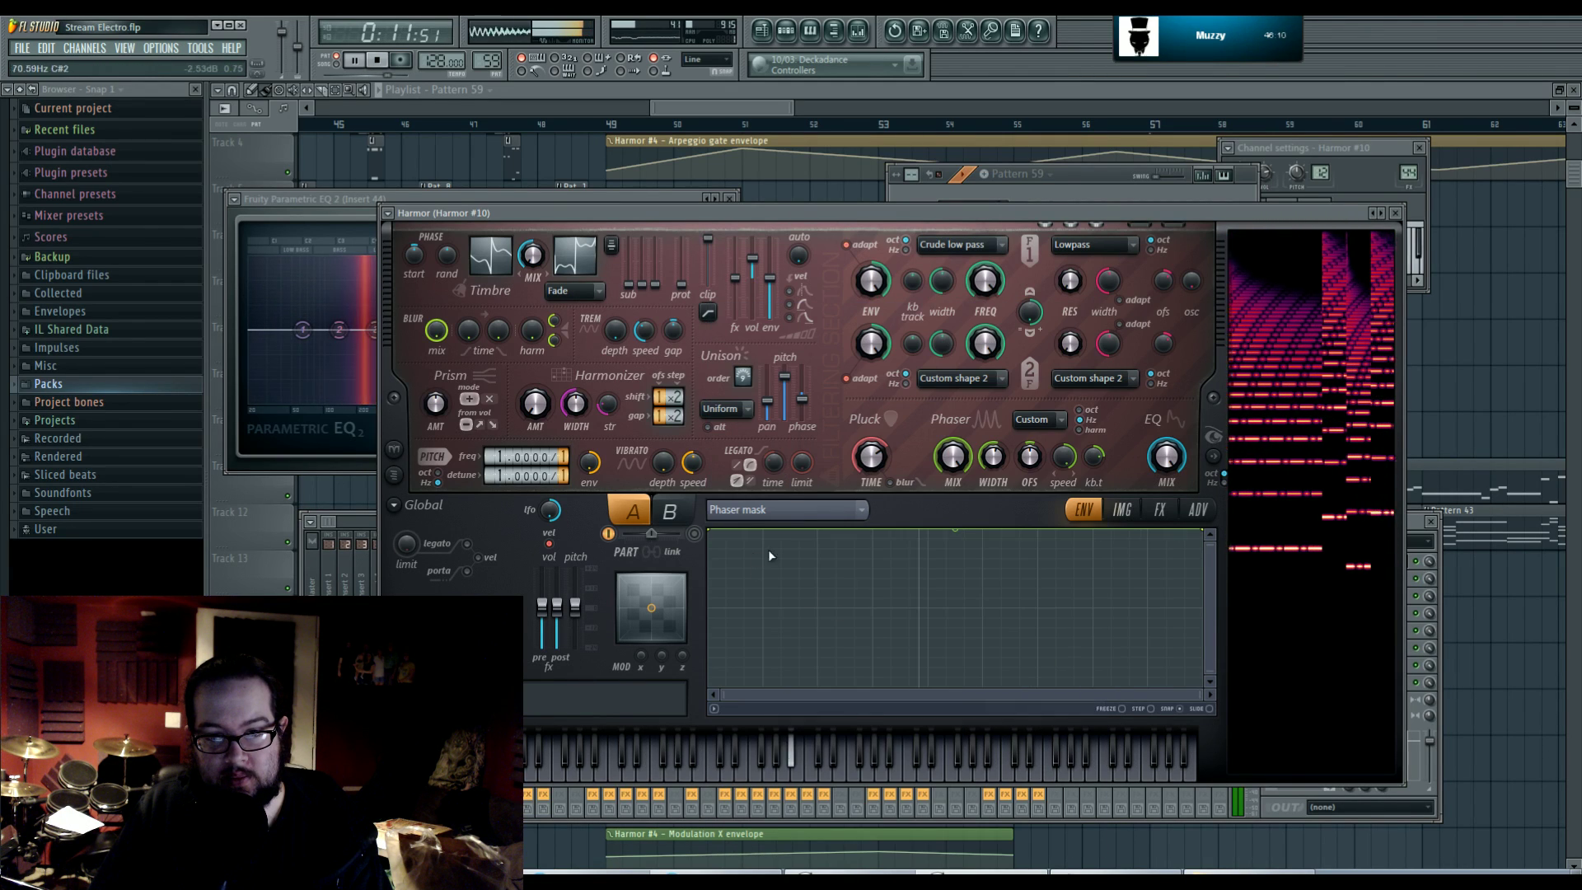
pyautogui.moveTo(873, 534); pyautogui.dragTo(884, 636)
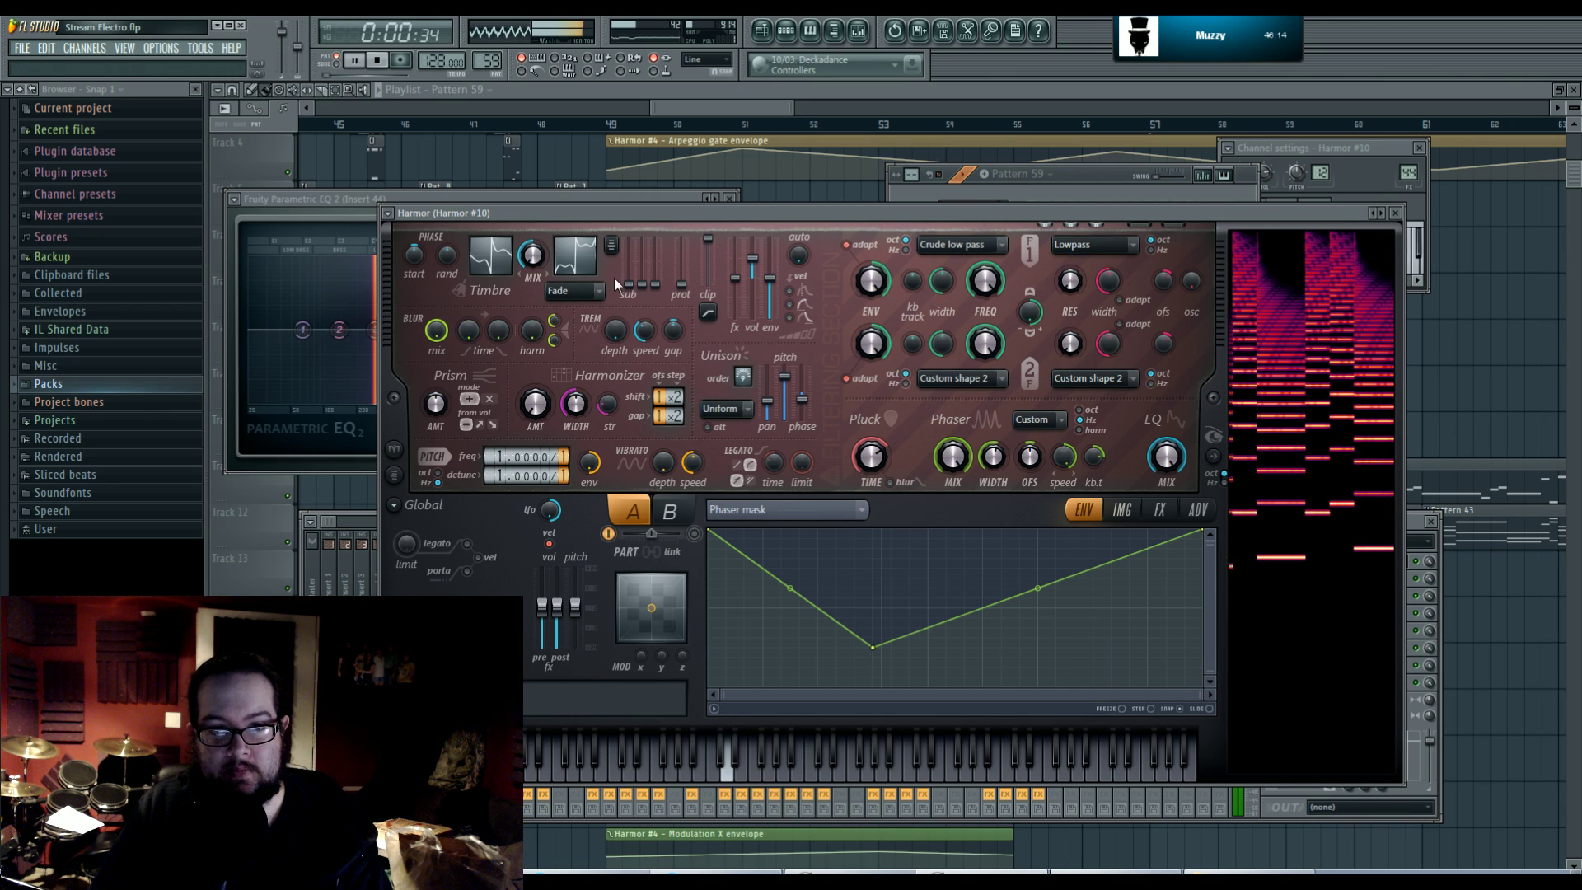
# - Stop playback and review Harmor #10's envelope, image and effects pages
pyautogui.click(1120, 518)
pyautogui.click(1153, 518)
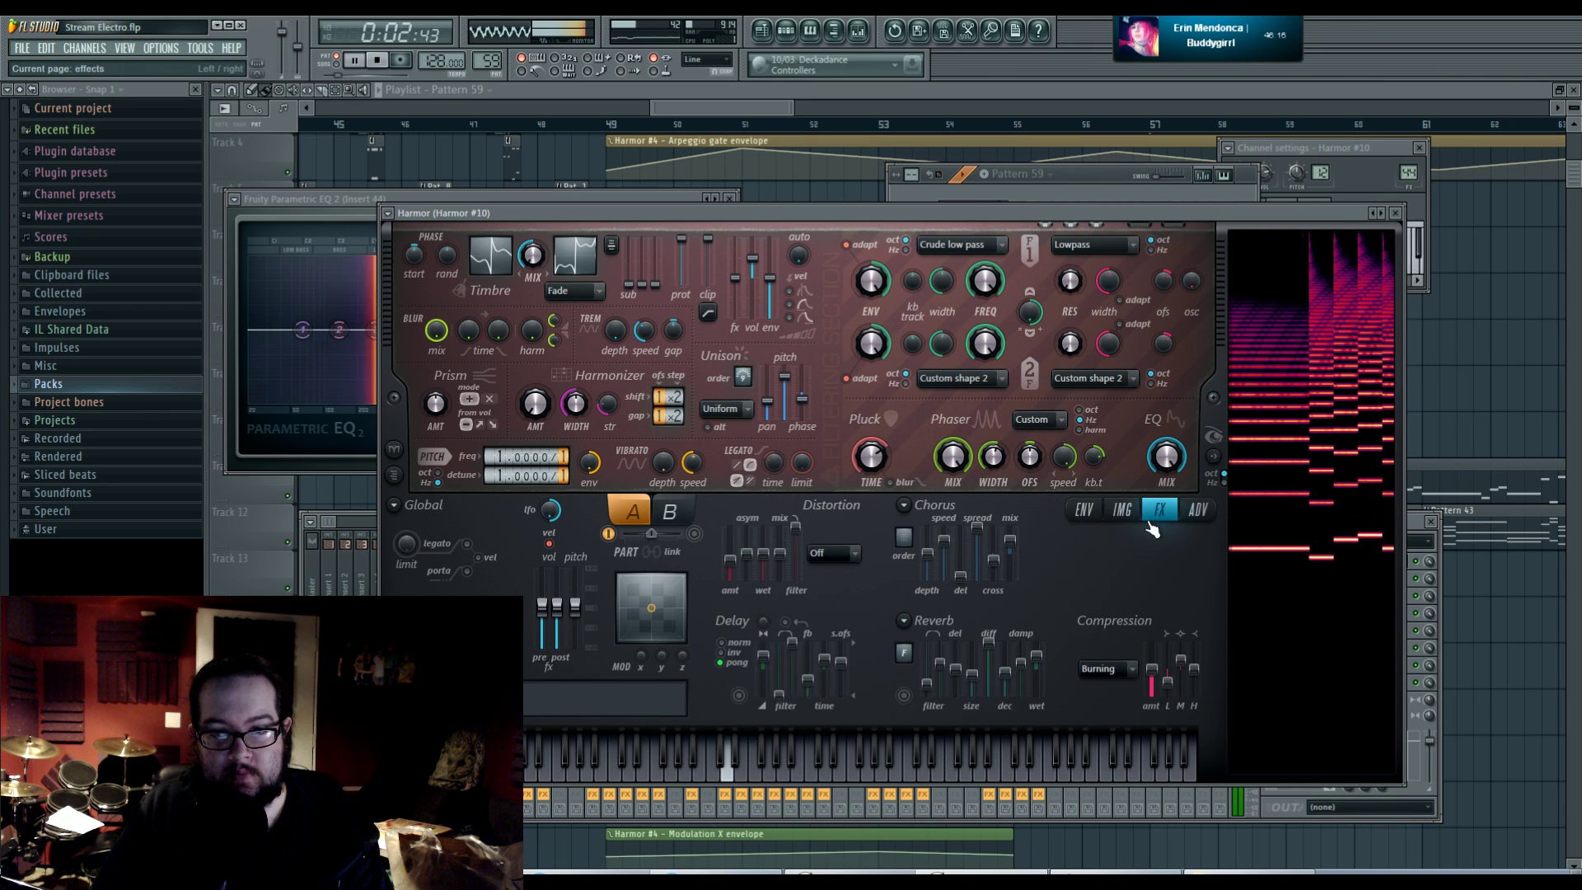
pyautogui.click(1092, 516)
pyautogui.press('space')
pyautogui.click(1141, 514)
pyautogui.click(1112, 510)
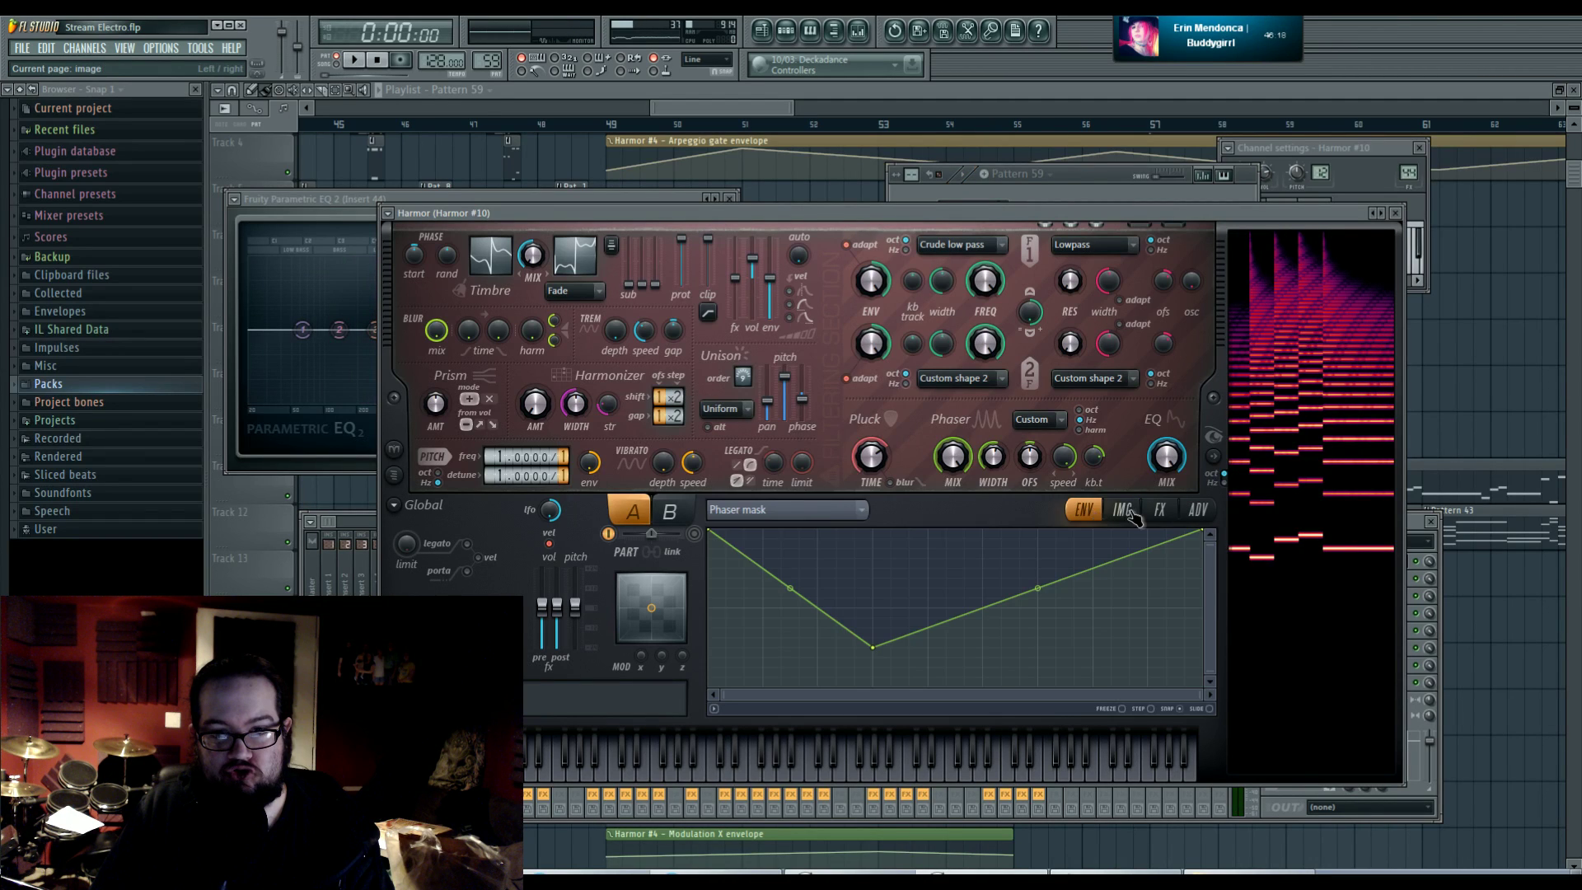
pyautogui.click(1119, 512)
pyautogui.click(1110, 515)
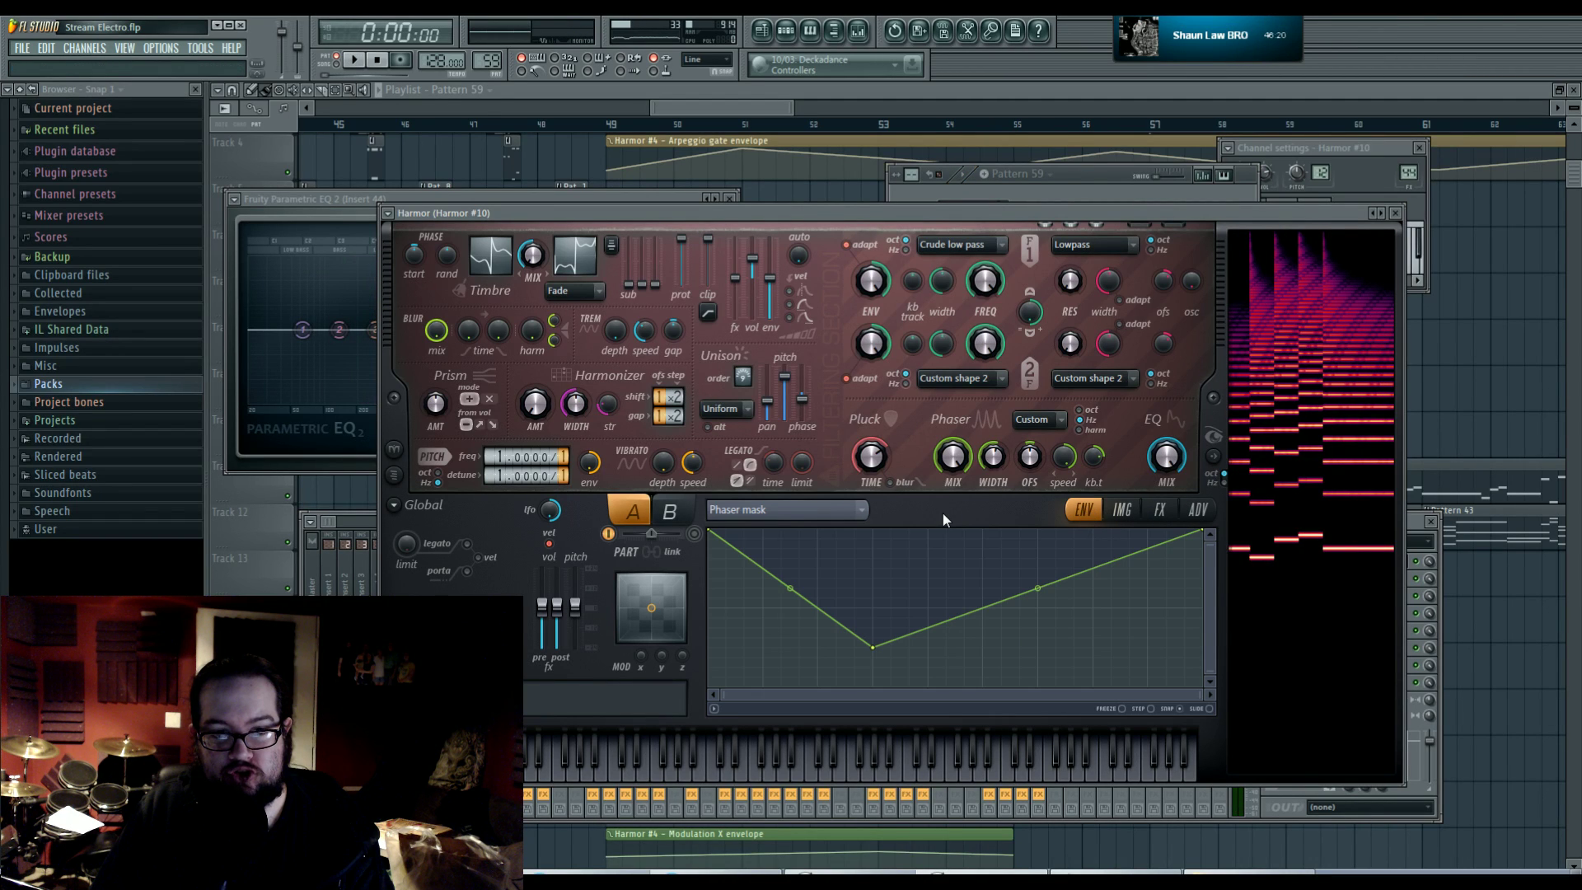
pyautogui.click(1156, 512)
pyautogui.click(1120, 513)
pyautogui.click(1149, 516)
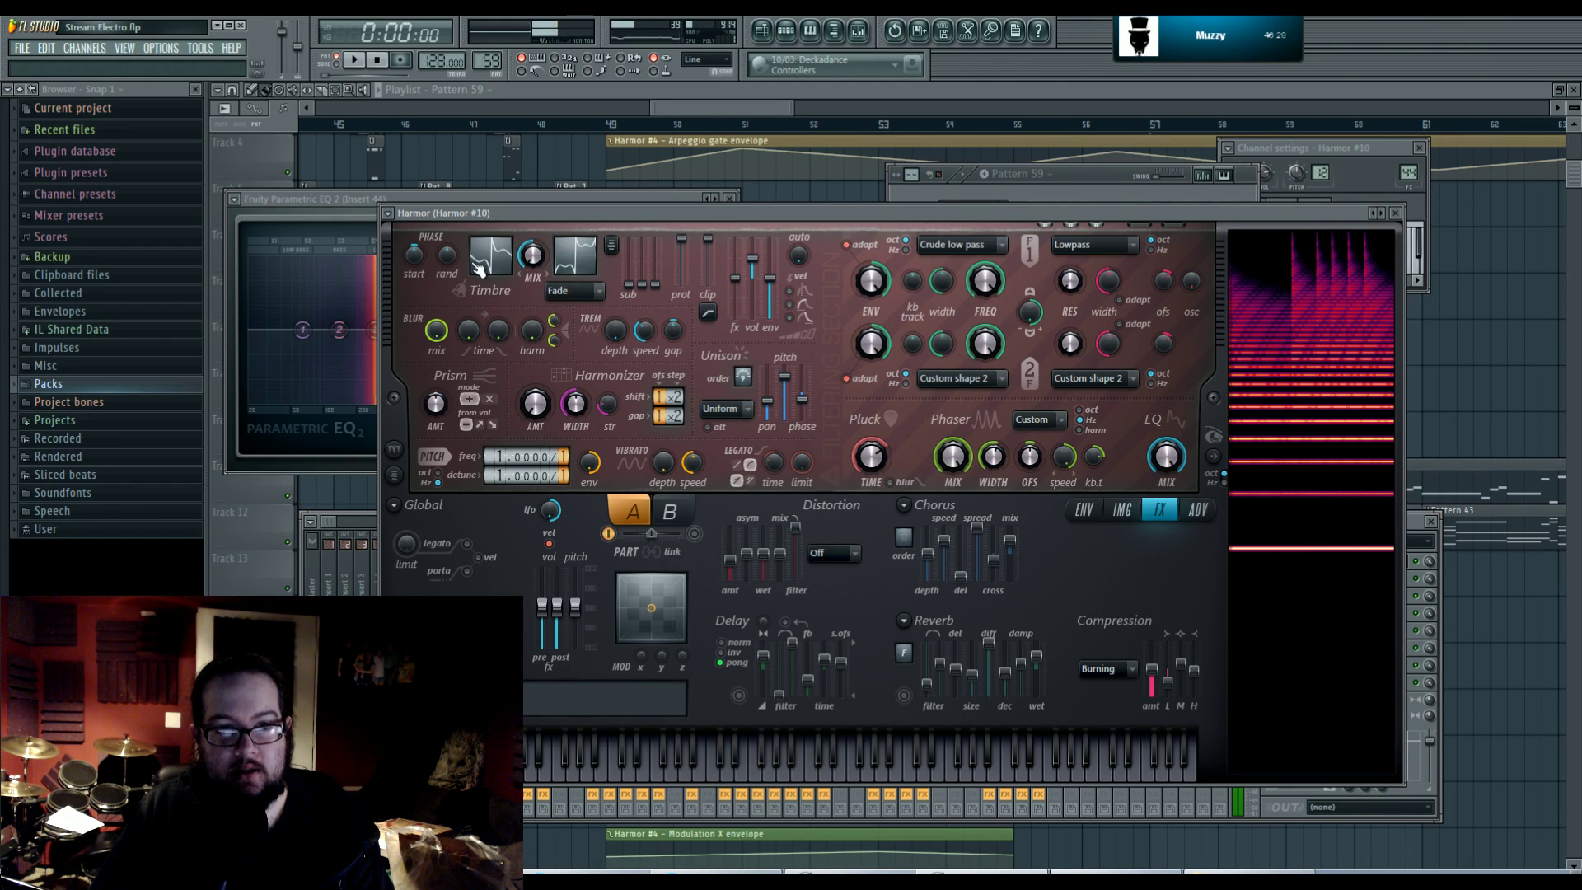
# - Load the Default preset in Harmor #10, adjust its unison pitch thickness and audition the melody
pyautogui.click(388, 213)
pyautogui.moveTo(411, 256)
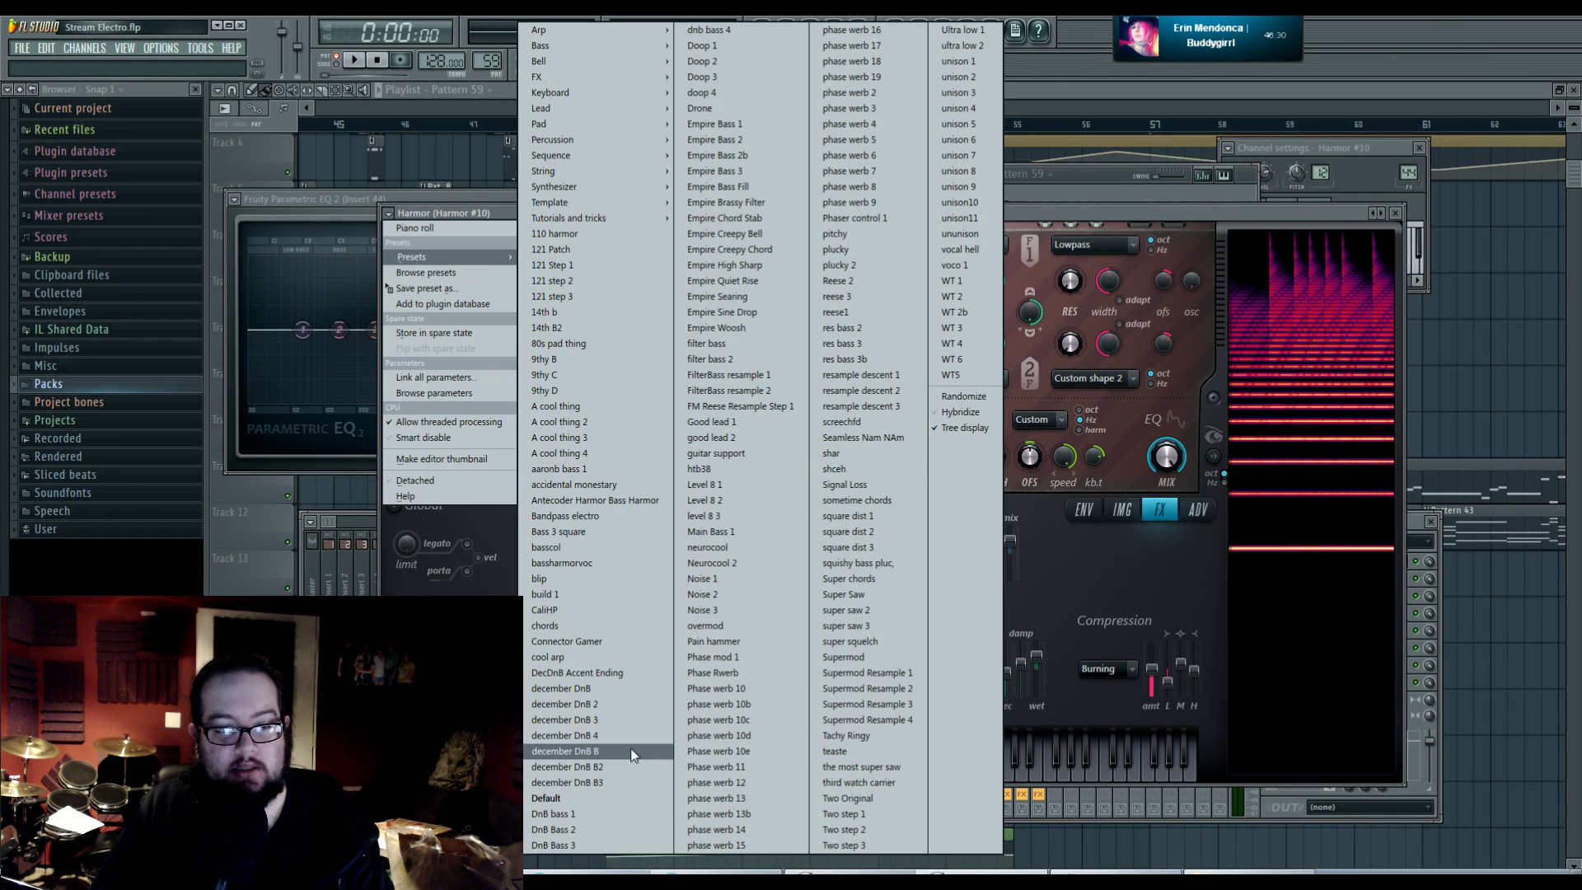
pyautogui.click(633, 797)
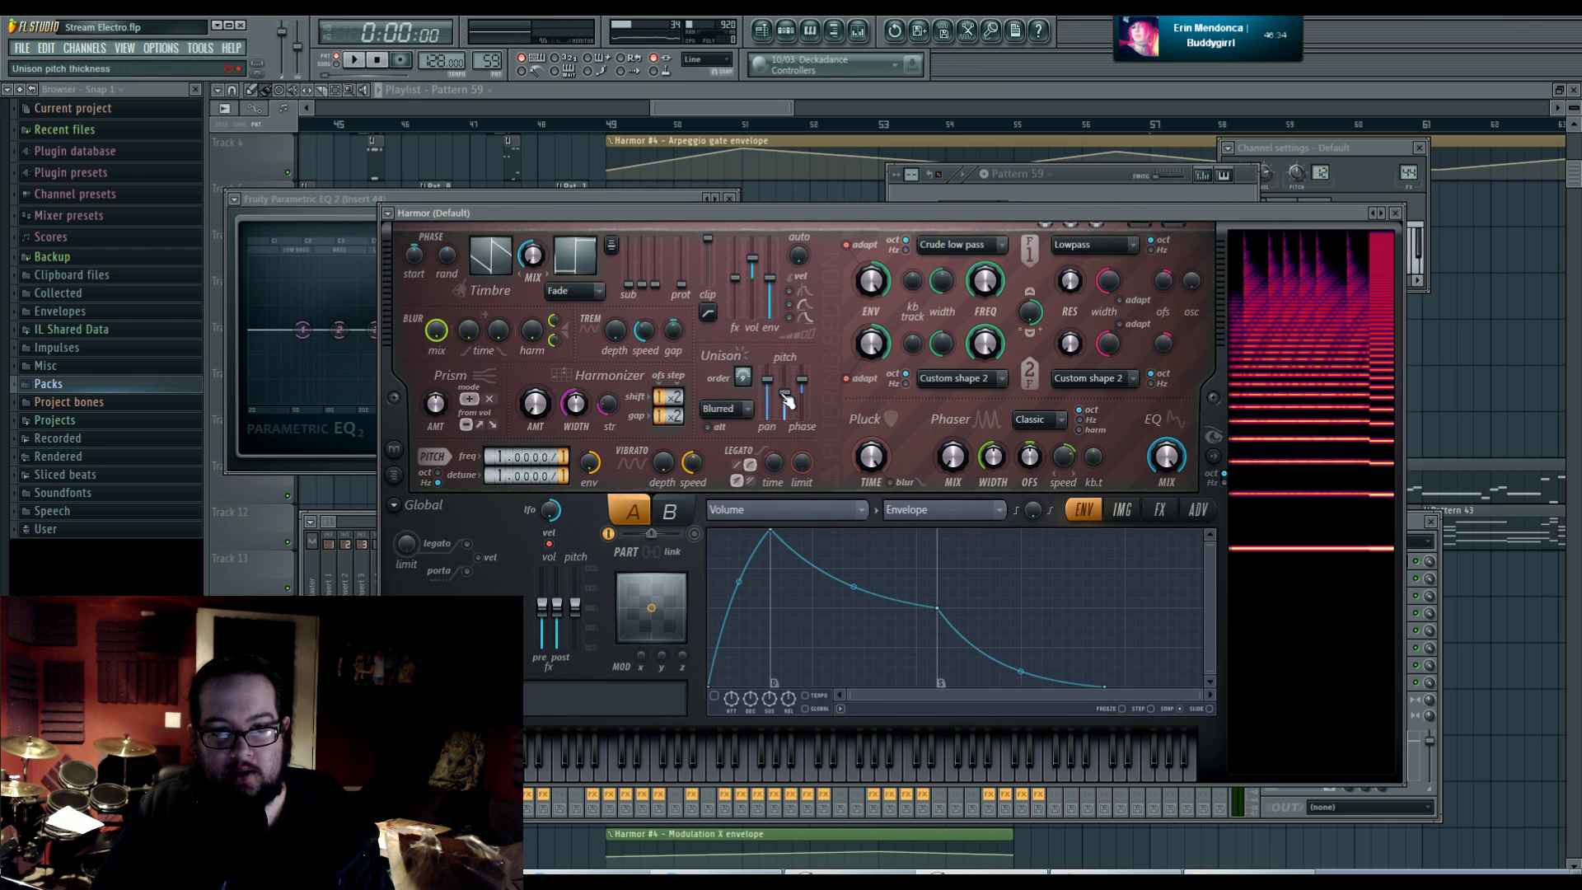
pyautogui.moveTo(787, 402)
pyautogui.mouseDown()
pyautogui.moveTo(784, 377)
pyautogui.moveTo(767, 422)
pyautogui.mouseUp()
pyautogui.press('space')
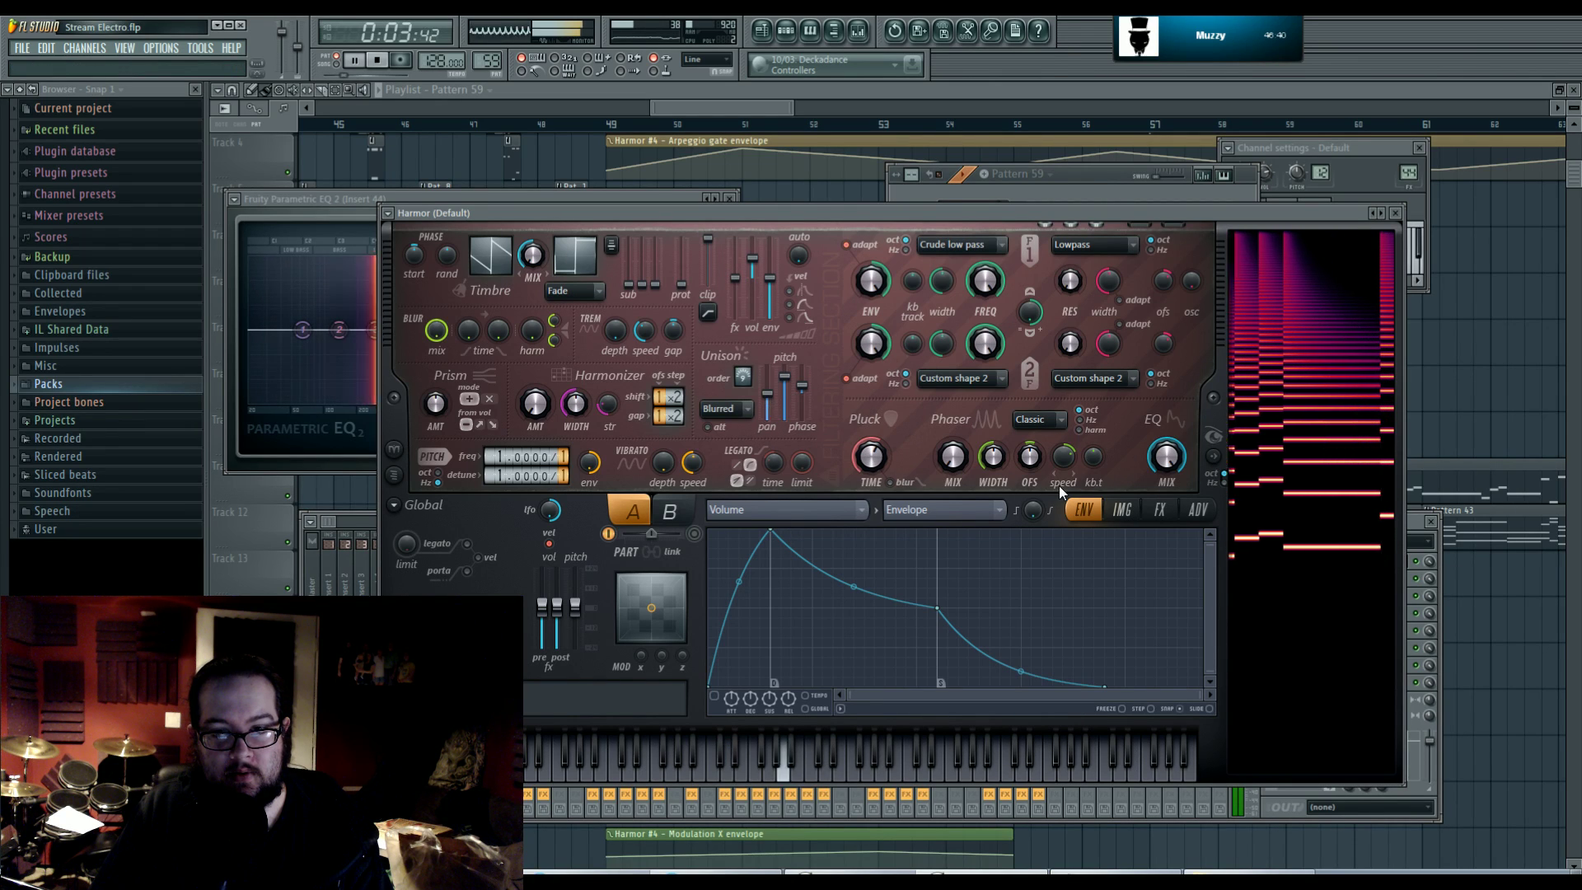
pyautogui.press('space')
# - Enable part B of the Default Harmor, lower its unison panning to the minimum and audition it
pyautogui.click(669, 510)
pyautogui.click(694, 534)
pyautogui.moveTo(767, 380); pyautogui.dragTo(766, 422)
pyautogui.press('space')
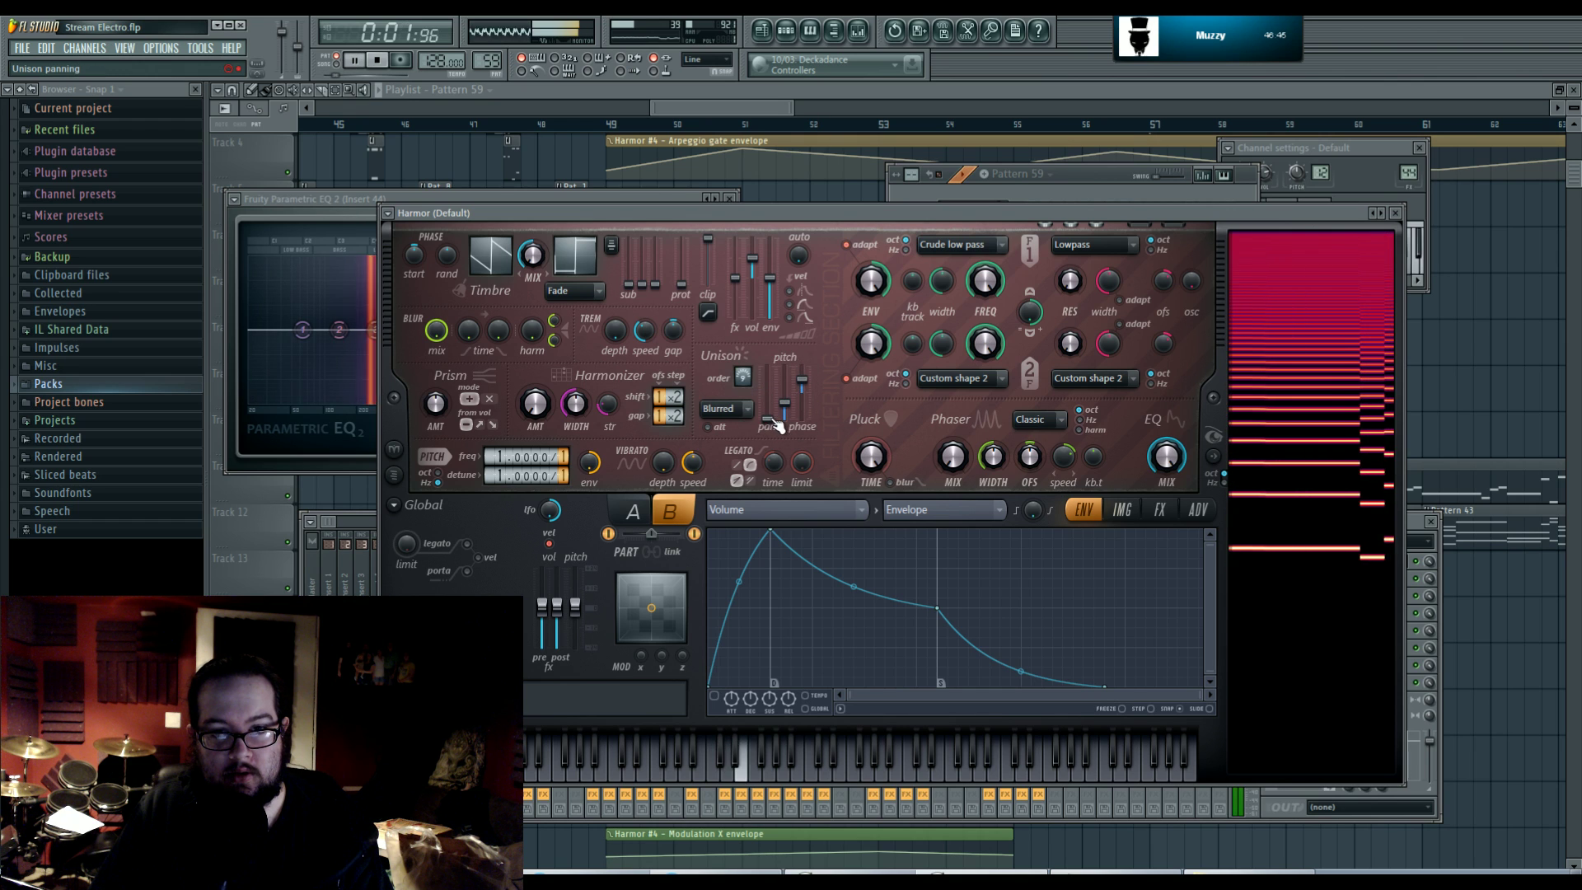
pyautogui.press('space')
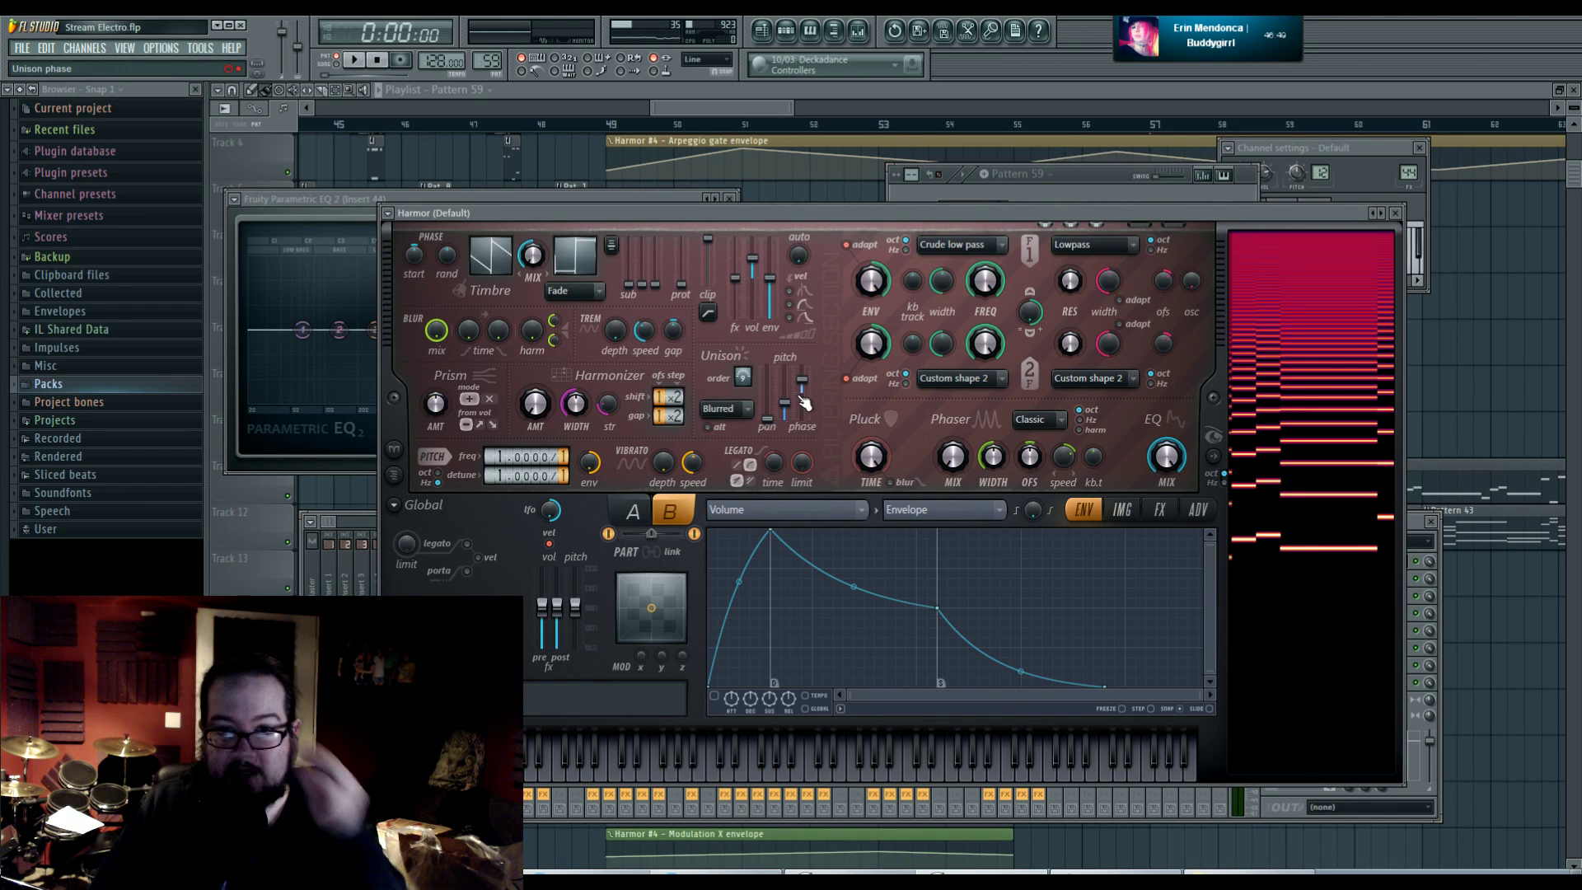
# - Adjust part B's unison phase and set the A/B part mix to 60% while the pattern plays
pyautogui.press('space')
pyautogui.moveTo(807, 387); pyautogui.dragTo(810, 381)
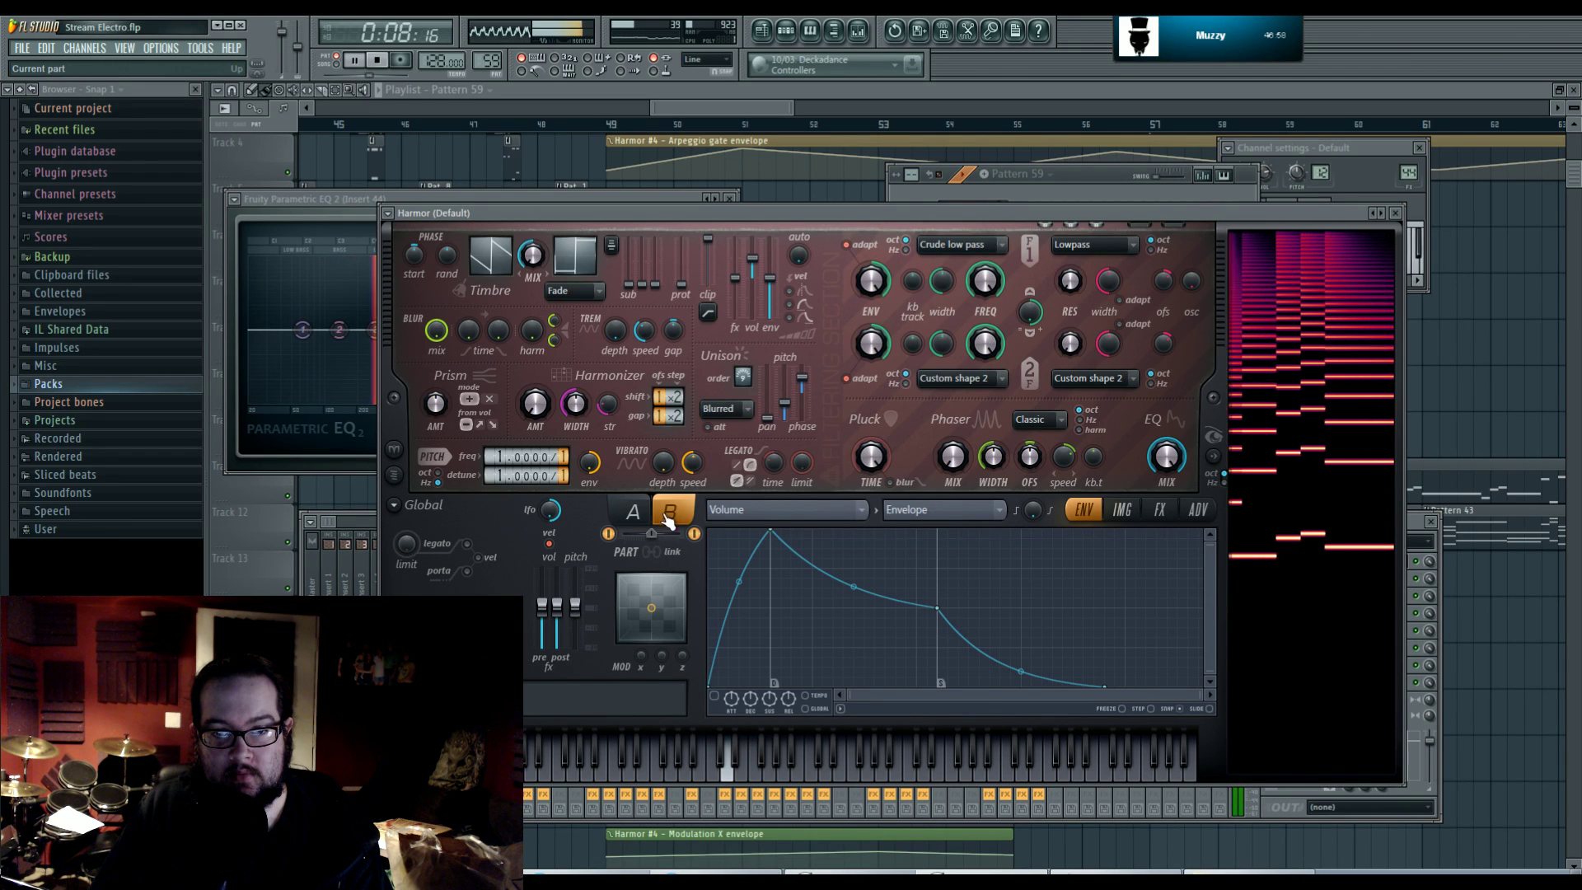
pyautogui.moveTo(651, 533); pyautogui.dragTo(658, 533)
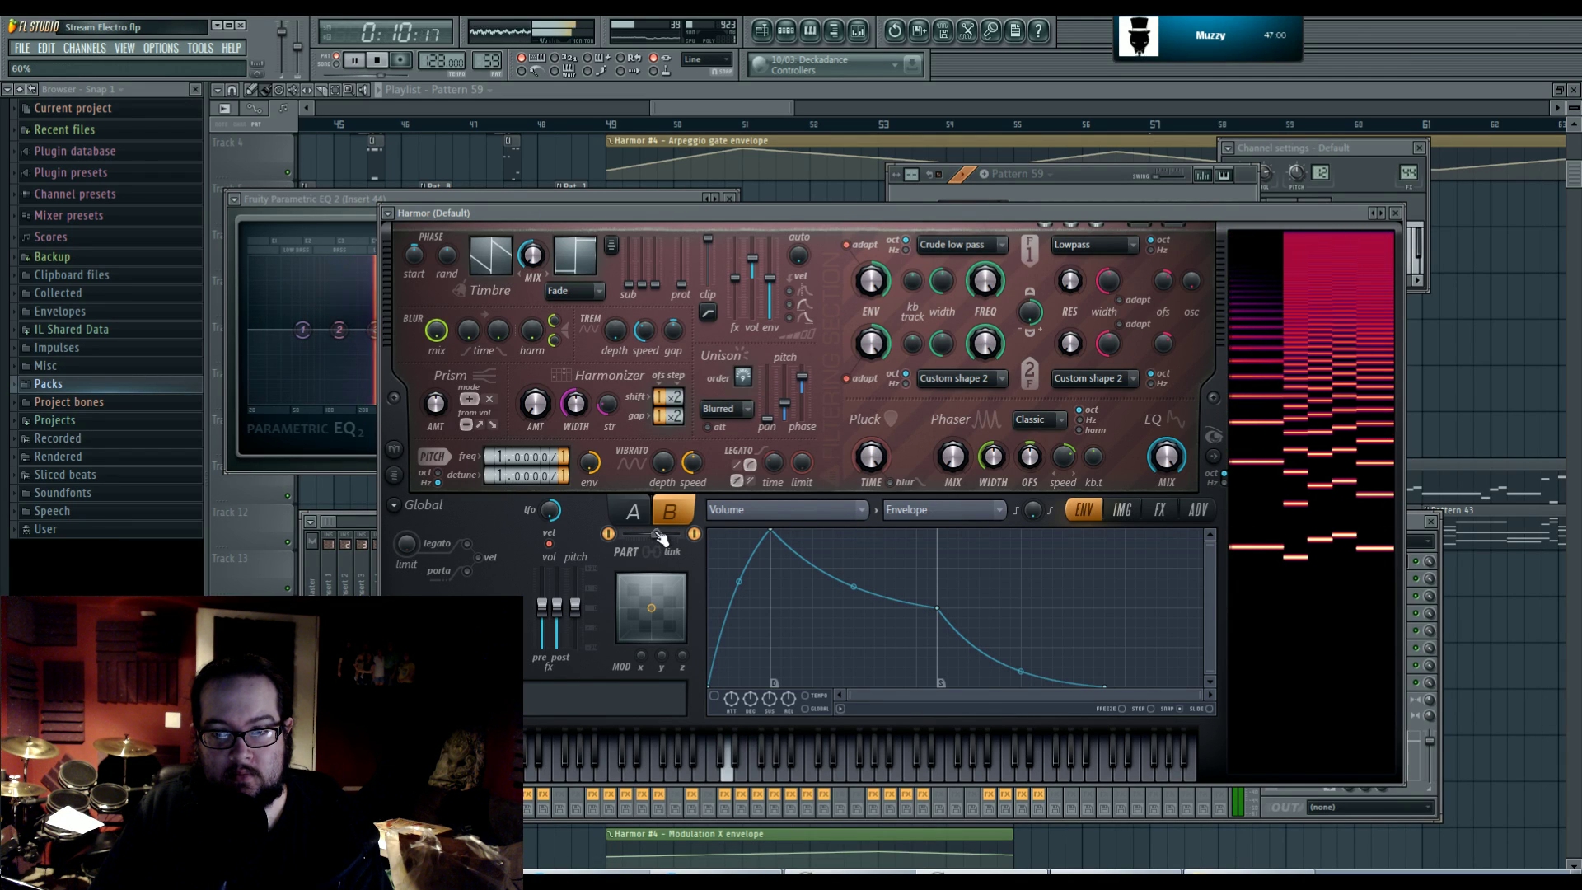
pyautogui.press('space')
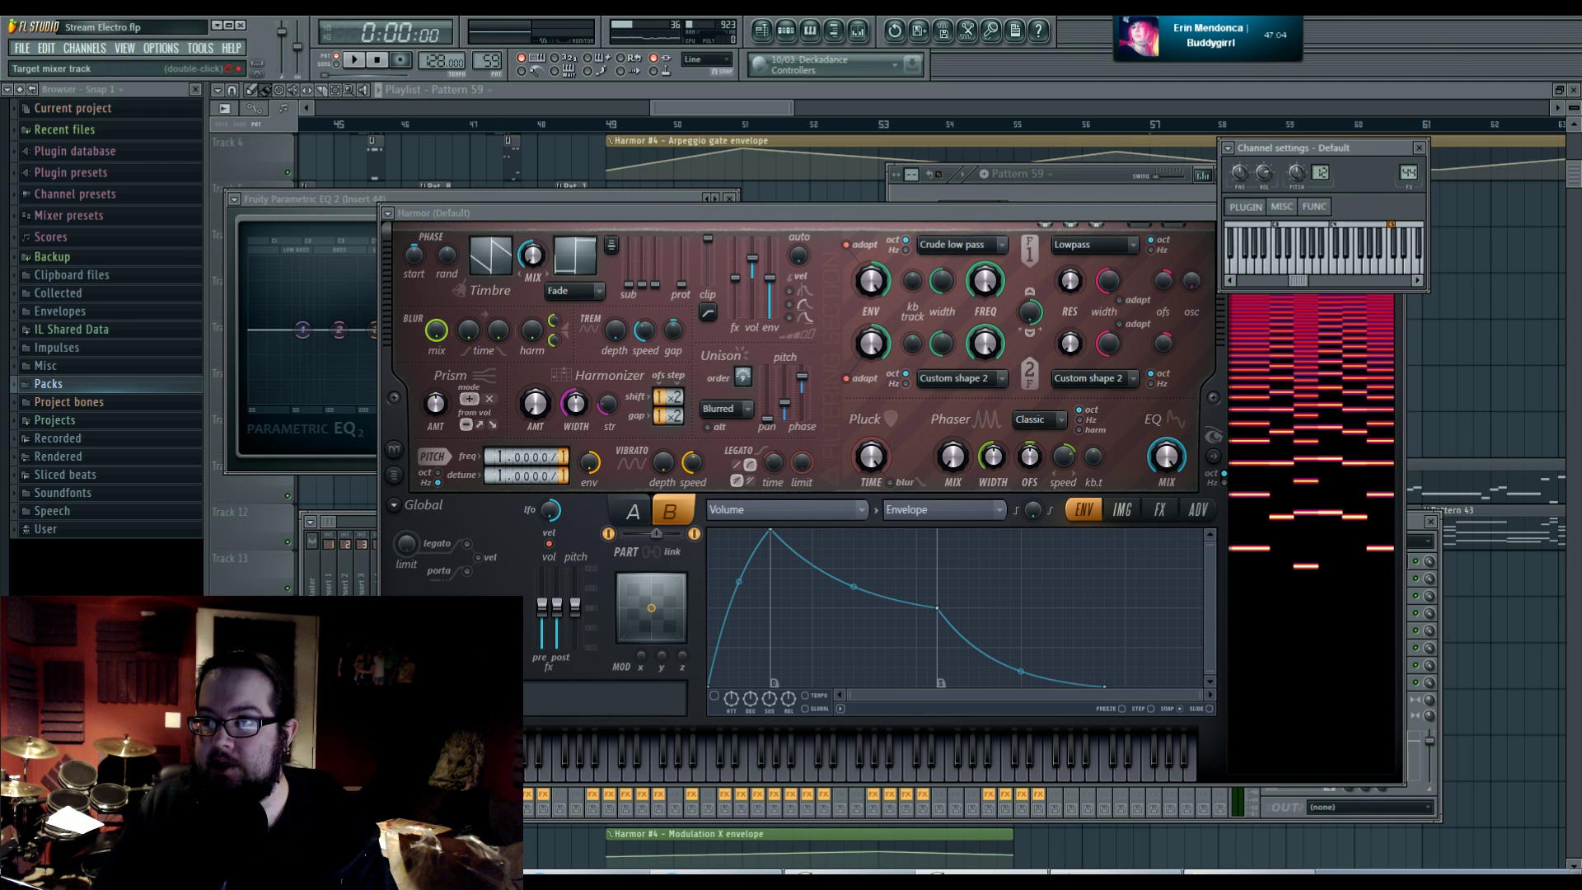
# - Place two consecutive Pattern 59 clips on Track 13 of the playlist, starting at bar 49
pyautogui.press('F12')
pyautogui.scroll(-6, 795, 318)
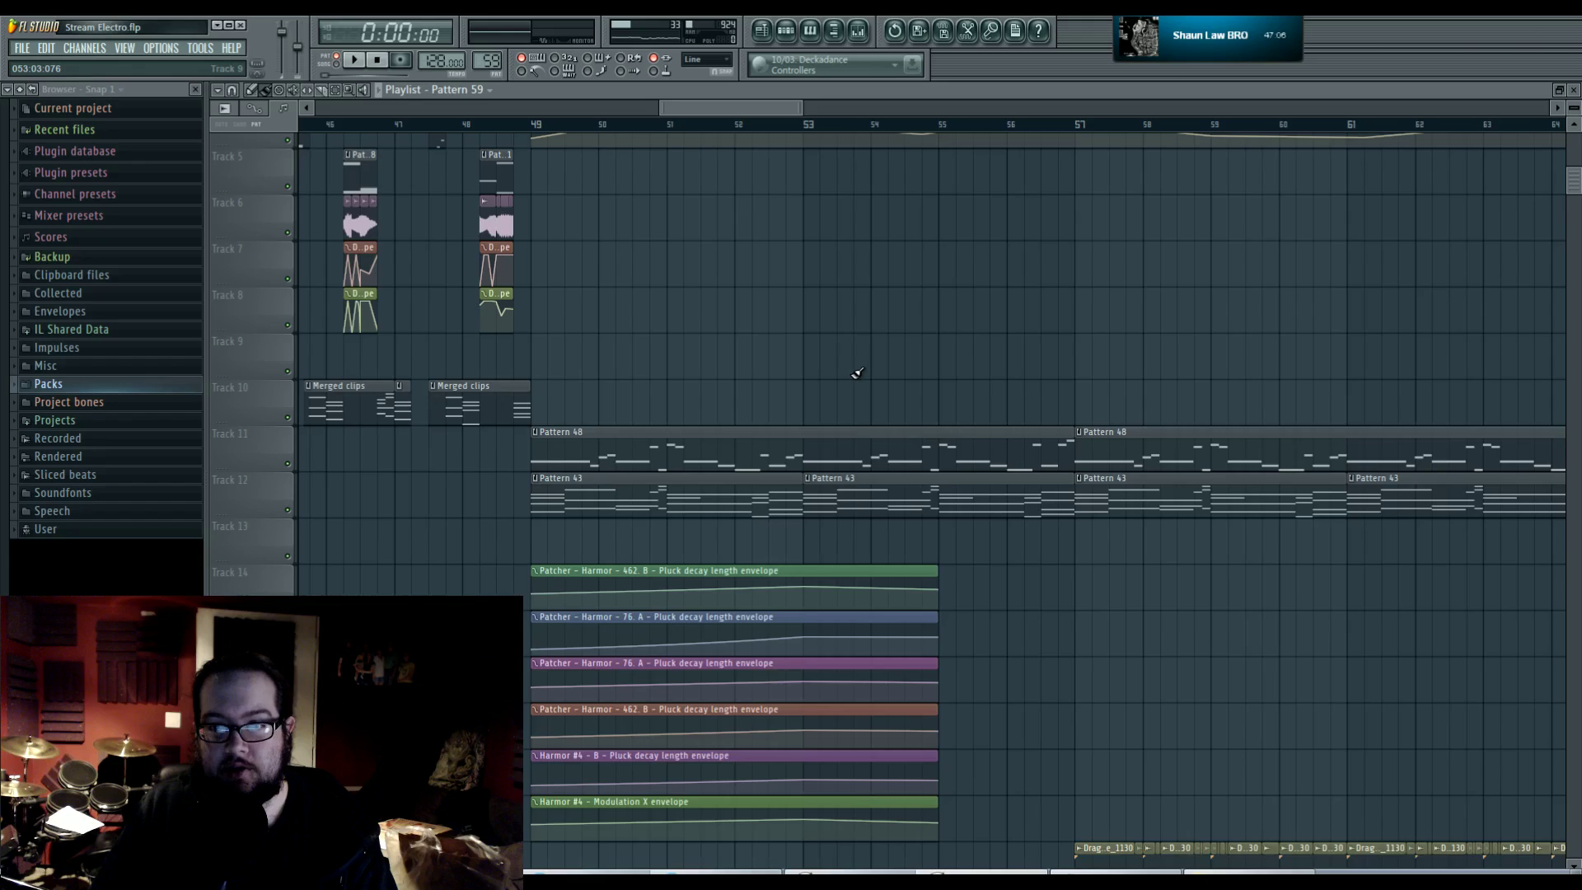
pyautogui.scroll(-1, 845, 388)
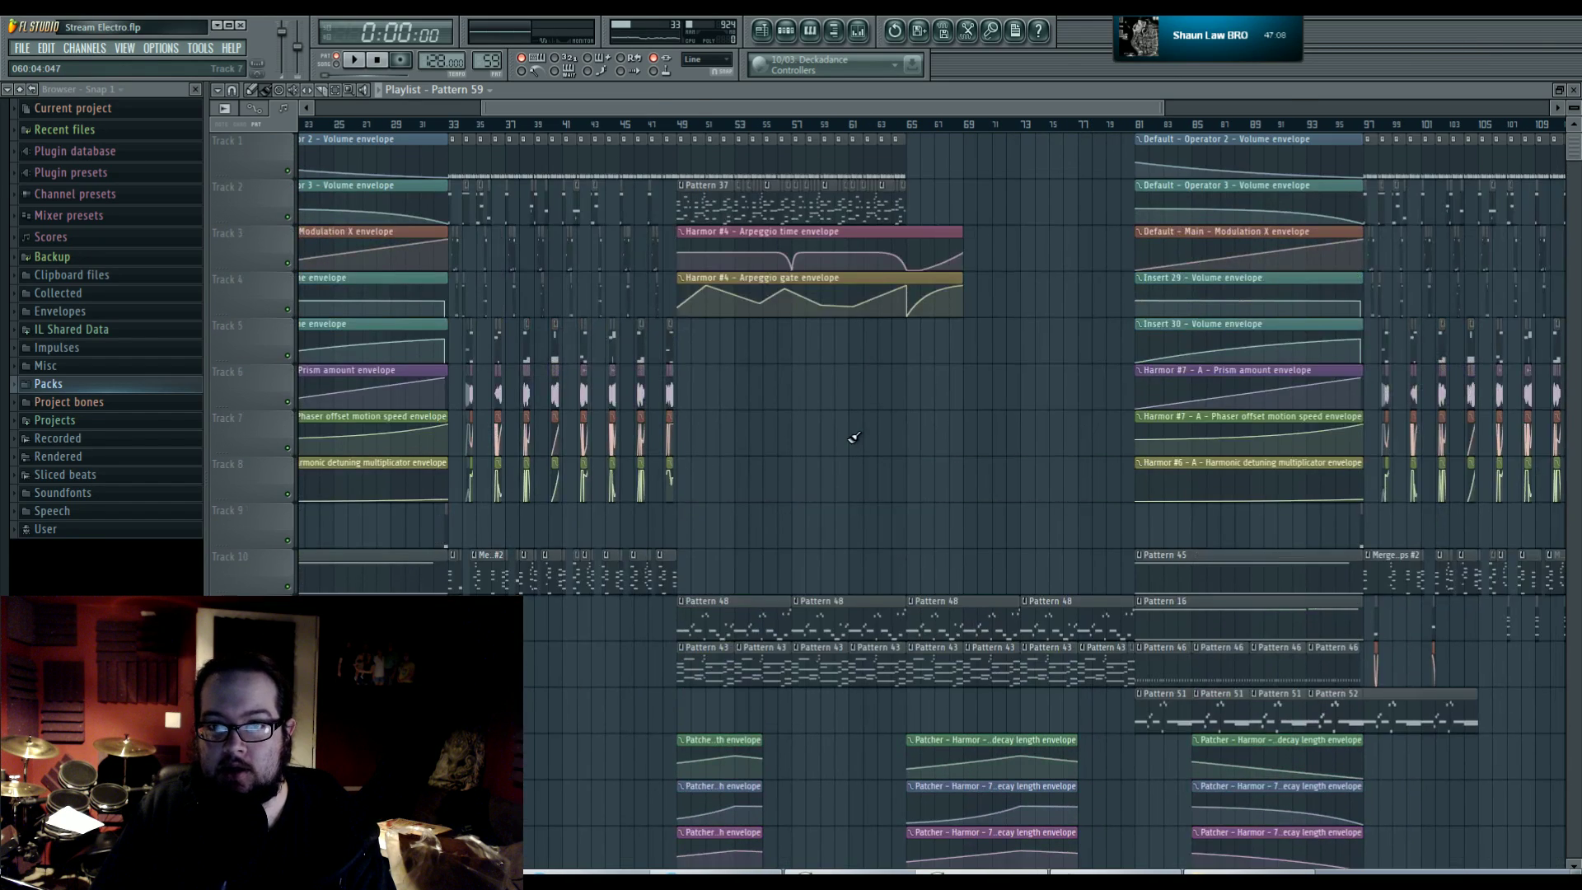
pyautogui.moveTo(688, 517); pyautogui.dragTo(857, 520)
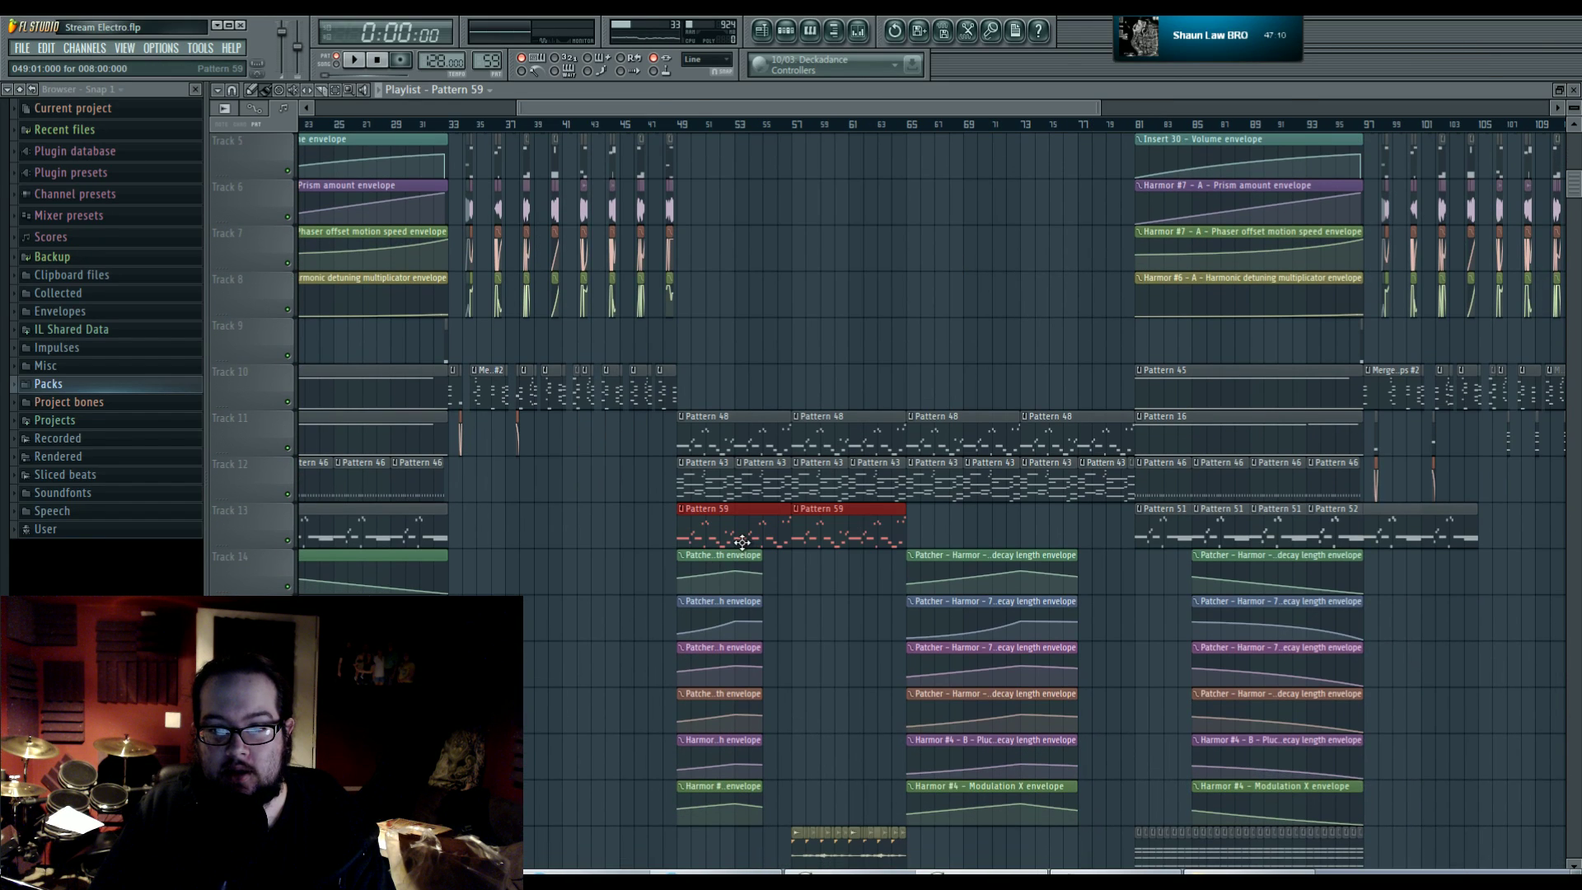
pyautogui.scroll(3, 813, 310)
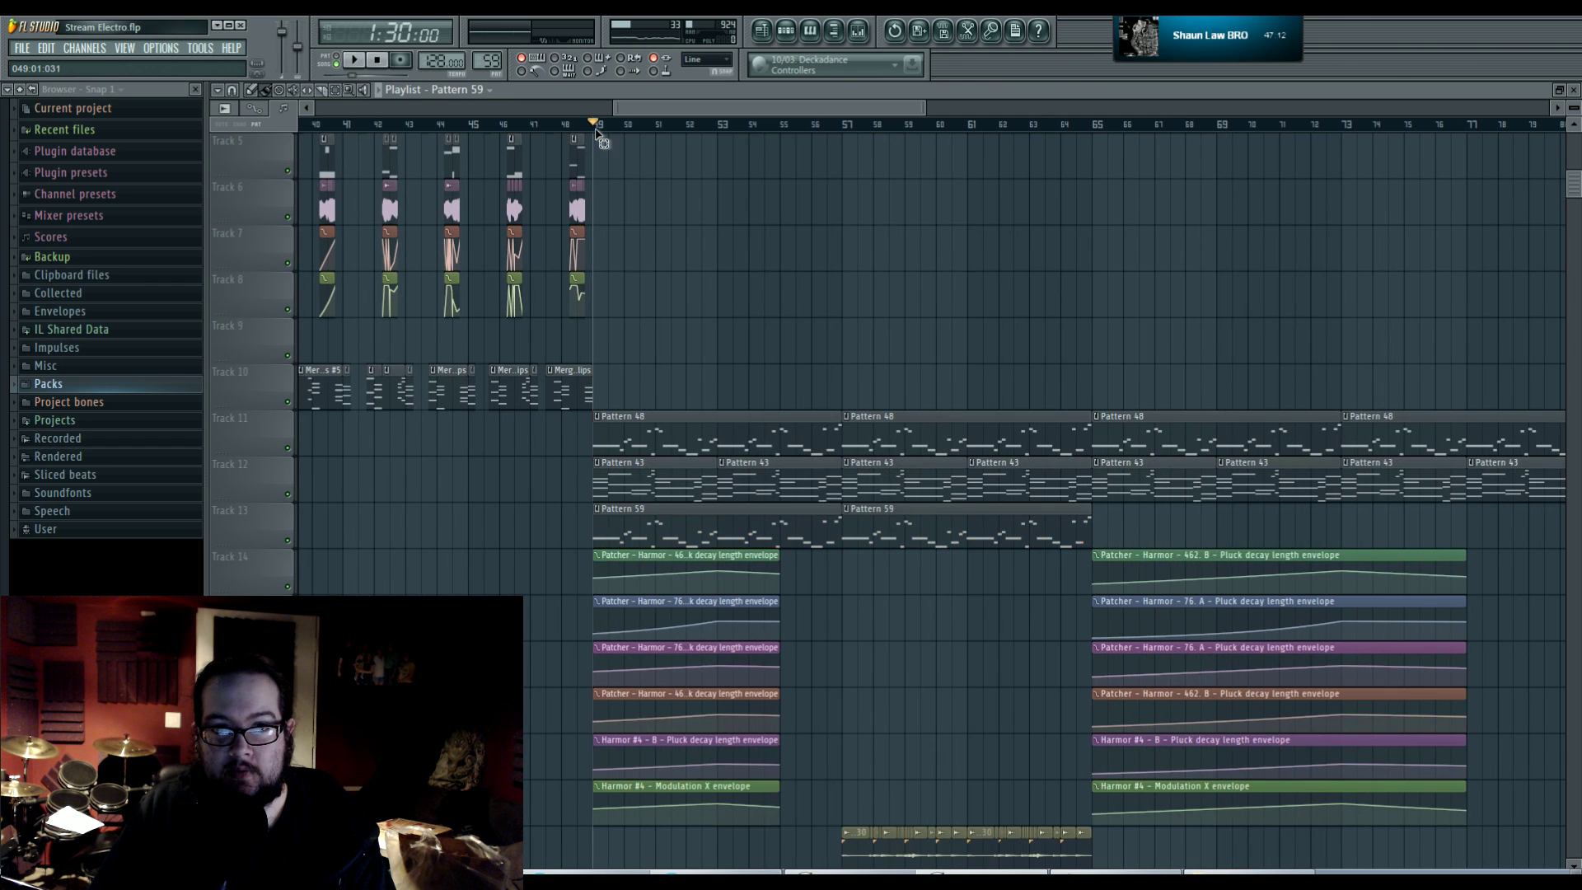
# - Select the playlist range from bar 49 to bar 65 and create an automation clip for the Default Harmor's part B Filter 1 frequency
pyautogui.moveTo(597, 128); pyautogui.dragTo(1094, 128)
pyautogui.click(861, 35)
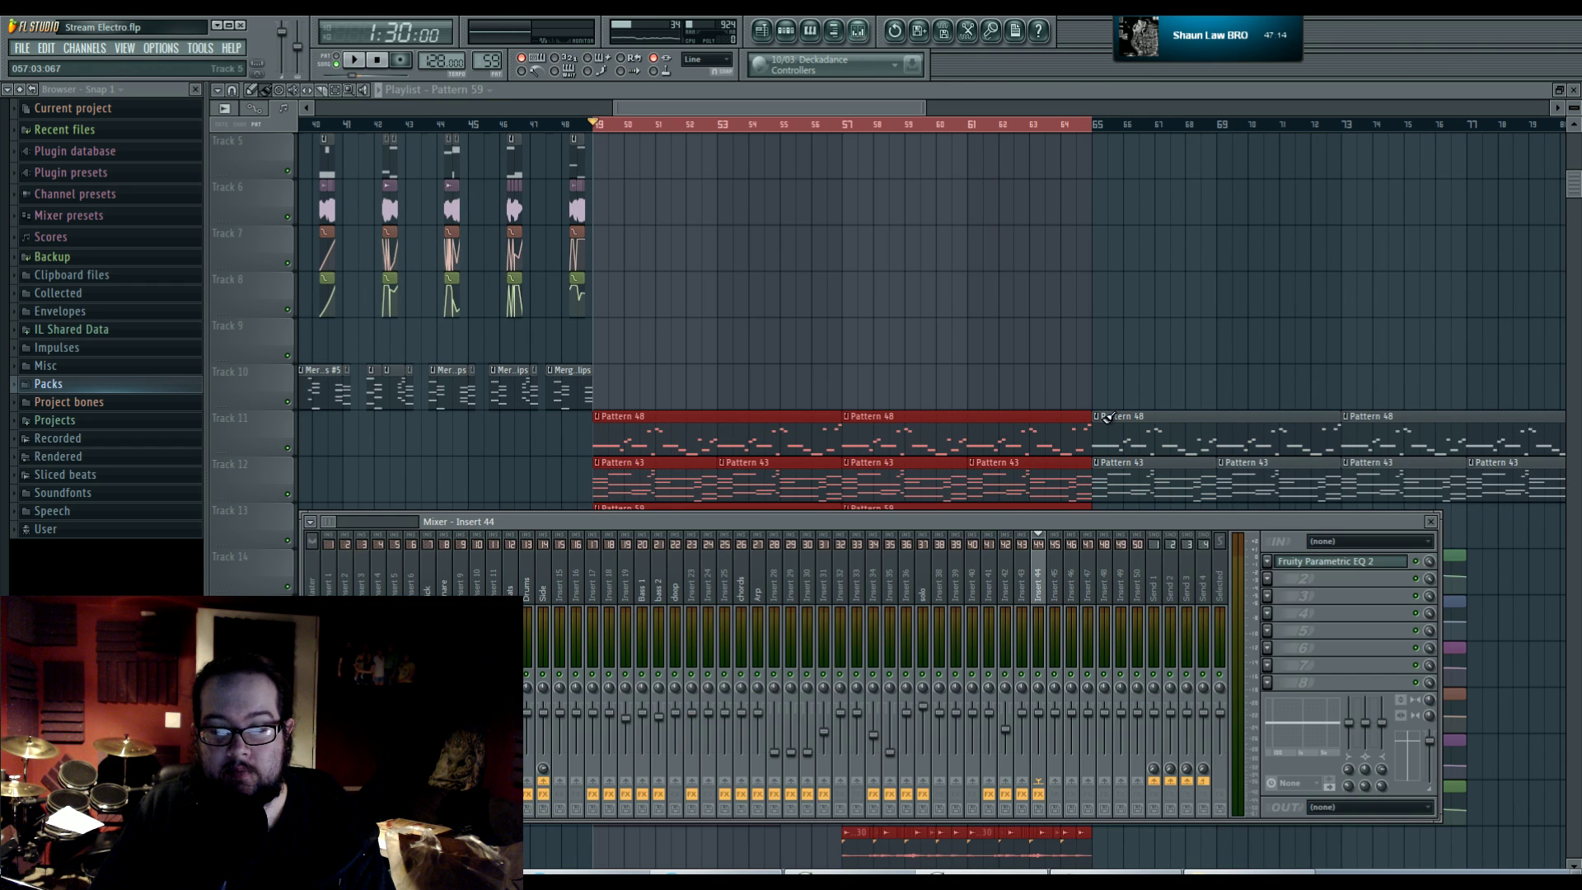
pyautogui.click(789, 33)
pyautogui.click(972, 656)
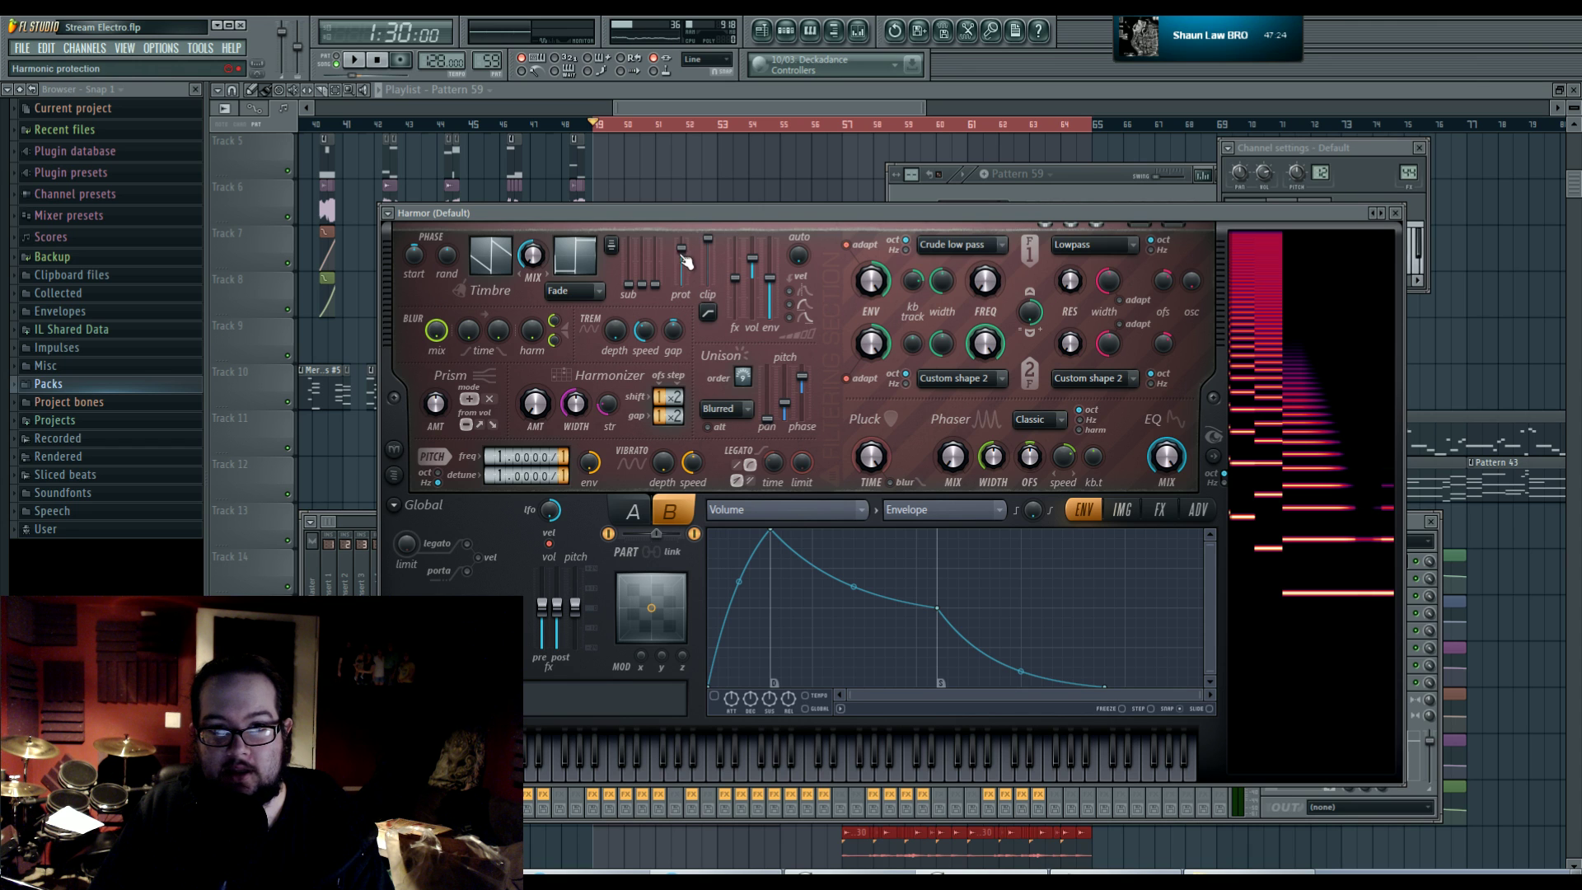
pyautogui.rightClick(997, 284)
pyautogui.click(1075, 428)
# - Shape the Filter 1 frequency envelope into a steady rise with a middle point at bar 57 and a high end point at bar 65
pyautogui.click(758, 173)
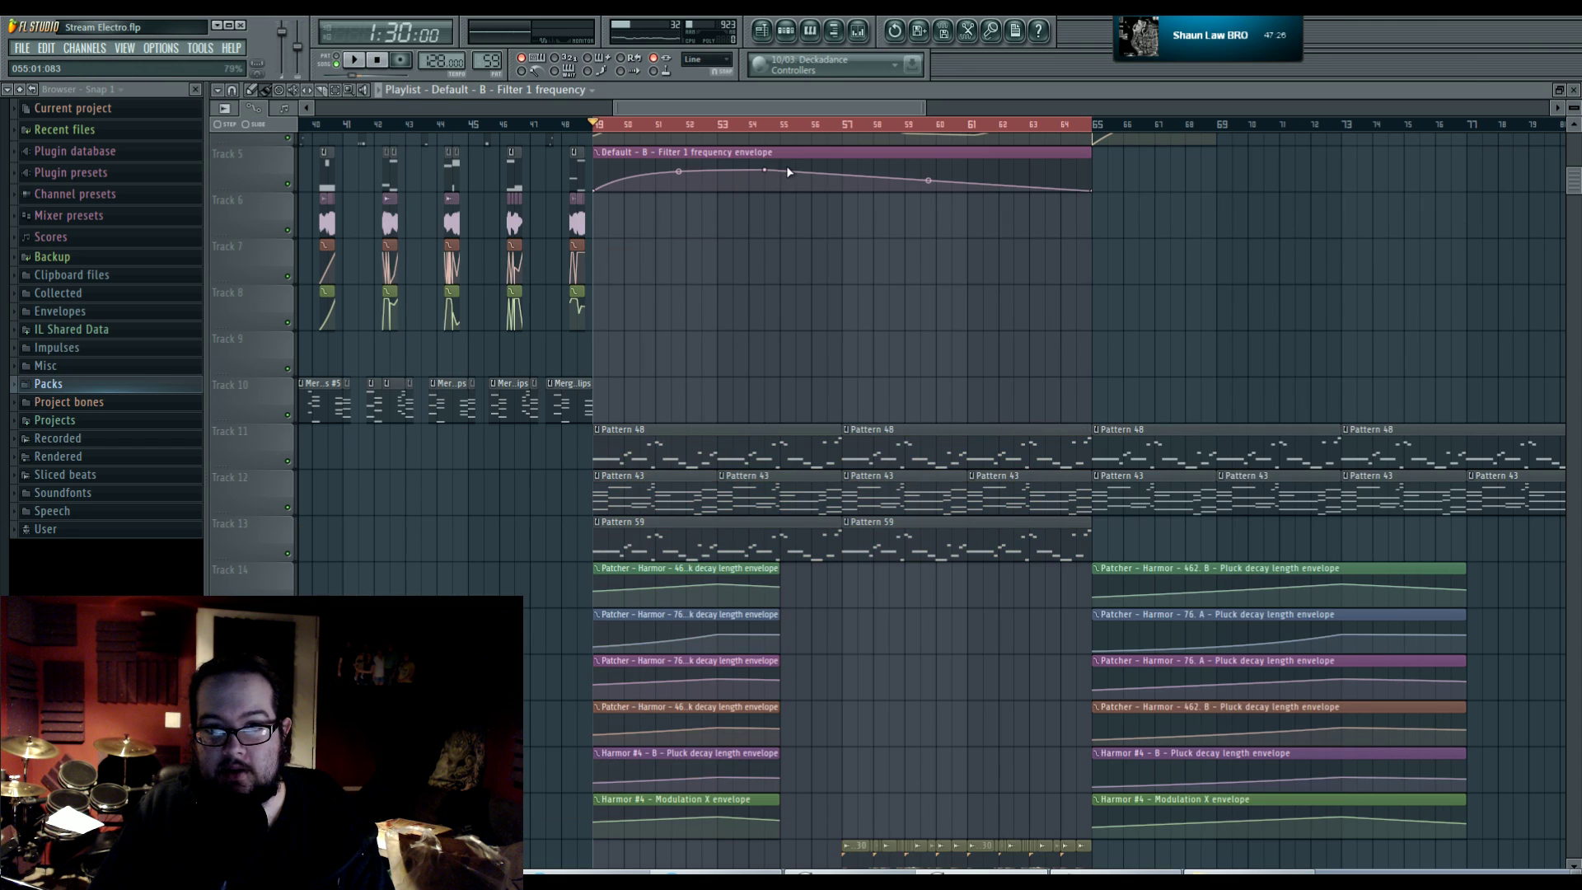
pyautogui.rightClick(775, 175)
pyautogui.click(800, 196)
pyautogui.moveTo(765, 170); pyautogui.dragTo(848, 173)
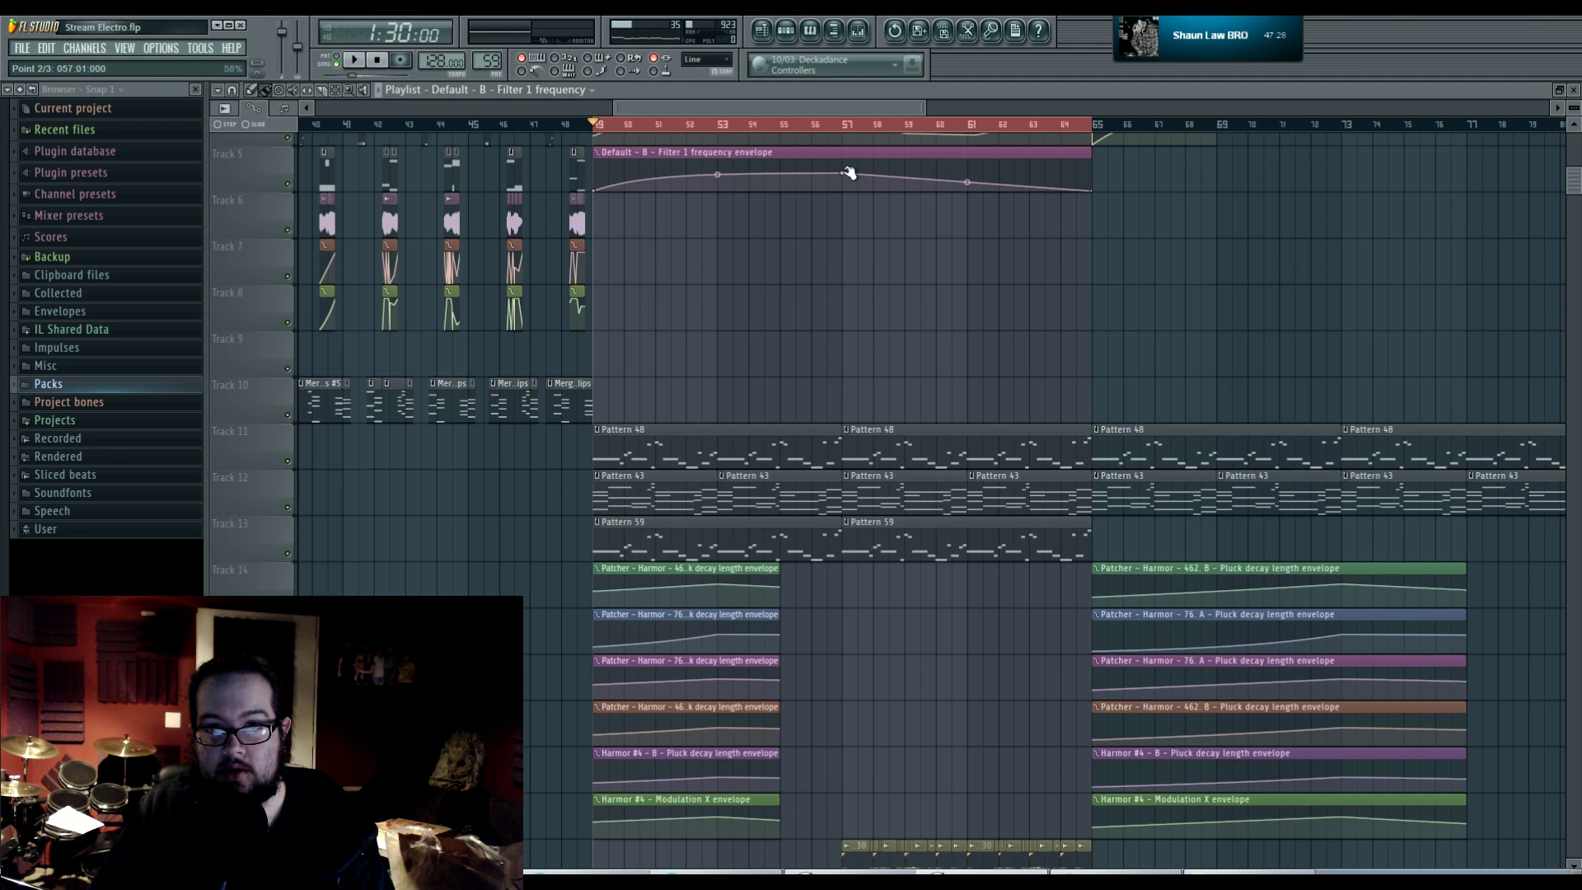
pyautogui.moveTo(1099, 193); pyautogui.dragTo(1098, 161)
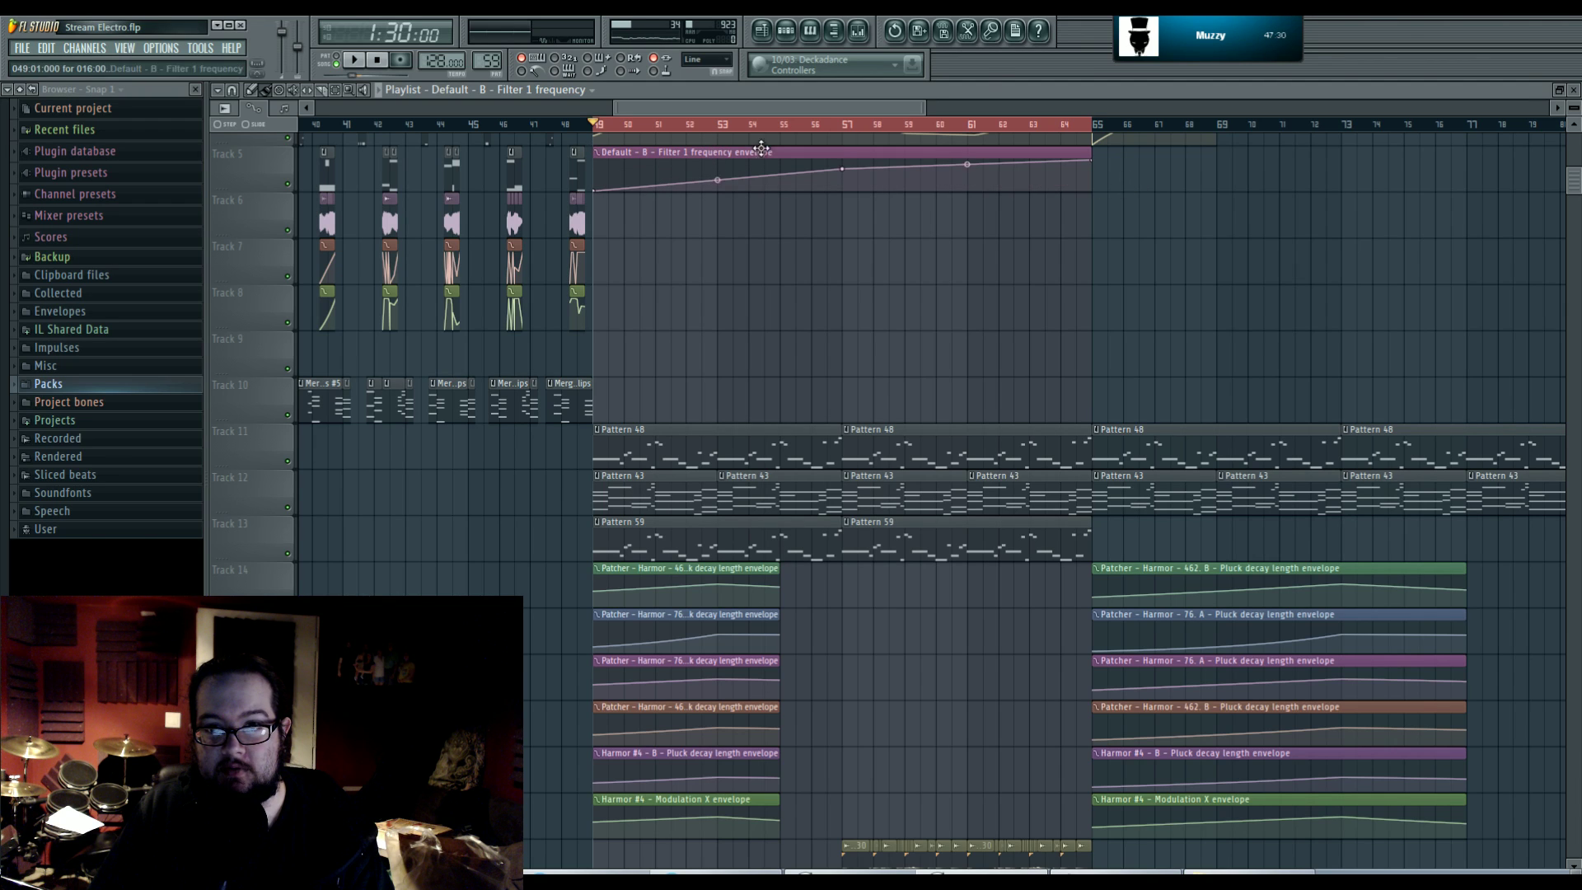
# - Play the selected section briefly with the mixer and channel rack in view, then stop and hide both windows
pyautogui.press('F9')
pyautogui.press('space')
pyautogui.press('F6')
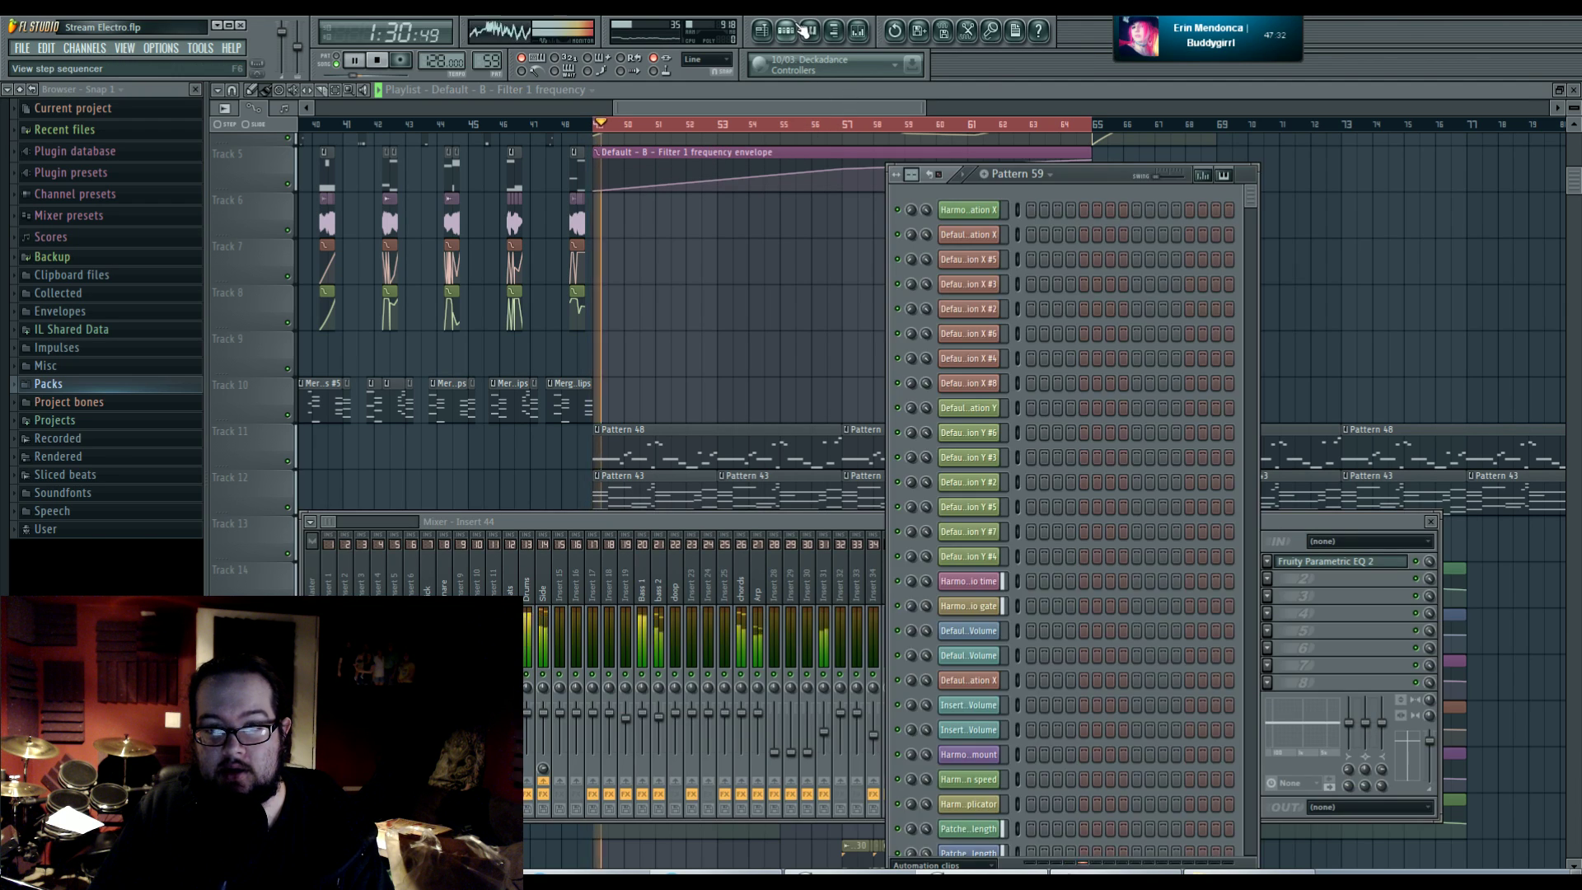
pyautogui.press('space')
pyautogui.press('F6')
pyautogui.press('F9')
# - Edit the end of the Gross Beat (Insert 31) Volume mix envelope on Track 44 so it drops to the minimum at bar 33
pyautogui.moveTo(676, 383); pyautogui.dragTo(948, 278)
pyautogui.scroll(-2, 876, 352)
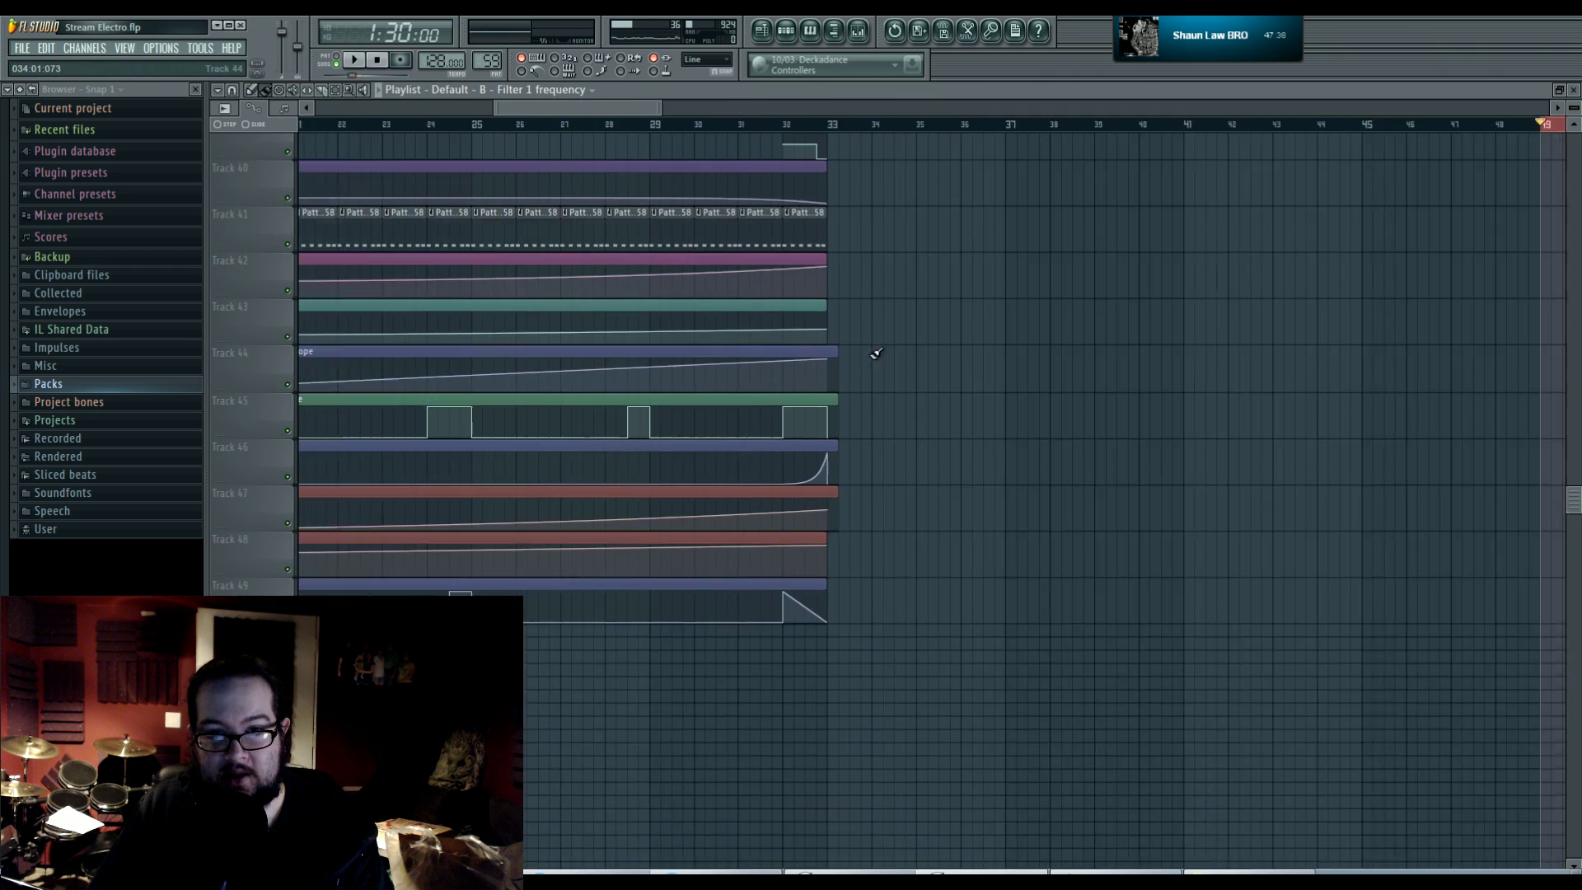
pyautogui.scroll(3, 808, 378)
pyautogui.scroll(-4, 1392, 369)
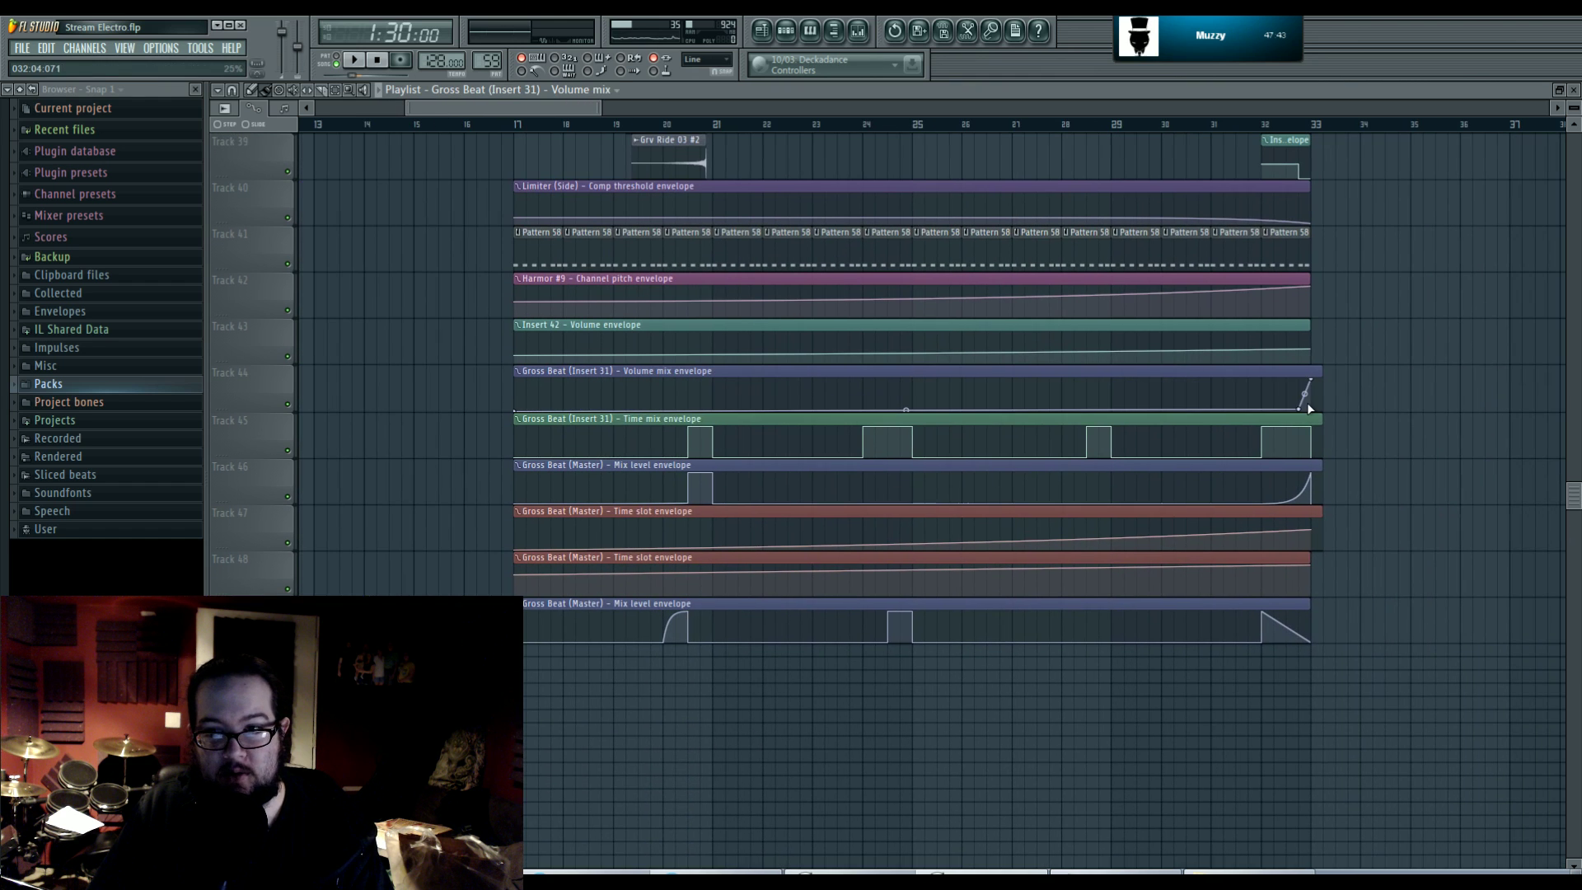
pyautogui.rightClick(1310, 398)
pyautogui.click(1316, 401)
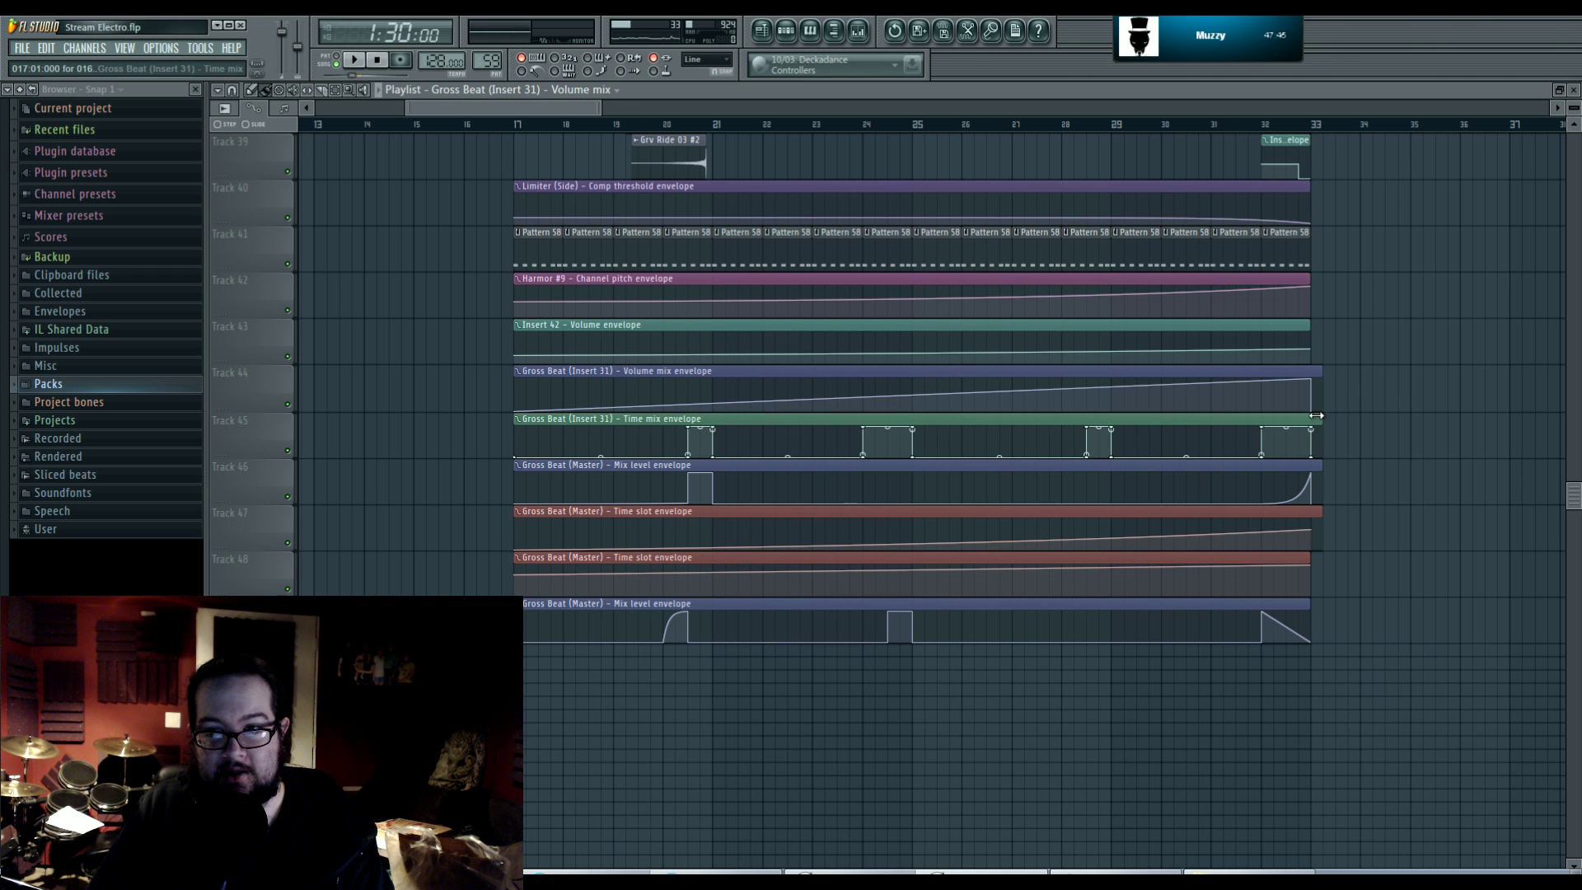
# - Check the remaining automation clips on the lower tracks and play the selected section from bar 49
pyautogui.moveTo(1412, 328); pyautogui.dragTo(1289, 343)
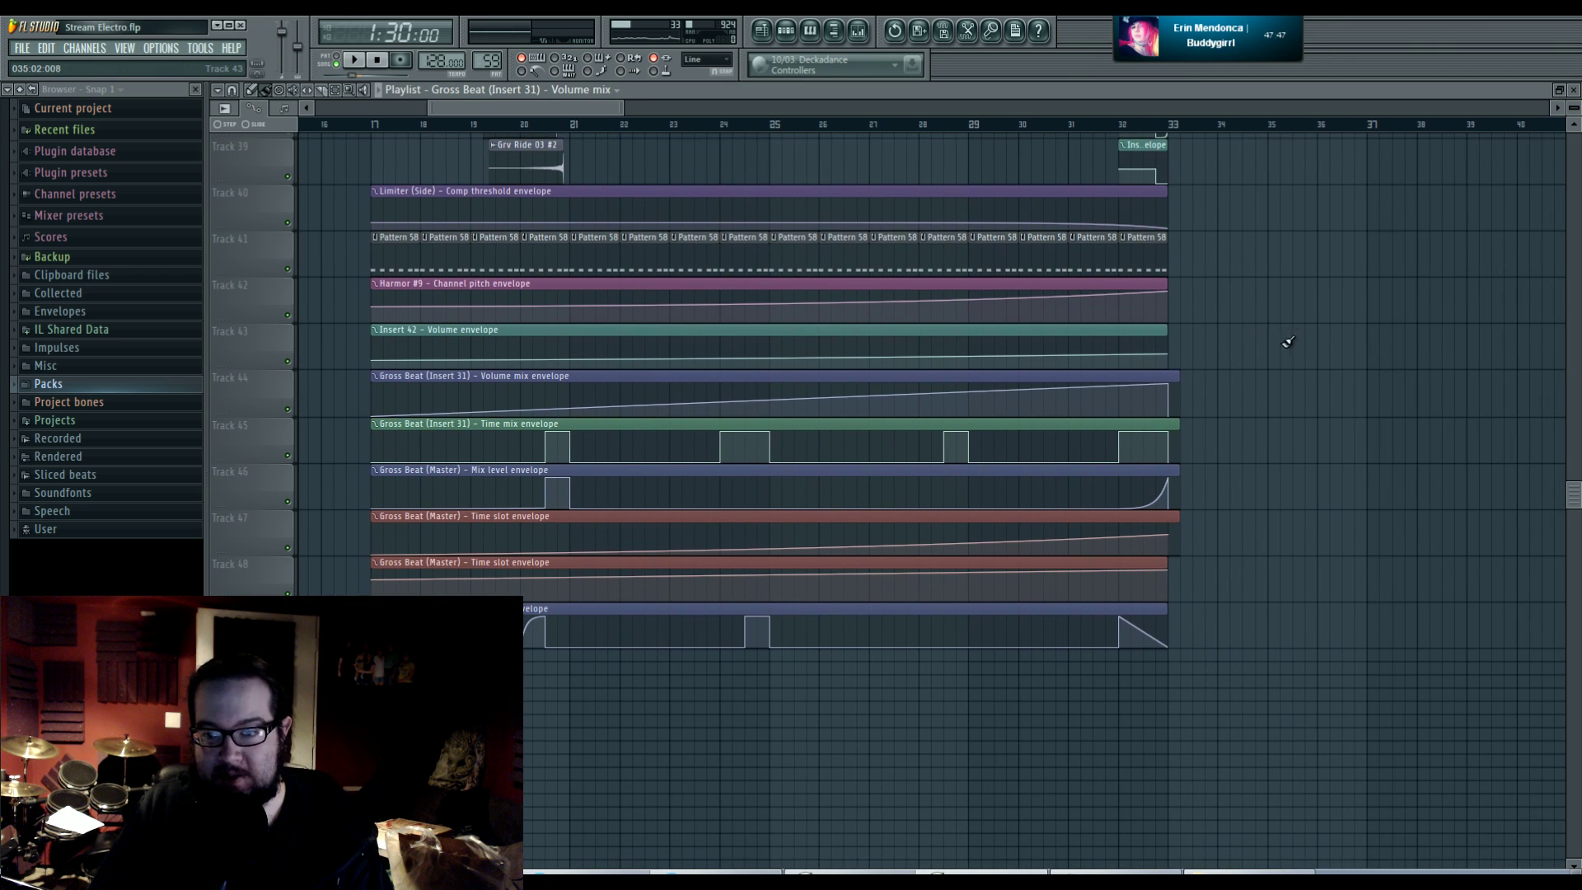
pyautogui.moveTo(1251, 511); pyautogui.dragTo(1125, 583)
pyautogui.scroll(-1, 1118, 585)
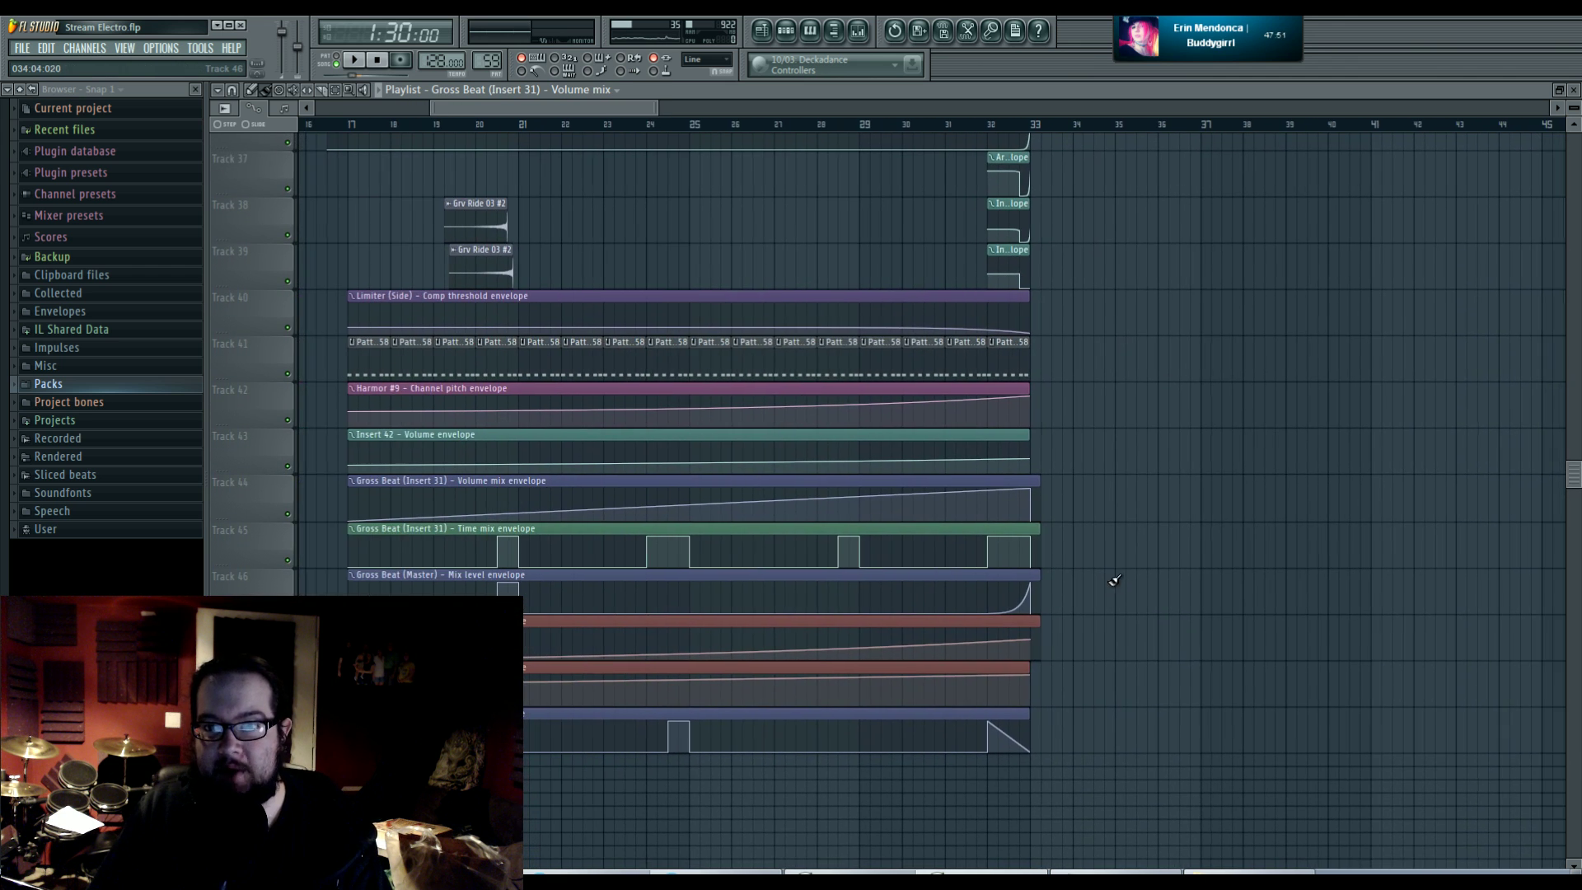
pyautogui.moveTo(1315, 443); pyautogui.dragTo(770, 565)
pyautogui.scroll(-3, 794, 413)
pyautogui.moveTo(794, 413); pyautogui.dragTo(890, 455)
pyautogui.hotkey('ctrl', 'Return')
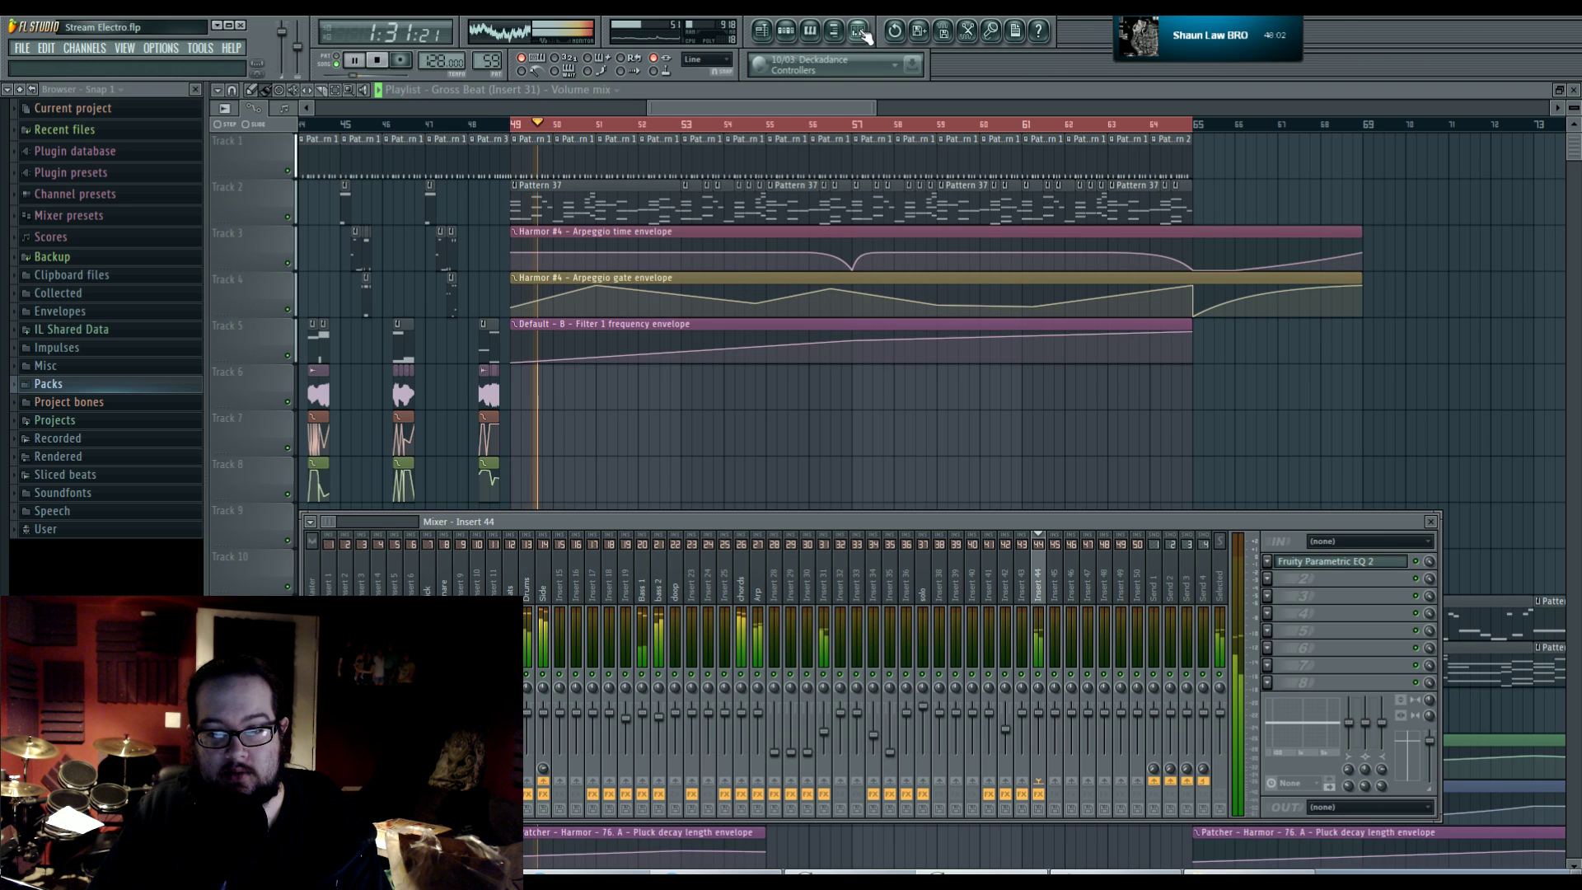
pyautogui.click(1339, 577)
pyautogui.click(954, 442)
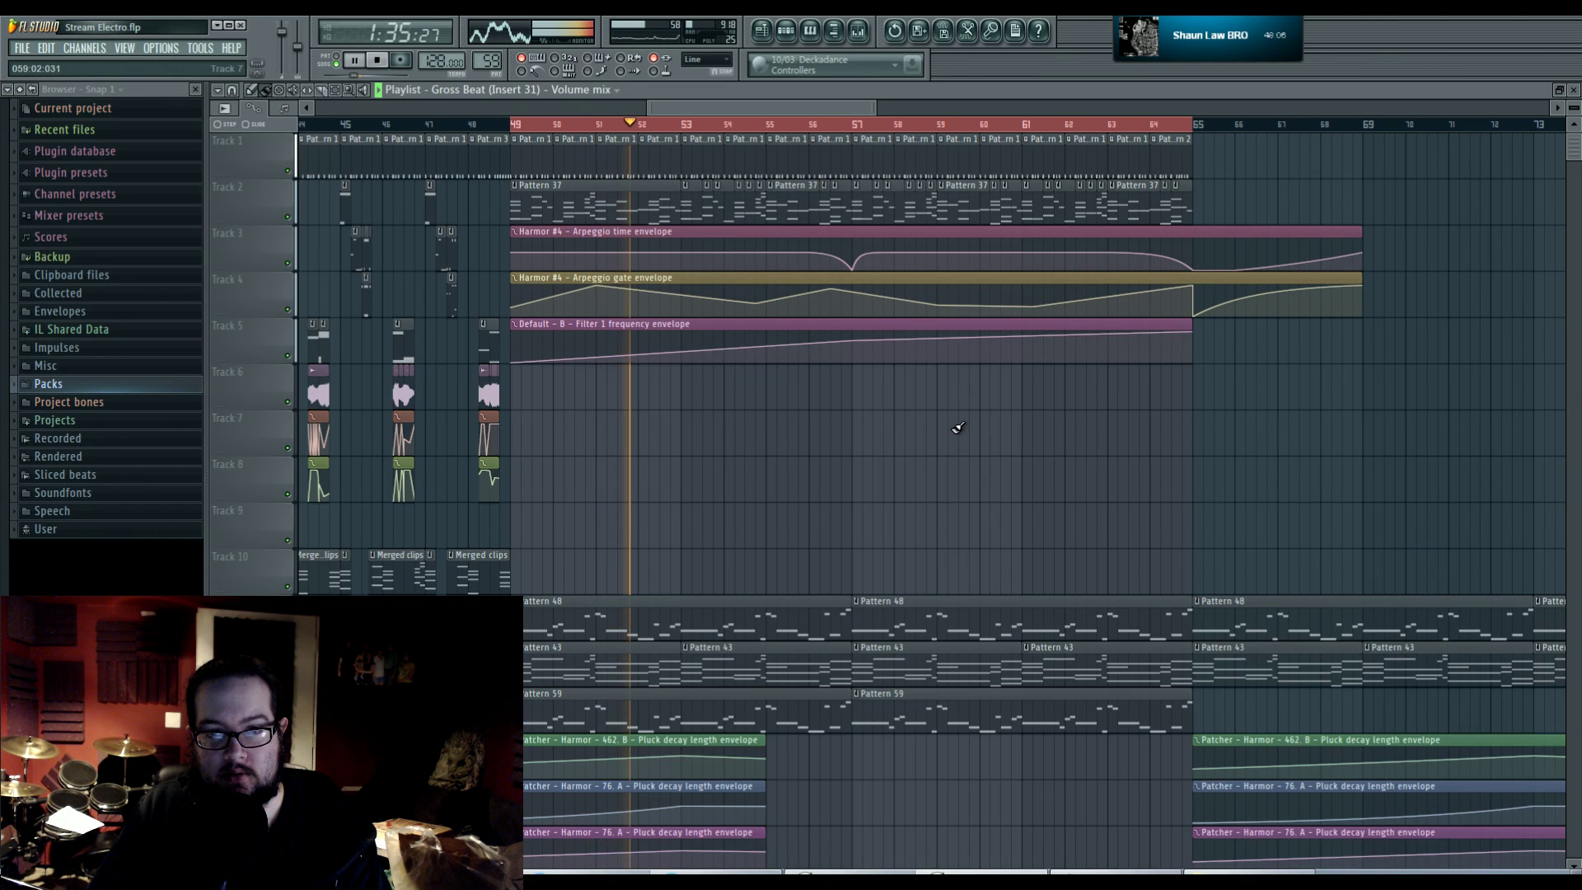
# - Show the Unsorted channel group in the channel rack and open Harmor #9
pyautogui.click(828, 35)
pyautogui.click(788, 34)
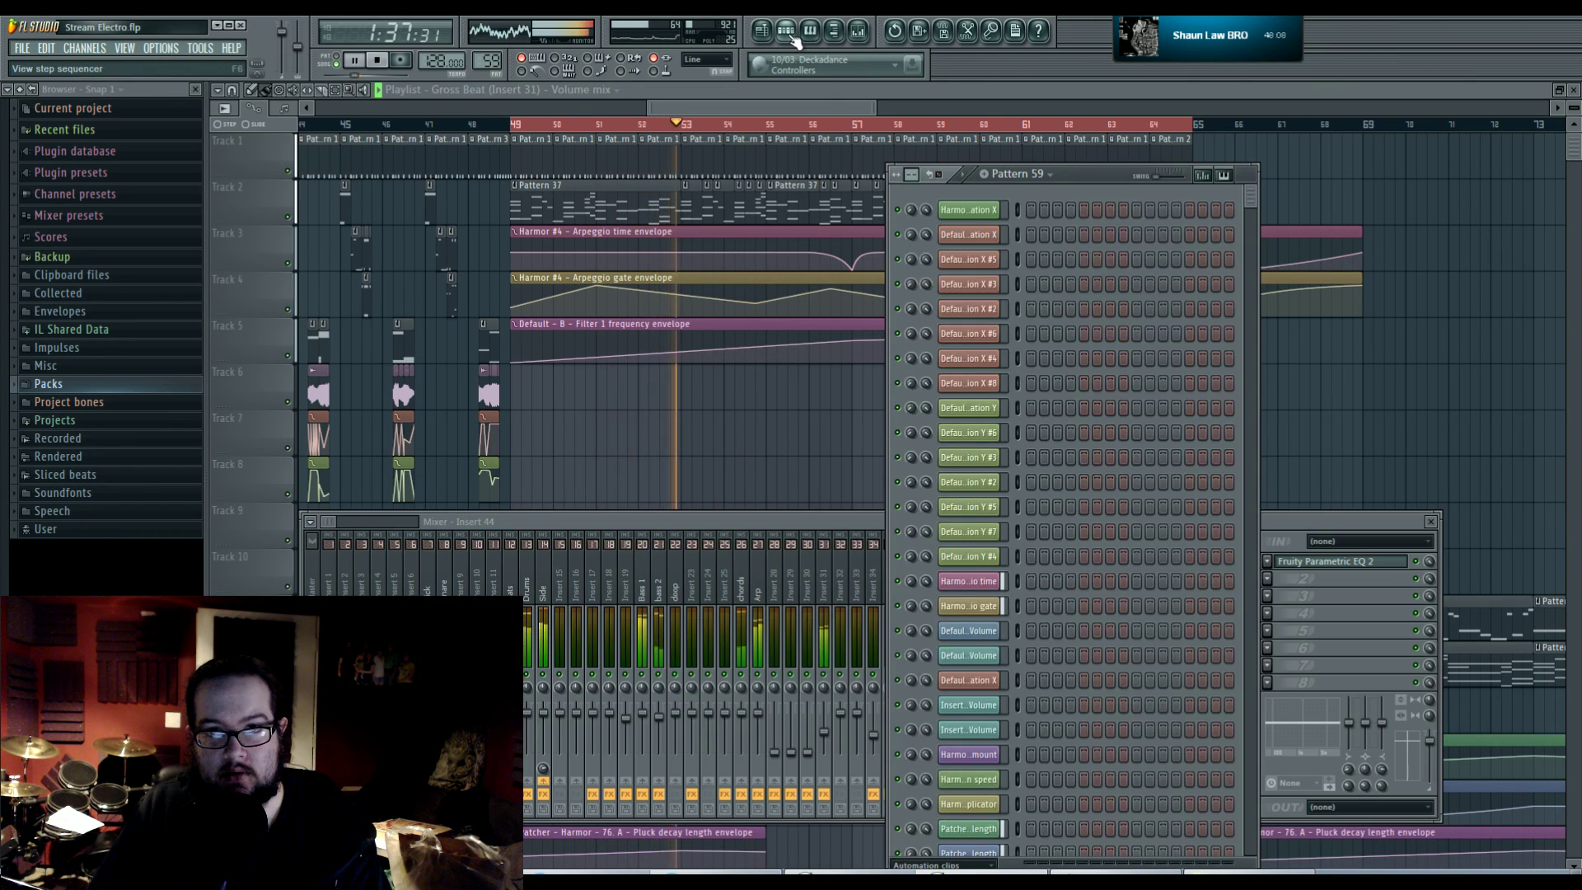
pyautogui.click(955, 859)
pyautogui.click(949, 846)
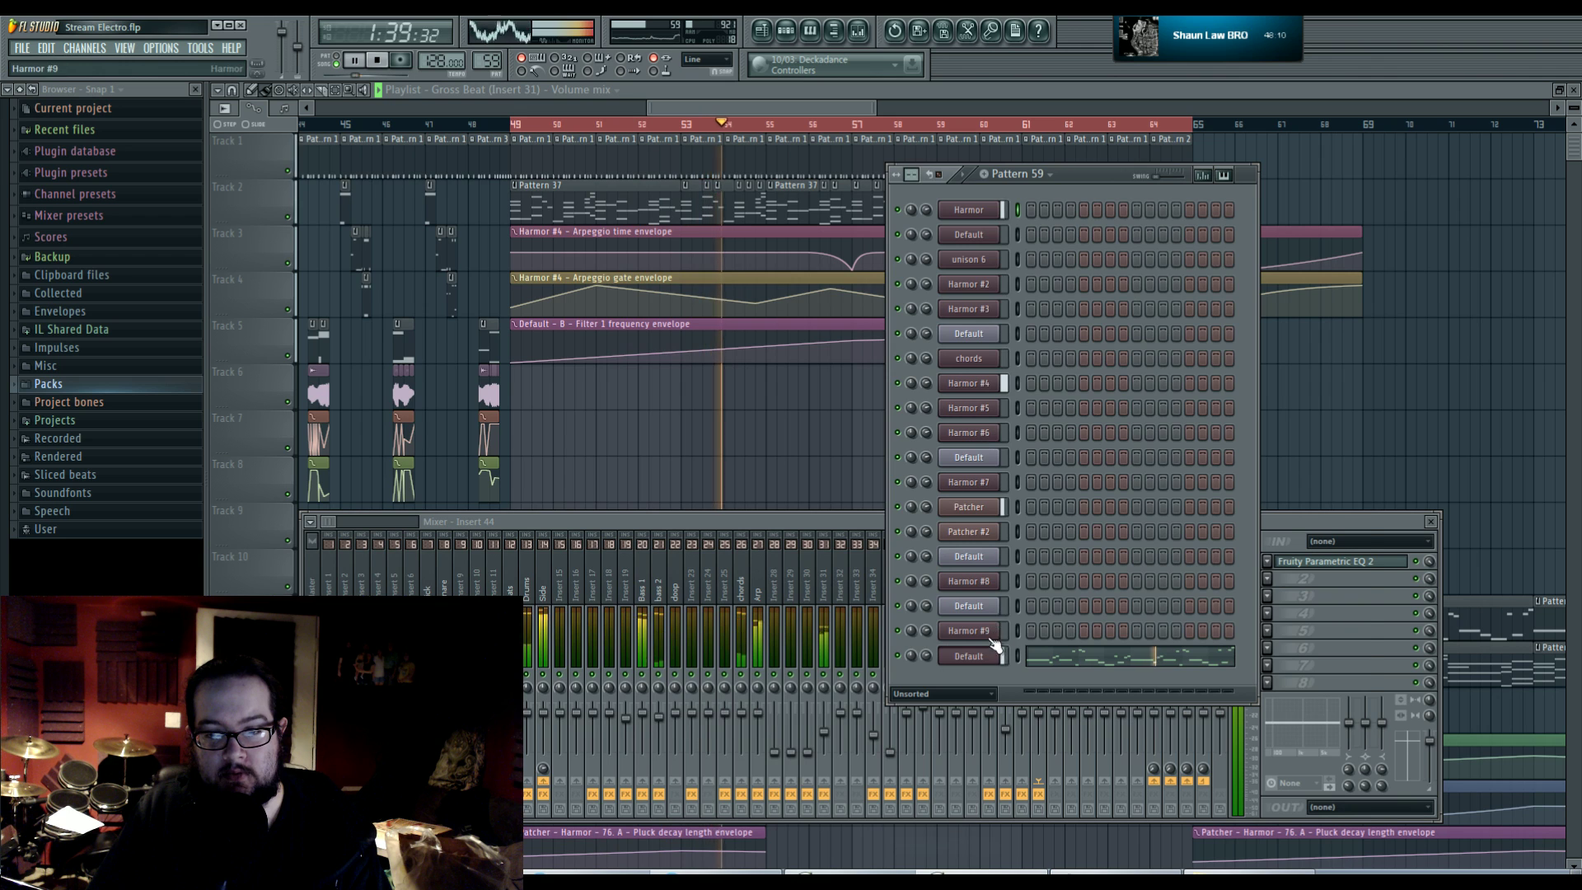
pyautogui.click(969, 630)
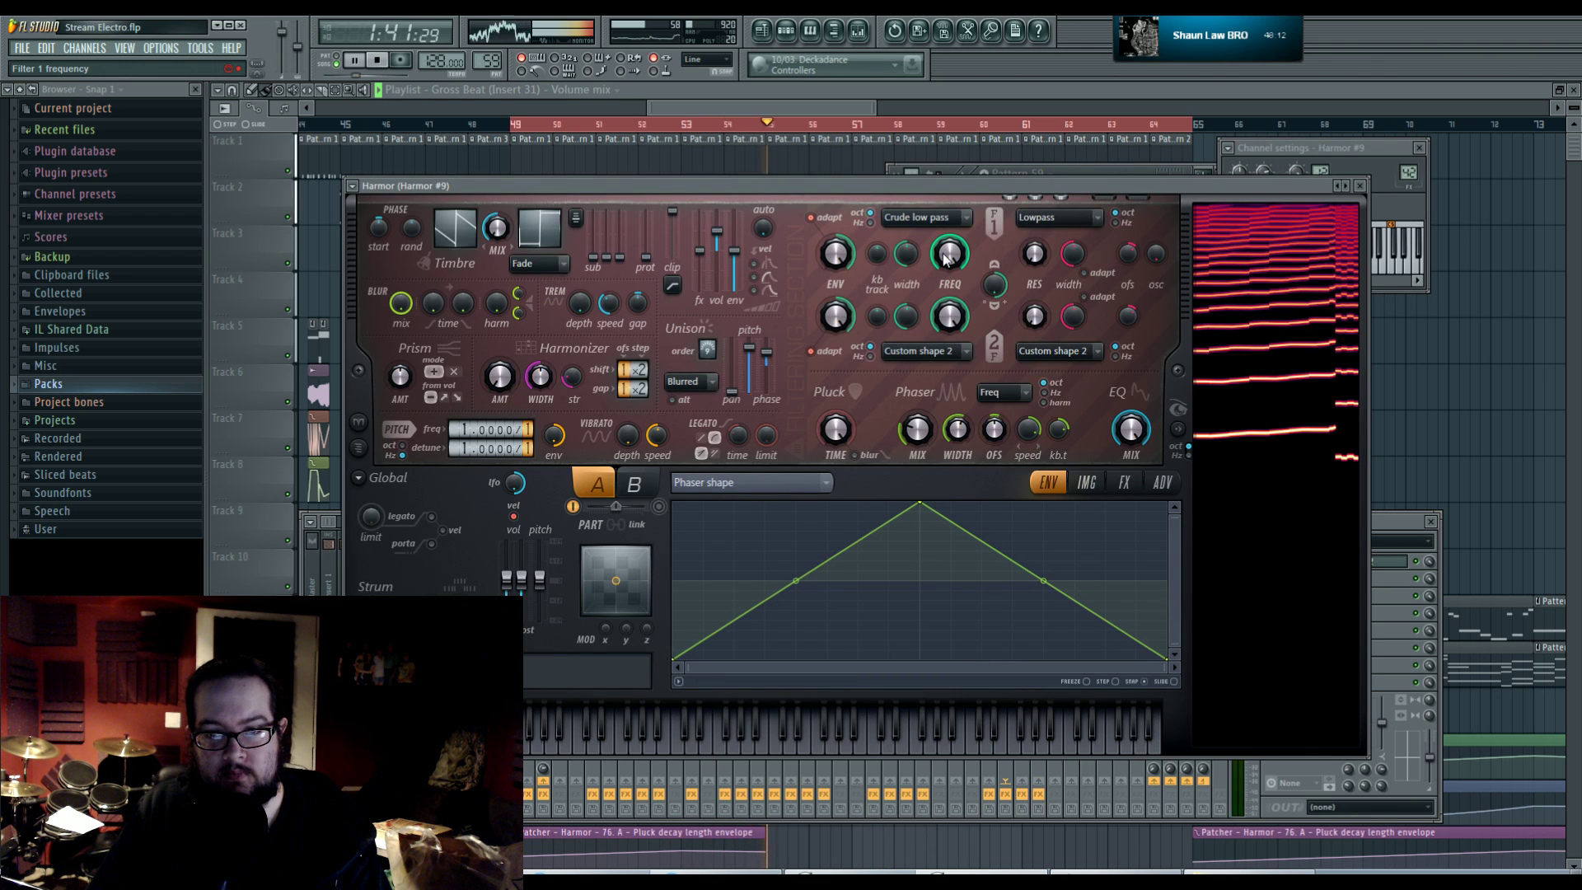
# - Examine the Default channel's Harmor settings during playback, close all open windows, and stop the song
pyautogui.click(786, 31)
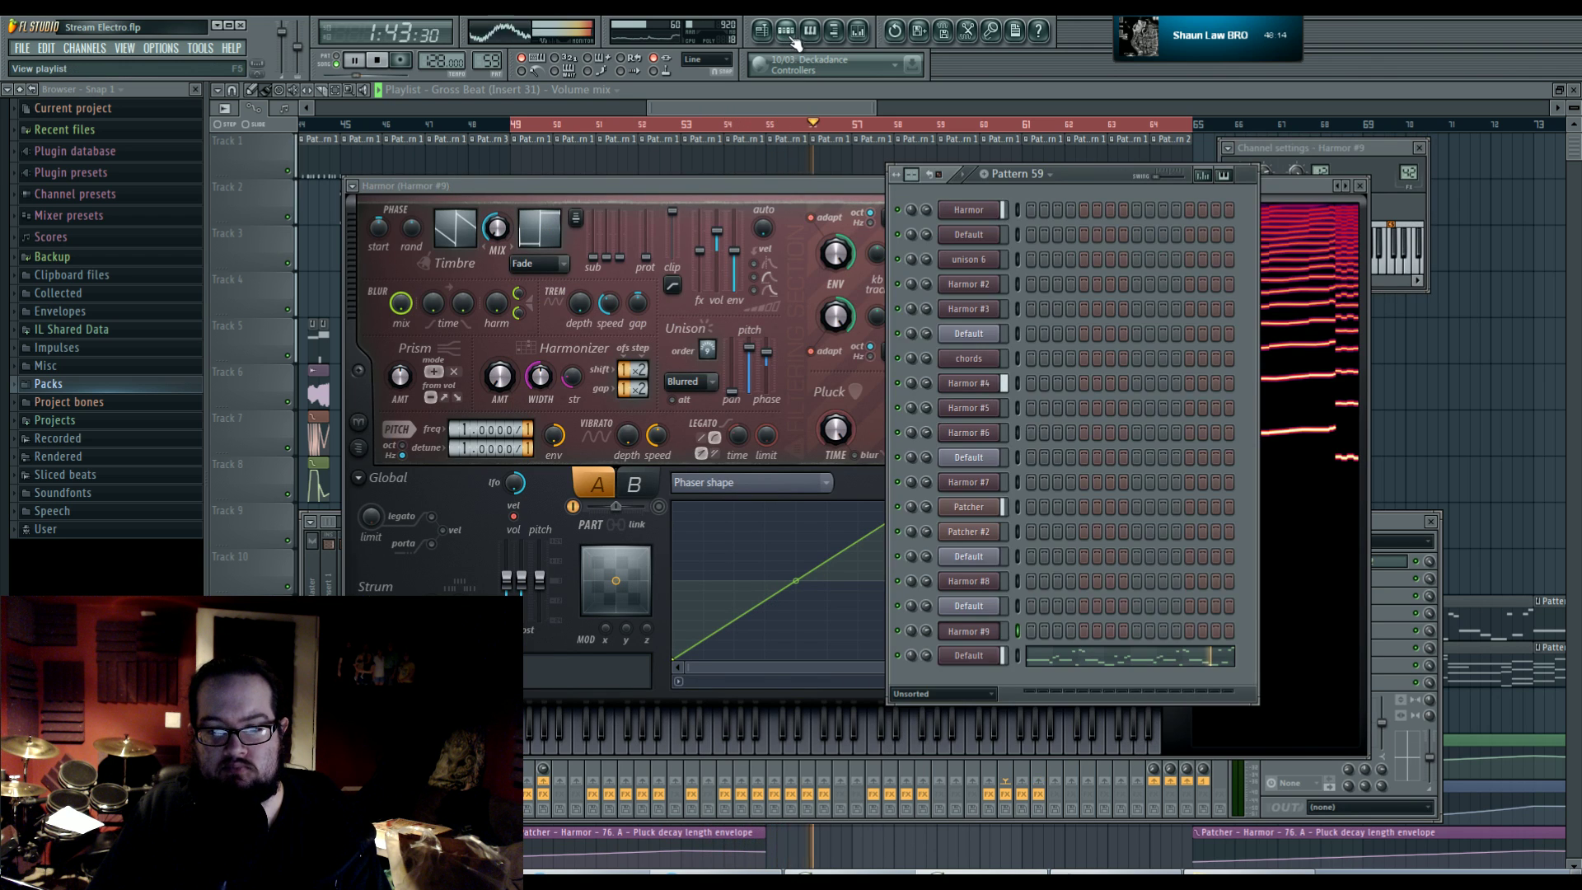
pyautogui.click(1053, 287)
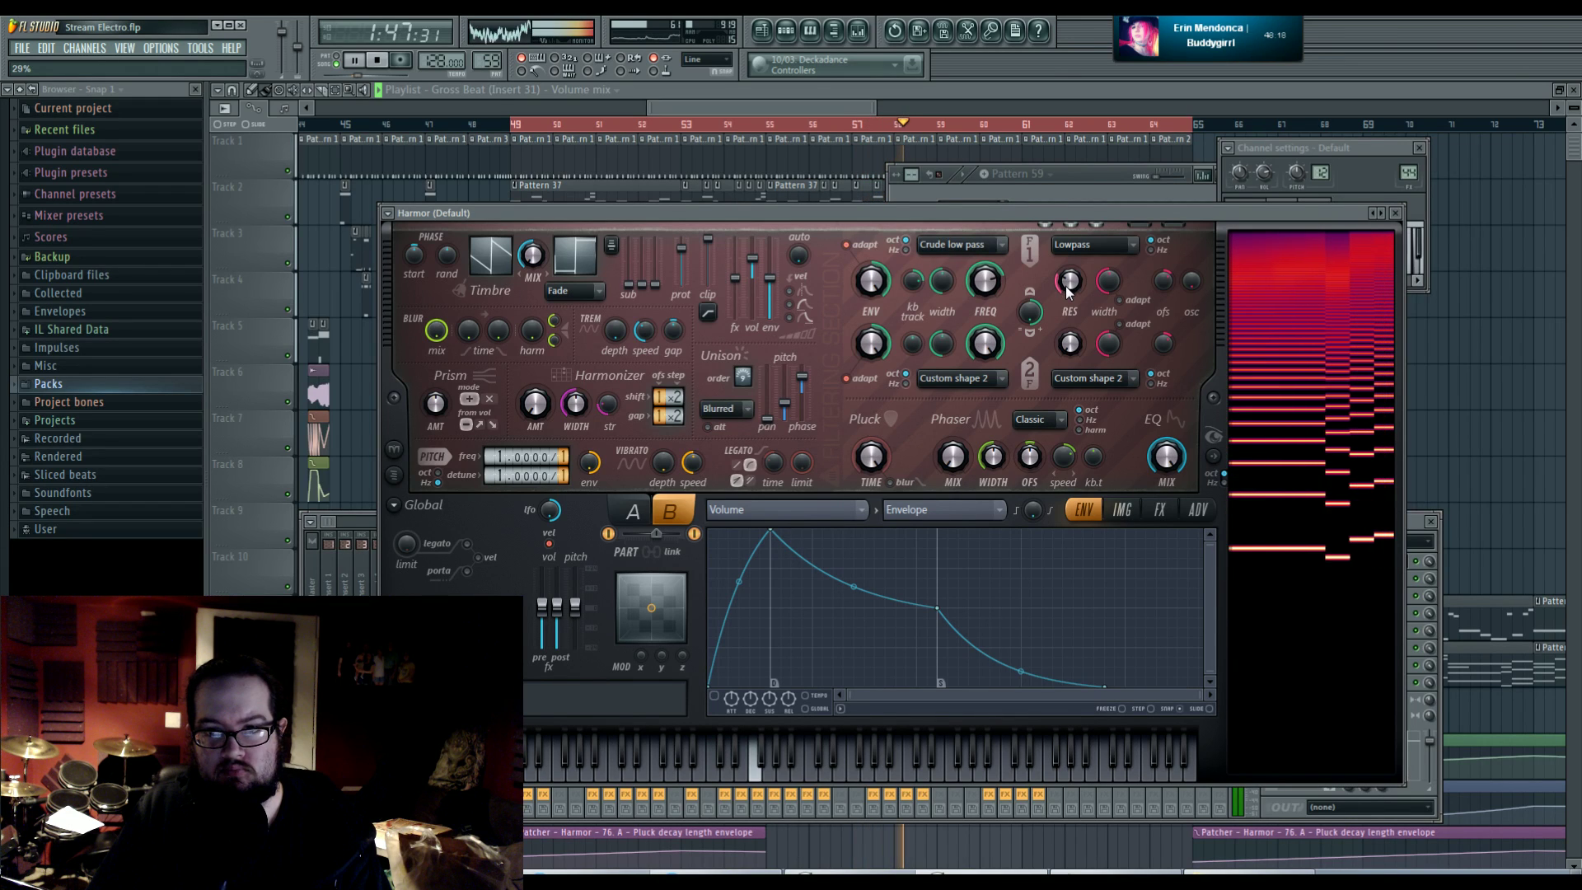
pyautogui.press('F12')
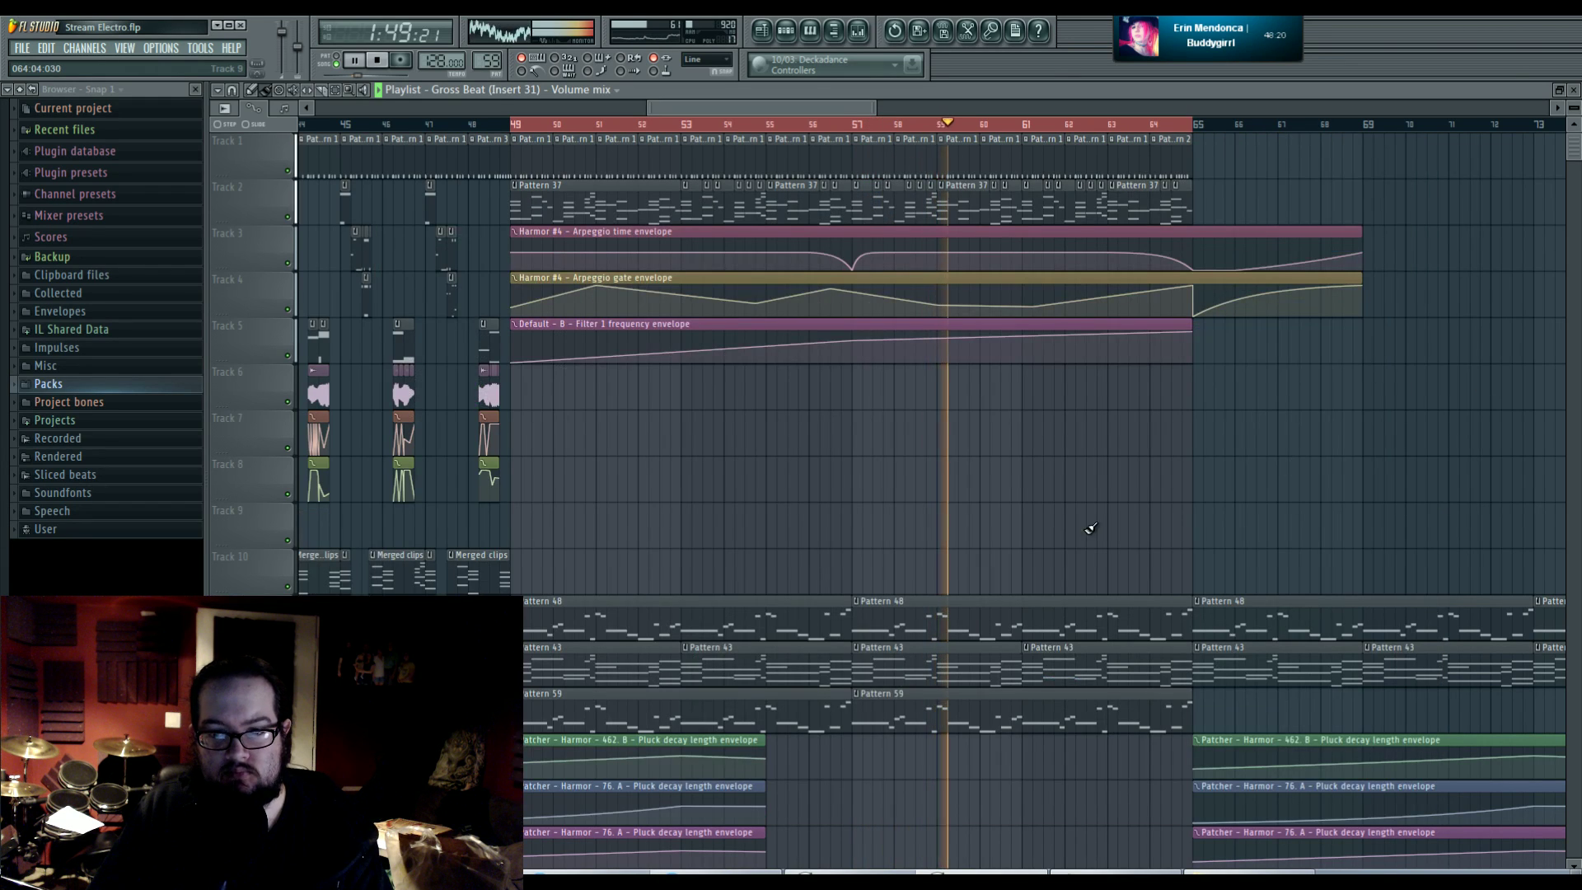
pyautogui.scroll(-3, 989, 396)
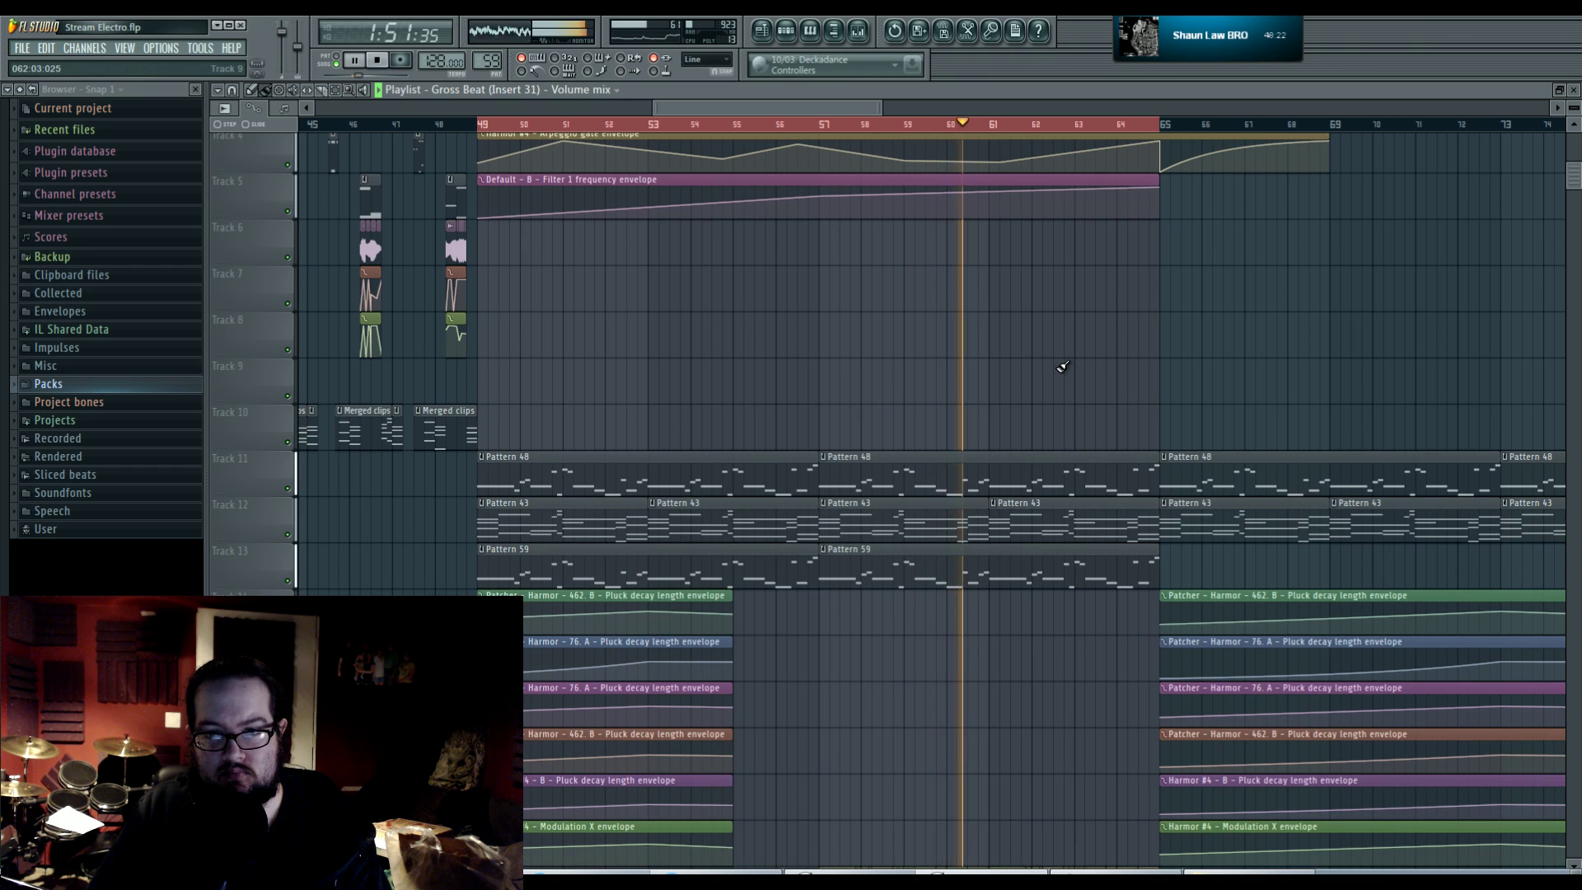
pyautogui.press('space')
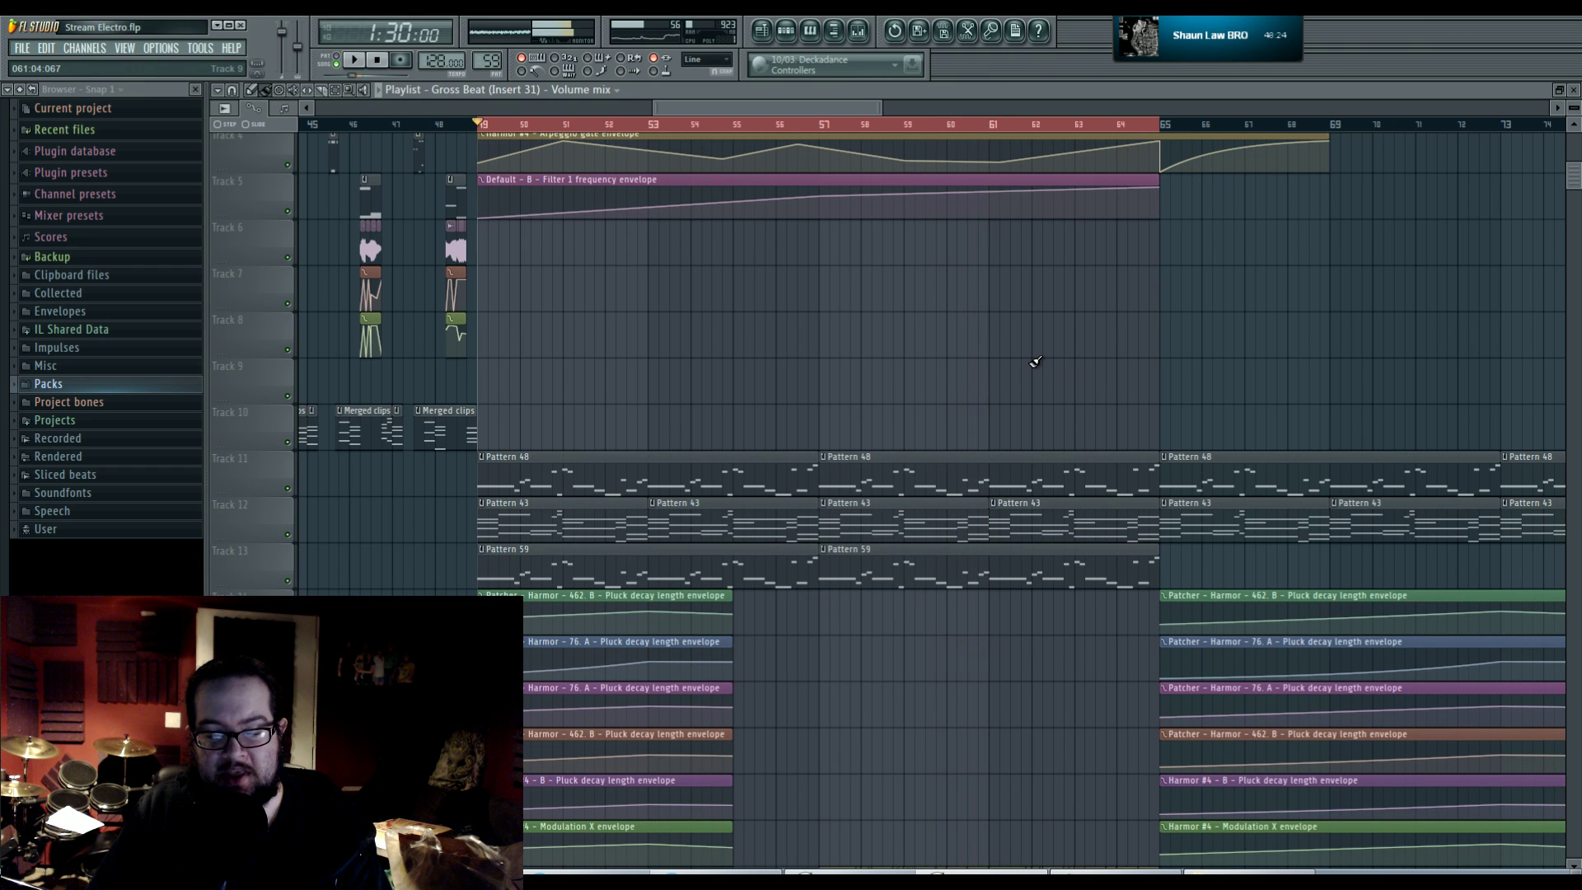
# - Solo track 20 and play its sliced sample clips from bar 57
pyautogui.scroll(-8, 1035, 362)
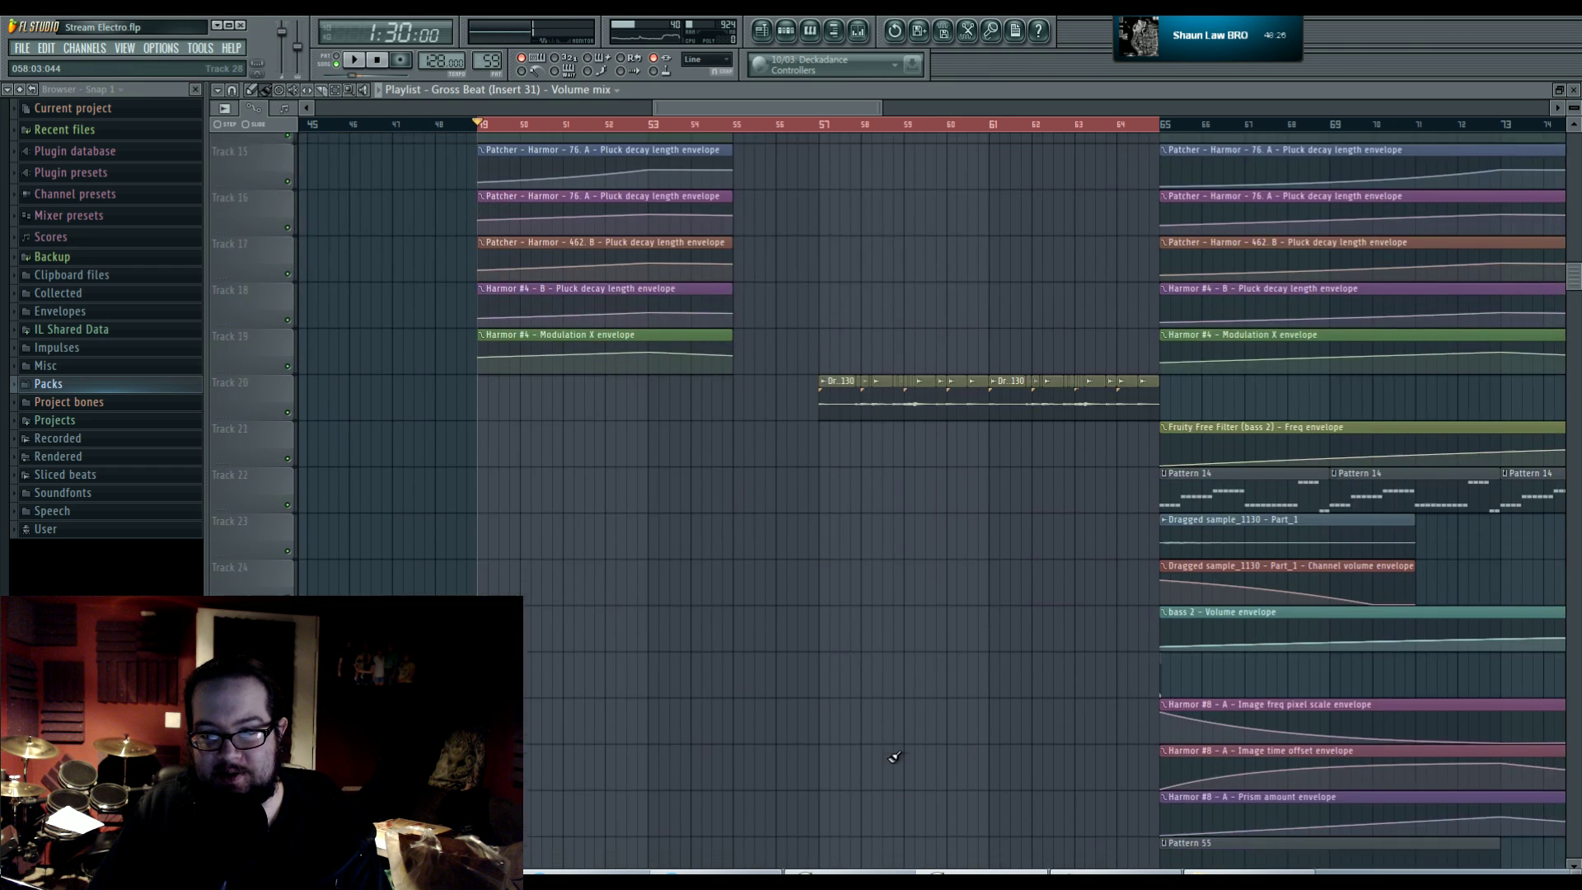
pyautogui.moveTo(979, 448); pyautogui.dragTo(833, 583)
pyautogui.moveTo(815, 525)
pyautogui.mouseDown()
pyautogui.moveTo(821, 510)
pyautogui.moveTo(808, 525)
pyautogui.mouseUp()
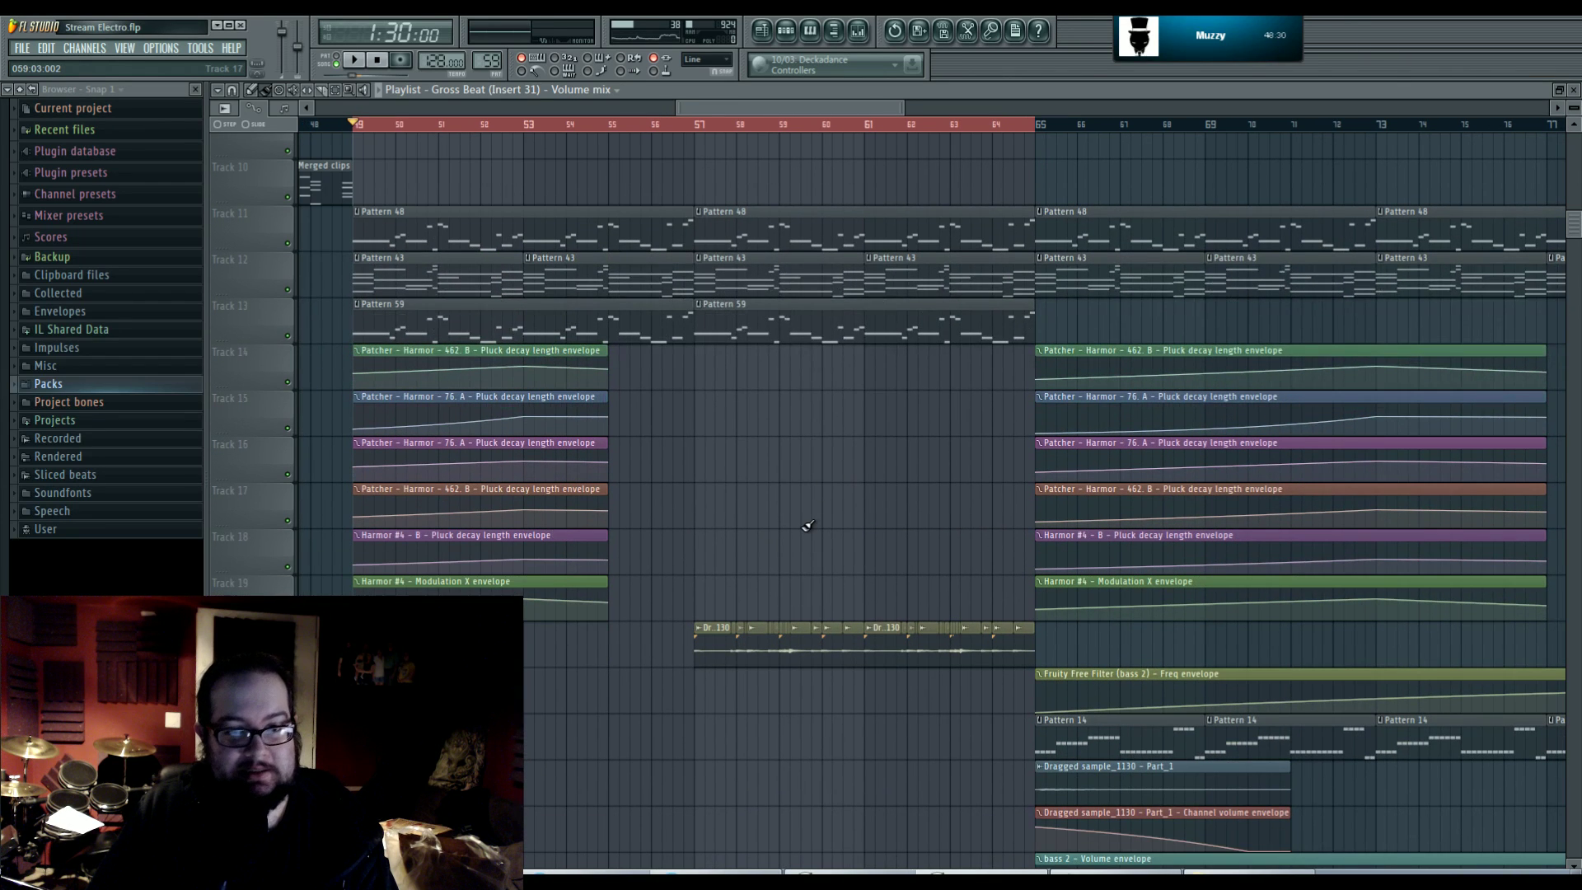
pyautogui.scroll(-1, 803, 501)
pyautogui.click(775, 168)
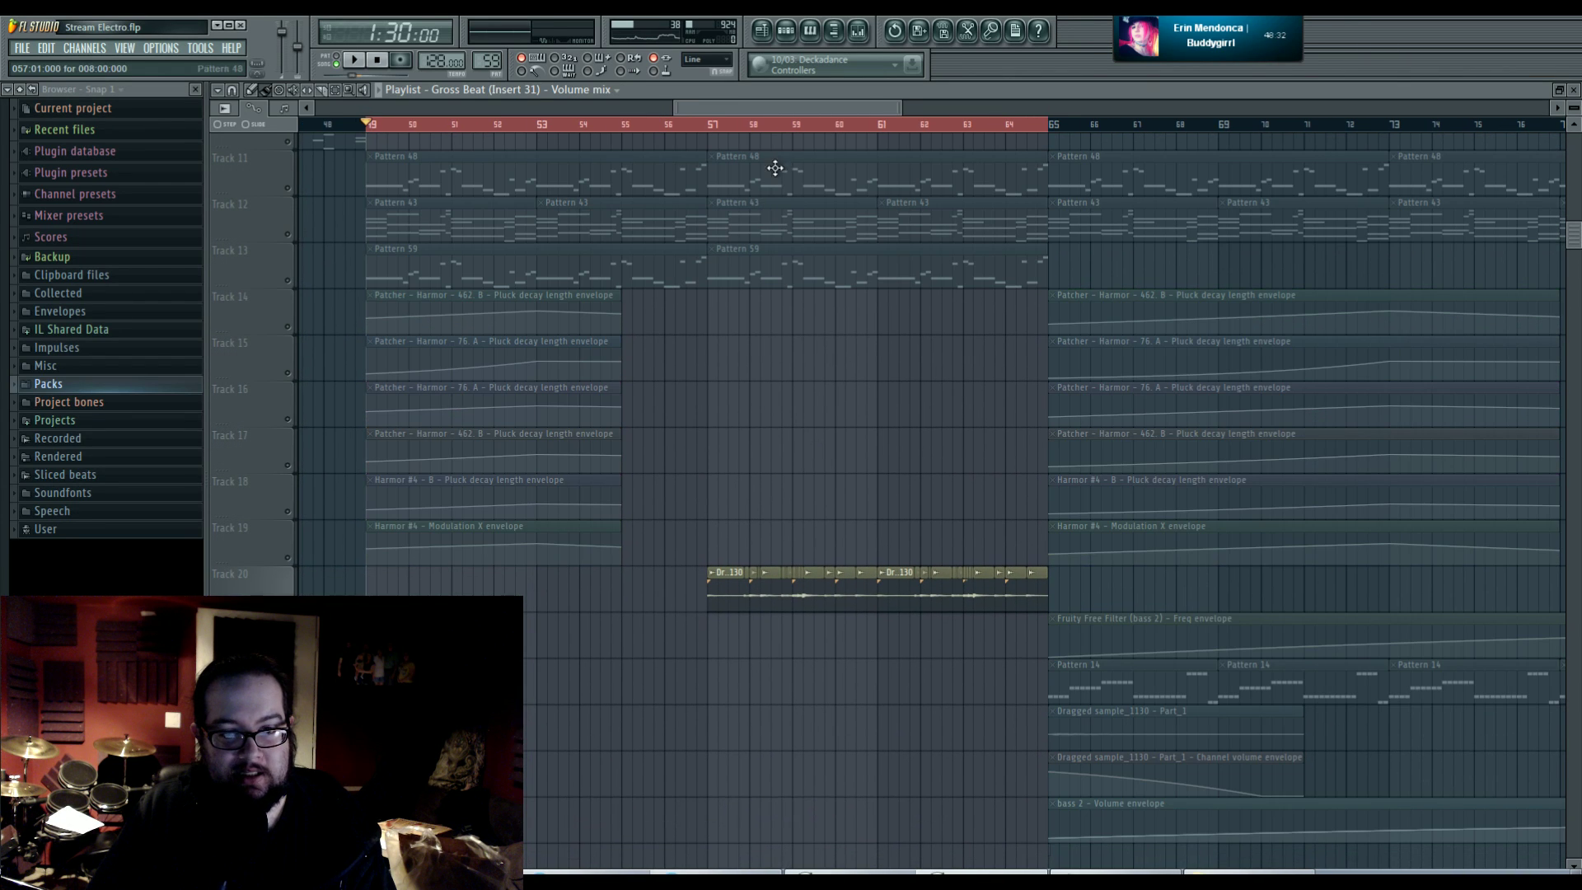
pyautogui.click(719, 132)
pyautogui.press('space')
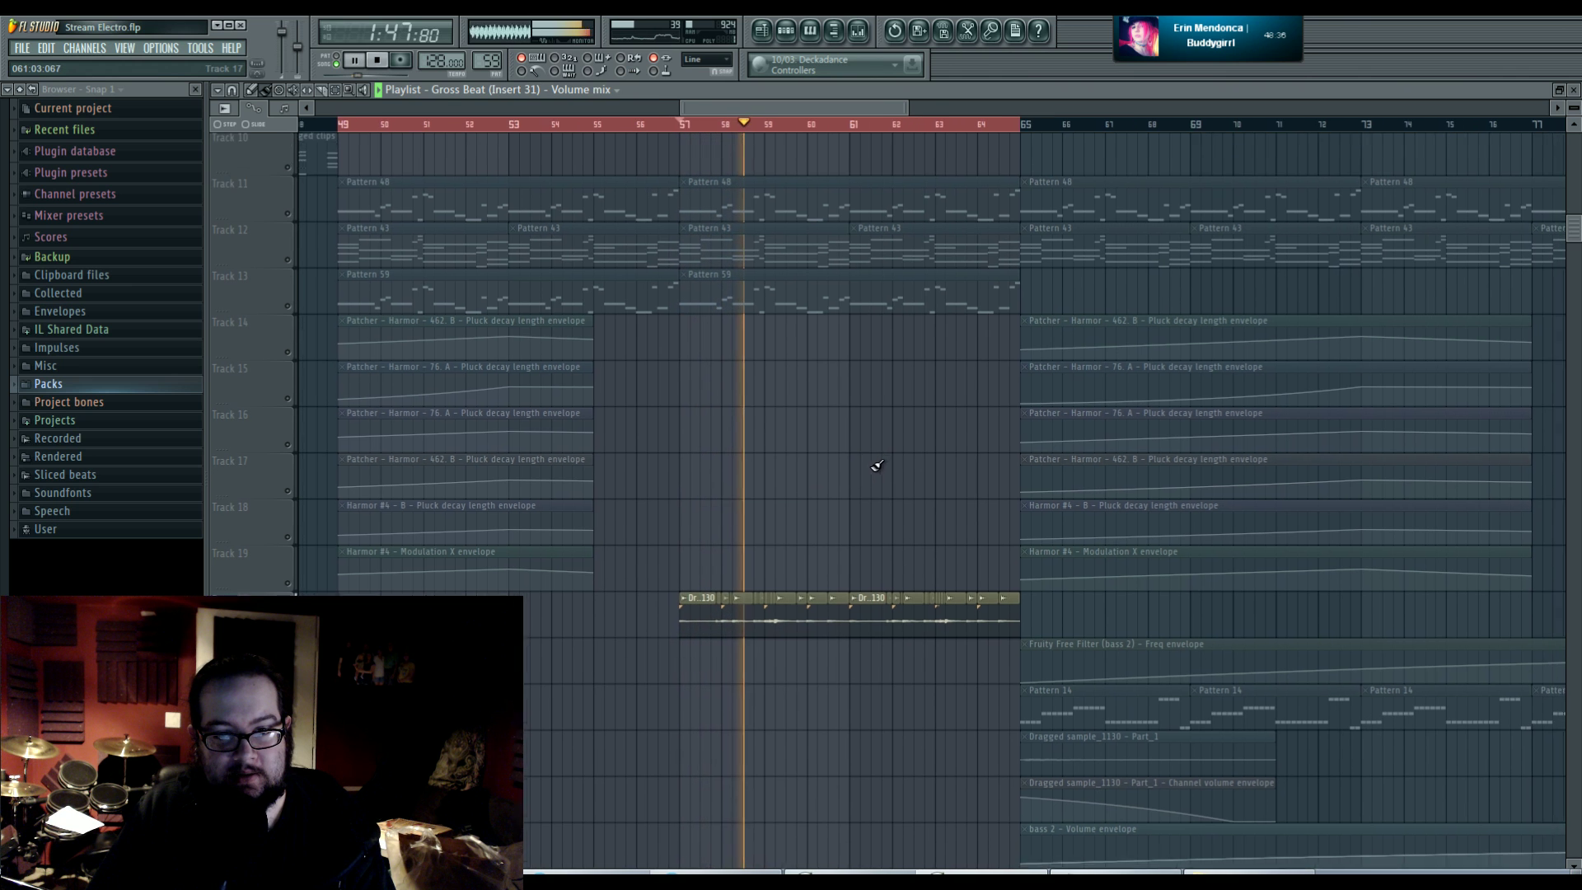
pyautogui.scroll(1, 877, 462)
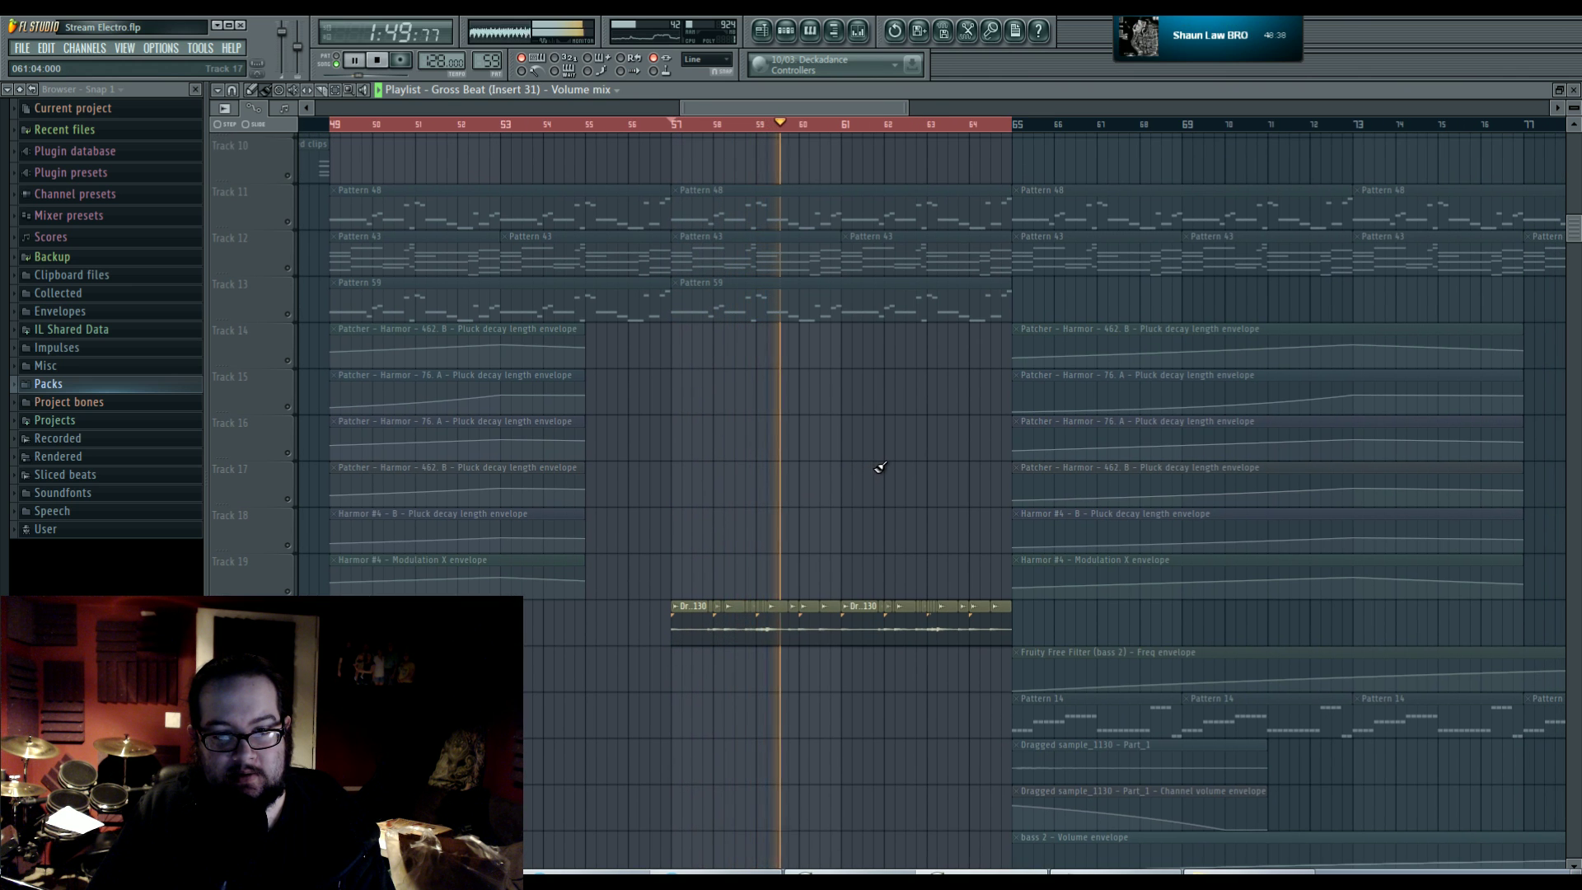
pyautogui.press('space')
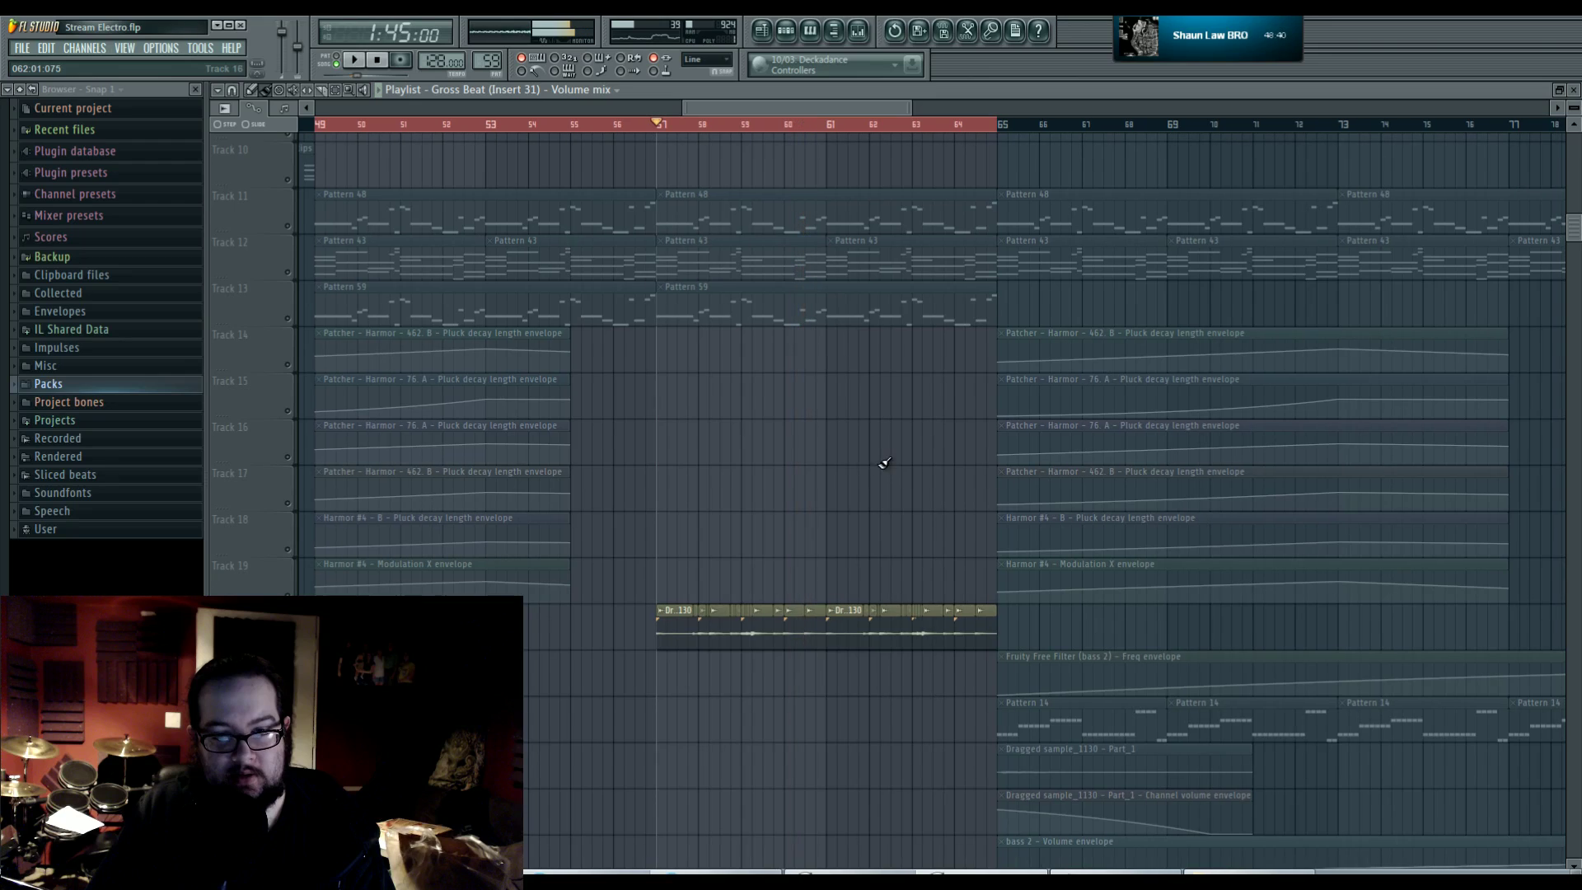
# - Check the sliced clips' sample channel settings and replay the soloed slices from bar 57
pyautogui.click(812, 613)
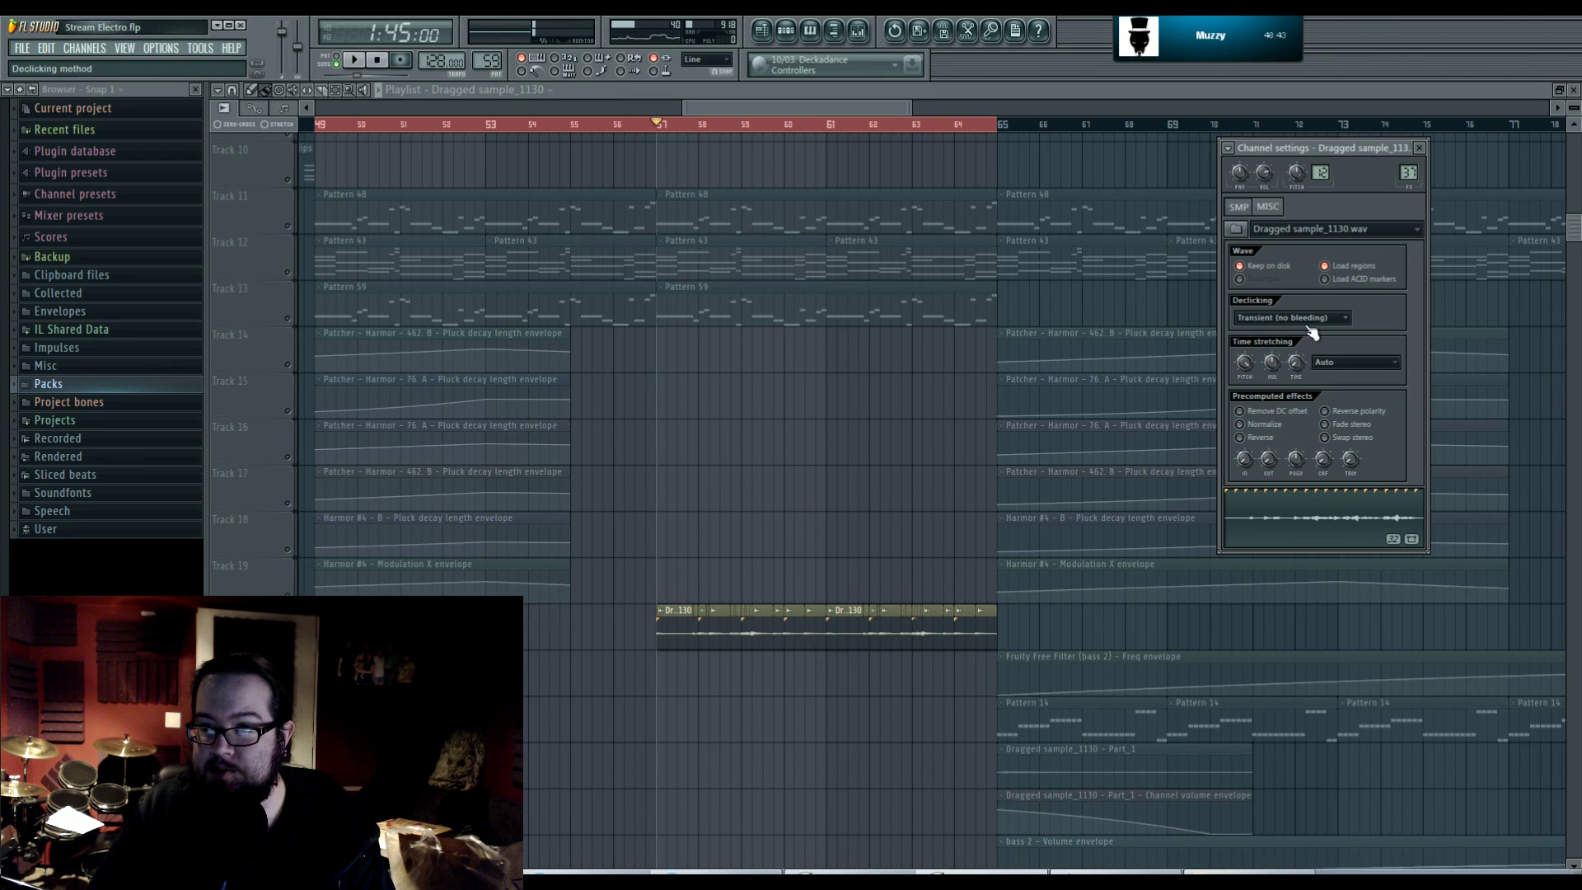
pyautogui.press('space')
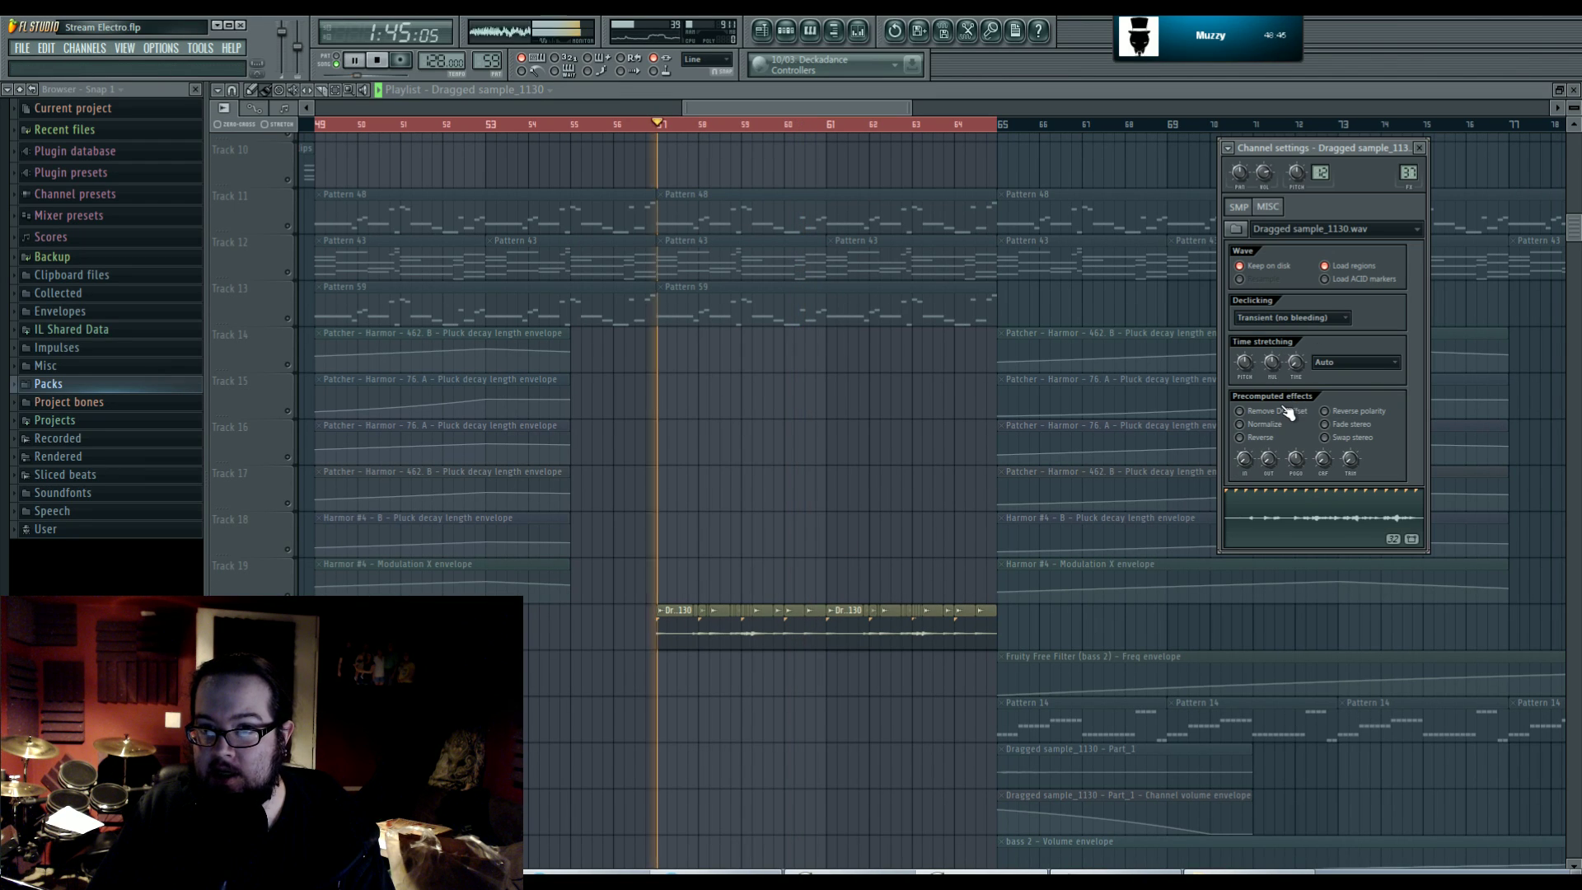
pyautogui.click(825, 466)
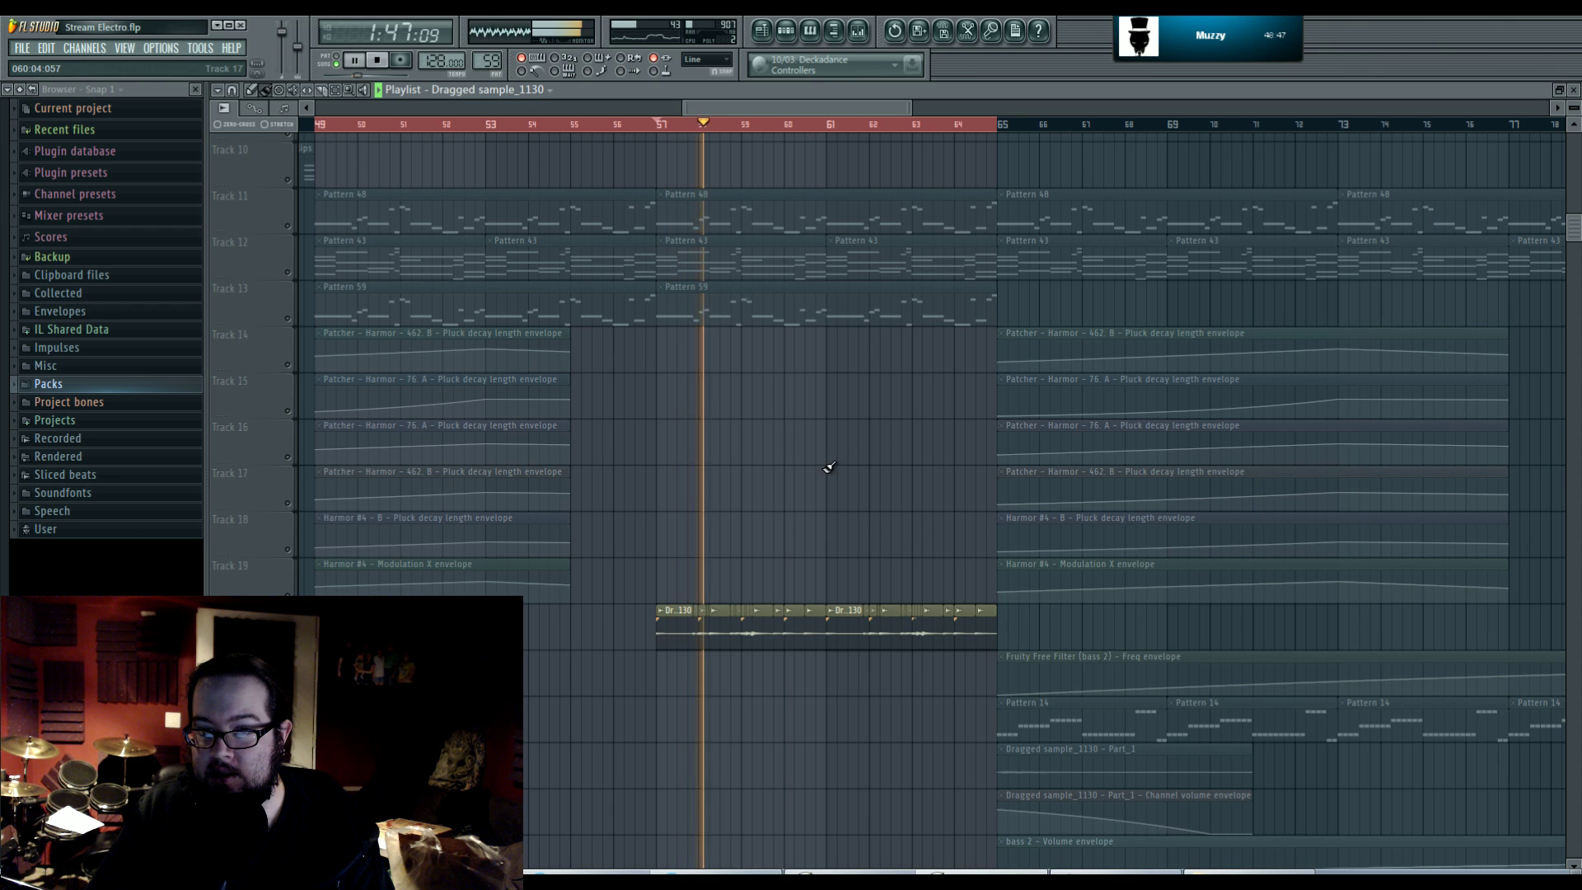
pyautogui.scroll(1, 811, 461)
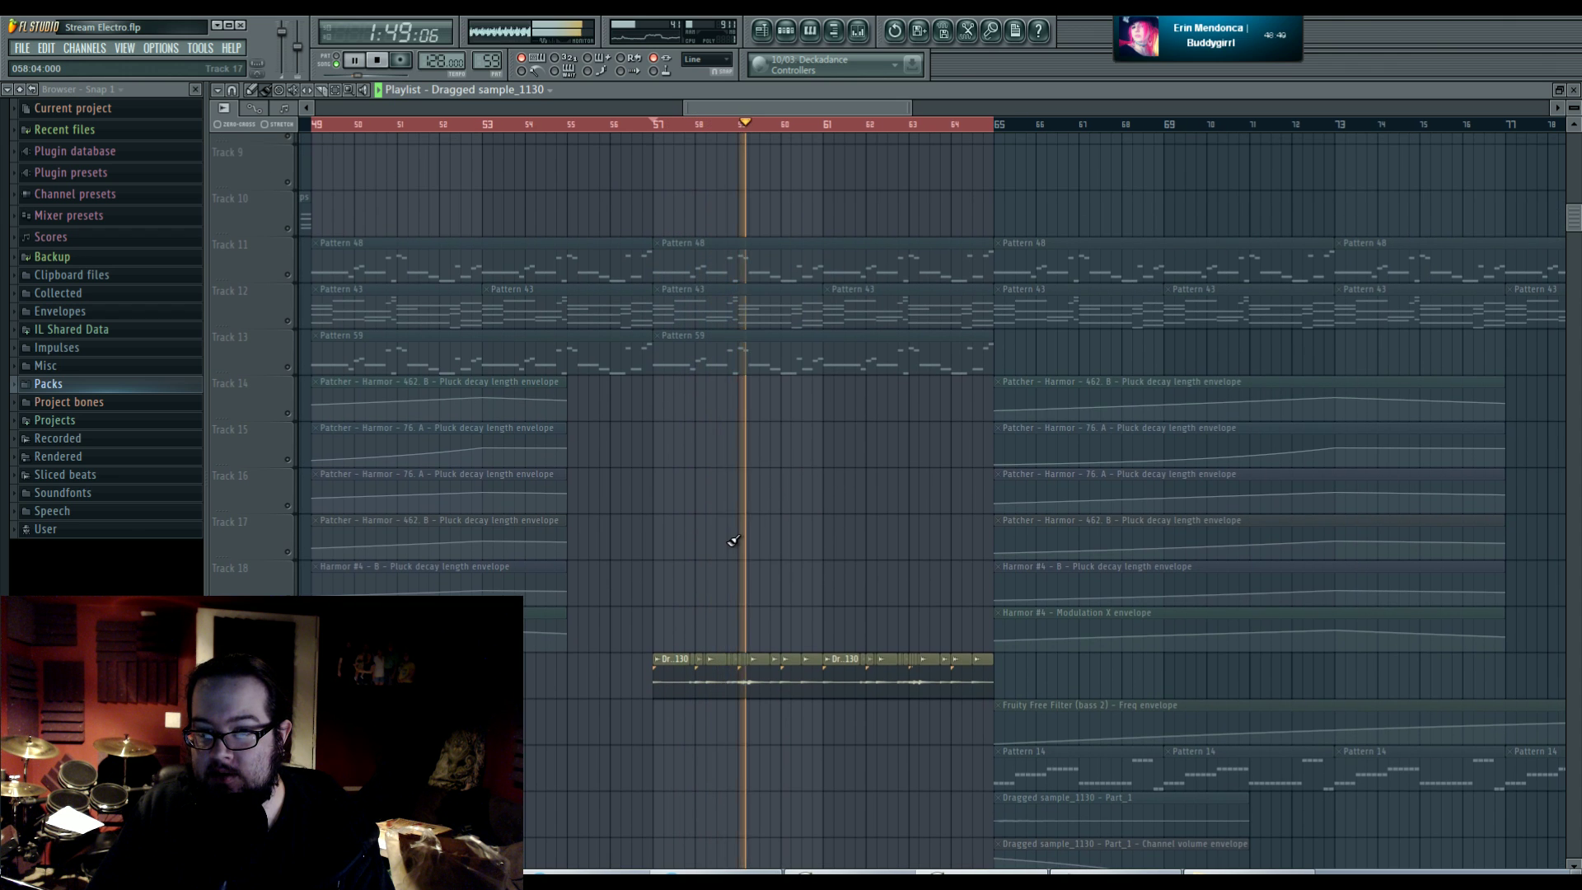
pyautogui.scroll(-1, 745, 438)
pyautogui.scroll(1, 812, 479)
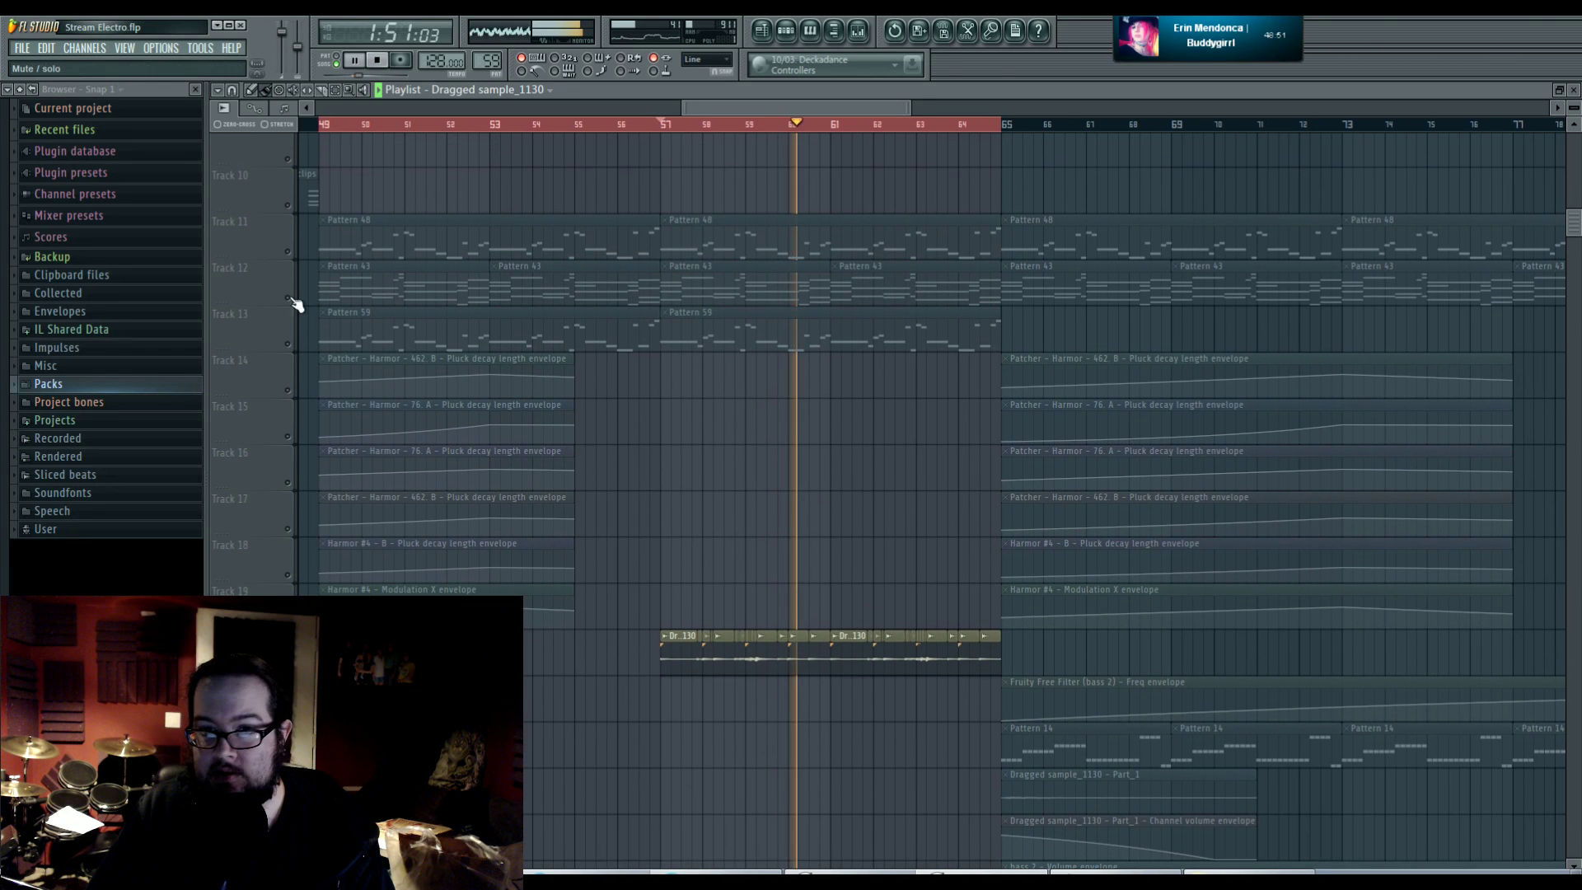
# - Listen to the slices with tracks 11 and 13 unmuted and with all playlist tracks enabled
pyautogui.click(288, 344)
pyautogui.click(288, 251)
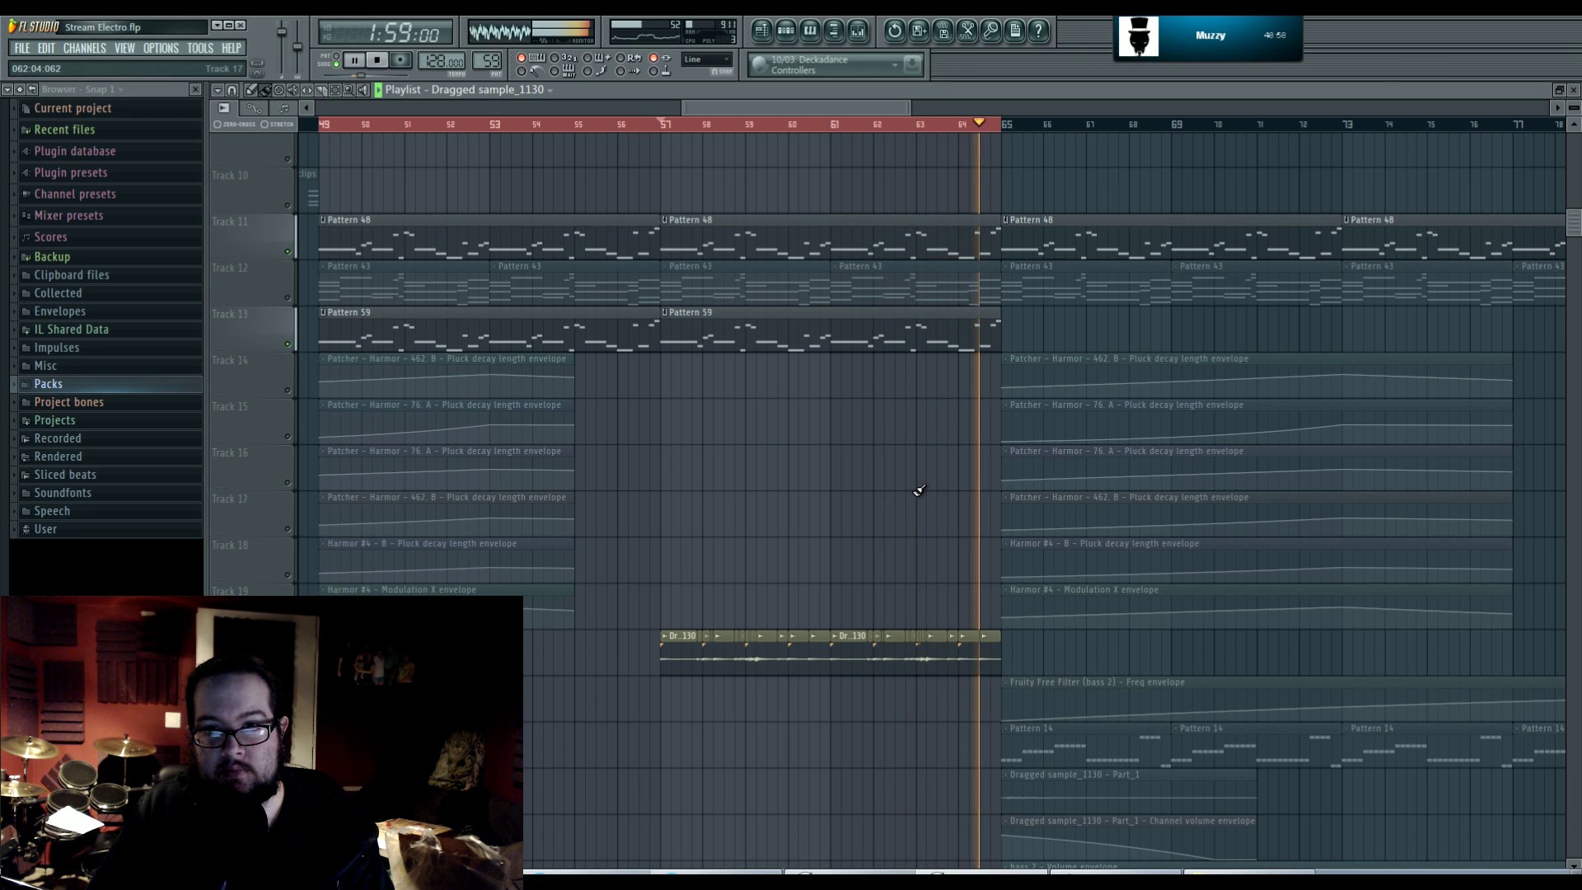
pyautogui.press('space')
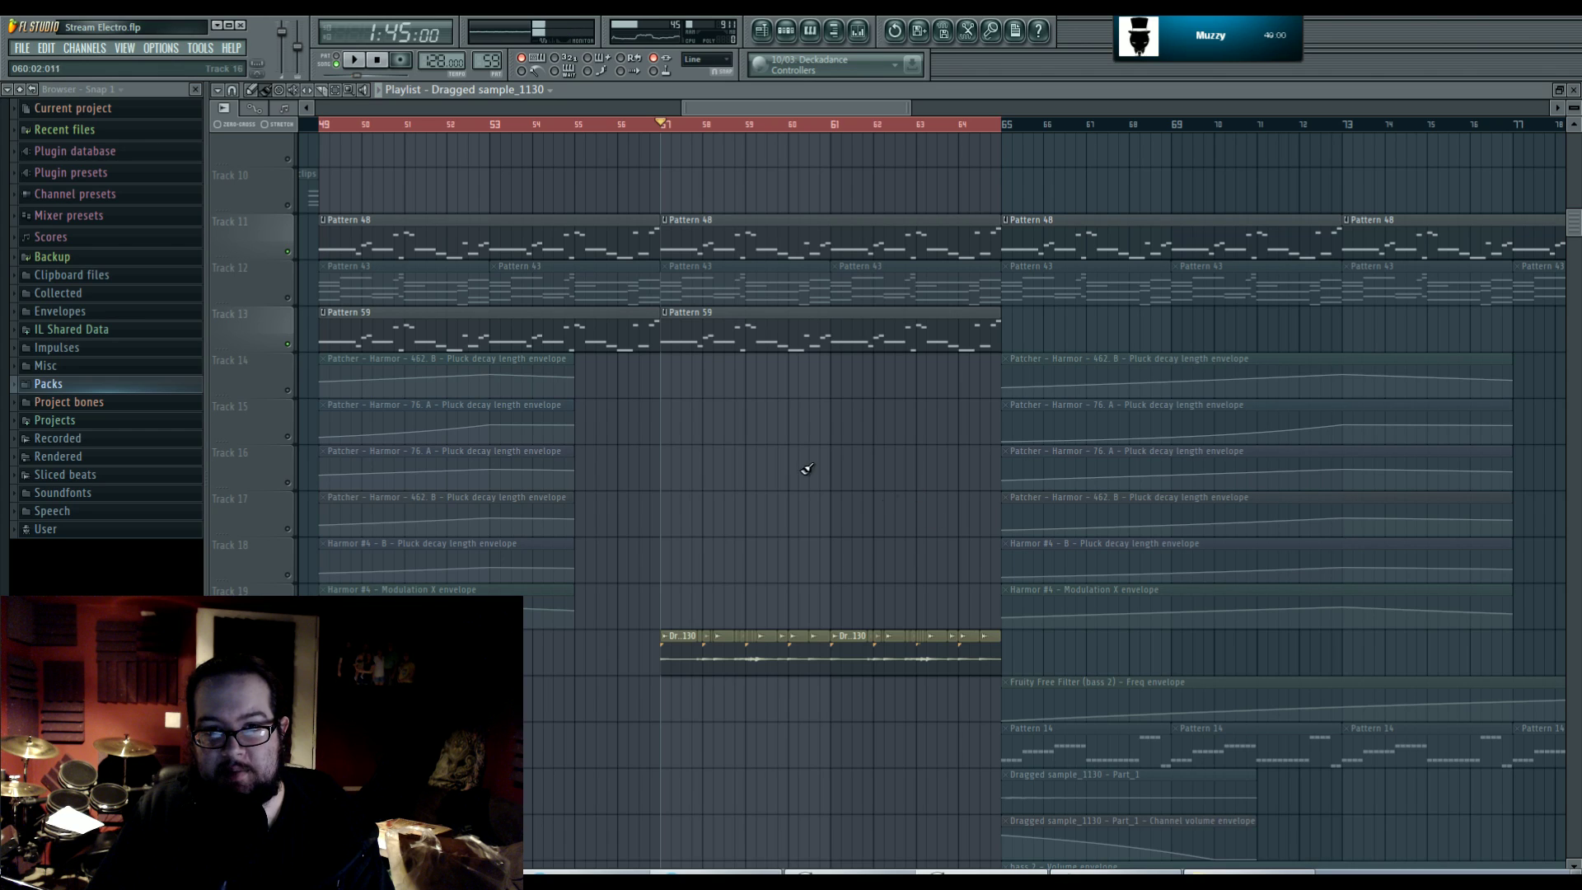
pyautogui.press('space')
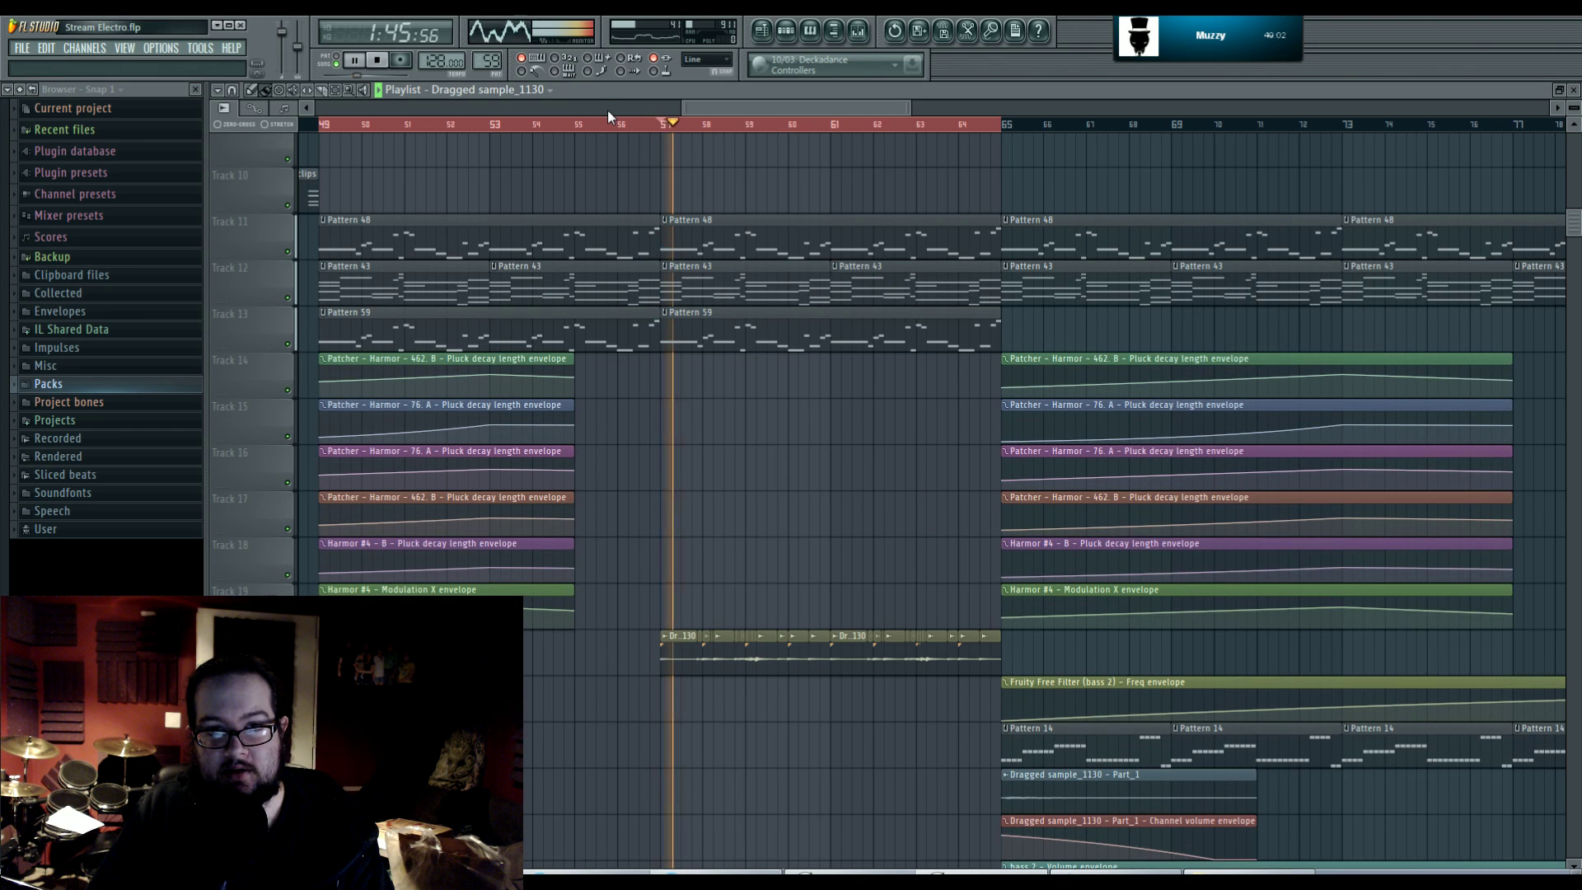
pyautogui.press('space')
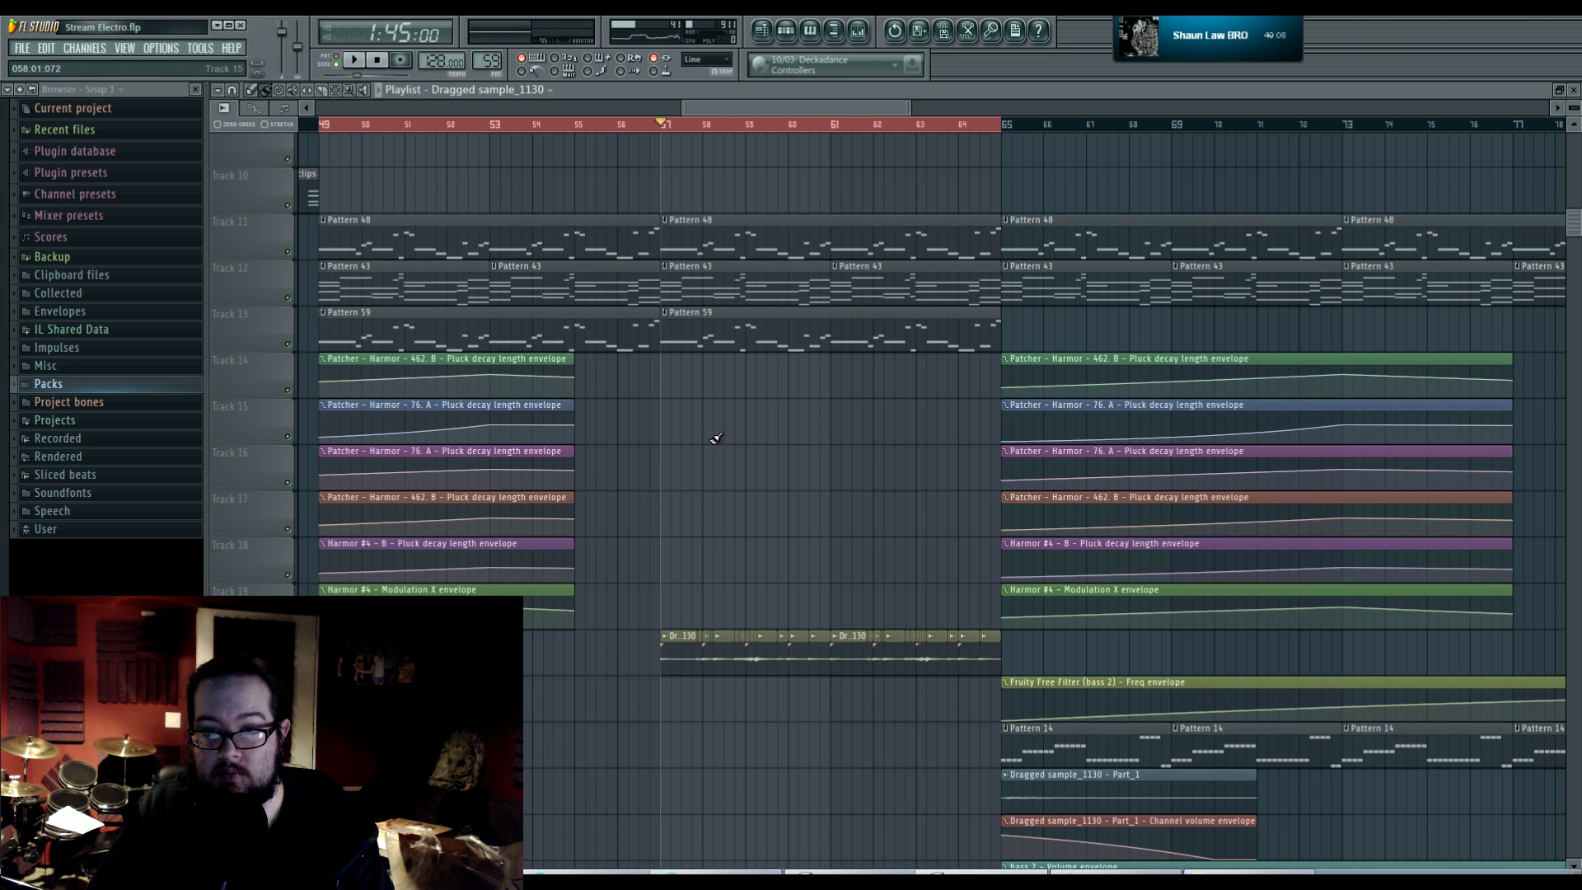
# - Solo track 20 again and clear the recorded audio from Edison on the solo mixer track
pyautogui.moveTo(704, 439); pyautogui.dragTo(842, 534)
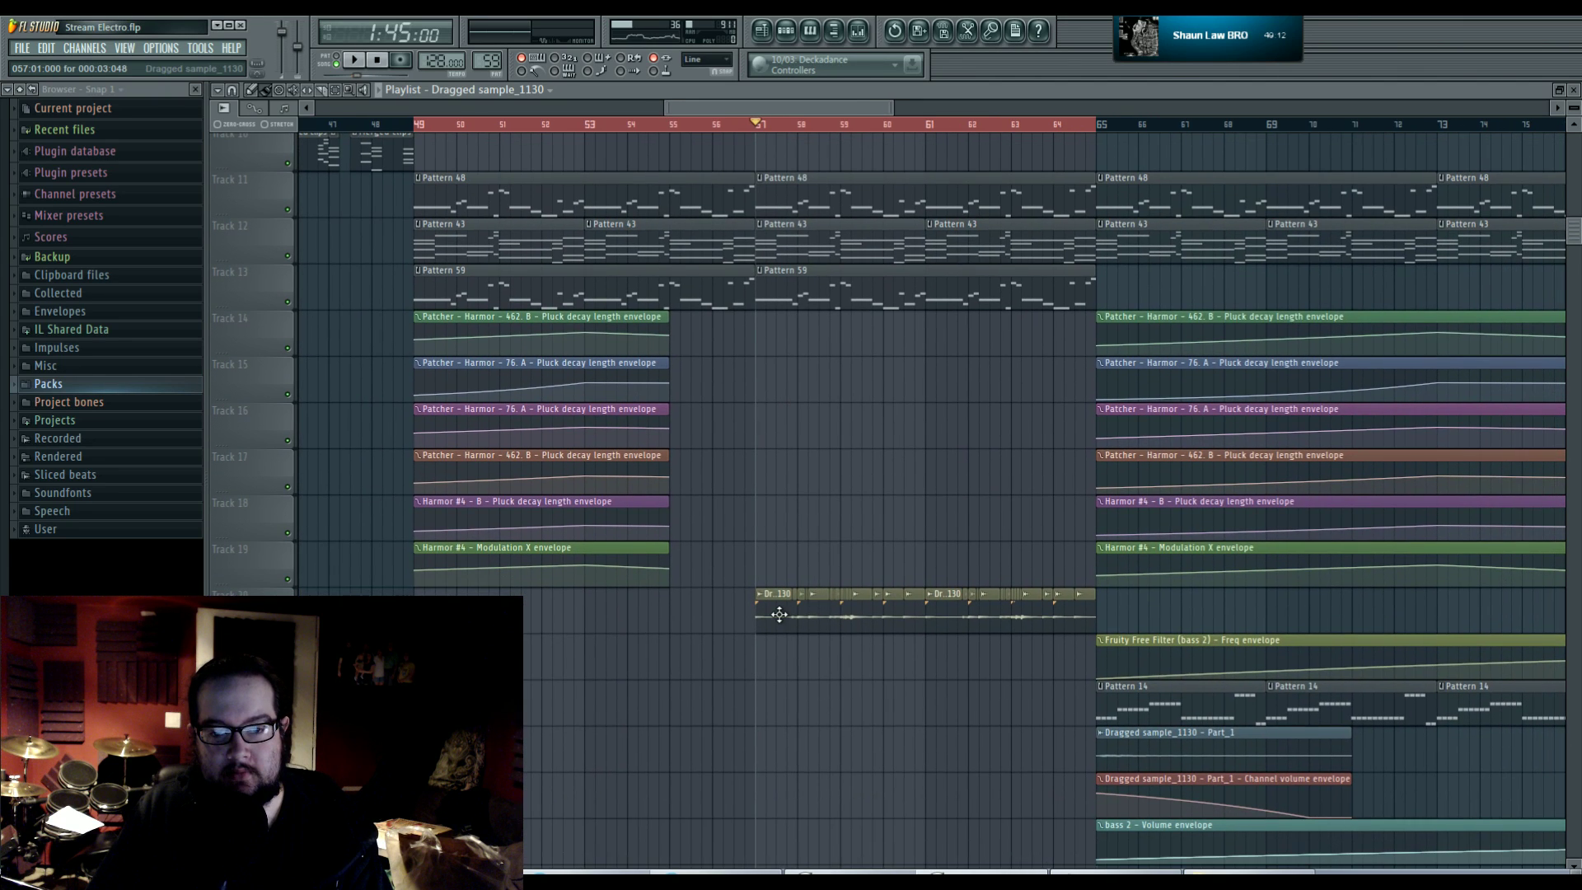
pyautogui.scroll(4, 806, 602)
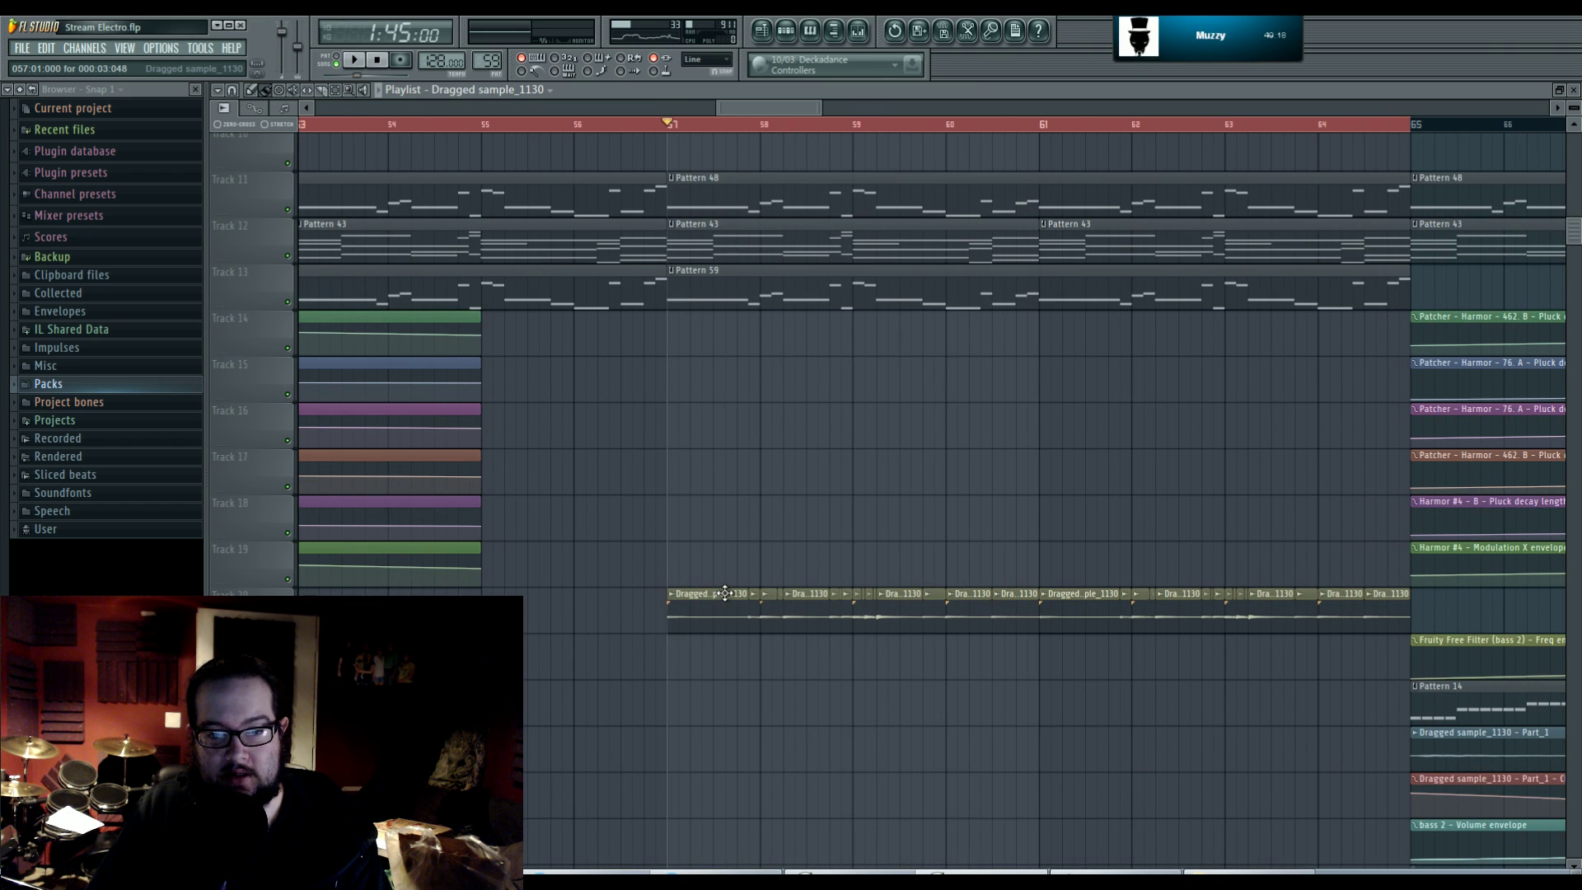
pyautogui.rightClick(288, 625)
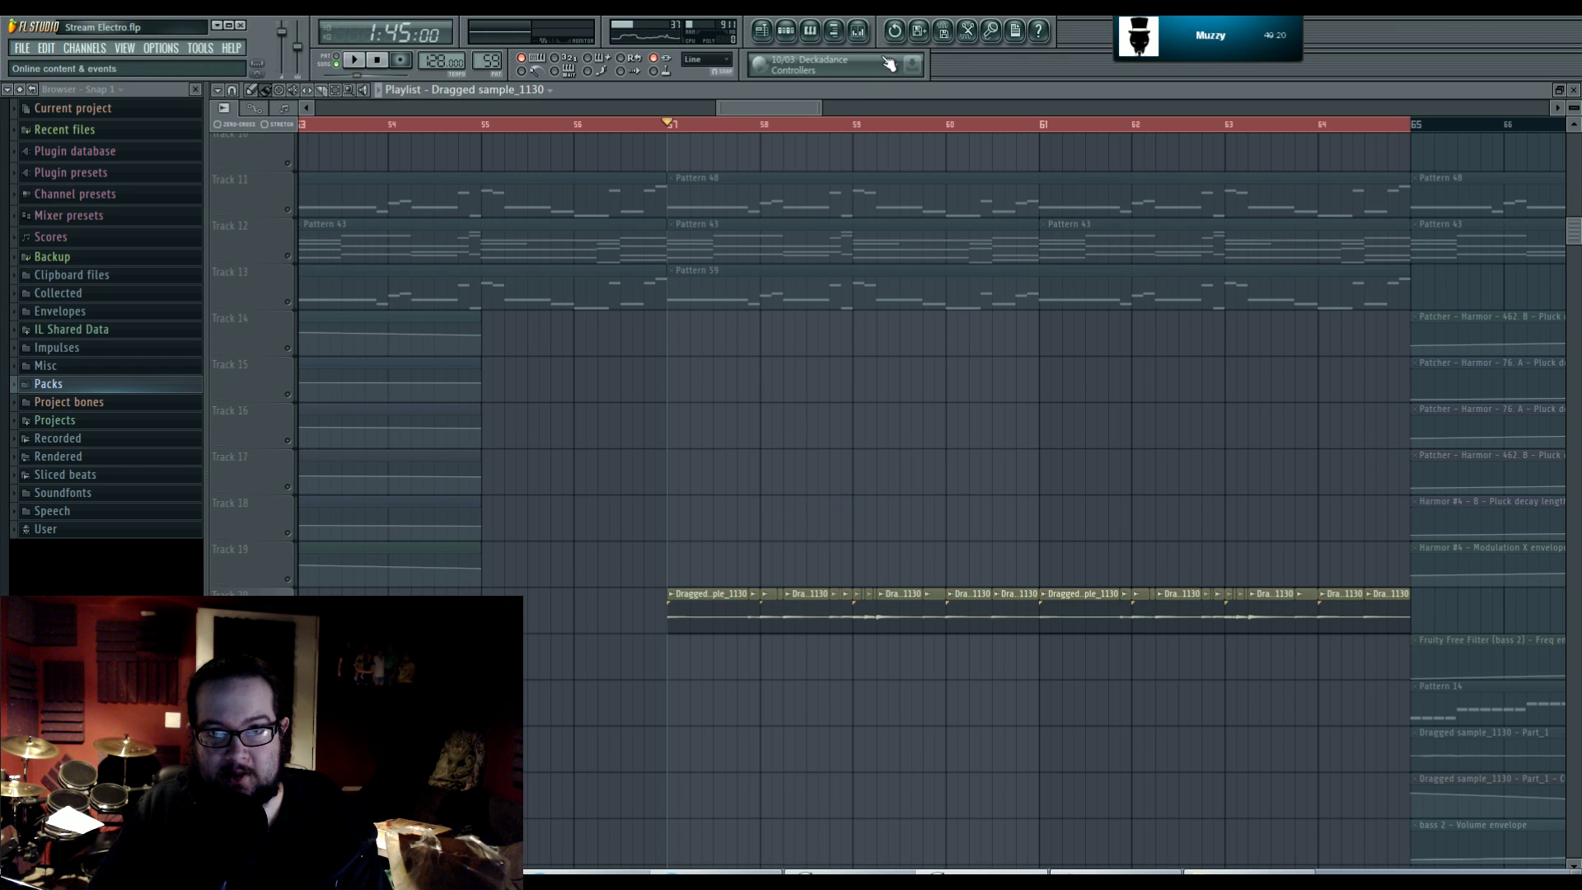
pyautogui.click(858, 31)
pyautogui.click(1366, 564)
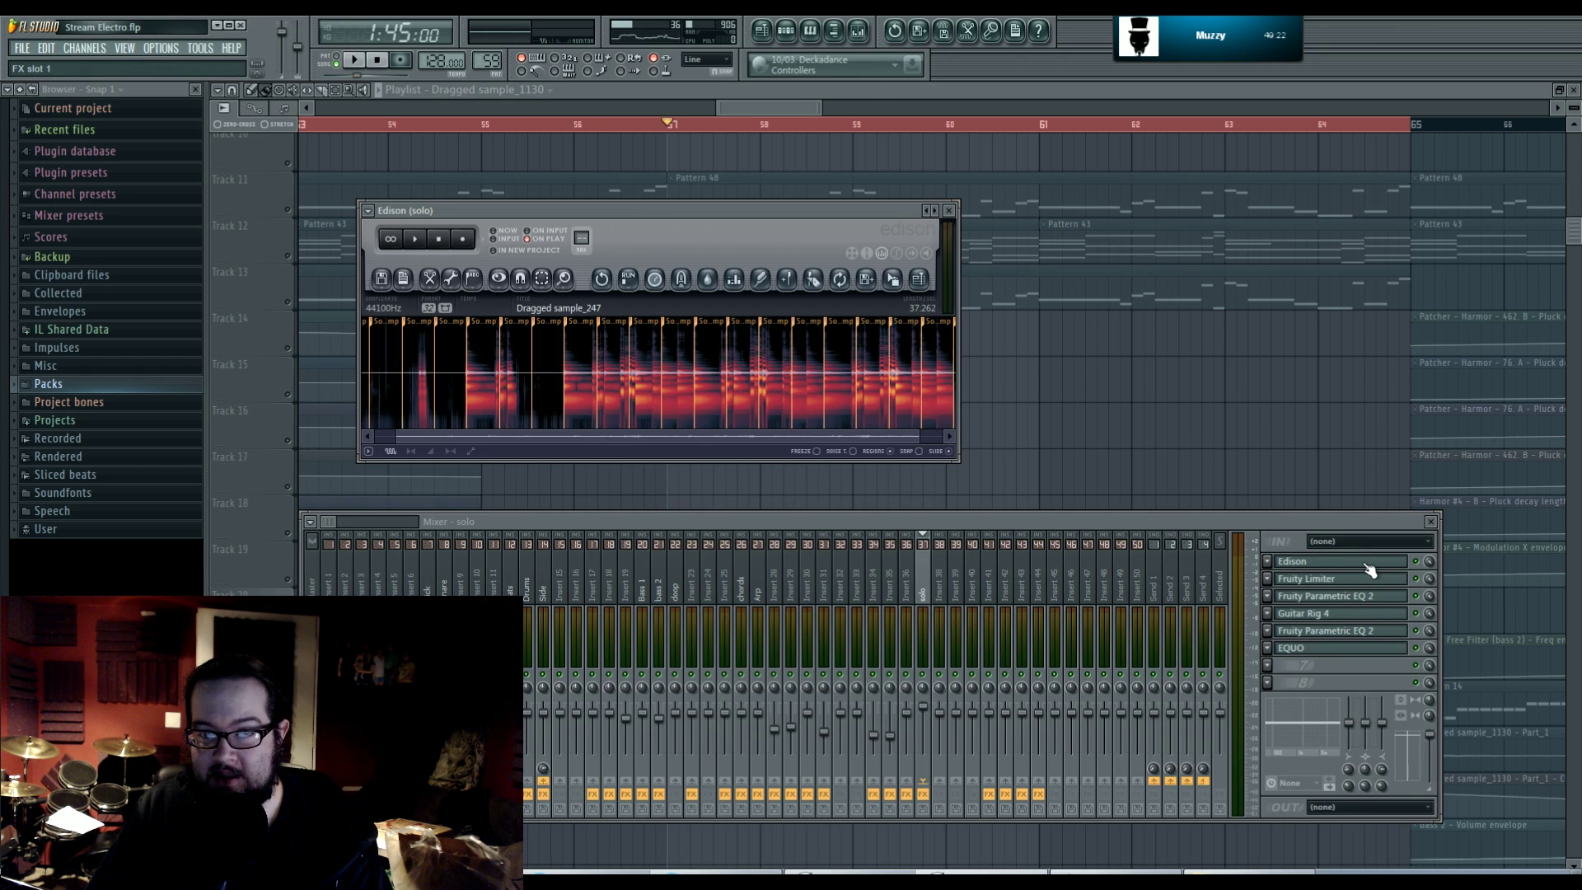
pyautogui.press('Delete')
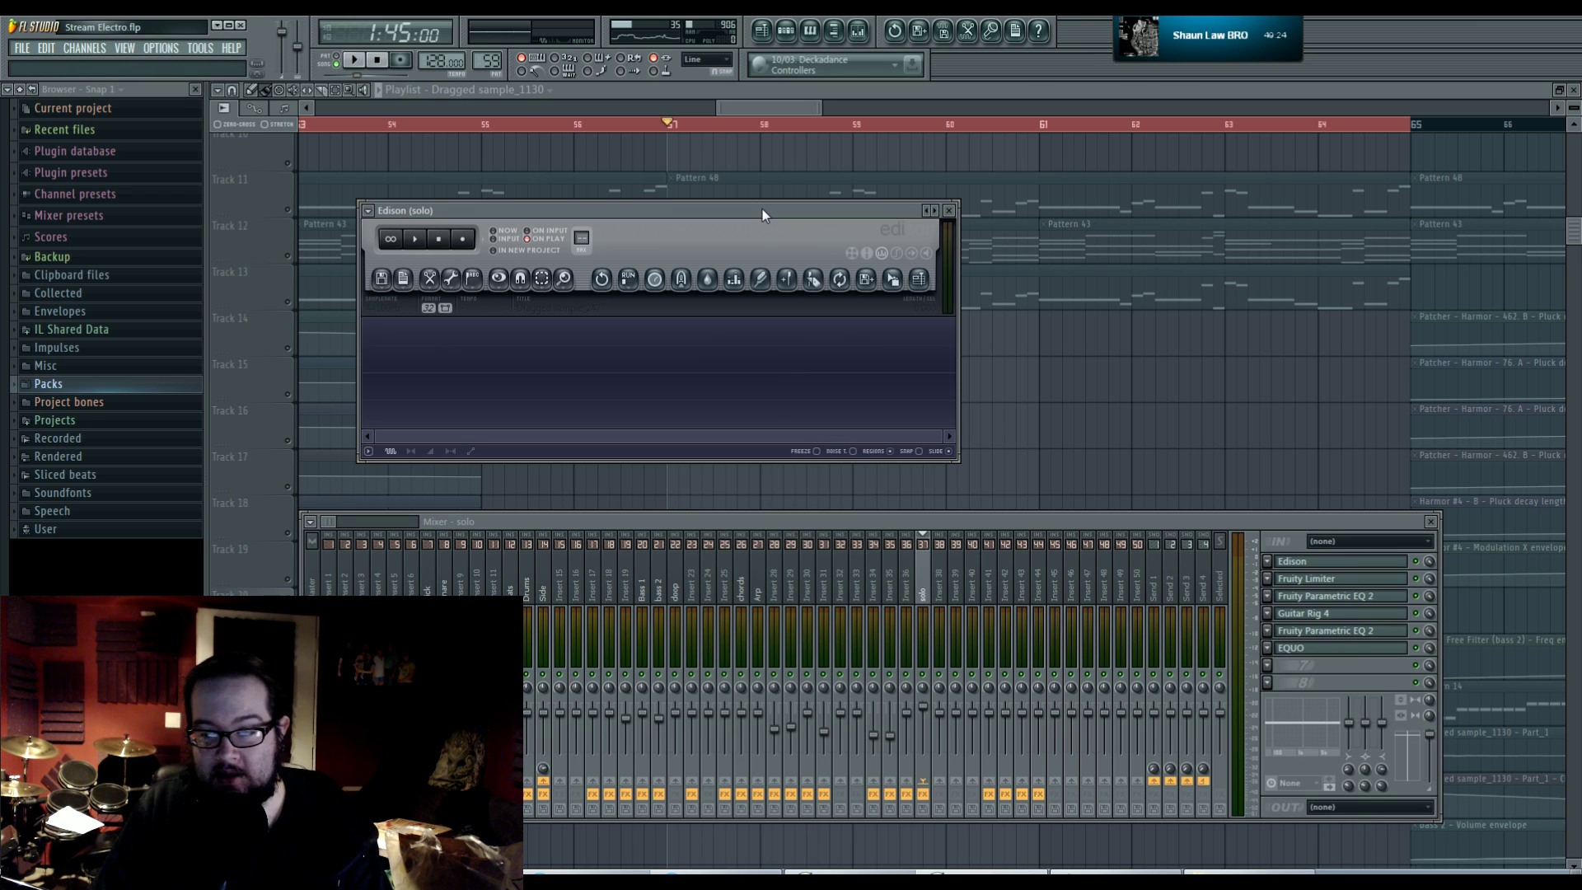
pyautogui.click(948, 210)
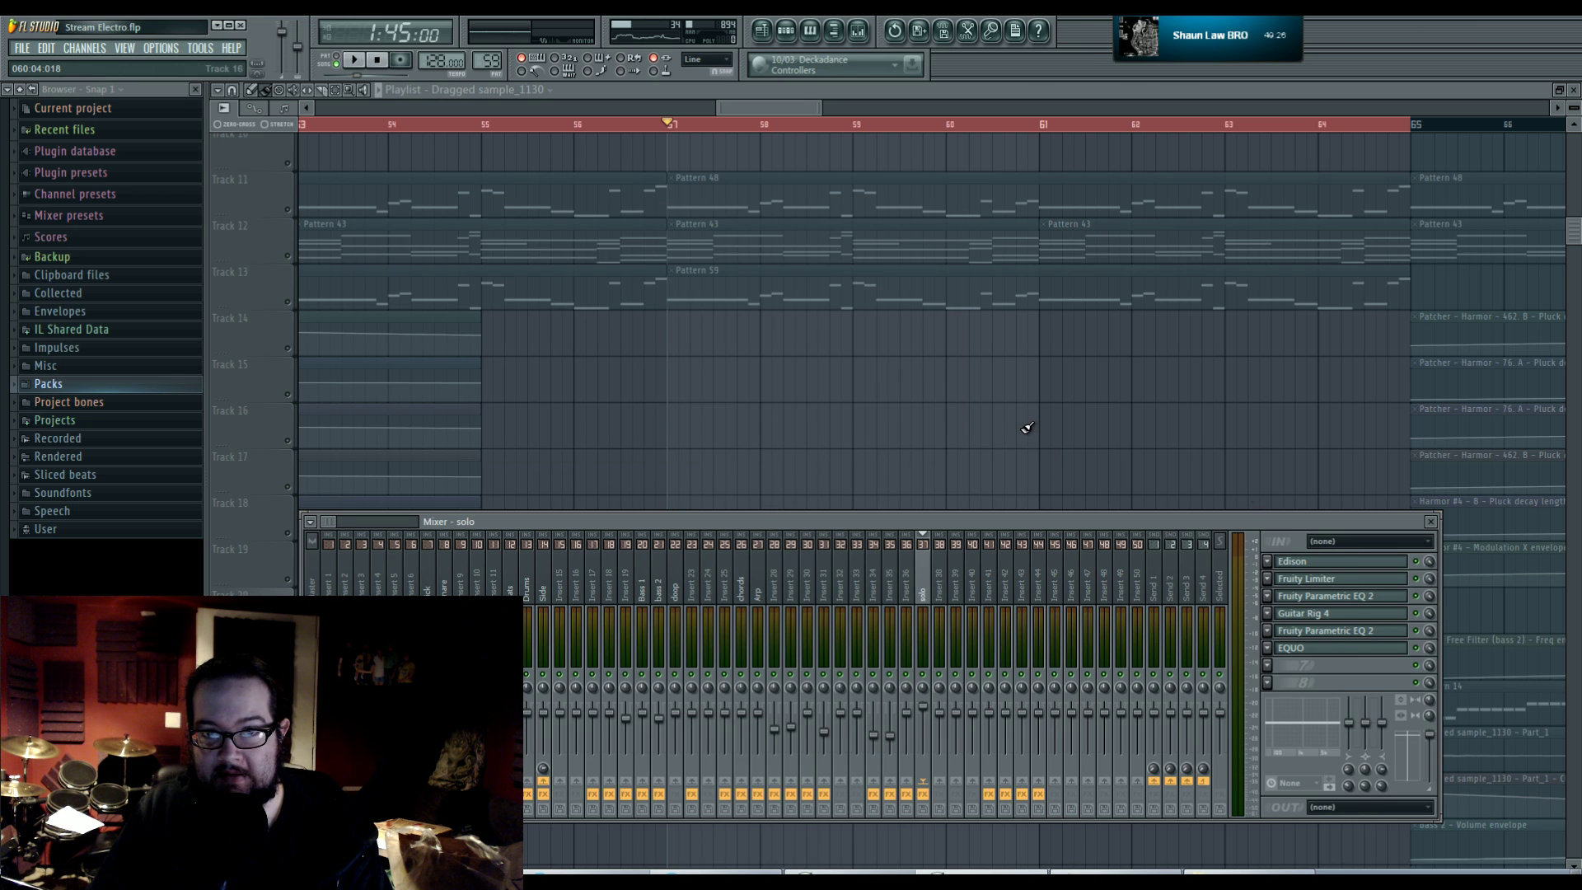
# - Hide the mixer and play the soloed slices on track 20 from bar 57, examining them up close
pyautogui.moveTo(1366, 522); pyautogui.dragTo(1322, 438)
pyautogui.press('space')
pyautogui.press('F9')
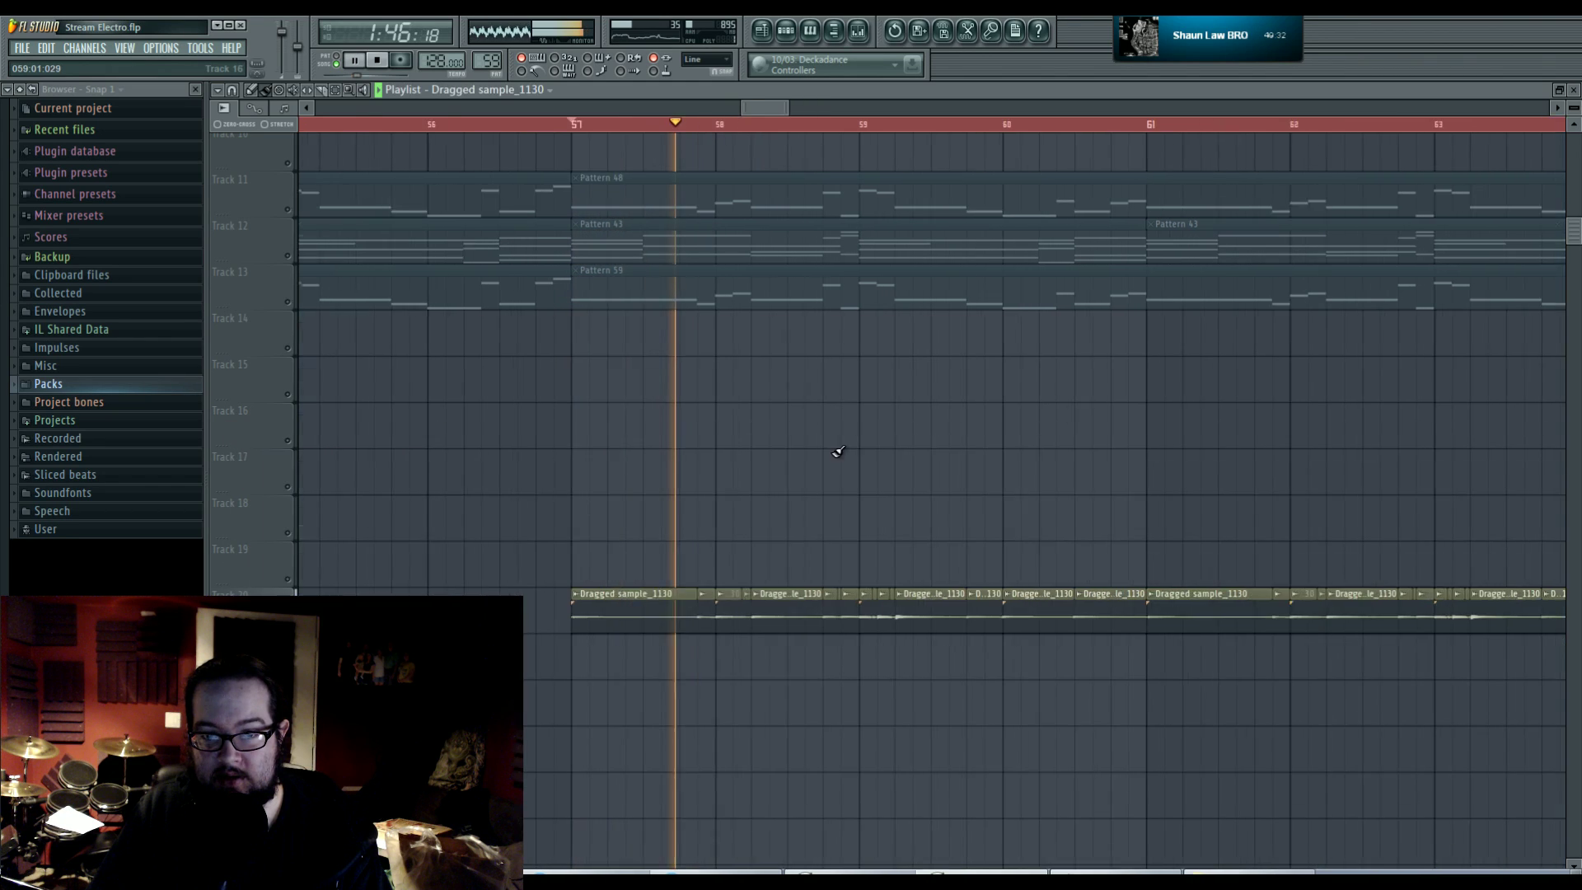
pyautogui.scroll(4, 837, 449)
pyautogui.scroll(-2, 540, 434)
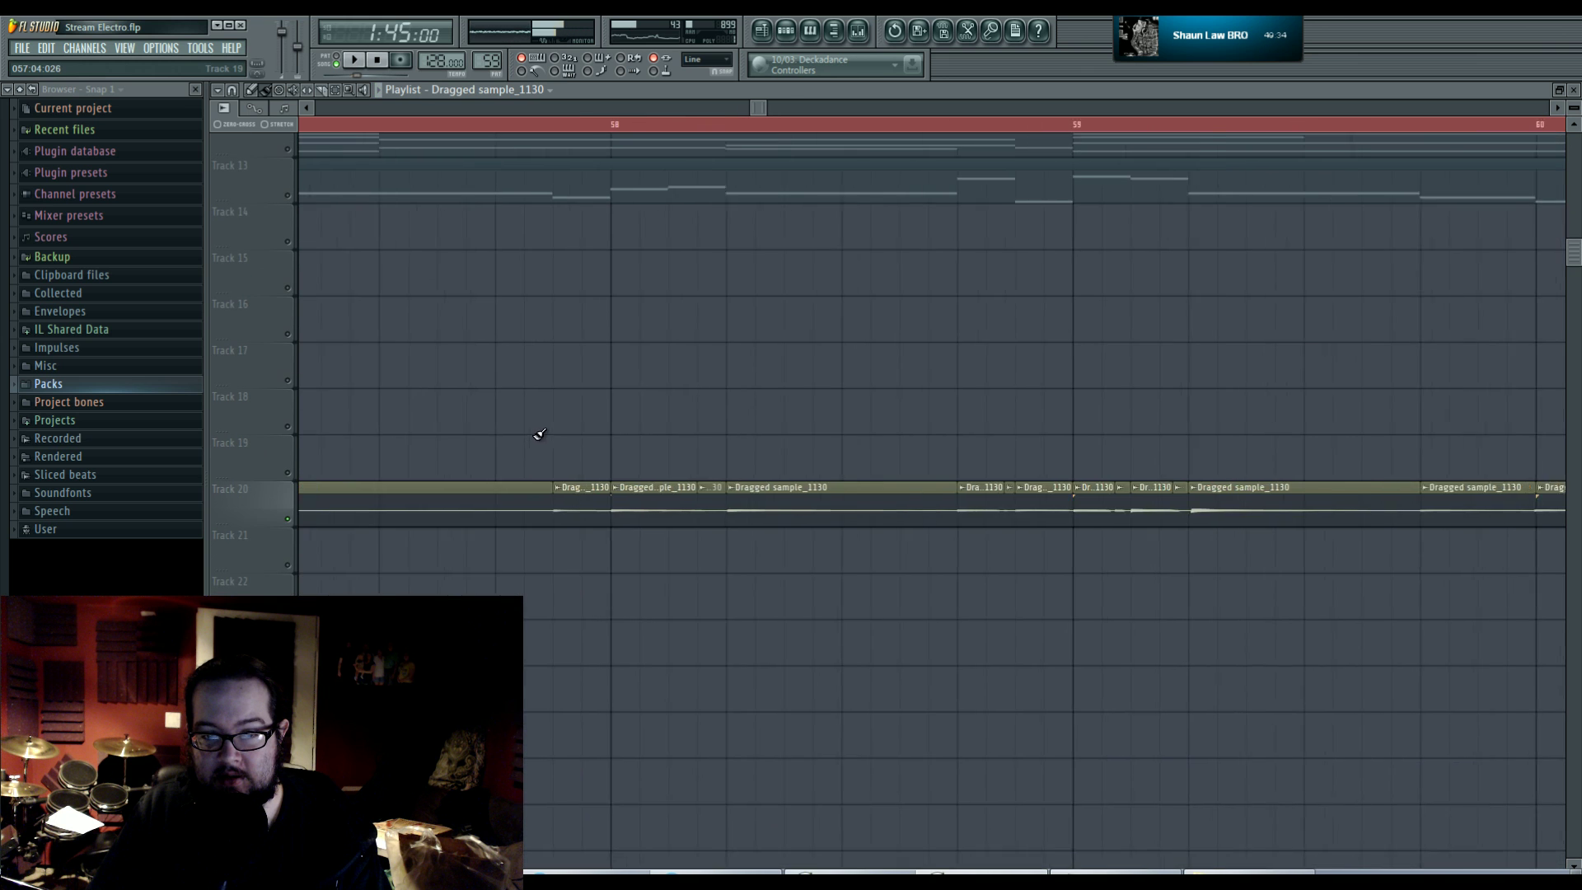
pyautogui.scroll(2, 706, 424)
pyautogui.press('space')
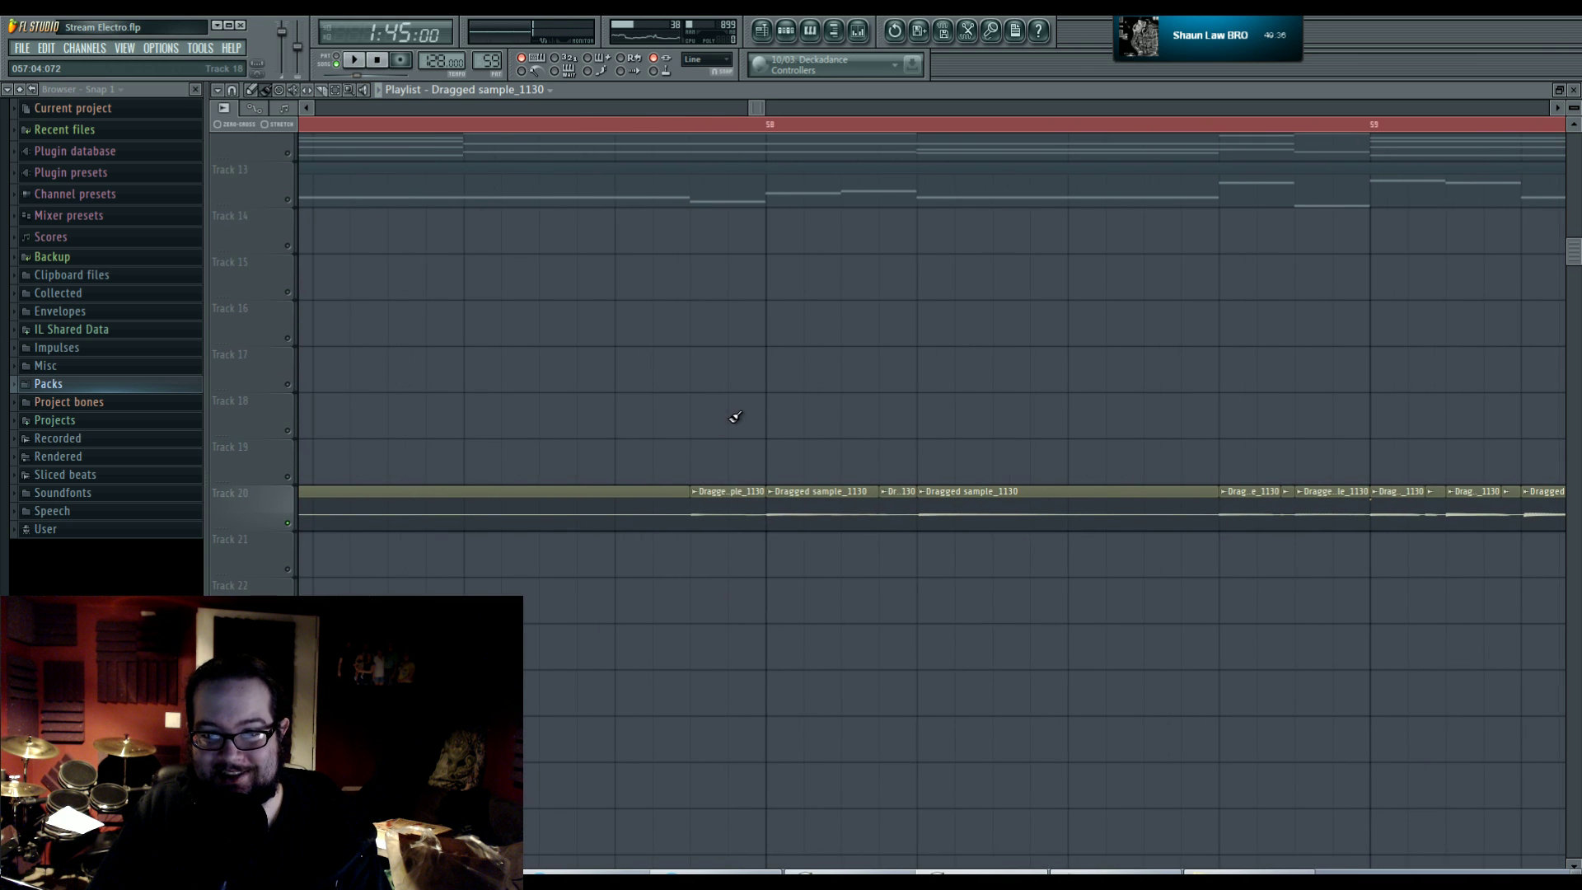
# - Place the playhead at the start of the second sample slice on track 20, just before bar 58
pyautogui.scroll(-3, 735, 417)
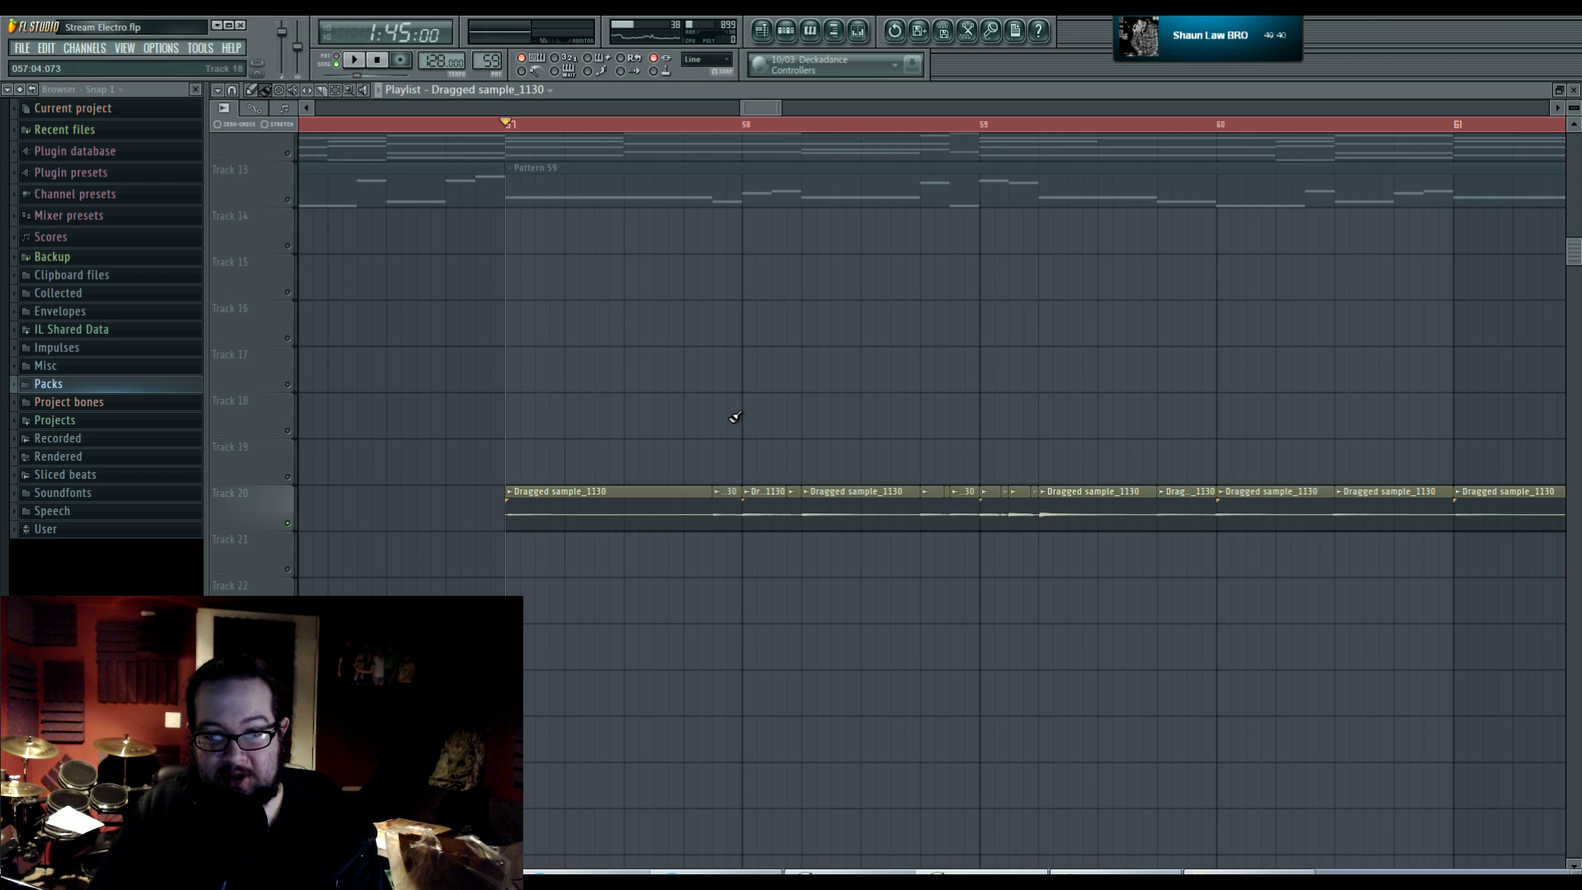
pyautogui.moveTo(987, 415); pyautogui.dragTo(896, 447)
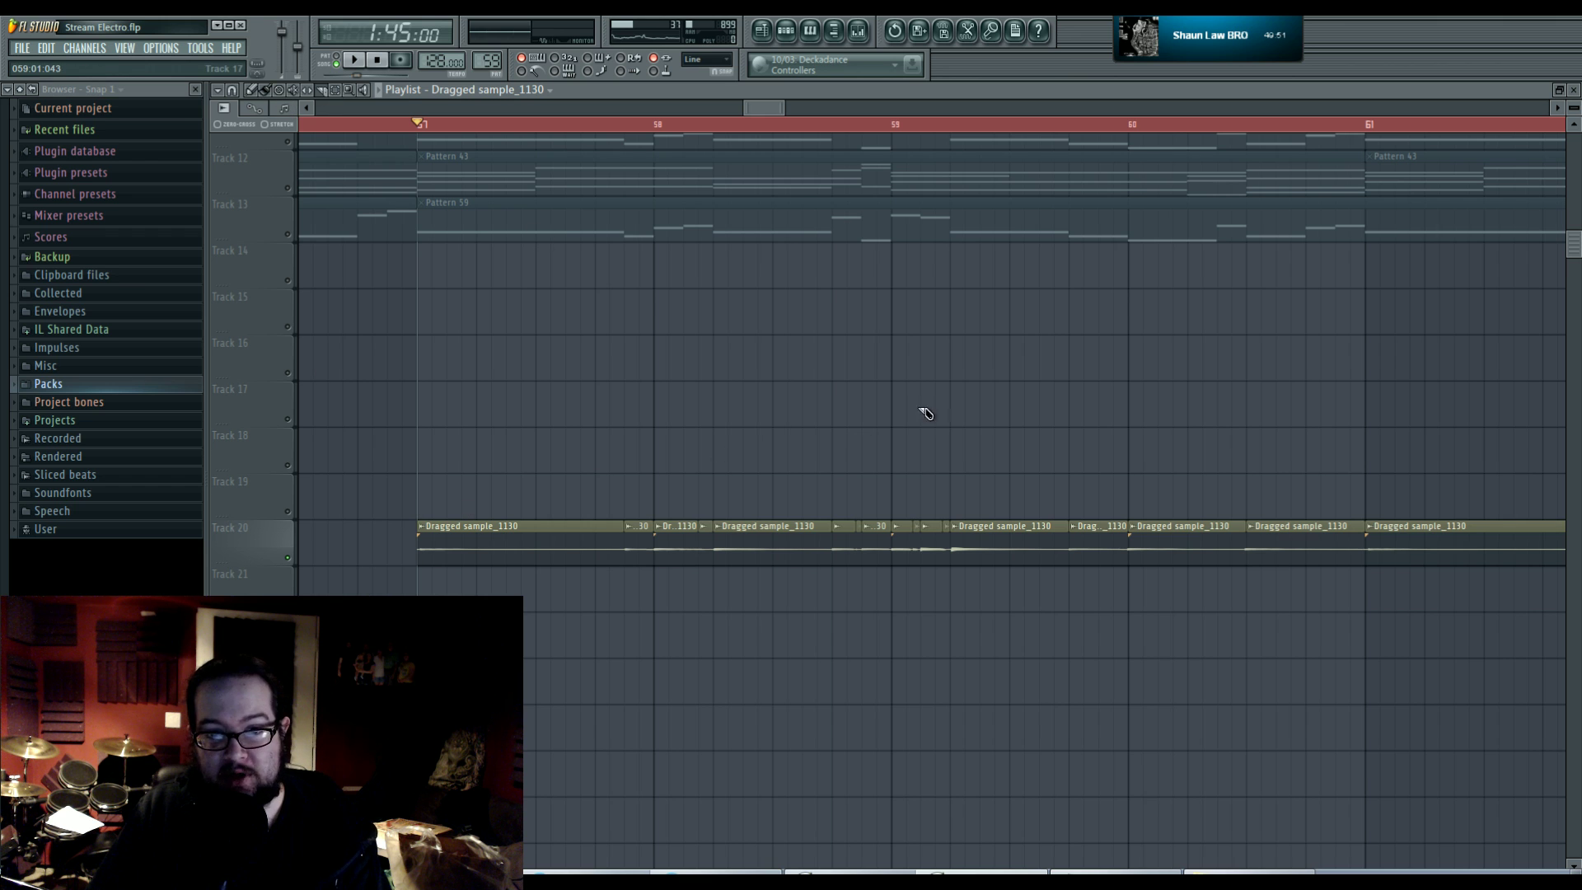
pyautogui.moveTo(1157, 361); pyautogui.dragTo(1200, 404)
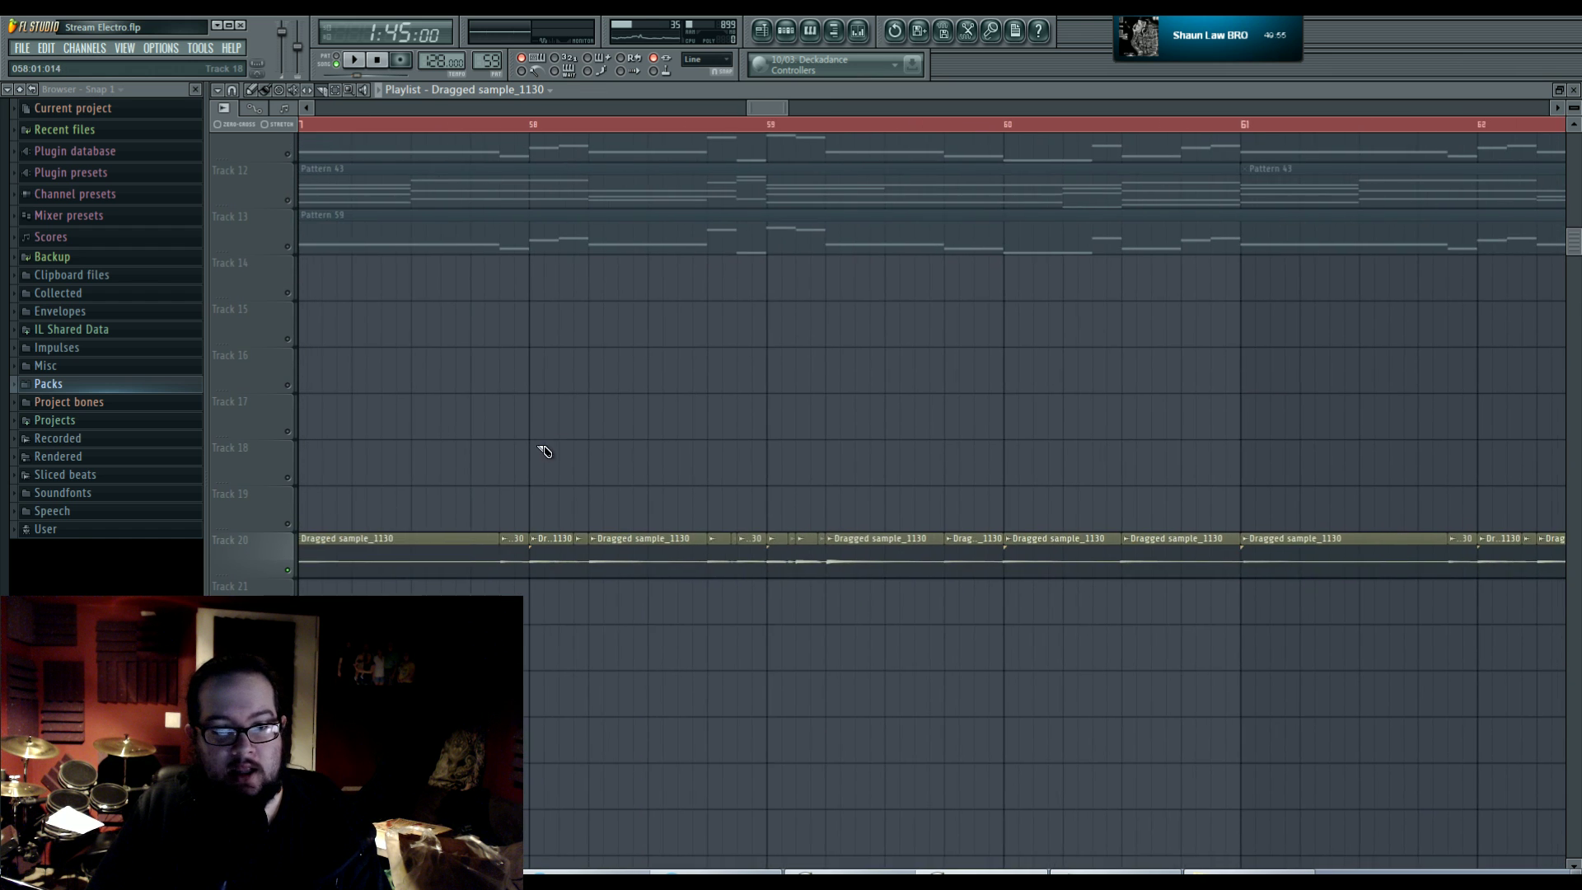
pyautogui.scroll(2, 544, 448)
pyautogui.moveTo(749, 448); pyautogui.dragTo(1023, 457)
pyautogui.click(763, 134)
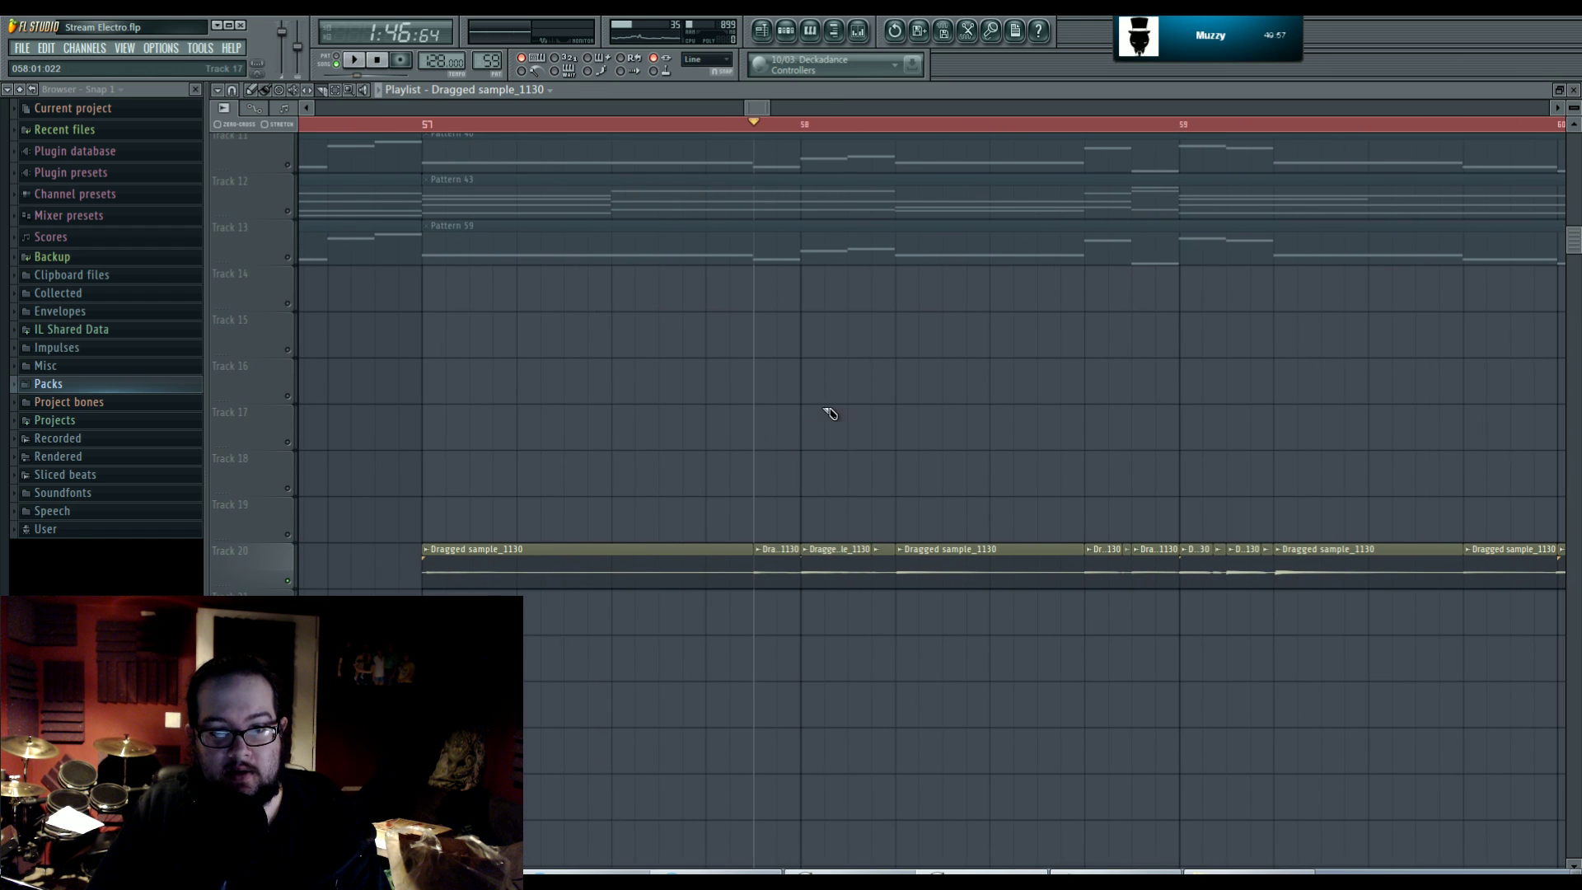
pyautogui.scroll(3, 774, 473)
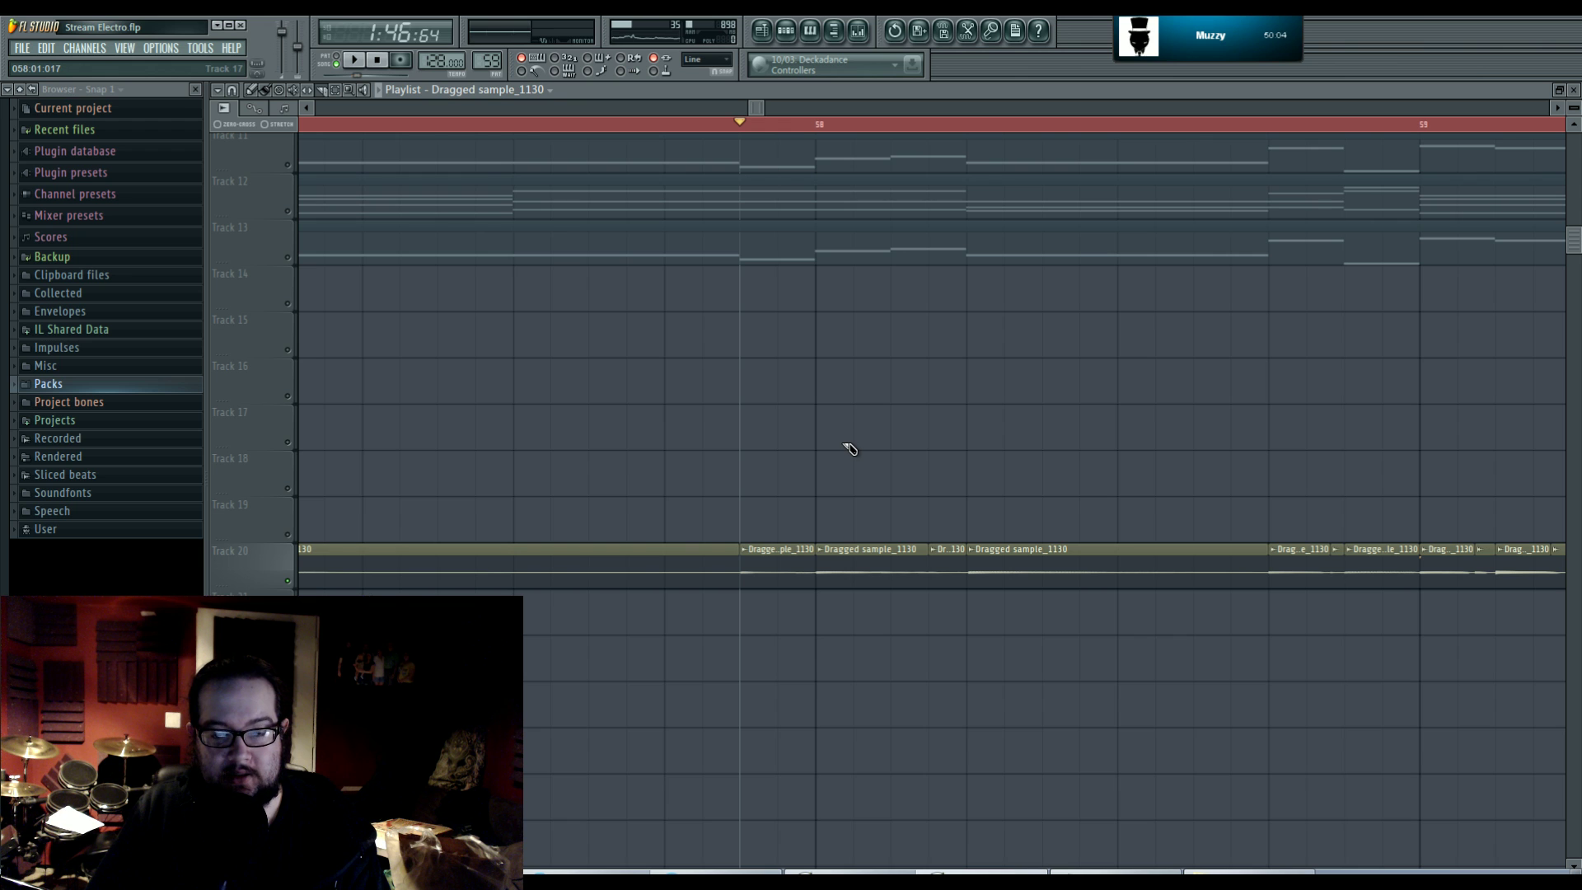
pyautogui.scroll(-2, 850, 448)
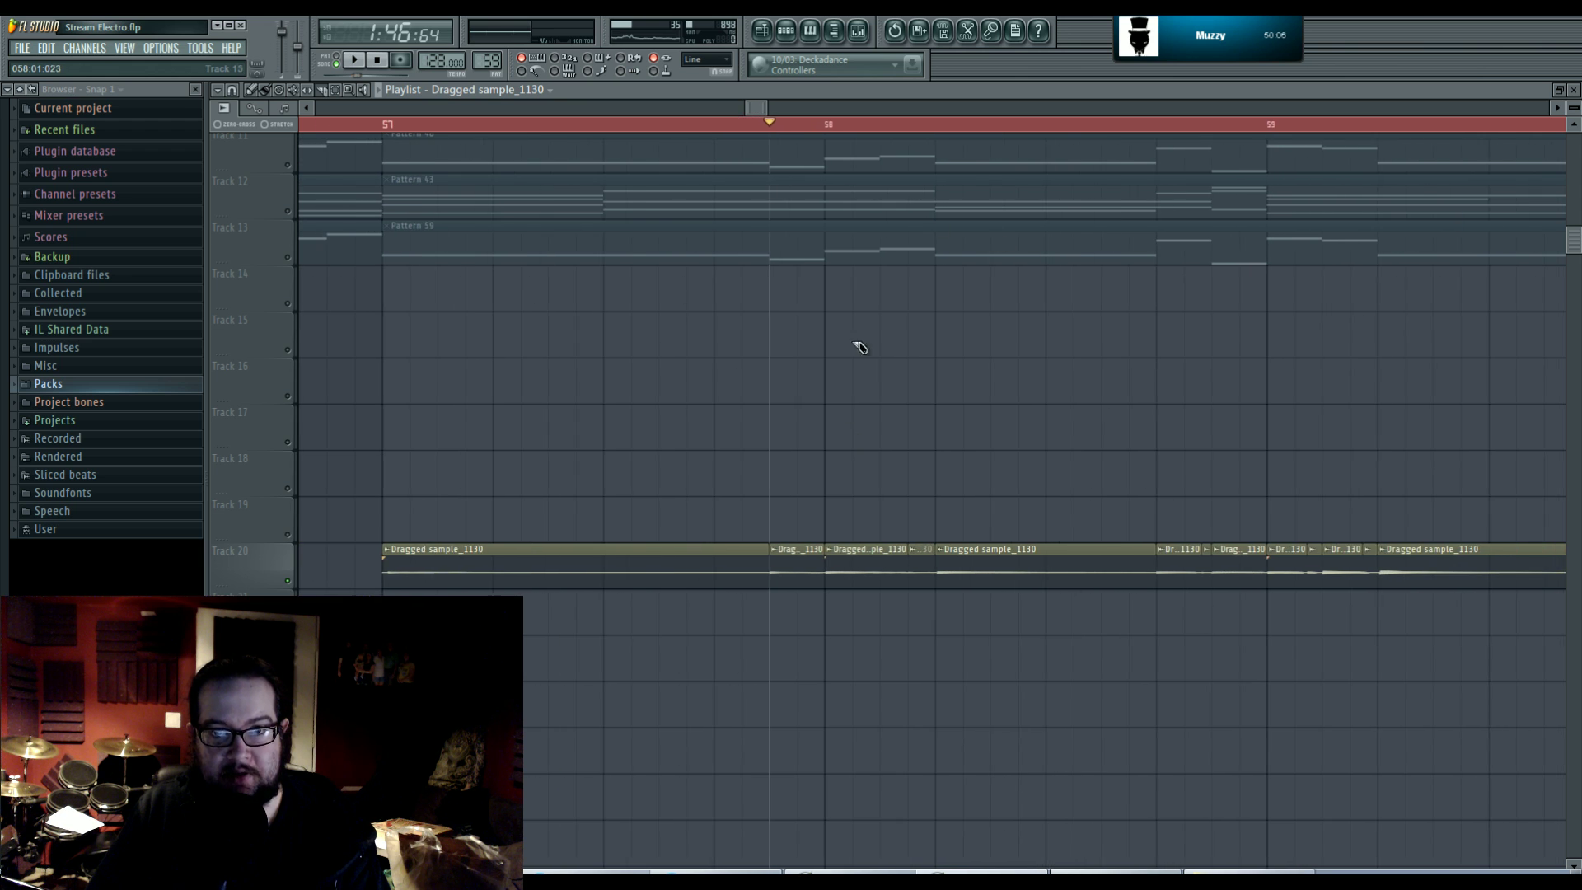
# - Copy the Dragged sample_1130 slices from bars 57–65 on track 20 and place the copy at bar 49 on the same track
pyautogui.scroll(2, 860, 445)
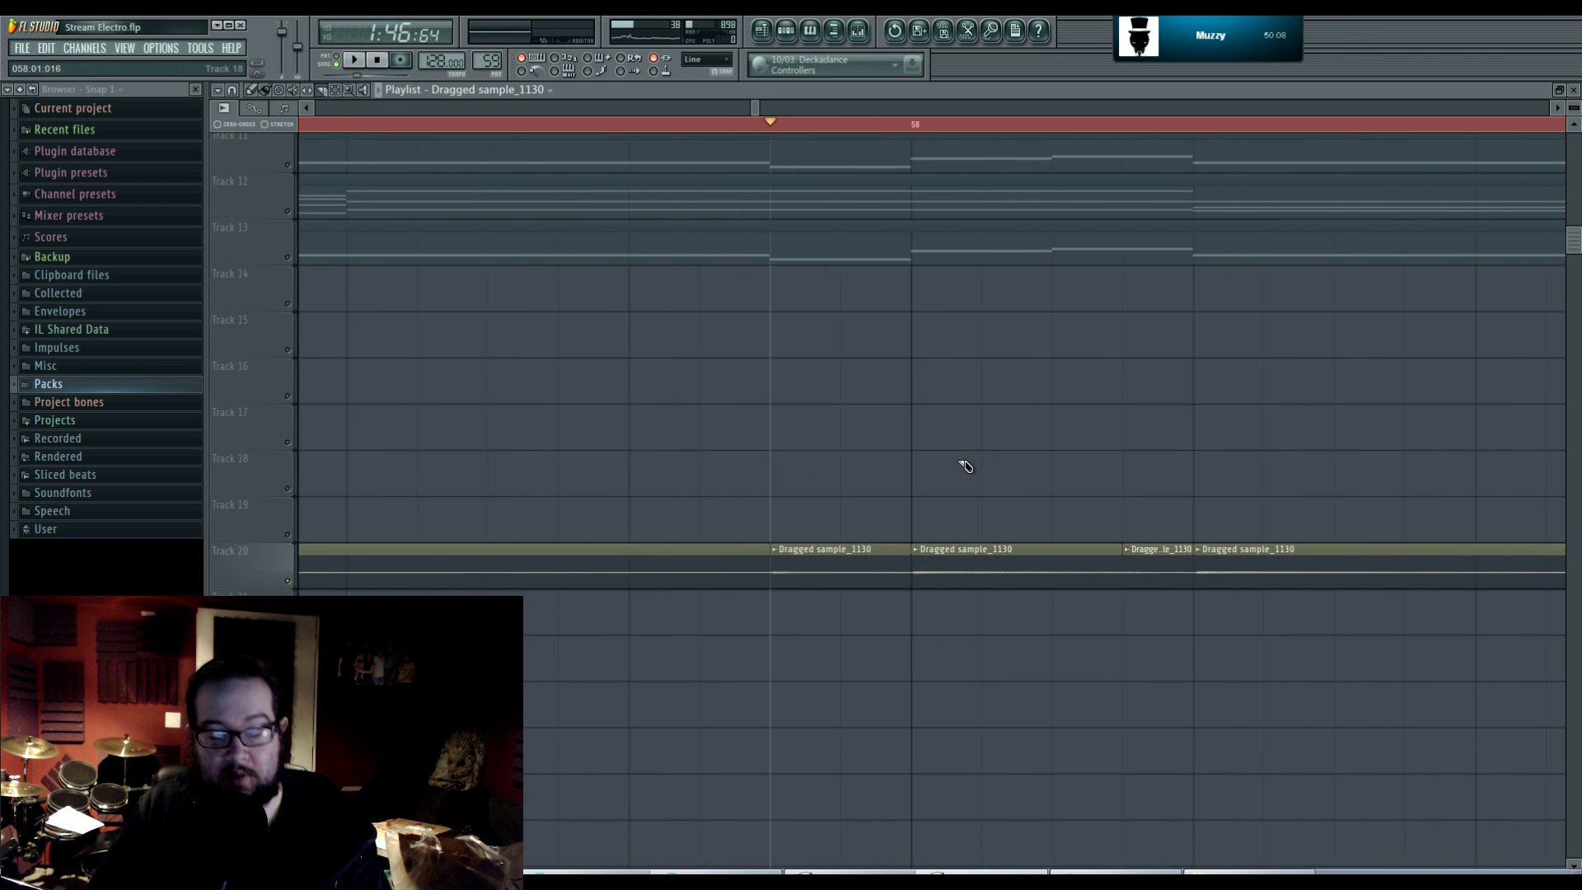
pyautogui.scroll(3, 962, 475)
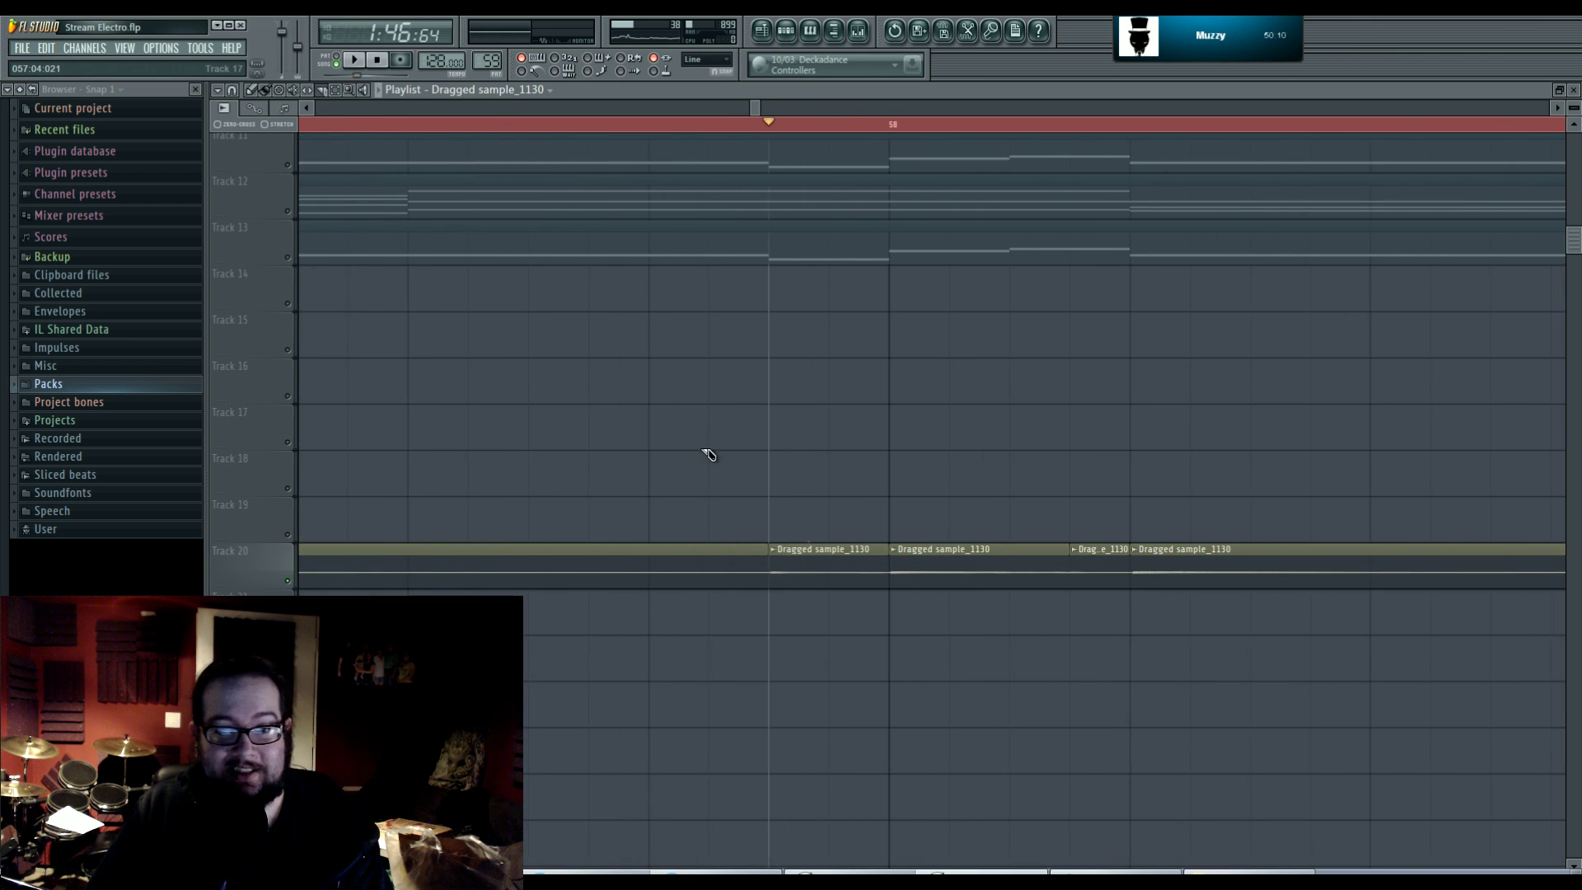
pyautogui.scroll(2, 972, 511)
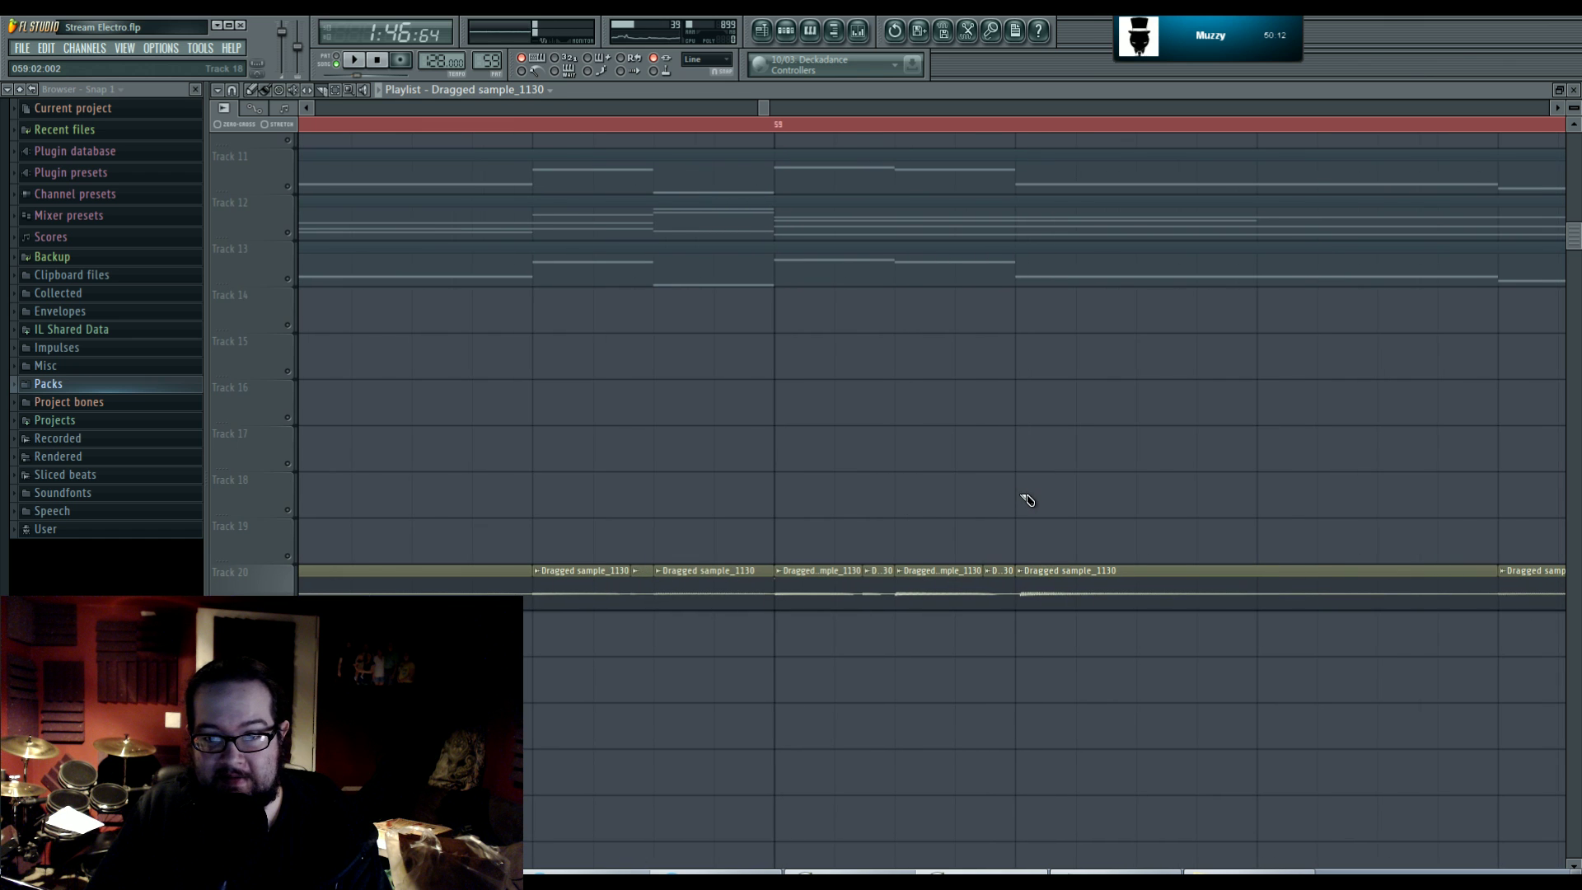
pyautogui.scroll(-5, 950, 473)
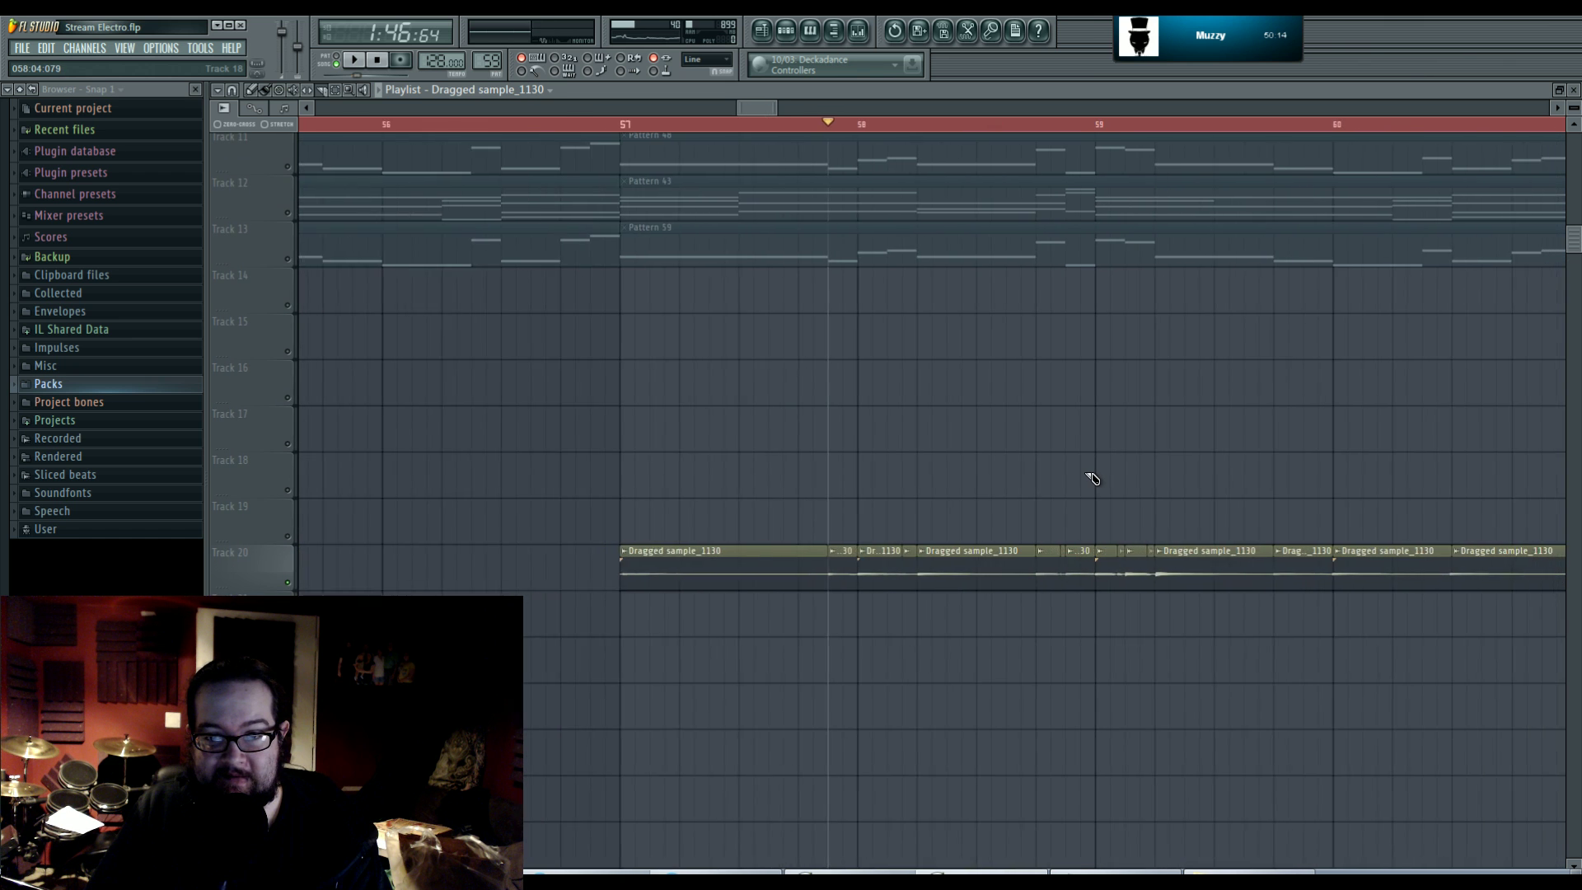
pyautogui.scroll(-6, 1092, 479)
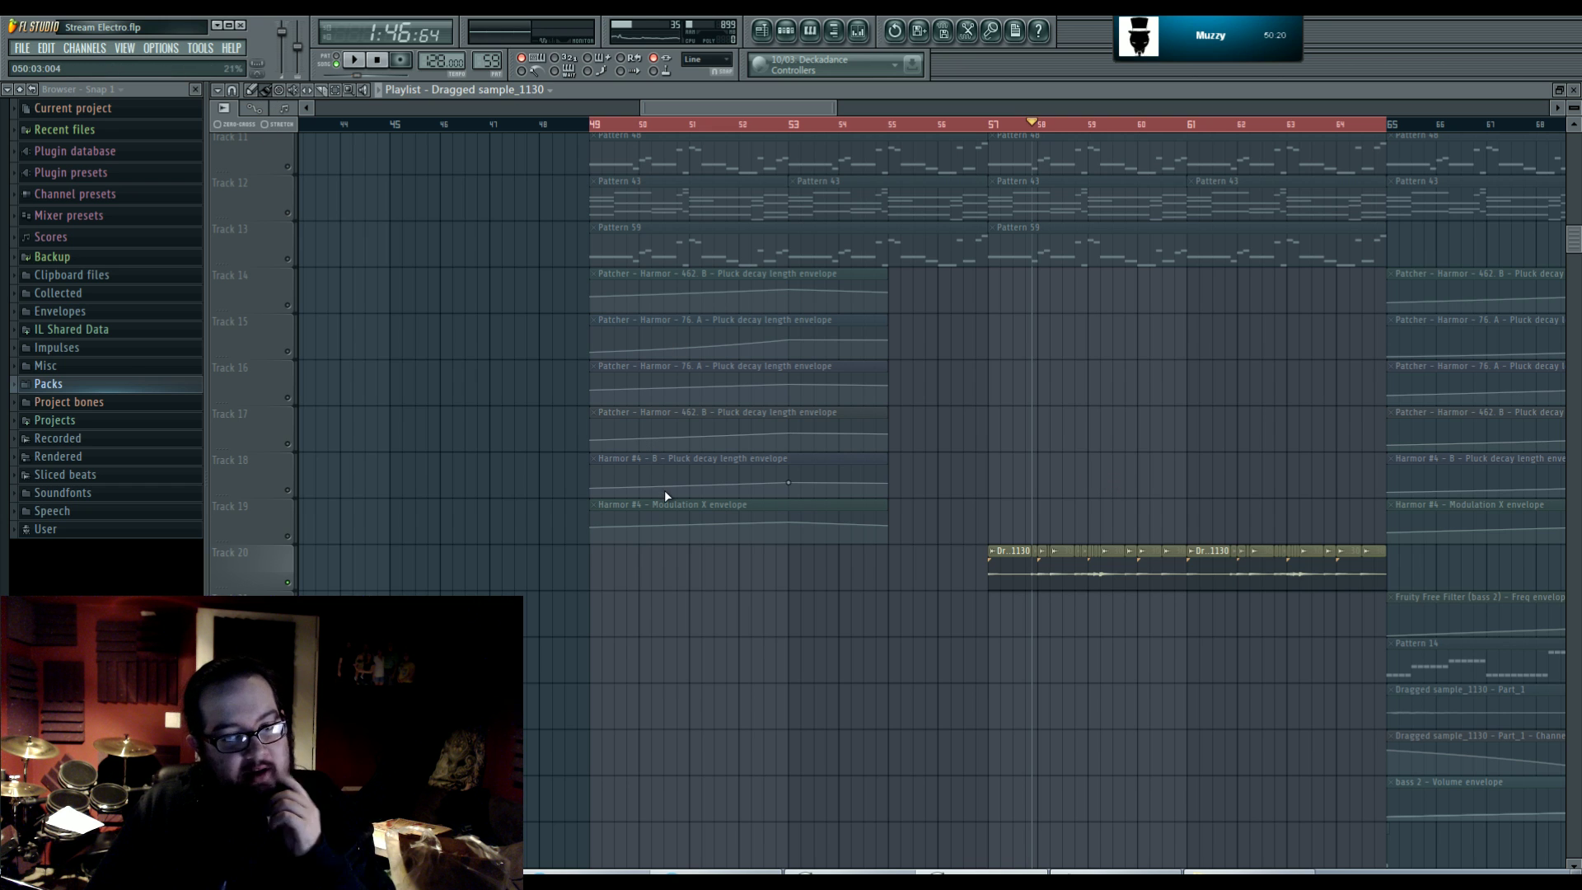
pyautogui.moveTo(946, 568); pyautogui.dragTo(1370, 558)
pyautogui.hotkey('ctrl', 'c')
pyautogui.hotkey('ctrl', 'v')
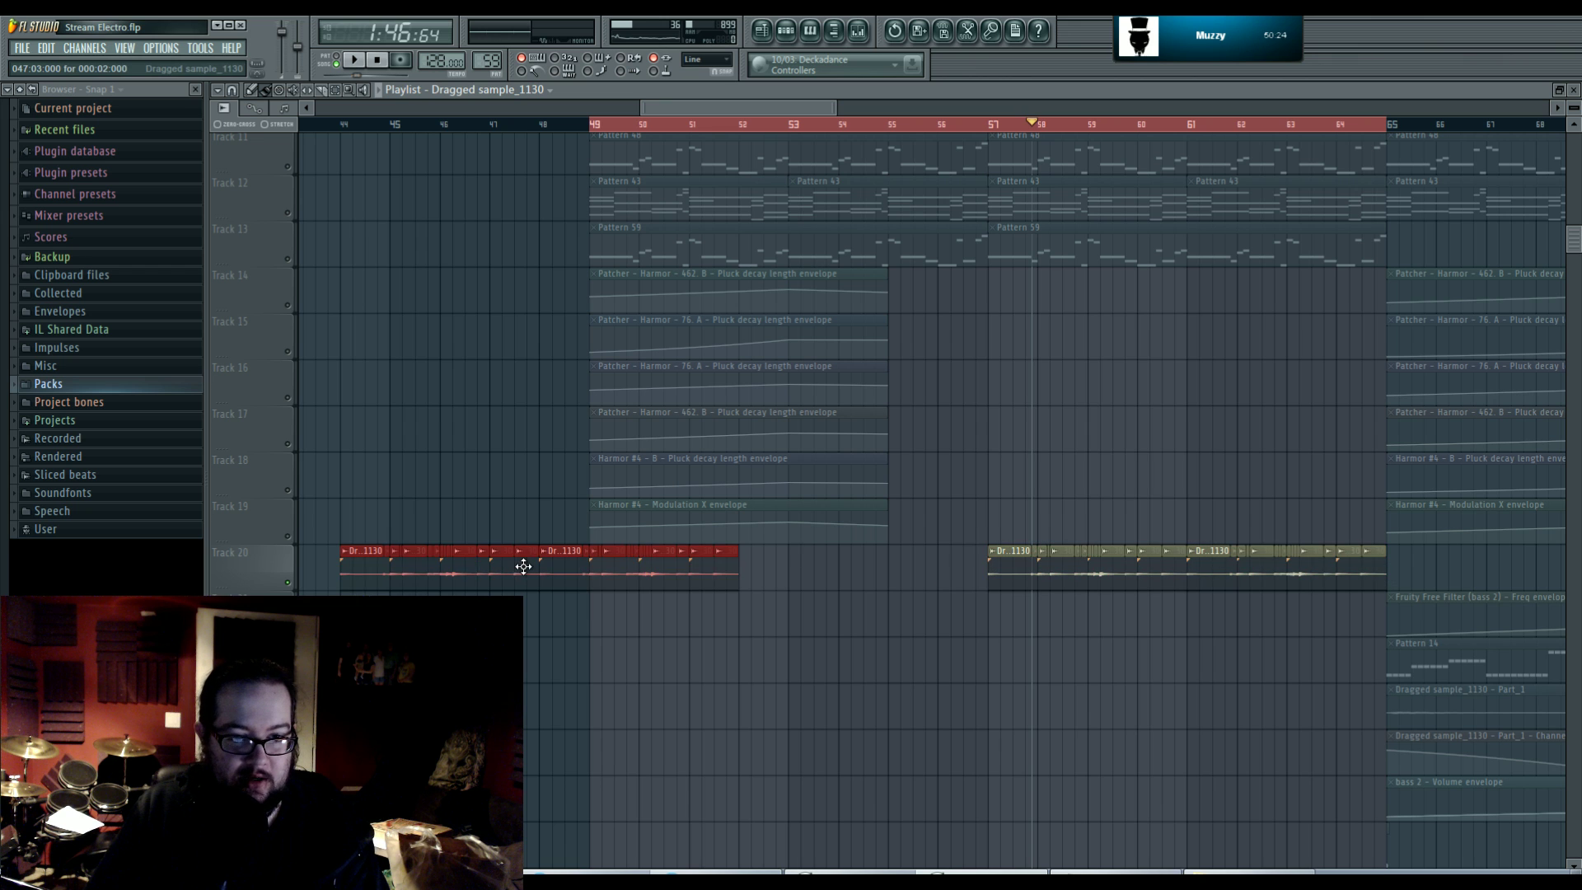
pyautogui.moveTo(523, 566); pyautogui.dragTo(771, 574)
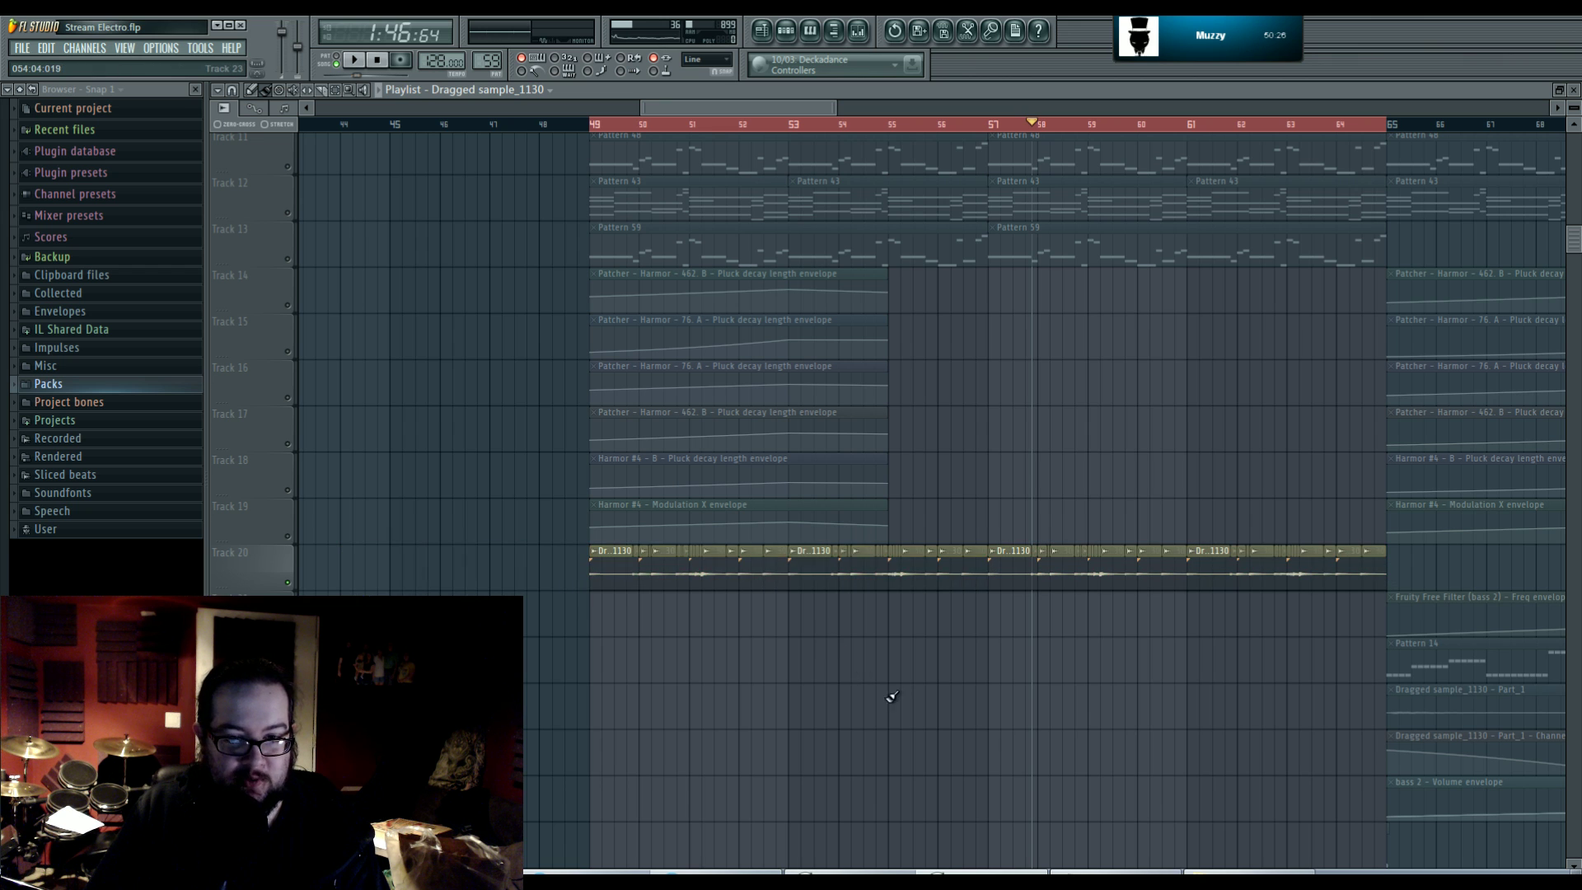
# - Re-enable all playlist tracks and place the playhead at bar 49
pyautogui.scroll(4, 1071, 438)
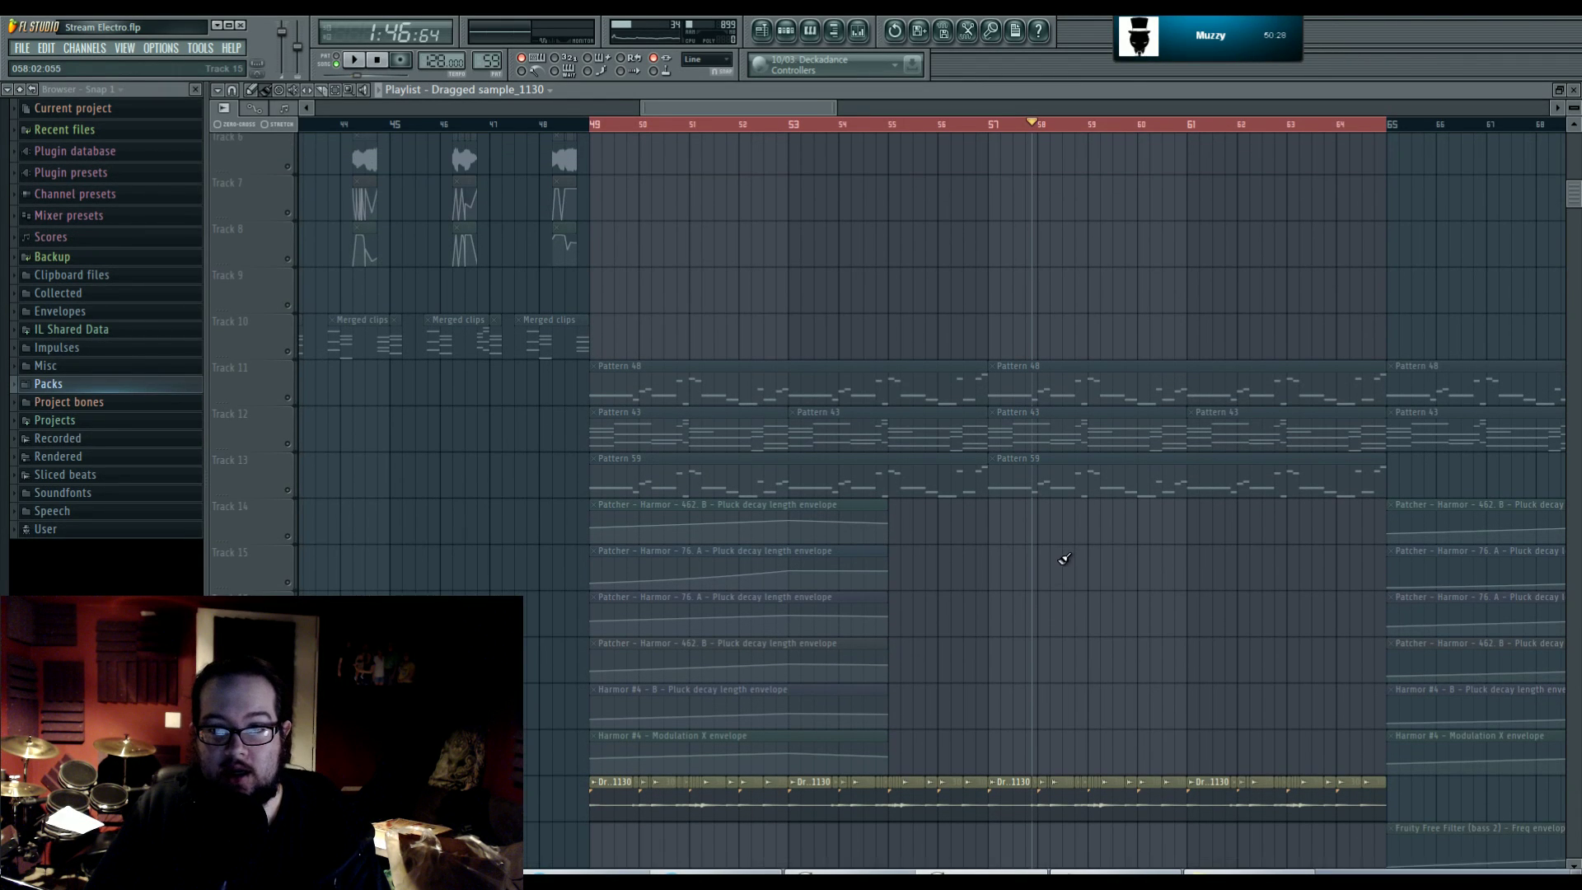
pyautogui.scroll(1, 1059, 554)
pyautogui.press('space')
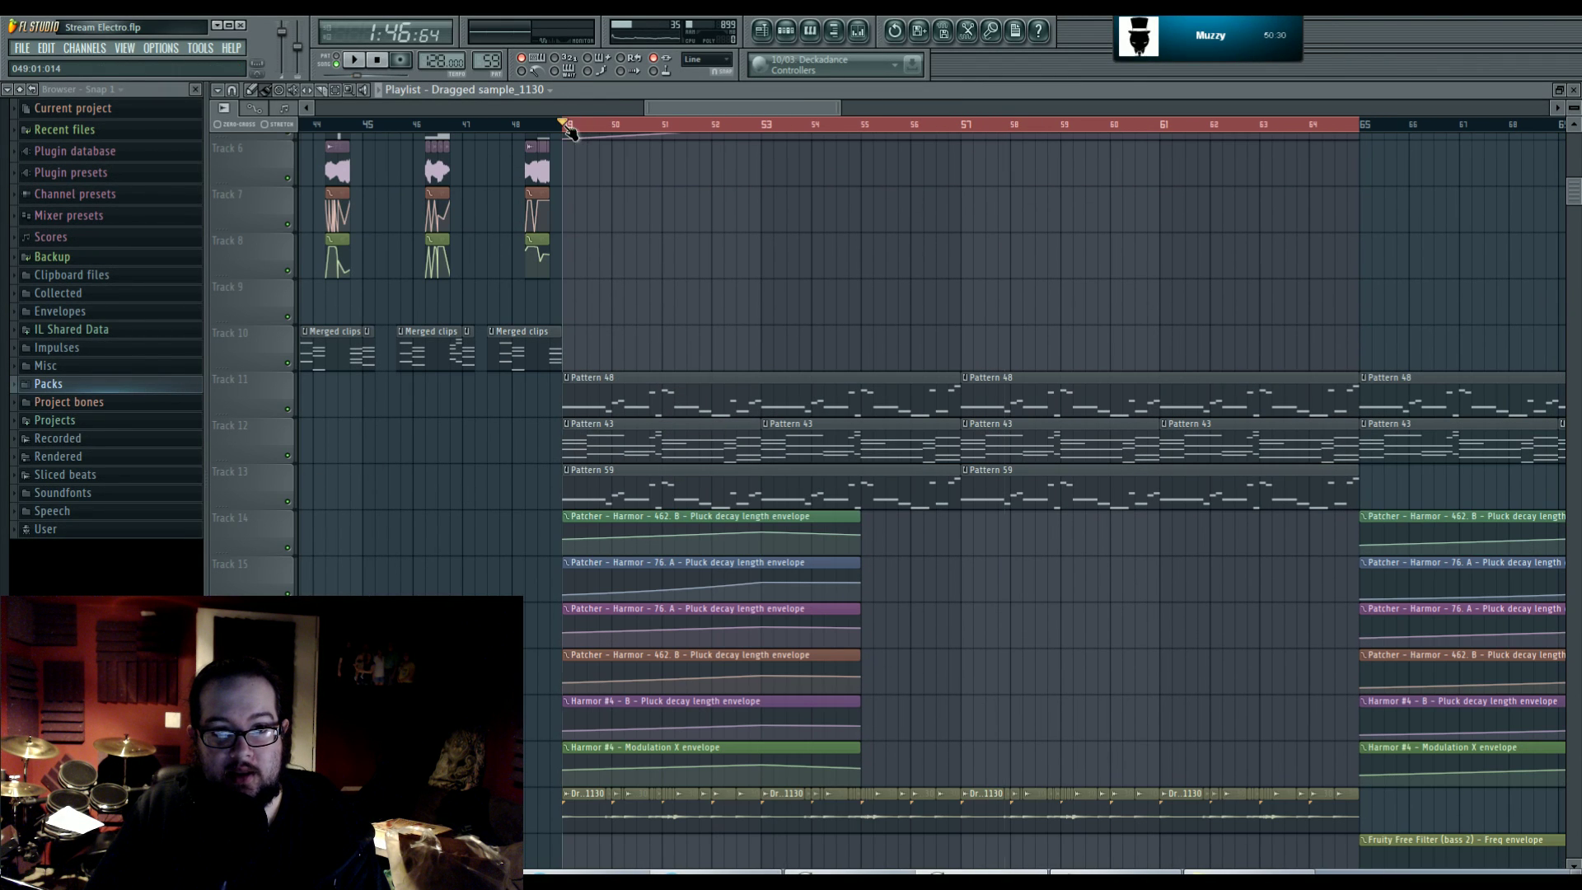
pyautogui.scroll(5, 808, 346)
pyautogui.scroll(-5, 877, 487)
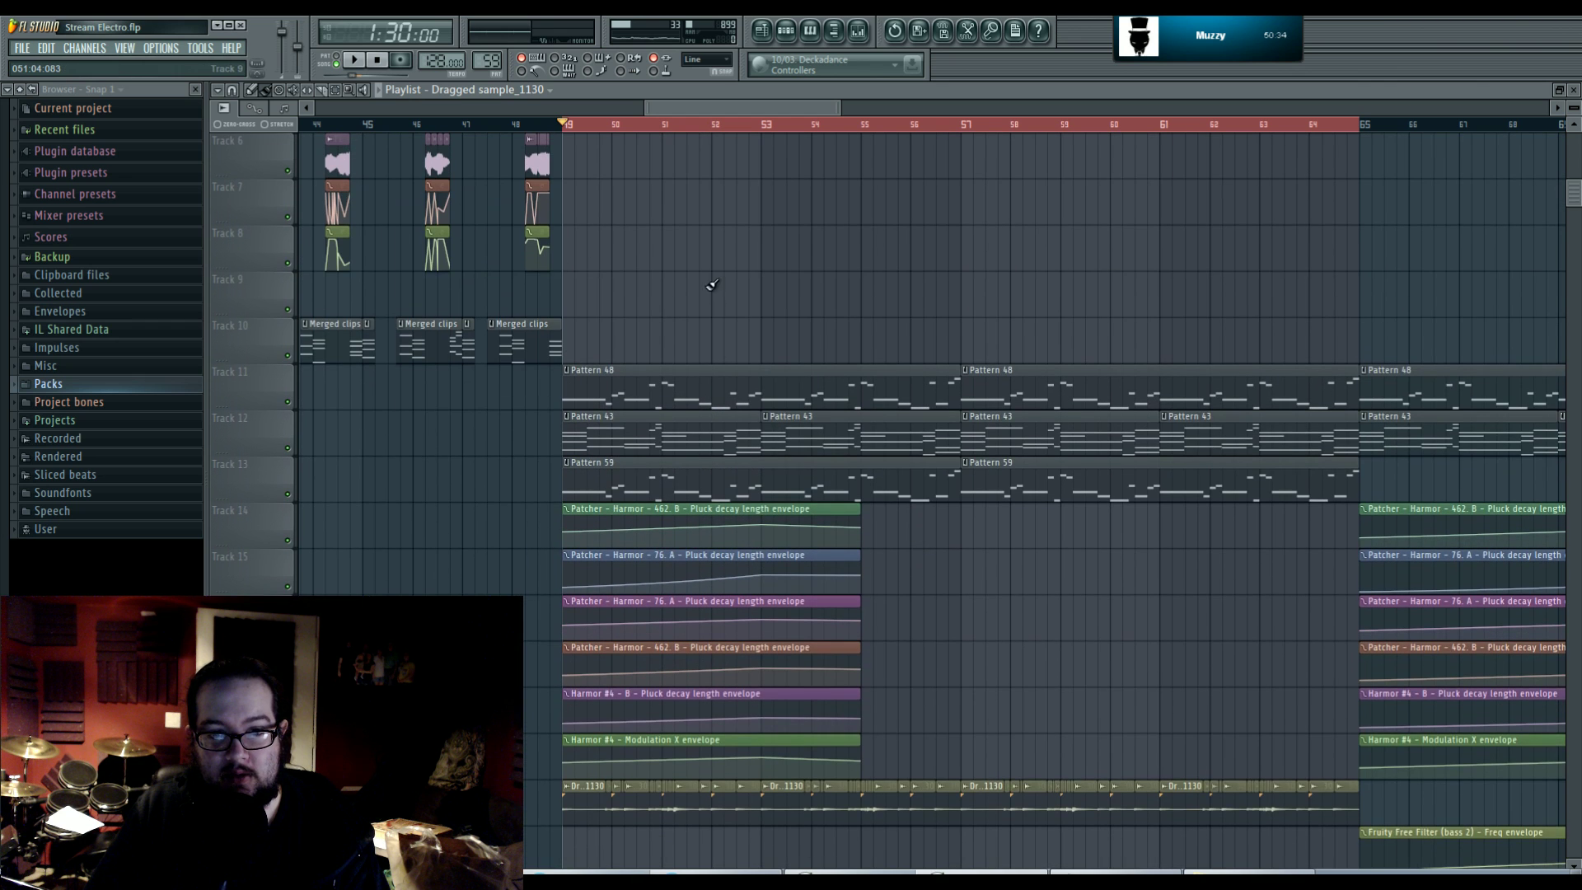
# - Mute the Pattern 48 and Pattern 59 clips that start at bar 49 on tracks 11 and 13
pyautogui.click(722, 381)
pyautogui.click(758, 489)
pyautogui.scroll(2, 741, 258)
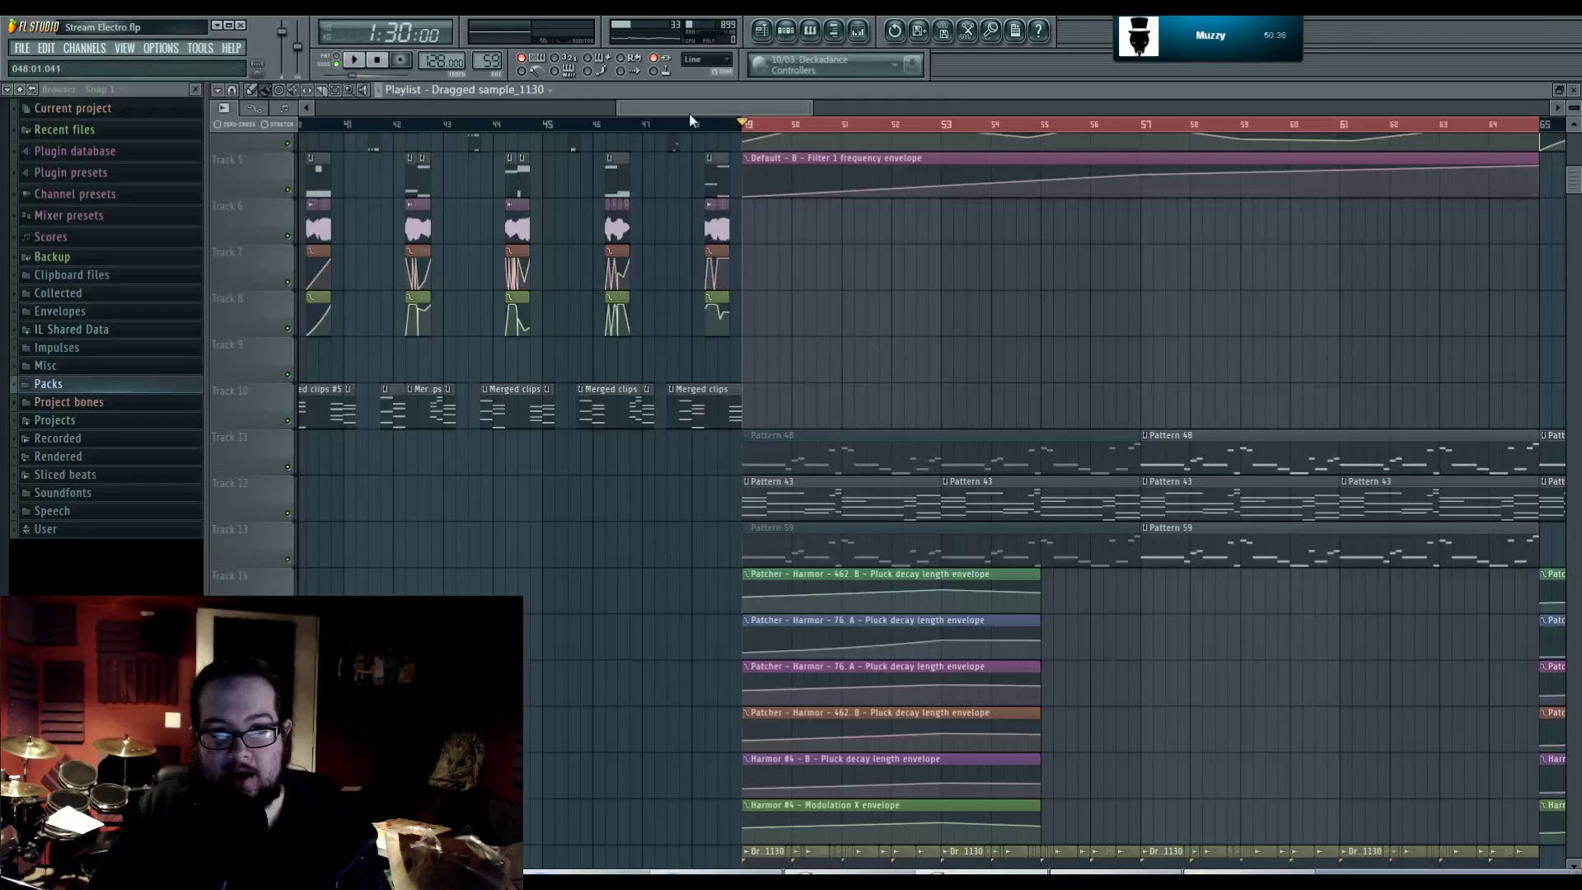
# - Play the arrangement from bar 48 to hear the copied slices, then stop and return the playhead to bar 49
pyautogui.click(690, 124)
pyautogui.scroll(-3, 993, 521)
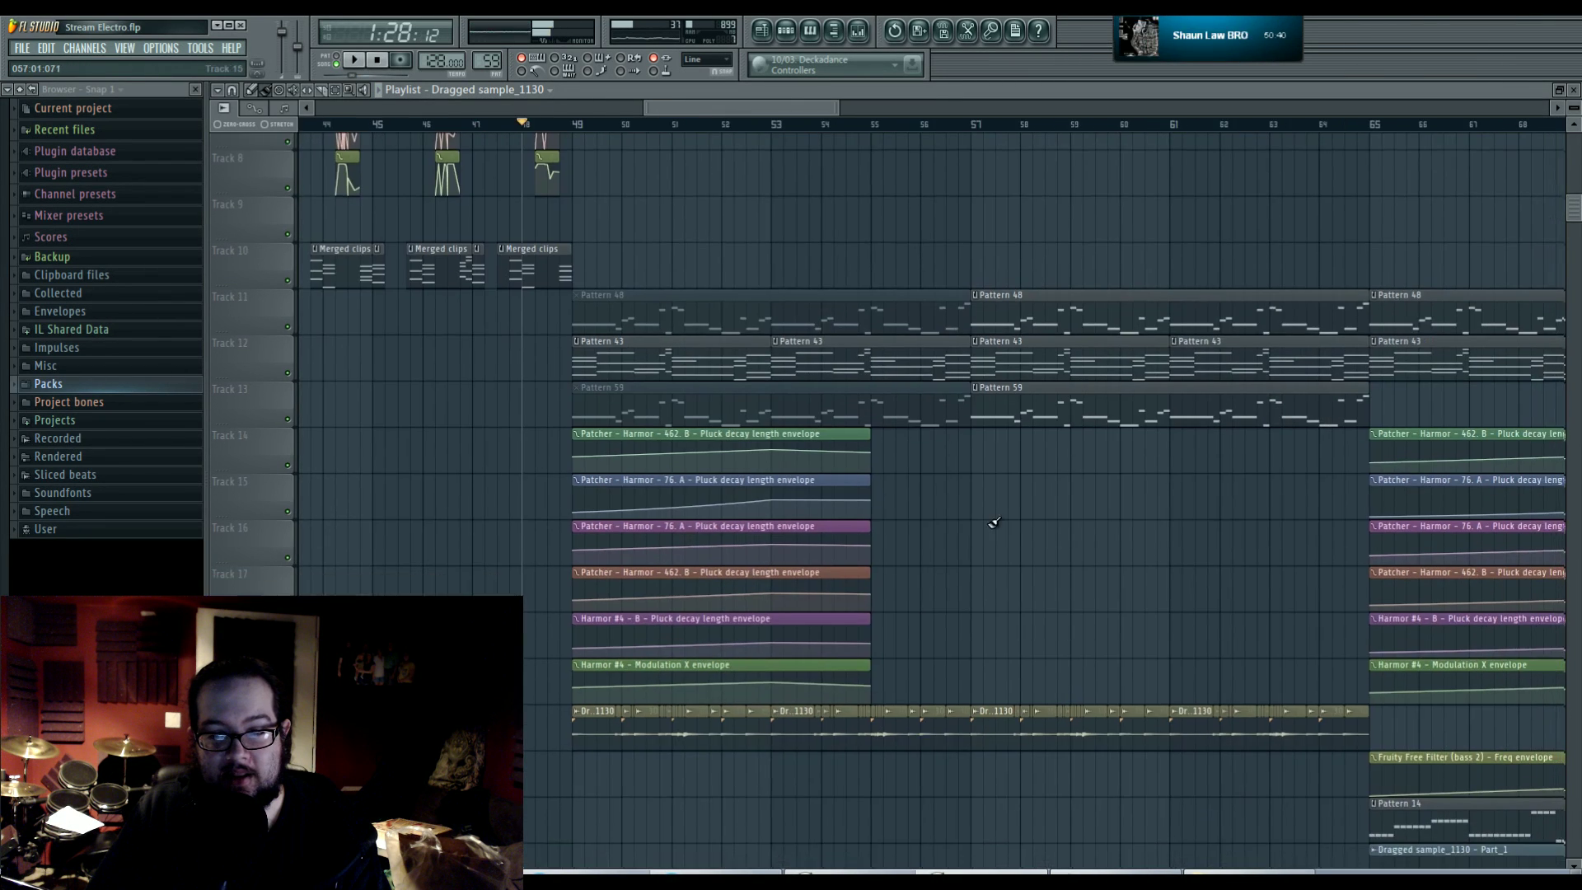
pyautogui.scroll(-5, 994, 522)
pyautogui.scroll(10, 896, 219)
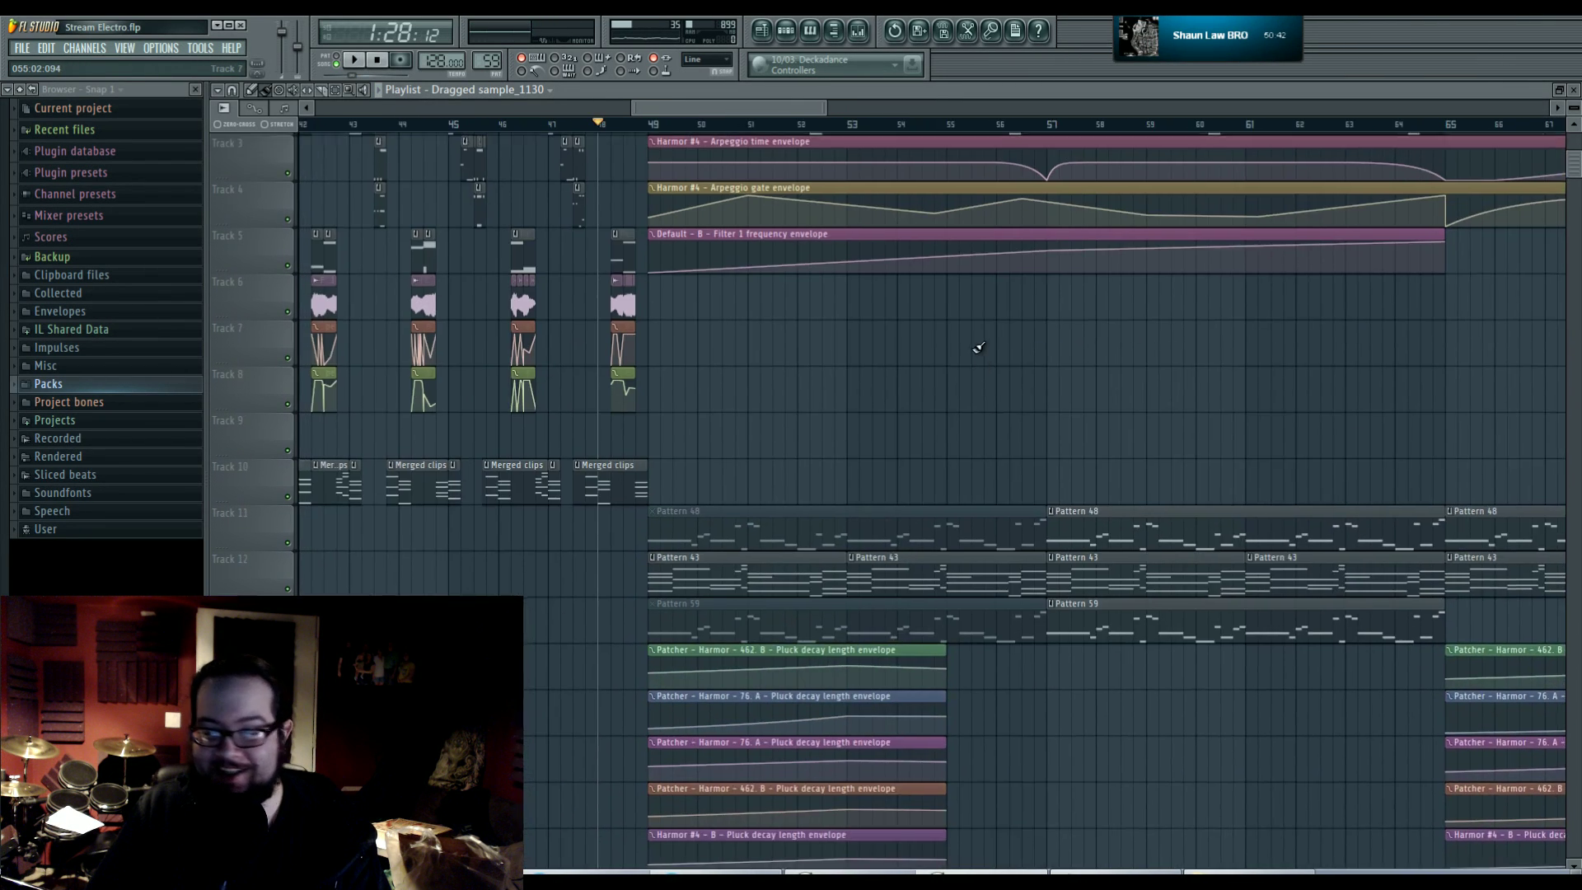
pyautogui.scroll(2, 948, 387)
pyautogui.scroll(-2, 939, 444)
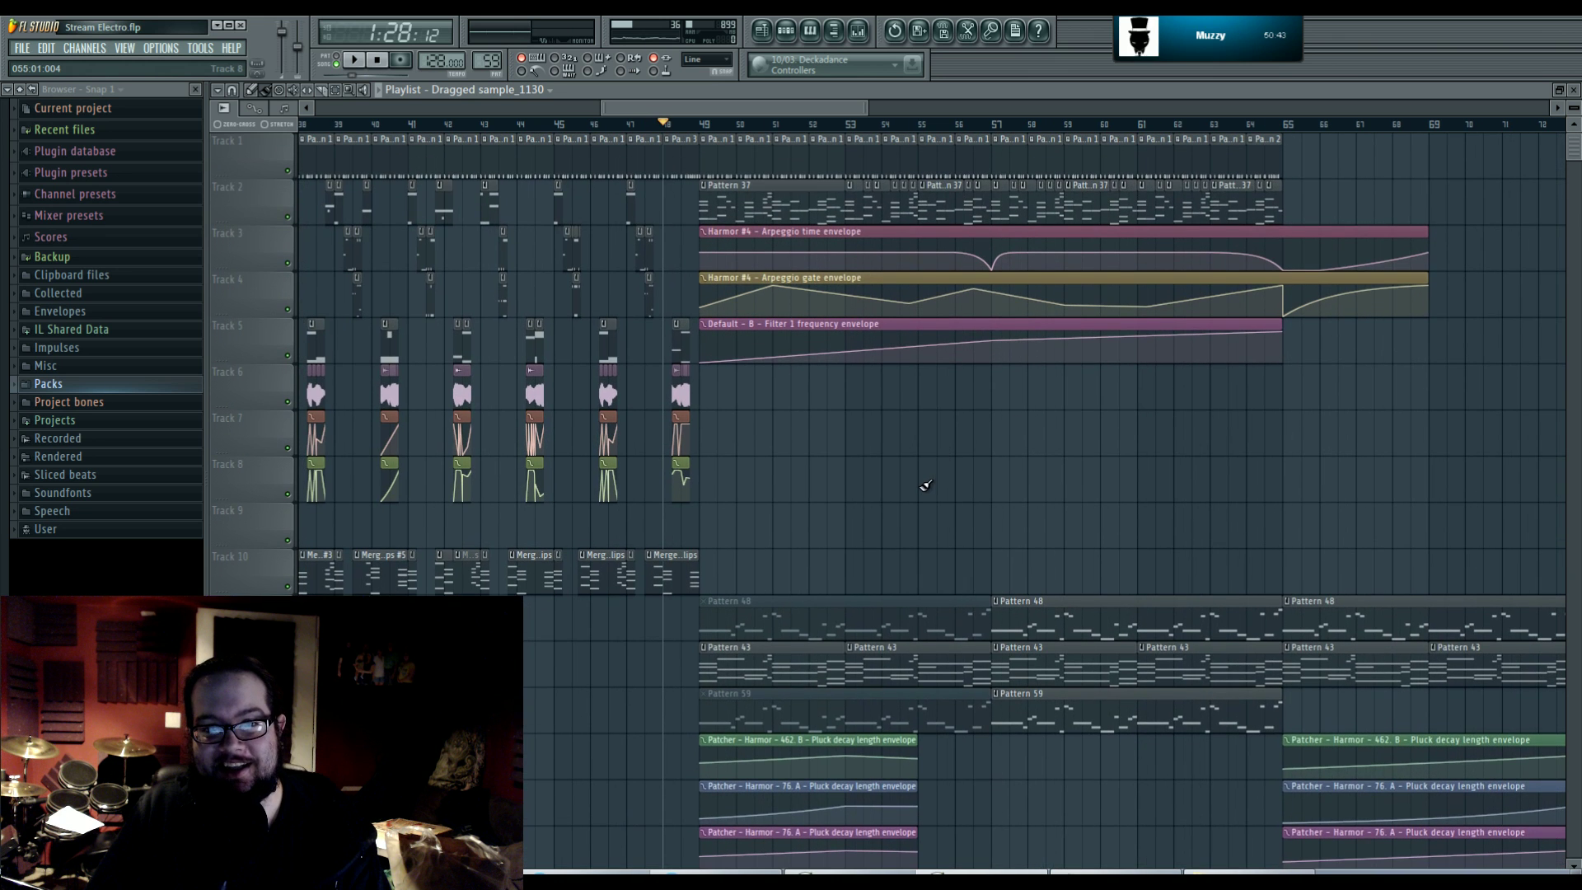
pyautogui.press('space')
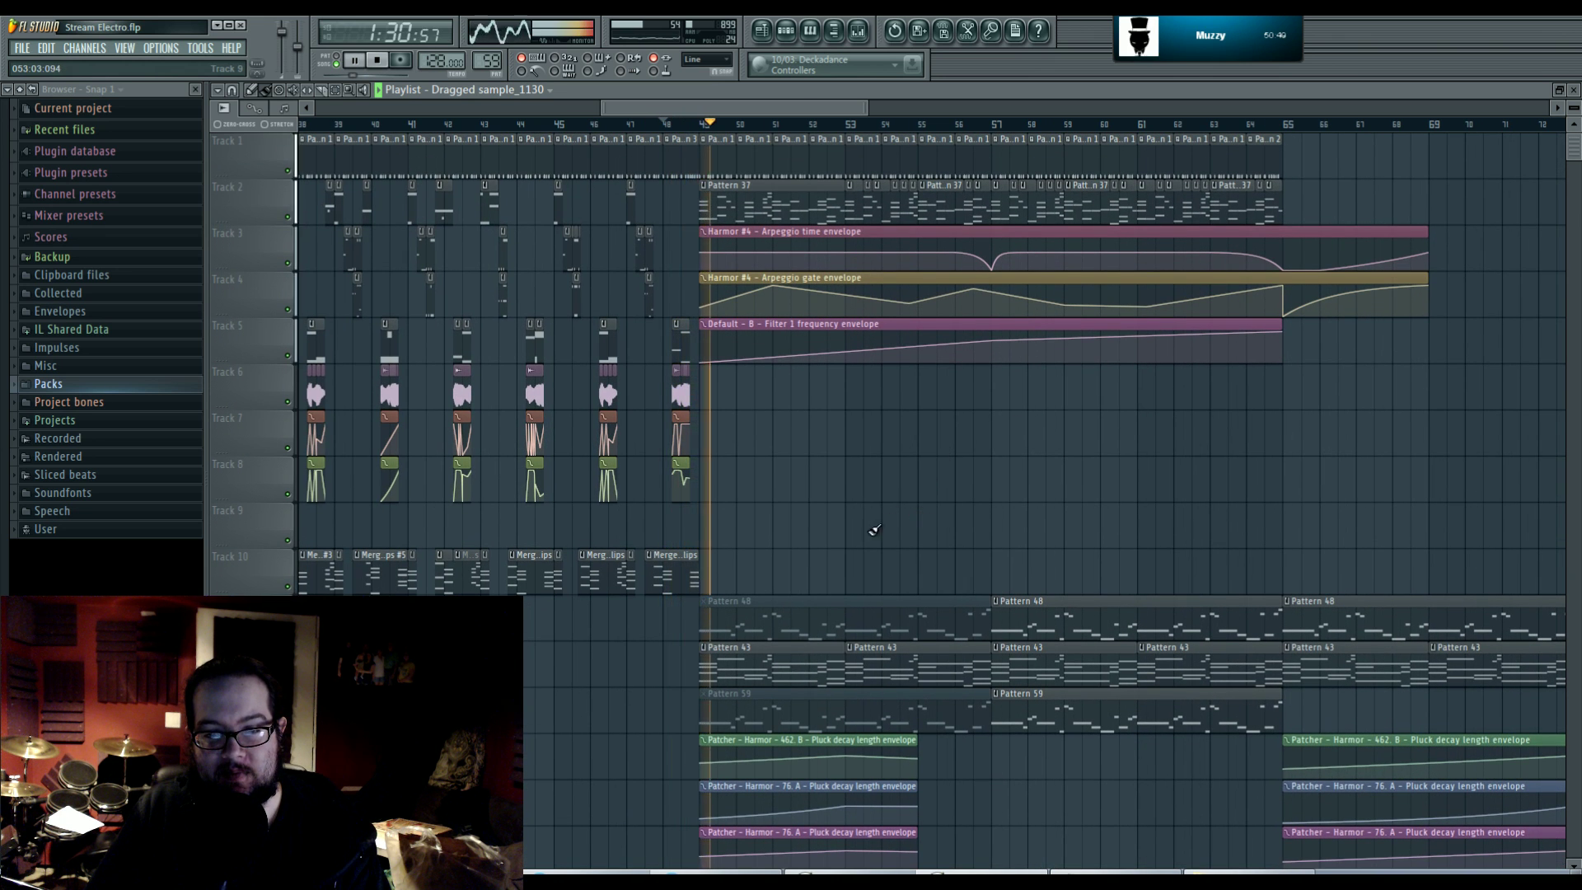
pyautogui.scroll(-6, 873, 536)
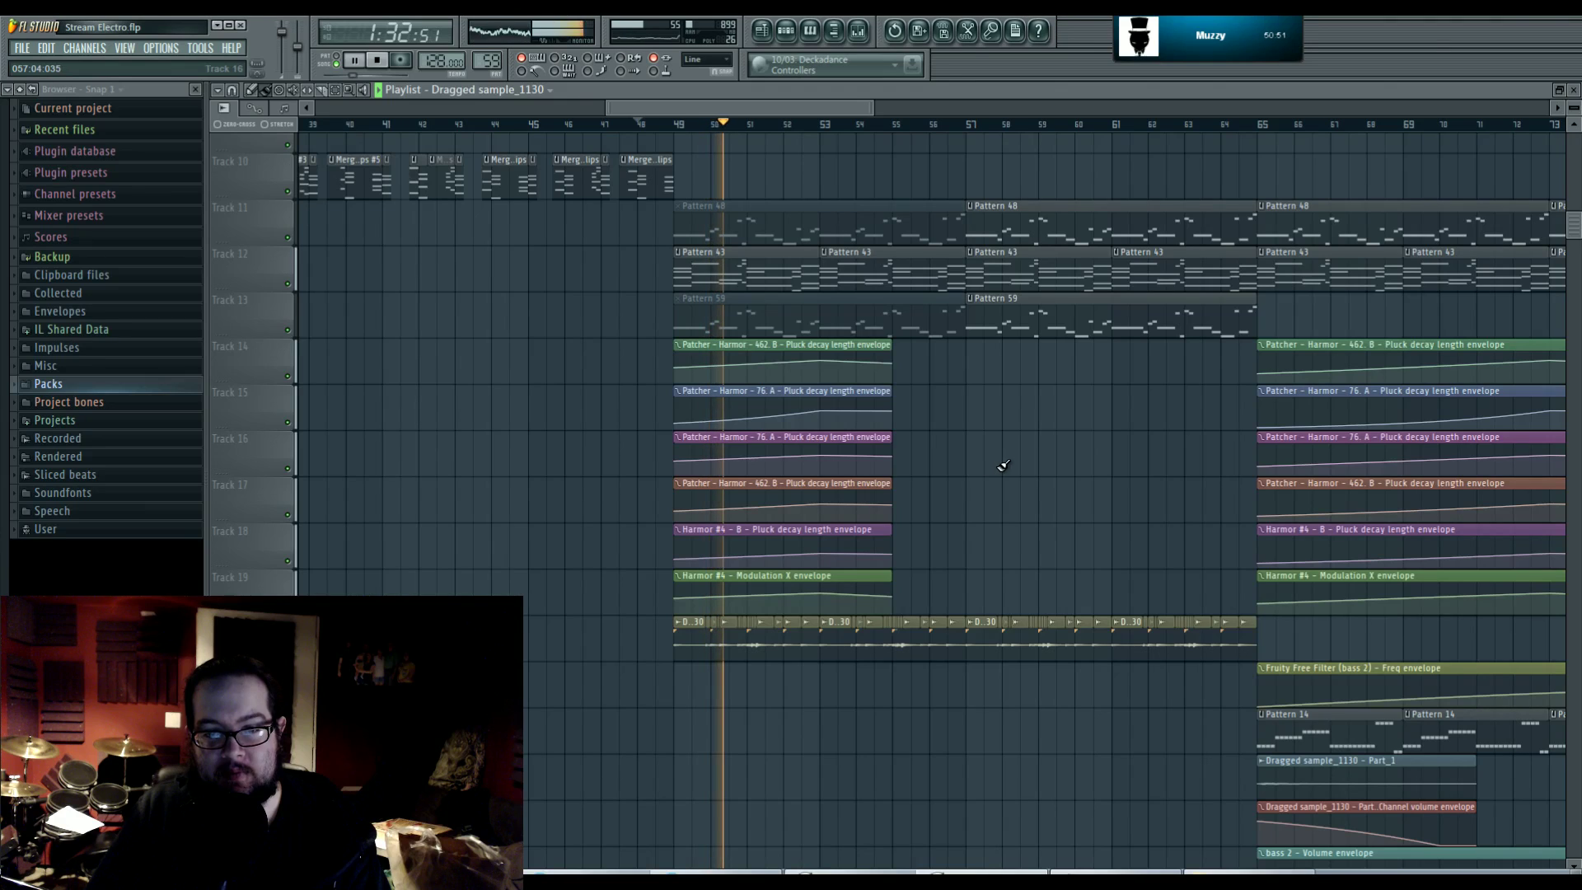
pyautogui.press('space')
pyautogui.click(676, 125)
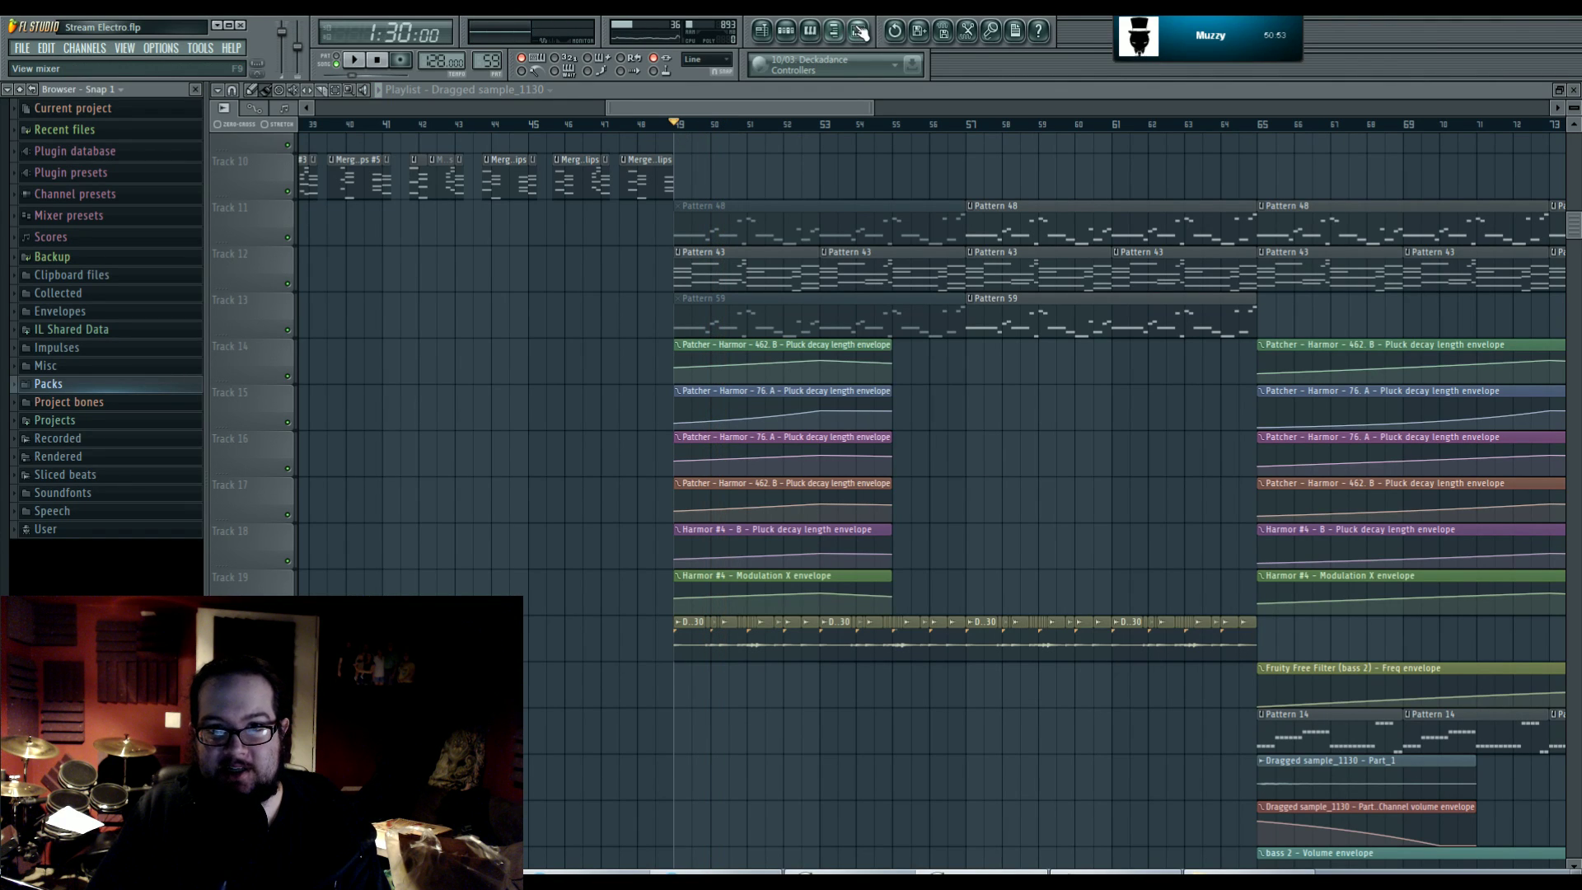
# - Show the mixer and inspect the Fruity Limiter on the Side track alongside the solo track's effects
pyautogui.press('F9')
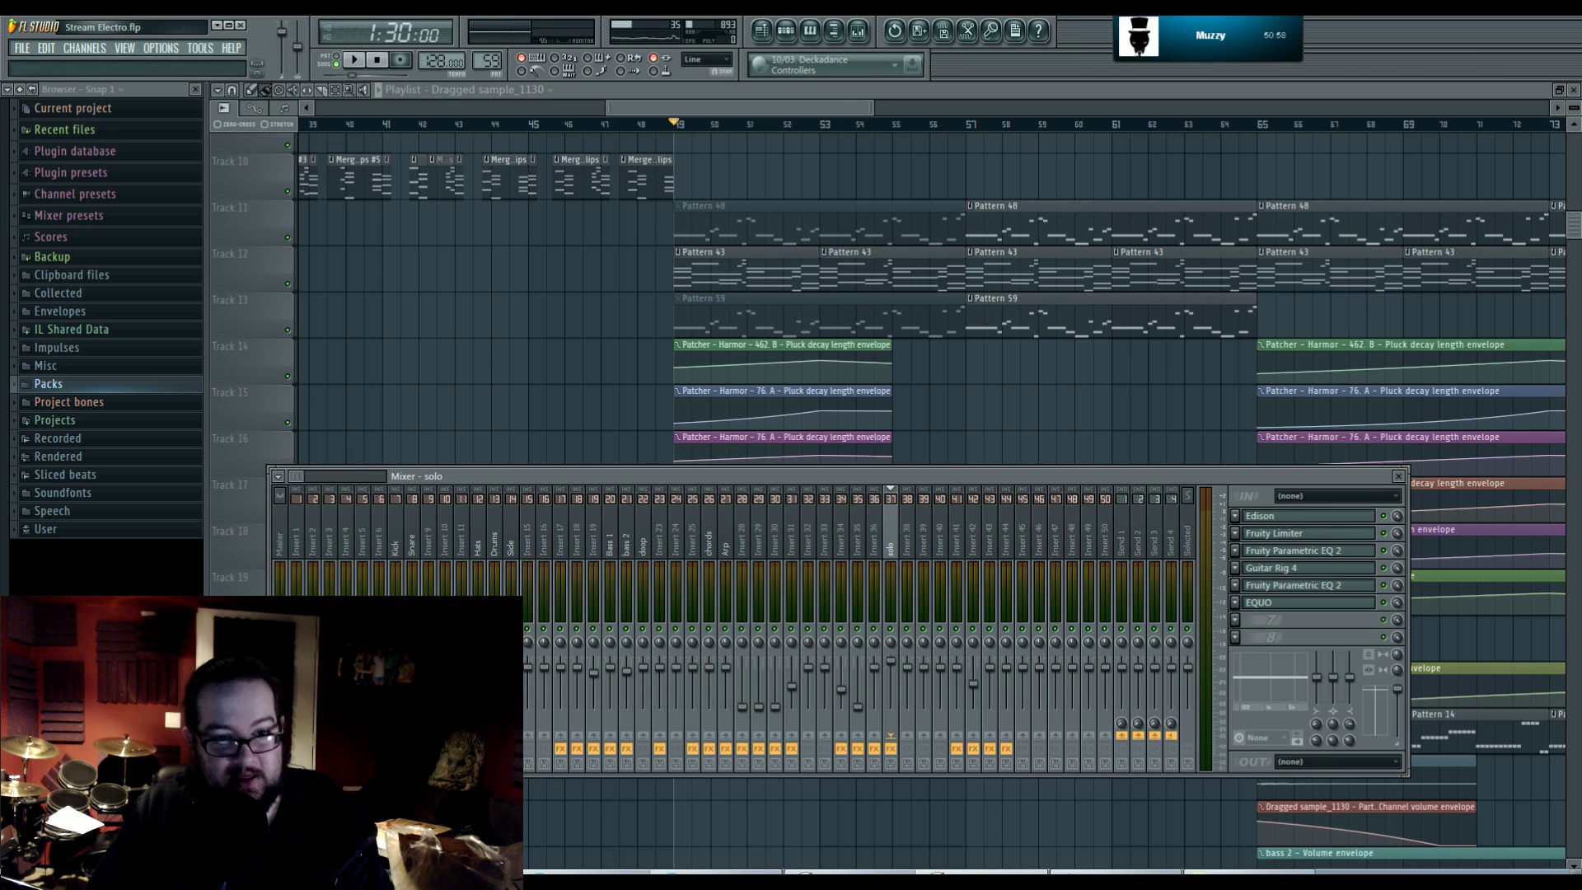
pyautogui.click(511, 539)
pyautogui.click(1318, 557)
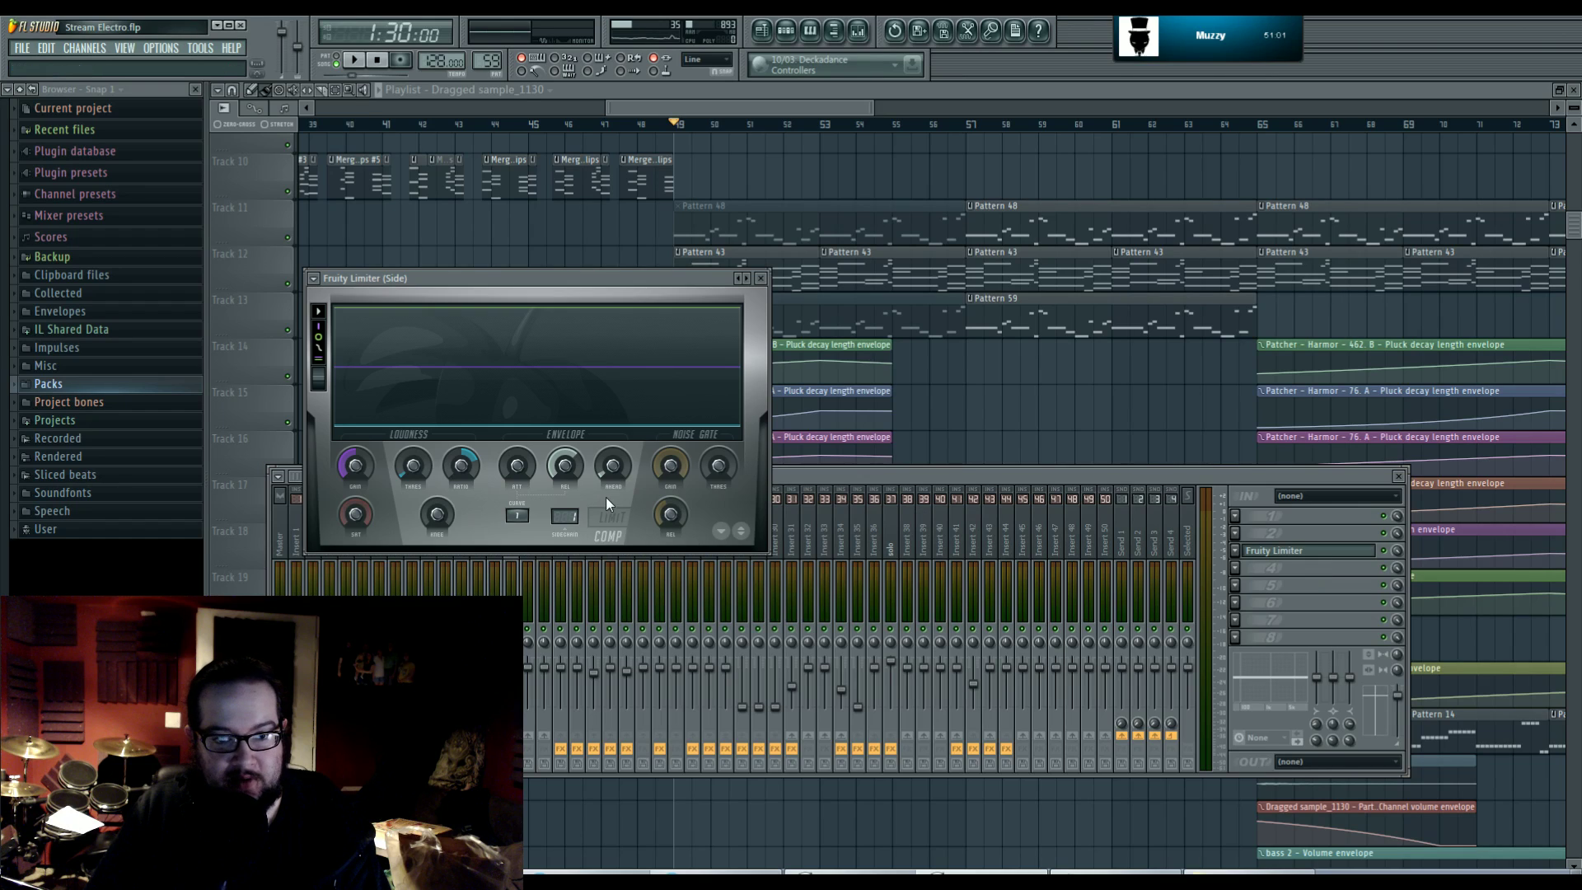
pyautogui.click(897, 544)
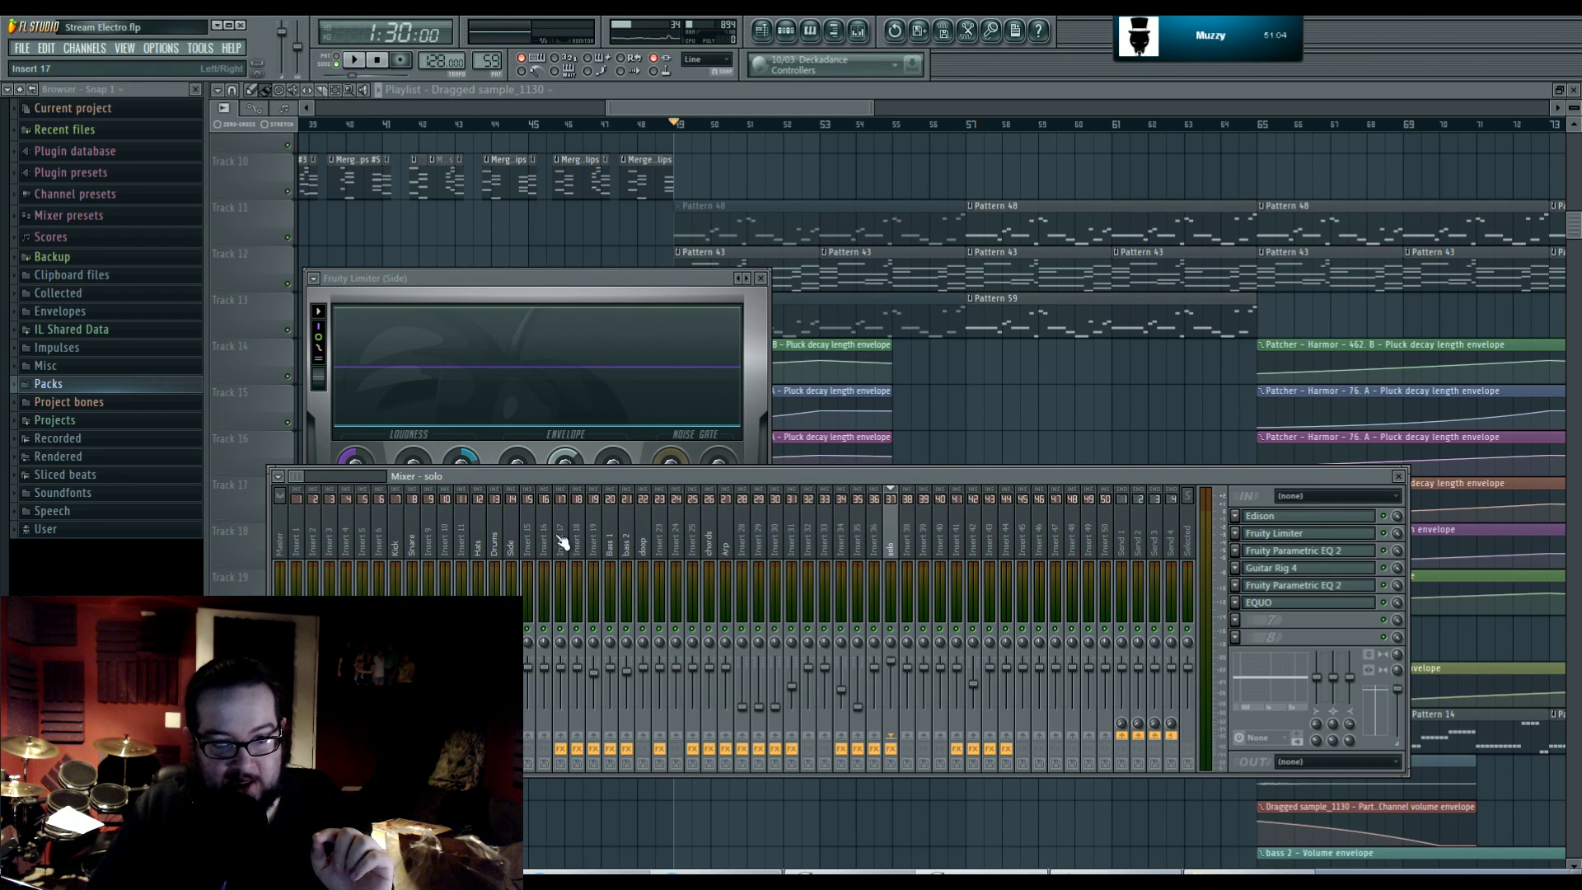
pyautogui.click(516, 534)
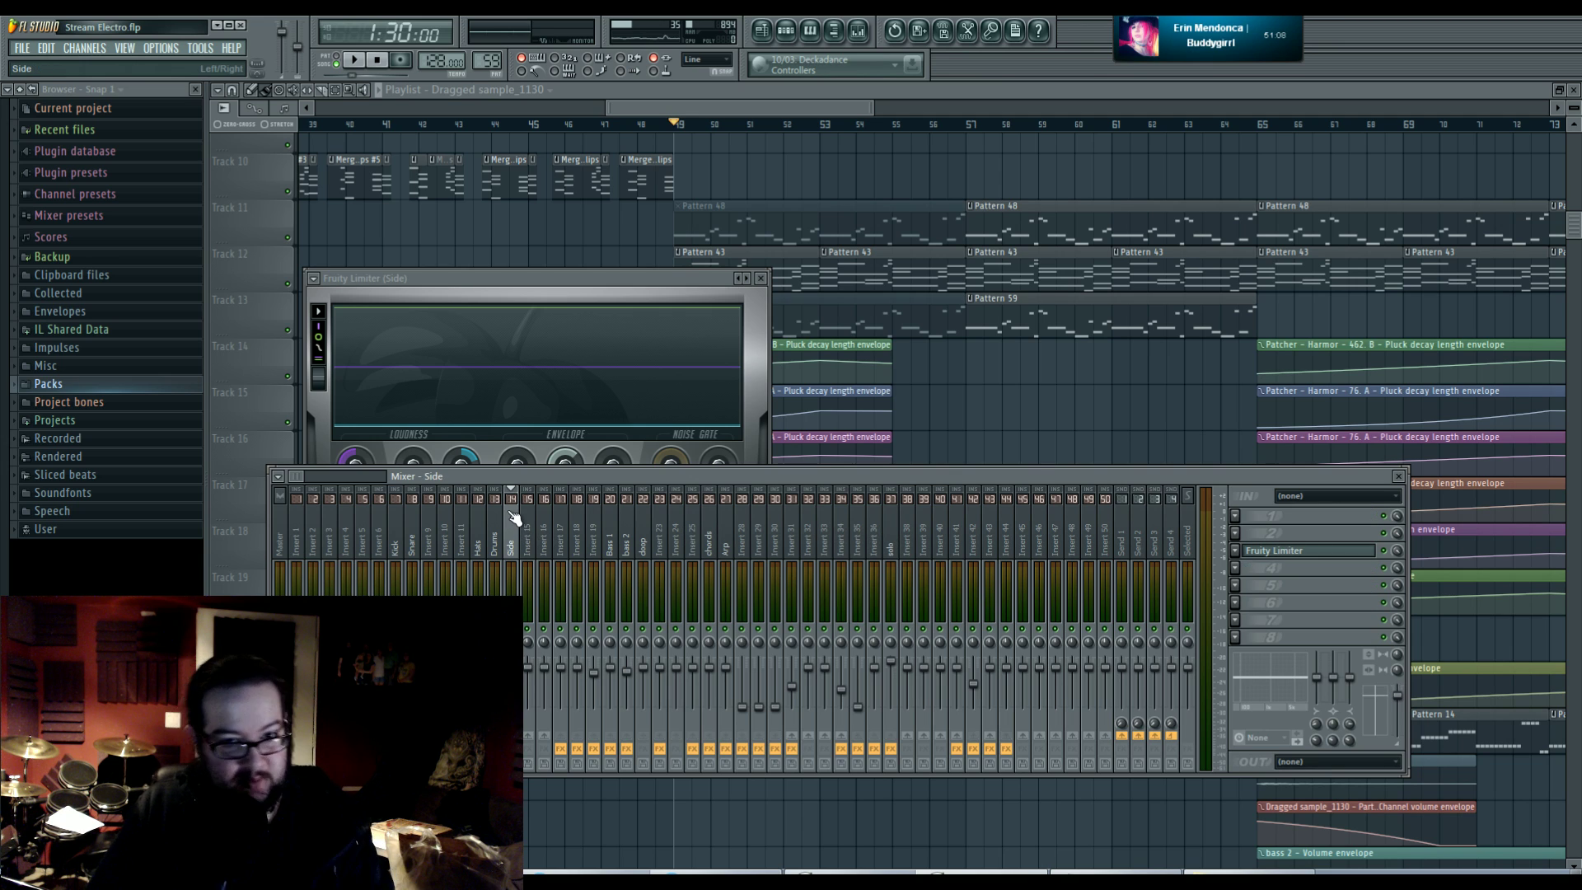
pyautogui.click(1298, 556)
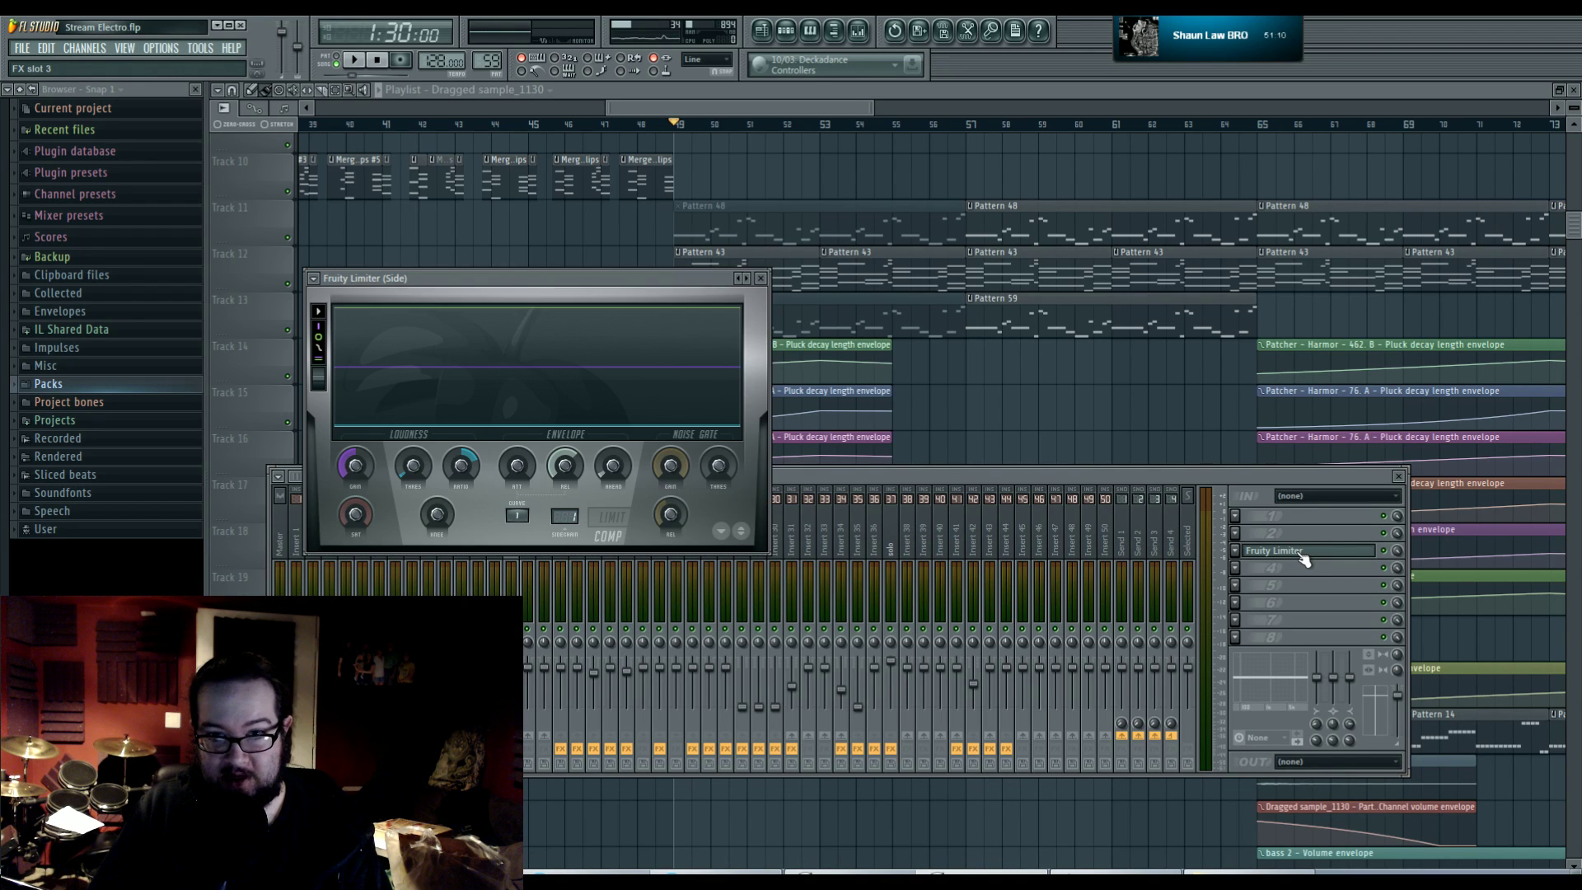
pyautogui.click(1303, 559)
# - Reopen the Side track's Fruity Limiter, view its LIMIT controls, and close the plugin
pyautogui.click(898, 553)
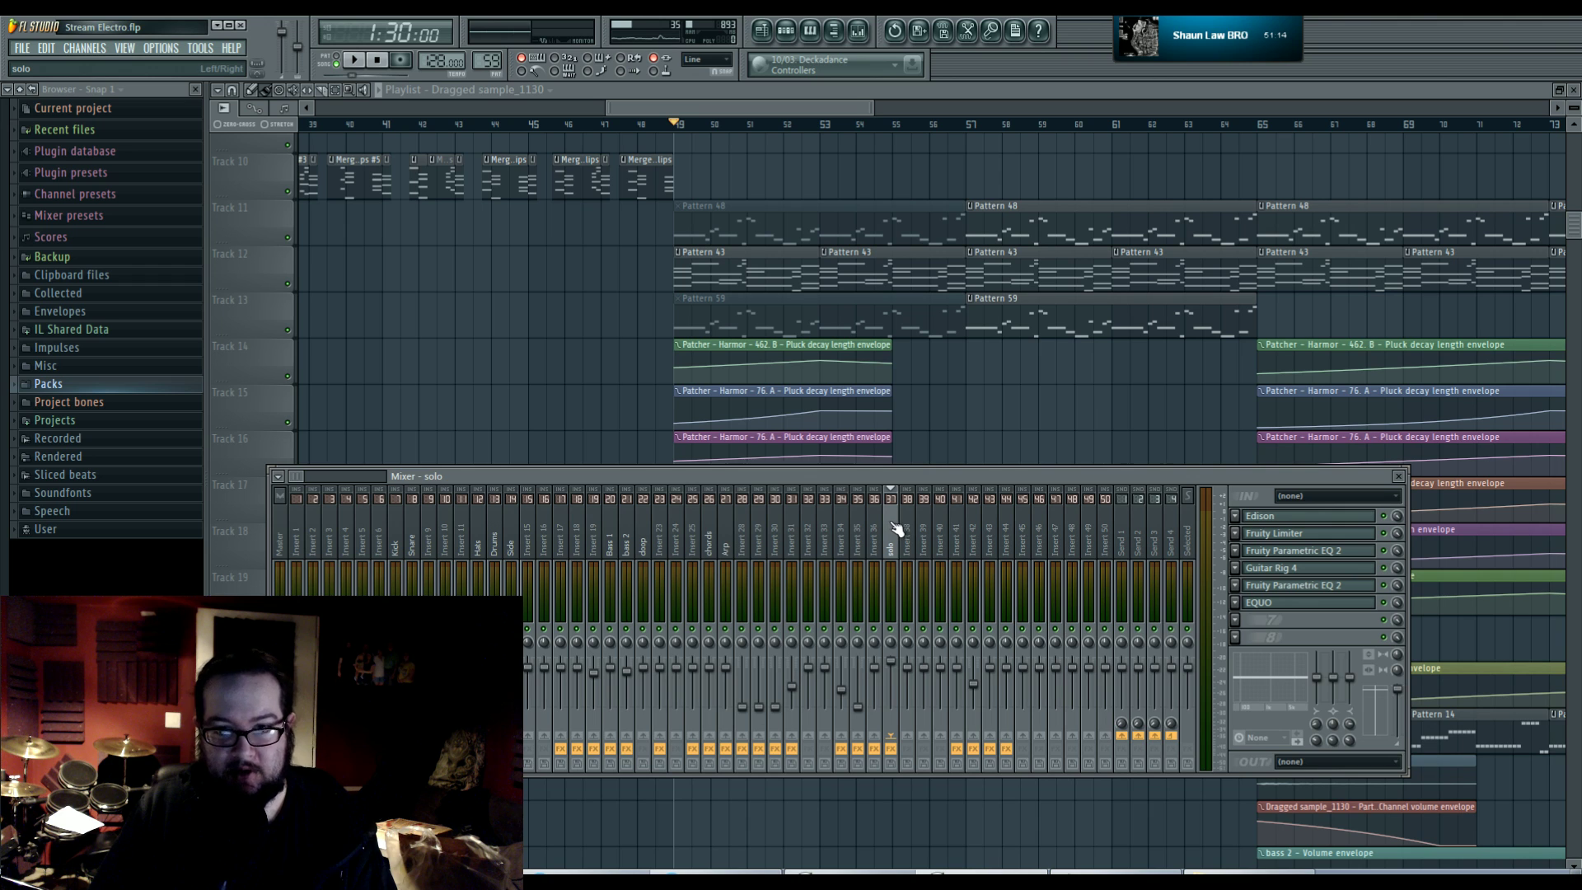
pyautogui.click(519, 544)
pyautogui.click(1271, 555)
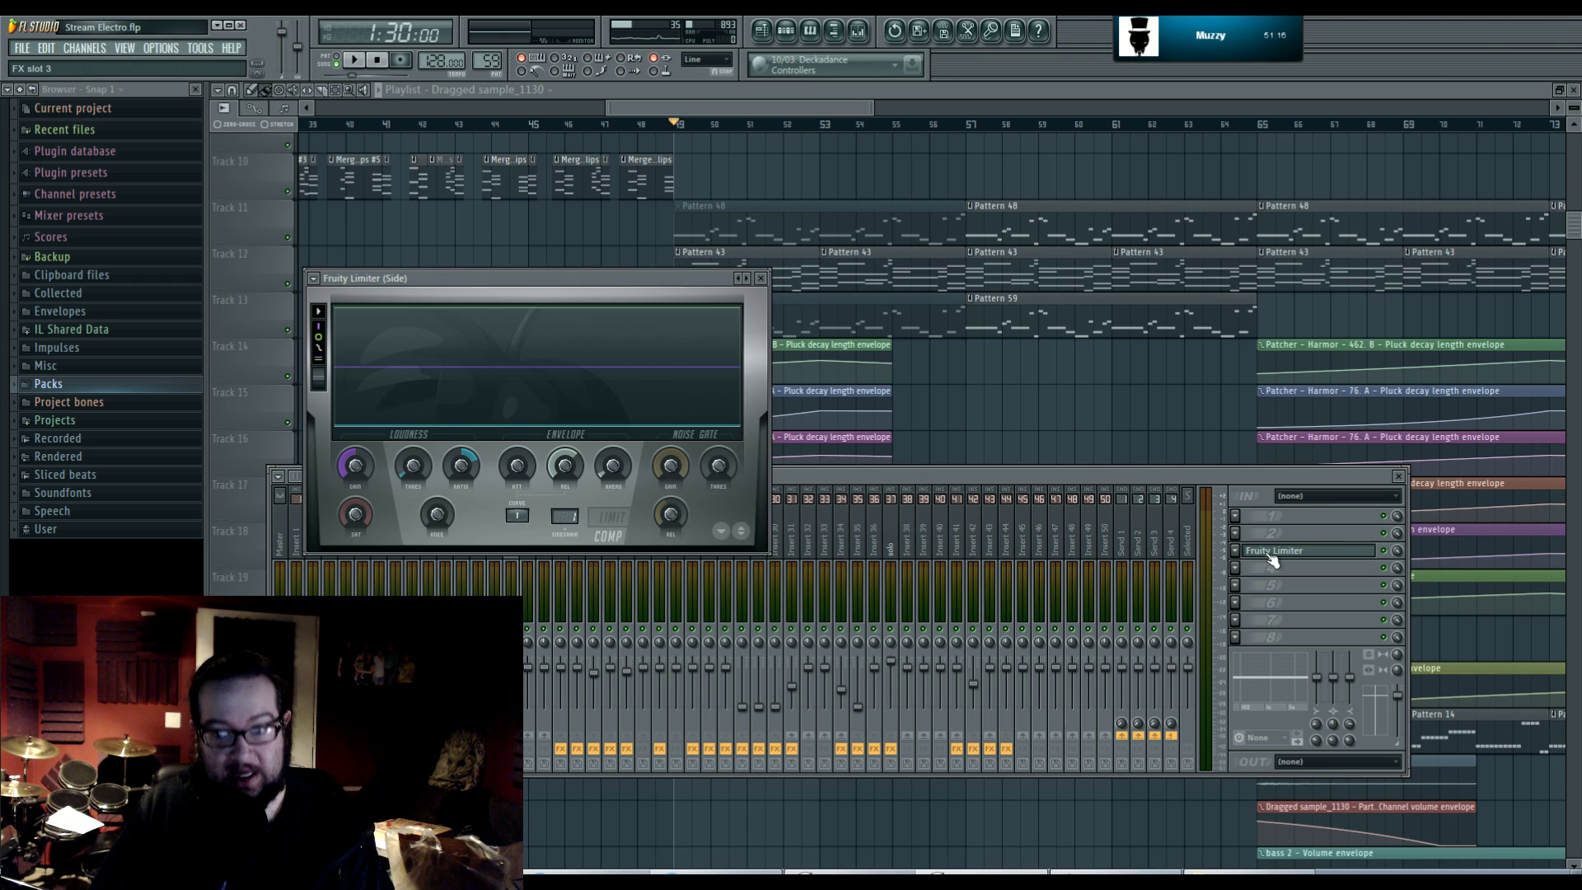
pyautogui.click(618, 520)
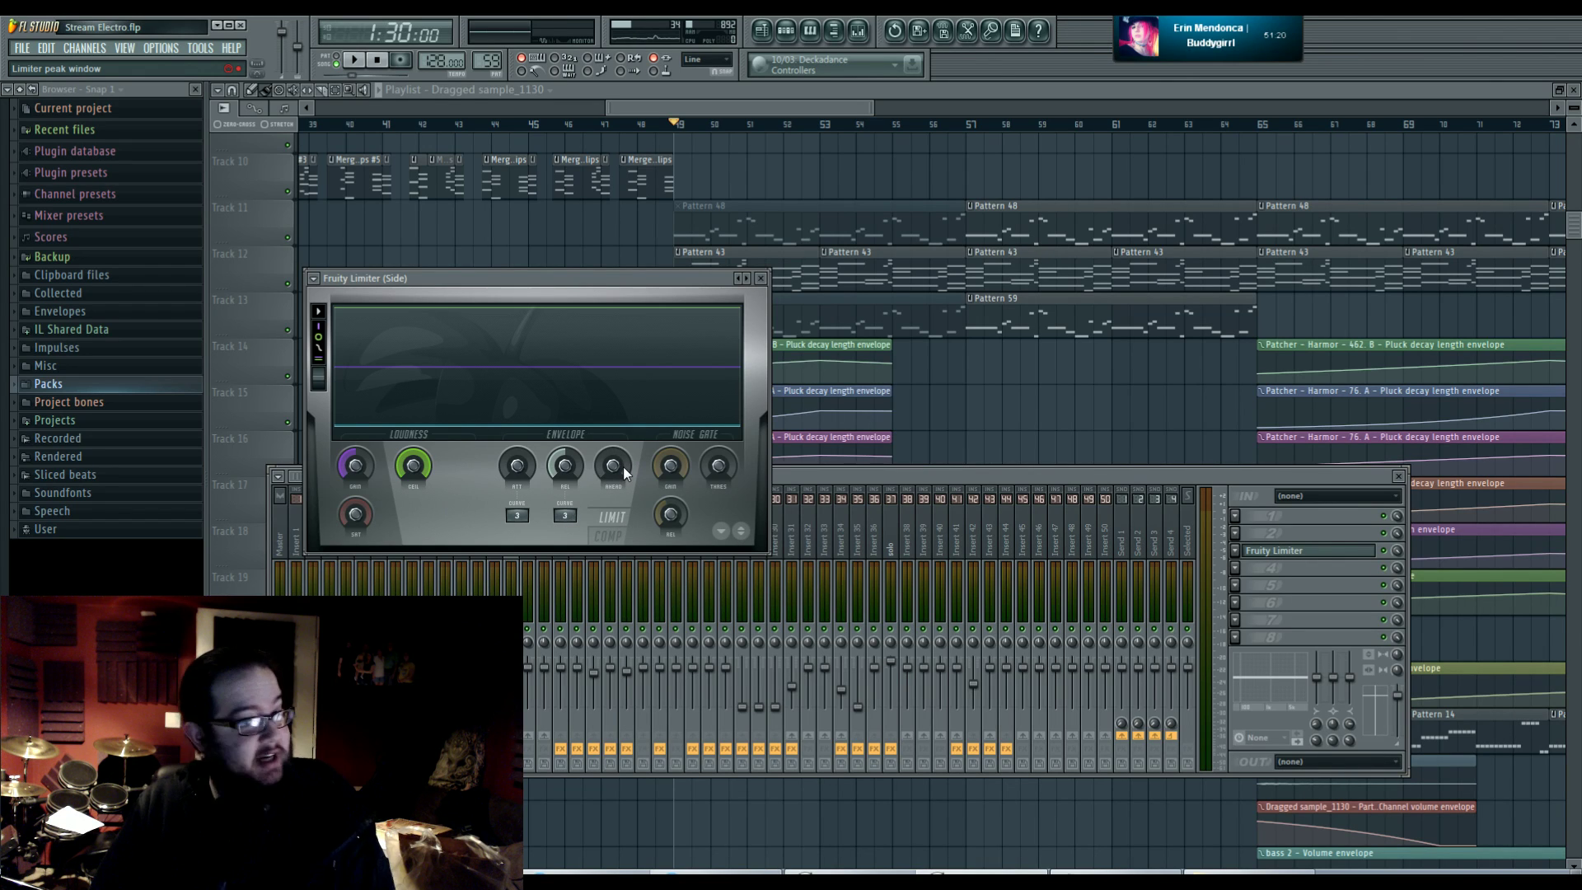
pyautogui.click(761, 279)
# - Compare the effect slots of the solo and Side mixer tracks, ending on the solo track
pyautogui.click(893, 541)
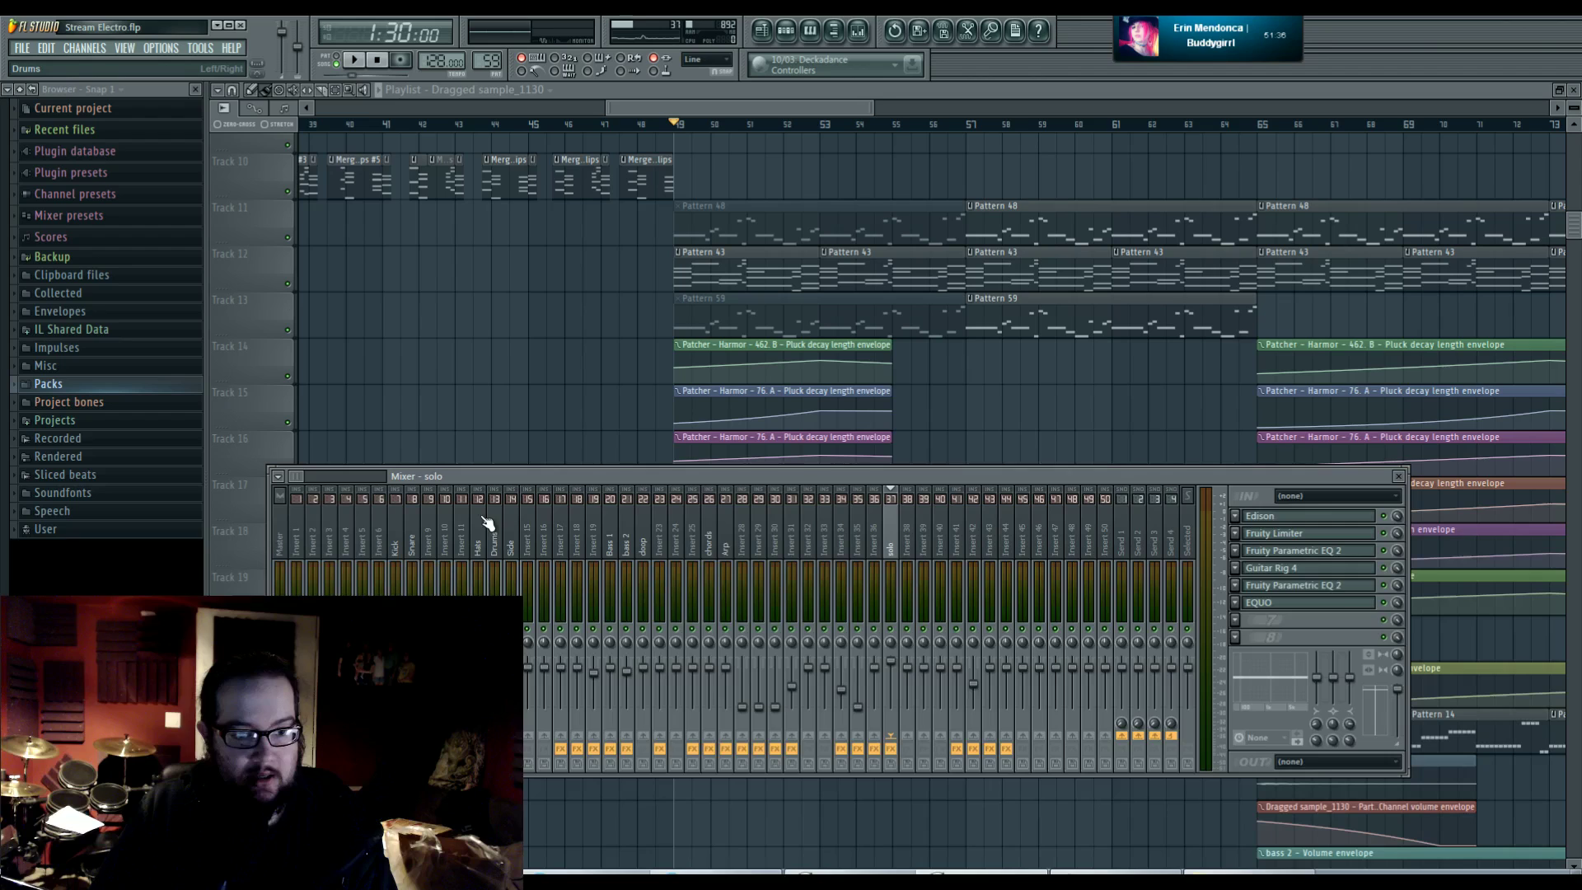
pyautogui.click(516, 530)
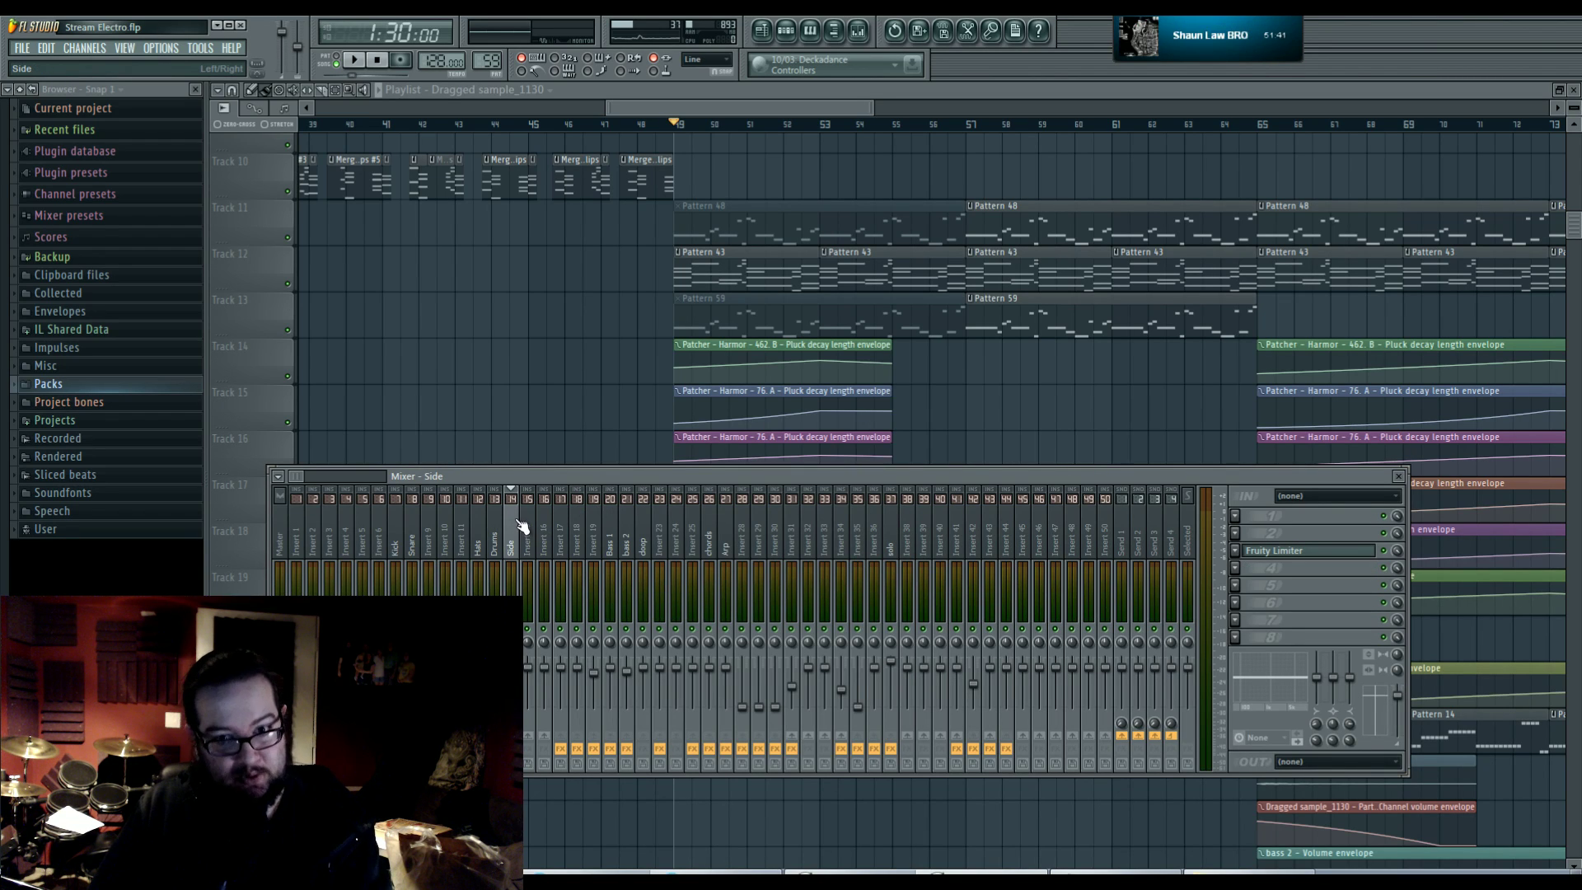
pyautogui.click(892, 531)
pyautogui.click(513, 542)
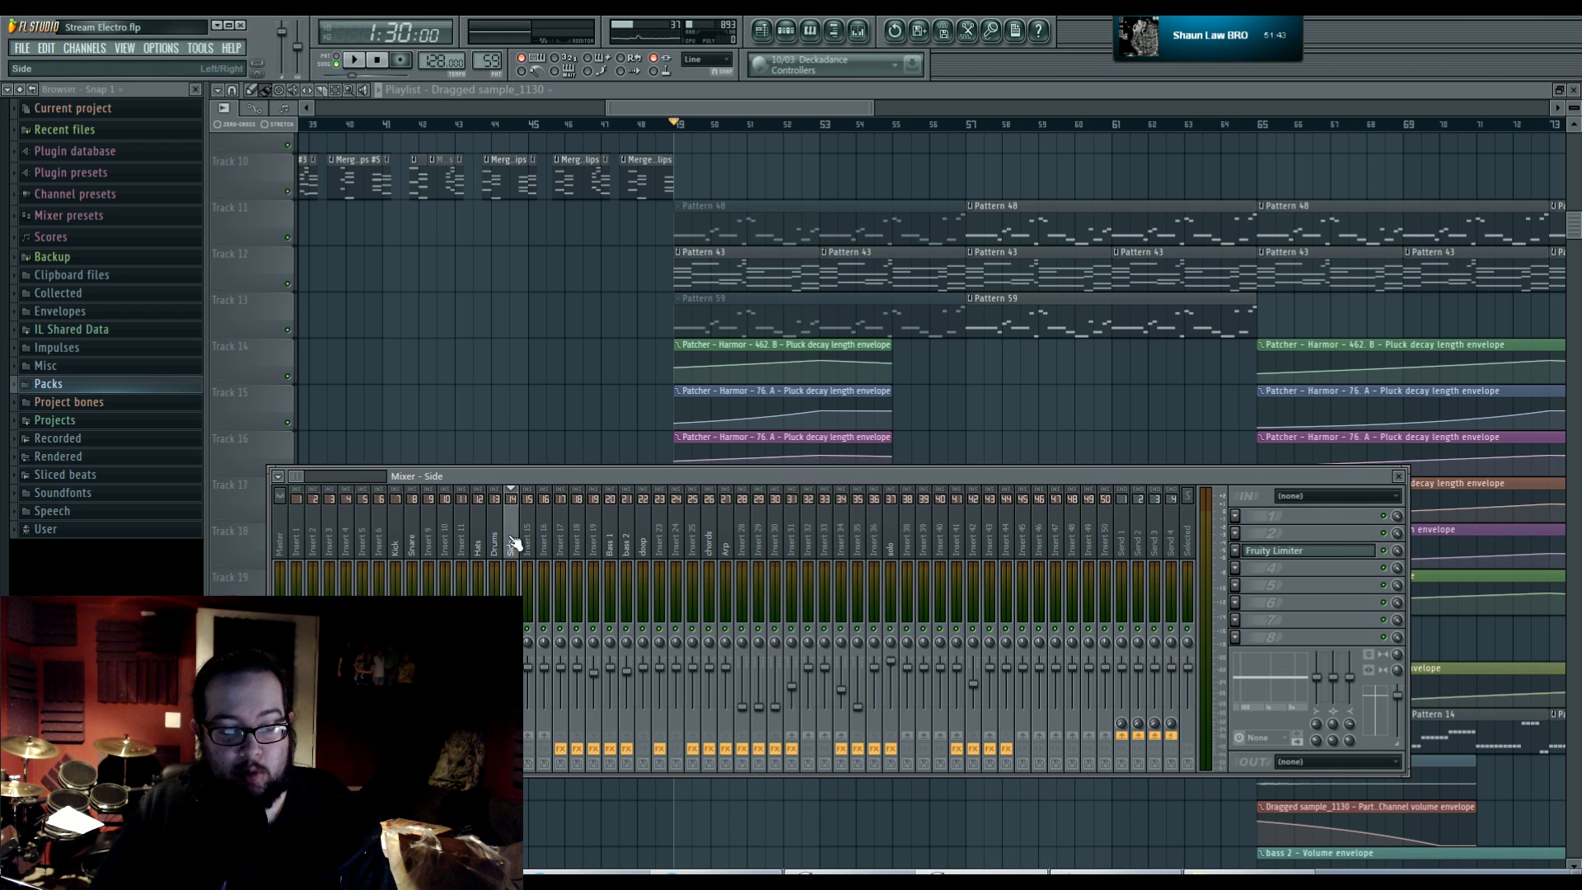
pyautogui.click(890, 531)
# - Play the arrangement from bar 49 while watching the mixer levels, and hide the mixer
pyautogui.press('space')
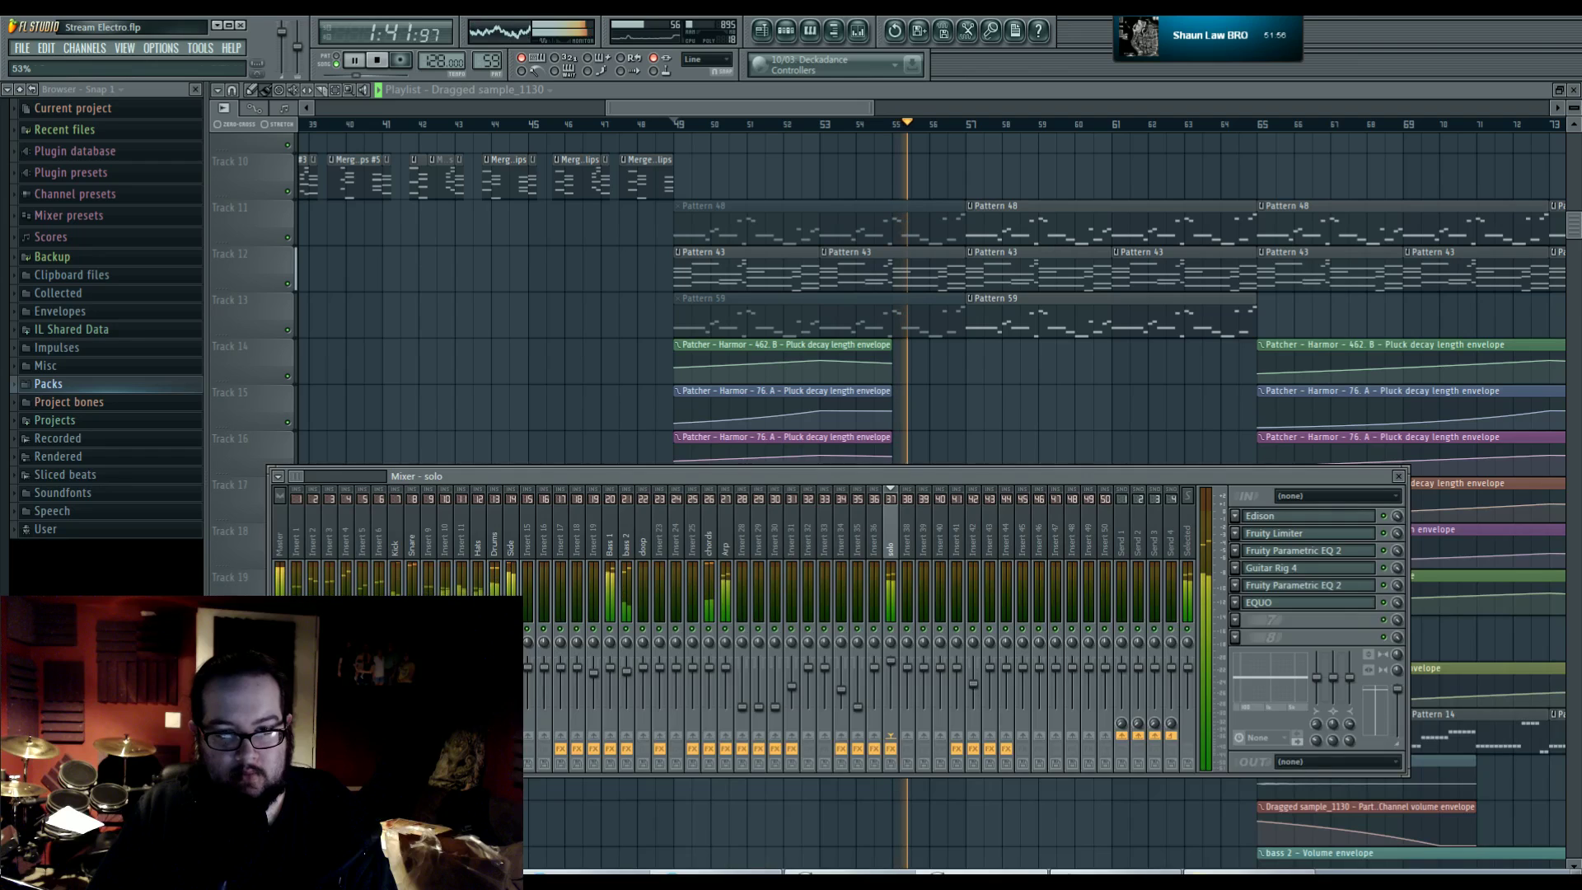
pyautogui.press('F9')
pyautogui.scroll(1, 1022, 494)
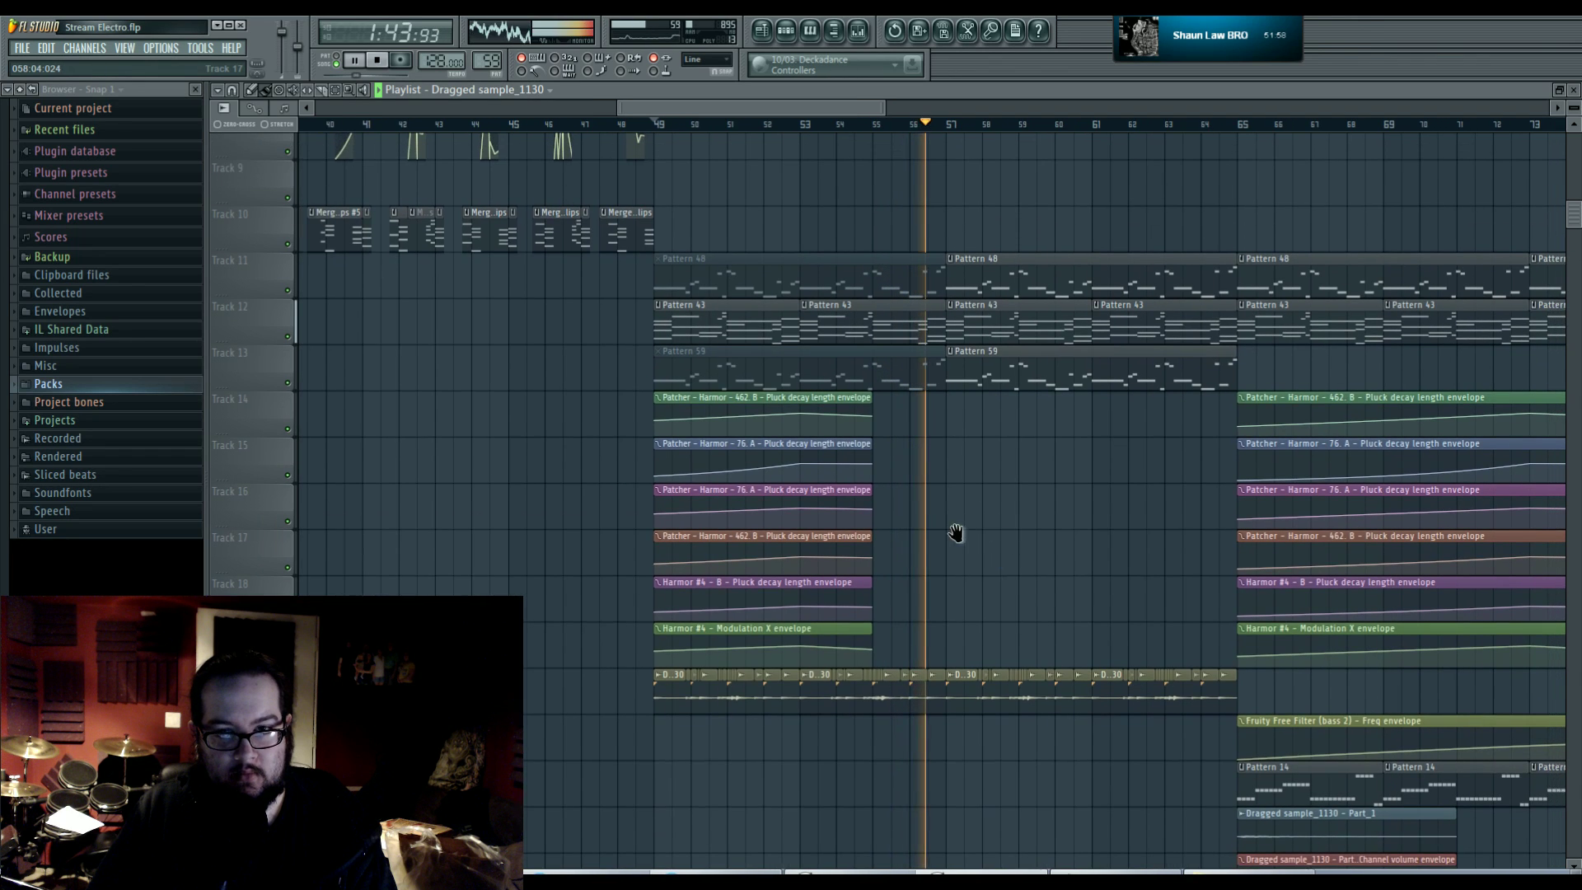
# - Stop playback and unmute the Pattern 48 and Pattern 59 clips that start at bar 49
pyautogui.press('space')
pyautogui.click(756, 276)
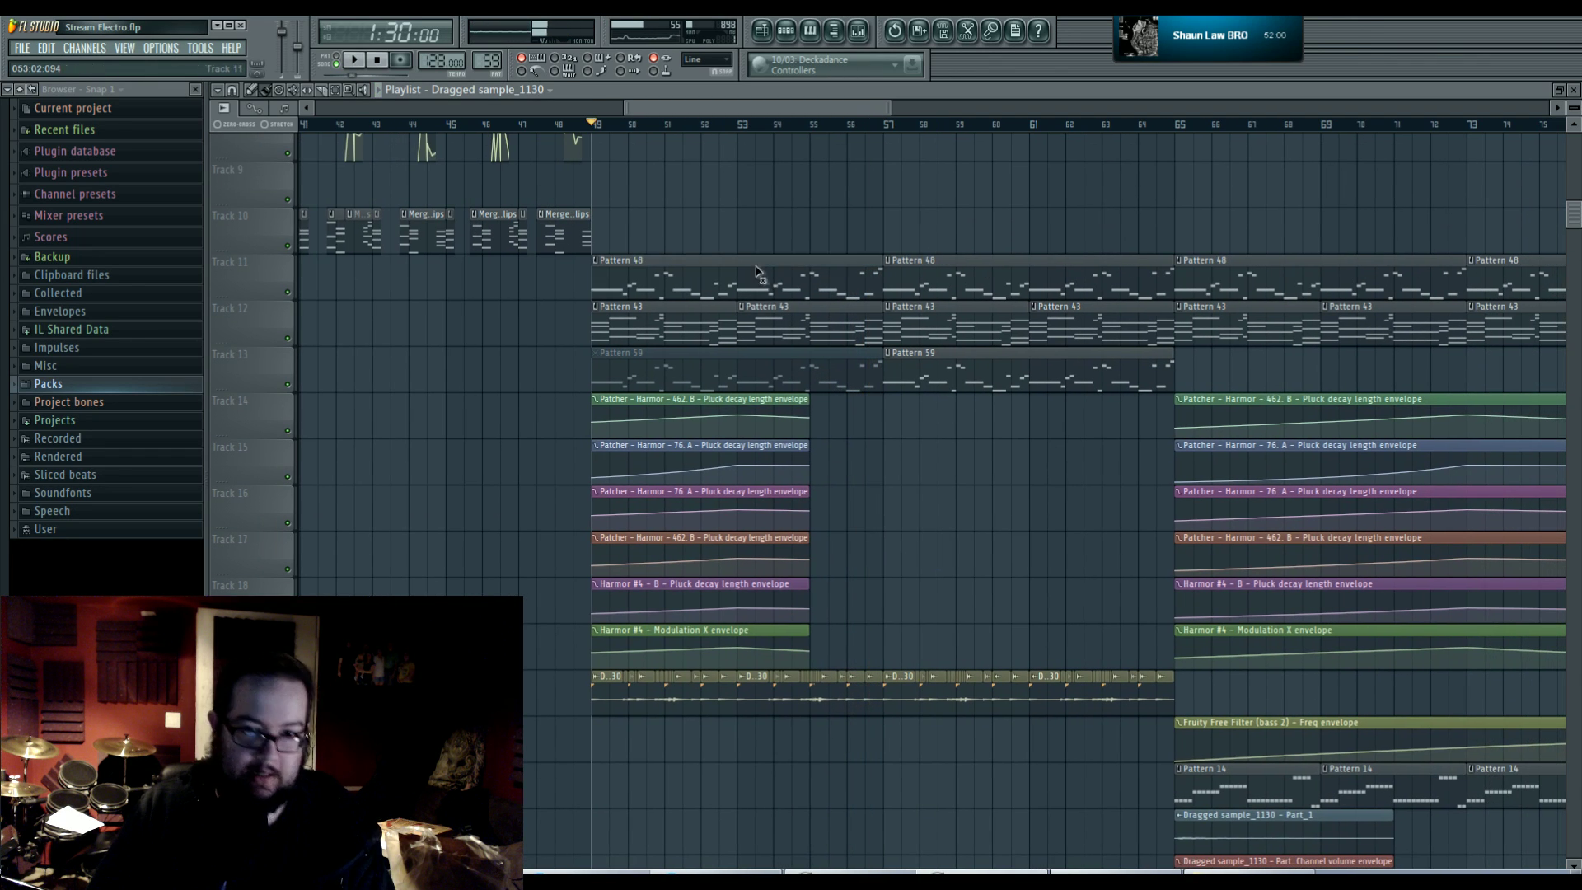
pyautogui.click(790, 356)
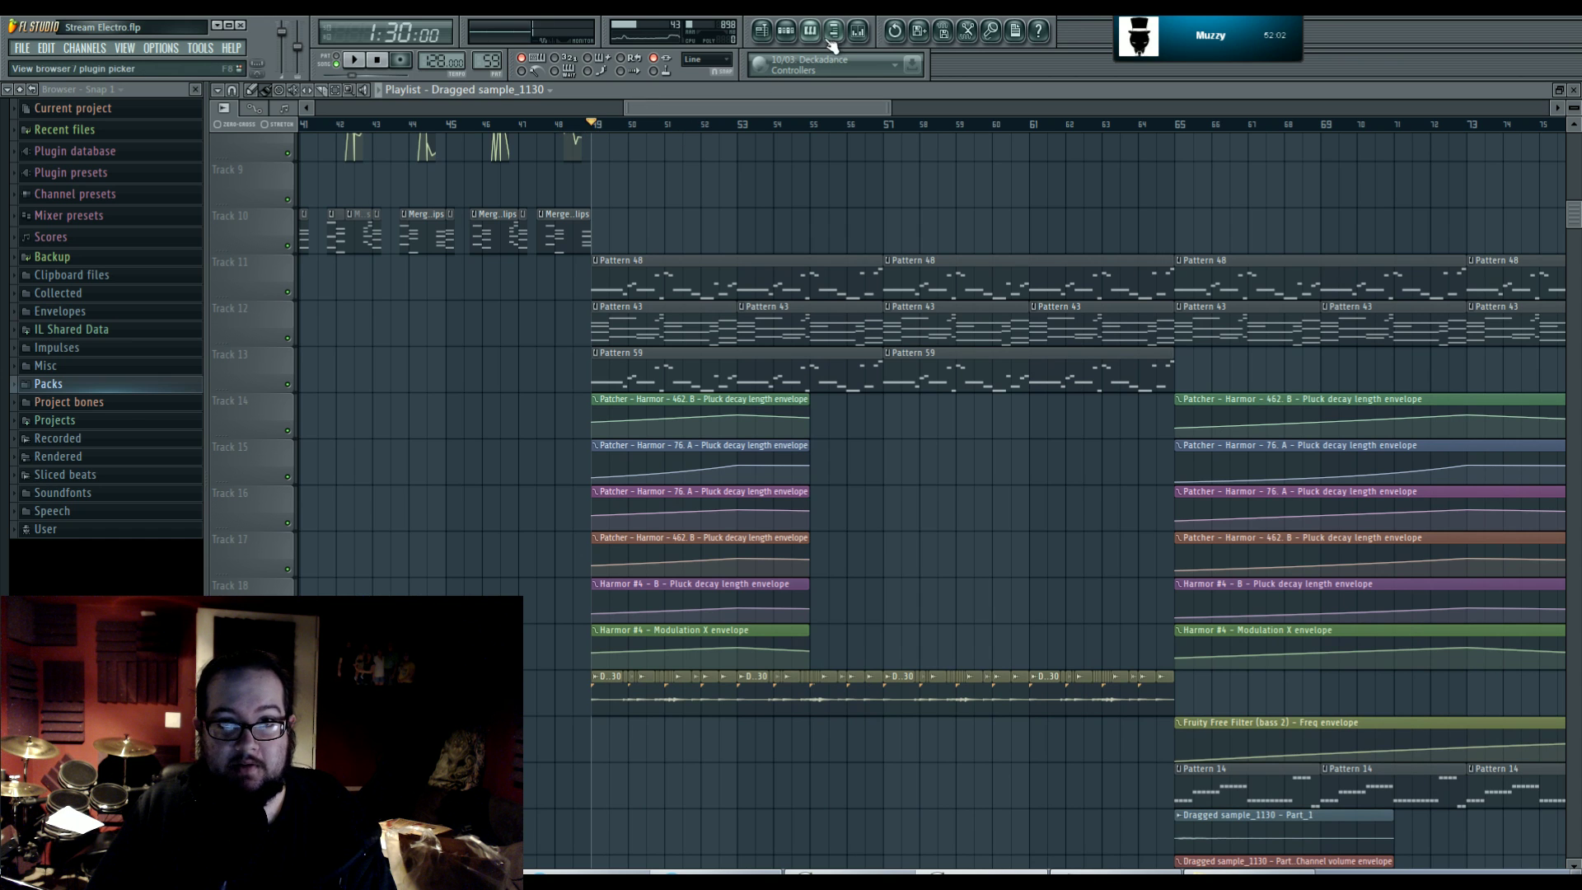
# - Create a volume automation clip for the Insert 31 mixer track spanning bars 49 to 65
pyautogui.click(858, 30)
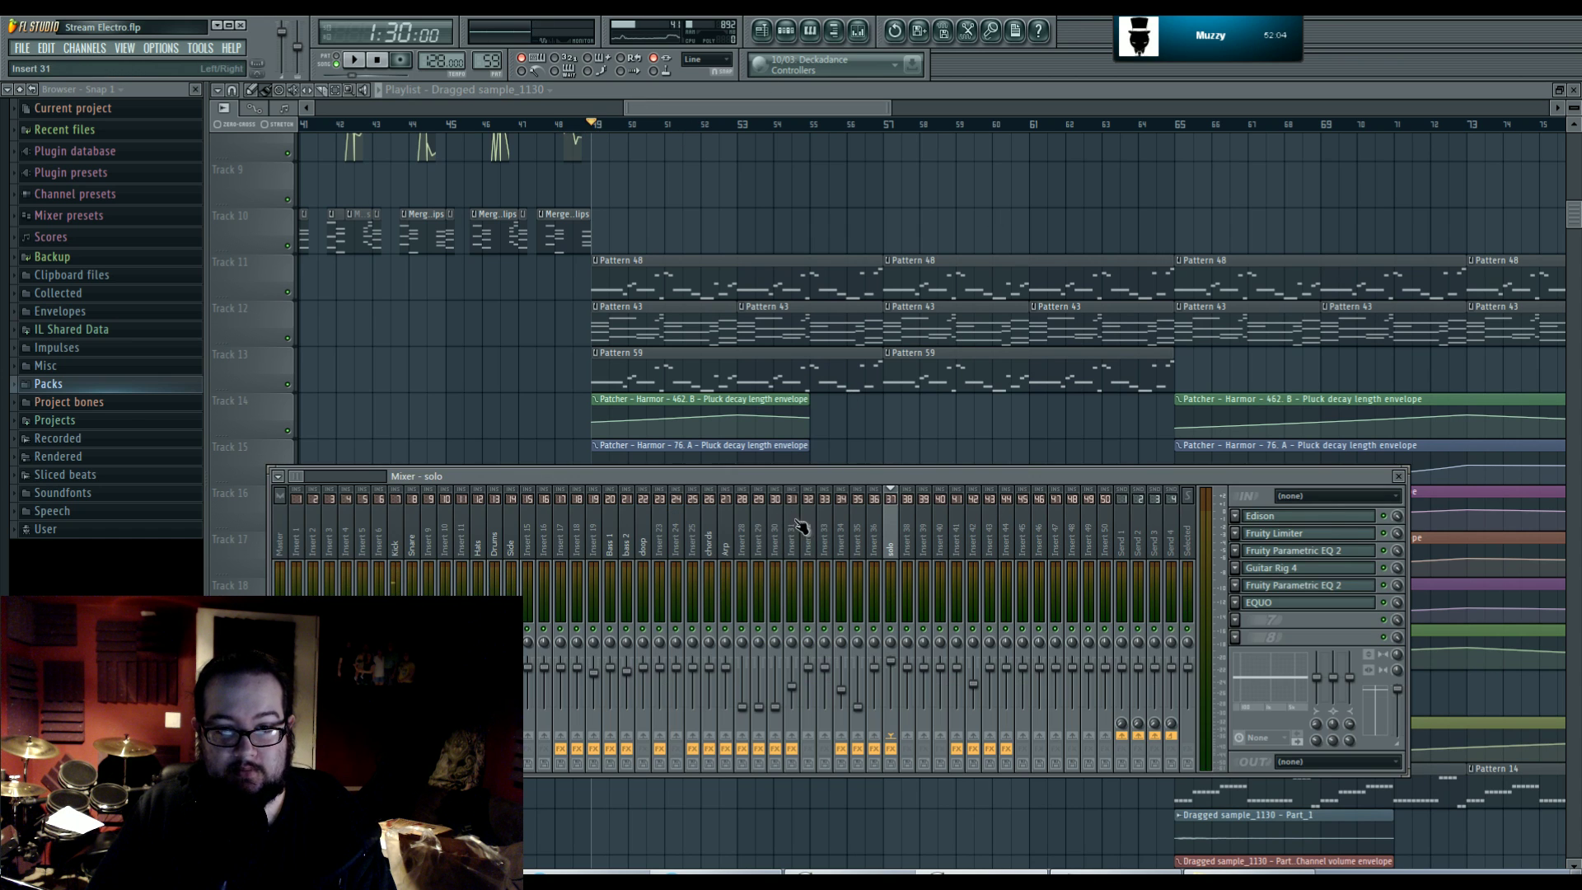
pyautogui.click(793, 527)
pyautogui.moveTo(592, 123); pyautogui.dragTo(1174, 141)
pyautogui.click(857, 31)
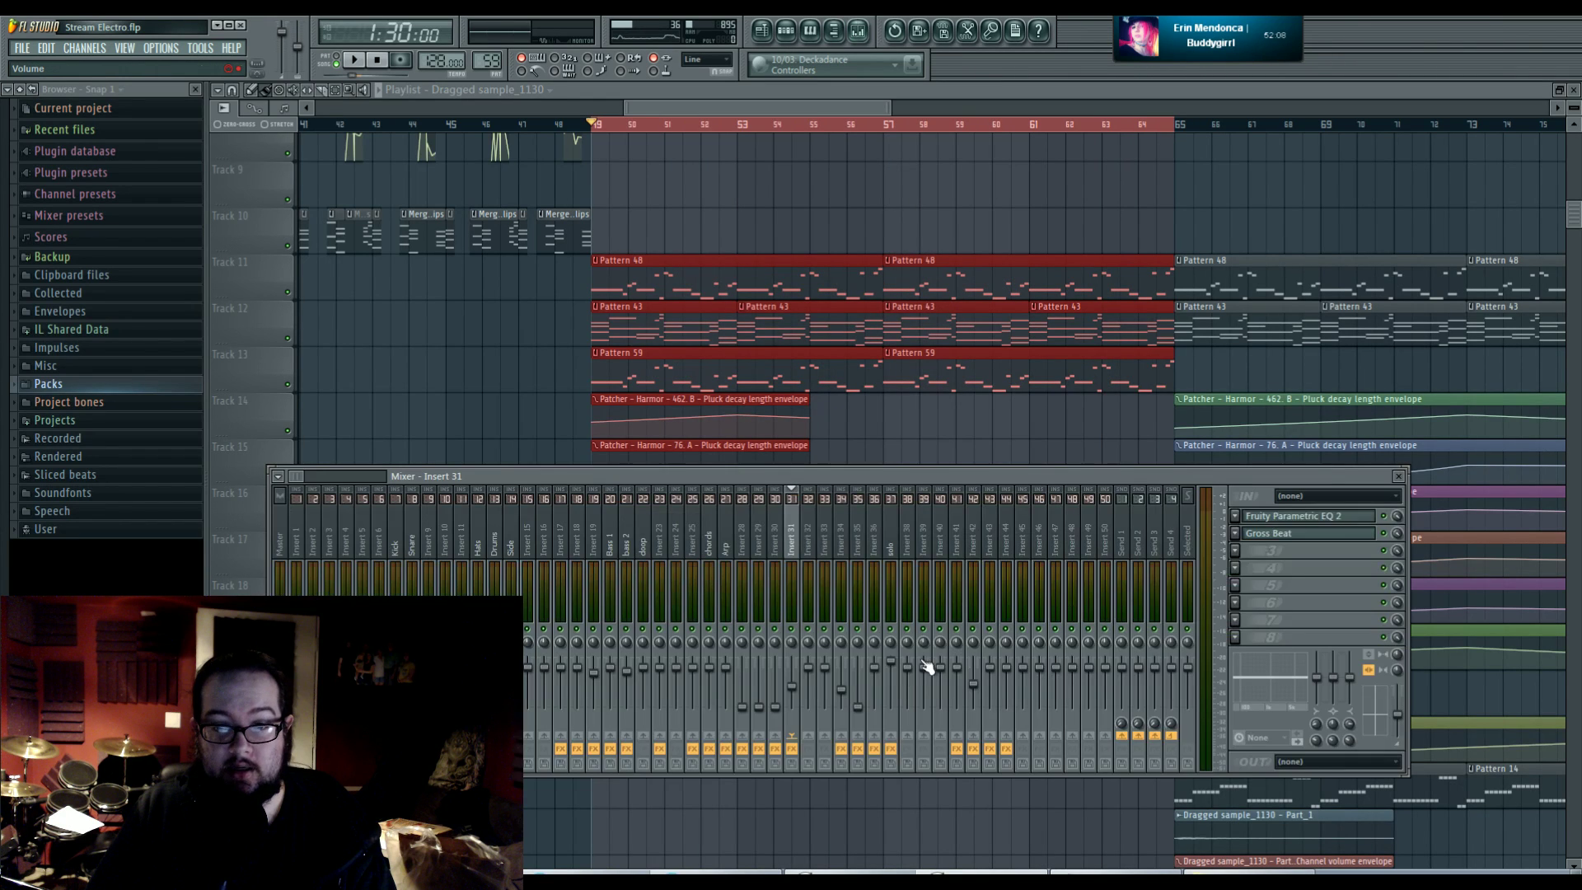
pyautogui.rightClick(795, 688)
pyautogui.click(865, 756)
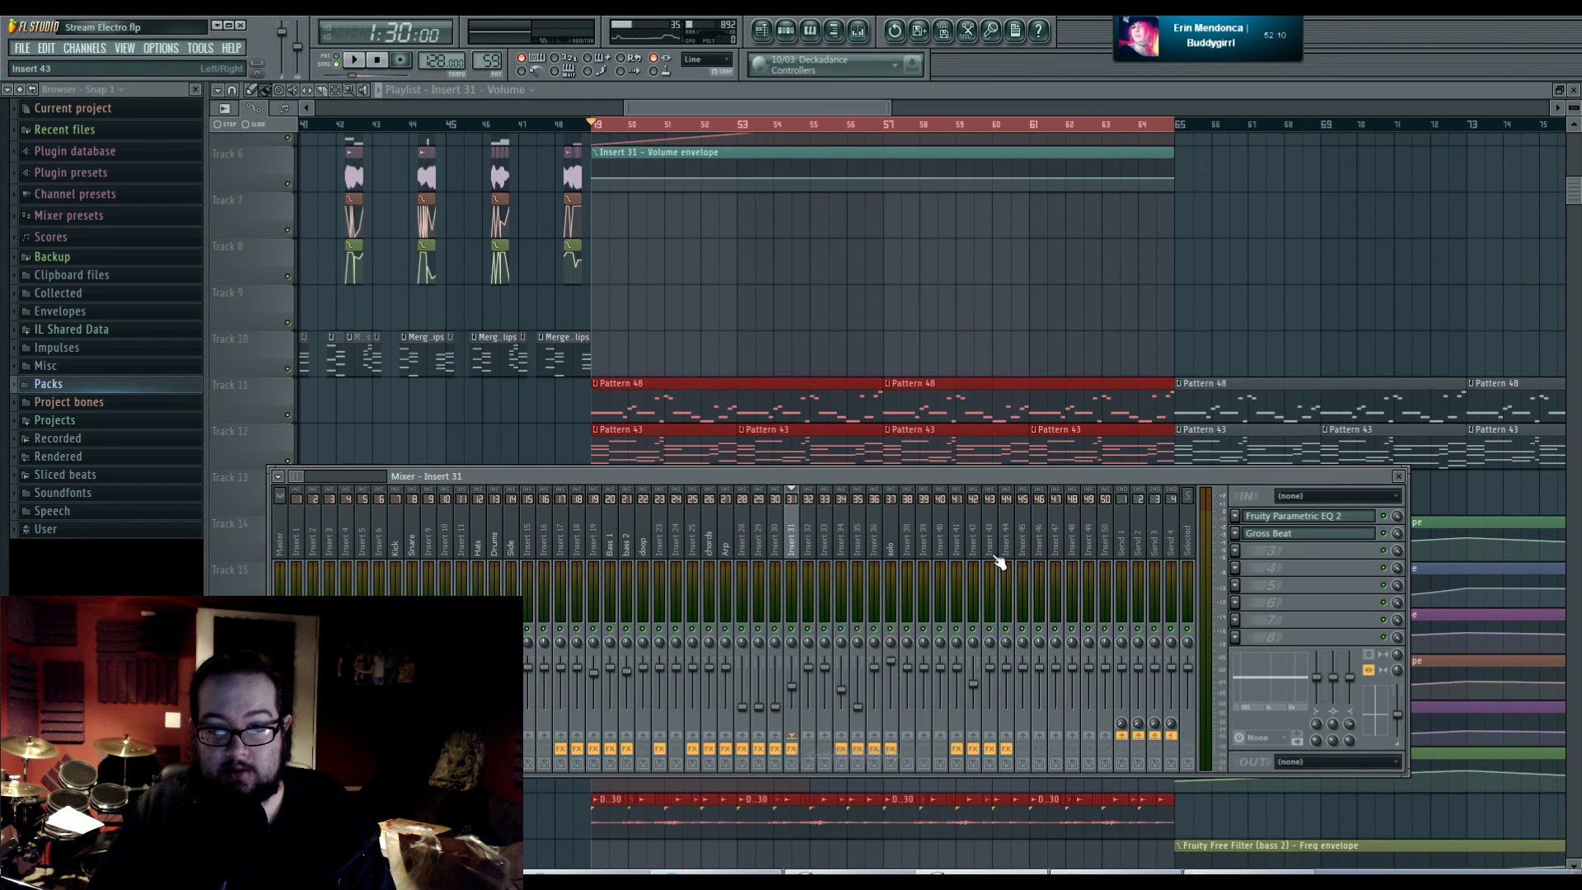
# - Check the mixer levels from bar 49 and bring up the volume fader options of the Insert 44 track
pyautogui.press('space')
pyautogui.click(1001, 627)
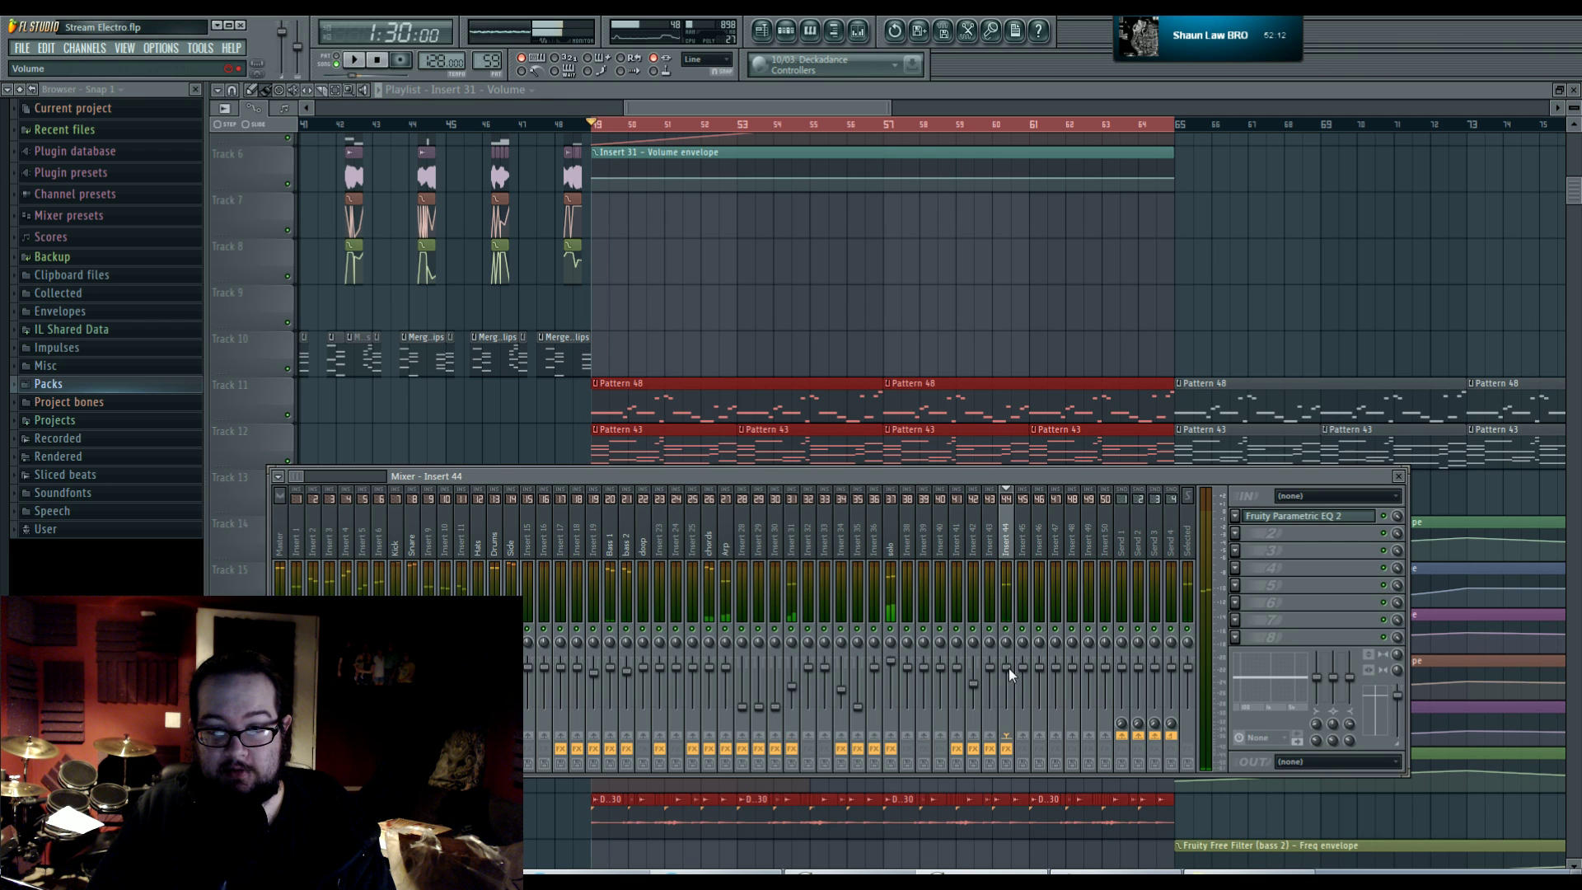
pyautogui.rightClick(1006, 659)
pyautogui.click(1075, 727)
# - Shape the Insert 31 volume envelope to rise from a lowered start at bar 49 to a new point at bar 57
pyautogui.moveTo(866, 688)
pyautogui.mouseDown()
pyautogui.moveTo(957, 385)
pyautogui.moveTo(884, 676)
pyautogui.mouseUp()
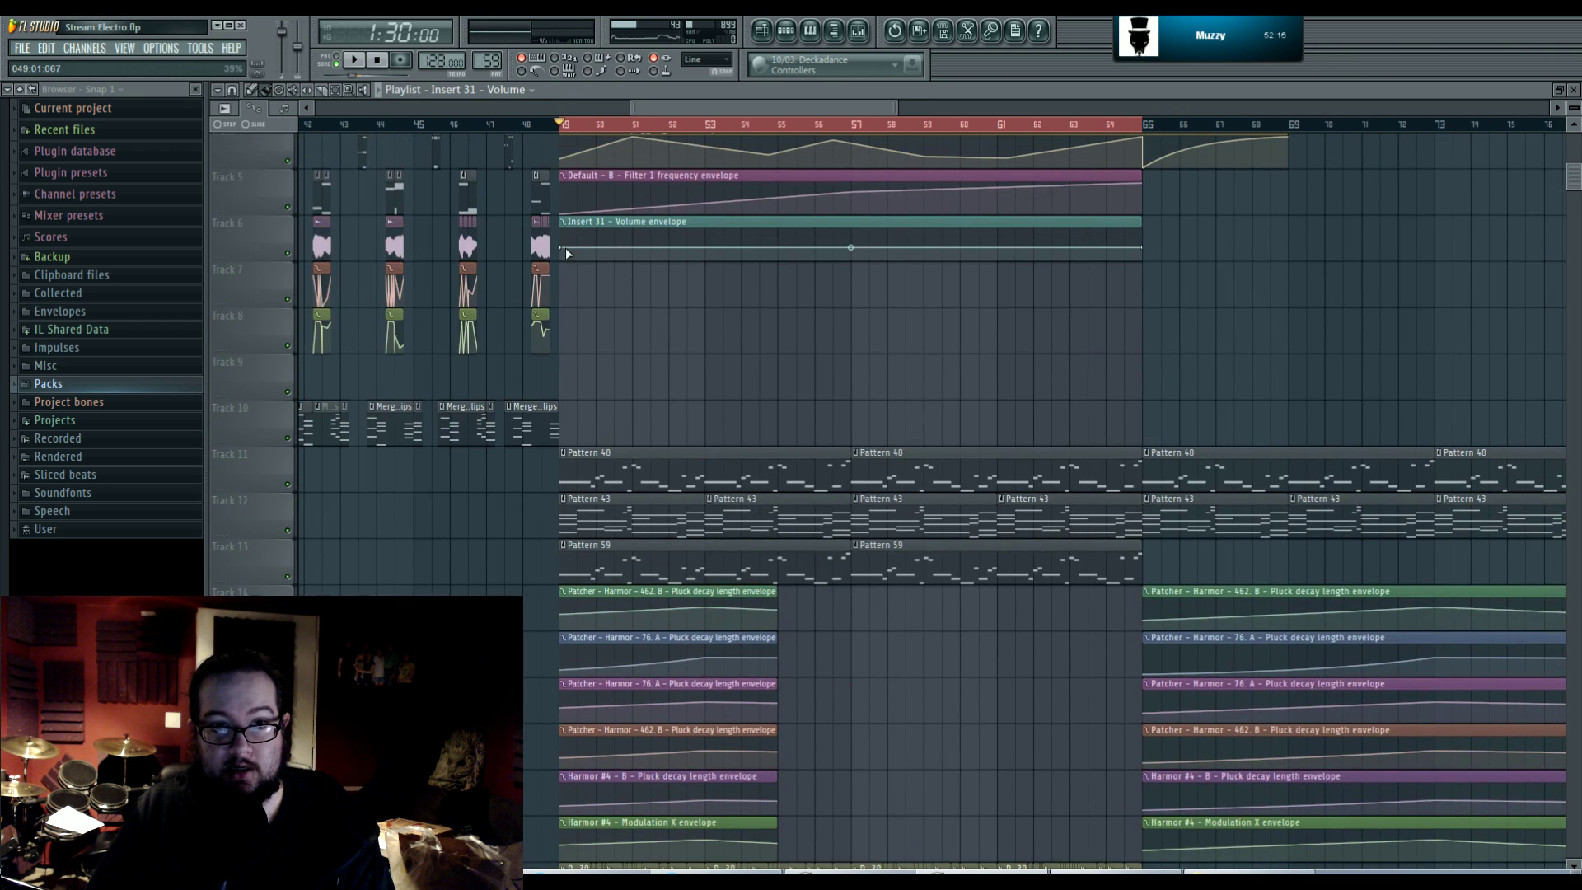
pyautogui.moveTo(568, 247); pyautogui.dragTo(625, 294)
pyautogui.click(852, 248)
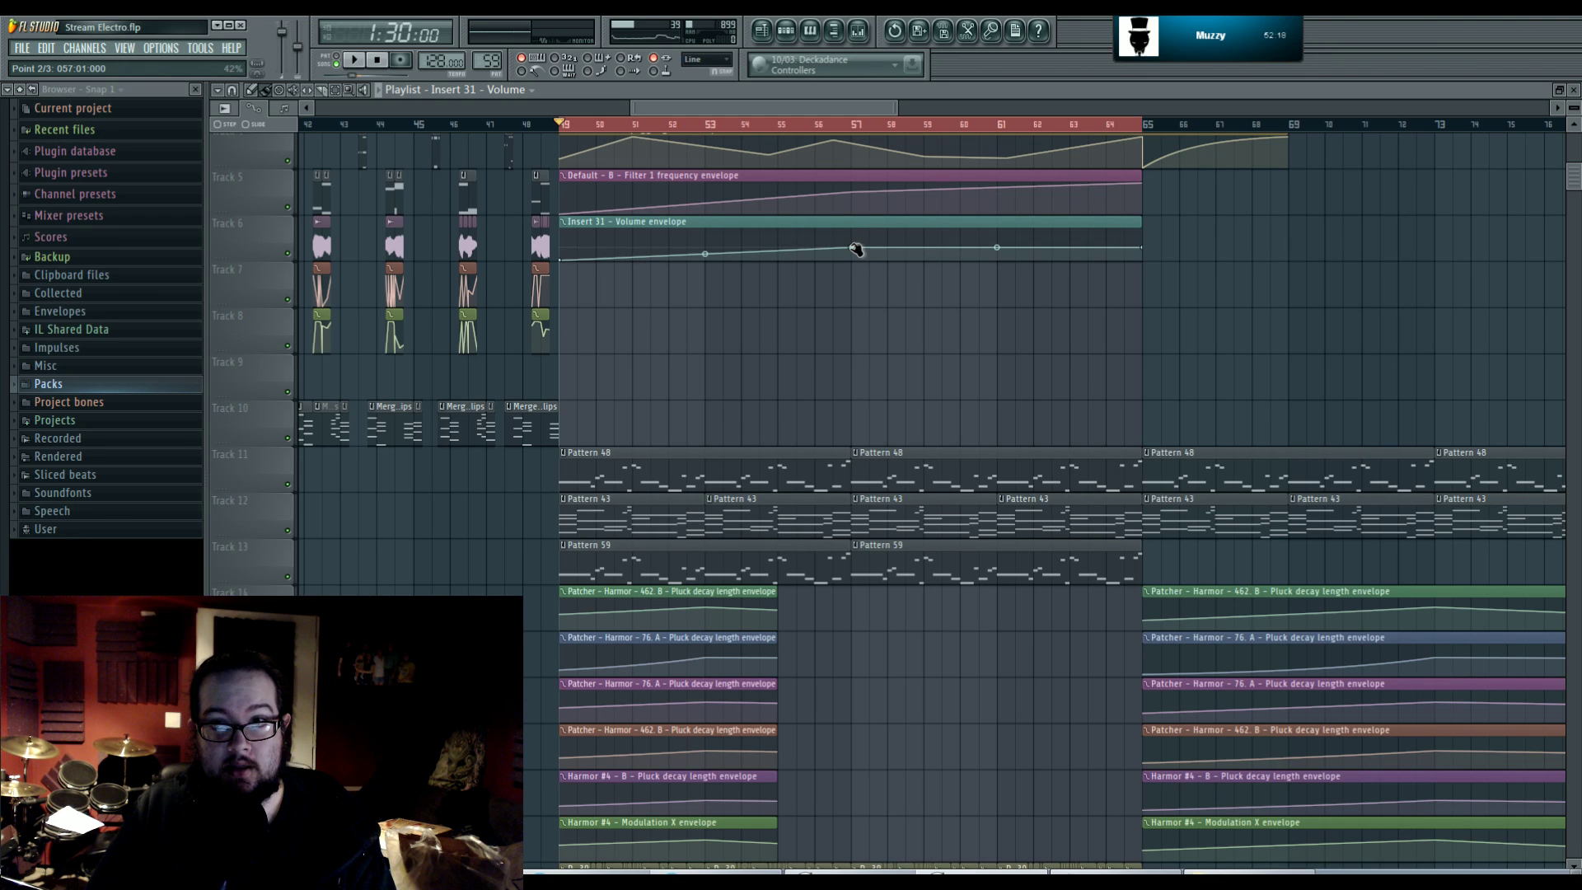
# - Play the section from bar 49 while watching the Insert 44 and solo mixer tracks, and stop near bar 65
pyautogui.press('space')
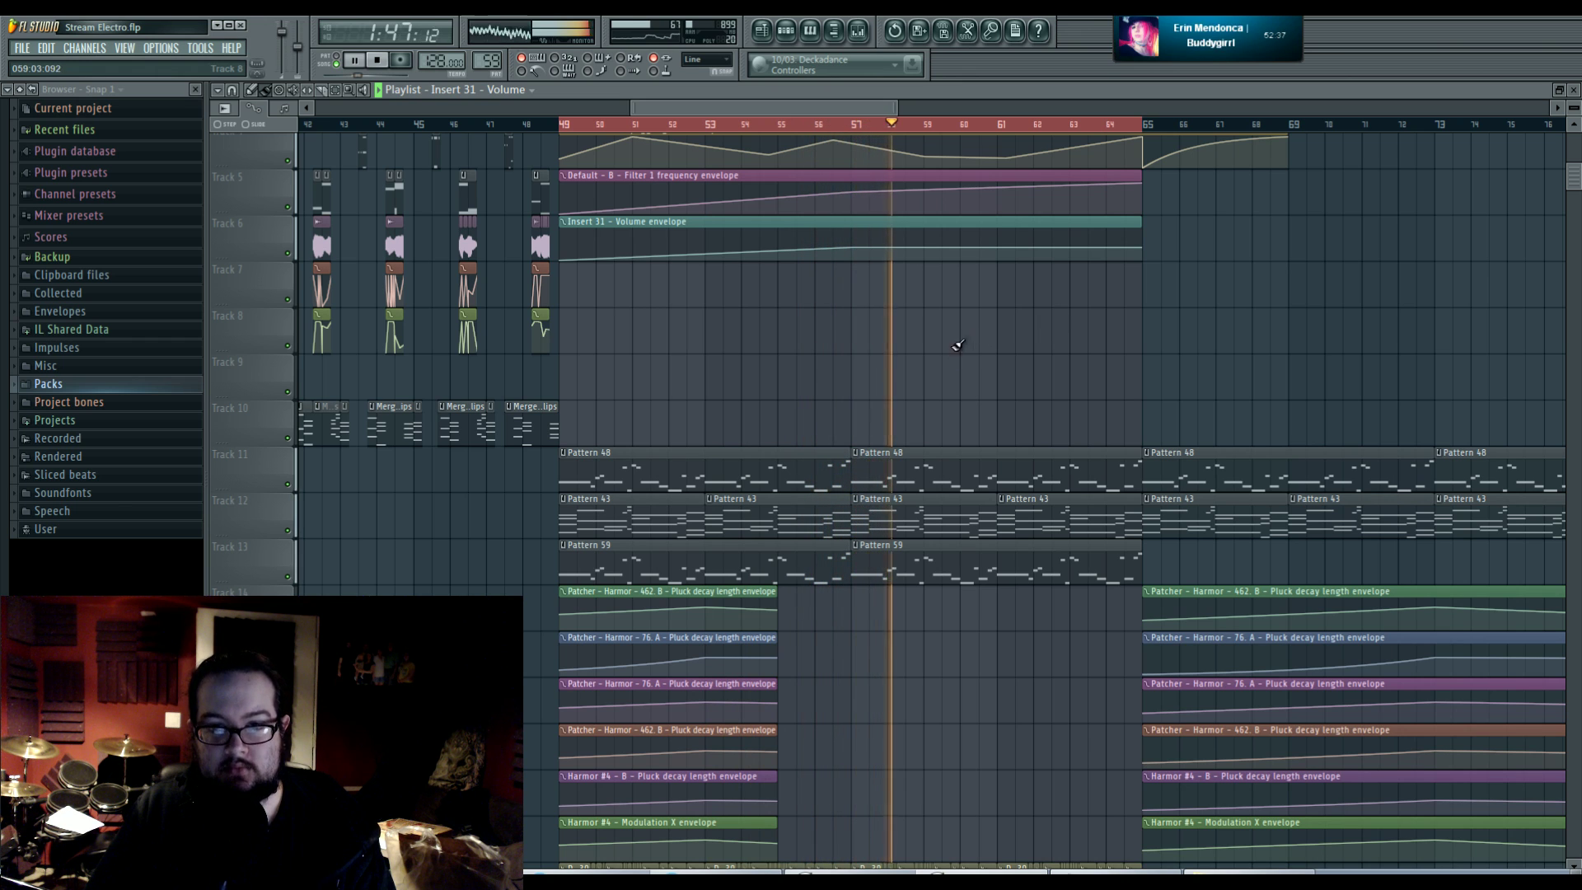
pyautogui.hscroll(1, 962, 352)
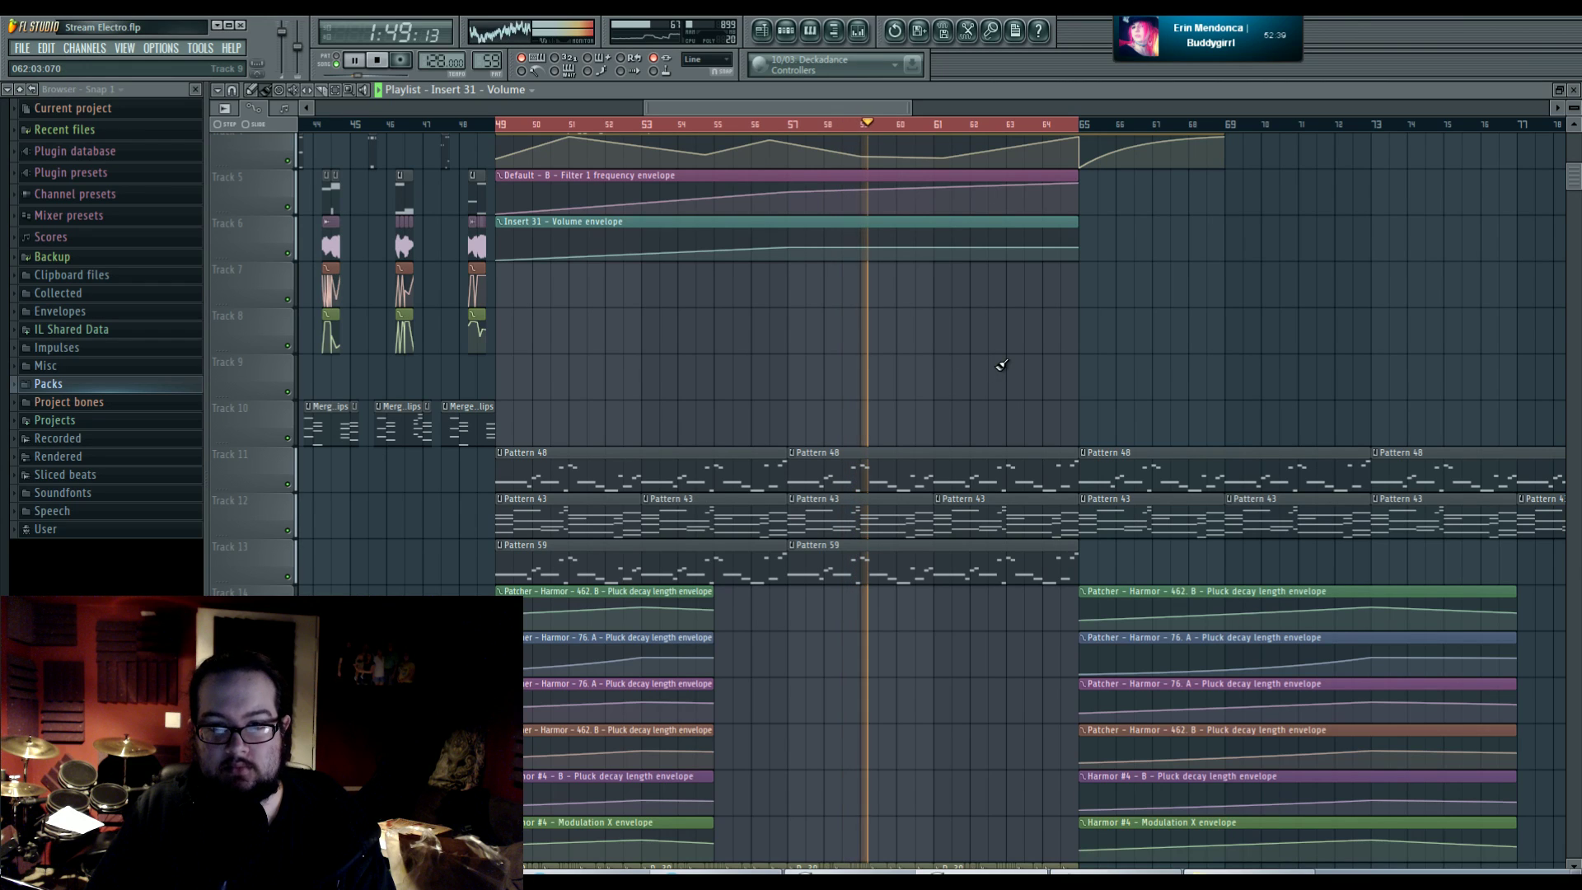
pyautogui.press('F9')
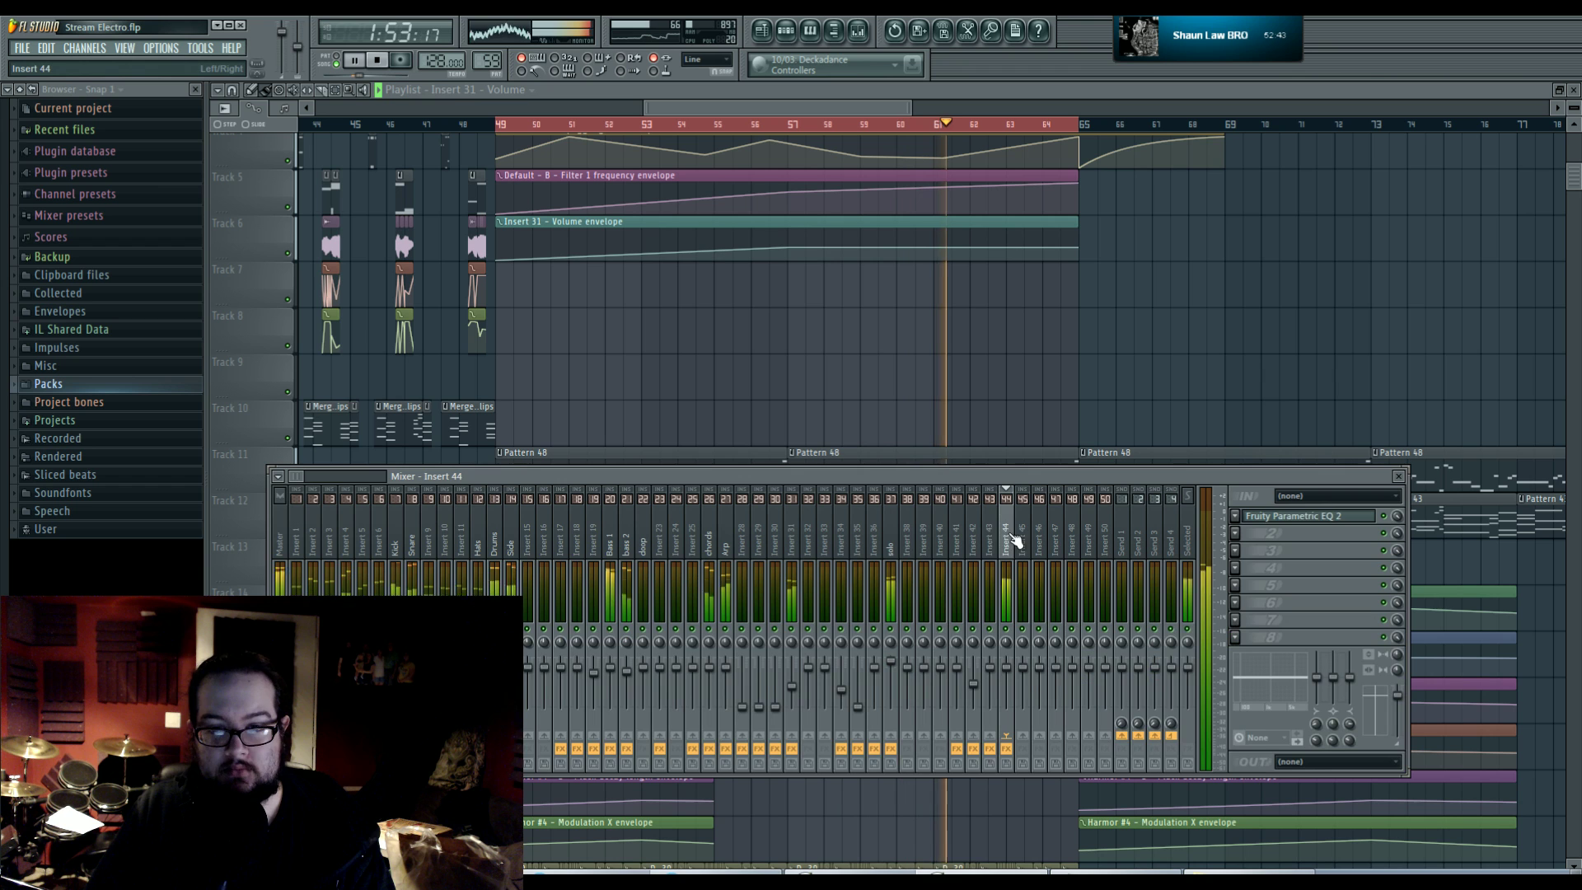
pyautogui.click(894, 540)
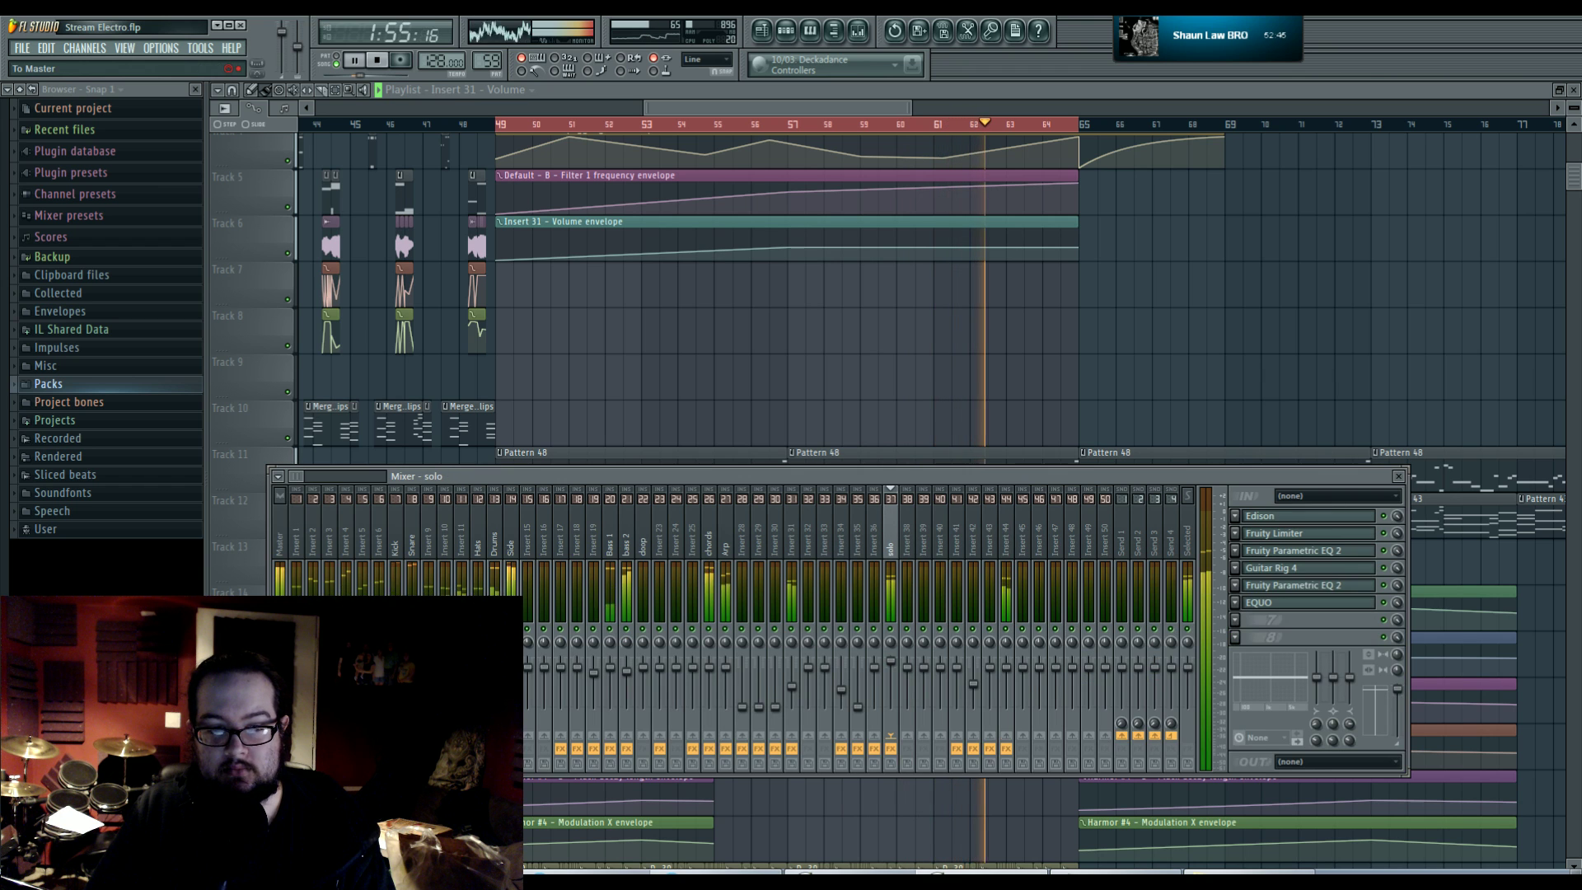
pyautogui.press('F9')
pyautogui.scroll(1, 972, 399)
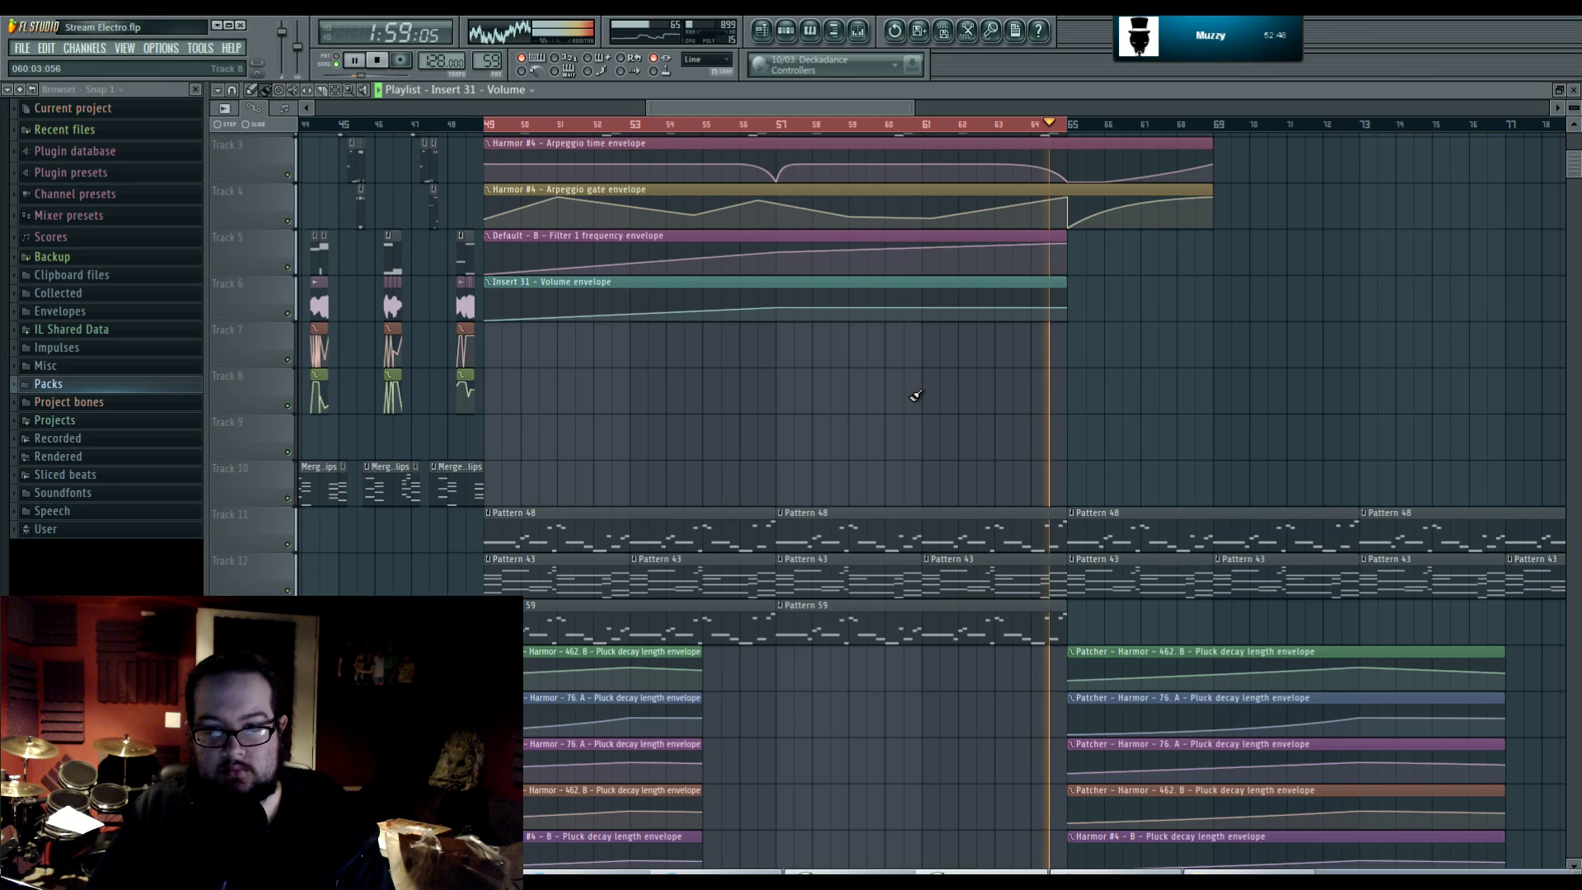
pyautogui.press('space')
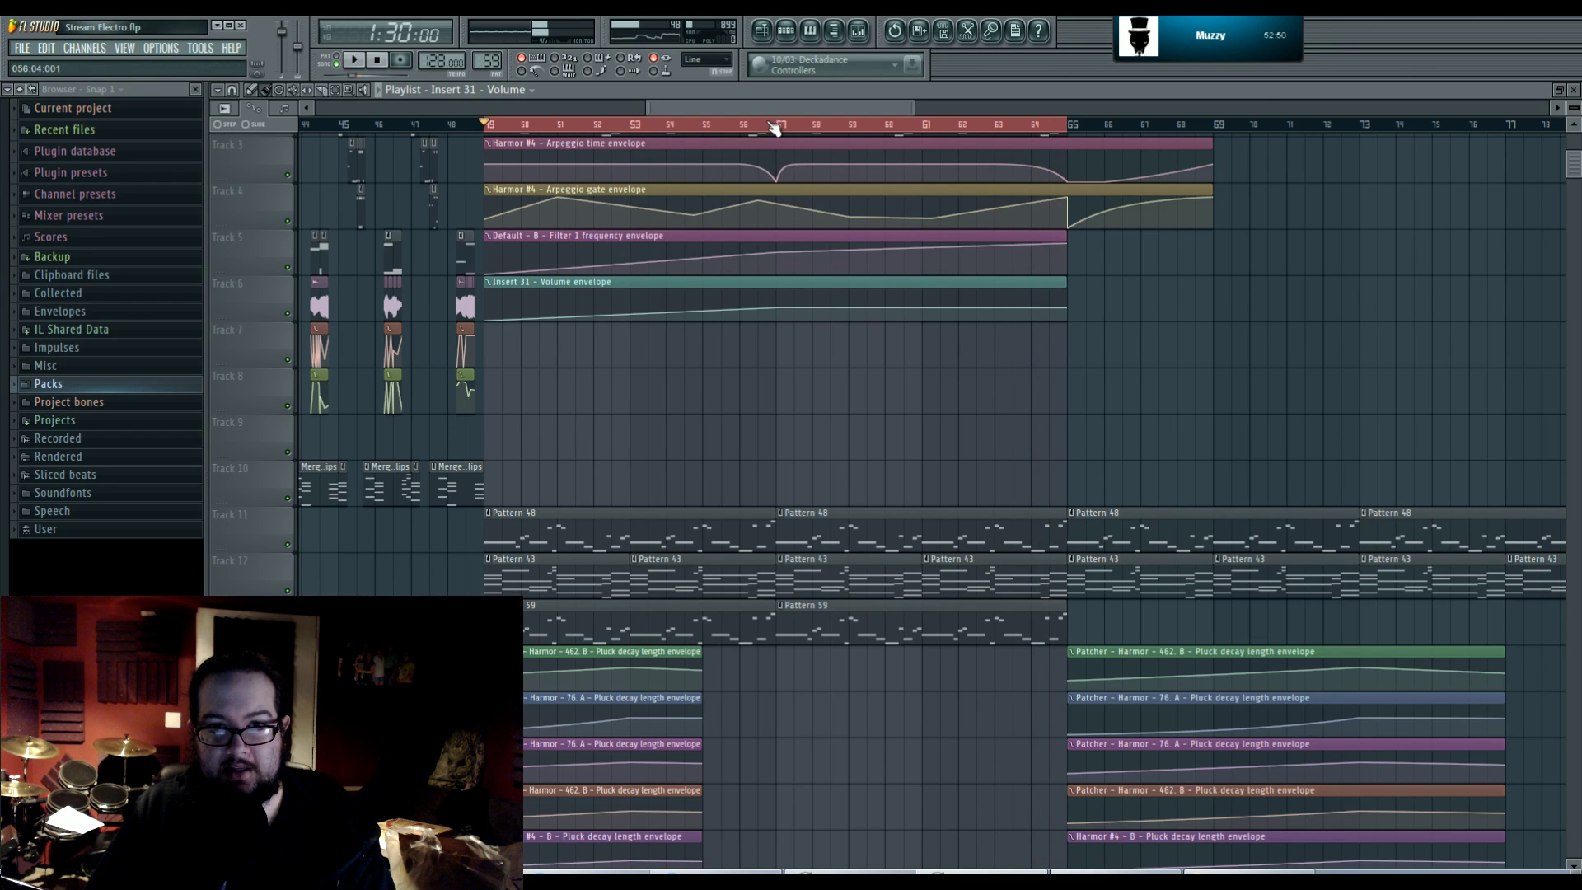
# - Inspect the second Fruity Parametric EQ 2 and the EQUO on the solo mixer track, and hide the mixer
pyautogui.scroll(2, 823, 536)
pyautogui.hscroll(-2, 883, 589)
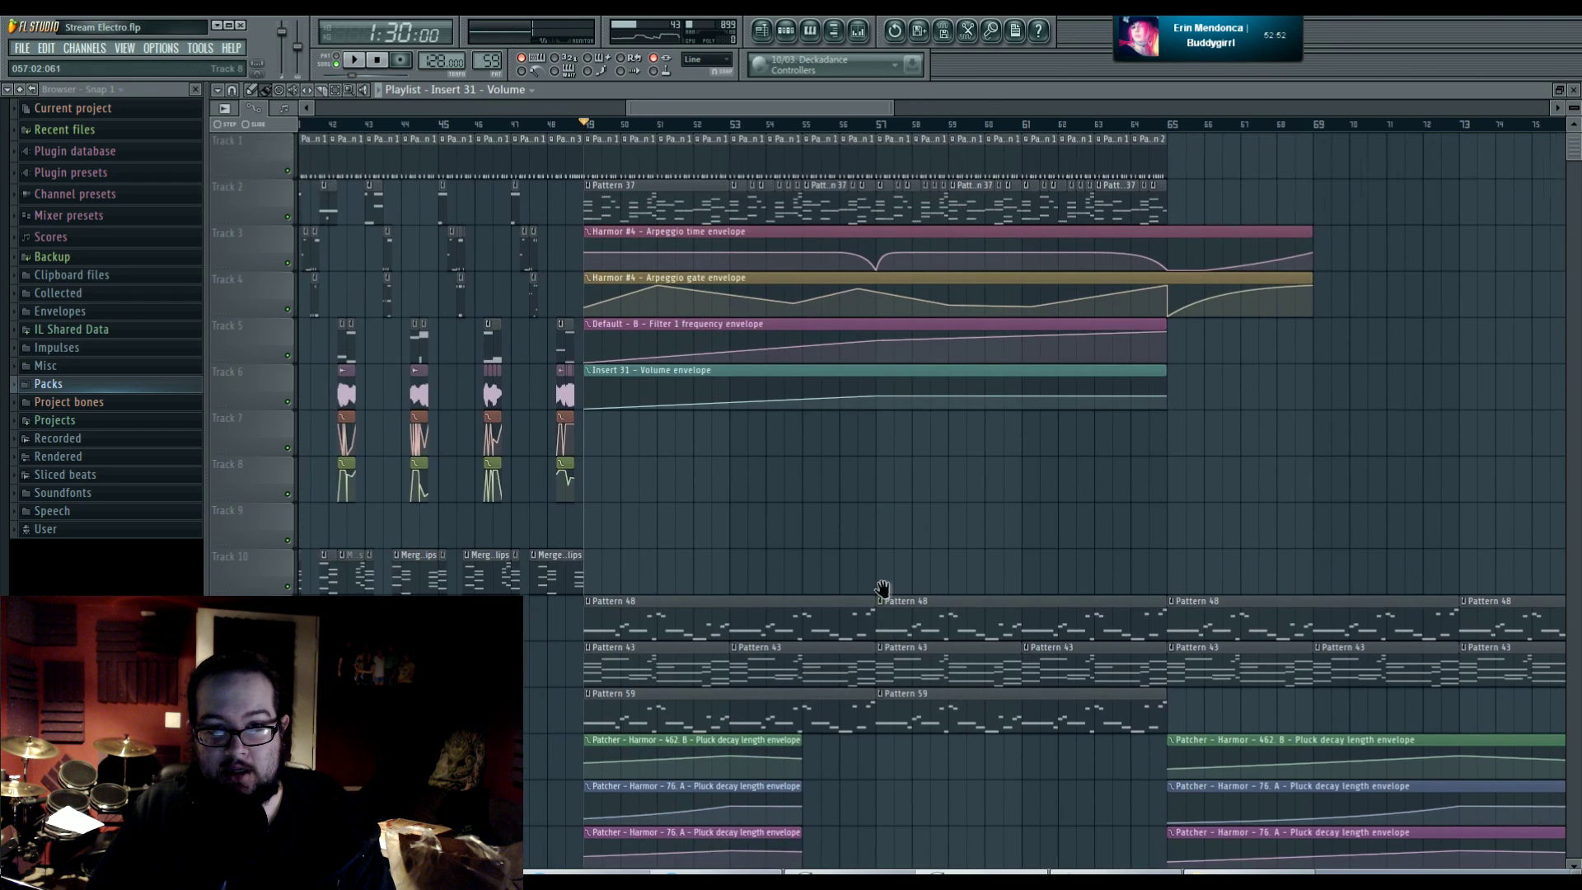
pyautogui.scroll(-5, 938, 751)
pyautogui.hscroll(-3, 975, 590)
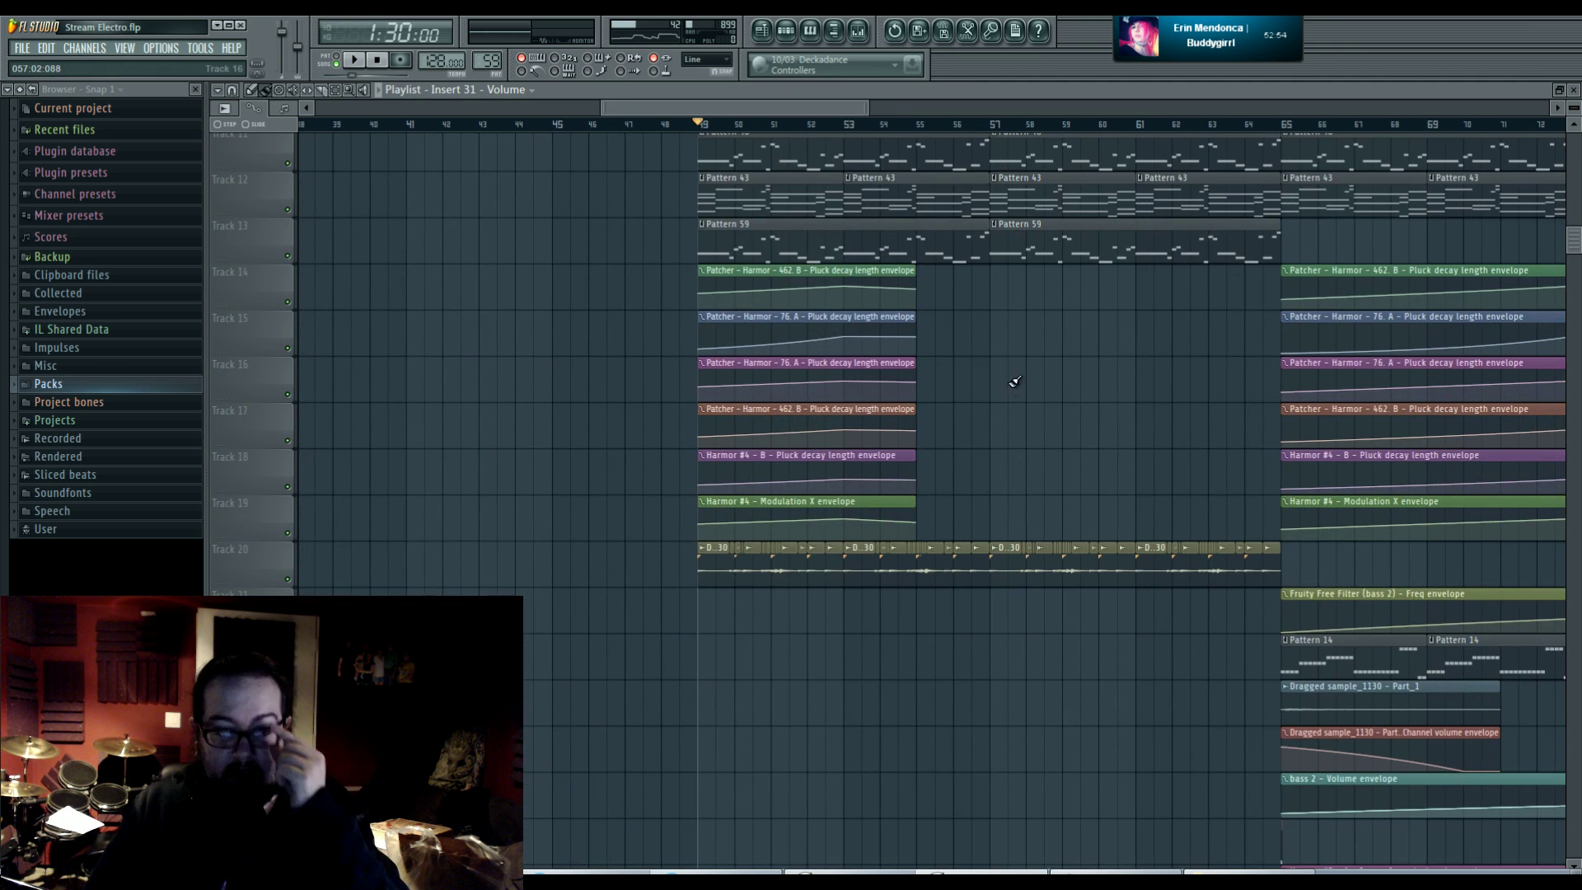
pyautogui.click(847, 30)
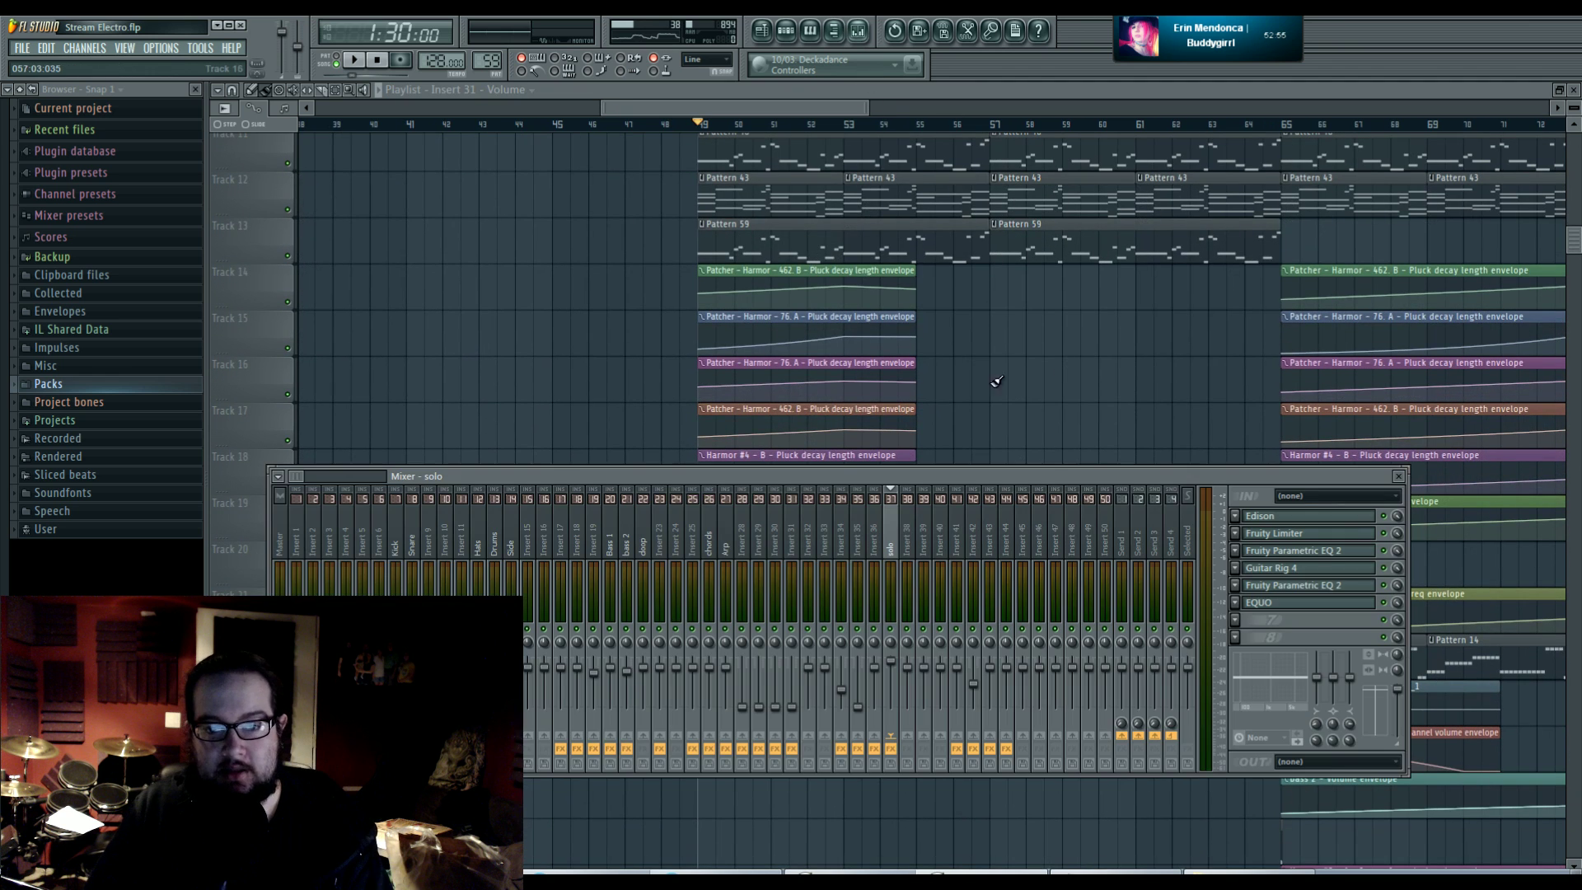
pyautogui.click(1357, 585)
pyautogui.click(1358, 586)
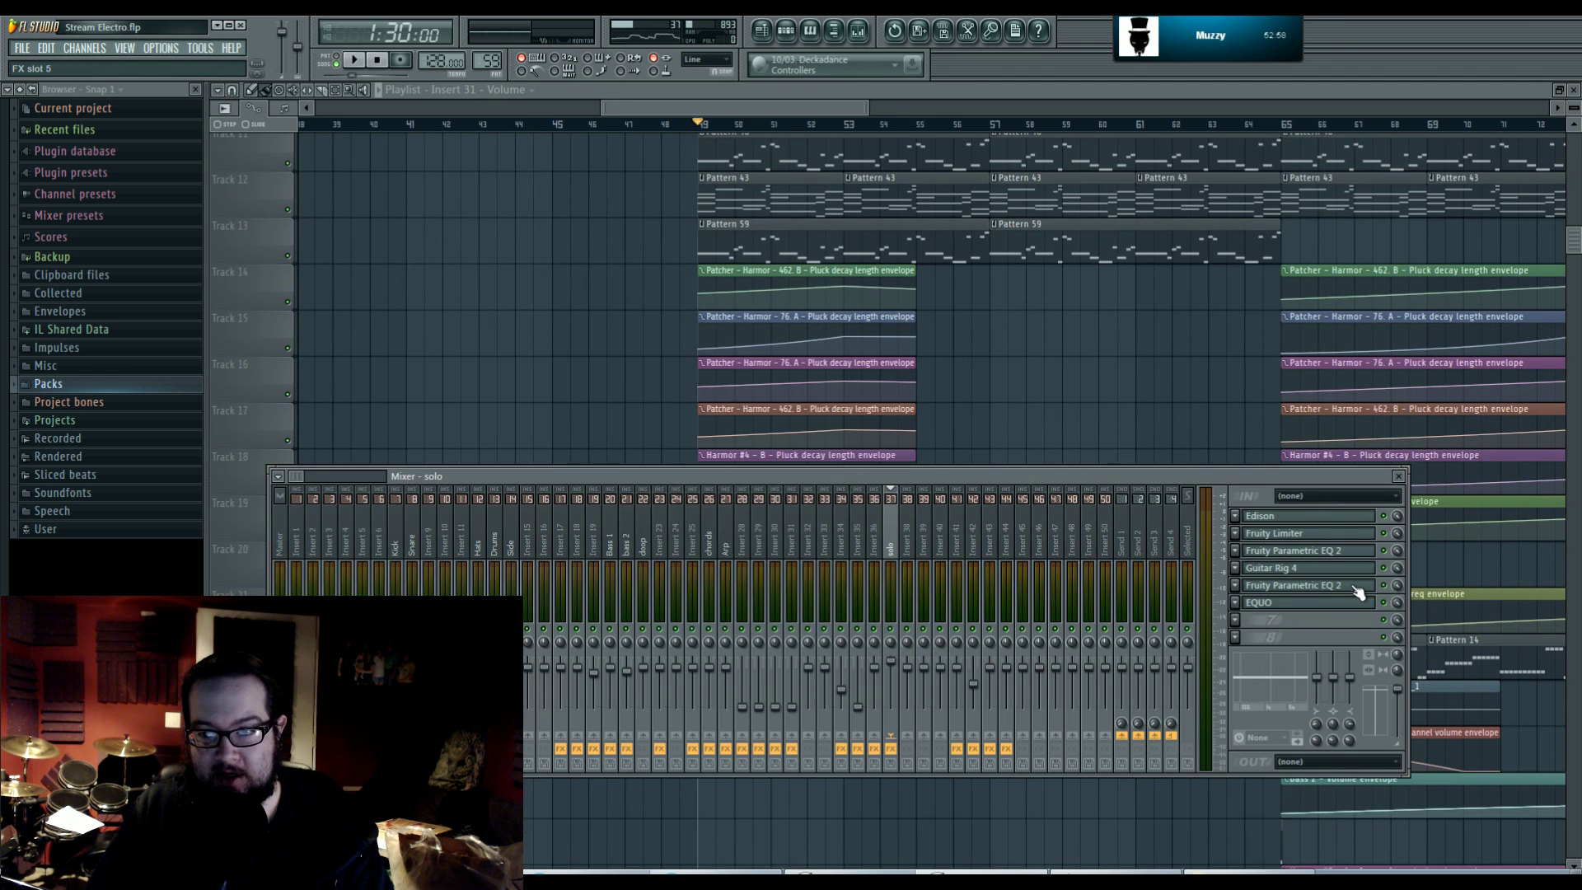
pyautogui.click(1346, 604)
pyautogui.click(1346, 604)
pyautogui.click(1082, 382)
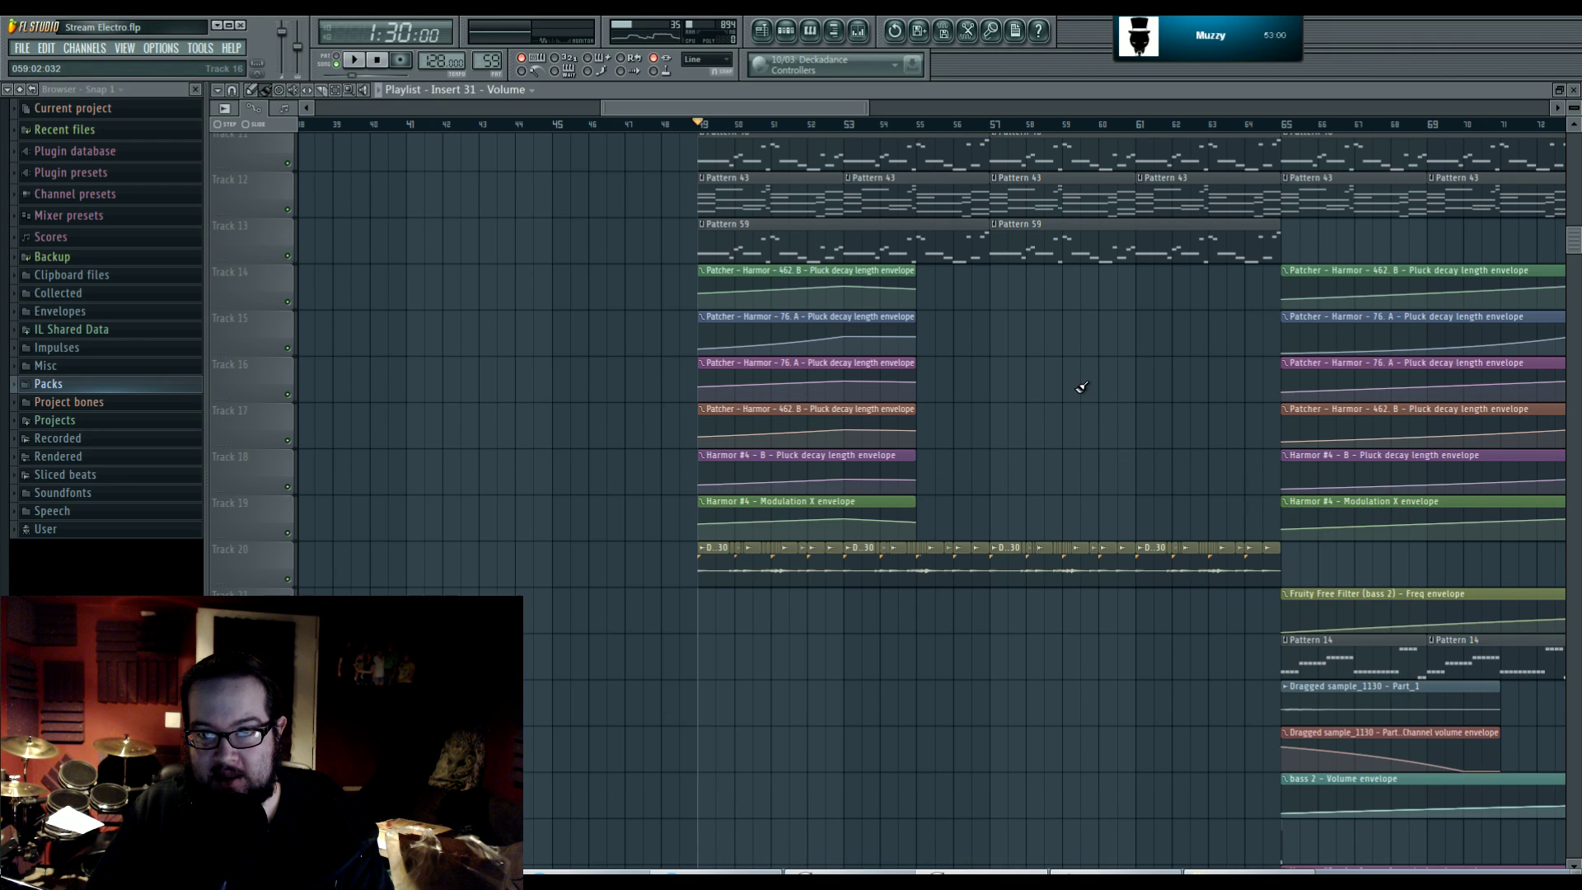
# - Show the step sequencer for Pattern 59 filtered to Unsorted channels and reposition its window
pyautogui.scroll(5, 1032, 431)
pyautogui.moveTo(834, 305); pyautogui.dragTo(921, 519)
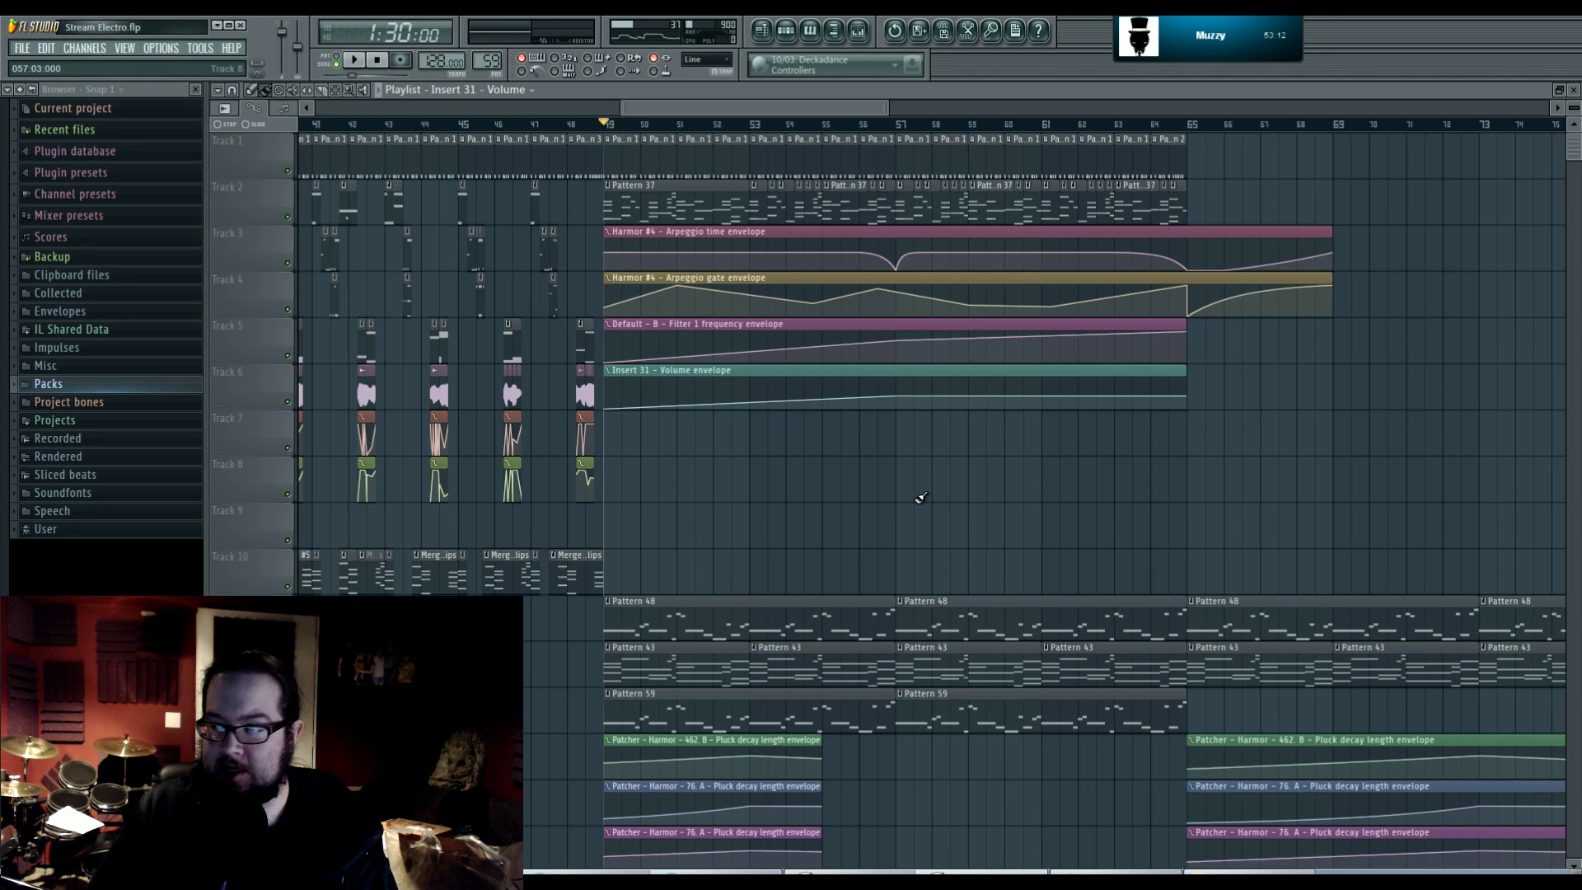
pyautogui.scroll(-8, 915, 497)
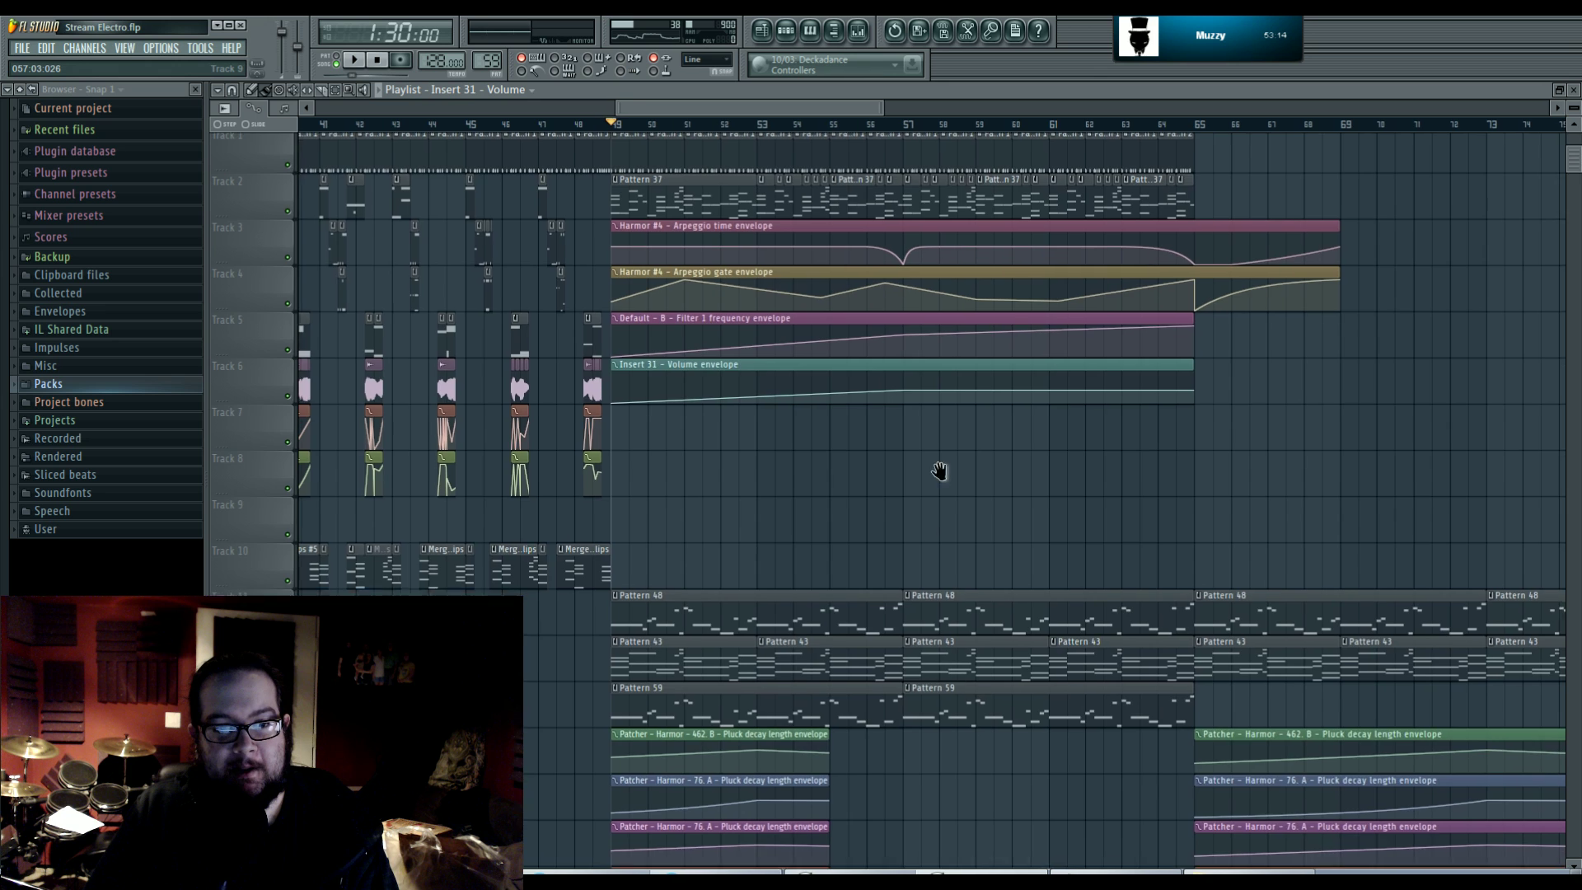
pyautogui.press('F6')
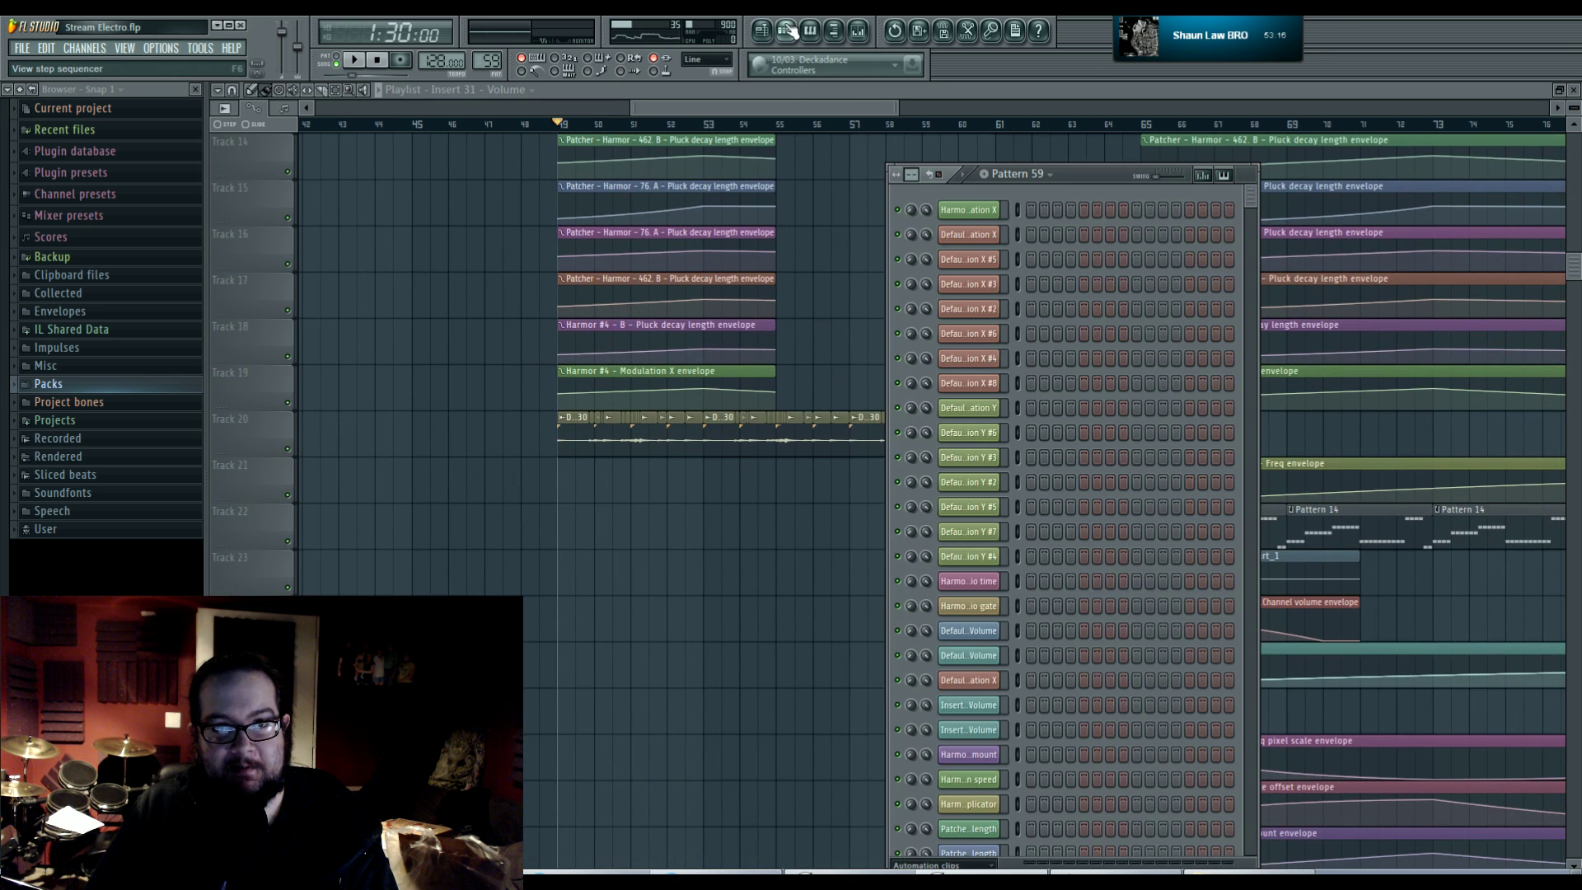
pyautogui.click(949, 865)
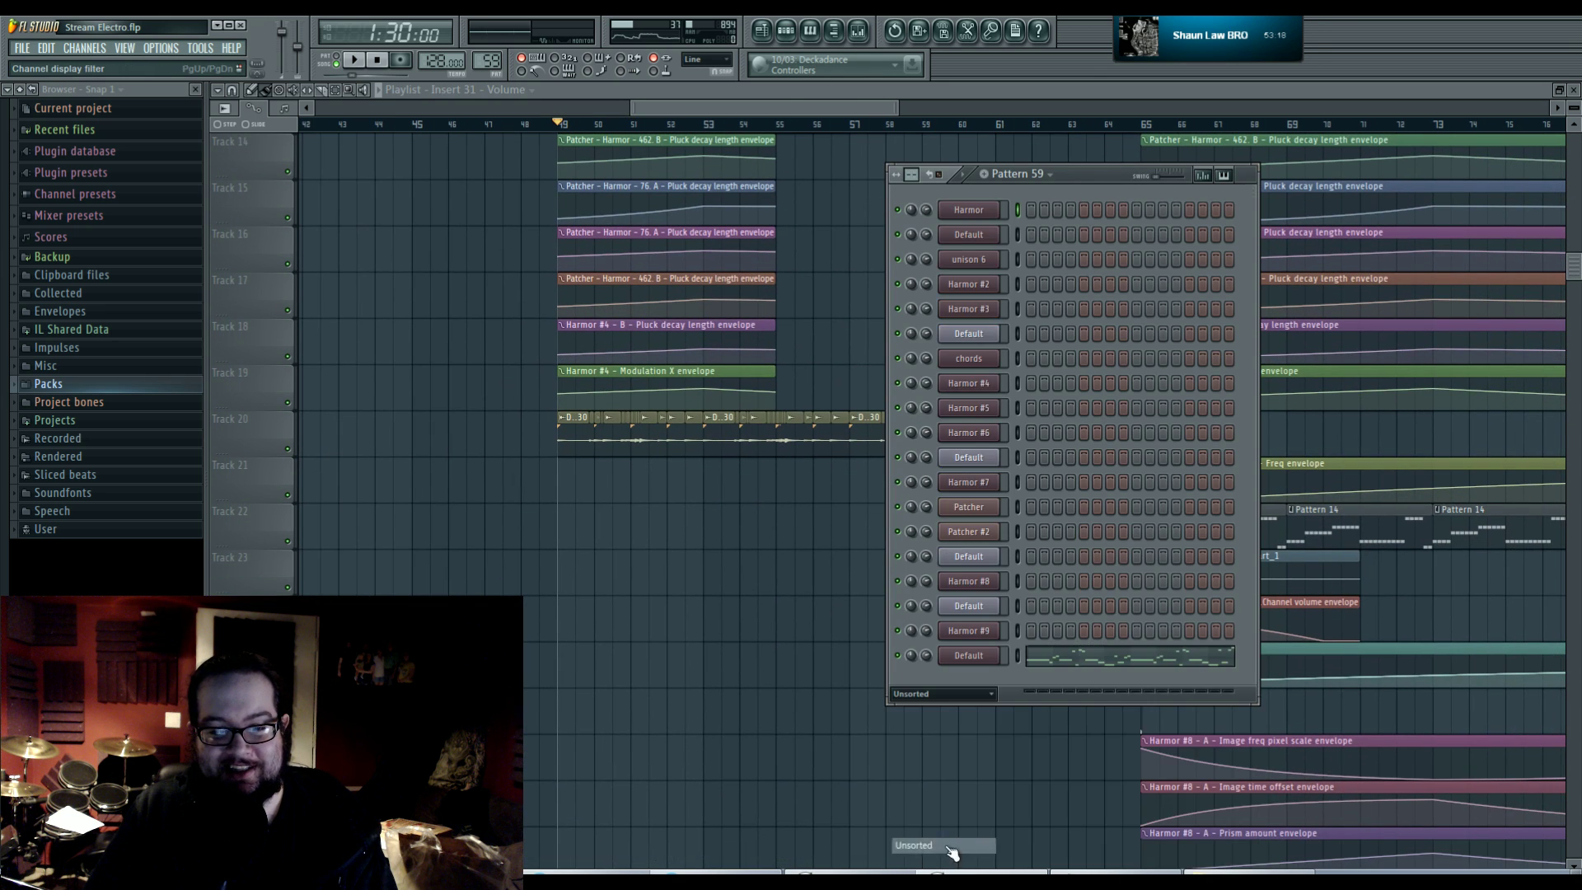
pyautogui.click(1073, 201)
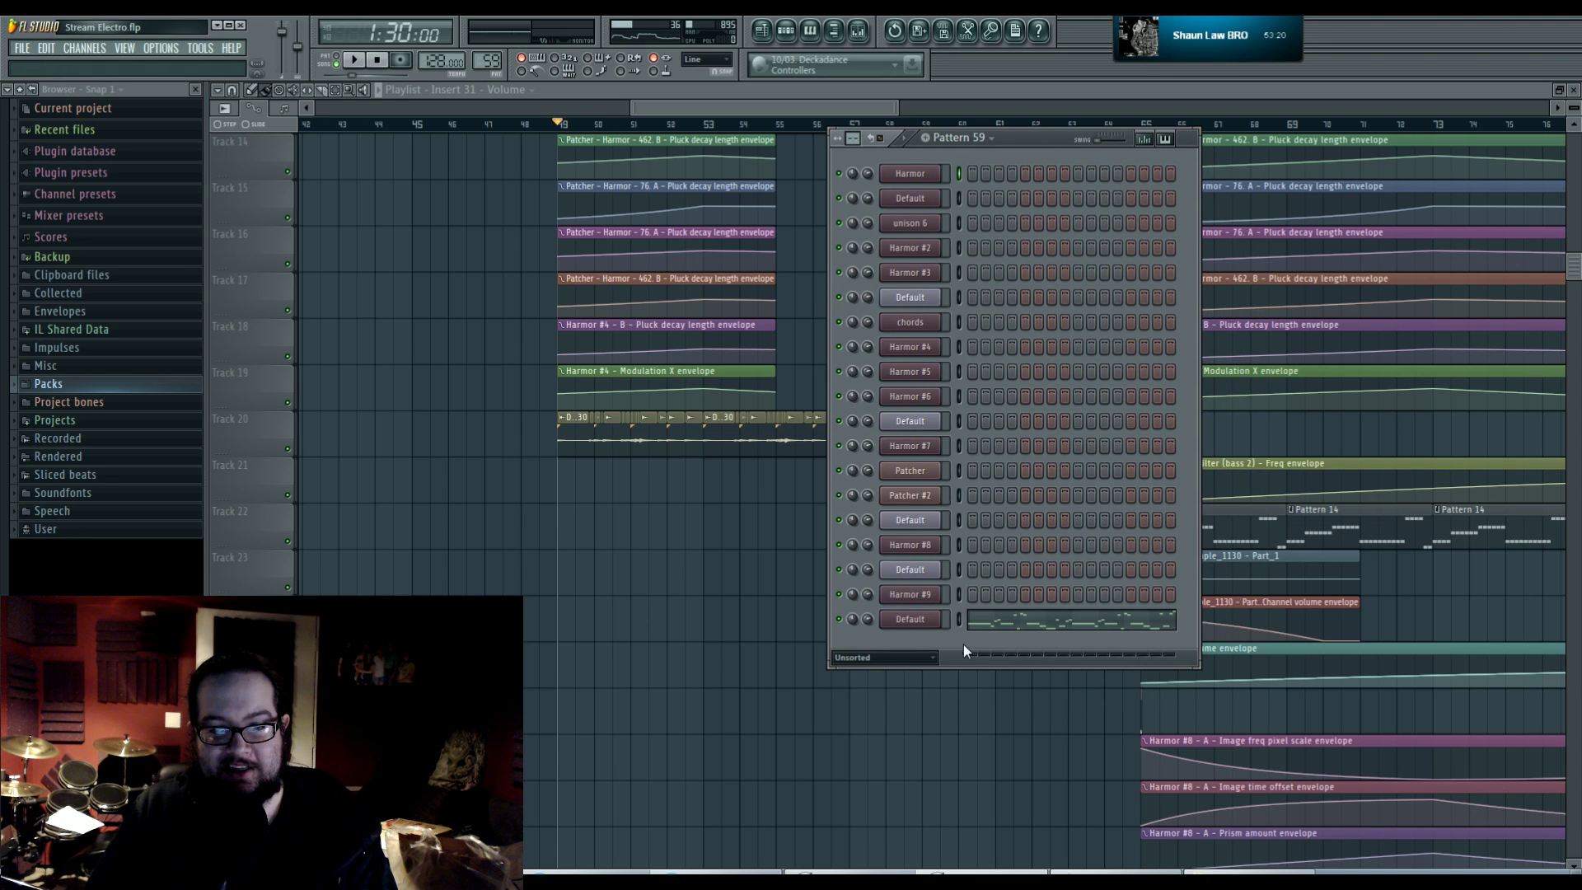
pyautogui.moveTo(1039, 148); pyautogui.dragTo(992, 150)
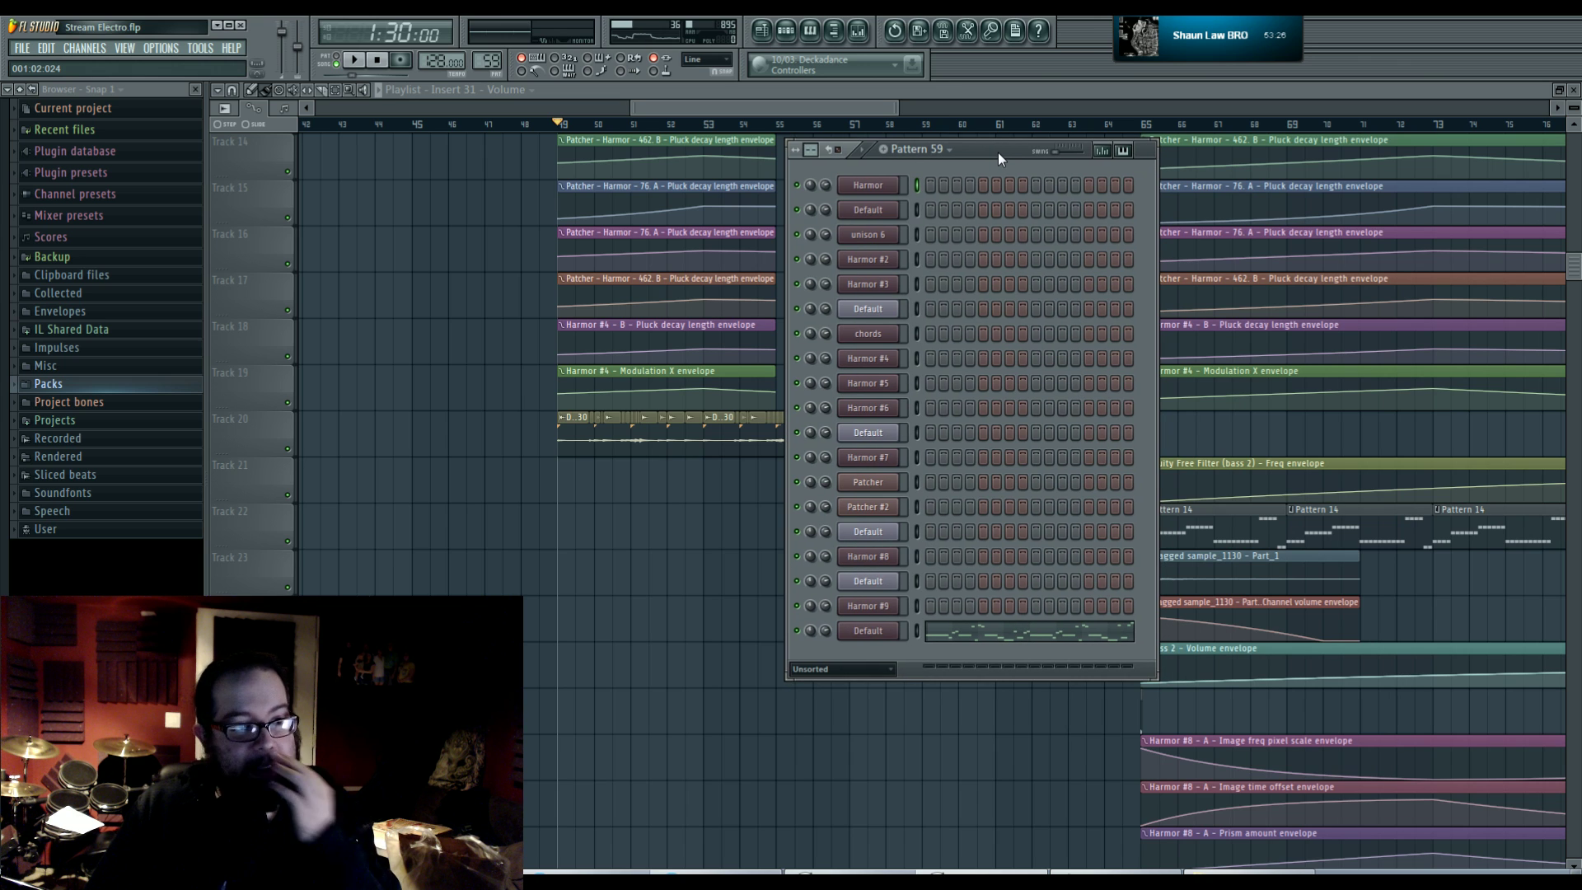
# - Add a Superior Drummer channel to the project
pyautogui.click(86, 48)
pyautogui.moveTo(148, 63)
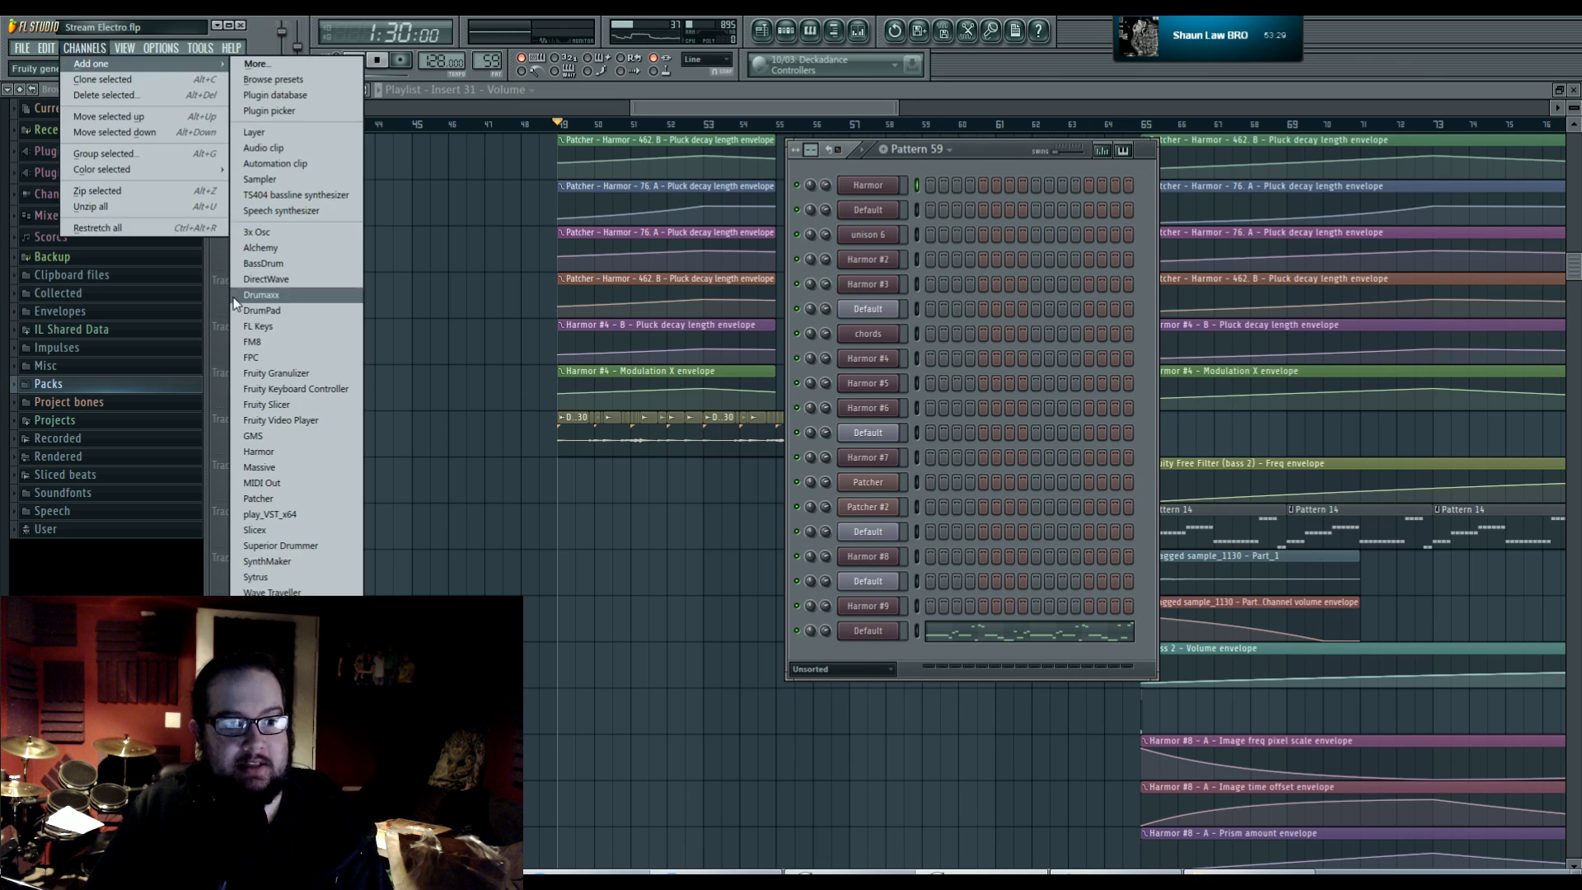
pyautogui.click(343, 547)
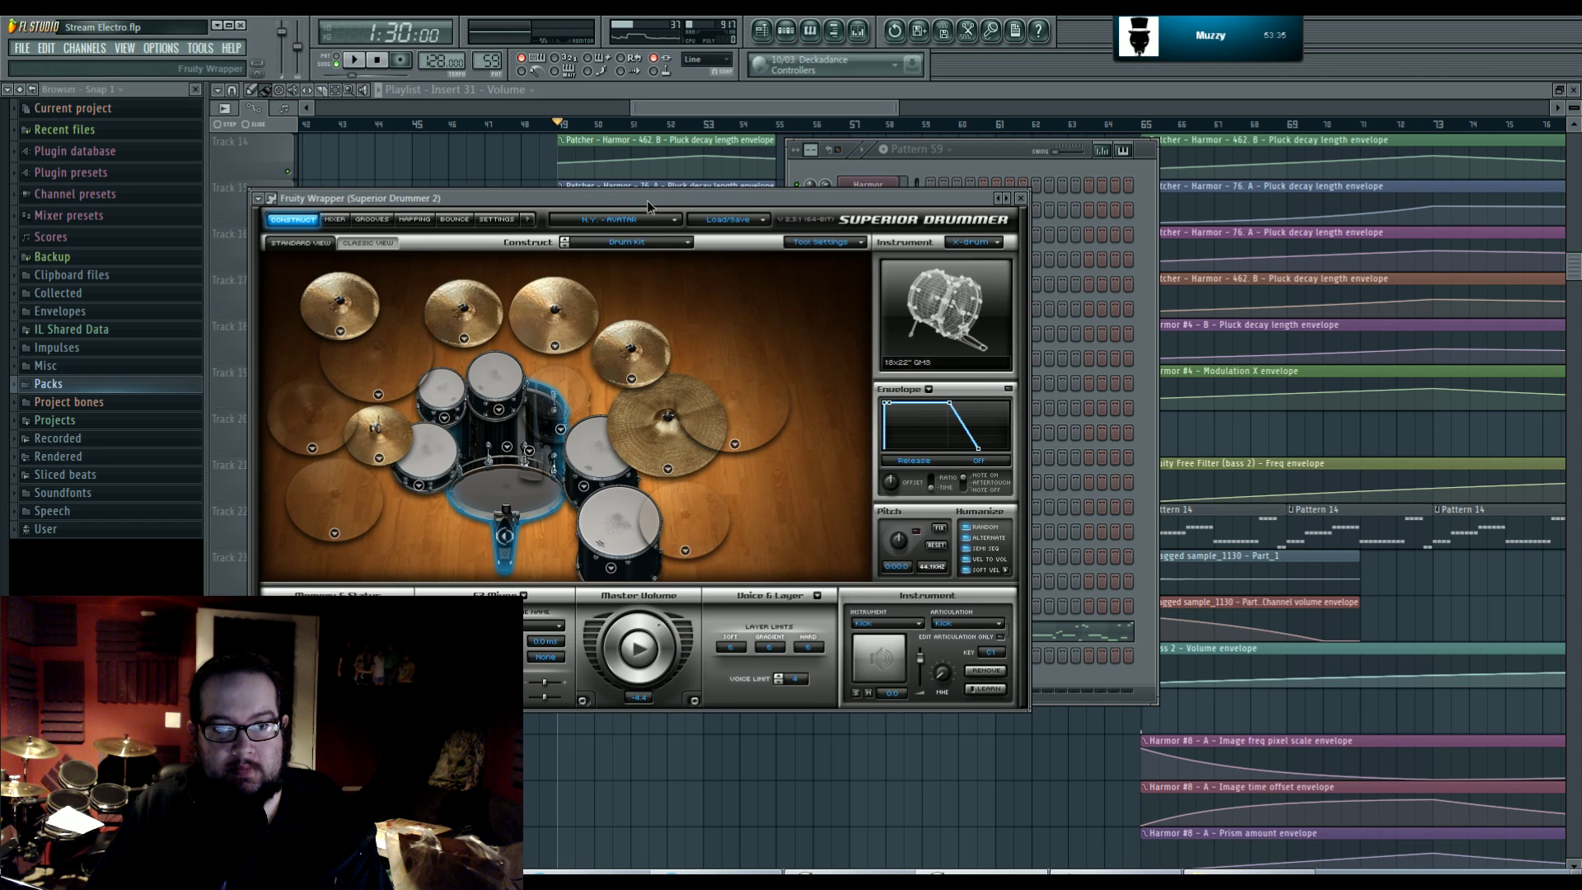
# - Load The Metal Foundry library in Superior Drummer and set the Construct drum kit to None
pyautogui.click(626, 219)
pyautogui.click(663, 254)
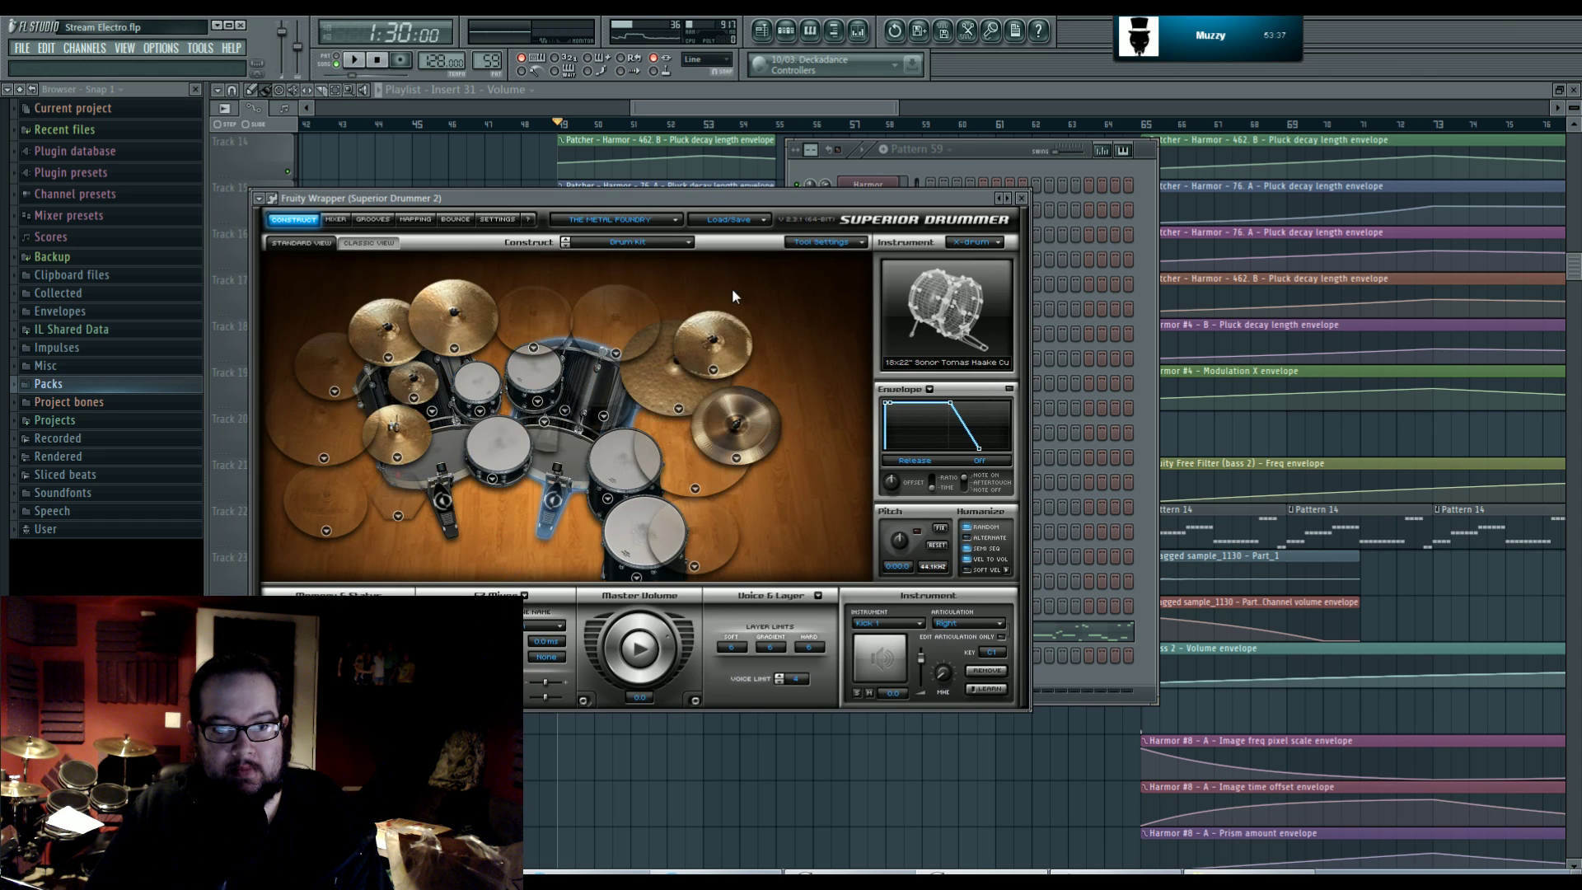
pyautogui.click(651, 243)
pyautogui.click(660, 324)
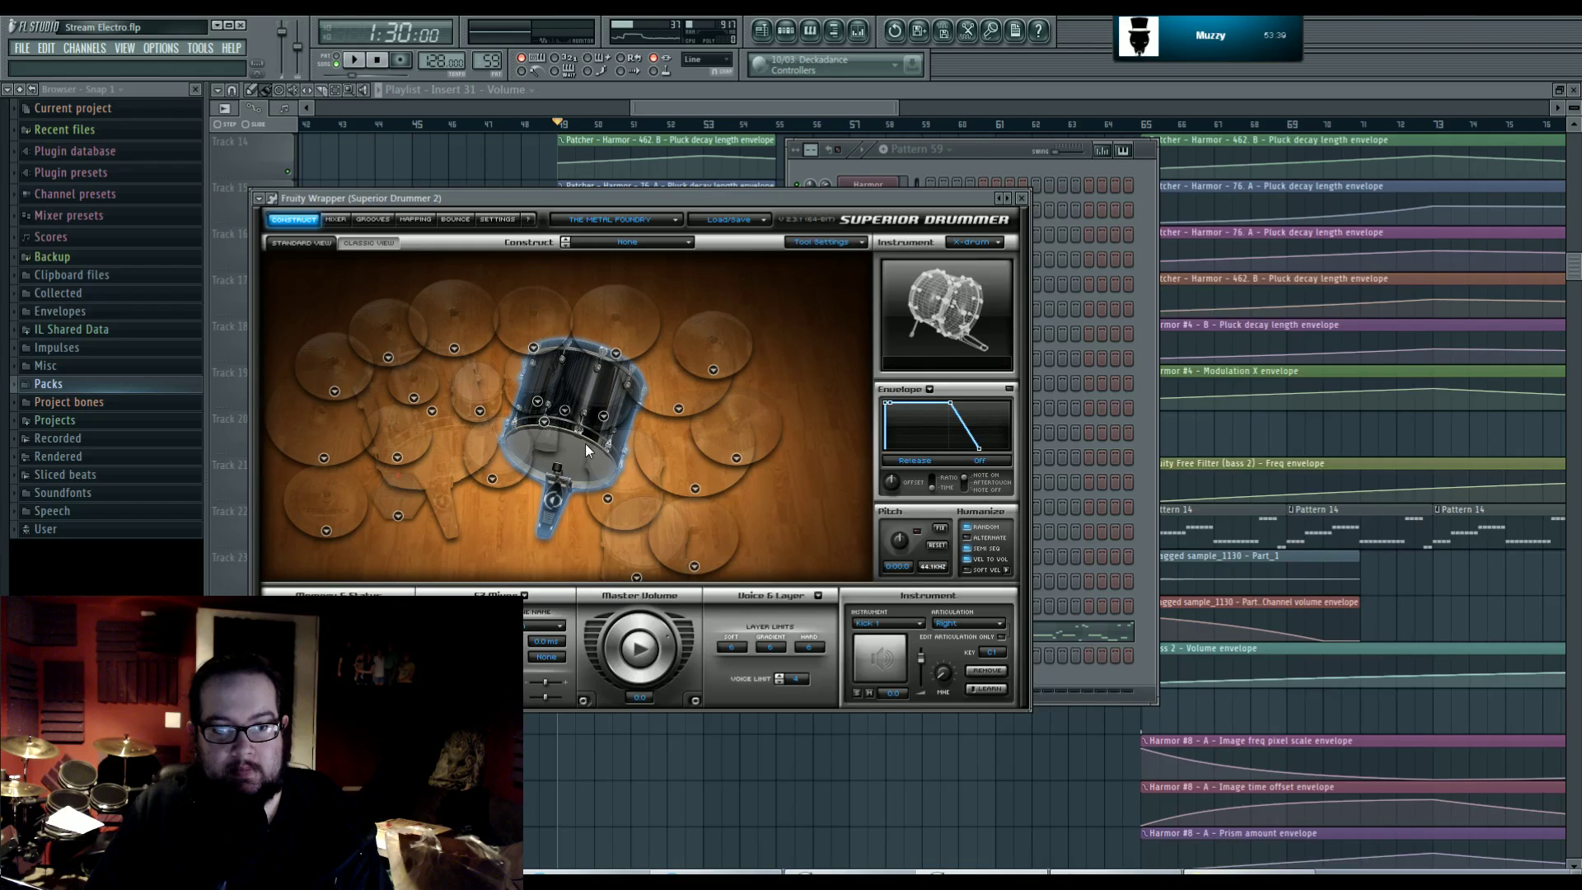
# - Load the 7x13" Tomas Haake Engineering drum into the empty kit's snare position
pyautogui.click(566, 410)
pyautogui.click(497, 438)
pyautogui.click(492, 479)
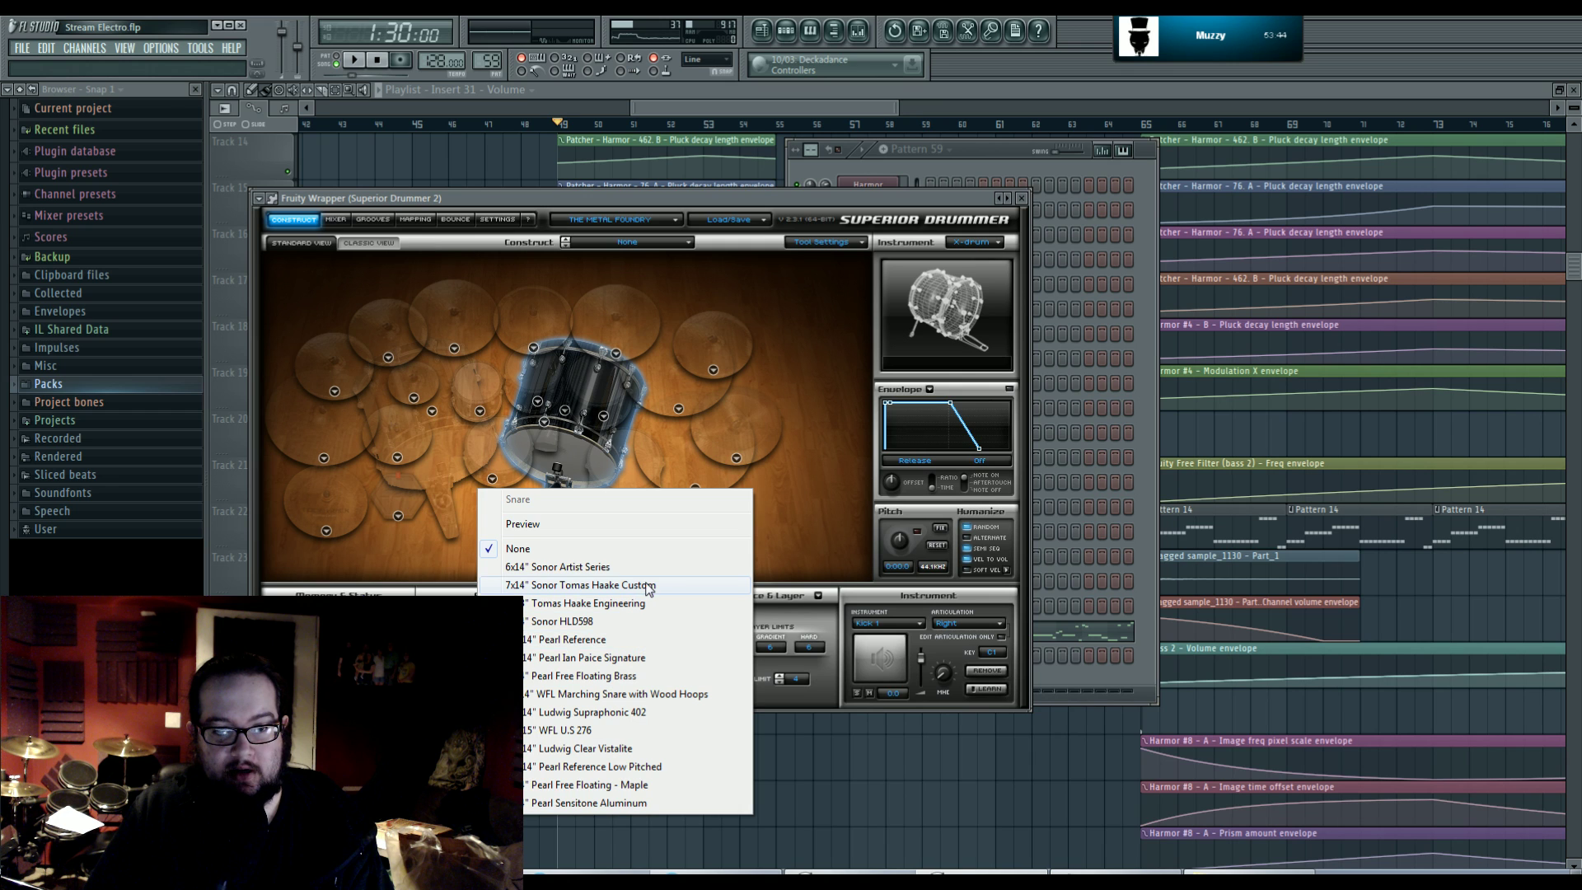
pyautogui.click(655, 606)
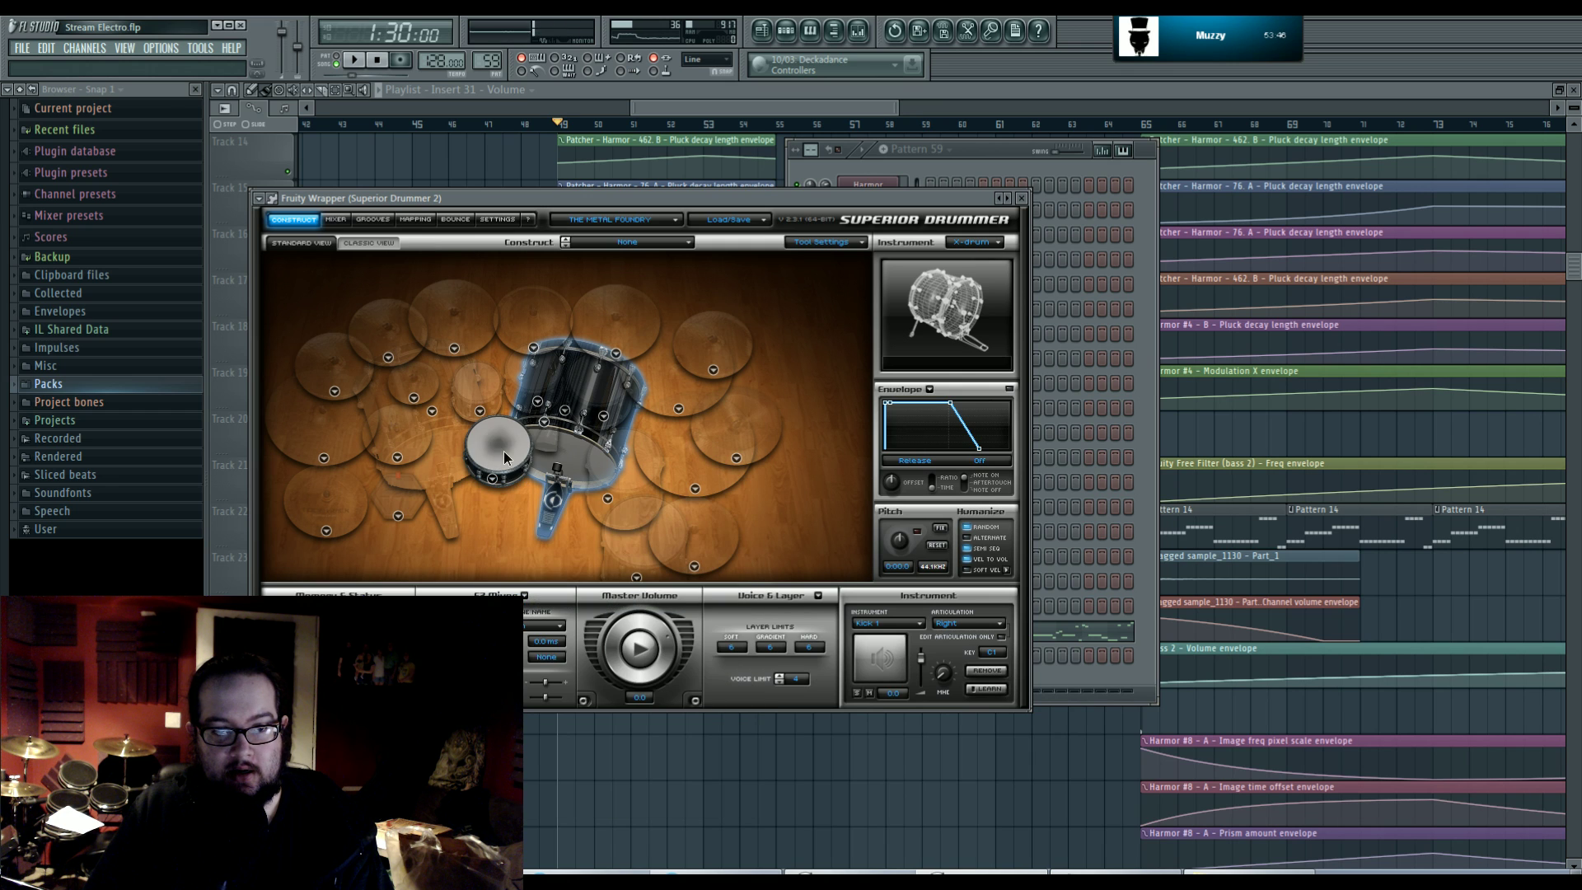
# - Route the Superior Drummer channel to a free mixer track and reposition the plugin window
pyautogui.click(867, 191)
pyautogui.click(865, 393)
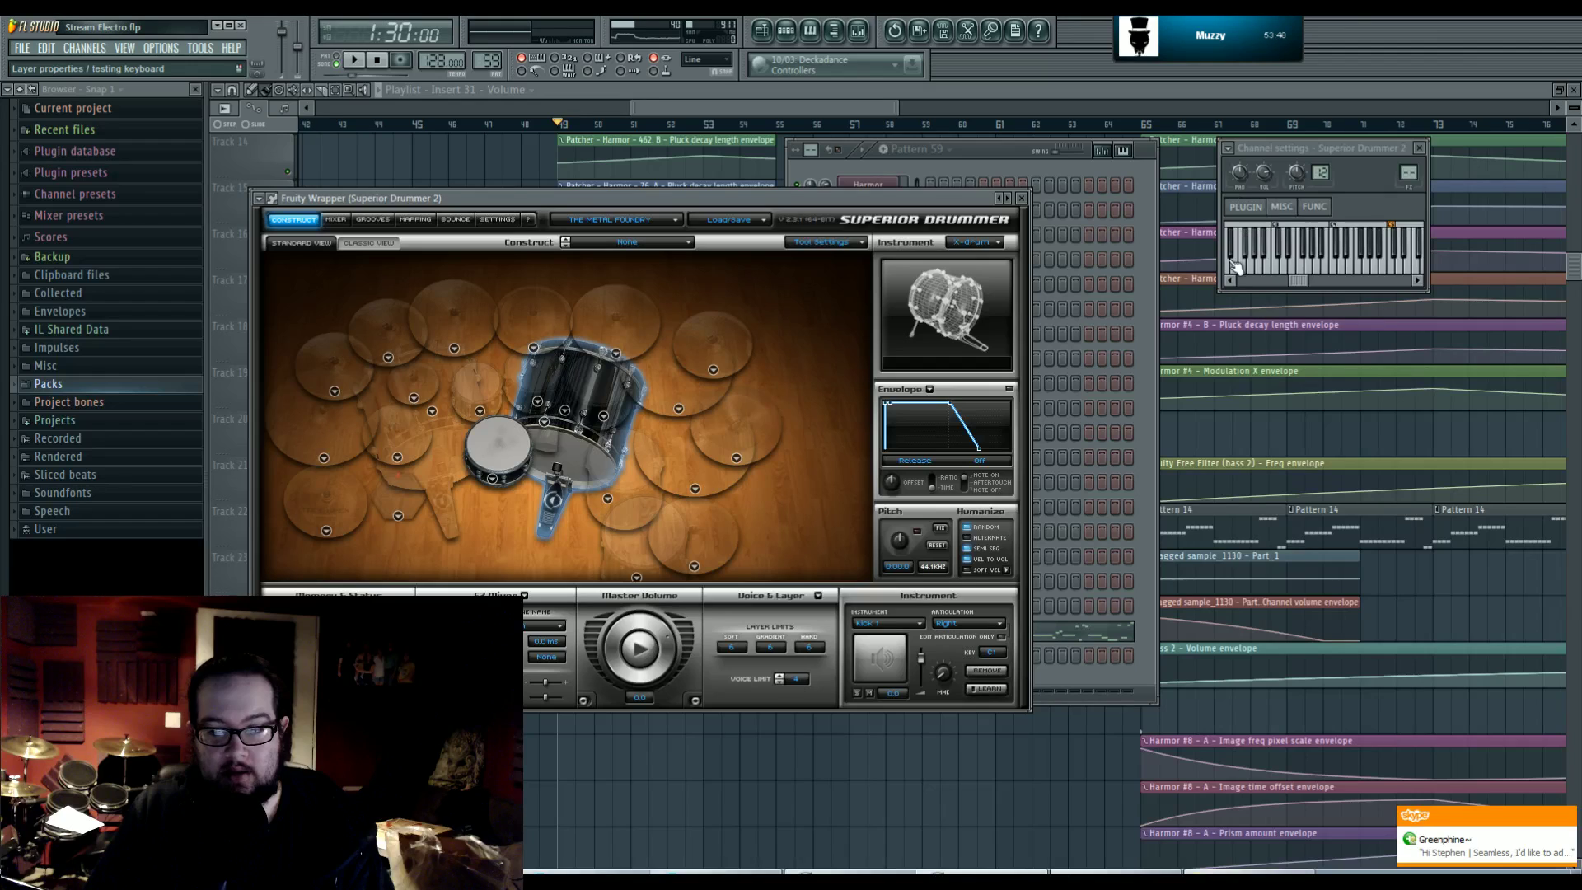
pyautogui.click(1406, 162)
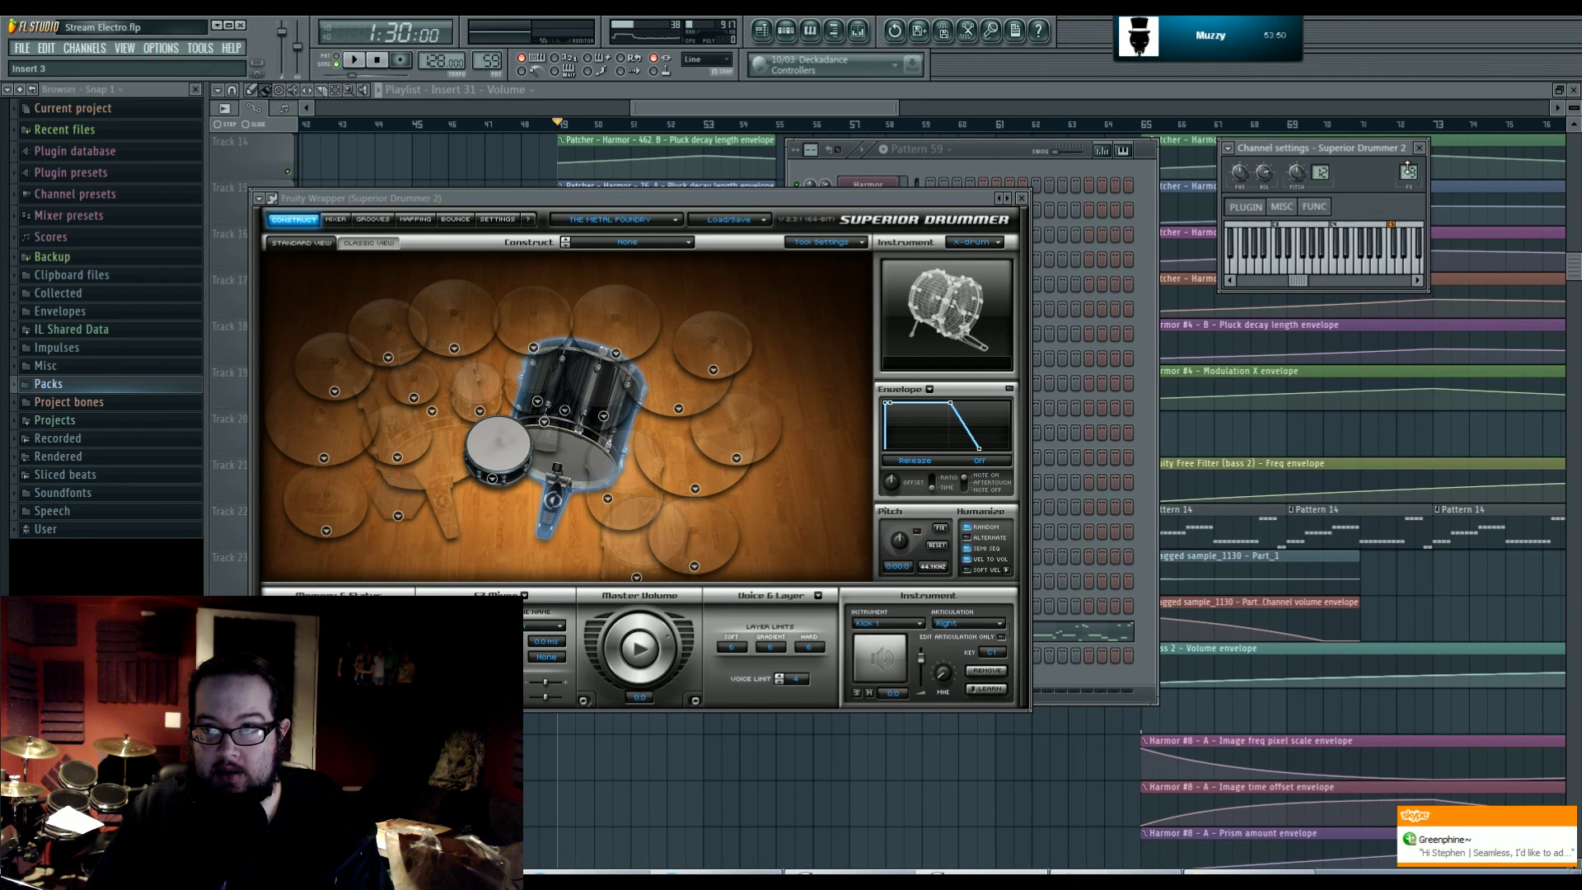
pyautogui.moveTo(1408, 169); pyautogui.dragTo(1408, 150)
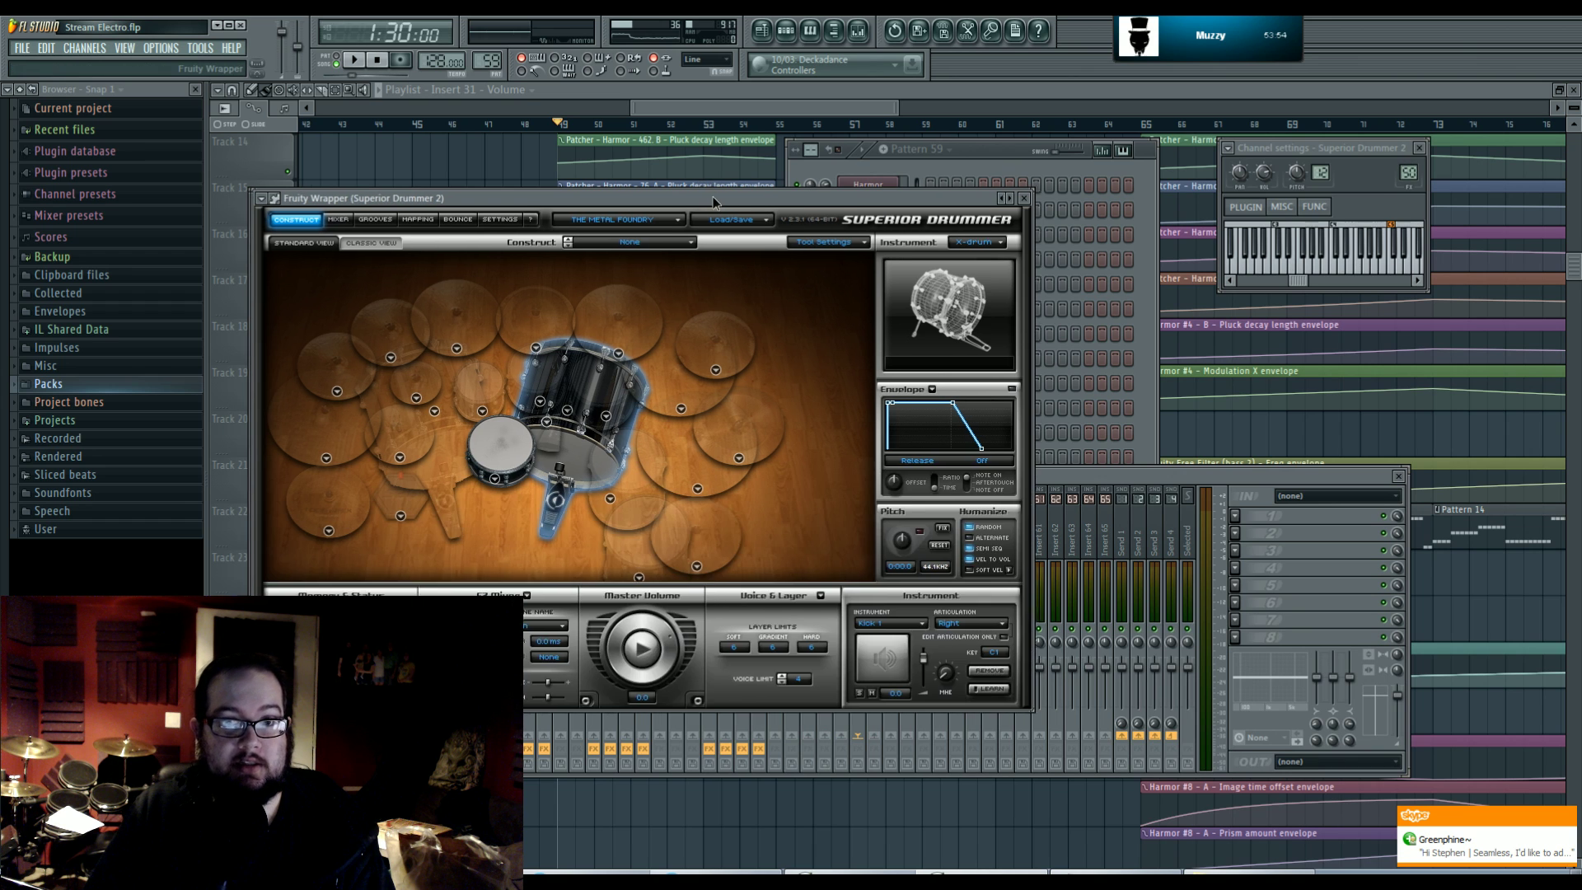
pyautogui.moveTo(708, 198); pyautogui.dragTo(824, 243)
# - Audition the snare, replace it with the 6.5x14" Pearl Reference Low Pitched, and audition the replacement
pyautogui.click(628, 490)
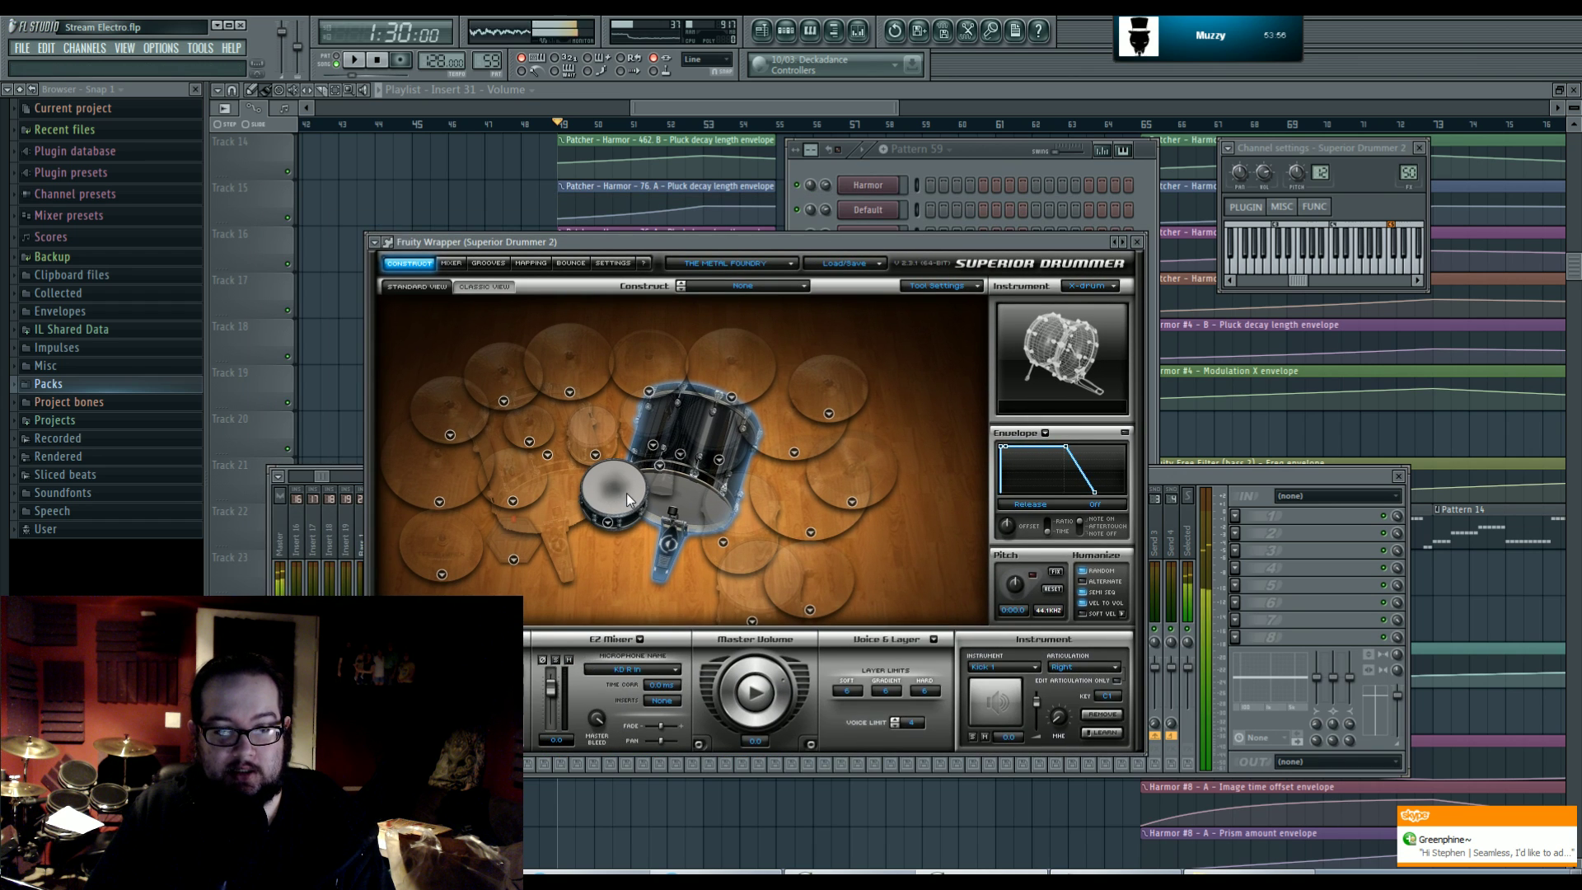
pyautogui.rightClick(616, 526)
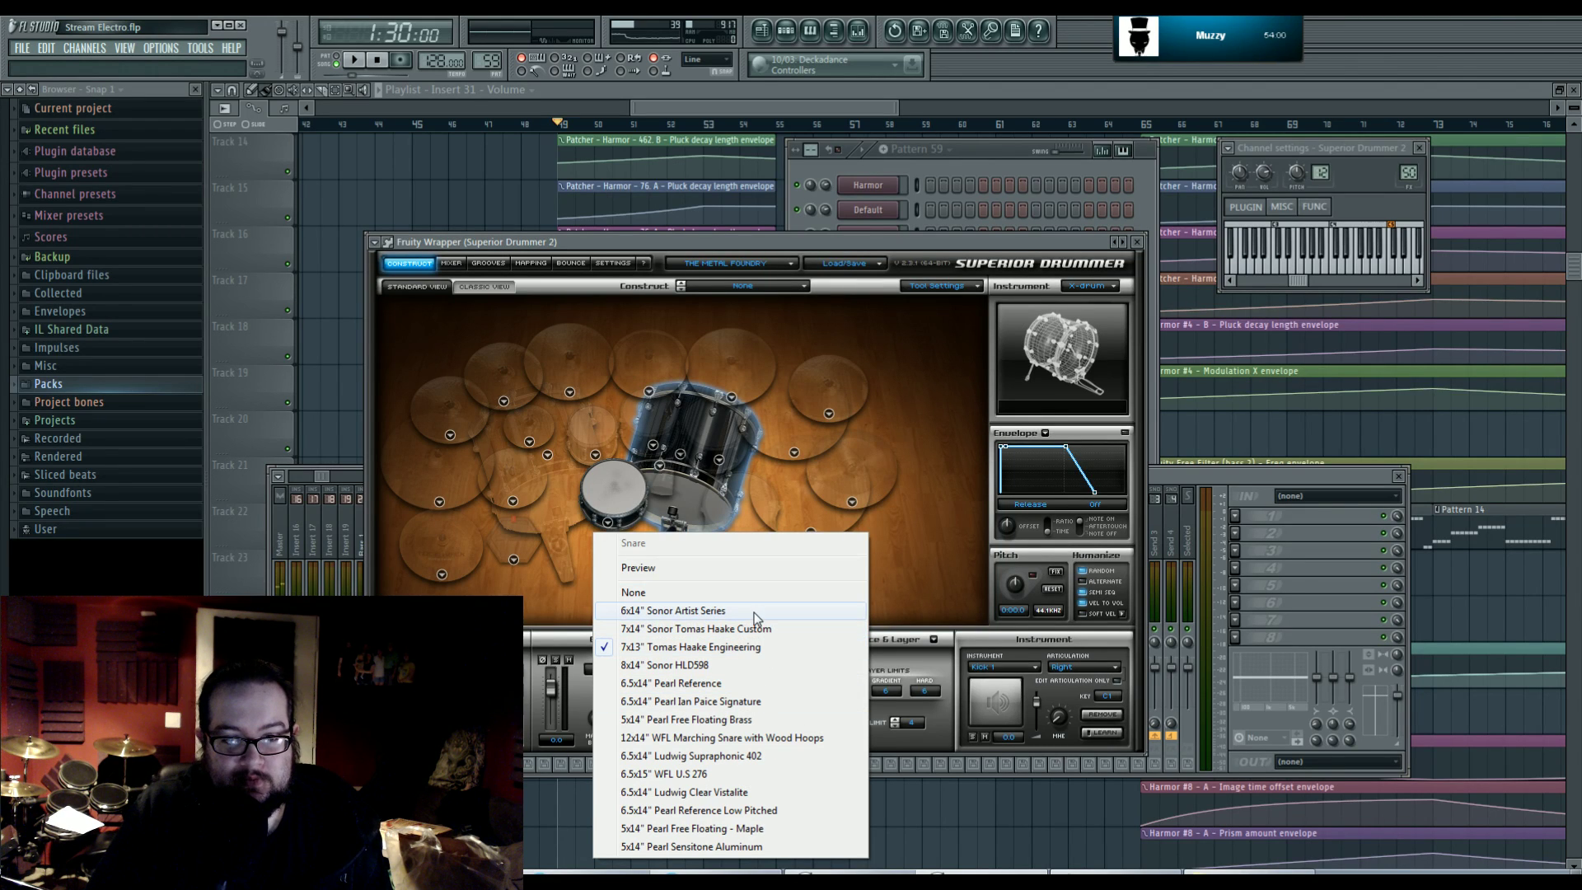
pyautogui.click(721, 810)
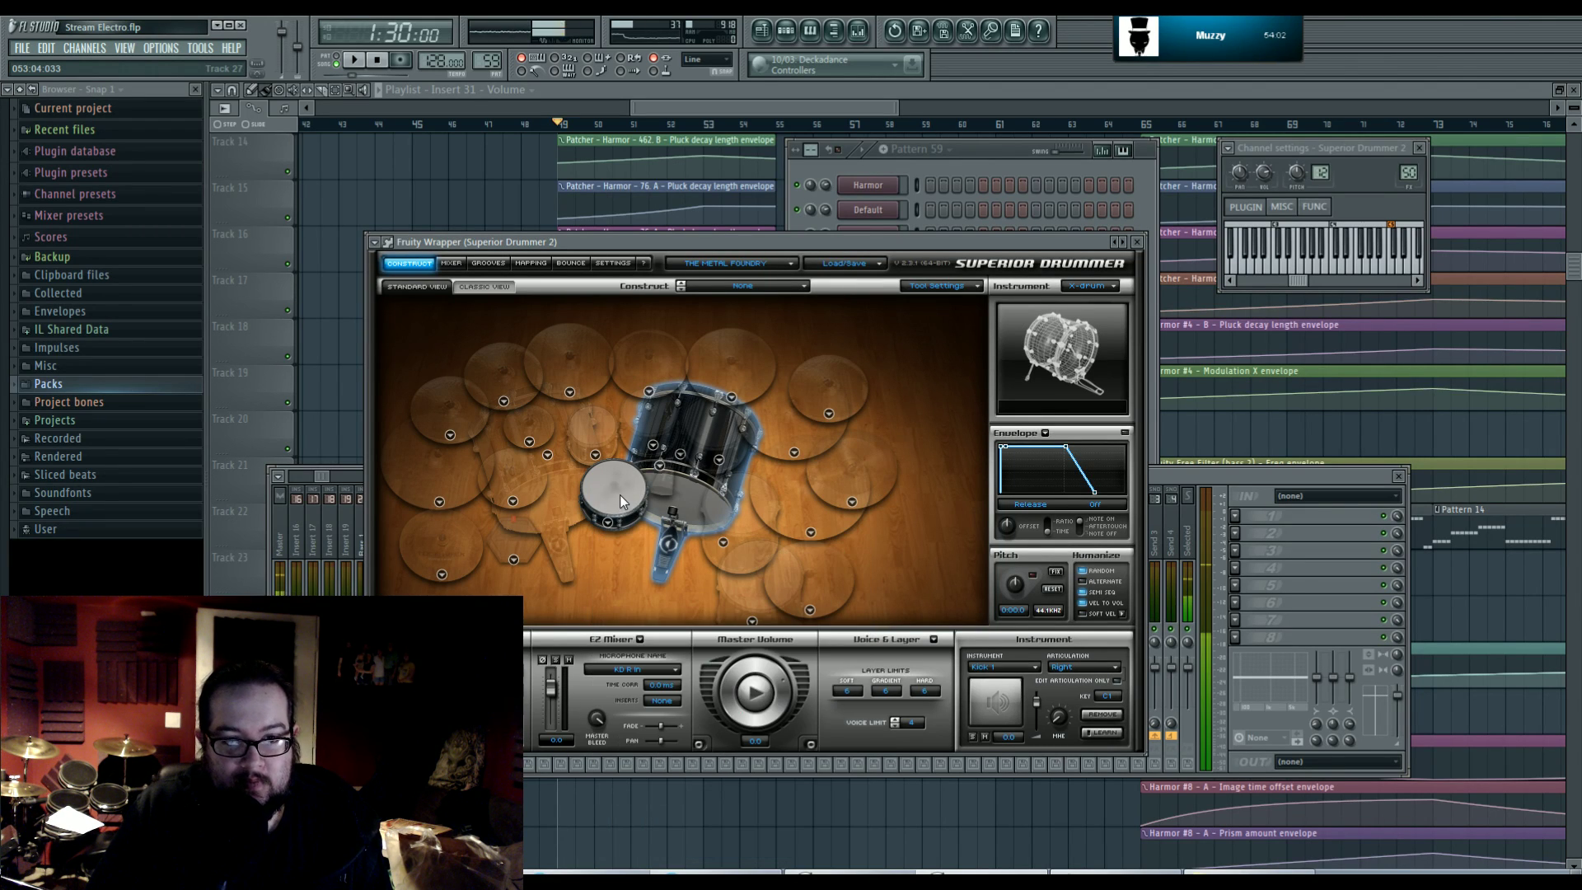
pyautogui.click(621, 493)
pyautogui.click(621, 489)
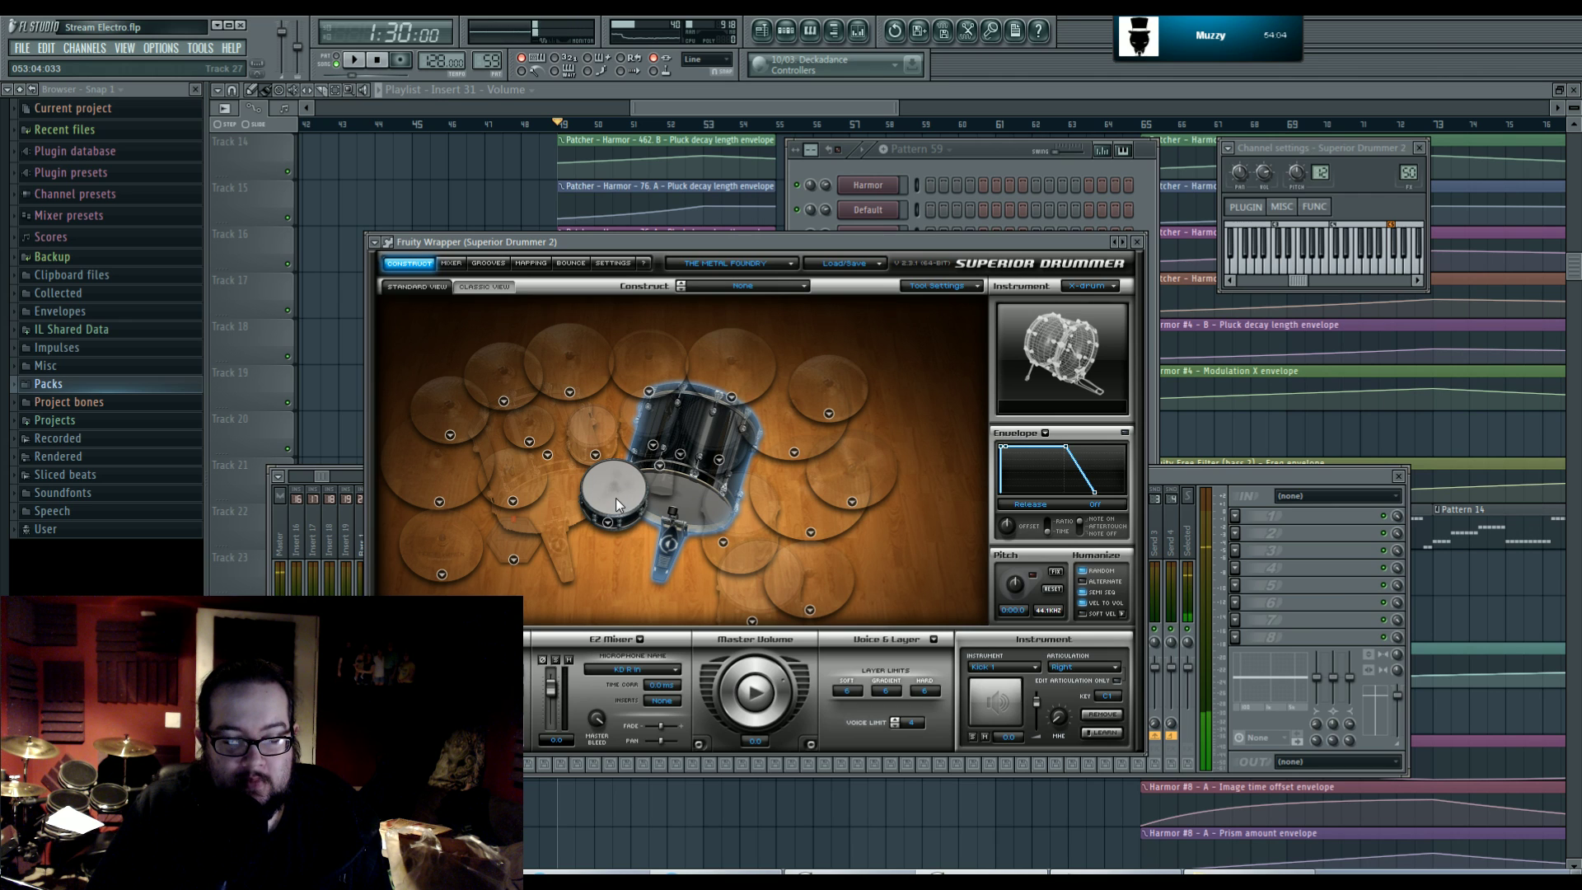
pyautogui.click(615, 498)
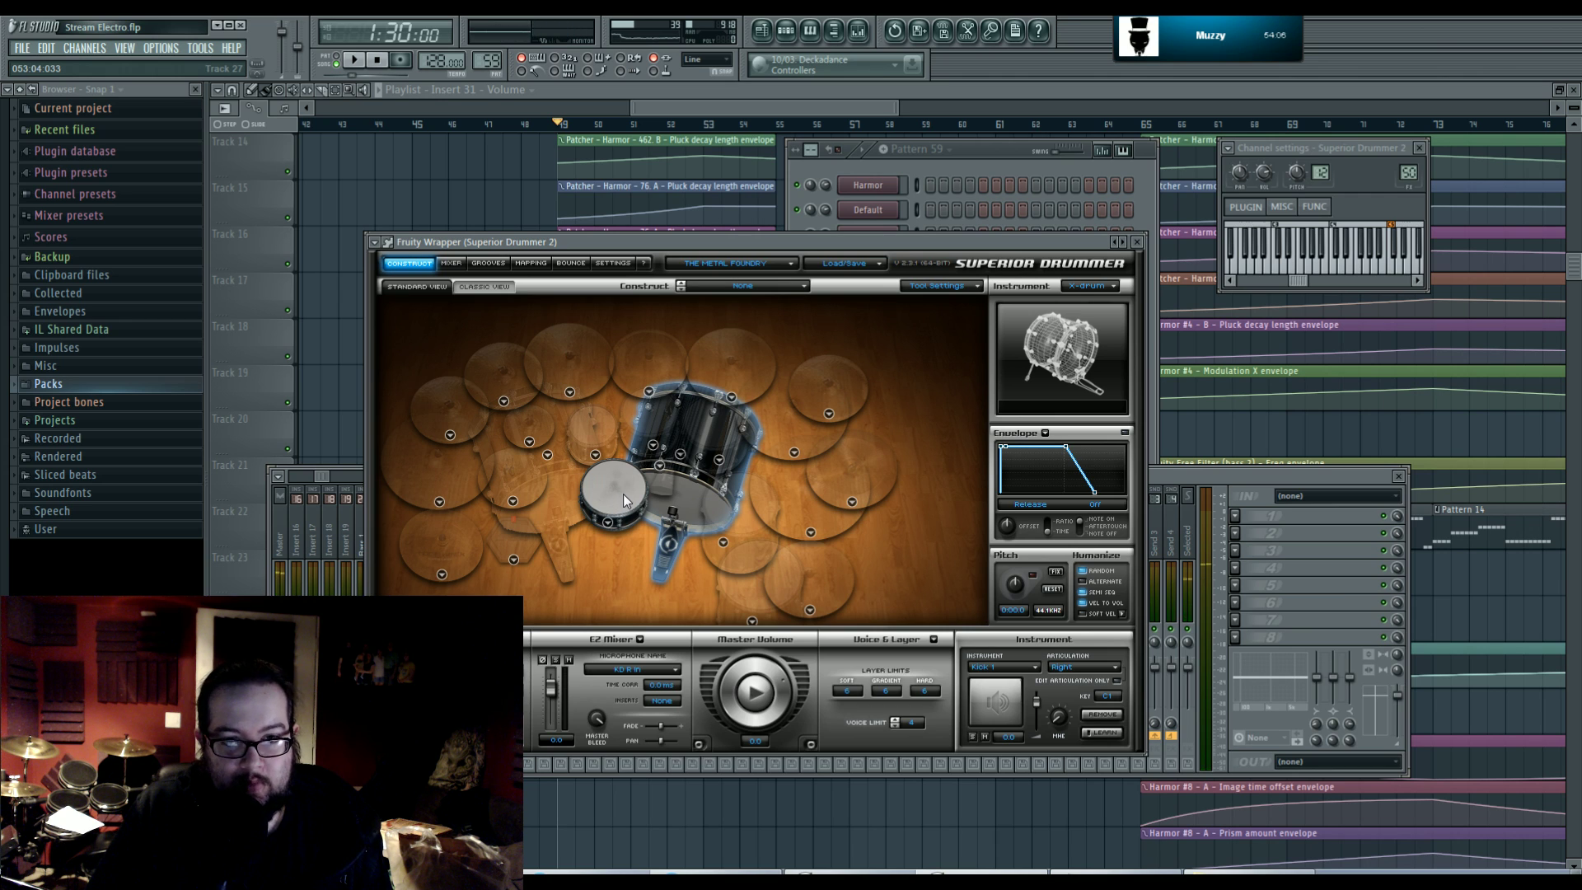
# - Load the 19" Bosphorus Traditional Series into the Cymbal 2 position and the 21" Sabian HHX Stage Crash into Cymbal 5
pyautogui.click(501, 400)
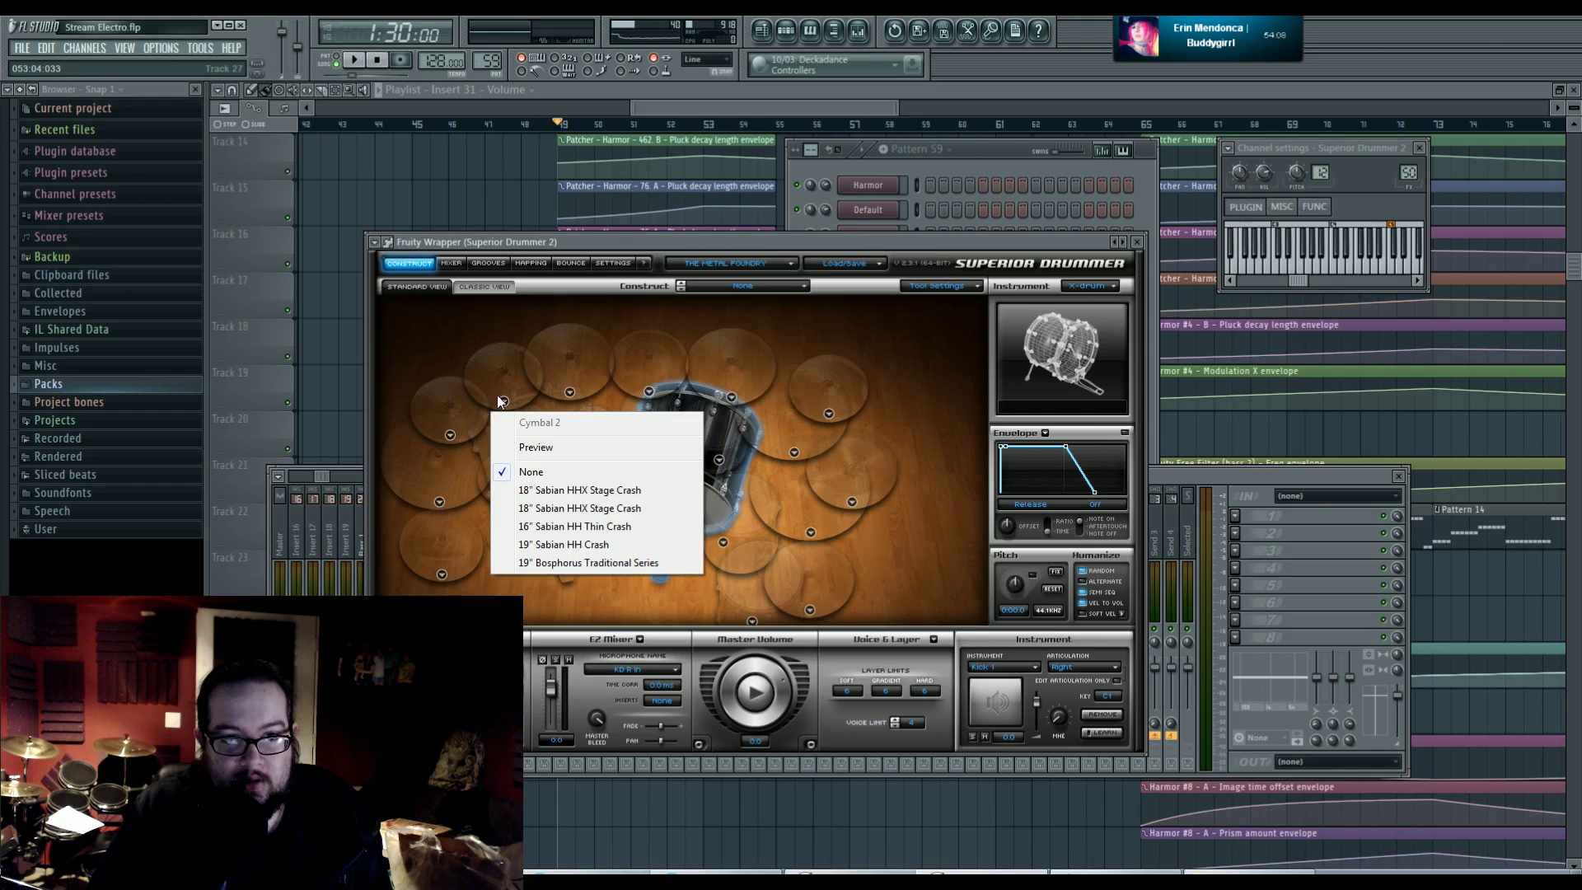
pyautogui.click(577, 564)
pyautogui.click(829, 413)
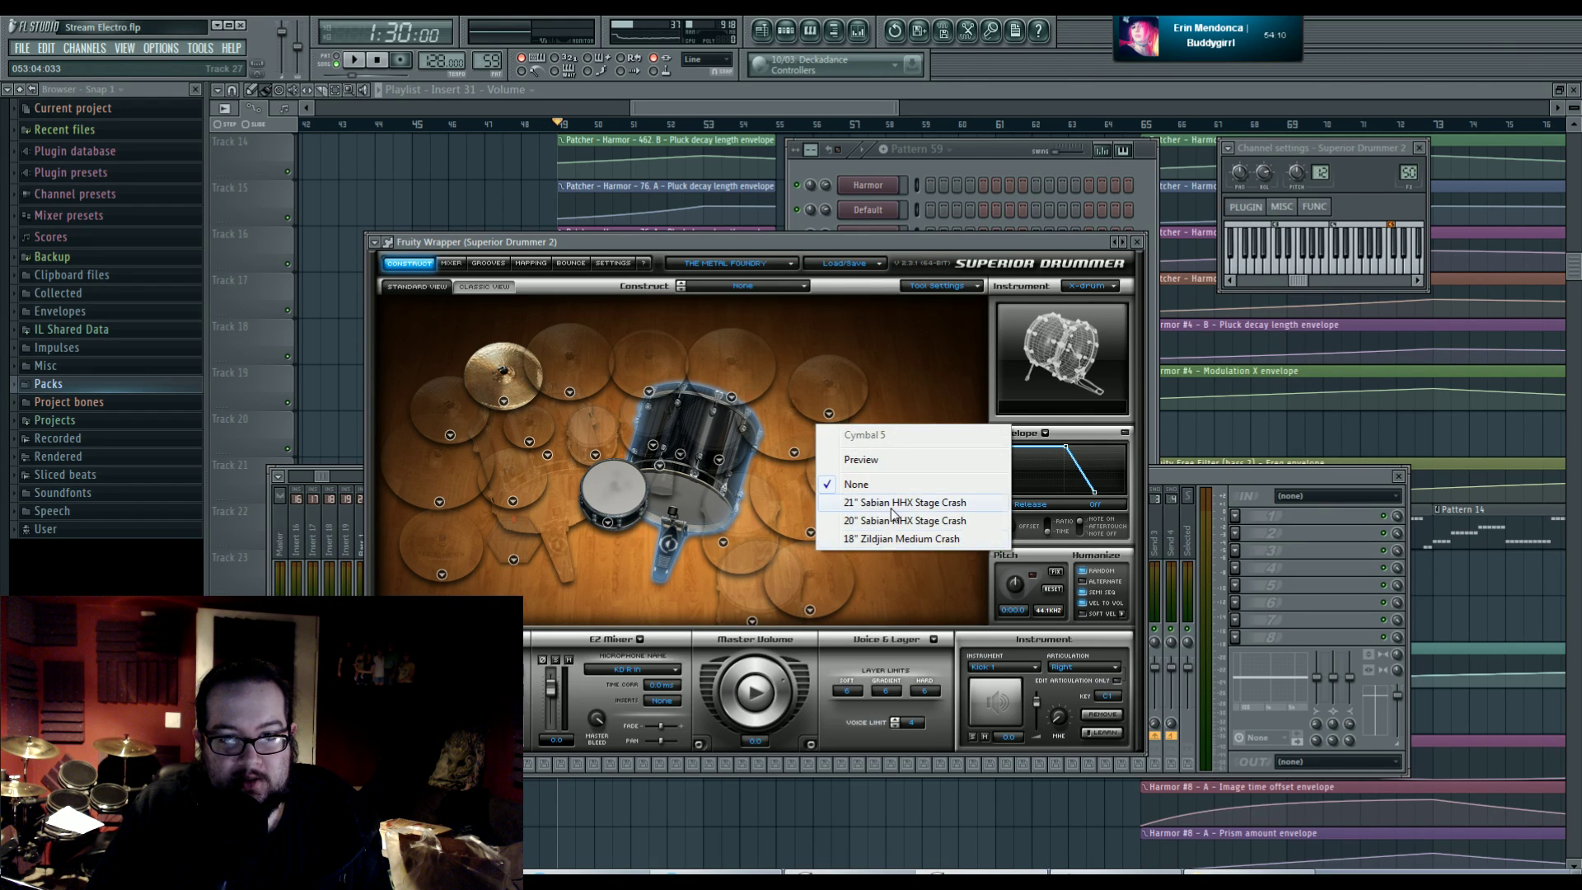
pyautogui.click(852, 499)
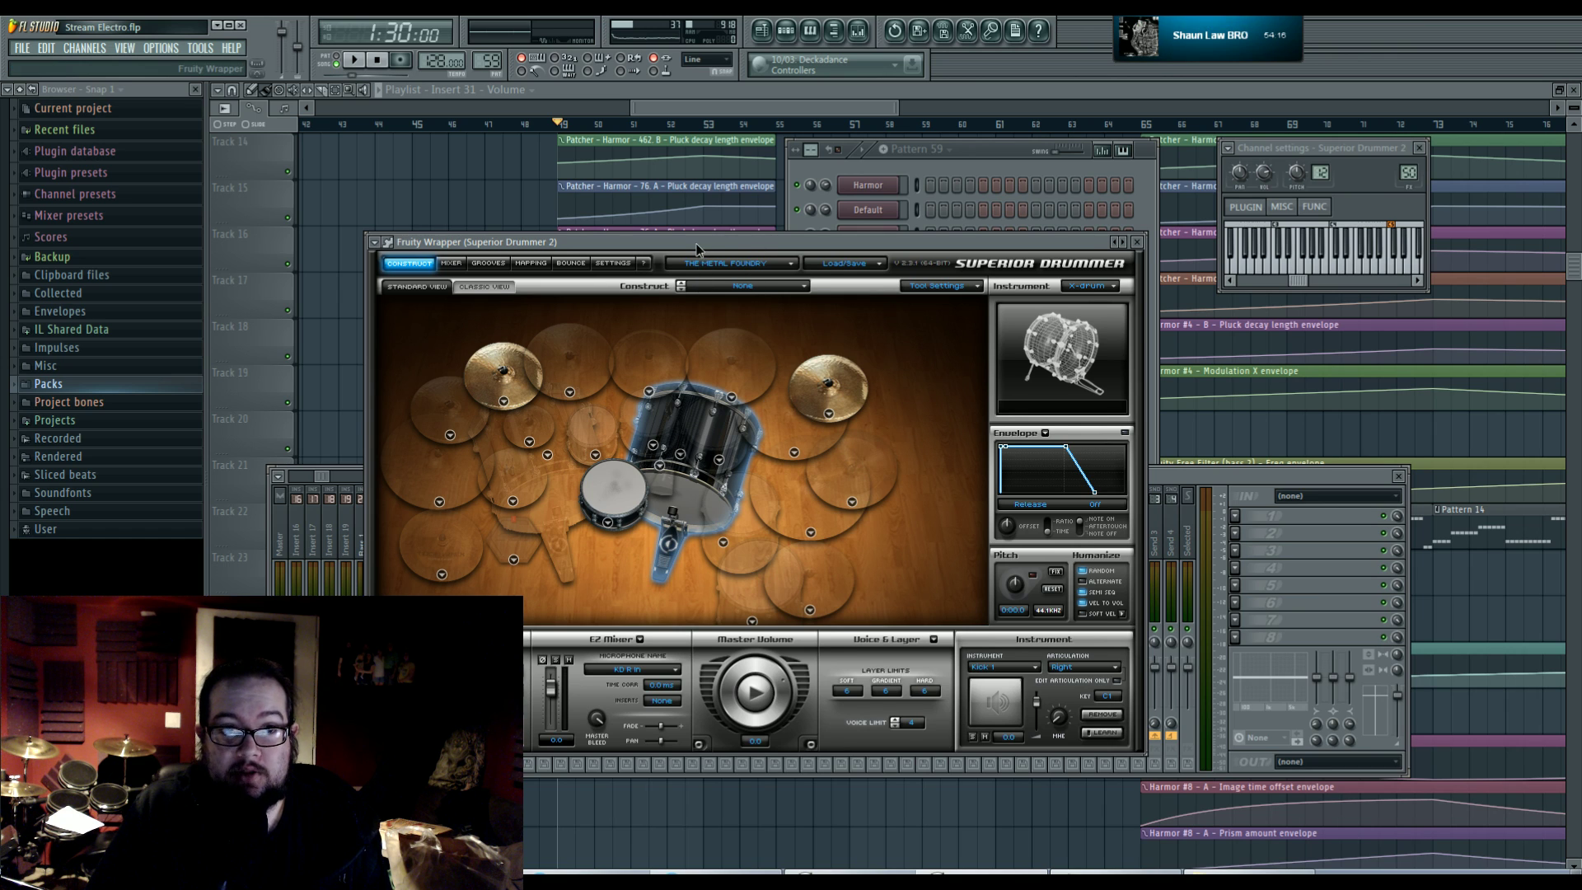
# - Rearrange the workspace with the project mixer moved lower and the Superior Drummer window moved up above it
pyautogui.moveTo(696, 245); pyautogui.dragTo(698, 241)
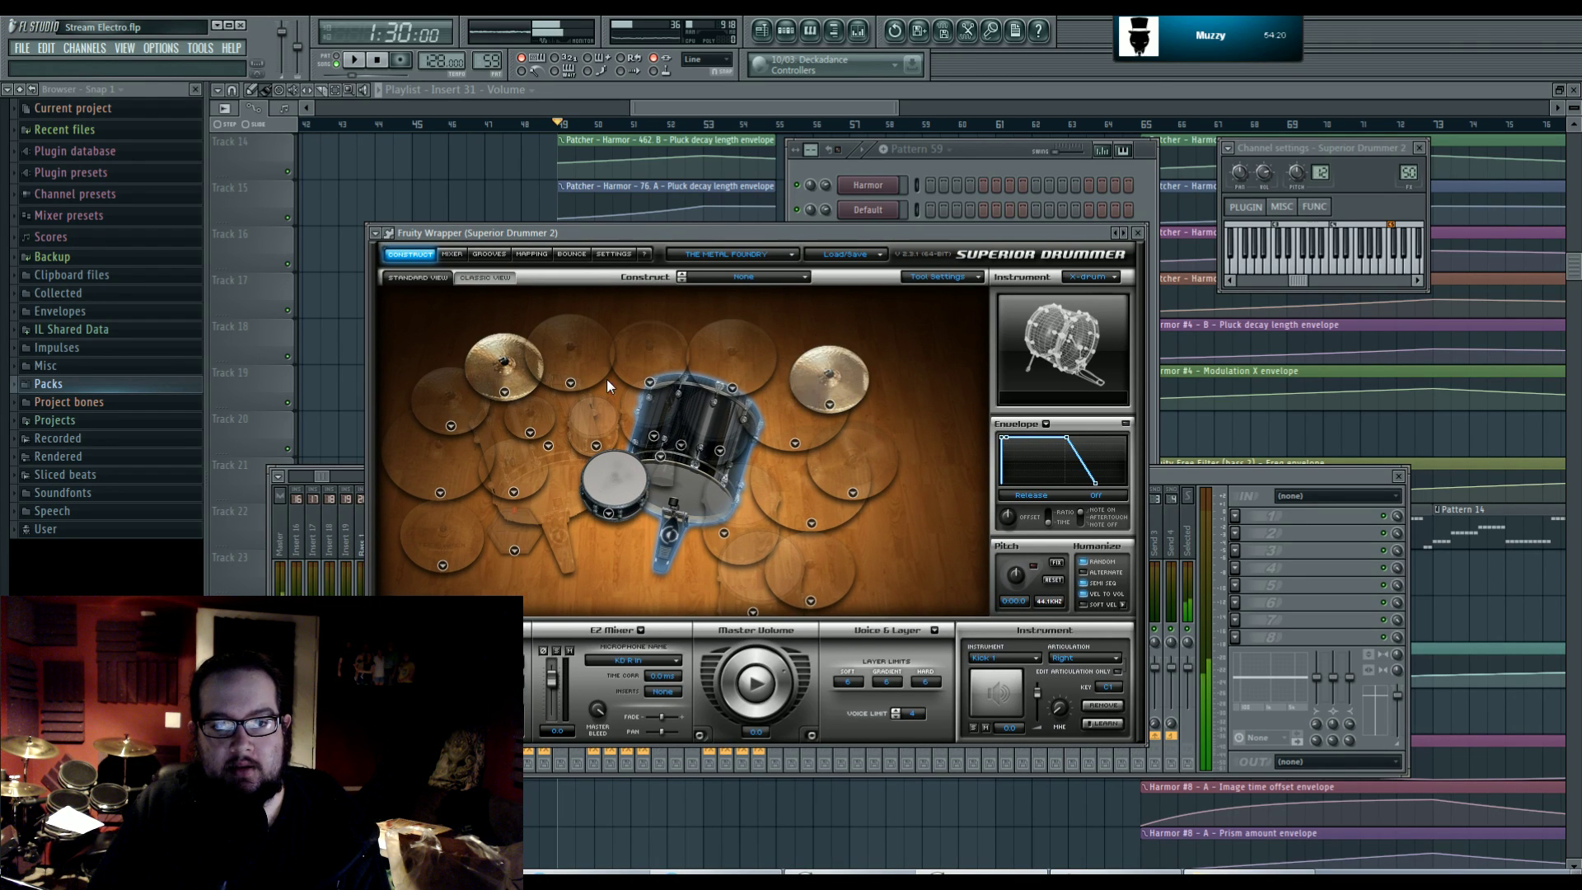
pyautogui.click(986, 158)
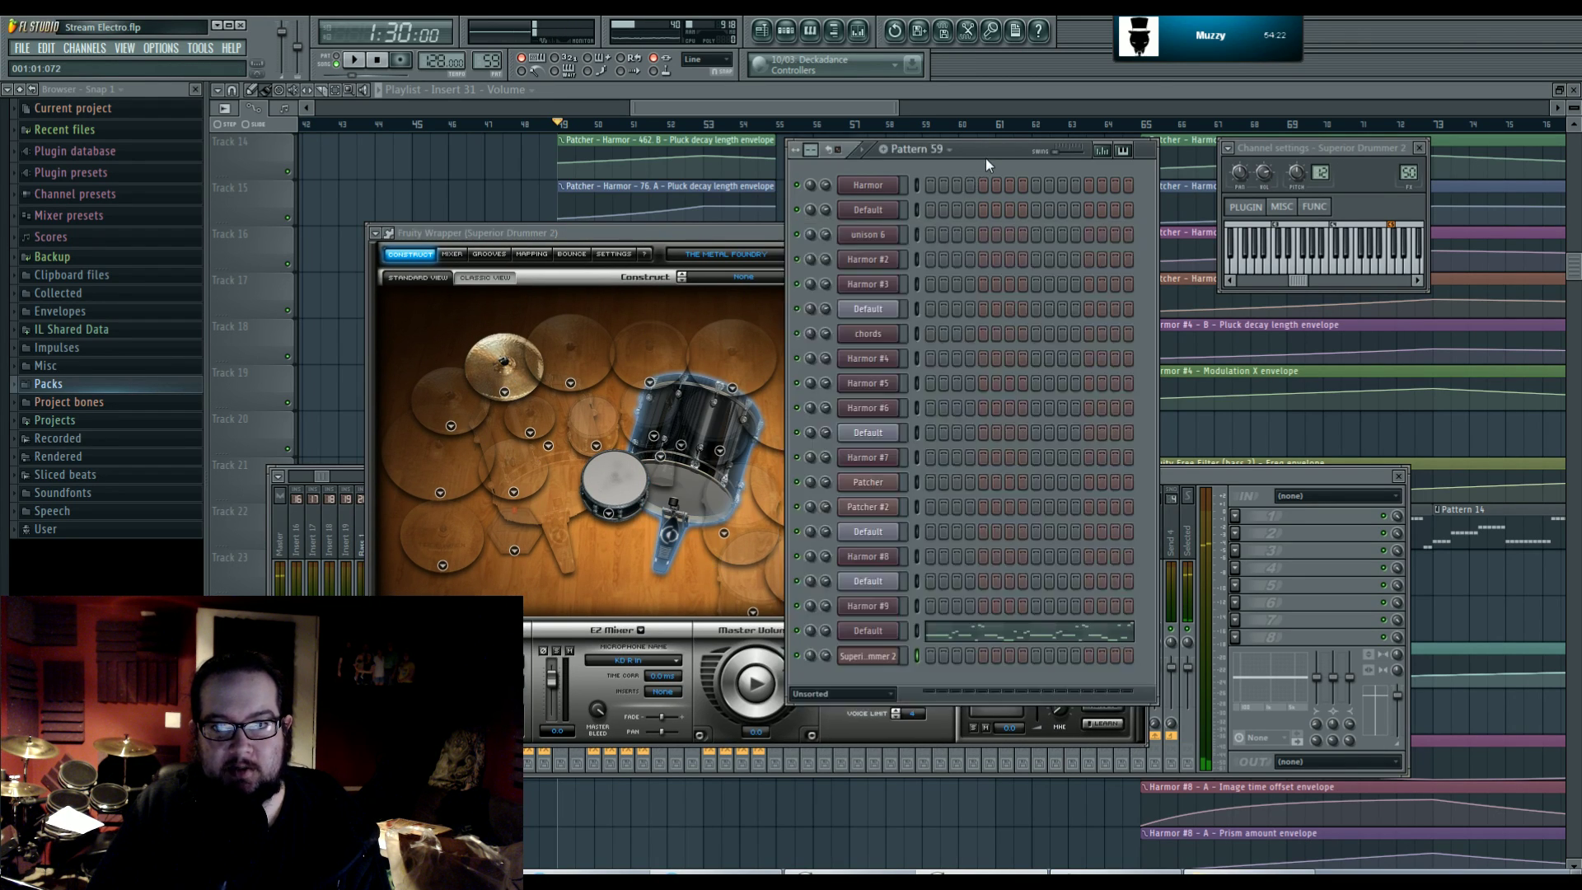
pyautogui.click(867, 656)
pyautogui.click(867, 656)
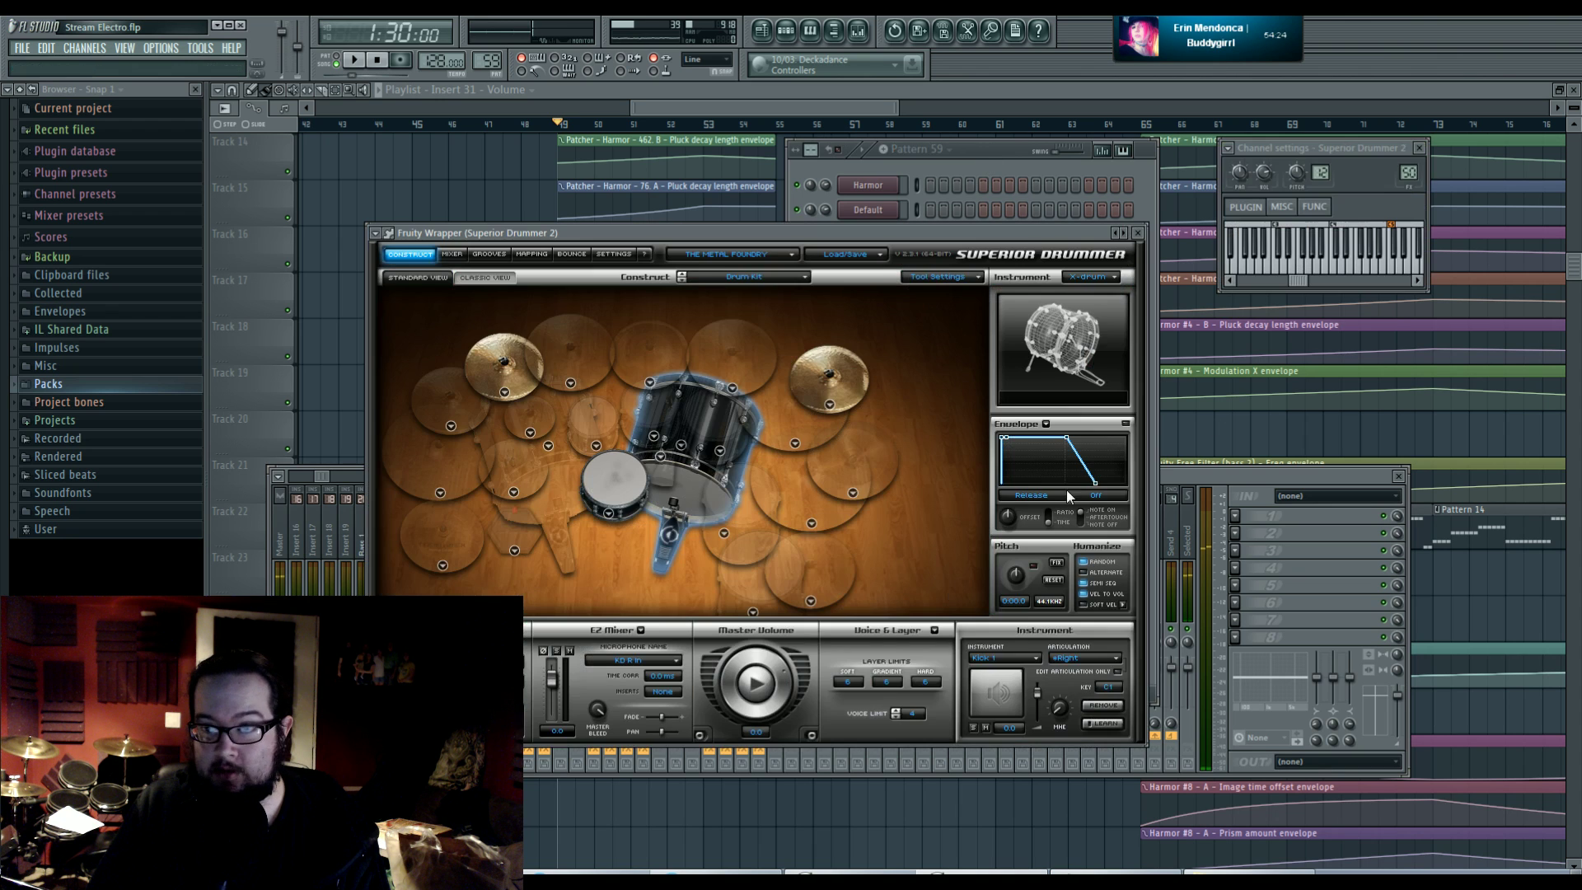
pyautogui.click(1409, 172)
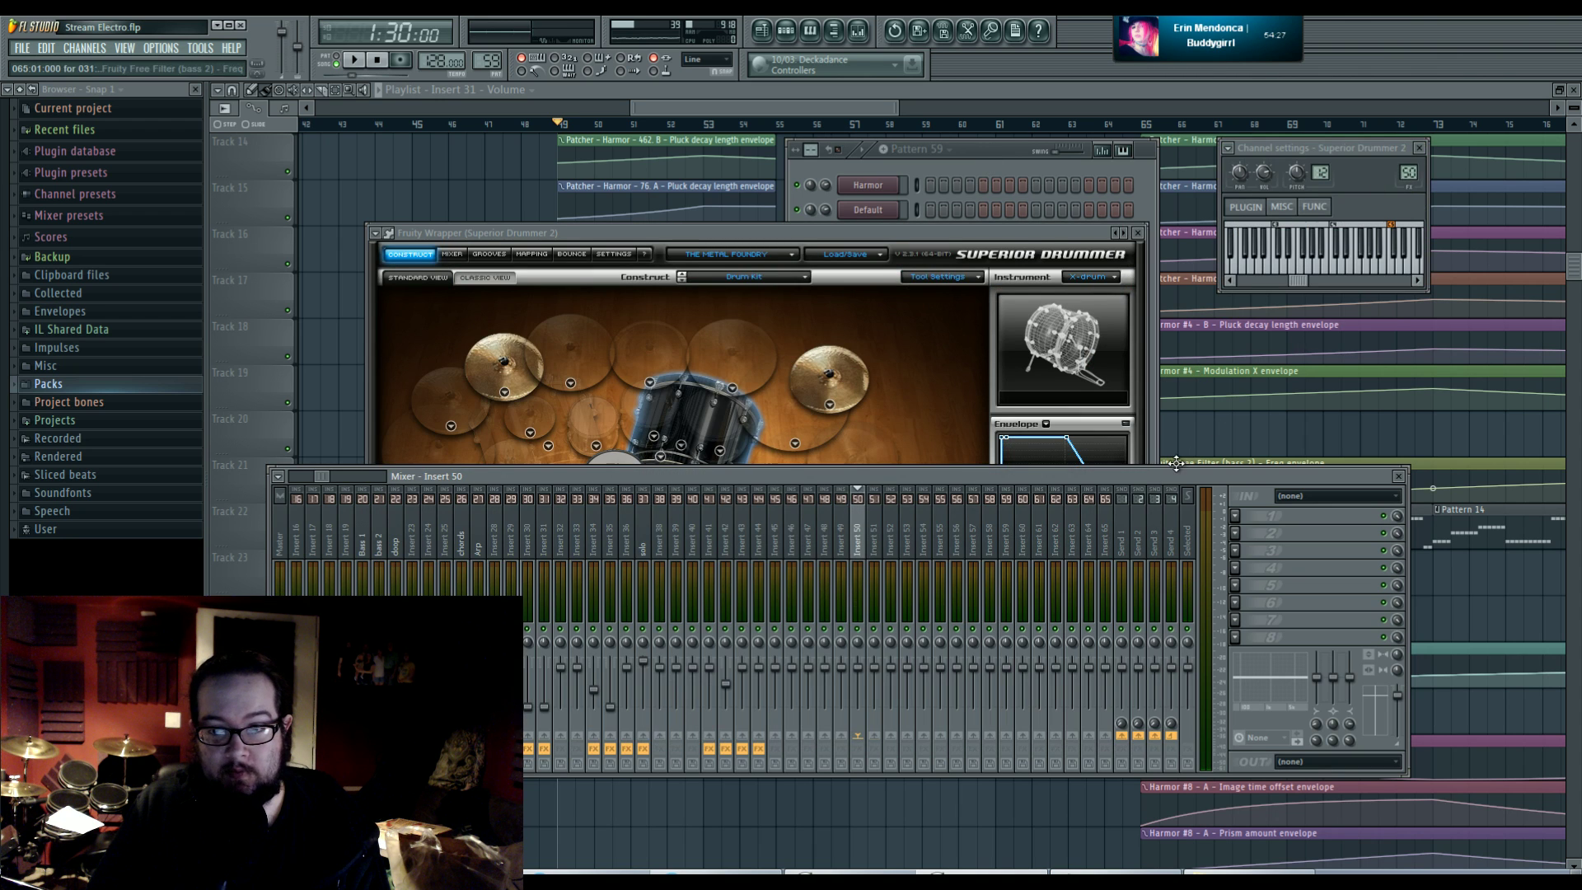
pyautogui.moveTo(1176, 478); pyautogui.dragTo(1206, 516)
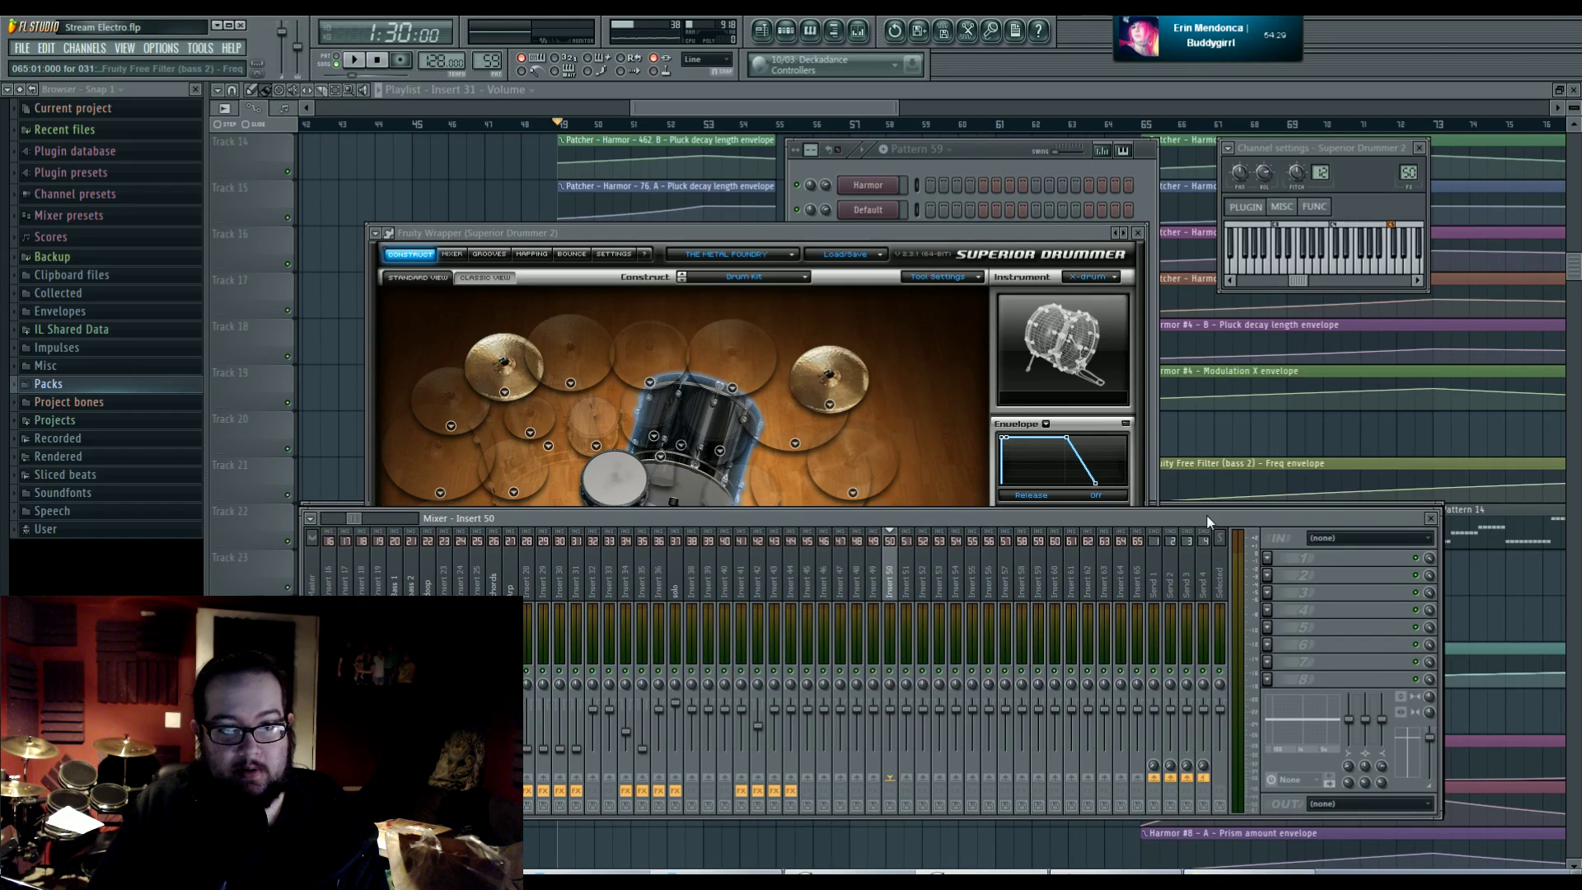
pyautogui.click(813, 231)
pyautogui.moveTo(813, 229); pyautogui.dragTo(768, 158)
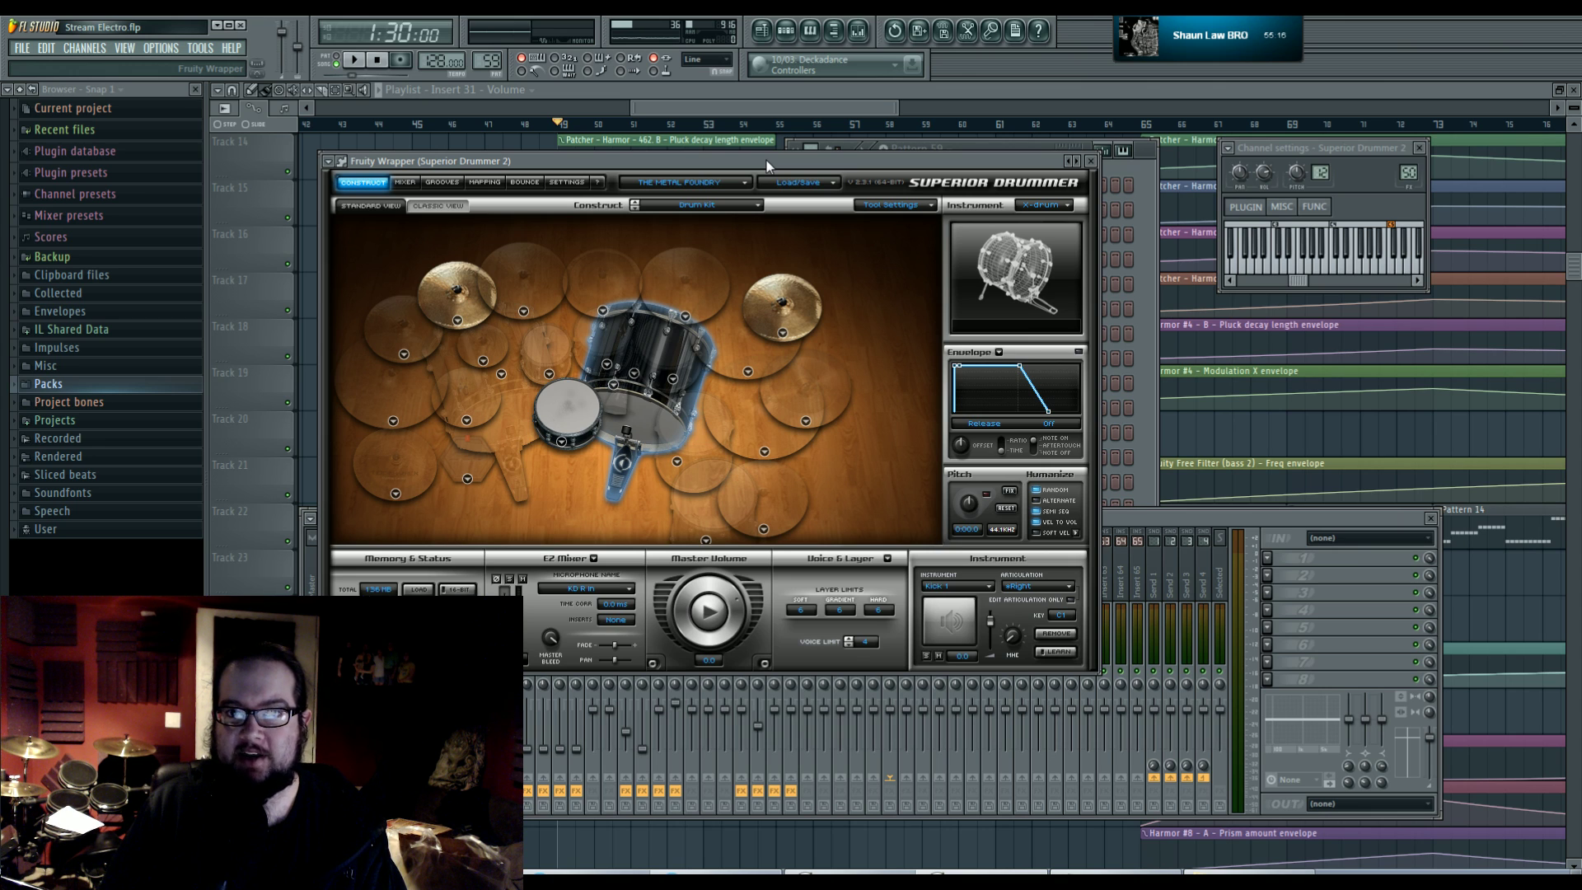
pyautogui.moveTo(766, 160); pyautogui.dragTo(758, 176)
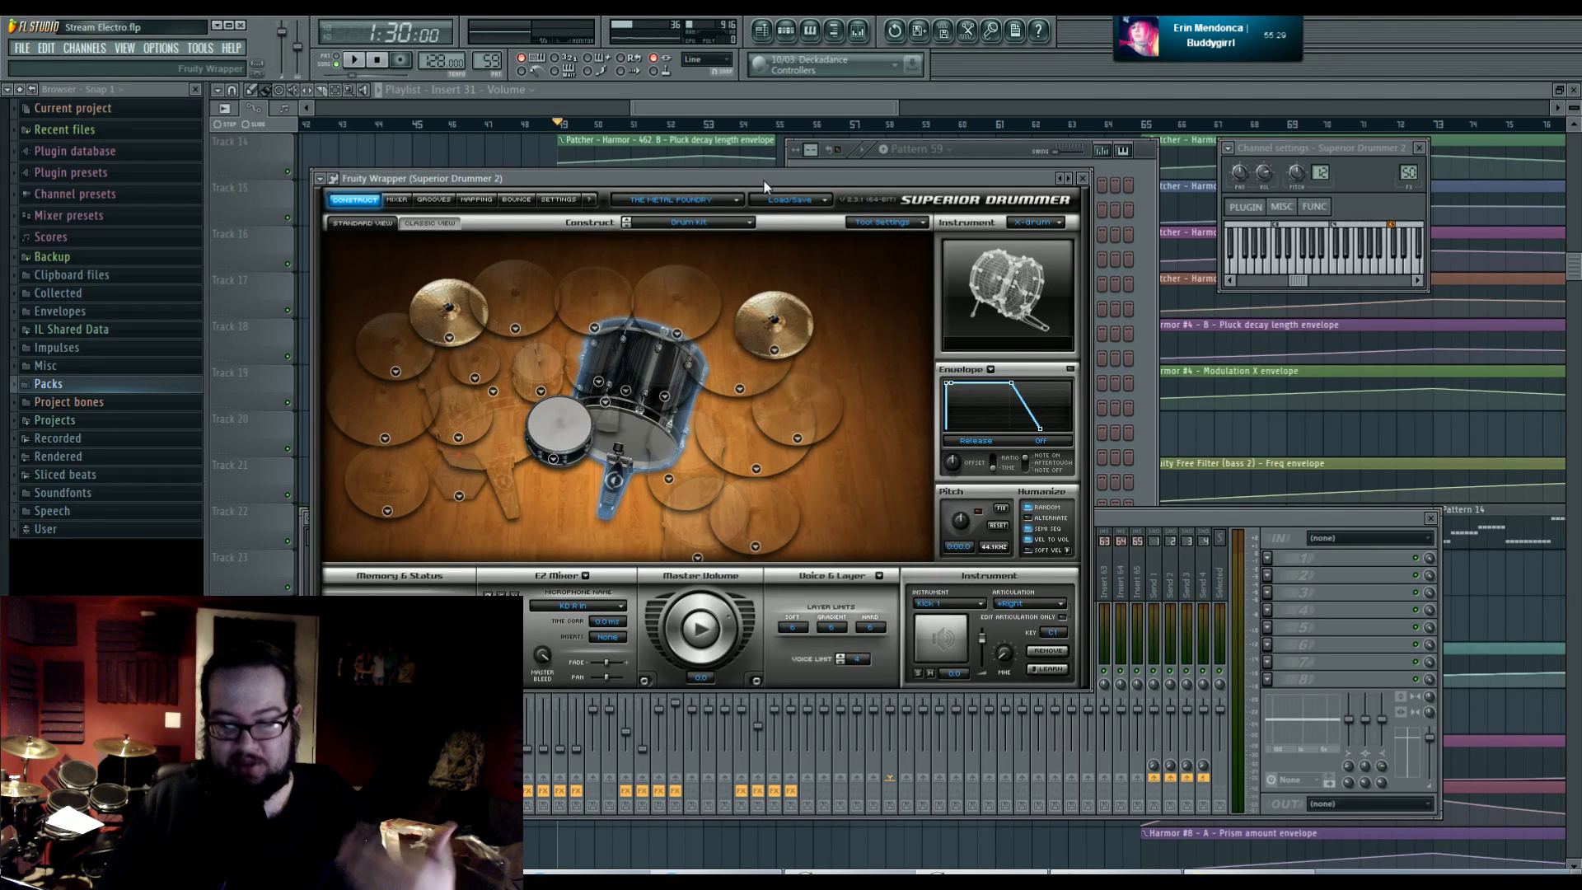
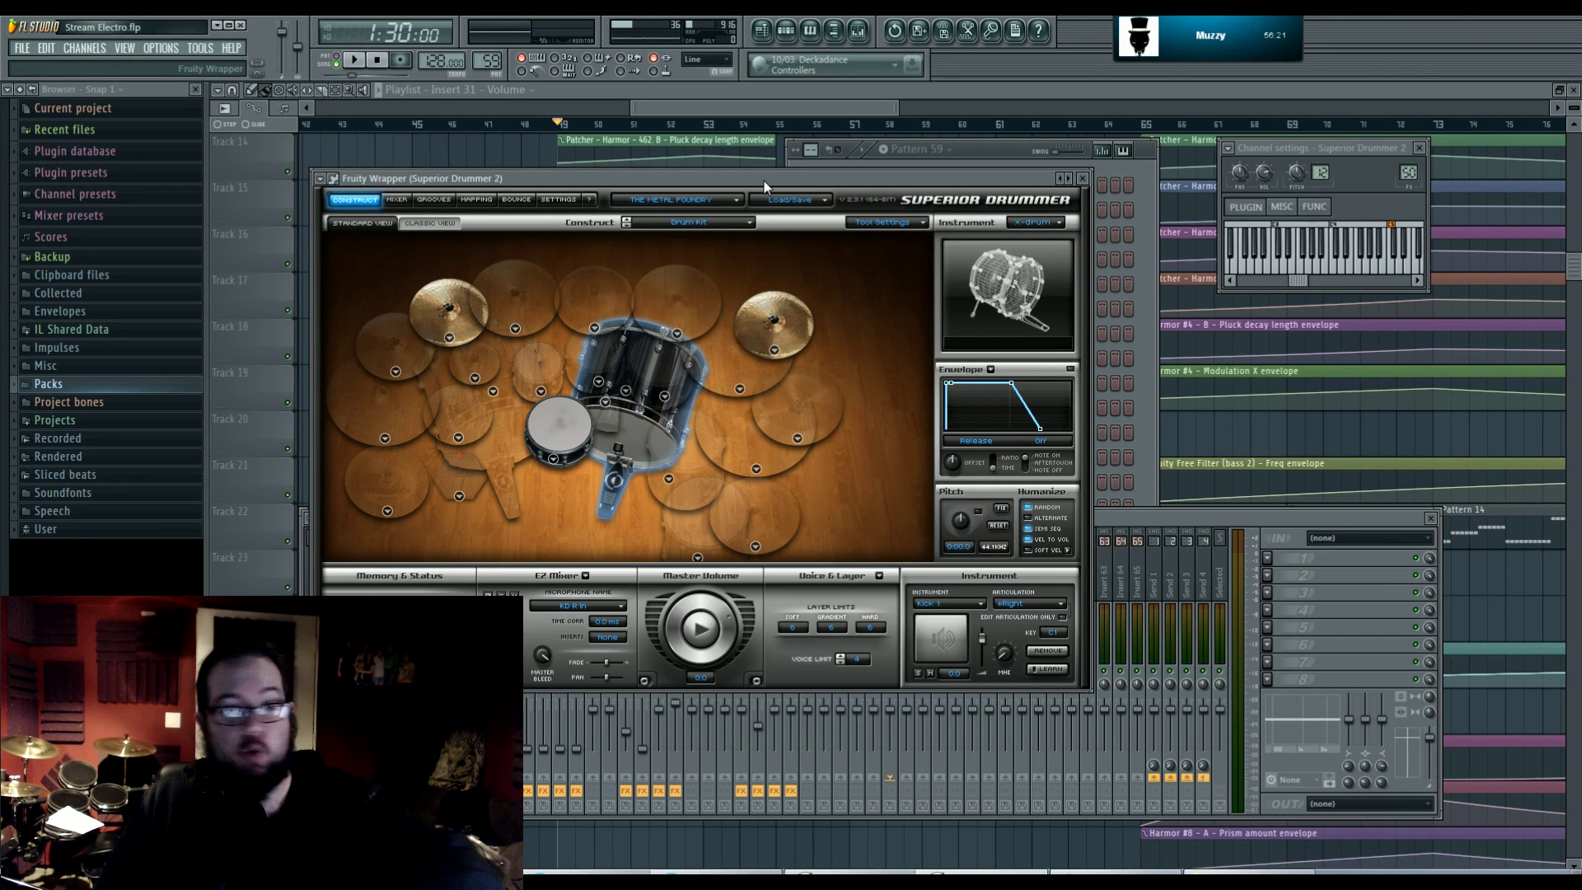
# - Examine the microphone channels in Superior Drummer's mixer and the list of available sound libraries
pyautogui.click(397, 200)
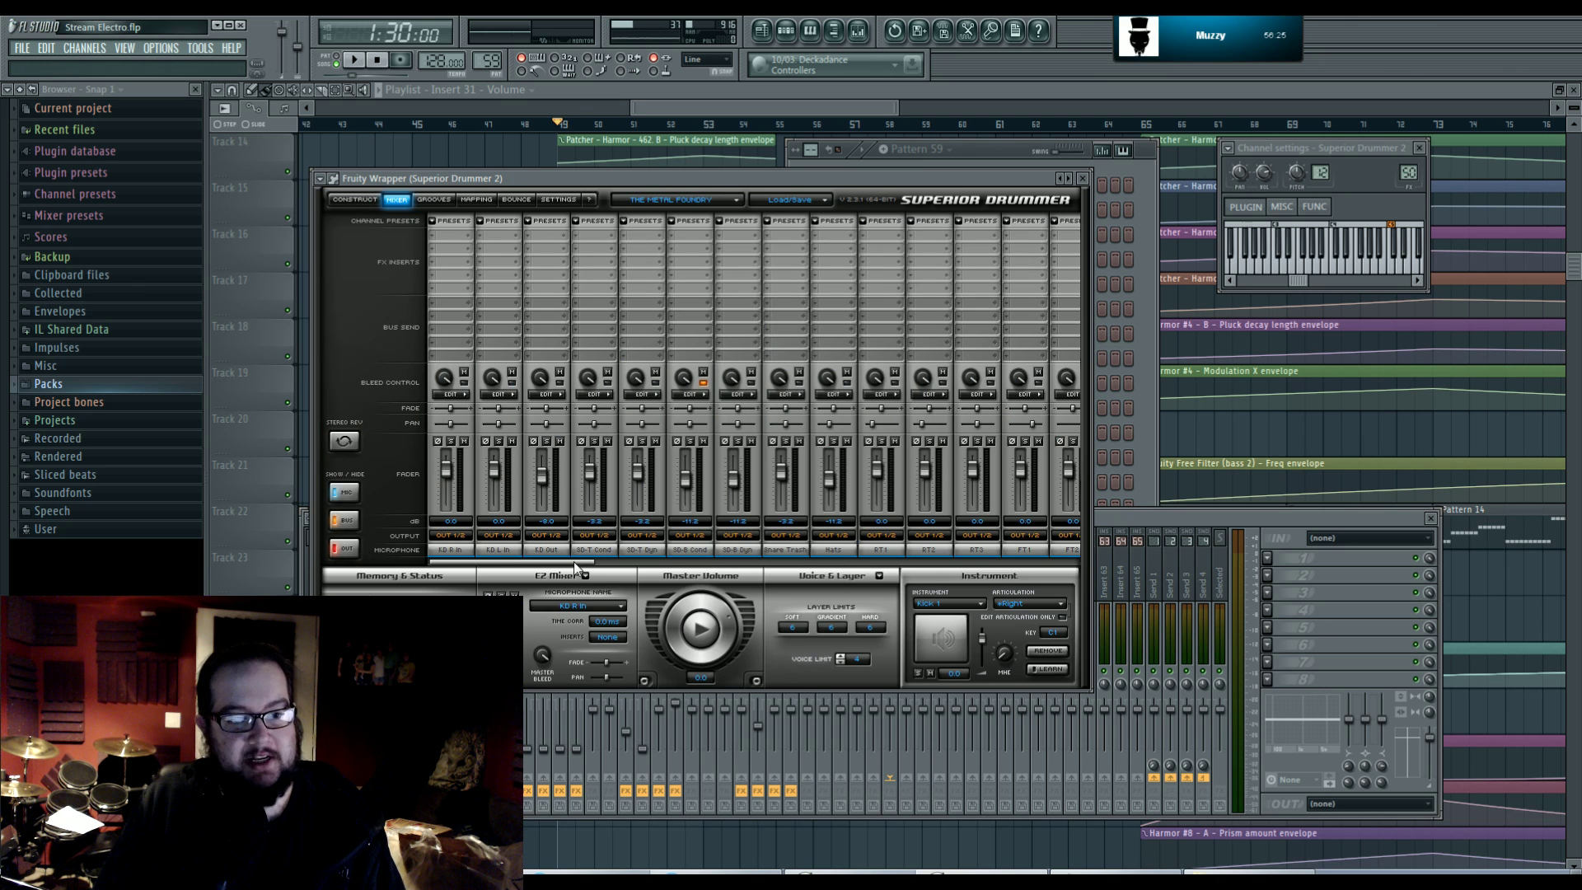
pyautogui.click(354, 199)
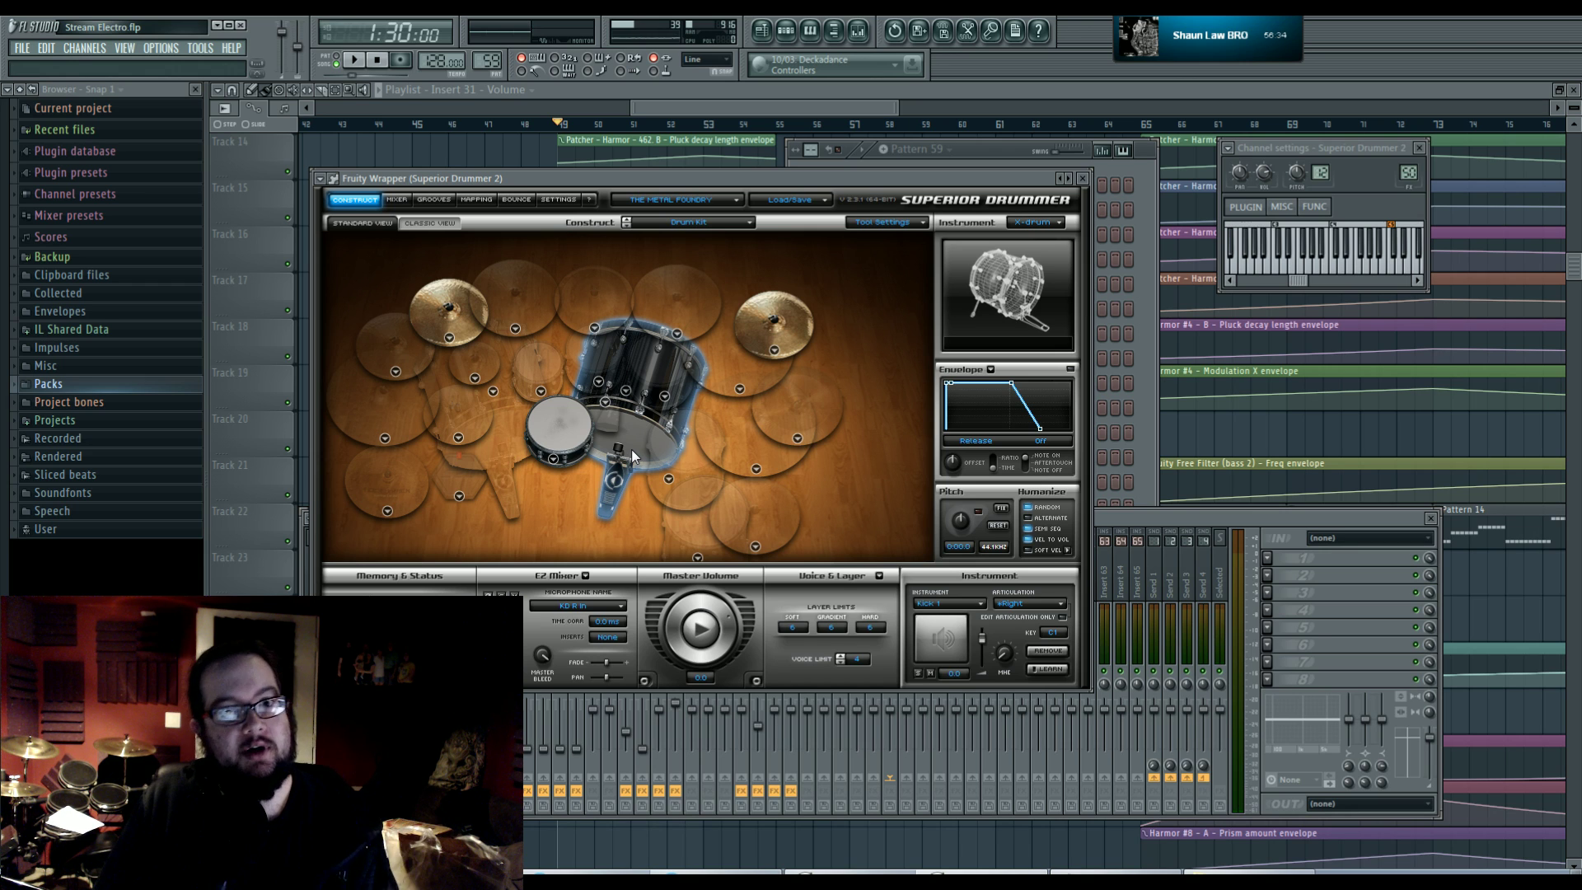
pyautogui.click(396, 200)
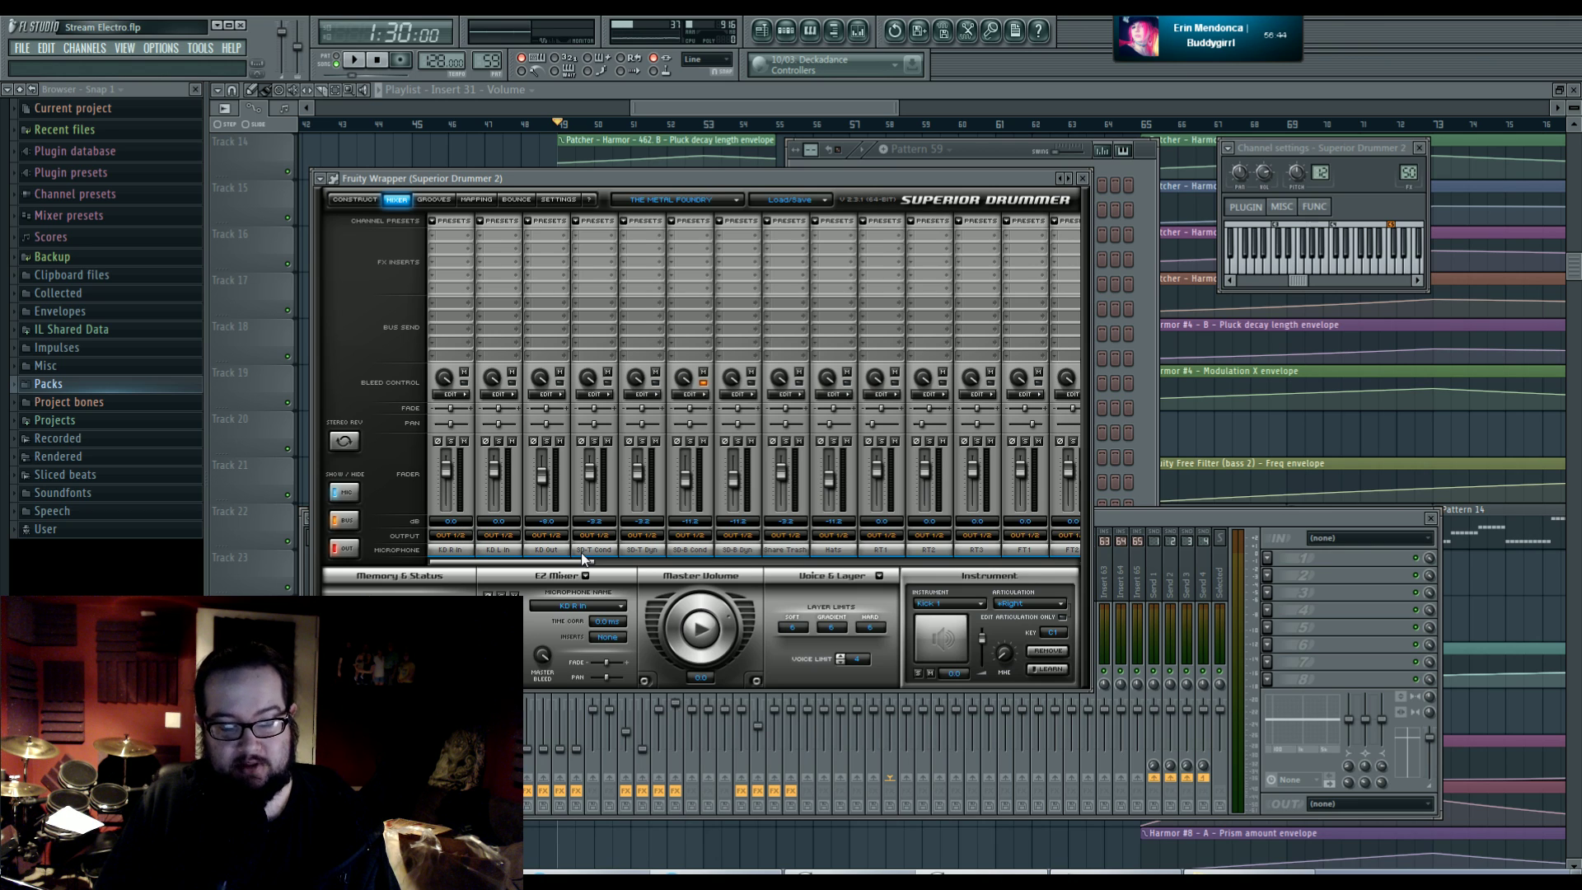
pyautogui.moveTo(577, 564); pyautogui.dragTo(582, 564)
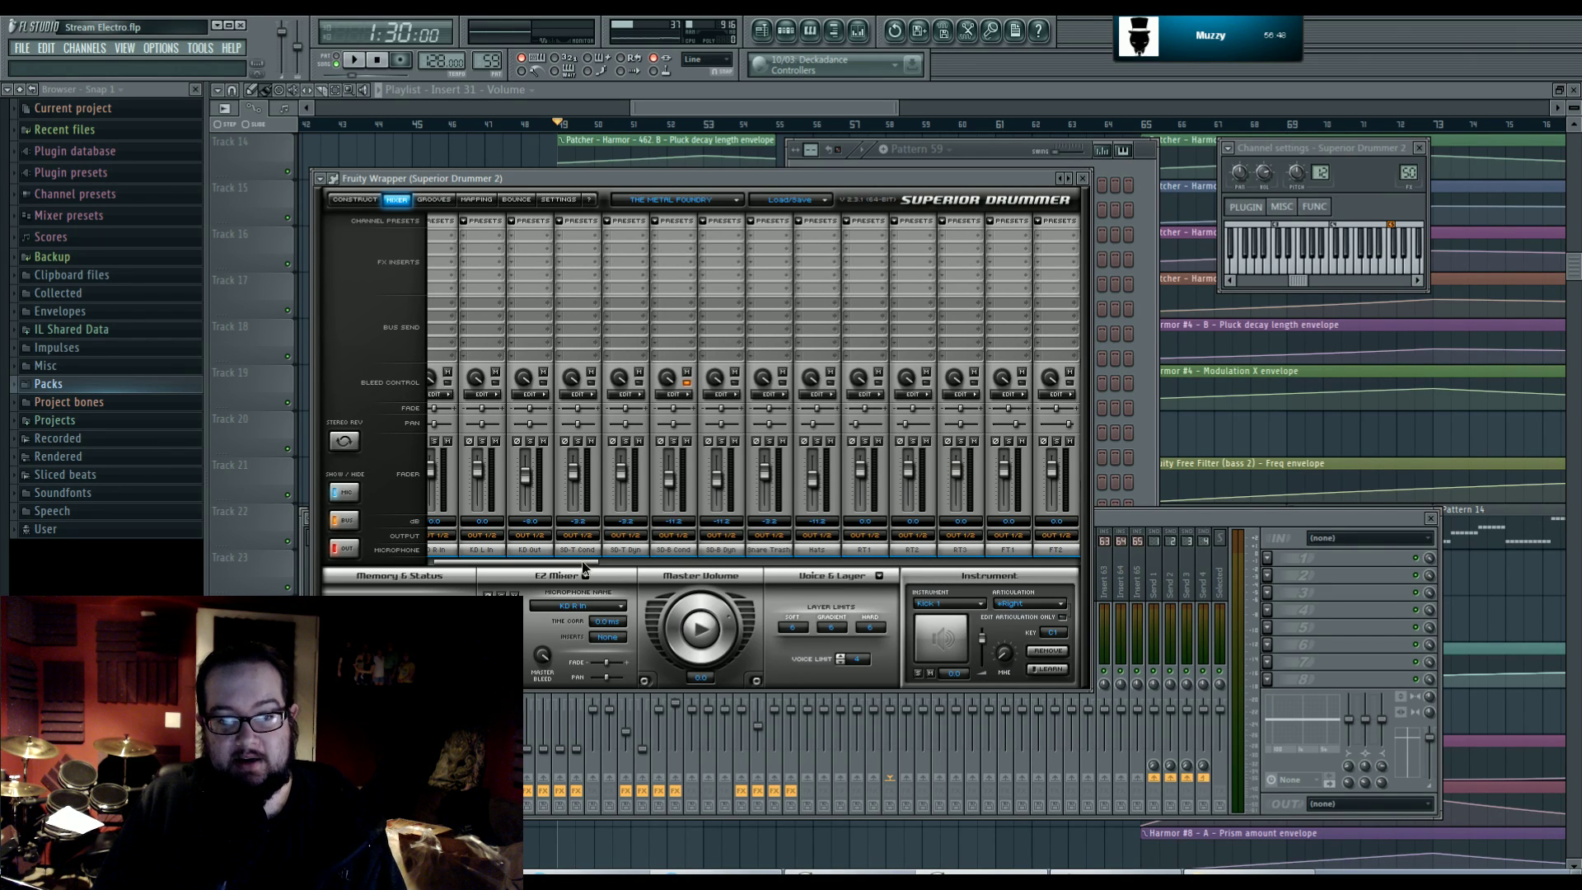
pyautogui.click(350, 199)
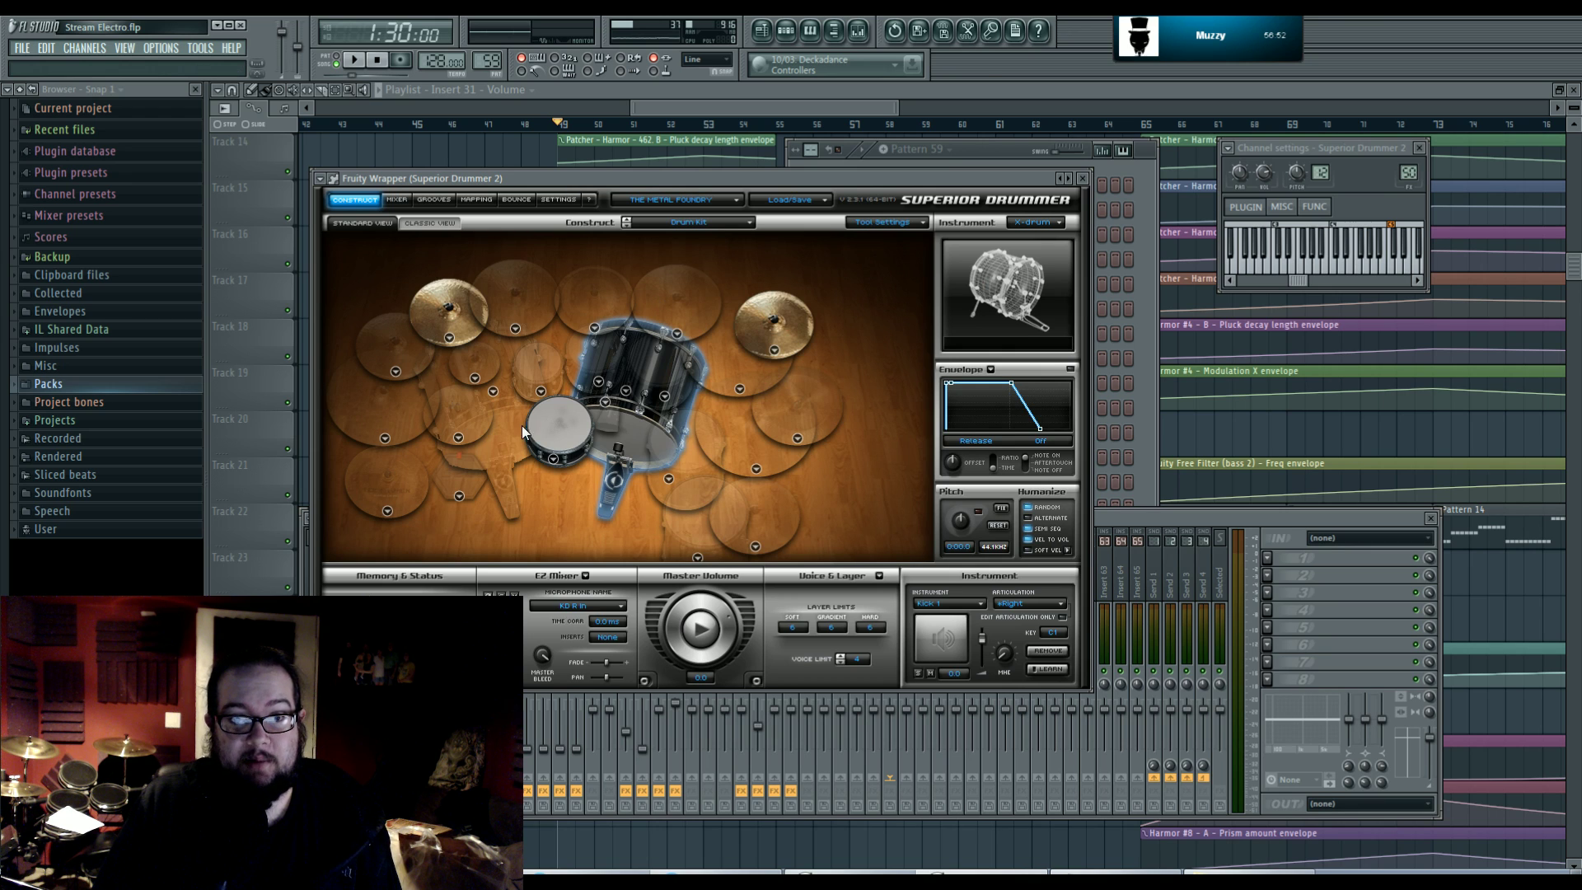
pyautogui.click(673, 199)
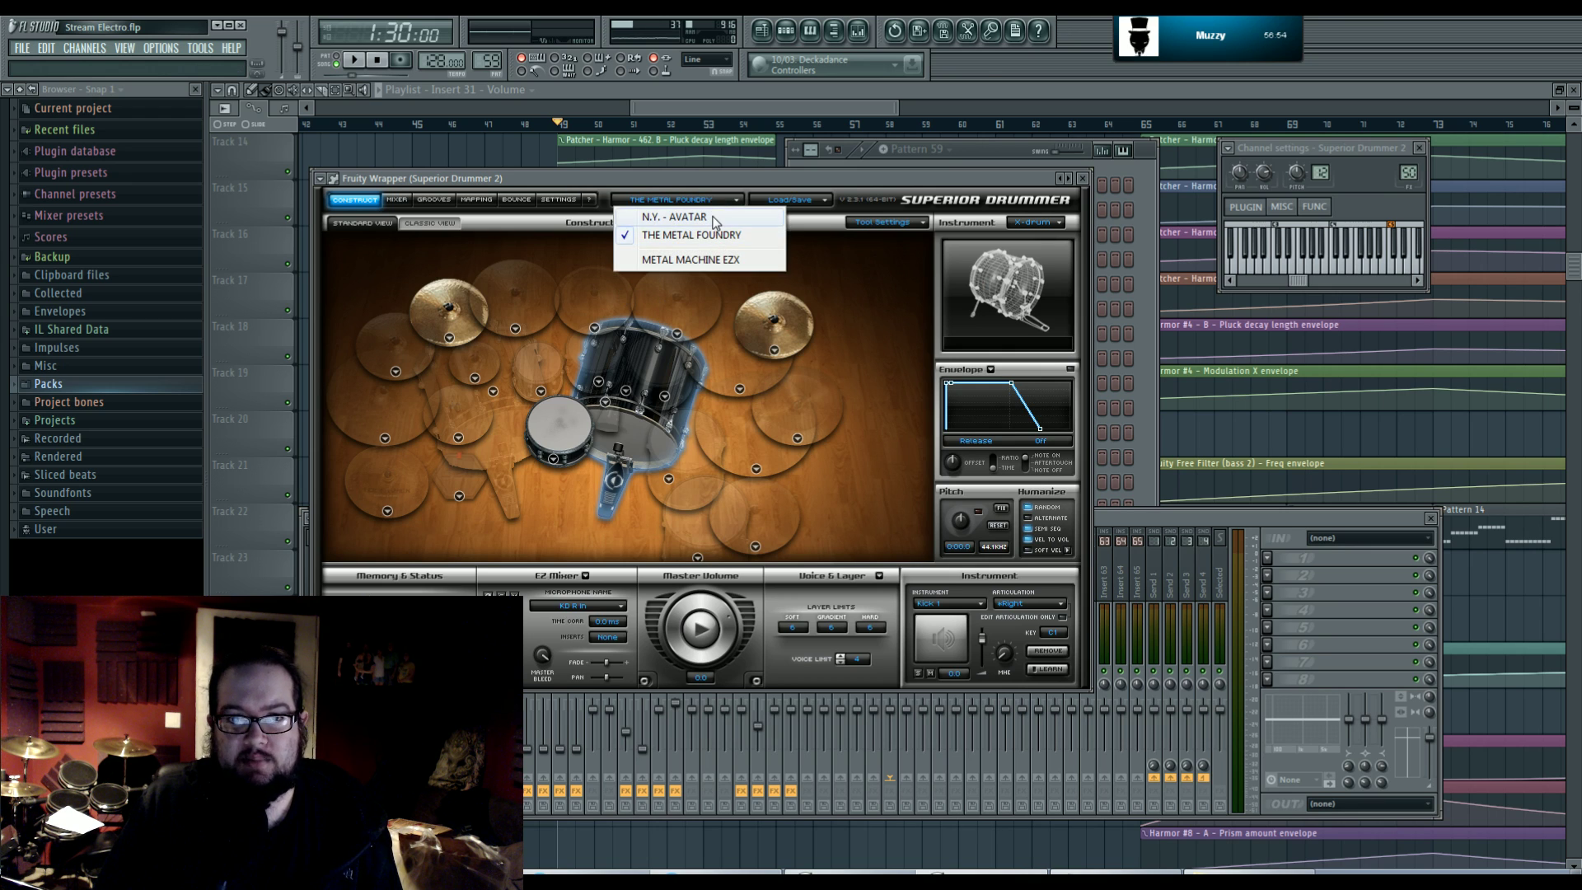
pyautogui.click(692, 182)
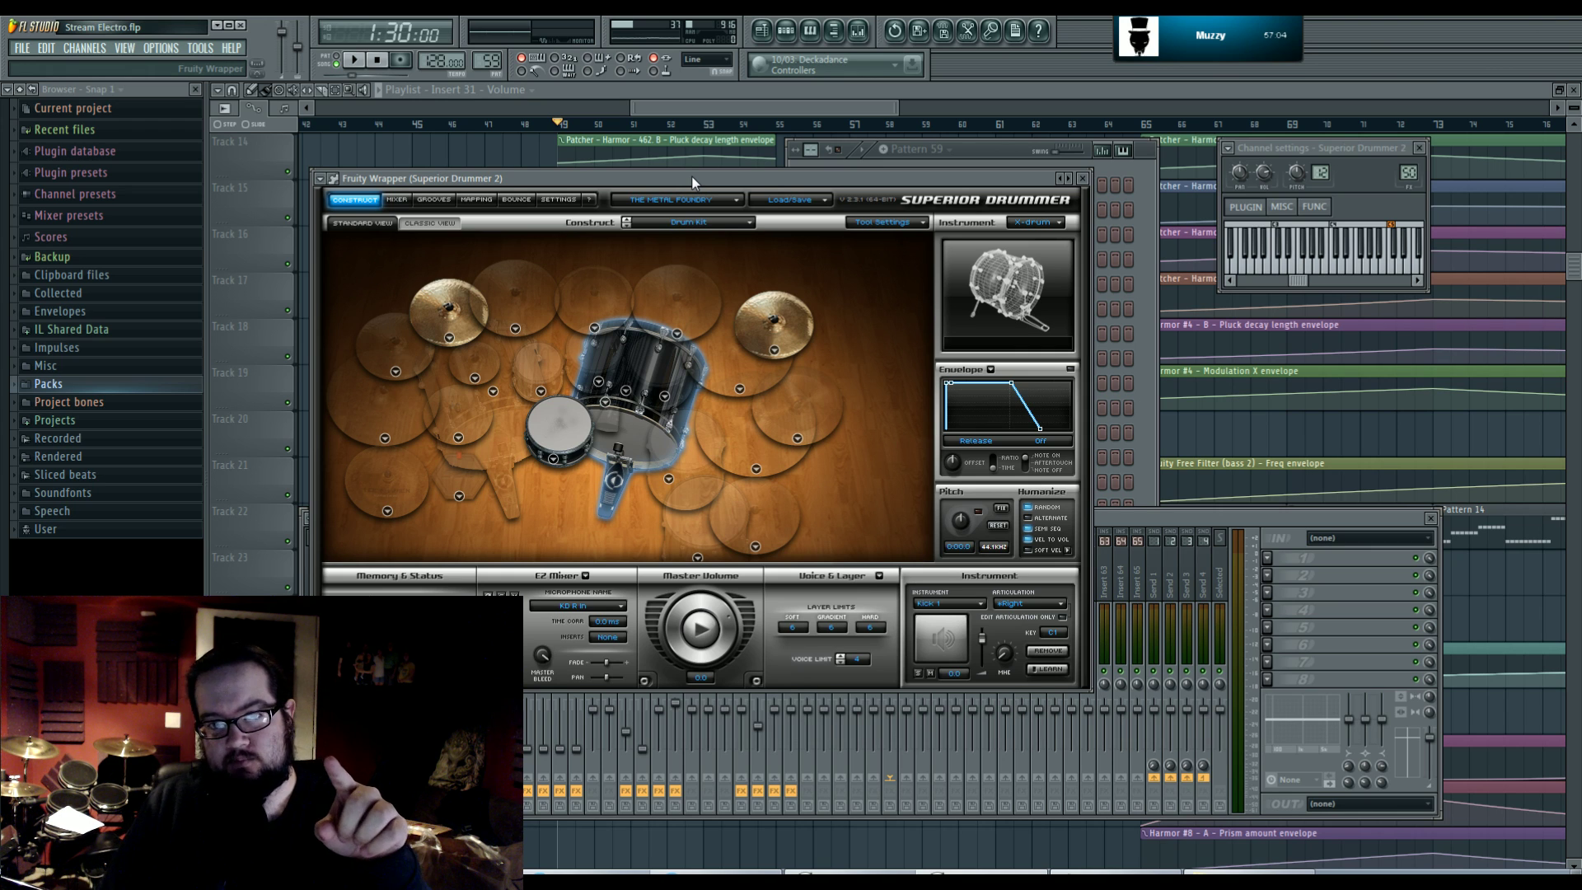
pyautogui.click(707, 193)
pyautogui.click(714, 193)
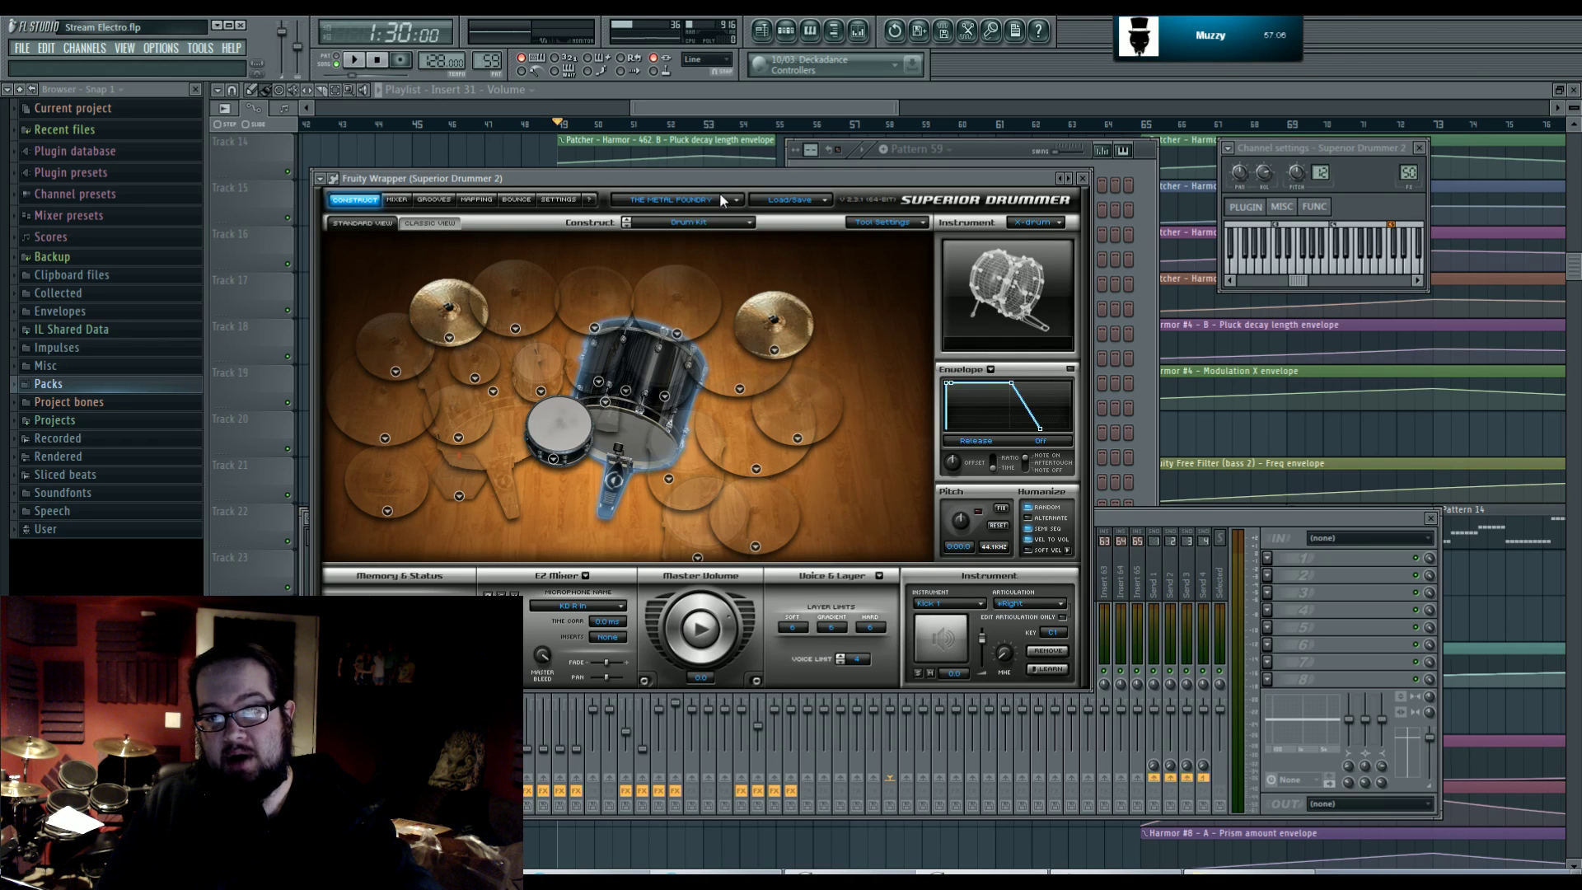
pyautogui.click(719, 193)
pyautogui.click(786, 180)
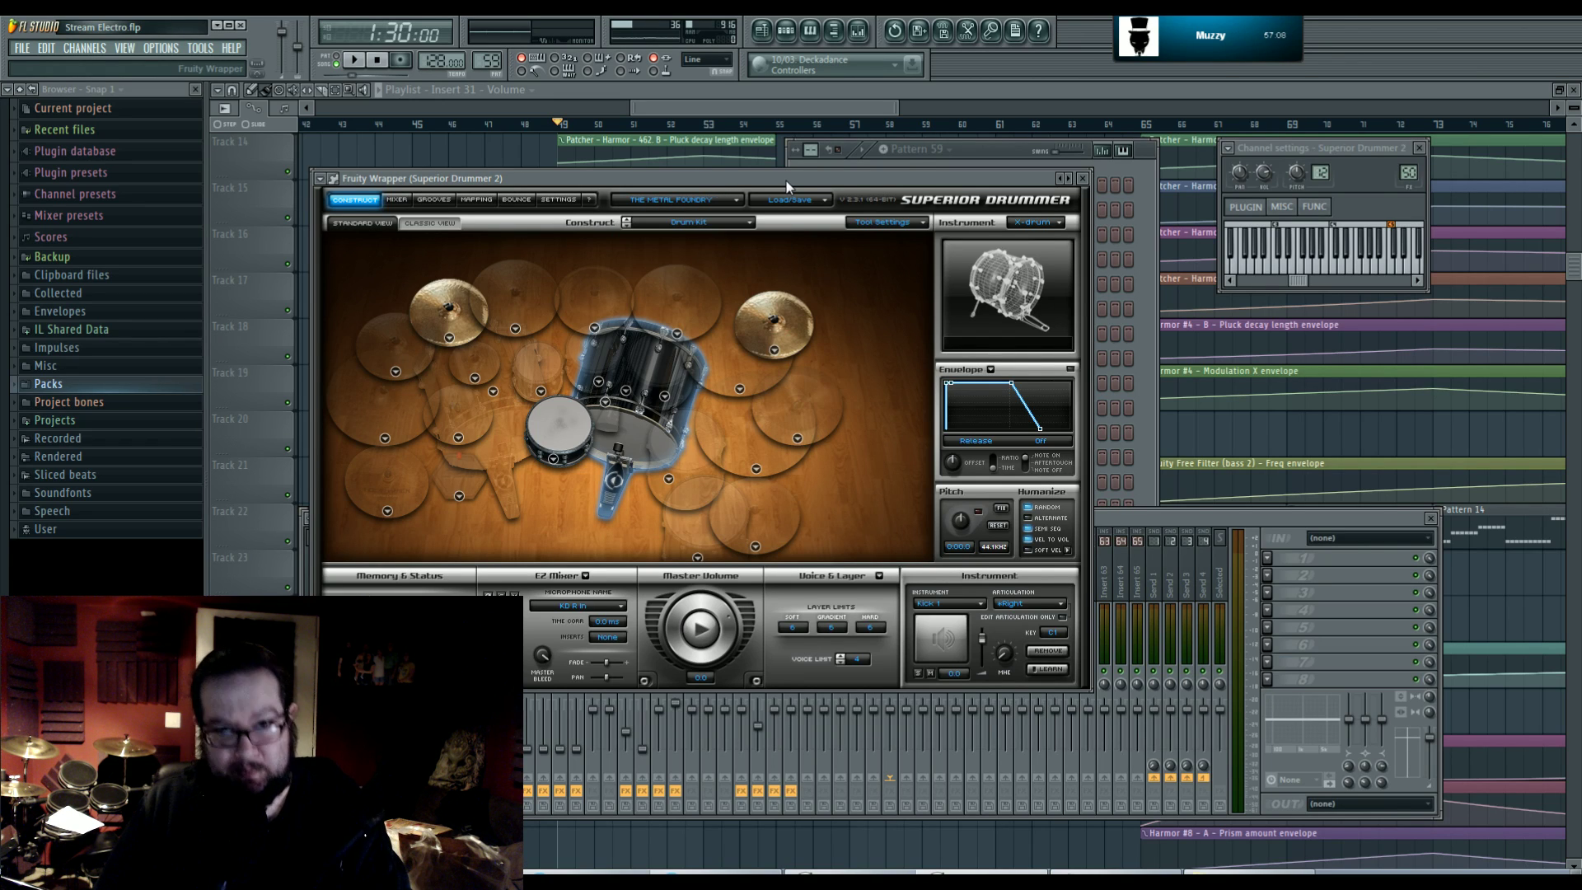
# - Examine the output assignments across Superior Drummer's mixer channels and the plugin wrapper's output connections
pyautogui.click(407, 200)
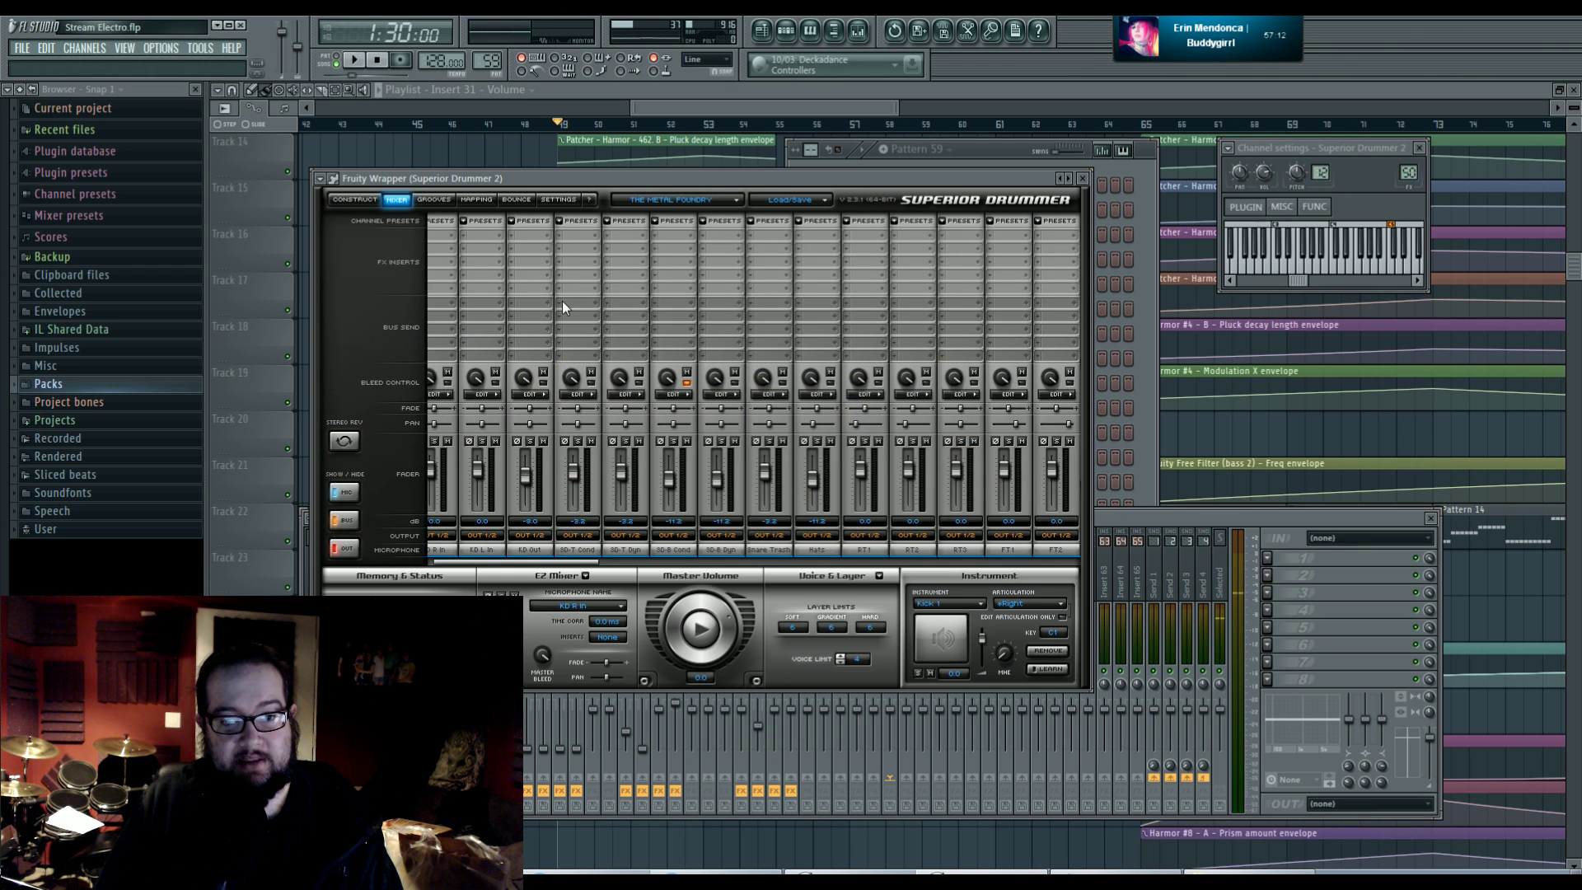
pyautogui.click(355, 201)
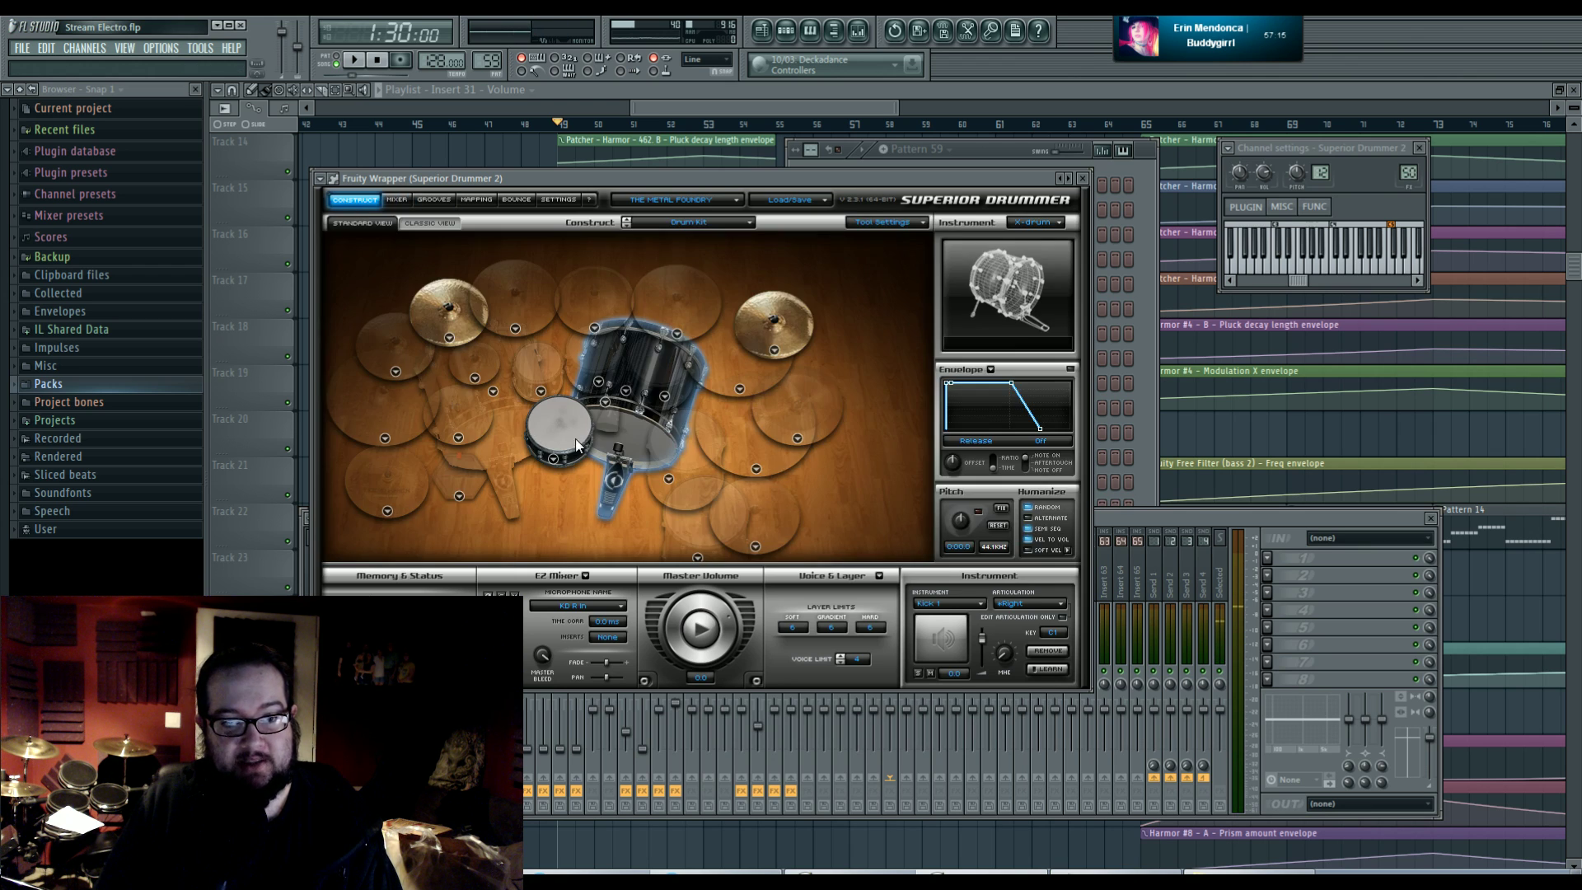
pyautogui.click(396, 200)
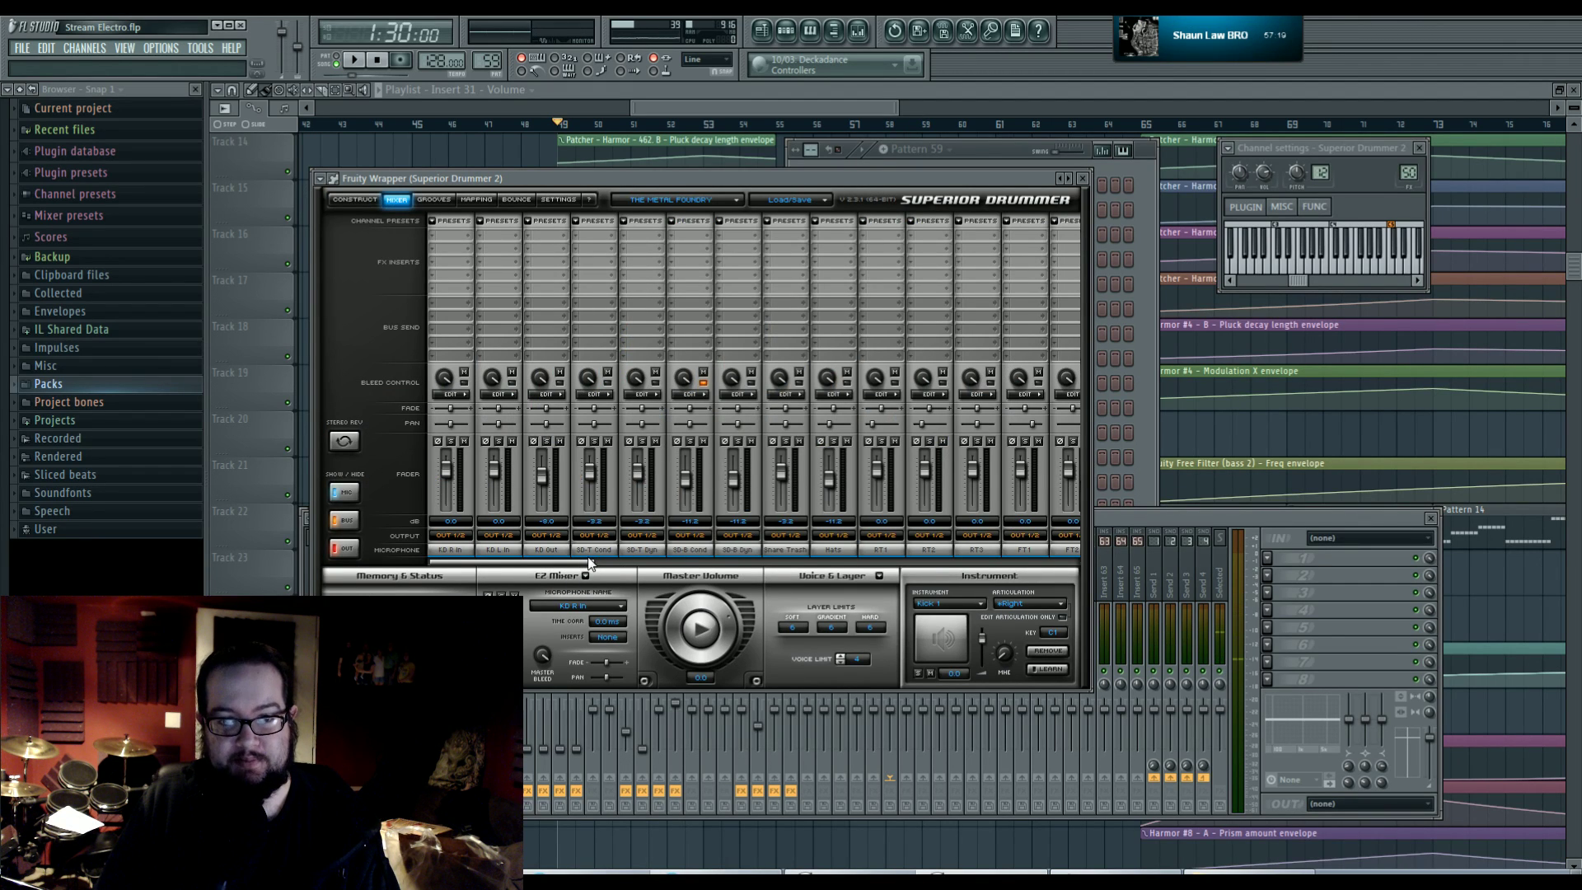
pyautogui.moveTo(589, 563); pyautogui.dragTo(711, 567)
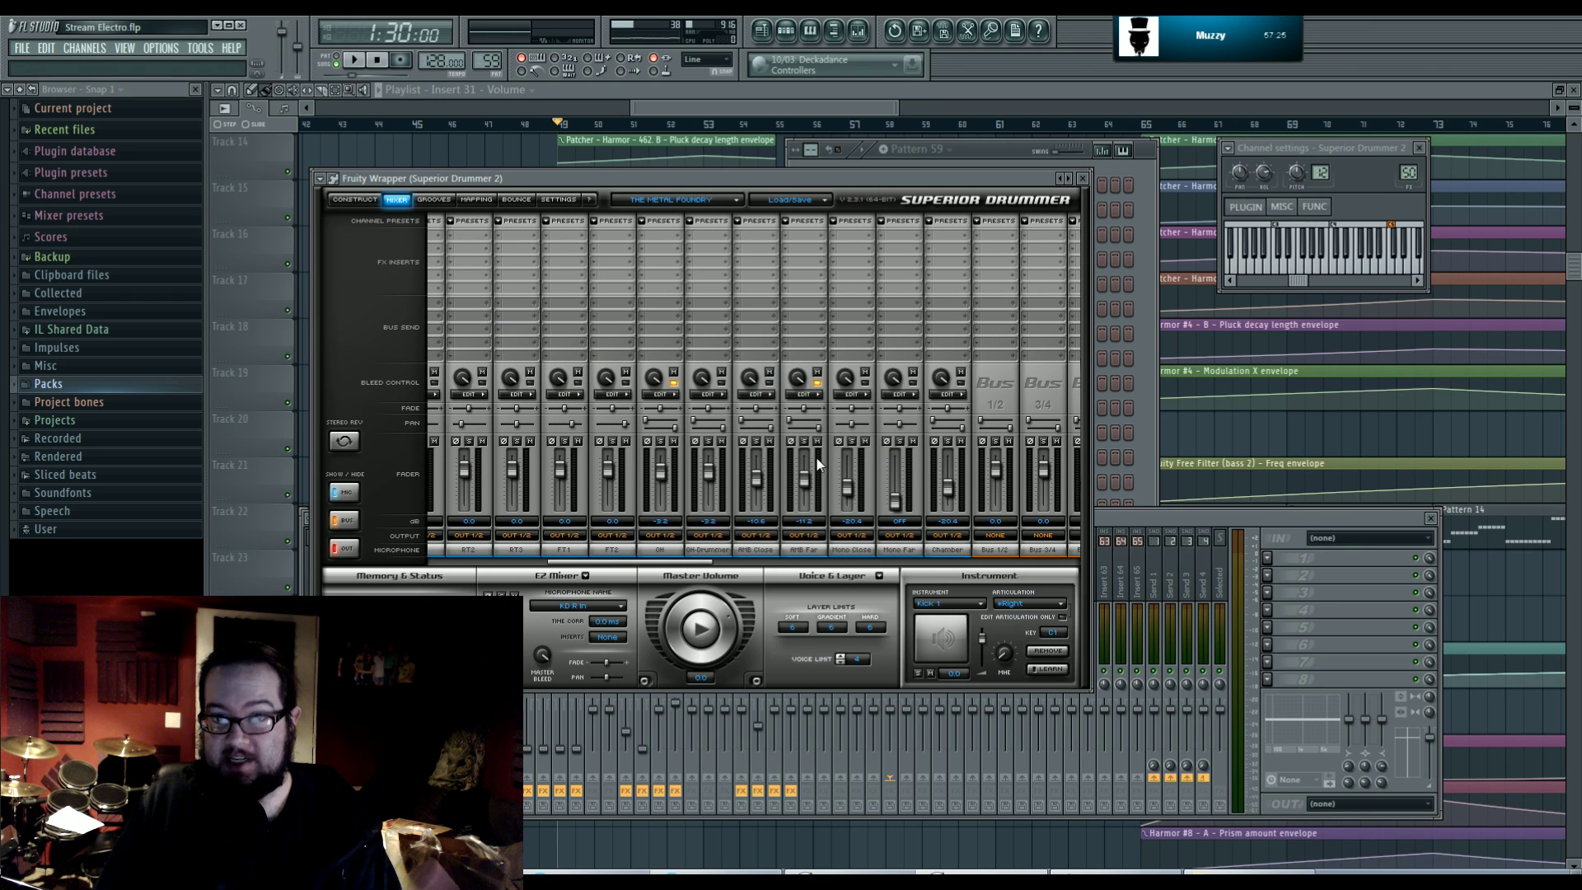
pyautogui.click(334, 178)
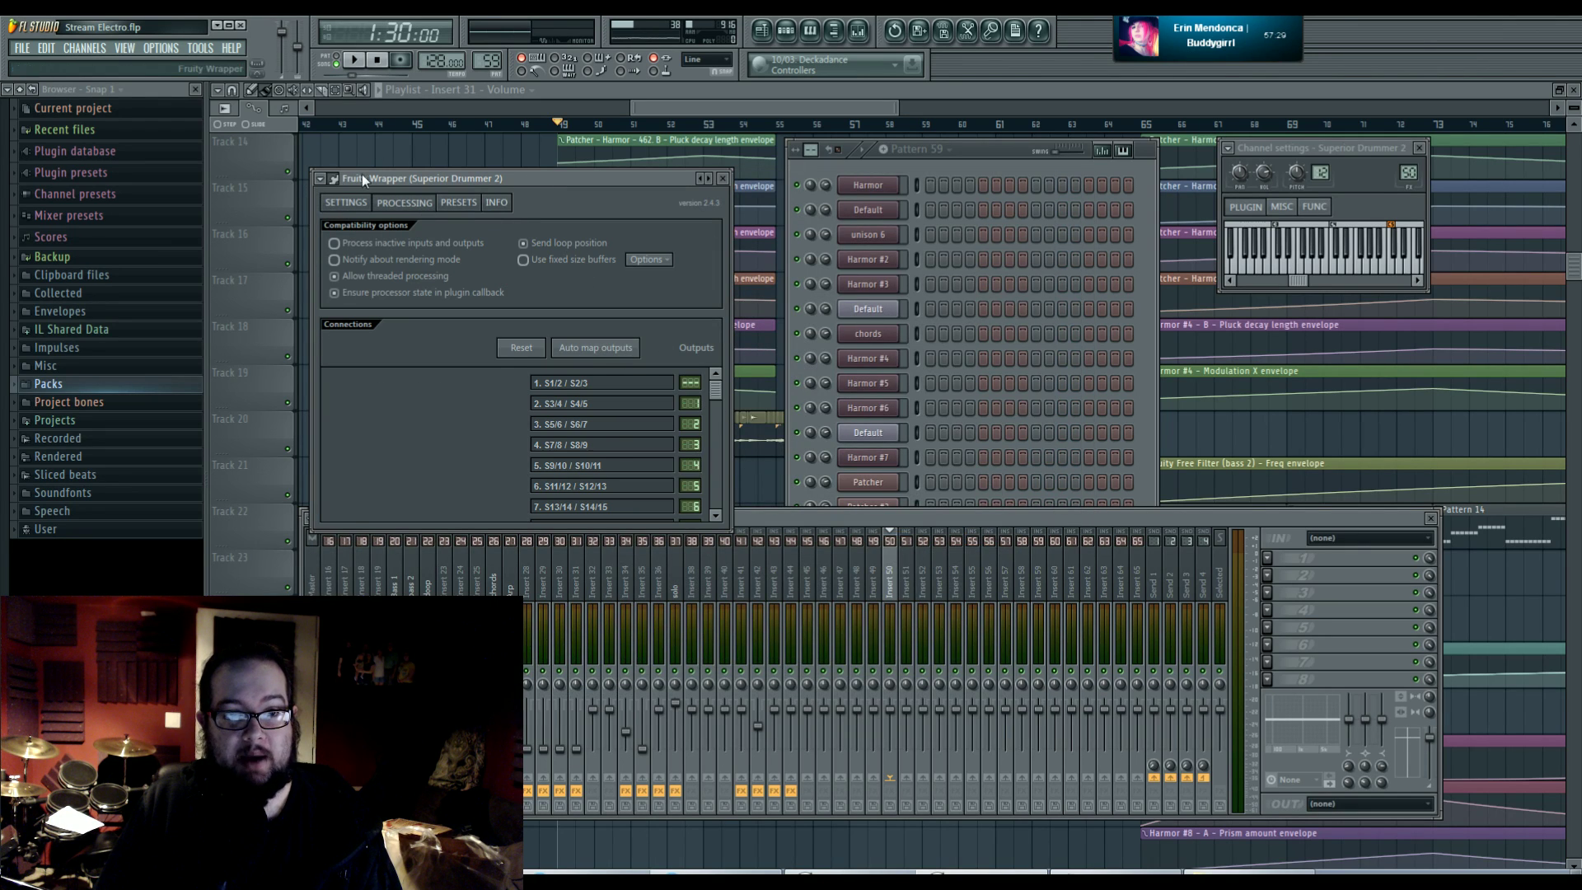
pyautogui.click(333, 179)
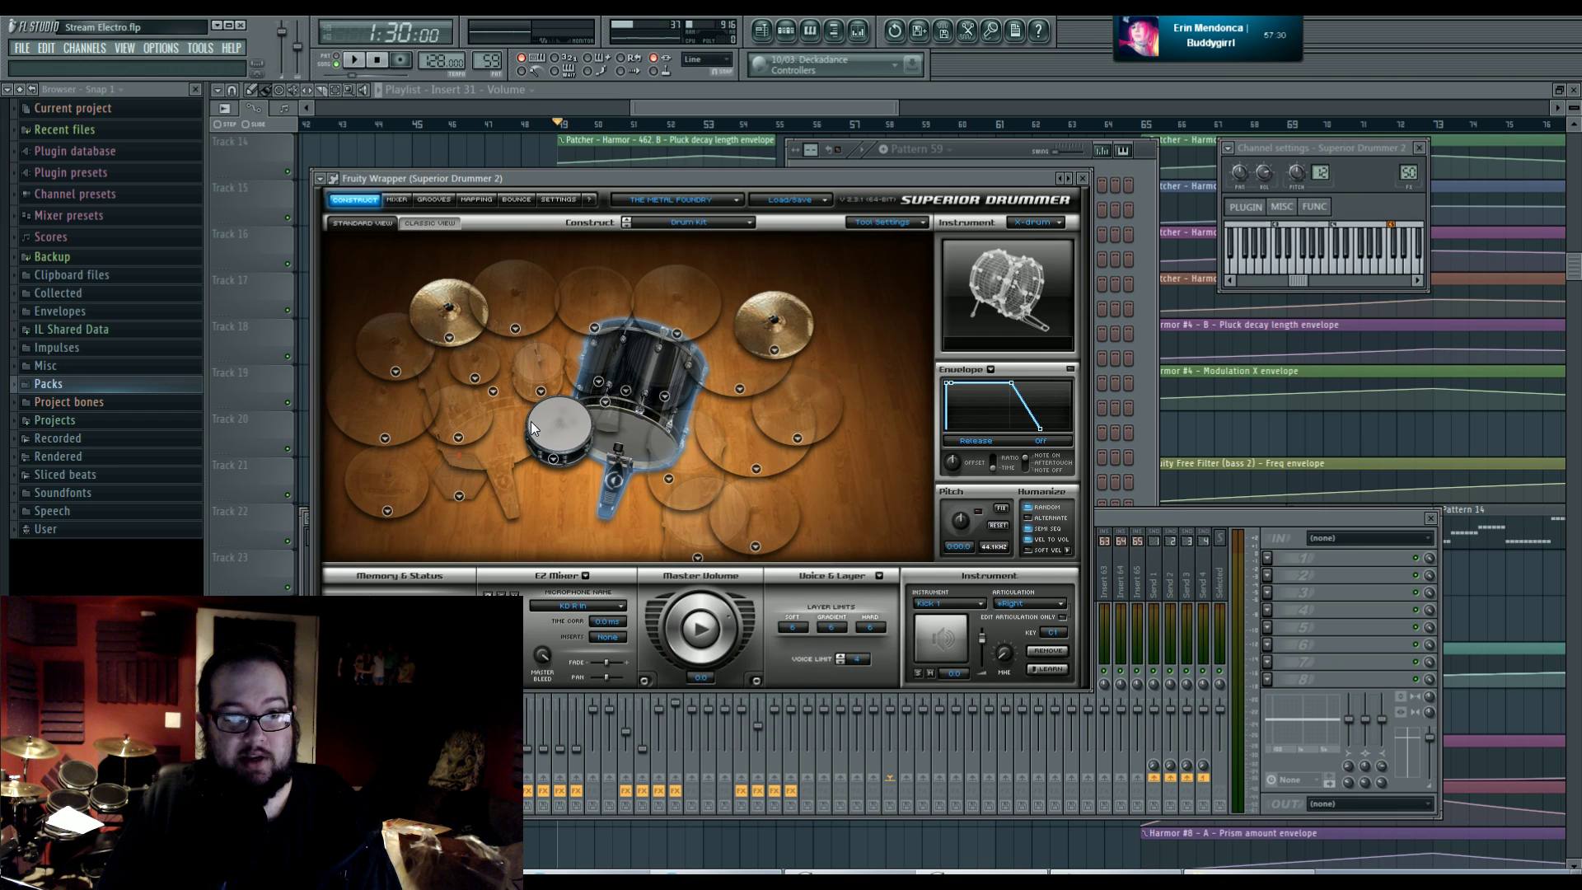
# - Assign the microphone channels in Superior Drummer's mixer to separate multichannel outputs
pyautogui.click(396, 199)
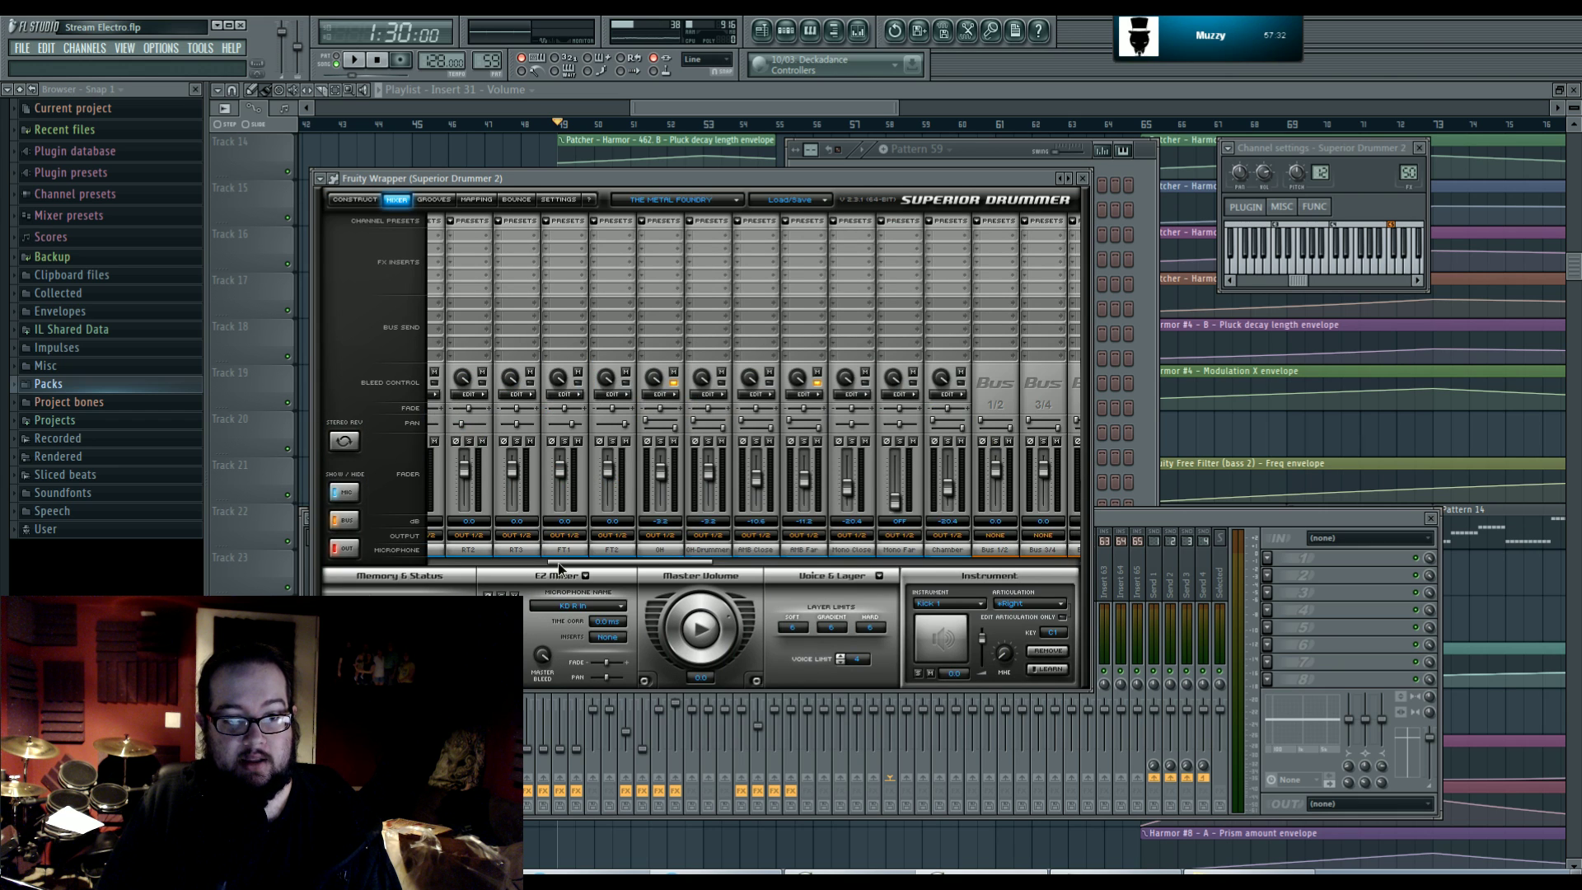
pyautogui.hscroll(-1, 468, 535)
pyautogui.click(468, 536)
pyautogui.click(506, 557)
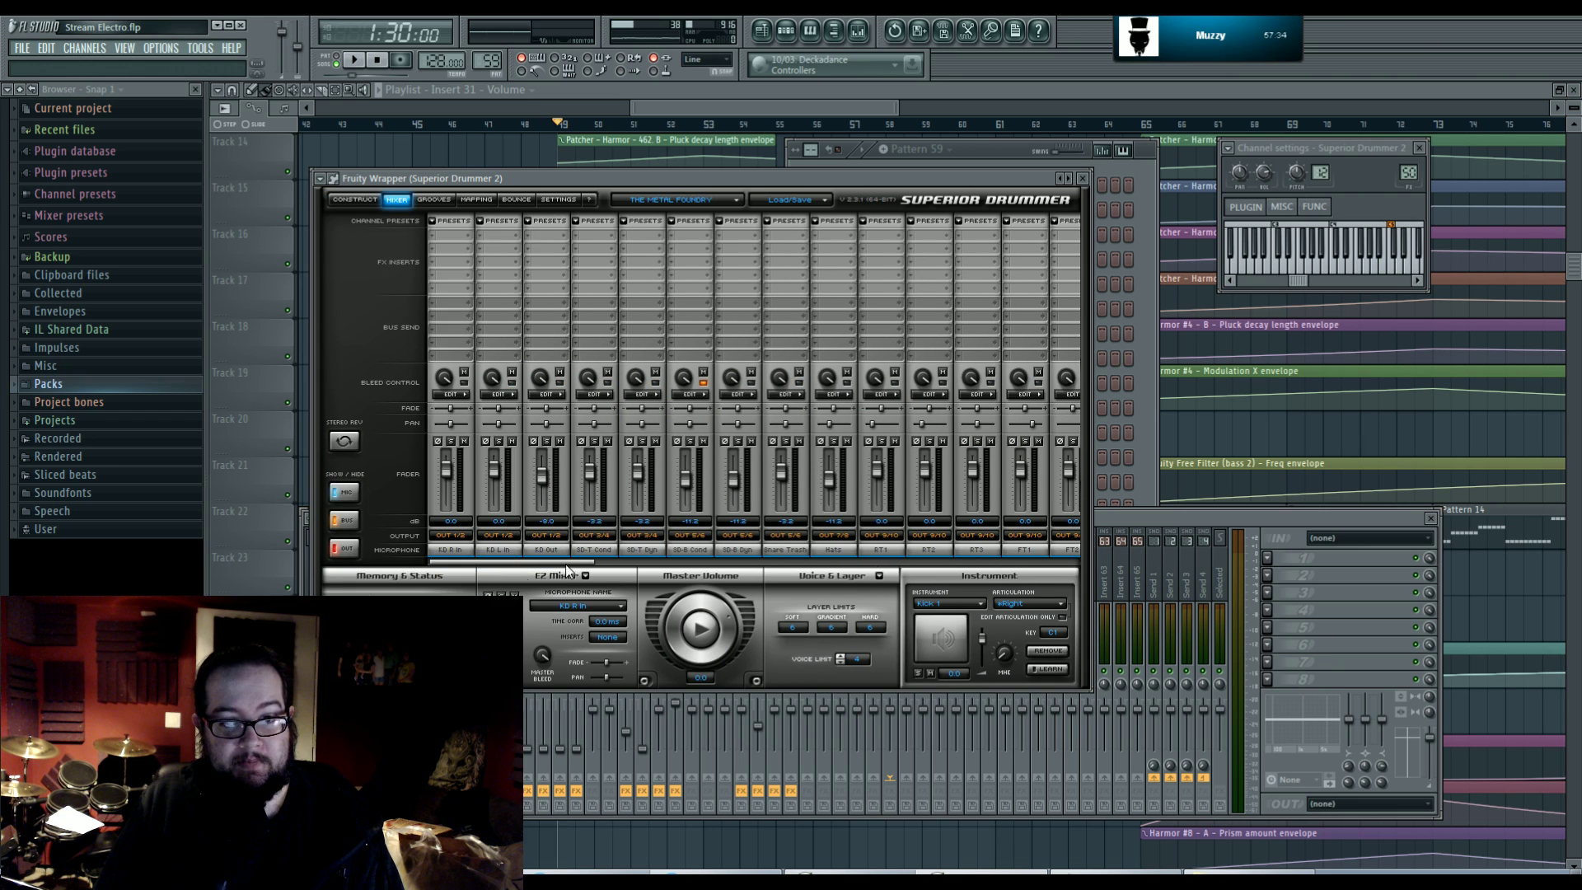
# - Reposition the Superior Drummer window over the project mixer and return it to the kit construction view
pyautogui.click(1168, 514)
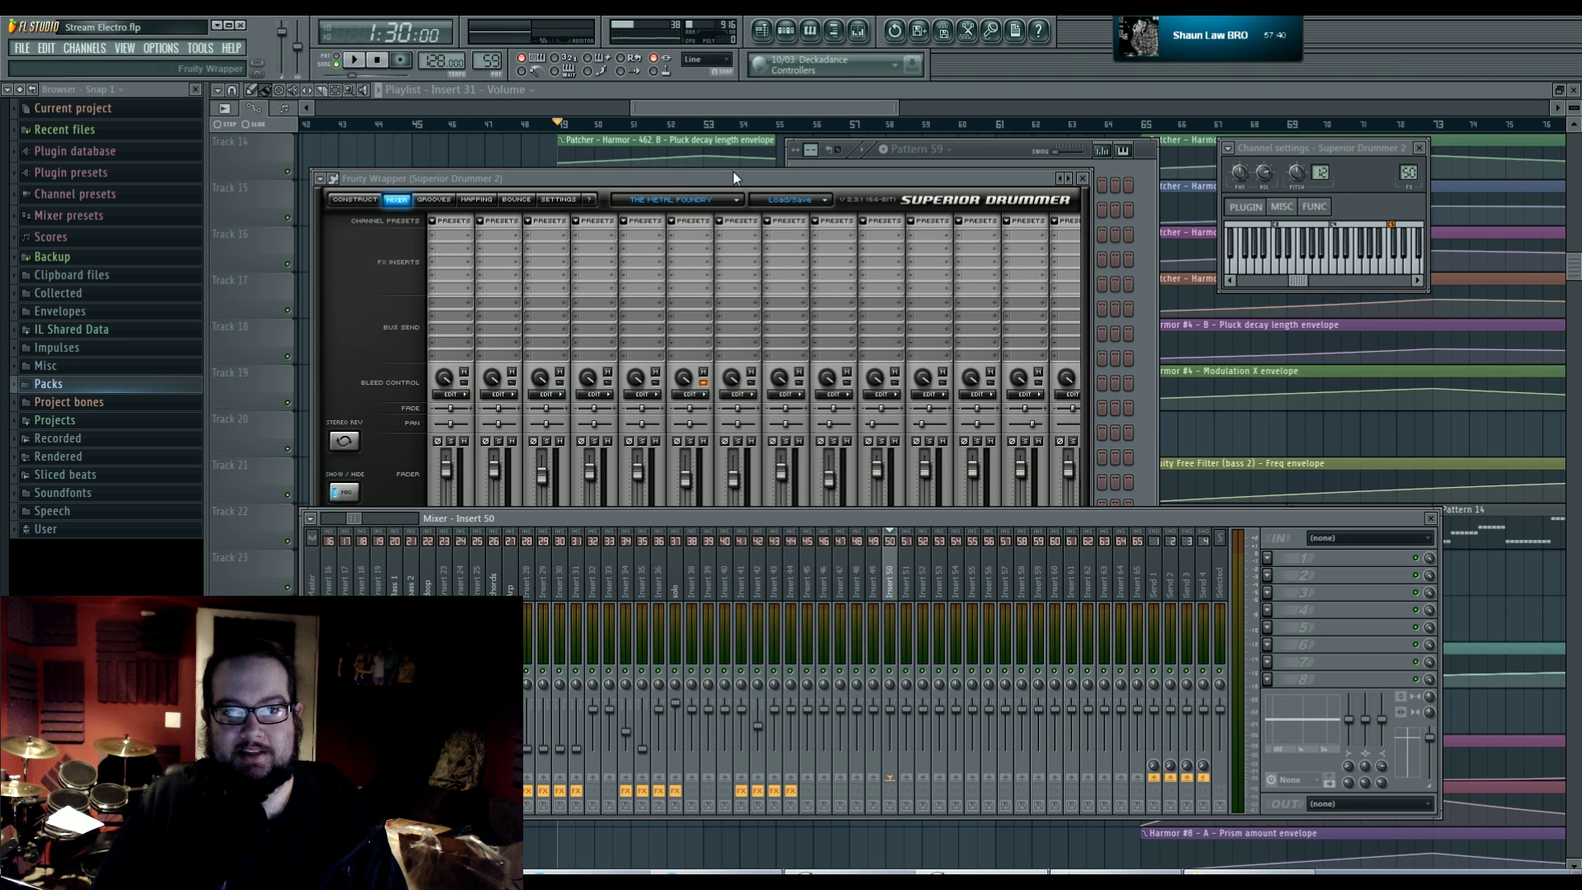
pyautogui.moveTo(735, 176); pyautogui.dragTo(738, 150)
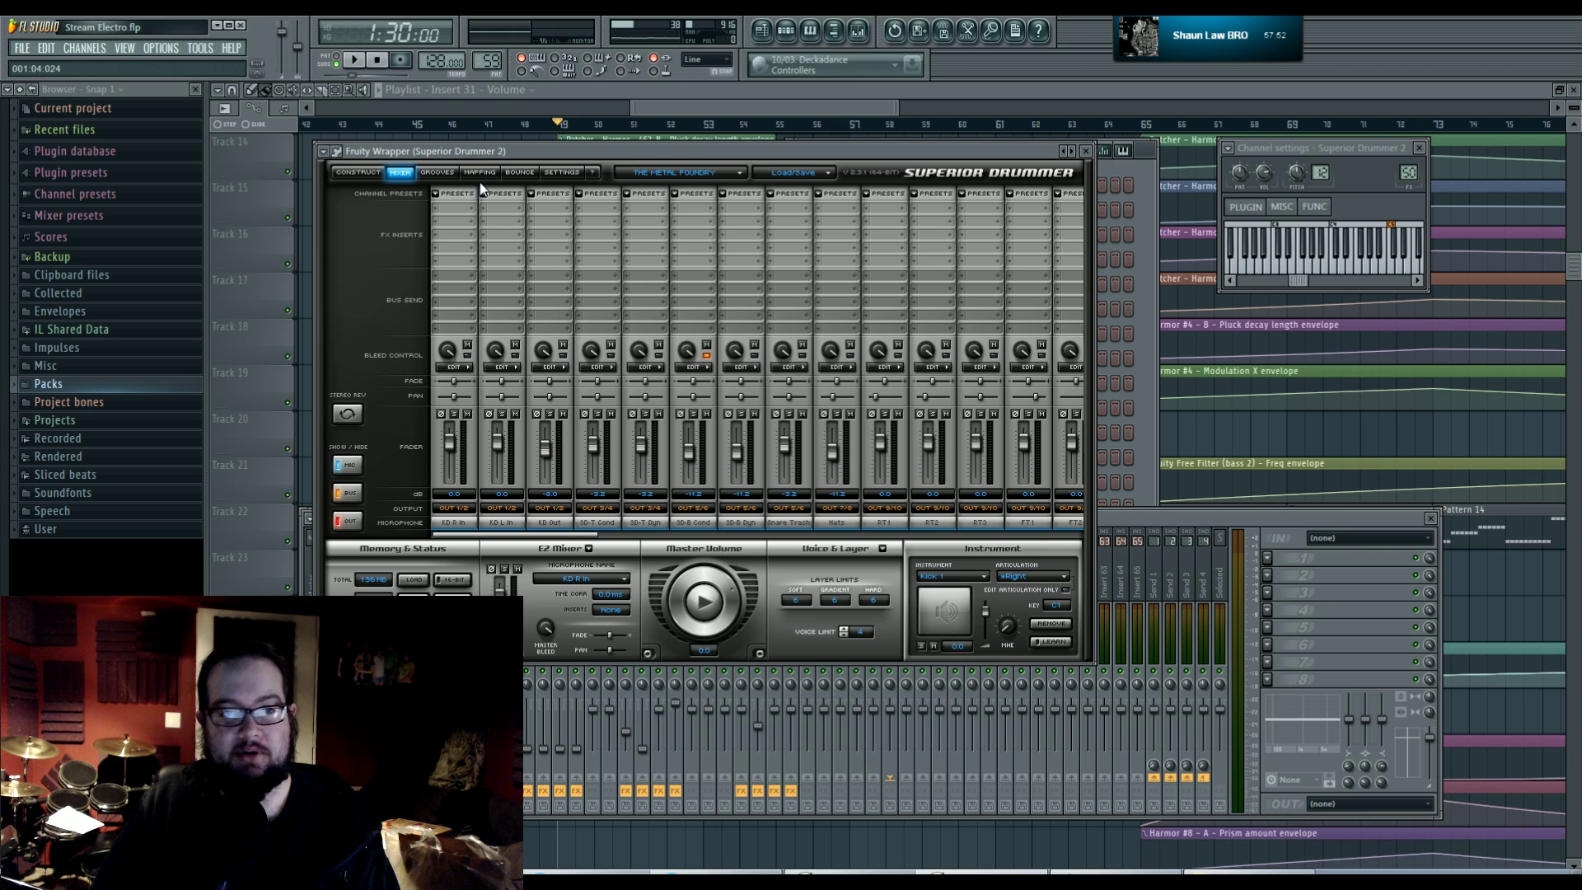
pyautogui.click(365, 174)
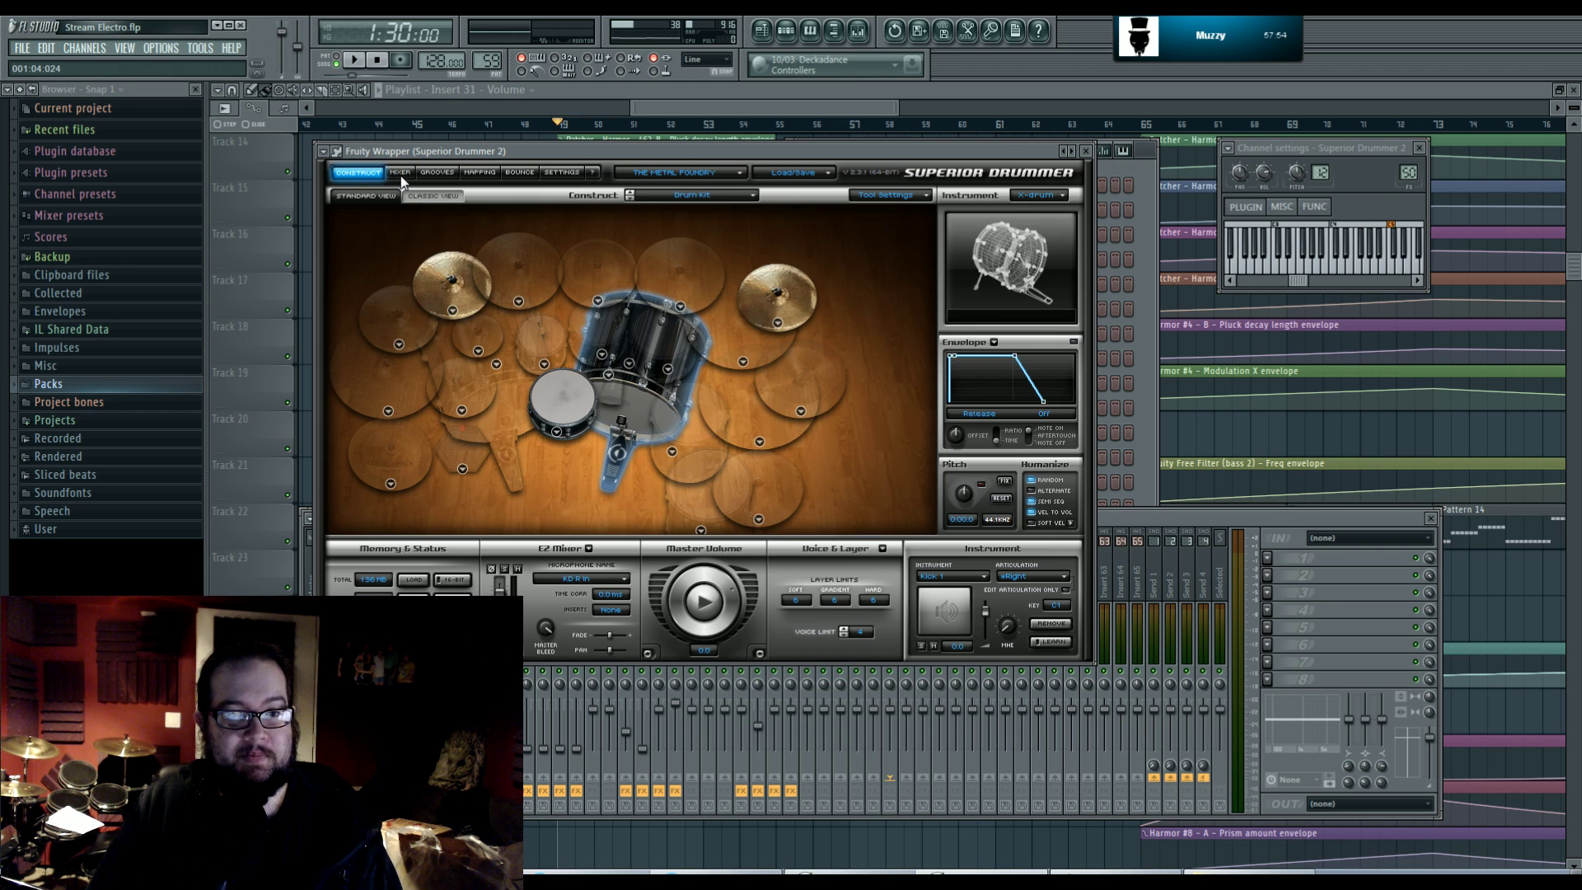
pyautogui.click(400, 174)
pyautogui.click(361, 170)
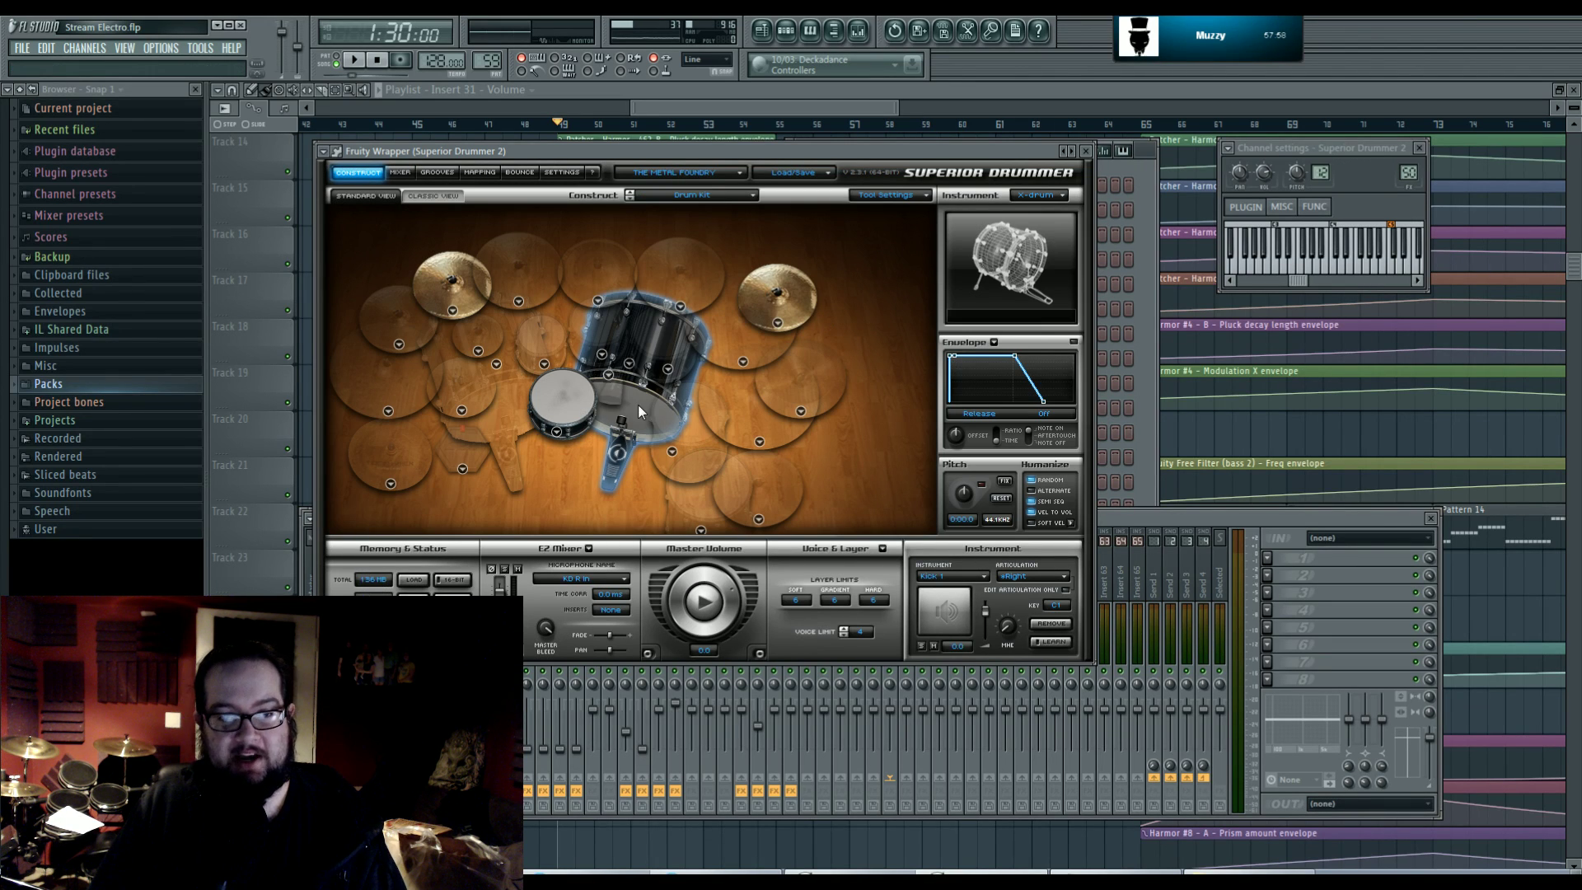
pyautogui.moveTo(654, 153); pyautogui.dragTo(655, 164)
pyautogui.moveTo(654, 168); pyautogui.dragTo(660, 186)
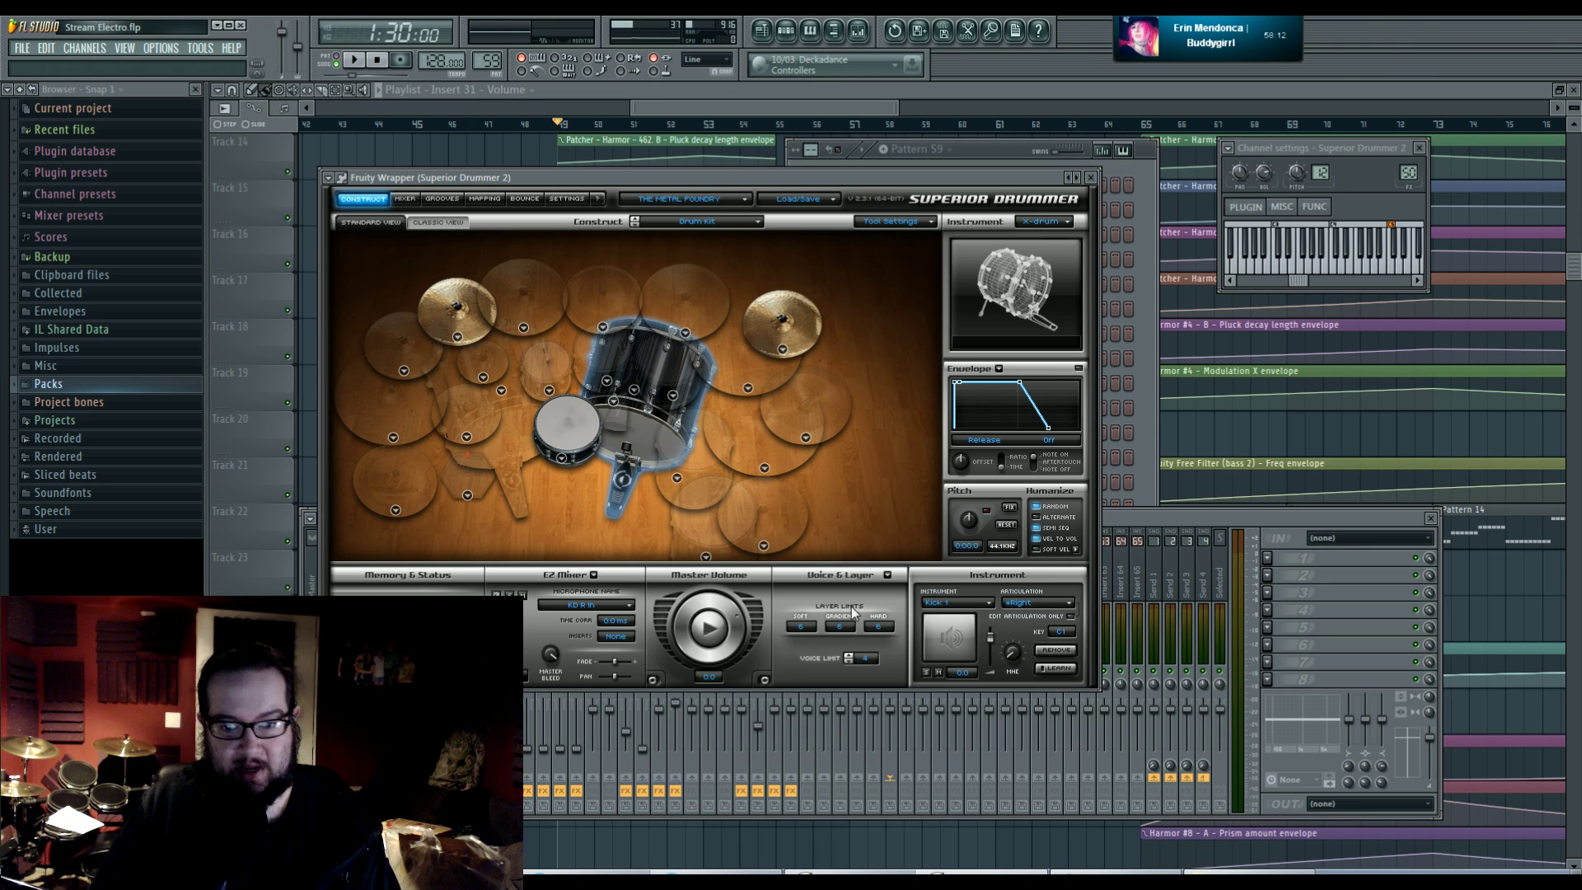
# - Set Superior Drummer's layer limits to Unlimited
pyautogui.click(886, 575)
pyautogui.moveTo(947, 591)
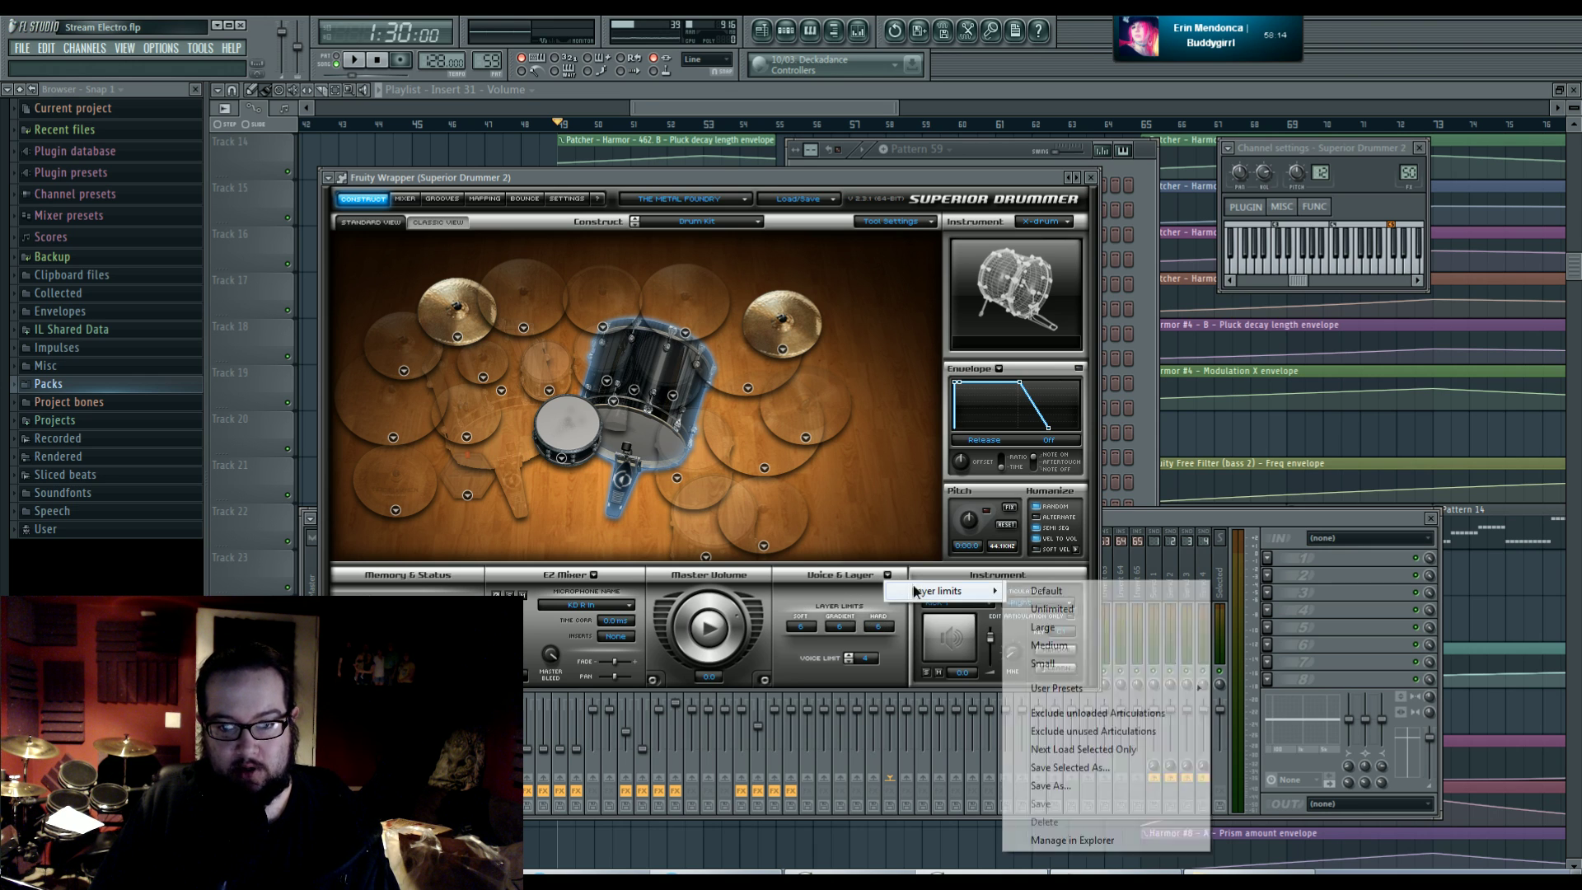
pyautogui.click(1093, 611)
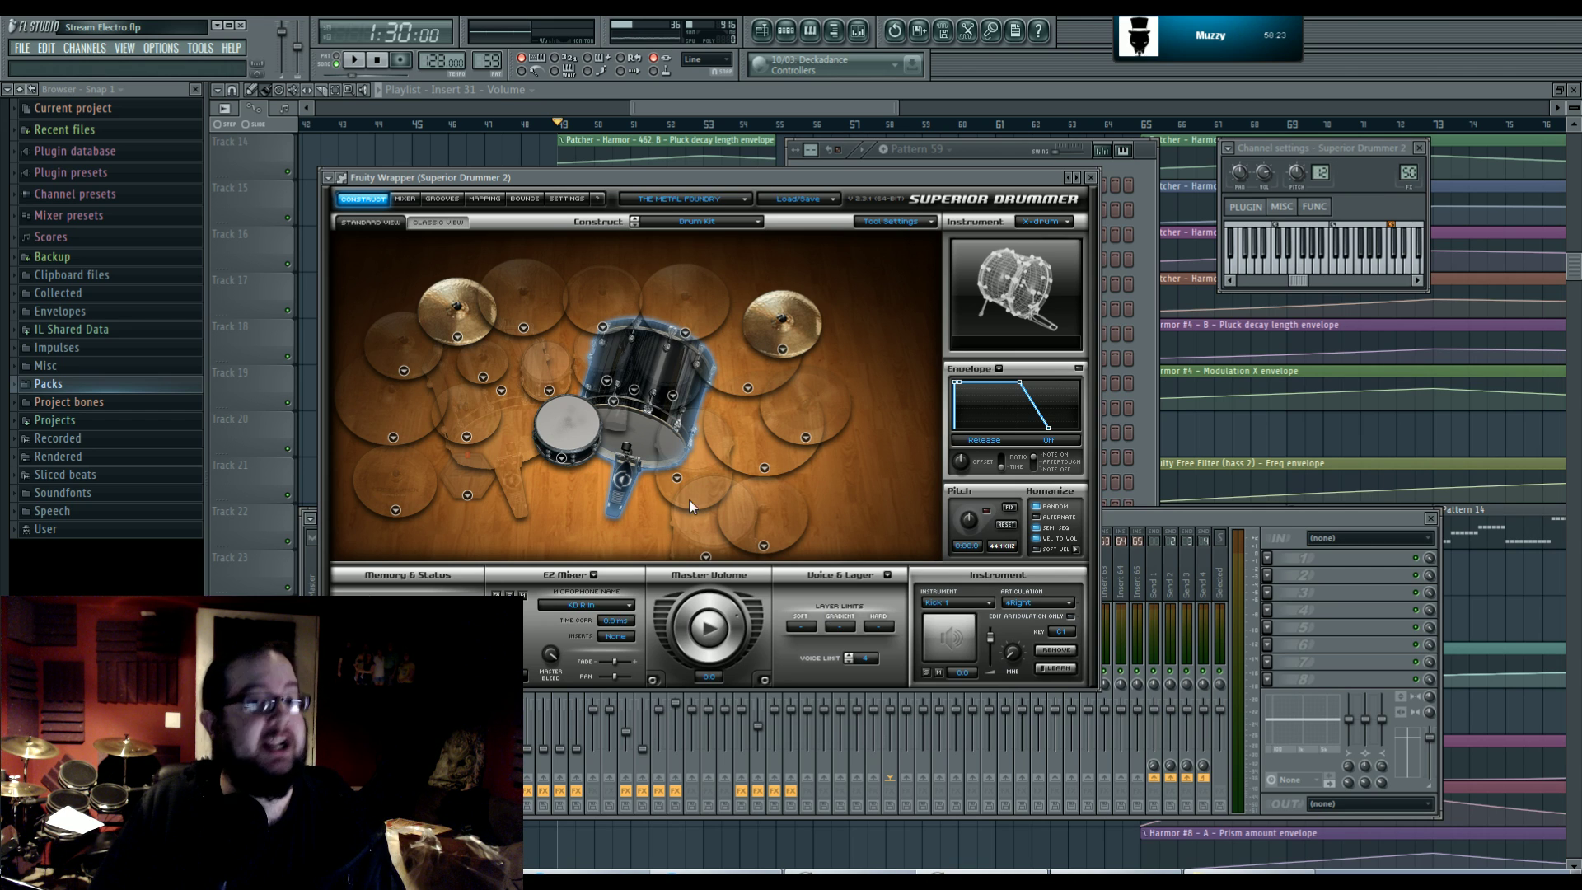
# - Audition the snare's Center articulation at several velocities in Superior Drummer's mapping view
pyautogui.click(560, 438)
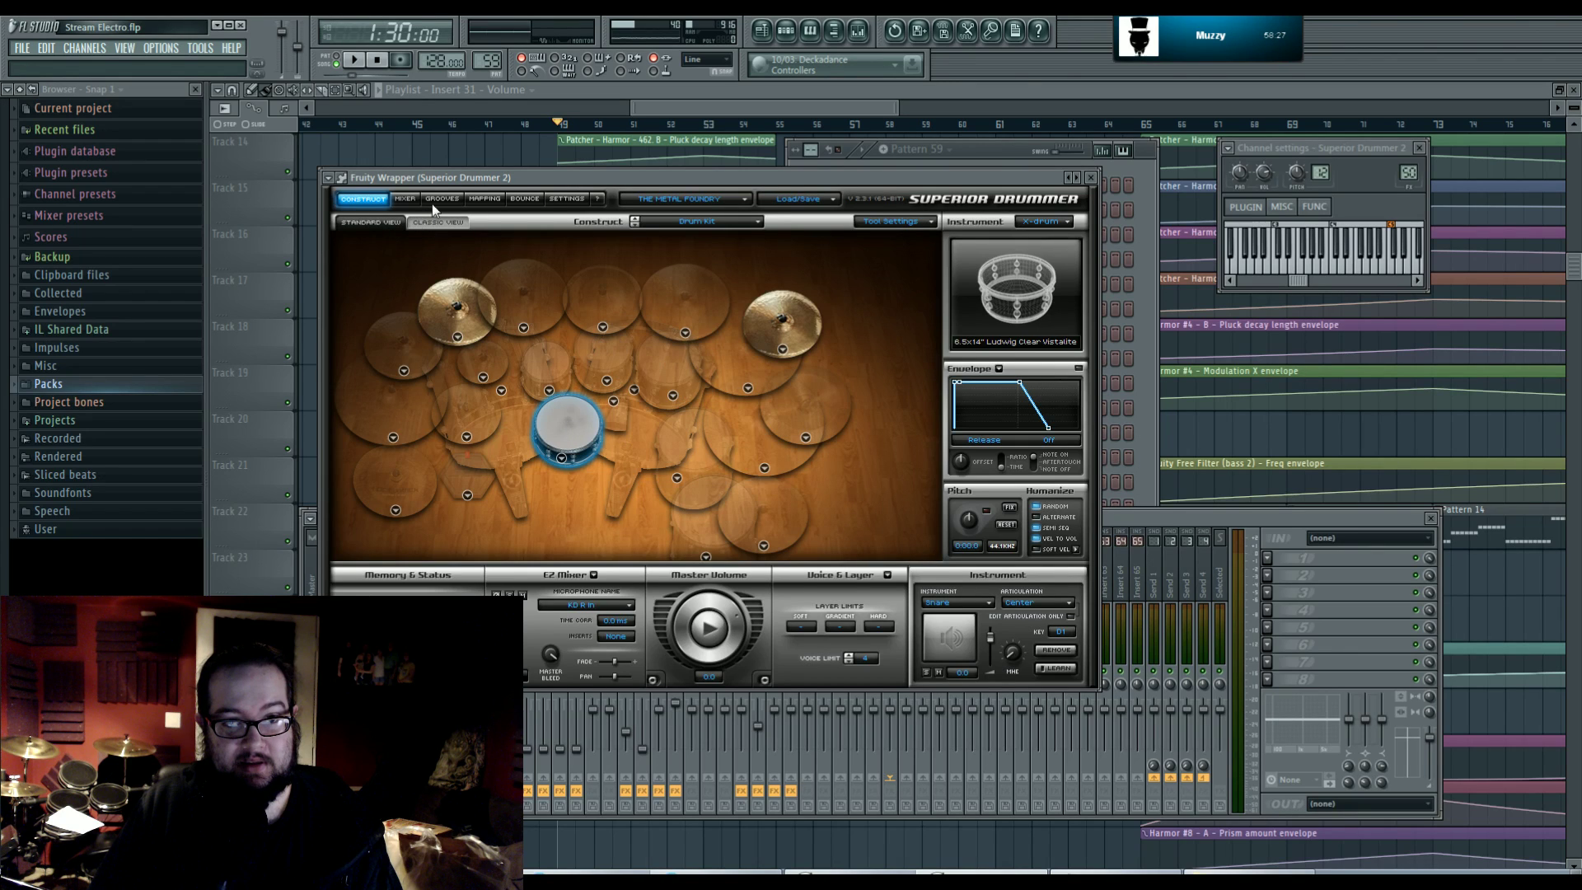
pyautogui.click(486, 199)
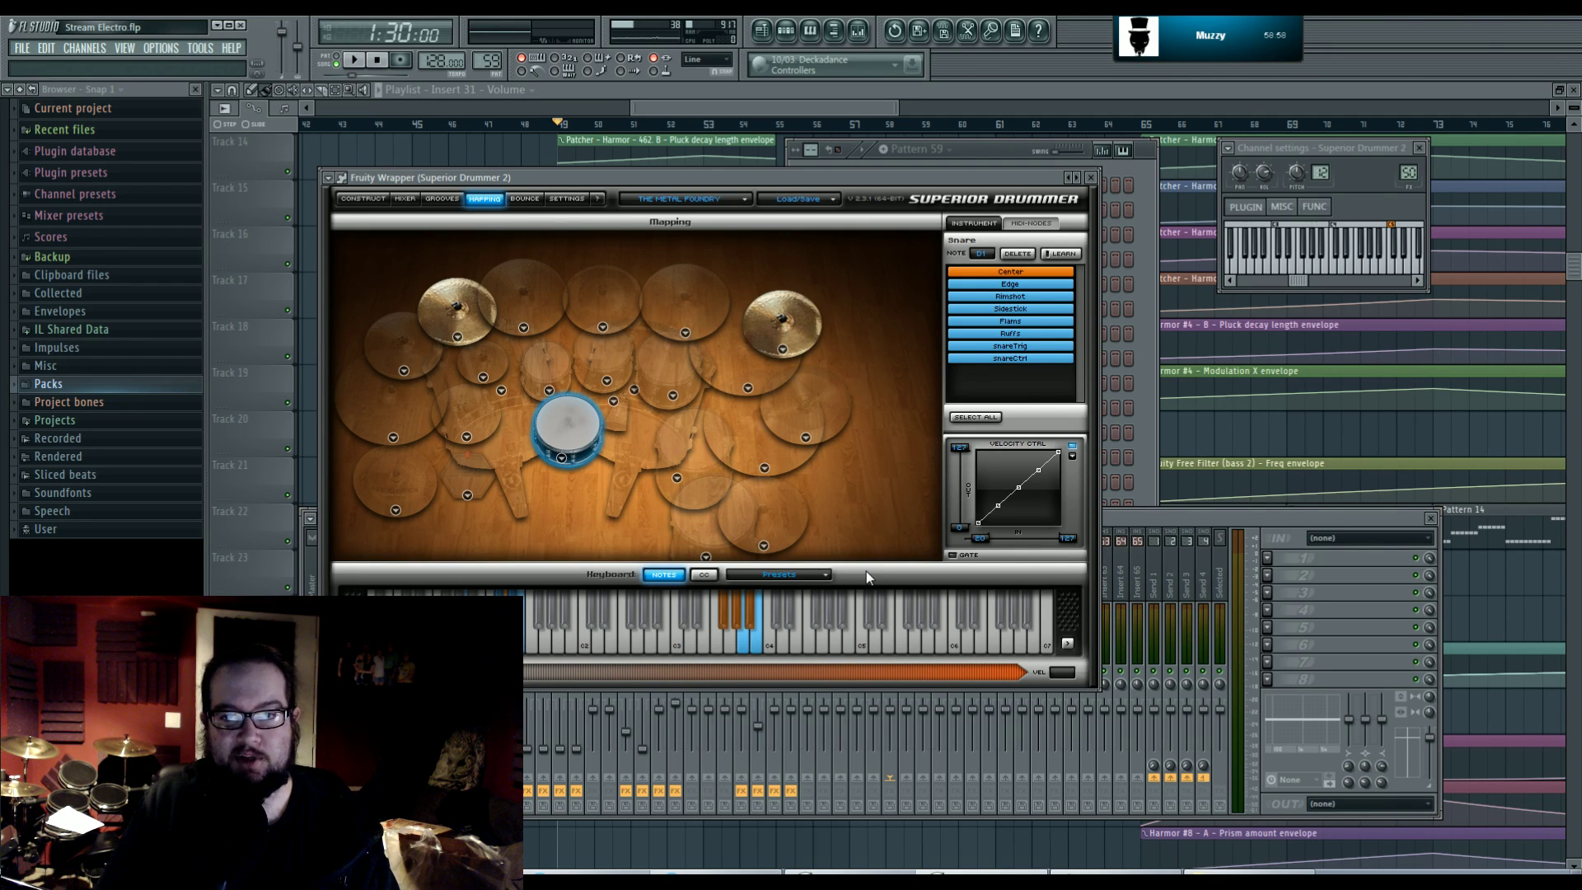
pyautogui.moveTo(837, 179); pyautogui.dragTo(869, 187)
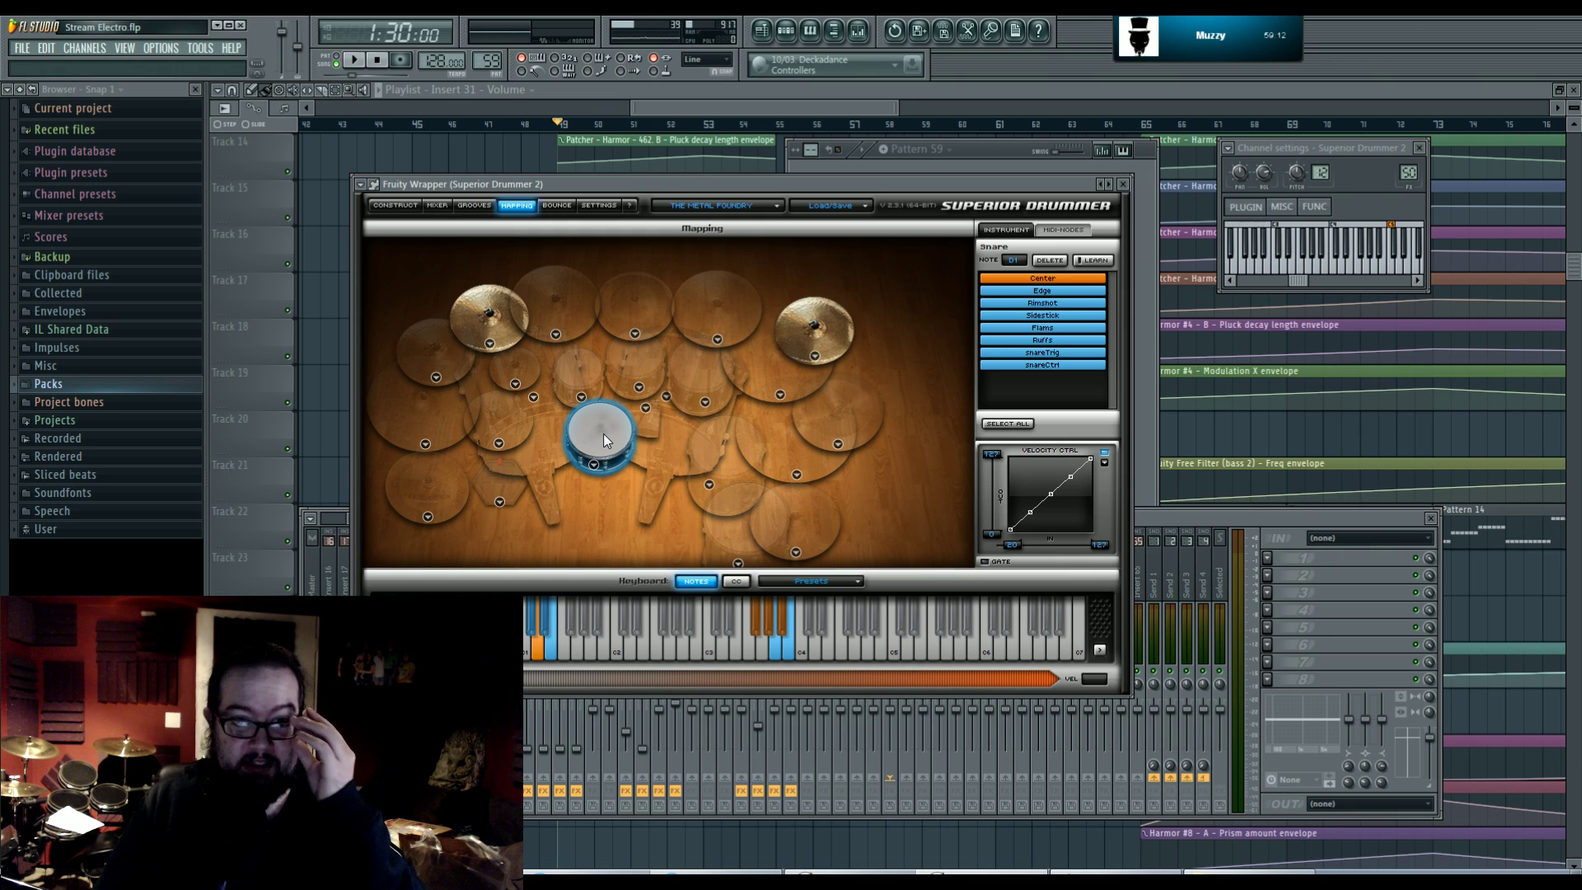
pyautogui.click(734, 678)
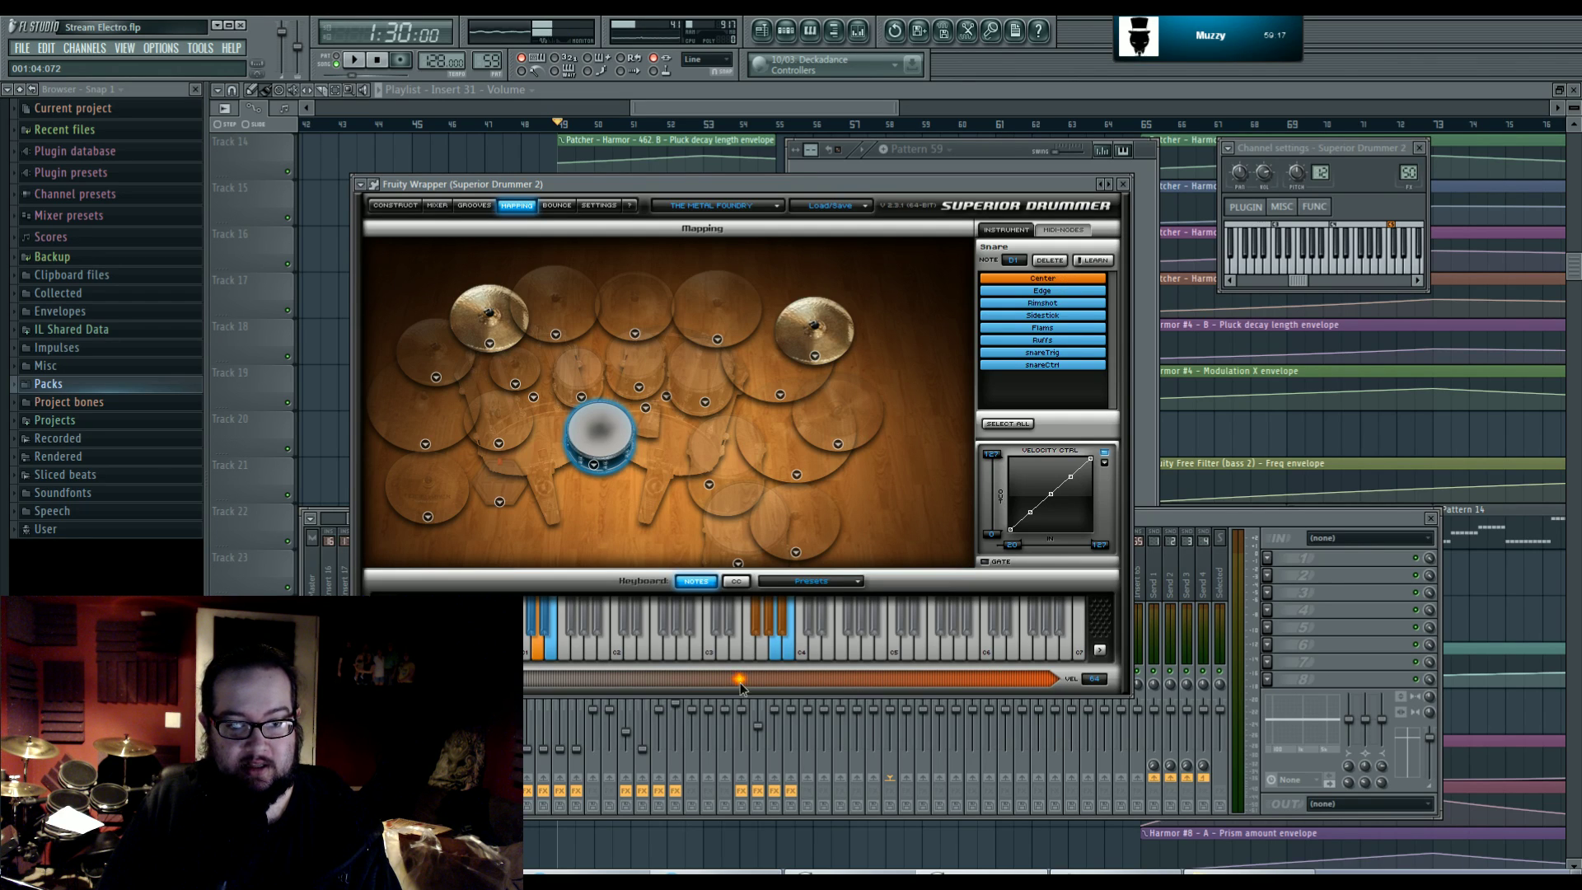
pyautogui.click(944, 684)
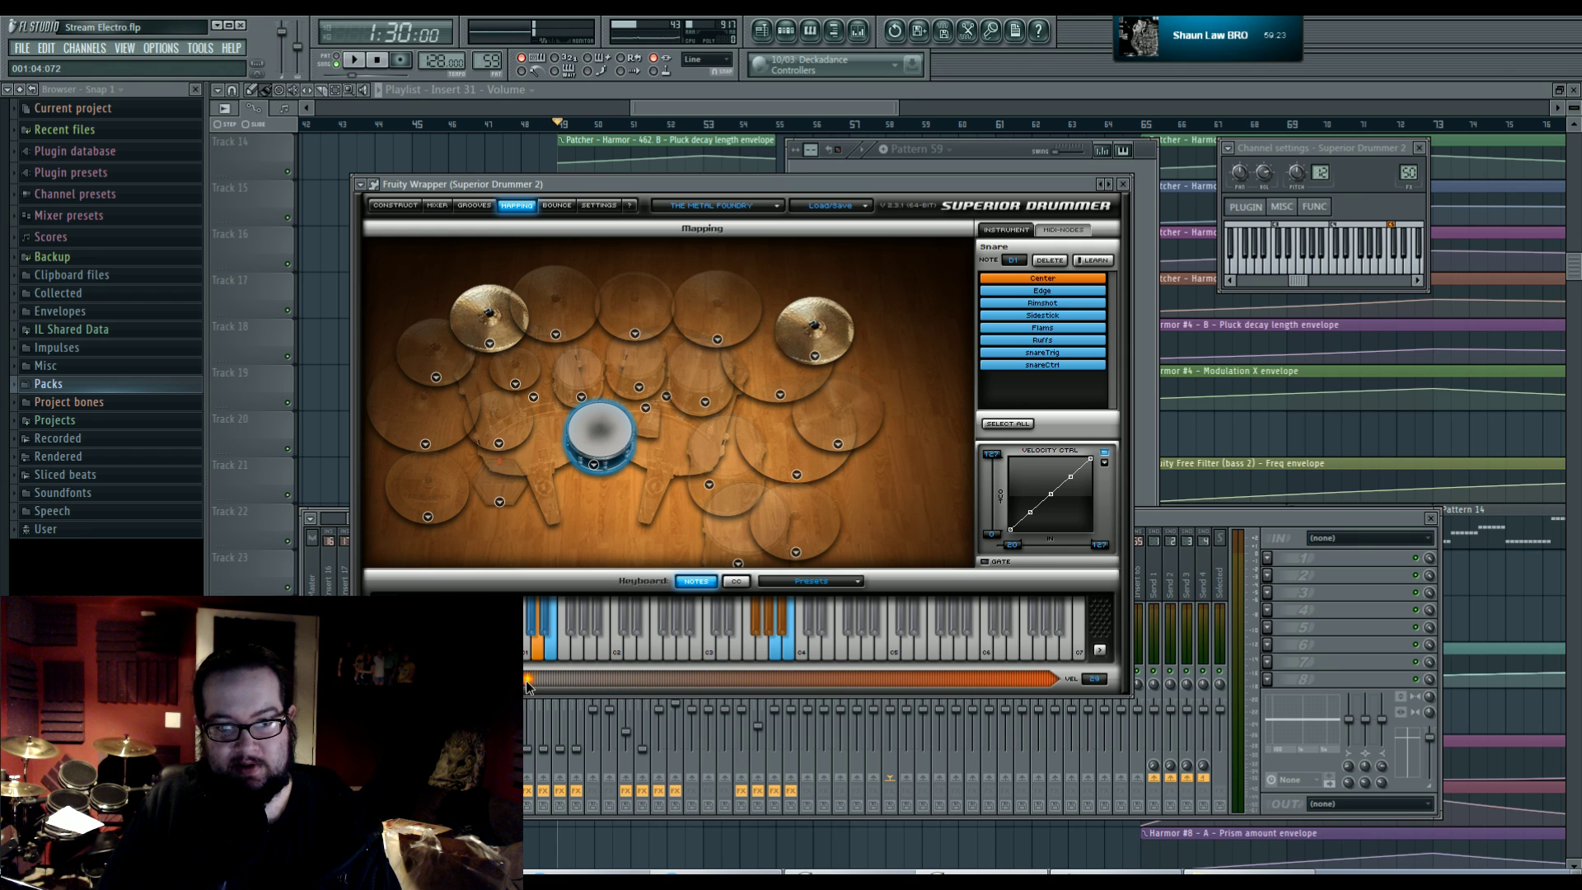
pyautogui.click(647, 682)
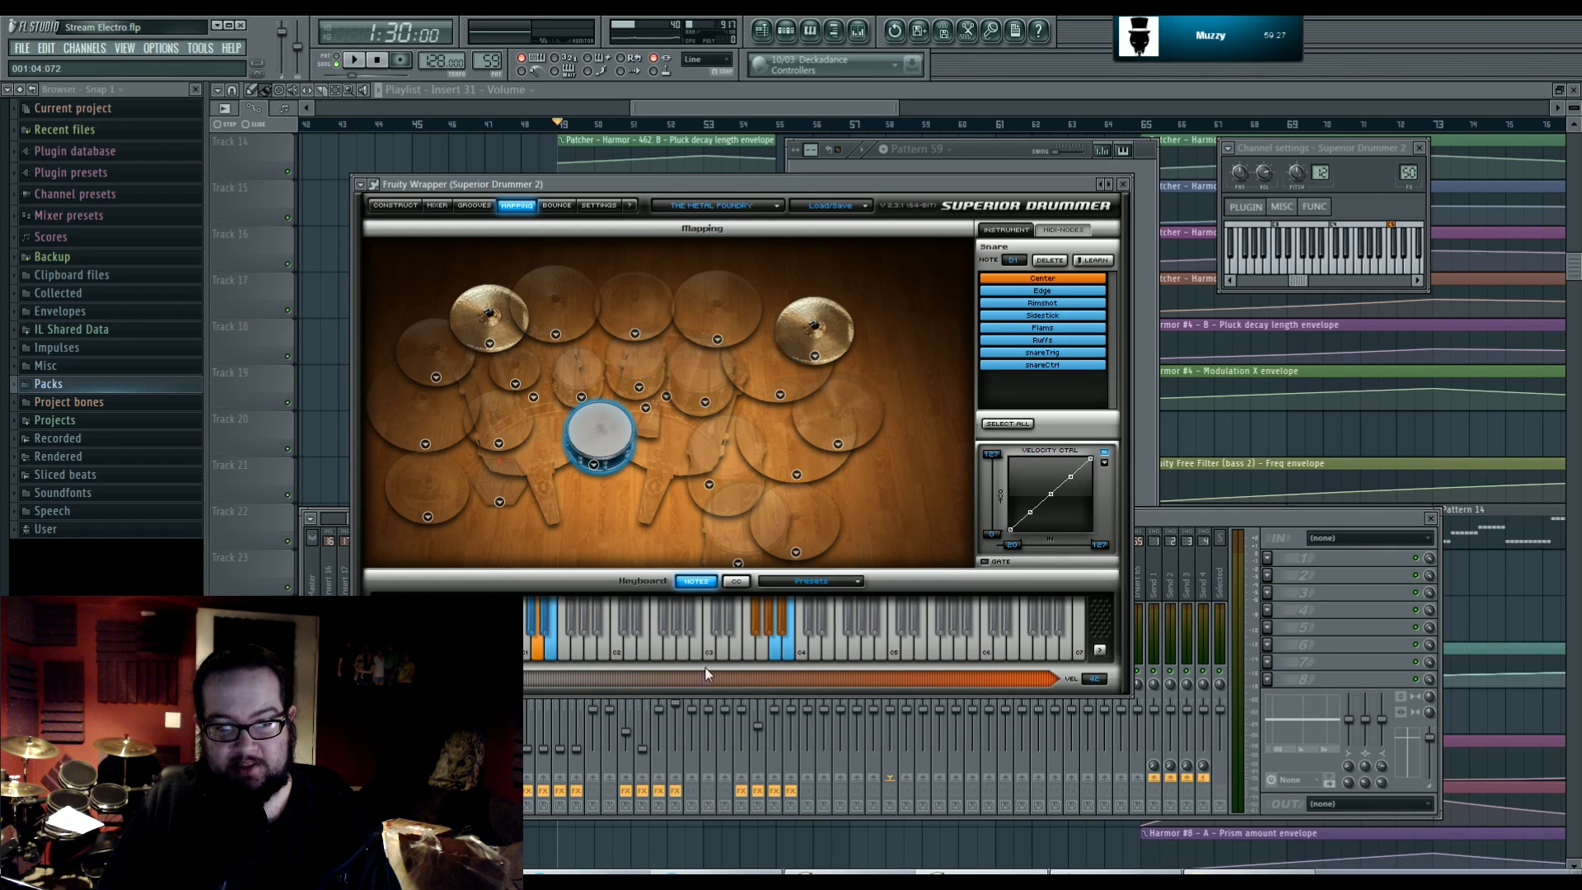
# - Audition the snare's Edge, Rimshot, Sidestick and Ruffs articulations, and return to the kit construction view
pyautogui.click(1054, 290)
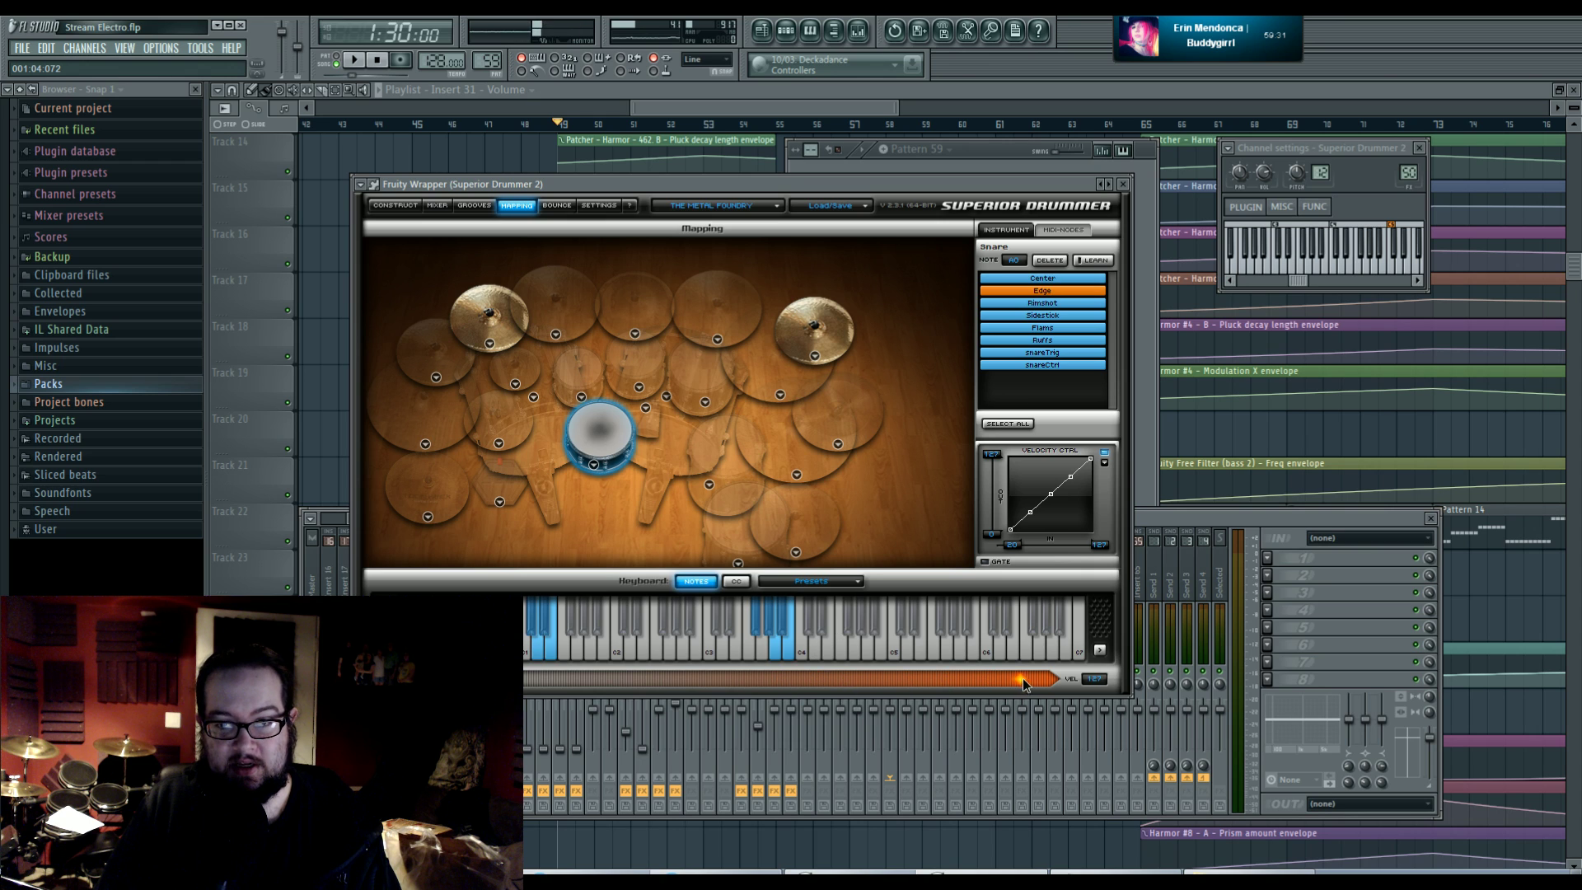
pyautogui.click(1058, 679)
pyautogui.click(1035, 305)
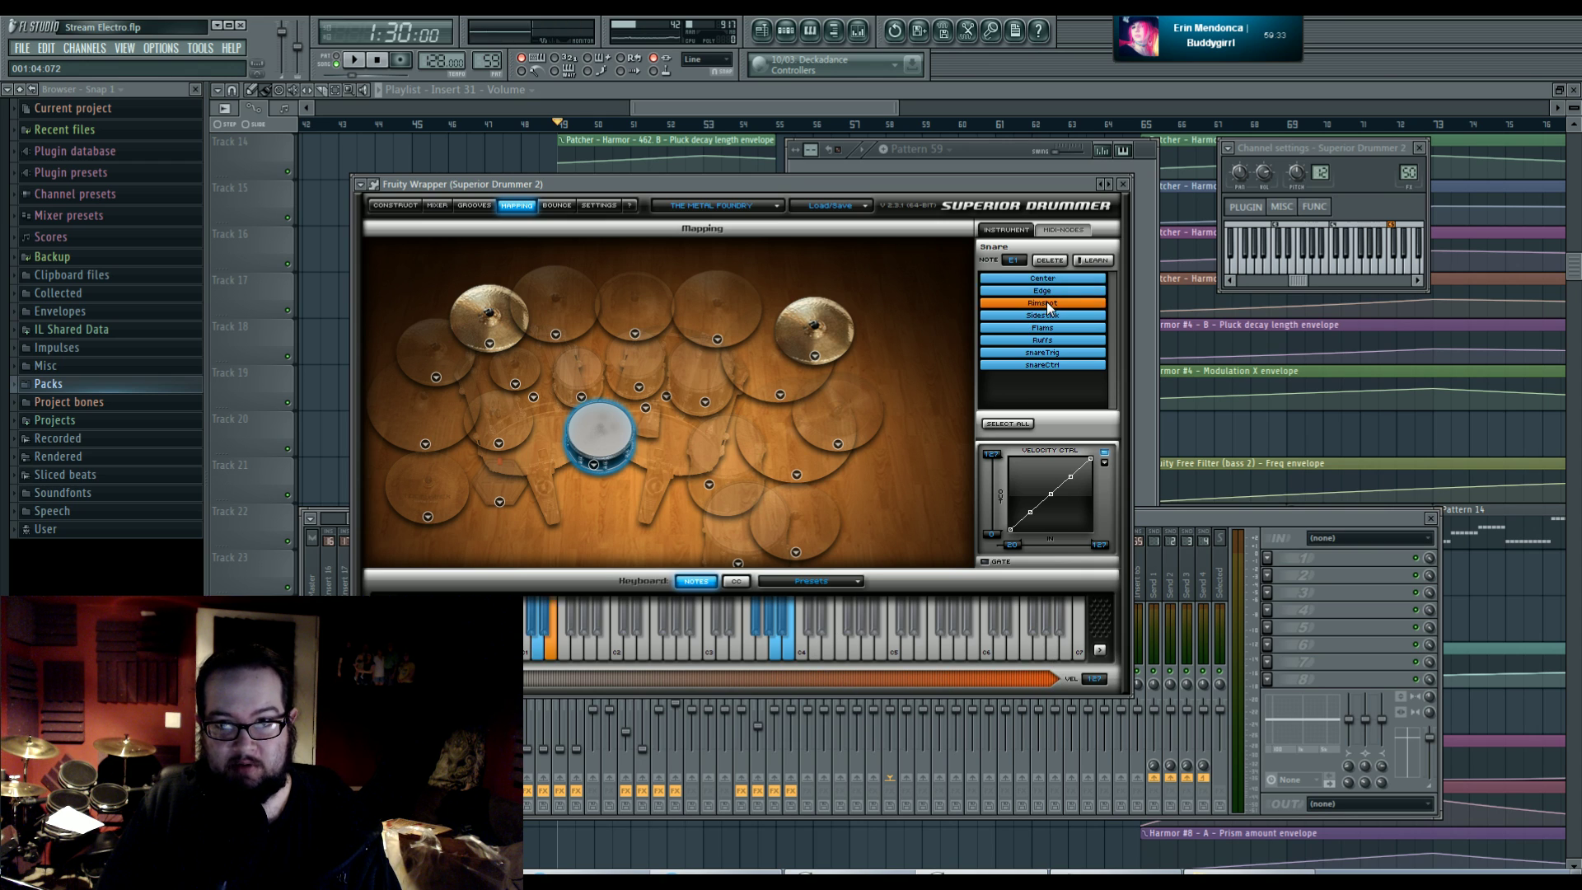
pyautogui.click(904, 679)
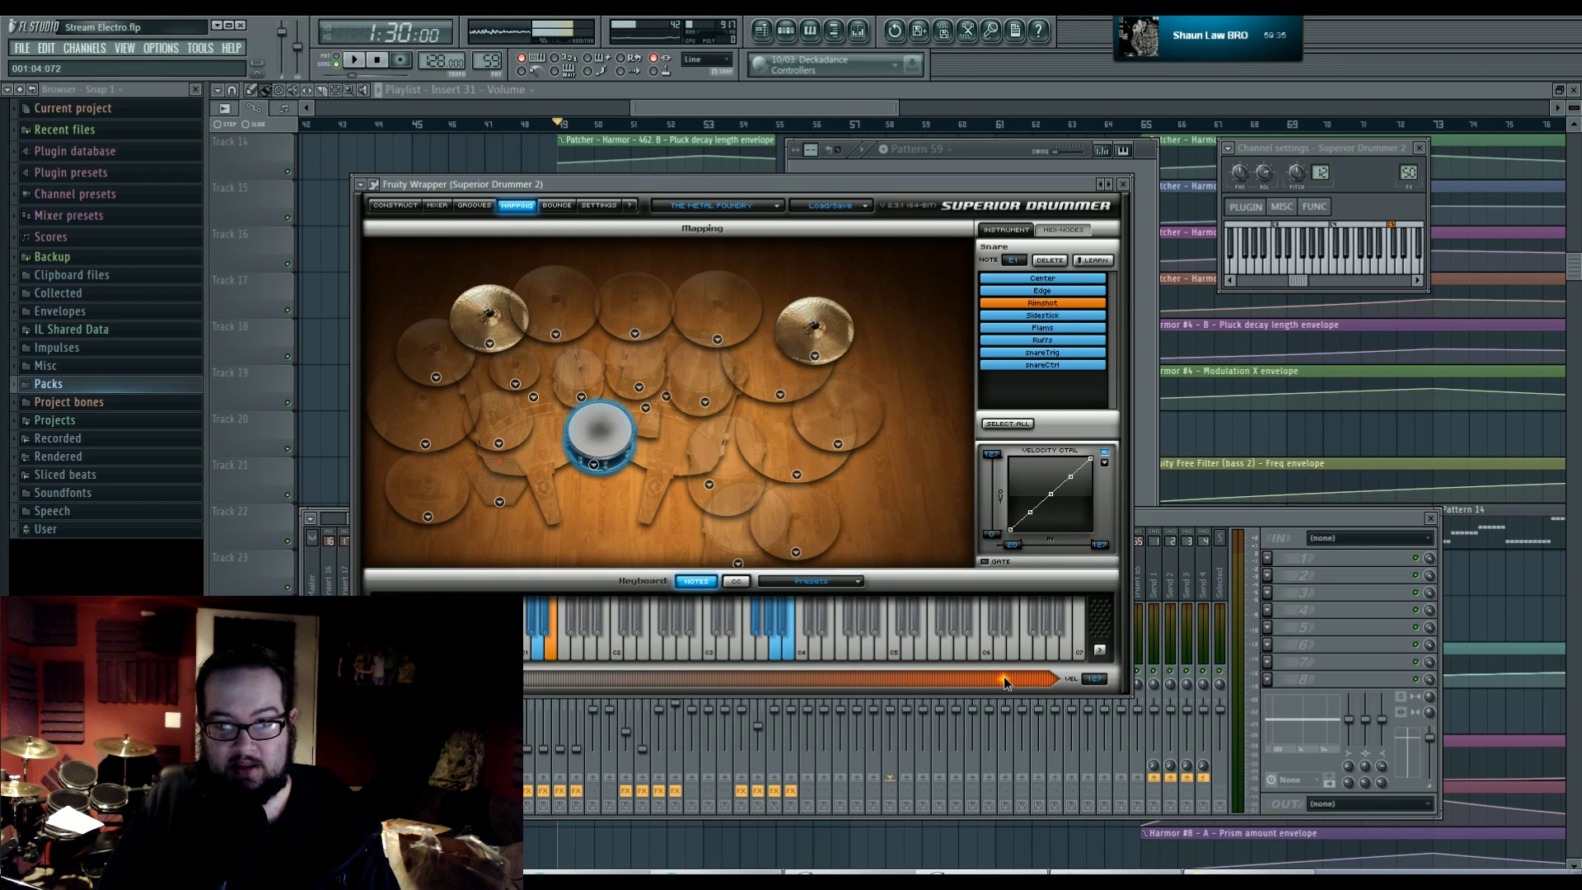
pyautogui.click(851, 682)
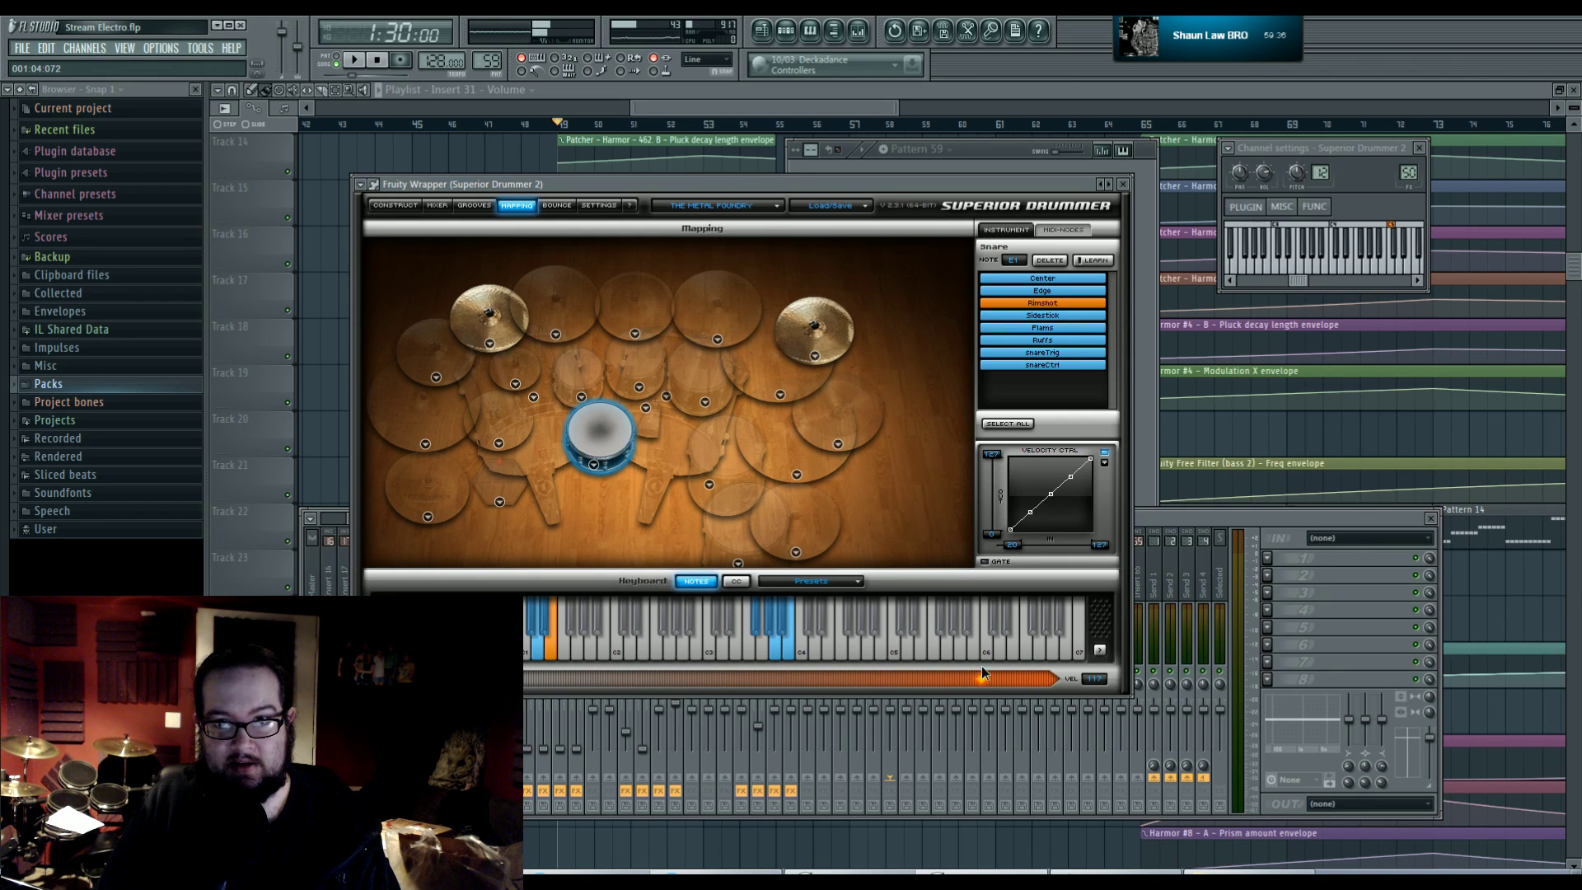
pyautogui.click(1058, 315)
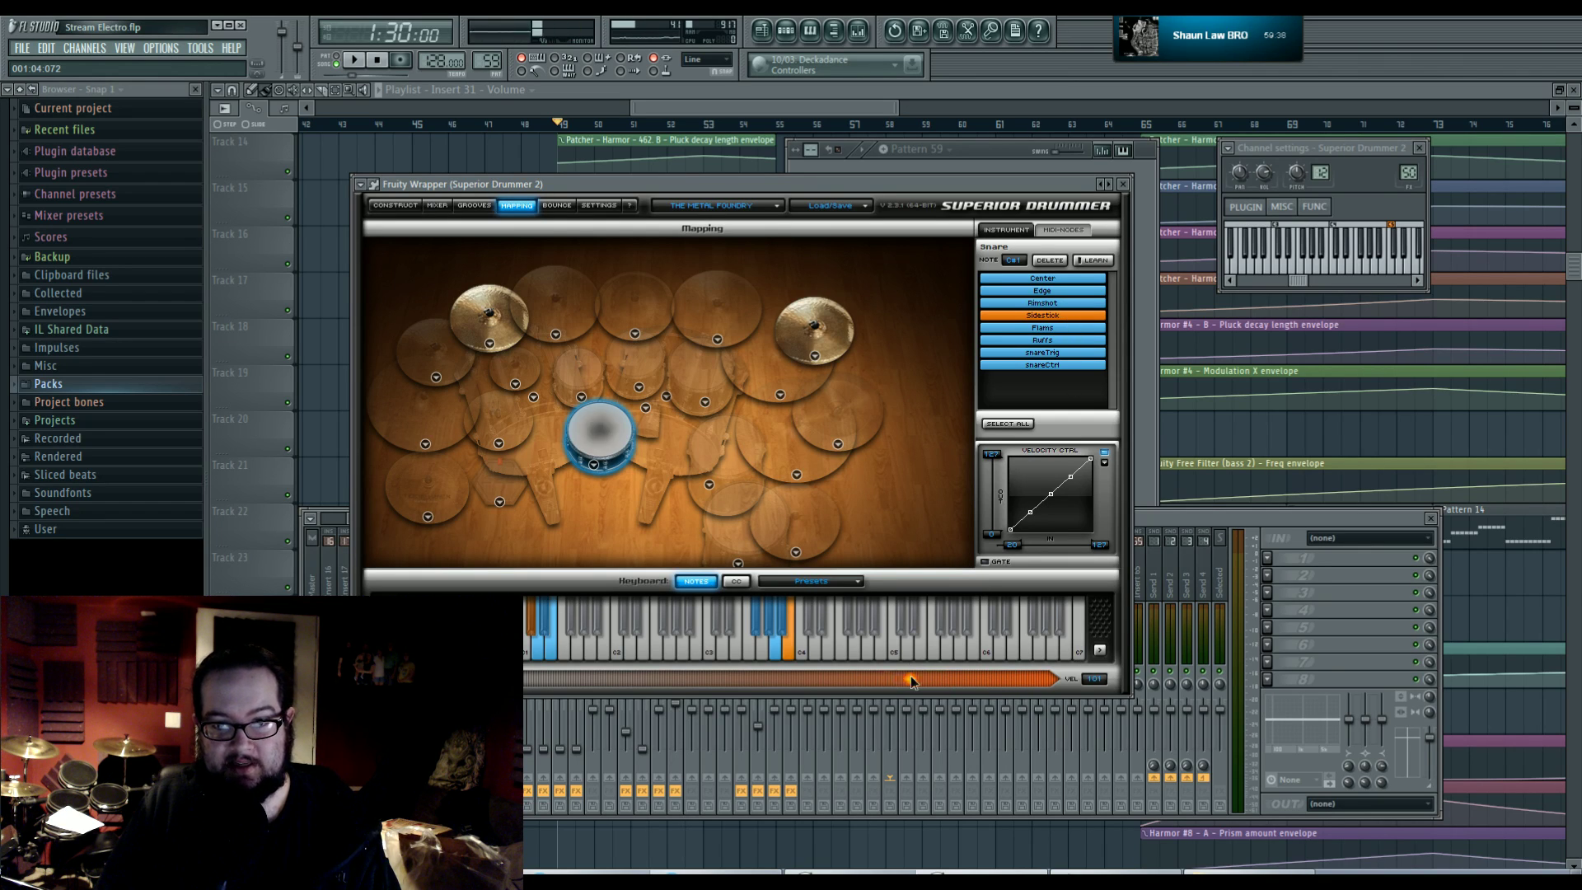
pyautogui.click(1051, 679)
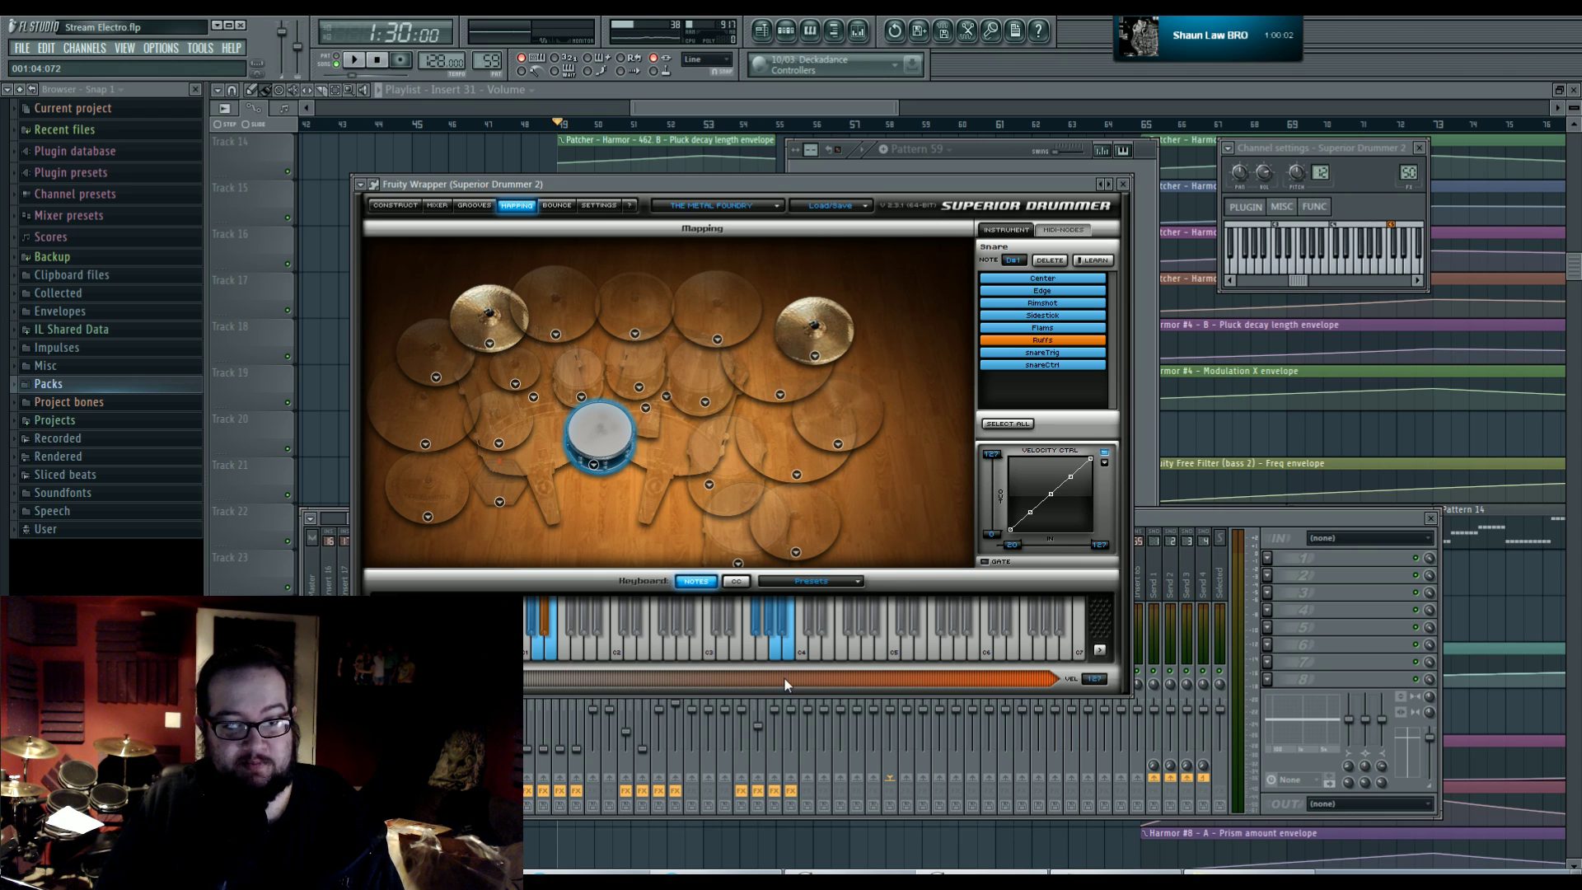
pyautogui.click(409, 205)
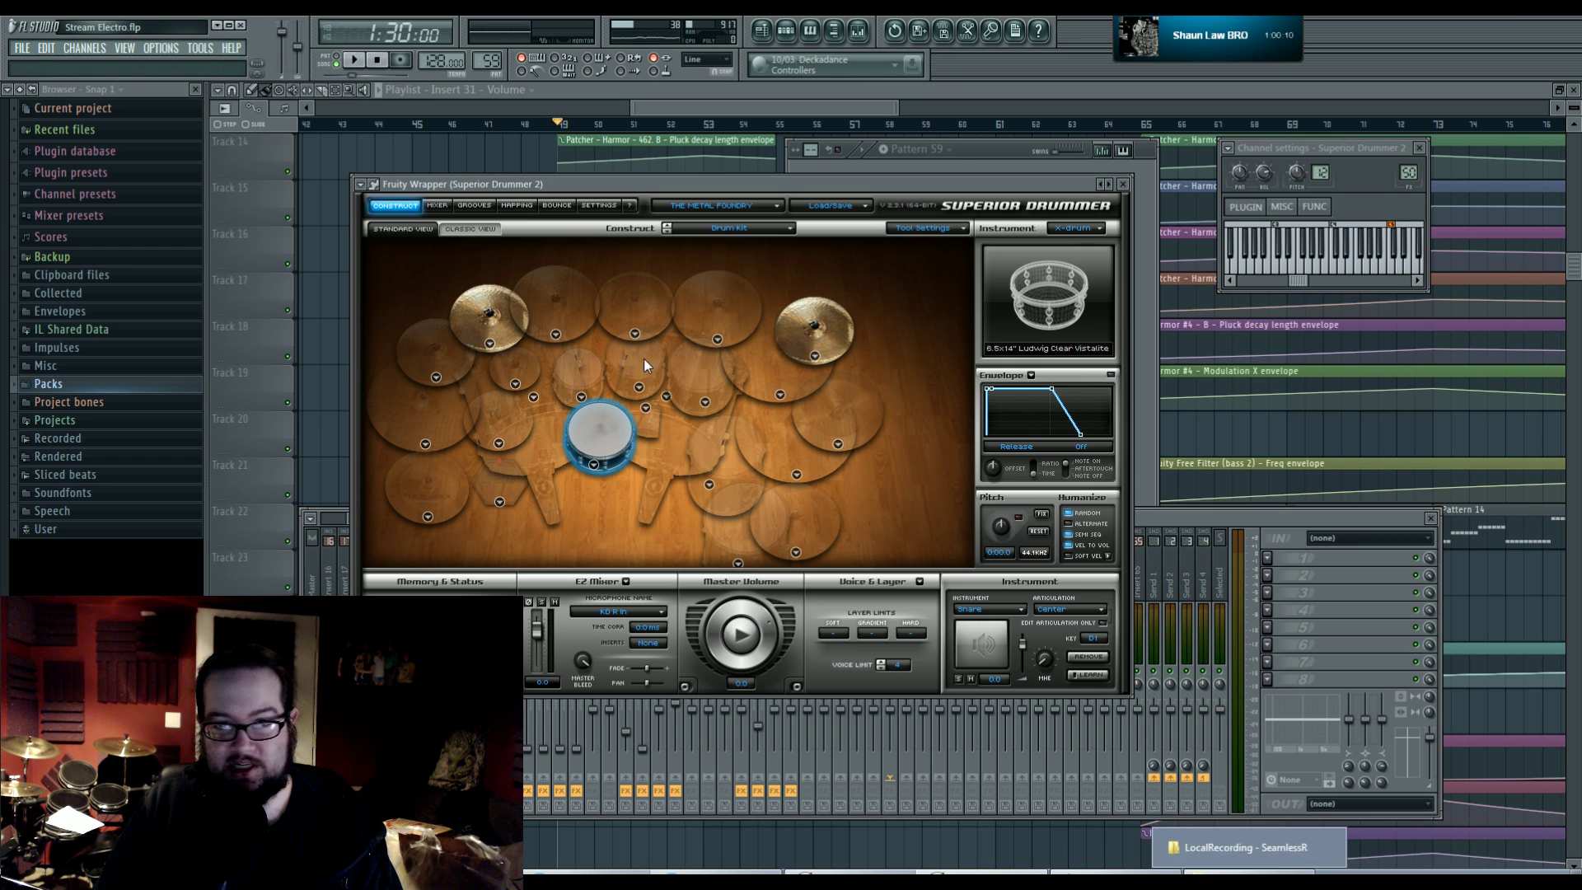
# - Switch to Windows Explorer and look through the Mine 2013 and krakadaka folders within Music on FantomHD (D:), ending back in Music
pyautogui.press('super')
pyautogui.click(247, 601)
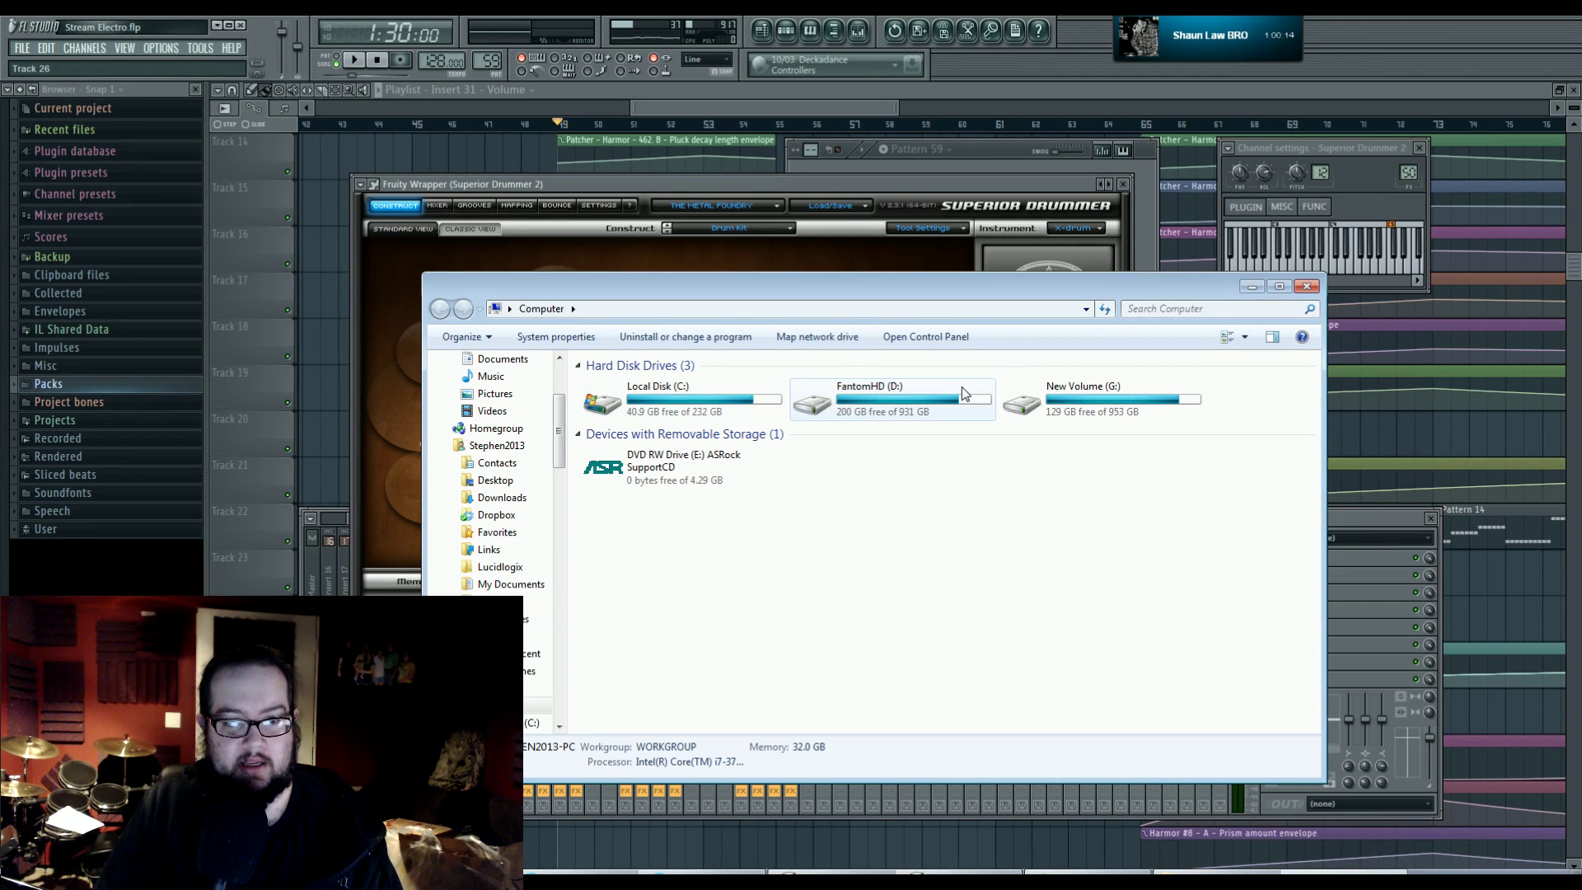
pyautogui.doubleClick(898, 400)
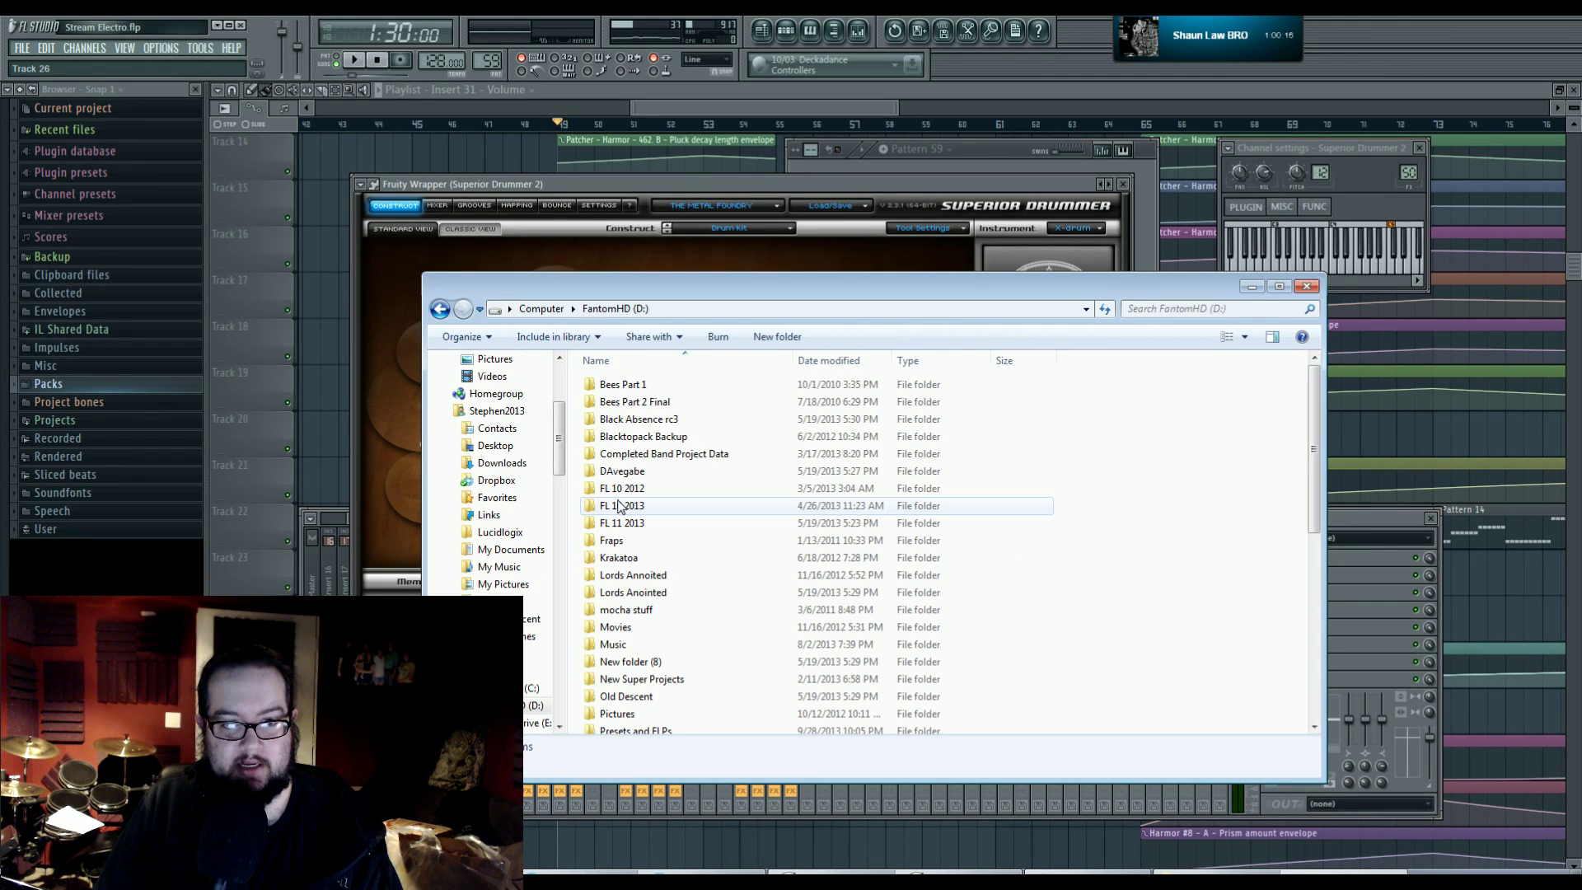
pyautogui.doubleClick(657, 645)
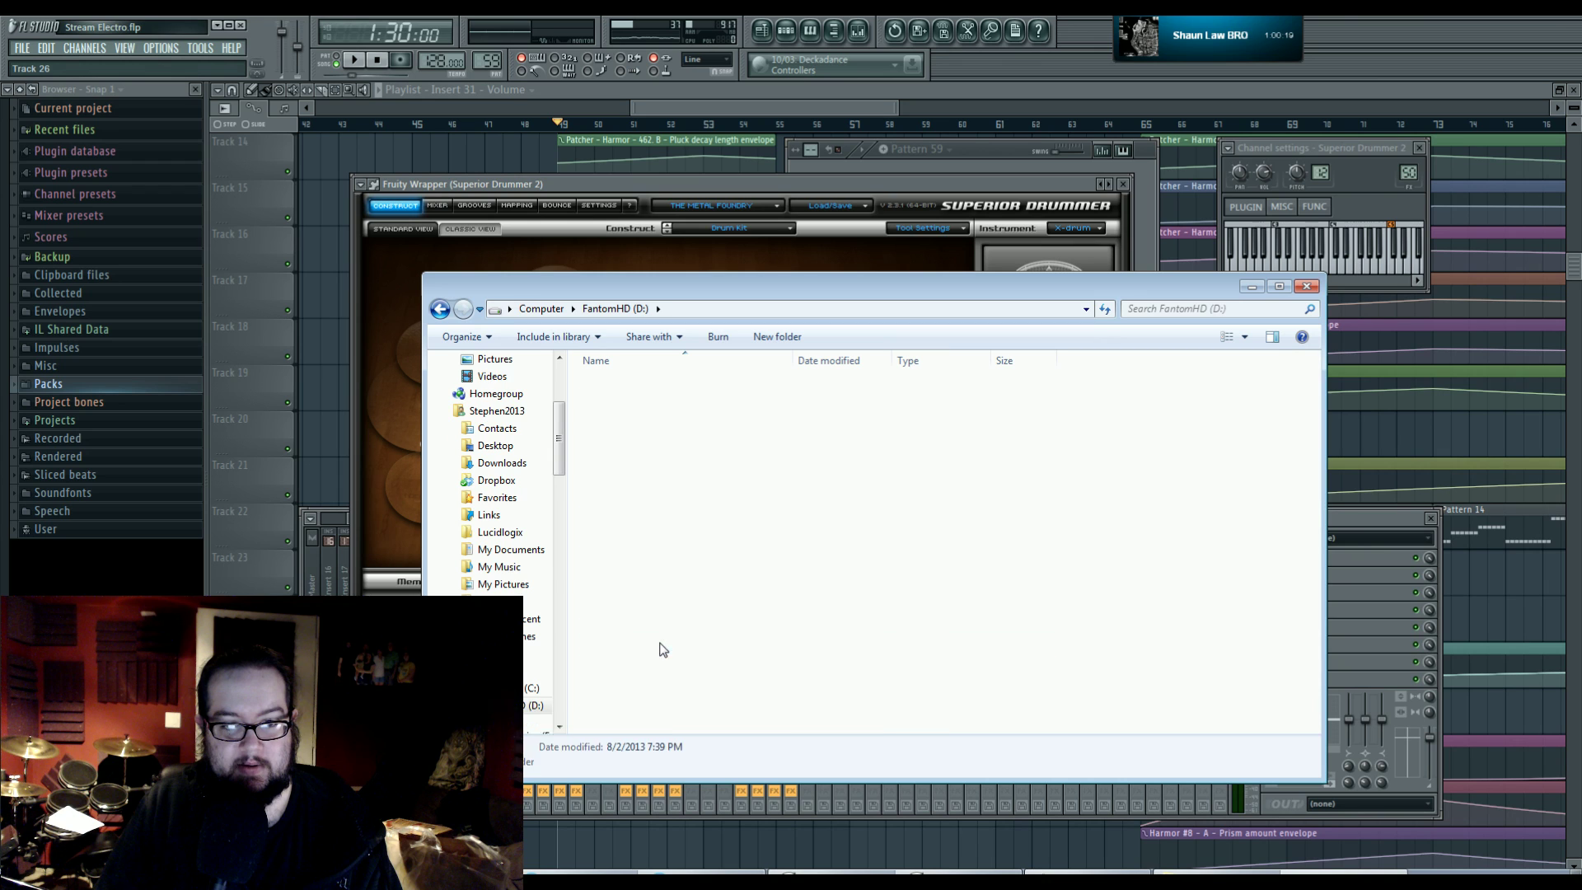
pyautogui.click(678, 488)
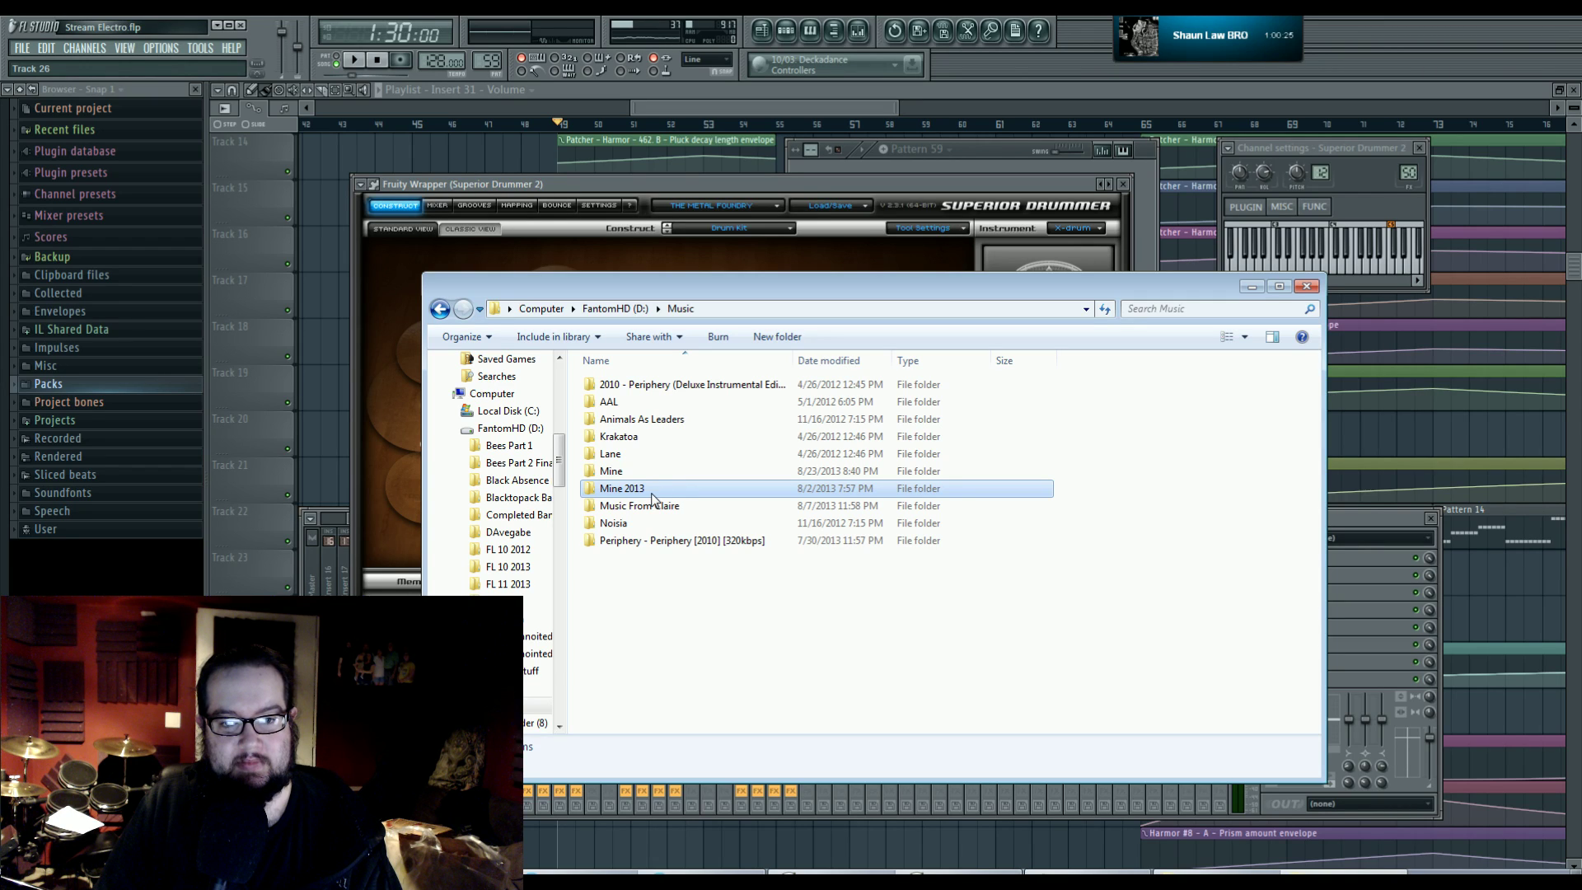
pyautogui.doubleClick(661, 489)
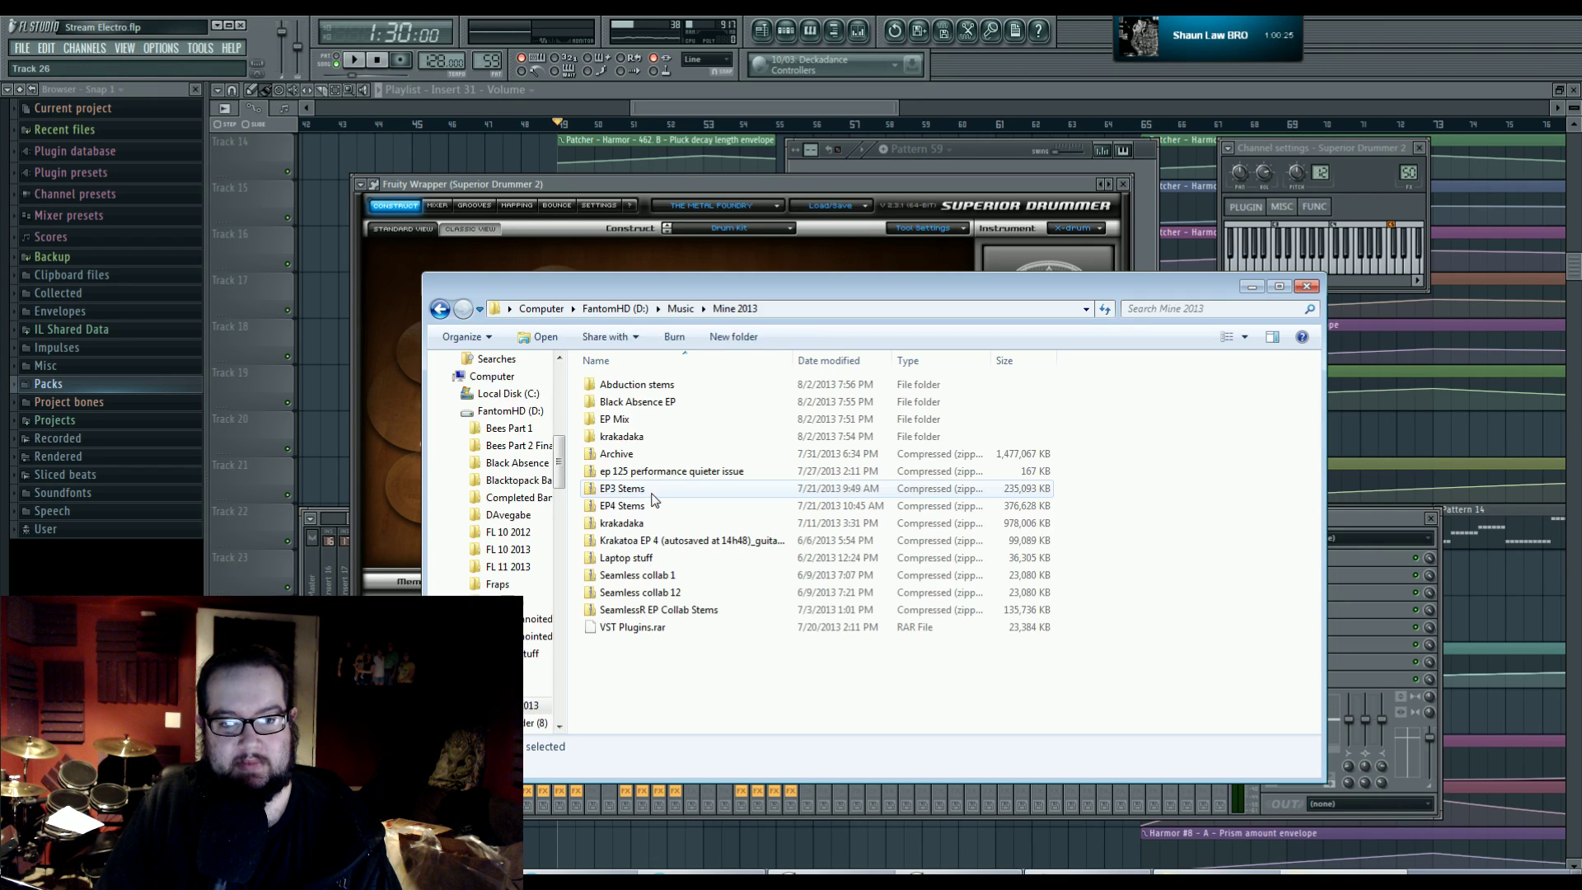
pyautogui.doubleClick(697, 436)
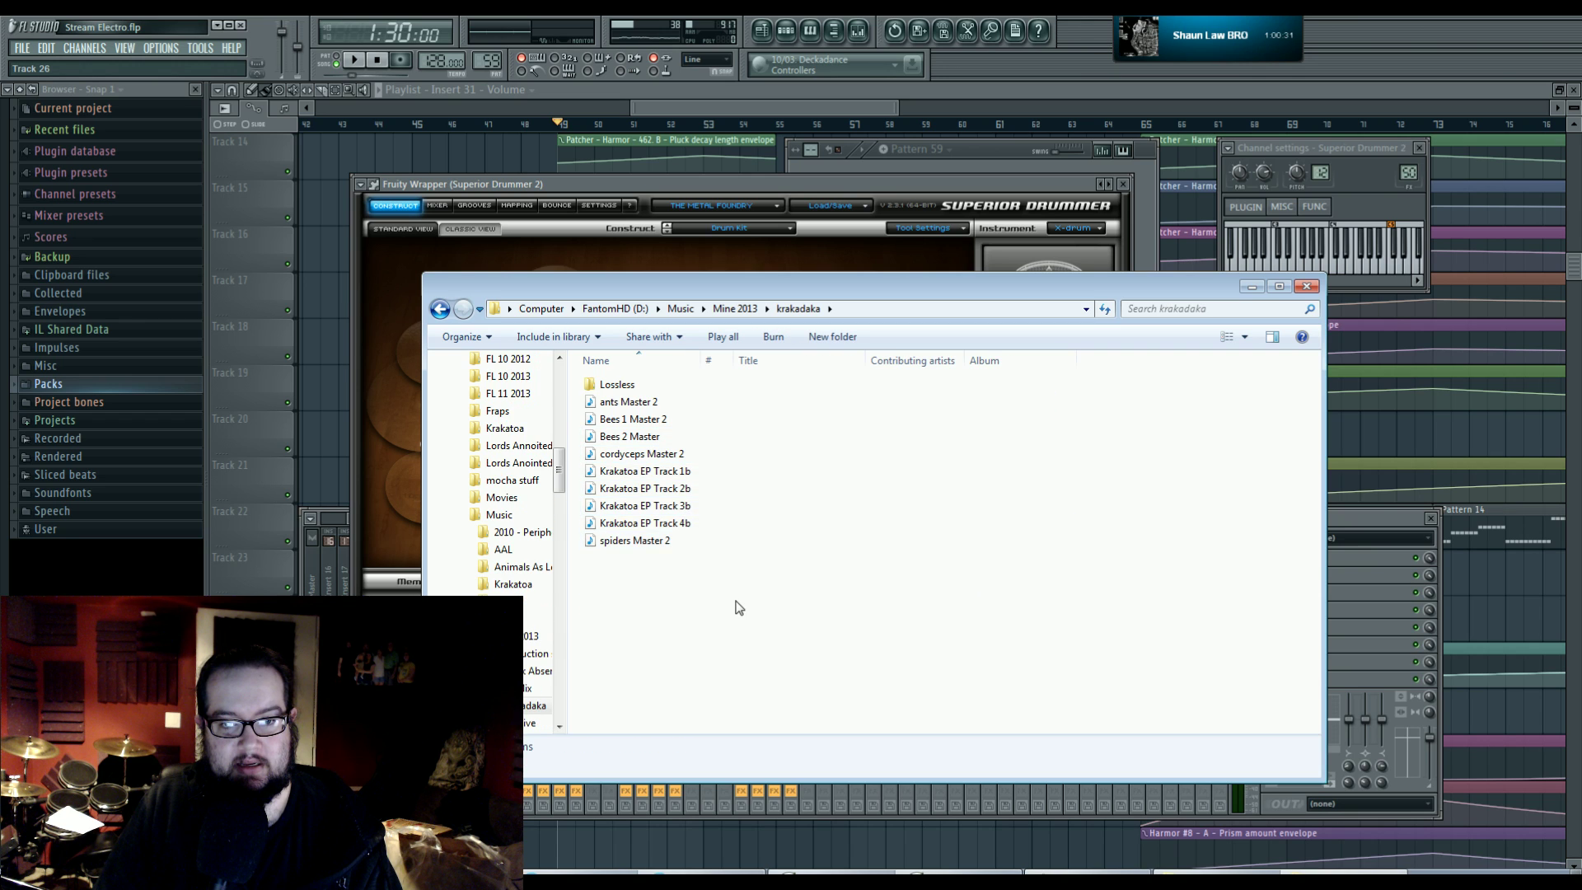
pyautogui.press('BackSpace')
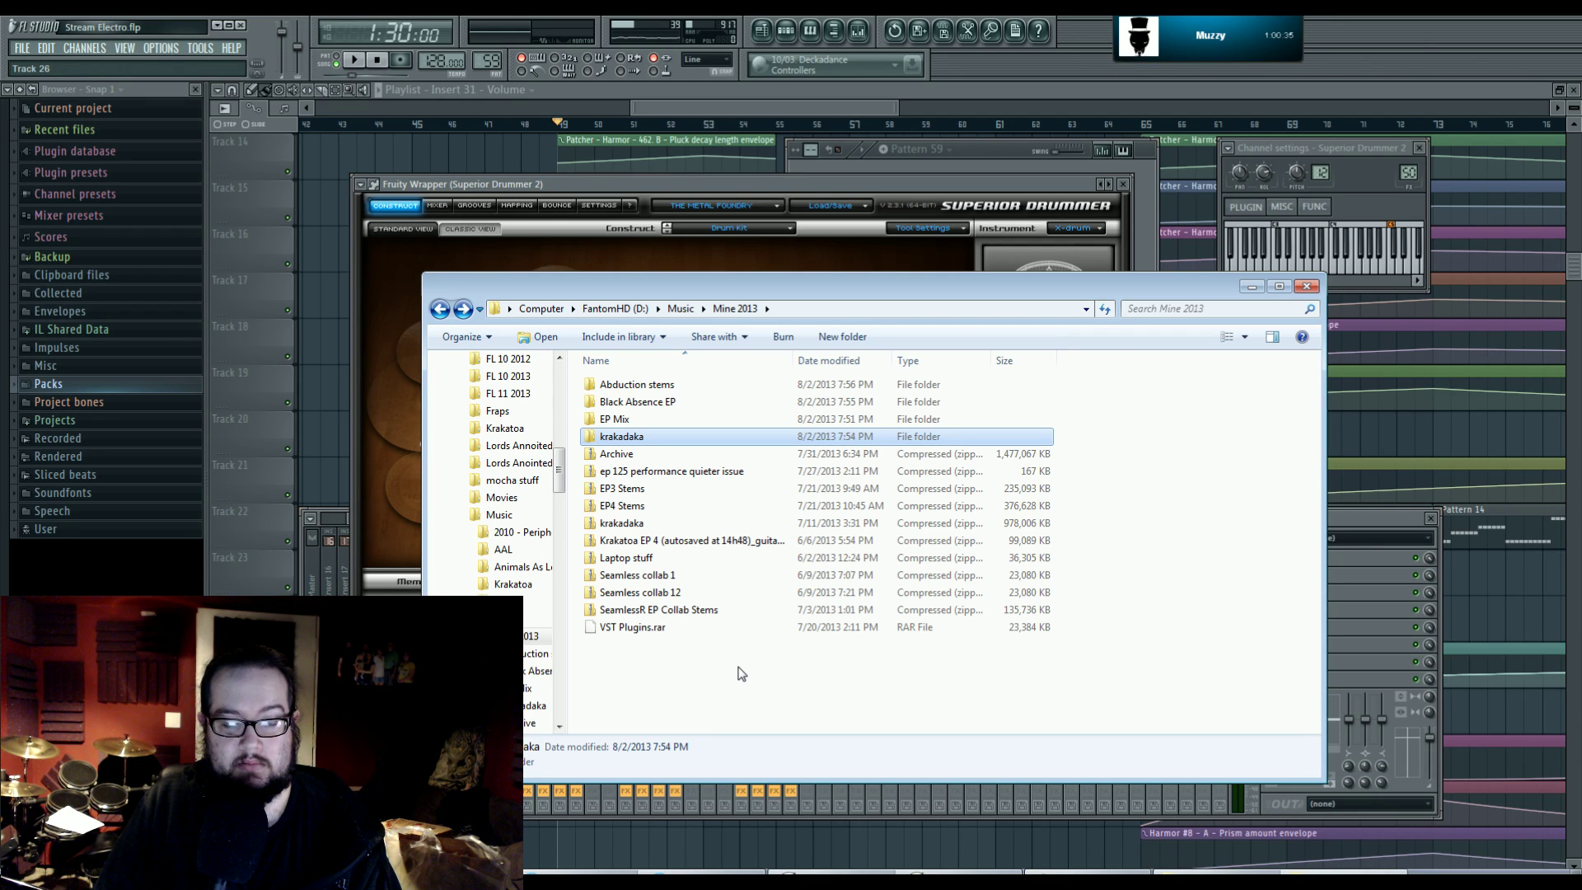
pyautogui.press('BackSpace')
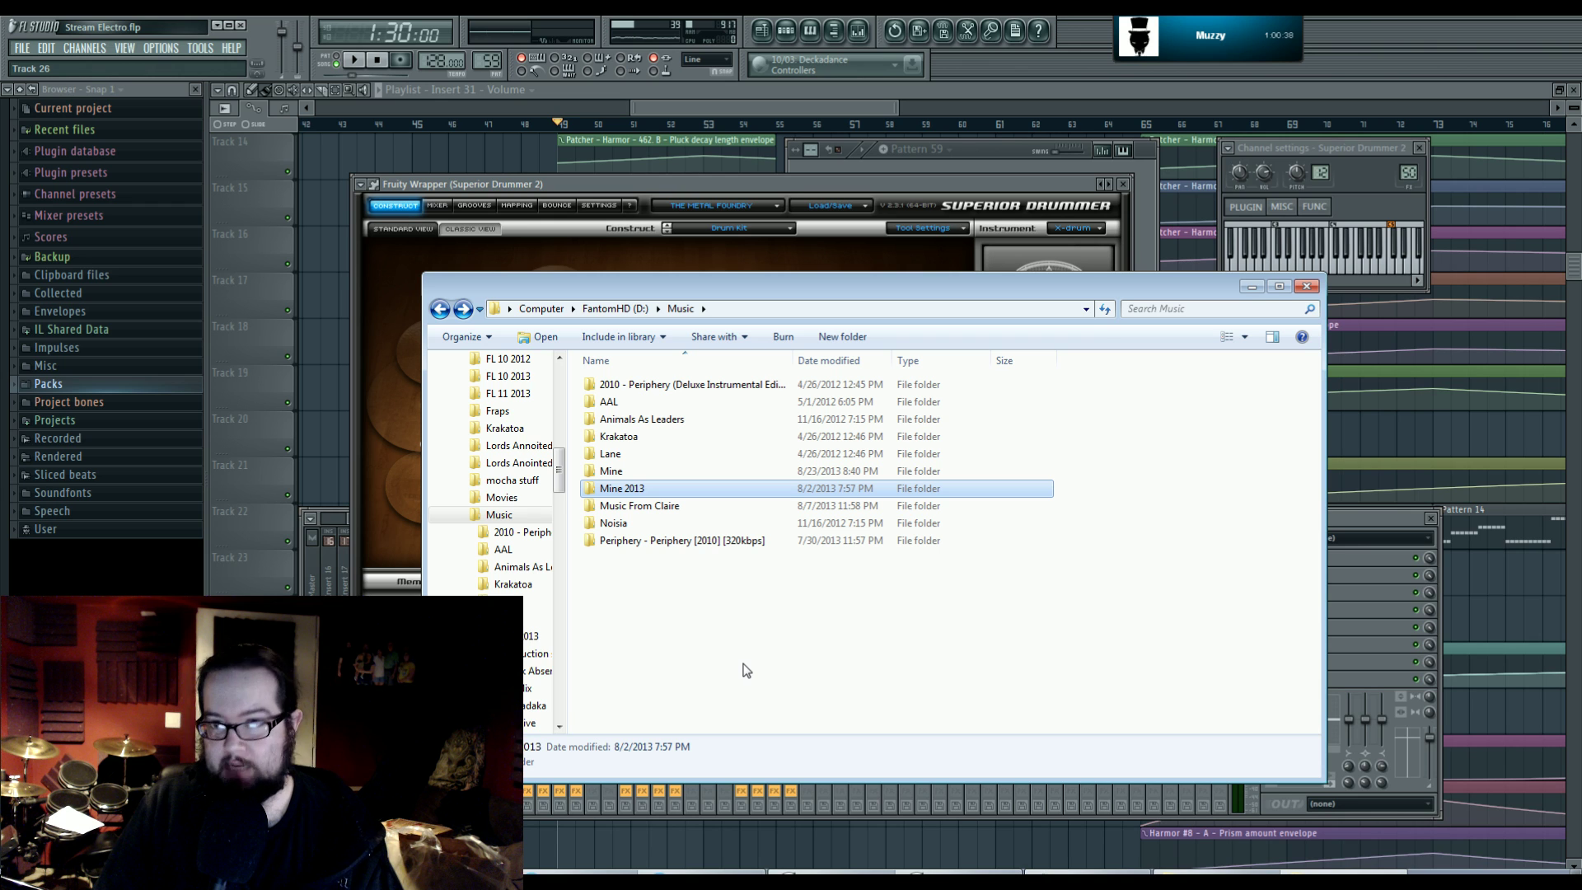
pyautogui.moveTo(694, 301); pyautogui.dragTo(684, 256)
pyautogui.click(766, 547)
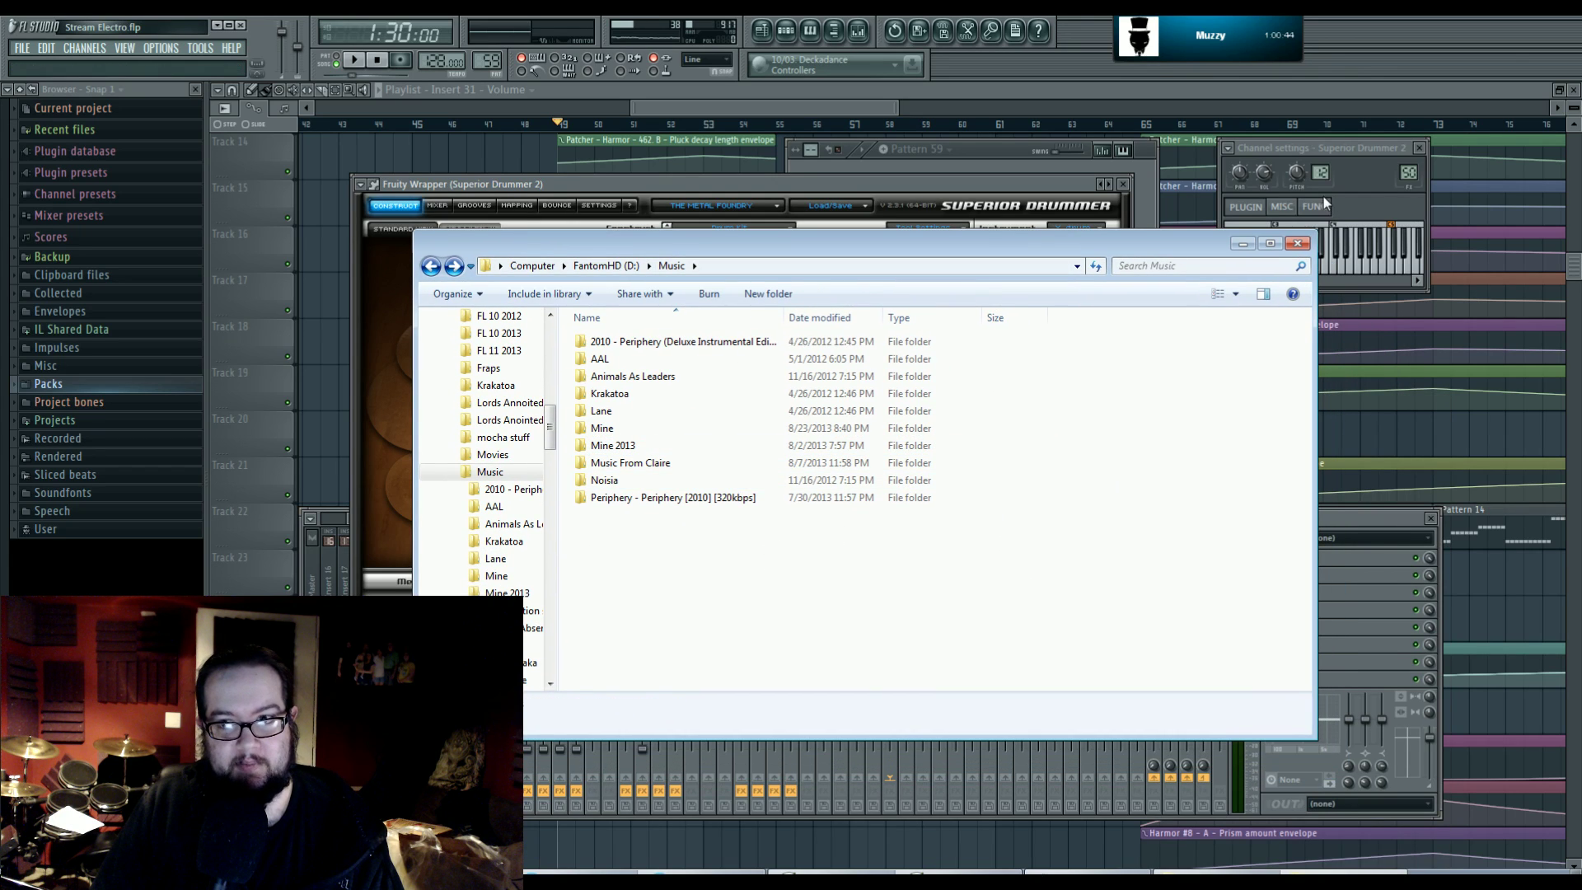
pyautogui.moveTo(1031, 244); pyautogui.dragTo(989, 266)
pyautogui.click(778, 183)
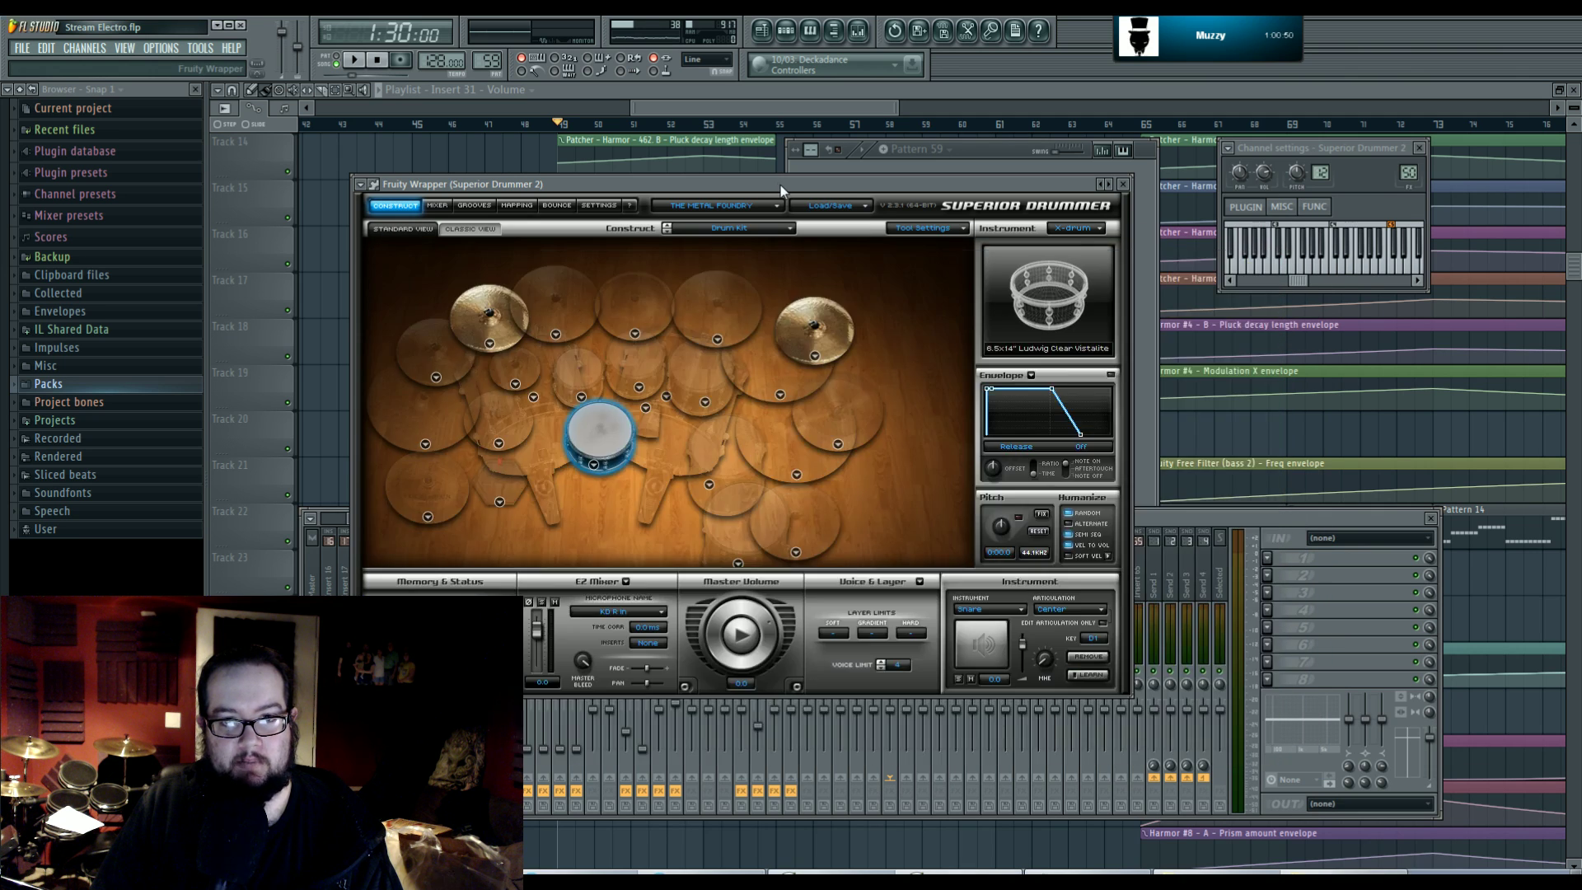
pyautogui.click(755, 204)
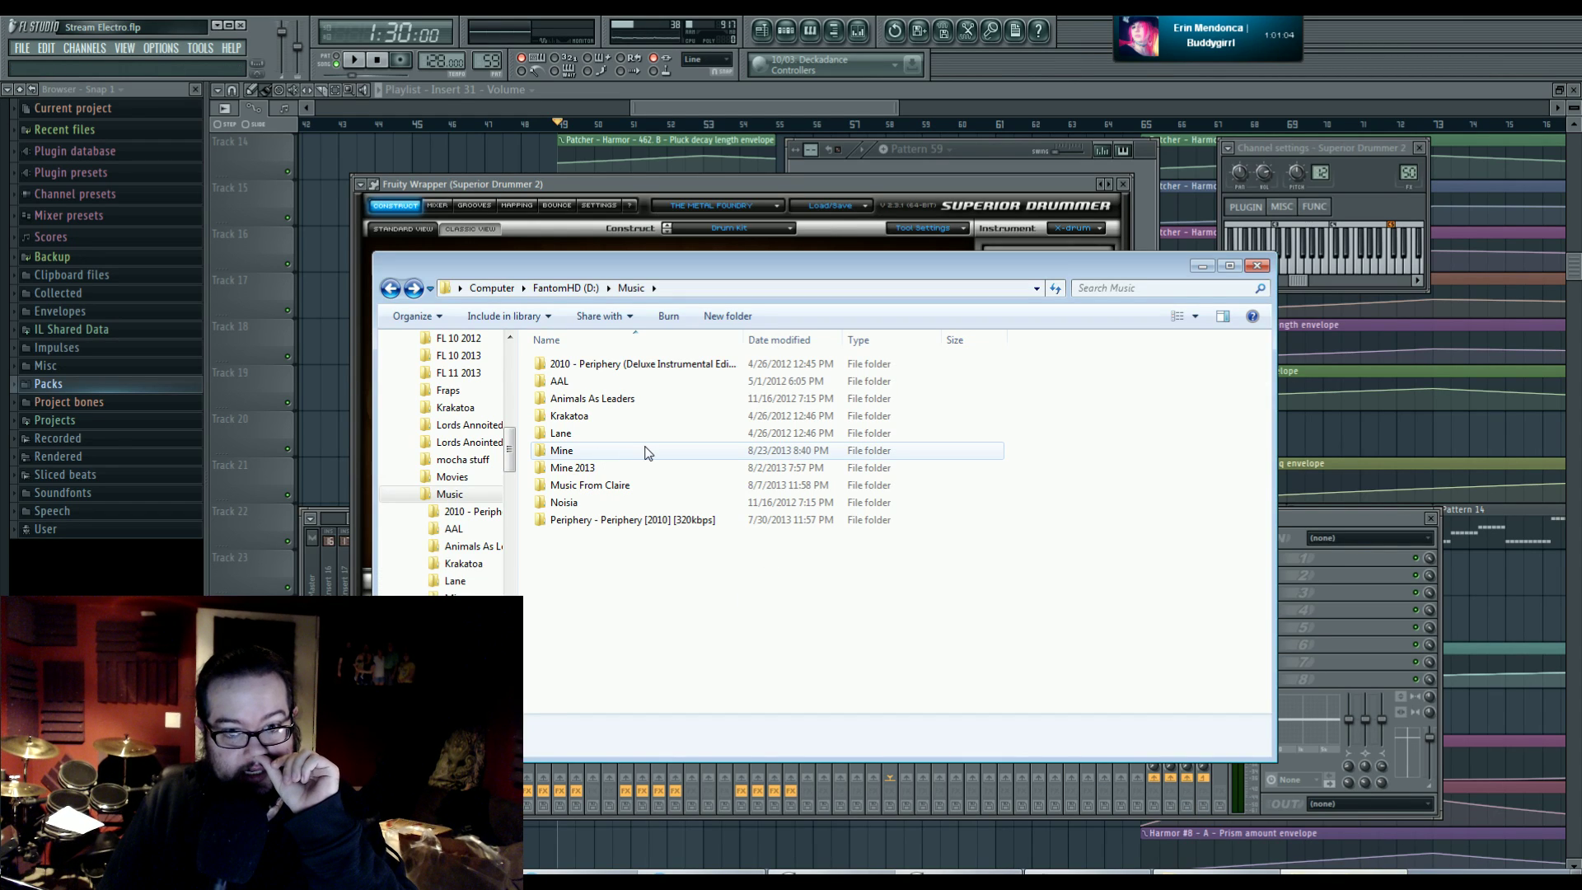
# - Find the track "Some new song" in the Mine music folder, start playing it and pause it
pyautogui.click(620, 452)
pyautogui.doubleClick(620, 453)
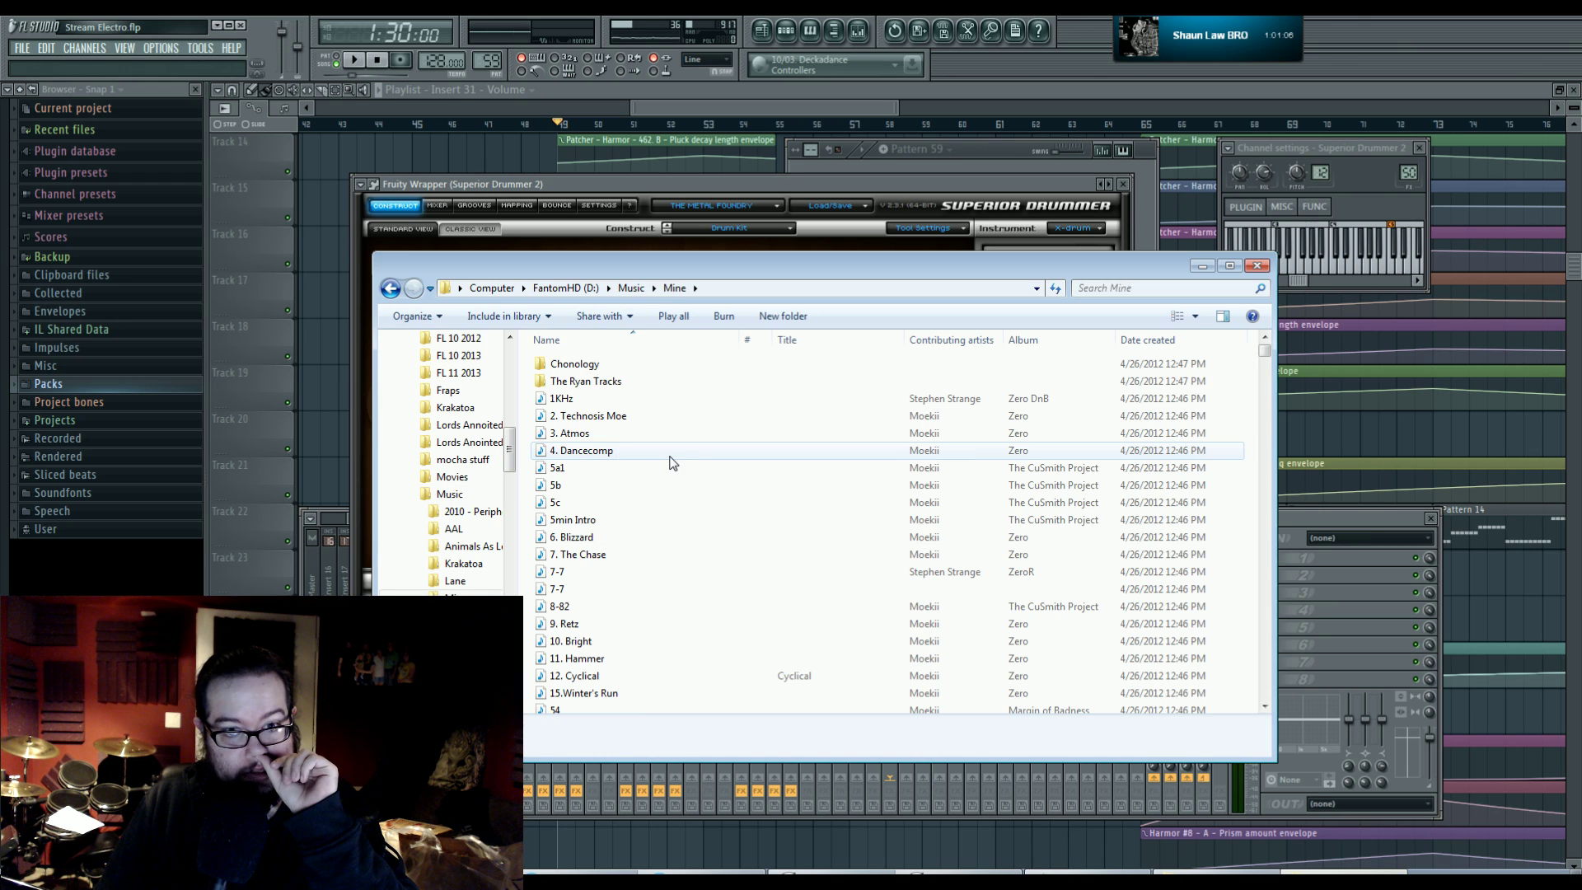
pyautogui.moveTo(1268, 356); pyautogui.dragTo(1268, 594)
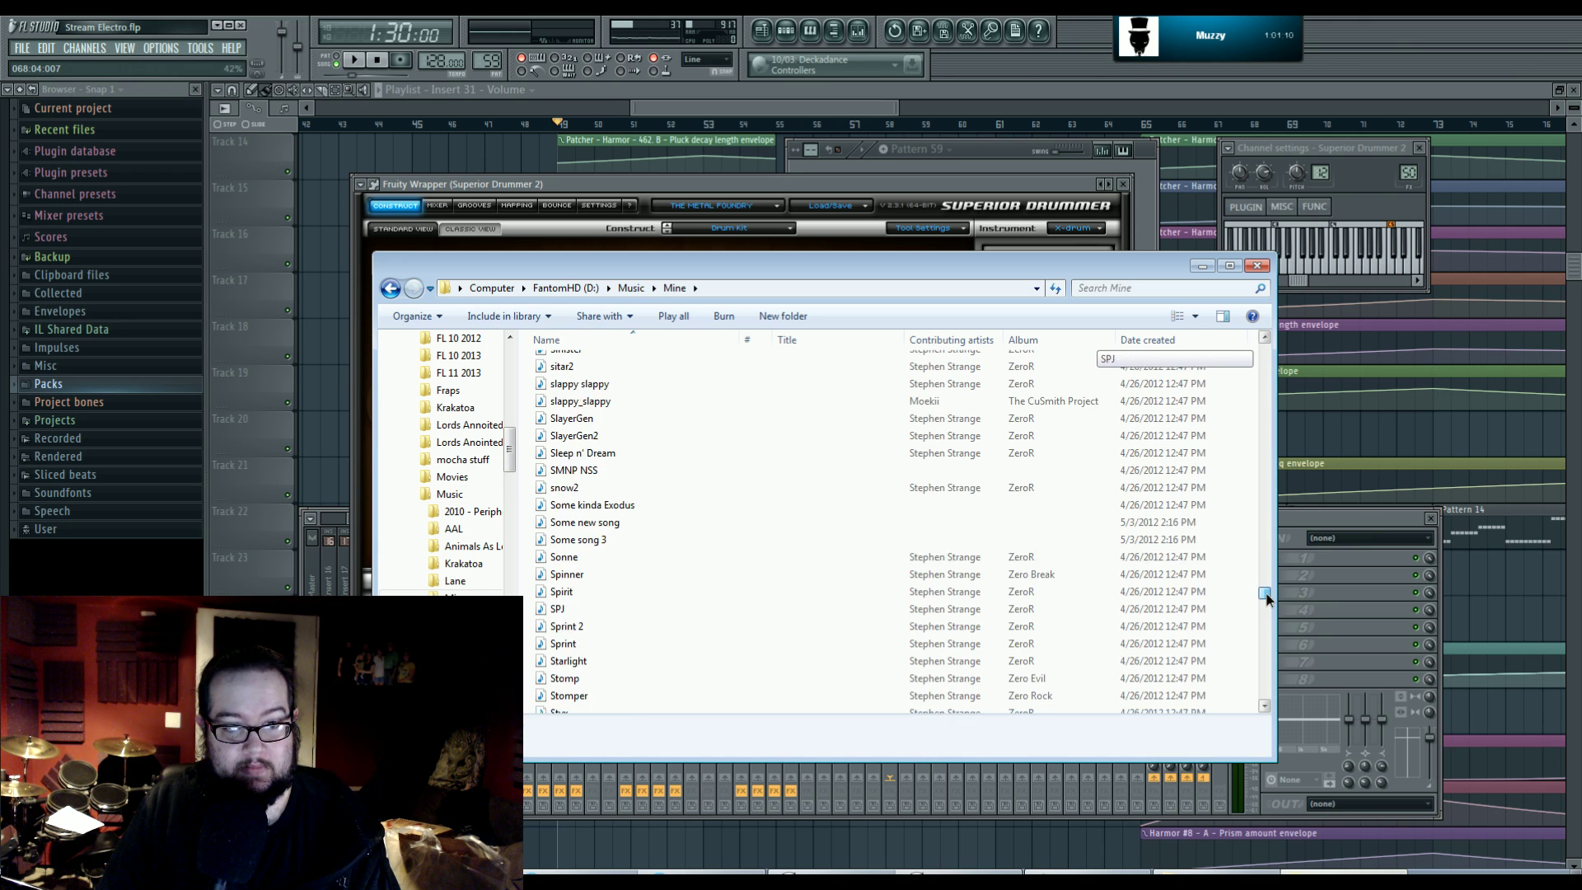
pyautogui.click(612, 528)
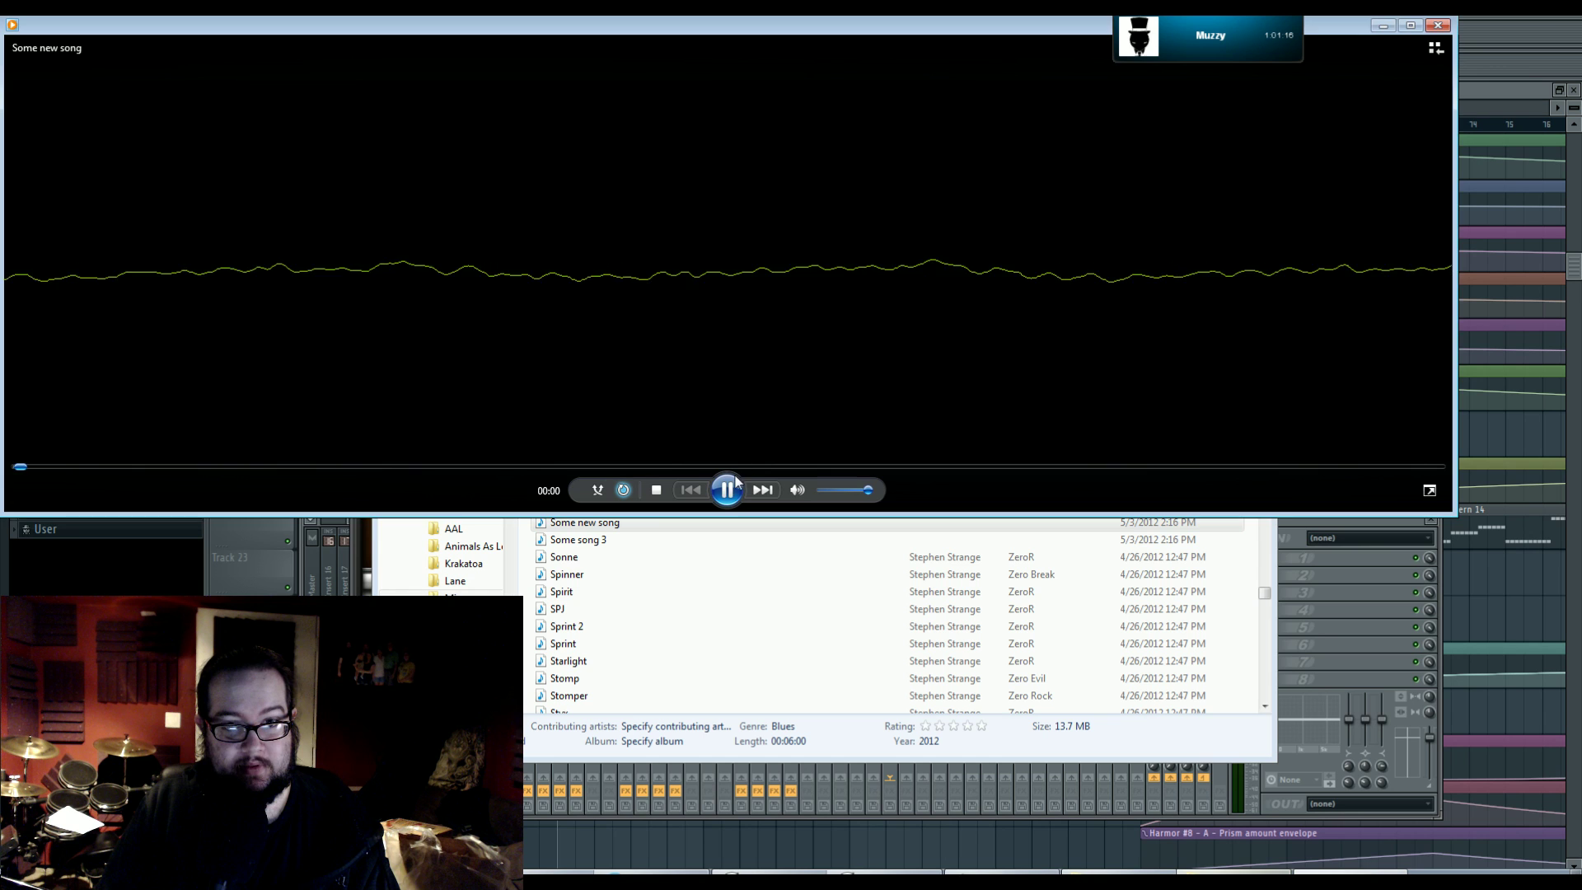
pyautogui.click(733, 486)
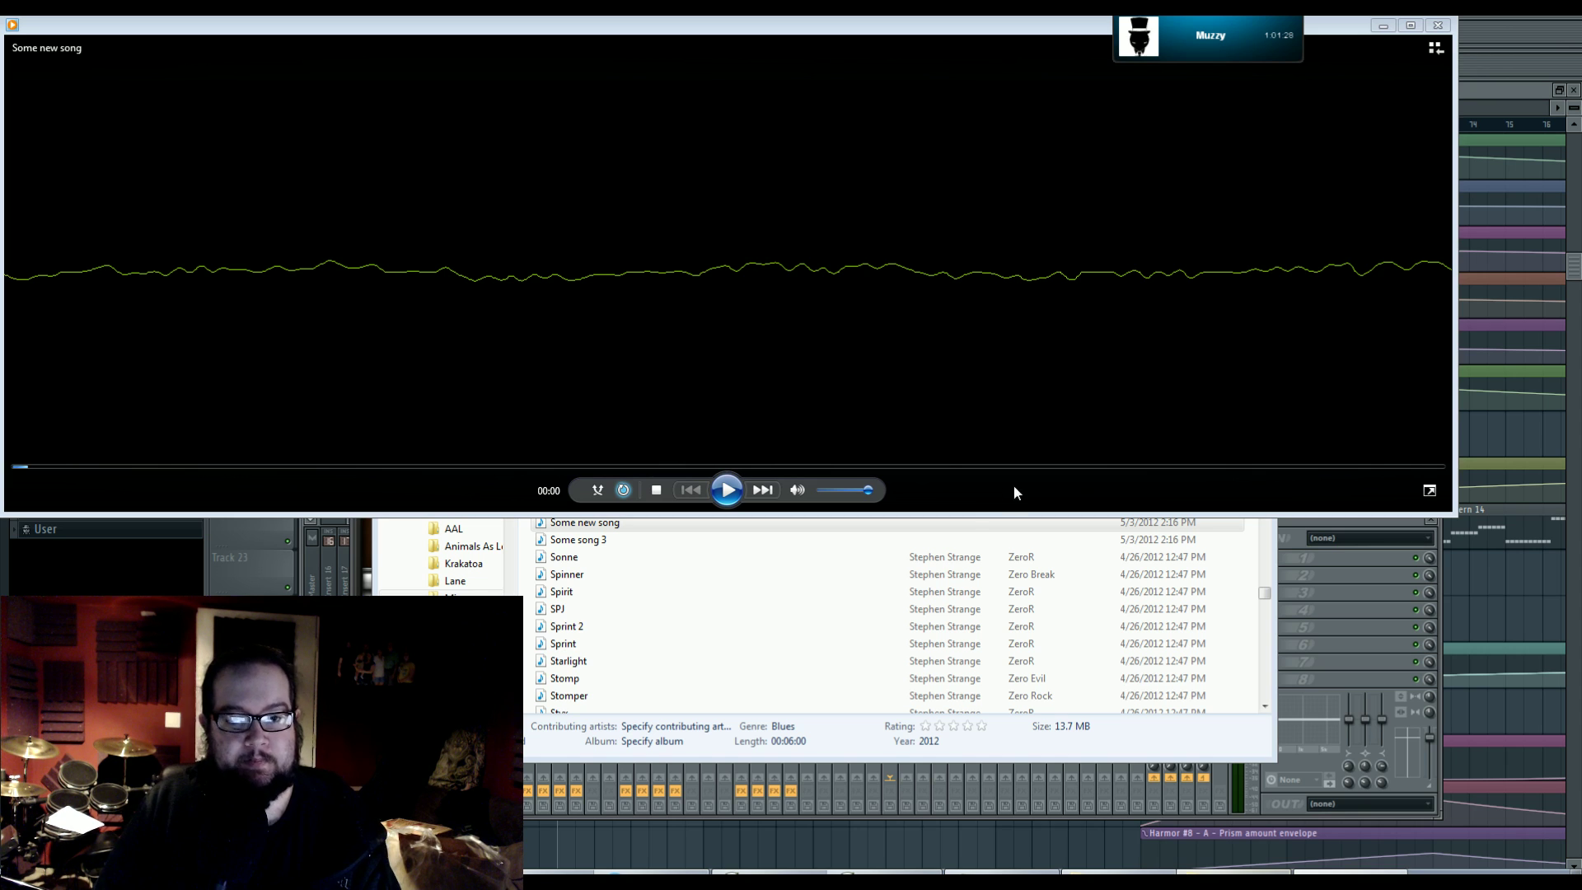
# - Reposition the media player, listen to a passage further into "Some new song", and close the player
pyautogui.moveTo(852, 27); pyautogui.dragTo(917, 153)
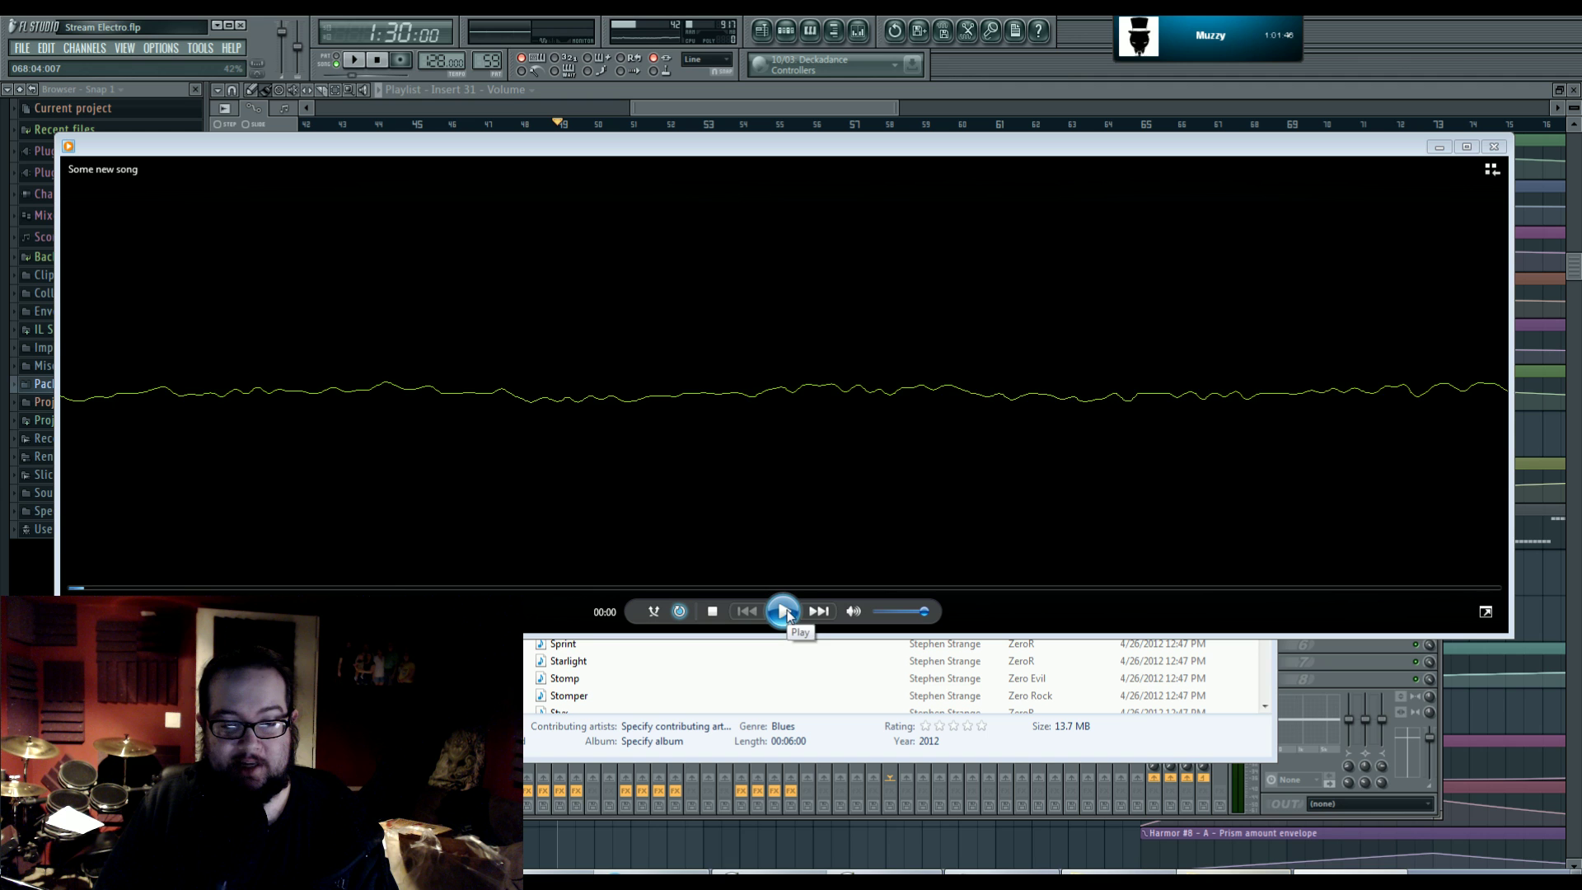
pyautogui.click(786, 613)
pyautogui.click(190, 588)
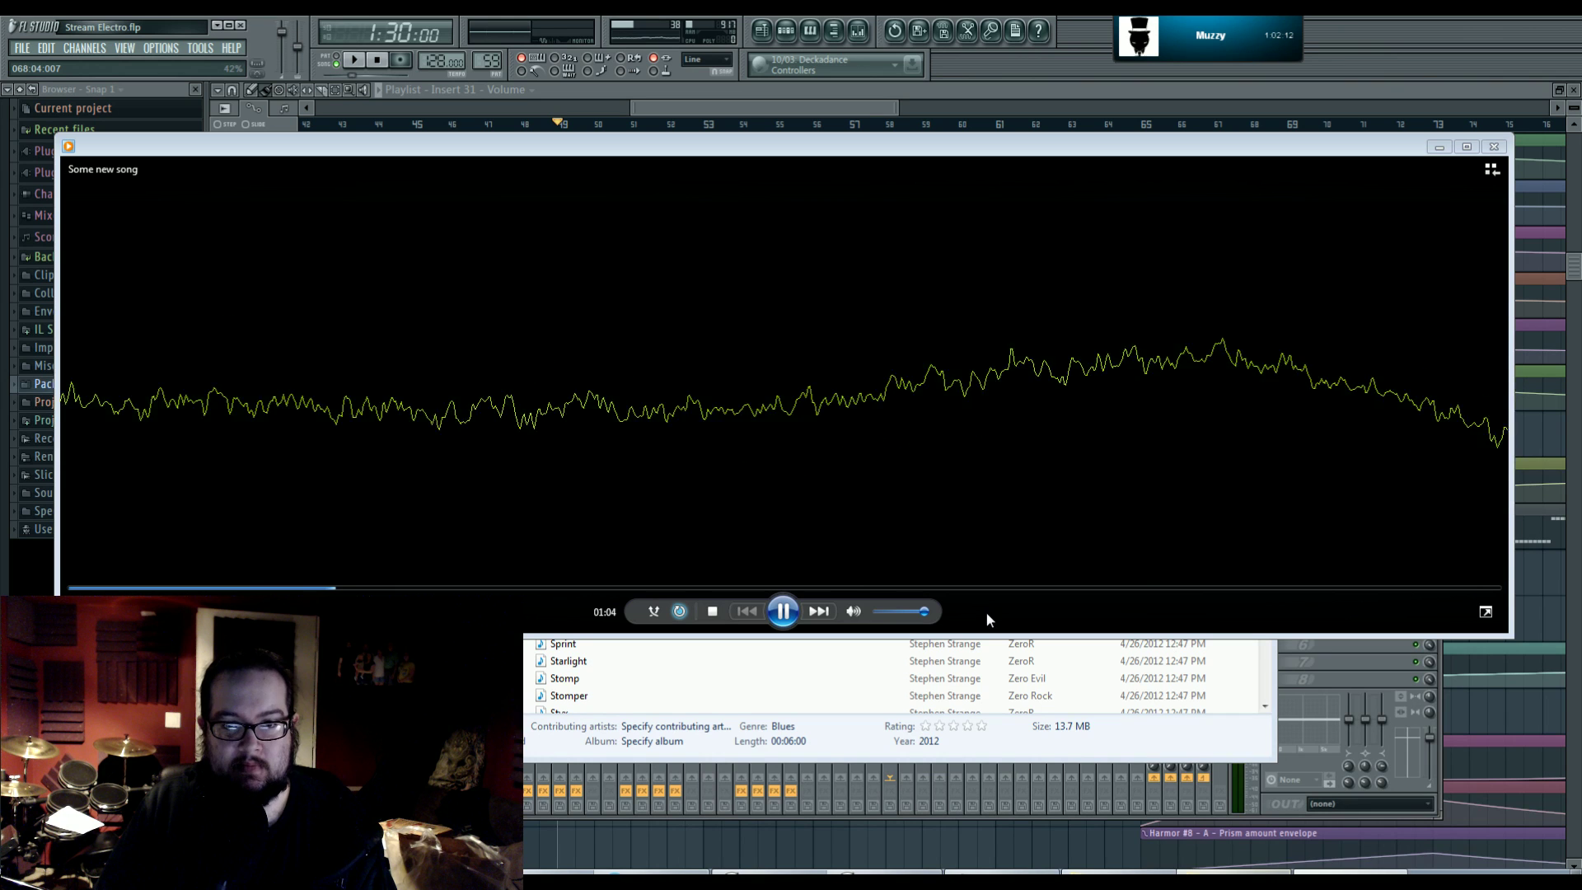
pyautogui.click(789, 610)
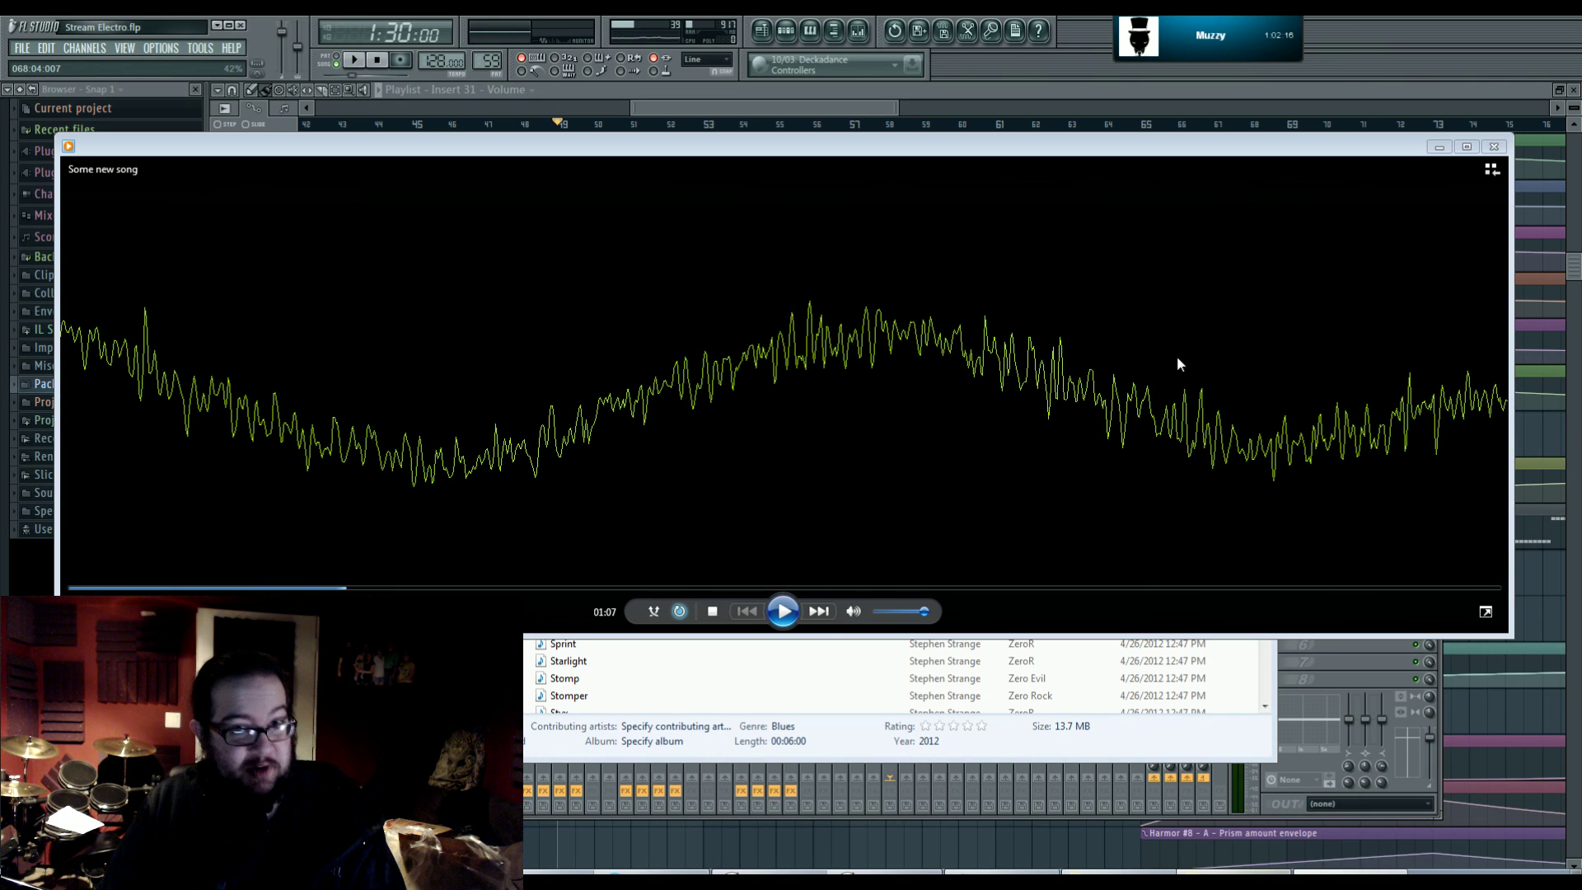
pyautogui.click(1494, 146)
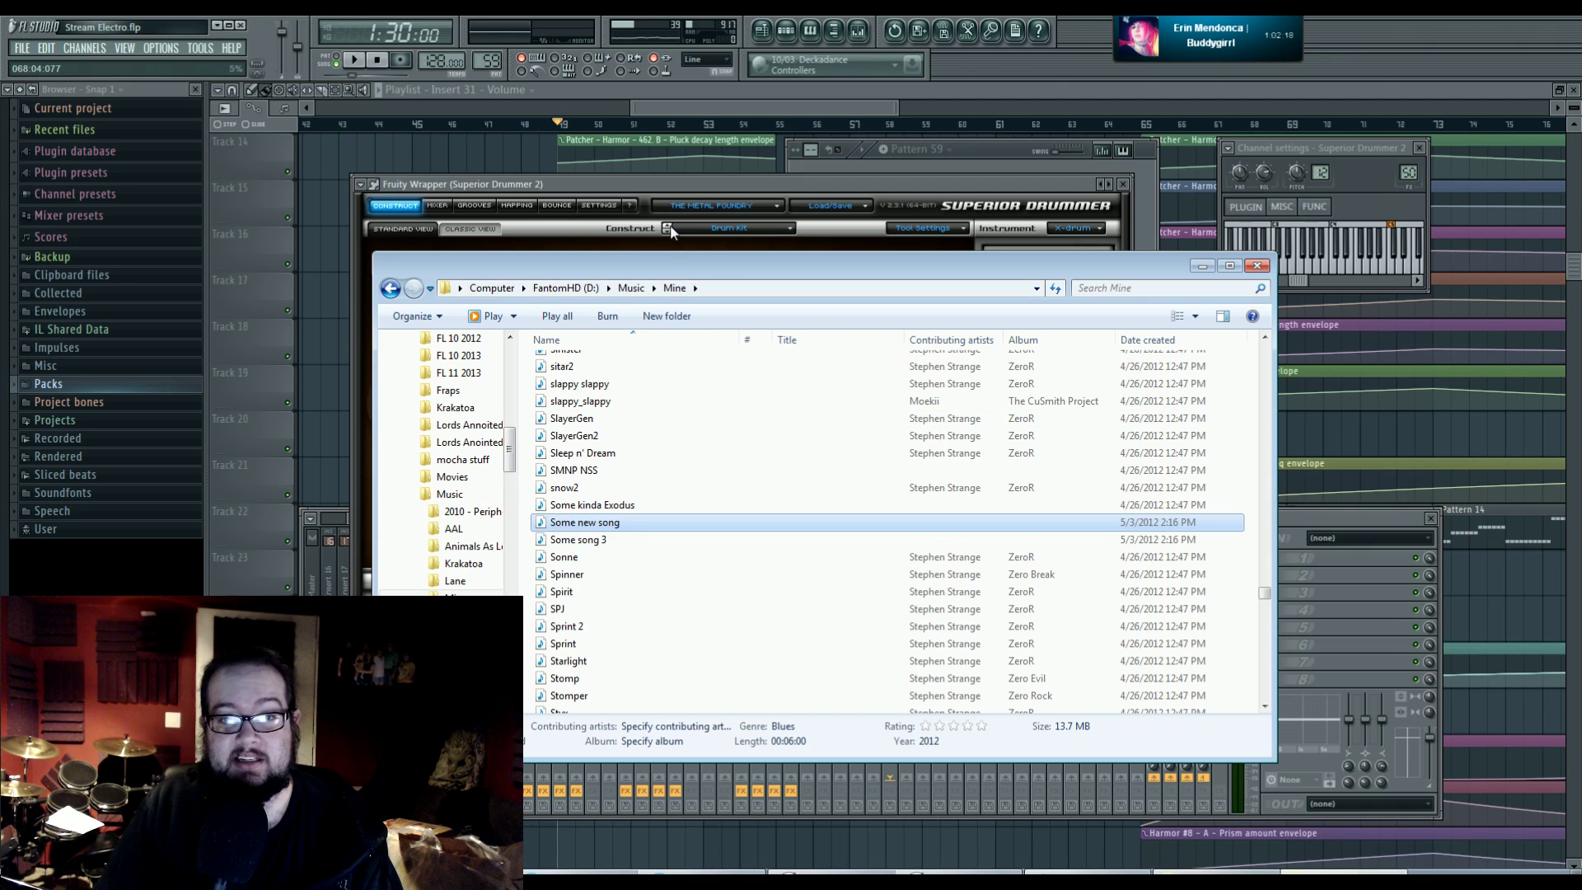
# - Return to FL Studio and bring the playlist in front of the Superior Drummer and mixer windows
pyautogui.click(694, 212)
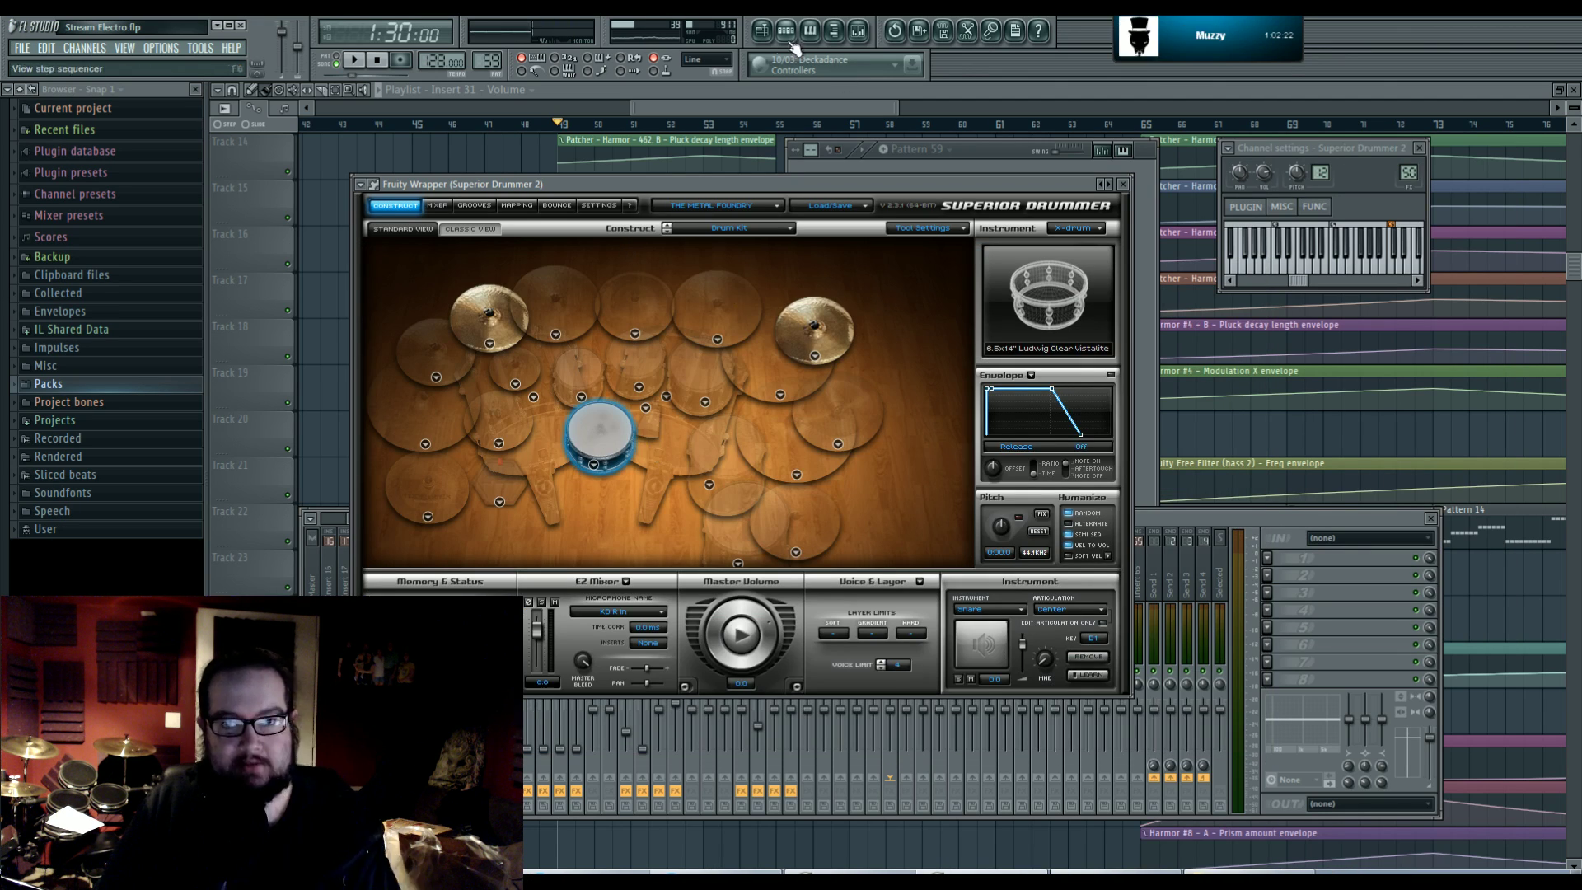
pyautogui.click(860, 35)
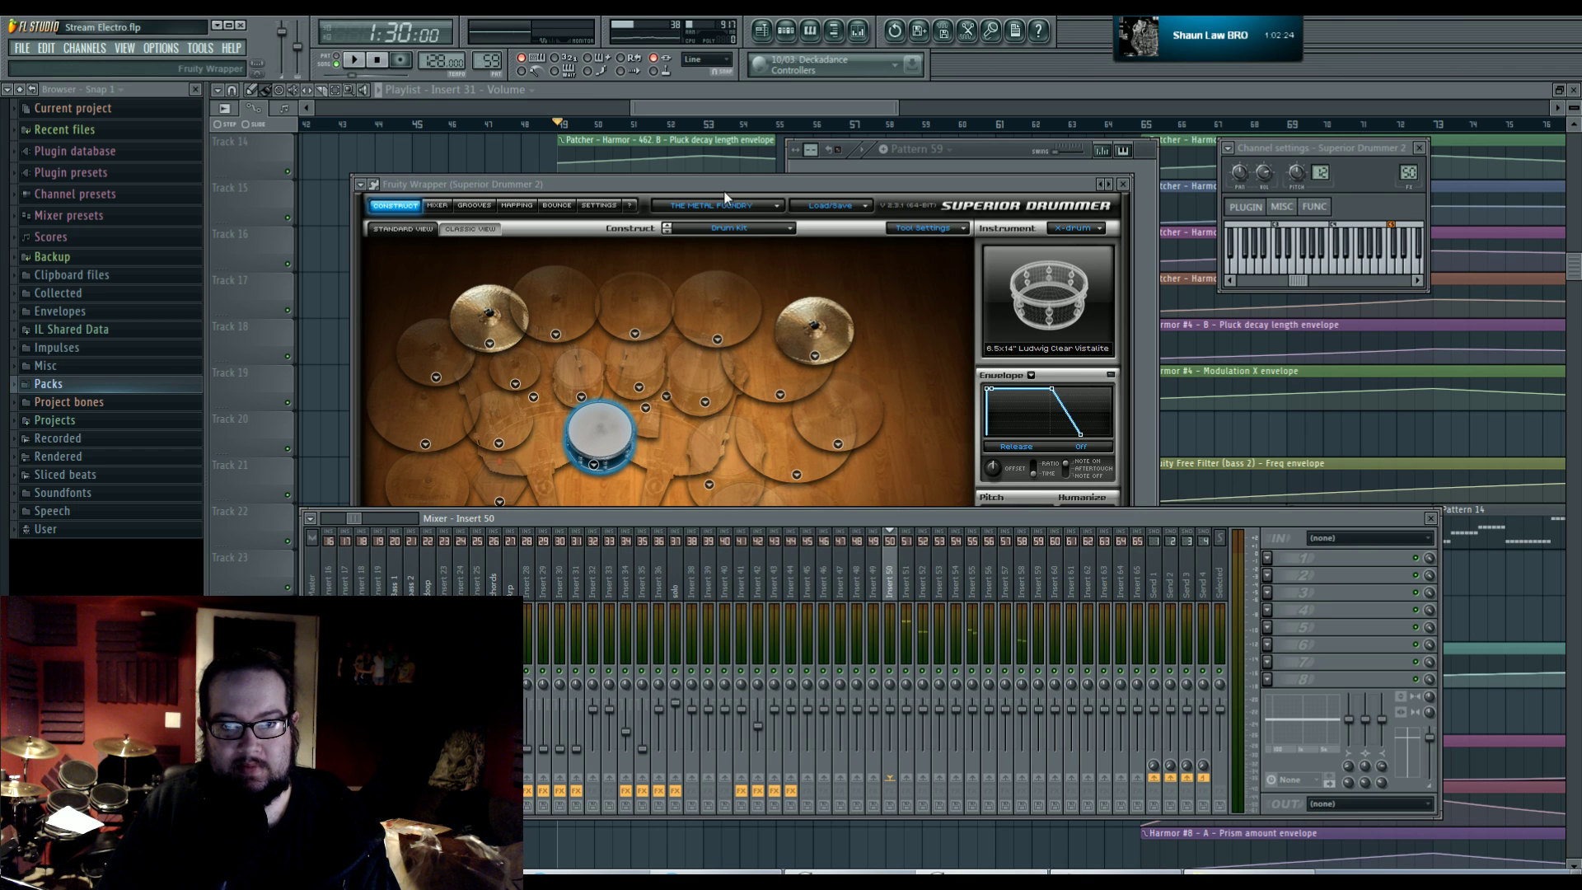
pyautogui.click(860, 35)
pyautogui.click(744, 100)
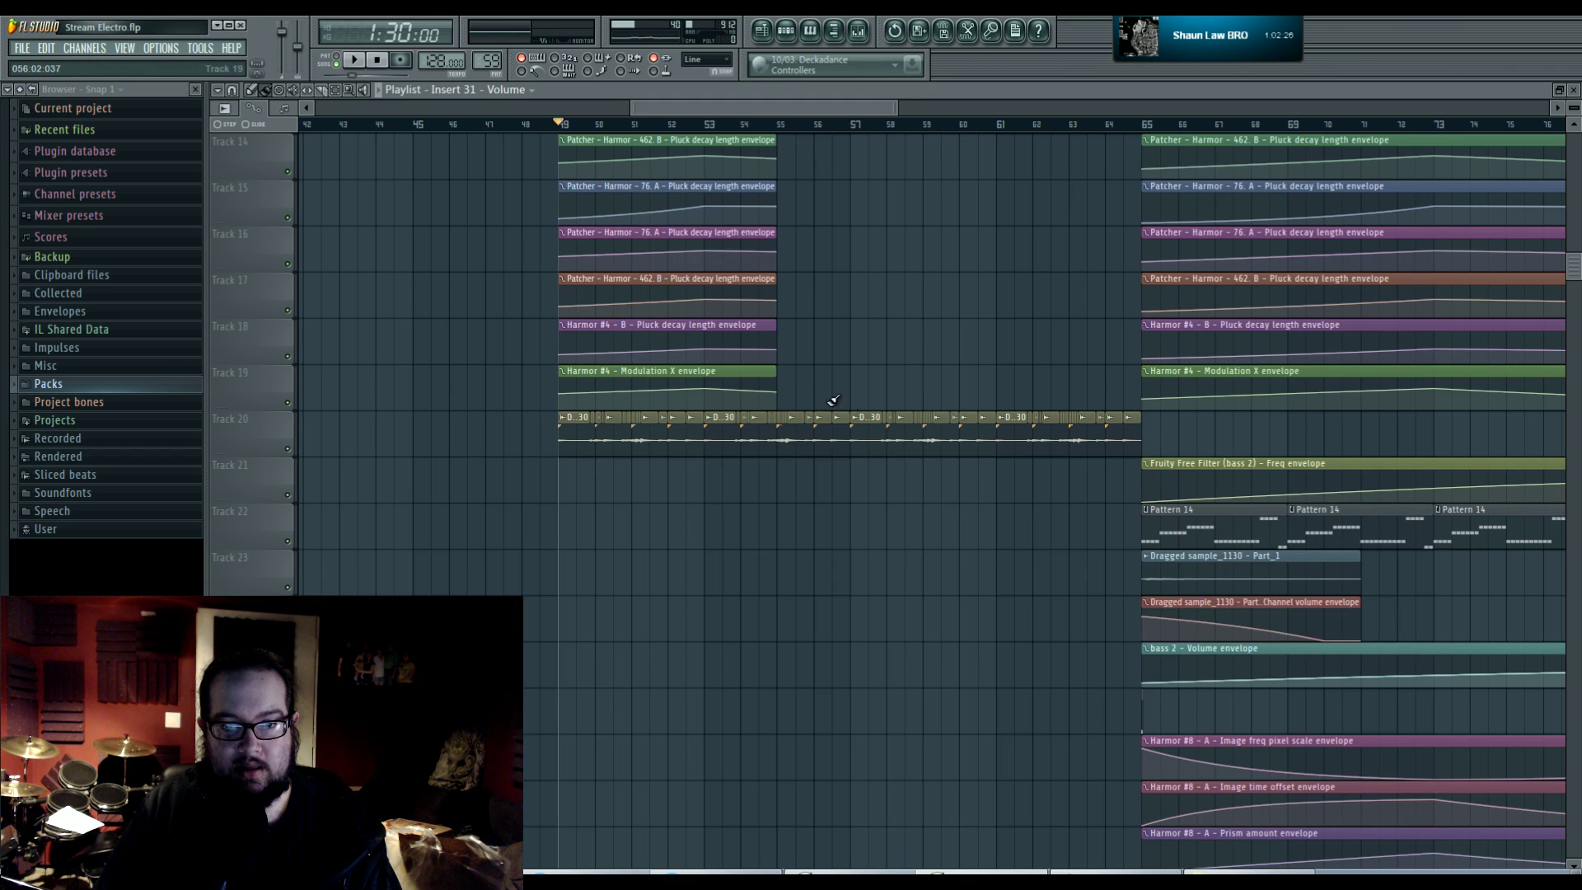
# - Open the Superior Drummer 2 drum kit from Pattern 59's channel list
pyautogui.click(785, 31)
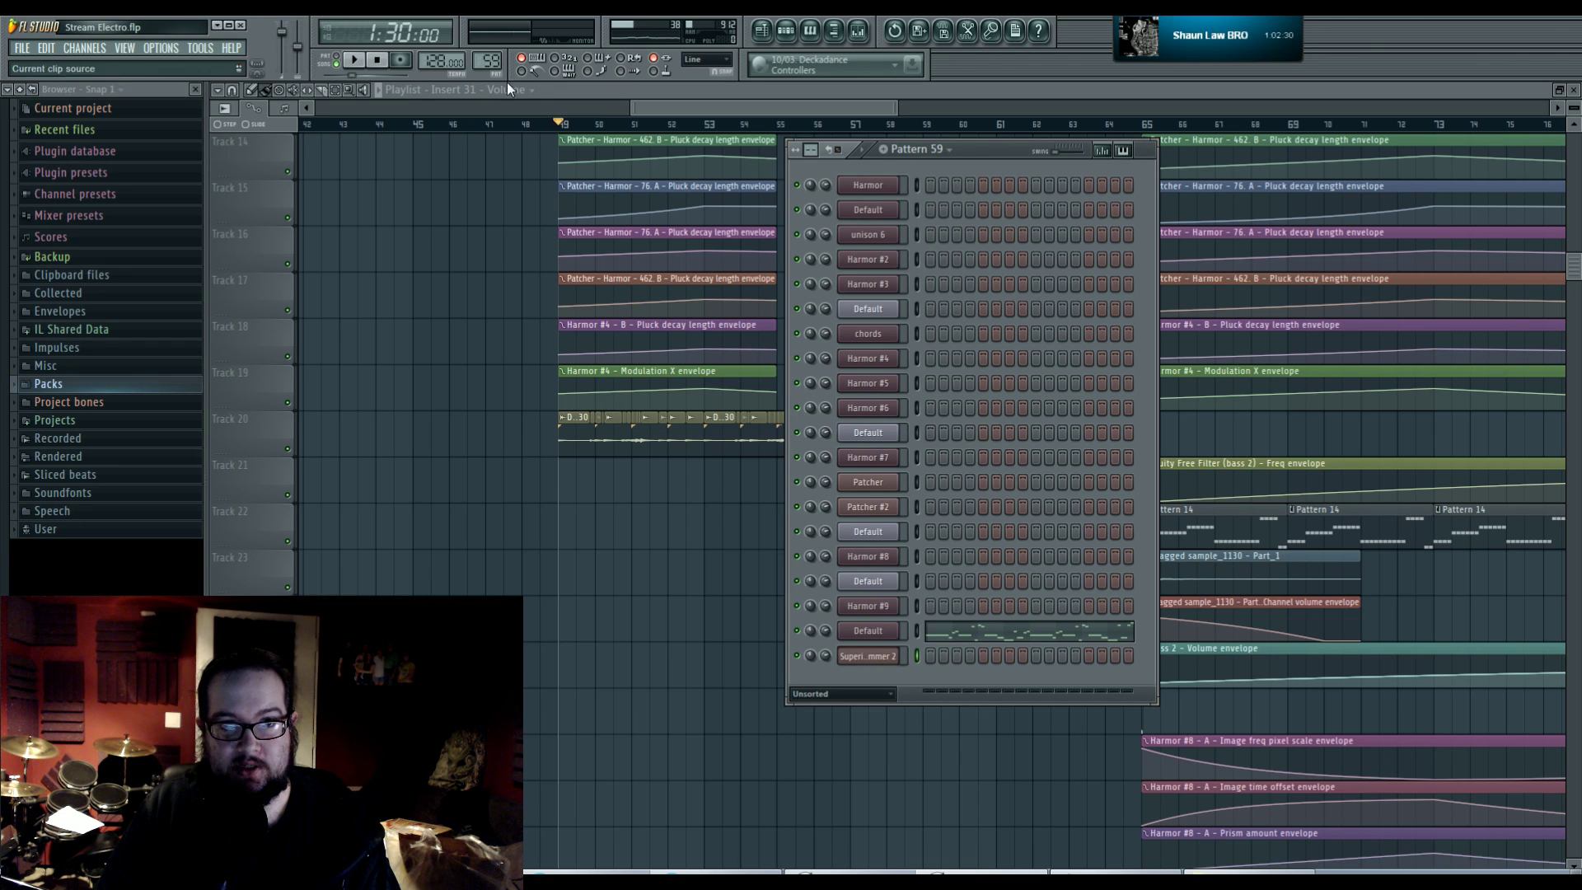
pyautogui.click(785, 30)
pyautogui.click(785, 30)
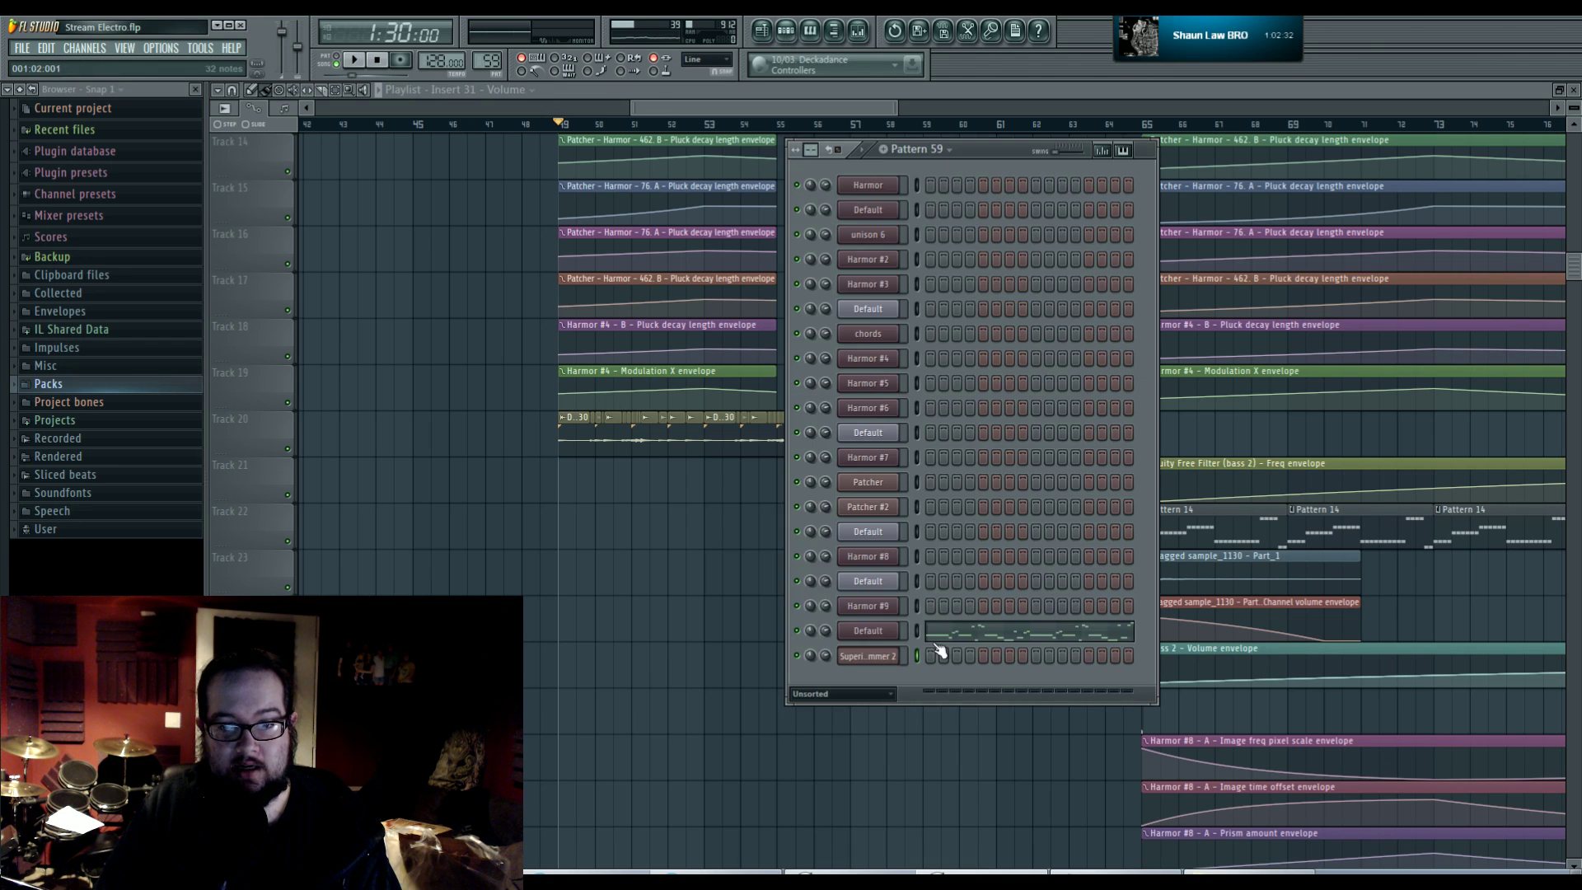
pyautogui.click(868, 655)
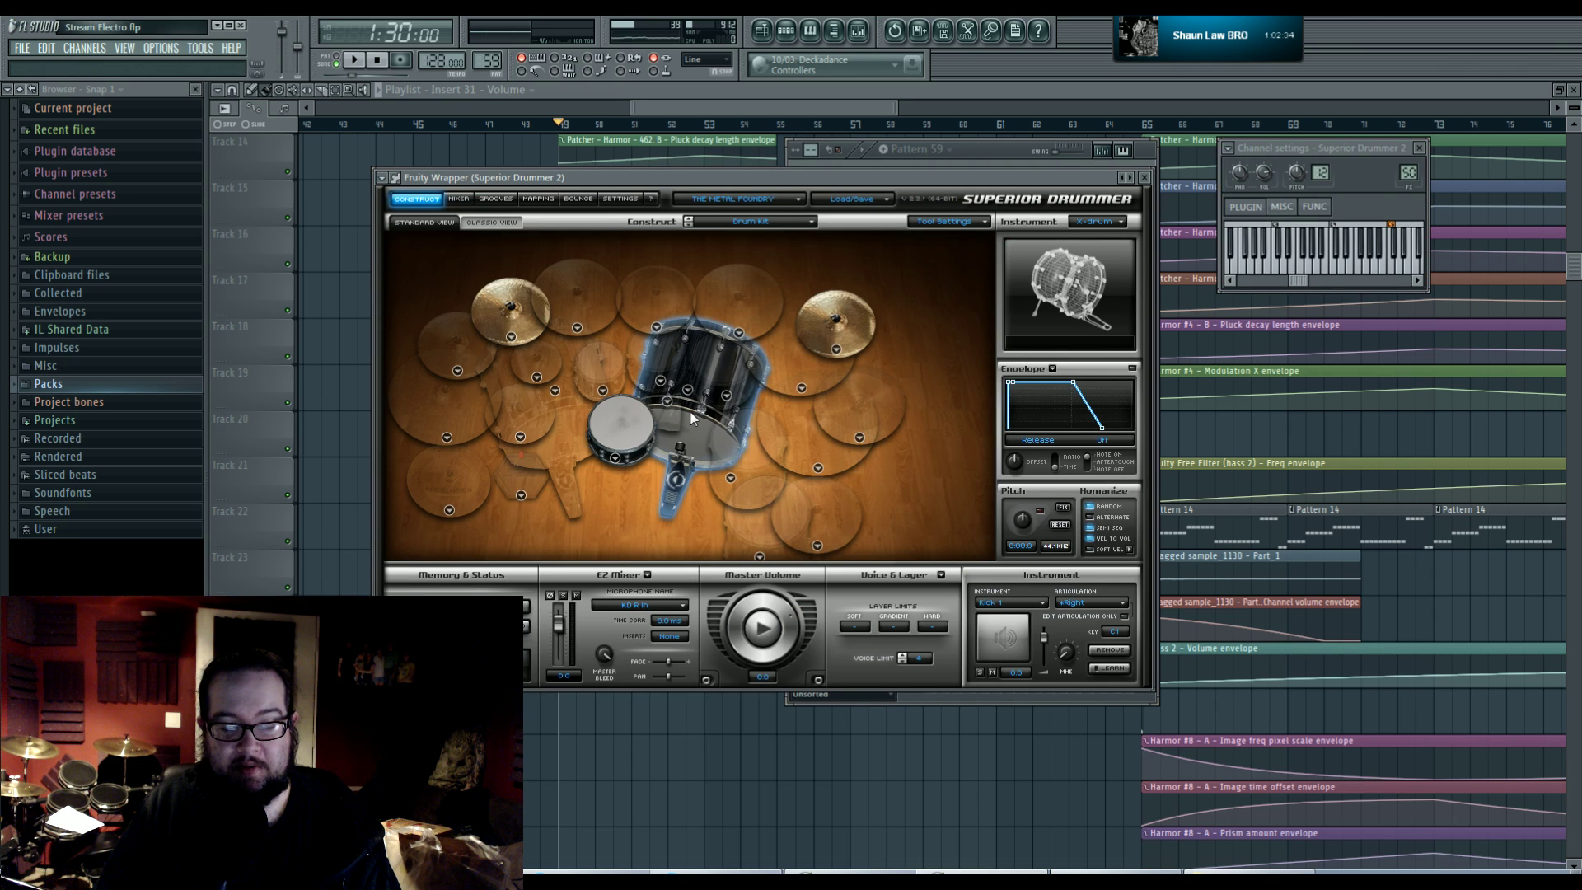
# - Audition the available snare models in the snare preview, ending with the 6.5x14" Ludwig Clear Vistalite
pyautogui.click(617, 459)
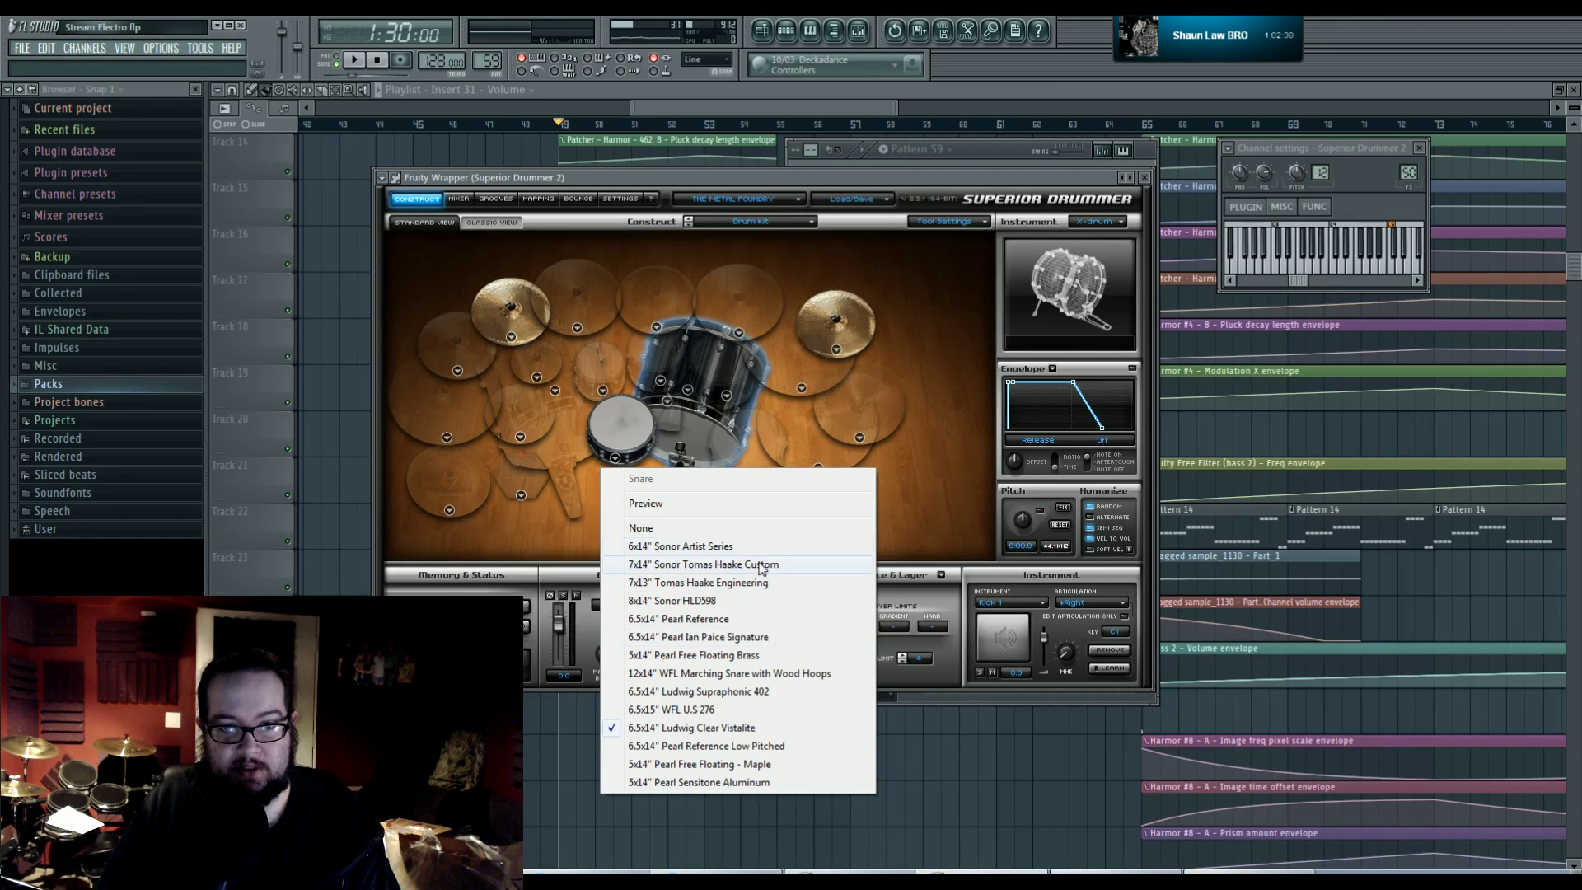
pyautogui.click(722, 504)
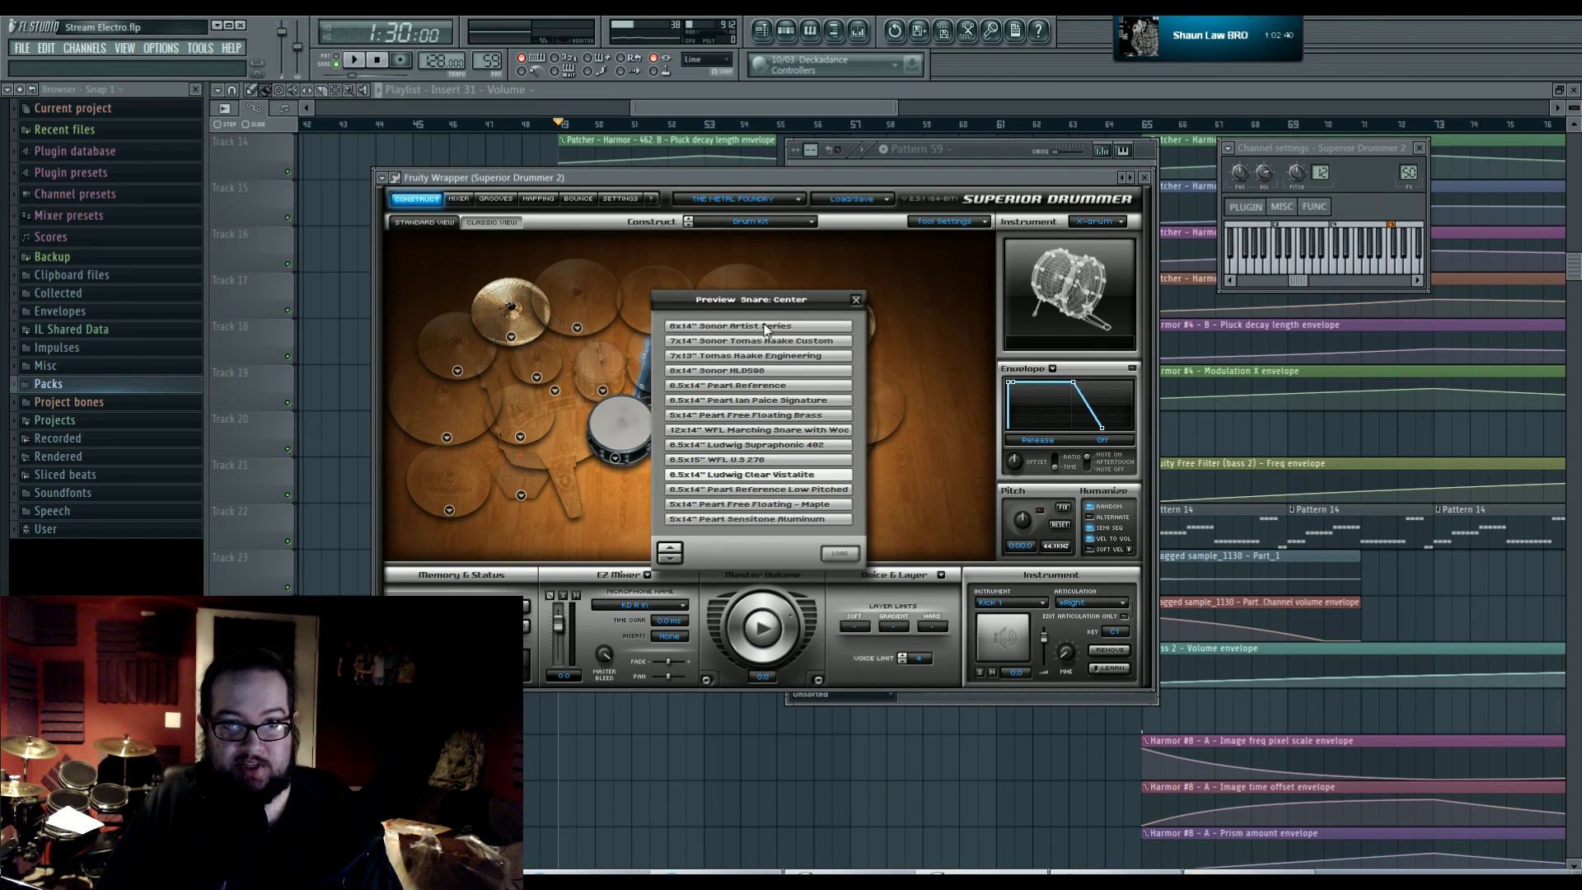
pyautogui.moveTo(767, 327); pyautogui.dragTo(771, 546)
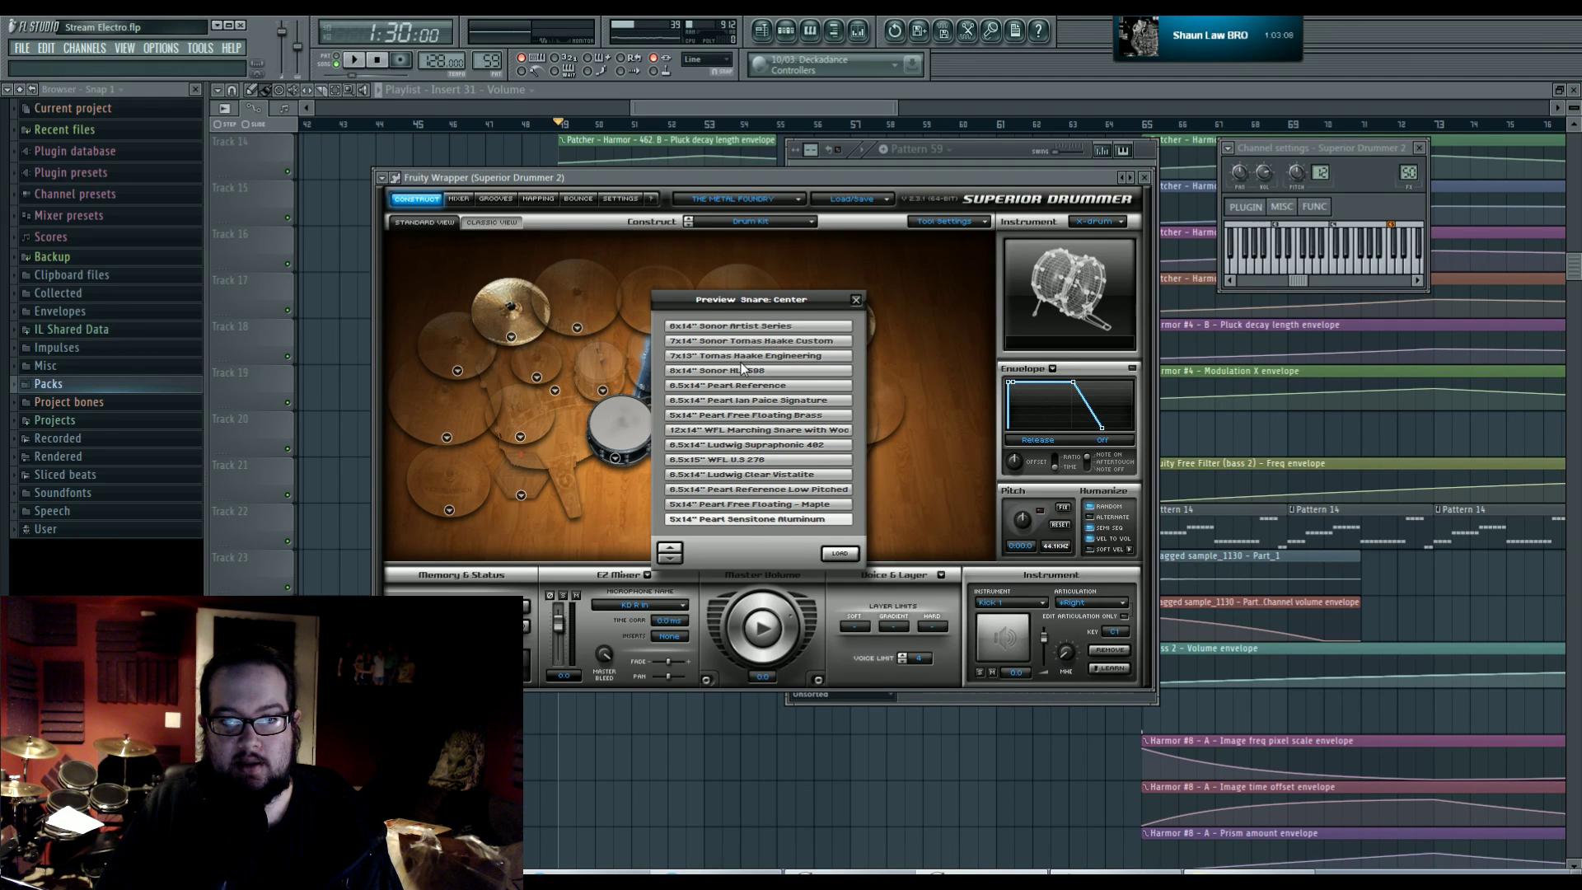
pyautogui.click(751, 475)
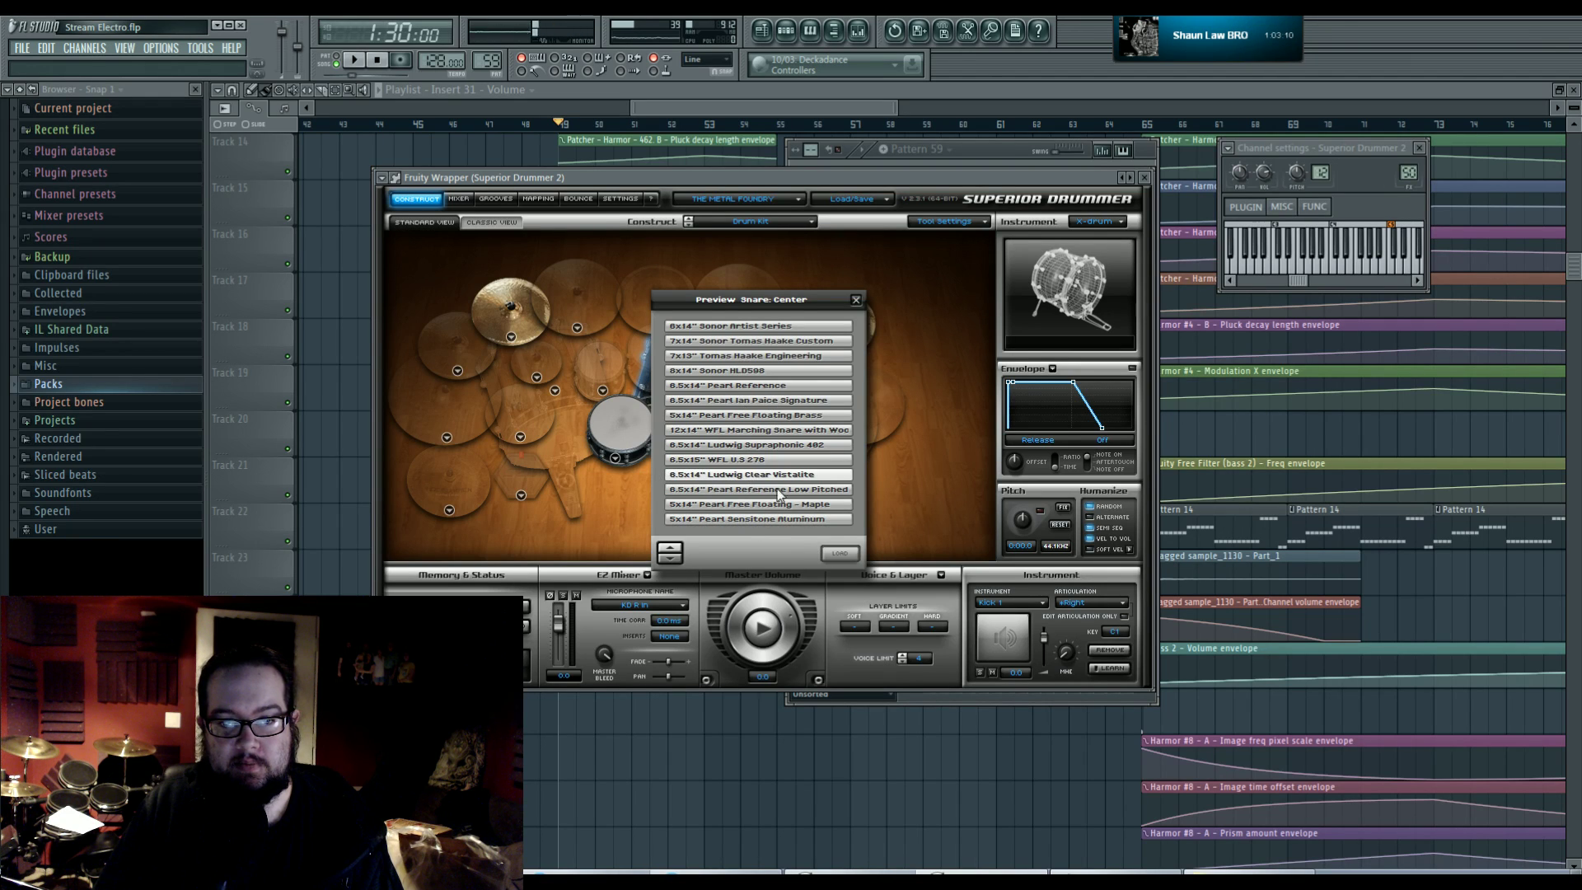
pyautogui.click(845, 556)
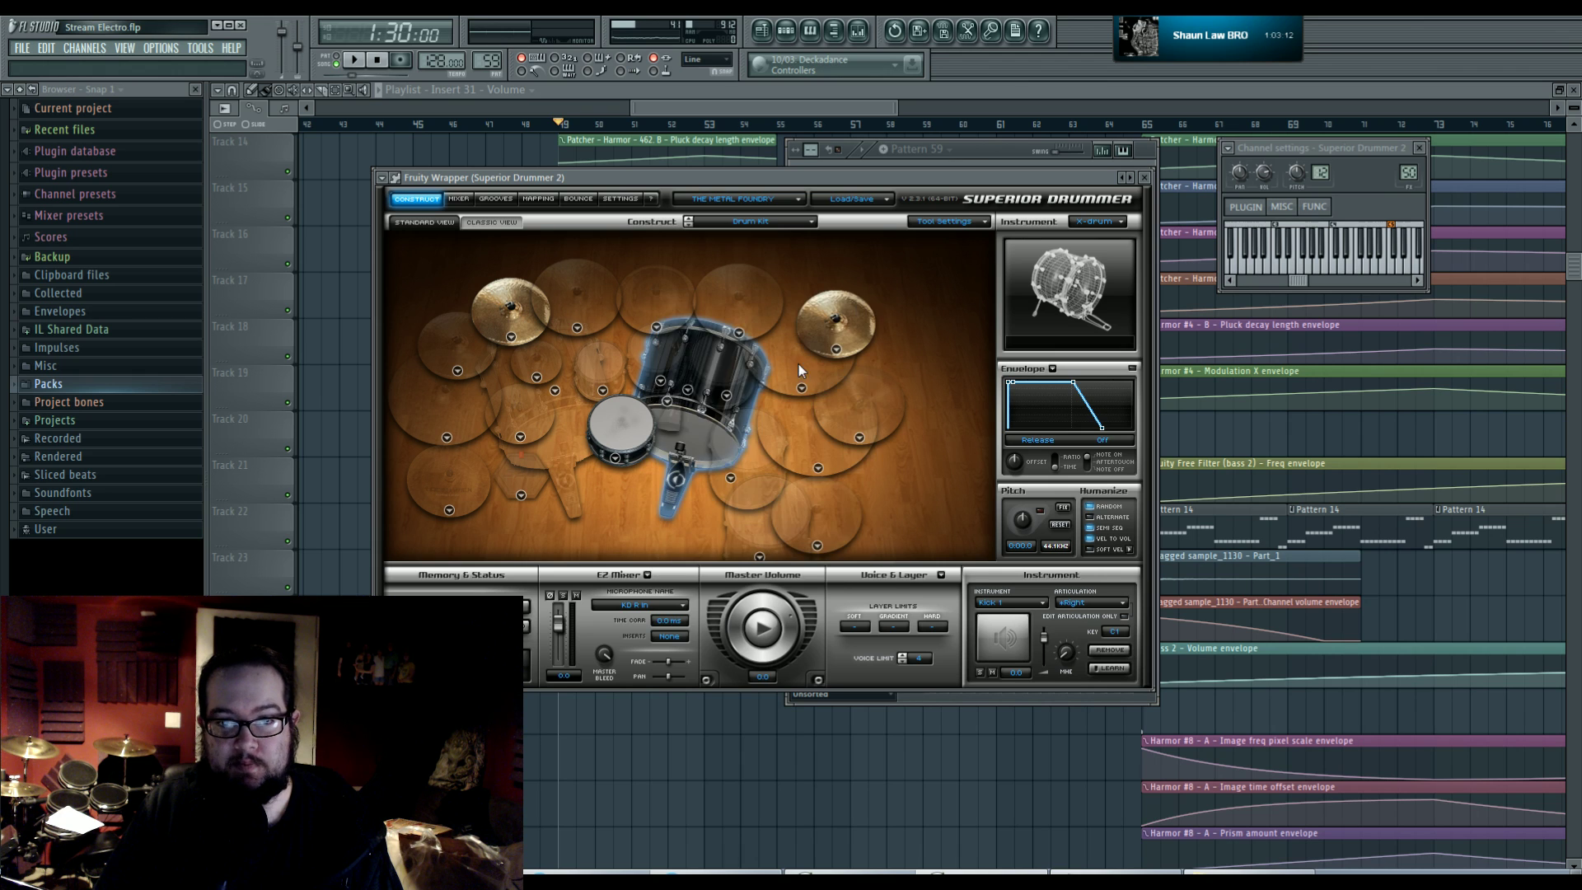
# - Preview the Kick 1 drum models and close the preview without loading one
pyautogui.rightClick(694, 417)
pyautogui.click(723, 436)
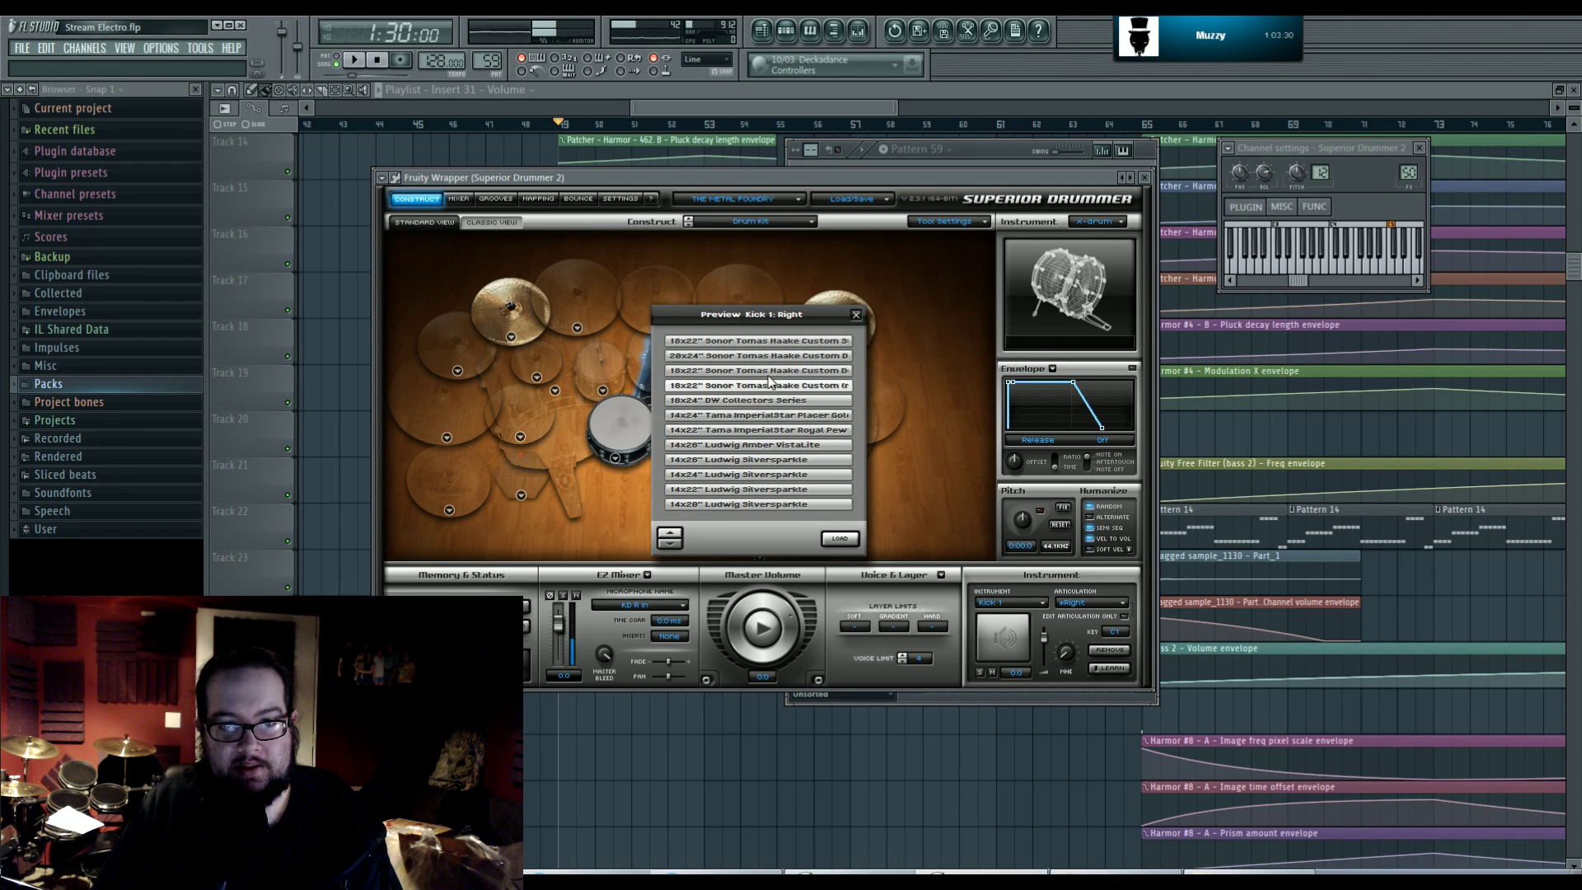
pyautogui.click(855, 315)
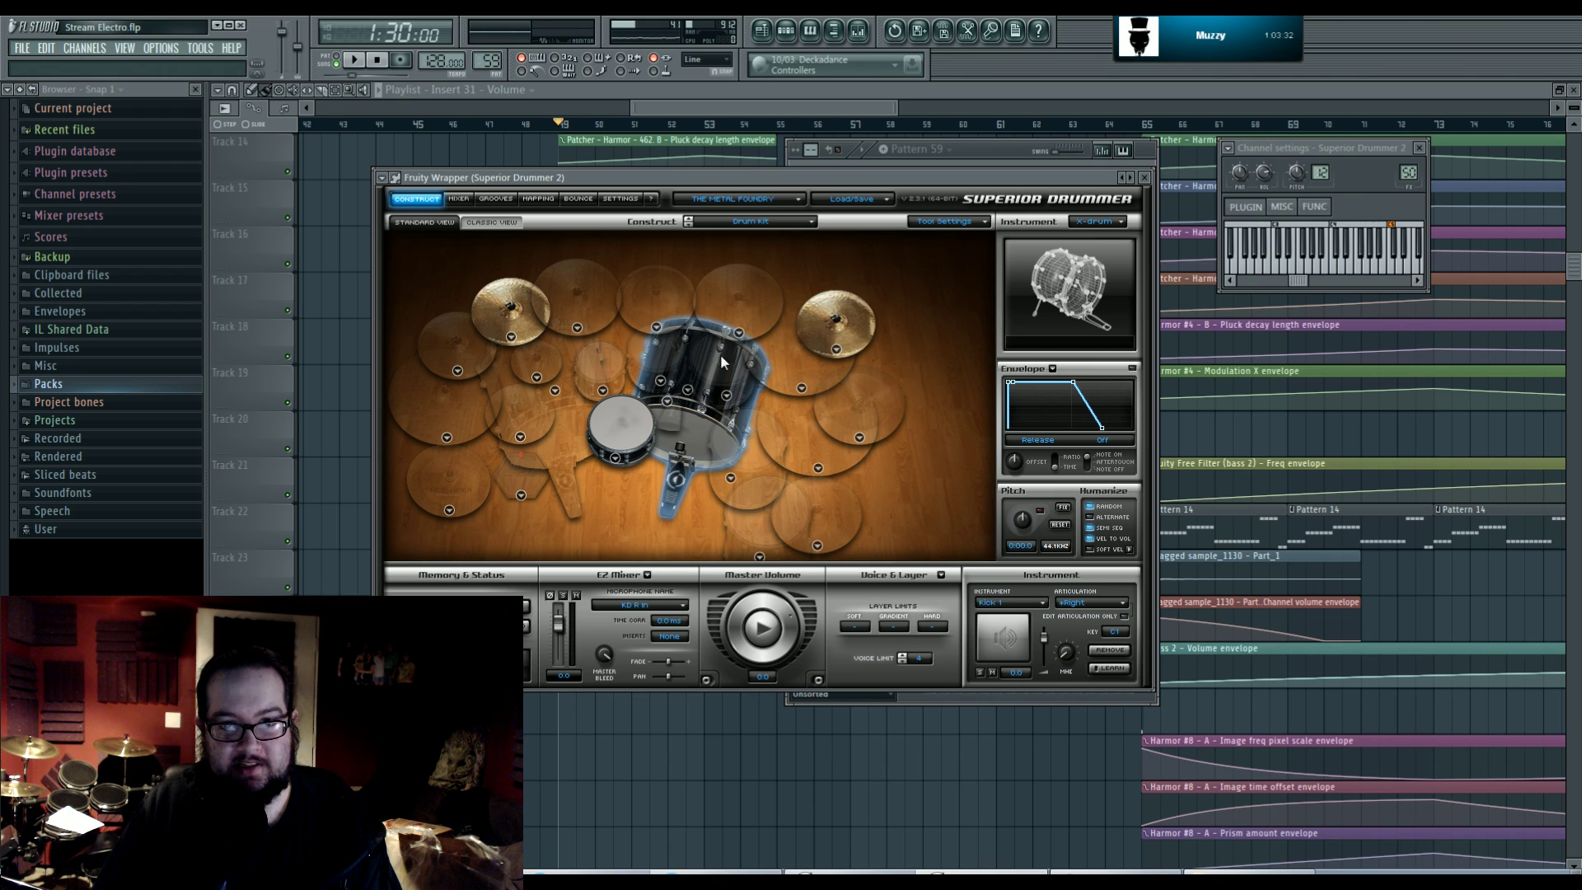
# - Preview the Ride 2 cymbals, load the 24" Paiste Giant Beat Ride into that slot and strike it
pyautogui.click(818, 468)
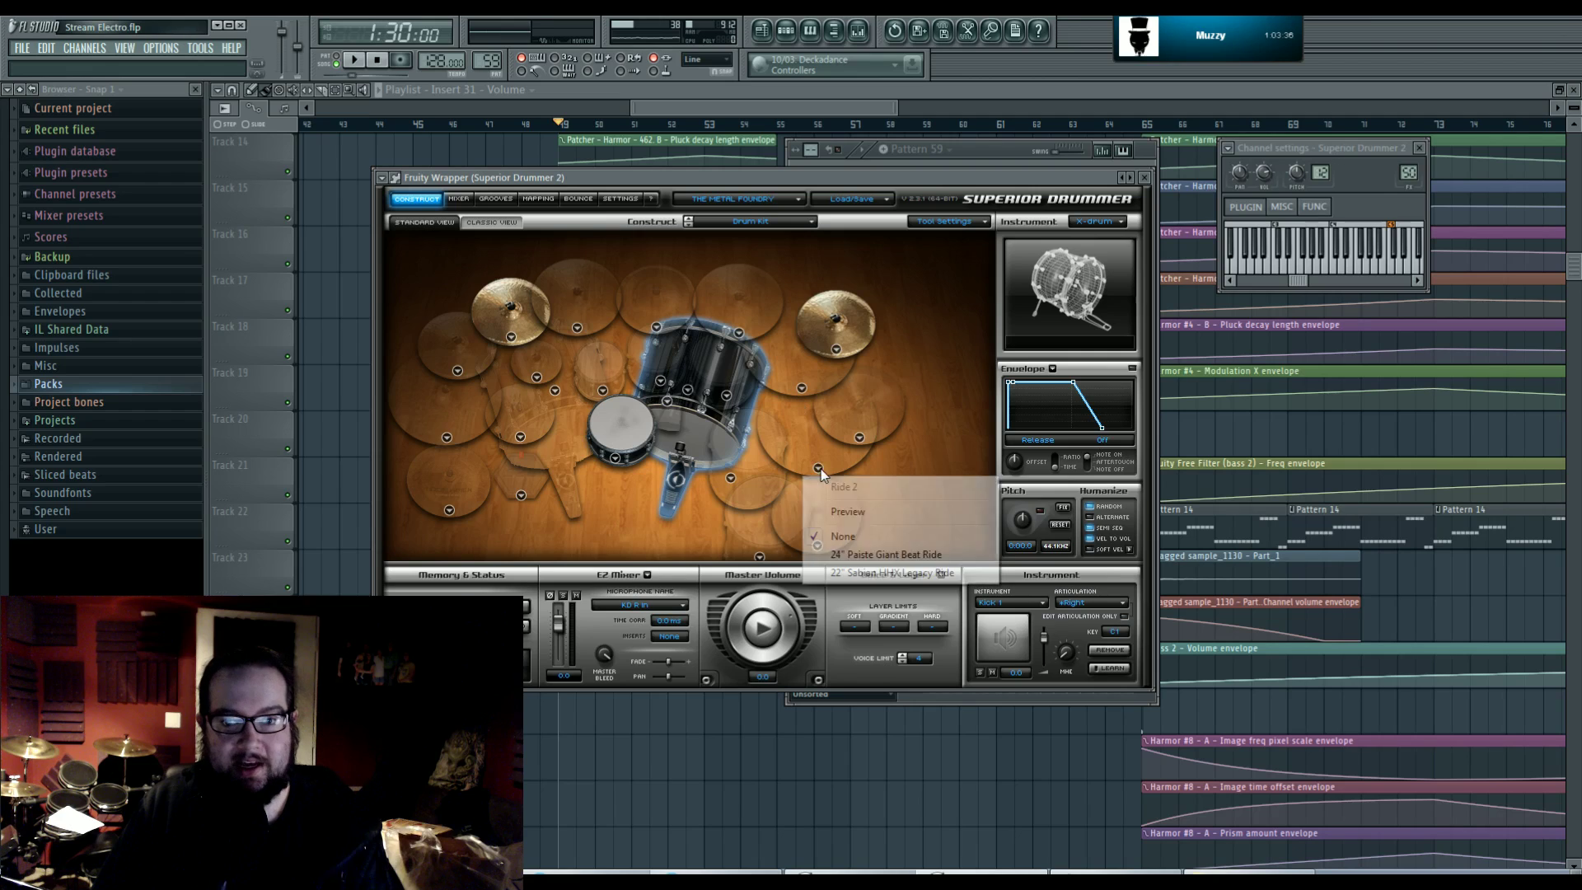
pyautogui.click(886, 514)
pyautogui.click(796, 416)
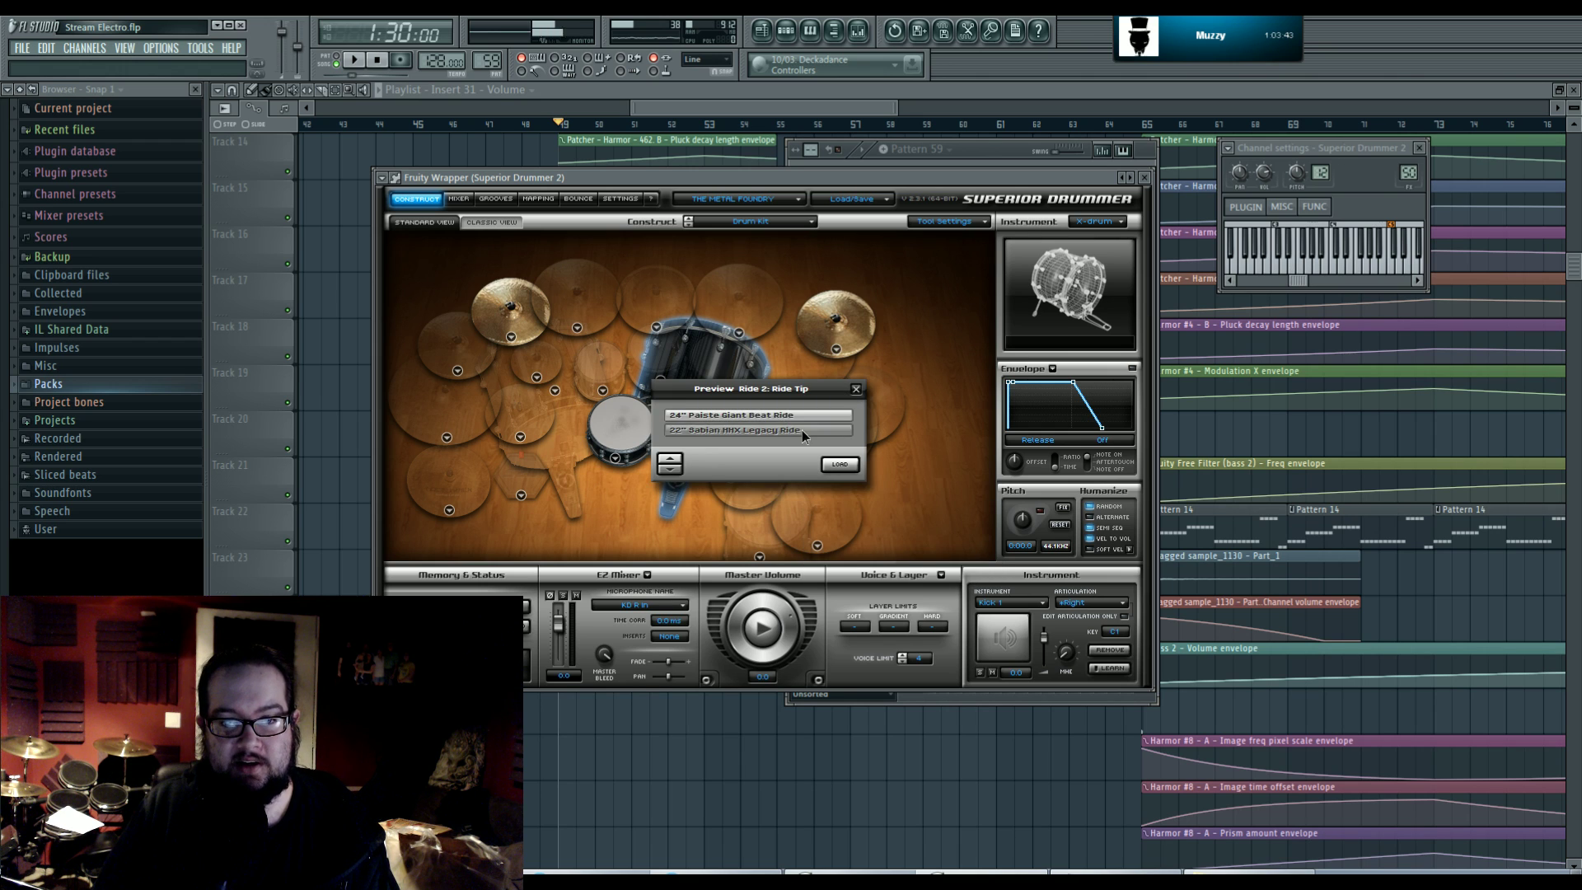
pyautogui.click(855, 388)
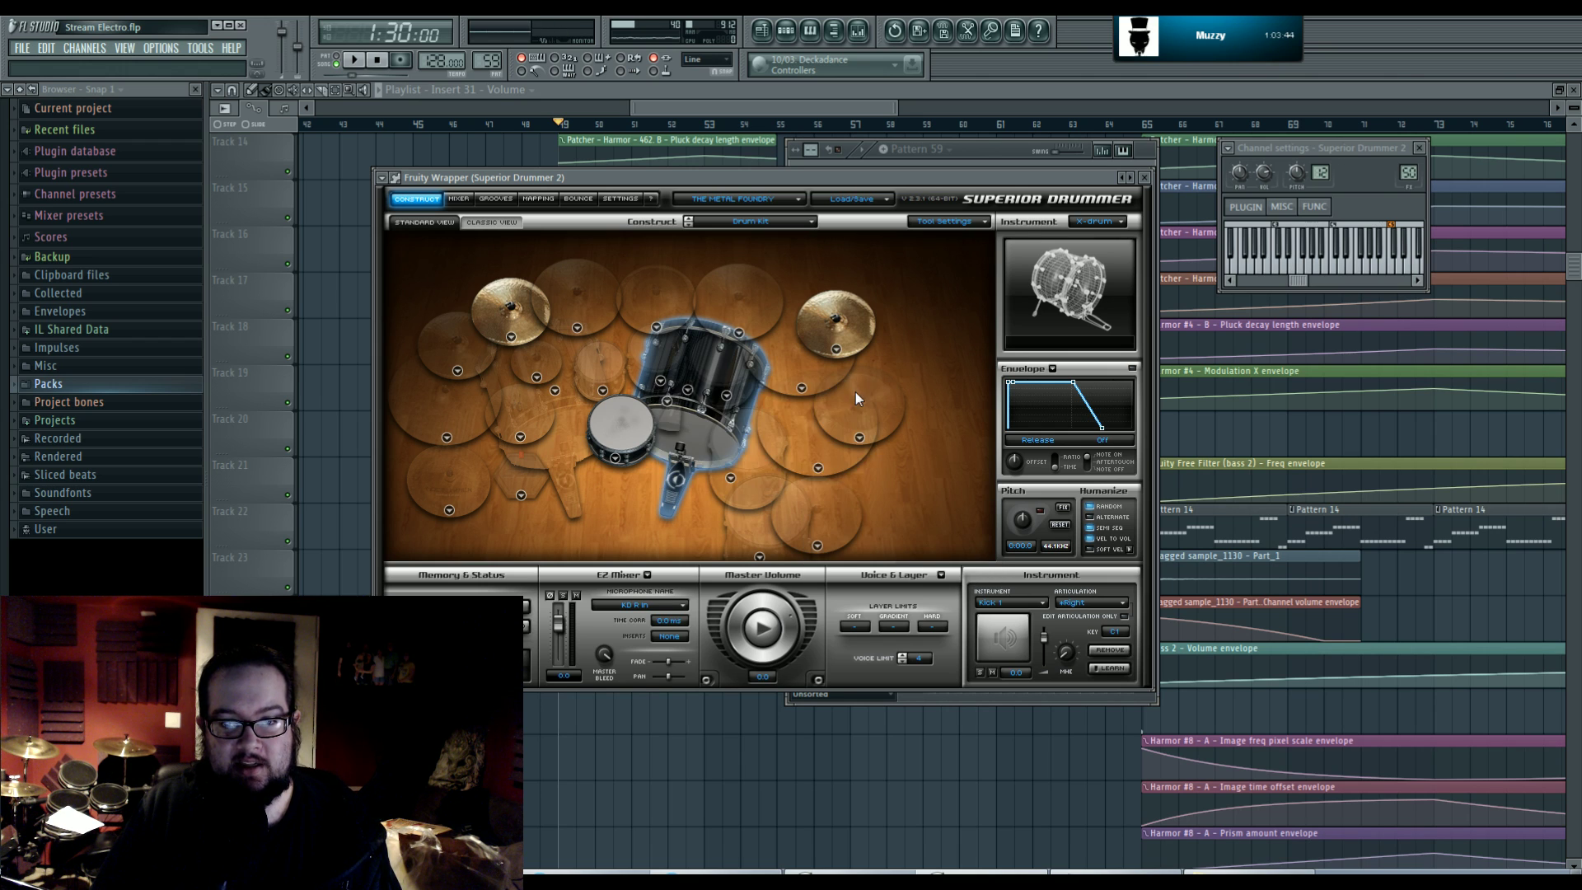
pyautogui.click(818, 467)
pyautogui.click(903, 546)
pyautogui.click(789, 427)
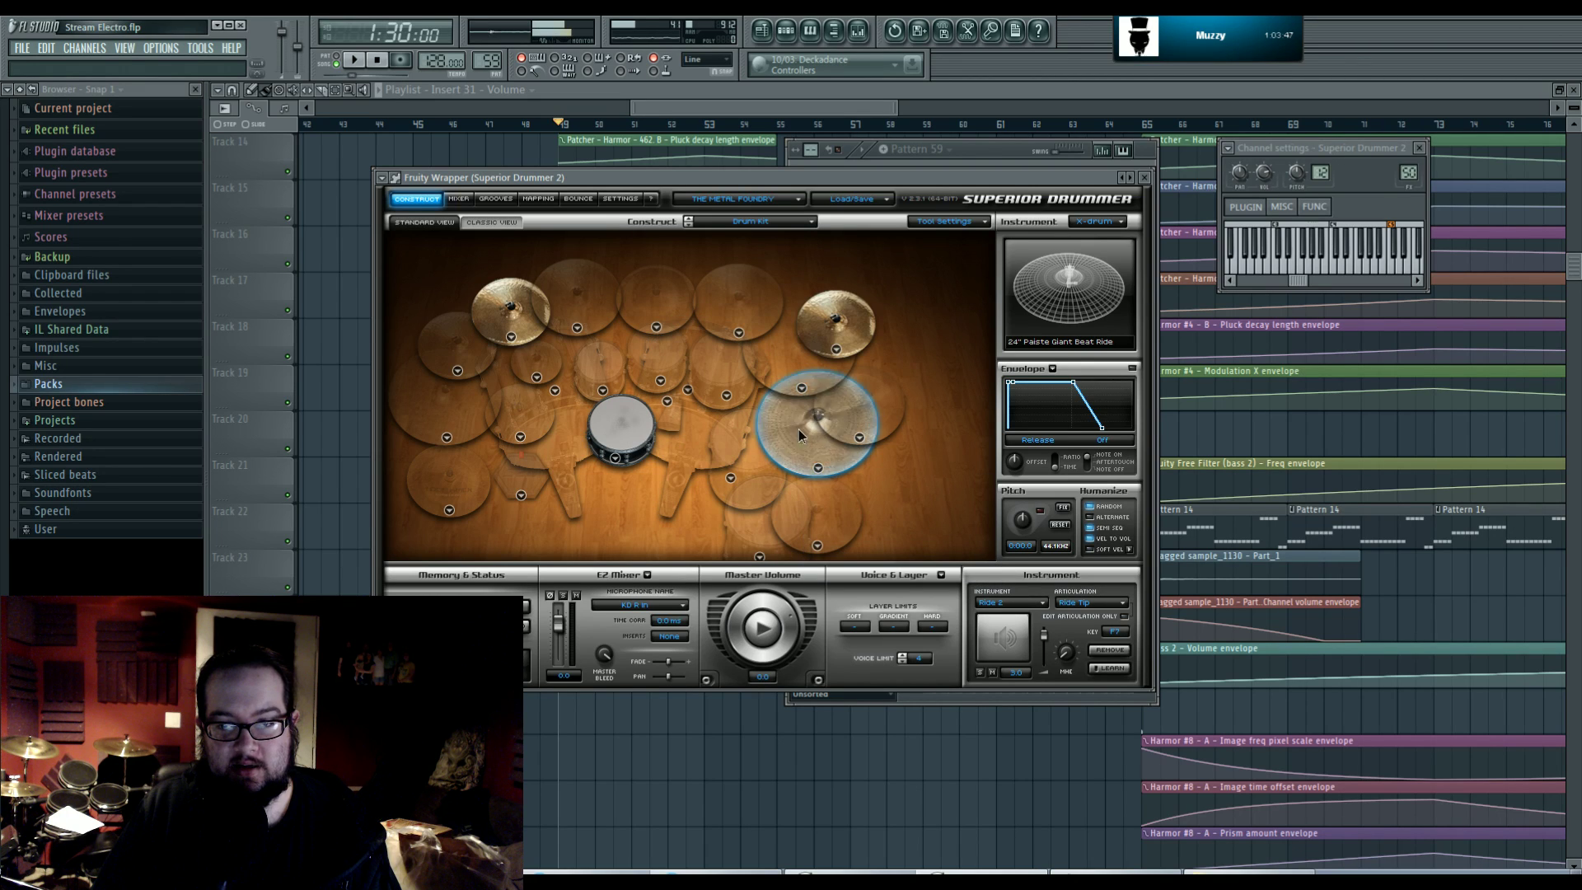
# - Set the Ride 2 articulation to Bell Shank and strike the cymbal to hear it
pyautogui.click(1076, 602)
pyautogui.click(1126, 673)
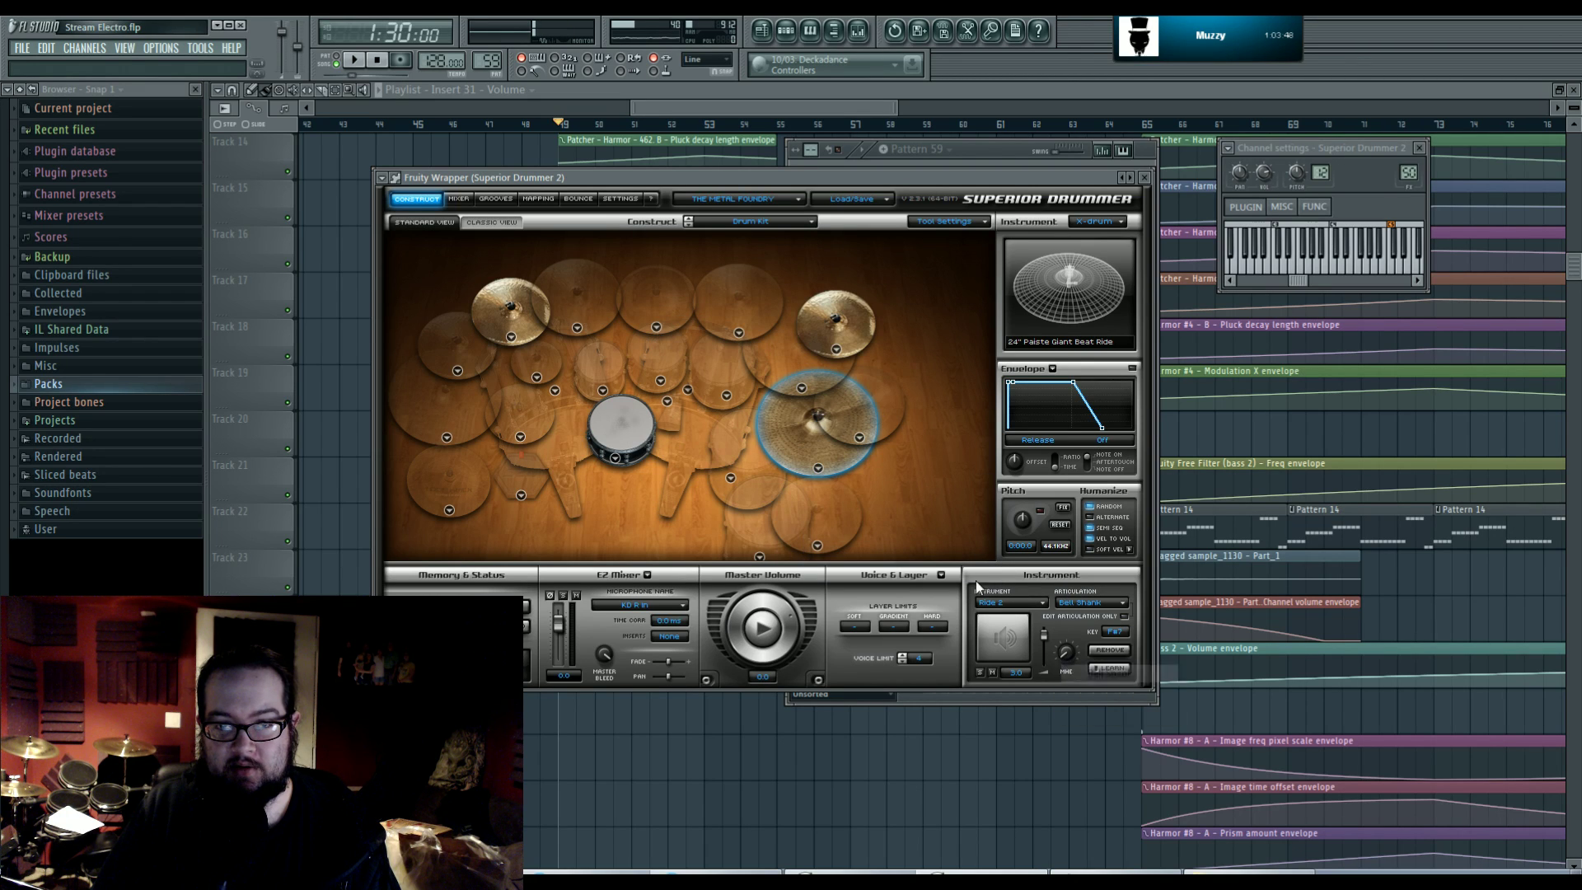
pyautogui.click(1076, 602)
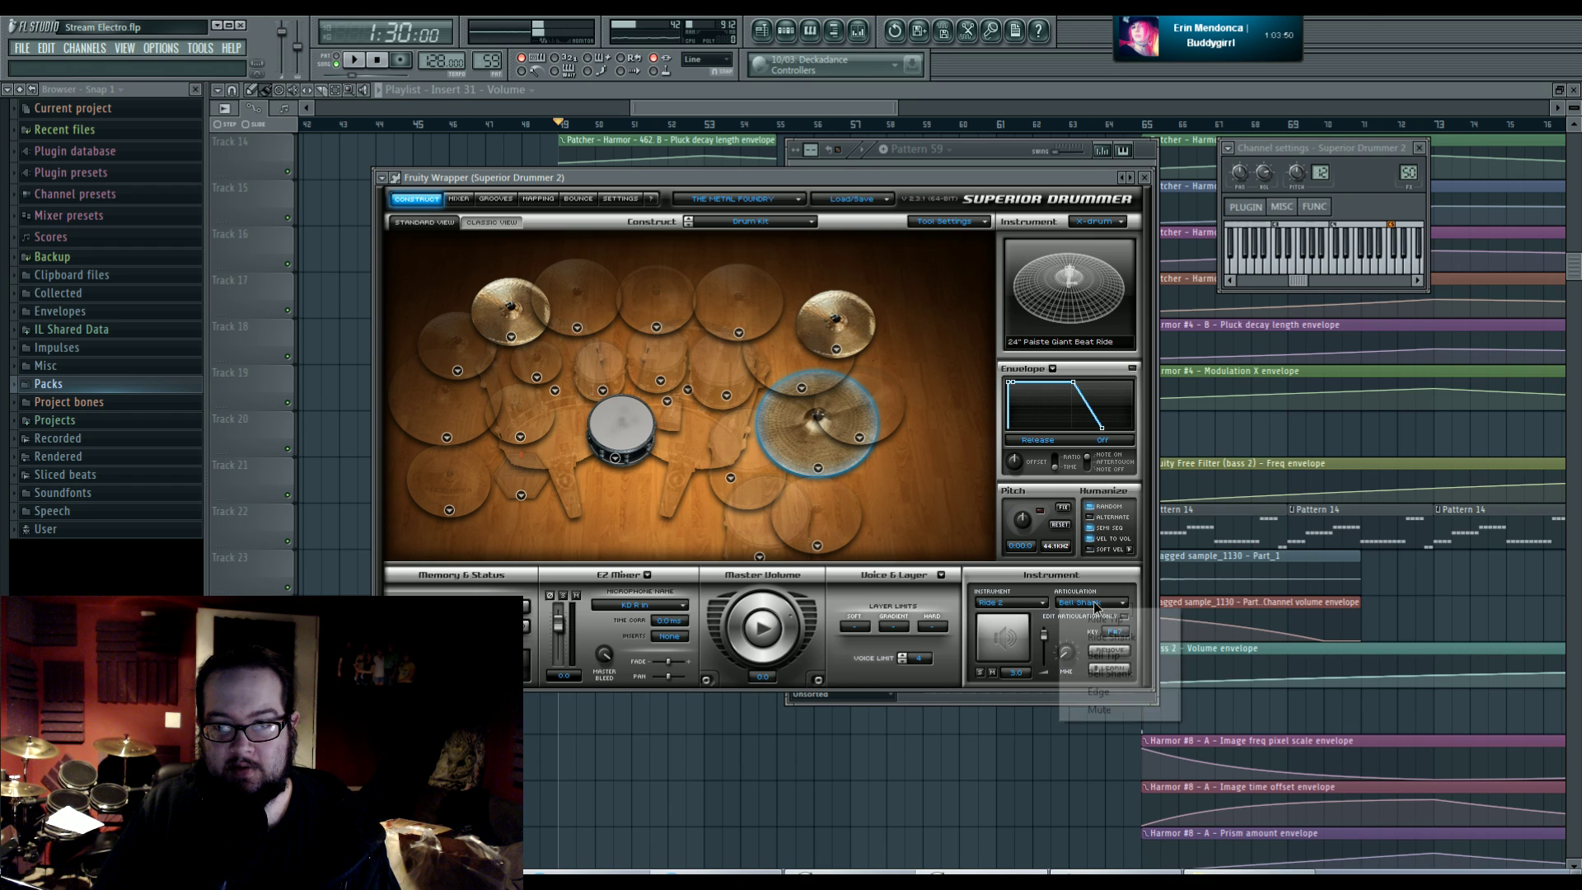
pyautogui.click(783, 435)
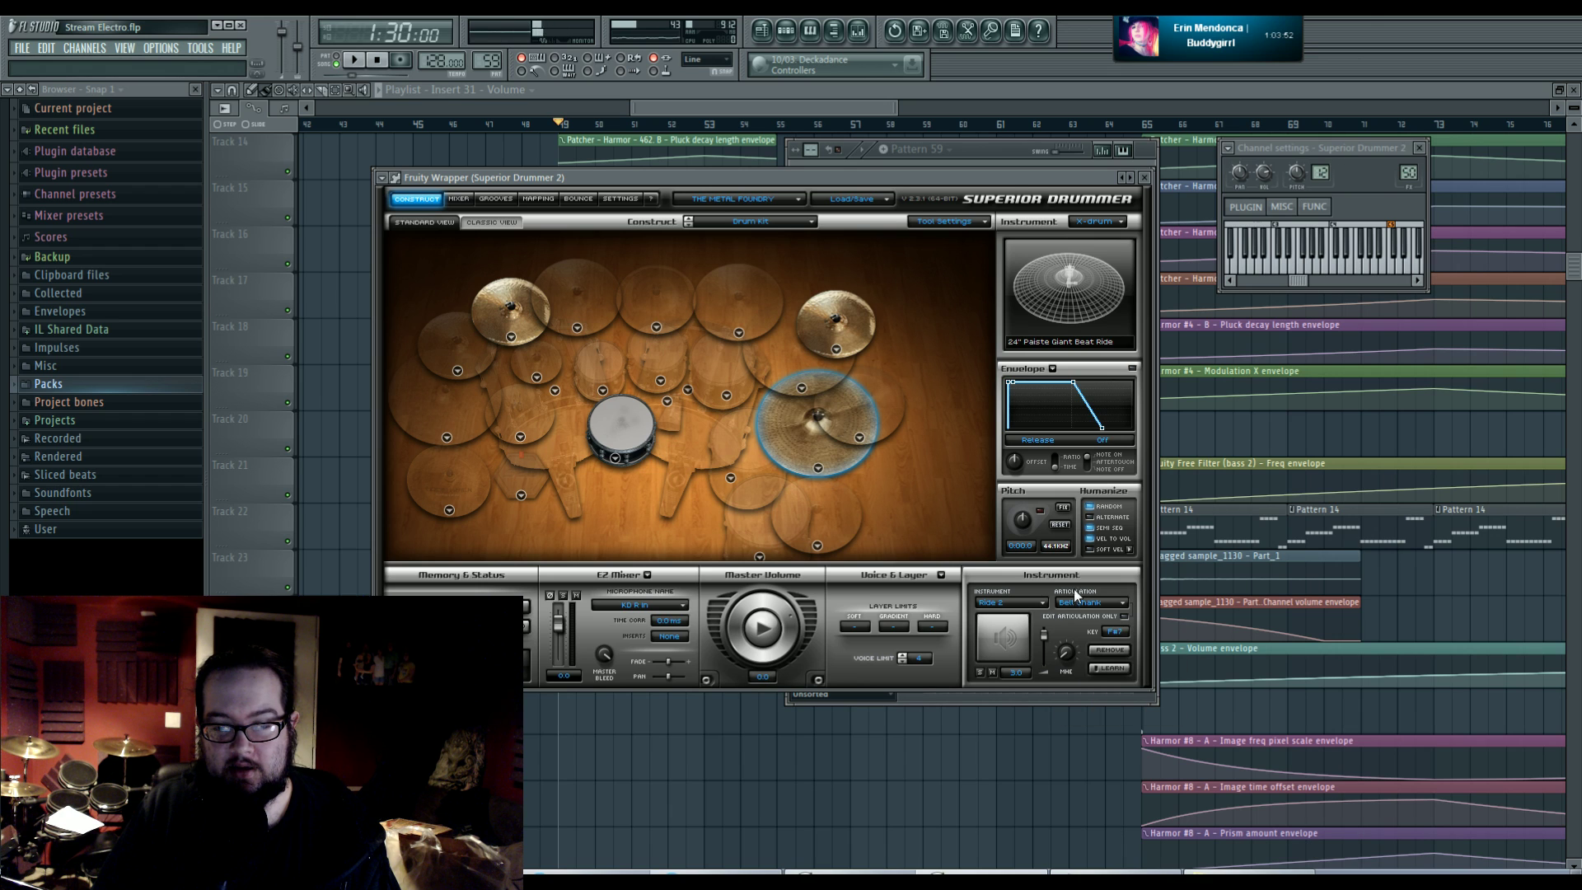
pyautogui.click(784, 430)
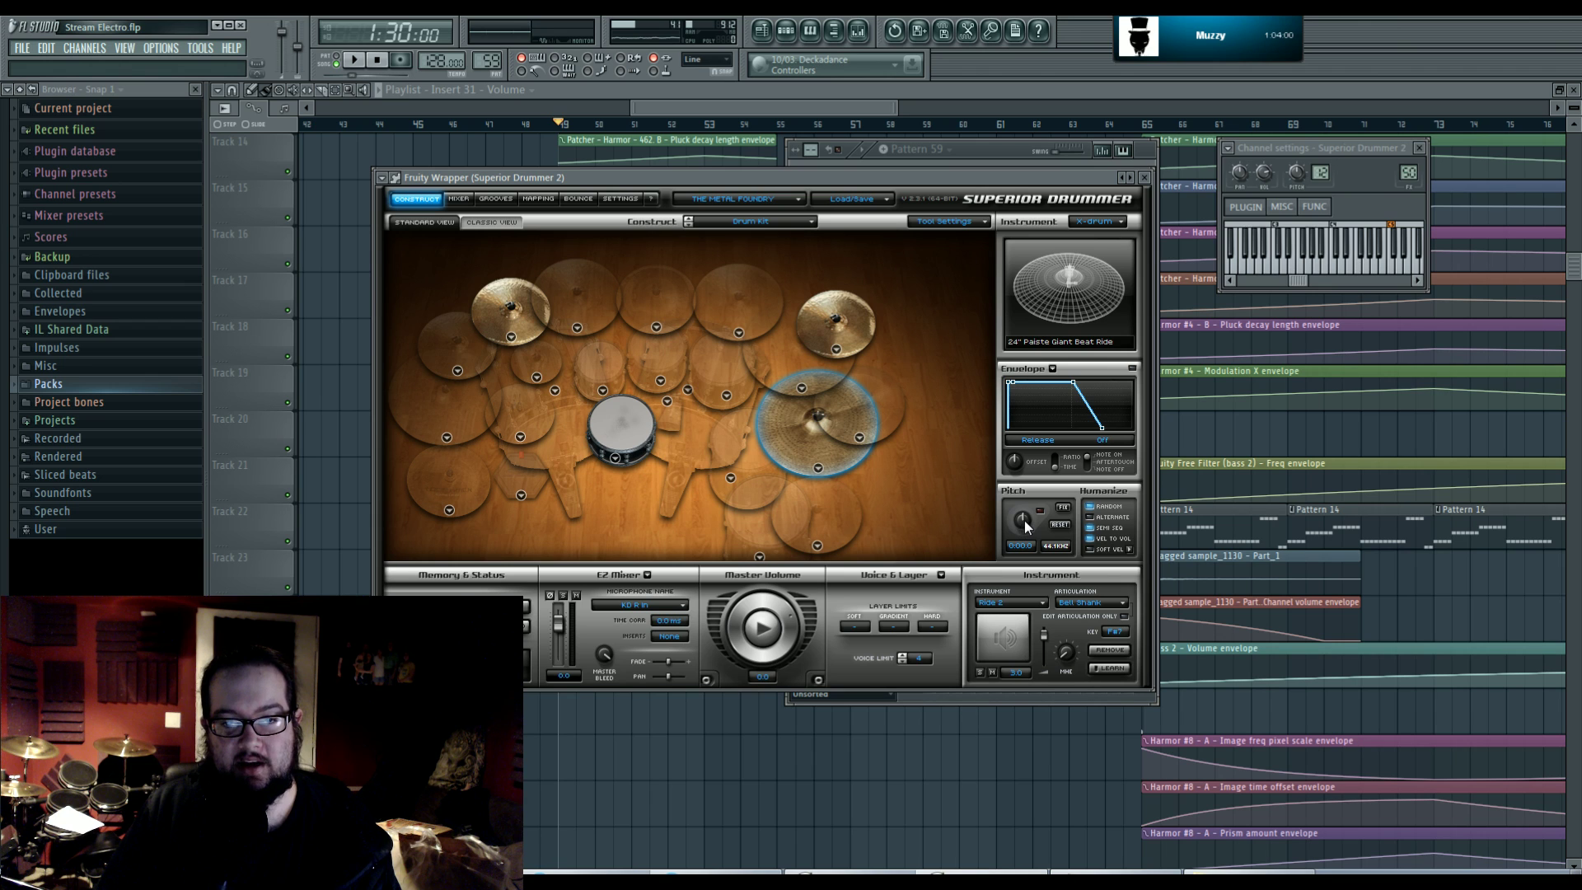
# - Try a different pitch on the snare, striking the drum to compare the sound
pyautogui.click(624, 423)
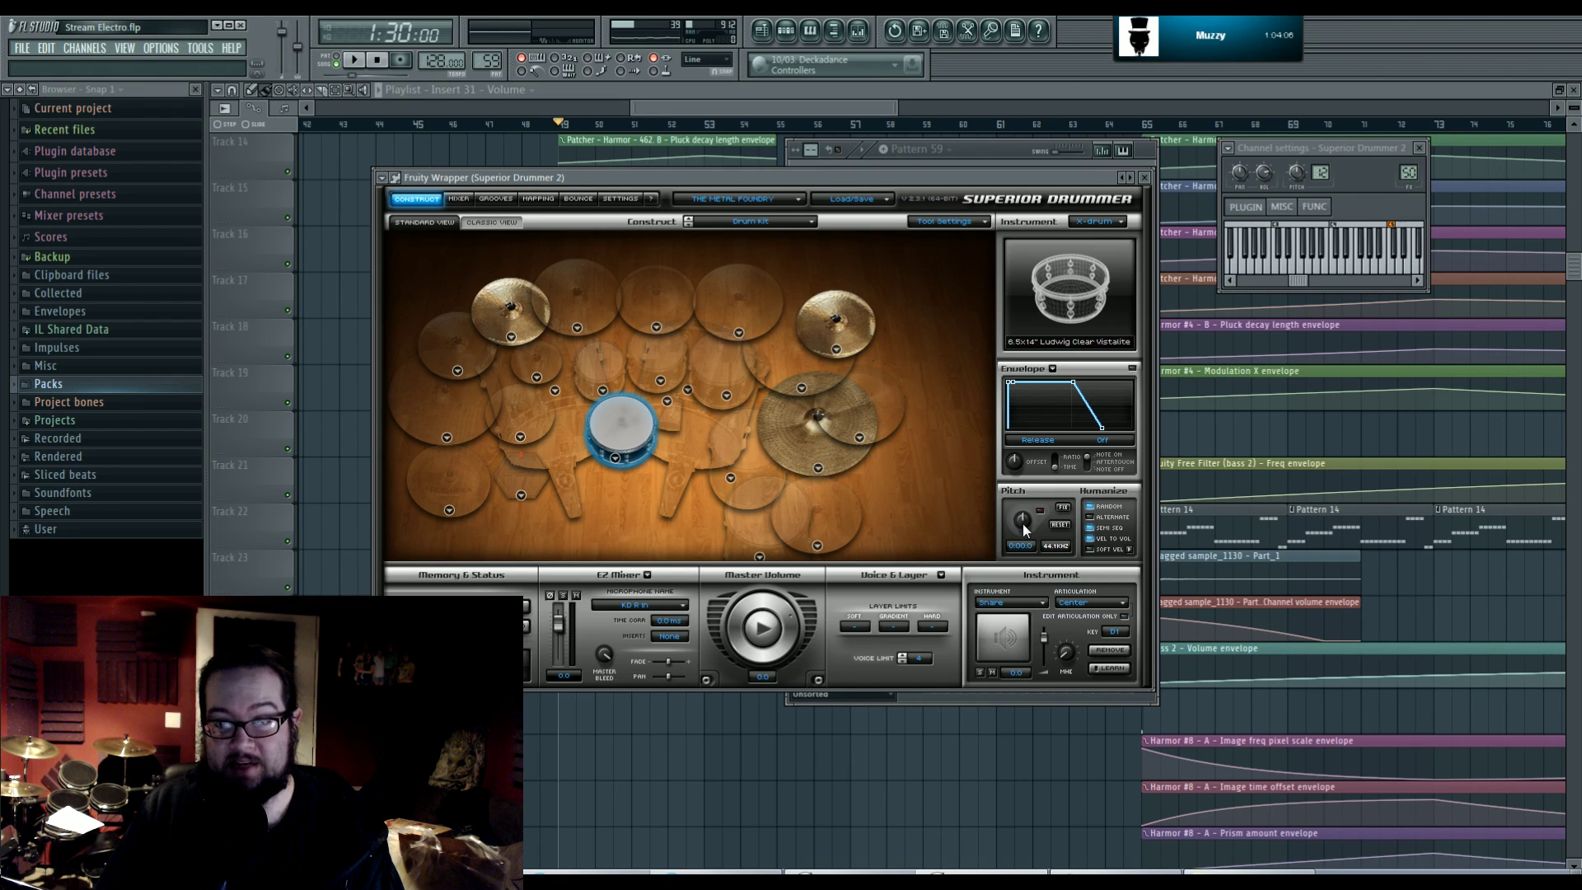
pyautogui.click(639, 433)
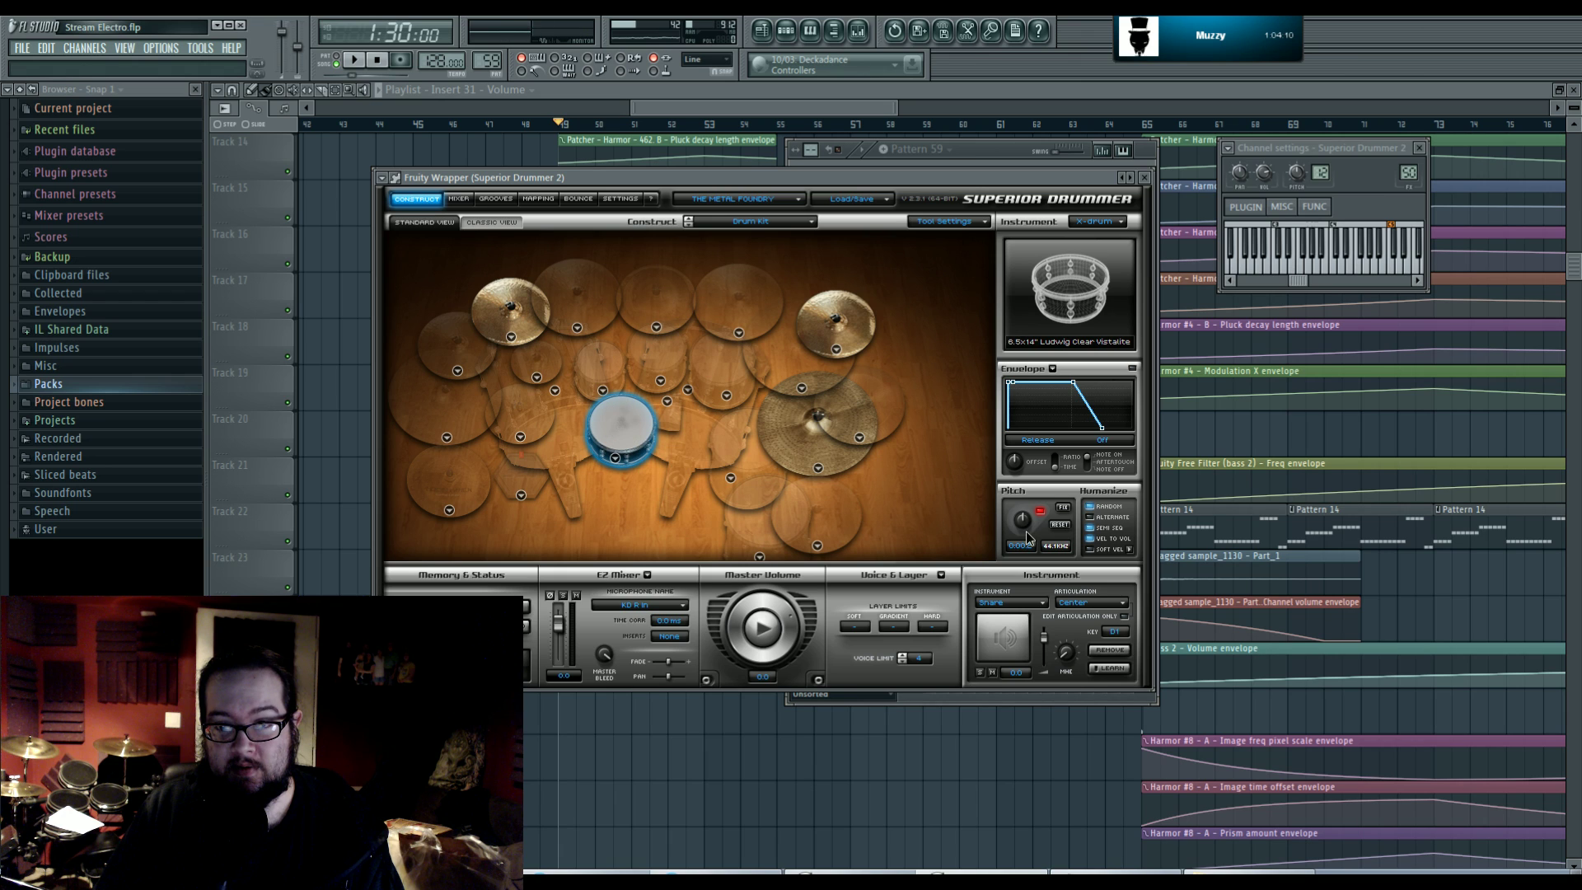
pyautogui.click(633, 423)
pyautogui.moveTo(1020, 518); pyautogui.dragTo(1006, 524)
pyautogui.click(623, 428)
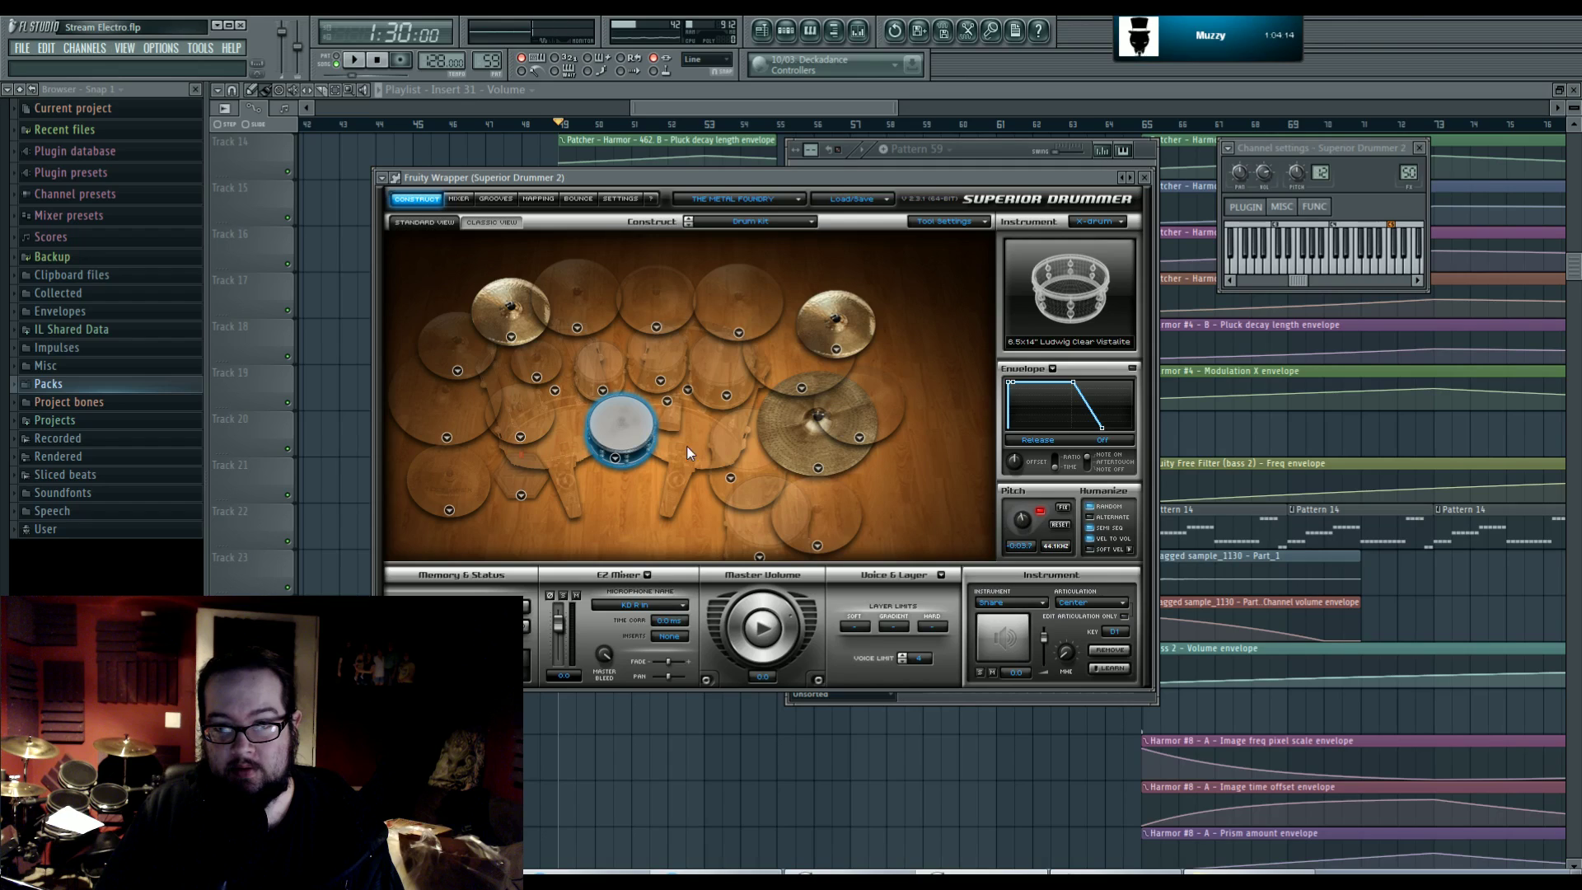
# - Listen to the ride and snare again, glancing at the drum mixer in between
pyautogui.click(800, 437)
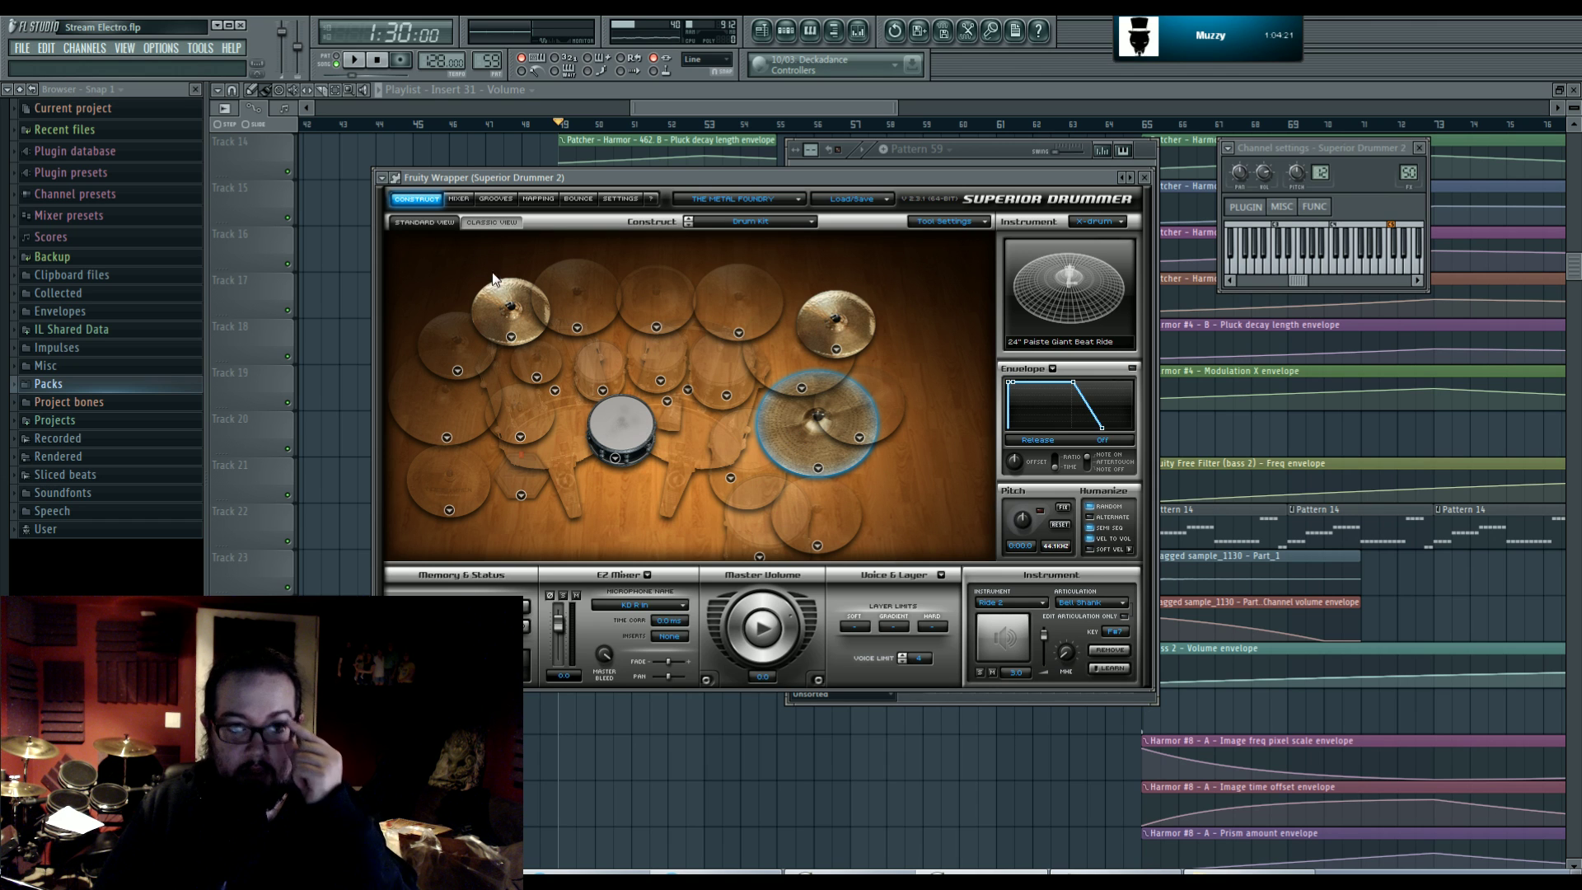
pyautogui.click(459, 200)
pyautogui.click(420, 198)
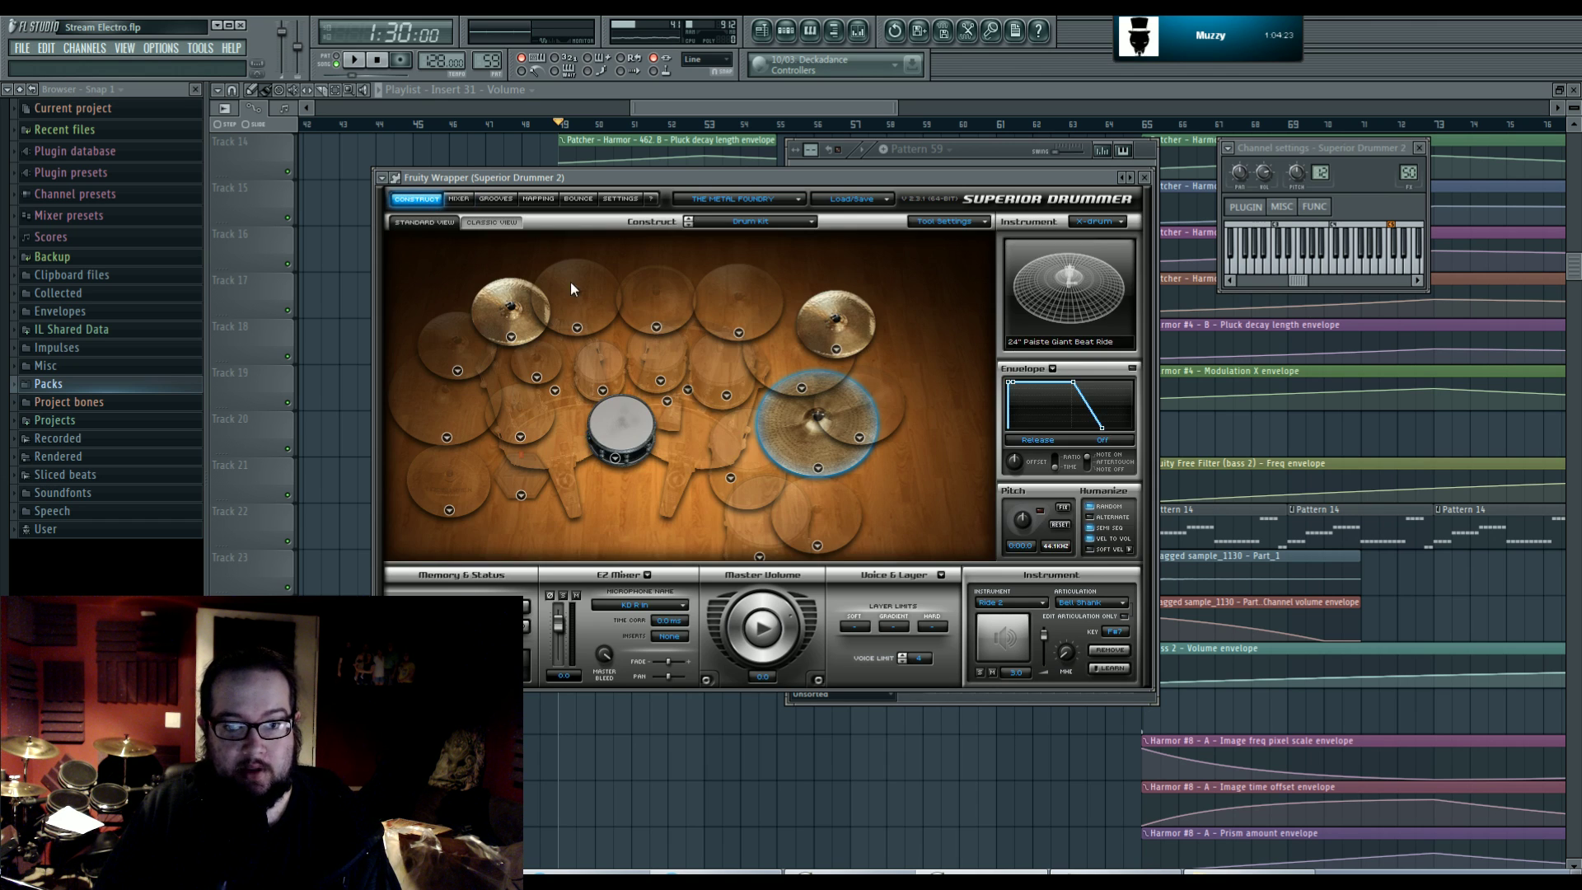
pyautogui.click(618, 429)
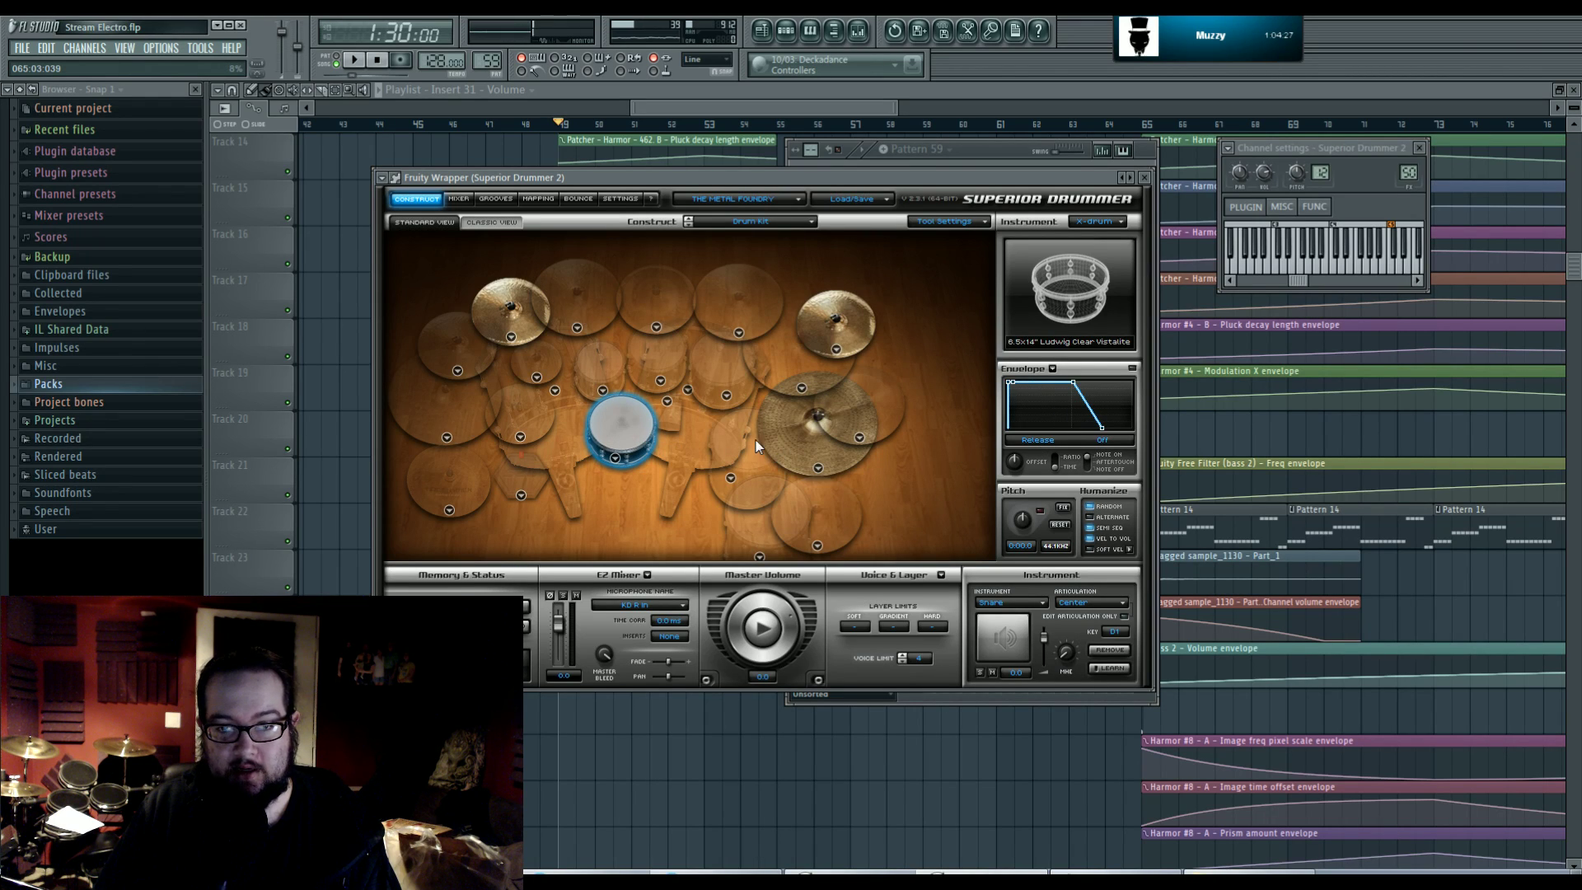
pyautogui.click(653, 435)
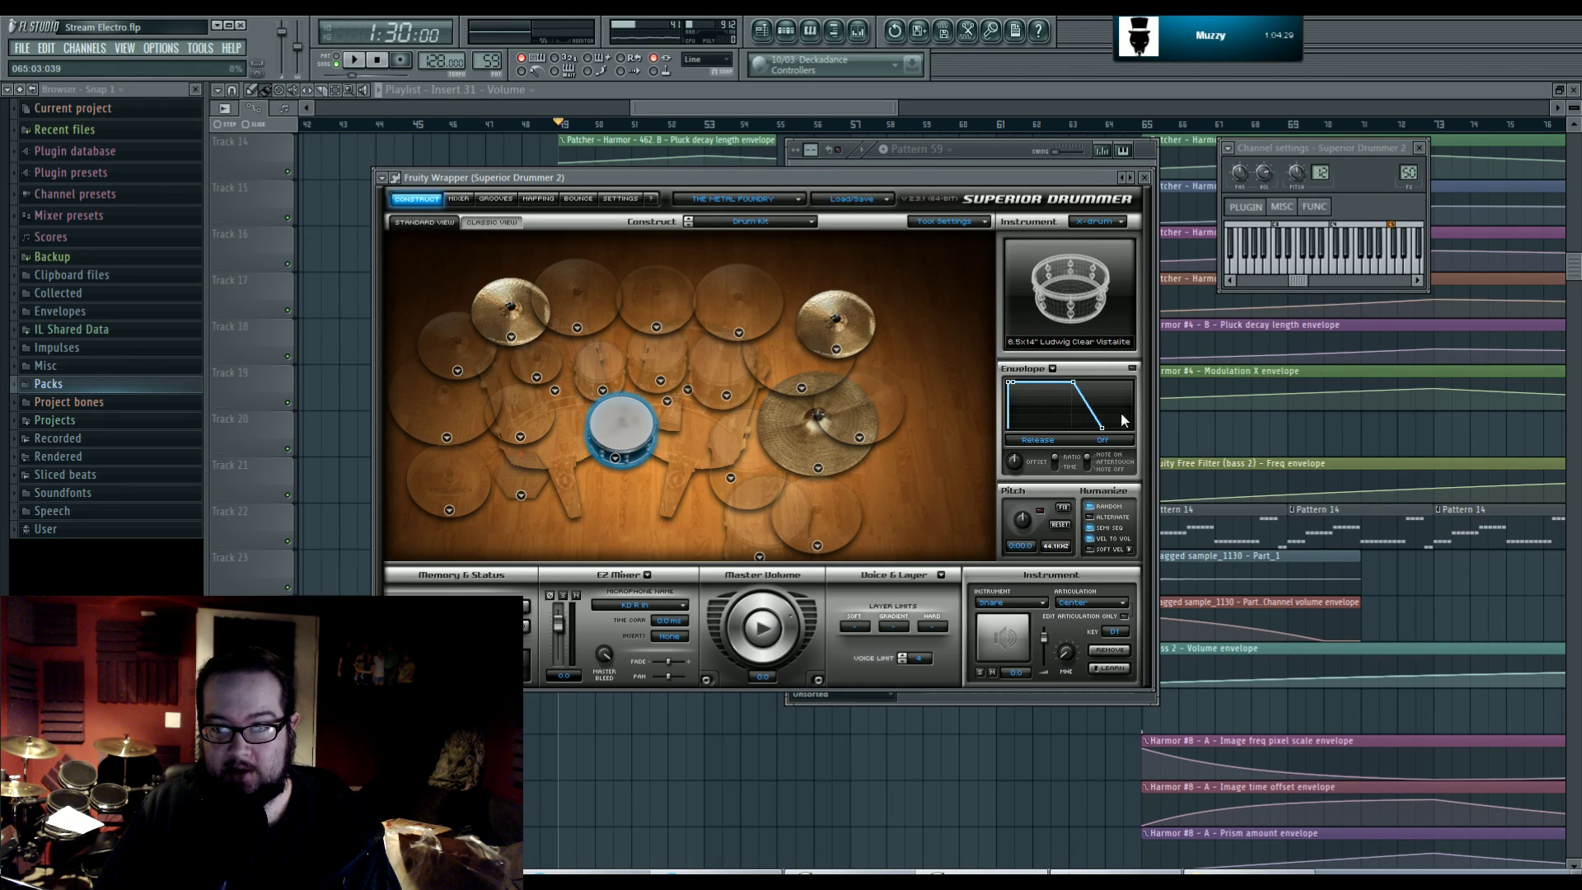
# - Try a shorter release and a slower attack of about 14.3 ms in the snare's envelope
pyautogui.moveTo(1101, 427); pyautogui.dragTo(1088, 430)
pyautogui.moveTo(1089, 428); pyautogui.dragTo(1101, 428)
pyautogui.click(636, 429)
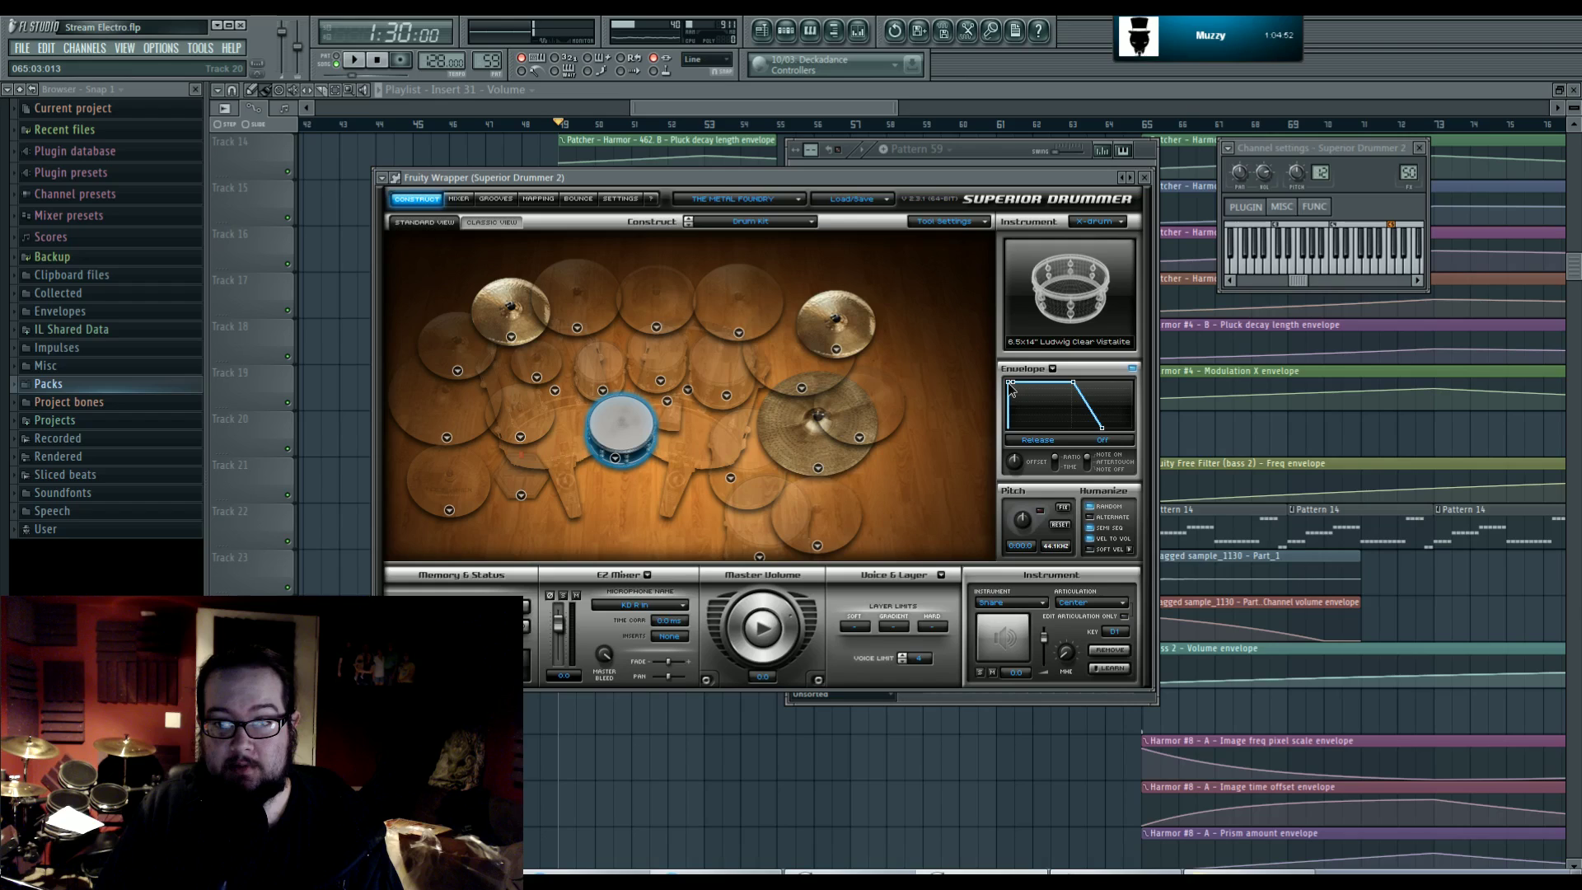
pyautogui.moveTo(1010, 385); pyautogui.dragTo(1023, 388)
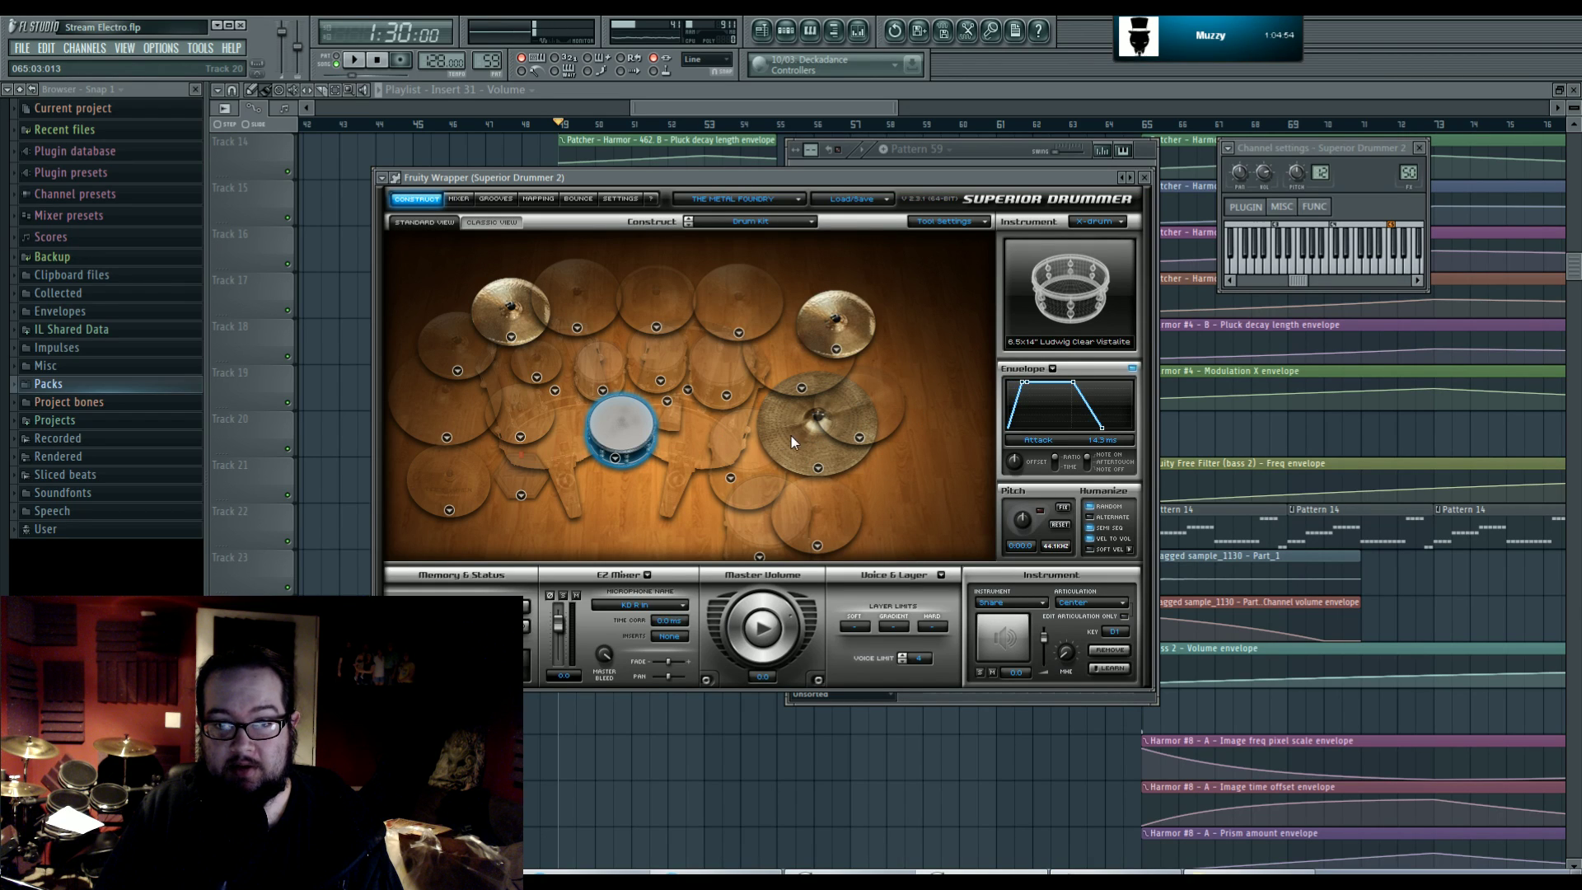
pyautogui.click(629, 429)
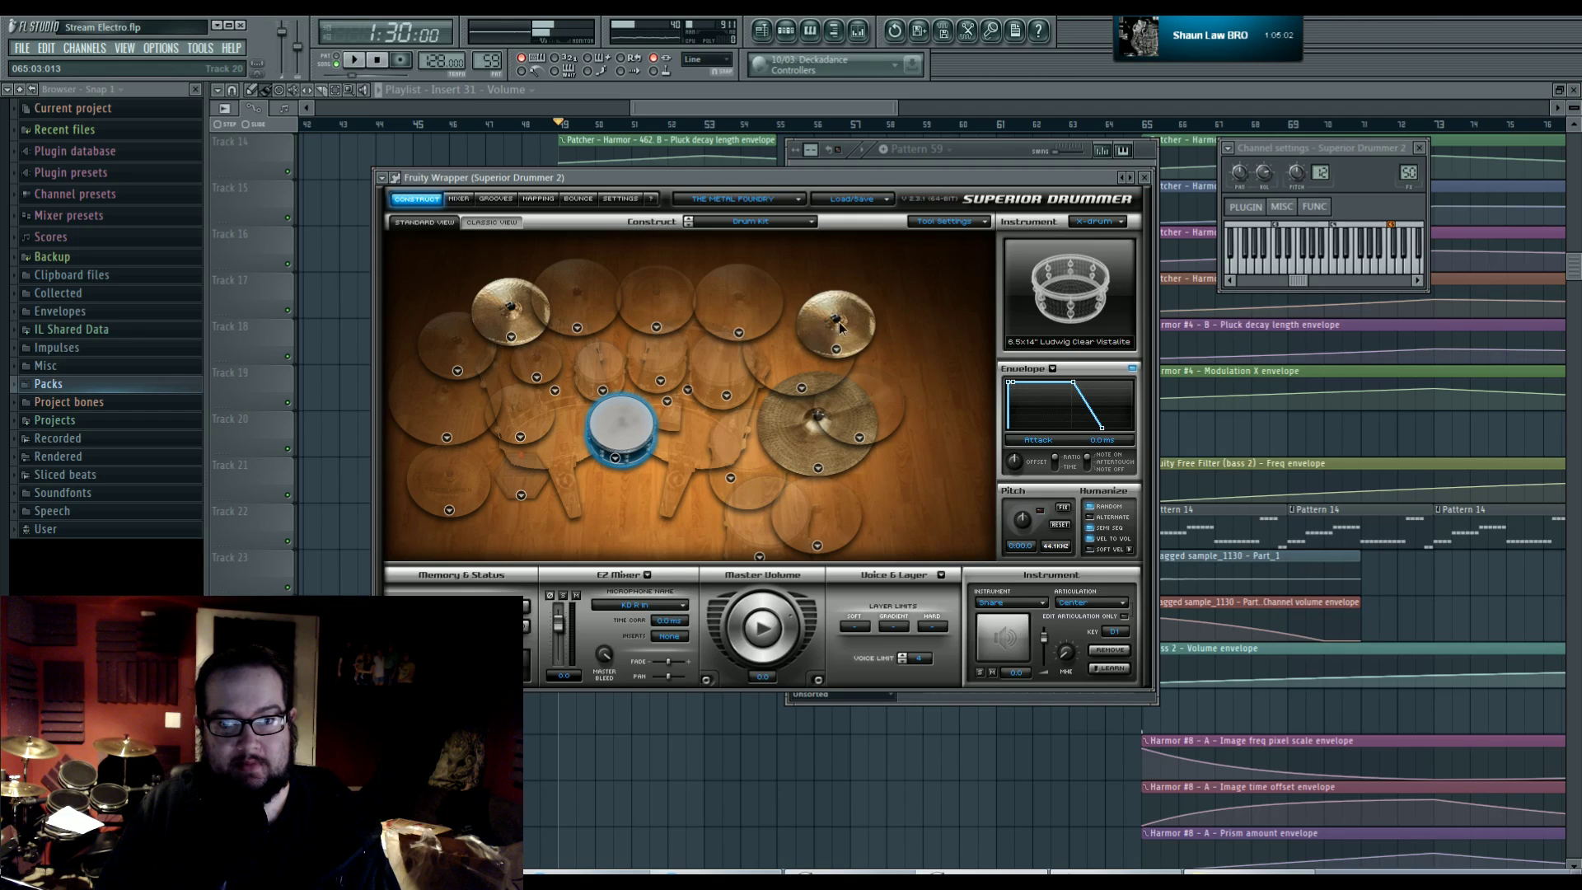
# - Look over the ambience and bus channels in the drum mixer, including the far ambience channel's individual bleed settings, and return to the kit view
pyautogui.click(511, 336)
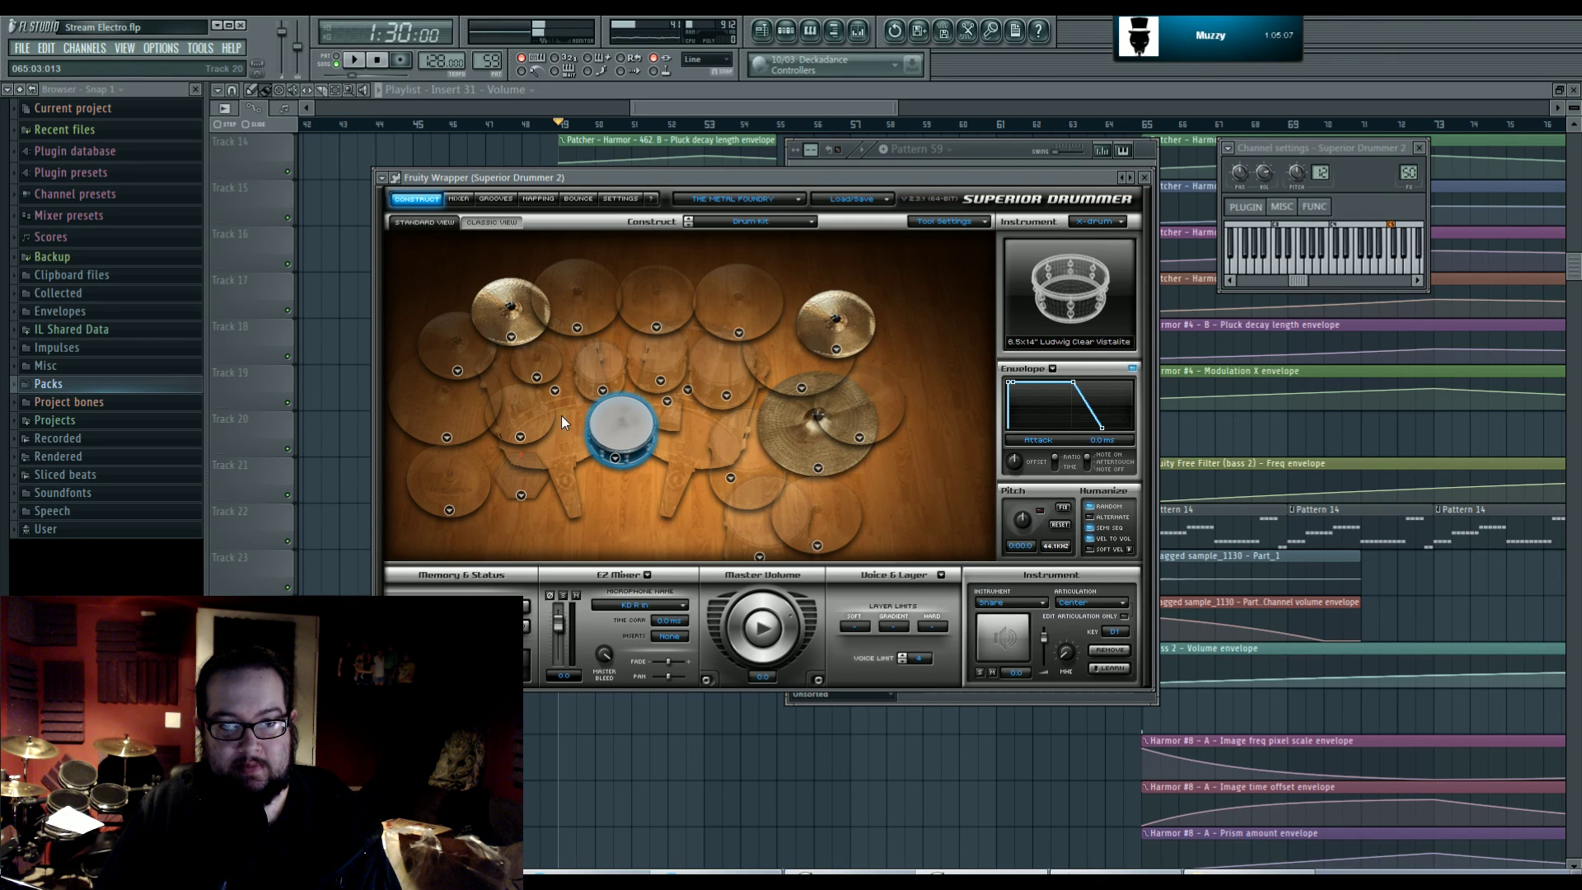
pyautogui.click(459, 199)
pyautogui.moveTo(647, 566); pyautogui.dragTo(778, 562)
pyautogui.click(812, 394)
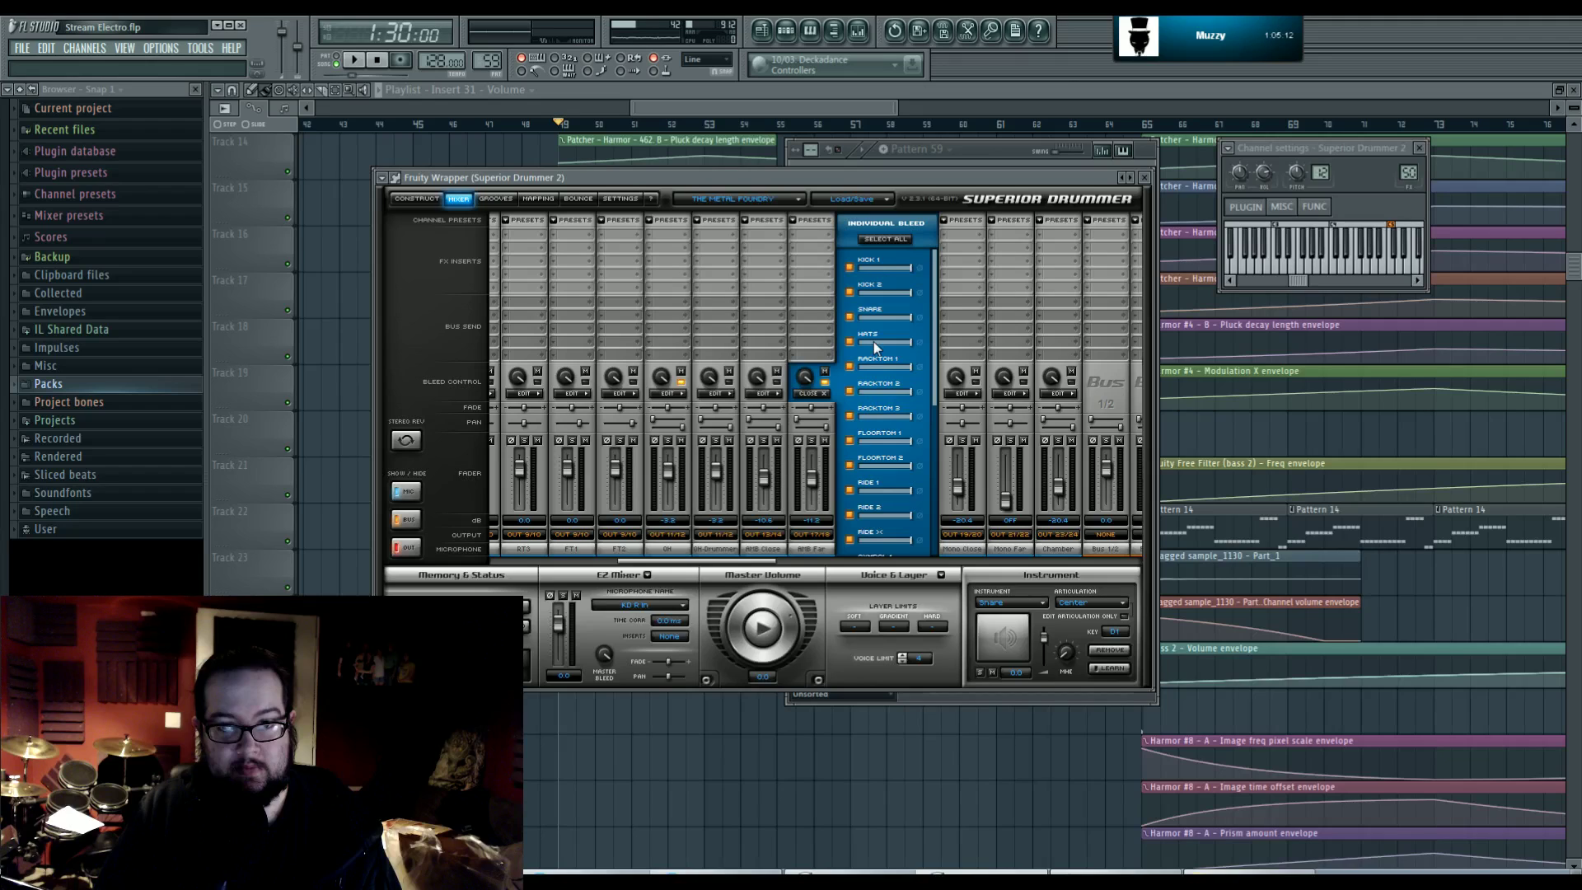
pyautogui.click(812, 393)
pyautogui.moveTo(725, 567); pyautogui.dragTo(804, 499)
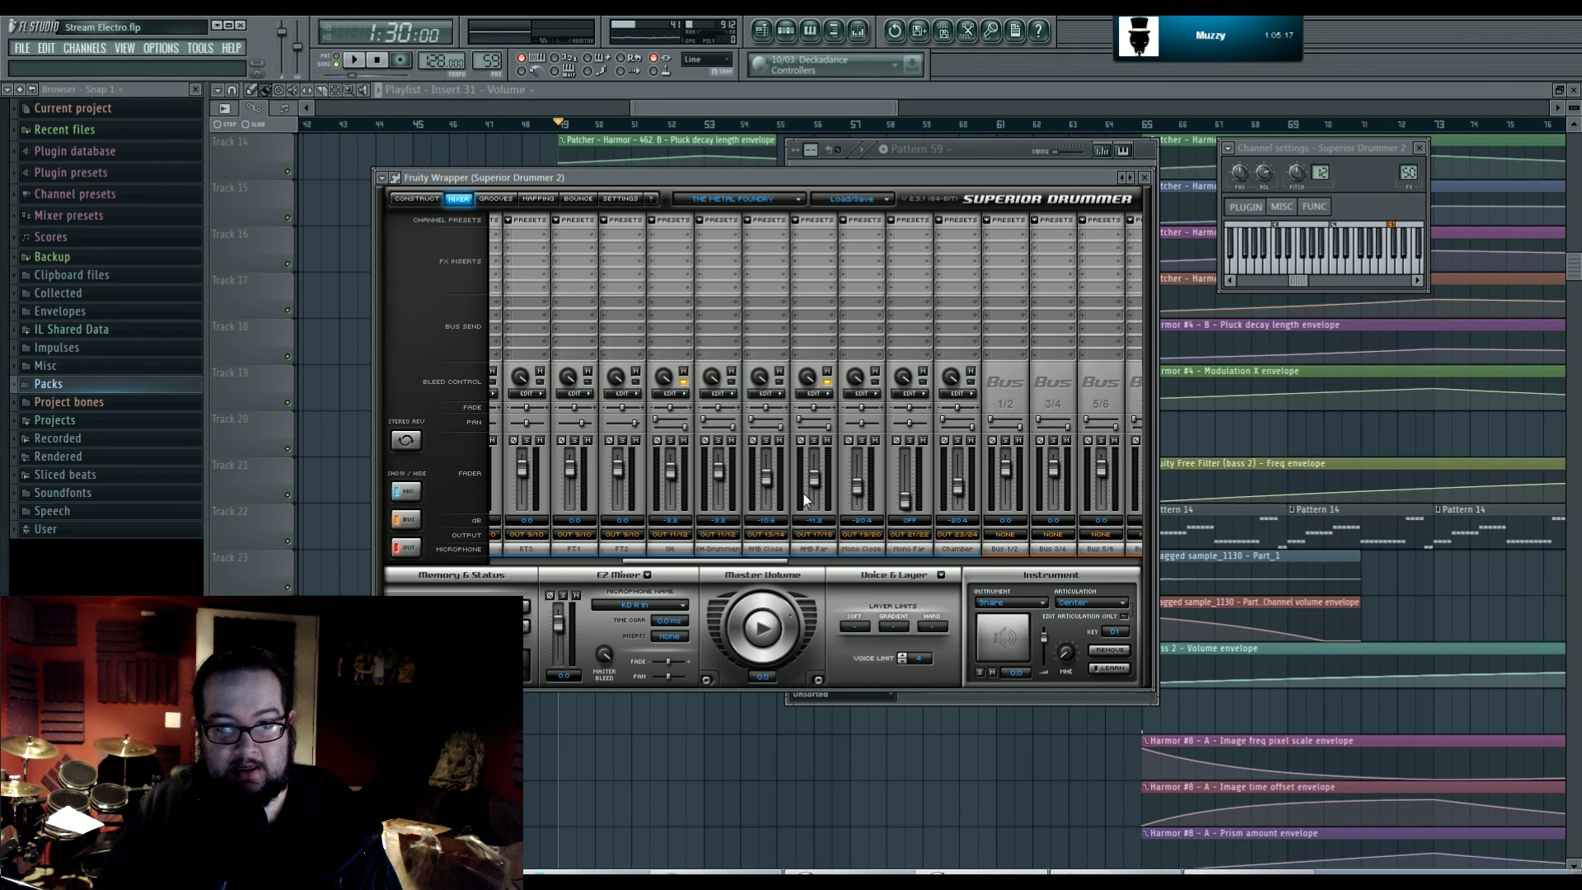
pyautogui.click(411, 199)
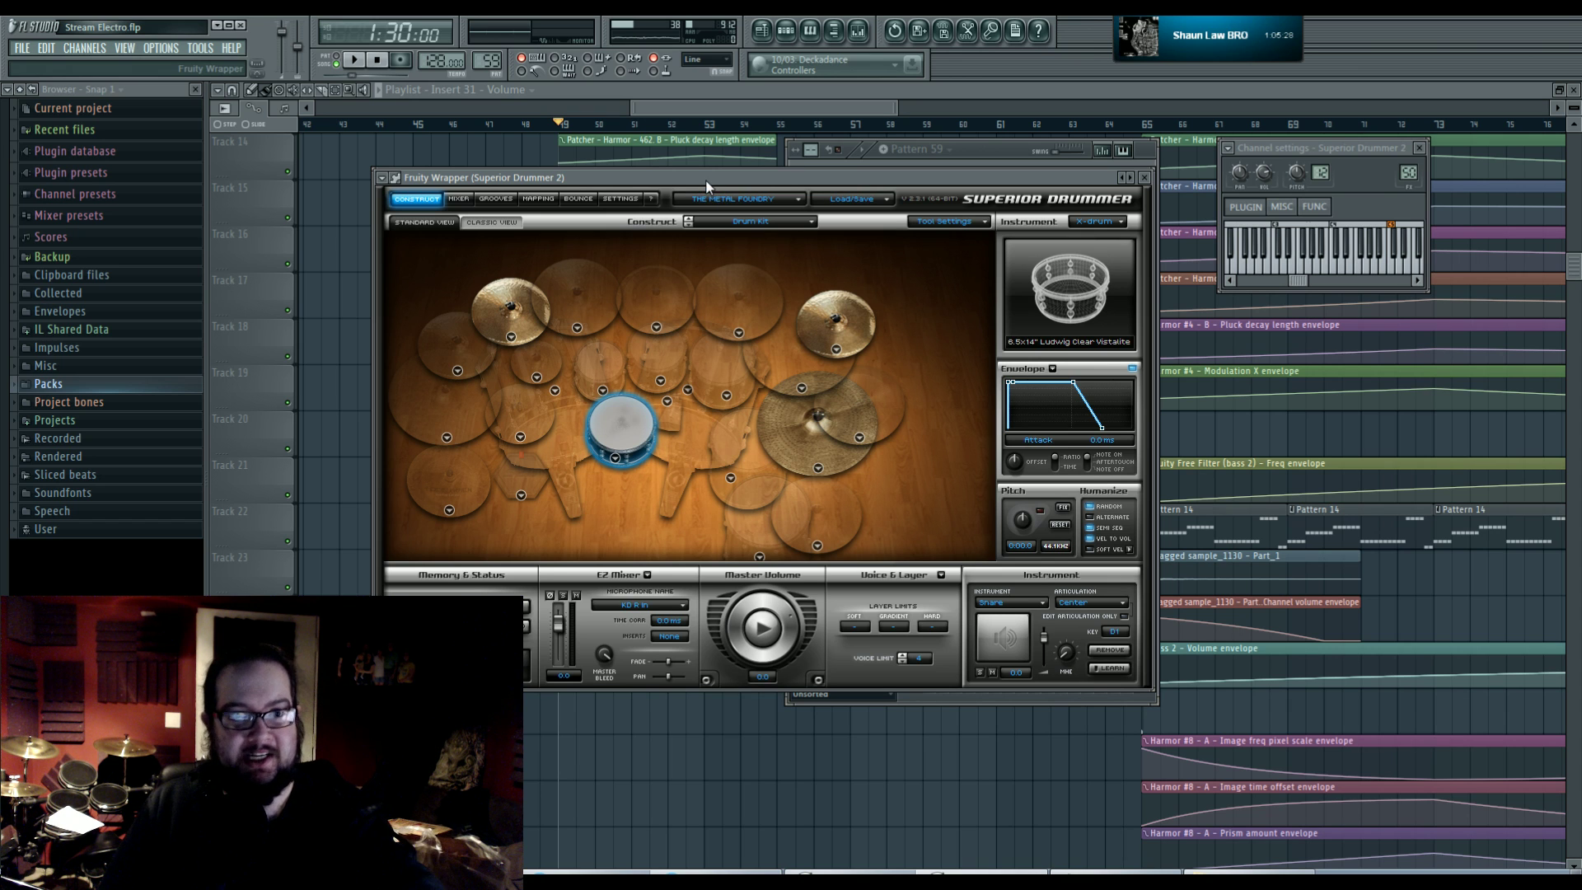
# - Move the Superior Drummer window slightly down, look over the mixer's kick, snare and hats channels, and return to the kit view
pyautogui.moveTo(707, 177); pyautogui.dragTo(708, 196)
pyautogui.click(461, 219)
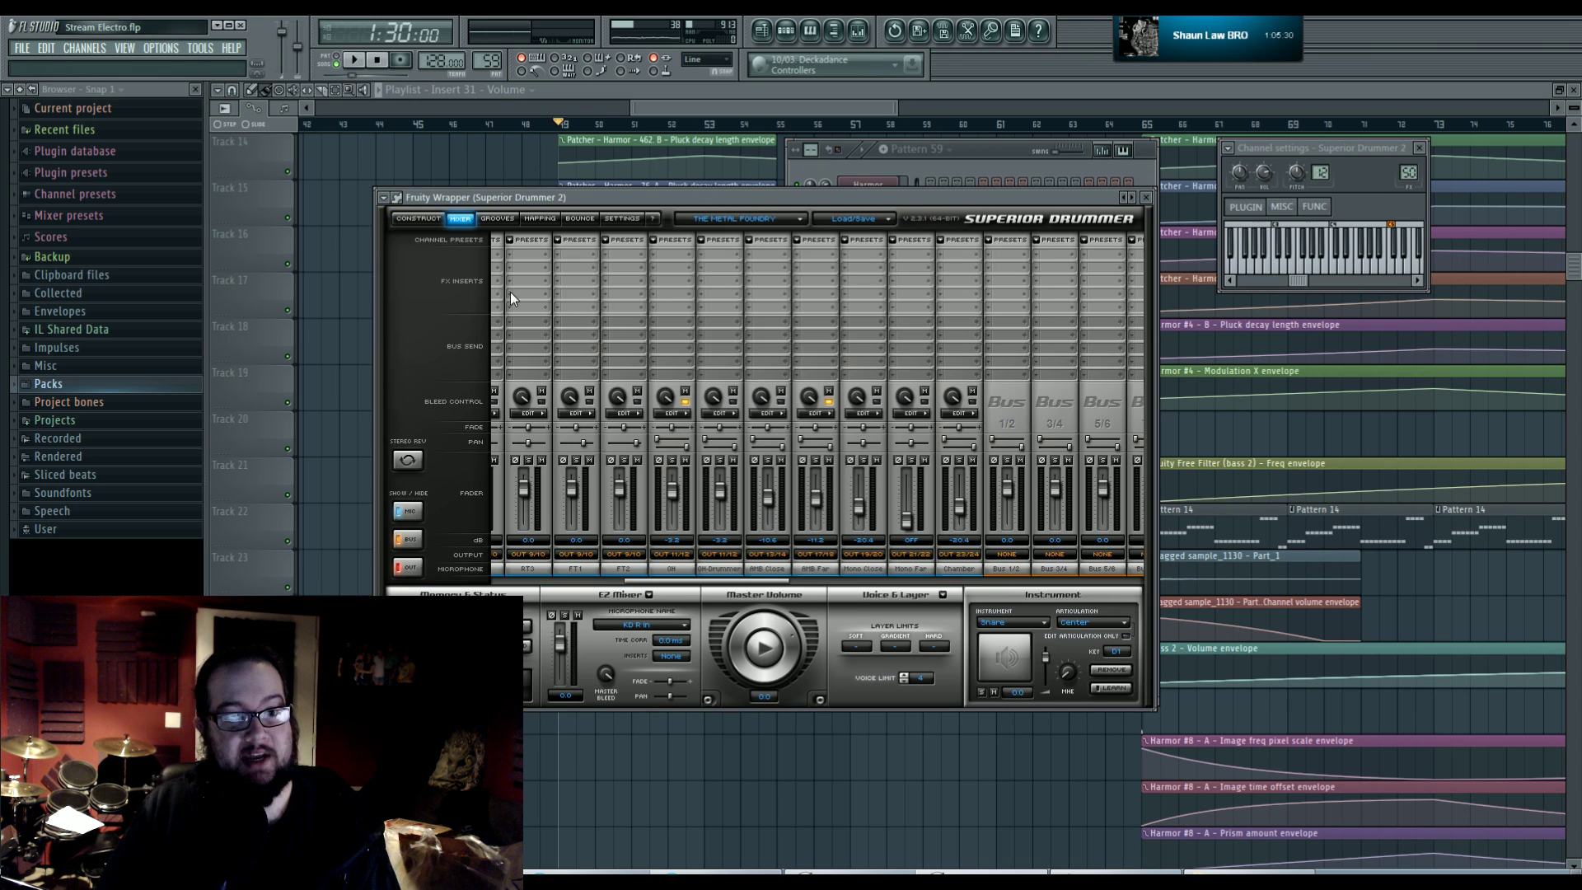
pyautogui.moveTo(675, 584); pyautogui.dragTo(526, 579)
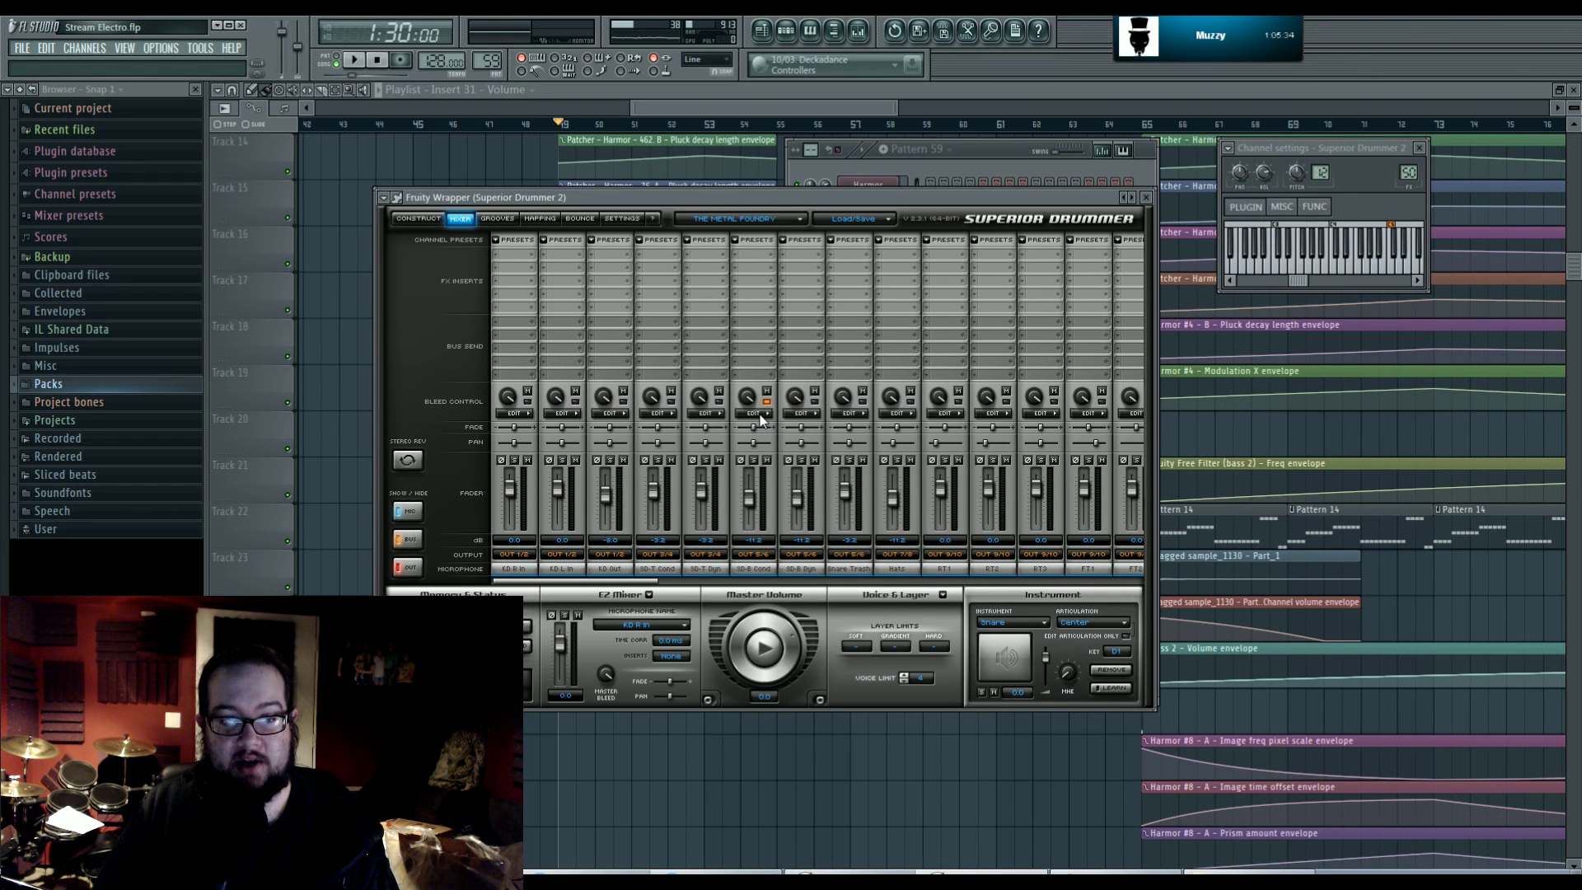
pyautogui.click(418, 219)
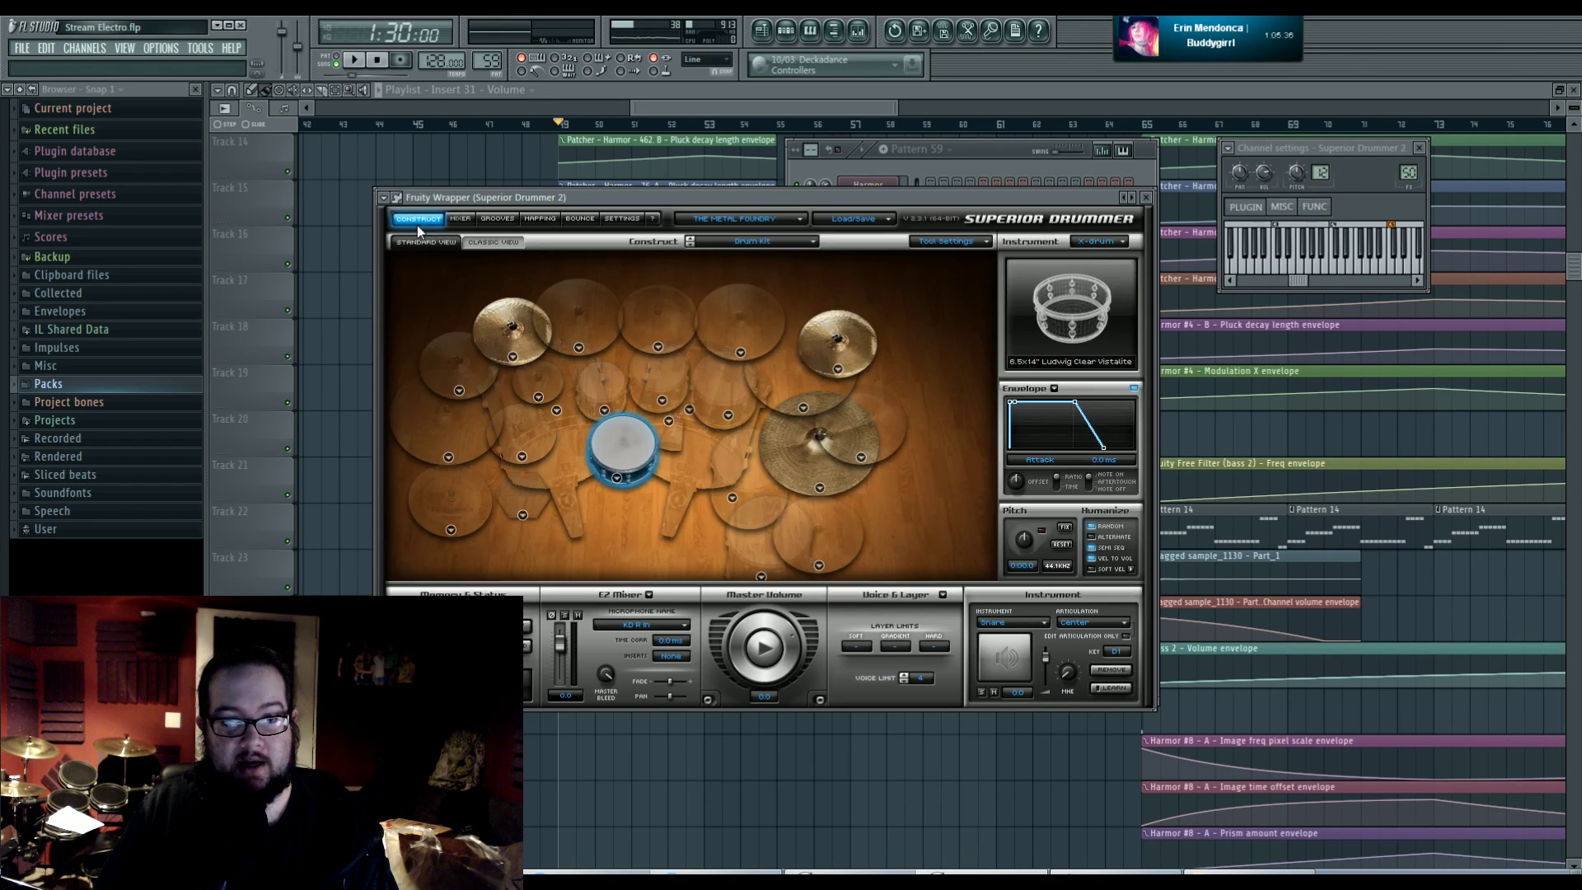
# - Load the 18x22" Sonor Tomas Haake Custom SQ2 as Kick 1 and check an ambience channel's individual bleed settings in the drum mixer
pyautogui.rightClick(677, 426)
pyautogui.click(713, 483)
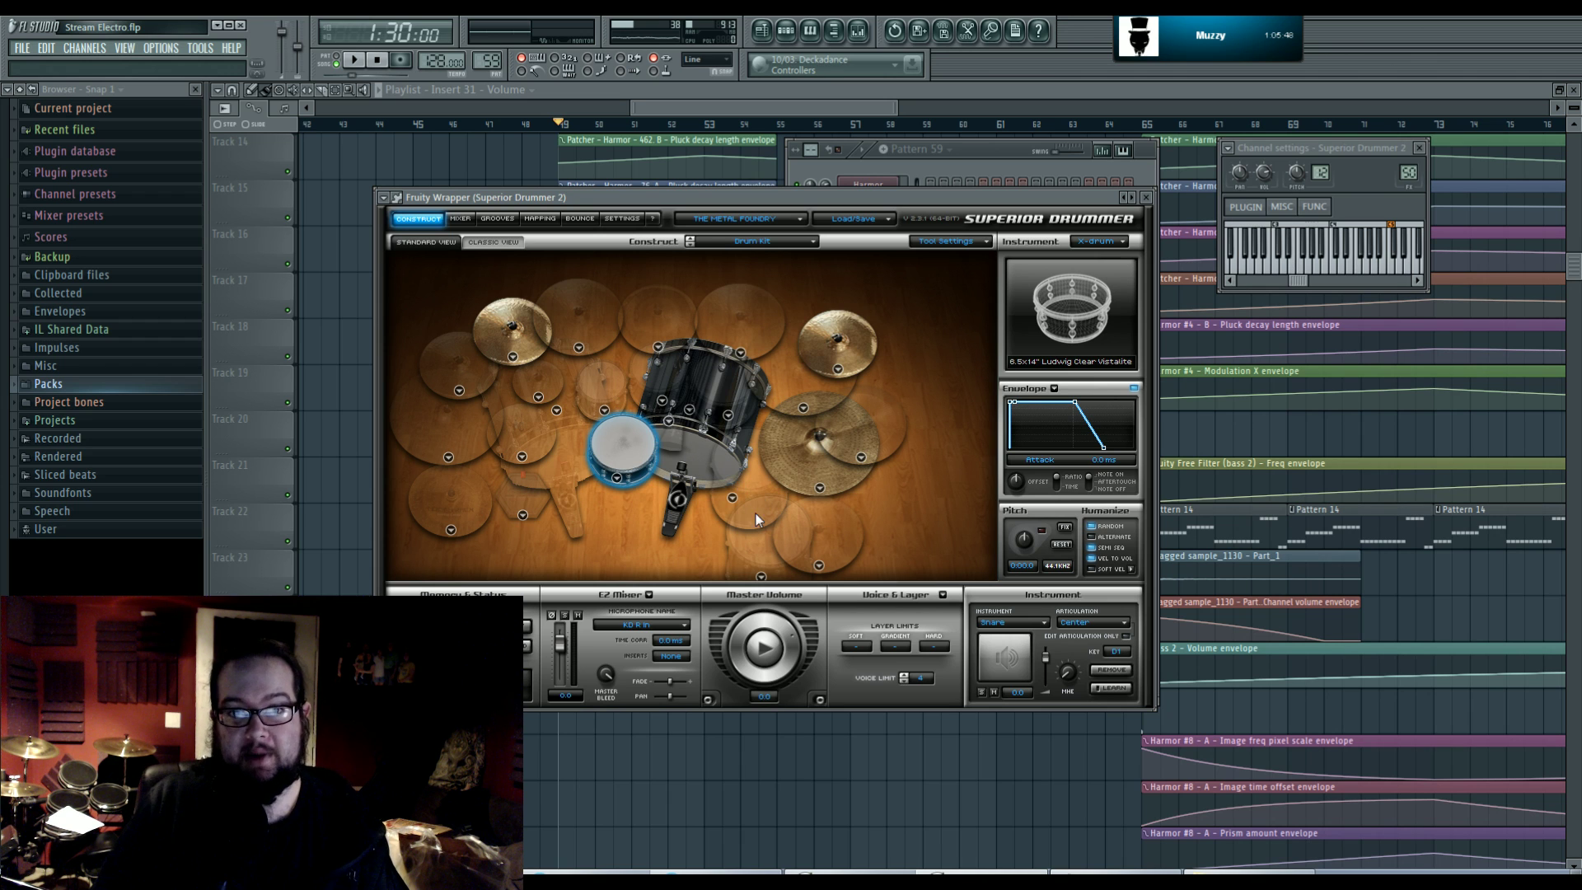
pyautogui.click(455, 219)
pyautogui.click(798, 413)
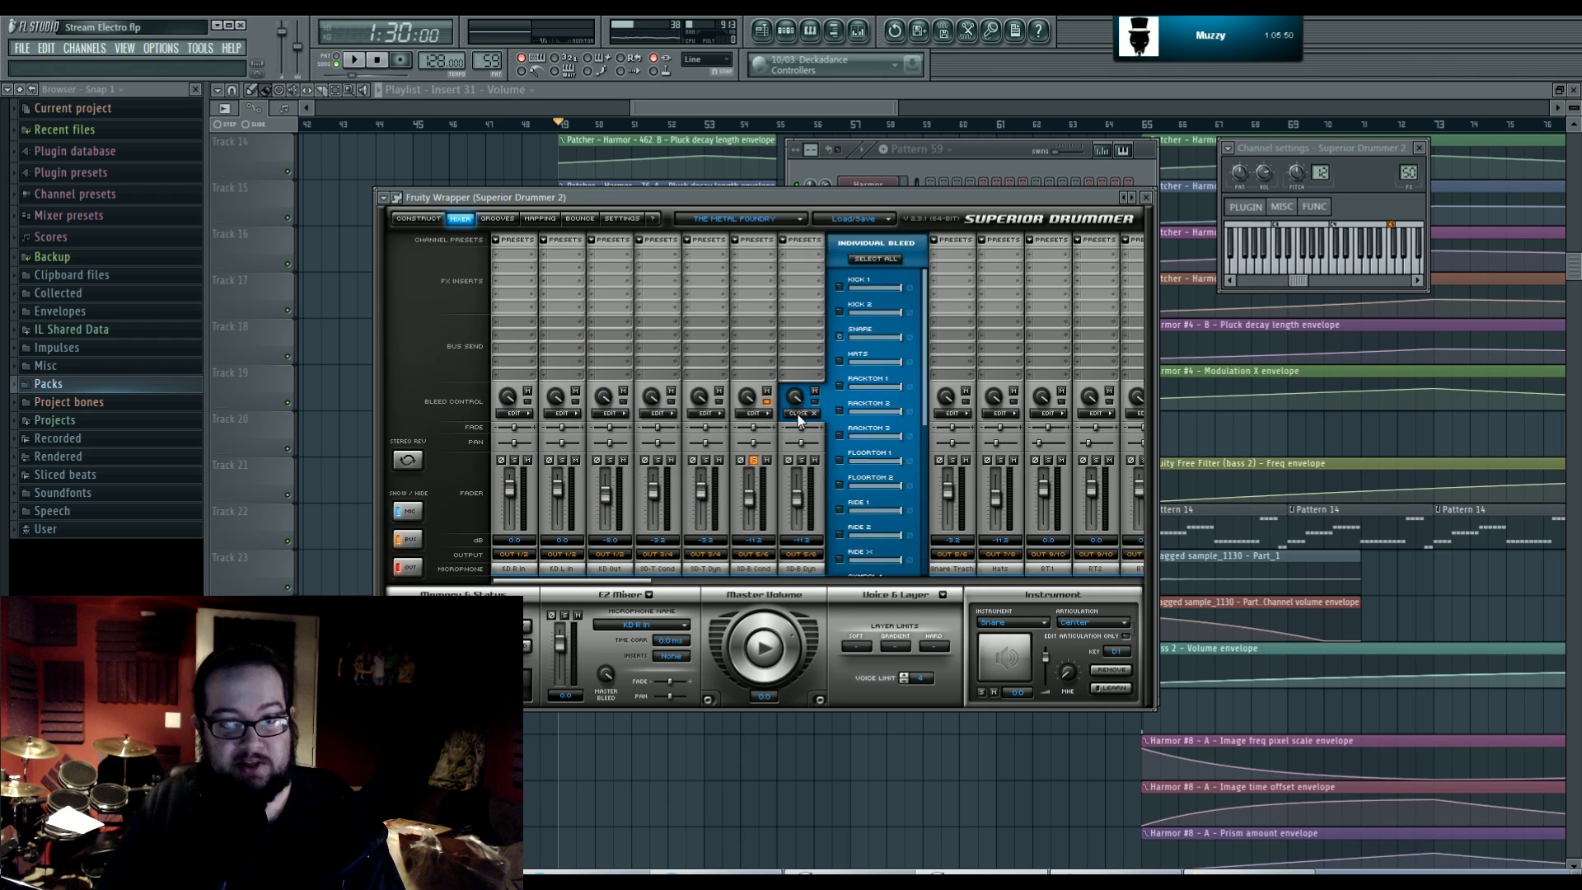
pyautogui.click(804, 417)
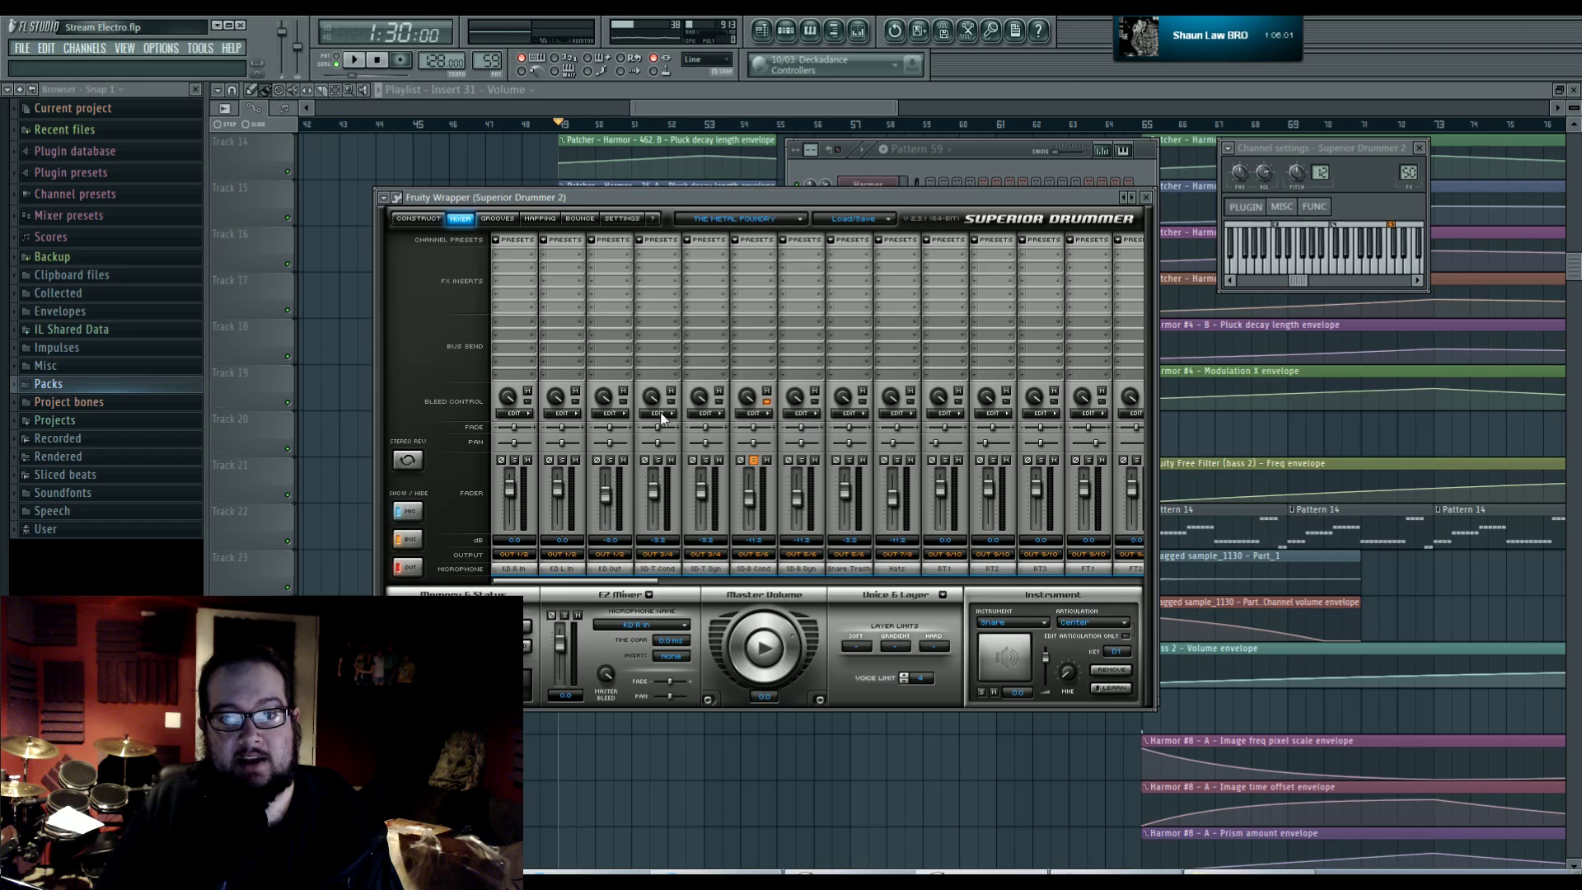
pyautogui.moveTo(651, 581)
pyautogui.mouseDown()
pyautogui.moveTo(687, 582)
pyautogui.moveTo(639, 577)
pyautogui.mouseUp()
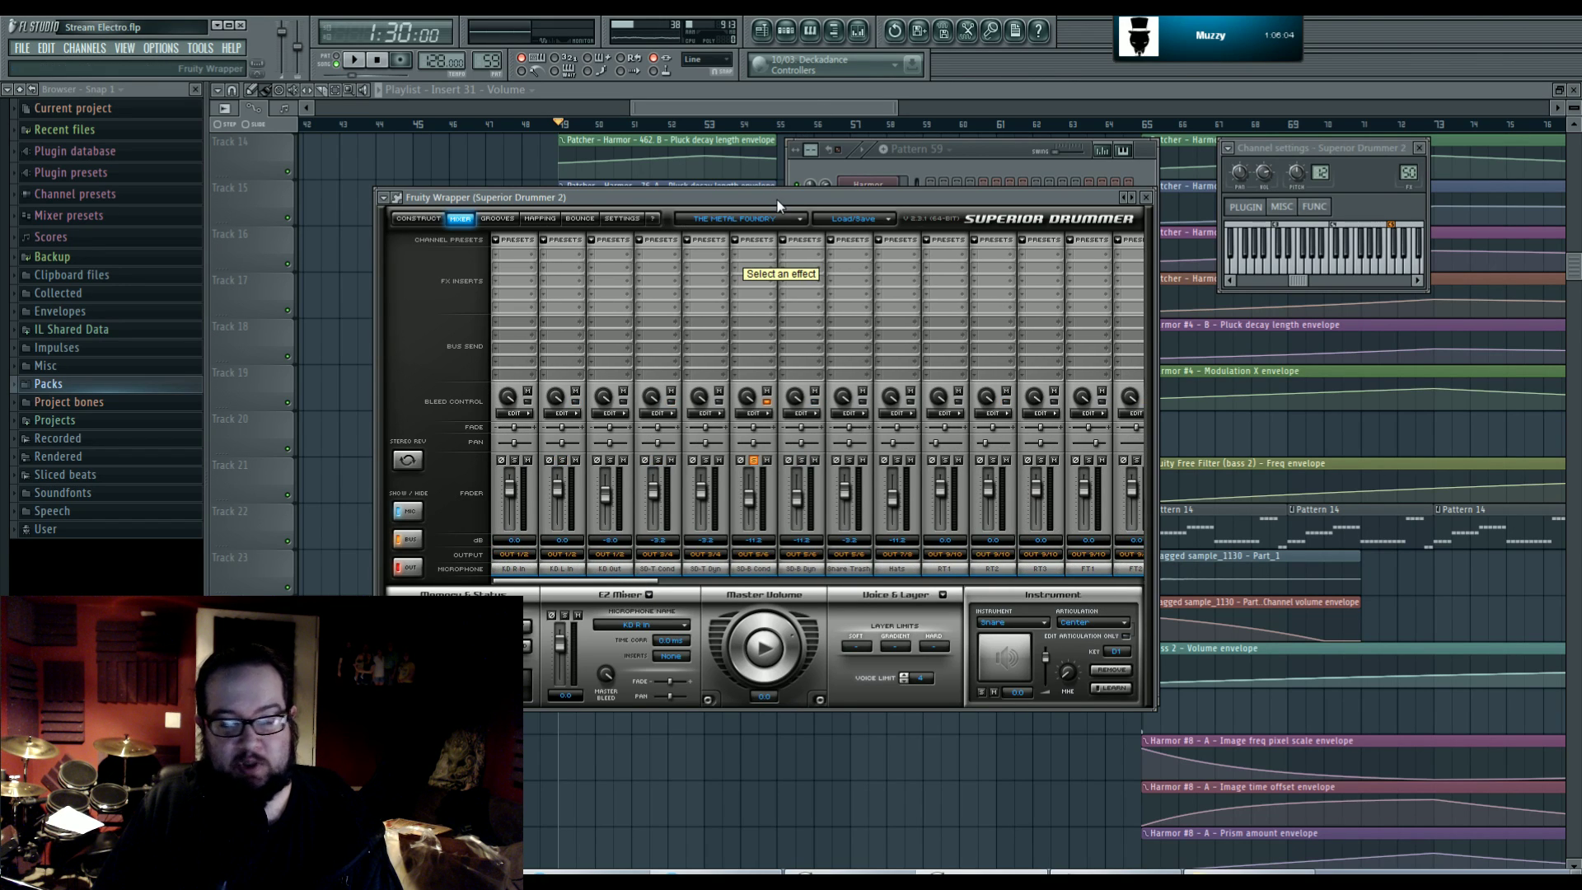
pyautogui.moveTo(776, 200); pyautogui.dragTo(772, 235)
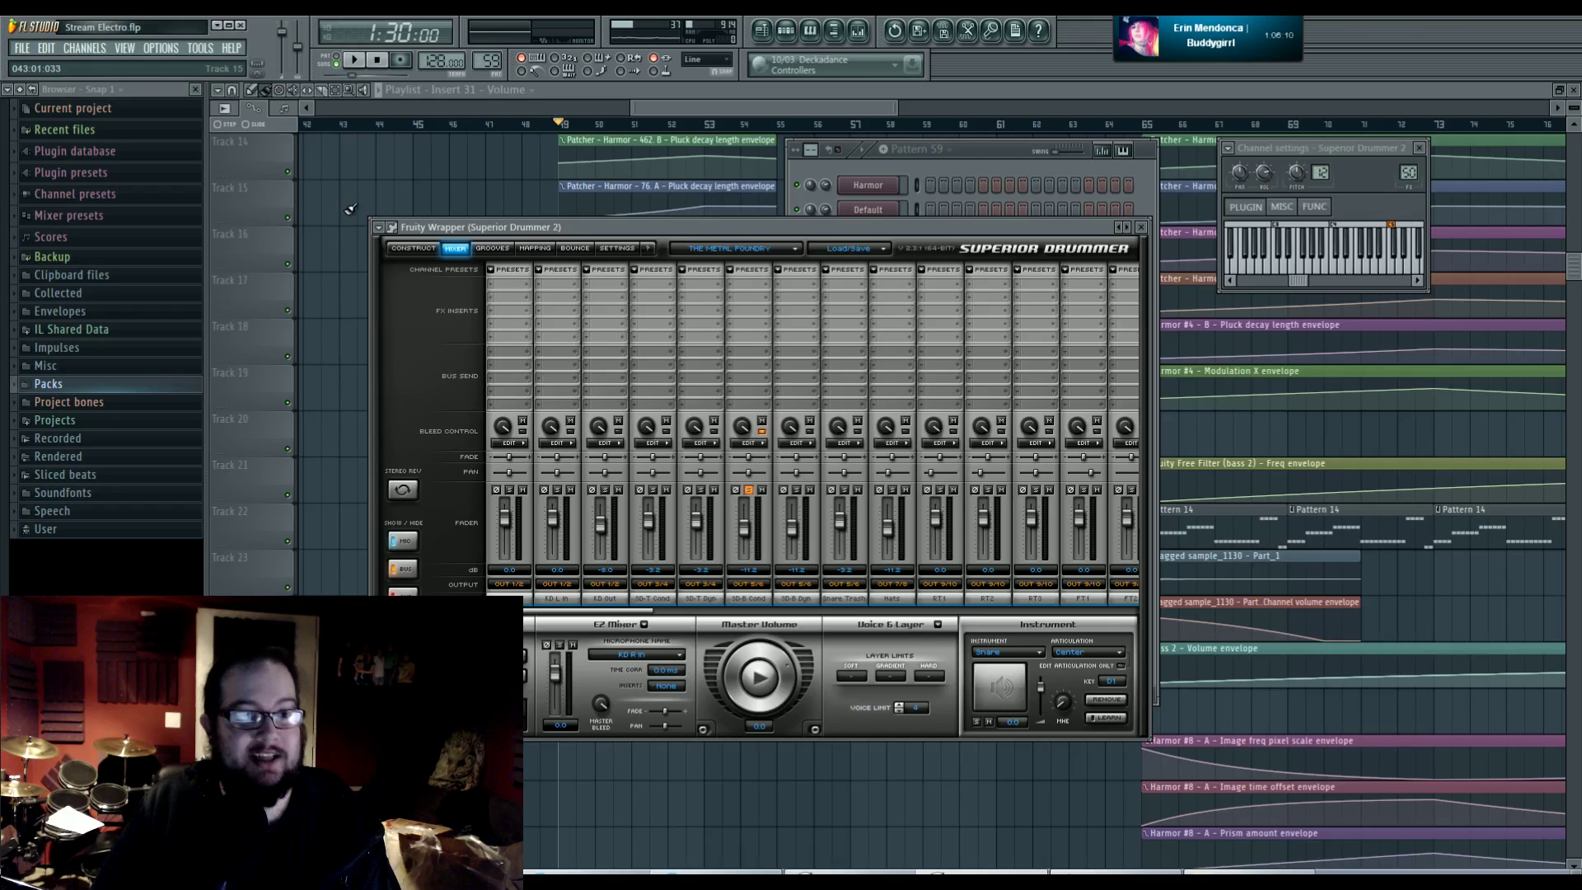
# - Return to the kit view, preview Kick 1, and remove it from the kit by choosing None
pyautogui.click(405, 249)
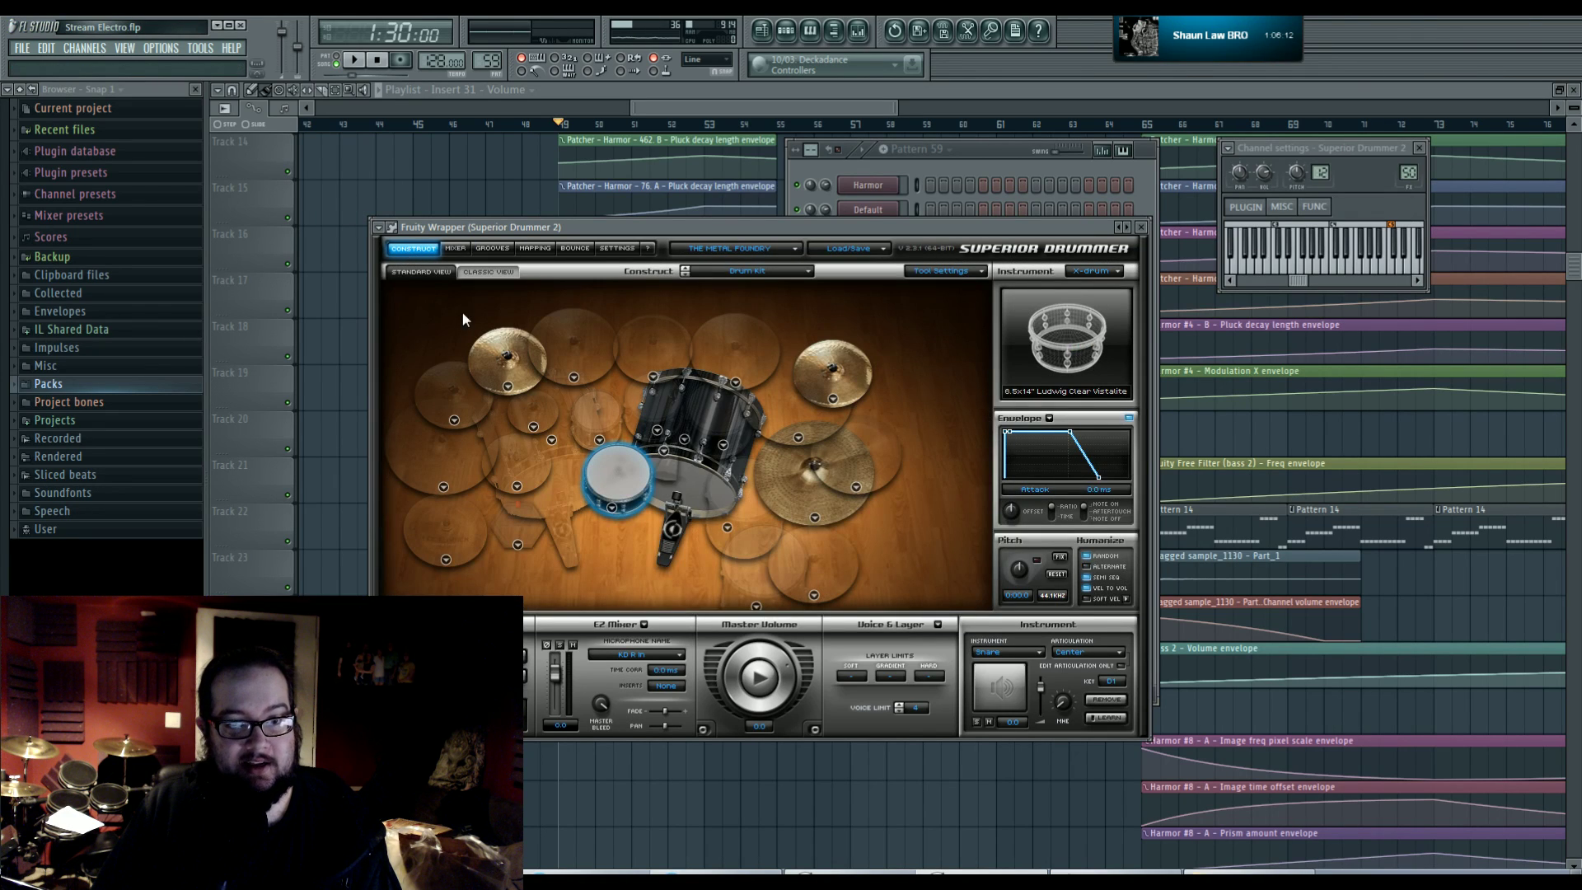
pyautogui.click(678, 504)
pyautogui.click(666, 451)
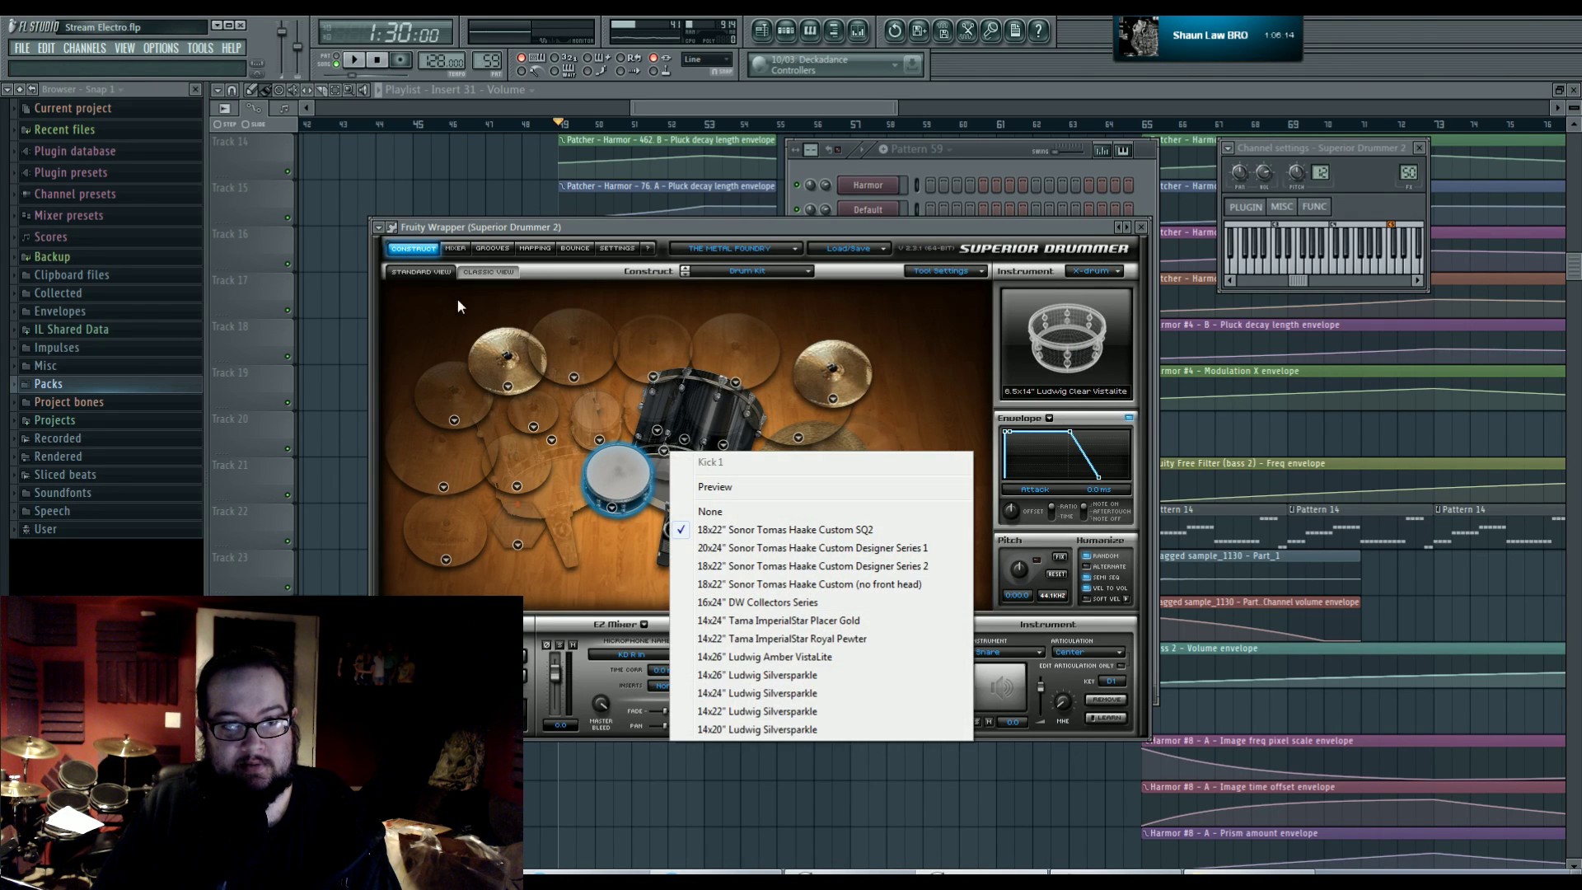
pyautogui.click(447, 250)
pyautogui.click(452, 248)
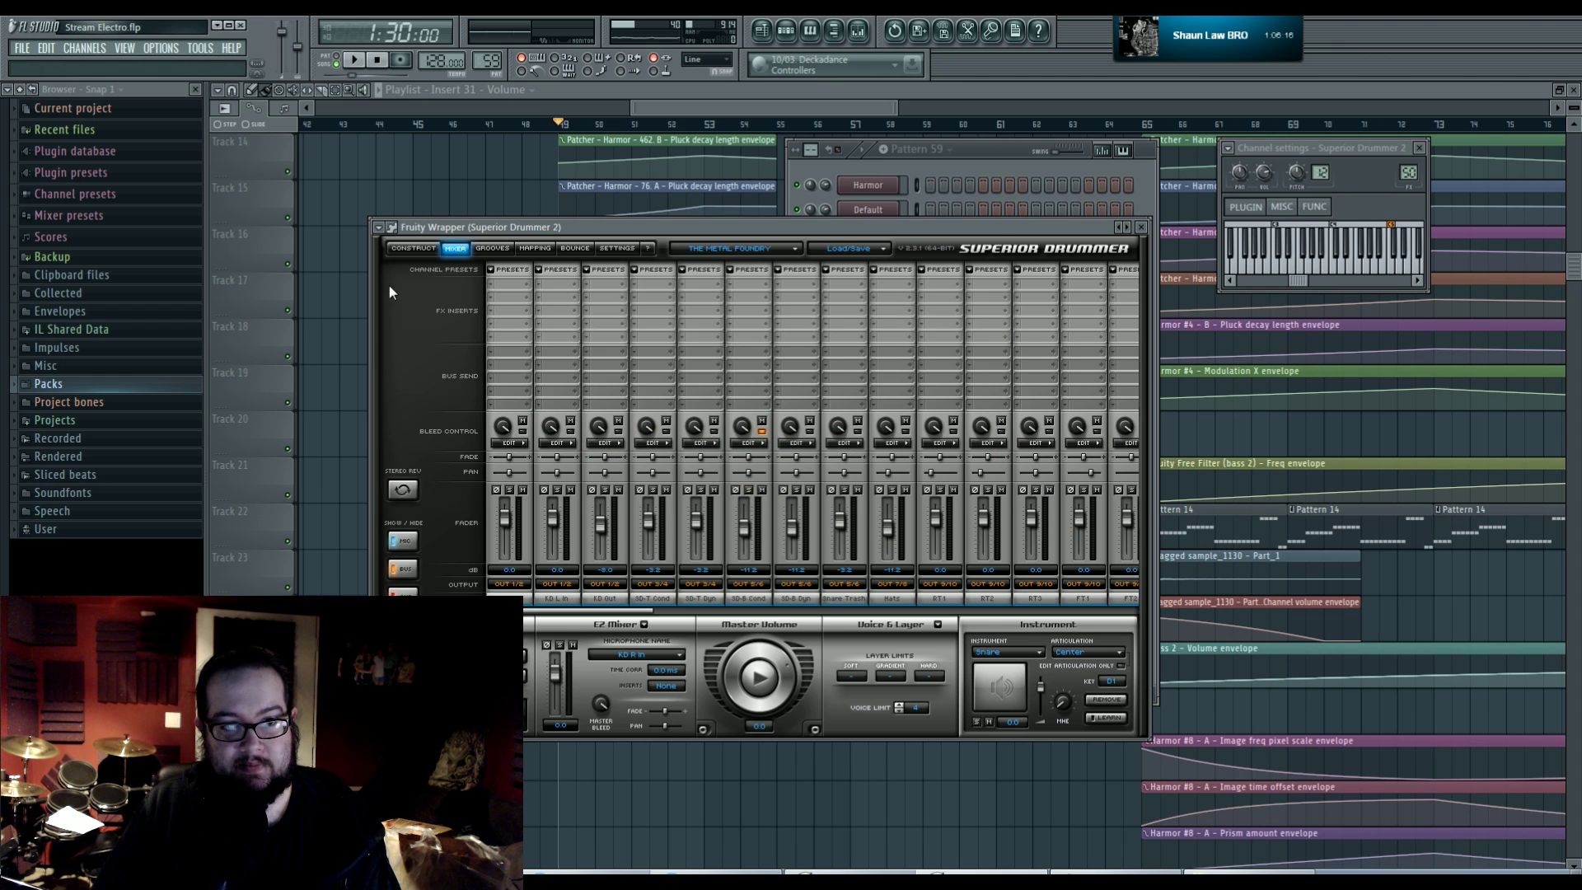
pyautogui.click(414, 248)
pyautogui.click(677, 505)
pyautogui.click(664, 451)
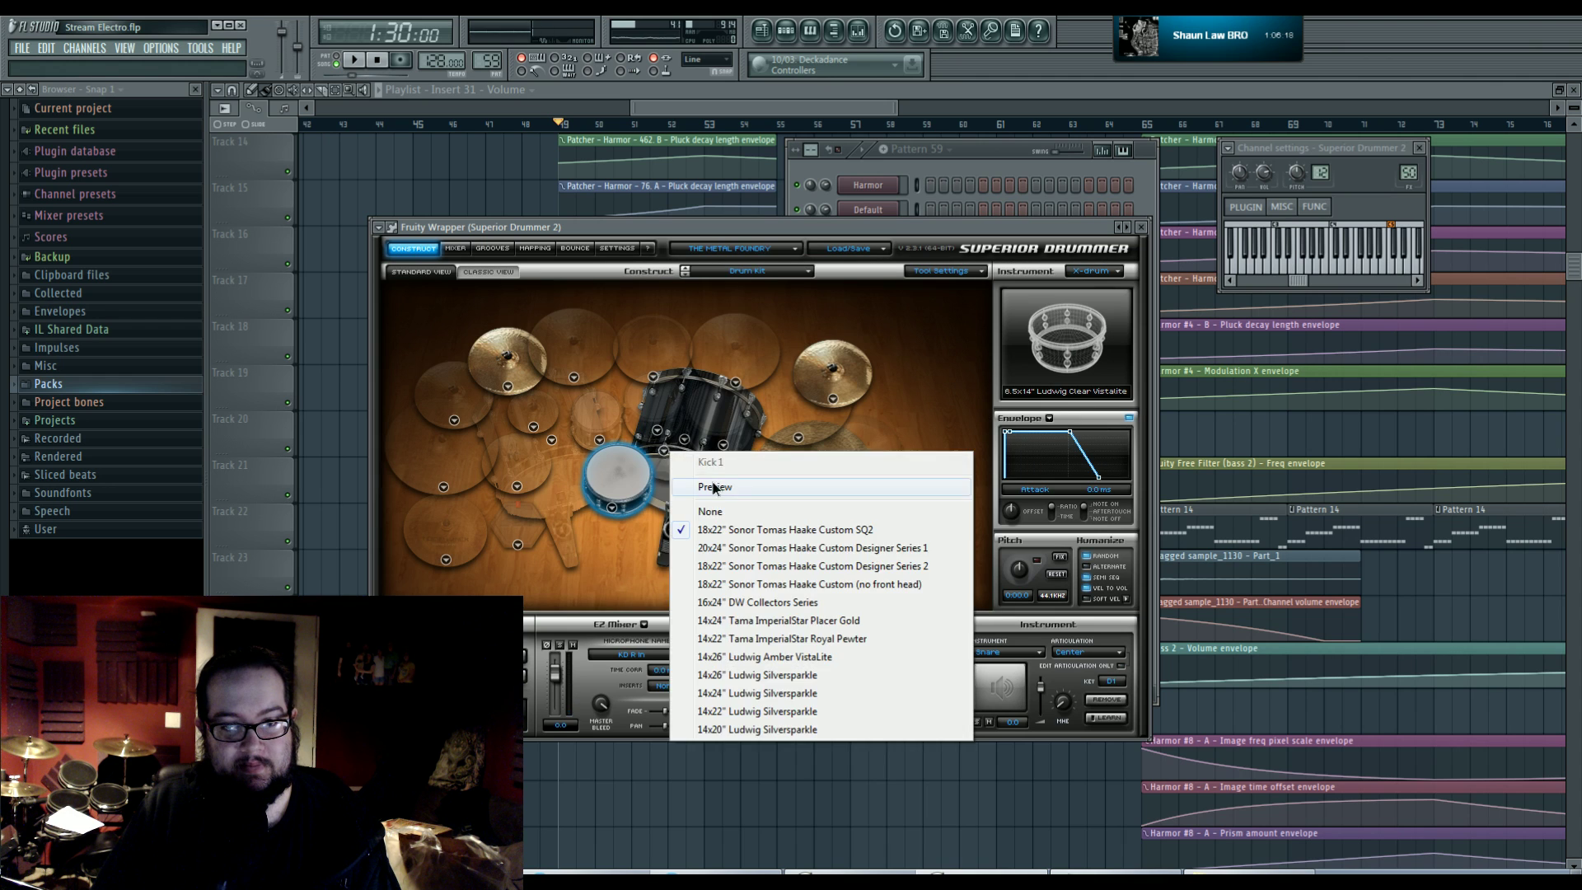
pyautogui.click(714, 488)
pyautogui.click(853, 363)
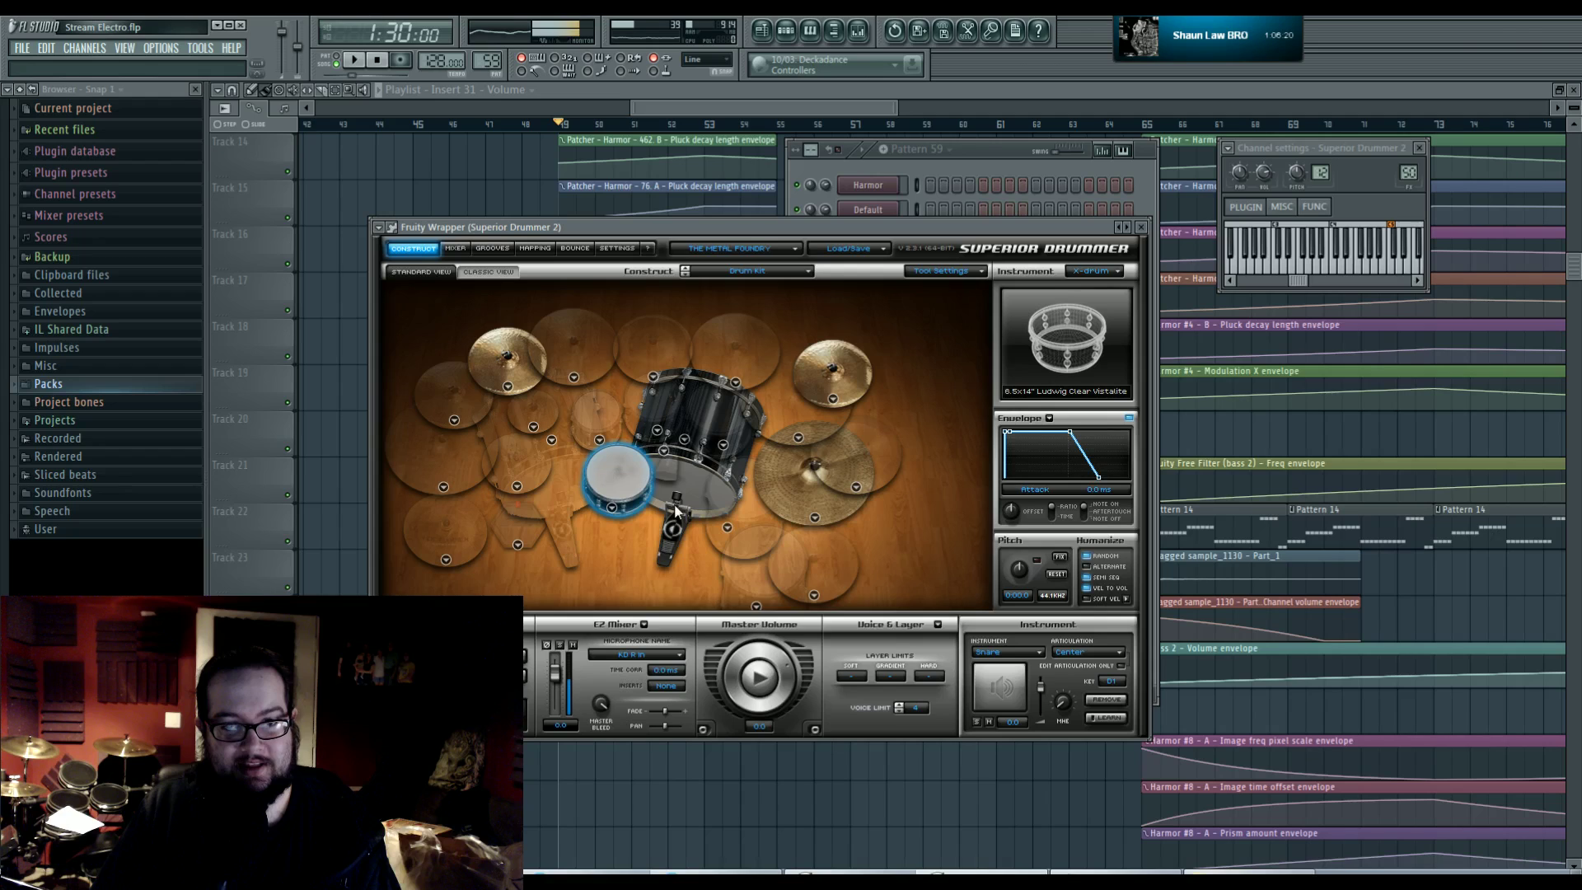
pyautogui.click(665, 451)
pyautogui.click(723, 512)
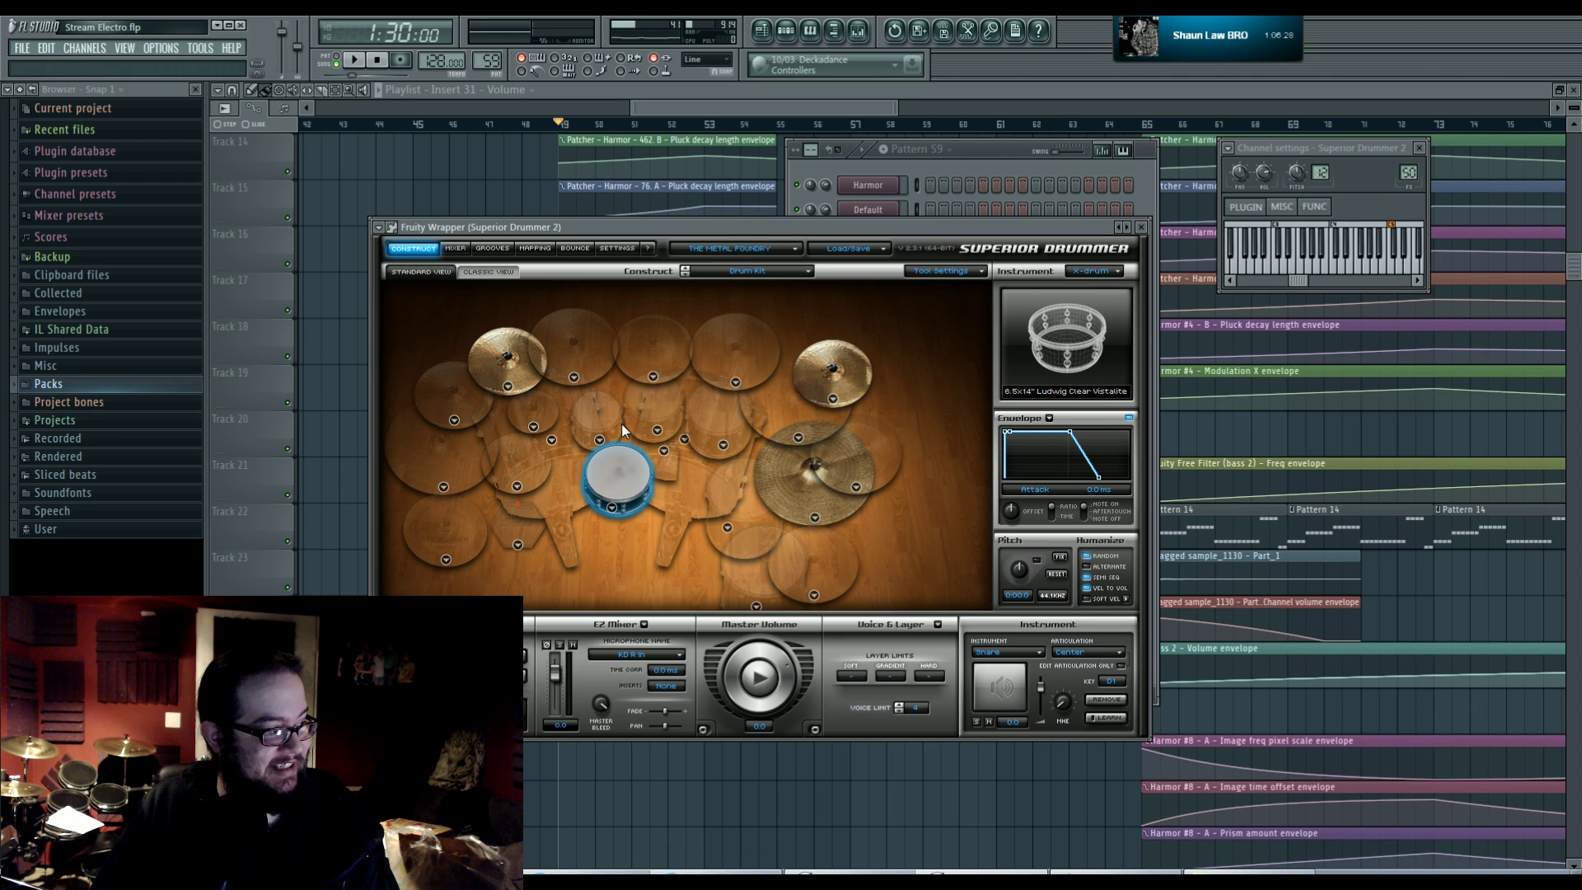
# - Switch to the first empty pattern and open the piano roll for the Superior Drummer 2 channel
pyautogui.click(979, 169)
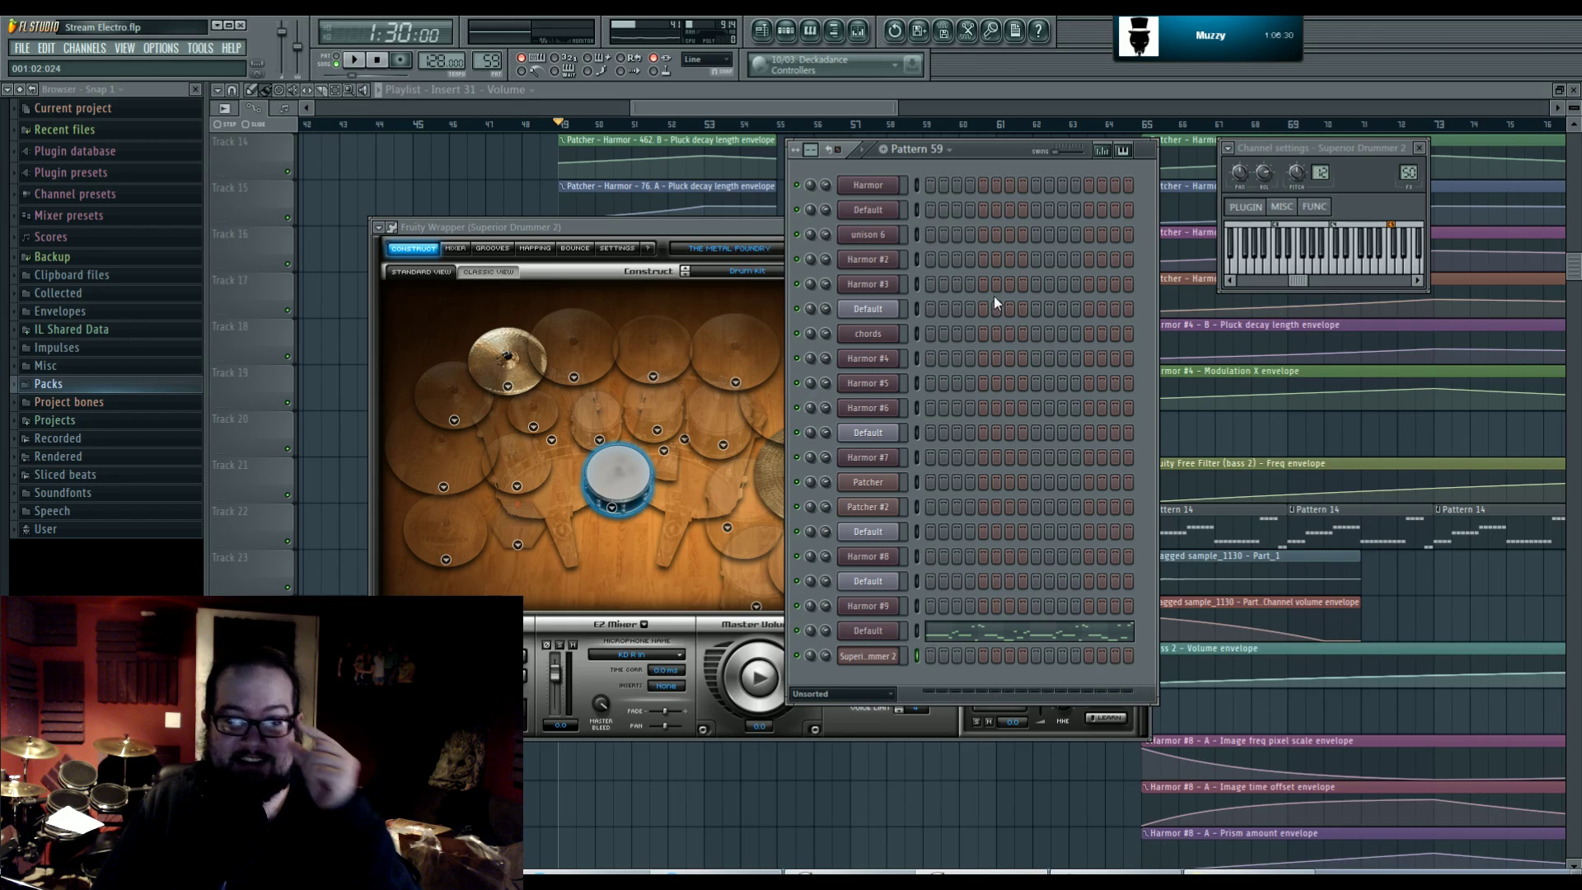
pyautogui.click(492, 62)
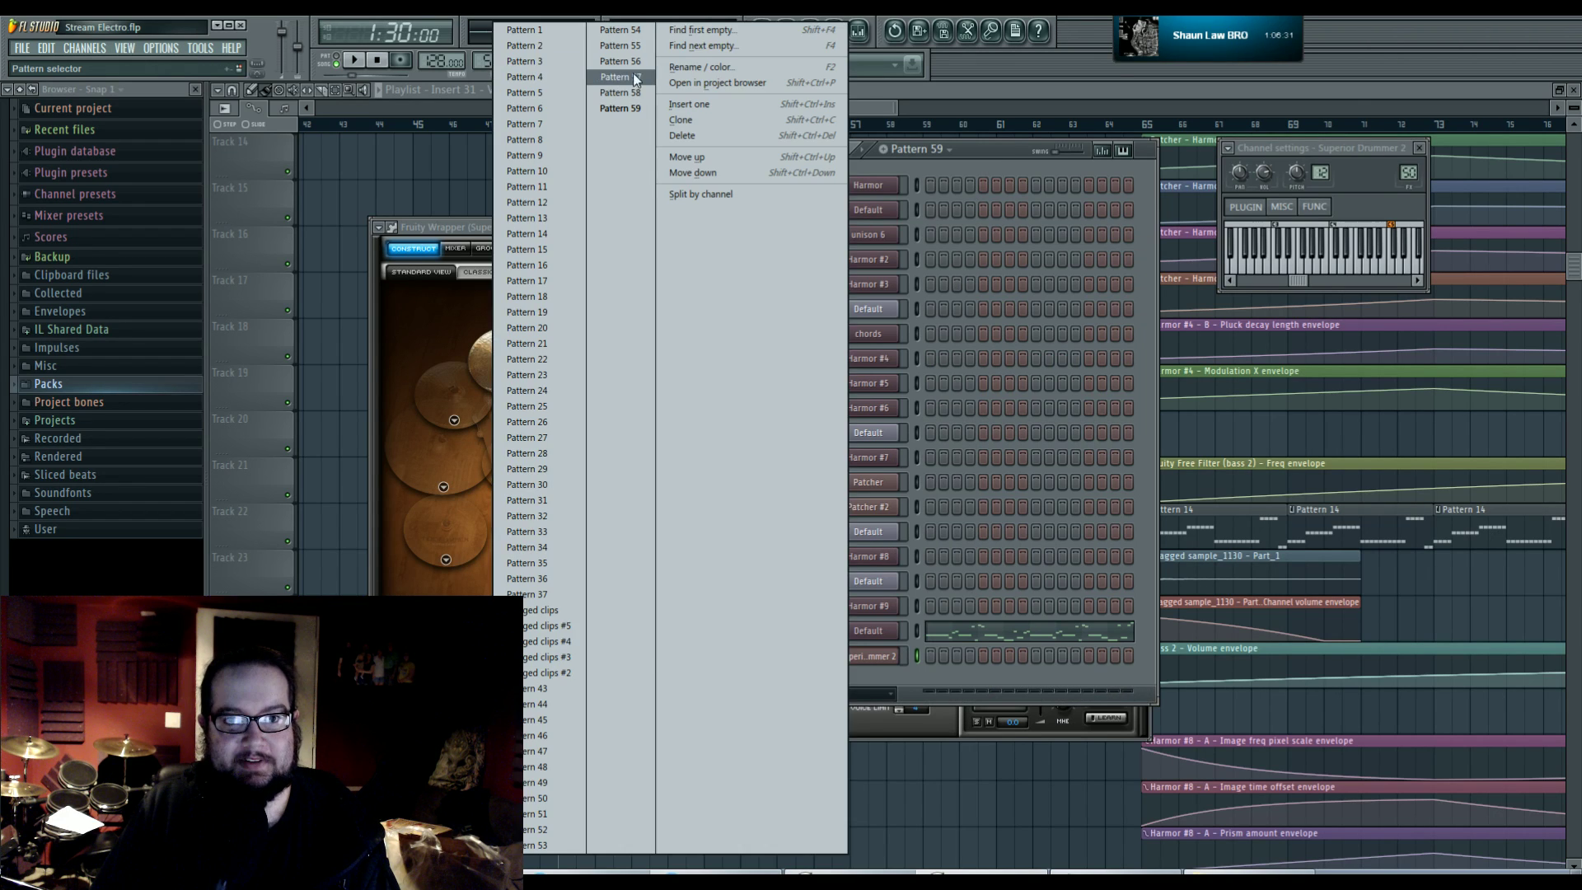
pyautogui.click(693, 31)
pyautogui.rightClick(899, 636)
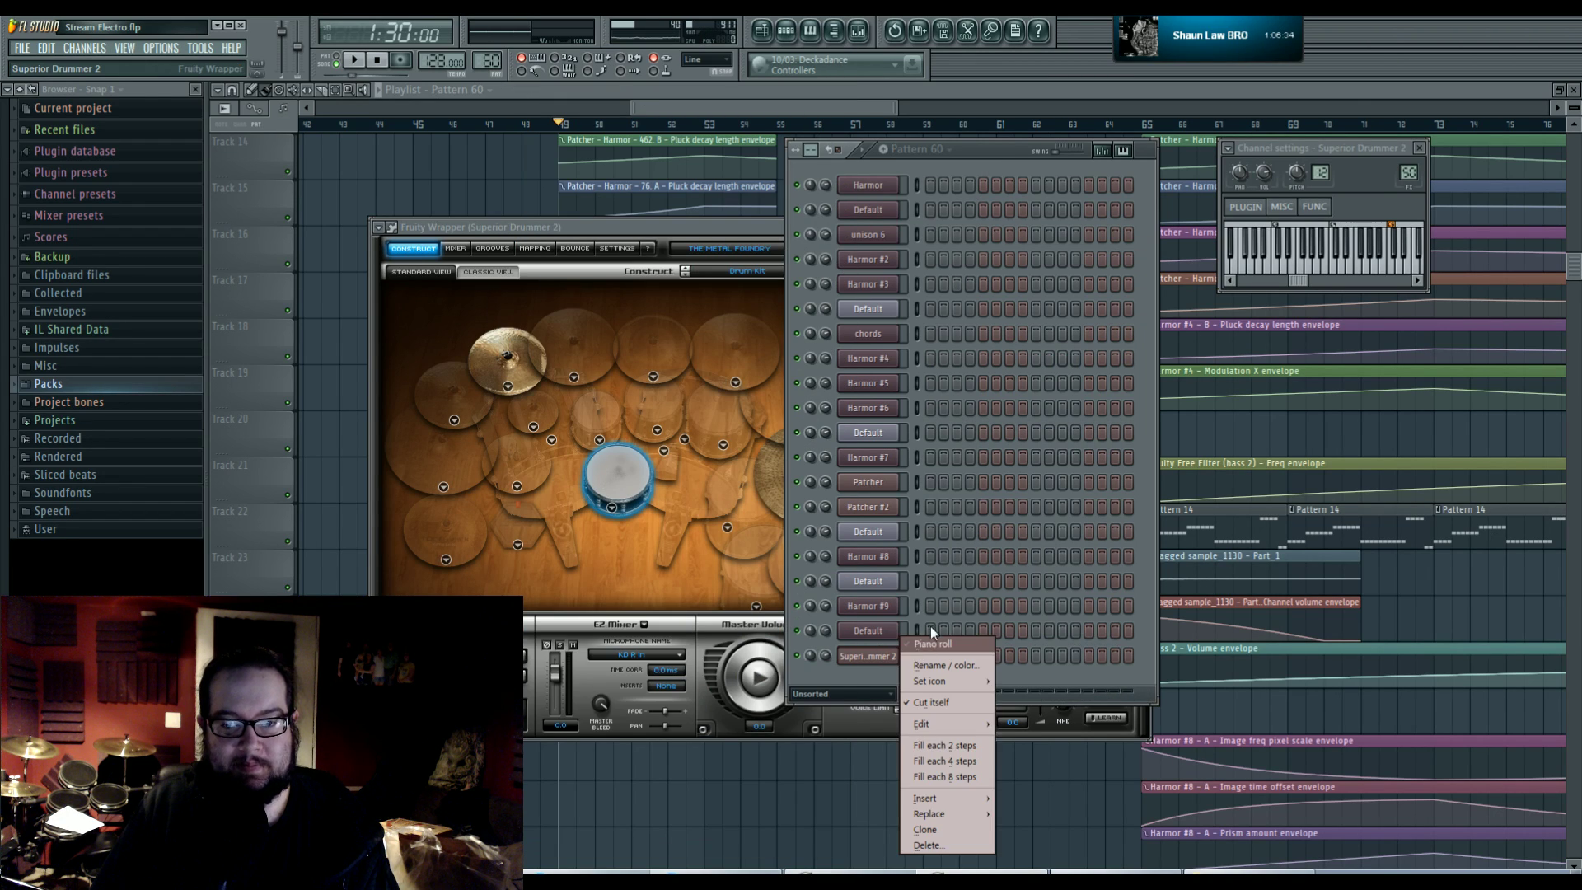
pyautogui.click(935, 646)
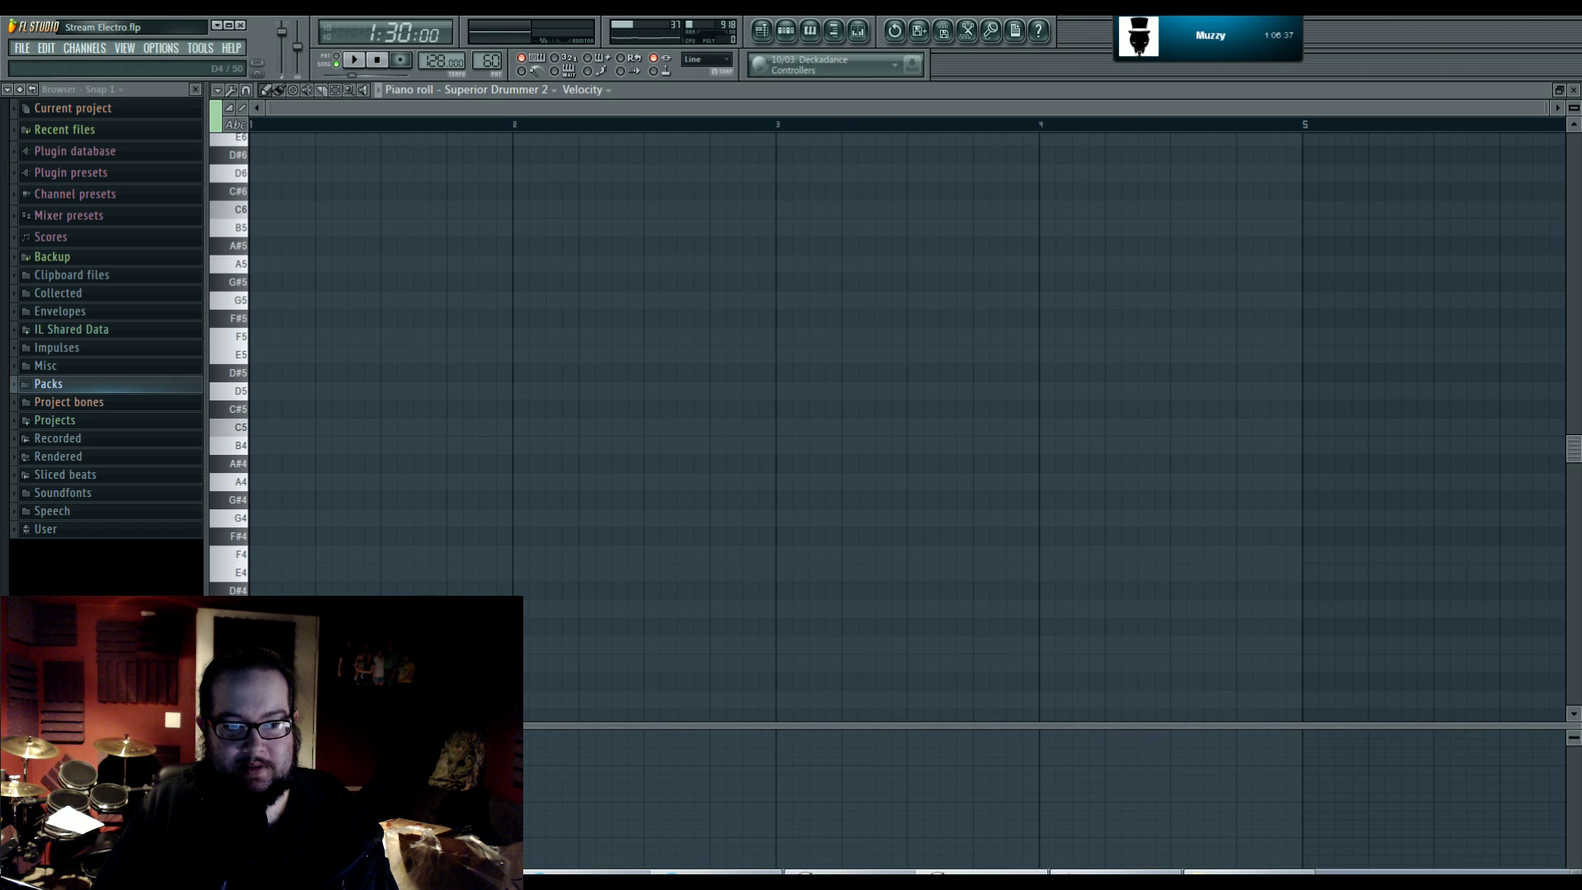
# - Fill bar 4 with eight consecutive eighth notes on D3
pyautogui.scroll(-8, 272, 544)
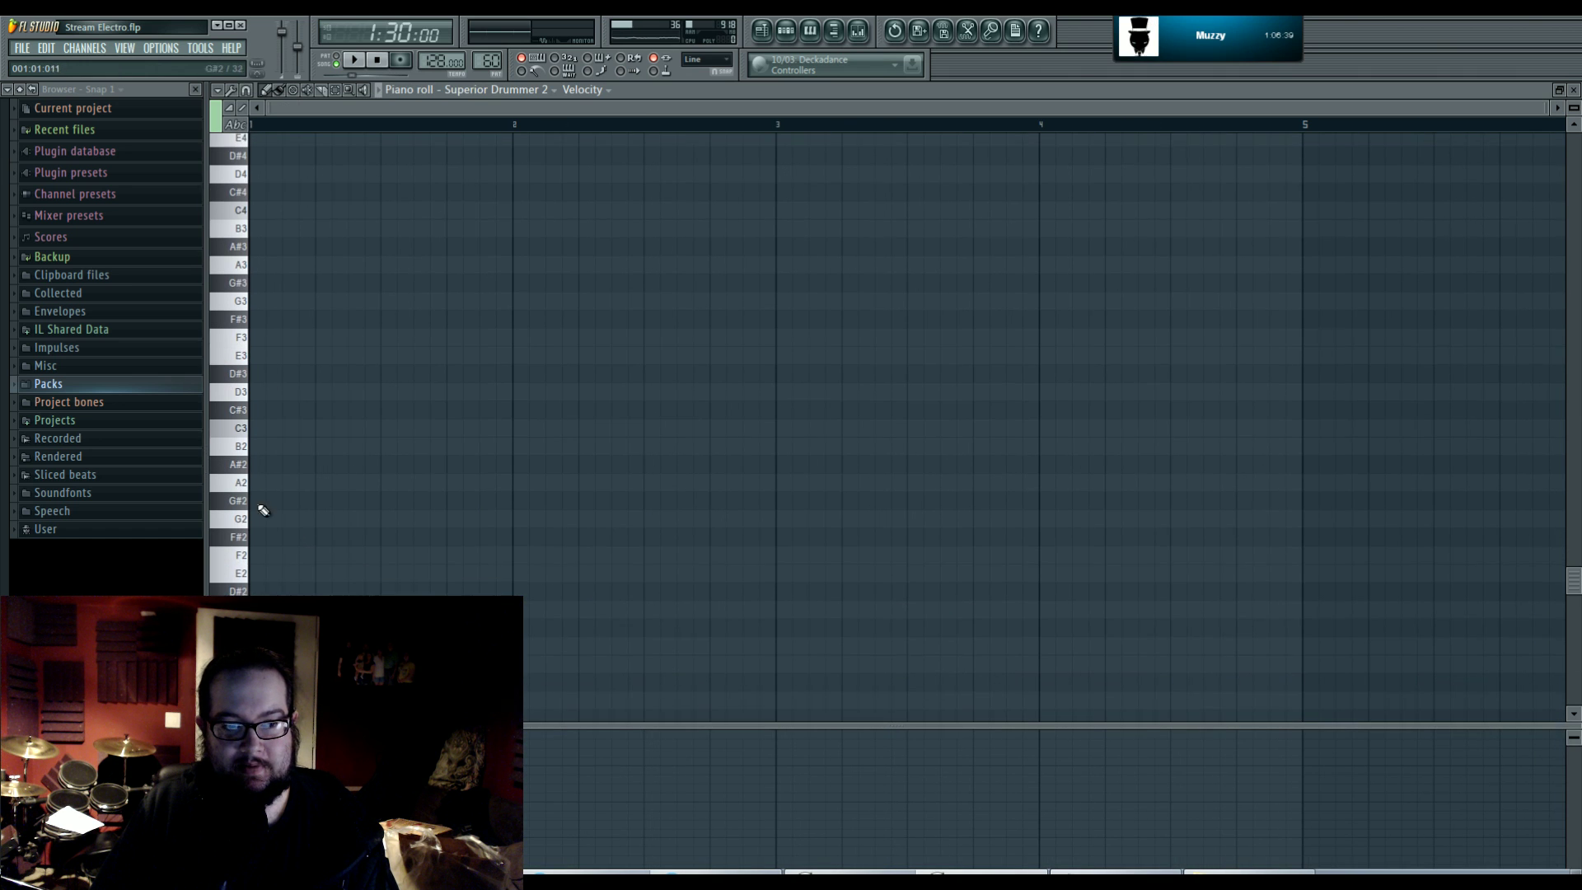
pyautogui.click(245, 392)
pyautogui.click(810, 396)
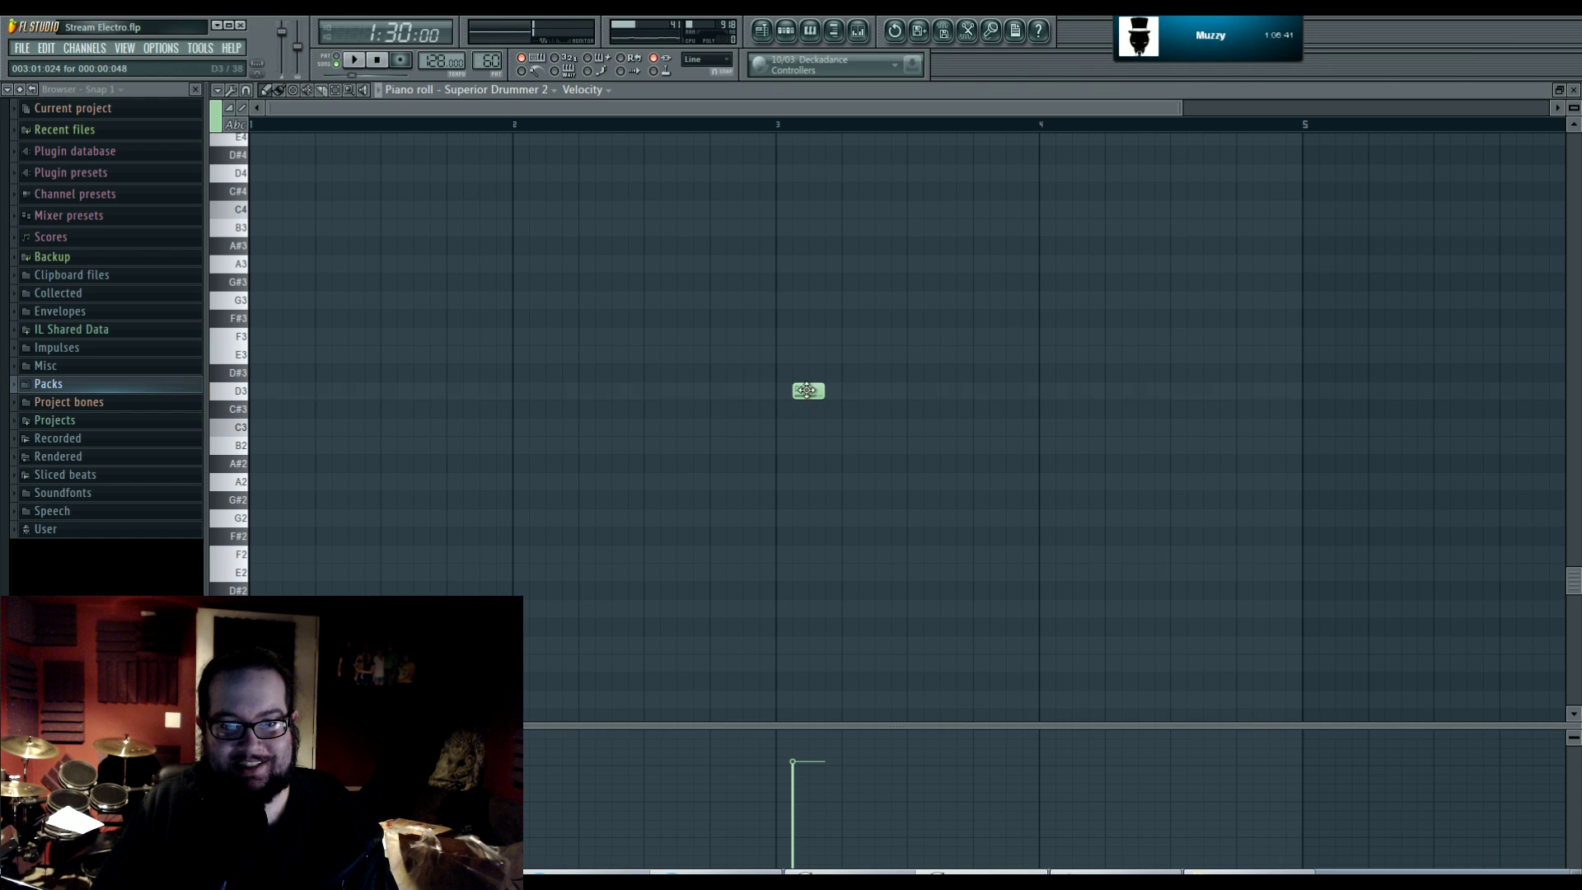
pyautogui.keyDown('ctrl'); pyautogui.scroll(2, 873, 465); pyautogui.keyUp('ctrl')
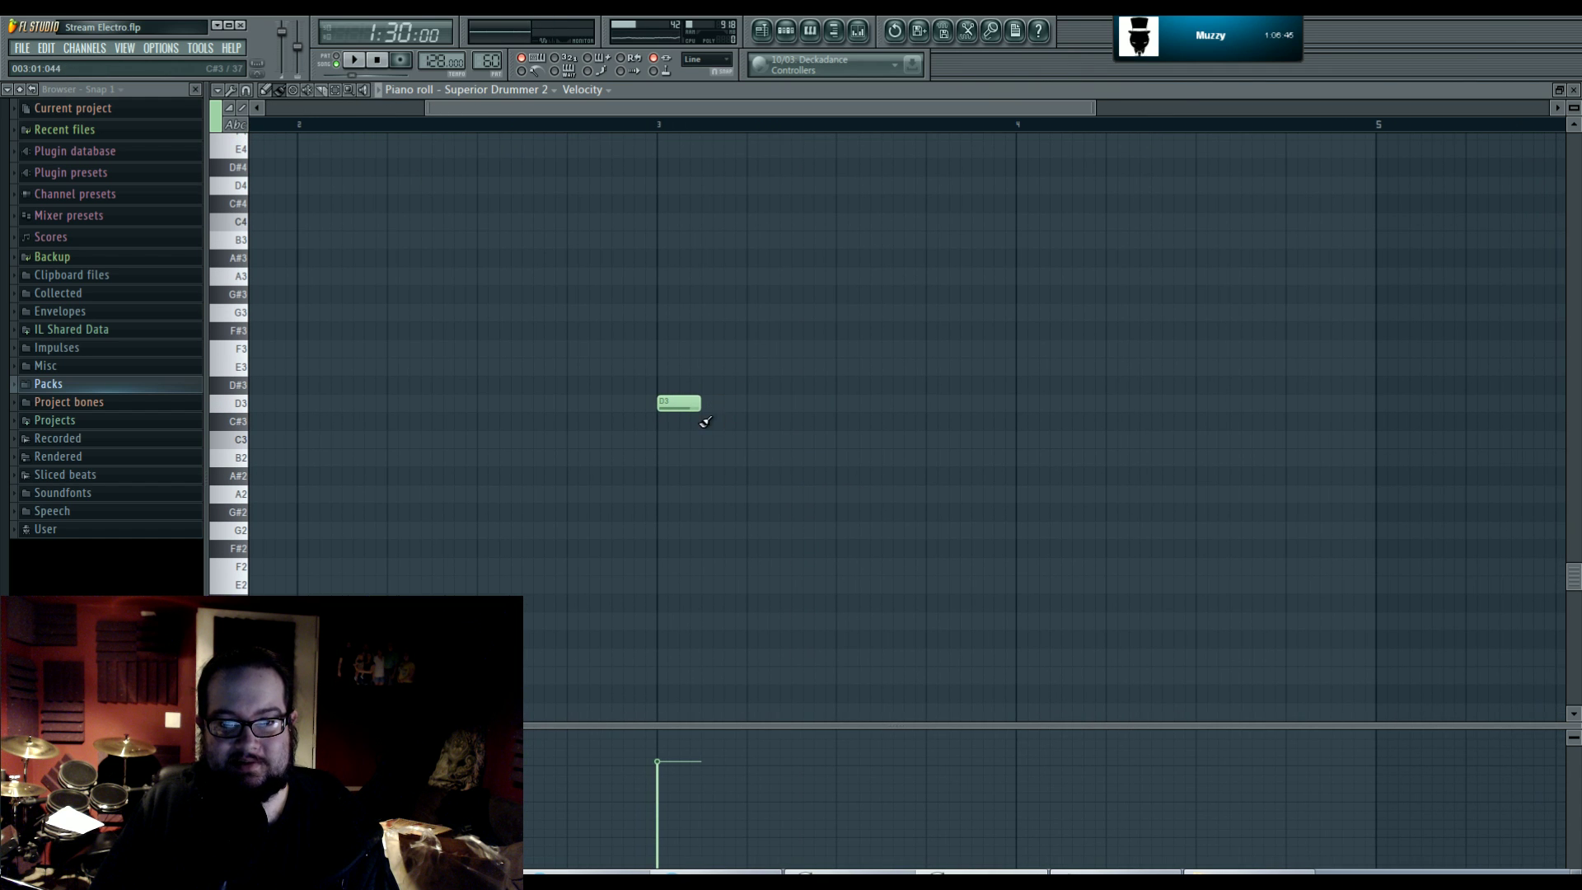
pyautogui.moveTo(686, 415); pyautogui.dragTo(1045, 405)
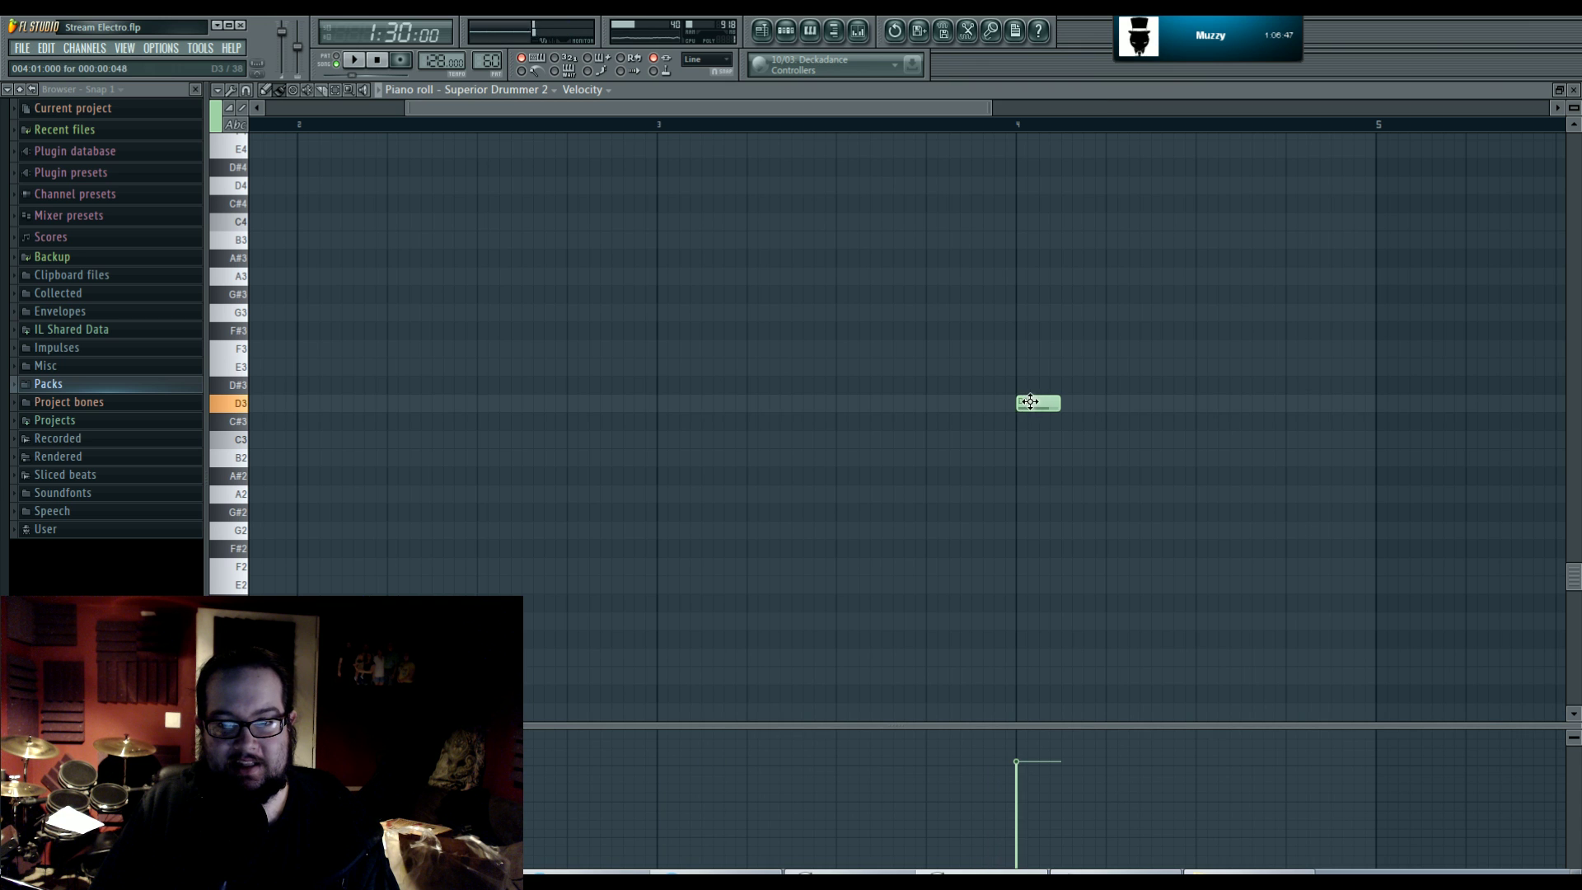
pyautogui.hscroll(3, 873, 445)
pyautogui.moveTo(795, 396); pyautogui.dragTo(1080, 399)
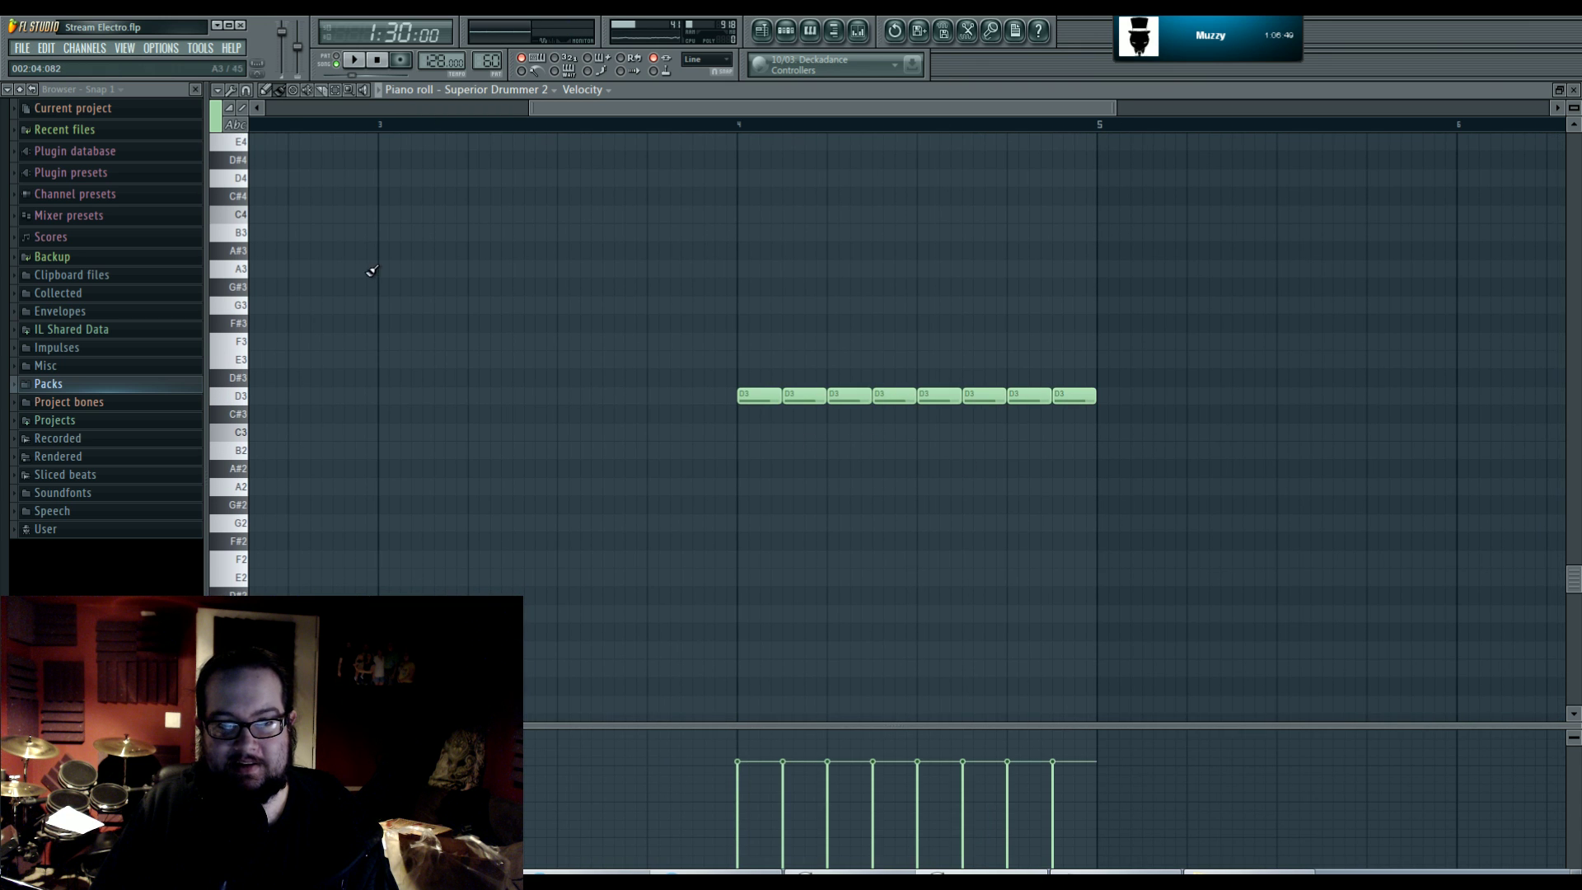
# - Glance at the project mixer and play back the D3 notes from bar 4
pyautogui.keyDown('ctrl'); pyautogui.scroll(1, 708, 141); pyautogui.keyUp('ctrl')
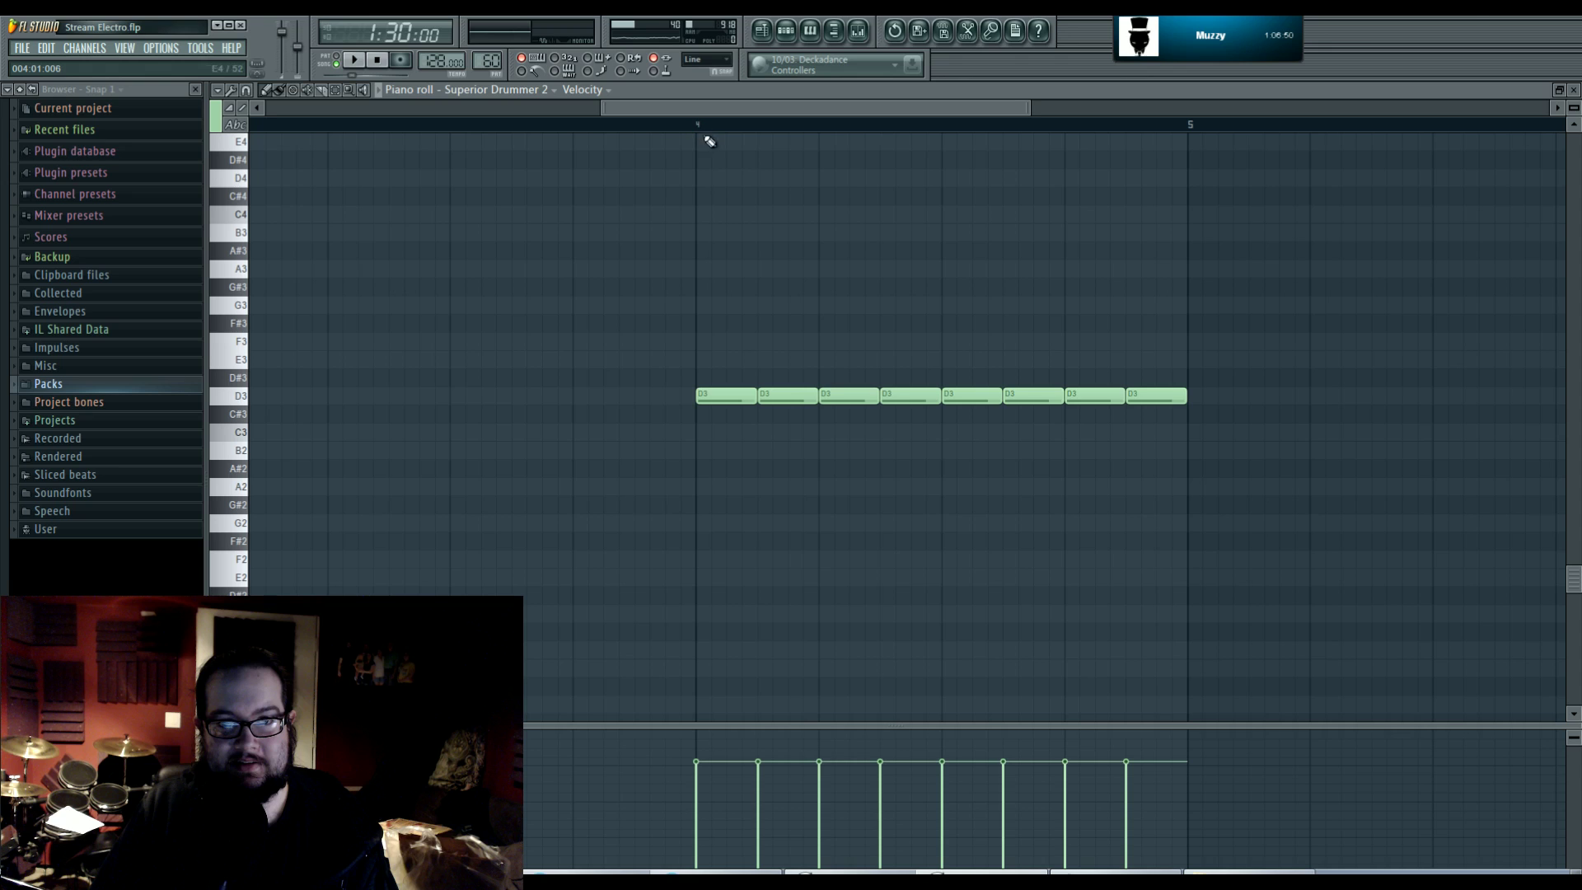
pyautogui.click(858, 31)
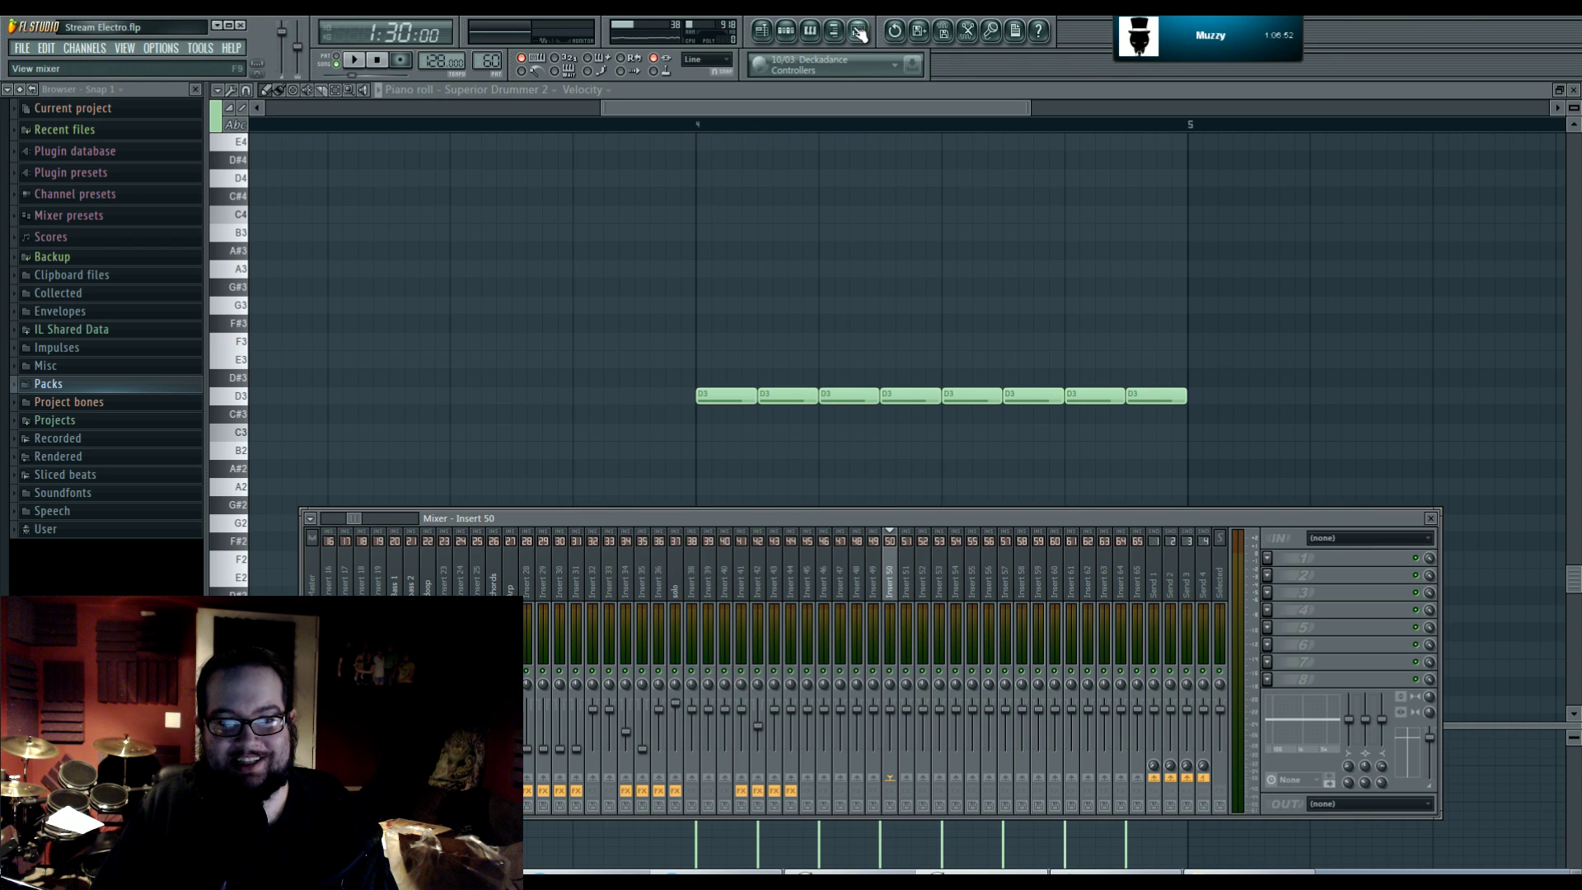
pyautogui.press('F9')
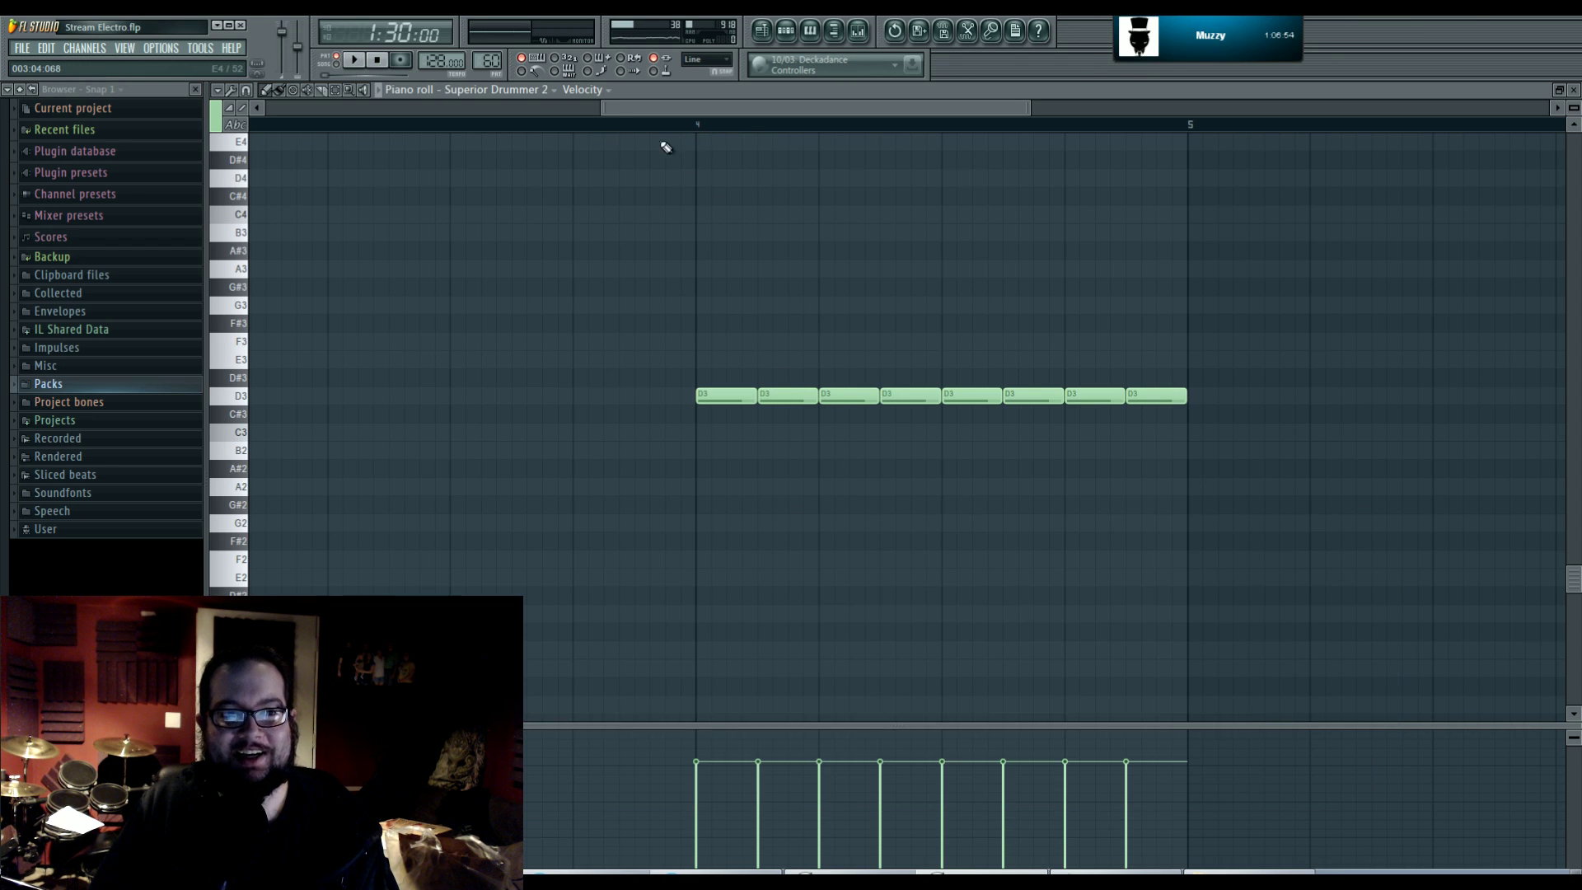
pyautogui.click(696, 125)
pyautogui.press('space')
pyautogui.press('space')
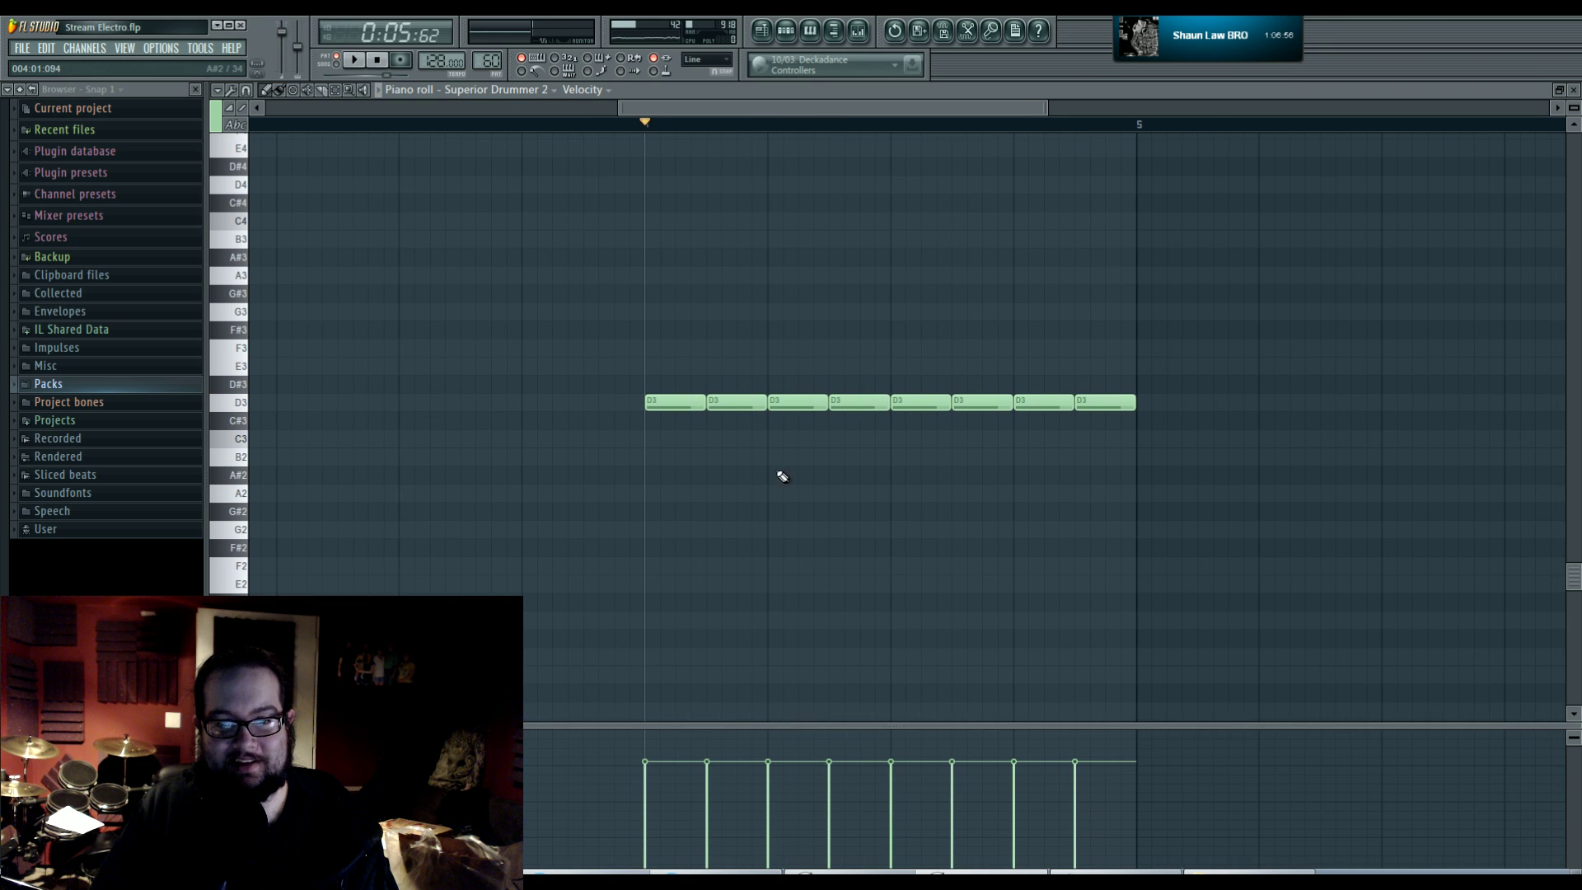
pyautogui.keyDown('ctrl'); pyautogui.scroll(-1, 785, 539); pyautogui.keyUp('ctrl')
pyautogui.keyDown('ctrl'); pyautogui.scroll(-1, 785, 539); pyautogui.keyUp('ctrl')
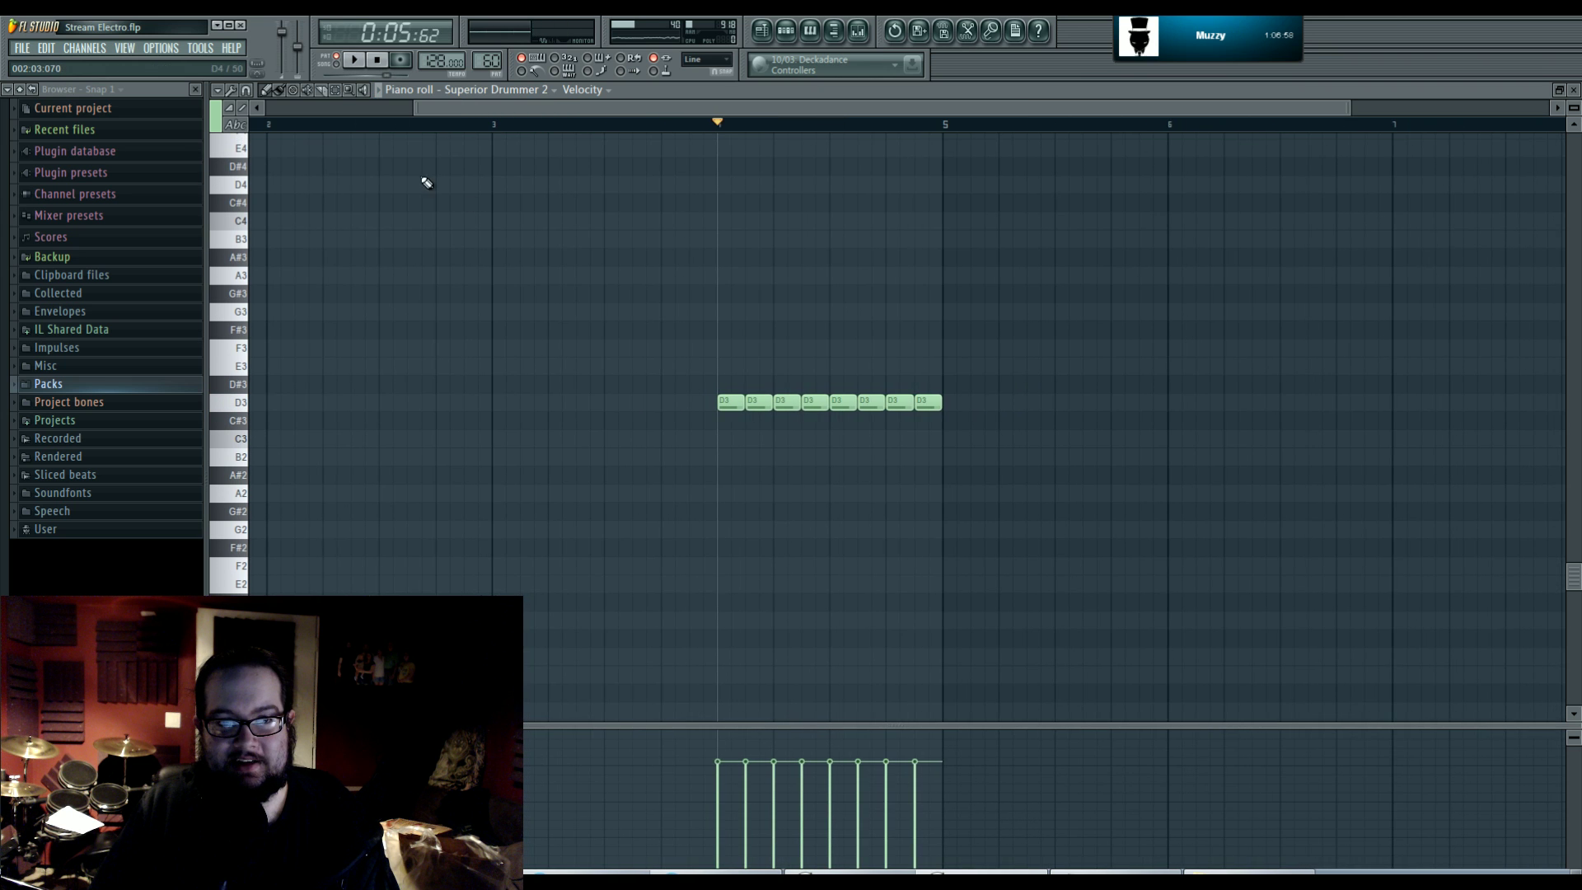
pyautogui.click(528, 73)
pyautogui.scroll(2, 770, 427)
pyautogui.keyDown('ctrl'); pyautogui.scroll(-1, 769, 427); pyautogui.keyUp('ctrl')
pyautogui.keyDown('ctrl'); pyautogui.scroll(2, 794, 508); pyautogui.keyUp('ctrl')
pyautogui.press('space')
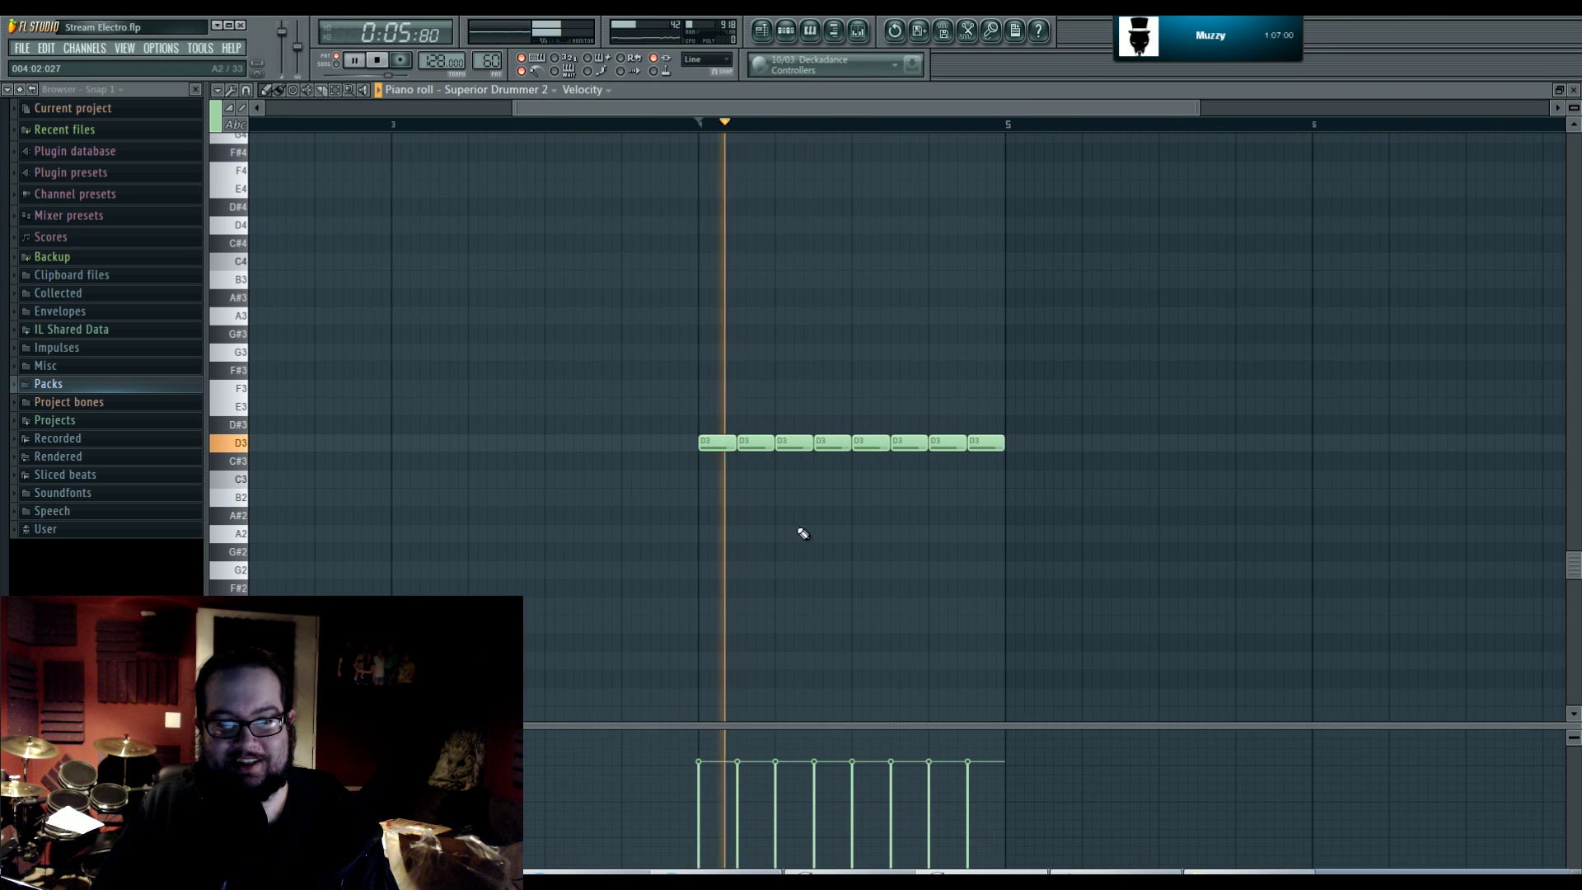
pyautogui.press('space')
# - Delete the first four D3 notes of bar 4 and play back the remaining four from beat 3
pyautogui.keyDown('ctrl'); pyautogui.scroll(1, 902, 560); pyautogui.keyUp('ctrl')
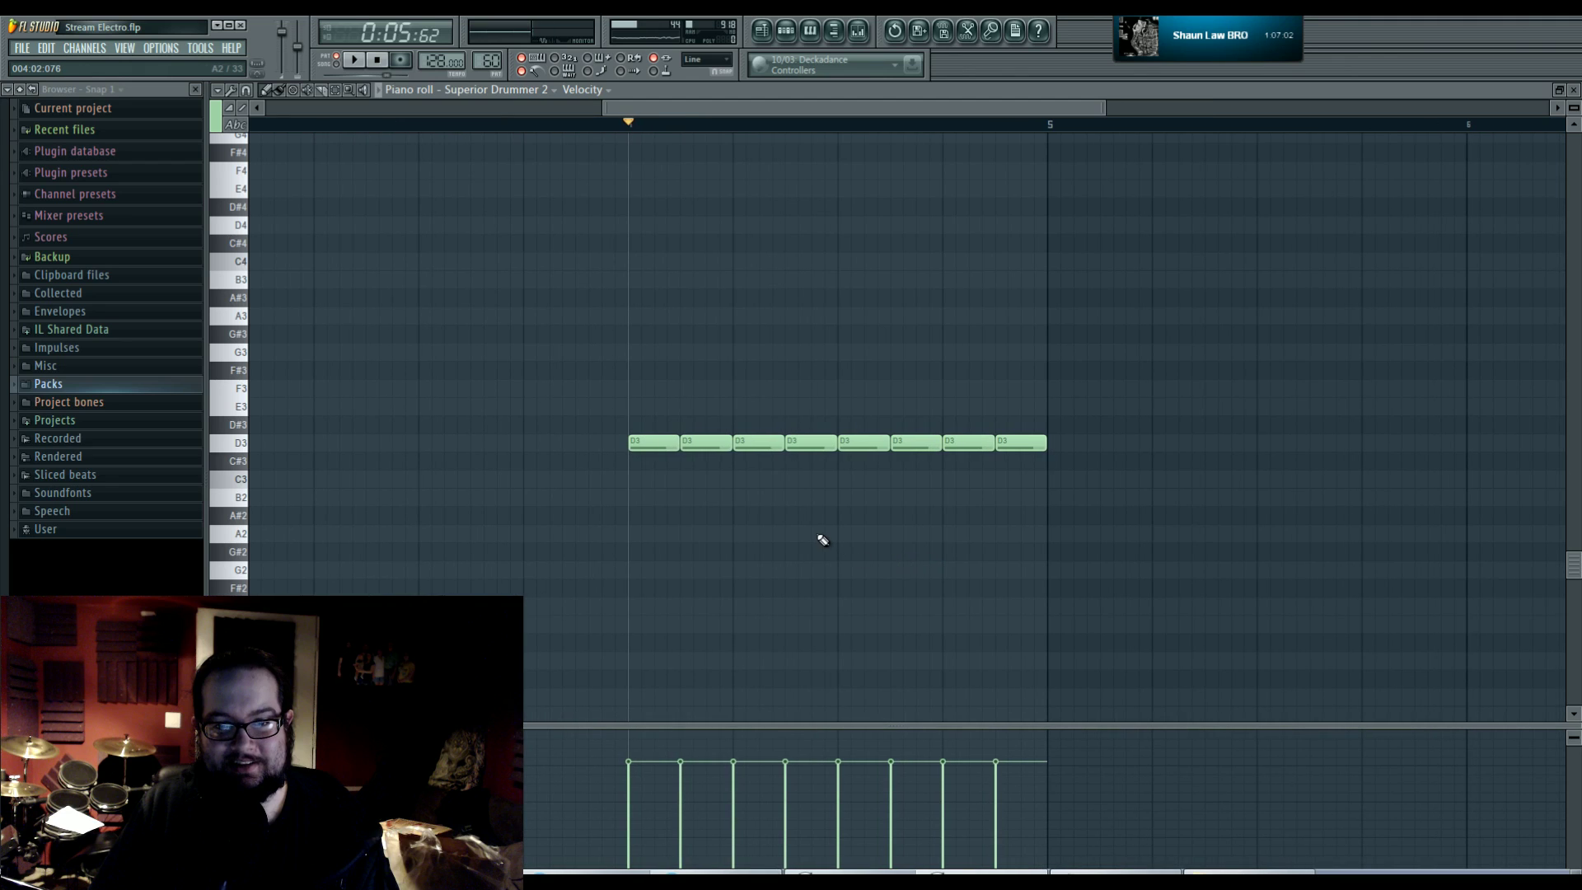
pyautogui.rightClick(811, 442)
pyautogui.rightClick(758, 442)
pyautogui.rightClick(706, 442)
pyautogui.rightClick(653, 443)
pyautogui.keyDown('ctrl'); pyautogui.scroll(2, 939, 482); pyautogui.keyUp('ctrl')
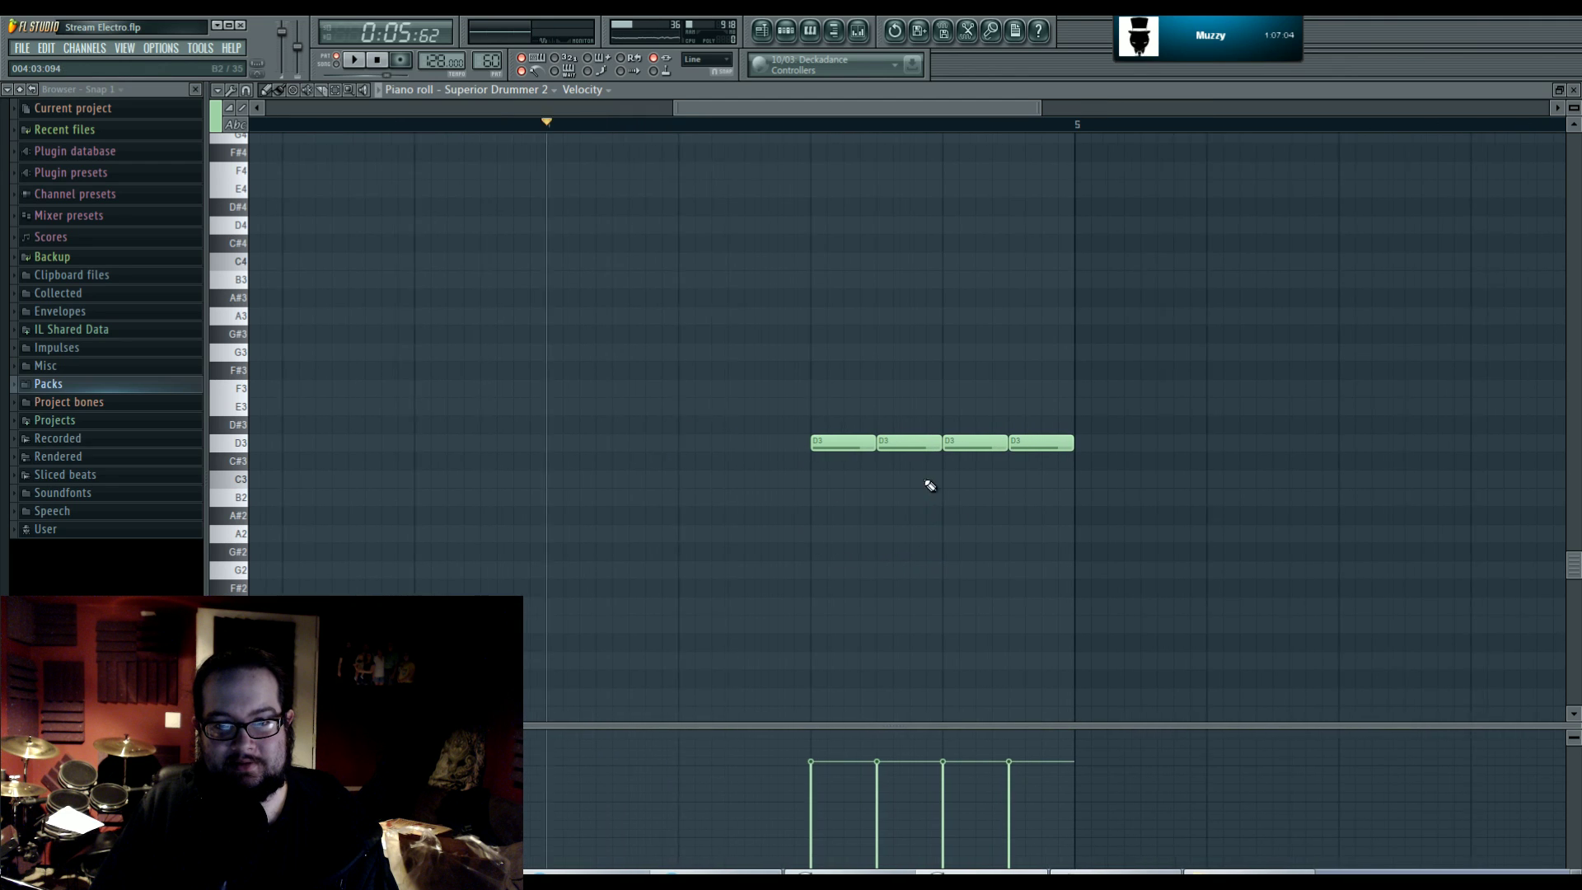
pyautogui.click(800, 124)
pyautogui.press('space')
pyautogui.press('space')
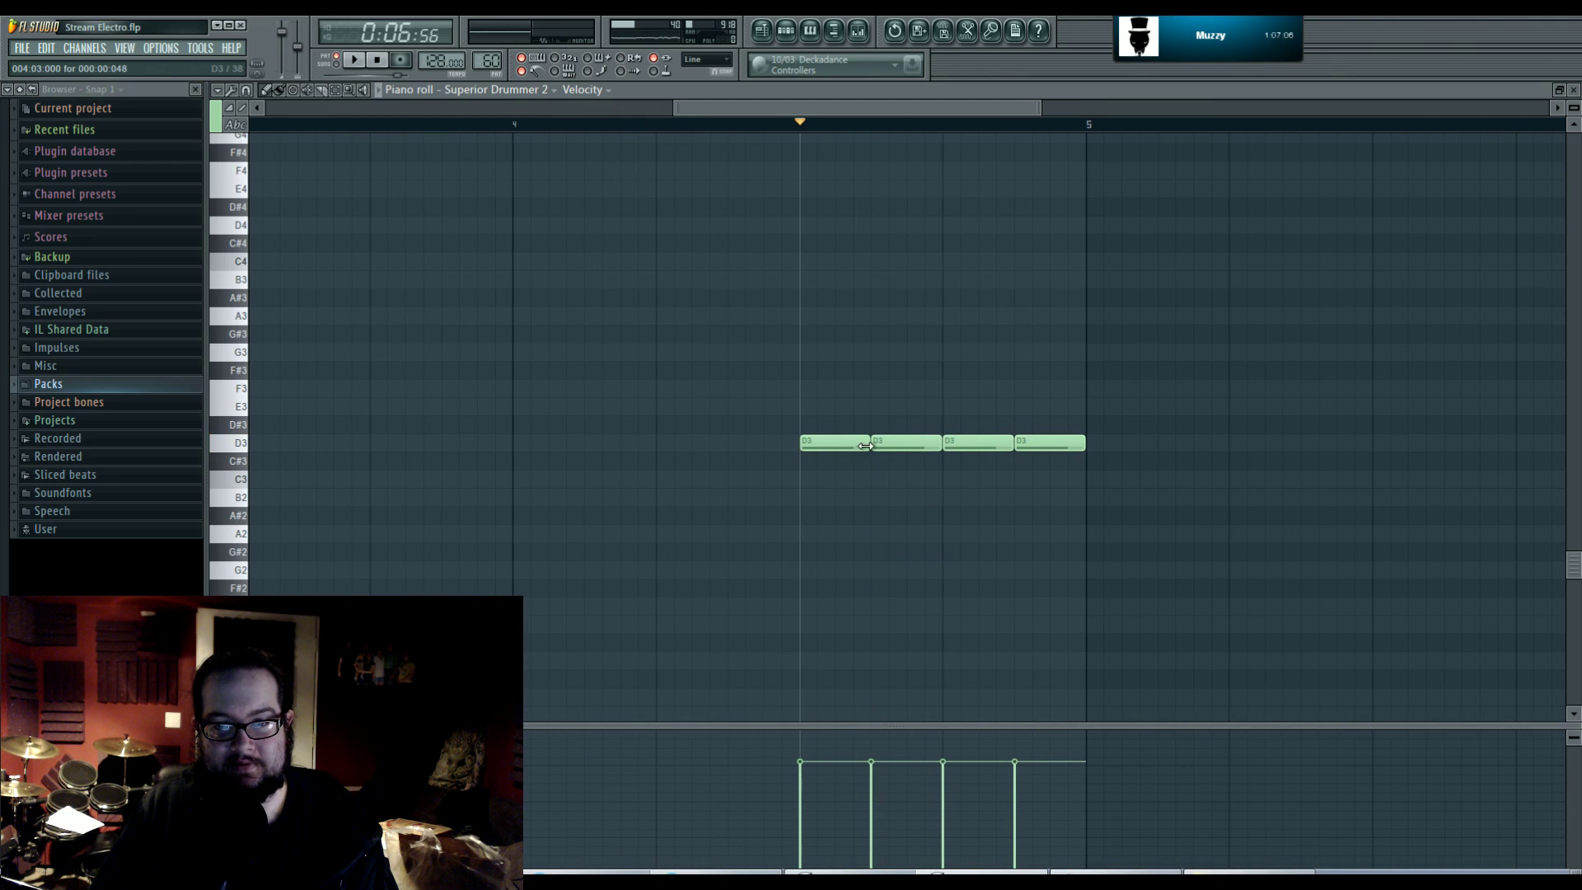
# - Rework the D3 fill into two thirty-seconds before beat 3, two sixteenths, an eighth, two sixteenths and a final eighth
pyautogui.moveTo(866, 447); pyautogui.dragTo(835, 447)
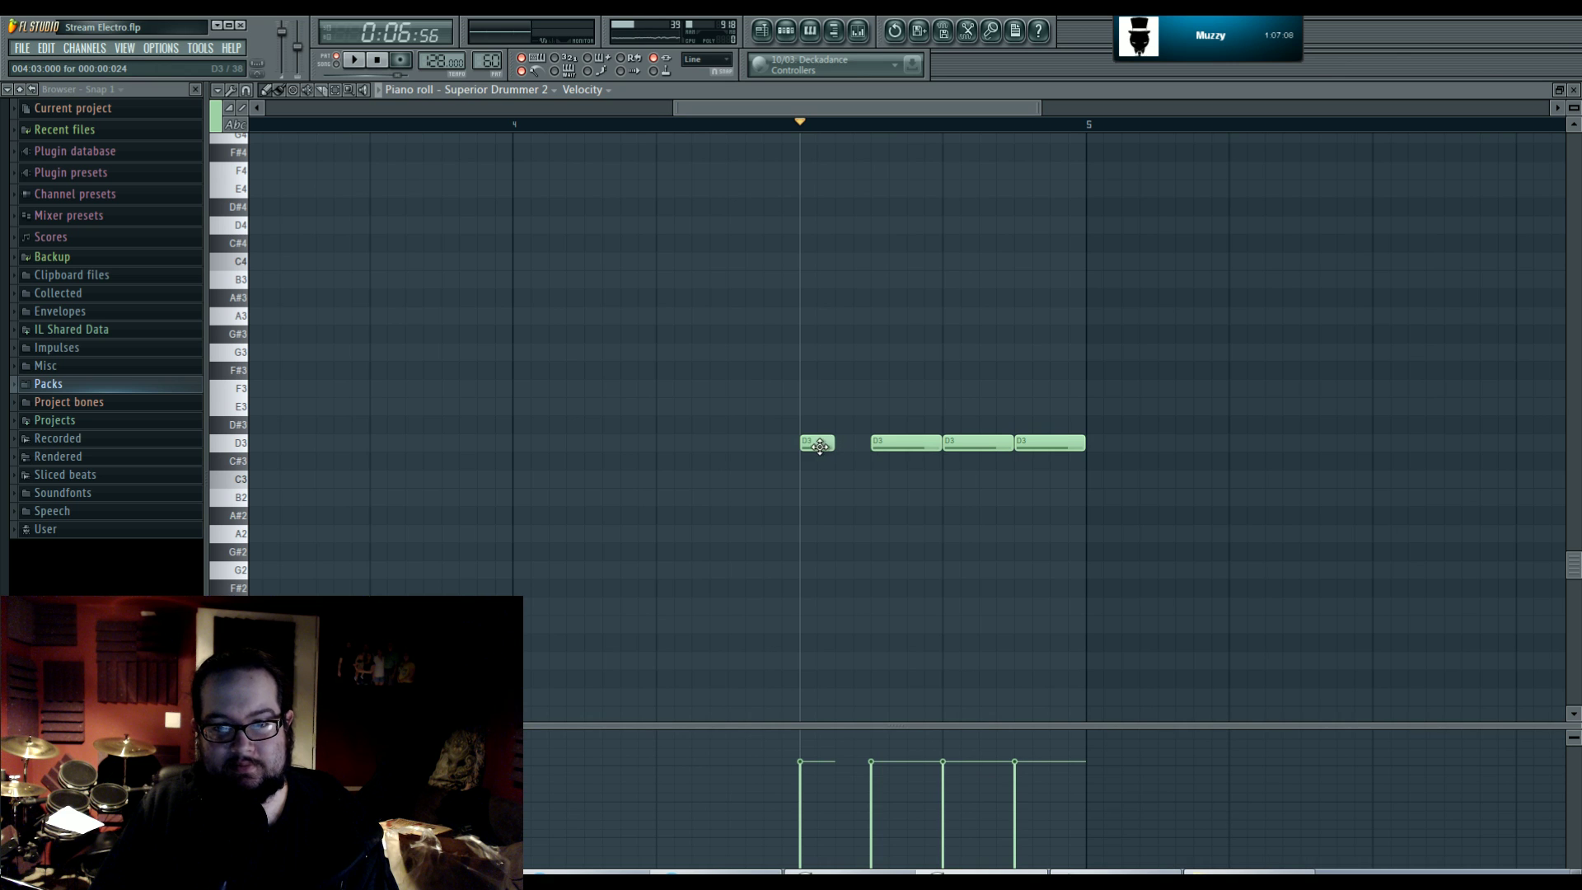
pyautogui.rightClick(815, 447)
pyautogui.click(771, 443)
pyautogui.click(789, 444)
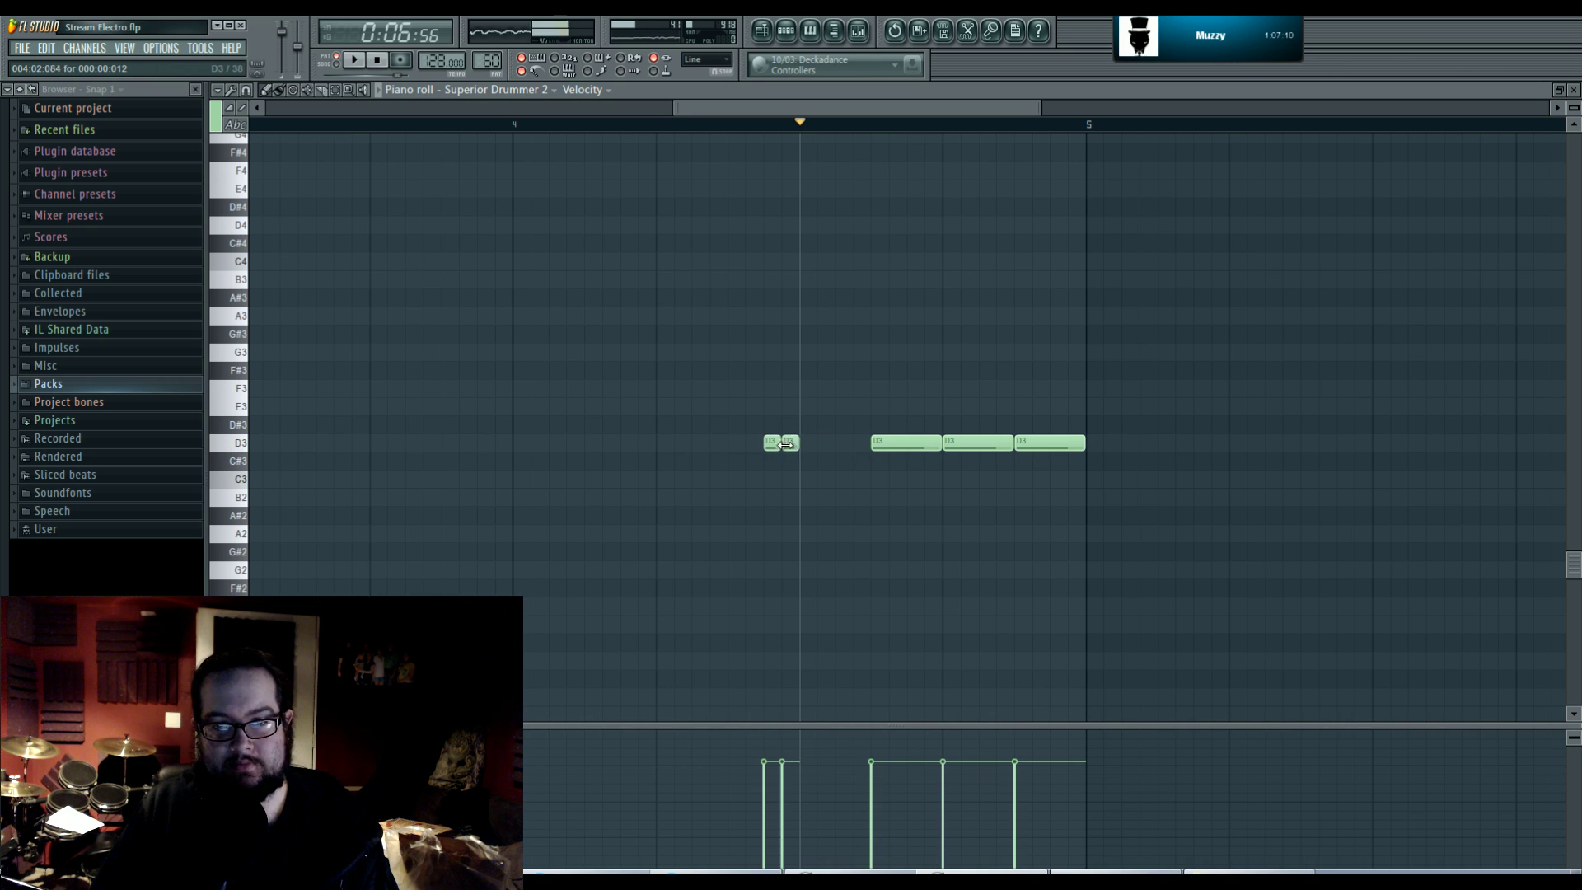
pyautogui.click(808, 443)
pyautogui.moveTo(815, 445); pyautogui.dragTo(978, 447)
pyautogui.rightClick(890, 445)
pyautogui.click(844, 443)
pyautogui.click(880, 443)
pyautogui.click(989, 445)
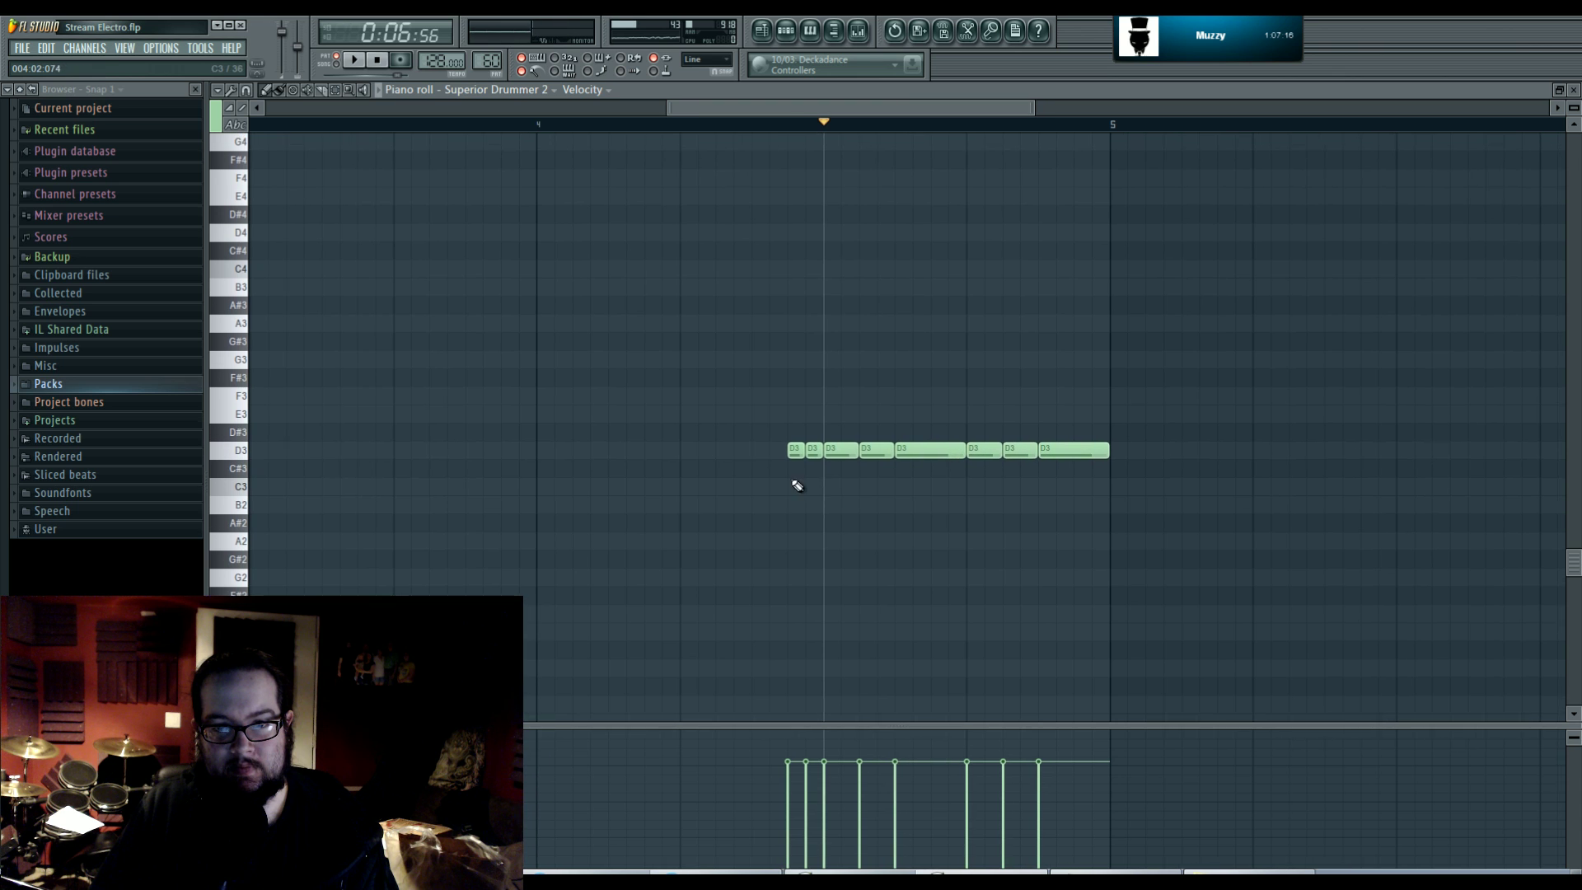
# - Play the D3 fill from just before its first note and raise the velocities of its notes to about maximum
pyautogui.click(751, 124)
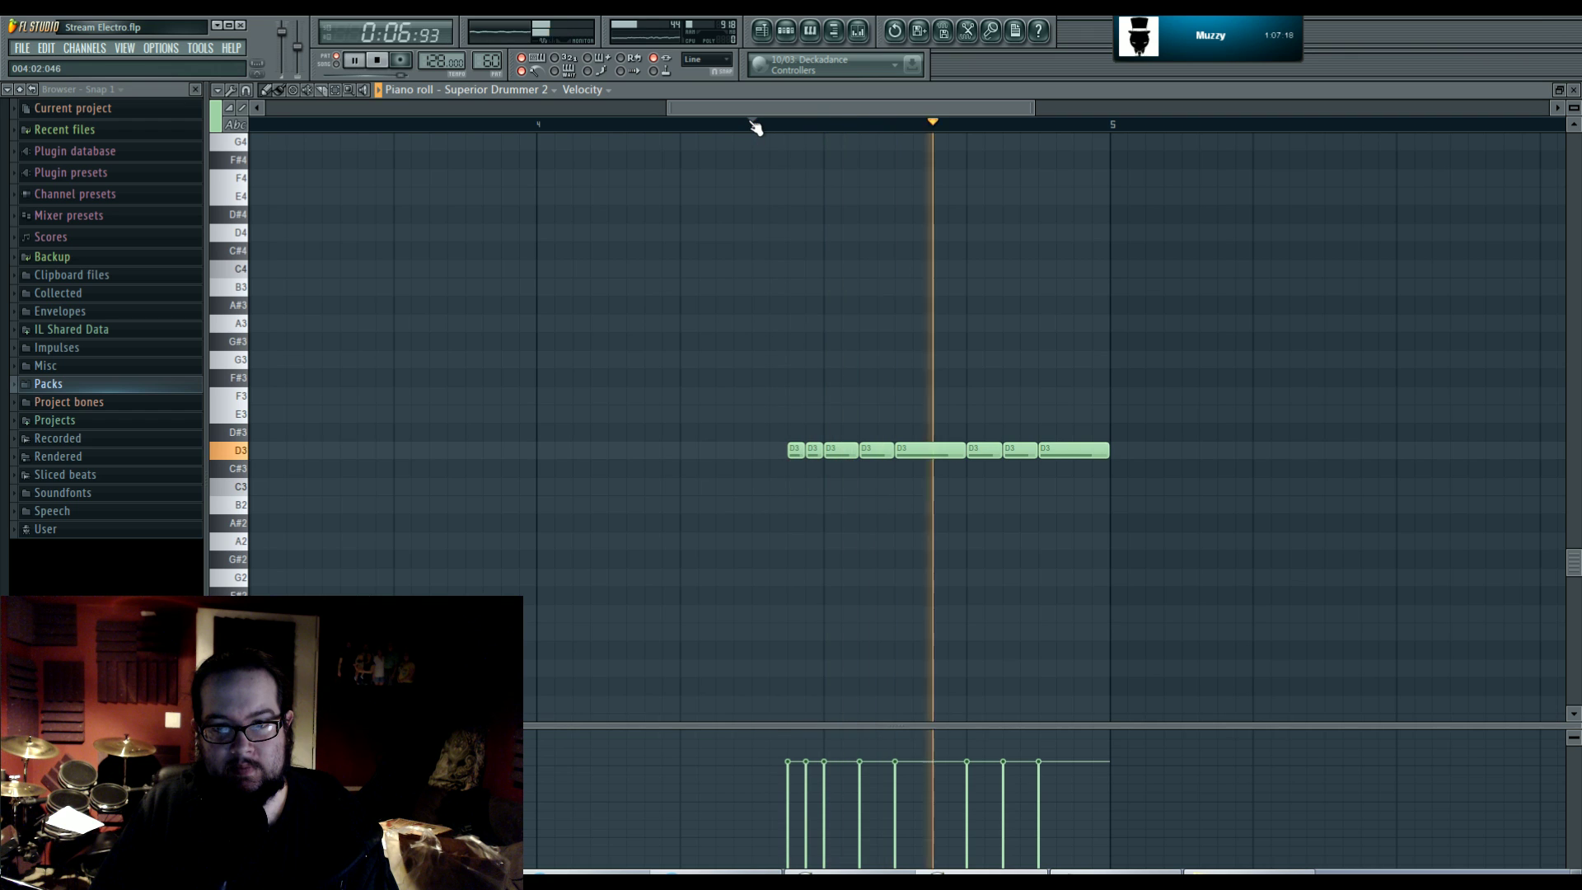
pyautogui.moveTo(805, 759); pyautogui.dragTo(857, 710)
pyautogui.moveTo(967, 729); pyautogui.dragTo(1071, 729)
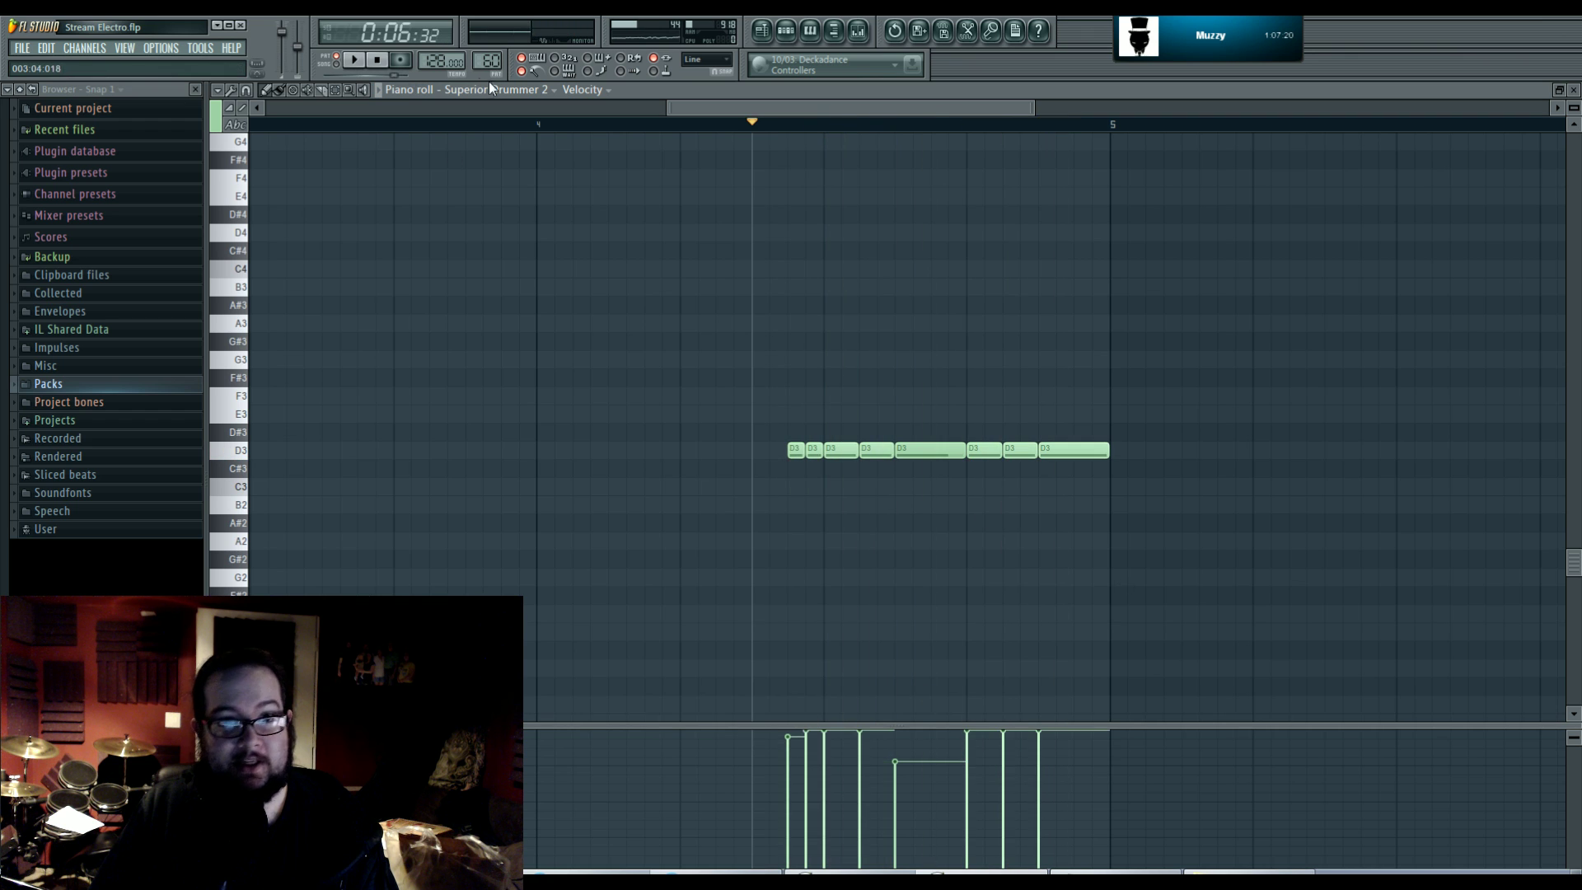
pyautogui.press('space')
pyautogui.moveTo(898, 749); pyautogui.dragTo(897, 720)
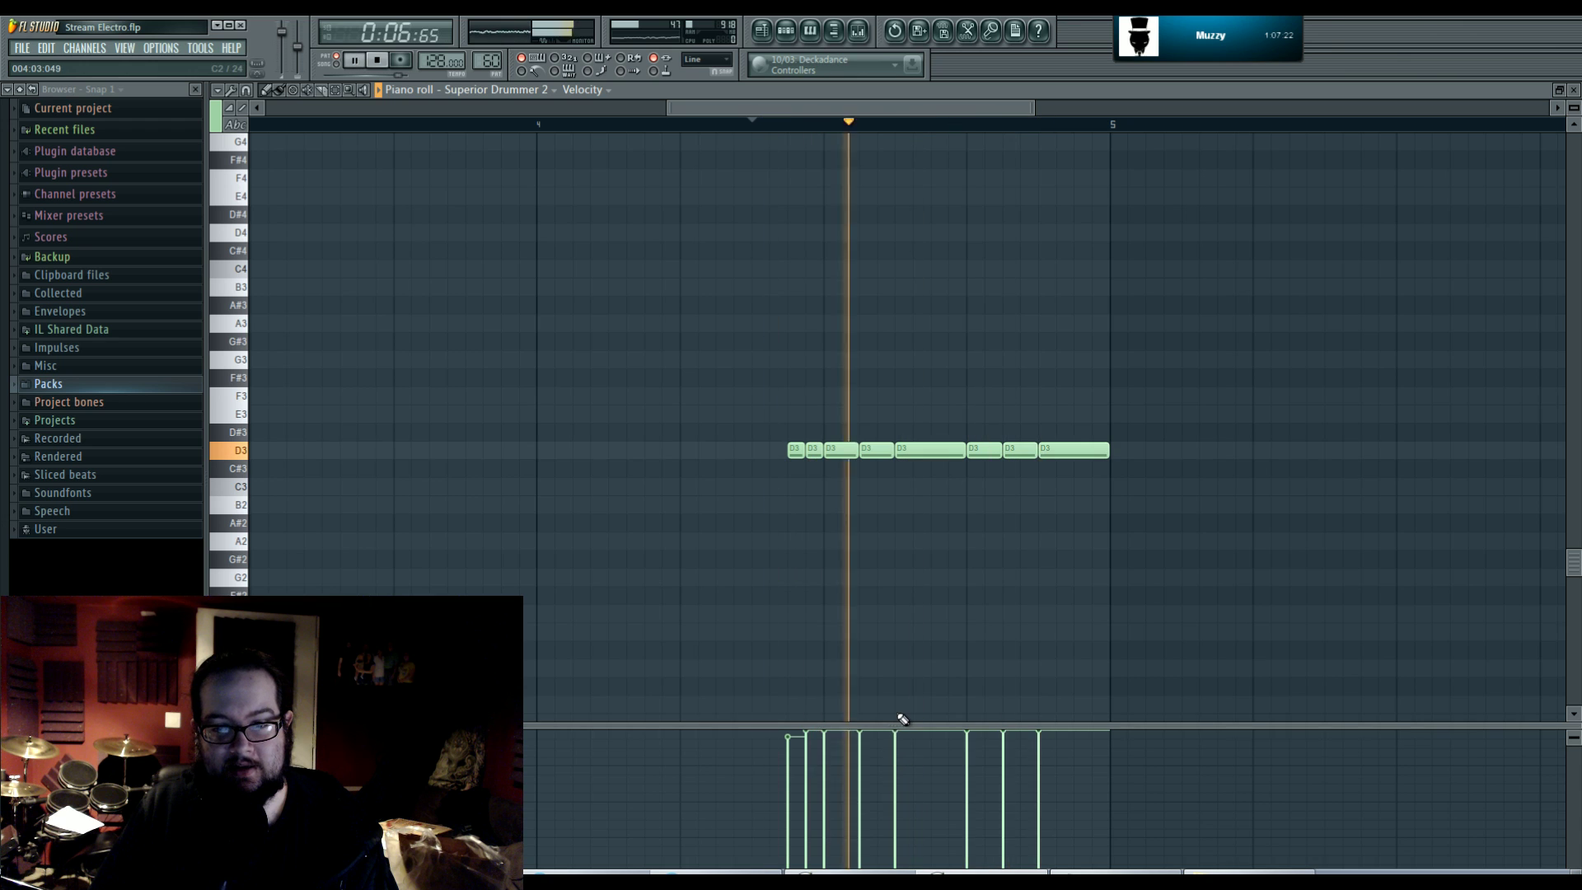
# - Split the fill's eighth at beat 4 minus a half into two sixteenths, end it with a sixteenth and two thirty-seconds, and play it
pyautogui.moveTo(964, 450); pyautogui.dragTo(931, 450)
pyautogui.click(939, 450)
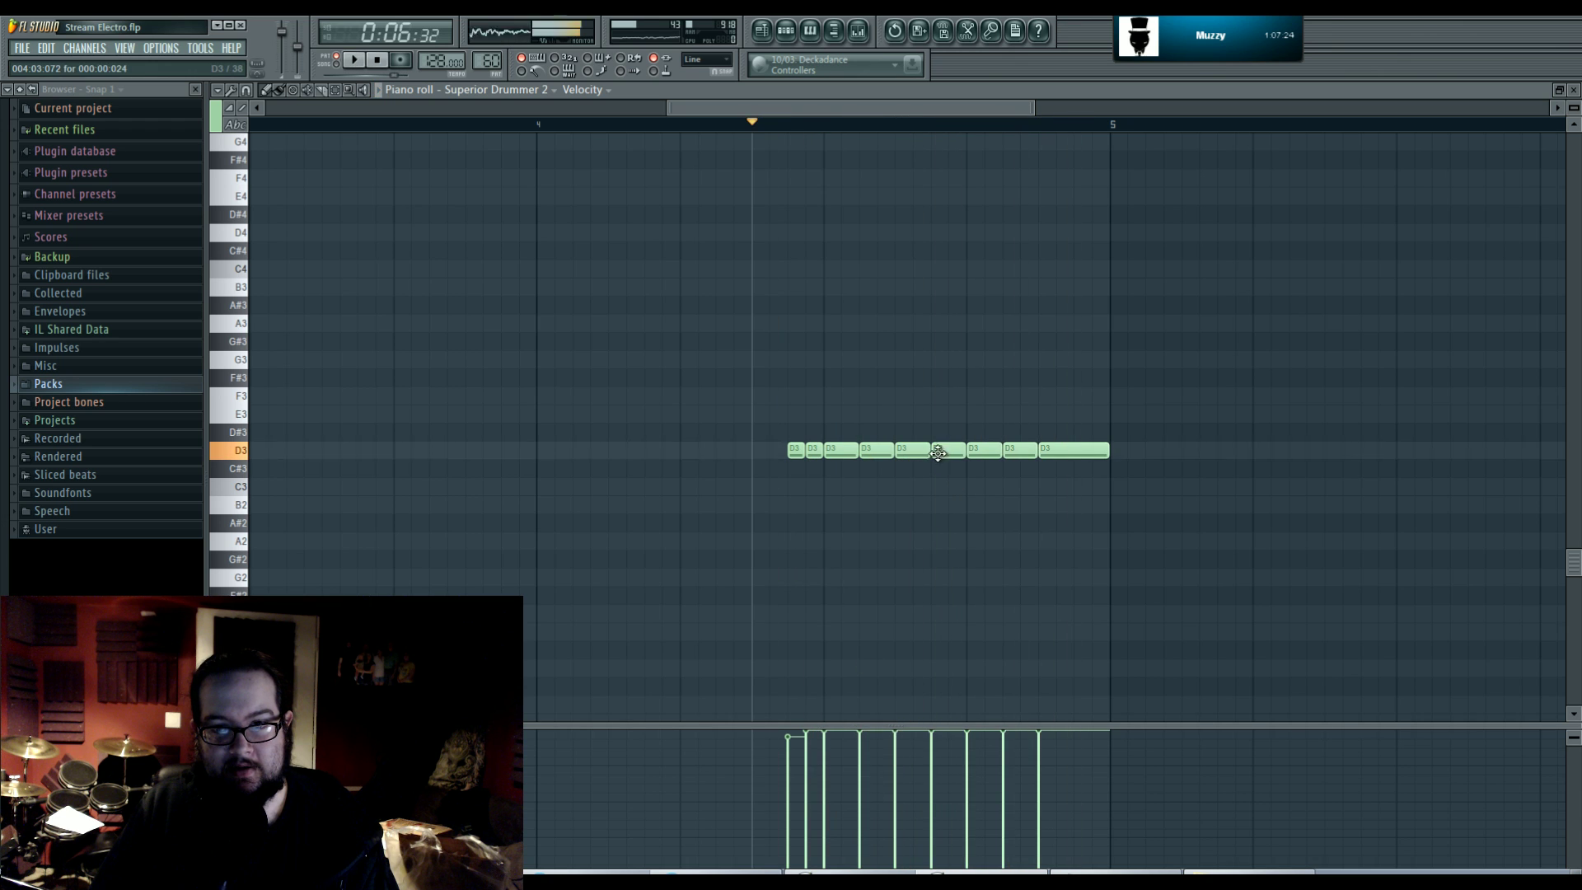
pyautogui.press('space')
pyautogui.moveTo(1109, 450)
pyautogui.mouseDown()
pyautogui.moveTo(1073, 450)
pyautogui.moveTo(1091, 450)
pyautogui.mouseUp()
pyautogui.click(1088, 450)
pyautogui.click(1101, 450)
pyautogui.press('space')
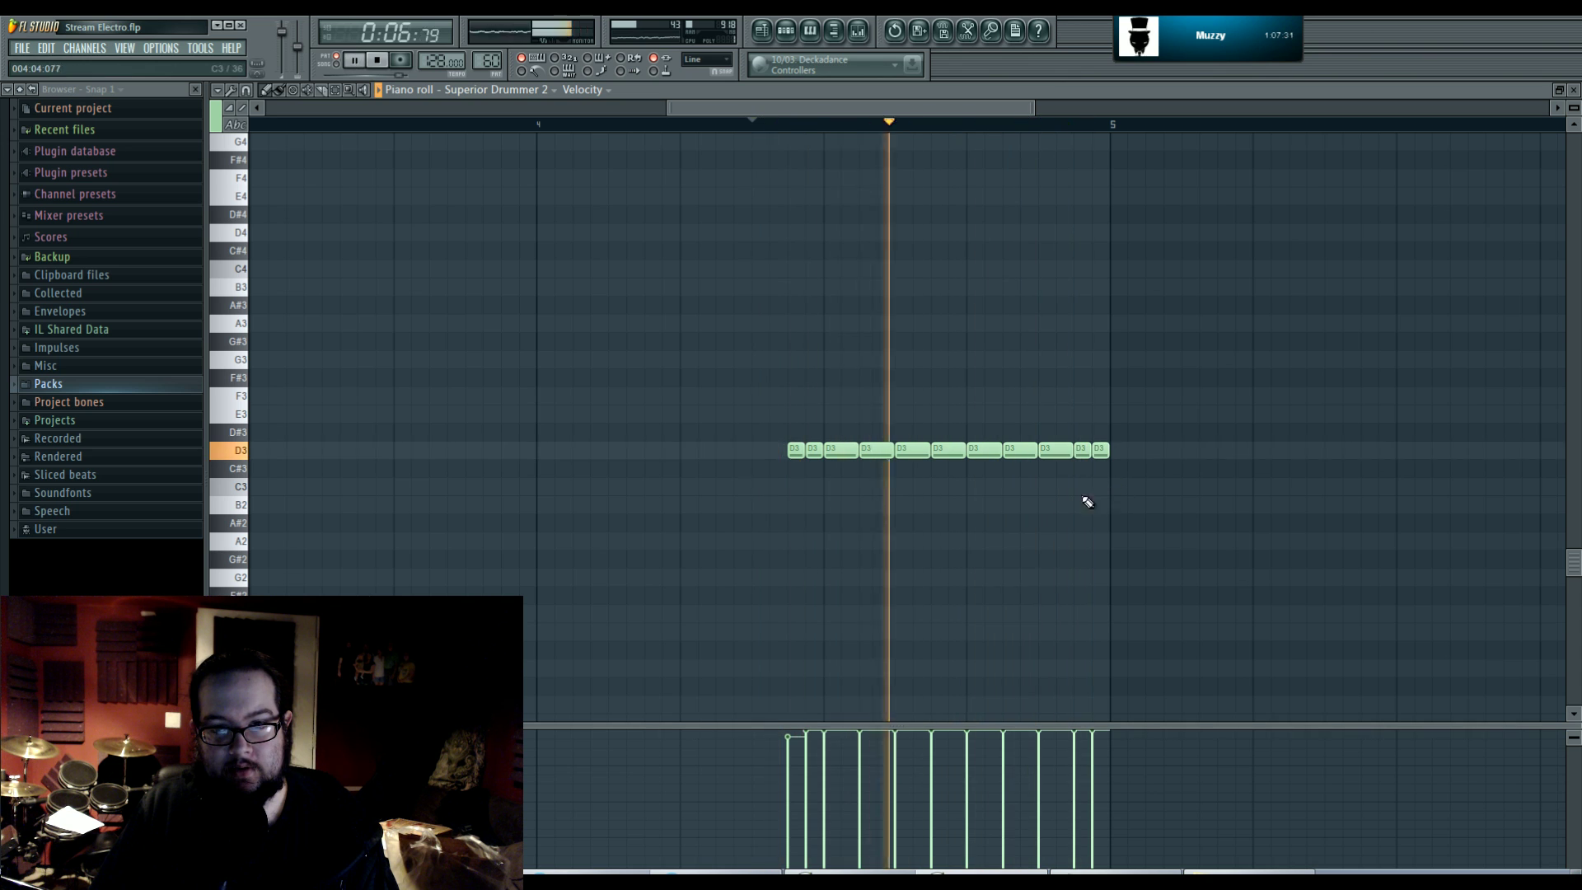
pyautogui.press('space')
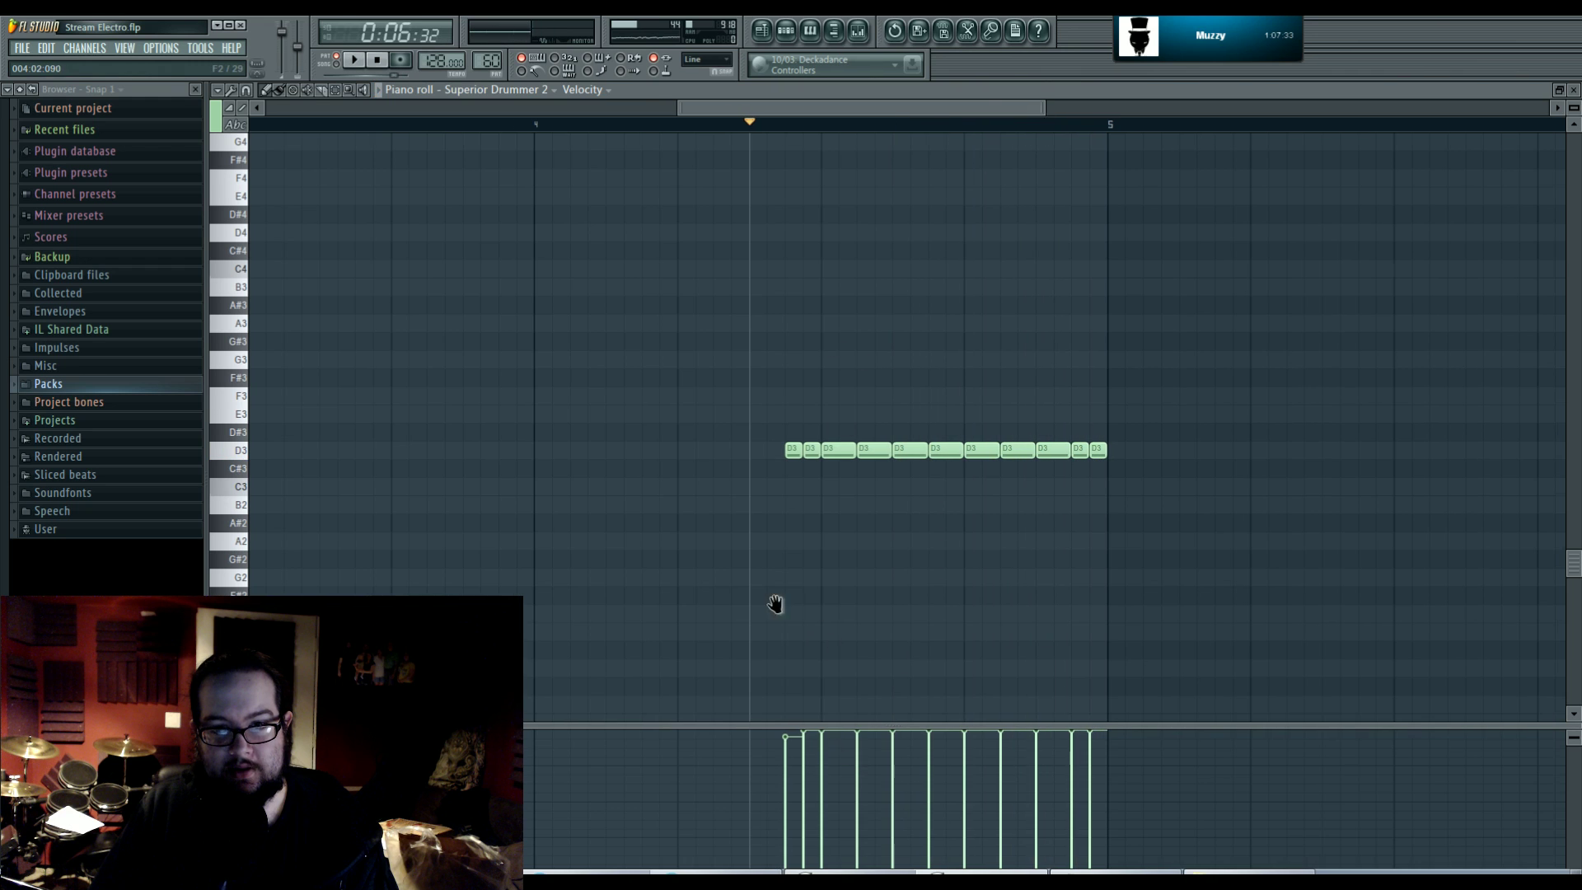
# - Play the D3 fill repeatedly in the mixer to compare the drum channels on Inserts 51, 52, 55 and 58
pyautogui.scroll(2, 918, 586)
pyautogui.click(858, 31)
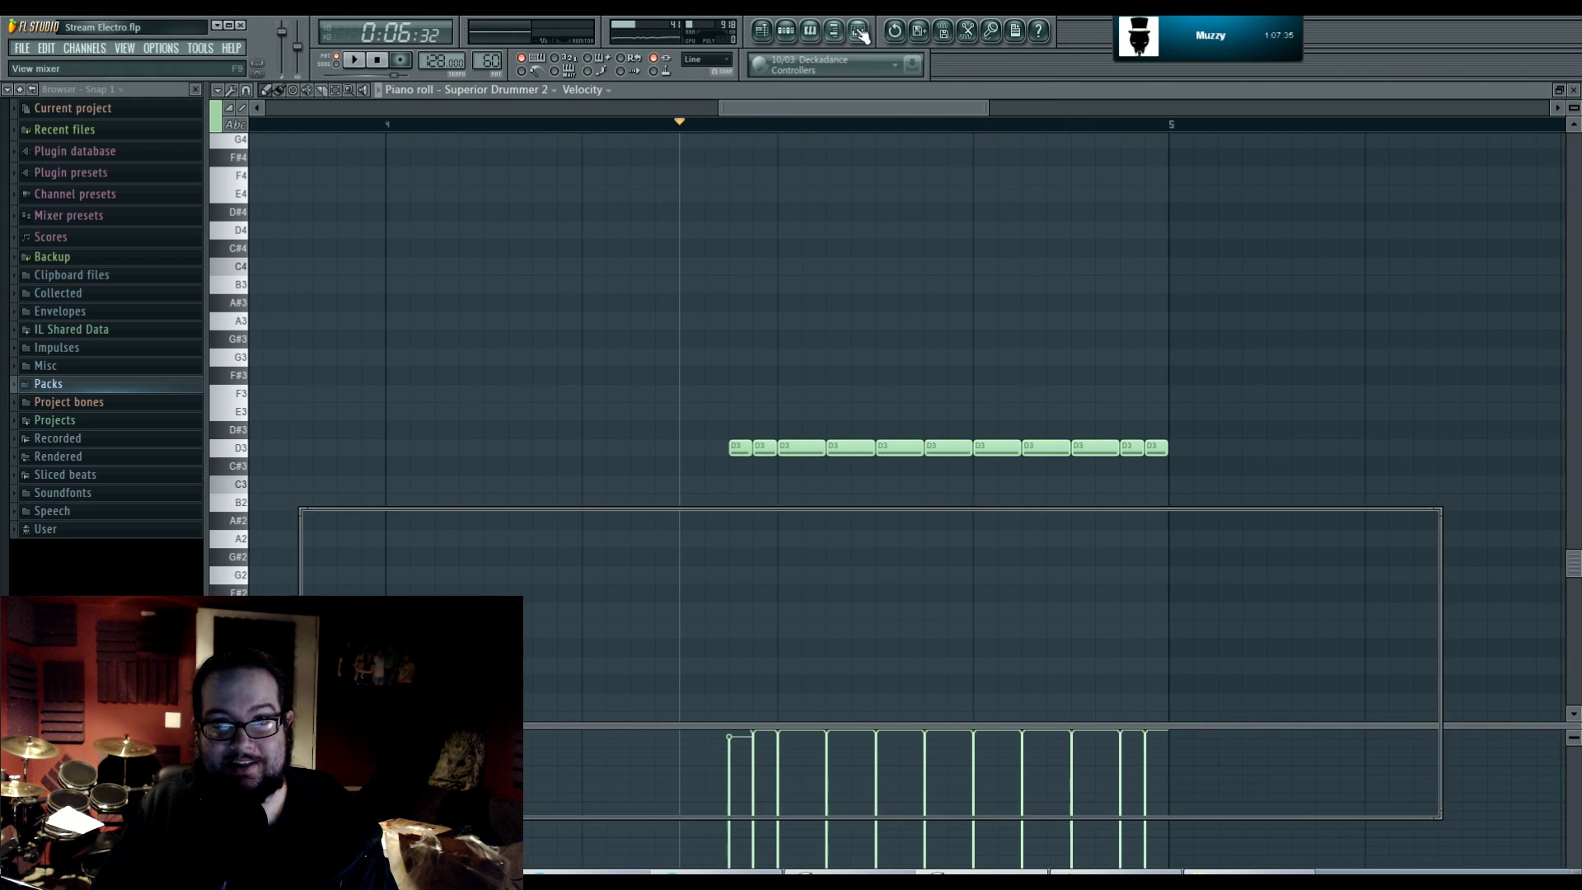
pyautogui.press('space')
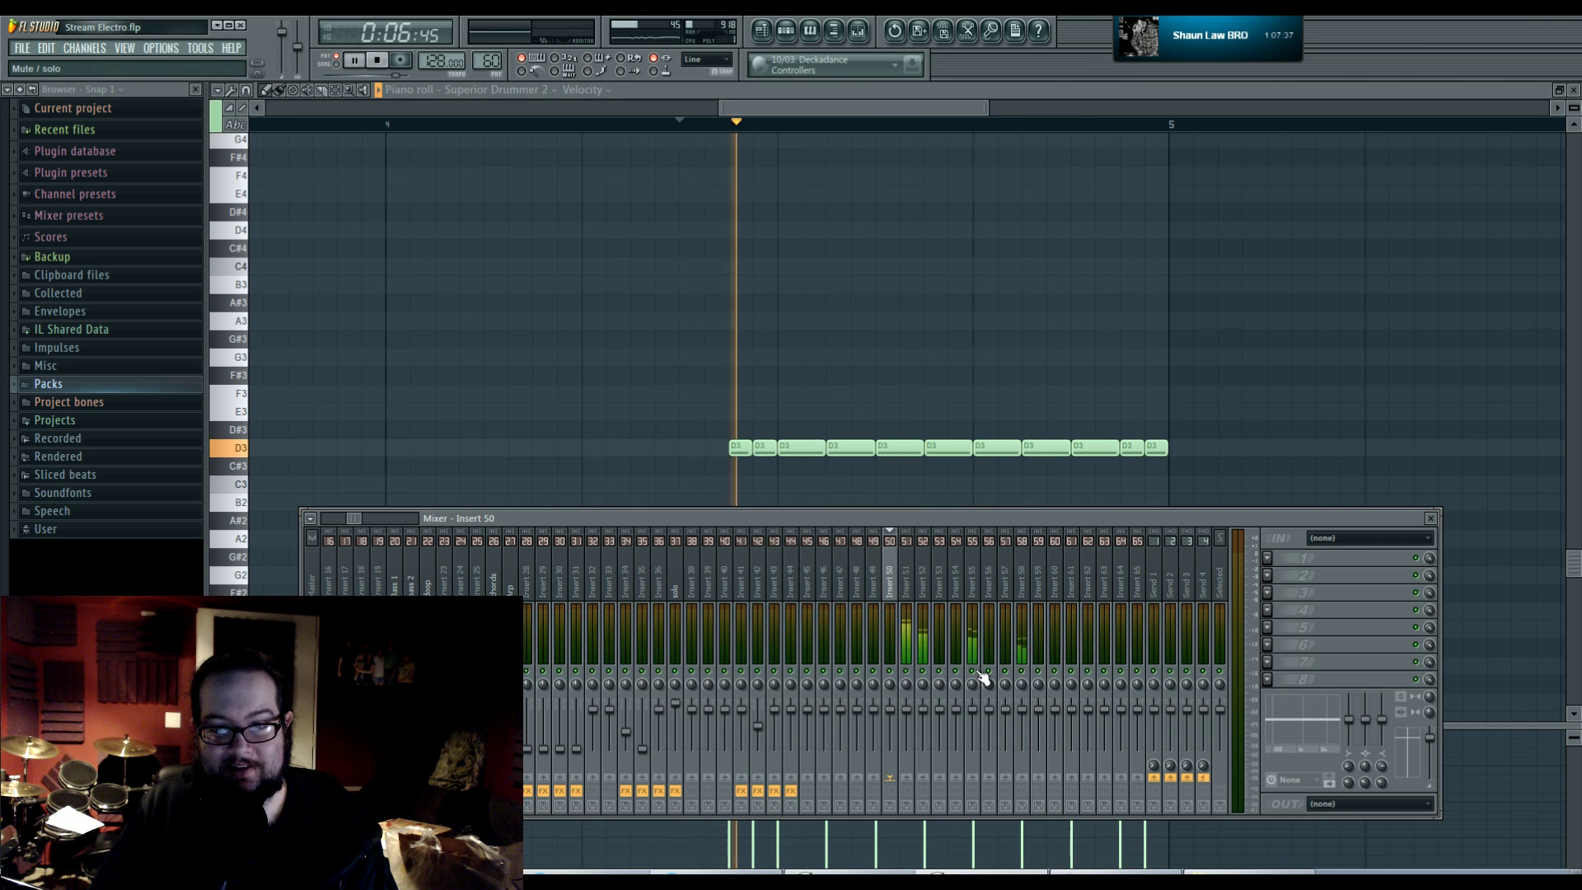
pyautogui.press('space')
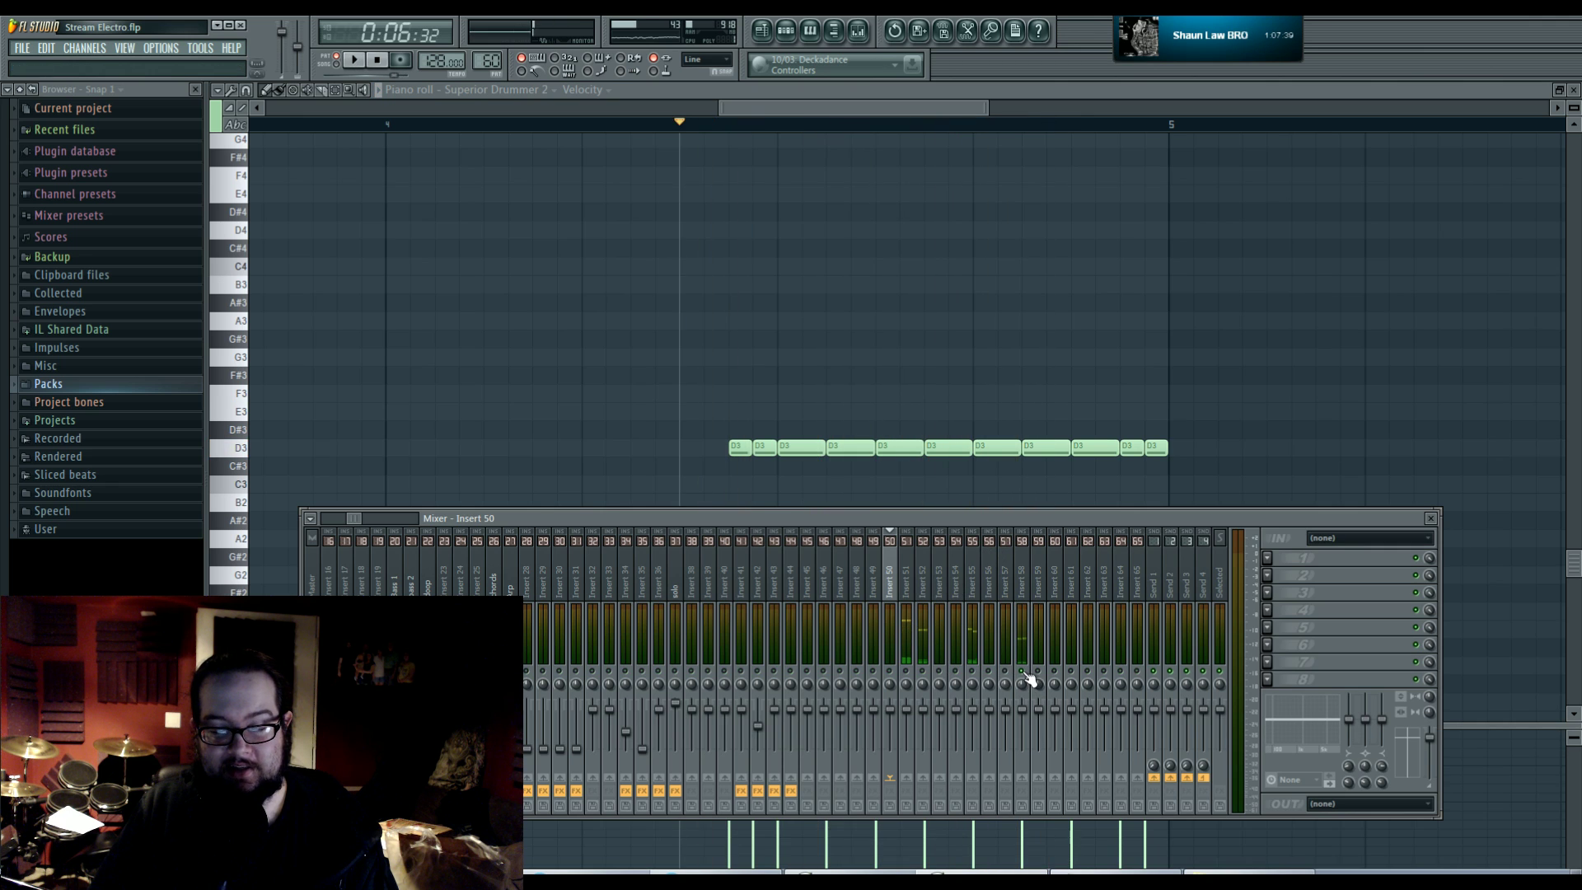
pyautogui.press('space')
pyautogui.press('space')
pyautogui.press('space')
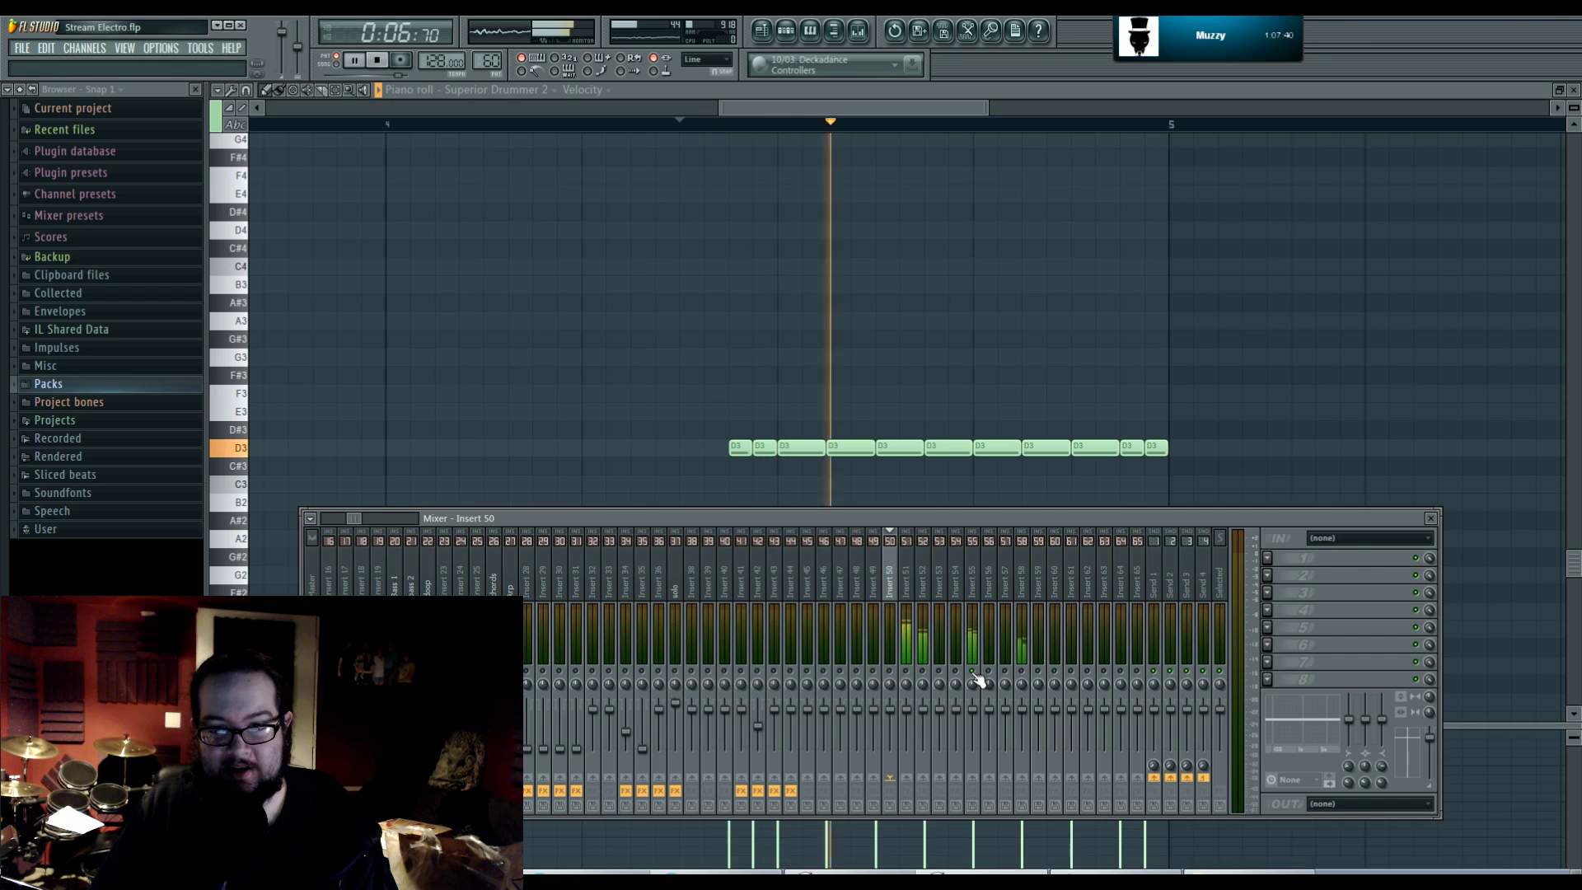
pyautogui.press('space')
pyautogui.press('space')
pyautogui.press('space')
pyautogui.press('space')
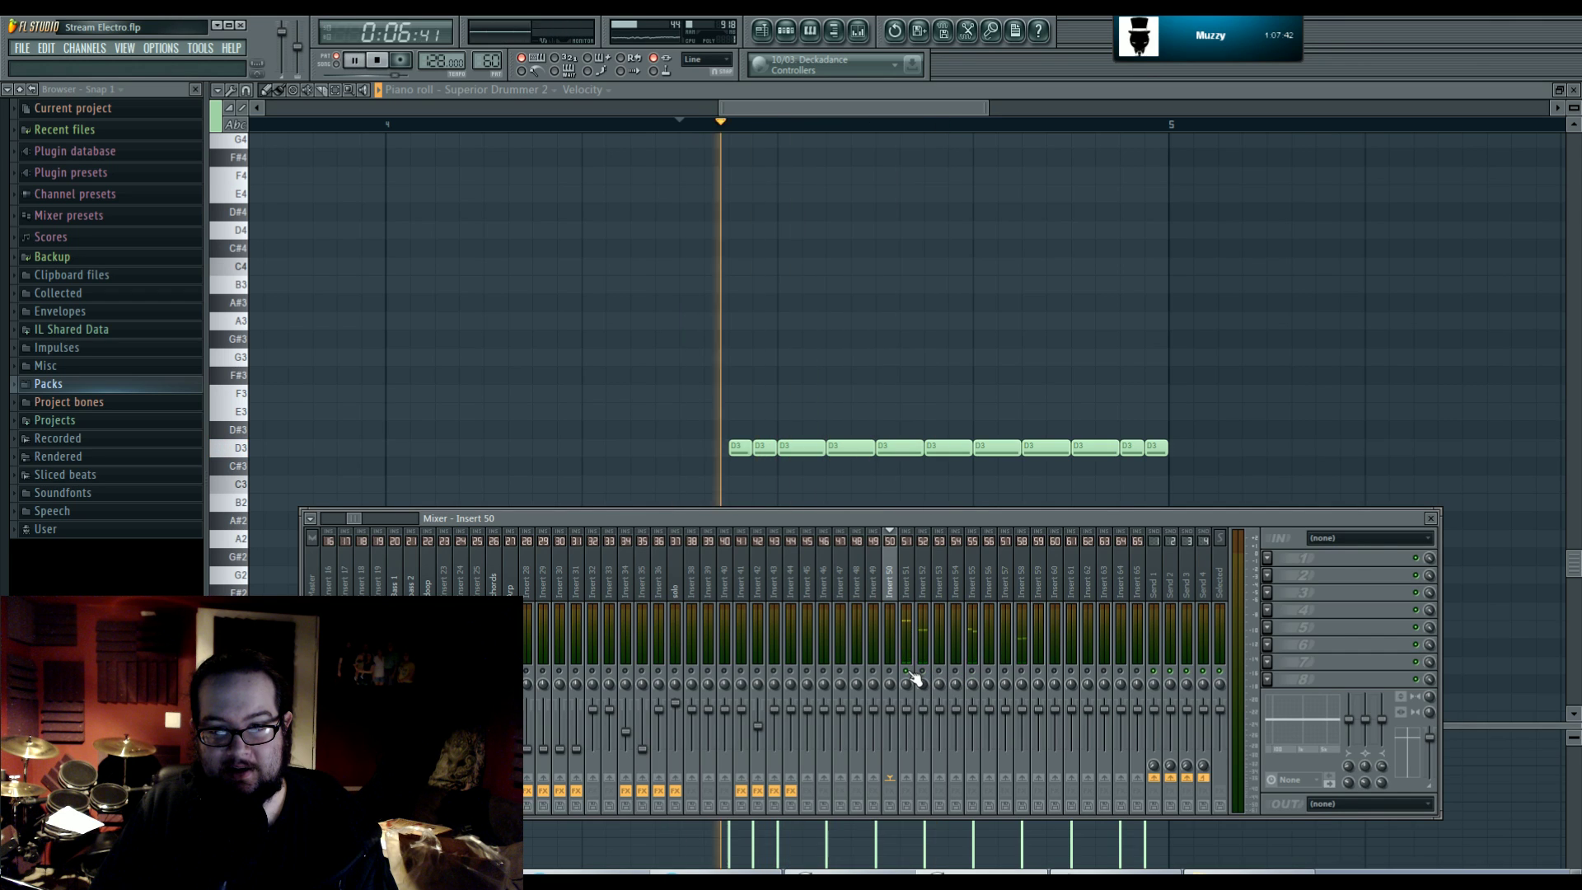
pyautogui.press('space')
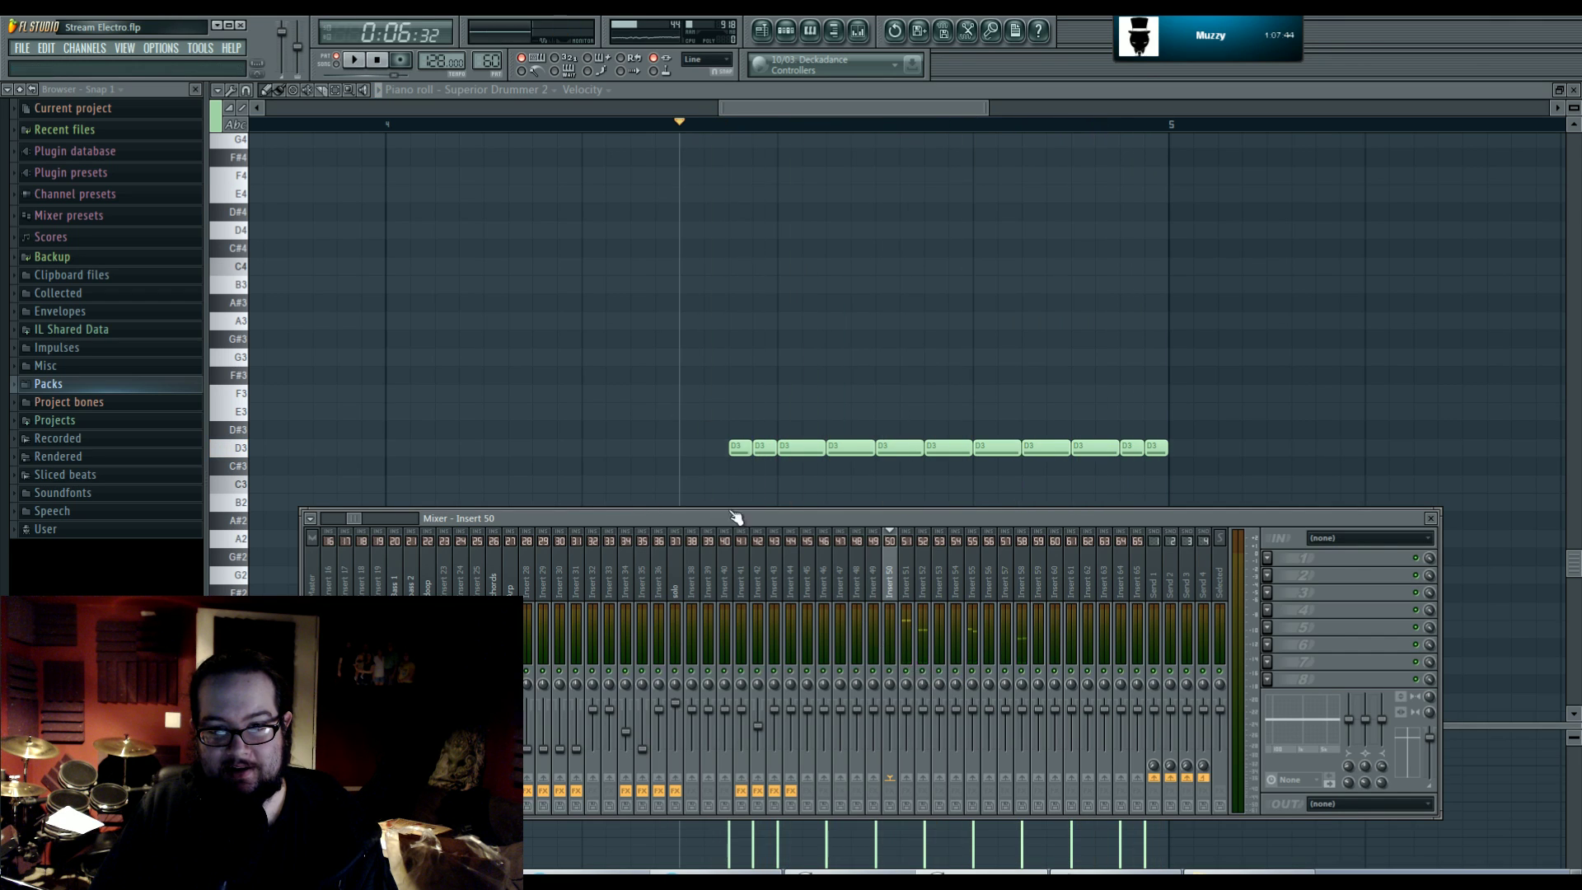
pyautogui.press('F9')
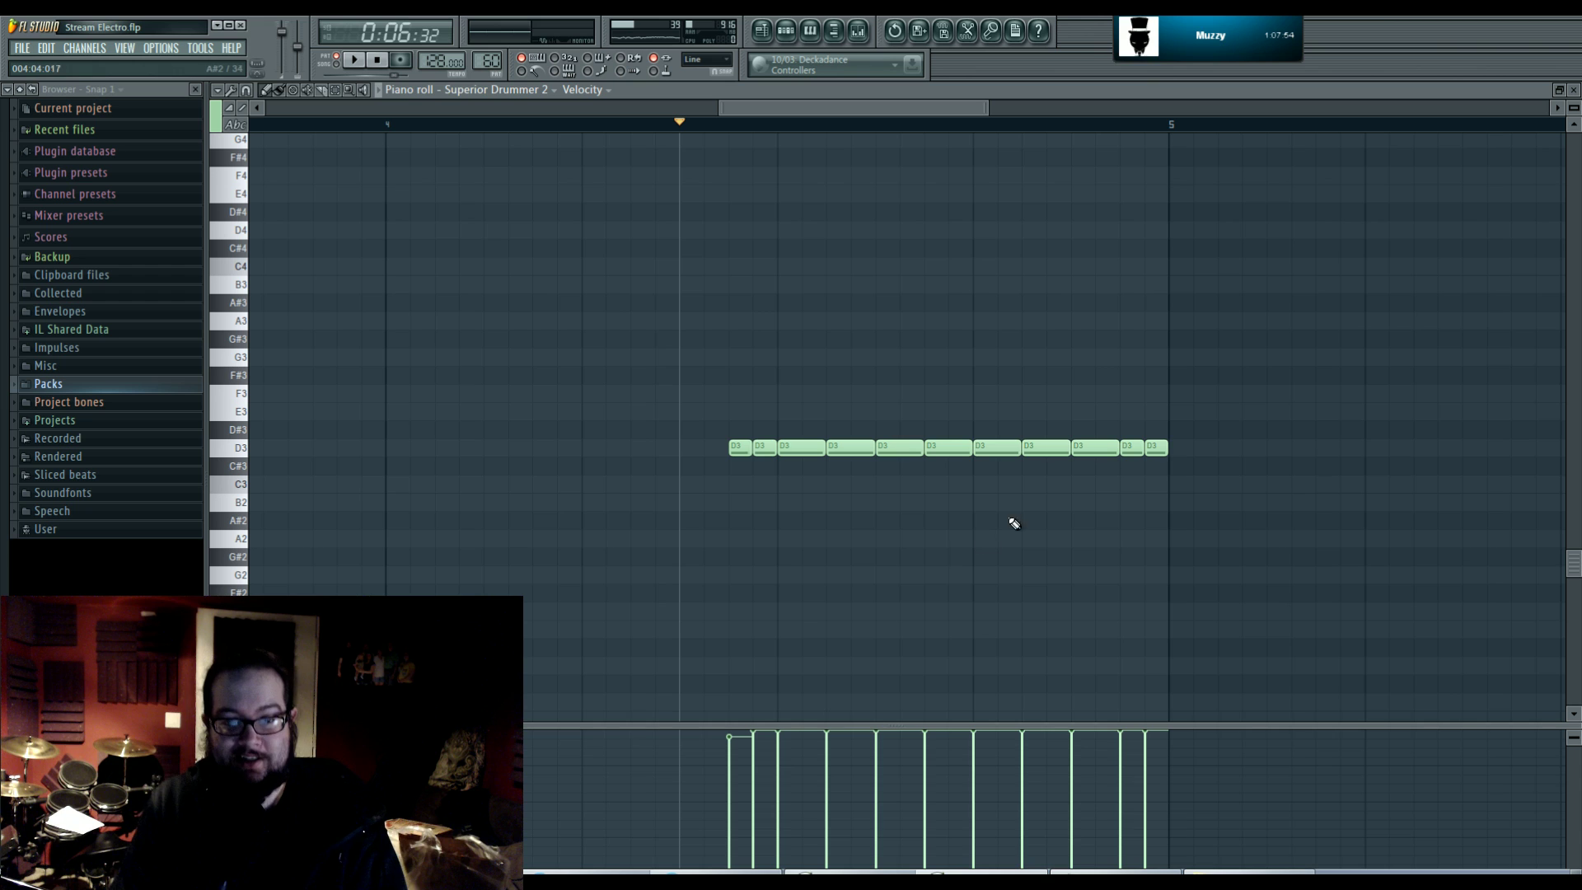
# - Audition the D3 fill with its velocities lowered to about 60%, and raise all of them to maximum
pyautogui.moveTo(735, 791)
pyautogui.mouseDown()
pyautogui.moveTo(883, 805)
pyautogui.moveTo(1212, 788)
pyautogui.mouseUp()
pyautogui.press('space')
pyautogui.press('space')
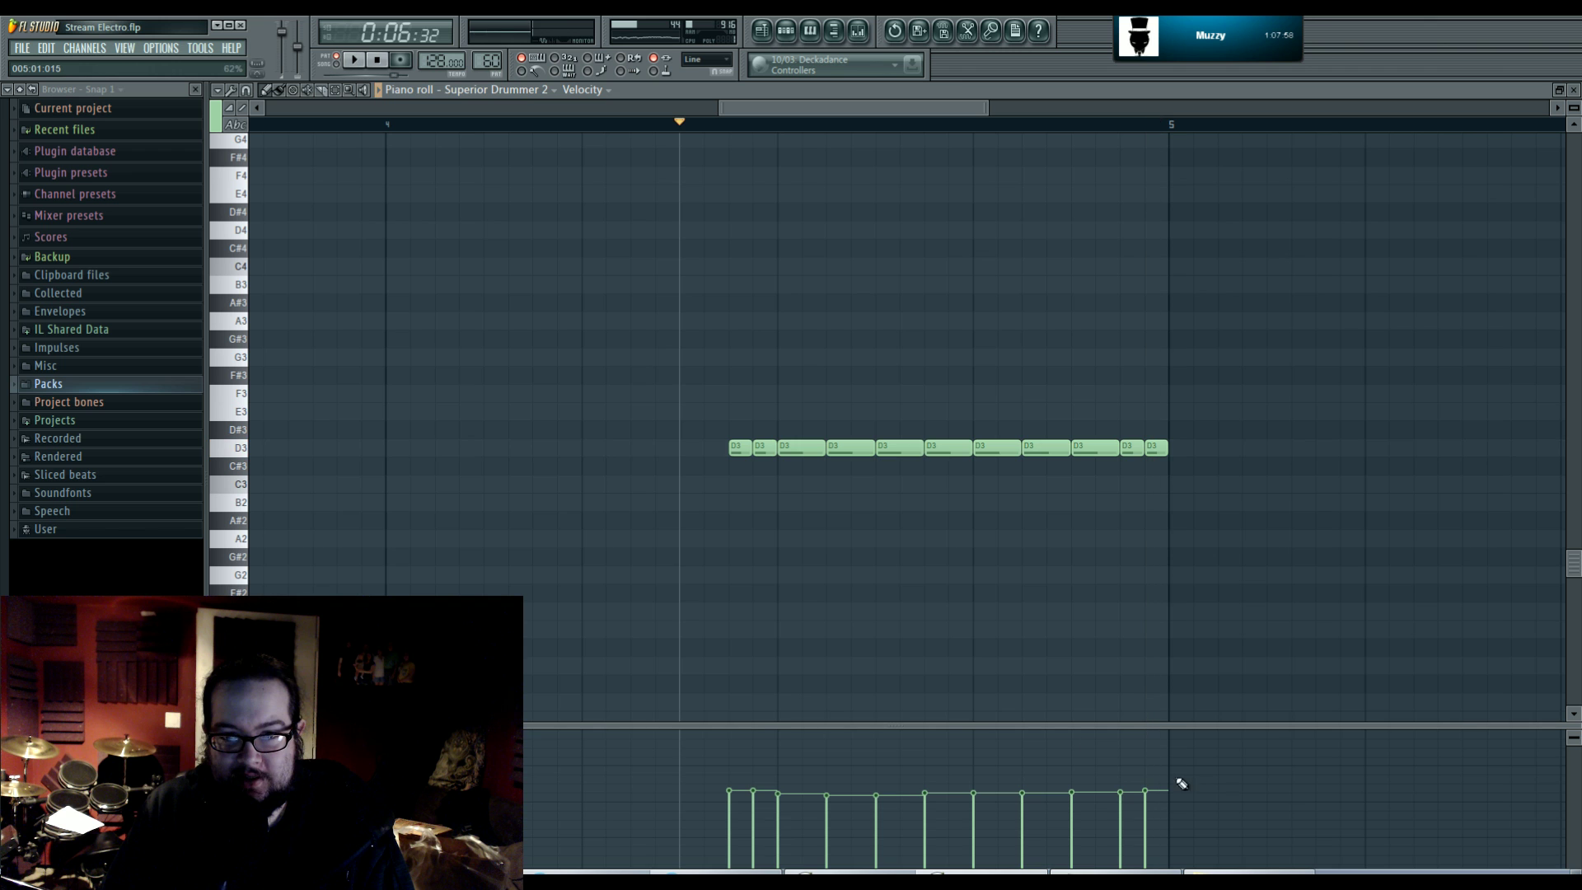
pyautogui.moveTo(724, 759)
pyautogui.mouseDown()
pyautogui.moveTo(823, 661)
pyautogui.moveTo(1186, 594)
pyautogui.mouseUp()
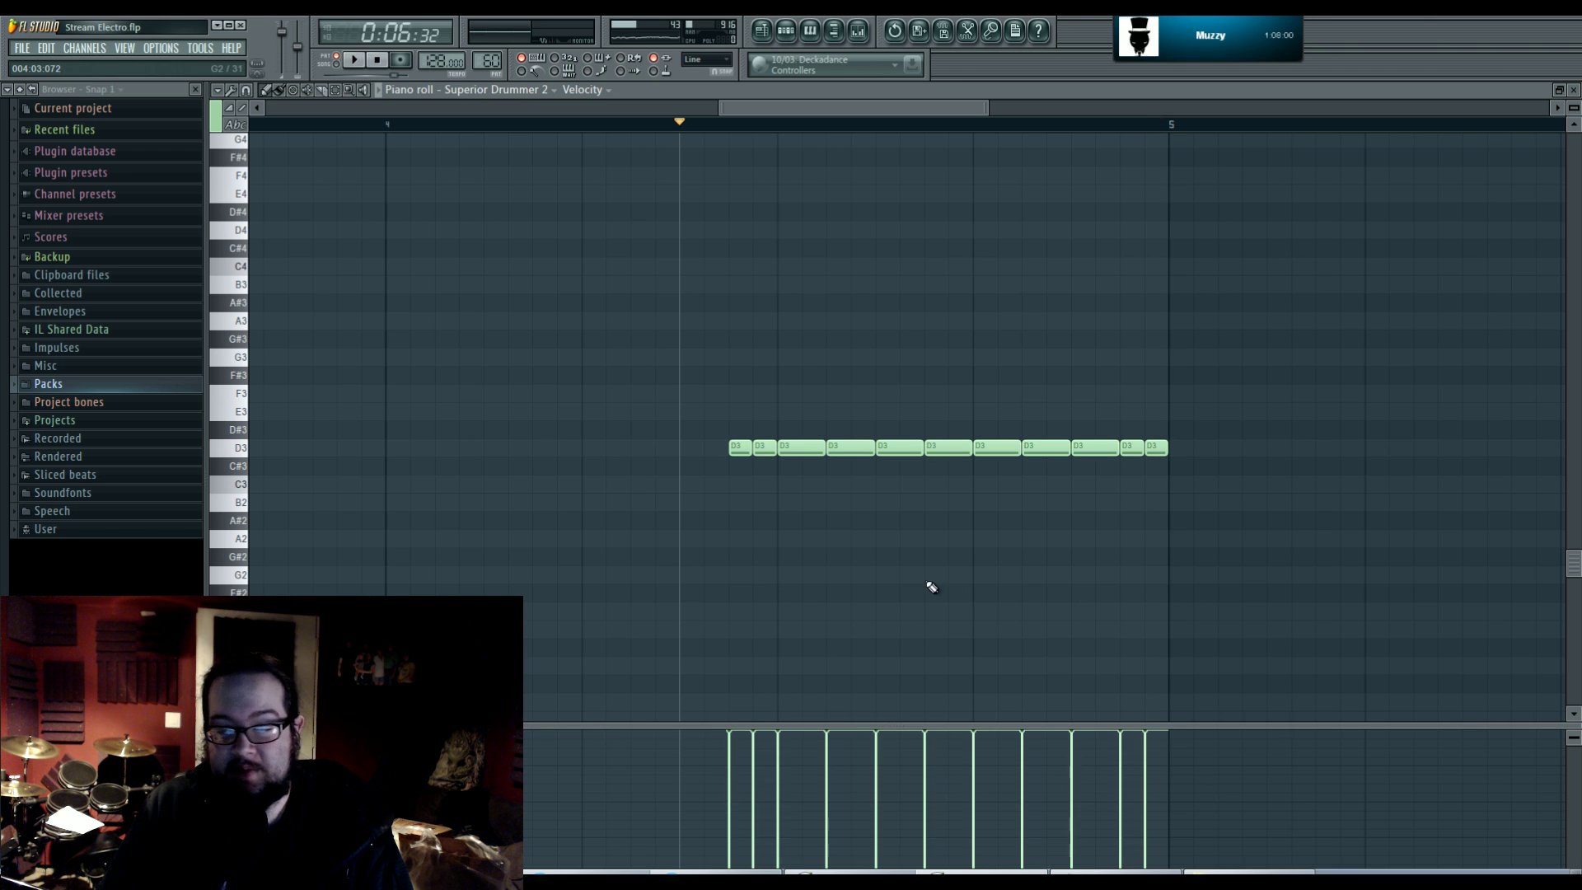
# - Add D3 notes on beats 2 and 4 of bar 3 plus two softer ones between them, and play them
pyautogui.scroll(-2, 738, 569)
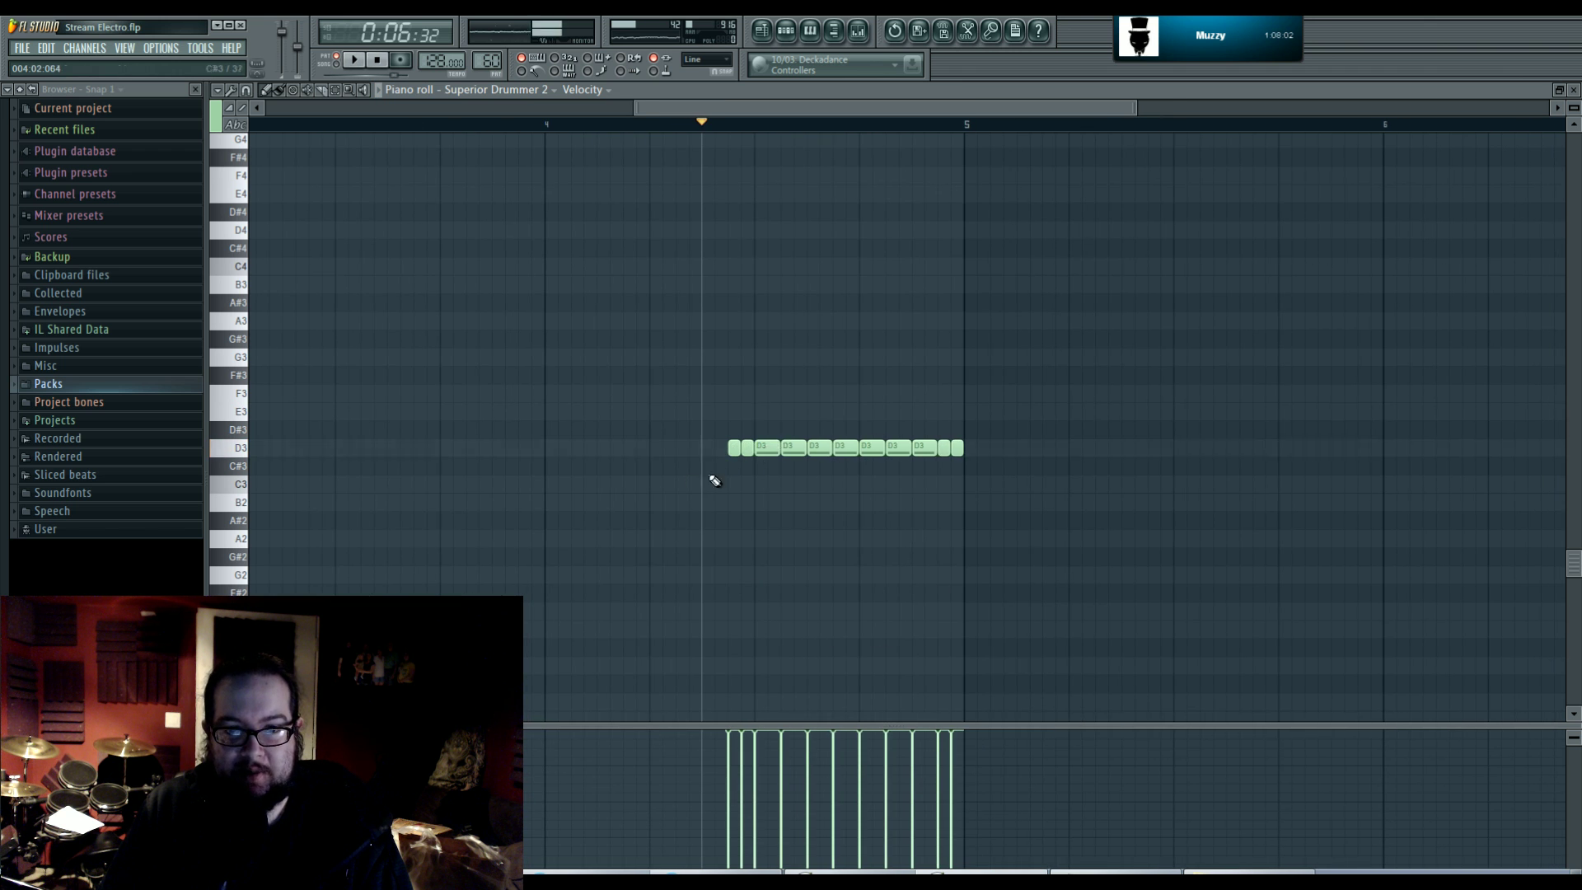
pyautogui.hscroll(-4, 709, 477)
pyautogui.click(581, 455)
pyautogui.click(787, 455)
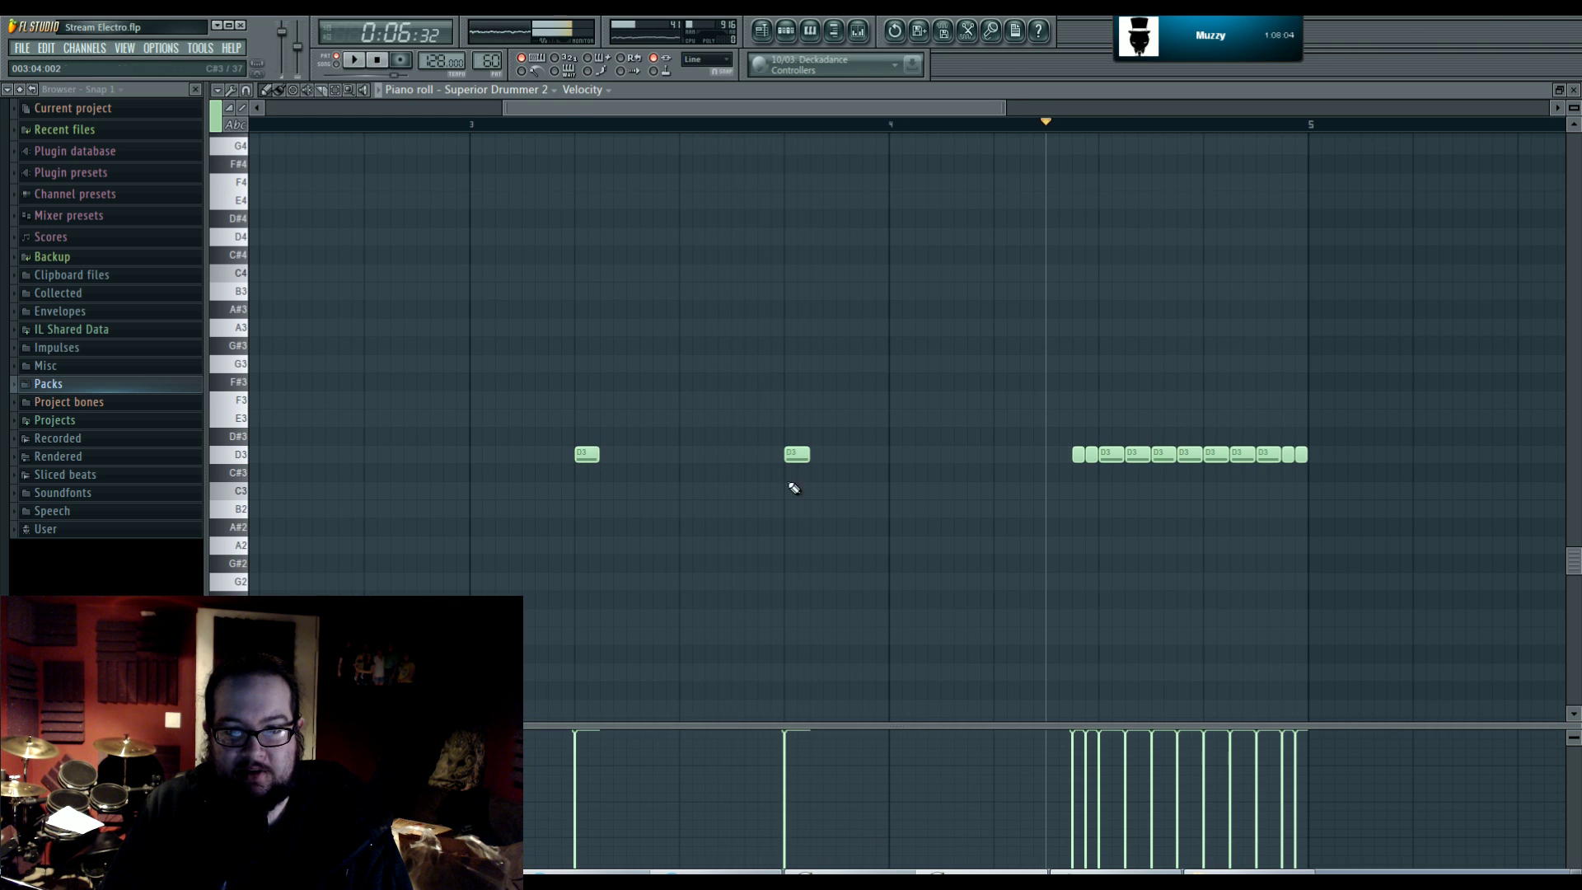
pyautogui.scroll(2, 700, 573)
pyautogui.click(625, 454)
pyautogui.click(747, 456)
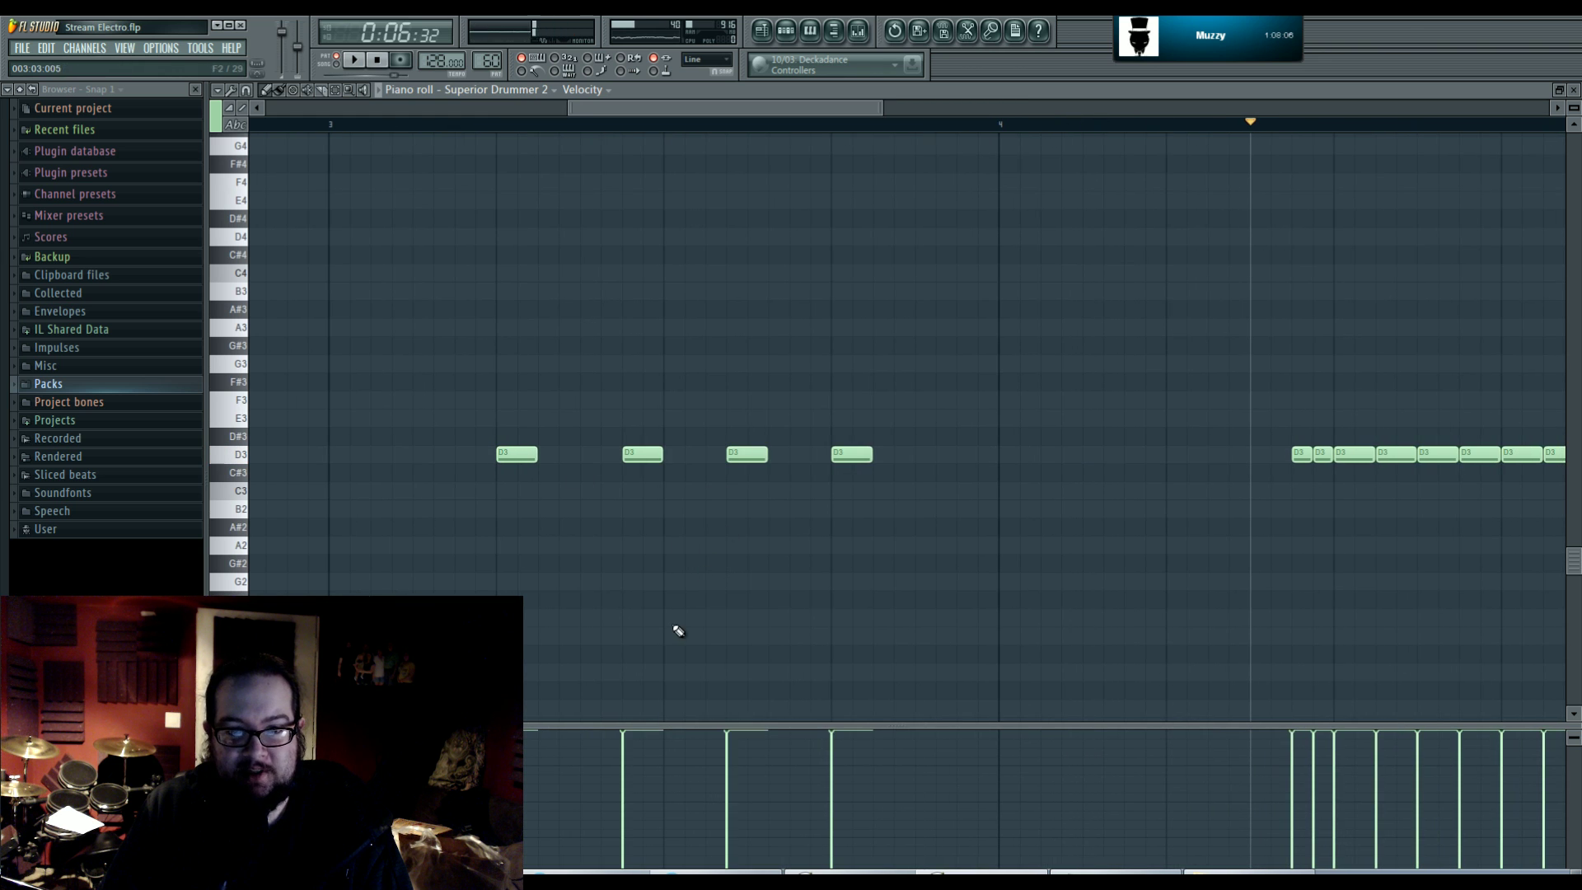
pyautogui.click(623, 791)
pyautogui.click(727, 791)
pyautogui.click(601, 124)
pyautogui.click(601, 125)
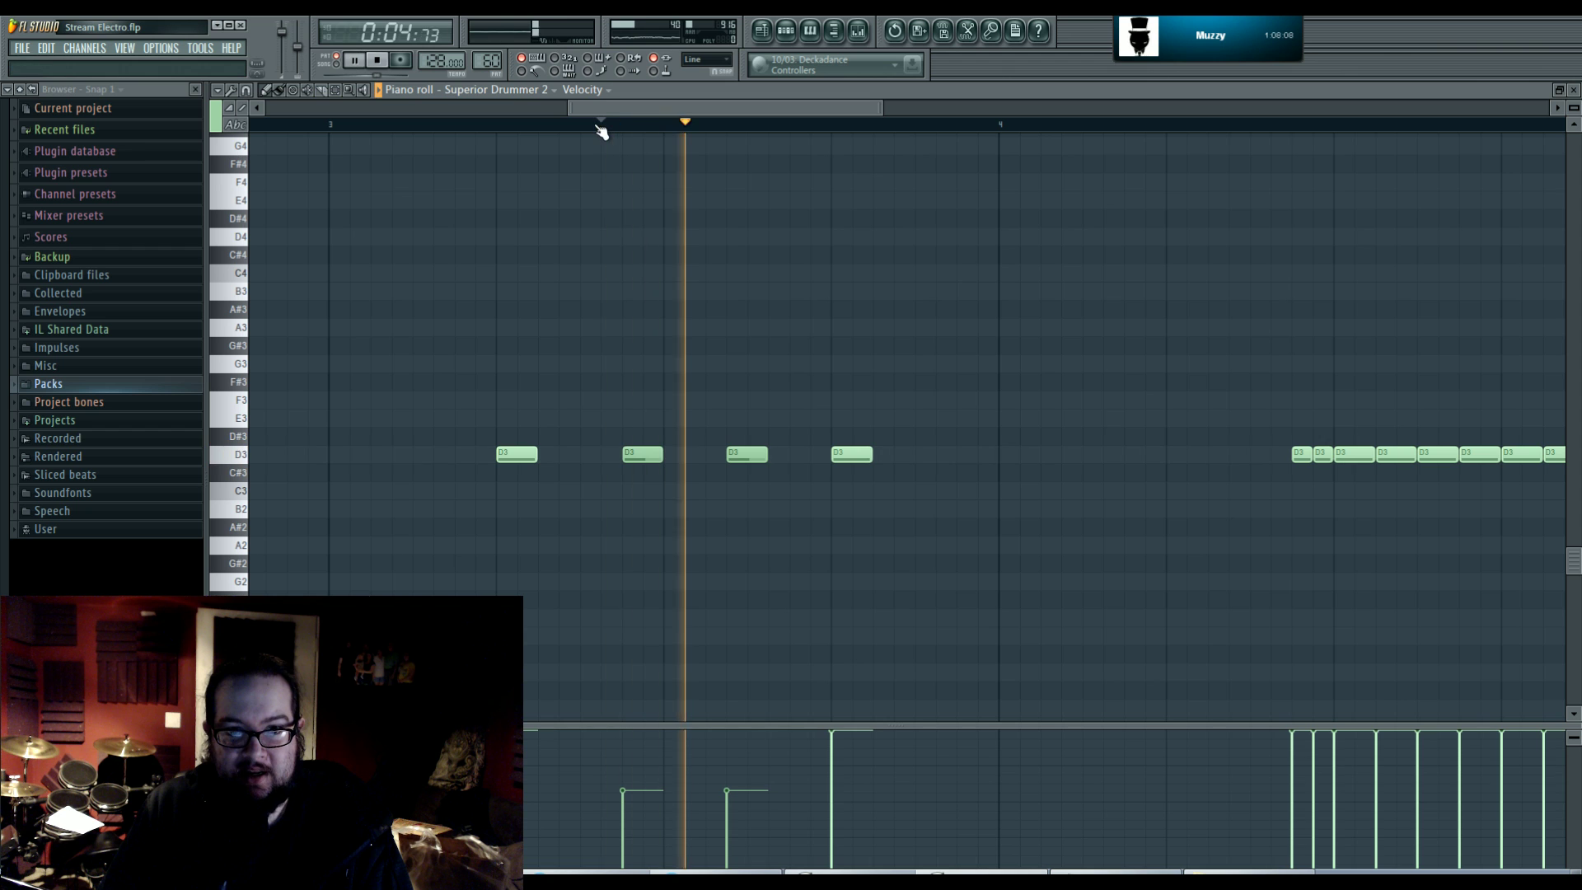
# - Add soft D3 notes a sixteenth before and after beat 4 of bar 3, play them, and delete all of bar 3's notes
pyautogui.click(805, 453)
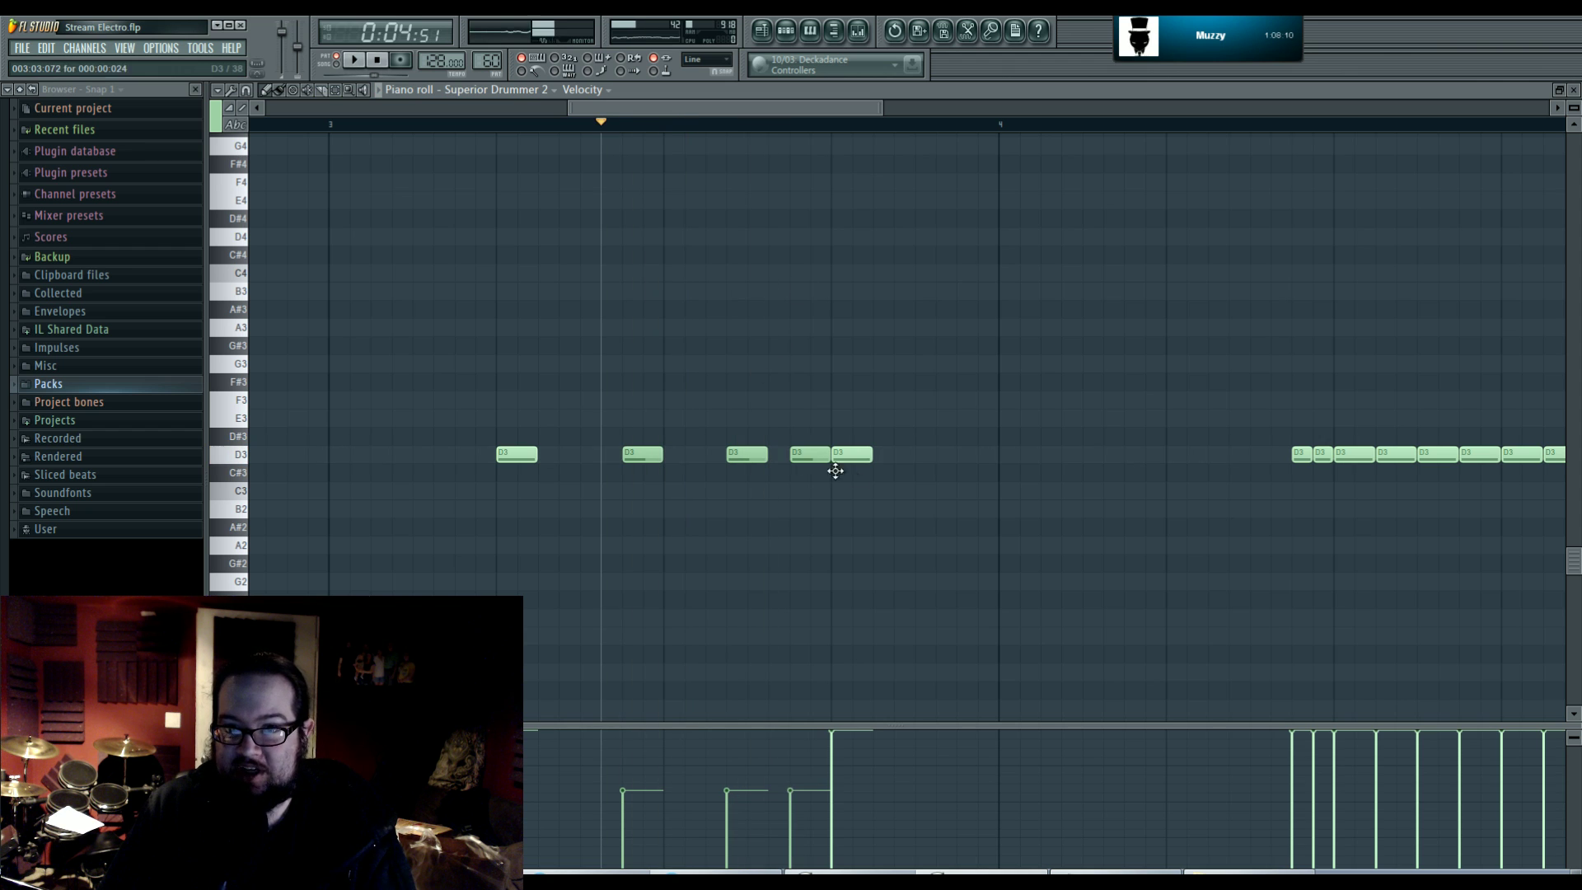
pyautogui.press('space')
pyautogui.click(876, 457)
pyautogui.press('space')
pyautogui.press('space')
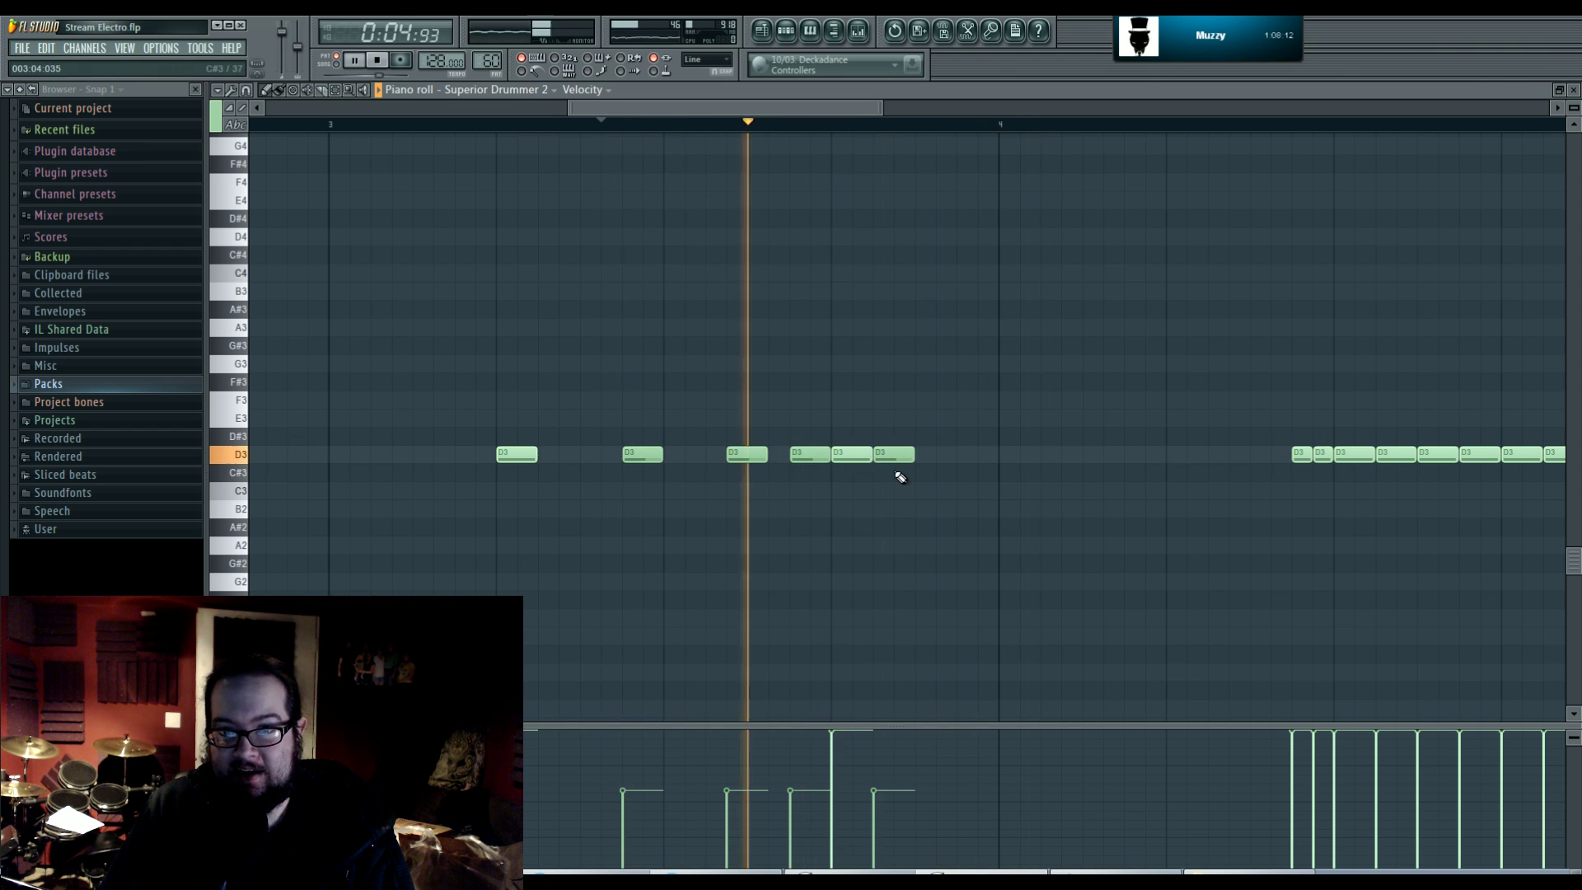
pyautogui.press('space')
pyautogui.press('space')
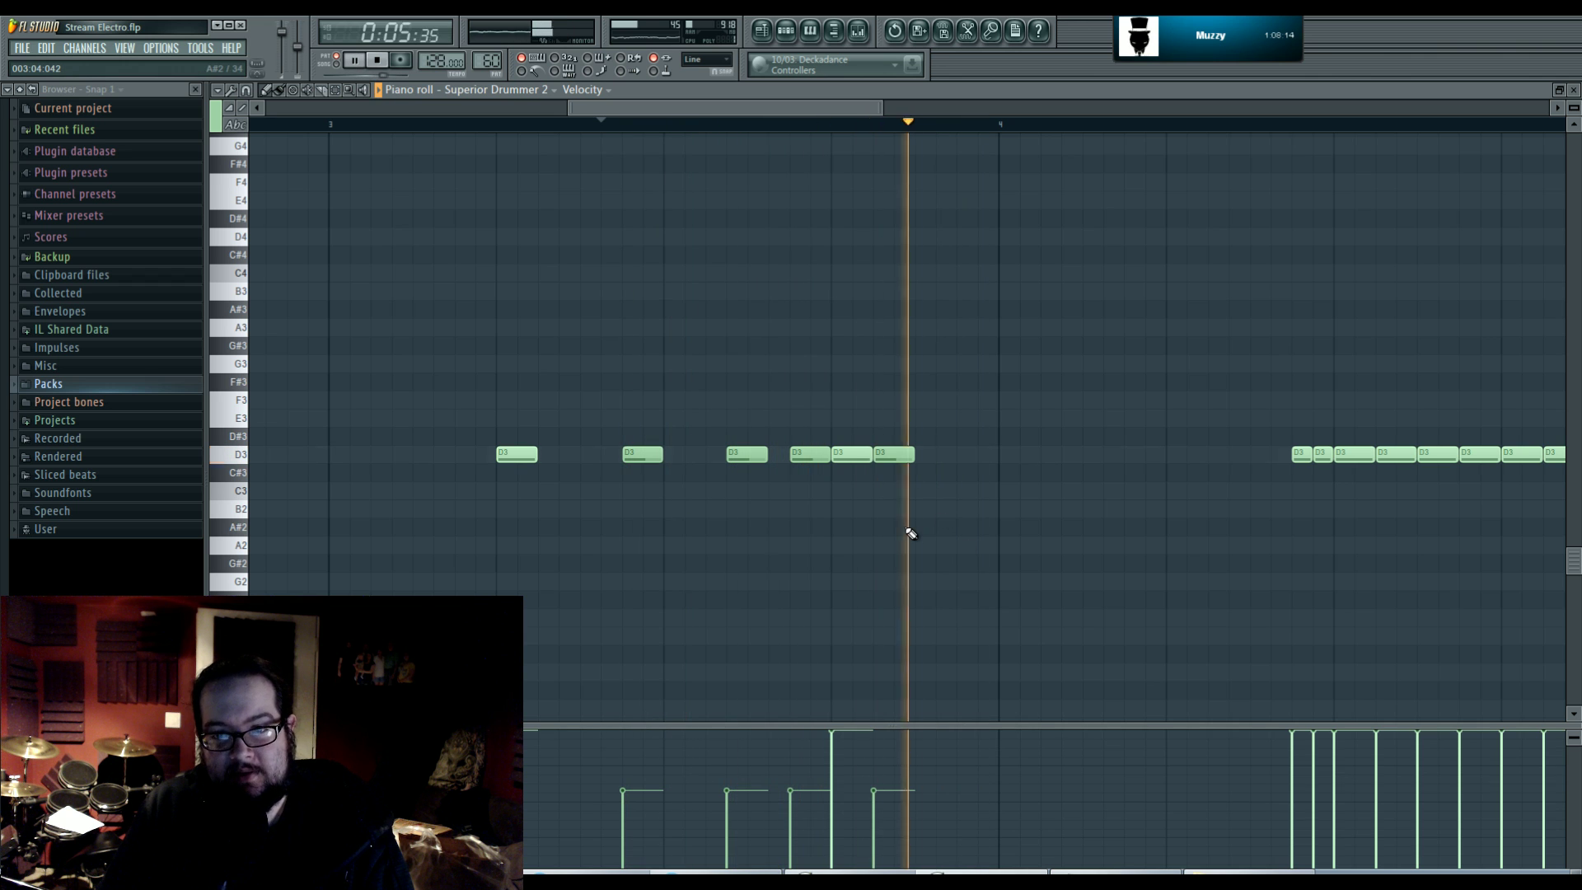
pyautogui.press('space')
pyautogui.keyDown('ctrl'); pyautogui.scroll(-2, 763, 512); pyautogui.keyUp('ctrl')
pyautogui.moveTo(631, 457); pyautogui.dragTo(836, 458)
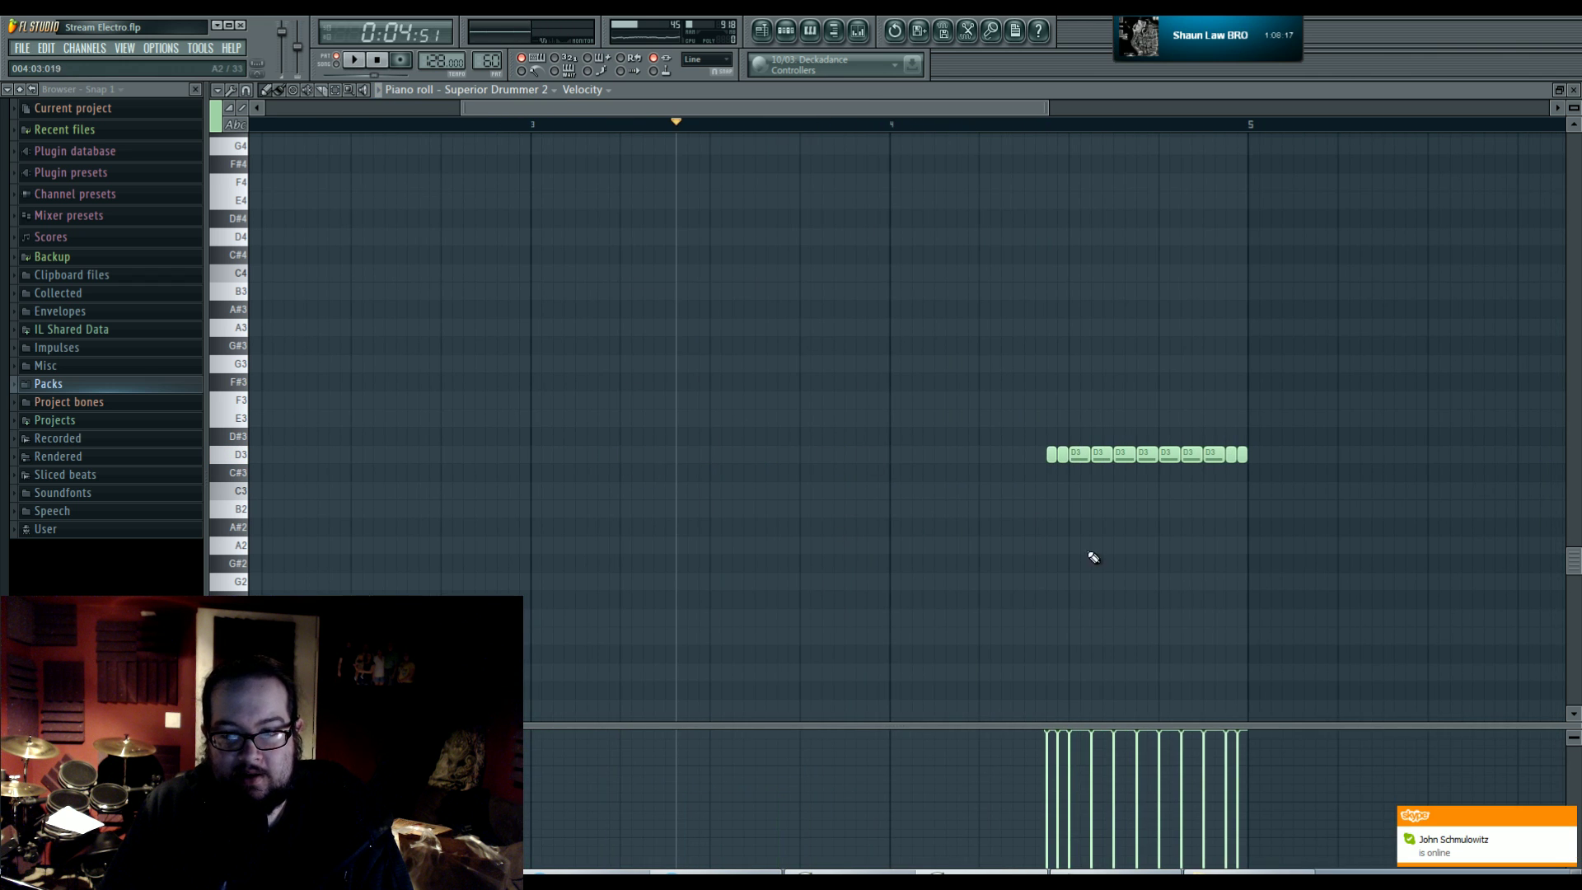
# - Set the playback start to the first note of the bar 4 D3 fill and play it
pyautogui.moveTo(1193, 591); pyautogui.dragTo(1055, 610)
pyautogui.scroll(2, 1056, 611)
pyautogui.click(821, 125)
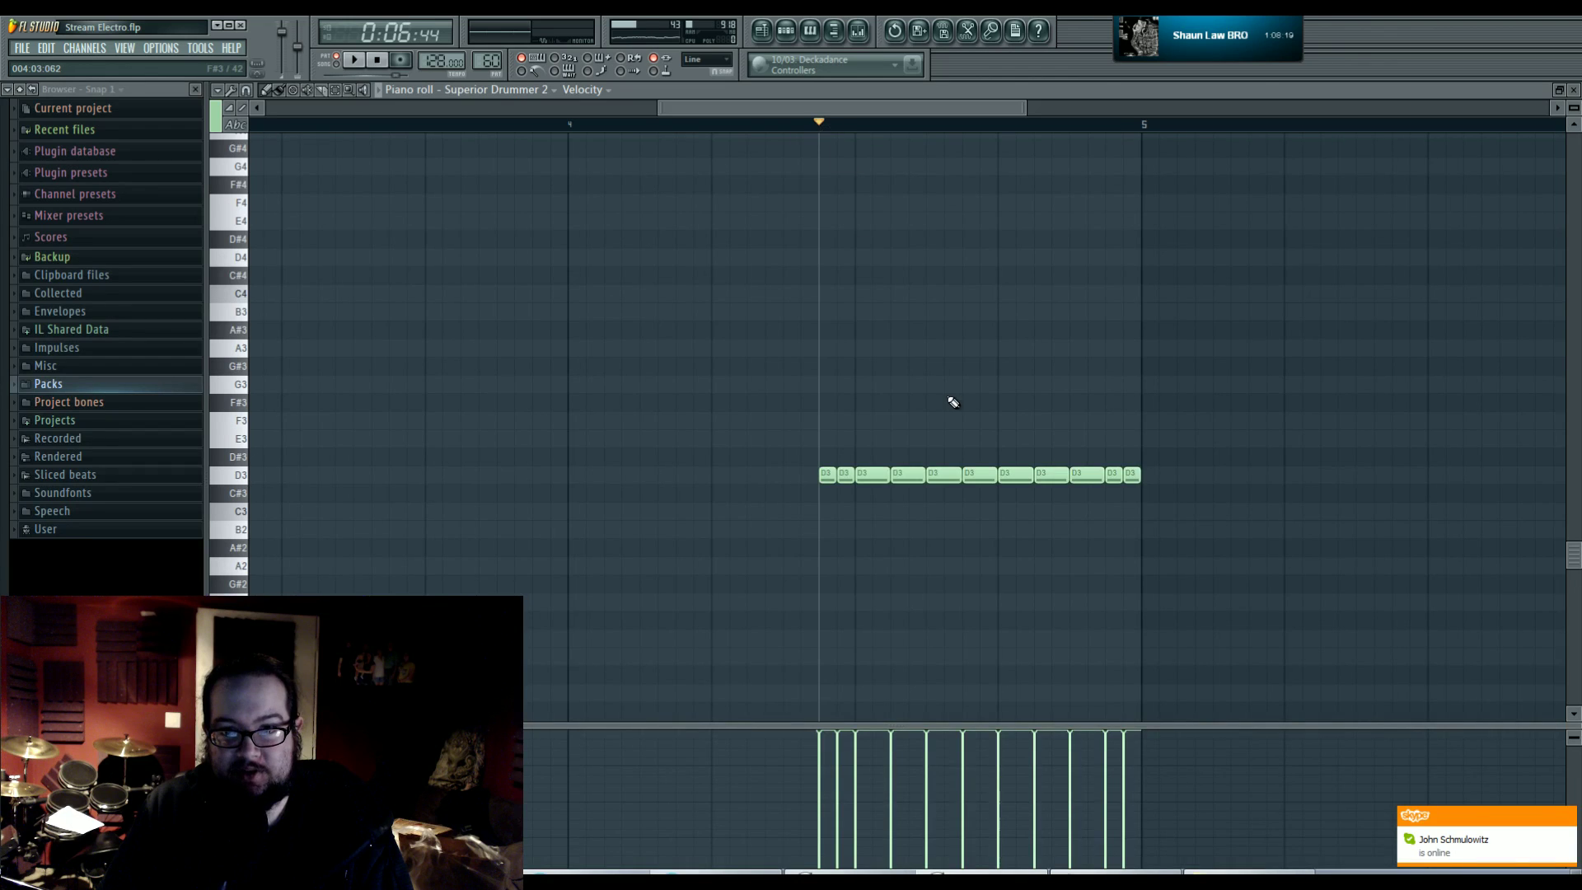
pyautogui.scroll(-1, 826, 403)
pyautogui.keyDown('ctrl'); pyautogui.scroll(2, 827, 403); pyautogui.keyUp('ctrl')
pyautogui.press('space')
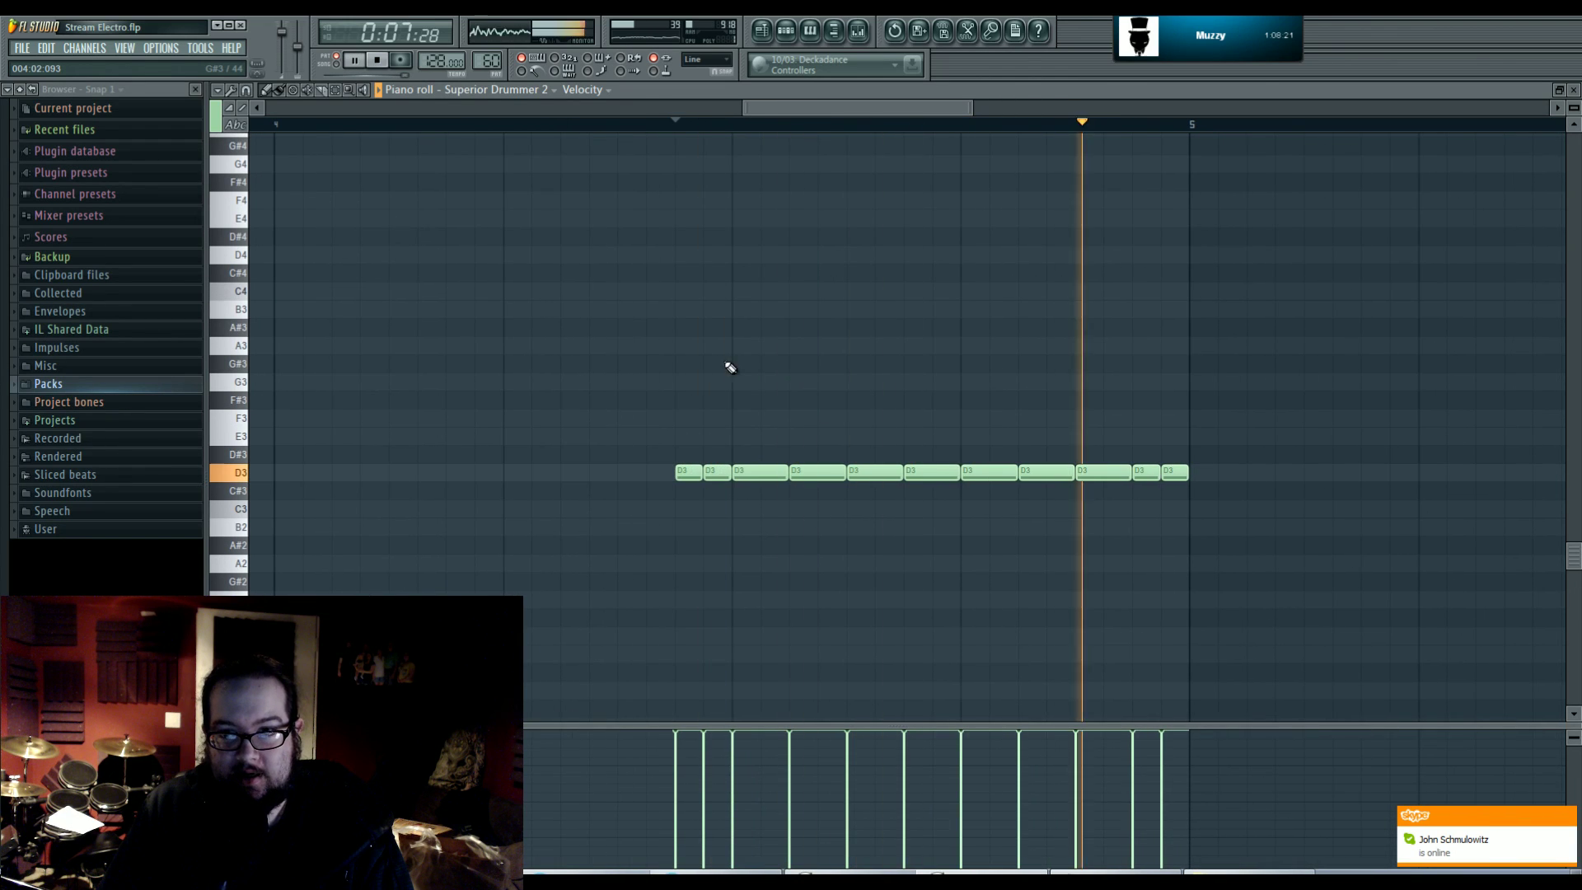
pyautogui.press('space')
# - Open the Superior Drummer 2 channel and the mixer, and play the fill while checking Insert 51's sound
pyautogui.keyDown('ctrl'); pyautogui.scroll(-2, 725, 371); pyautogui.keyUp('ctrl')
pyautogui.press('F6')
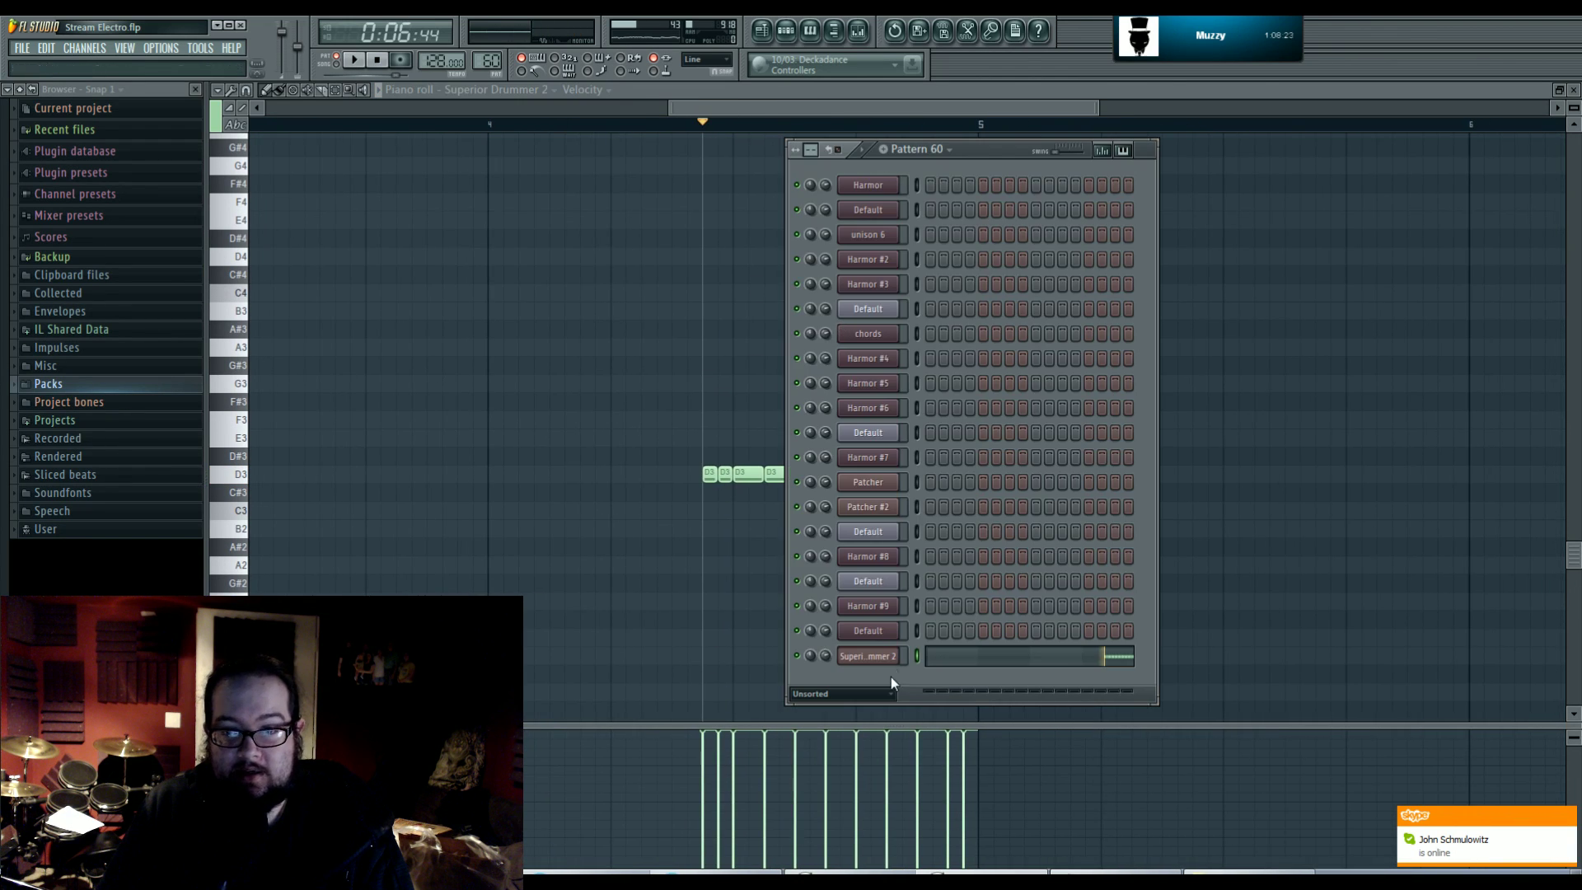
pyautogui.click(888, 660)
pyautogui.press('F9')
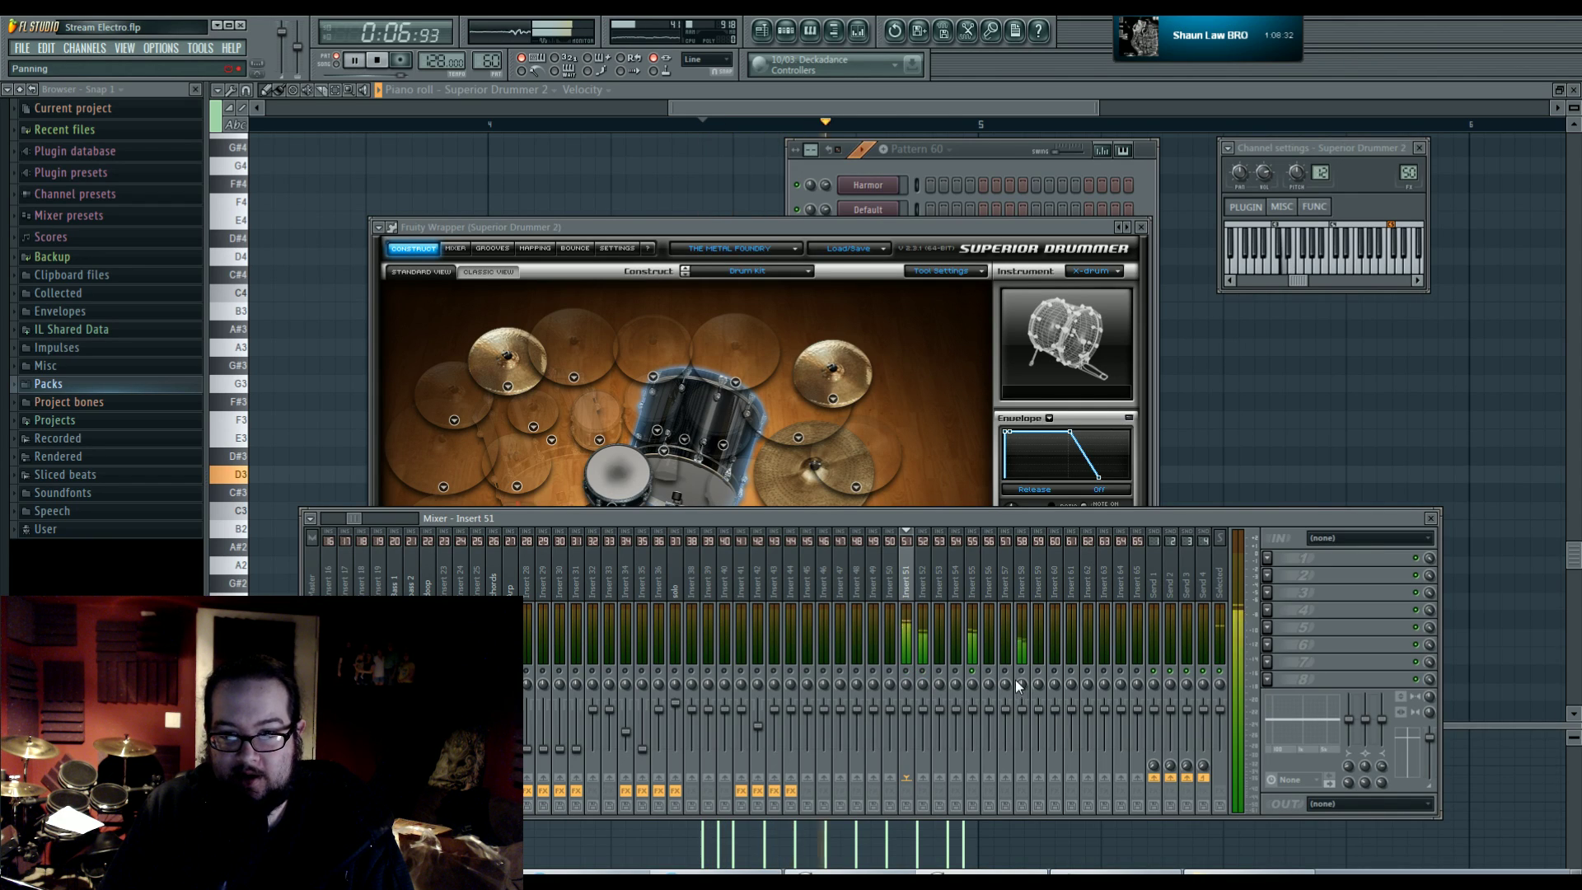
pyautogui.press('space')
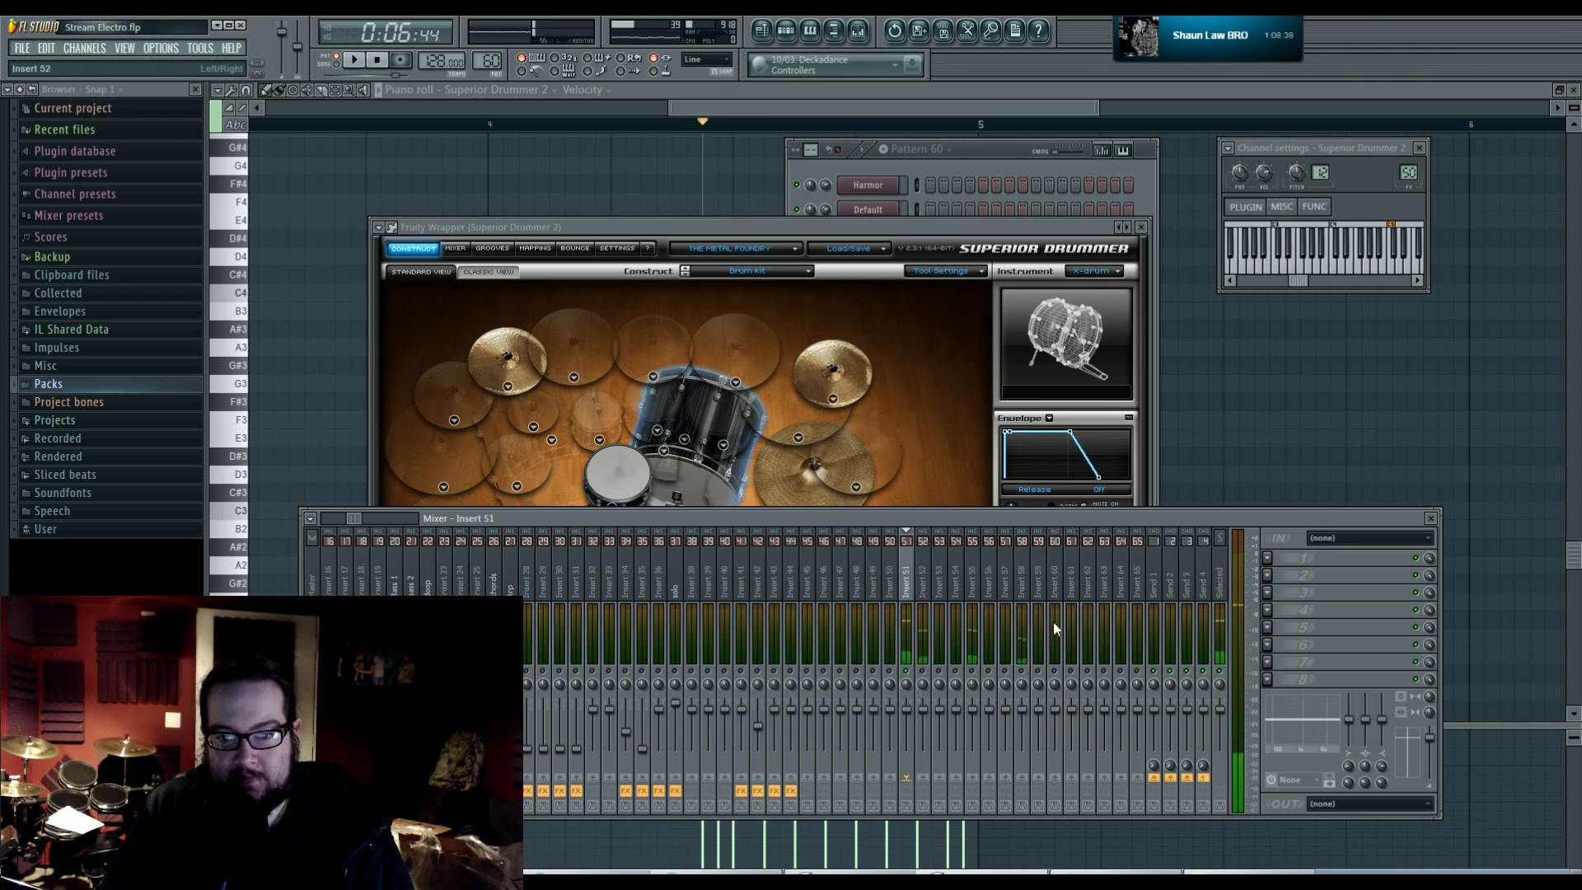
# - Add Fruity Parametric EQ 2 to Insert 51, boost the highs with band 5 and about 171 Hz with a narrow band 4
pyautogui.click(1268, 558)
pyautogui.click(1374, 578)
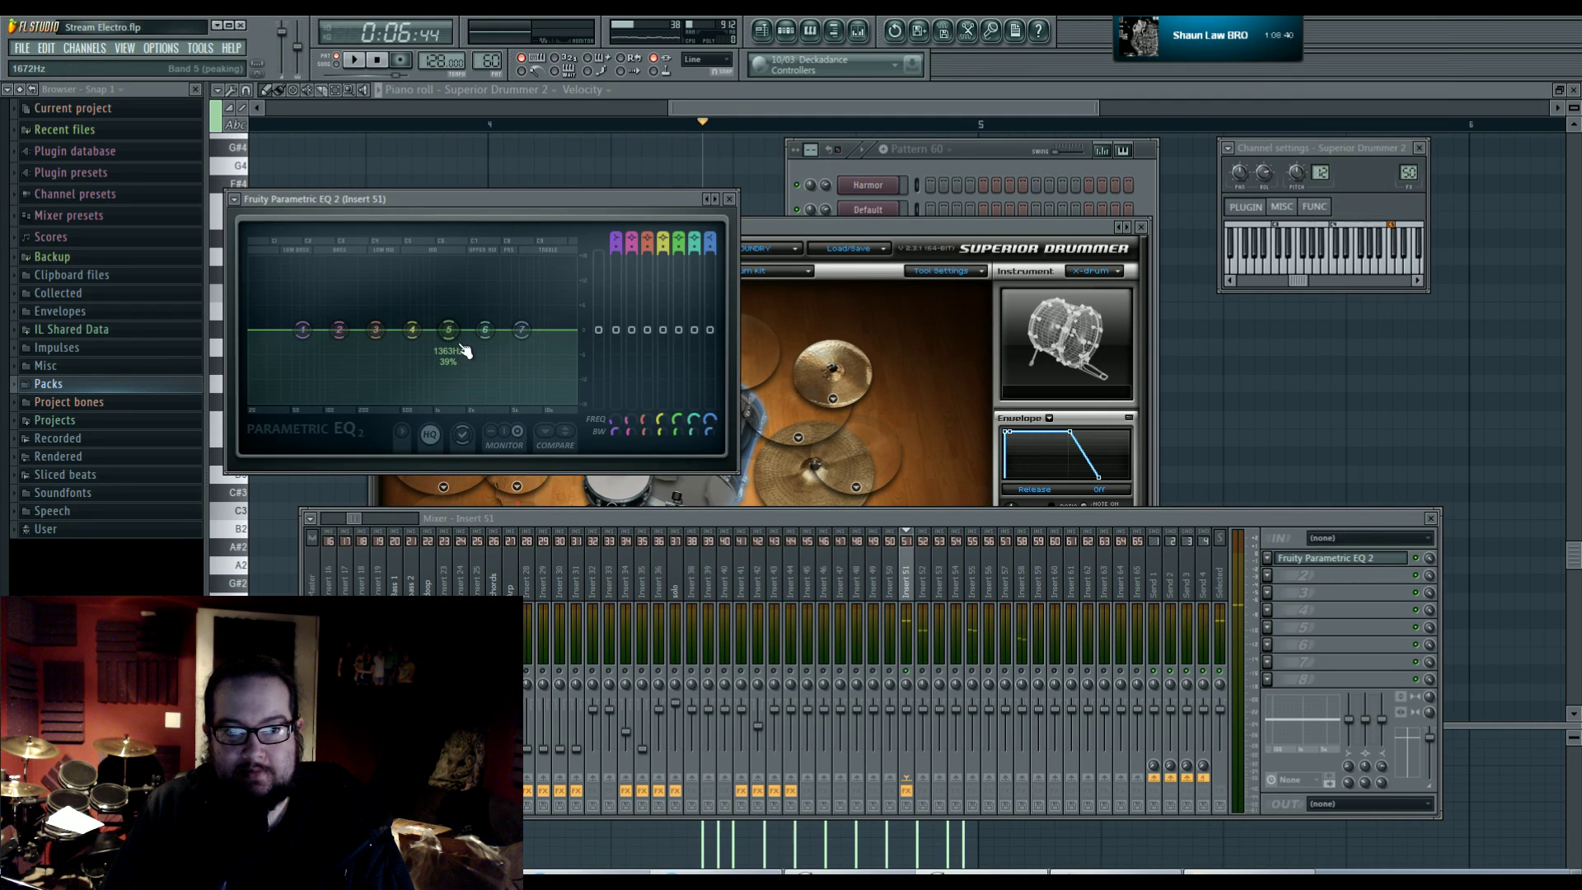
pyautogui.moveTo(449, 330); pyautogui.dragTo(534, 298)
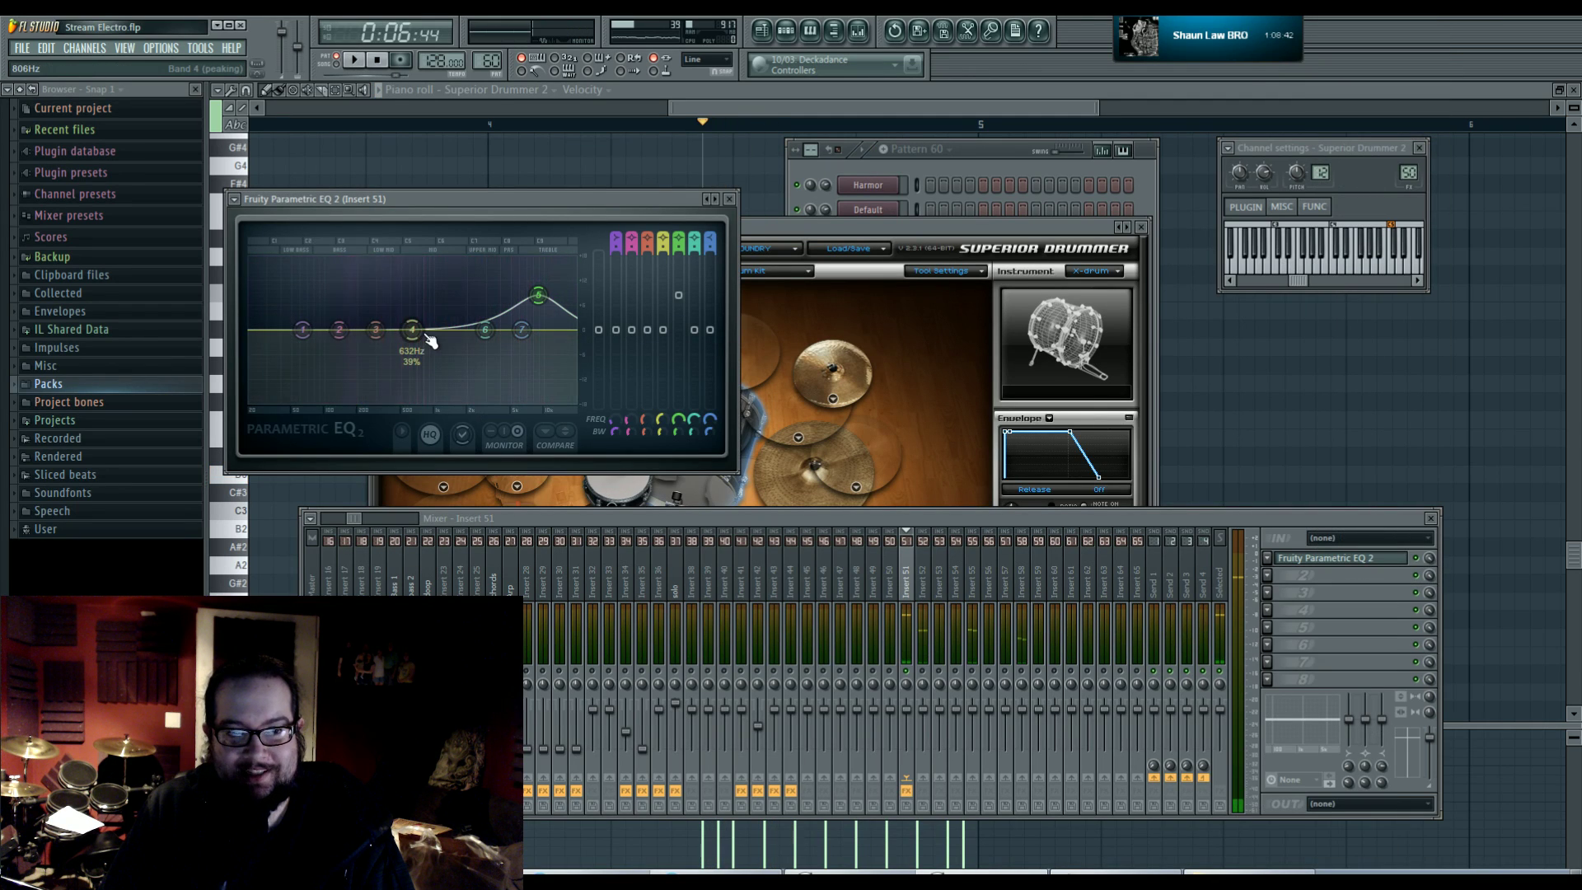
pyautogui.moveTo(412, 329); pyautogui.dragTo(359, 300)
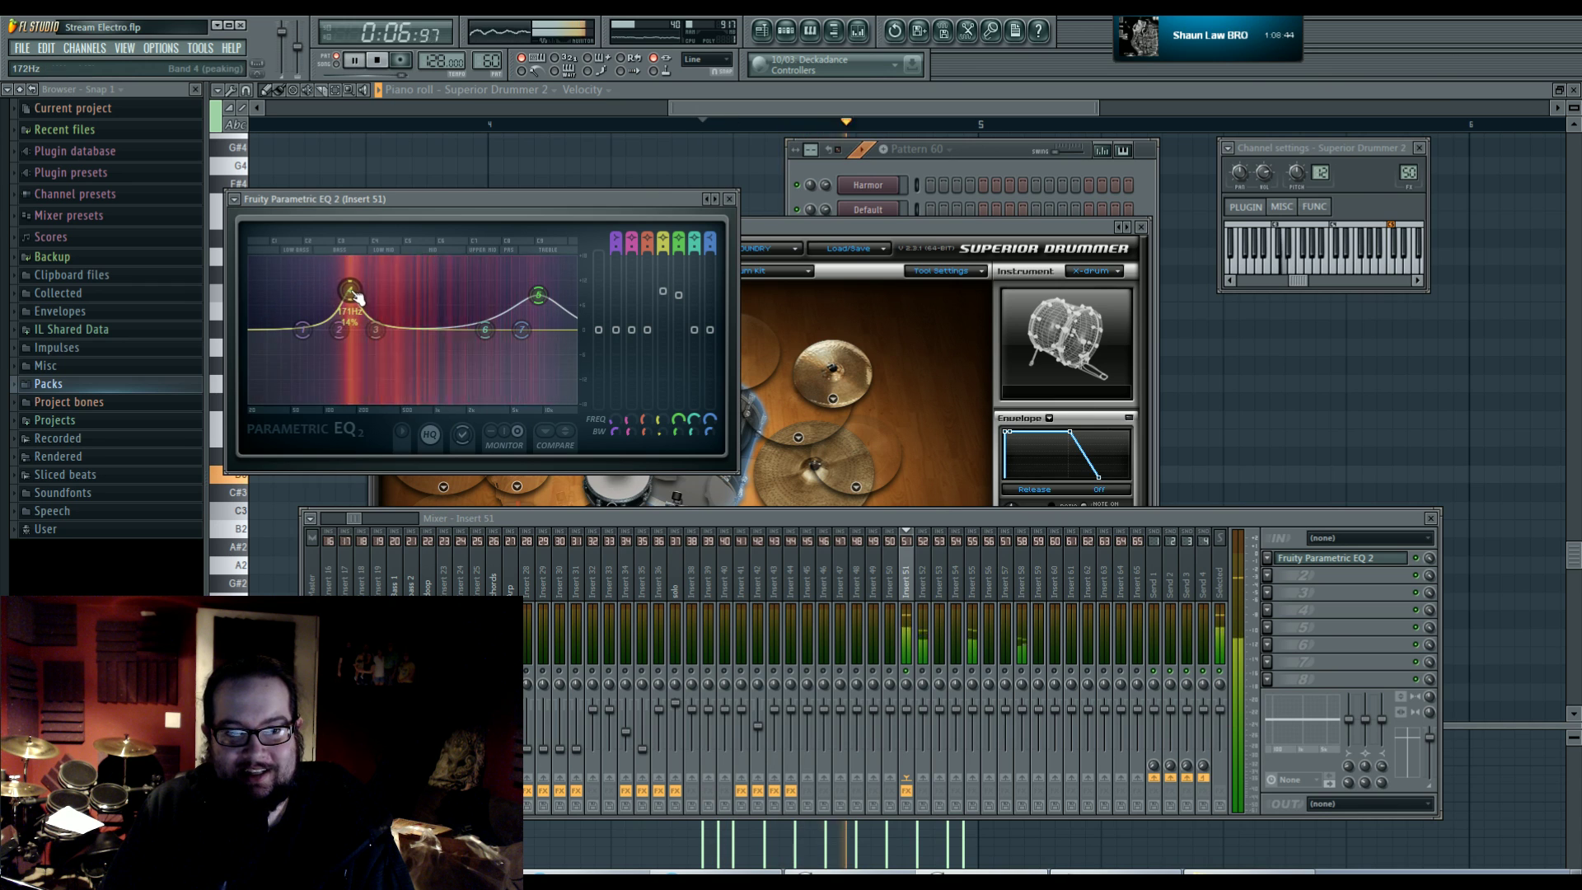
pyautogui.press('space')
# - Add Fruity Parametric EQ 2 to Insert 52, boosting the highs with band 5 and raising band 6 slightly
pyautogui.click(852, 225)
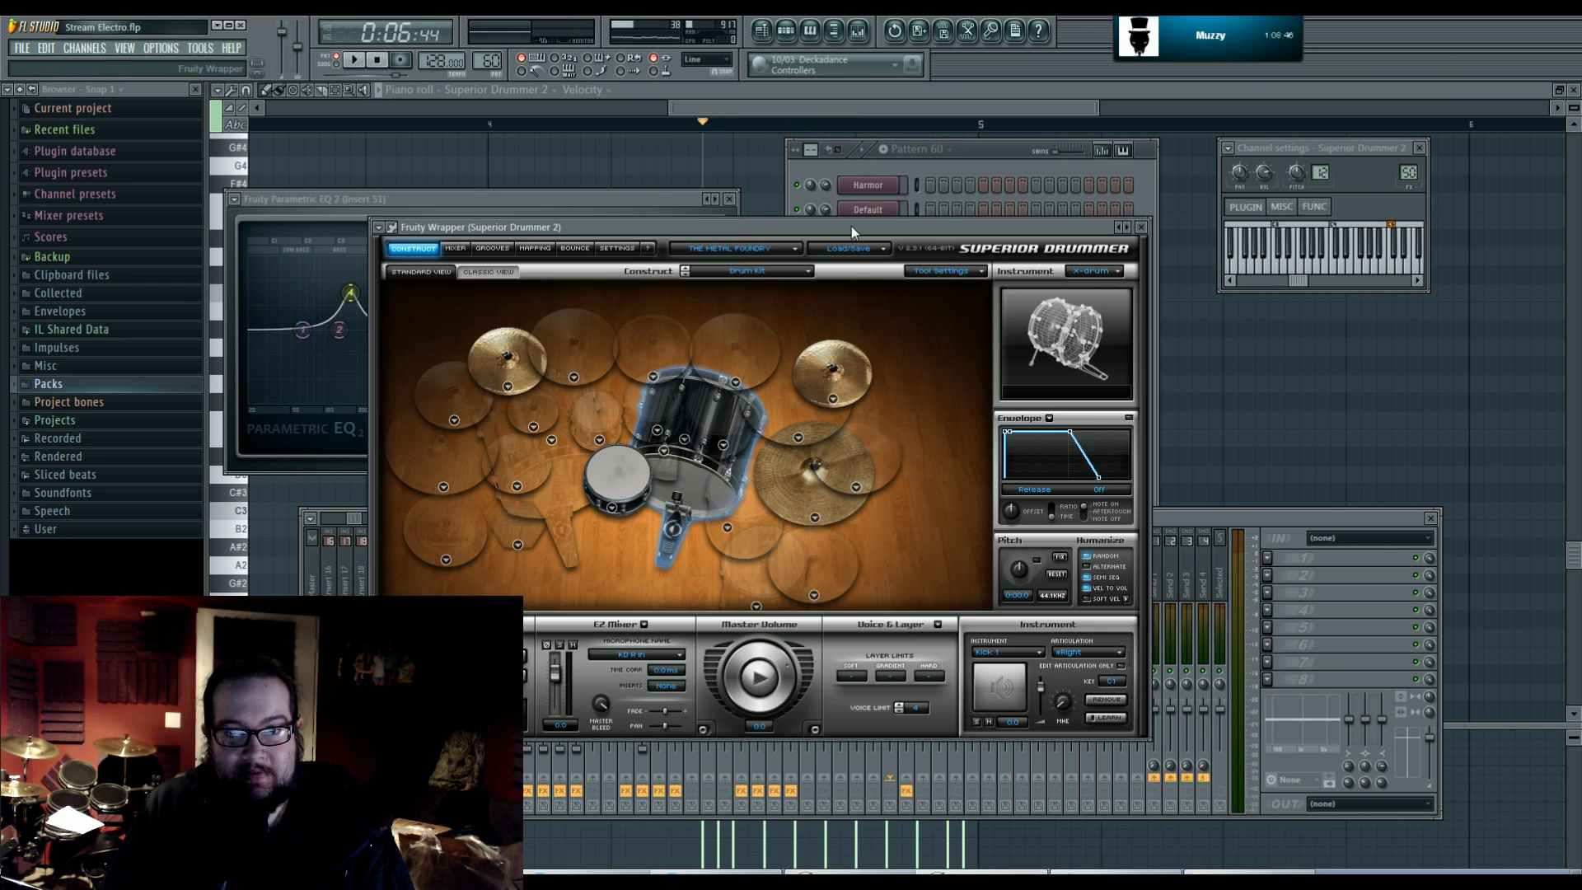
pyautogui.click(1169, 517)
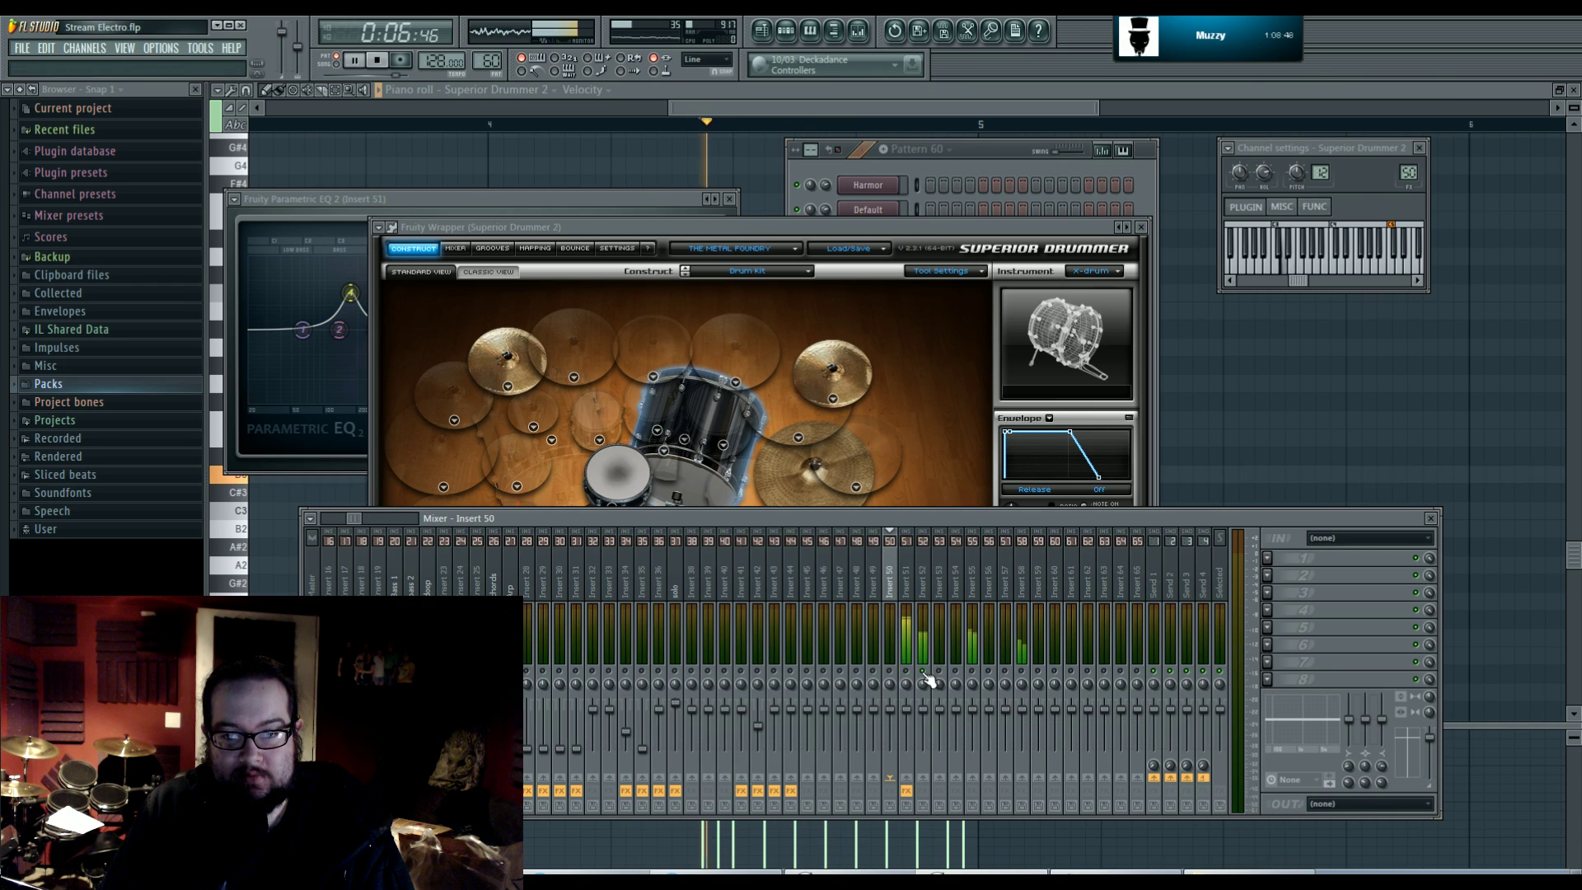
pyautogui.click(1320, 559)
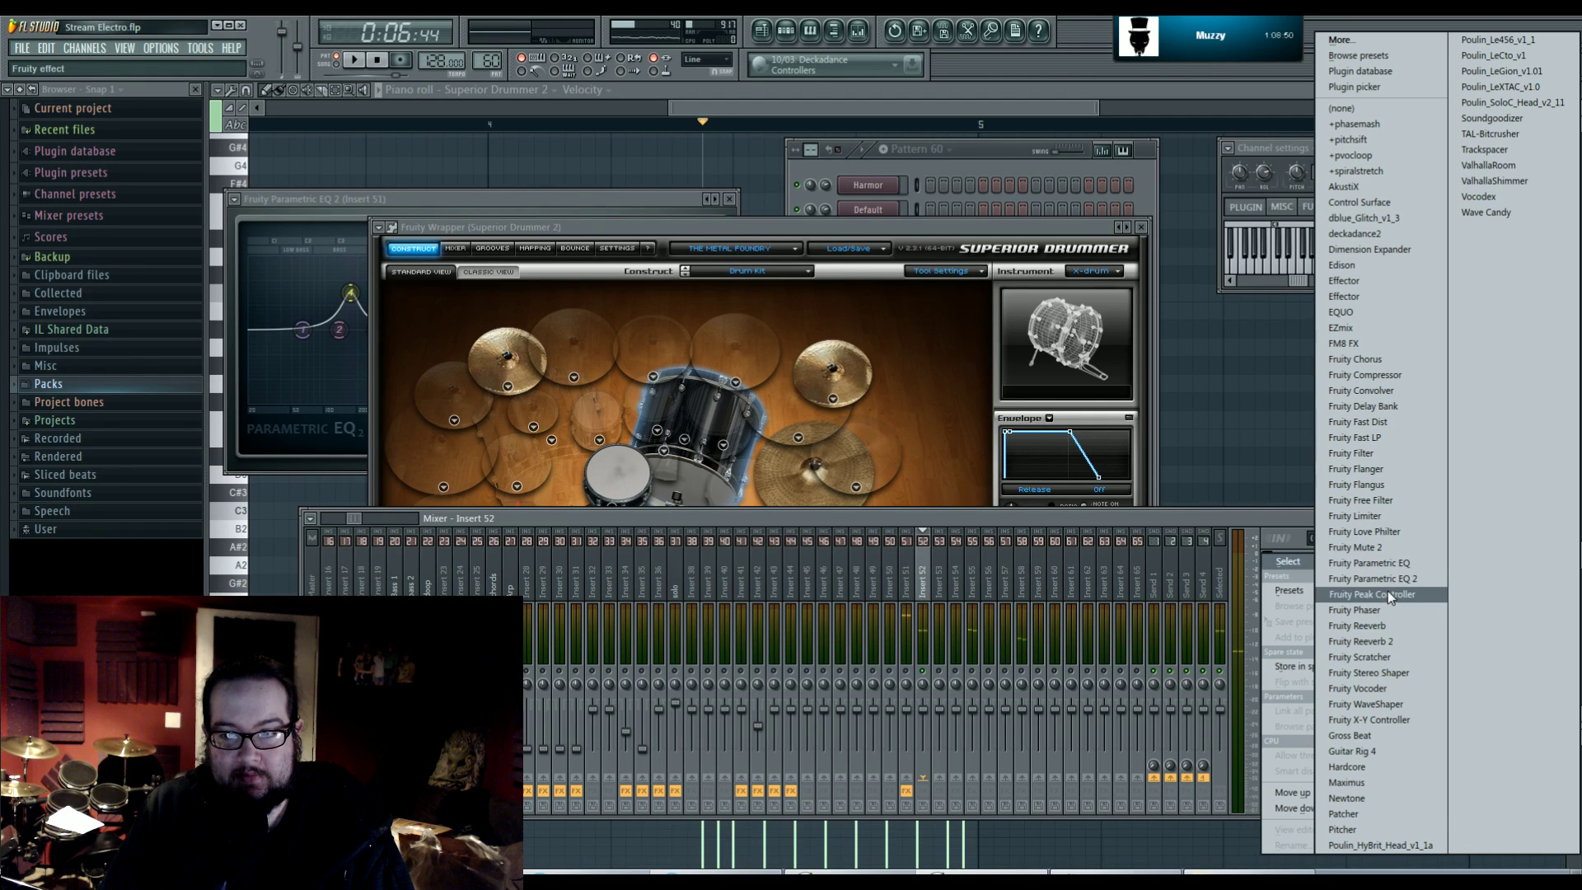
pyautogui.click(1387, 591)
pyautogui.press('space')
pyautogui.moveTo(448, 329)
pyautogui.mouseDown()
pyautogui.moveTo(549, 296)
pyautogui.moveTo(407, 328)
pyautogui.mouseUp()
# - Play the fill to compare the equalized drum channels, and bring the Superior Drummer 2 window to the front
pyautogui.press('space')
pyautogui.press('space')
pyautogui.press('space')
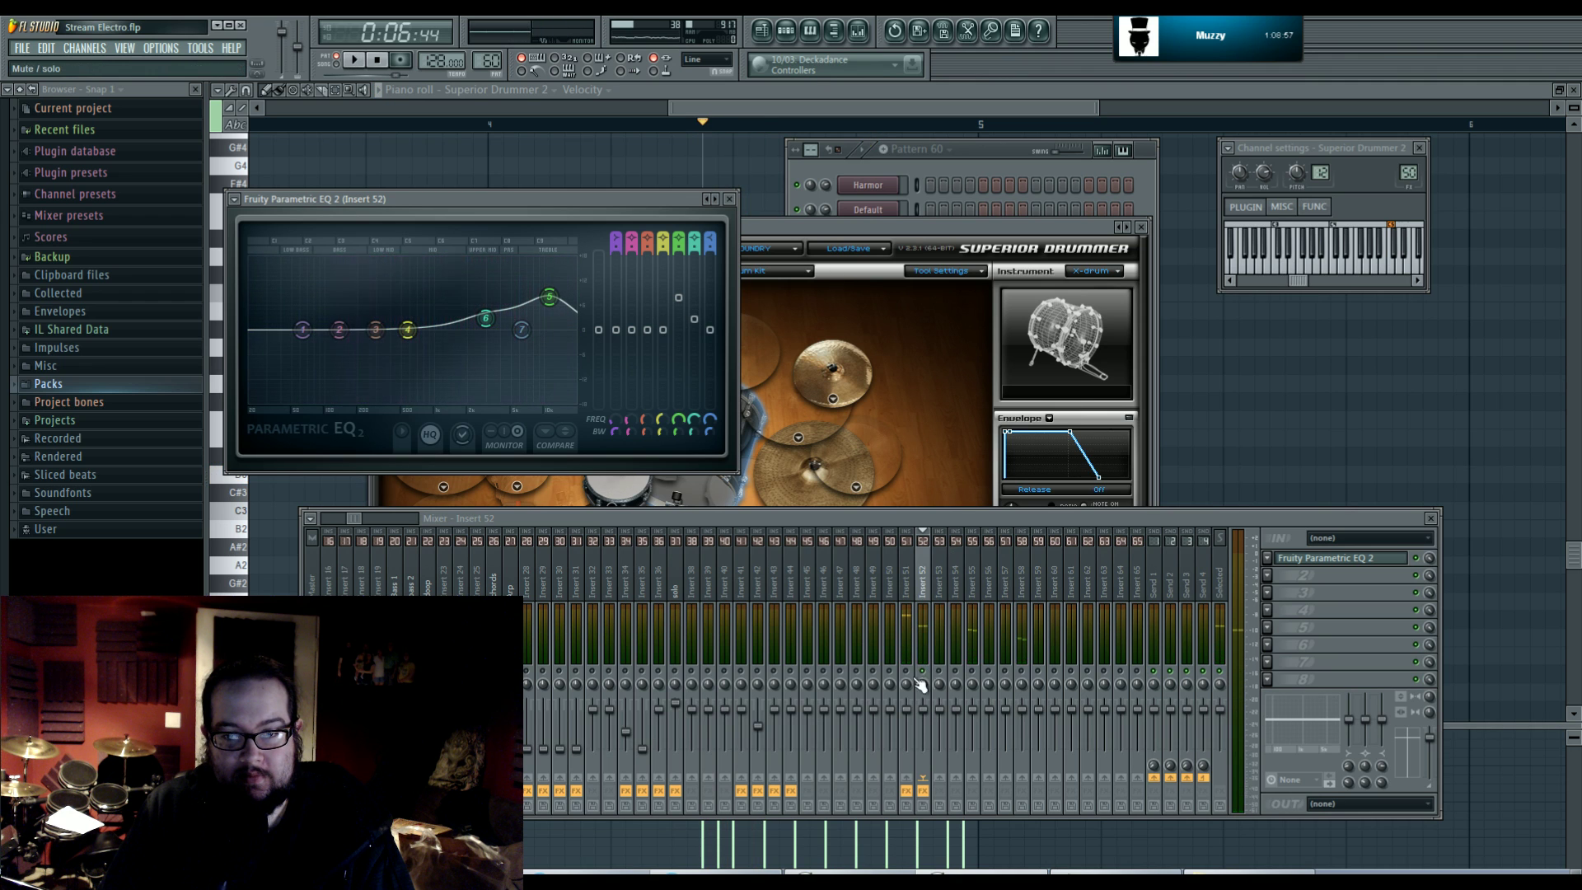
pyautogui.press('space')
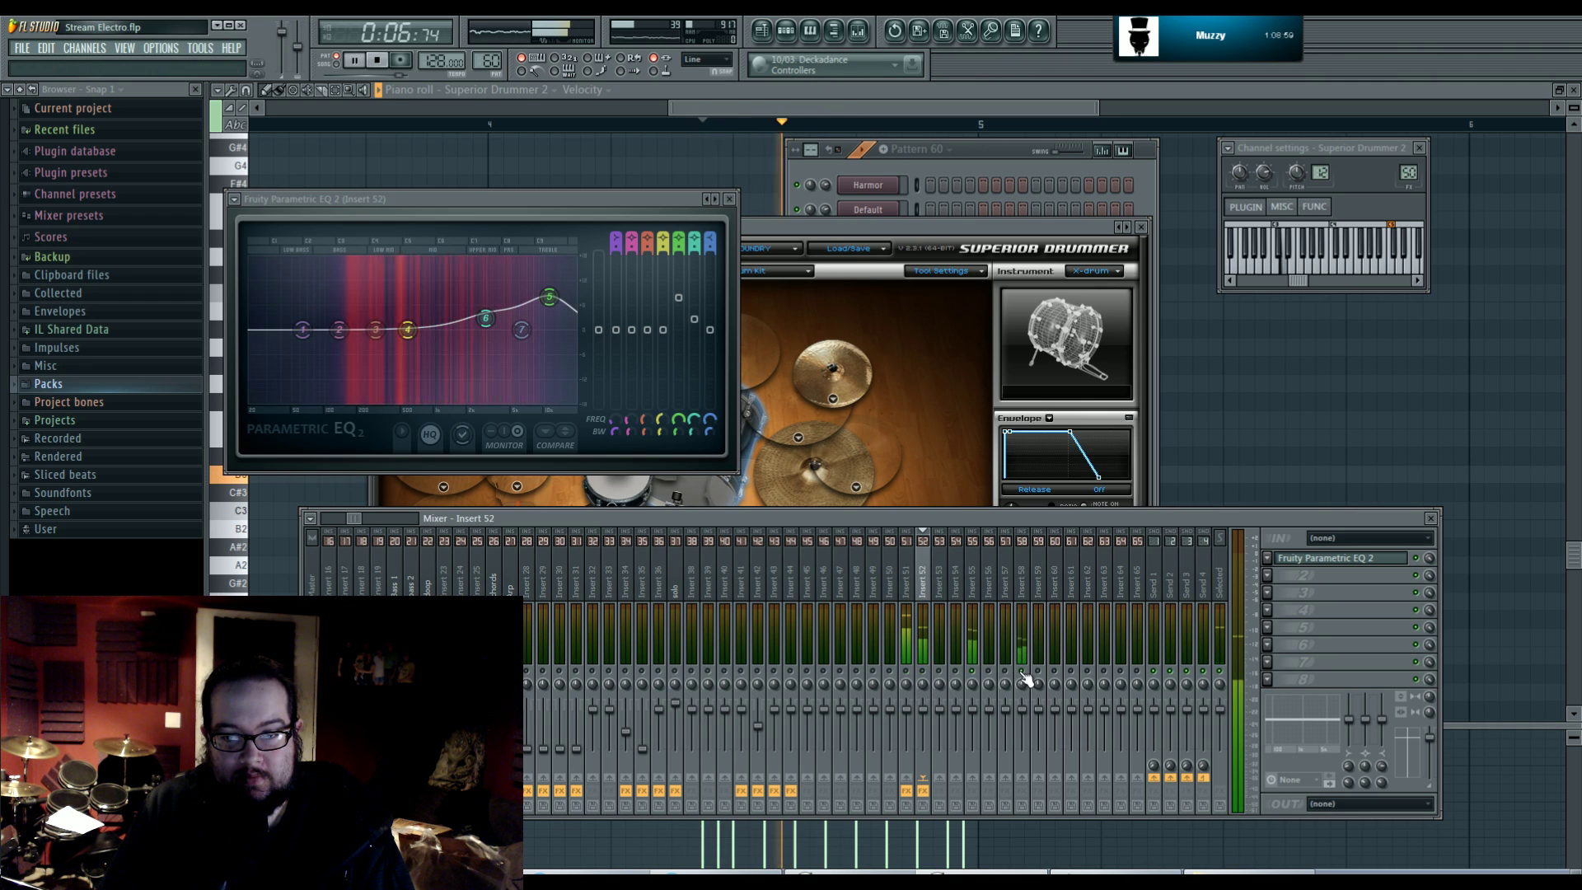
pyautogui.press('space')
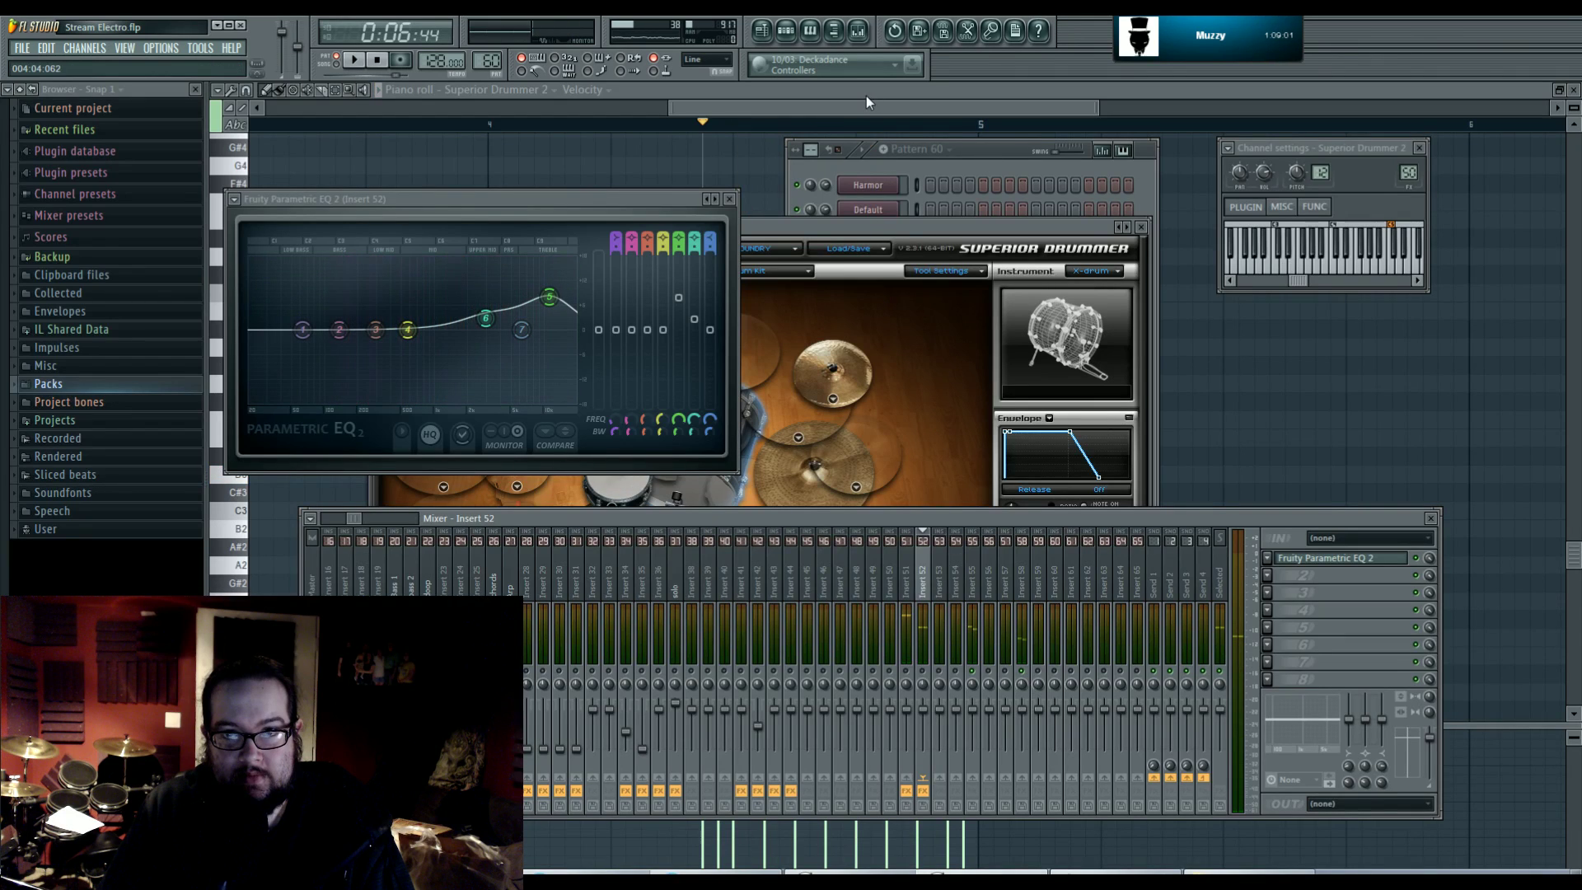
pyautogui.click(902, 232)
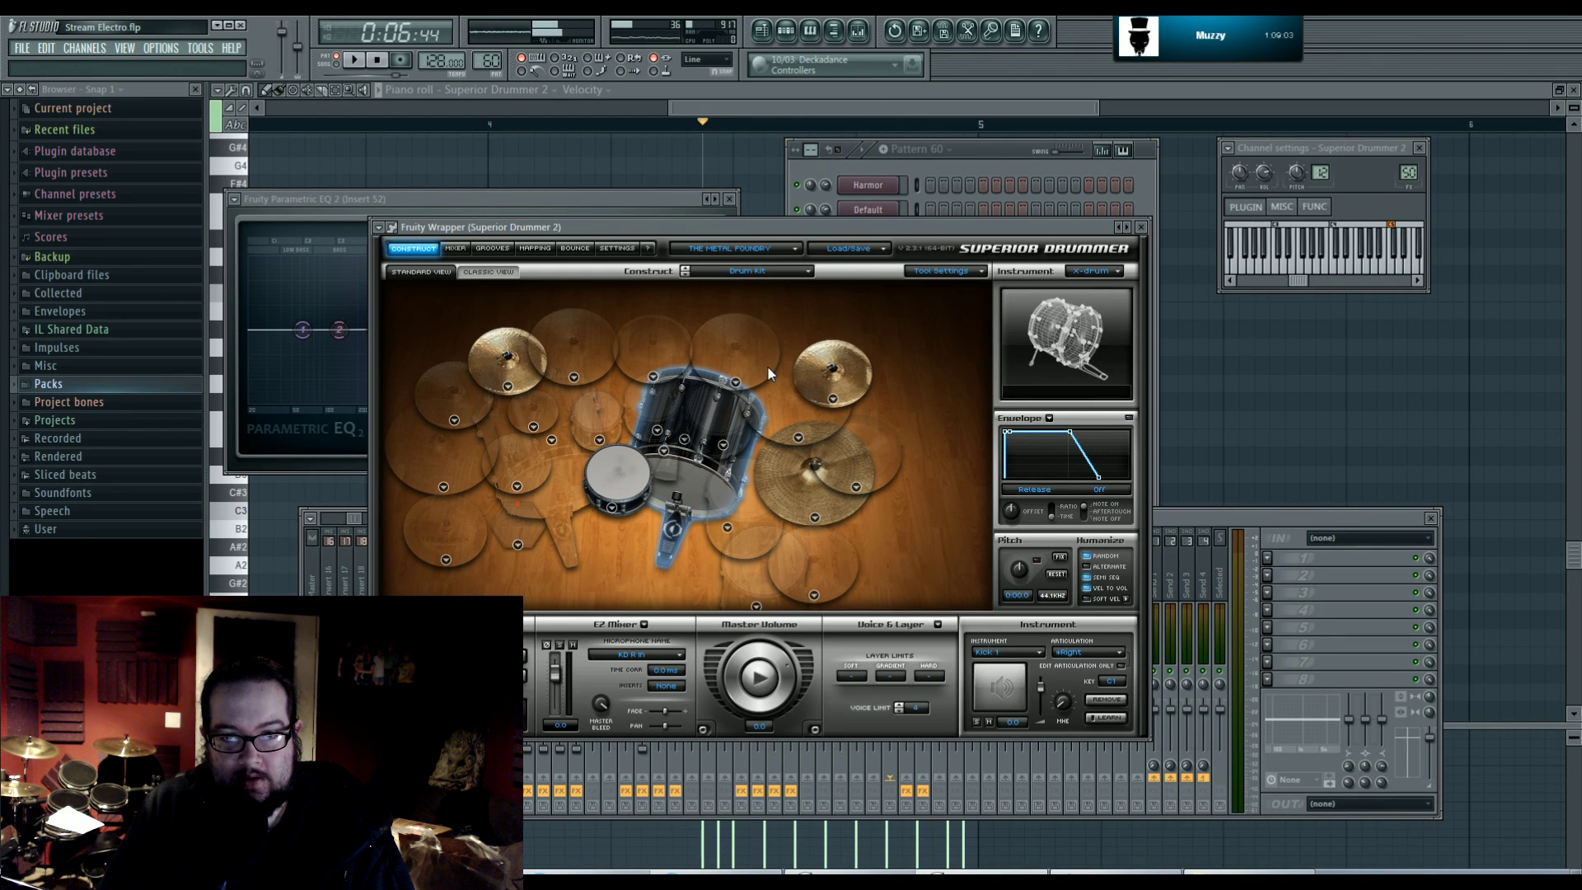
# - Check the mixer levels, play the fill, and select the snare drum in the Superior Drummer kit
pyautogui.press('F9')
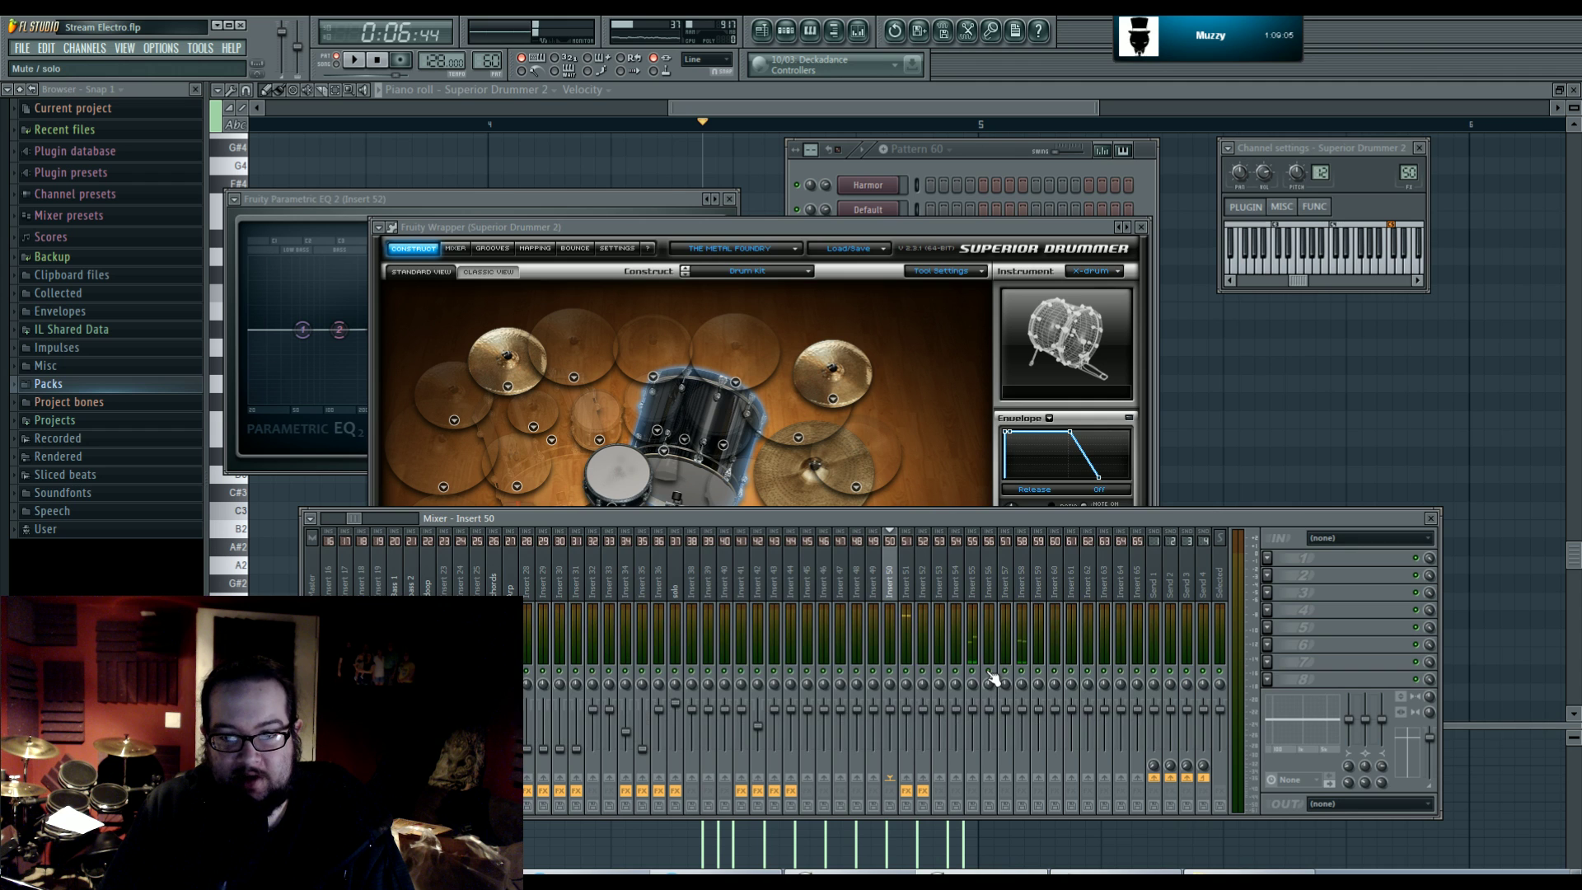
pyautogui.click(891, 229)
pyautogui.press('space')
pyautogui.click(991, 161)
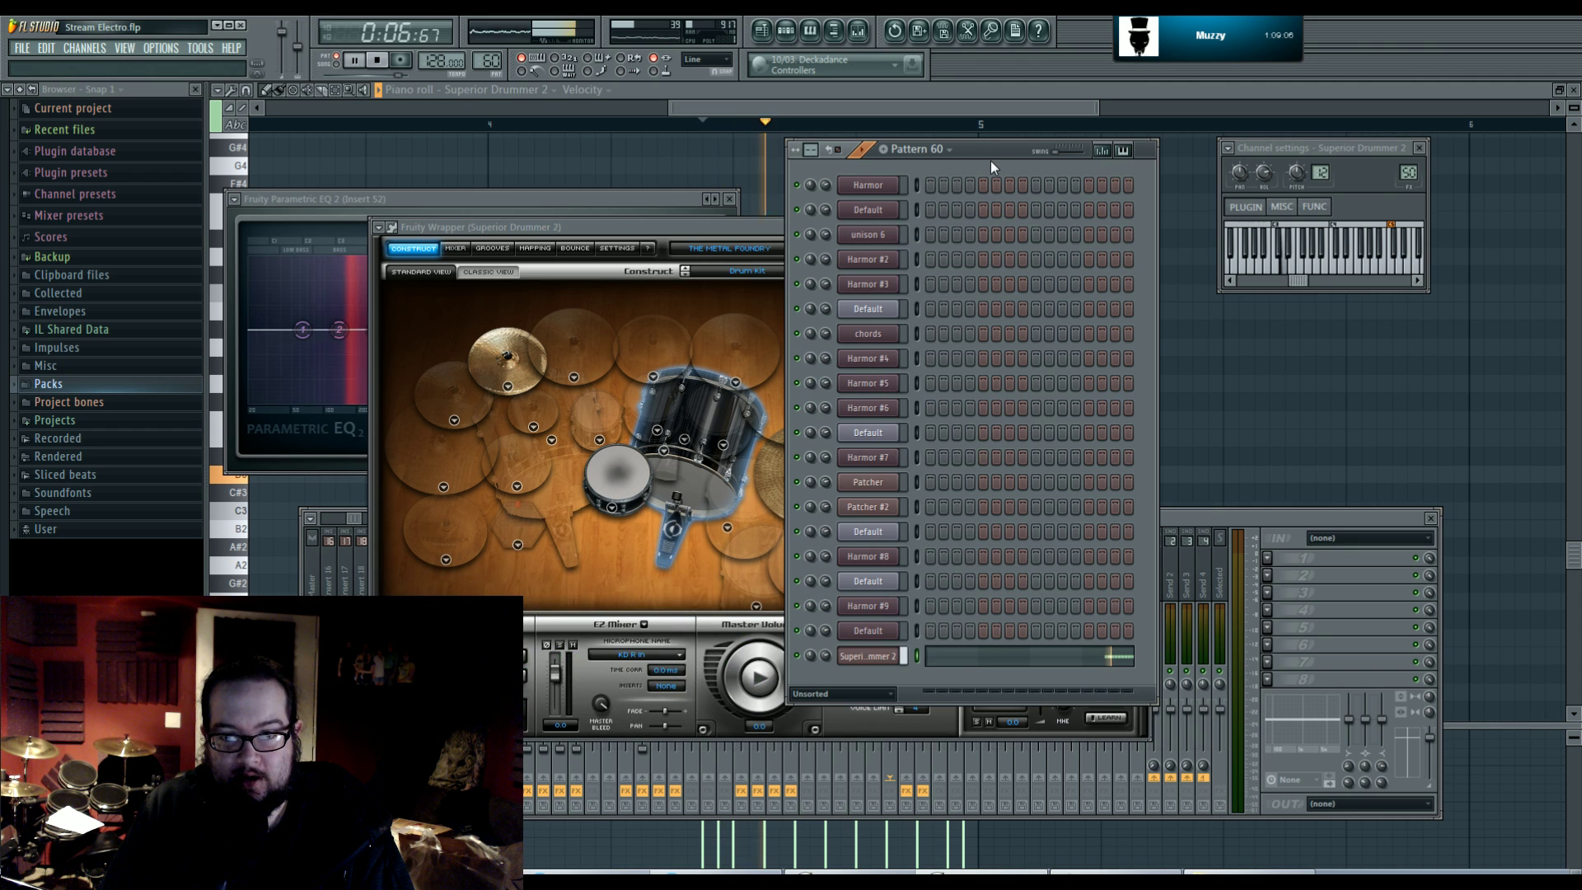
pyautogui.rightClick(616, 485)
pyautogui.click(615, 468)
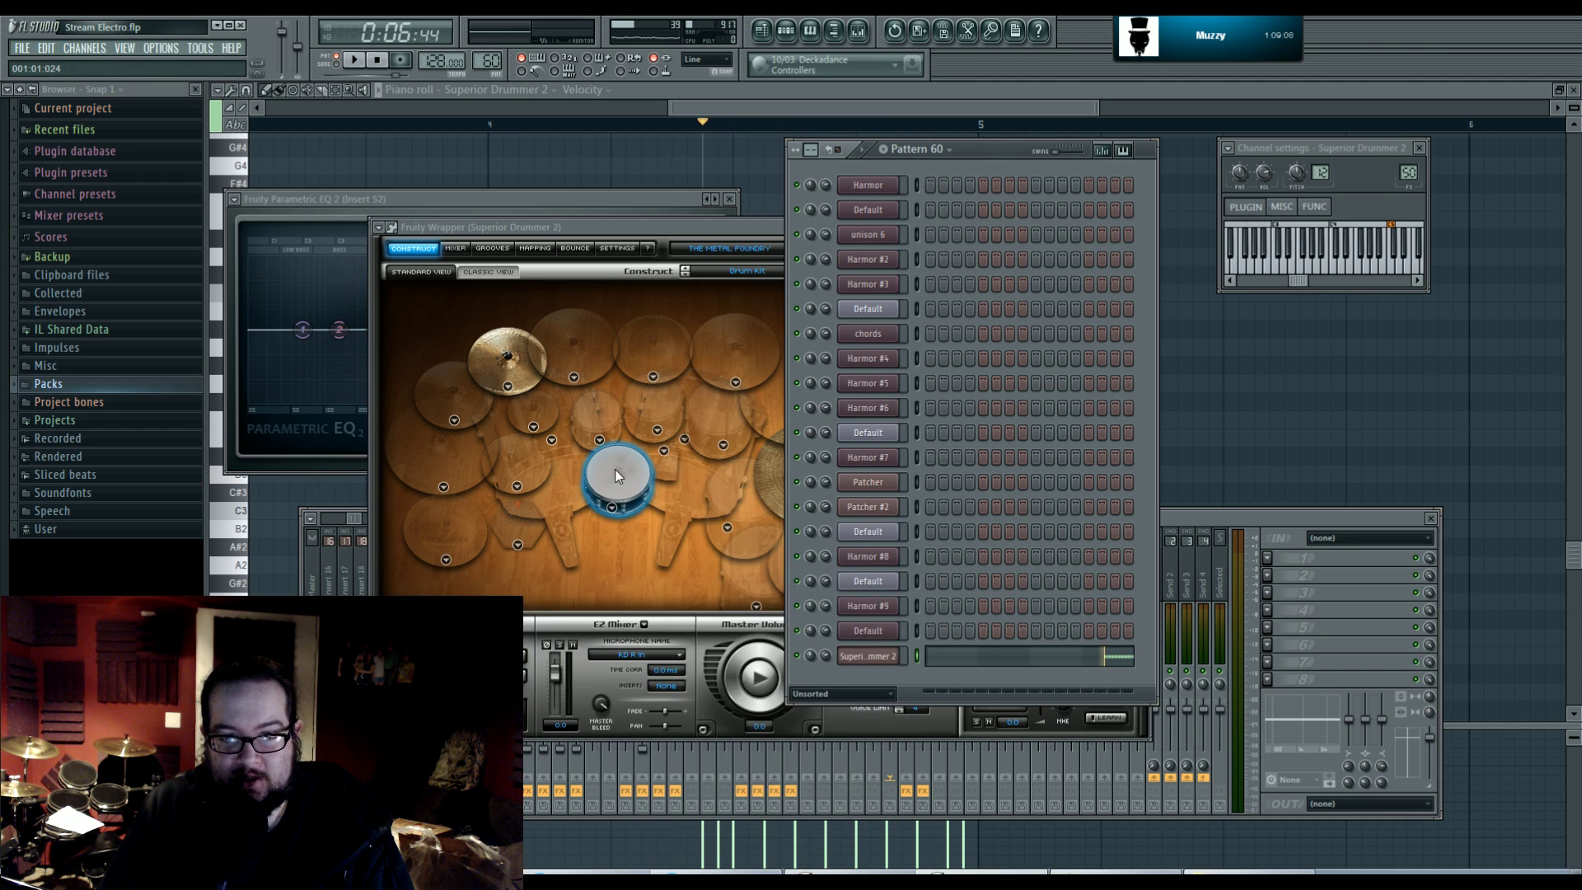
# - Raise the selected snare's pitch slightly in Superior Drummer while auditioning it with the fill playing
pyautogui.press('space')
pyautogui.click(763, 226)
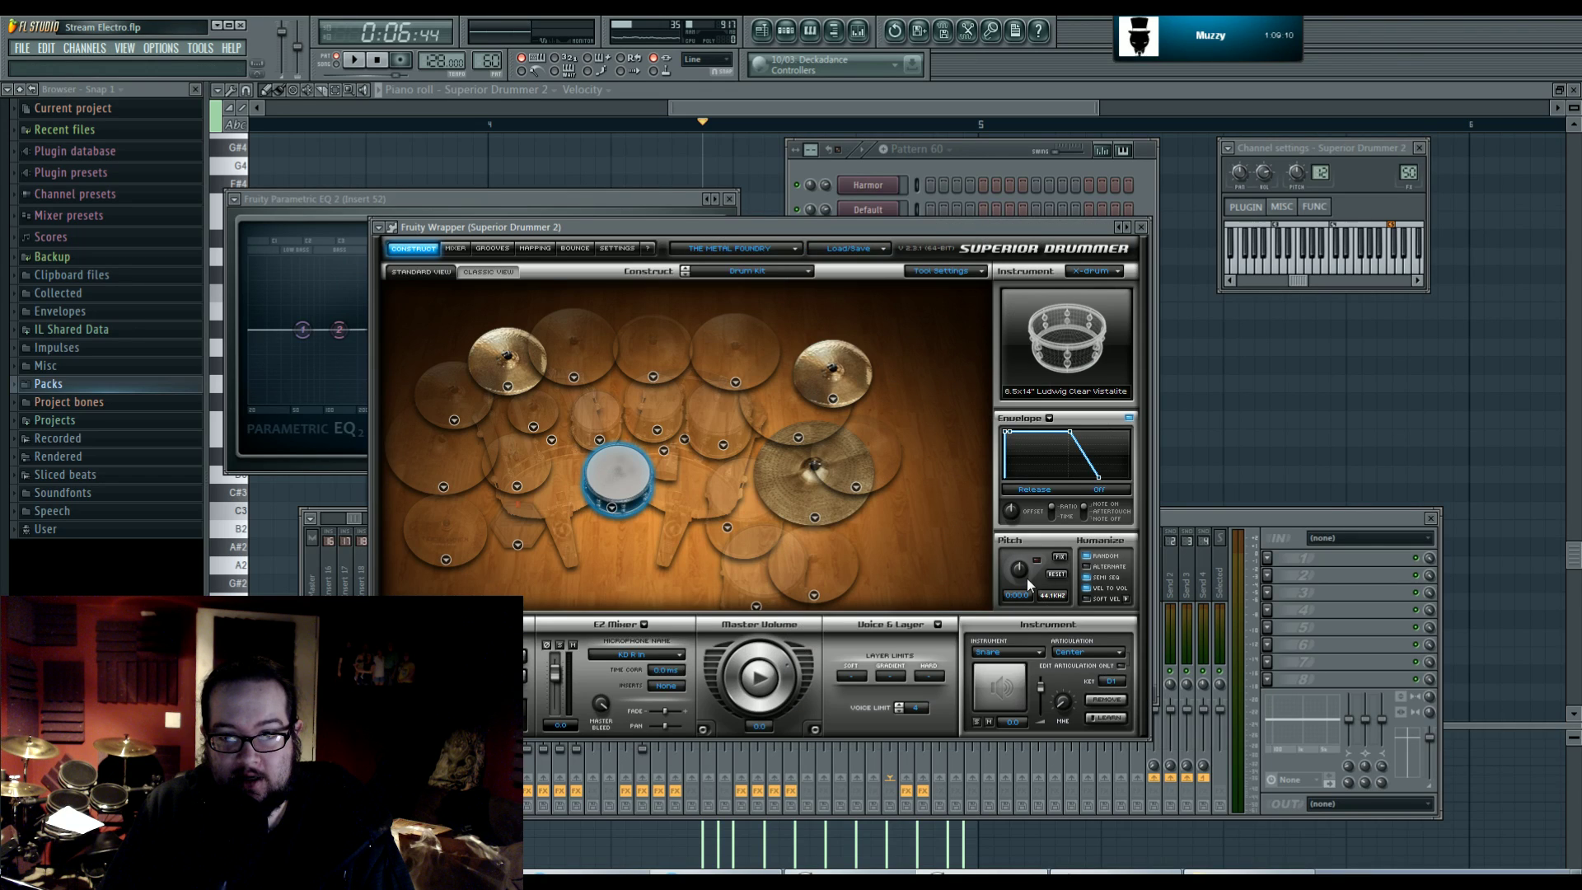
pyautogui.click(613, 471)
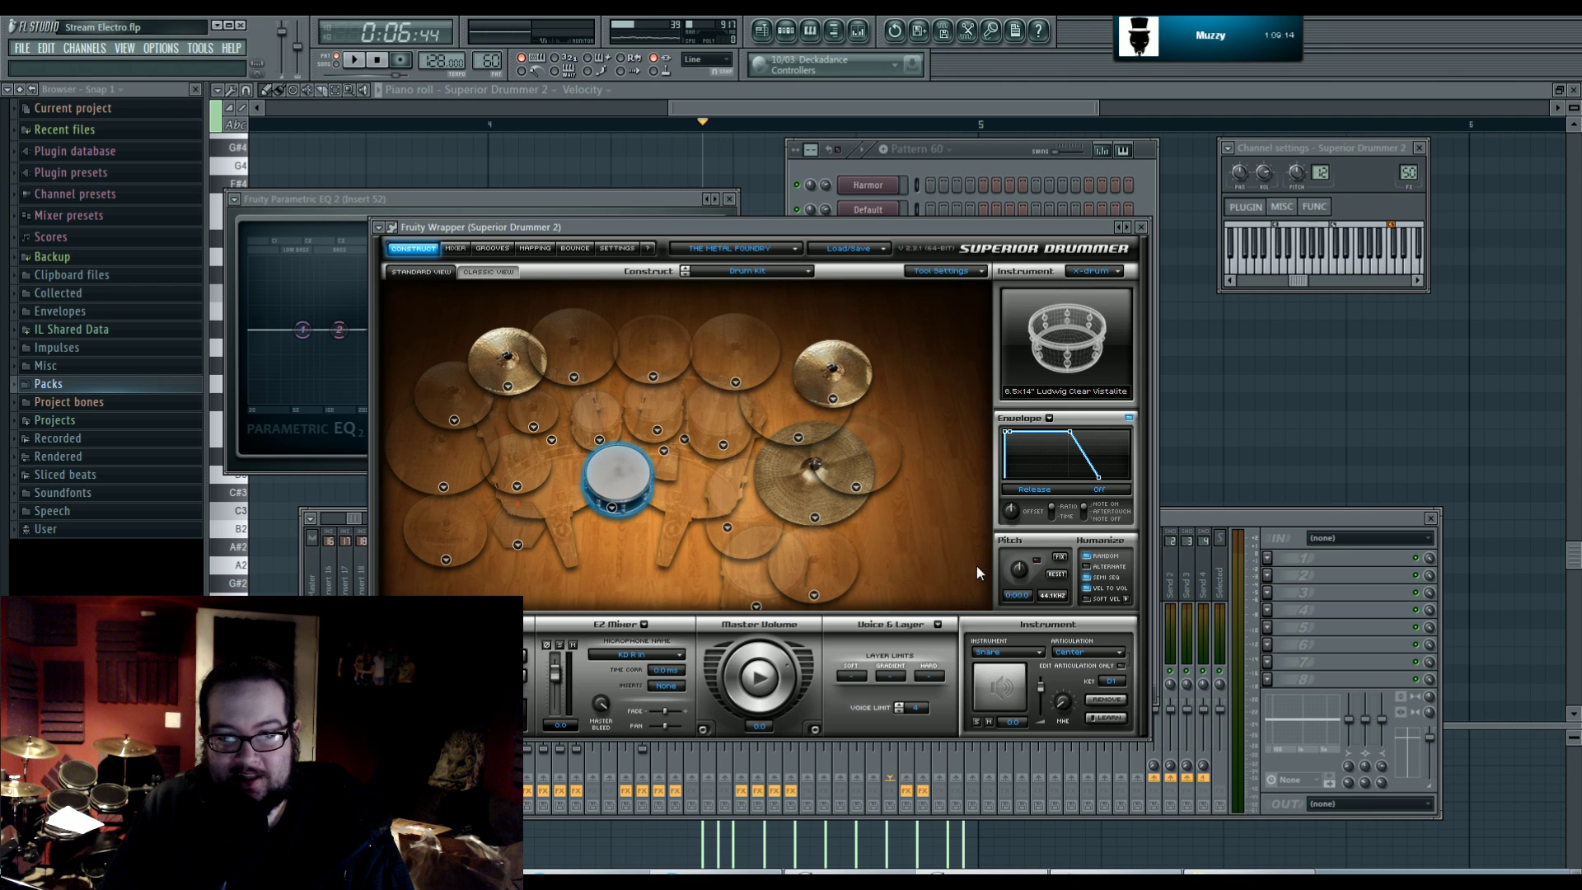
pyautogui.press('space')
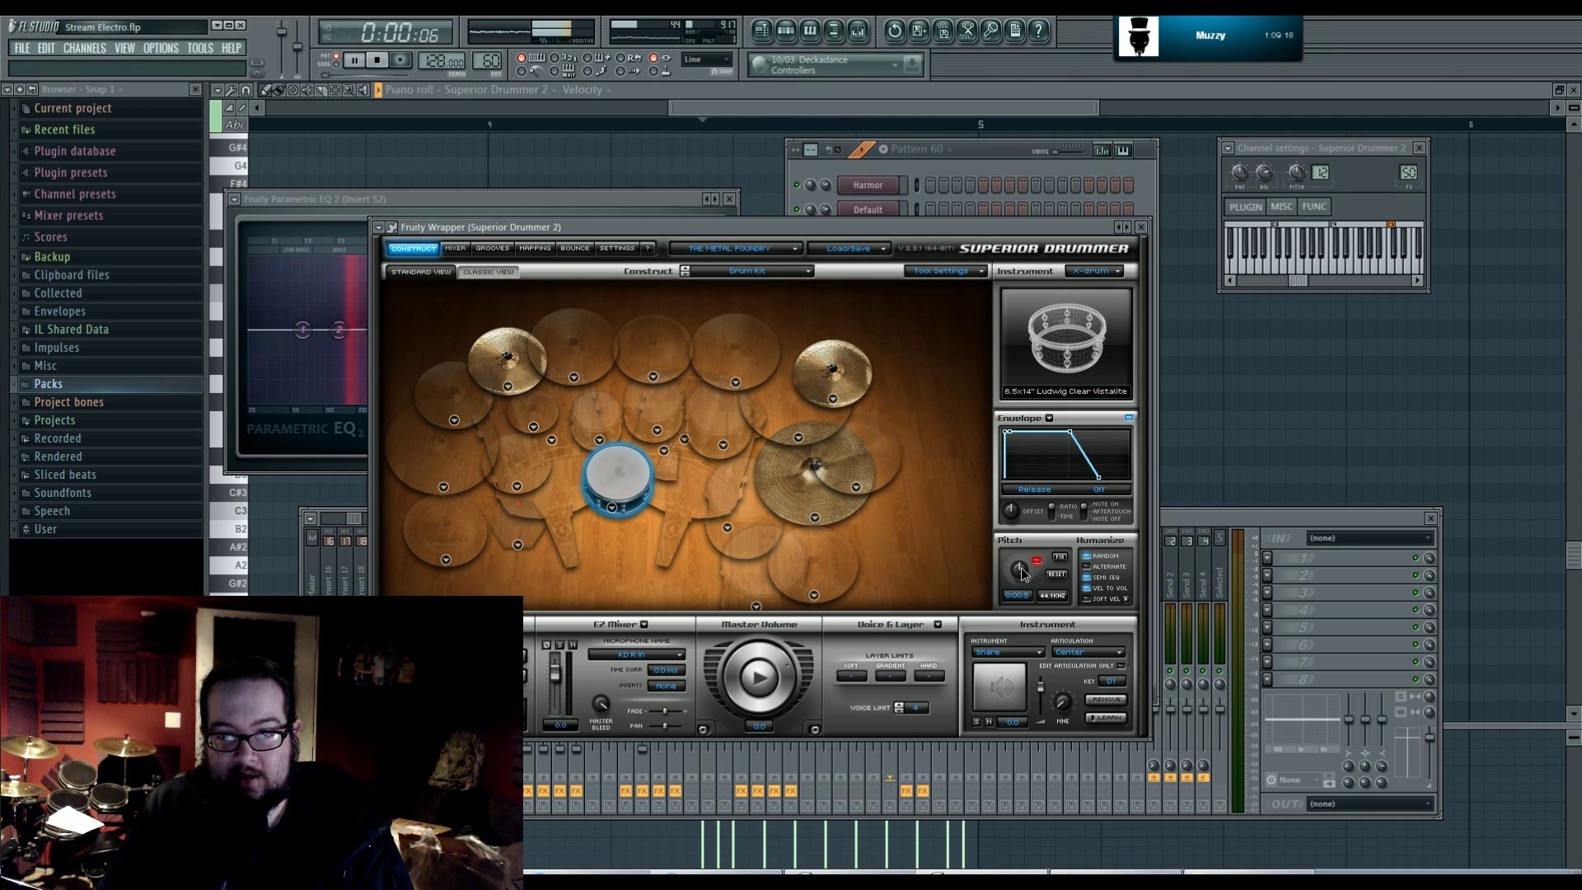
pyautogui.click(376, 61)
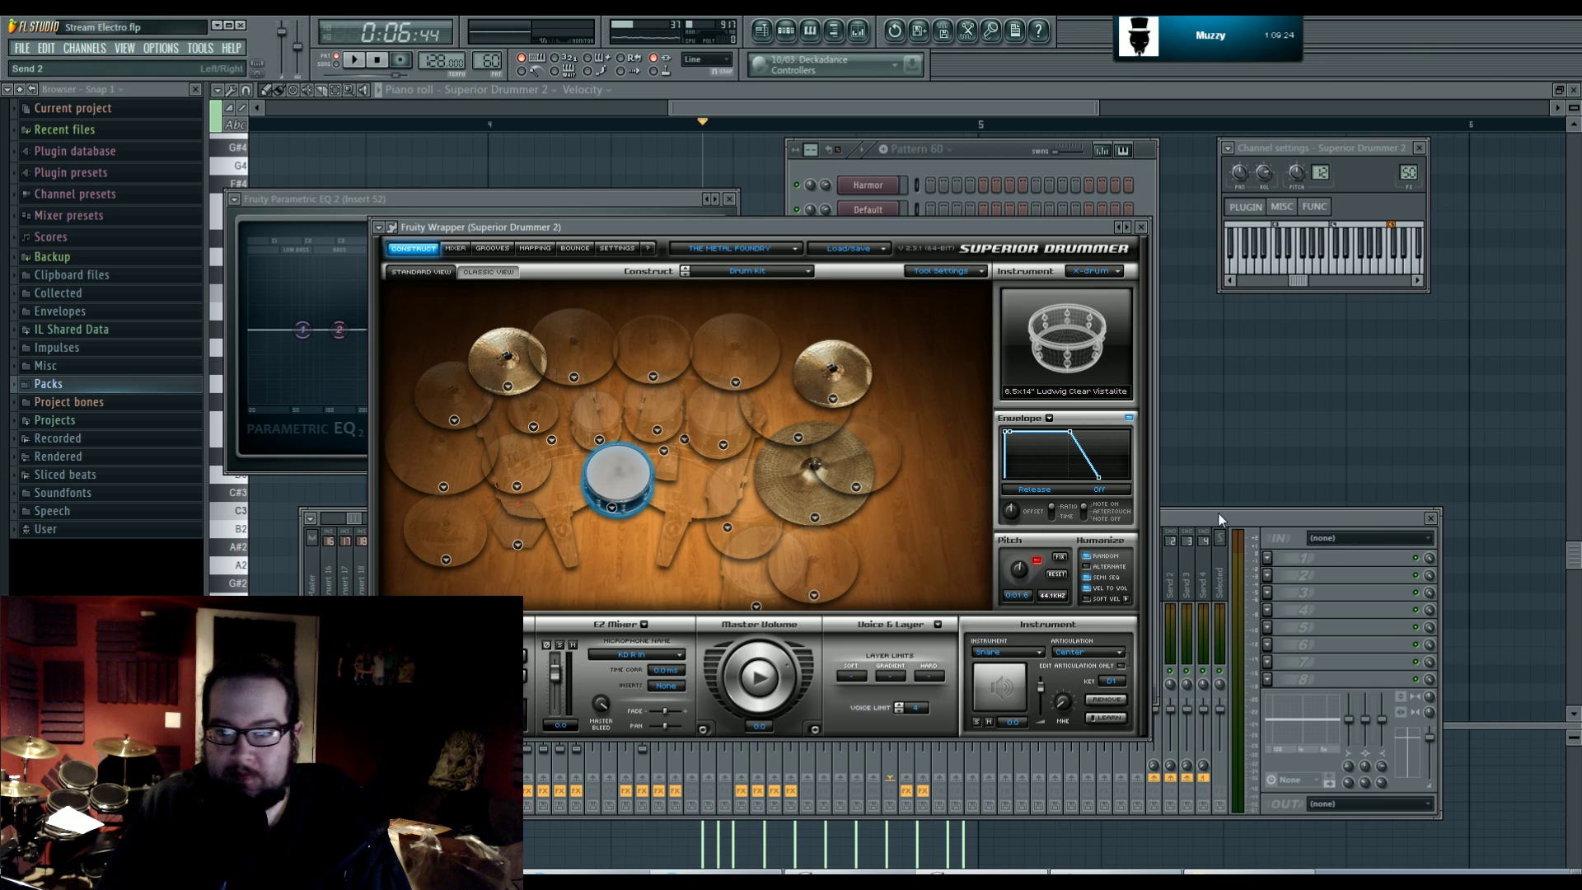
# - Examine the project mixer and Superior Drummer's internal mixer channels, and return to the Construct view
pyautogui.click(1195, 517)
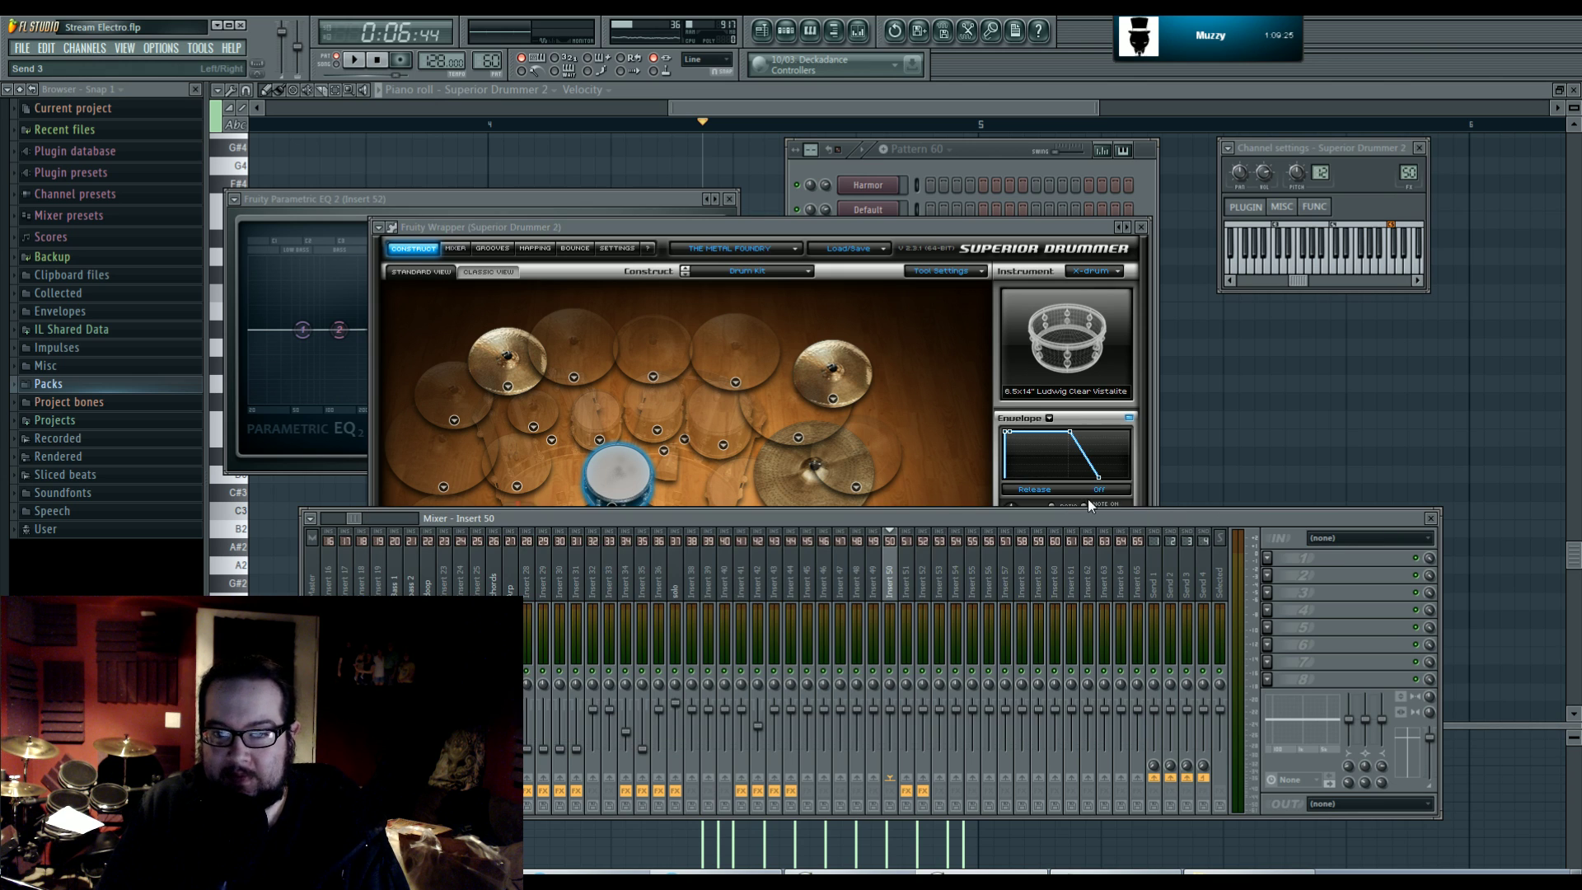
pyautogui.click(765, 231)
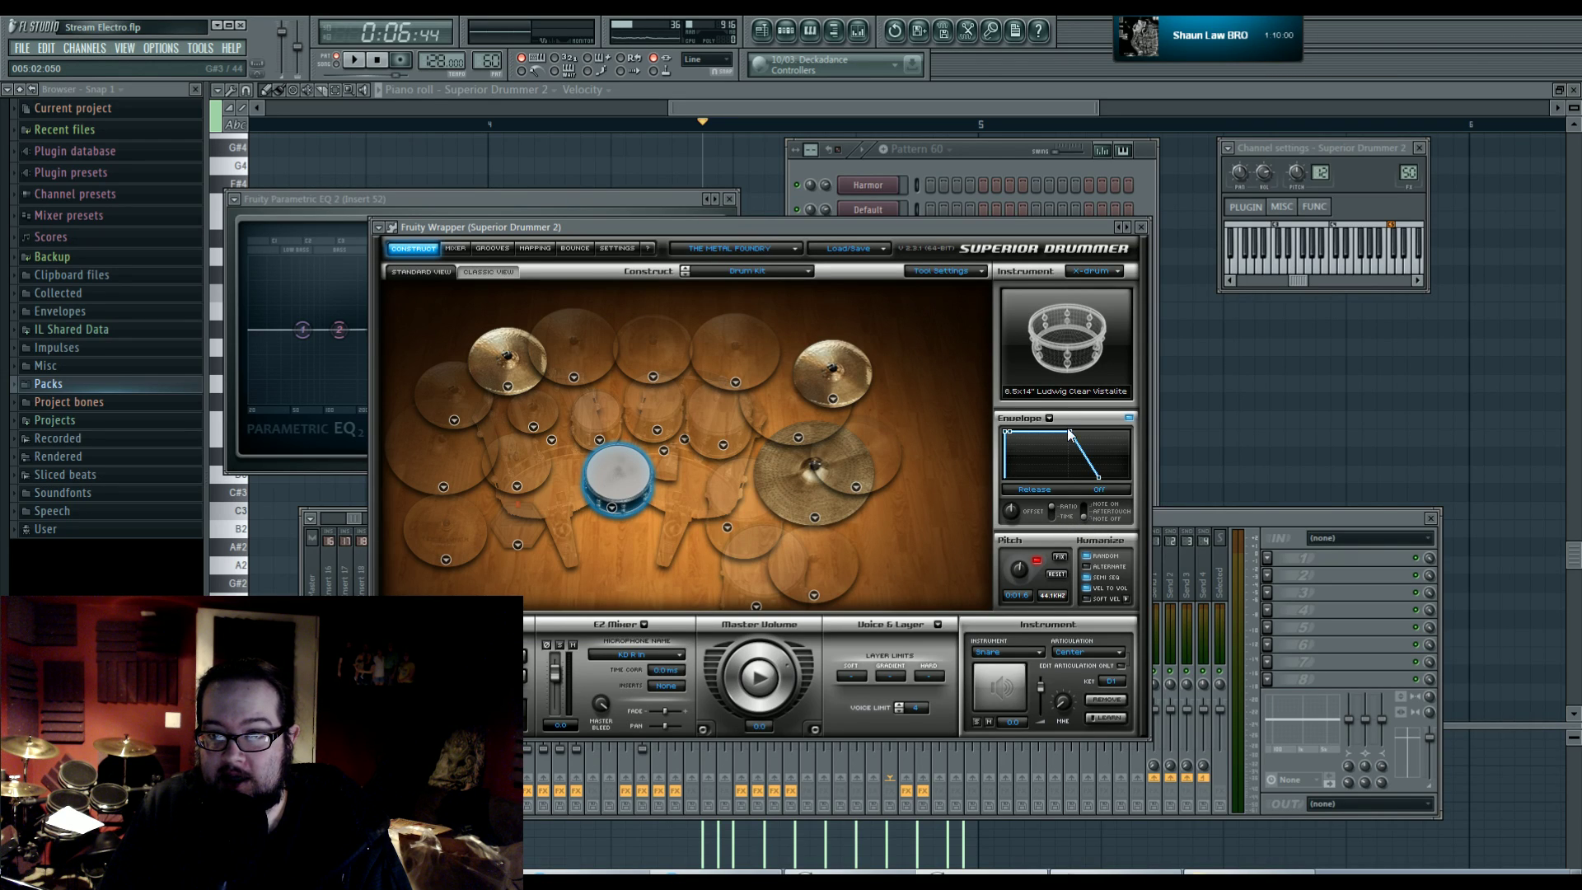
pyautogui.moveTo(1055, 229); pyautogui.dragTo(1023, 181)
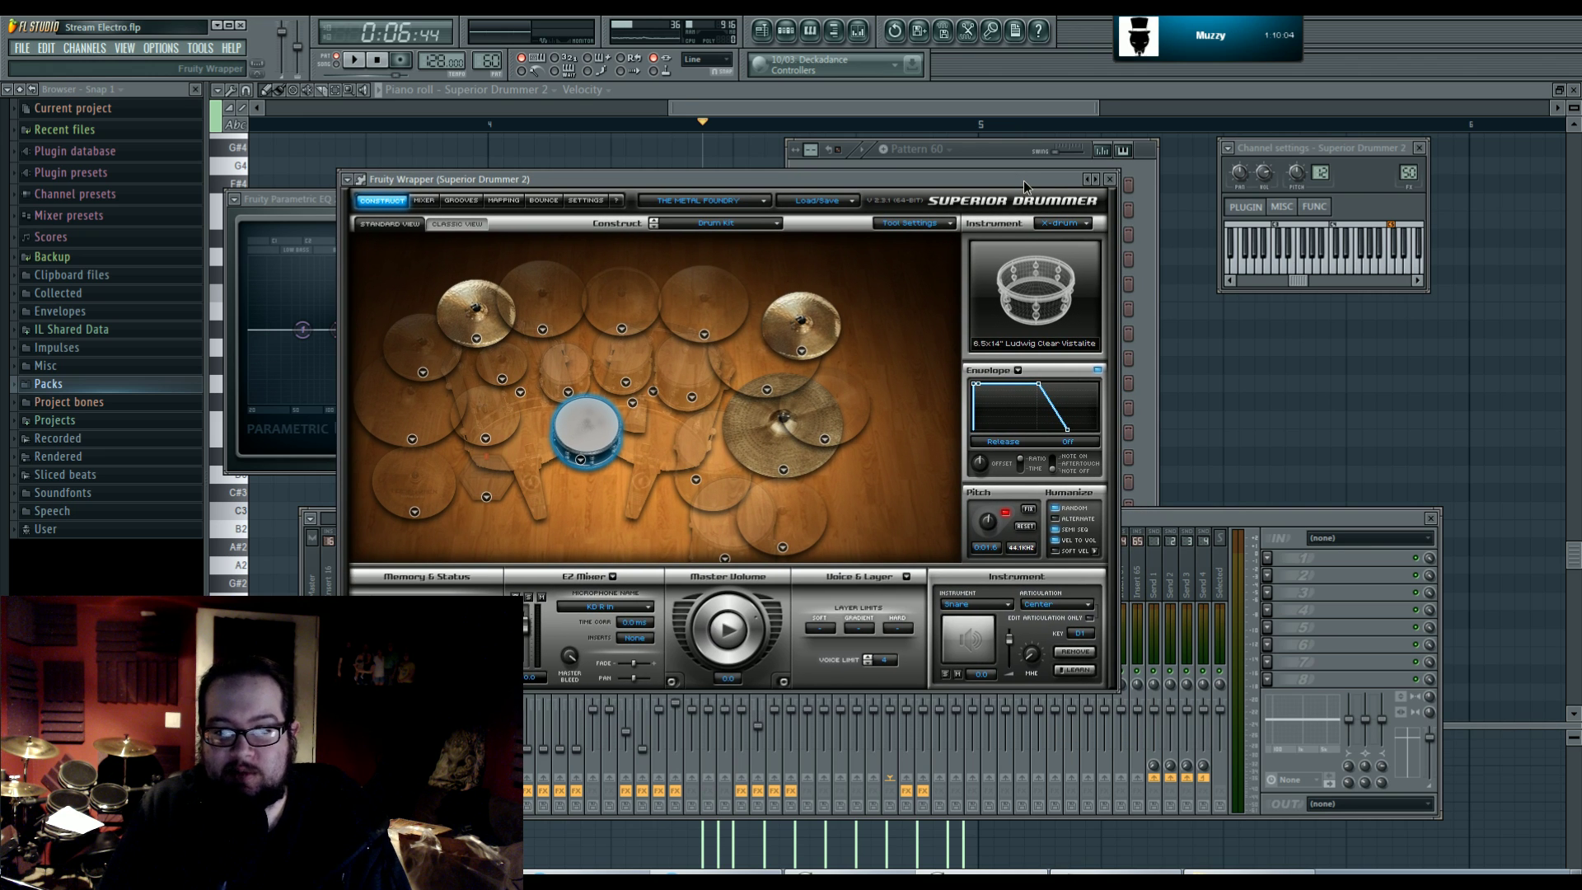
pyautogui.moveTo(1023, 180)
pyautogui.mouseDown()
pyautogui.moveTo(1055, 175)
pyautogui.moveTo(1038, 181)
pyautogui.mouseUp()
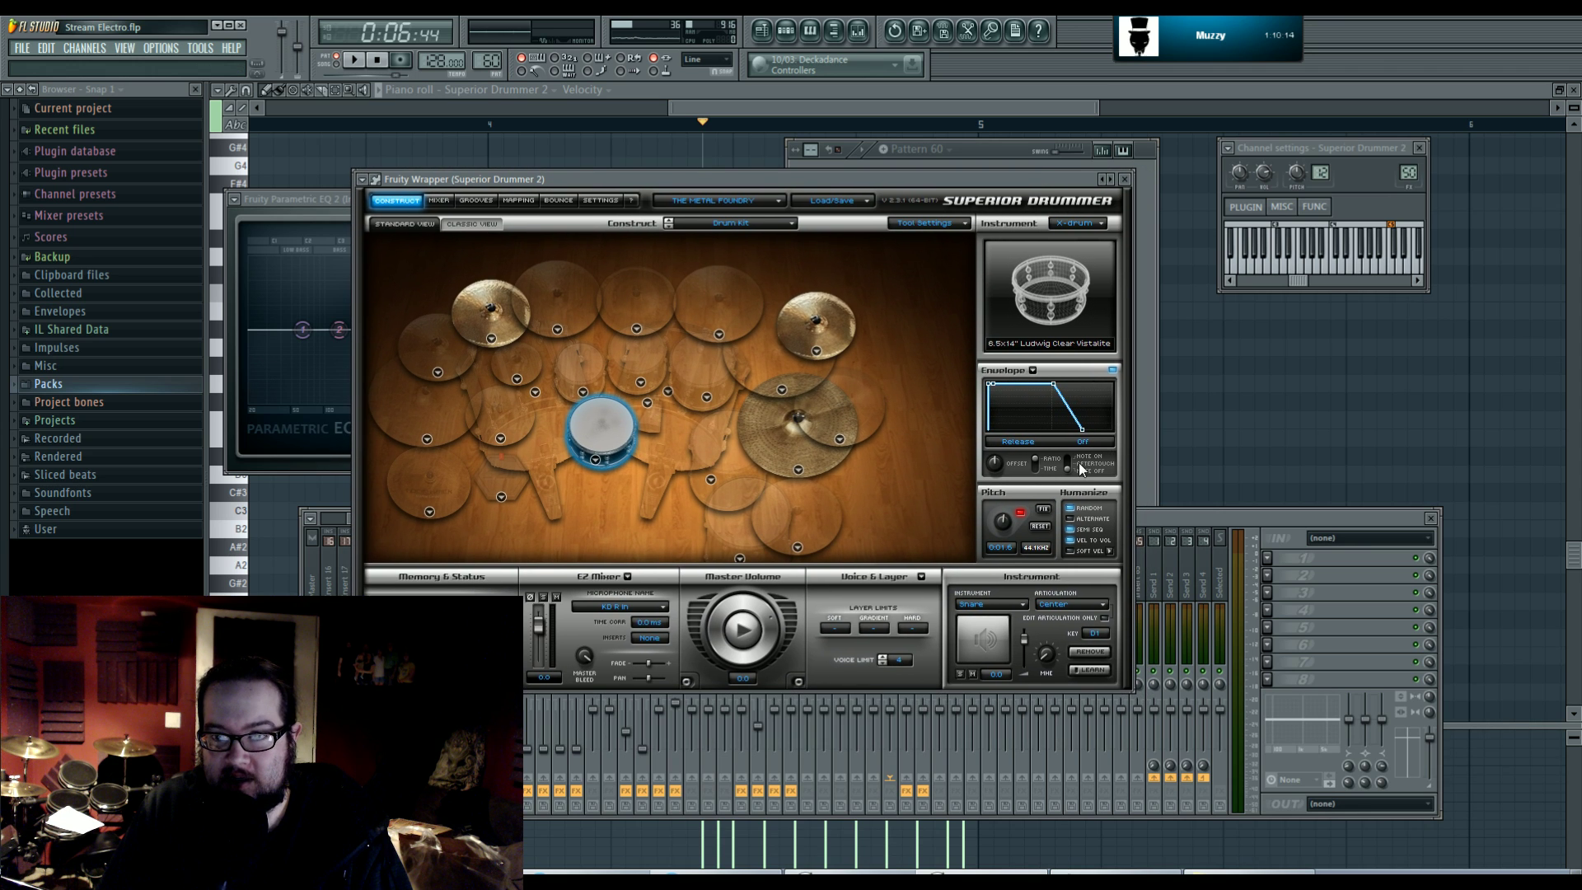
pyautogui.click(437, 201)
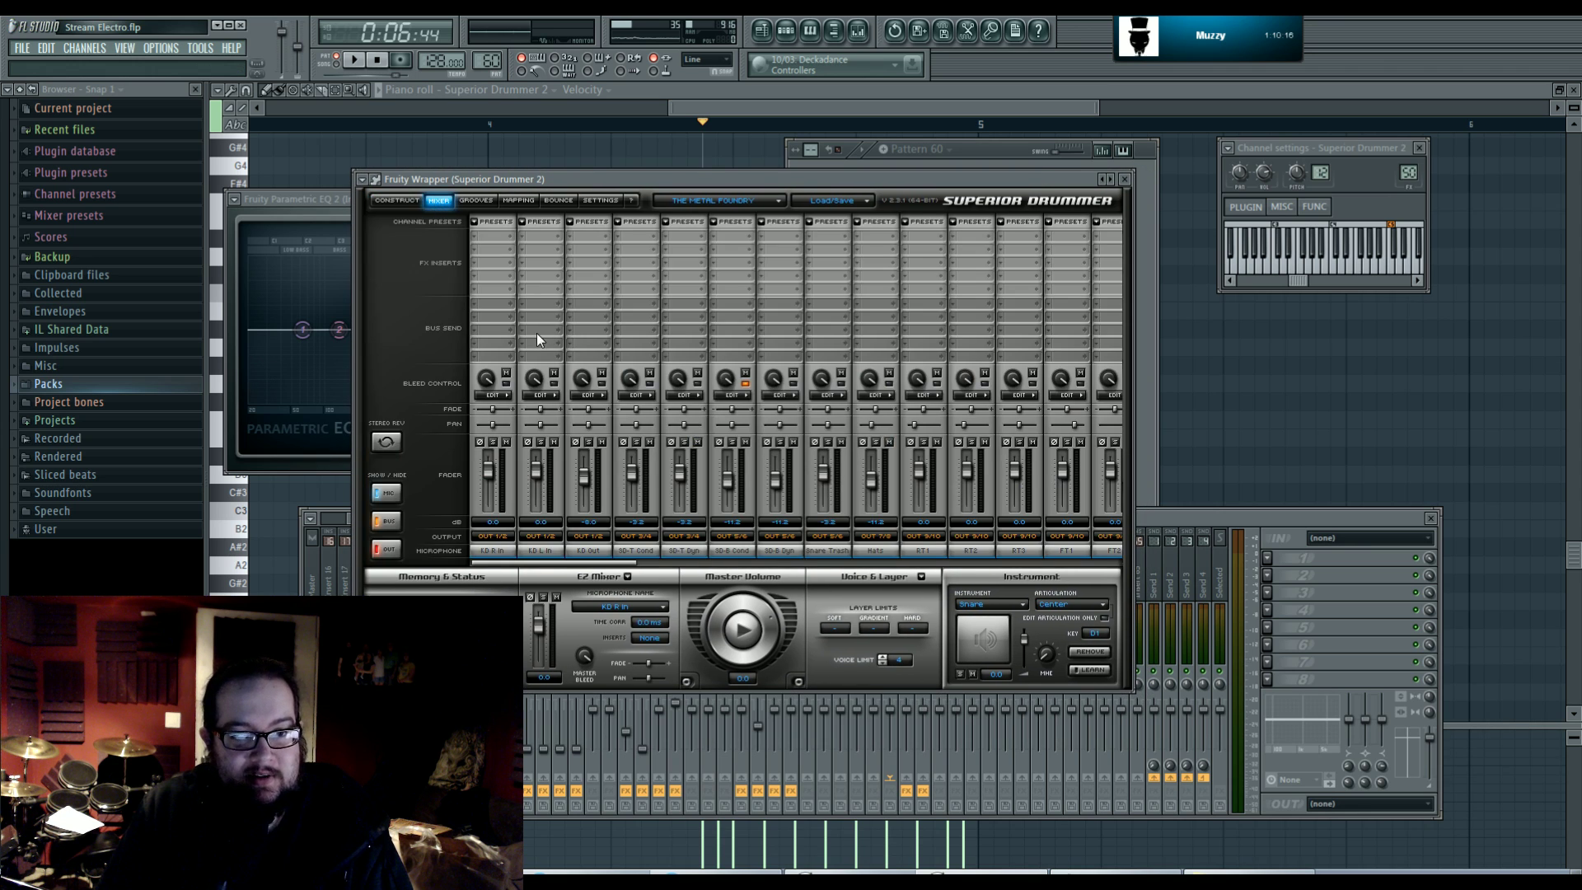
pyautogui.click(396, 200)
pyautogui.moveTo(581, 182); pyautogui.dragTo(584, 187)
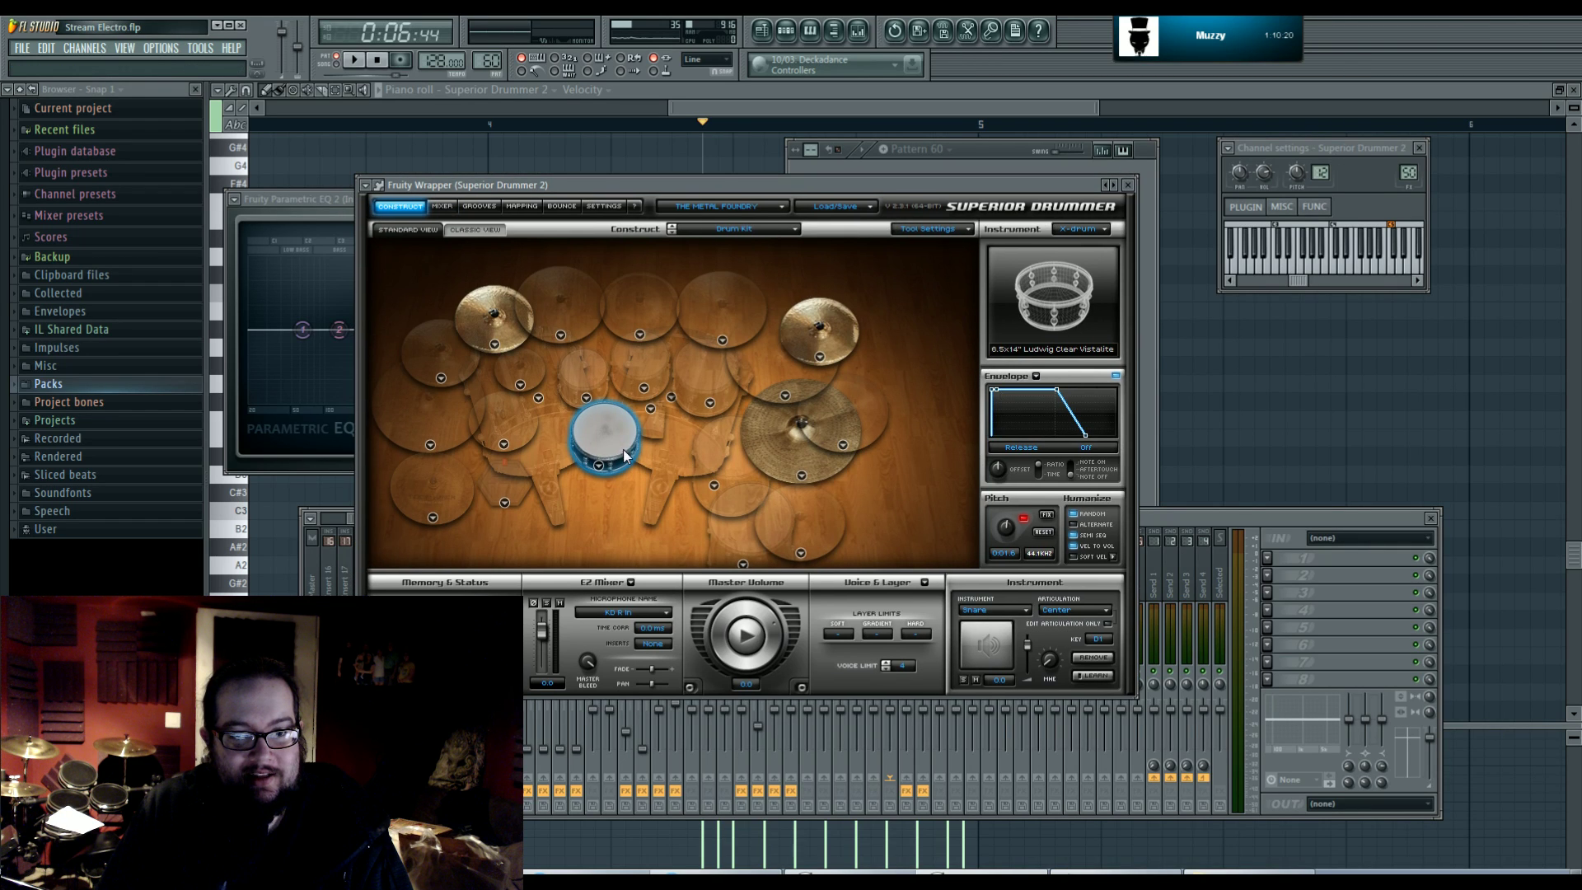
pyautogui.click(1267, 521)
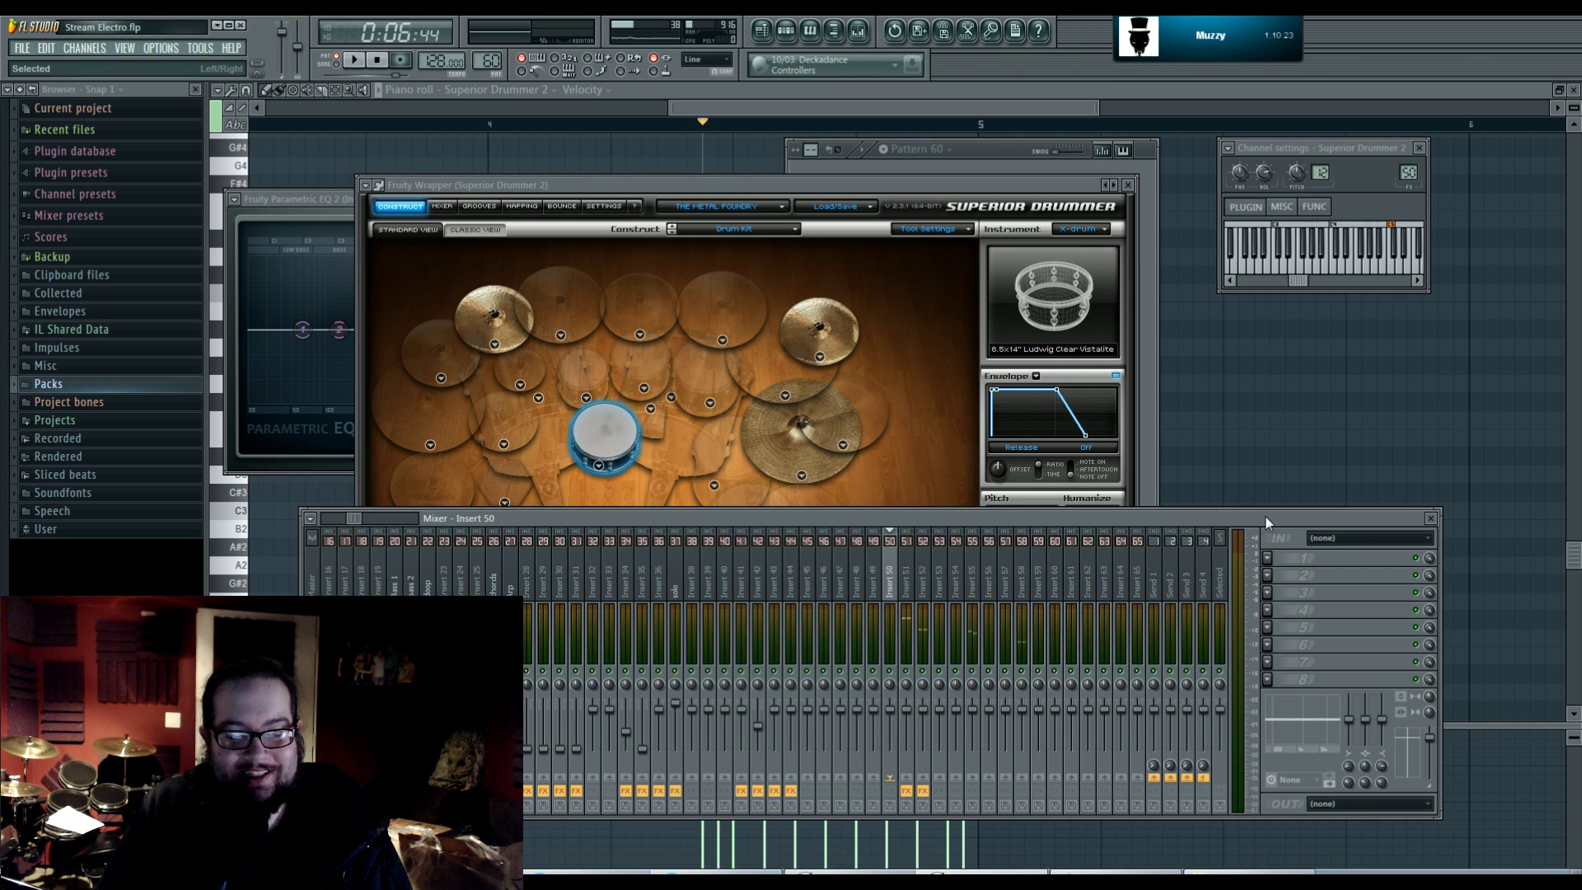
pyautogui.click(811, 206)
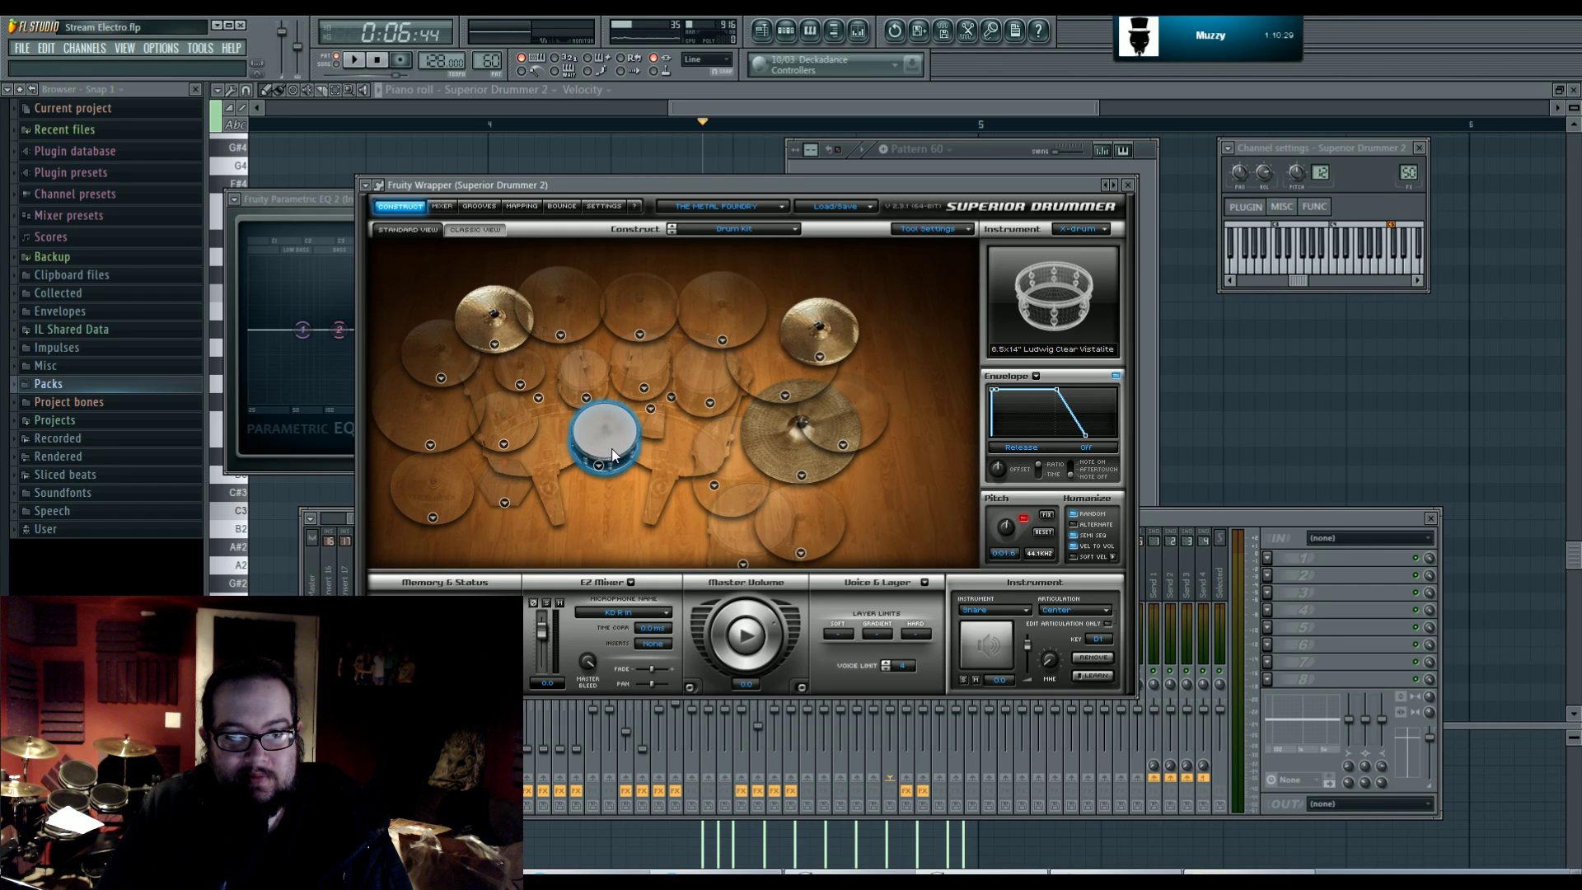
pyautogui.moveTo(824, 189)
pyautogui.mouseDown()
pyautogui.moveTo(862, 182)
pyautogui.moveTo(823, 185)
pyautogui.moveTo(836, 180)
pyautogui.mouseUp()
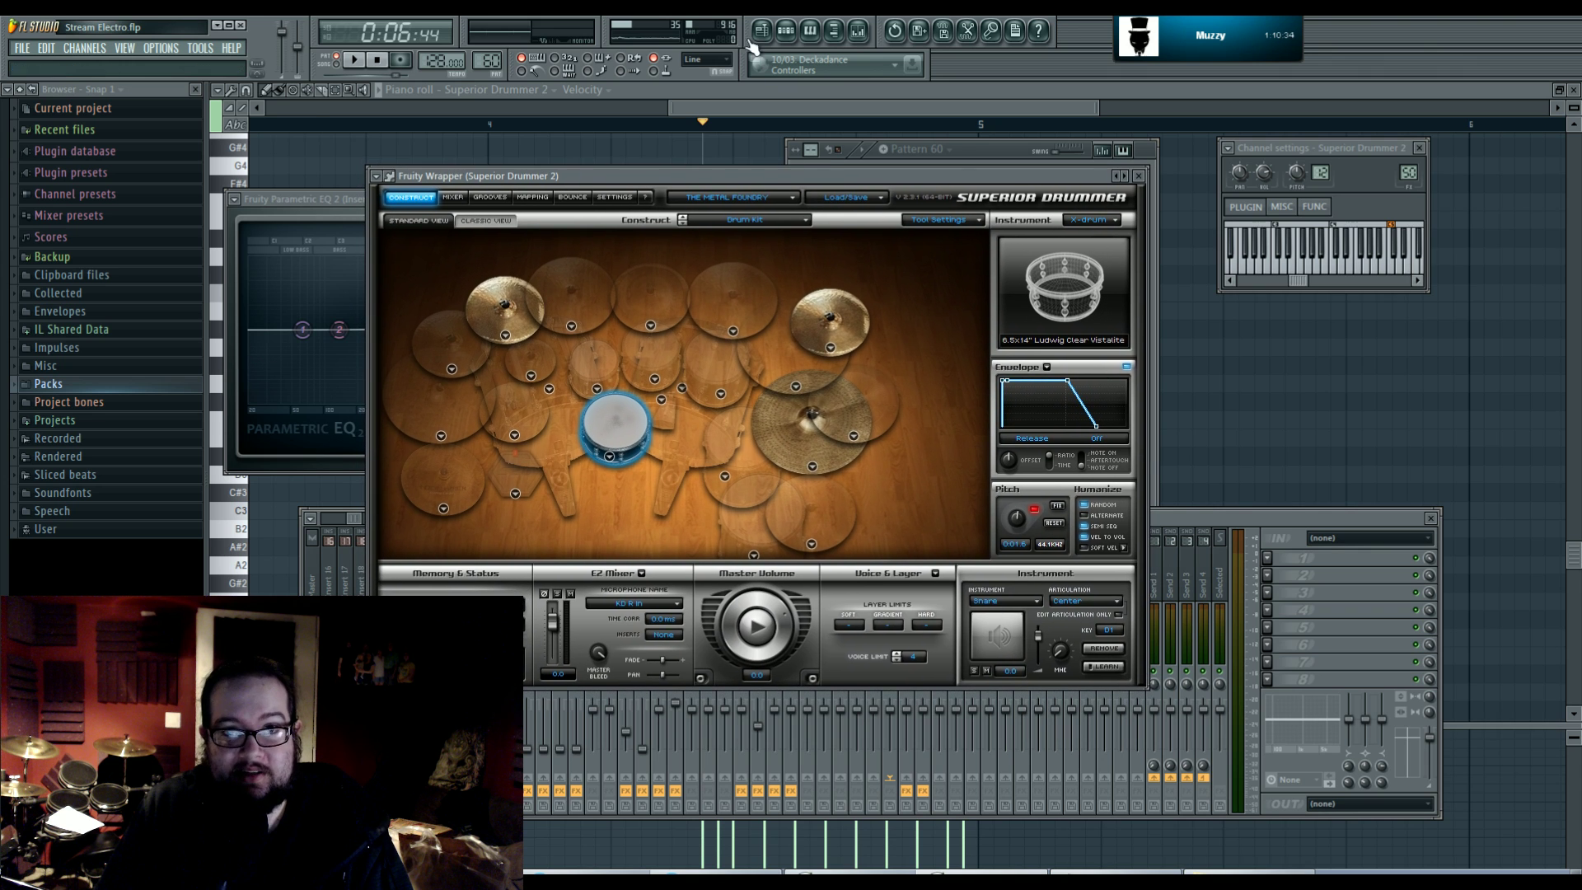
# - Survey the playlist arrangement around bars 13 to 145 and its melody, envelope and drum tracks
pyautogui.click(763, 32)
pyautogui.scroll(-4, 612, 548)
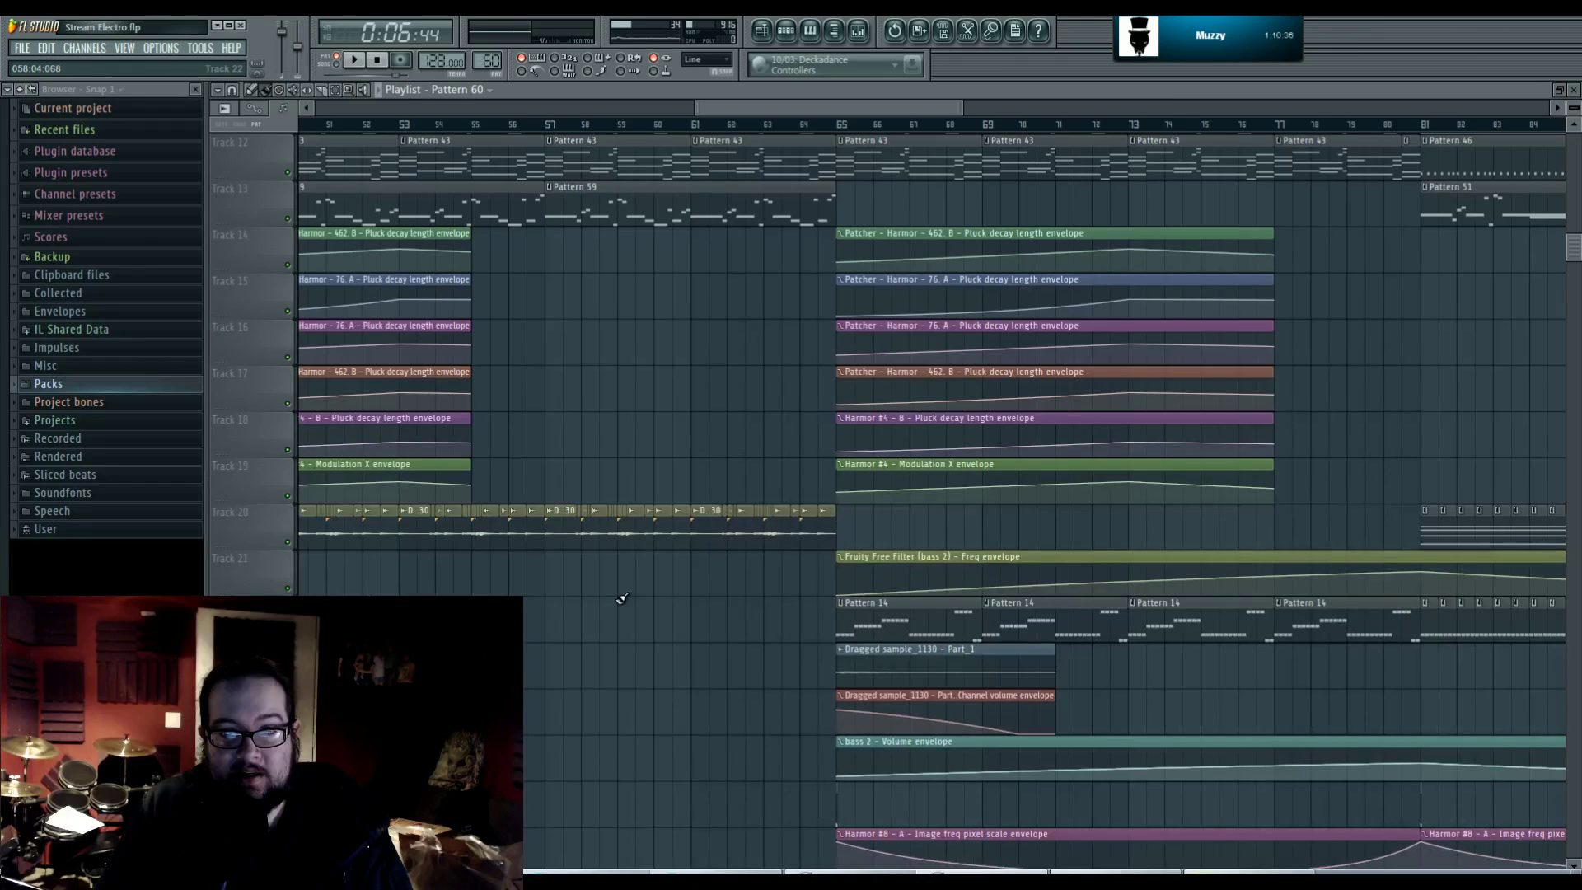
pyautogui.scroll(3, 618, 593)
pyautogui.scroll(3, 616, 612)
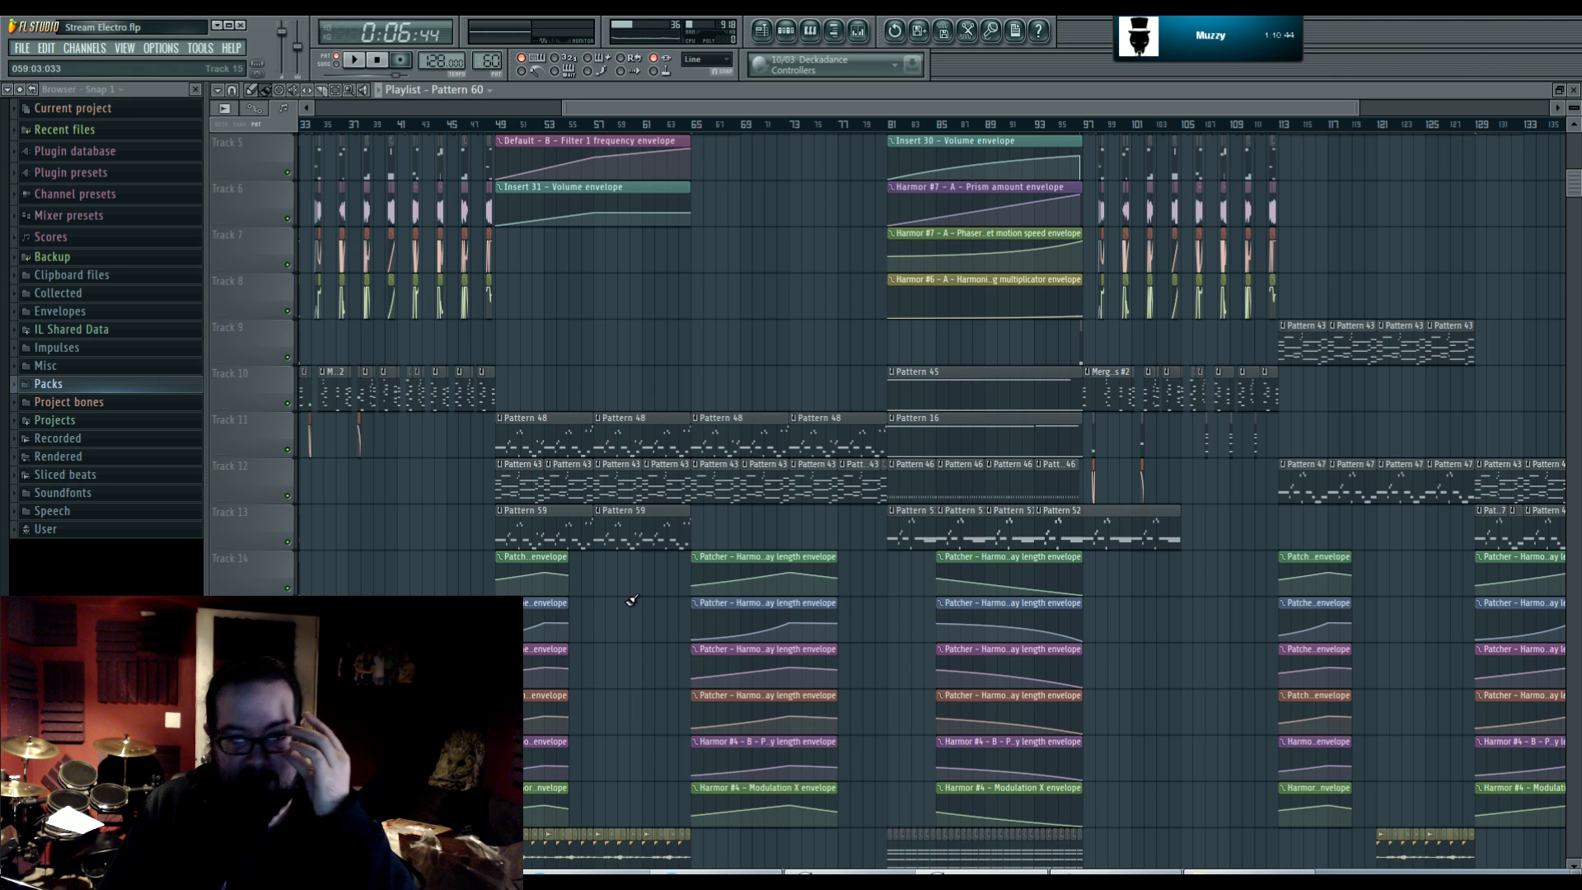
pyautogui.hscroll(5, 679, 396)
pyautogui.scroll(1, 678, 395)
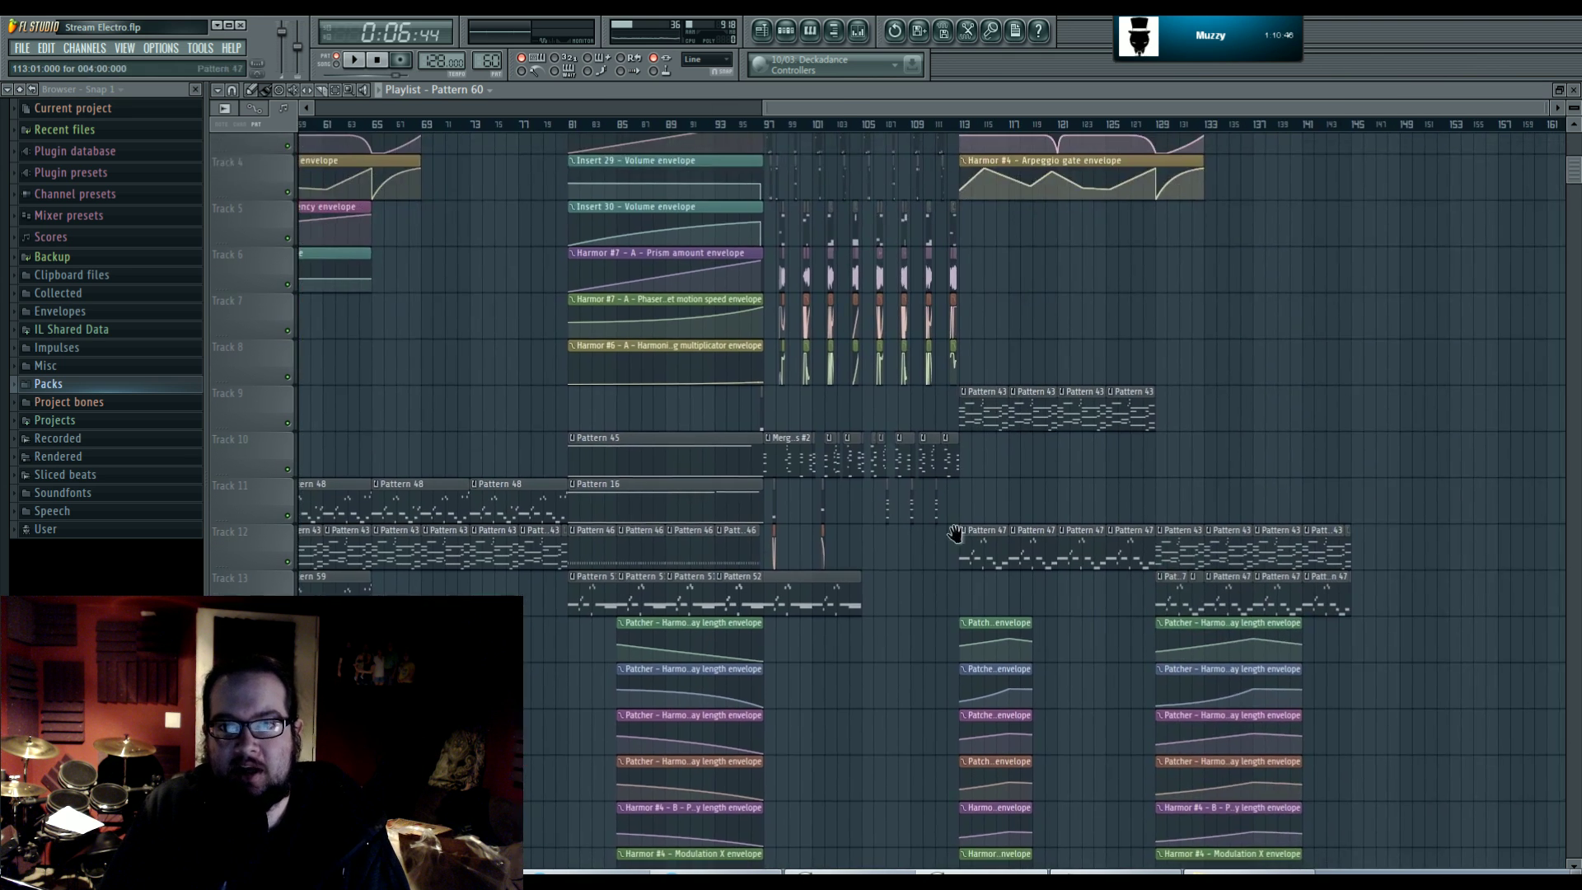
pyautogui.hscroll(5, 955, 533)
pyautogui.scroll(1, 954, 534)
pyautogui.hscroll(-7, 954, 534)
pyautogui.scroll(-4, 1015, 608)
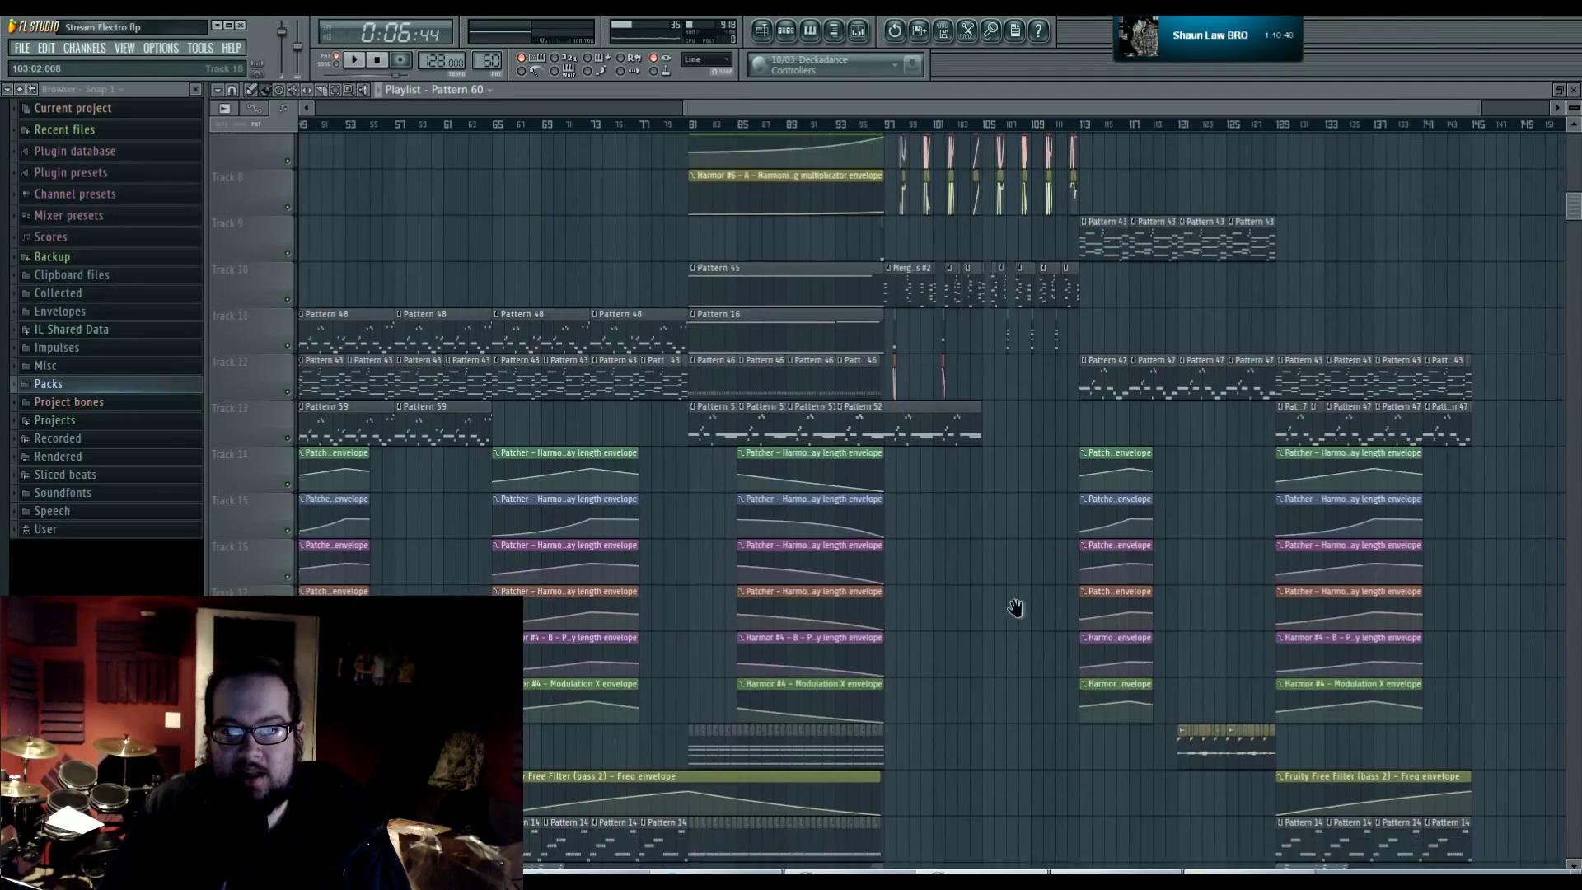
pyautogui.scroll(-8, 1015, 608)
pyautogui.hscroll(-5, 795, 573)
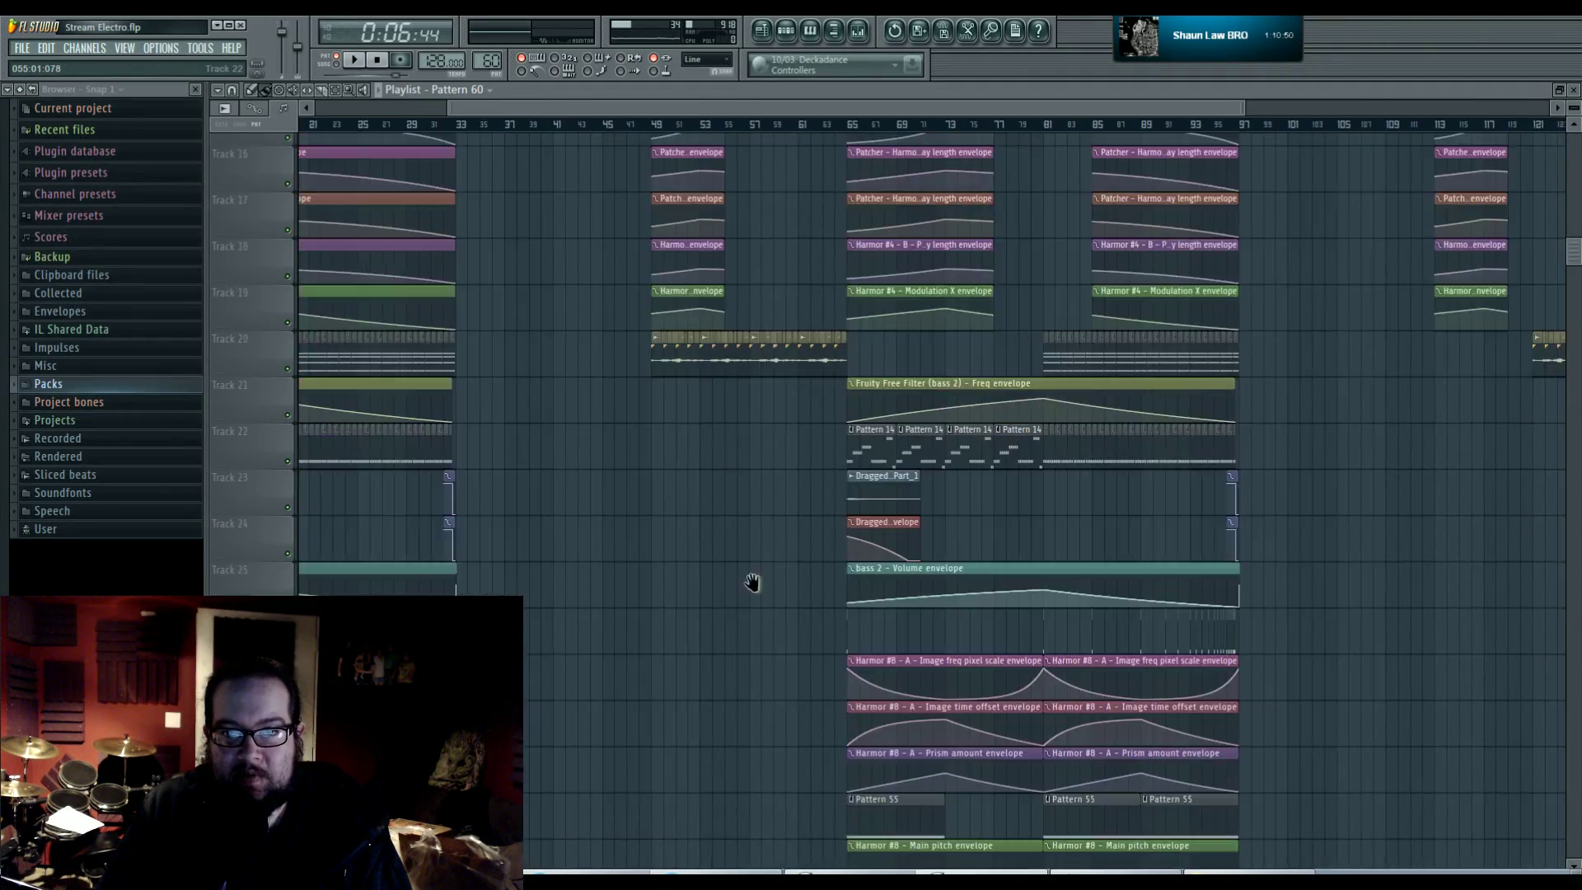
pyautogui.scroll(9, 752, 583)
pyautogui.hscroll(-2, 664, 466)
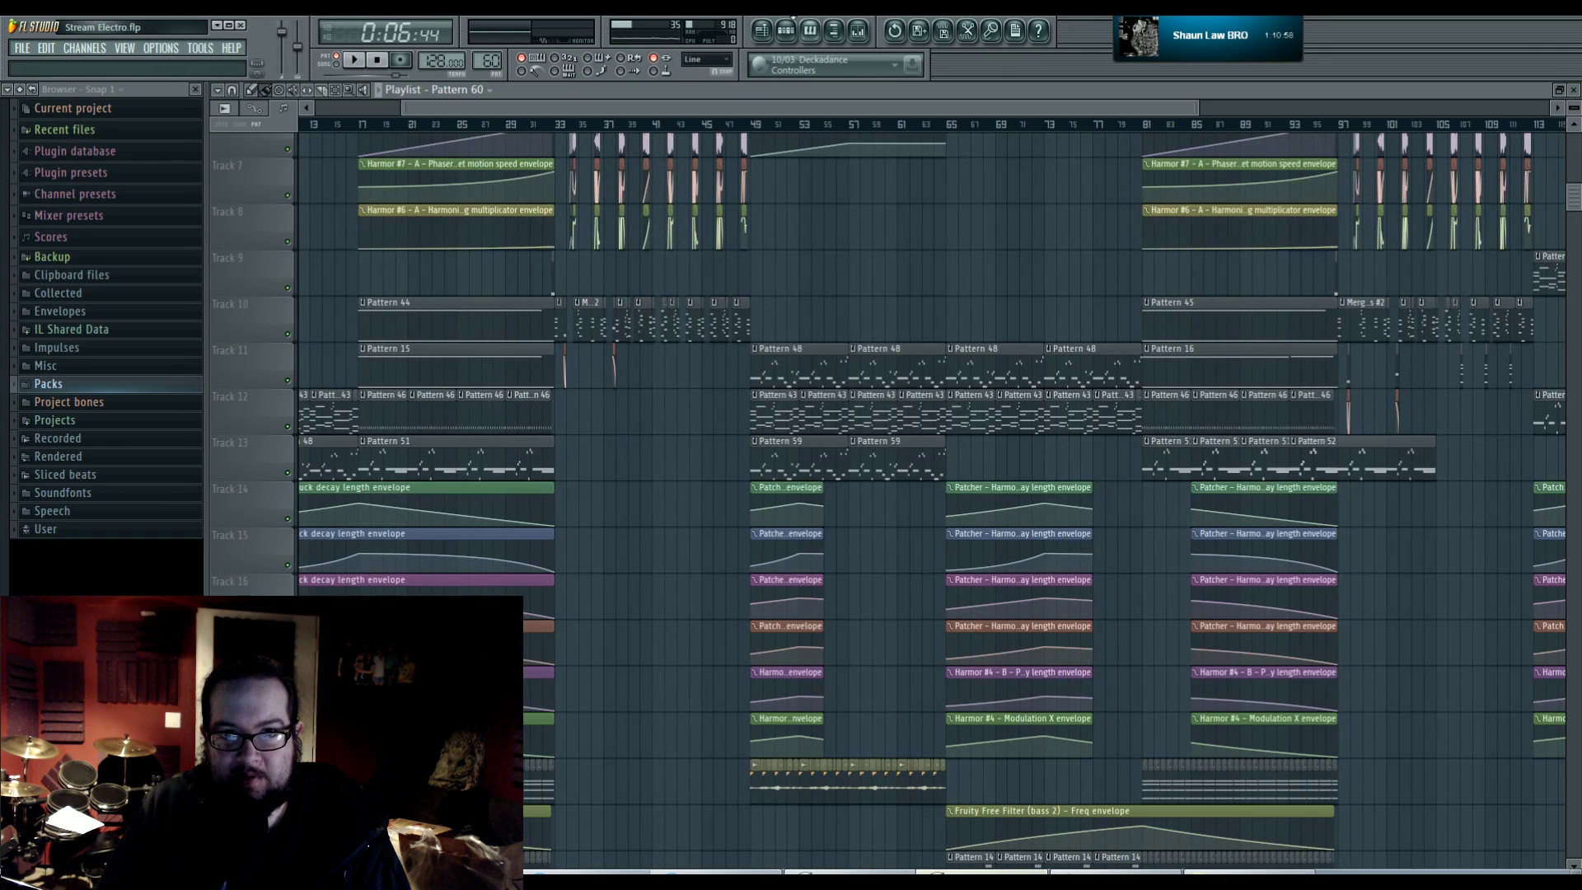
# - Play Pattern 60 briefly to check the snare fill, and return to the playlist
pyautogui.press('F6')
pyautogui.press('space')
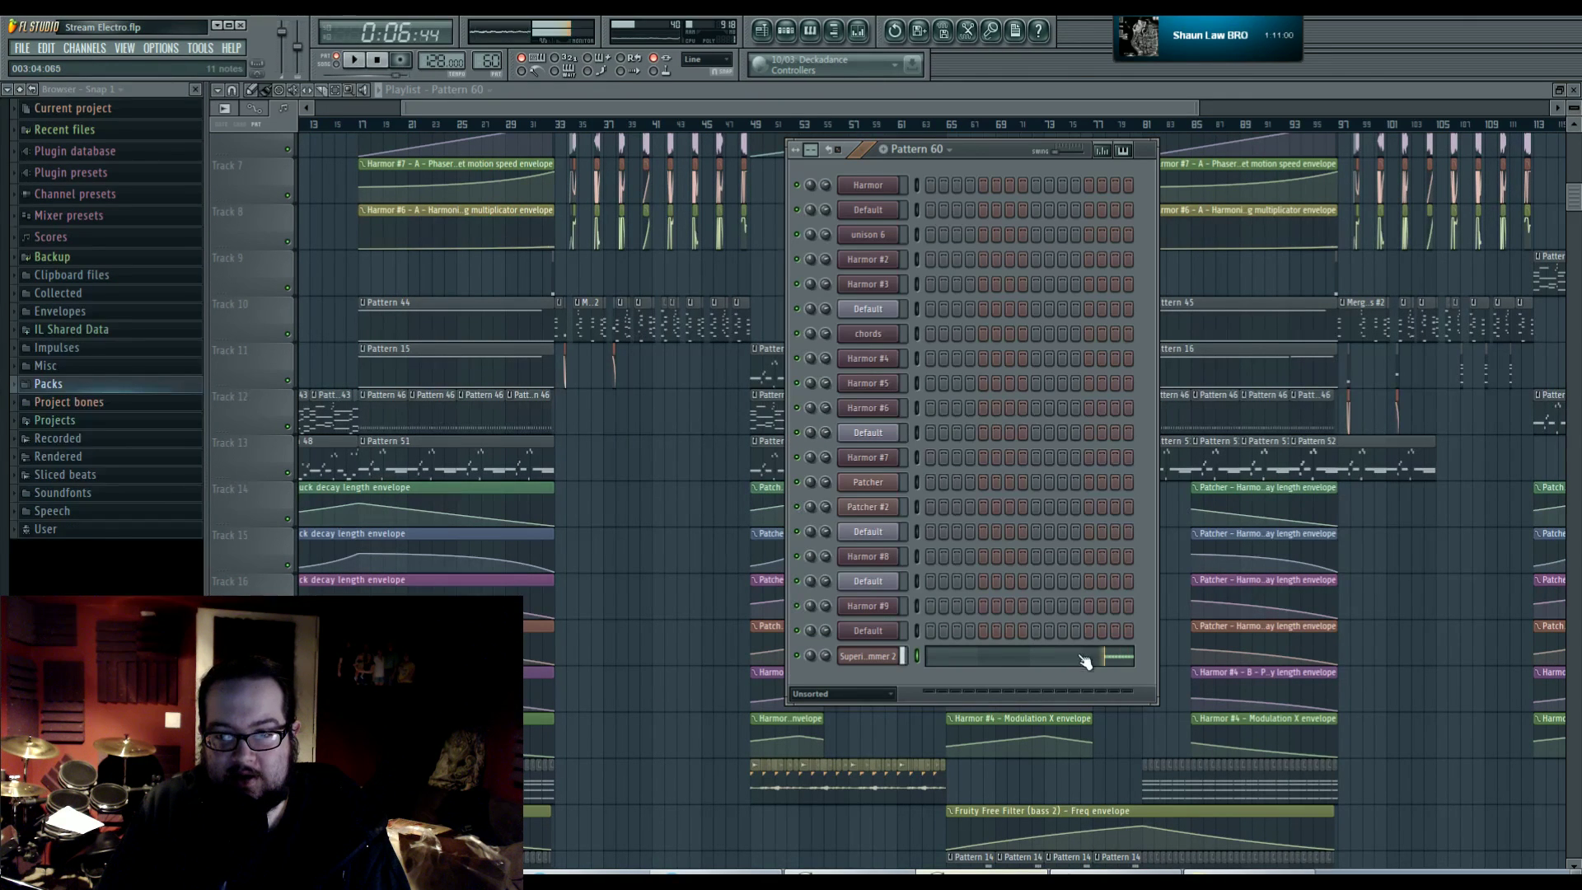
pyautogui.press('space')
pyautogui.click(784, 38)
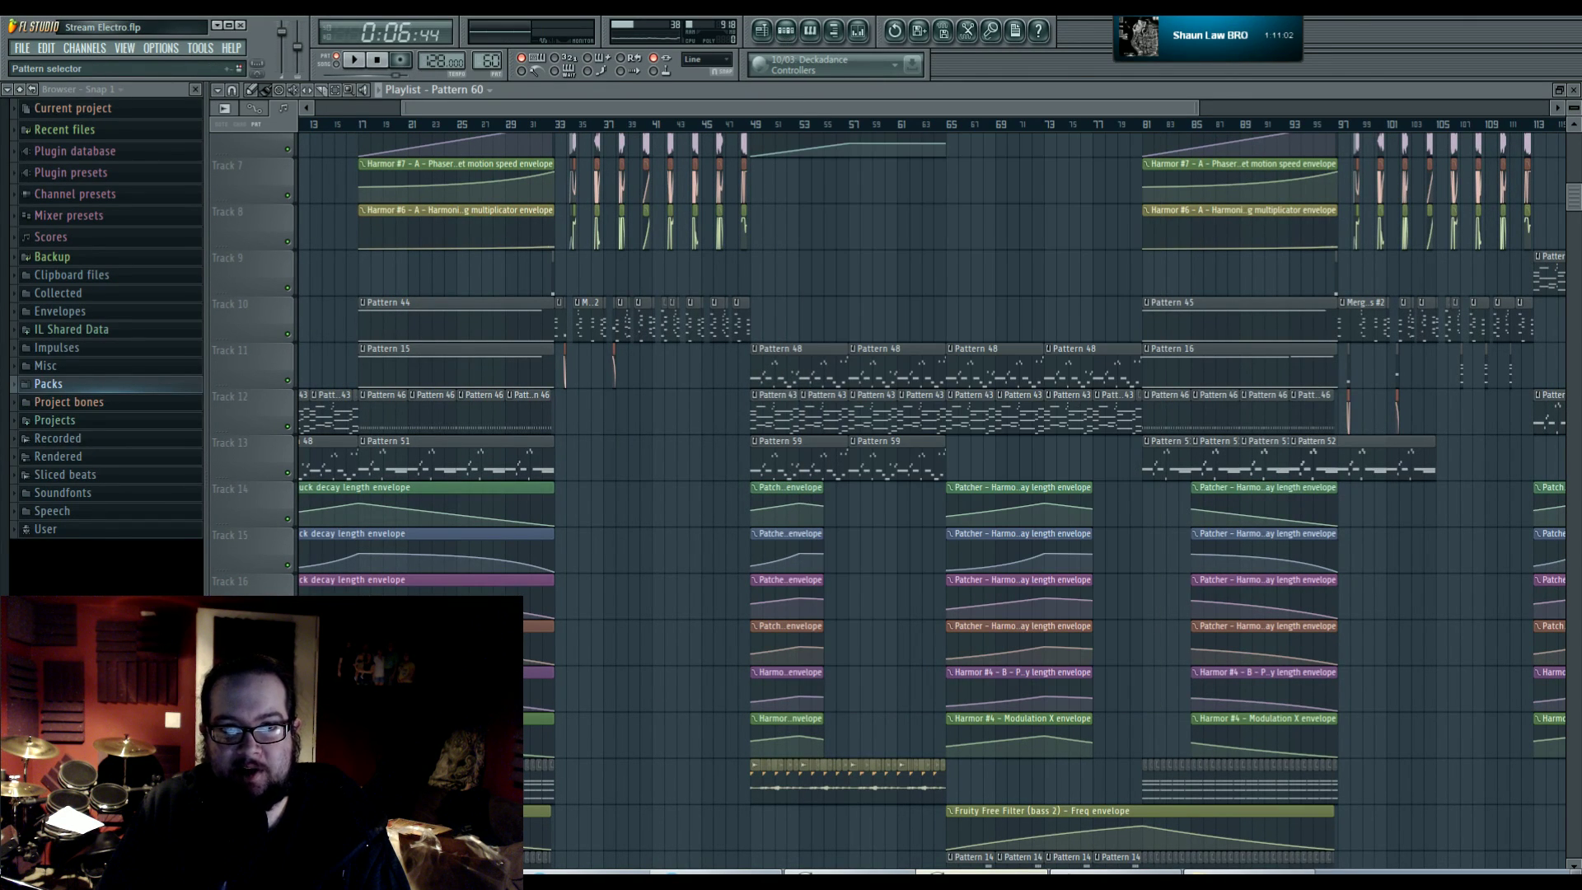
# - Place Pattern 60 on Track 19 at bar 61 and trim its start to bar 64, ending at bar 65
pyautogui.scroll(-5, 769, 246)
pyautogui.hscroll(4, 768, 246)
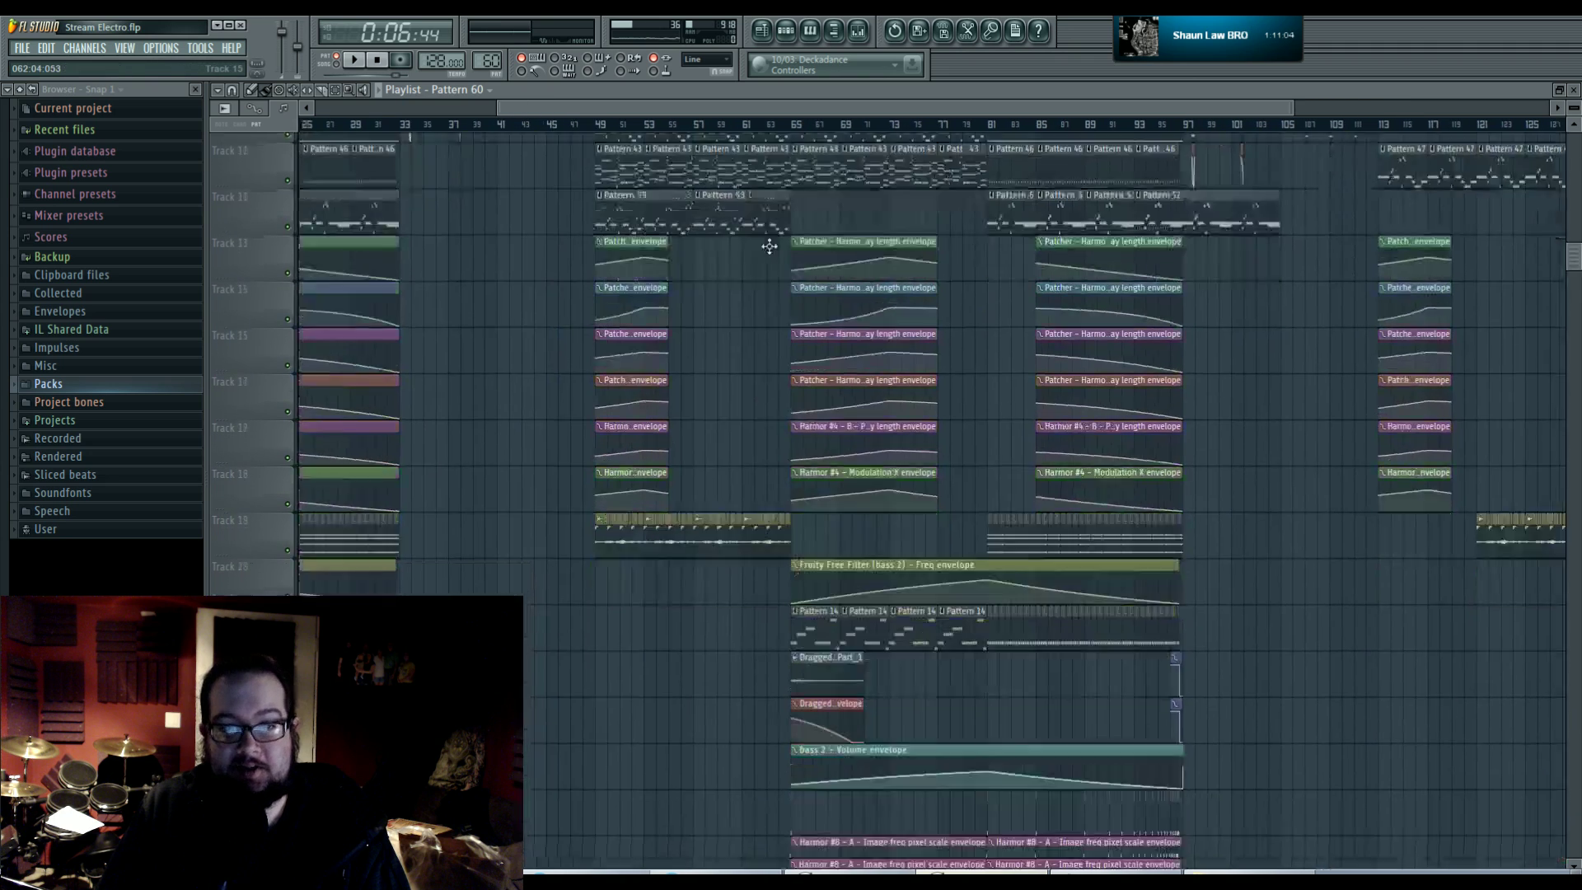
pyautogui.scroll(5, 769, 246)
pyautogui.click(814, 422)
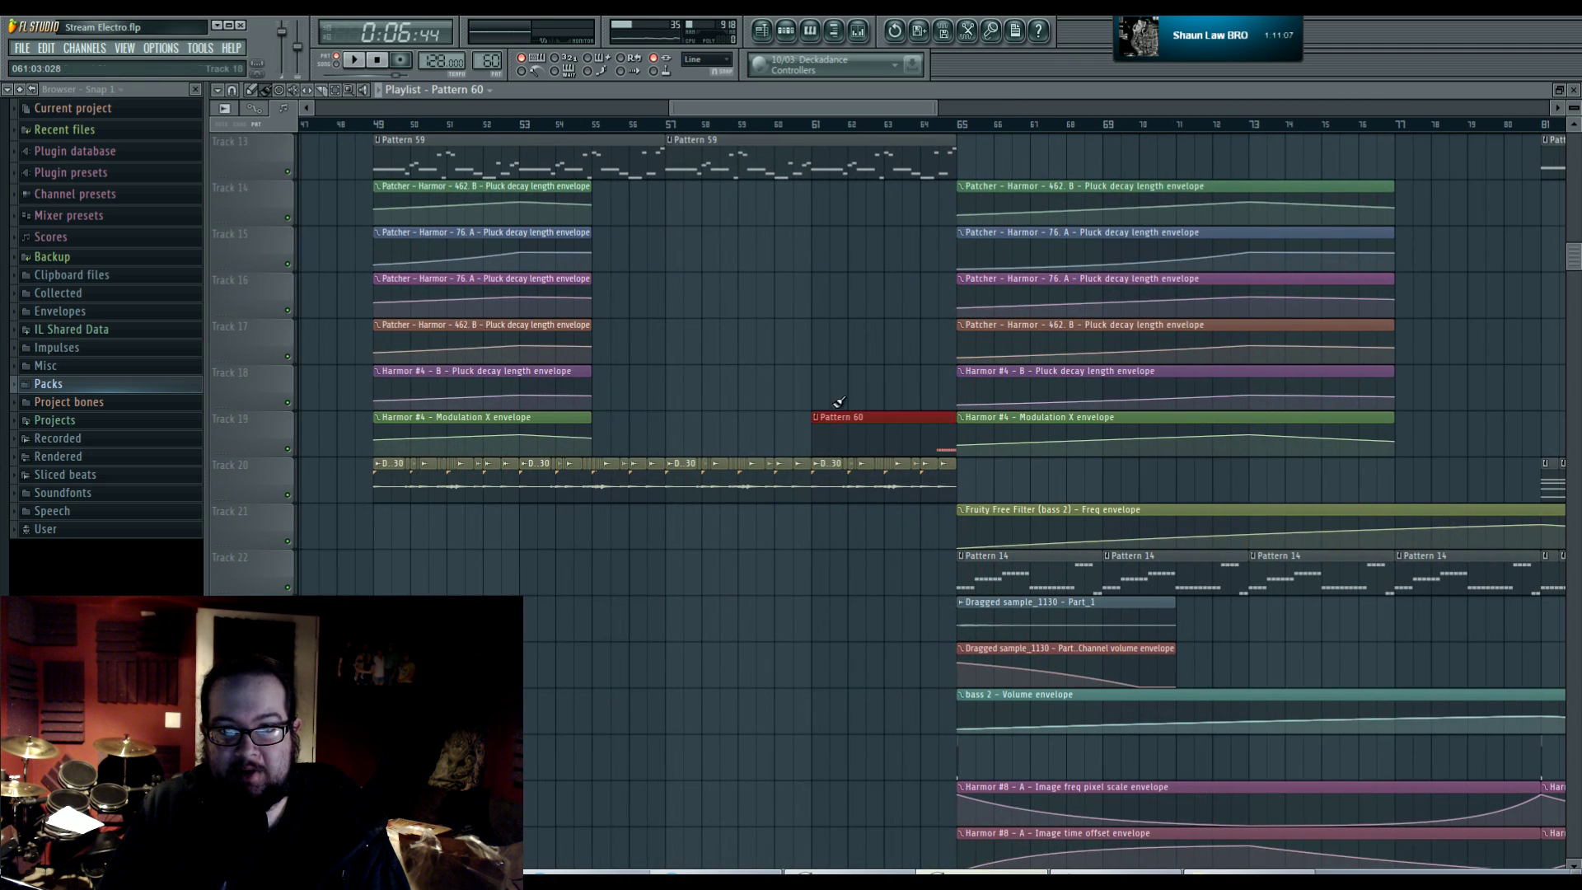
pyautogui.moveTo(814, 445); pyautogui.dragTo(922, 447)
# - Play the arrangement from bar 61 to hear the snare fill in context, and bring up the mixer
pyautogui.press('space')
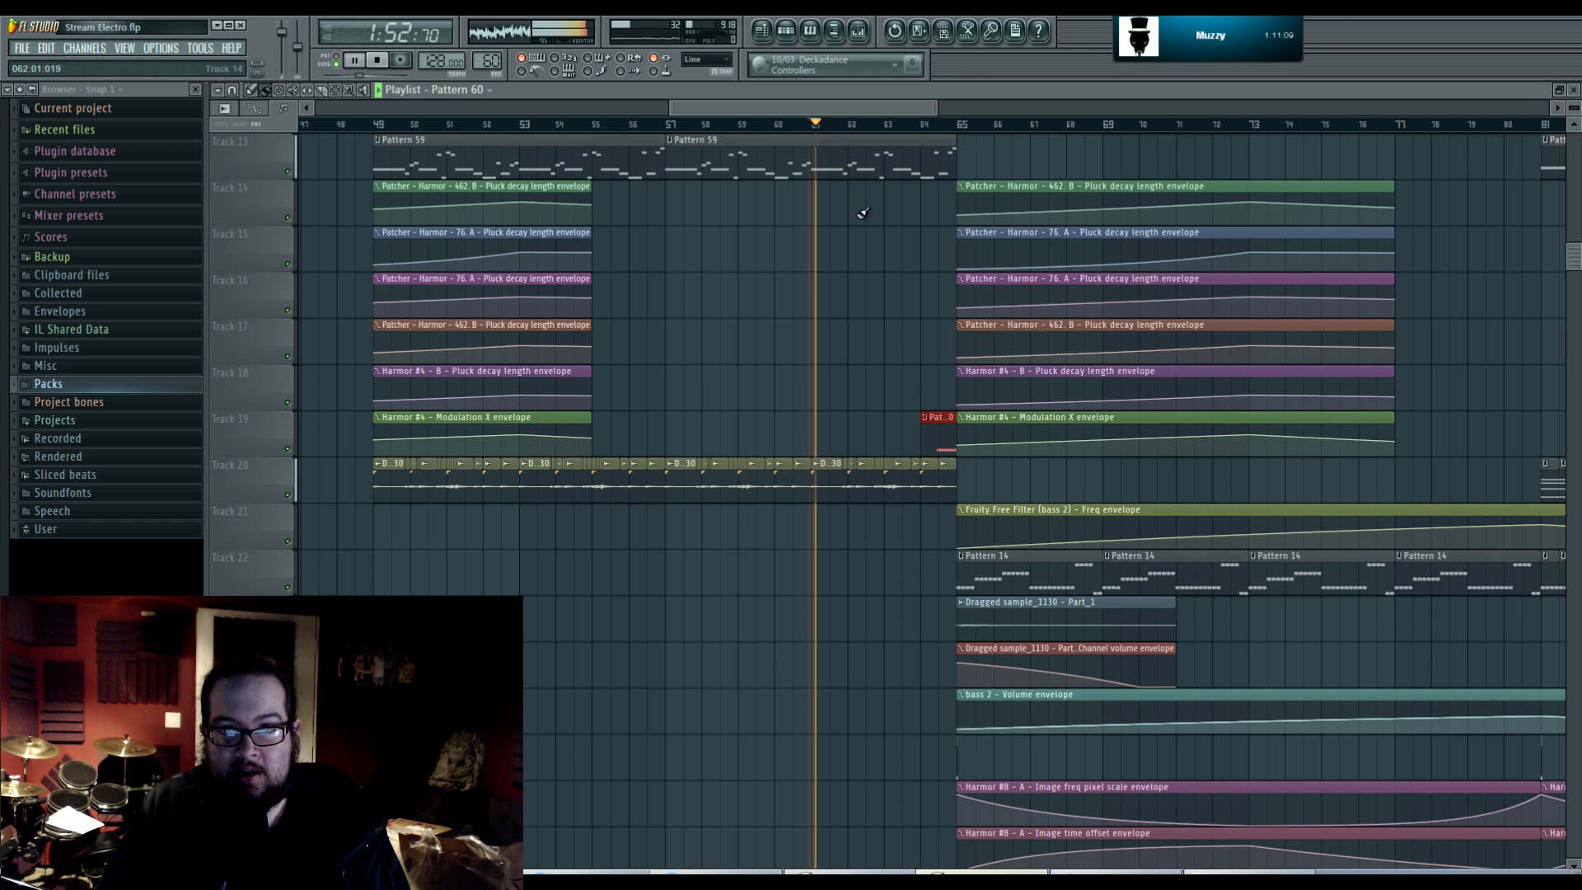
pyautogui.scroll(4, 857, 469)
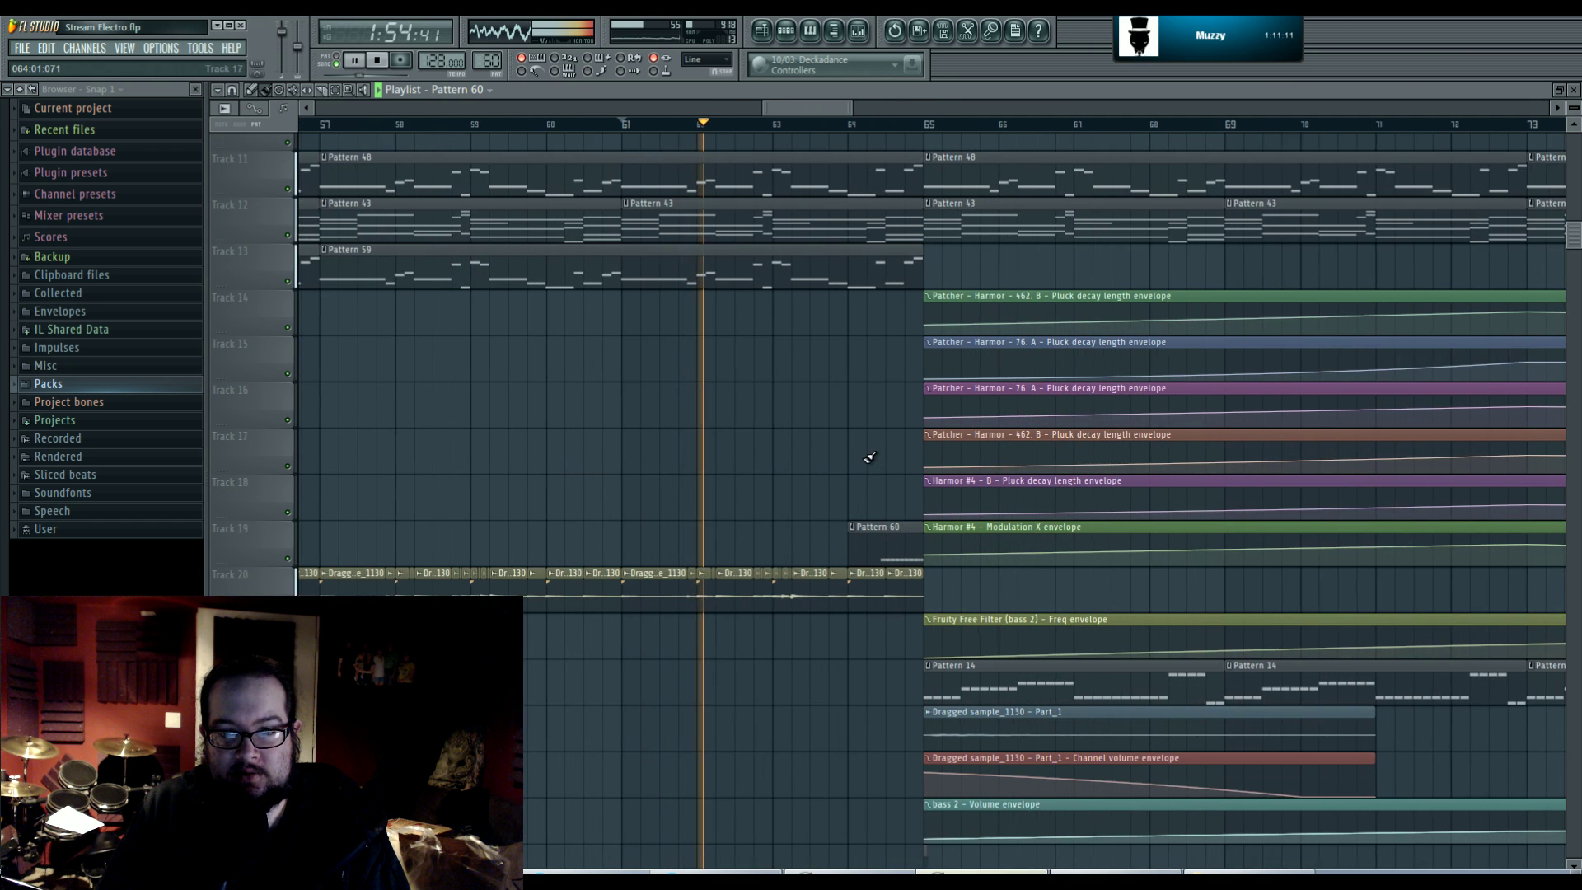
pyautogui.scroll(2, 865, 452)
pyautogui.press('space')
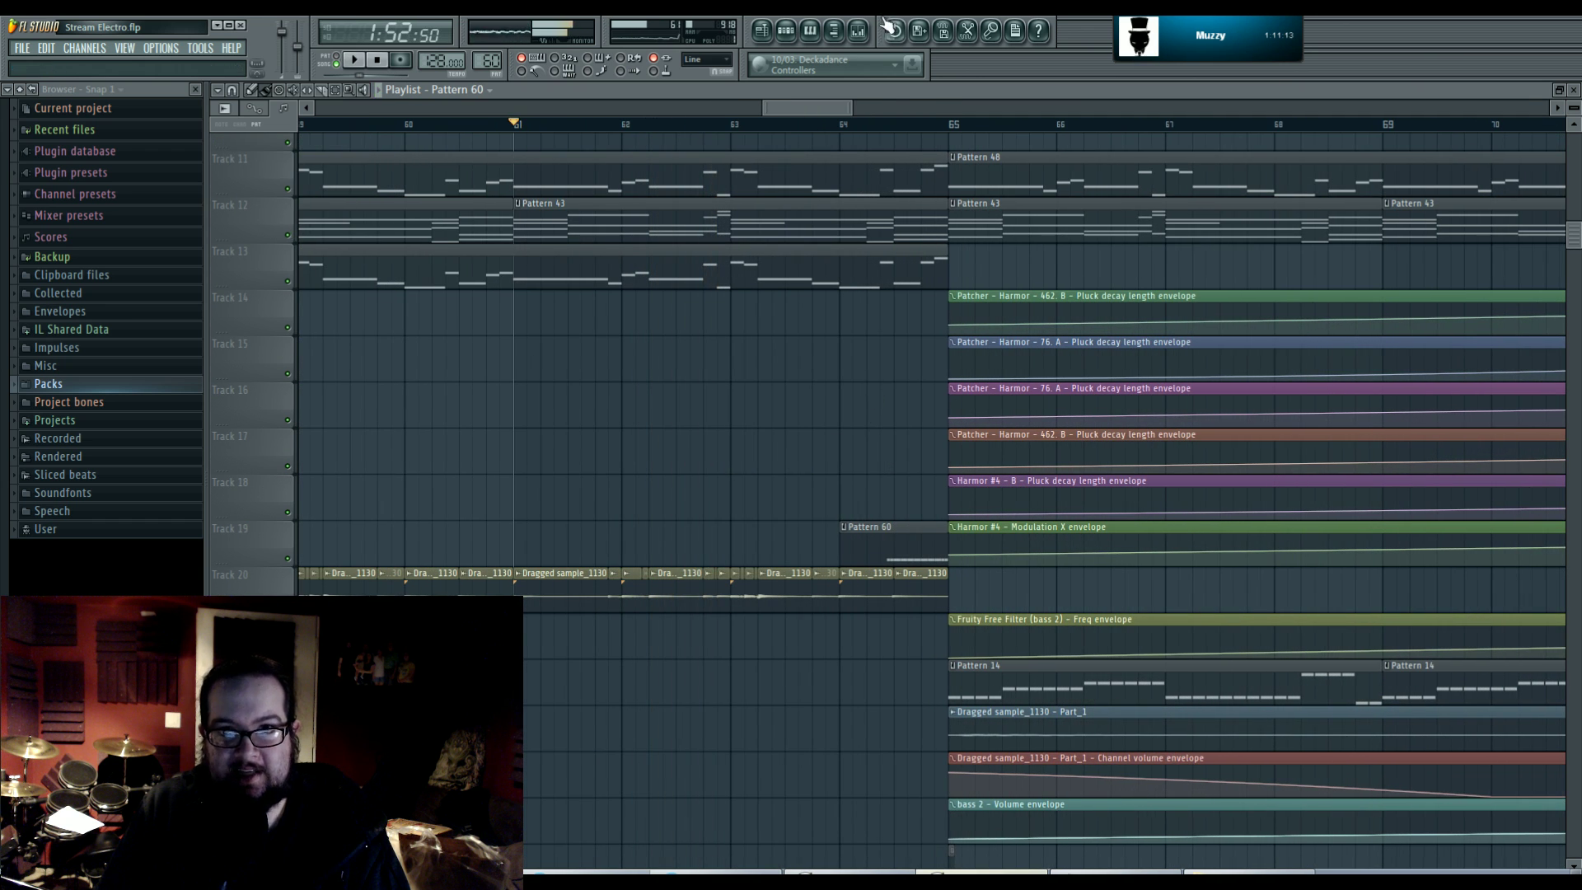
pyautogui.press('F9')
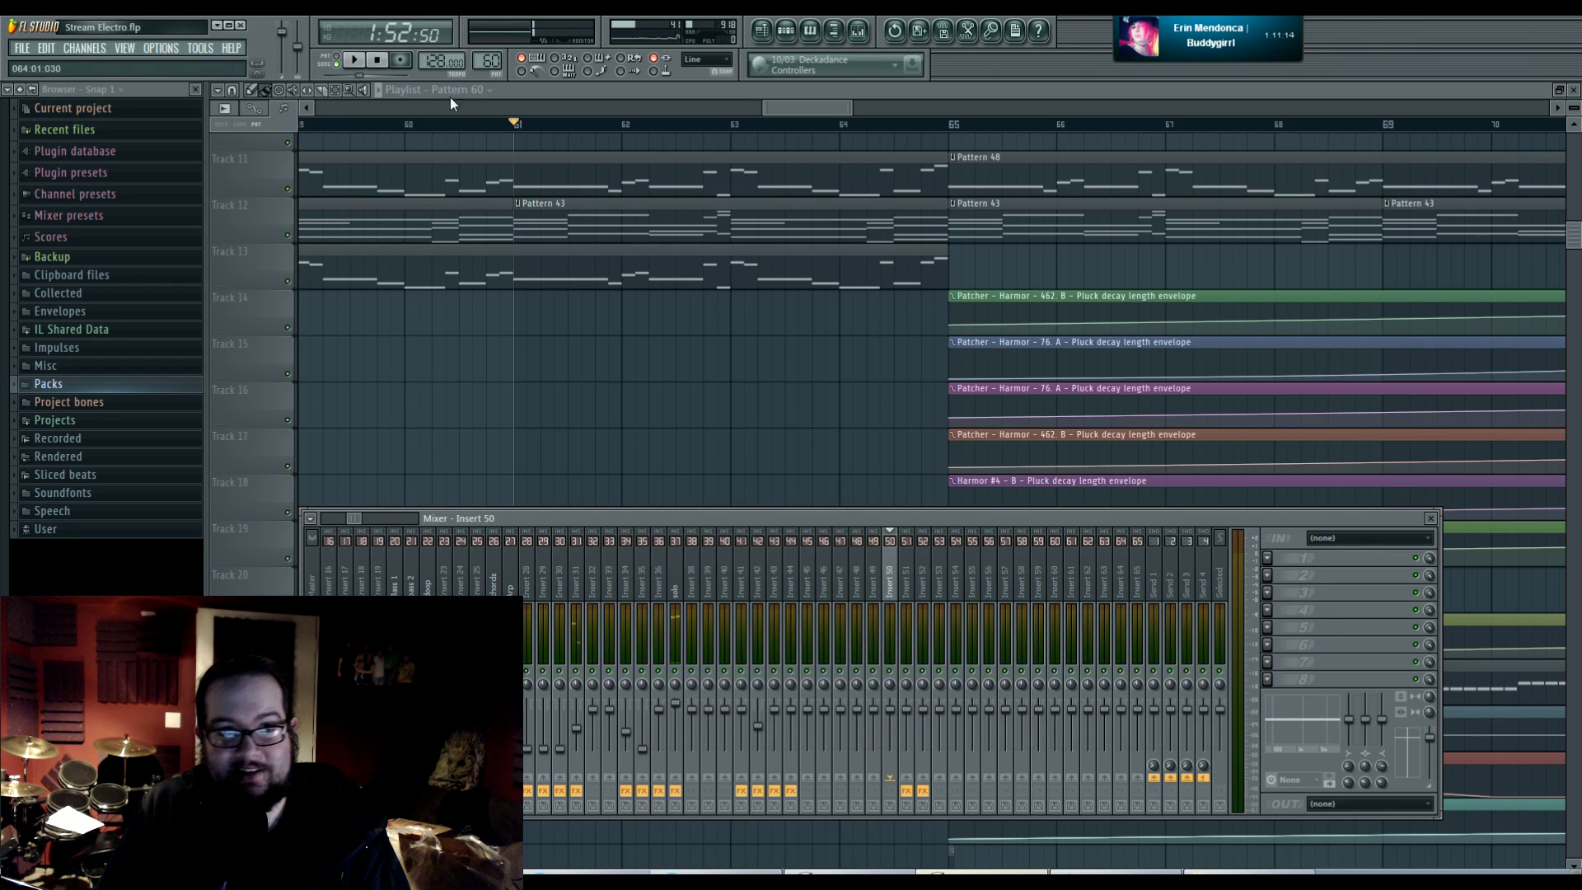
pyautogui.press('space')
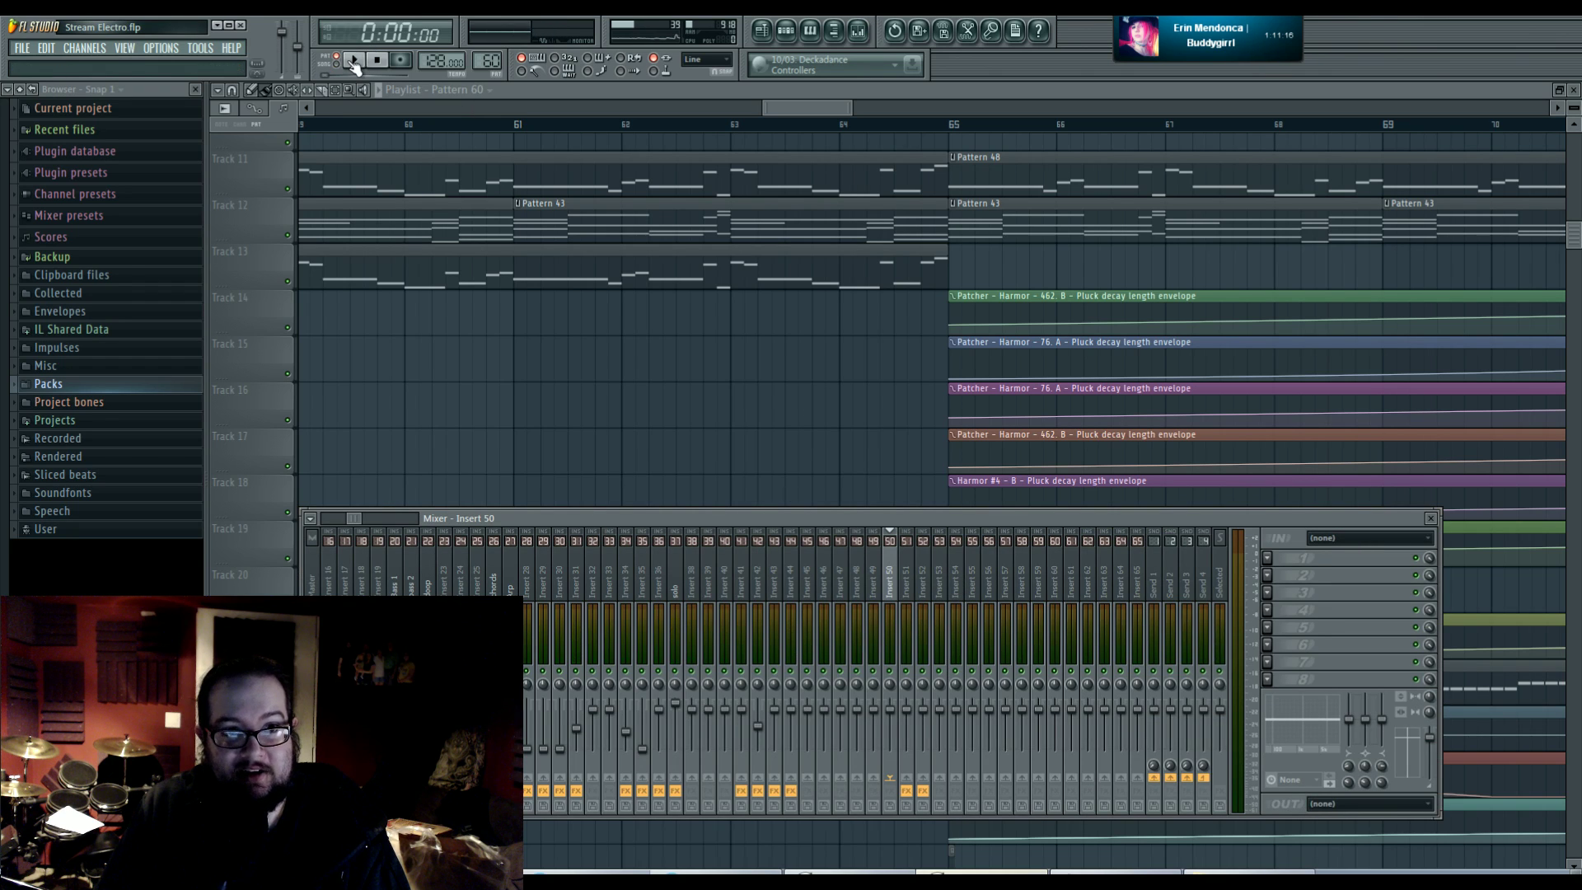
# - Move the Superior Drummer 2 snare fill notes in Pattern 60 to the end of bar 1, play them, and return to the playlist
pyautogui.press('F6')
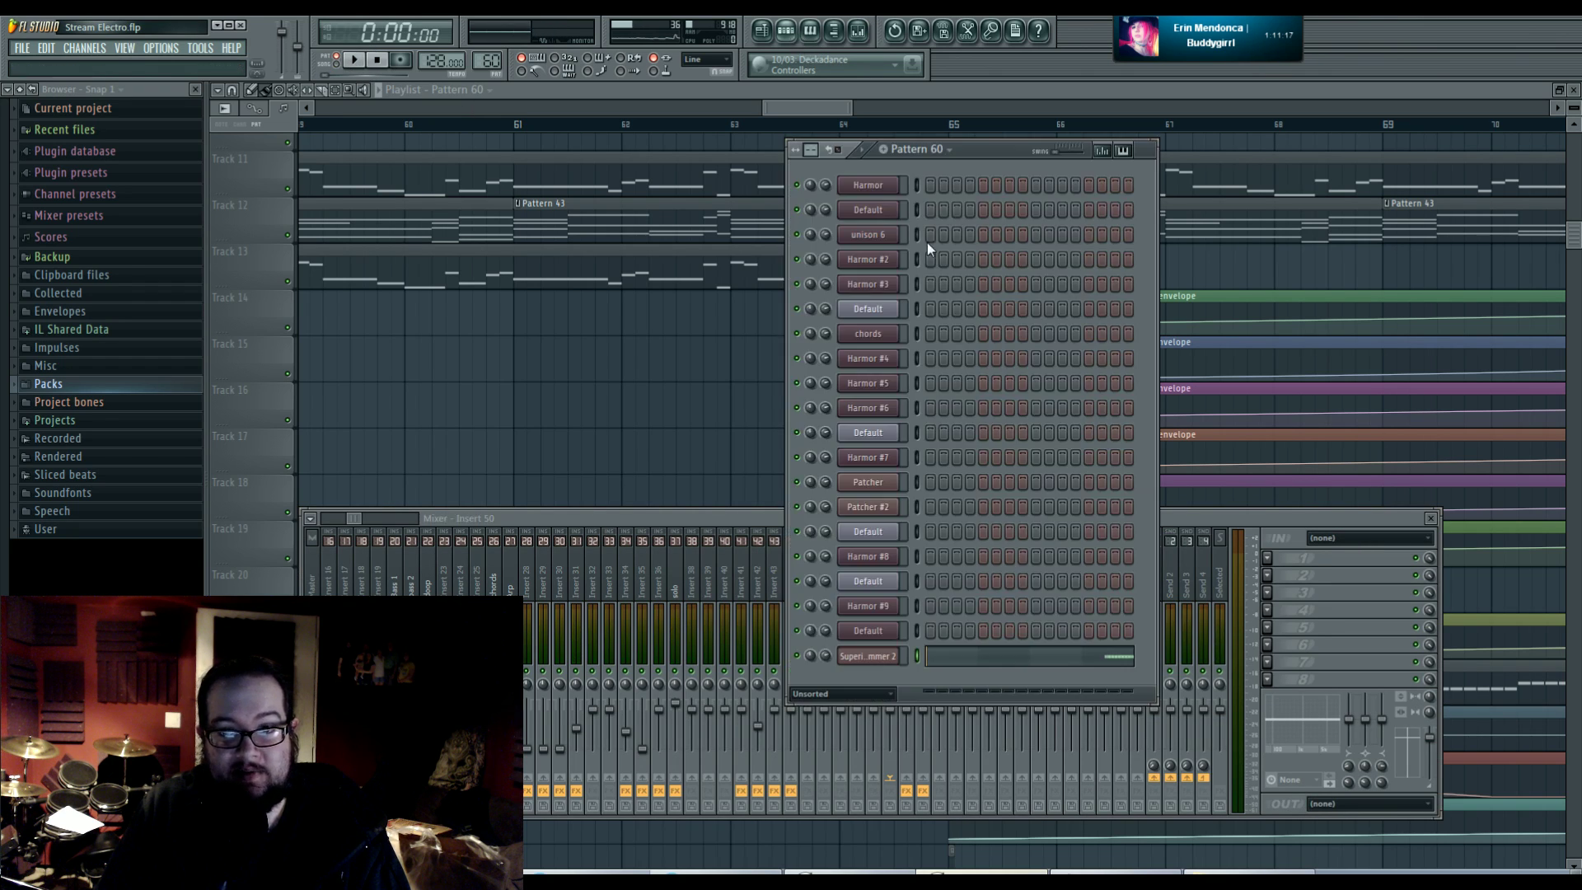
pyautogui.click(1036, 663)
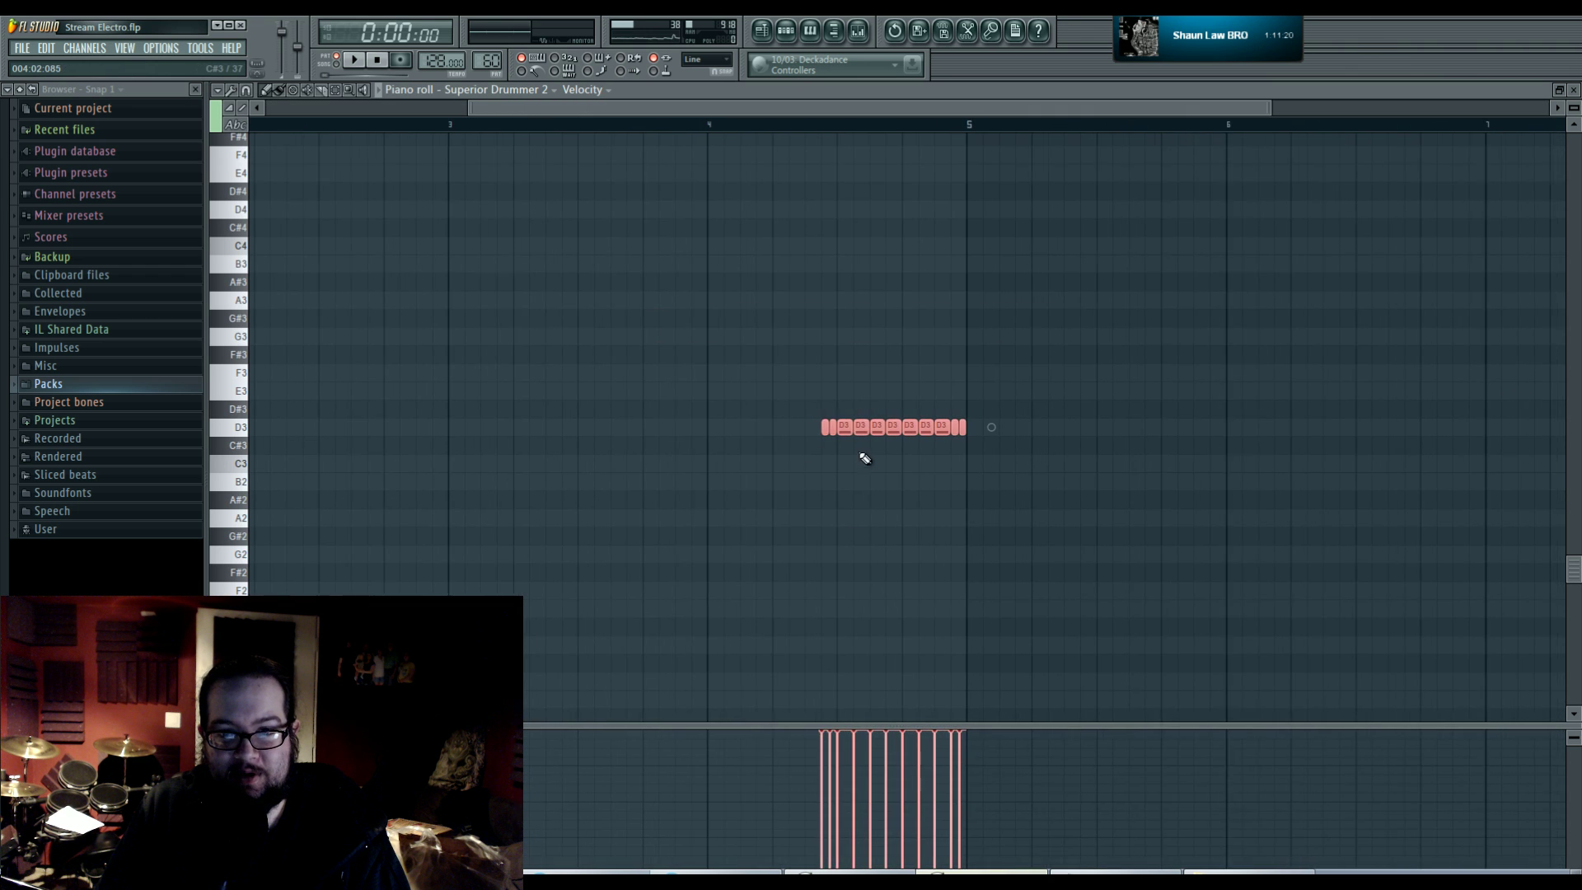
pyautogui.moveTo(1195, 488); pyautogui.dragTo(406, 487)
pyautogui.click(508, 294)
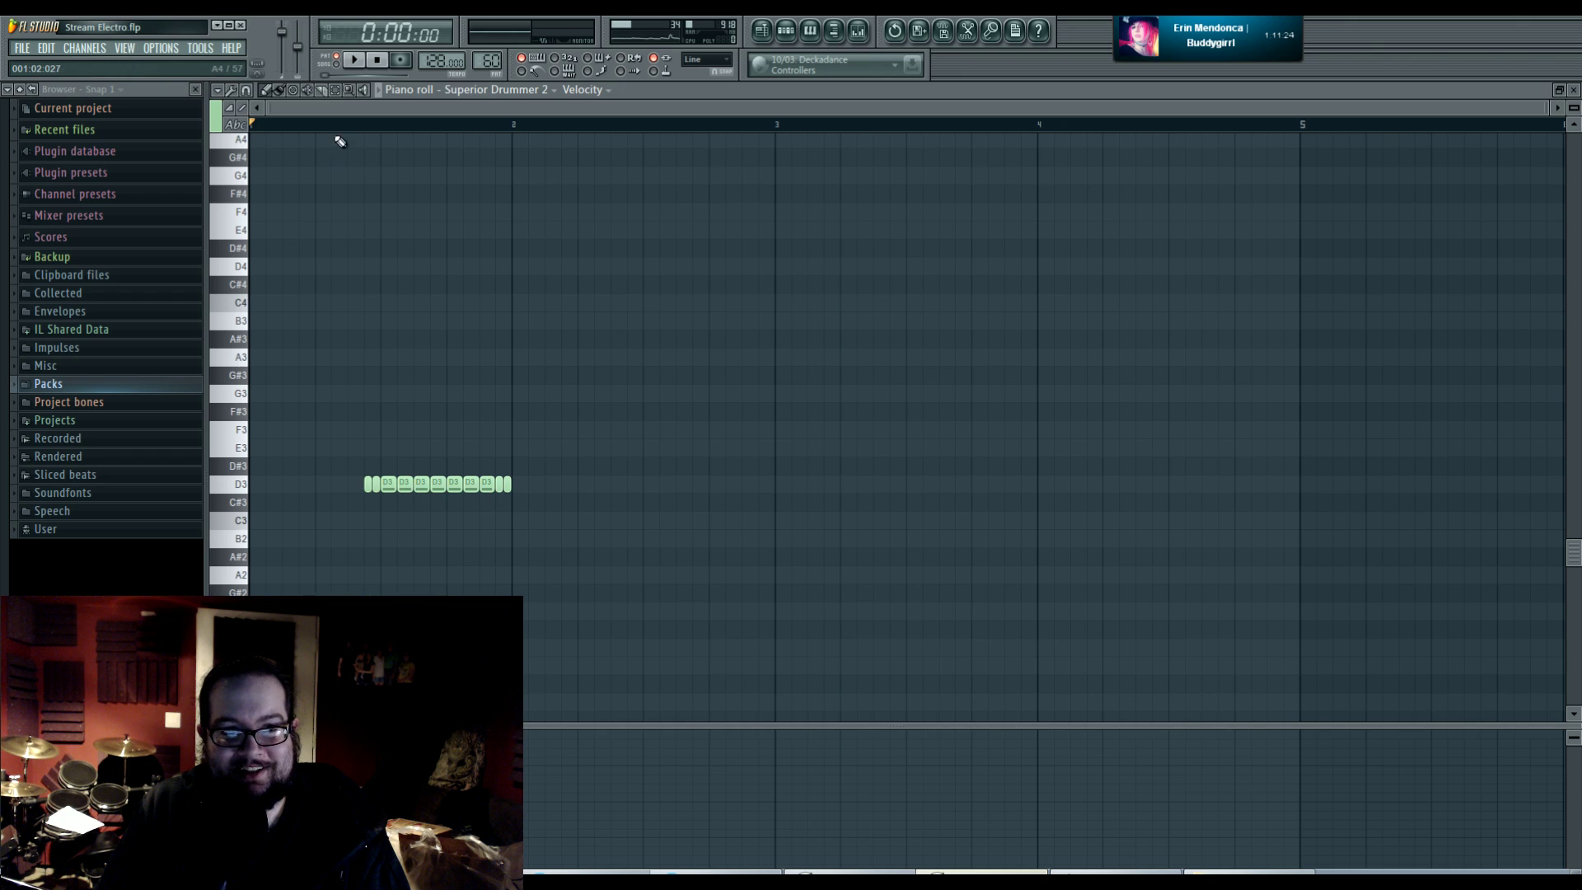
pyautogui.press('space')
pyautogui.click(771, 30)
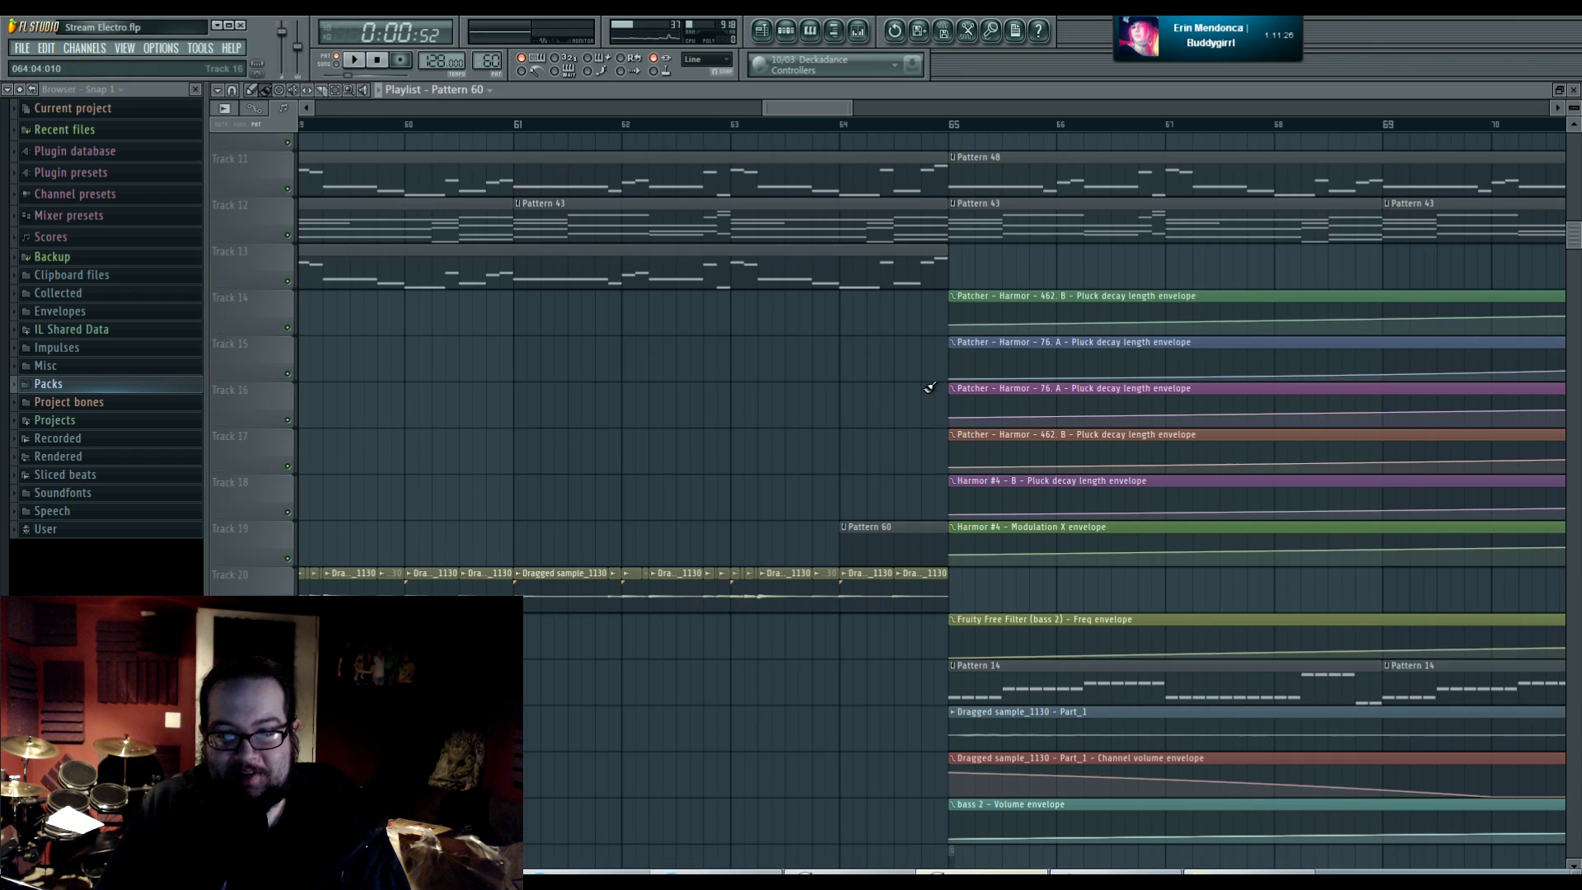
# - Re-trim the Pattern 60 clip on Track 19 so its snare notes fall within bar 64, and play from bar 64
pyautogui.moveTo(844, 547); pyautogui.dragTo(514, 547)
pyautogui.moveTo(942, 536)
pyautogui.mouseDown()
pyautogui.moveTo(594, 545)
pyautogui.moveTo(917, 537)
pyautogui.mouseUp()
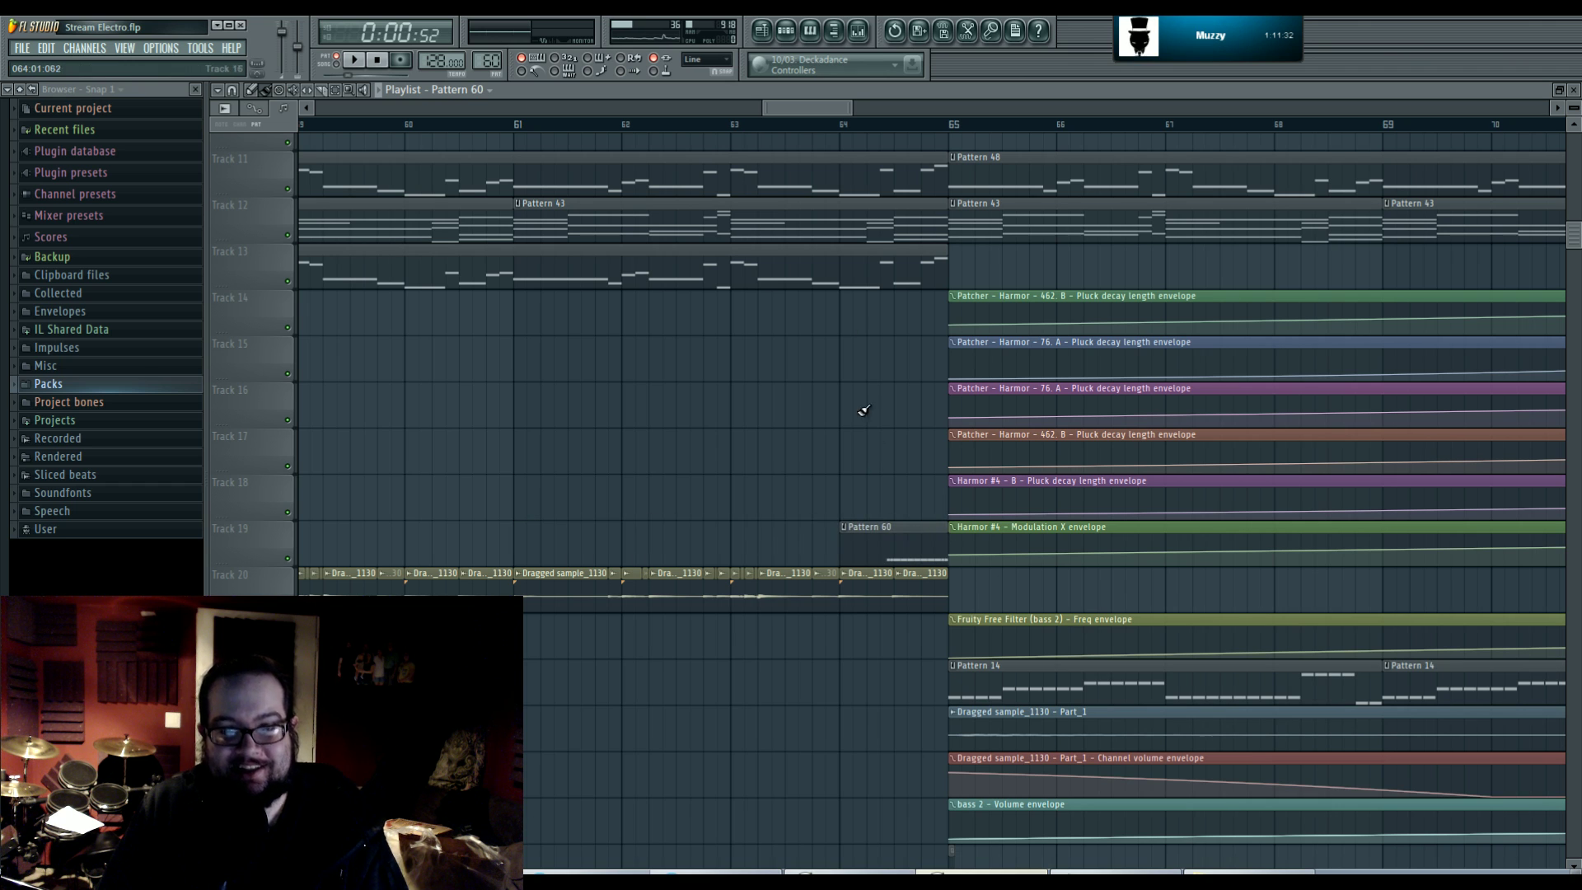
pyautogui.click(841, 125)
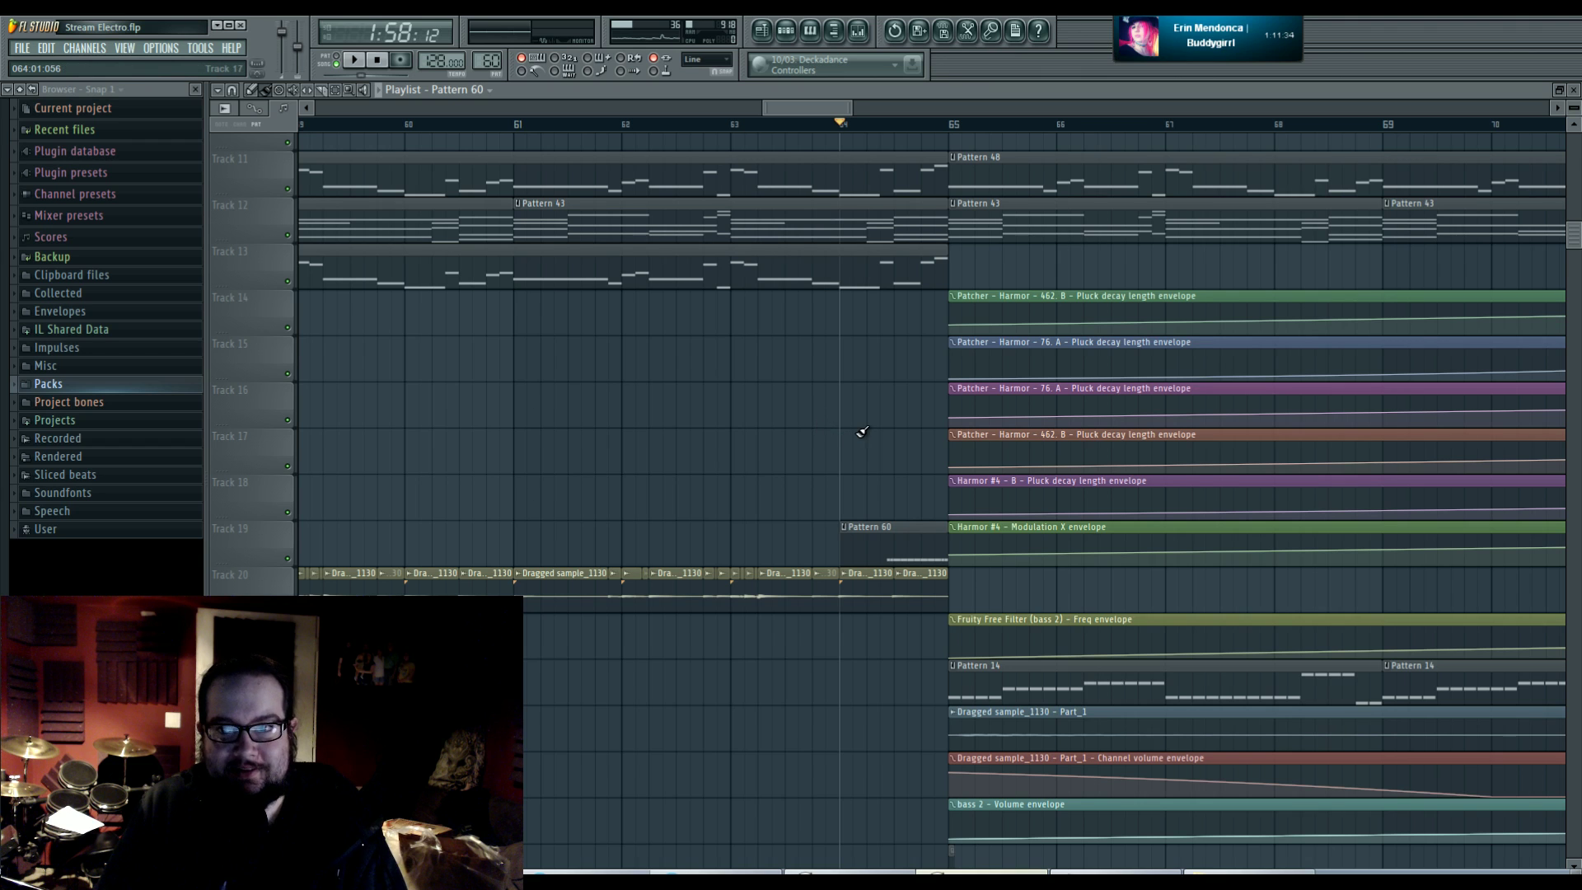
pyautogui.scroll(3, 840, 437)
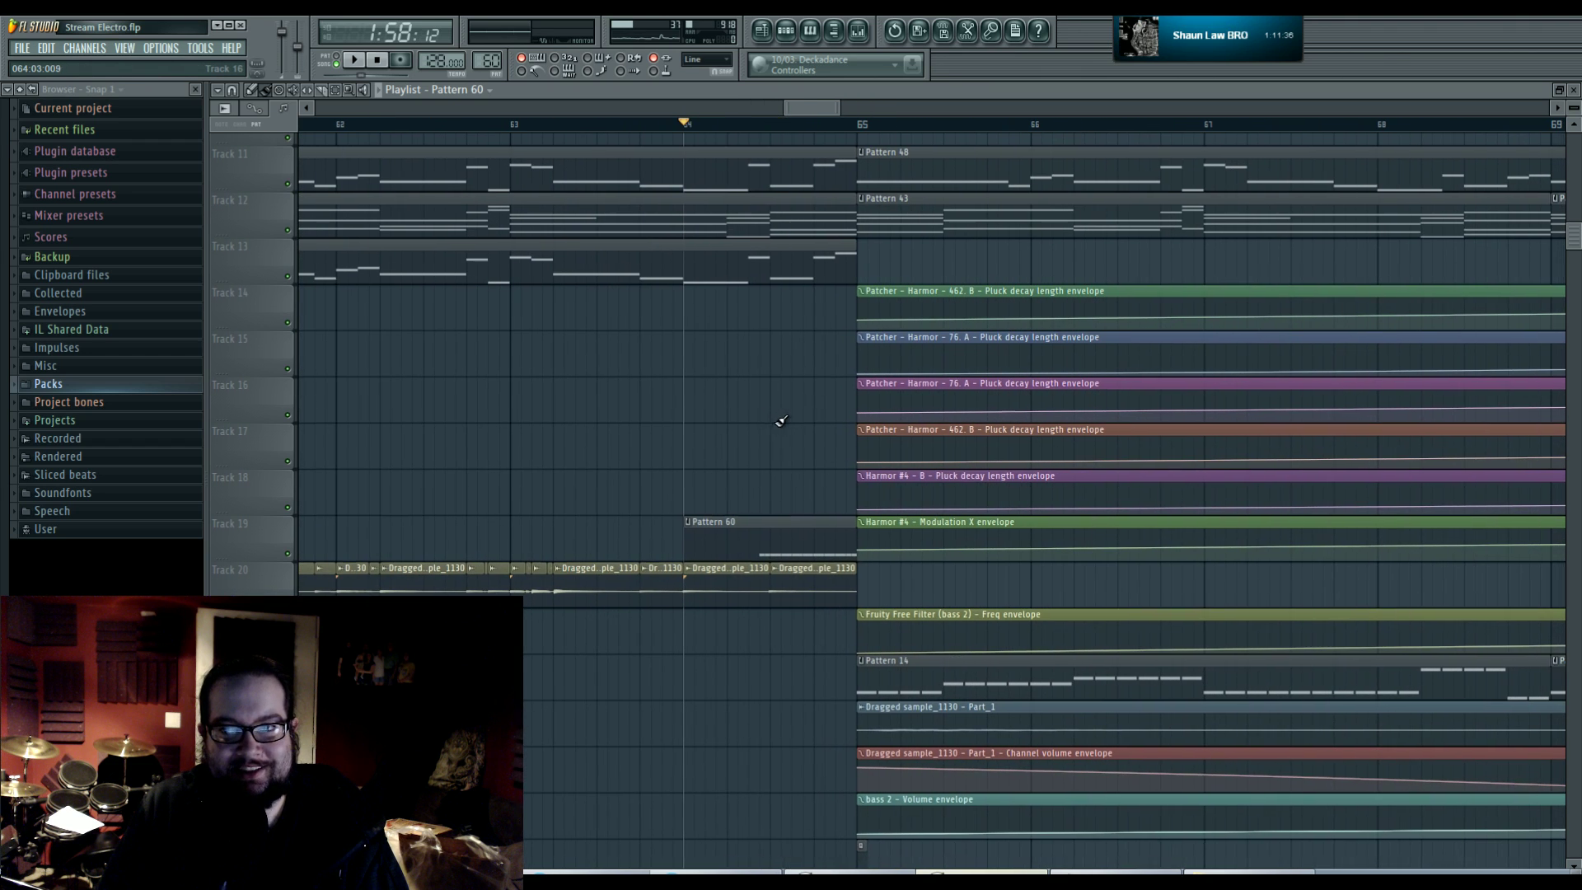
pyautogui.press('space')
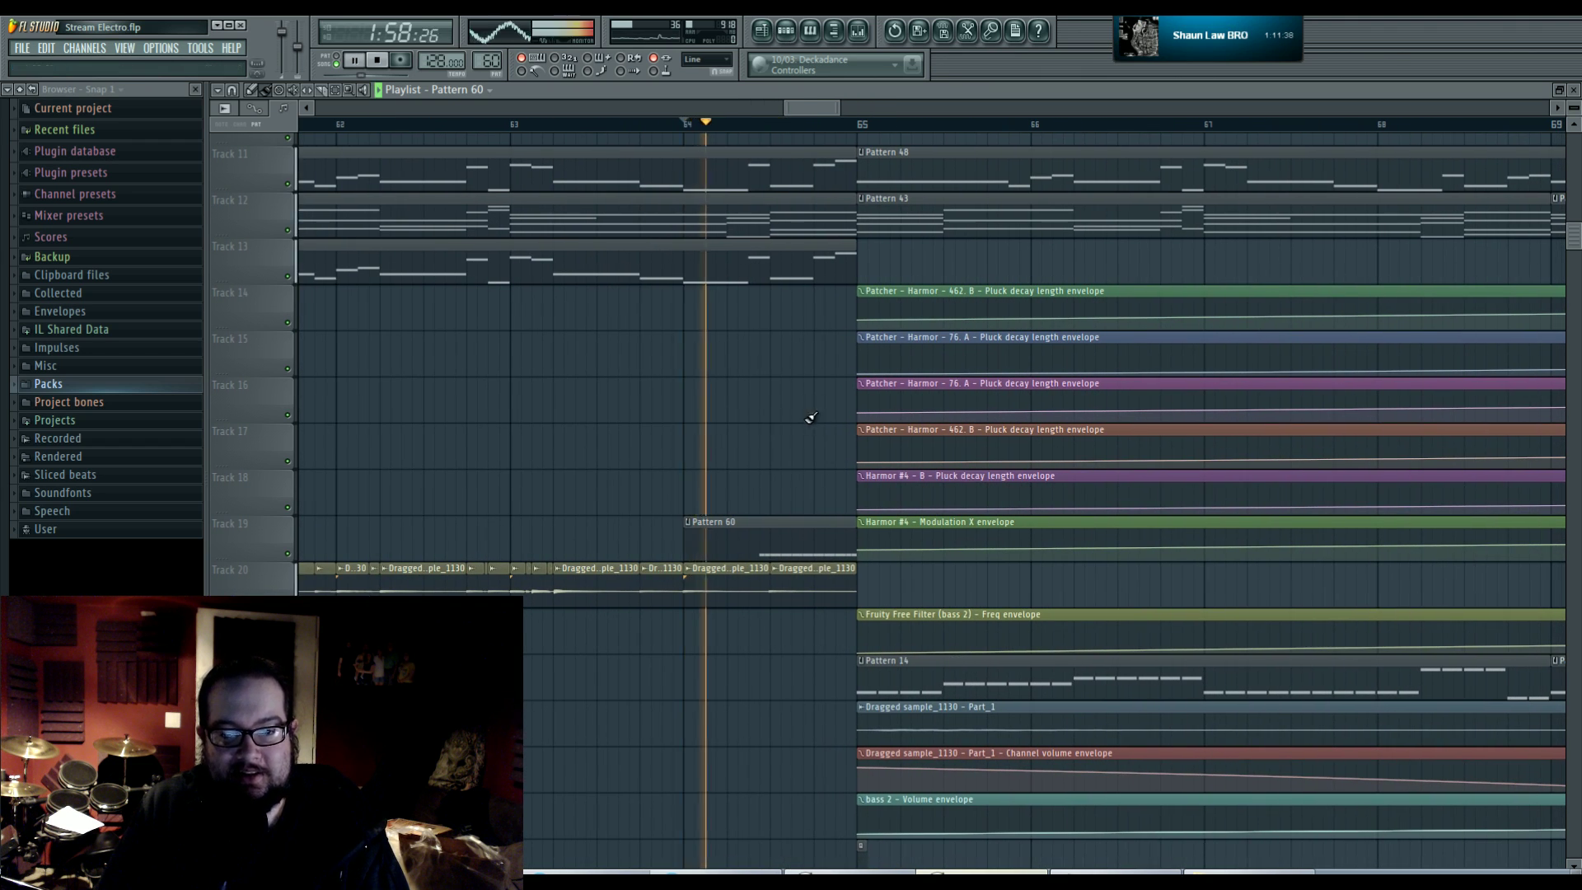
# - Open Pattern 60's Superior Drummer 2 notes with the mixer and play the fill to check which inserts carry its signal
pyautogui.doubleClick(787, 528)
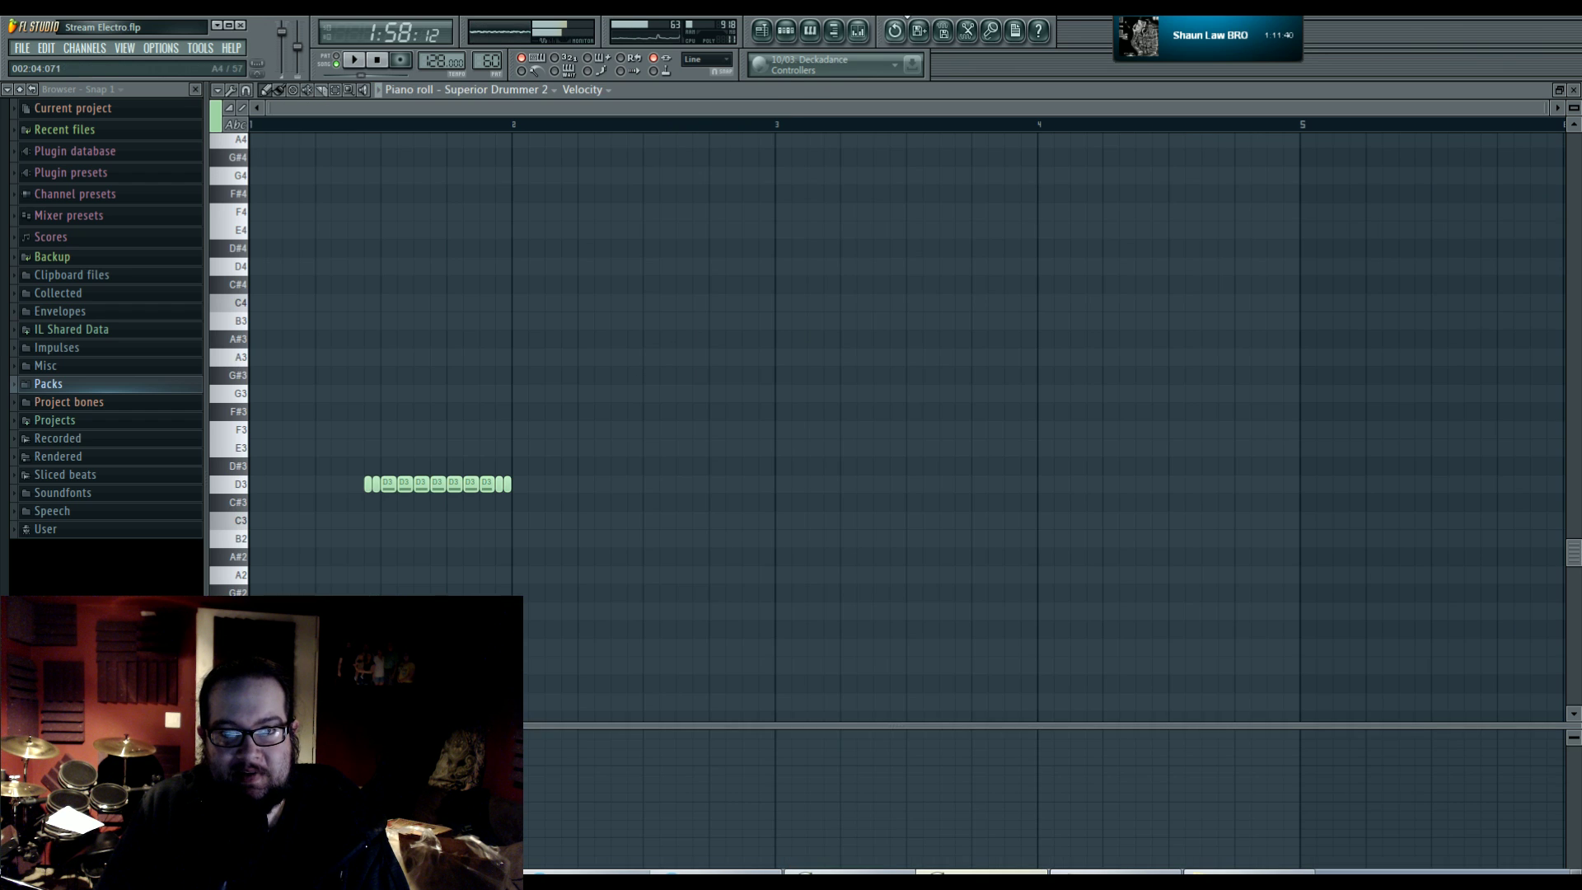
pyautogui.press('F9')
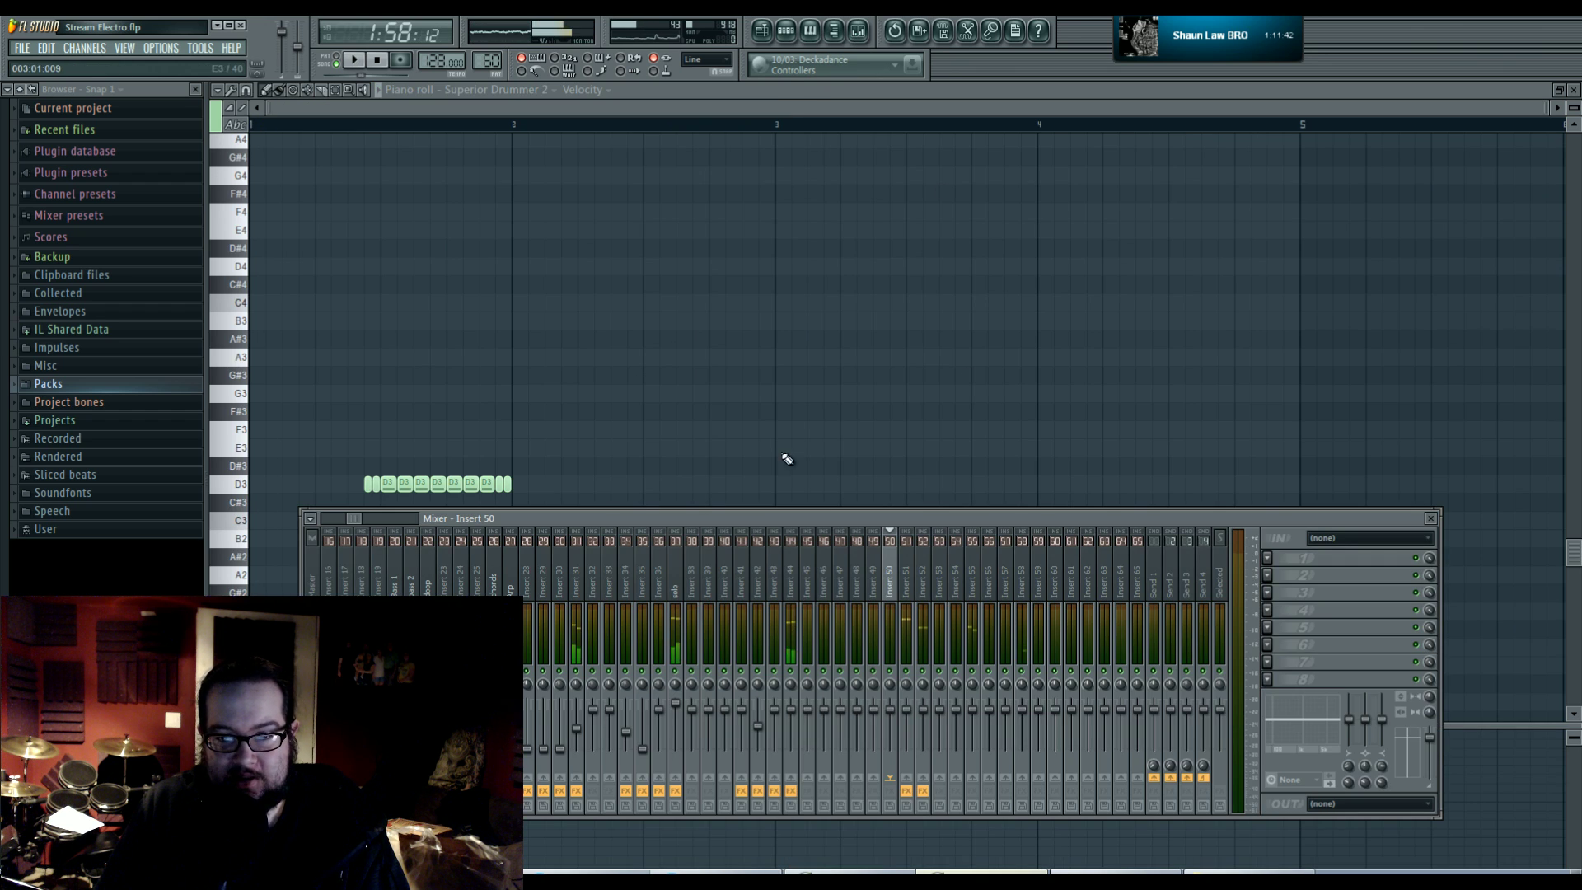
pyautogui.click(376, 61)
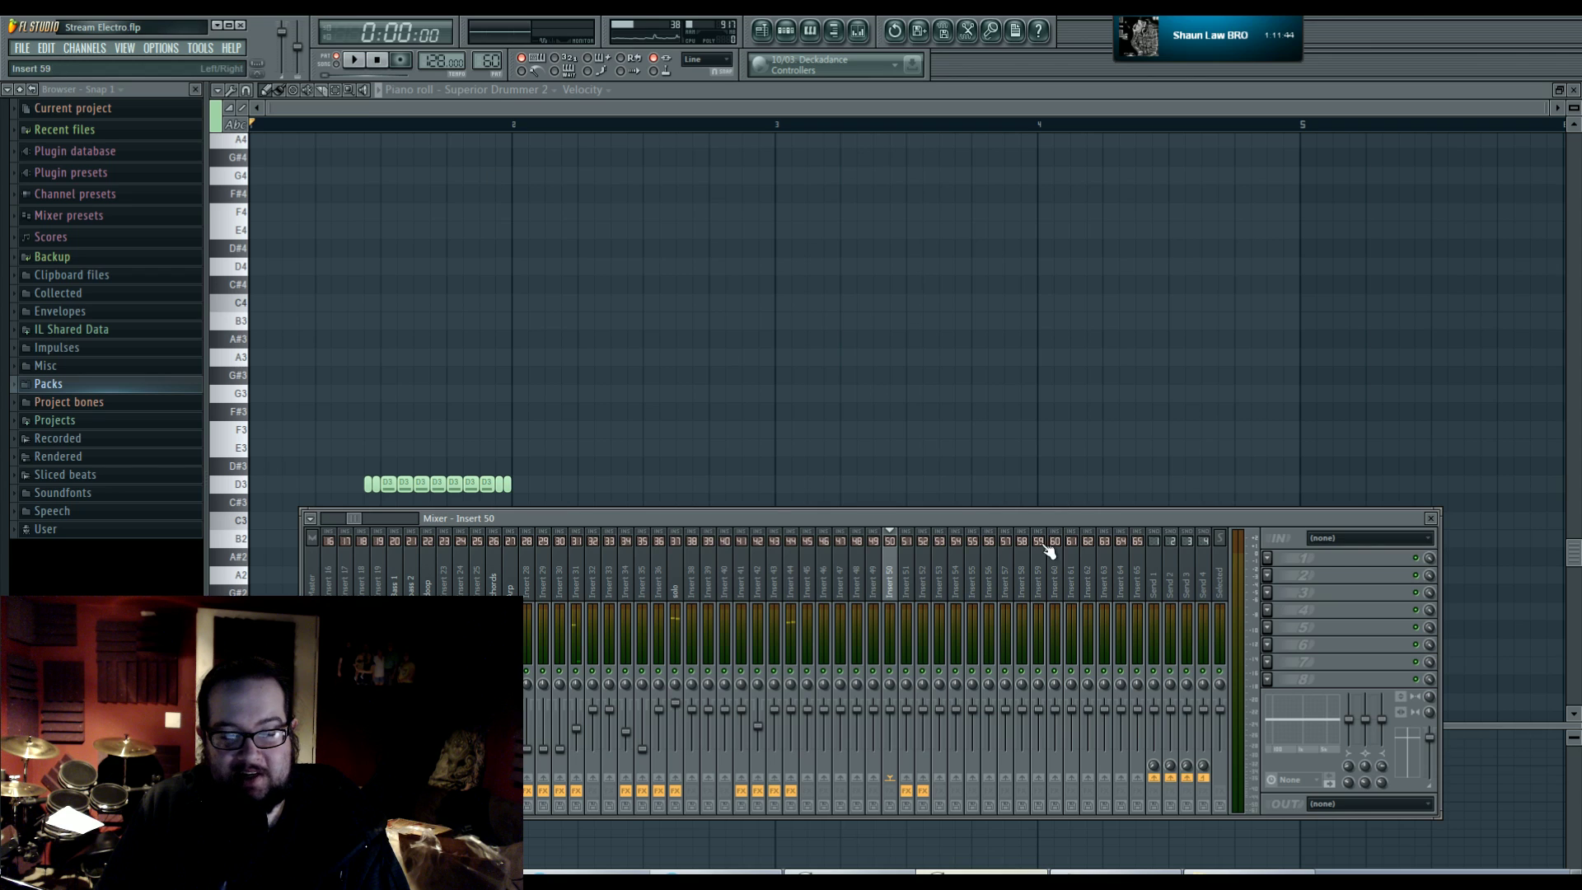
pyautogui.press('space')
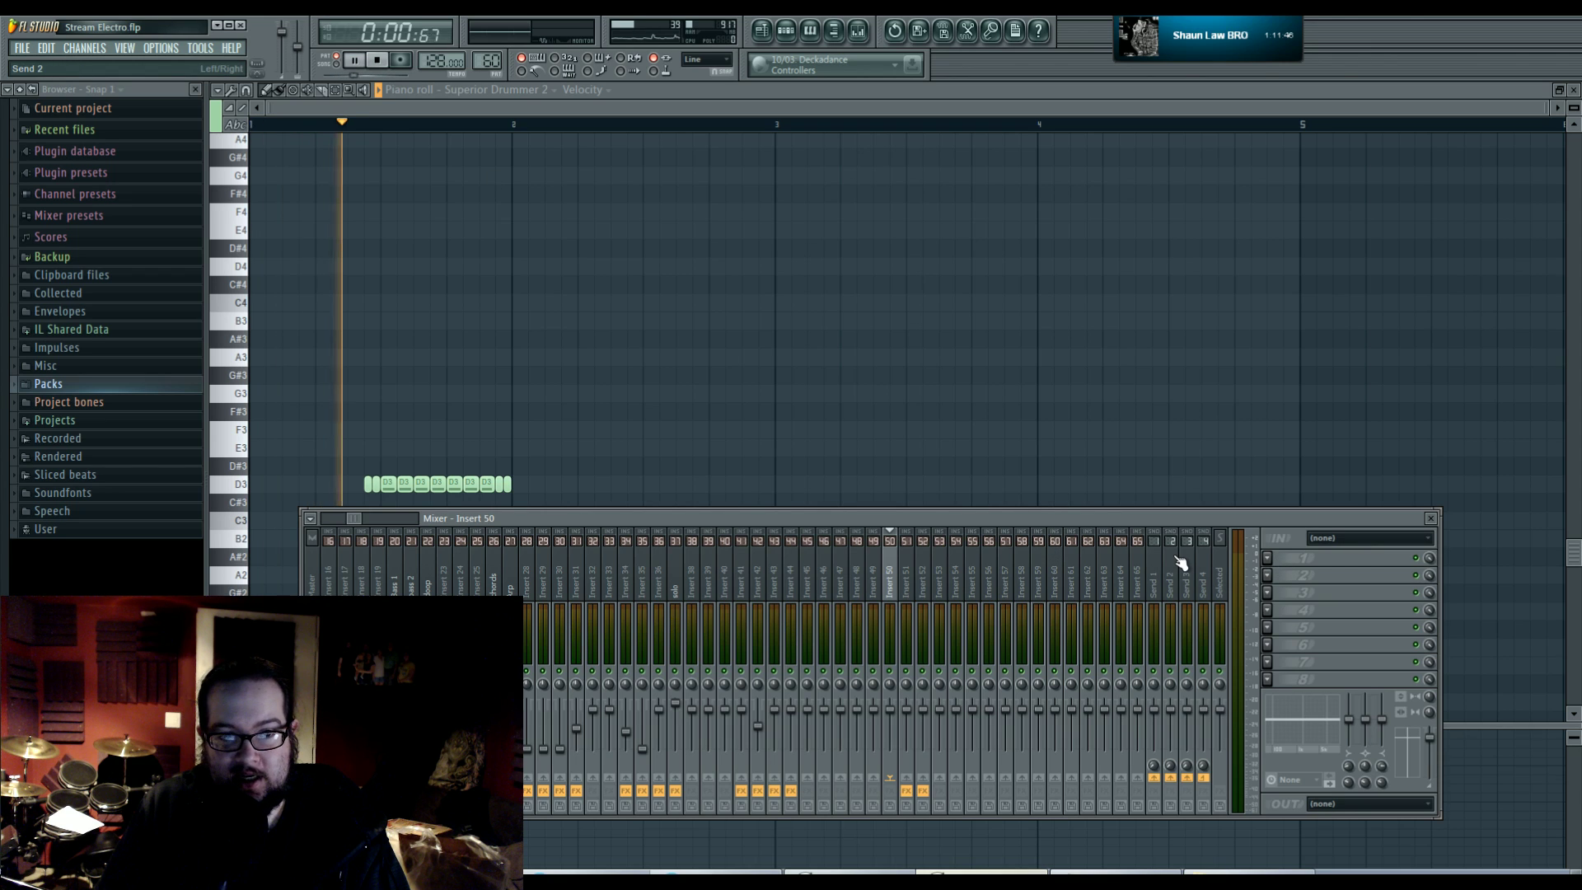
# - Inspect the Fruity Parametric EQ 2 on Insert 51 and check the effects on Inserts 52 and 58
pyautogui.click(909, 585)
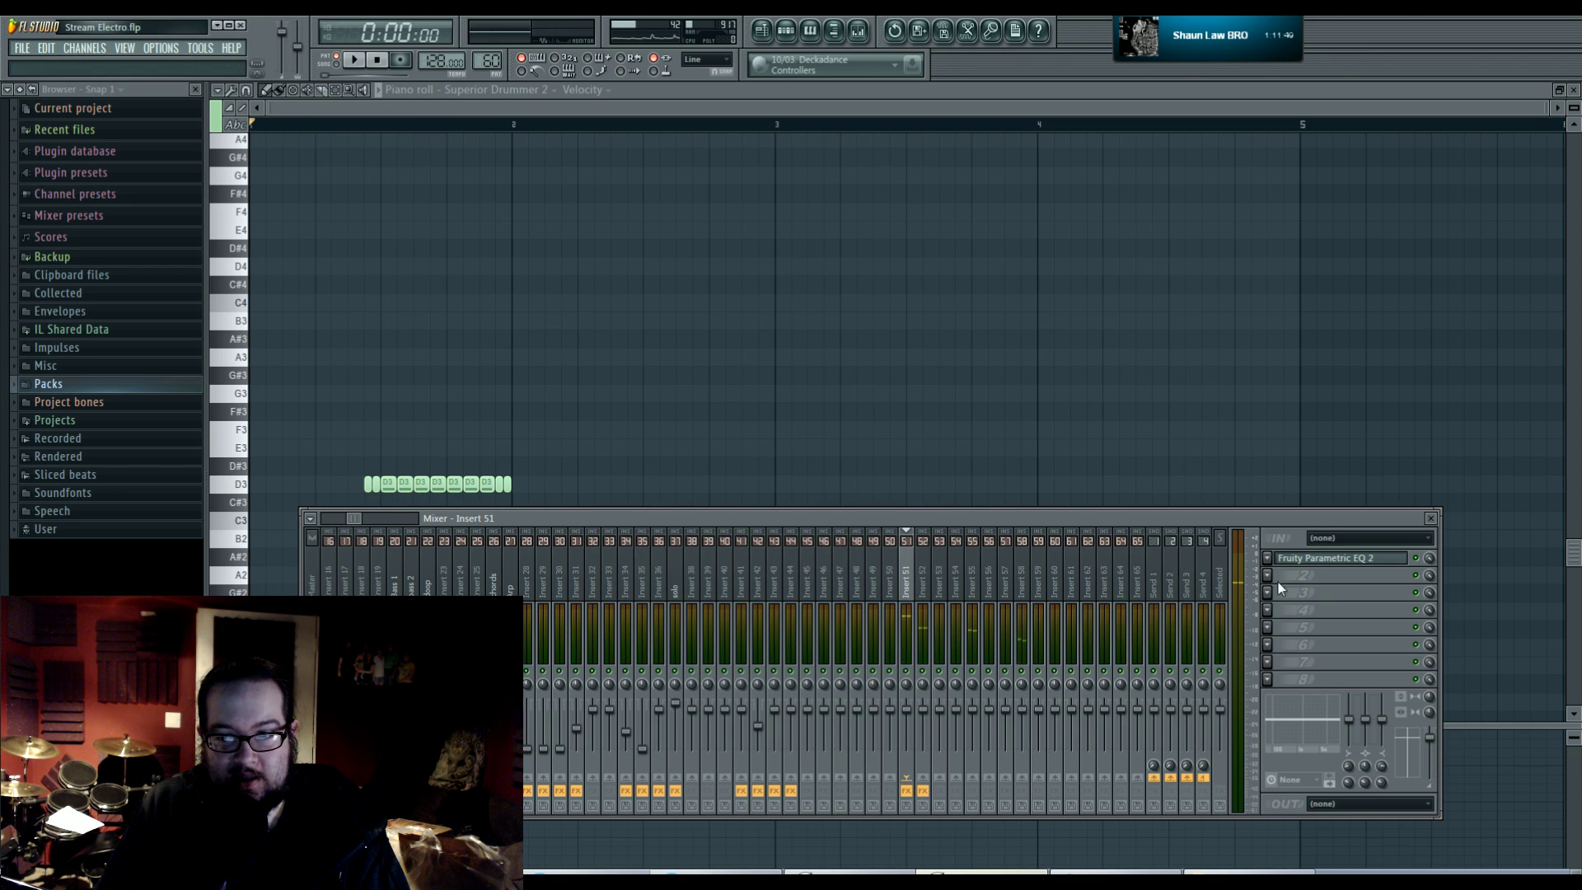
pyautogui.click(1310, 561)
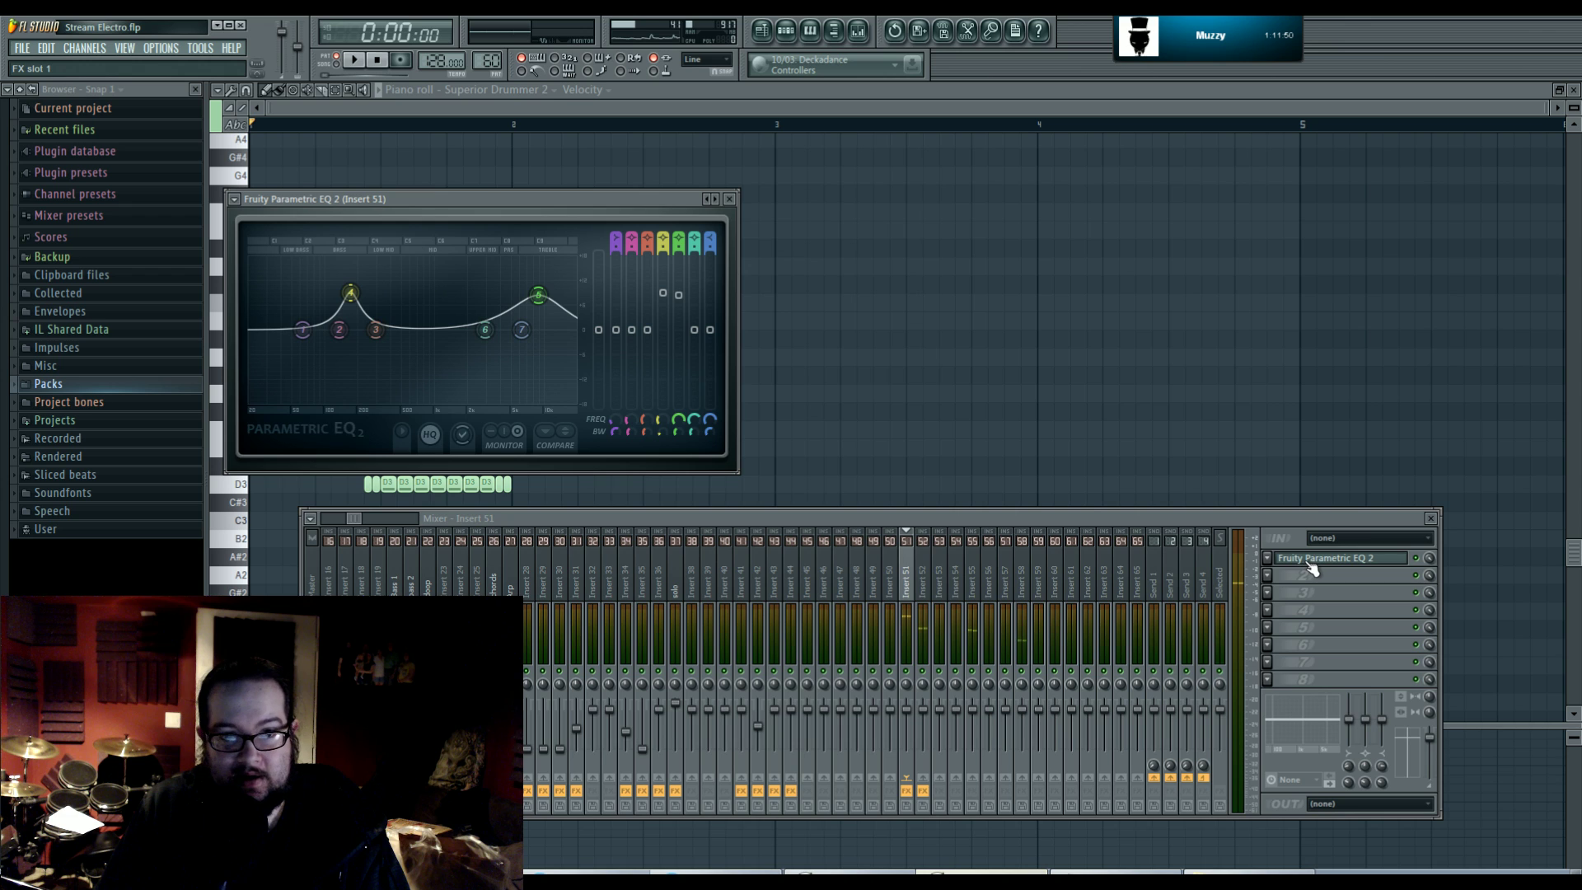
pyautogui.click(929, 582)
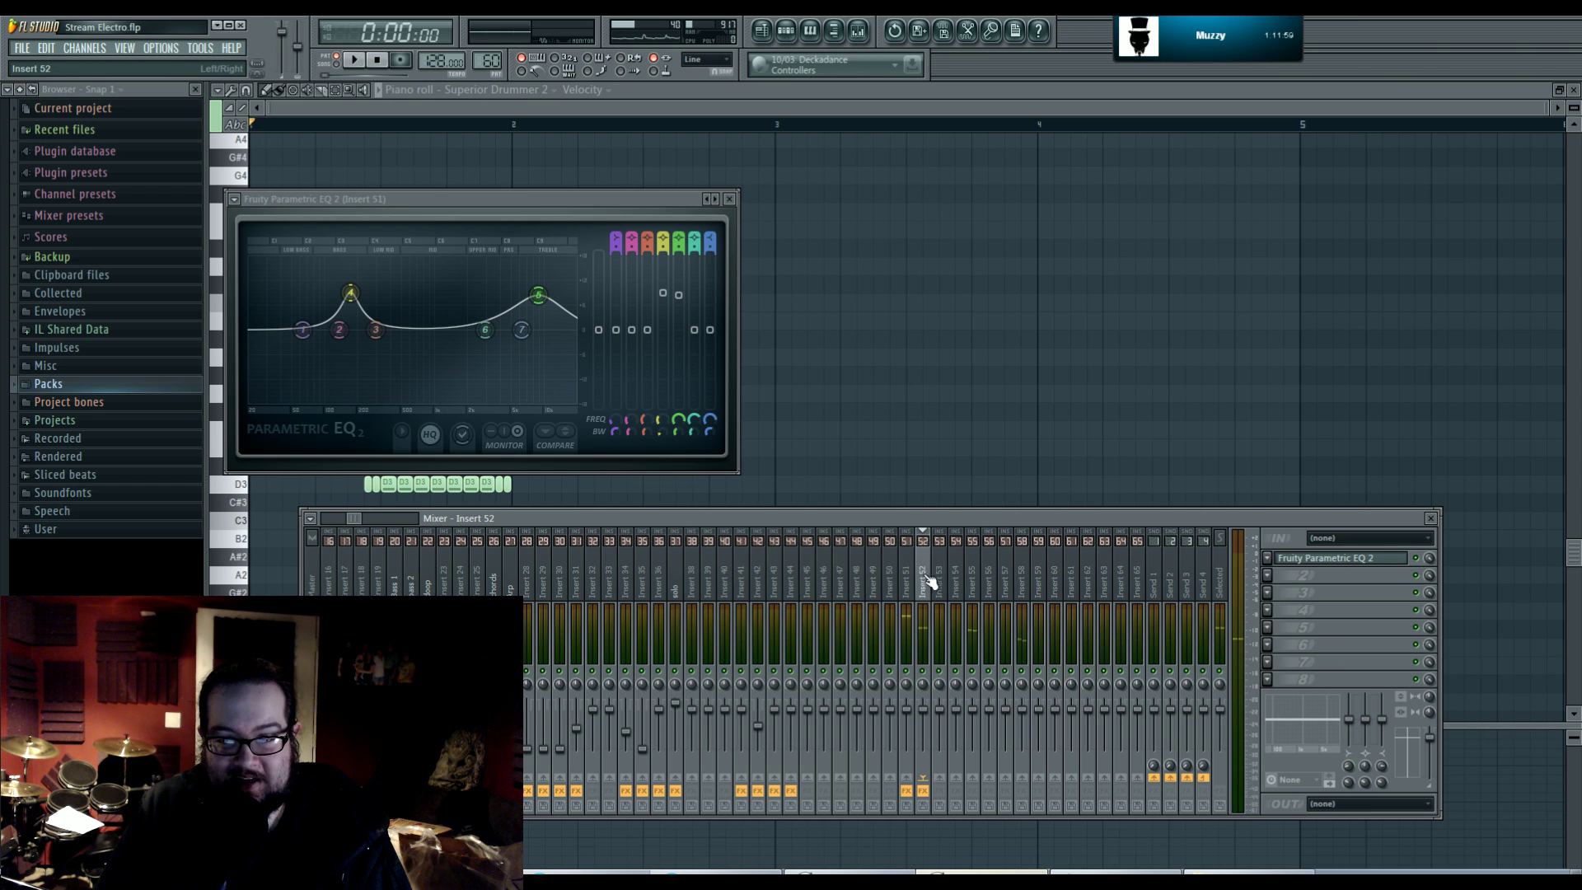
pyautogui.click(1022, 577)
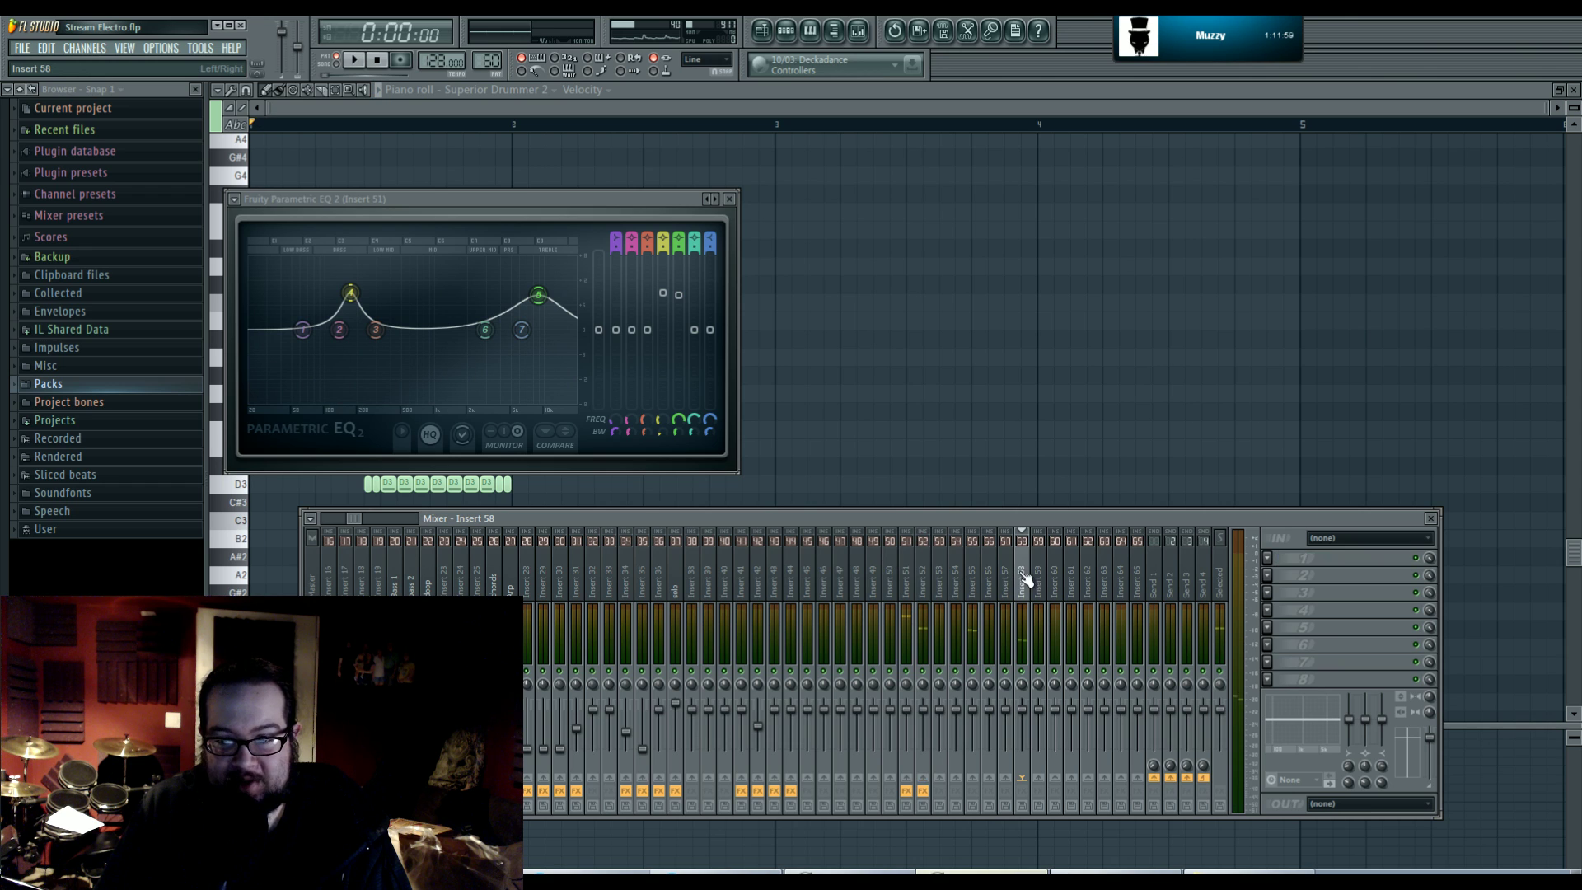
pyautogui.rightClick(898, 783)
# - Route mixer Inserts 51, 52 and 53 only to Insert 49
pyautogui.click(908, 581)
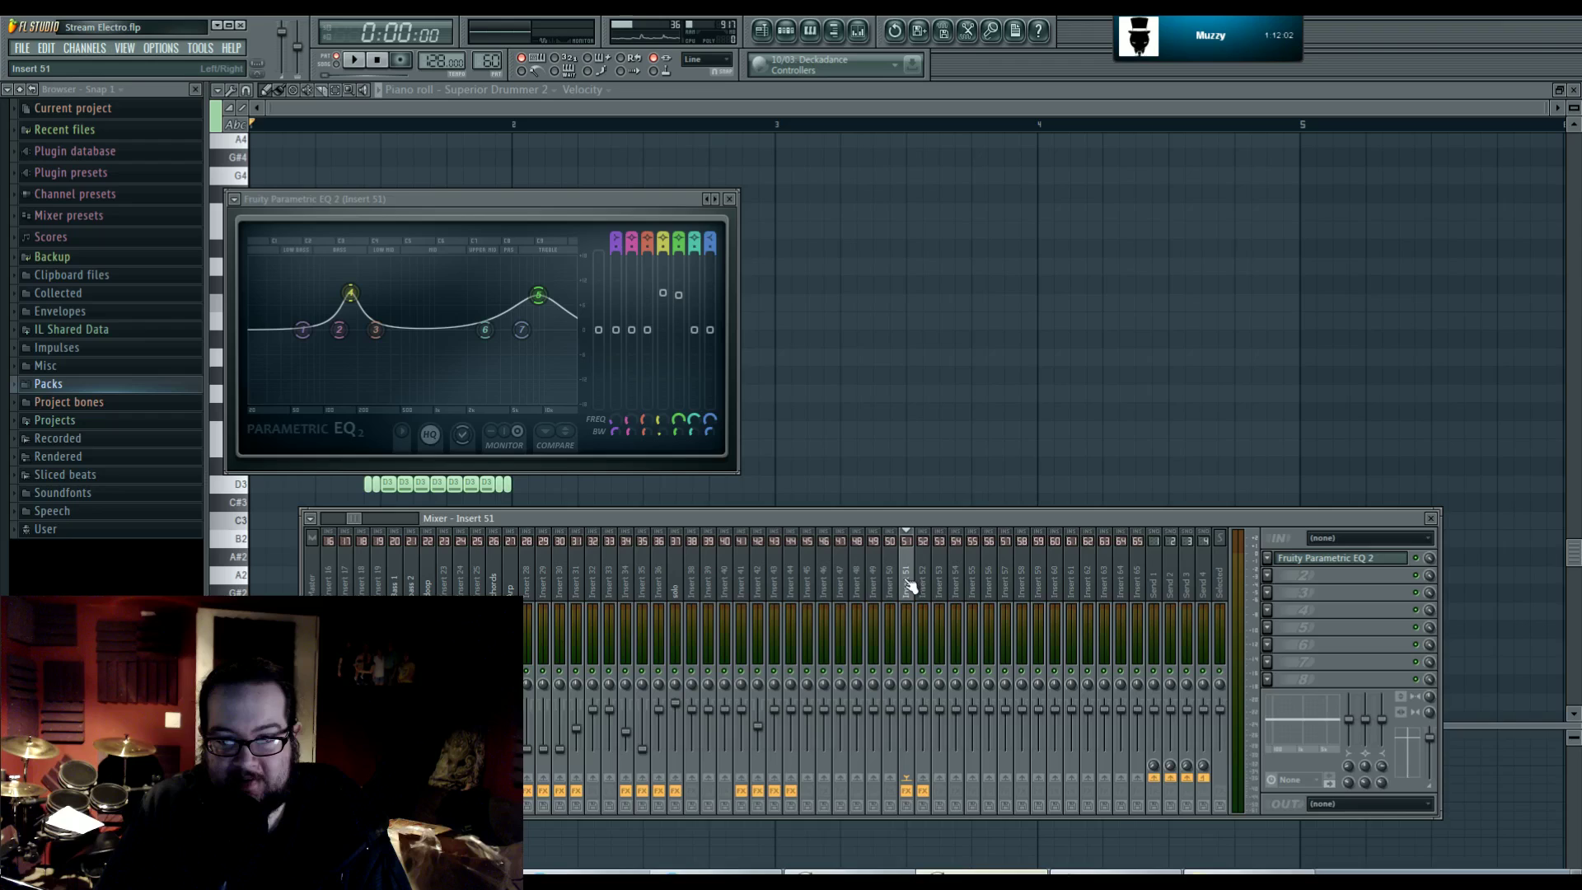
pyautogui.rightClick(873, 778)
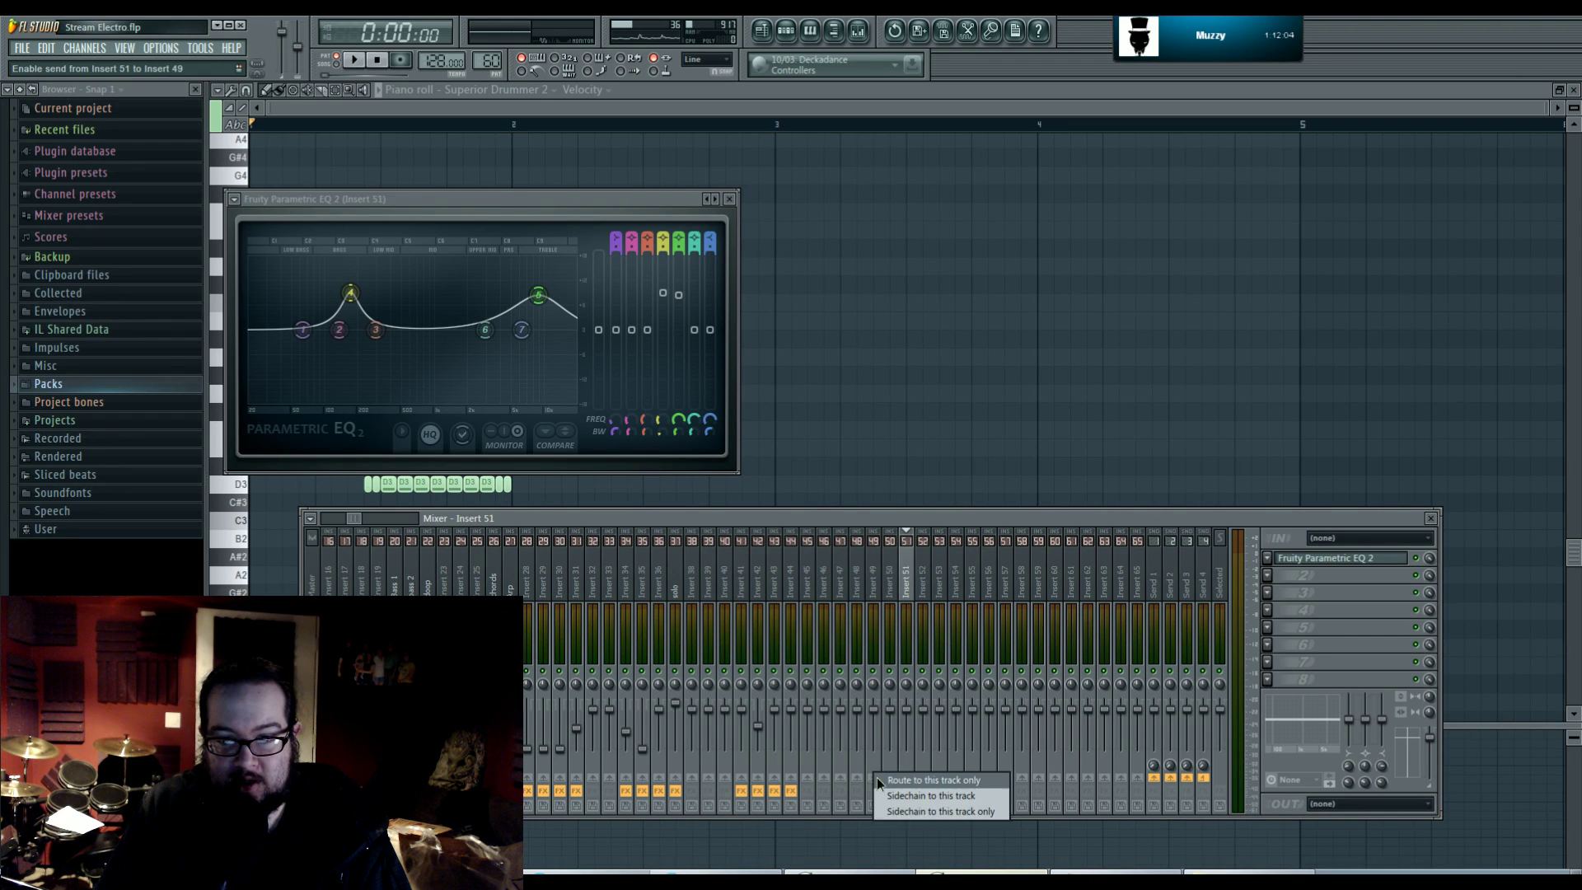
pyautogui.click(906, 787)
pyautogui.rightClick(872, 778)
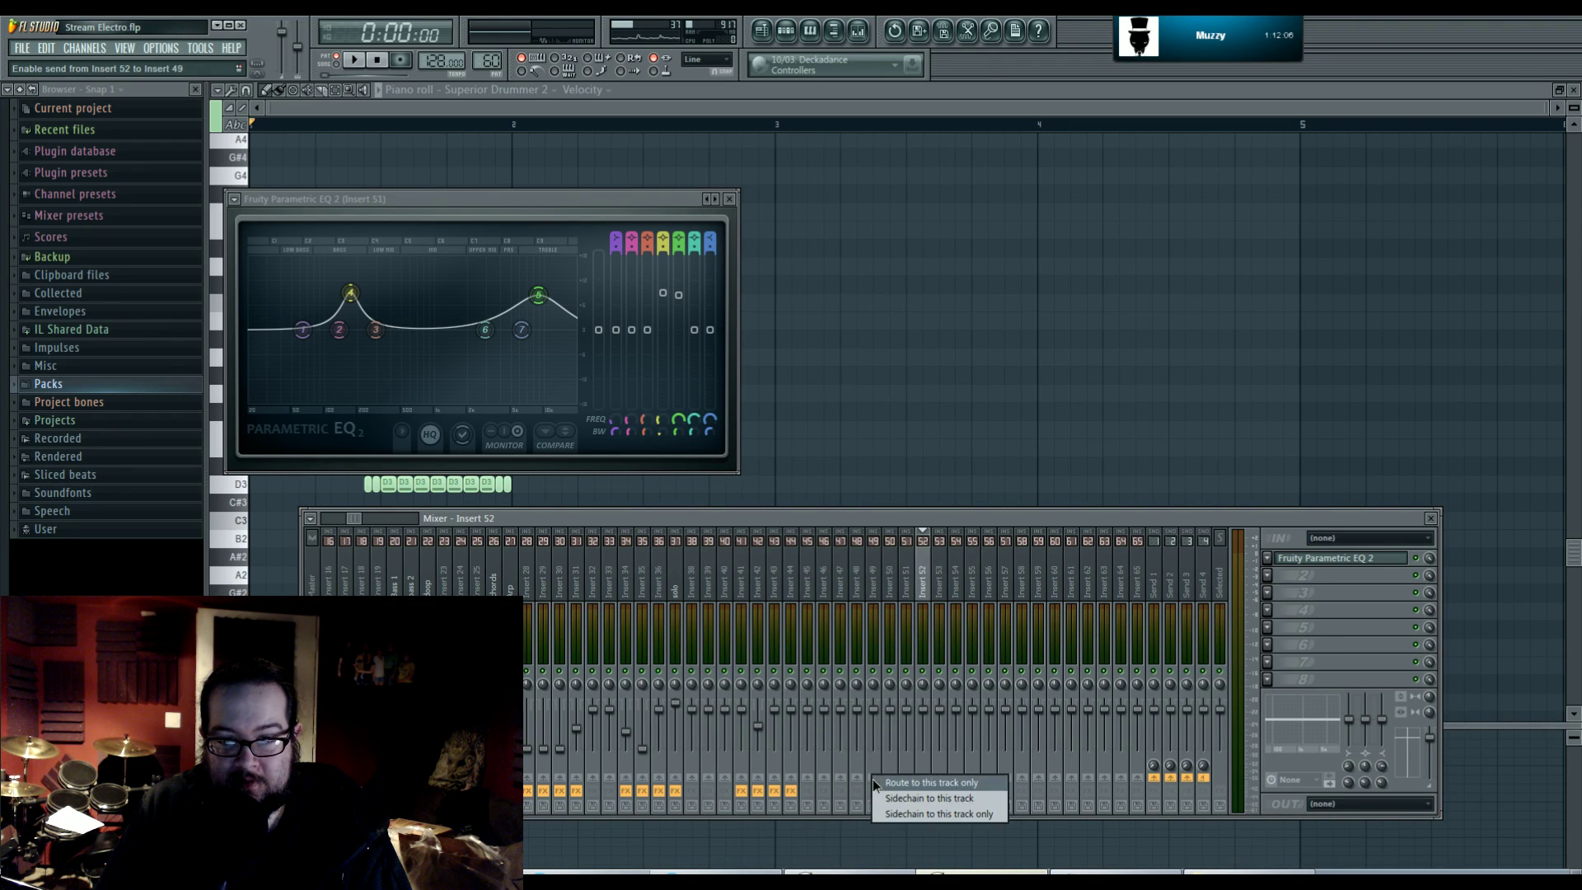
pyautogui.click(906, 790)
pyautogui.click(940, 581)
pyautogui.rightClick(880, 777)
pyautogui.click(906, 789)
# - Route mixer Inserts 54 and 55 only to Insert 49
pyautogui.click(958, 587)
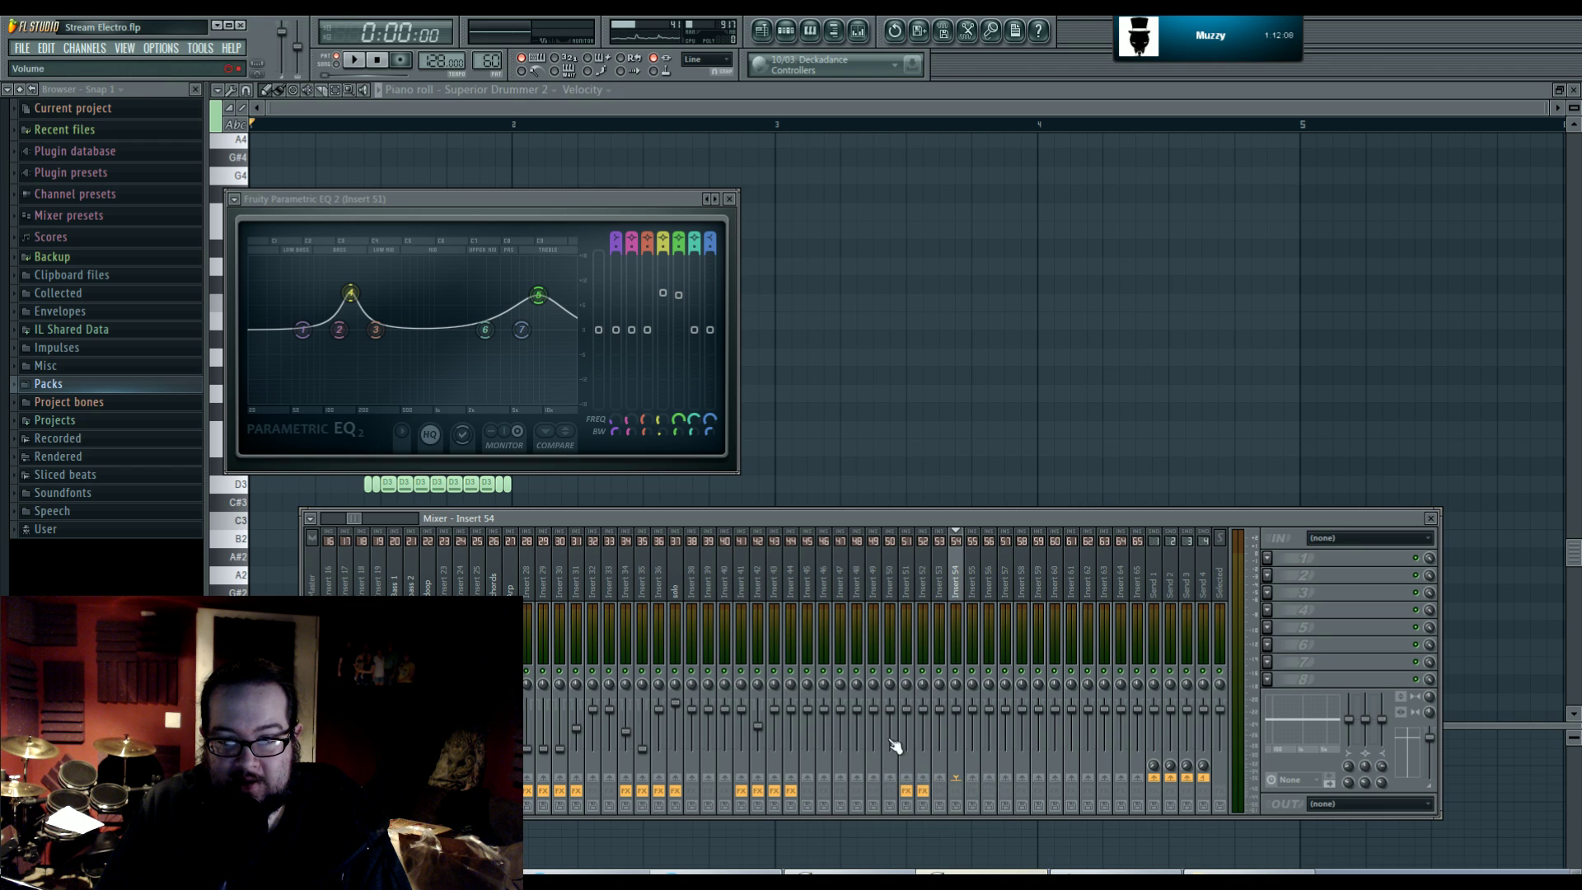
pyautogui.rightClick(873, 779)
pyautogui.click(906, 789)
pyautogui.click(975, 588)
pyautogui.rightClick(872, 778)
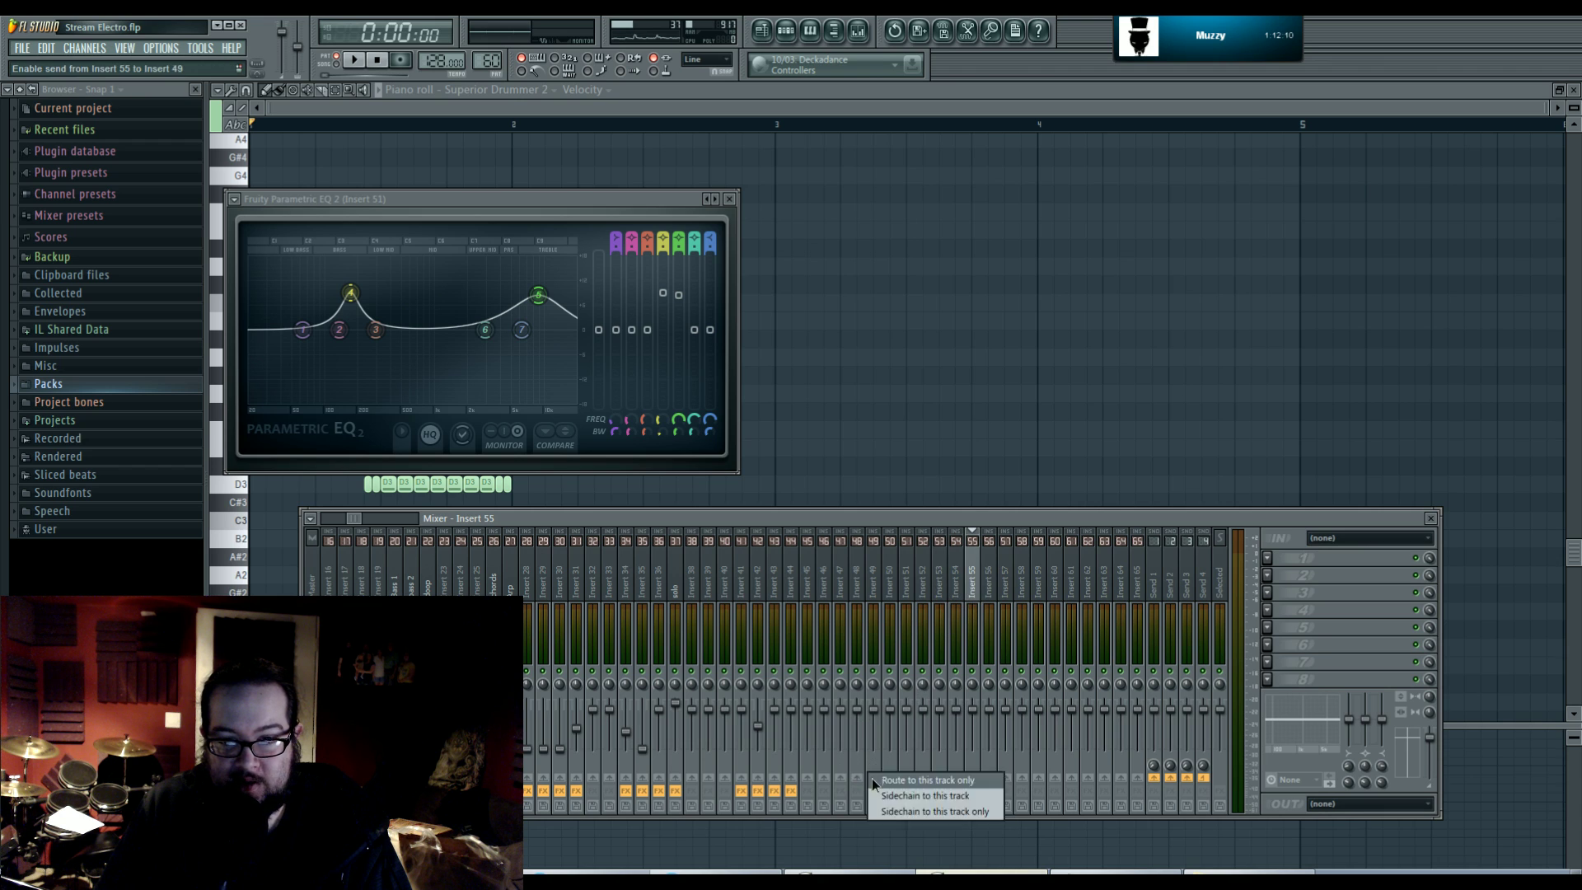
pyautogui.click(906, 790)
# - Route the remaining drum inserts up to 58, plus Insert 50, only to Insert 49, play the fill, and select Insert 49
pyautogui.click(991, 589)
pyautogui.click(1005, 586)
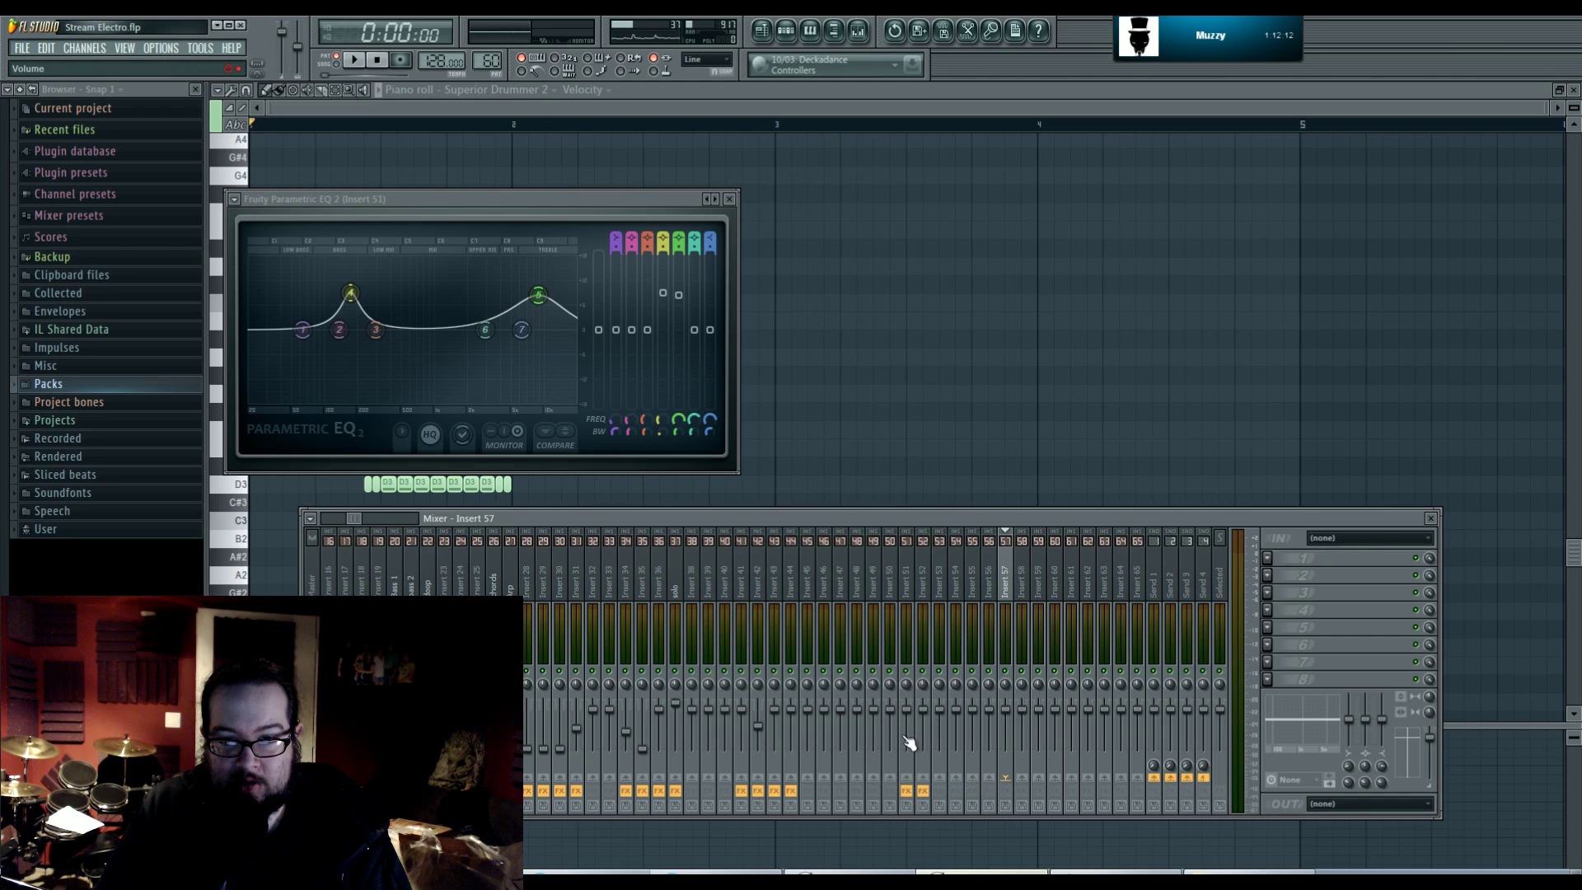
pyautogui.rightClick(878, 777)
pyautogui.click(906, 789)
pyautogui.click(1022, 586)
pyautogui.press('space')
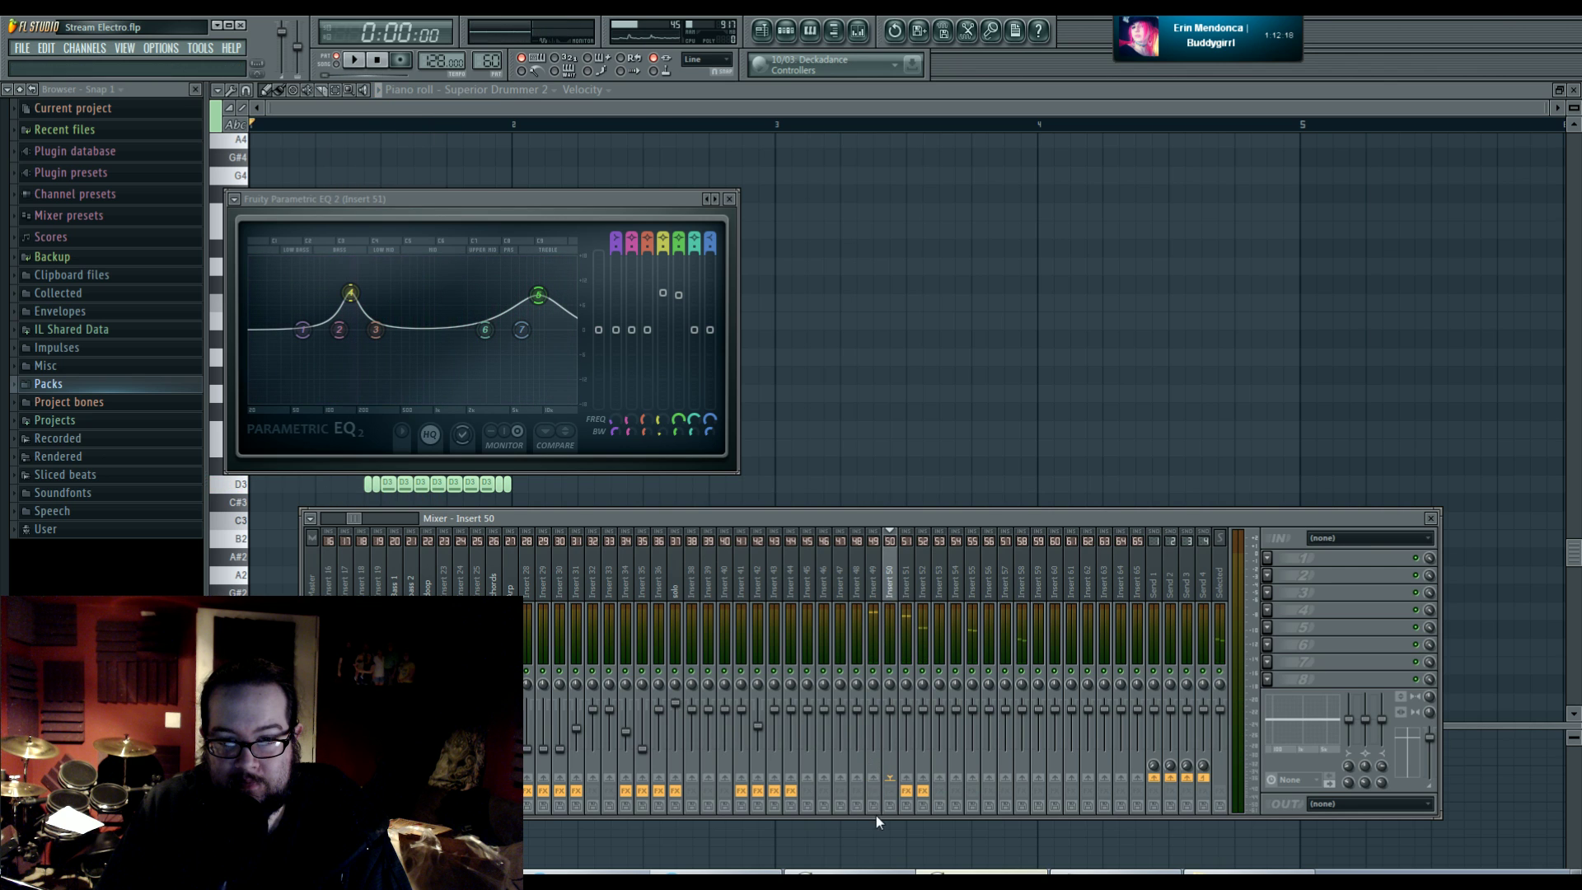
pyautogui.rightClick(875, 779)
pyautogui.click(880, 788)
pyautogui.click(878, 581)
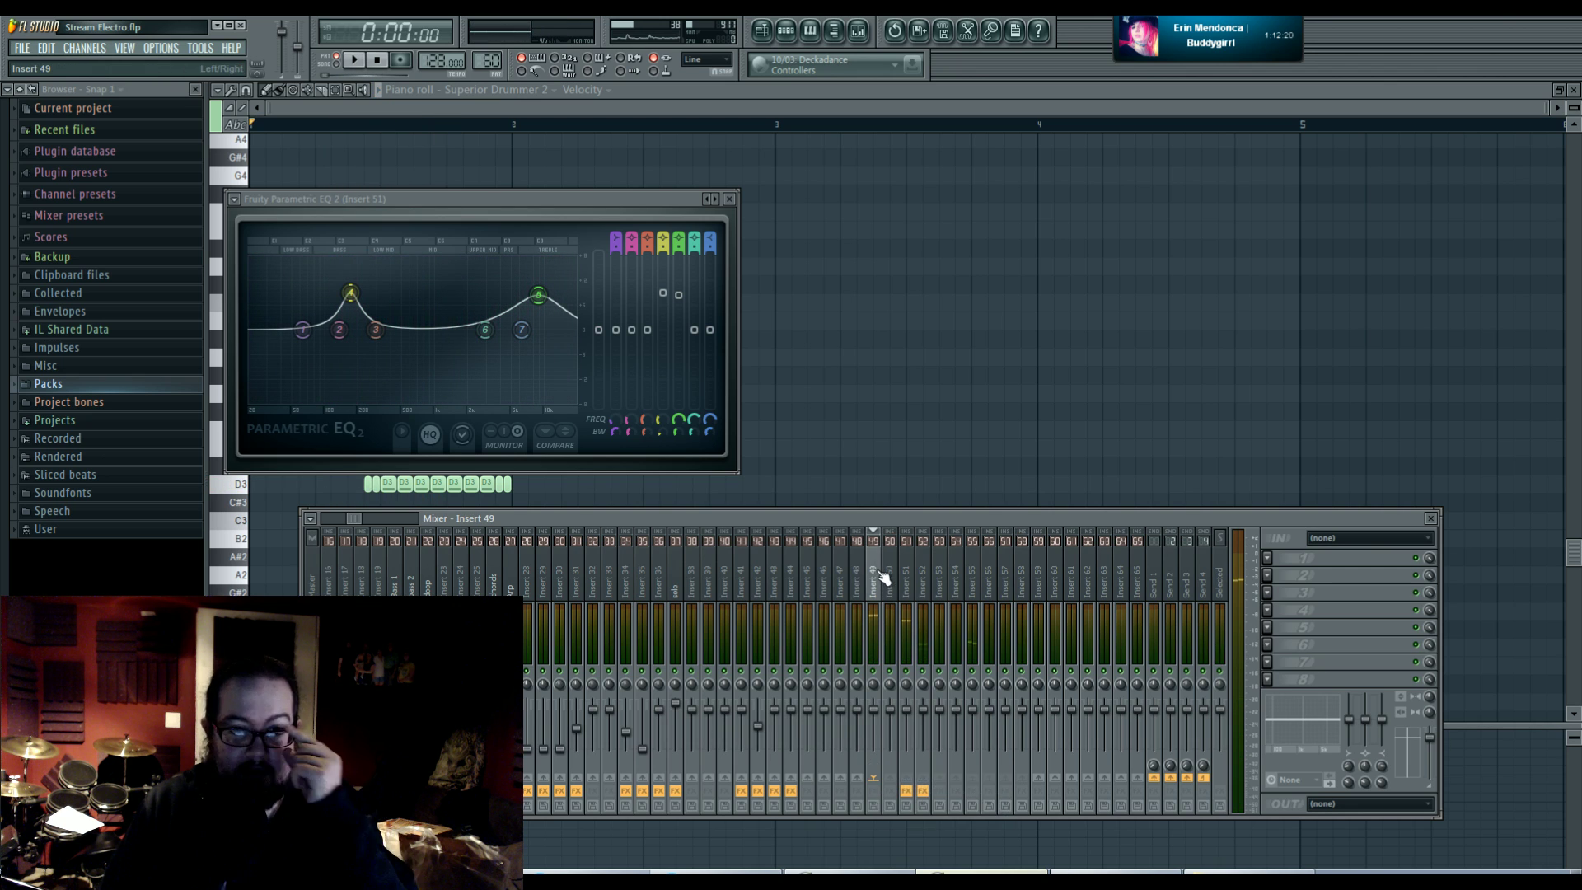
# - Move band 4 of Insert 51's Fruity Parametric EQ 2 to about 194 Hz
pyautogui.moveTo(478, 317)
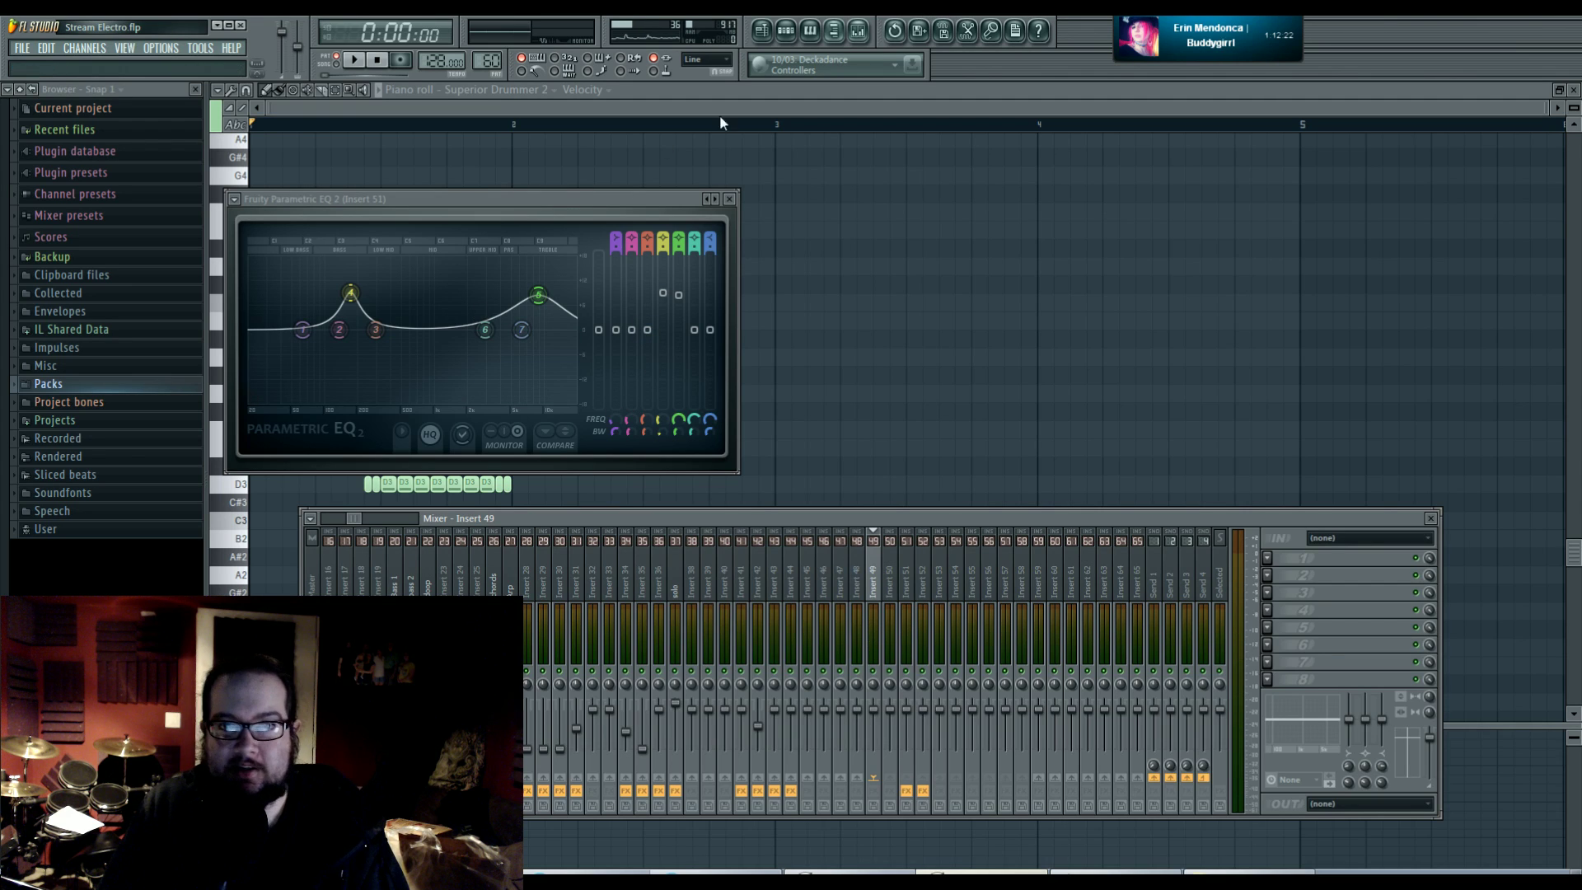
pyautogui.moveTo(360, 295)
pyautogui.moveTo(360, 295); pyautogui.dragTo(365, 295)
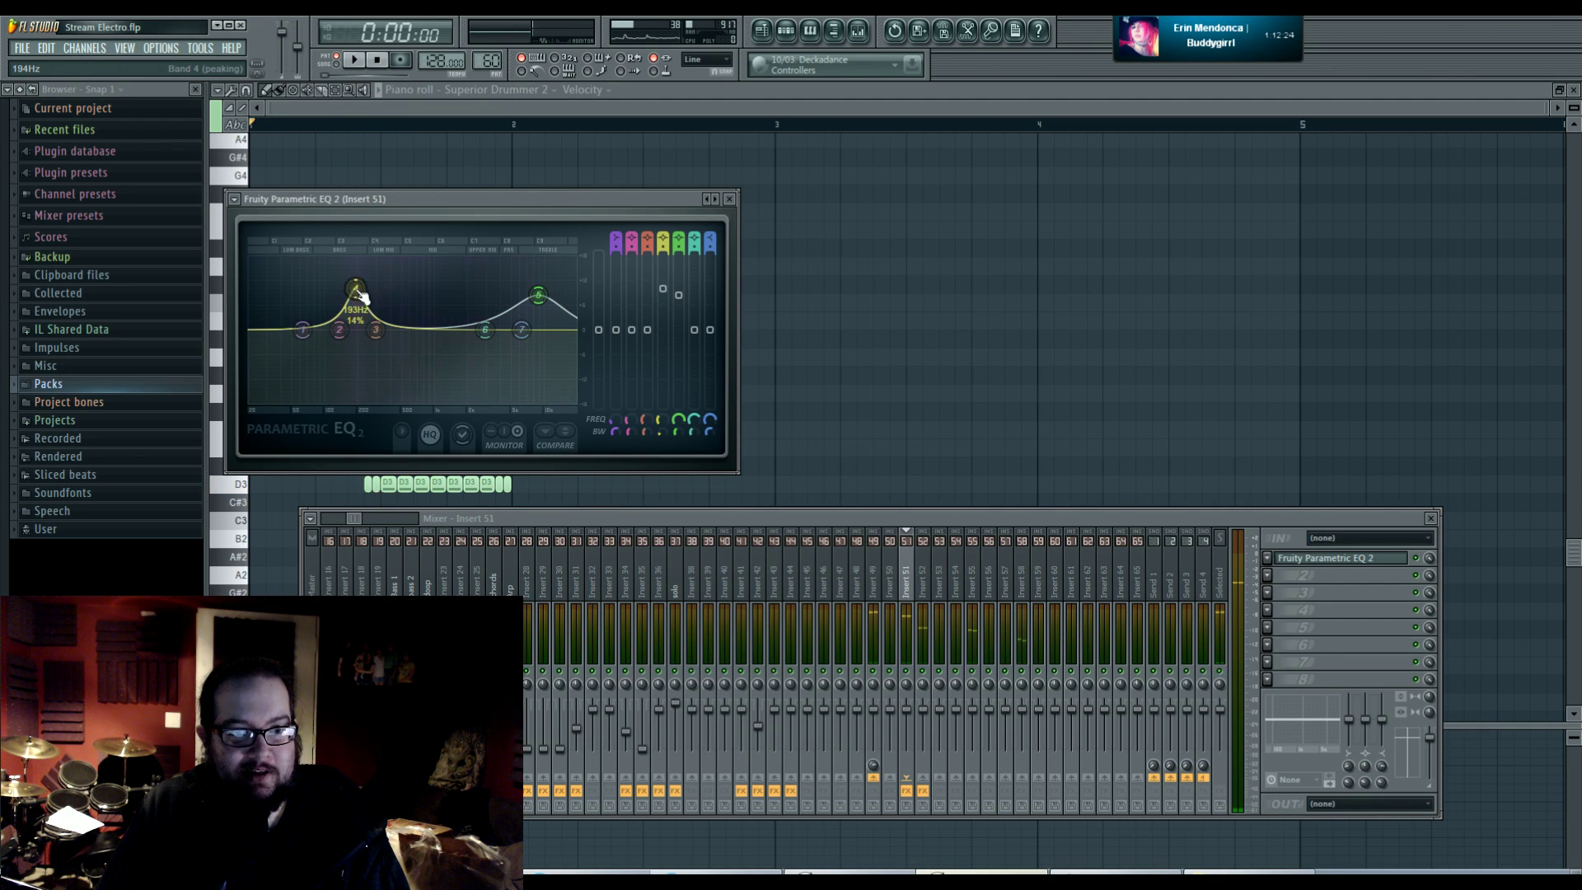
# - Open the Superior Drummer 2 channel's plugin window to view its drum kit, and return to the mixer
pyautogui.click(786, 31)
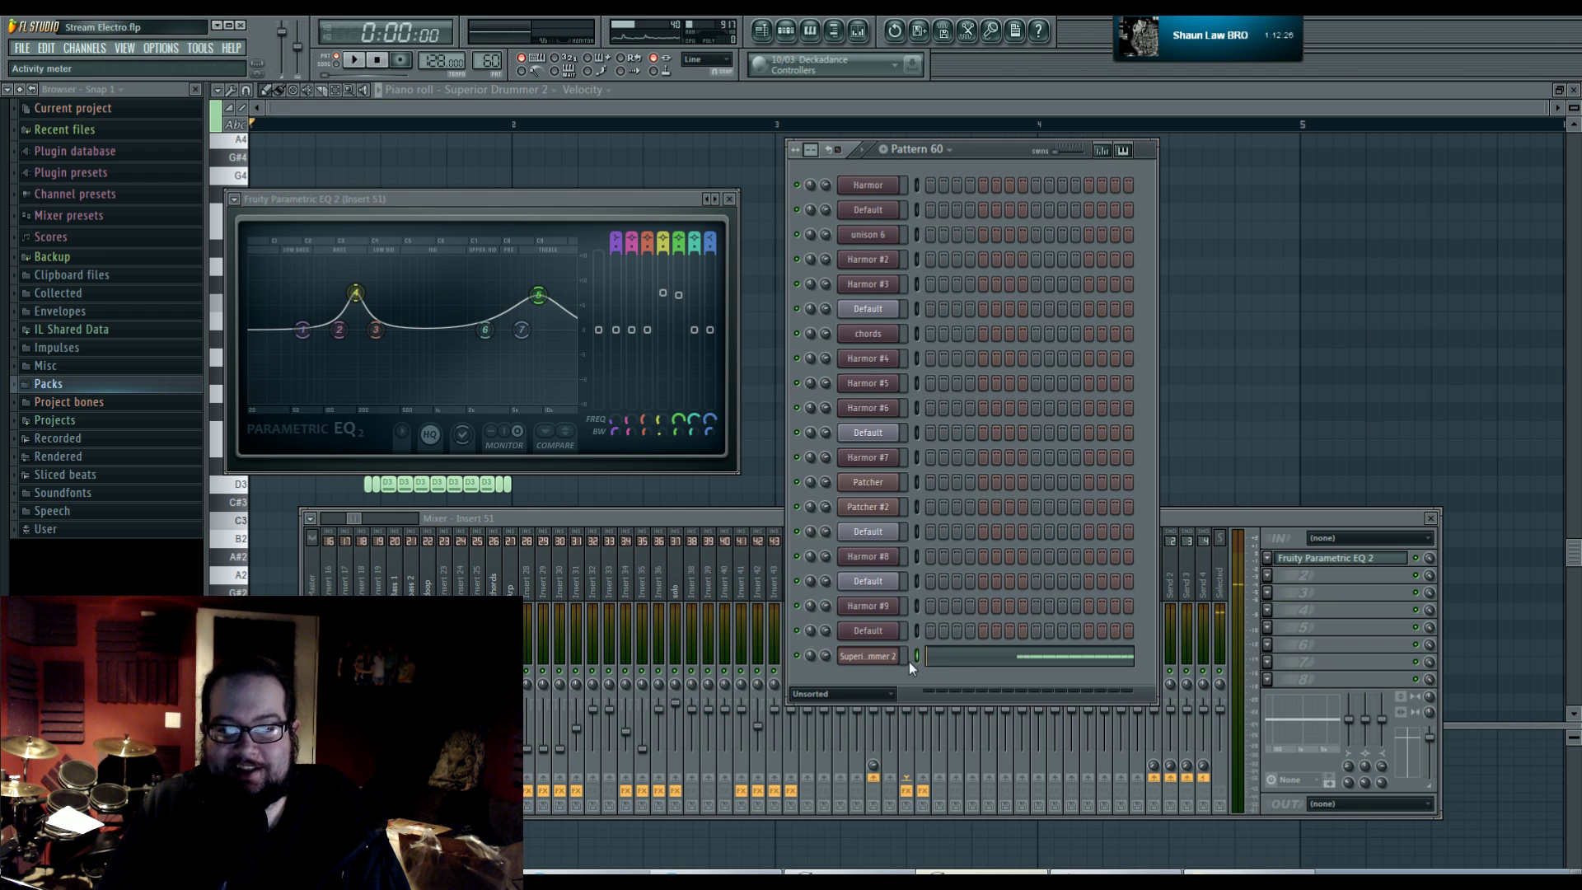
pyautogui.click(877, 316)
pyautogui.moveTo(968, 176); pyautogui.dragTo(932, 224)
pyautogui.click(1279, 522)
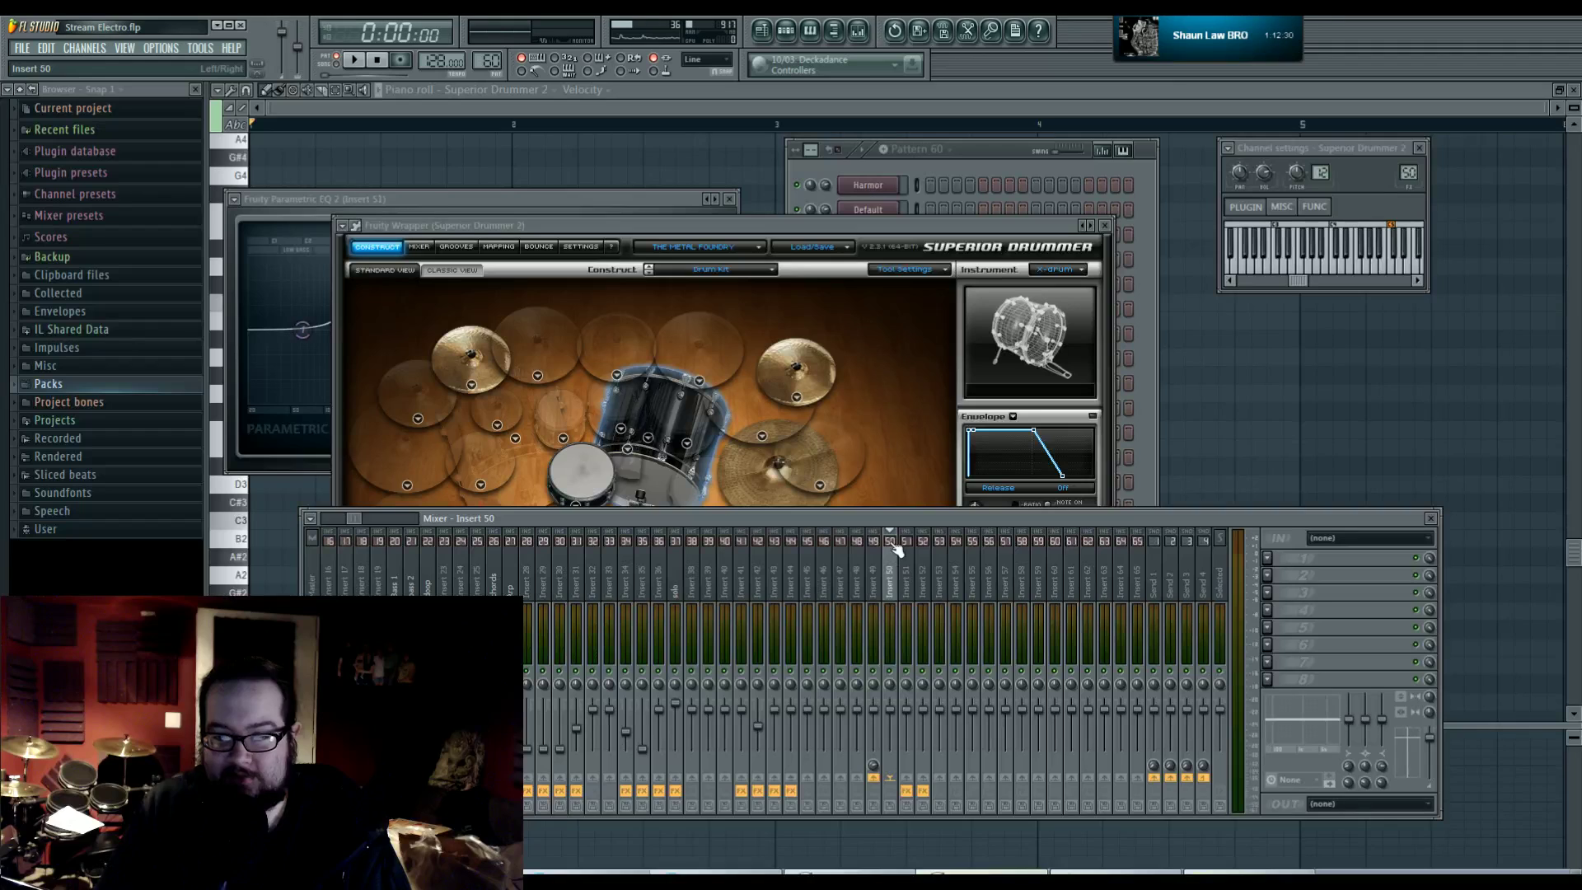
# - Select Insert 49 and bring up the effect choices for its first slot
pyautogui.click(880, 569)
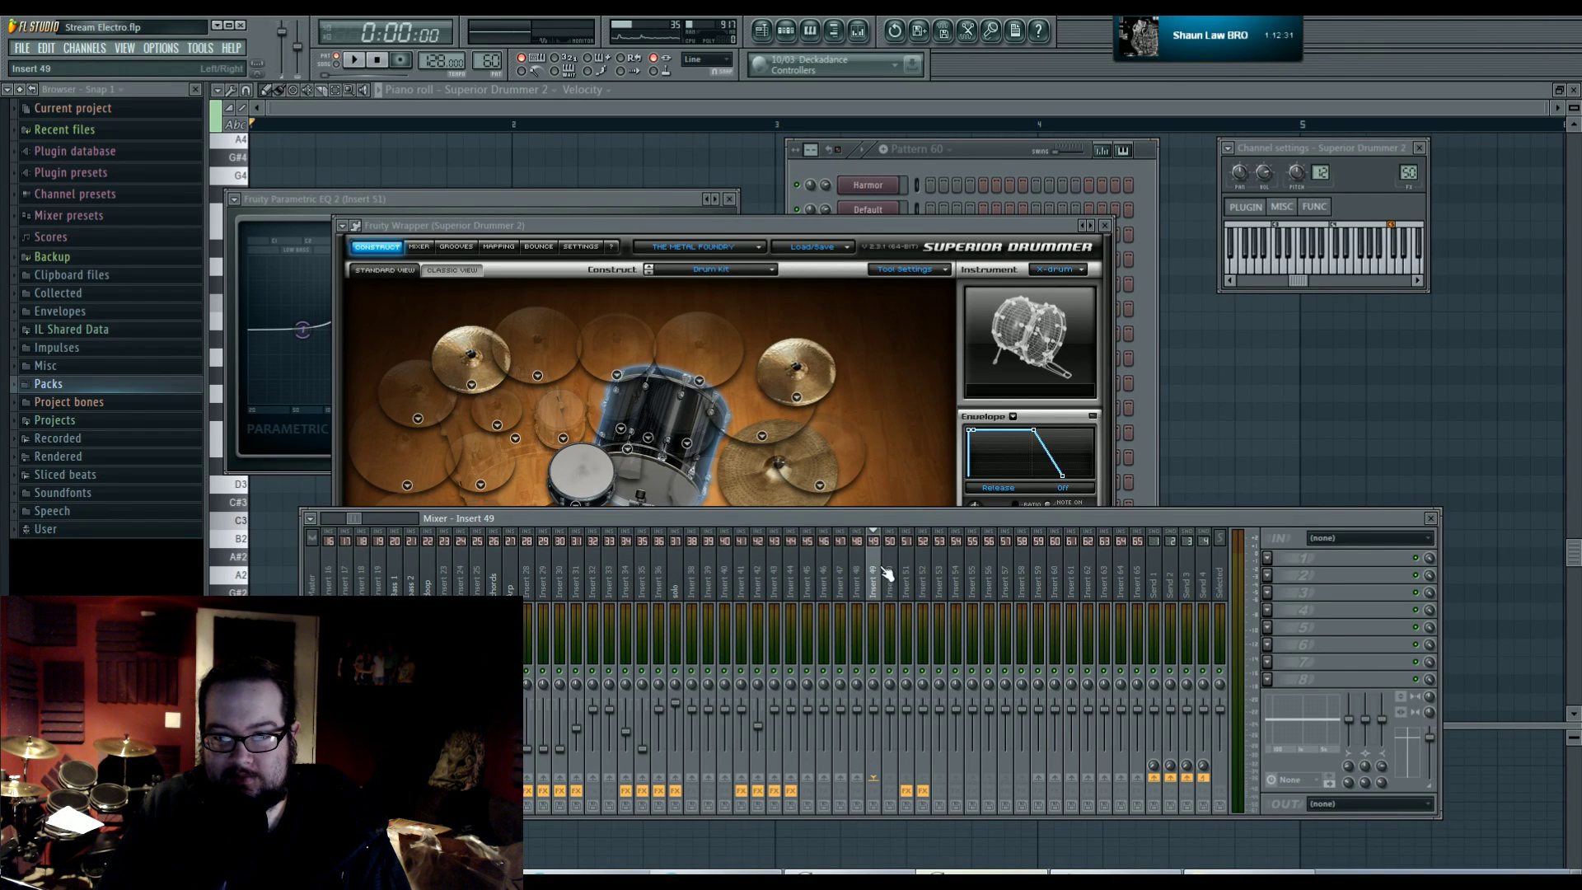
pyautogui.click(1275, 567)
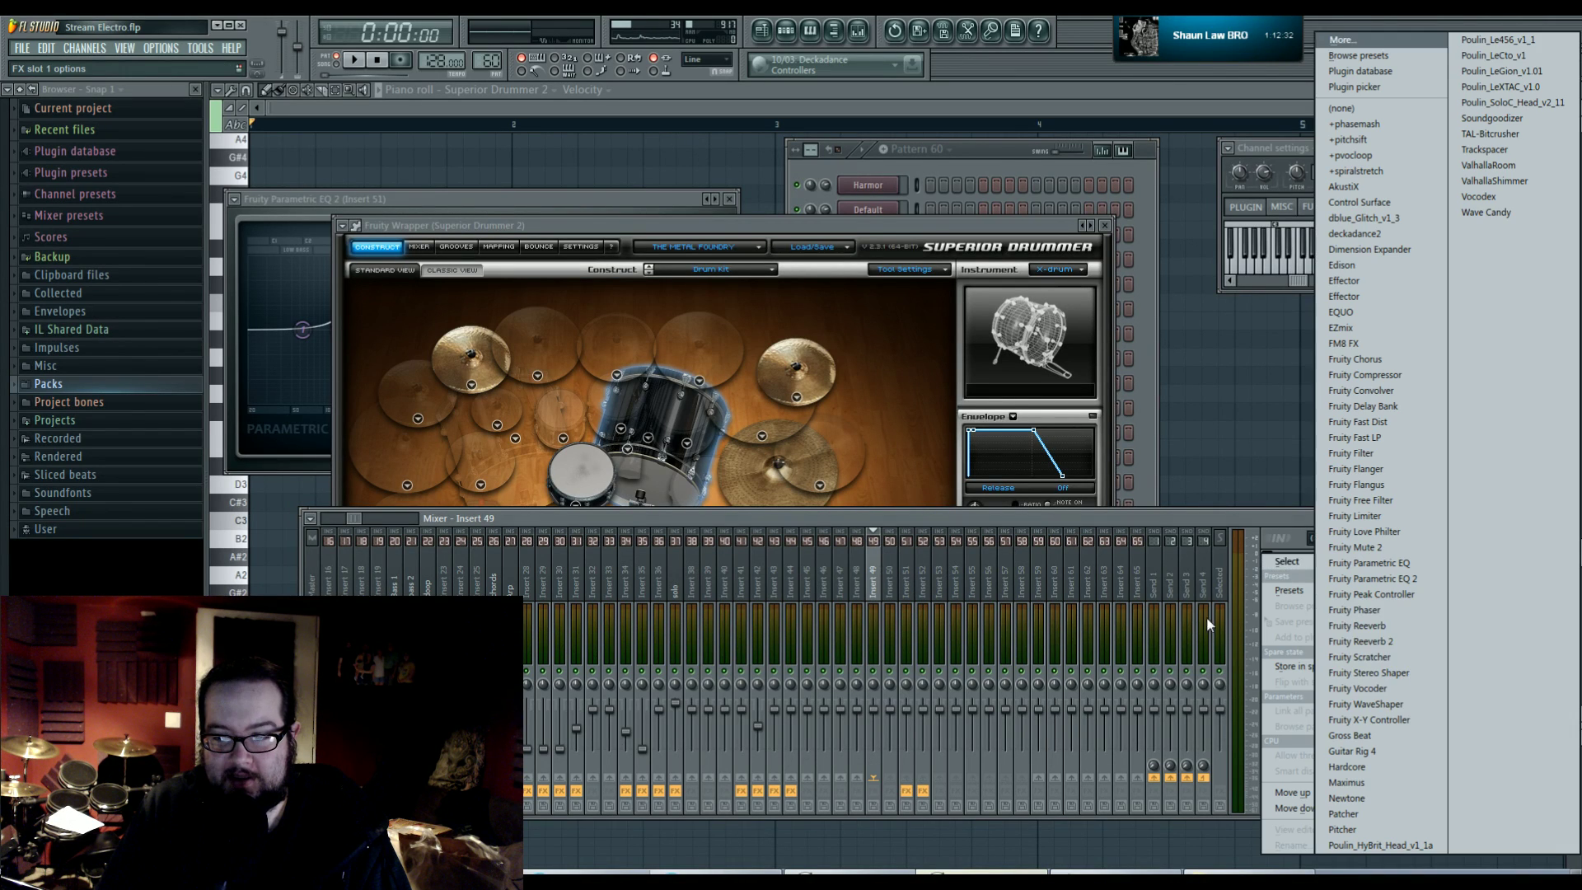
# - Add Maximus to the first effect slot of mixer insert 49 and load its Default preset with the bands display shown
pyautogui.click(1391, 785)
pyautogui.click(714, 204)
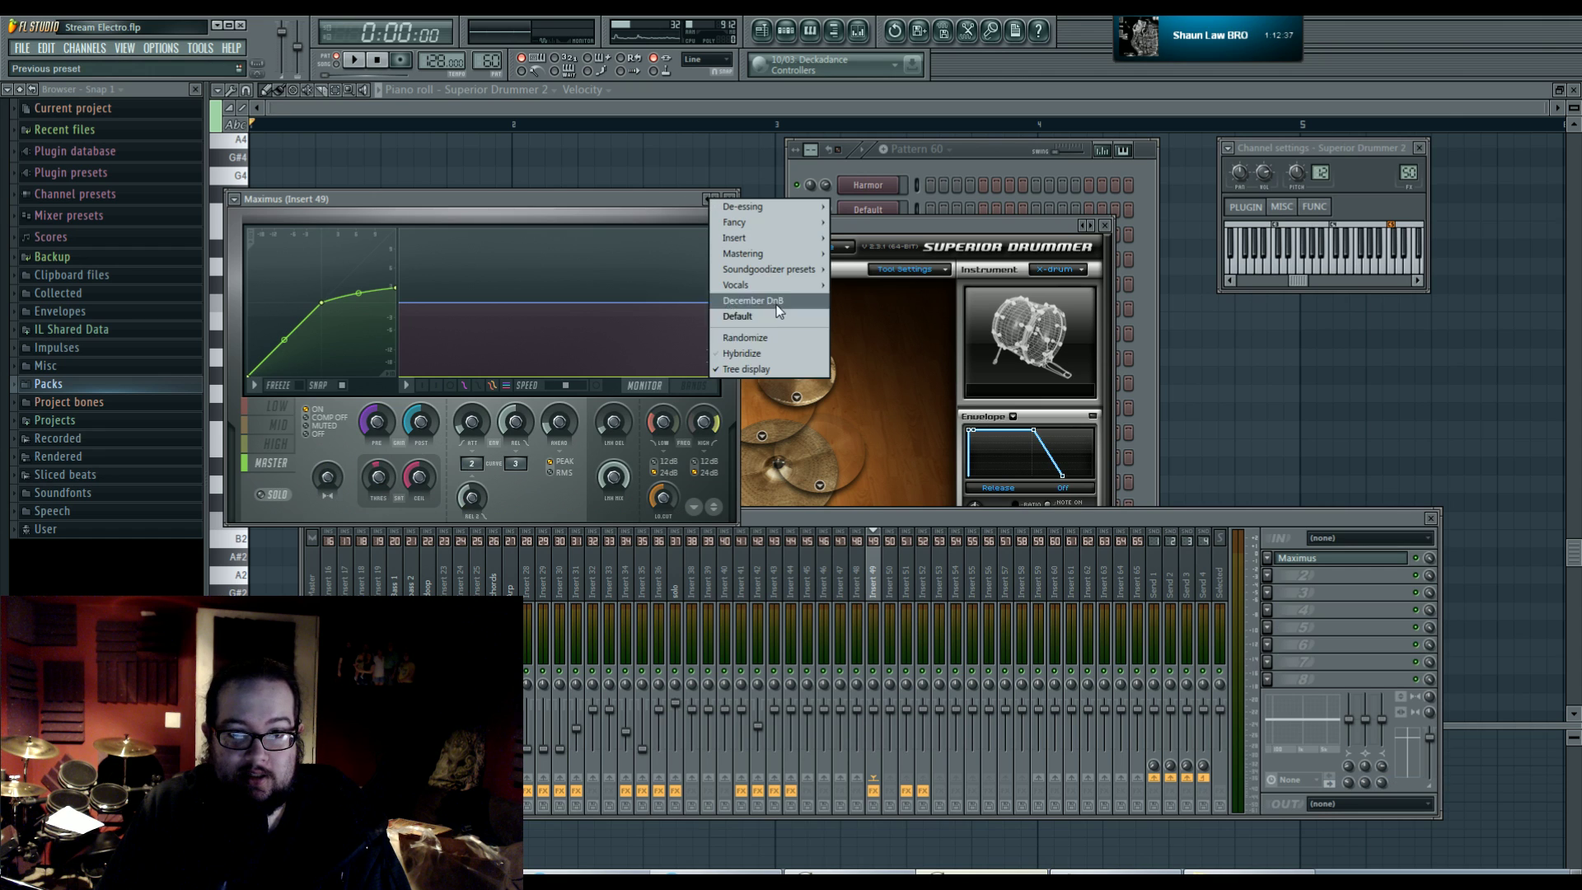
pyautogui.click(745, 315)
pyautogui.click(697, 386)
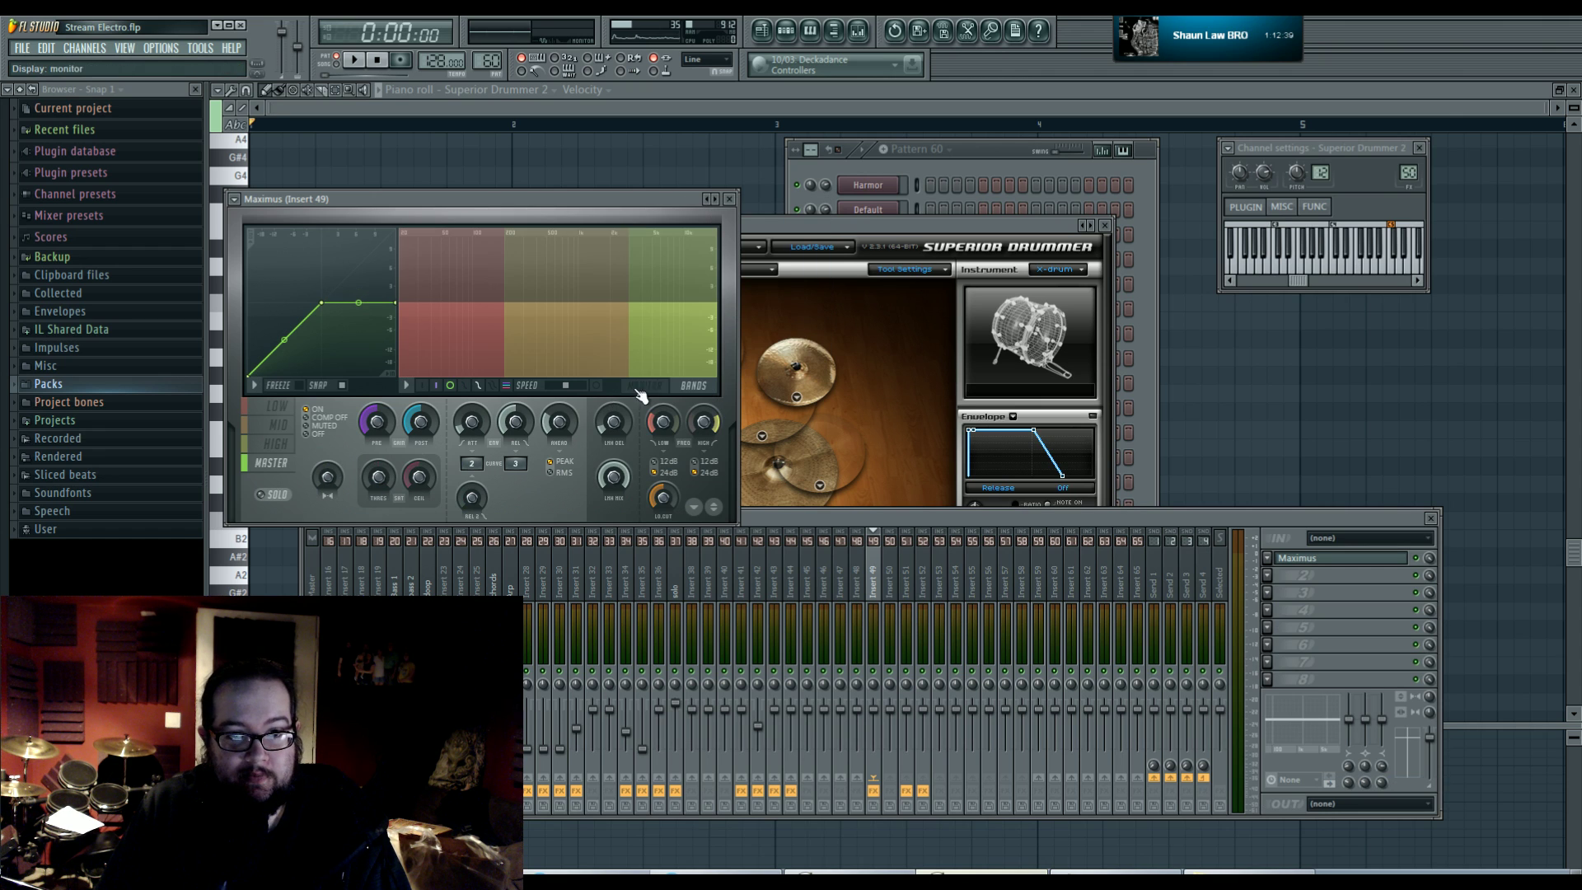
# - Set the Maximus low band frequency to 259 Hz while auditioning the drums
pyautogui.press('space')
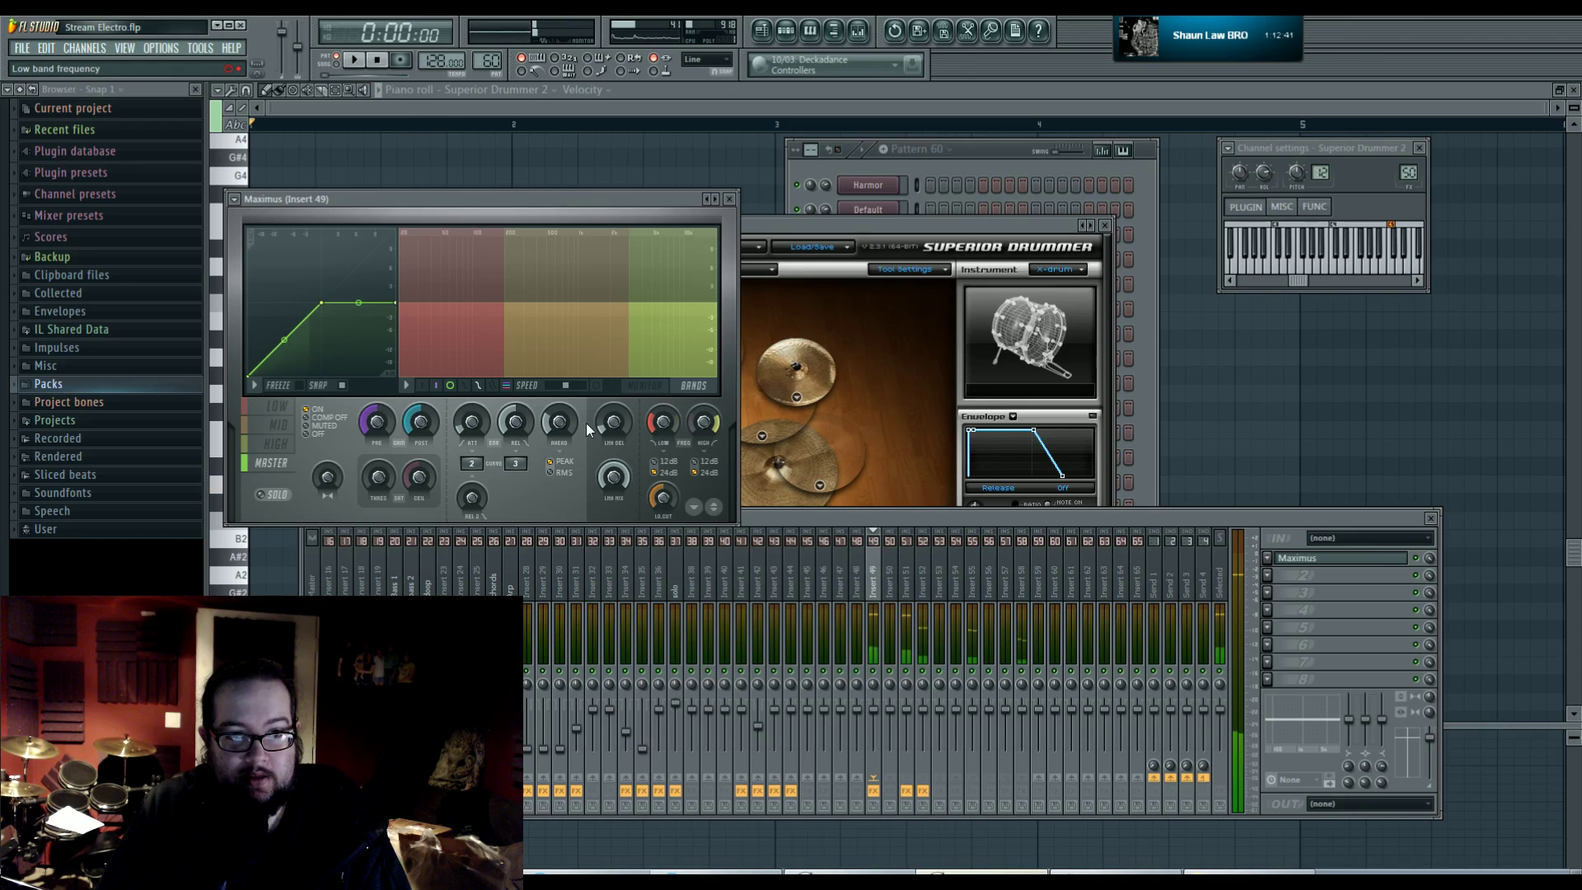
pyautogui.click(664, 423)
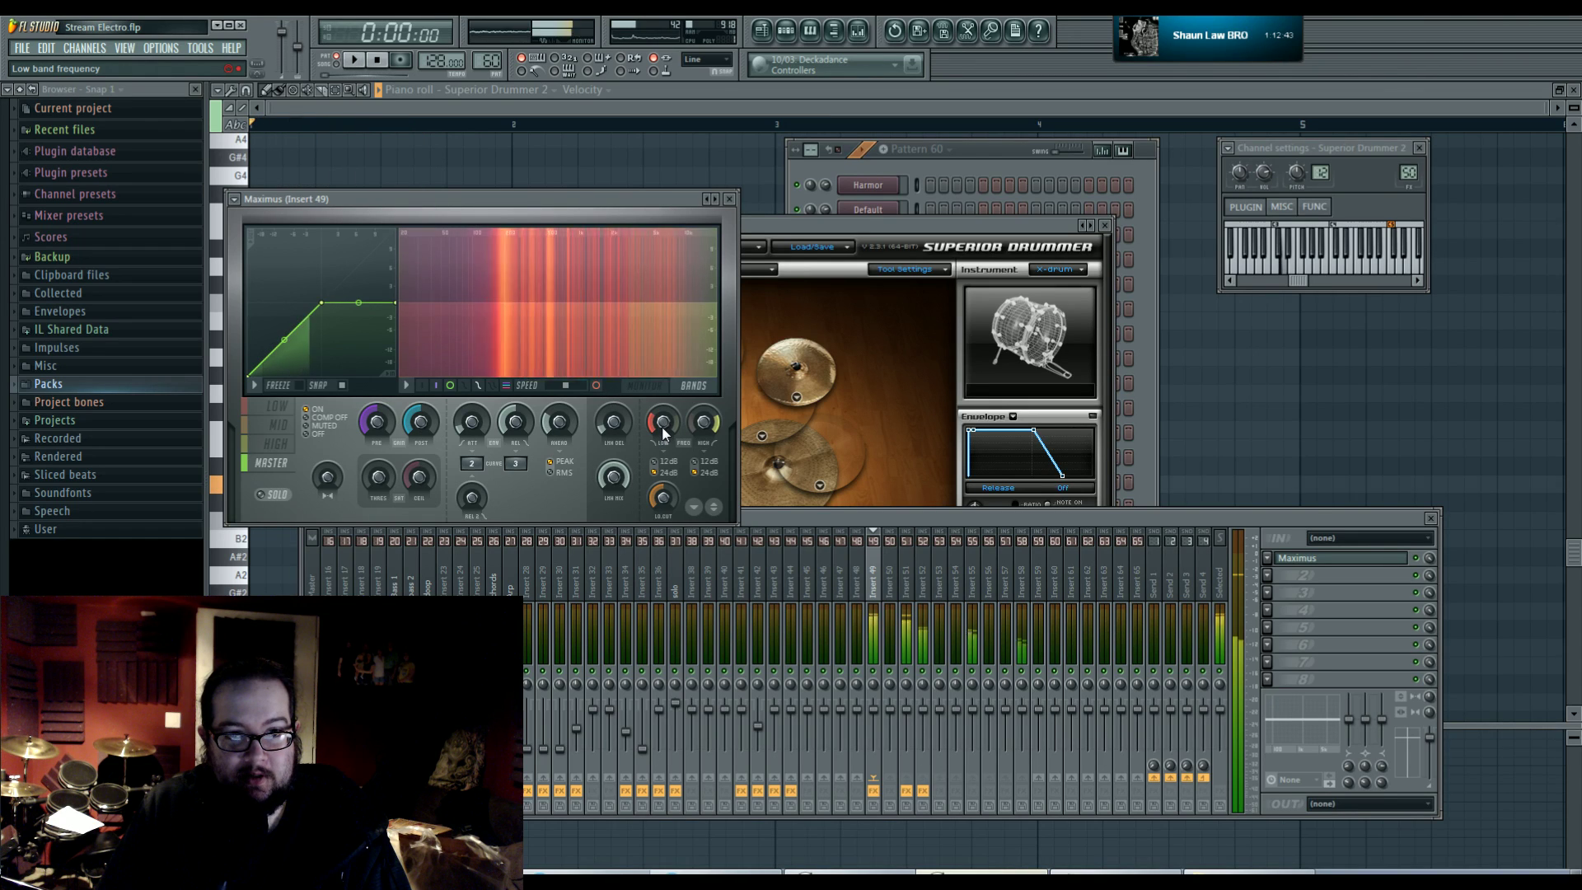
pyautogui.press('space')
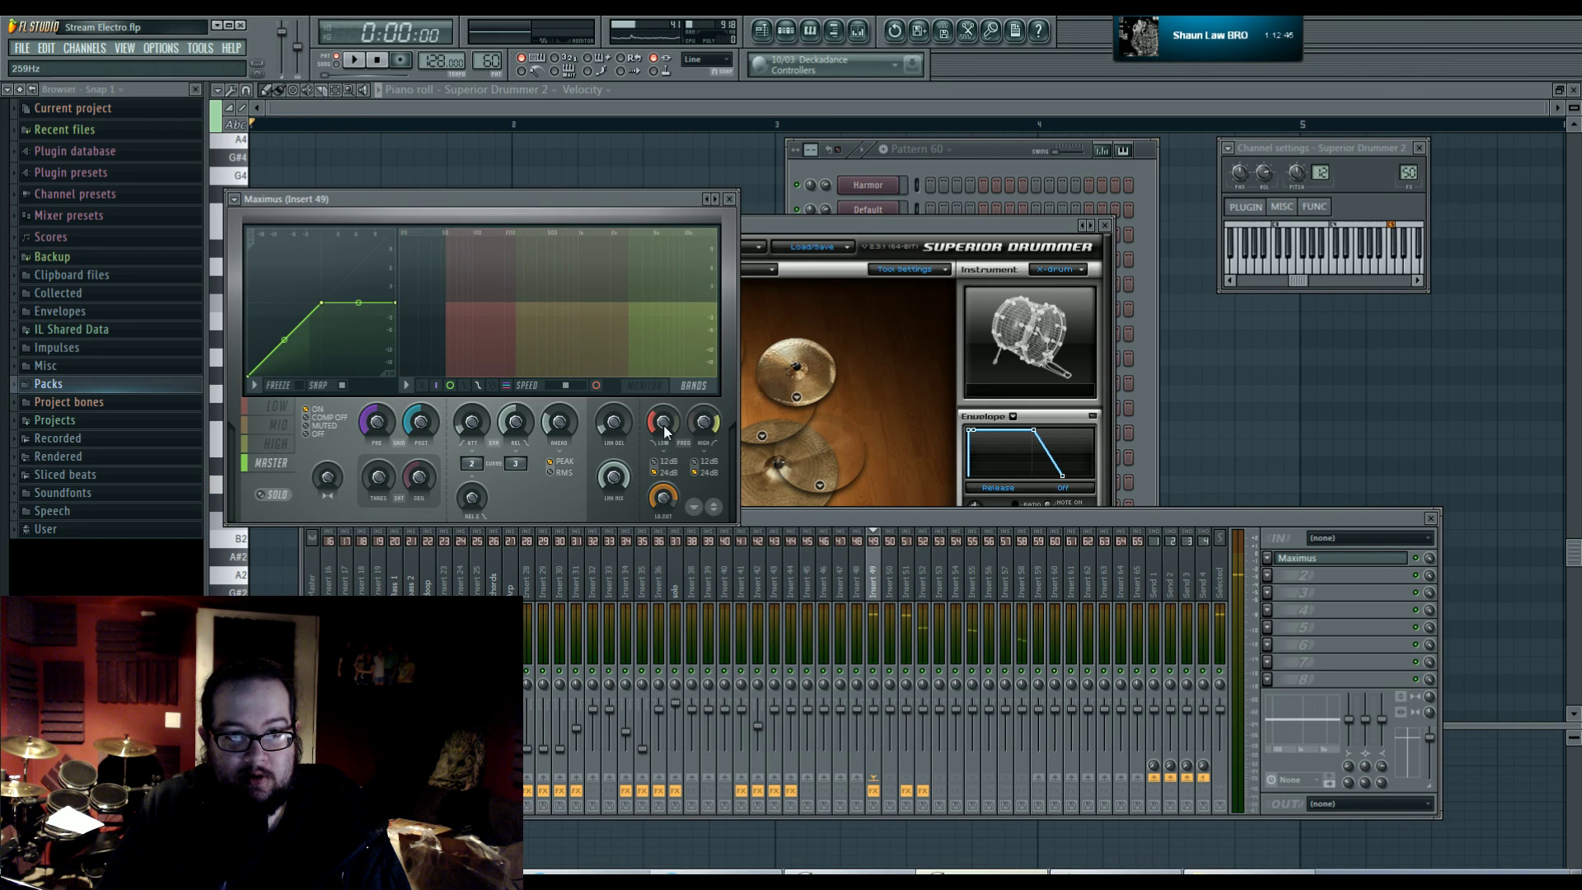
pyautogui.press('space')
pyautogui.press('space')
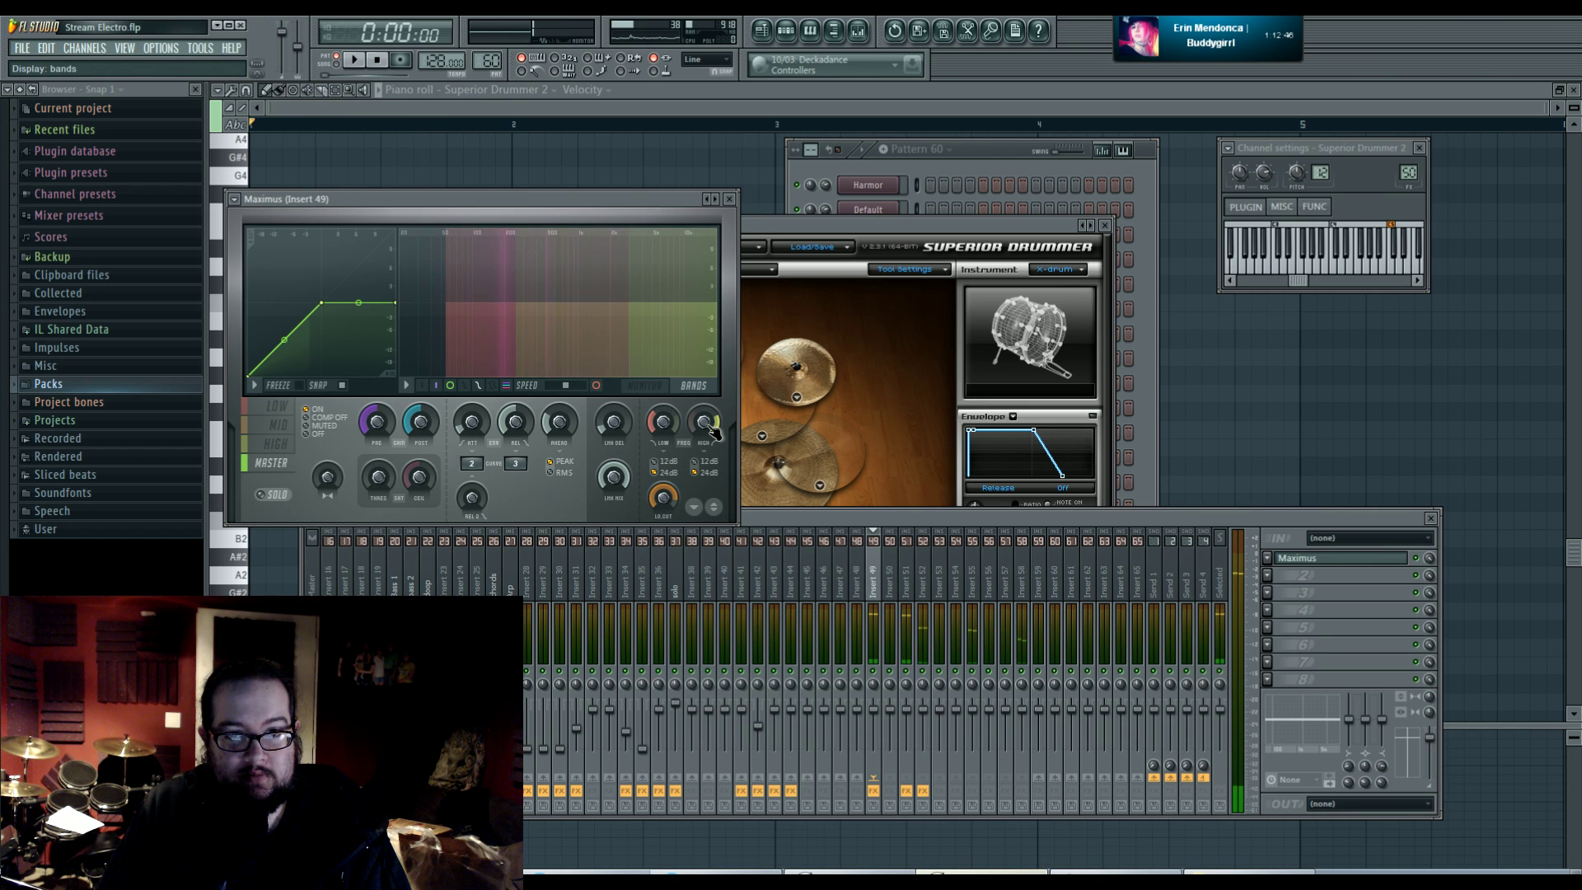
# - Examine the low, high and master bands on the Maximus monitor display during playback
pyautogui.click(644, 385)
pyautogui.click(277, 405)
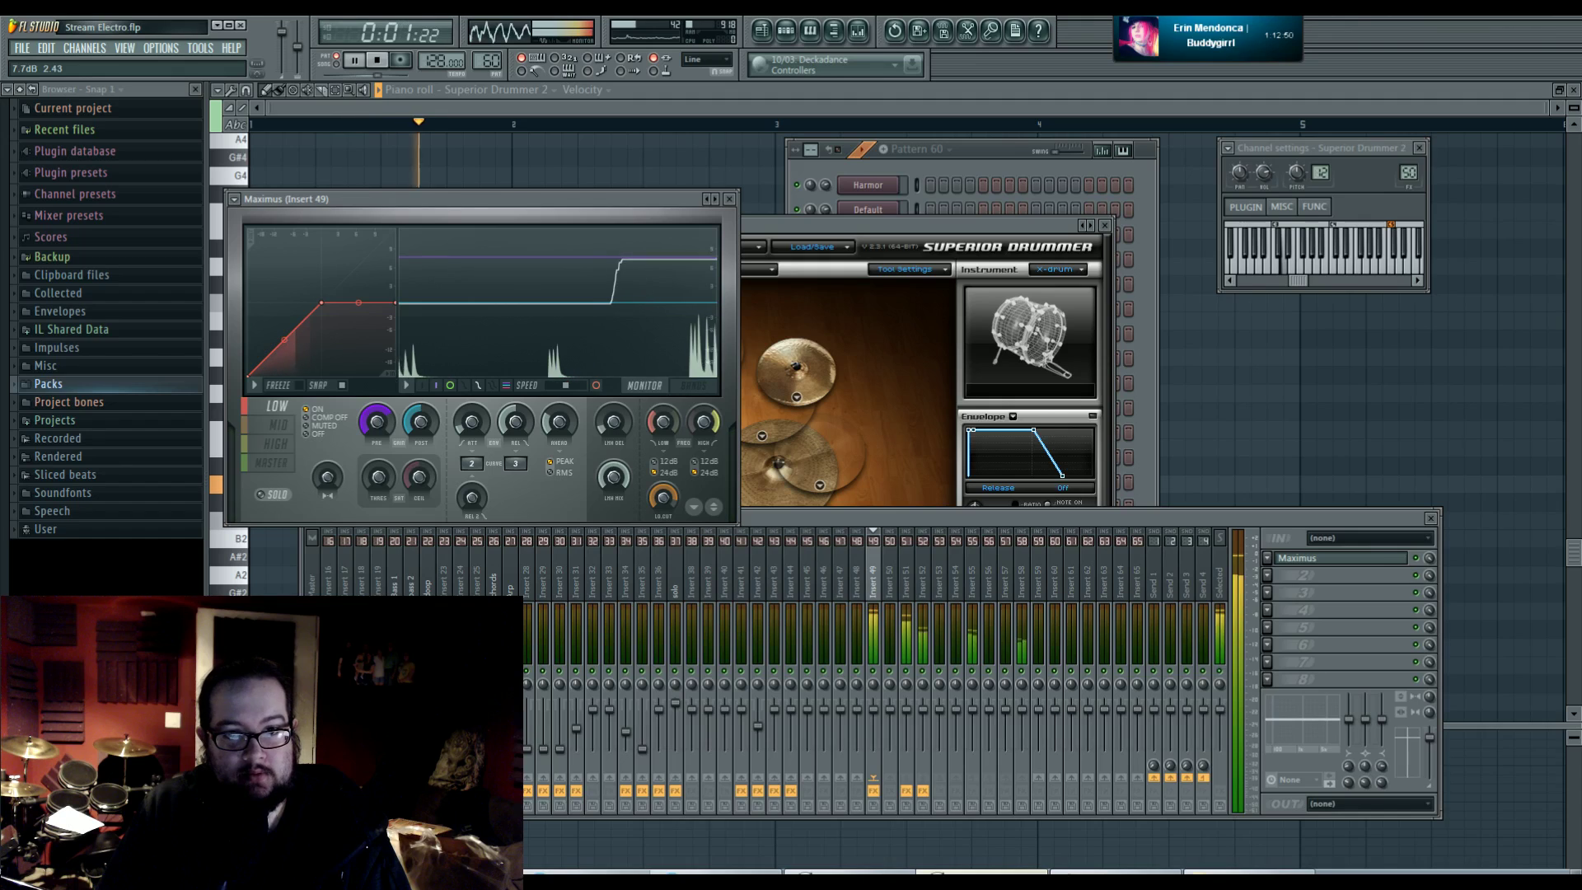
pyautogui.press('space')
pyautogui.click(277, 443)
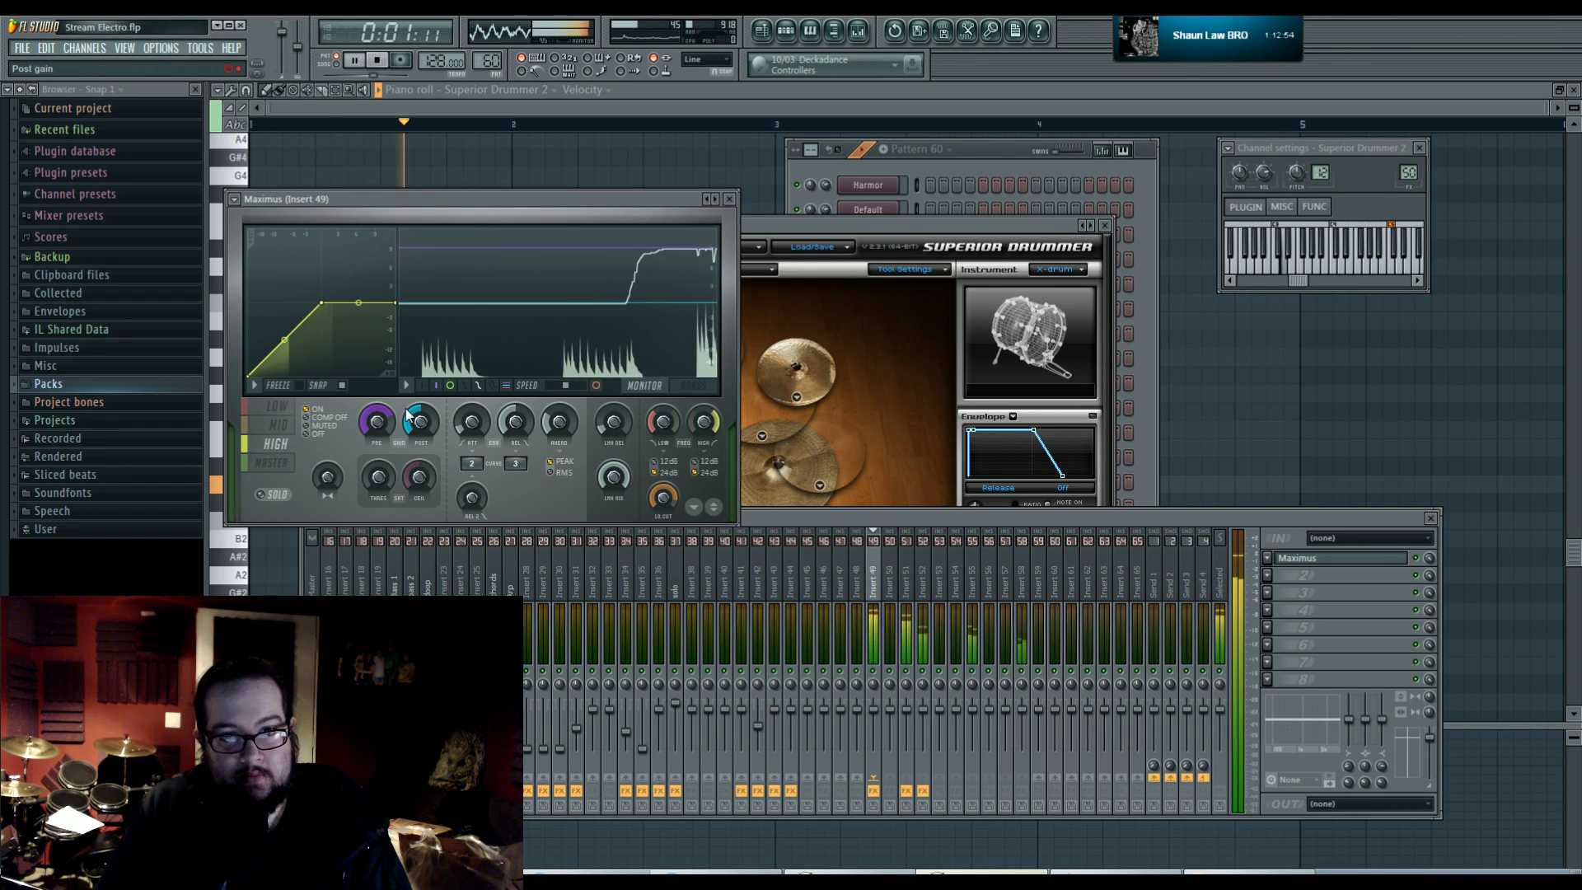
pyautogui.click(271, 462)
pyautogui.press('space')
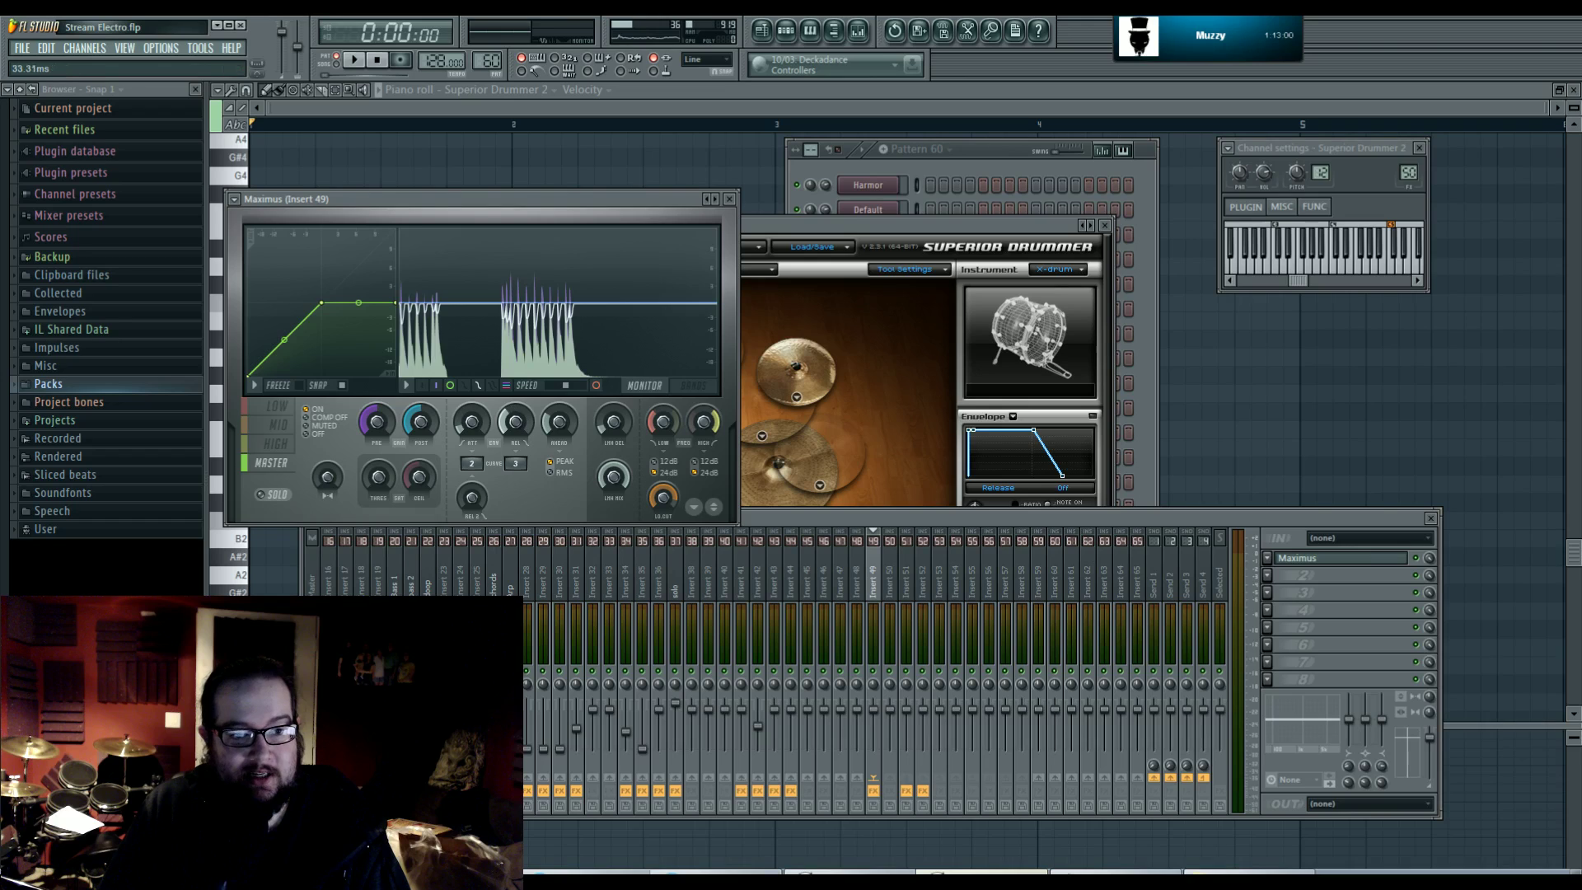
# - Raise the first point of the Maximus master band compression envelope about halfway to the middle point's level and audition the drums
pyautogui.moveTo(256, 375); pyautogui.dragTo(256, 346)
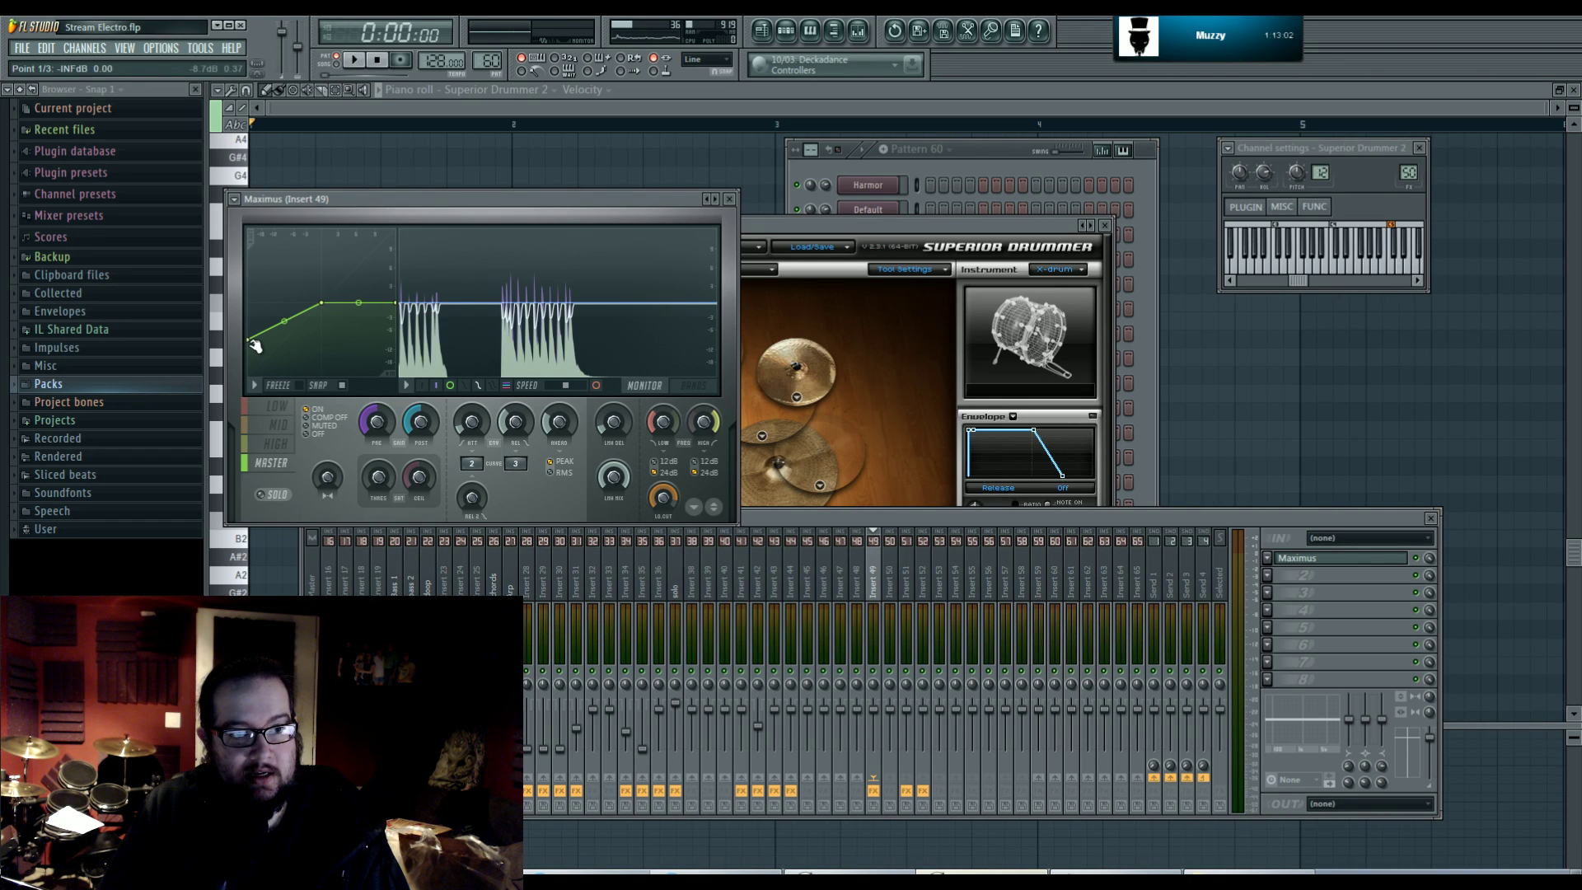
pyautogui.press('space')
pyautogui.press('space')
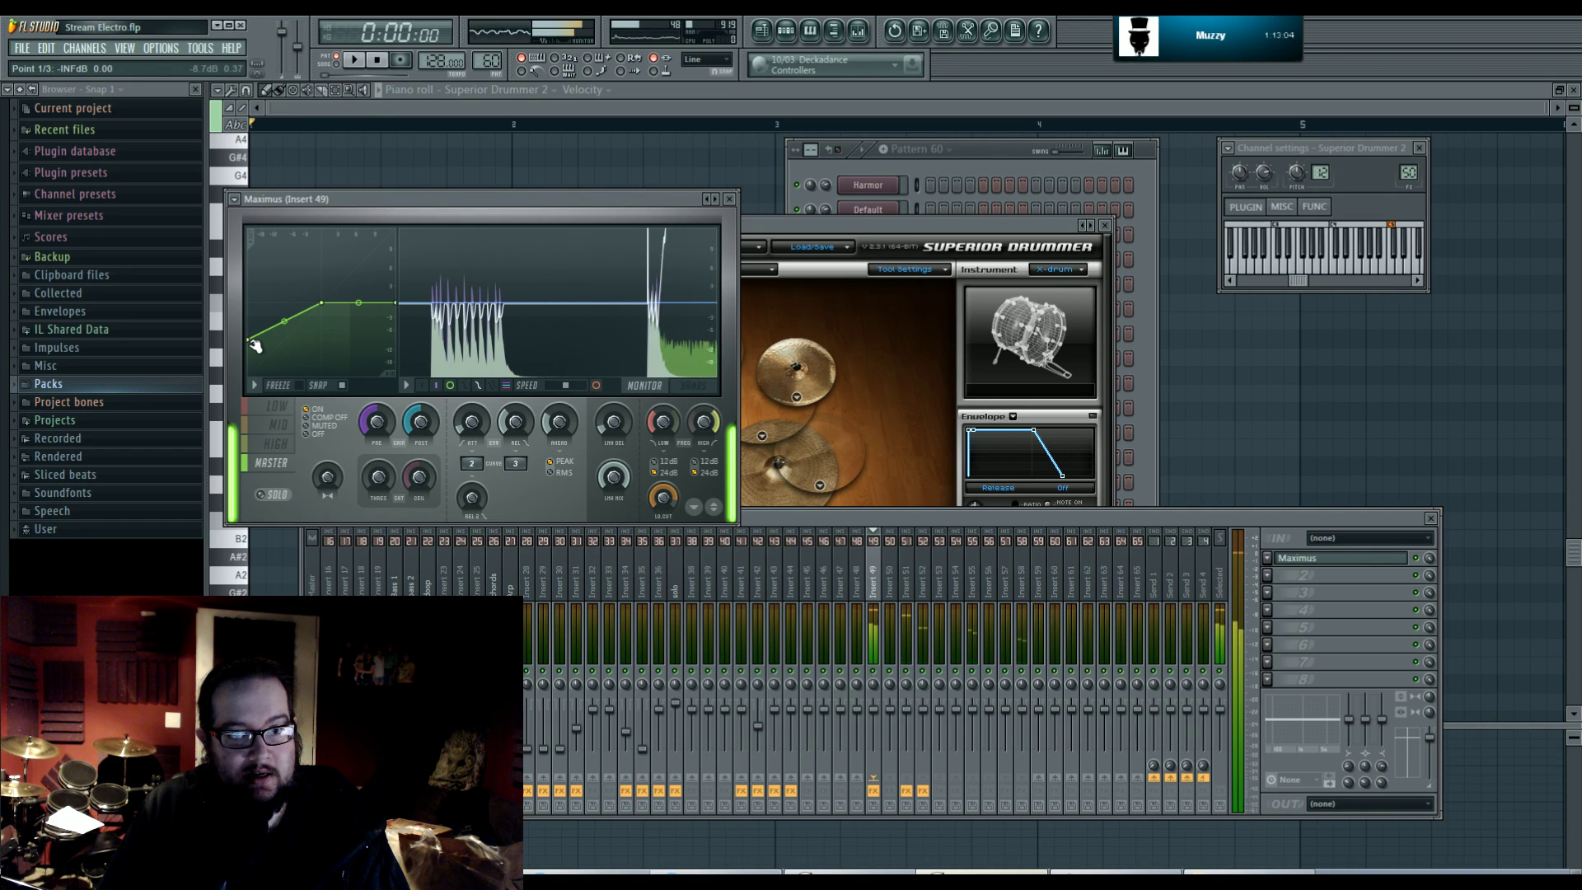
# - Arrange the Superior Drummer and Maximus windows so the drum kit and the compressor are both visible
pyautogui.click(820, 243)
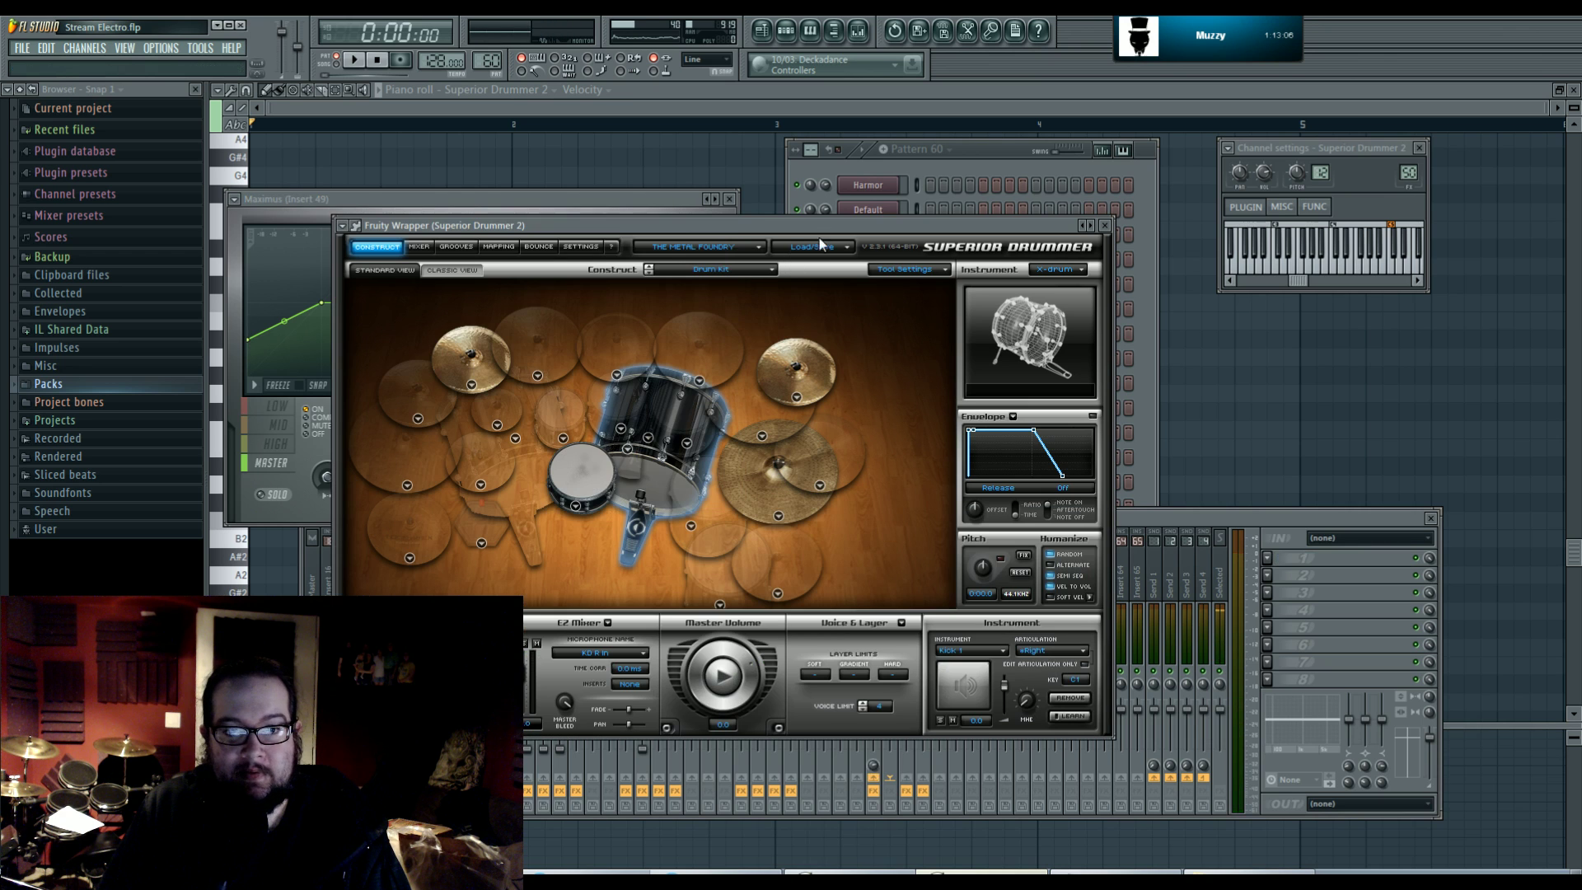
pyautogui.moveTo(721, 236); pyautogui.dragTo(990, 237)
pyautogui.click(651, 217)
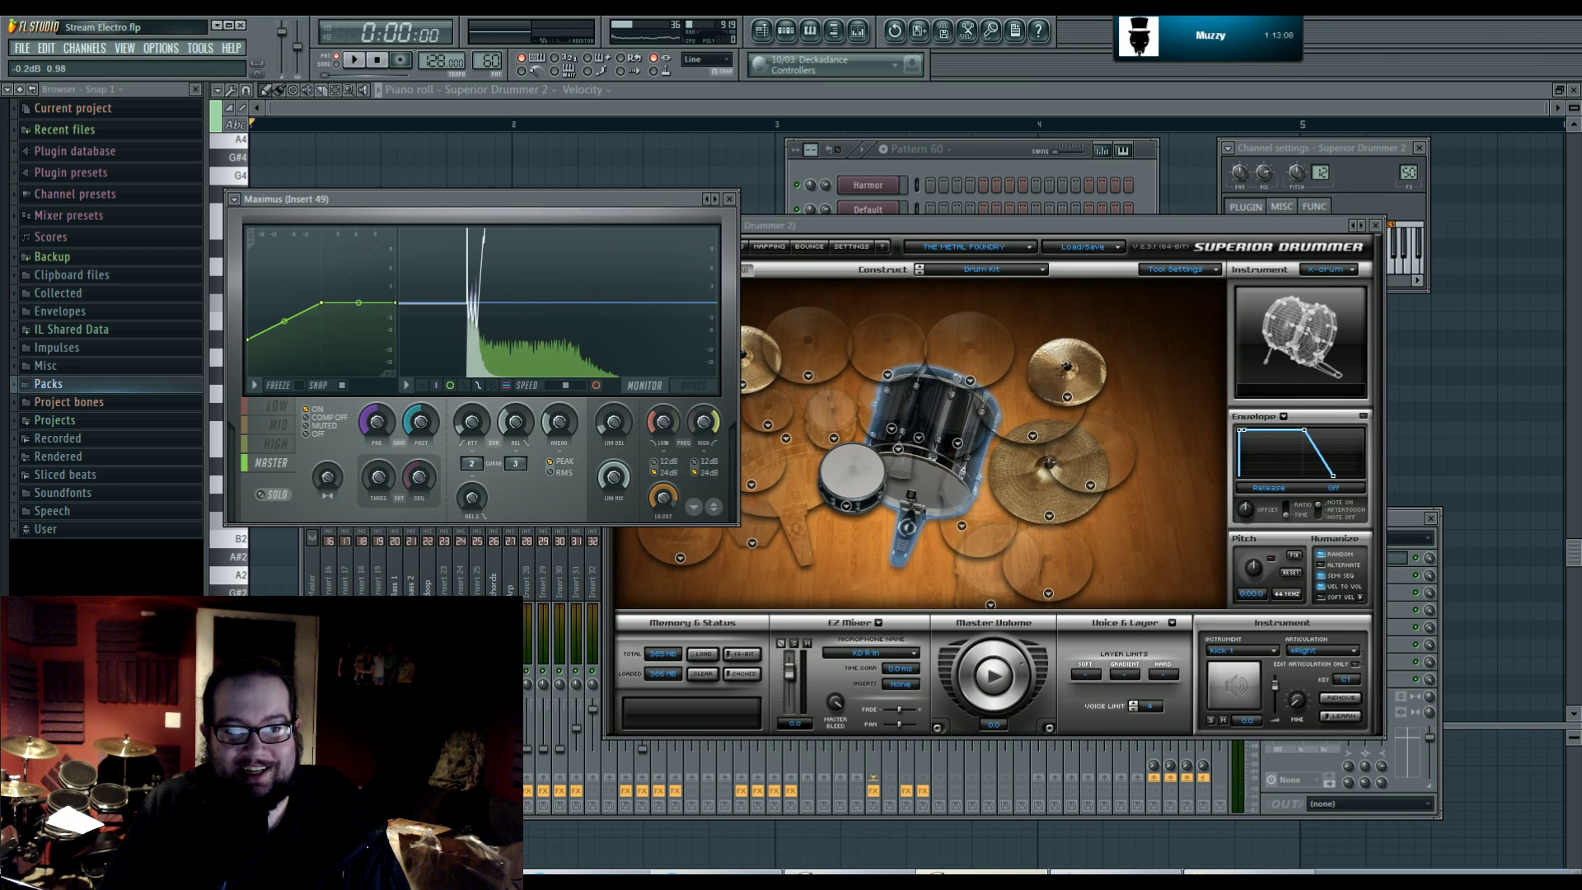
pyautogui.moveTo(651, 217); pyautogui.dragTo(695, 180)
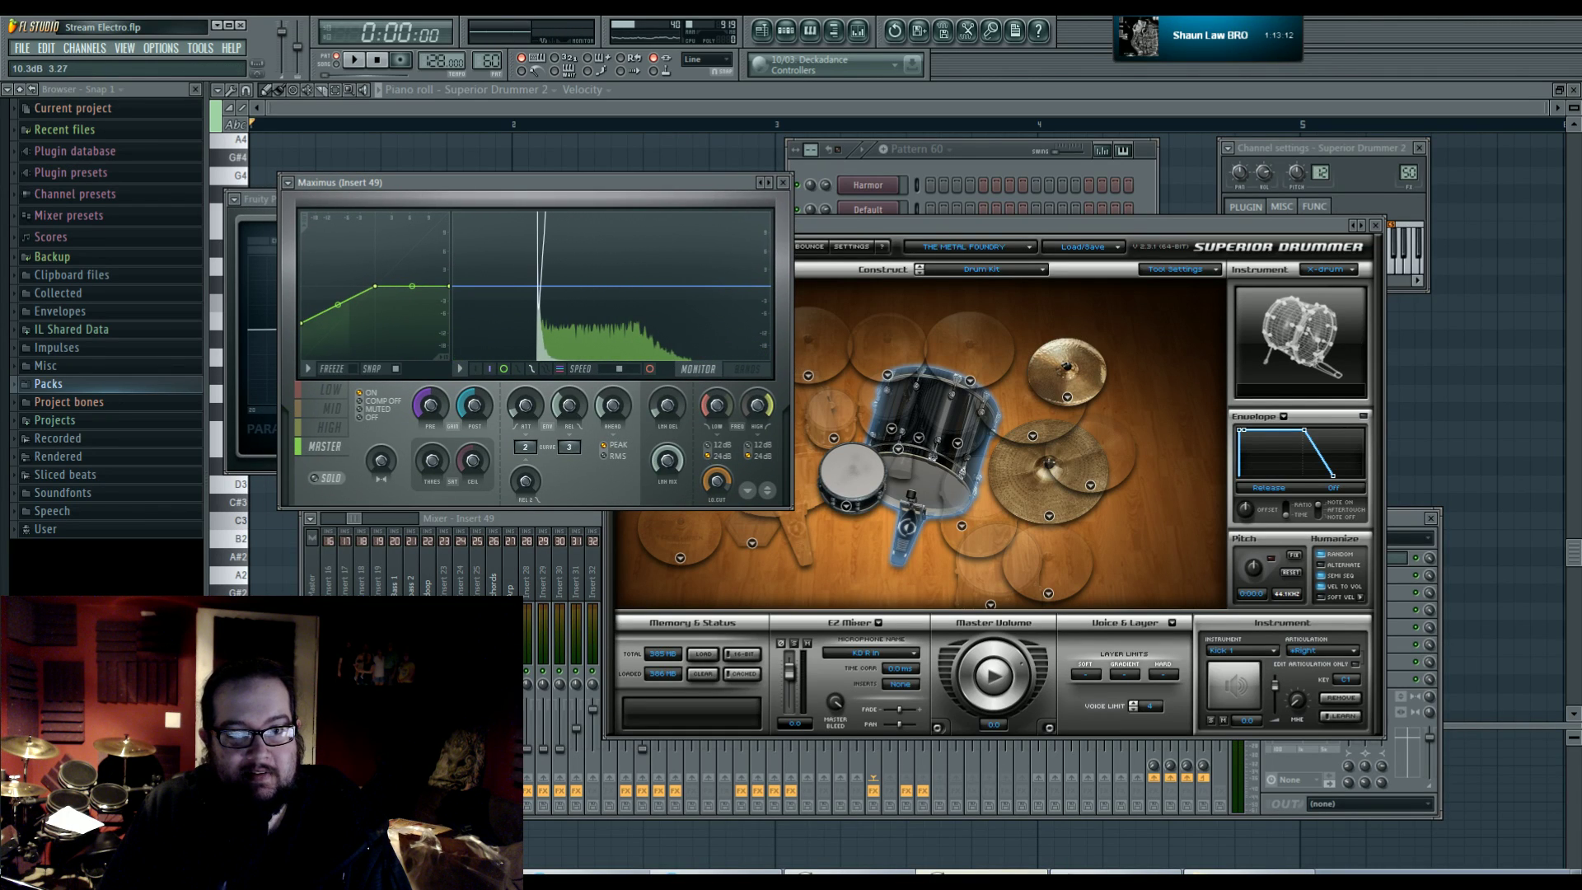
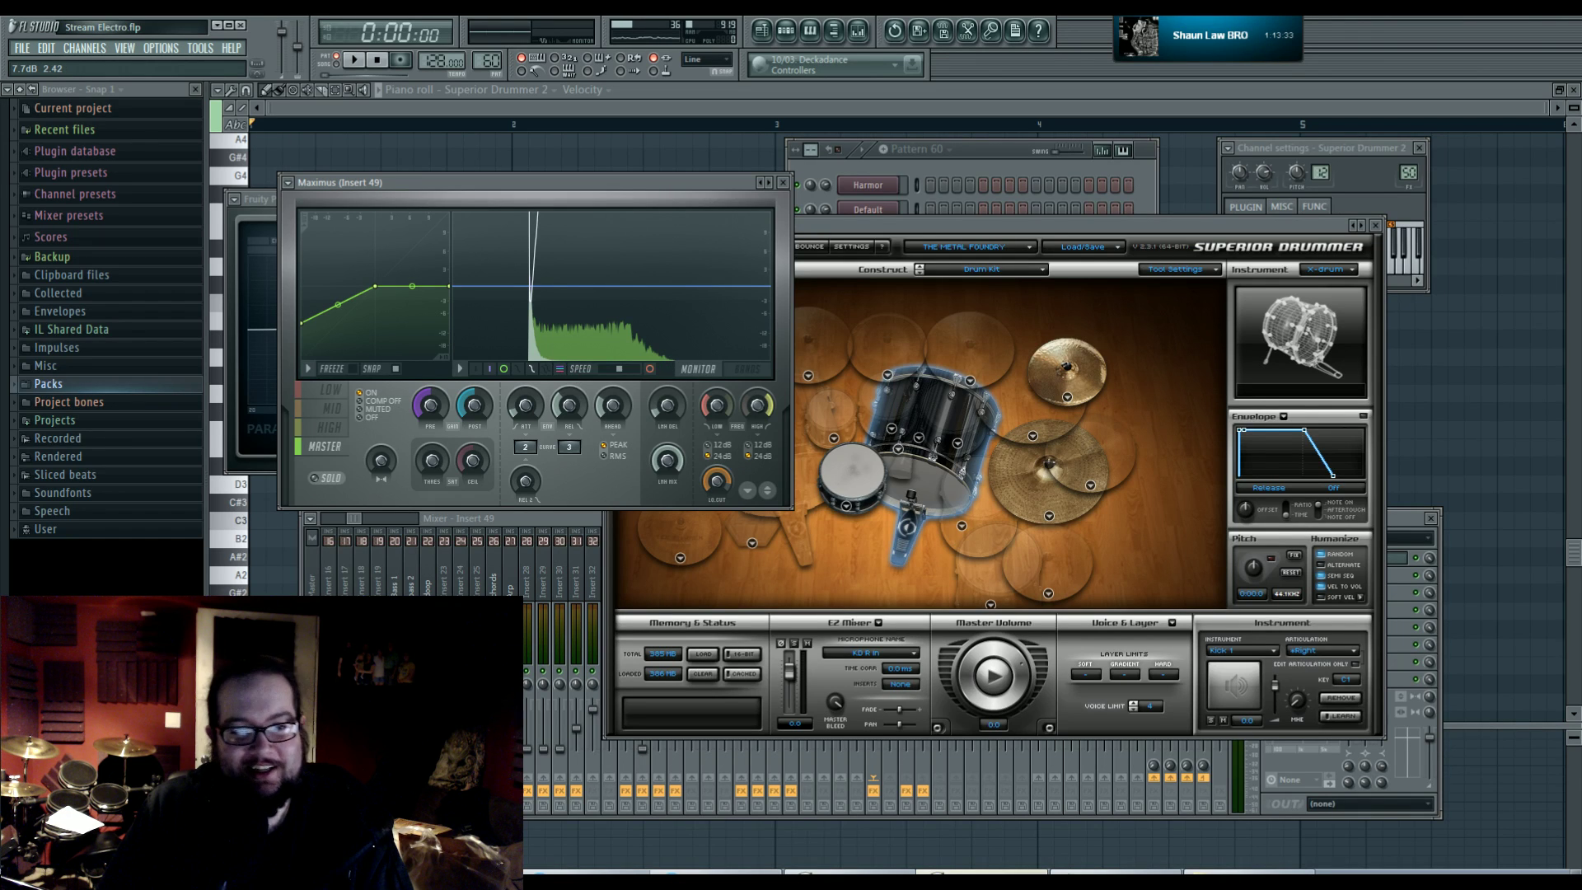
pyautogui.moveTo(632, 196); pyautogui.dragTo(684, 225)
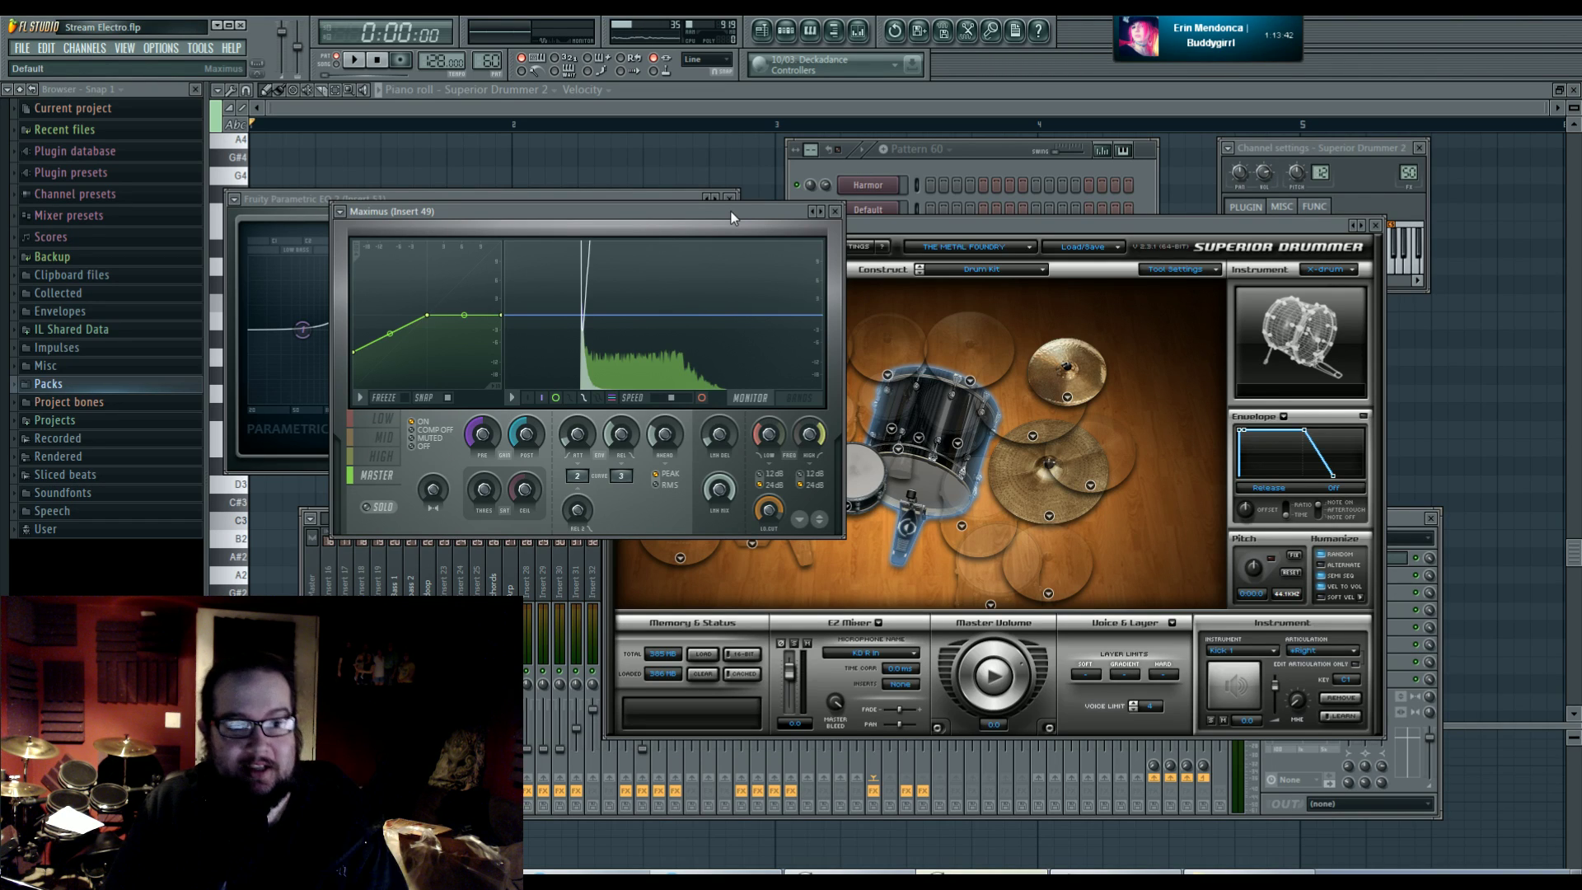
pyautogui.moveTo(731, 218); pyautogui.dragTo(655, 226)
# - Save the current Maximus settings as a preset named "snail compressor"
pyautogui.click(346, 215)
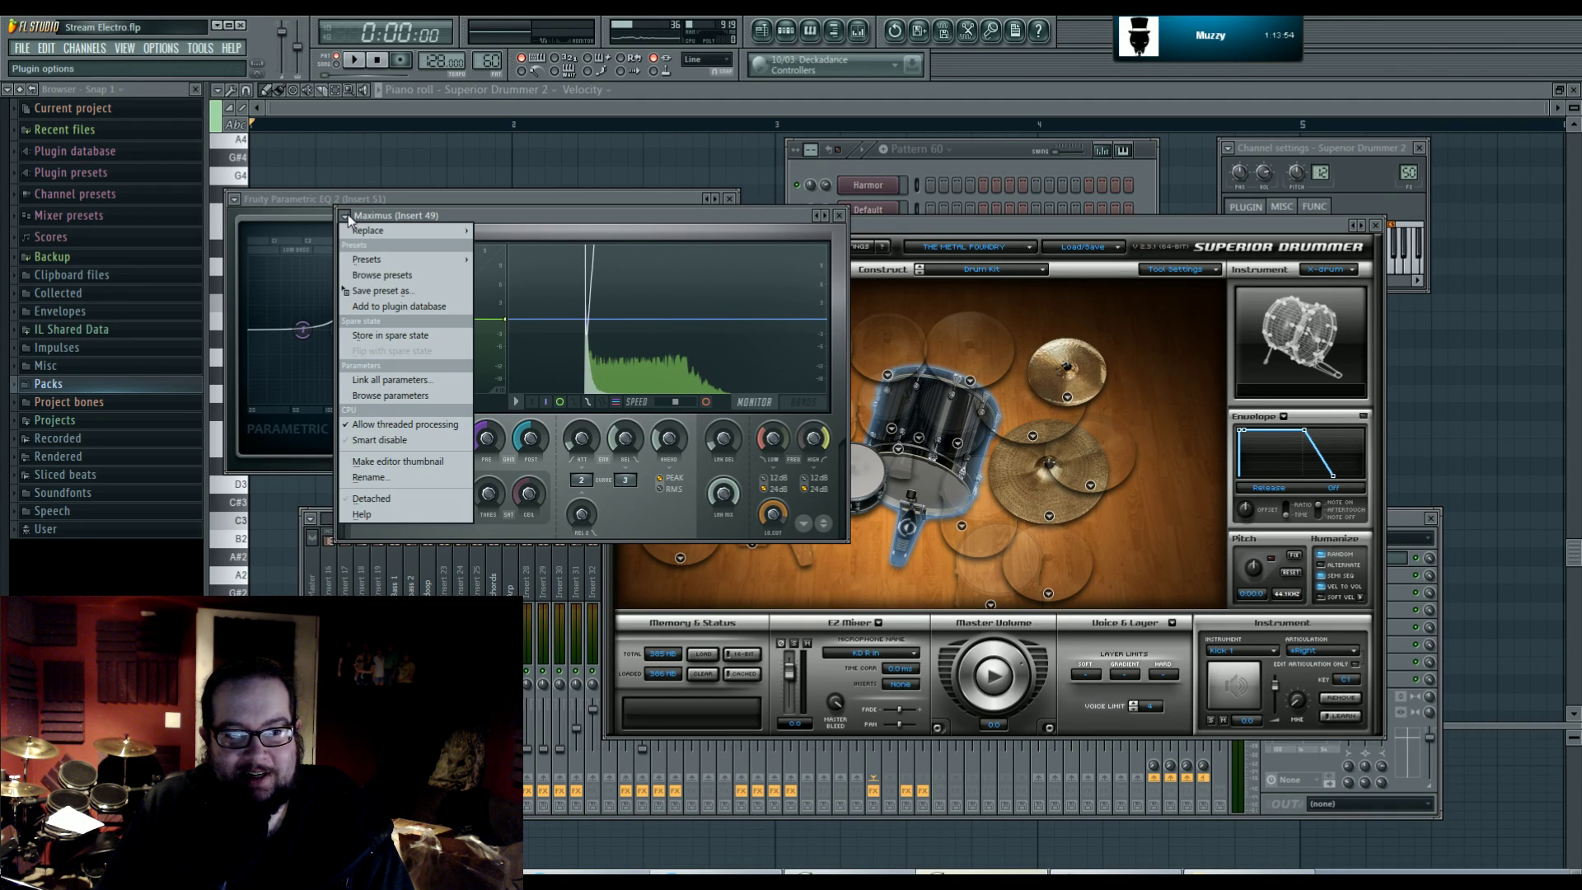
pyautogui.click(415, 289)
pyautogui.write('snail compressor')
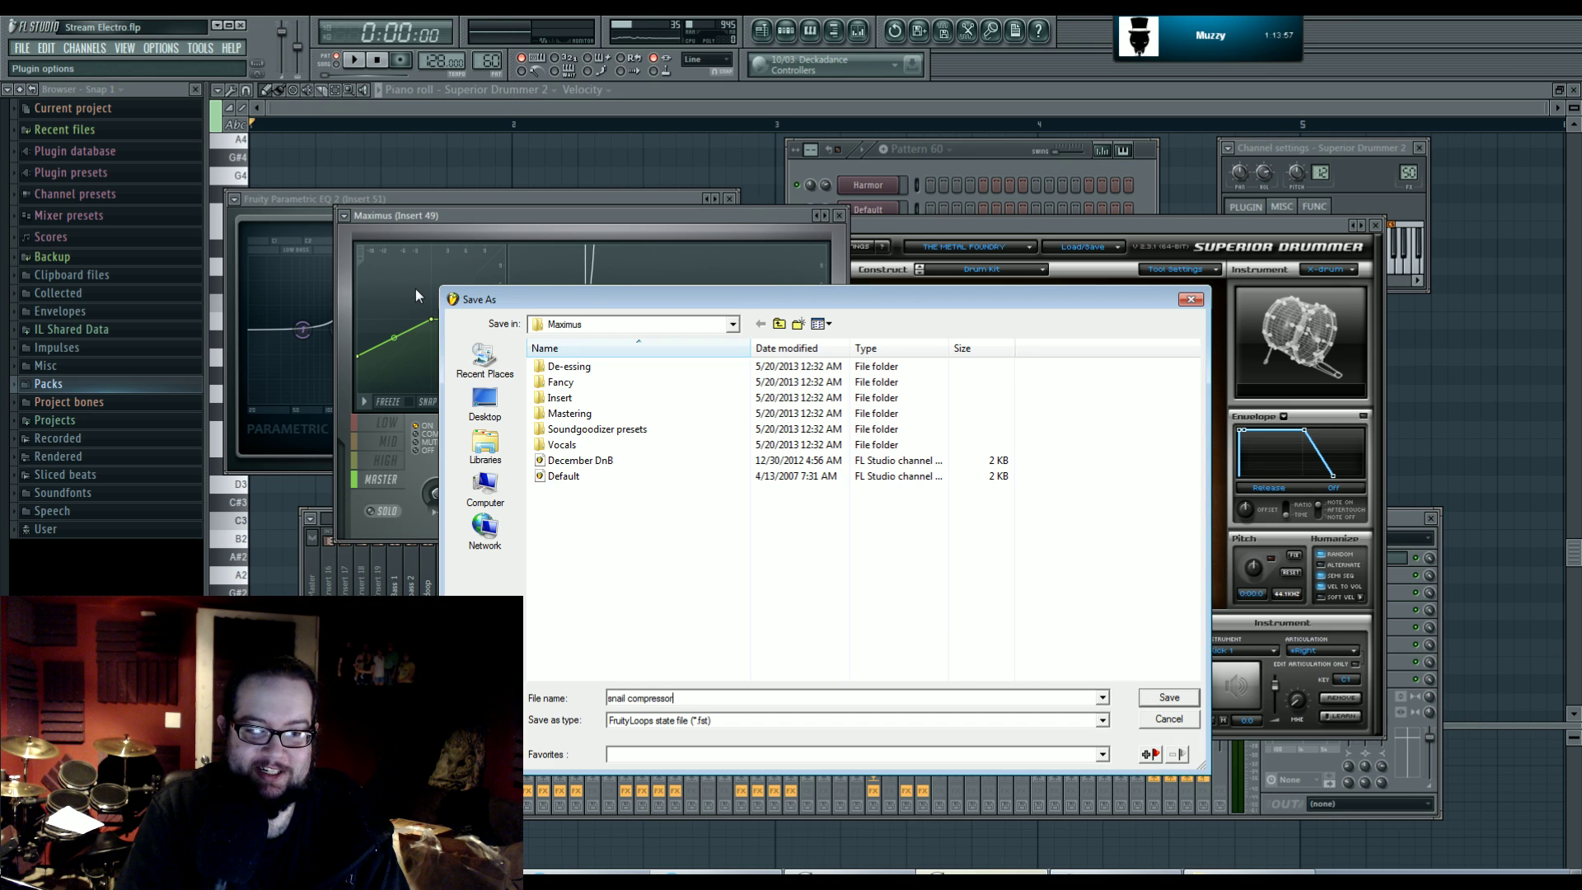
pyautogui.press('Return')
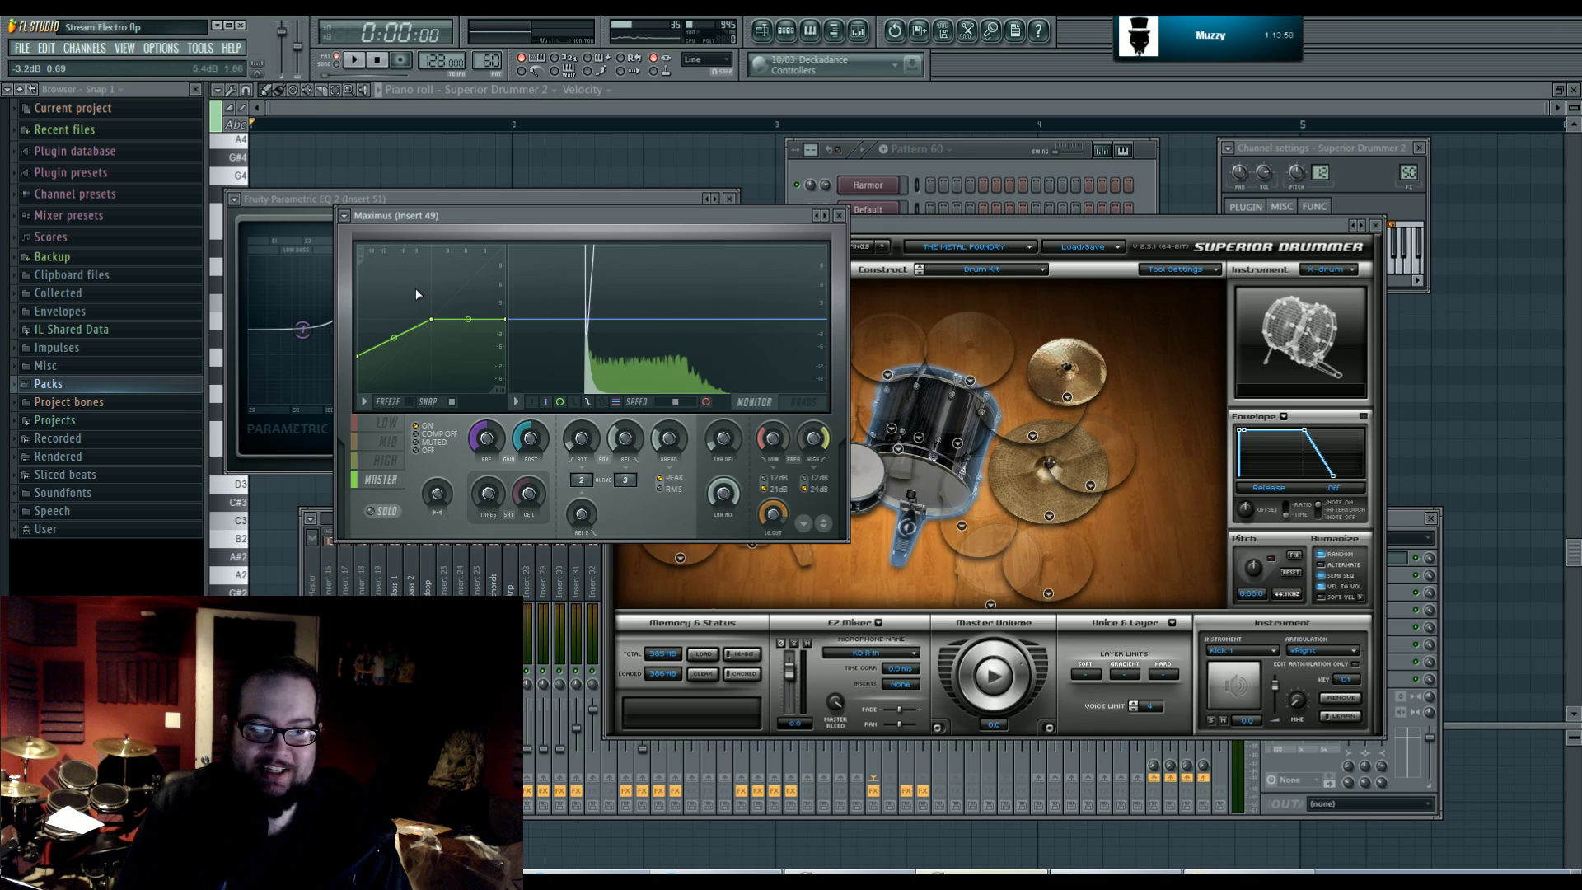
pyautogui.moveTo(481, 216); pyautogui.dragTo(481, 213)
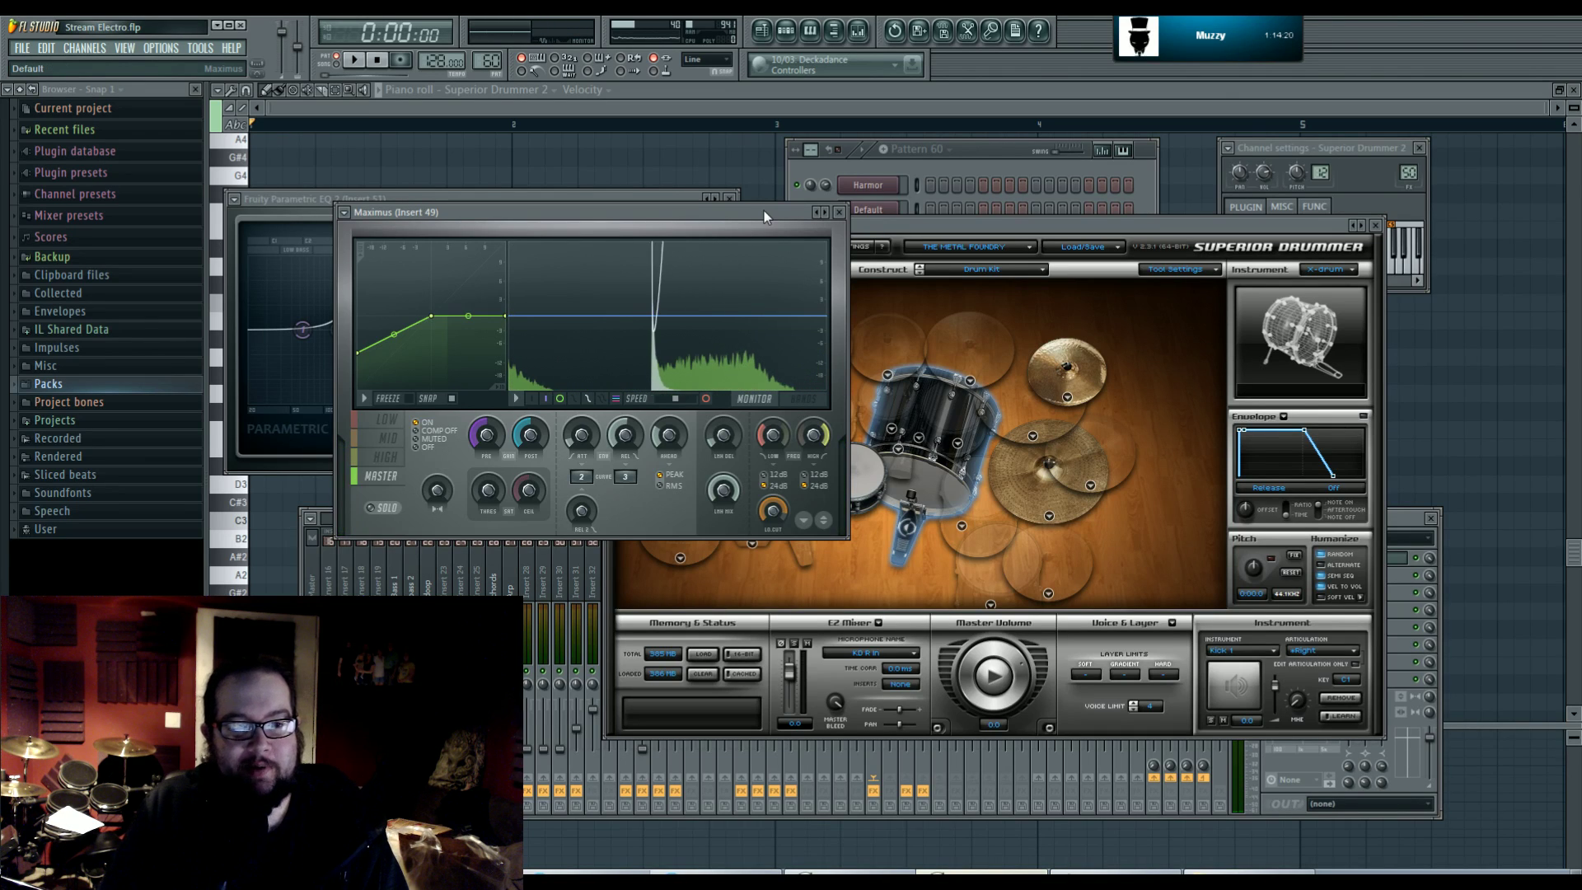
# - Lower the first point of the Maximus master envelope to the base of the graph and audition the snare
pyautogui.moveTo(748, 211); pyautogui.dragTo(675, 257)
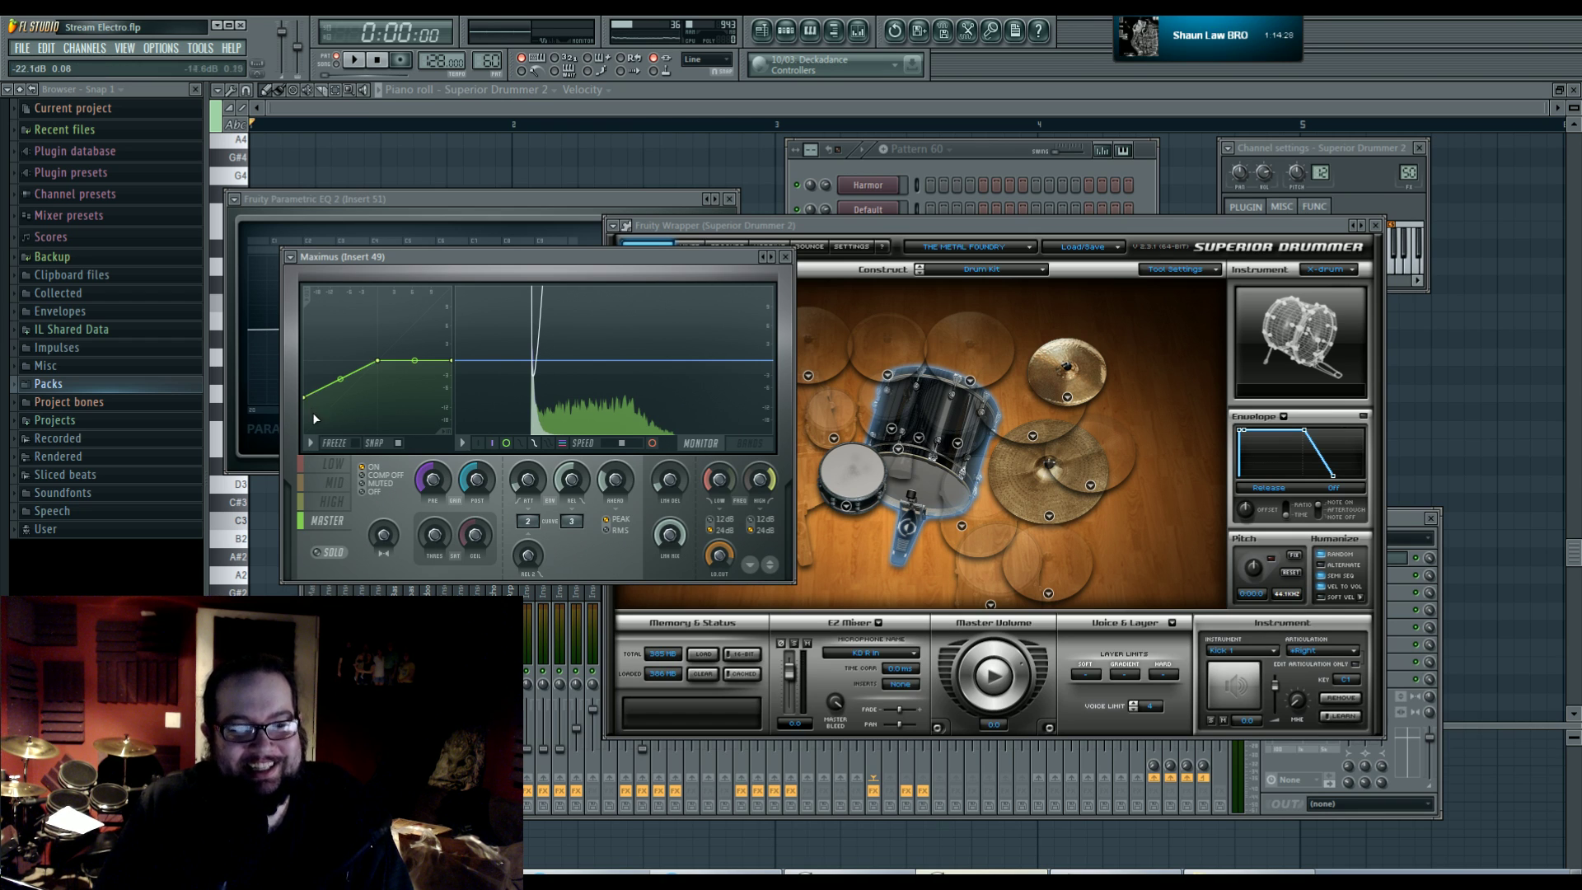
pyautogui.moveTo(311, 399); pyautogui.dragTo(305, 434)
pyautogui.click(837, 473)
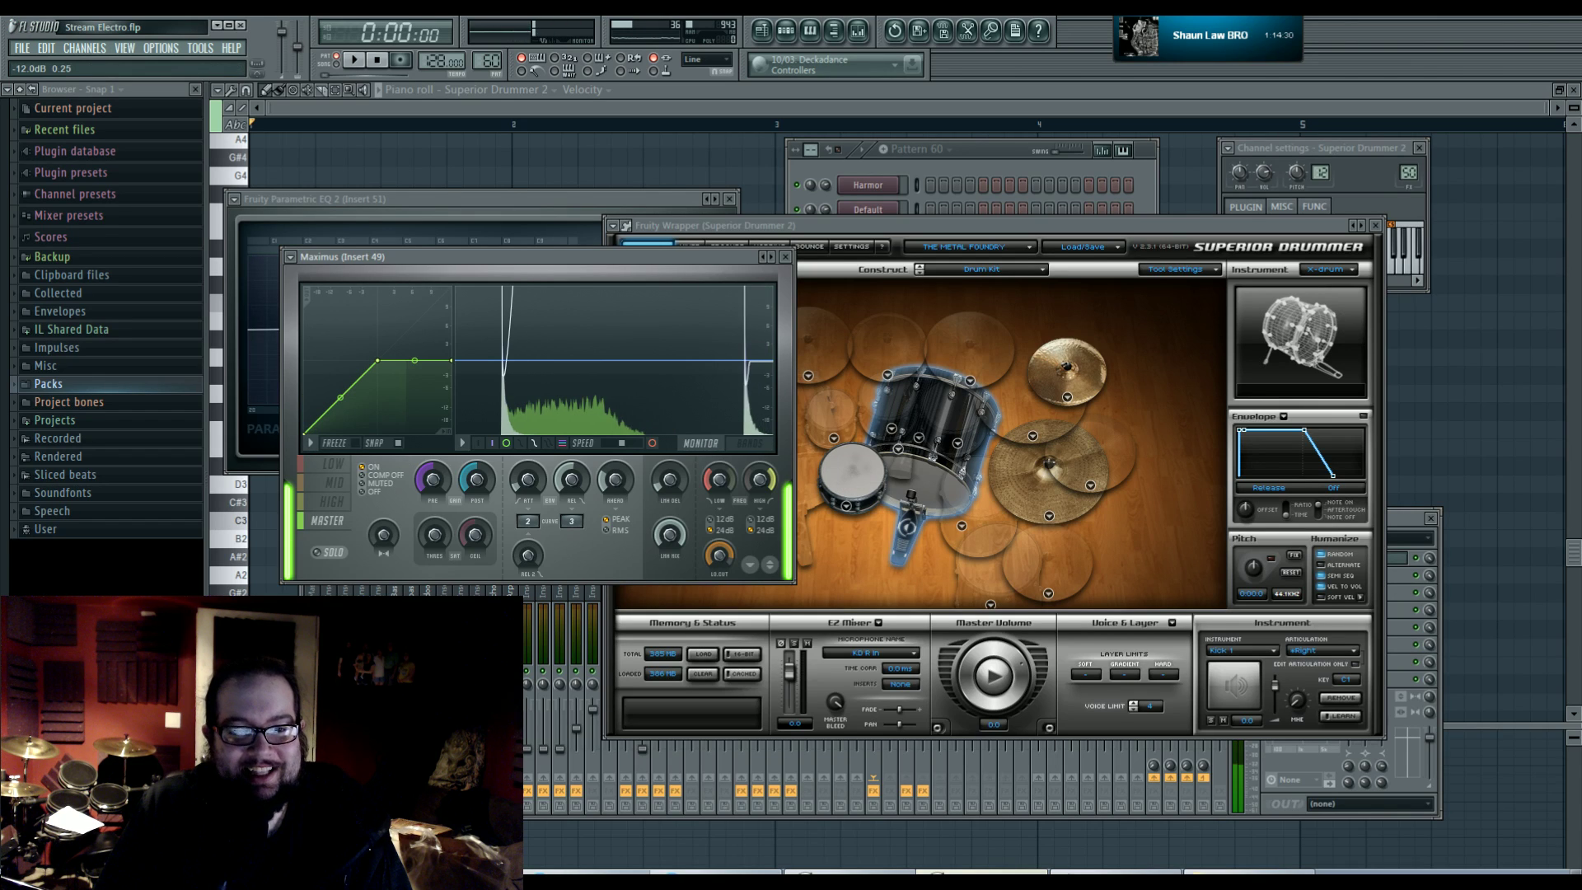
pyautogui.click(857, 486)
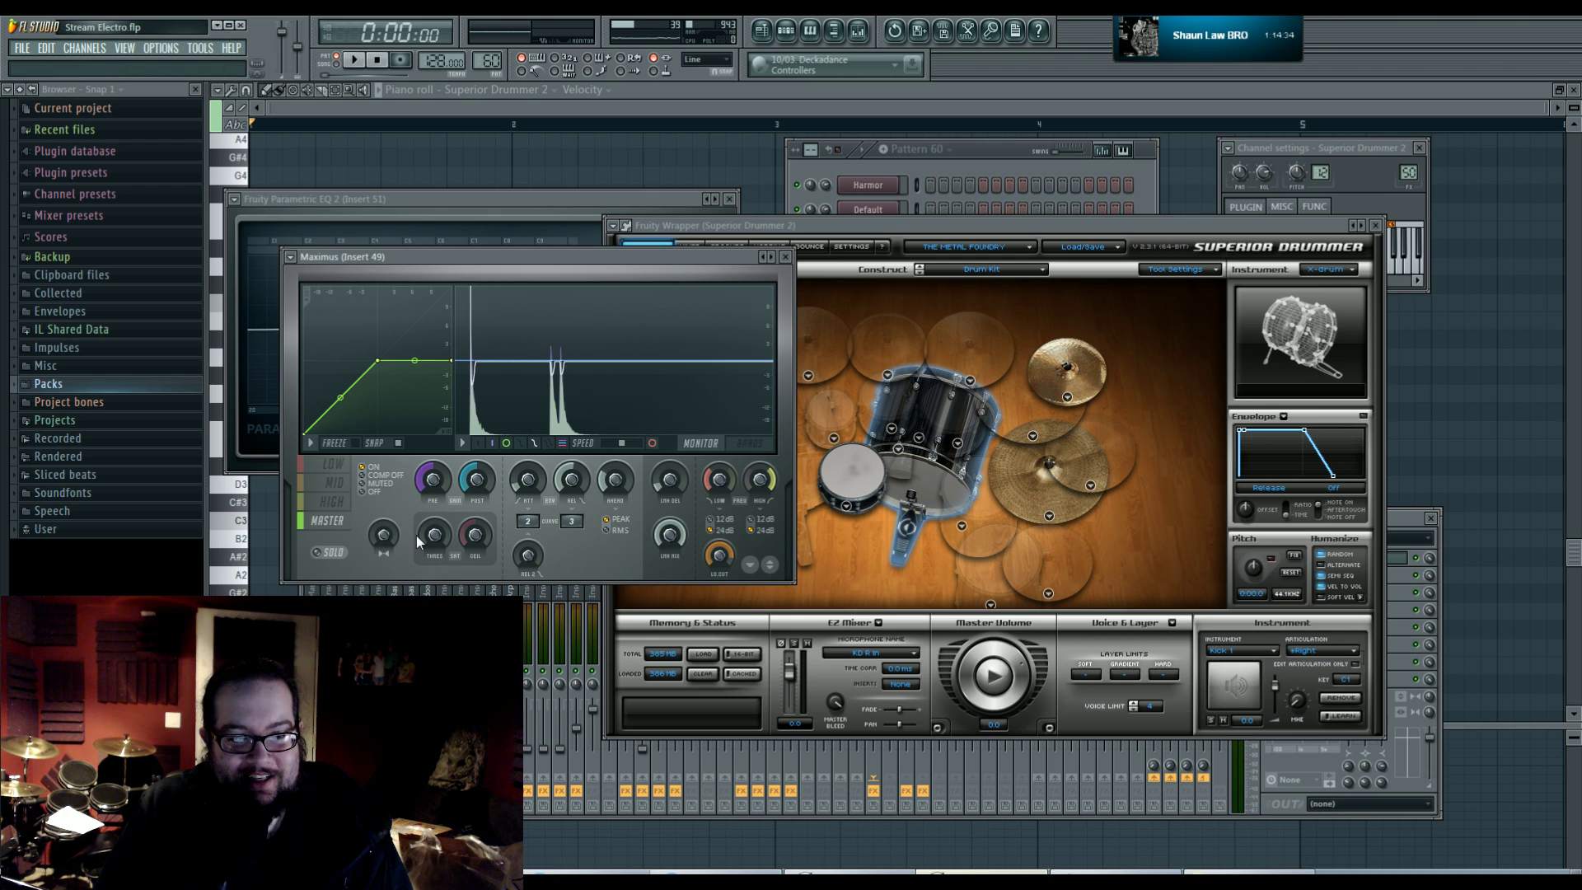
# - Straighten the Maximus master envelope into a diagonal with its last point at 12.0 dB, auditioning the snare
pyautogui.moveTo(451, 360); pyautogui.dragTo(491, 247)
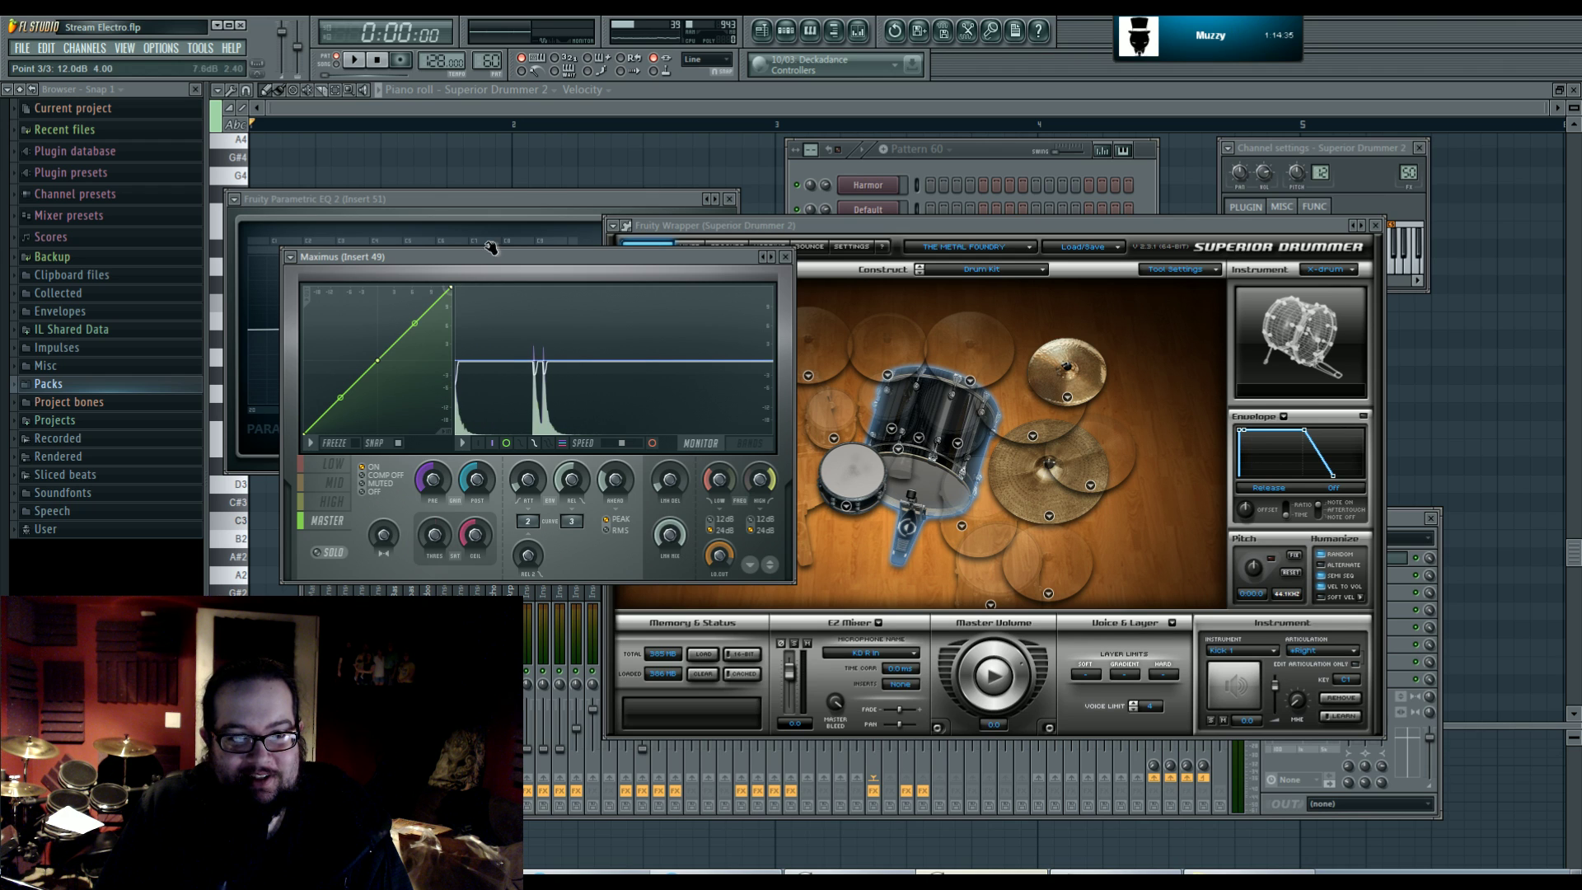
pyautogui.click(847, 482)
pyautogui.click(847, 483)
pyautogui.click(849, 483)
pyautogui.click(853, 471)
pyautogui.click(853, 472)
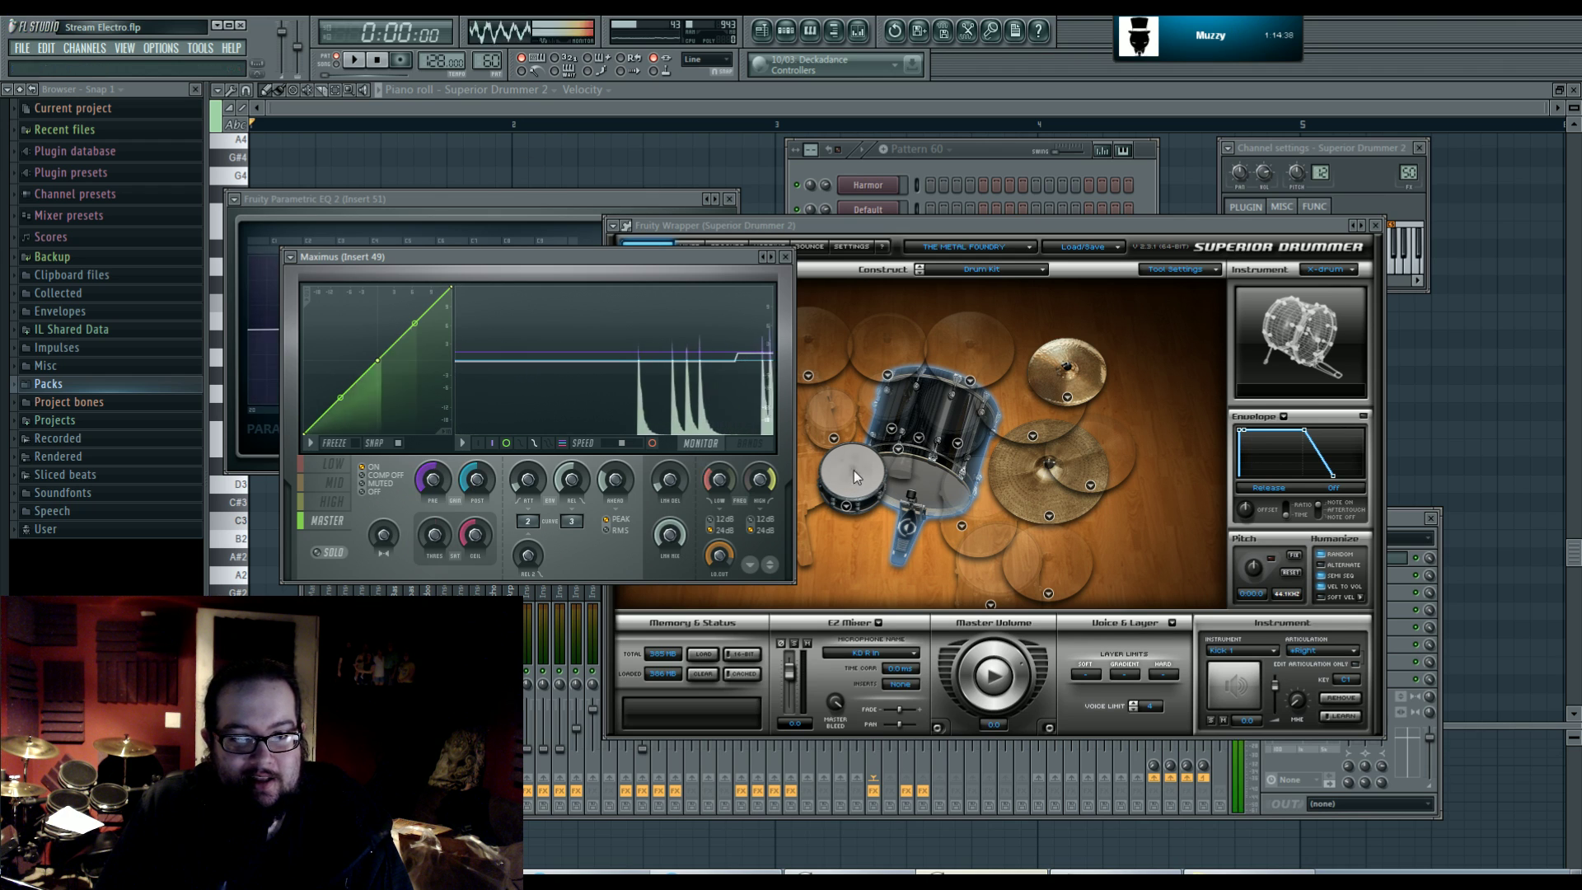
pyautogui.click(854, 473)
pyautogui.click(858, 483)
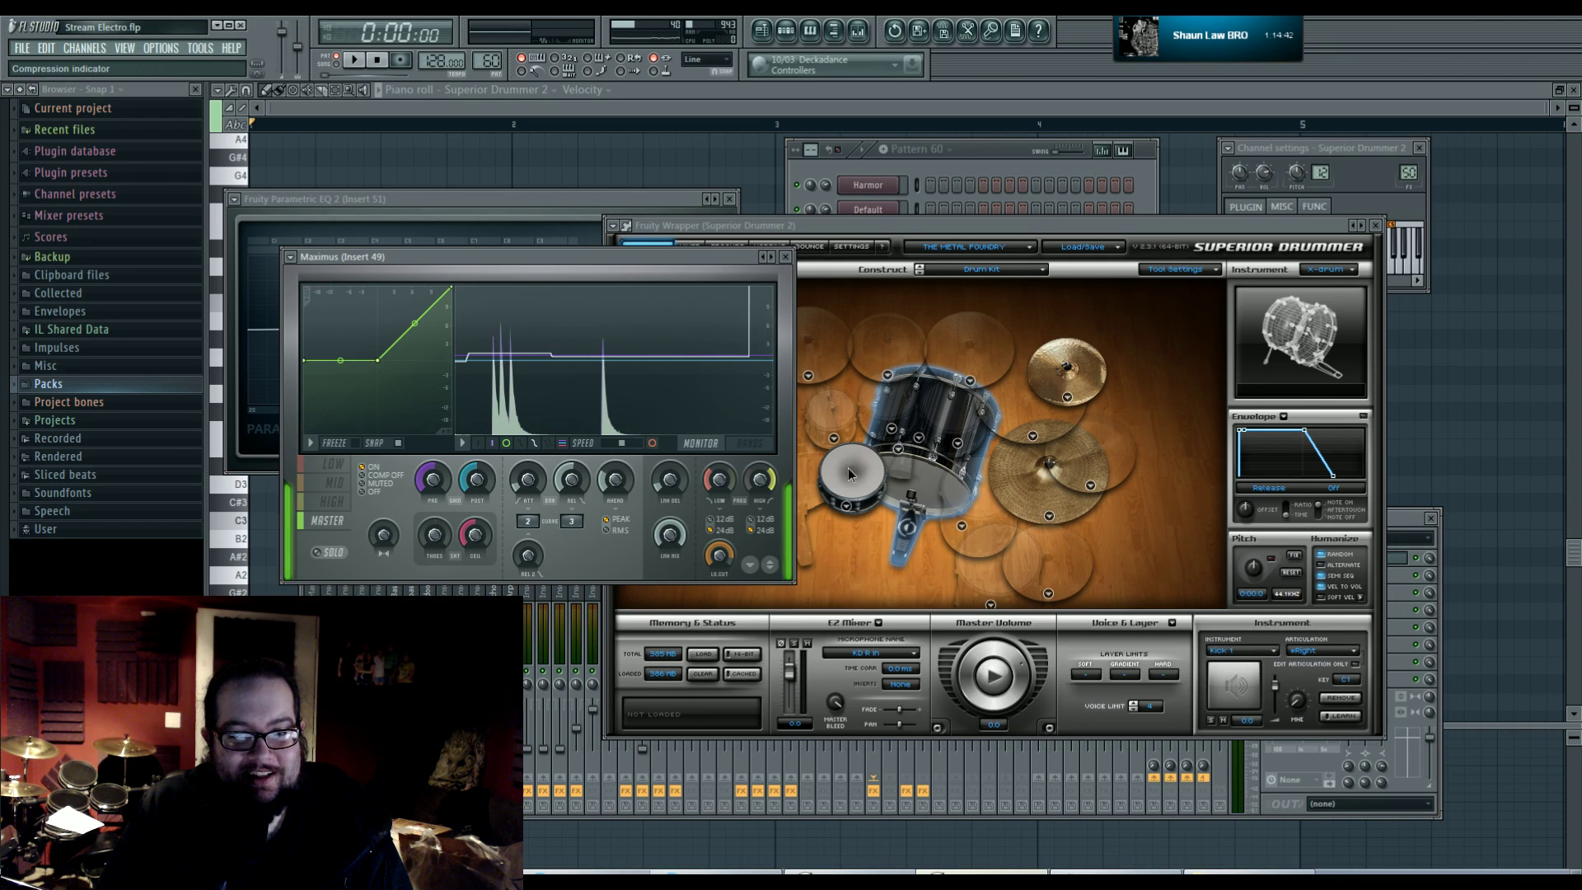
pyautogui.moveTo(306, 365); pyautogui.dragTo(305, 432)
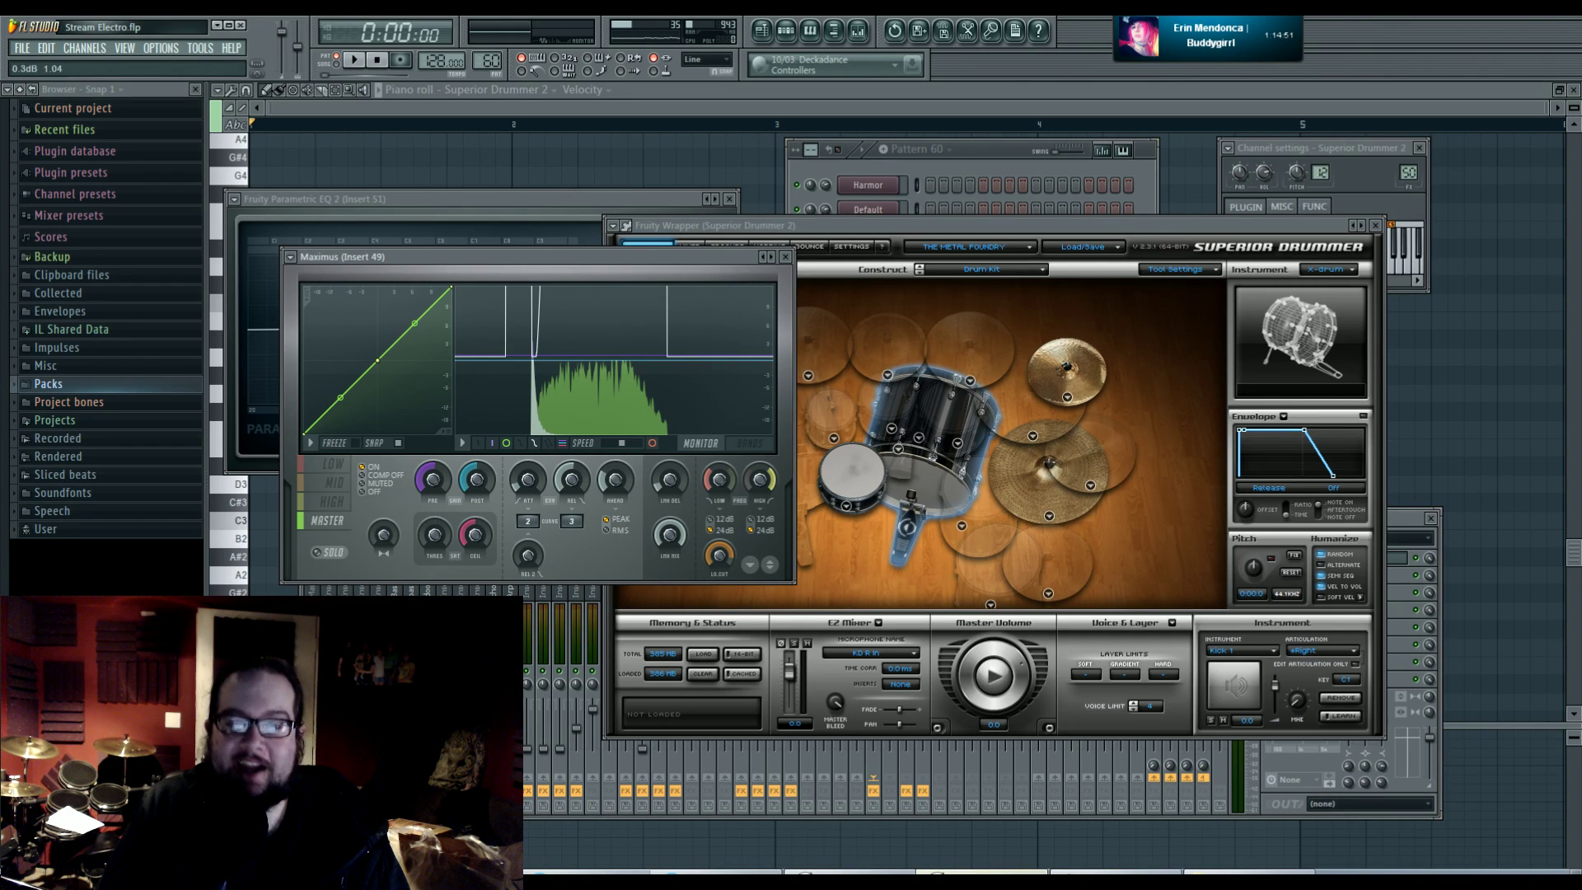
# - Find the Pattern 55 clip on playlist track 30 and open its notes in the piano roll
pyautogui.click(761, 31)
pyautogui.click(787, 32)
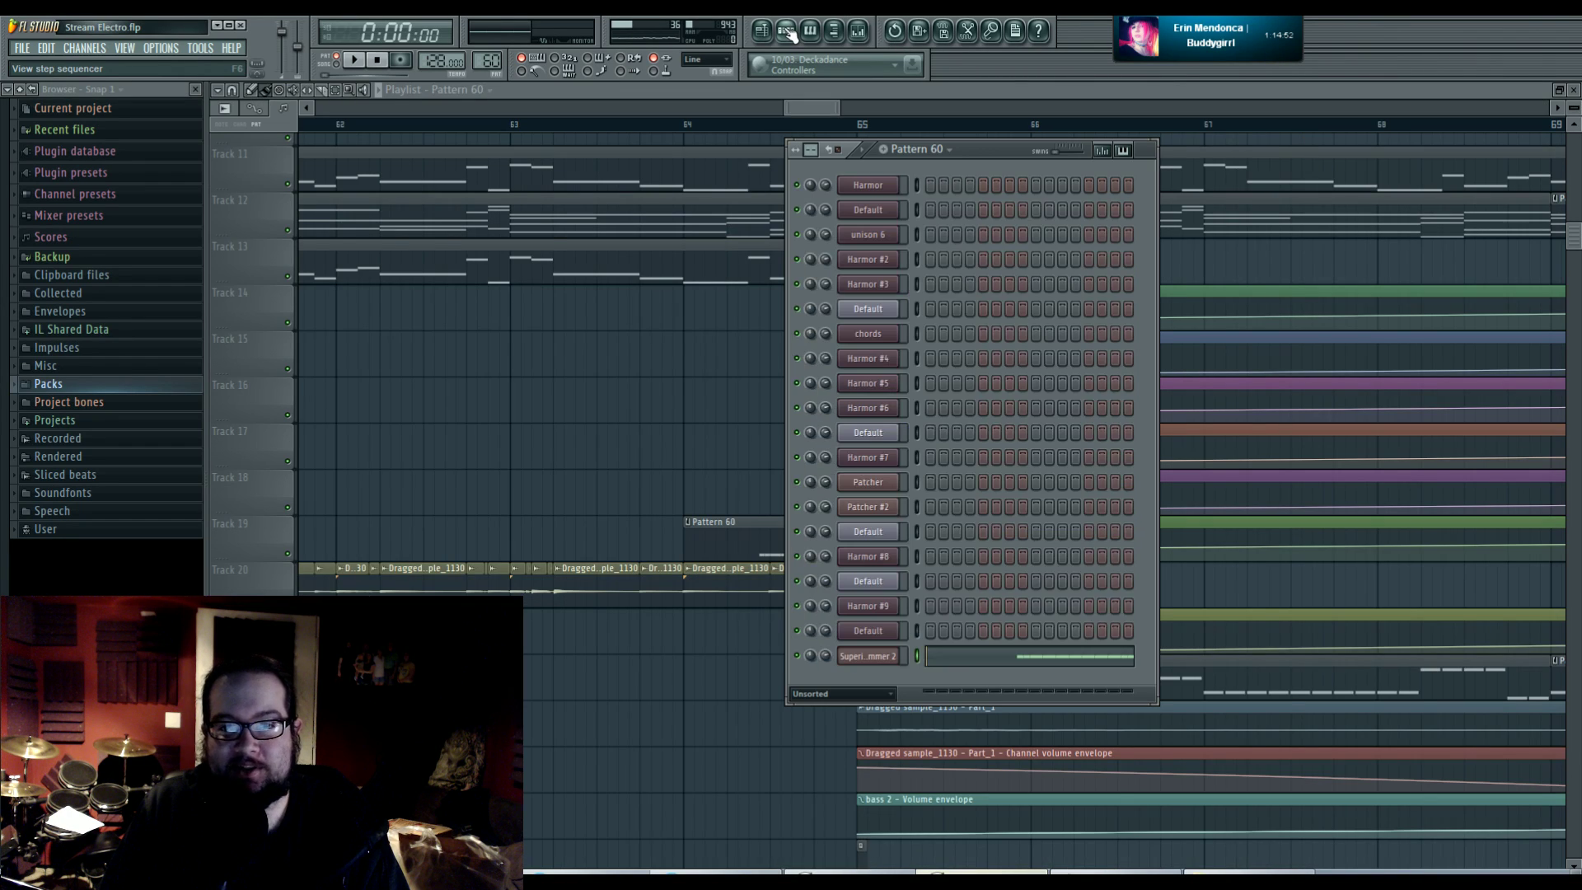
pyautogui.click(787, 31)
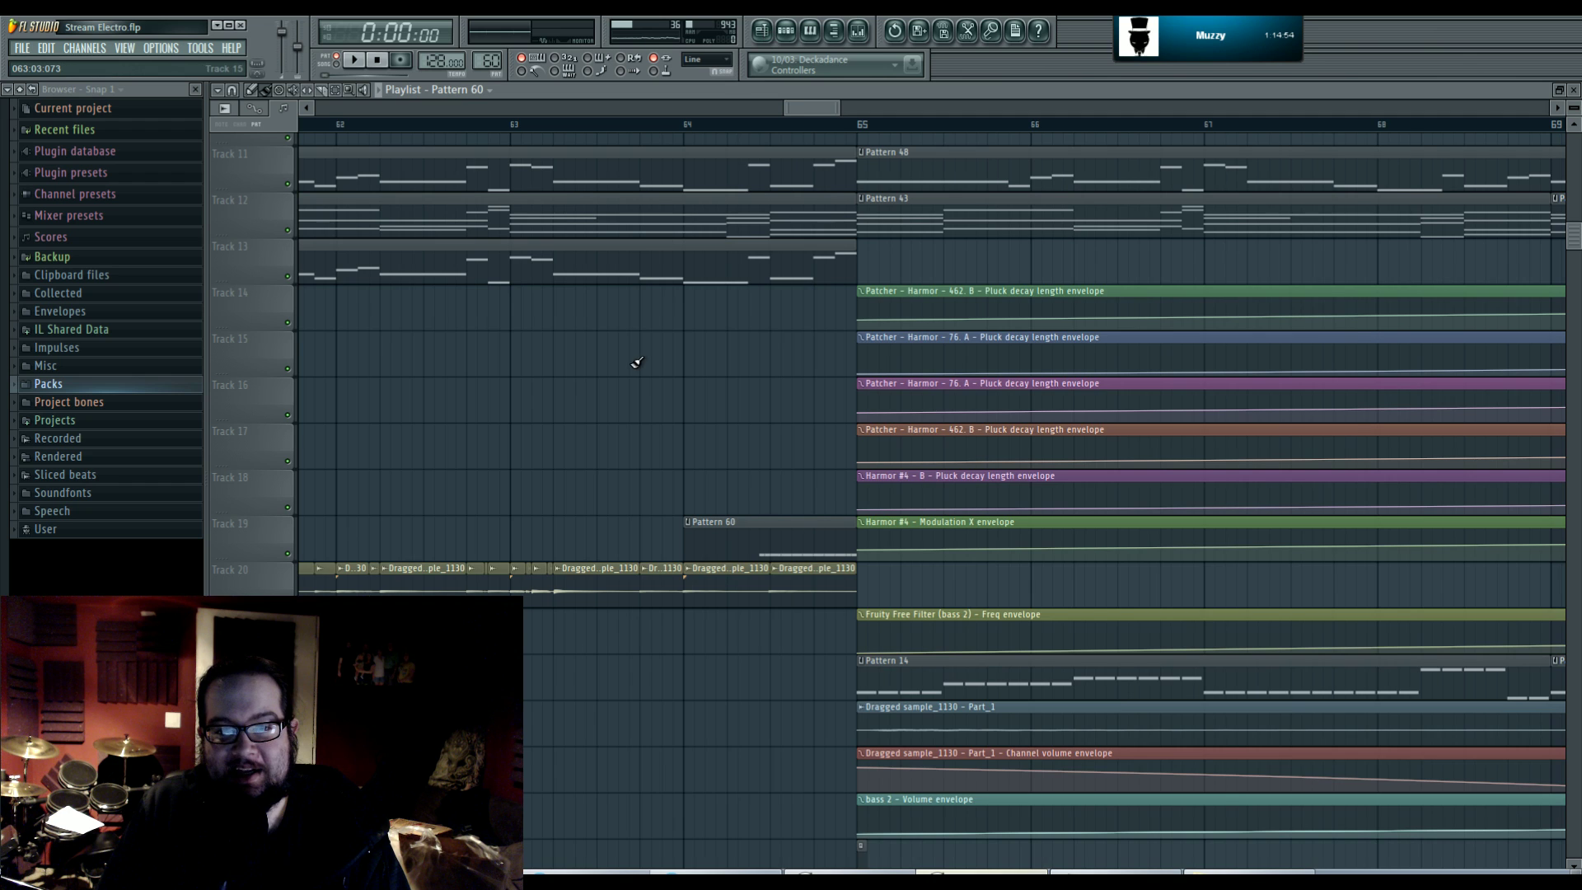
pyautogui.scroll(-6, 637, 363)
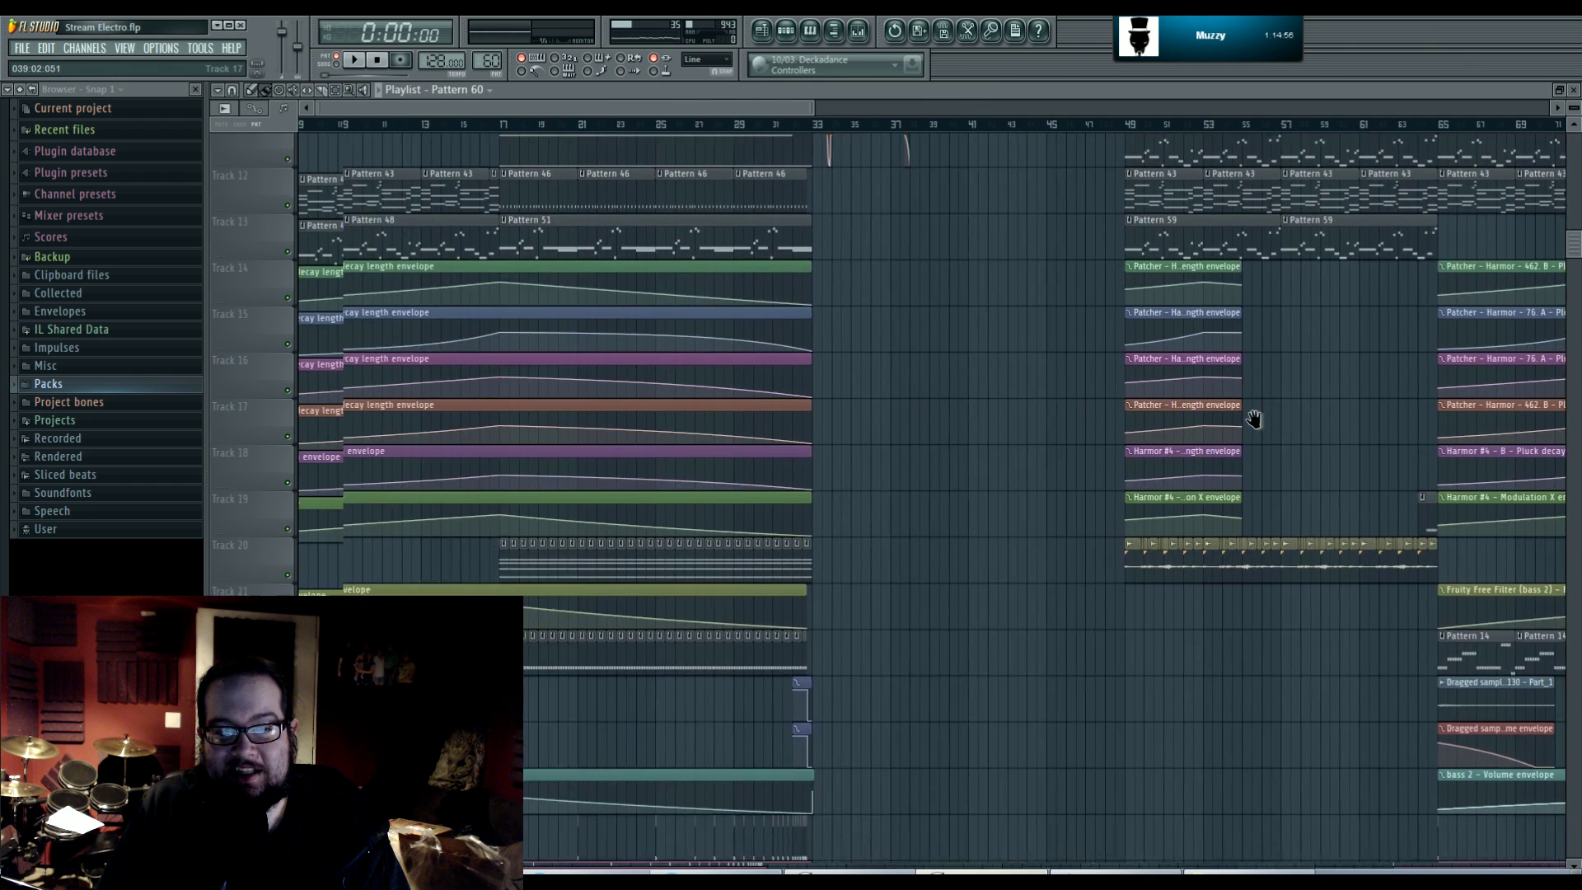
pyautogui.scroll(-10, 1253, 420)
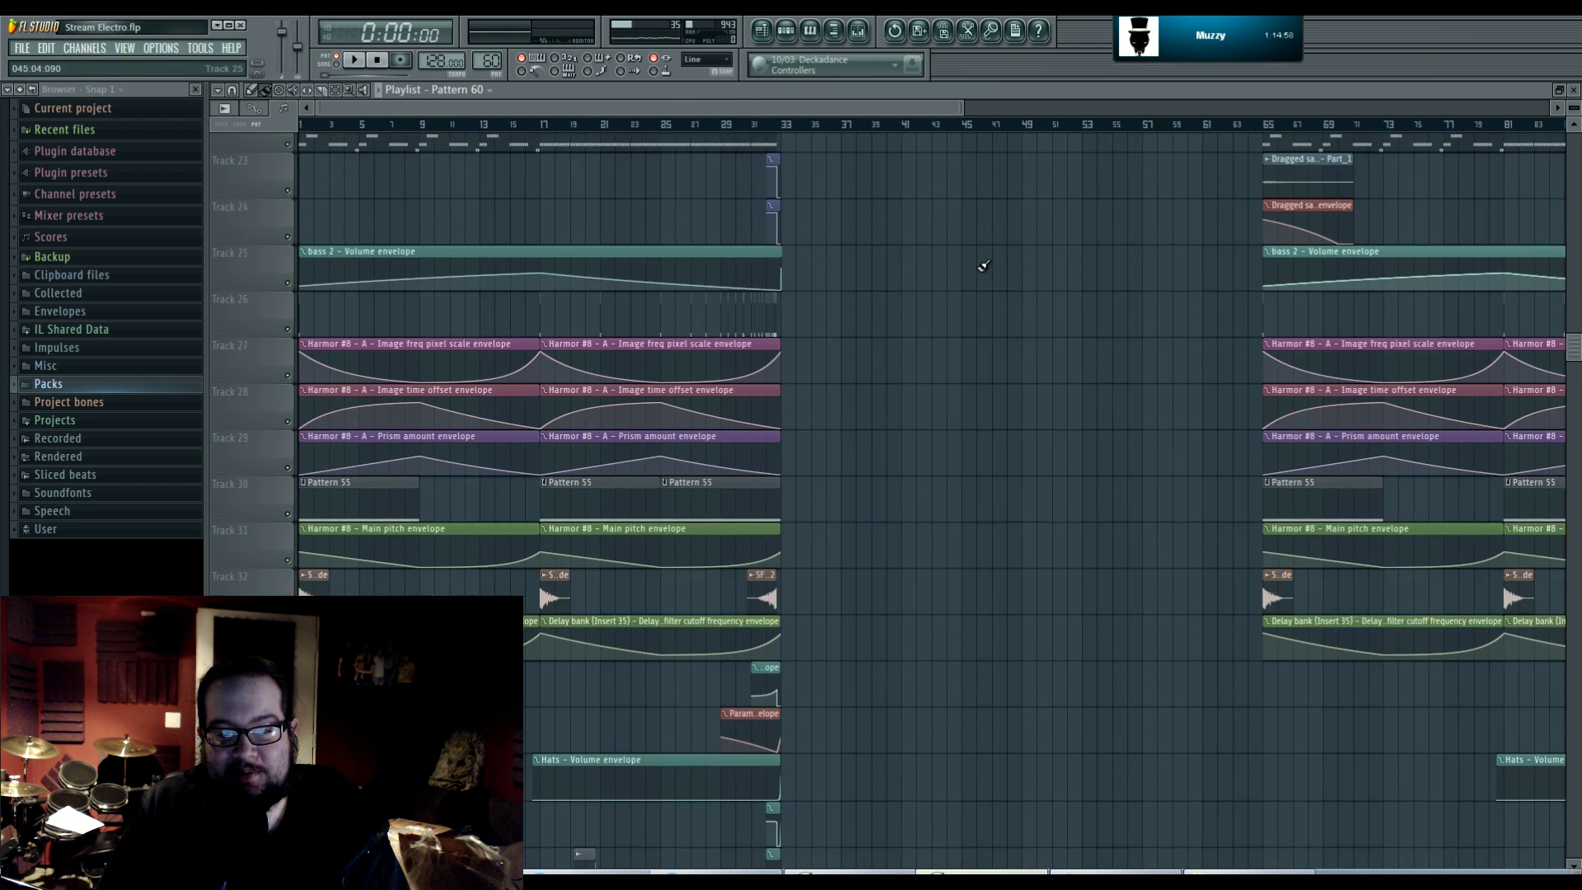
pyautogui.scroll(-2, 983, 265)
pyautogui.press('F7')
# - Open the Harmor #8 synth with its visual feedback turned on, together with its mixer track
pyautogui.click(786, 31)
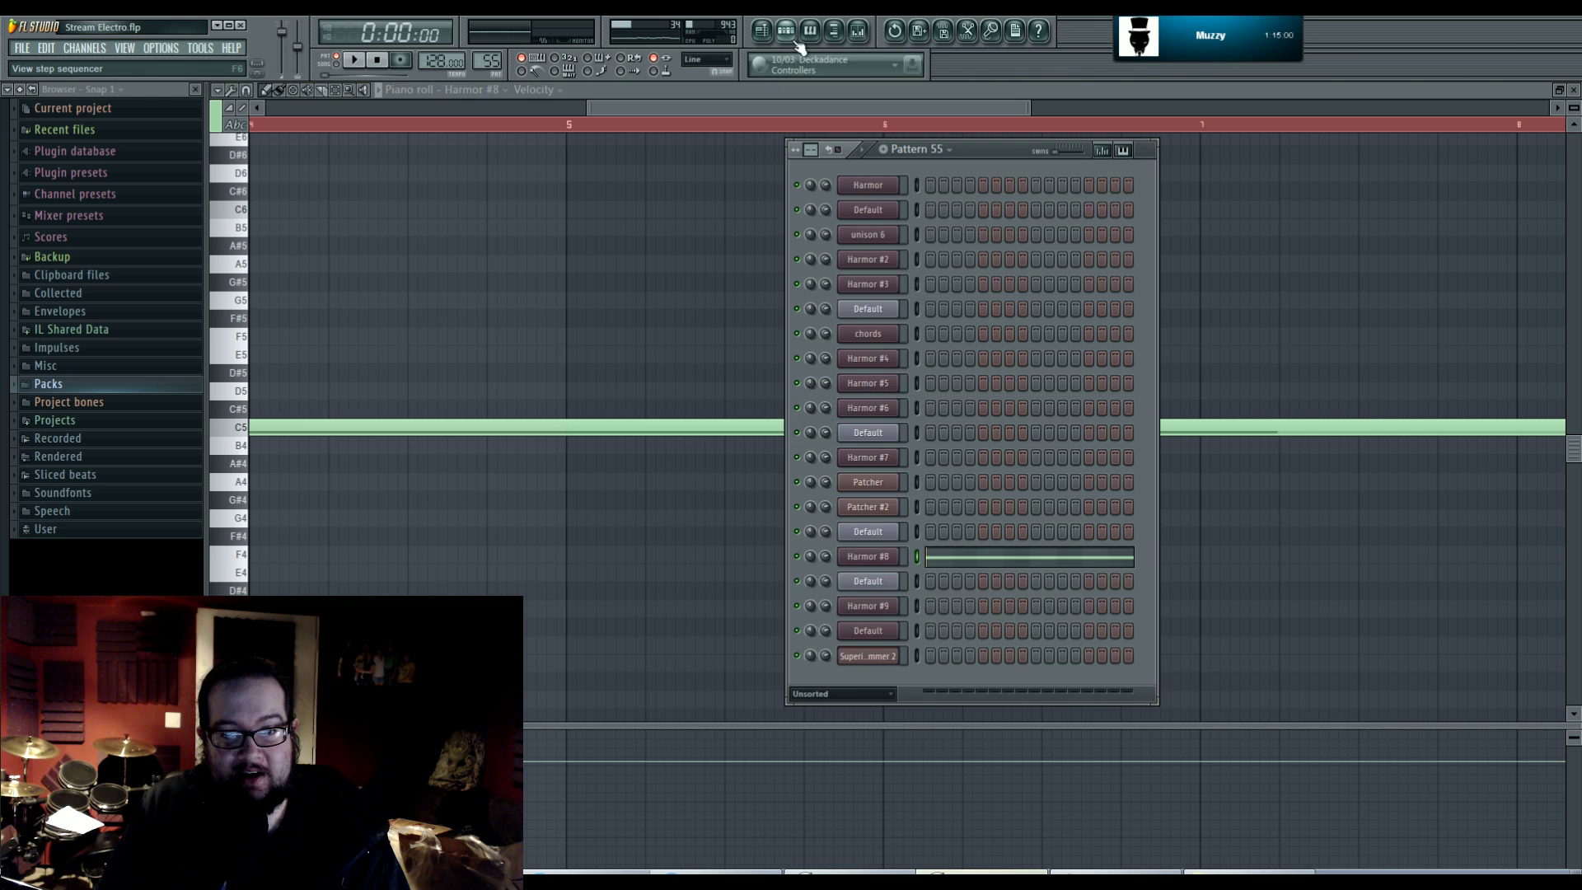
pyautogui.click(892, 558)
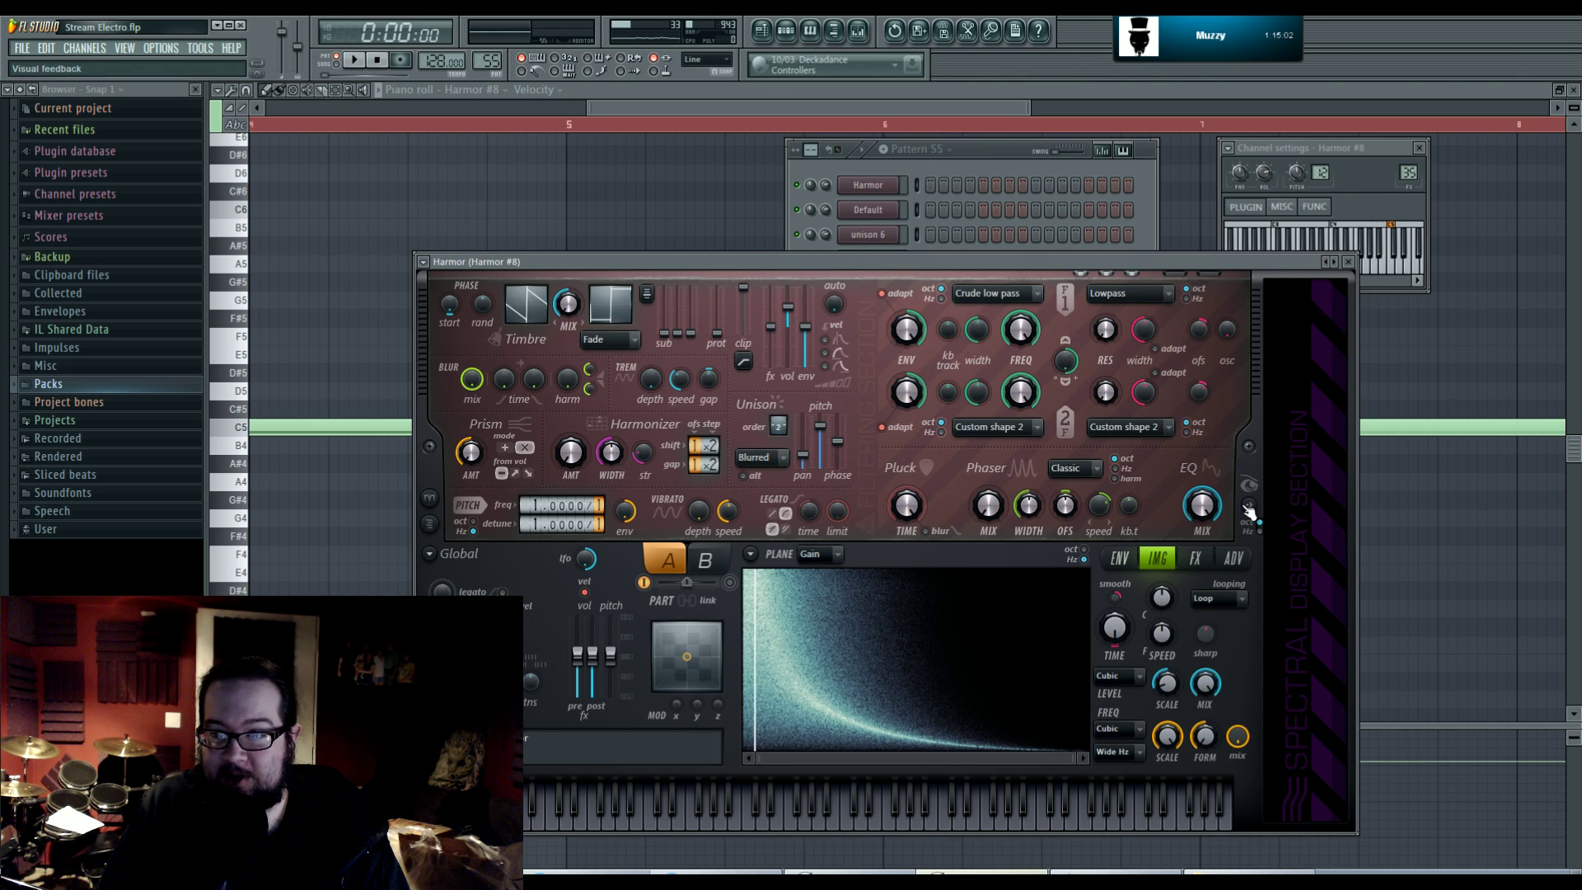
pyautogui.click(1248, 505)
pyautogui.moveTo(1101, 265); pyautogui.dragTo(1006, 239)
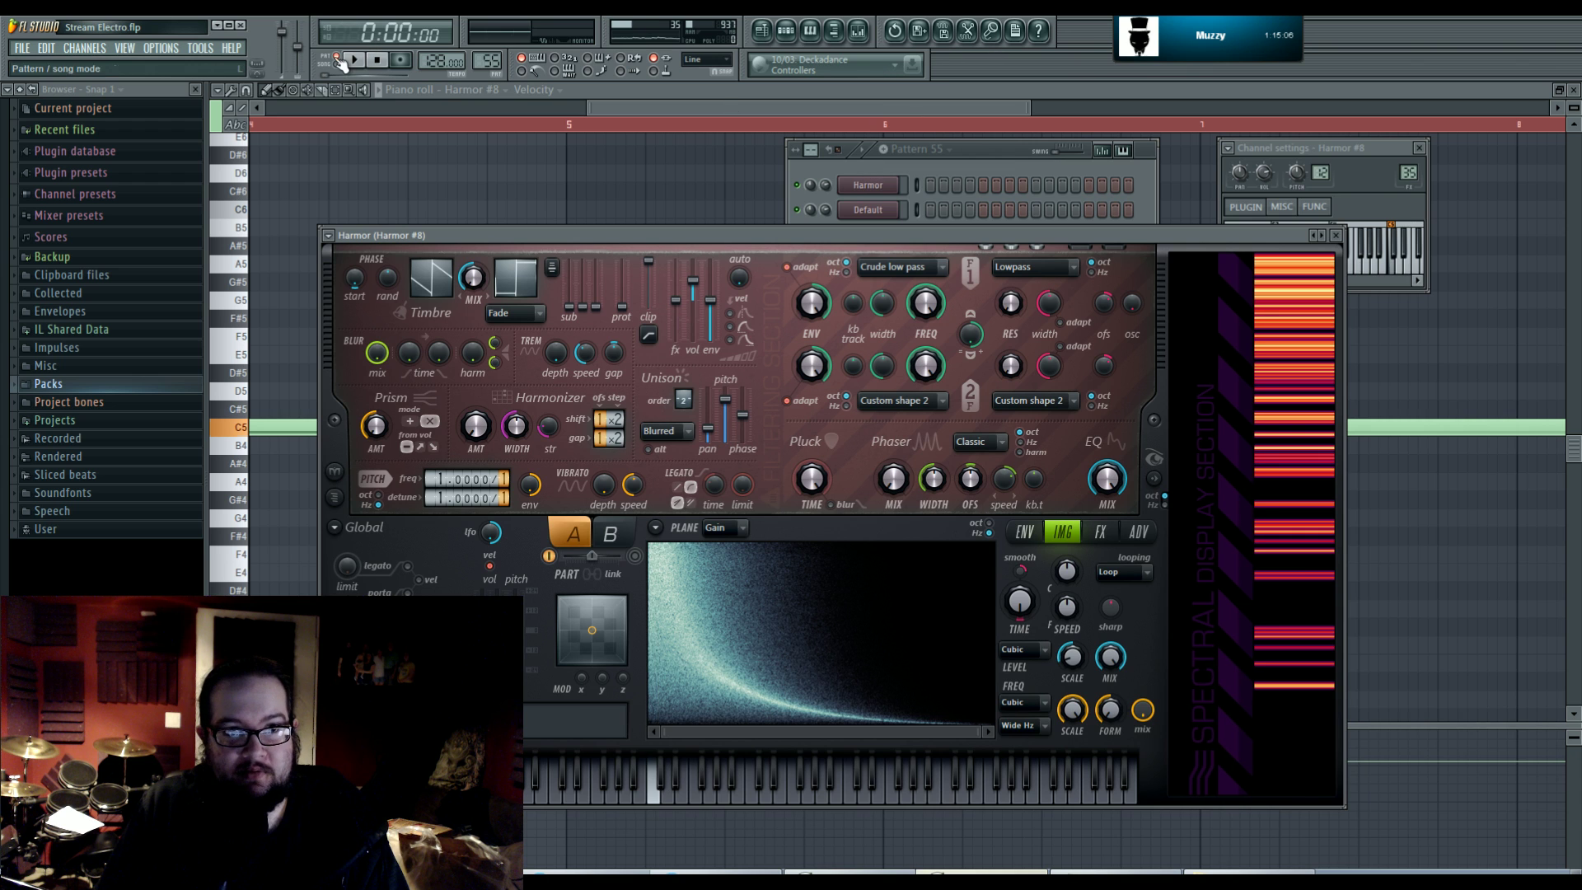
pyautogui.click(861, 34)
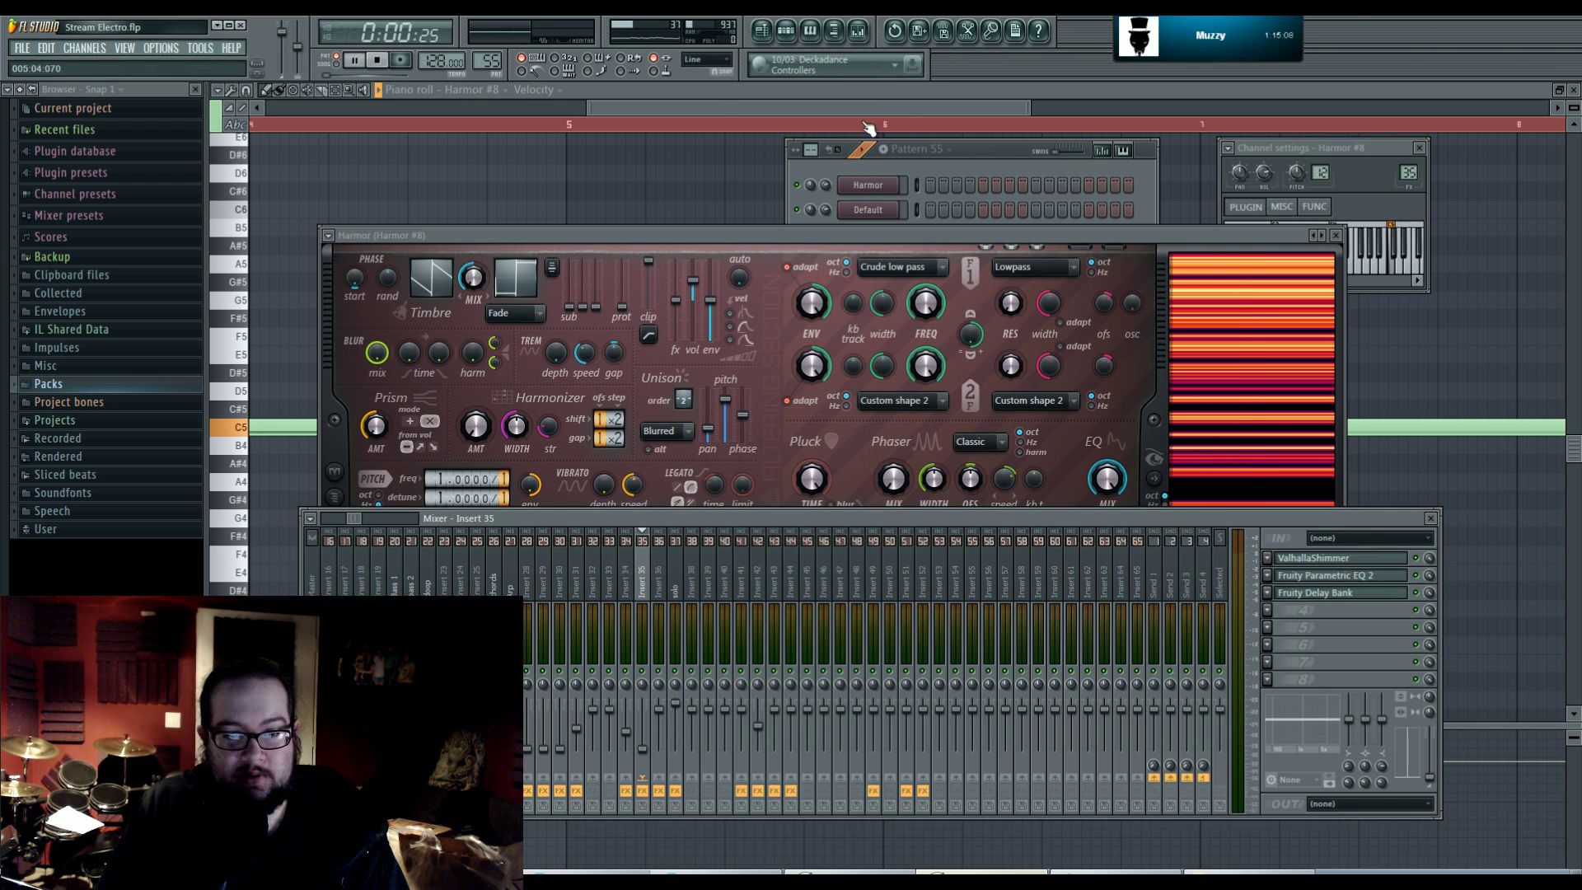
# - Play the song from the playlist and bring up the Harmor #8 synth to watch its visual feedback
pyautogui.click(1405, 176)
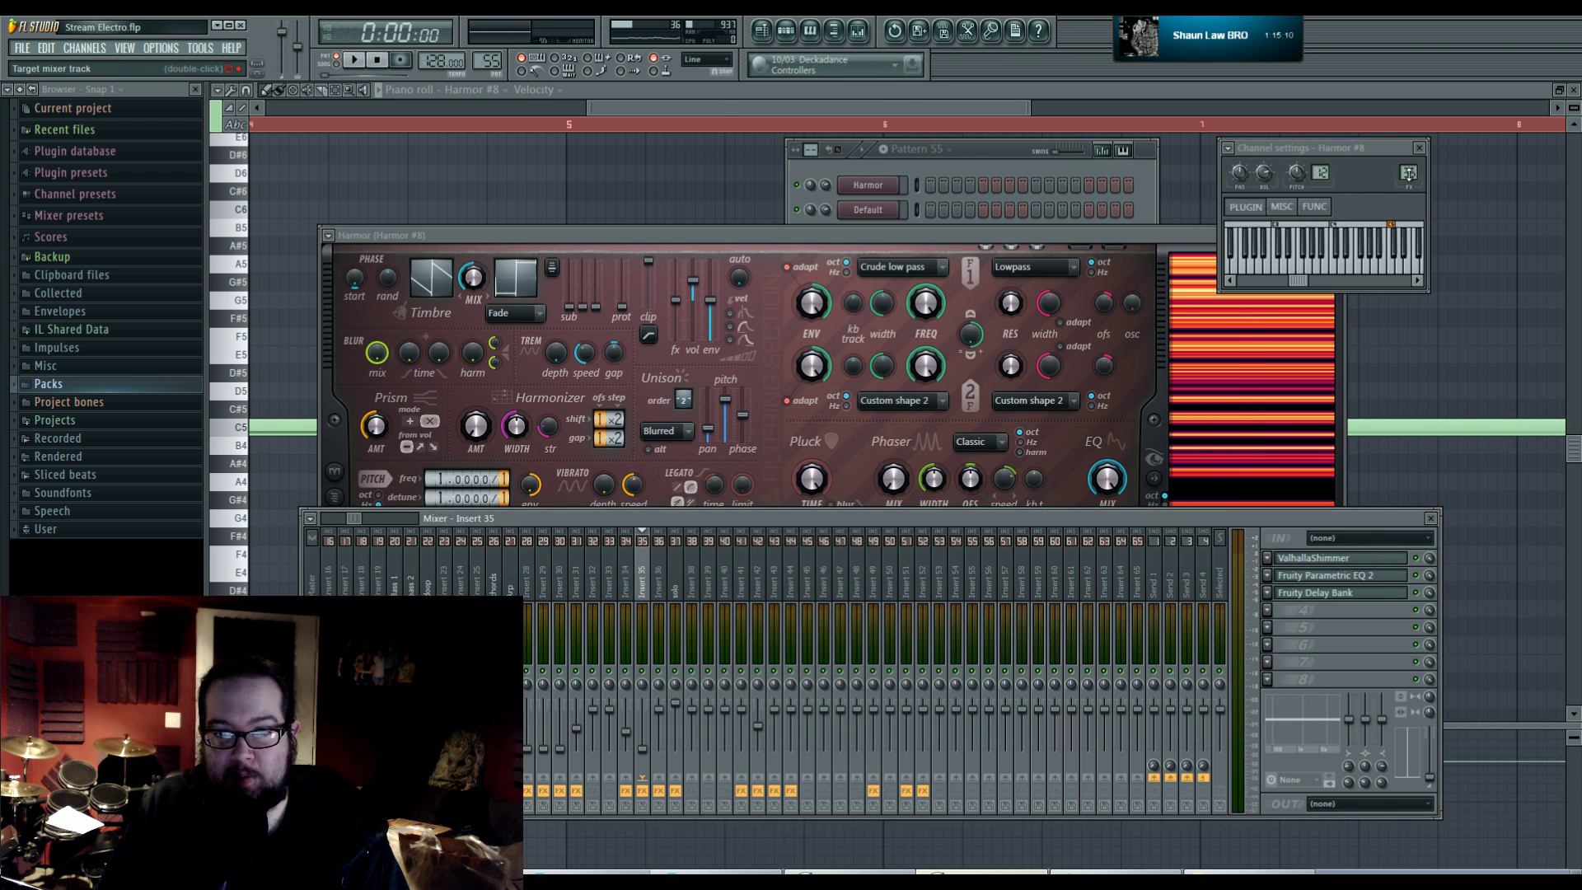
pyautogui.click(619, 235)
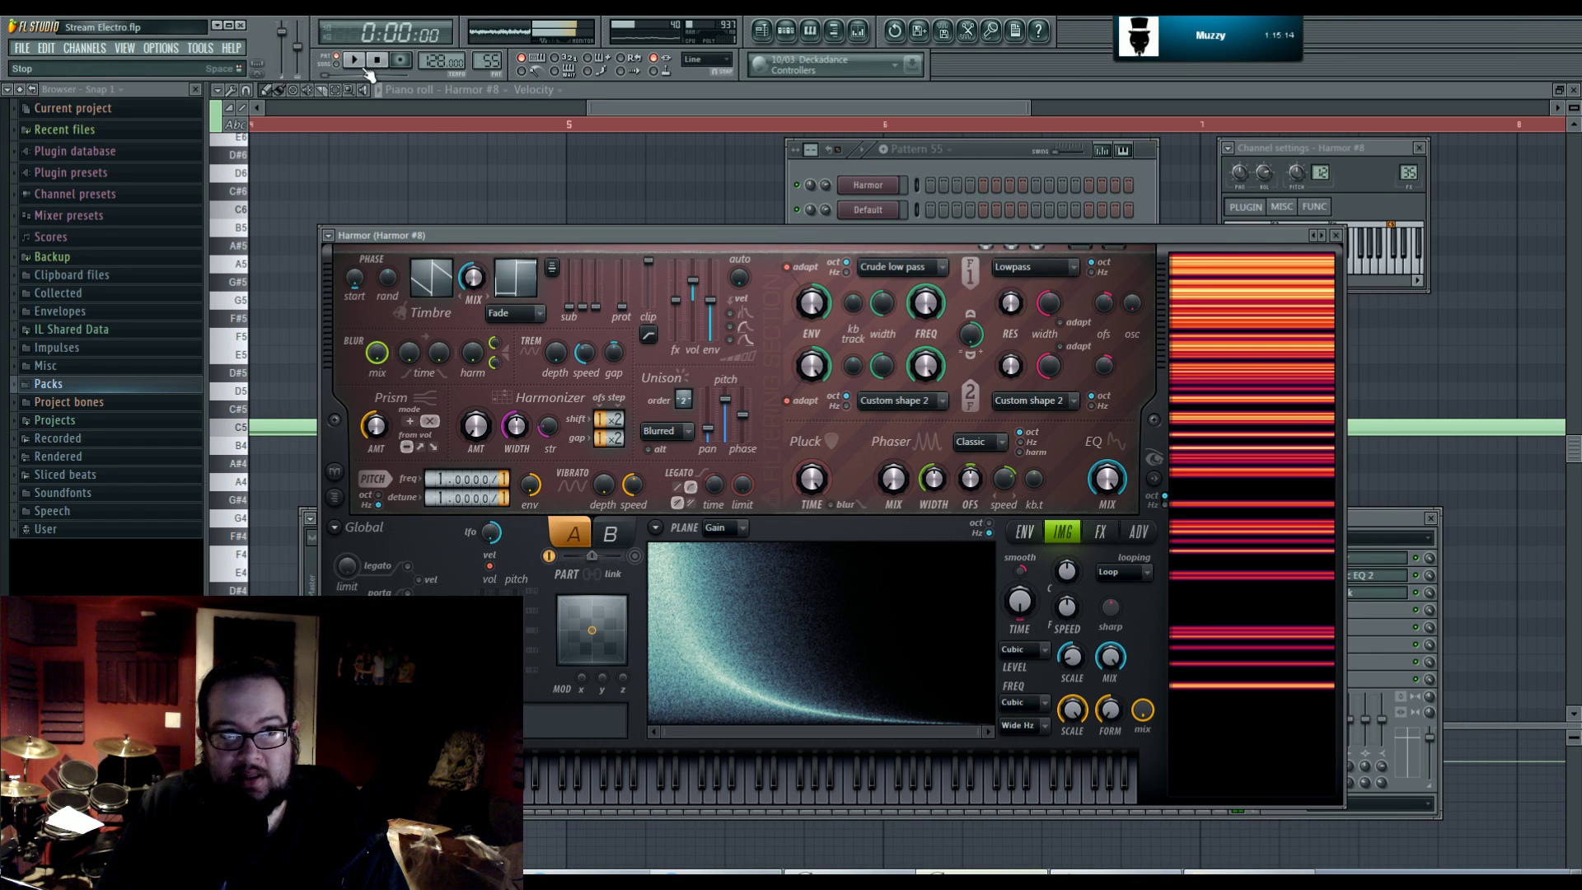
pyautogui.click(758, 41)
pyautogui.click(355, 61)
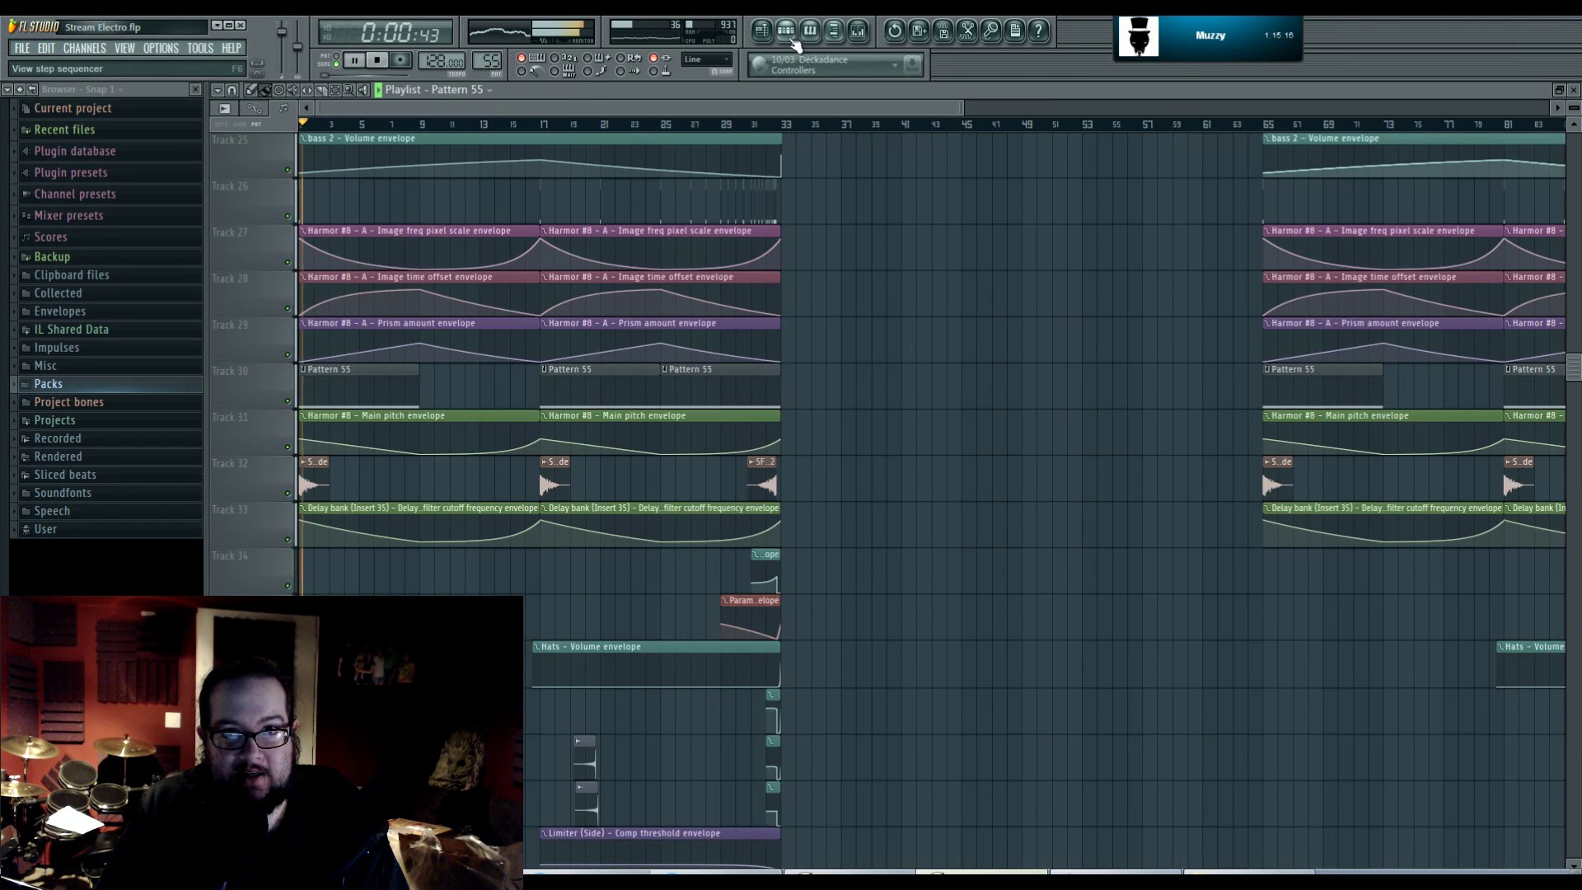
pyautogui.click(785, 30)
pyautogui.click(881, 556)
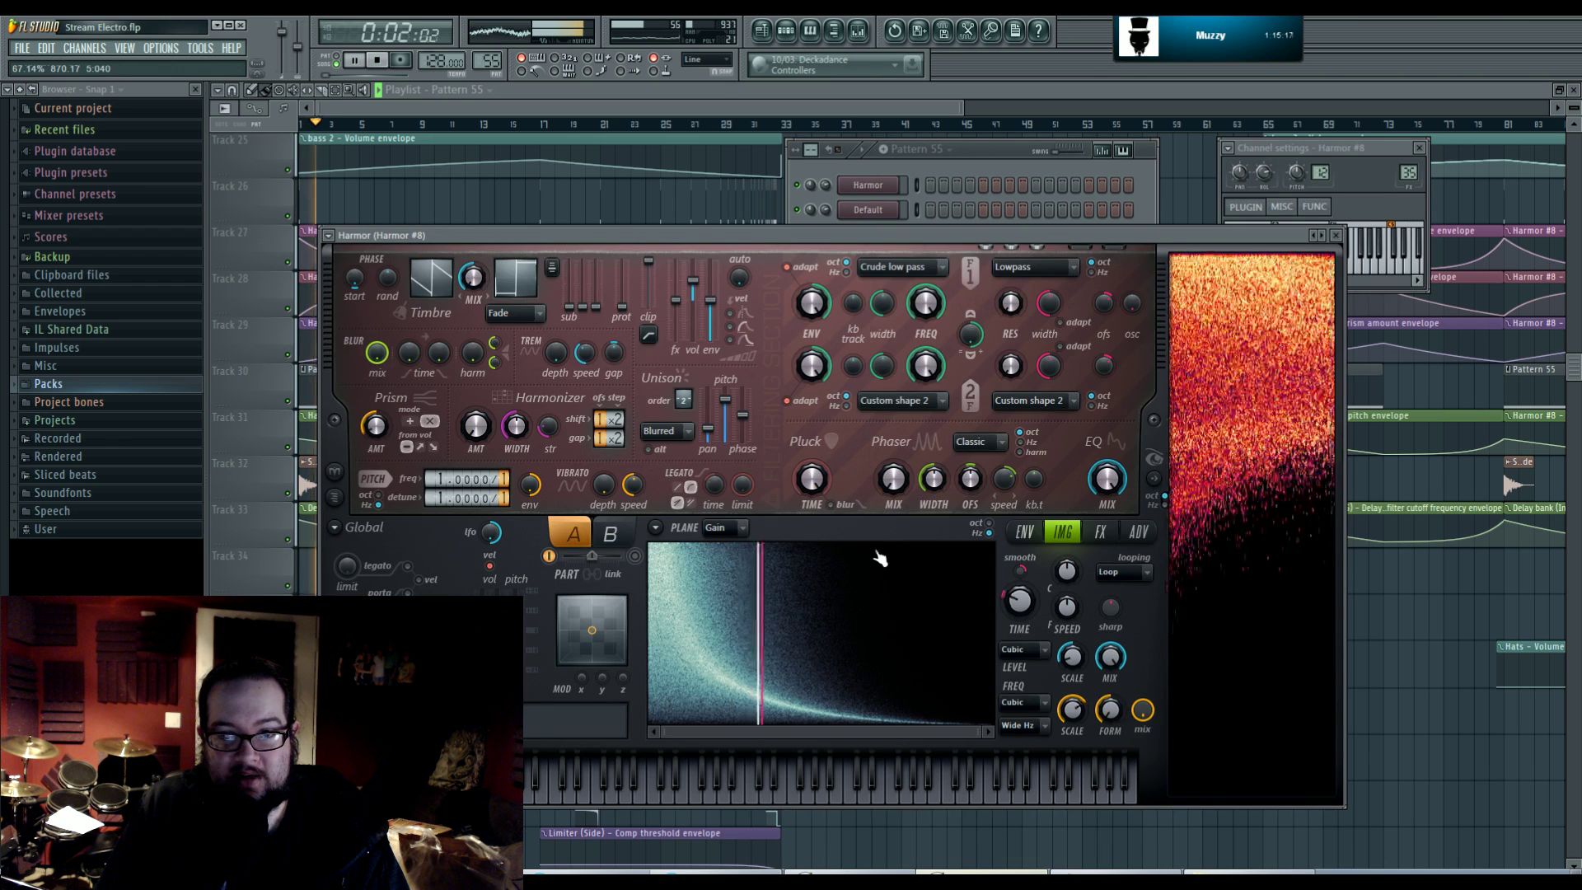
# - Show Harmor #8's mixer track, then replay the song's opening with the synth window in front
pyautogui.doubleClick(1409, 173)
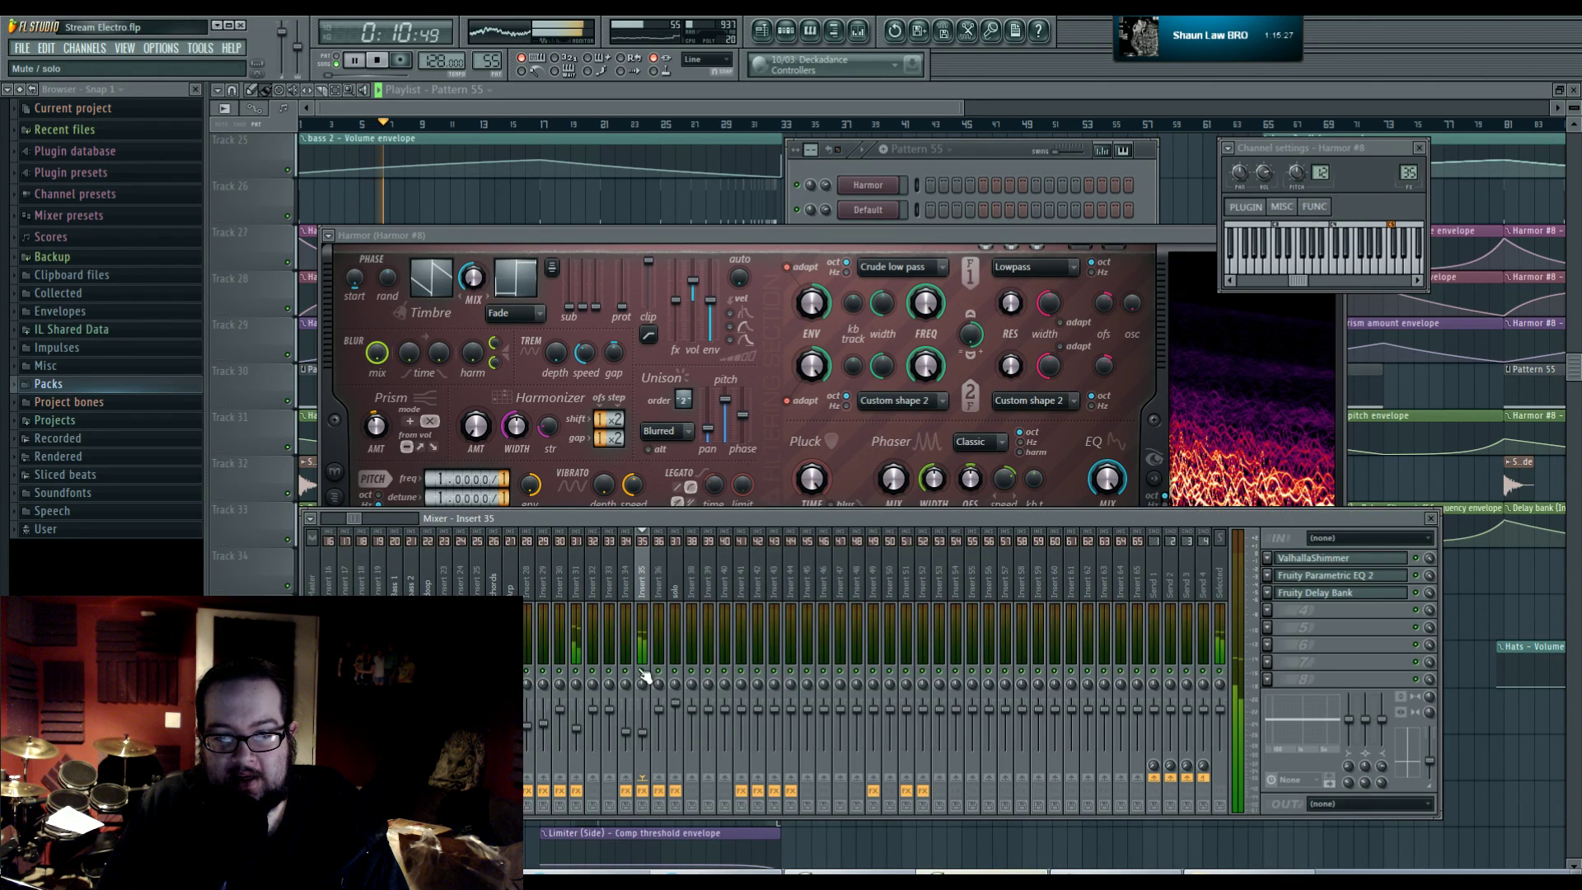
pyautogui.press('space')
pyautogui.click(545, 248)
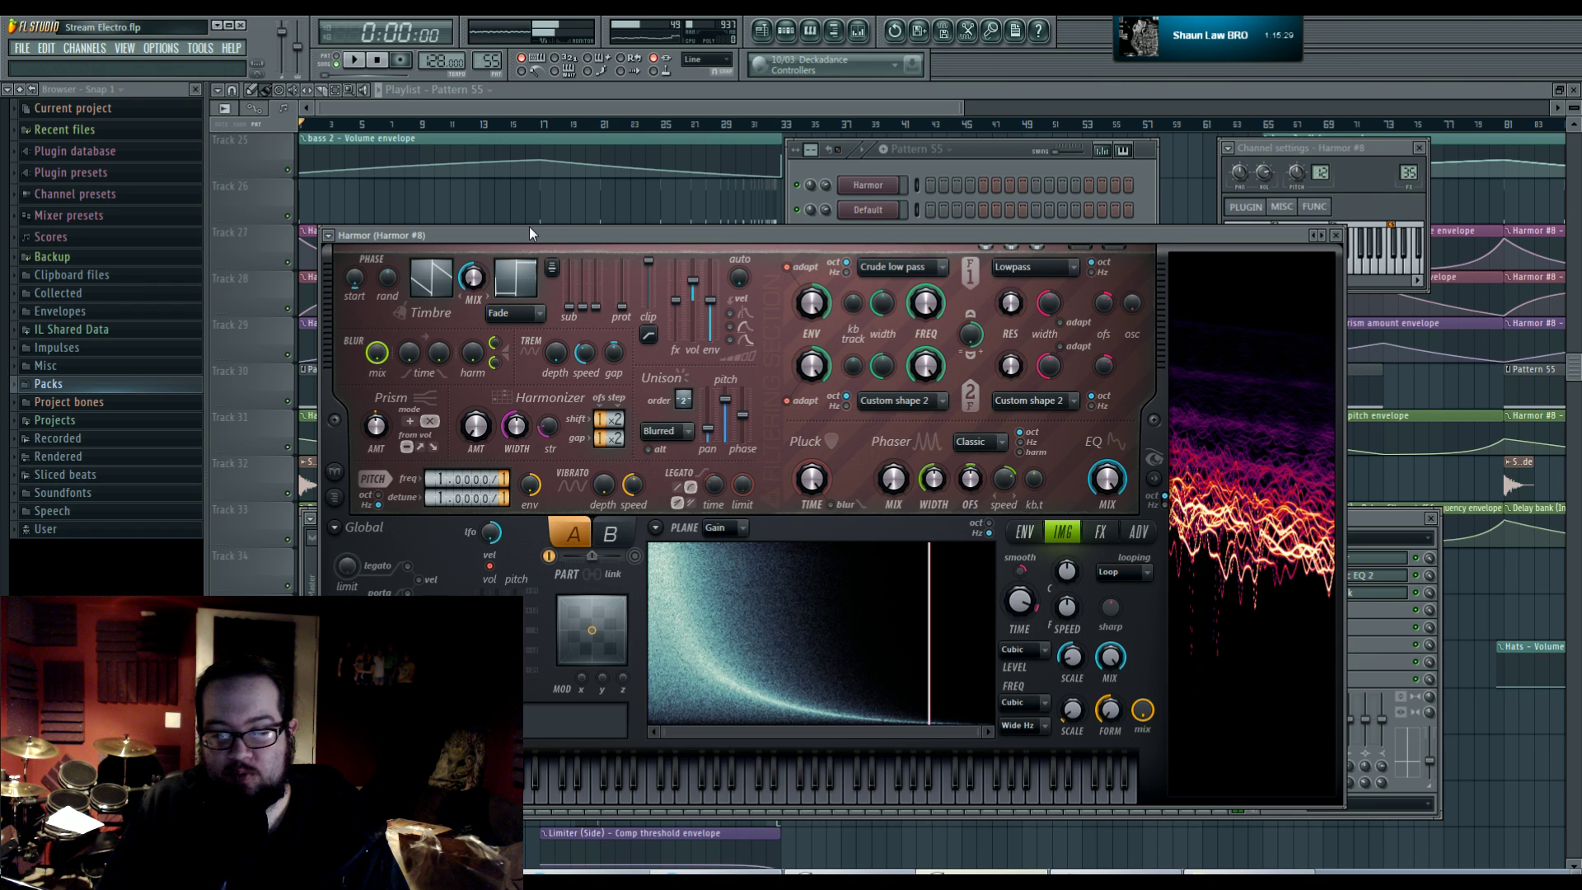
pyautogui.press('space')
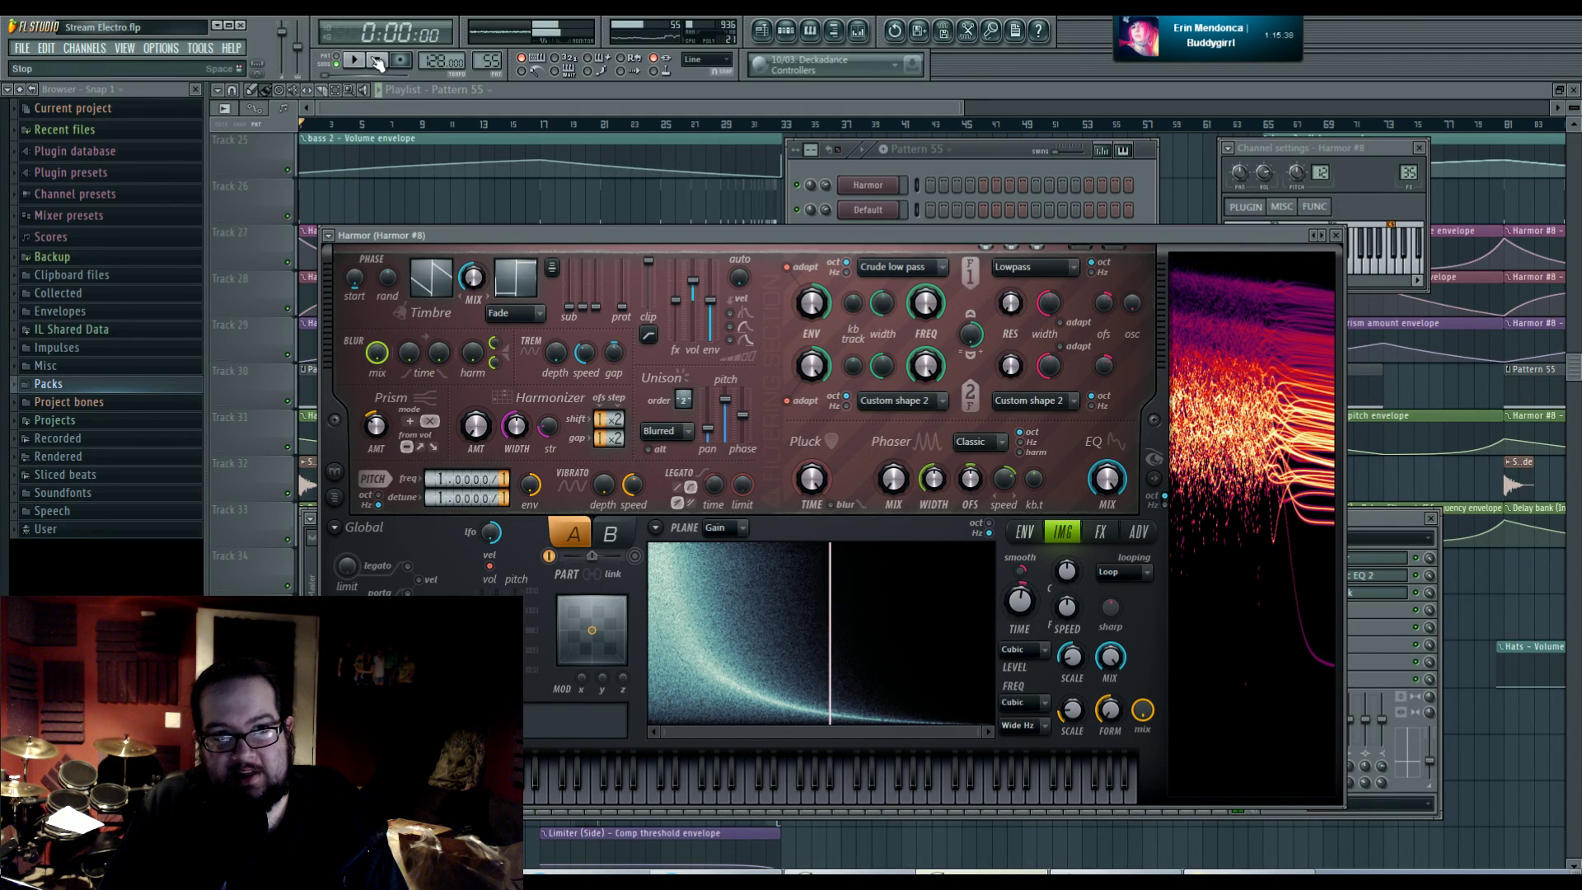
pyautogui.press('space')
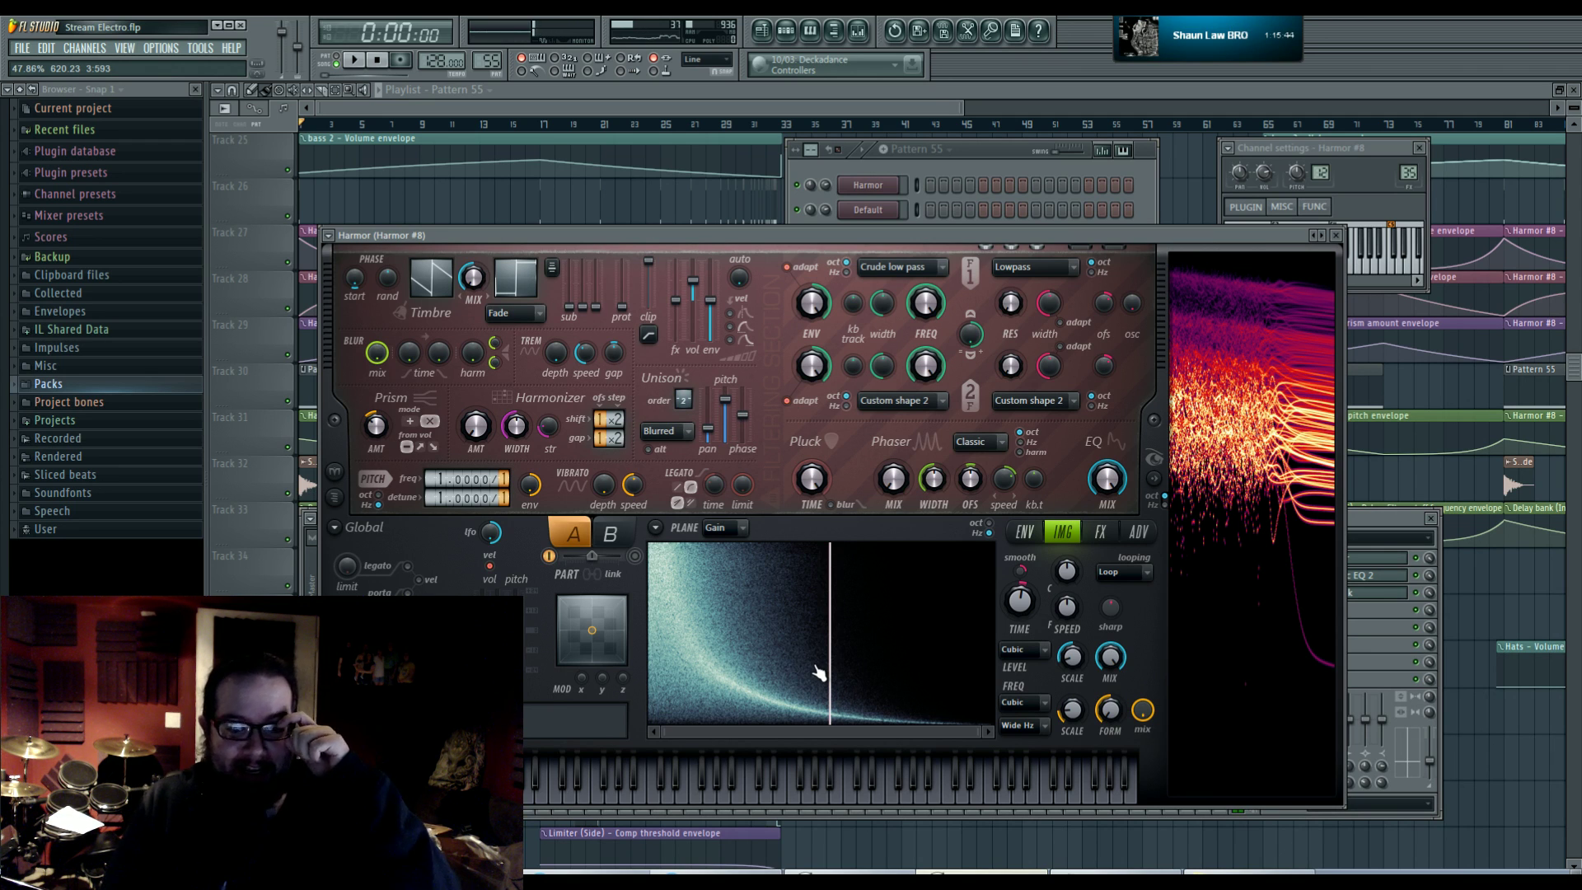
# - Close the Harmor #8 synth and all other open windows, leaving only the playlist
pyautogui.moveTo(716, 235)
pyautogui.mouseDown()
pyautogui.moveTo(729, 255)
pyautogui.moveTo(719, 231)
pyautogui.mouseUp()
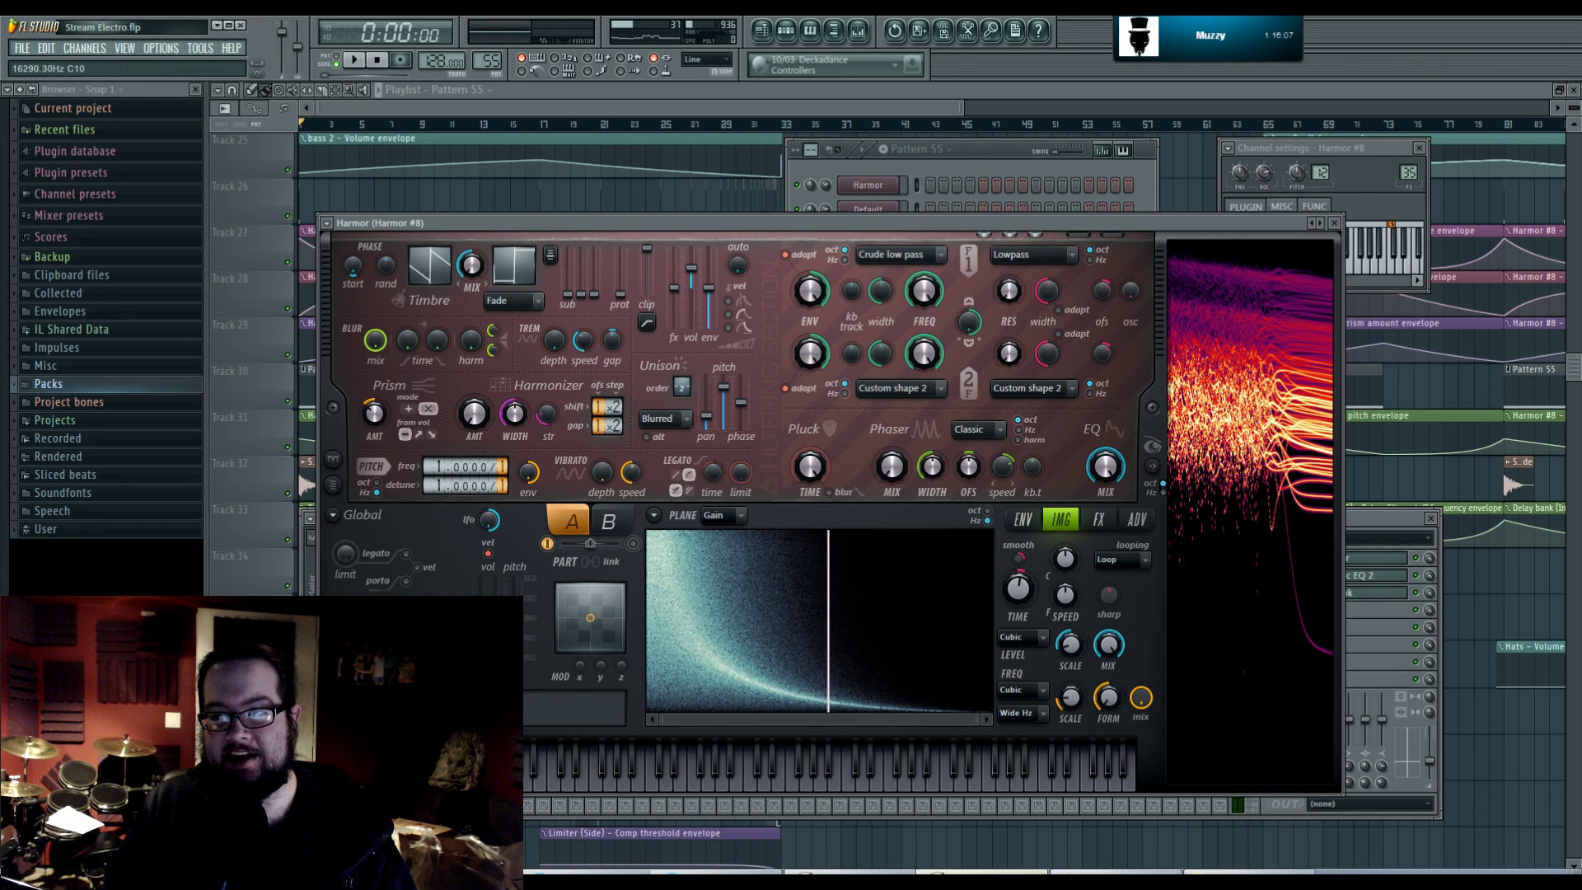
pyautogui.click(1337, 224)
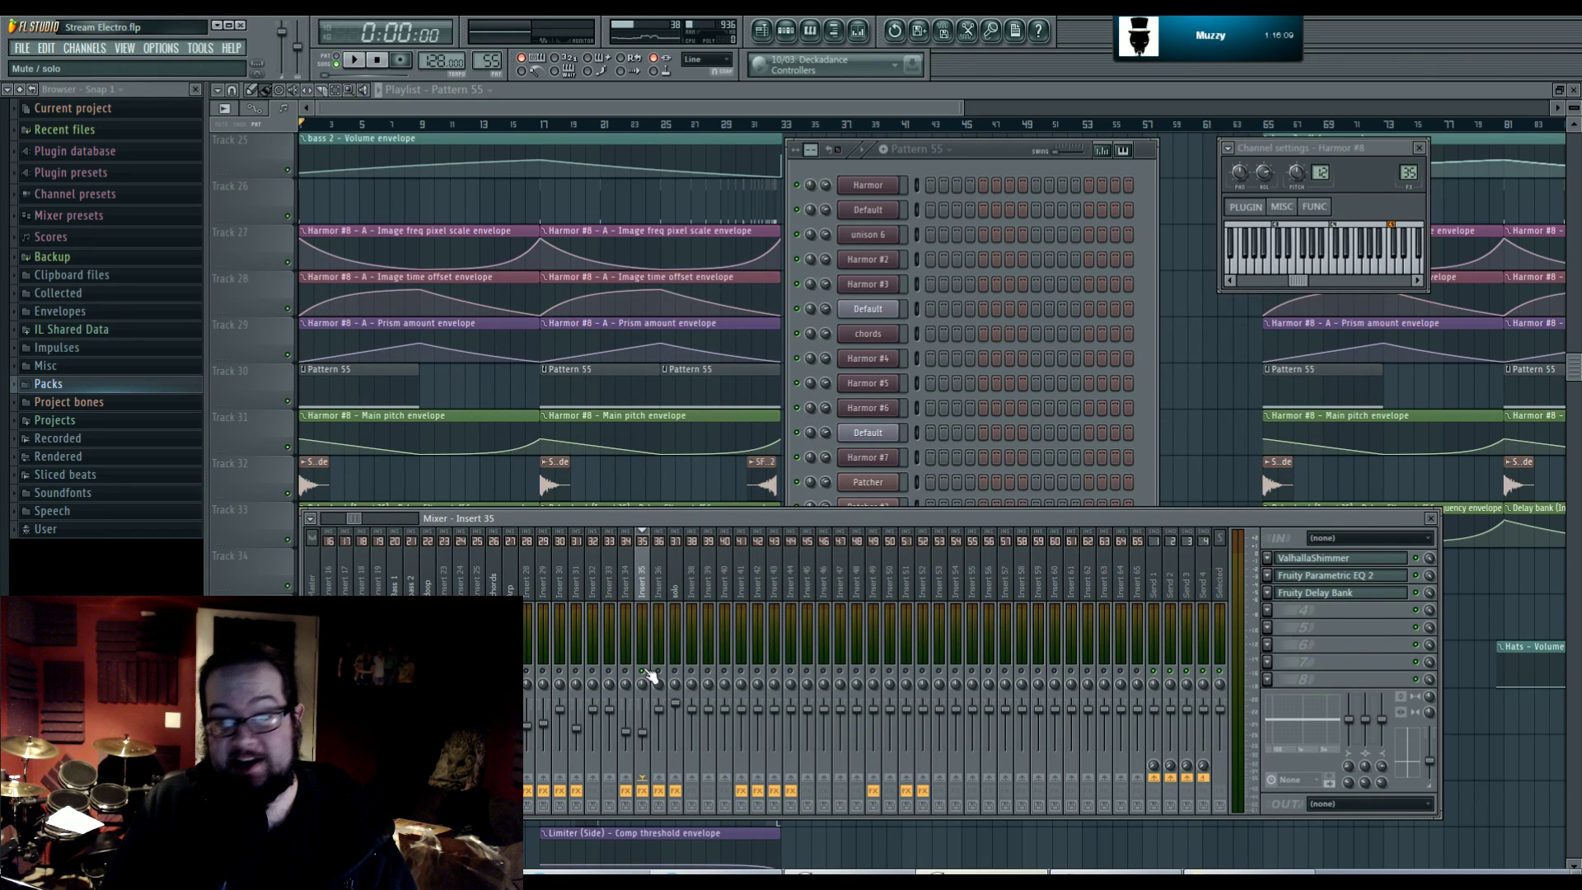
pyautogui.press('F12')
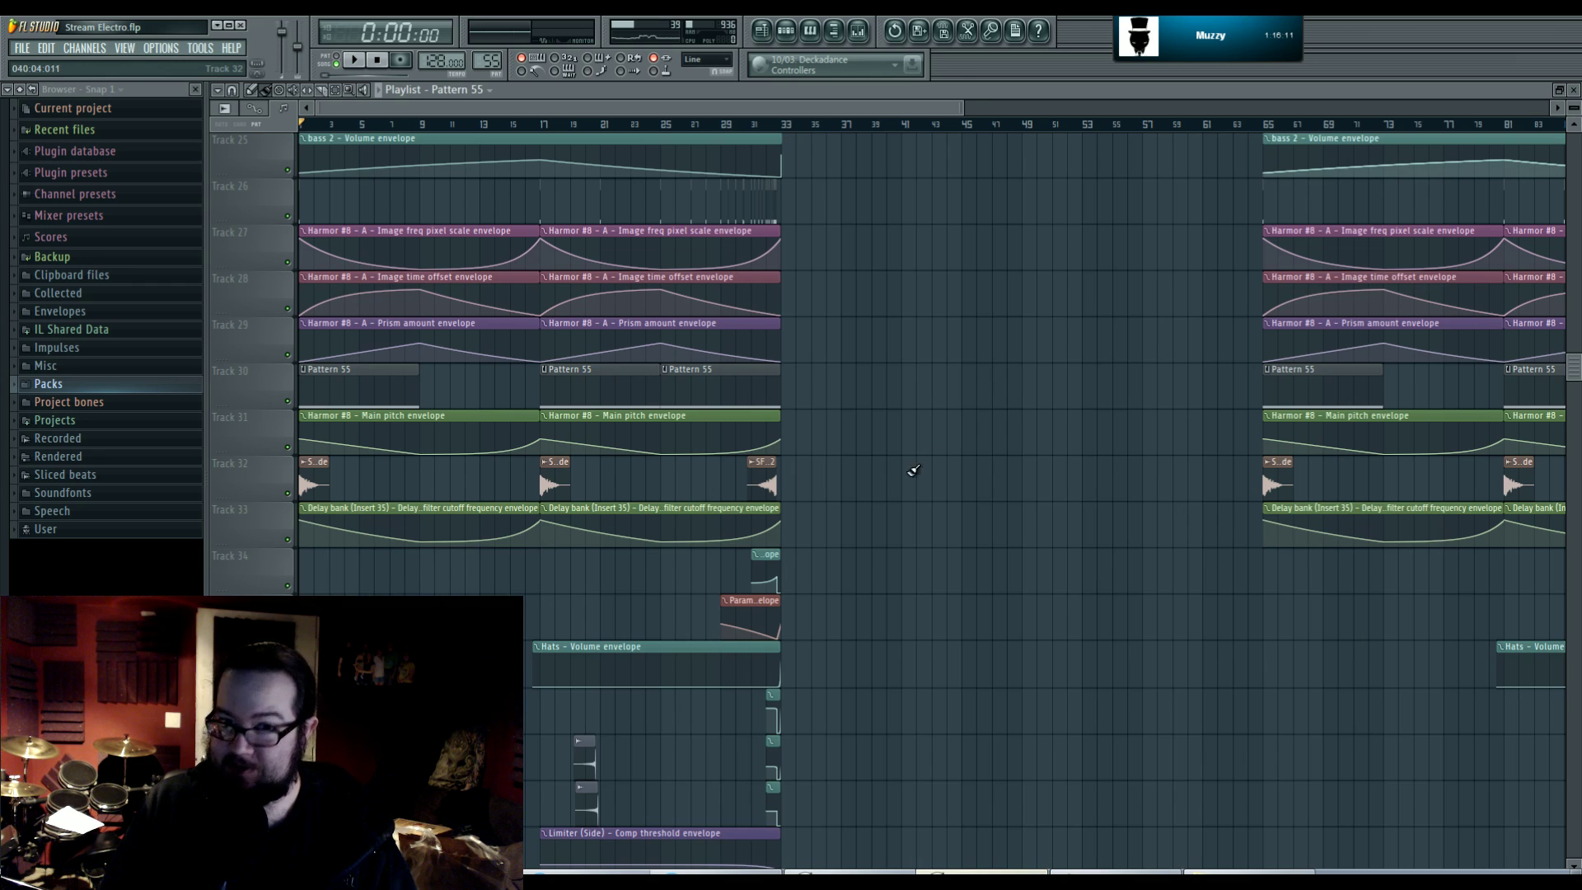
# - Look over the playlist arrangement around bars 33 to 65 on the upper tracks and check the step sequencer
pyautogui.moveTo(913, 469)
pyautogui.mouseDown()
pyautogui.moveTo(883, 537)
pyautogui.moveTo(664, 601)
pyautogui.moveTo(558, 398)
pyautogui.moveTo(624, 476)
pyautogui.moveTo(737, 759)
pyautogui.mouseUp()
pyautogui.moveTo(717, 386)
pyautogui.mouseDown()
pyautogui.moveTo(847, 653)
pyautogui.moveTo(871, 659)
pyautogui.mouseUp()
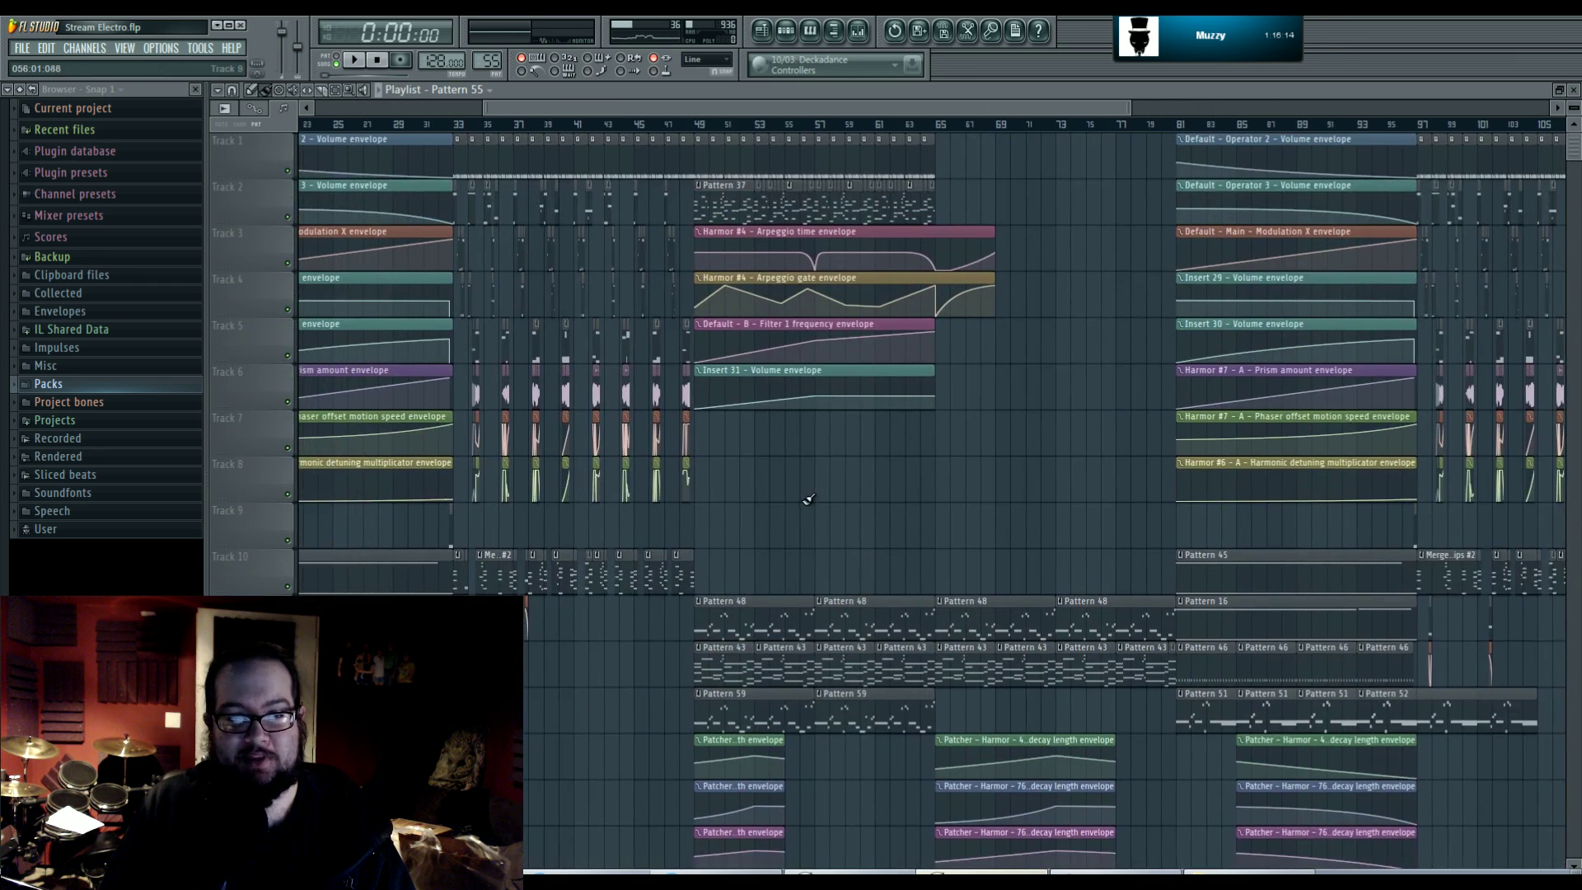
pyautogui.moveTo(808, 499); pyautogui.dragTo(966, 541)
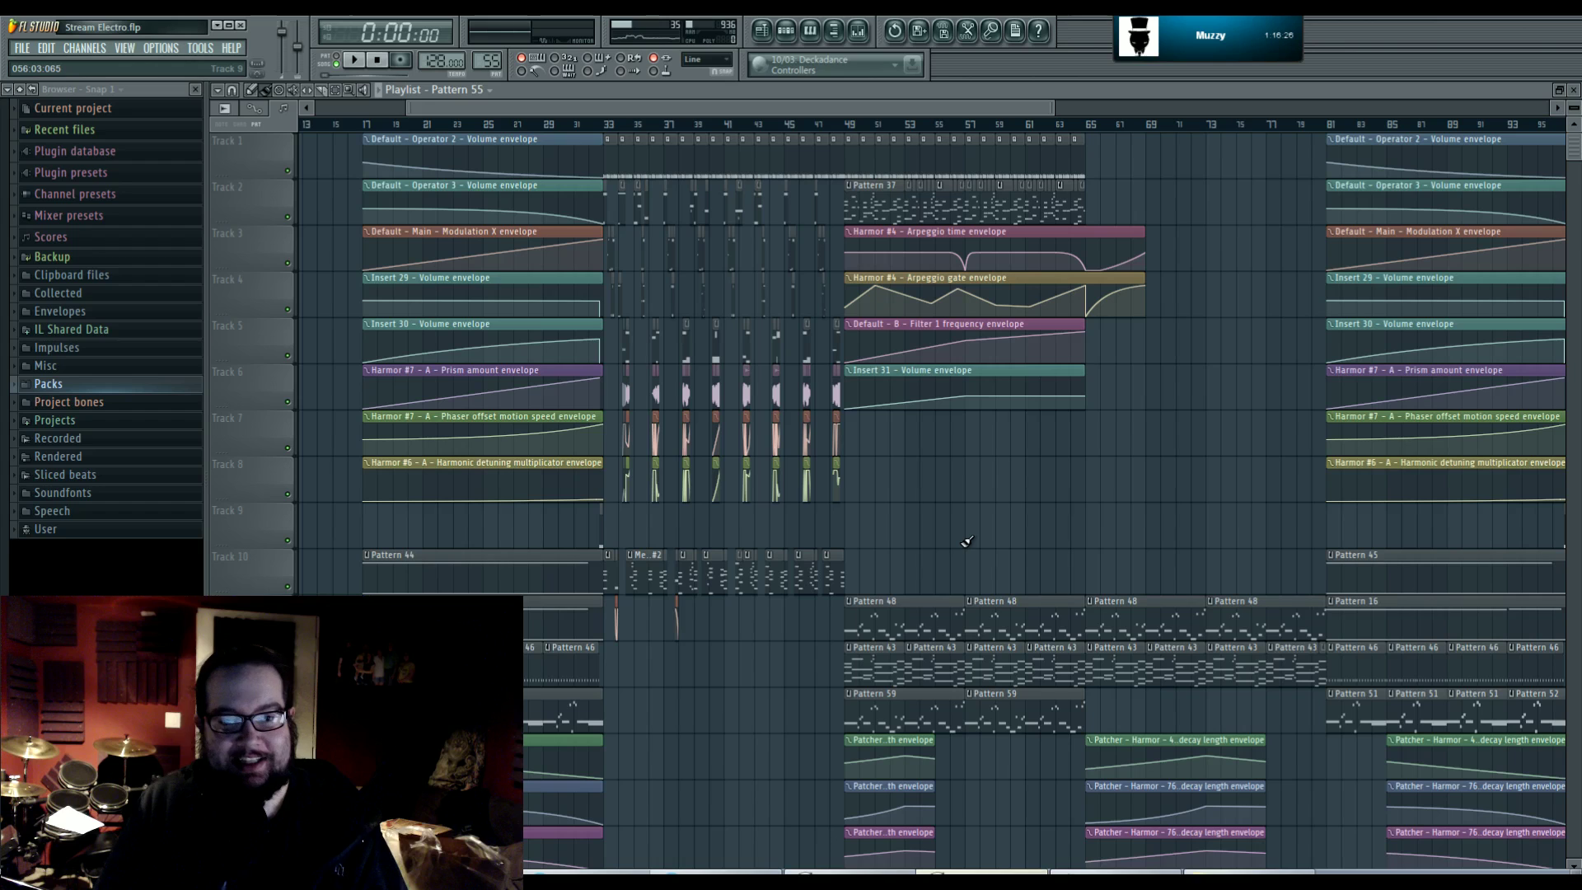
pyautogui.click(608, 124)
pyautogui.hscroll(-2, 948, 474)
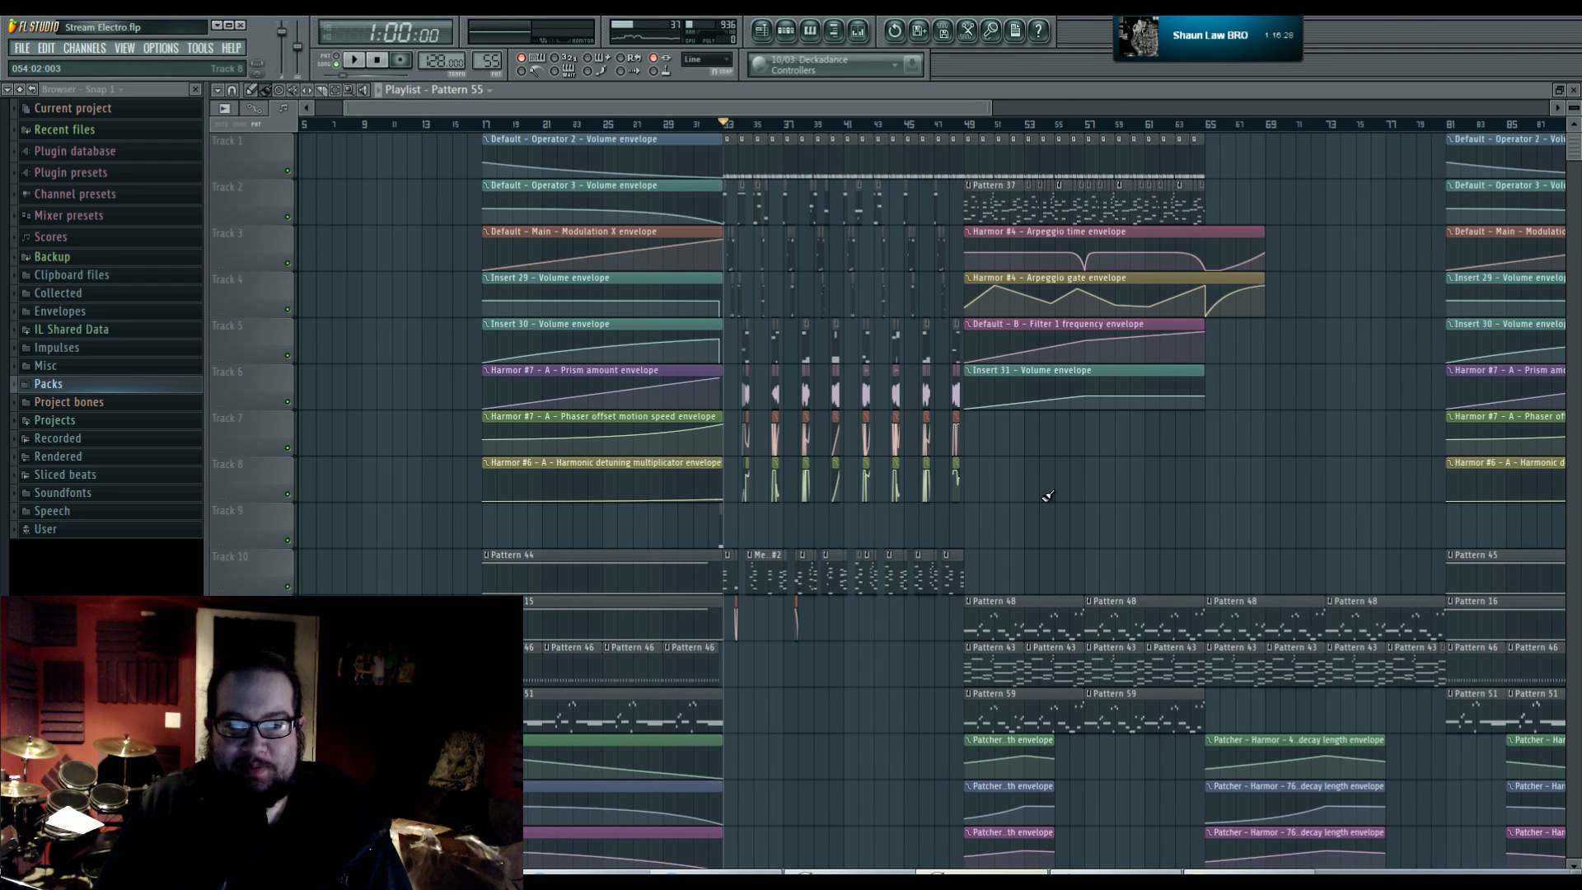
pyautogui.scroll(5, 997, 497)
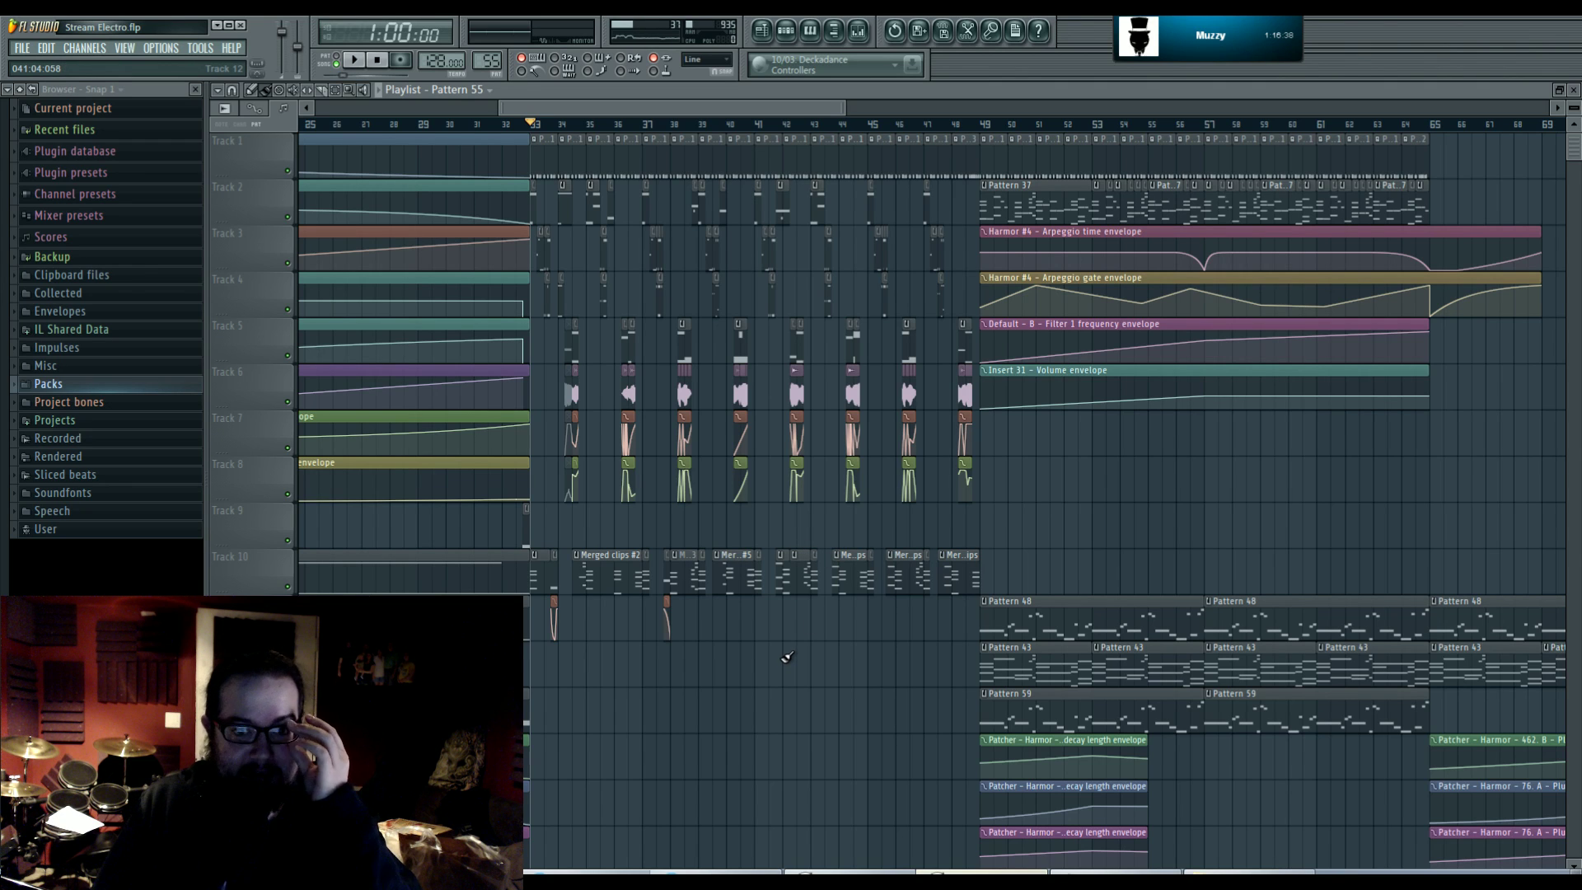
pyautogui.scroll(-5, 783, 638)
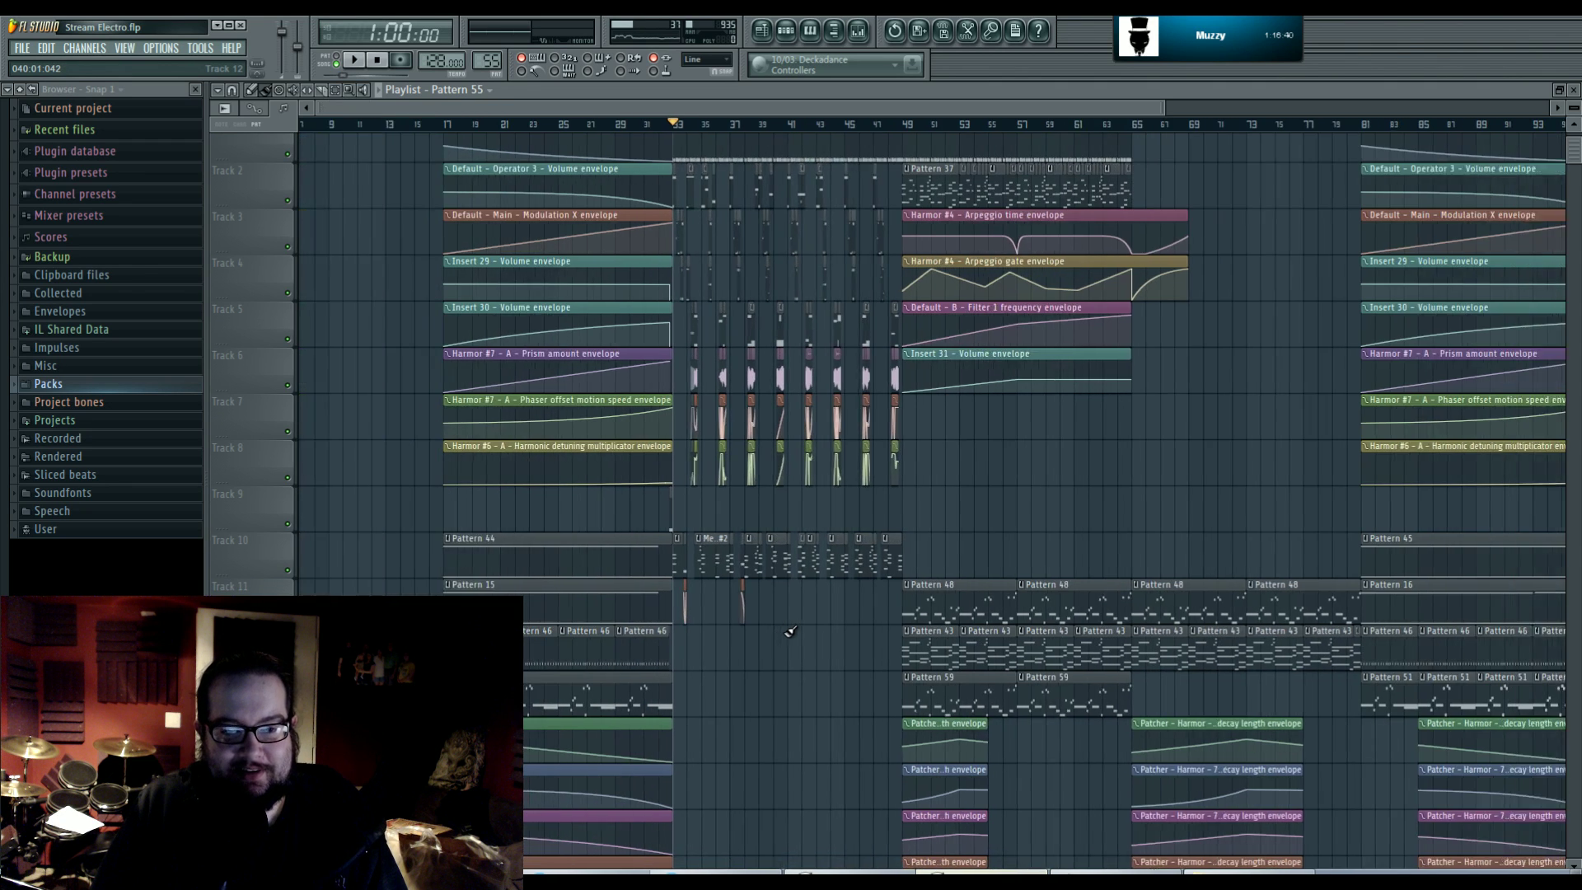
pyautogui.scroll(-4, 789, 631)
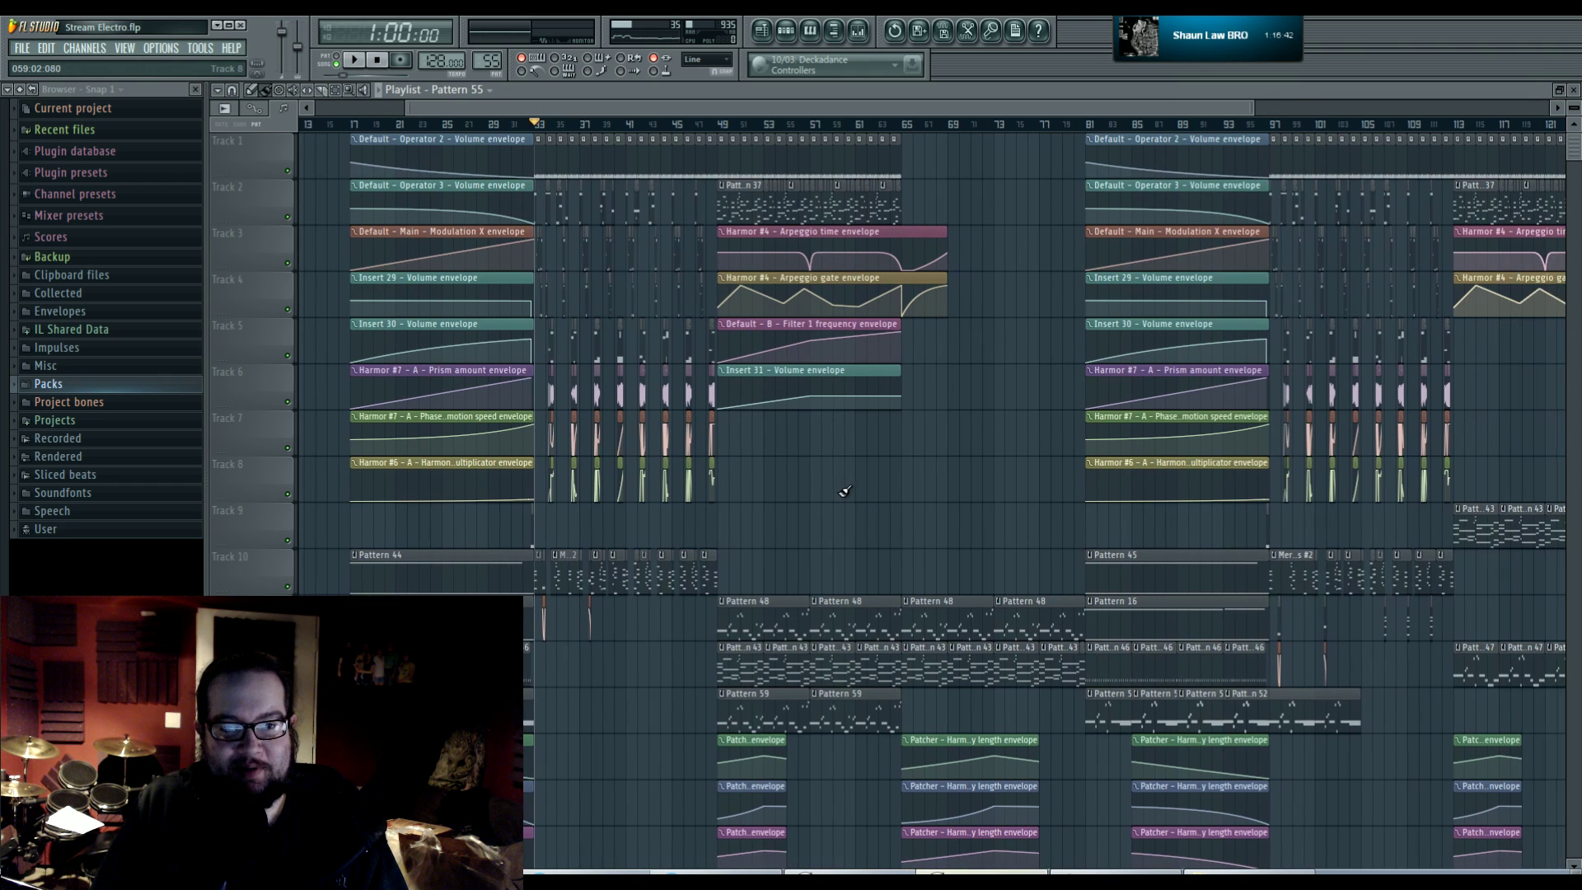
pyautogui.hscroll(1, 791, 468)
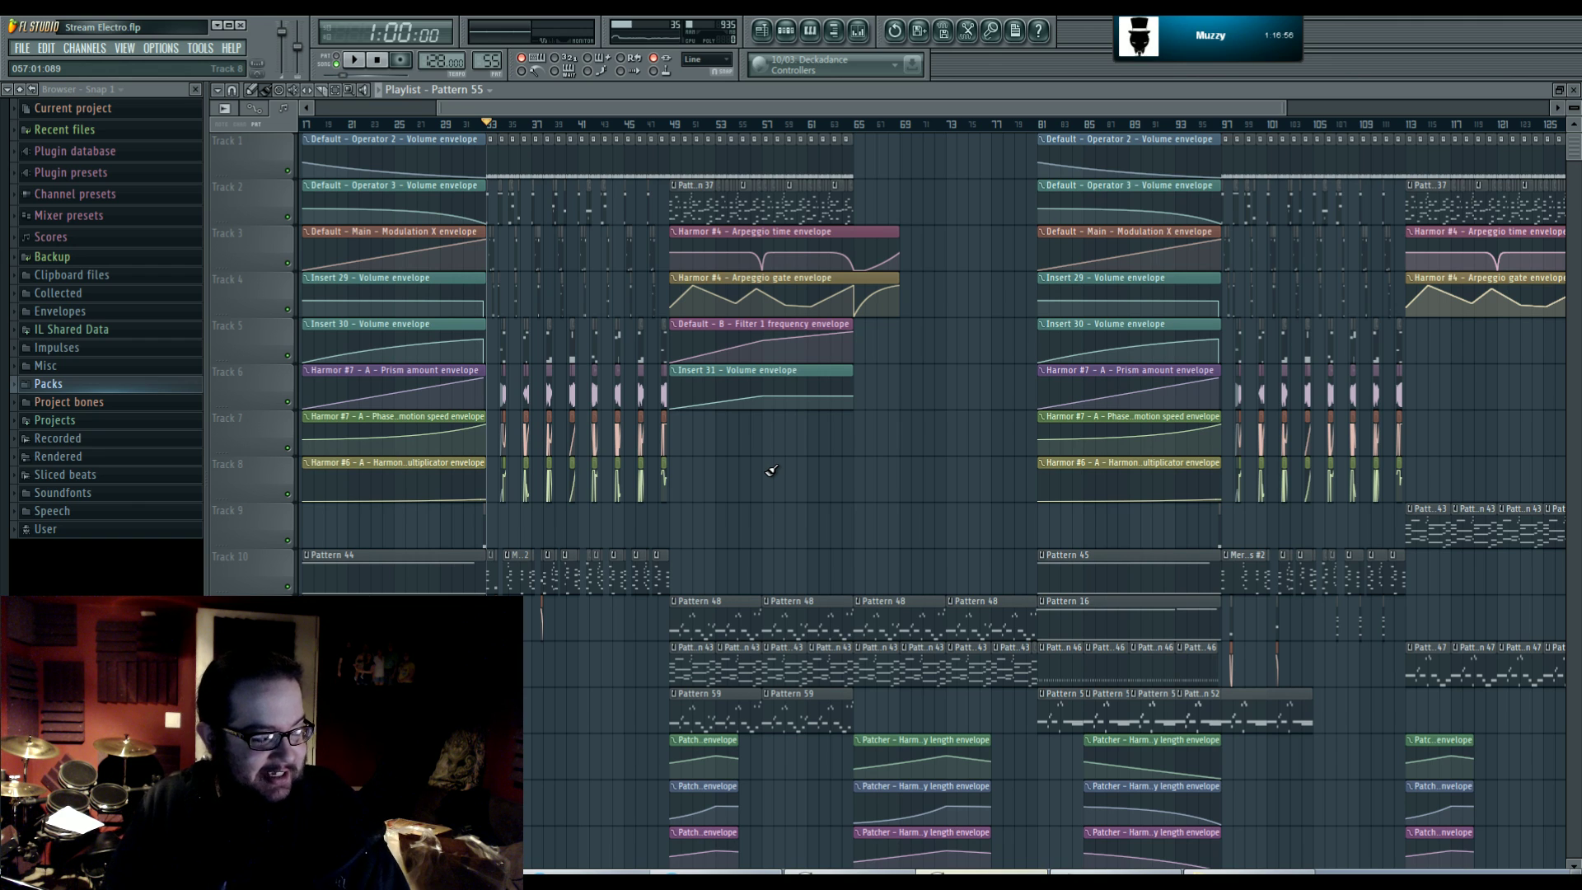
pyautogui.hscroll(-4, 742, 450)
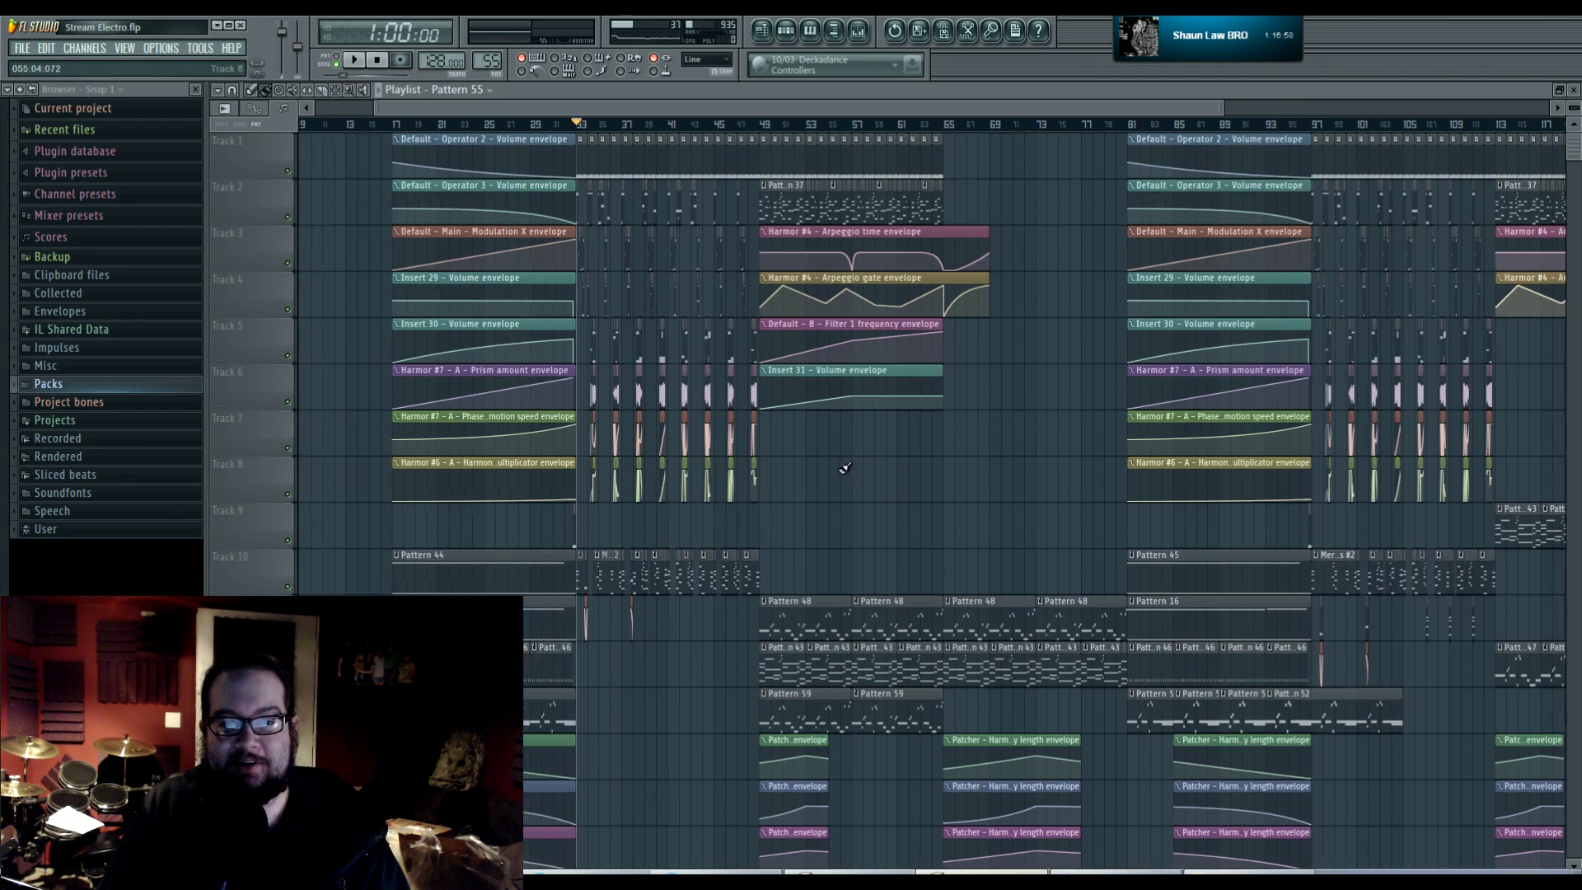
pyautogui.click(787, 32)
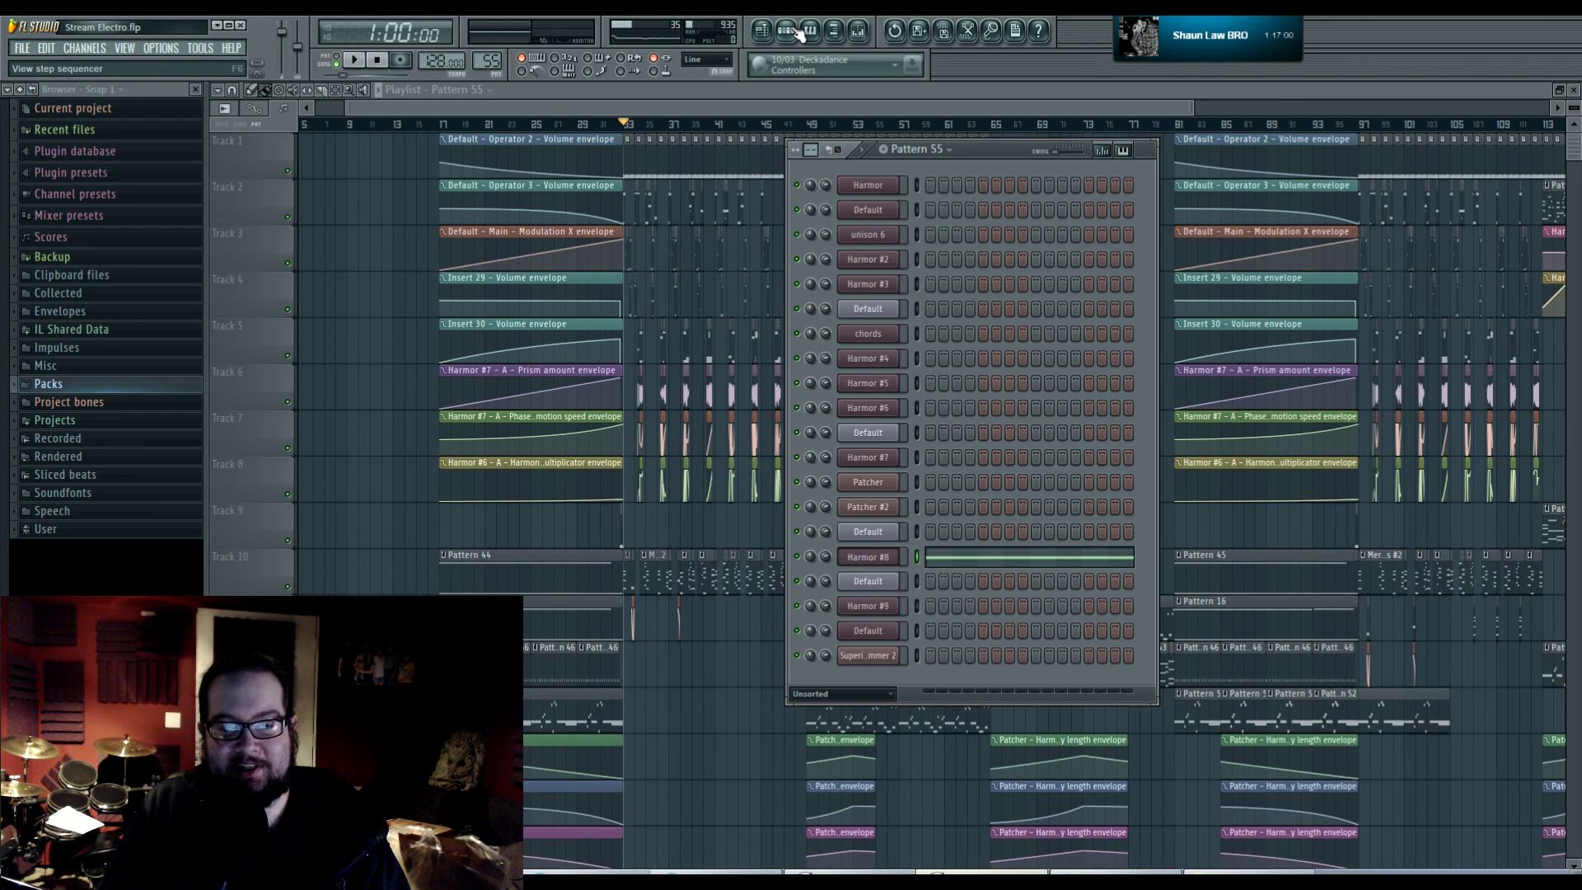
pyautogui.click(778, 32)
# - Find the Pattern 60 clip on track 19 and set the play position to its start at bar 64
pyautogui.scroll(-7, 816, 563)
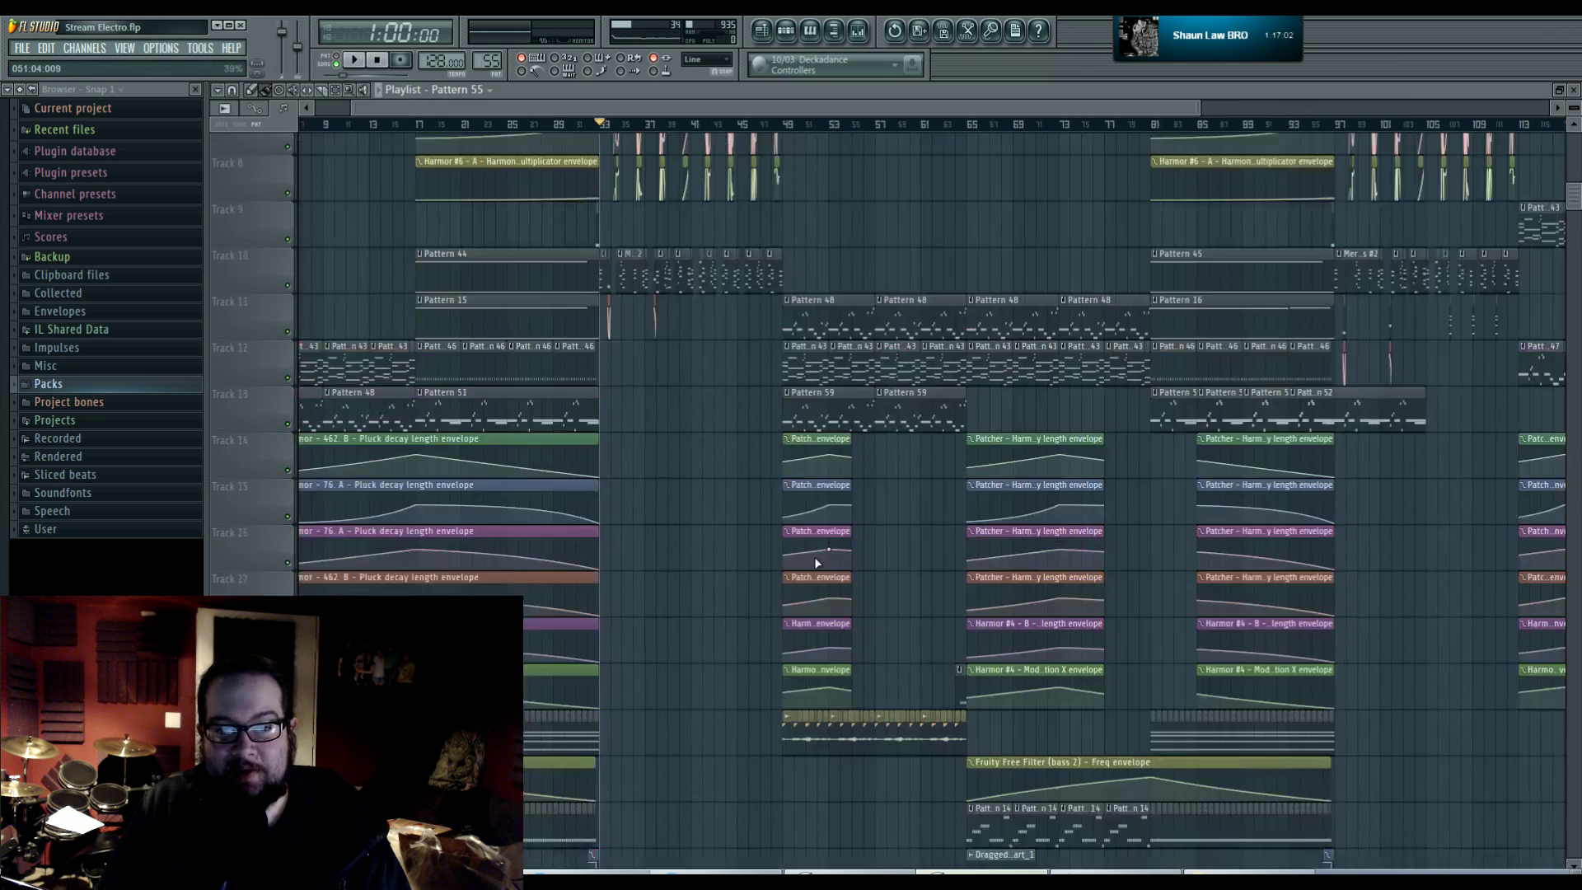
pyautogui.keyDown('ctrl'); pyautogui.scroll(3, 816, 562); pyautogui.keyUp('ctrl')
pyautogui.scroll(4, 738, 441)
pyautogui.keyDown('ctrl'); pyautogui.scroll(2, 932, 511); pyautogui.keyUp('ctrl')
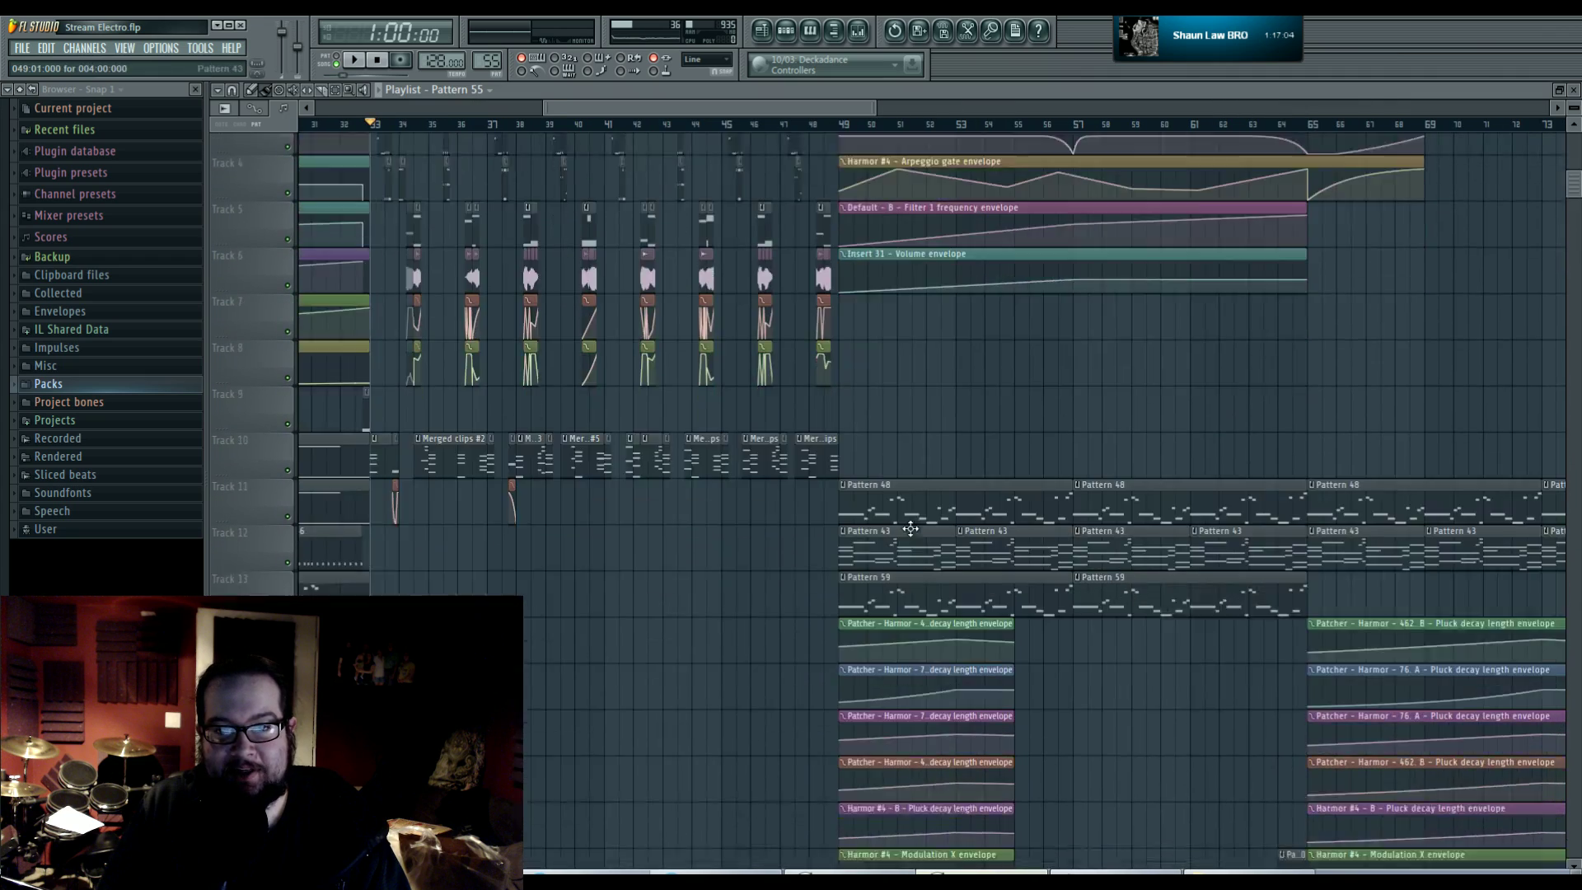
pyautogui.scroll(-8, 910, 528)
pyautogui.moveTo(1200, 347); pyautogui.dragTo(791, 434)
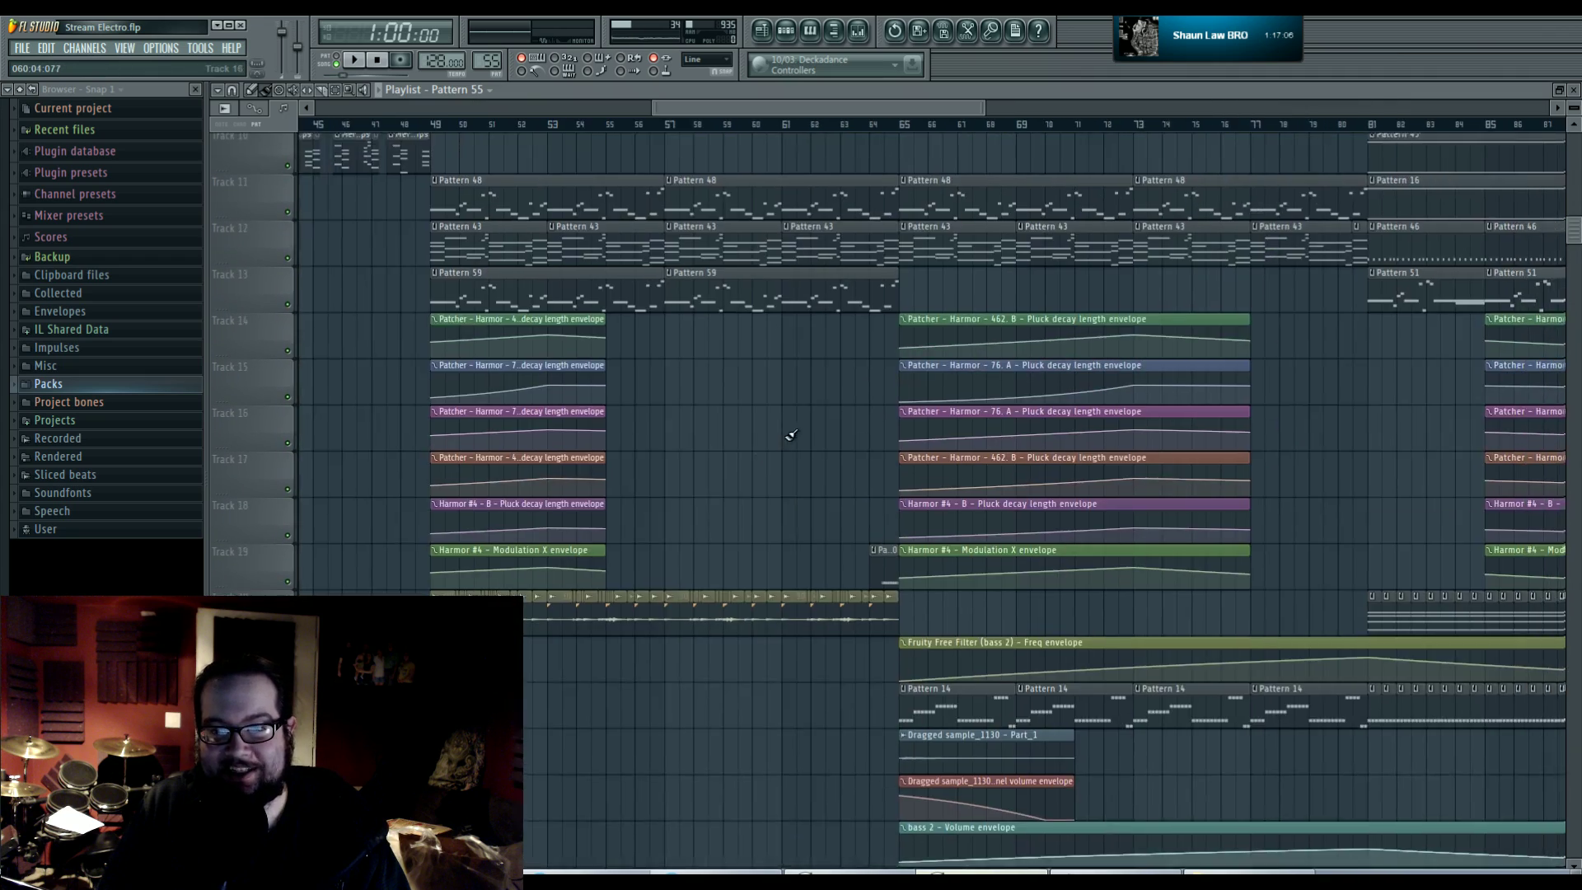
pyautogui.keyDown('ctrl'); pyautogui.scroll(4, 935, 367); pyautogui.keyUp('ctrl')
pyautogui.click(839, 126)
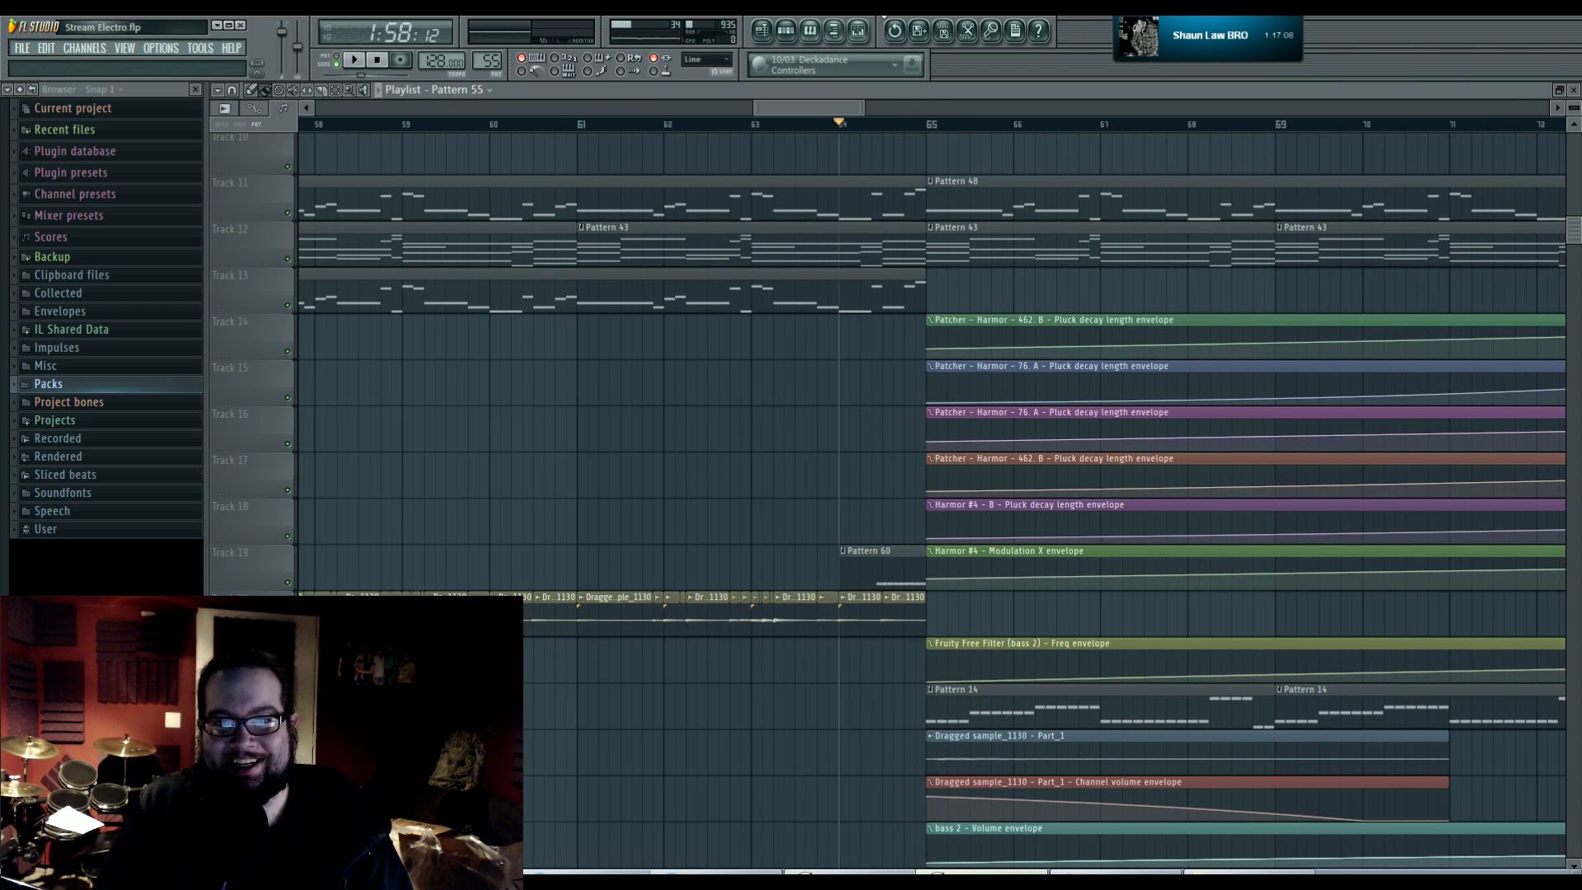
# - Play from bar 64 with the mixer open and select the Insert 49 track
pyautogui.click(858, 31)
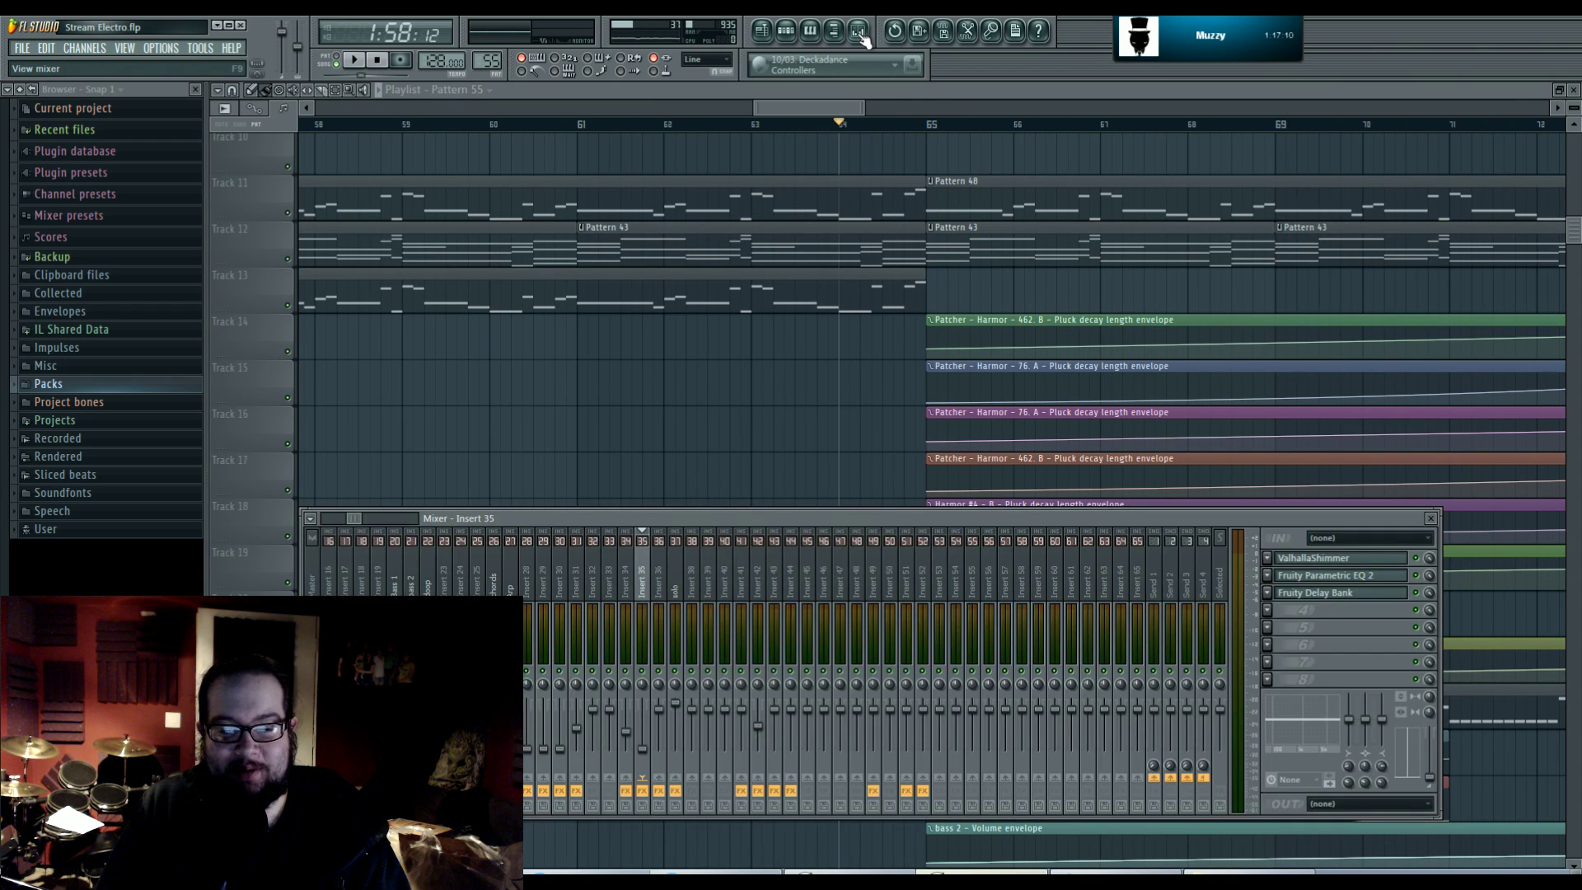
pyautogui.click(861, 36)
pyautogui.click(861, 36)
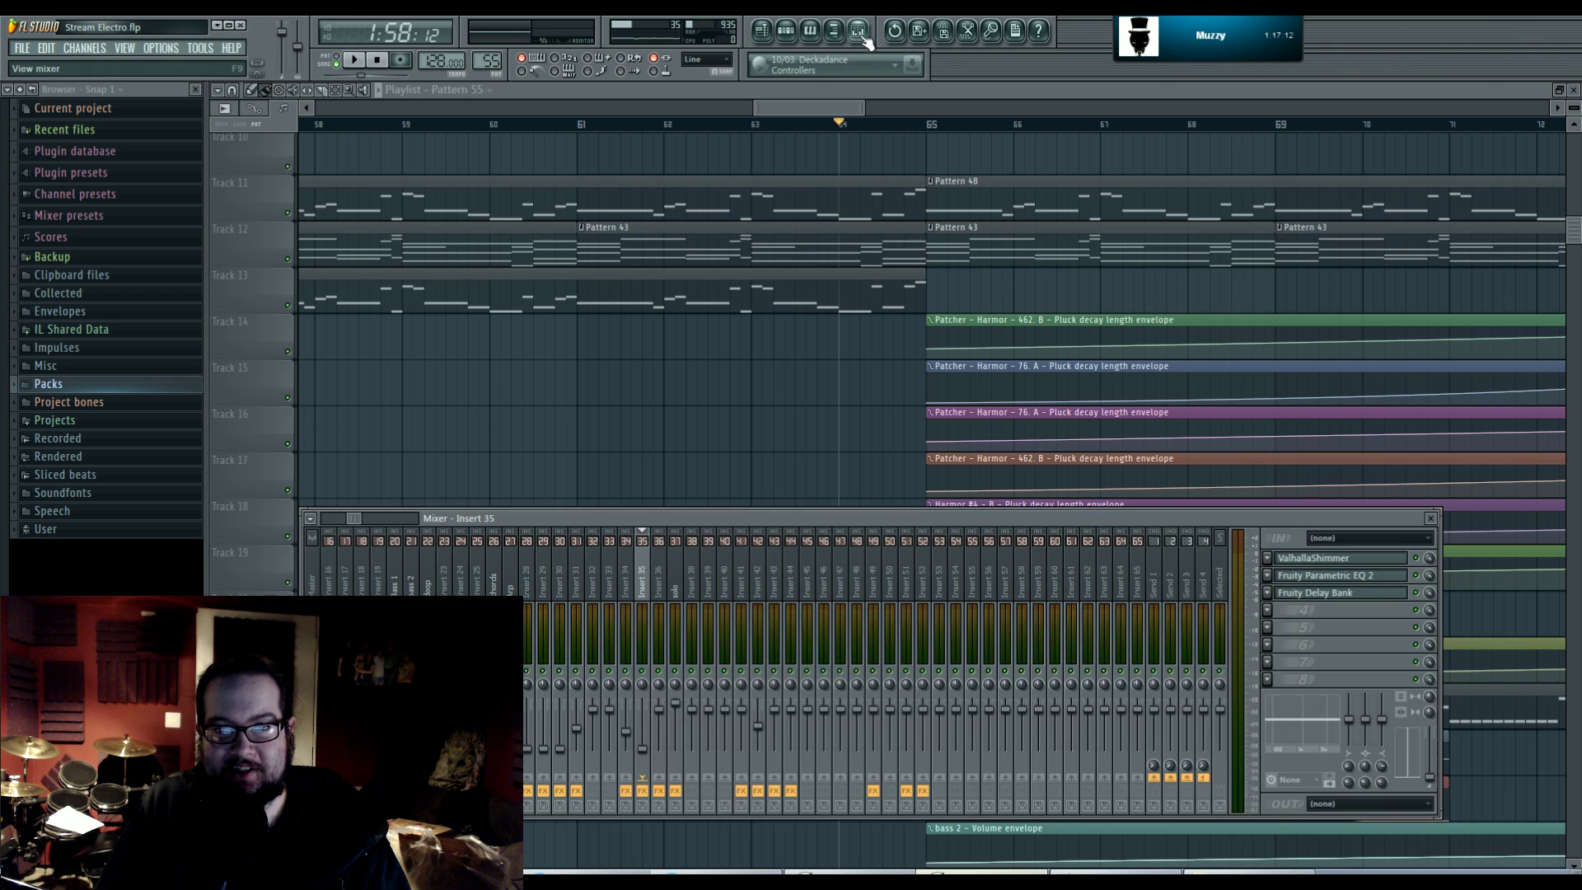
pyautogui.press('space')
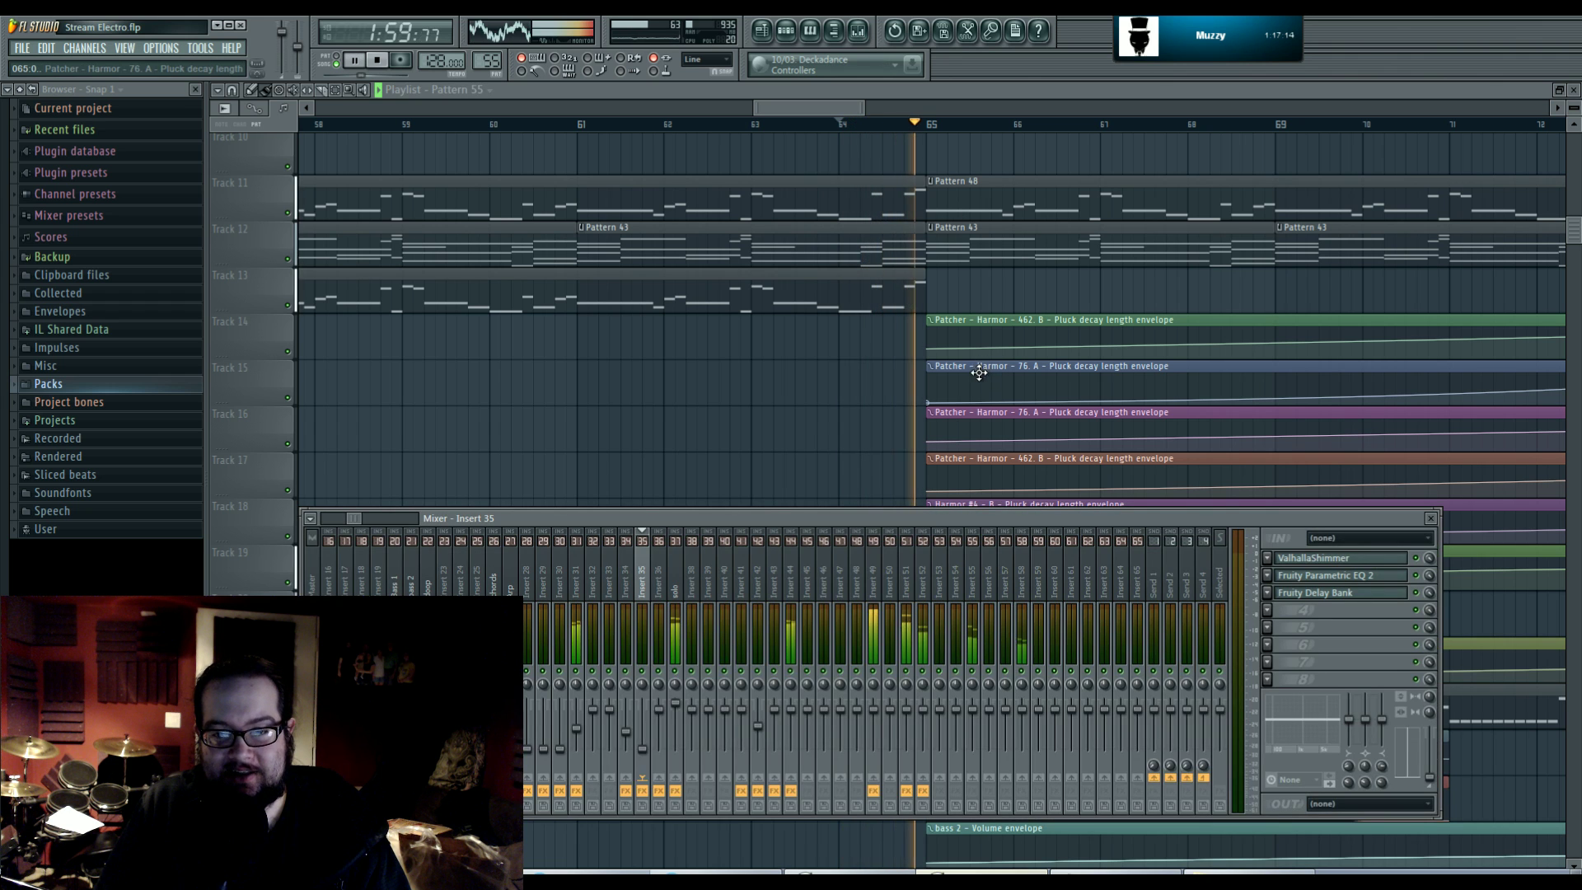
pyautogui.click(906, 581)
pyautogui.click(873, 577)
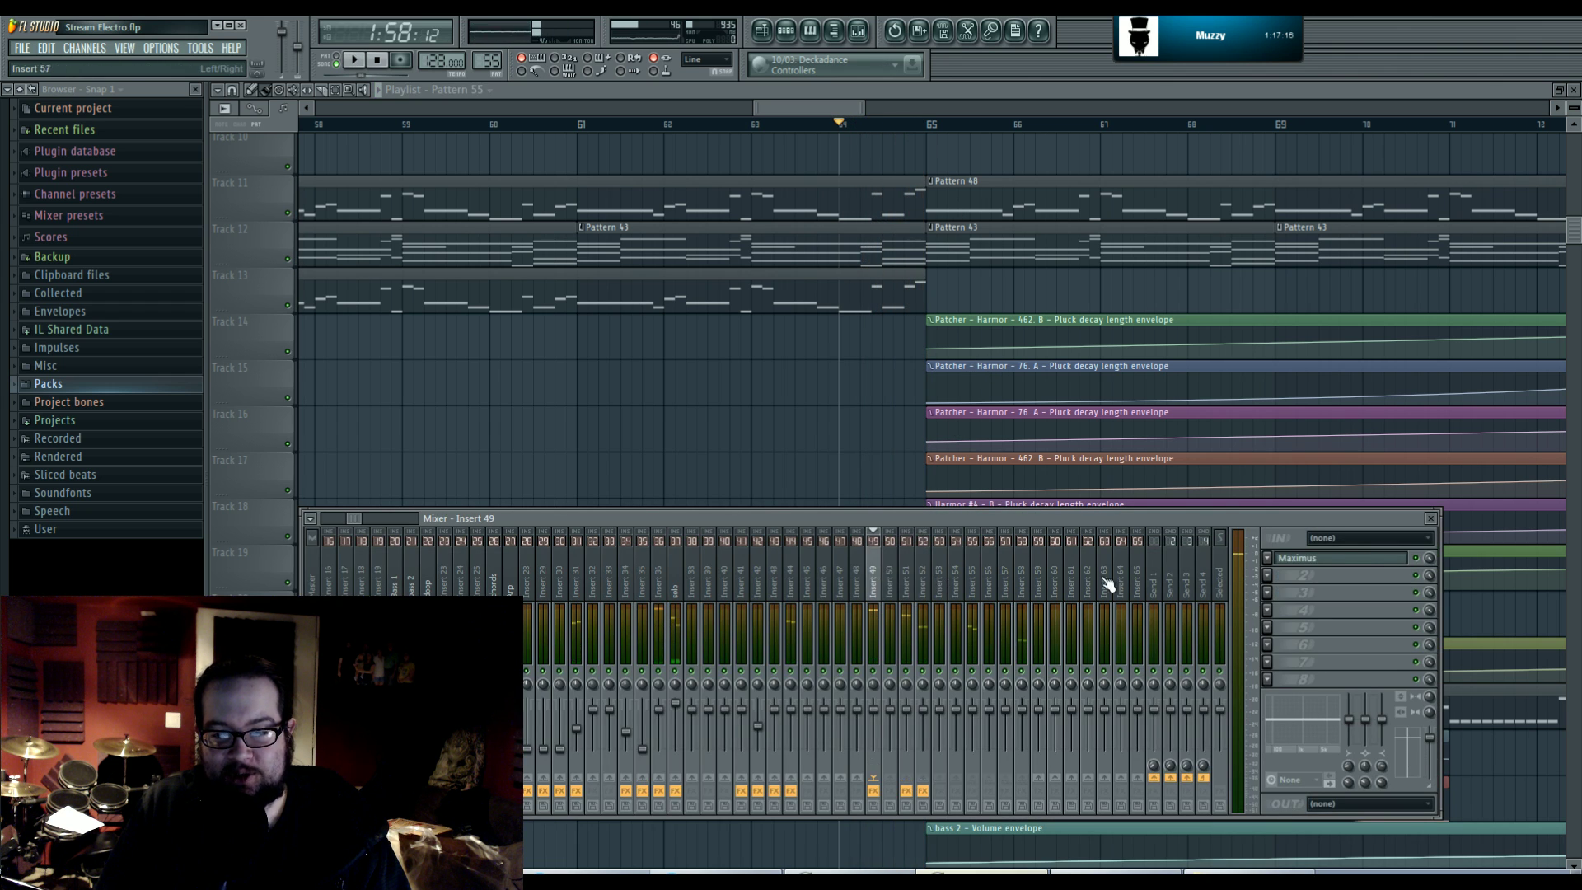
# - Open Maximus on Insert 49 and load Fruity Parametric EQ 2 into the second effect slot
pyautogui.click(1334, 558)
pyautogui.click(1267, 575)
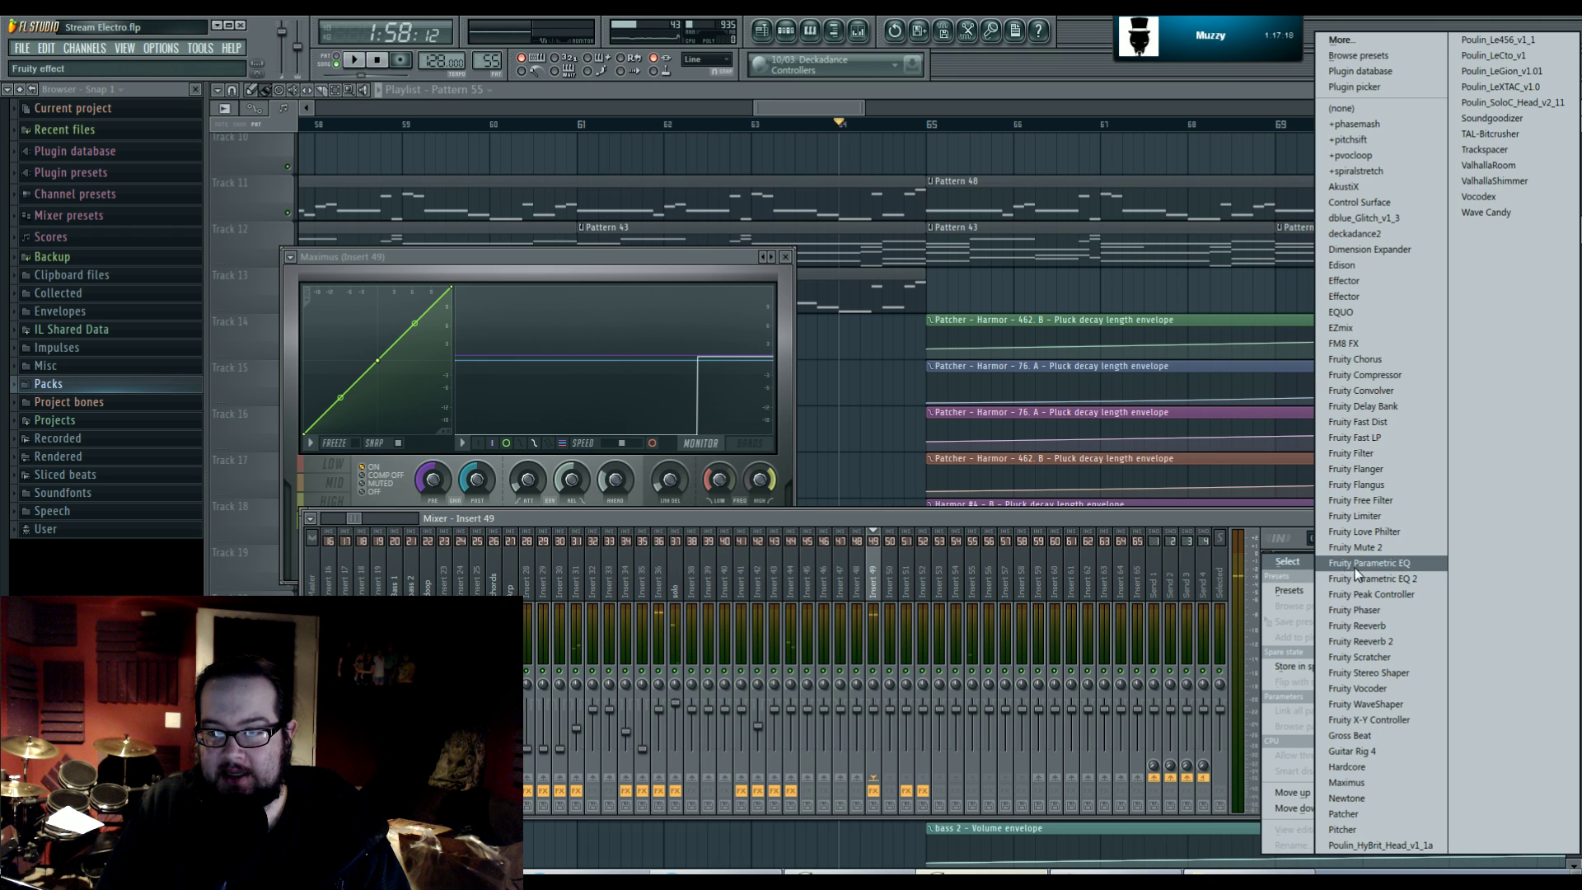
pyautogui.click(1367, 511)
# - Cut EQ band 3 at about 190 Hz and boost band 6 in the treble range, auditioning the passage
pyautogui.moveTo(415, 370); pyautogui.dragTo(394, 390)
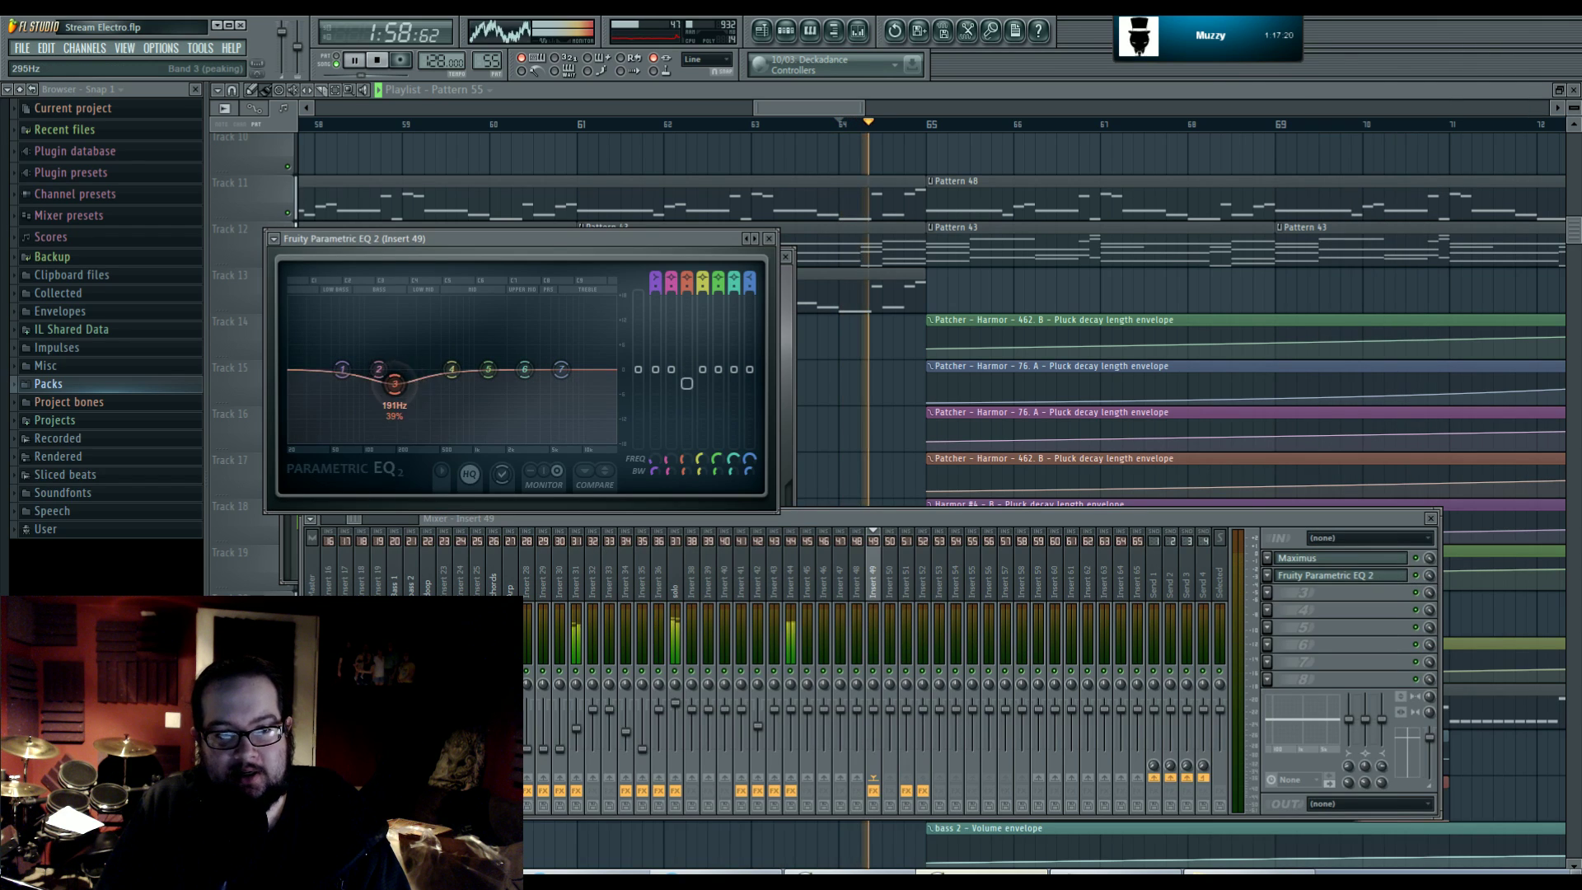
pyautogui.moveTo(525, 369); pyautogui.dragTo(586, 342)
pyautogui.press('space')
pyautogui.moveTo(393, 391); pyautogui.dragTo(395, 399)
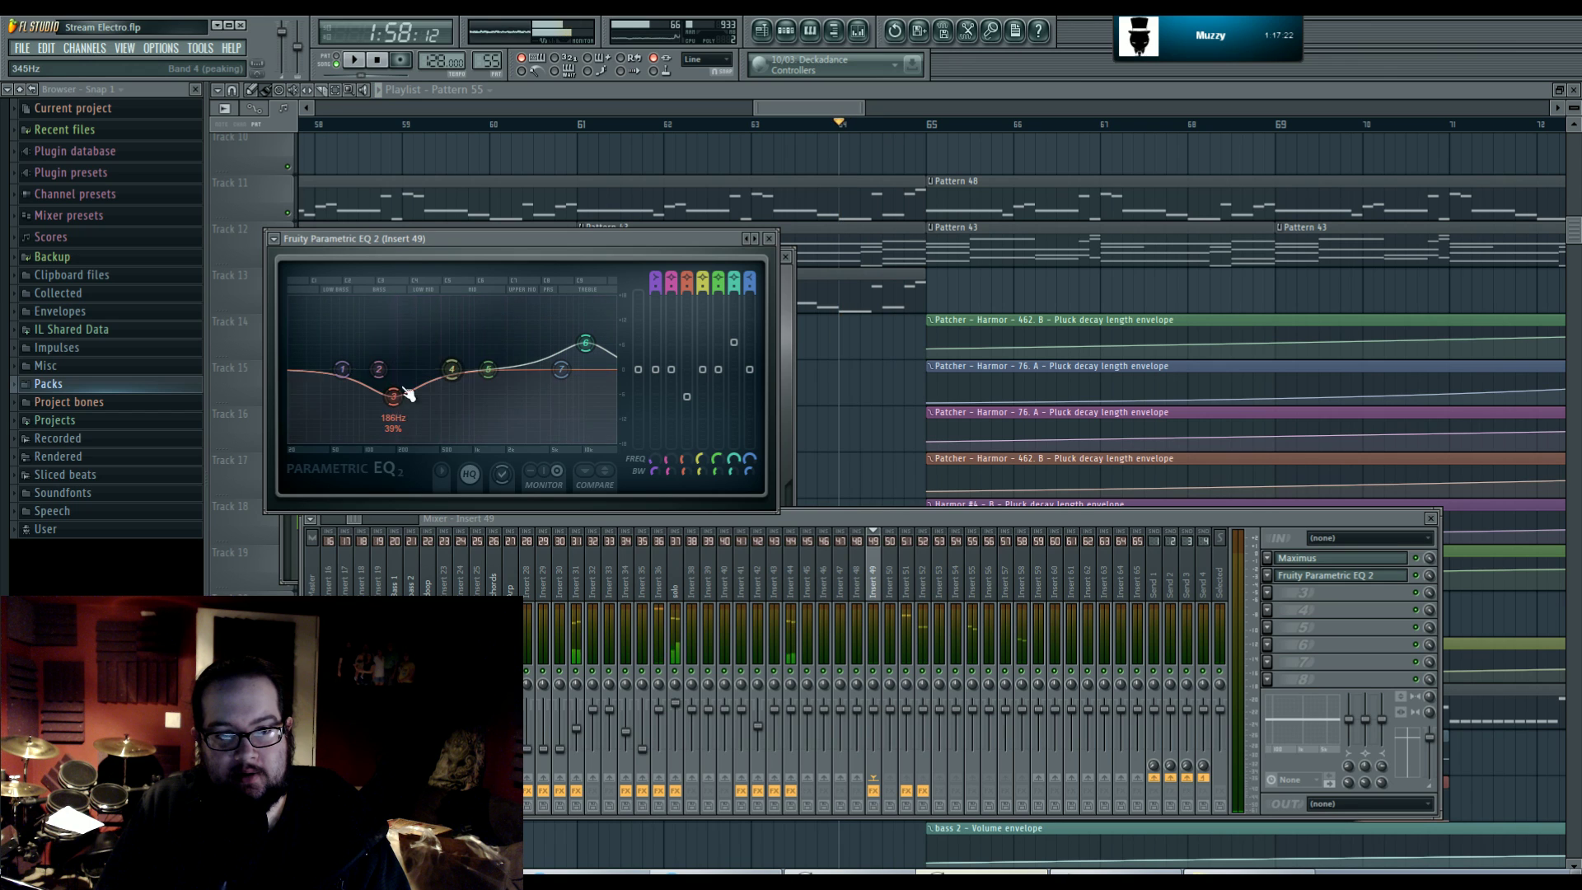
pyautogui.press('space')
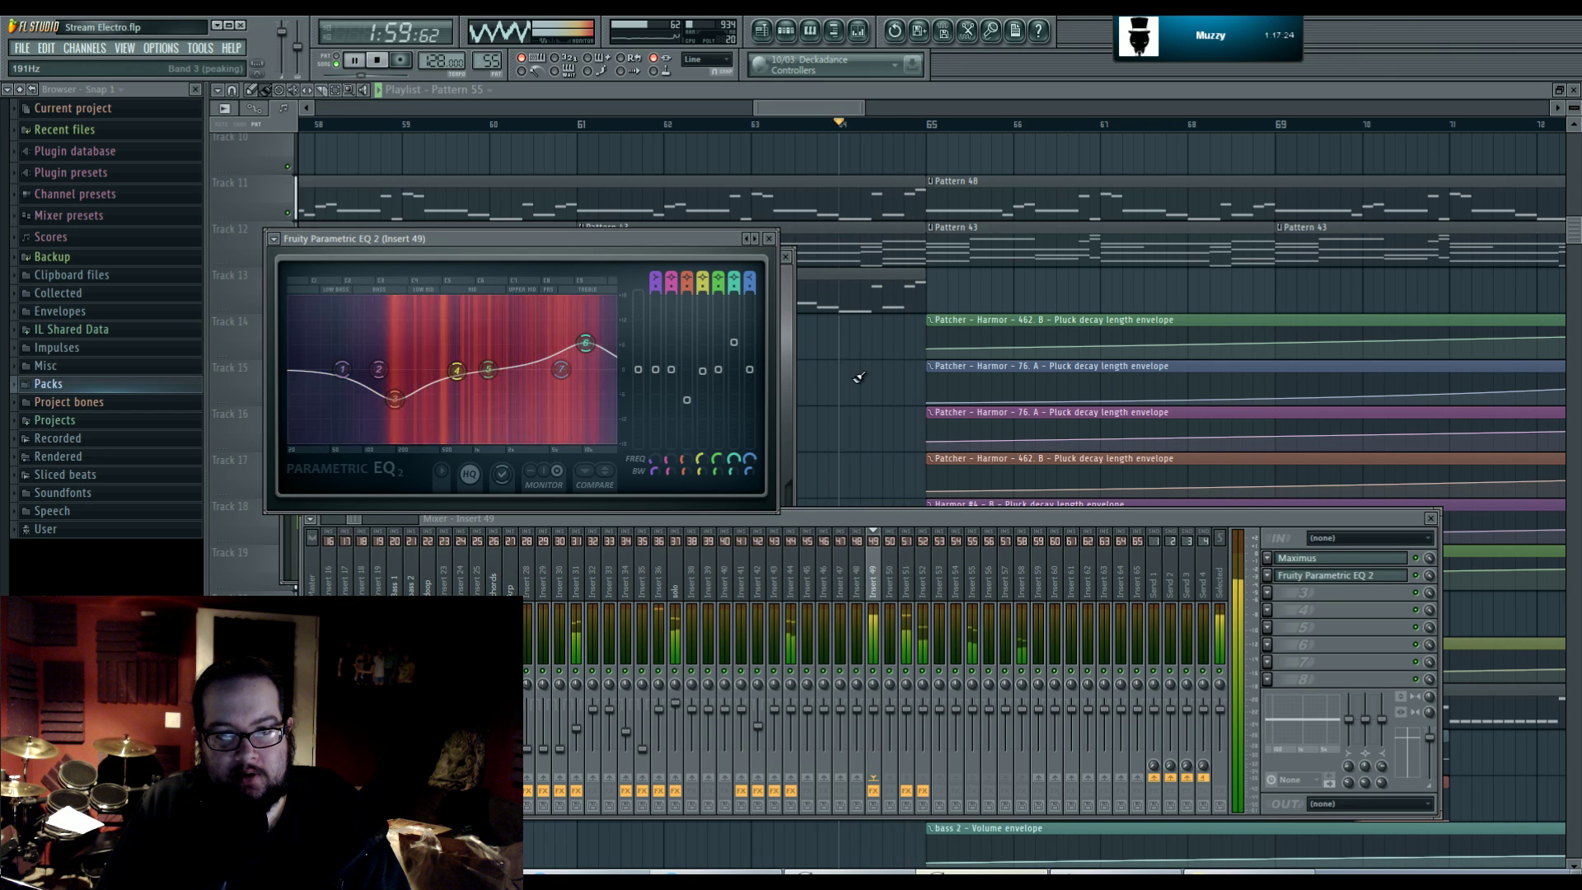
# - Stop playback, close the open windows and open the Superior Drummer 2 notes in the piano roll
pyautogui.press('F12')
pyautogui.press('space')
pyautogui.press('F7')
pyautogui.scroll(1, 643, 492)
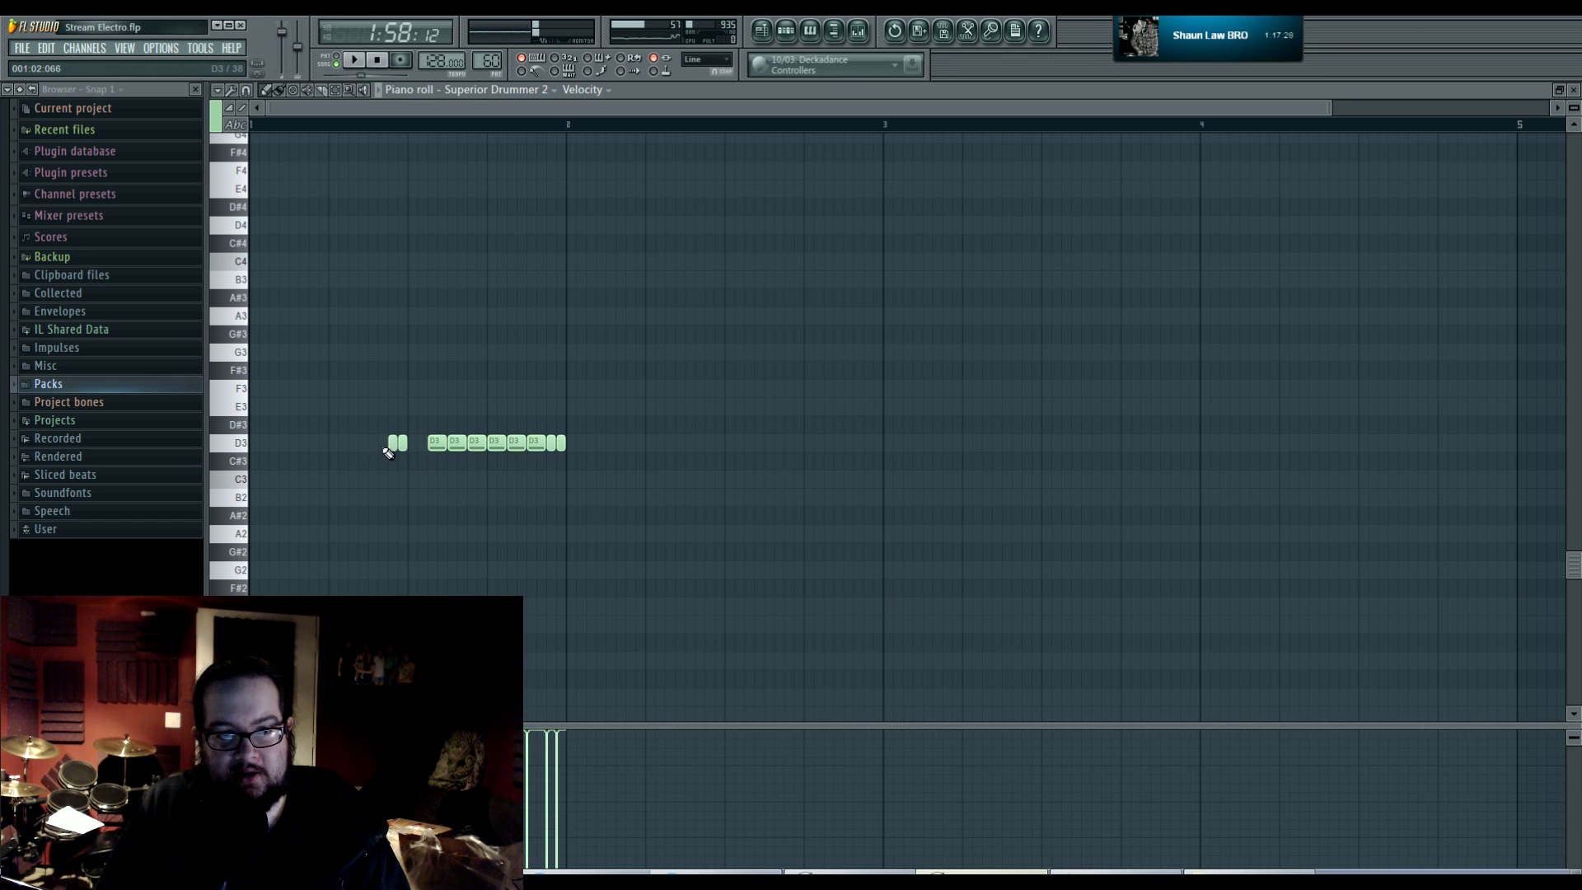
# - Shorten the start of the D3 drum roll by removing its opening notes up to the longer hits, auditioning the fill
pyautogui.moveTo(388, 452); pyautogui.dragTo(417, 457)
pyautogui.press('space')
pyautogui.click(416, 477)
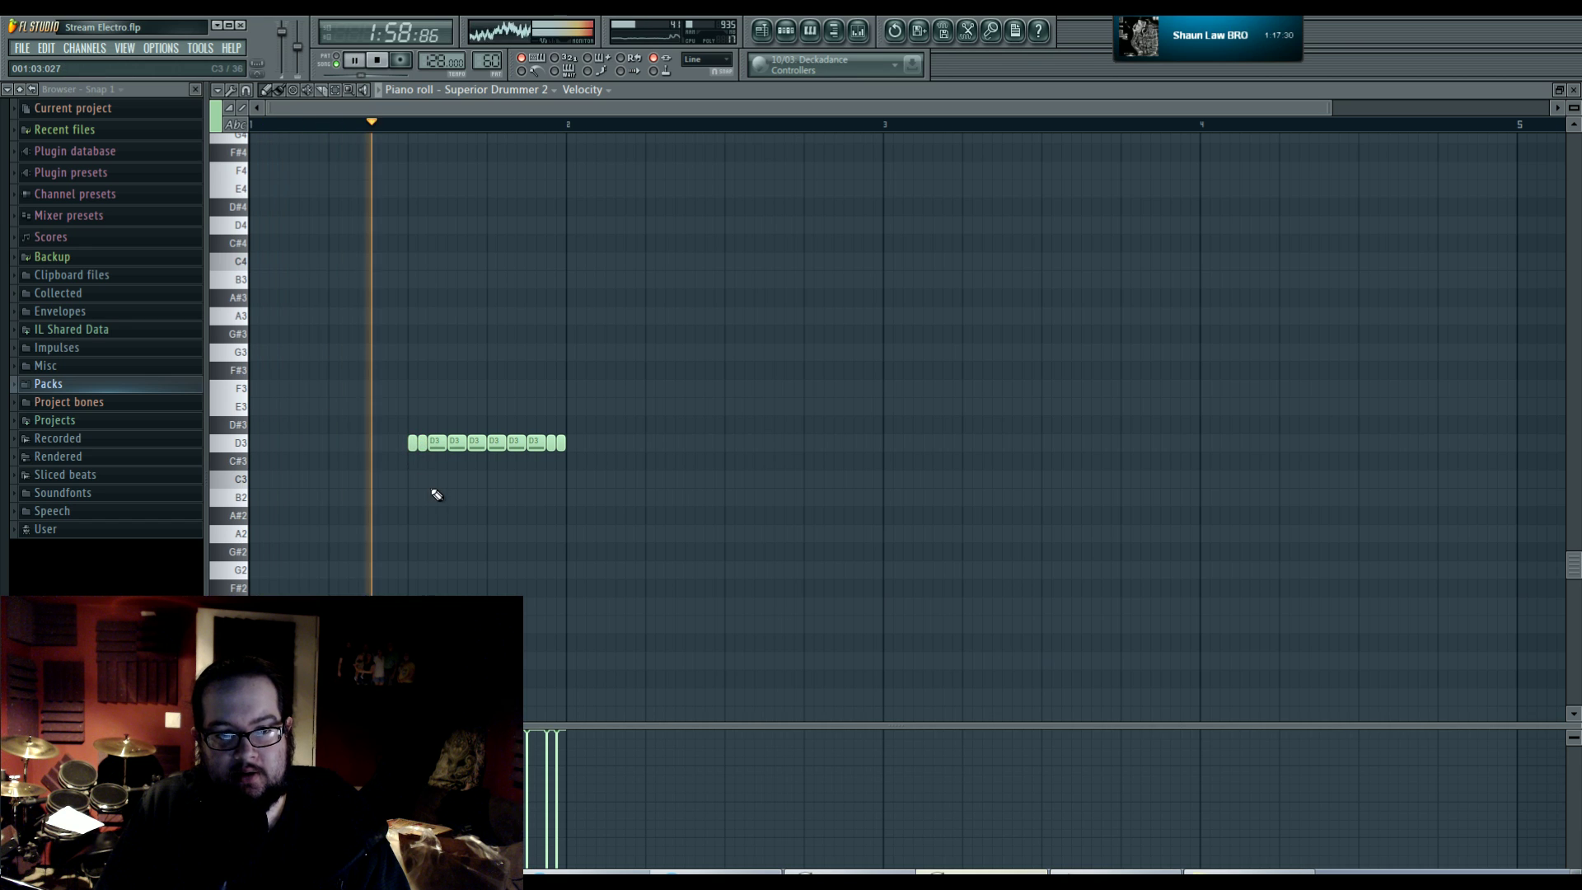
pyautogui.moveTo(425, 446); pyautogui.dragTo(437, 447)
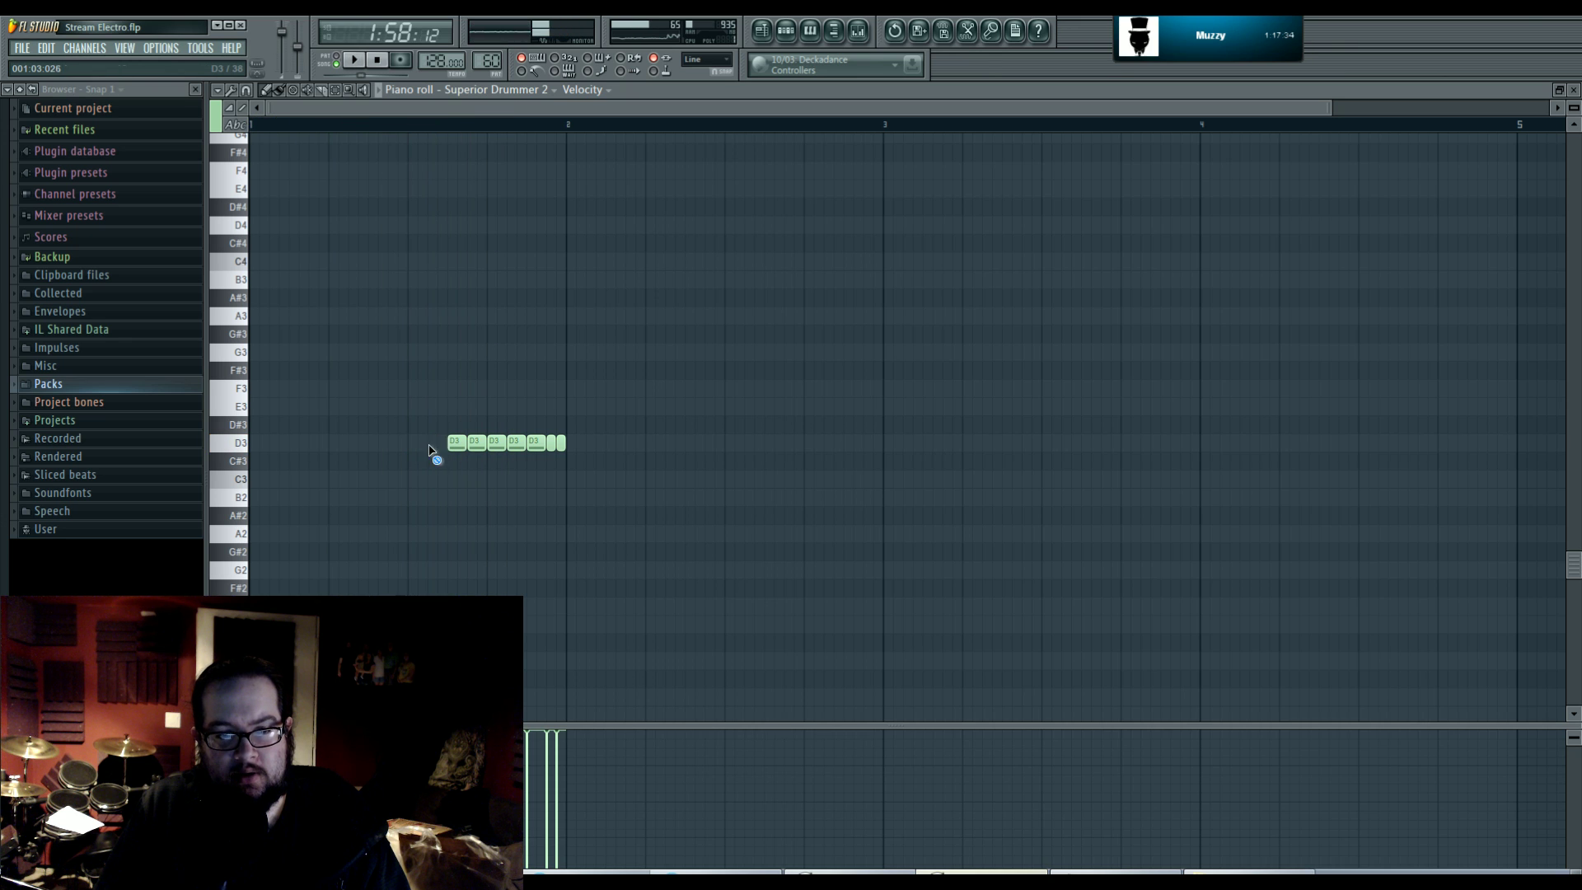
# - Audition the shortened D3 roll and try removing its first hit
pyautogui.press('space')
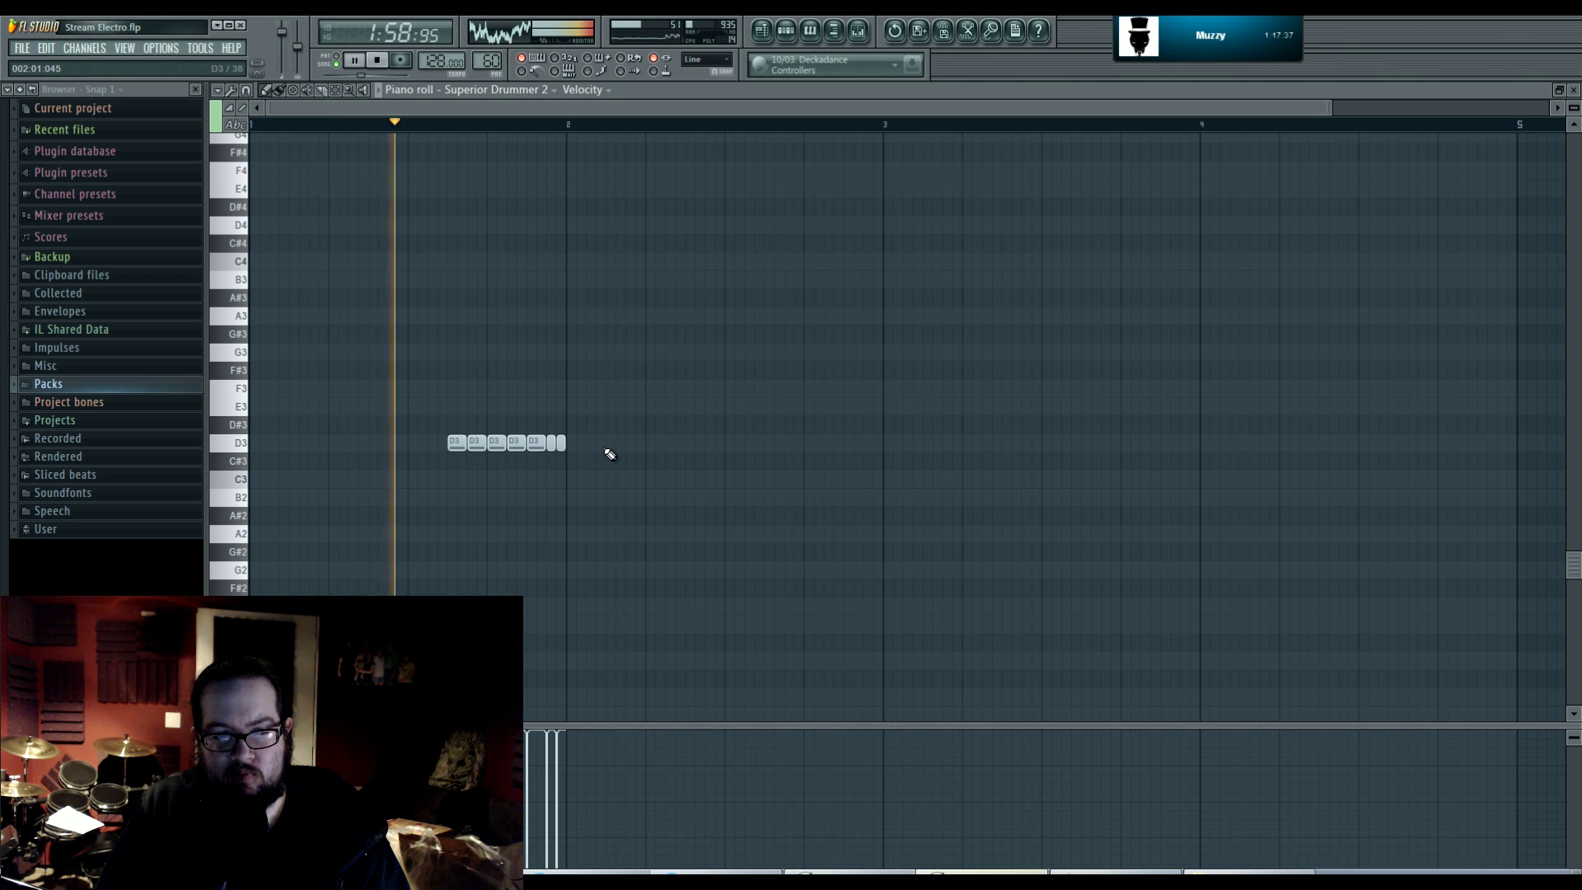
pyautogui.press('space')
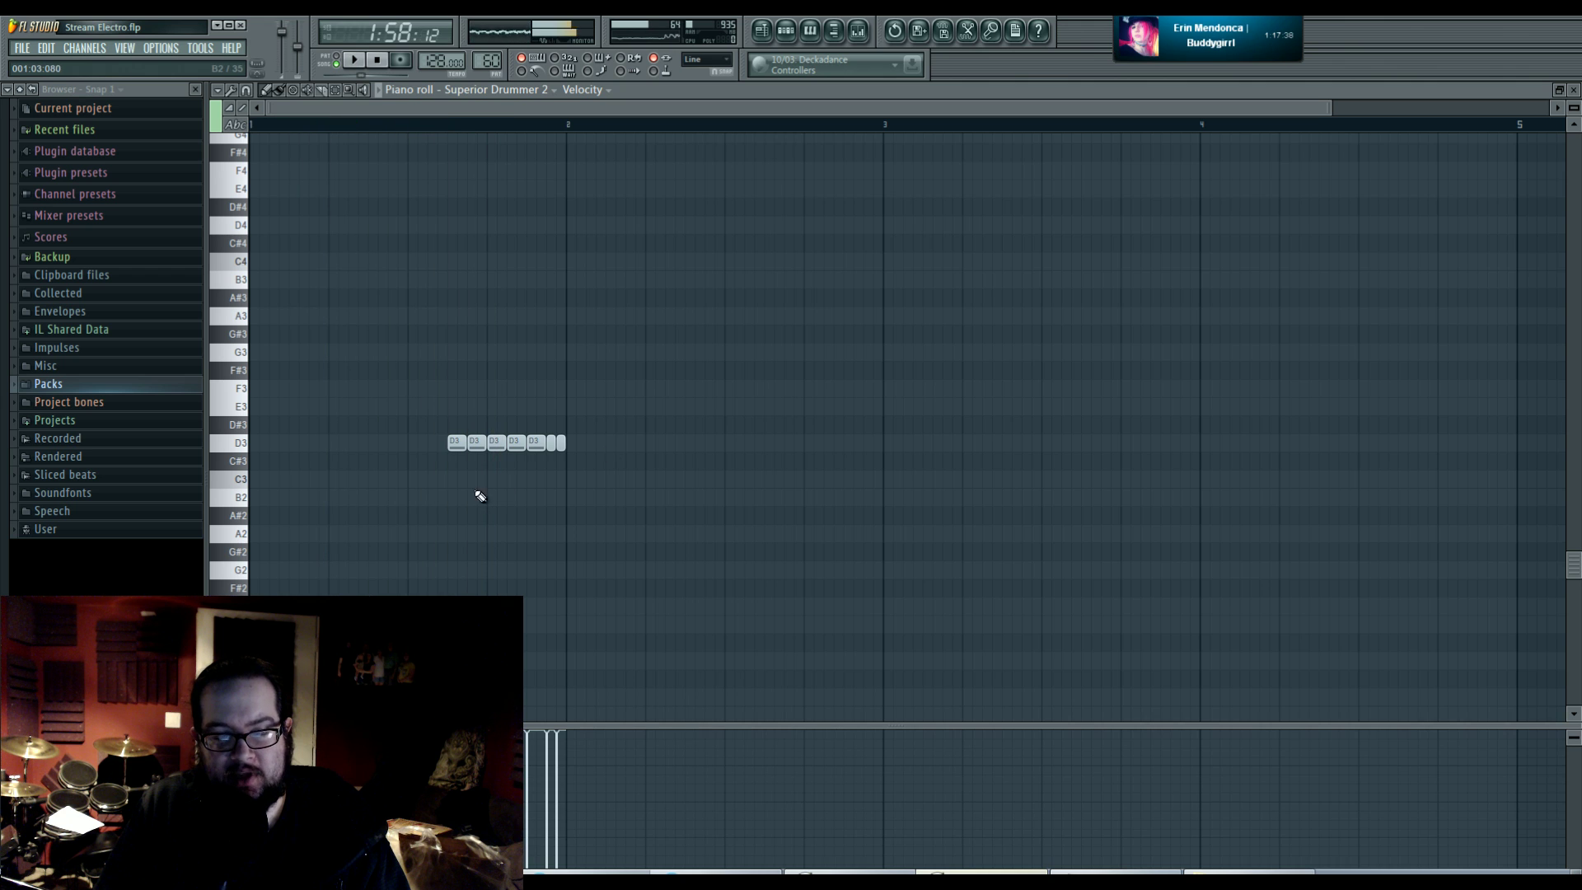
pyautogui.rightClick(449, 447)
pyautogui.hotkey('ctrl', 'z')
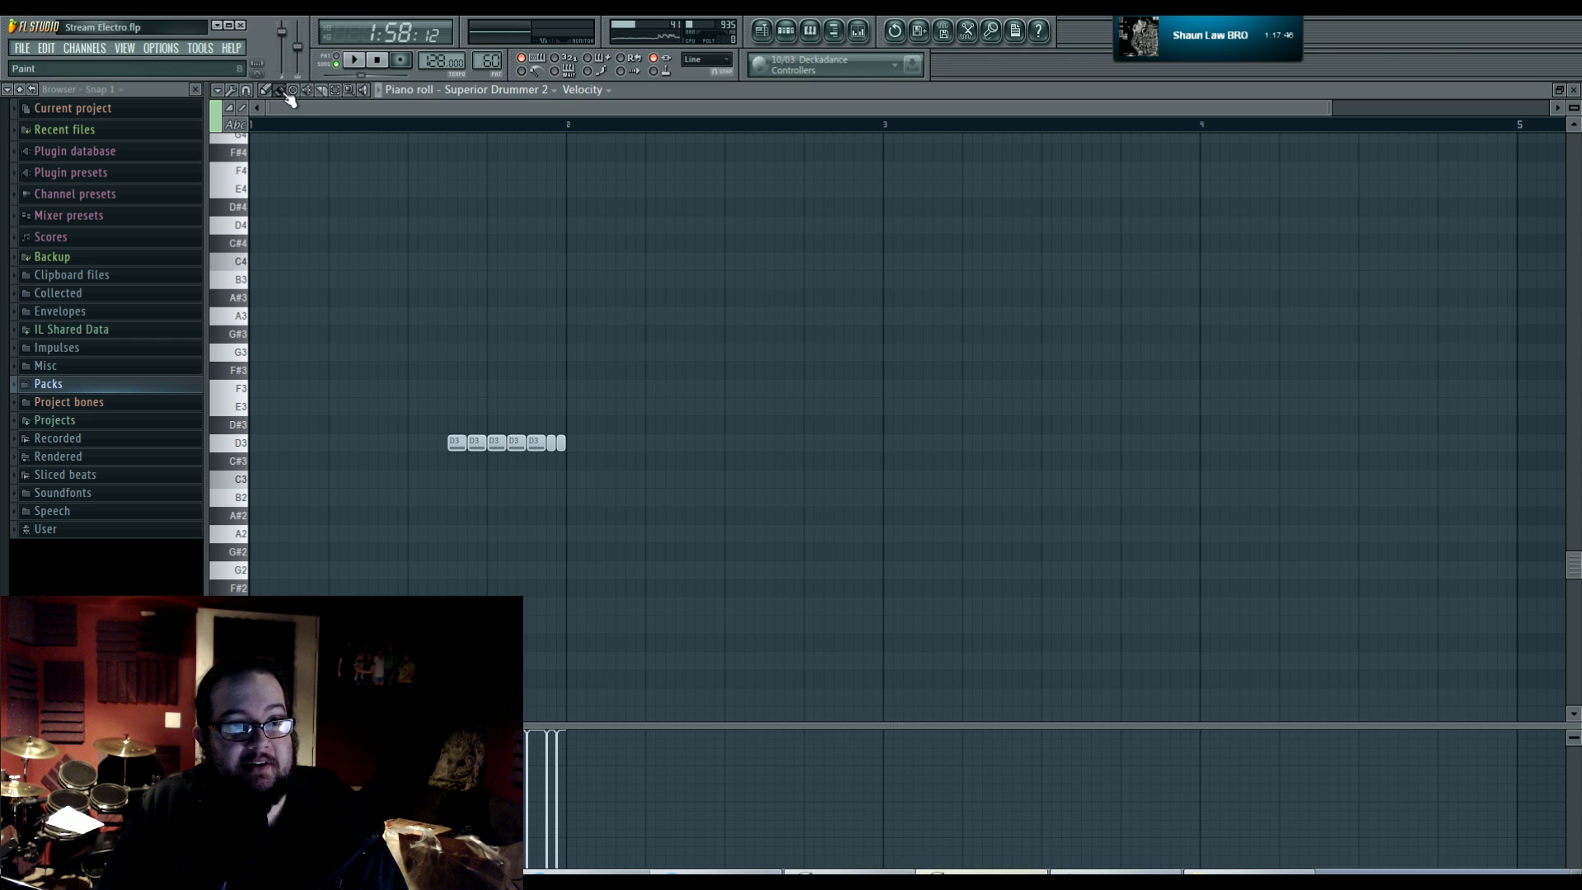
# - Replace the D3 roll with two short, four longer and two short hits ending at bar 2, raising their velocities to near maximum
pyautogui.press('Delete')
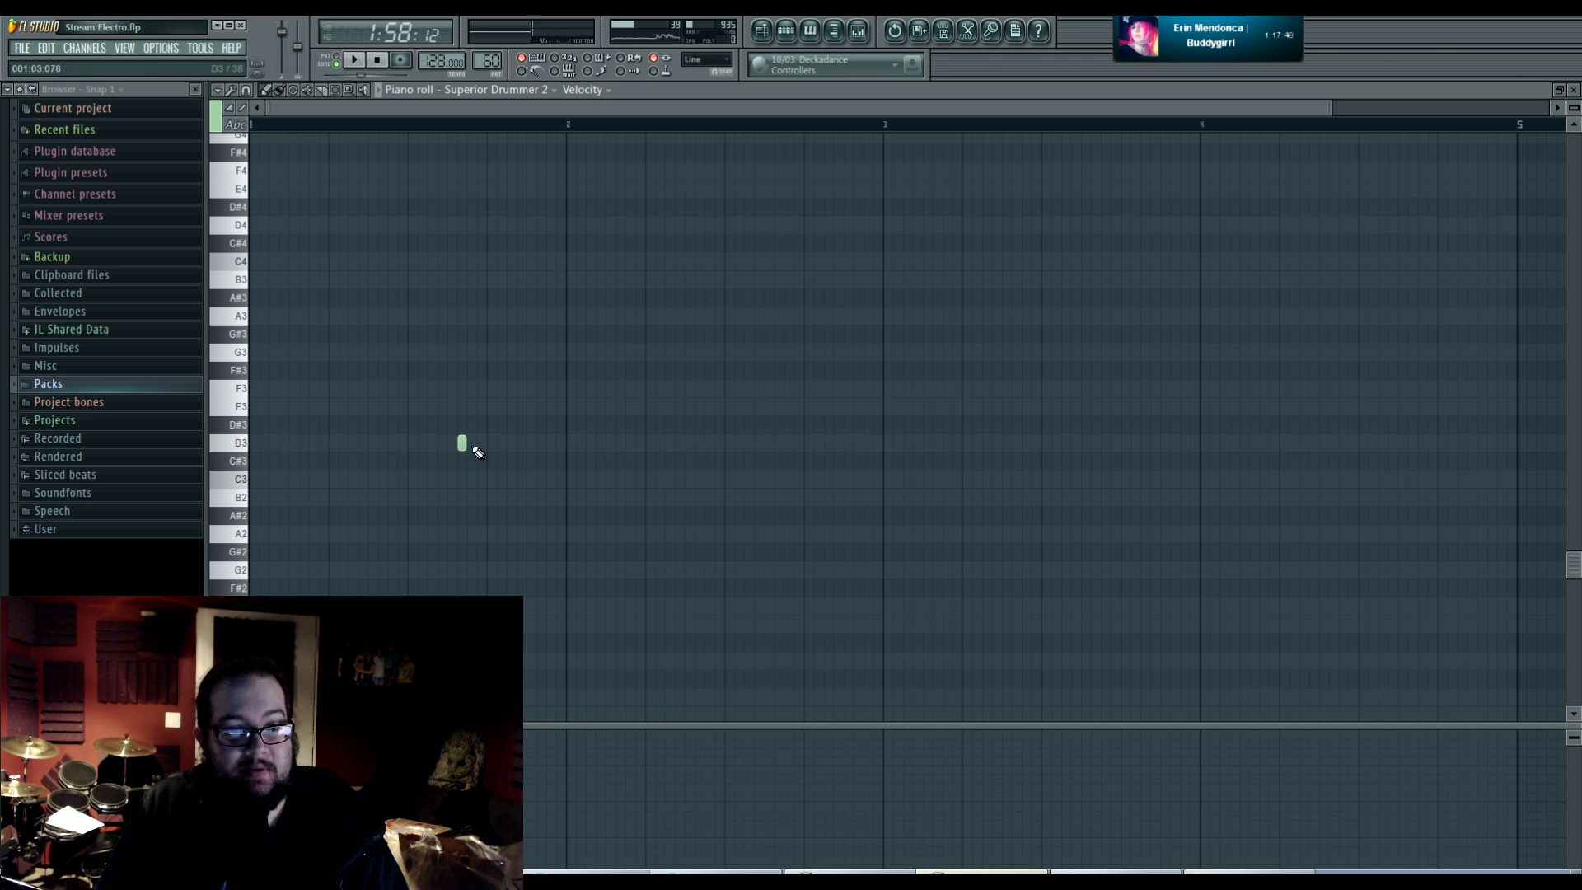
pyautogui.click(451, 443)
pyautogui.moveTo(459, 445); pyautogui.dragTo(561, 443)
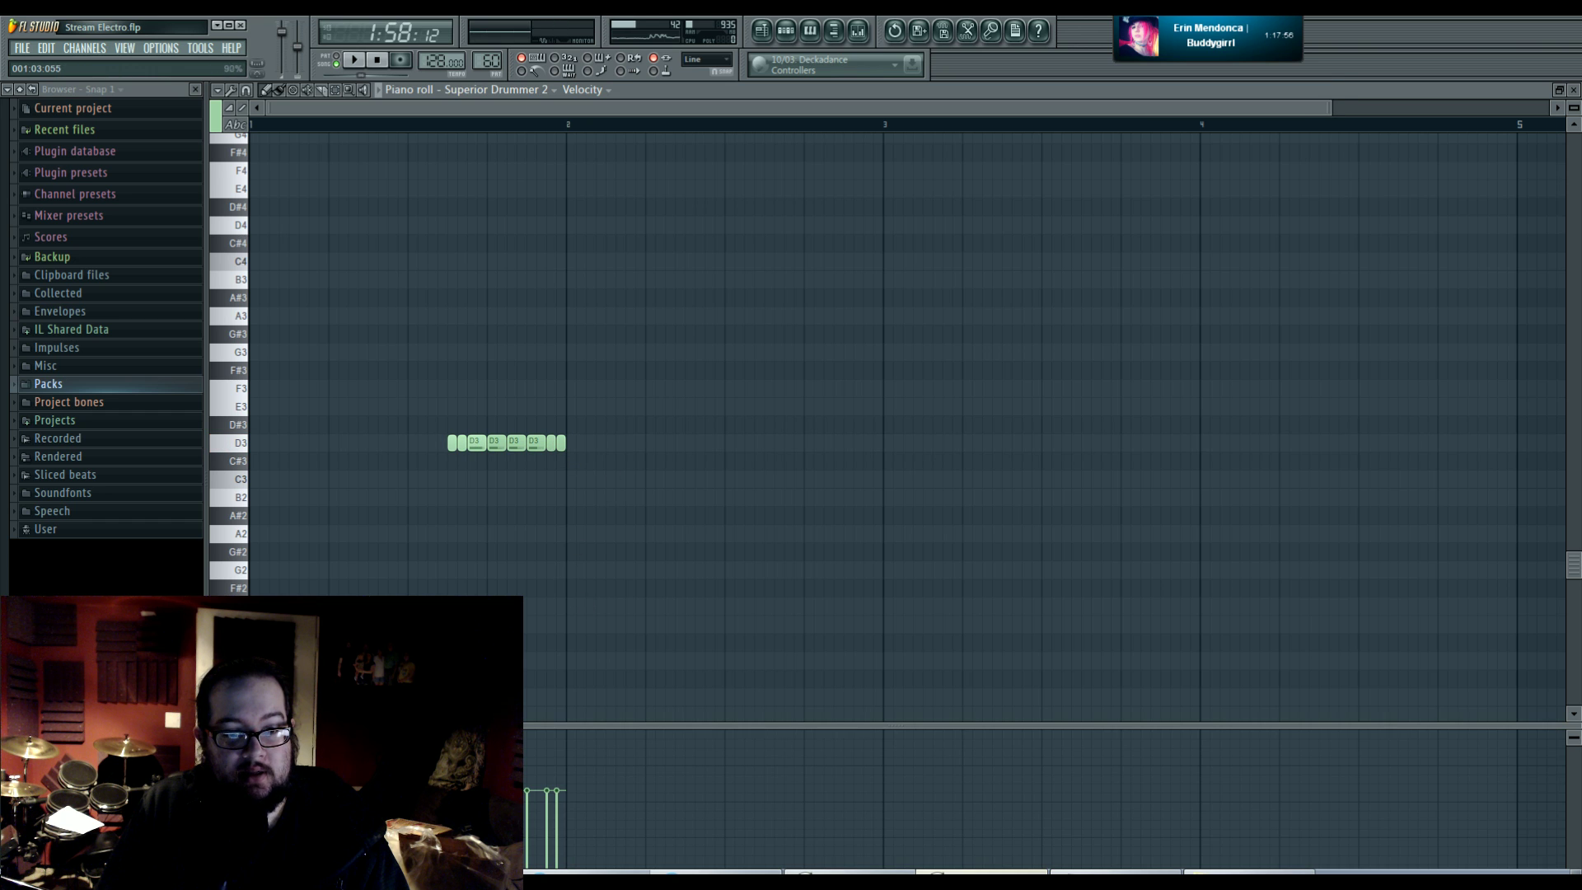
pyautogui.moveTo(528, 786); pyautogui.dragTo(566, 723)
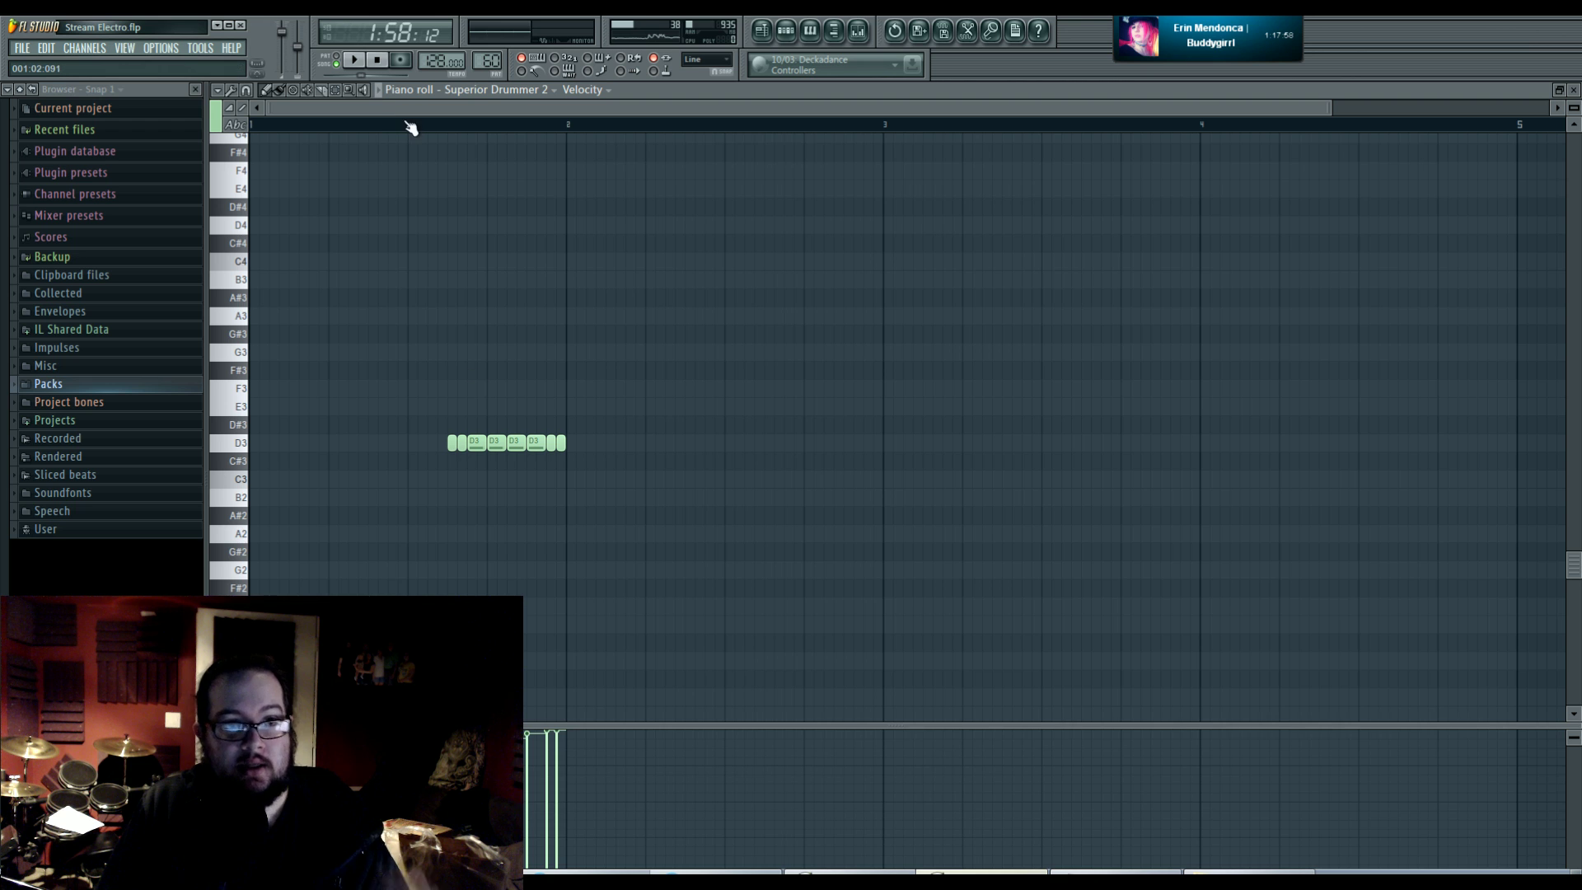
# - Audition the pattern and replace the two short closing D3 hits with one longer hit ending at bar 2
pyautogui.press('space')
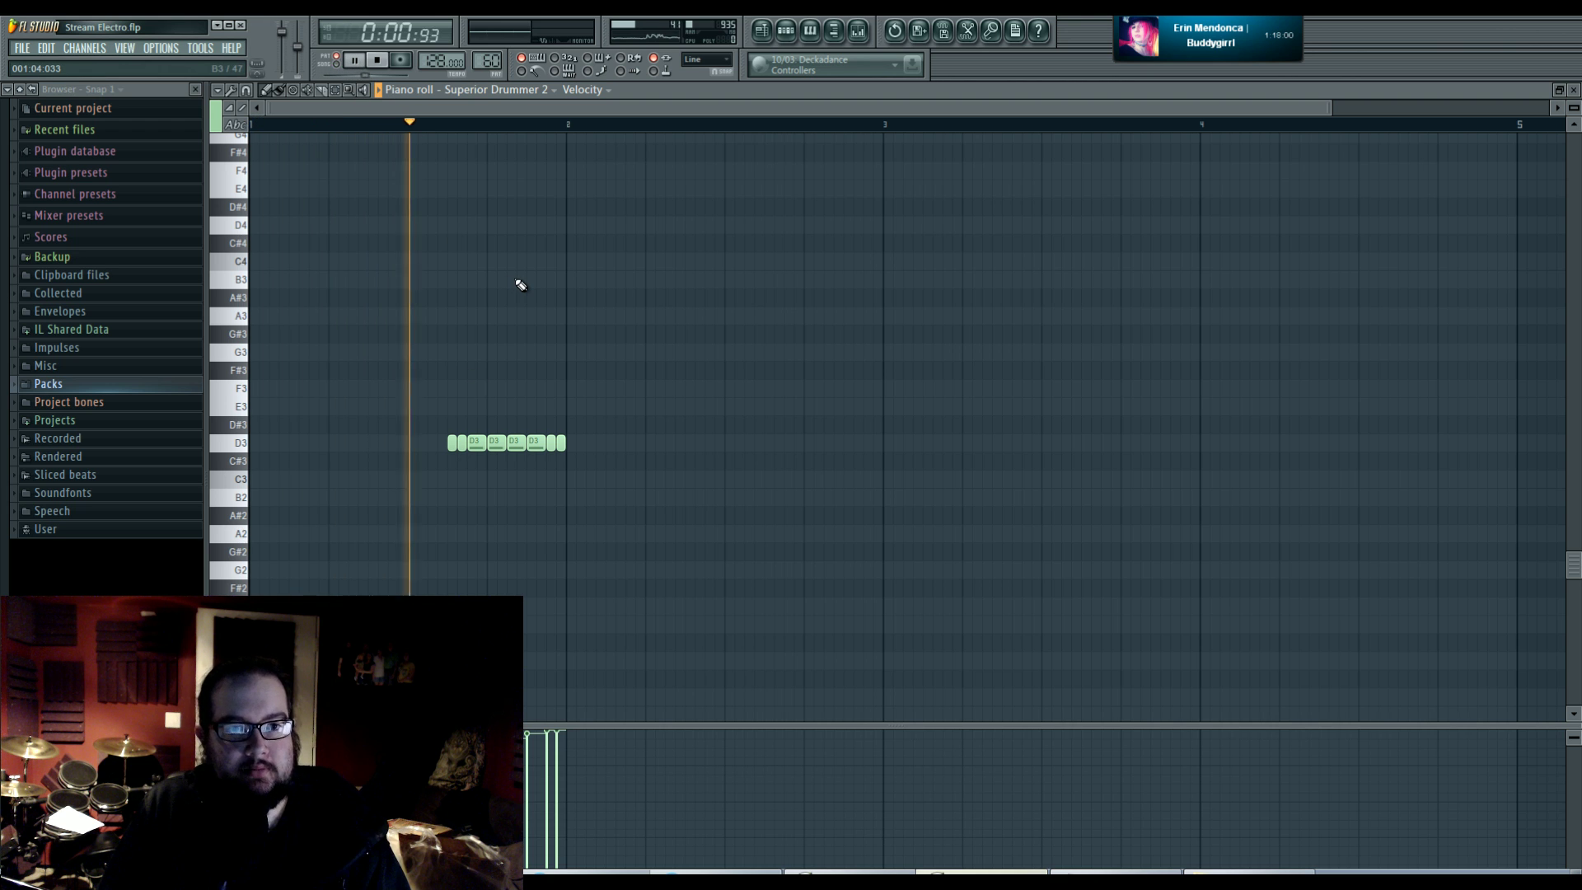
pyautogui.press('space')
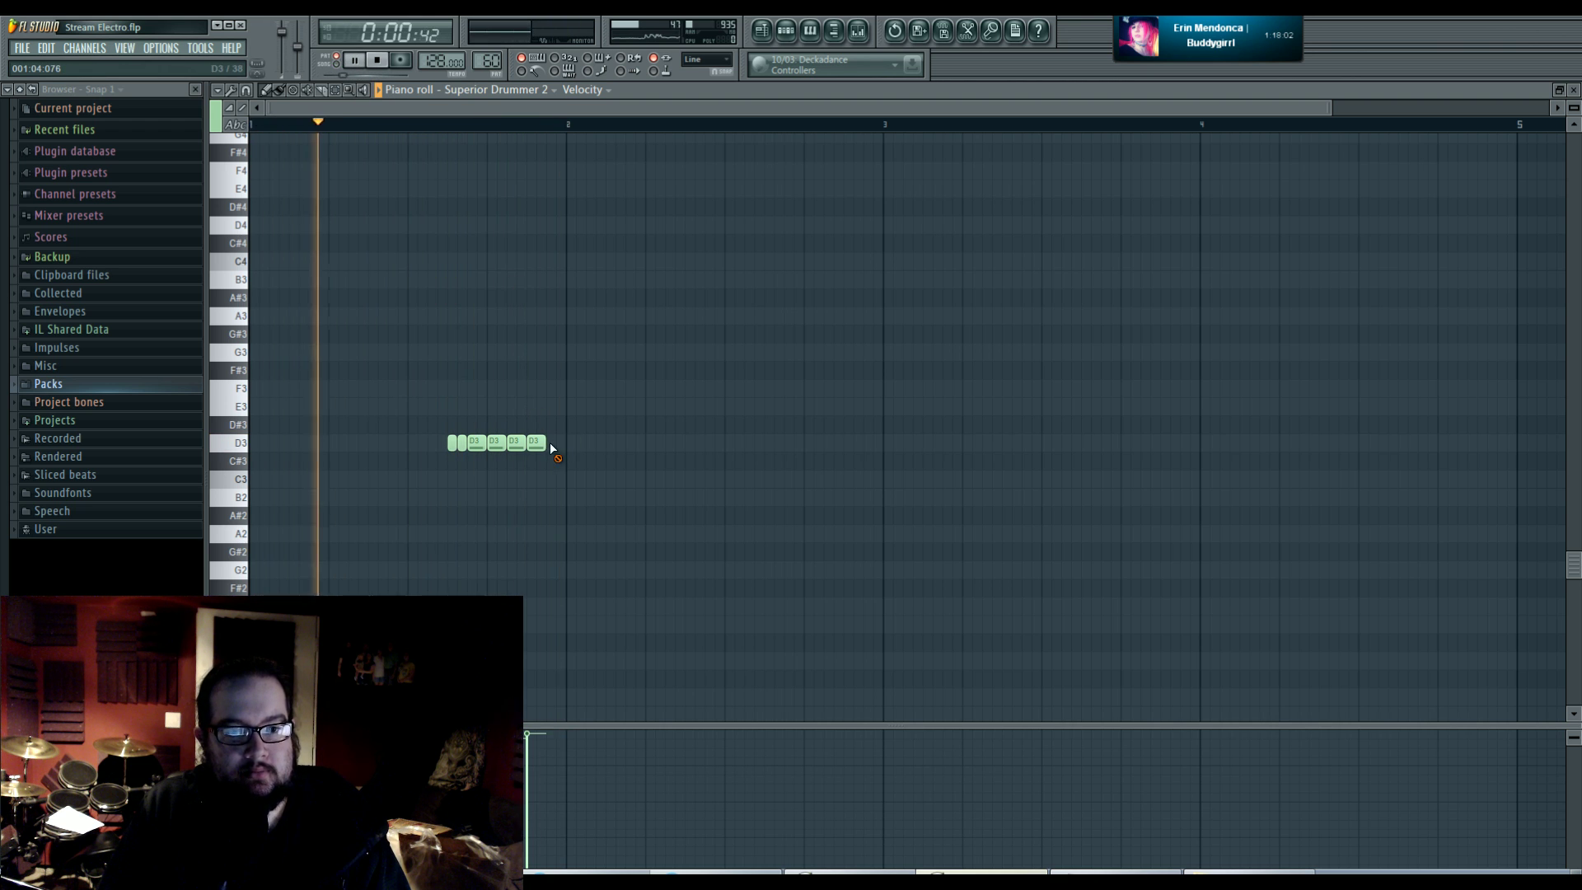
pyautogui.click(558, 451)
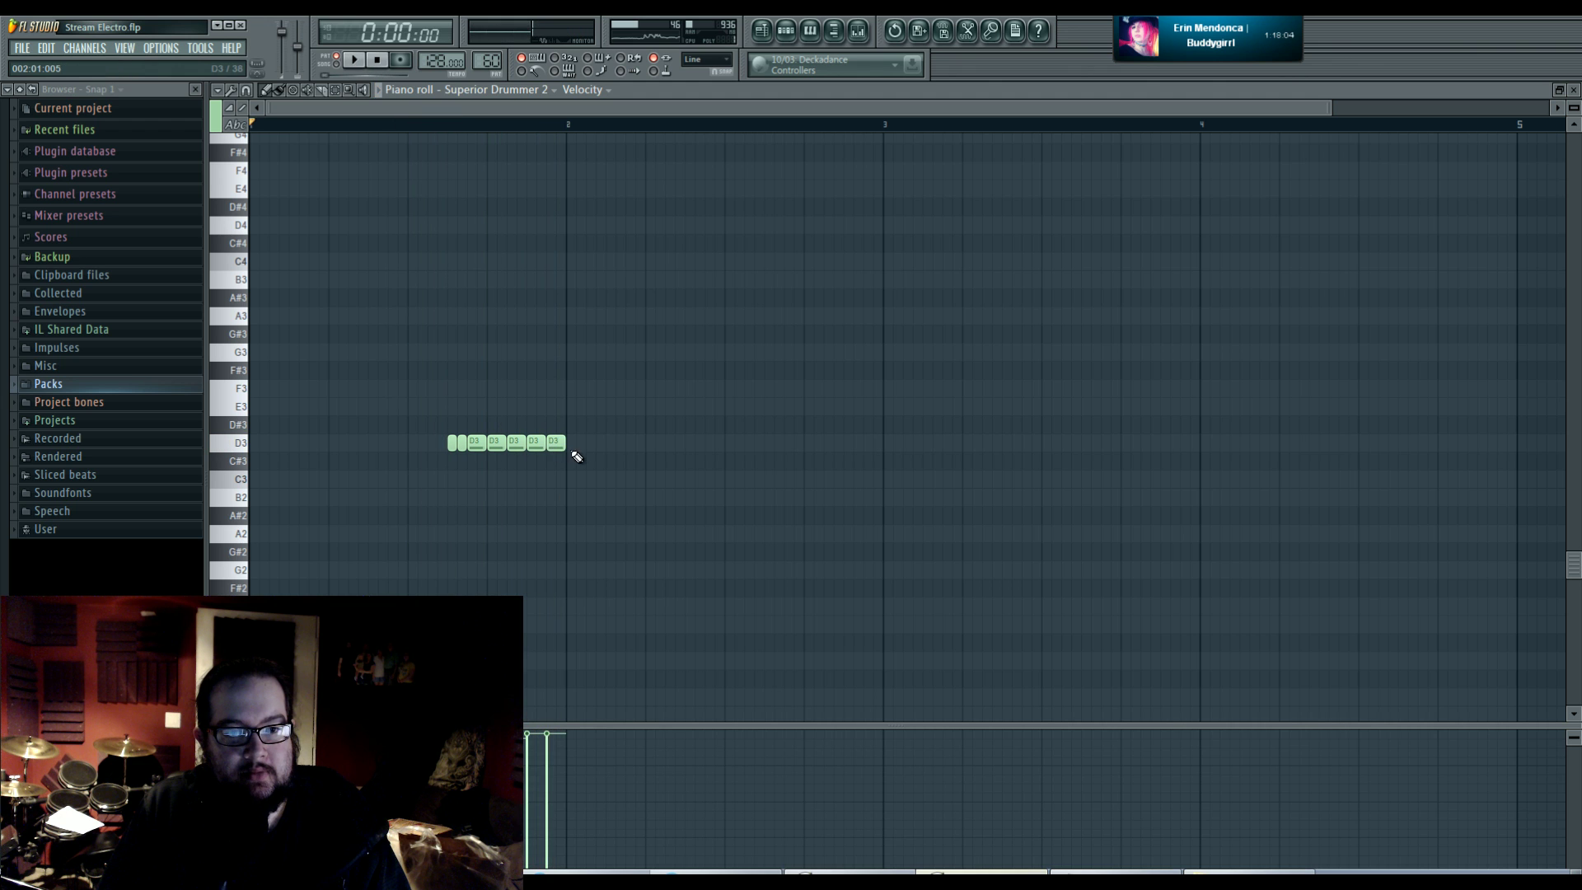
# - View the Superior Drummer 2 drum kit from the step sequencer and return to the piano roll
pyautogui.click(793, 39)
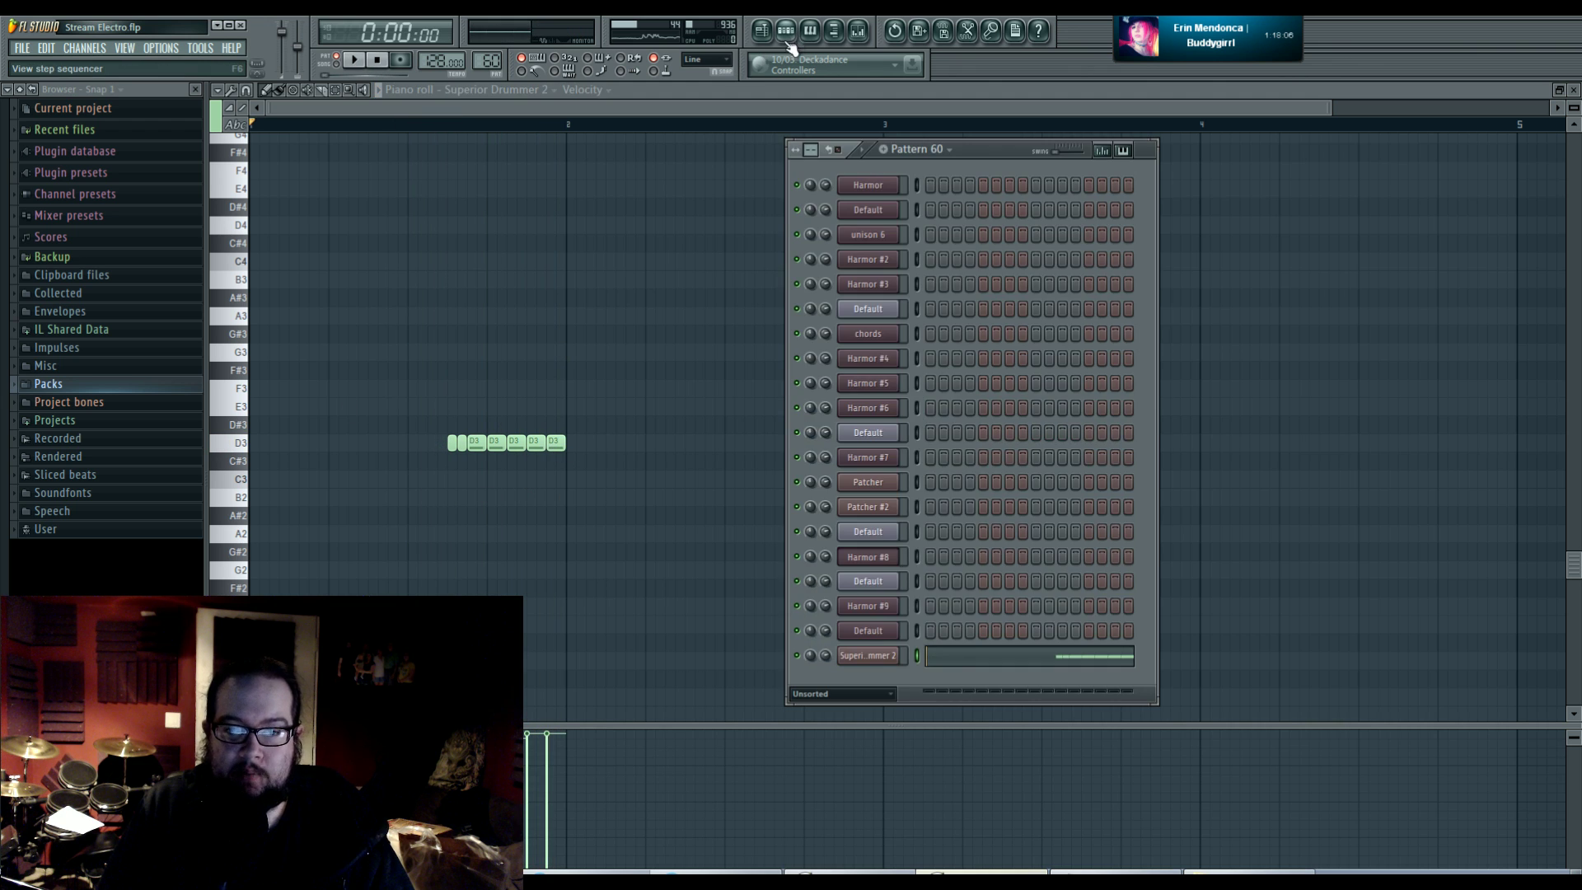
pyautogui.click(876, 661)
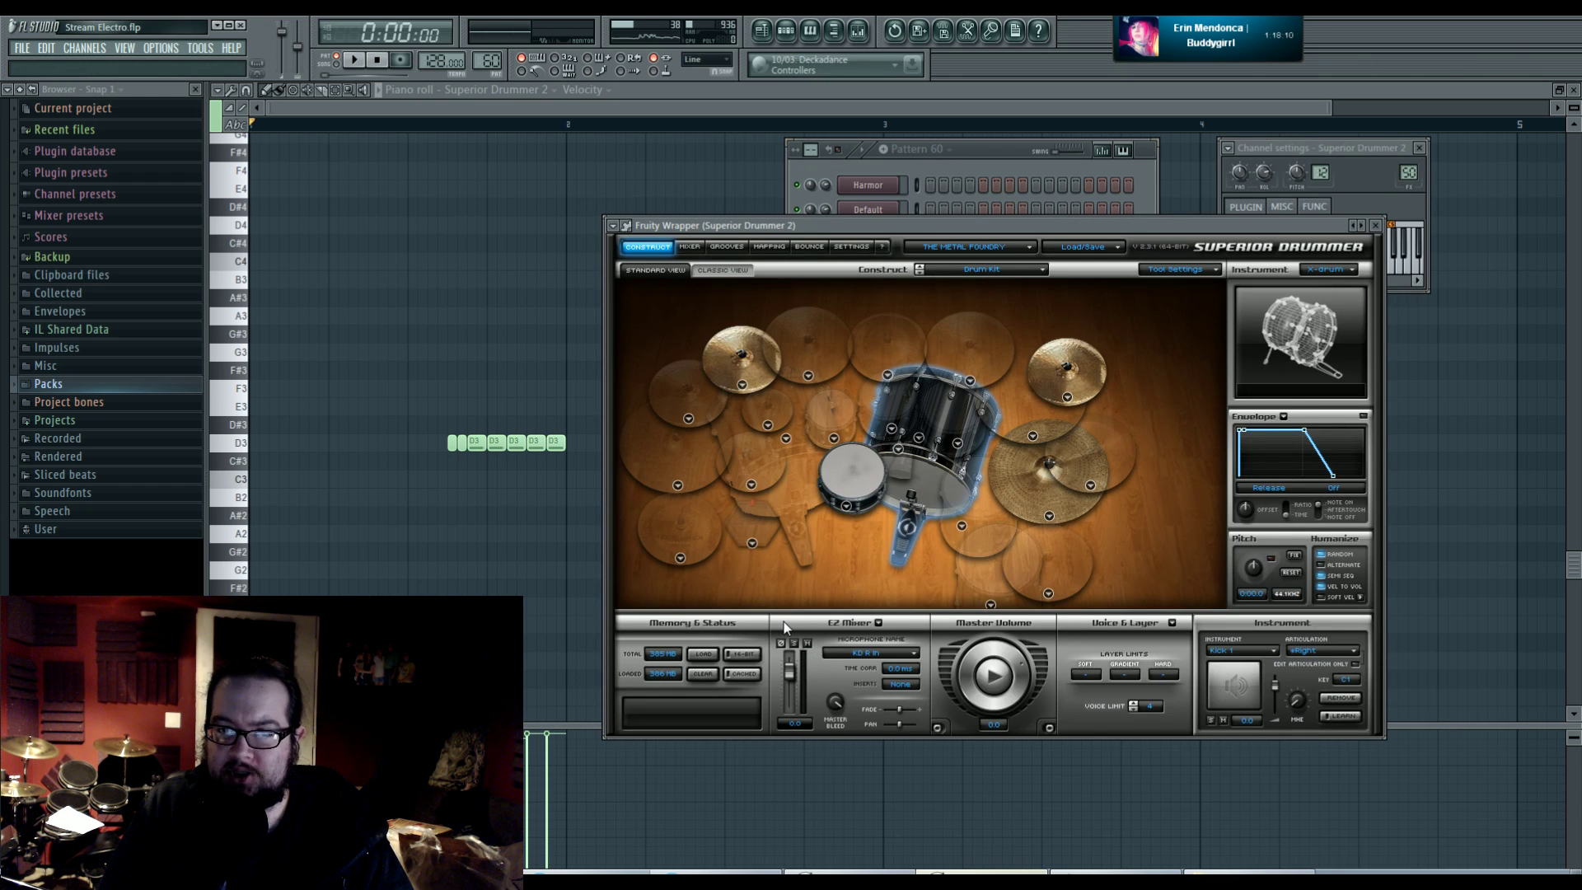
pyautogui.click(427, 552)
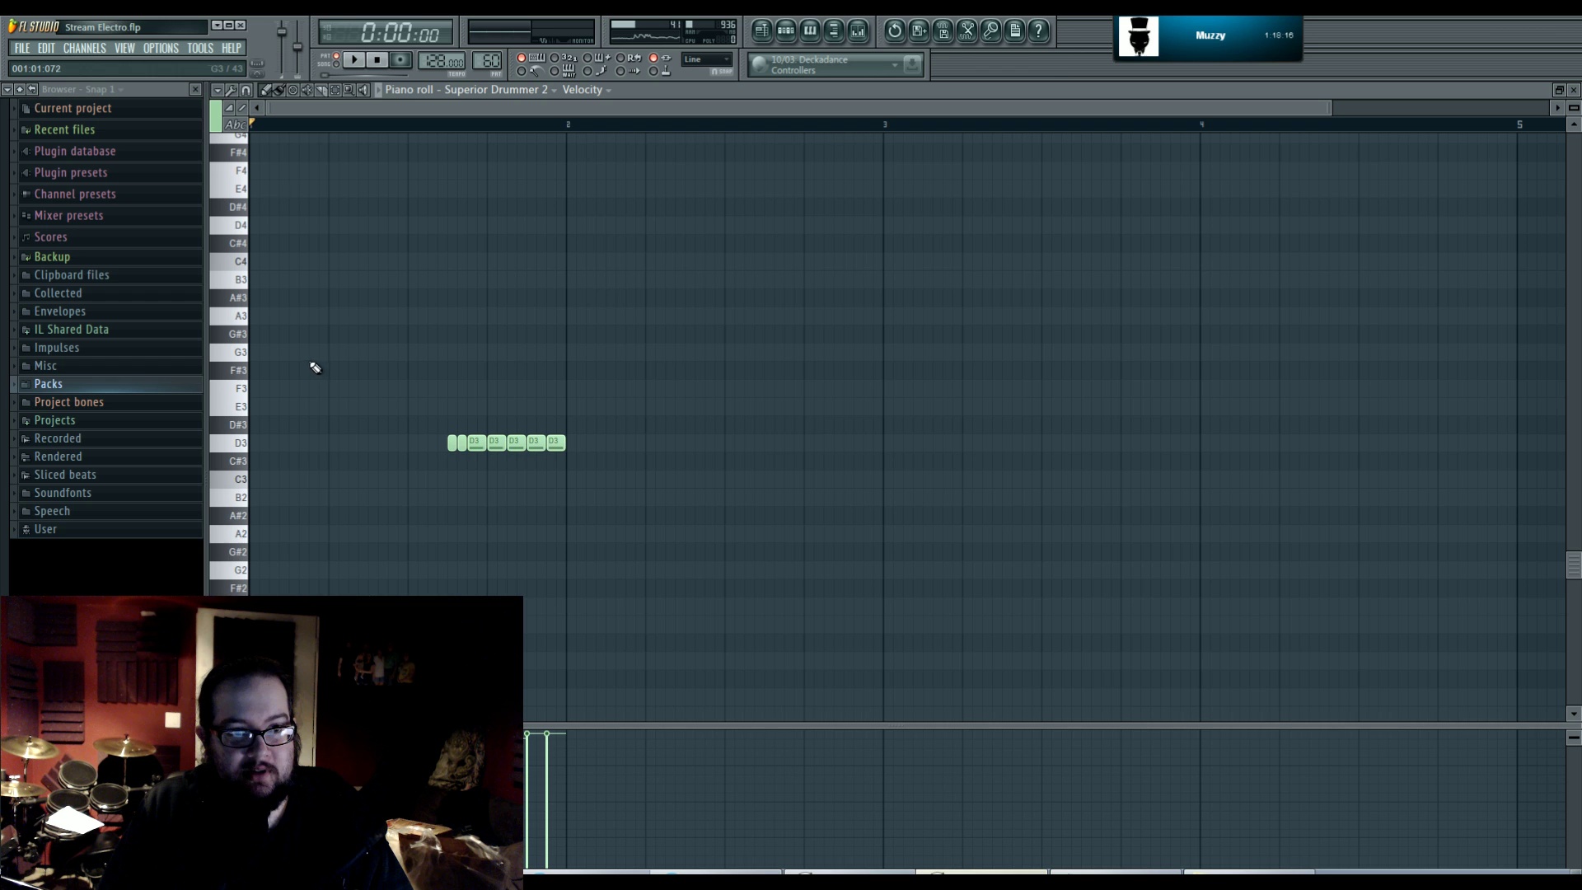
# - Look through the piano roll's key range above and below the D3 roll for other drum sounds
pyautogui.scroll(3, 320, 370)
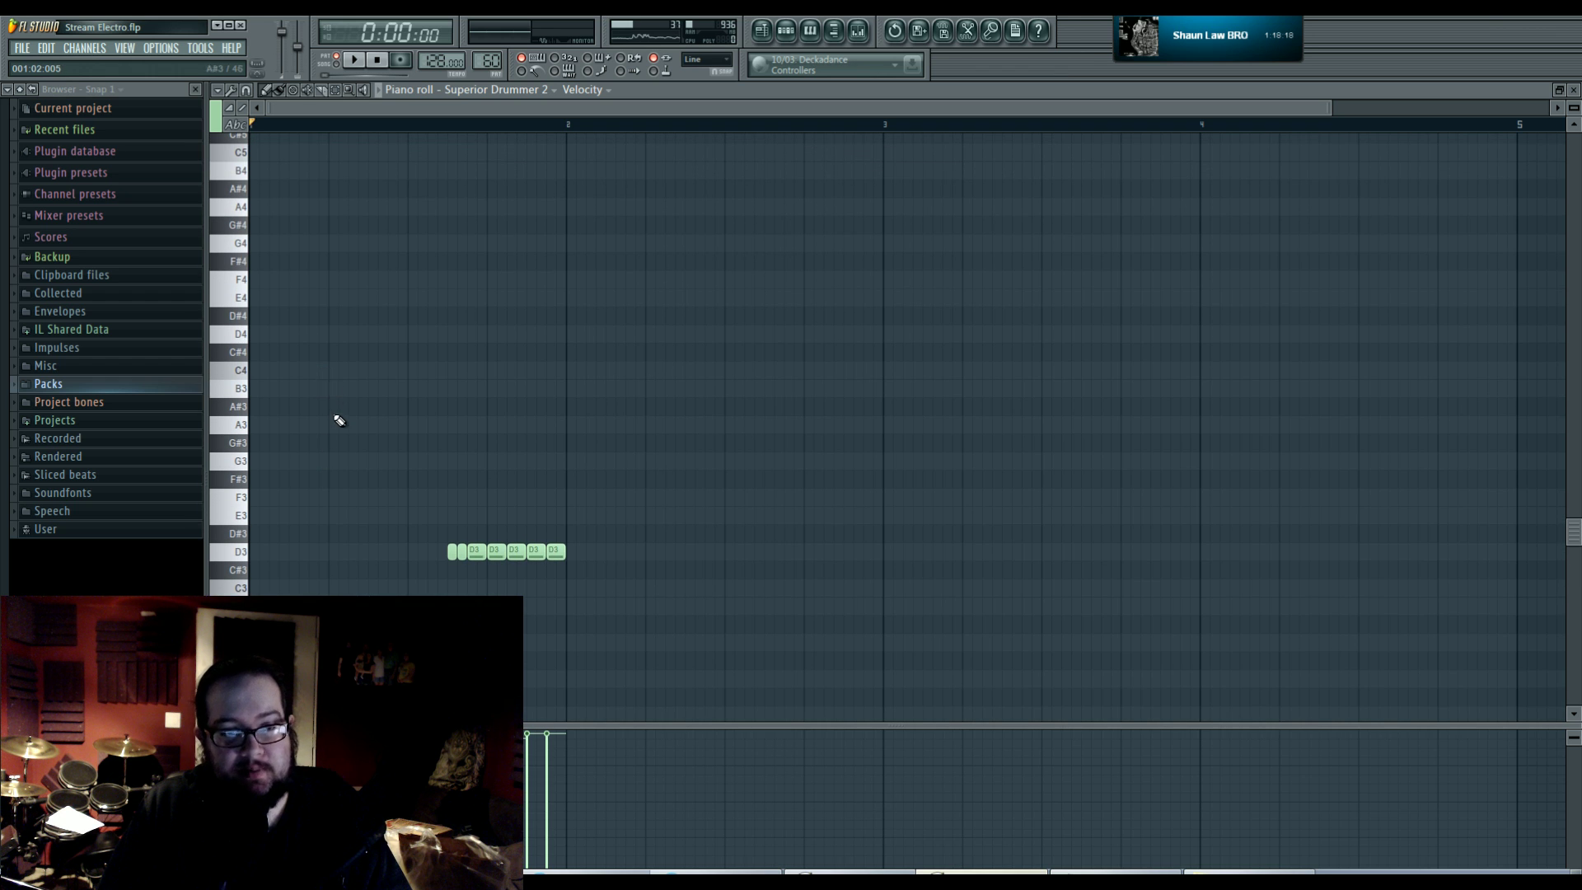
pyautogui.scroll(3, 340, 421)
pyautogui.scroll(-10, 339, 425)
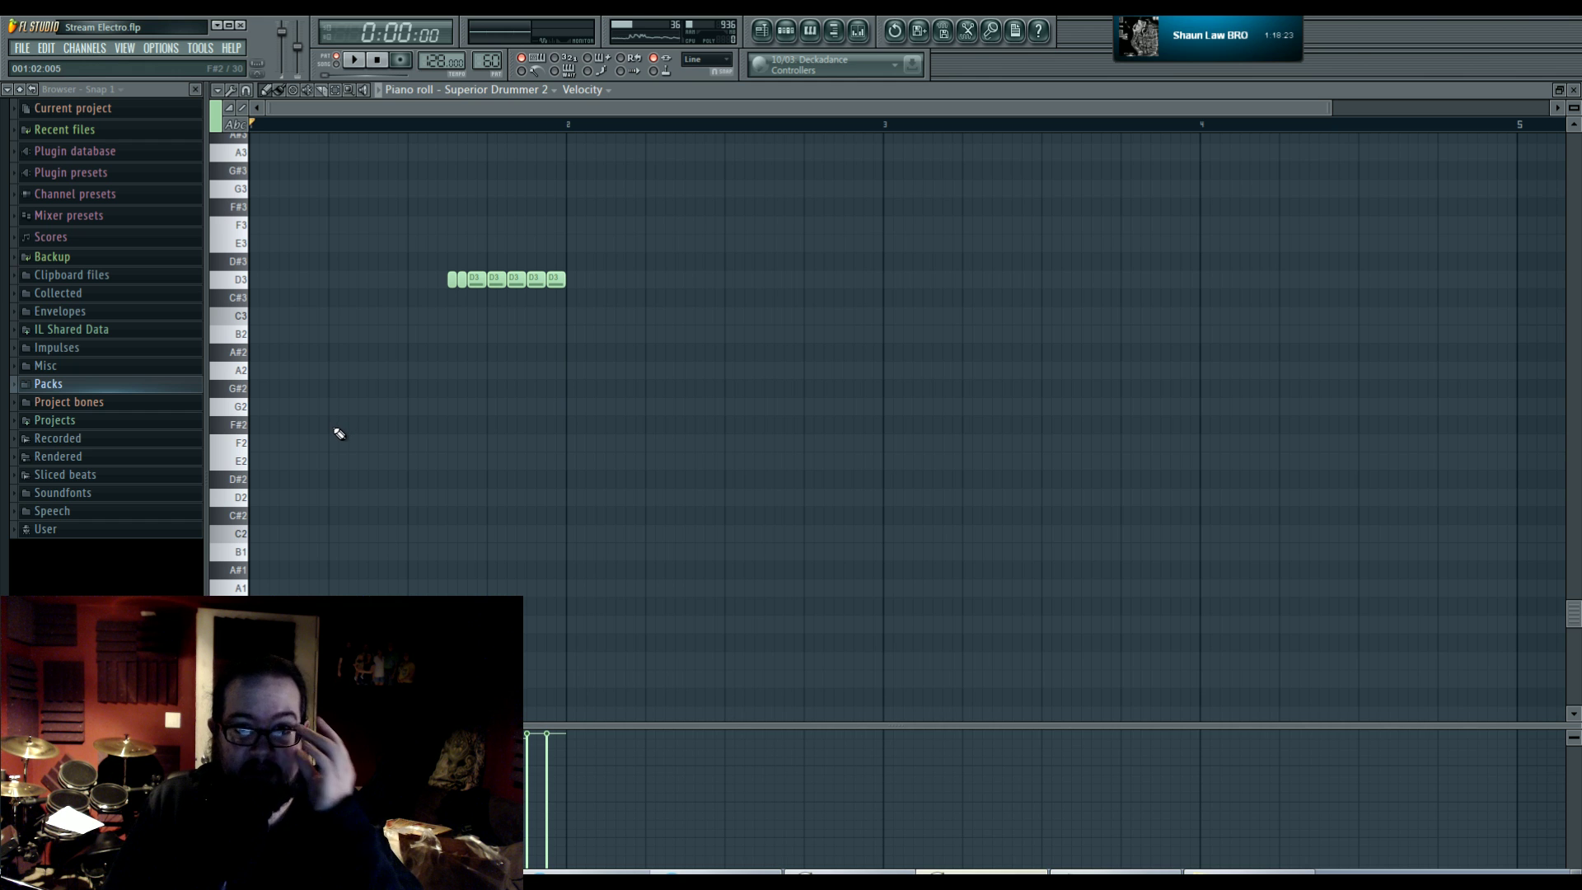
pyautogui.scroll(4, 333, 427)
pyautogui.scroll(2, 333, 430)
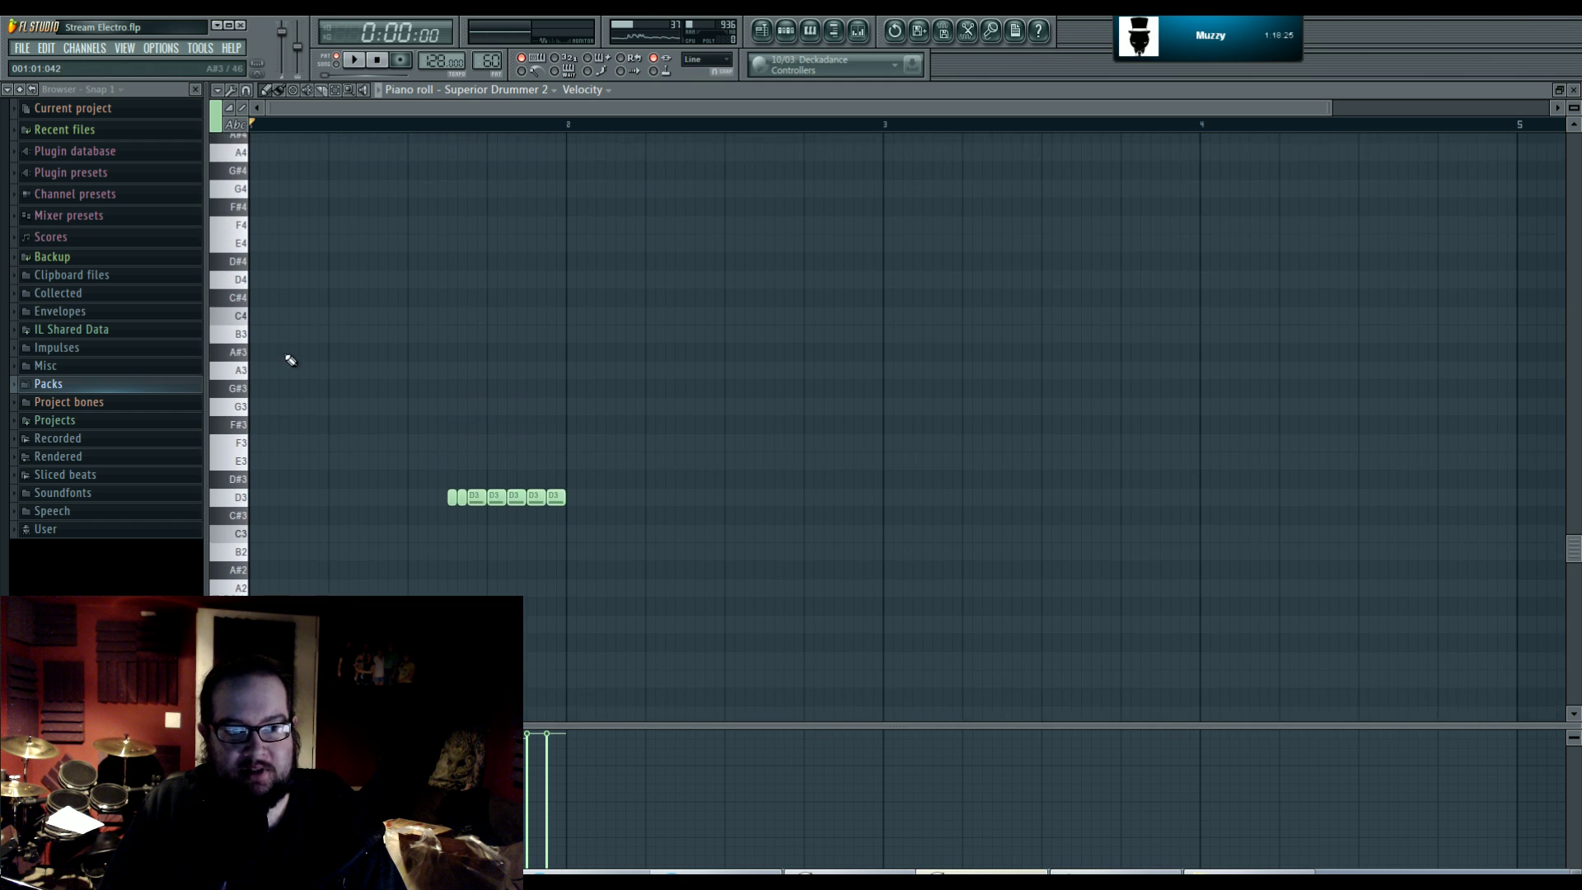
pyautogui.scroll(-6, 289, 354)
pyautogui.scroll(18, 299, 587)
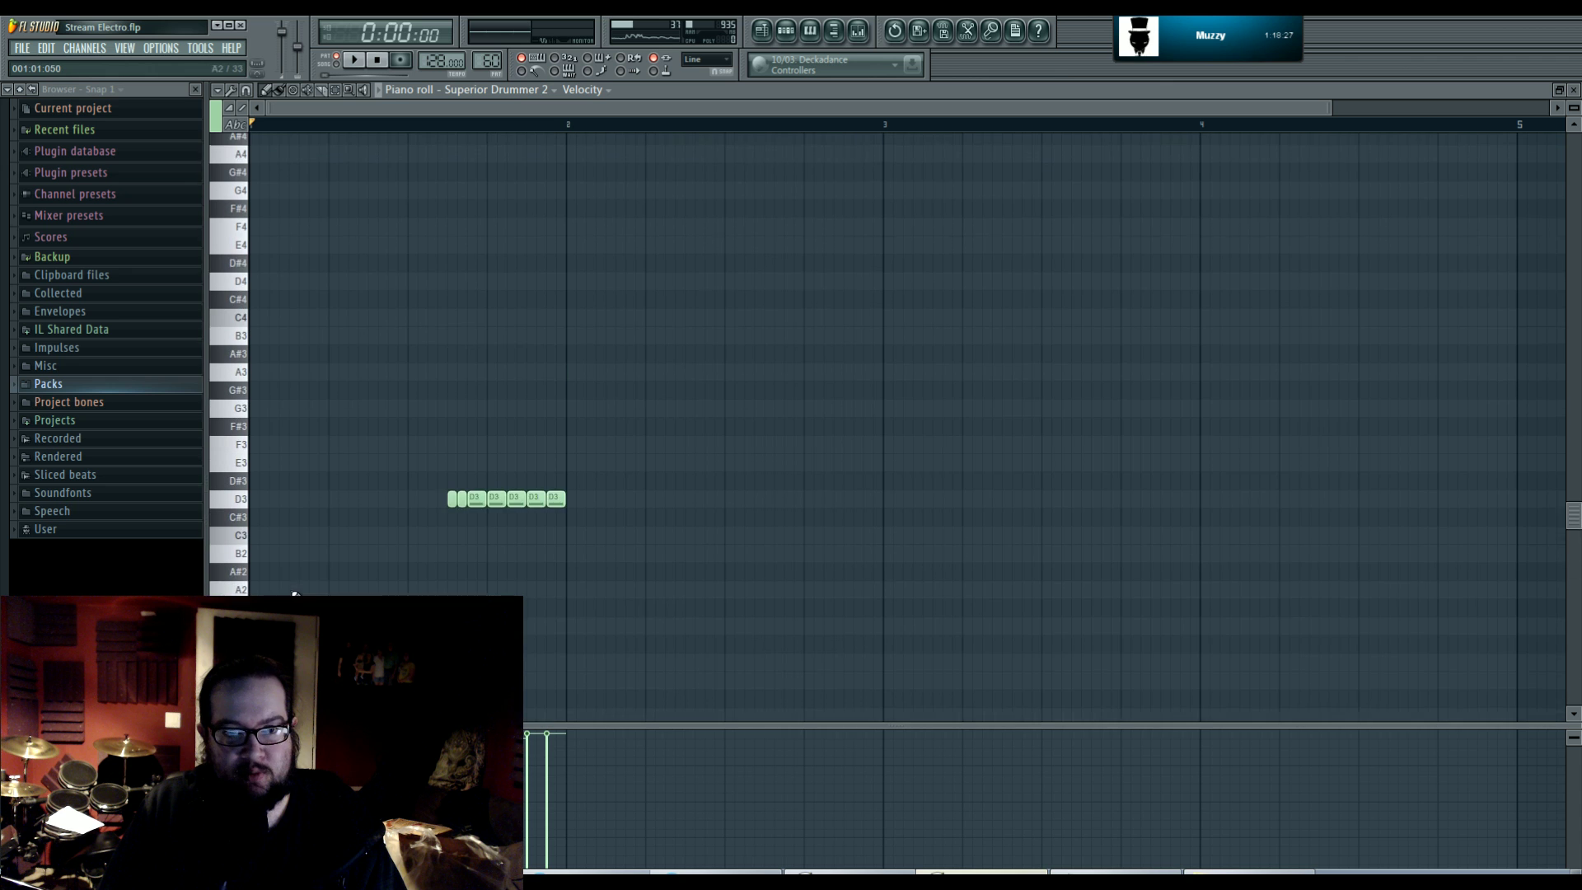
pyautogui.scroll(-17, 271, 264)
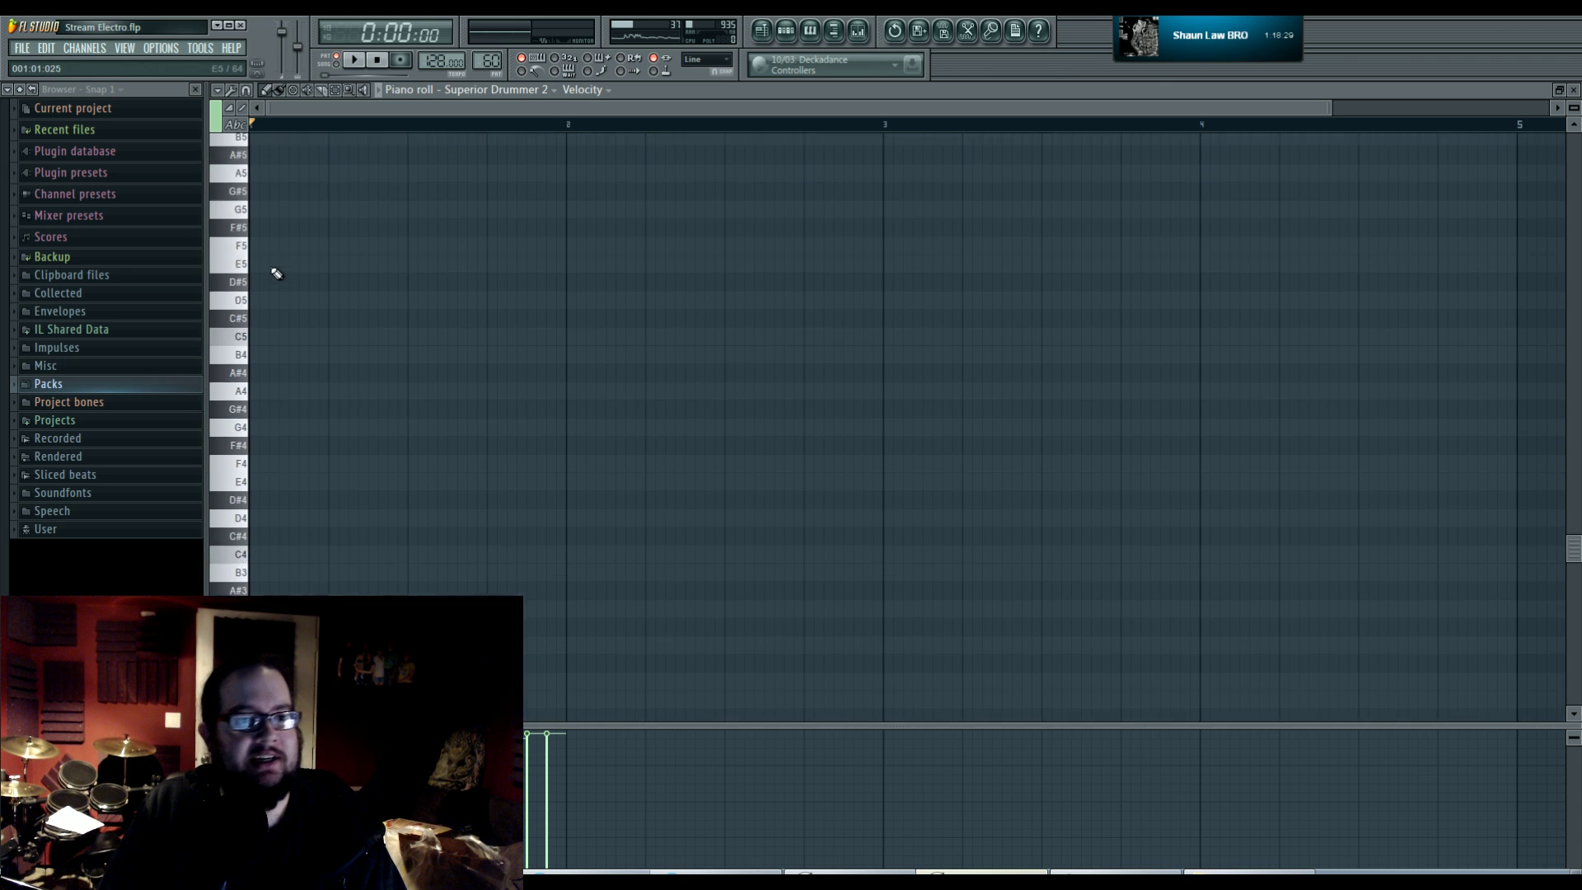
# - Reopen Superior Drummer 2 and load the 15" Paiste Giant Beat Hats into the kit's hi-hat position
pyautogui.click(787, 31)
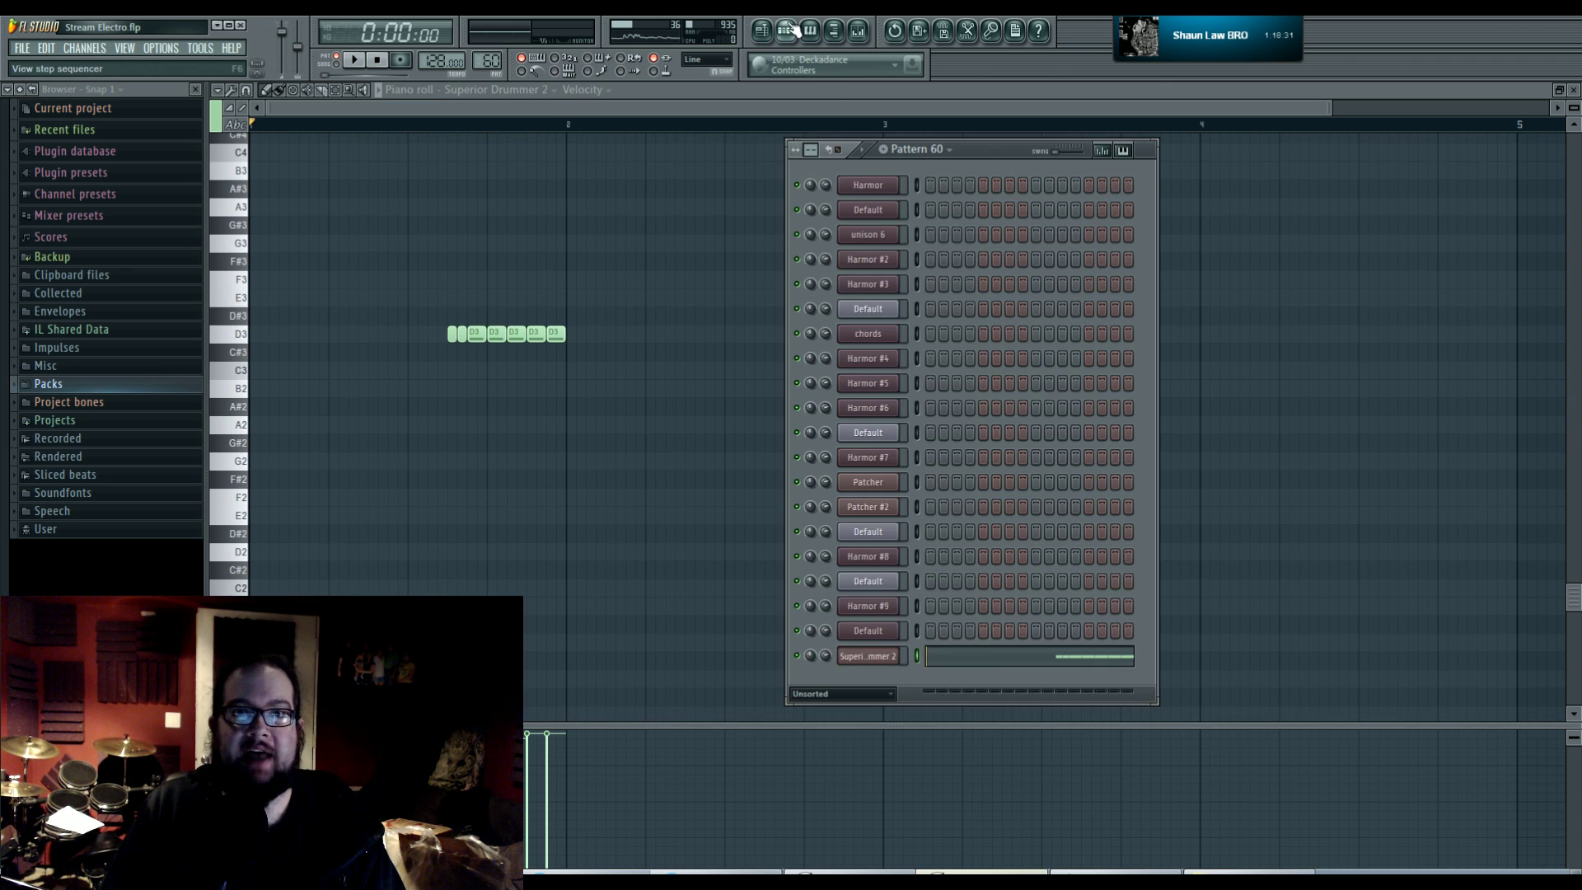
pyautogui.click(865, 654)
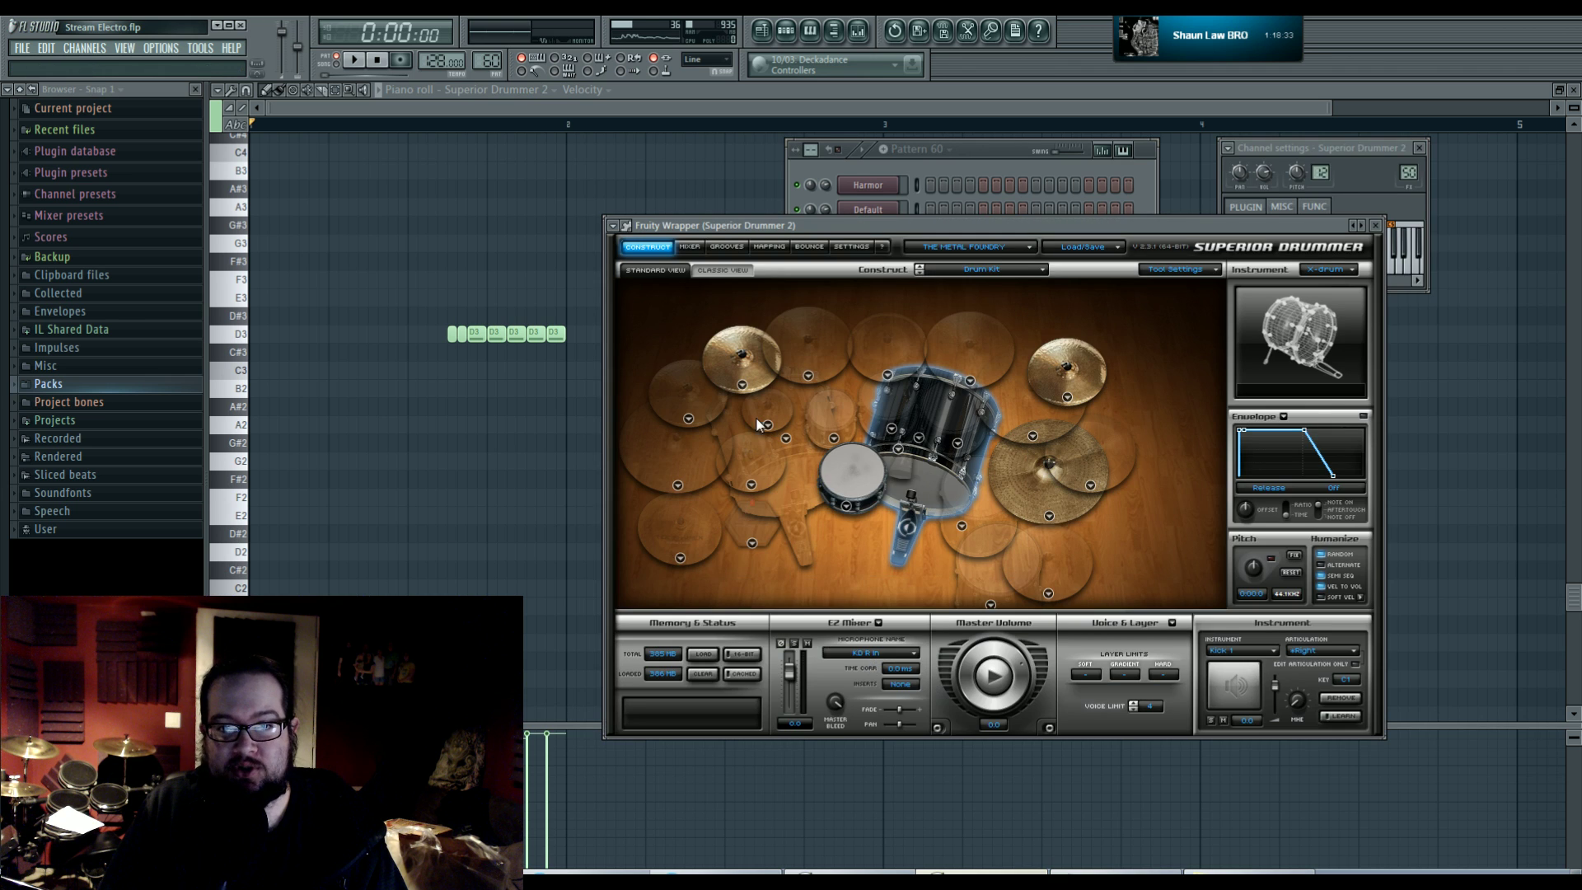
pyautogui.click(750, 486)
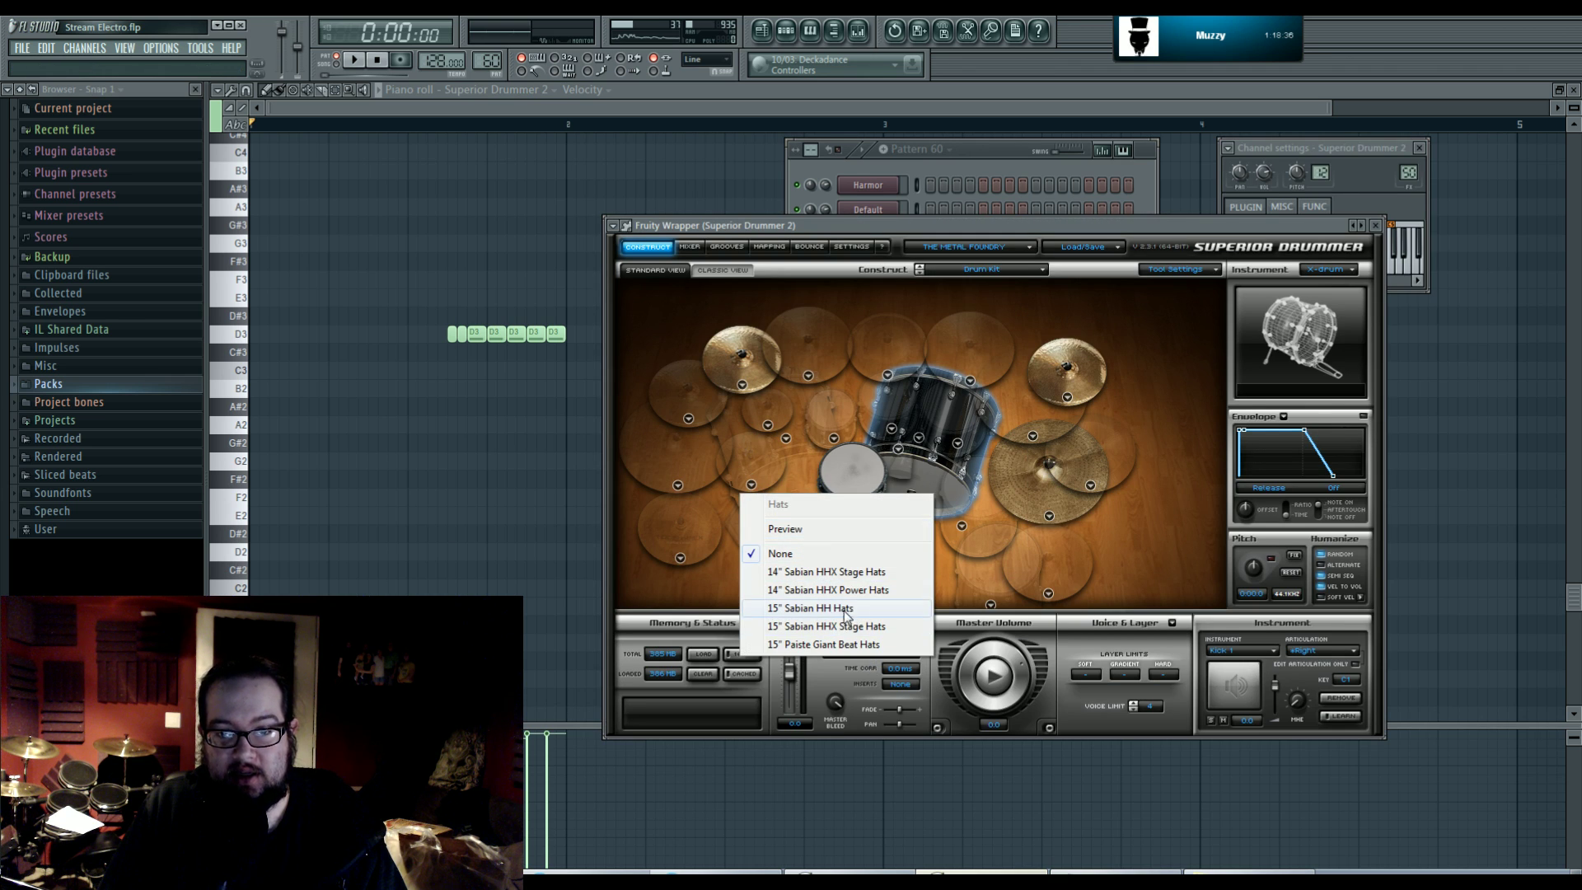
pyautogui.click(840, 646)
pyautogui.click(768, 485)
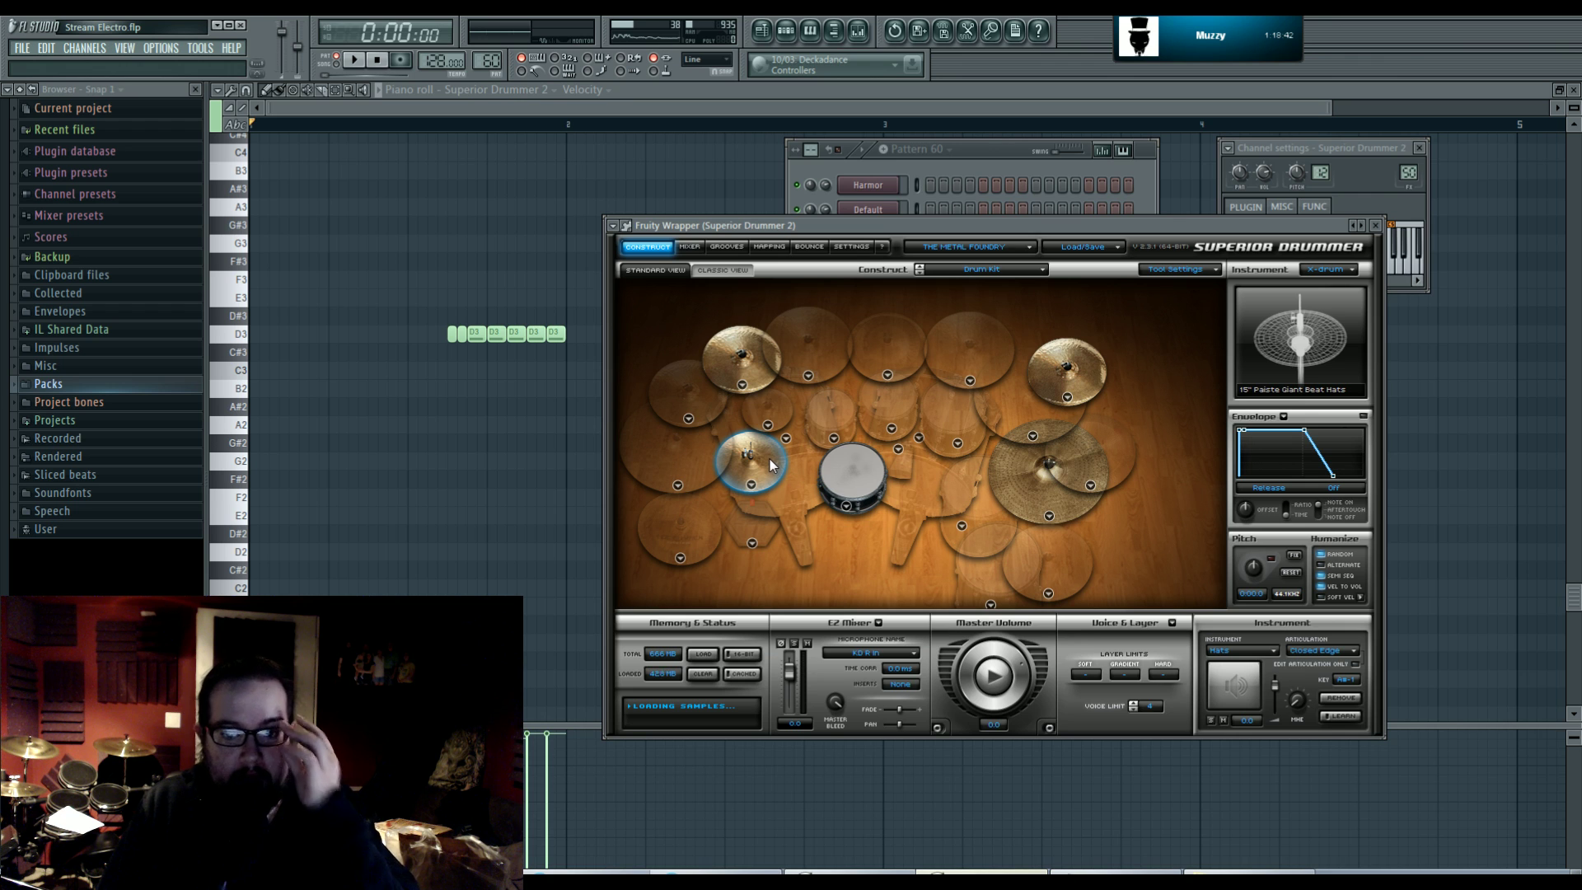
# - Examine Superior Drummer's mixer and the note mapping of the hats, looking through the full list of articulations
pyautogui.click(690, 246)
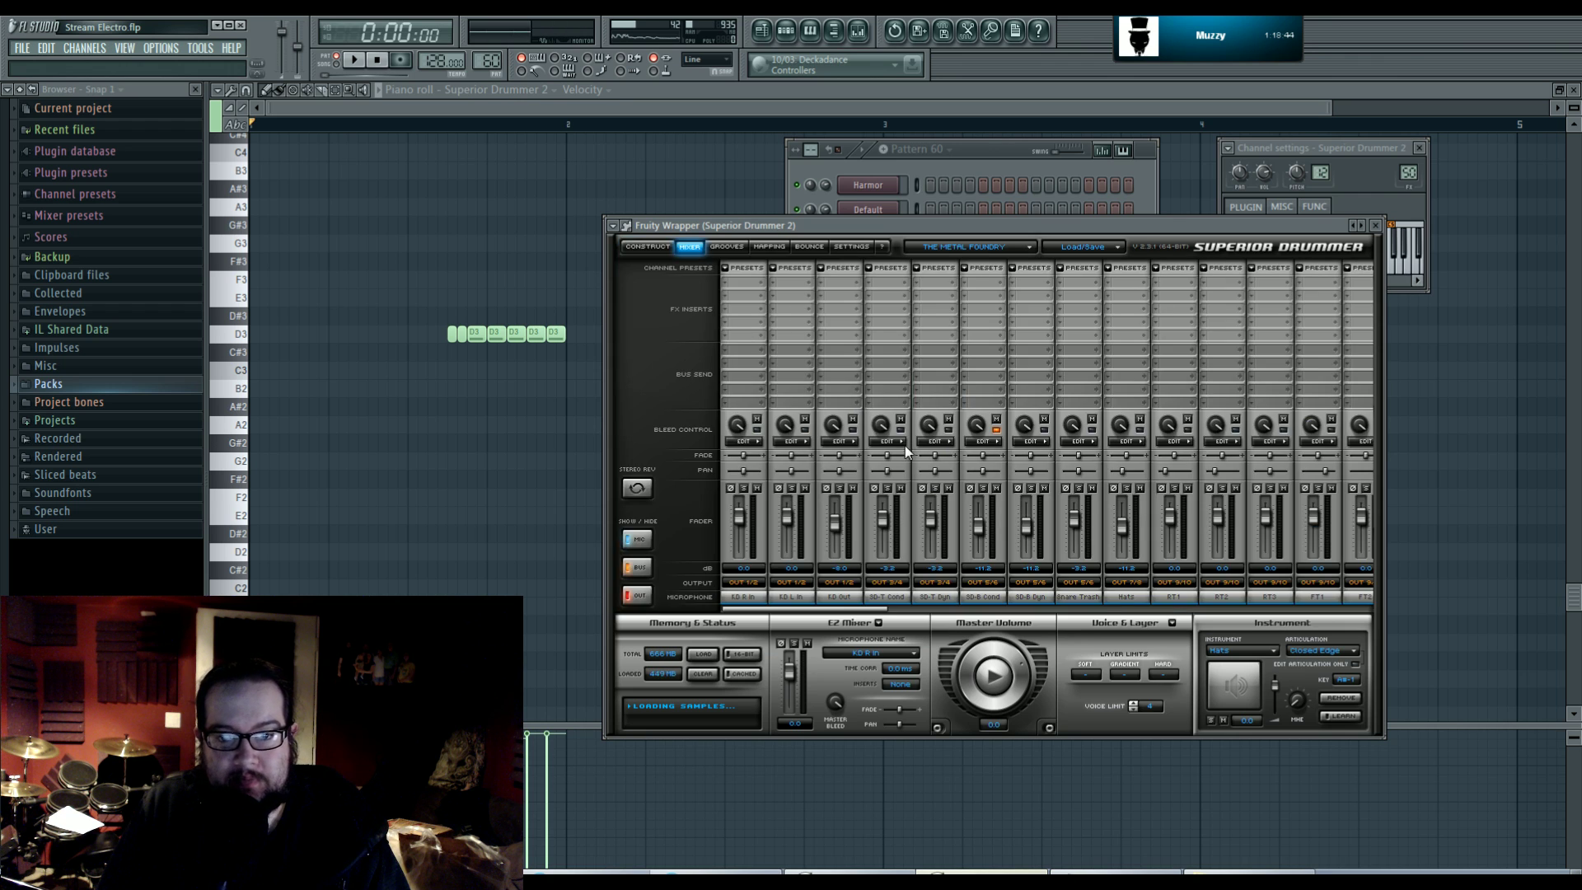
pyautogui.click(648, 246)
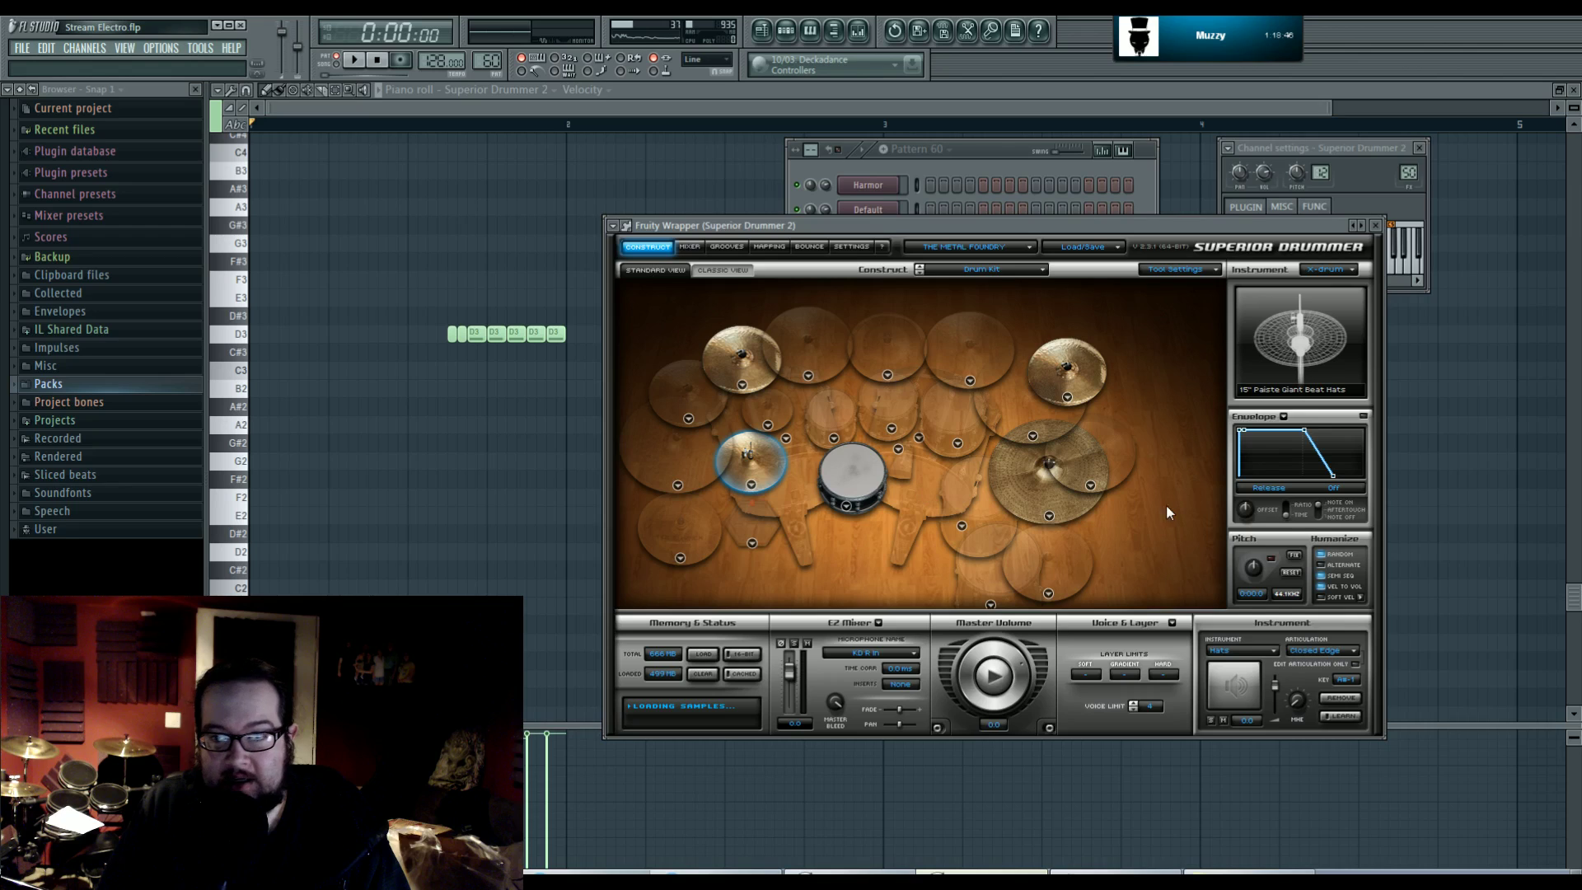
pyautogui.click(770, 247)
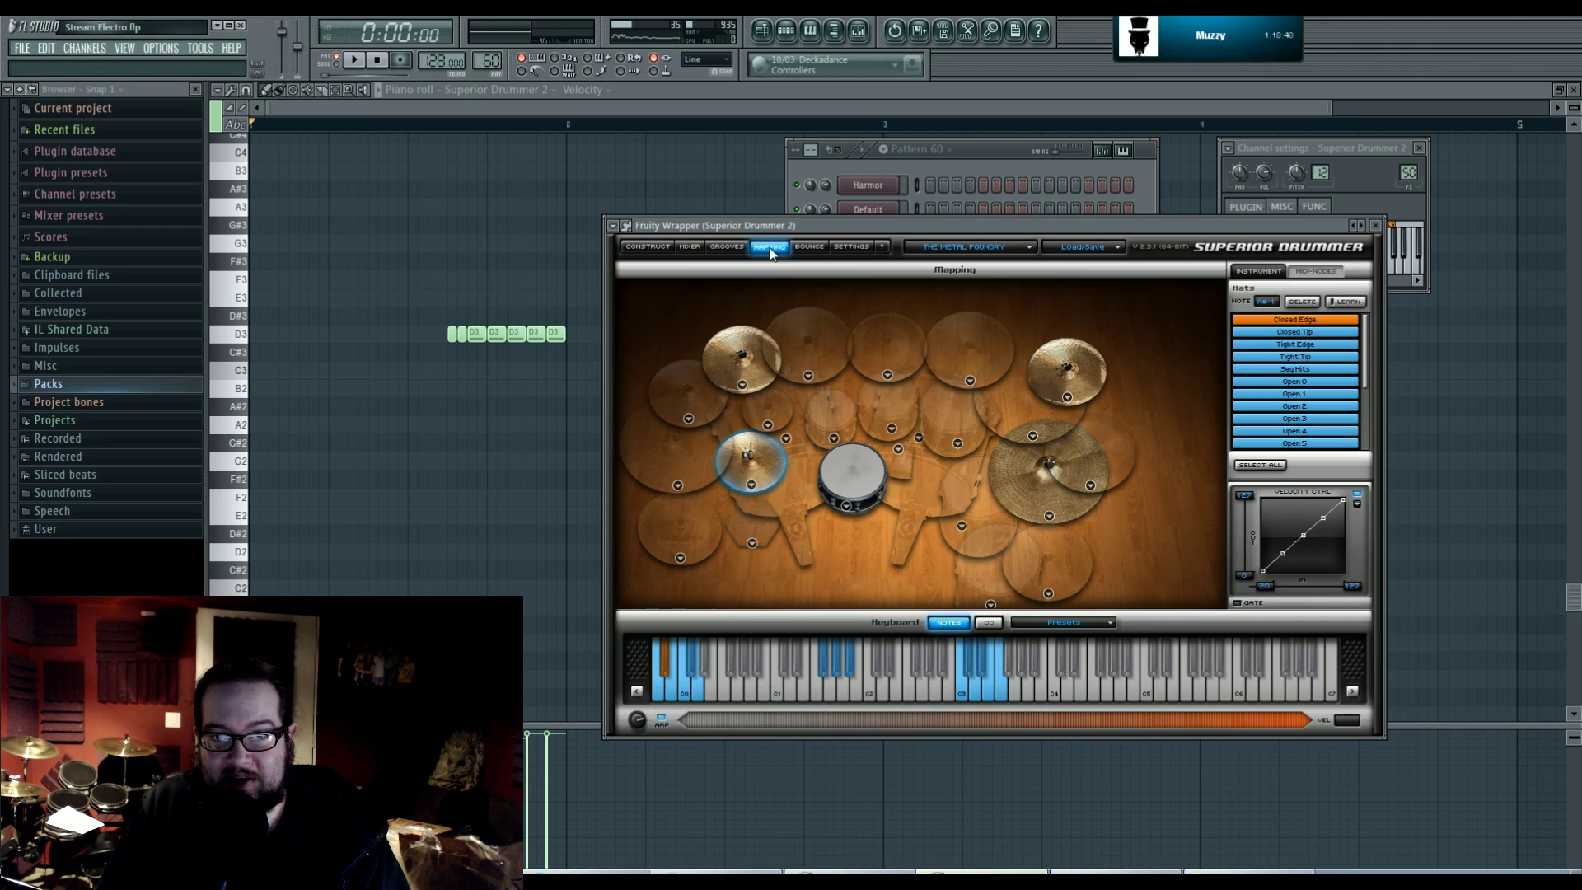
pyautogui.moveTo(1366, 339)
pyautogui.mouseDown()
pyautogui.moveTo(1369, 410)
pyautogui.moveTo(1364, 325)
pyautogui.mouseUp()
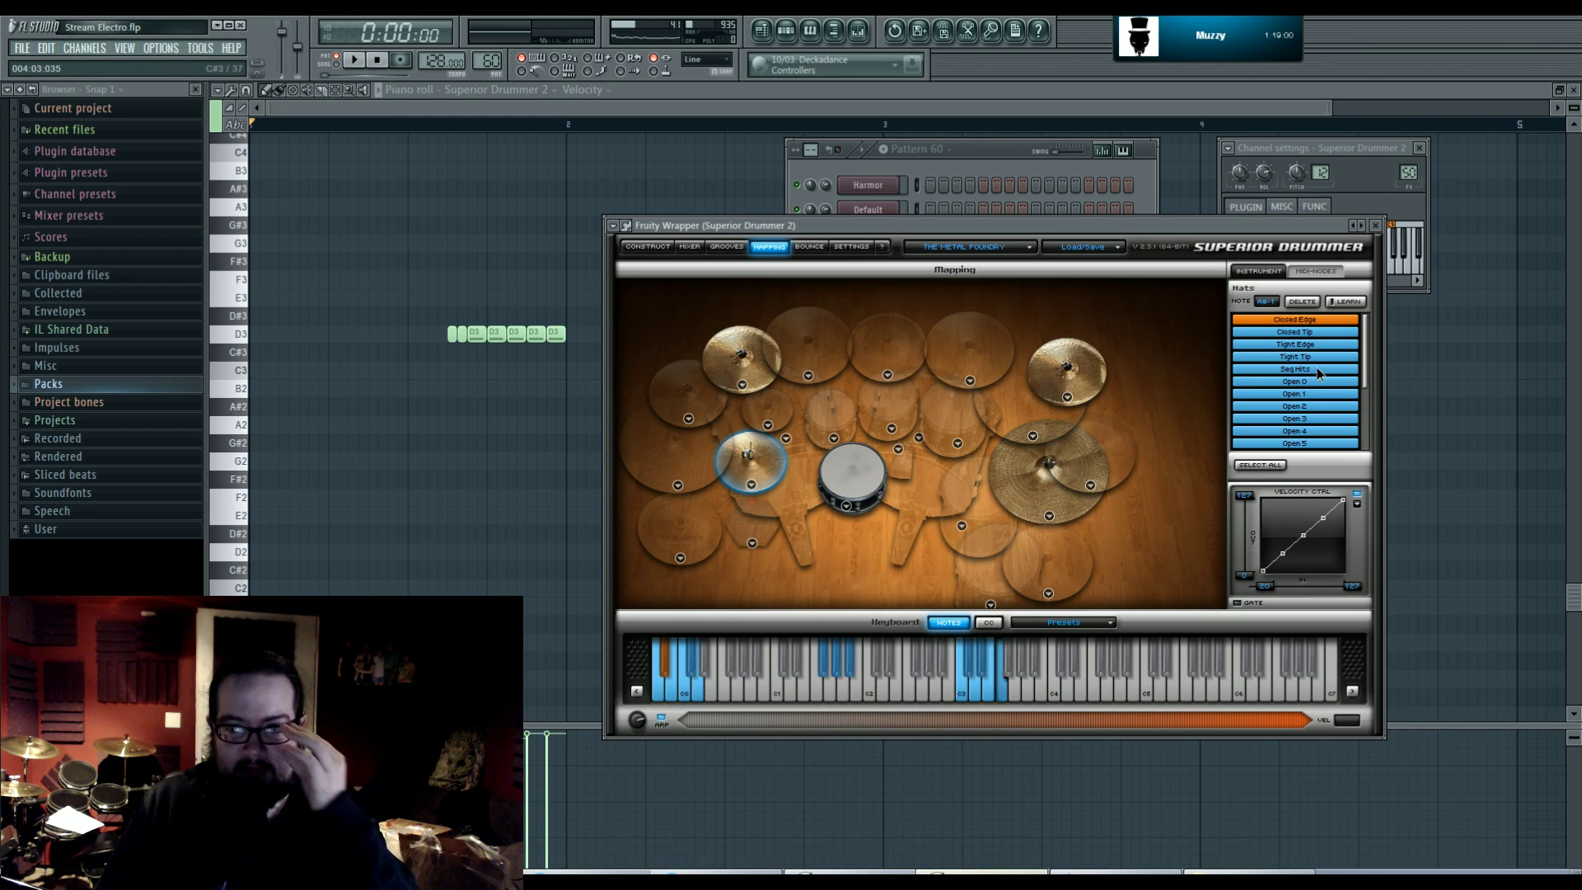
pyautogui.scroll(-1, 1363, 370)
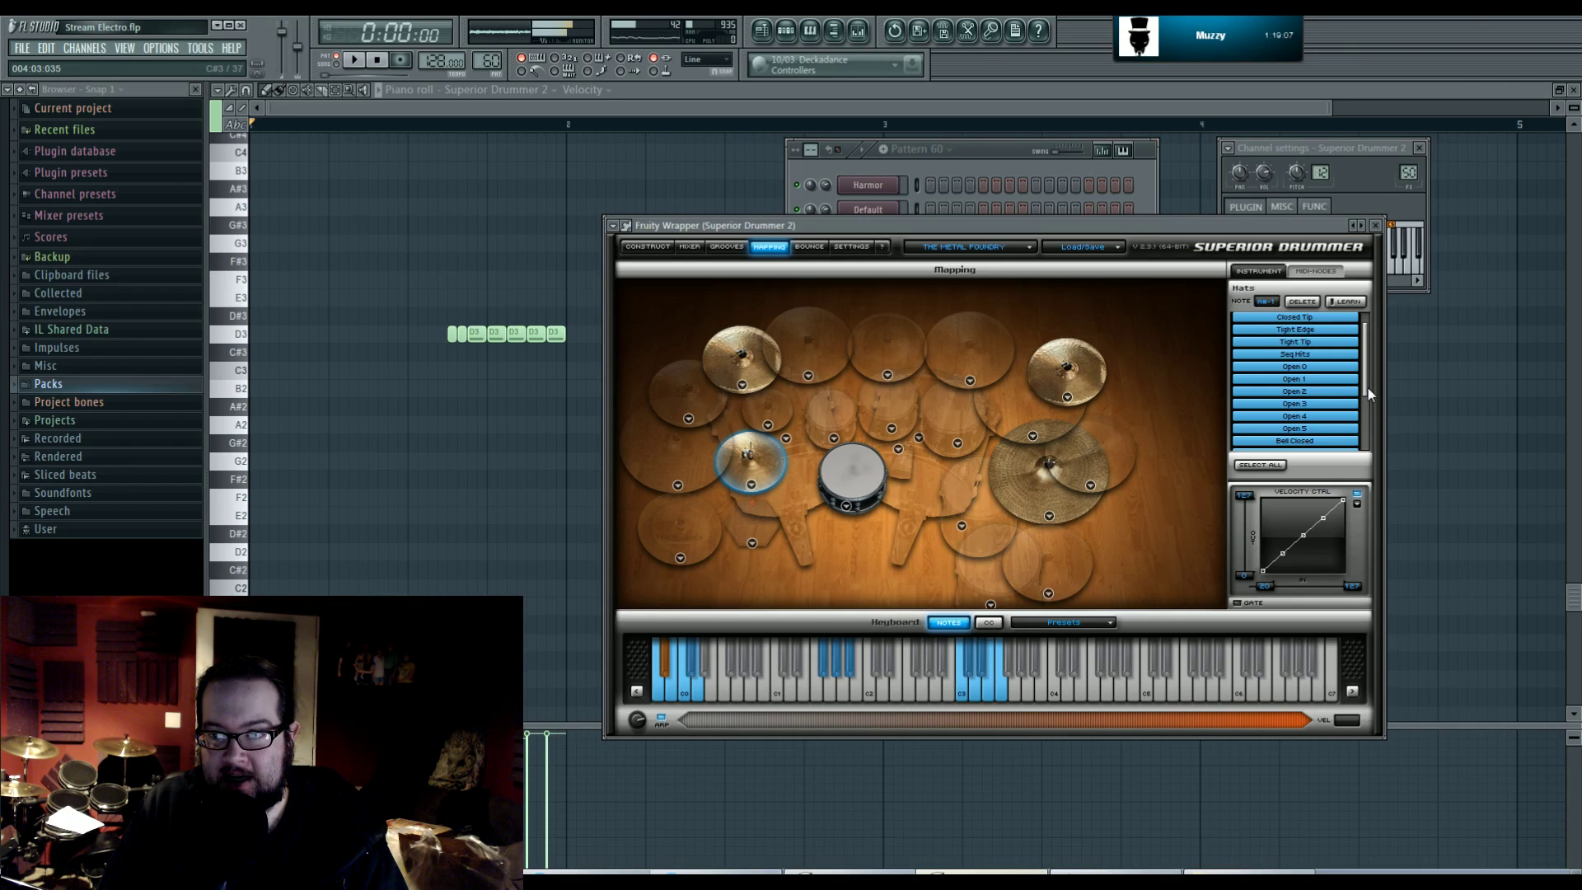
pyautogui.moveTo(1366, 385); pyautogui.dragTo(1366, 424)
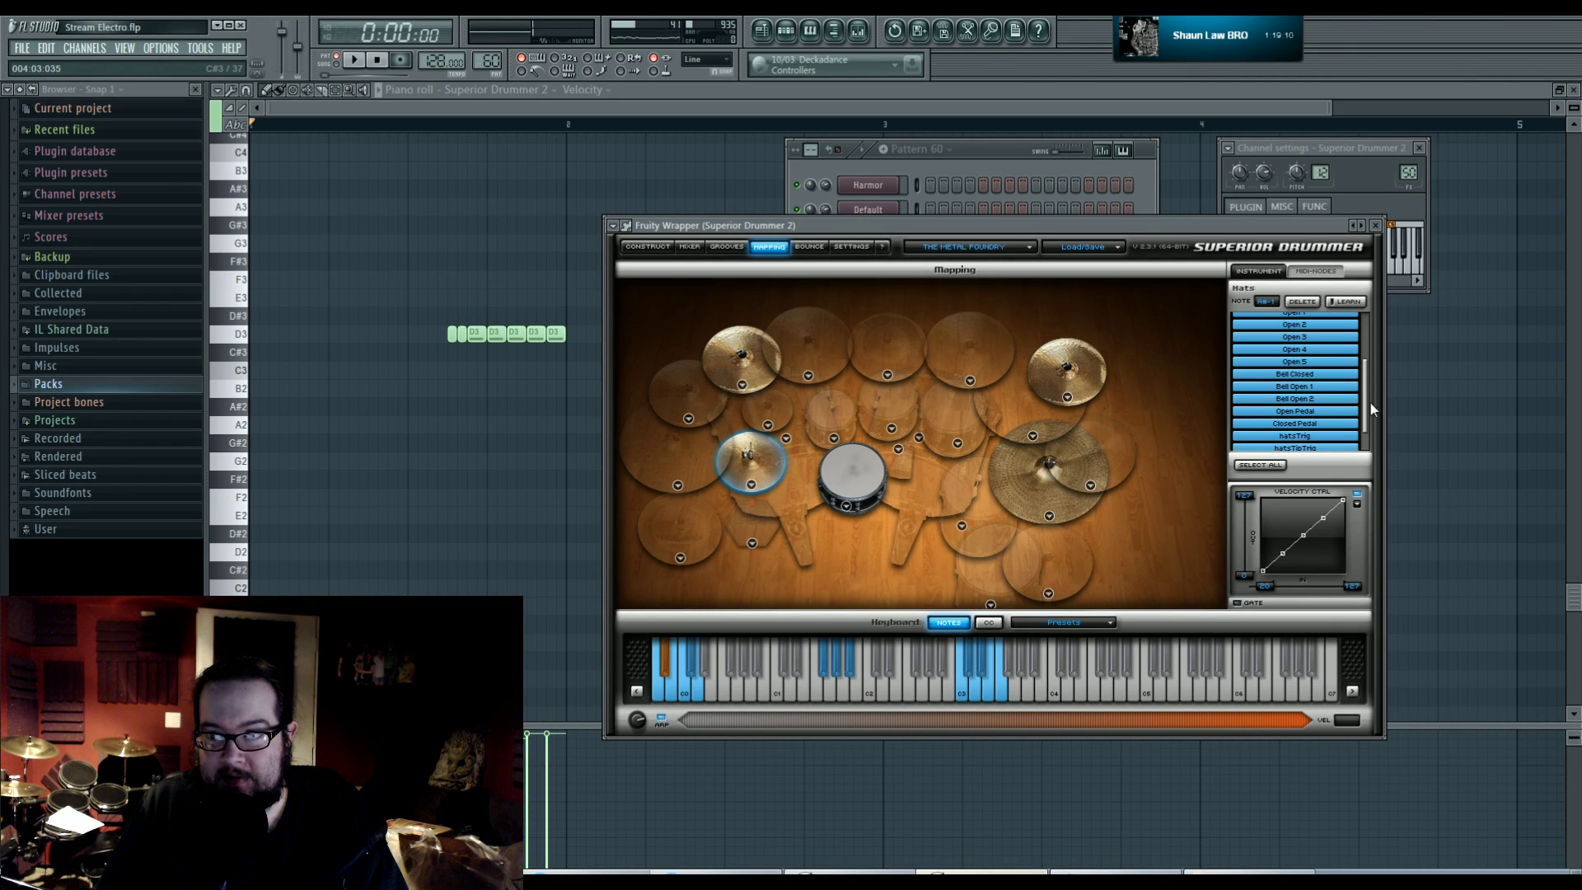
pyautogui.moveTo(1366, 402); pyautogui.dragTo(1343, 422)
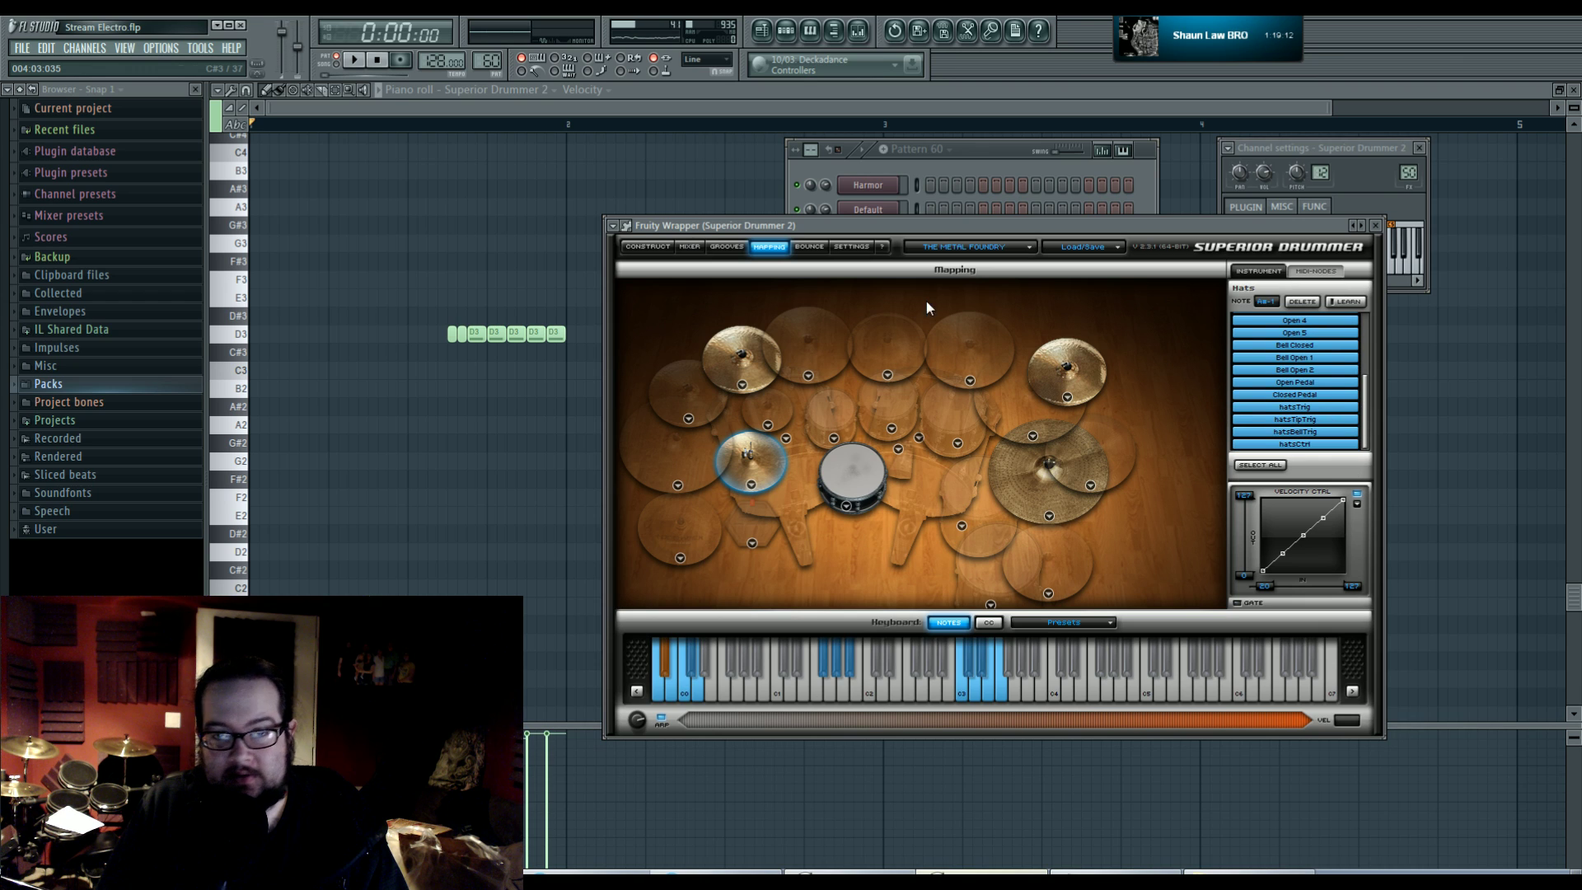
# - Return to the kit construction view, reposition the plugin window and review the available cowbell and Kick 1 choices
pyautogui.click(648, 247)
pyautogui.moveTo(826, 230); pyautogui.dragTo(688, 194)
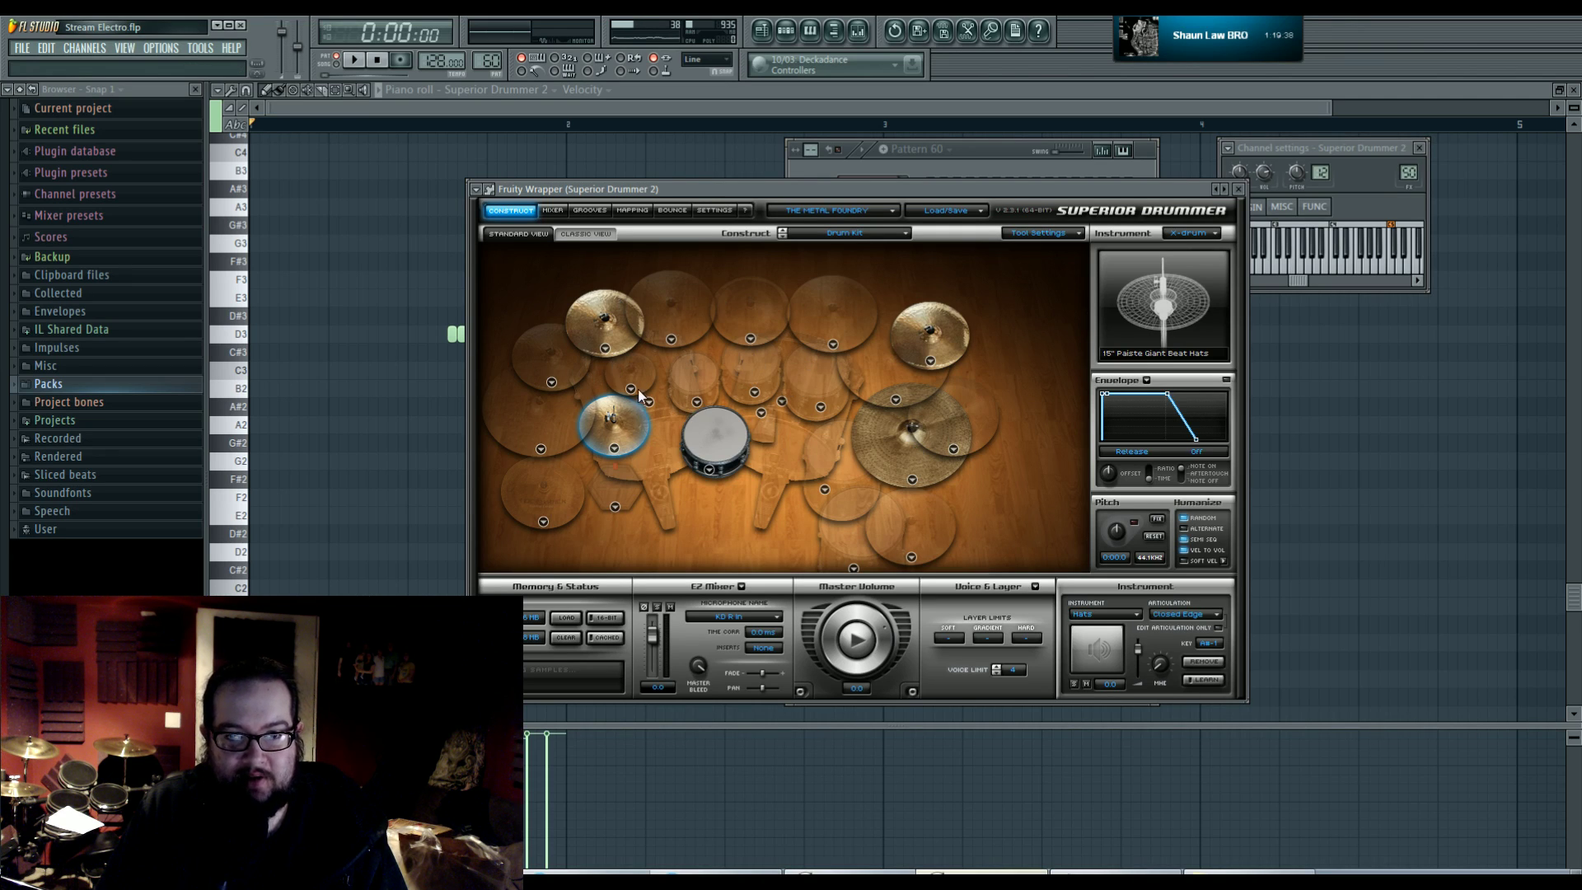
pyautogui.click(761, 414)
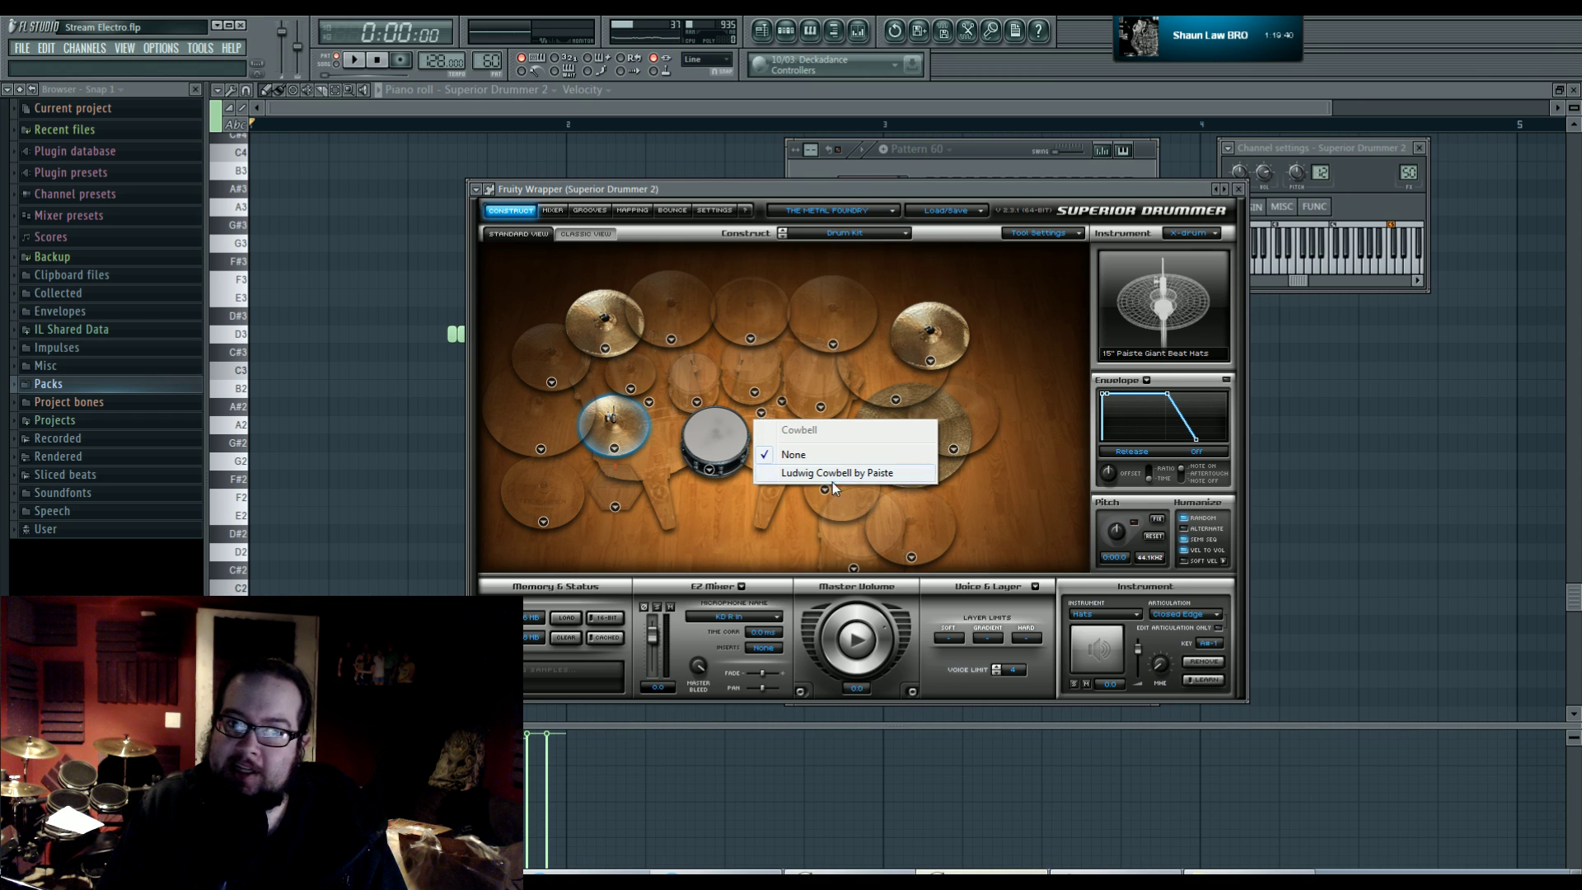
pyautogui.click(717, 514)
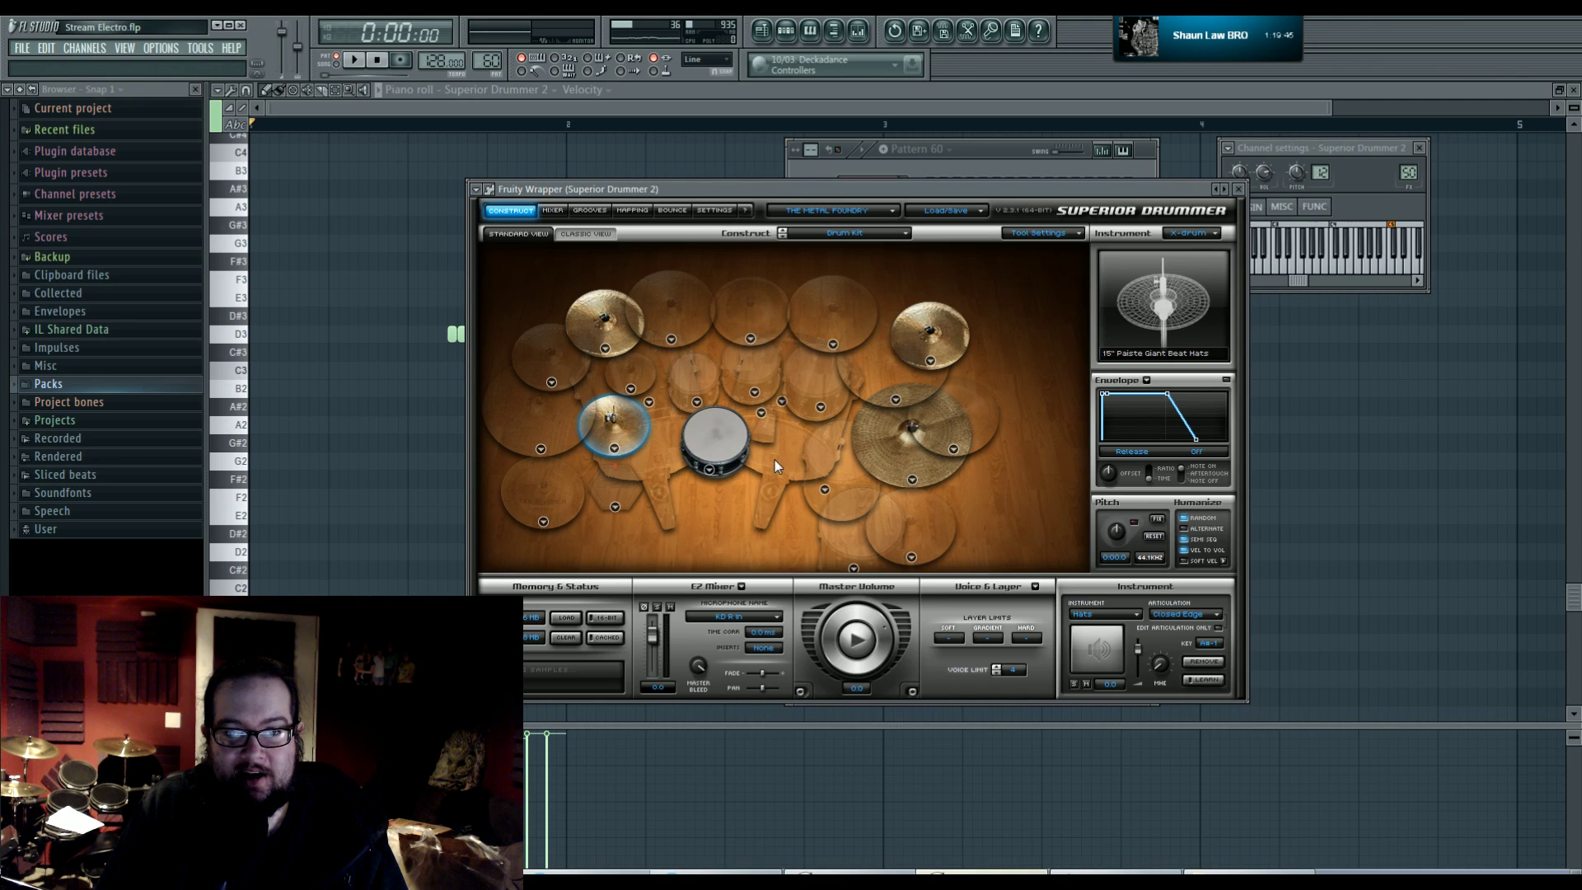
pyautogui.click(779, 409)
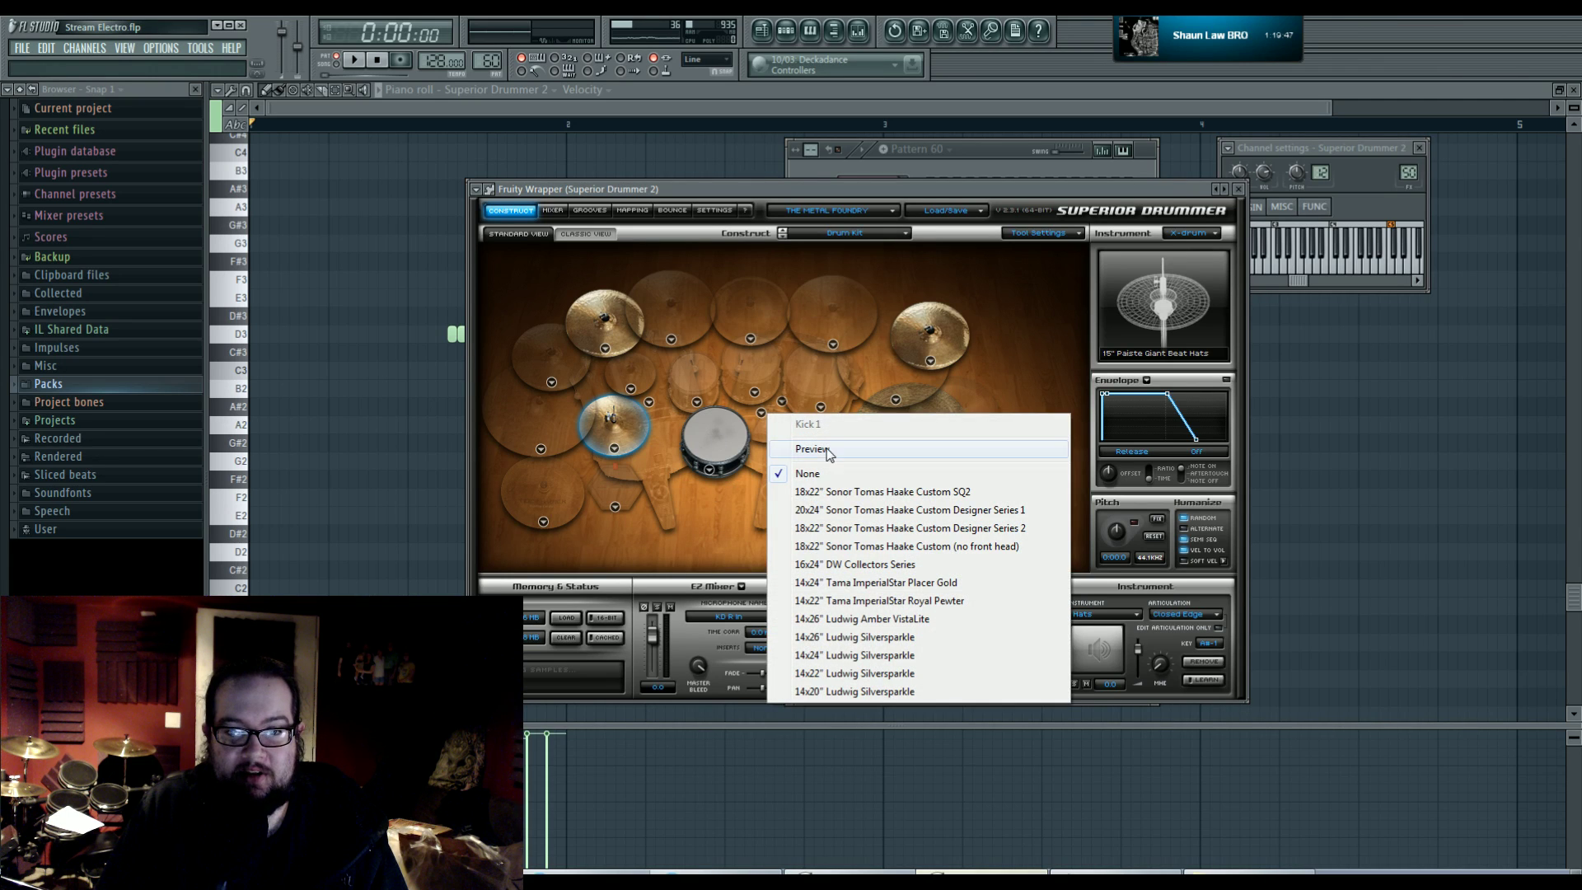
pyautogui.click(775, 467)
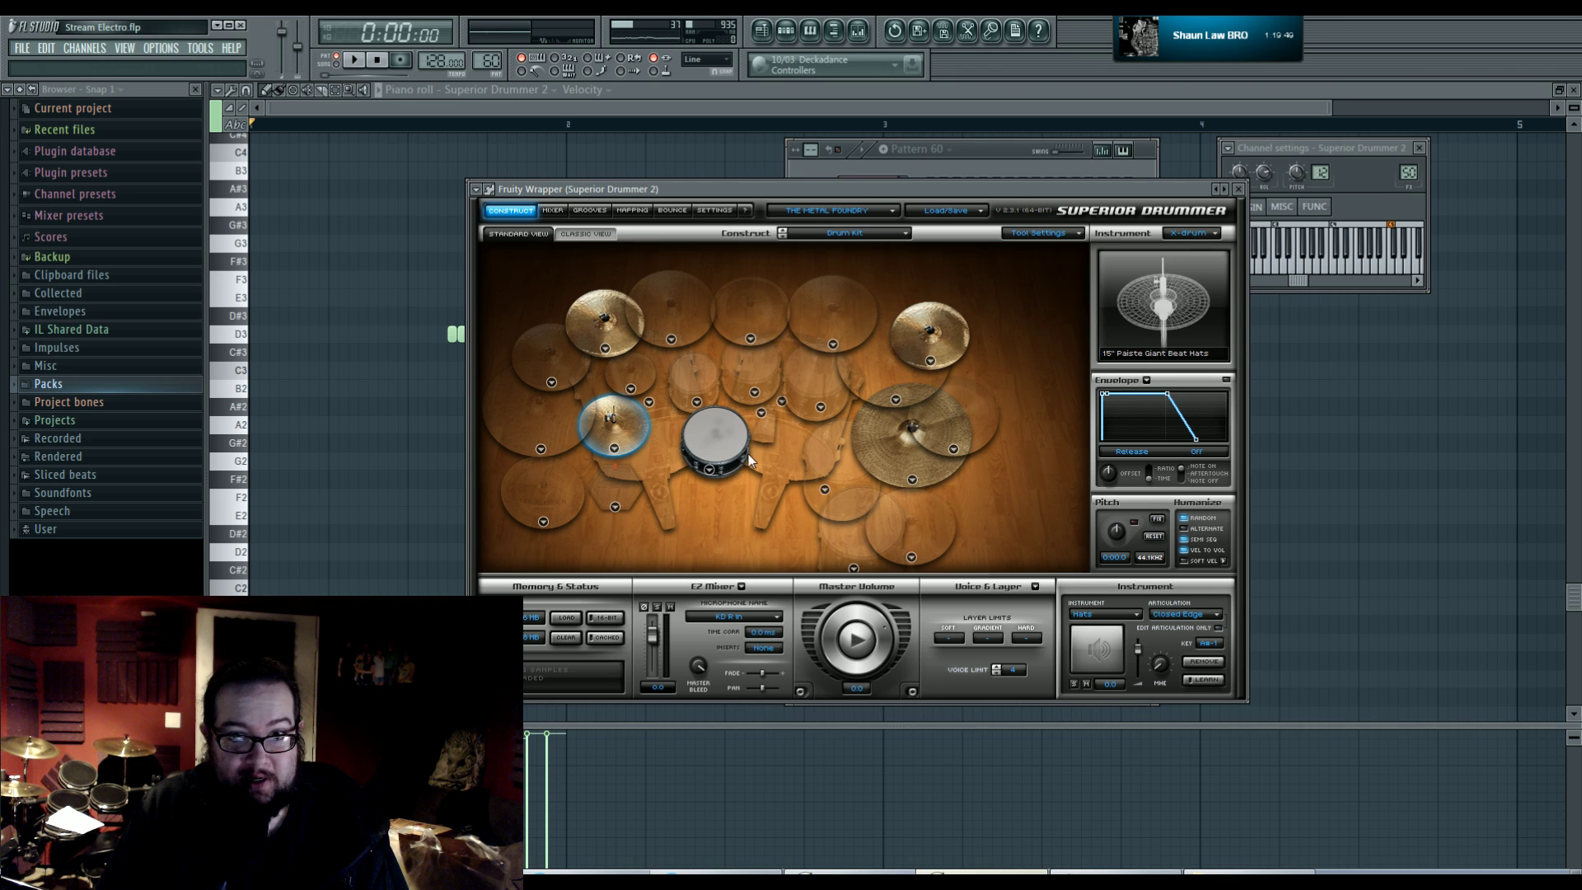
# - Load the 20x24" Sonor Tomas Haake Custom Designer Series 1 bass drum into both Kick 2 and Kick 1
pyautogui.click(736, 416)
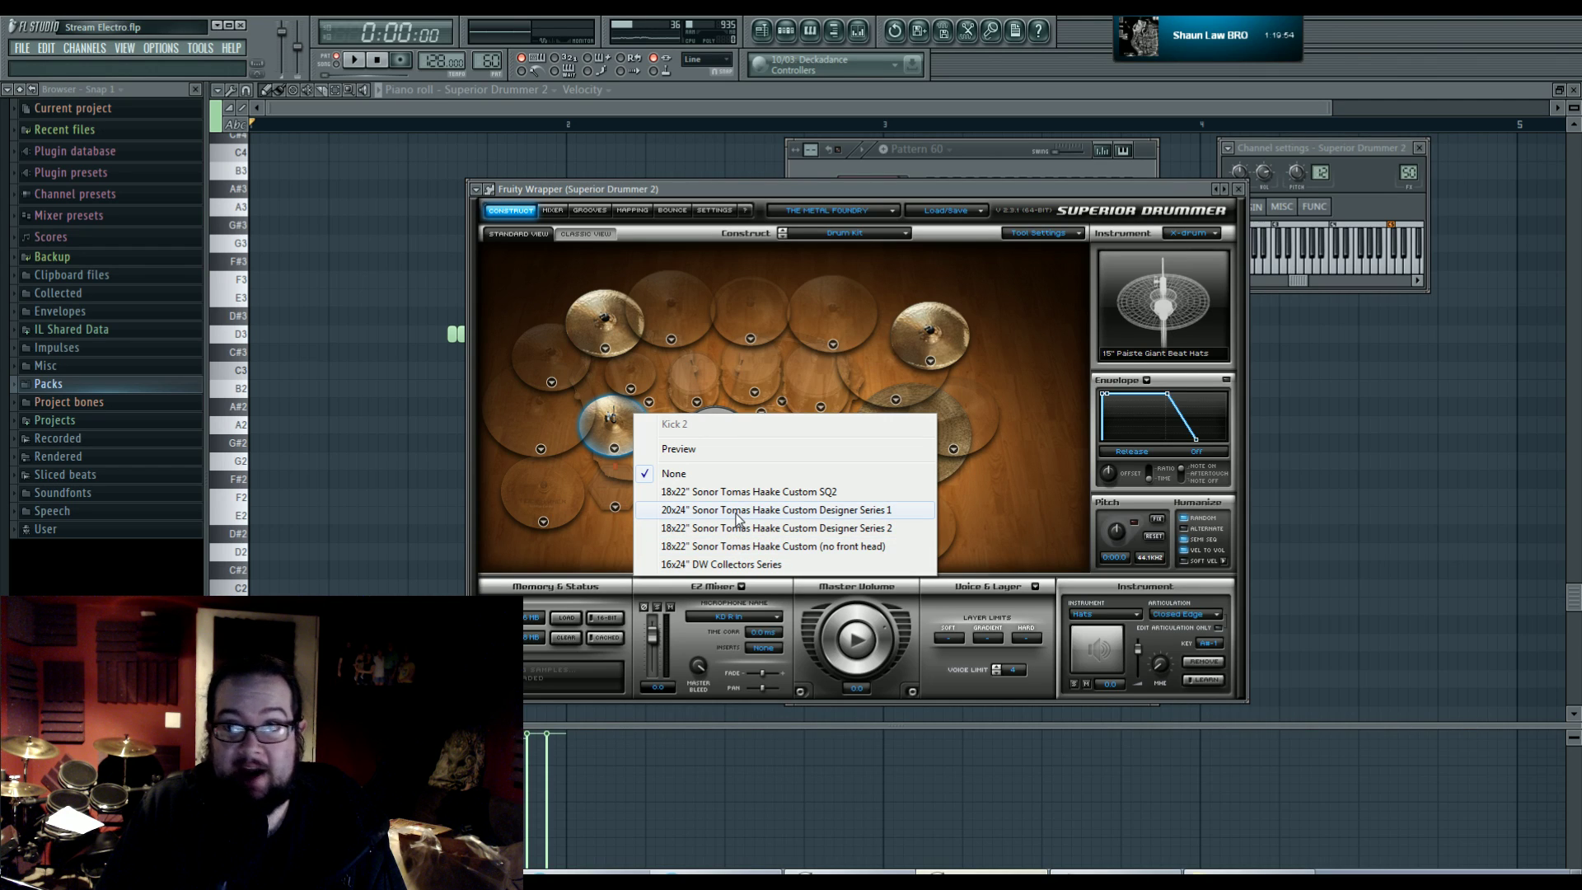
pyautogui.click(644, 510)
pyautogui.click(787, 412)
pyautogui.click(849, 515)
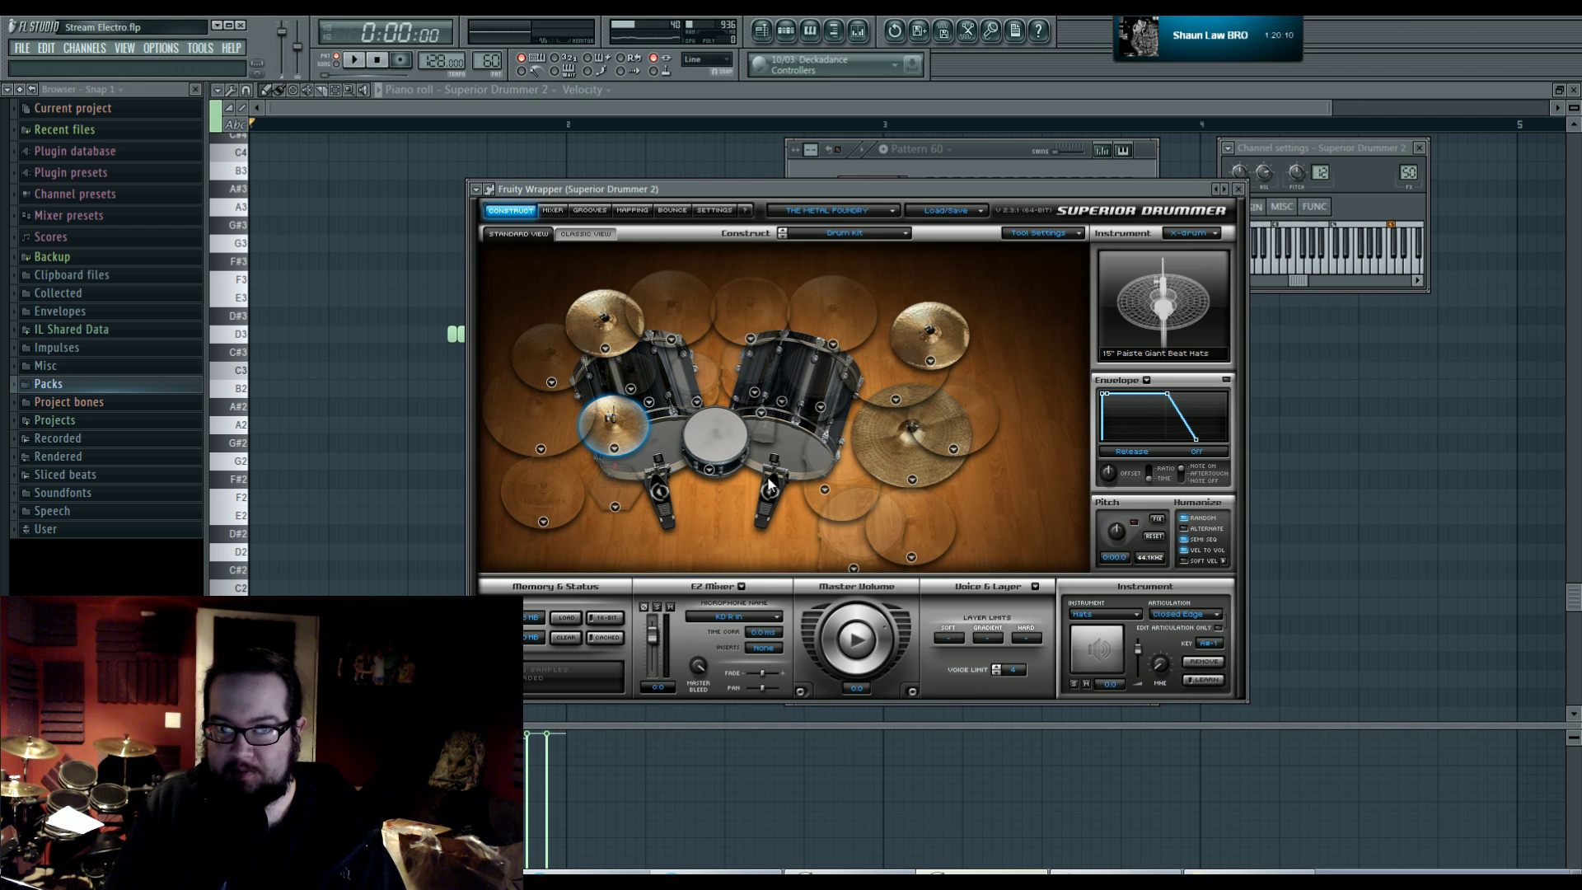
# - Set Kick 1 and Kick 2 to None to remove both bass drums from the kit, and reposition the plugin window
pyautogui.click(780, 404)
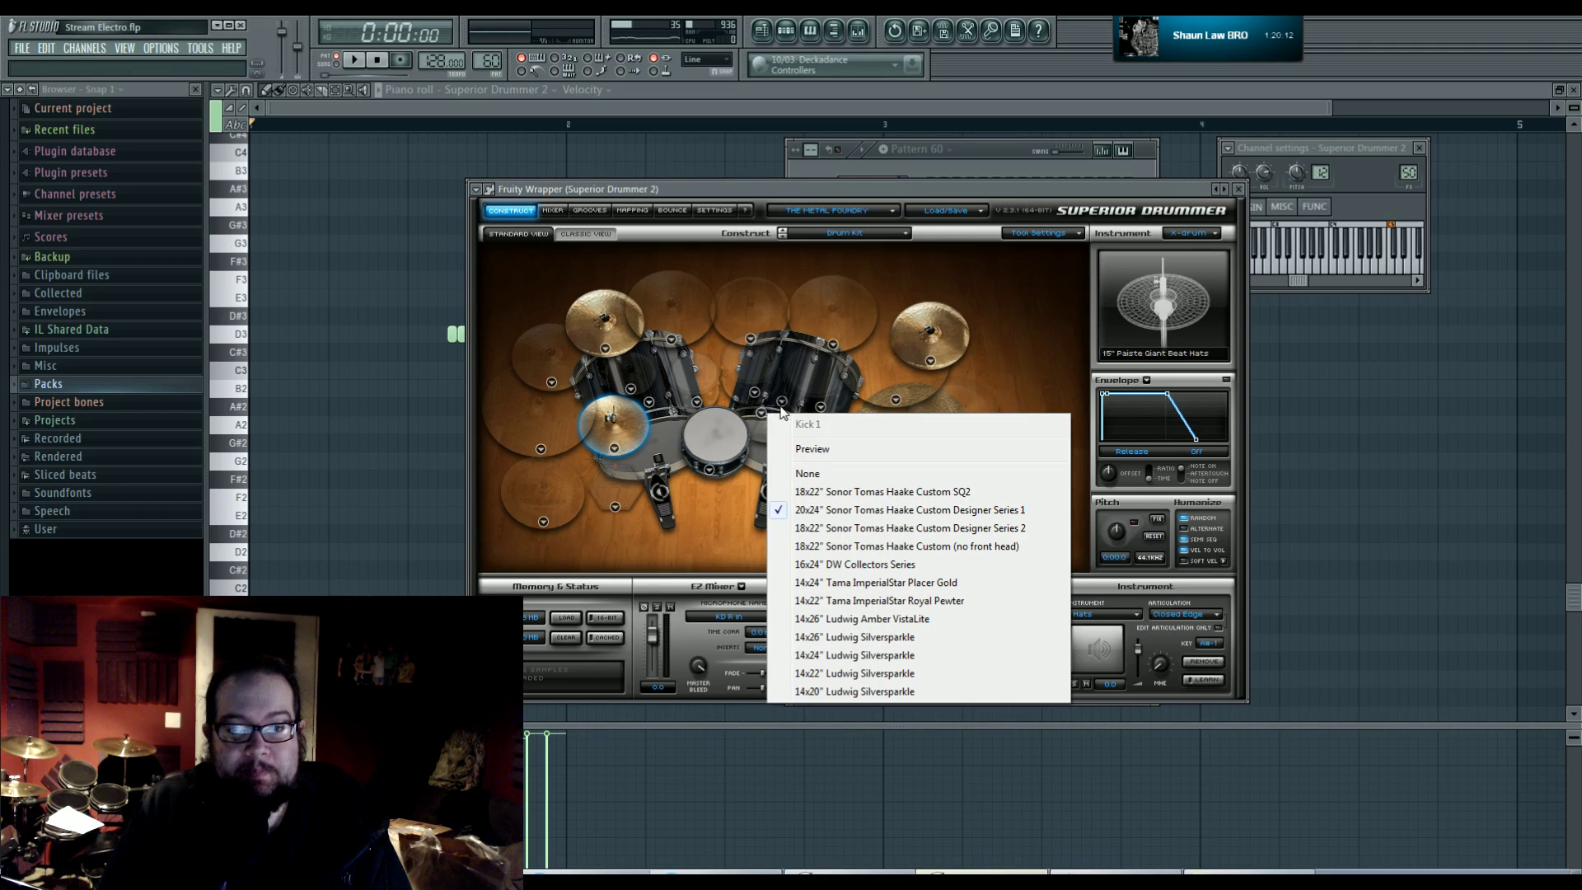
pyautogui.click(808, 472)
pyautogui.click(649, 402)
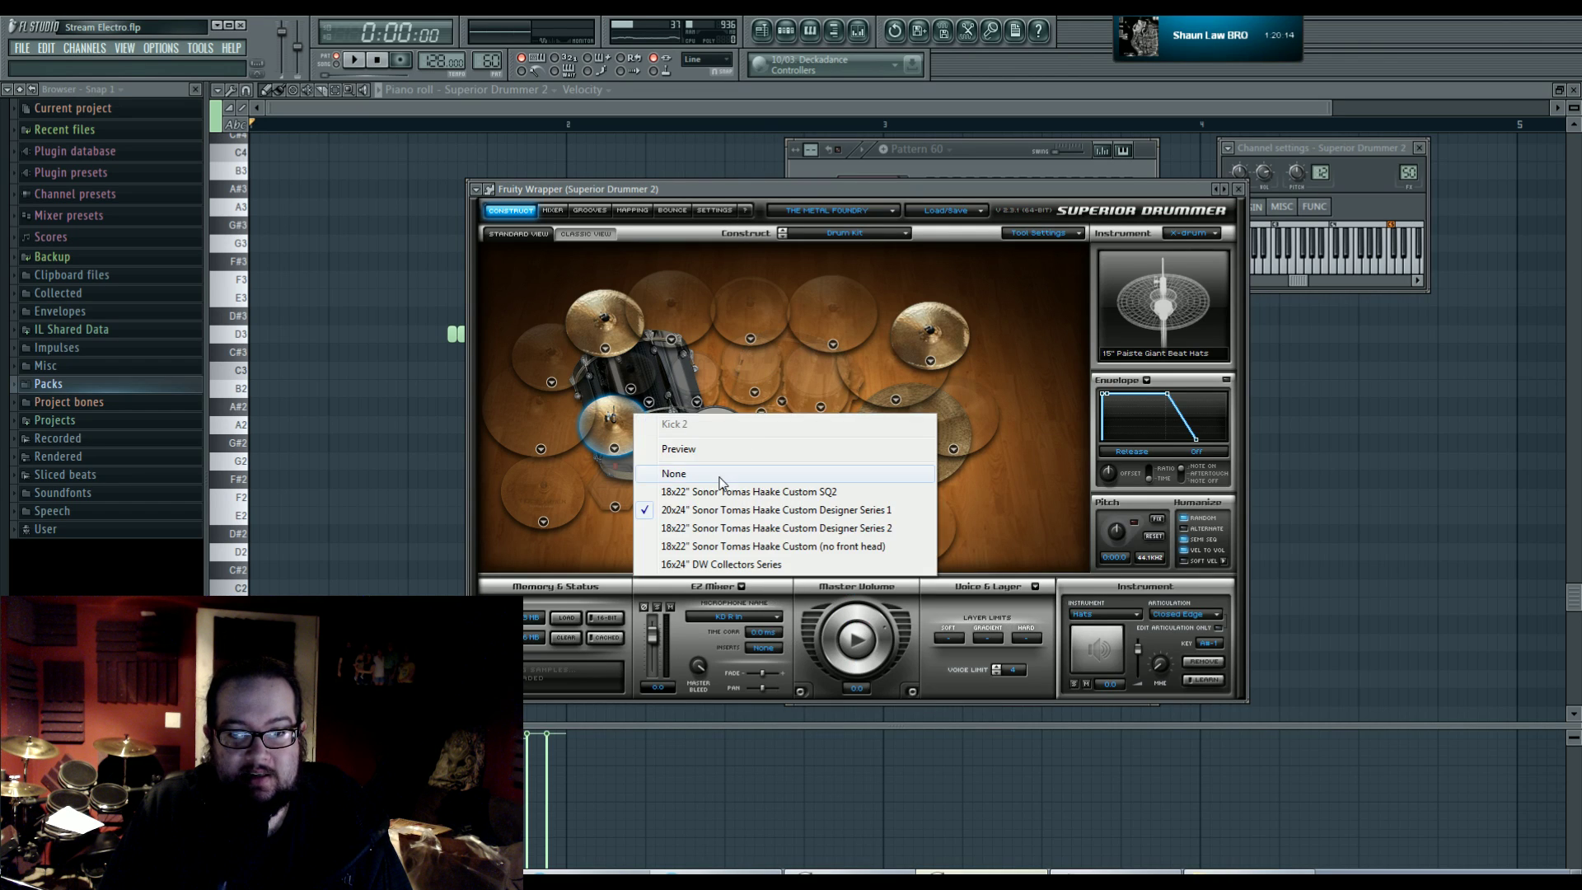
pyautogui.click(659, 477)
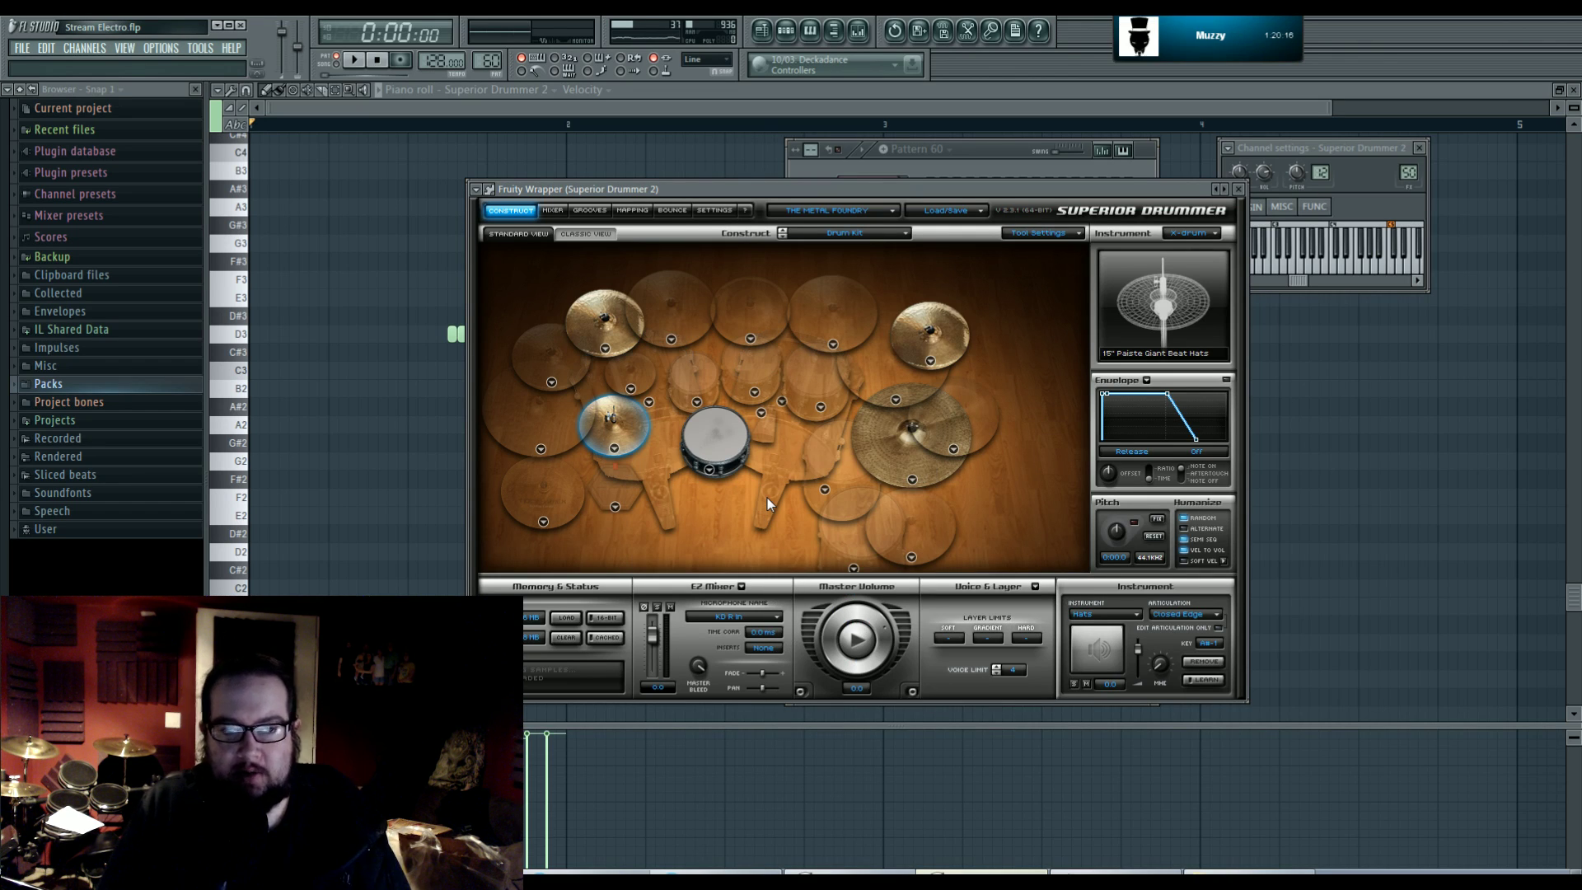
pyautogui.moveTo(690, 196)
pyautogui.mouseDown()
pyautogui.moveTo(623, 208)
pyautogui.moveTo(672, 191)
pyautogui.mouseUp()
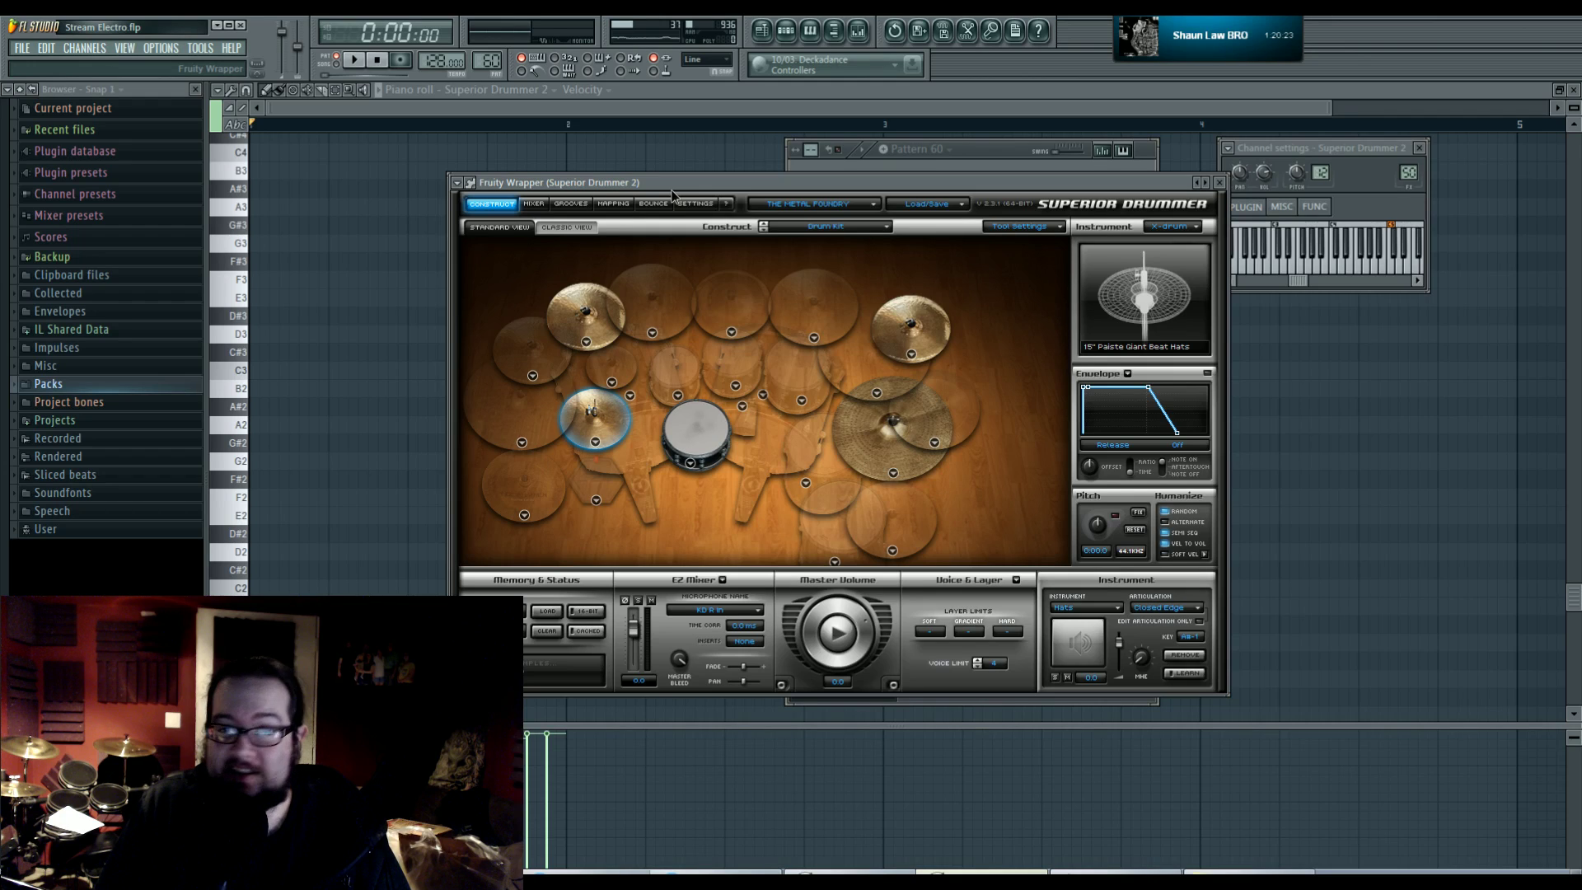
pyautogui.moveTo(672, 192)
pyautogui.mouseDown()
pyautogui.moveTo(675, 224)
pyautogui.moveTo(669, 188)
pyautogui.mouseUp()
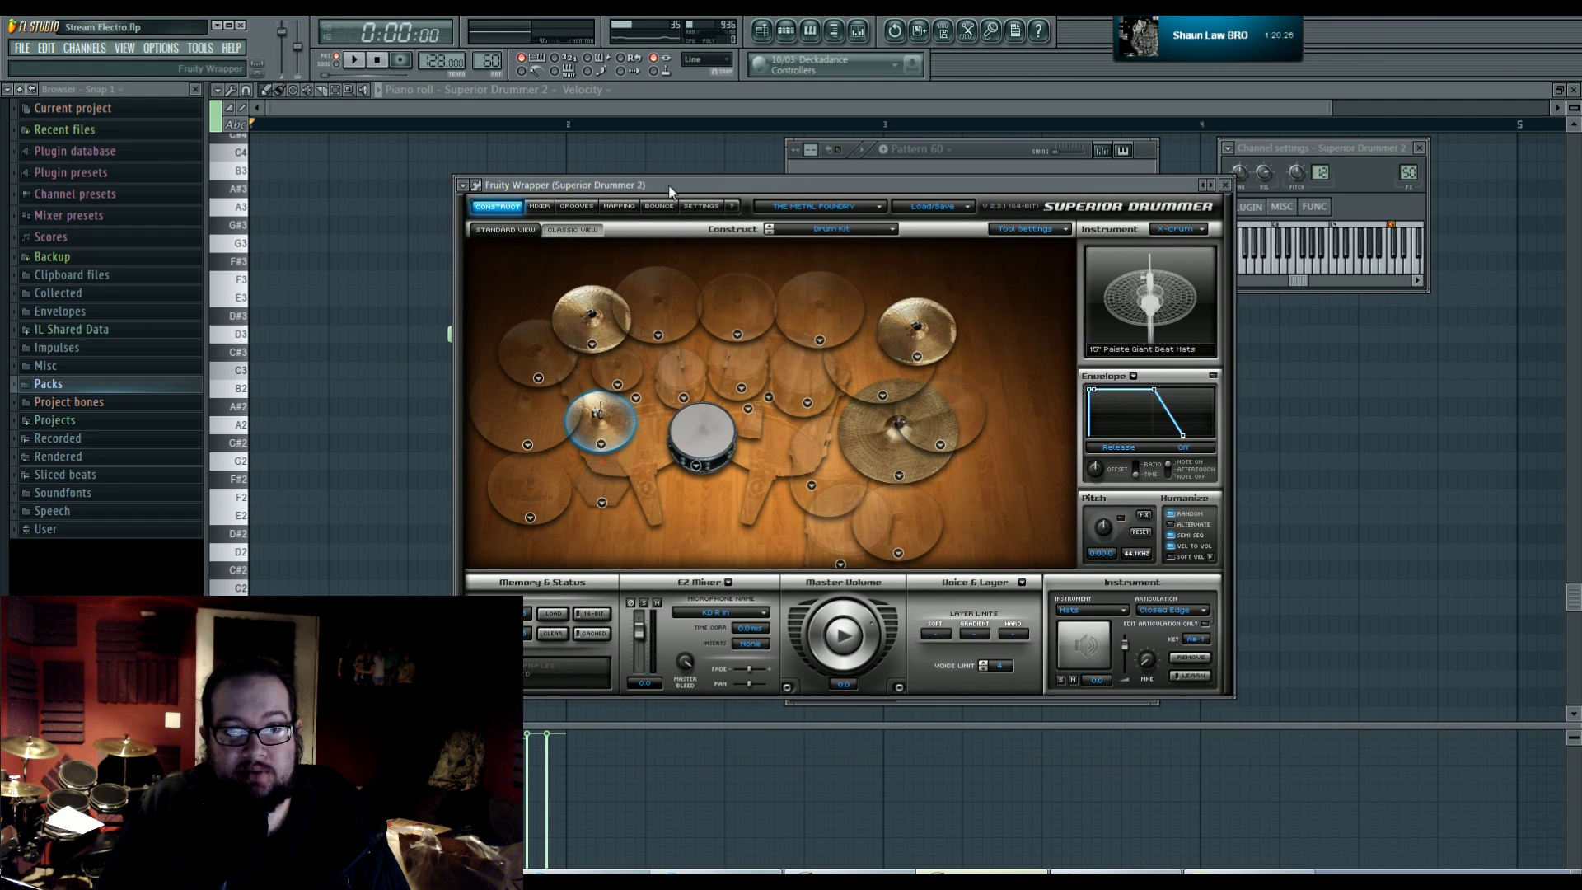
# - Check the plugin's wrapper settings, close Superior Drummer 2 and set the roll pattern's playback position to beat 3 of bar 1
pyautogui.click(478, 185)
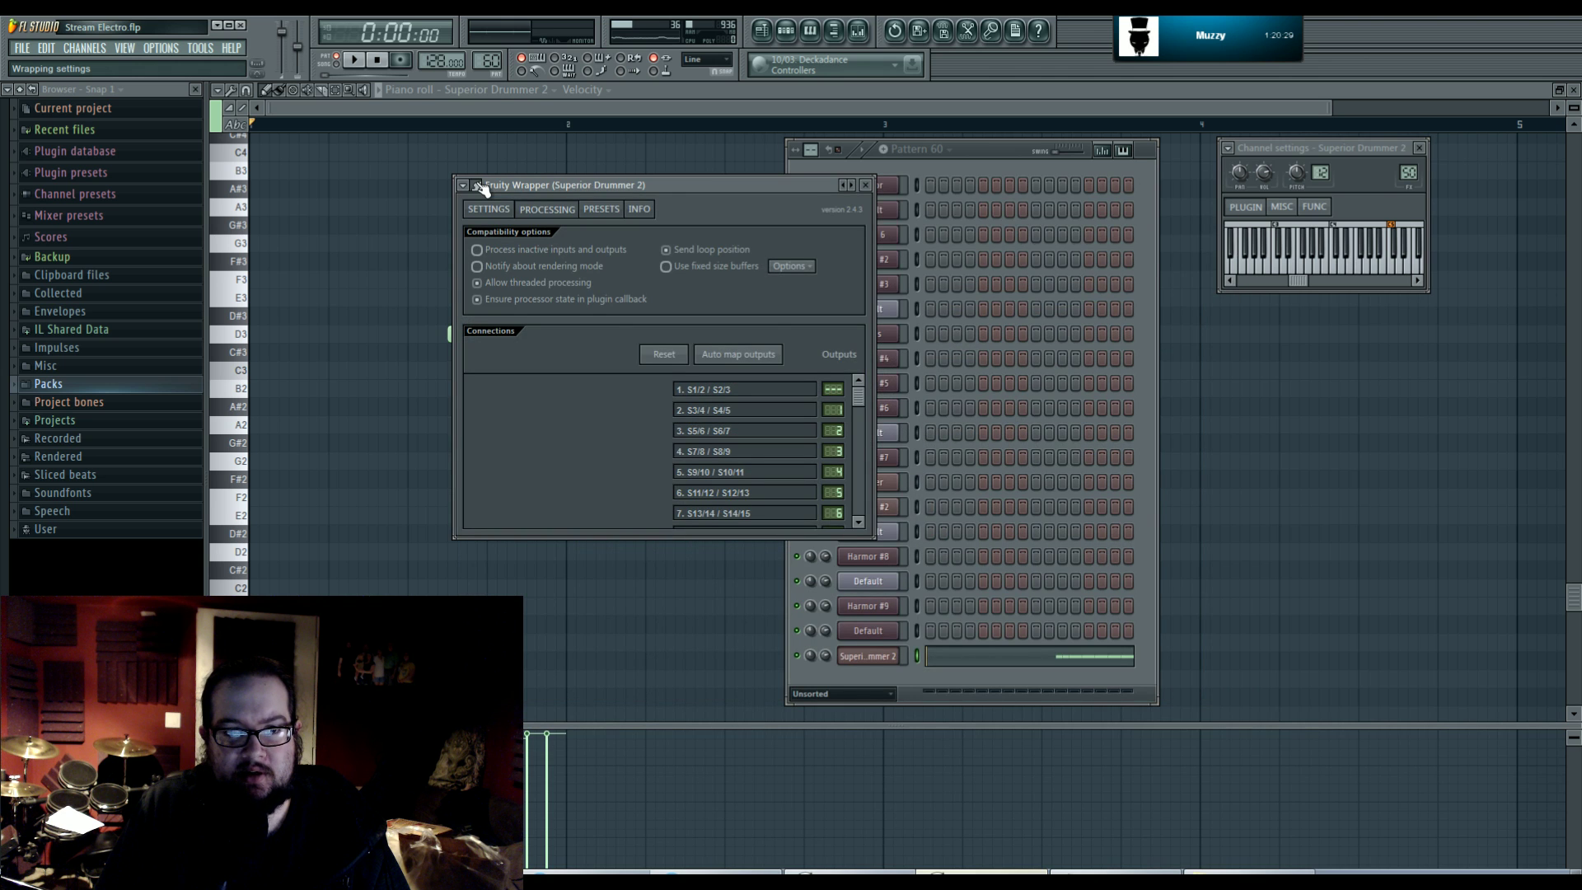
pyautogui.click(478, 187)
pyautogui.moveTo(479, 188); pyautogui.dragTo(483, 193)
pyautogui.rightClick(447, 256)
pyautogui.click(408, 122)
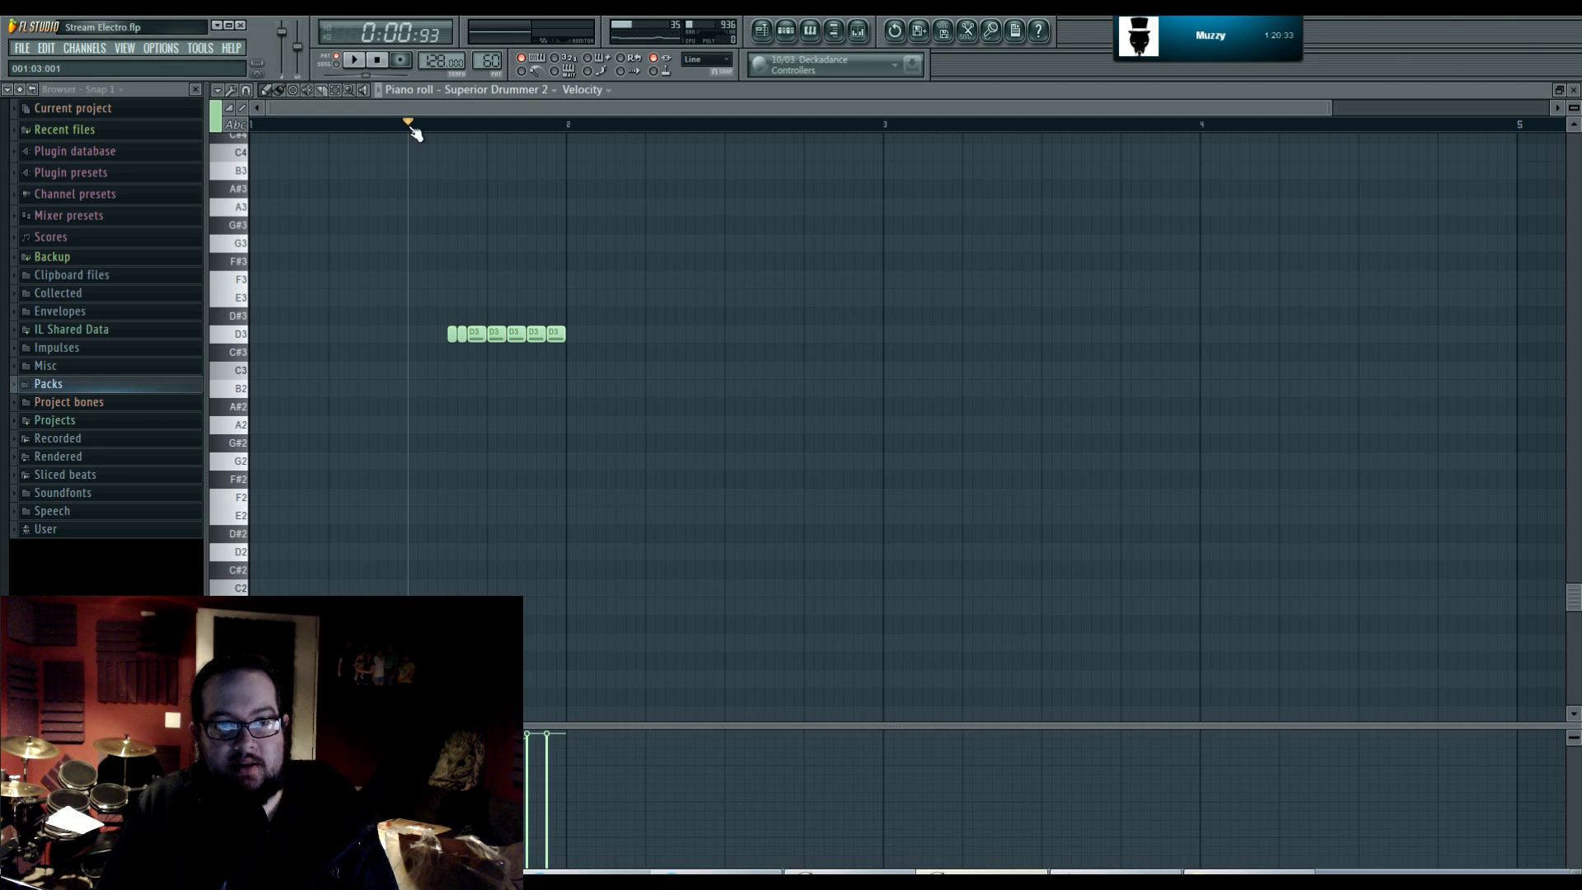
pyautogui.scroll(4, 527, 313)
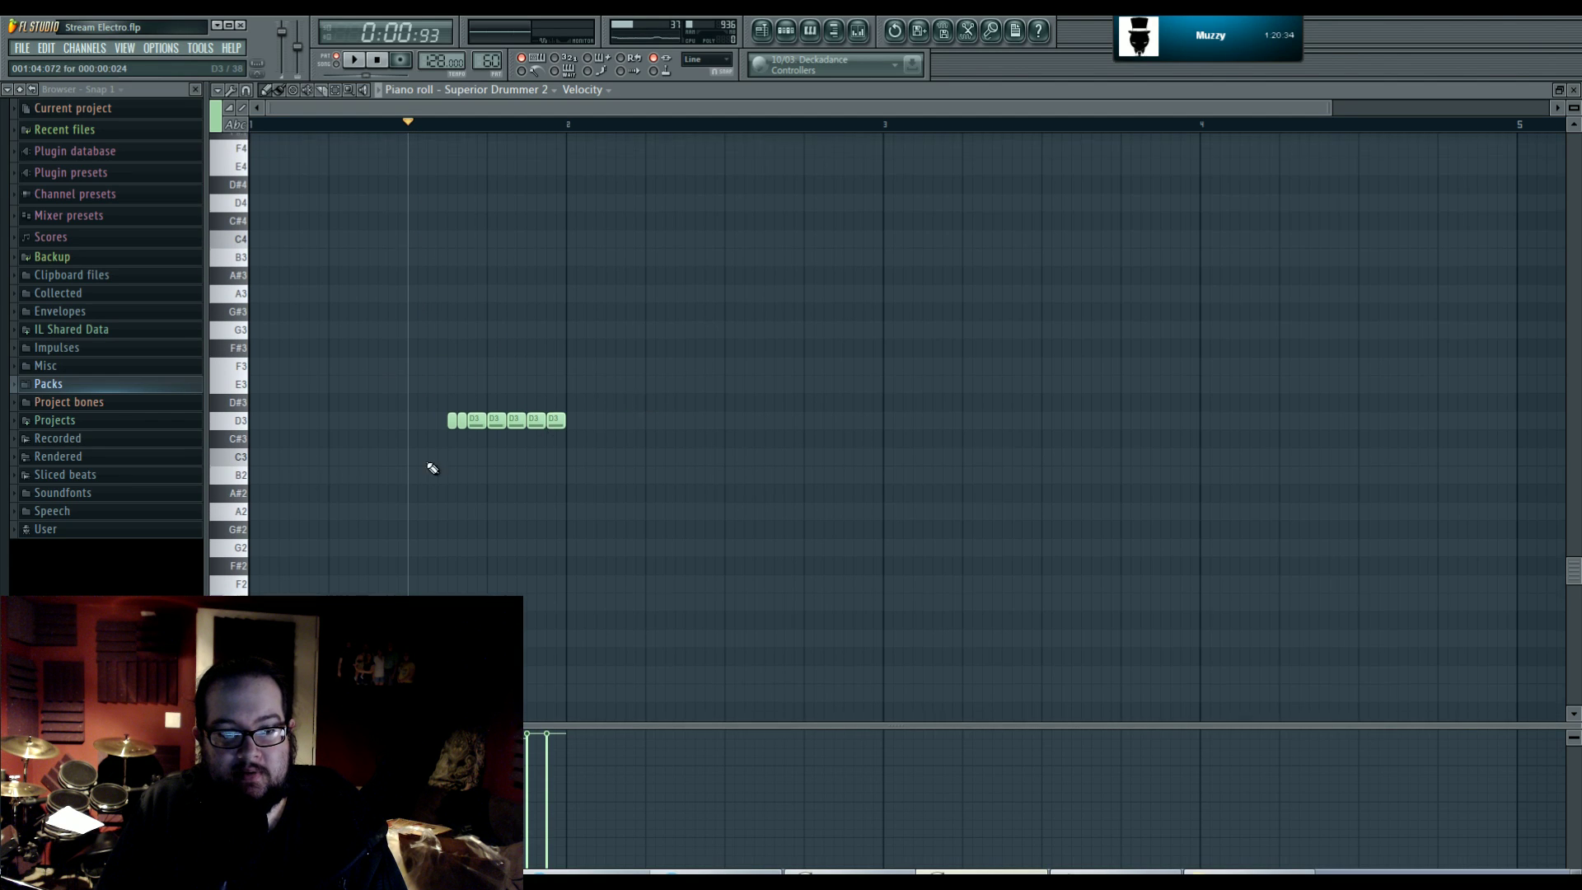
pyautogui.scroll(3, 459, 502)
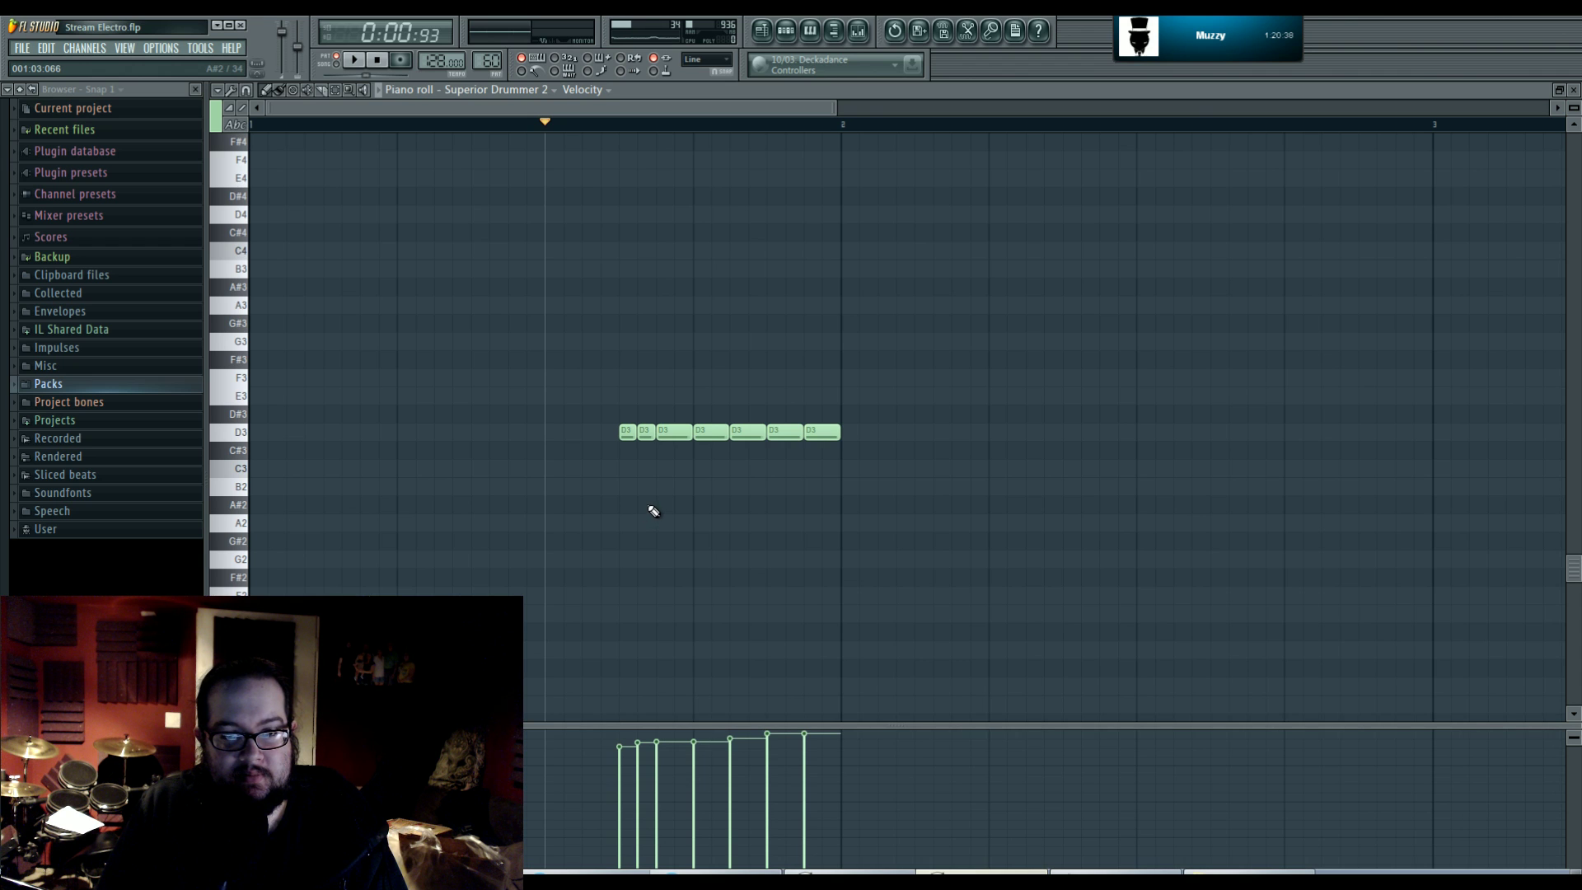
# - Reopen Superior Drummer 2 from the Pattern 60 channel list and review the available sound libraries
pyautogui.click(786, 31)
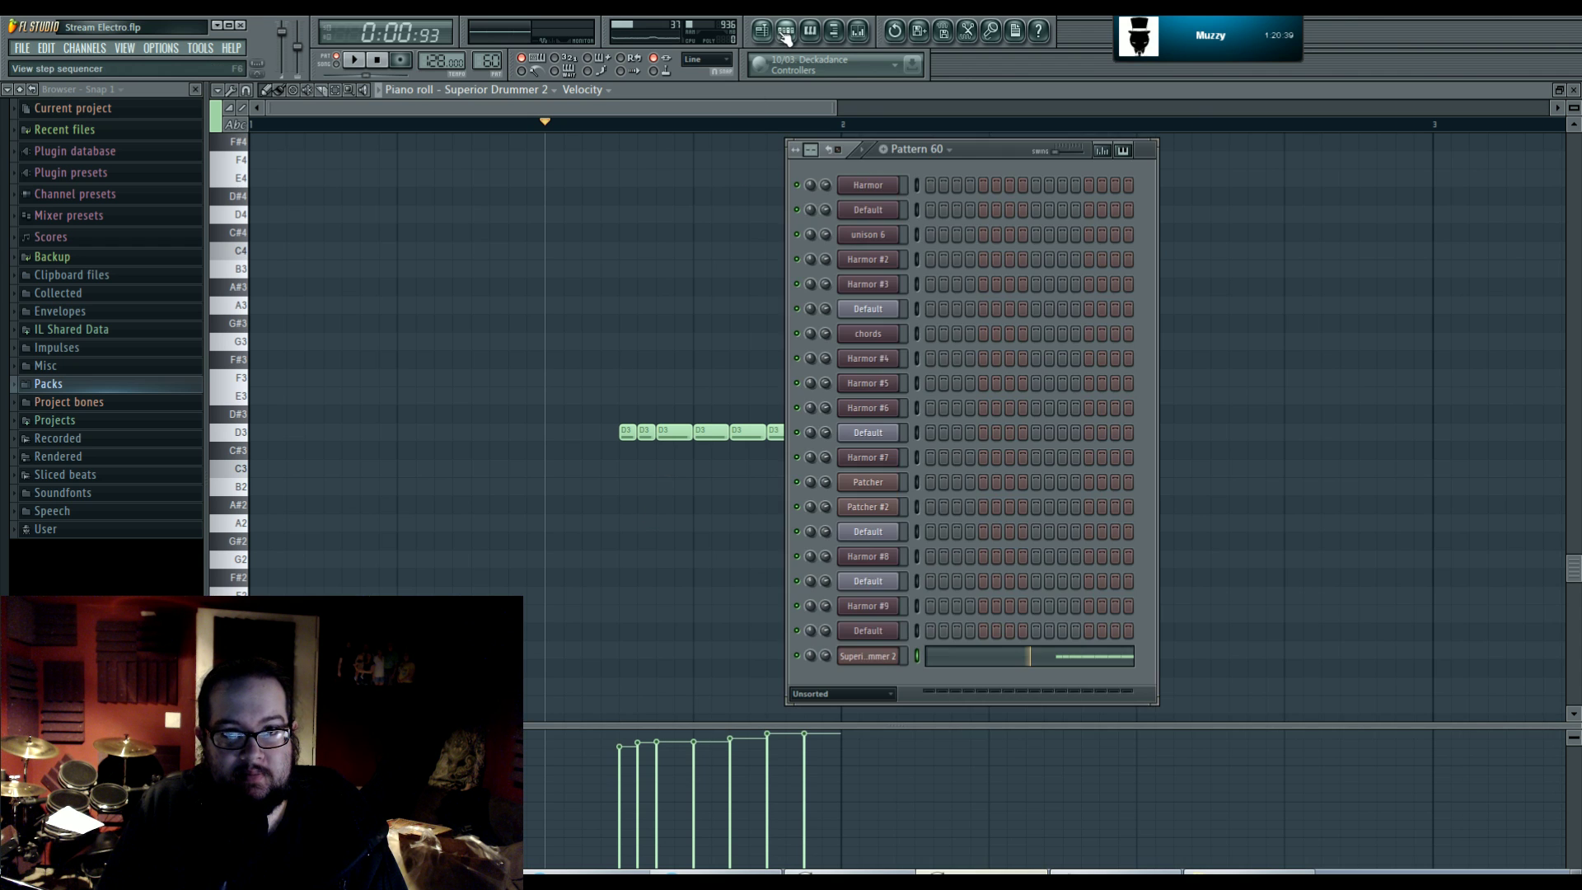
pyautogui.click(873, 657)
pyautogui.moveTo(739, 185); pyautogui.dragTo(706, 180)
pyautogui.click(819, 203)
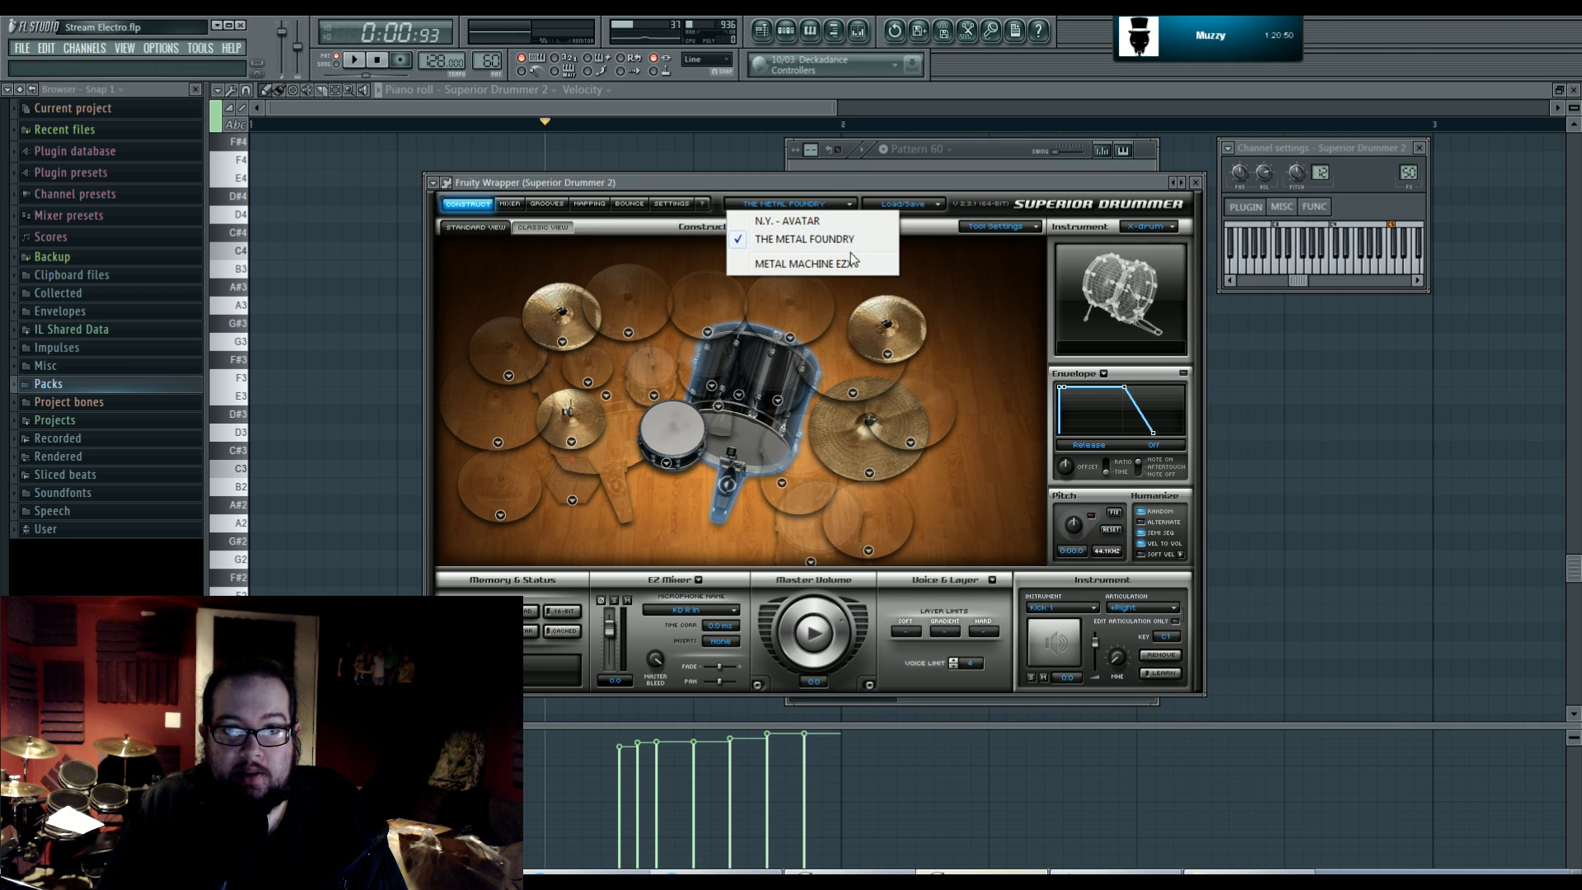
pyautogui.click(851, 209)
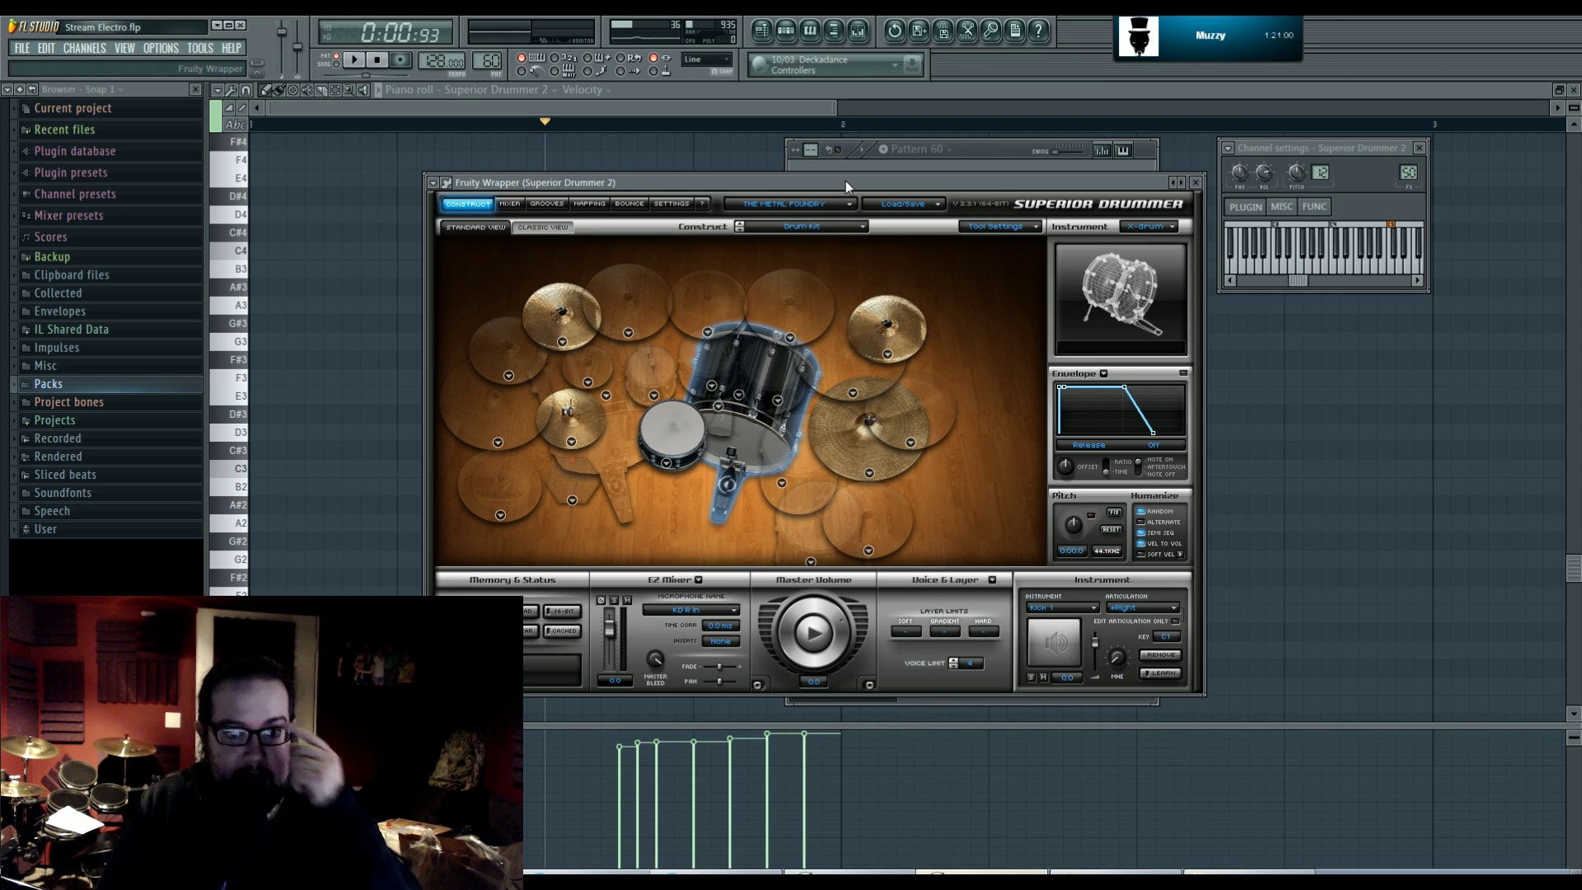
pyautogui.moveTo(846, 181)
pyautogui.mouseDown()
pyautogui.moveTo(952, 191)
pyautogui.moveTo(829, 205)
pyautogui.moveTo(822, 182)
pyautogui.moveTo(839, 188)
pyautogui.moveTo(824, 180)
pyautogui.mouseUp()
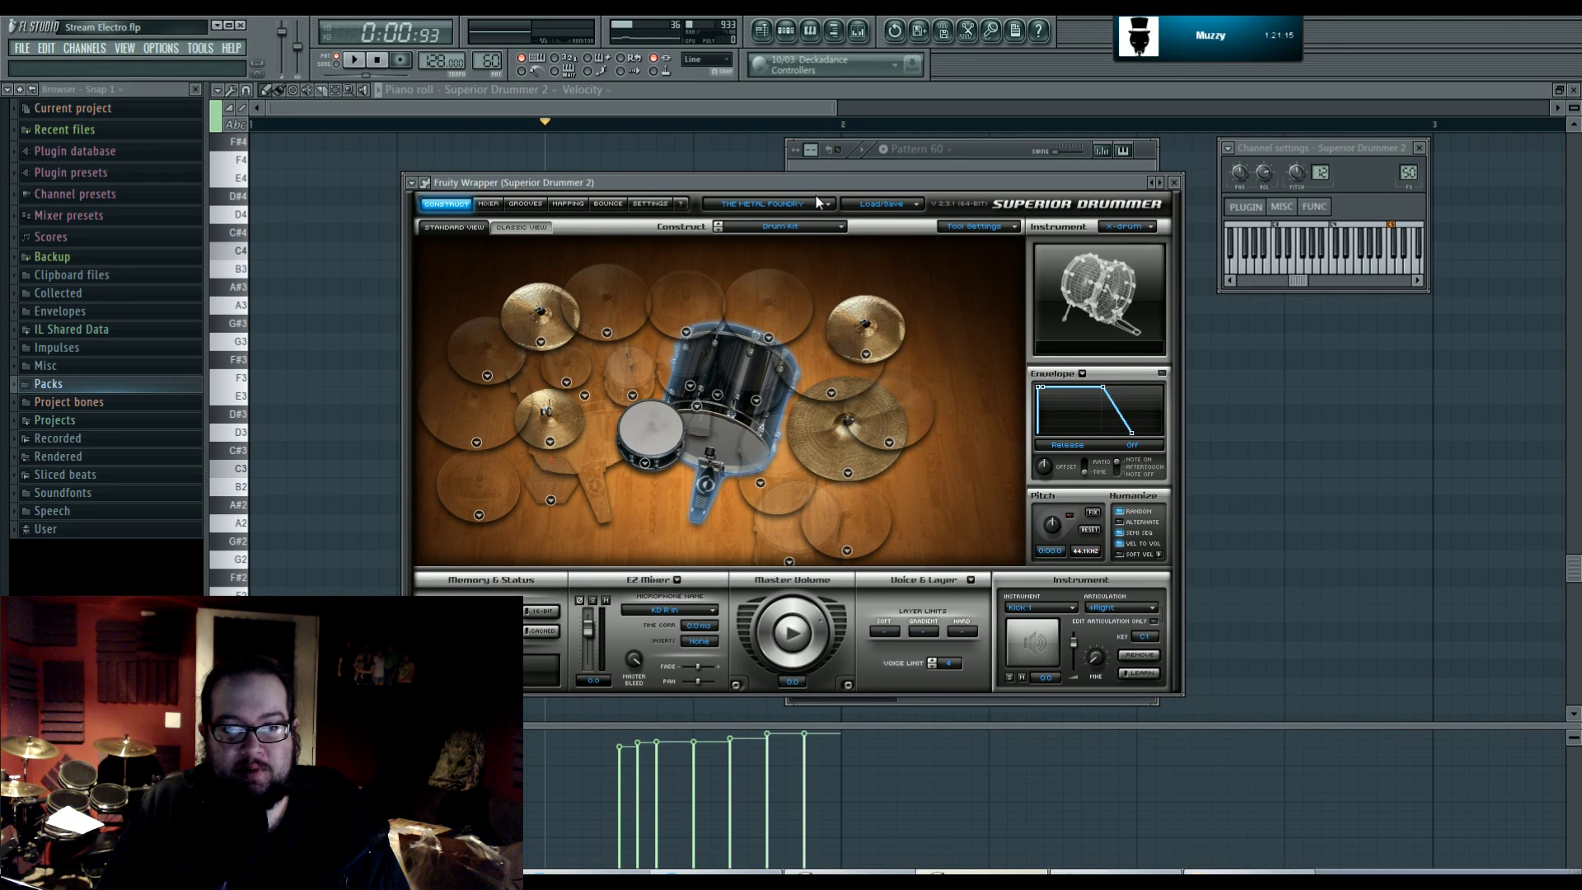
pyautogui.click(823, 204)
pyautogui.click(829, 181)
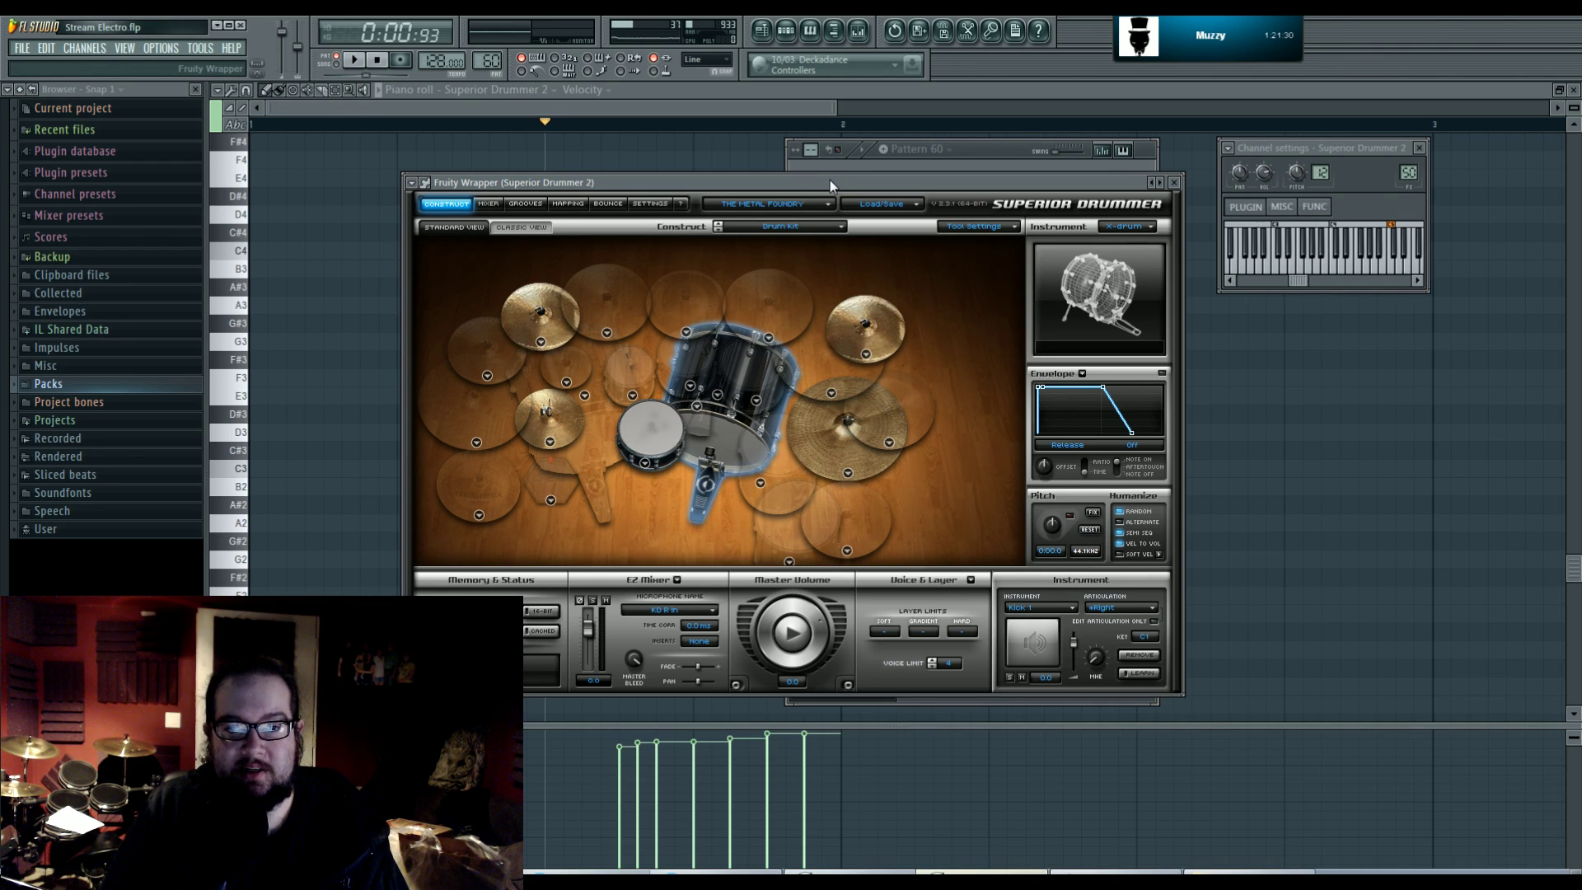
pyautogui.moveTo(829, 179)
pyautogui.mouseDown()
pyautogui.moveTo(893, 231)
pyautogui.moveTo(837, 183)
pyautogui.moveTo(853, 186)
pyautogui.mouseUp()
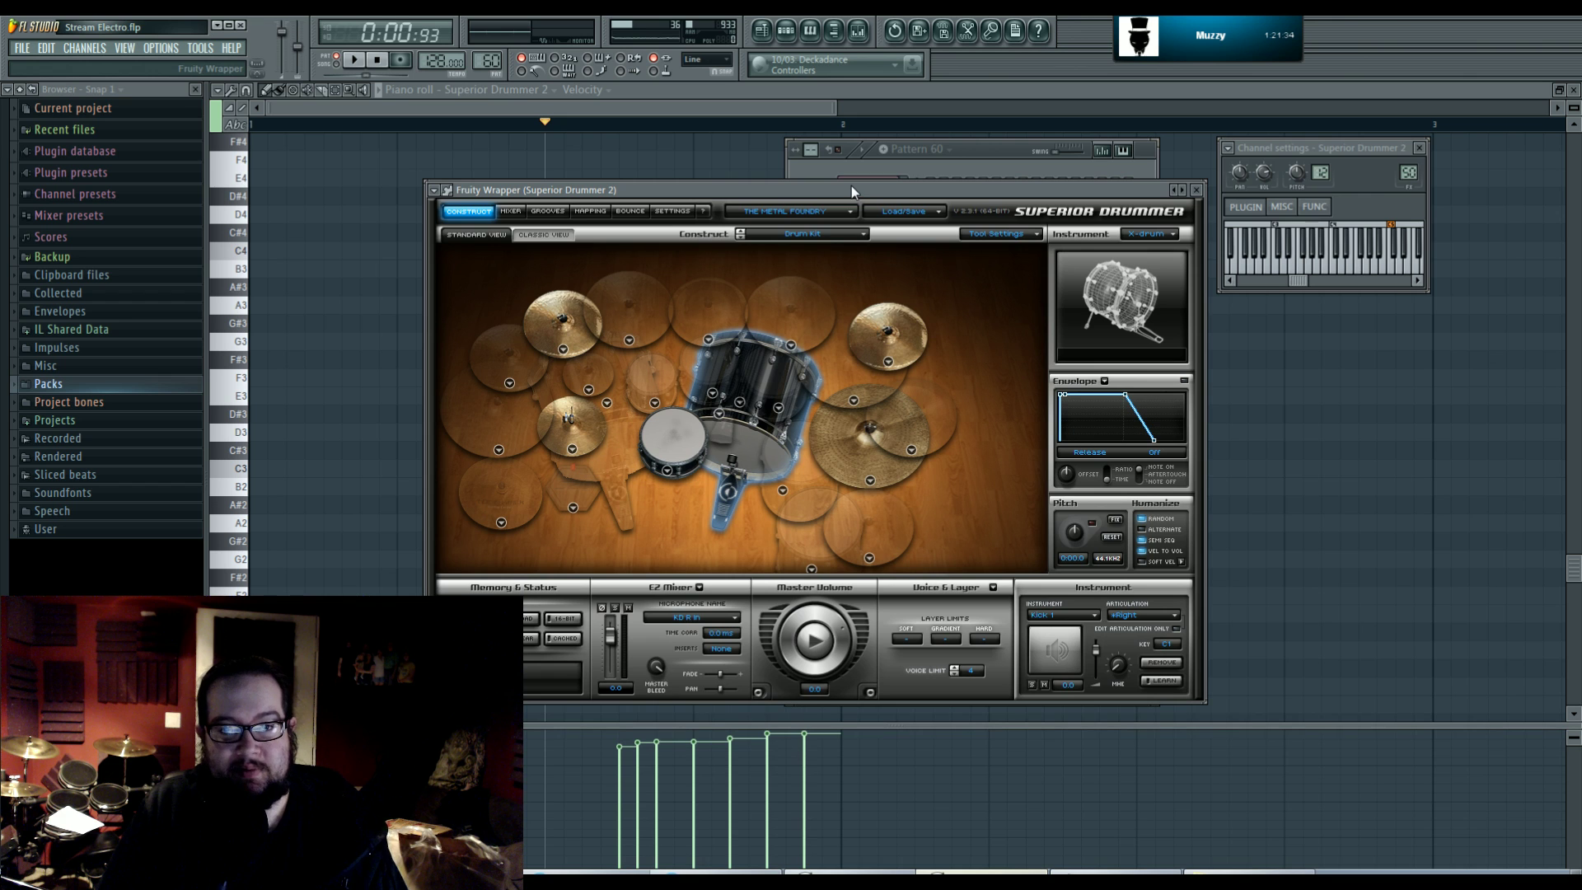
# - Return to the D3 roll notes in the piano roll and audition them briefly
pyautogui.click(512, 352)
pyautogui.scroll(-3, 496, 372)
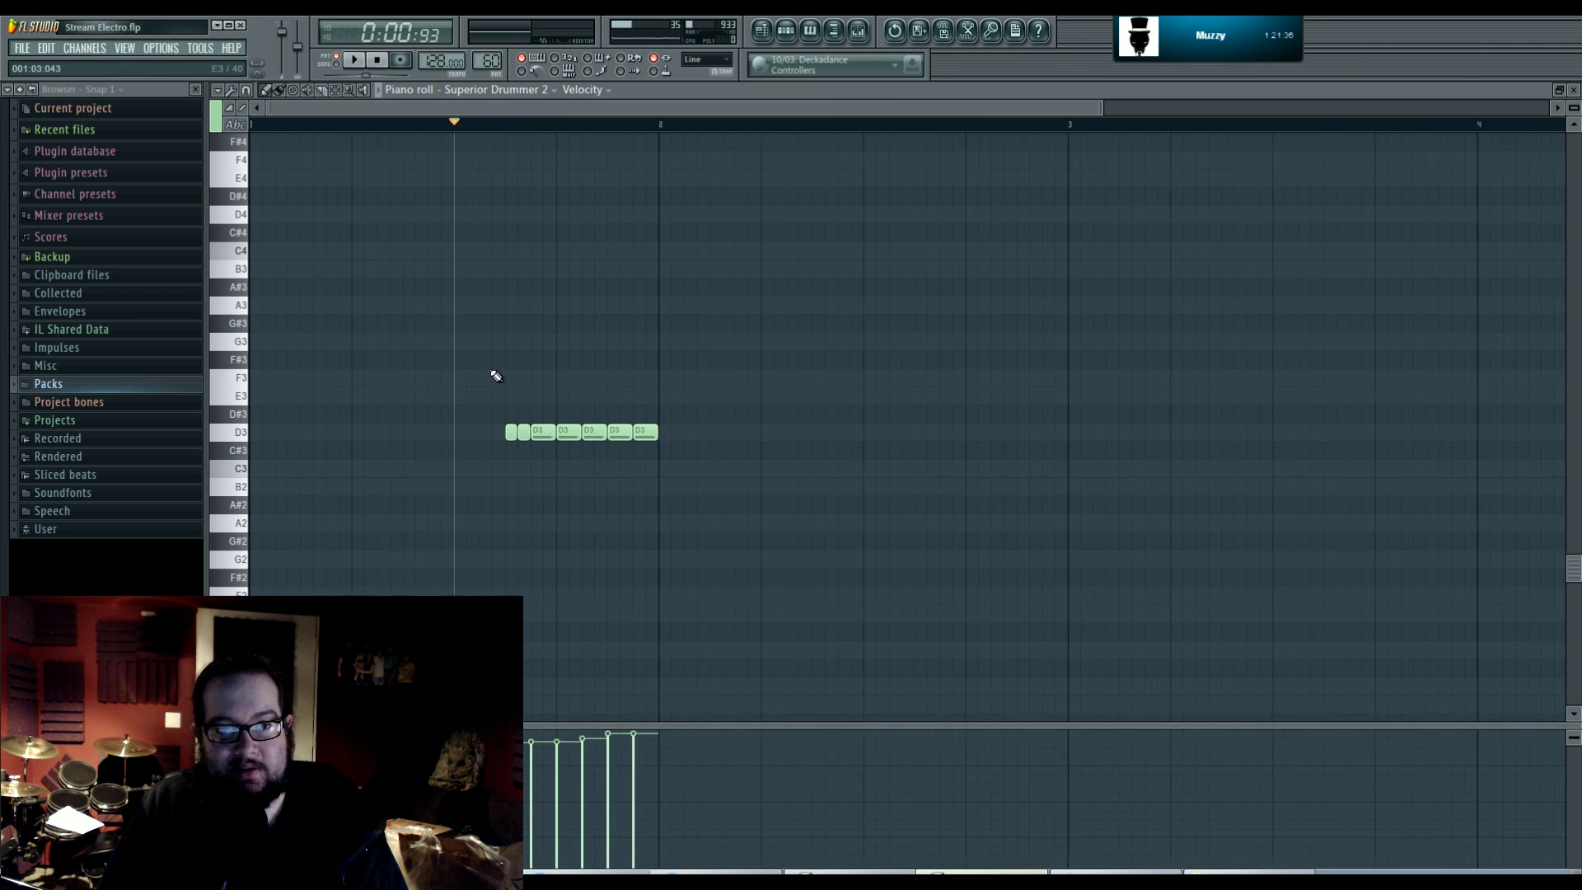
pyautogui.scroll(4, 423, 379)
pyautogui.moveTo(505, 363); pyautogui.dragTo(1068, 489)
pyautogui.scroll(2, 907, 459)
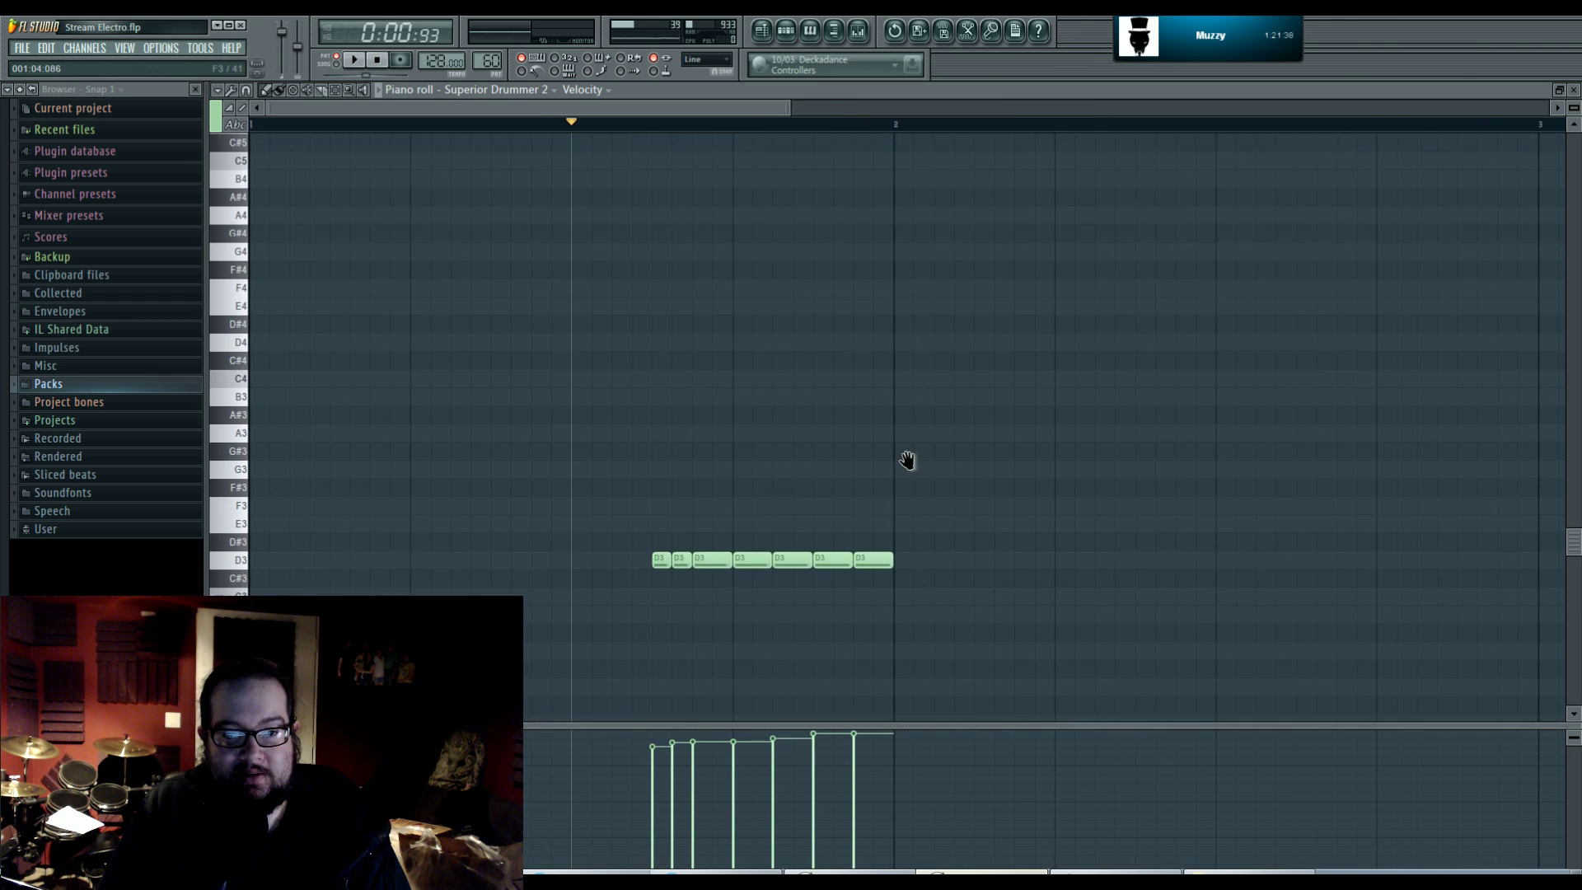
pyautogui.scroll(-4, 907, 462)
pyautogui.press('space')
pyautogui.press('space')
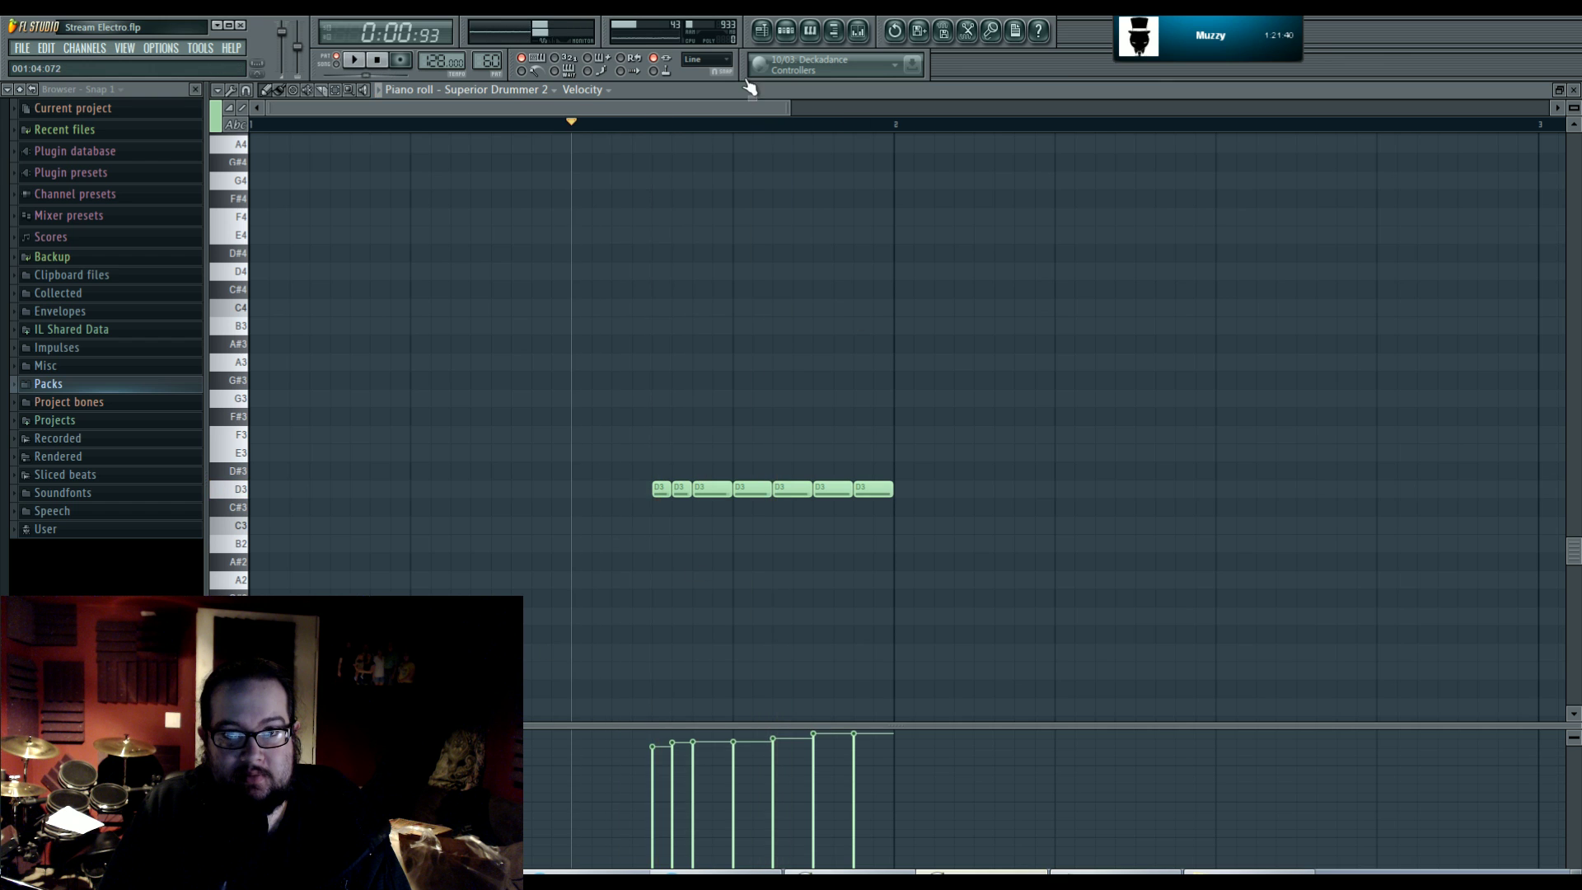
# - Go to the playlist, set the playback position to bar 64, and bring up and reposition the mixer
pyautogui.click(761, 31)
pyautogui.click(842, 125)
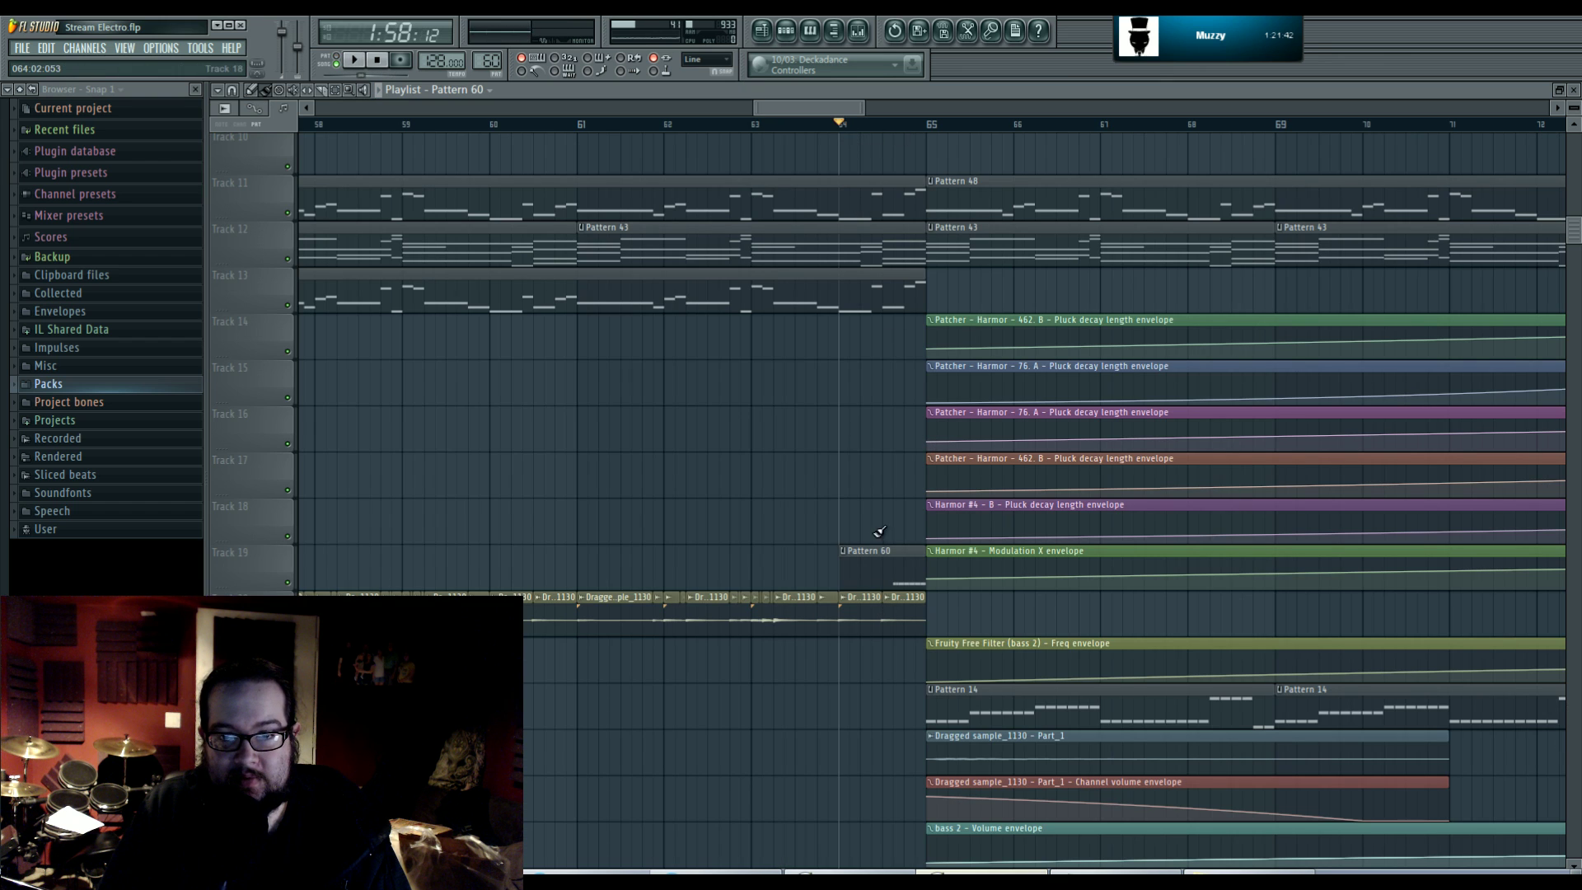
pyautogui.press('F9')
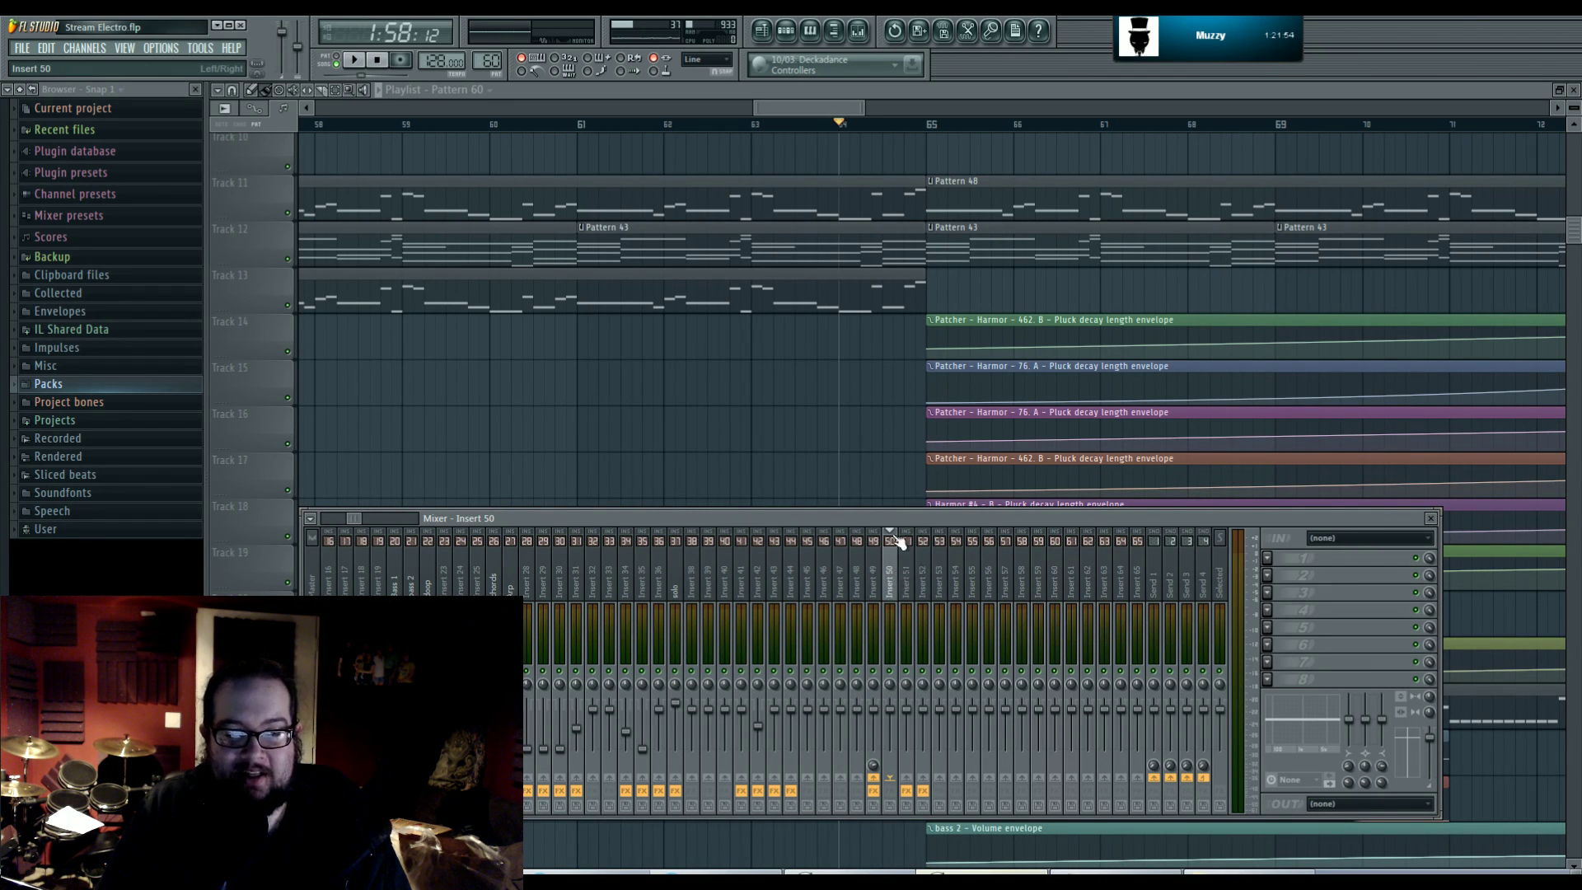
pyautogui.moveTo(890, 518); pyautogui.dragTo(909, 465)
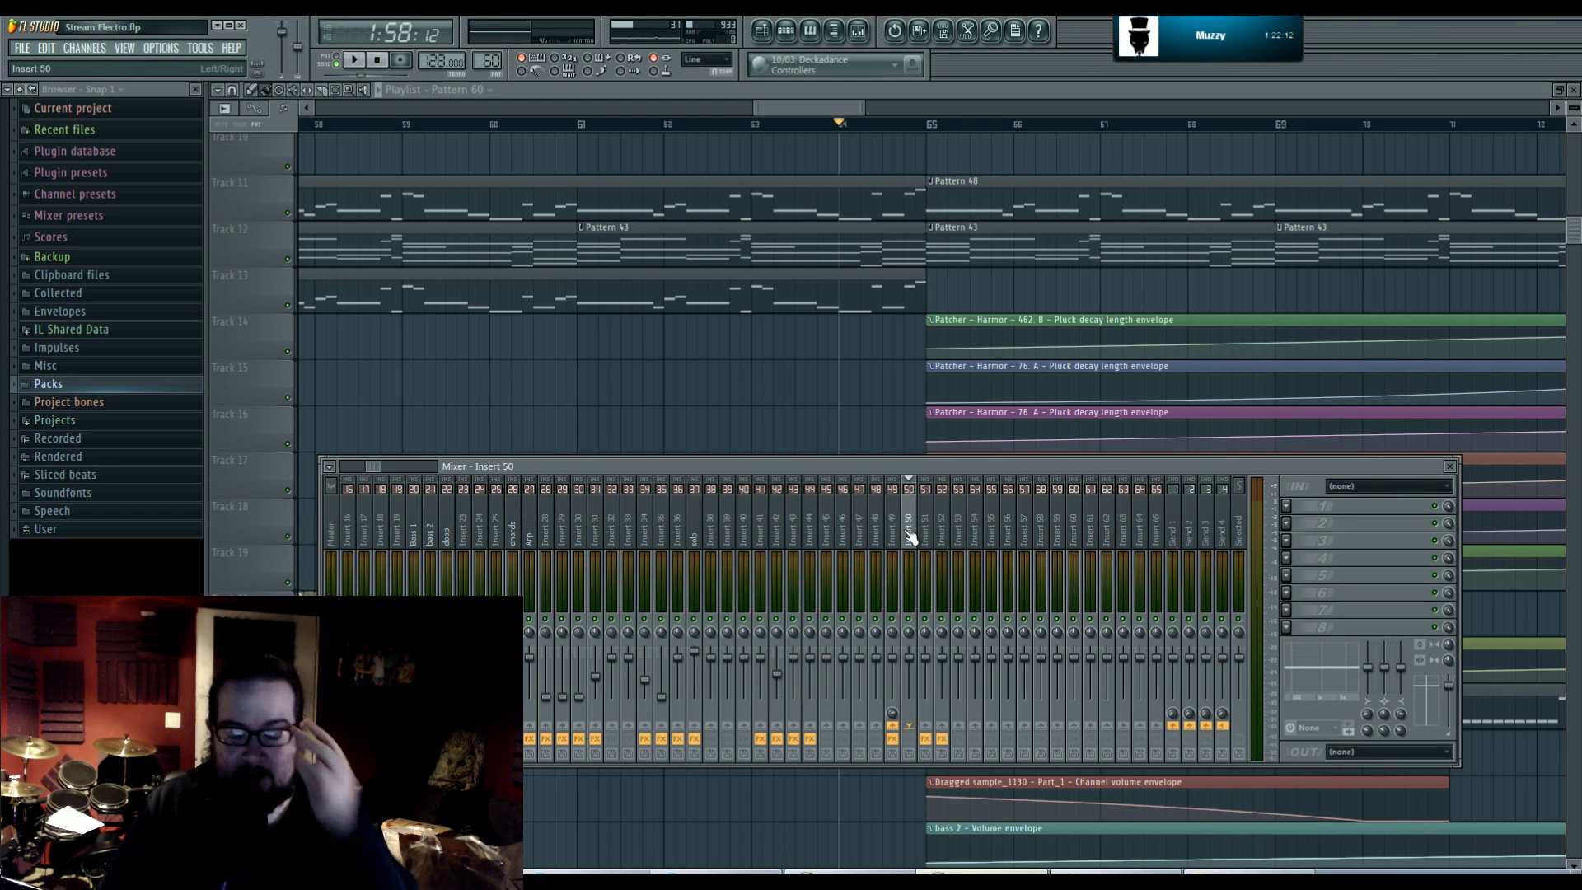
# - Show Superior Drummer 2 alongside the mixer and hide the Pattern 60 channel list
pyautogui.click(786, 31)
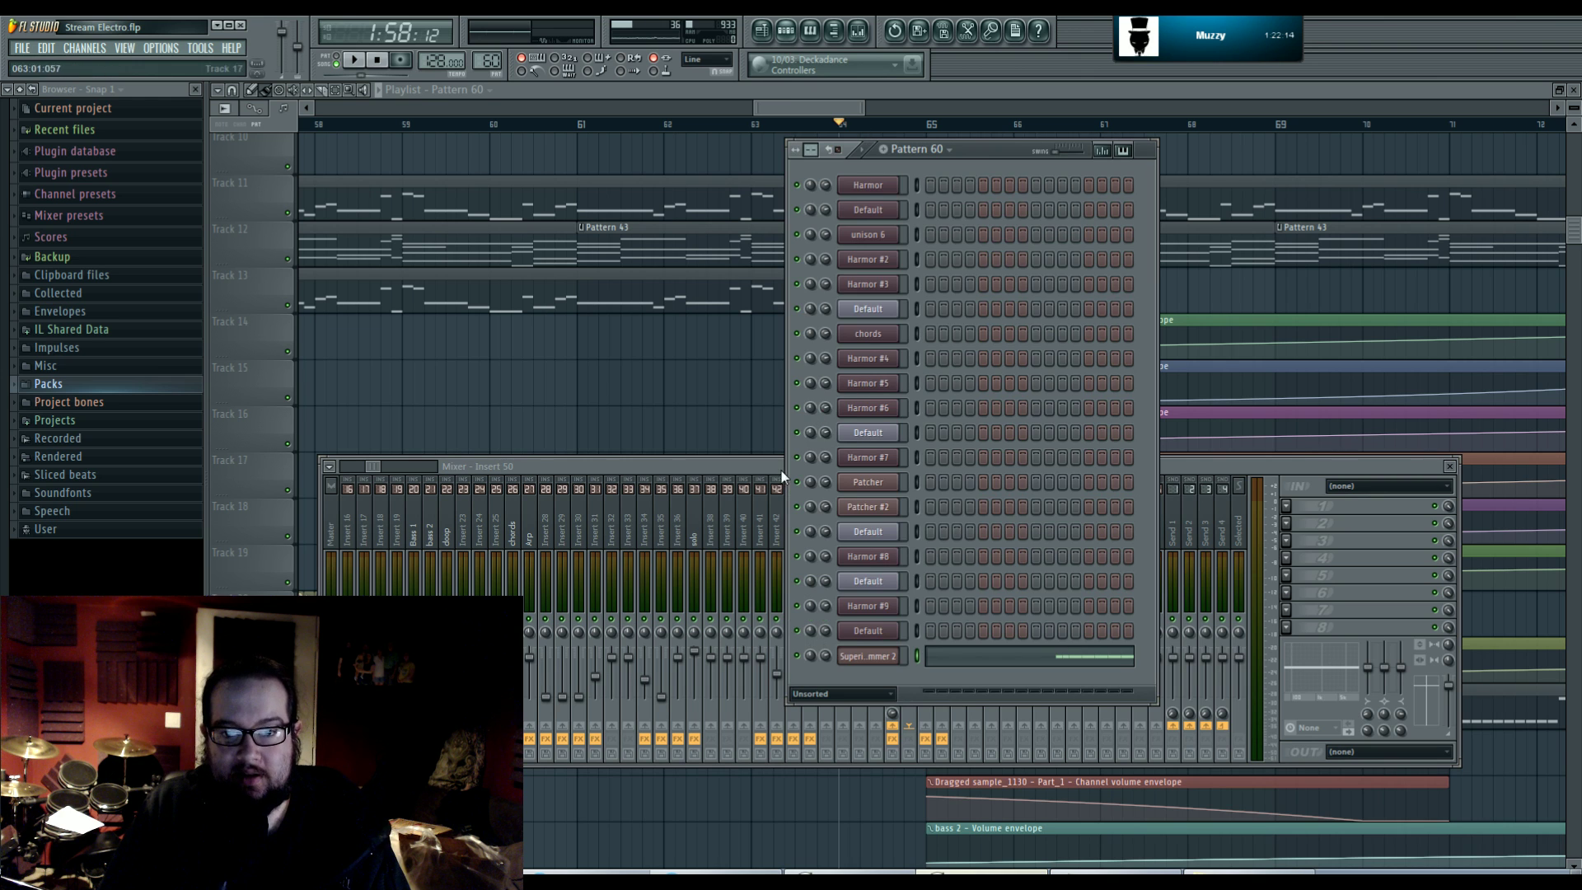
pyautogui.click(879, 651)
pyautogui.moveTo(1081, 190); pyautogui.dragTo(1005, 165)
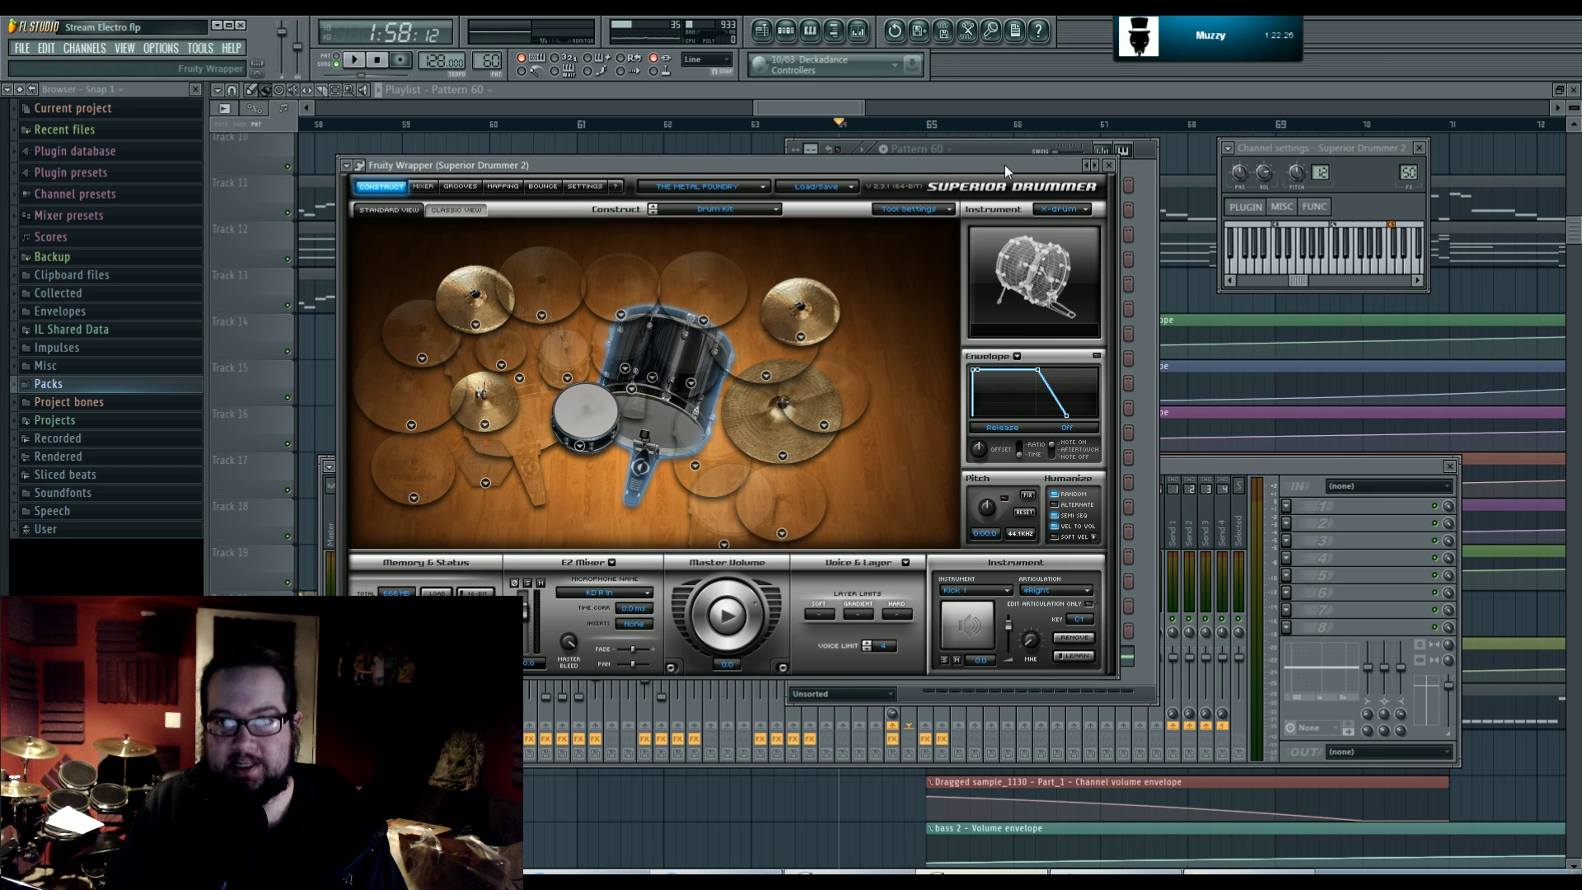
pyautogui.click(1146, 318)
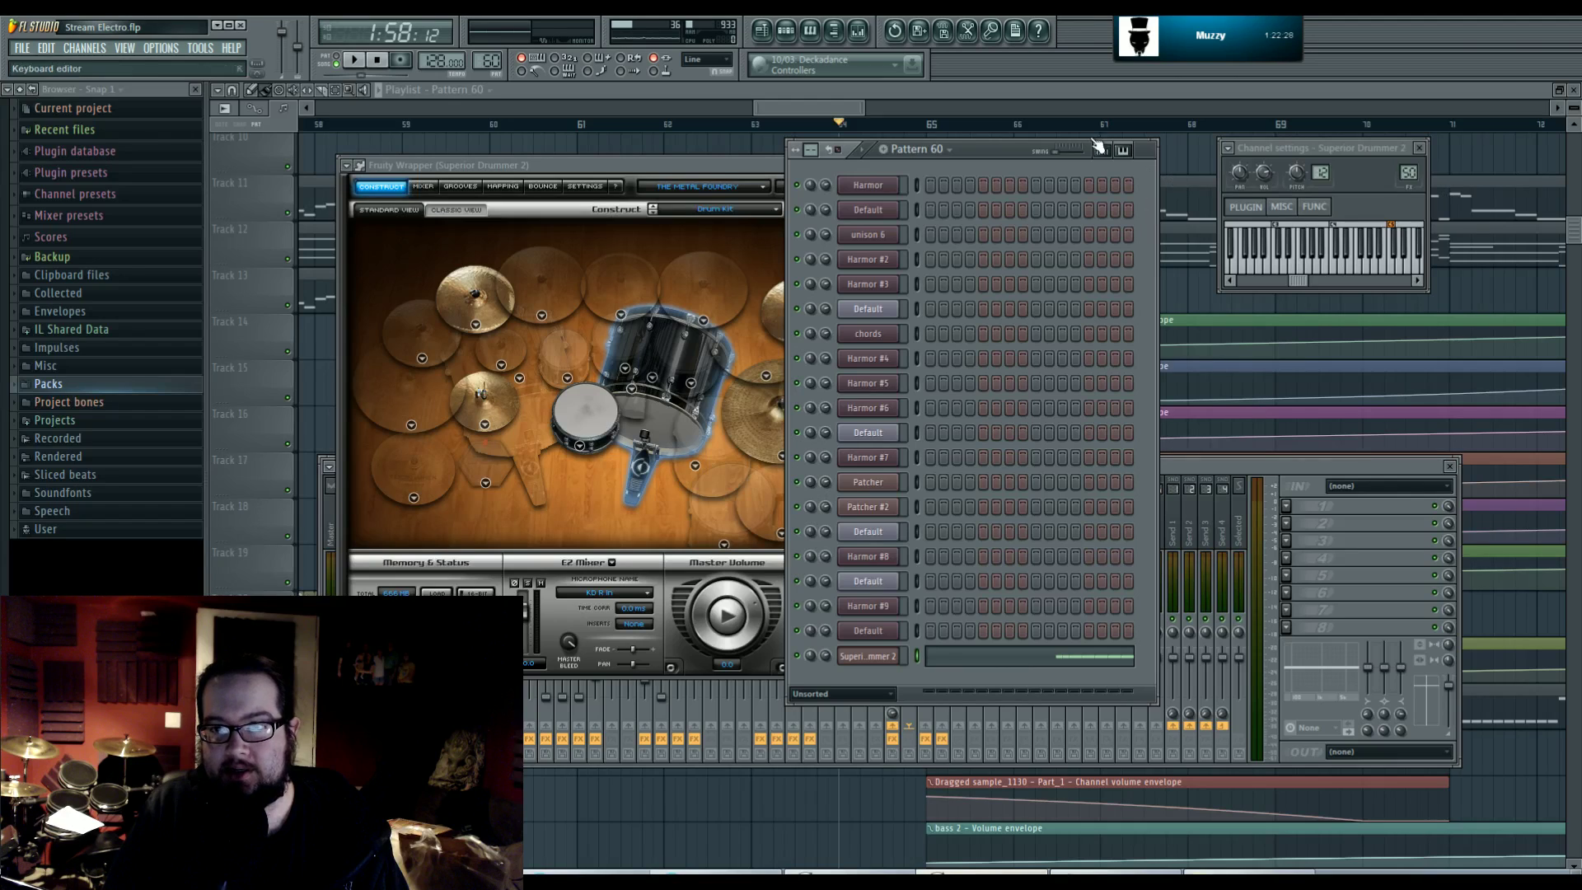
pyautogui.click(786, 32)
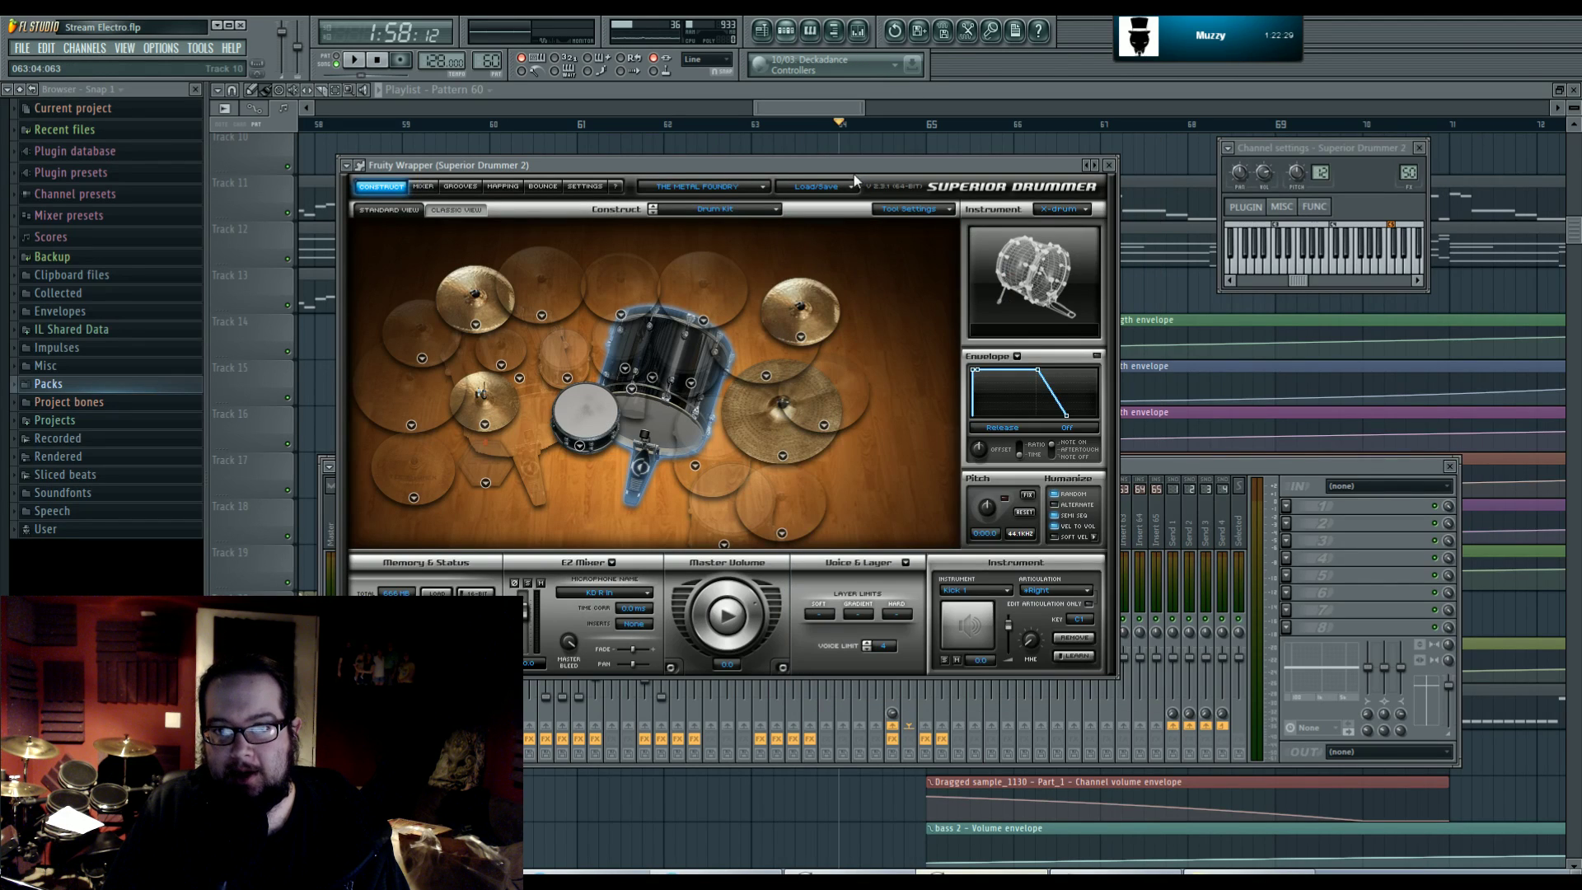
# - Play the song from bar 64 with the mixer in view, stop it and close all floating windows
pyautogui.click(1328, 528)
pyautogui.click(910, 527)
pyautogui.press('space')
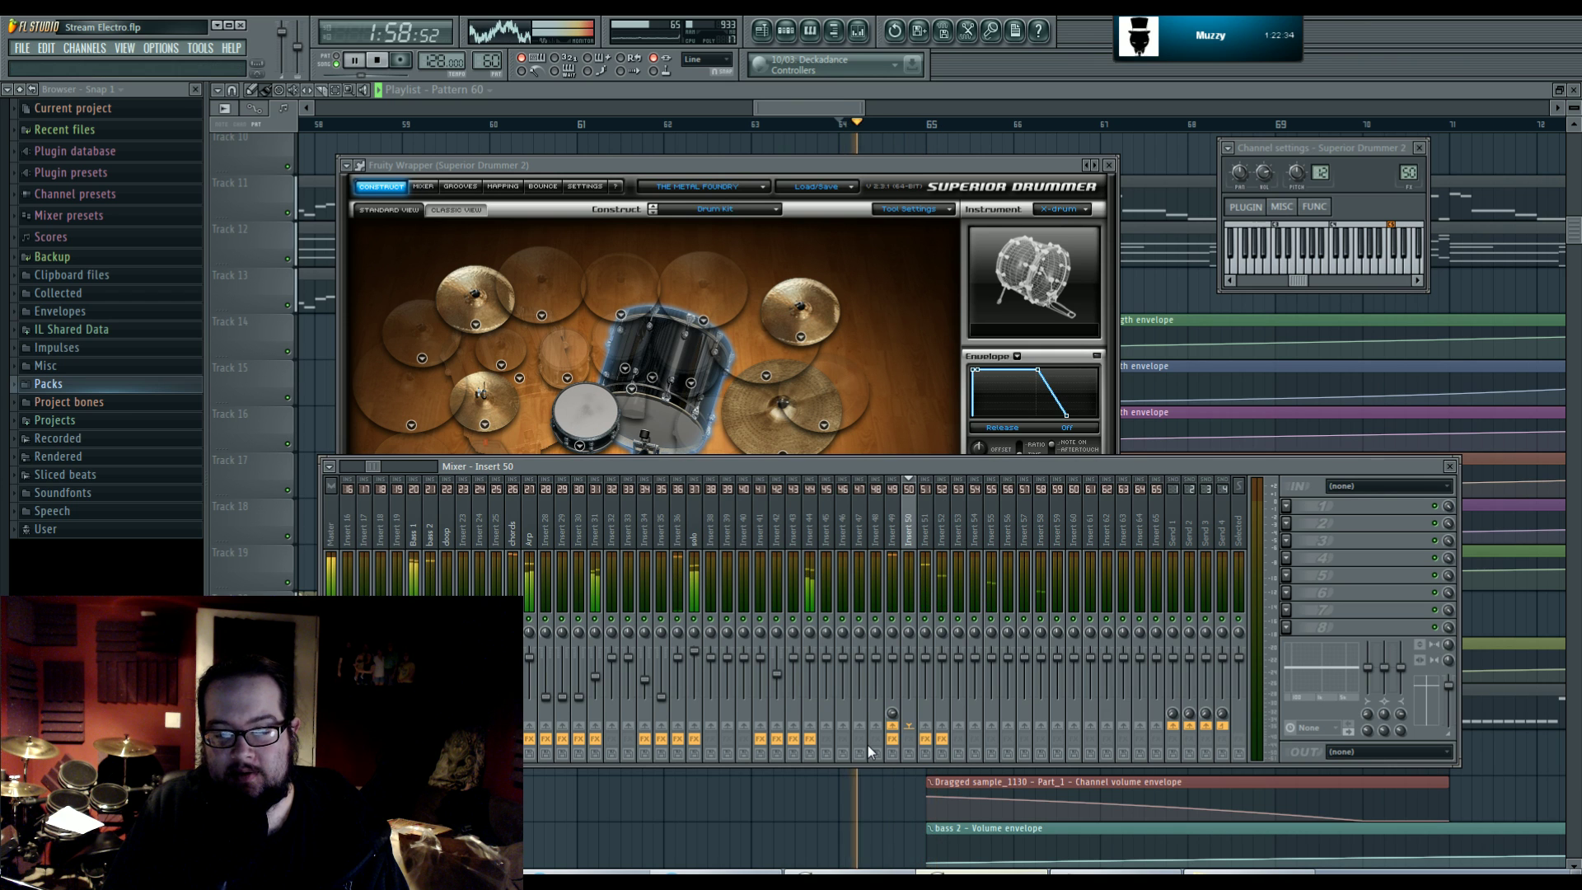
pyautogui.press('F12')
pyautogui.press('space')
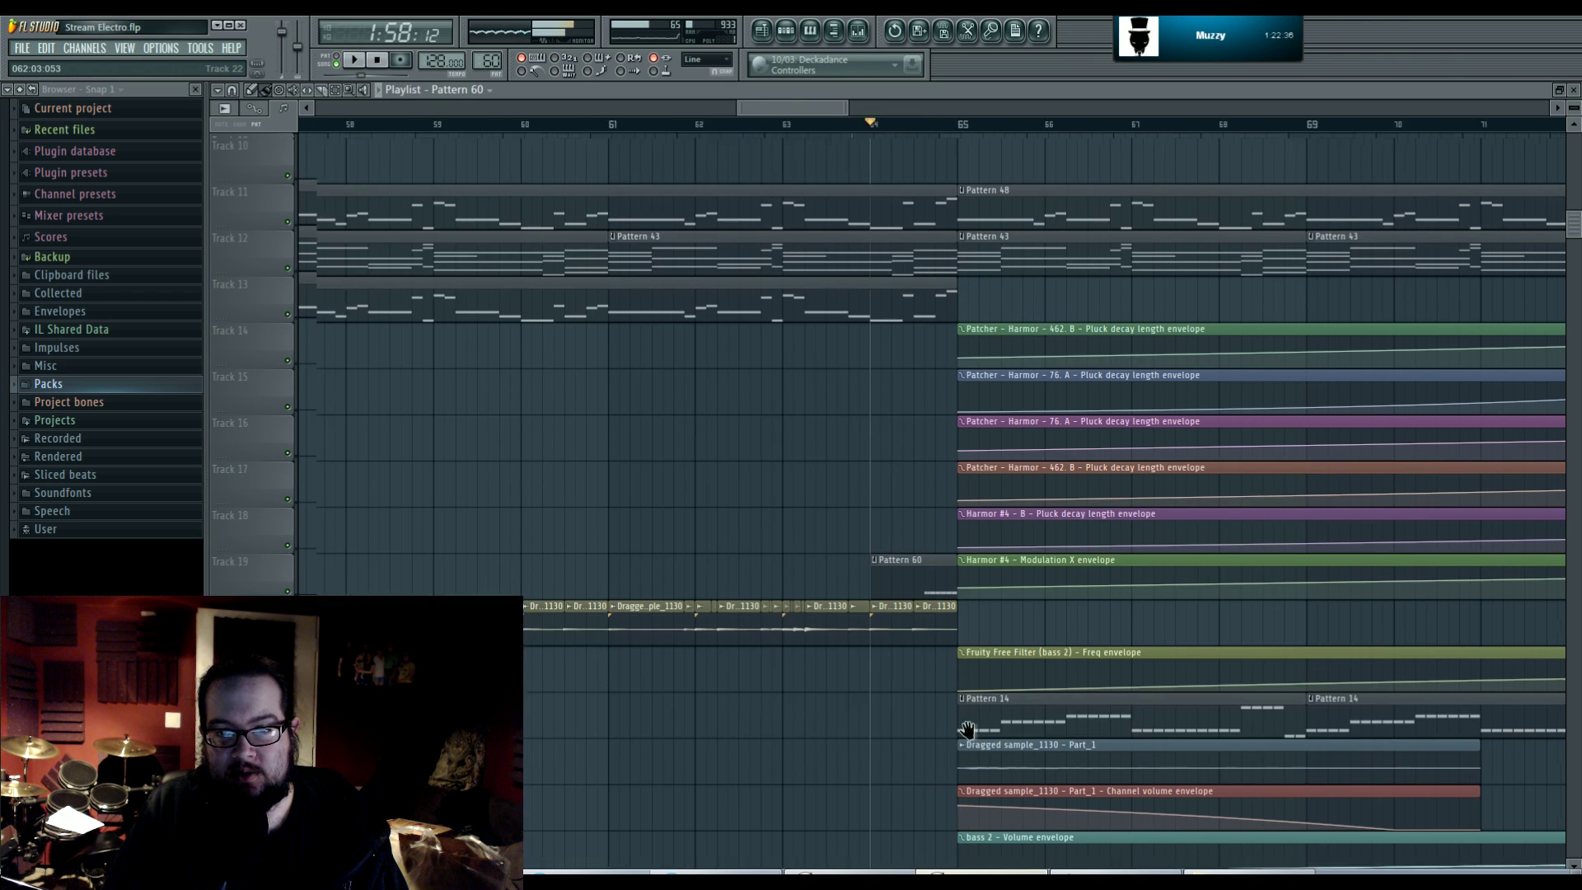
pyautogui.moveTo(967, 729); pyautogui.dragTo(1213, 754)
# - Reopen Superior Drummer 2 and the mixer over the playlist, with the Pattern 60 channel list in front
pyautogui.press('F6')
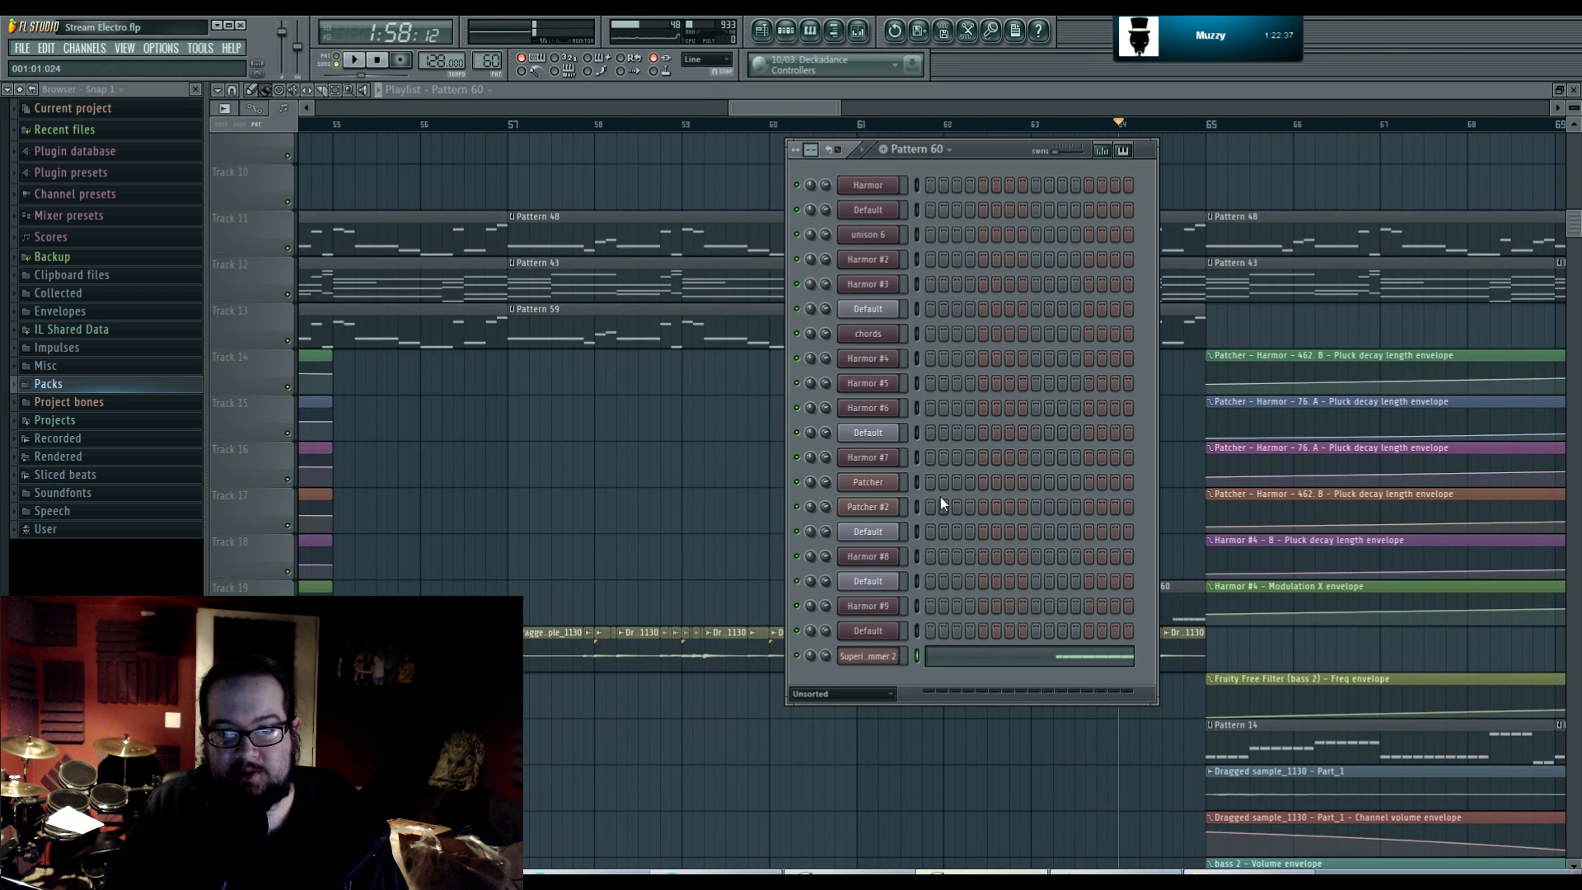
pyautogui.click(867, 655)
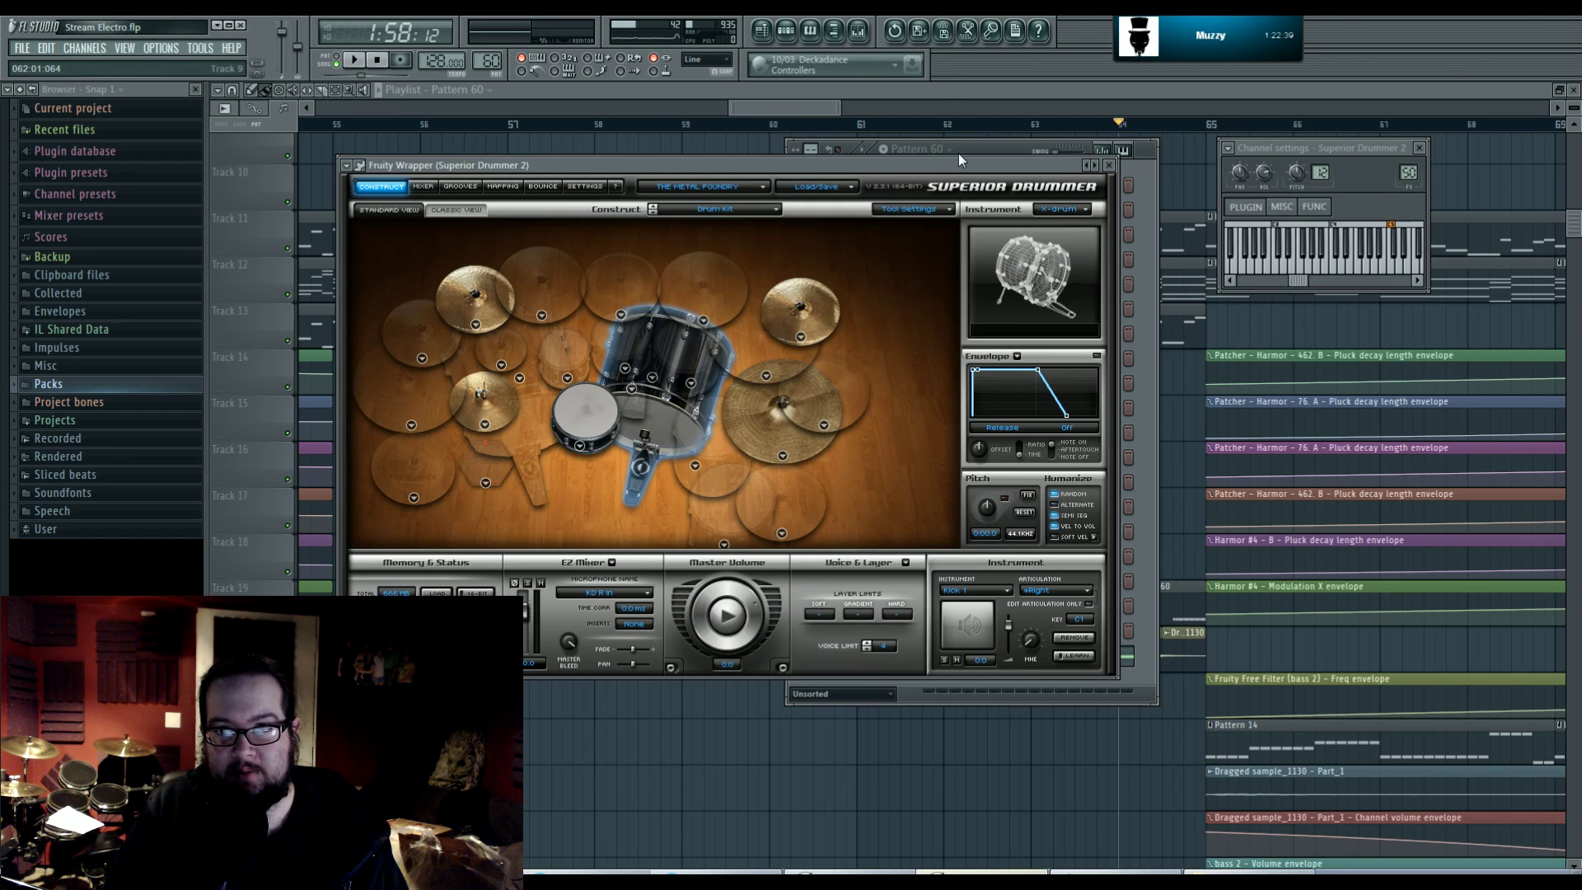
pyautogui.doubleClick(1408, 173)
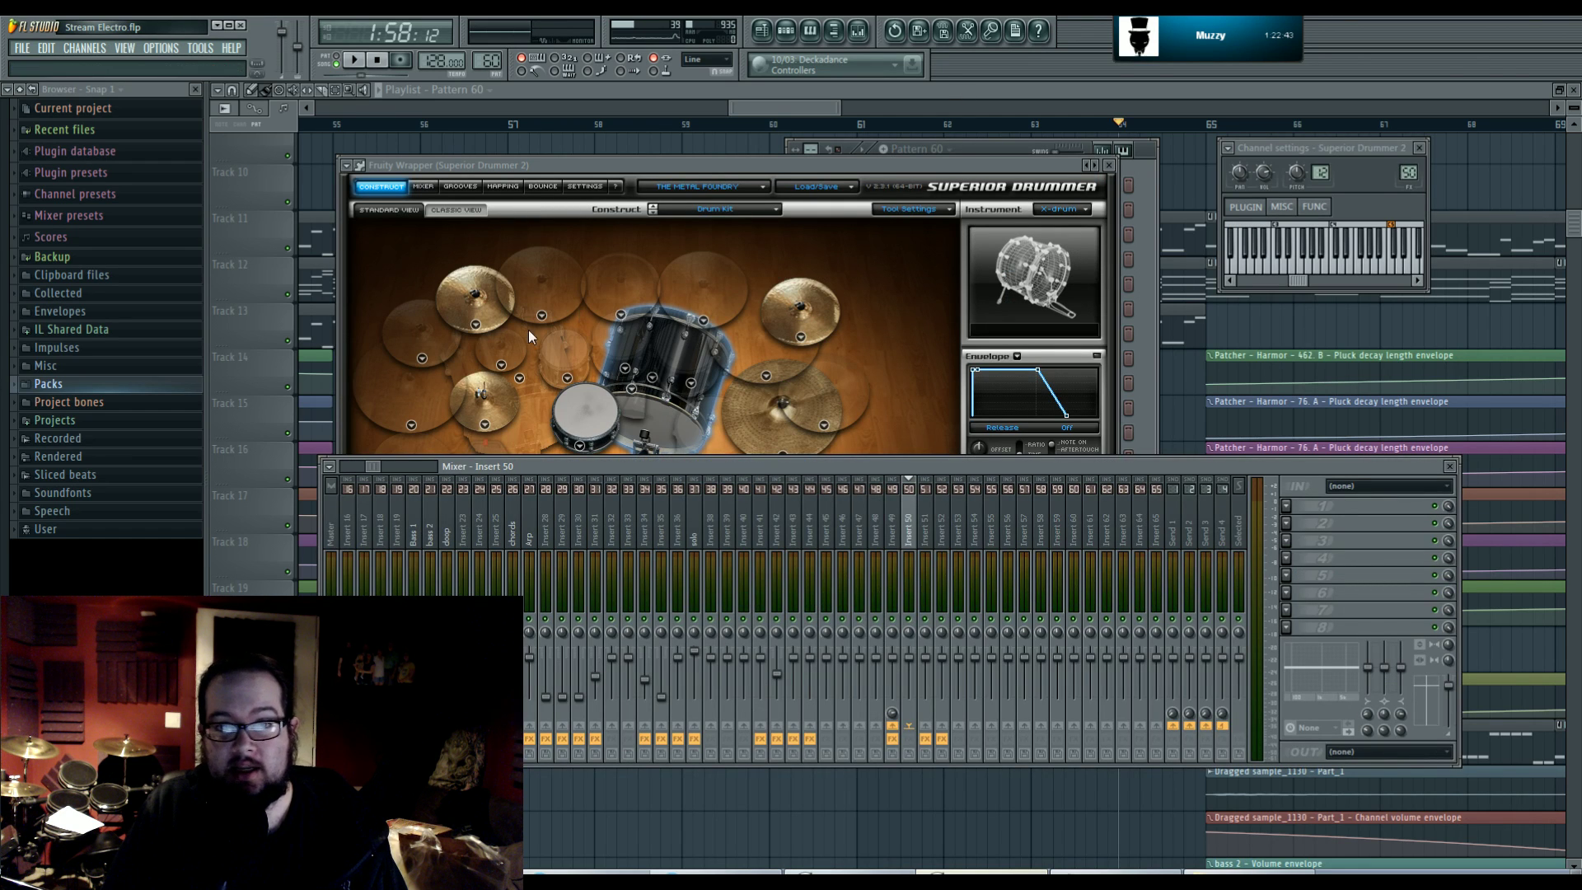
pyautogui.press('F6')
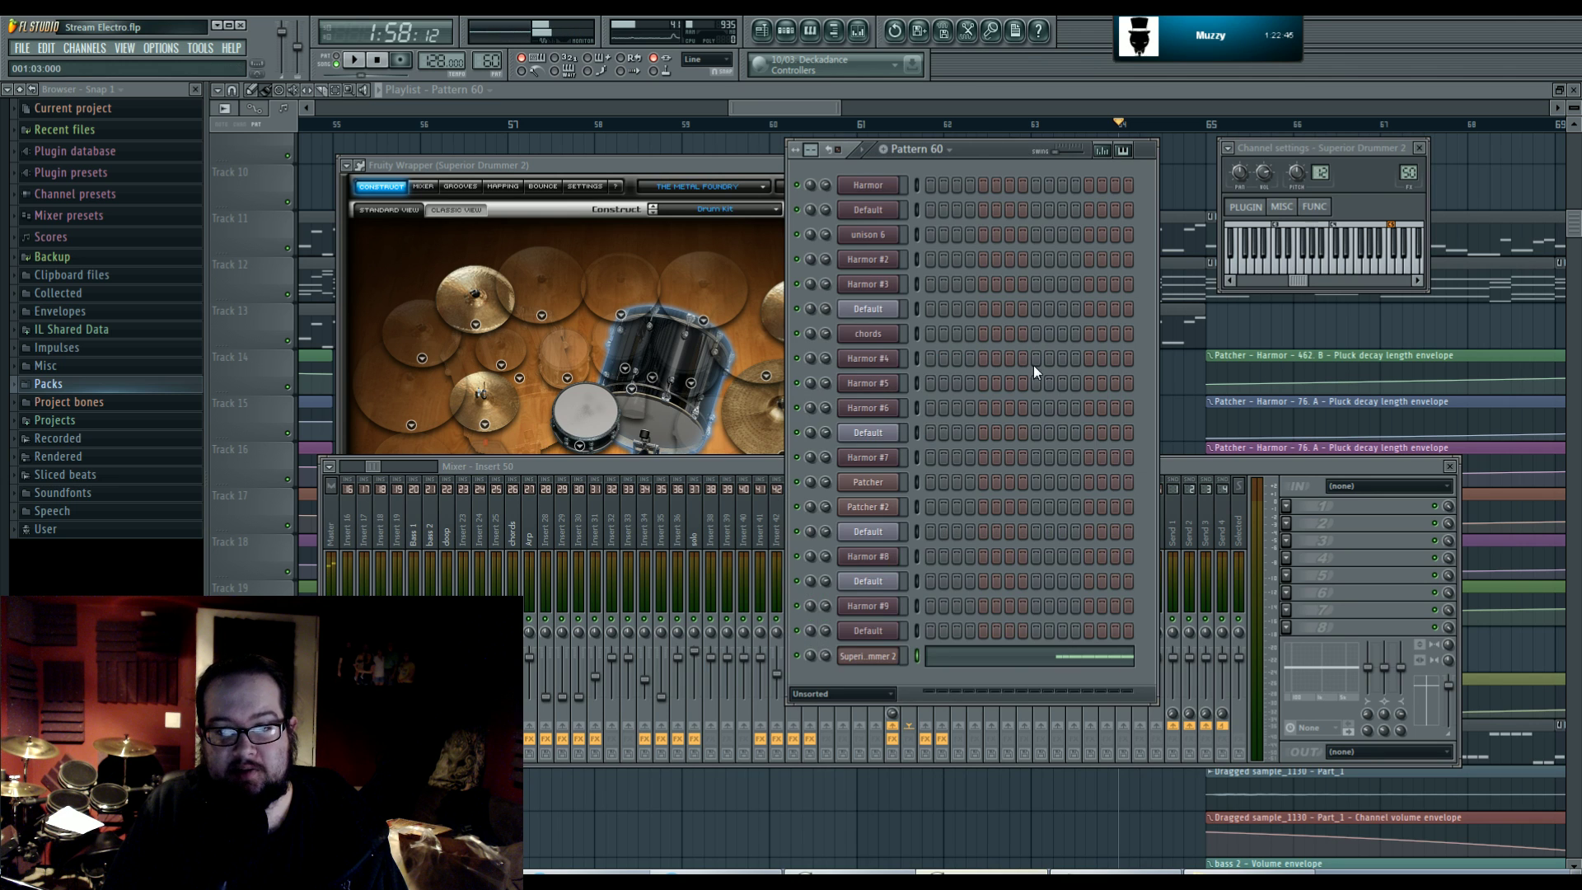
# - Switch to the empty Pattern 61, keep its default name and open its piano roll for Superior Drummer 2
pyautogui.click(489, 61)
pyautogui.click(661, 82)
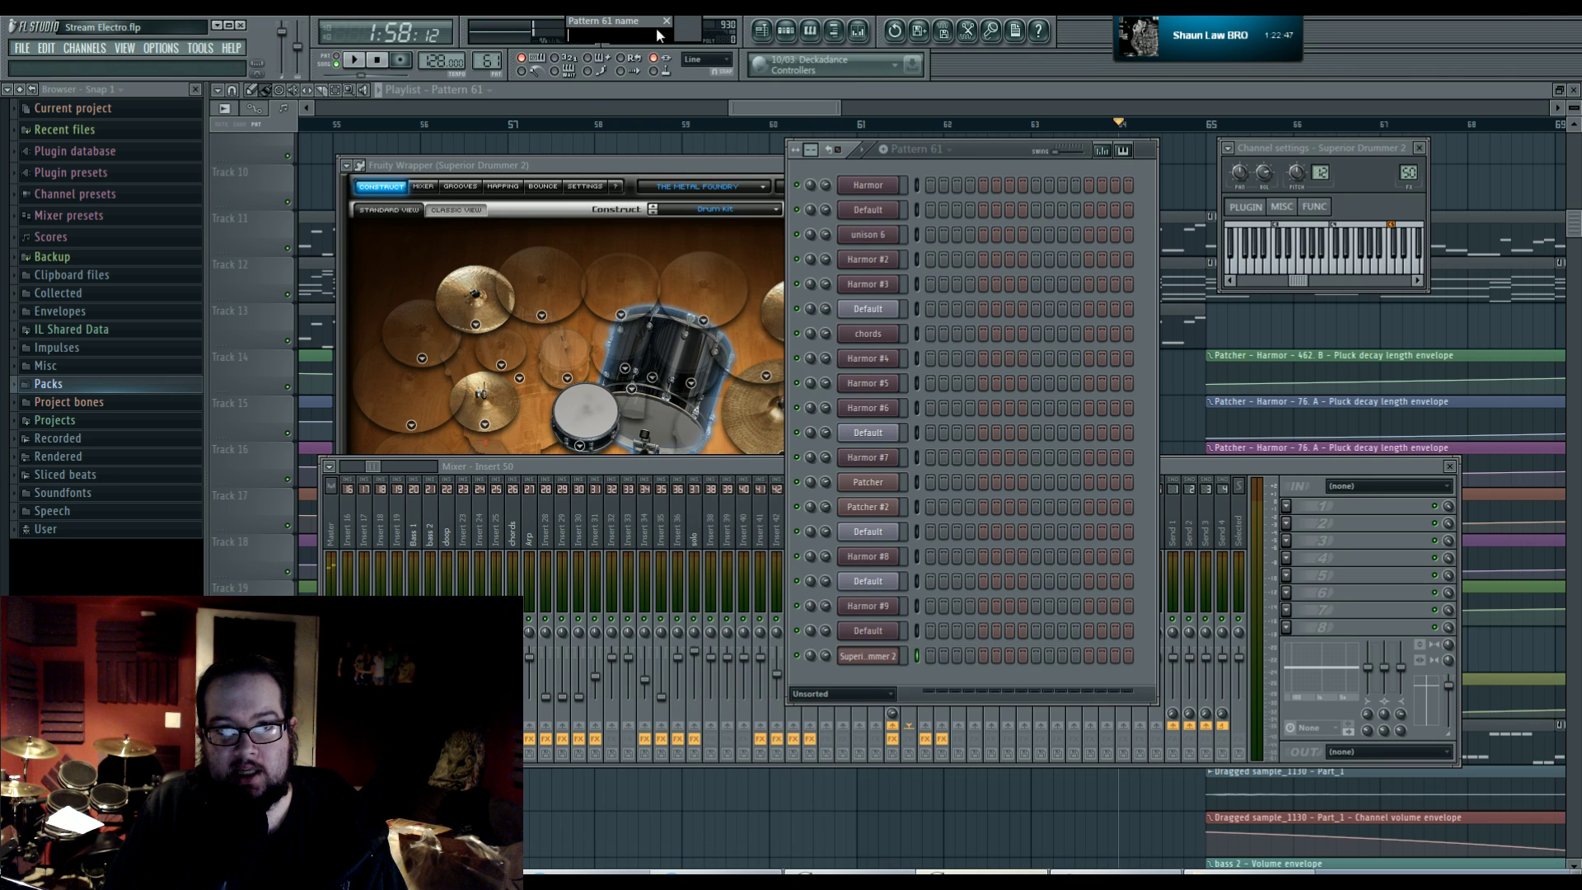
pyautogui.click(669, 22)
pyautogui.rightClick(865, 657)
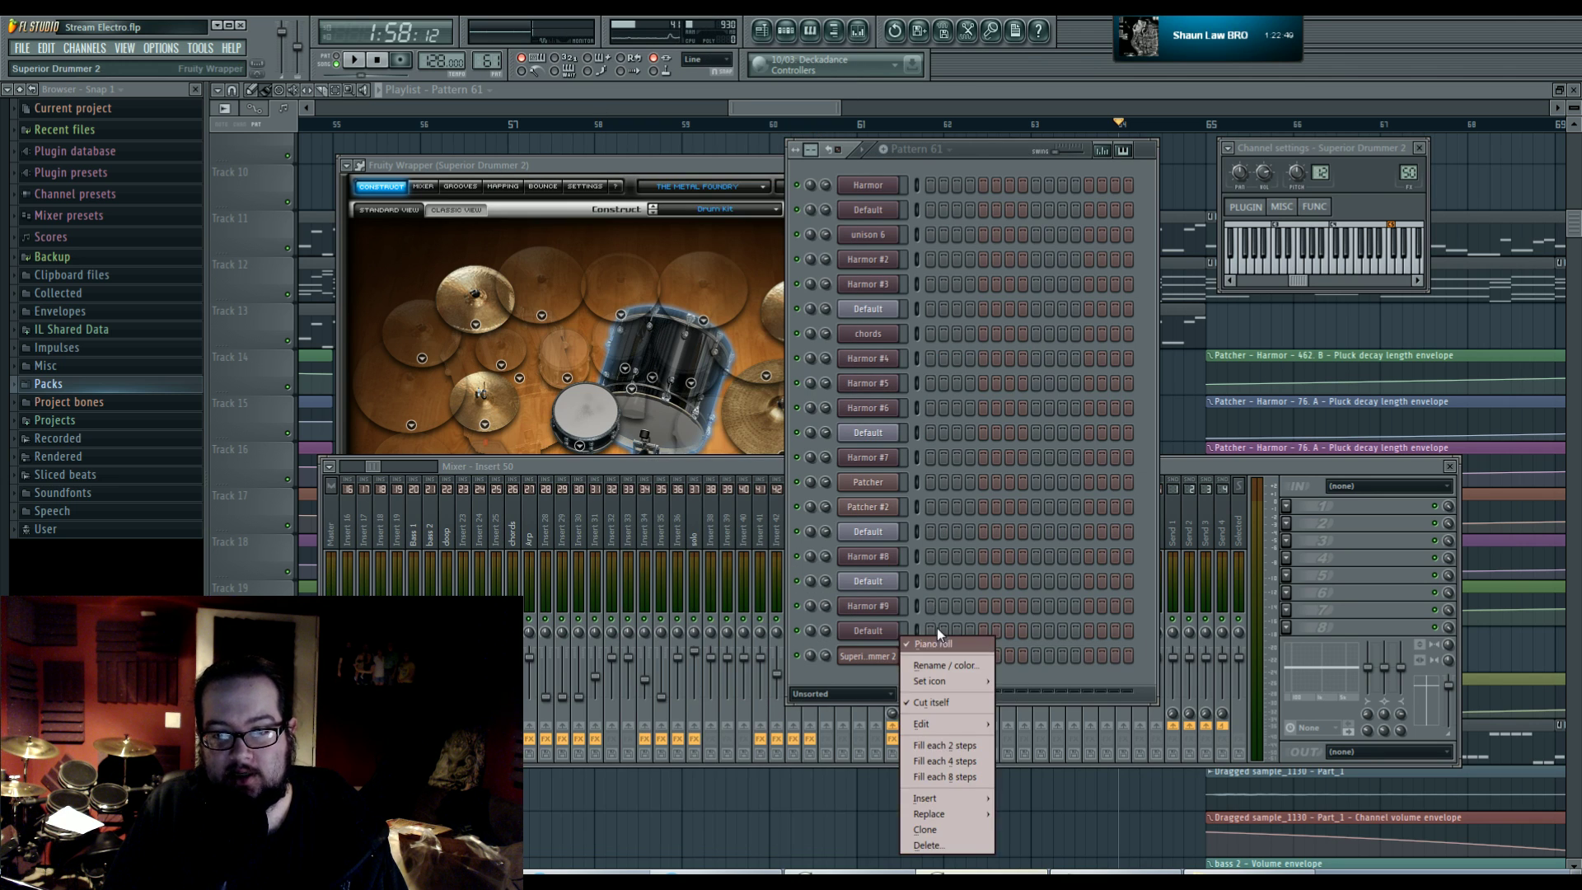
pyautogui.press('Escape')
pyautogui.rightClick(863, 658)
pyautogui.click(931, 644)
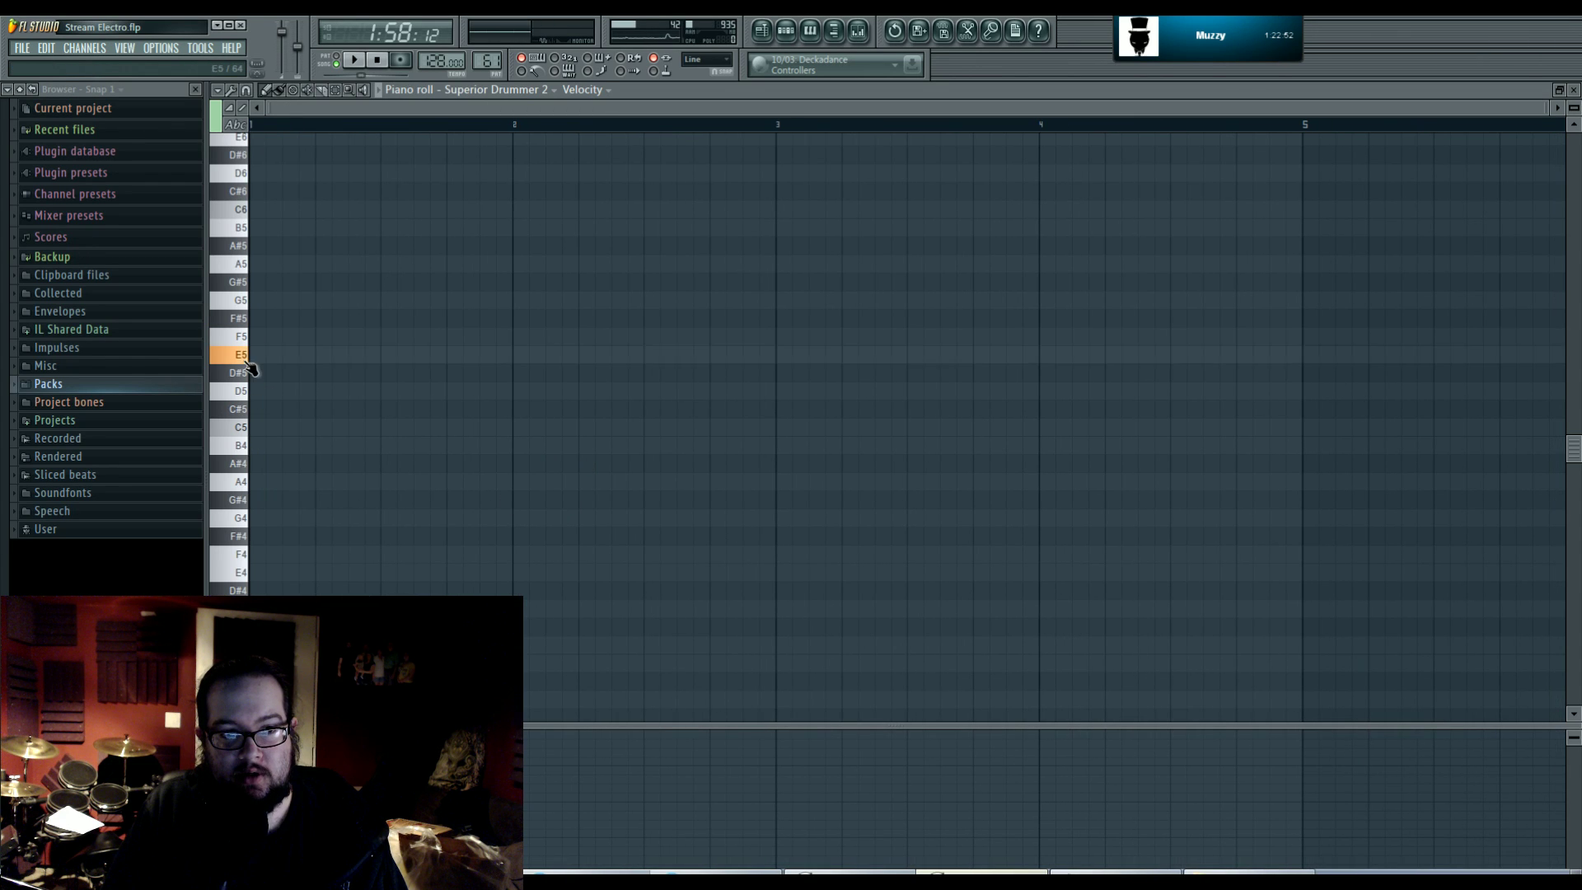
pyautogui.scroll(-3, 313, 527)
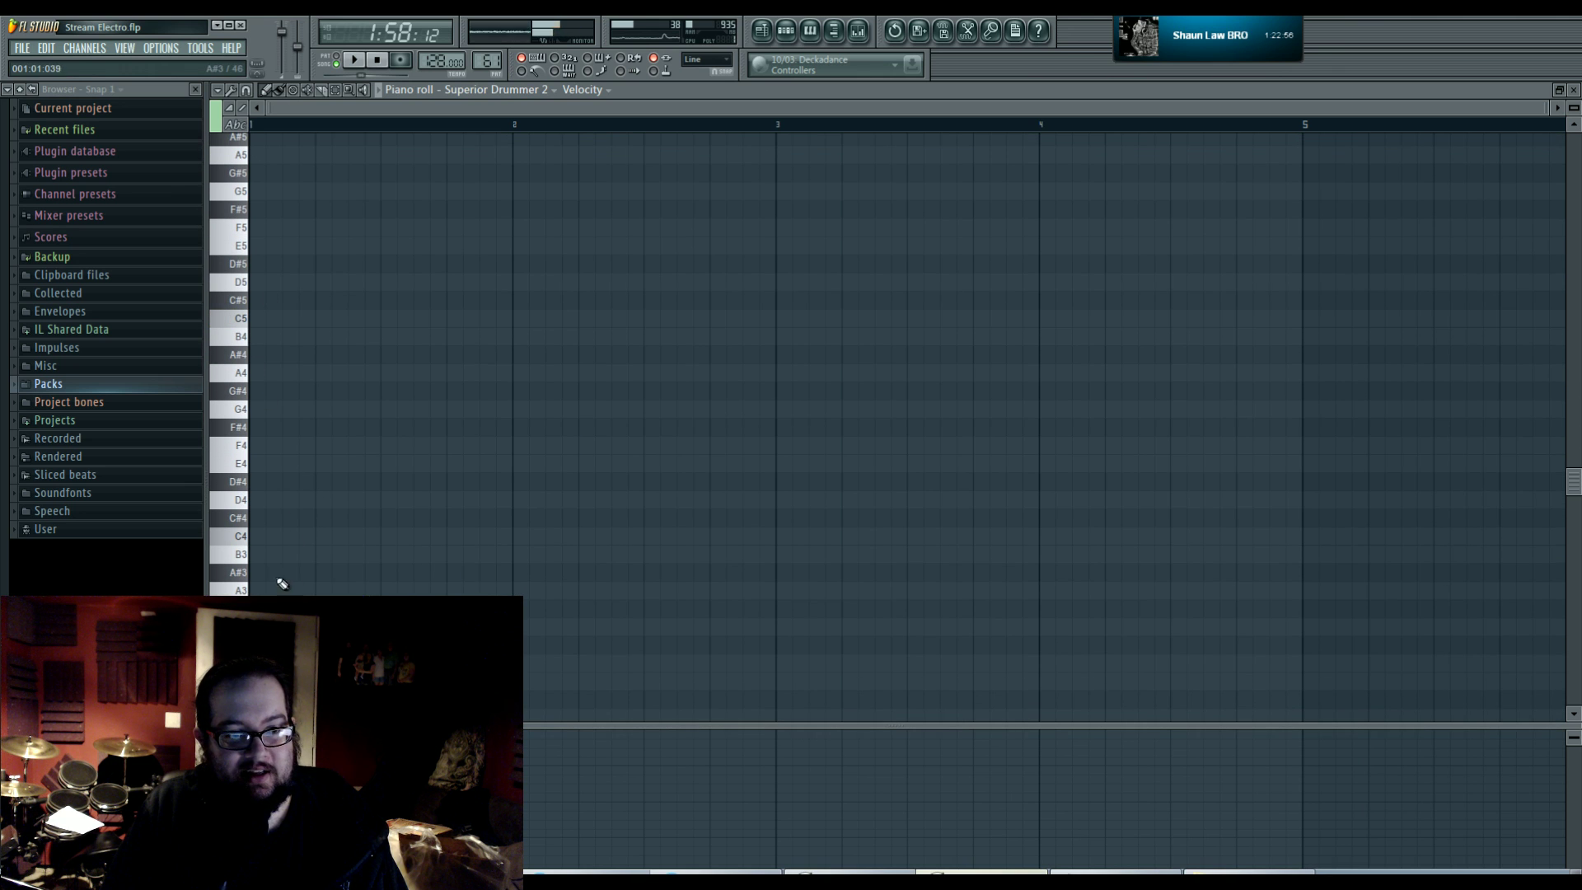
# - Add C#4 and A4 notes at the starts of bars 1 and 2, plus an A4 on beat 4 of bar 1
pyautogui.scroll(-5, 413, 412)
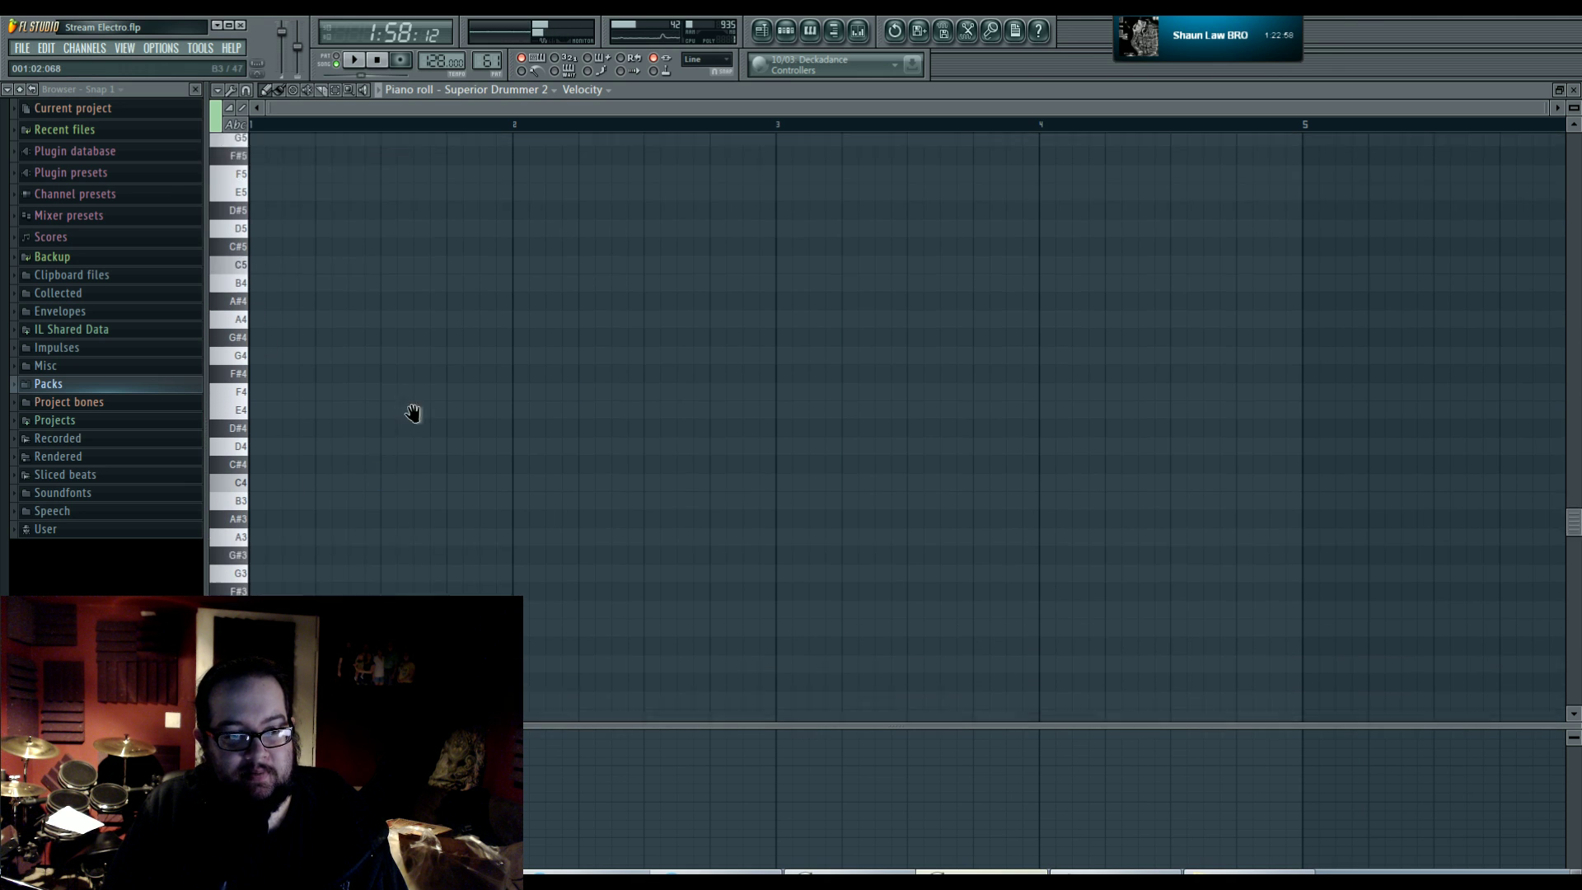
pyautogui.moveTo(257, 488); pyautogui.dragTo(258, 326)
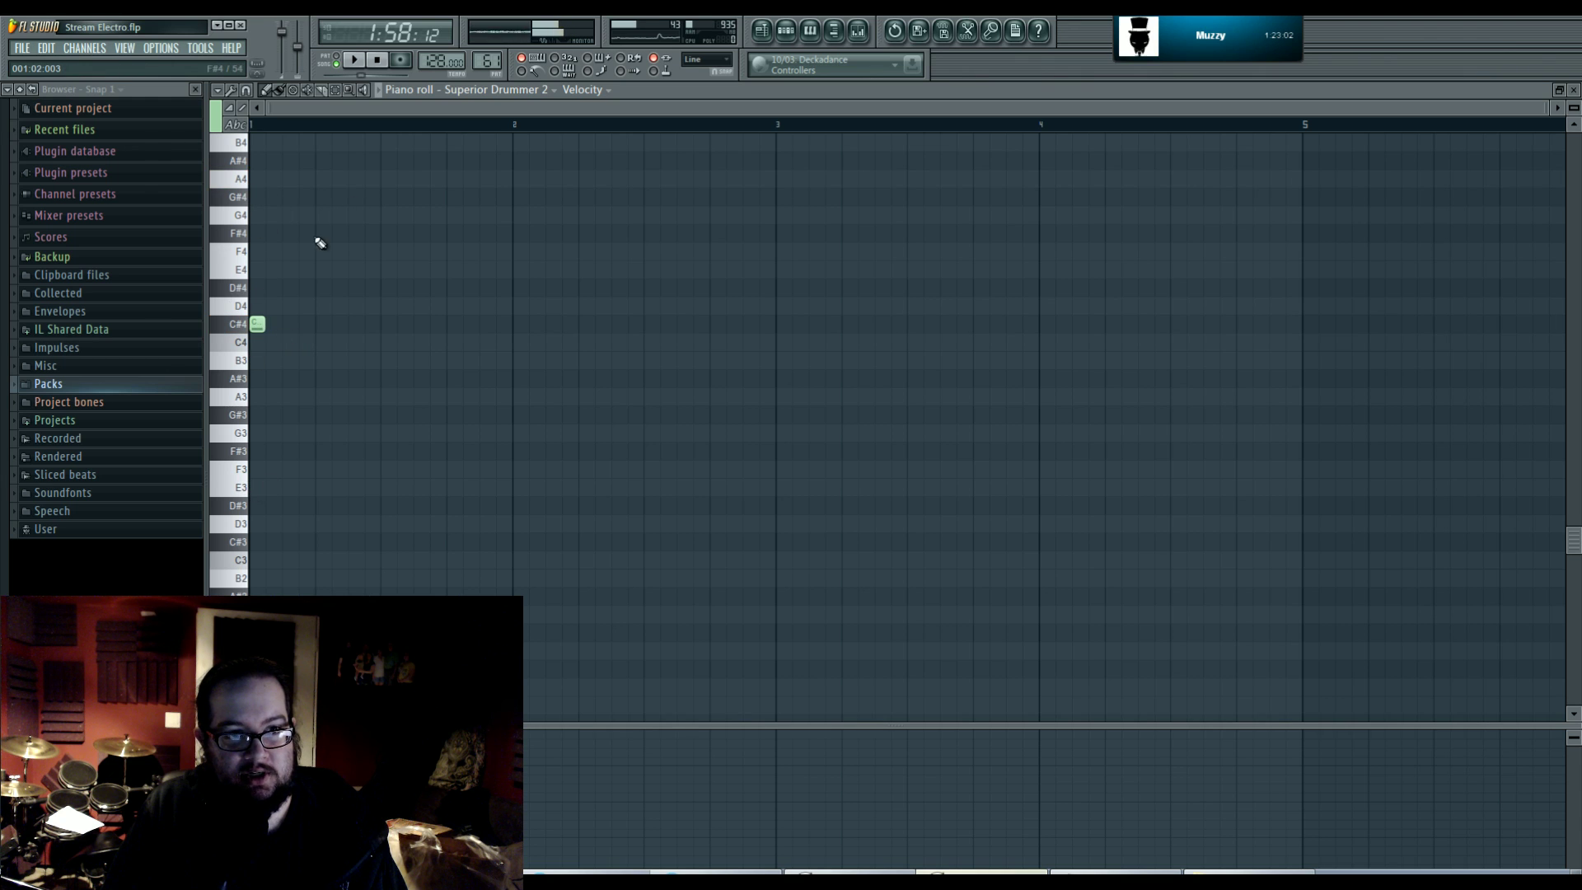
pyautogui.click(462, 179)
pyautogui.moveTo(521, 342); pyautogui.dragTo(528, 324)
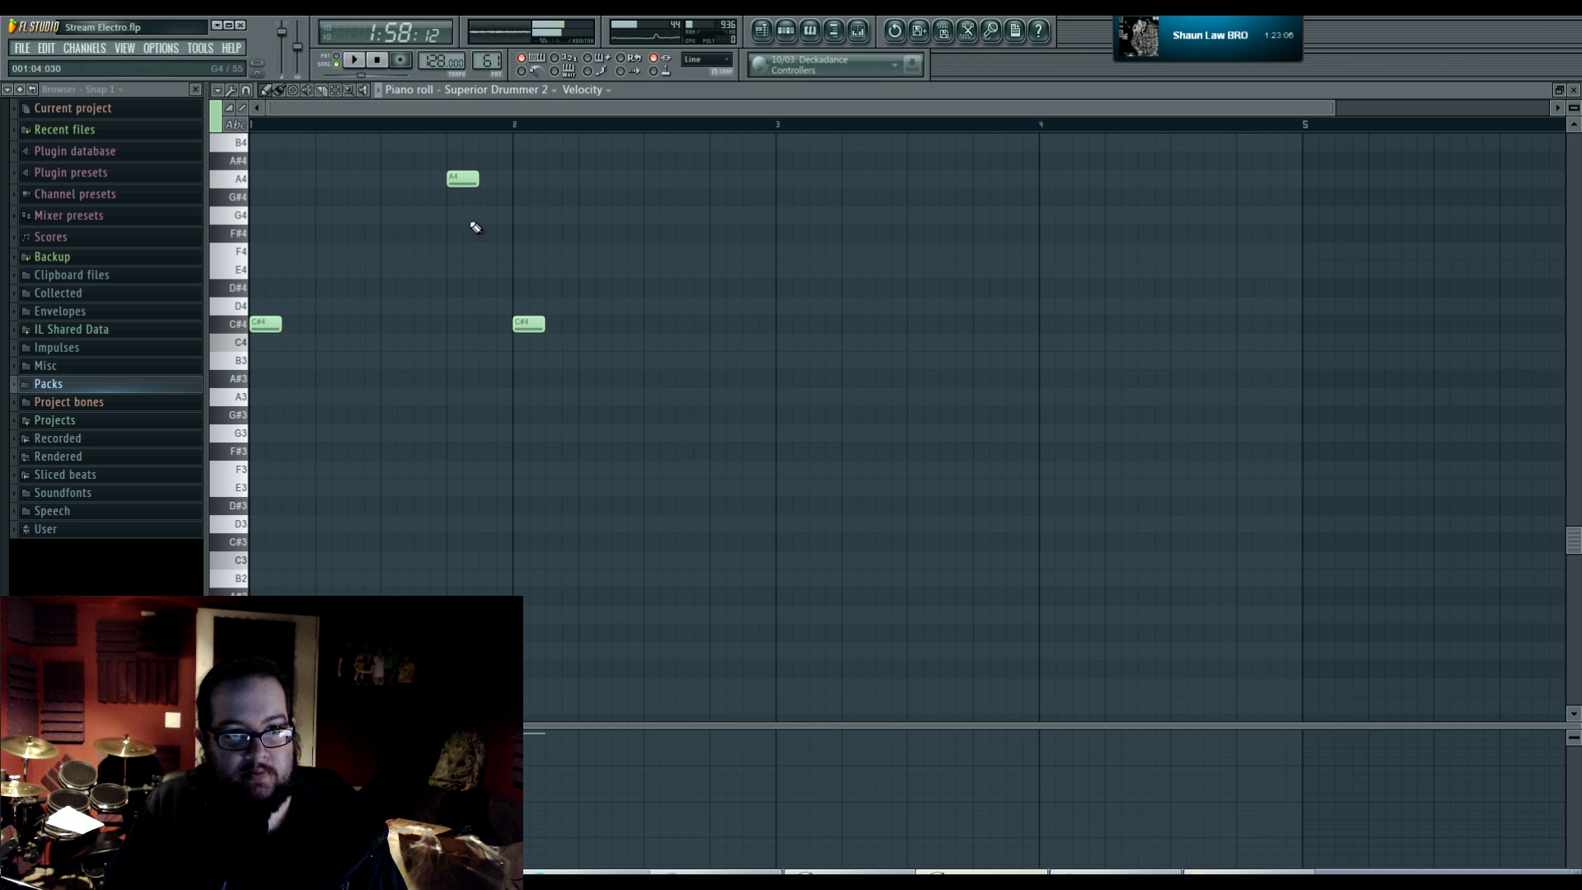
pyautogui.click(271, 178)
pyautogui.click(525, 179)
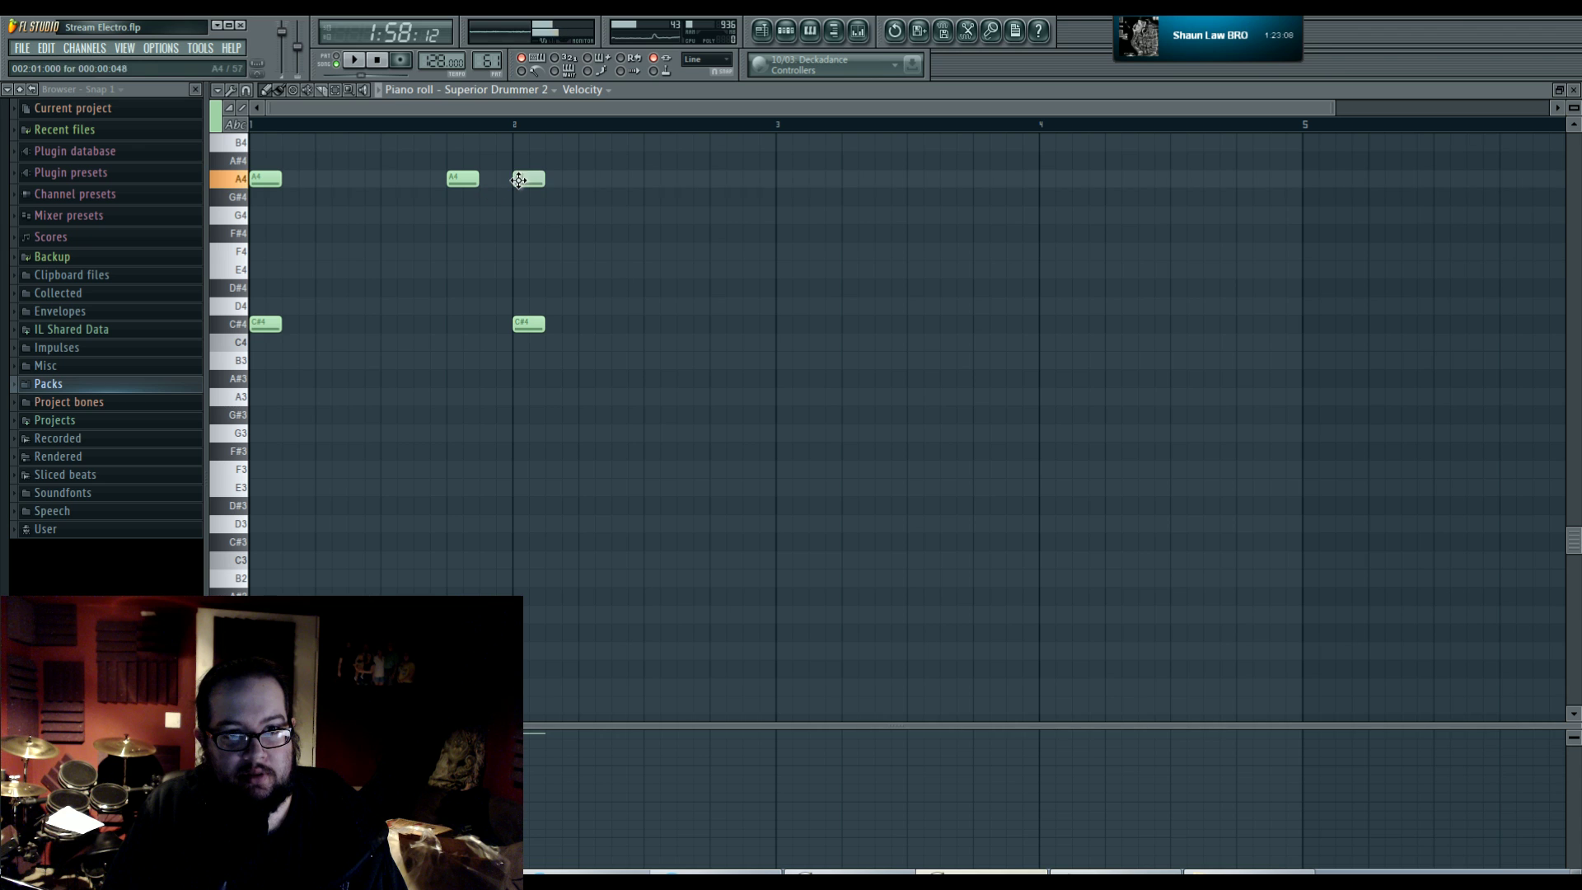
# - Add a C#4 late in bar 2 and C#4 and A4 notes at the start of bar 3, and audition A4
pyautogui.click(690, 327)
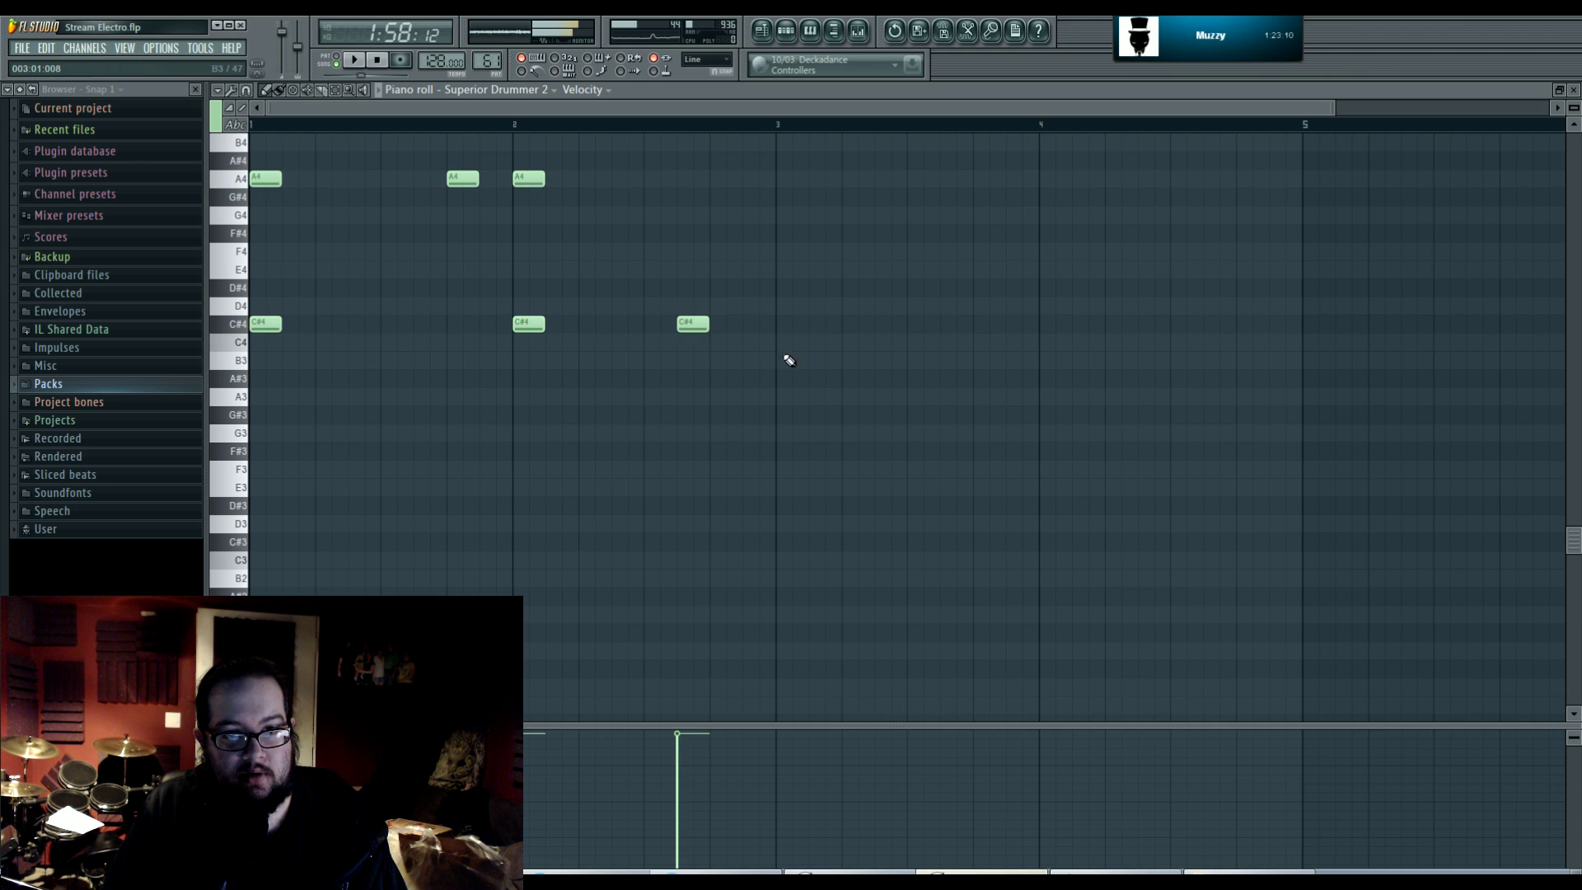
pyautogui.click(776, 326)
pyautogui.rightClick(782, 325)
pyautogui.click(786, 326)
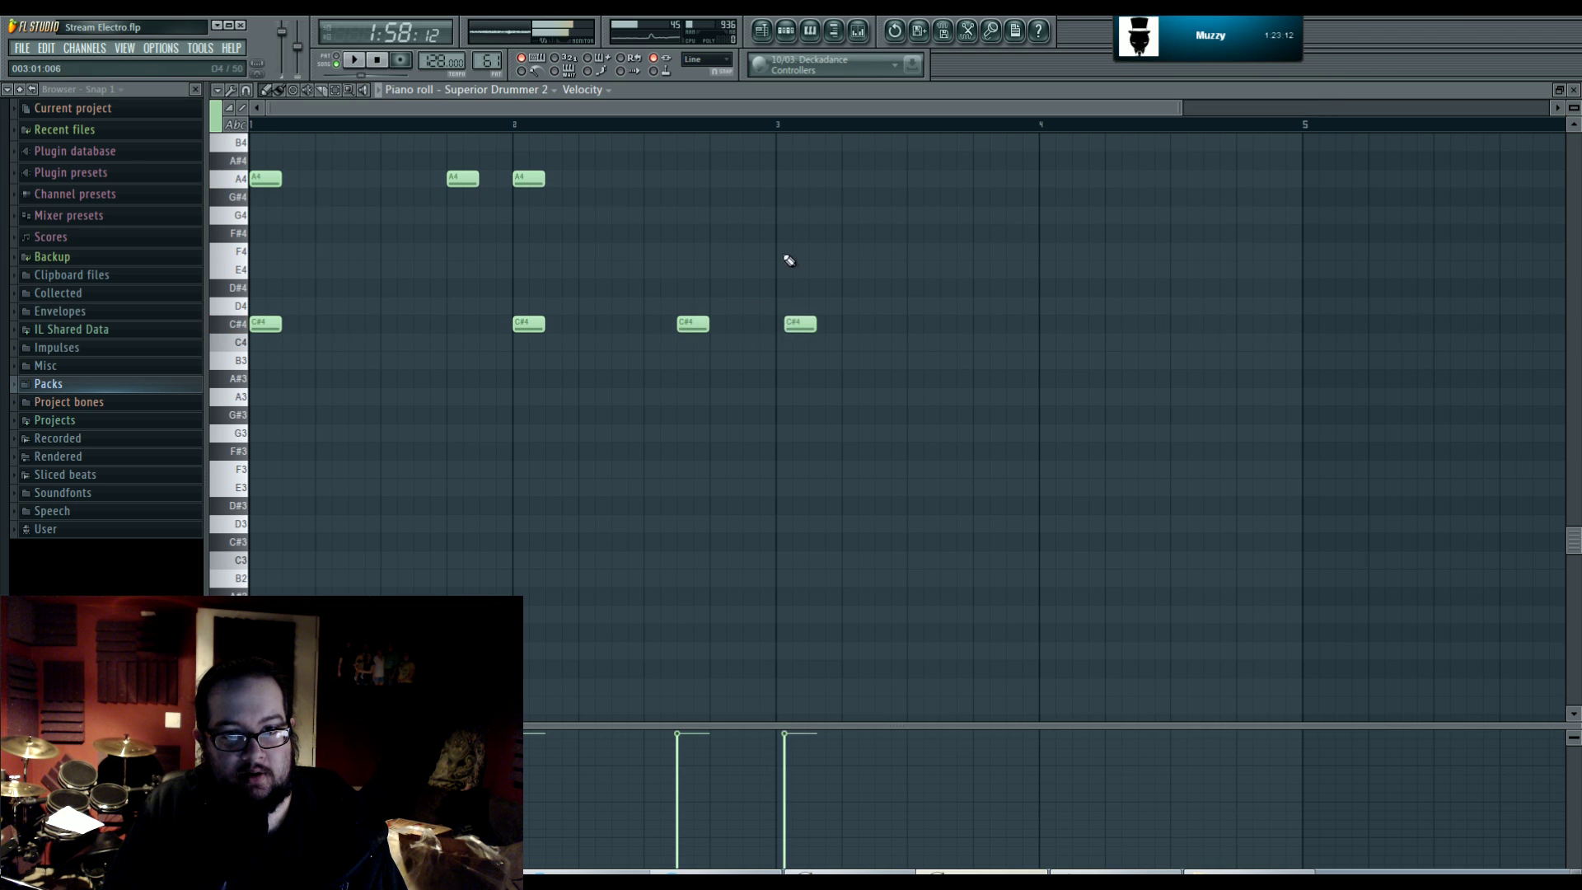
pyautogui.rightClick(788, 325)
pyautogui.click(781, 326)
pyautogui.click(788, 180)
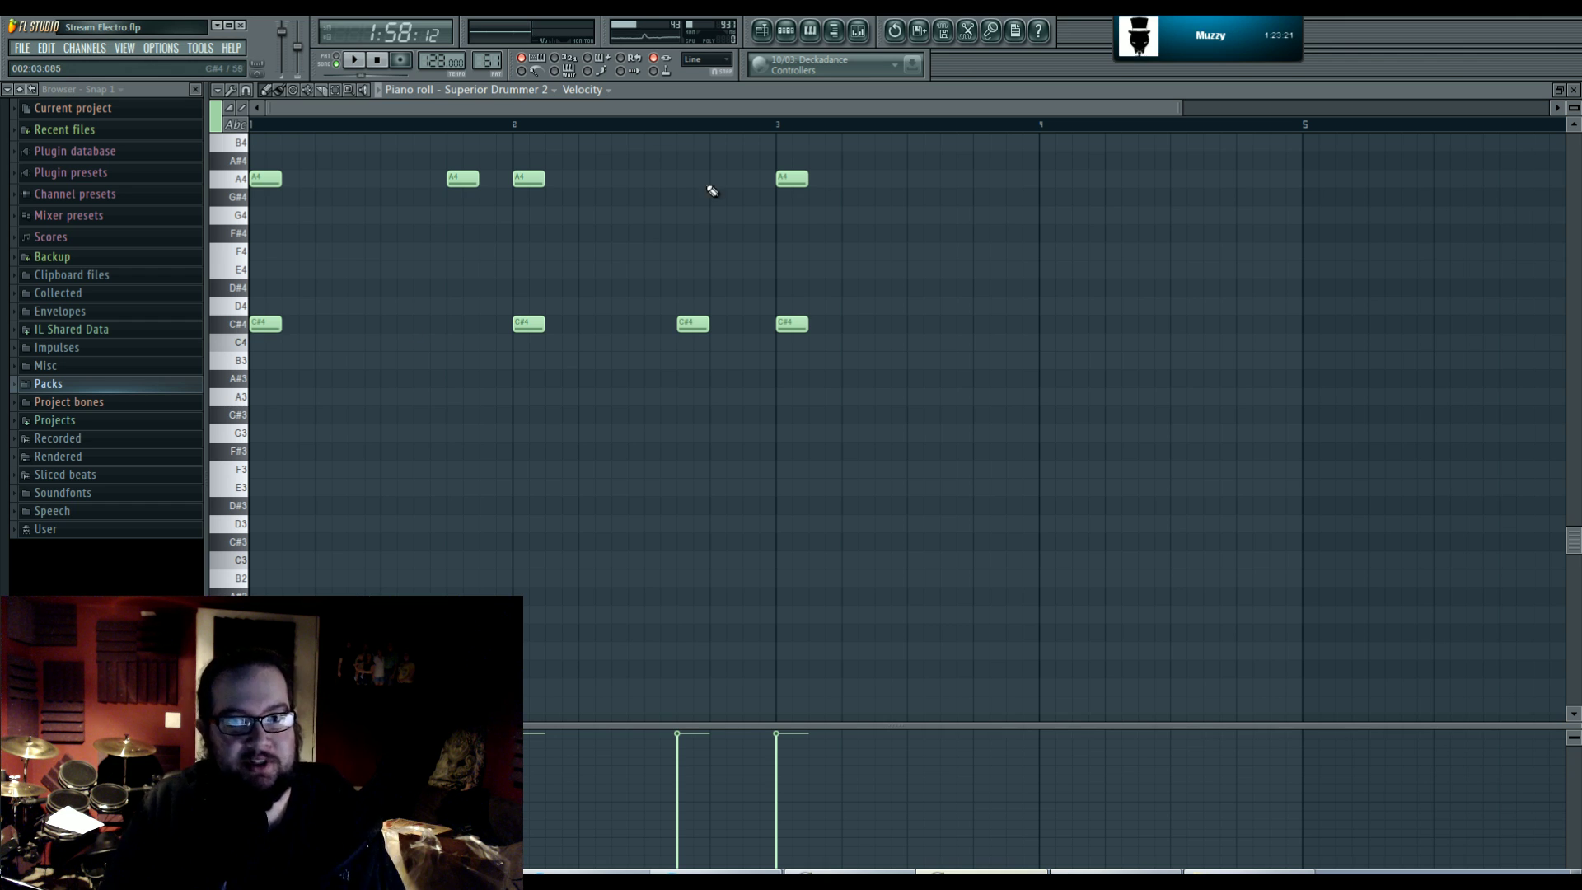
pyautogui.click(237, 183)
pyautogui.click(237, 185)
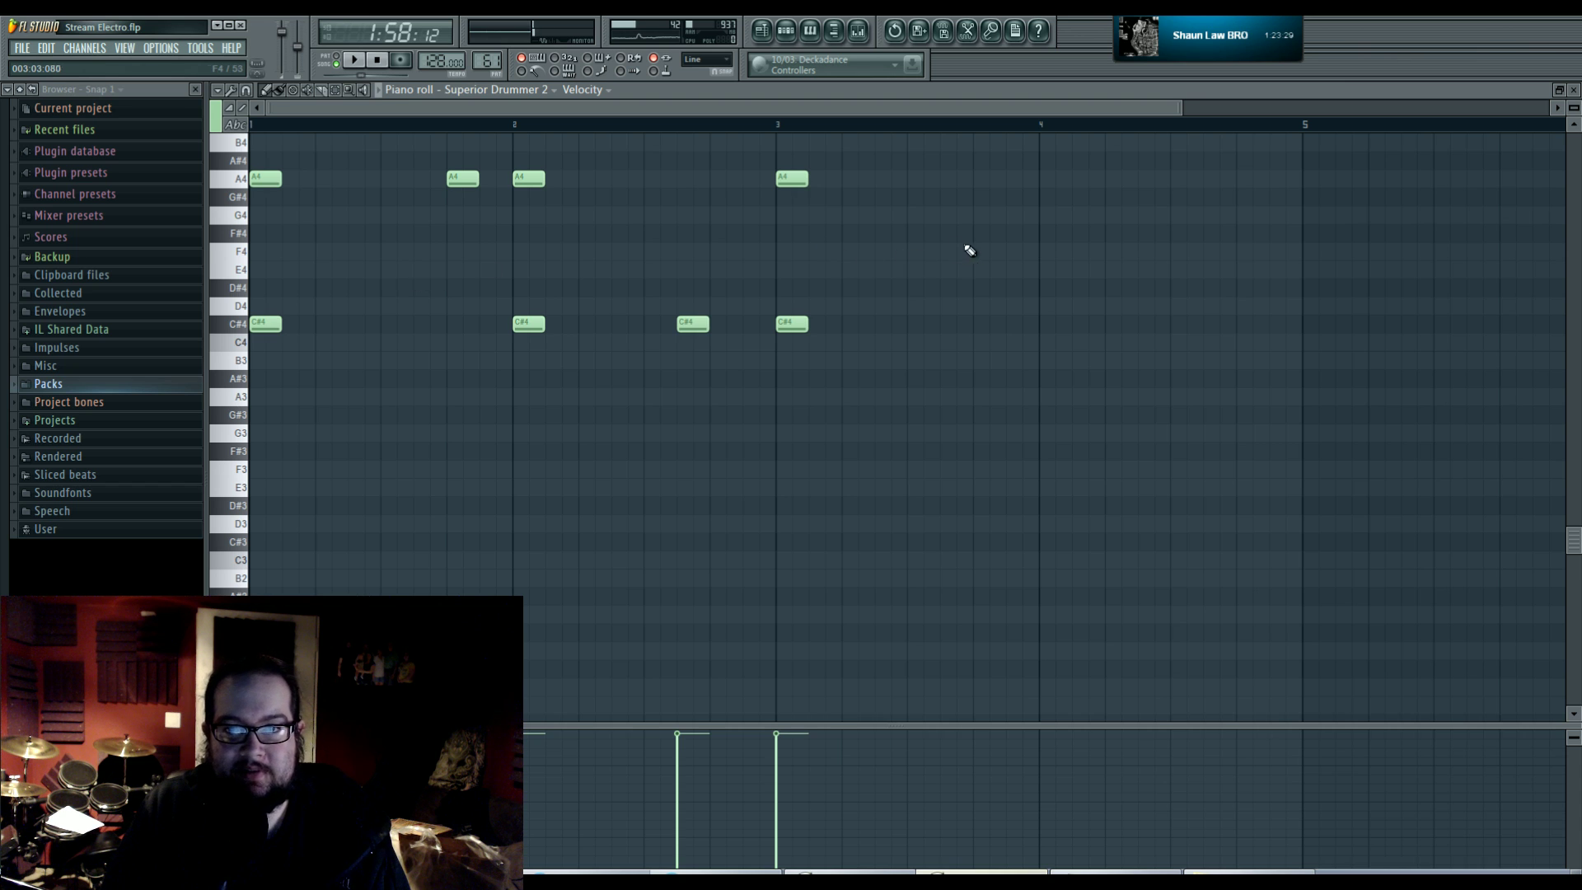
# - Add a C#4 on beat 4 of bar 3, and paired C#4 and A4 notes on beats 1 and 3 of bar 4
pyautogui.click(998, 323)
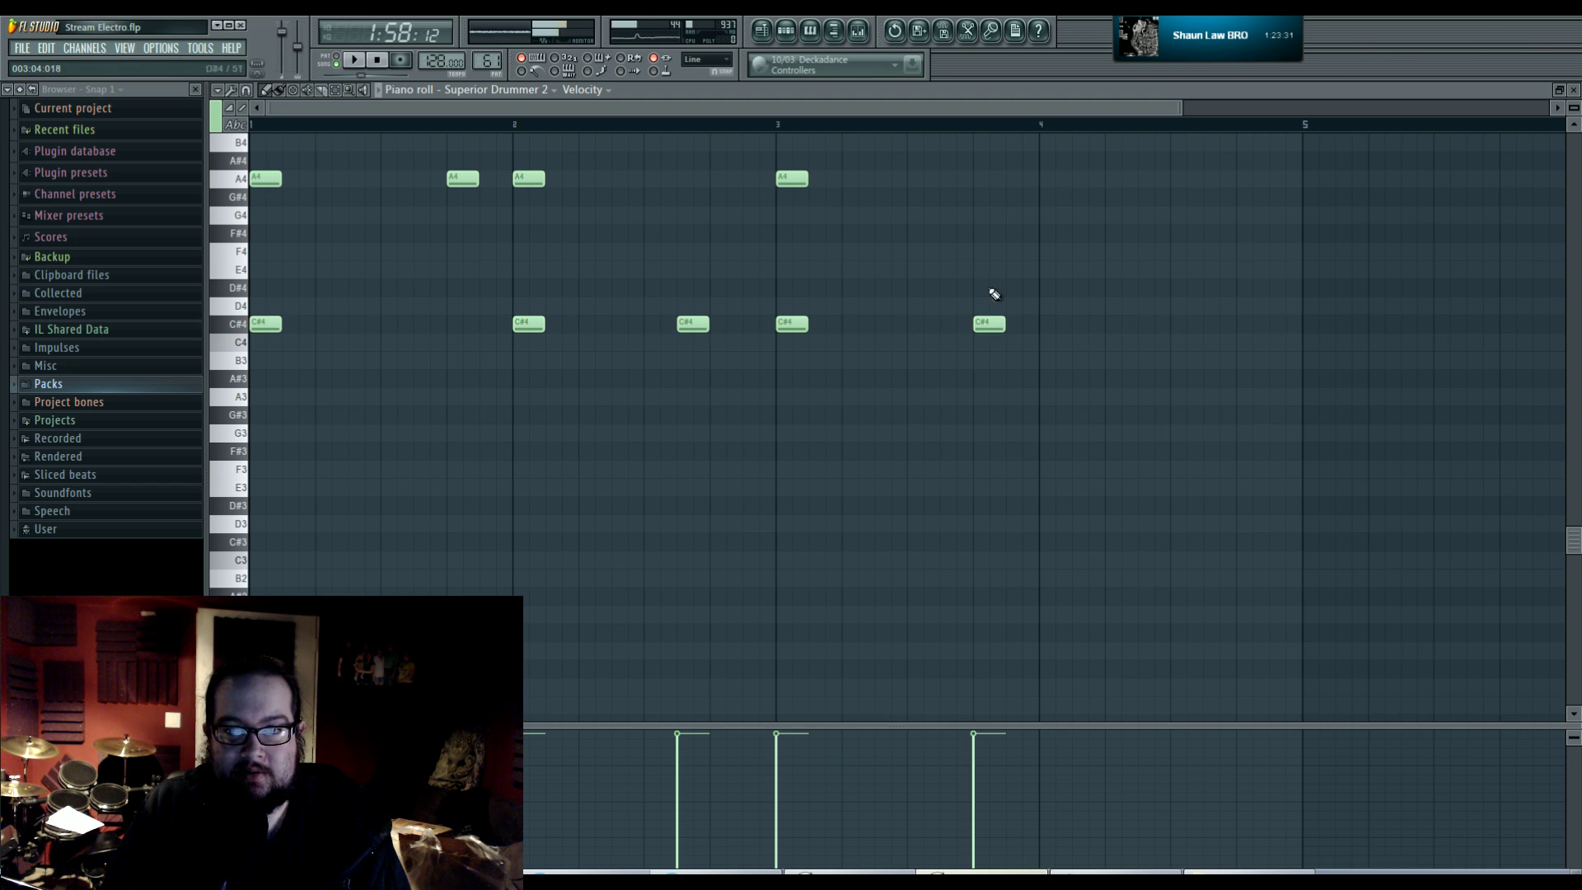
pyautogui.rightClick(989, 323)
pyautogui.click(979, 328)
pyautogui.click(1043, 179)
pyautogui.click(1053, 323)
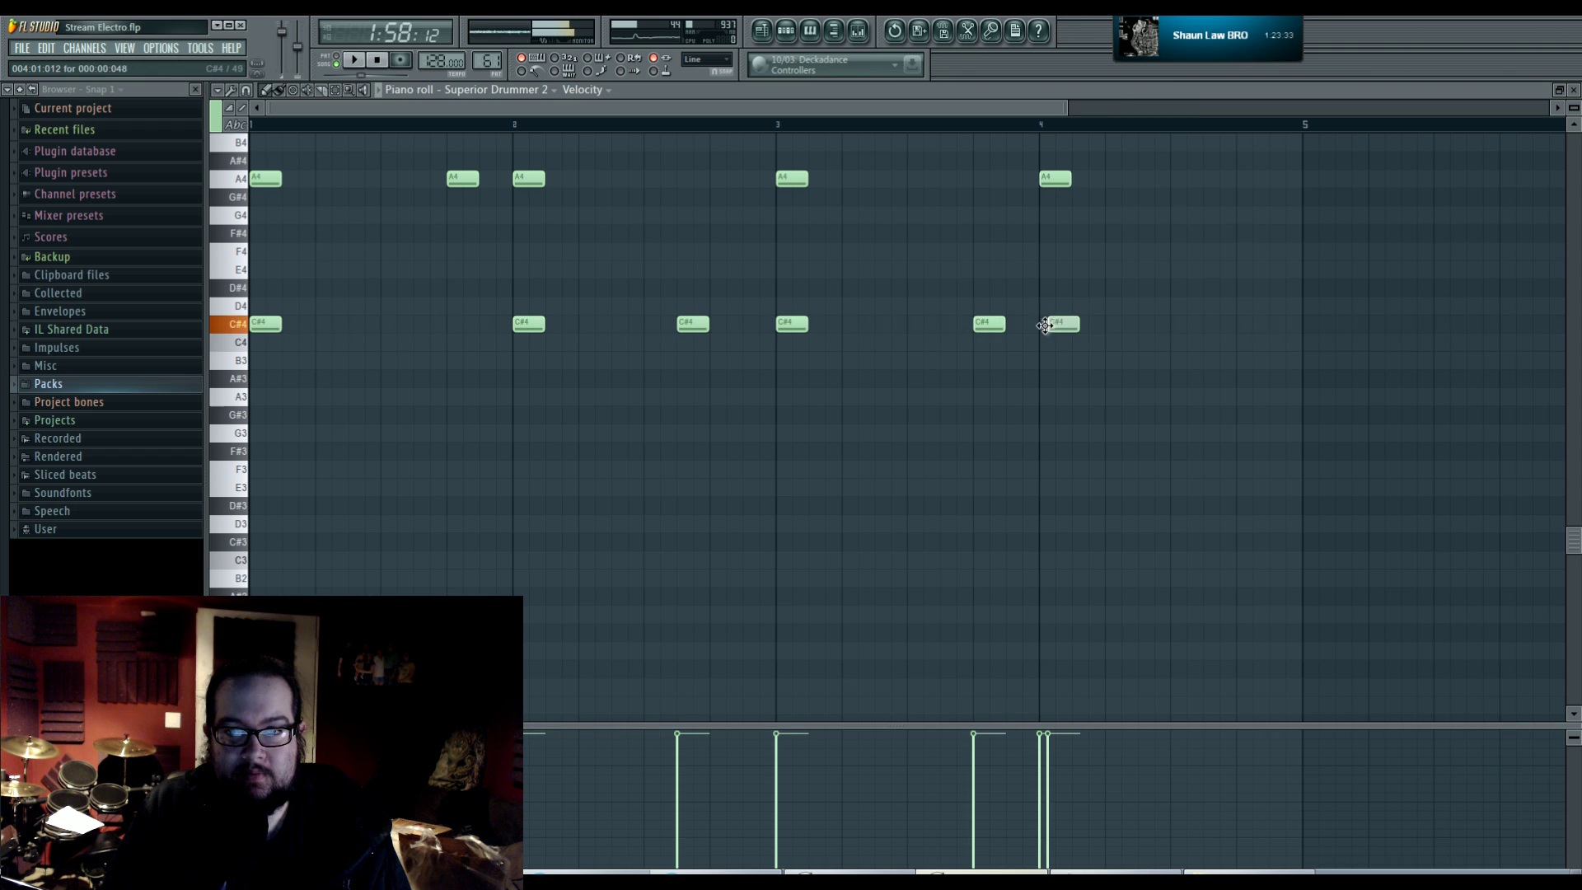
pyautogui.click(1174, 323)
pyautogui.moveTo(1179, 208); pyautogui.dragTo(1179, 178)
pyautogui.rightClick(1061, 324)
pyautogui.click(1054, 323)
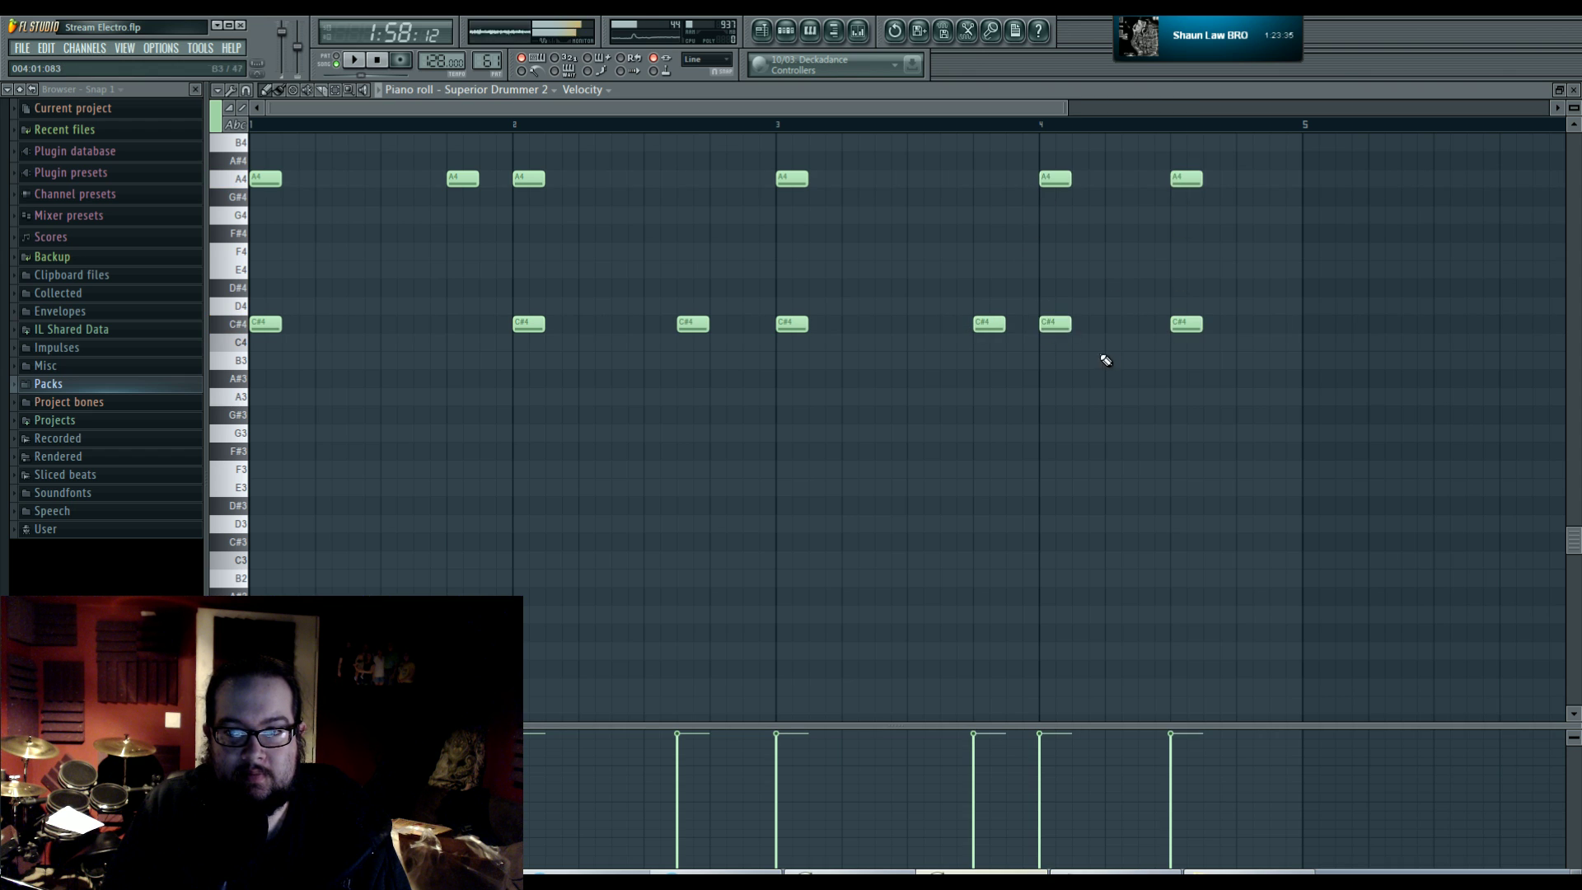
pyautogui.rightClick(1184, 181)
pyautogui.click(1174, 324)
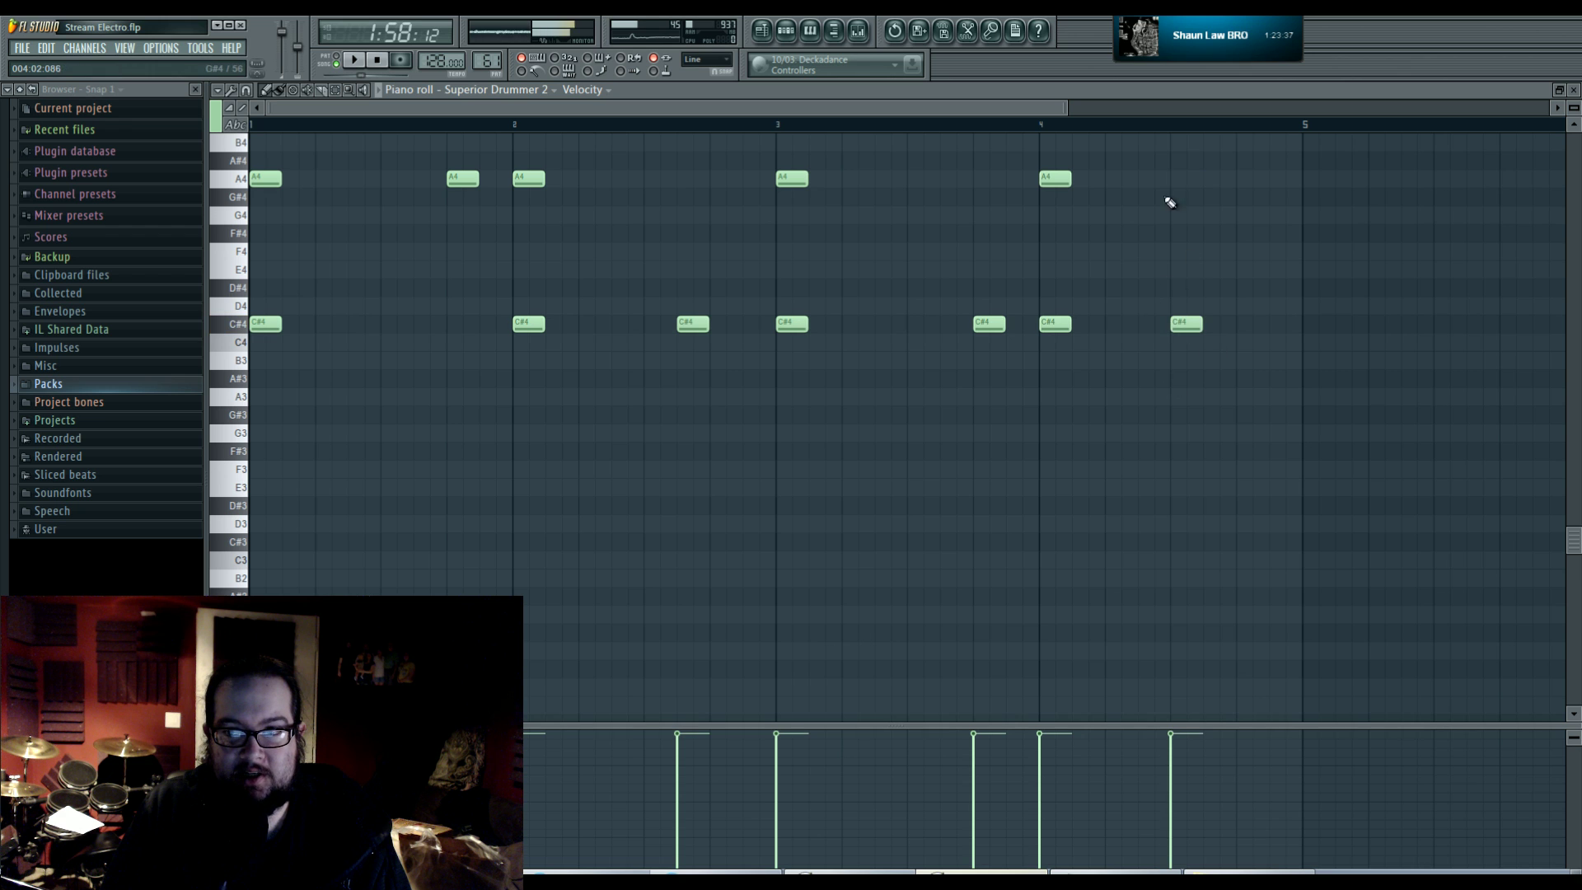
pyautogui.click(1178, 178)
# - Fill playlist Track 21 from bar 49 to bar 65 with four consecutive Pattern 61 clips
pyautogui.click(761, 31)
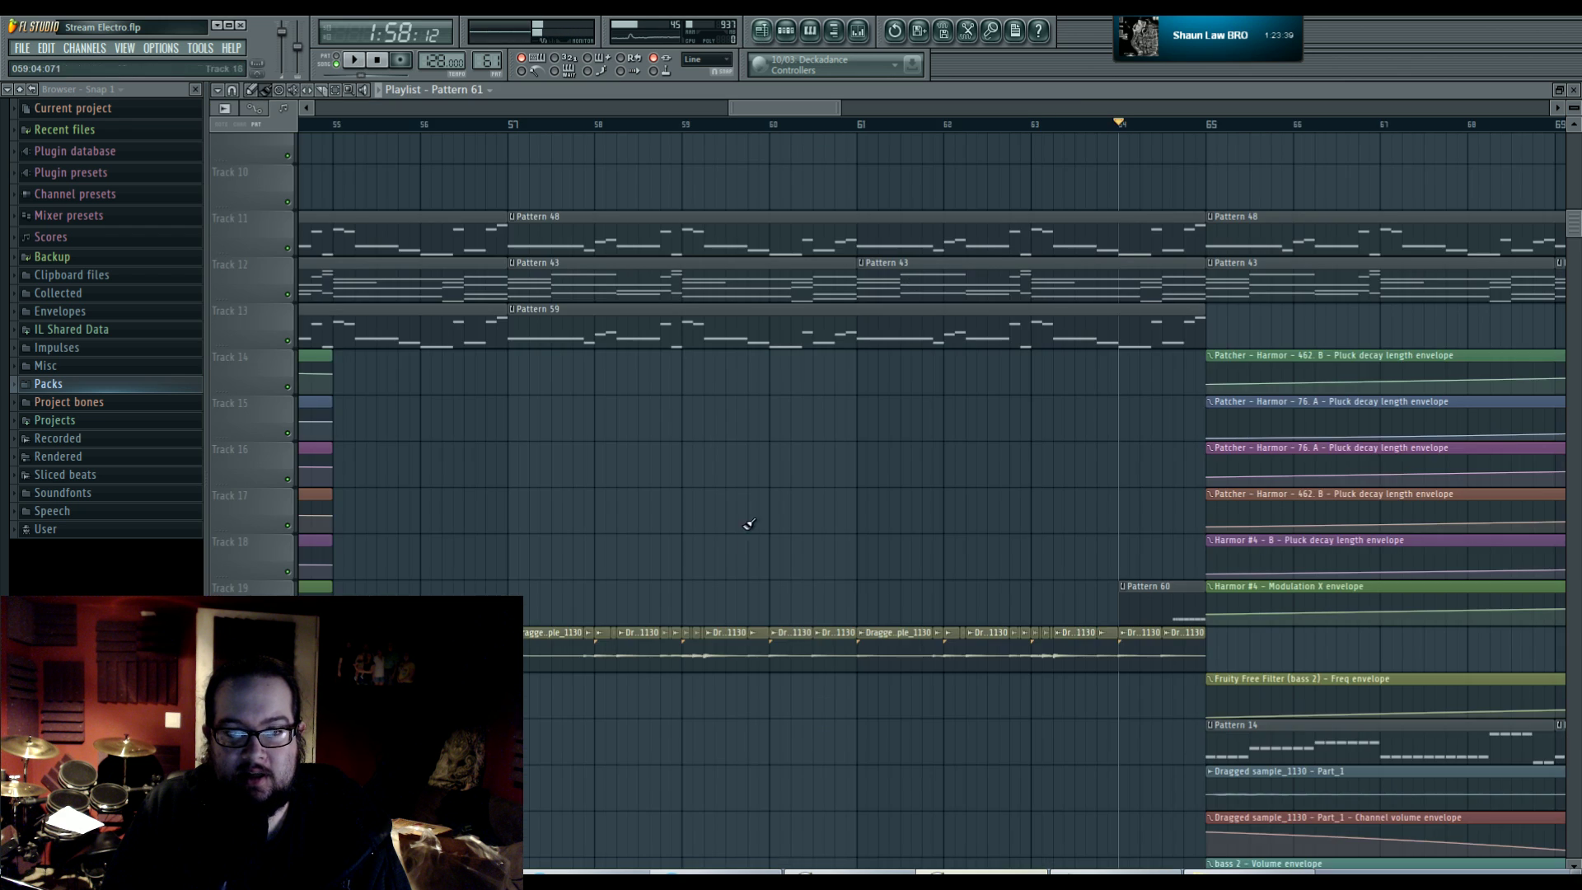
pyautogui.scroll(3, 745, 523)
pyautogui.scroll(-4, 579, 569)
pyautogui.click(587, 600)
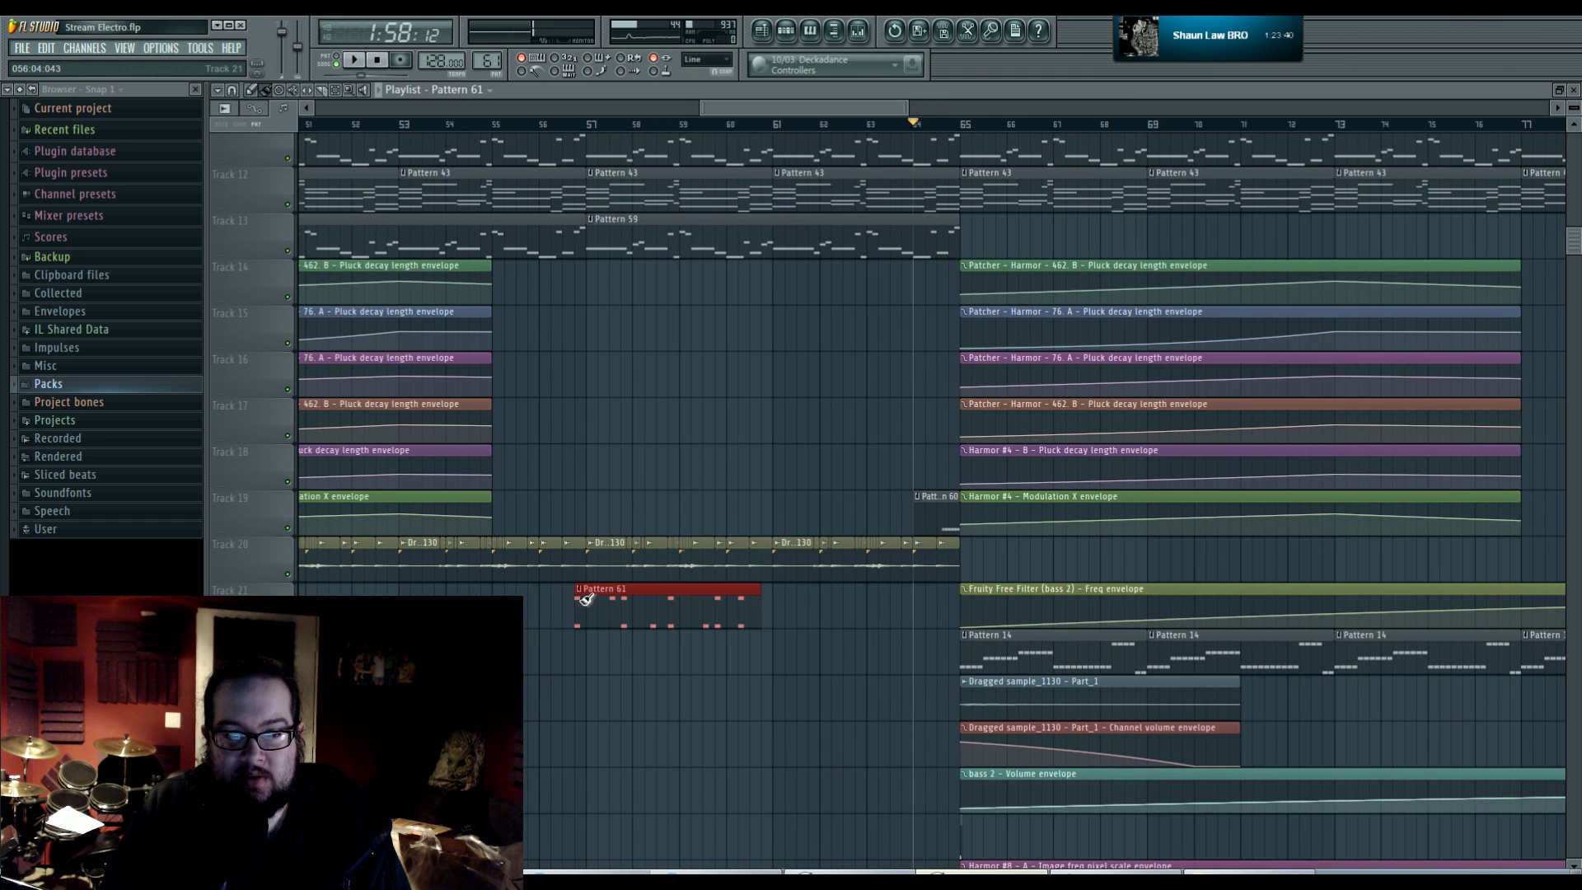
pyautogui.click(781, 608)
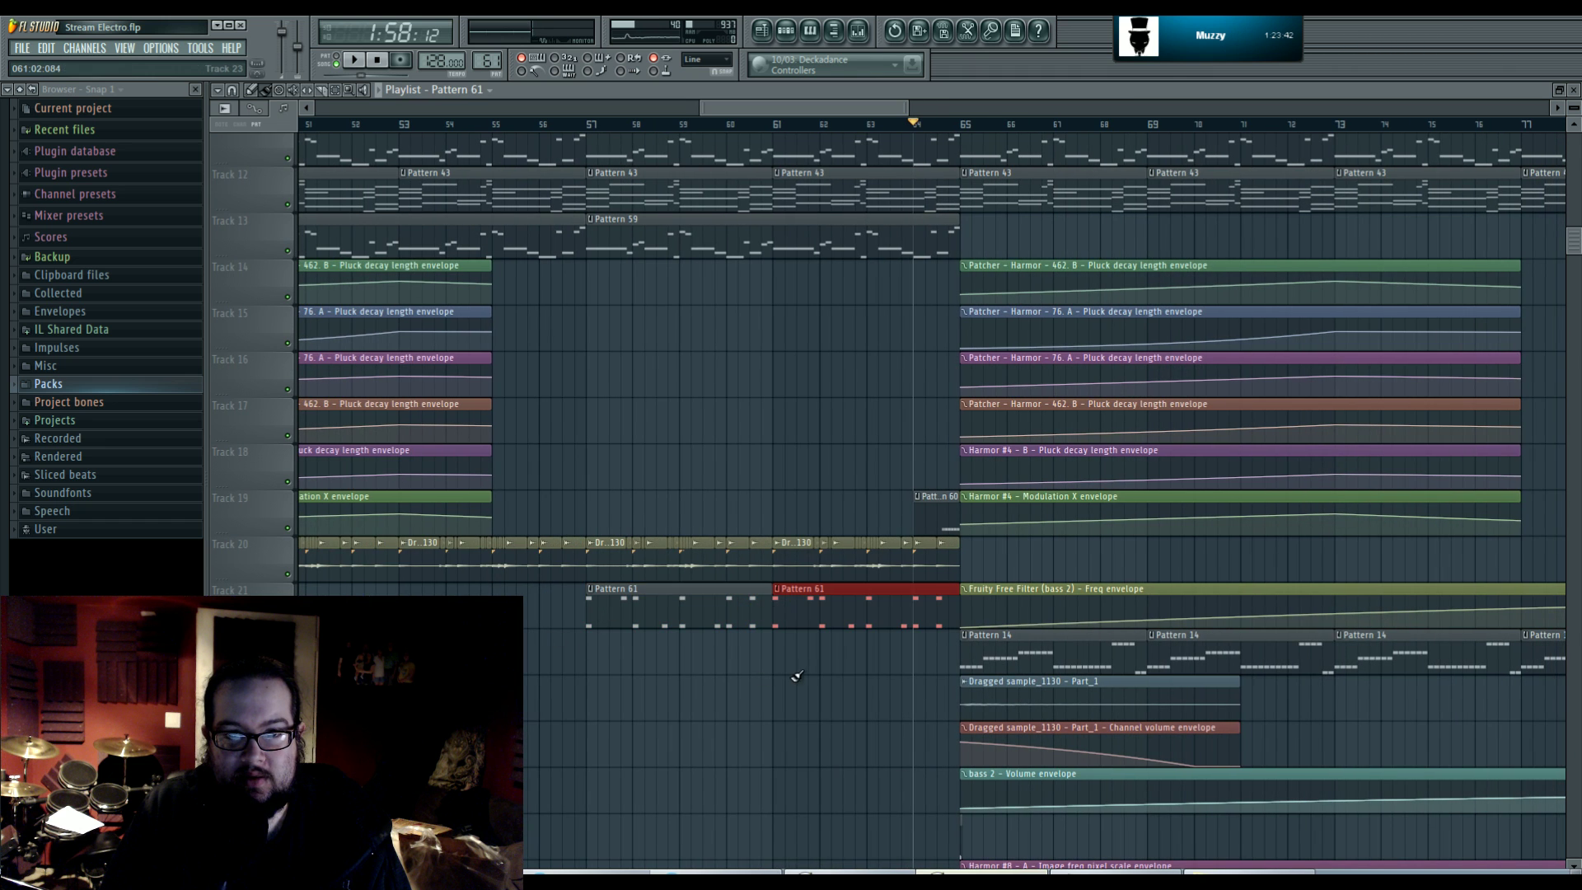
pyautogui.hscroll(-3, 592, 604)
pyautogui.hscroll(-2, 592, 604)
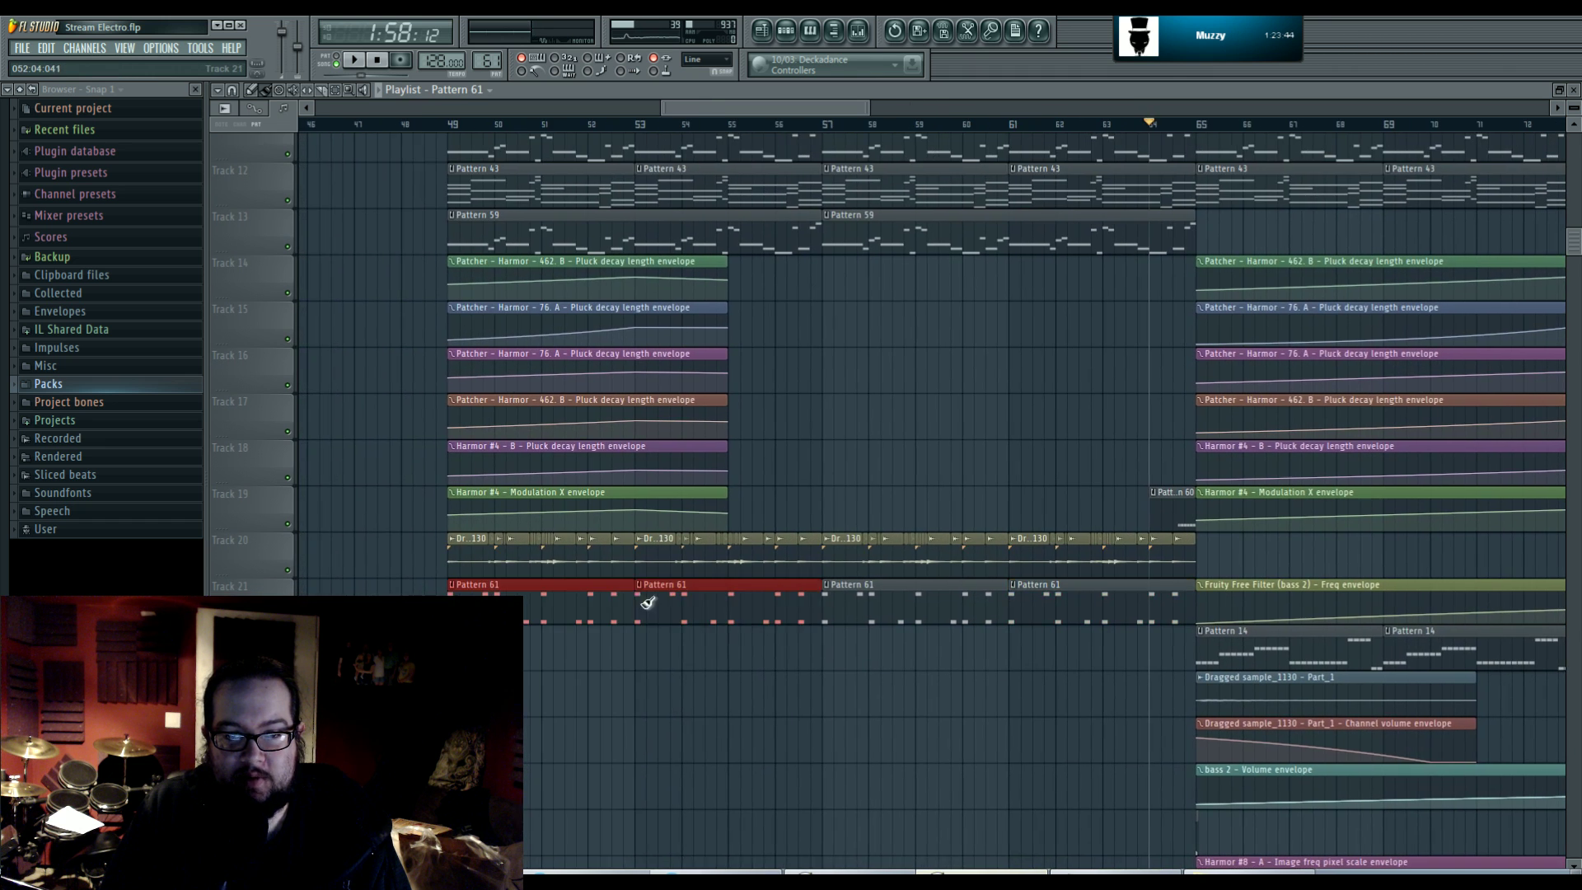
# - Show the mixer over the playlist, select Insert 49 and bring the lower-numbered inserts into view
pyautogui.click(858, 30)
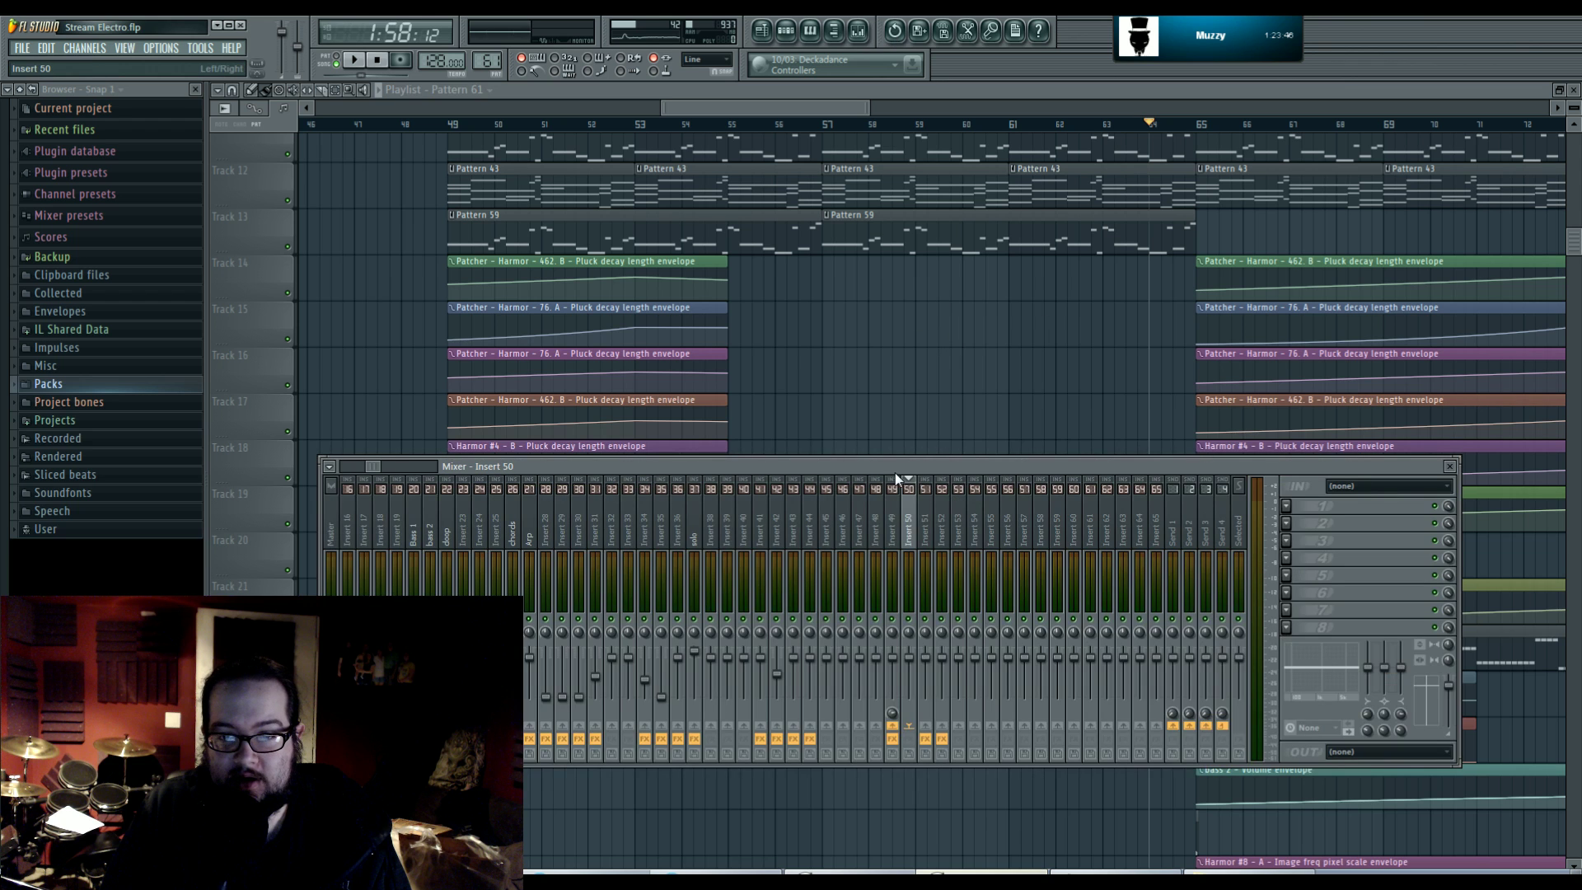
pyautogui.click(858, 33)
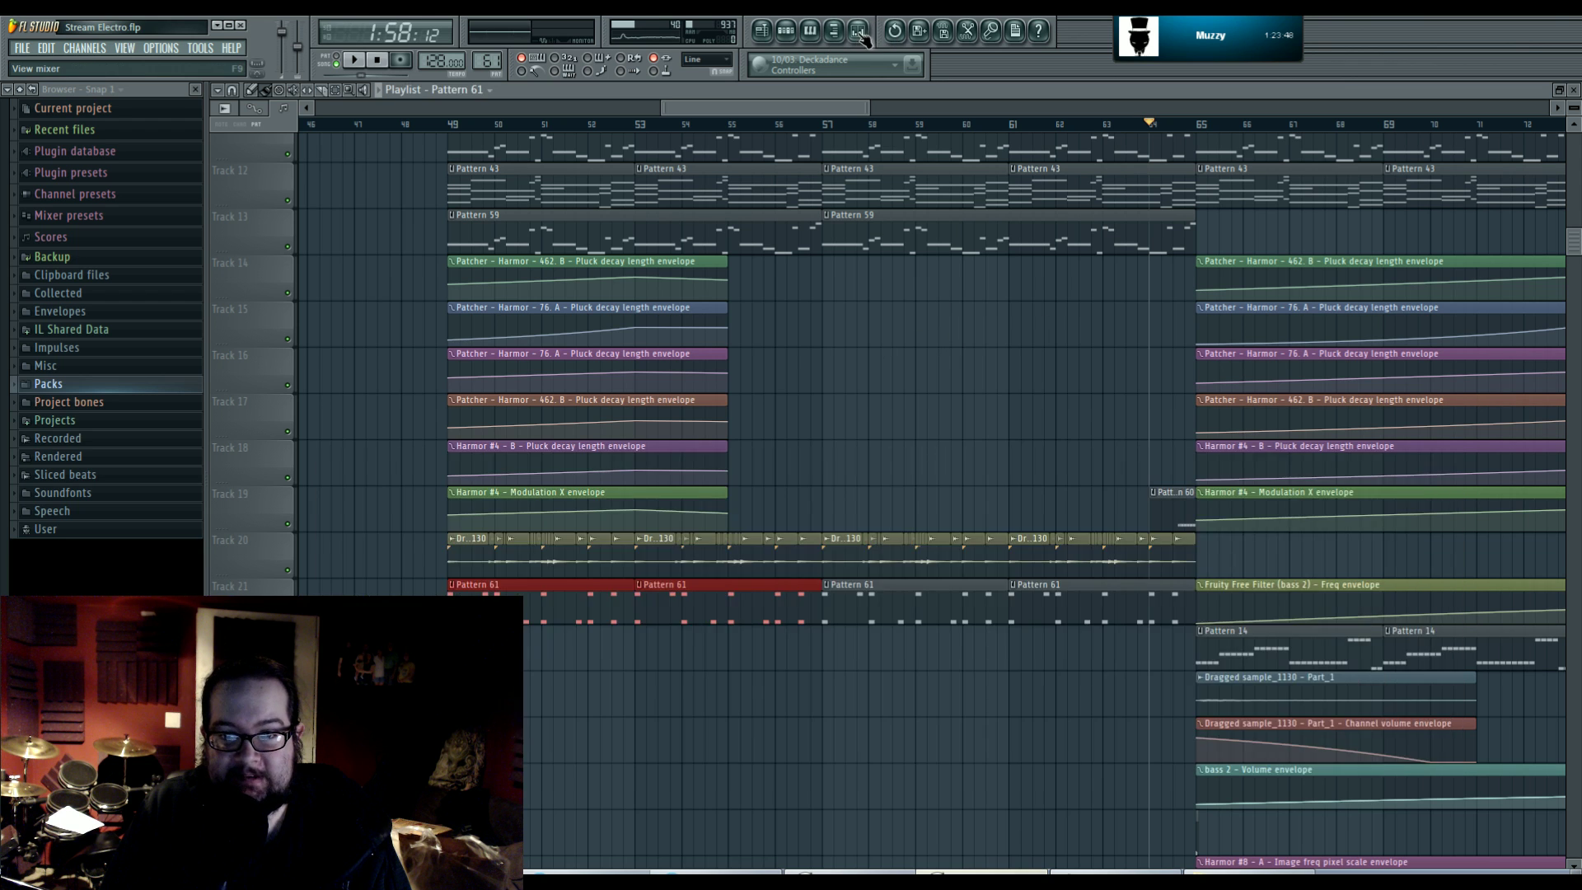
pyautogui.click(860, 35)
pyautogui.click(897, 531)
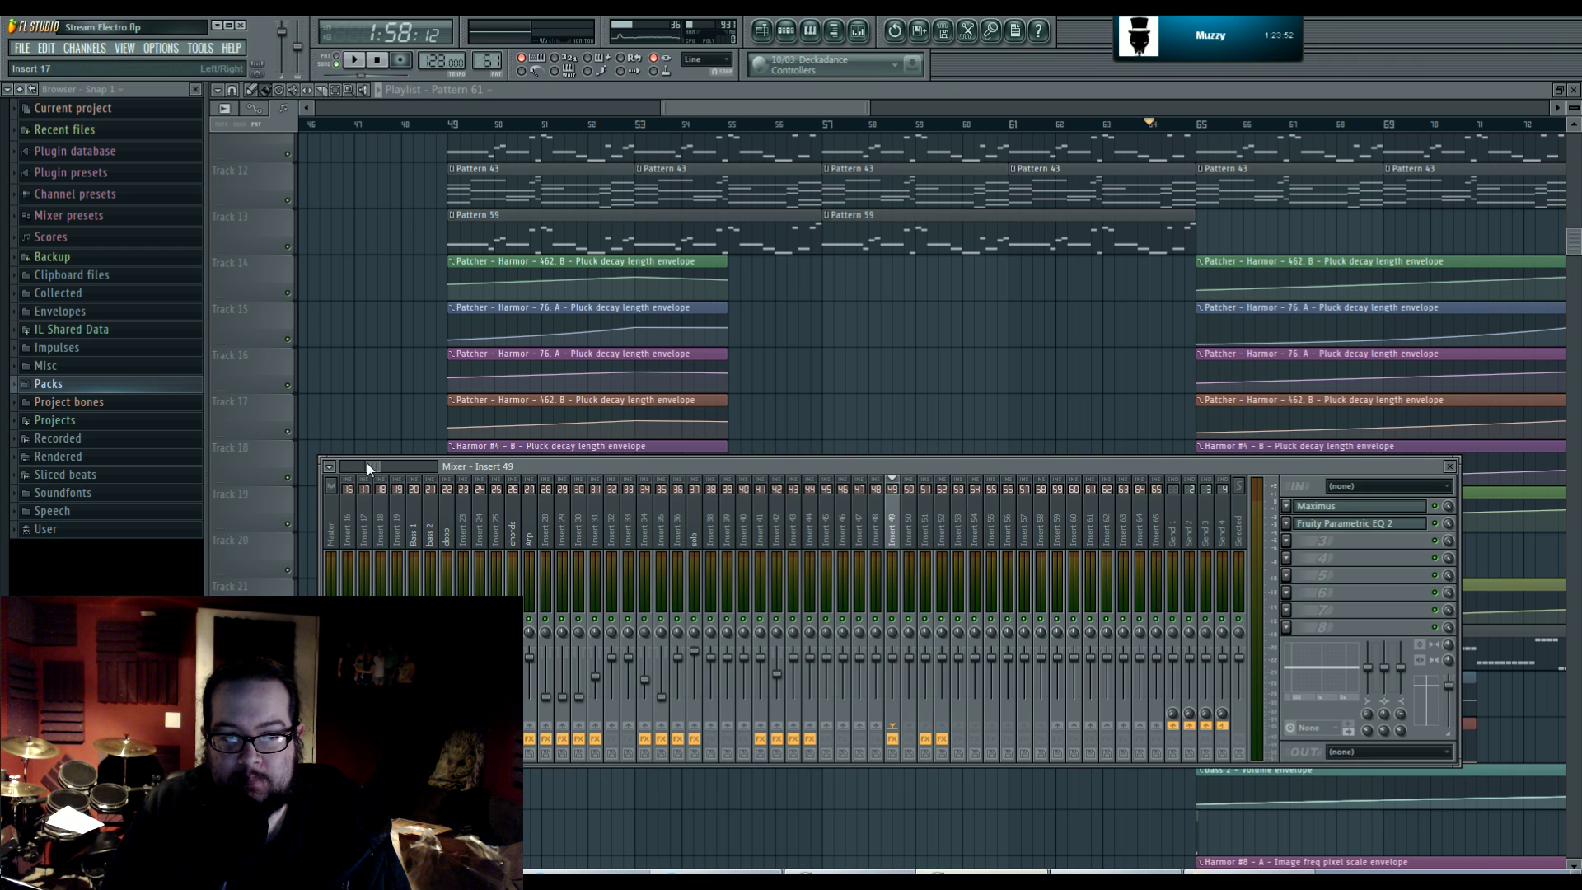
pyautogui.moveTo(368, 464); pyautogui.dragTo(360, 478)
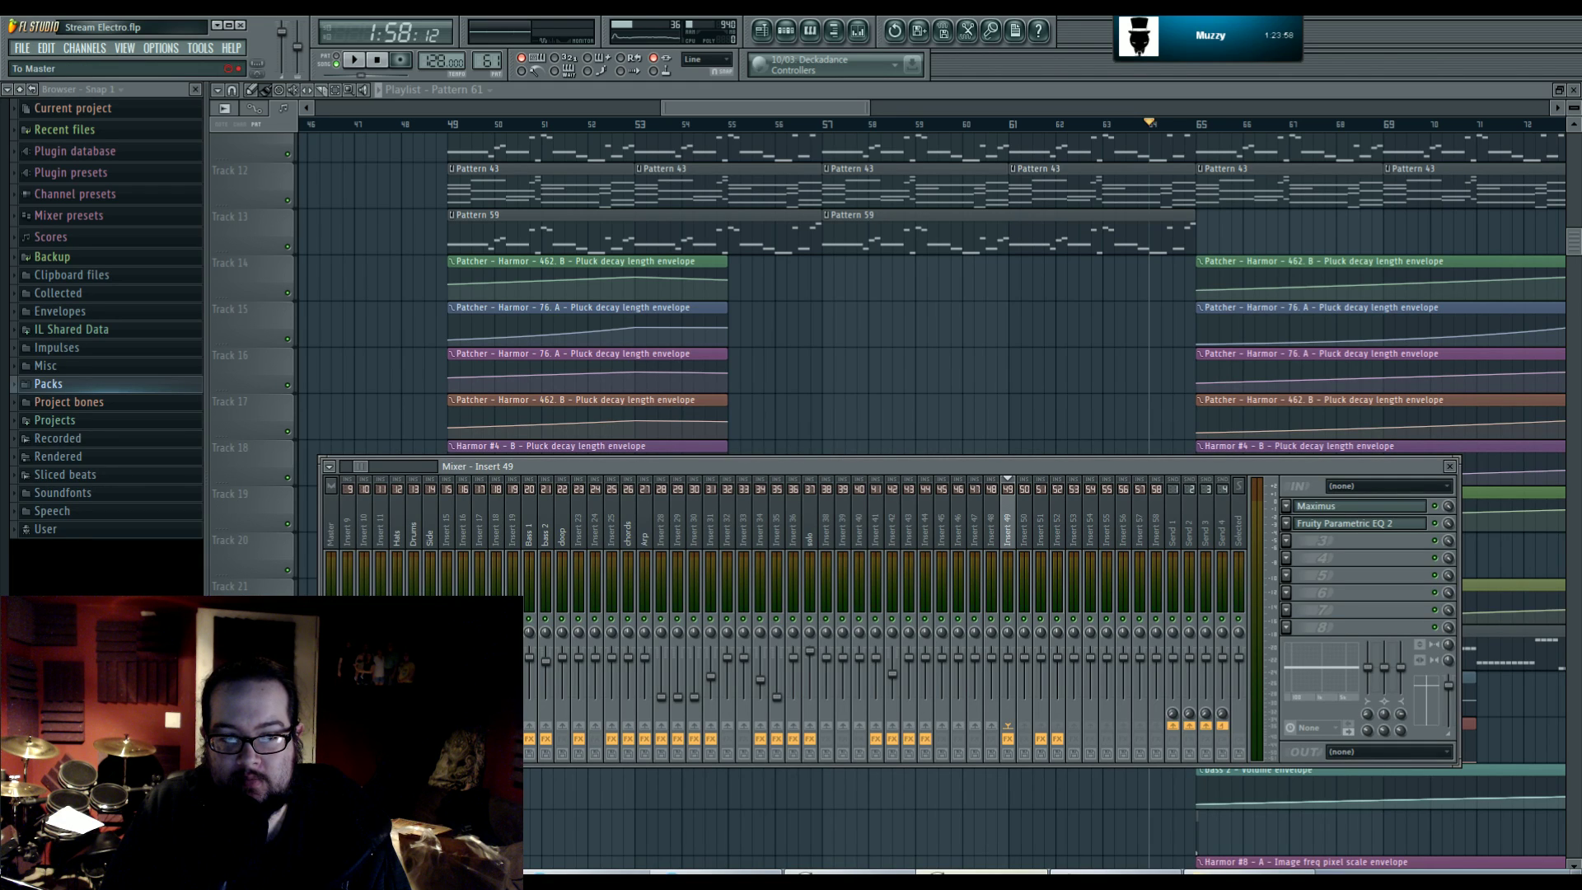
# - Open Superior Drummer 2 from the Pattern 61 channel list, look over its sound libraries and shift its window slightly
pyautogui.click(785, 31)
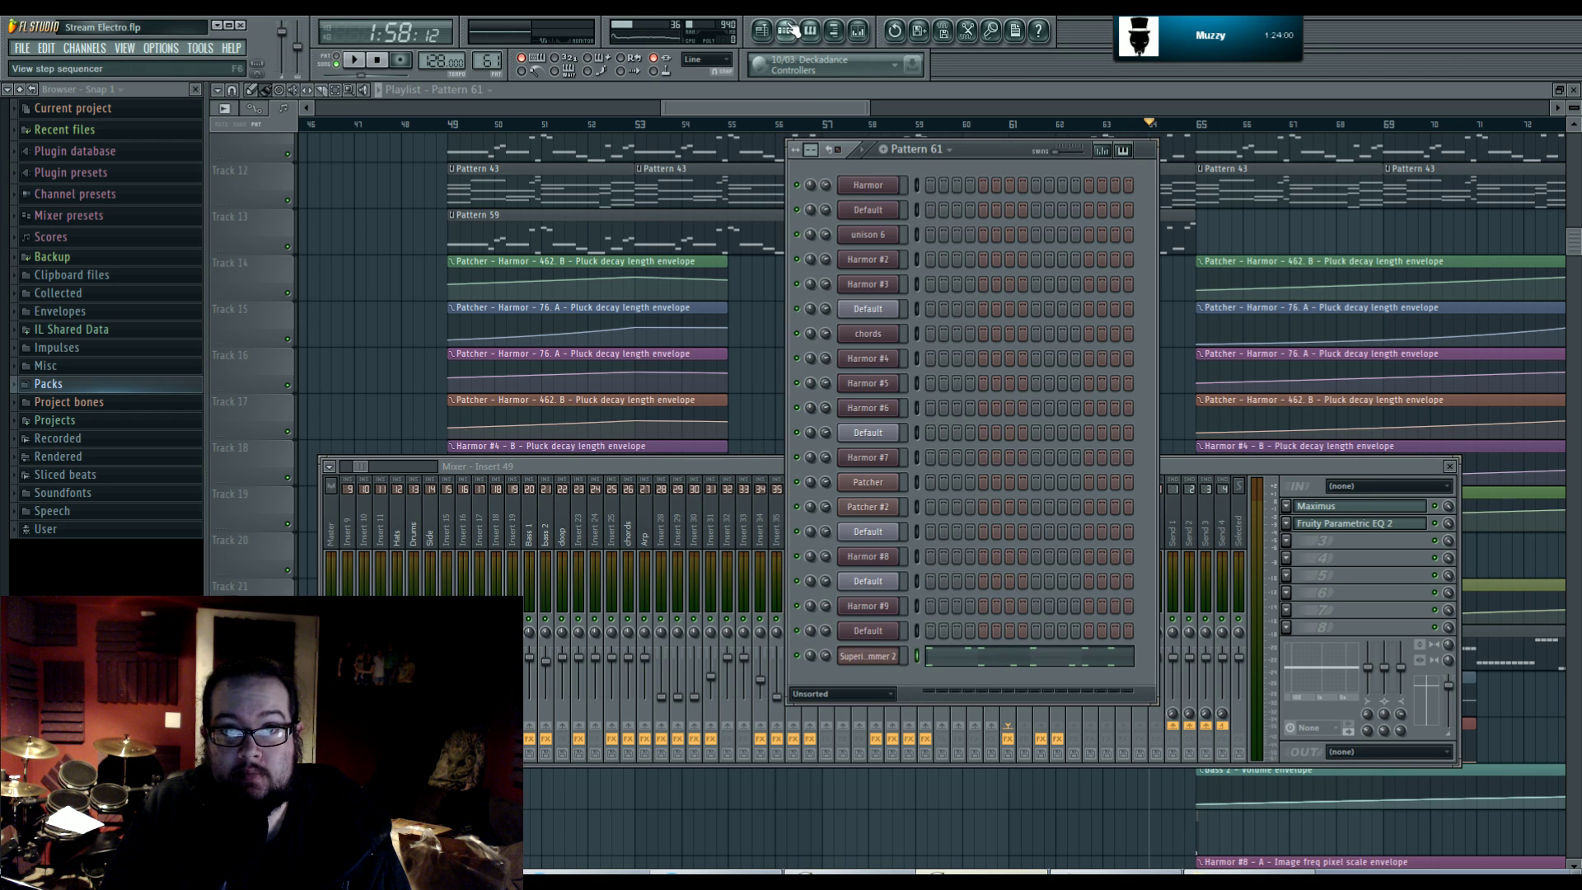
pyautogui.click(875, 661)
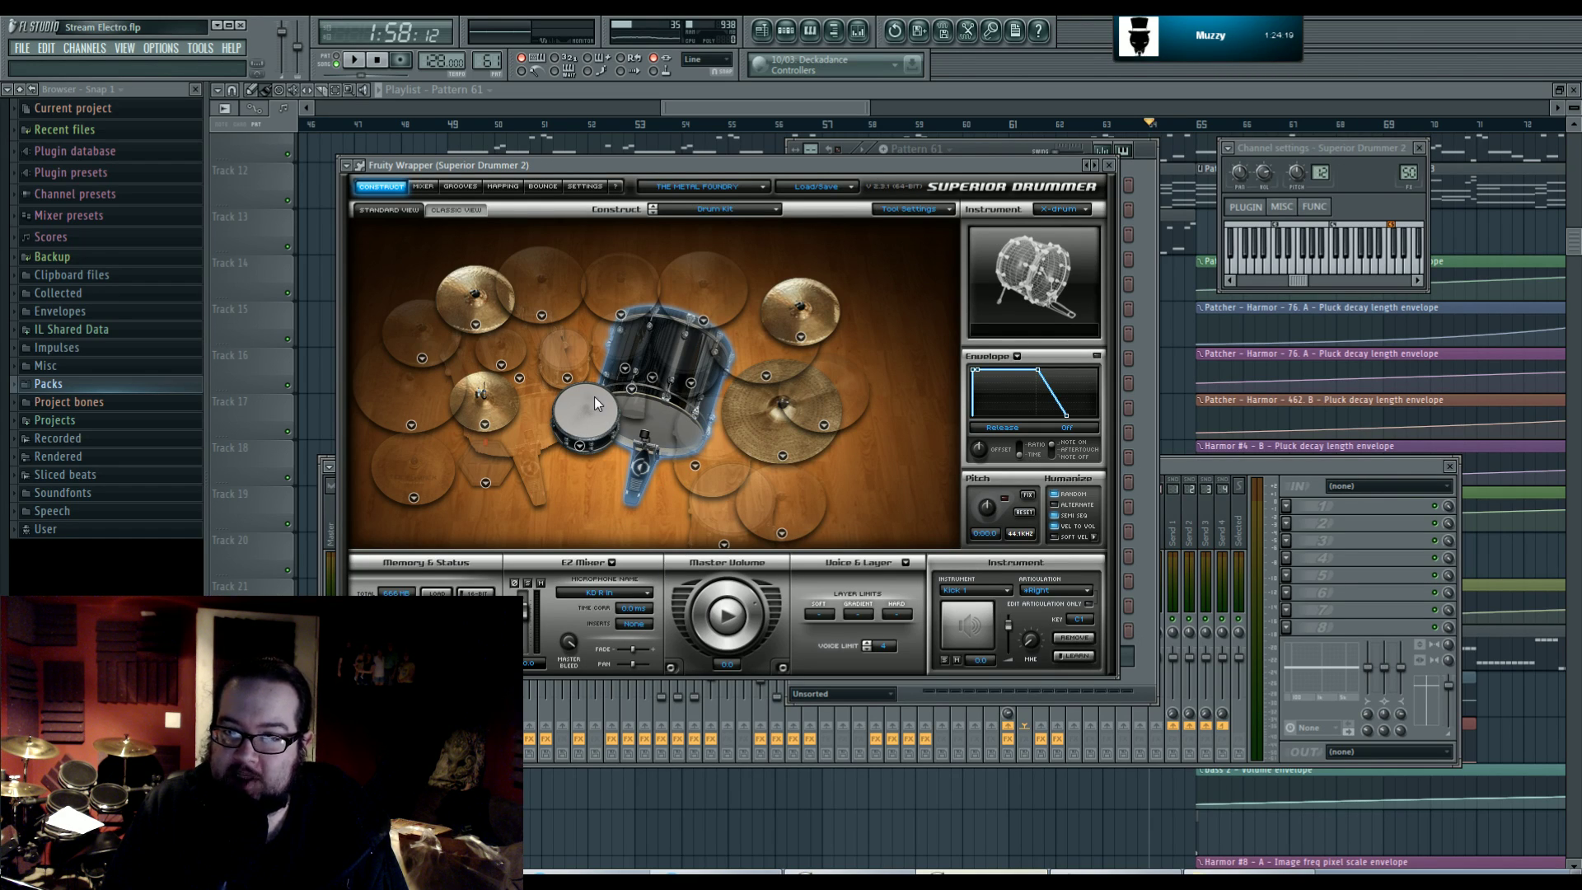
pyautogui.click(758, 189)
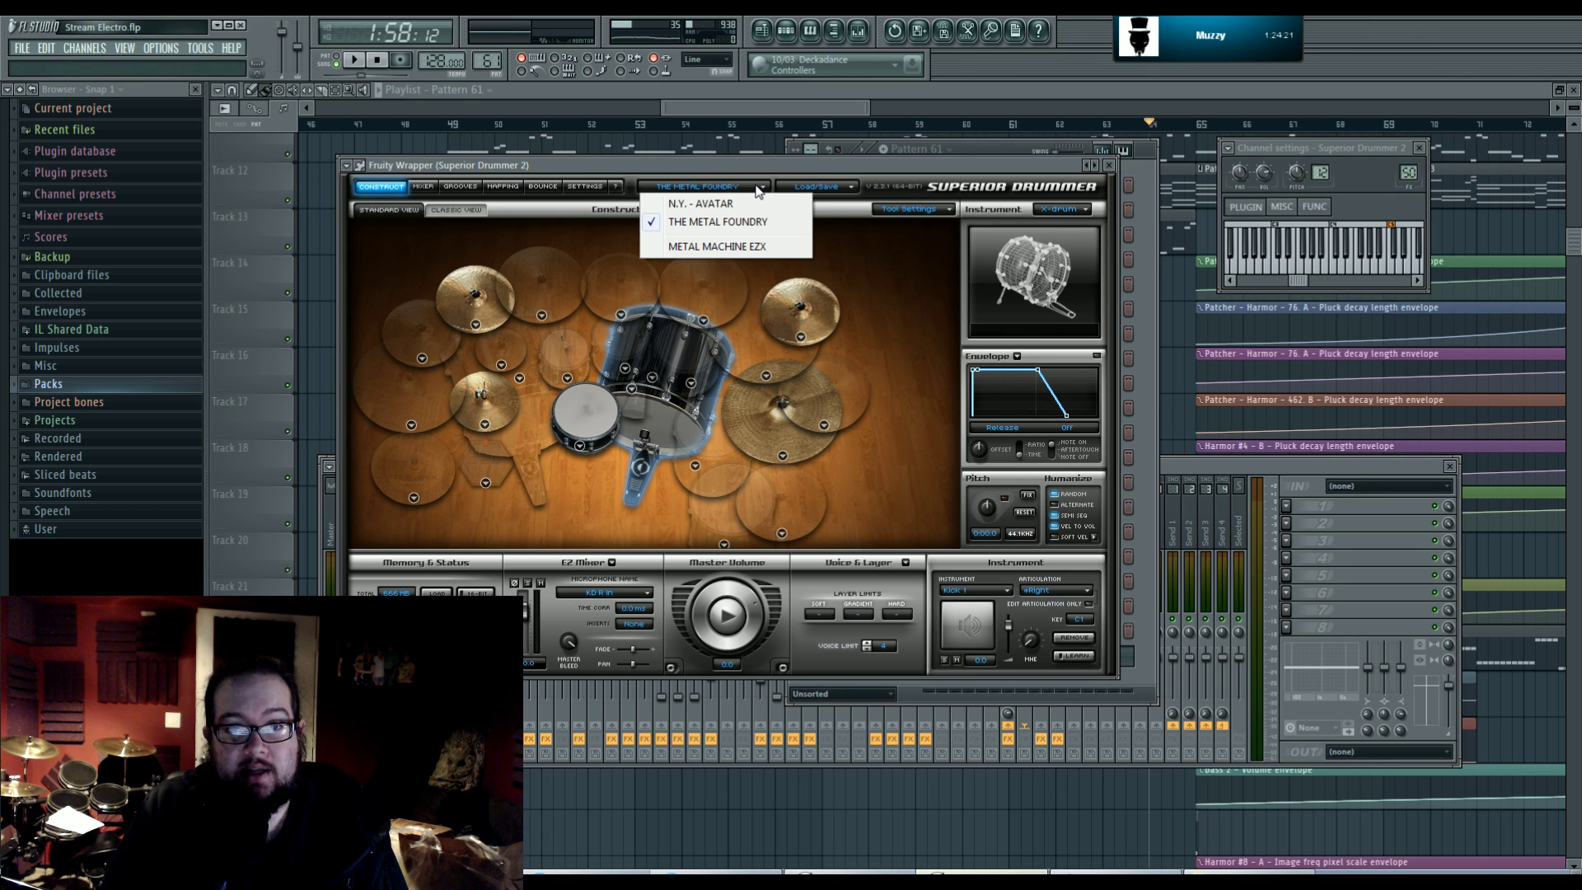
pyautogui.click(754, 163)
pyautogui.moveTo(754, 163)
pyautogui.mouseDown()
pyautogui.moveTo(774, 192)
pyautogui.moveTo(763, 176)
pyautogui.moveTo(784, 171)
pyautogui.mouseUp()
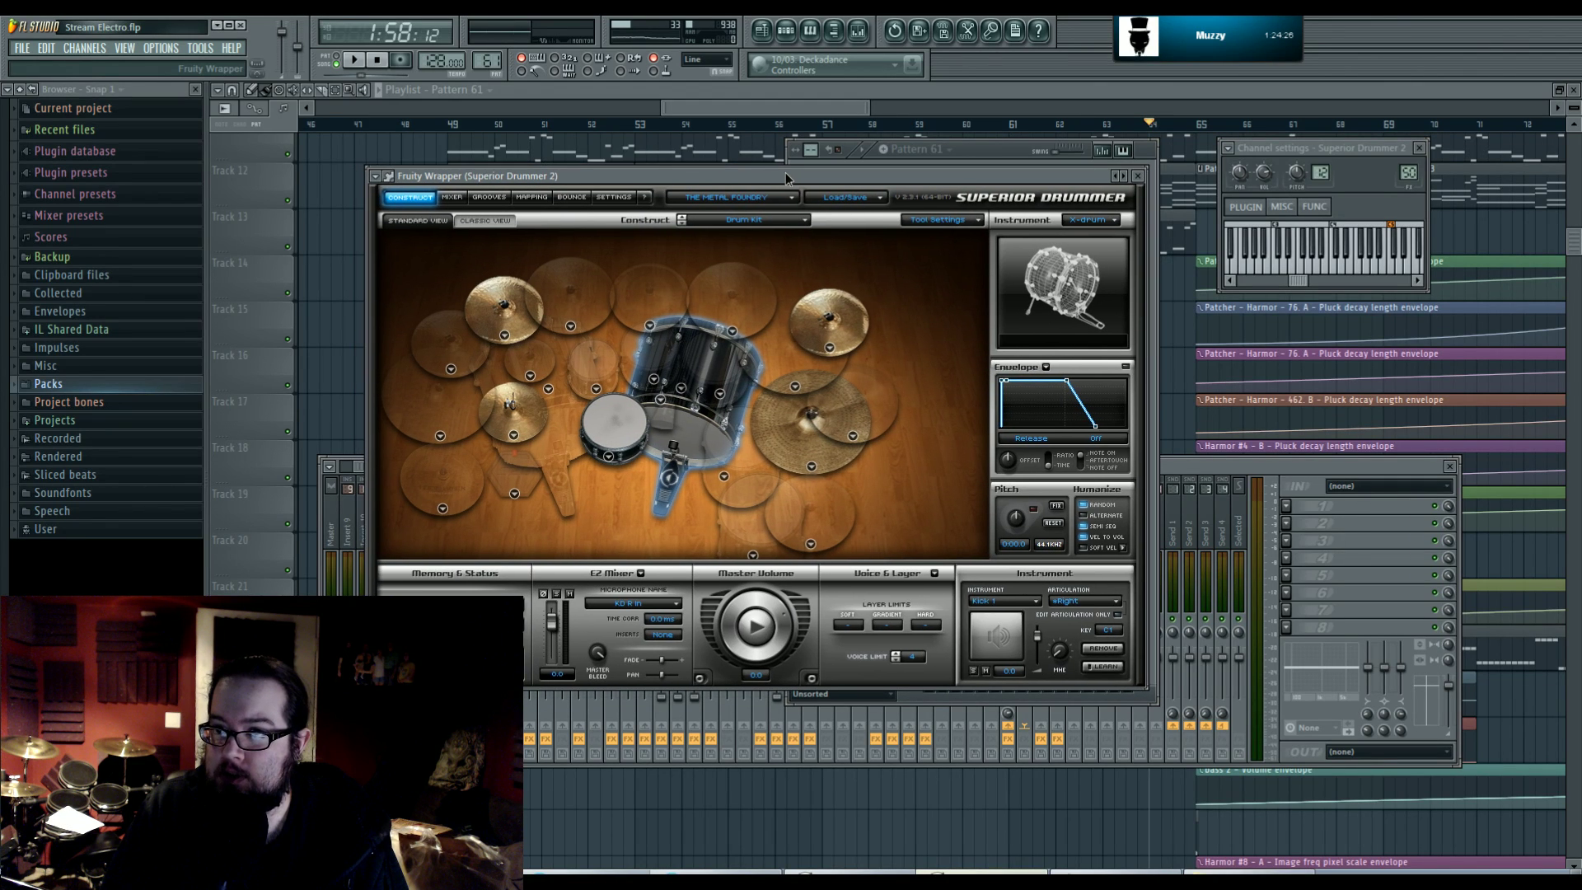
# - Review Insert 49's Fruity Parametric EQ 2, then bring Superior Drummer 2 back to the front
pyautogui.click(1383, 504)
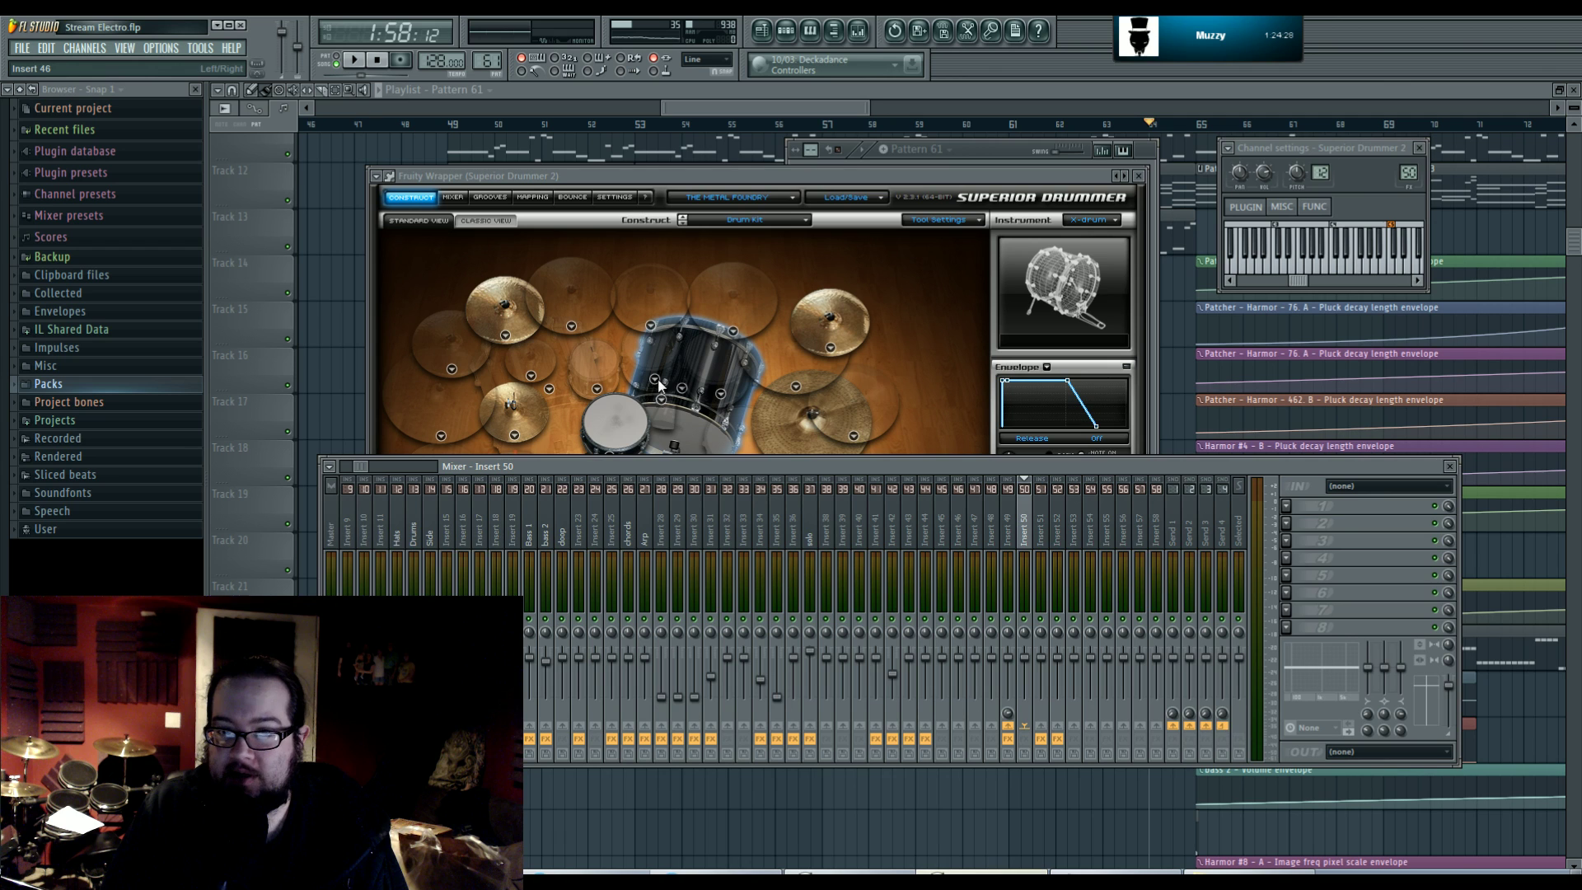
pyautogui.click(1008, 519)
pyautogui.click(1344, 524)
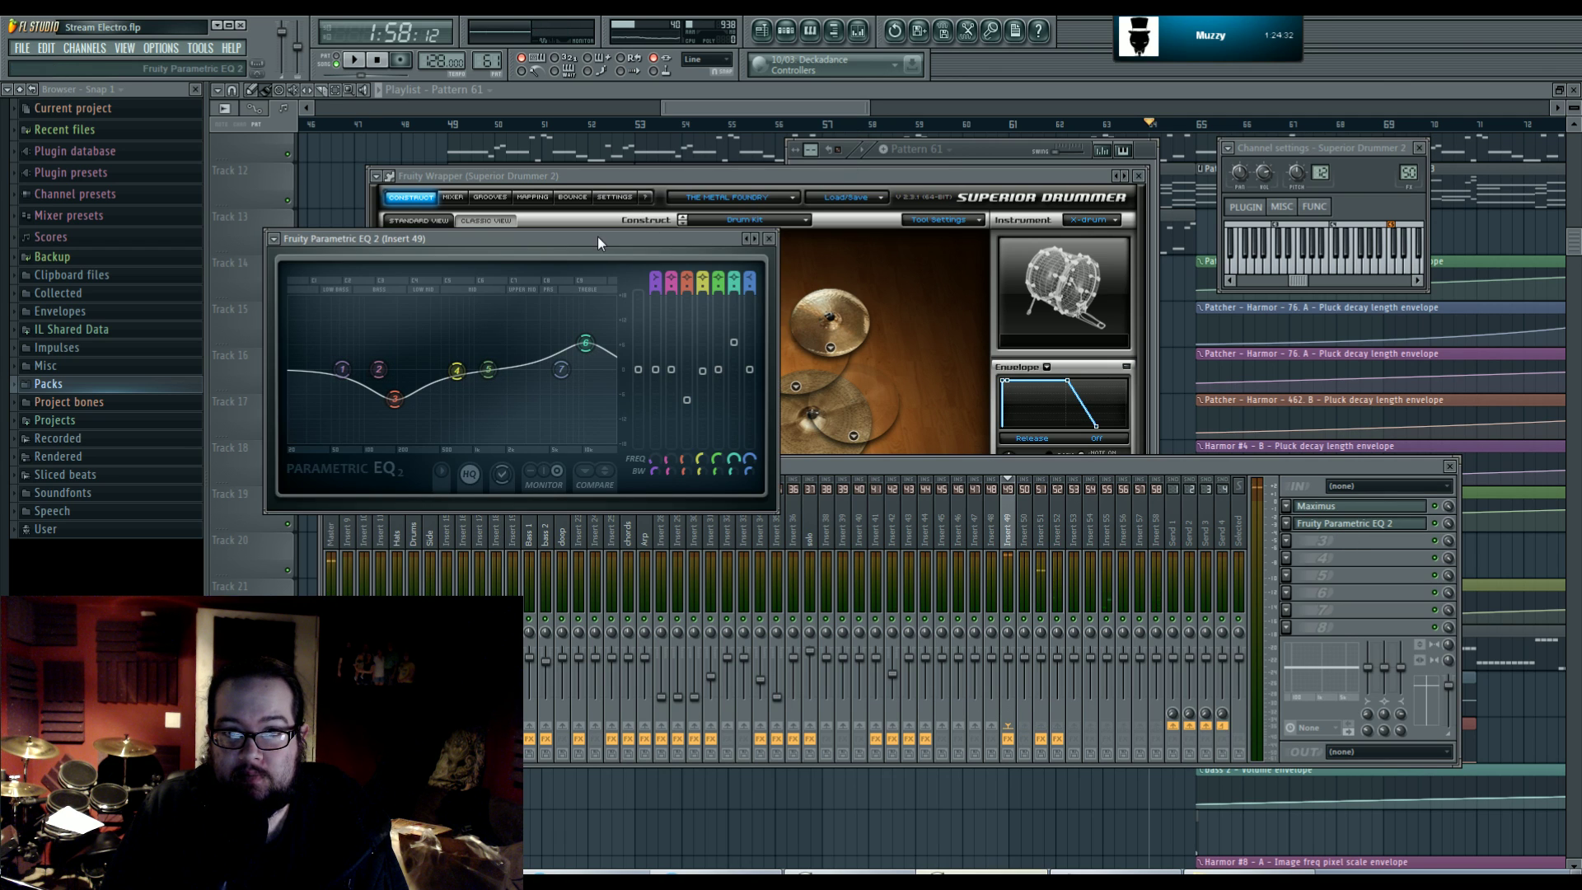
pyautogui.moveTo(598, 242); pyautogui.dragTo(655, 283)
pyautogui.click(765, 183)
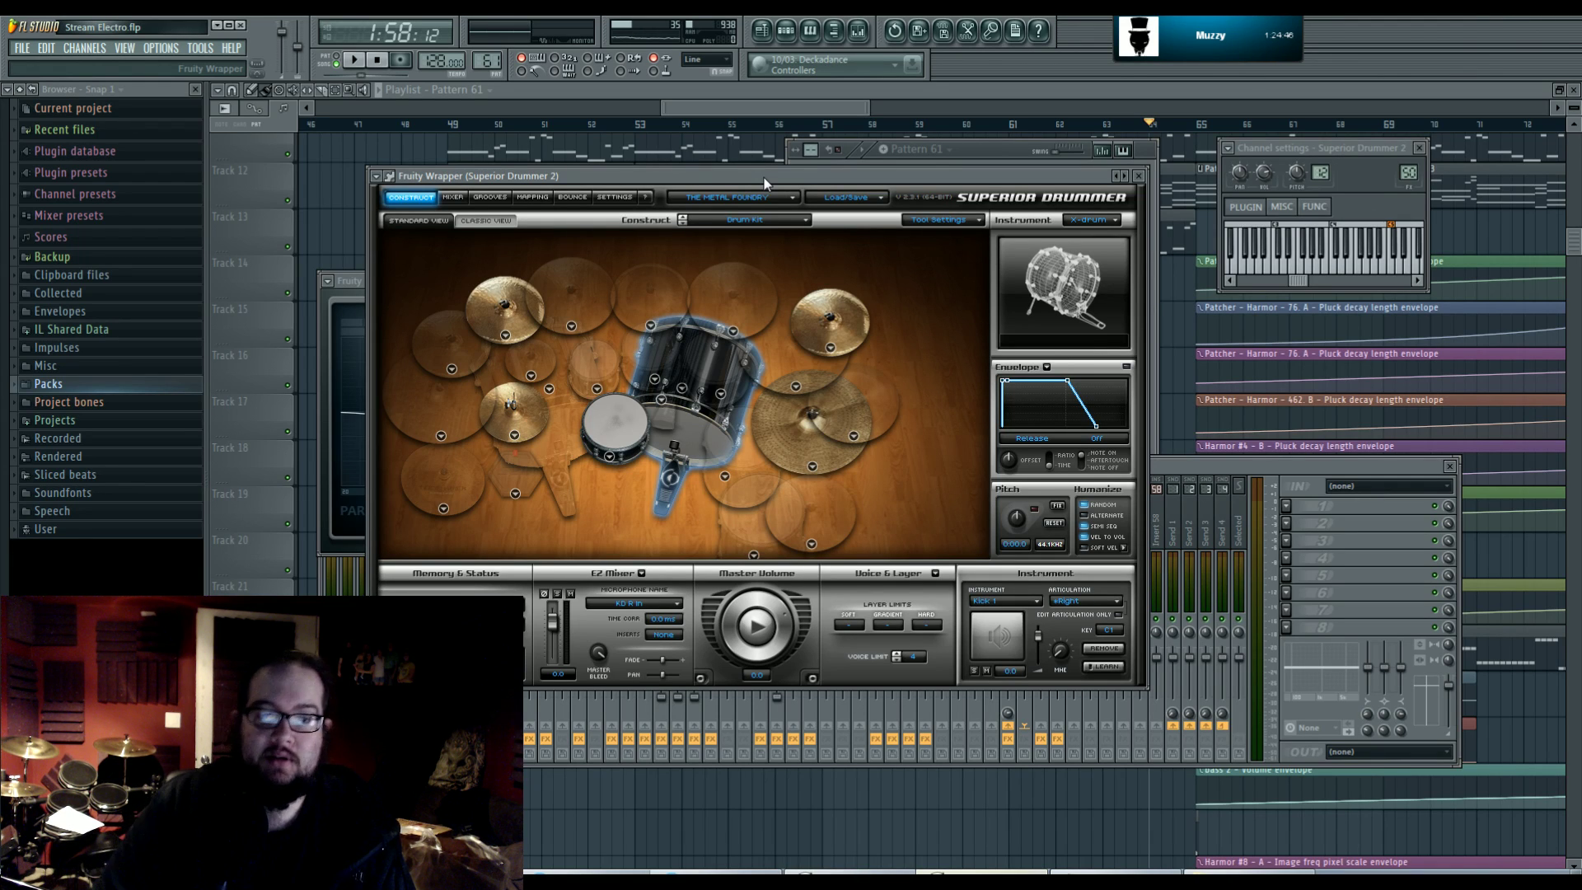
# - Return to the playlist and set the song position to bar 49
pyautogui.click(742, 104)
pyautogui.click(449, 123)
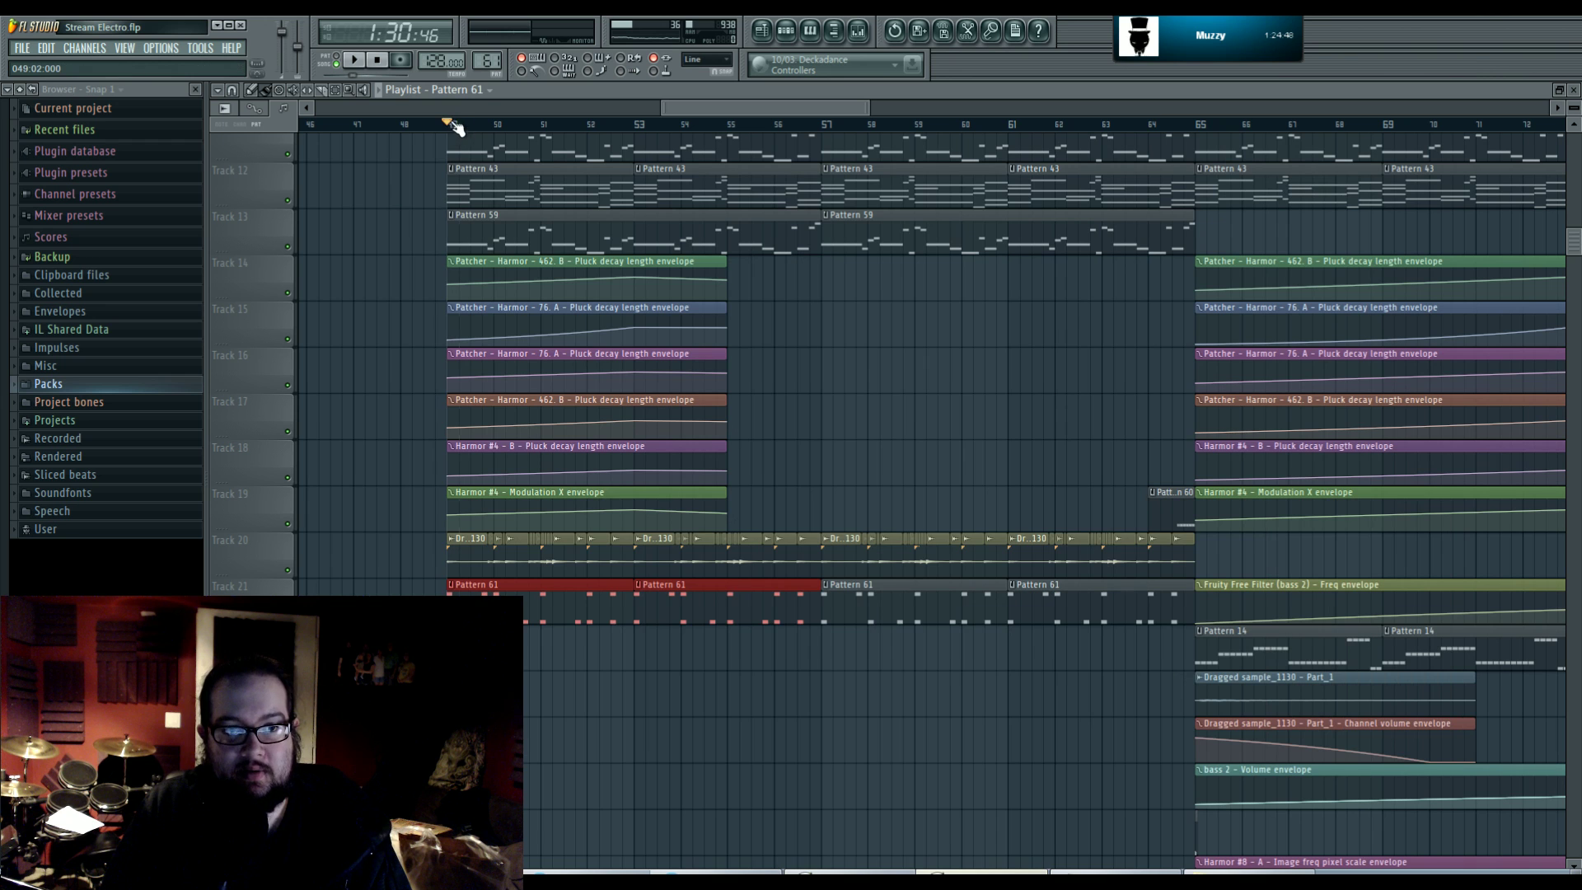
pyautogui.scroll(4, 845, 535)
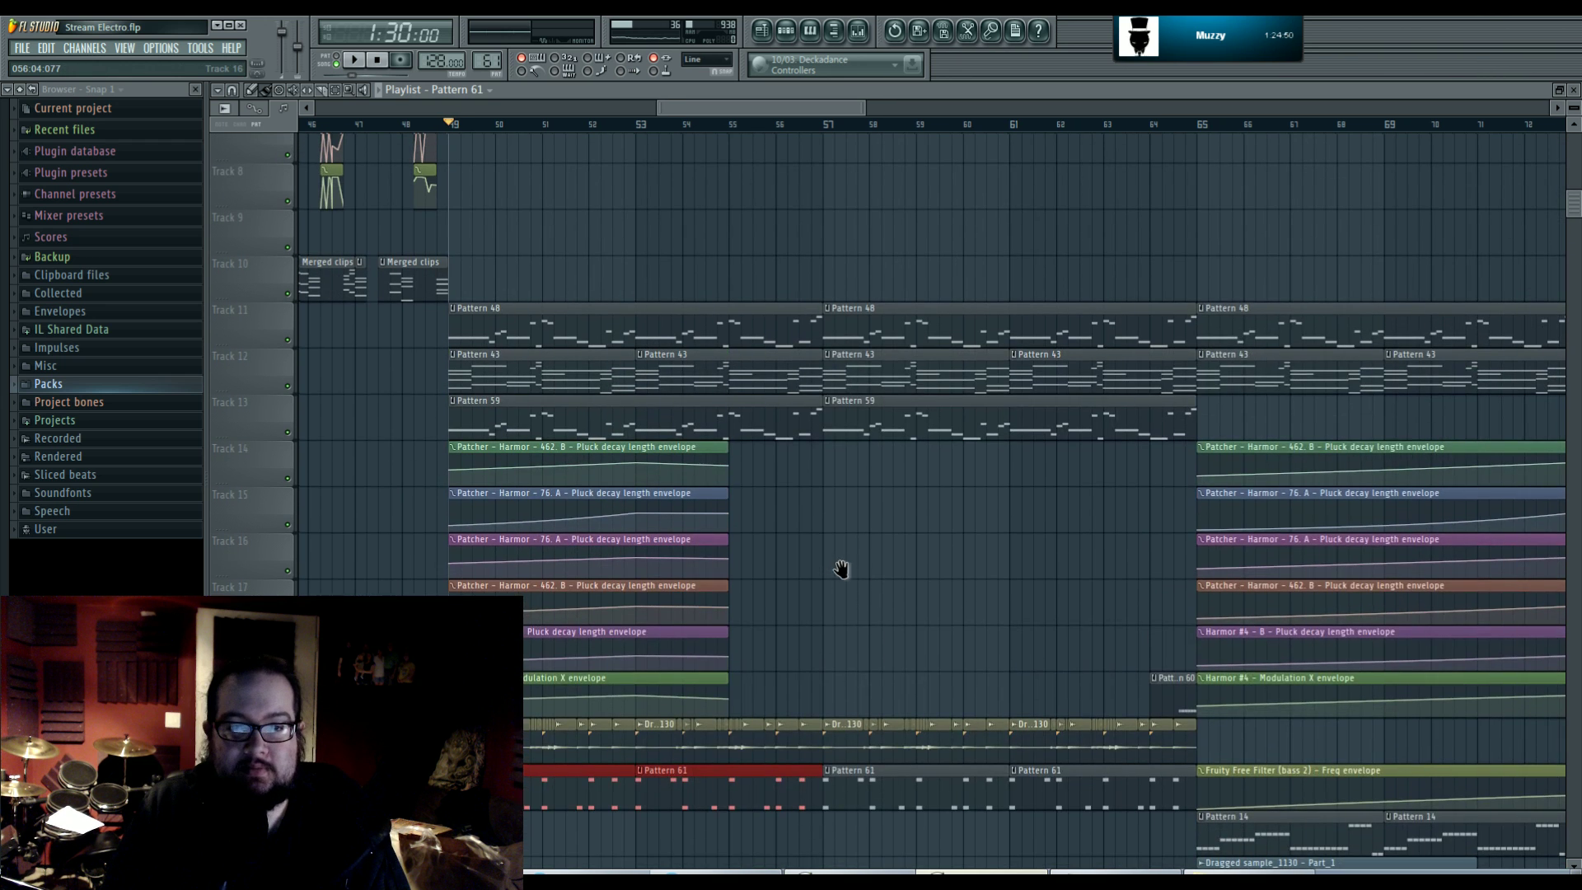
pyautogui.hscroll(-3, 843, 569)
pyautogui.scroll(-4, 906, 511)
pyautogui.hscroll(3, 876, 437)
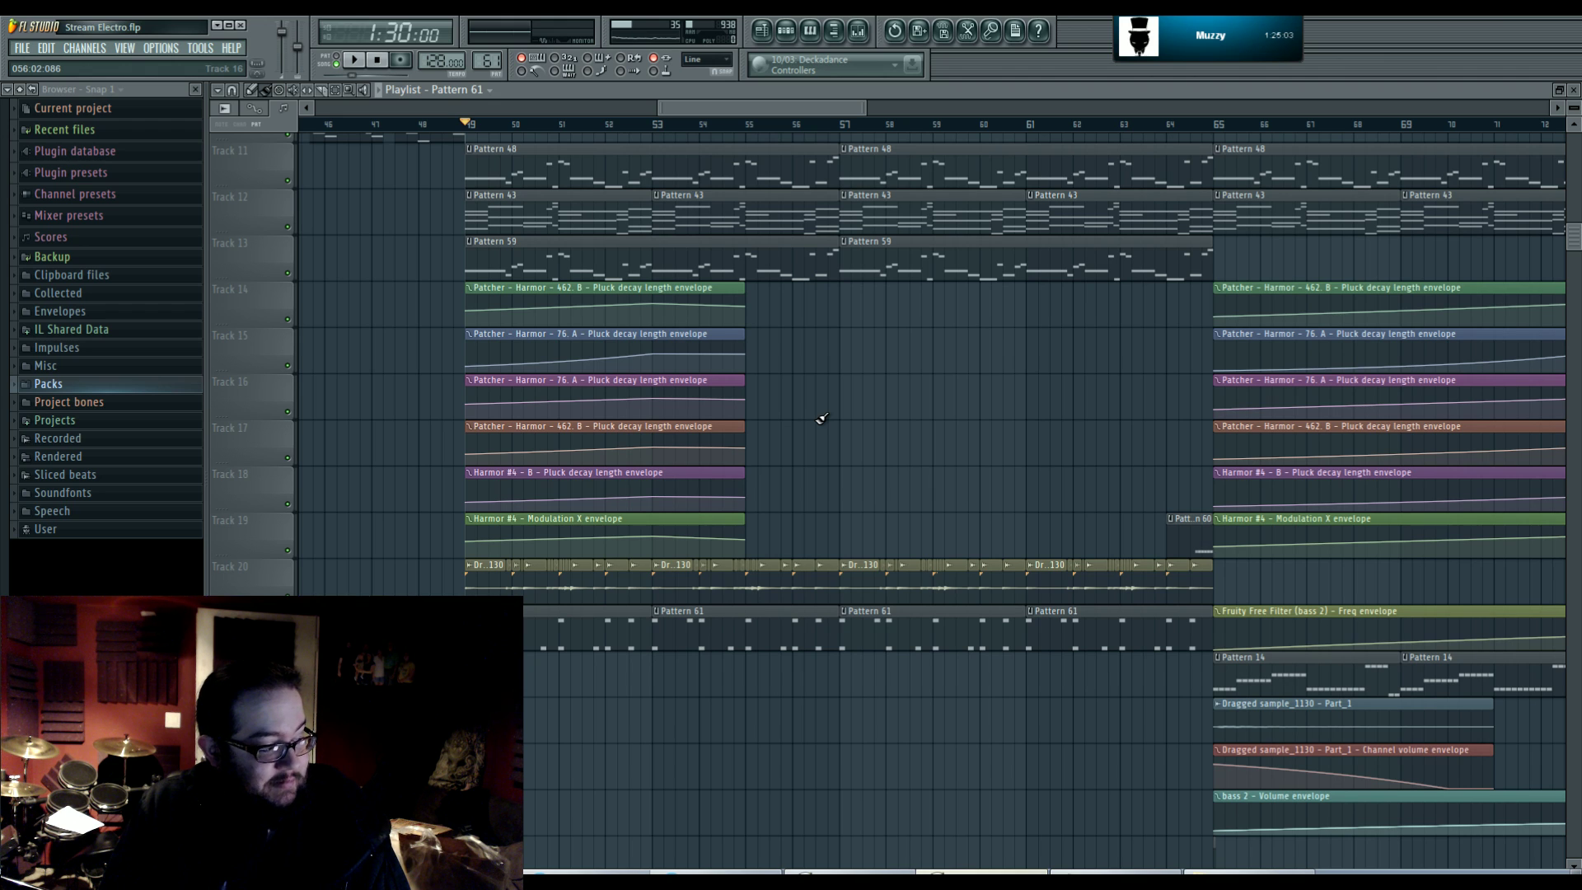
# - Move the song position back to bar 48 and play into the new Pattern 61 drums
pyautogui.moveTo(456, 123); pyautogui.dragTo(375, 125)
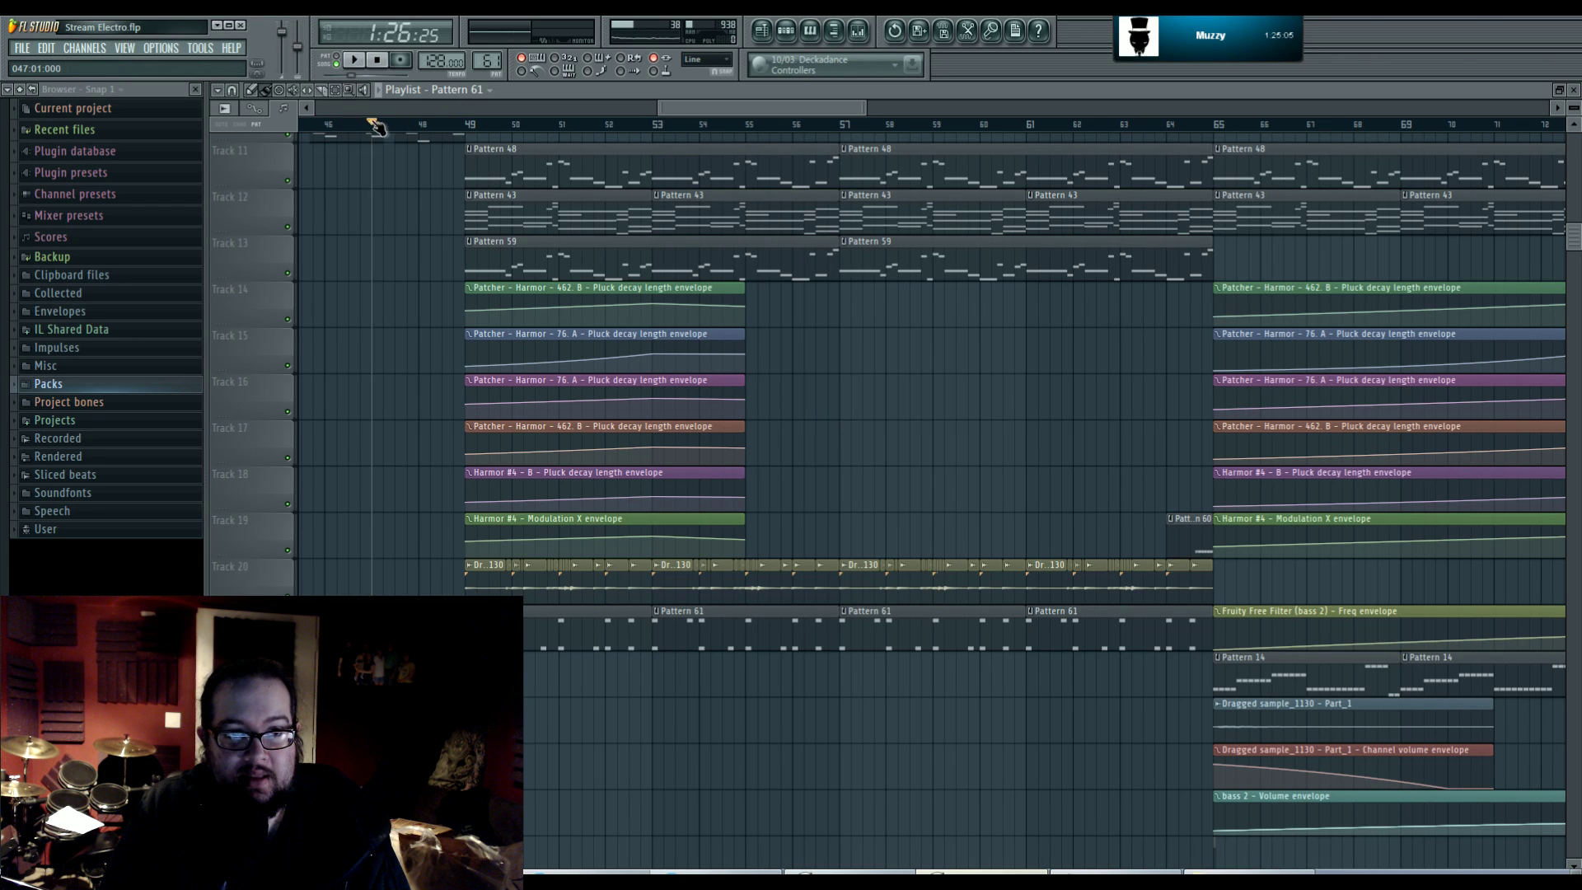
pyautogui.scroll(2, 844, 390)
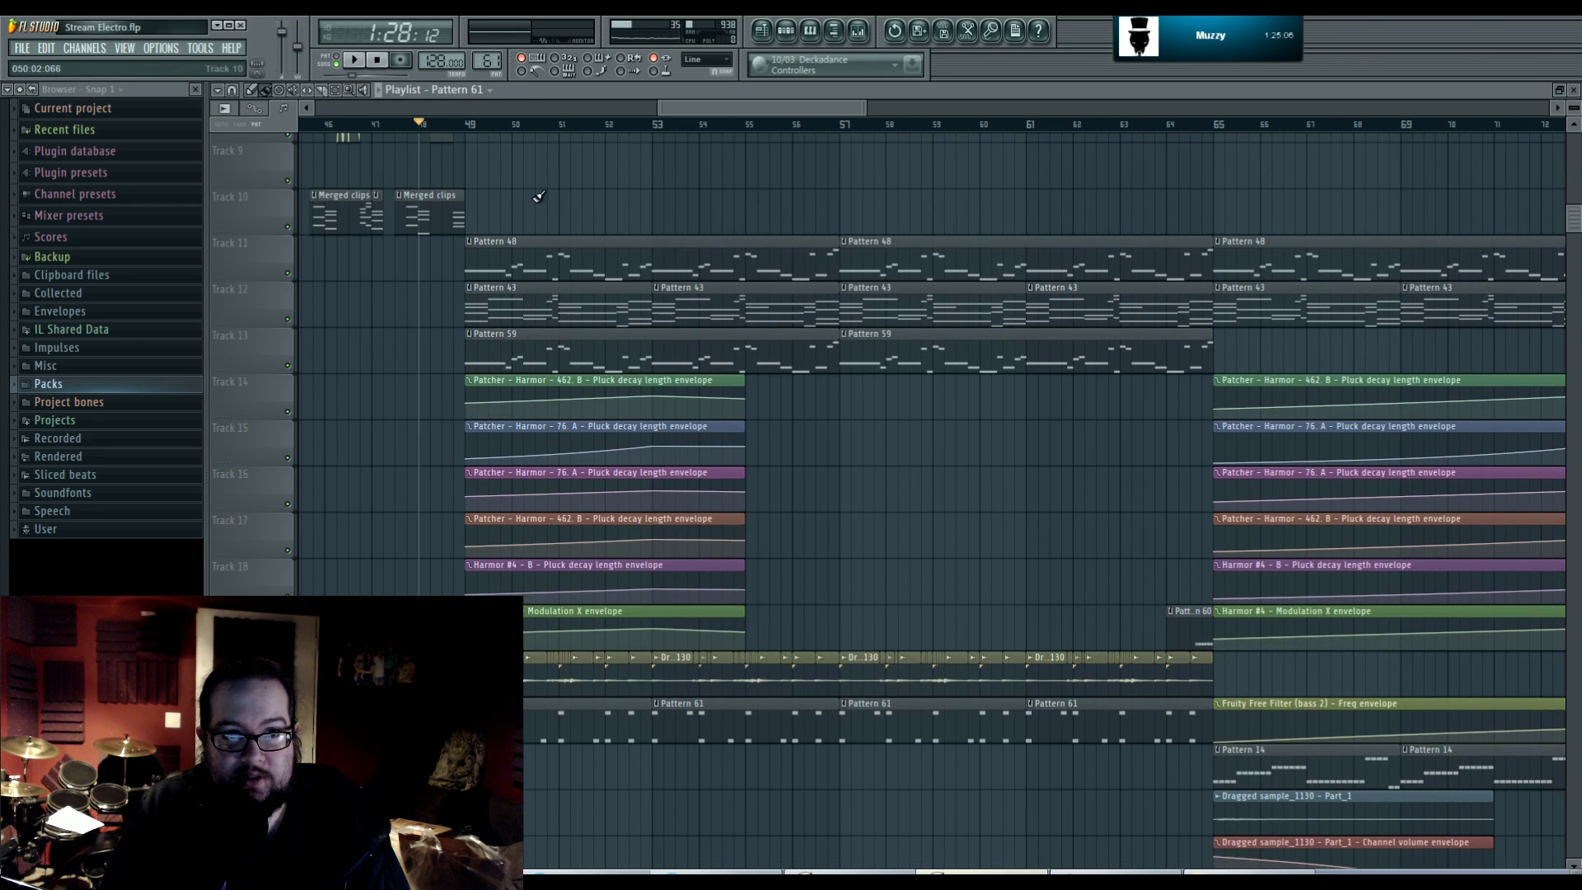
pyautogui.scroll(-4, 890, 439)
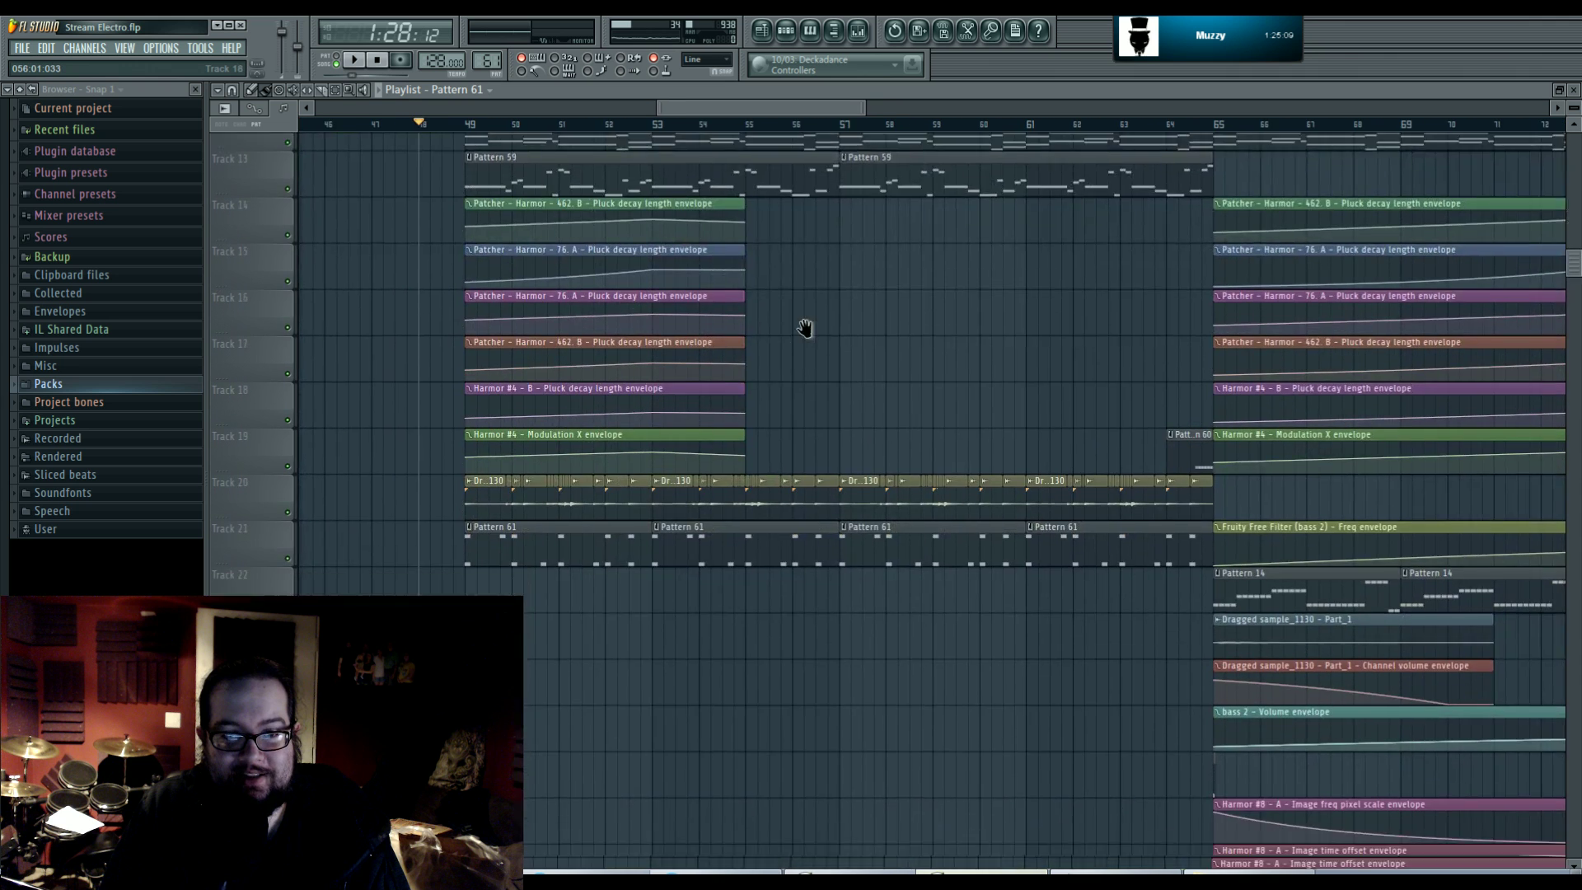
pyautogui.moveTo(805, 328); pyautogui.dragTo(829, 310)
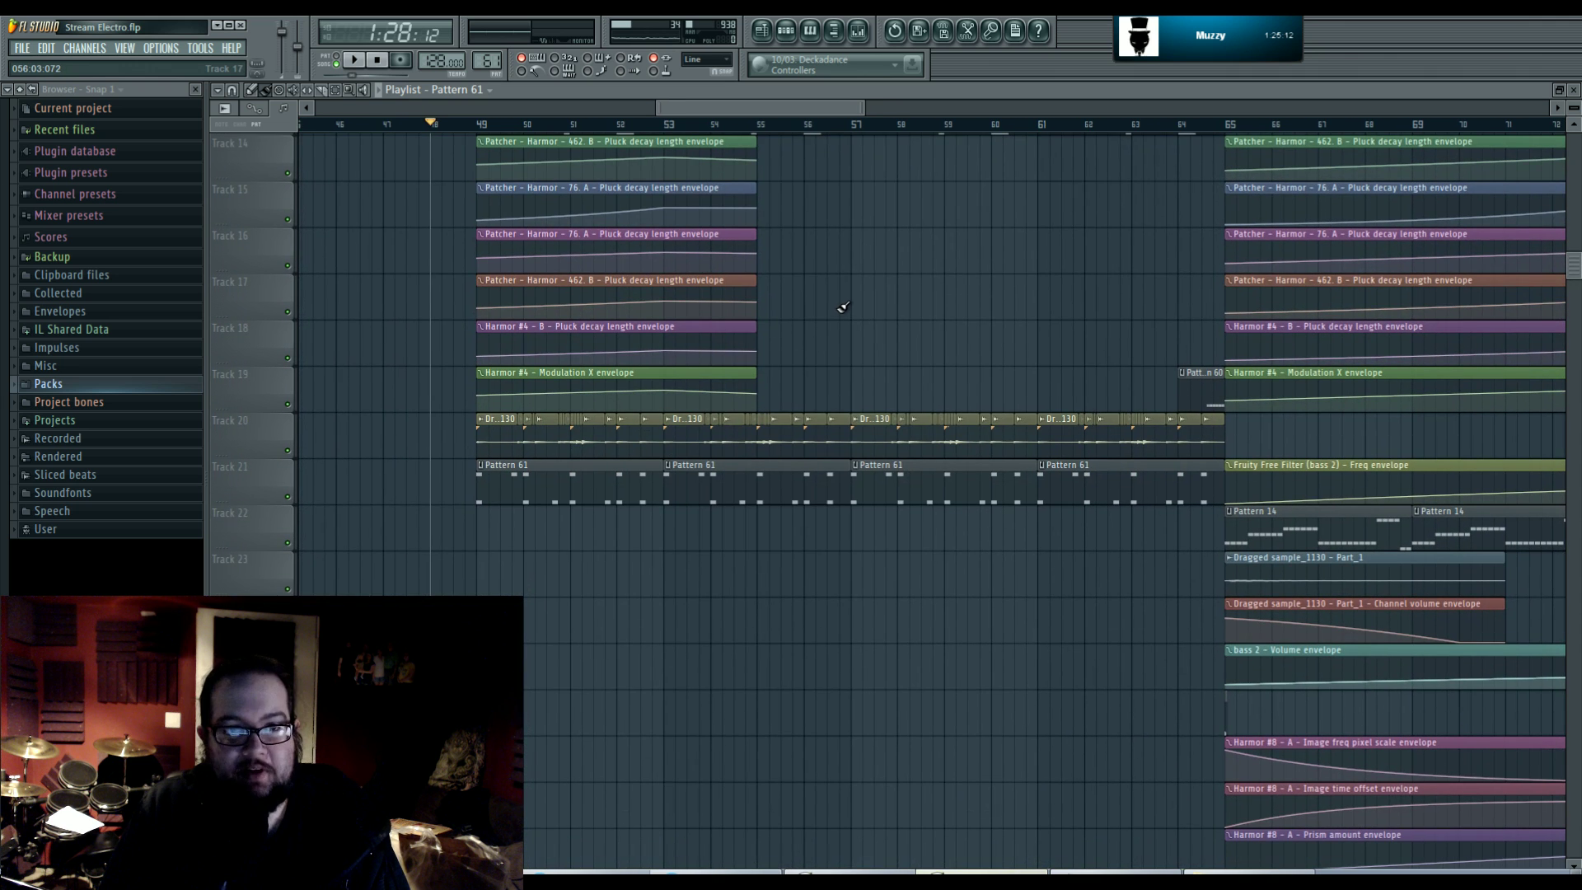
pyautogui.press('space')
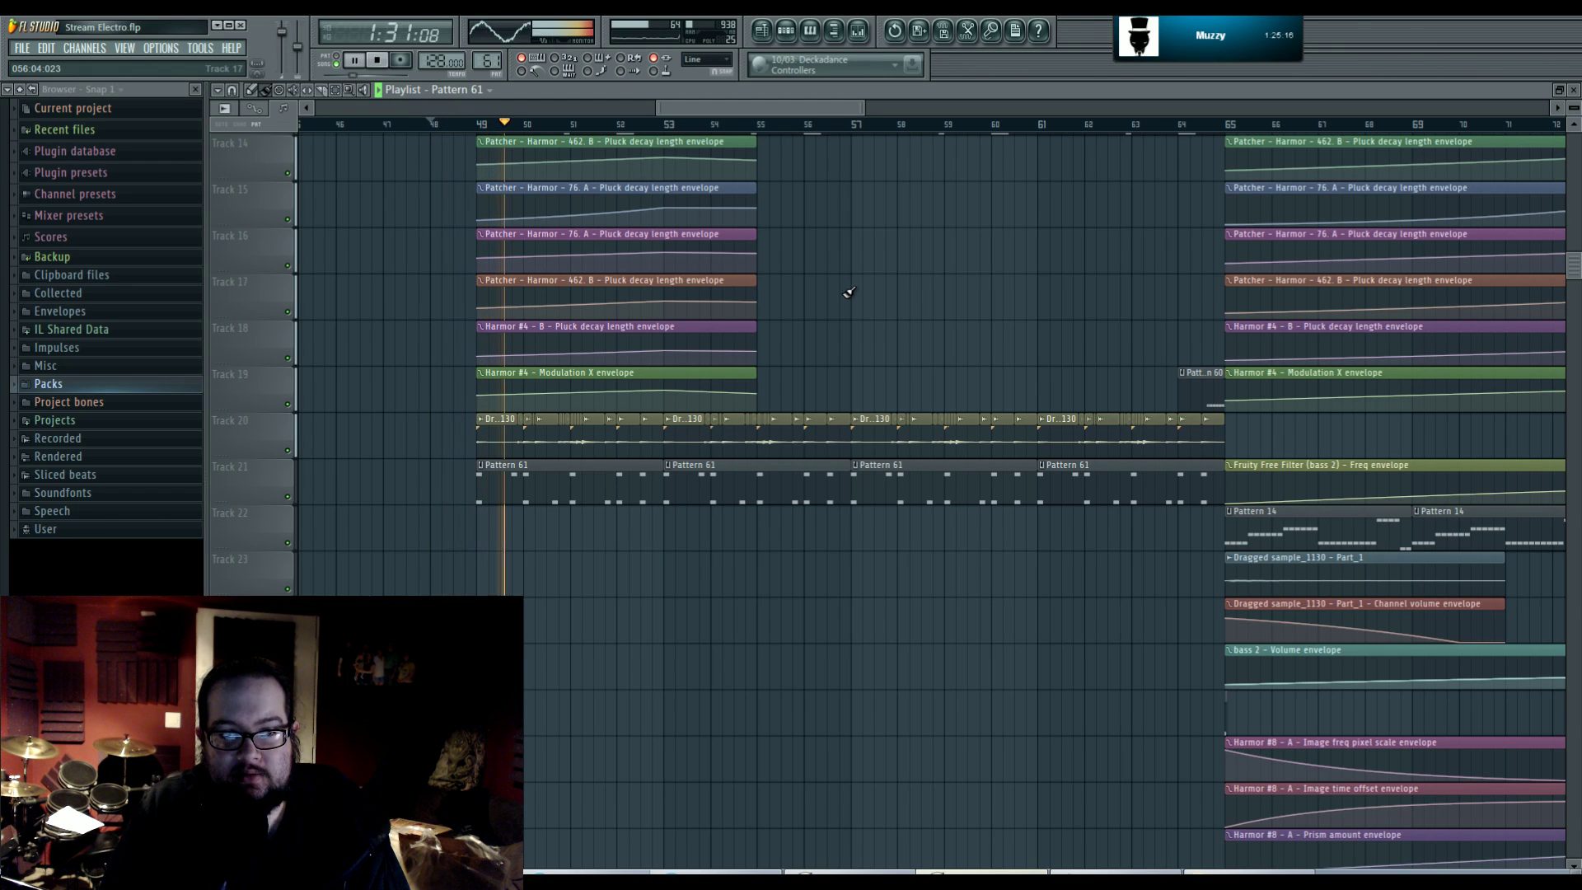
# - Open the Pattern 61 drum clip in the piano roll and audition the pattern on its own
pyautogui.doubleClick(511, 486)
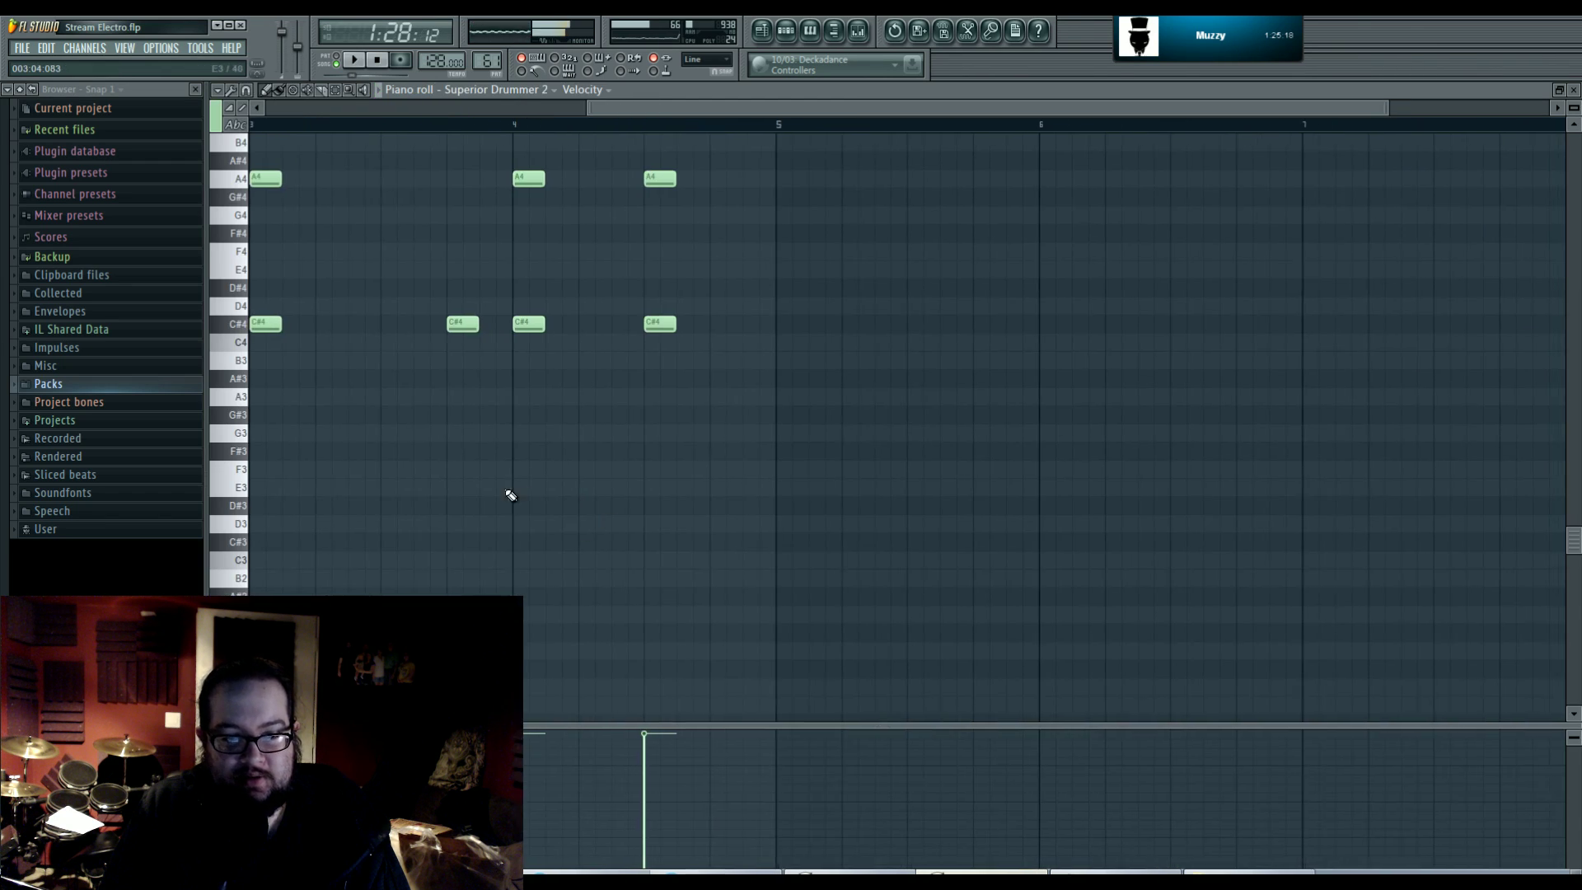
pyautogui.press('space')
pyautogui.press('space')
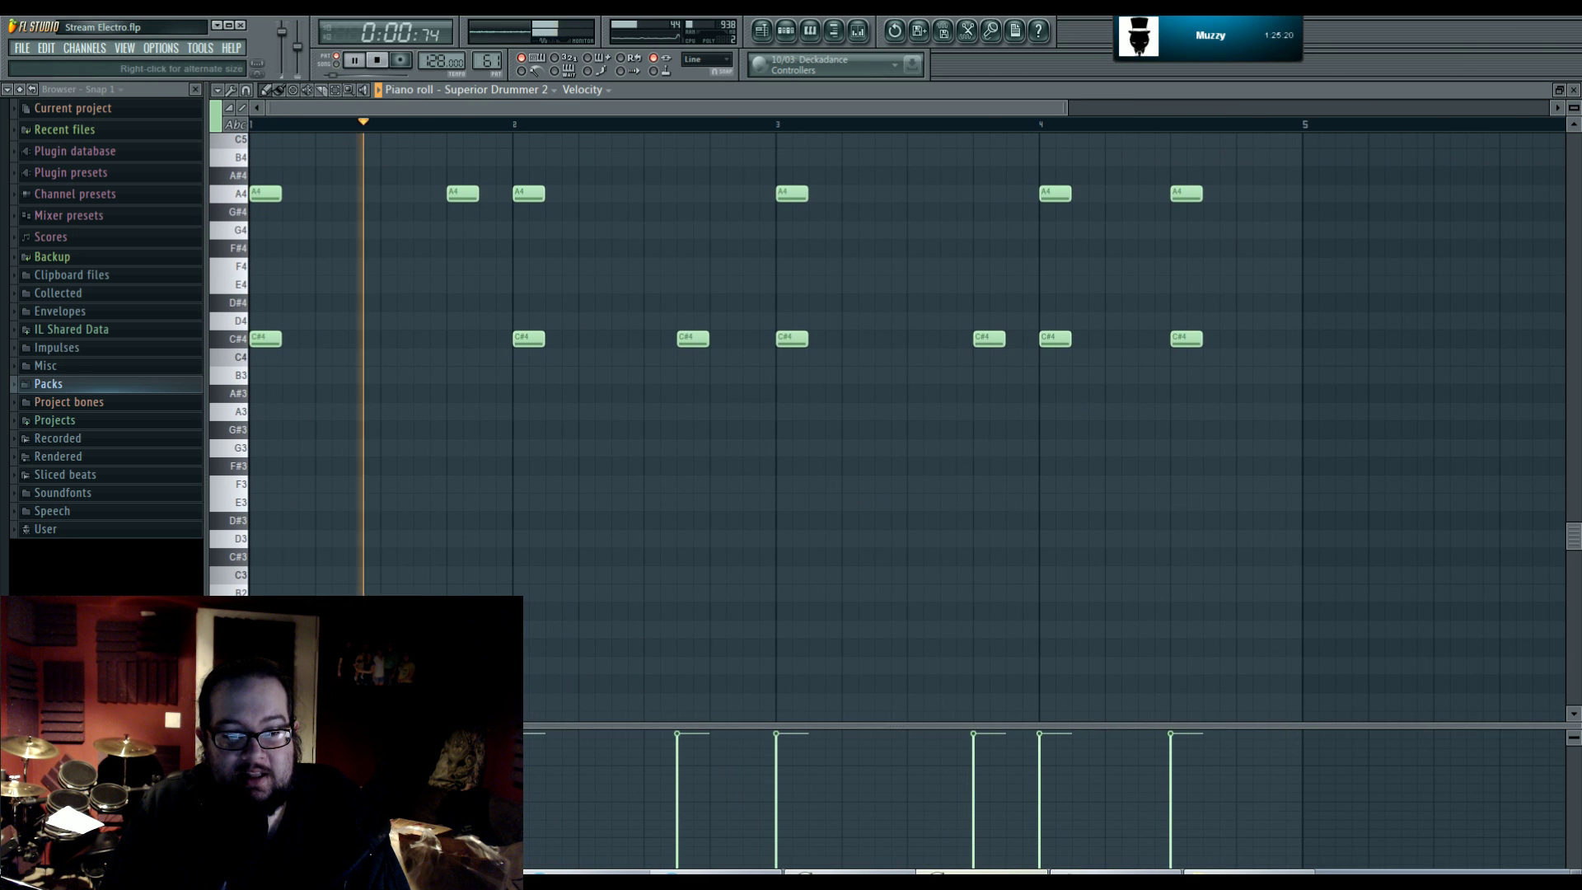
pyautogui.press('space')
# - Open the mixer, play the drum pattern to see which tracks it feeds, and select Insert 48
pyautogui.press('F9')
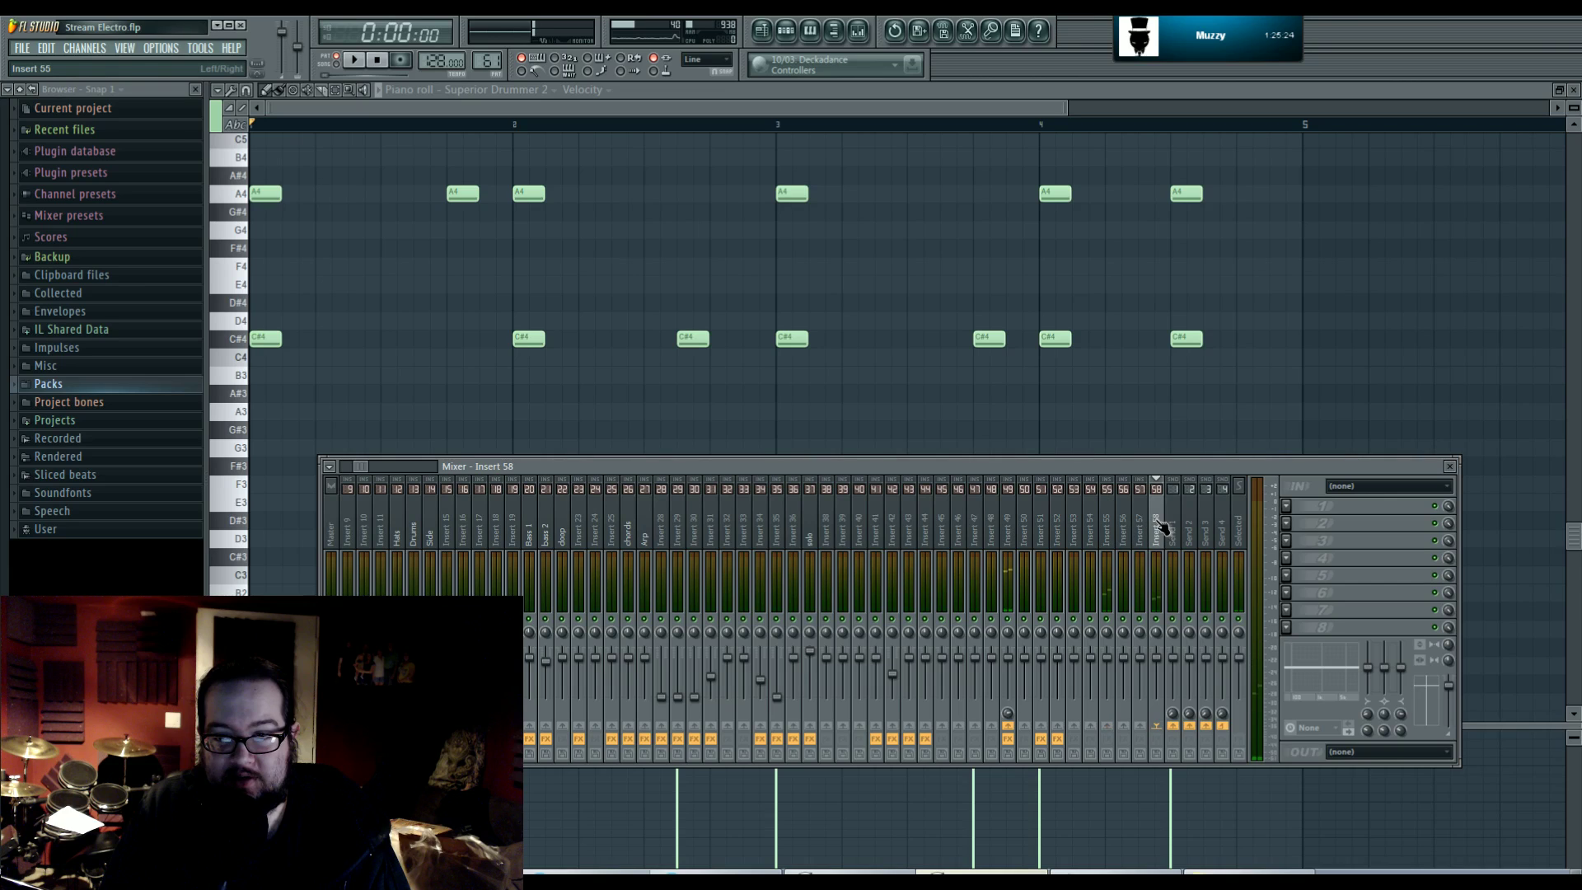
pyautogui.click(1100, 566)
pyautogui.press('space')
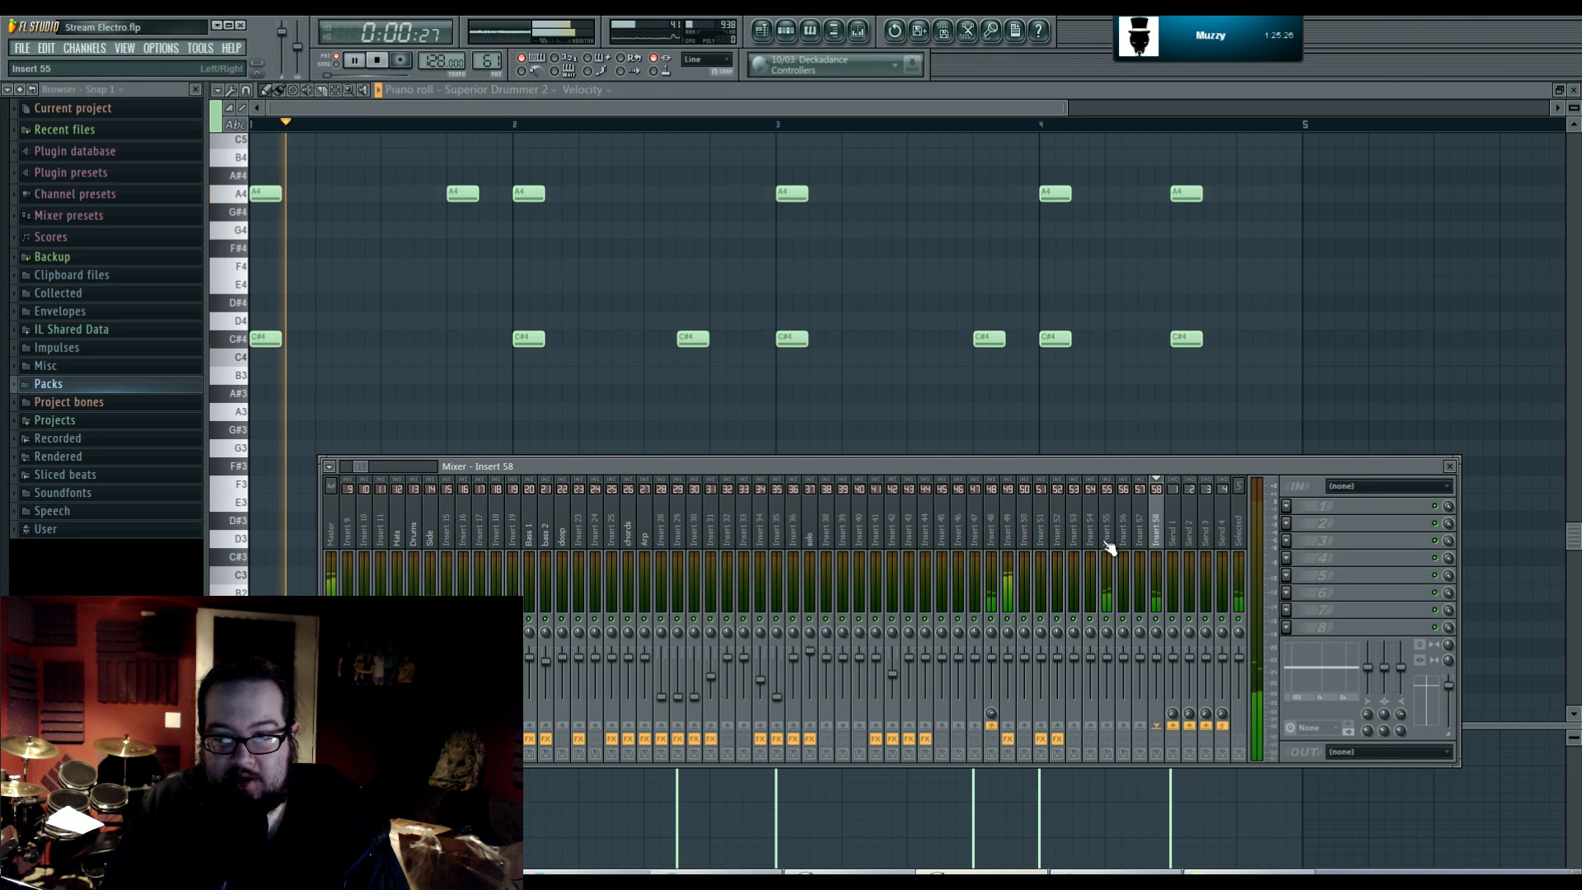
pyautogui.click(994, 572)
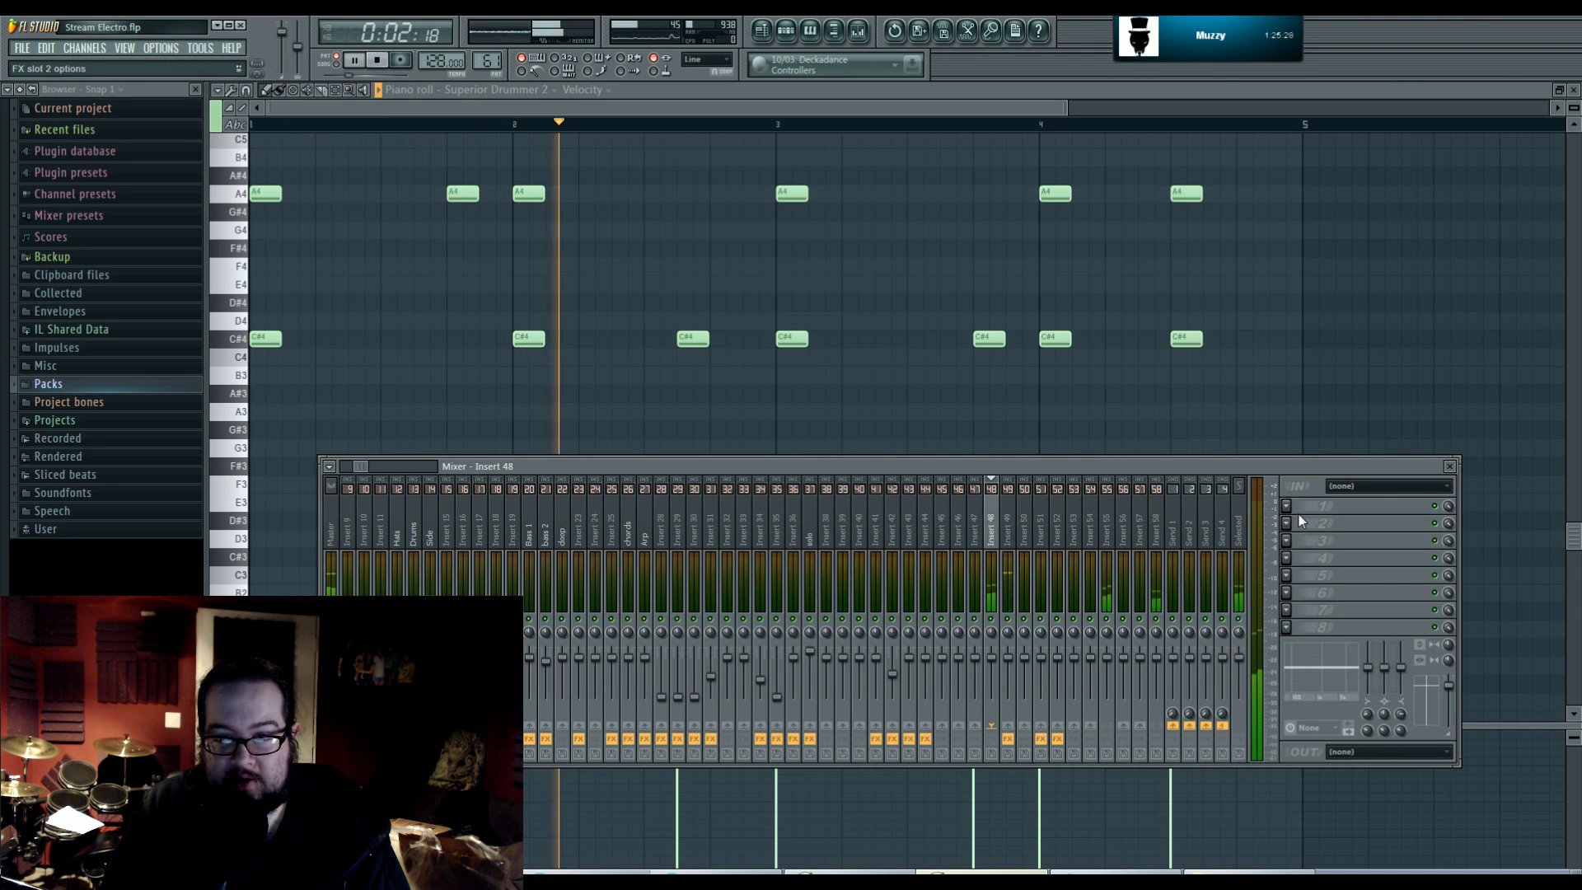
pyautogui.press('space')
# - Load Maximus into the first effect slot of Insert 48 and apply its Default preset
pyautogui.click(1288, 507)
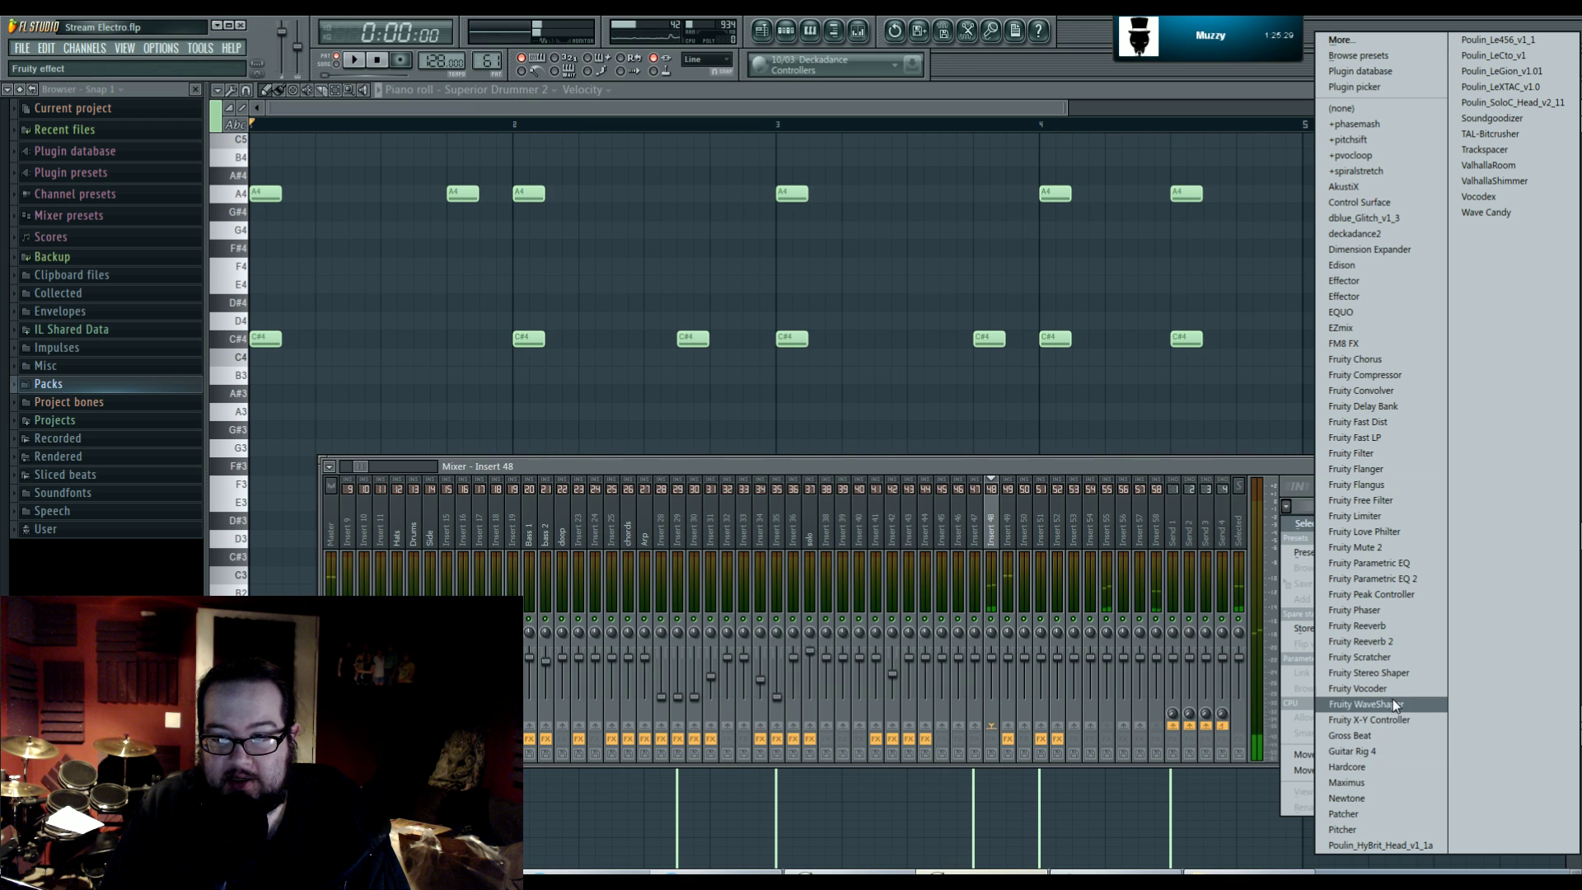
pyautogui.click(1413, 783)
pyautogui.click(707, 202)
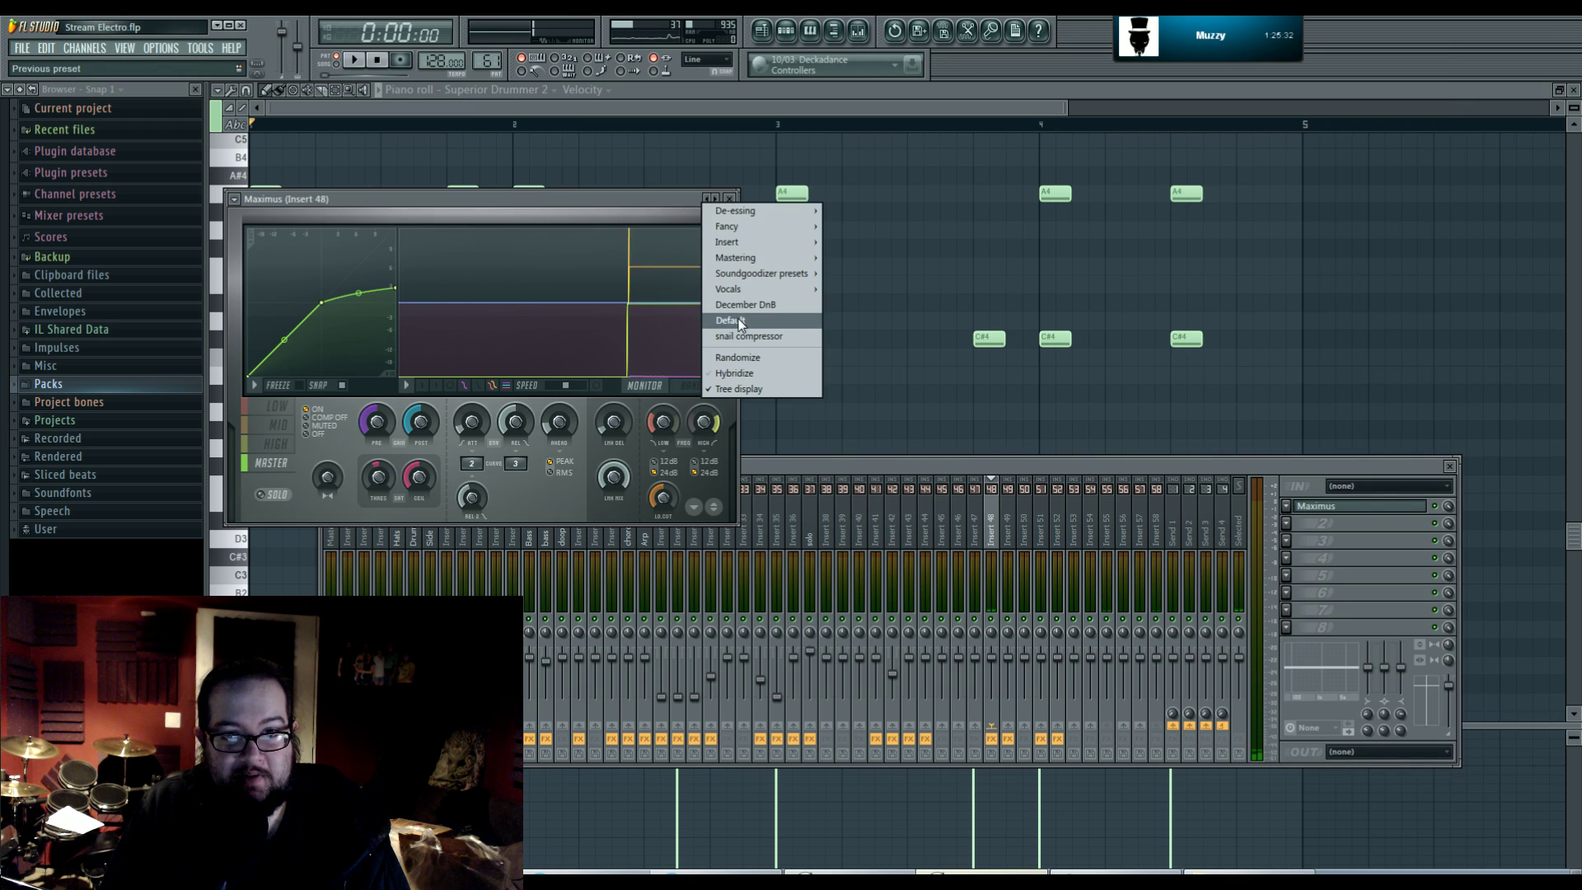
pyautogui.click(731, 323)
# - Bend the first segment of Maximus's master band curve upward while playing the drum pattern
pyautogui.click(275, 410)
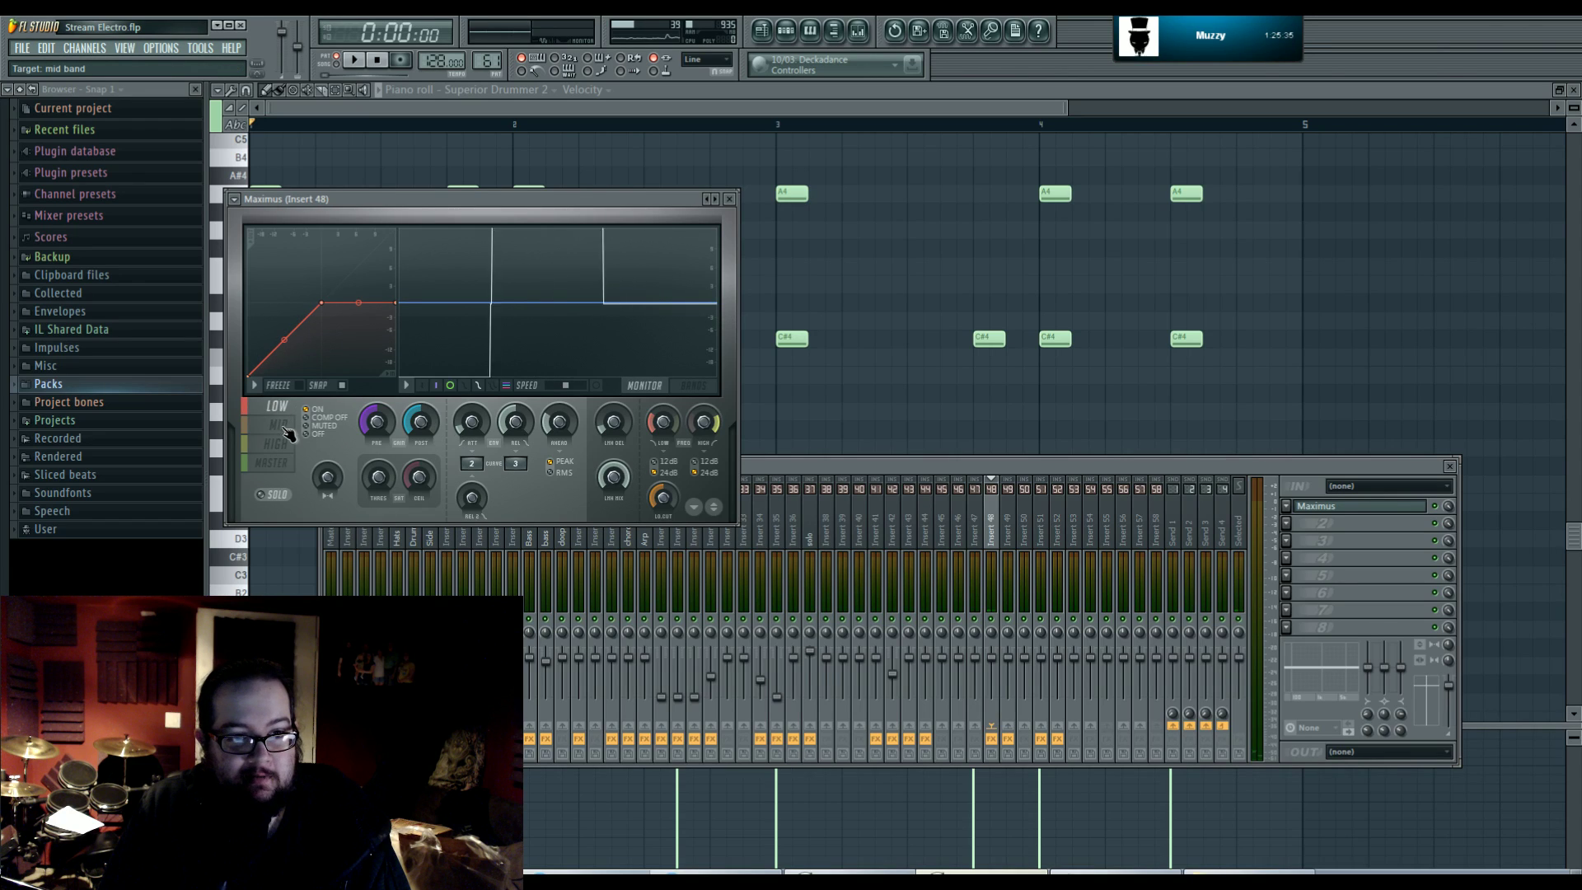
pyautogui.click(299, 445)
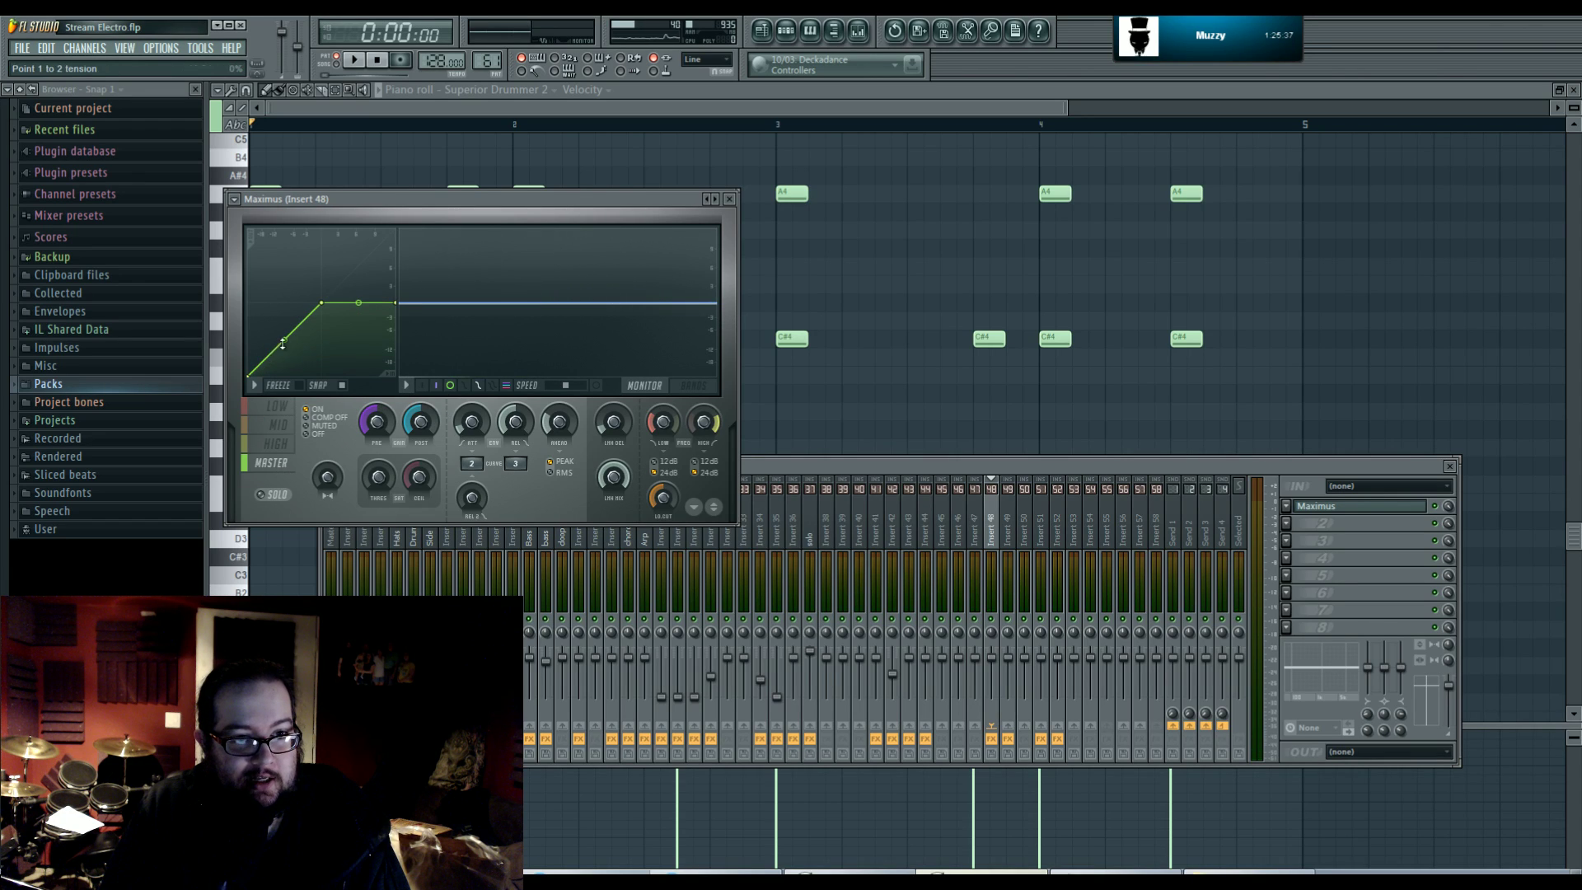
pyautogui.press('space')
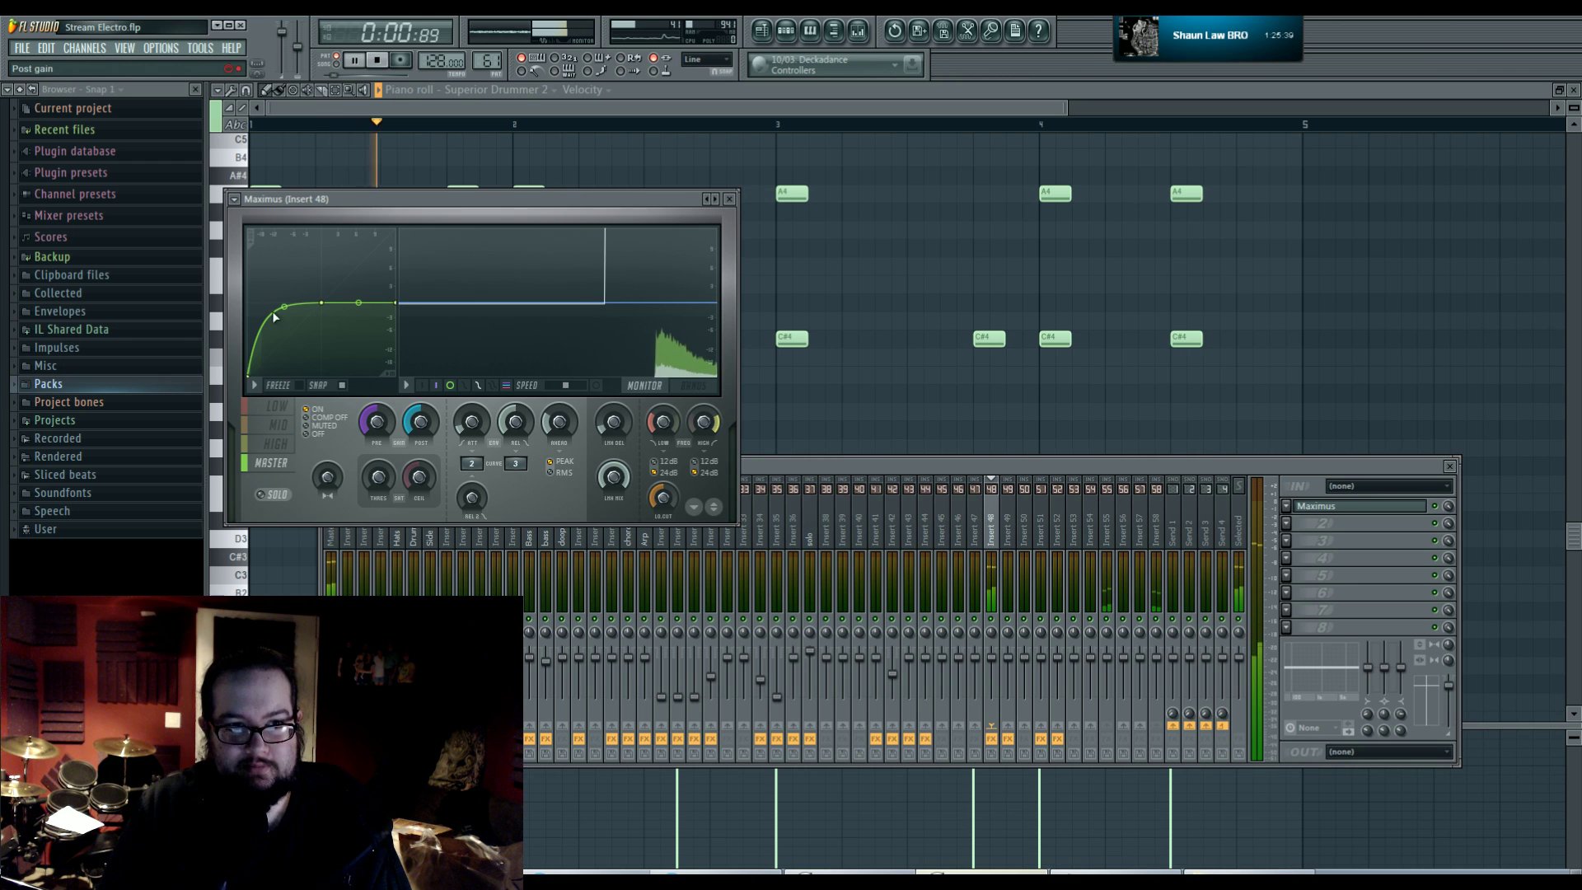
# - Move Maximus down to slot 2 on Insert 48 and load Fruity Parametric EQ 2 into slot 1
pyautogui.click(1338, 541)
pyautogui.press('space')
pyautogui.scroll(-1, 1336, 508)
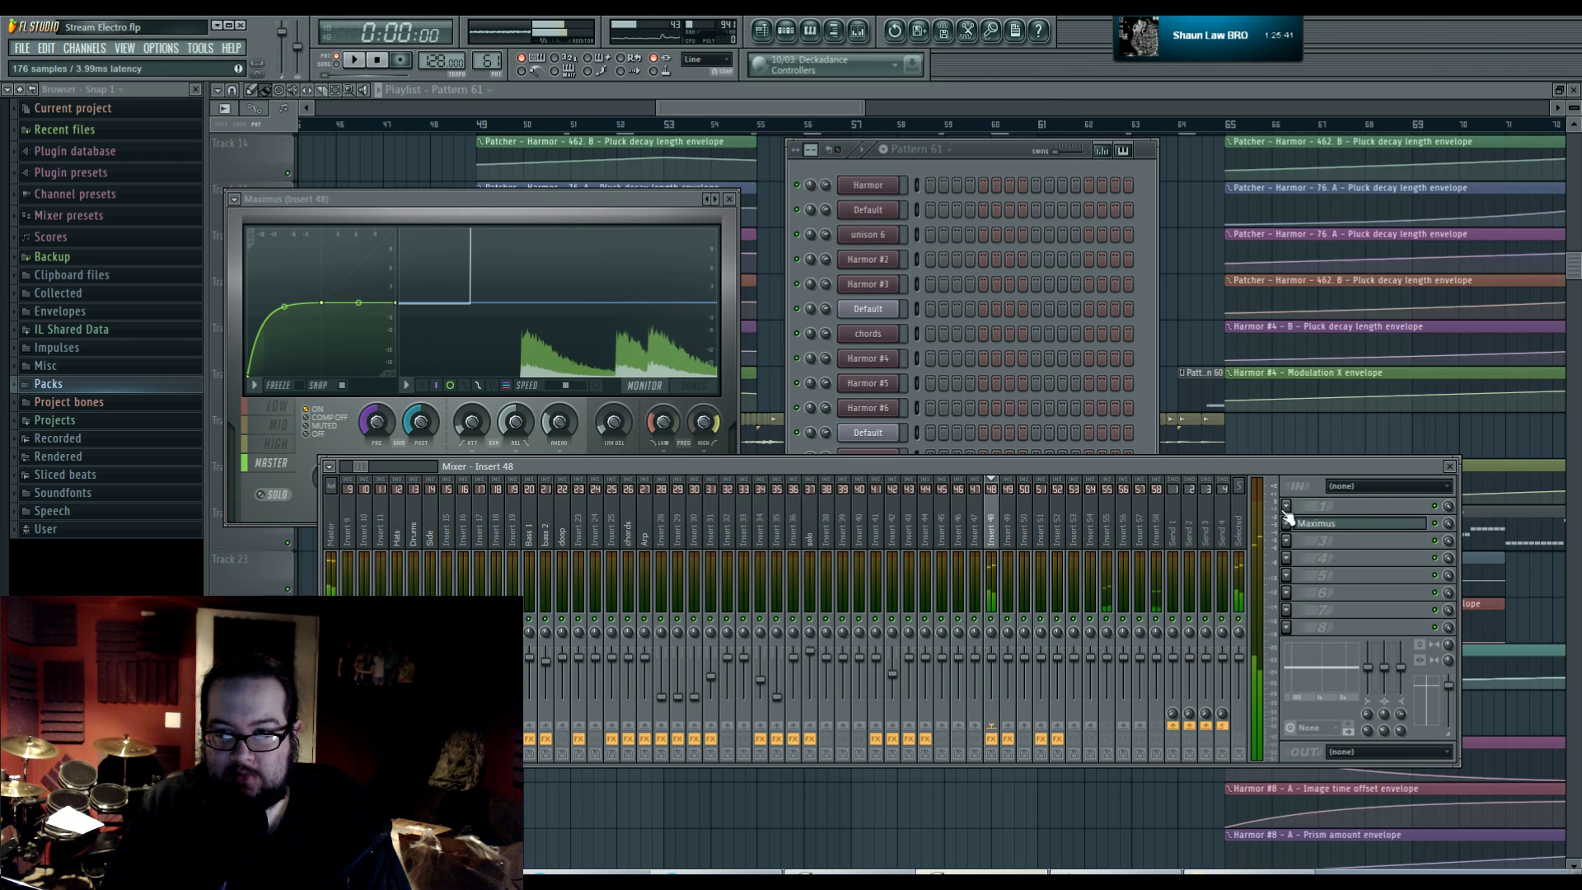
pyautogui.click(1286, 507)
pyautogui.moveTo(1310, 522)
pyautogui.click(1391, 581)
# - While the pattern plays, cut EQ bands 1, 4 and 5 on Insert 48 and set band 6 to about -0.8 dB
pyautogui.press('space')
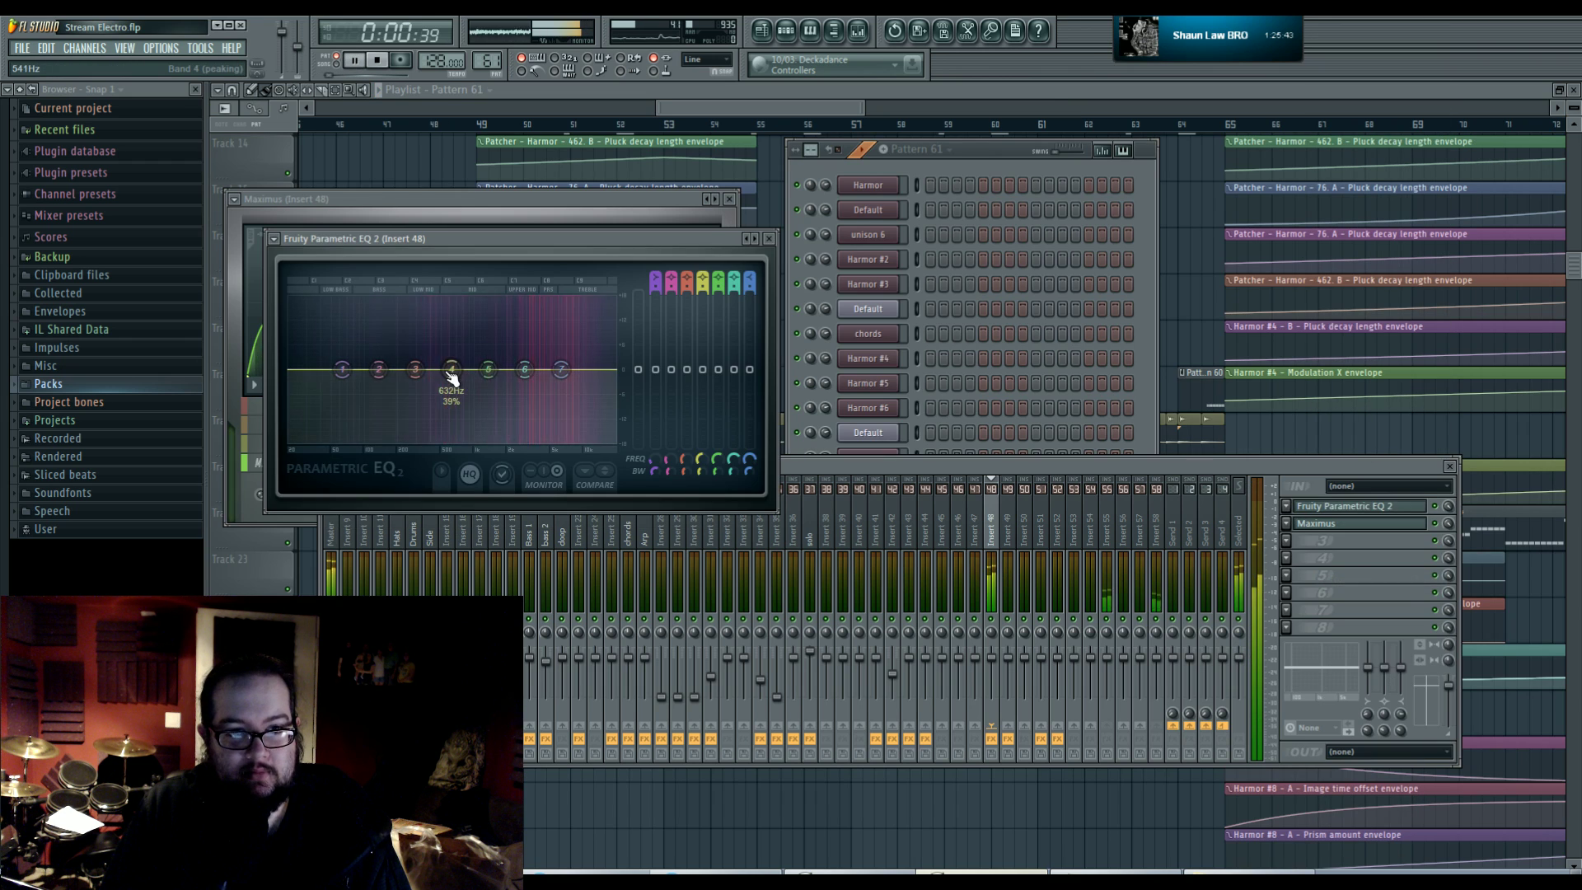
pyautogui.moveTo(451, 370); pyautogui.dragTo(571, 376)
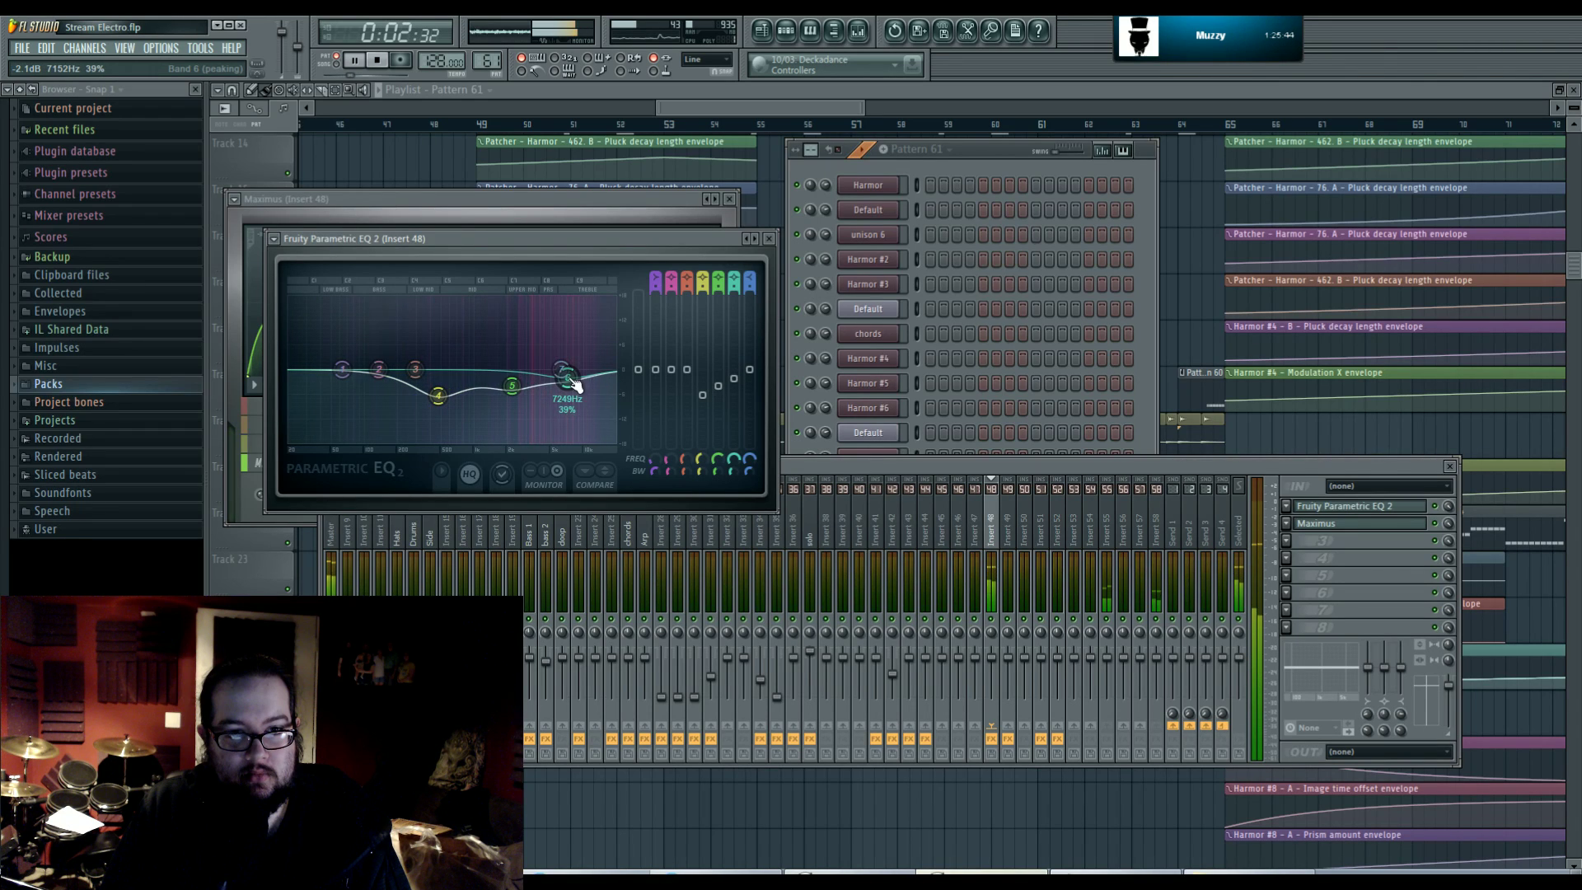
pyautogui.moveTo(343, 370); pyautogui.dragTo(354, 407)
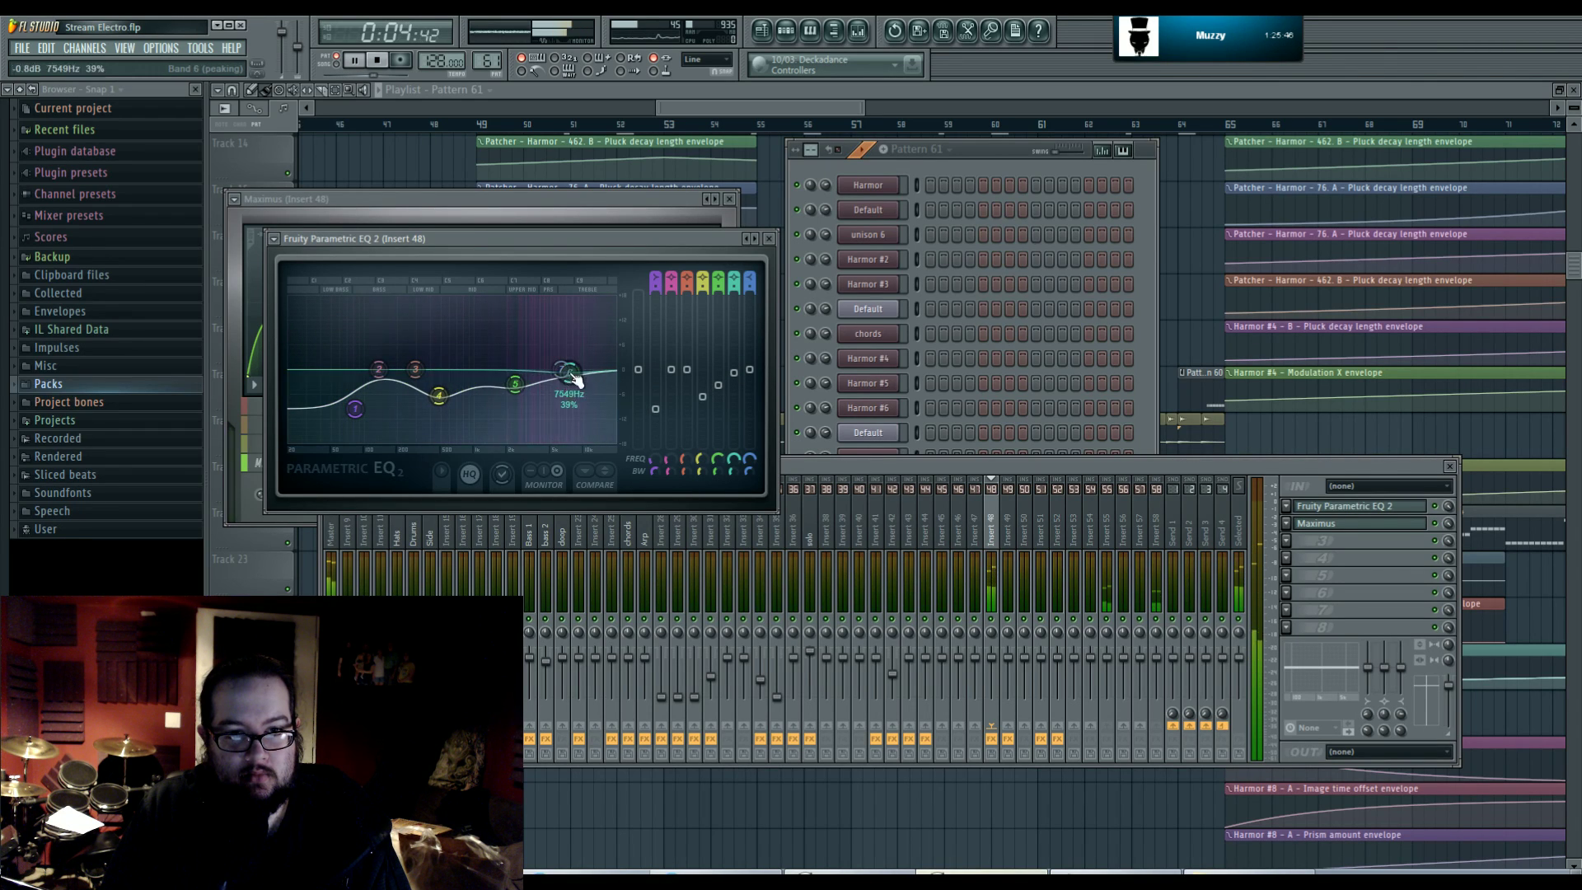
pyautogui.click(957, 463)
pyautogui.click(866, 33)
pyautogui.press('space')
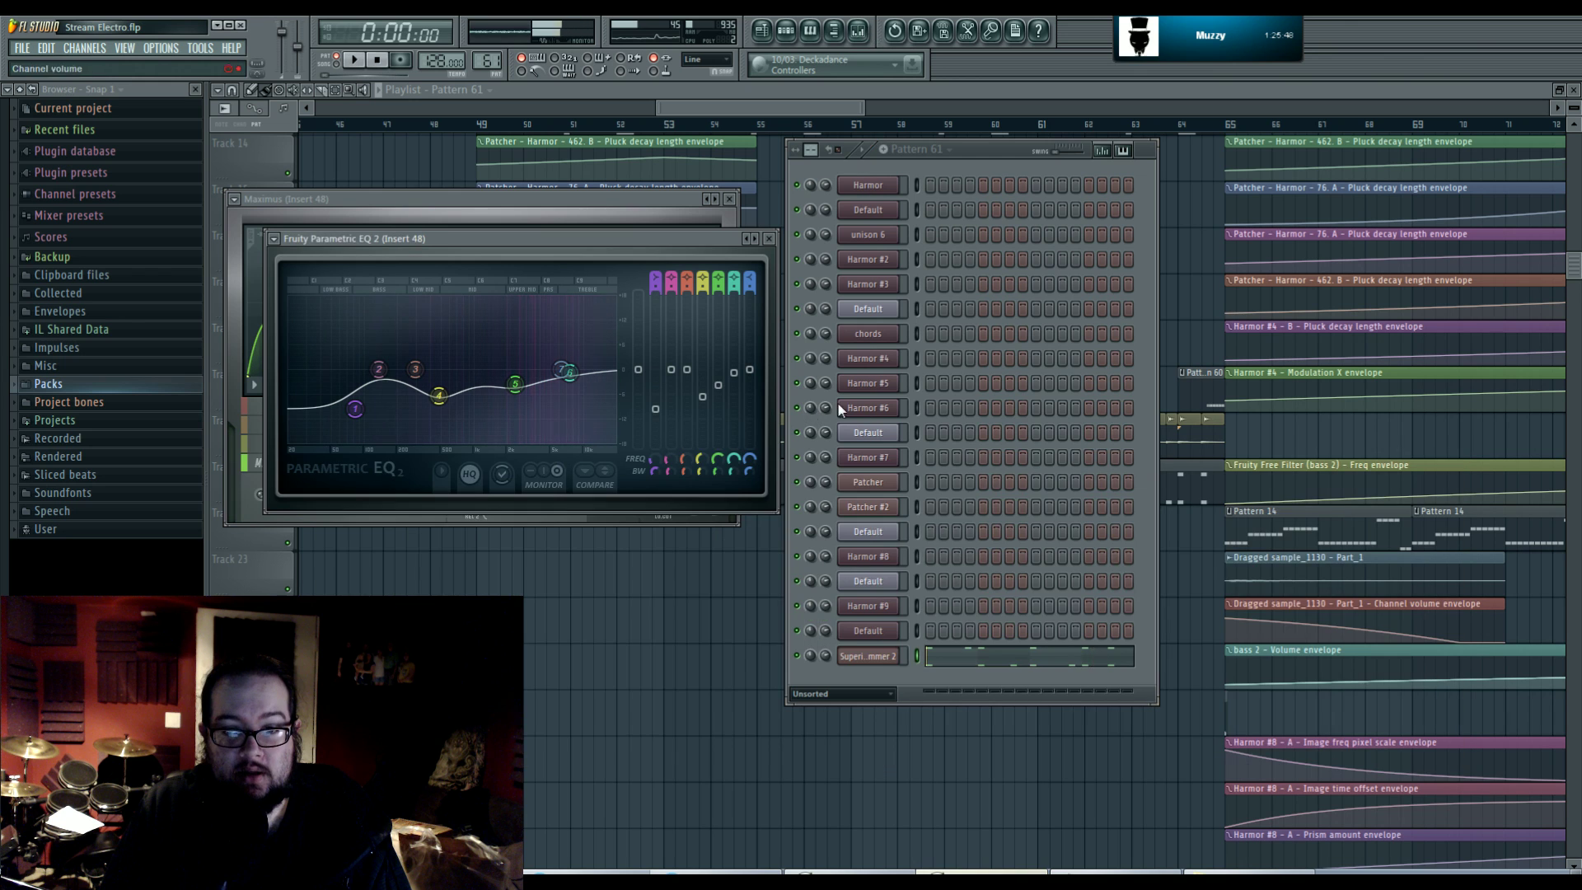
# - Play the song from bar 49 and reopen Insert 48's Maximus to check its master curve in the mix
pyautogui.click(859, 31)
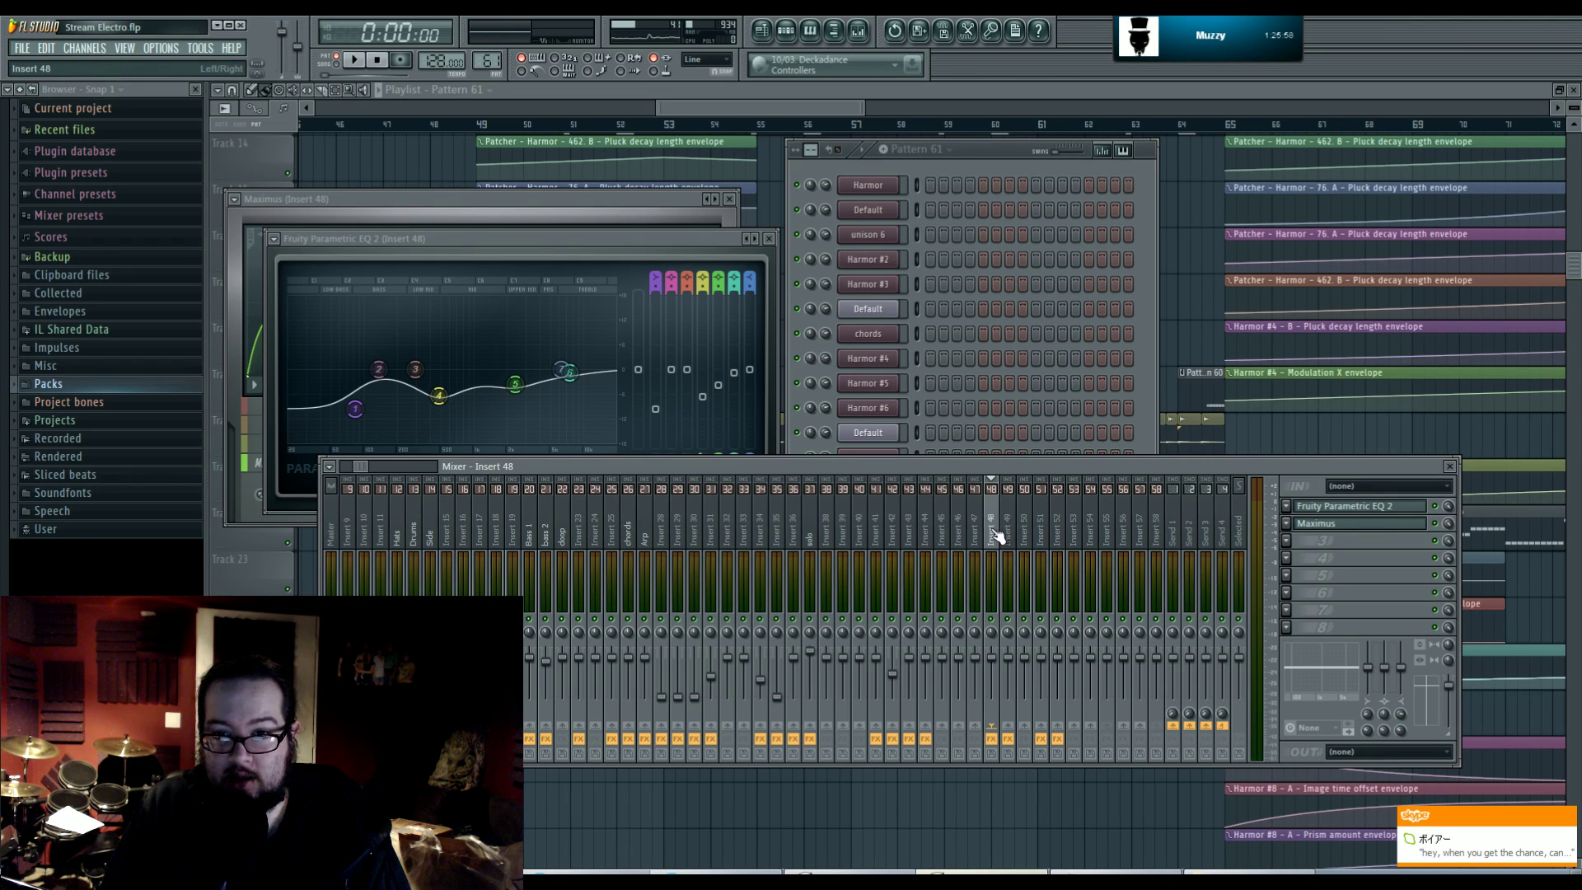
pyautogui.press('space')
pyautogui.press('F12')
pyautogui.click(482, 124)
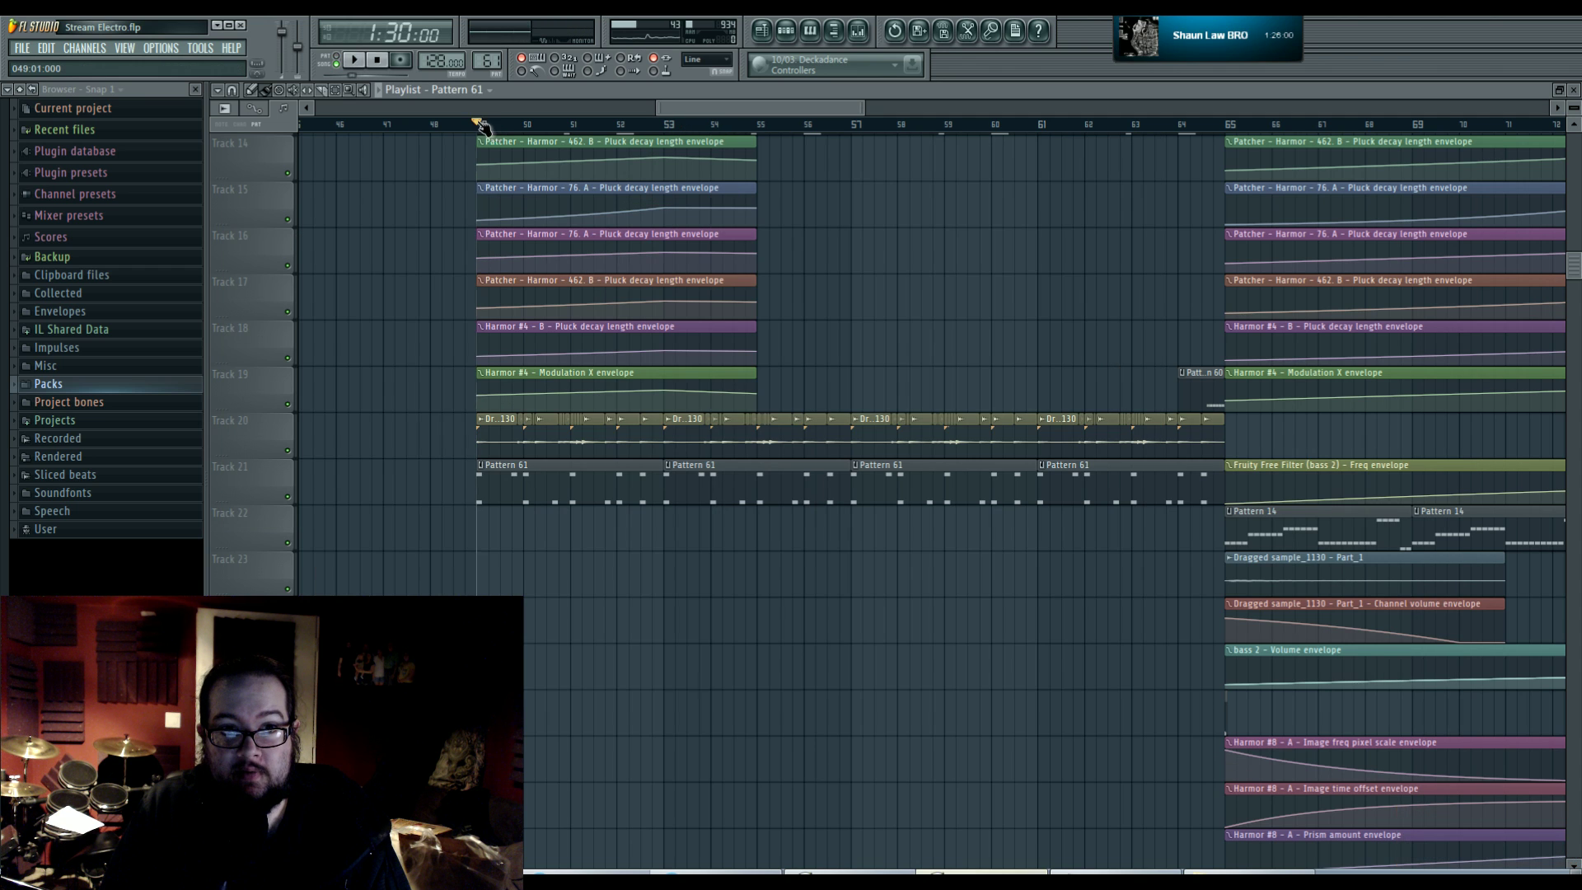
pyautogui.press('space')
pyautogui.click(857, 31)
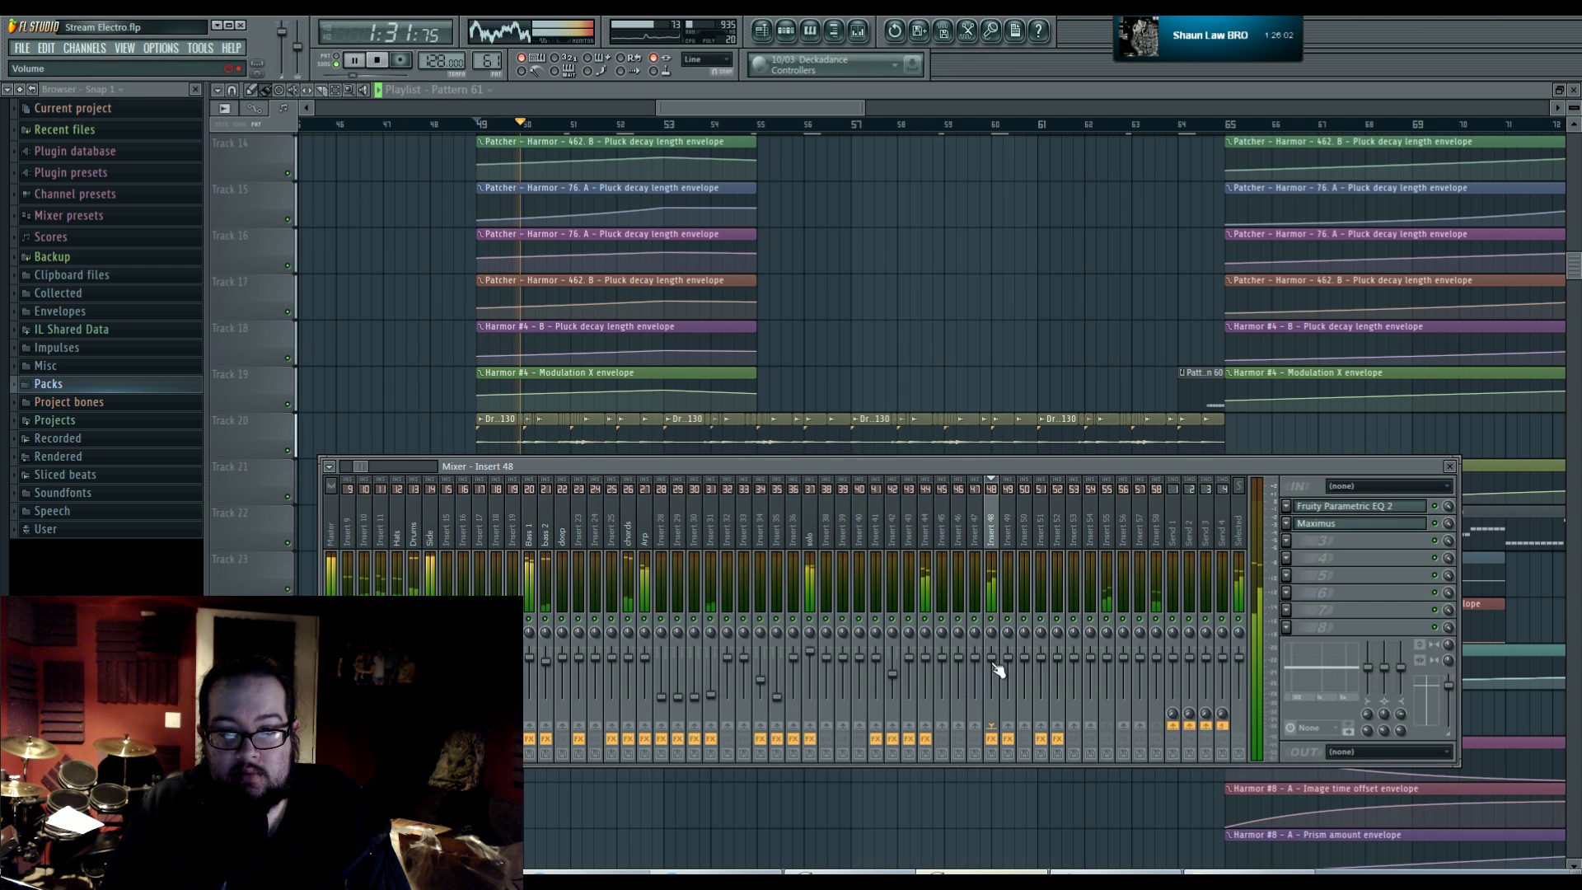
pyautogui.click(1346, 528)
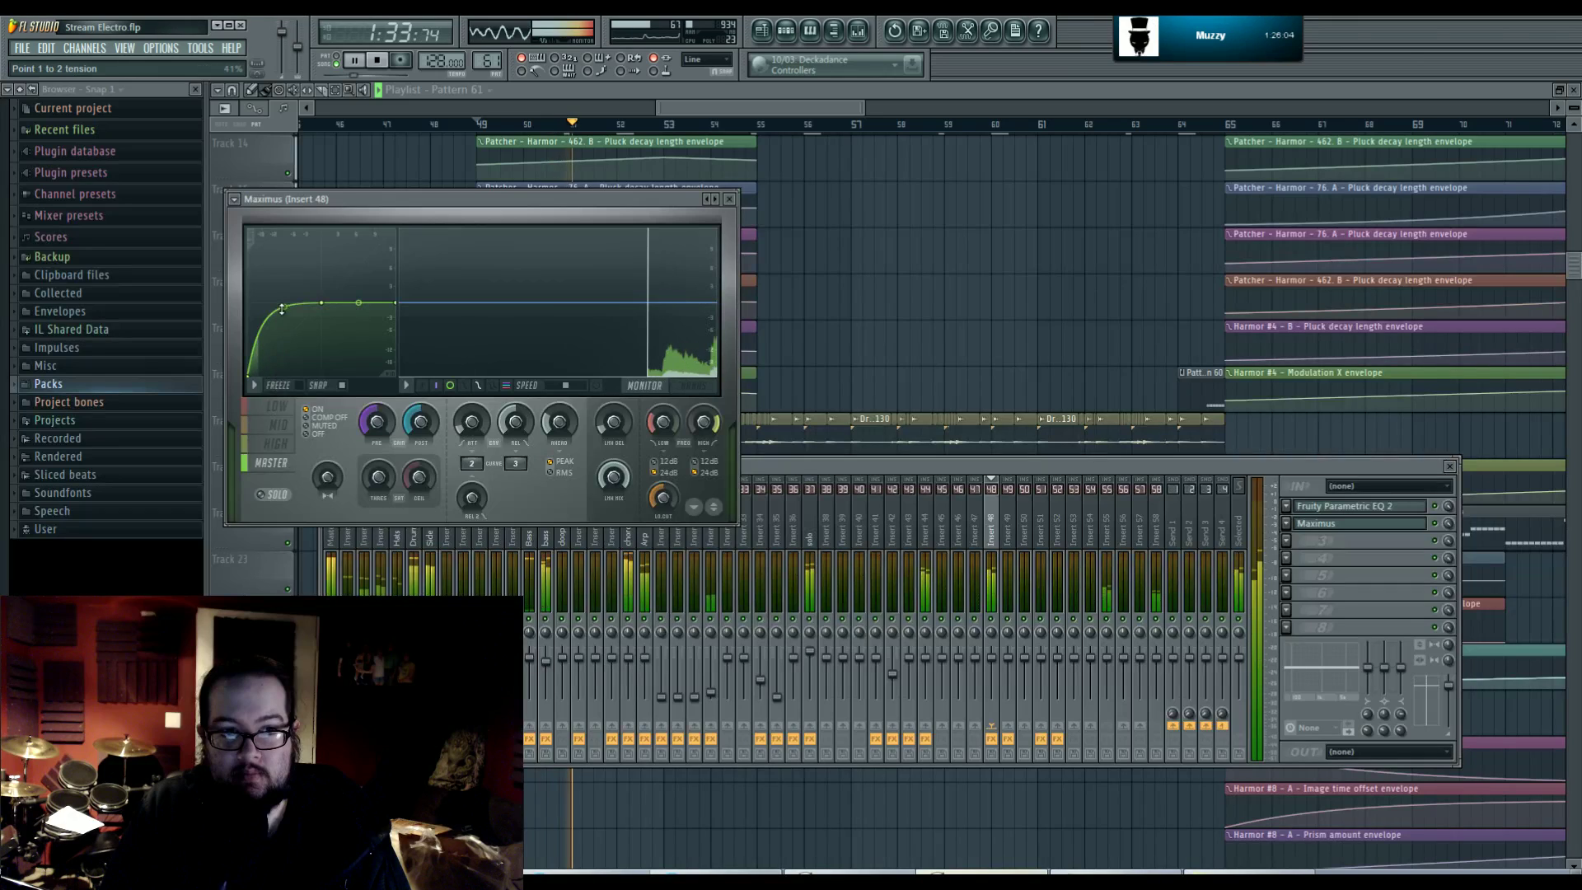
# - Open Pattern 61 in the piano roll and move the late C#4 note in bar 2 to beat 4
pyautogui.press('F12')
pyautogui.doubleClick(589, 491)
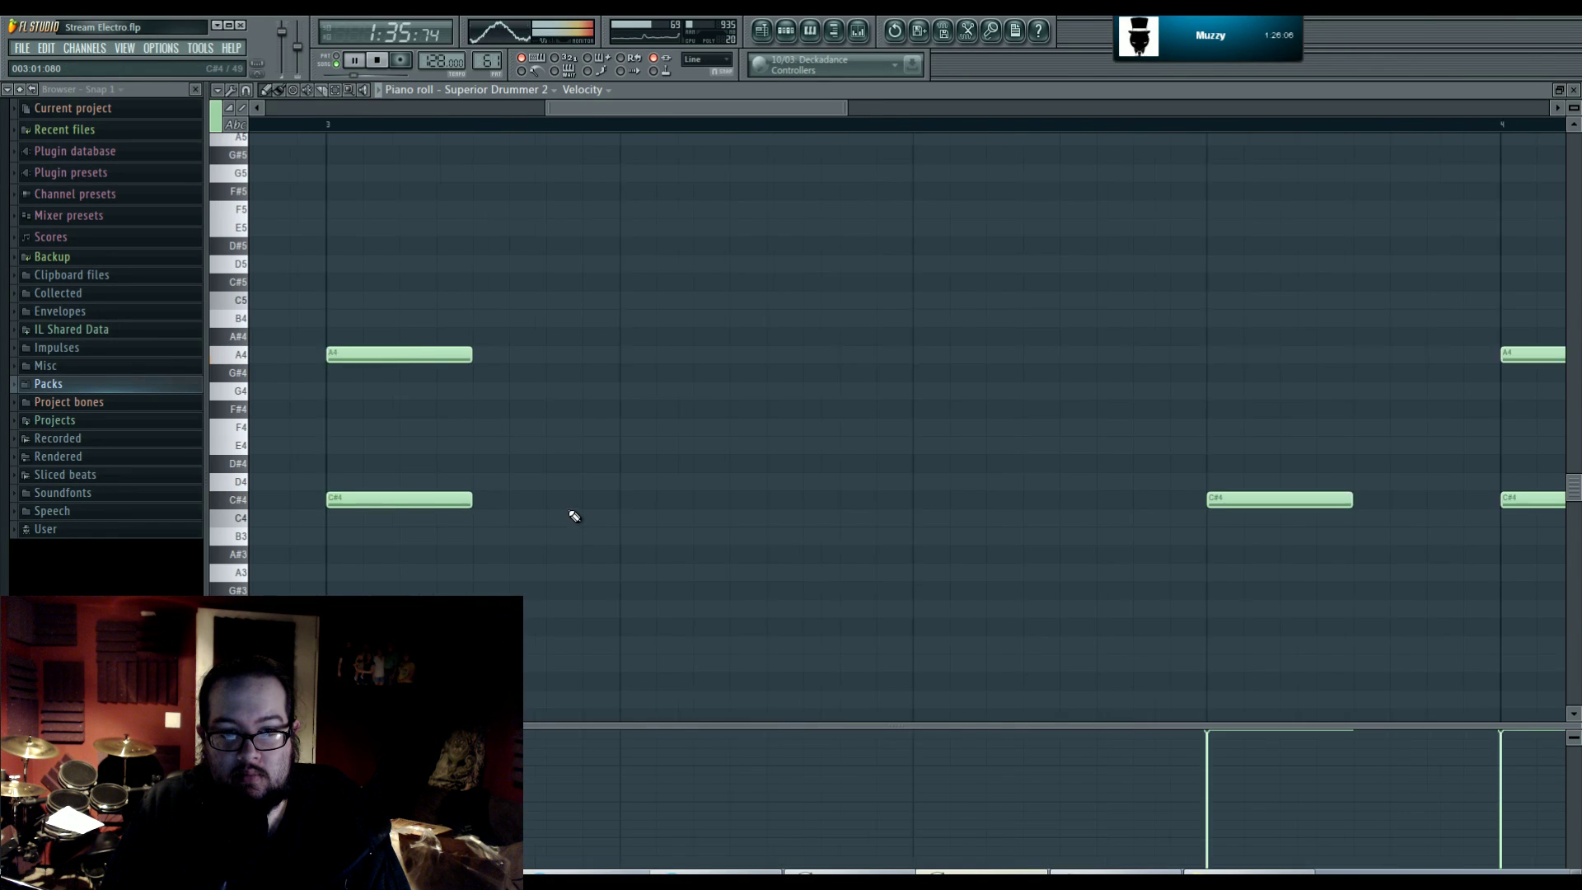
pyautogui.scroll(-5, 573, 517)
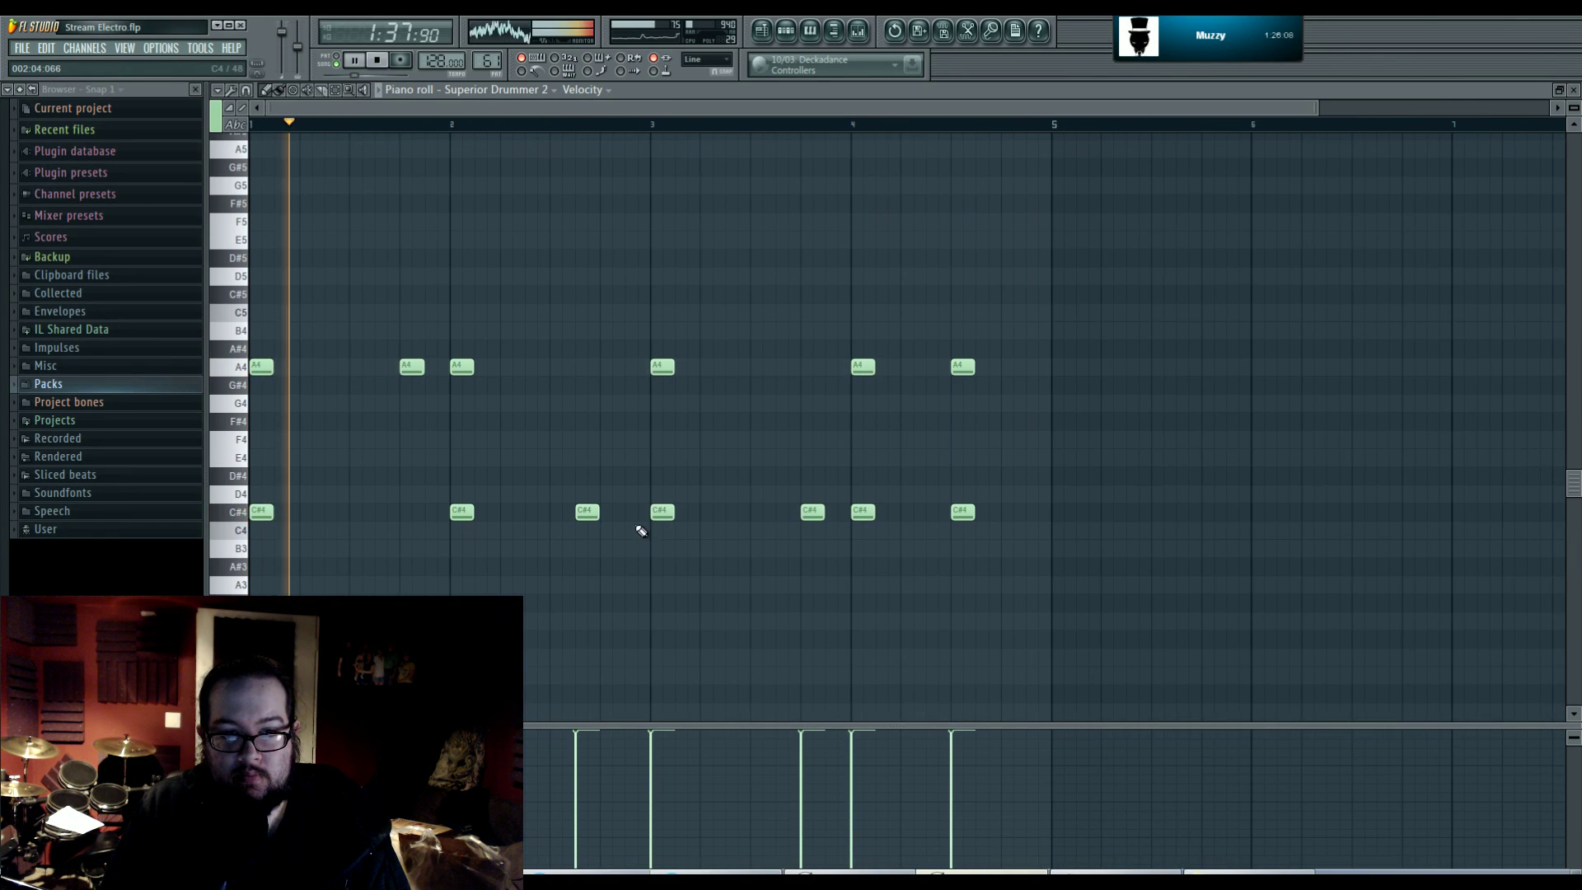
pyautogui.moveTo(586, 512); pyautogui.dragTo(607, 517)
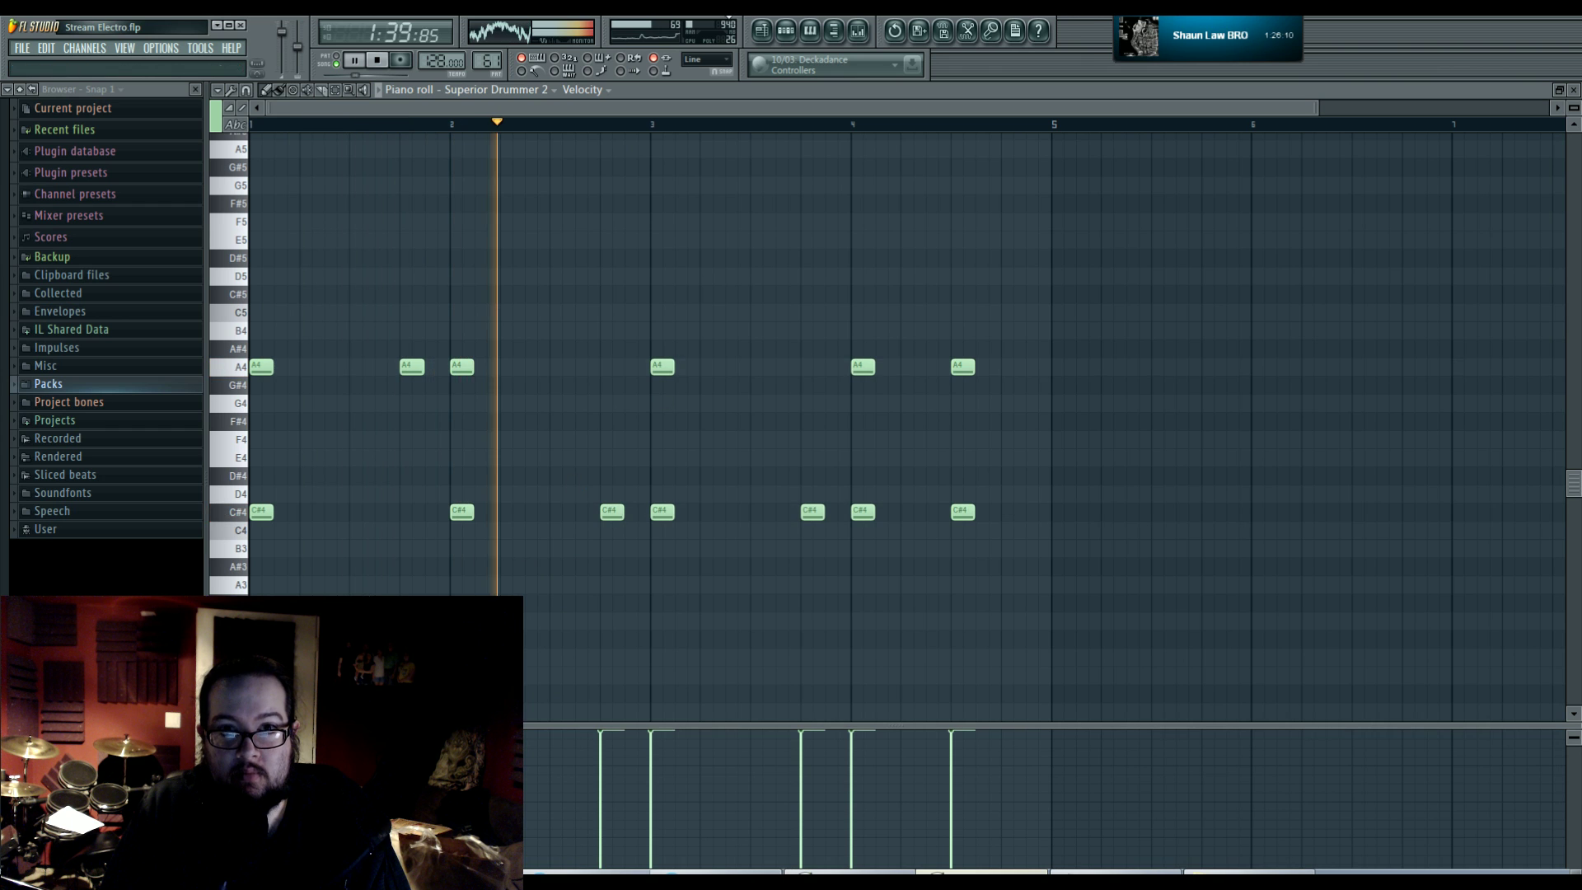
# - On Insert 48, set Maximus's point 1 to 2 tension to 79% and EQ band 6 to 0.6 dB at 8756 Hz
pyautogui.click(762, 30)
pyautogui.click(786, 31)
pyautogui.click(857, 31)
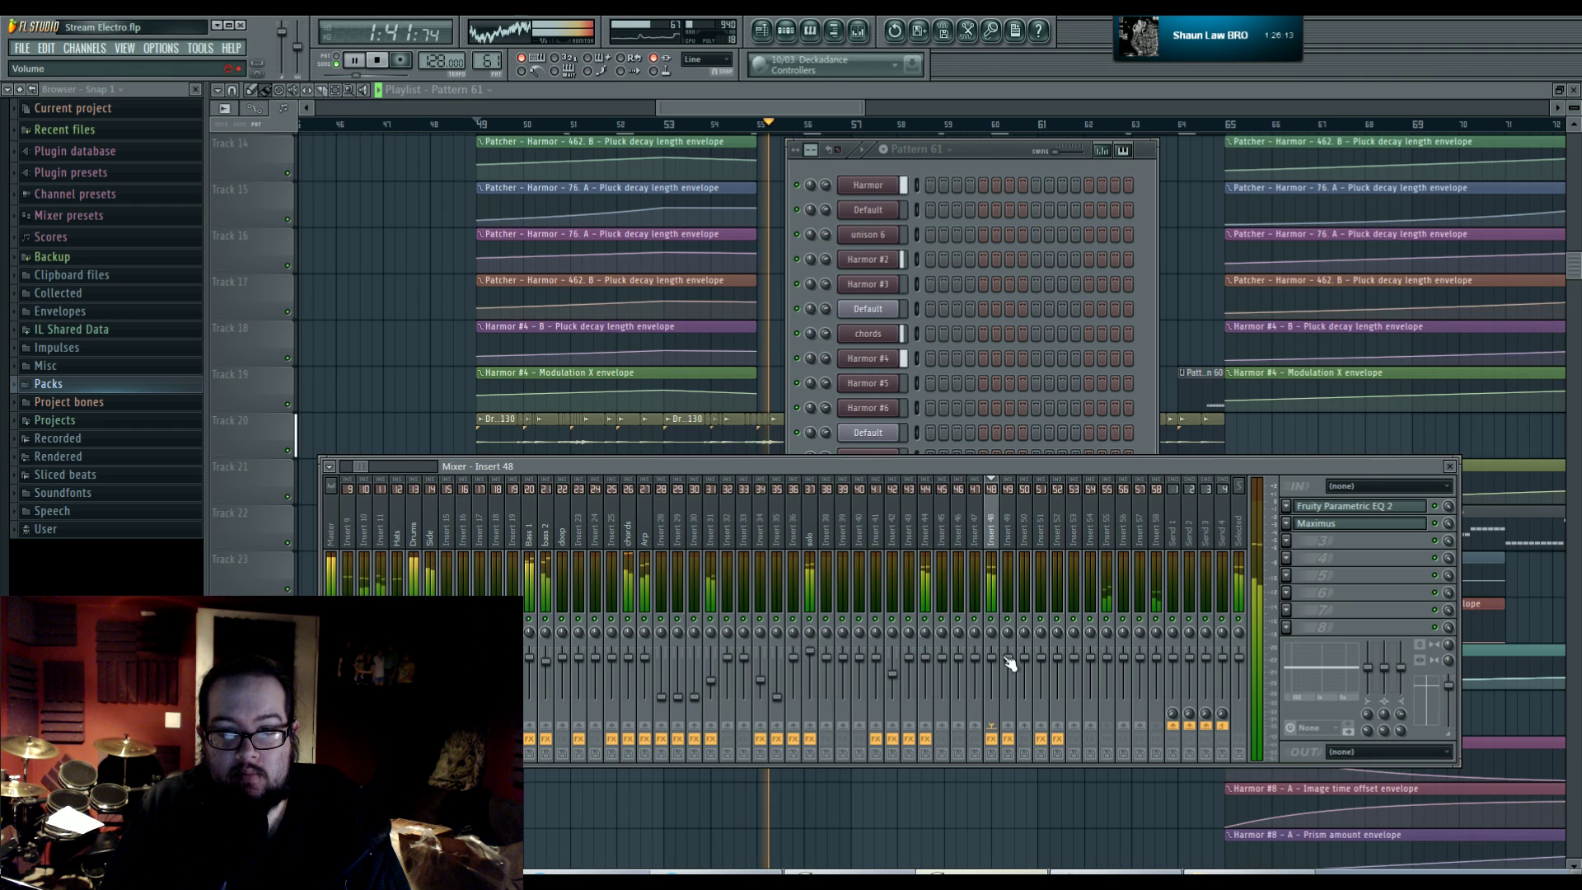
pyautogui.click(1314, 524)
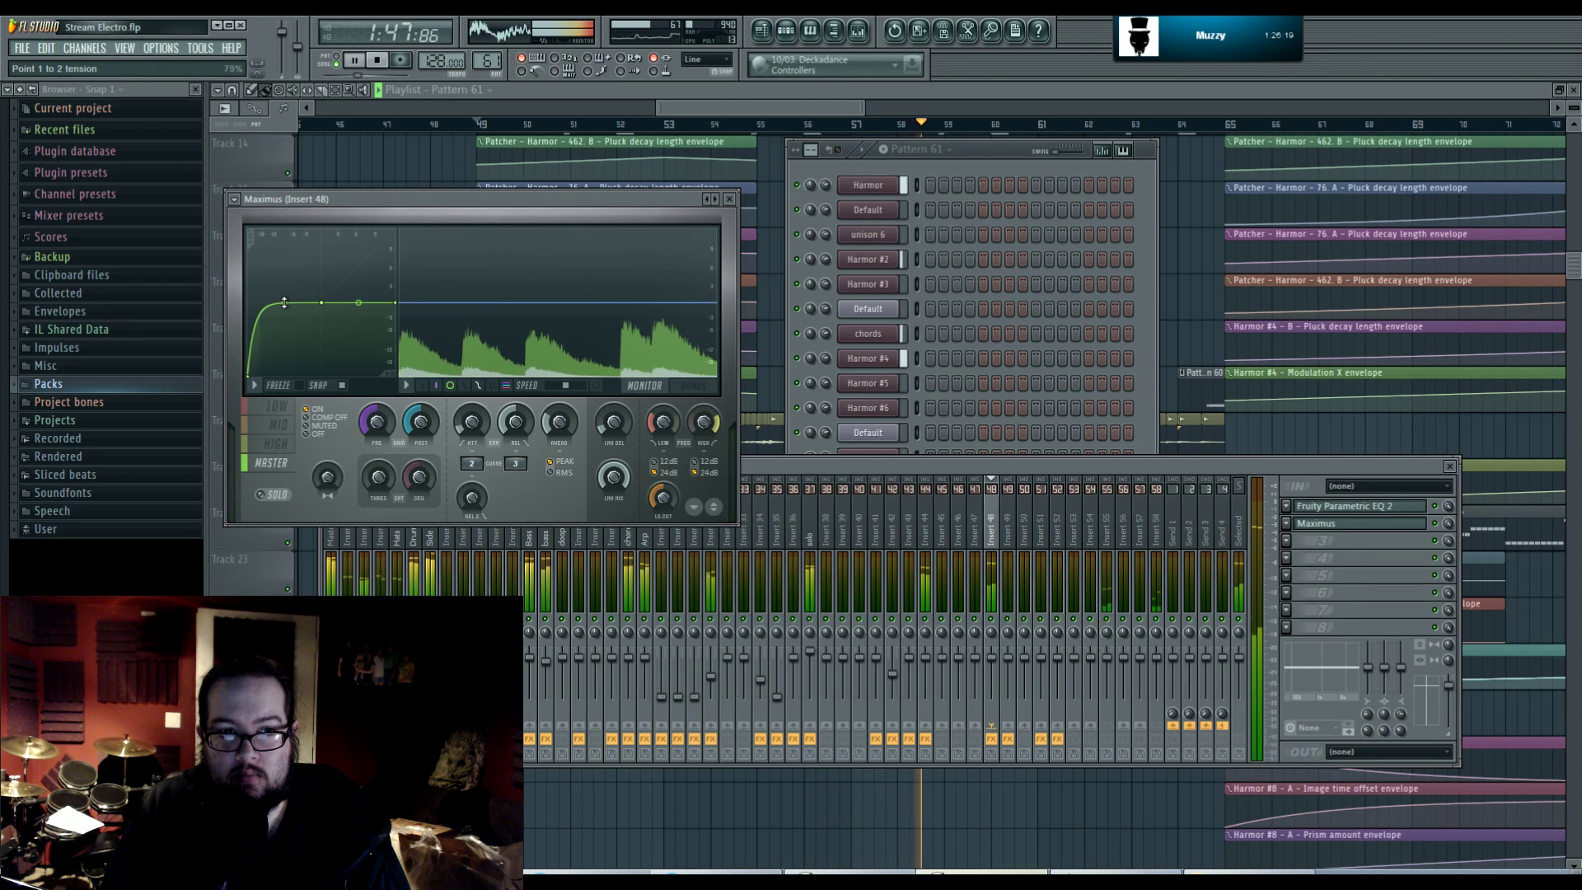
pyautogui.click(1347, 508)
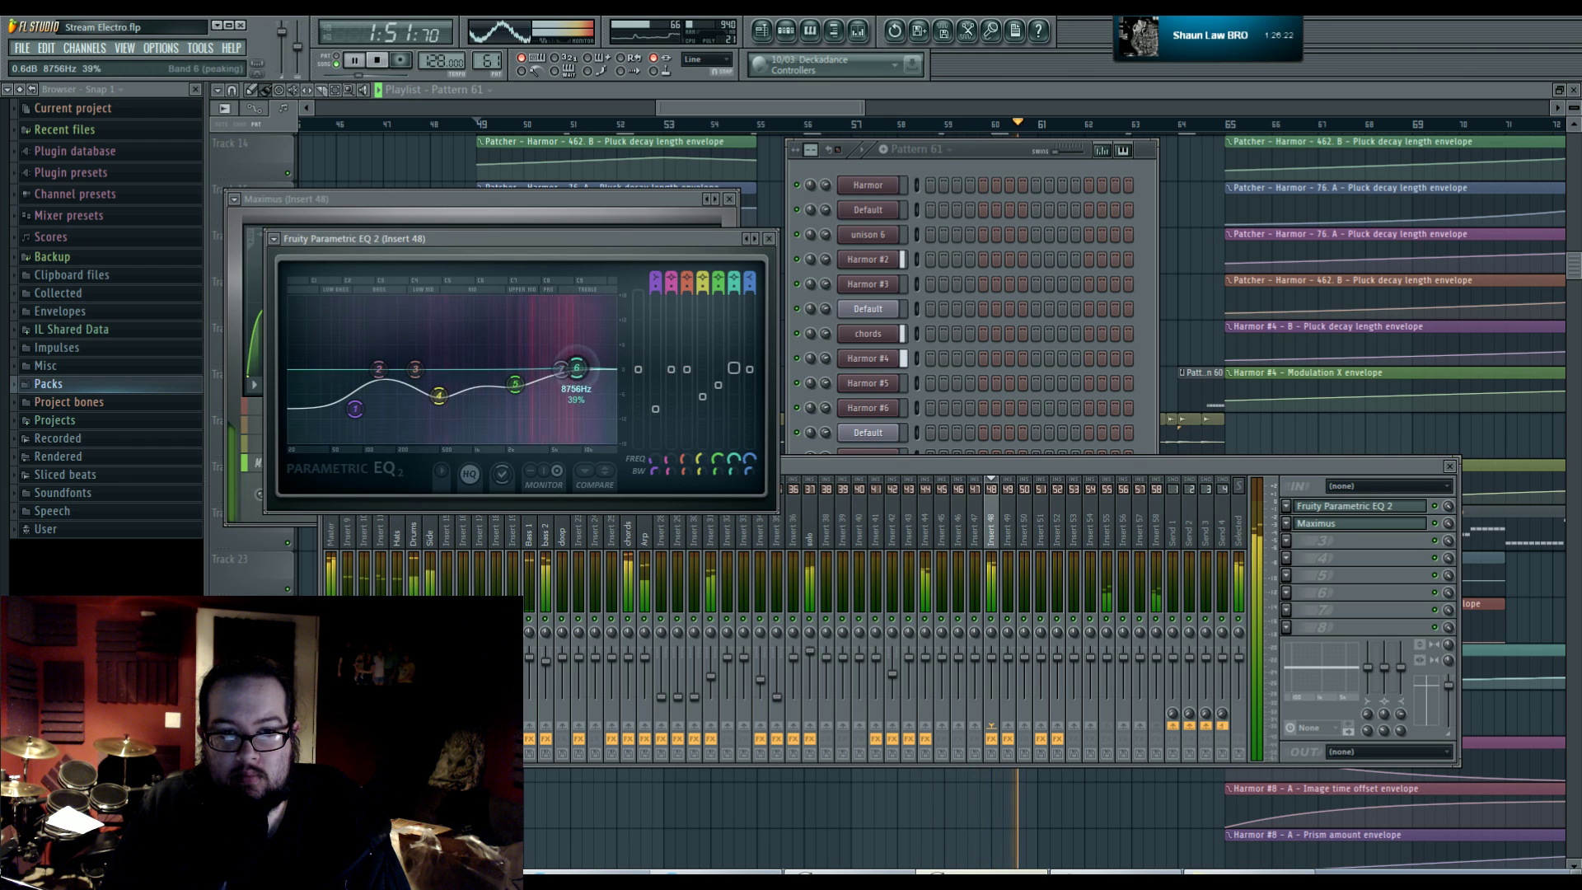
# - In Superior Drummer 2, adjust the pitch of the 19" Bosphorus and 21" Sabian HHX crash cymbals, then return to the playlist and stop playback
pyautogui.click(917, 384)
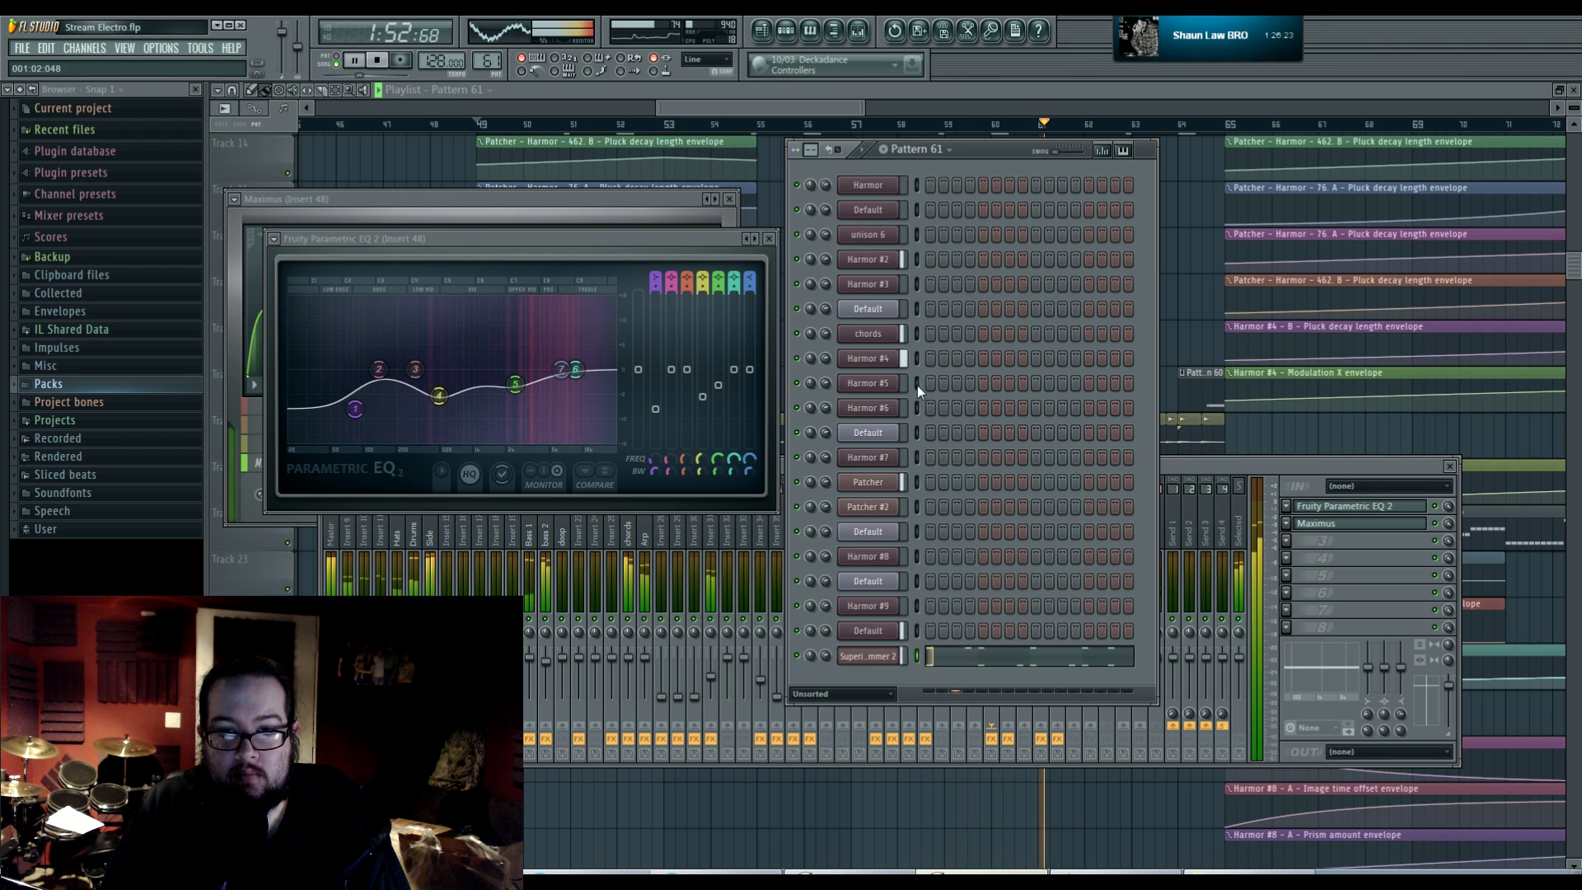
pyautogui.click(871, 656)
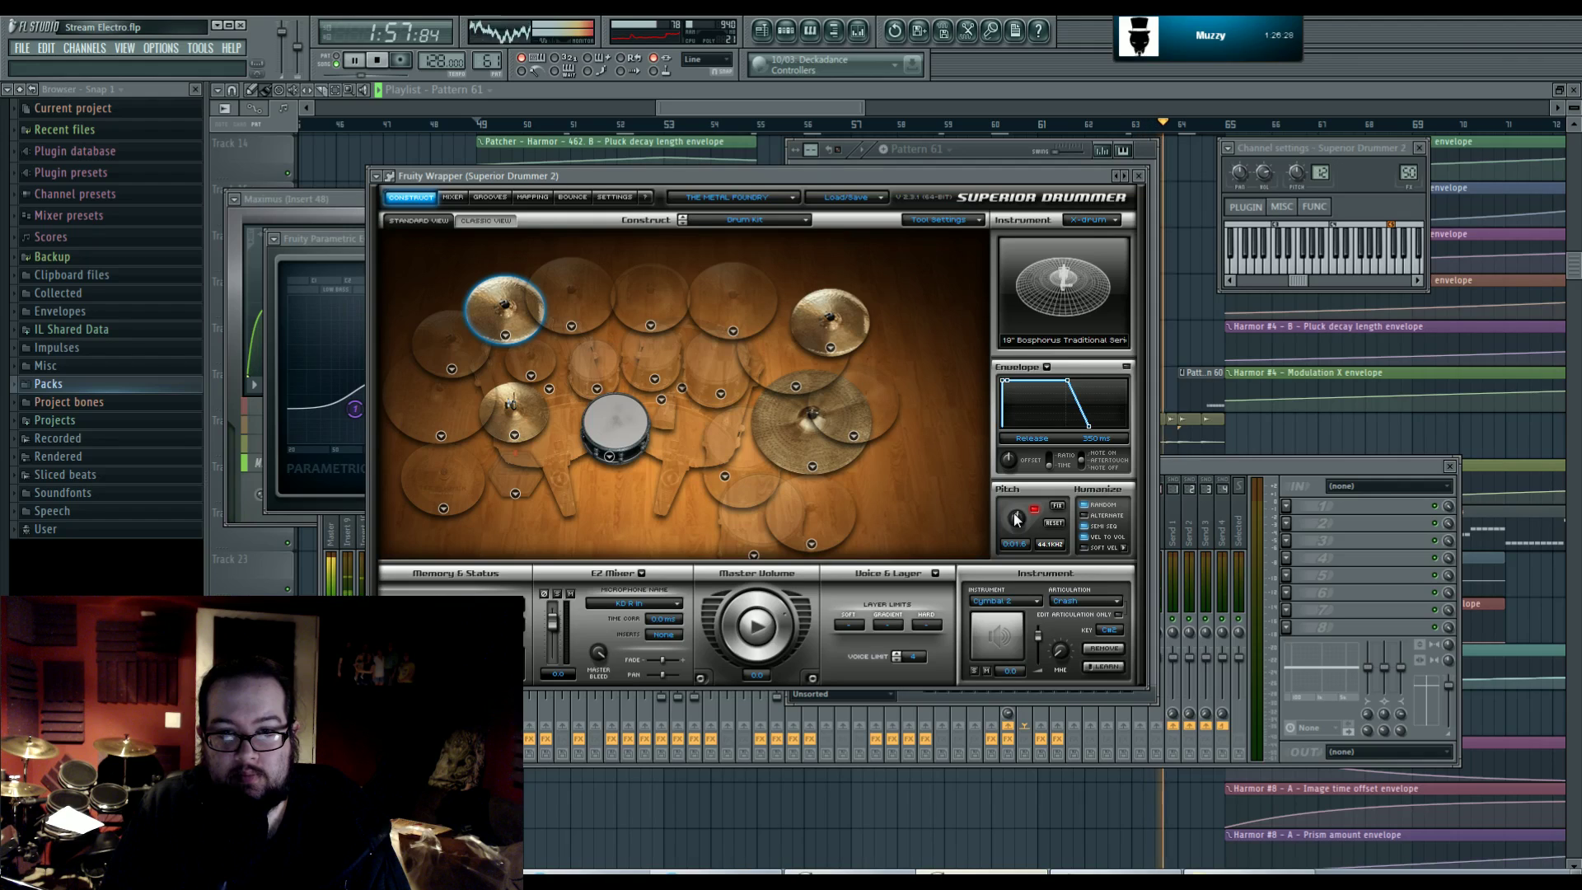
pyautogui.click(843, 329)
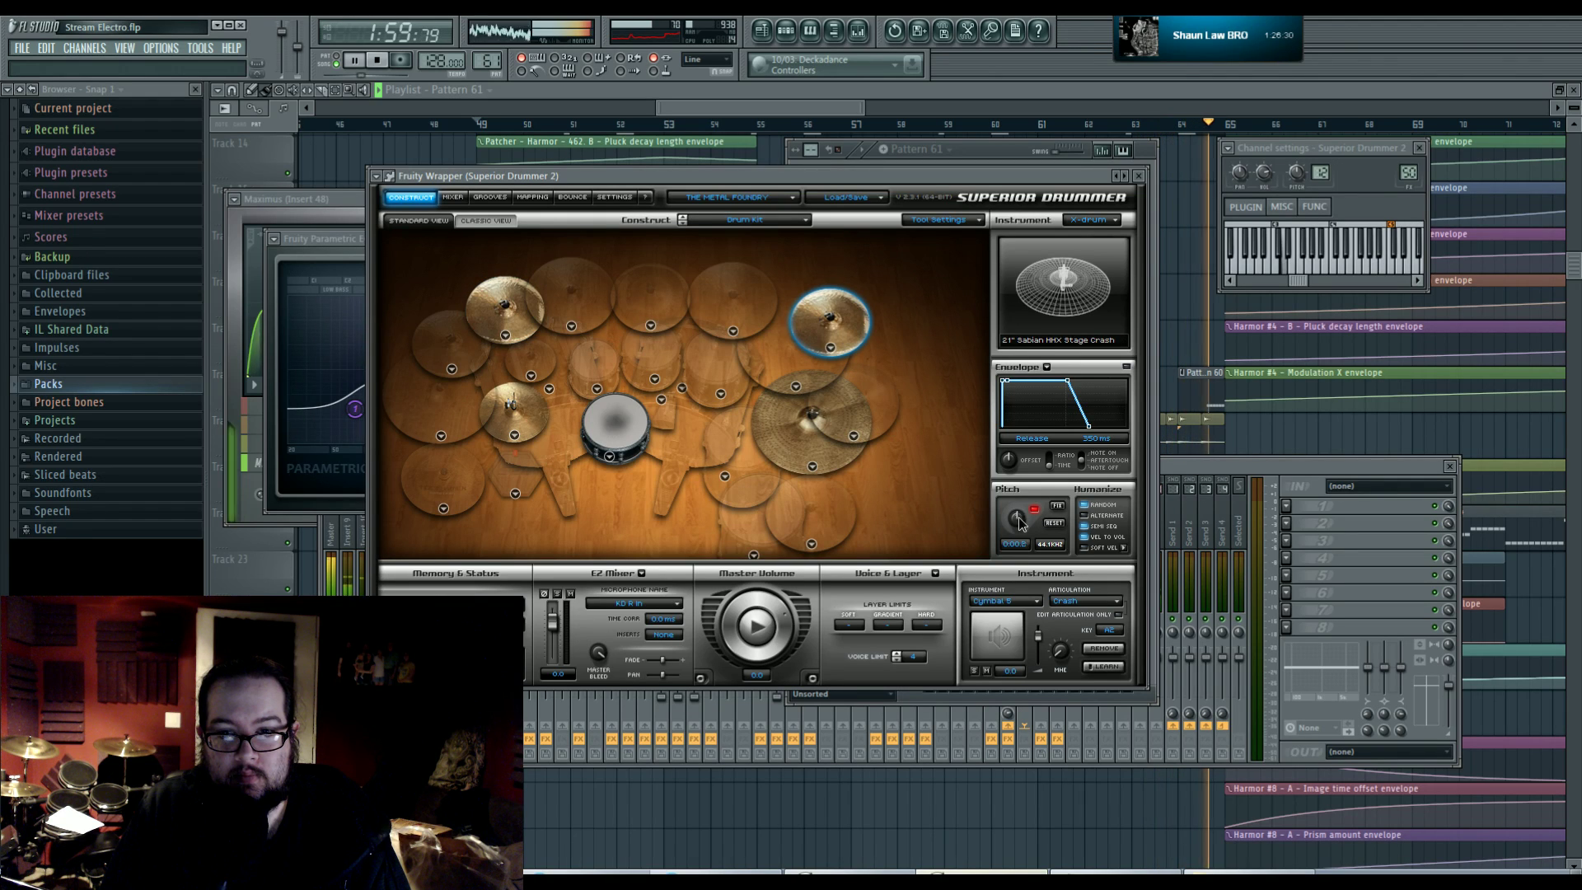
pyautogui.click(1055, 798)
pyautogui.press('space')
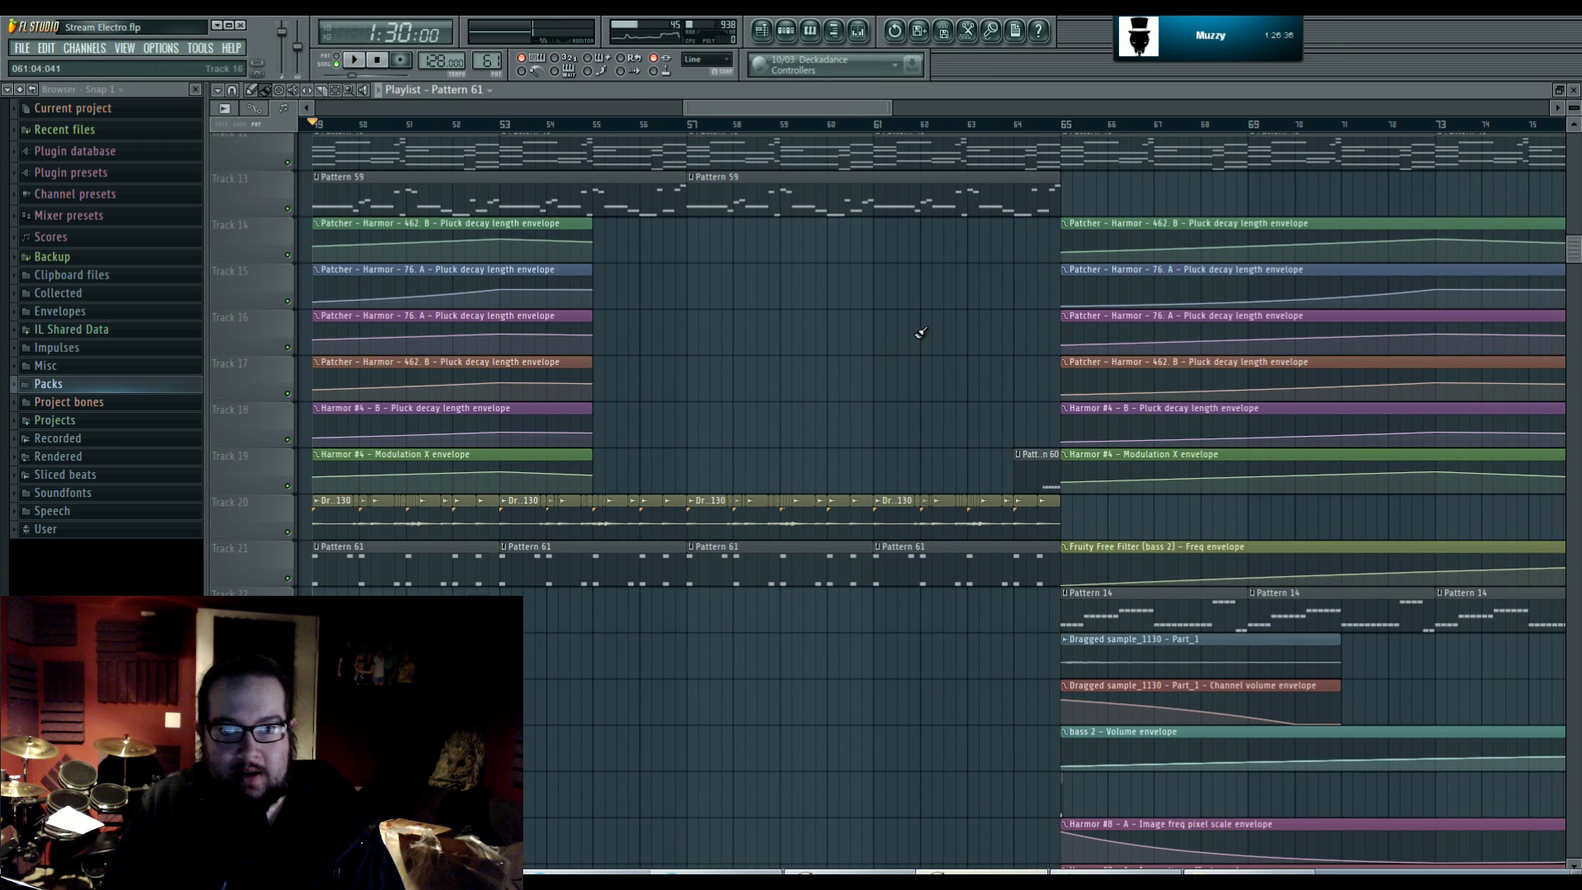
# - Look over the playlist arrangement around bars 49 to 65 on all tracks and set the song position to bar 48
pyautogui.click(875, 126)
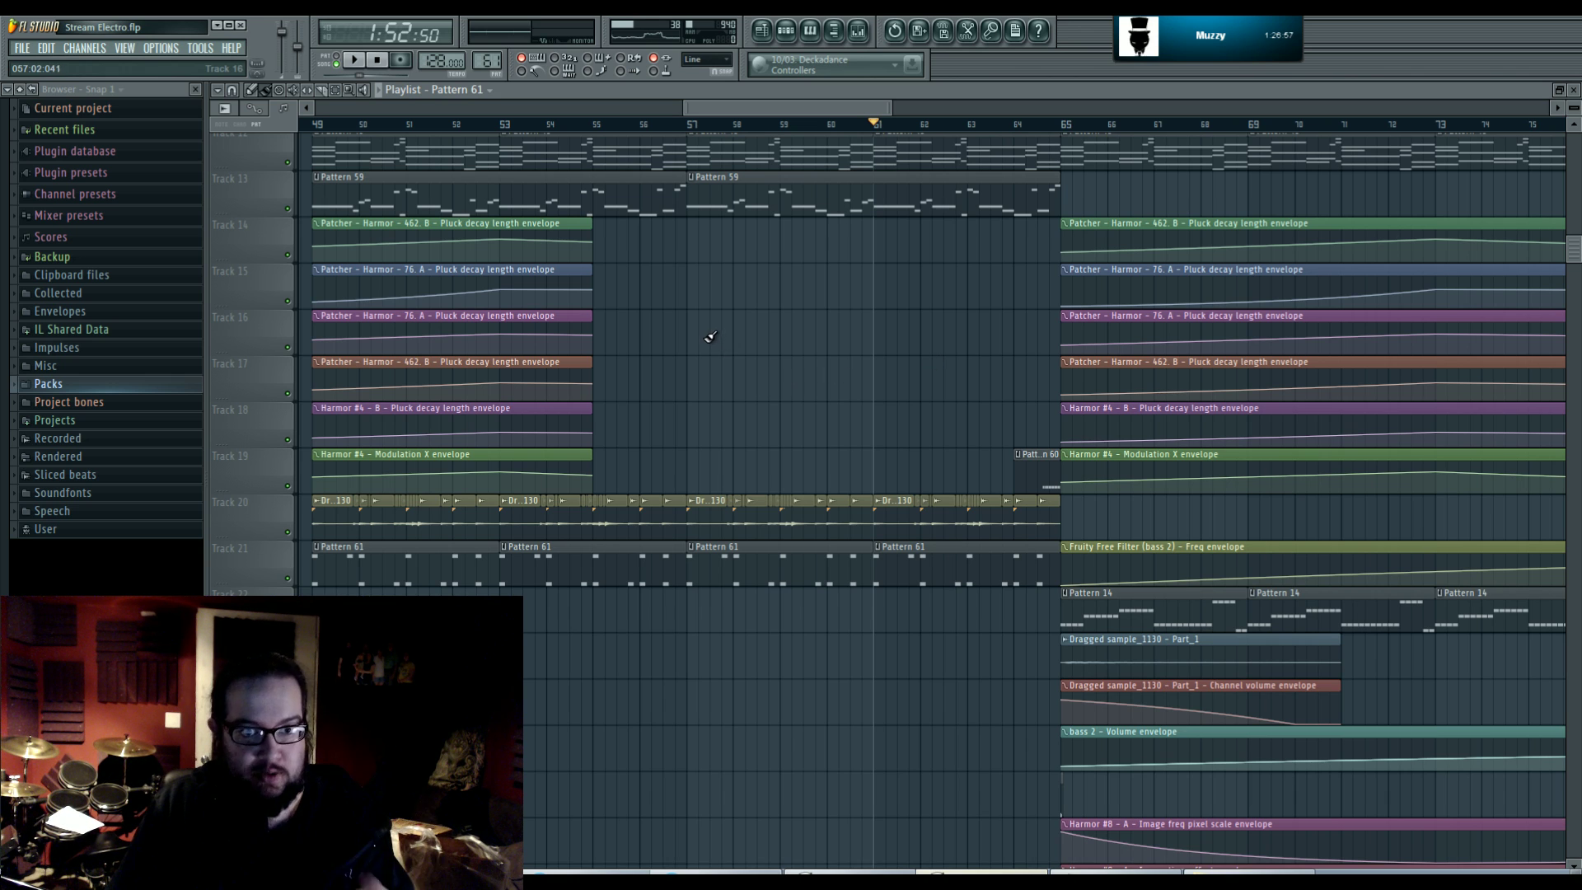
pyautogui.scroll(1, 701, 354)
pyautogui.scroll(-4, 890, 399)
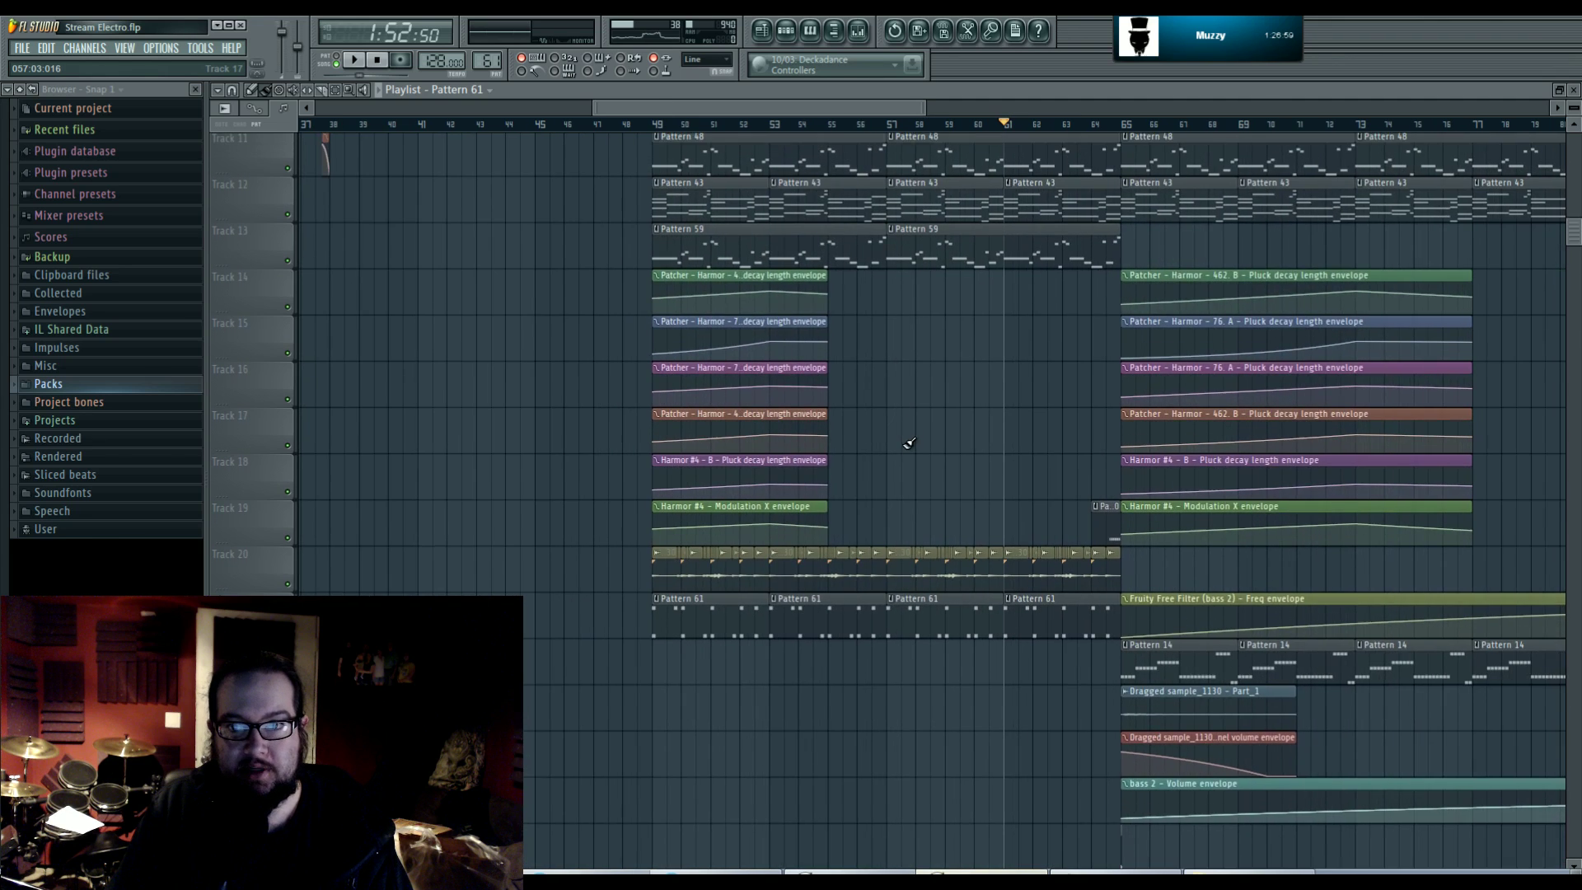
pyautogui.scroll(2, 907, 442)
pyautogui.scroll(5, 922, 504)
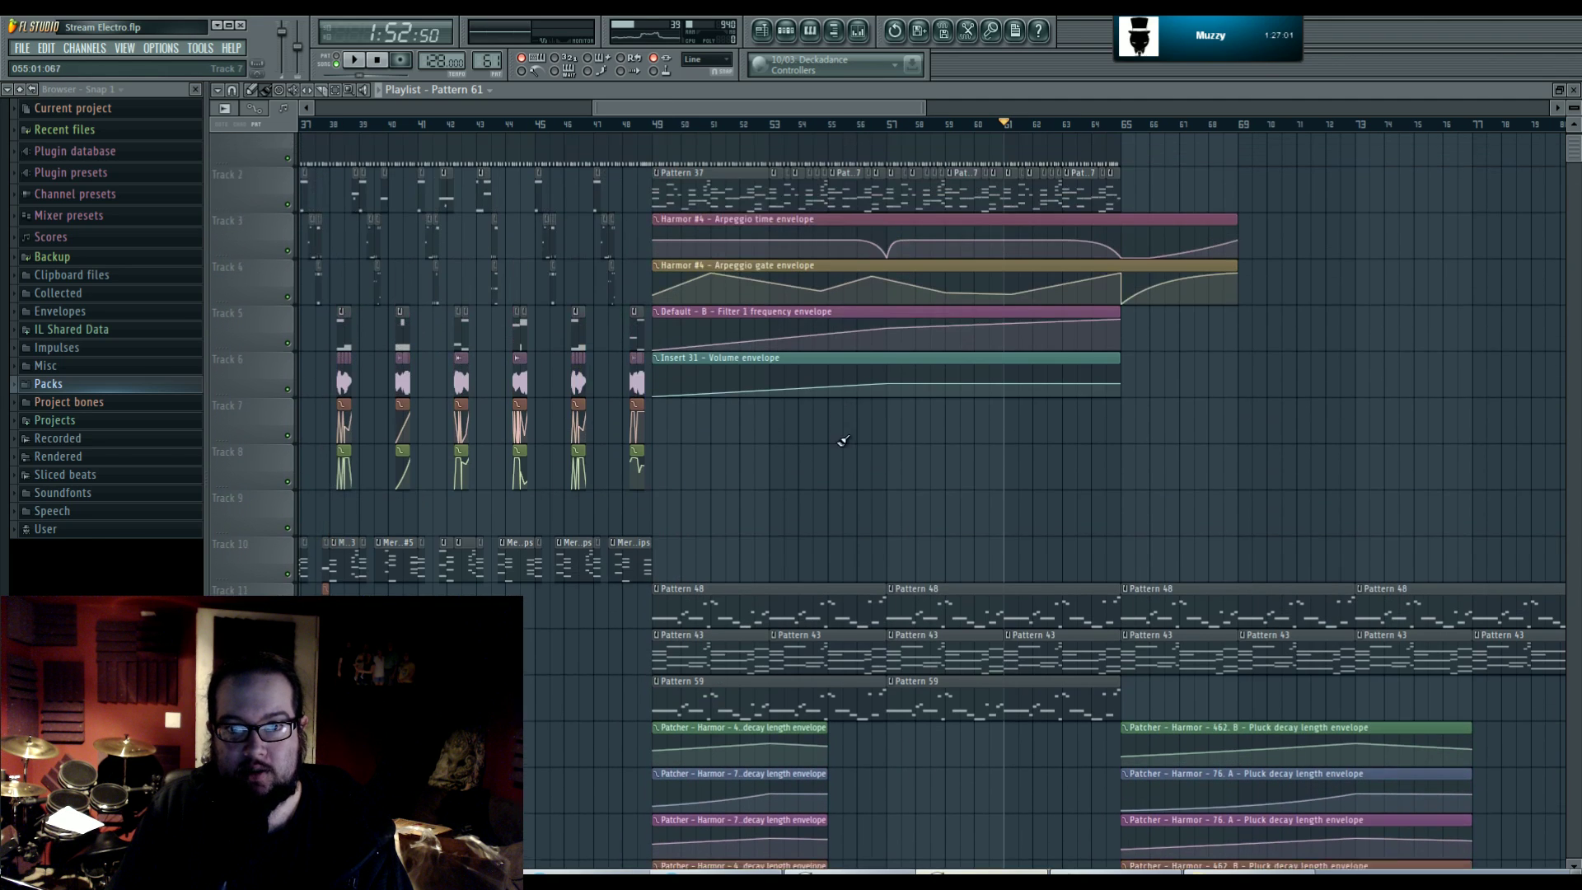
pyautogui.scroll(1, 857, 501)
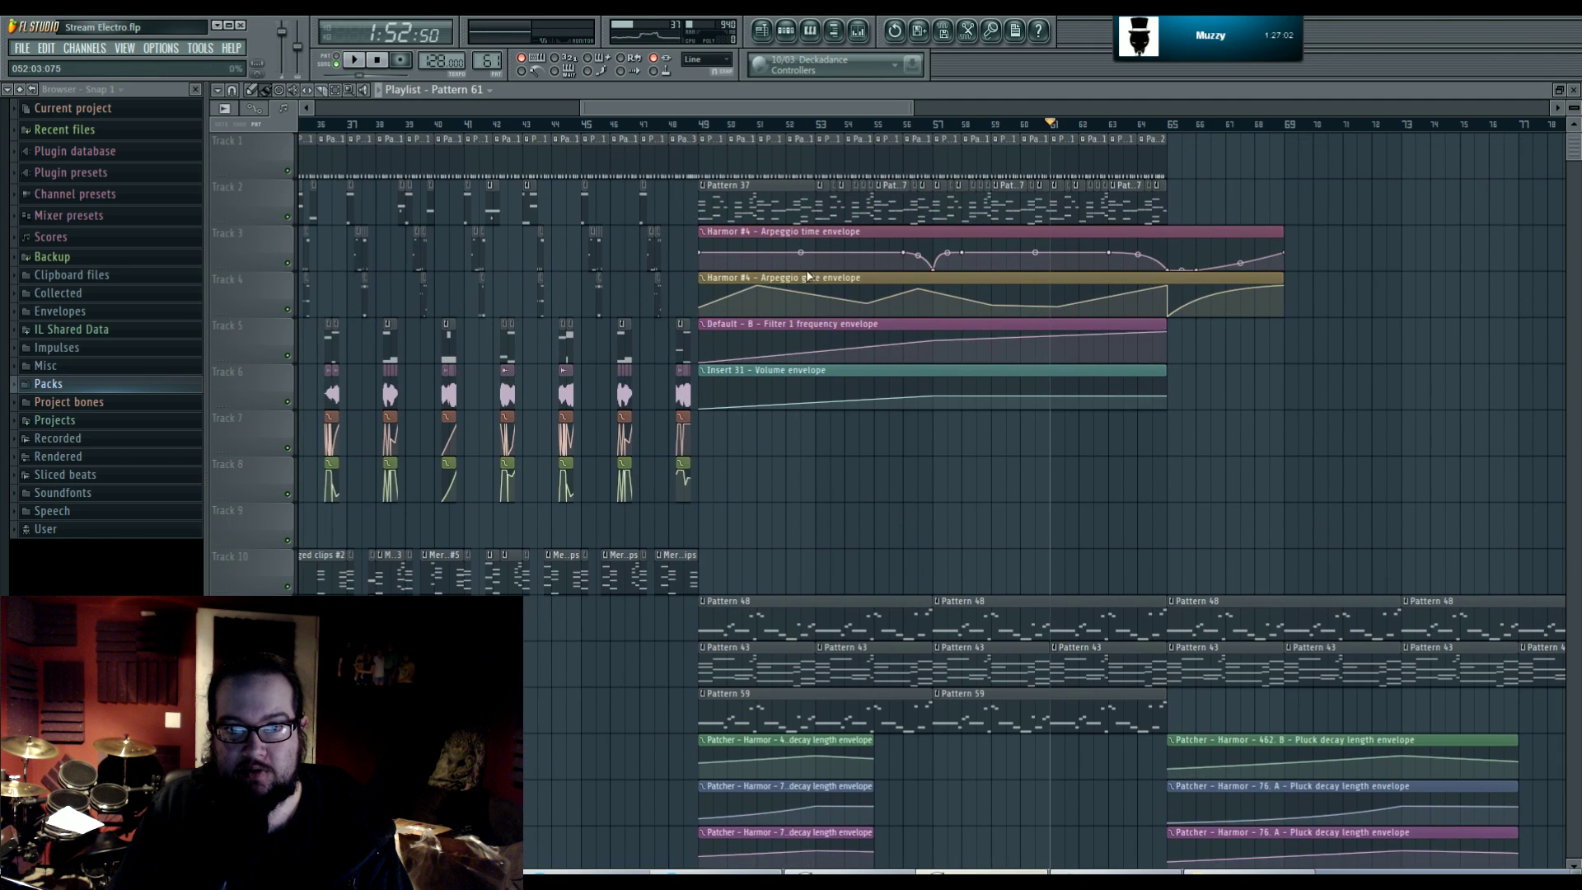
pyautogui.click(671, 123)
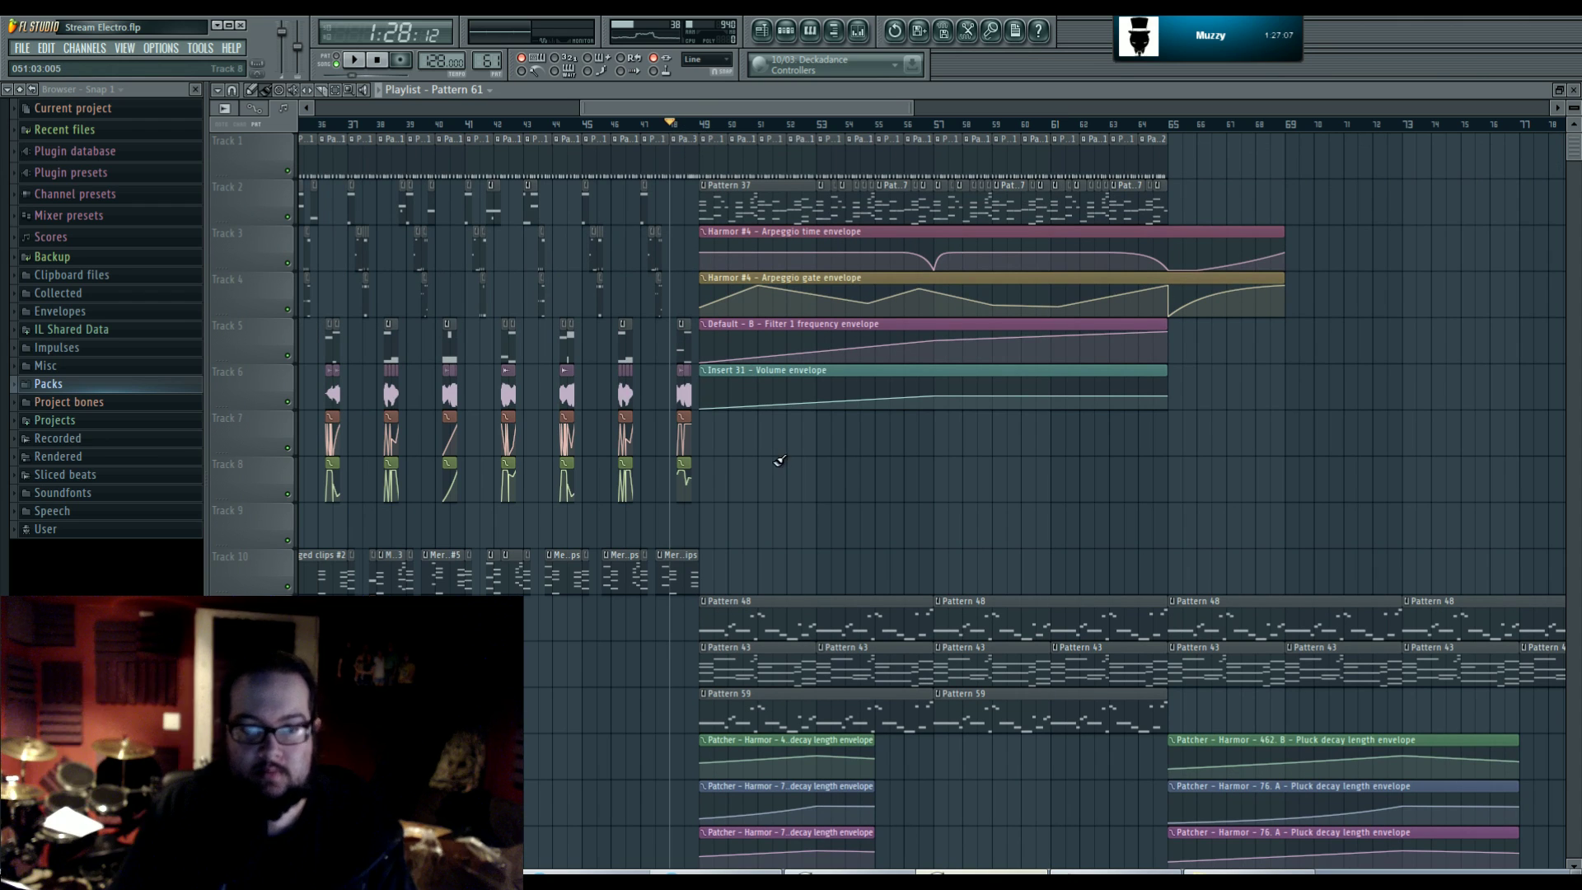
pyautogui.scroll(-5, 791, 492)
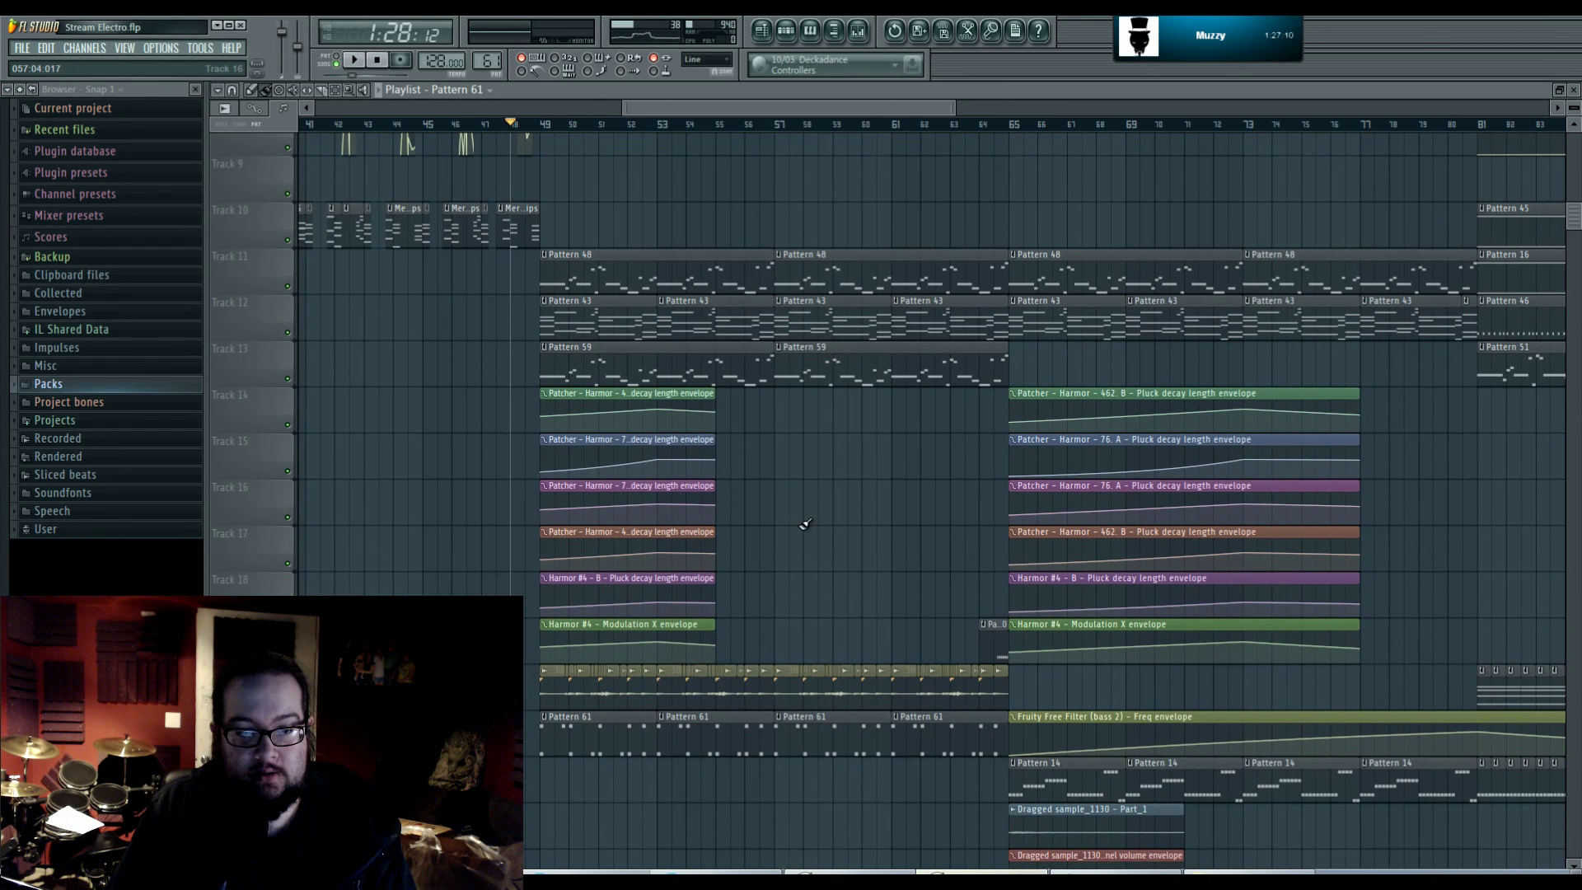
# - View the Guitar Rig 4 effect on the solo mixer track and audition the song from bar 49 with the mixer open
pyautogui.scroll(1, 684, 195)
pyautogui.press('F9')
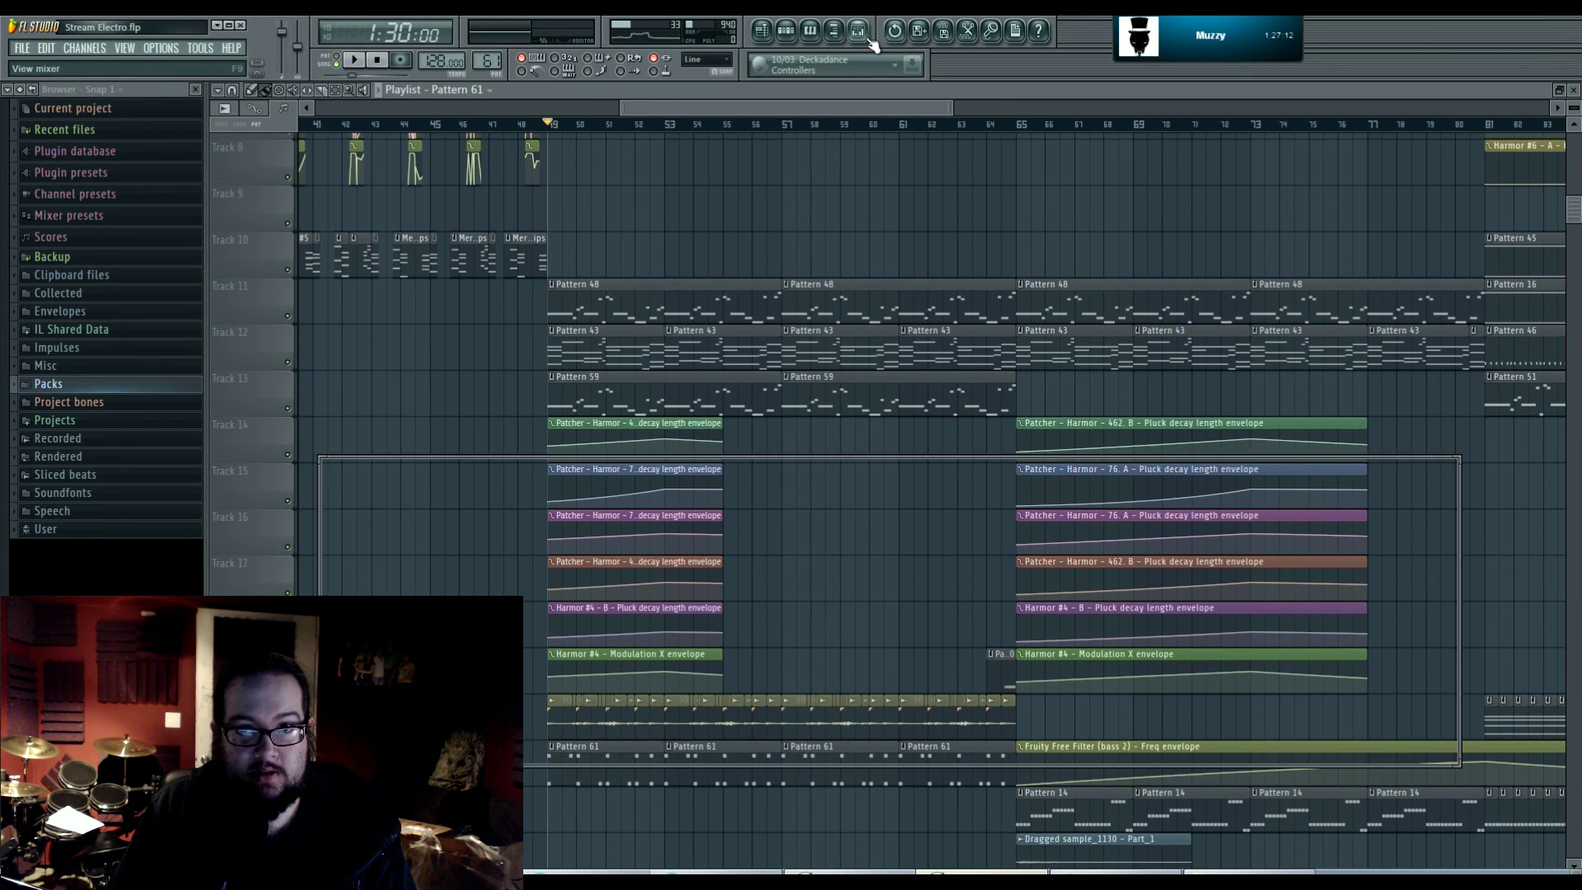
pyautogui.click(815, 527)
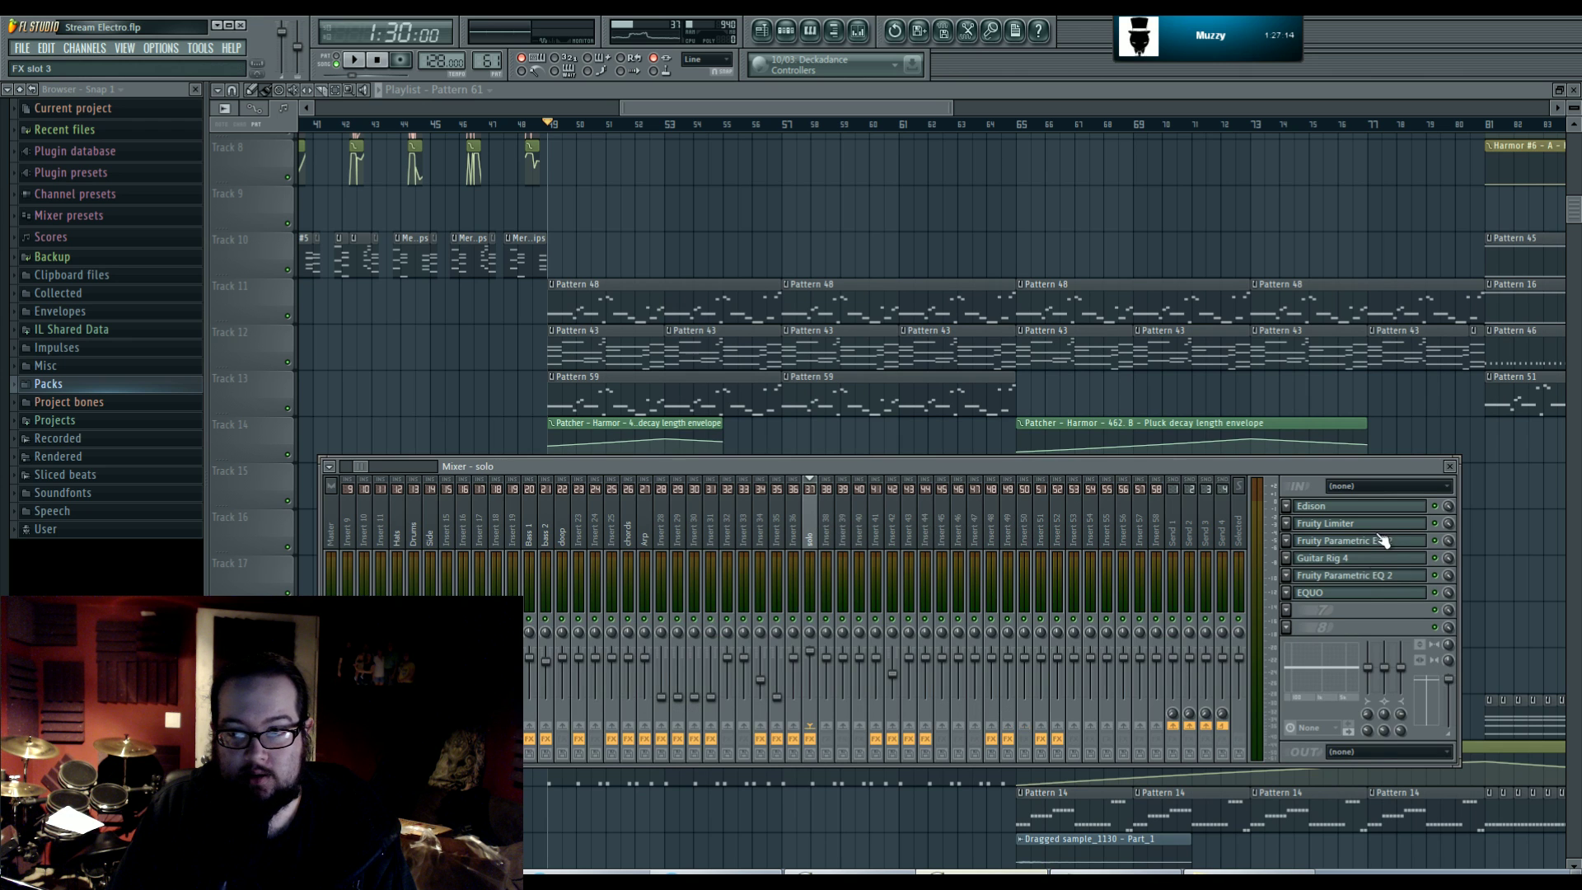
pyautogui.click(1366, 561)
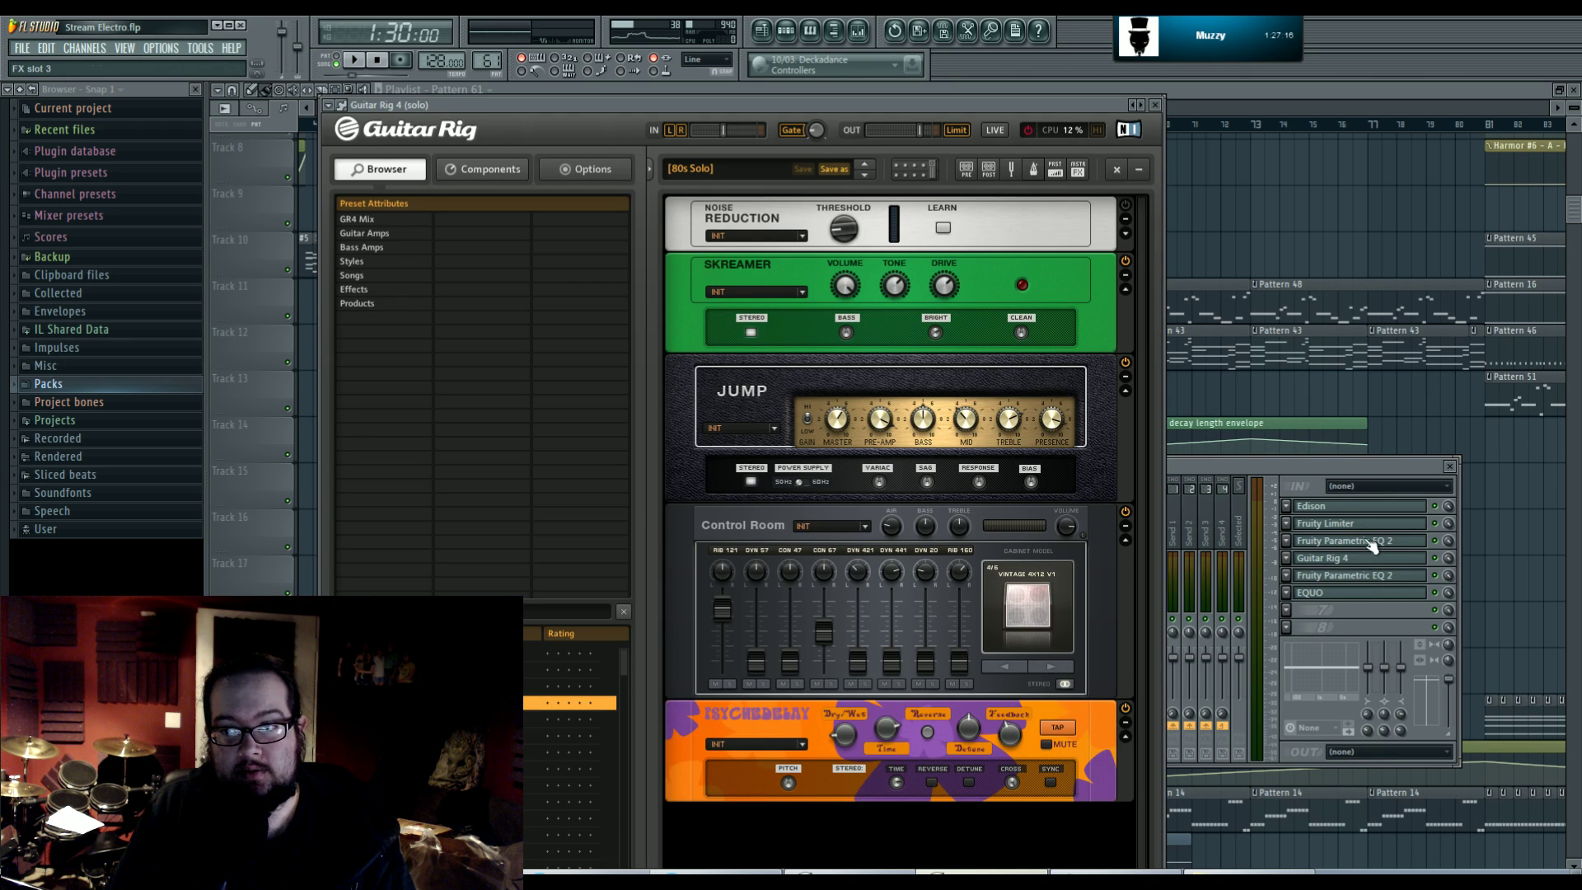
pyautogui.click(1354, 564)
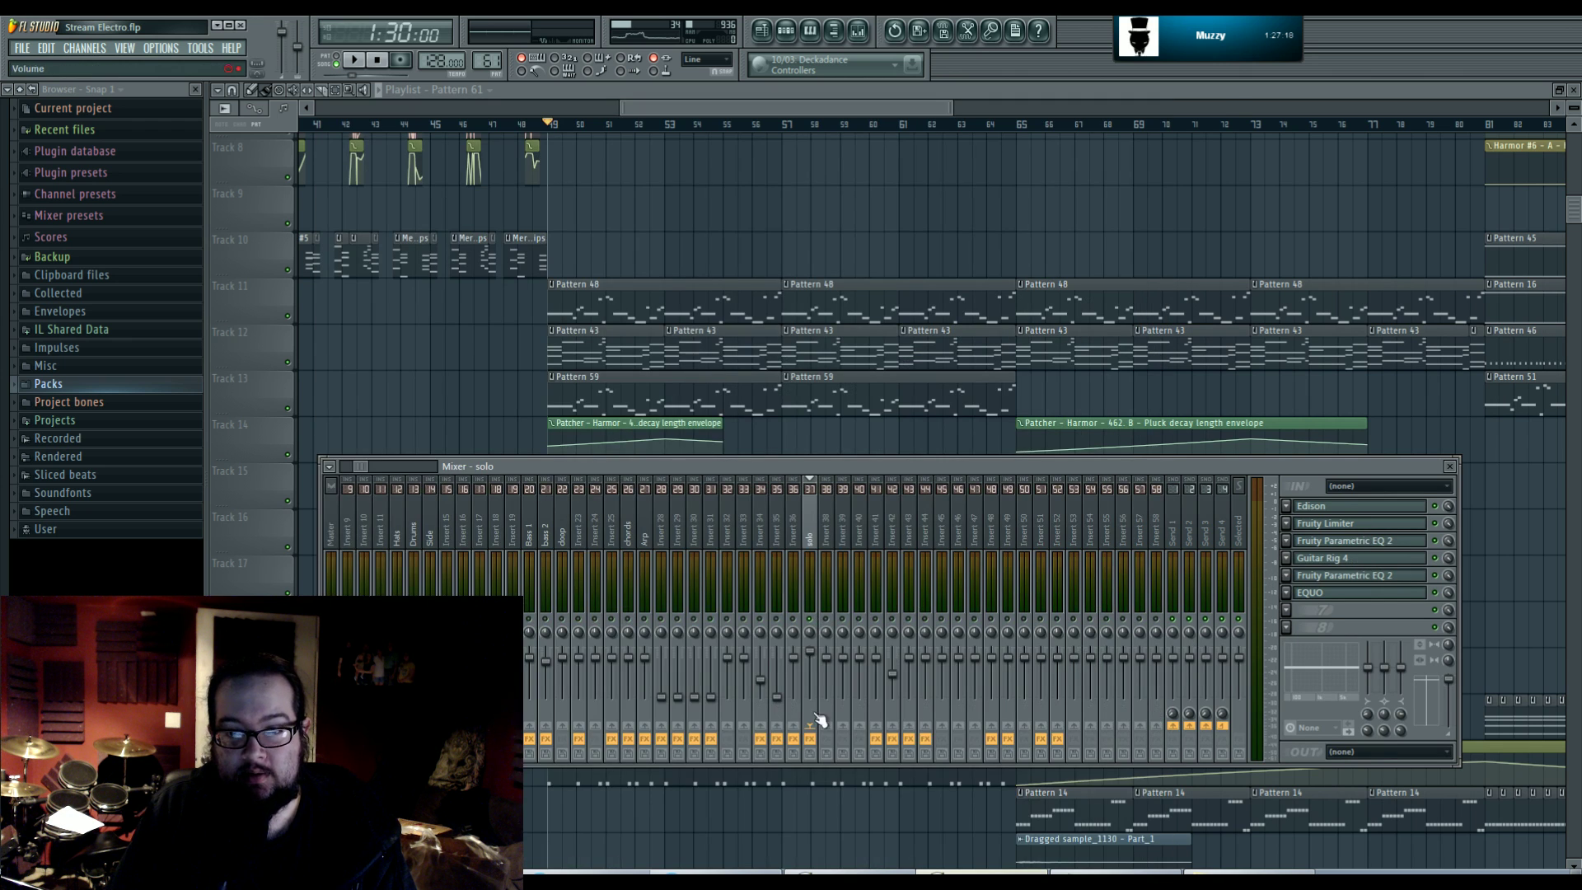
pyautogui.press('space')
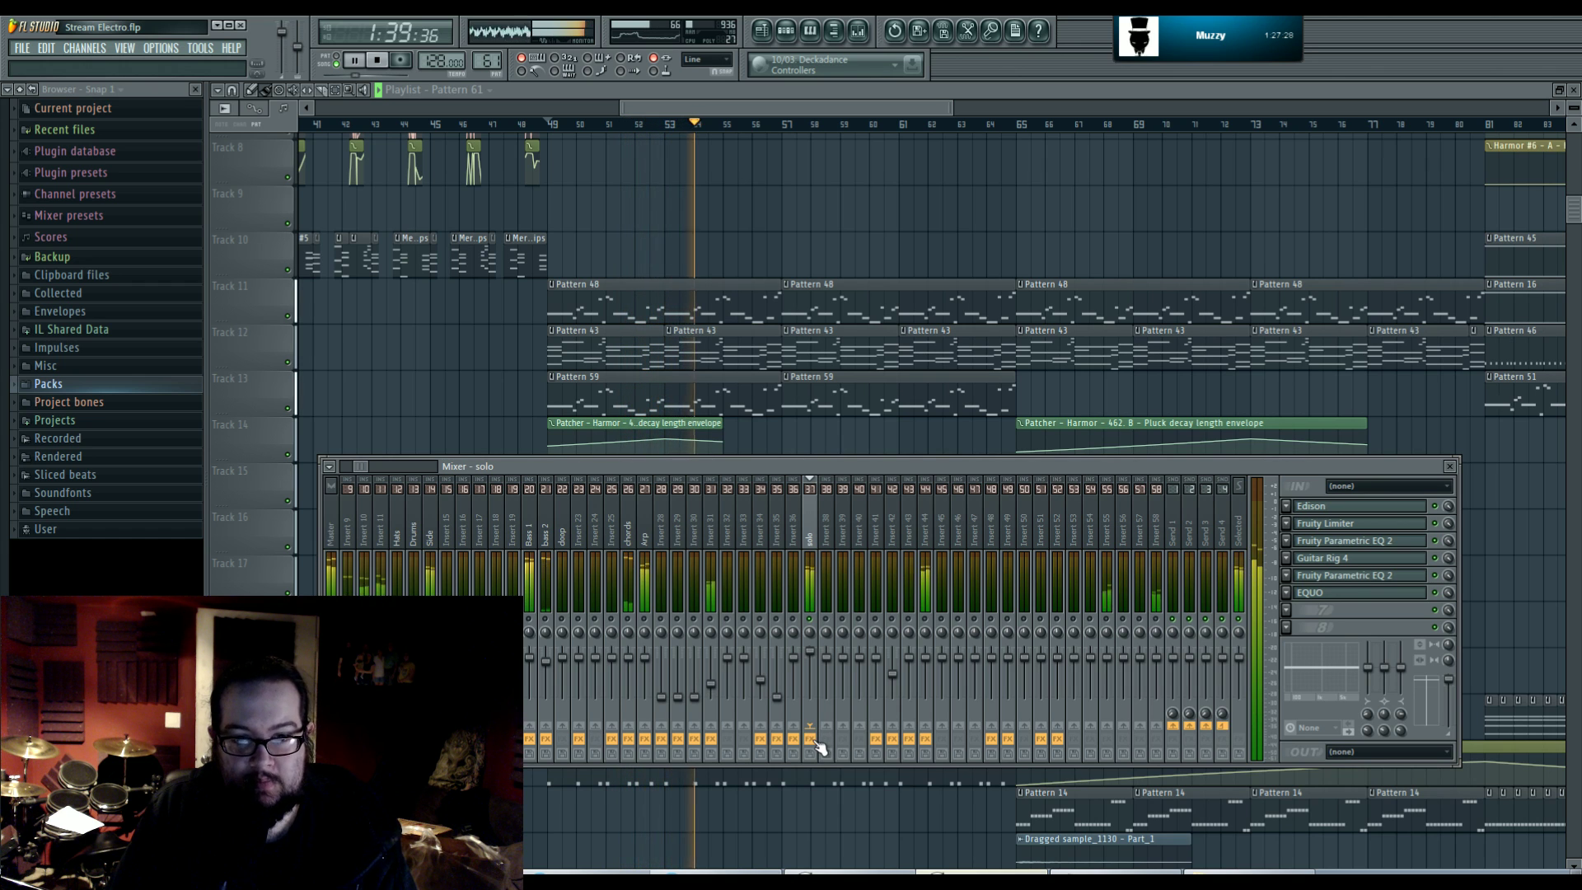
pyautogui.press('space')
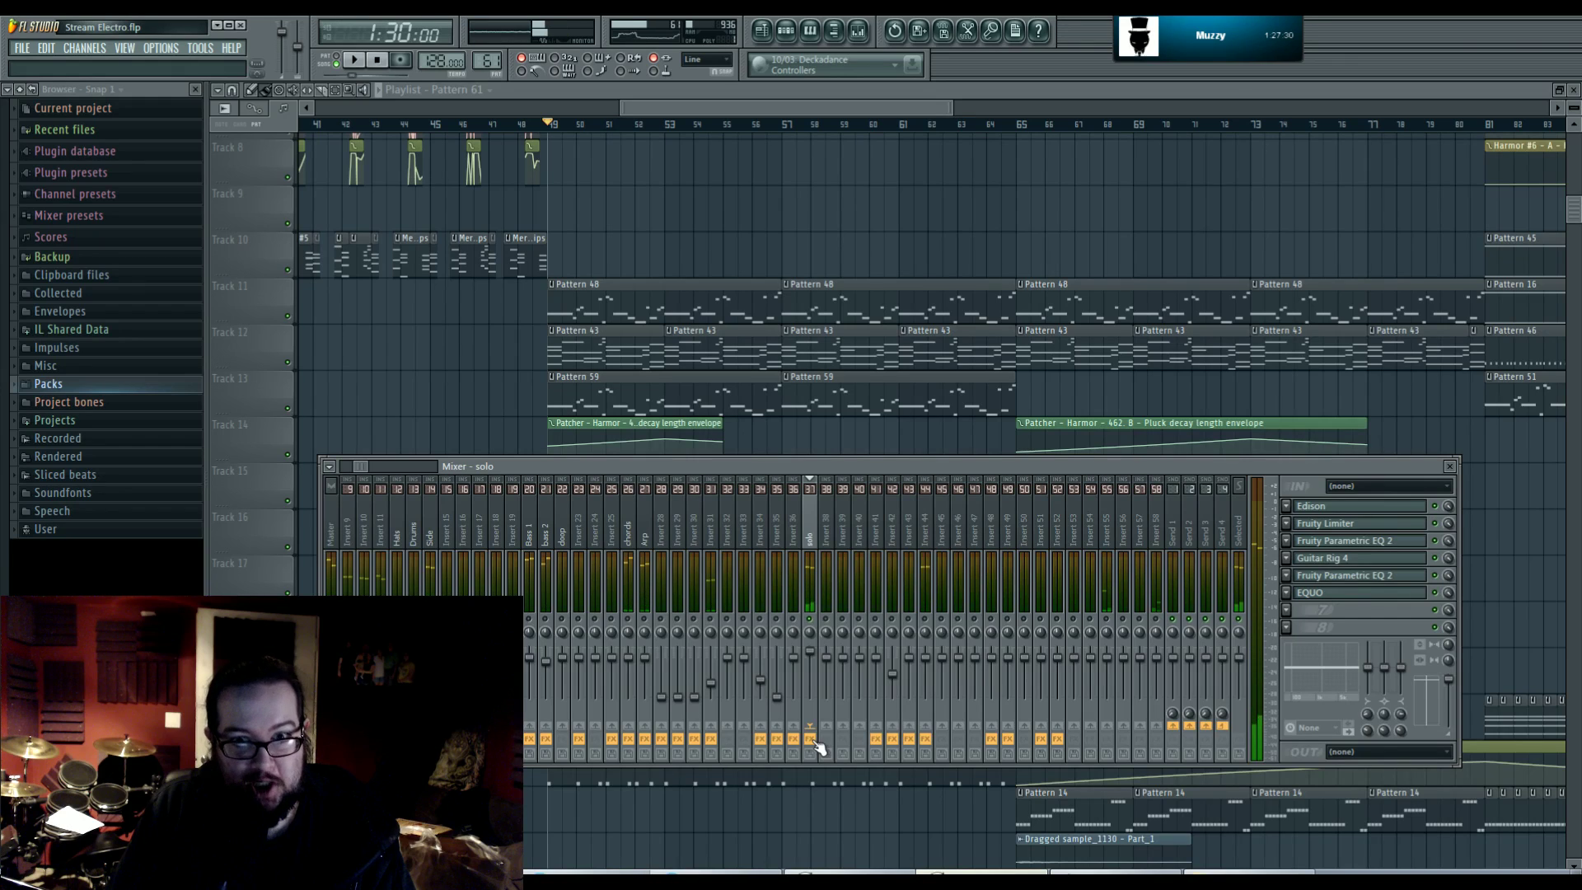
# - Close the mixer and briefly audition the playlist transition from bar 48
pyautogui.press('F9')
pyautogui.scroll(2, 616, 219)
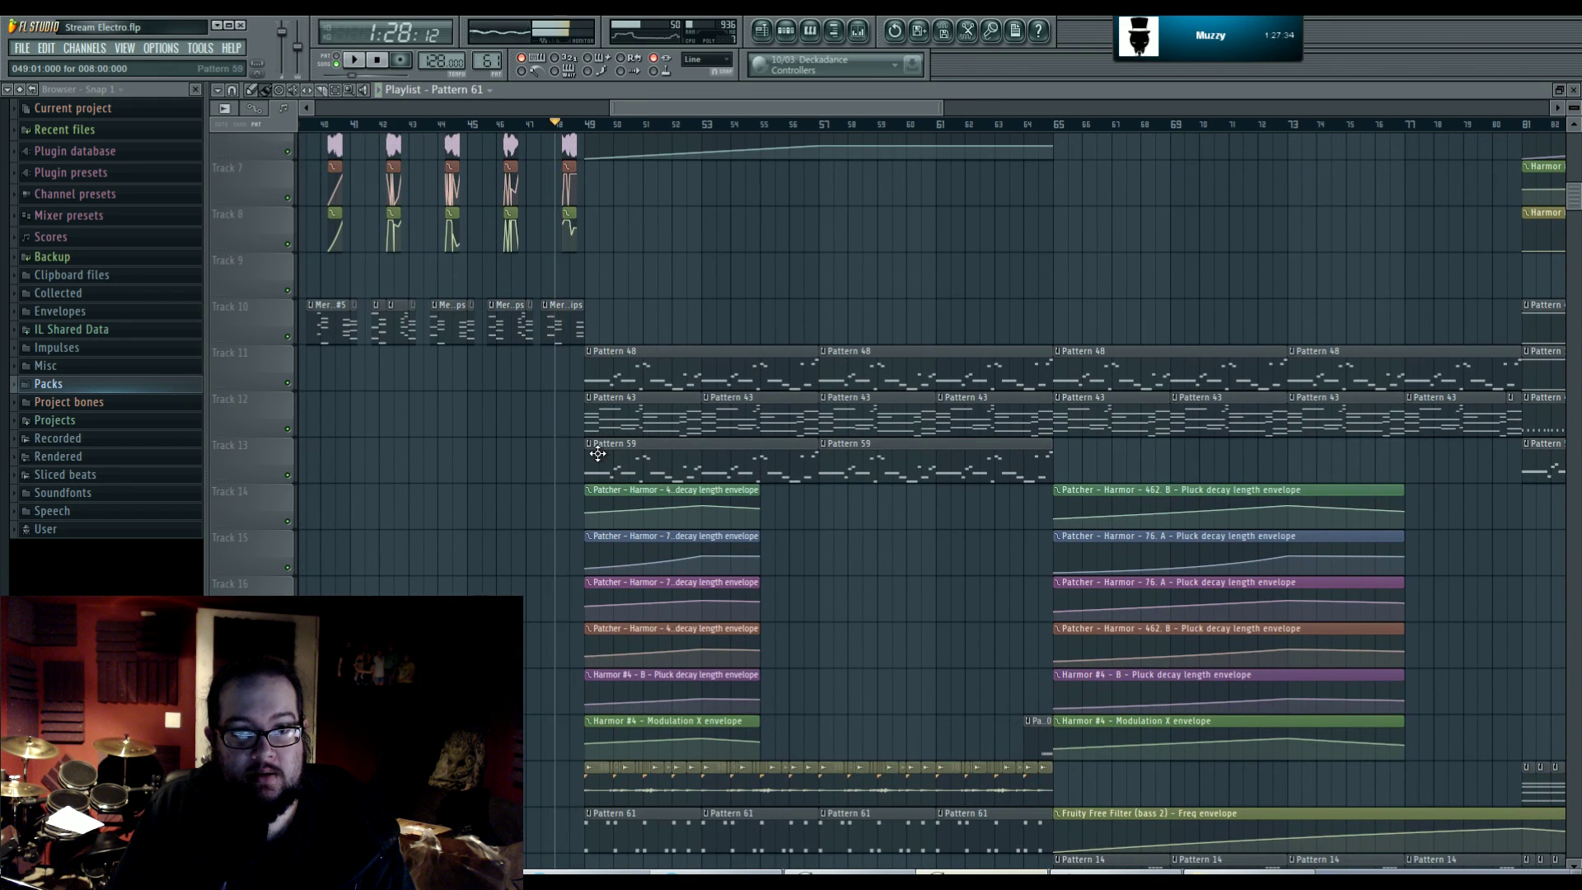
pyautogui.press('space')
pyautogui.press('space')
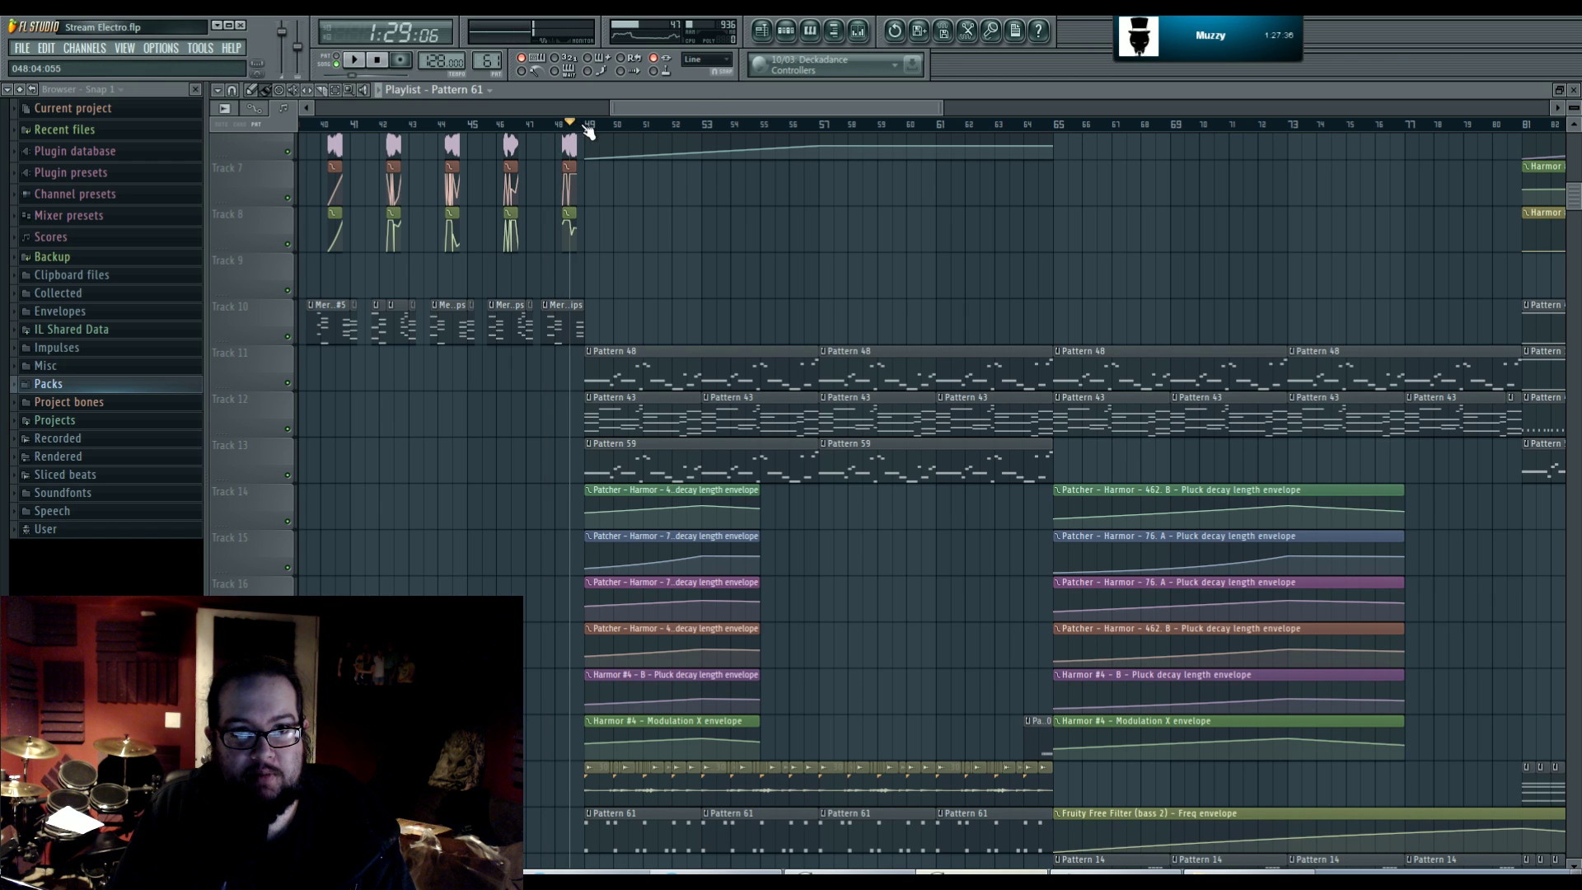
# - Check the input/output and latency information in the audio settings, then close them
pyautogui.click(176, 50)
pyautogui.click(181, 83)
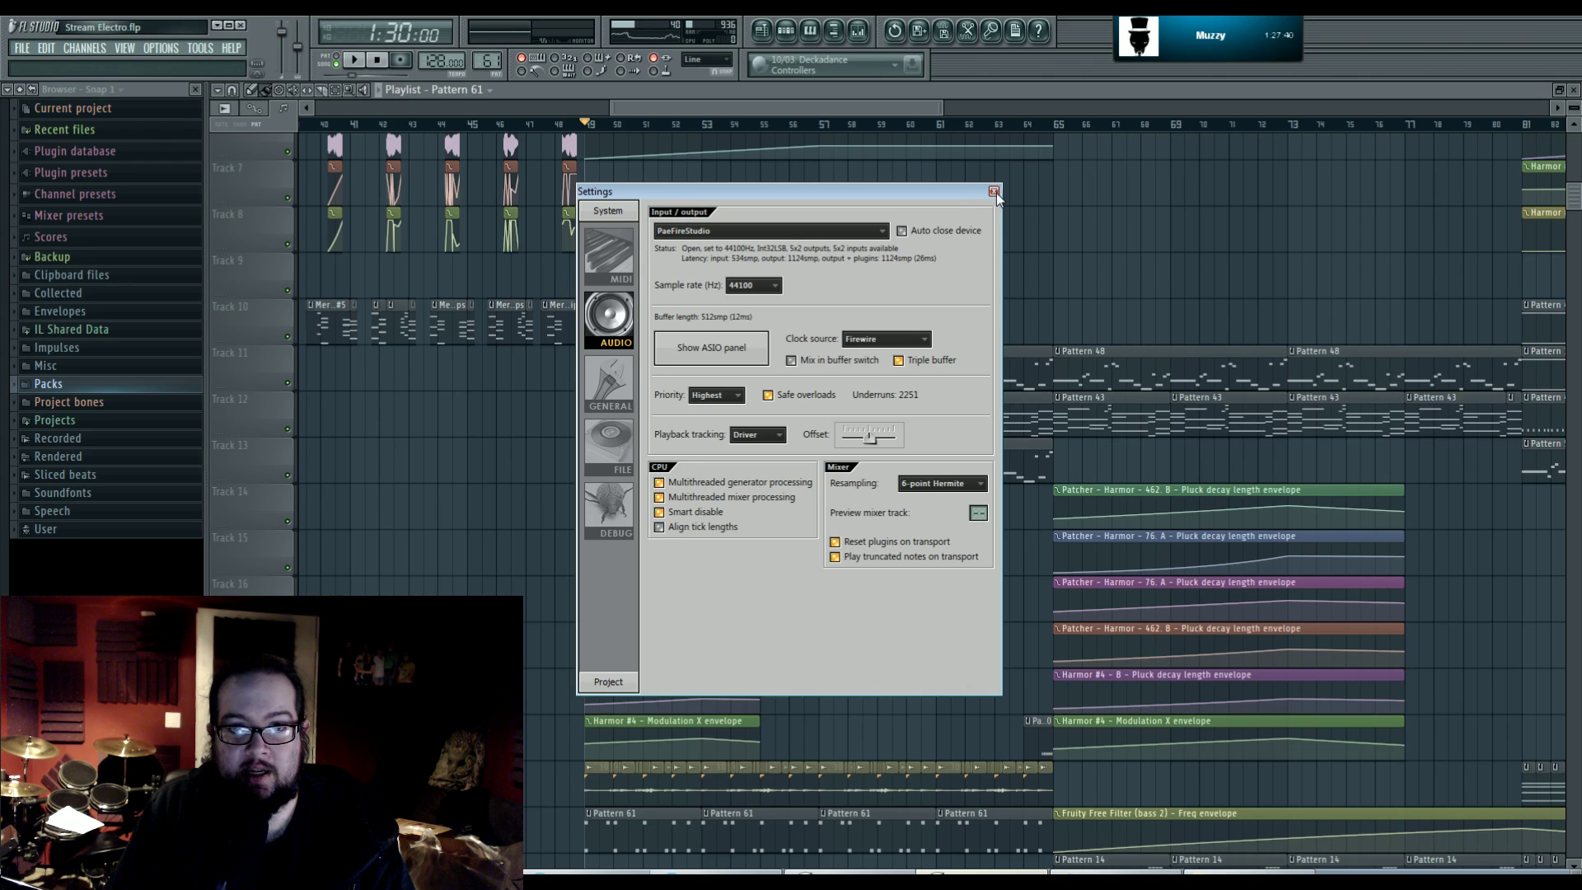
pyautogui.moveTo(956, 195); pyautogui.dragTo(847, 230)
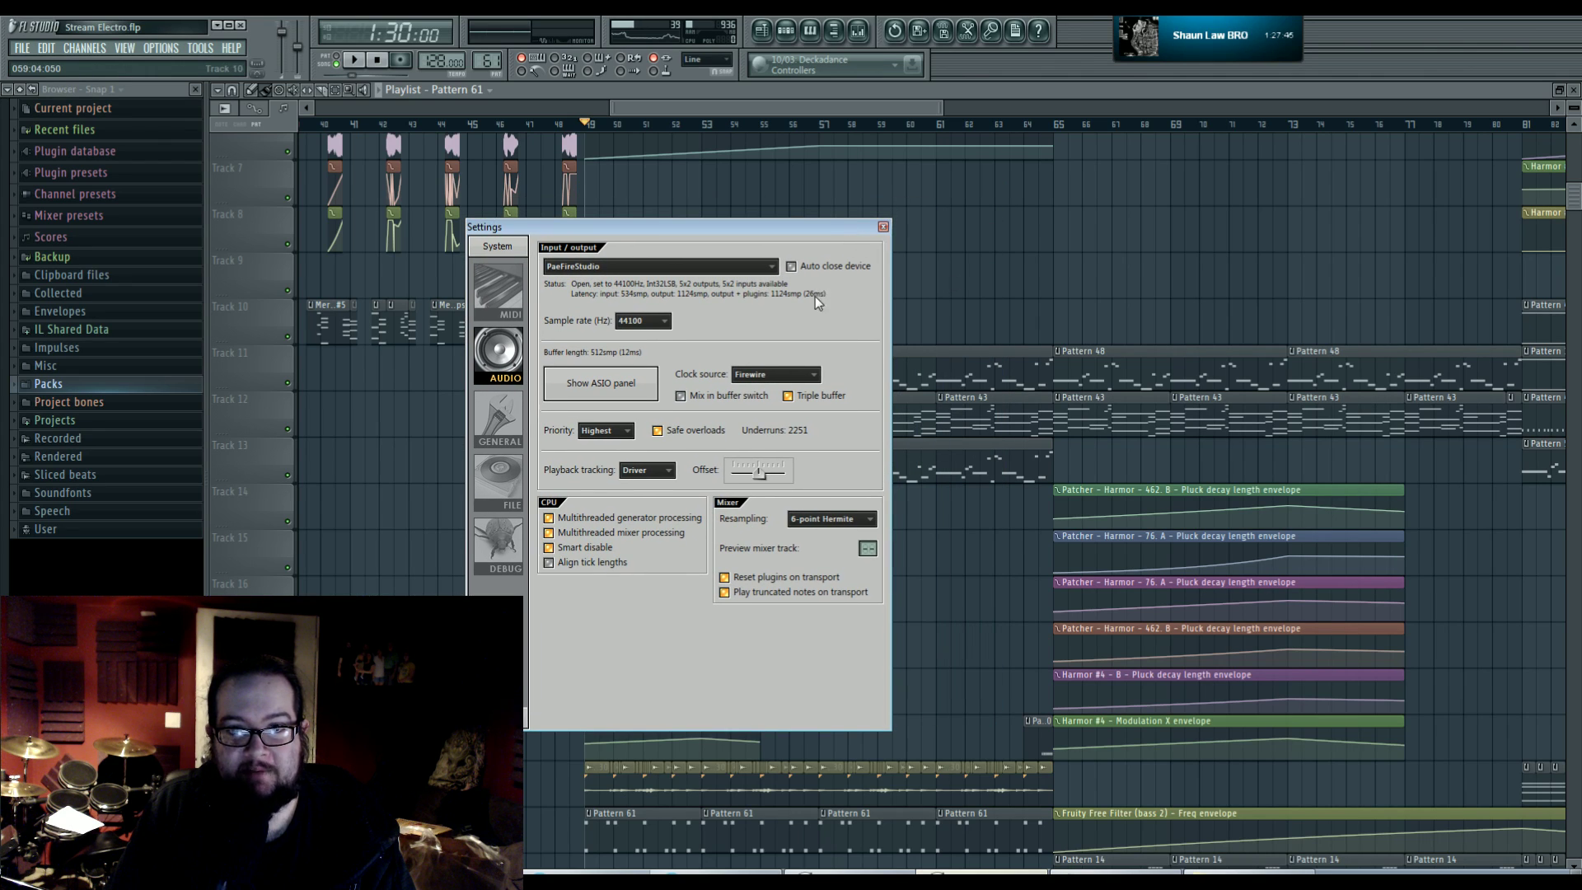
pyautogui.click(882, 229)
# - Open the short Superior Drummer 2 pattern clip at bar 64 in the piano roll and play it with the mixer showing
pyautogui.moveTo(873, 257); pyautogui.dragTo(502, 134)
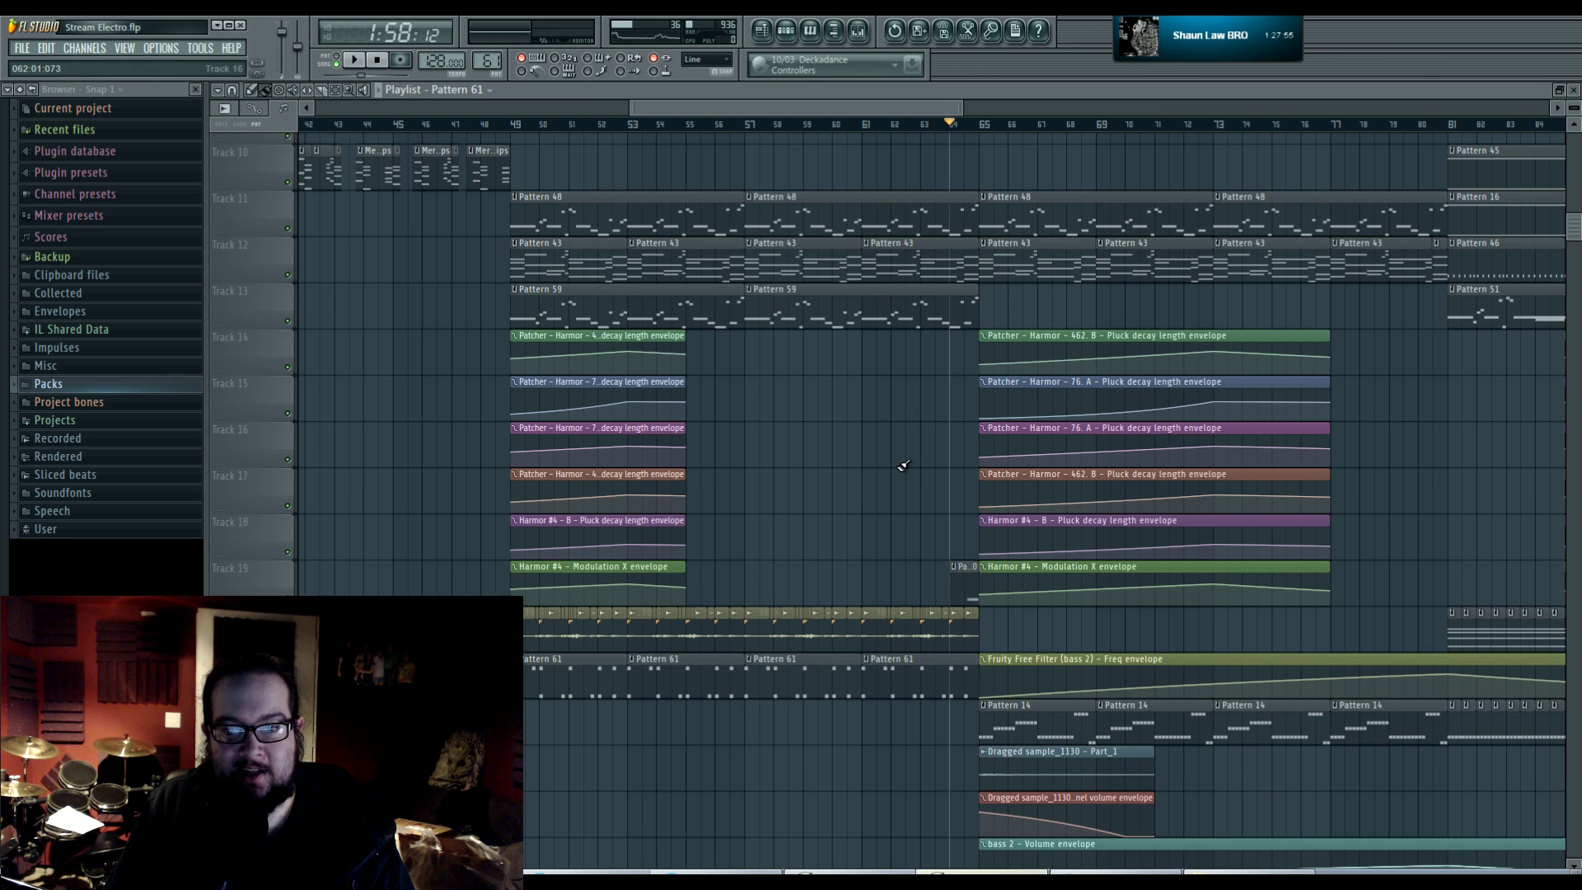
pyautogui.doubleClick(967, 598)
pyautogui.click(857, 32)
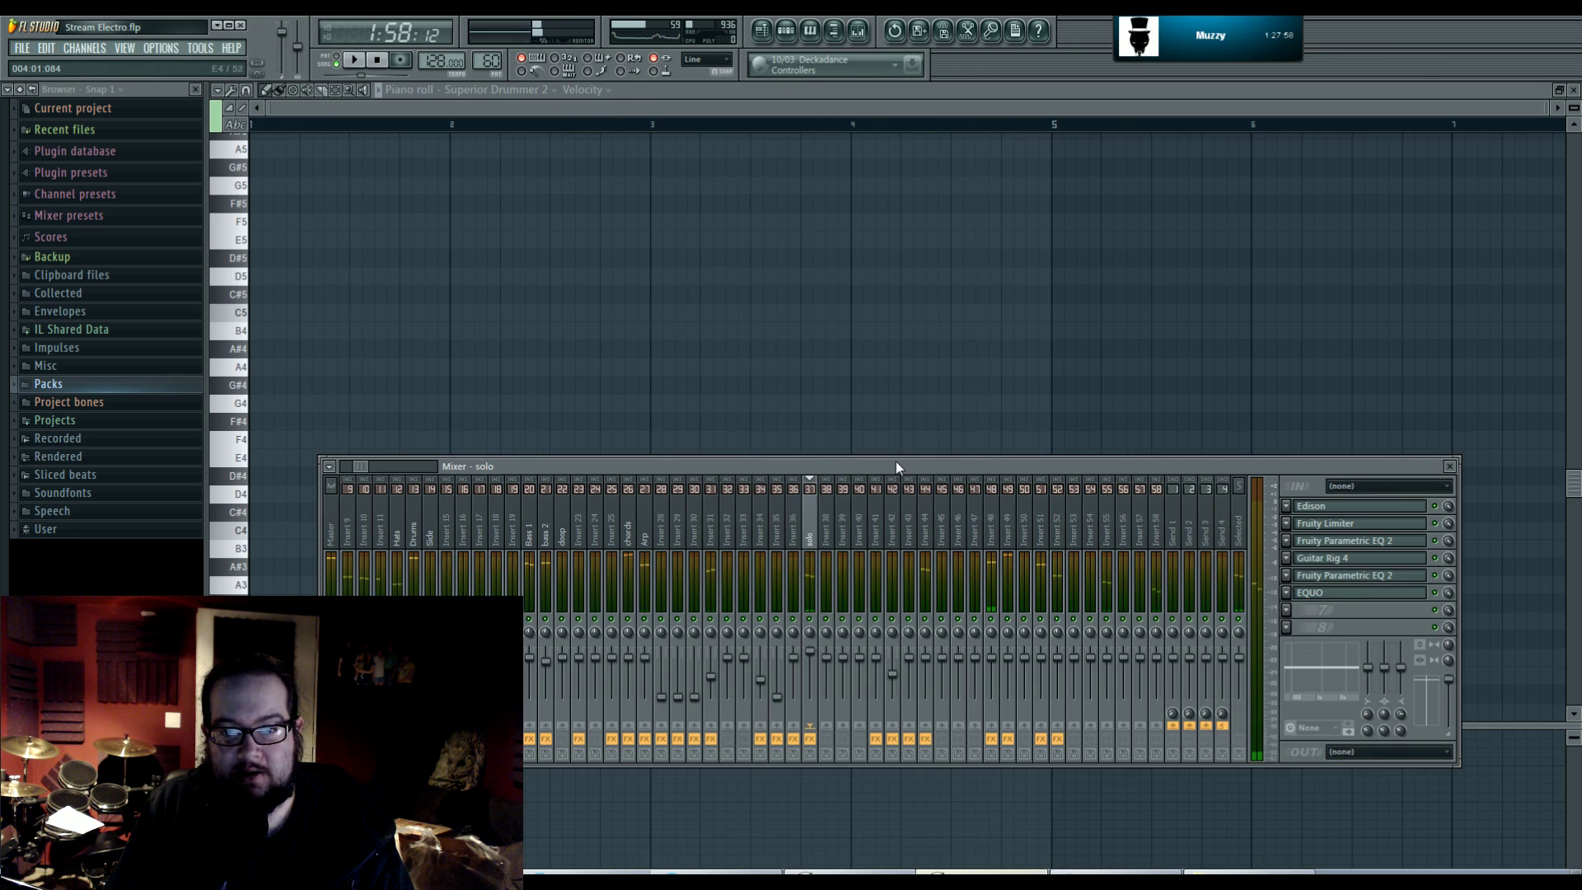
pyautogui.press('space')
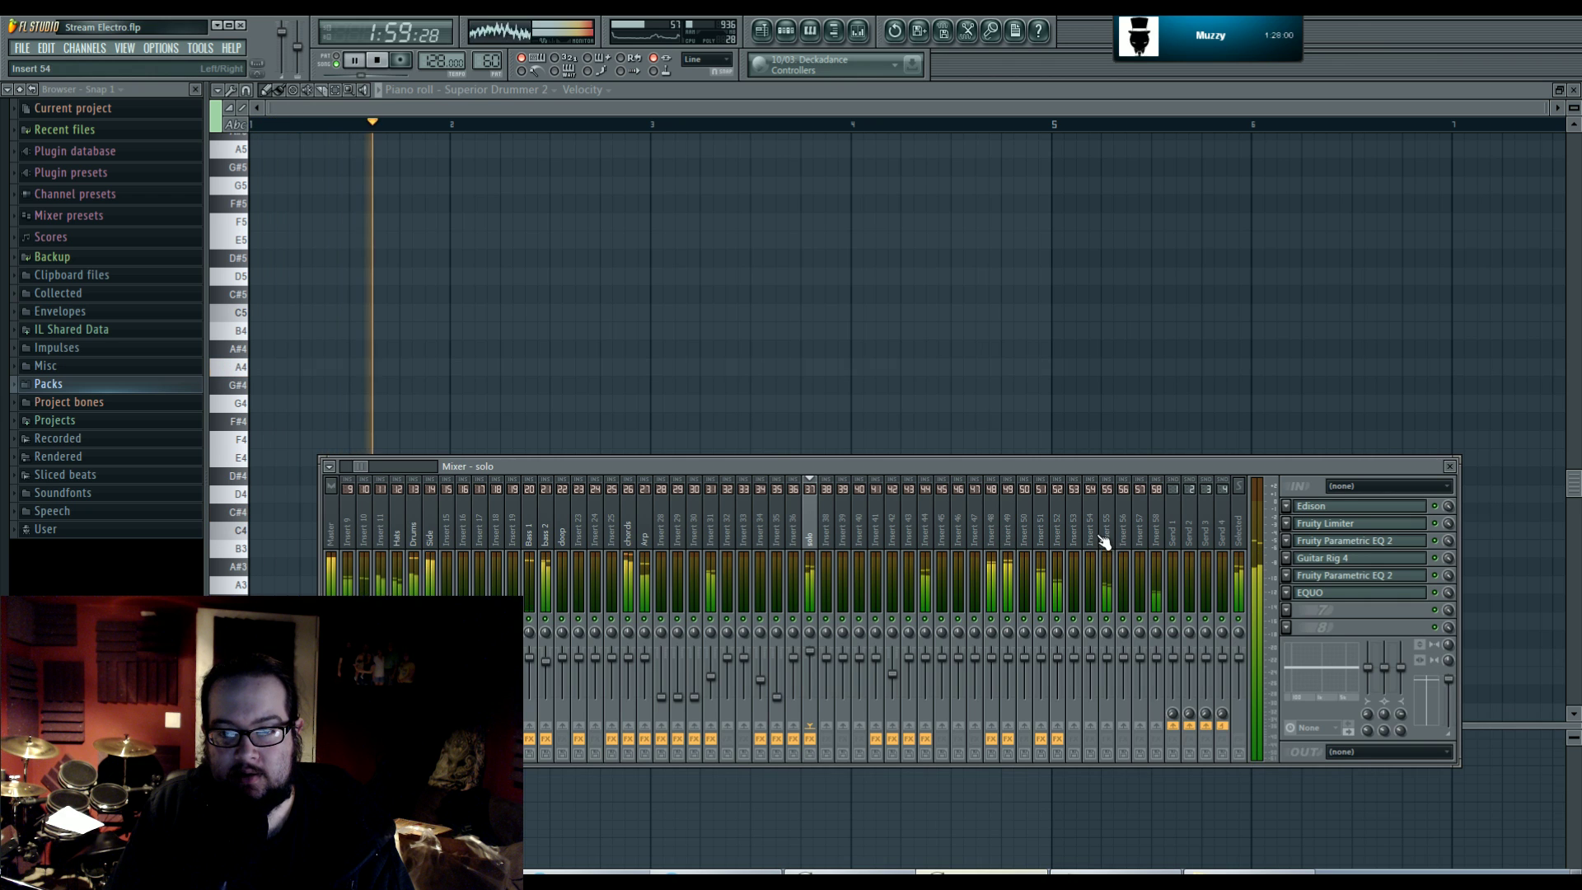
# - On Insert 49, bend the first segment of Maximus's HIGH band curve upward and audition the drums from bar 64
pyautogui.click(1014, 534)
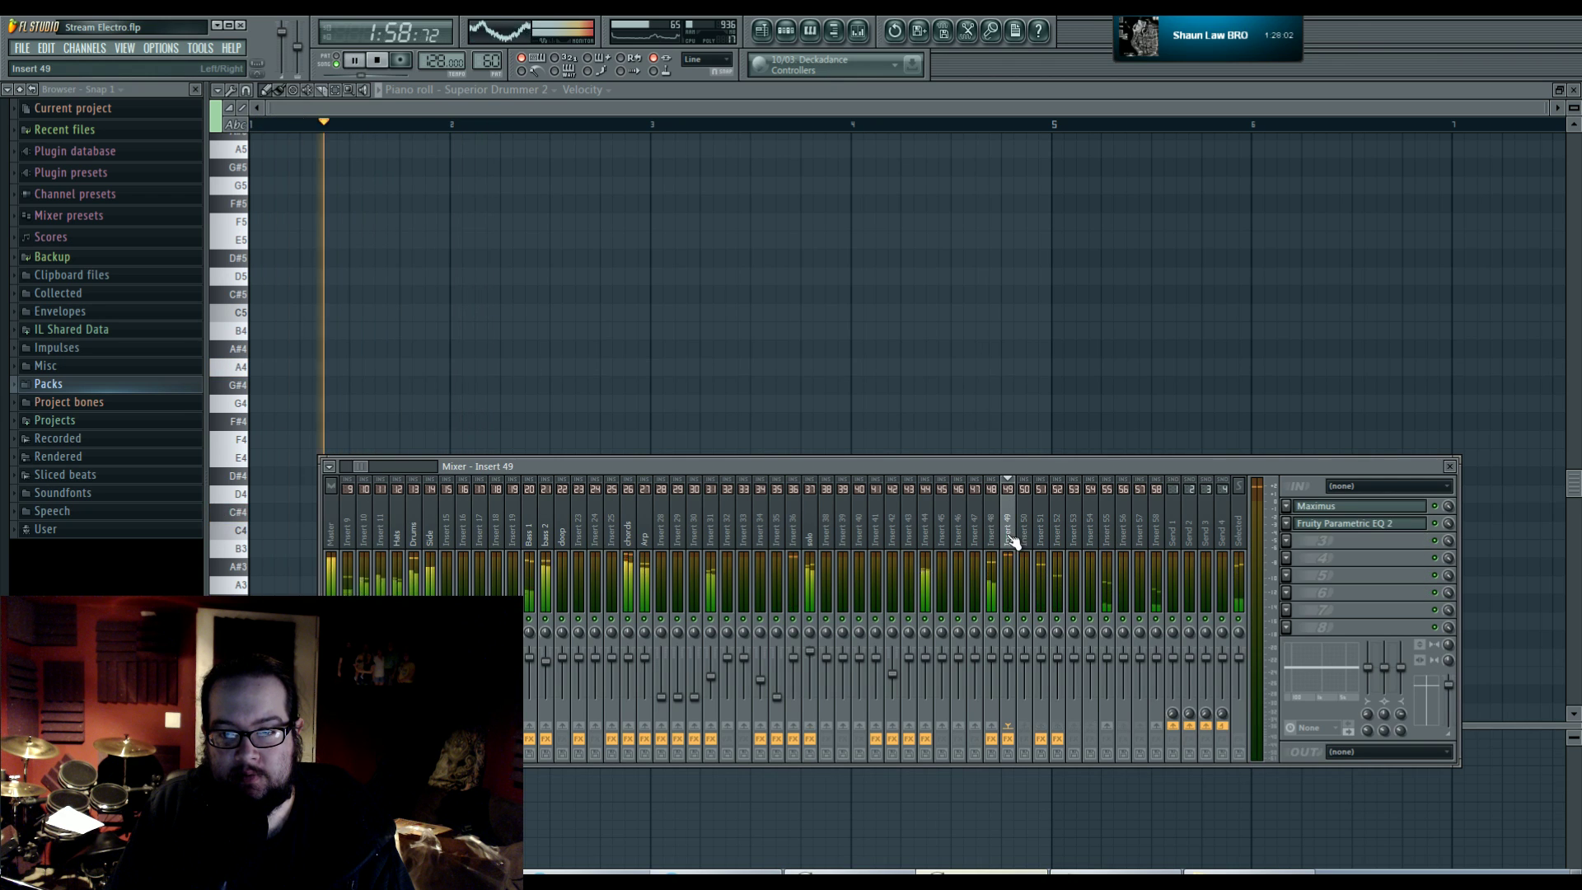
pyautogui.click(1328, 524)
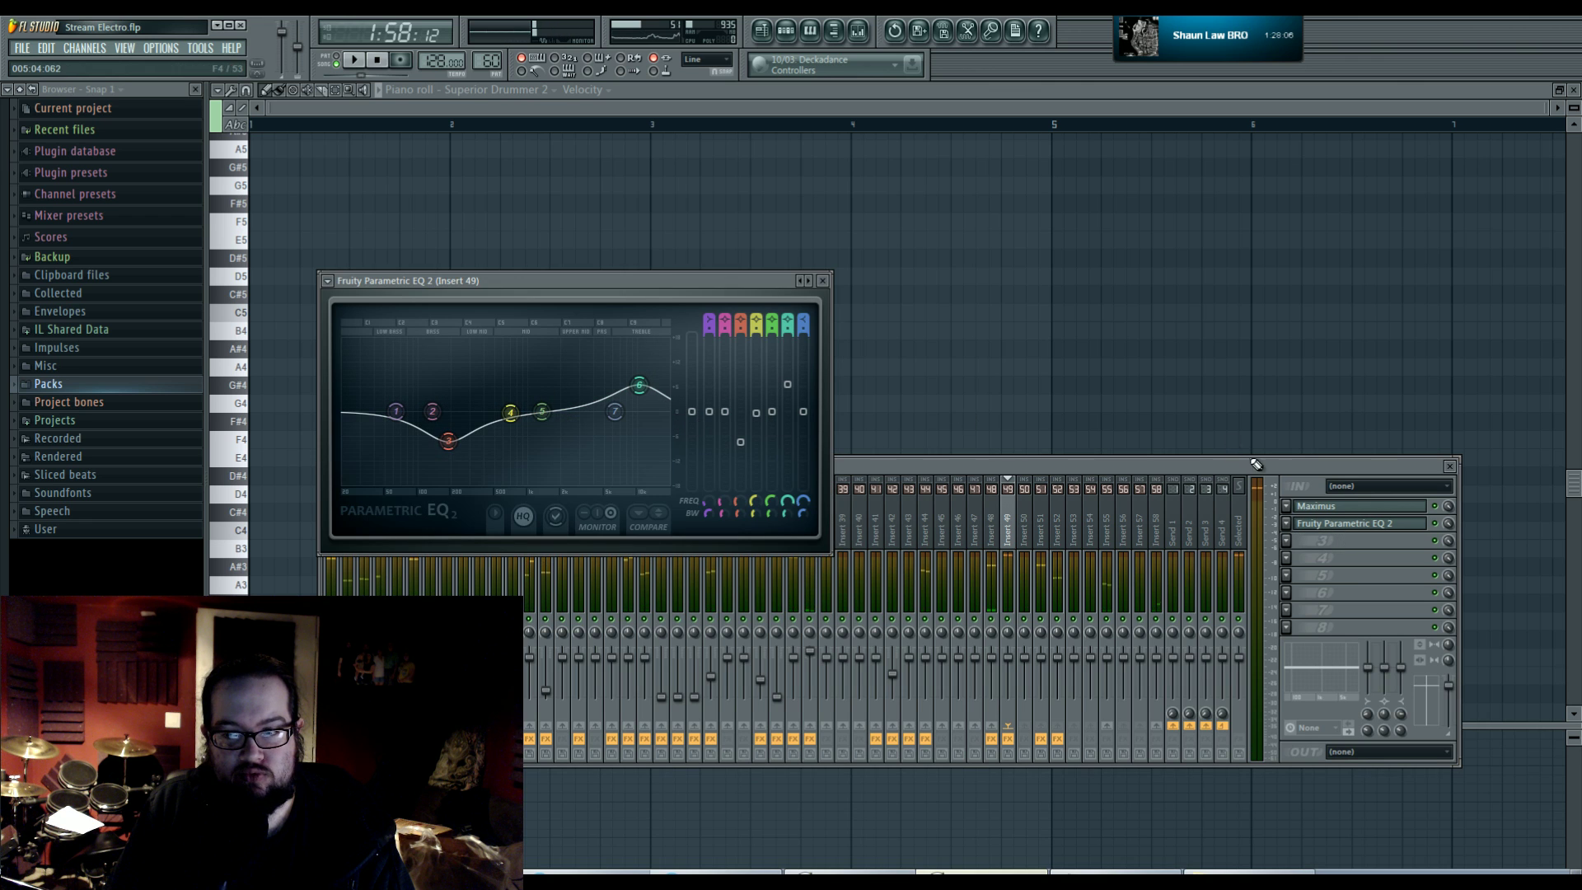
pyautogui.click(1325, 506)
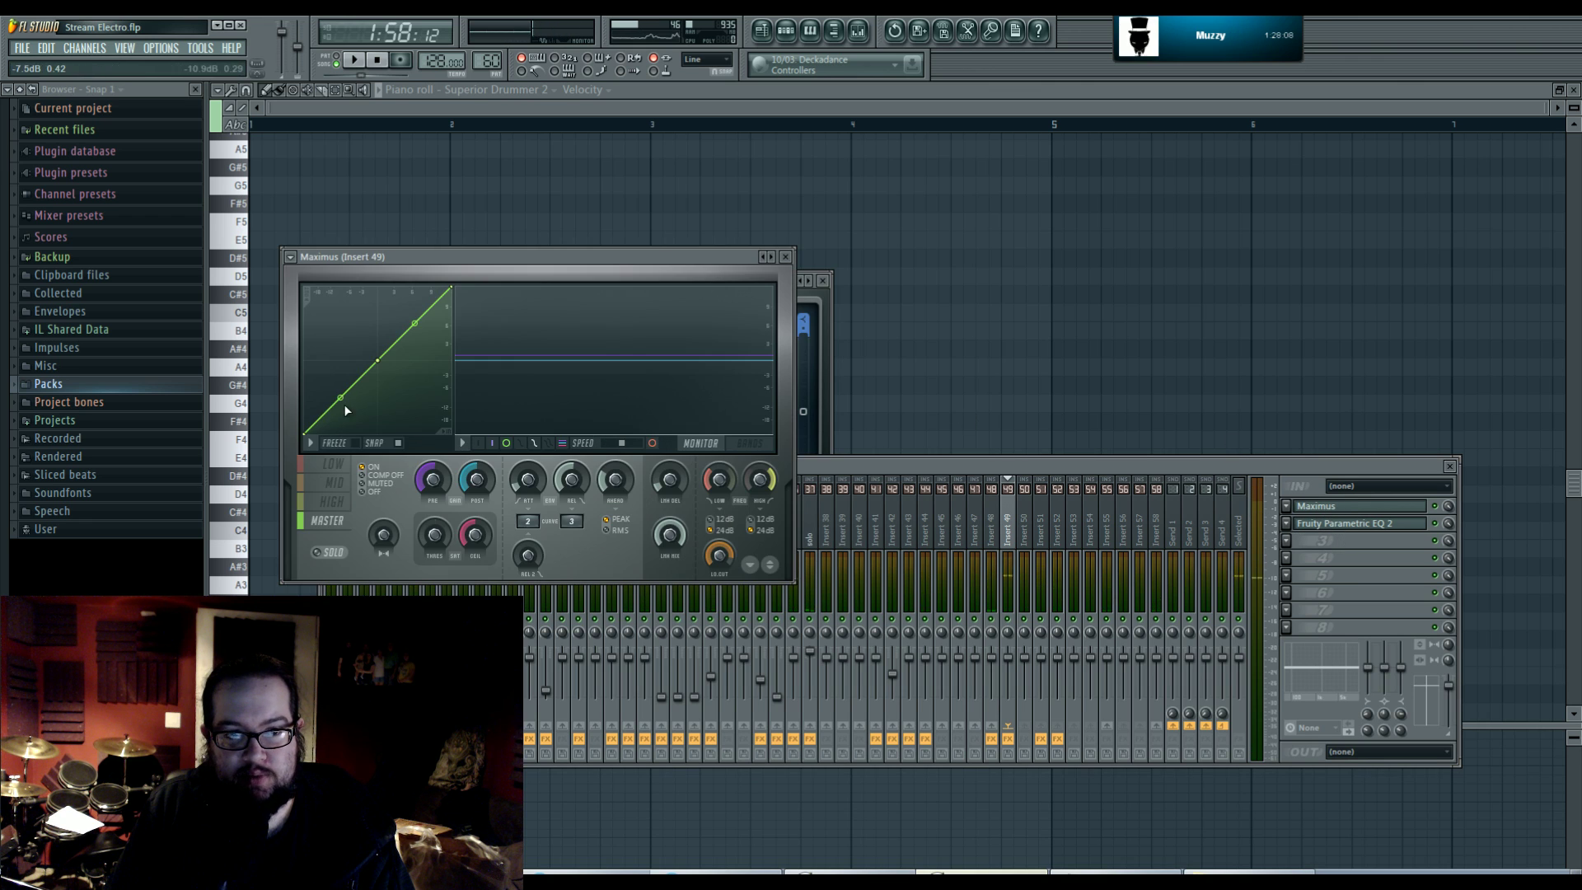
pyautogui.click(332, 502)
pyautogui.moveTo(341, 397); pyautogui.dragTo(343, 381)
pyautogui.press('space')
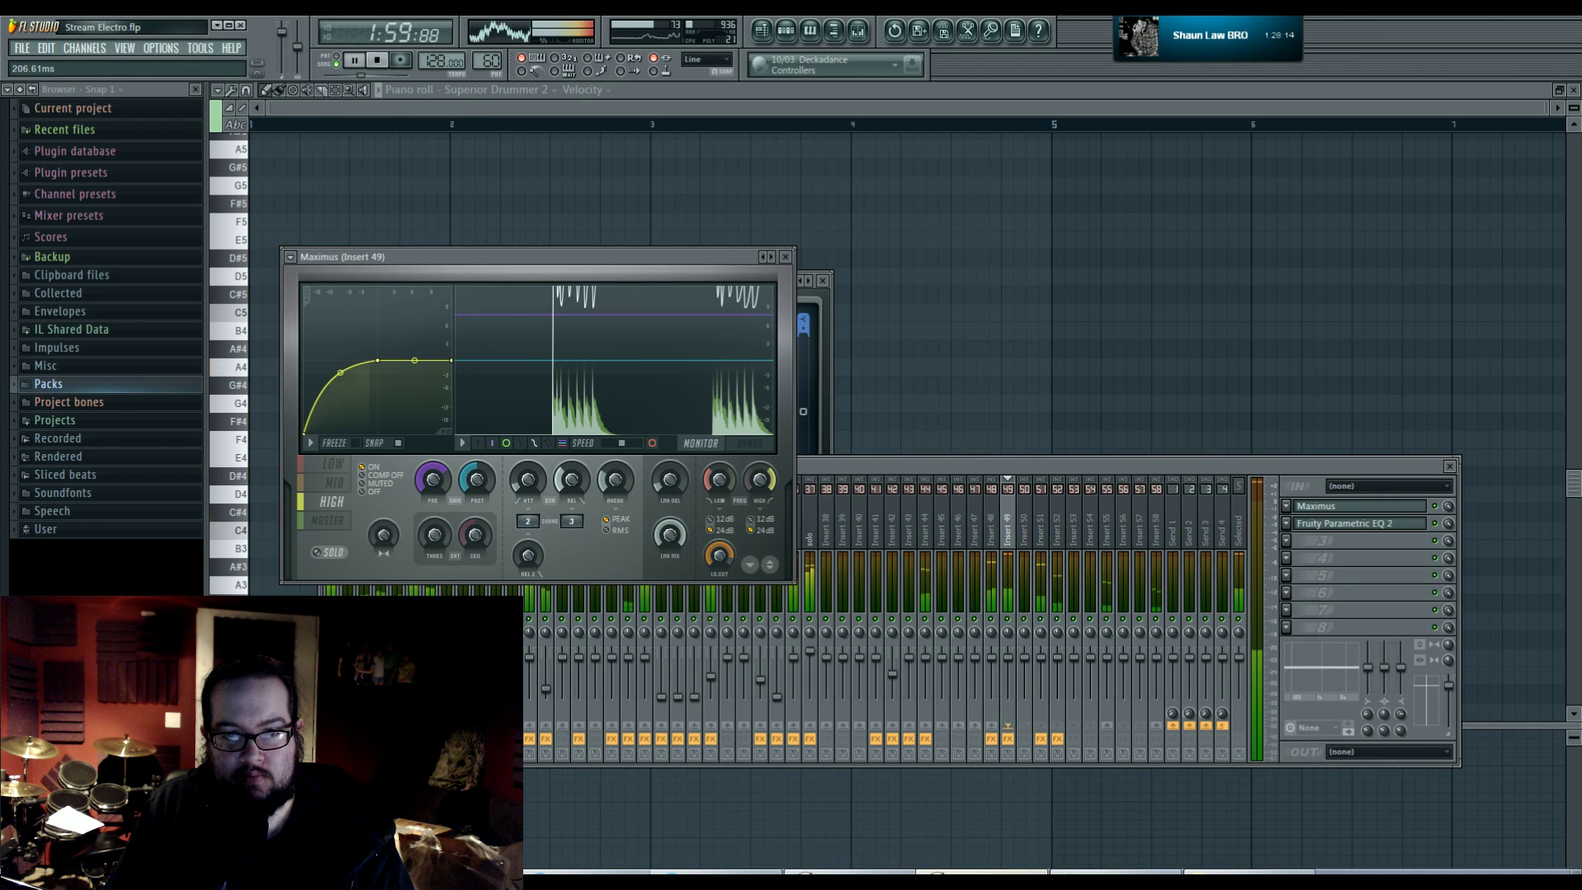
# - Check Maximus's MID and HIGH bands on Insert 49, then set its MASTER band to compression off and resume playback
pyautogui.click(334, 465)
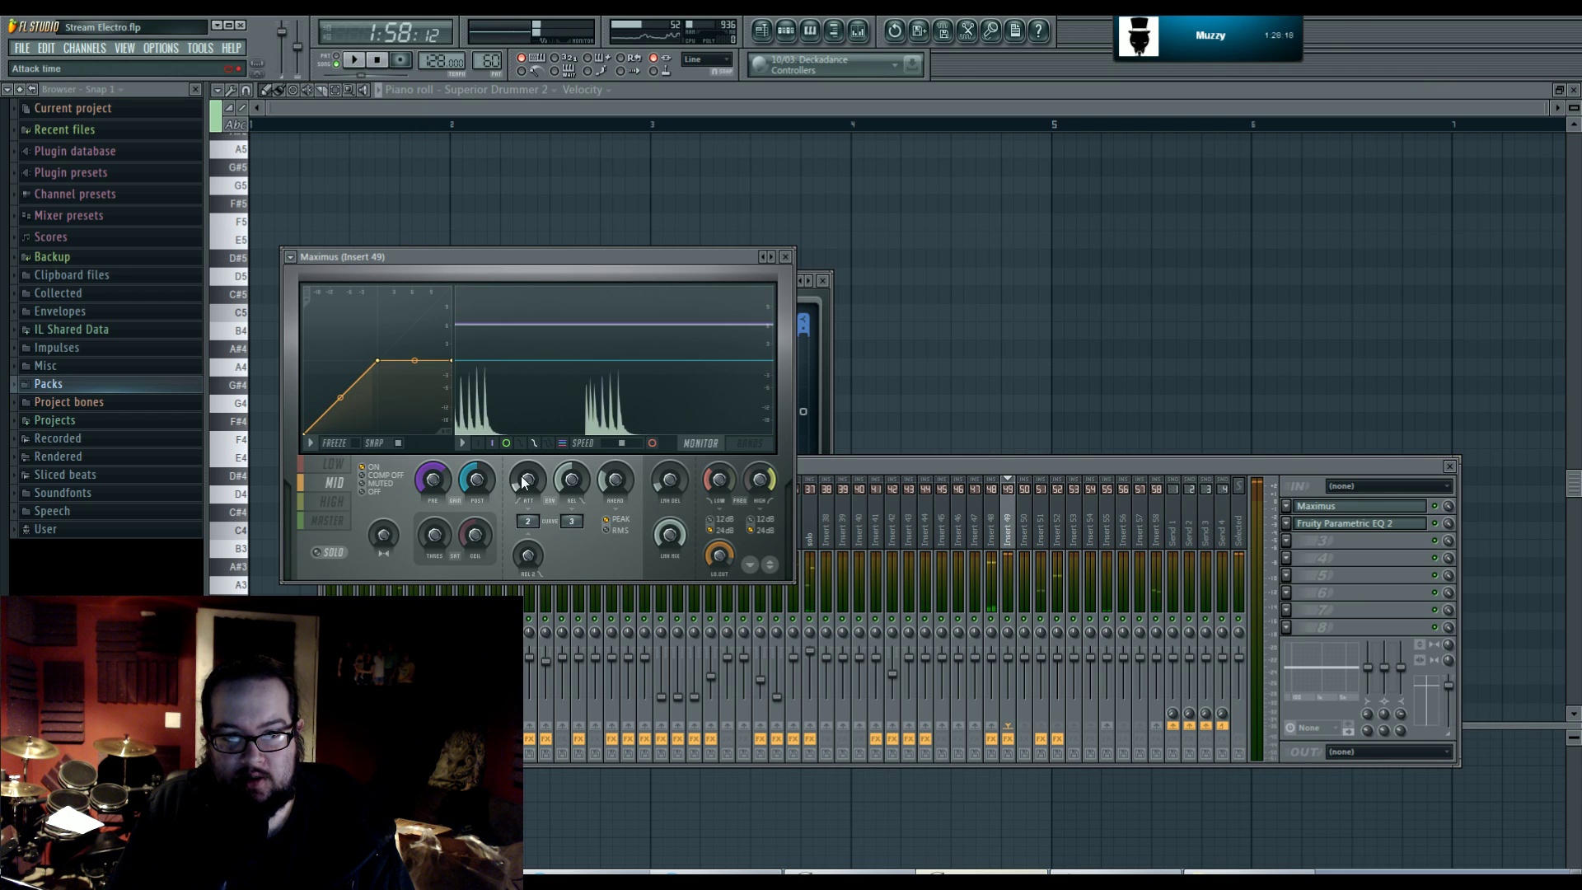
pyautogui.click(334, 501)
pyautogui.click(326, 521)
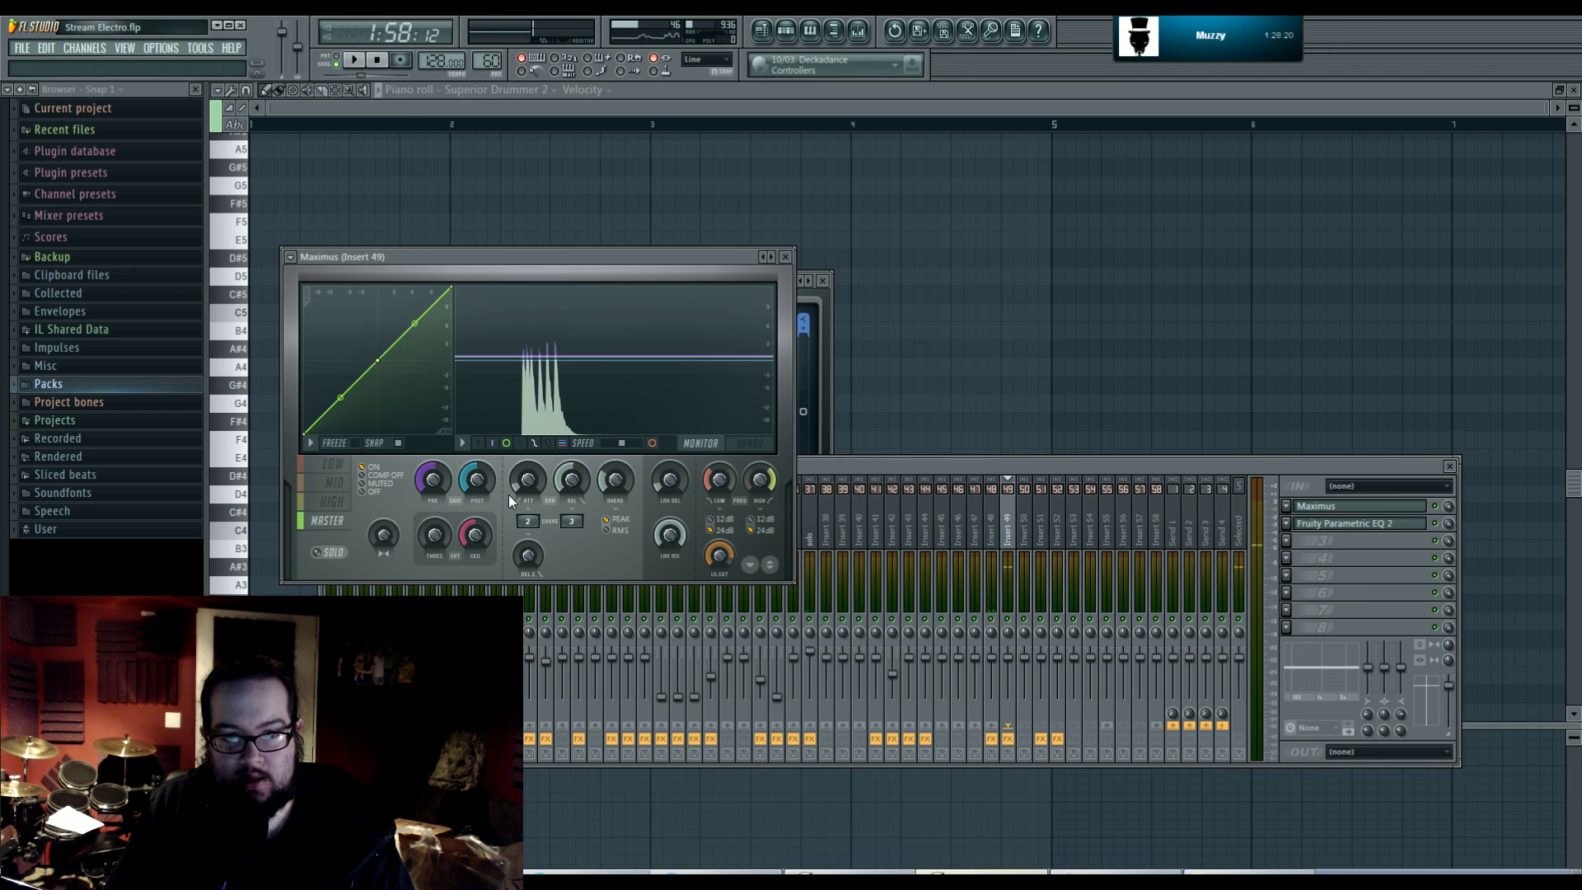
pyautogui.click(388, 475)
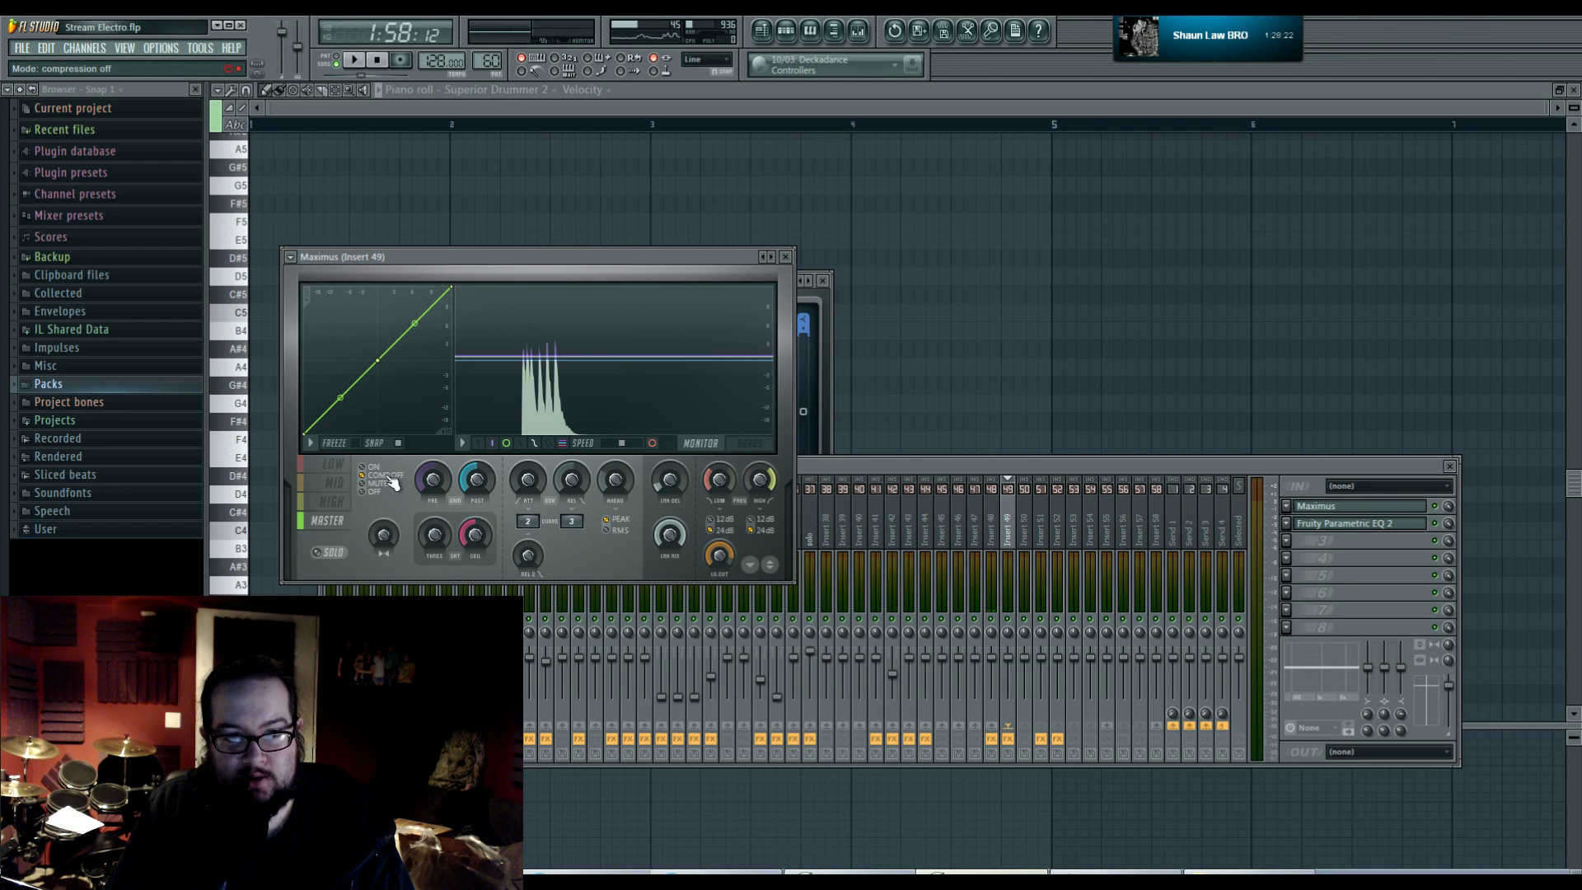
pyautogui.press('space')
# - In Insert 49's Parametric EQ 2, raise the main level, shift band 5 higher in frequency with a cut, and reshape bands 3 and 6
pyautogui.click(1343, 525)
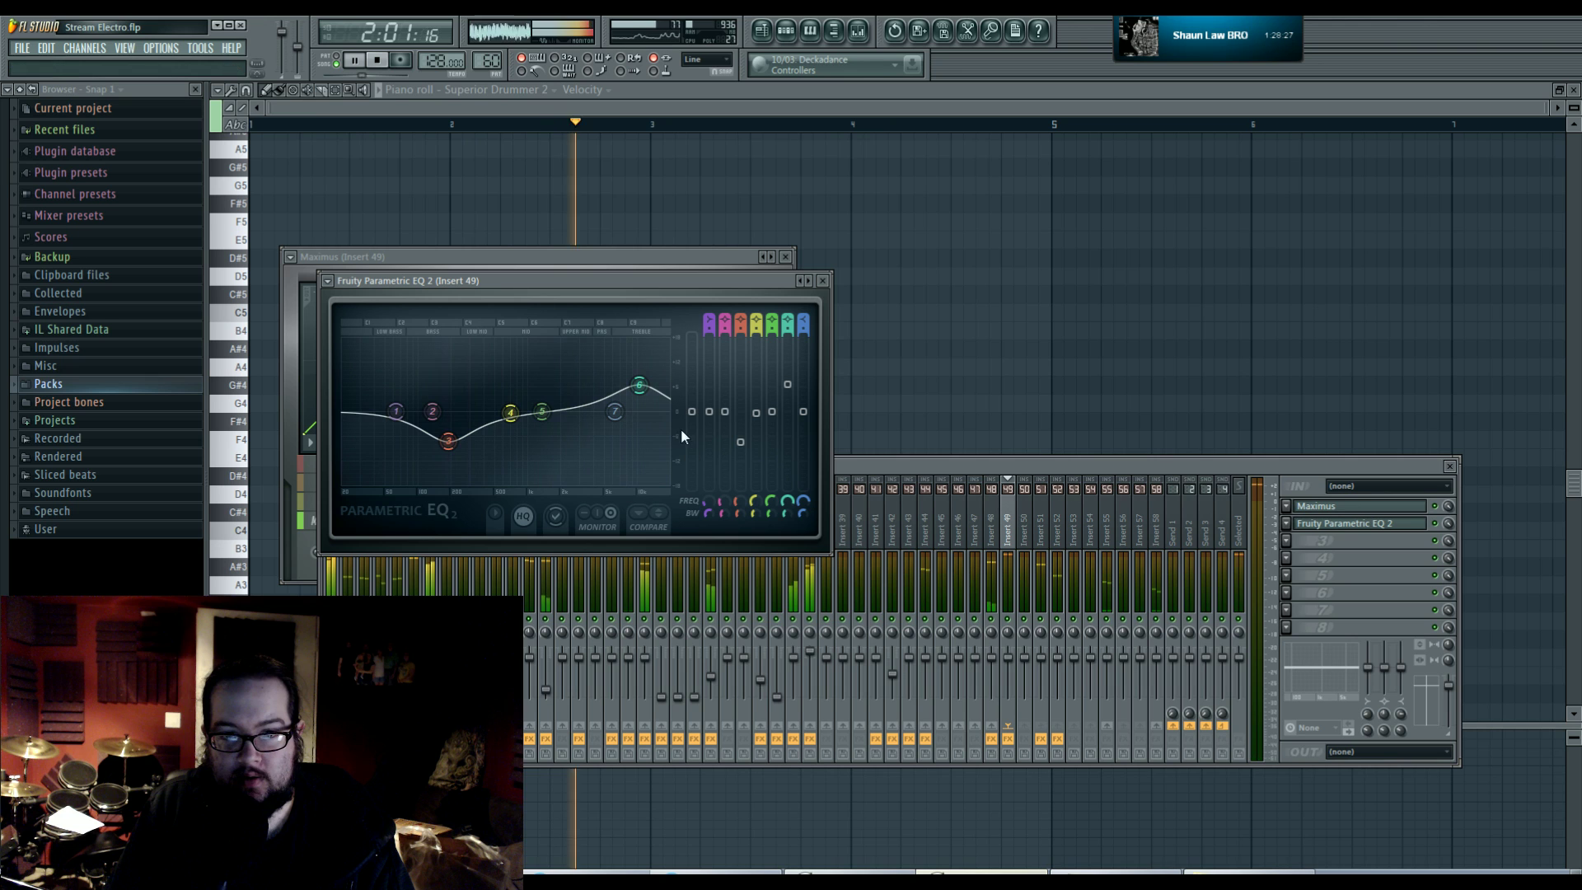
pyautogui.moveTo(692, 411); pyautogui.dragTo(693, 400)
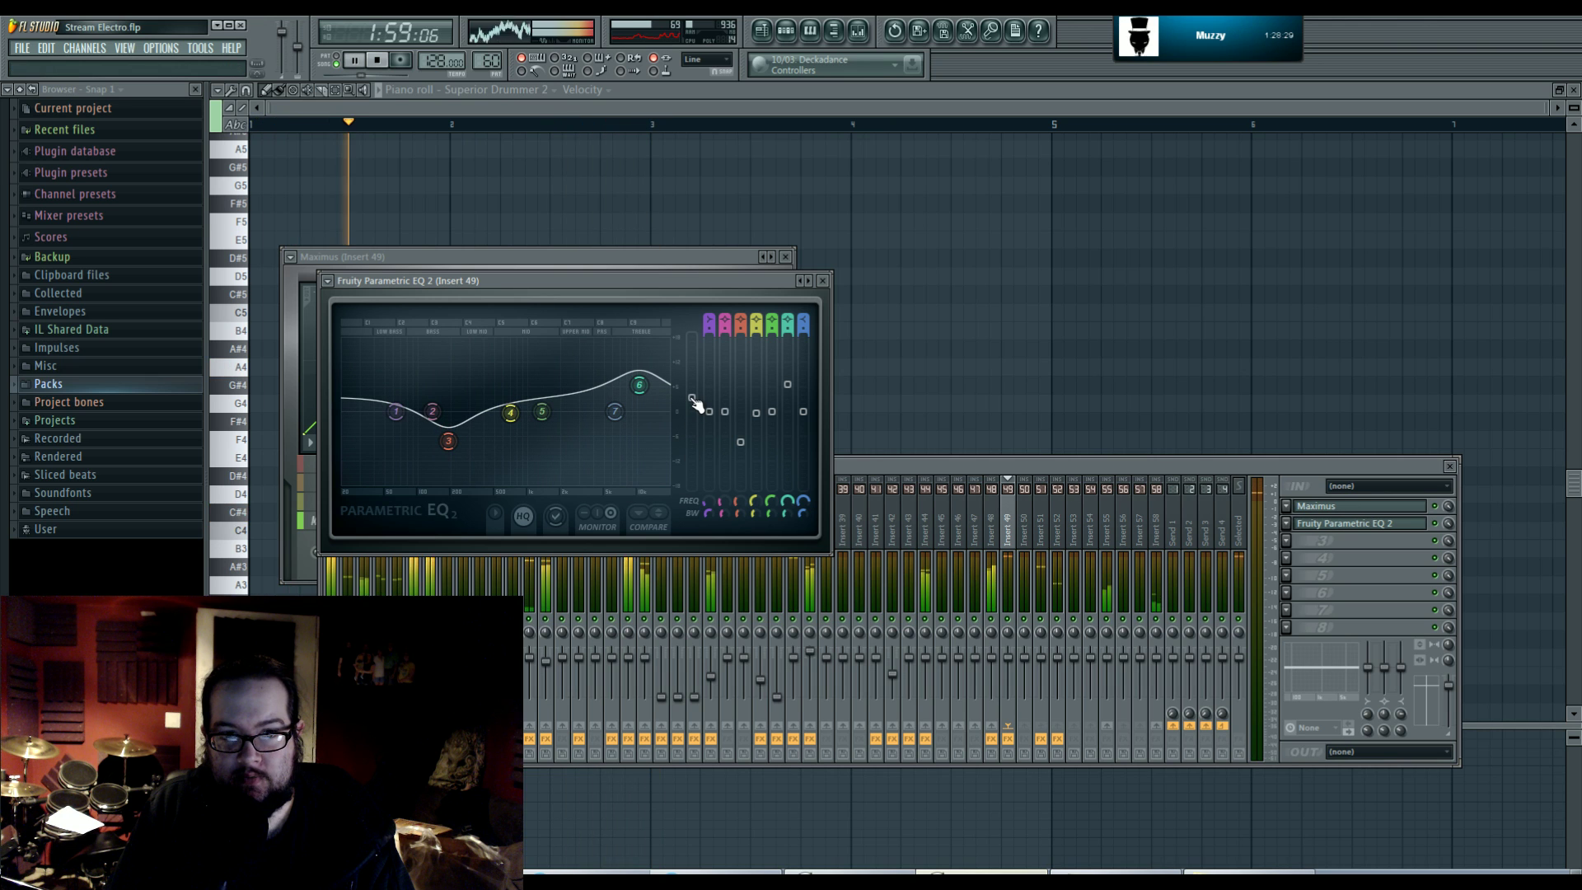
pyautogui.moveTo(541, 411); pyautogui.dragTo(577, 410)
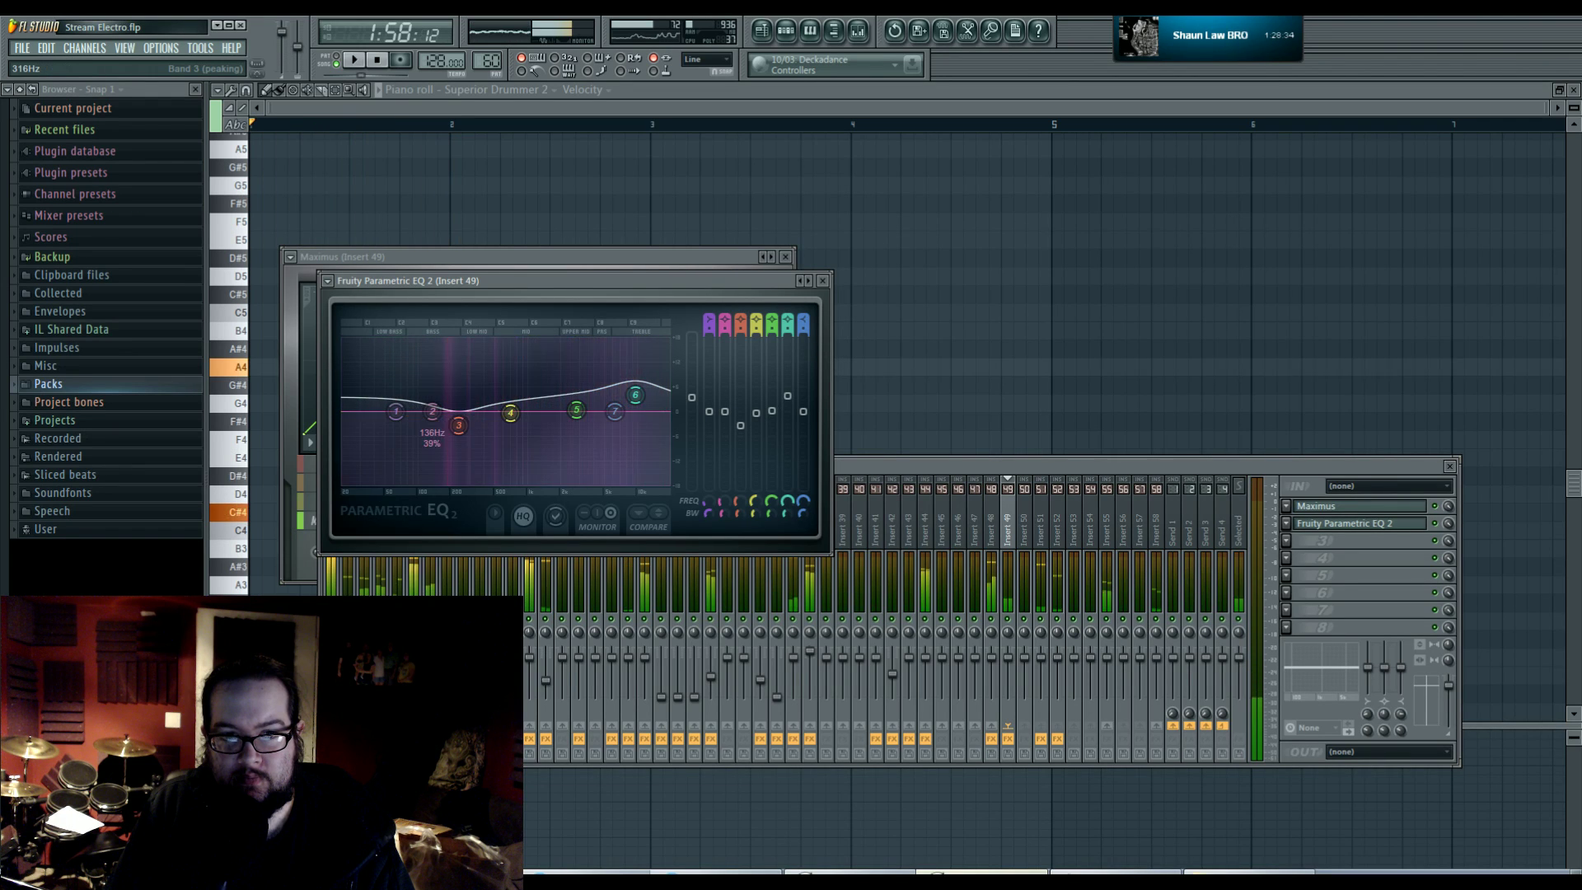
pyautogui.moveTo(448, 441); pyautogui.dragTo(465, 429)
pyautogui.moveTo(640, 407); pyautogui.dragTo(594, 426)
pyautogui.press('space')
# - Open Superior Drummer 2, look through the available snare drums without changing the selection, and return to the playlist
pyautogui.press('F6')
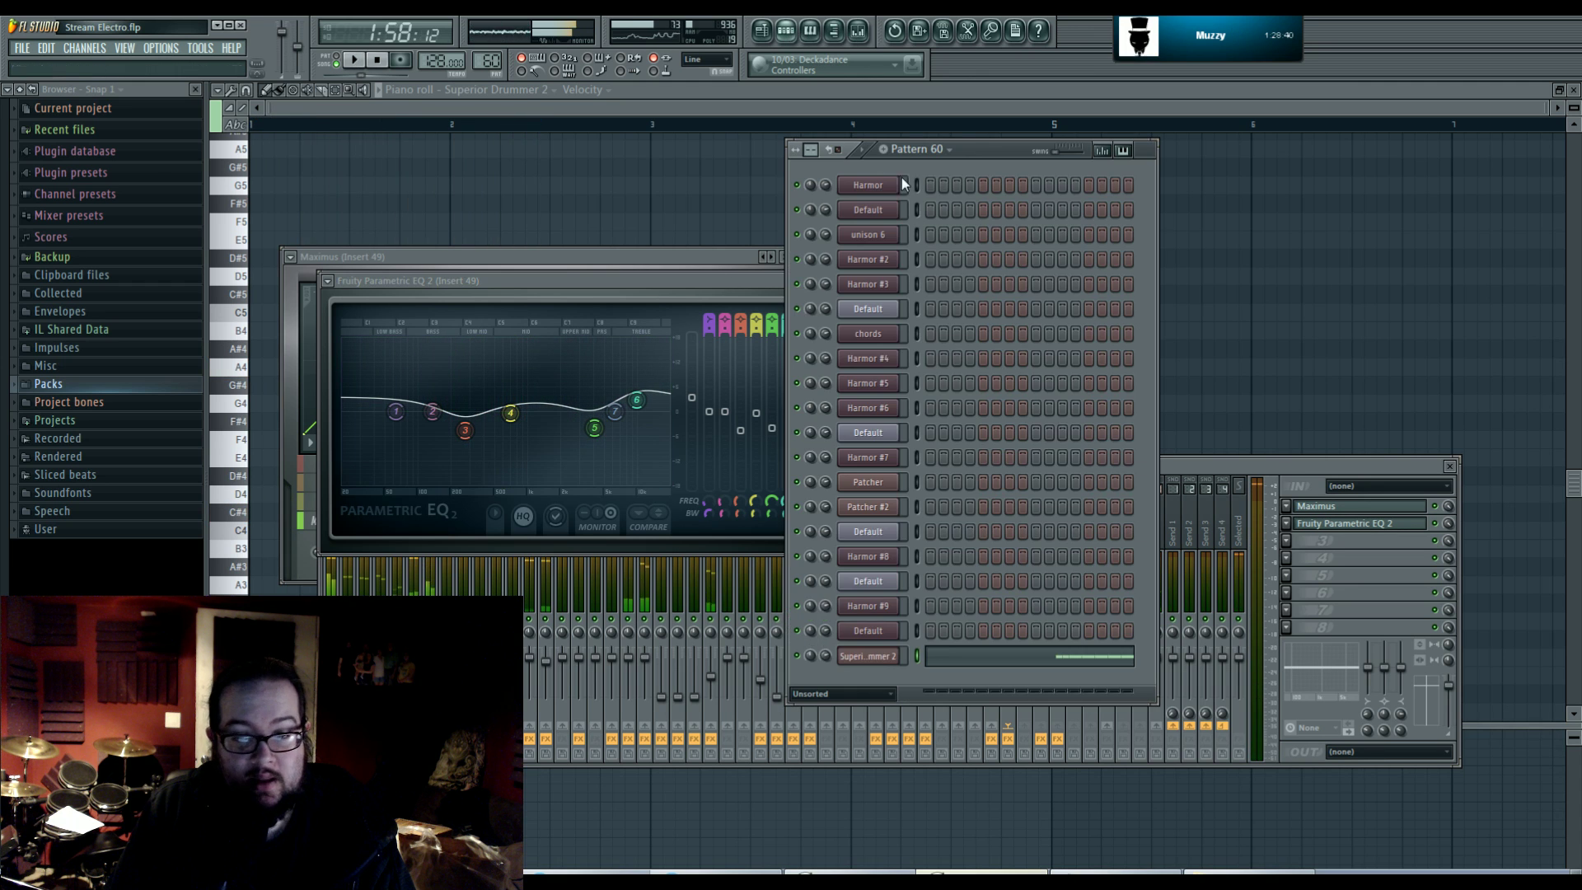
pyautogui.click(873, 655)
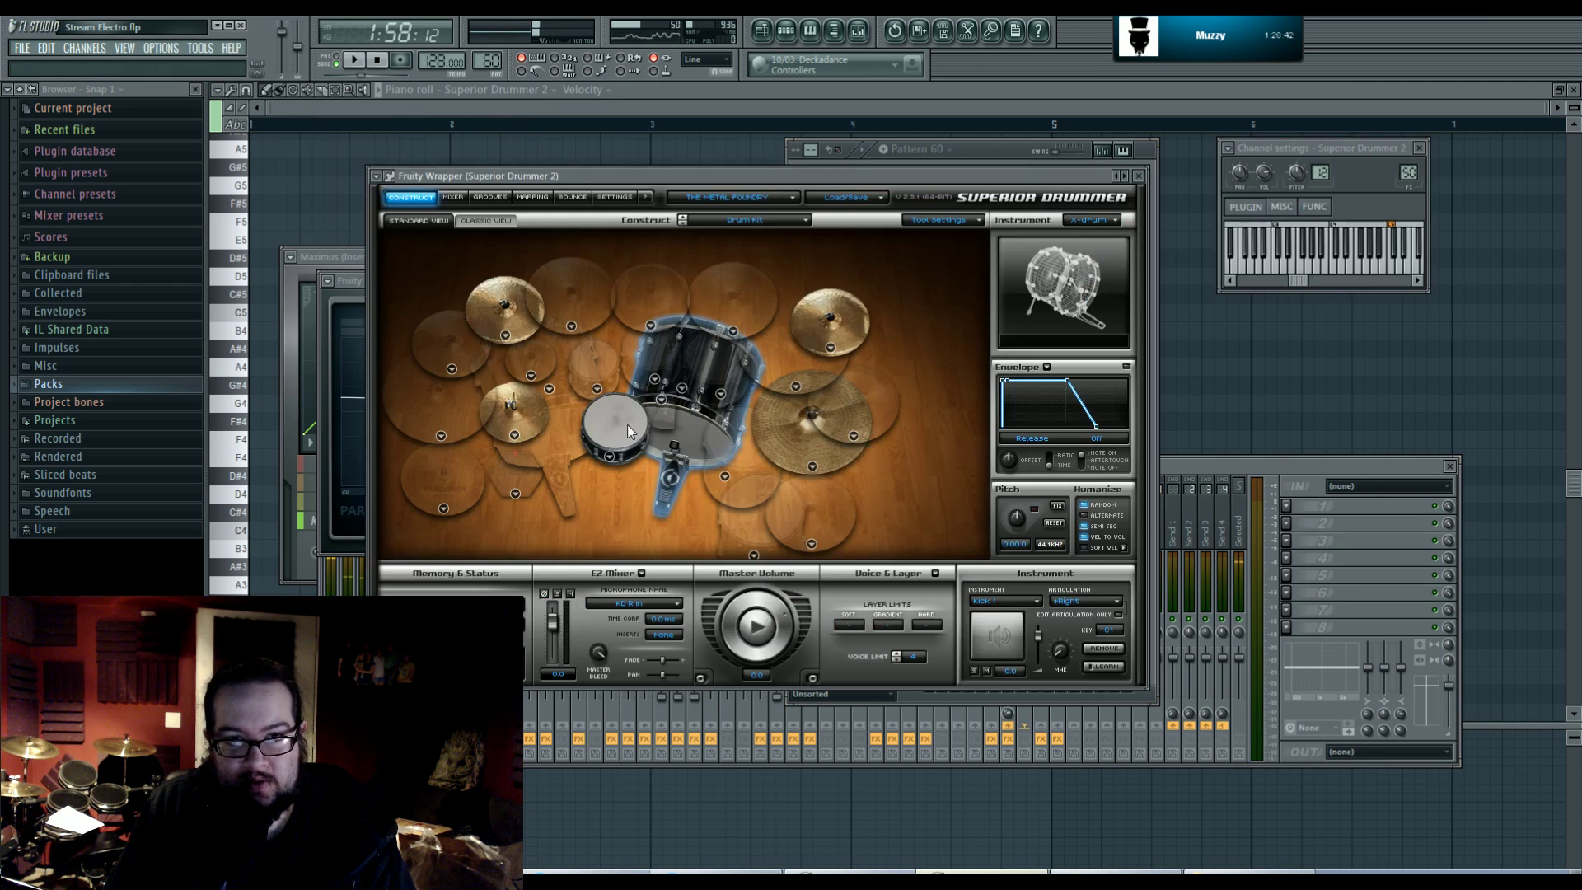
pyautogui.click(609, 457)
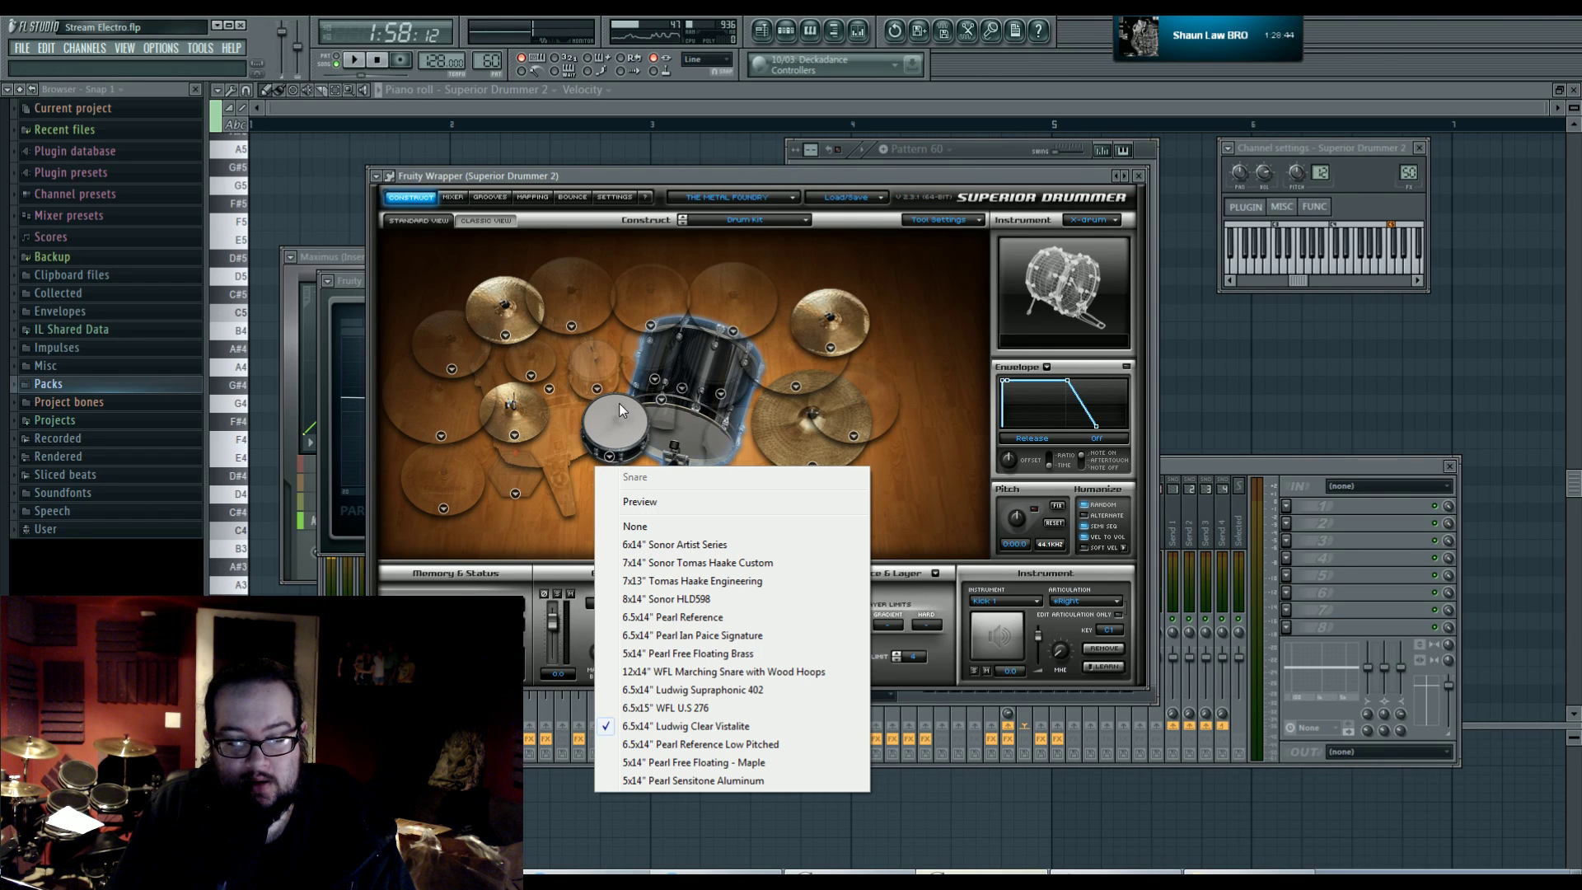
pyautogui.click(654, 171)
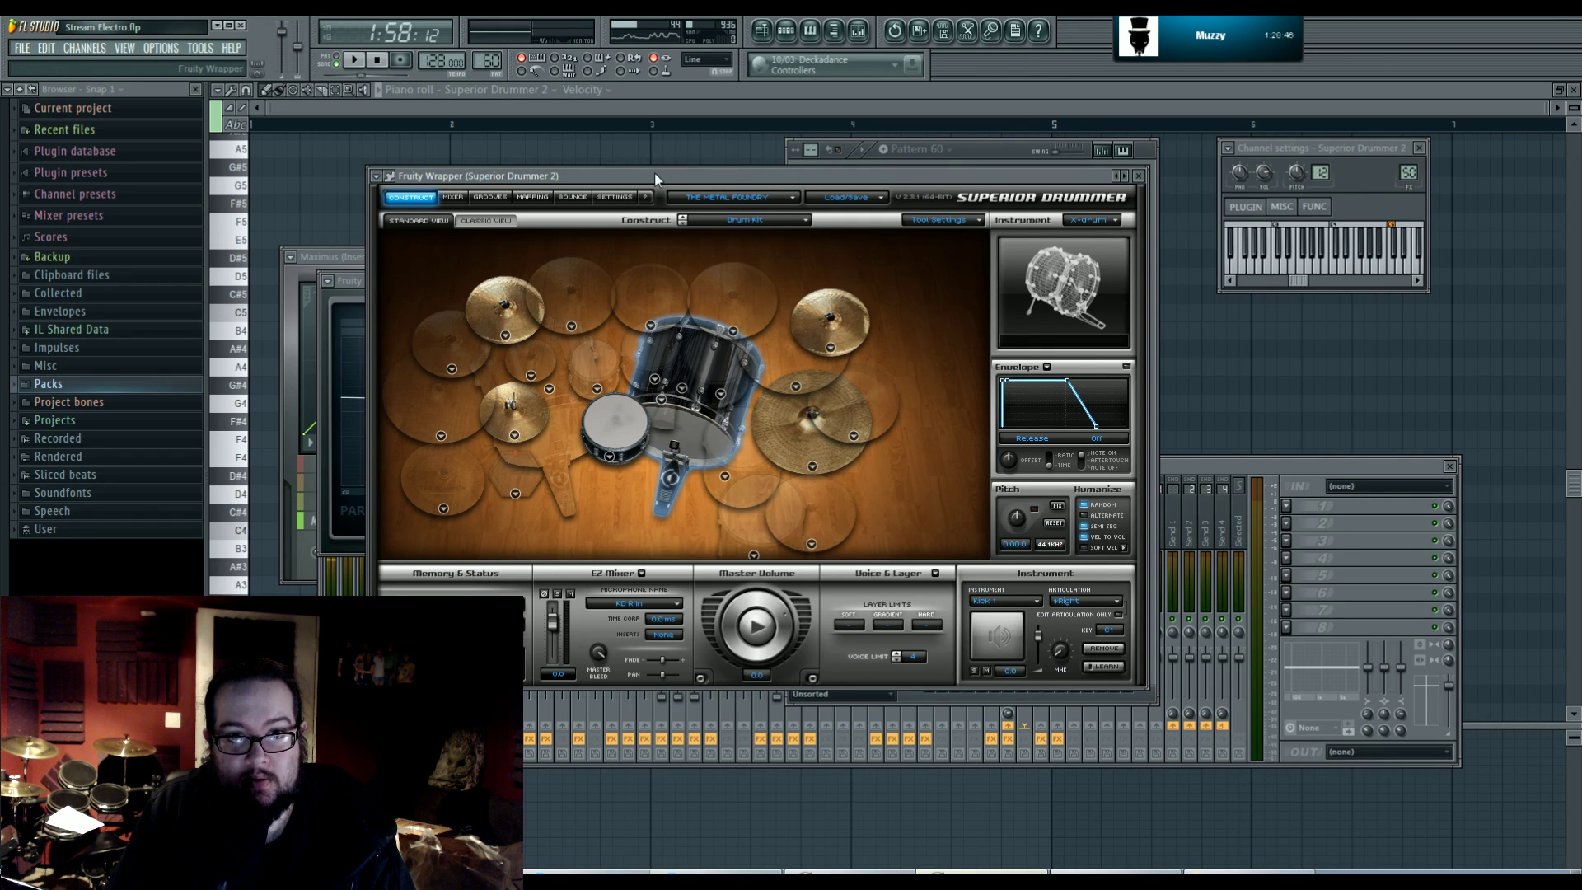
pyautogui.click(763, 31)
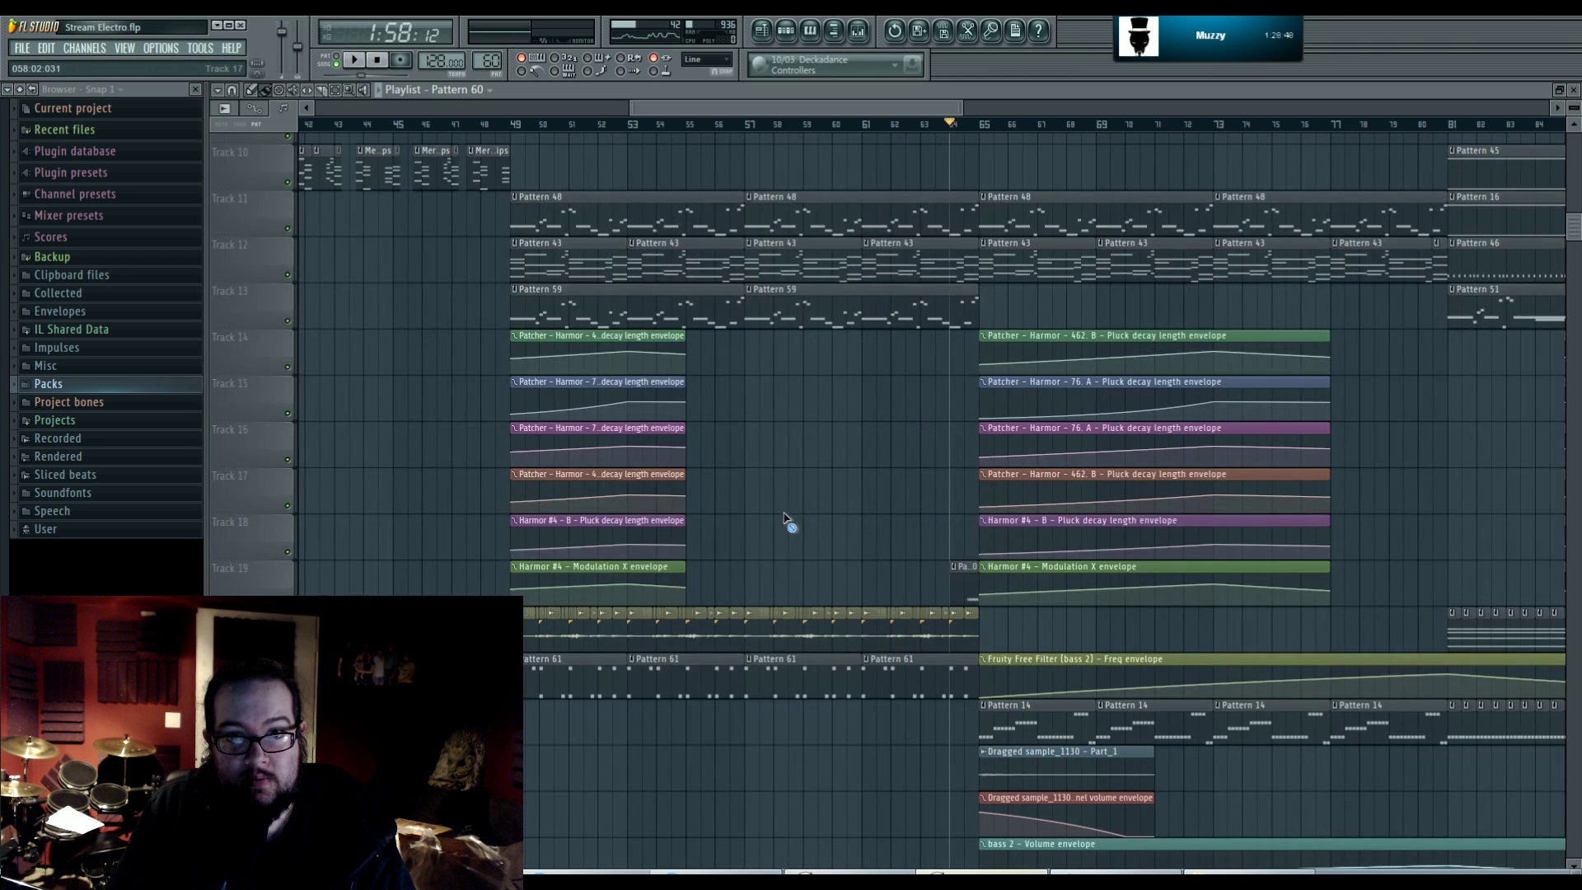
# - Look over the playlist around the end of the drum section and set the song position to bar 65
pyautogui.scroll(1, 774, 525)
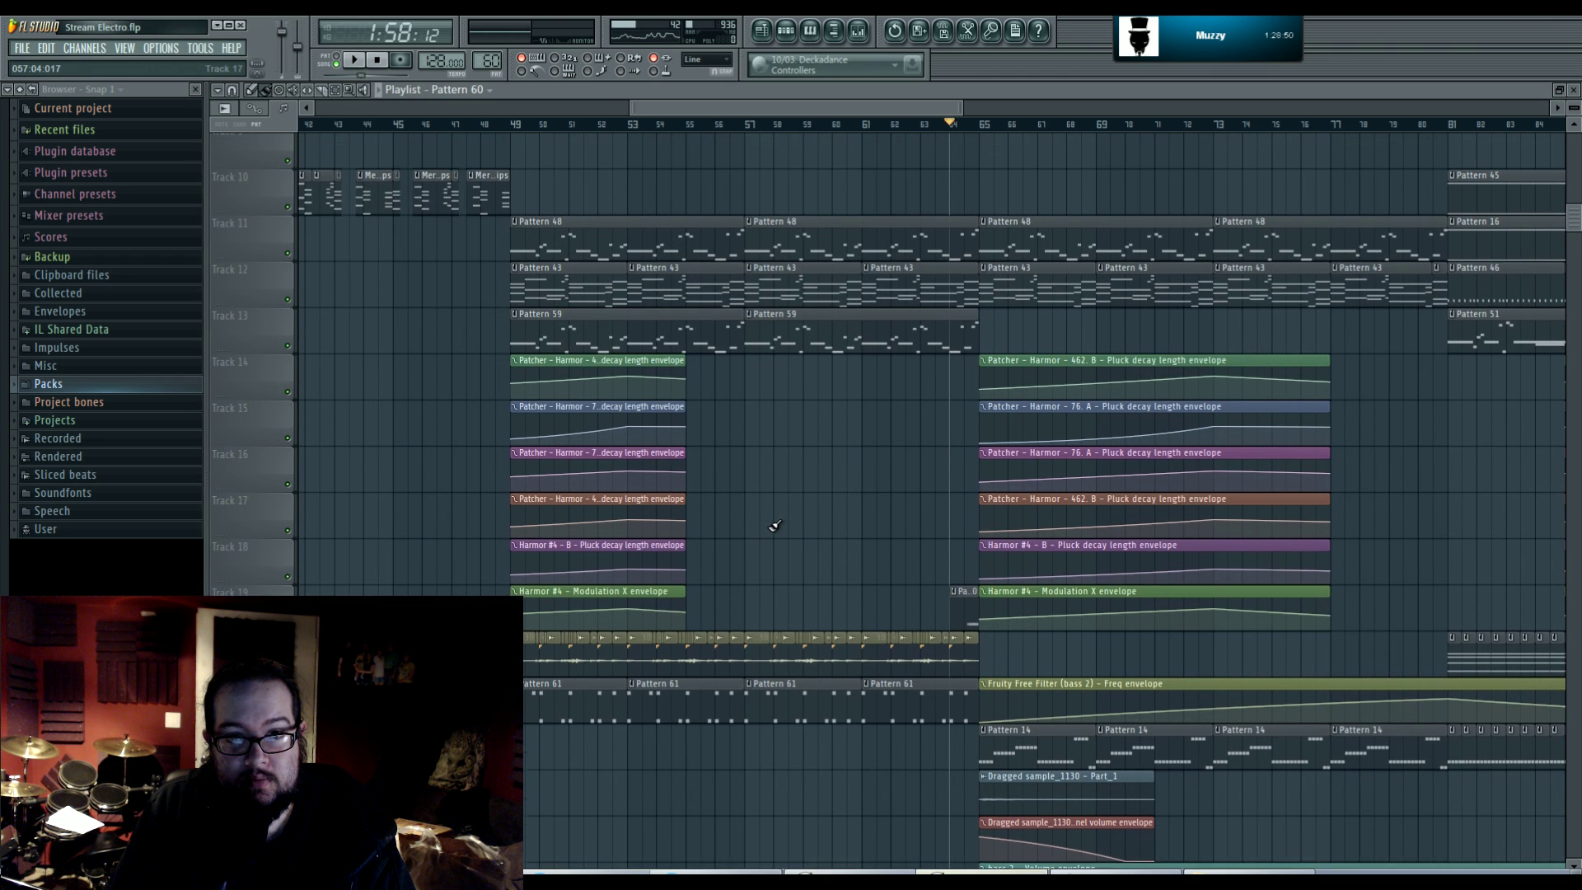
pyautogui.hscroll(5, 847, 484)
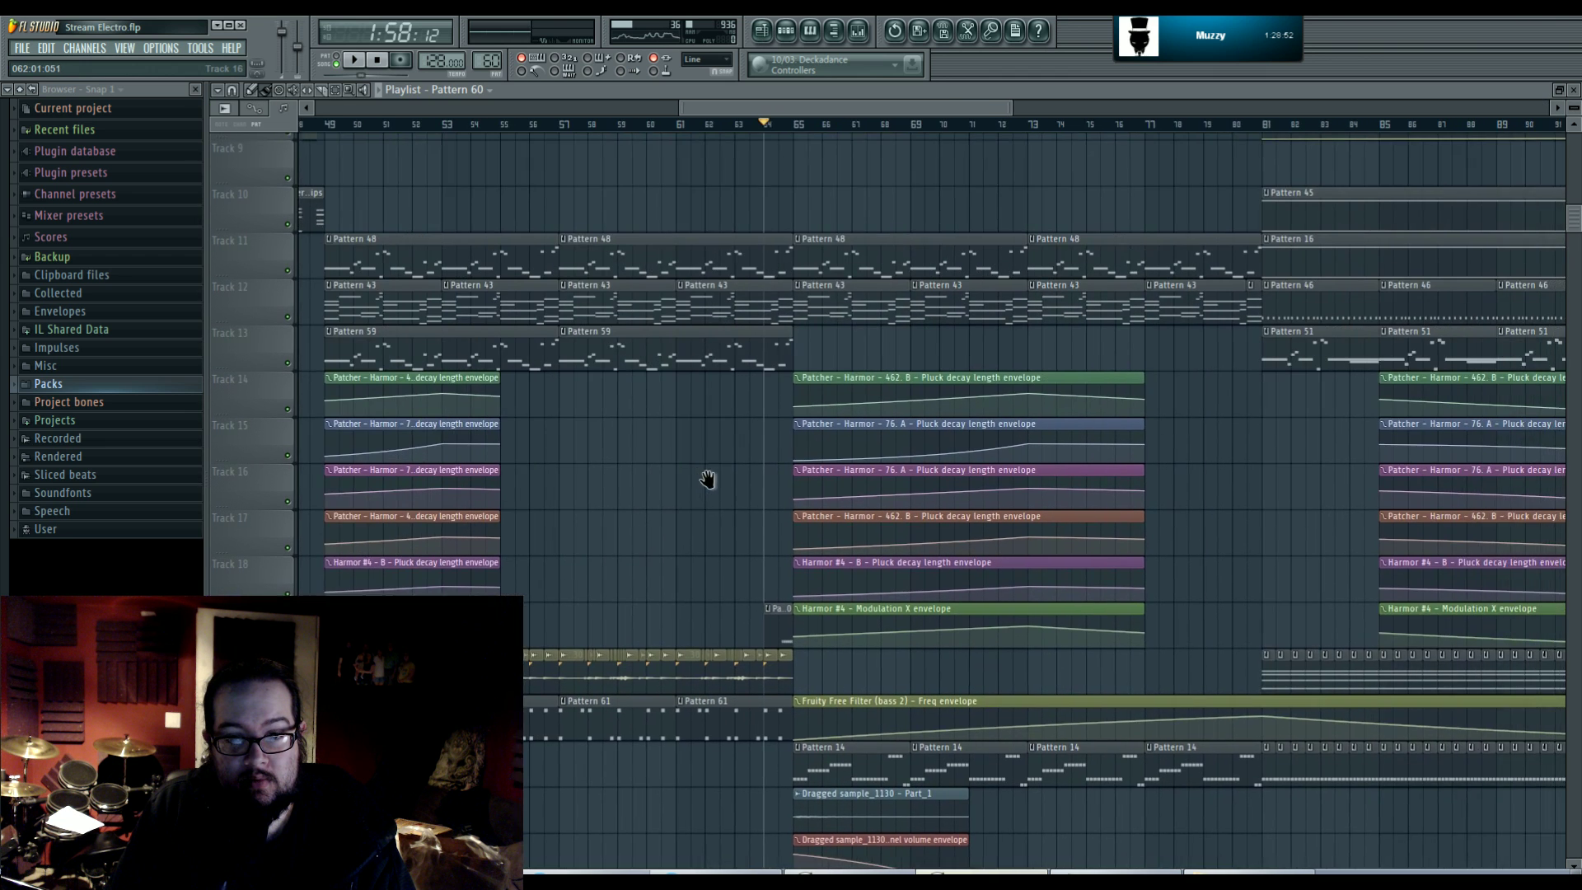
pyautogui.scroll(4, 706, 477)
pyautogui.moveTo(749, 321); pyautogui.dragTo(739, 363)
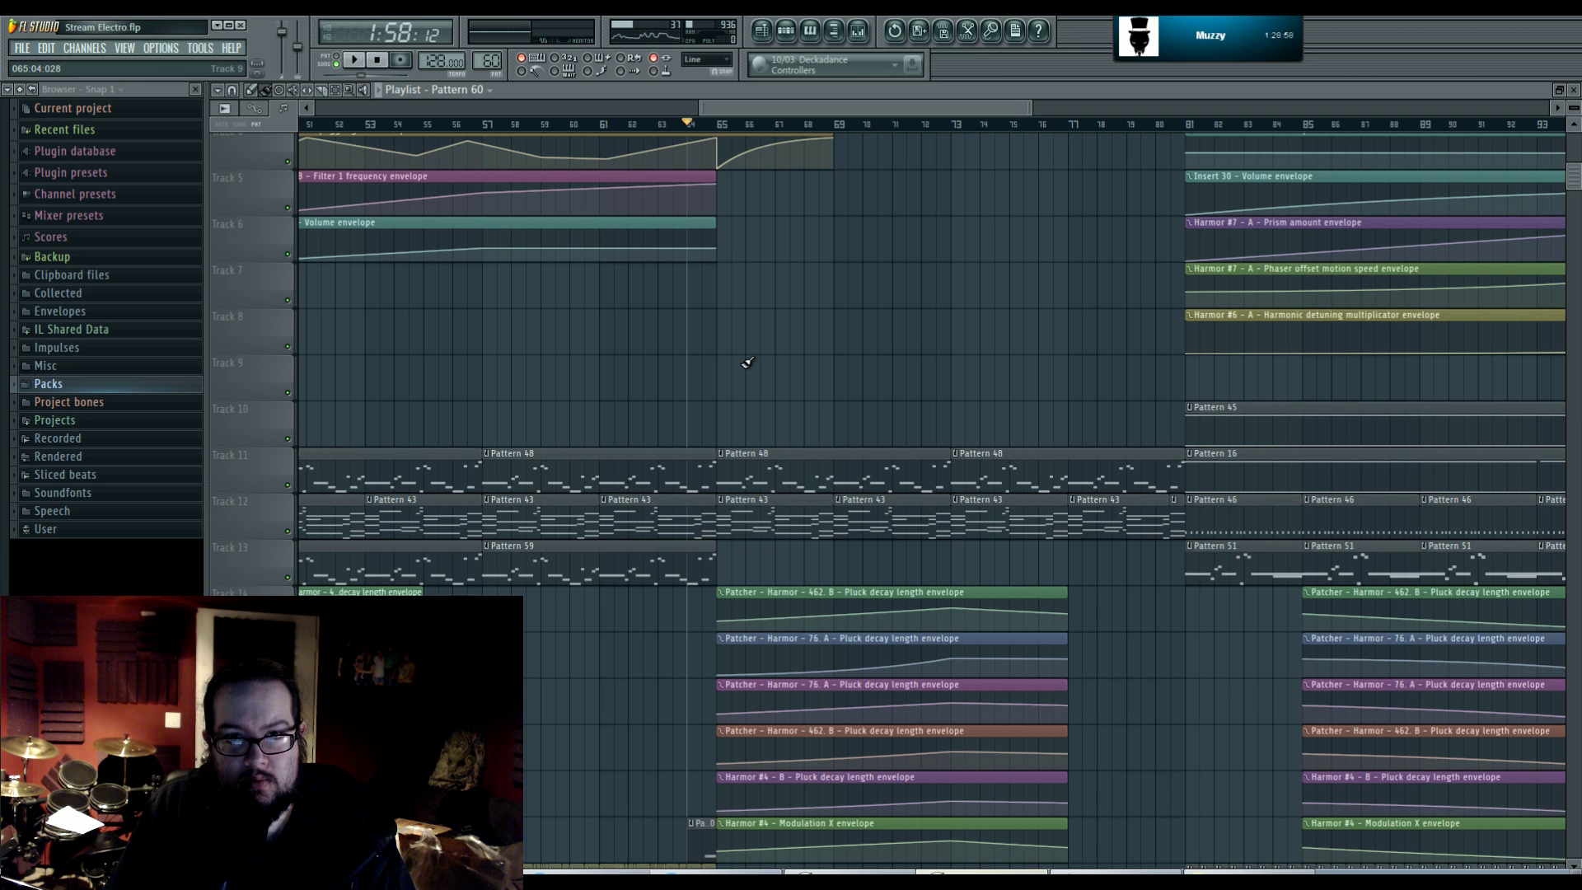
pyautogui.click(664, 125)
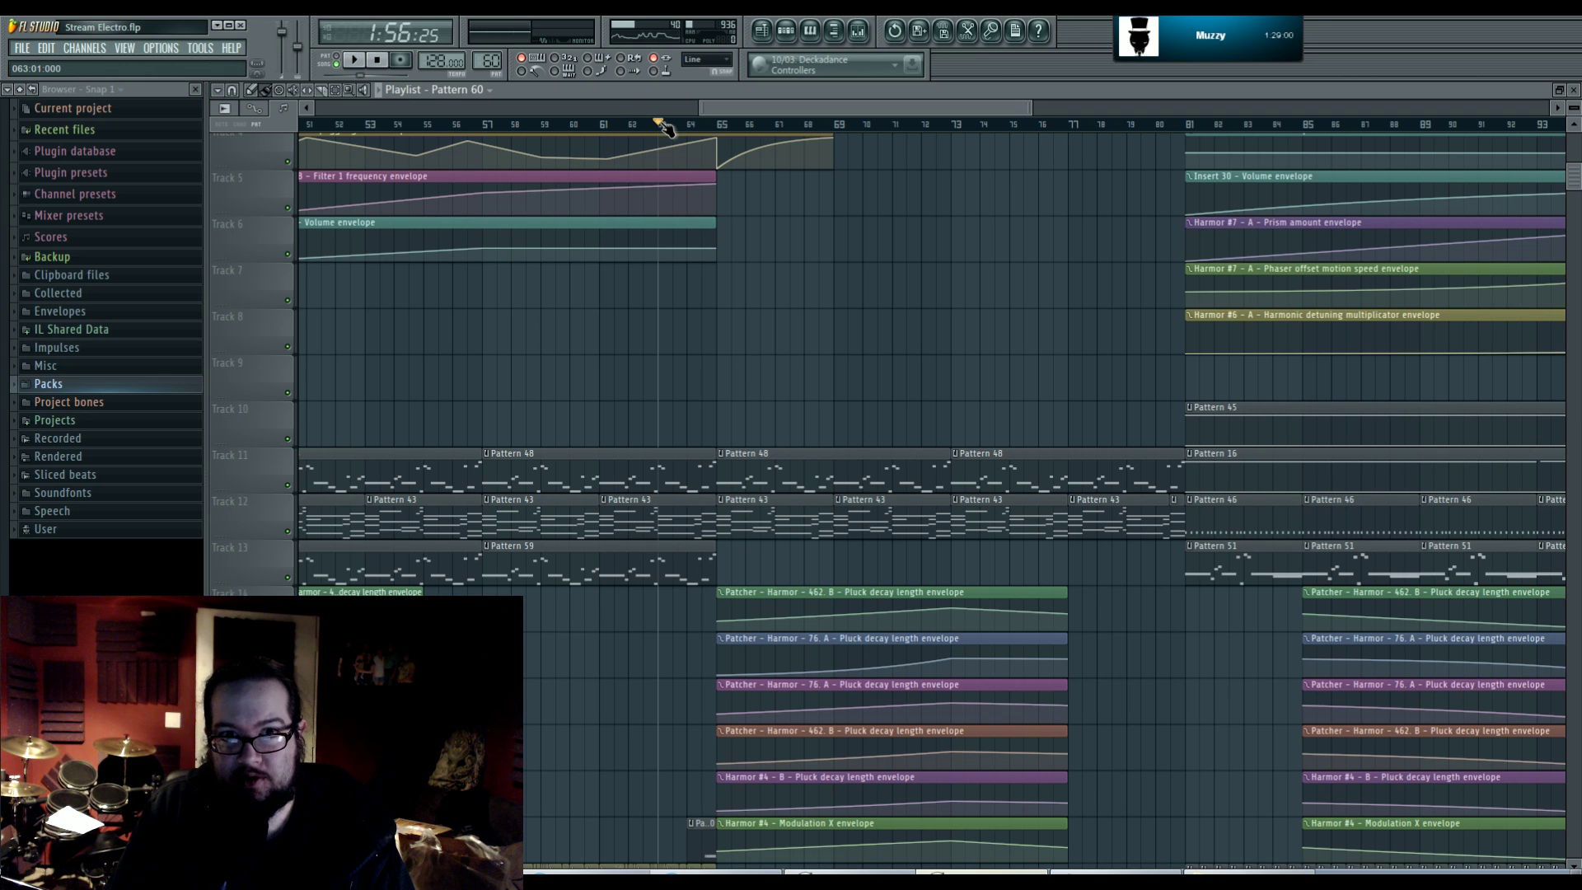
pyautogui.moveTo(663, 125); pyautogui.dragTo(722, 132)
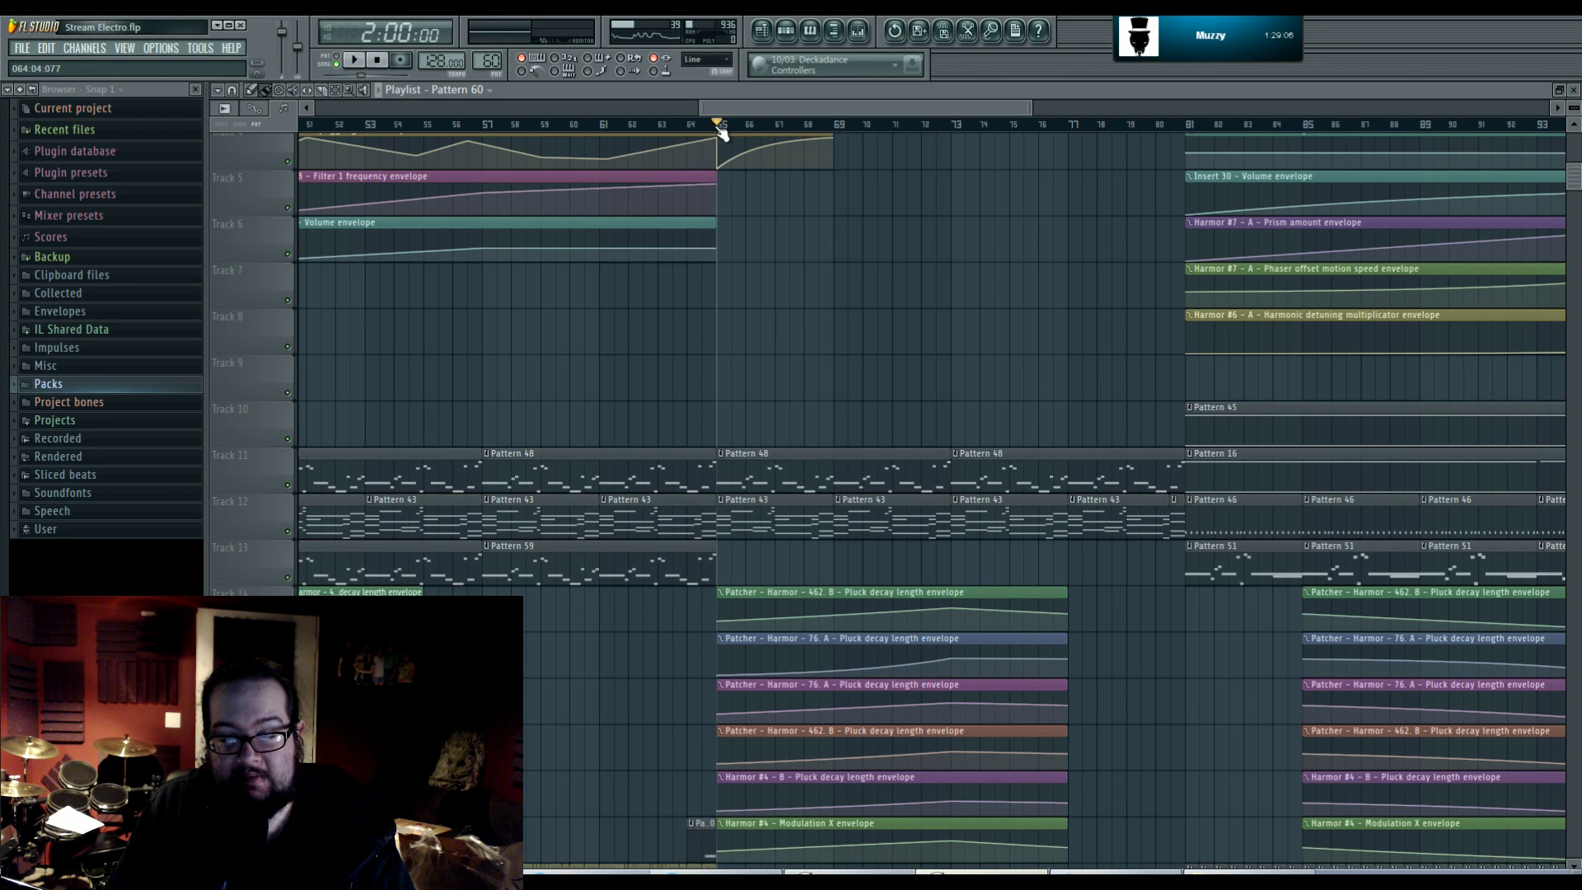
# - Examine the Harmor #4 arpeggio envelopes on the upper tracks and play the arrangement from bar 65
pyautogui.scroll(3, 764, 272)
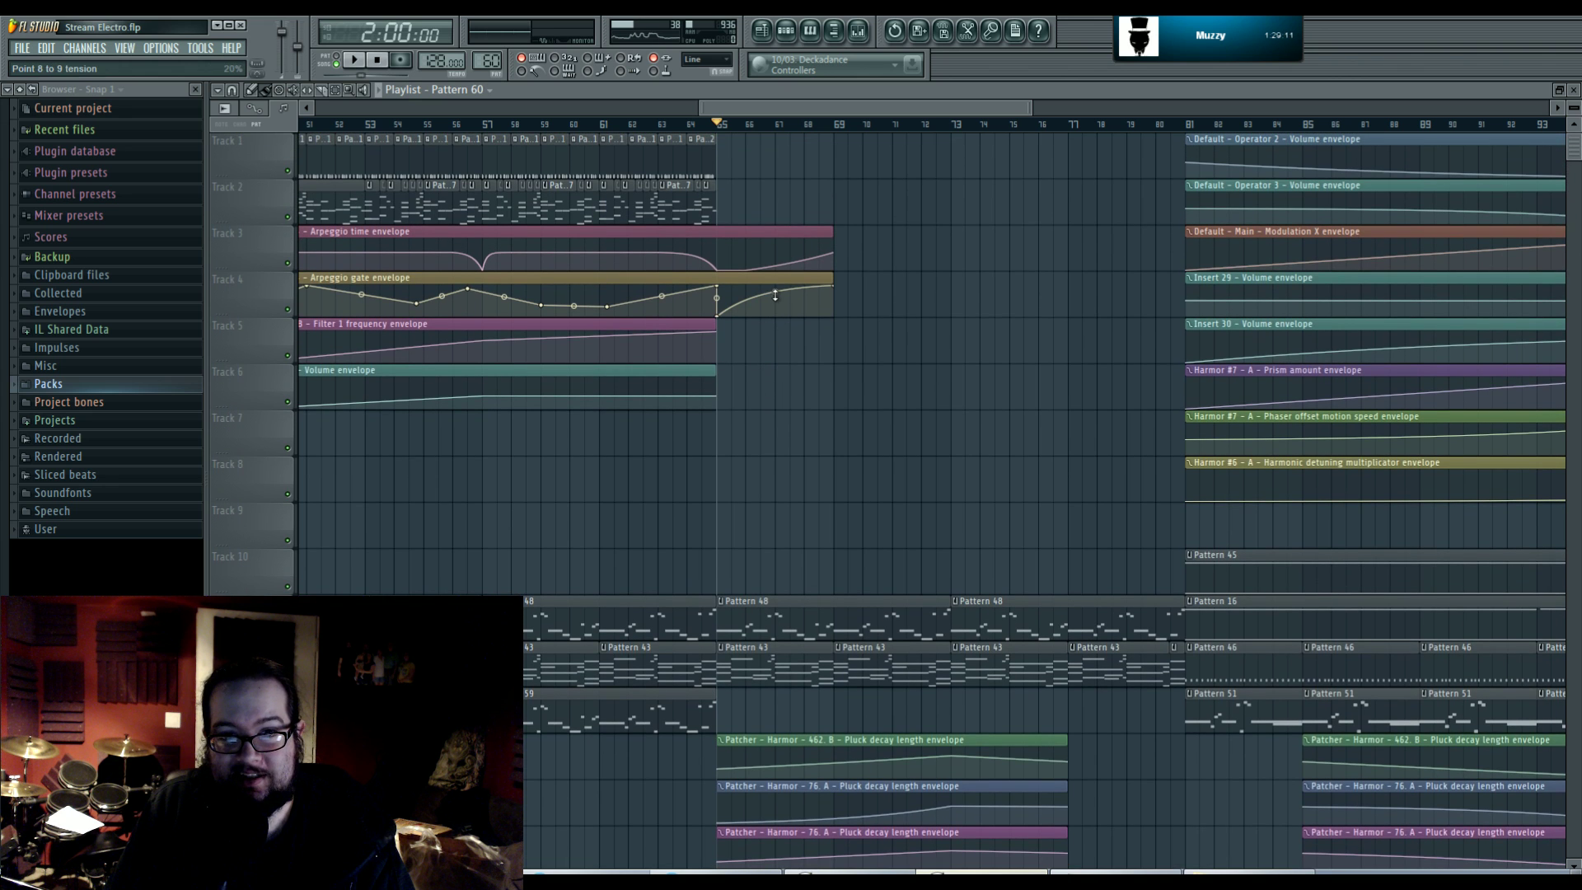
pyautogui.moveTo(788, 369); pyautogui.dragTo(956, 380)
pyautogui.press('space')
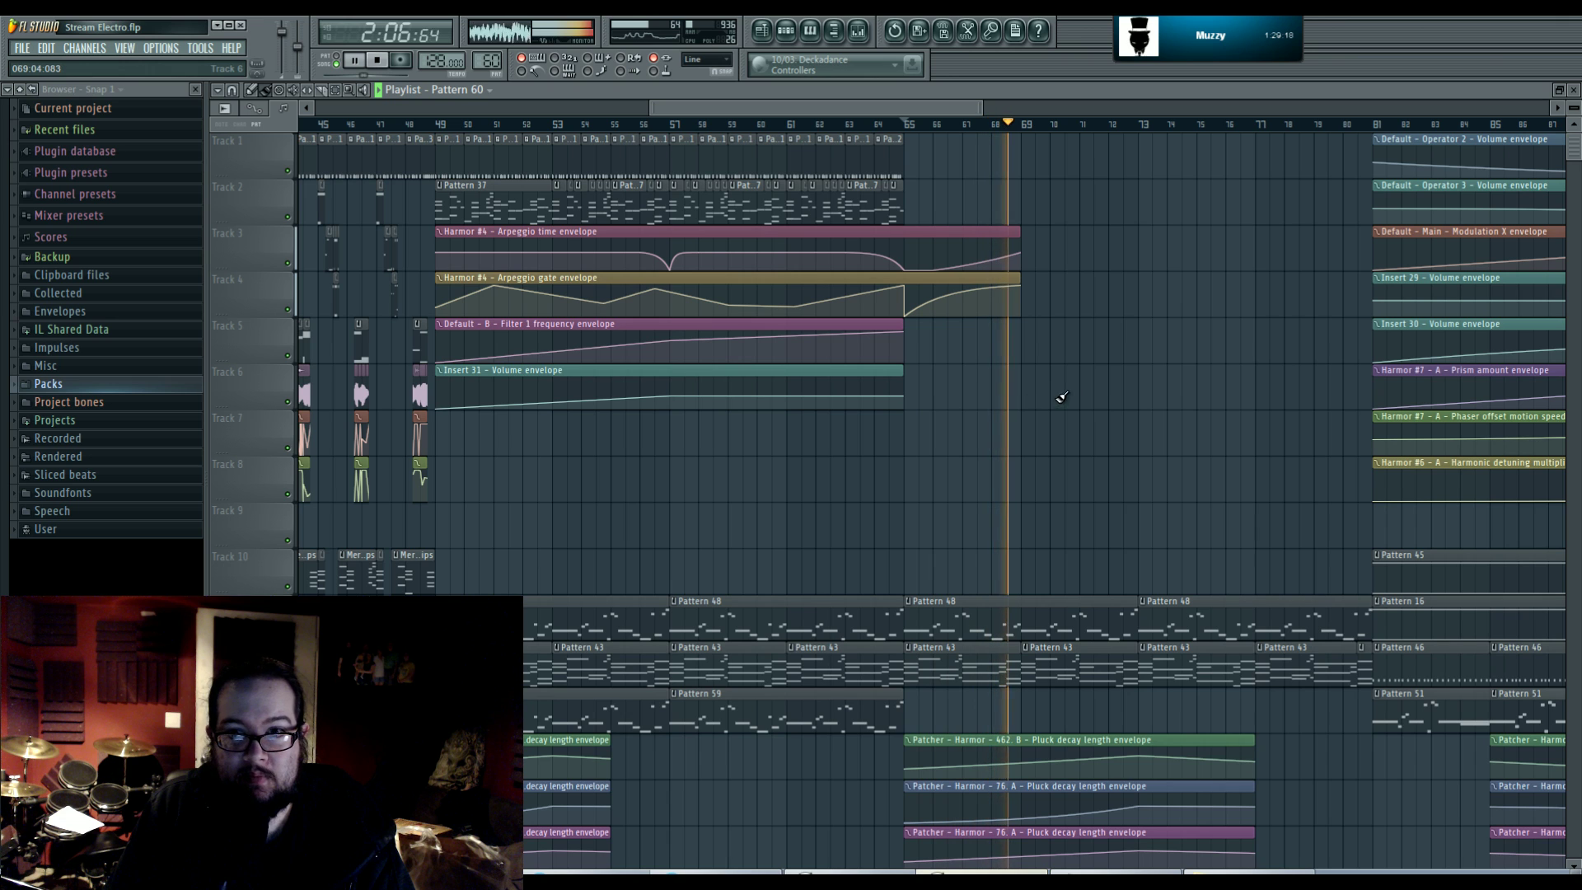
# - Stop playback and select bars 65 to 69 across the playlist
pyautogui.press('space')
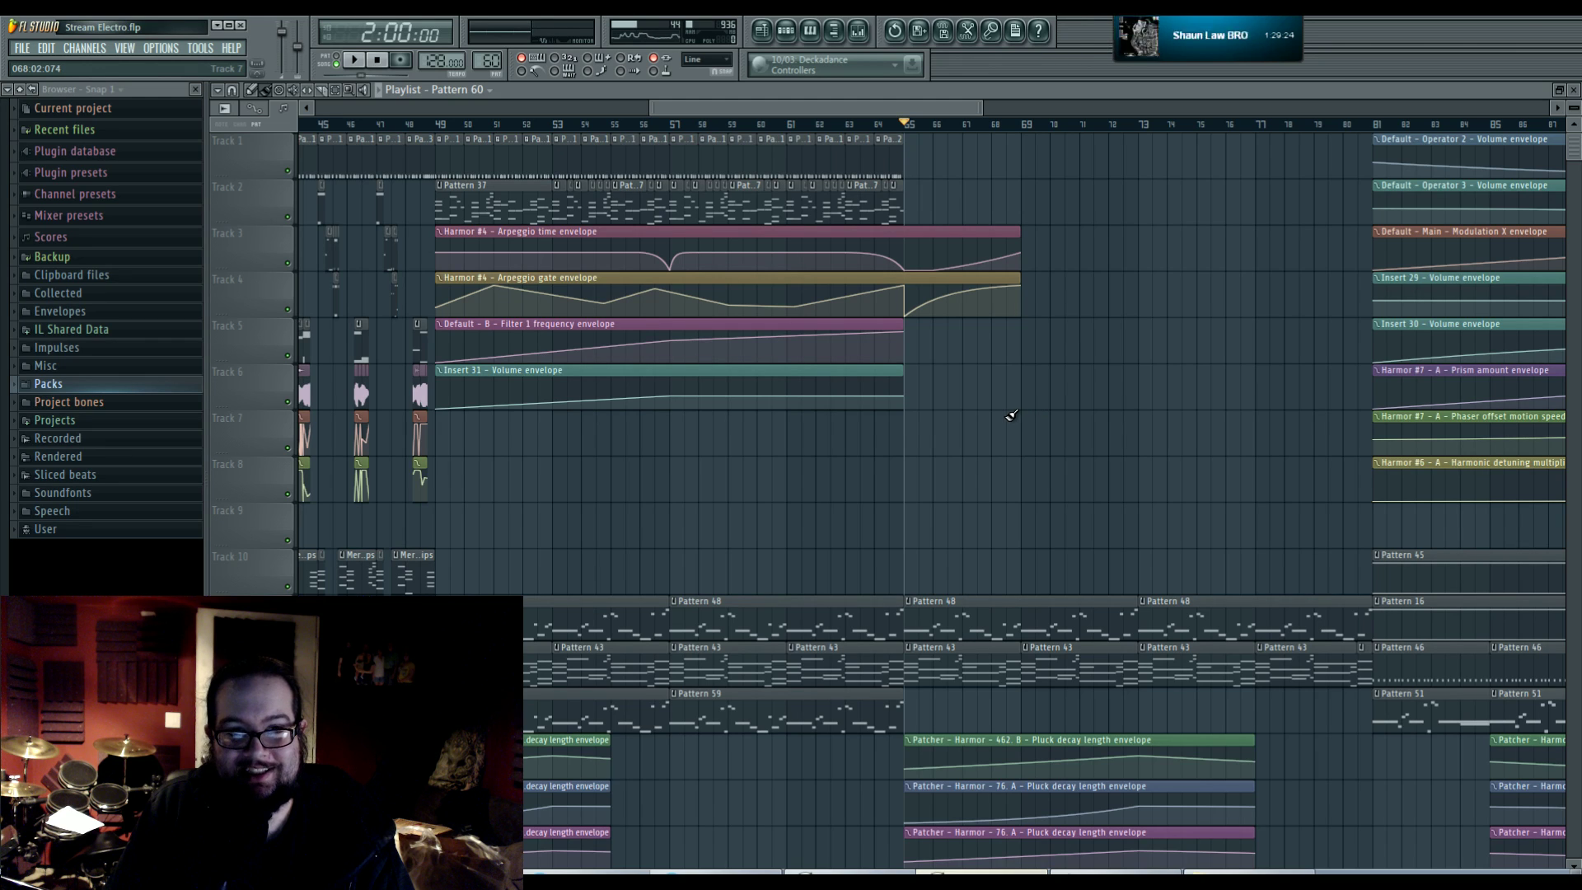
pyautogui.hscroll(1, 1001, 398)
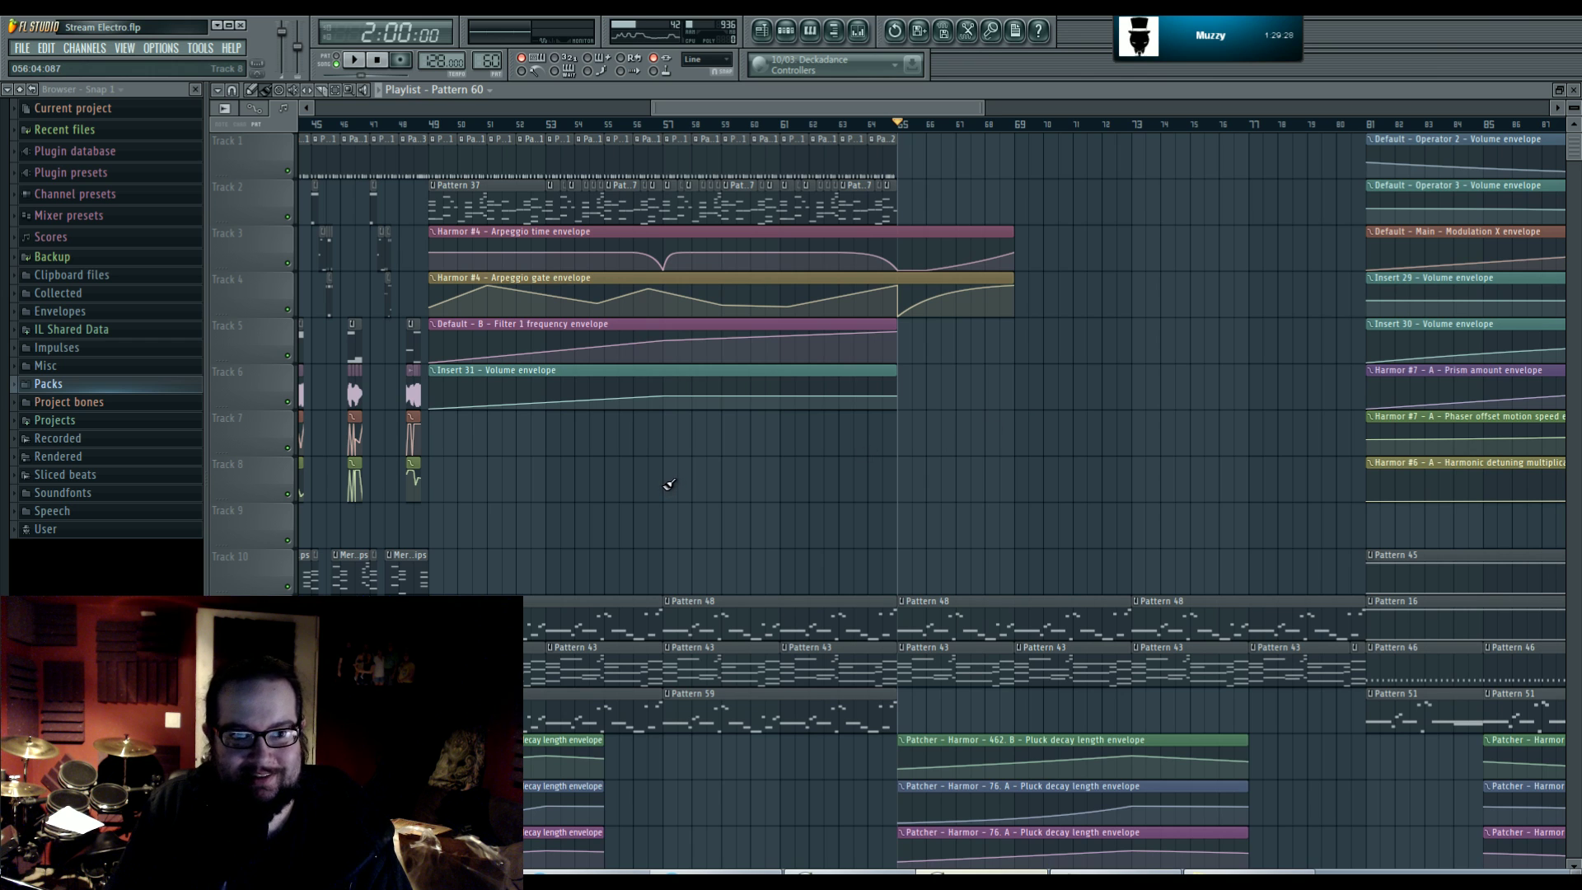
pyautogui.moveTo(820, 494); pyautogui.dragTo(698, 503)
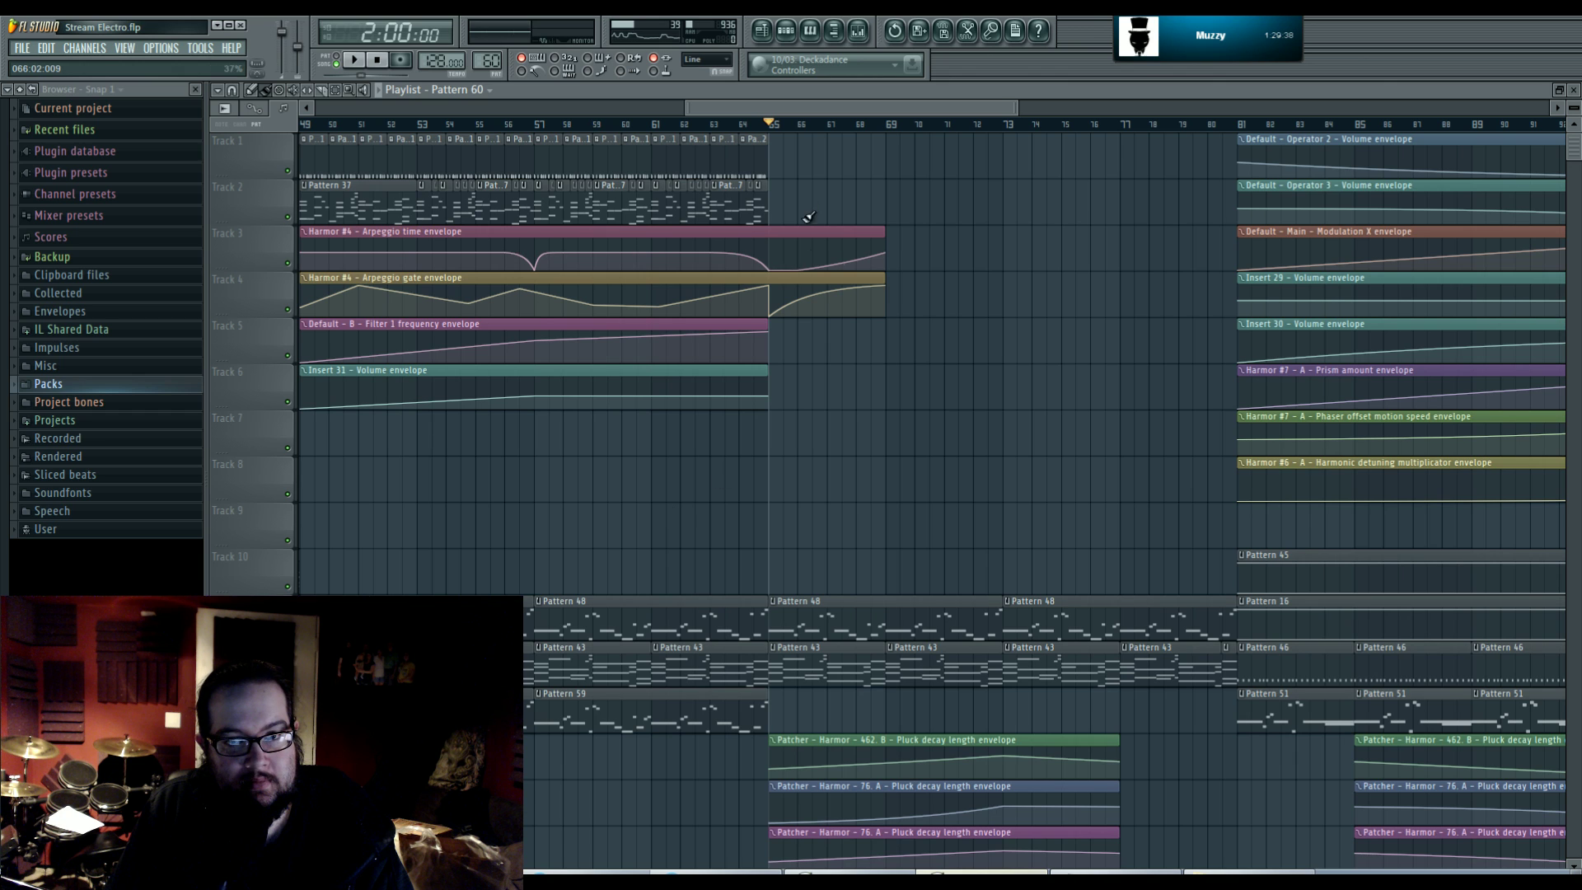
pyautogui.moveTo(777, 139); pyautogui.dragTo(886, 142)
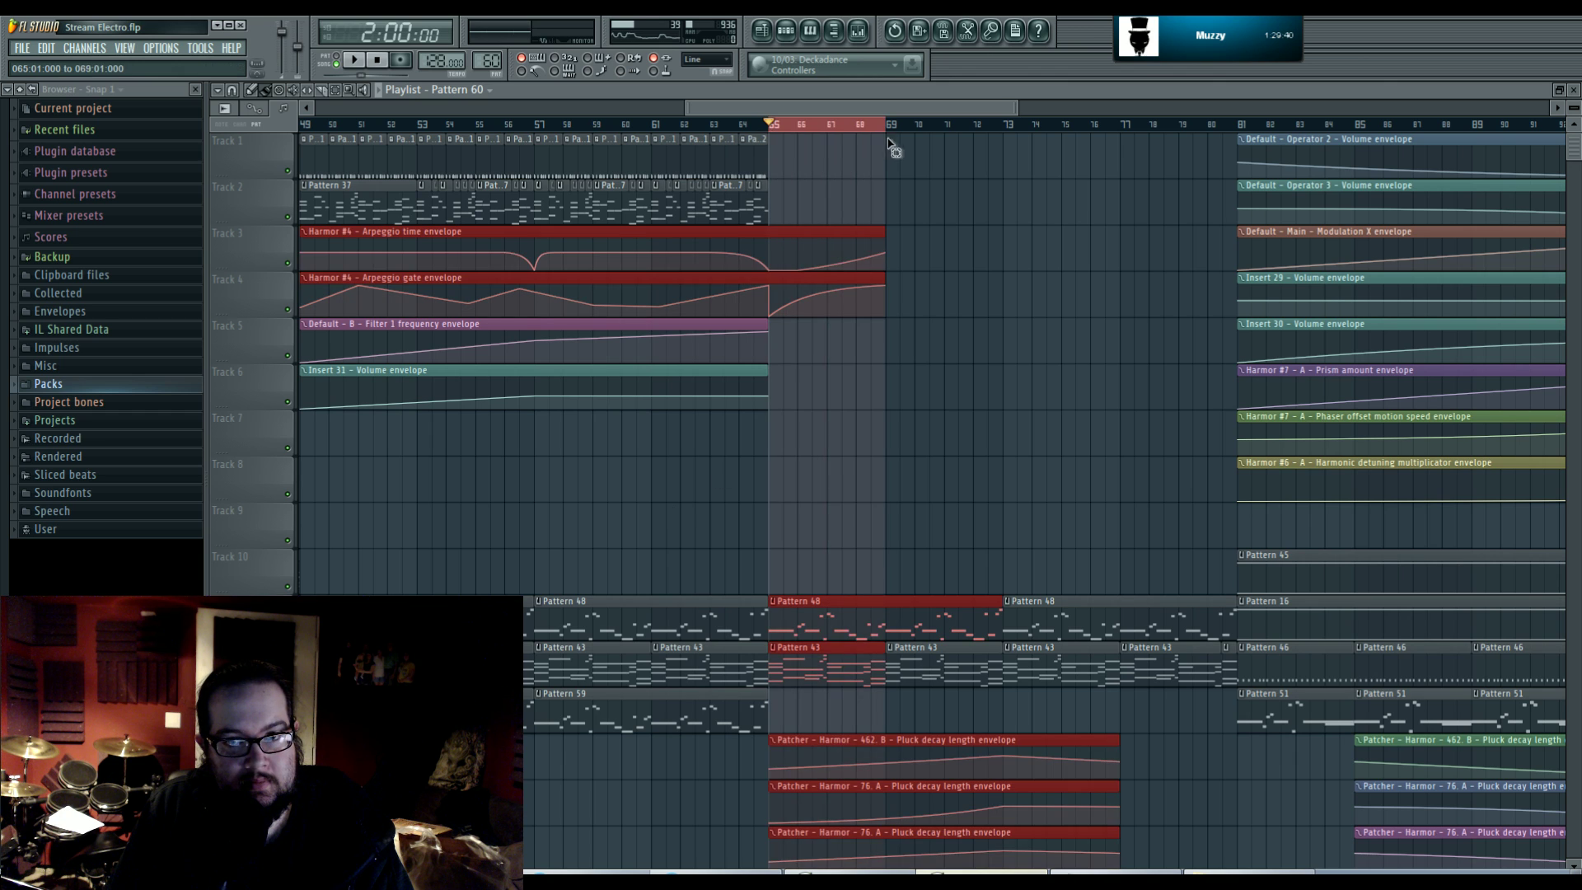
# - Play from bar 65 and add Fruity Chorus to the second effect slot of the Arp mixer track
pyautogui.click(858, 31)
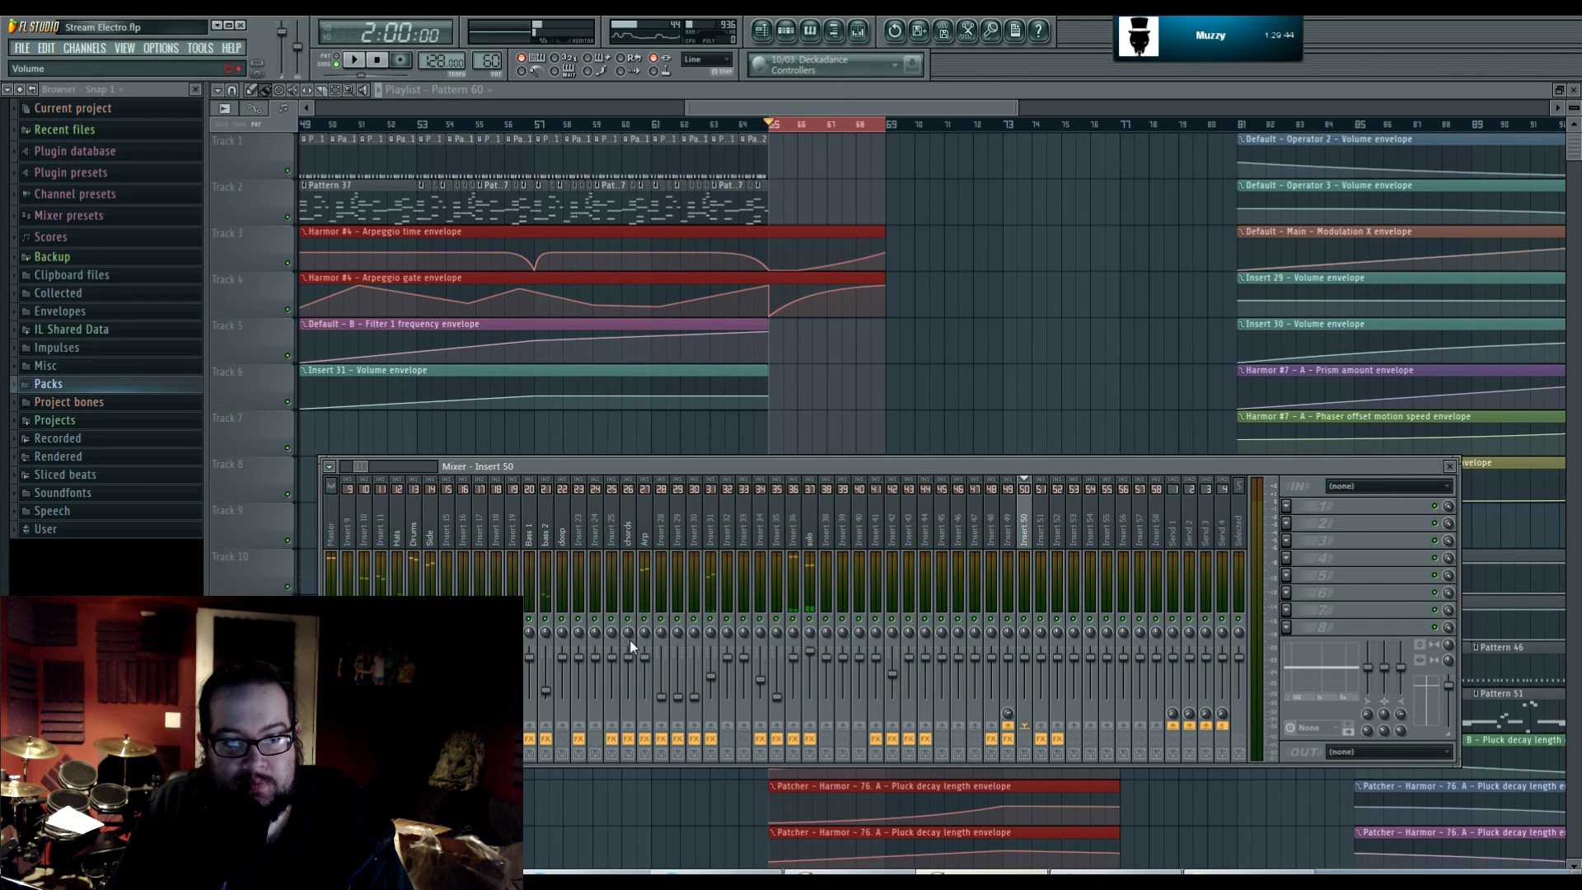
pyautogui.click(645, 593)
pyautogui.press('space')
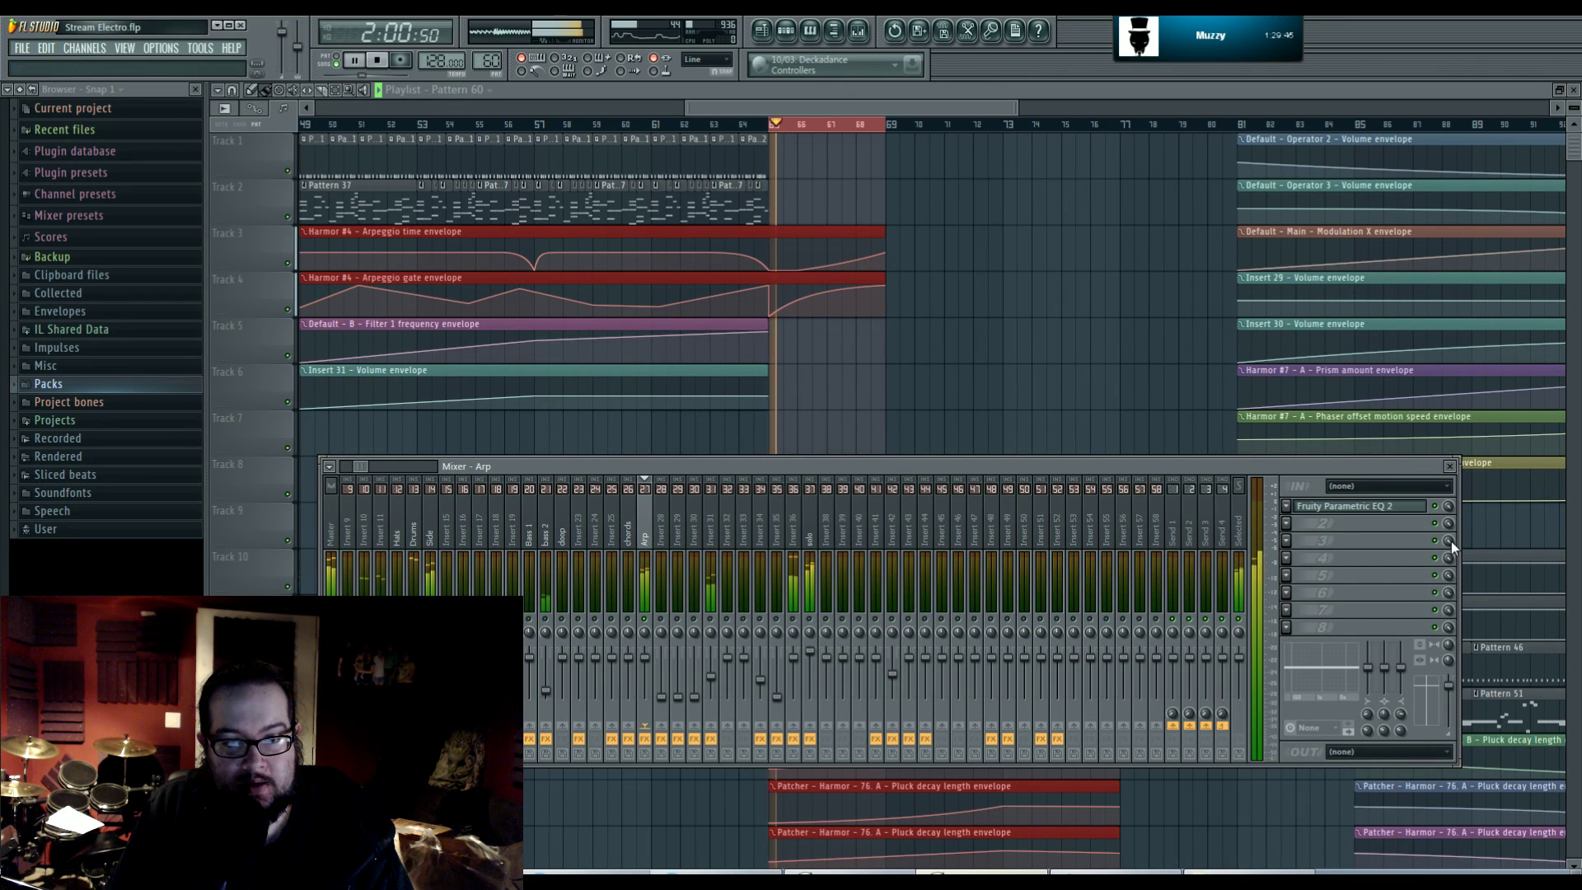
pyautogui.click(1288, 525)
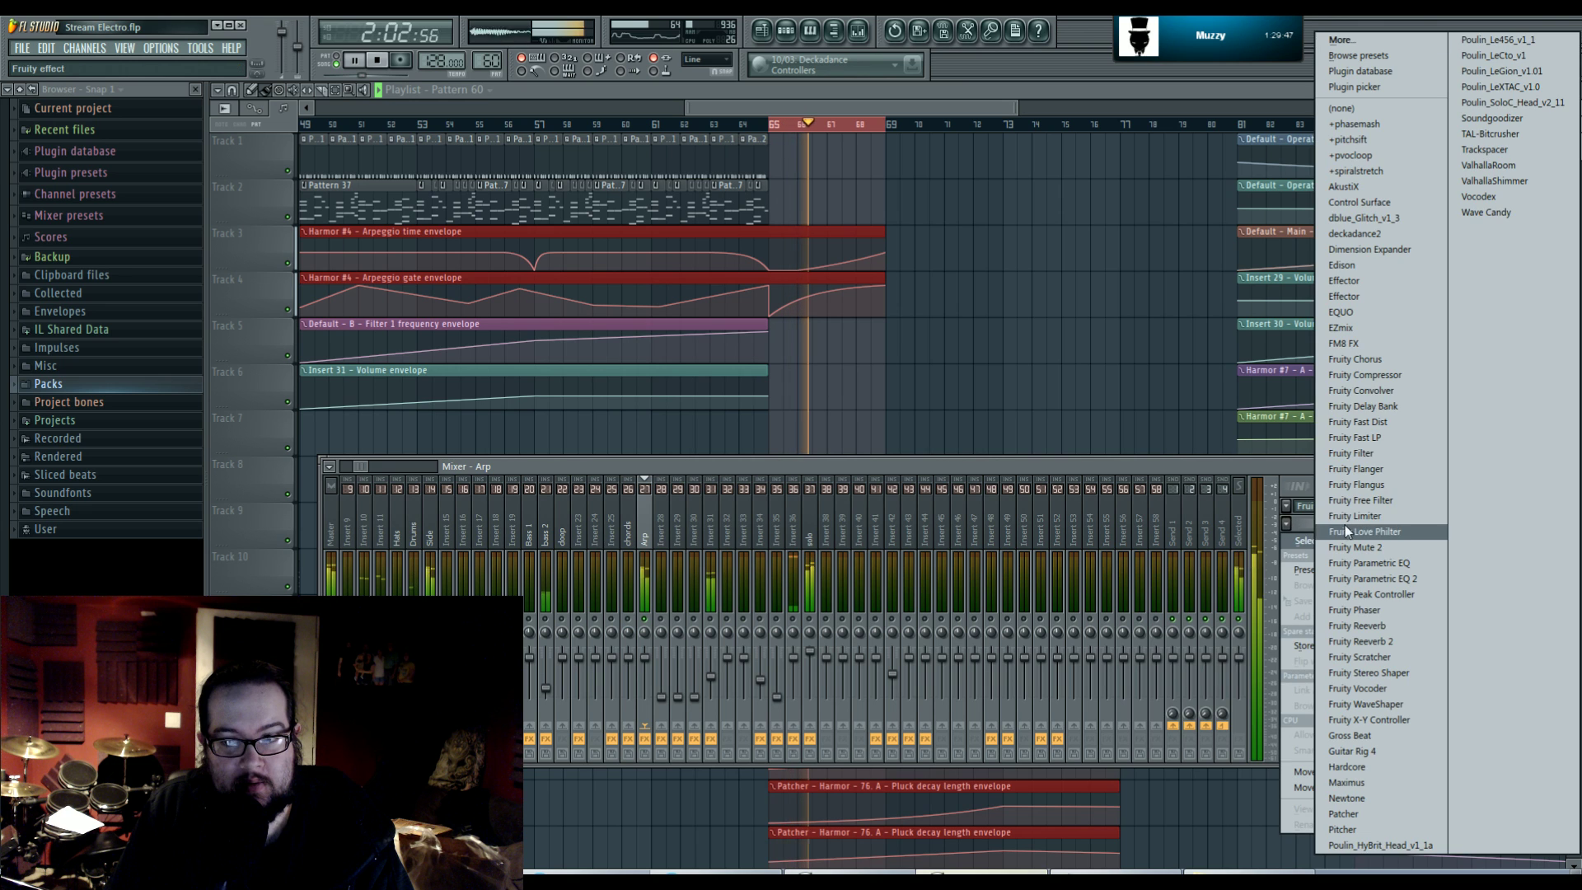
pyautogui.click(1389, 353)
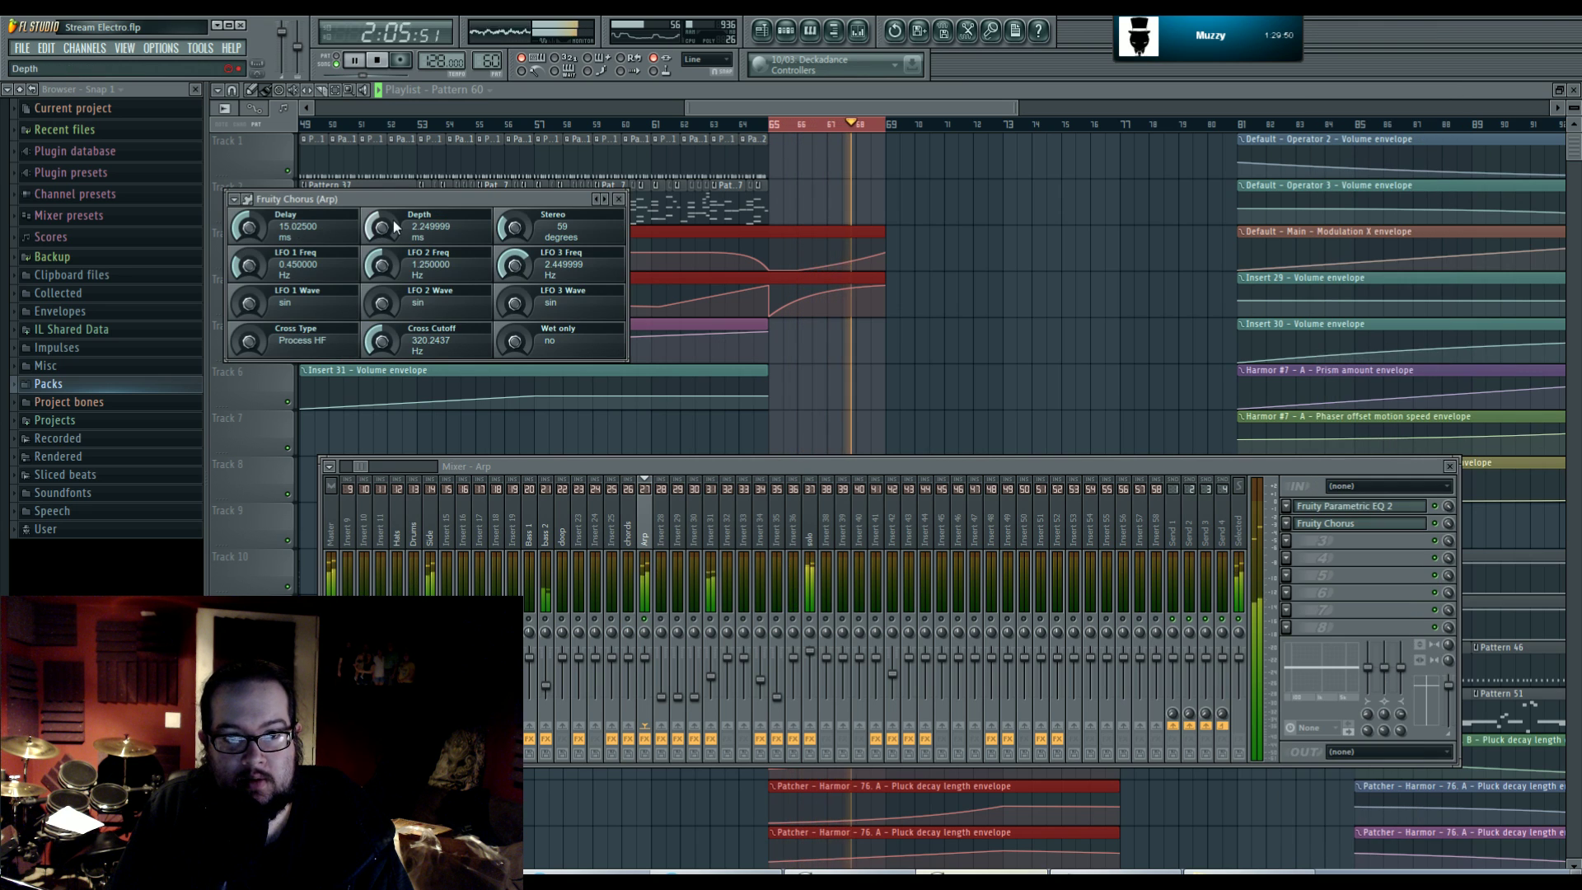
# - Stop playback and set the chorus depth to about 2.6 ms, cross cutoff to about 8.18 Hz and delay to about 0.87 ms
pyautogui.press('space')
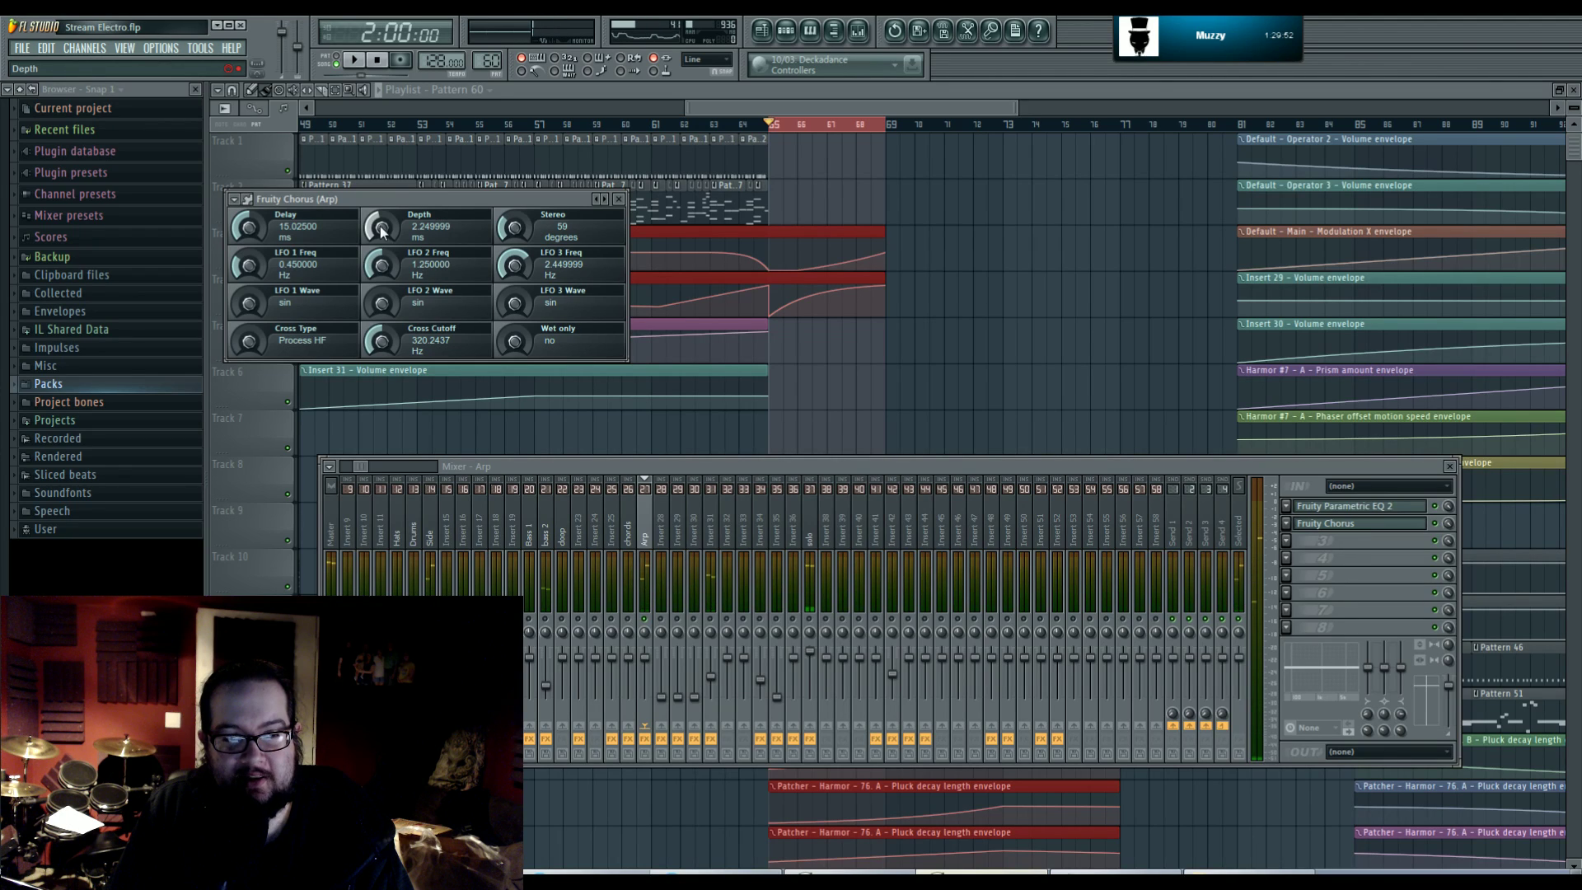
pyautogui.moveTo(385, 234); pyautogui.dragTo(377, 230)
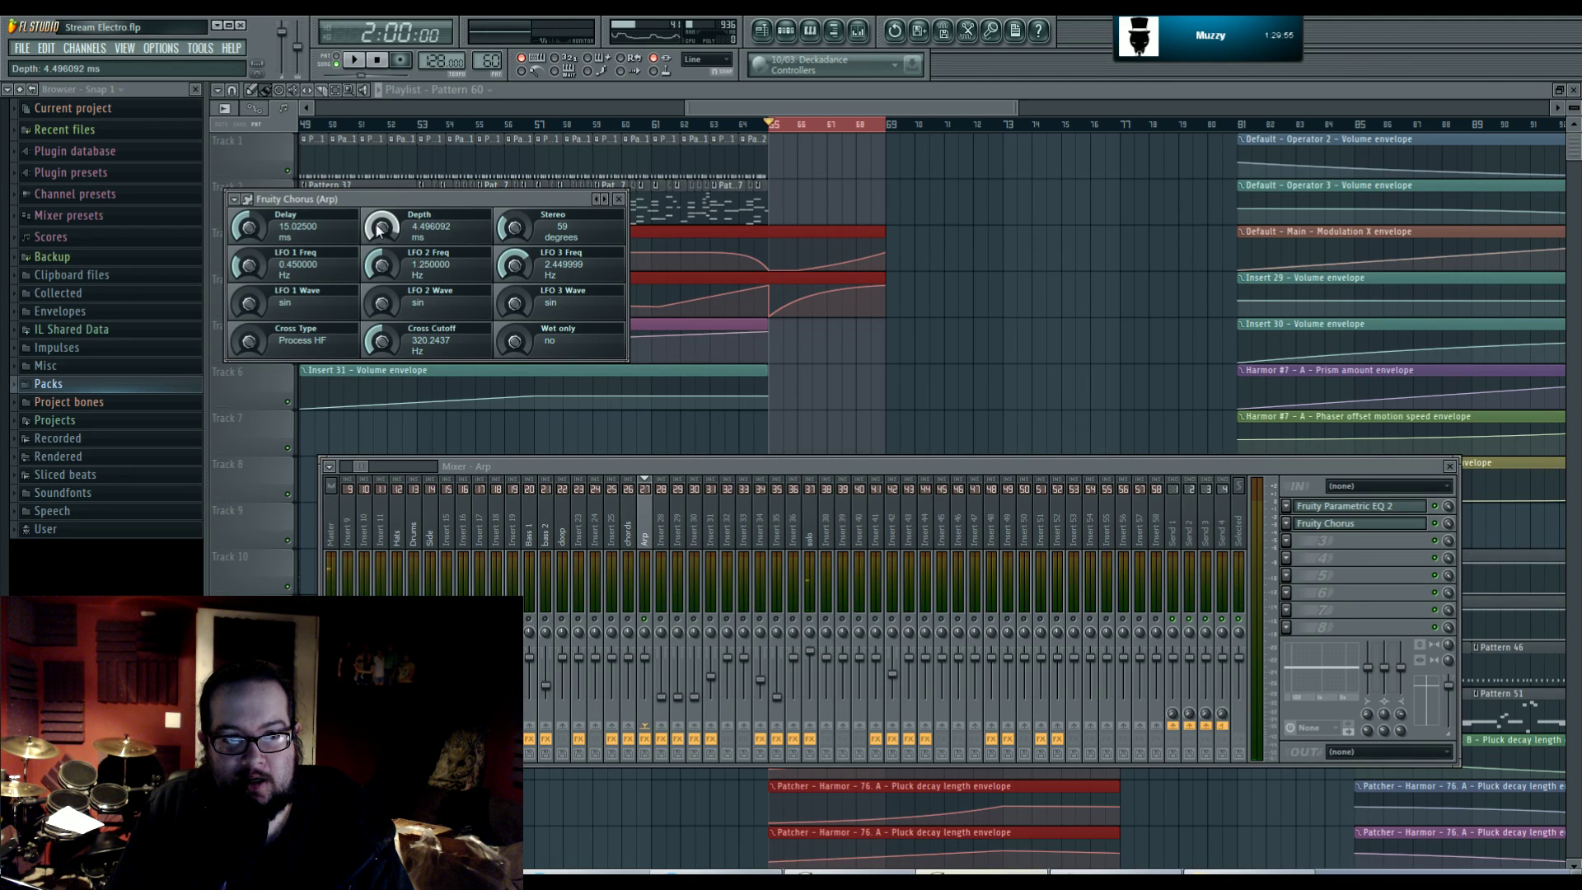
pyautogui.moveTo(384, 350); pyautogui.dragTo(384, 395)
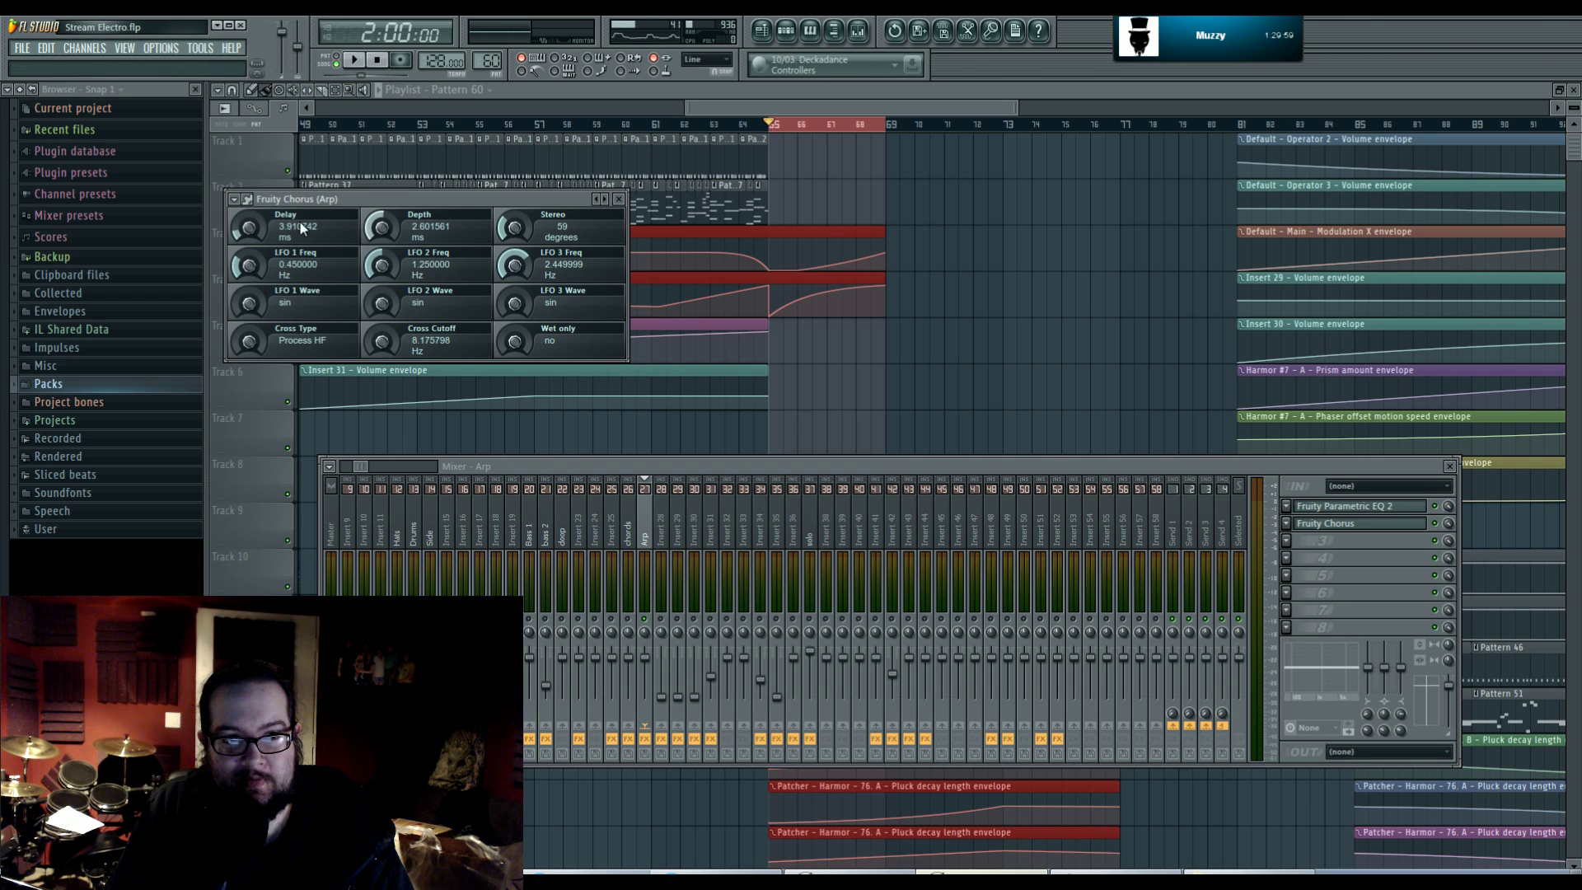
# - Create automation clips over bars 65 to 69 for the Arp chorus's delay, depth and mix level
pyautogui.rightClick(252, 222)
pyautogui.click(309, 323)
pyautogui.rightClick(390, 218)
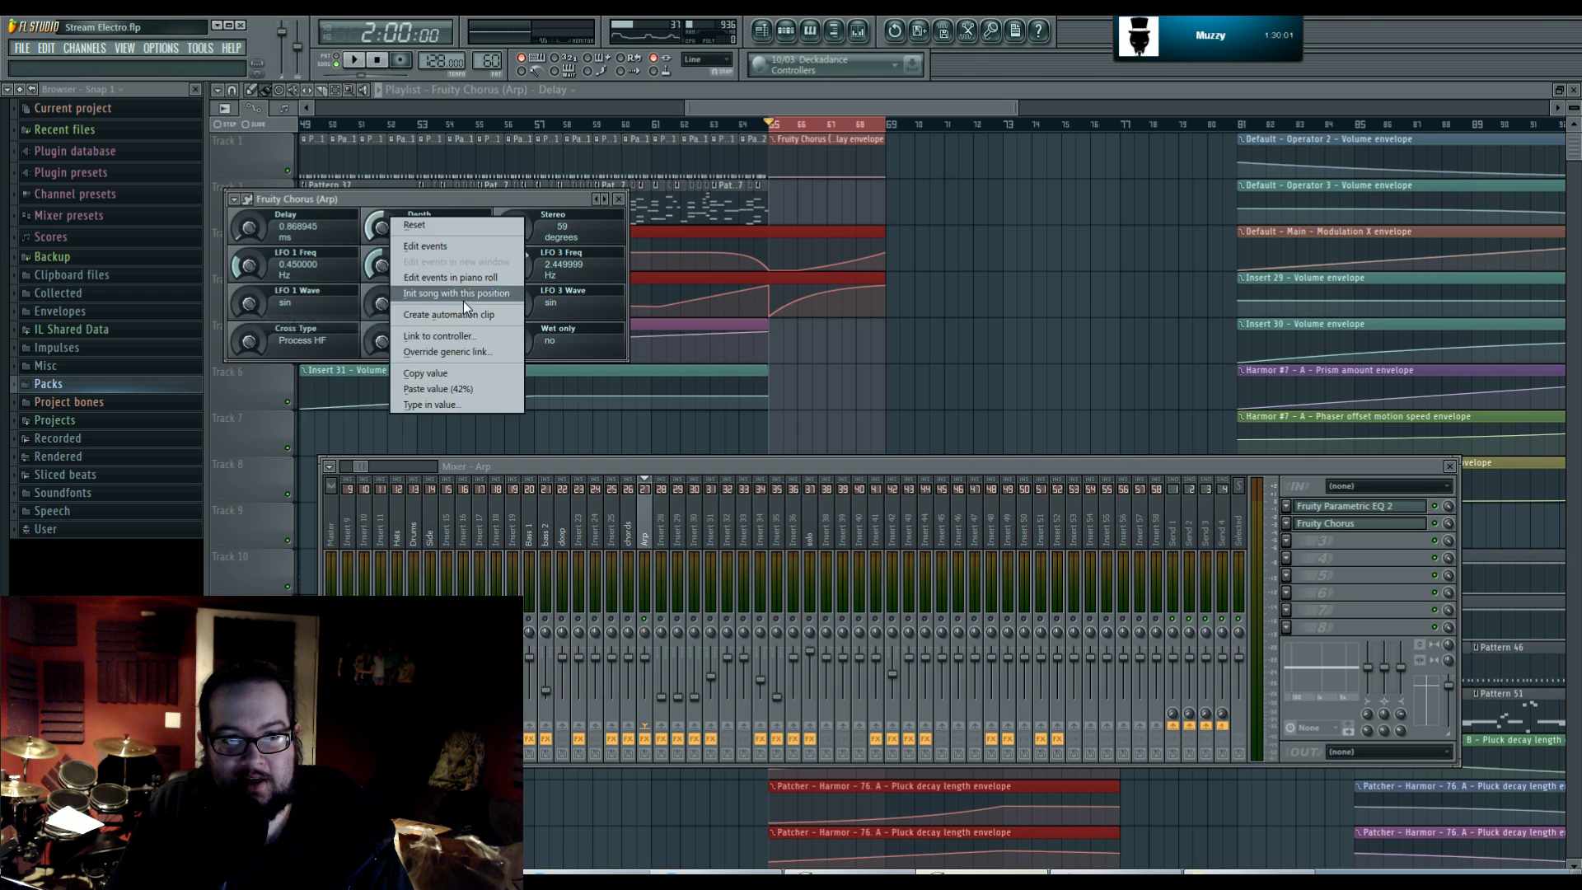
pyautogui.click(460, 318)
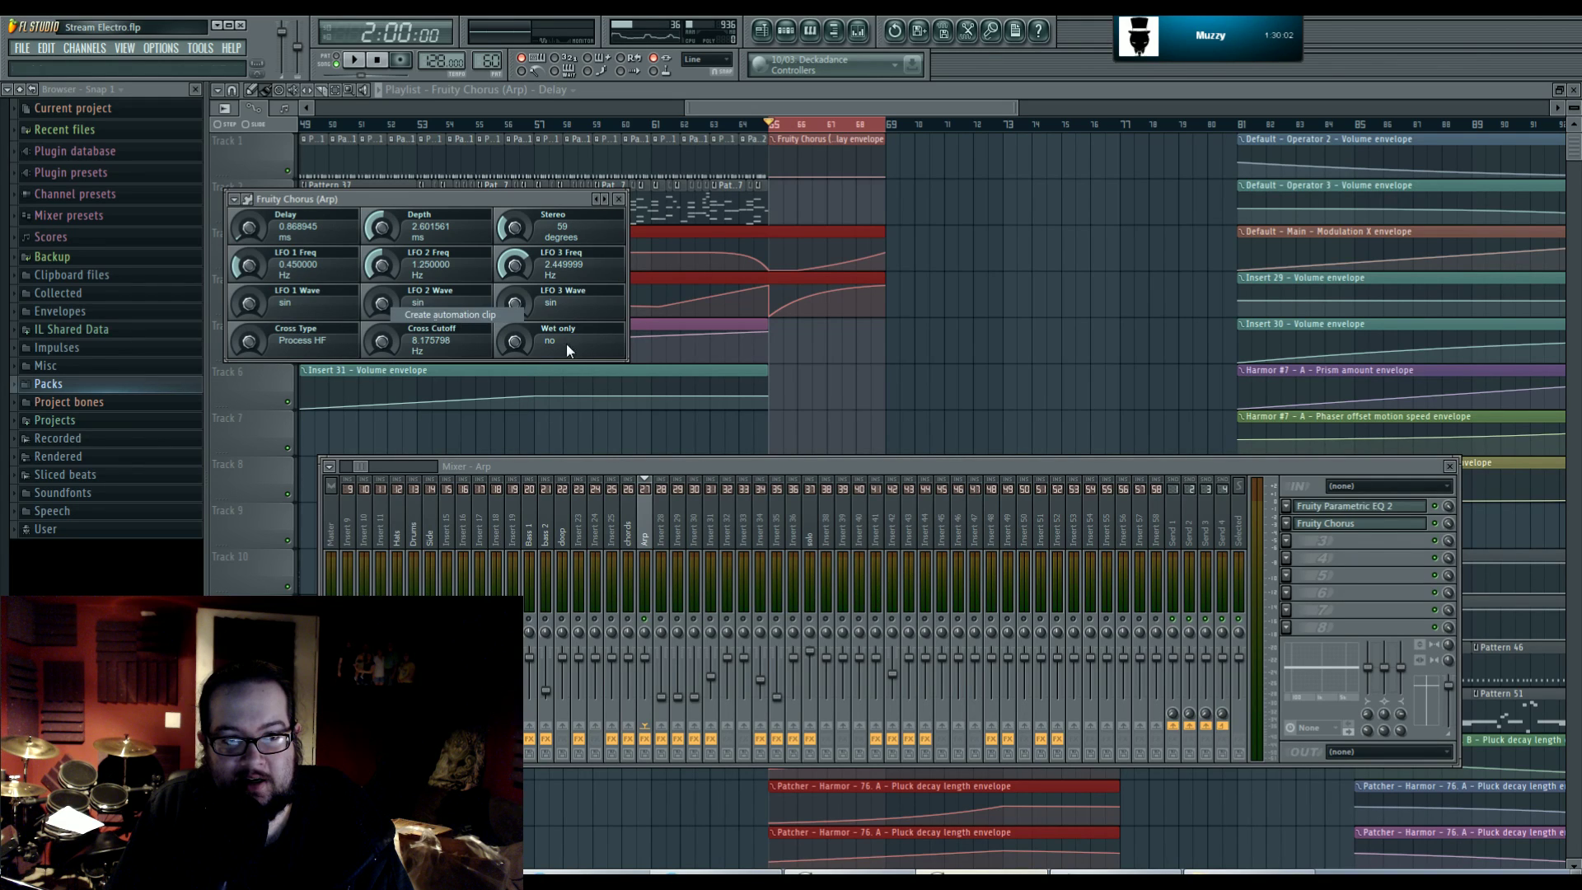
pyautogui.rightClick(1447, 525)
pyautogui.click(1442, 521)
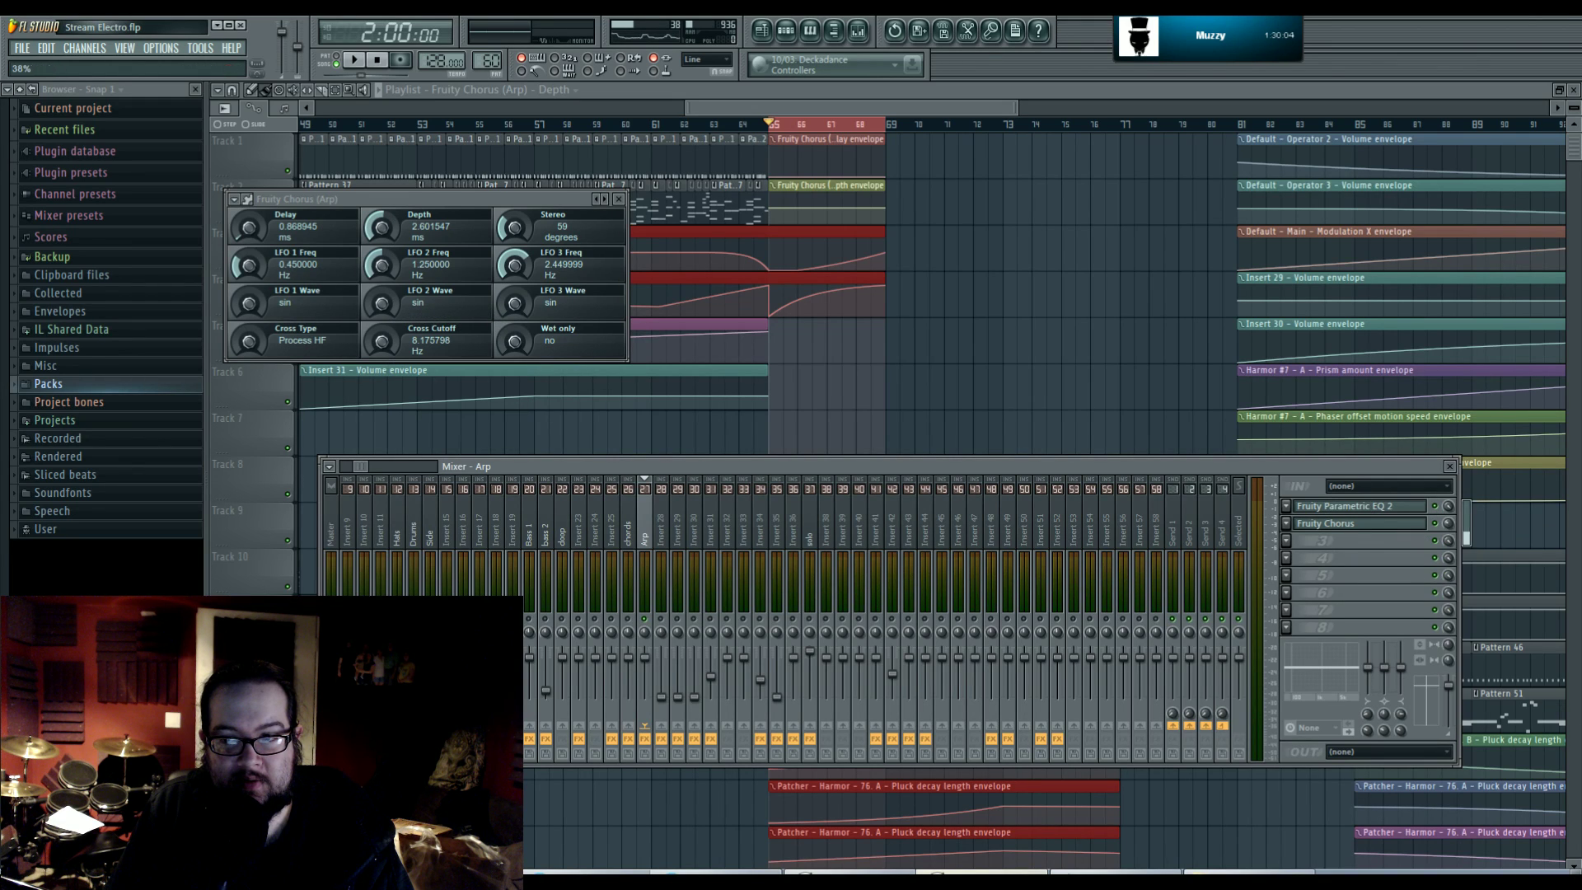
pyautogui.rightClick(1447, 524)
pyautogui.click(1454, 620)
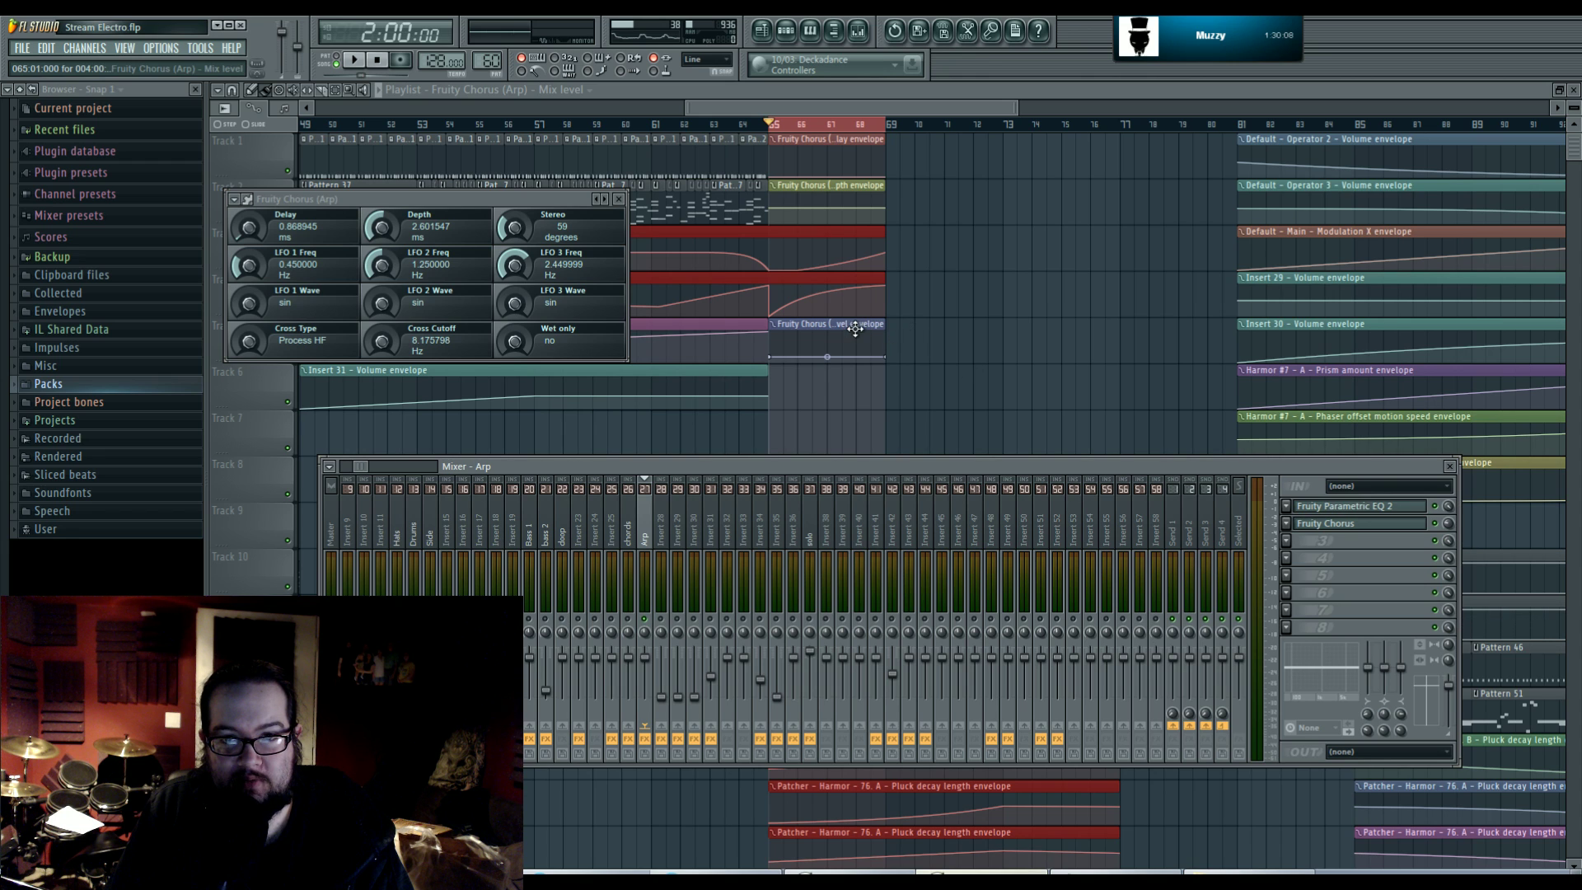
# - Shape the chorus Mix level, Depth and Delay envelopes into ramps rising from bar 65 to bar 69
pyautogui.click(885, 341)
pyautogui.scroll(4, 857, 354)
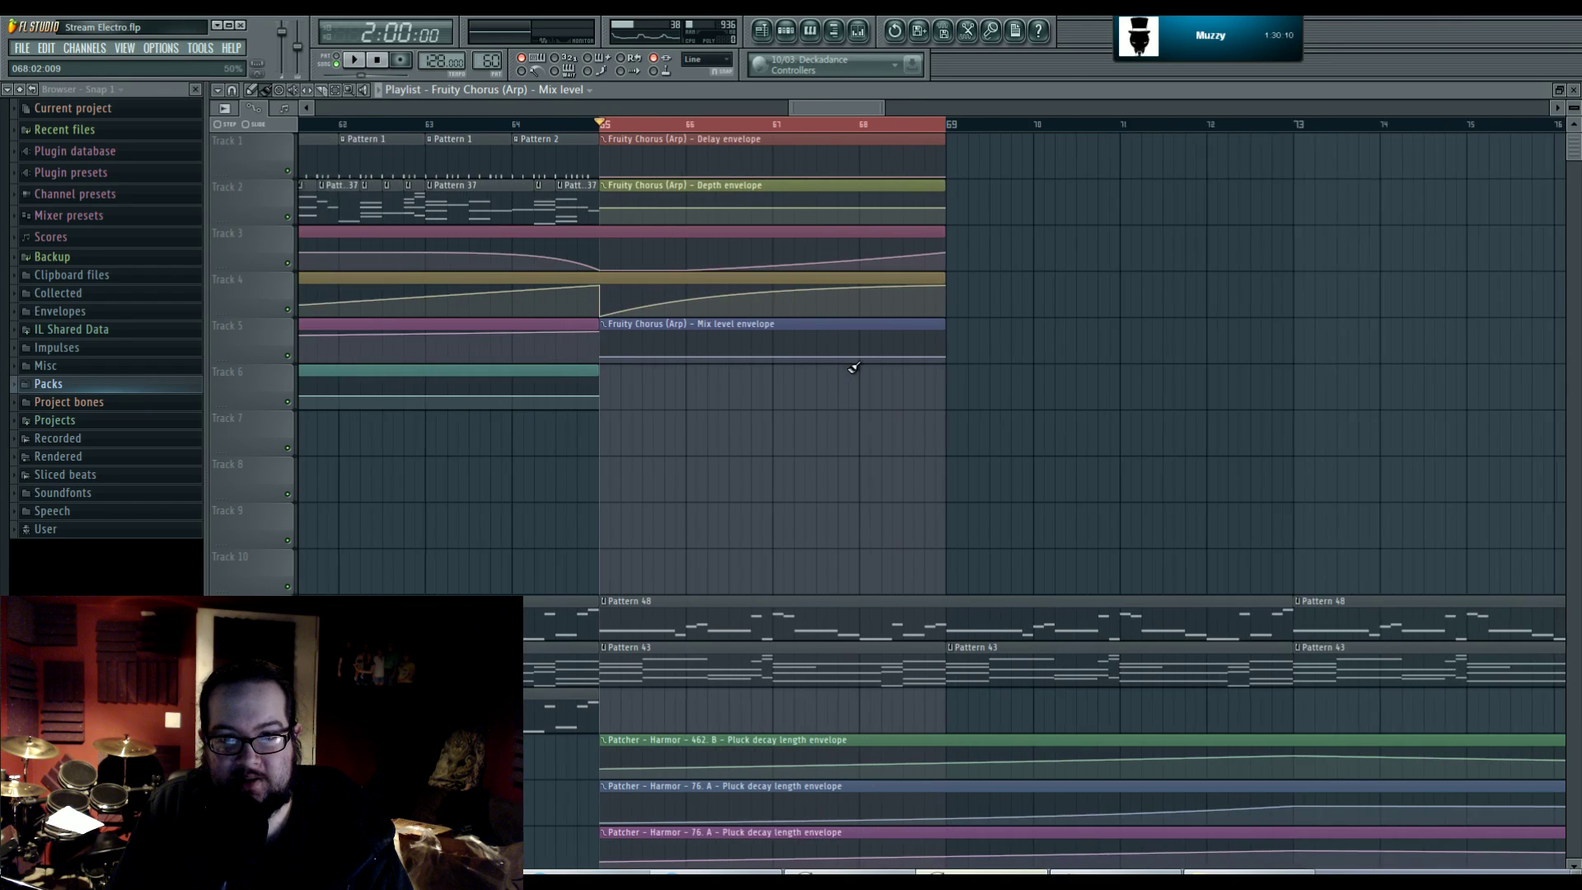
pyautogui.moveTo(969, 354); pyautogui.dragTo(969, 331)
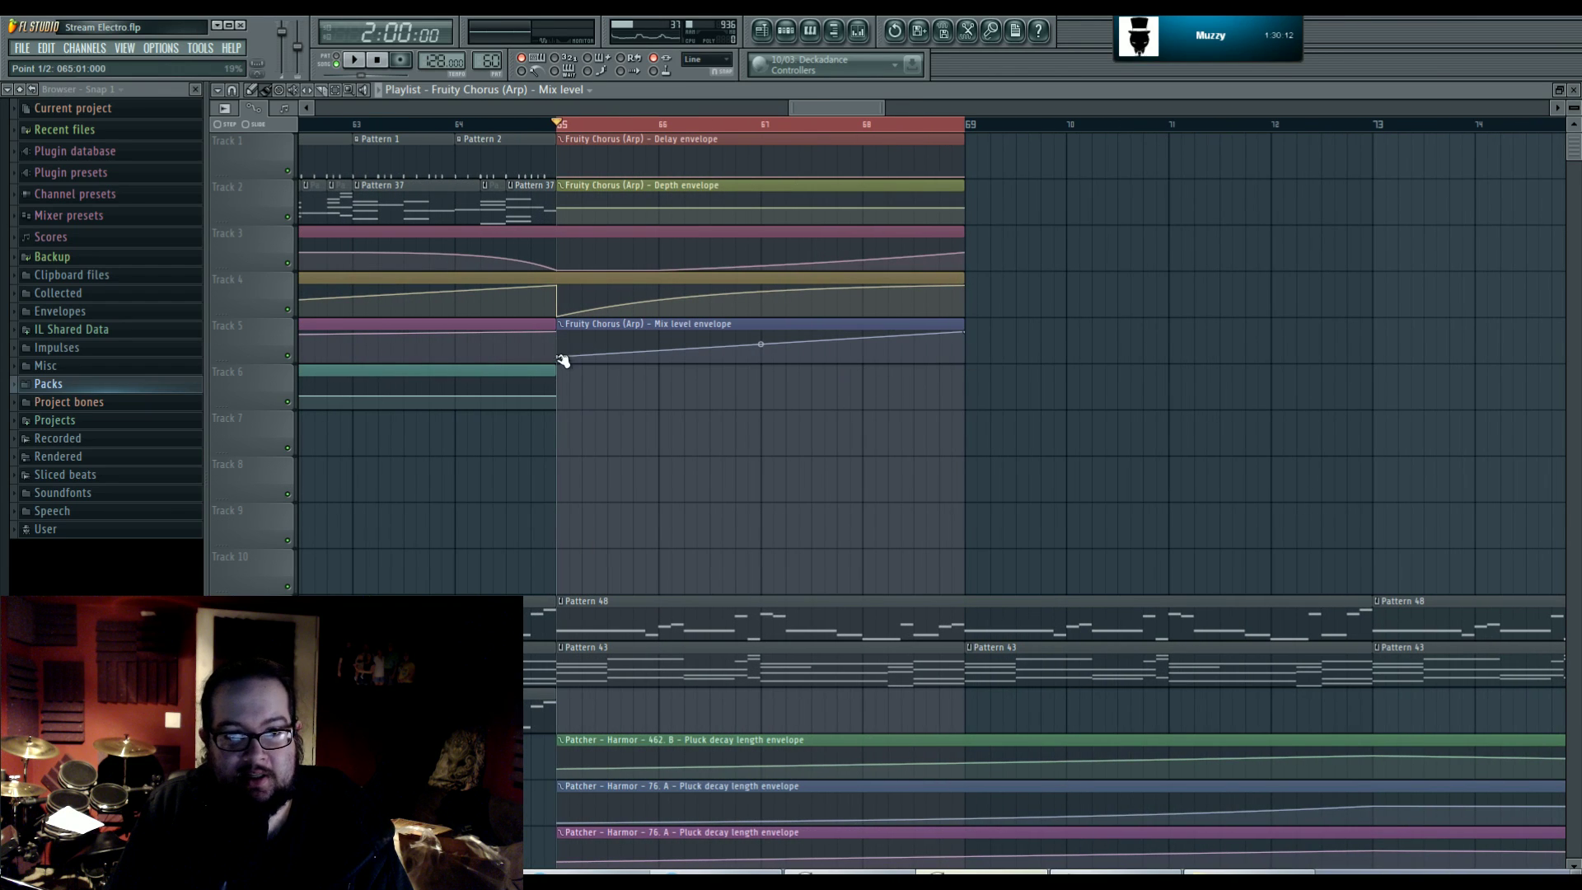
pyautogui.moveTo(564, 357); pyautogui.dragTo(564, 366)
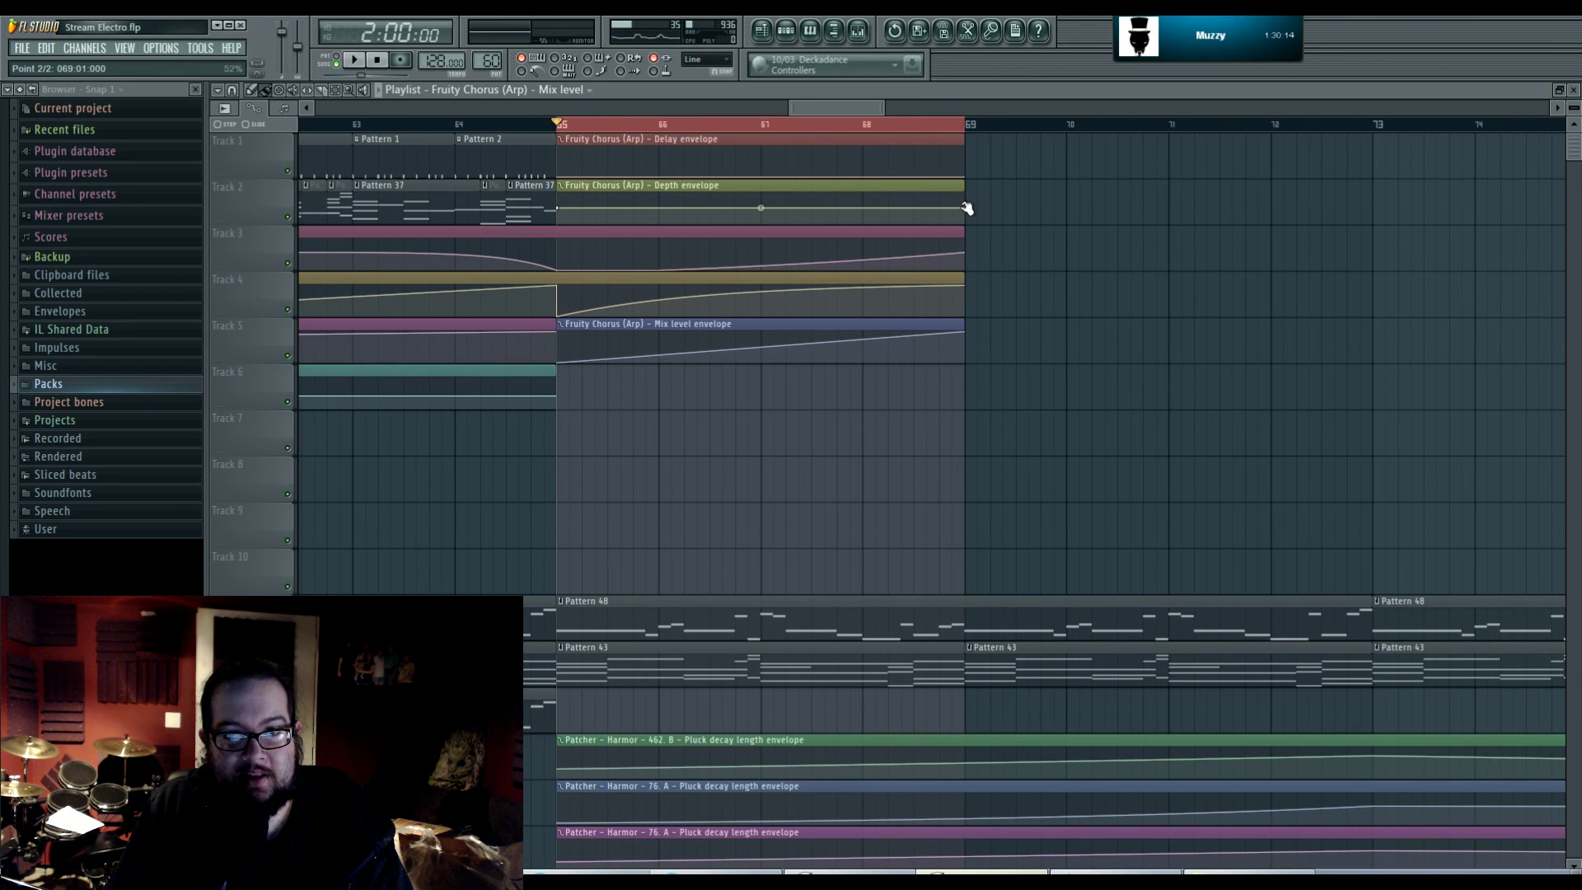
pyautogui.moveTo(967, 208); pyautogui.dragTo(970, 175)
pyautogui.moveTo(564, 209); pyautogui.dragTo(563, 224)
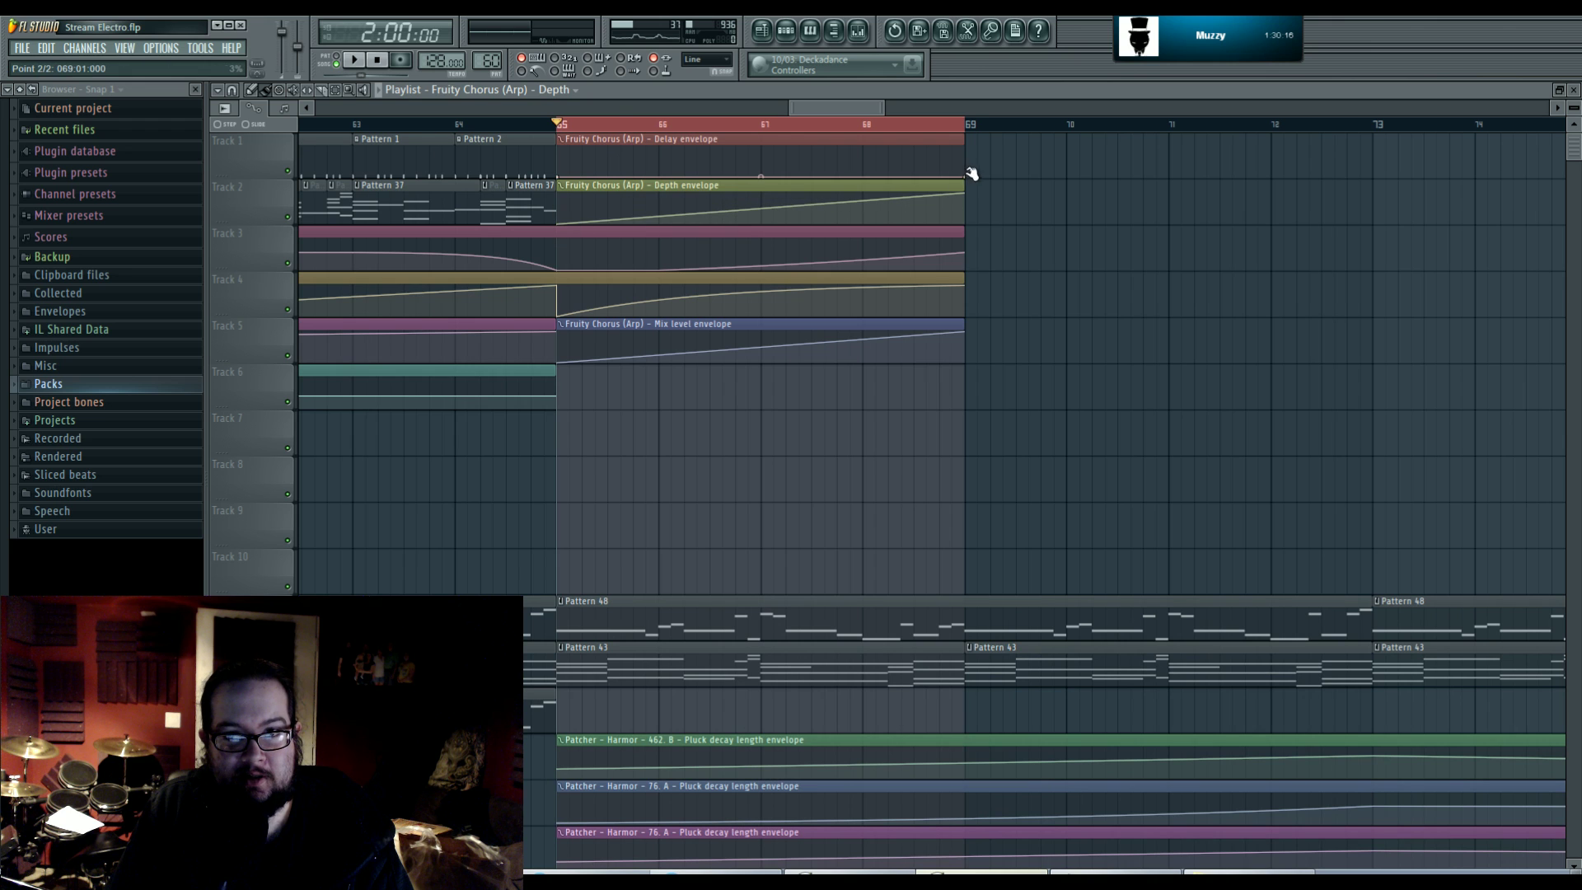
pyautogui.moveTo(971, 175); pyautogui.dragTo(973, 132)
# - Clear the bar selection, play from bar 65 and bend the chorus Mix level envelope into an upward-bulging curve
pyautogui.click(607, 126)
pyautogui.press('space')
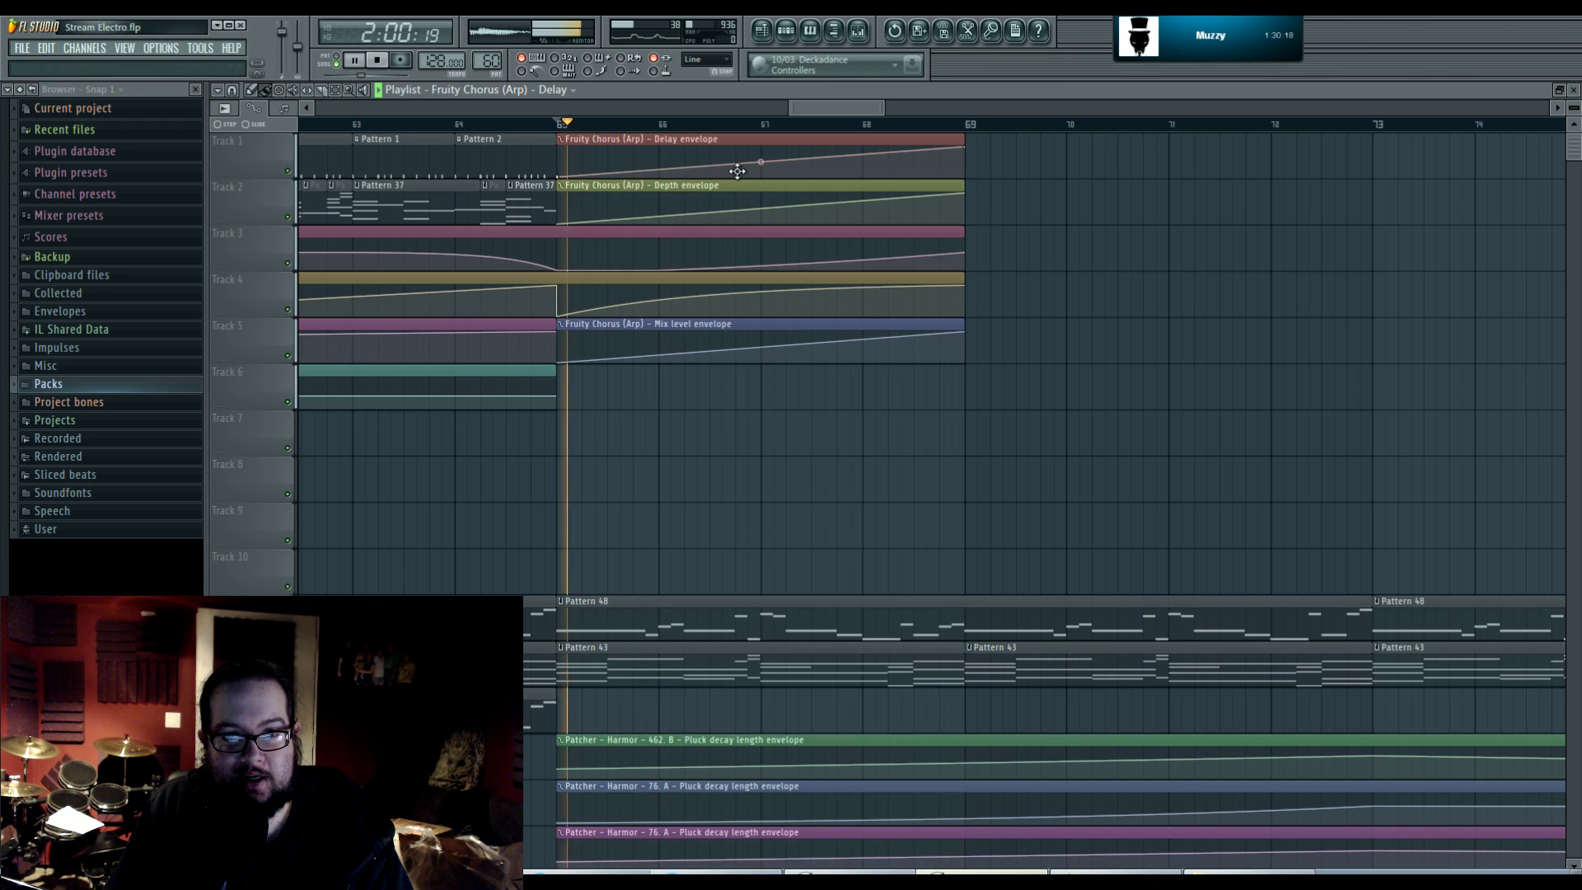
pyautogui.moveTo(752, 357); pyautogui.dragTo(793, 344)
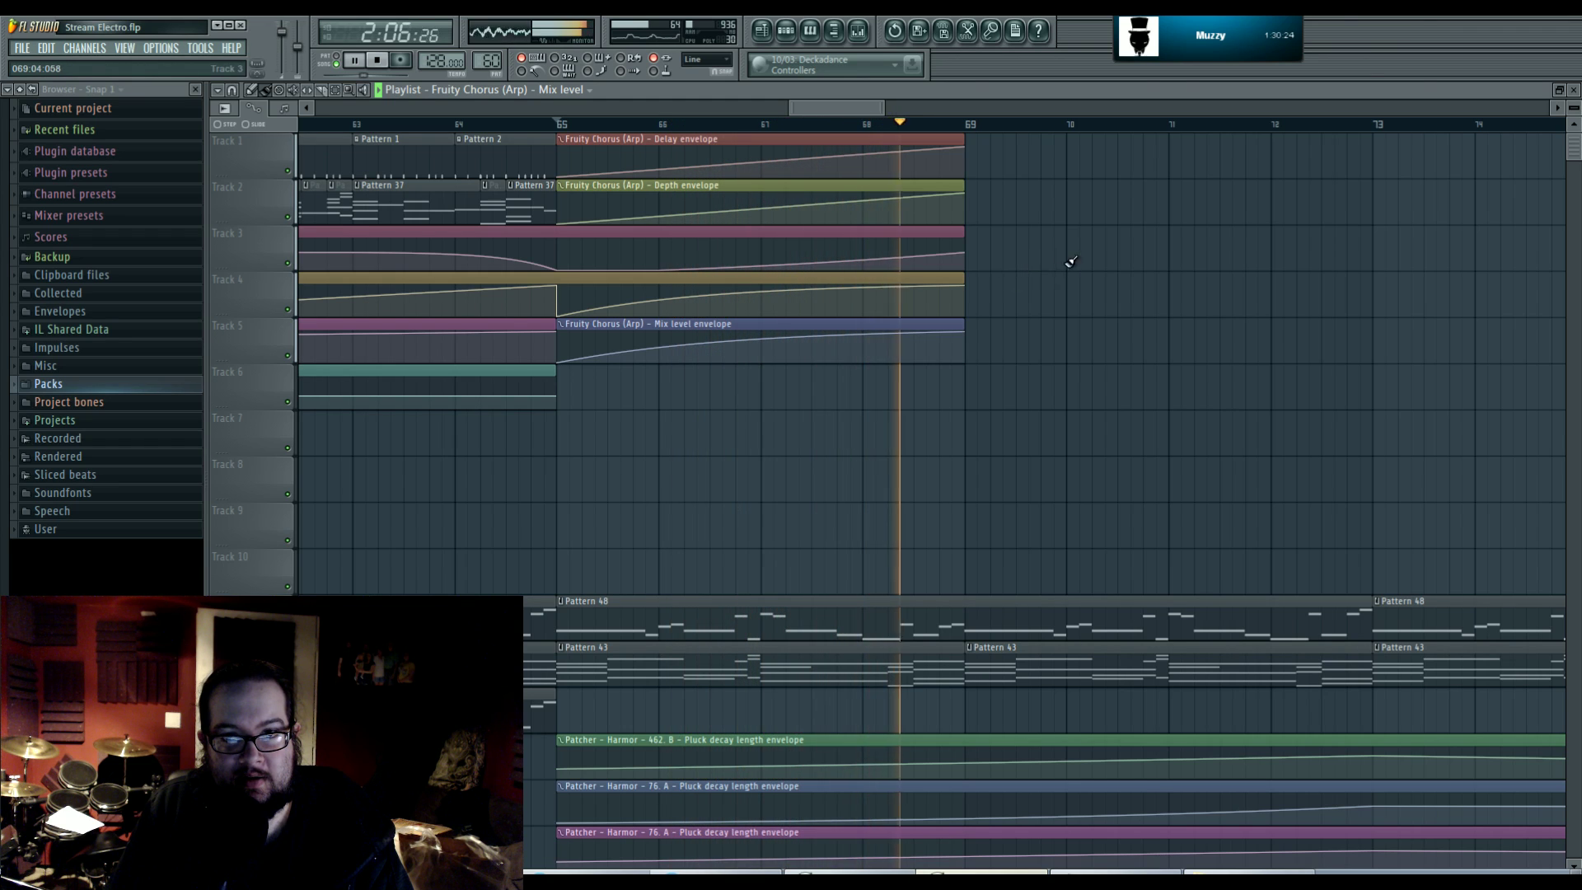
pyautogui.hscroll(1, 1082, 274)
pyautogui.press('space')
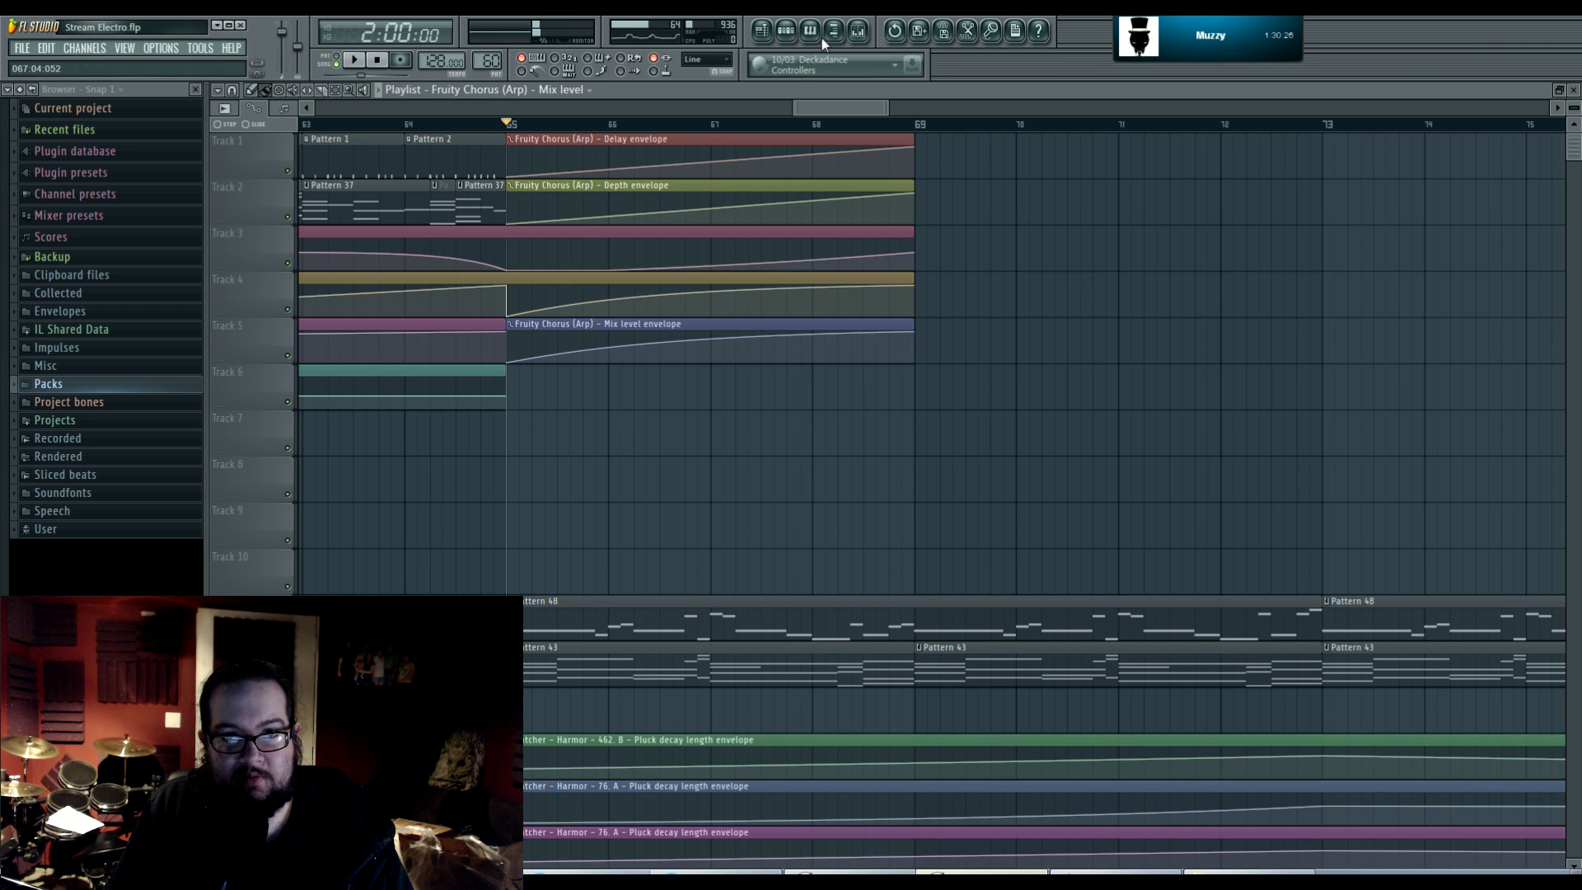
# - Add Fruity Reeverb 2 to the third effect slot of the Arp mixer track
pyautogui.click(861, 32)
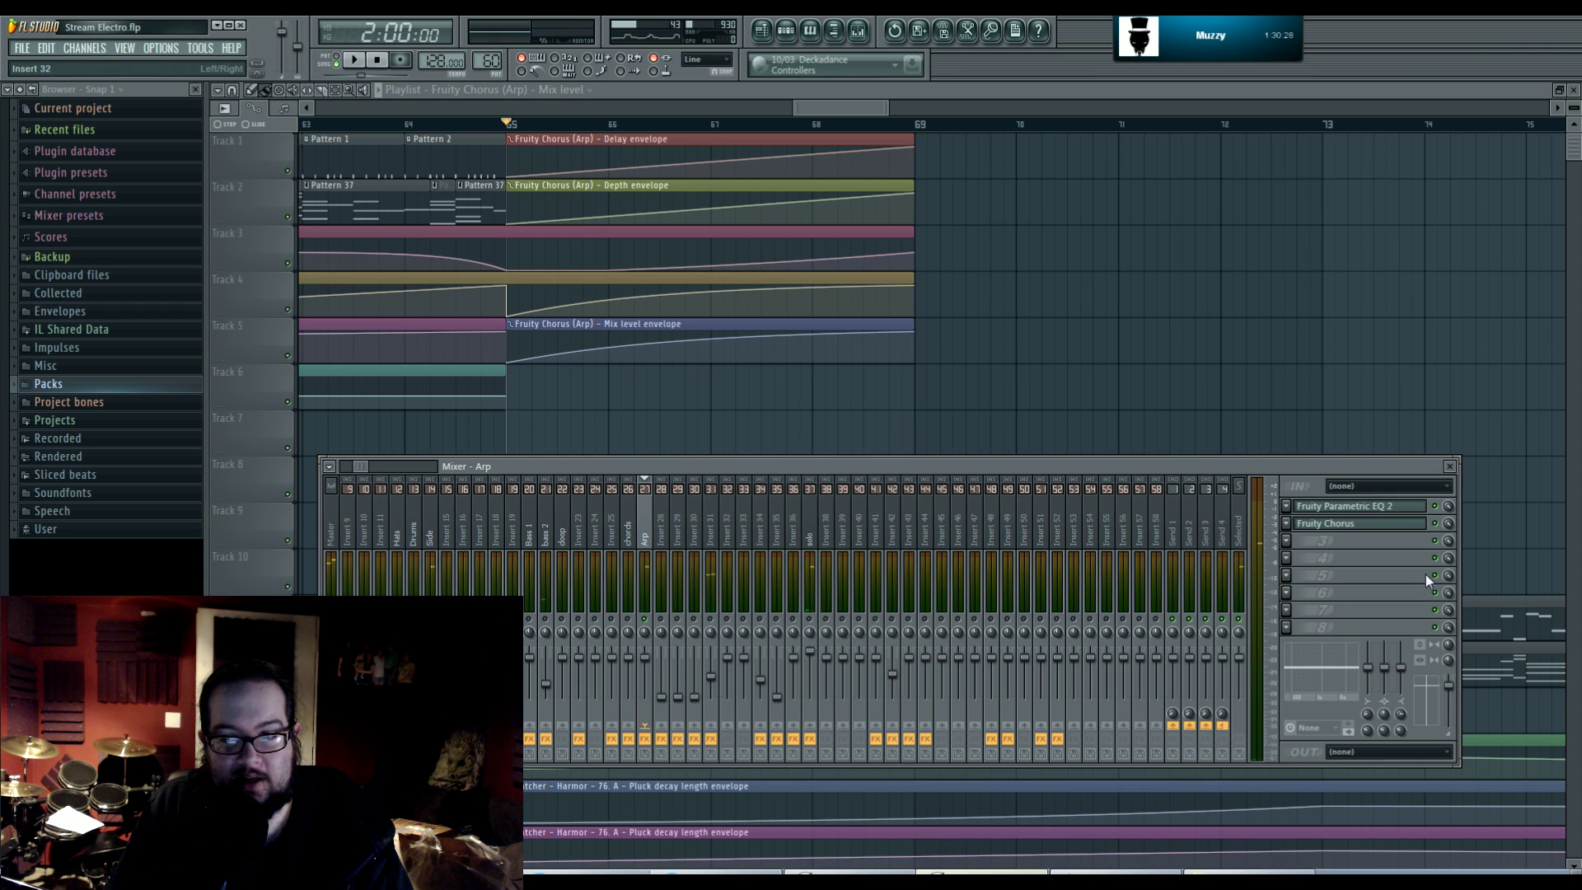
pyautogui.click(1299, 550)
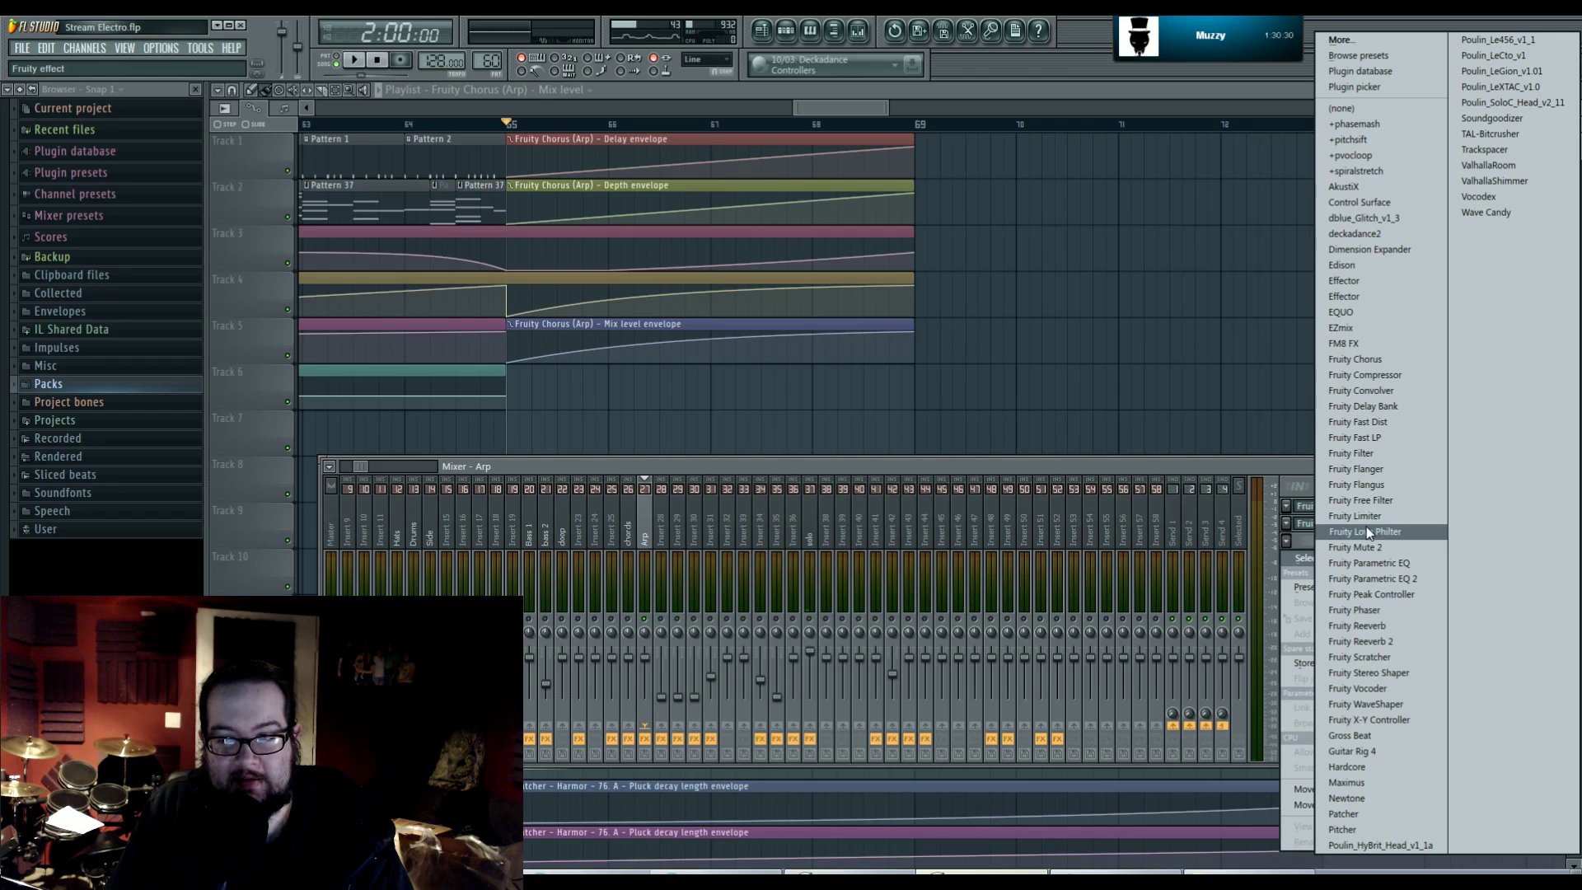
pyautogui.click(1401, 641)
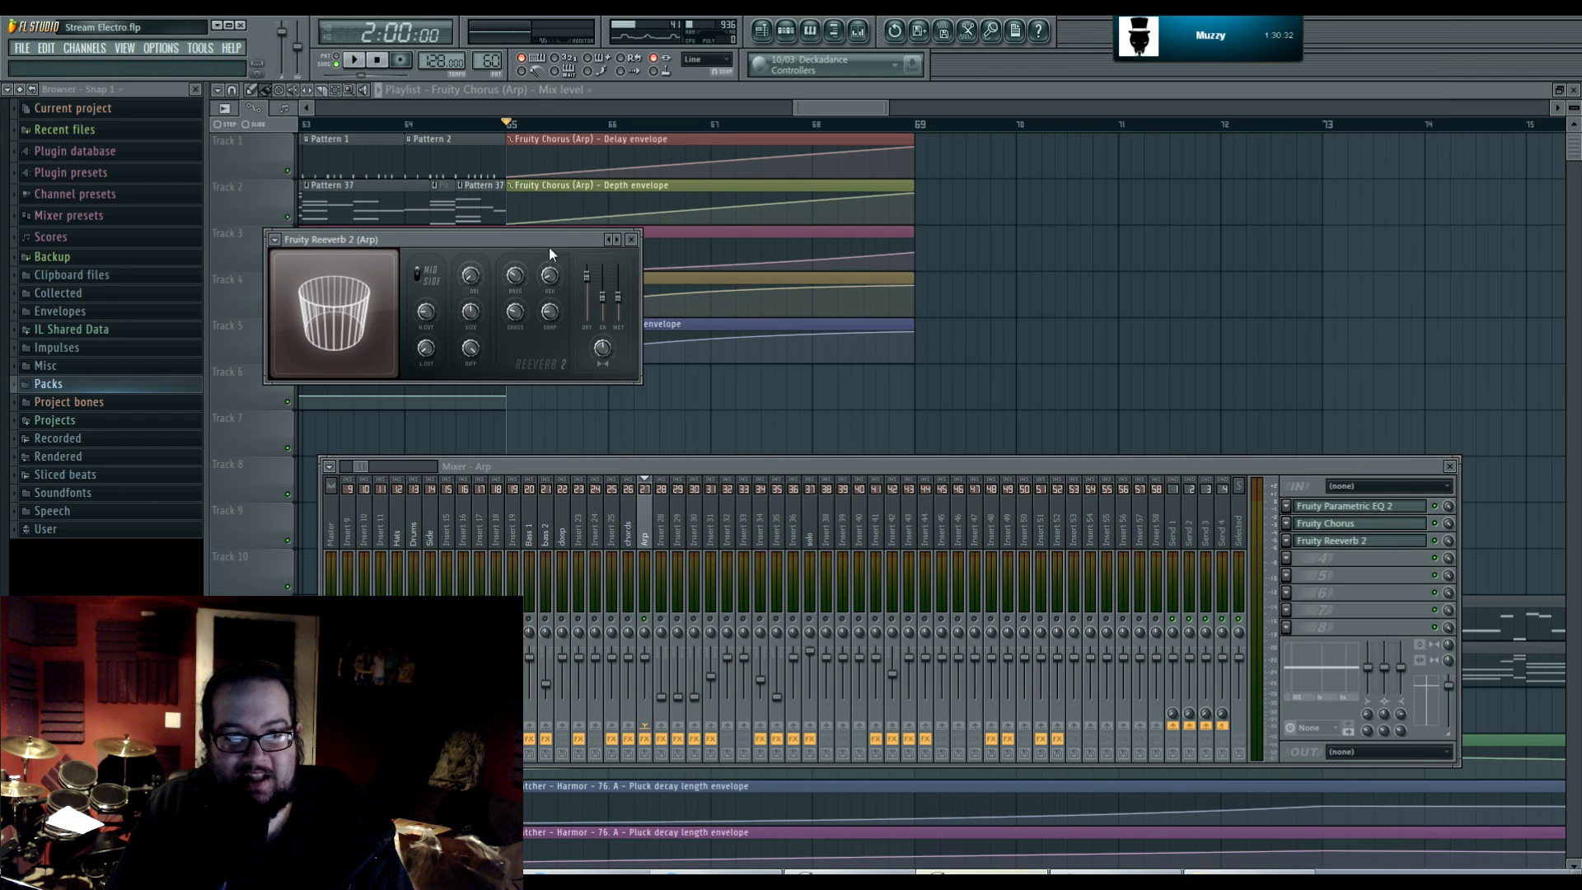
pyautogui.moveTo(572, 244); pyautogui.dragTo(664, 270)
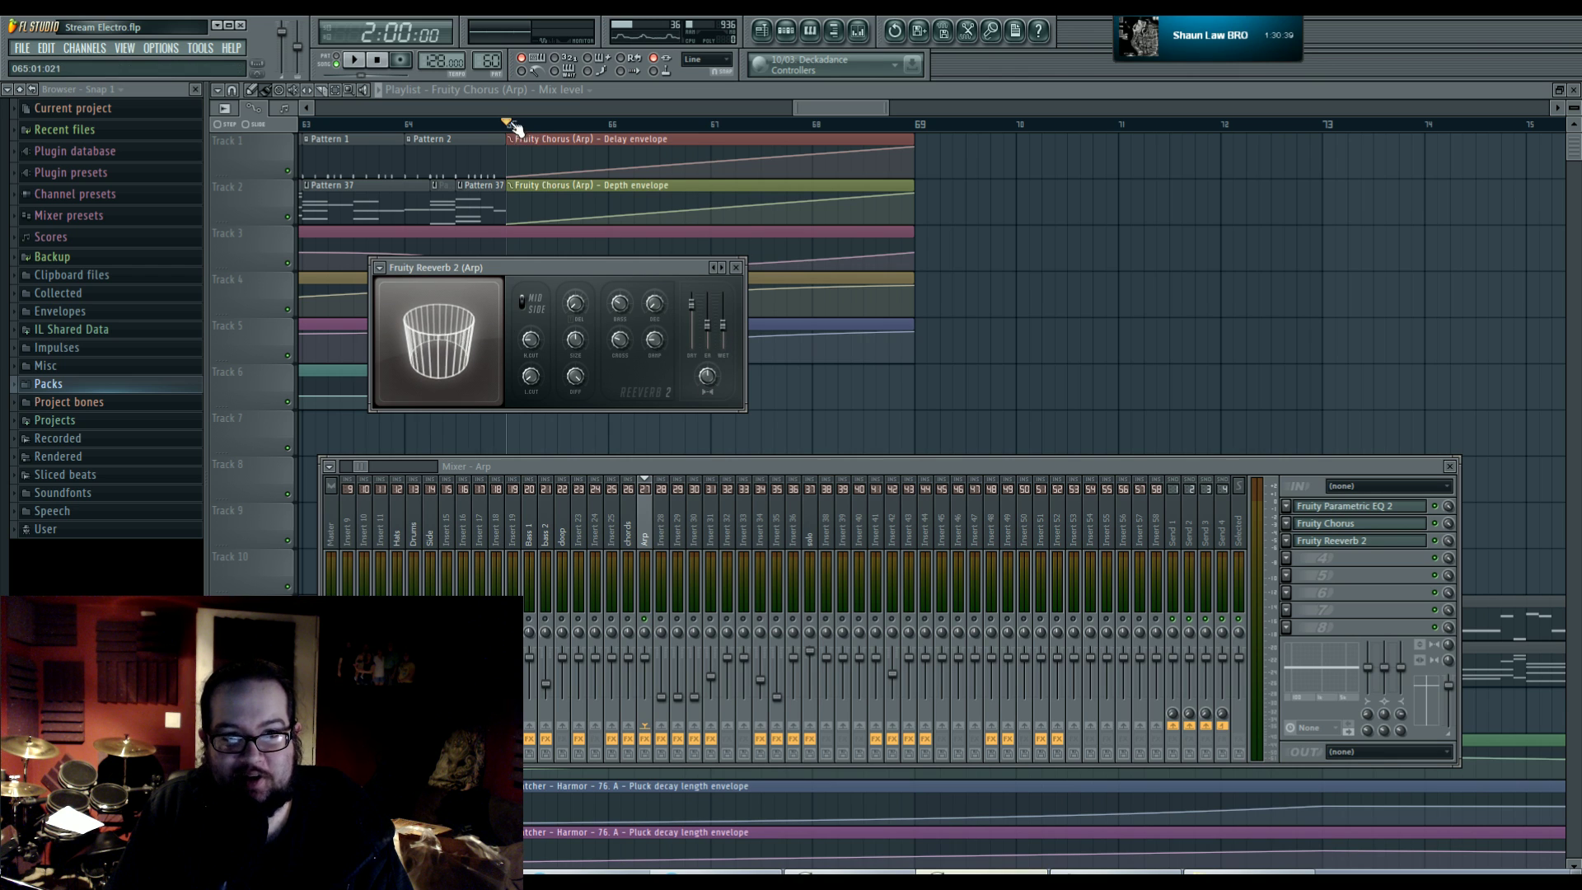
# - Select bars 65 to 73 and create automation clips for the Arp Reeverb 2's decay time, wet level and stereo separation
pyautogui.press('F12')
pyautogui.moveTo(509, 125); pyautogui.dragTo(1324, 154)
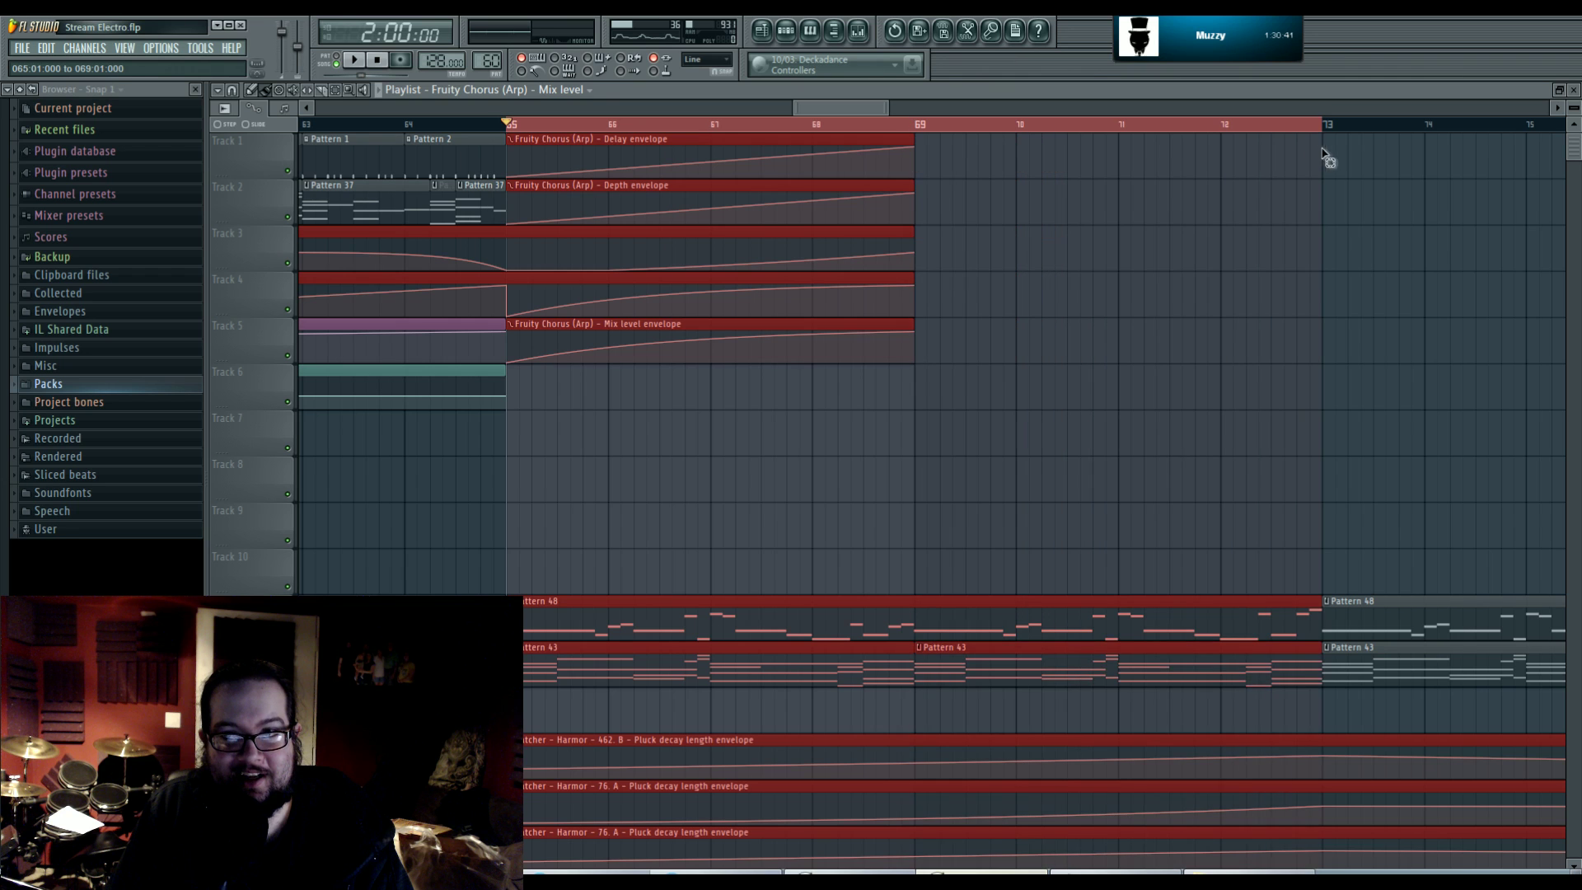
pyautogui.click(860, 30)
pyautogui.click(1335, 540)
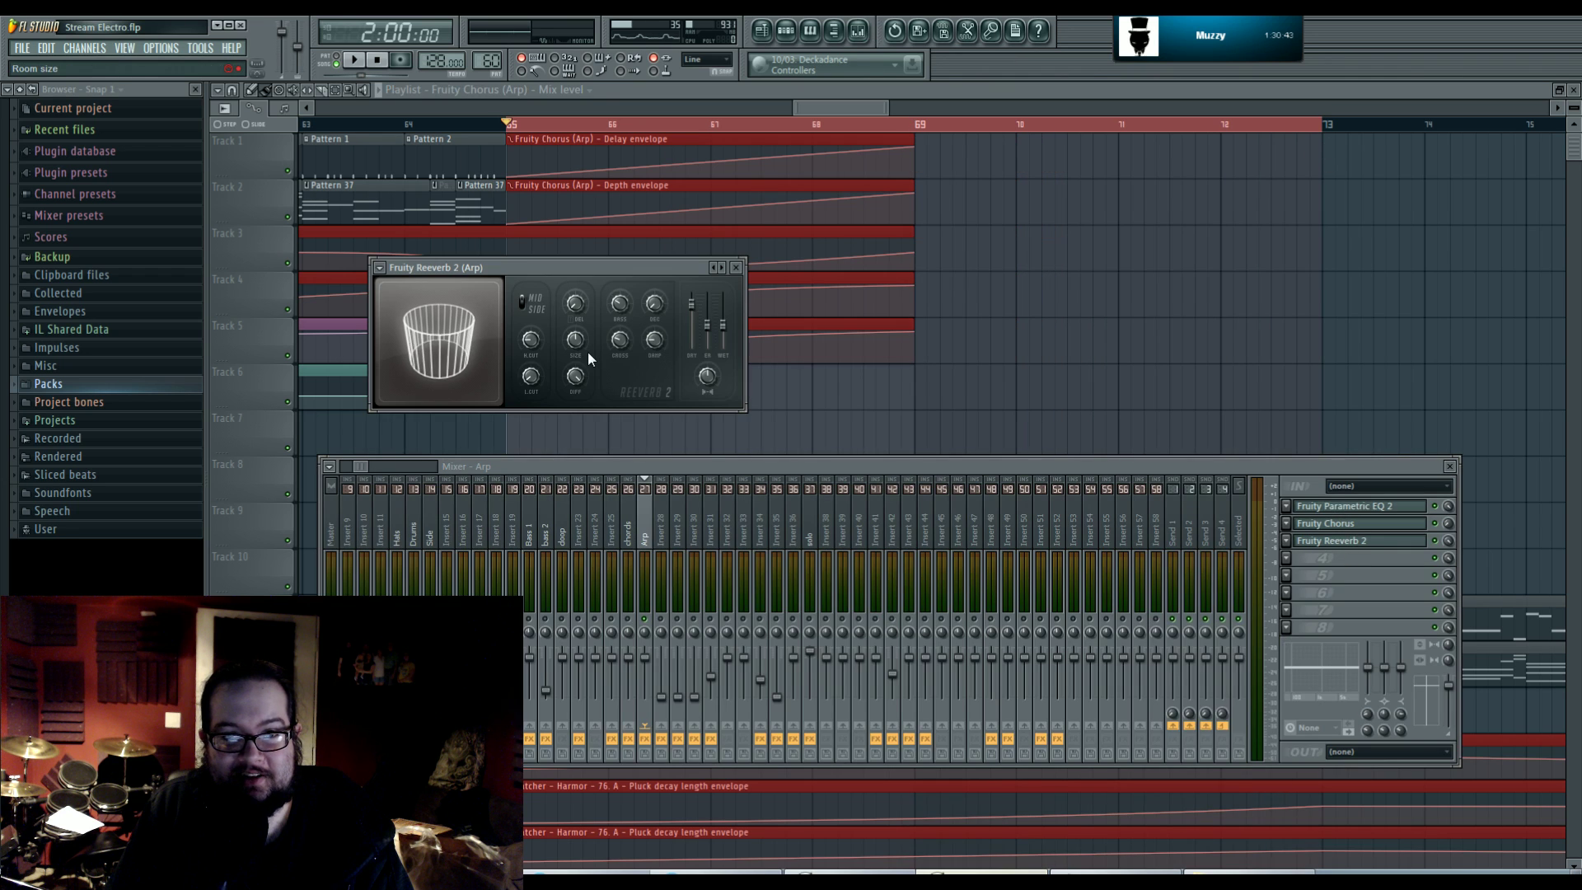
pyautogui.rightClick(653, 312)
pyautogui.click(709, 407)
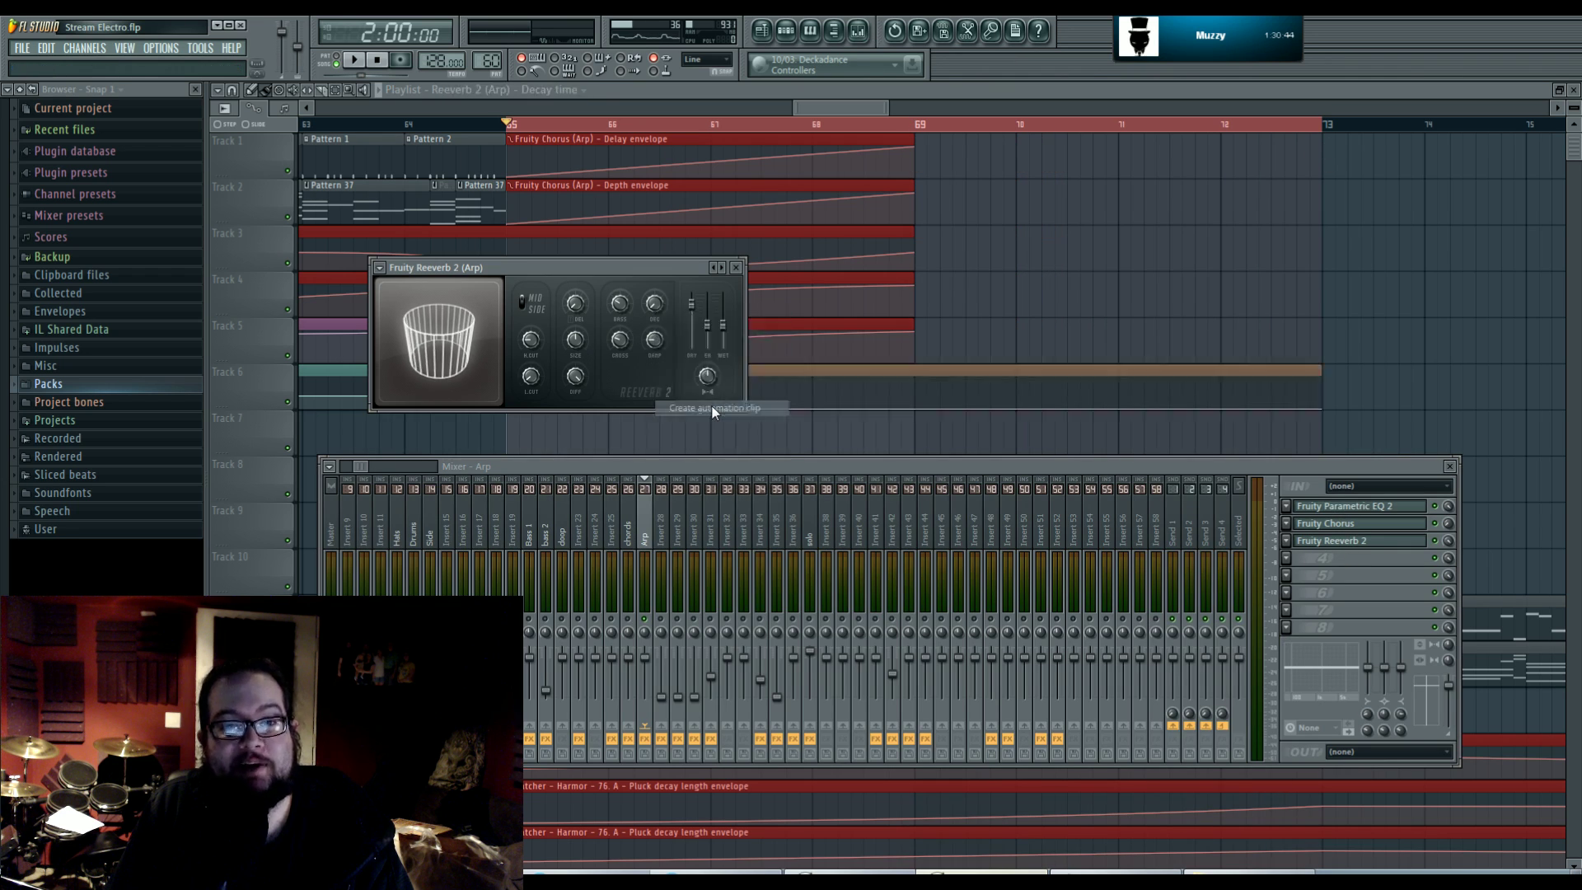
pyautogui.rightClick(723, 329)
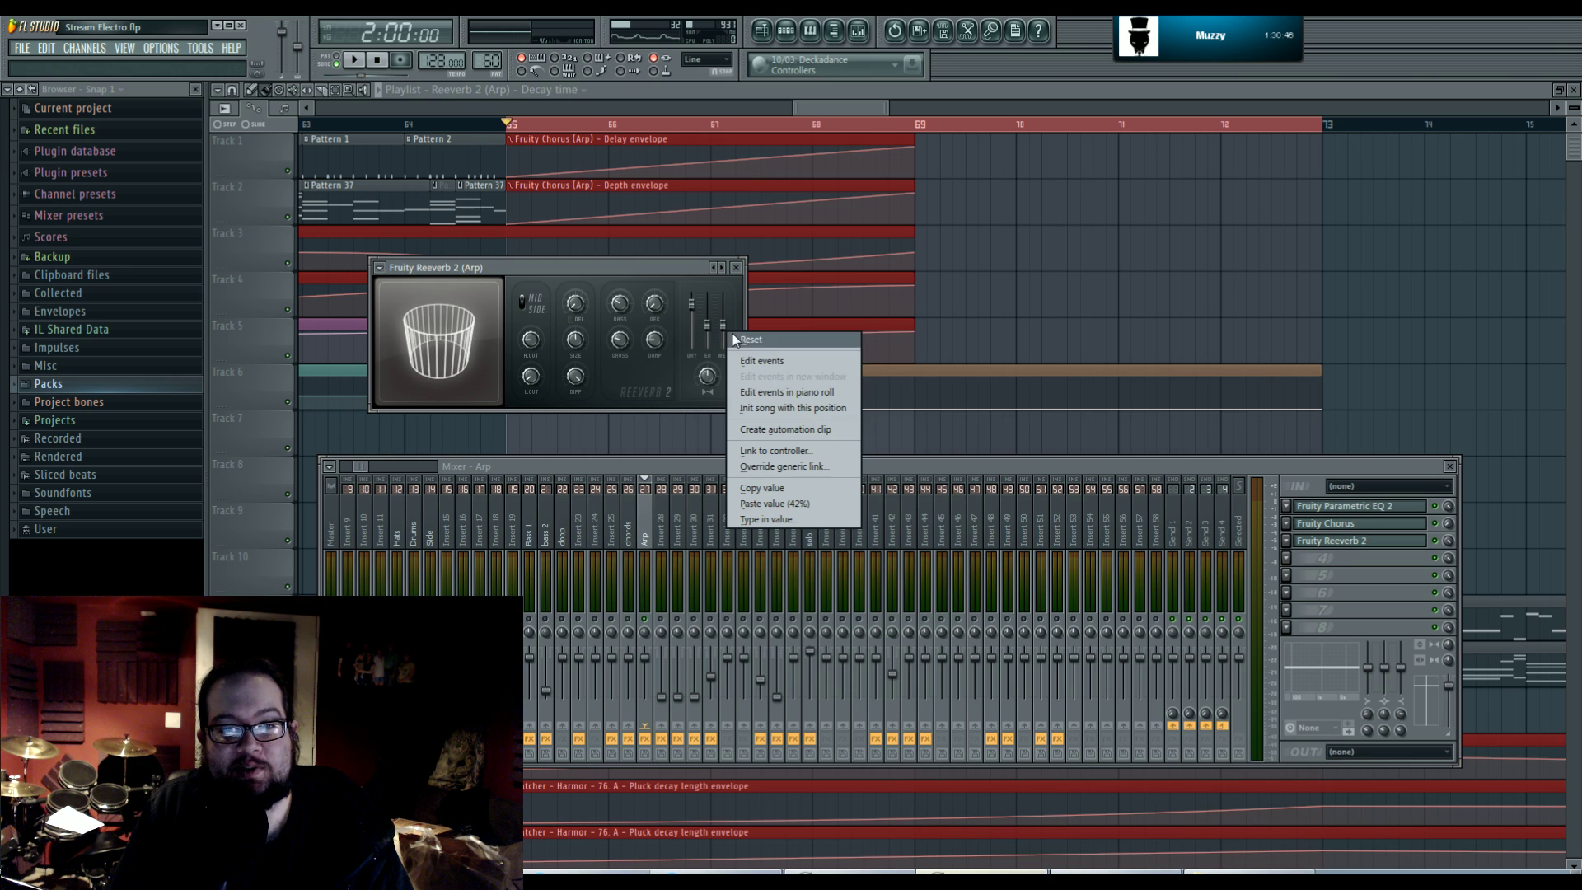
pyautogui.click(840, 431)
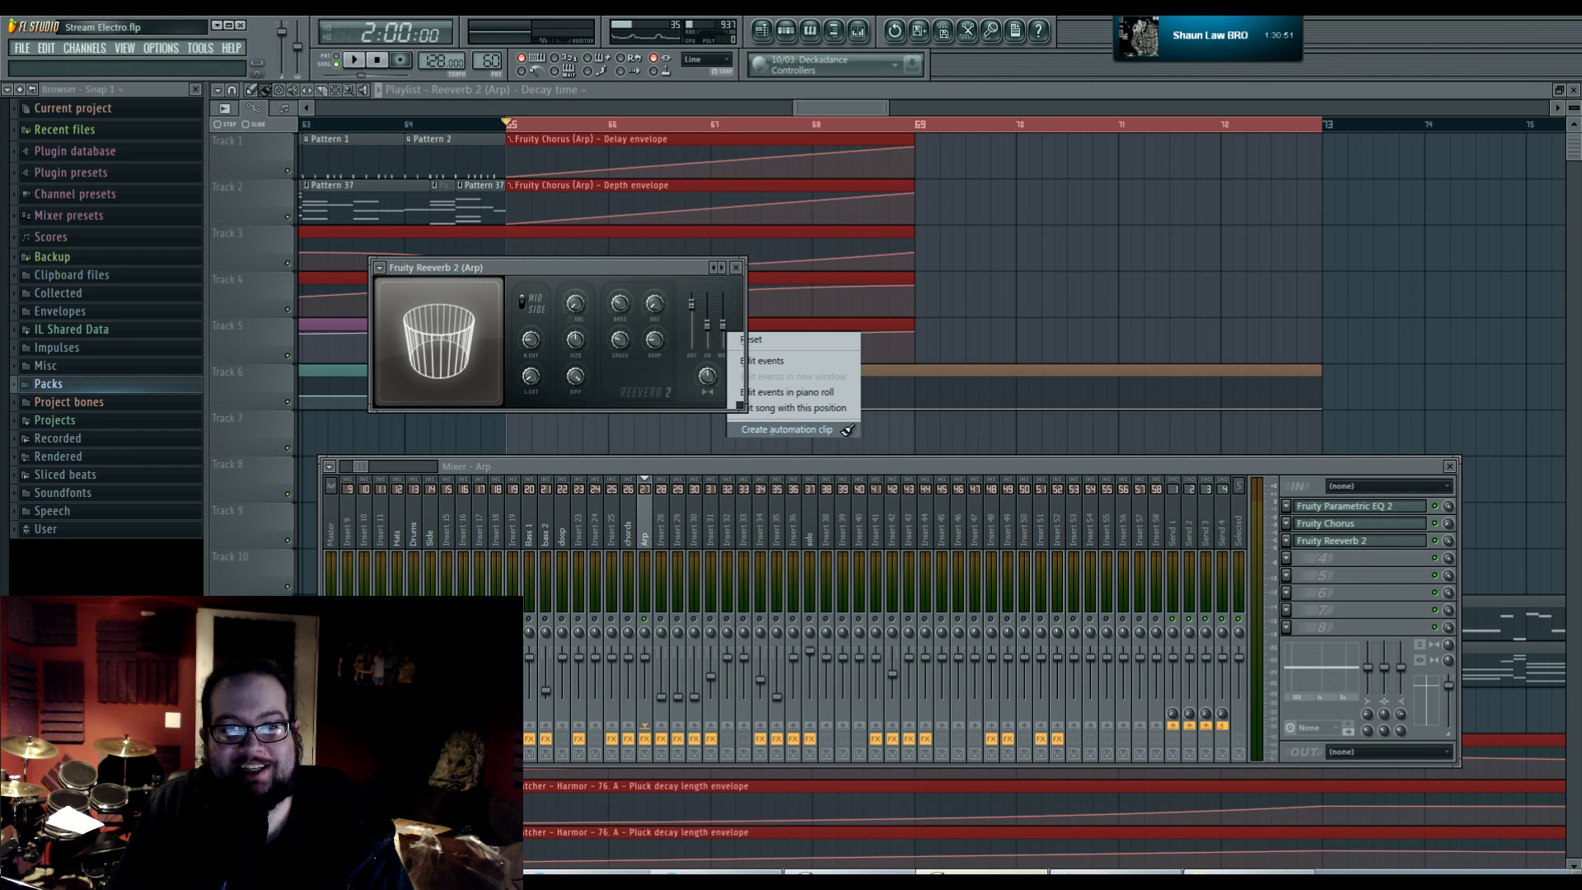
pyautogui.rightClick(710, 379)
pyautogui.click(787, 473)
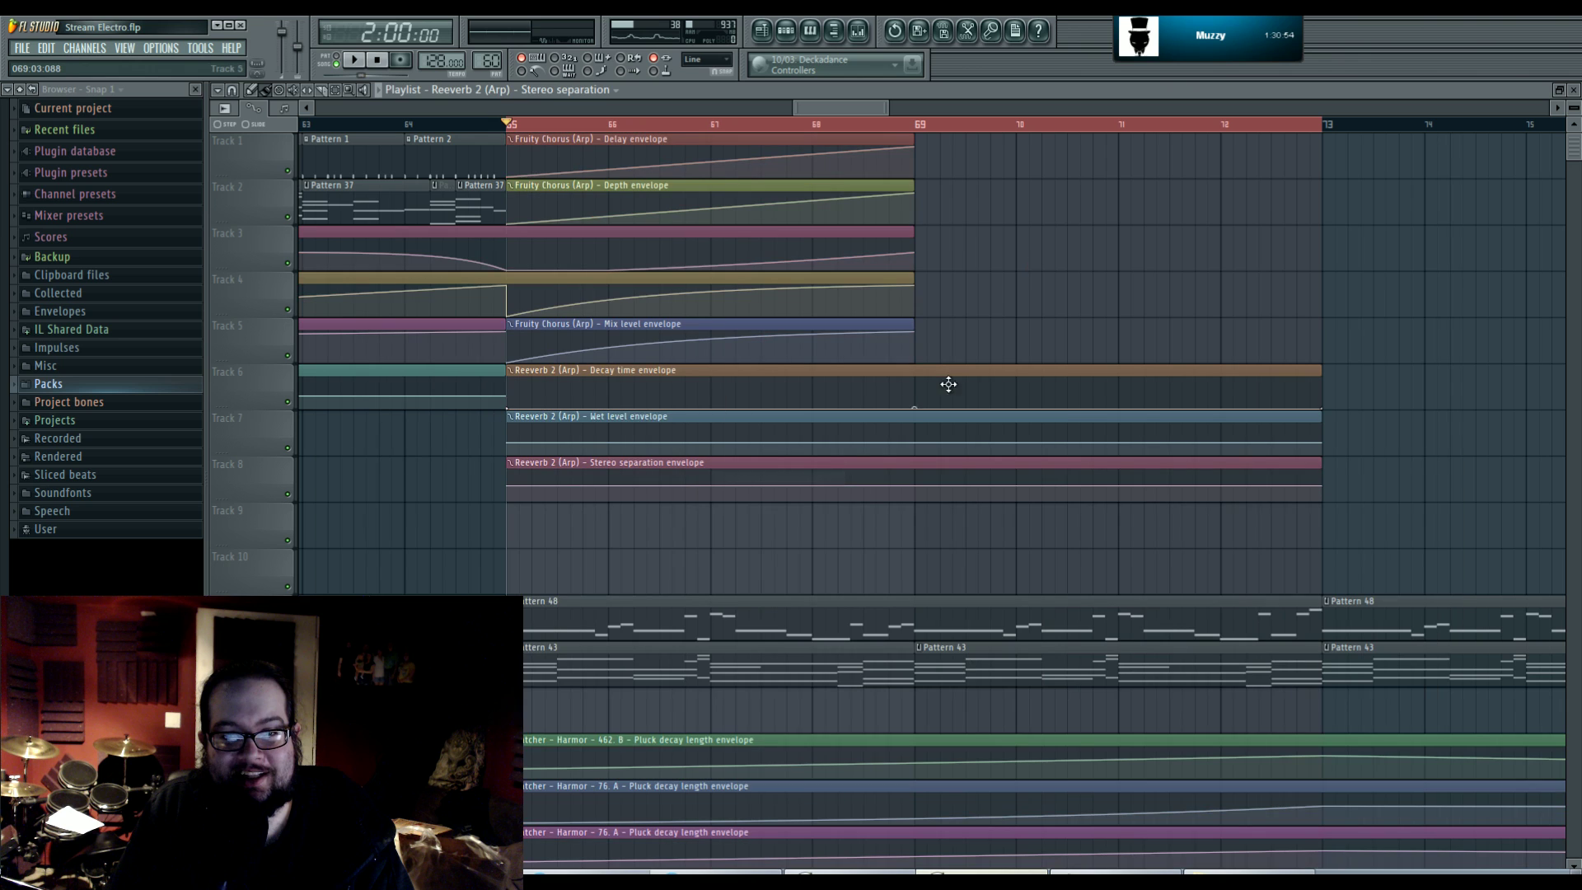
# - Shape the Reeverb 2 Decay time envelope to rise linearly until bar 69 and hold a similar level to bar 73
pyautogui.moveTo(913, 408); pyautogui.dragTo(918, 388)
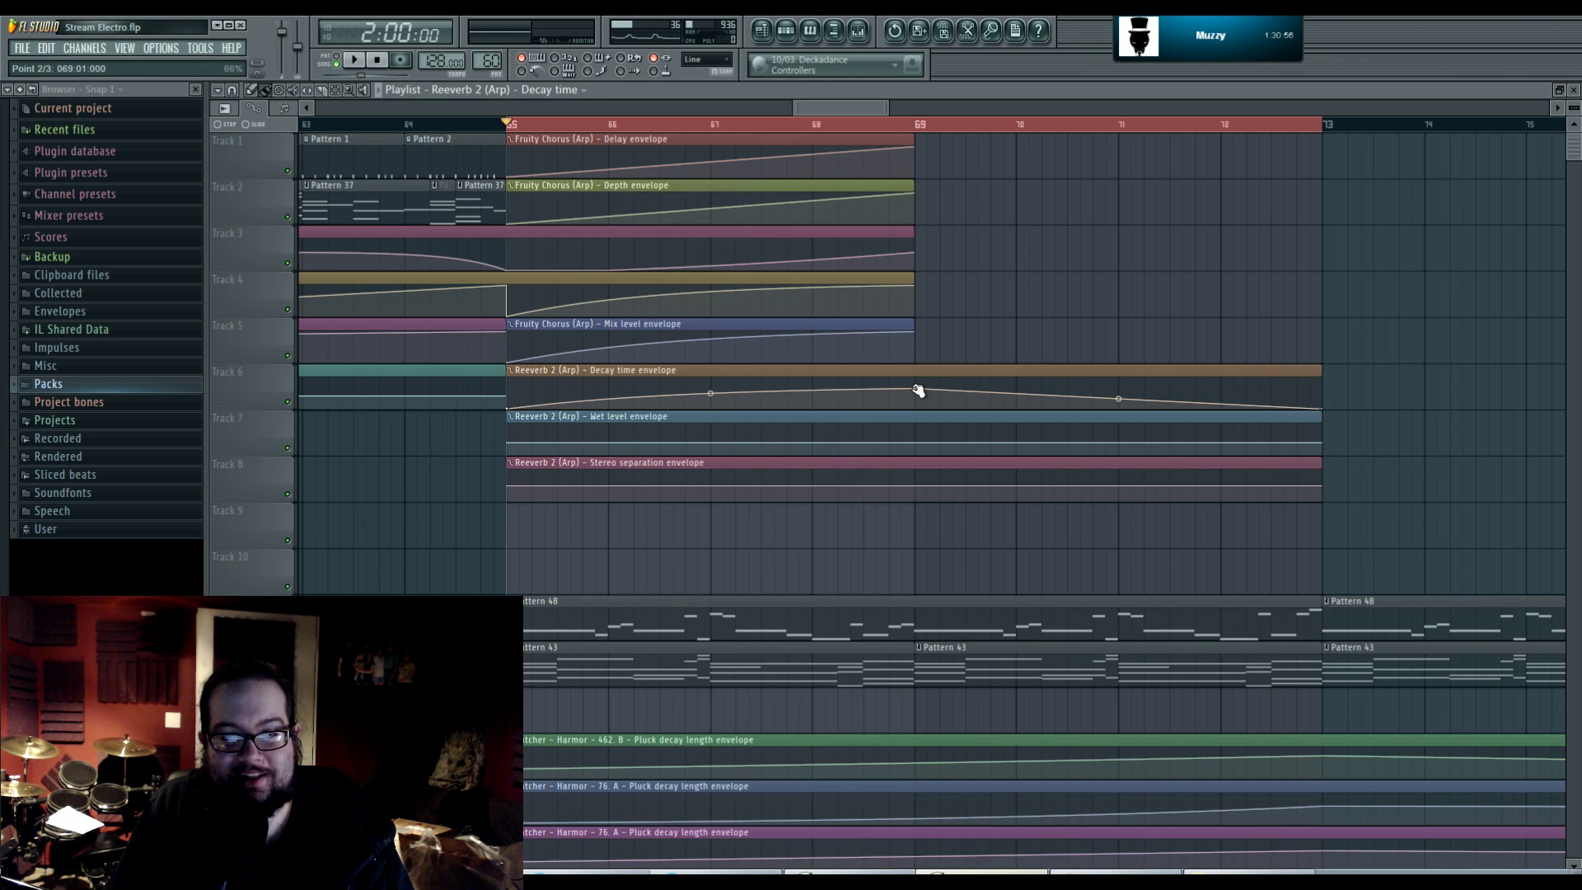
pyautogui.rightClick(709, 393)
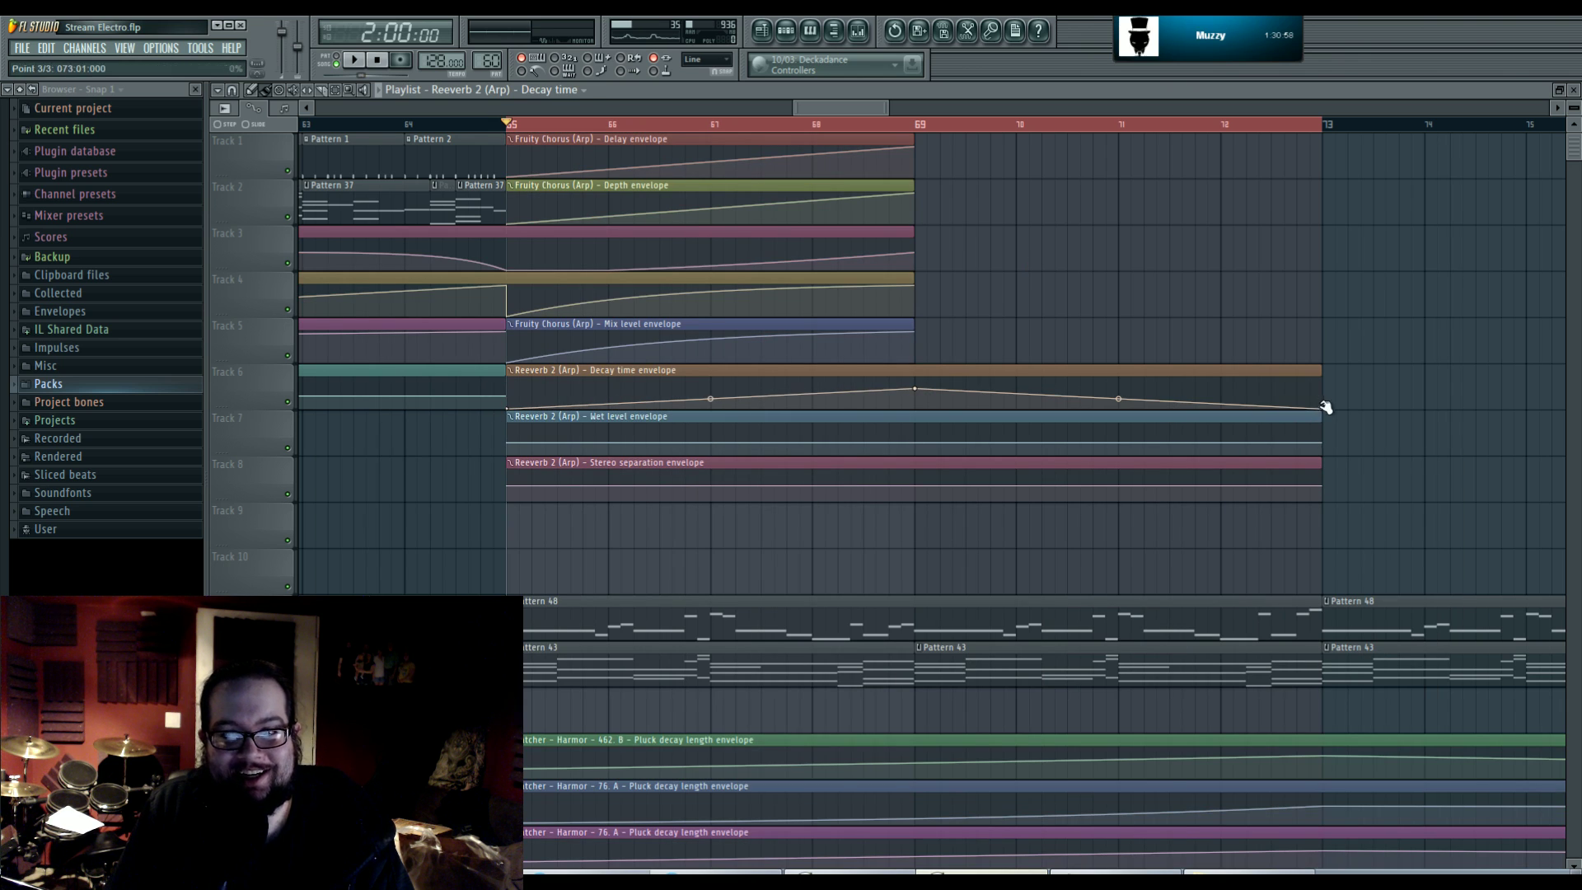
pyautogui.moveTo(1322, 407); pyautogui.dragTo(1326, 386)
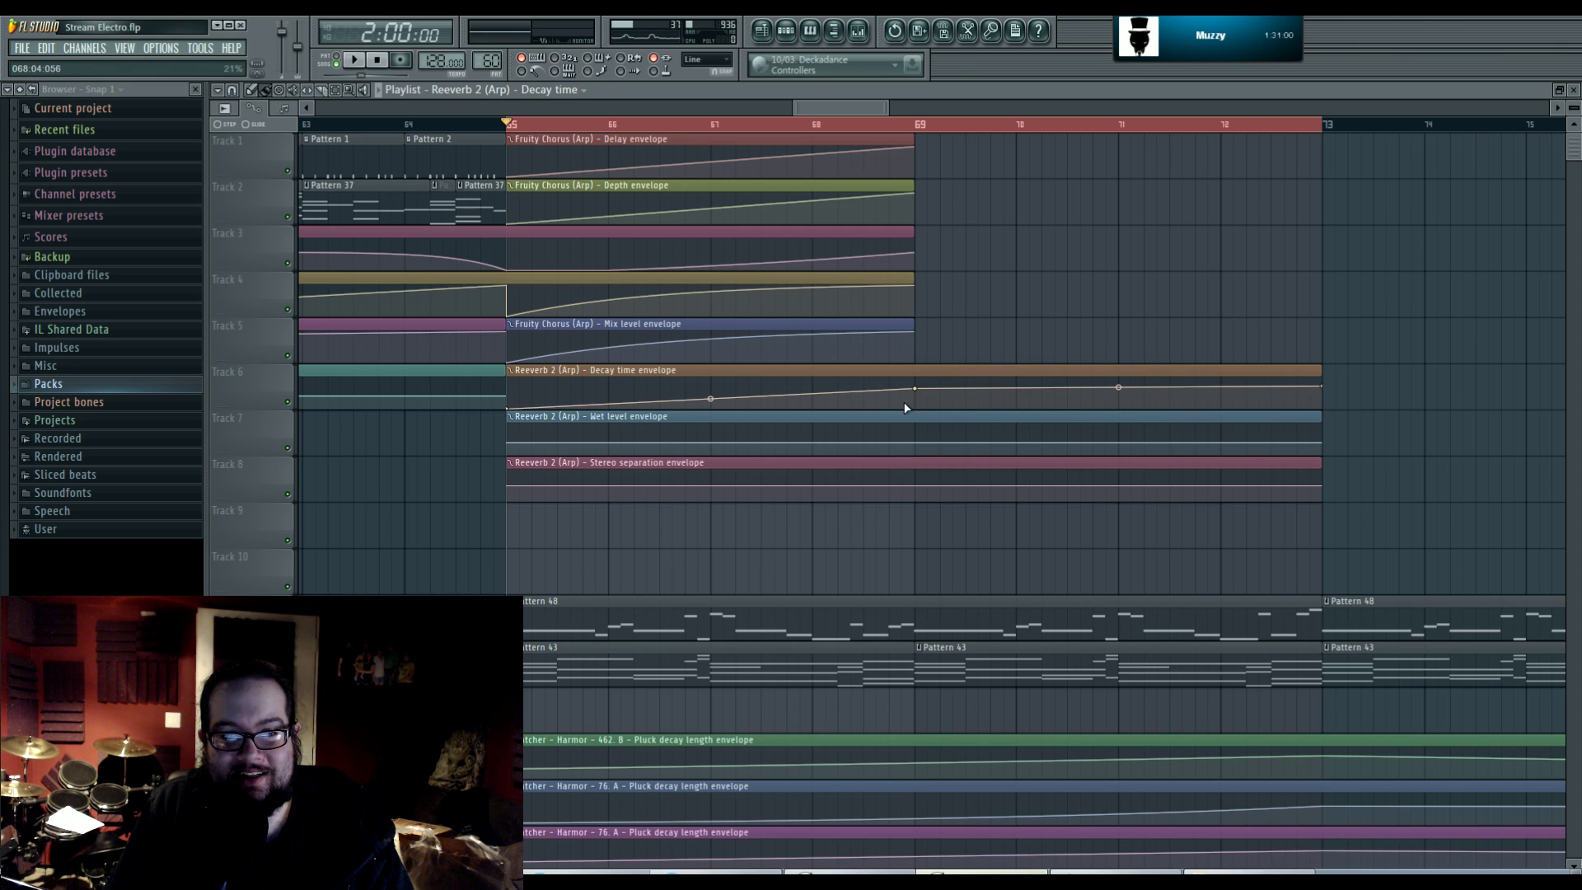
# - Finish the Decay time envelope at bar 69, then make the Wet level envelope rise from bar 65 to 69 and nearly level off until bar 73
pyautogui.moveTo(921, 389); pyautogui.dragTo(920, 384)
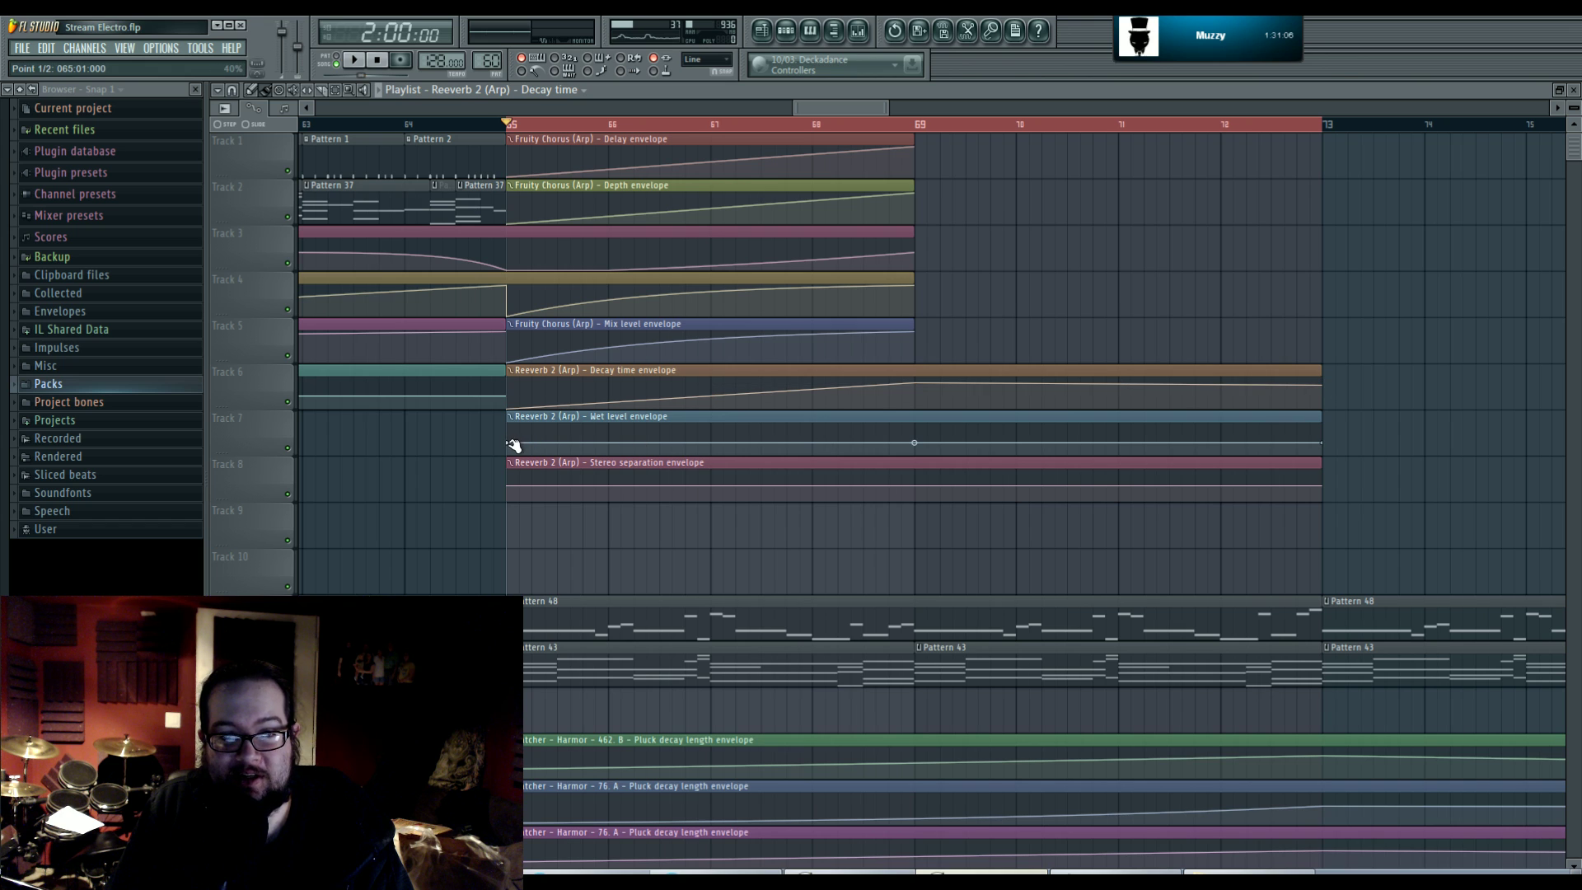
pyautogui.moveTo(514, 446); pyautogui.dragTo(511, 455)
pyautogui.moveTo(917, 442); pyautogui.dragTo(922, 438)
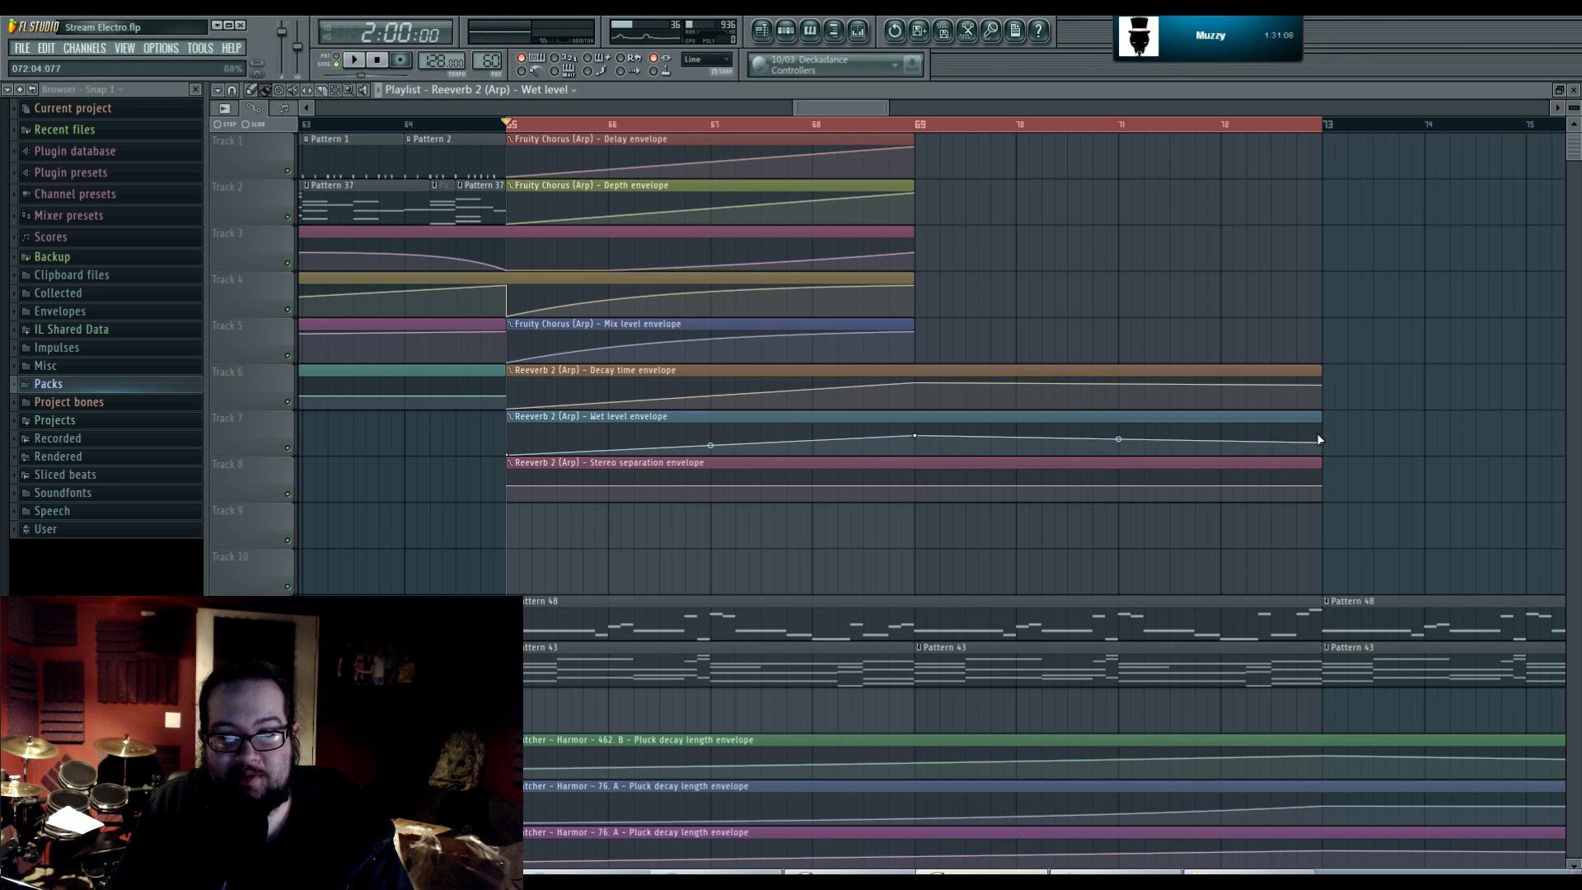
pyautogui.moveTo(1318, 435); pyautogui.dragTo(1319, 428)
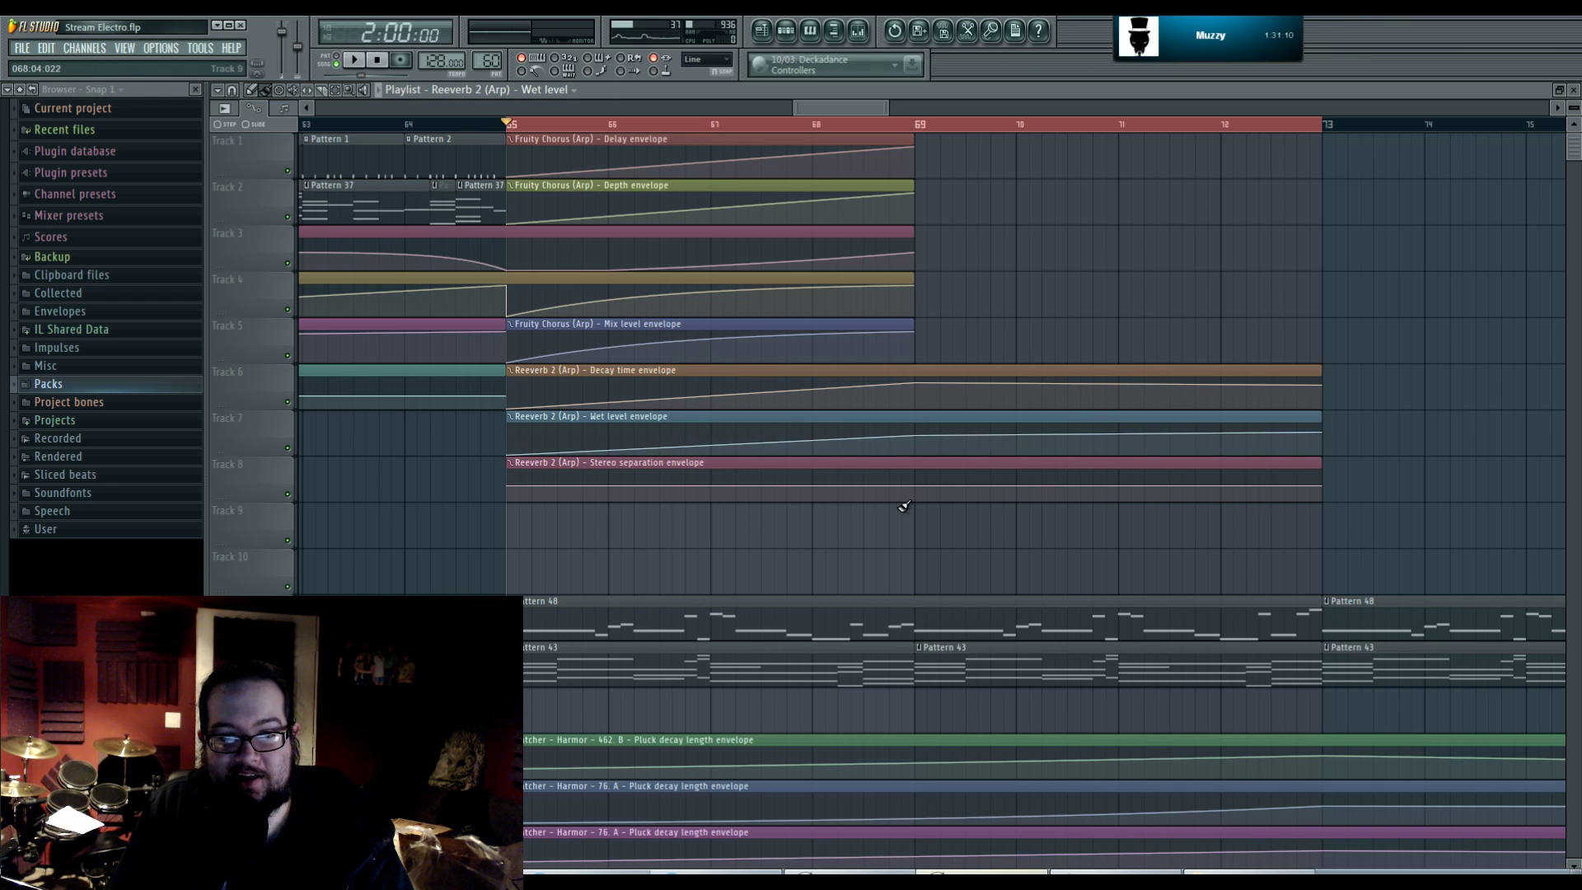
# - Shape the Stereo separation envelope to climb from its minimum at bar 65 to a high point at bar 69 and slightly higher at bar 73
pyautogui.moveTo(508, 488); pyautogui.dragTo(507, 504)
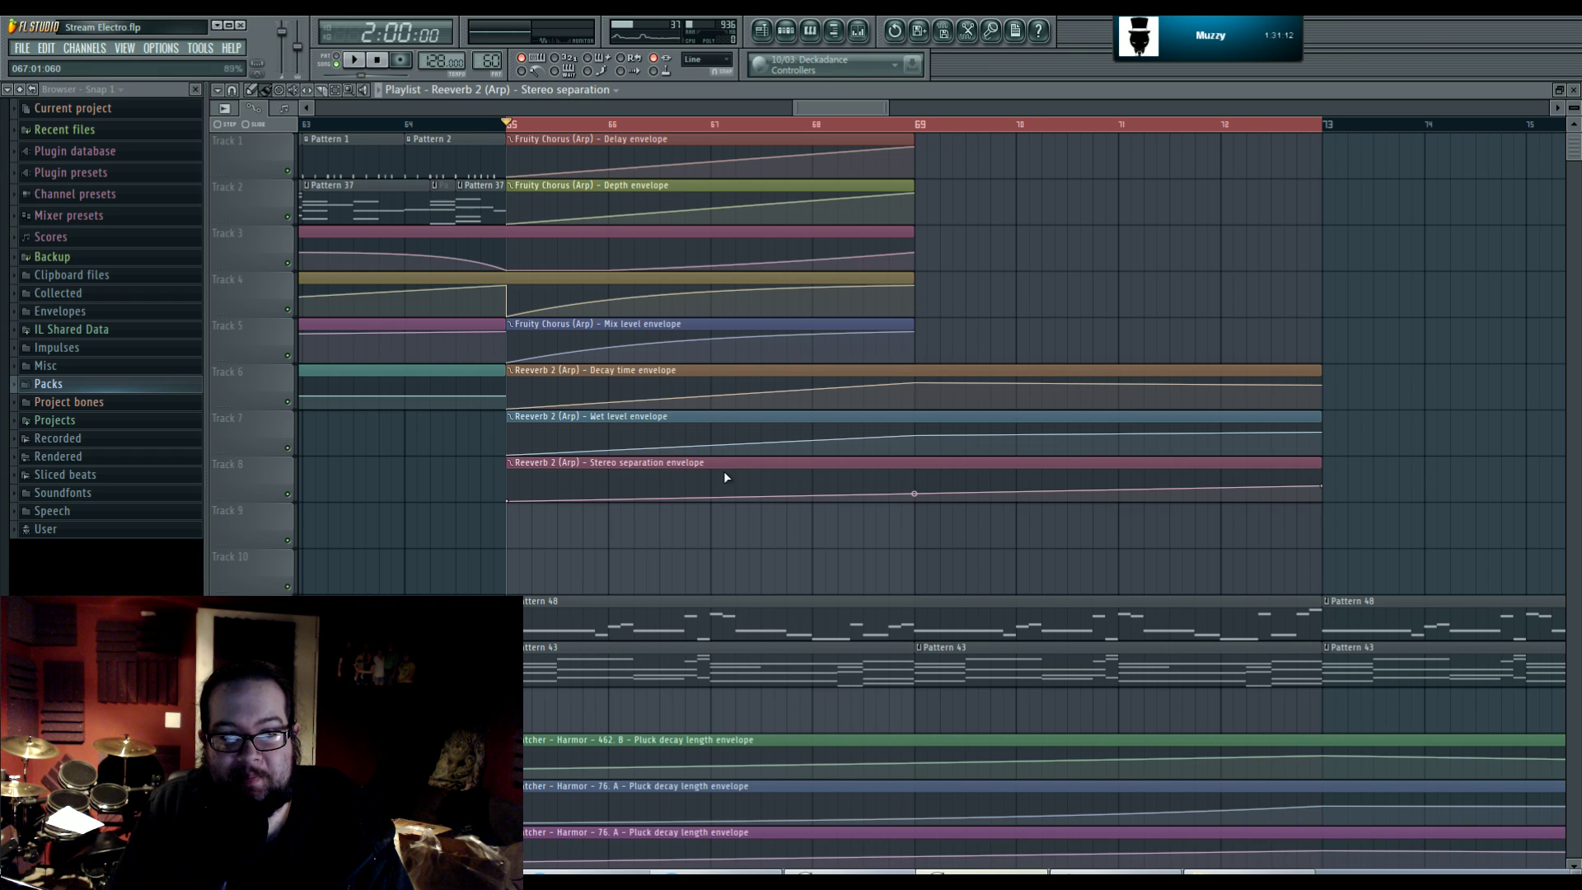
pyautogui.moveTo(937, 491); pyautogui.dragTo(924, 476)
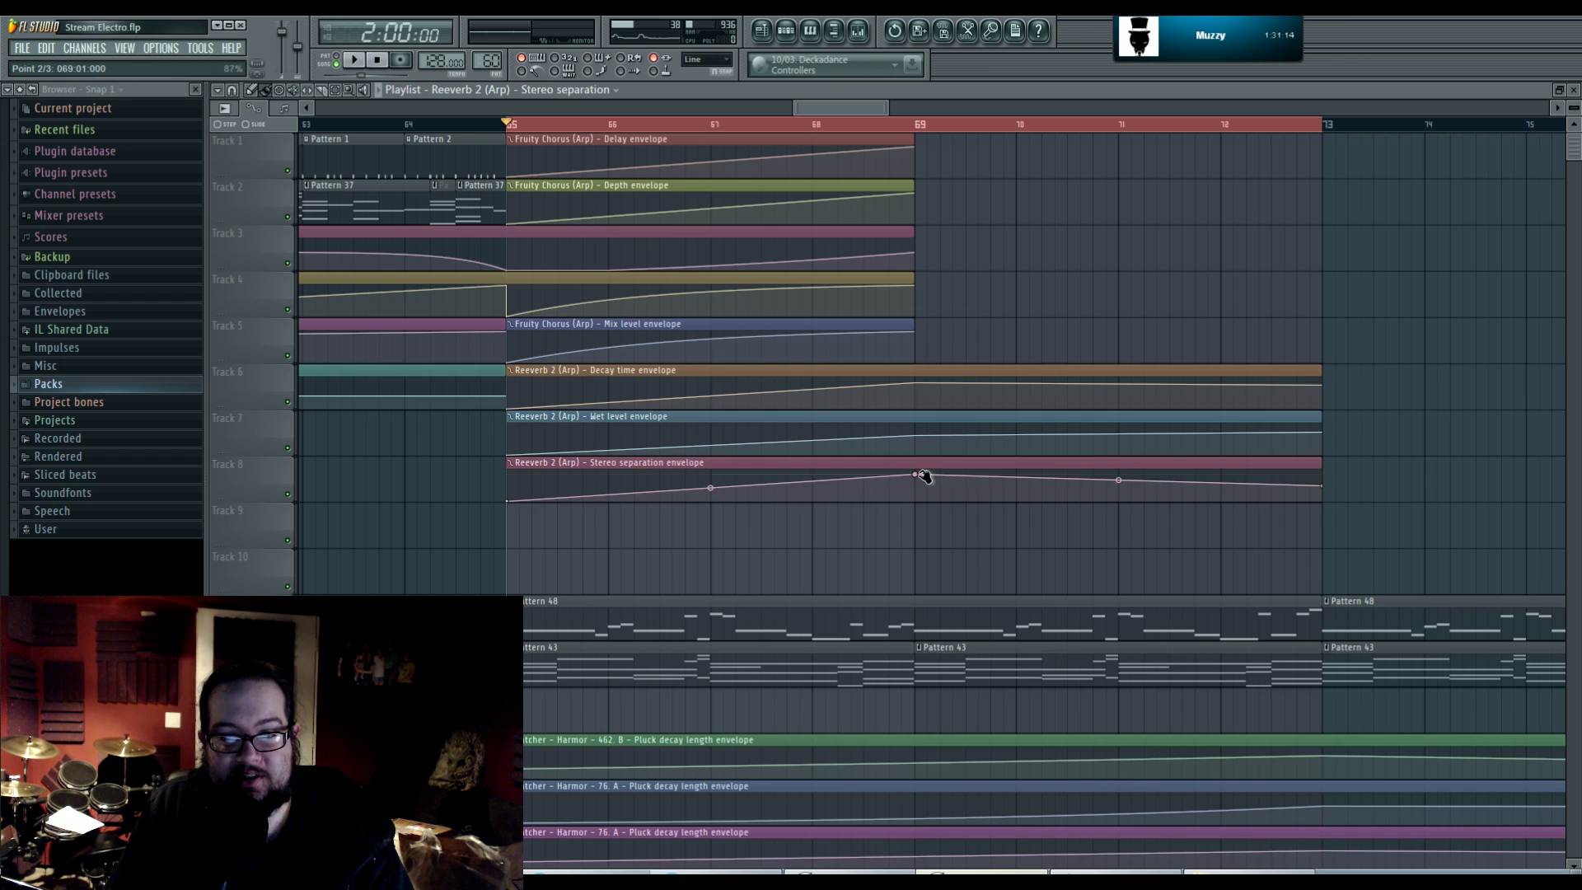
pyautogui.moveTo(1317, 486); pyautogui.dragTo(1328, 473)
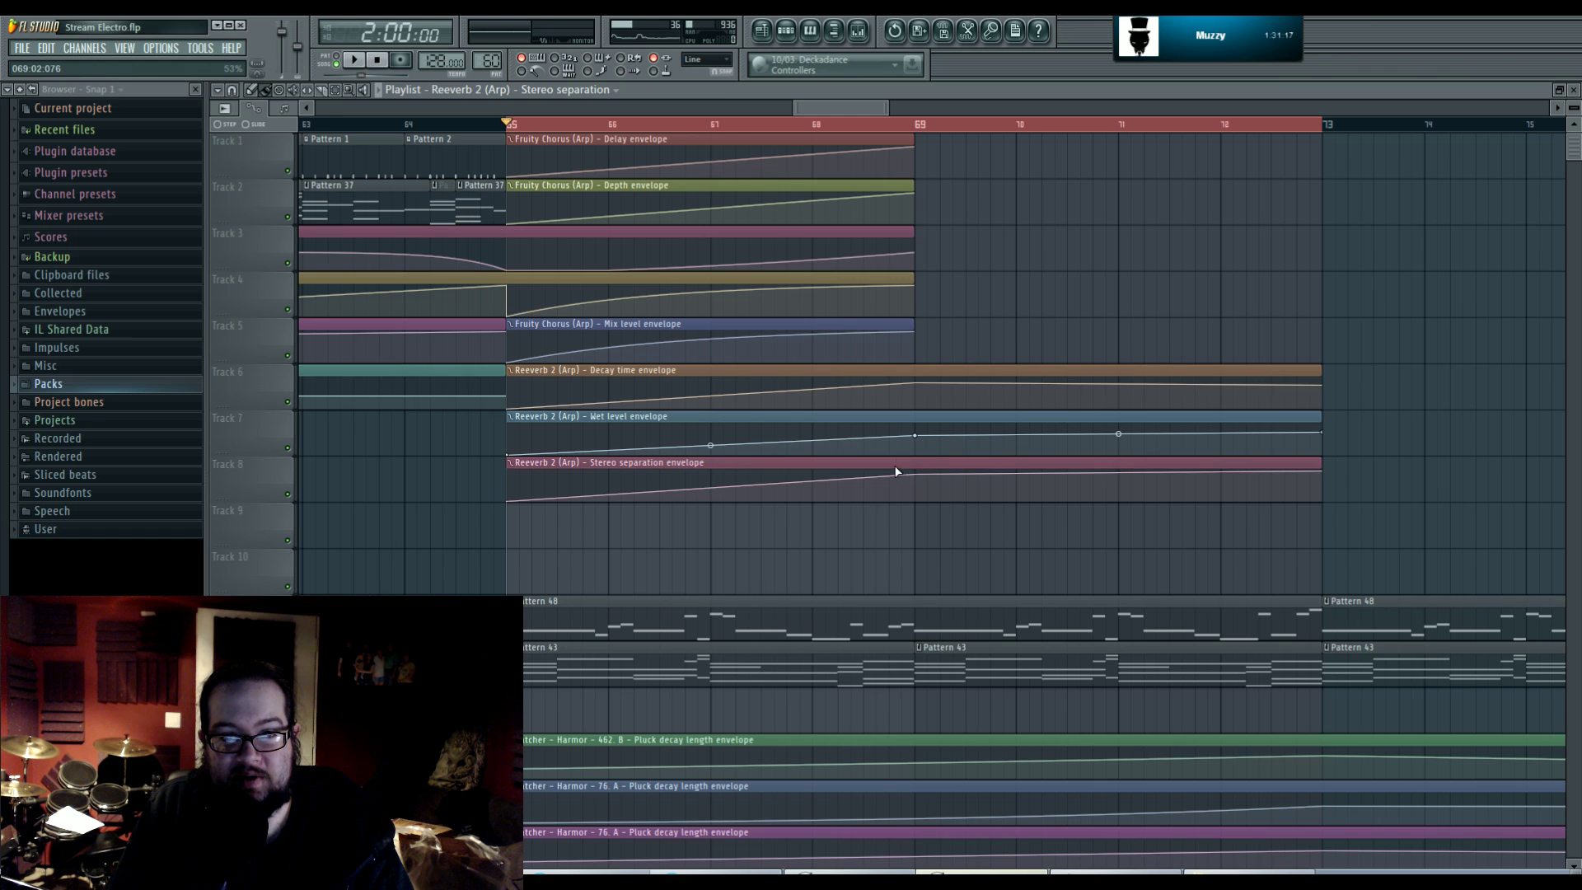
pyautogui.moveTo(918, 476); pyautogui.dragTo(917, 478)
# - Create a Dry level automation clip for the Arp Reeverb 2 and curve it down to 0% at bar 69, holding there
pyautogui.click(865, 32)
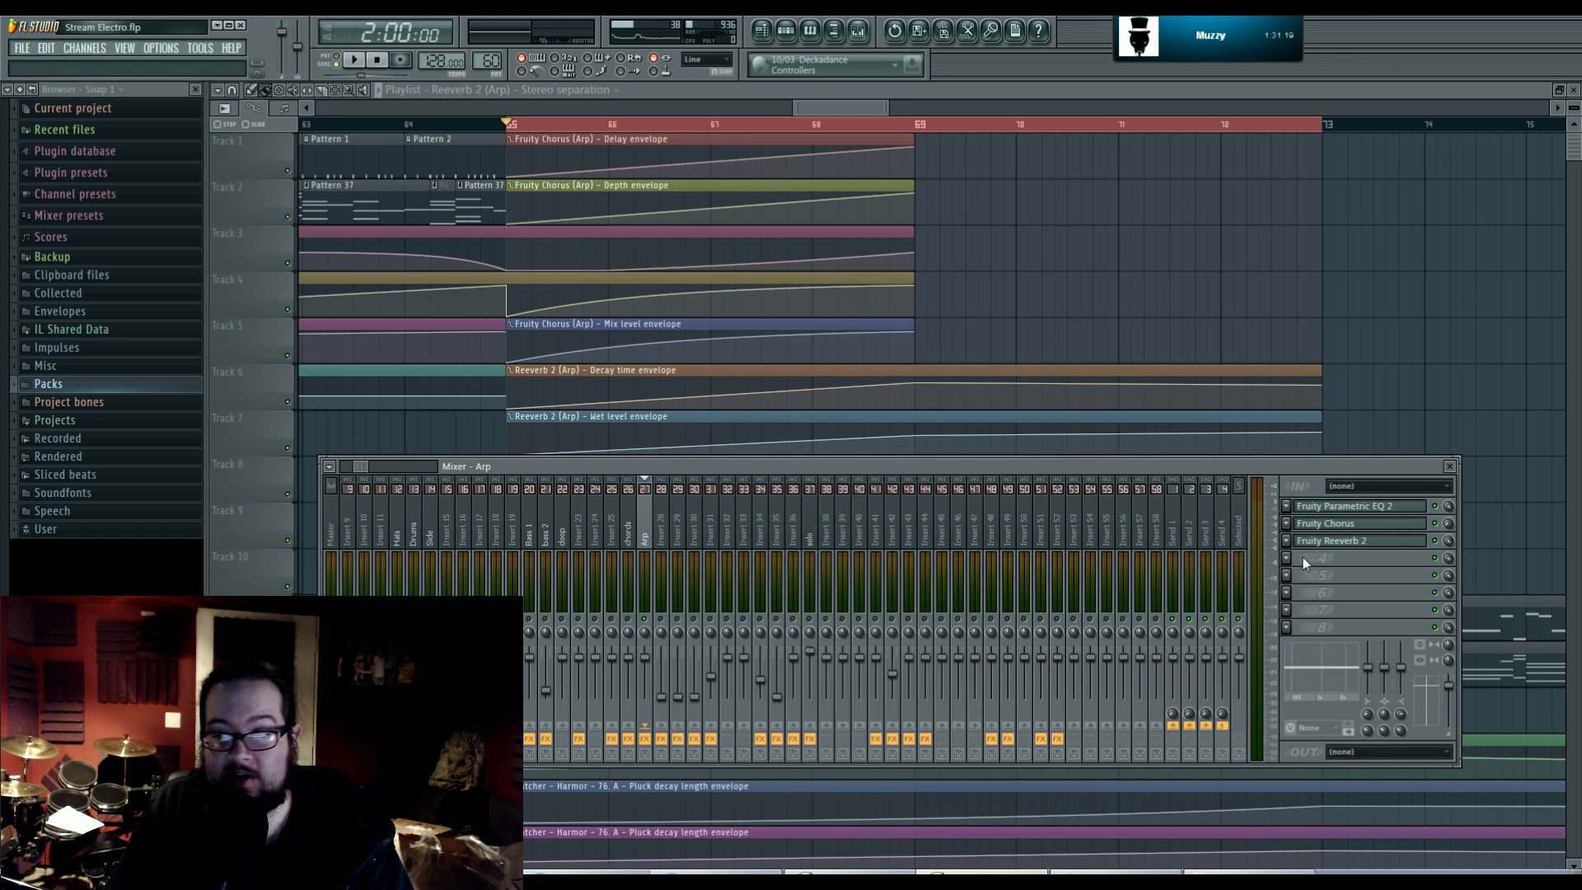
pyautogui.click(1349, 541)
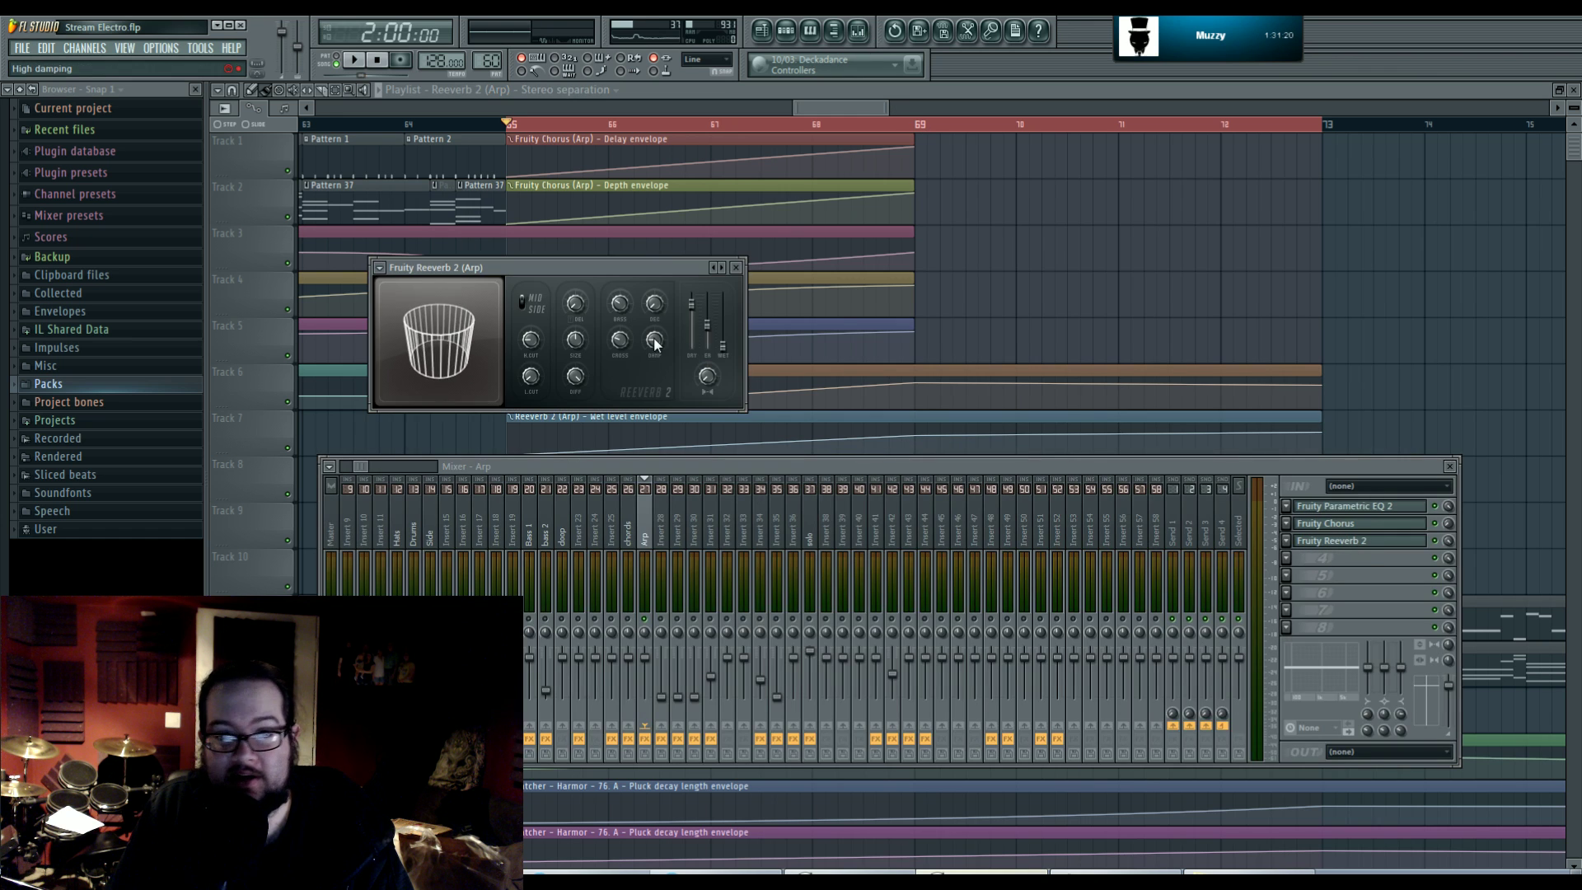
pyautogui.rightClick(691, 303)
pyautogui.click(777, 400)
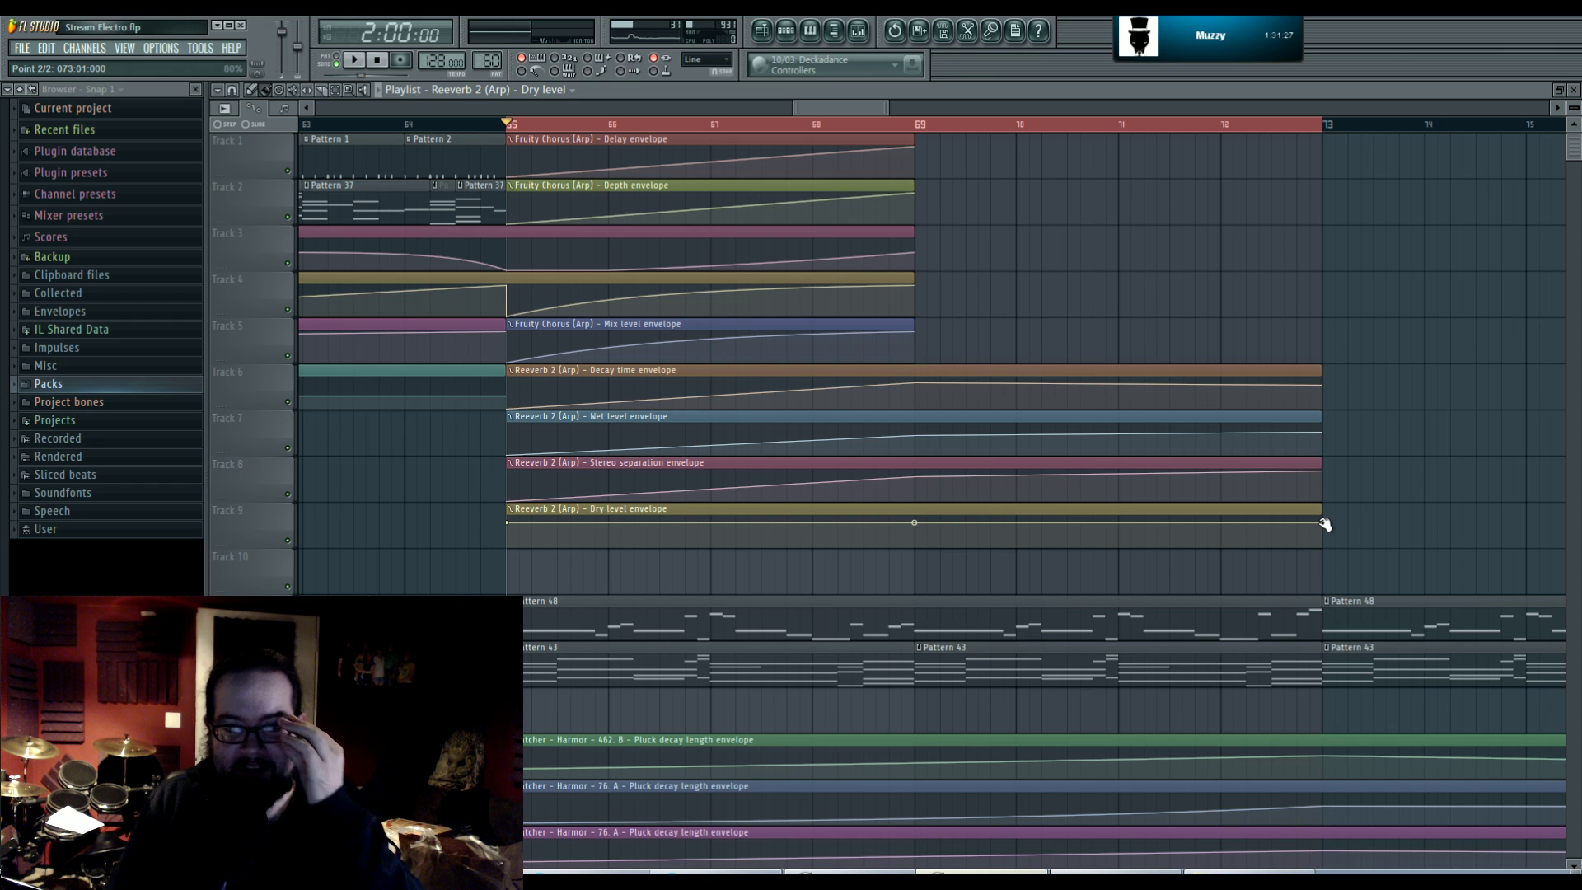
pyautogui.moveTo(1323, 524)
pyautogui.mouseDown()
pyautogui.moveTo(1335, 547)
pyautogui.moveTo(1310, 547)
pyautogui.mouseUp()
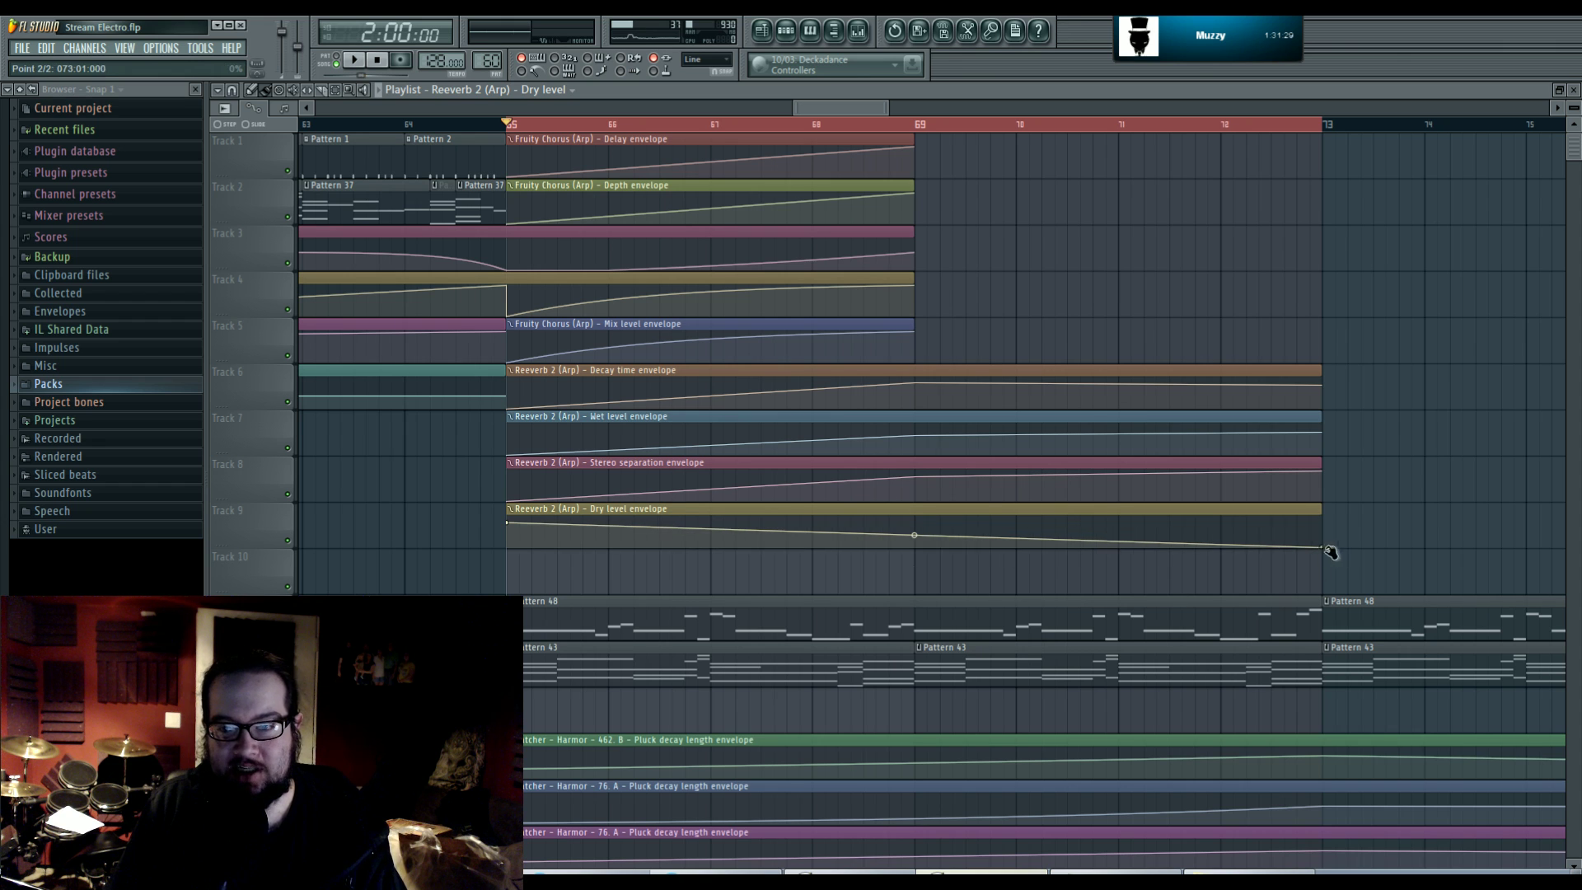
pyautogui.rightClick(915, 548)
pyautogui.moveTo(738, 532); pyautogui.dragTo(754, 494)
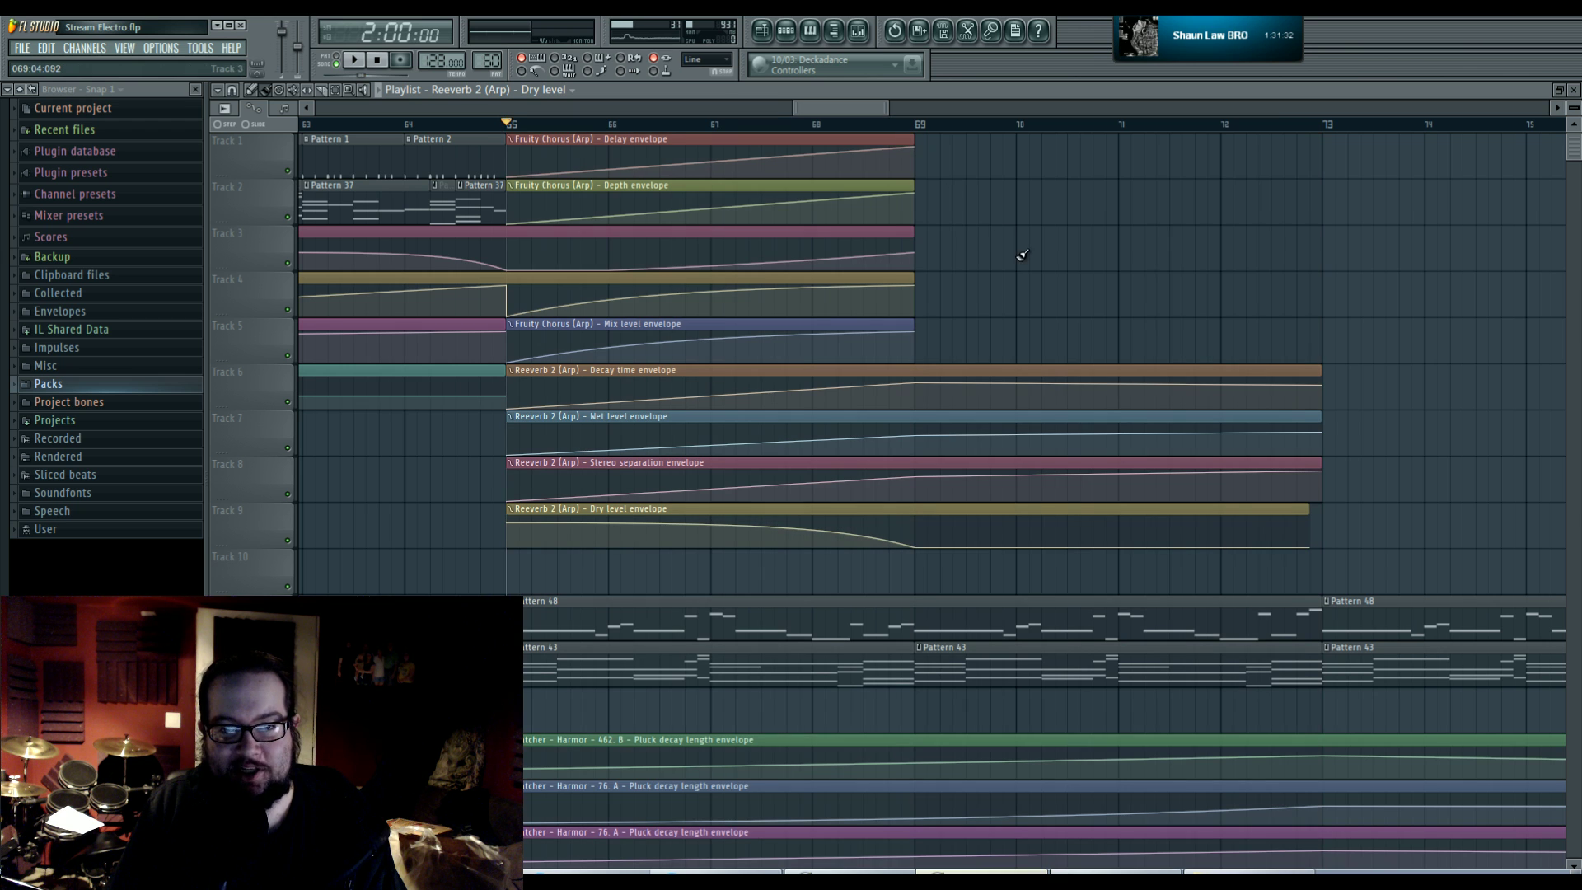
# - Play the arrangement from bar 64 to audition the chorus and reverb automation up to about bar 69
pyautogui.hscroll(-1, 1045, 264)
pyautogui.scroll(-2, 1034, 317)
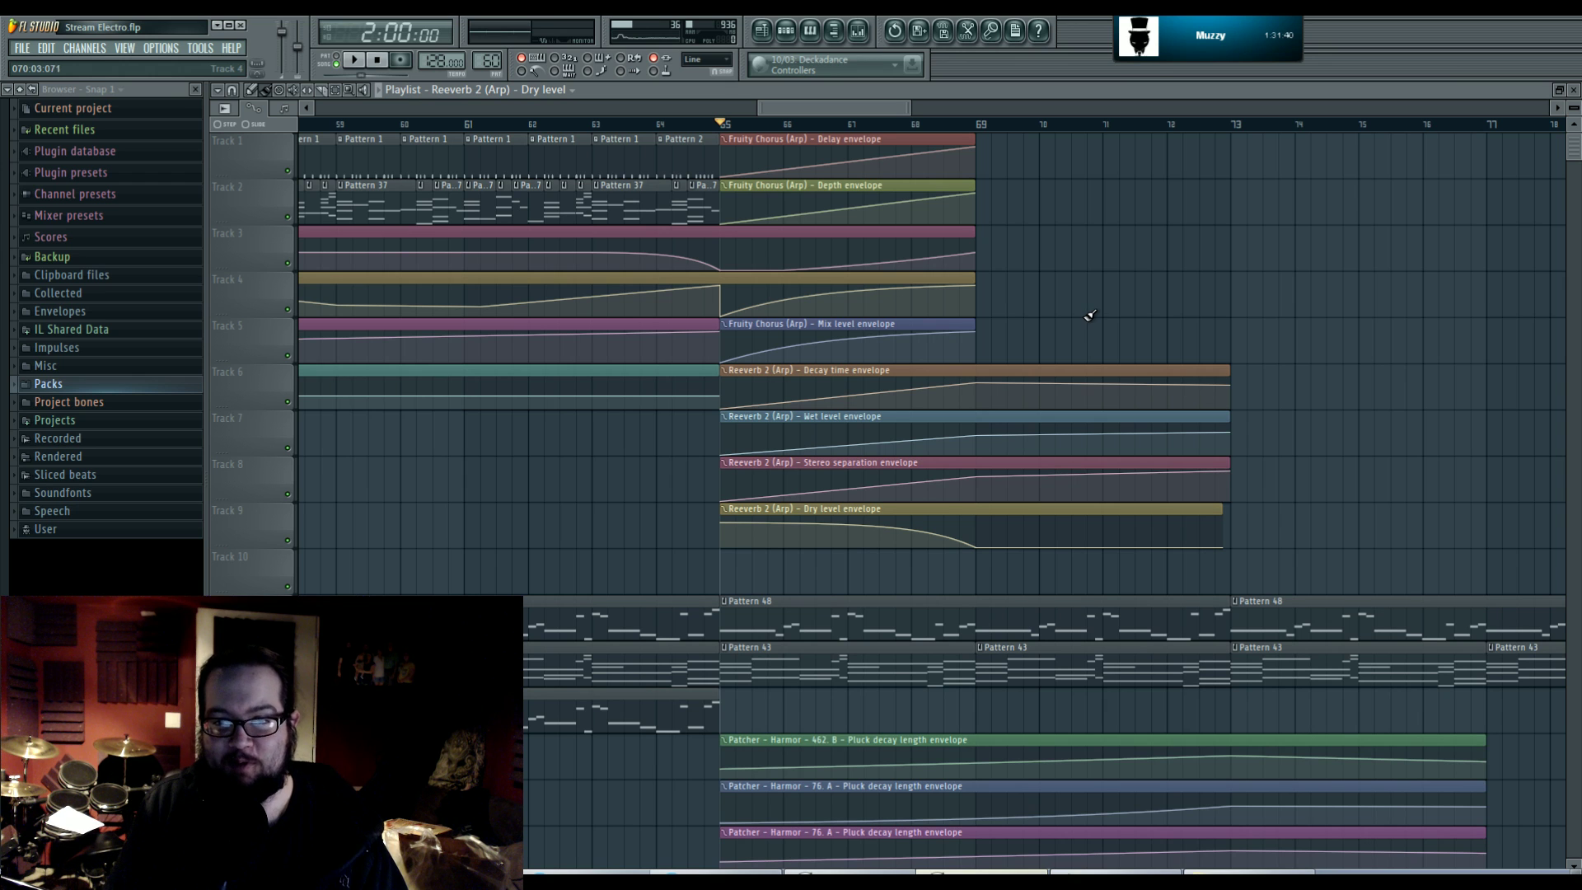
pyautogui.hscroll(-2, 1087, 276)
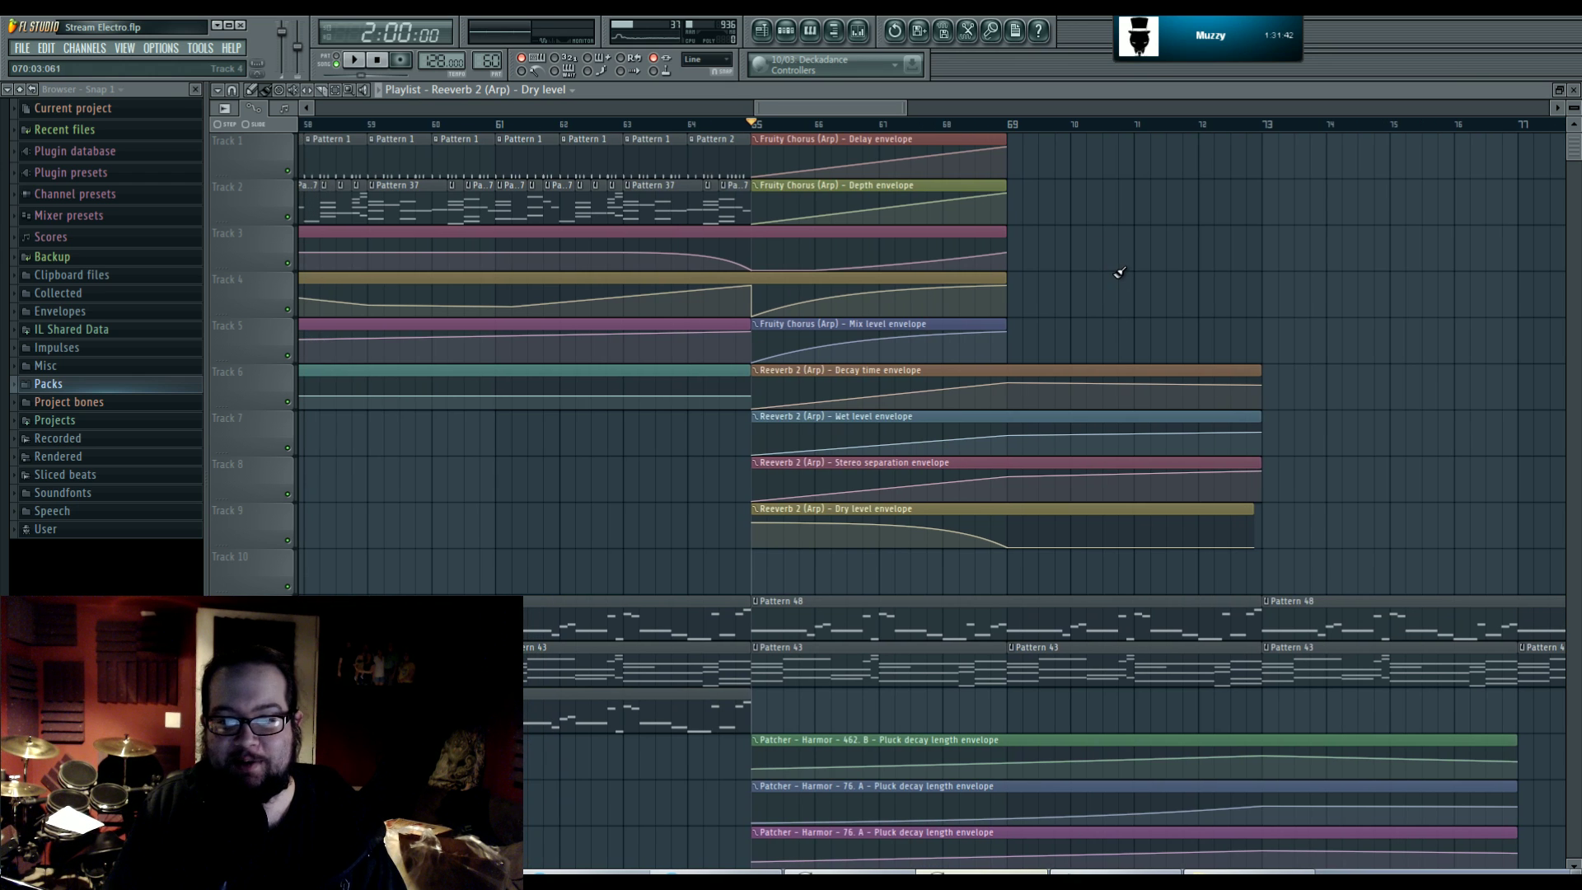
pyautogui.click(672, 126)
pyautogui.hscroll(6, 1073, 274)
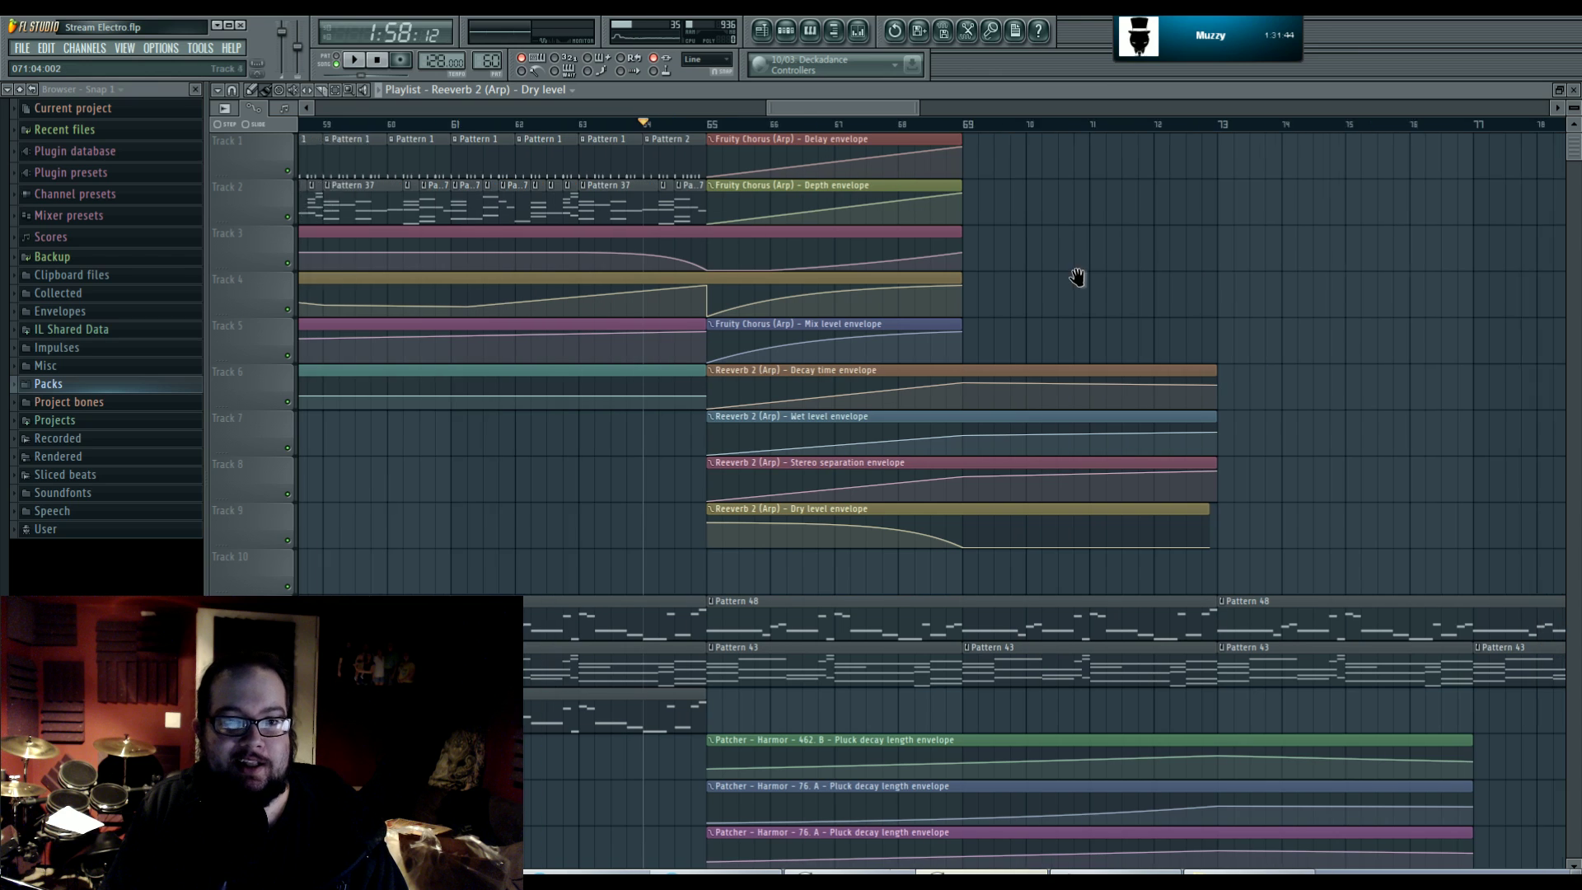
pyautogui.hscroll(4, 1054, 274)
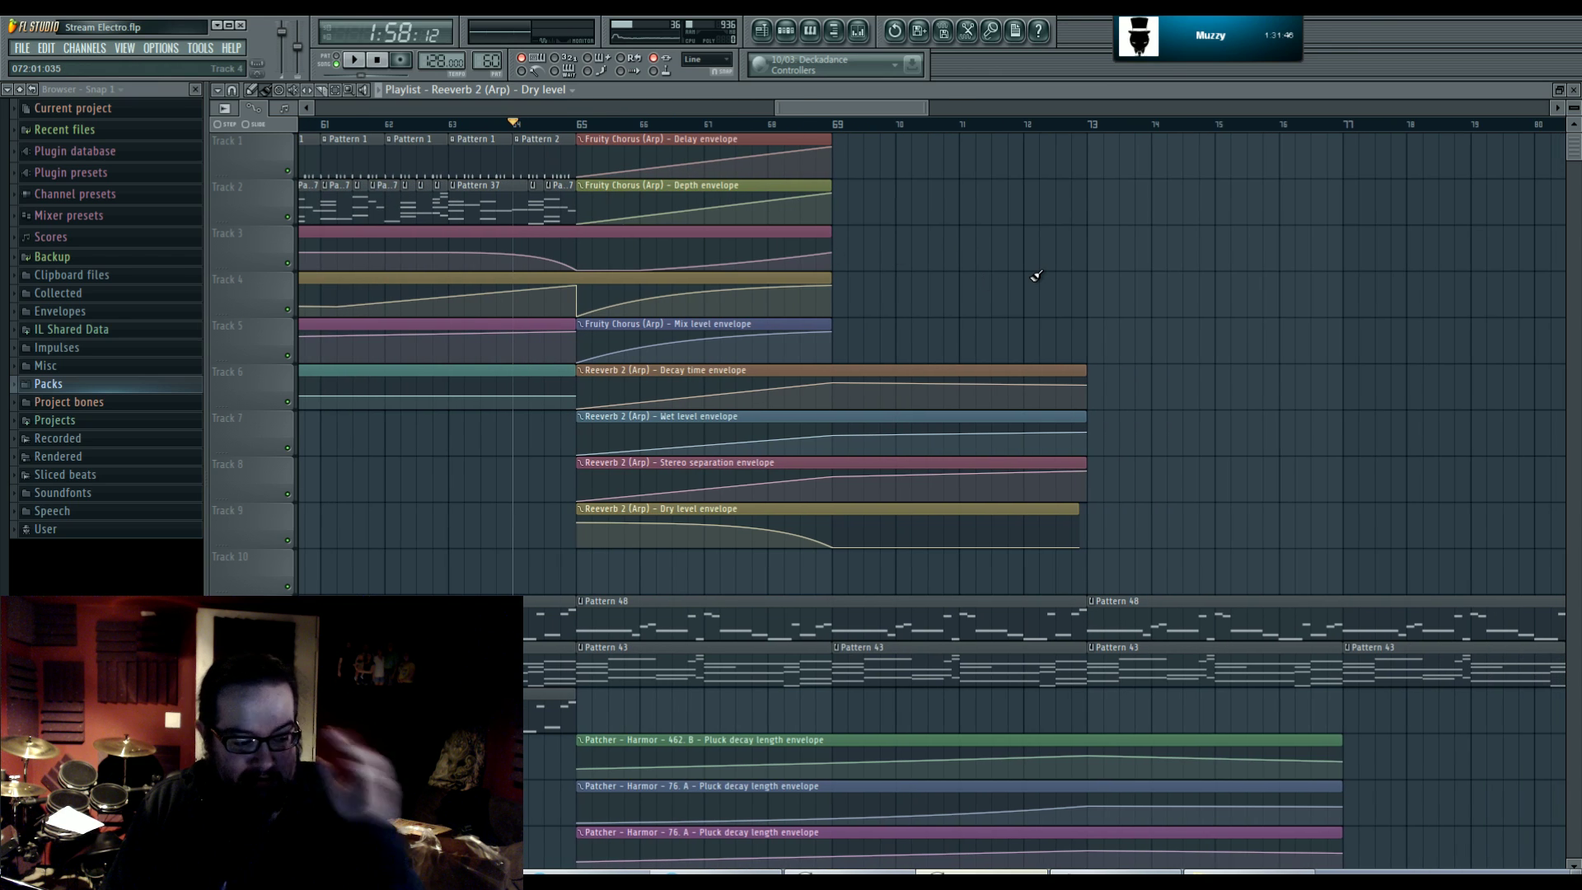
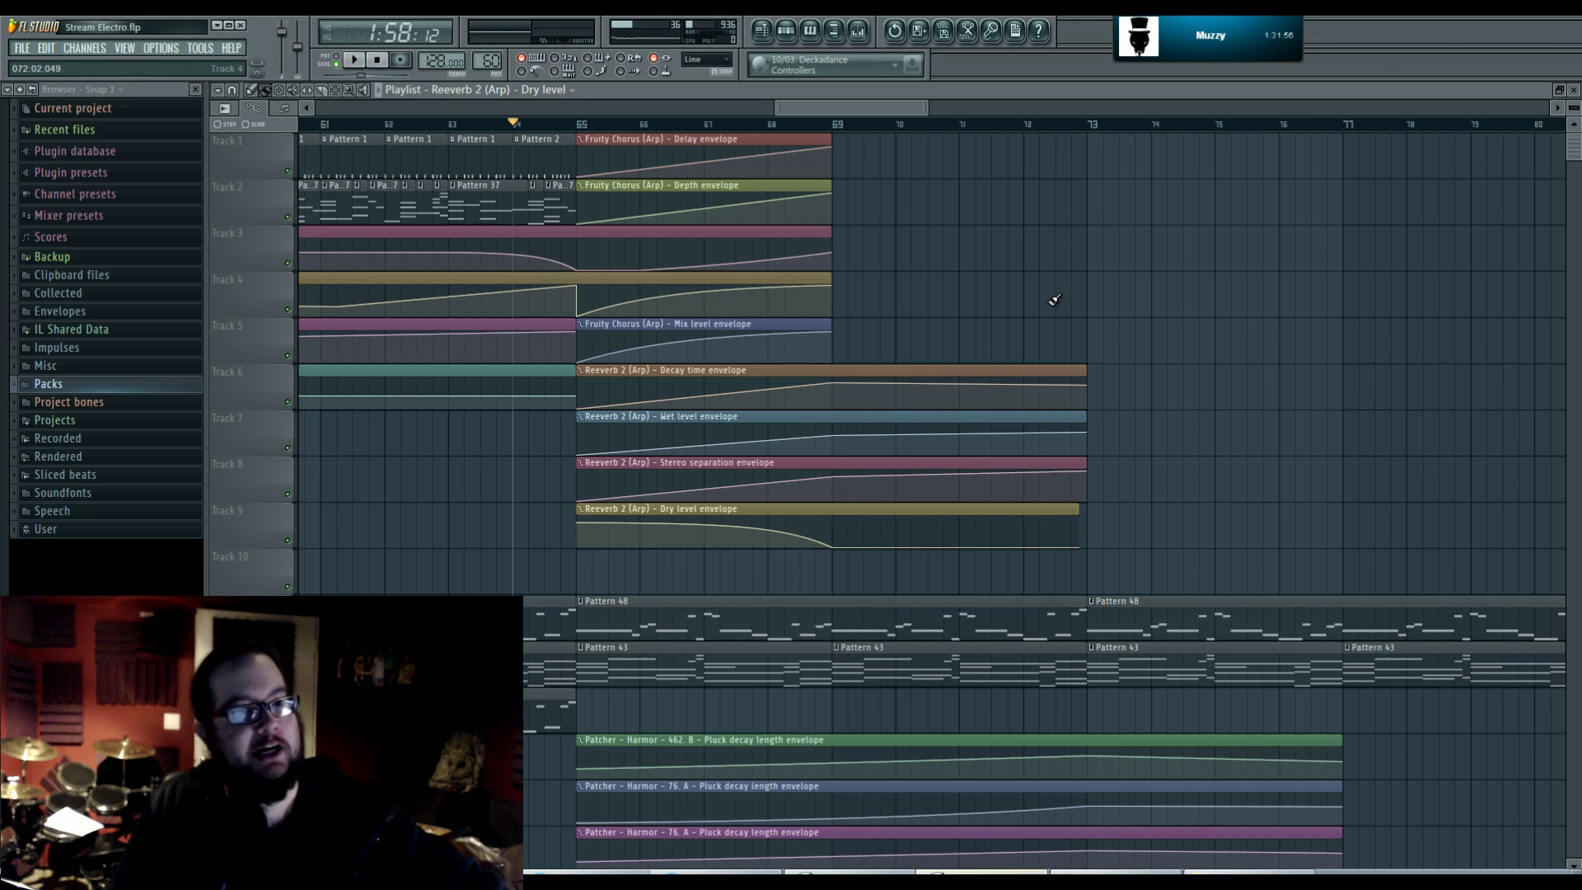
pyautogui.press('space')
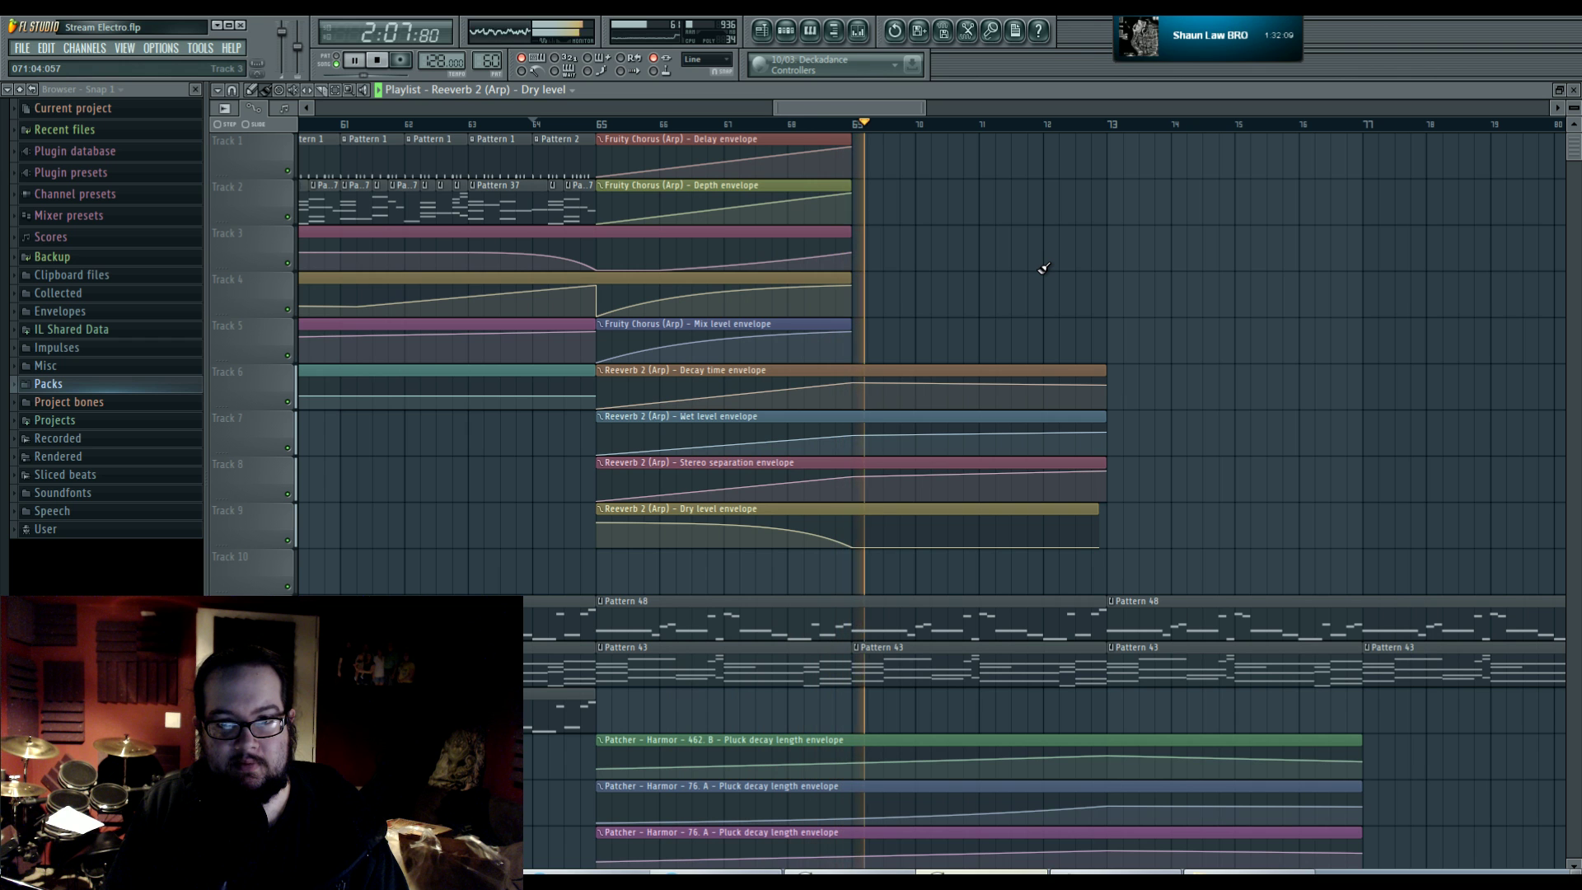
pyautogui.press('space')
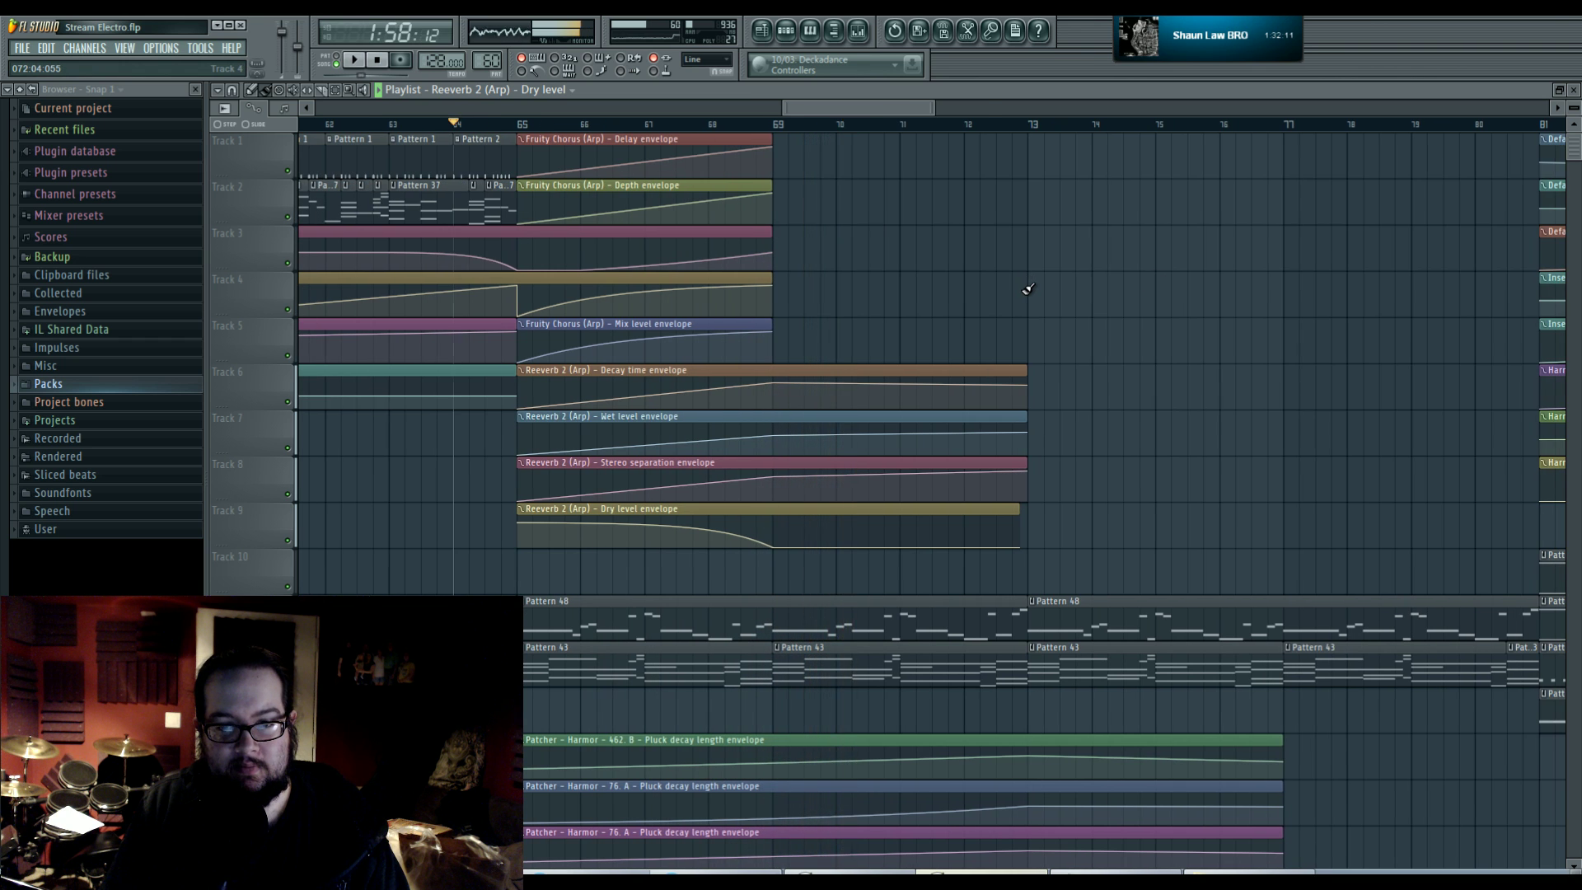
# - Replace the Pattern 43 clips on Track 12 from bar 69 onward with a single unique copy on Track 13 at bar 69
pyautogui.moveTo(878, 432); pyautogui.dragTo(859, 318)
pyautogui.scroll(-2, 855, 459)
pyautogui.moveTo(871, 393)
pyautogui.mouseDown()
pyautogui.moveTo(869, 366)
pyautogui.moveTo(844, 381)
pyautogui.moveTo(845, 407)
pyautogui.mouseUp()
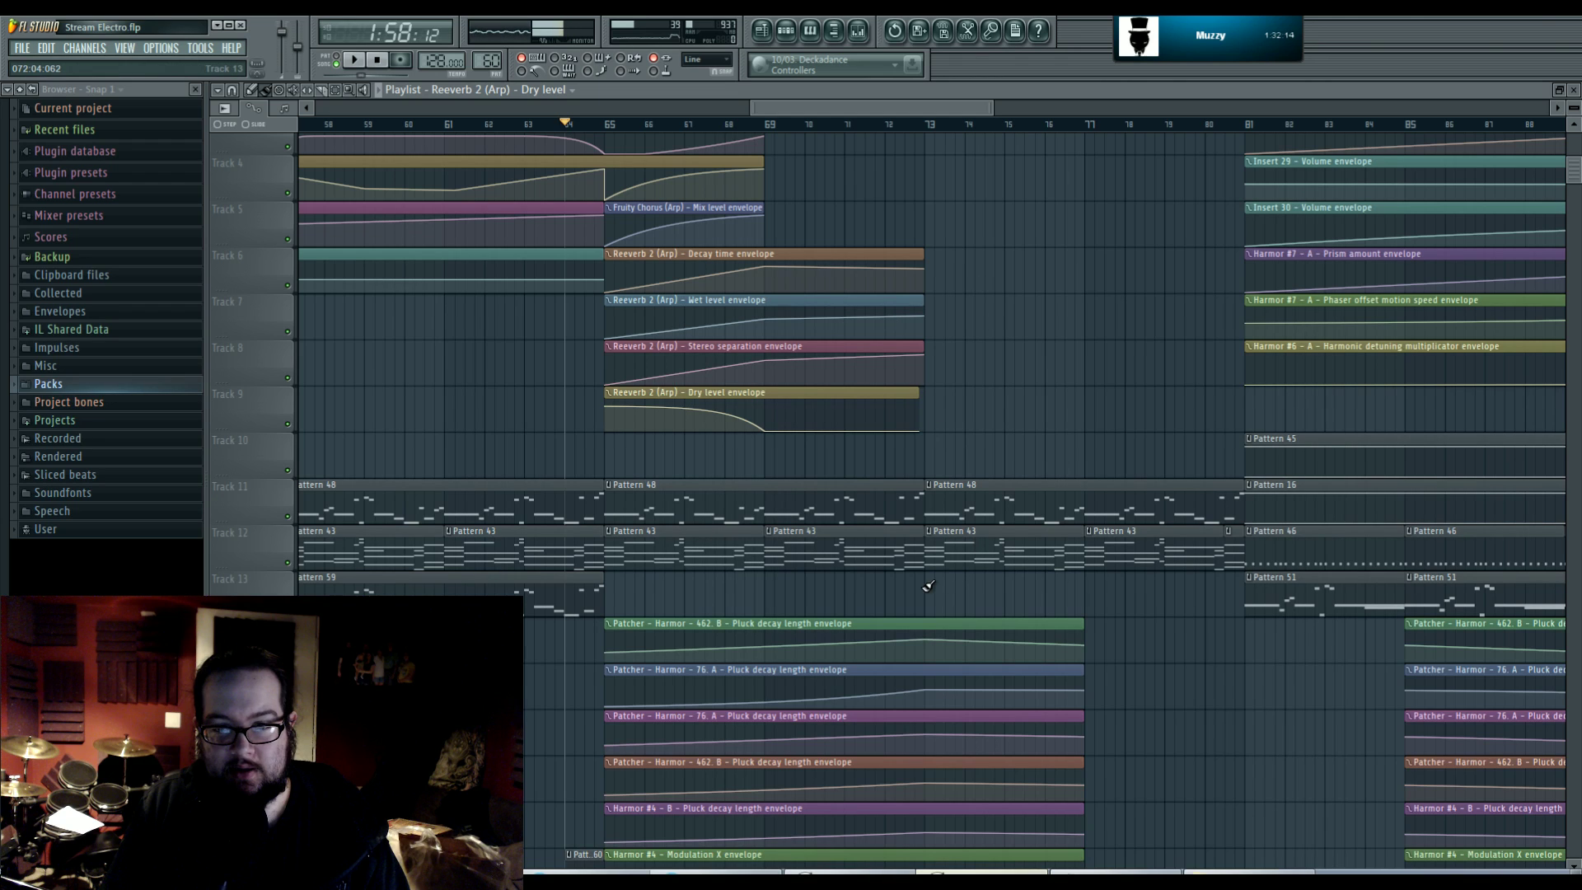
pyautogui.rightClick(1186, 557)
pyautogui.rightClick(1233, 557)
pyautogui.rightClick(988, 561)
pyautogui.rightClick(832, 560)
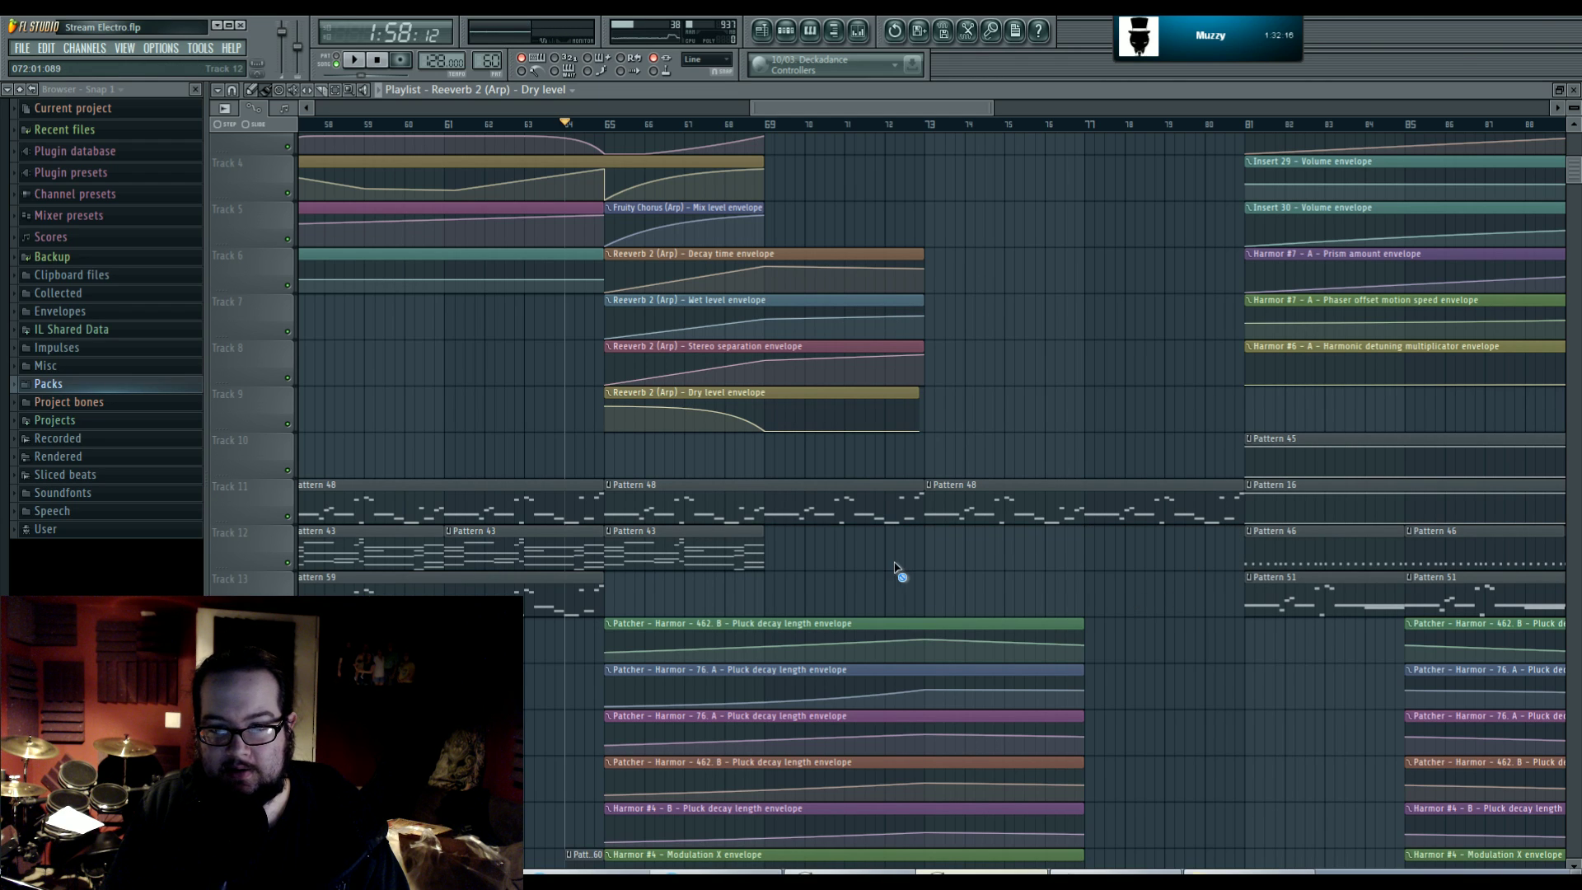
pyautogui.click(769, 578)
pyautogui.click(812, 671)
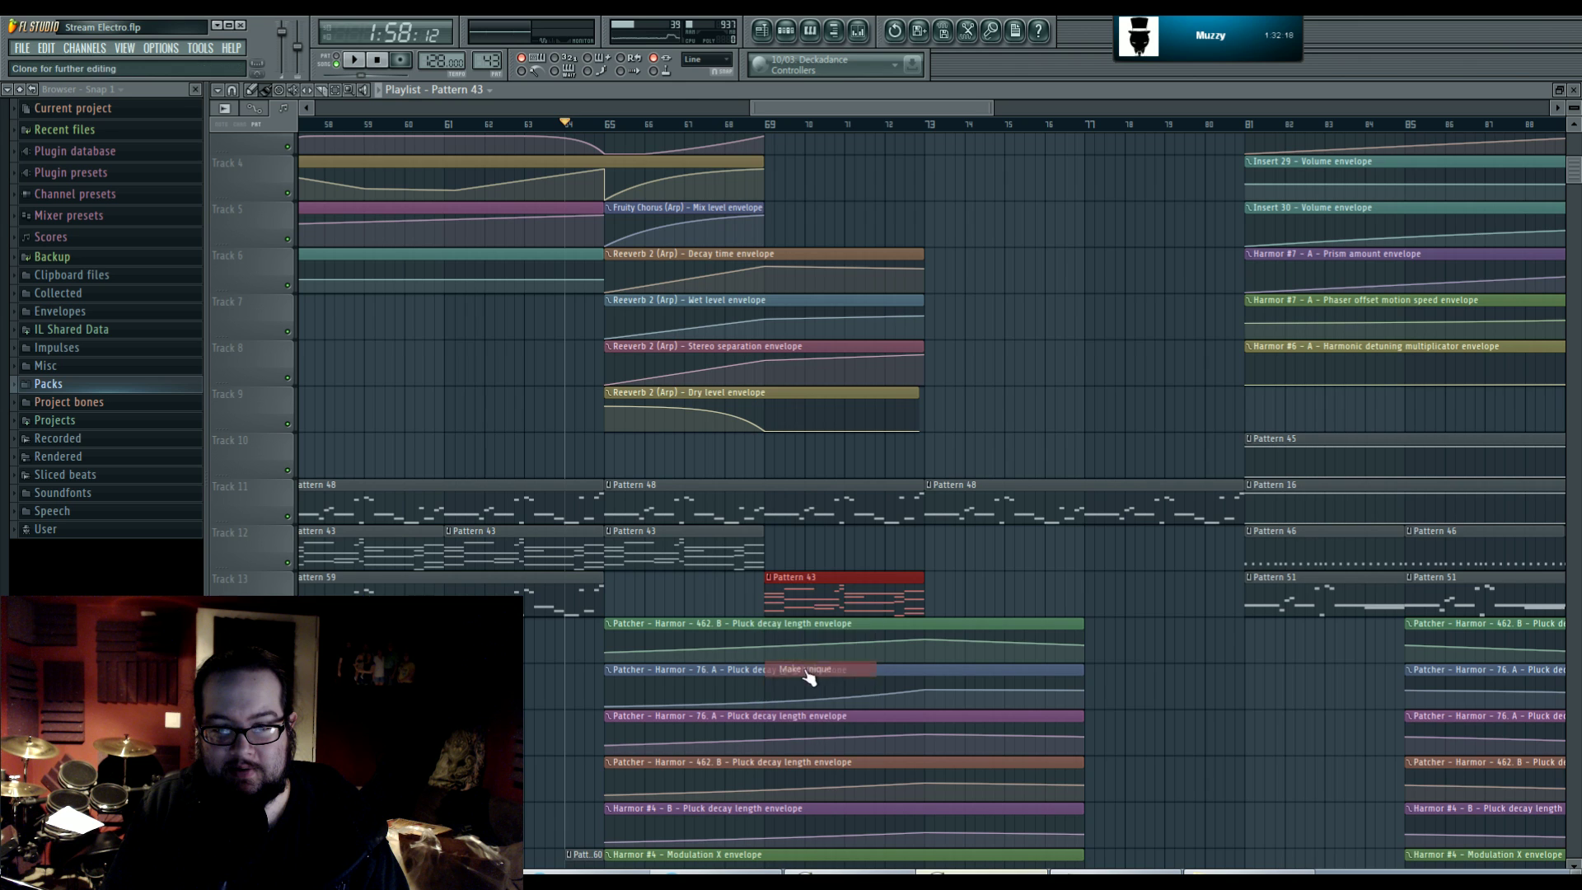
# - Clone the Harmor #4 channel and route the clone to mixer track 47
pyautogui.click(792, 31)
pyautogui.rightClick(898, 359)
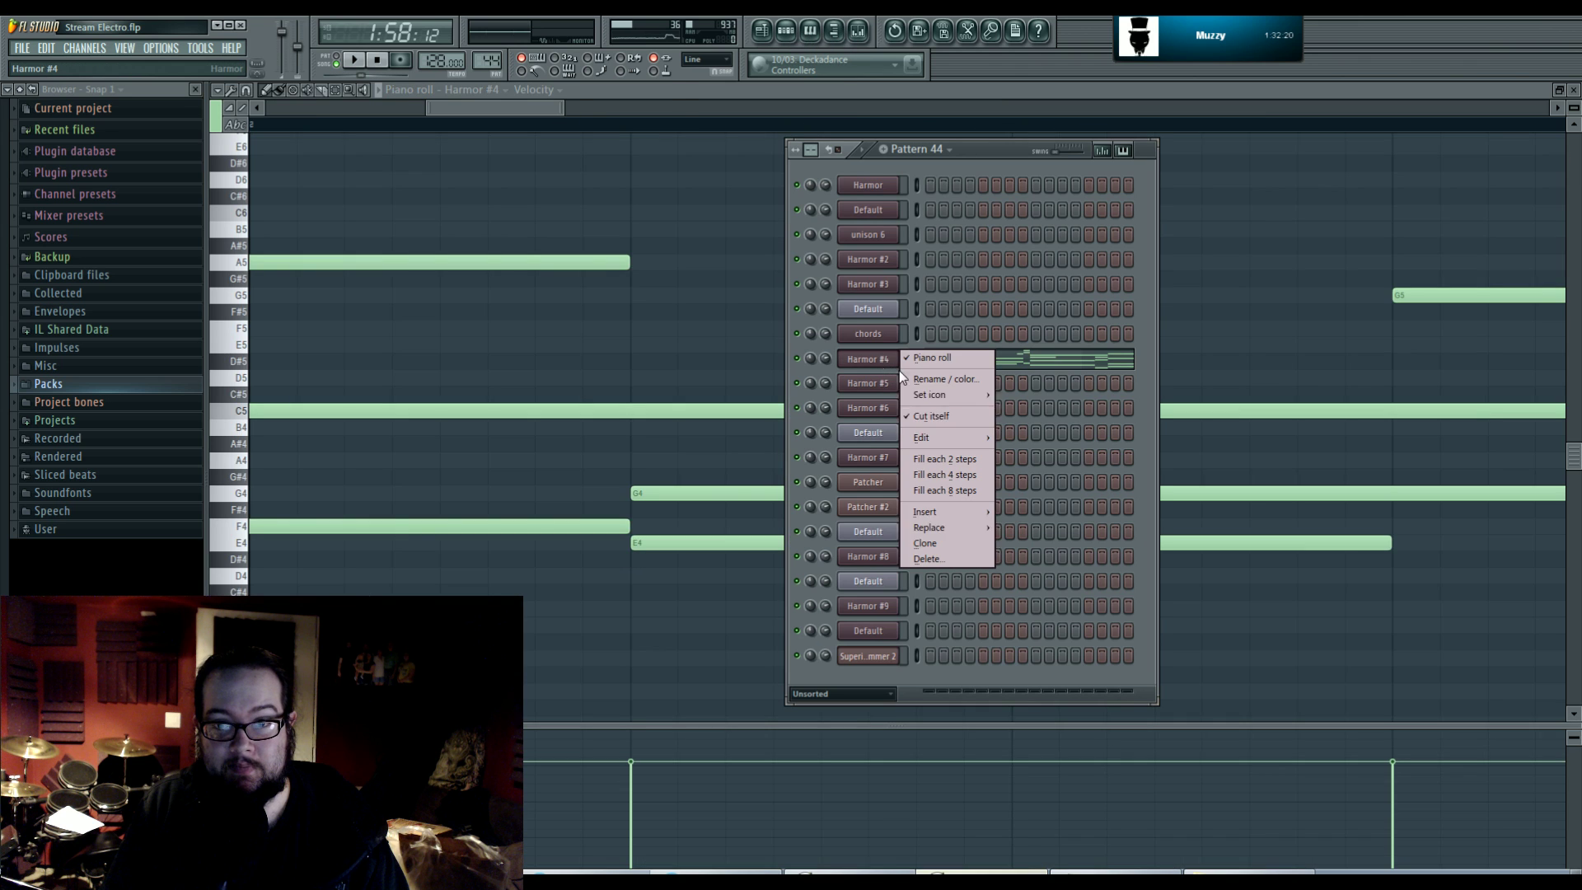
pyautogui.click(936, 545)
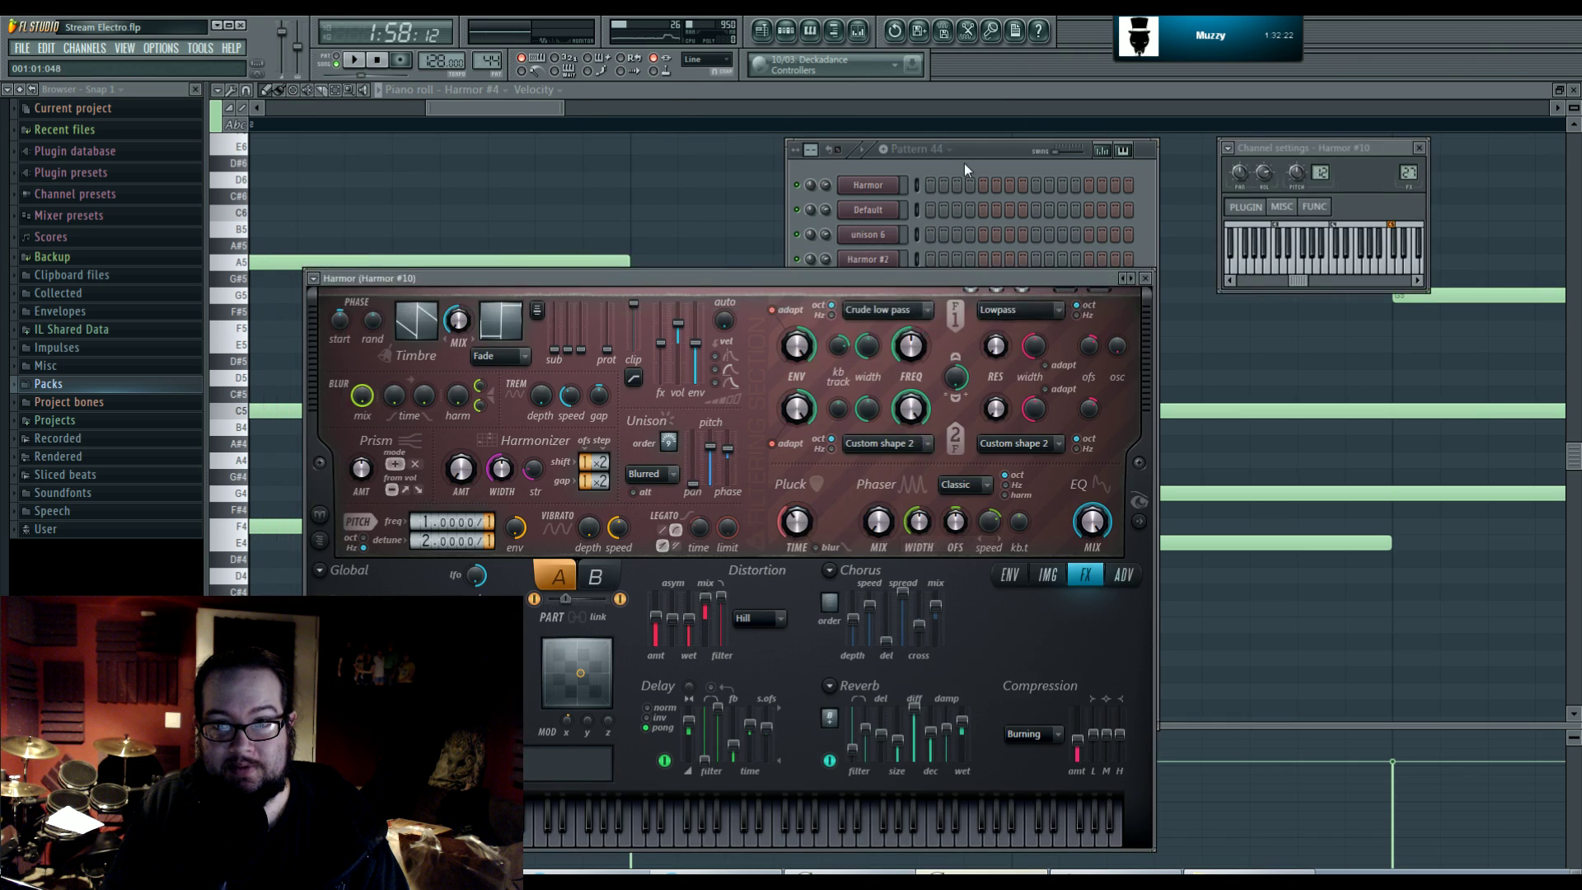
pyautogui.click(964, 163)
pyautogui.doubleClick(880, 382)
pyautogui.moveTo(1409, 172)
pyautogui.mouseDown()
pyautogui.moveTo(1408, 139)
pyautogui.moveTo(1405, 173)
pyautogui.mouseUp()
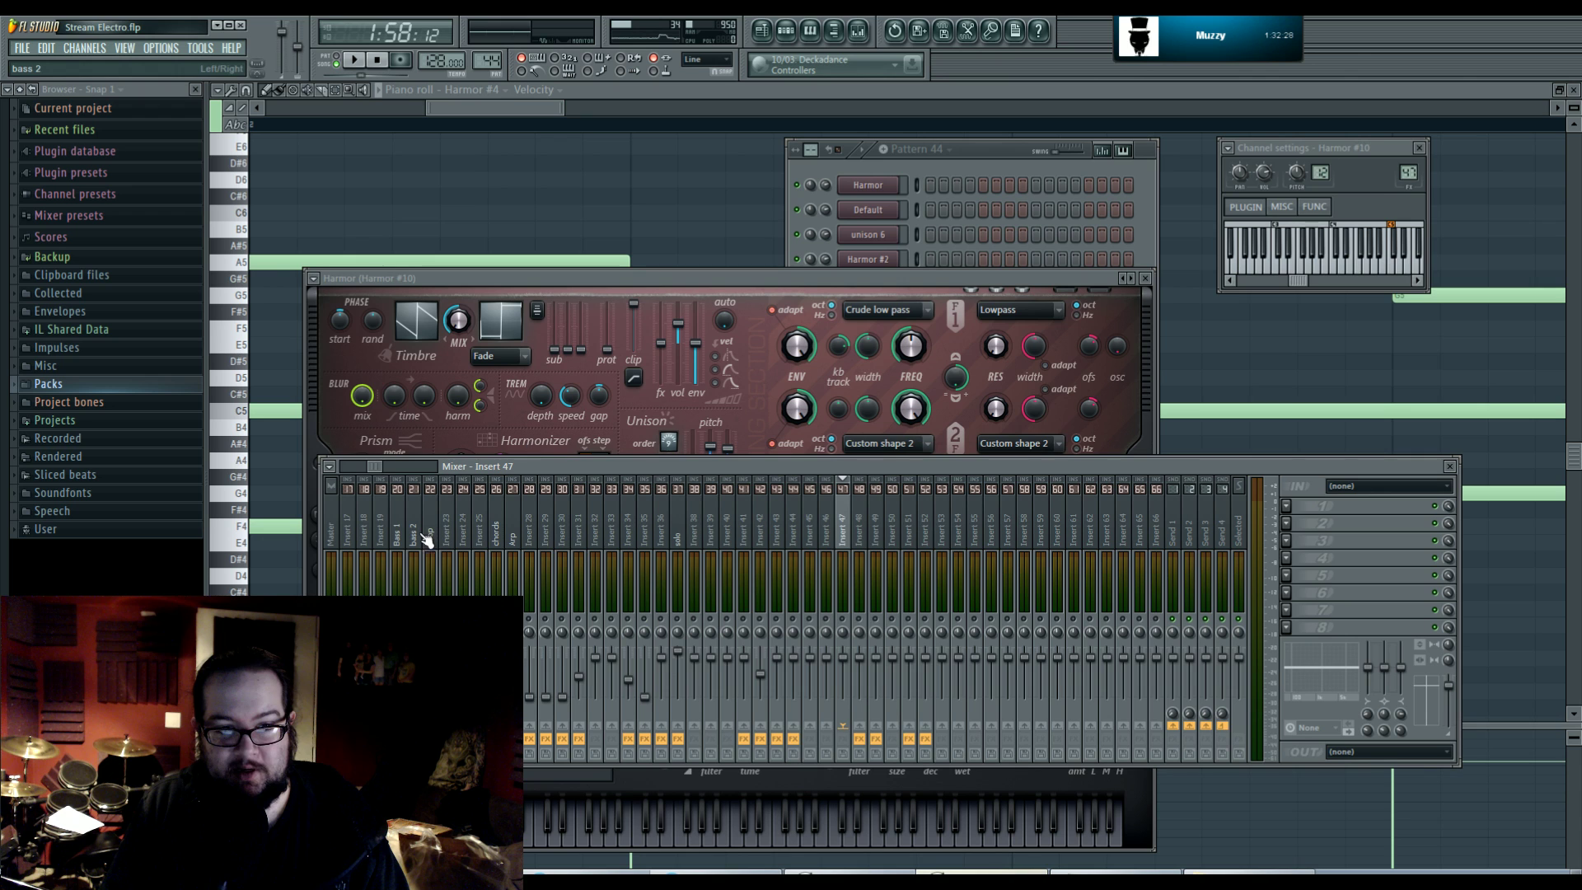
pyautogui.moveTo(373, 468); pyautogui.dragTo(352, 475)
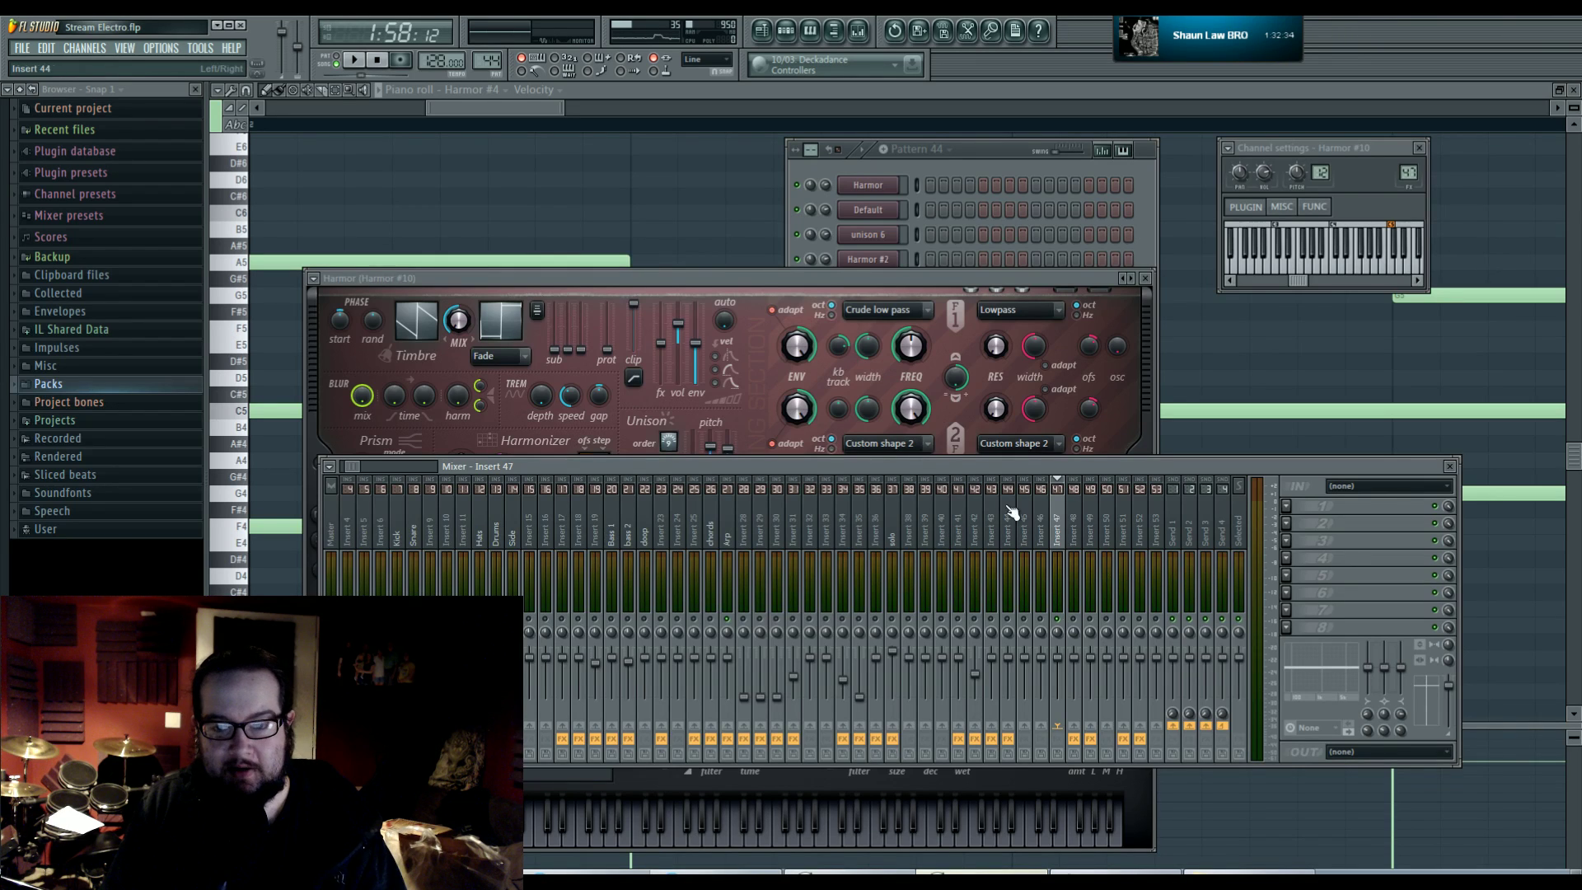
# - Switch to an empty pattern, keep its default name and audition the cloned Harmor #10 channel
pyautogui.click(862, 274)
pyautogui.click(987, 145)
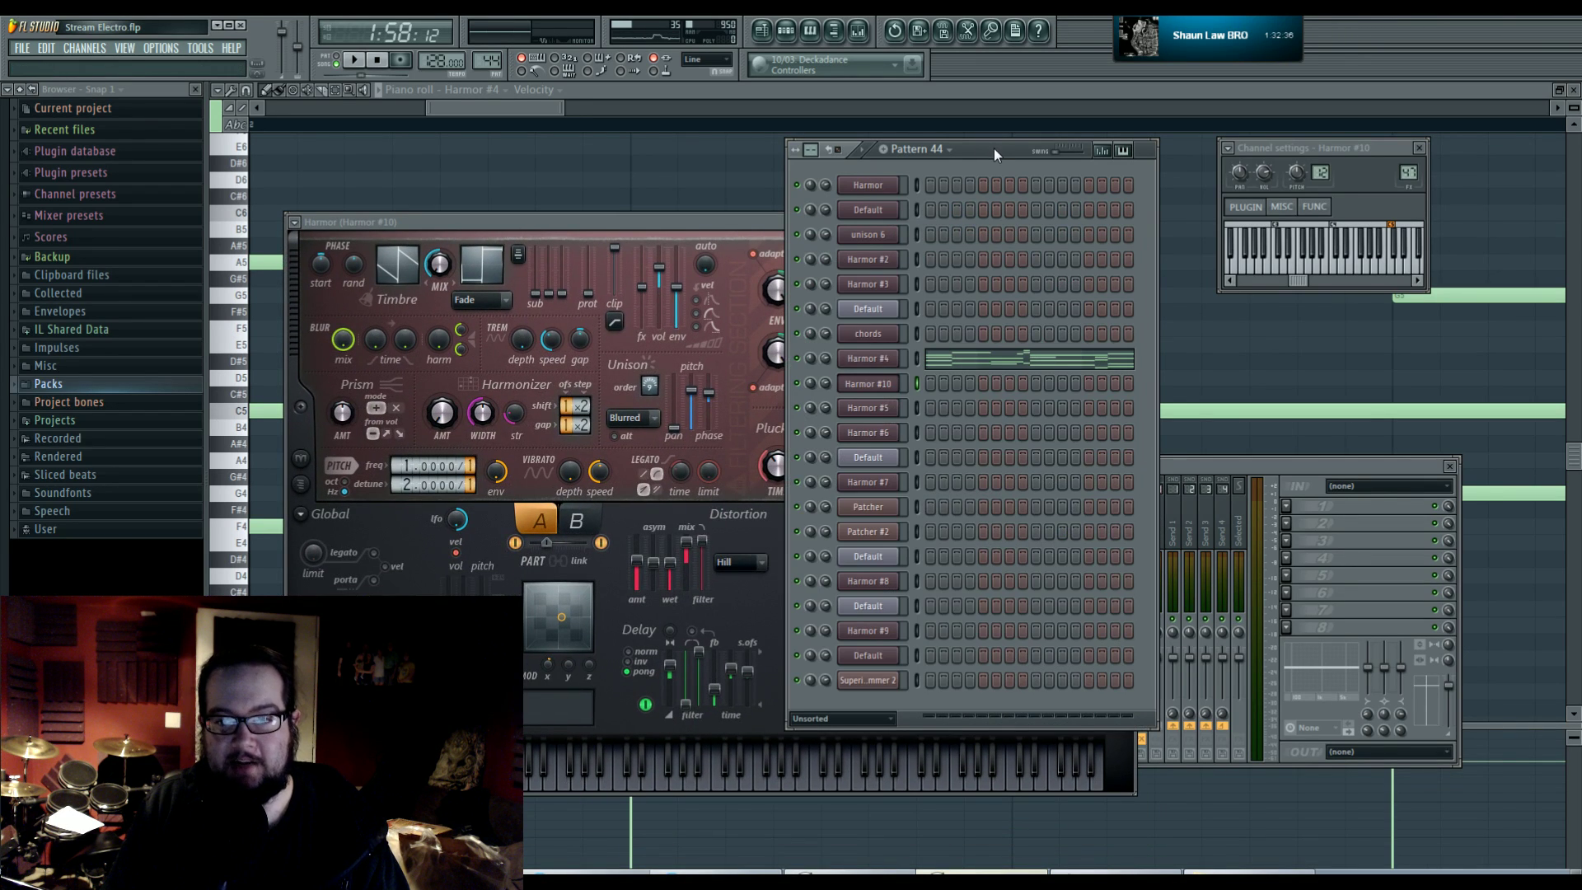
pyautogui.rightClick(486, 60)
pyautogui.click(693, 30)
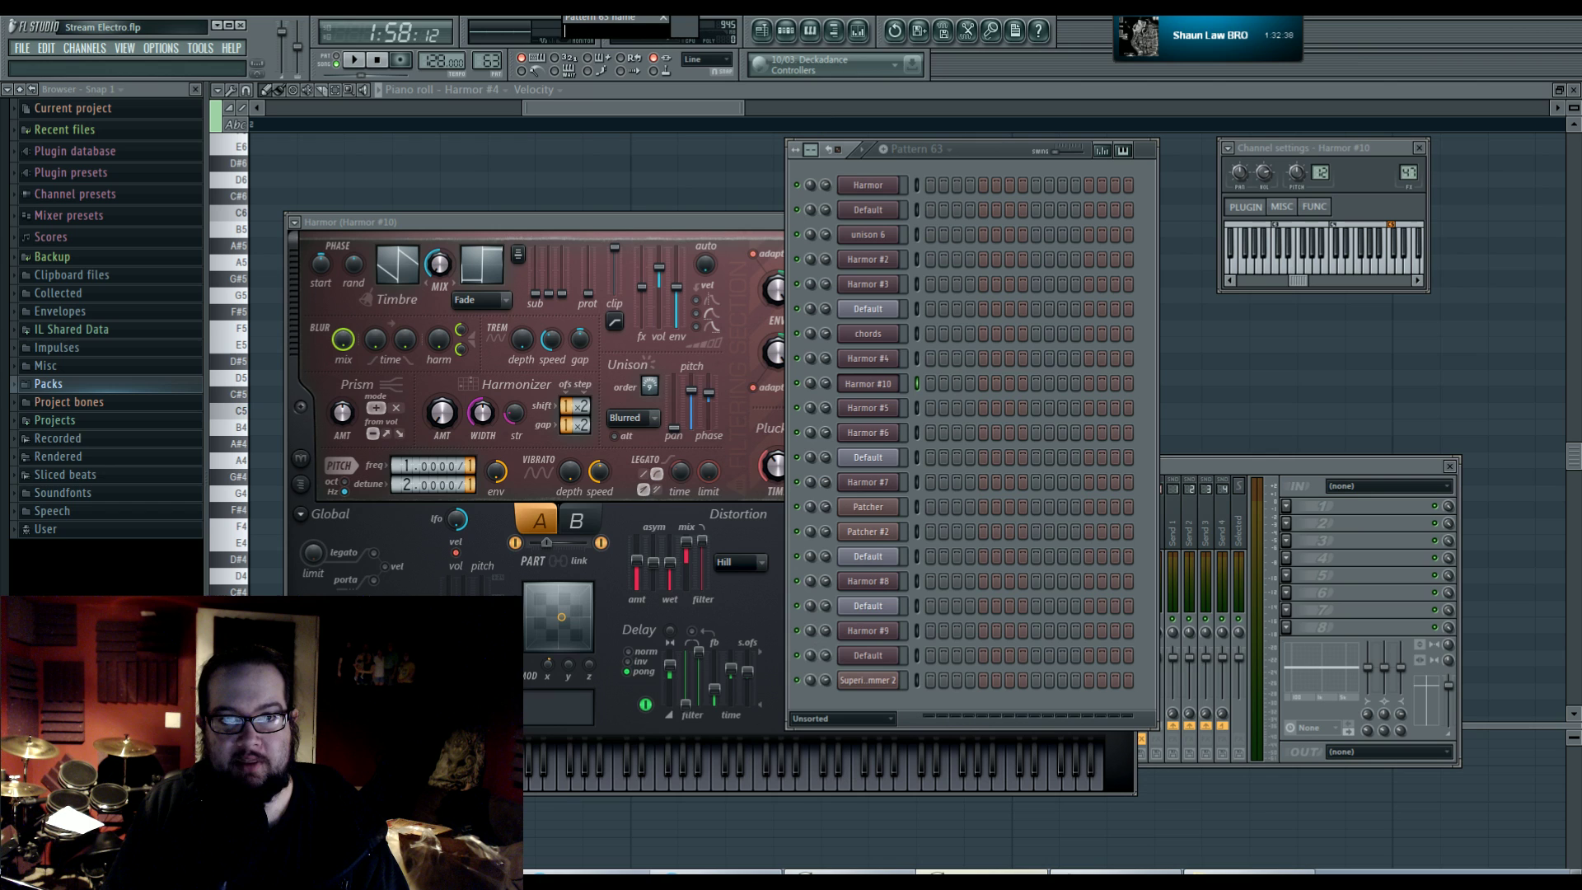
pyautogui.click(665, 17)
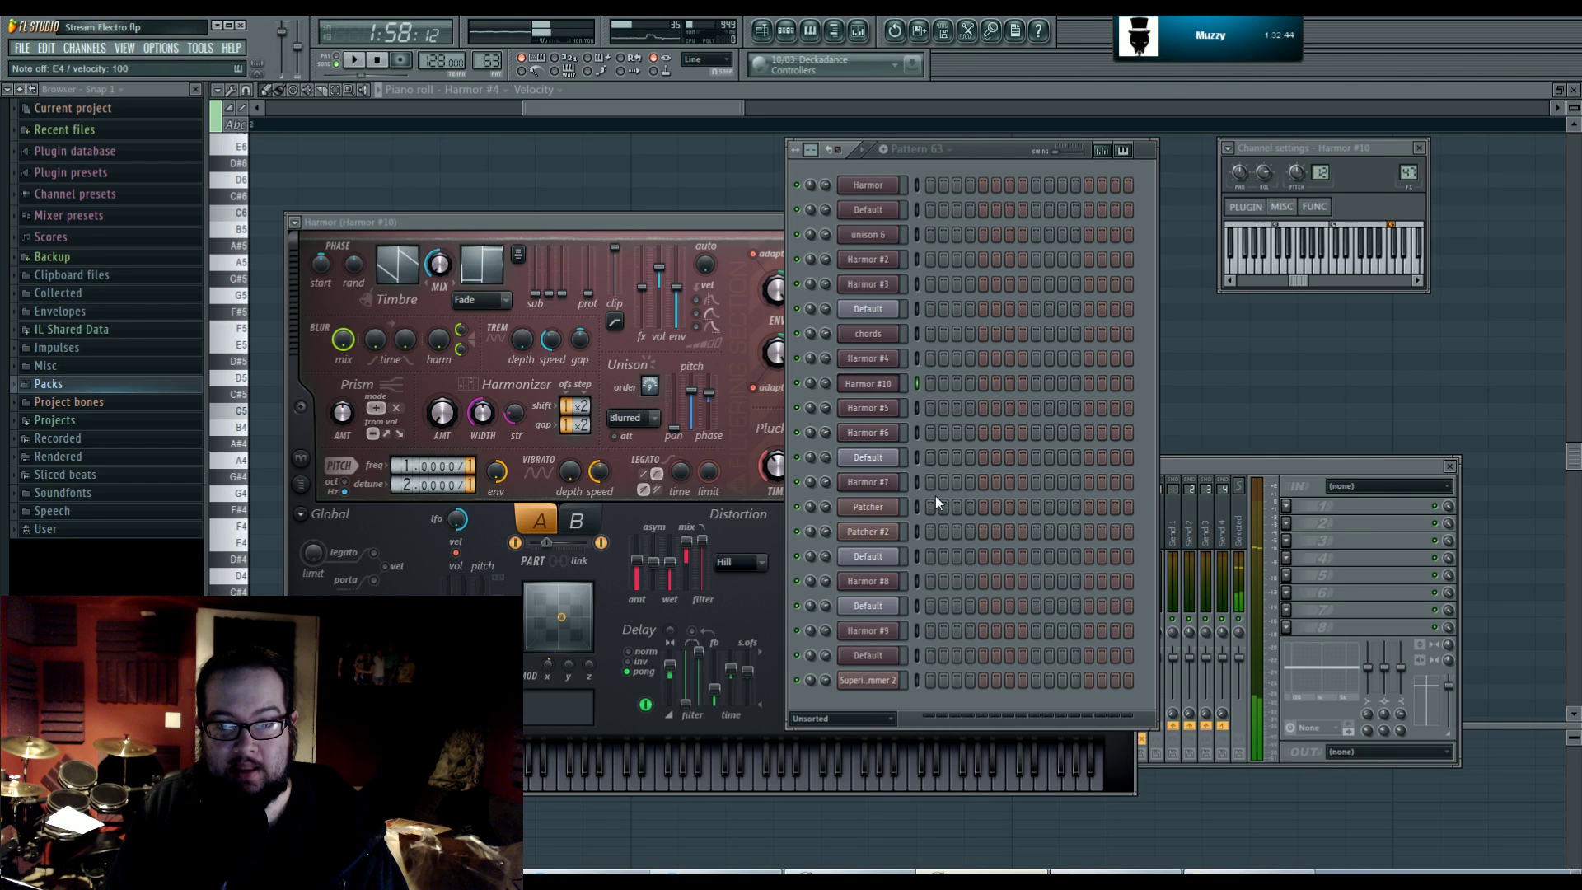
# - Move the Harmor #4 notes to the Harmor #10 channel in the unique pattern at bar 69 and play the pattern
pyautogui.click(779, 32)
pyautogui.click(786, 35)
pyautogui.click(787, 36)
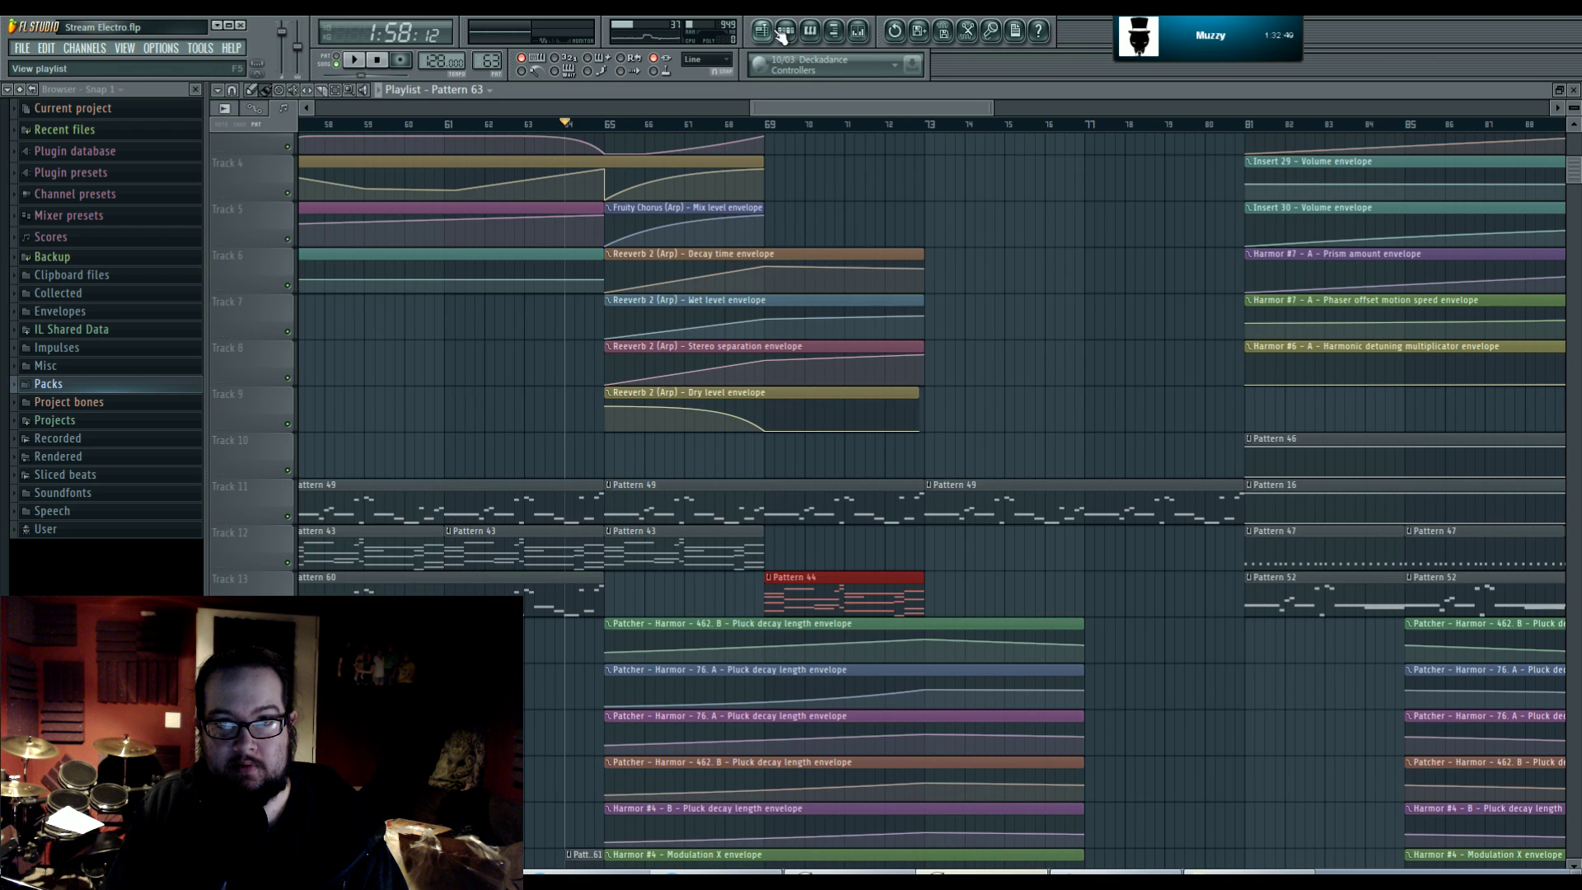
pyautogui.click(779, 33)
pyautogui.click(762, 32)
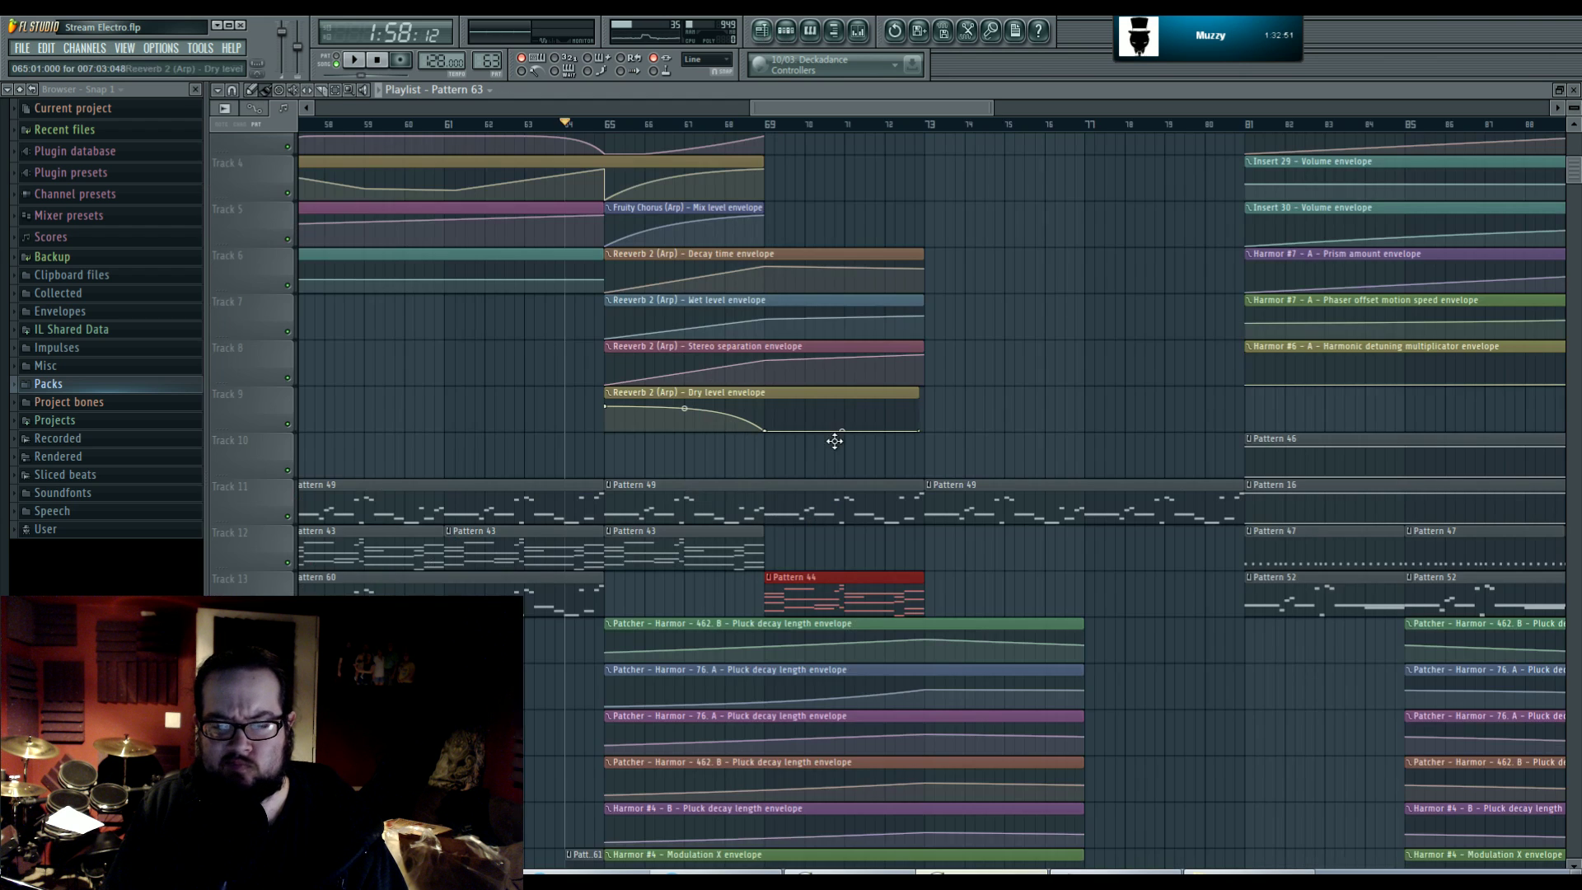
pyautogui.doubleClick(845, 583)
pyautogui.click(786, 33)
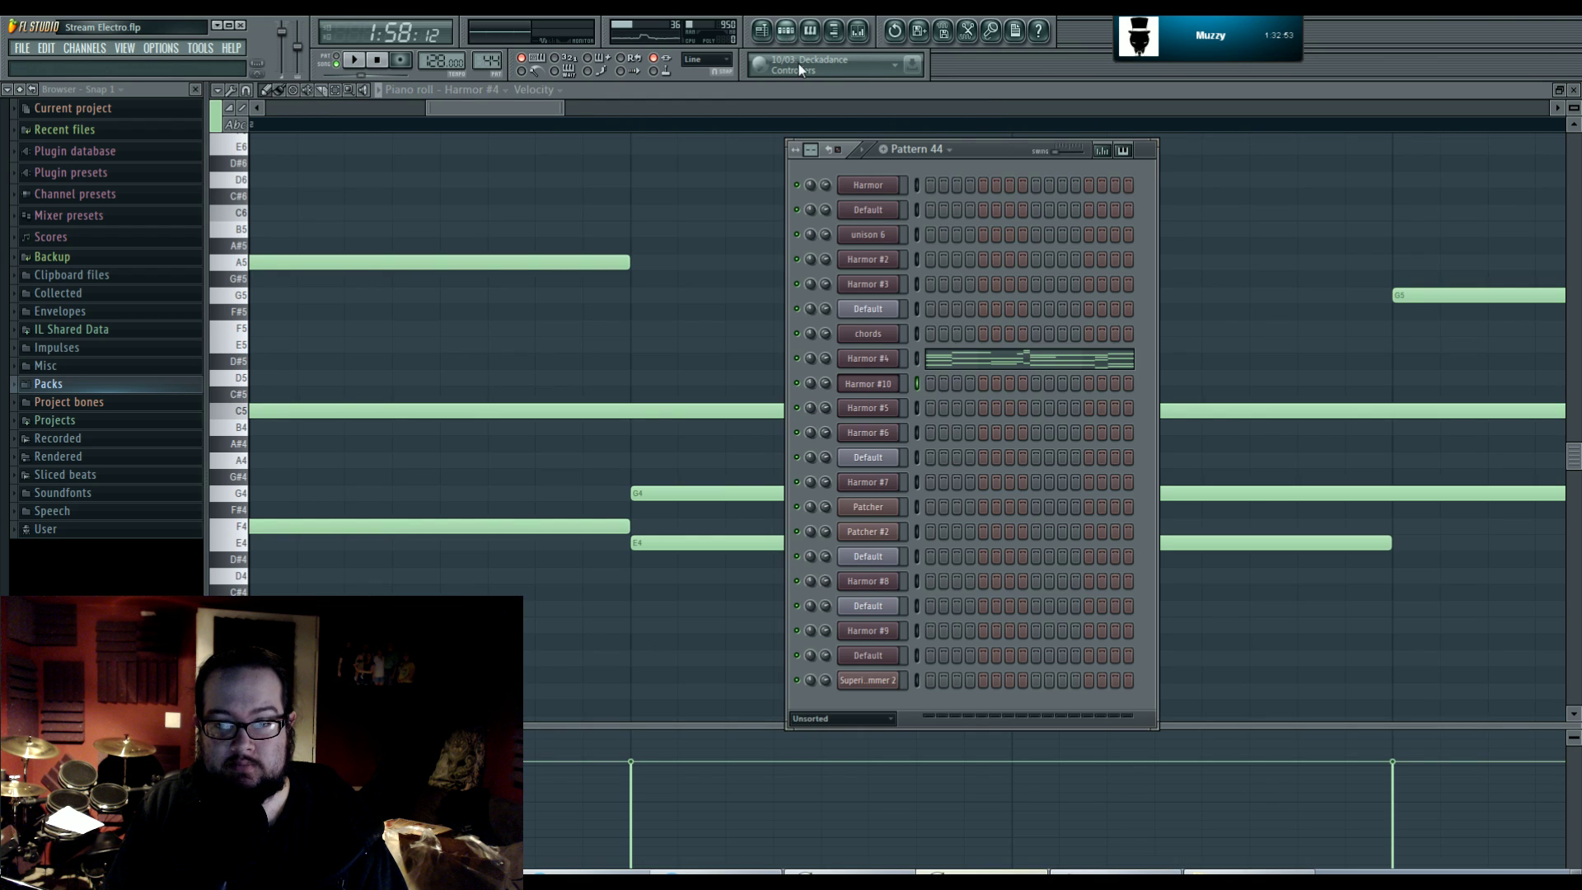
pyautogui.click(916, 359)
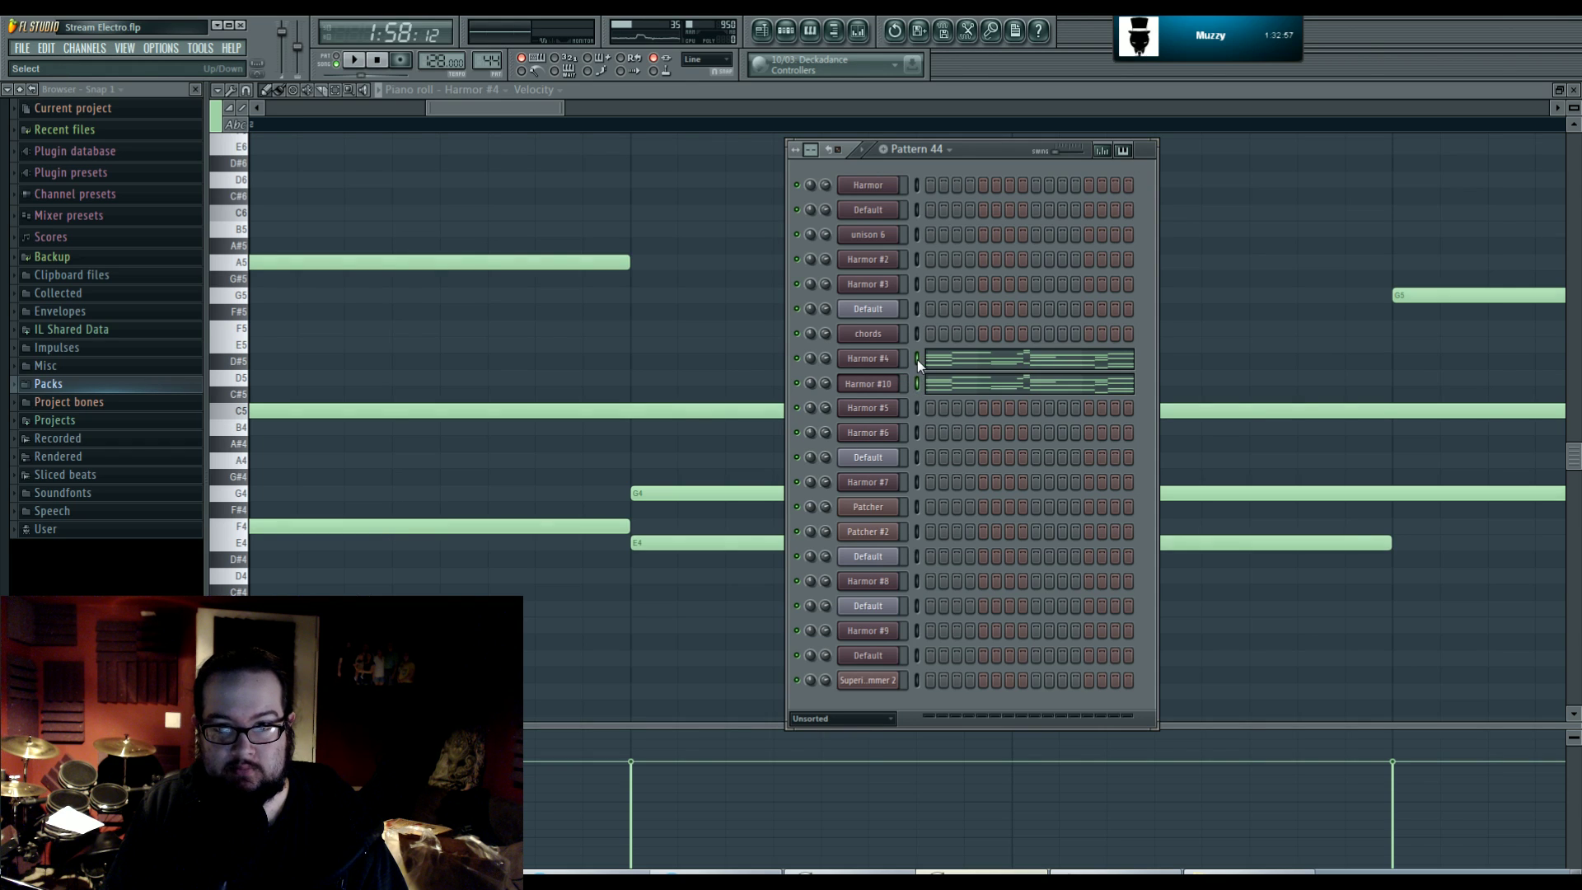
pyautogui.press('space')
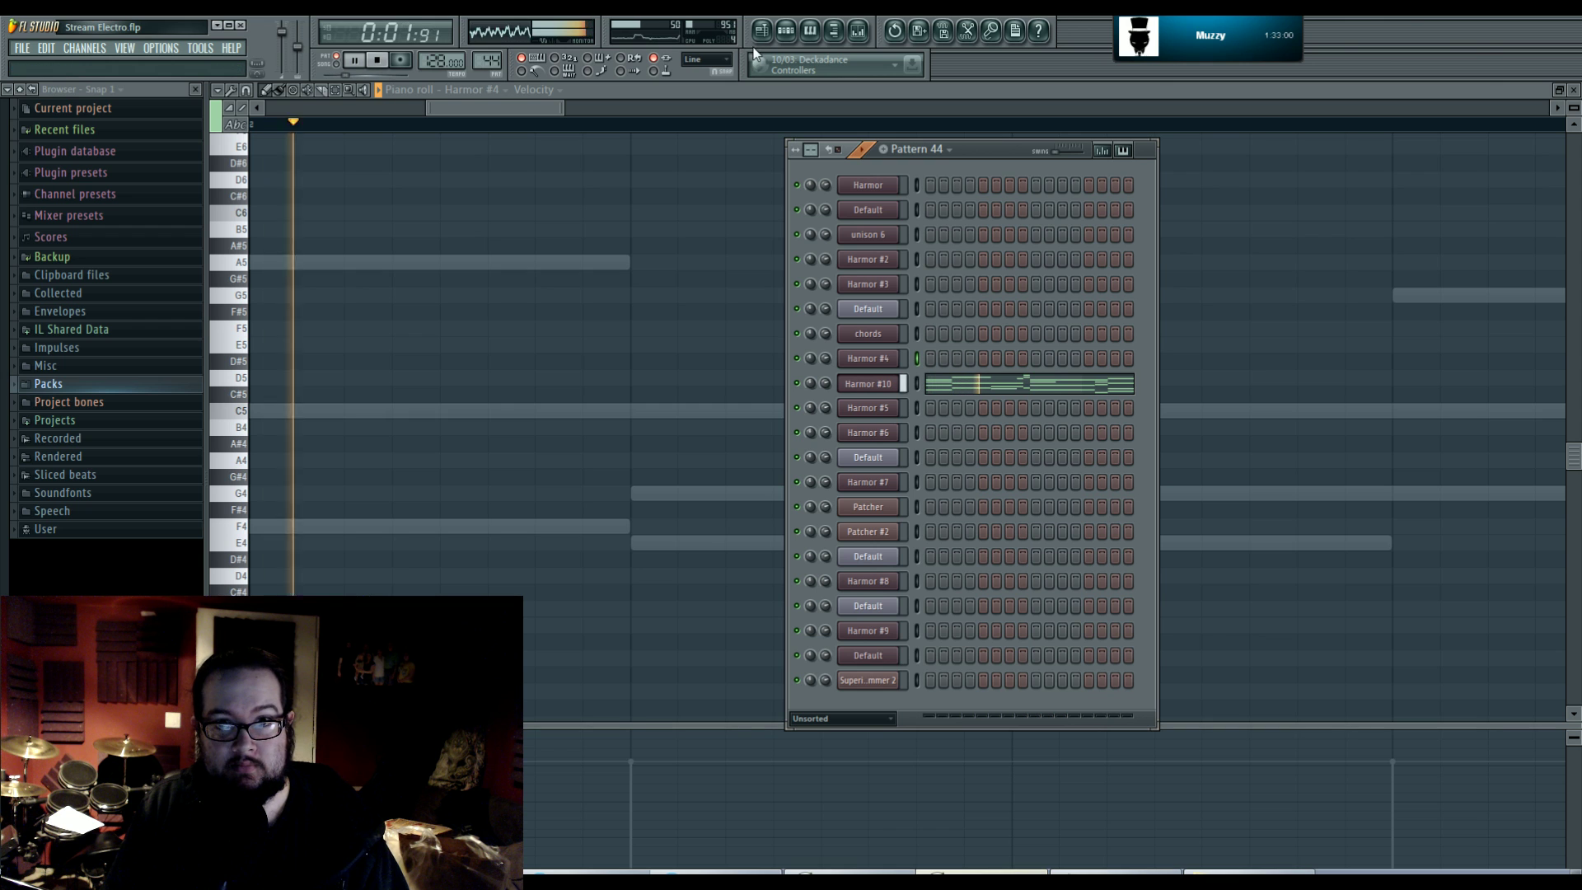
pyautogui.press('space')
# - Turn on an upward arpeggio for the Harmor #10 channel, set its gate to 90% and audition the pattern
pyautogui.click(888, 385)
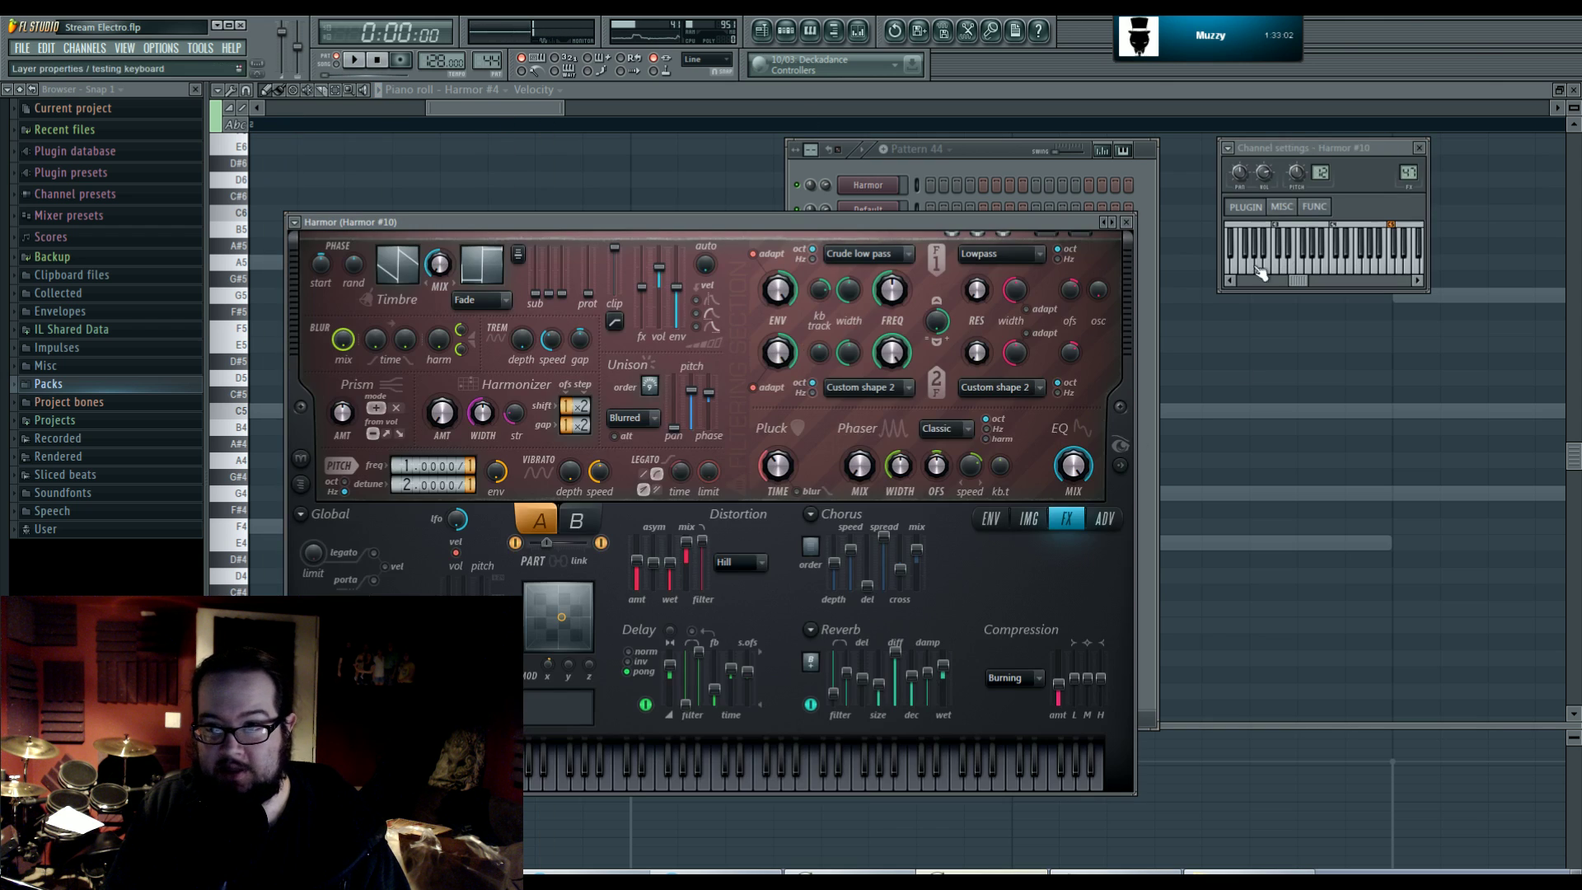
pyautogui.click(1314, 207)
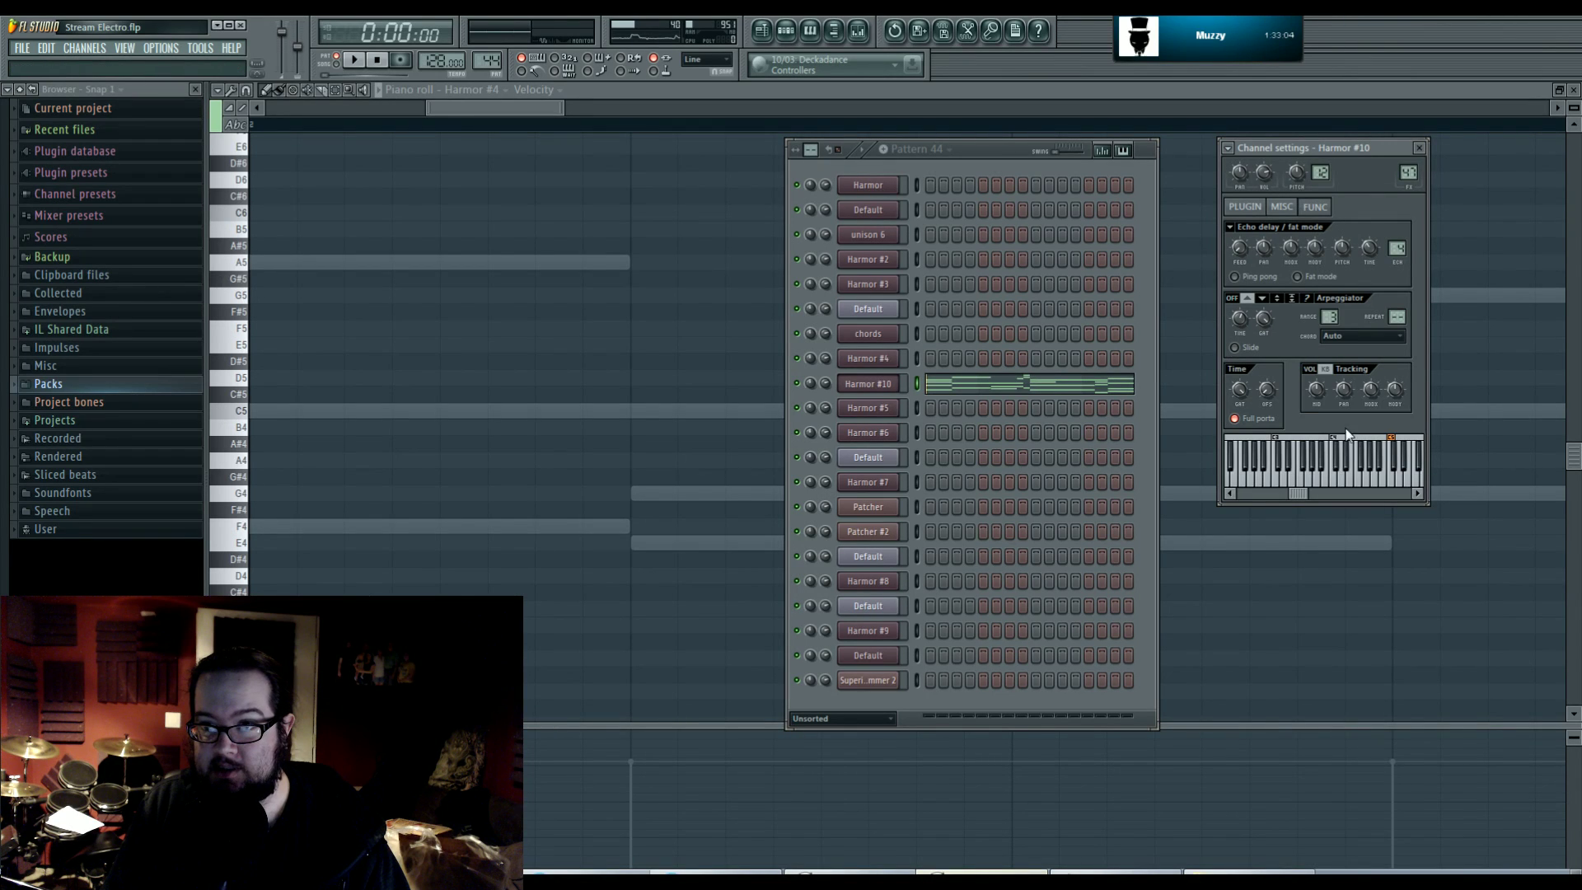
pyautogui.press('space')
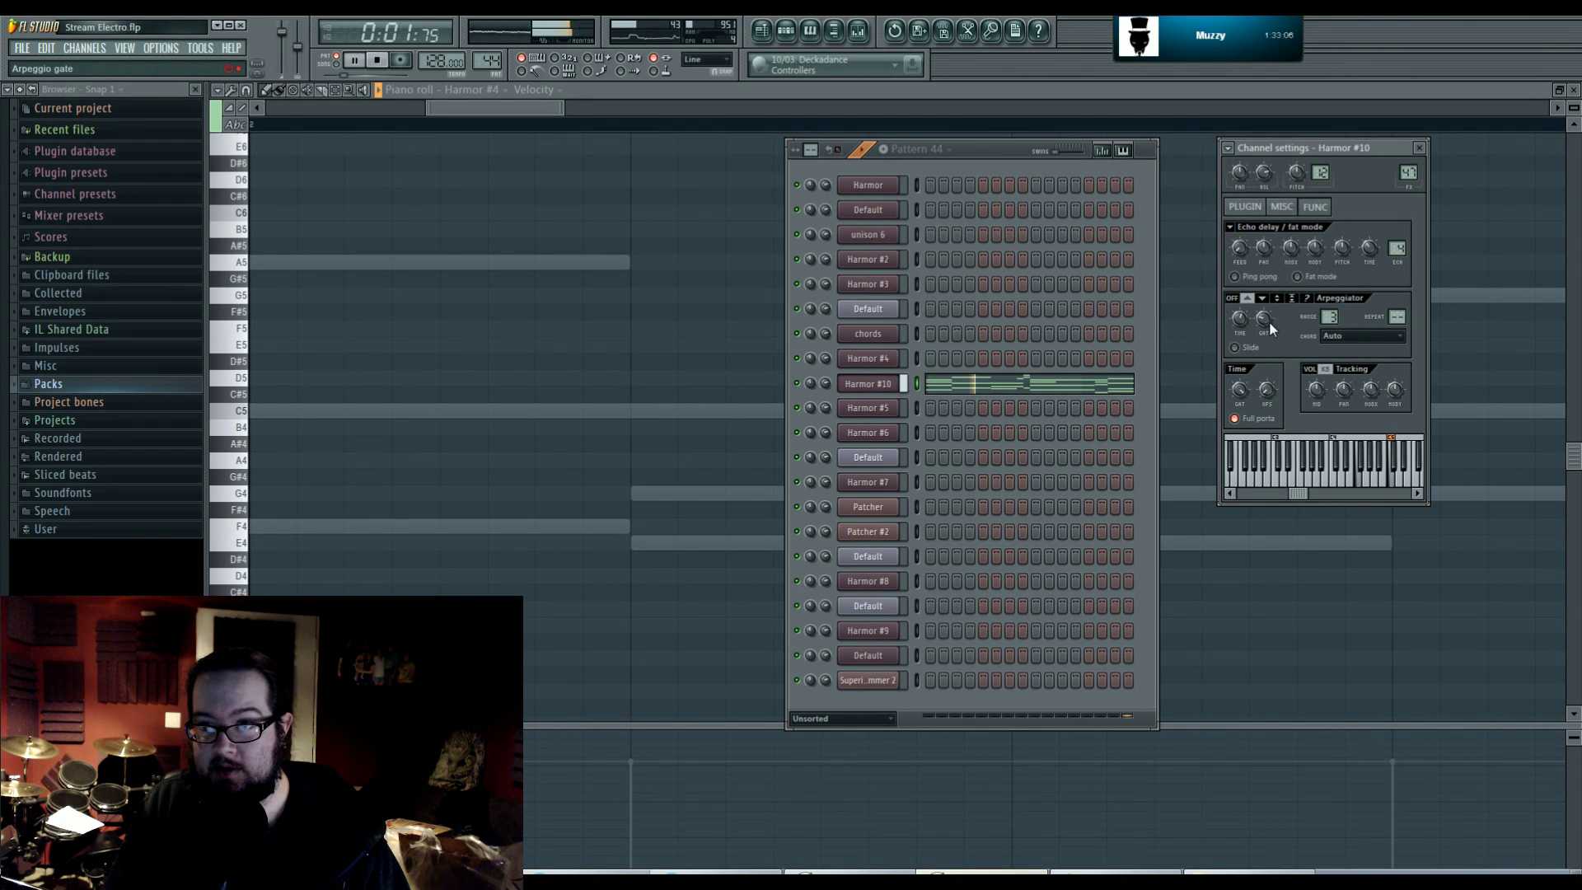
pyautogui.scroll(-1, 1265, 323)
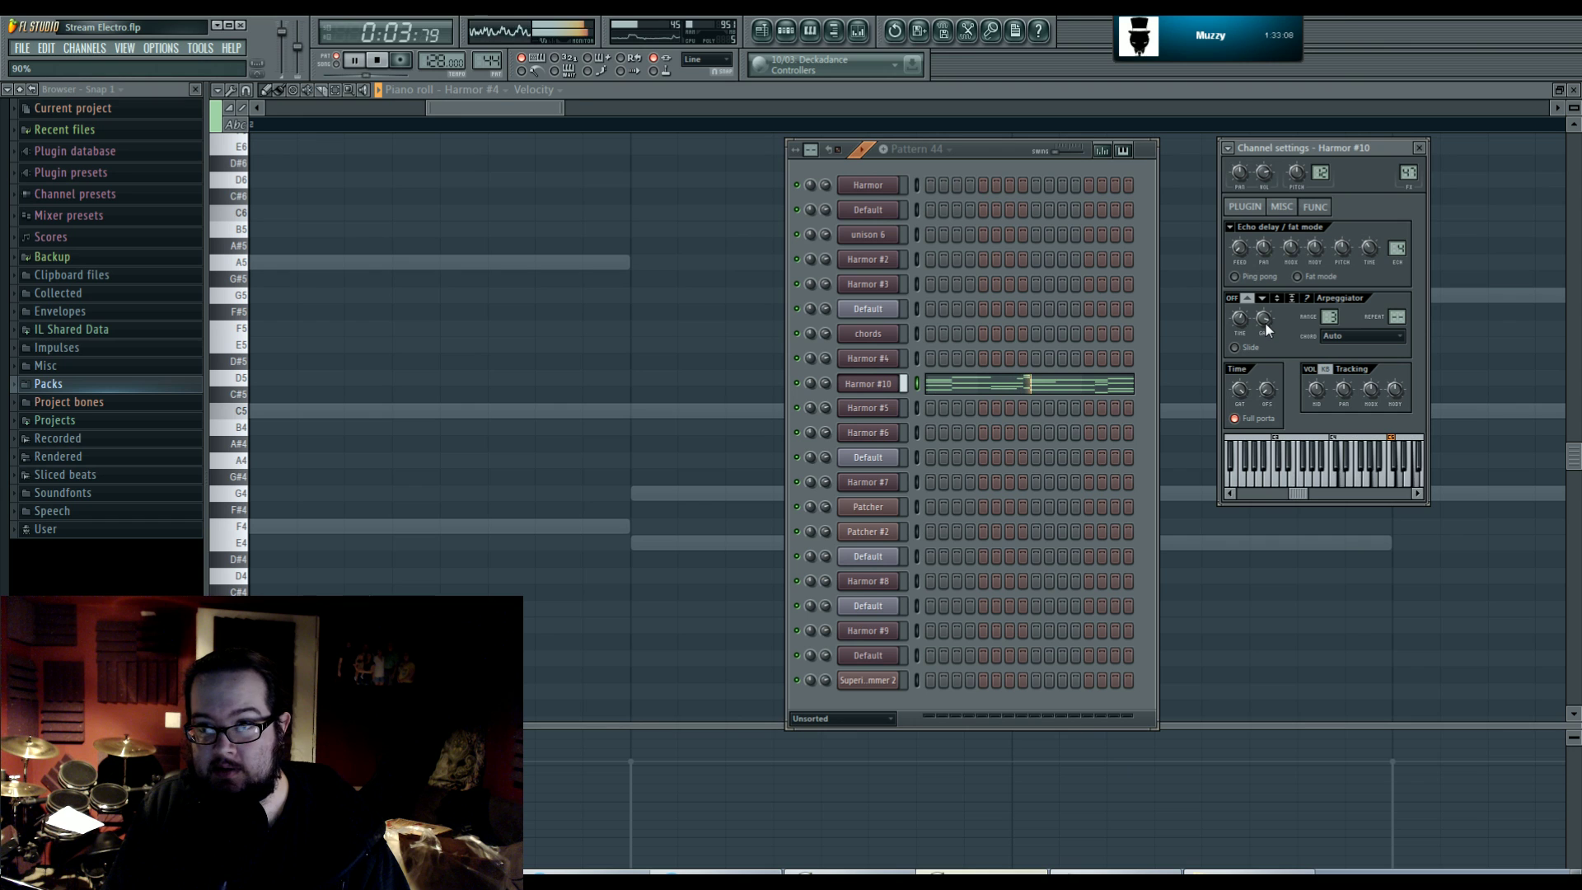
pyautogui.press('space')
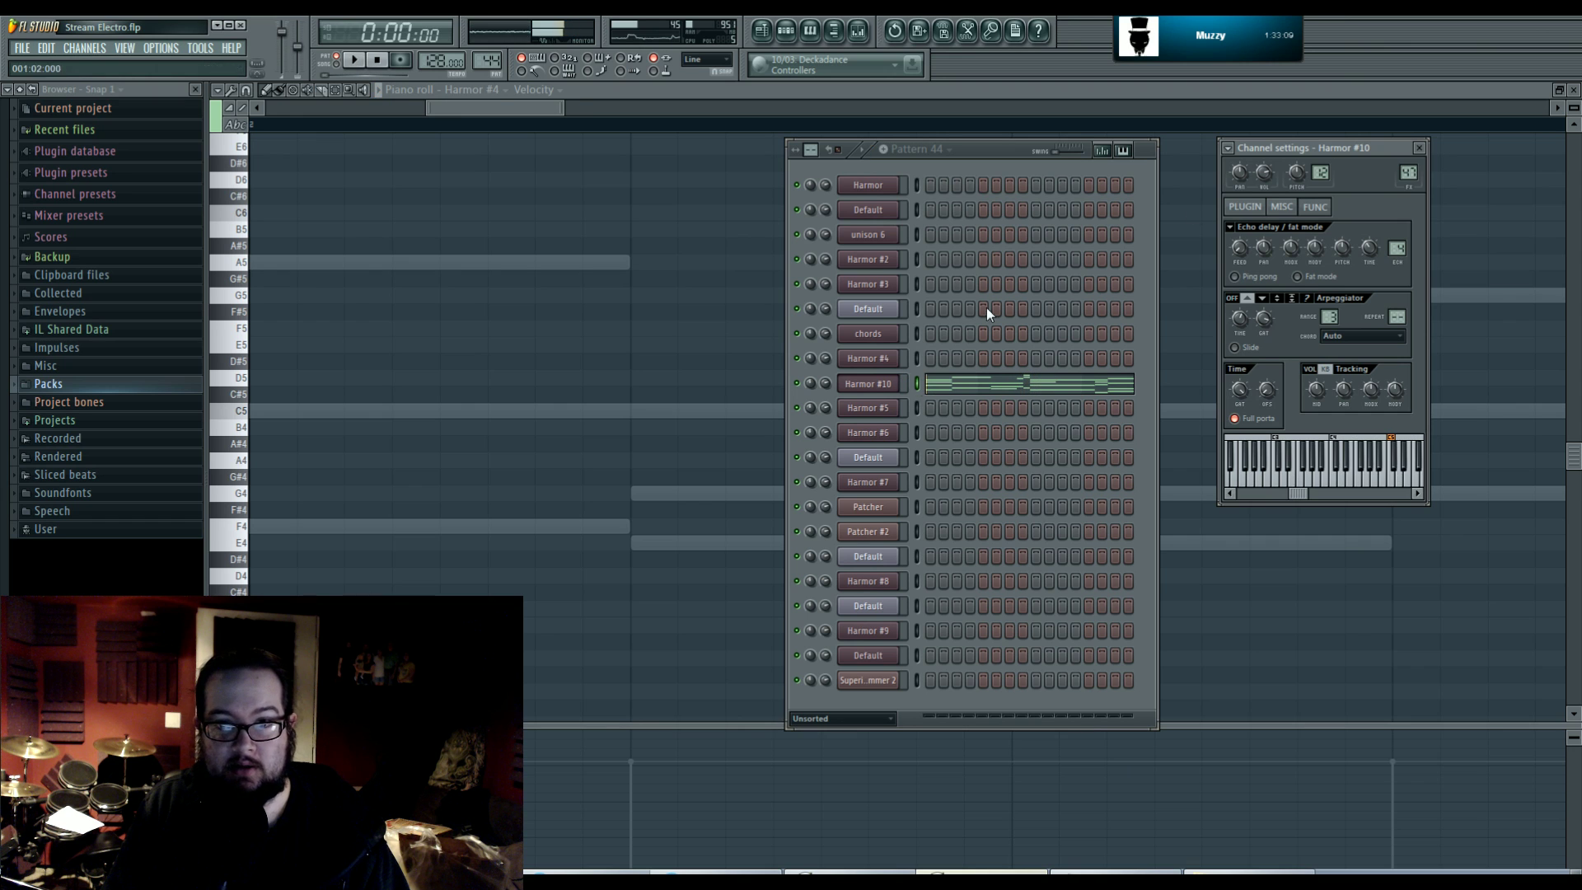
# - Load Fruity Parametric EQ 2 into the first effect slot of Insert 47, the mixer track for Harmor #10
pyautogui.doubleClick(1407, 173)
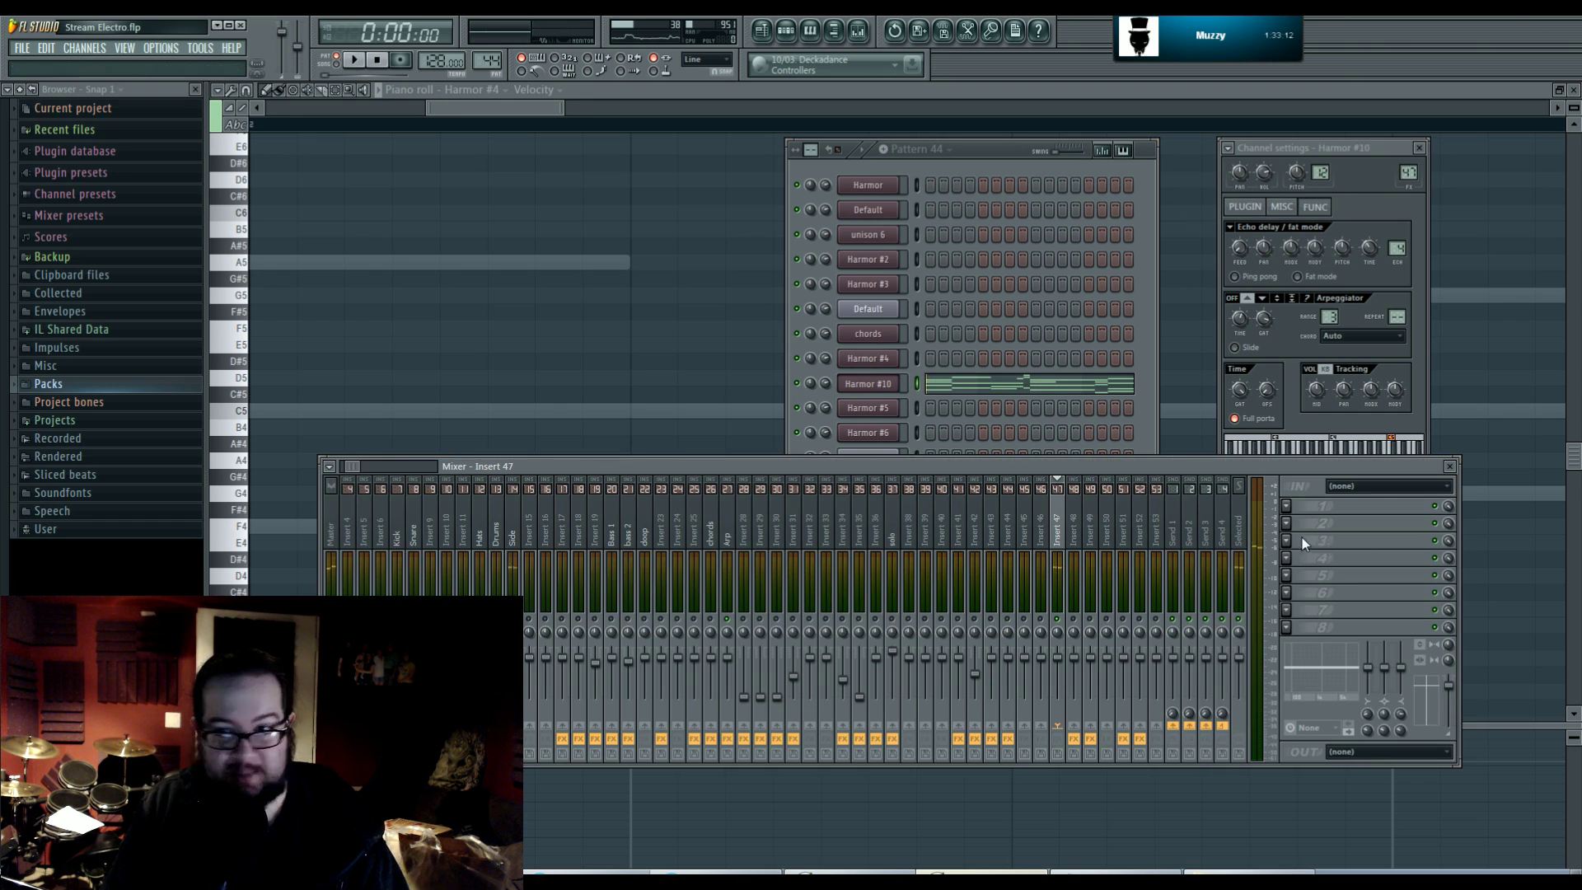
pyautogui.click(1298, 507)
pyautogui.click(1405, 579)
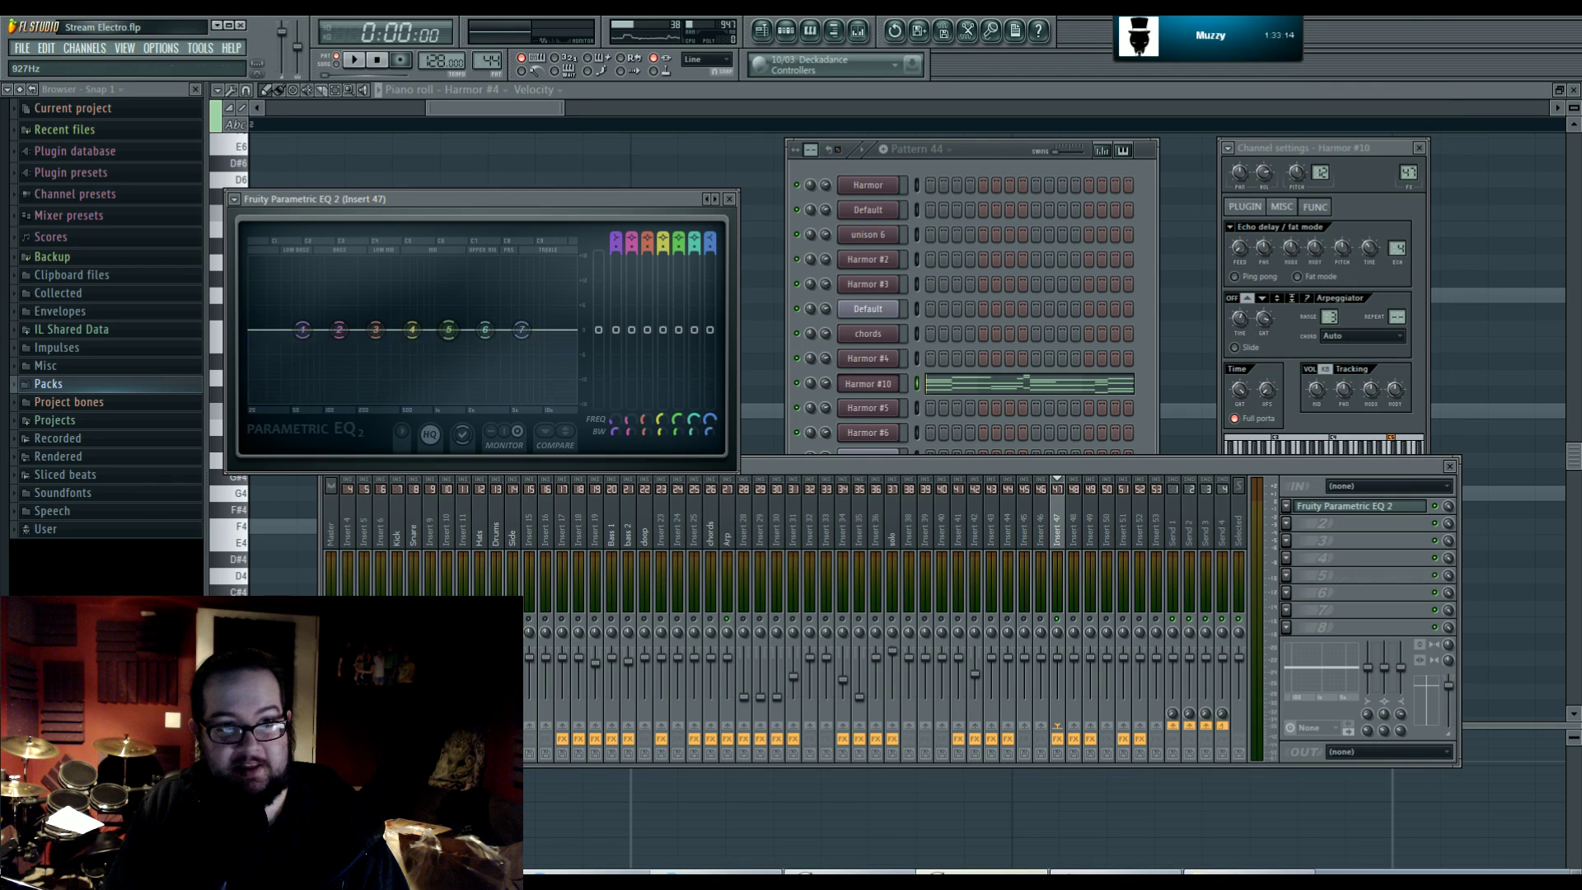
# - Shape the Insert 47 EQ during playback by cutting the lows, dipping the mids and slightly boosting the highs
pyautogui.moveTo(376, 329); pyautogui.dragTo(536, 306)
pyautogui.moveTo(449, 330); pyautogui.dragTo(452, 348)
pyautogui.moveTo(536, 306); pyautogui.dragTo(547, 305)
pyautogui.press('space')
pyautogui.moveTo(452, 348); pyautogui.dragTo(456, 355)
pyautogui.moveTo(486, 330); pyautogui.dragTo(440, 354)
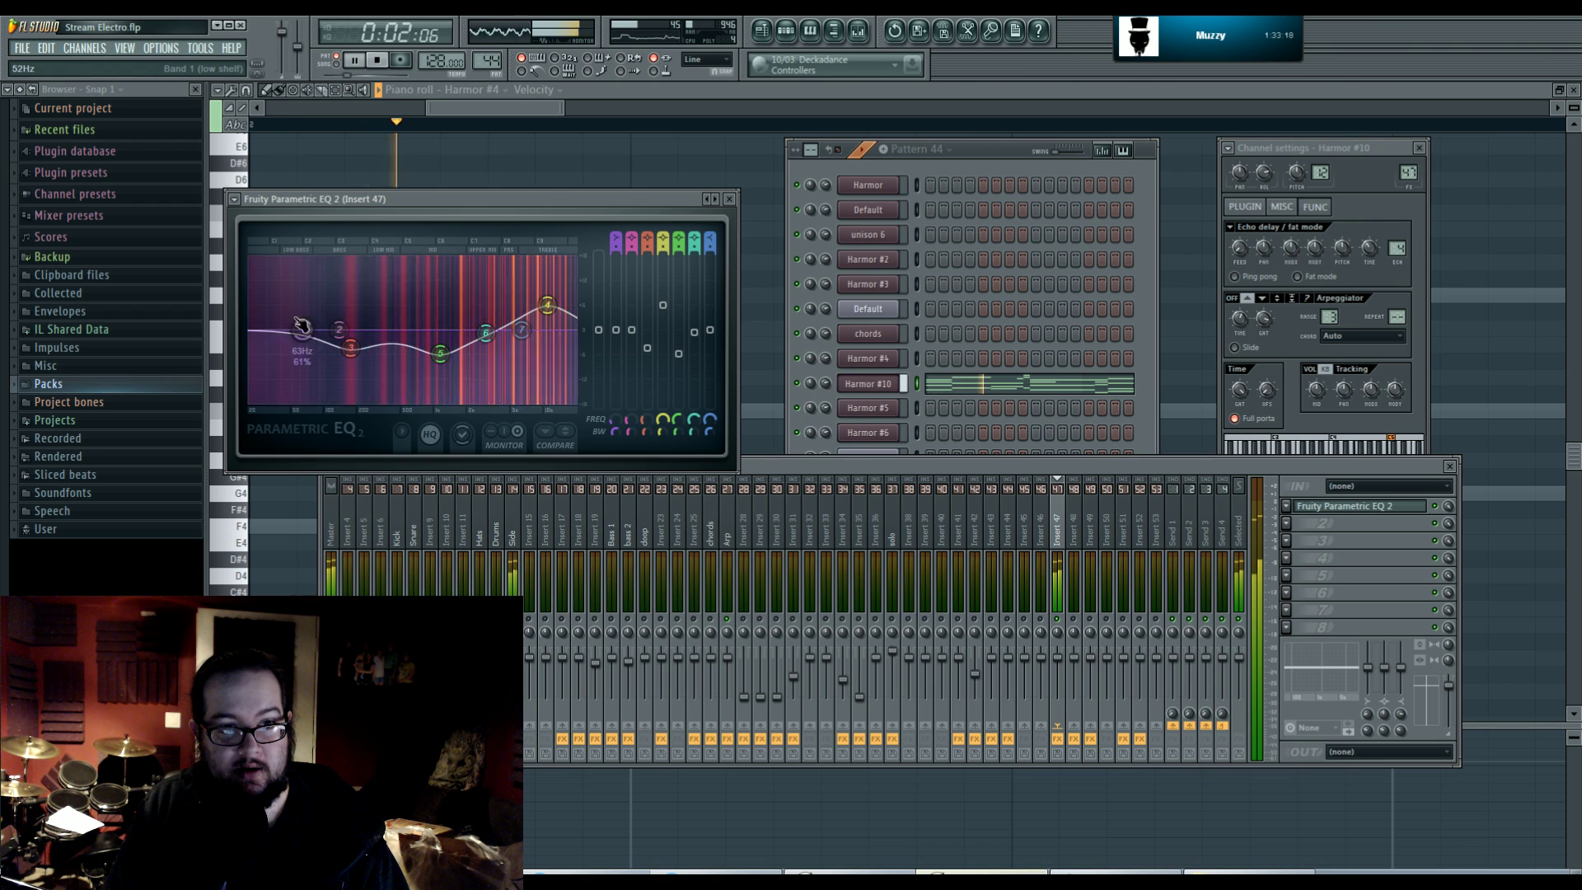
pyautogui.moveTo(302, 325); pyautogui.dragTo(312, 383)
pyautogui.moveTo(547, 305); pyautogui.dragTo(534, 320)
pyautogui.moveTo(440, 354); pyautogui.dragTo(476, 331)
# - Switch Harmor #10 to part B, move the A/B part mix to the middle and audition the blend
pyautogui.click(888, 385)
pyautogui.click(889, 387)
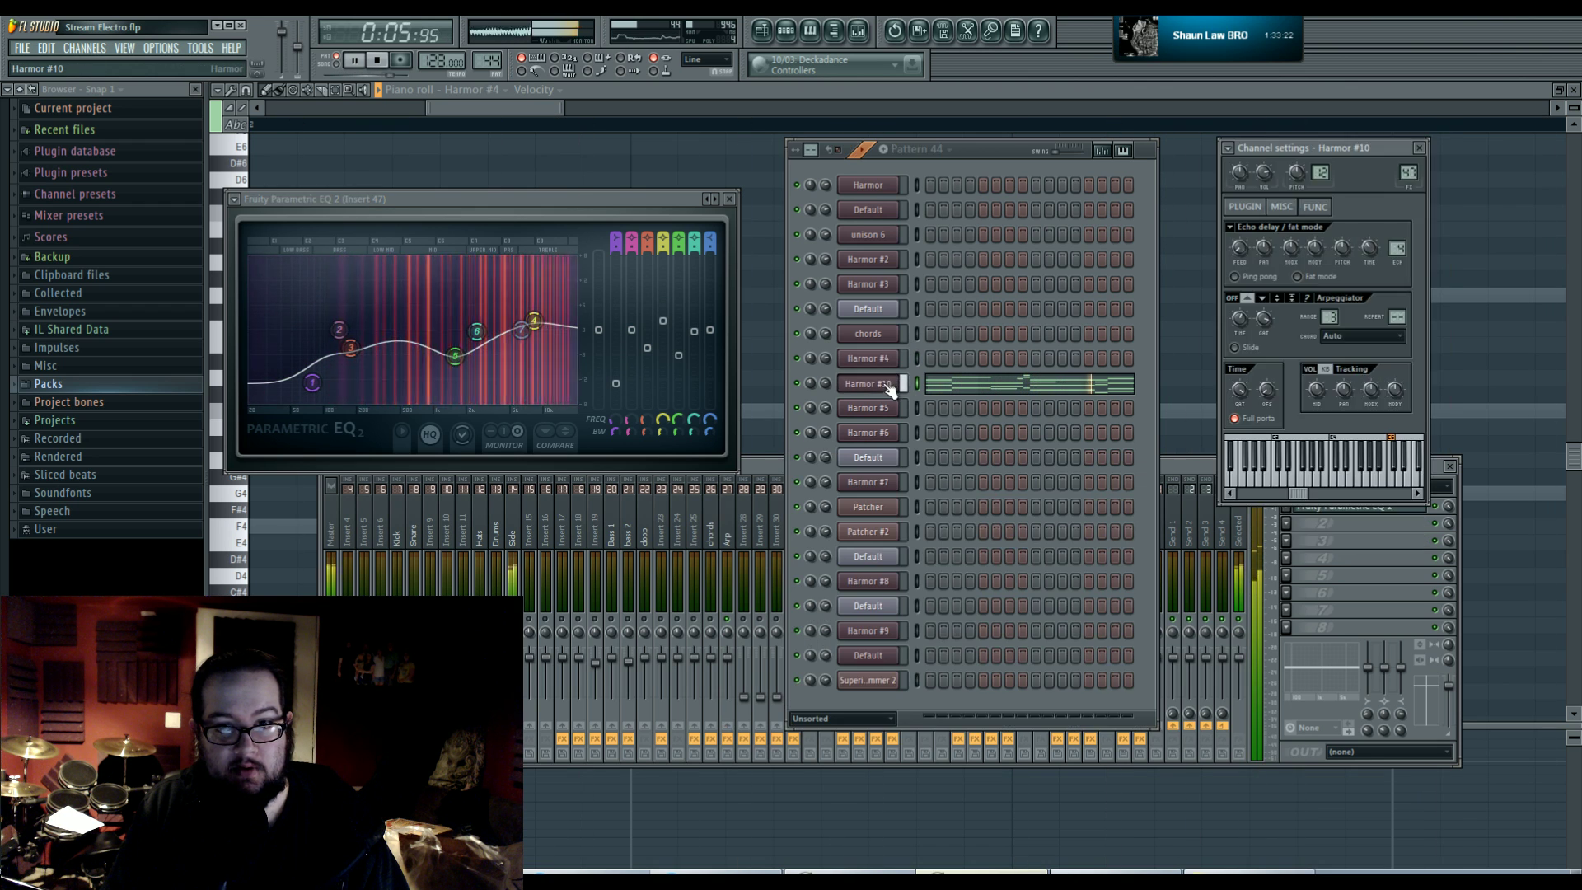
pyautogui.click(889, 388)
pyautogui.press('space')
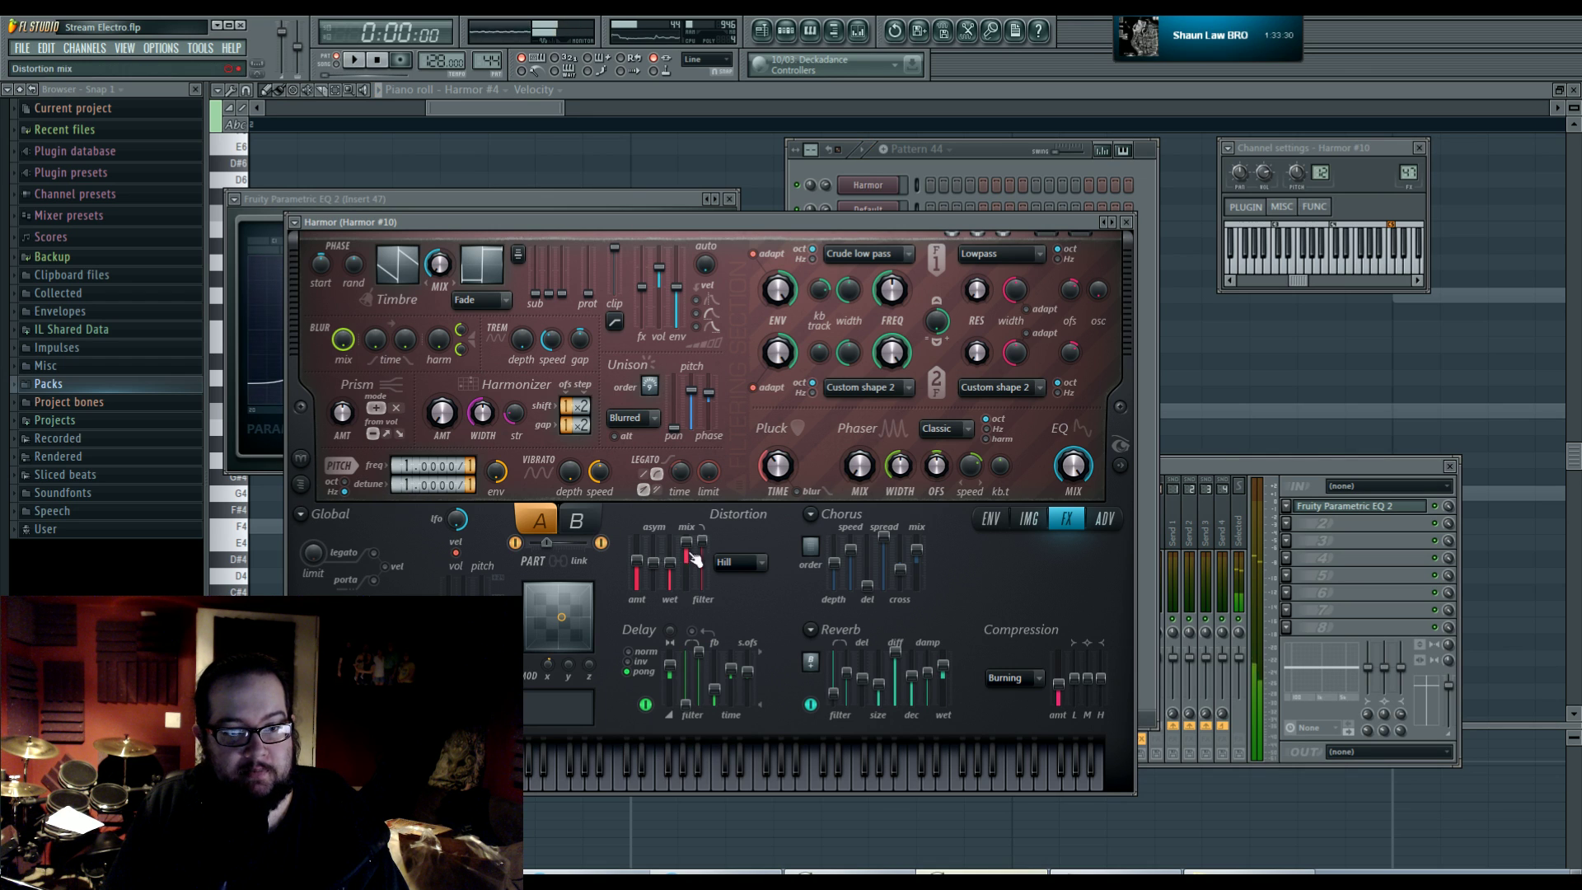
pyautogui.click(578, 522)
pyautogui.press('space')
pyautogui.moveTo(546, 542); pyautogui.dragTo(558, 542)
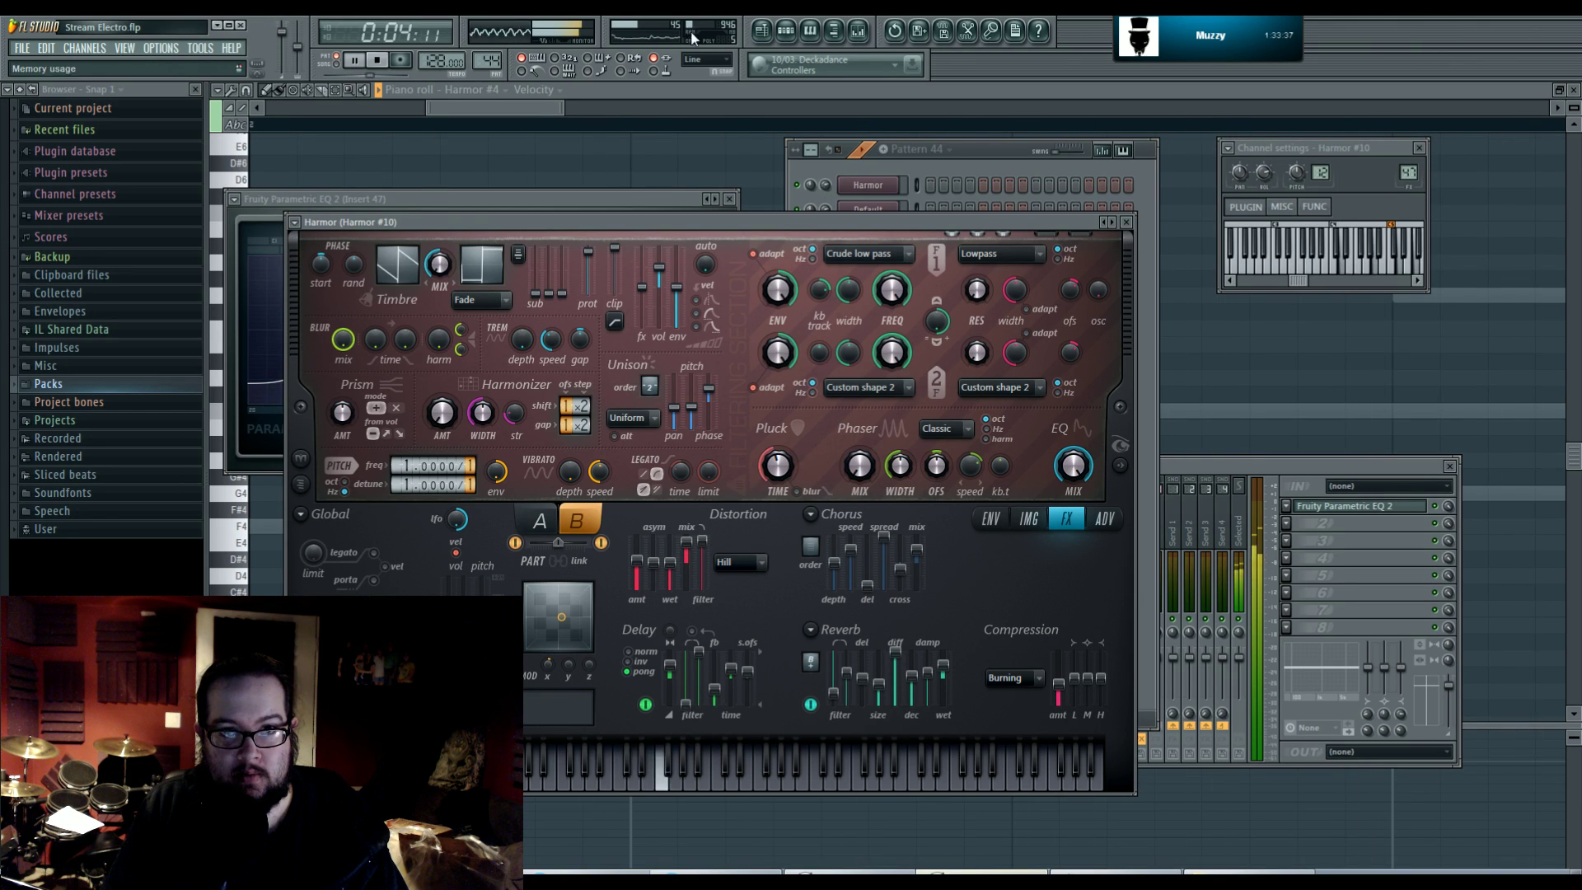
pyautogui.click(547, 130)
pyautogui.scroll(-2, 730, 445)
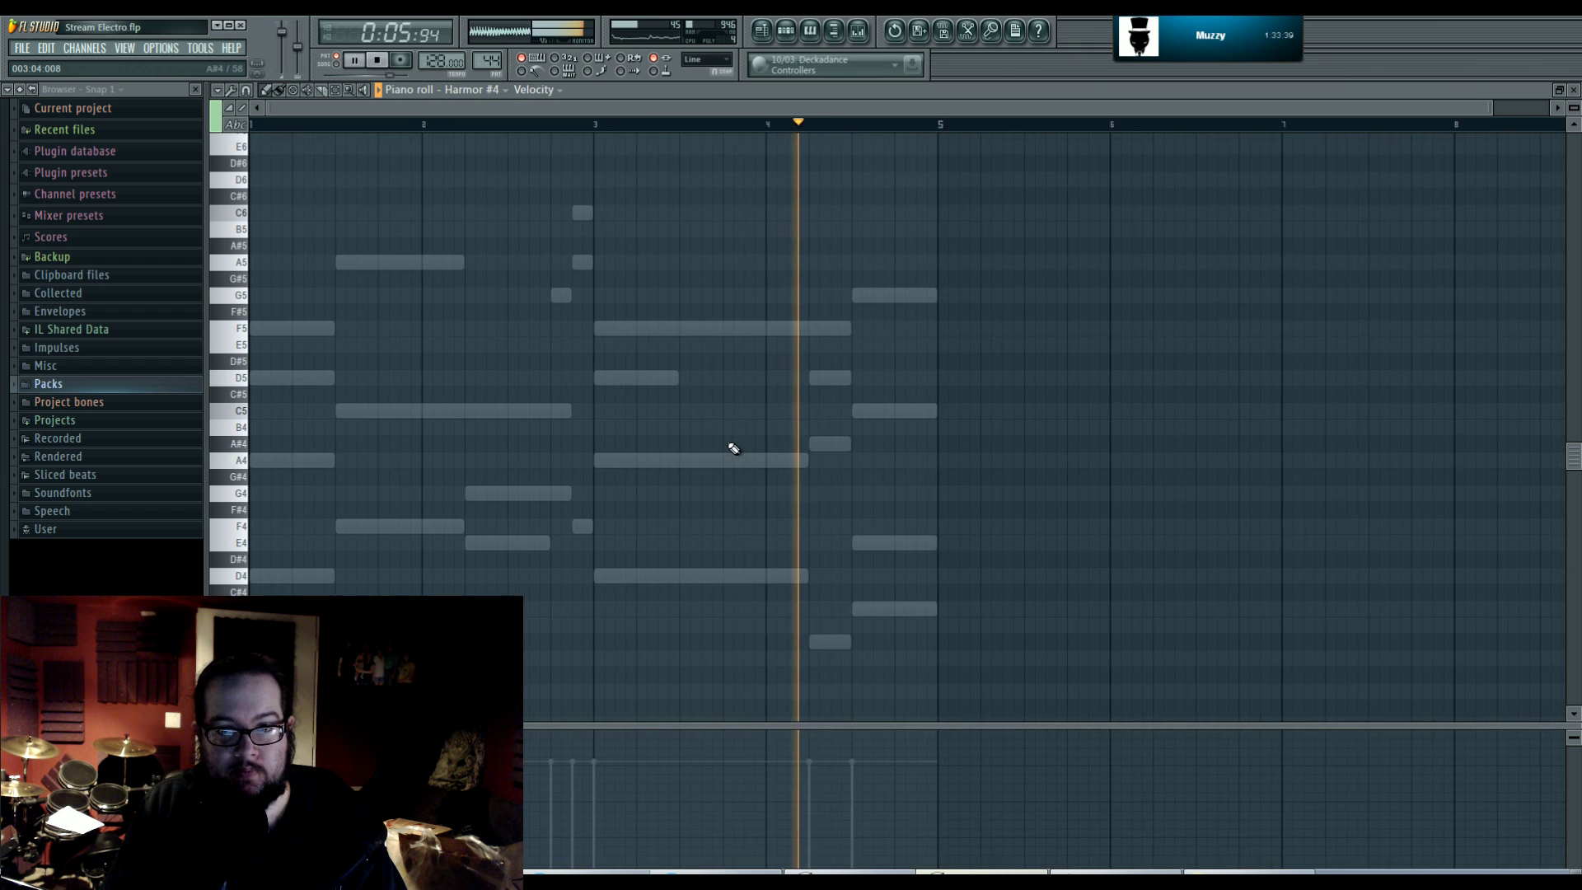
pyautogui.press('space')
# - Change the Harmor #10 arpeggio direction to down, adjust its octave range and audition the pattern
pyautogui.press('F6')
pyautogui.click(900, 427)
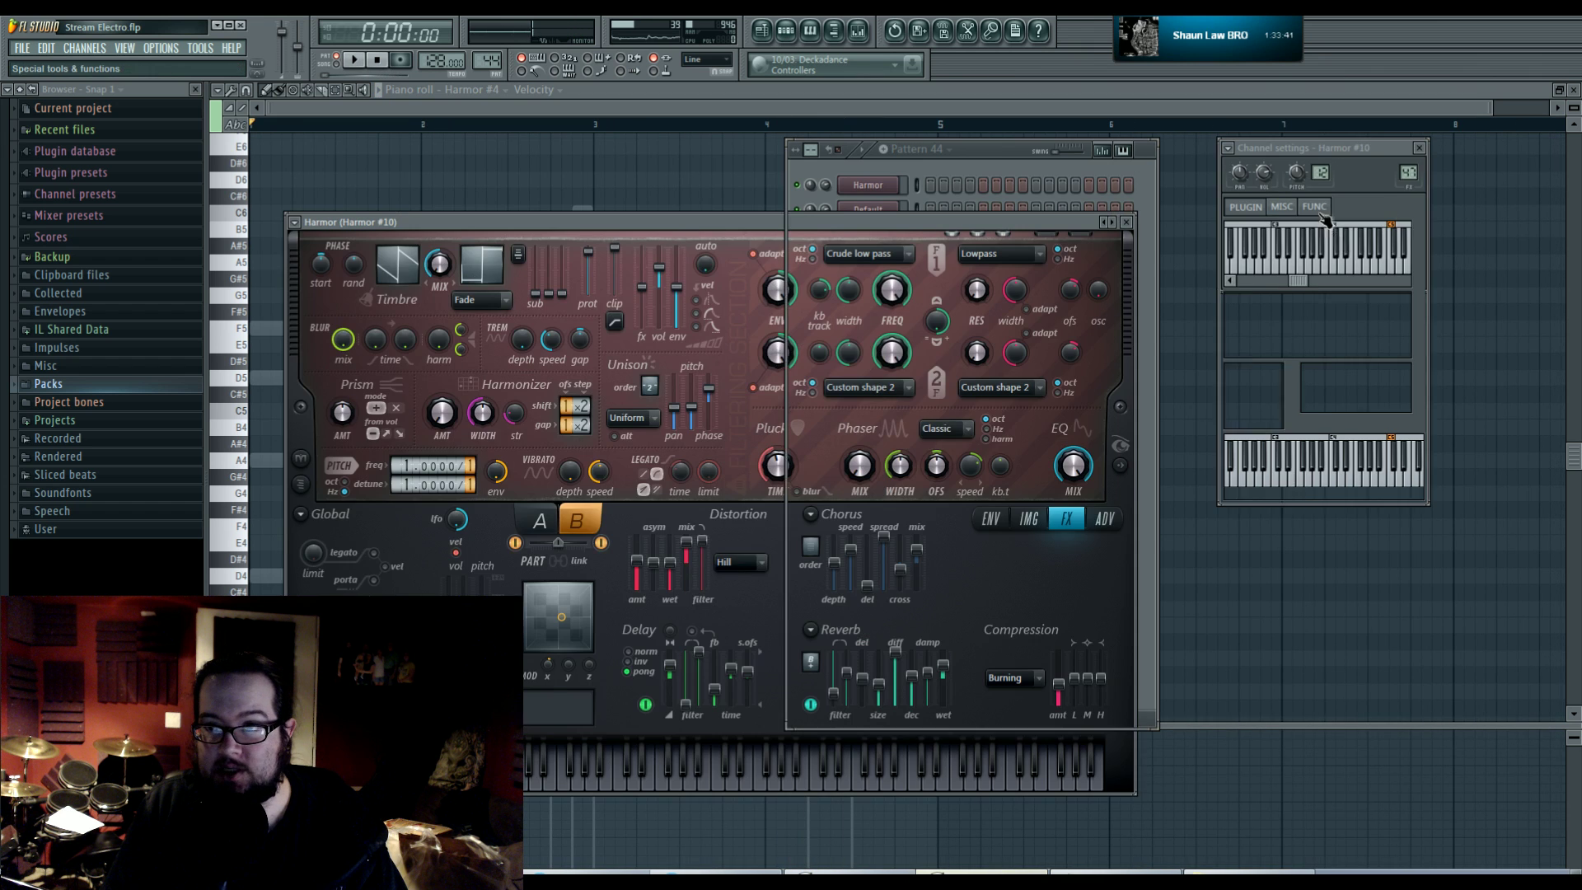
pyautogui.press('space')
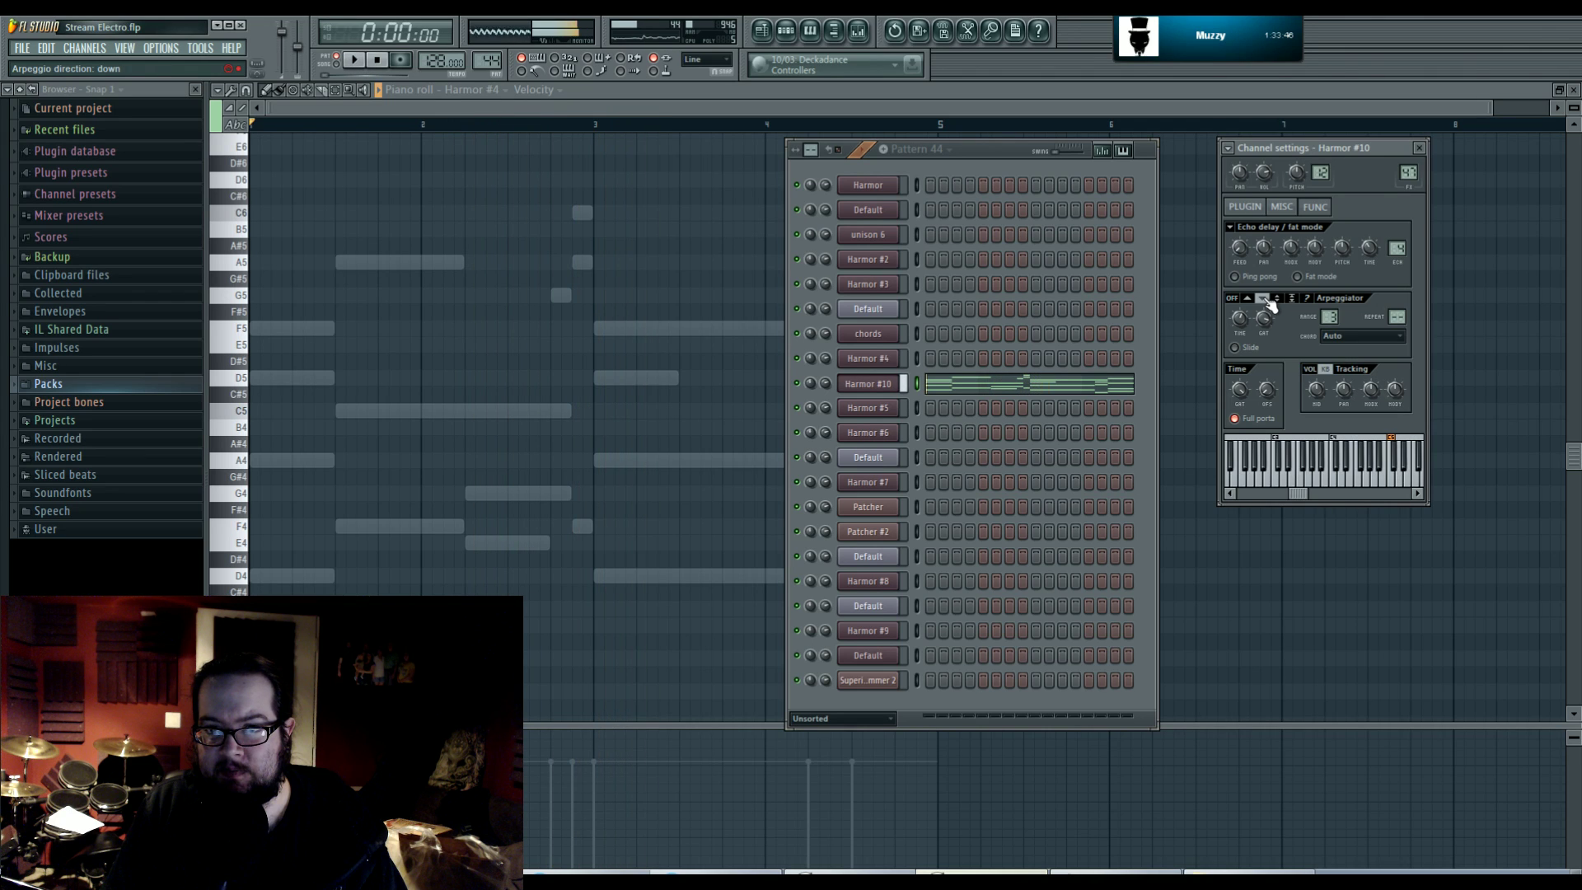
pyautogui.press('space')
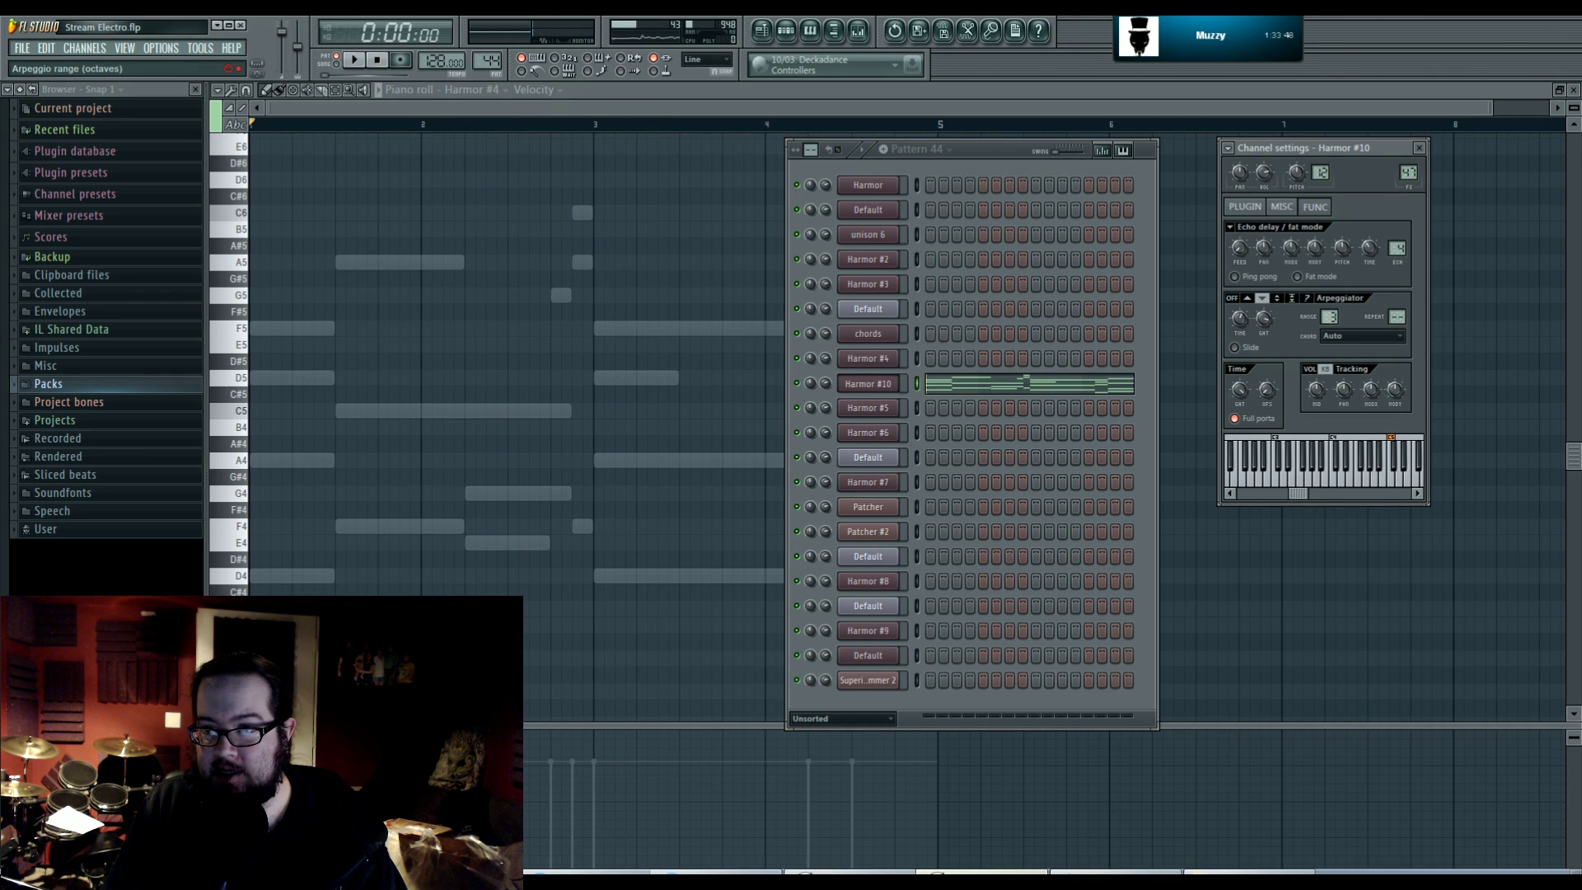
pyautogui.press('space')
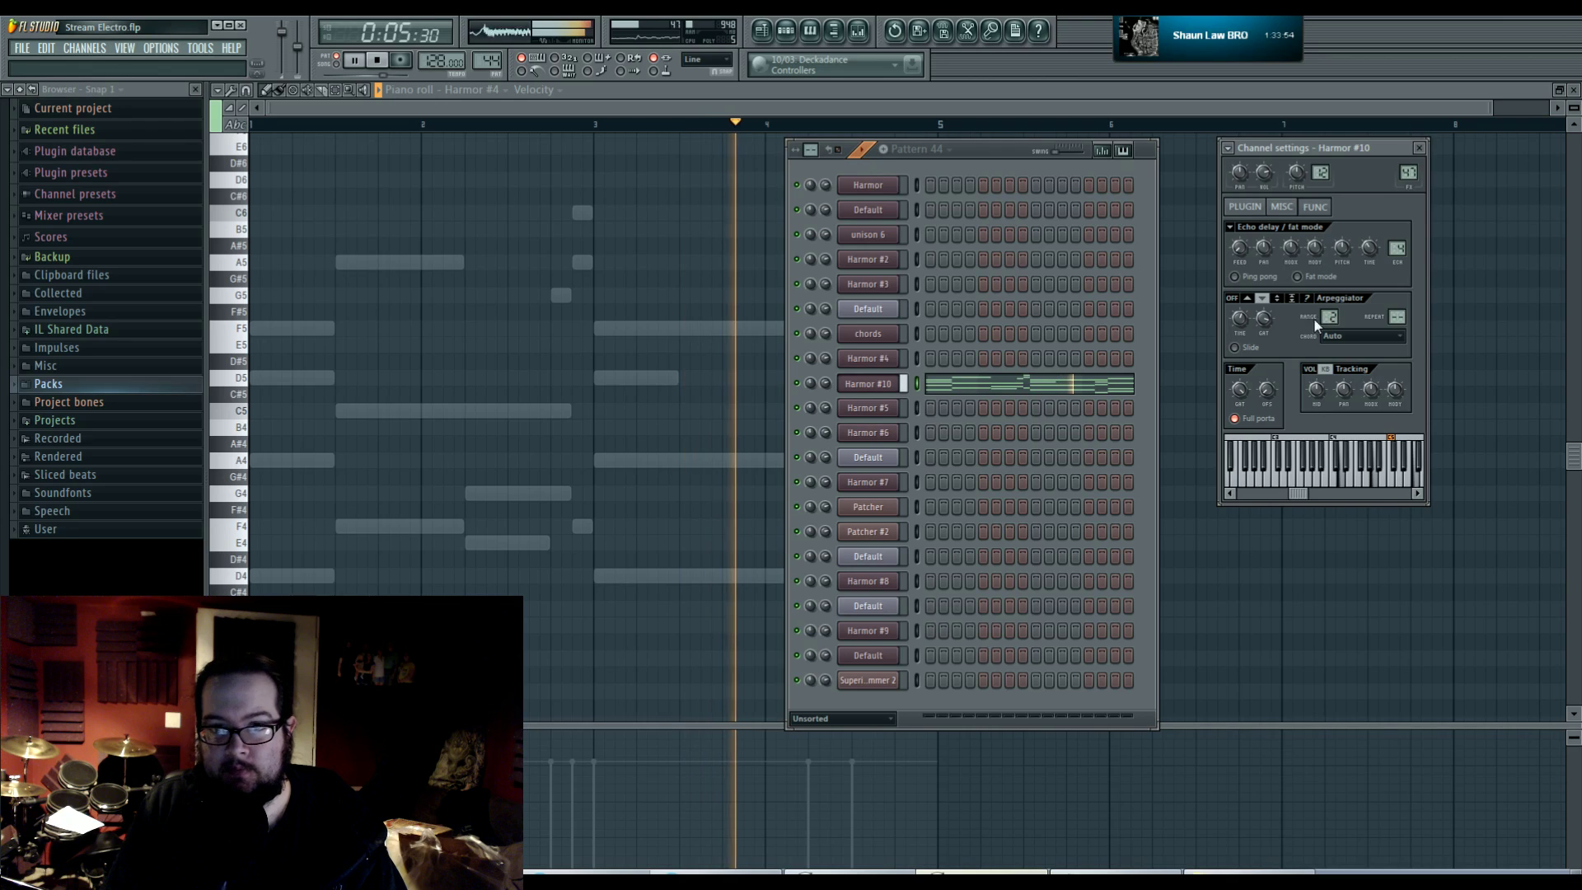
pyautogui.click(733, 292)
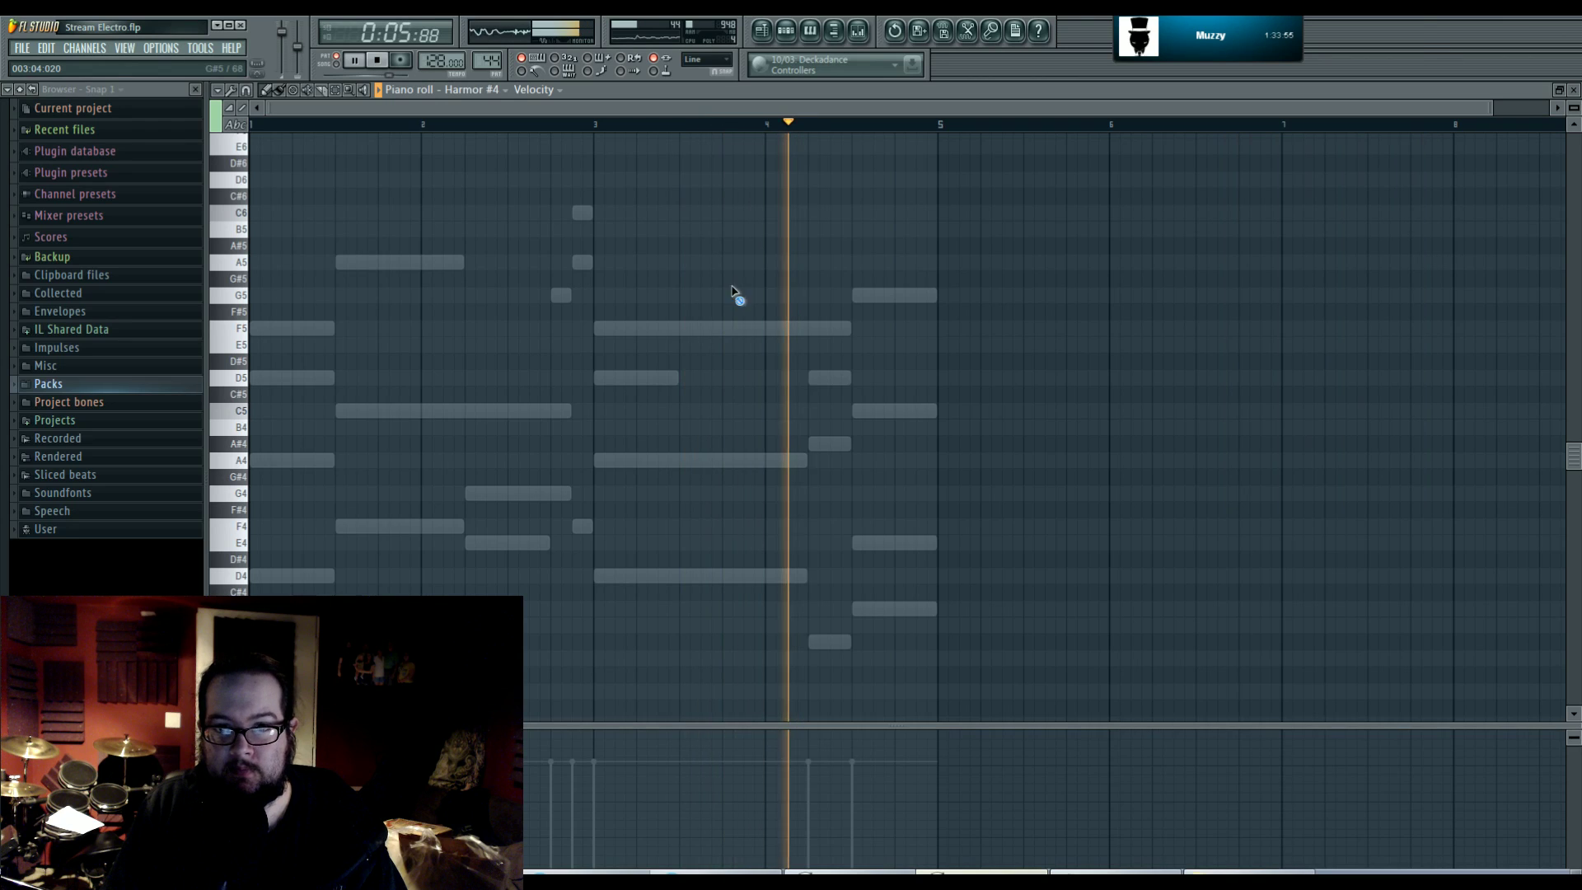
pyautogui.press('space')
# - Duplicate the Pattern 44 clip on Track 13 to fill bars 73 to 81, and place the playhead at bar 65
pyautogui.click(773, 40)
pyautogui.scroll(-2, 730, 519)
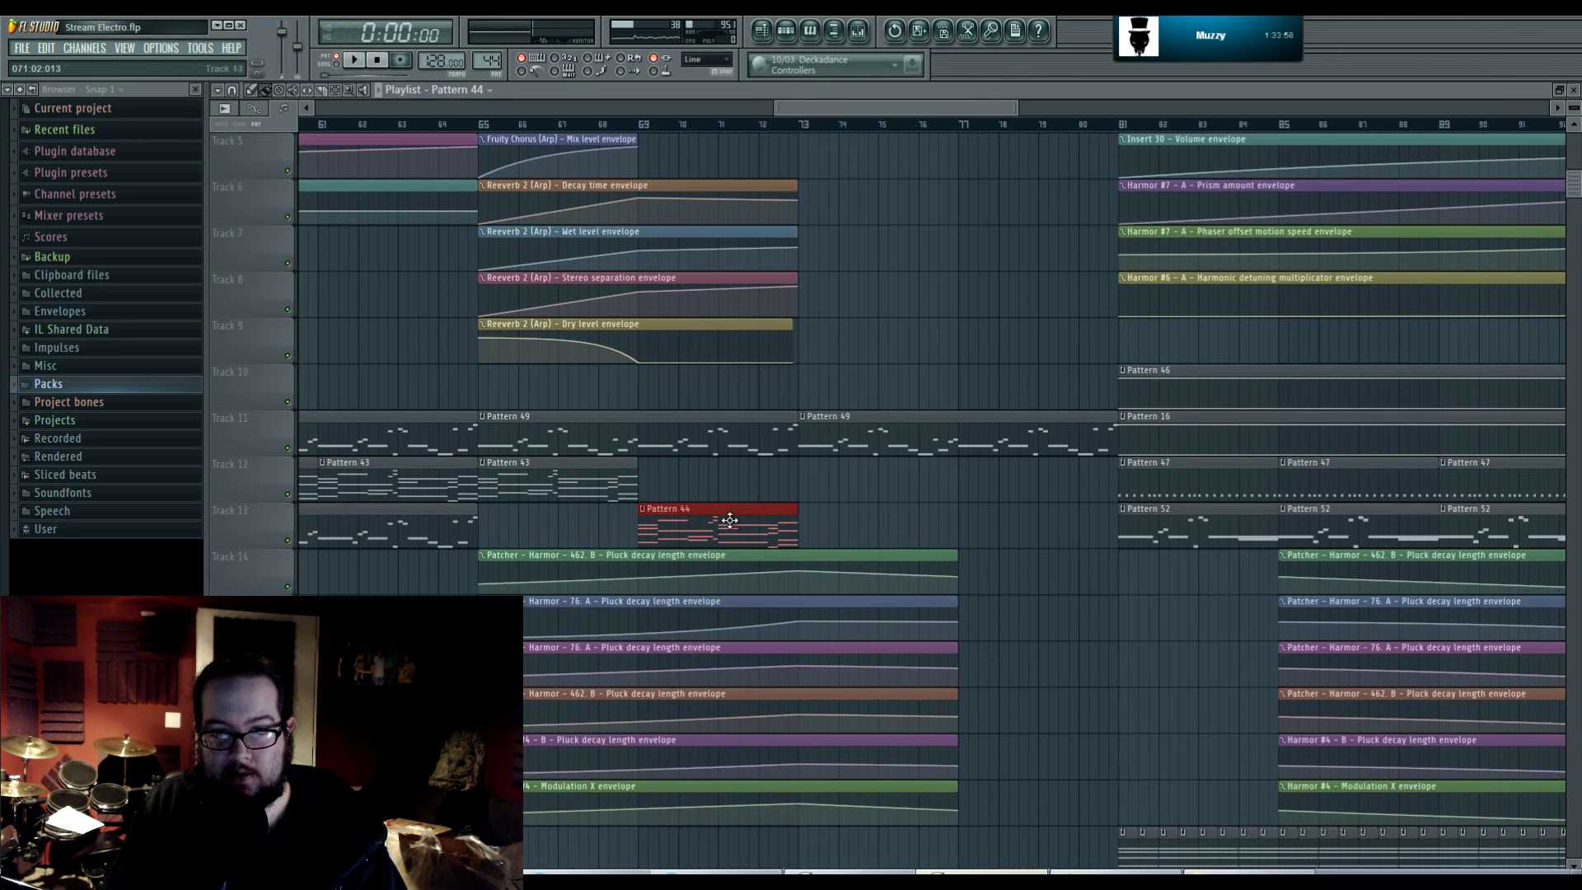
pyautogui.moveTo(807, 514); pyautogui.dragTo(1013, 517)
pyautogui.click(480, 126)
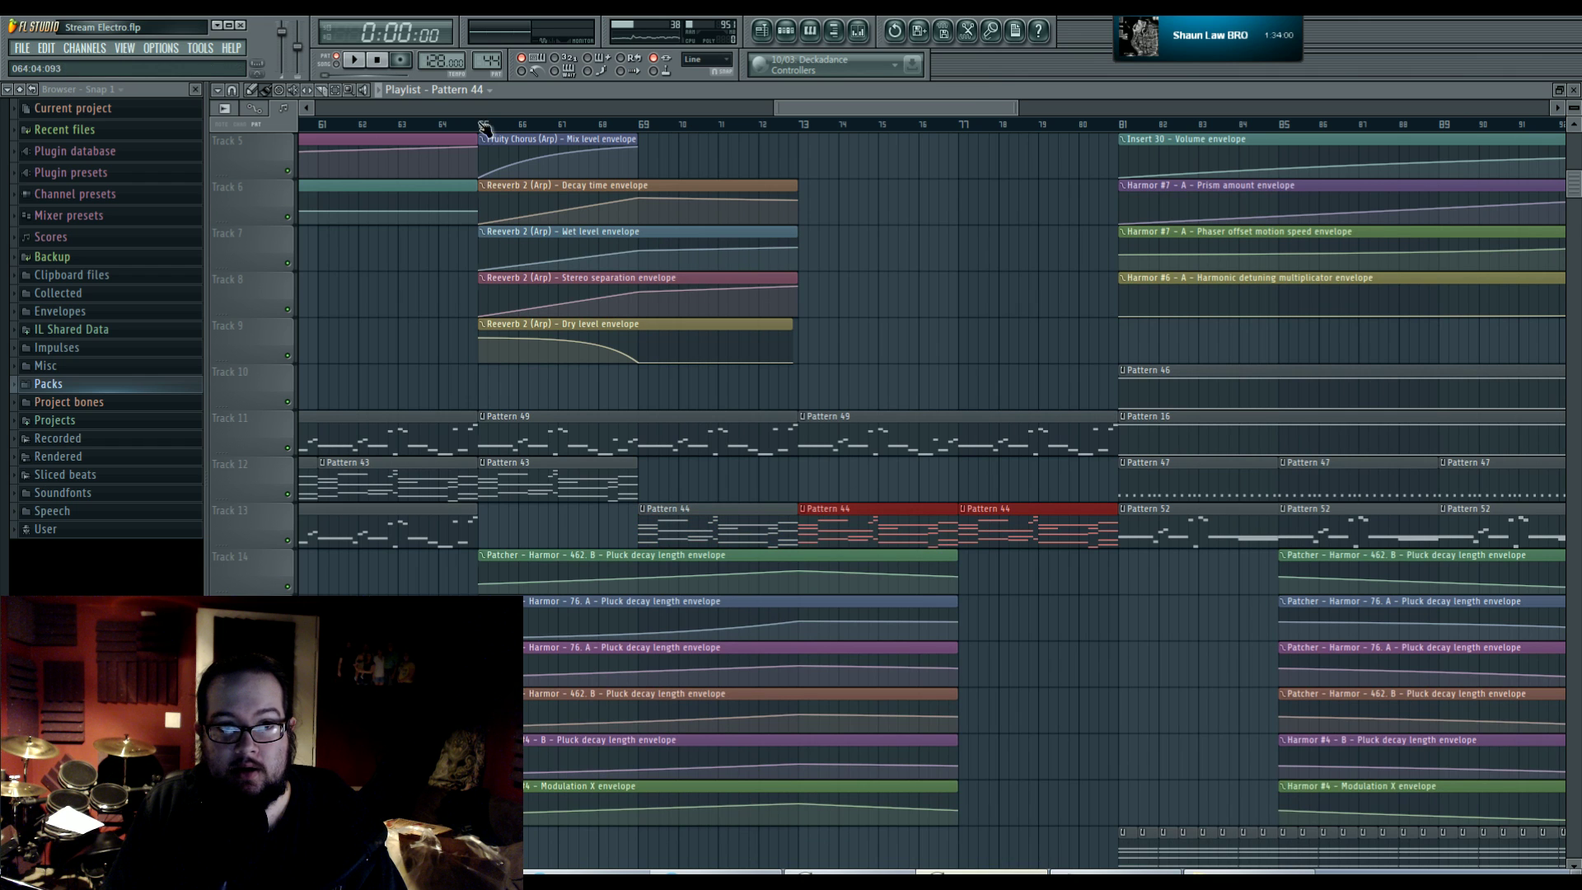
# - Select bars 65 to 81 in the playlist and create an automation clip for the Insert 47 volume
pyautogui.press('F9')
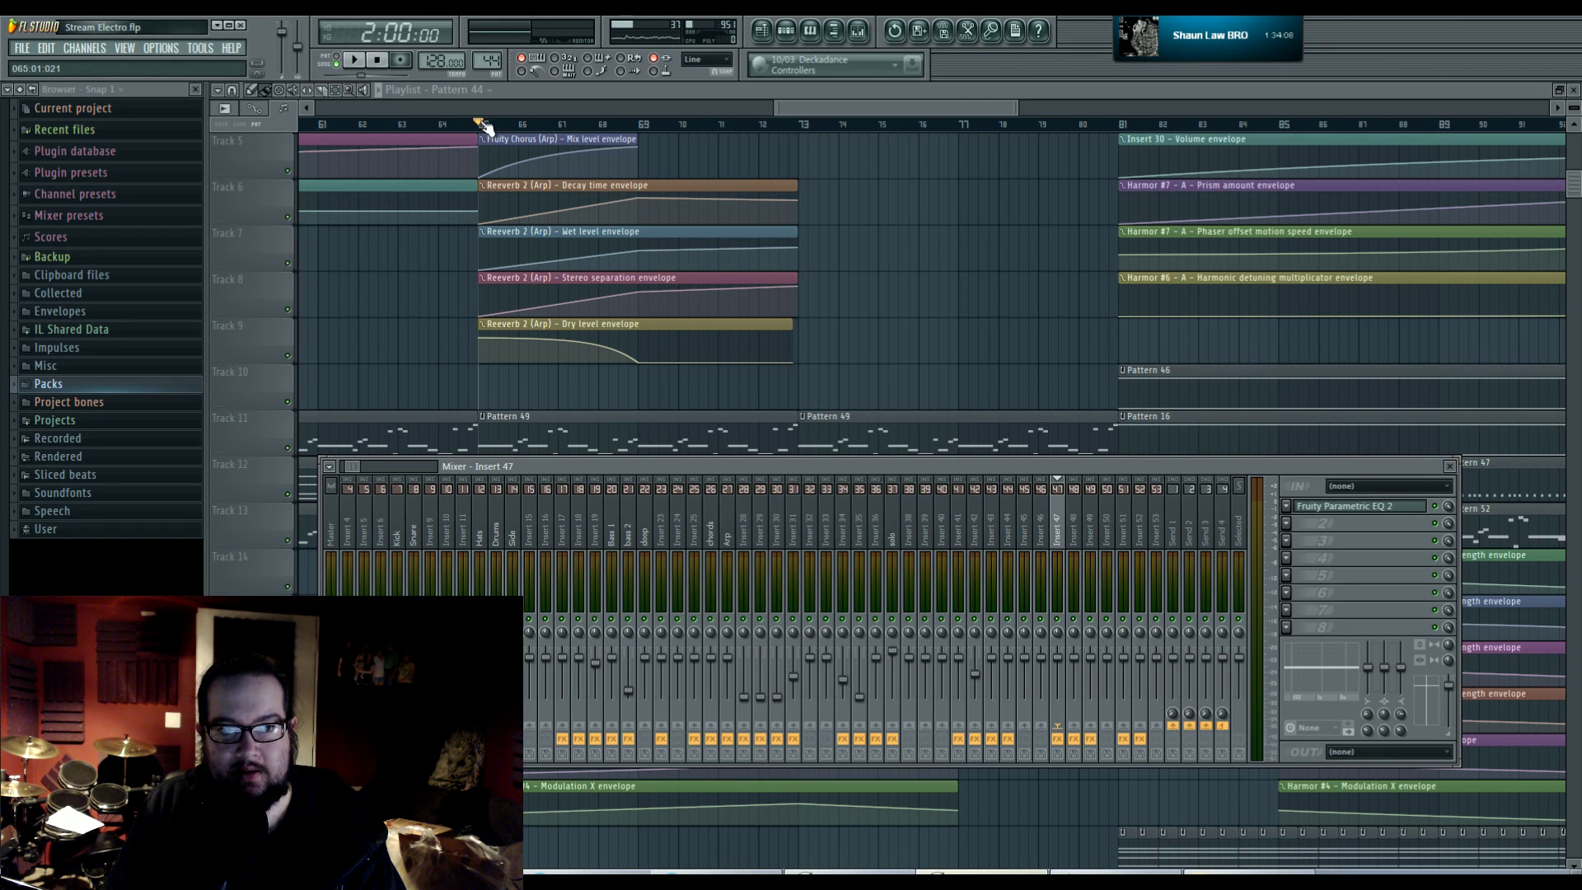
pyautogui.moveTo(483, 125); pyautogui.dragTo(1121, 158)
pyautogui.scroll(-3, 1071, 148)
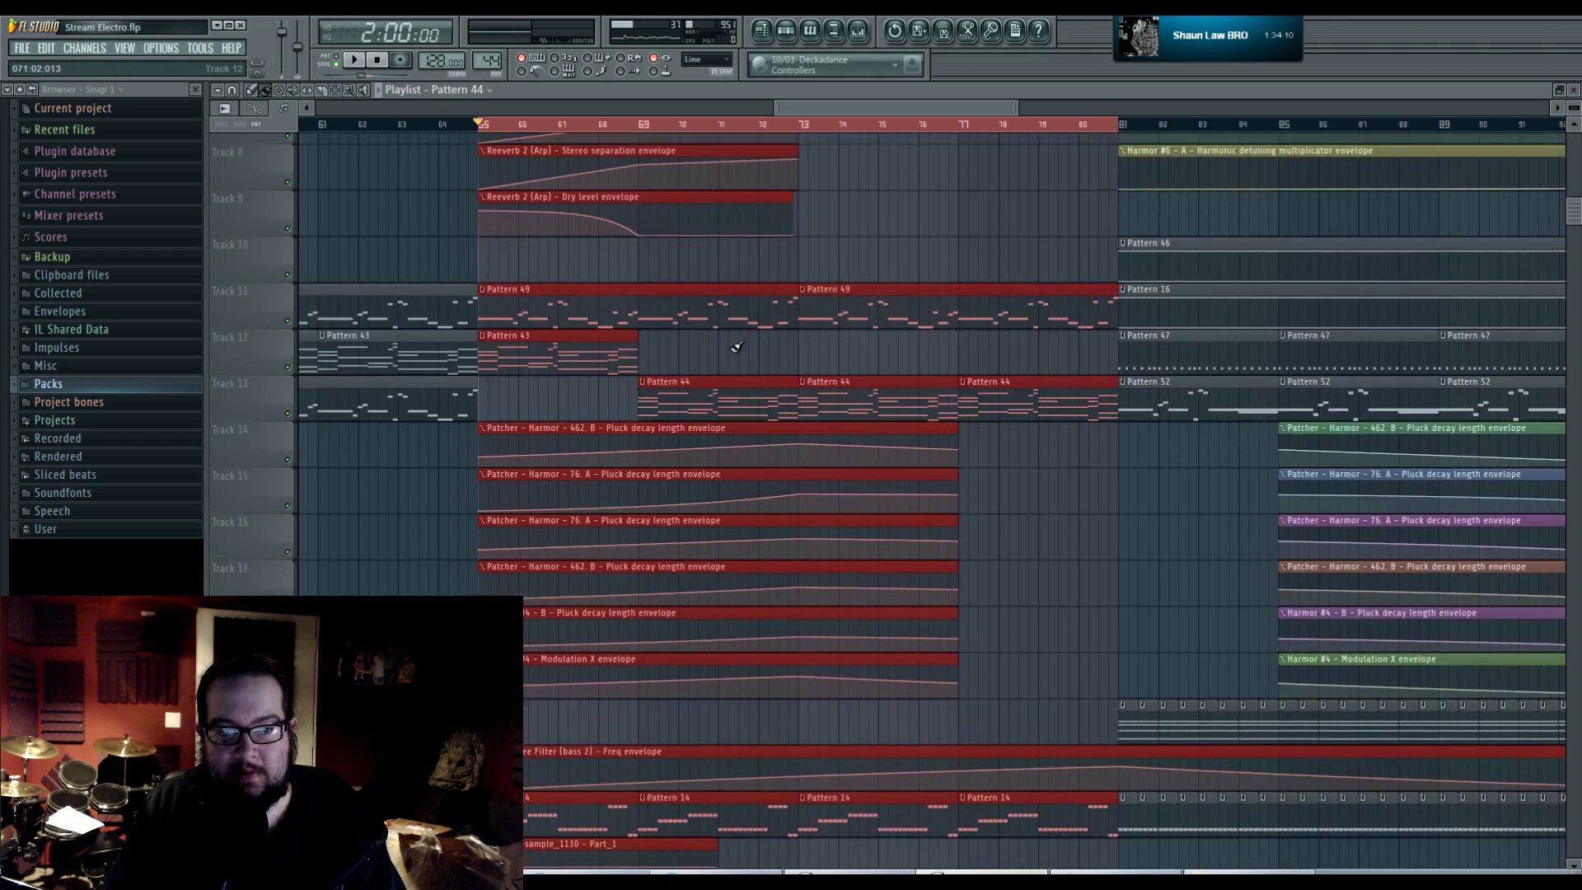
pyautogui.press('F9')
pyautogui.rightClick(1063, 657)
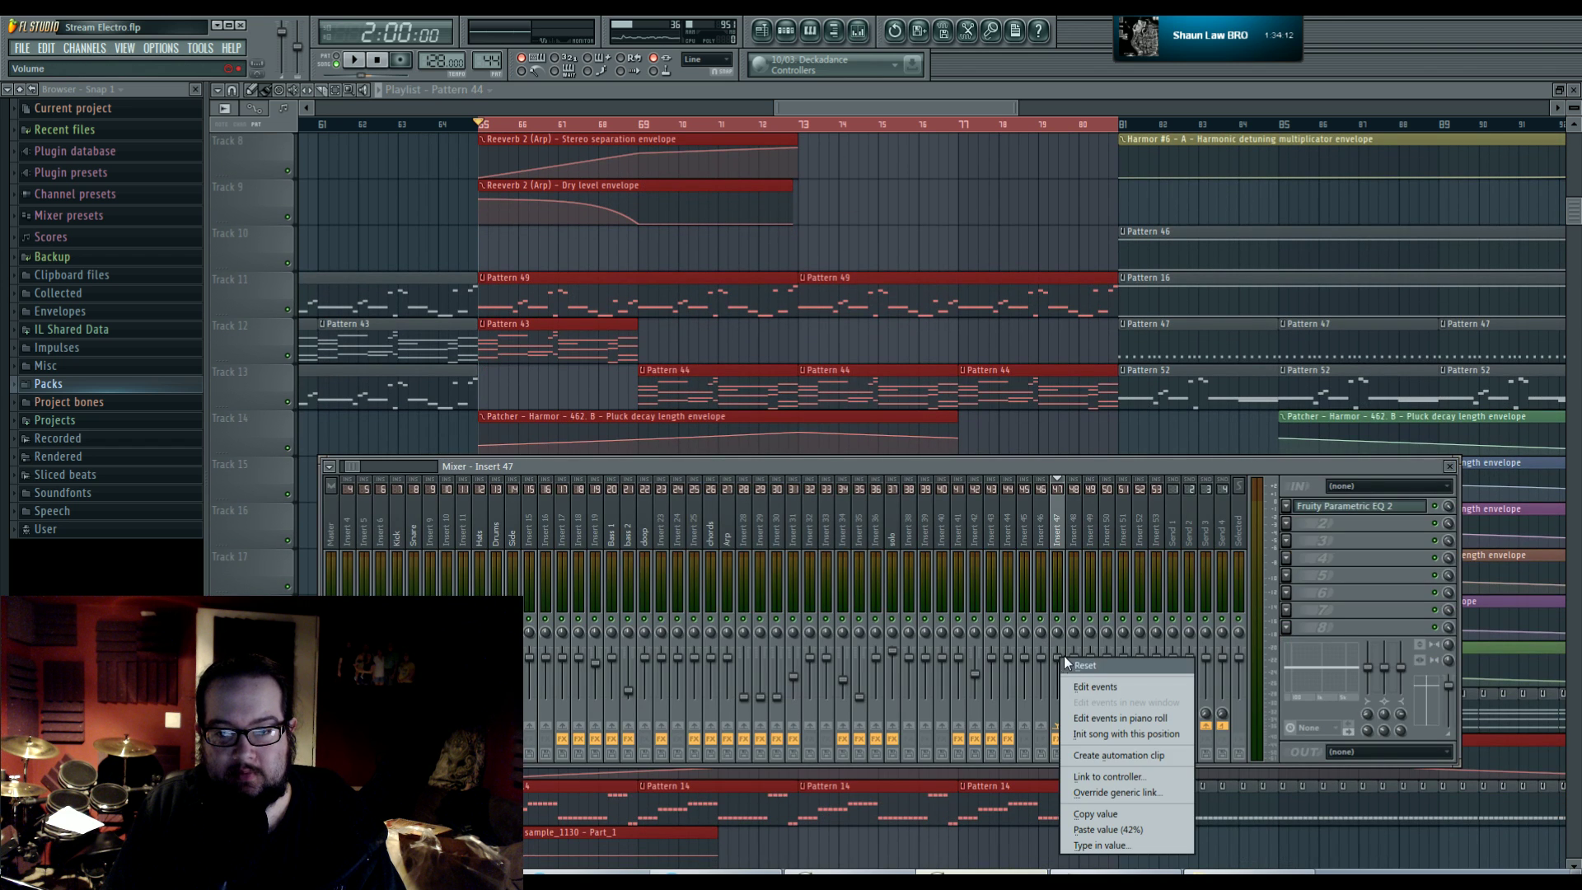
pyautogui.click(1104, 754)
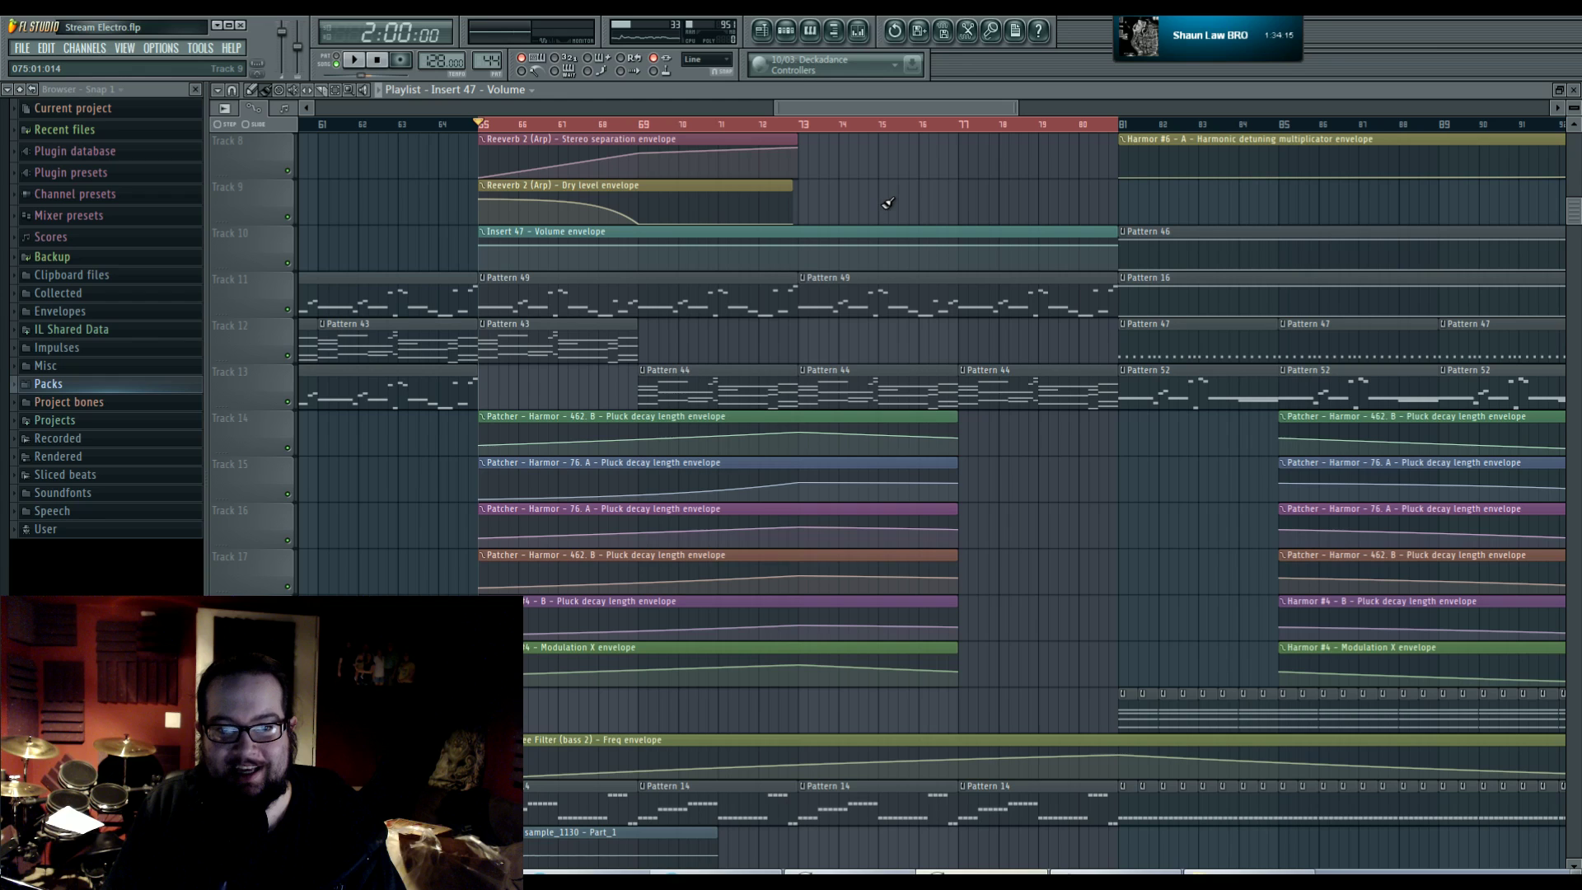
# - Shape the Insert 47 volume envelope to stay silent until bar 69, then rise in a gentle curve to 79% at bar 73
pyautogui.moveTo(483, 247); pyautogui.dragTo(480, 269)
pyautogui.rightClick(802, 245)
pyautogui.rightClick(646, 268)
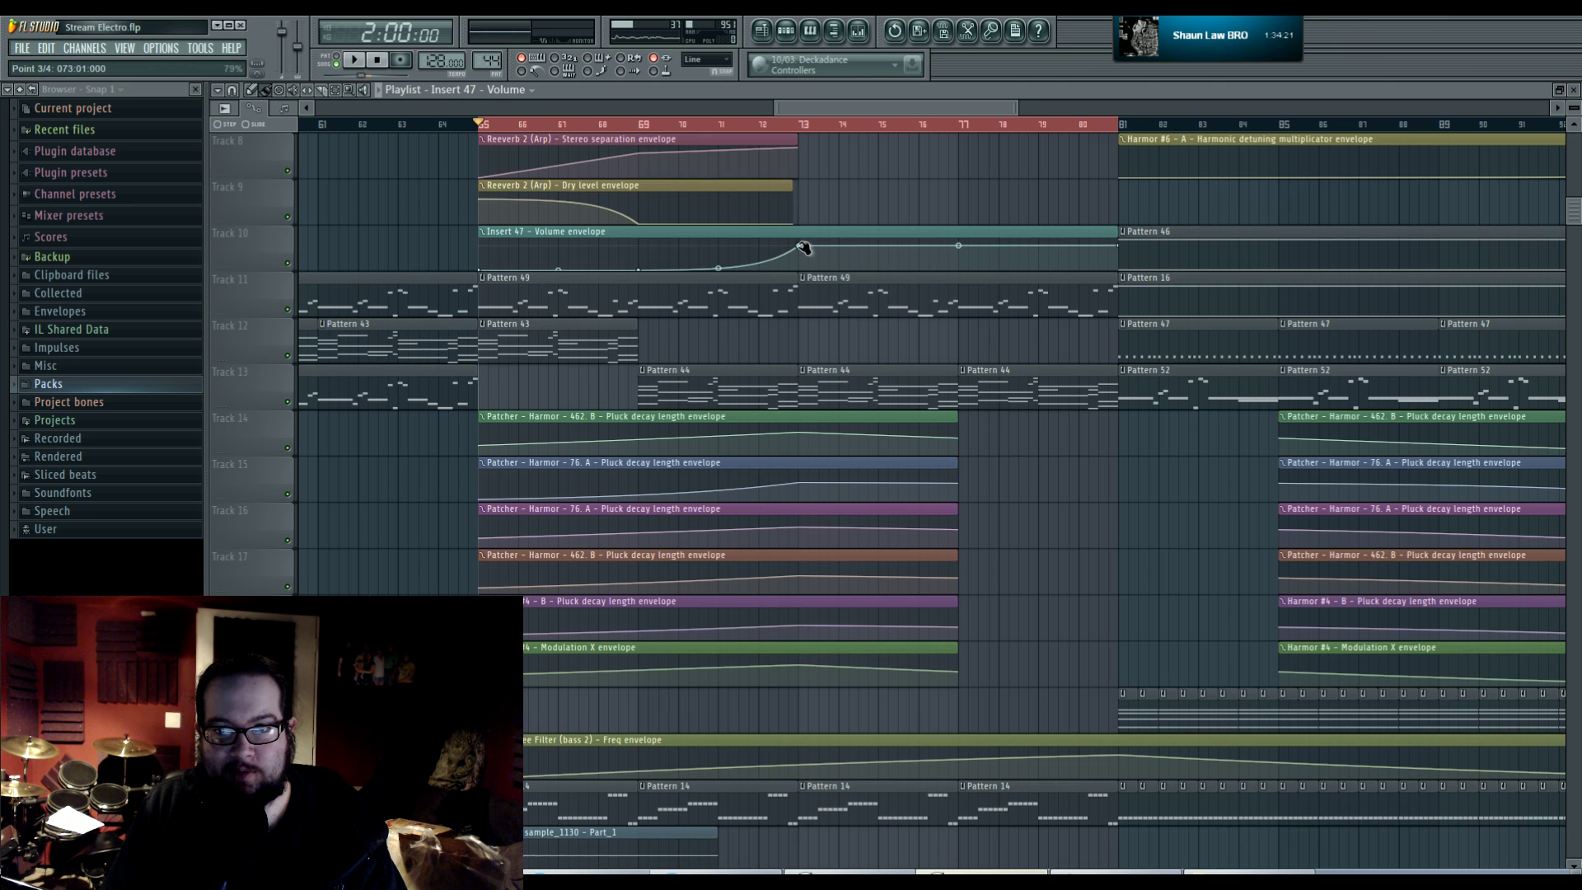
pyautogui.moveTo(729, 272); pyautogui.dragTo(808, 249)
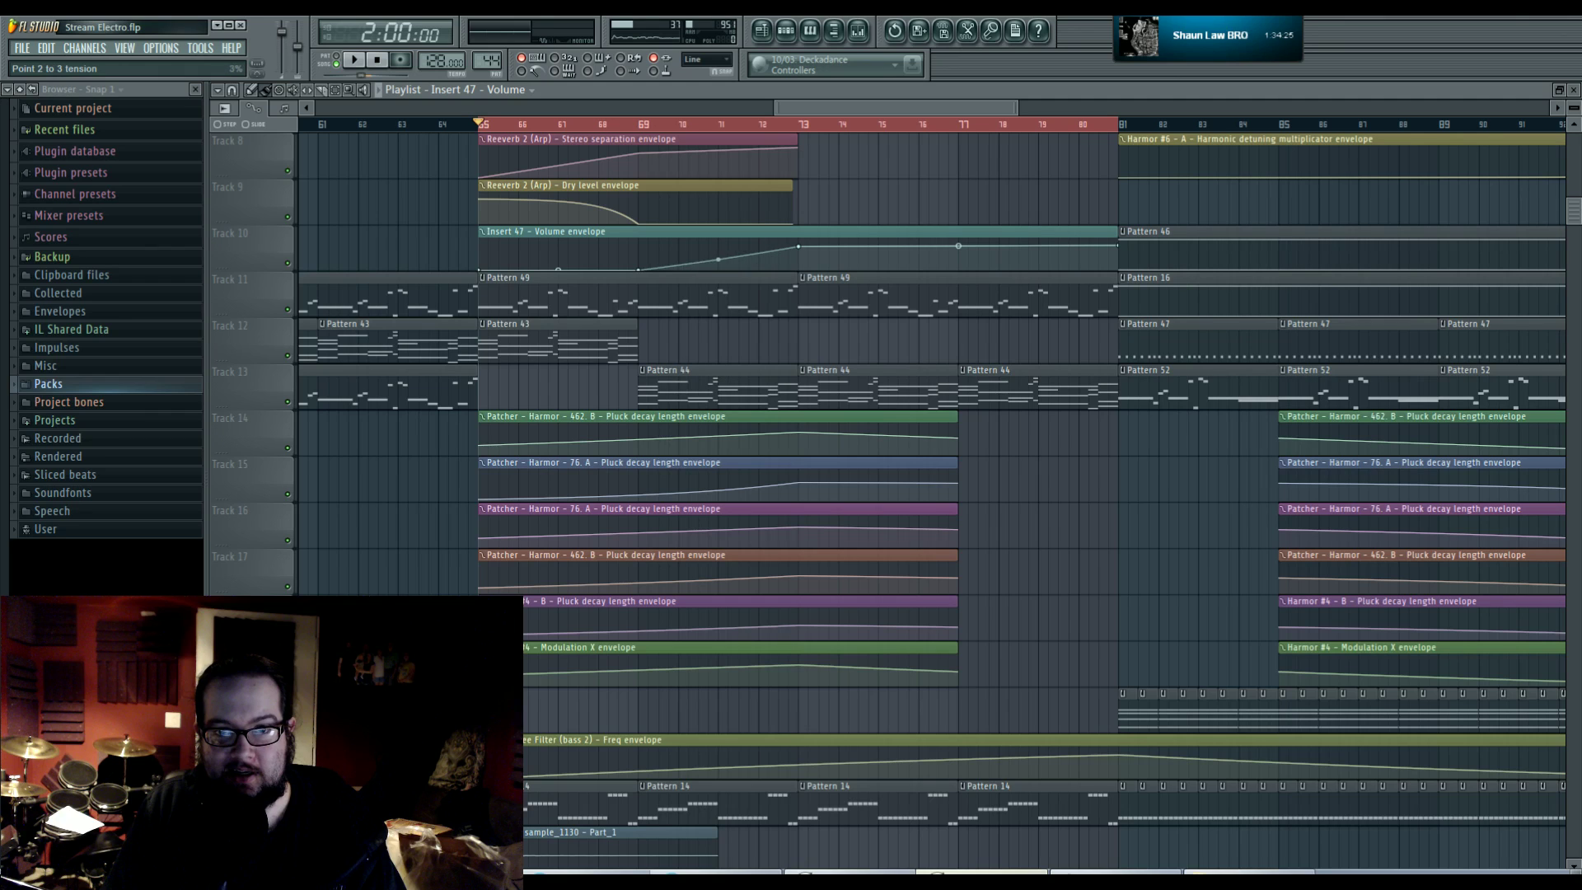
pyautogui.moveTo(719, 259); pyautogui.dragTo(719, 262)
pyautogui.scroll(4, 851, 326)
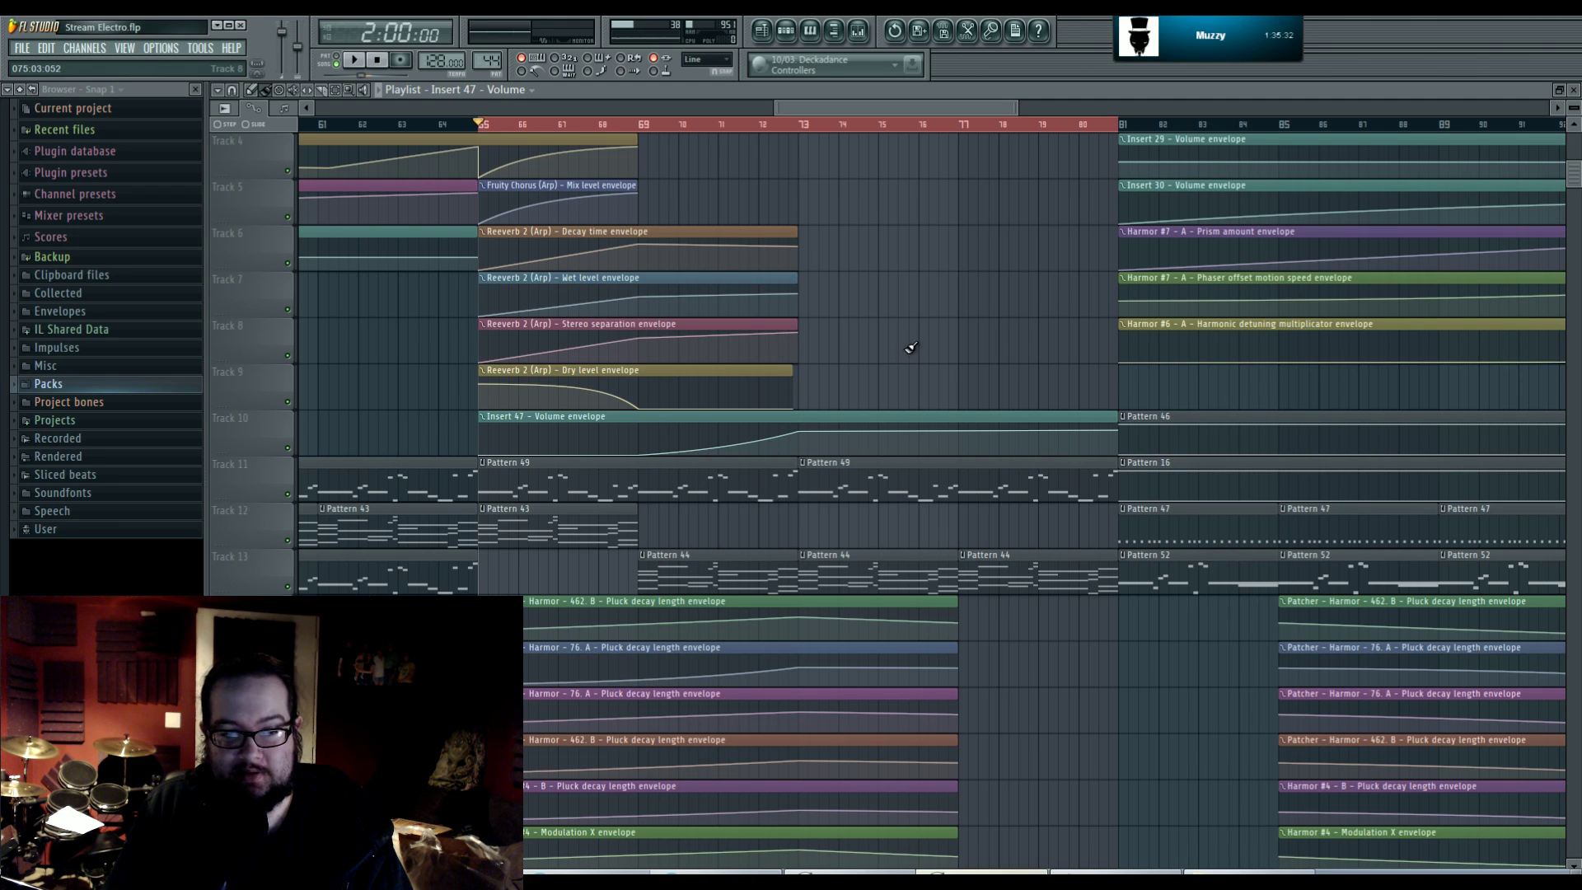
# - Switch to the live streaming application and activate Scene 2
pyautogui.hotkey('alt', 'Tab')
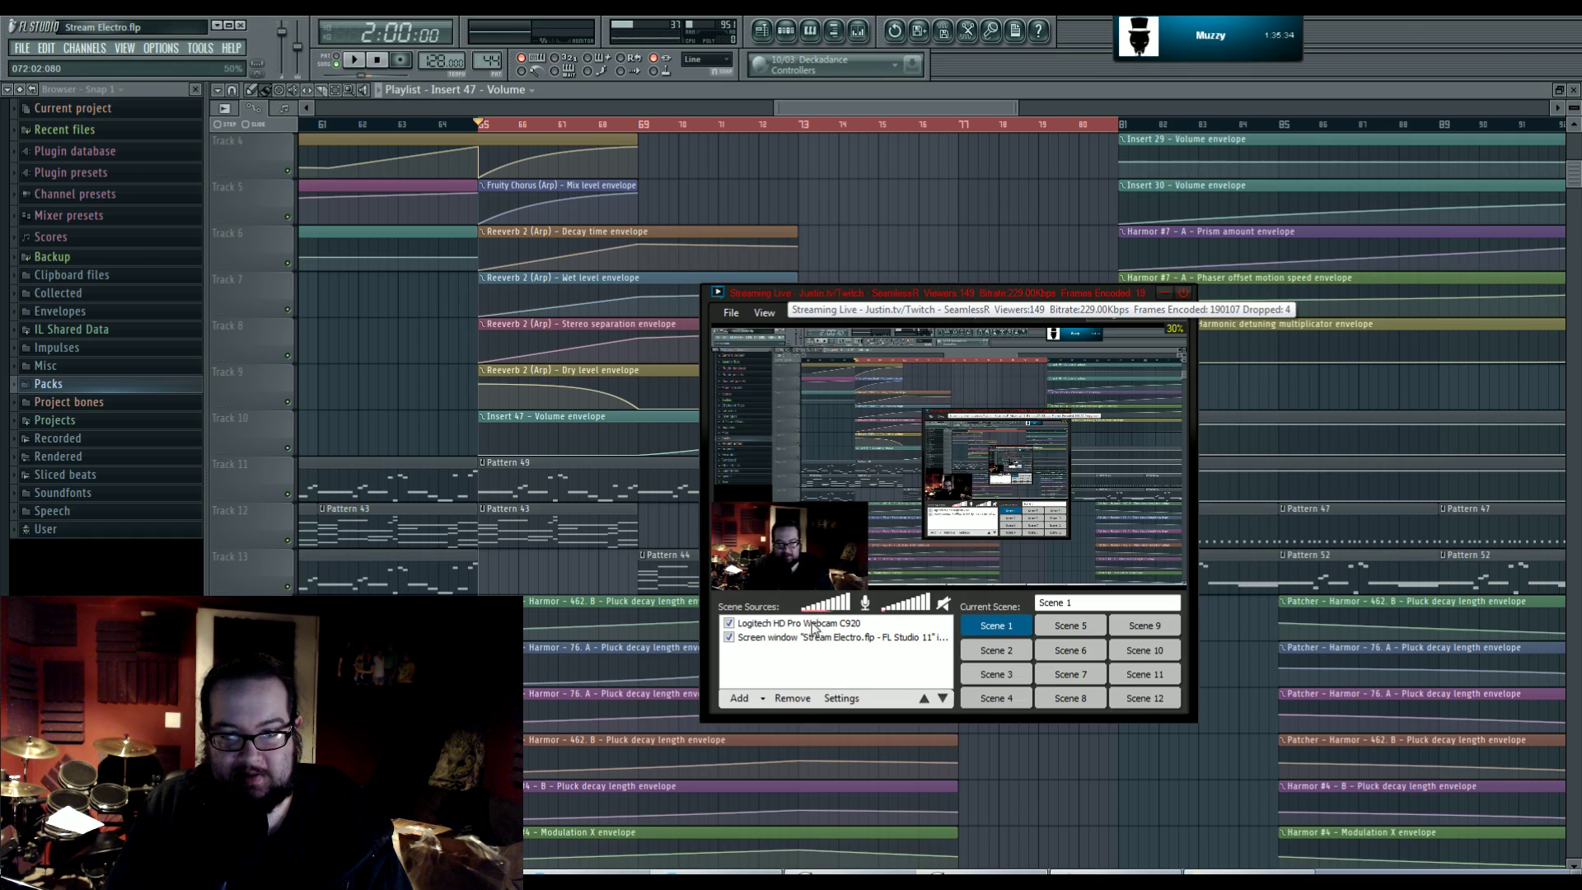
pyautogui.click(982, 654)
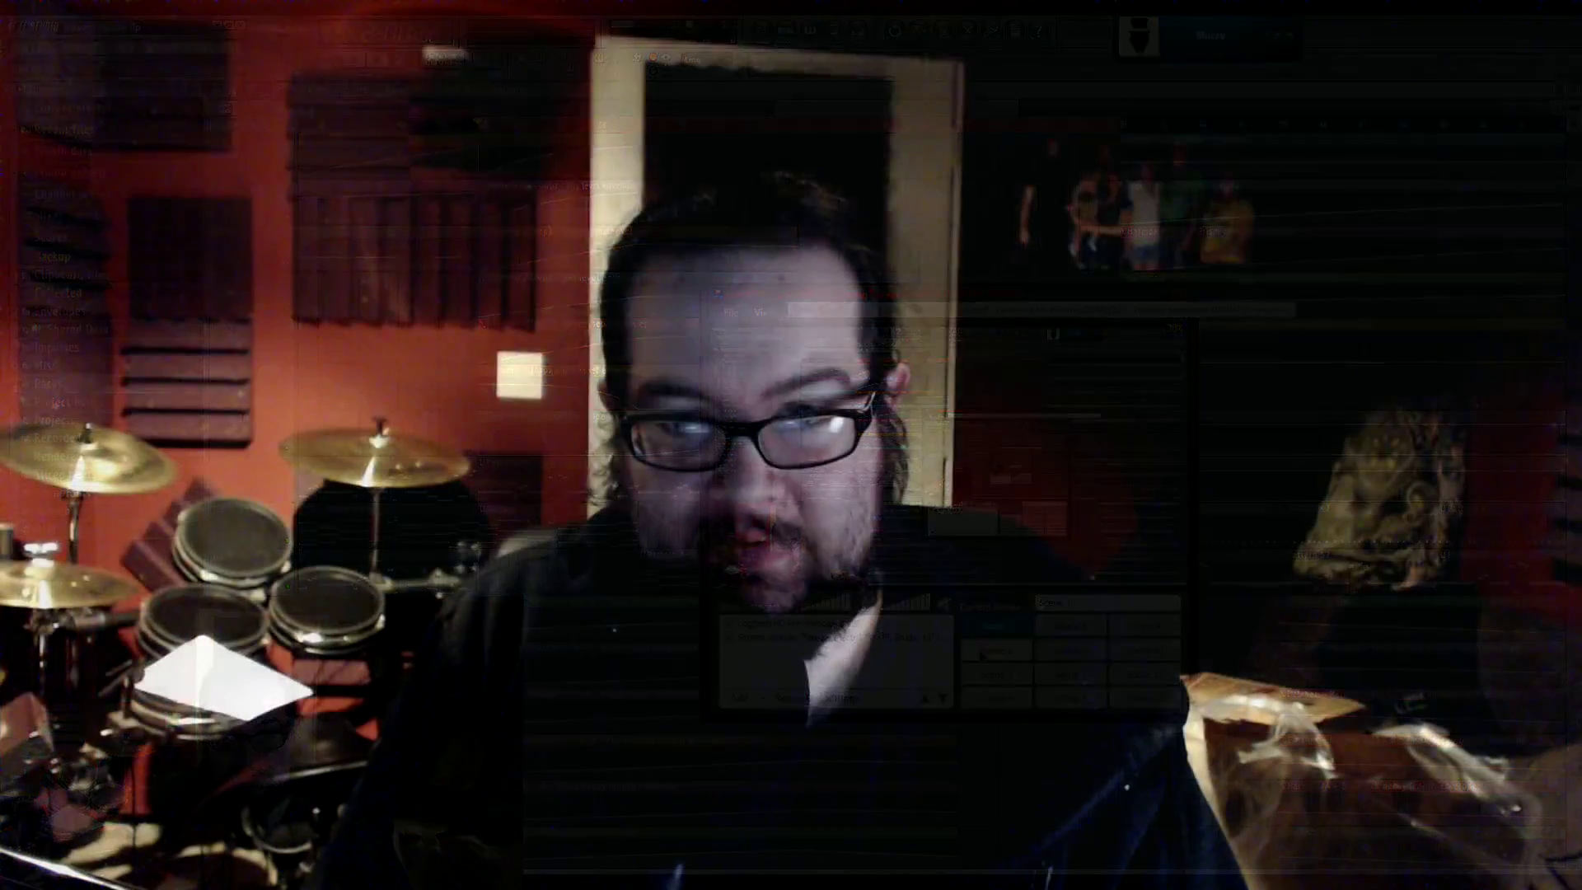